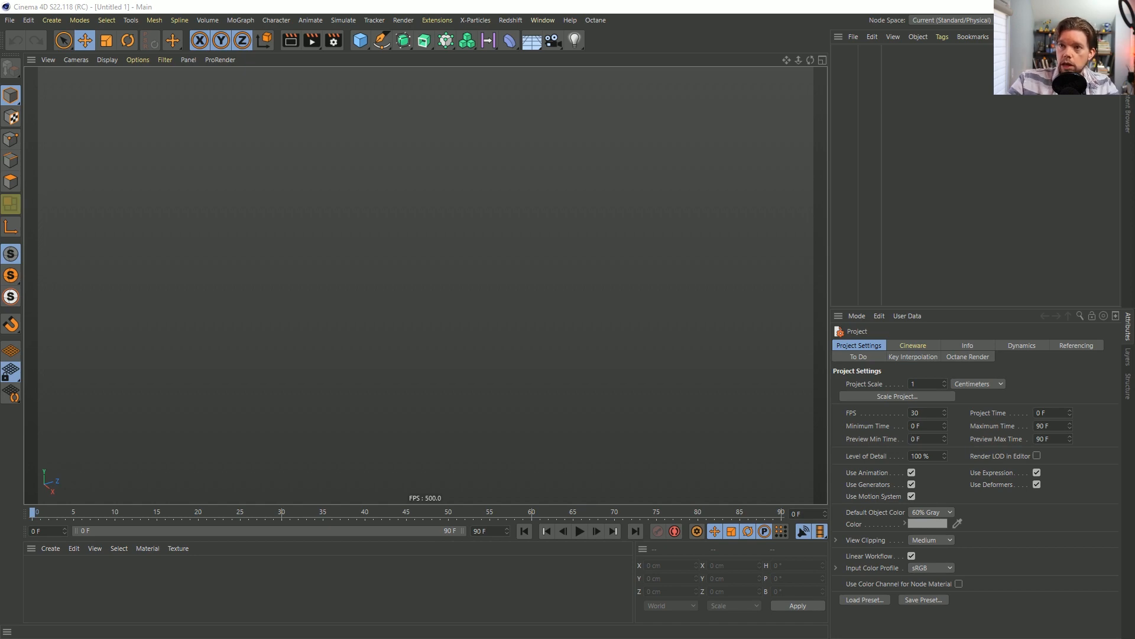
Switch to the browser and play the Vessel Studios @ The 3D and Motion Design Show video as reference.
key(alt+Tab)
drag(593, 145, 593, 2)
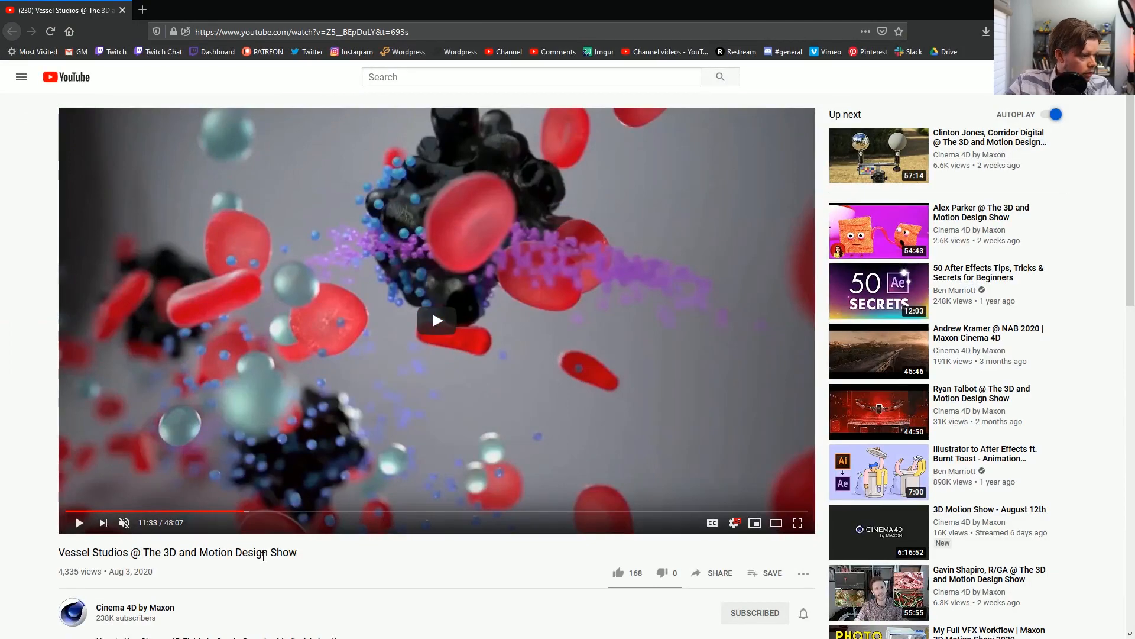
scroll(265, 562, down, 3)
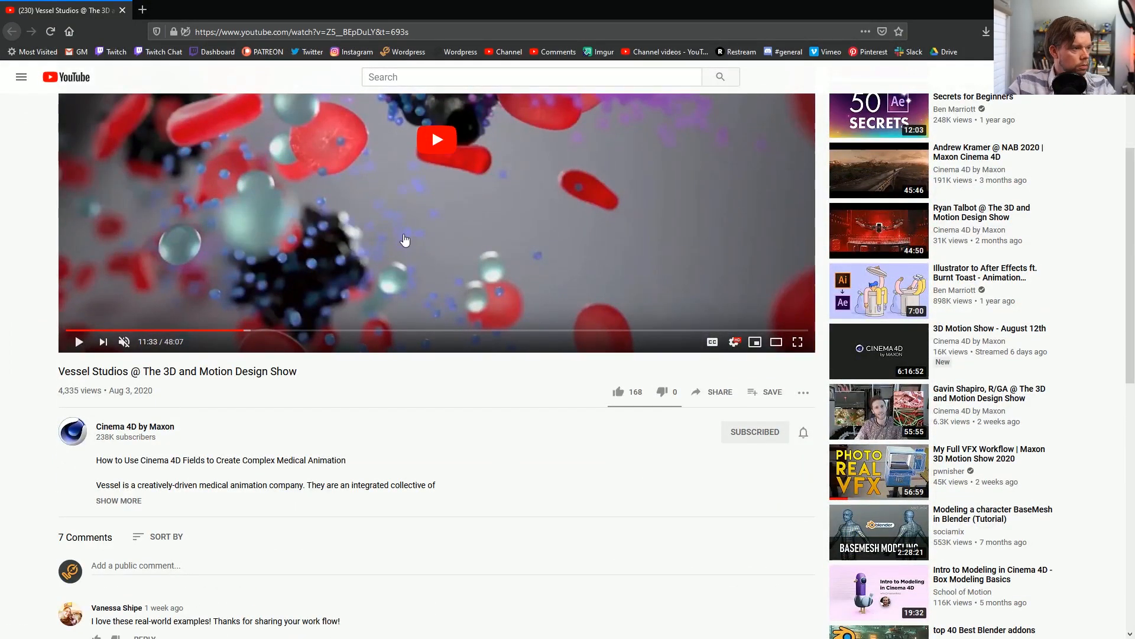
click(429, 214)
scroll(449, 243, up, 3)
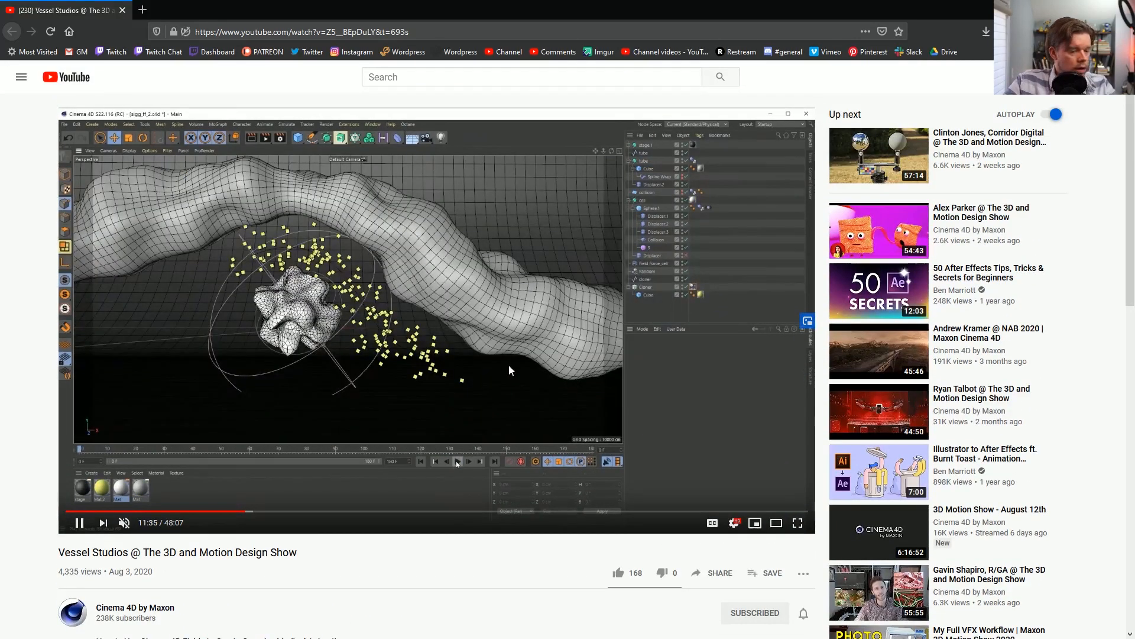
Rewind the video, pause it at about 10:57 to examine how the particles interact with the moving sphere, and return to Cinema 4D.
key(Left)
key(Left)
key(Left)
key(Left)
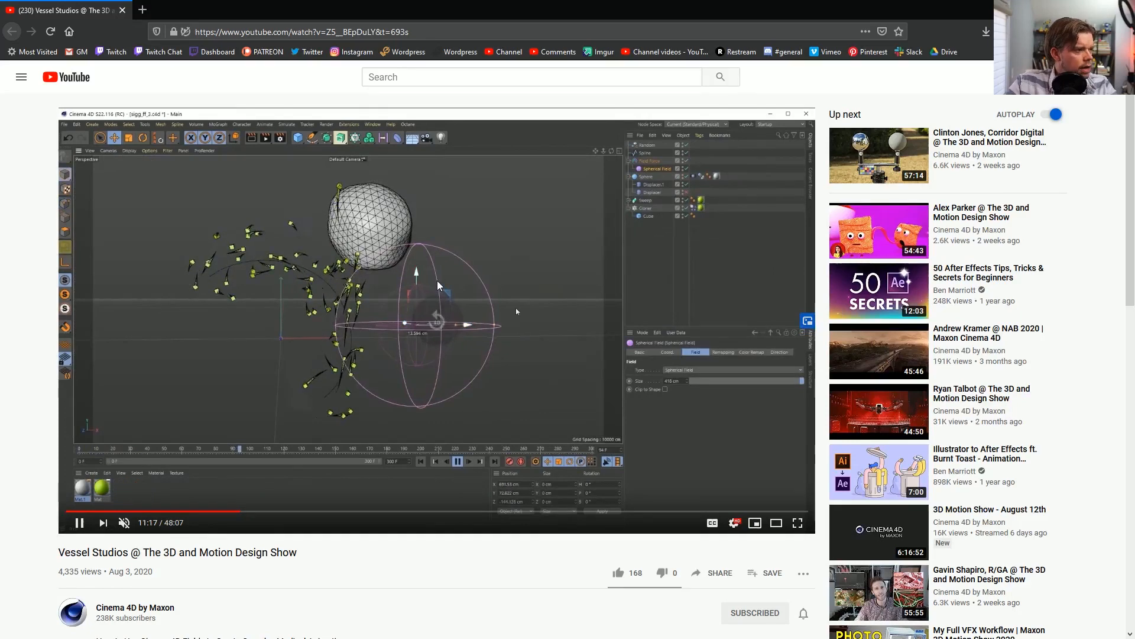
key(Left)
key(Left)
key(Left)
key(Left)
key(Left)
key(Left)
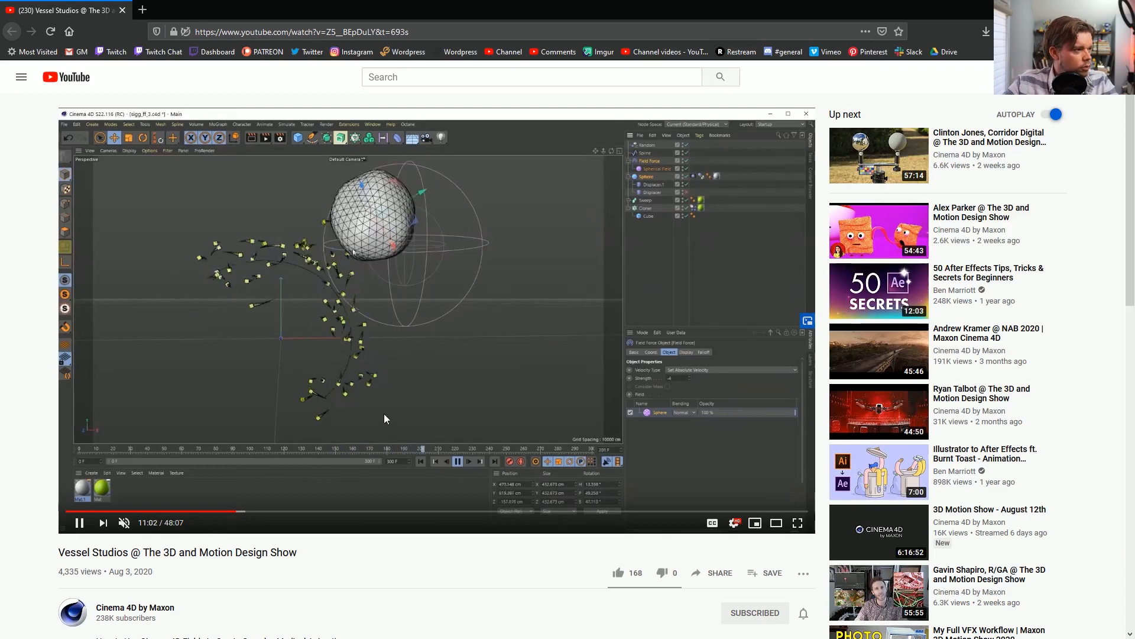
key(j)
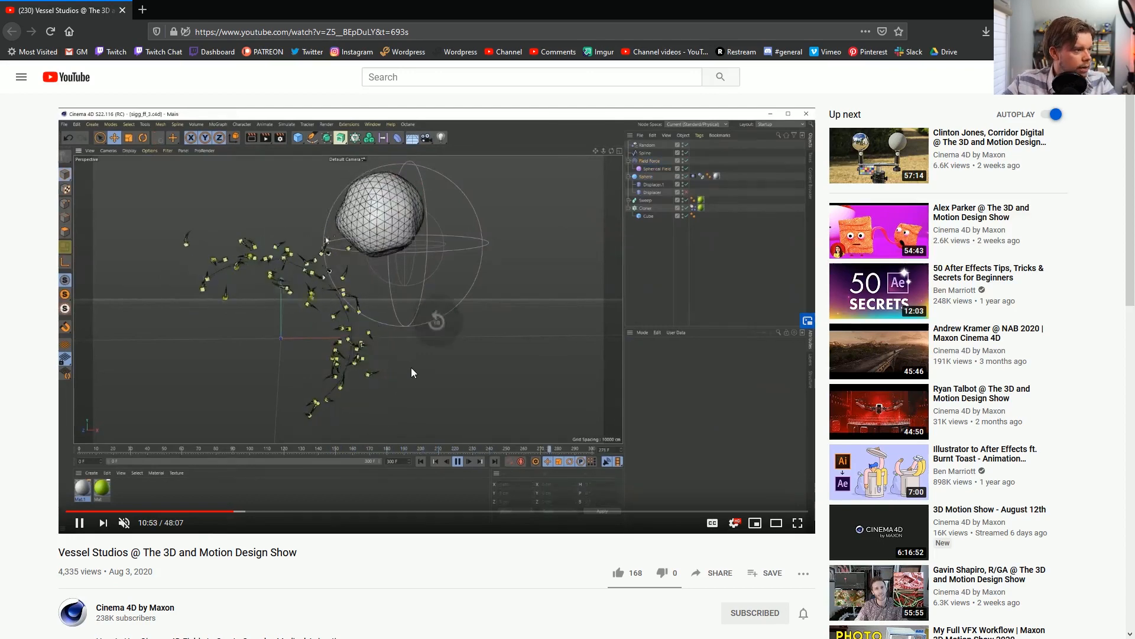
key(j)
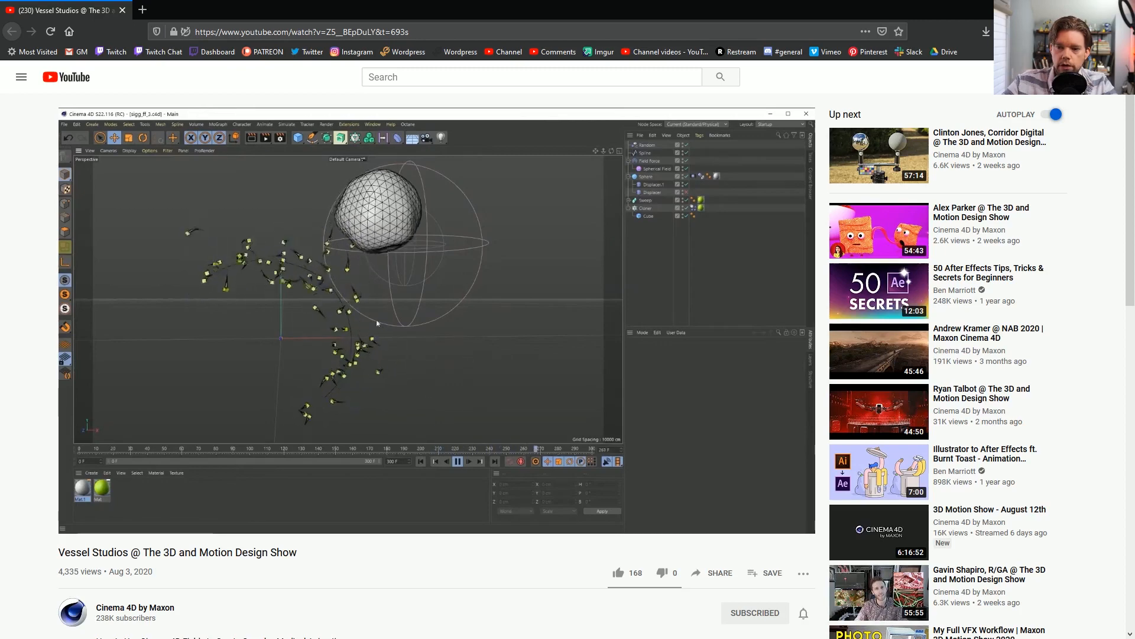
click(362, 289)
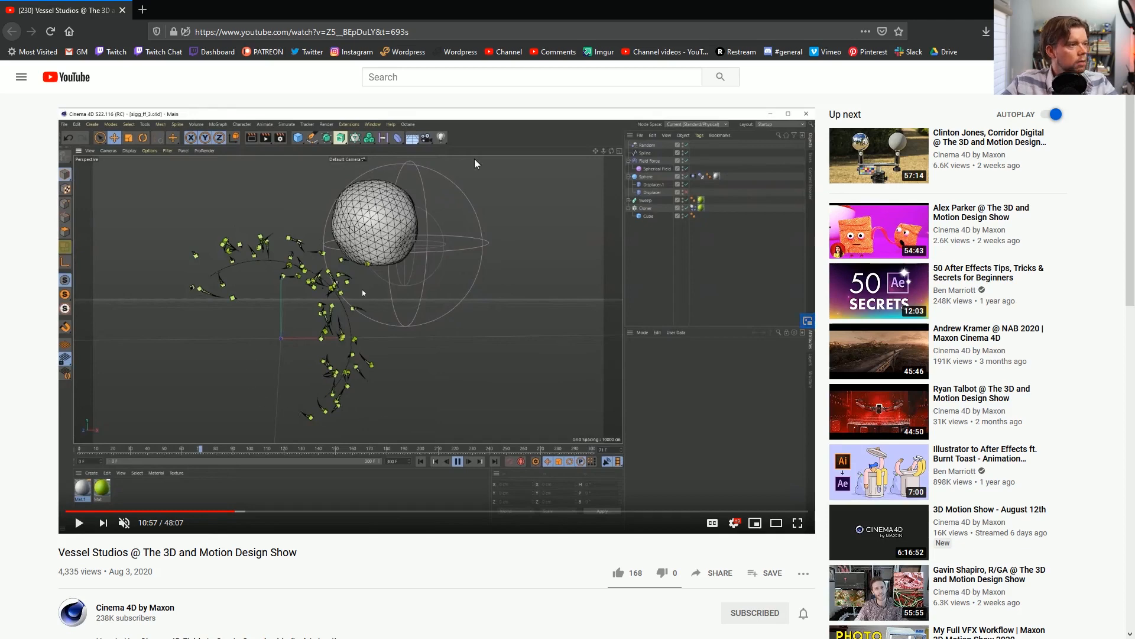
drag(413, 9, 1134, 133)
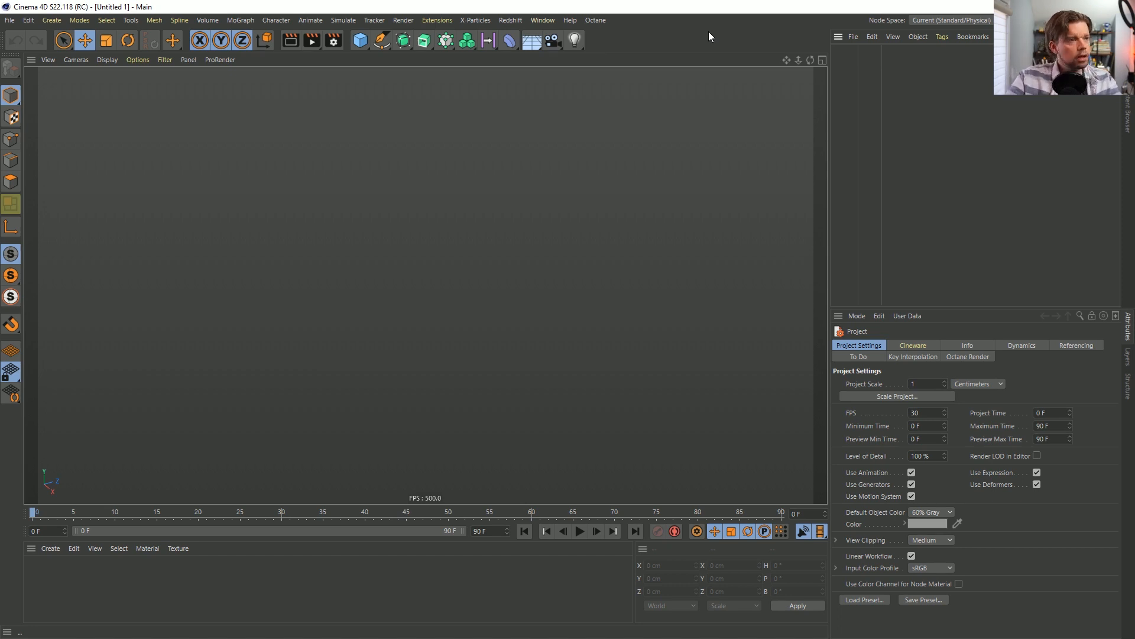
Add a Cloner object to the empty scene, widen the object name column, and select the Cloner.
click(362, 42)
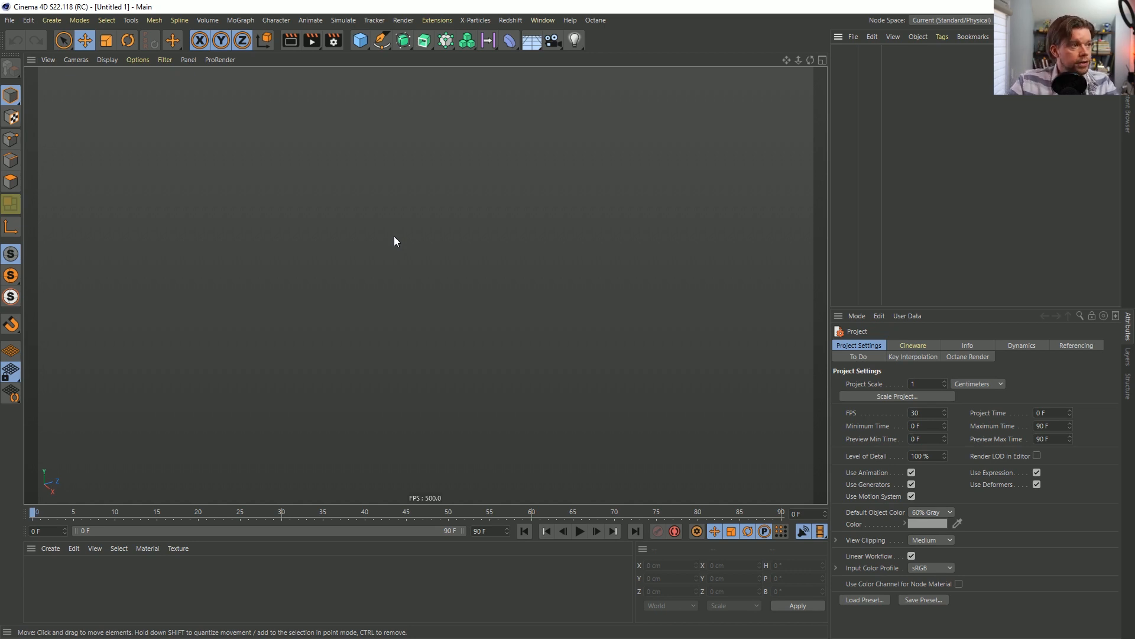
click(445, 40)
click(473, 55)
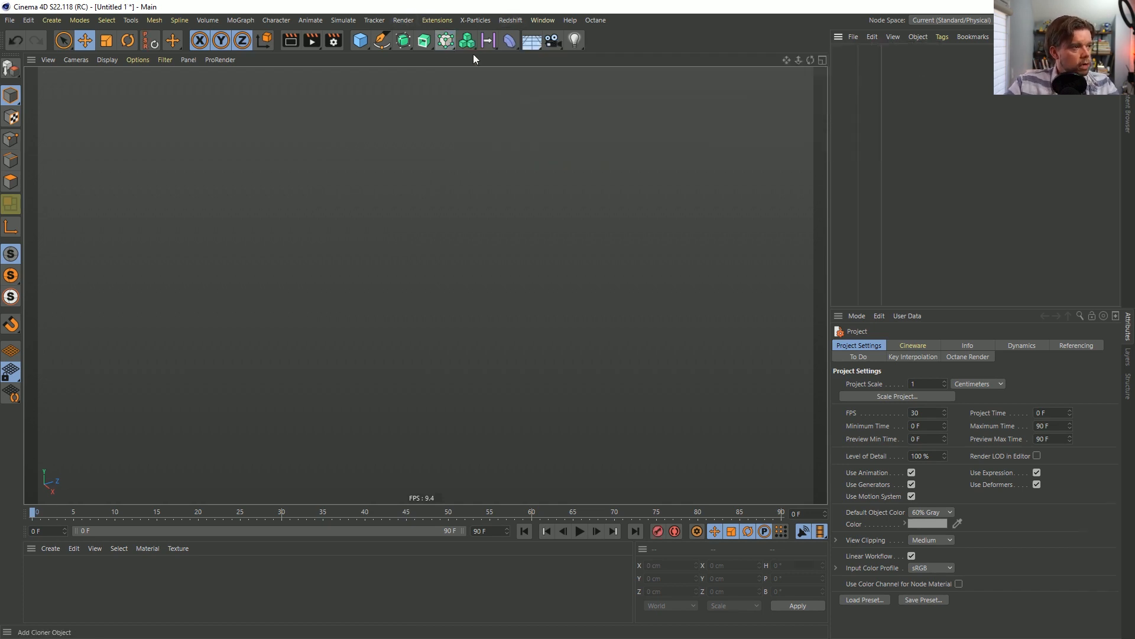
click(882, 87)
drag(882, 87, 931, 103)
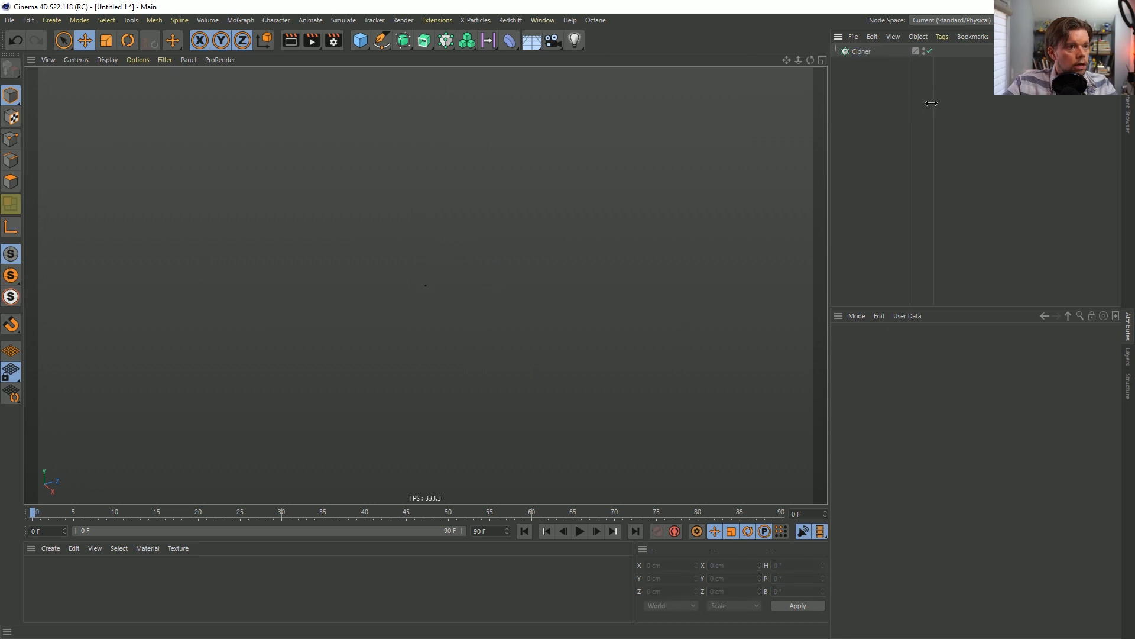
click(835, 51)
Add a Sphere primitive and make it a child of the Cloner.
click(360, 39)
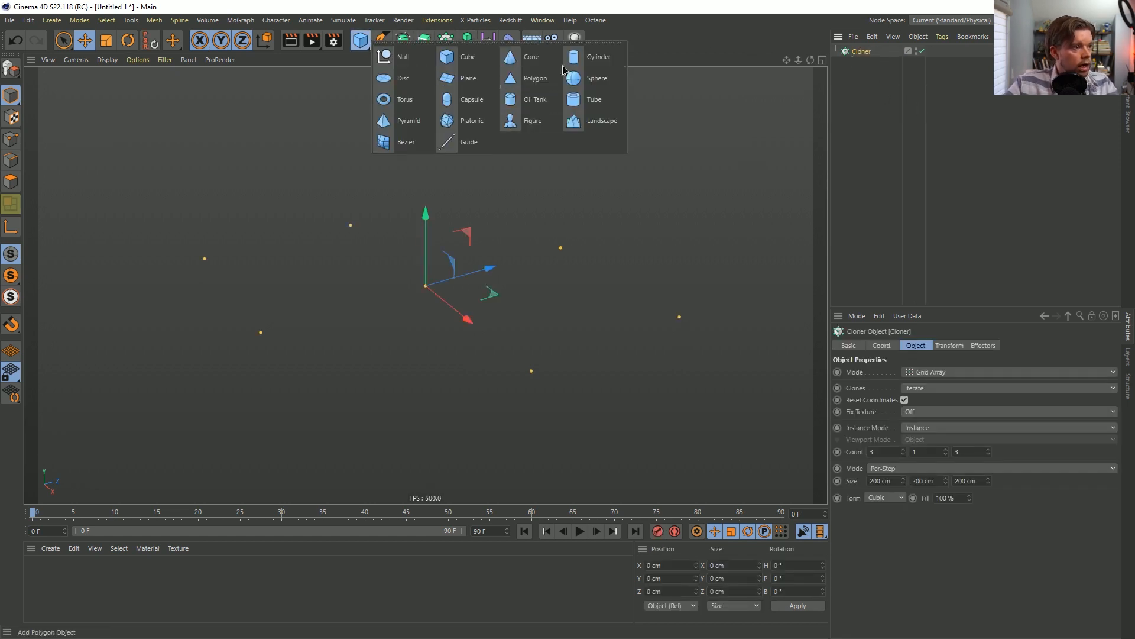
click(593, 75)
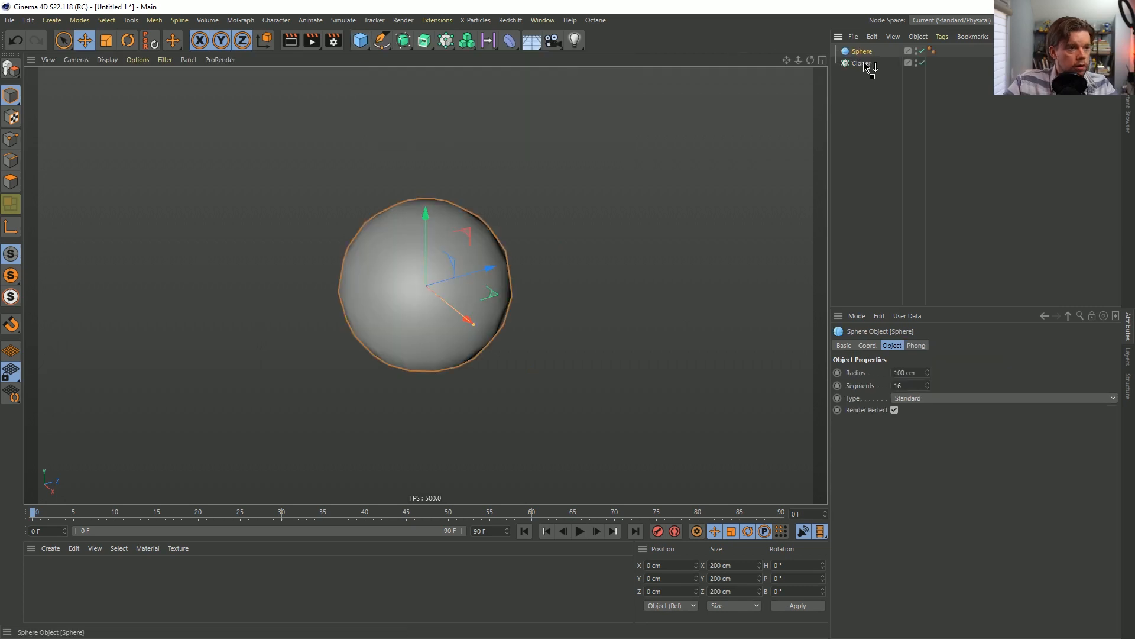
drag(863, 62, 864, 62)
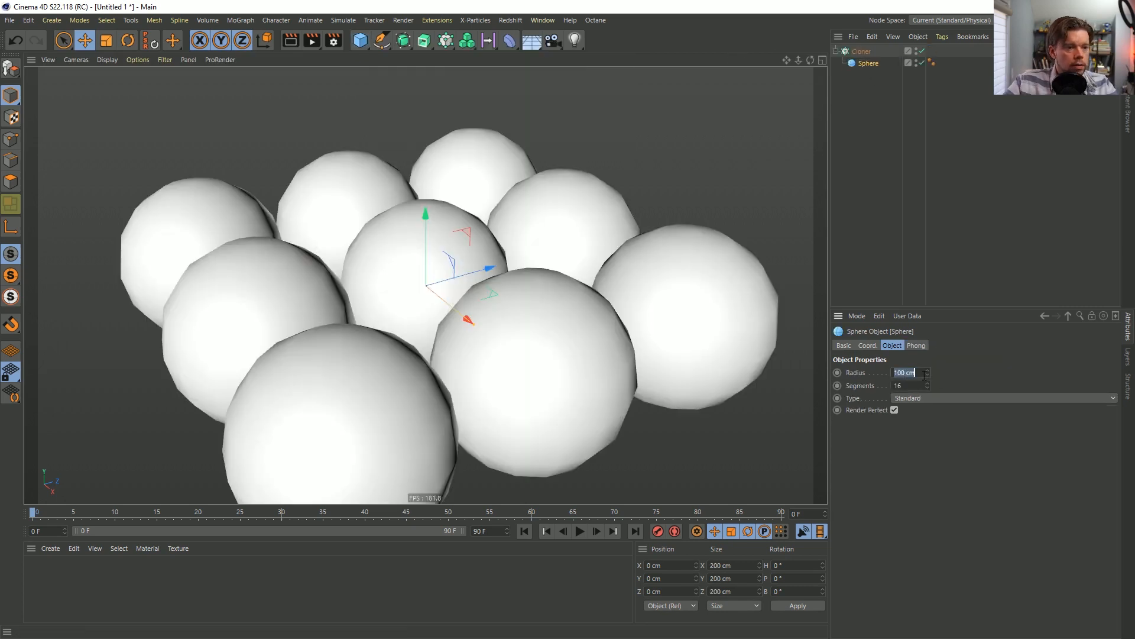
Set the sphere's radius to 10 cm, its type to Icosahedron and its segments to 10.
text(10)
key(Return)
click(917, 398)
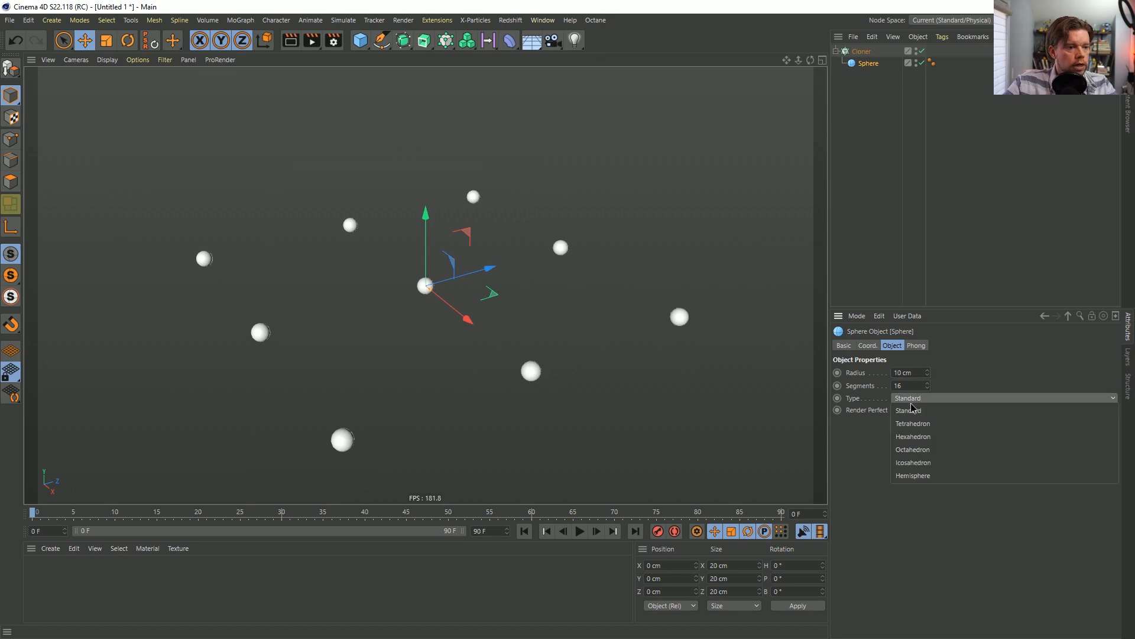
click(919, 463)
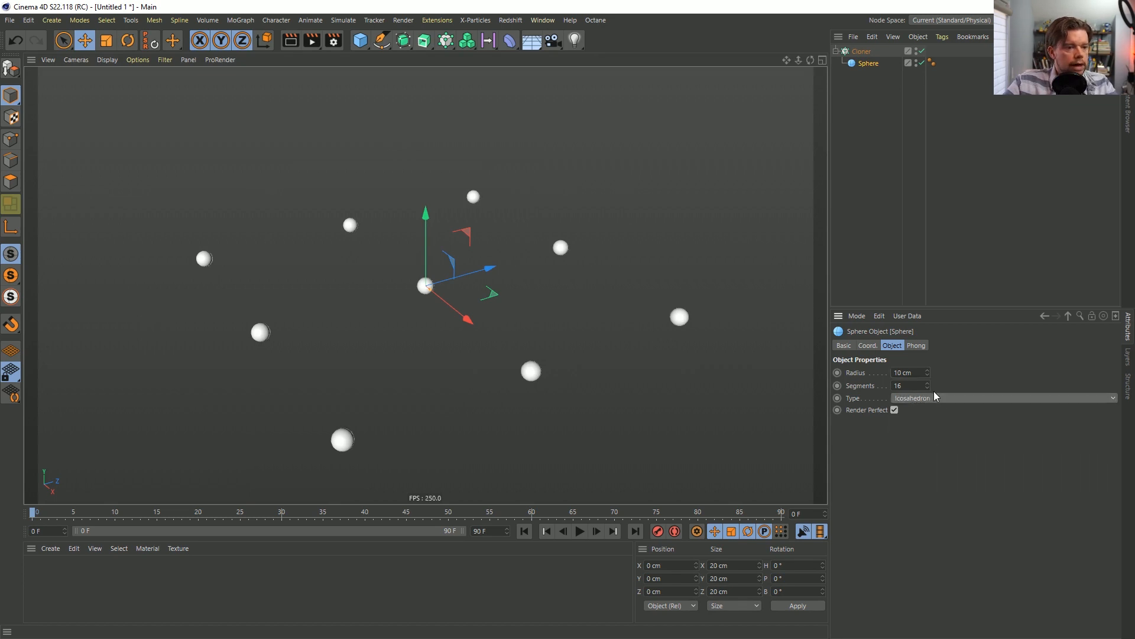
drag(927, 386, 928, 408)
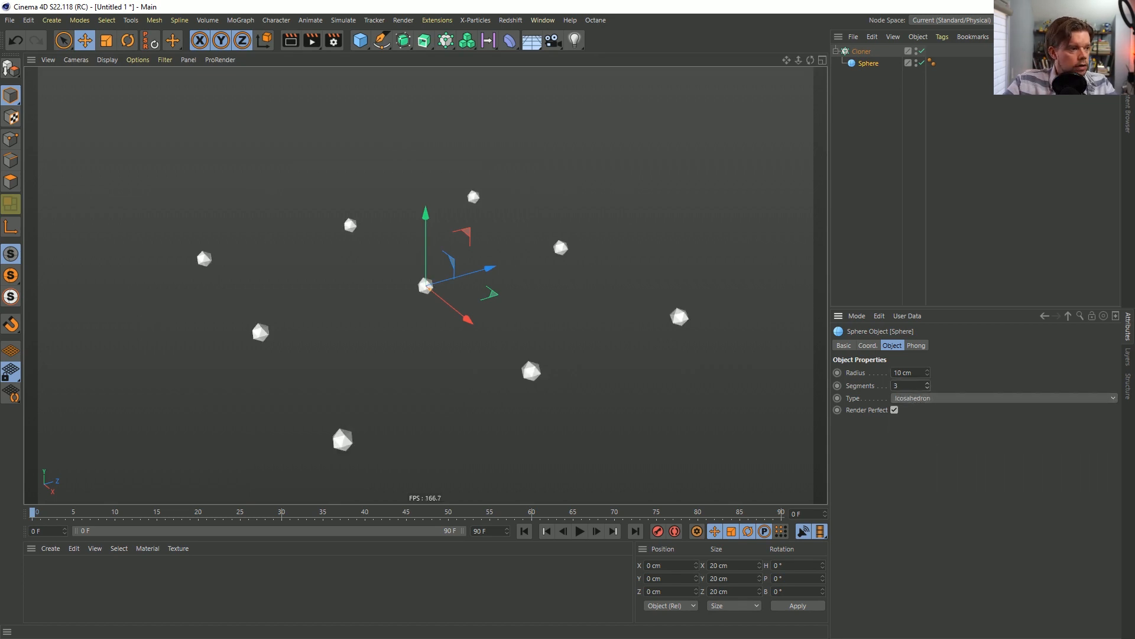
click(927, 383)
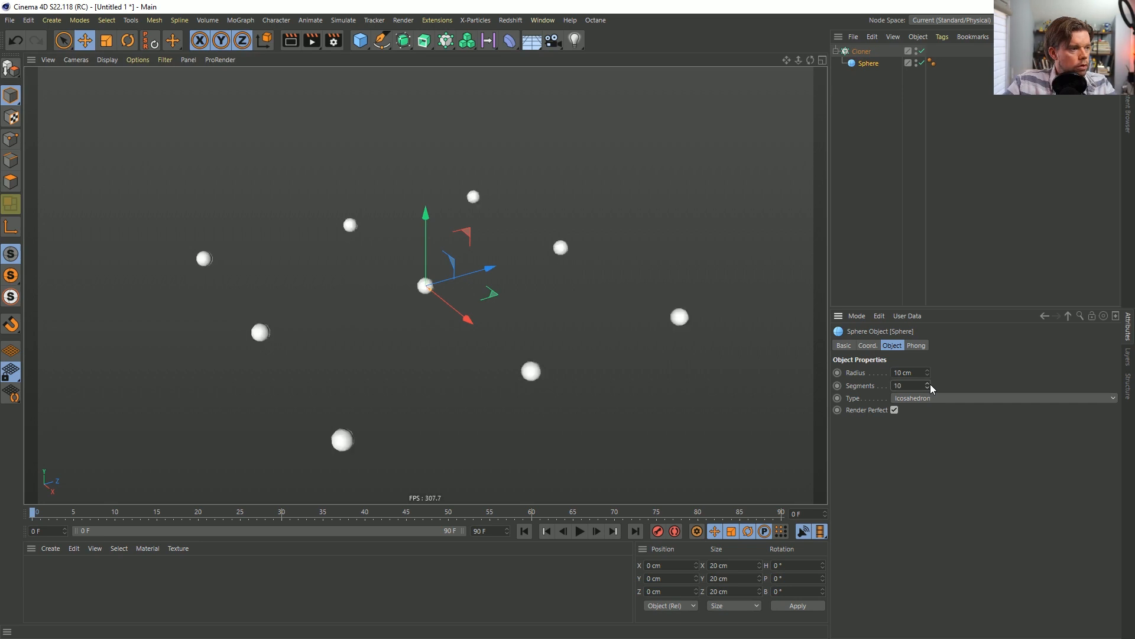
scroll(538, 378, up, 5)
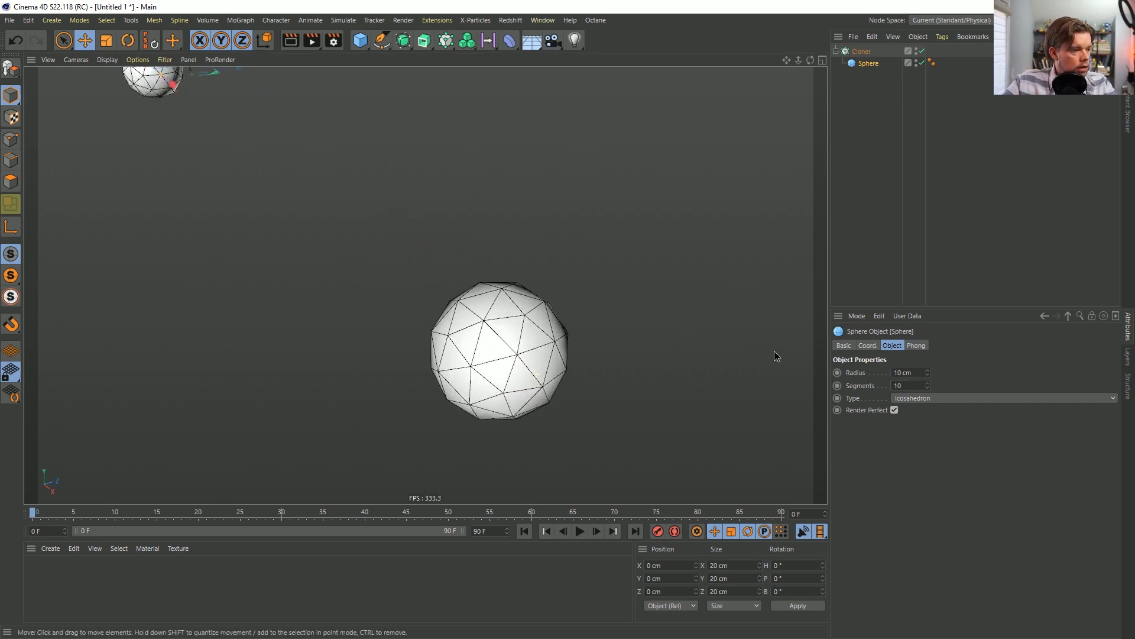
scroll(522, 346, down, 6)
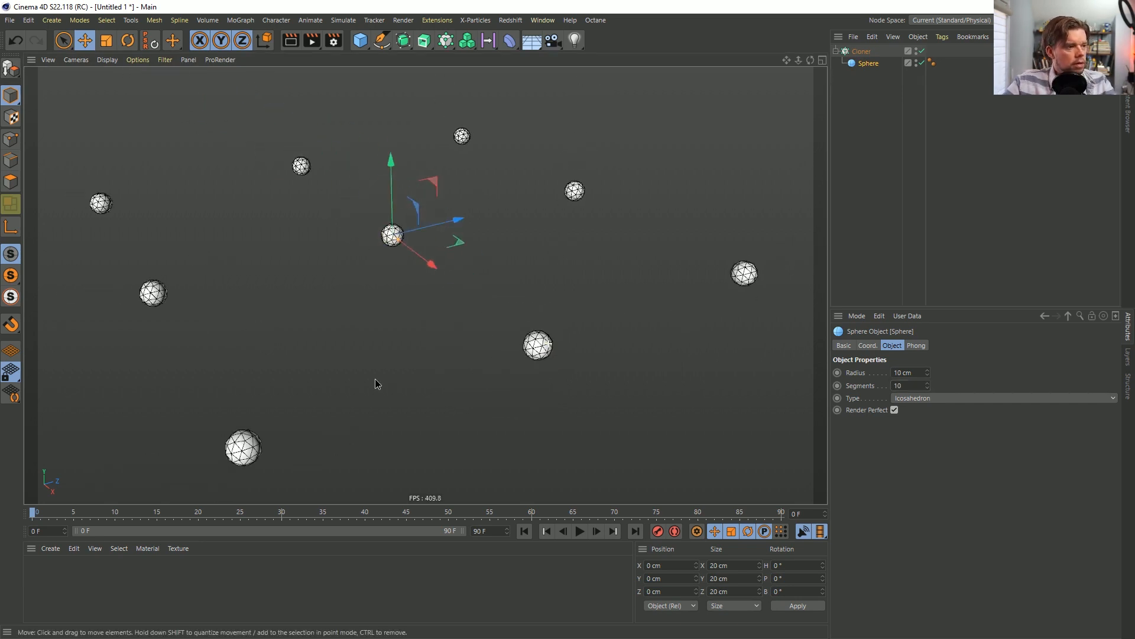
Add a Rigid Body simulation tag to the cloned sphere.
right_click(873, 69)
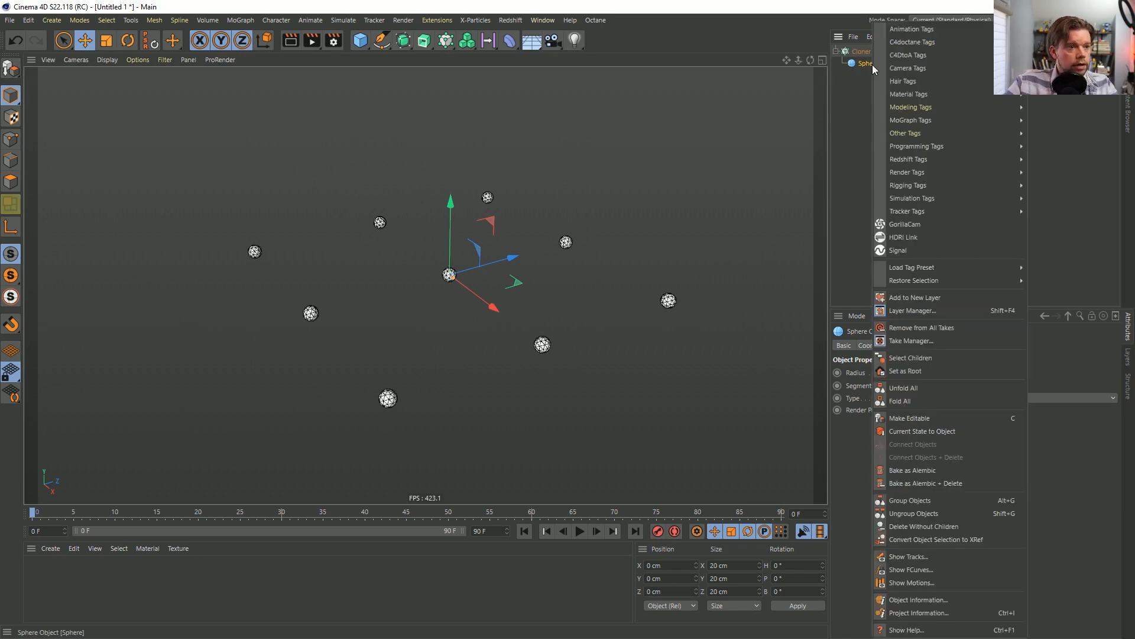
mouse_move(946, 197)
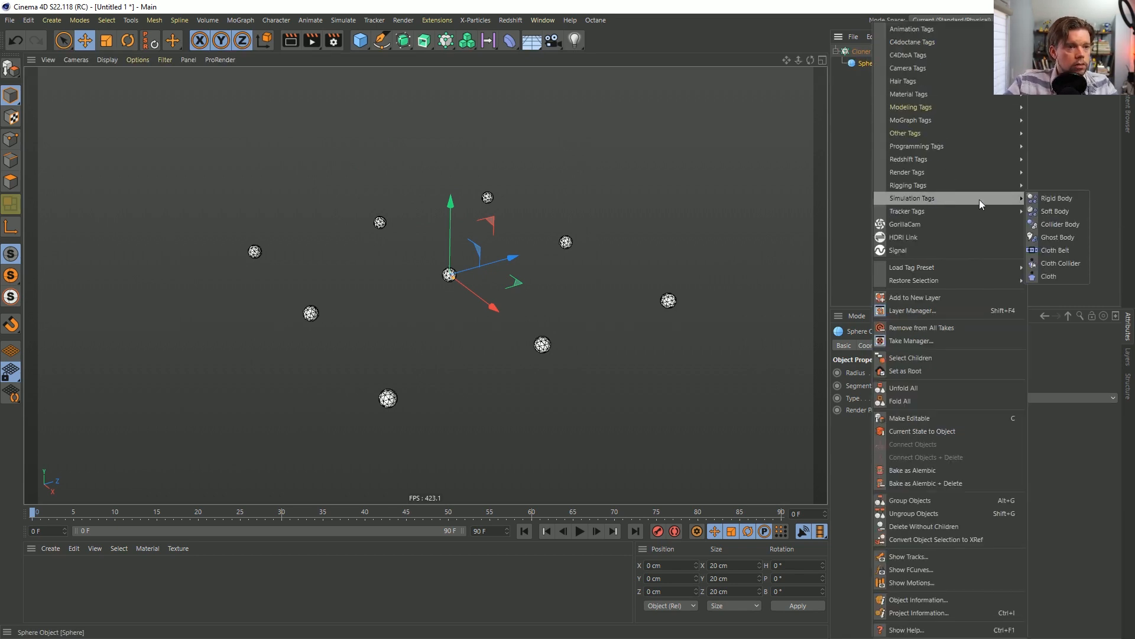
click(1073, 198)
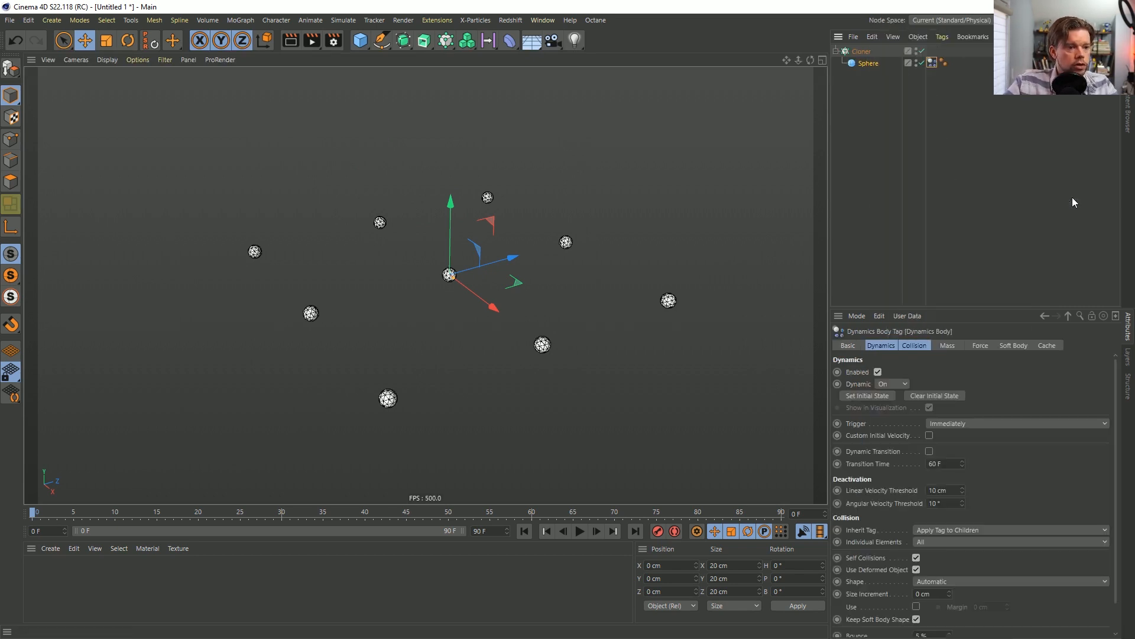
Set the Dynamics Body tag's collision shape to Ellipsoid and open its mass settings.
click(893, 346)
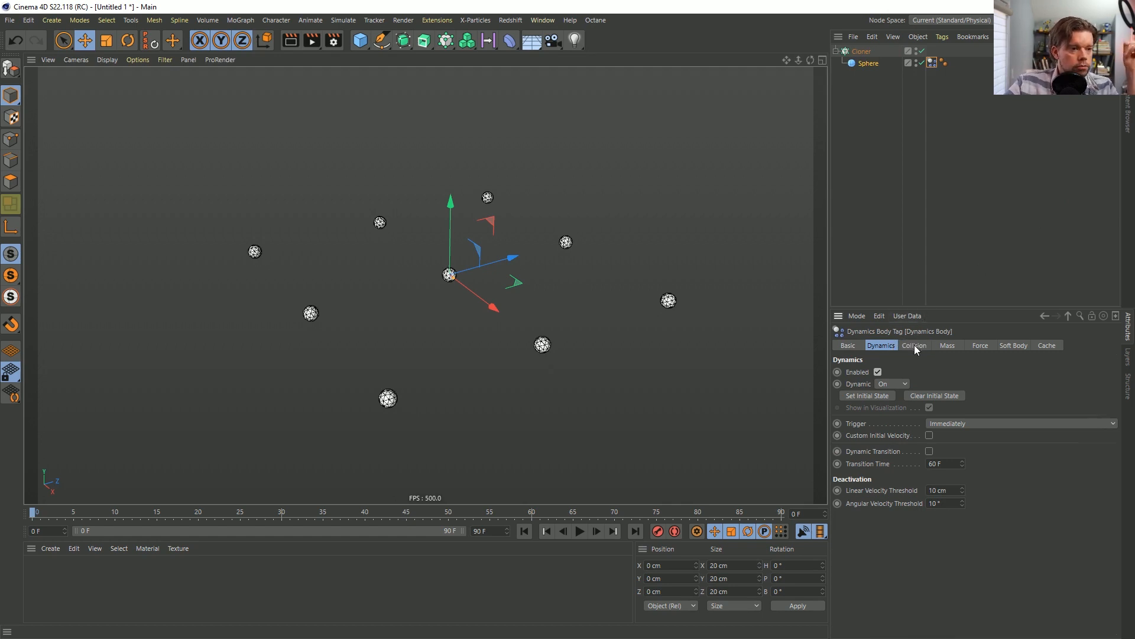
click(914, 345)
click(881, 345)
click(914, 346)
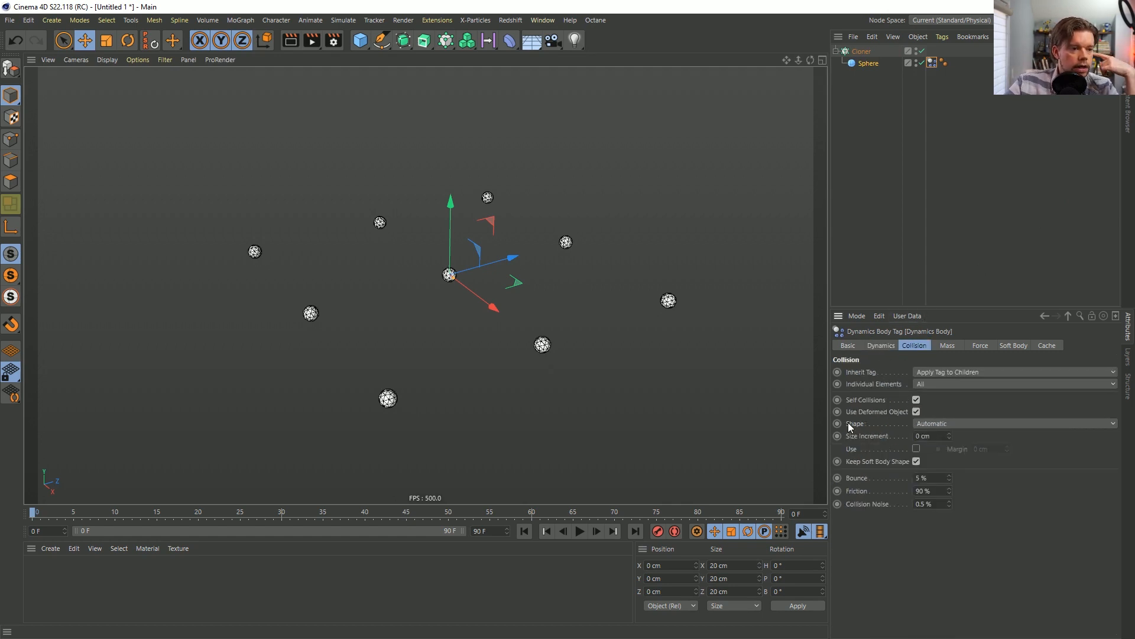
click(931, 424)
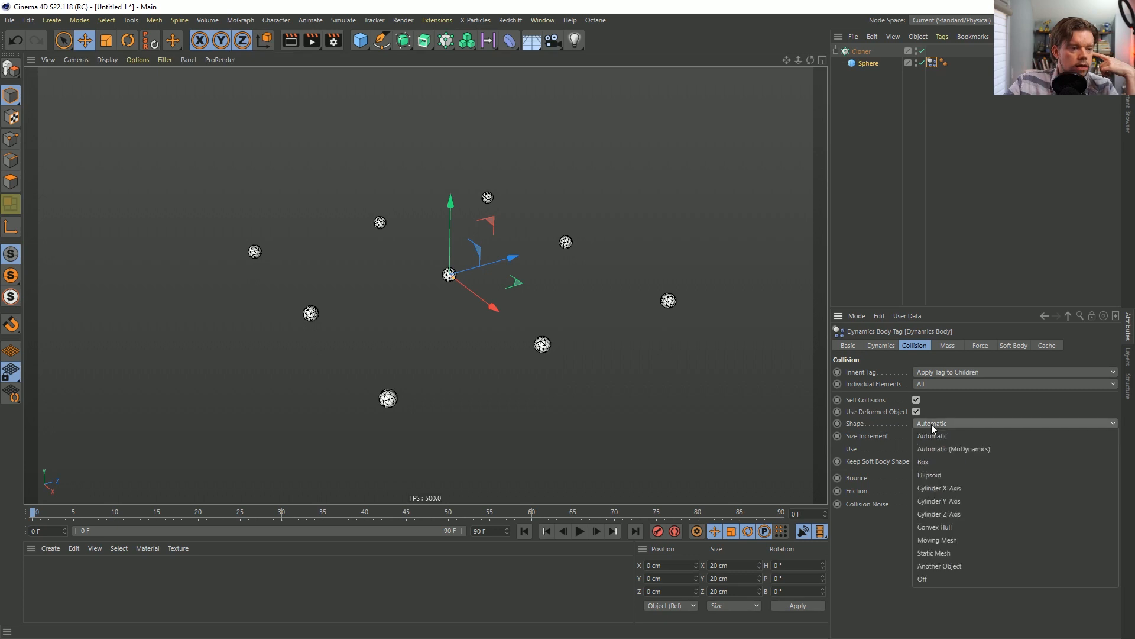
click(932, 473)
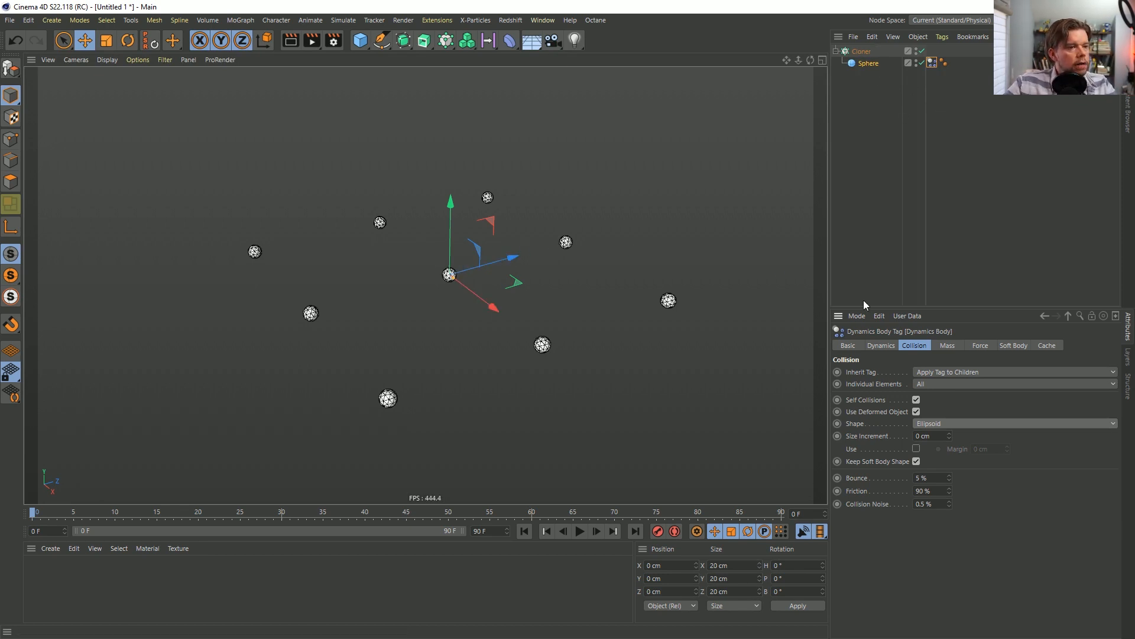
click(958, 349)
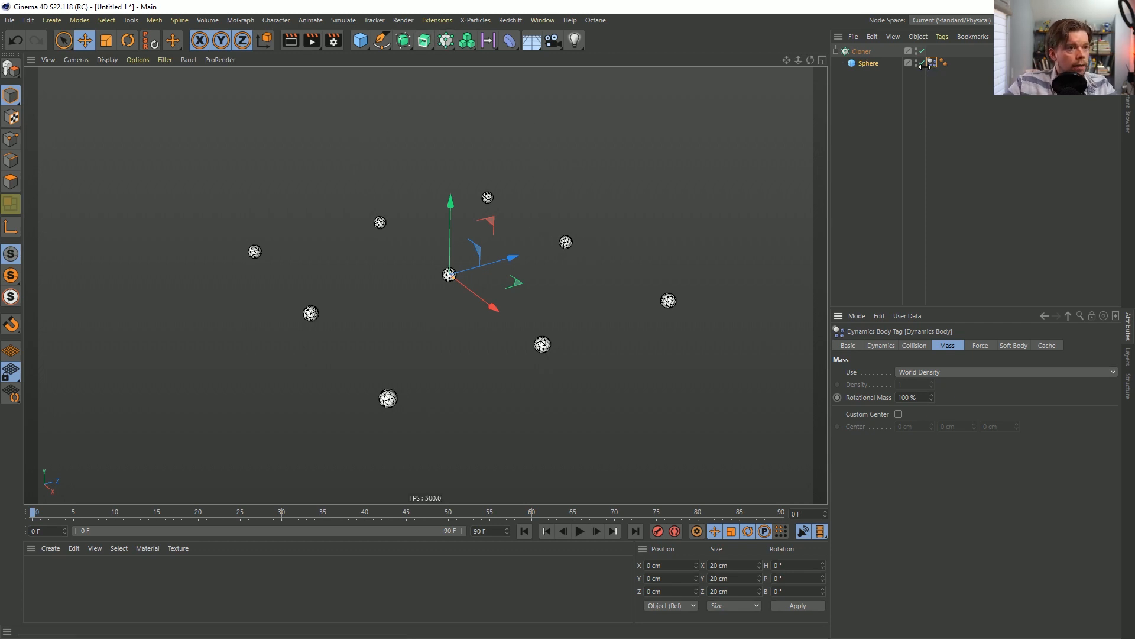
Create a null object and move the sphere's Dynamics Body tag onto it.
click(52, 20)
click(61, 39)
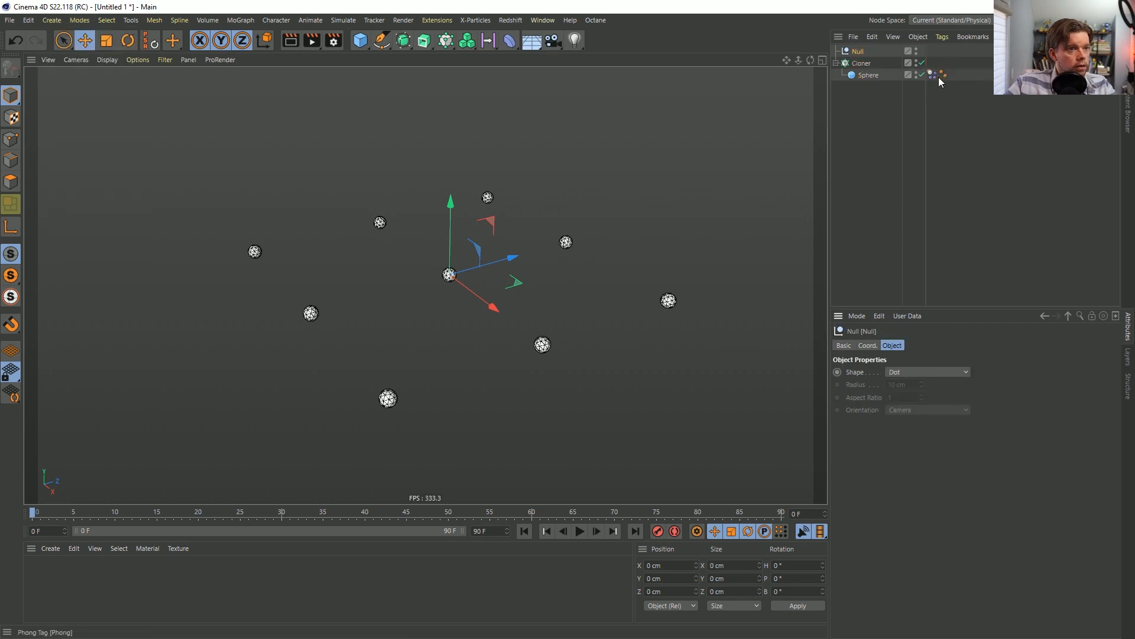
drag(934, 55, 933, 52)
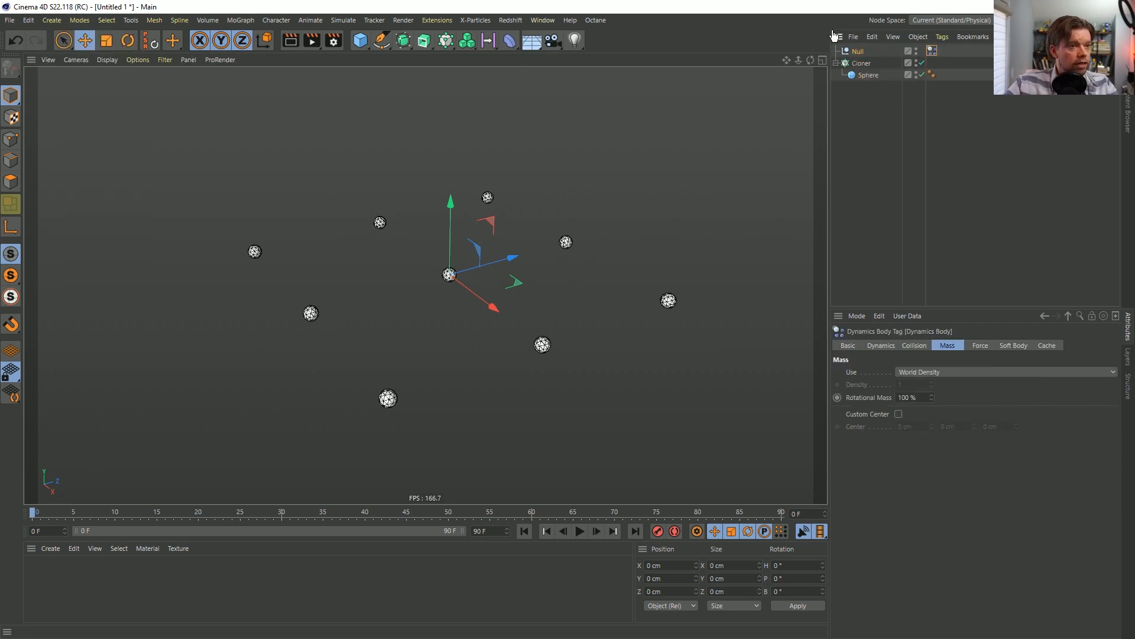
Draw a closed, self-crossing Bezier spline with five points in the front view using the Spline Pen.
click(866, 64)
click(382, 44)
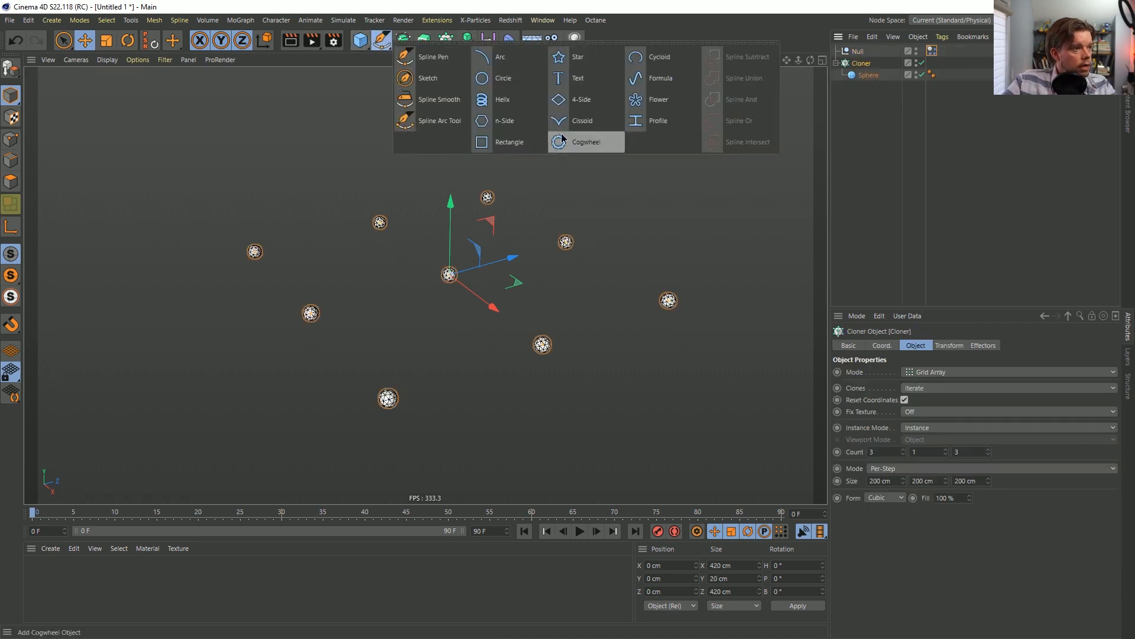
middle_click(596, 240)
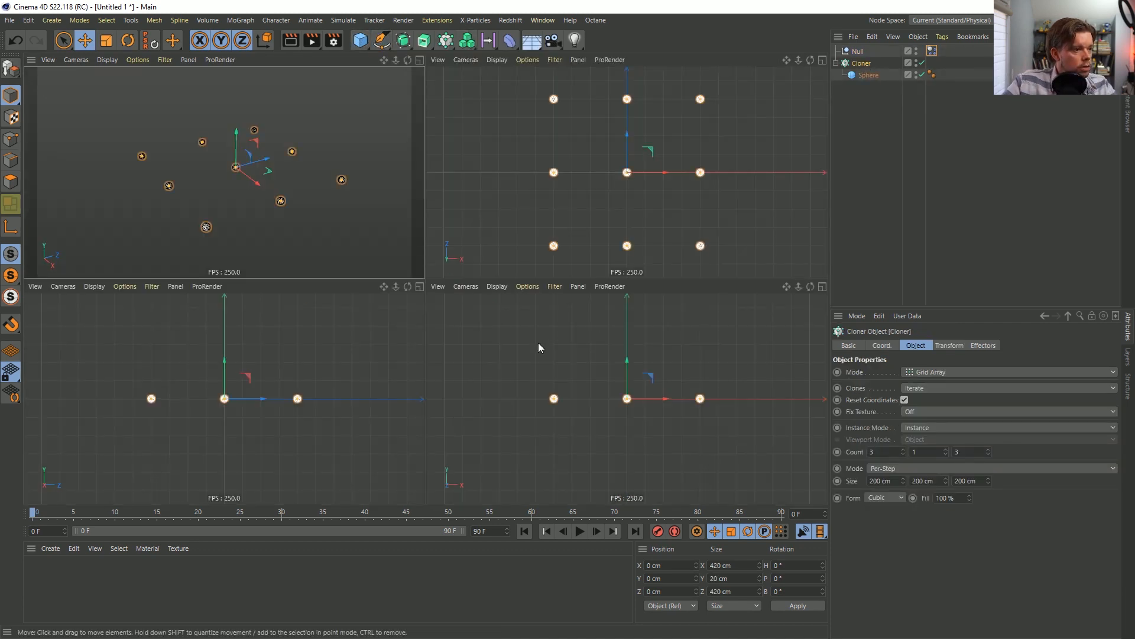
middle_click(540, 340)
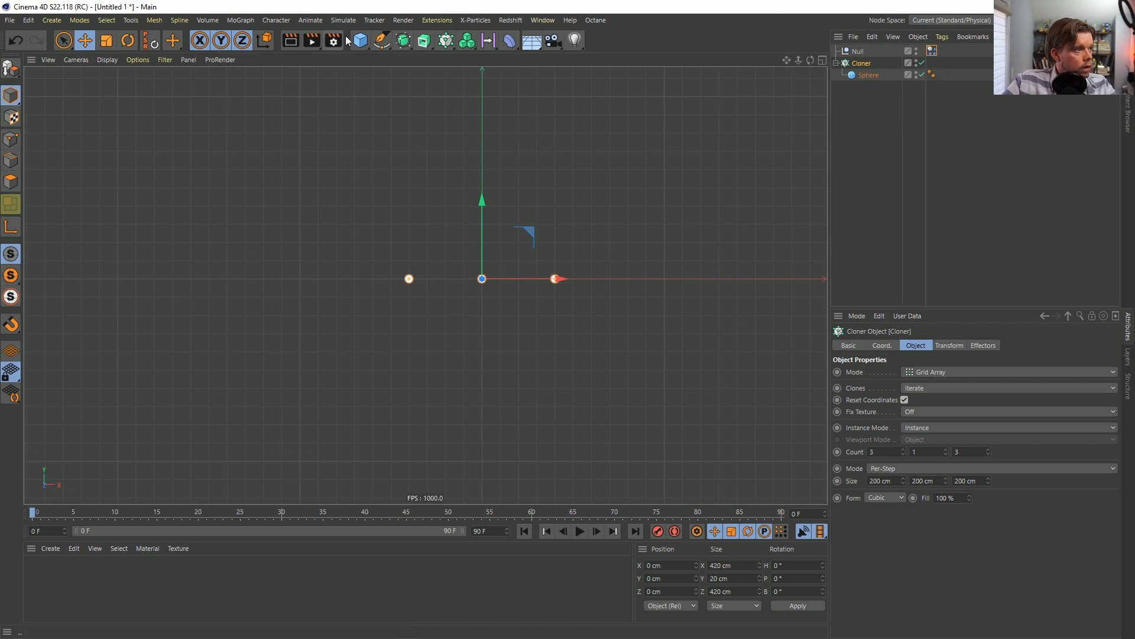
mouse_move(382, 46)
mouse_down()
mouse_move(421, 56)
mouse_move(421, 74)
mouse_up()
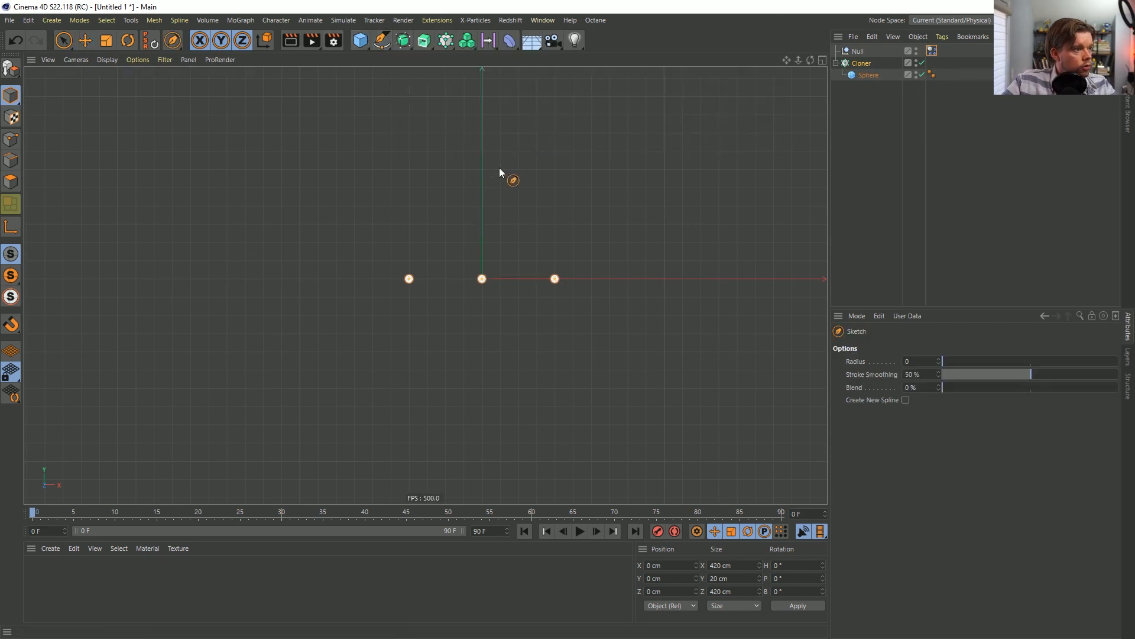
drag(381, 40, 413, 52)
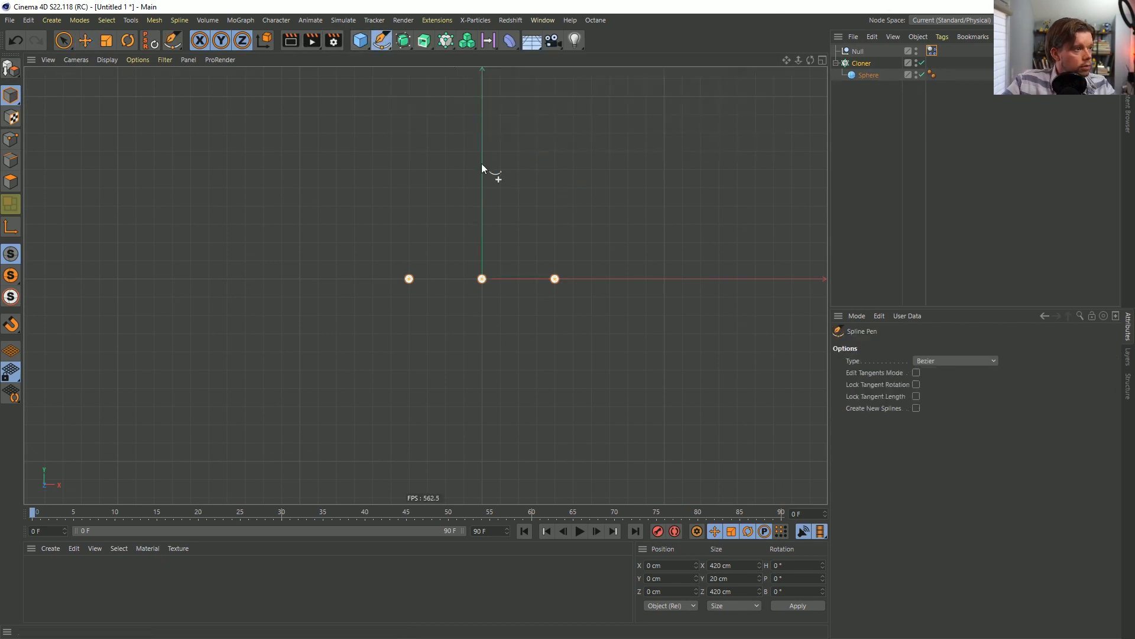
drag(483, 161, 349, 163)
drag(121, 312, 155, 413)
drag(438, 357, 437, 288)
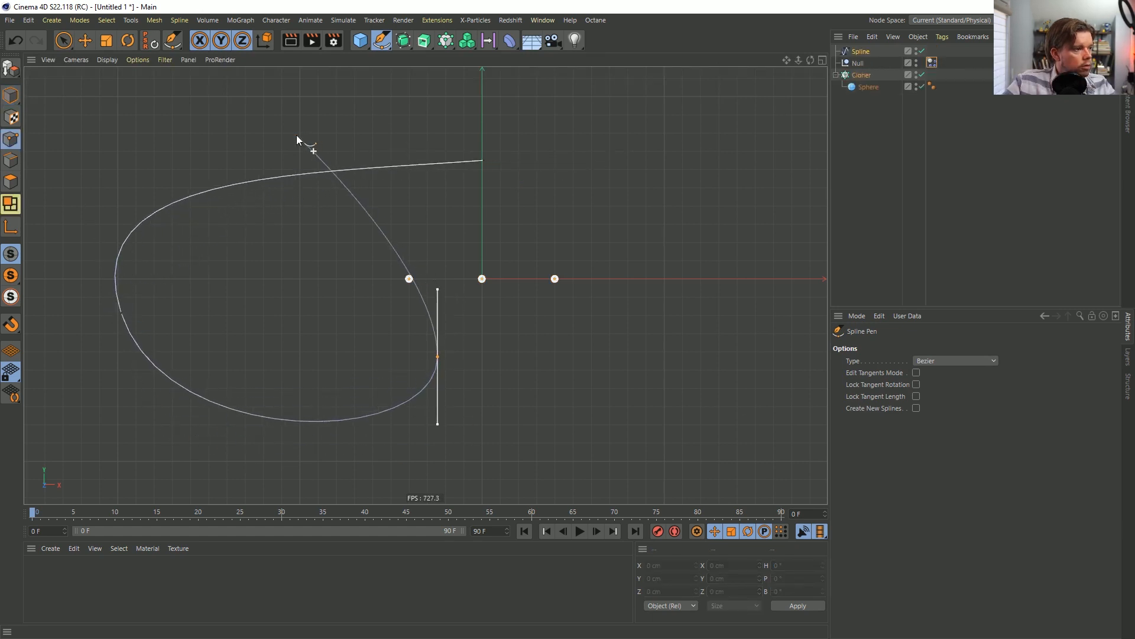
drag(267, 111, 286, 186)
drag(732, 96, 690, 233)
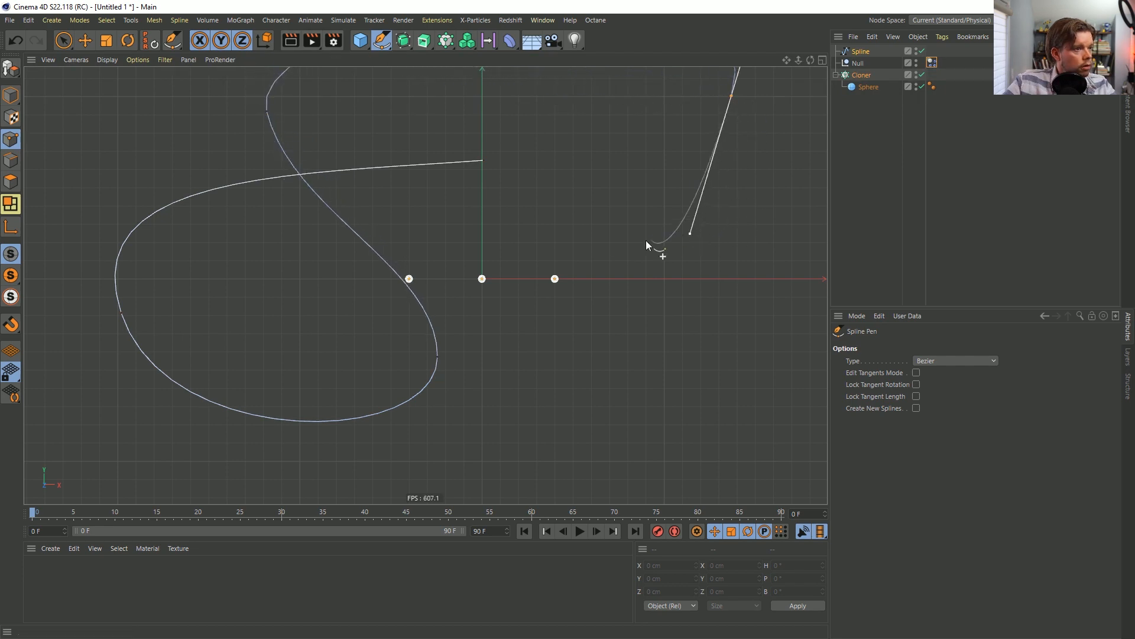
click(482, 160)
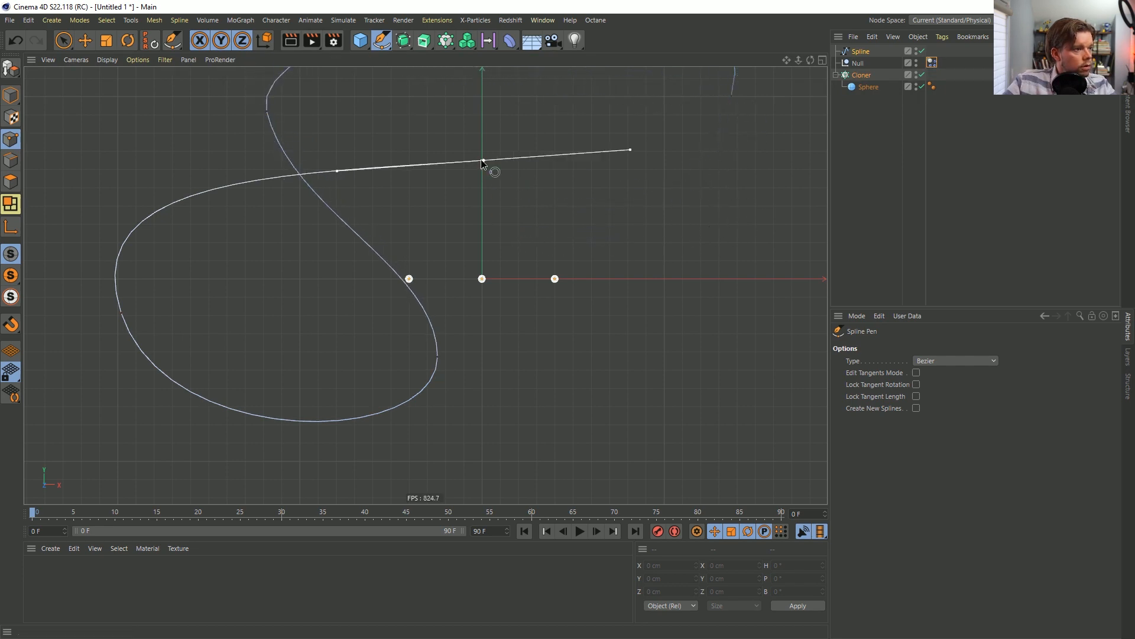
Offset individual spline points in depth along Z in the perspective view so the curve leaves its flat plane.
middle_click(550, 233)
middle_click(390, 208)
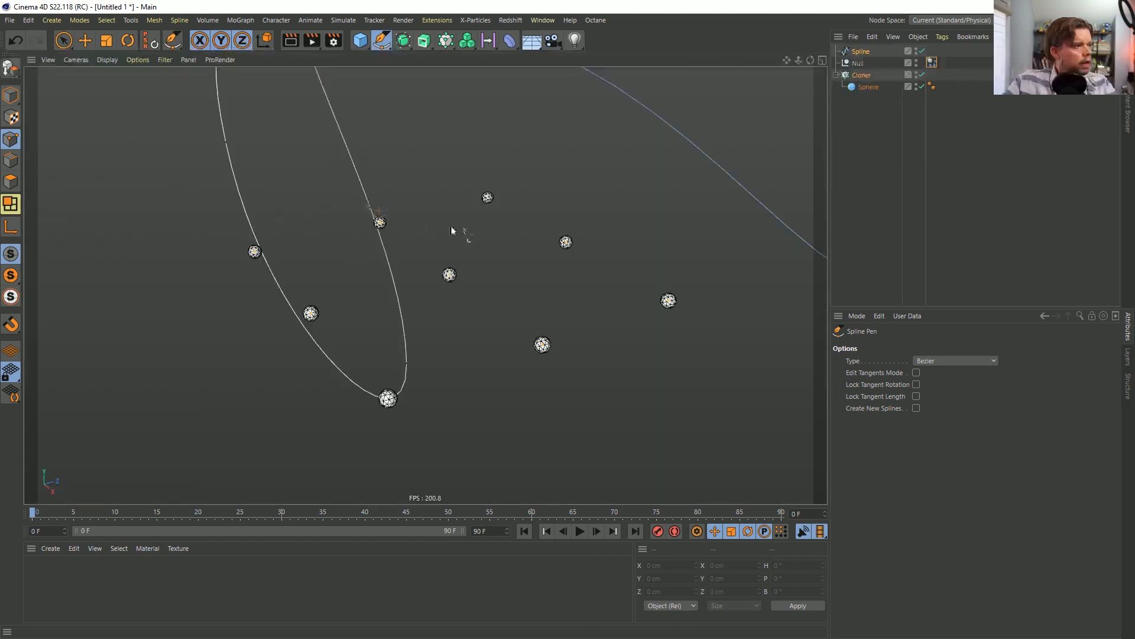
alt+right_drag(452, 228, 256, 263)
alt+middle_drag(441, 229, 425, 264)
key(space)
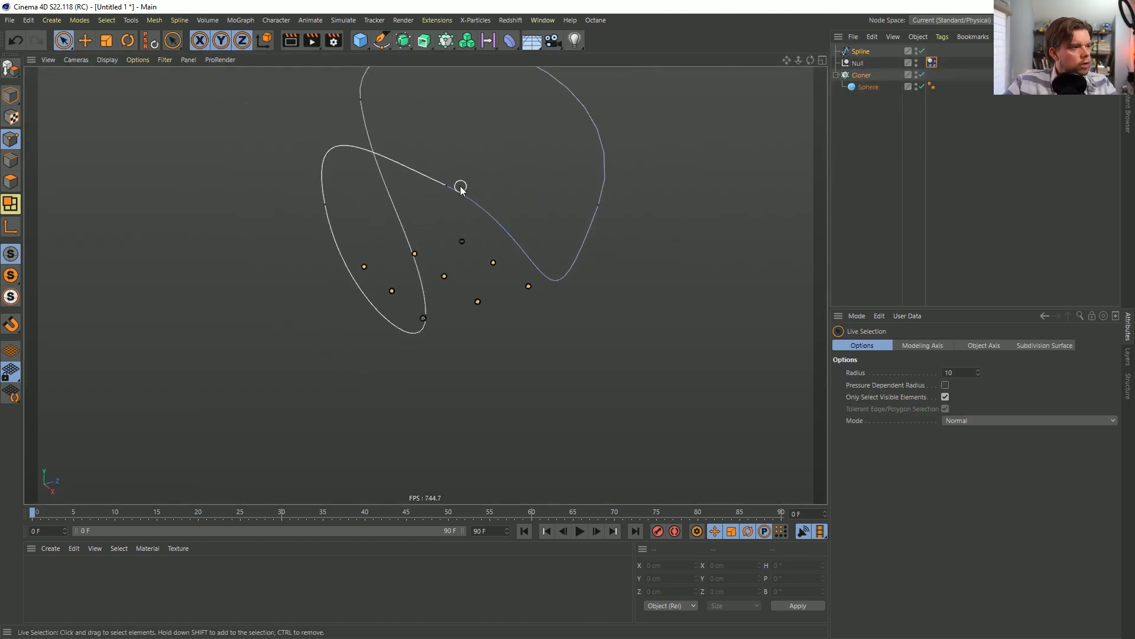
click(461, 187)
alt+drag(451, 193, 471, 215)
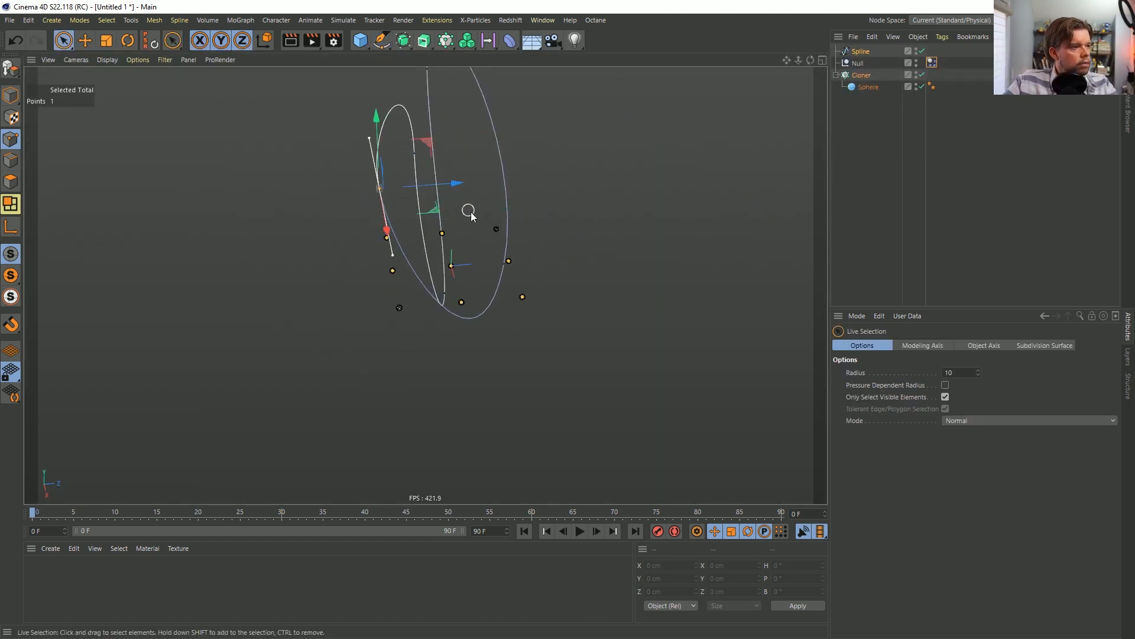
click(472, 215)
click(450, 289)
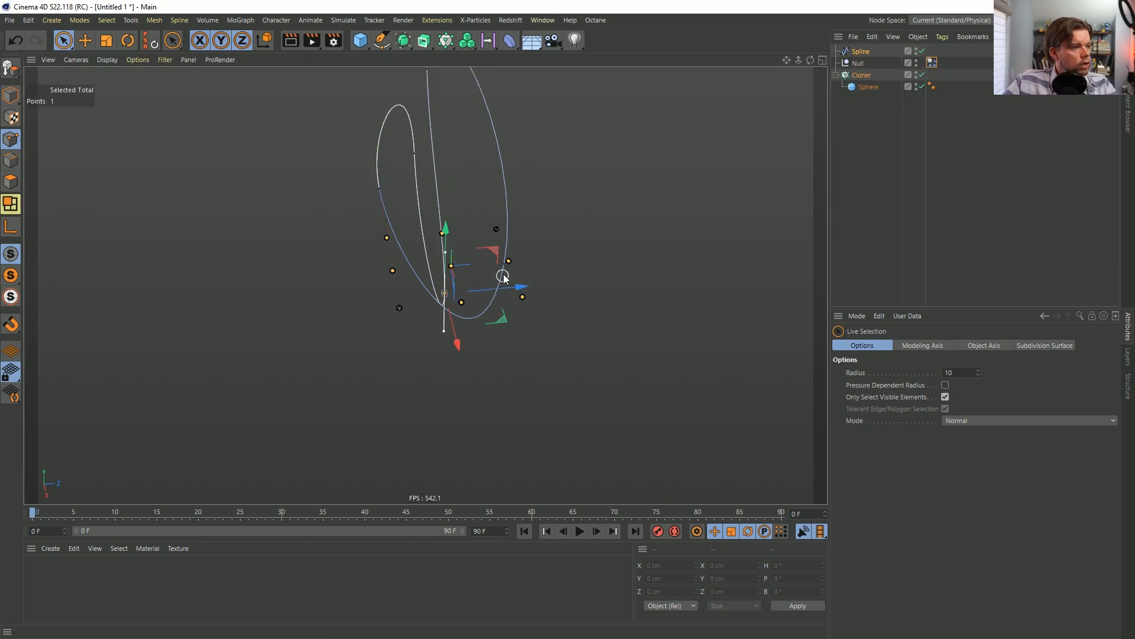
Move the spline point at the far positive X end of the curve inward along X.
alt+drag(520, 289, 570, 231)
click(577, 233)
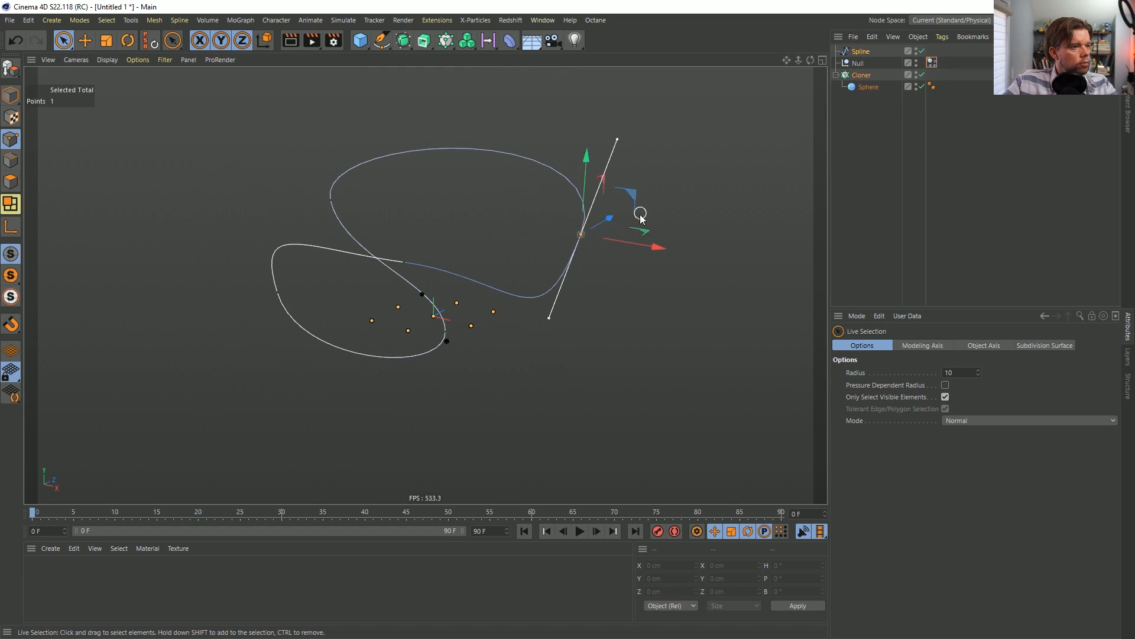
key(e)
drag(654, 244, 559, 162)
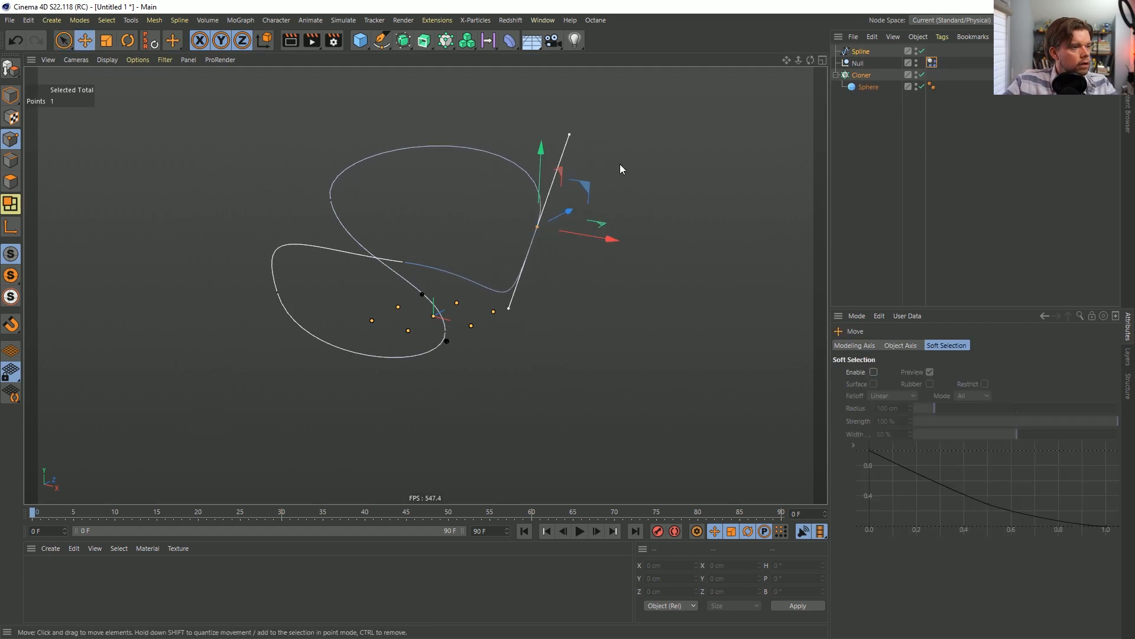
Select all the spline's points and apply Soft Interpolation to them.
key(t)
key(ctrl+a)
alt+drag(466, 253, 406, 235)
click(406, 234)
right_click(392, 180)
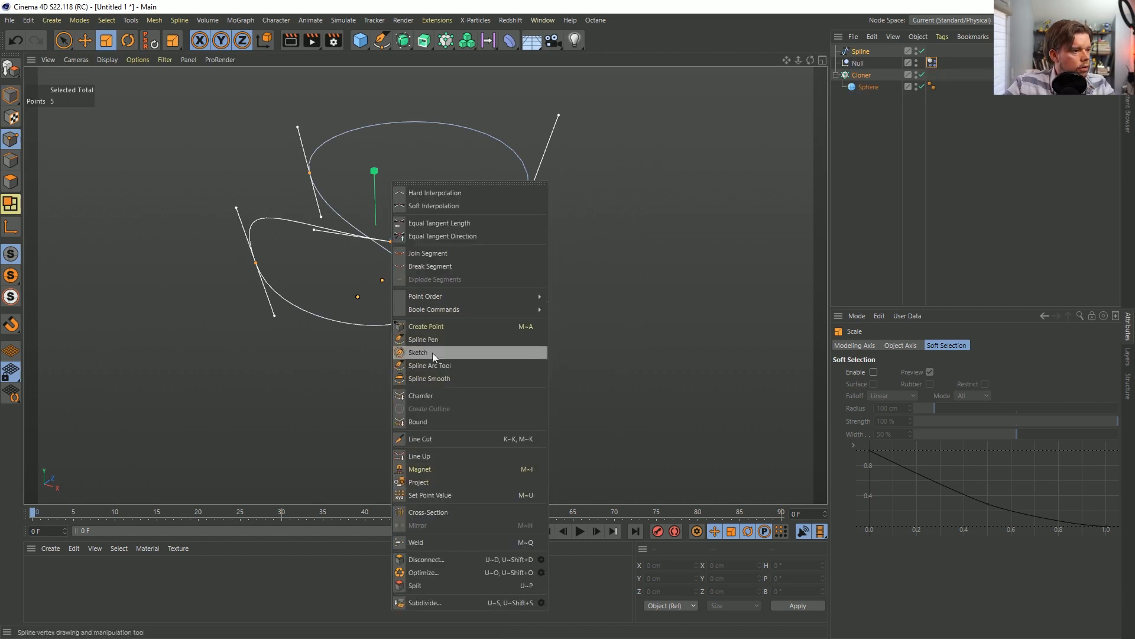
click(456, 206)
Set the Cloner's mode to Object and assign the Spline as the object to clone onto.
alt+drag(380, 299, 498, 285)
middle_click(493, 320)
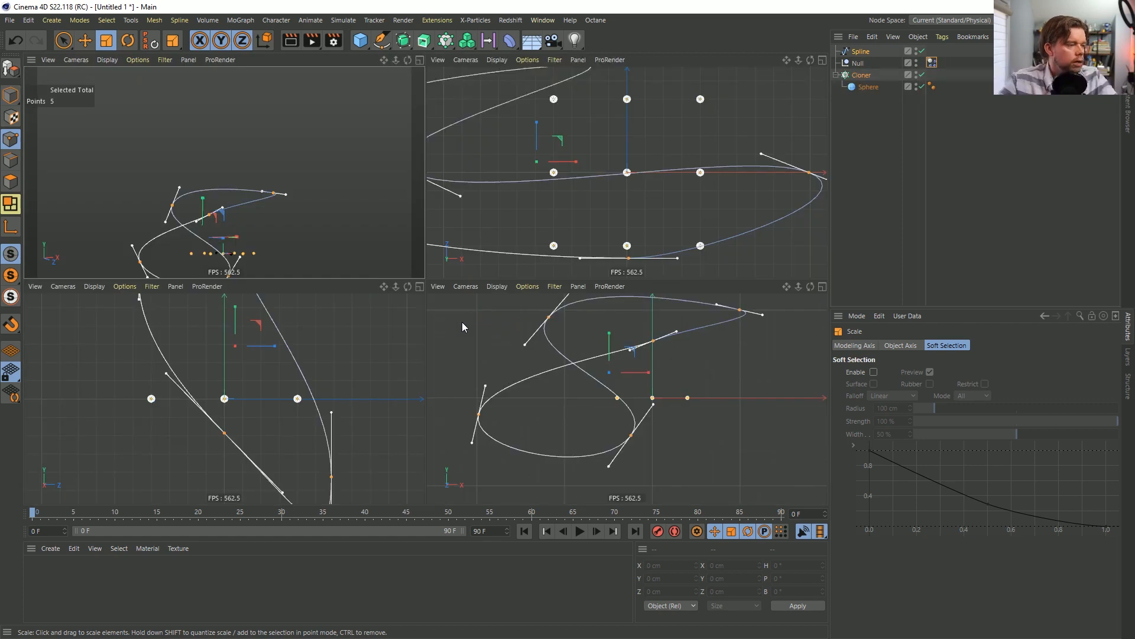
middle_click(393, 172)
click(865, 79)
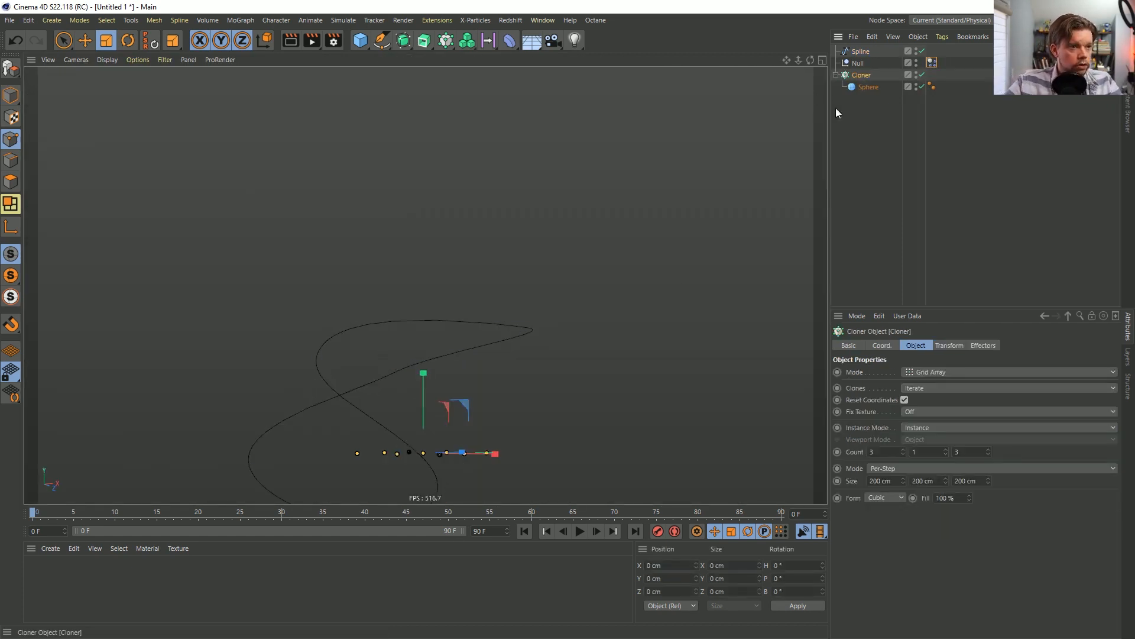
key(o)
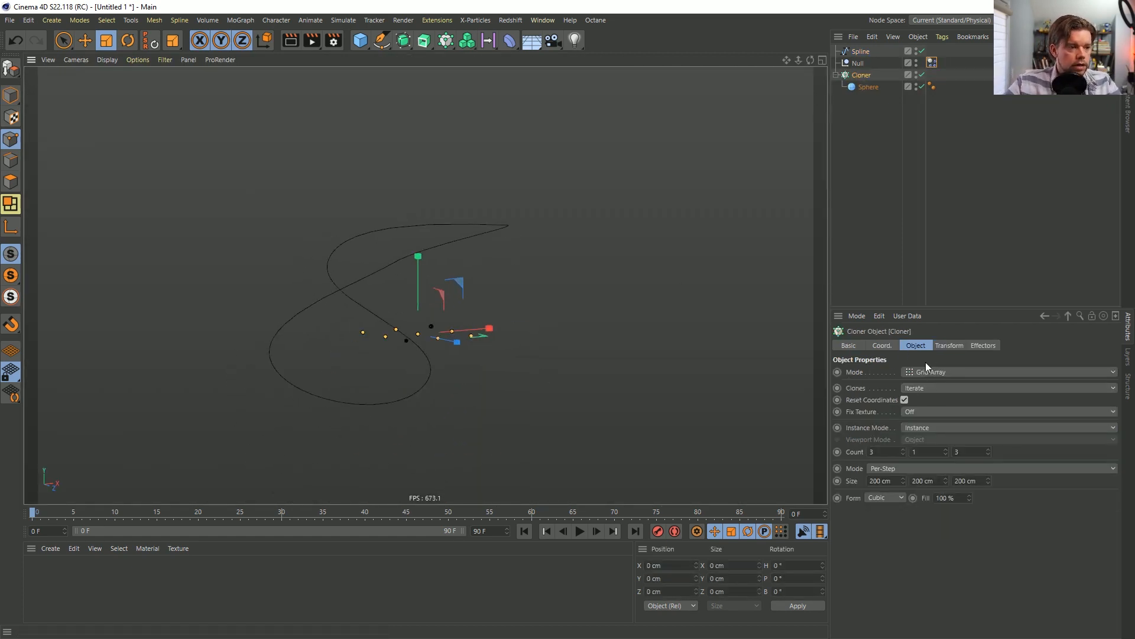
click(934, 372)
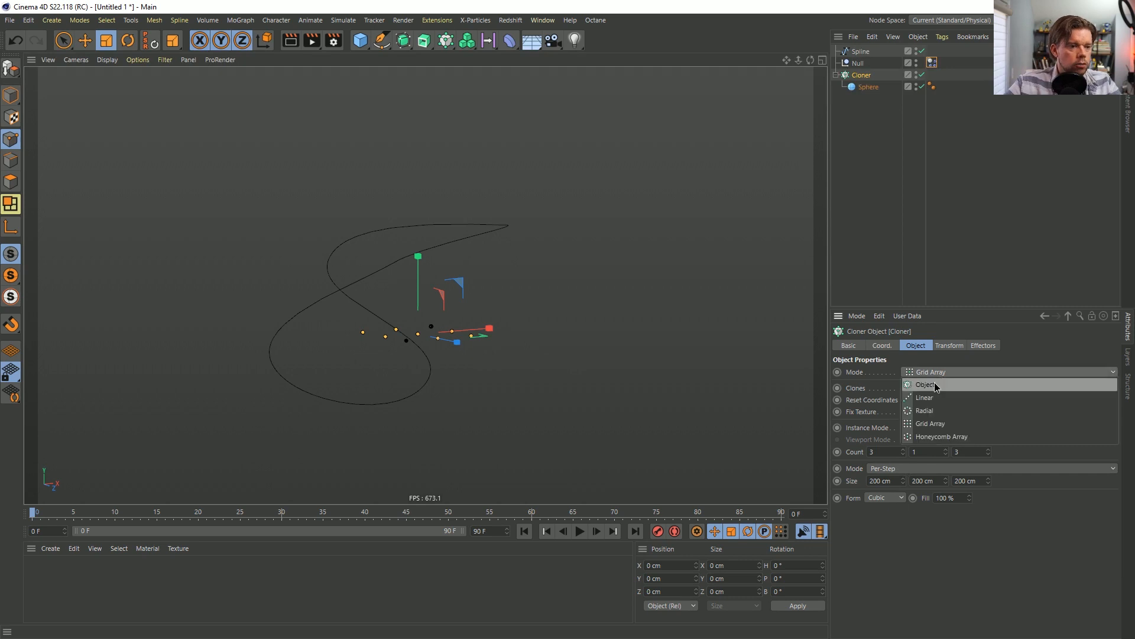
click(934, 384)
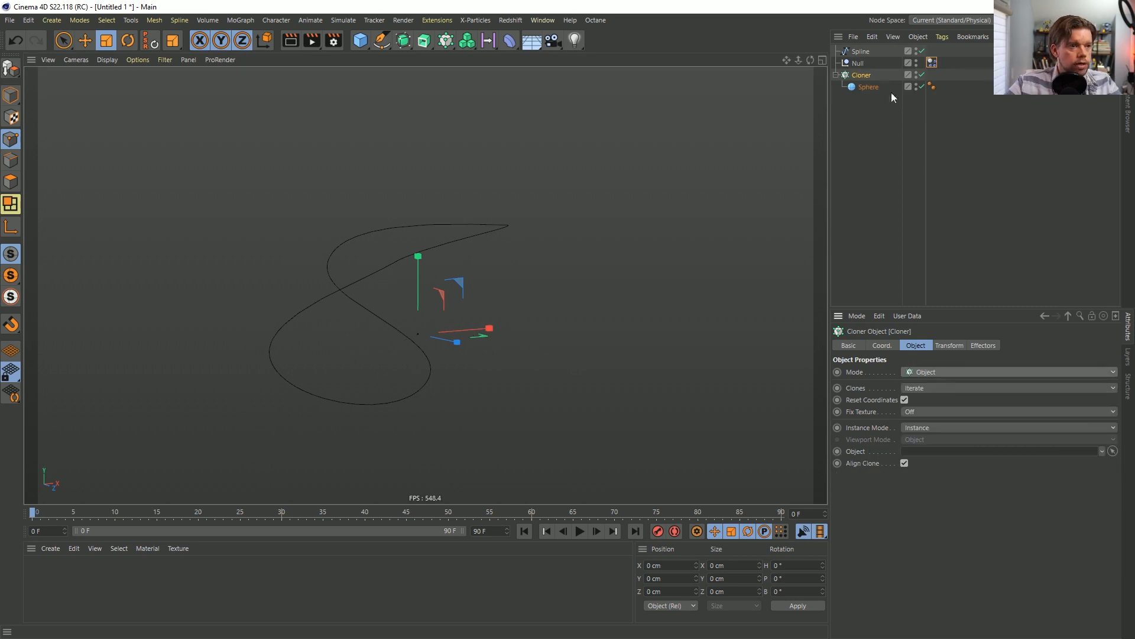
drag(861, 51, 930, 452)
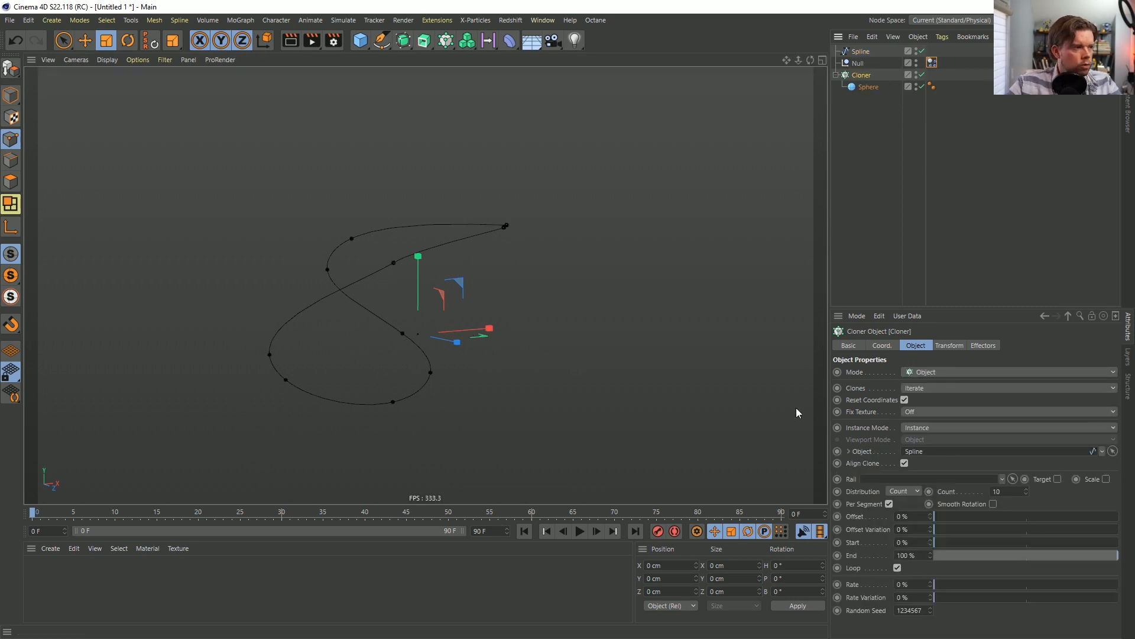
Set the Cloner's count to 30 and reduce its End value to 3 %.
click(1005, 493)
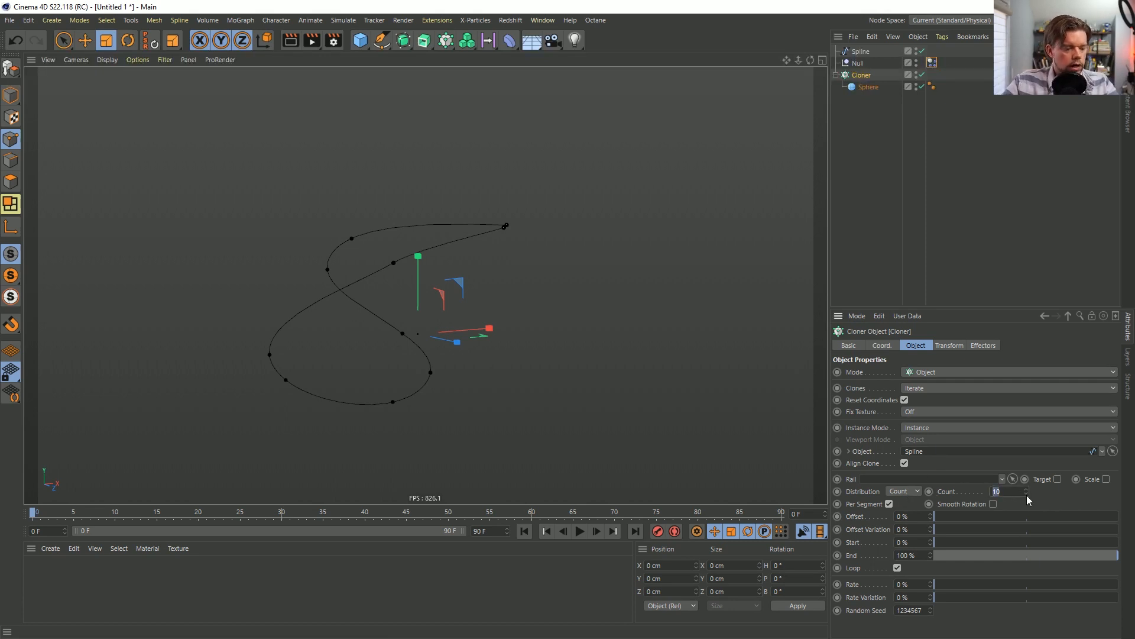
text(30)
key(Return)
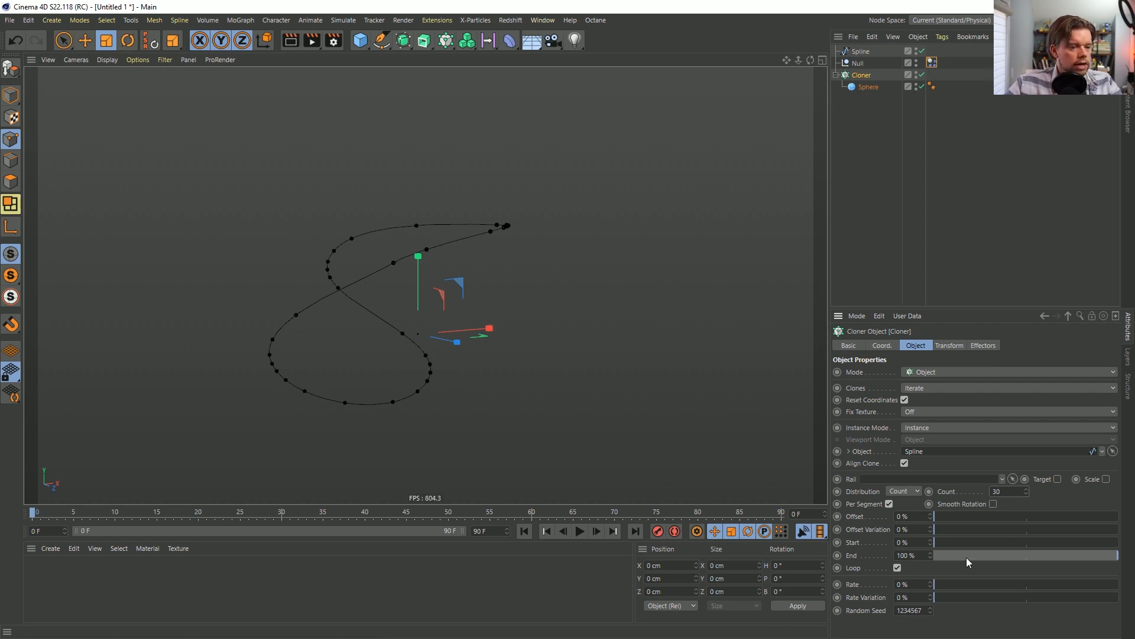
drag(966, 557, 942, 569)
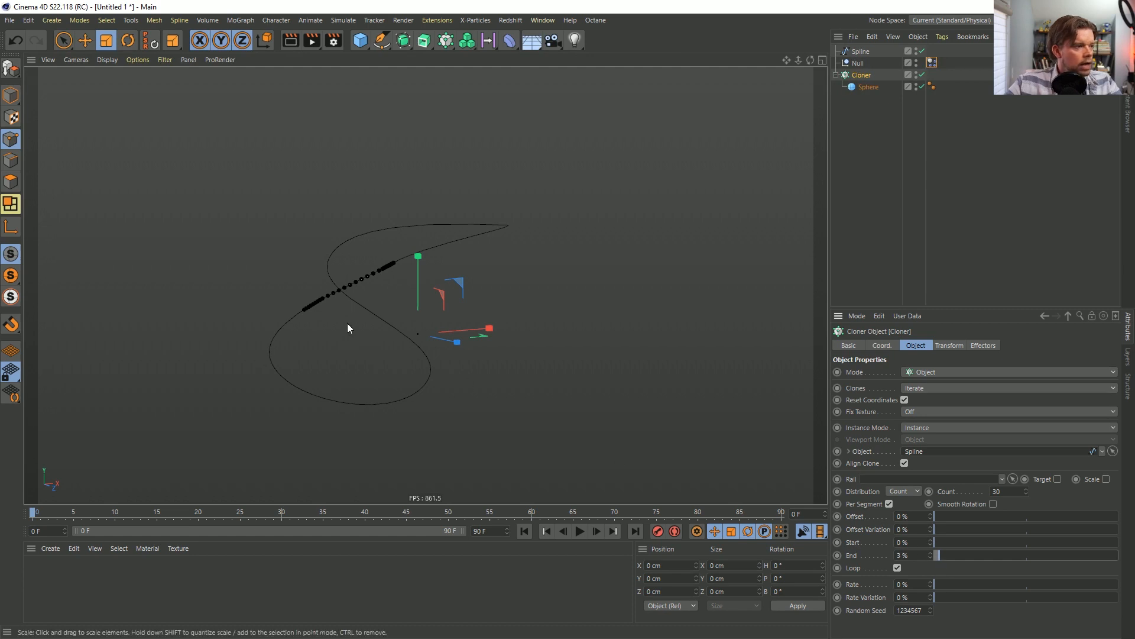
scroll(350, 324, up, 5)
alt+drag(391, 243, 489, 221)
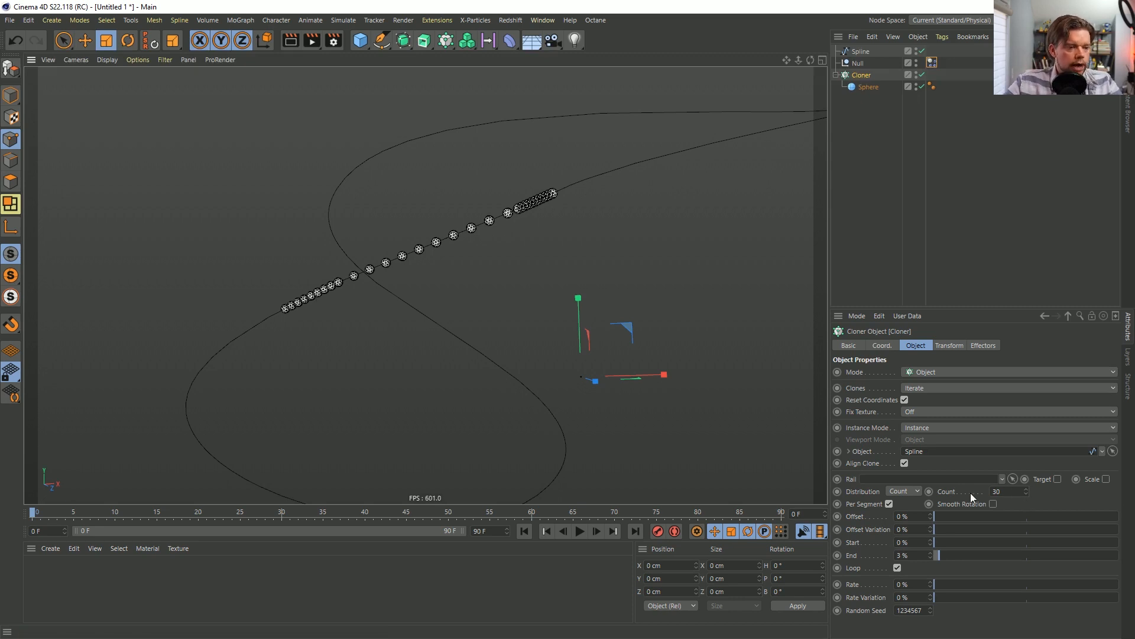
Try the Step distribution for the clones and set the distribution back to Count.
click(896, 492)
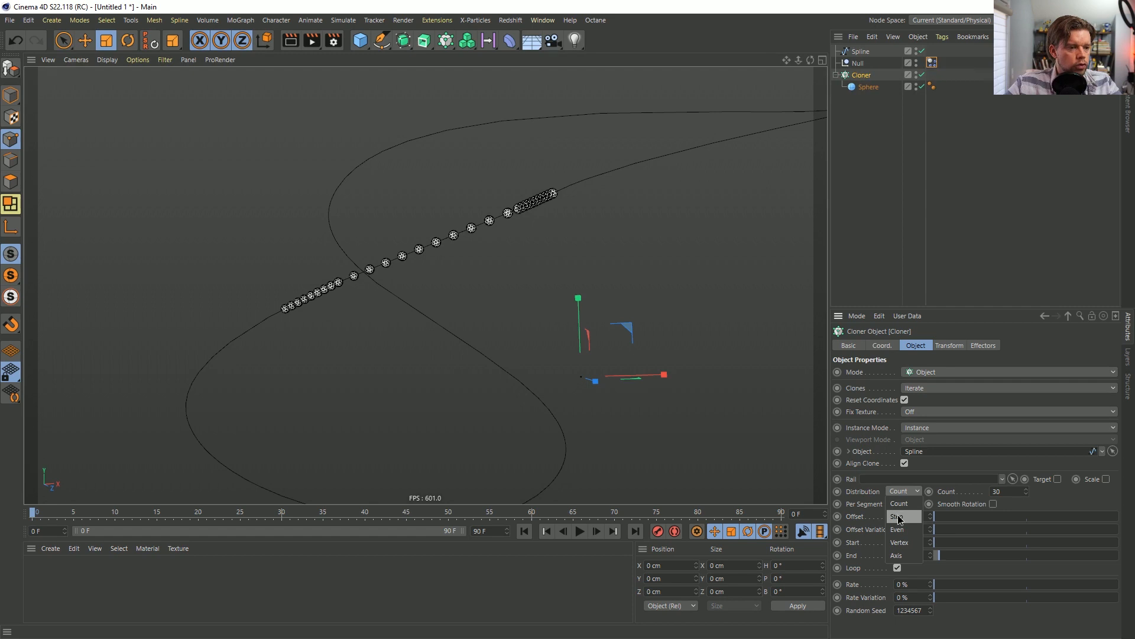
click(899, 516)
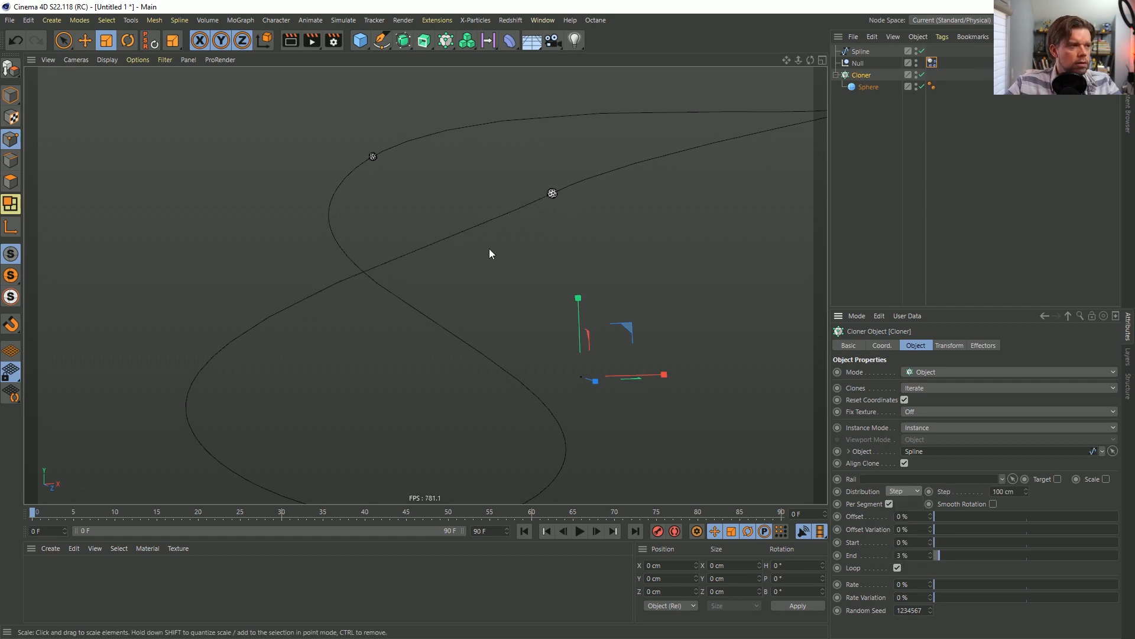
click(908, 493)
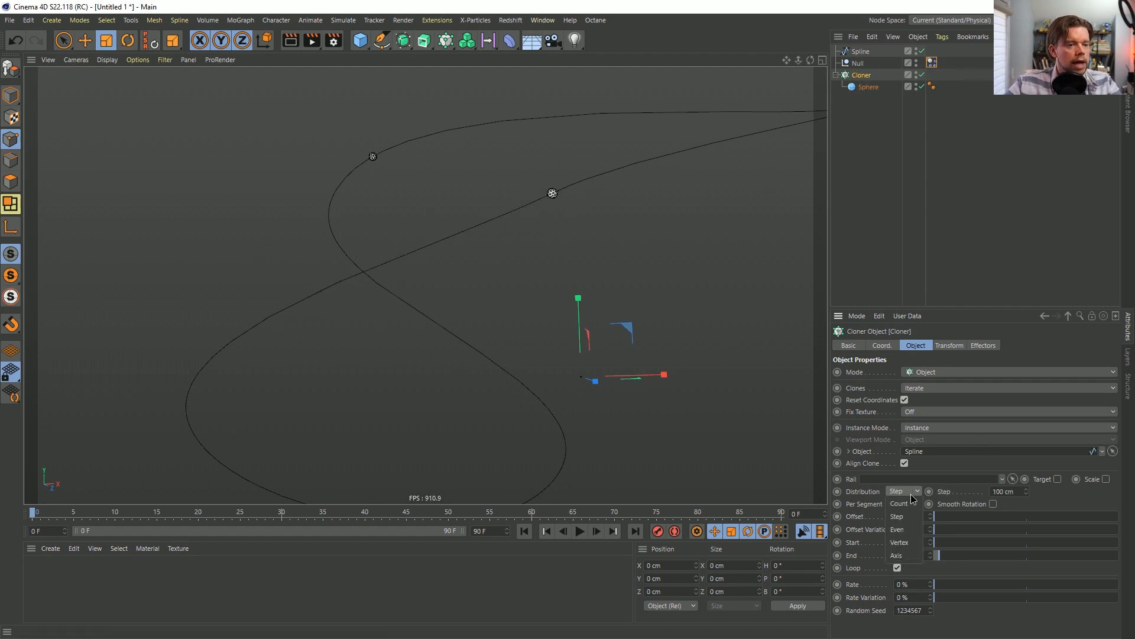
click(910, 503)
Set the spline's Intermediate Points to Uniform with a Number of 2.
click(860, 52)
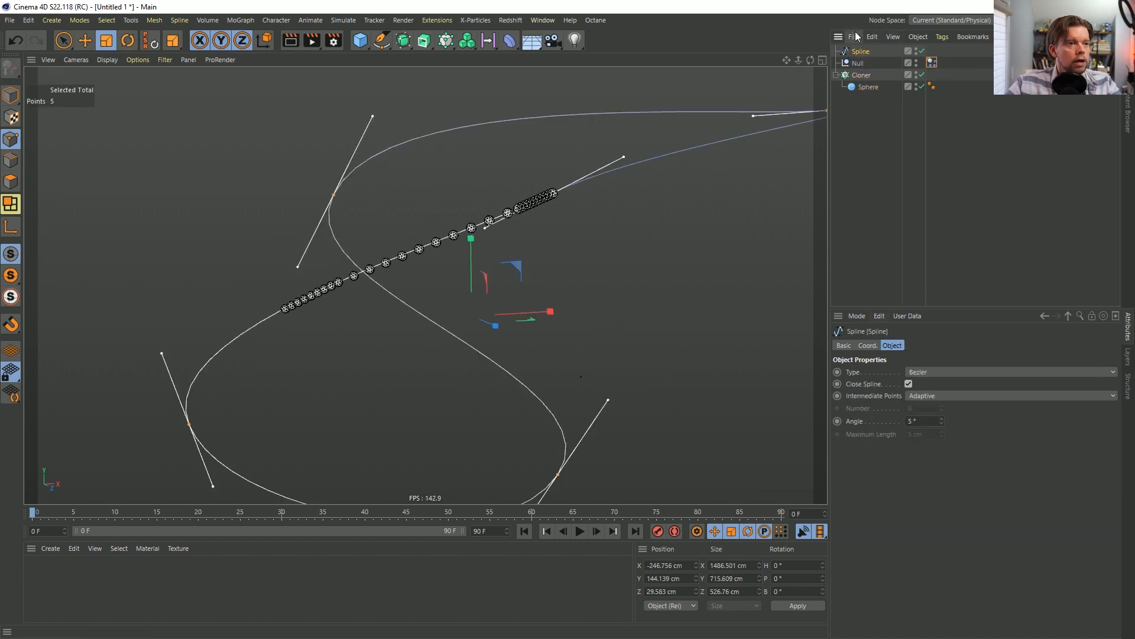
click(914, 394)
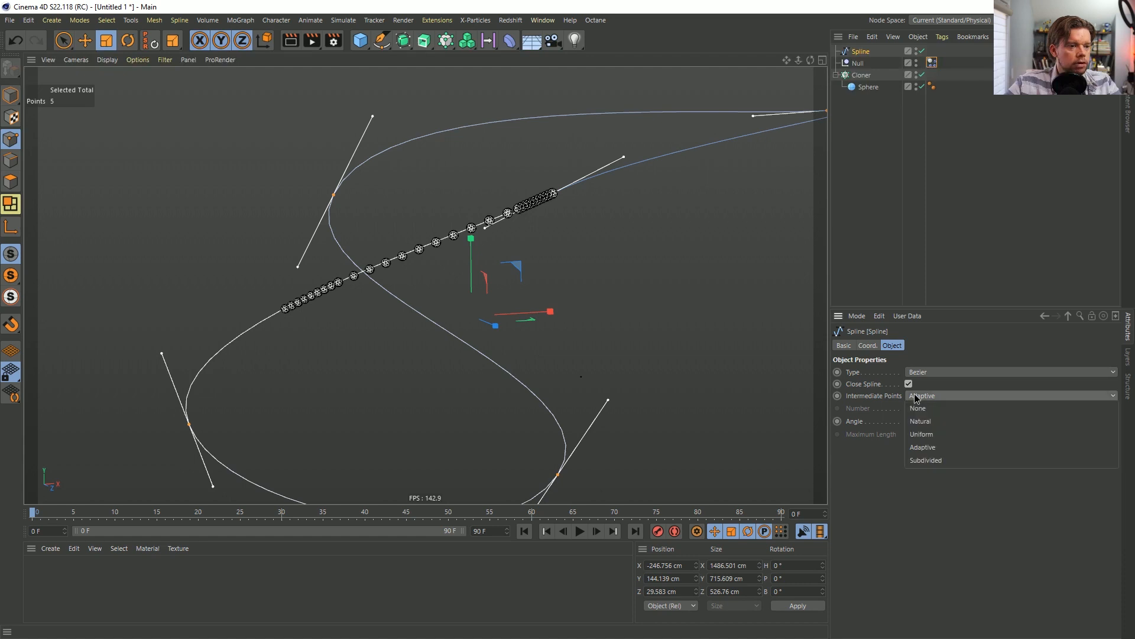
click(940, 436)
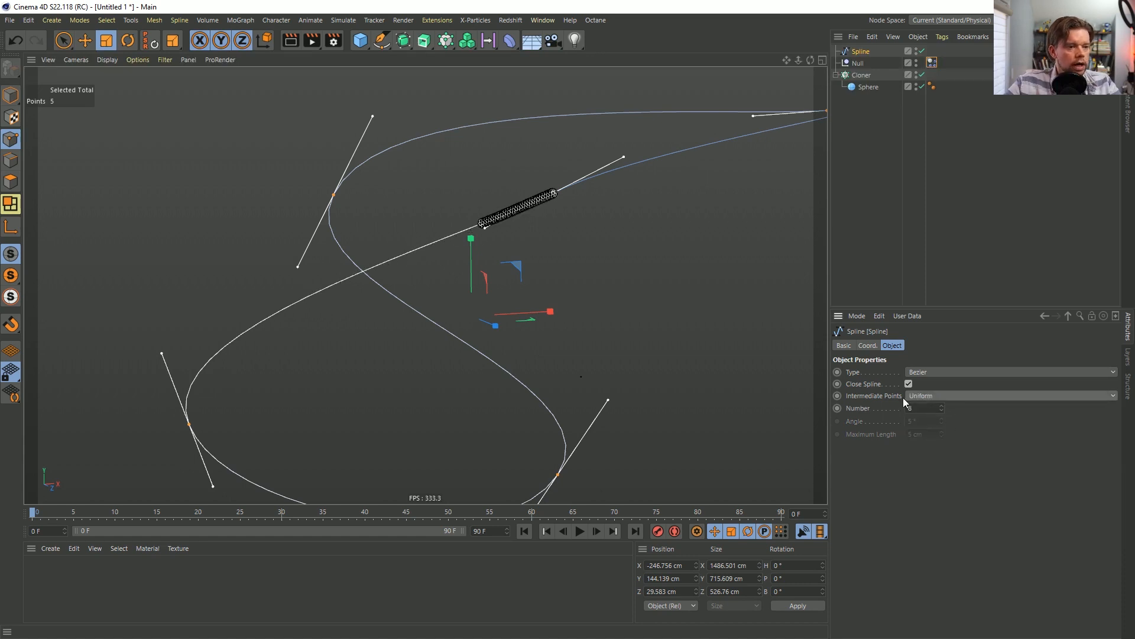
click(921, 407)
text(2)
key(Return)
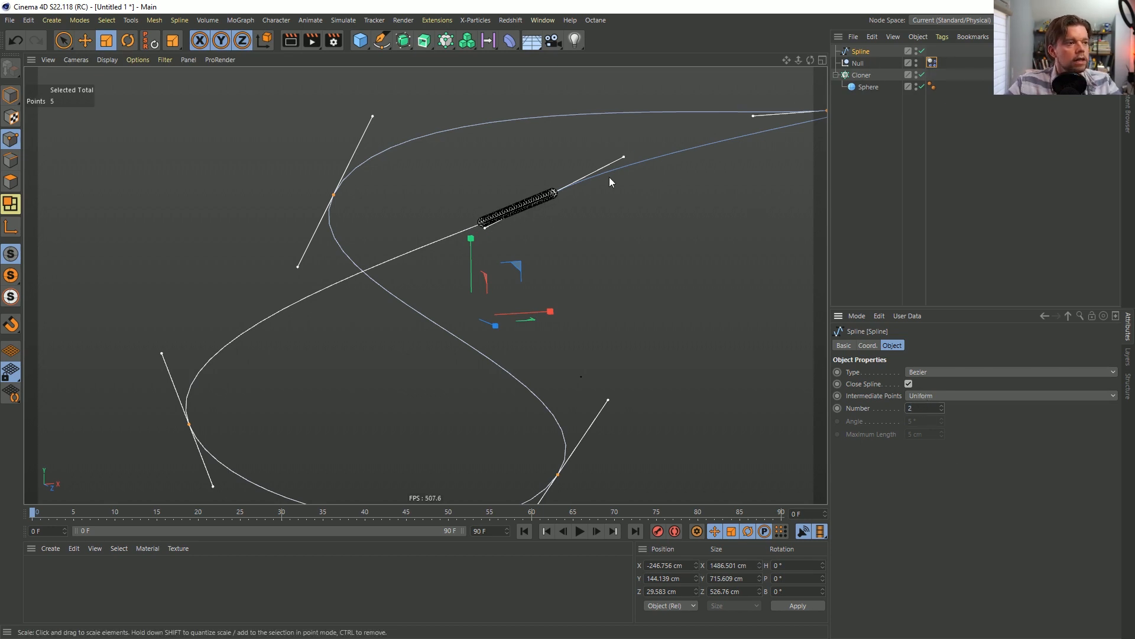
Set the Cloner's End value to 10 % and raise the spline's Number of intermediate points.
click(861, 74)
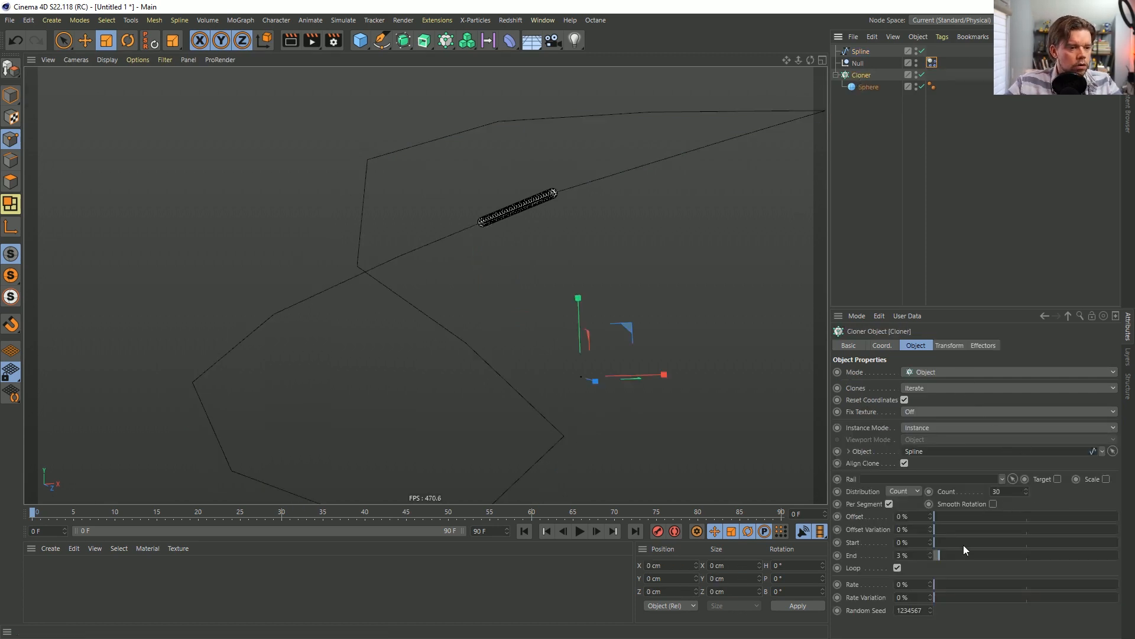
drag(940, 553, 954, 557)
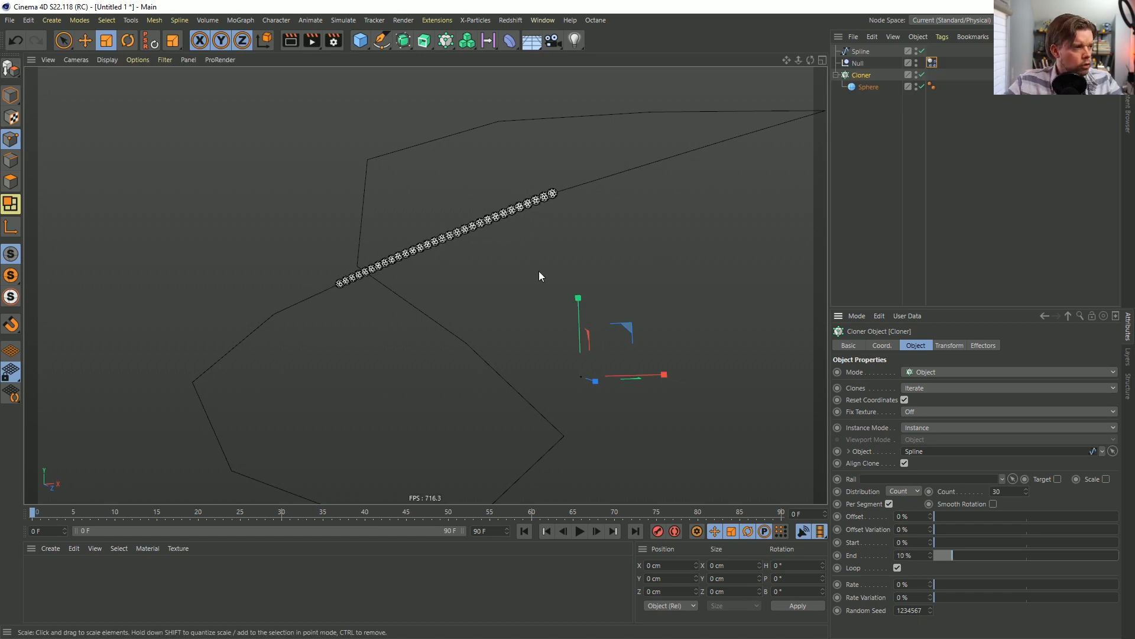
click(865, 51)
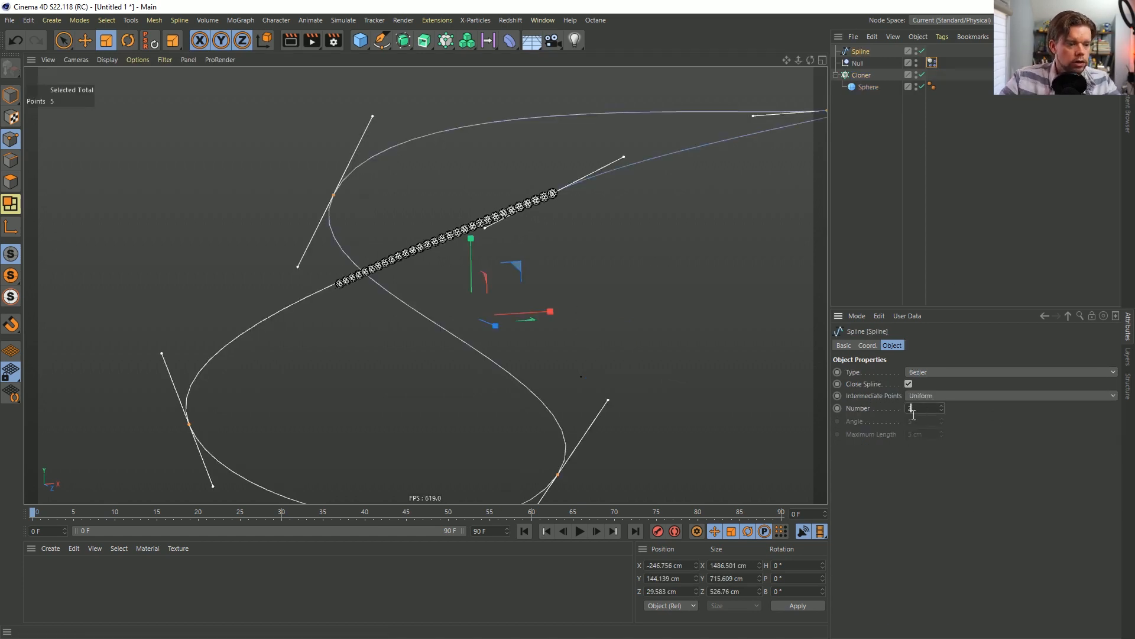
click(921, 243)
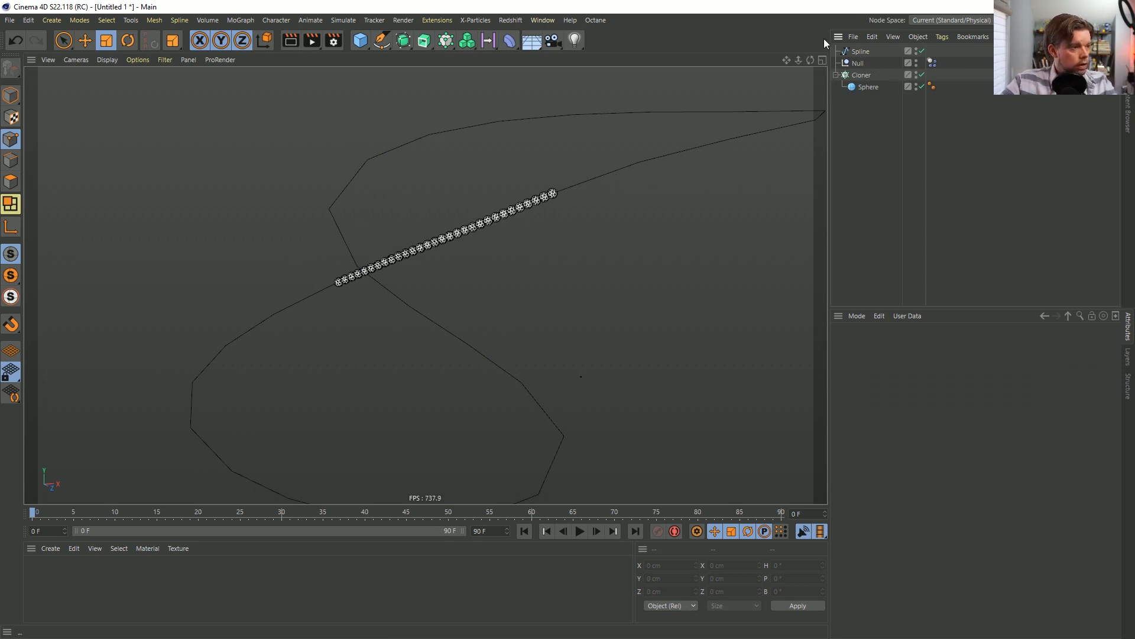
alt+drag(461, 236, 444, 230)
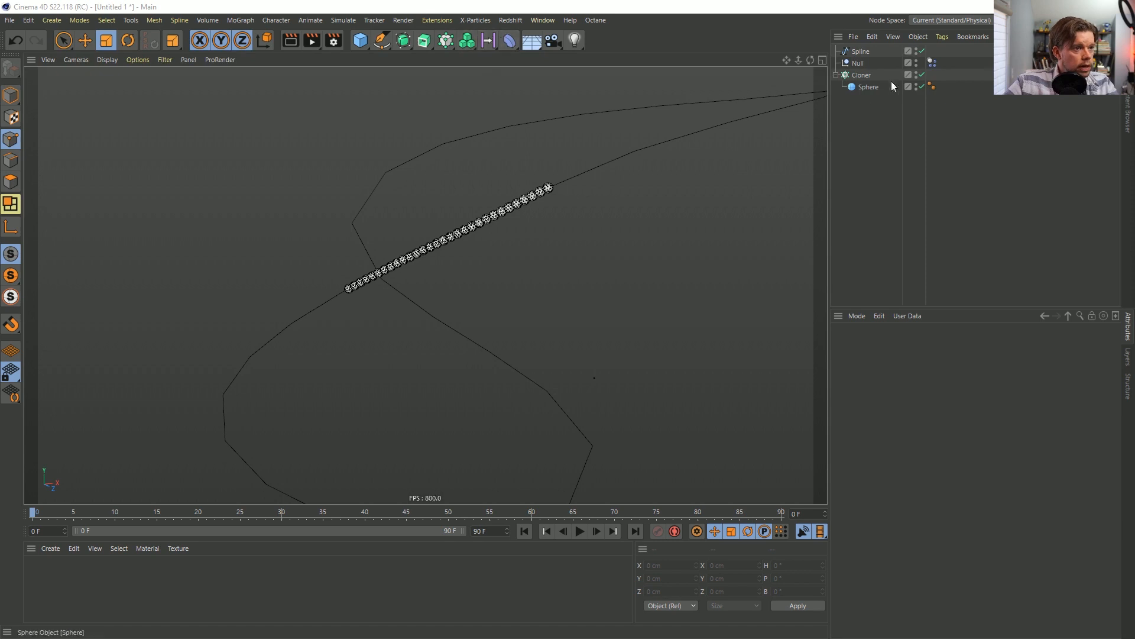
Set the Cloner's Rate to 12 % and play the animation to watch the clones travel along the spline.
click(861, 75)
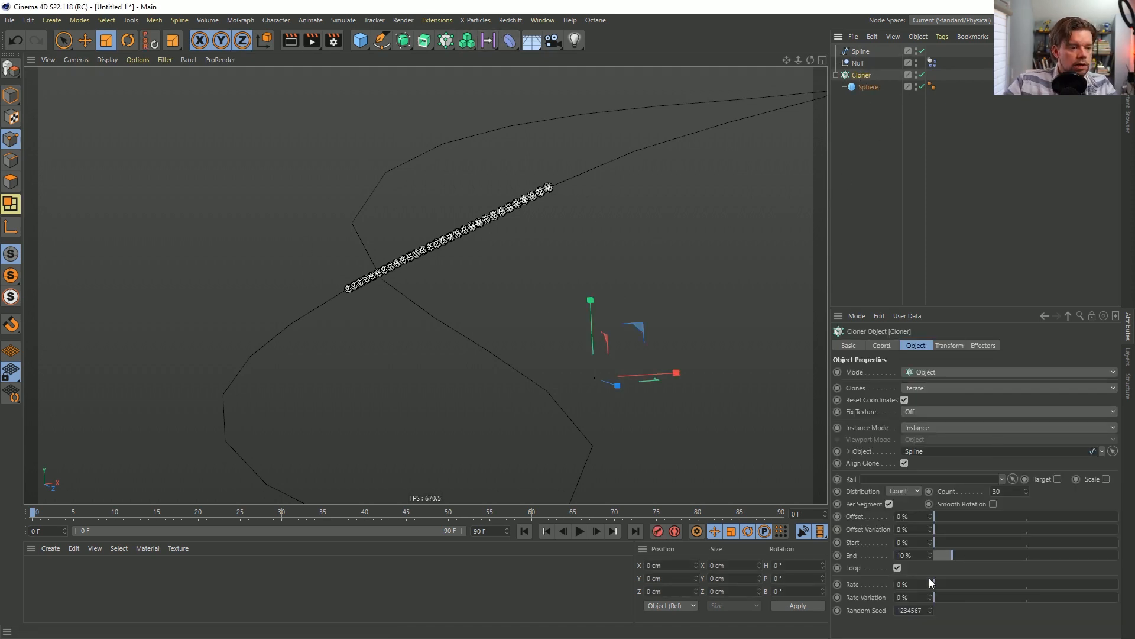
drag(936, 584, 956, 585)
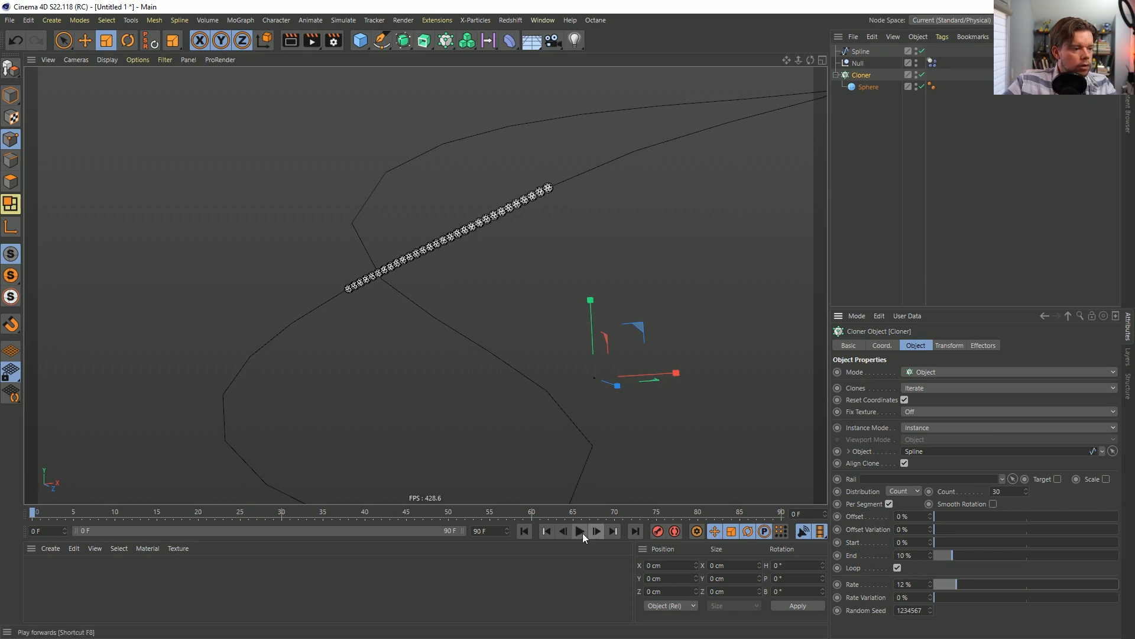
click(582, 531)
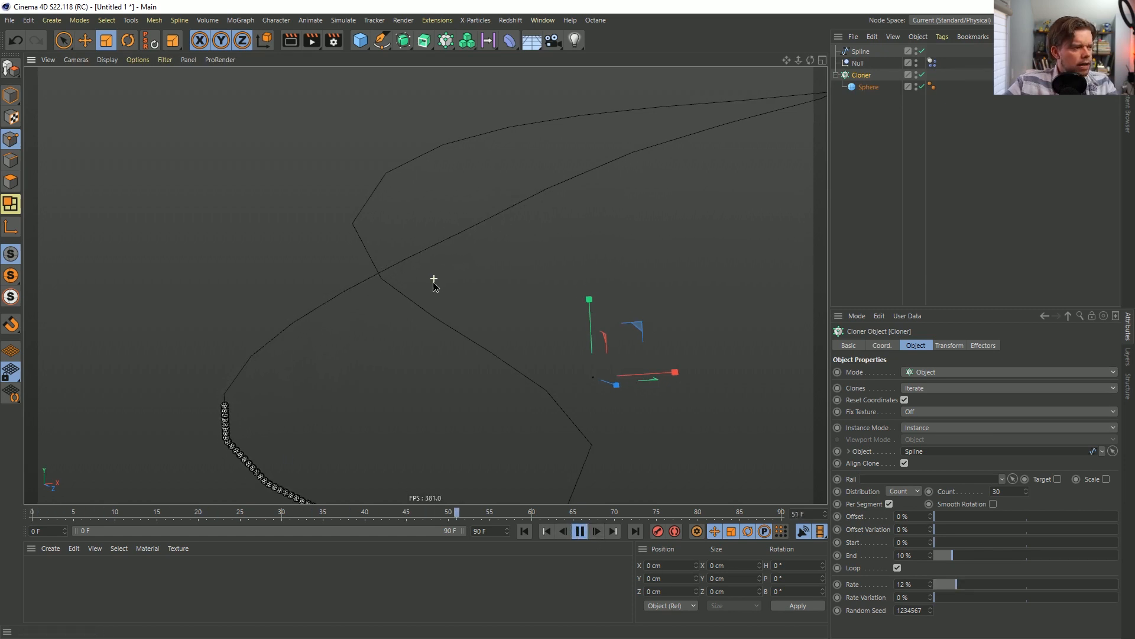
alt+drag(433, 282, 481, 276)
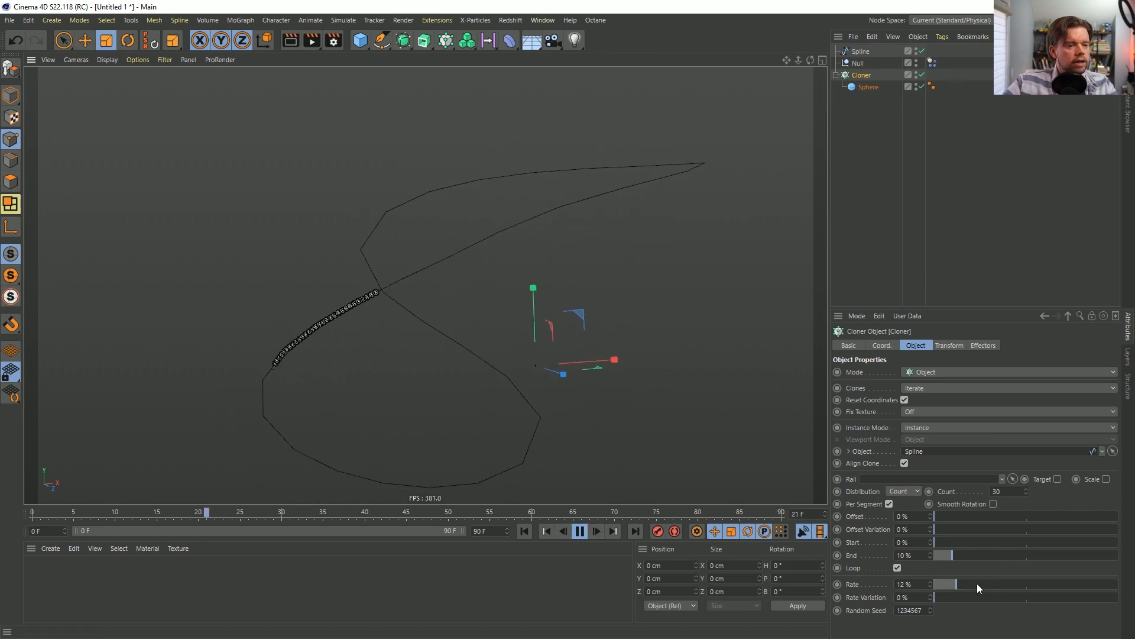
Extend the timeline's end to 999 frames.
double_click(490, 530)
text(99)
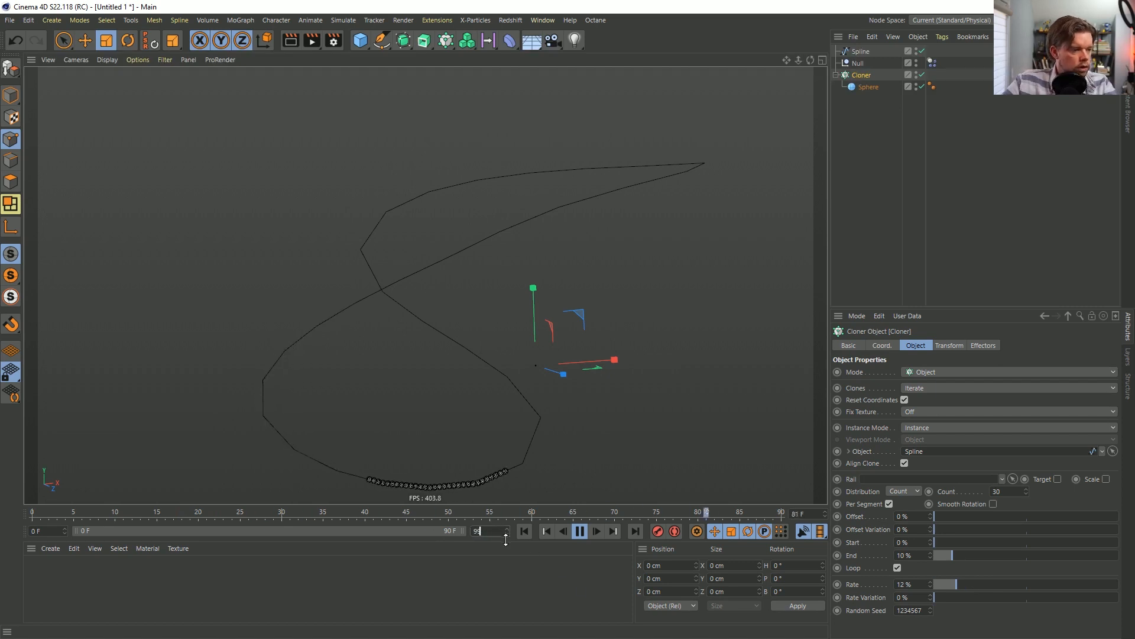
text(9)
key(Return)
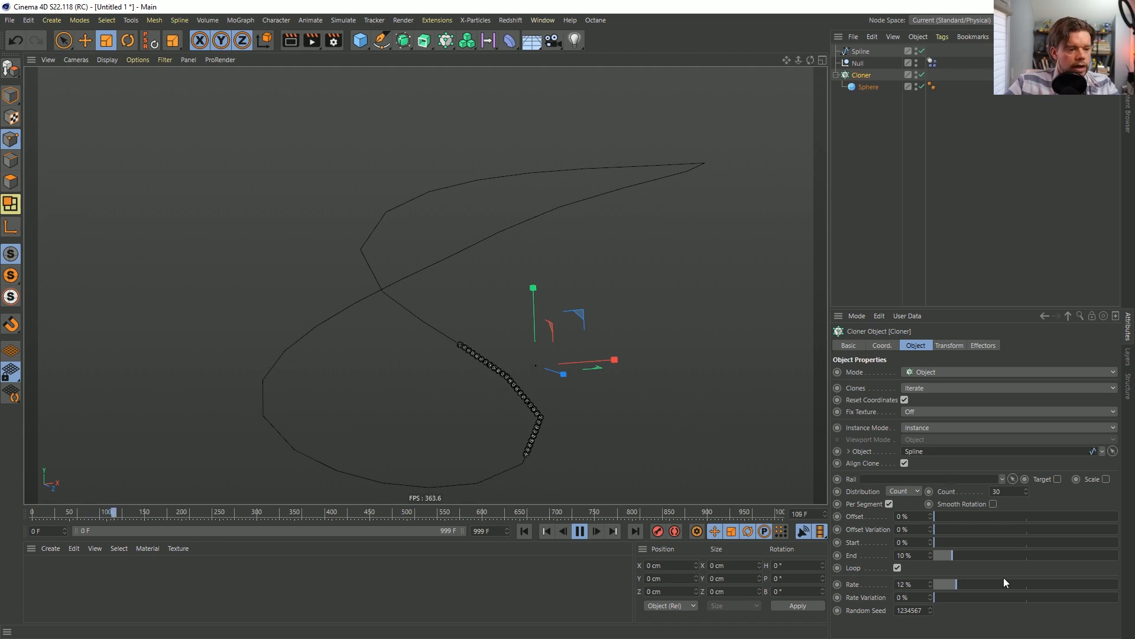
Try a Rate Variation of 18 % on the Cloner, set it back to 0 %, and stop playback.
drag(947, 595, 967, 595)
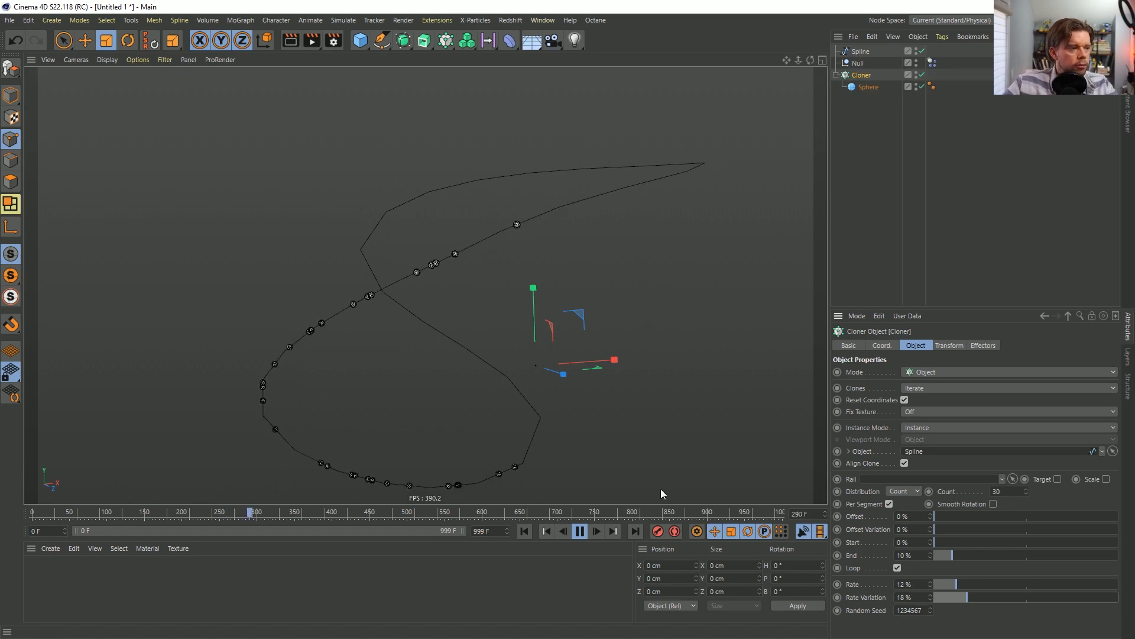
drag(960, 598, 935, 598)
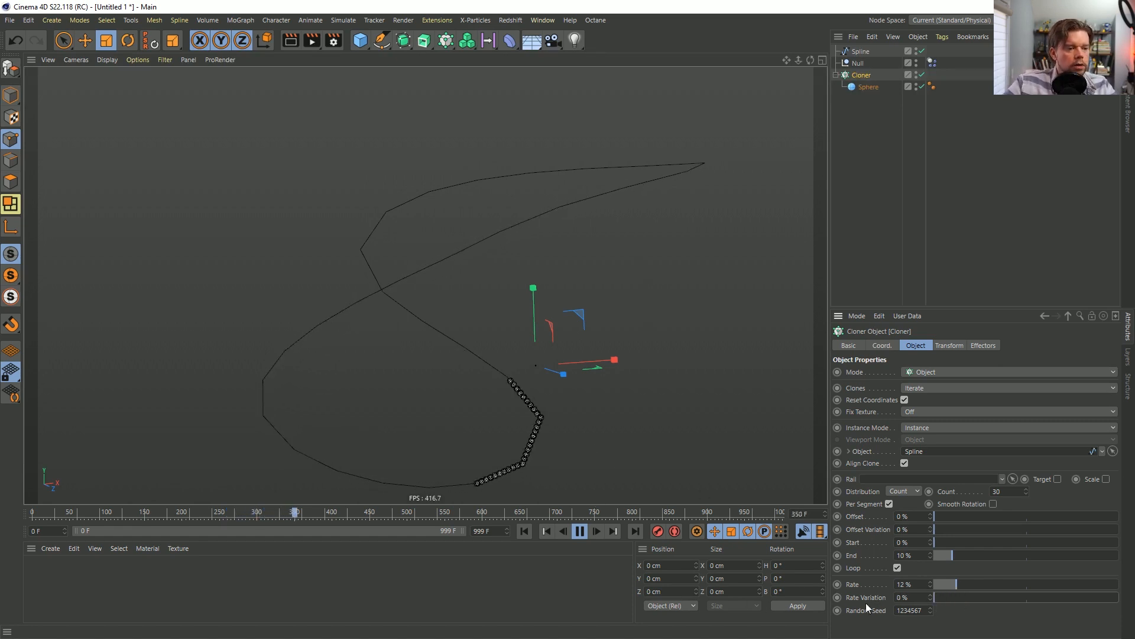
click(579, 531)
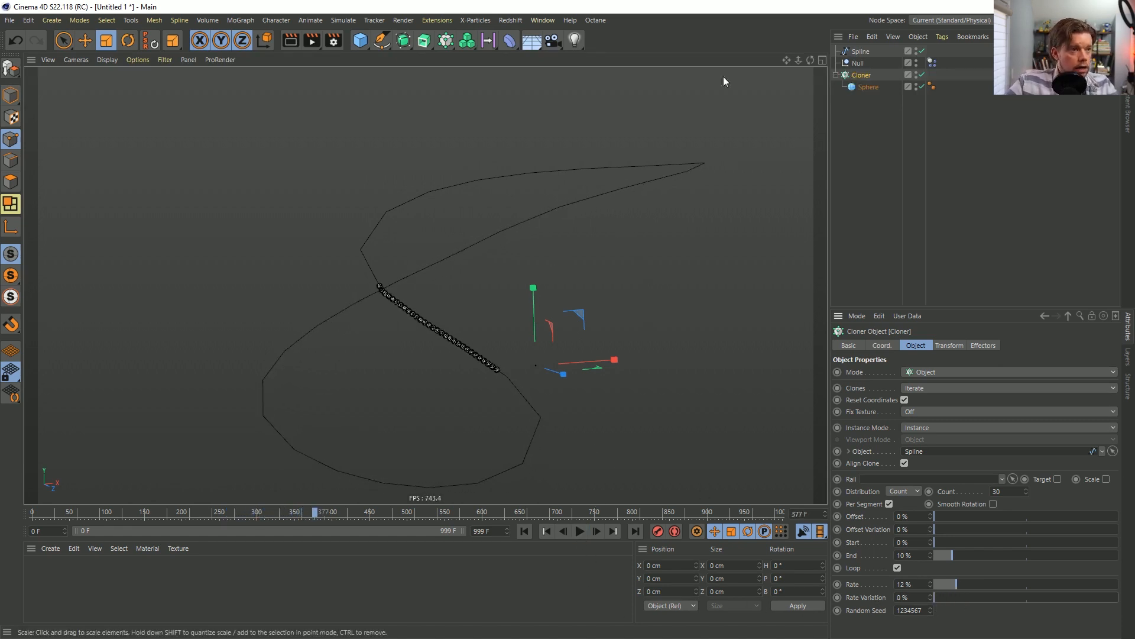
Add a Random effector to the Cloner and play the animation.
click(446, 40)
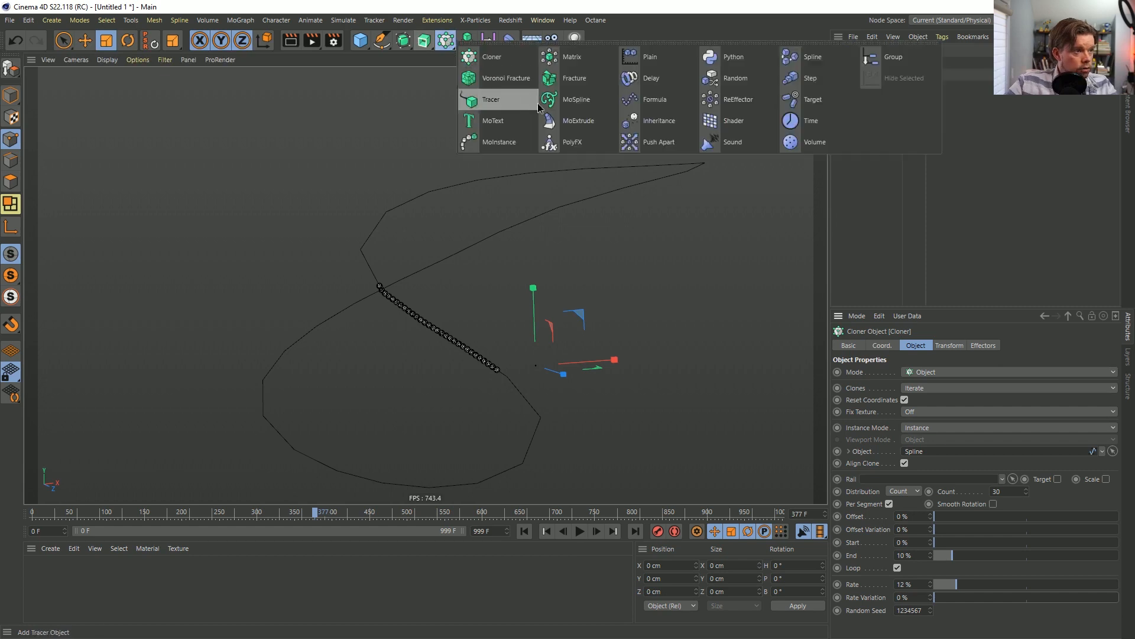
click(732, 76)
click(579, 531)
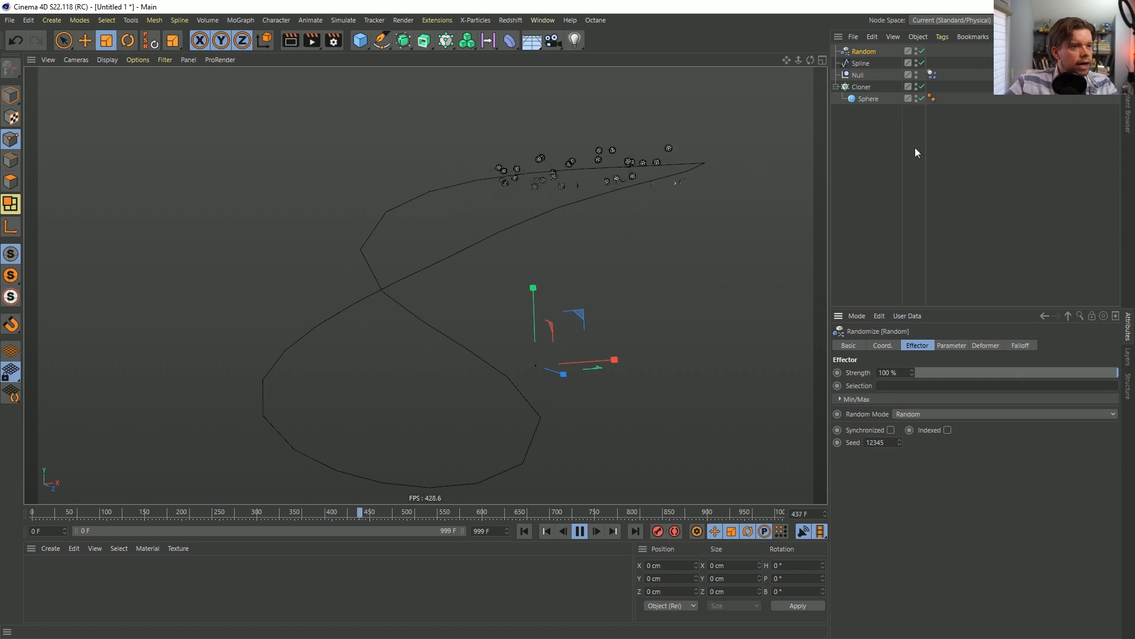
Raise the spline's Number of uniform intermediate points above 8 for a smoother curve.
click(860, 63)
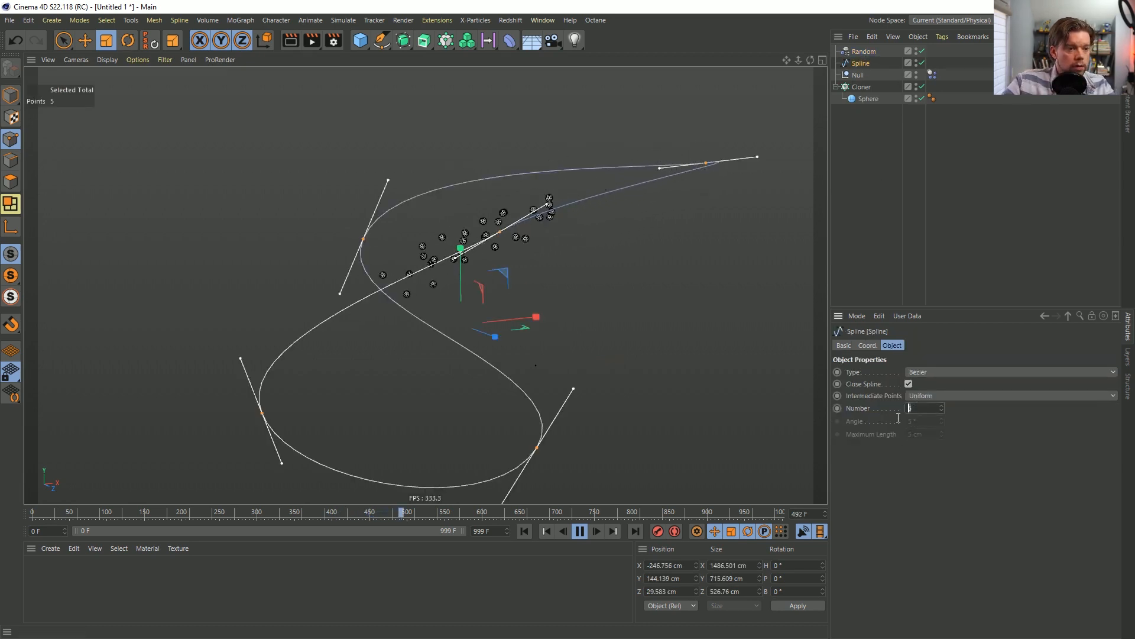
click(881, 144)
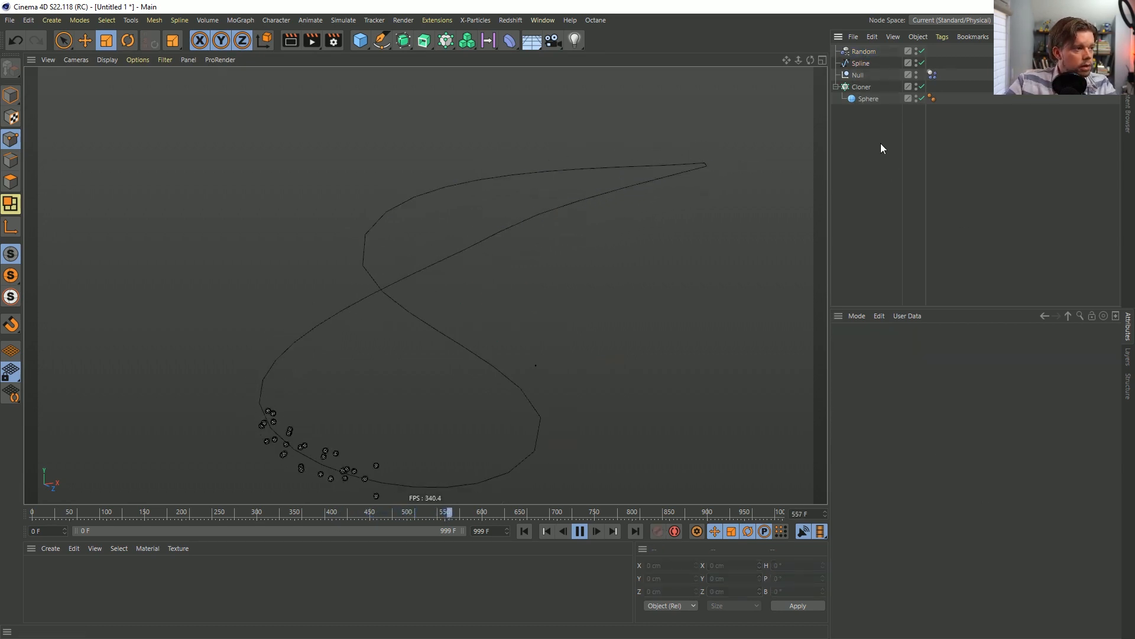
click(861, 63)
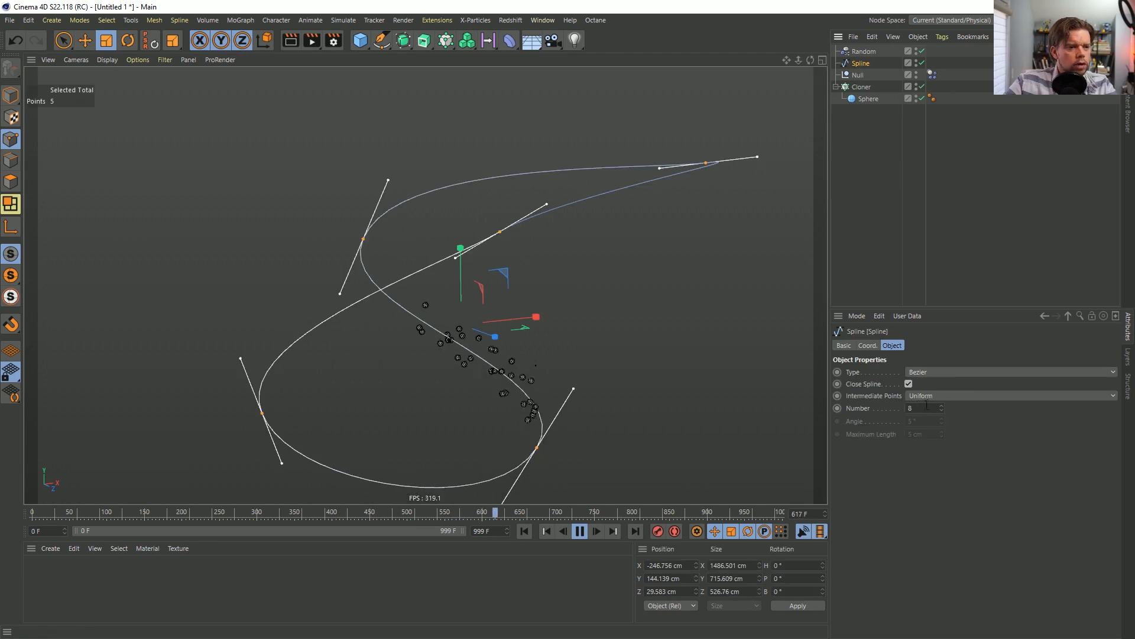
click(873, 145)
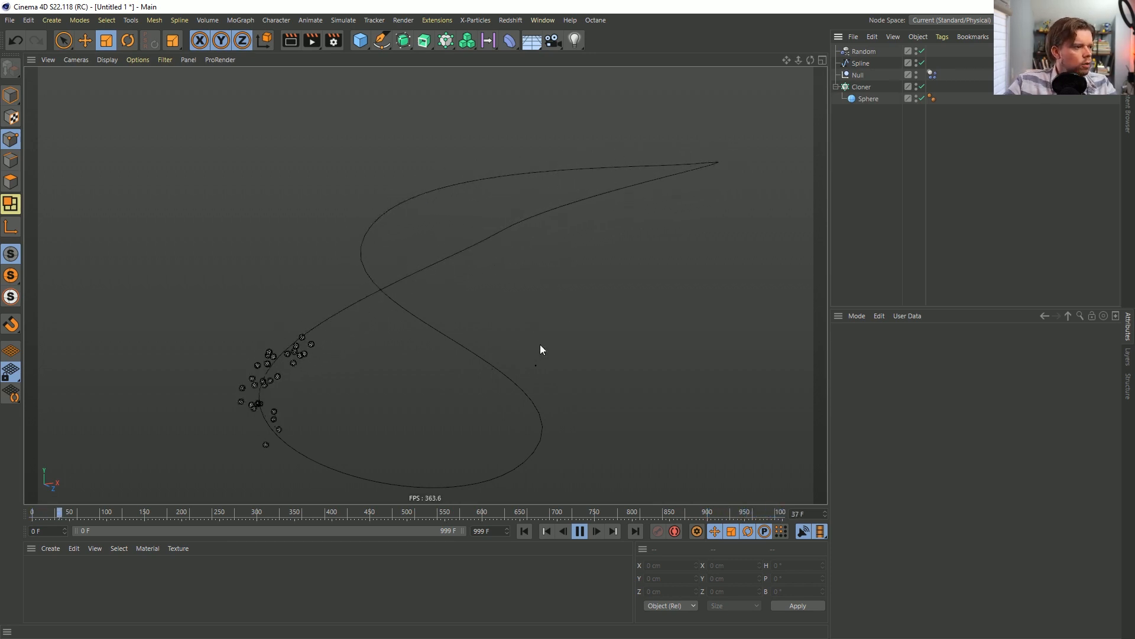
Set the Random effector's mode to Noise with Indexed enabled and its Space to UV.
click(864, 52)
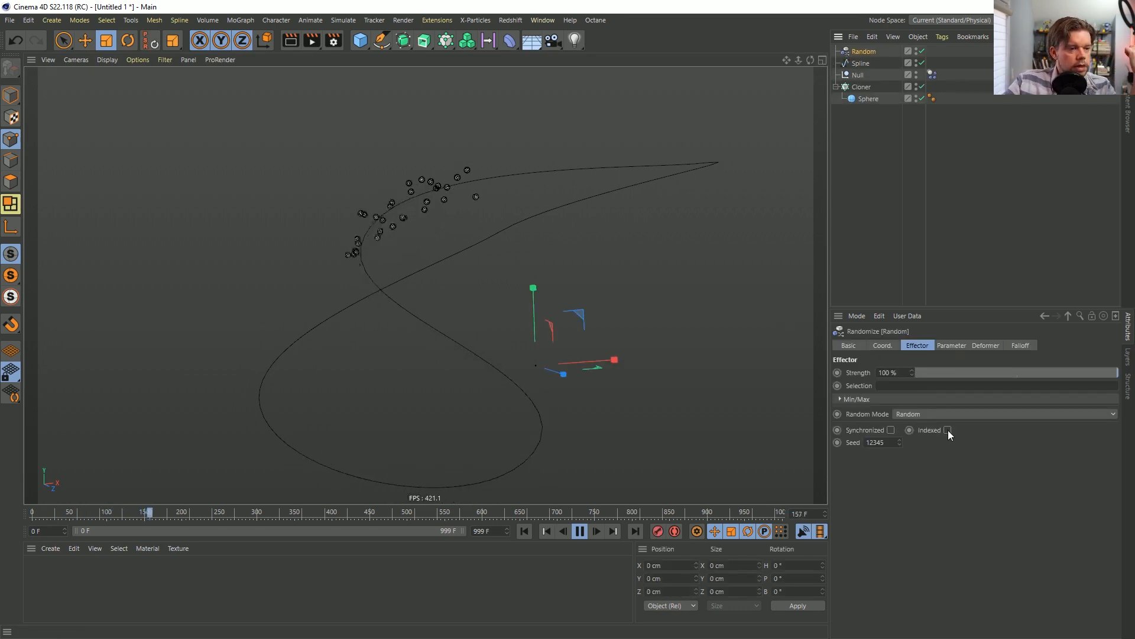
click(901, 416)
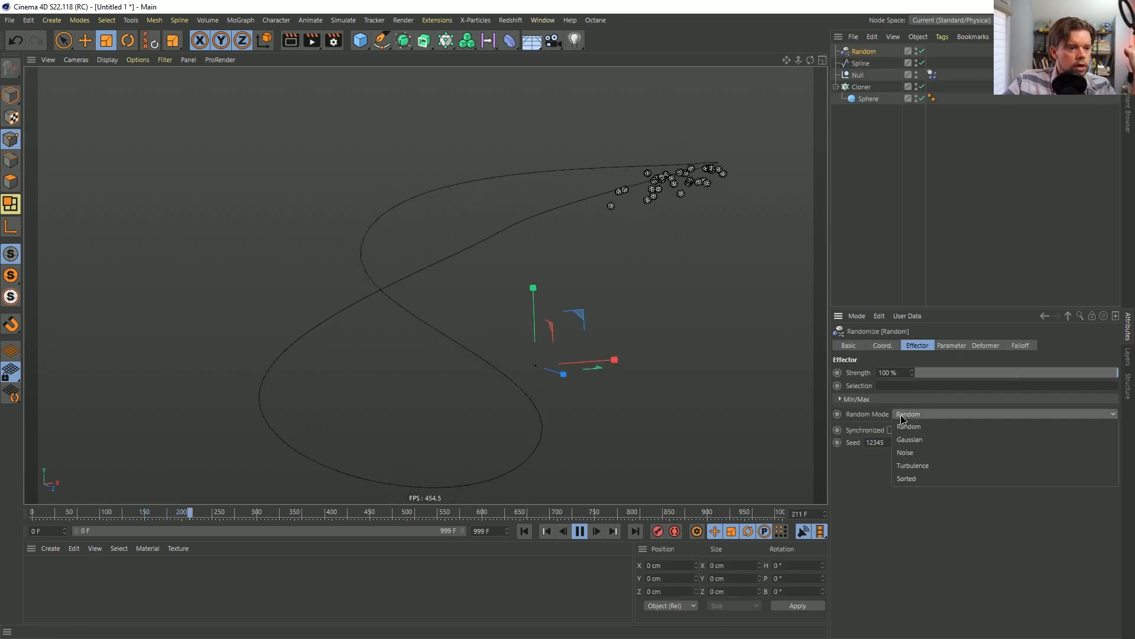
click(927, 453)
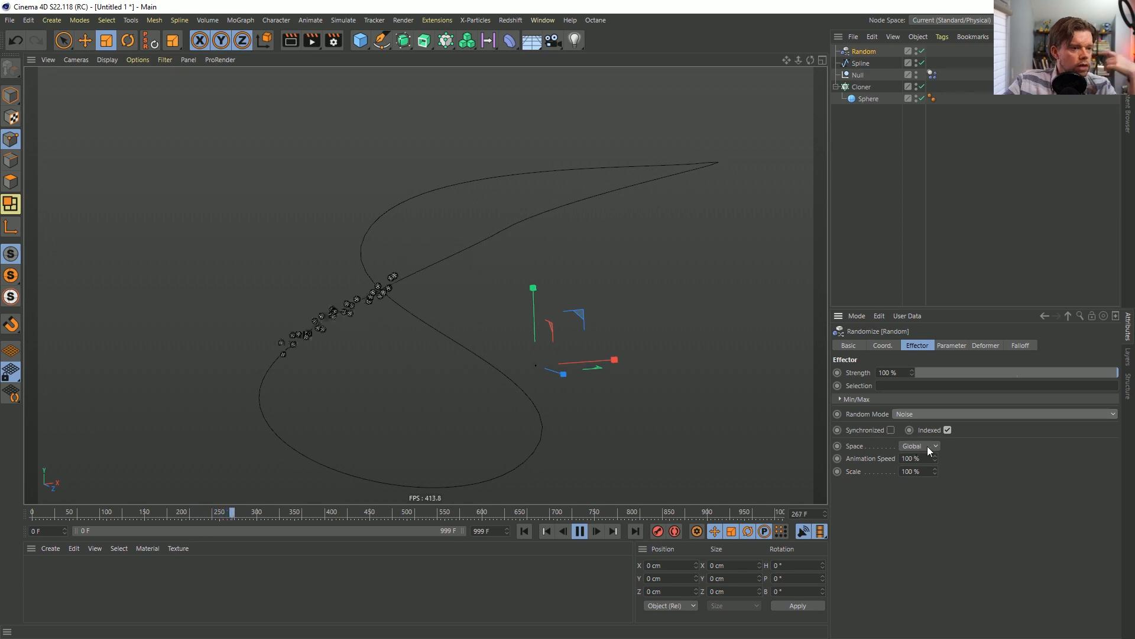
click(927, 447)
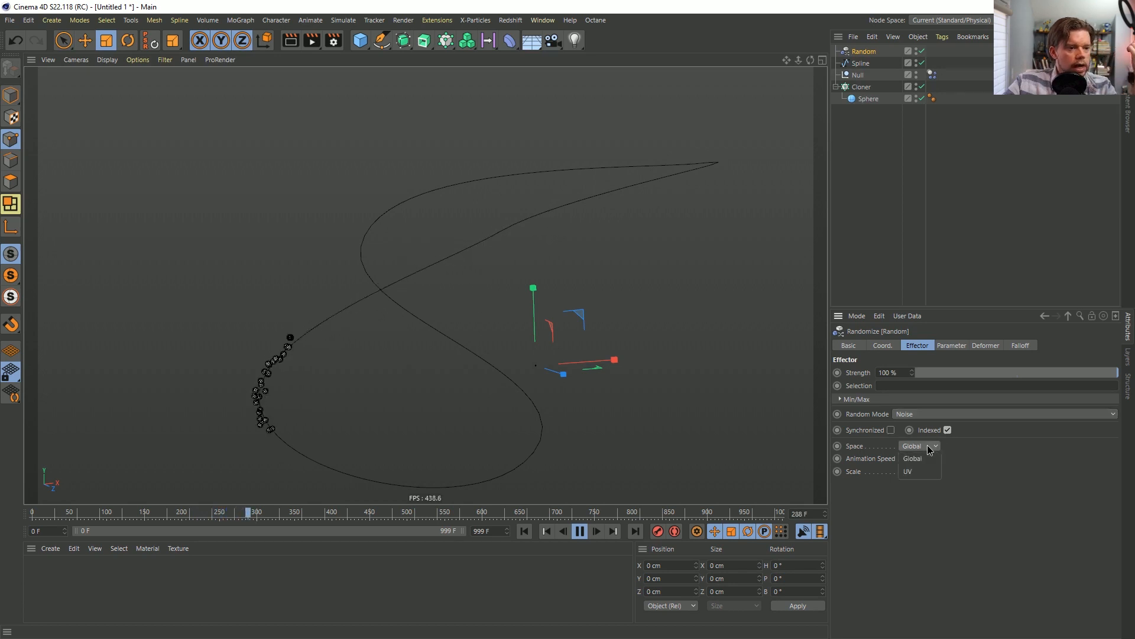
click(911, 471)
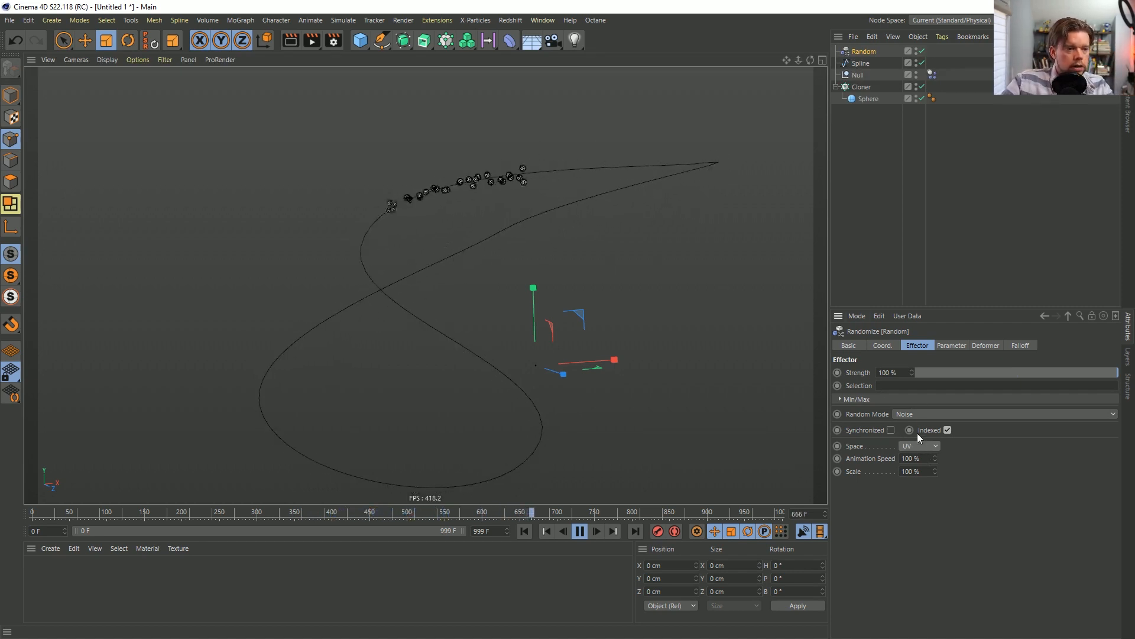
Set the Random effector's X, Y and Z position values to 150 cm each.
click(950, 347)
click(880, 408)
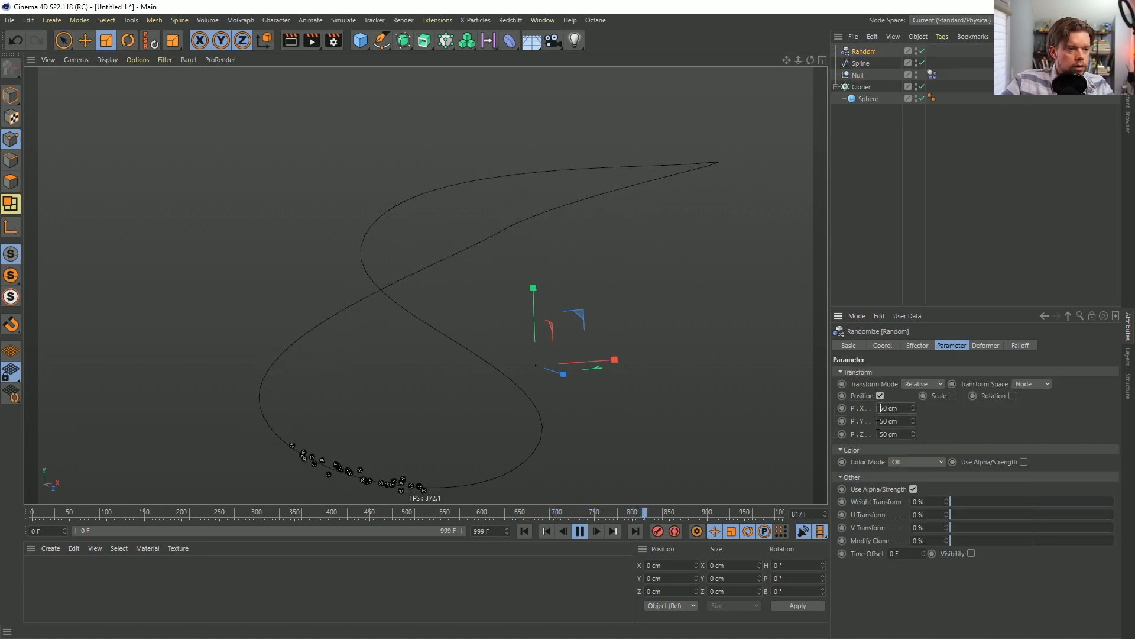
text(1)
click(880, 421)
text(1)
click(880, 434)
text(1)
key(Return)
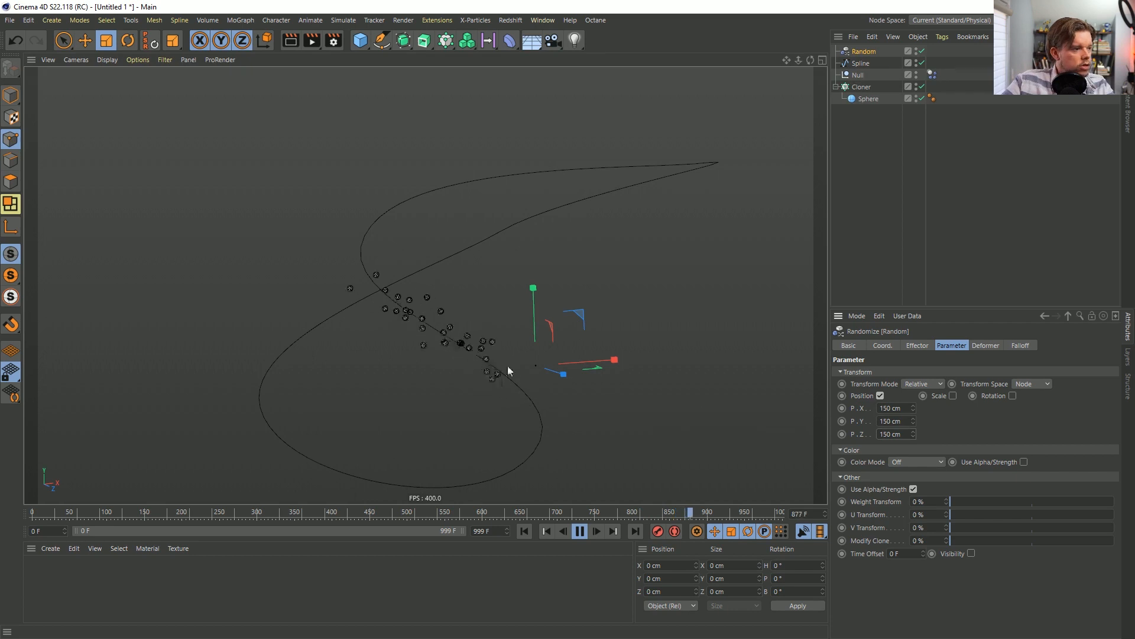
Set the Random effector's Animation Speed to 22 %, check the motion from another angle, and stop playback.
click(918, 346)
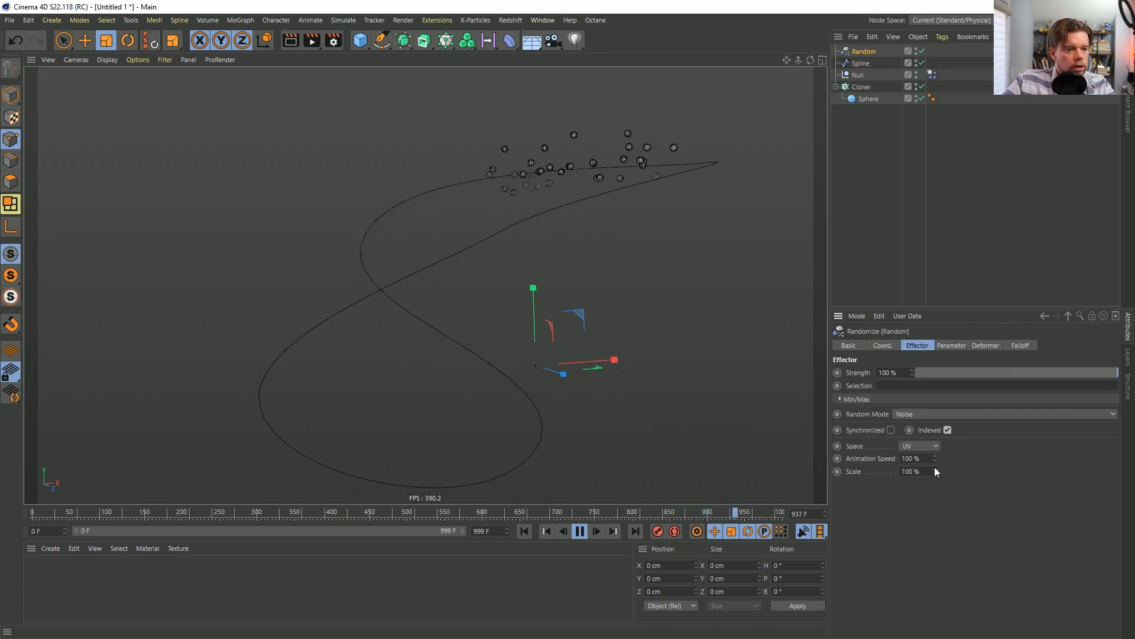
drag(925, 459, 870, 459)
text(22)
key(Return)
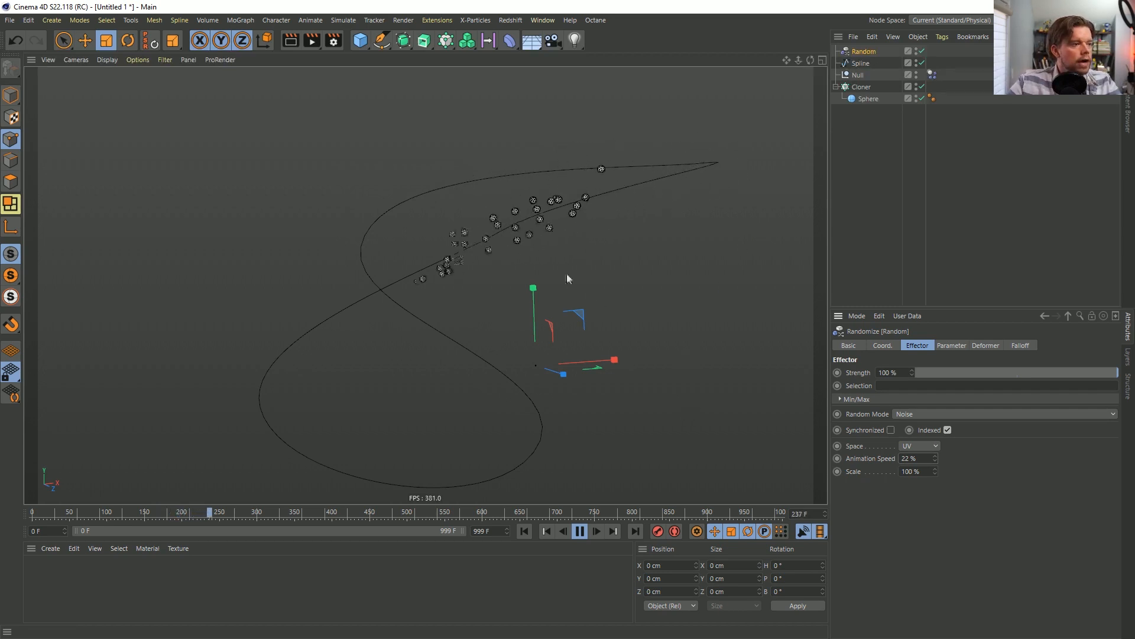
alt+drag(567, 276, 506, 263)
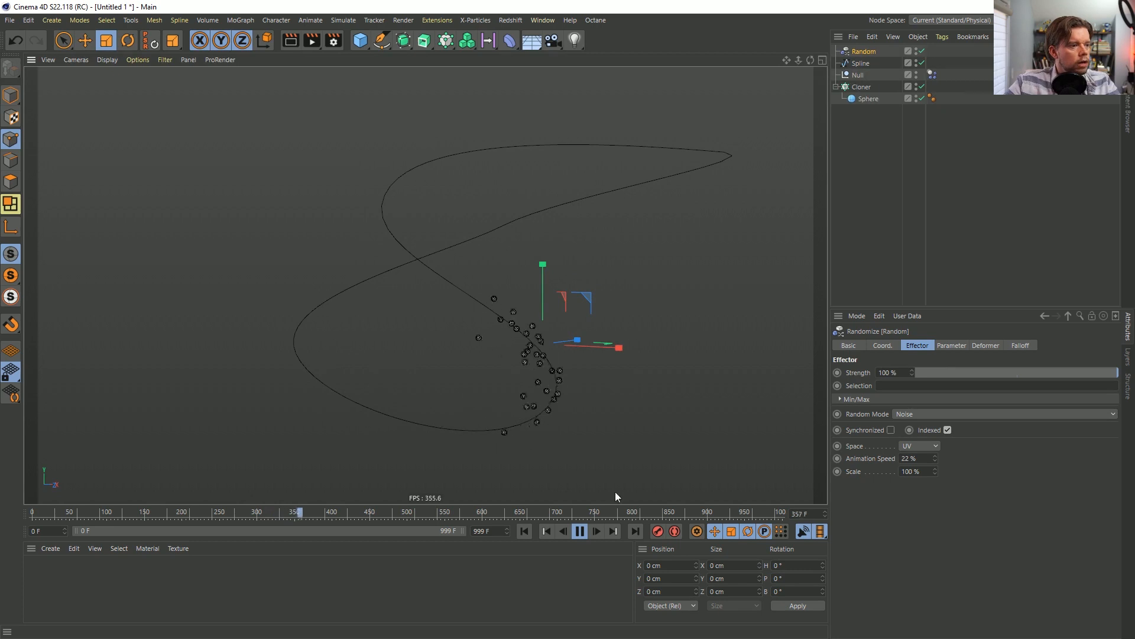
click(579, 531)
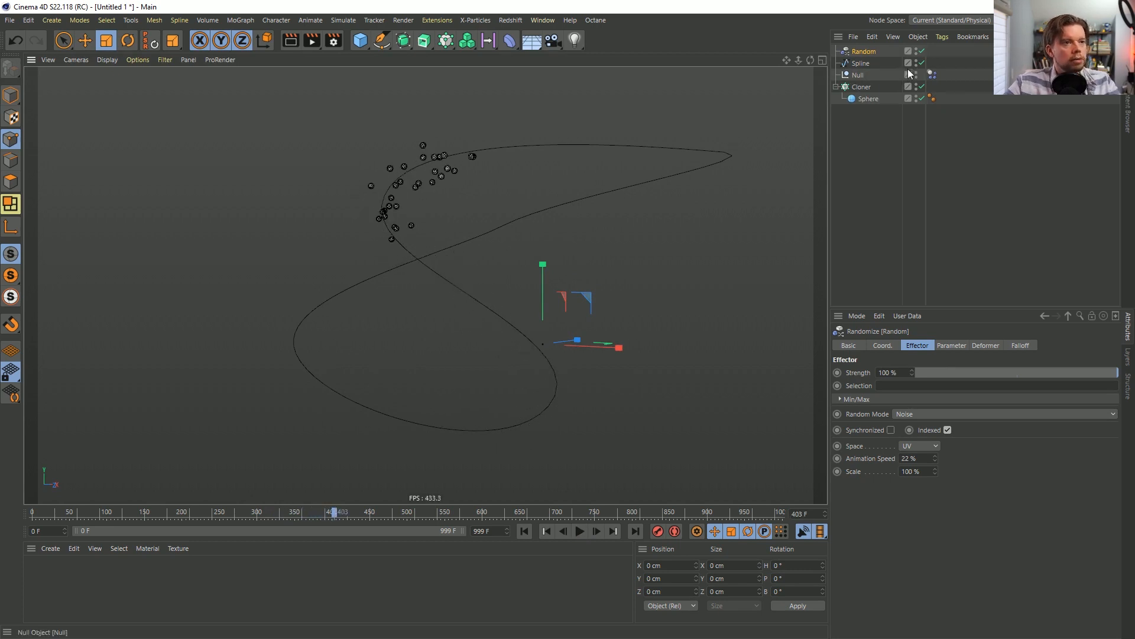
Select the Cloner and play the animation briefly to check the clones' motion.
click(861, 87)
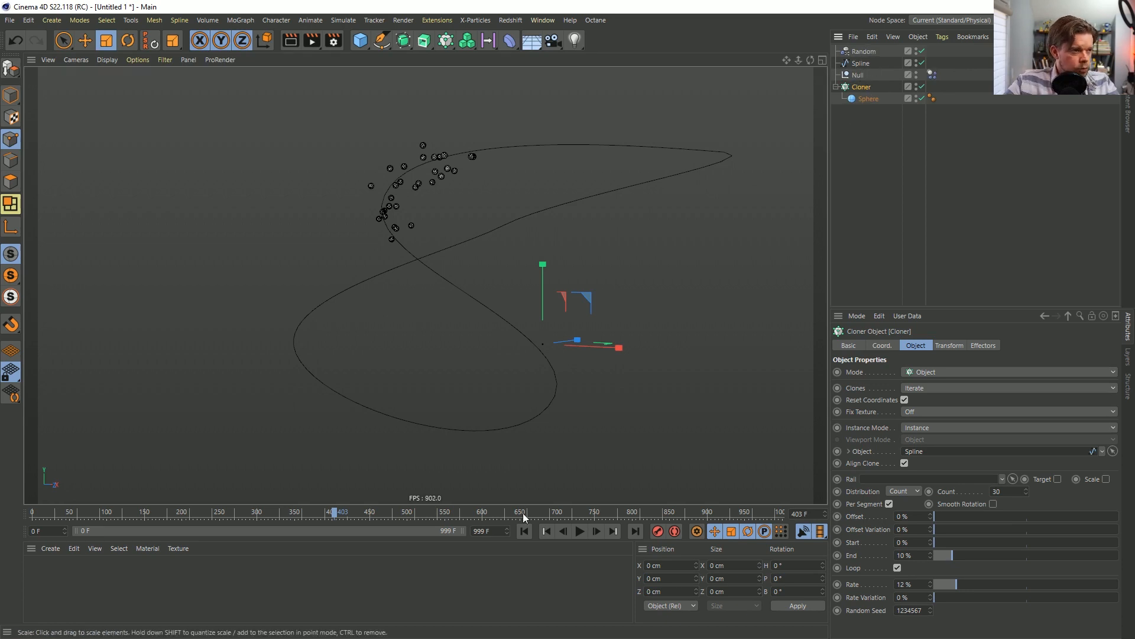
click(580, 531)
click(580, 531)
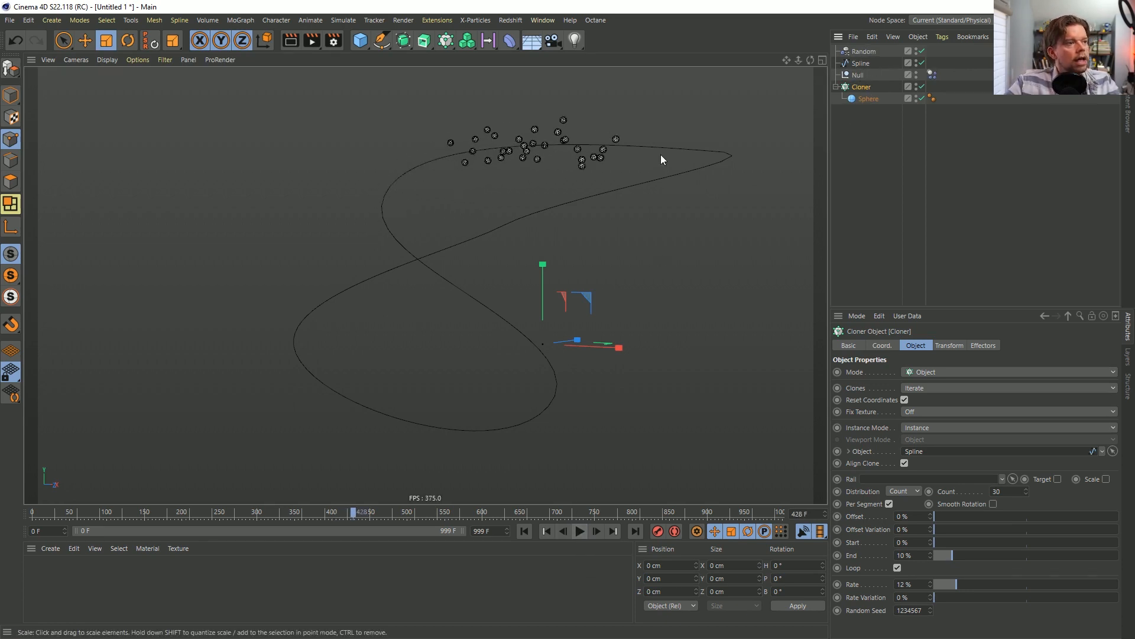
Add a Sphere primitive and move it onto the spline where it crosses the clones' path.
drag(362, 45, 598, 77)
key(t)
key(e)
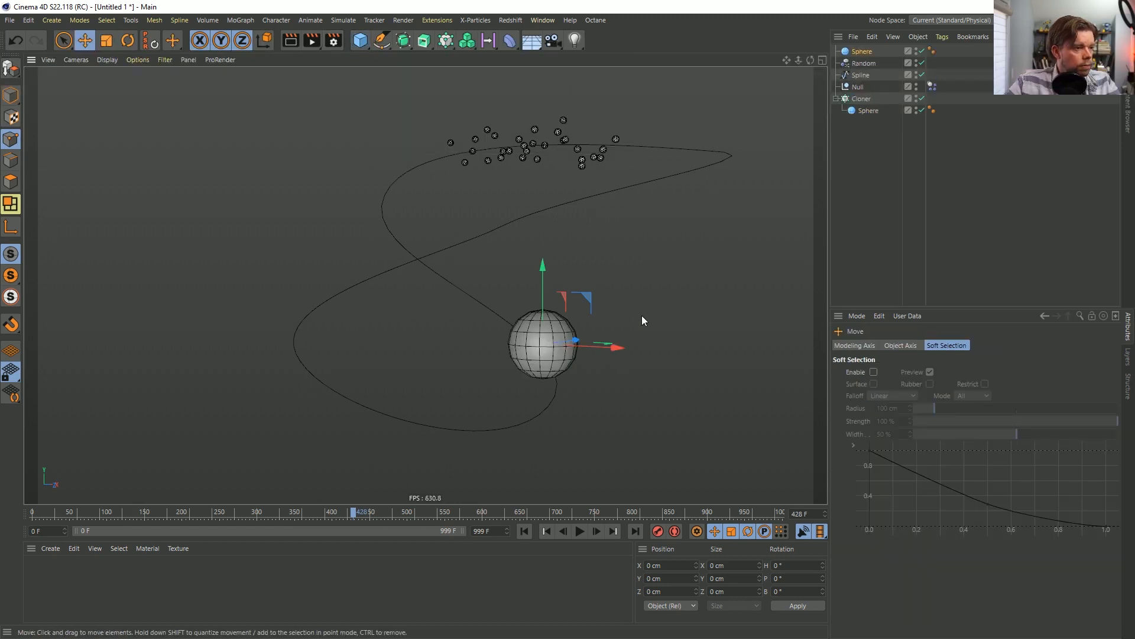
drag(643, 314, 495, 251)
alt+drag(425, 285, 407, 300)
drag(551, 232, 545, 232)
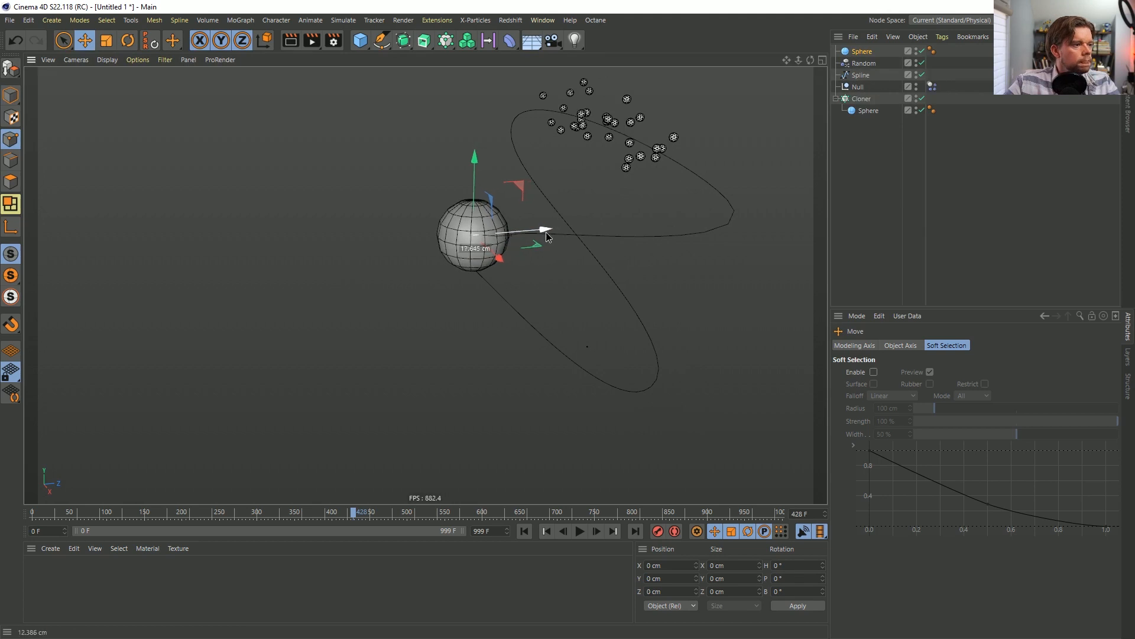
Add a Collider Body tag to the new large sphere and check its placement from another angle.
right_click(860, 52)
mouse_move(911, 211)
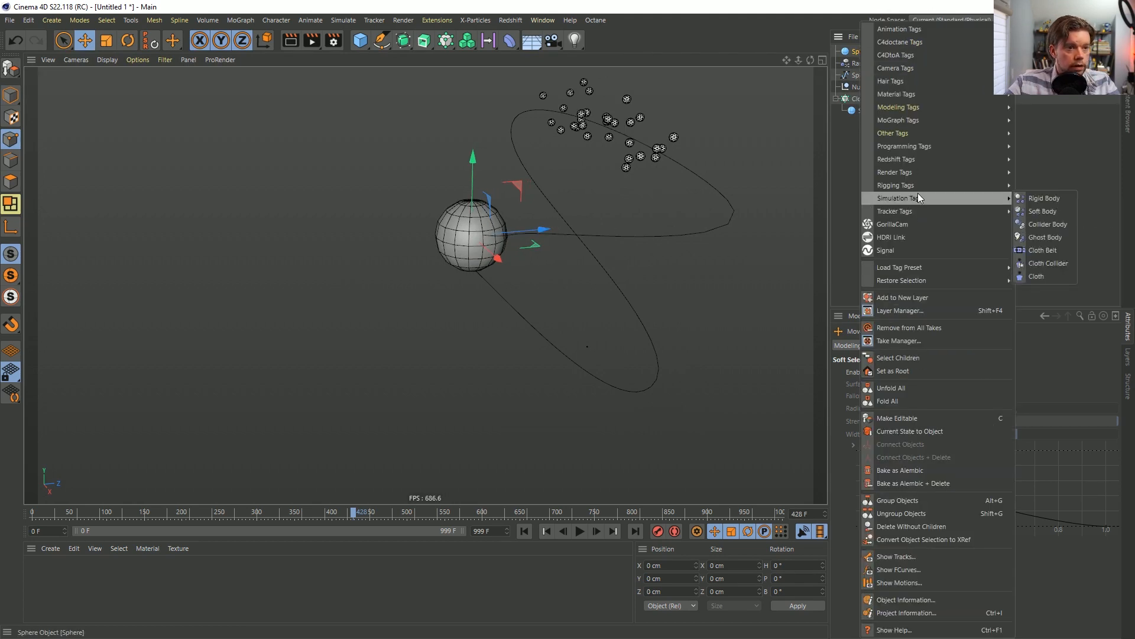
click(1043, 223)
alt+drag(547, 236, 739, 148)
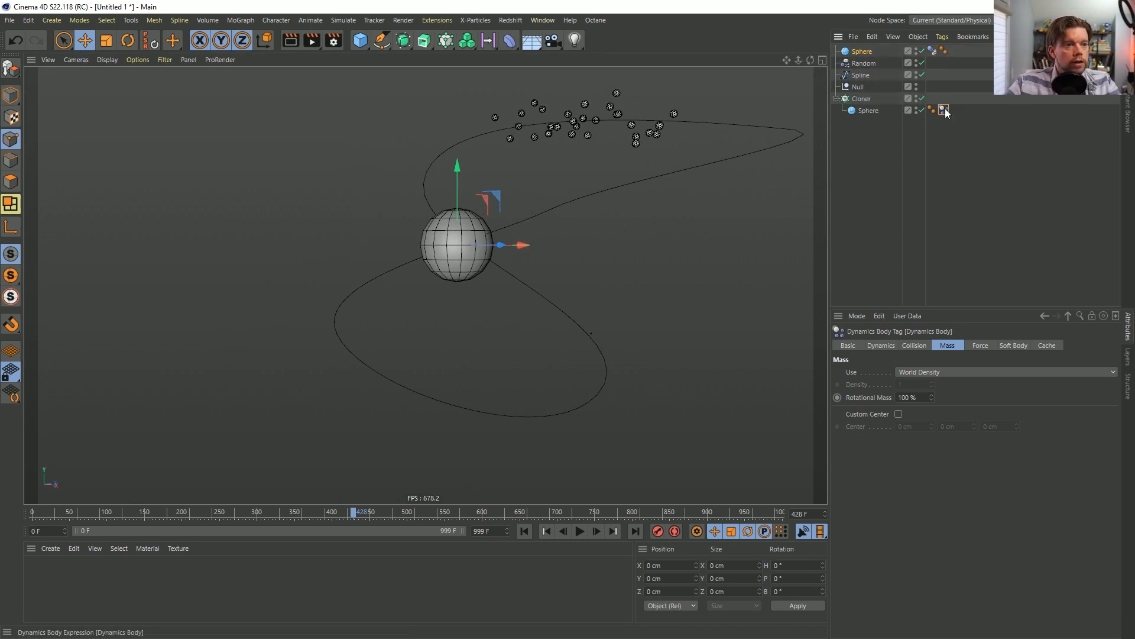
Move the Null's Dynamics Body tag onto the cloned Sphere and set its Follow Position force to 5.
click(914, 346)
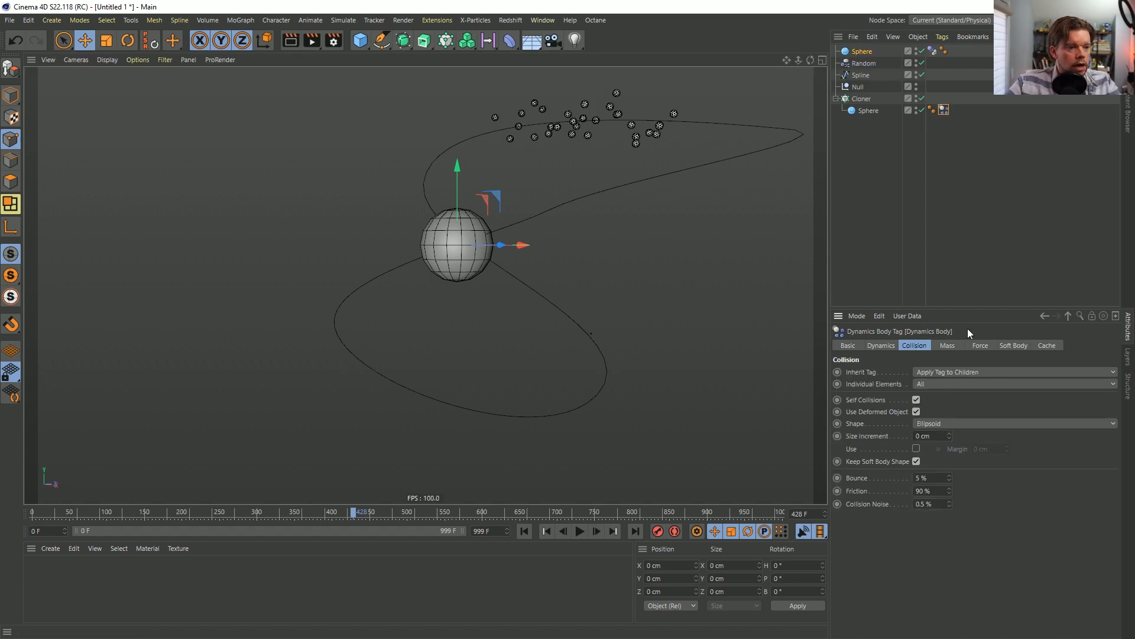
click(979, 346)
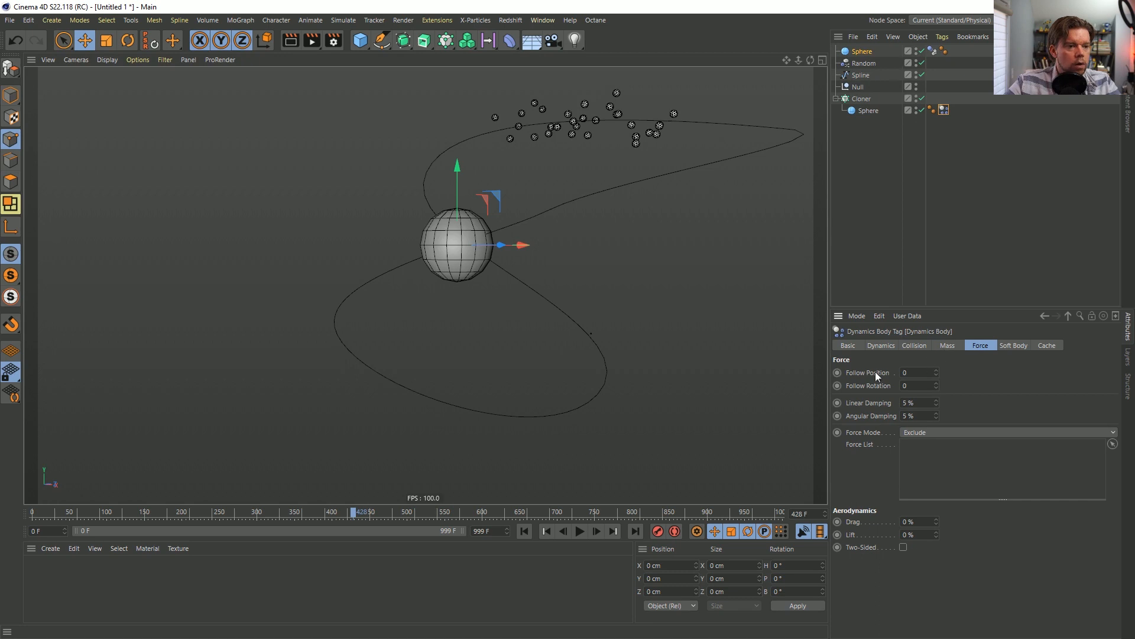
click(914, 372)
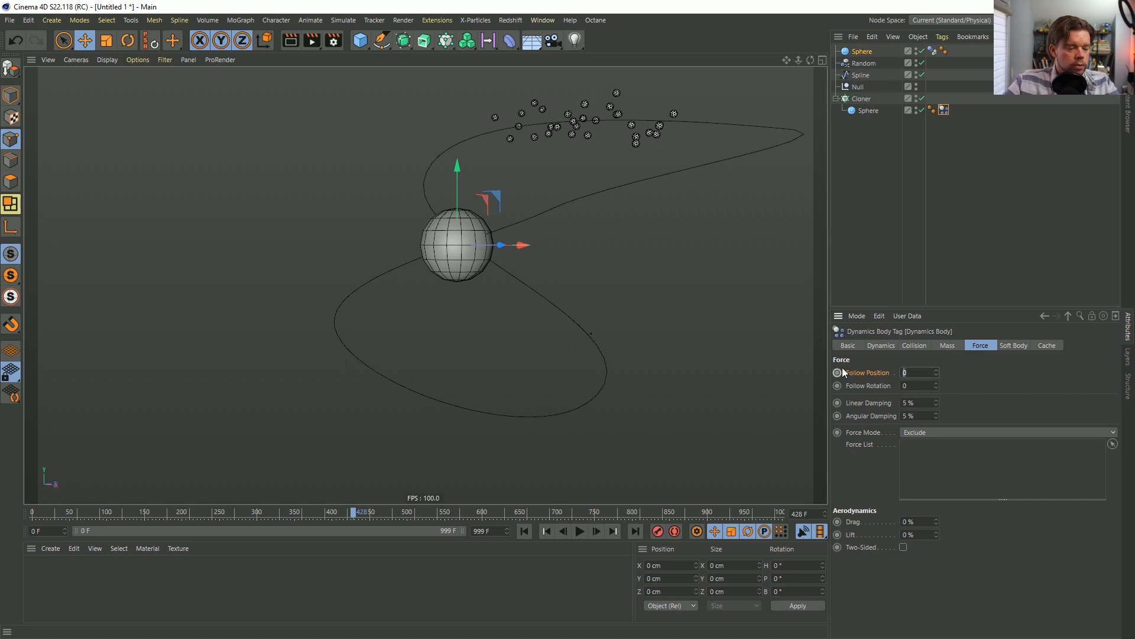
text(5)
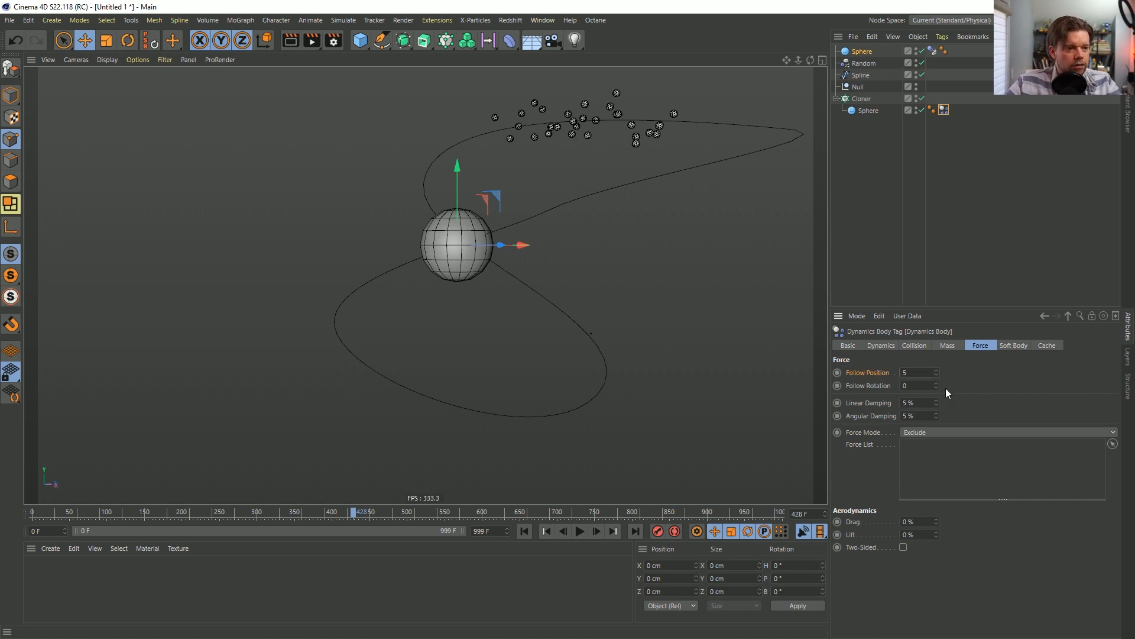
Play the animation to check how the clones collide with the large sphere, select the Random effector, and stop playback.
click(579, 532)
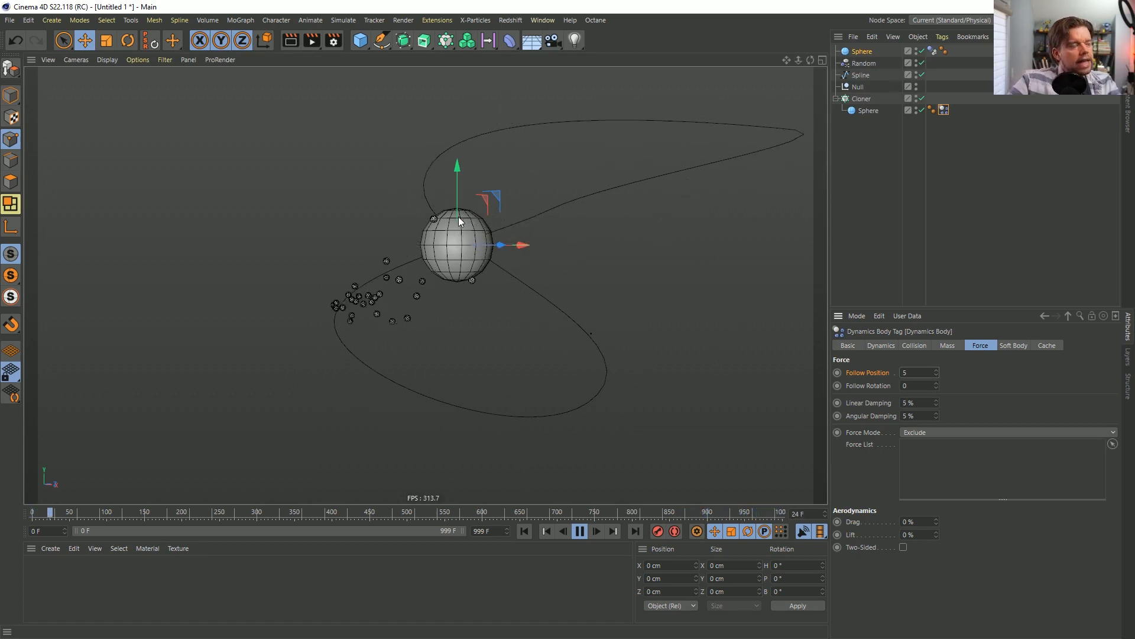
alt+drag(466, 236, 812, 102)
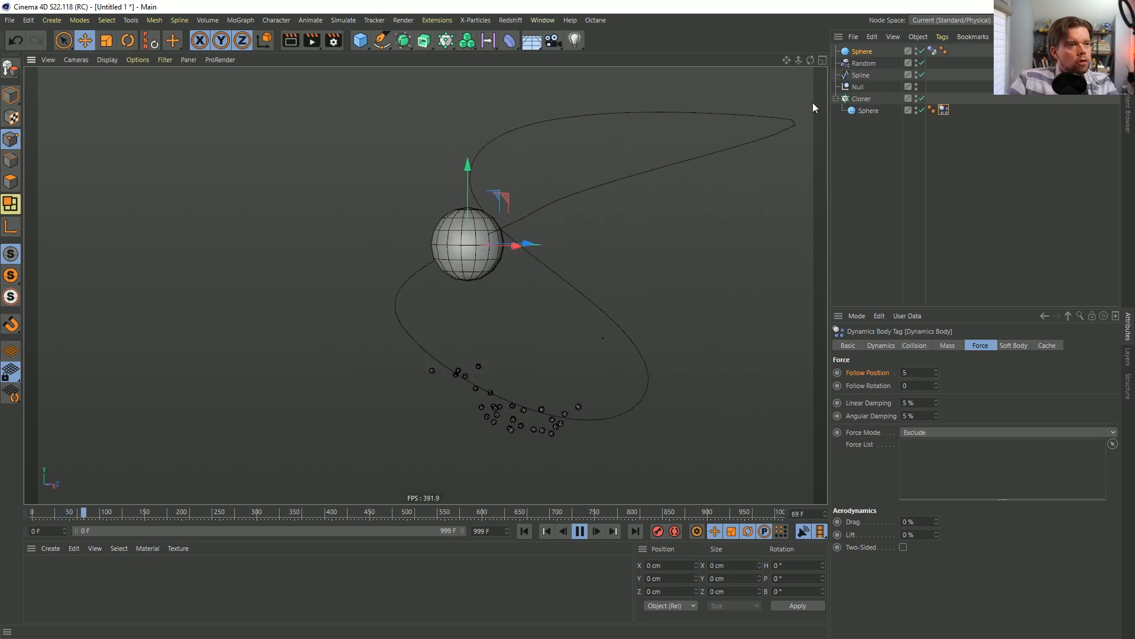
click(866, 63)
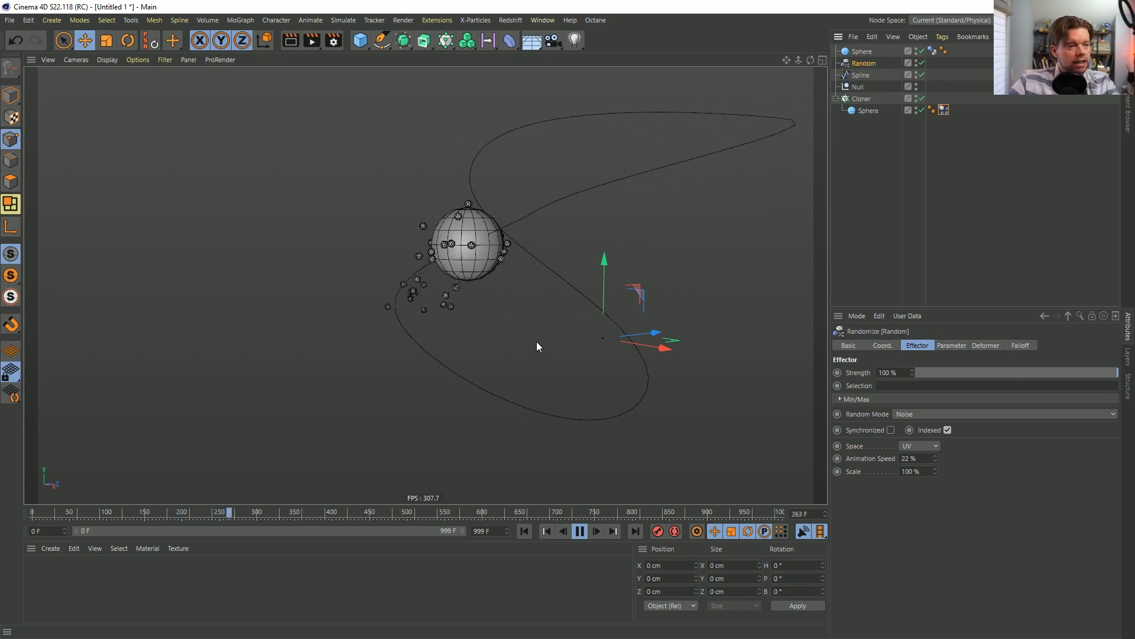
click(579, 532)
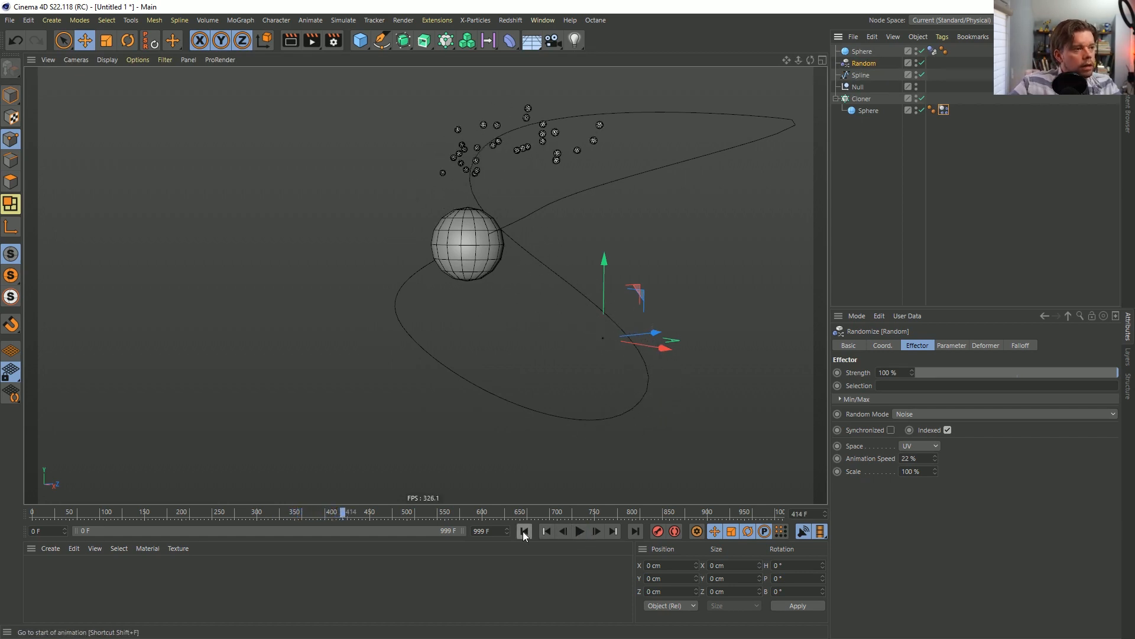
click(265, 21)
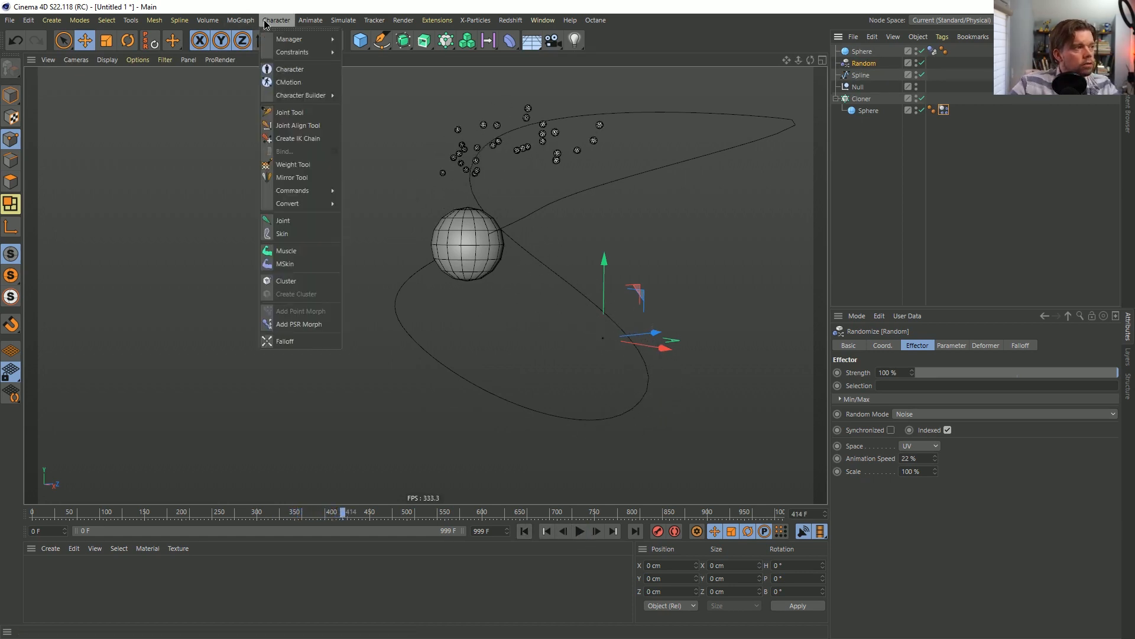
mouse_move(250, 21)
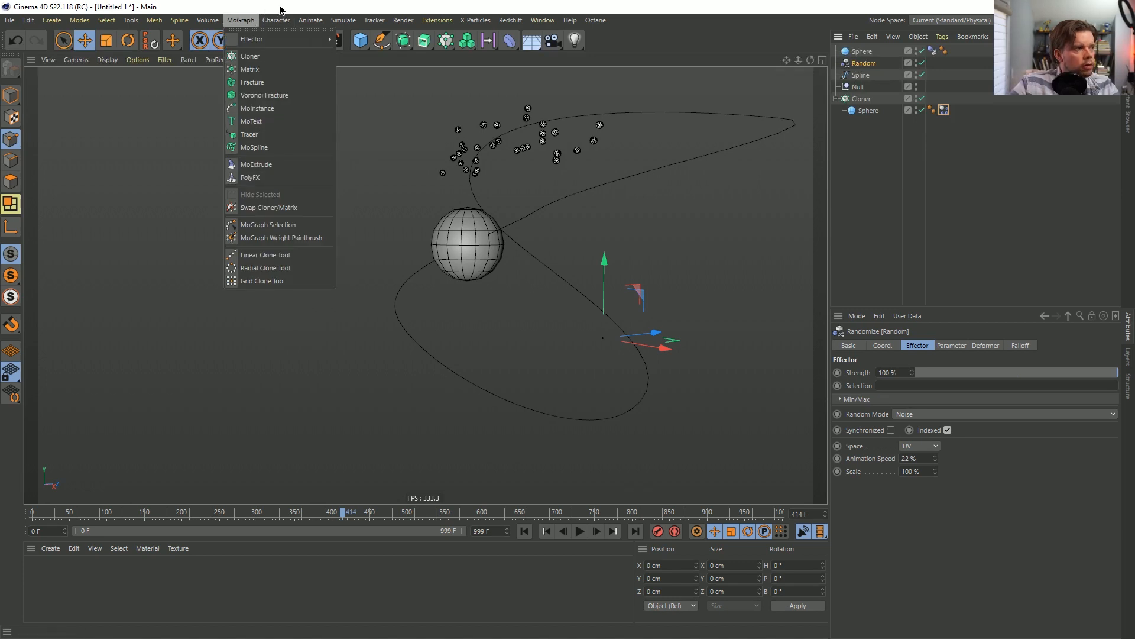
mouse_move(285, 22)
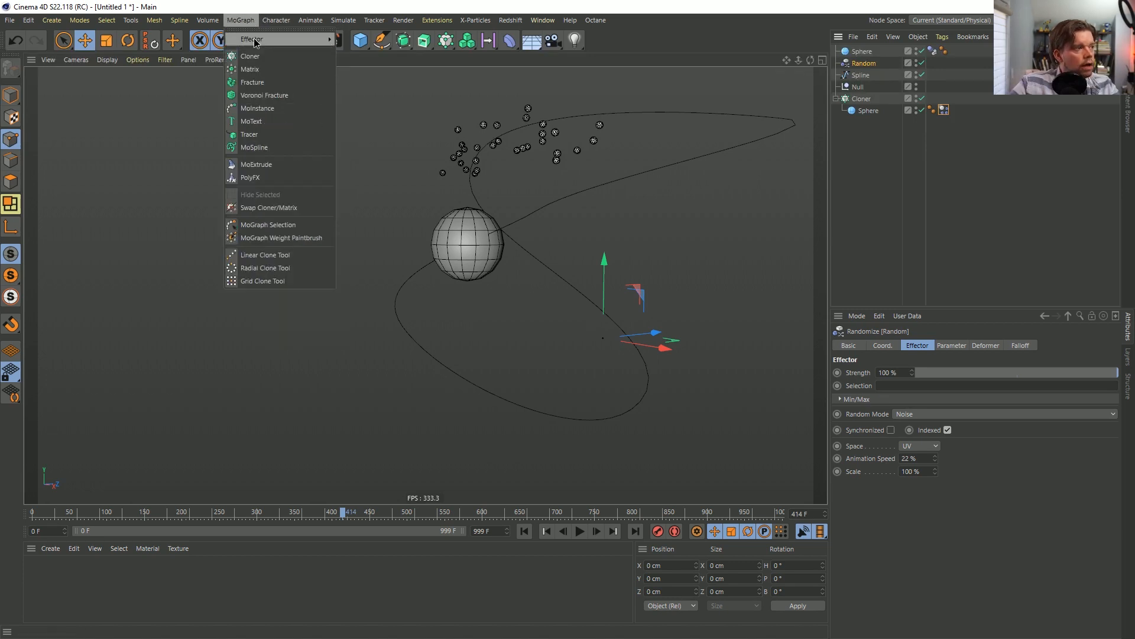
mouse_move(343, 20)
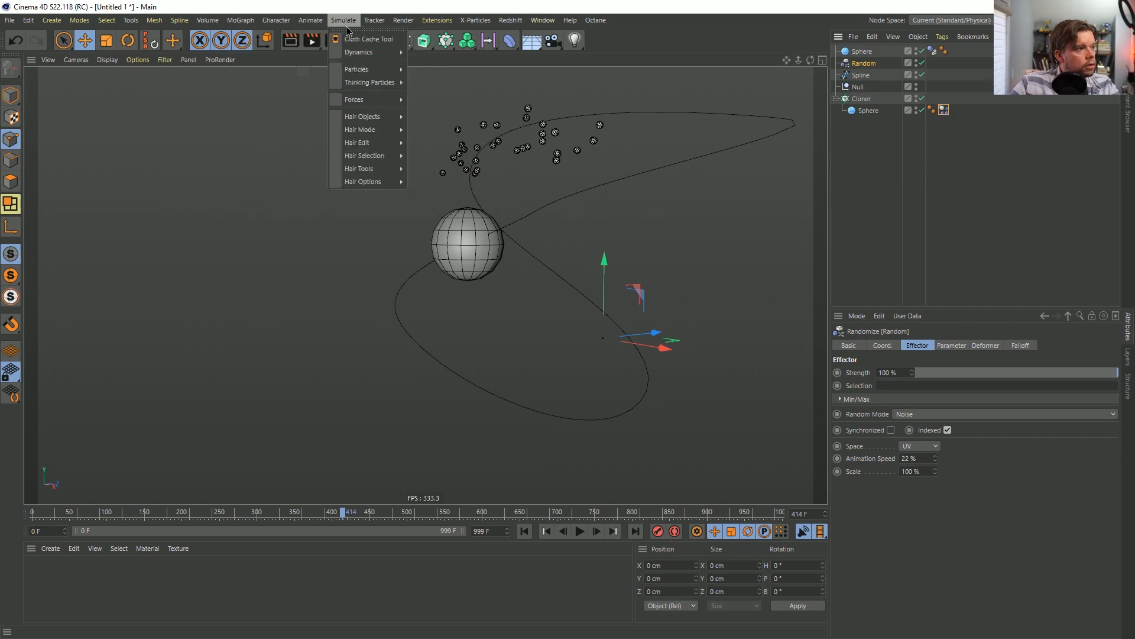
mouse_move(365, 107)
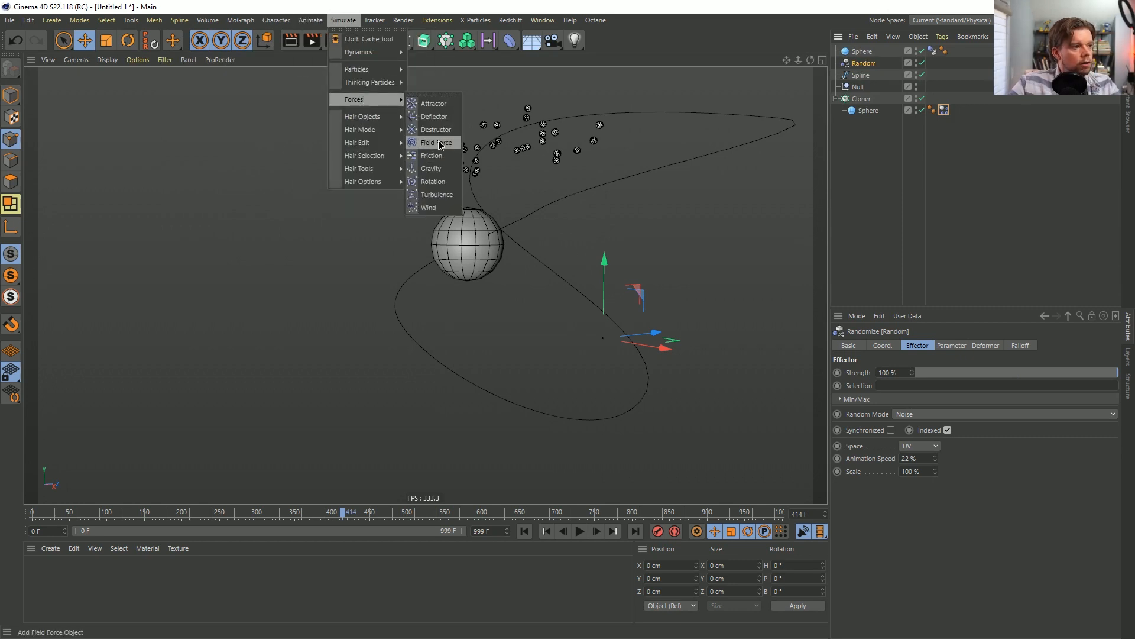
click(925, 171)
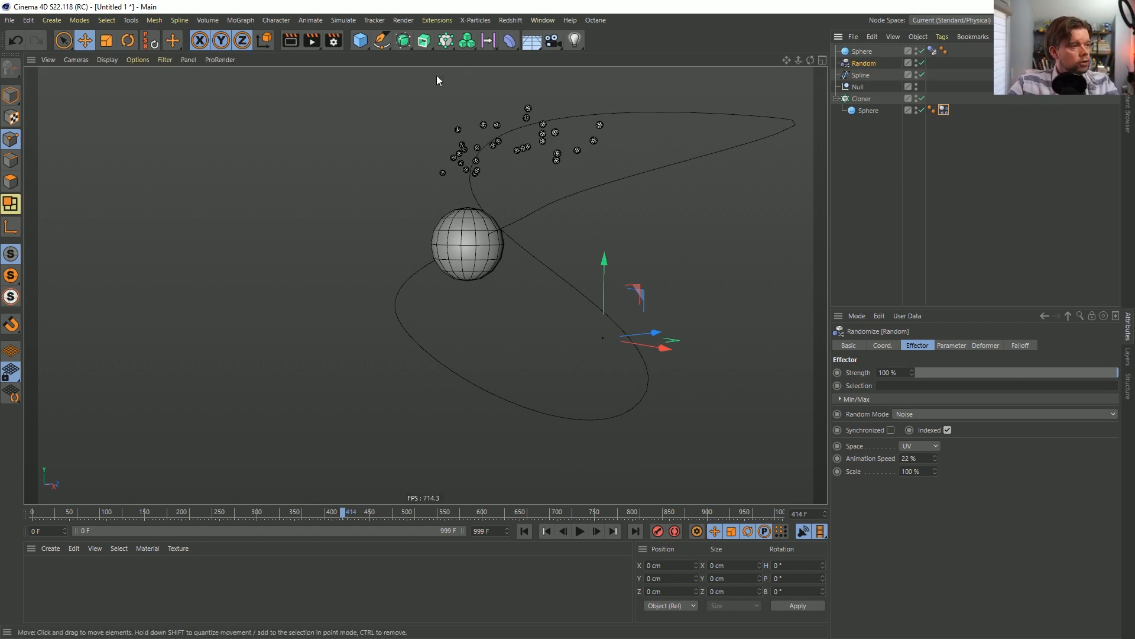
Add a MoGraph Tracer with the Cloner as its Trace Link.
click(455, 43)
click(862, 98)
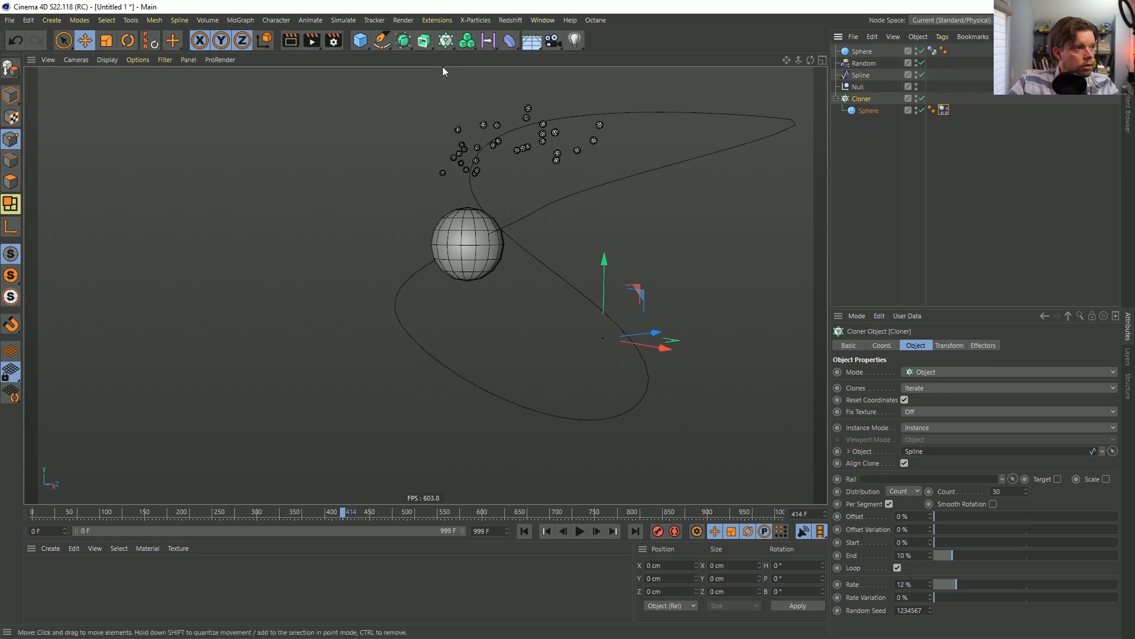
click(446, 41)
click(500, 75)
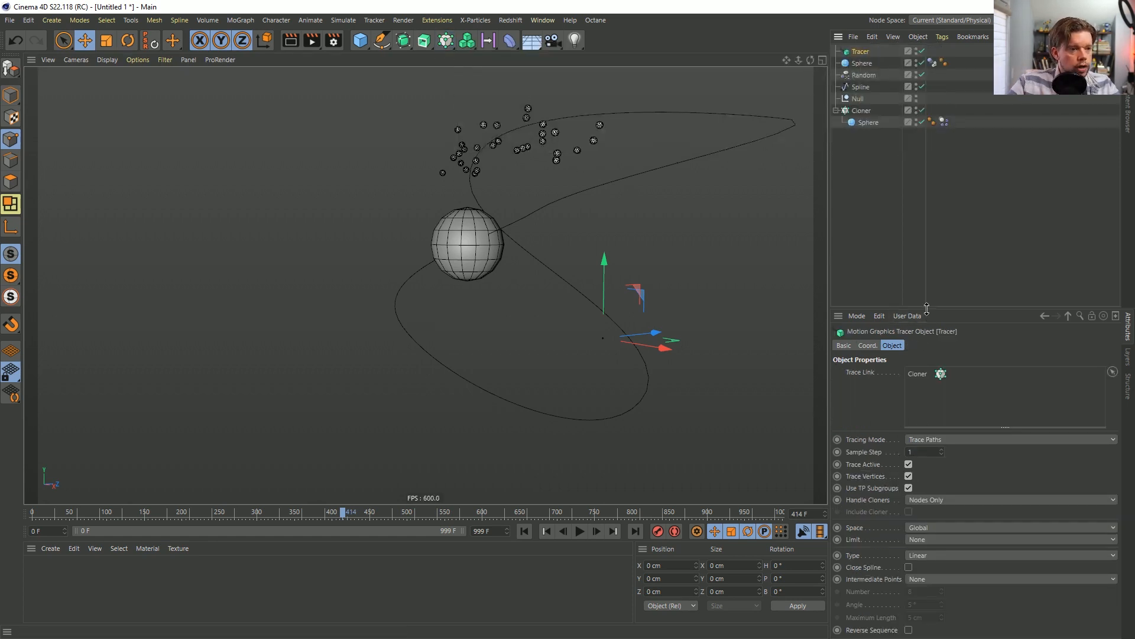
Enlarge the attributes area, play the animation, and turn off Trace Vertices for the Tracer.
drag(927, 308, 927, 209)
click(578, 531)
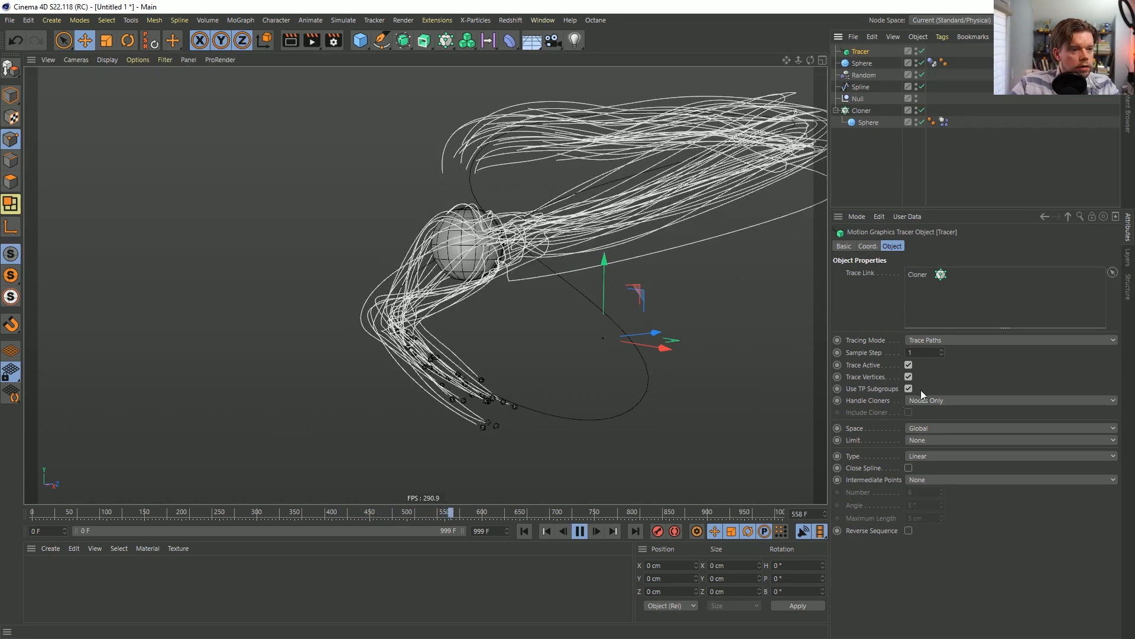
click(908, 376)
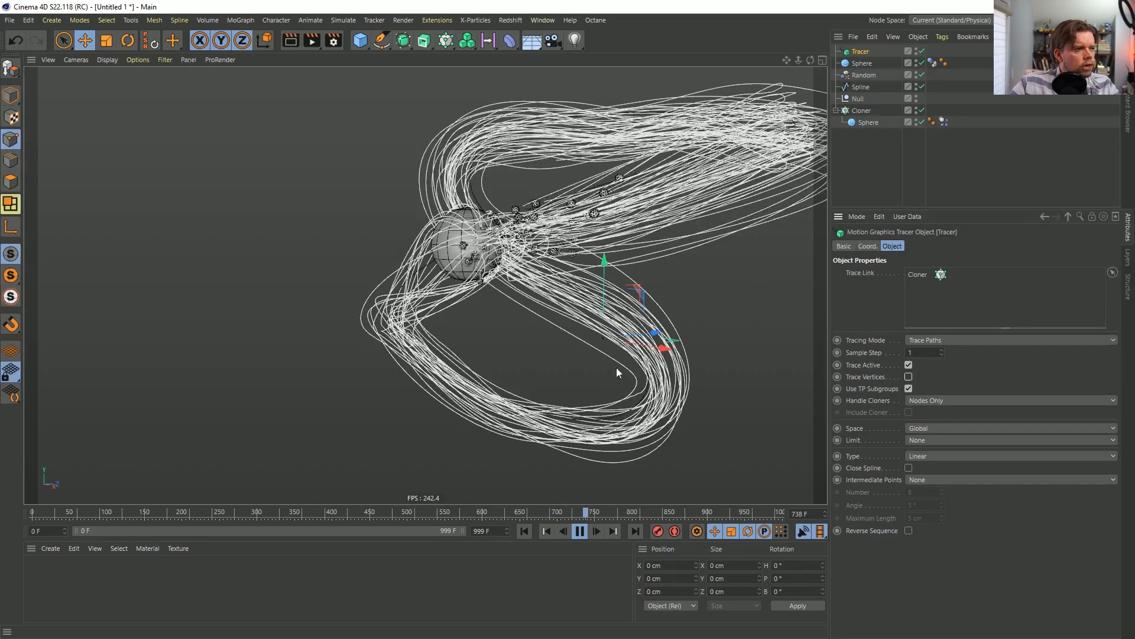
Set the Tracer's Limit to From End with an Amount of 11, check the trails up close, and stop playback.
click(919, 443)
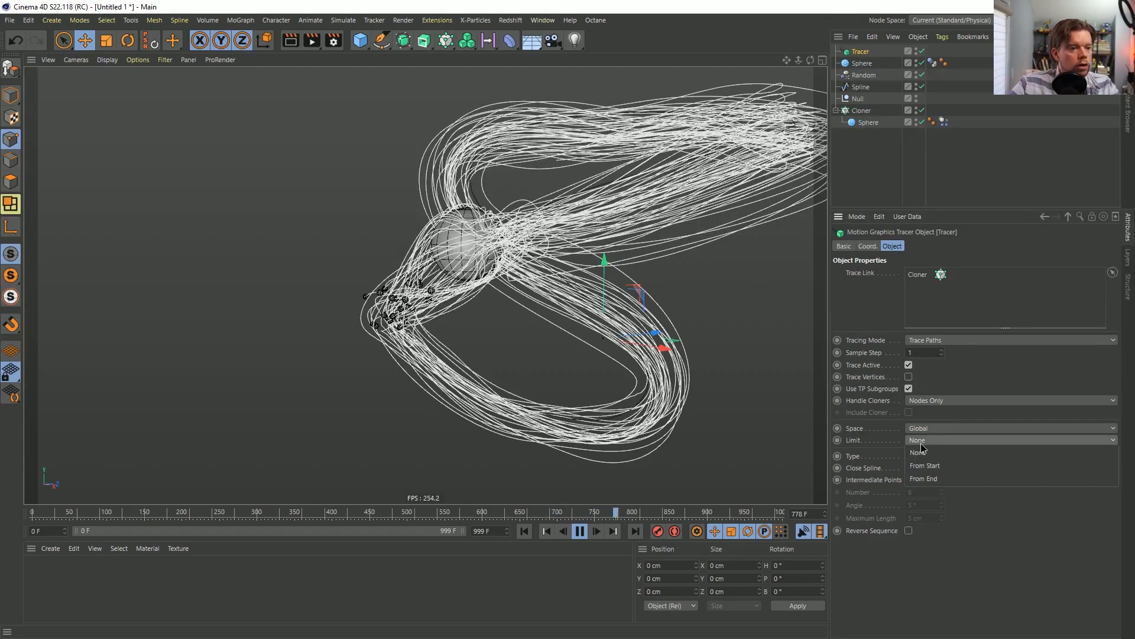
click(939, 480)
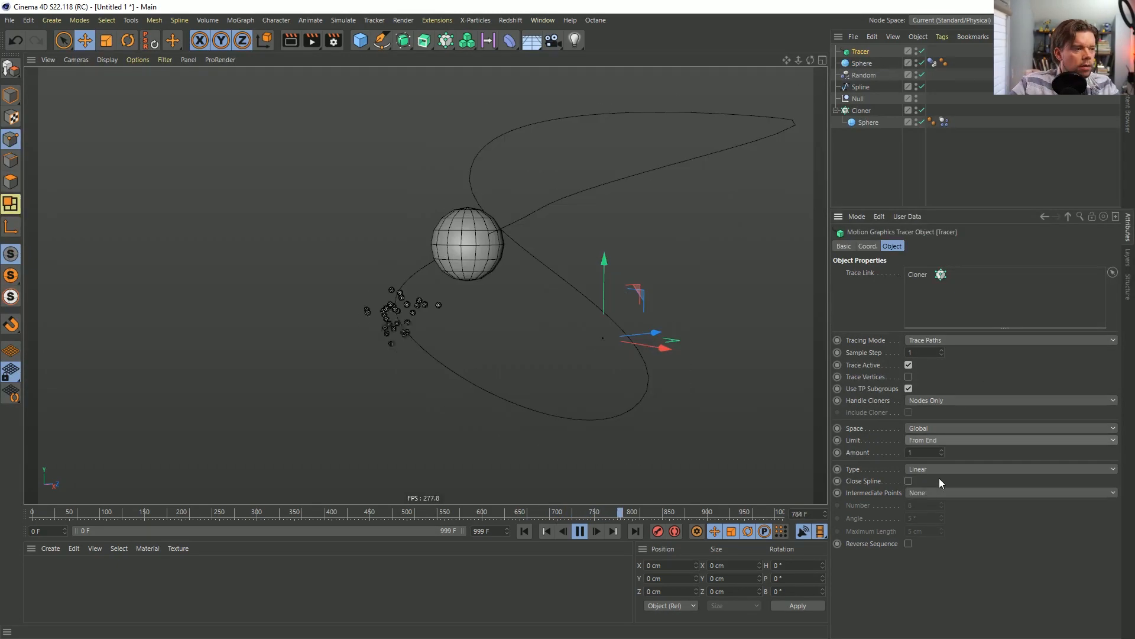
text(11)
click(980, 529)
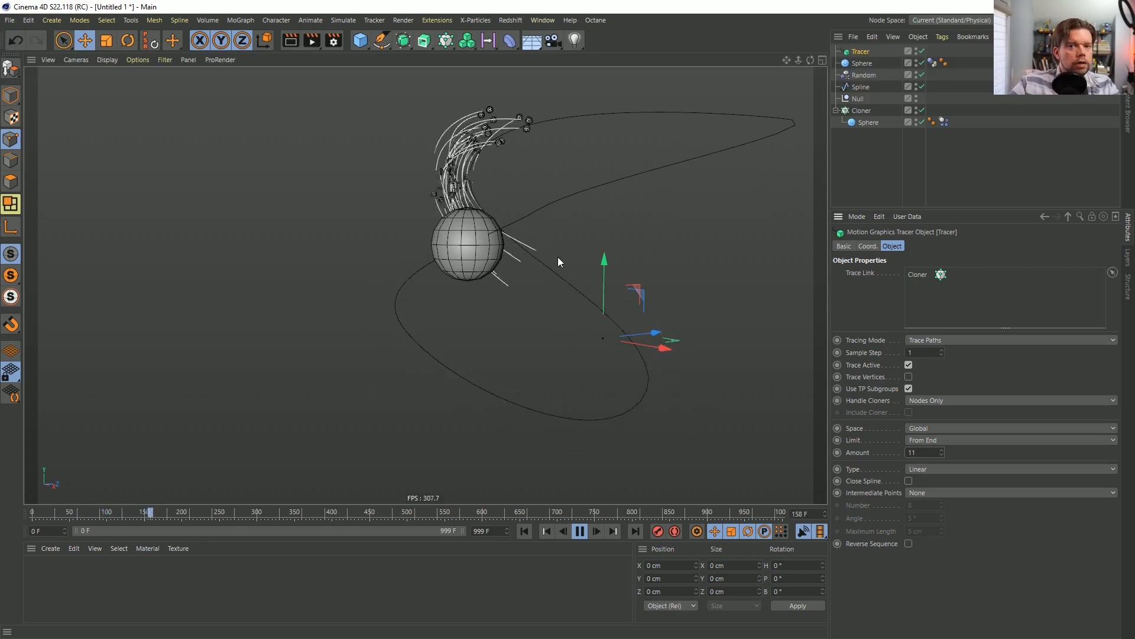
alt+middle_drag(601, 204, 566, 254)
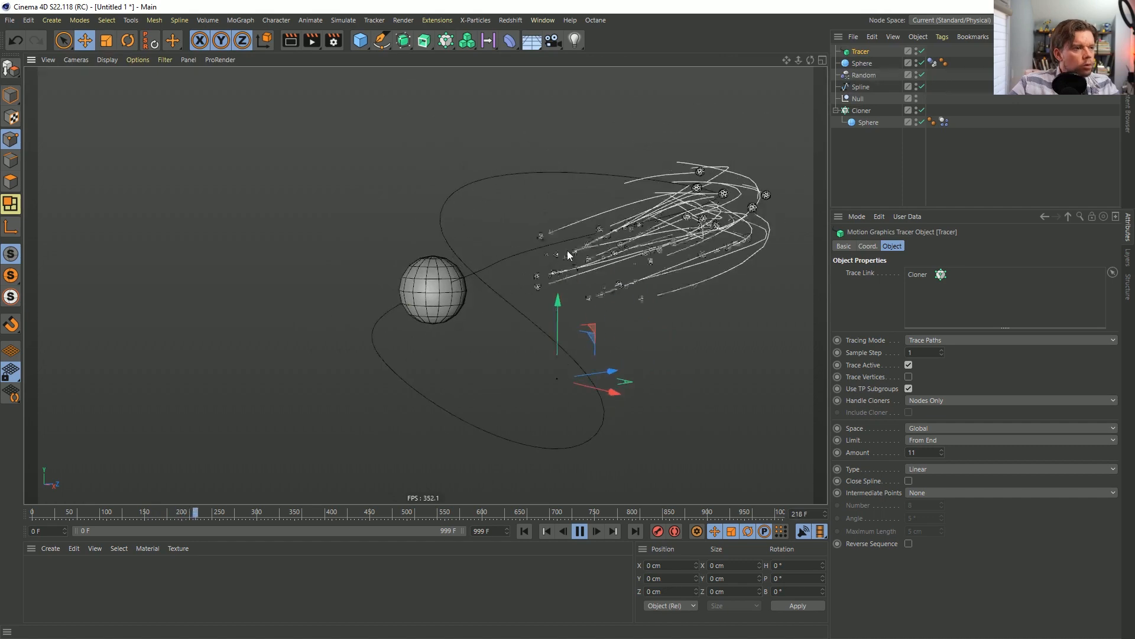
alt+right_drag(567, 254, 600, 266)
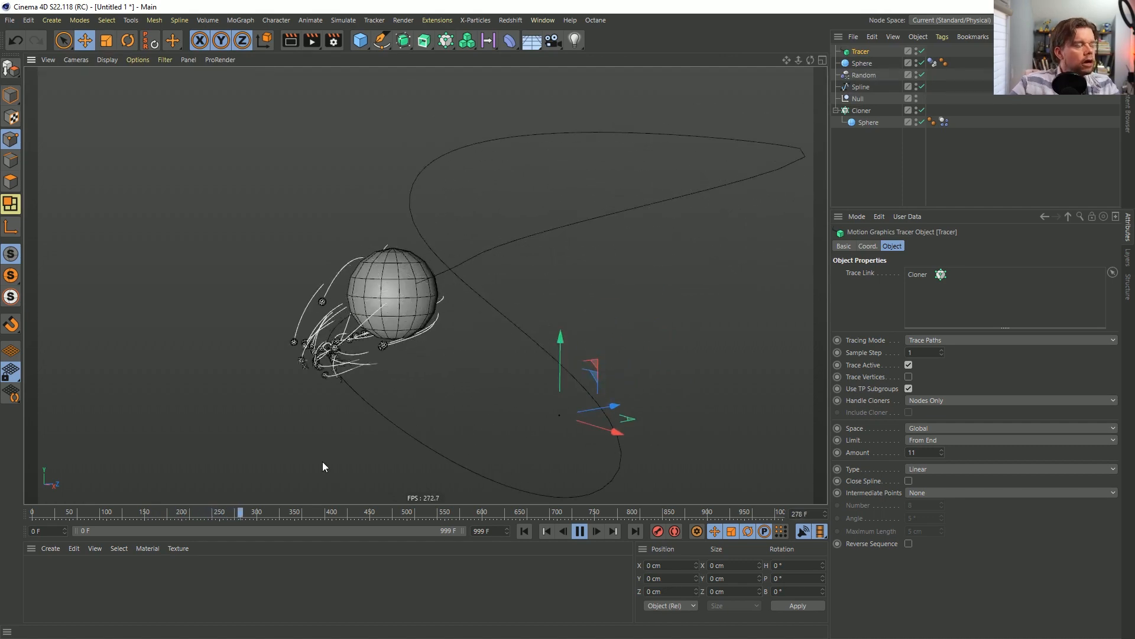
click(579, 532)
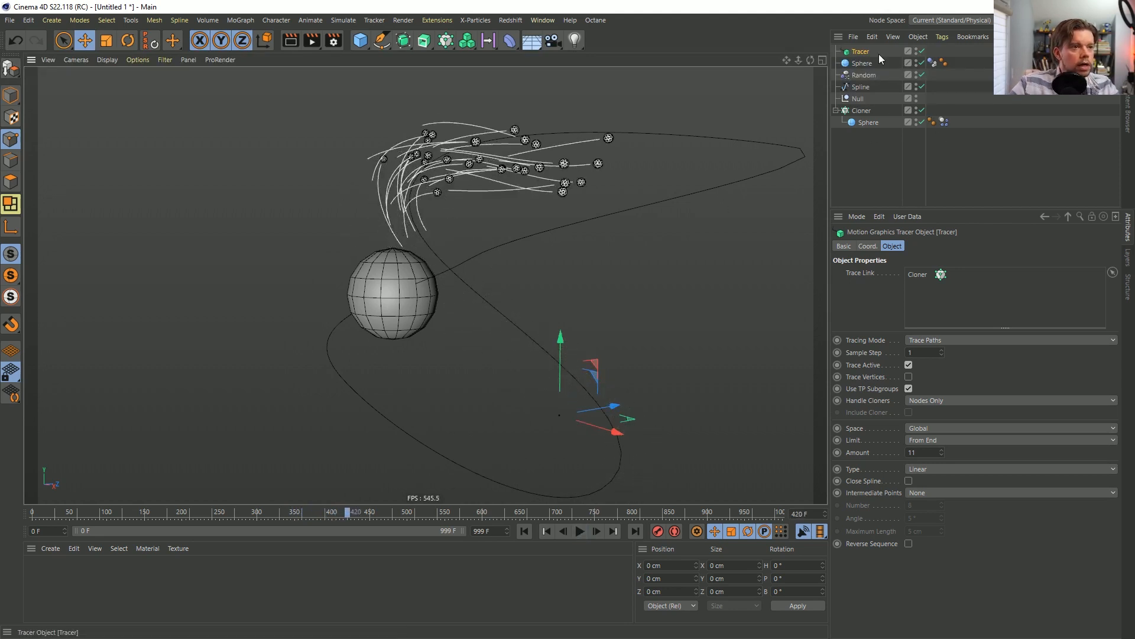
Hide the Cloner's clones and move the Tracer below the Cloner in the object hierarchy.
click(917, 110)
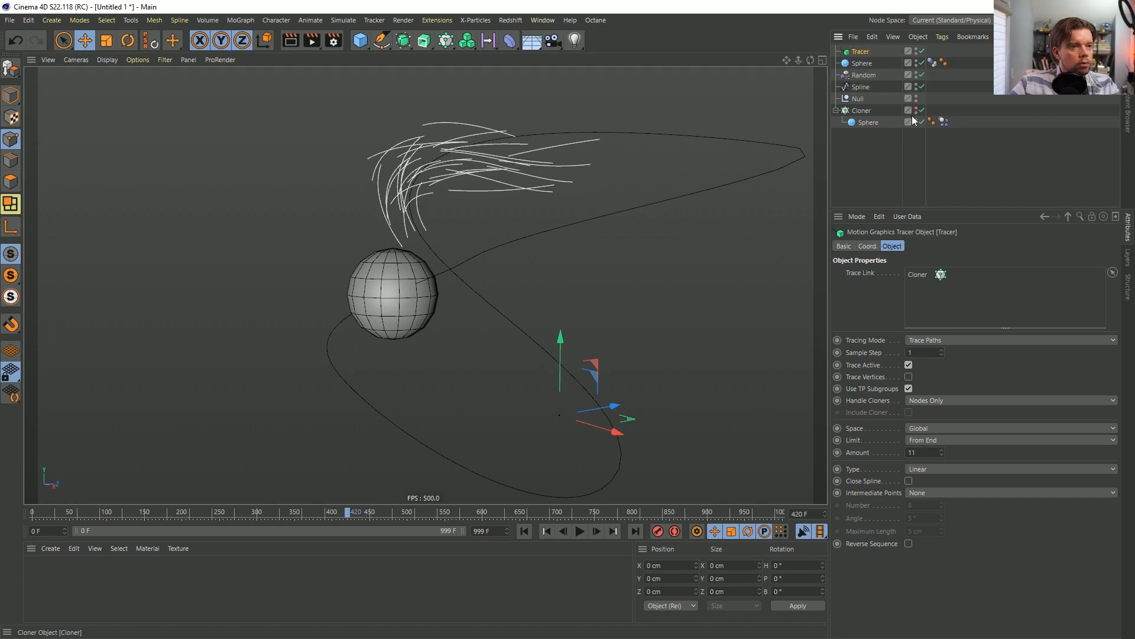
drag(853, 152, 854, 123)
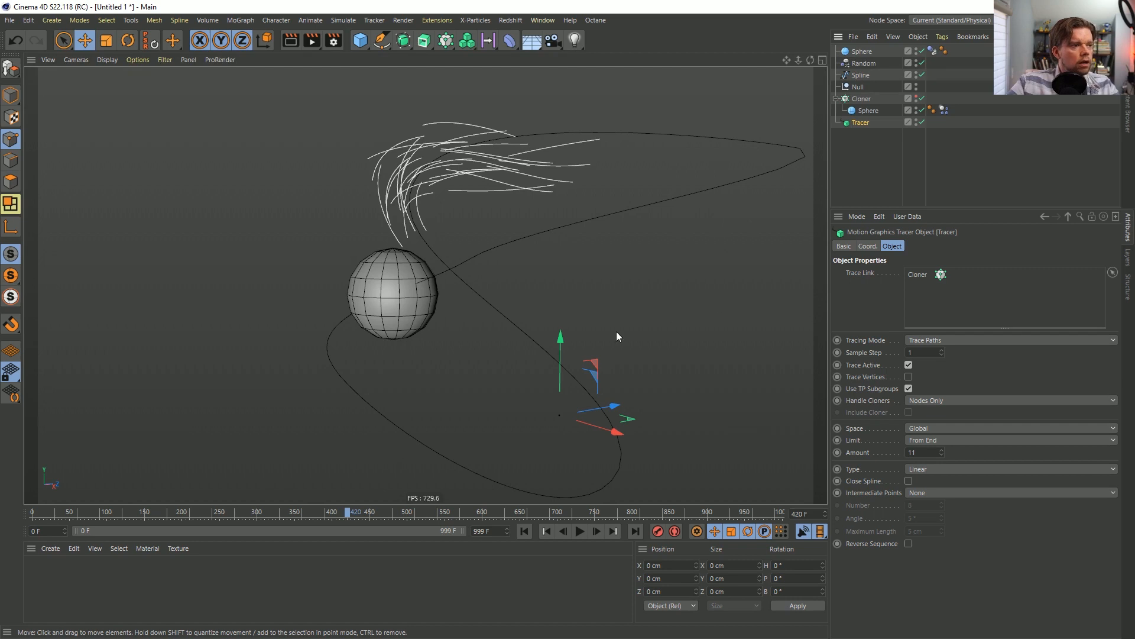
Add a Cone primitive and set its Rotation Segments to 8.
click(360, 40)
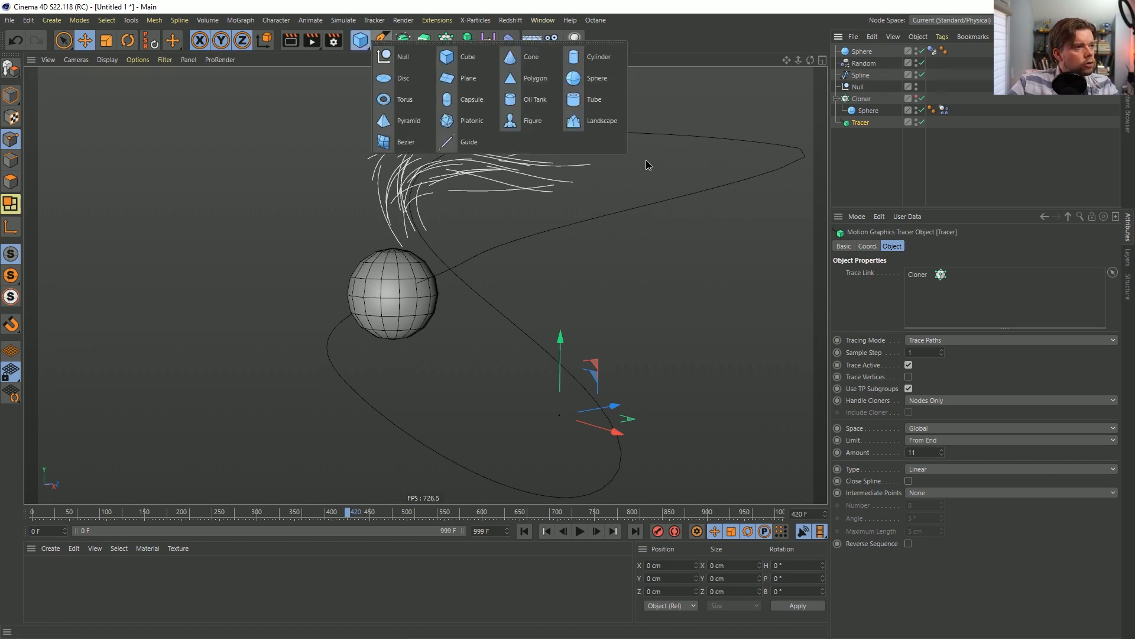
click(514, 56)
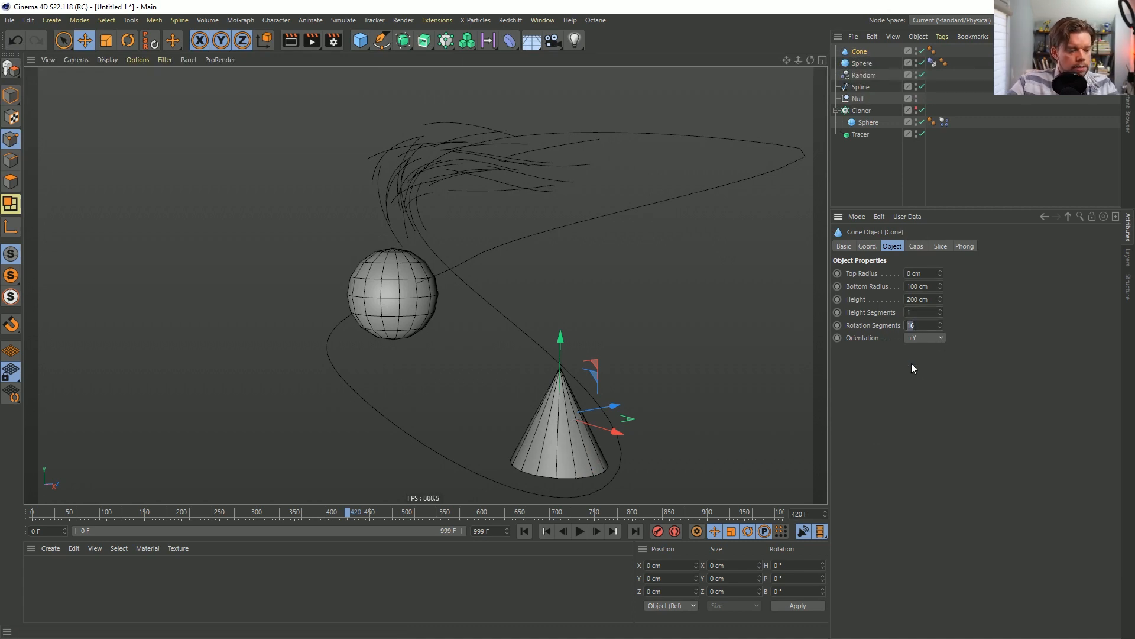
text(8)
key(Return)
Scale the cone down to a bottom radius of about 29 cm and set its height to 109.4 cm.
key(t)
drag(737, 307, 443, 434)
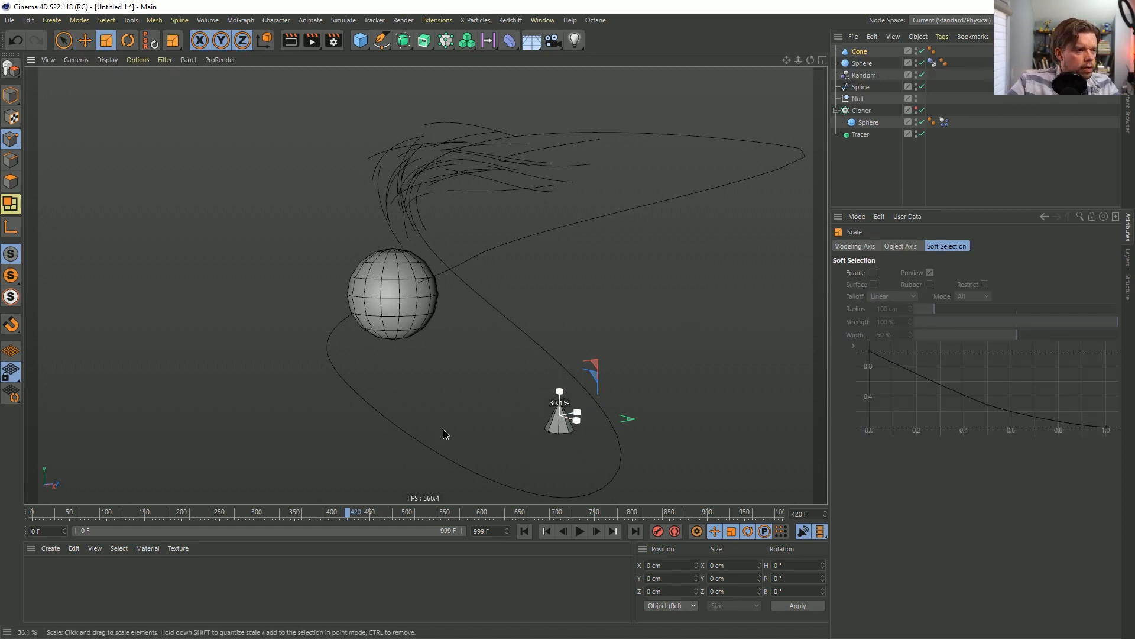
click(860, 53)
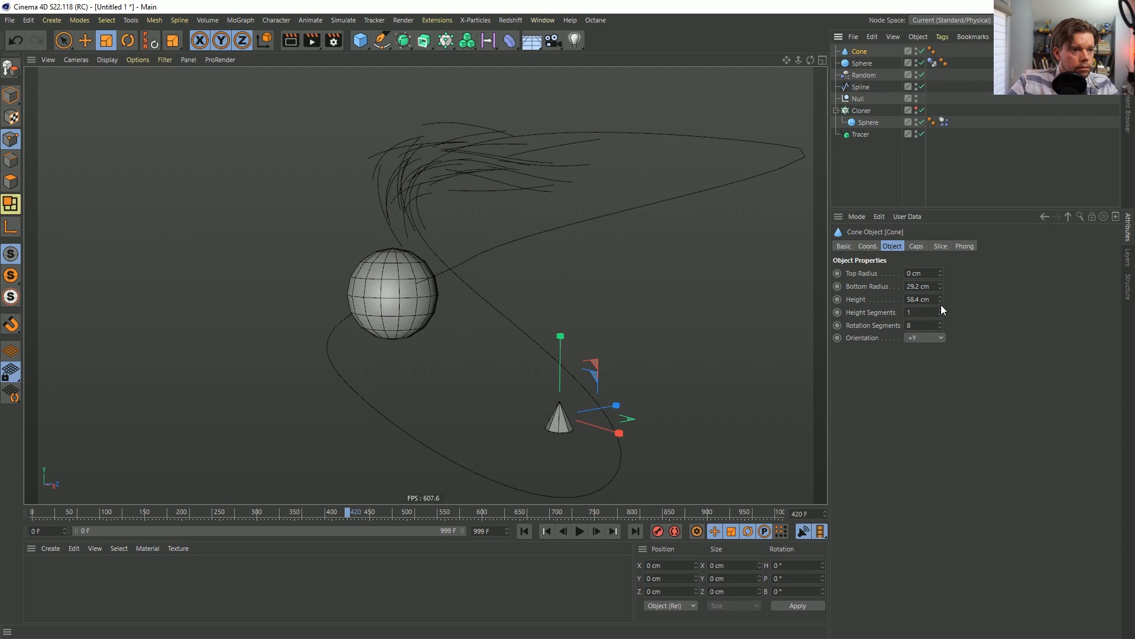
drag(940, 301, 940, 277)
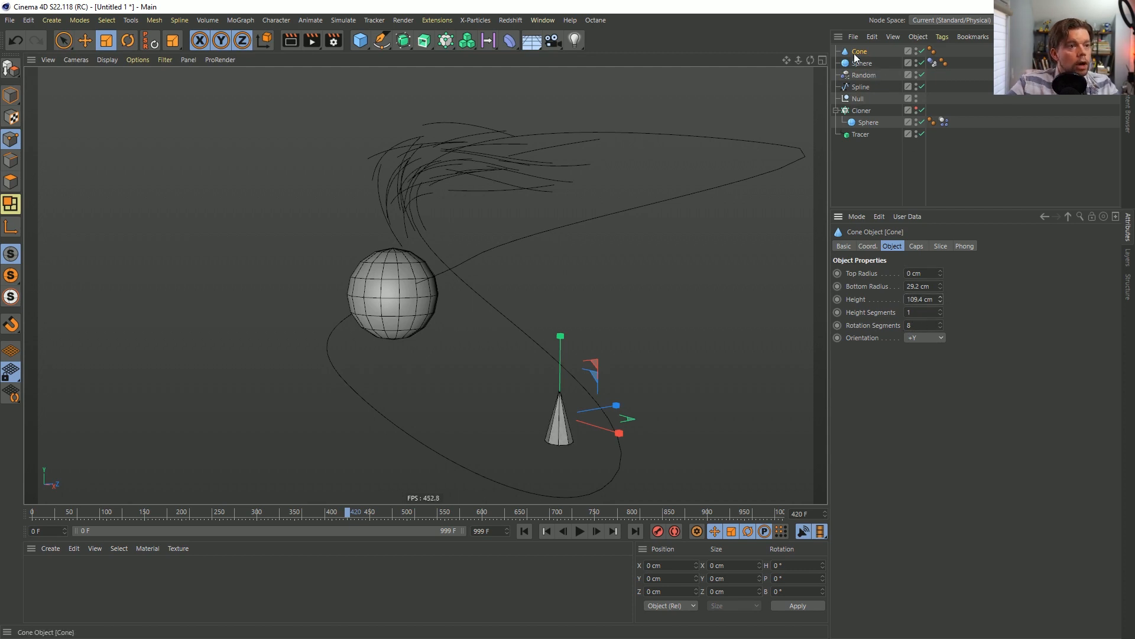
Clone the cone onto the Tracer with a second Cloner in Object mode, and move that Cloner below the Tracer in the hierarchy.
drag(447, 41, 476, 52)
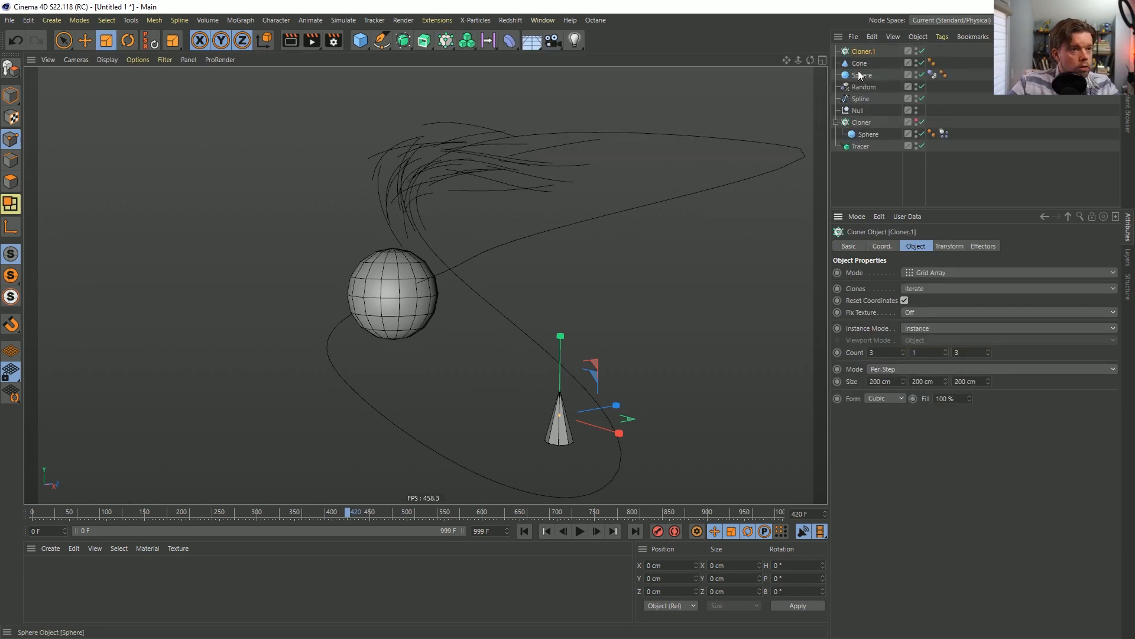
drag(870, 53, 870, 50)
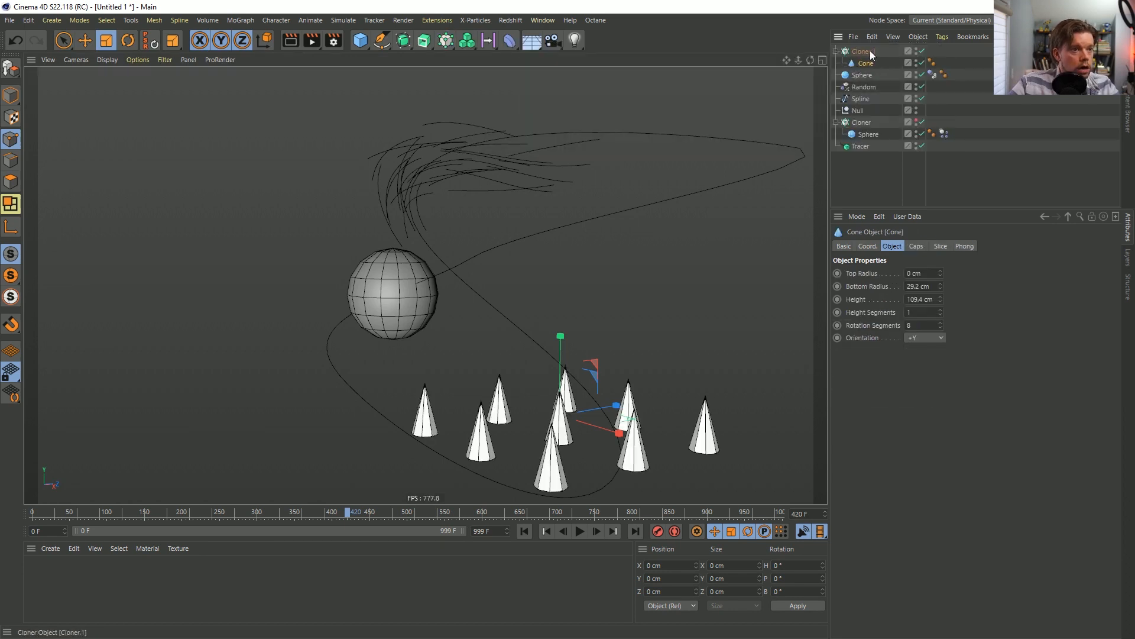
click(927, 271)
click(925, 281)
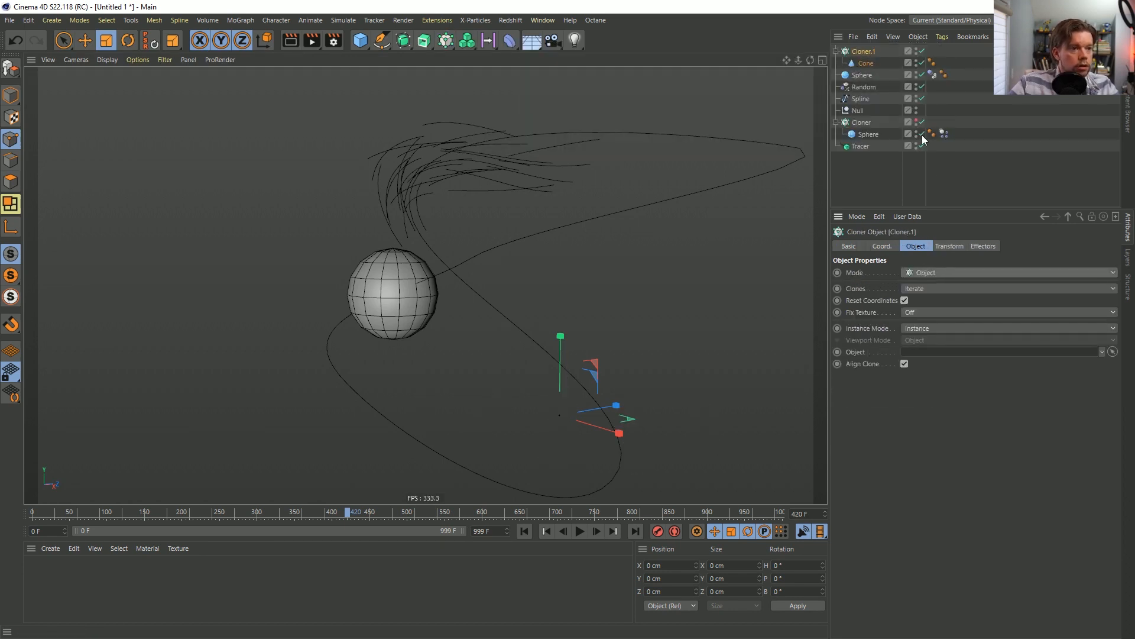
drag(861, 147, 919, 352)
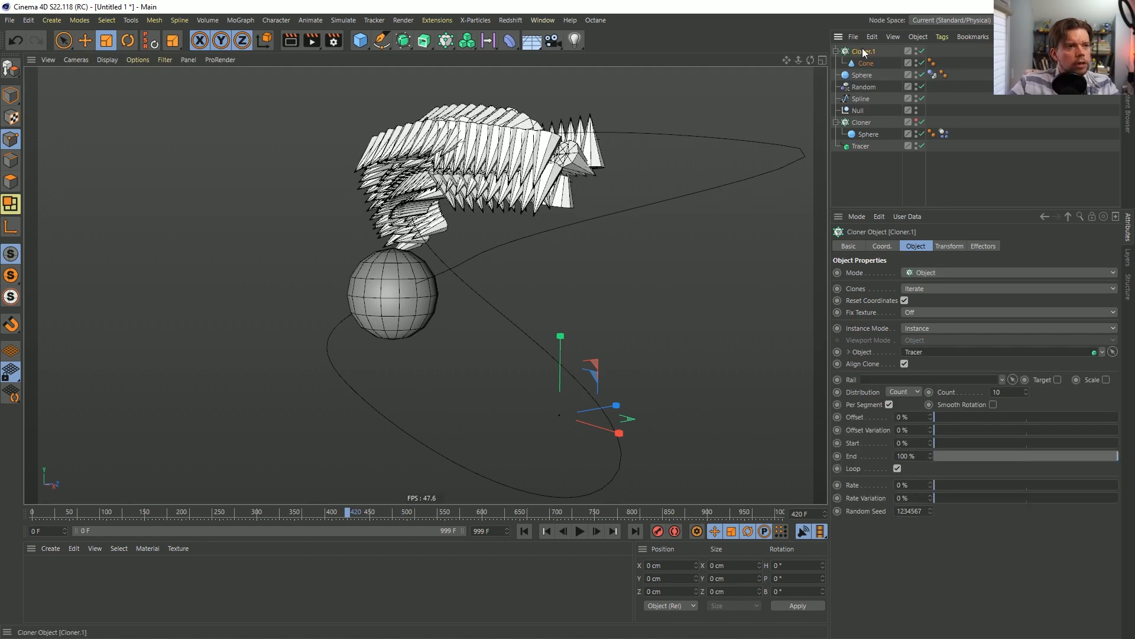
drag(881, 178, 880, 177)
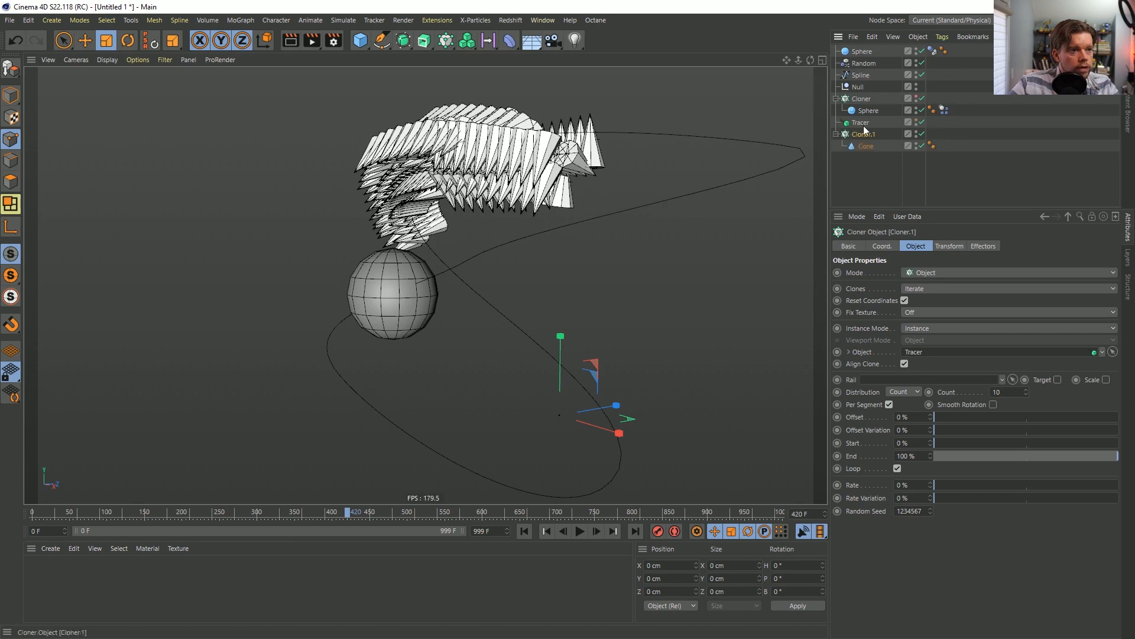
Play the animation with the cone Cloner disabled to check the traced trail, and enable that Cloner again.
click(861, 99)
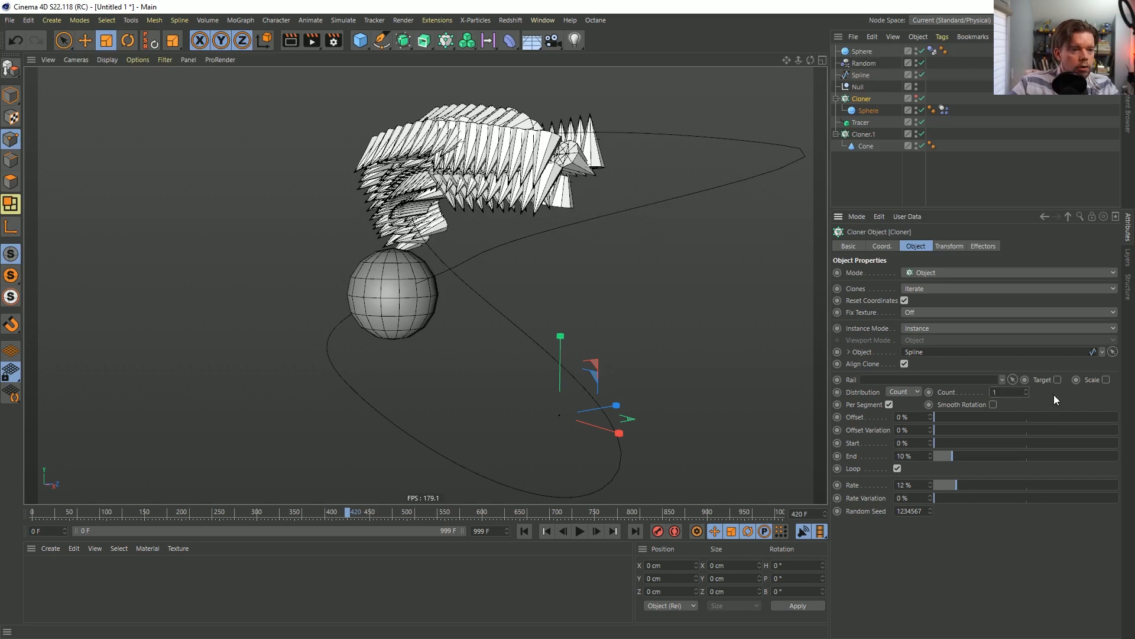
click(580, 531)
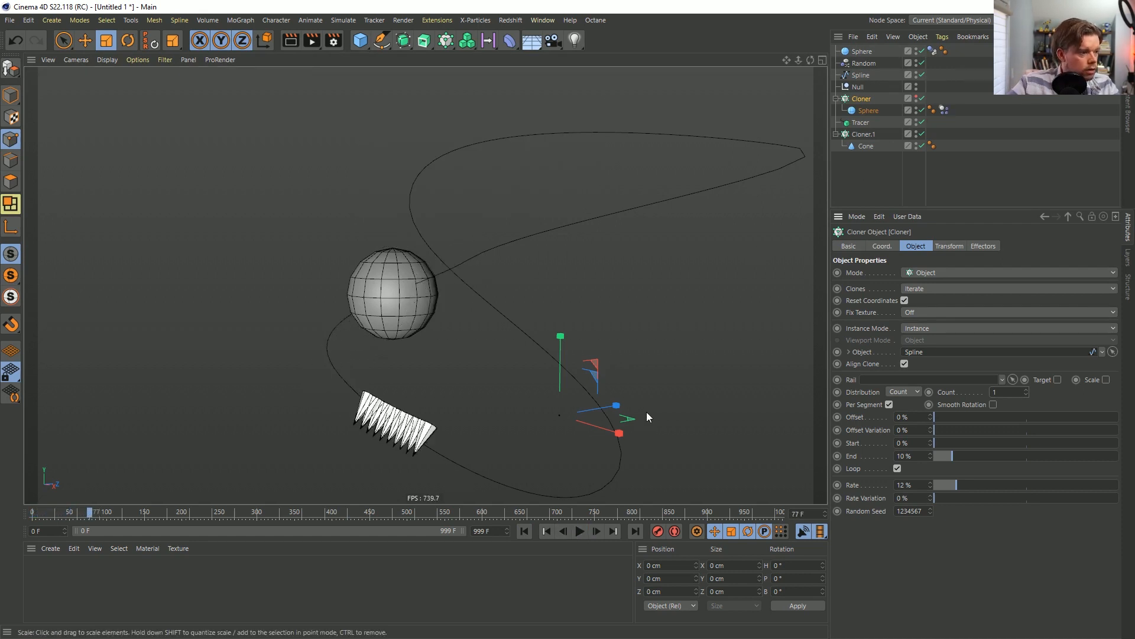
click(953, 162)
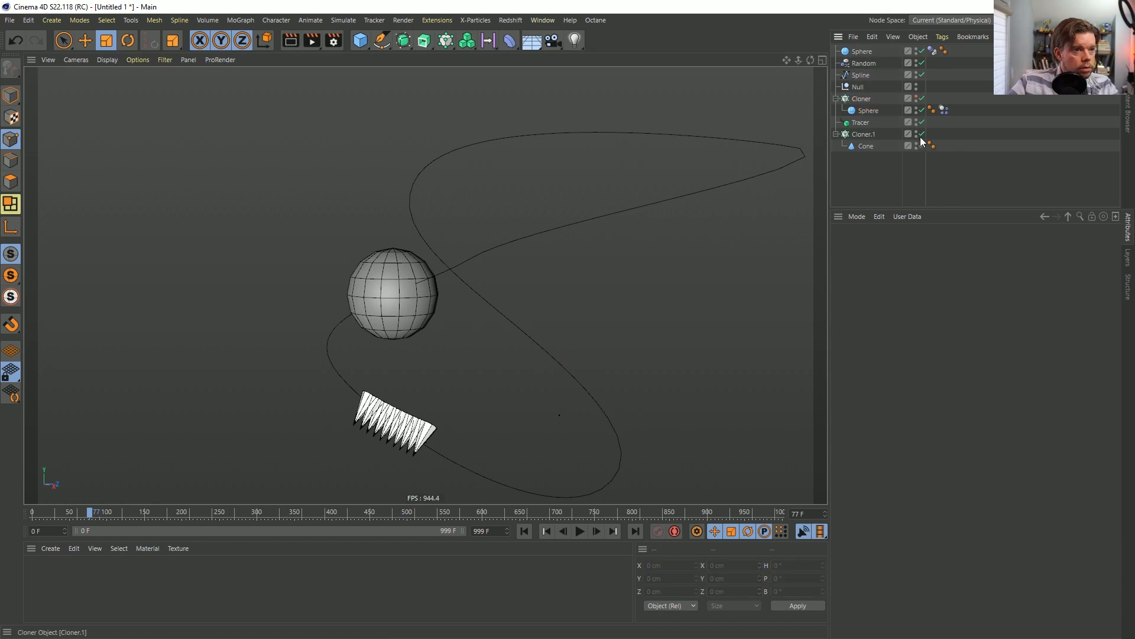
click(580, 531)
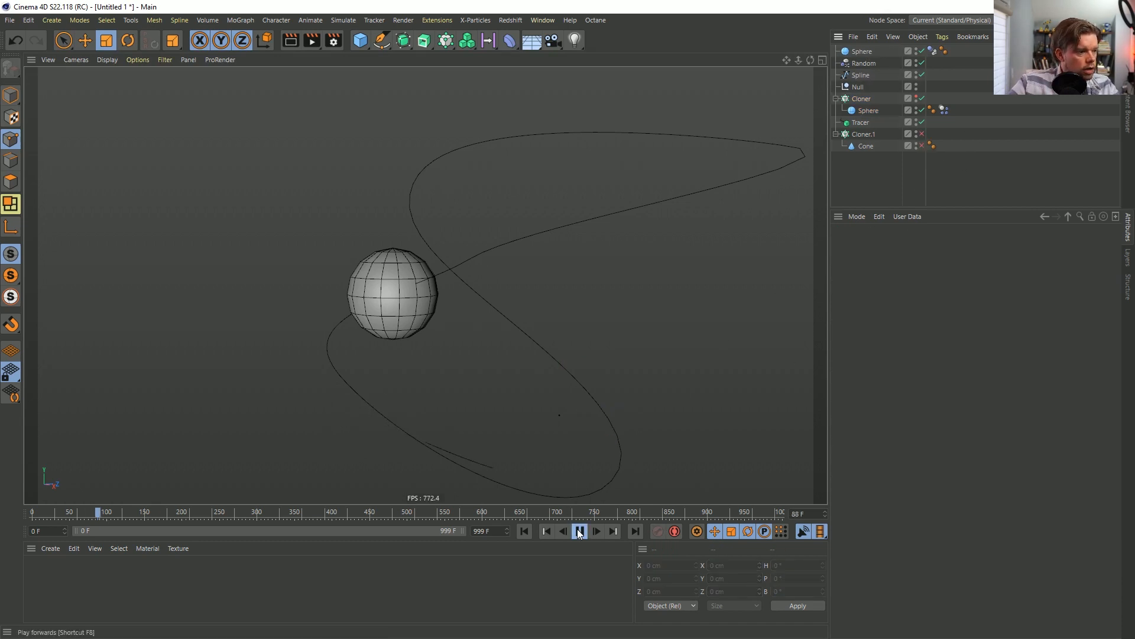
click(855, 137)
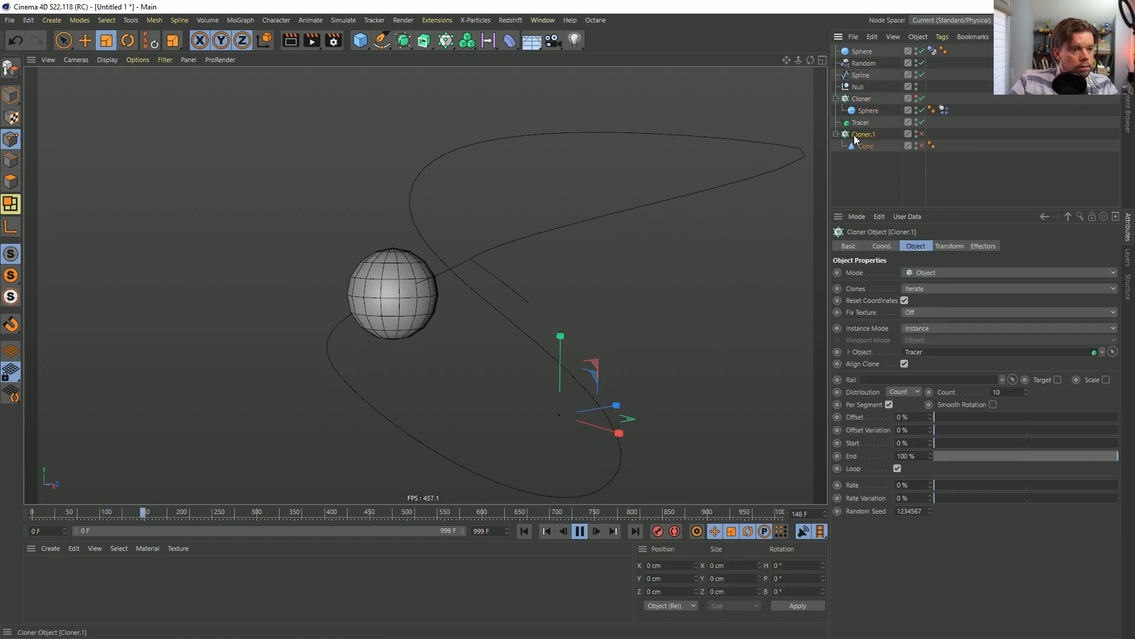
click(922, 134)
Set the sphere Cloner's Count to 30.
click(861, 99)
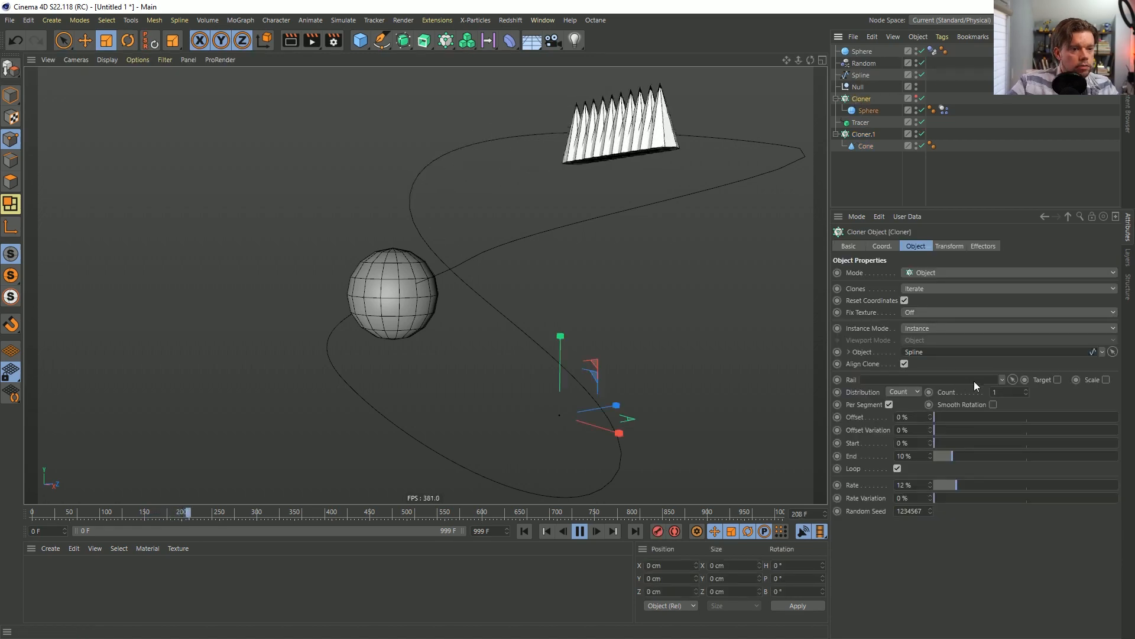
double_click(1012, 393)
text(30)
key(Return)
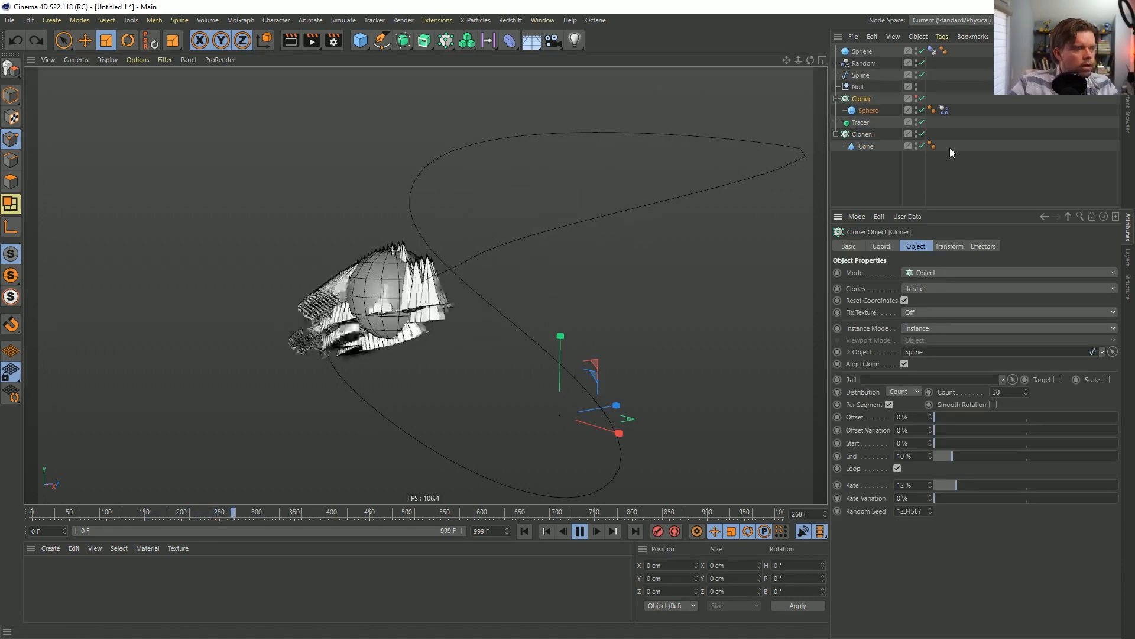
Set the cone Cloner's Count to 1 and pause playback.
click(869, 136)
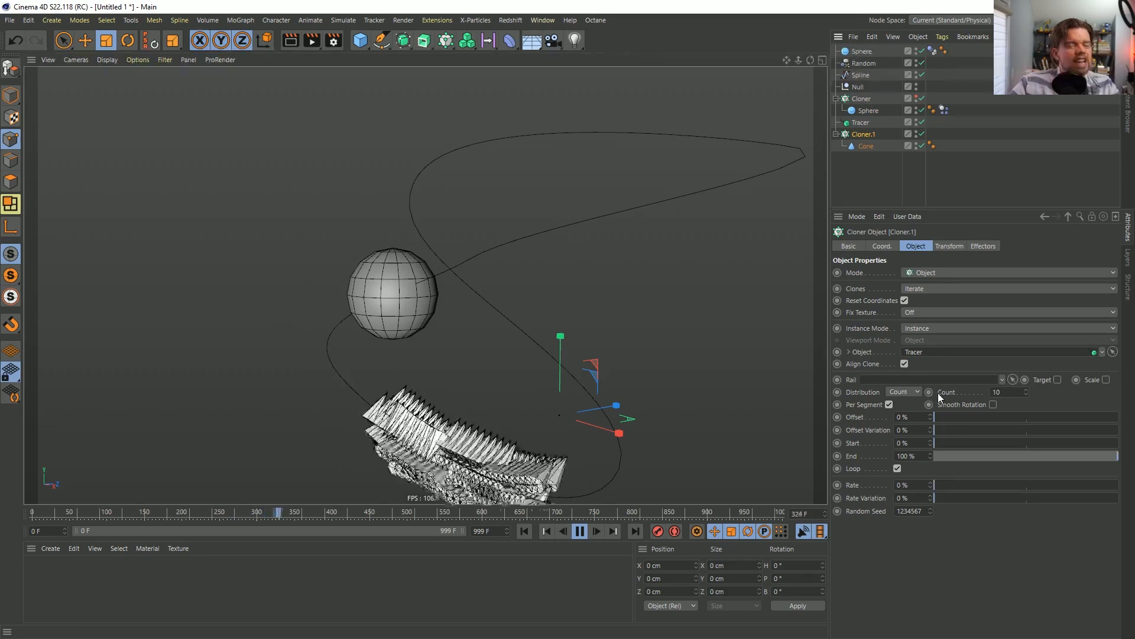
double_click(1005, 393)
text(1)
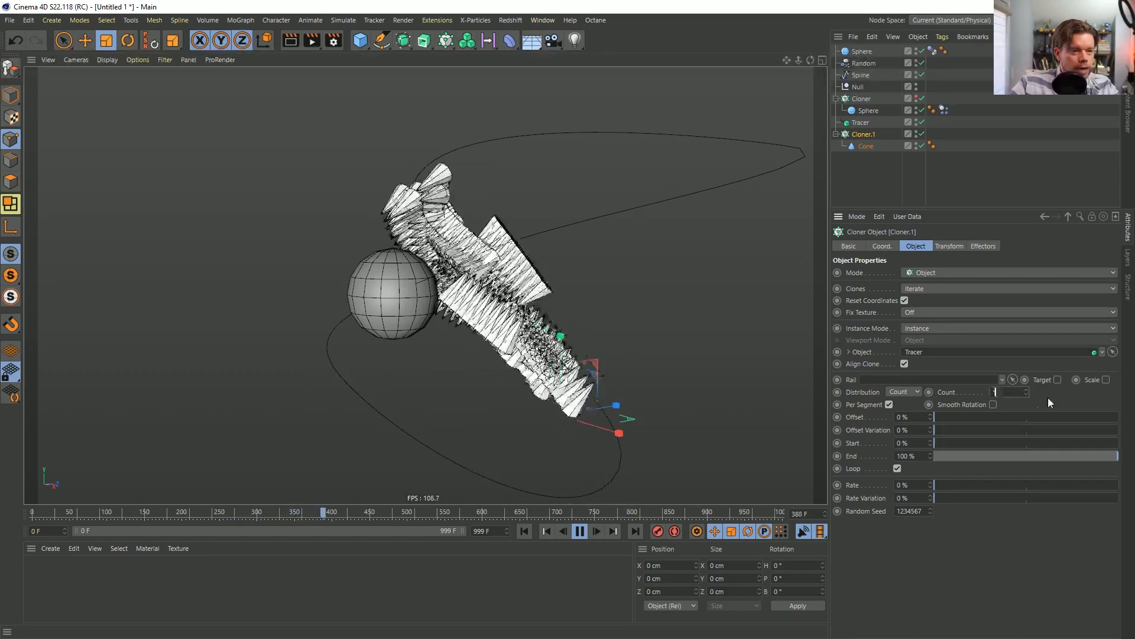
key(Return)
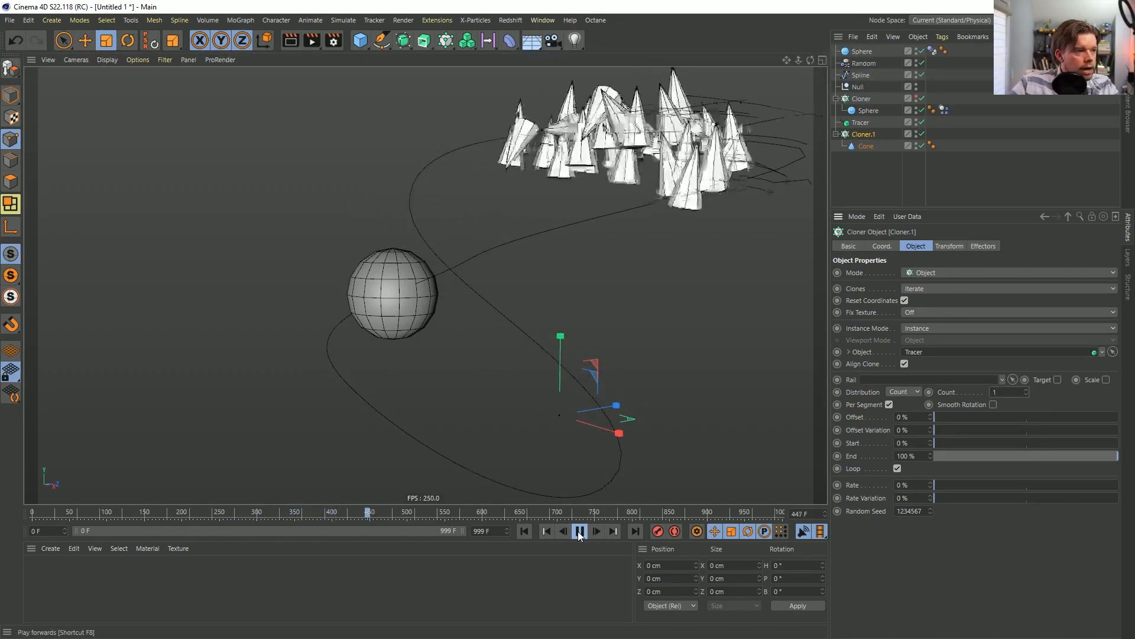
click(579, 532)
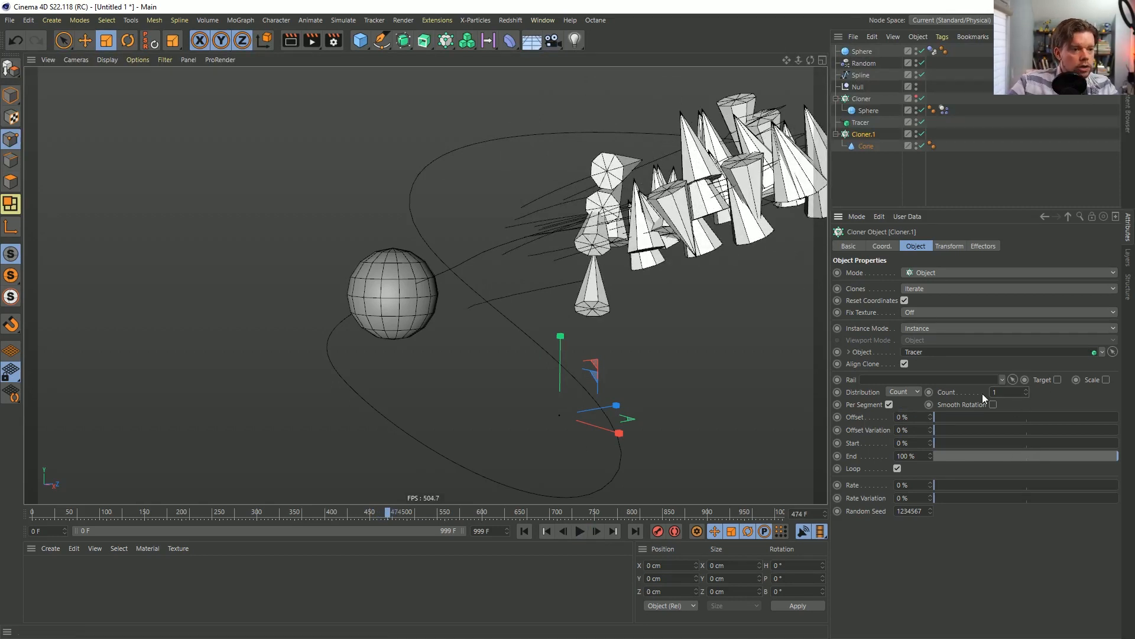
Set the cone Cloner's Start to 100% and turn off its Loop option.
alt+drag(602, 289, 569, 266)
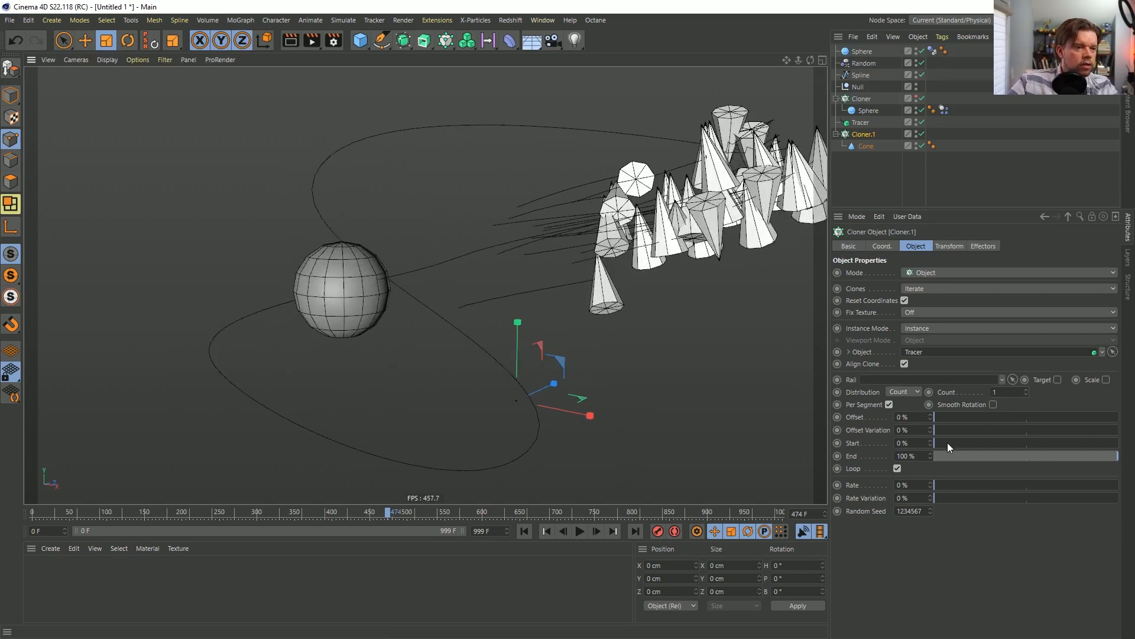
drag(947, 442, 1126, 447)
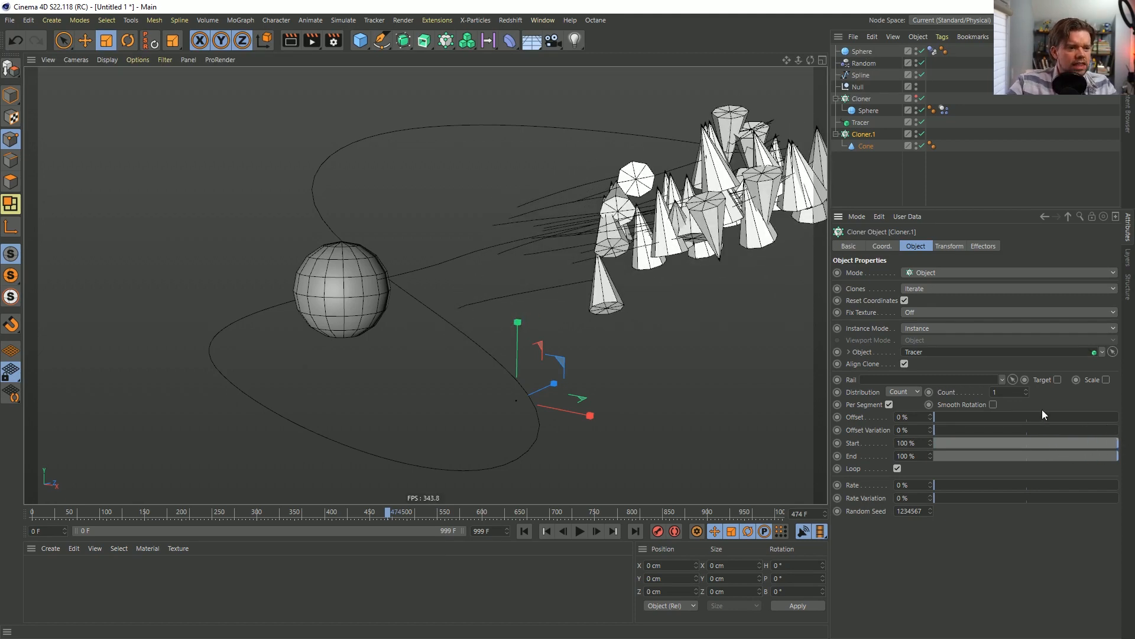
click(898, 468)
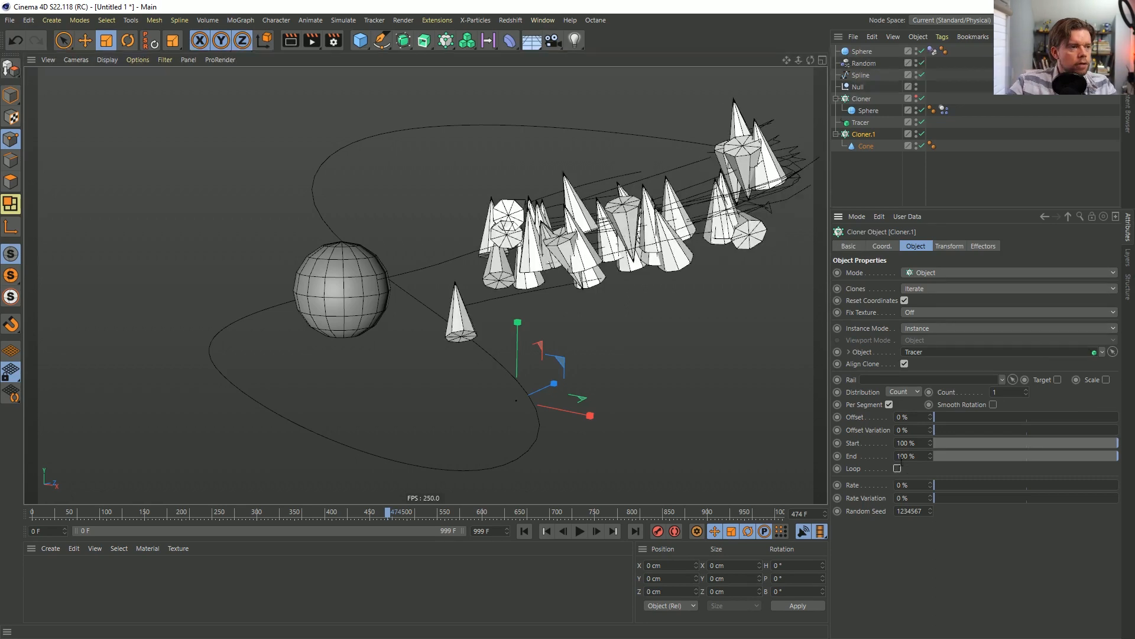
mouse_move(1109, 448)
mouse_down()
mouse_move(1058, 448)
mouse_move(1121, 449)
mouse_up()
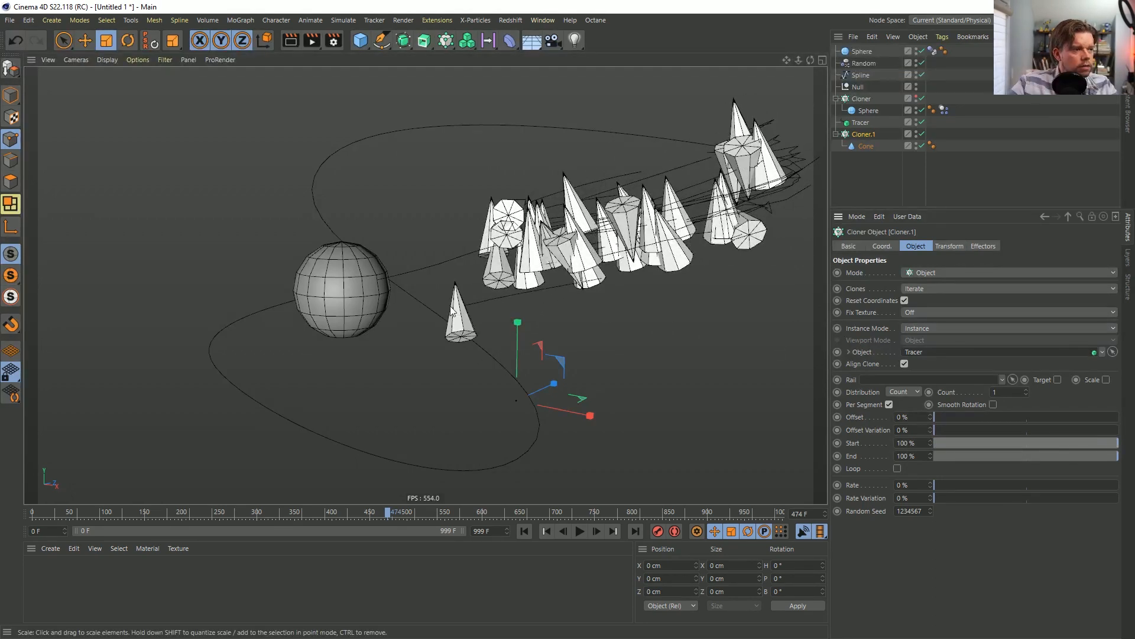
Orient the cone along +Z and scale it down to a bottom radius of about 12.9 cm and a height of about 48.4 cm.
click(866, 146)
click(914, 337)
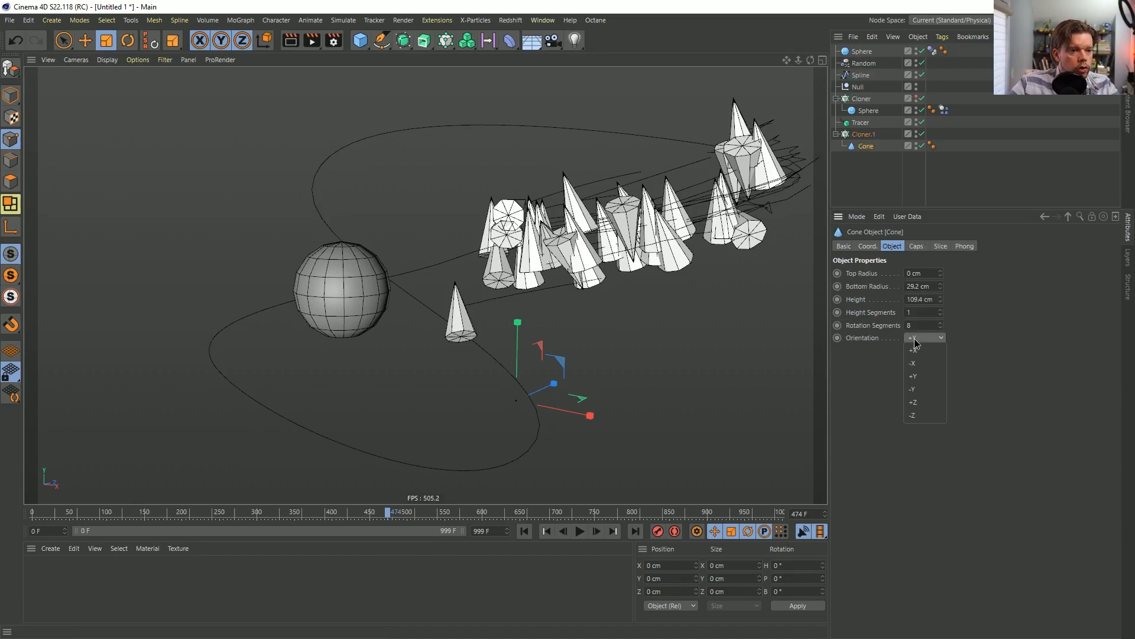
click(924, 402)
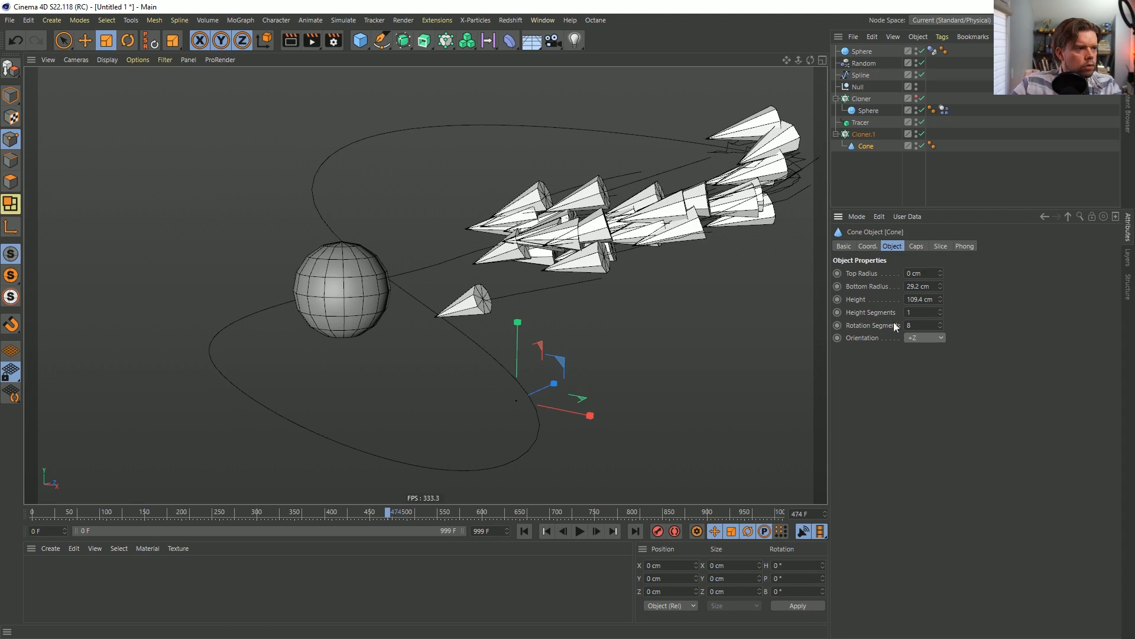
key(t)
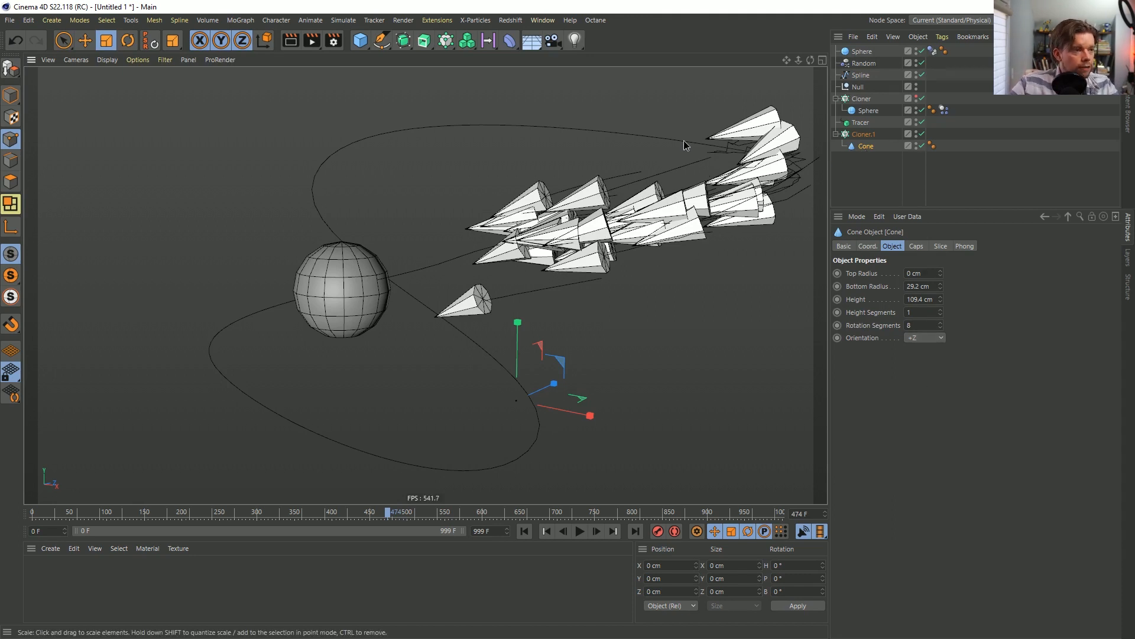
drag(684, 144, 522, 237)
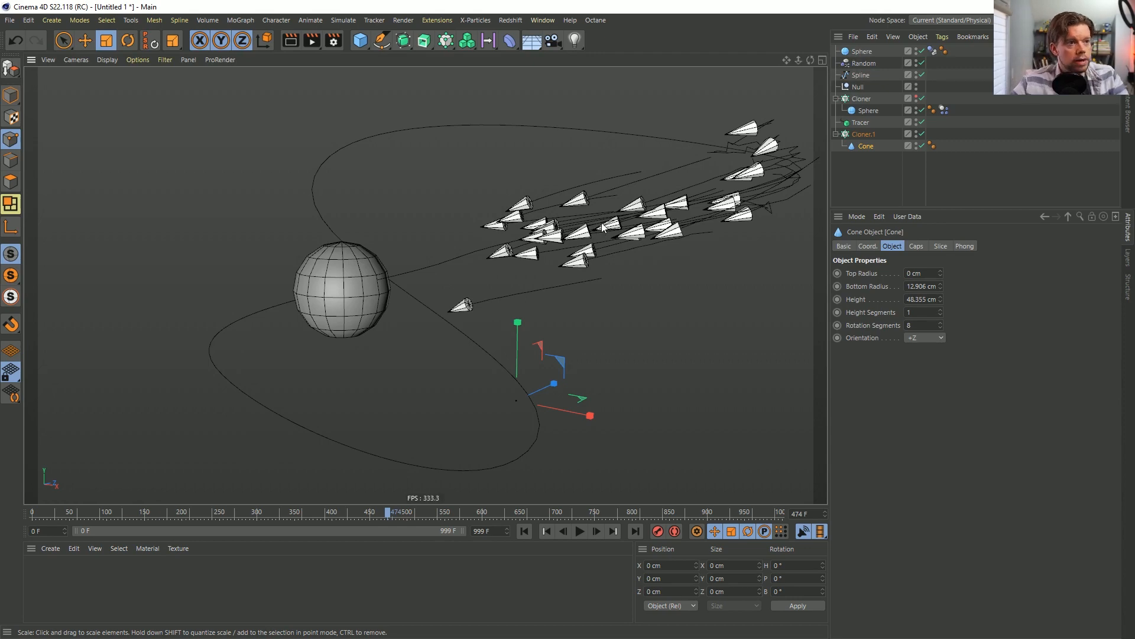
mouse_move(579, 226)
alt+mouse_down()
mouse_move(568, 228)
mouse_move(590, 231)
alt+mouse_up()
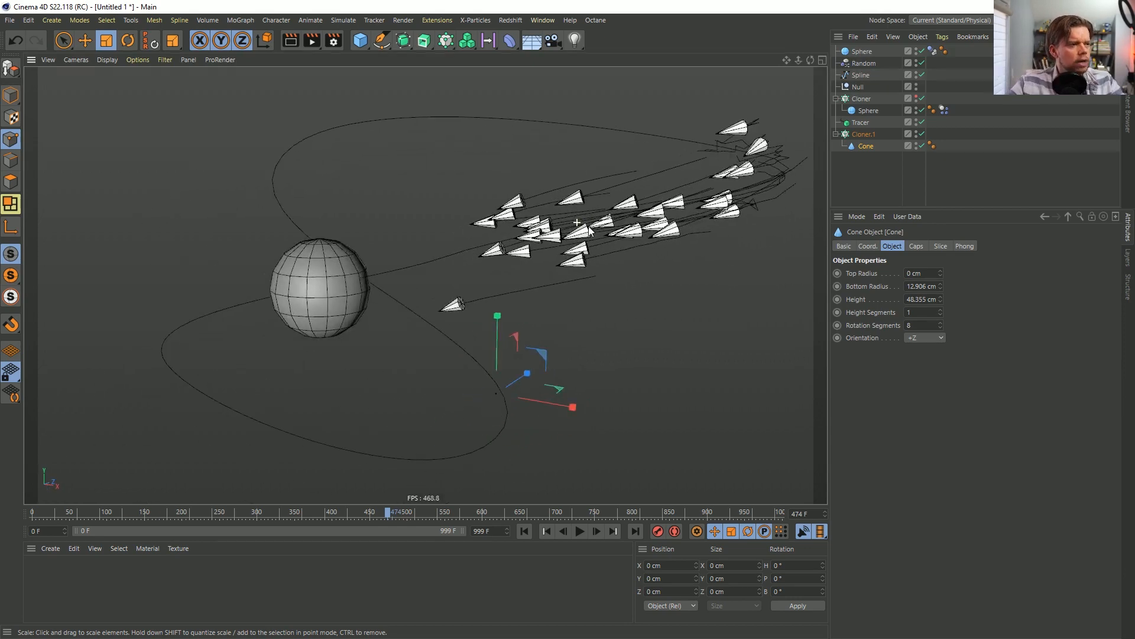
Play the animation, including once from the first frame, and review how the cones follow the trails alongside the Tracer and sphere Cloner settings.
click(580, 530)
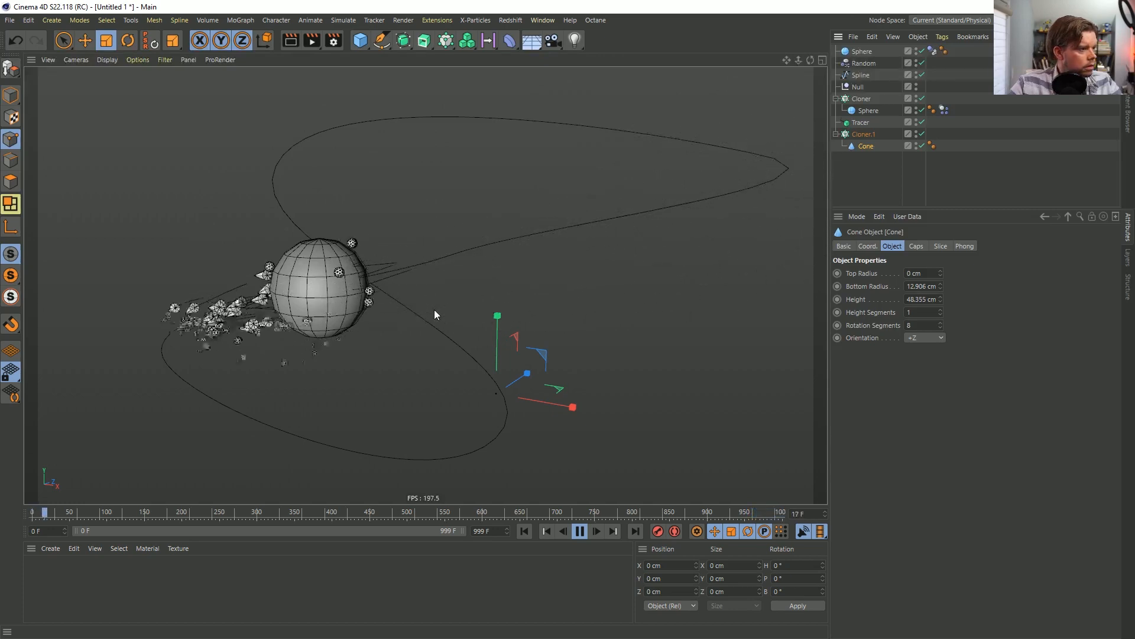
click(578, 532)
click(861, 123)
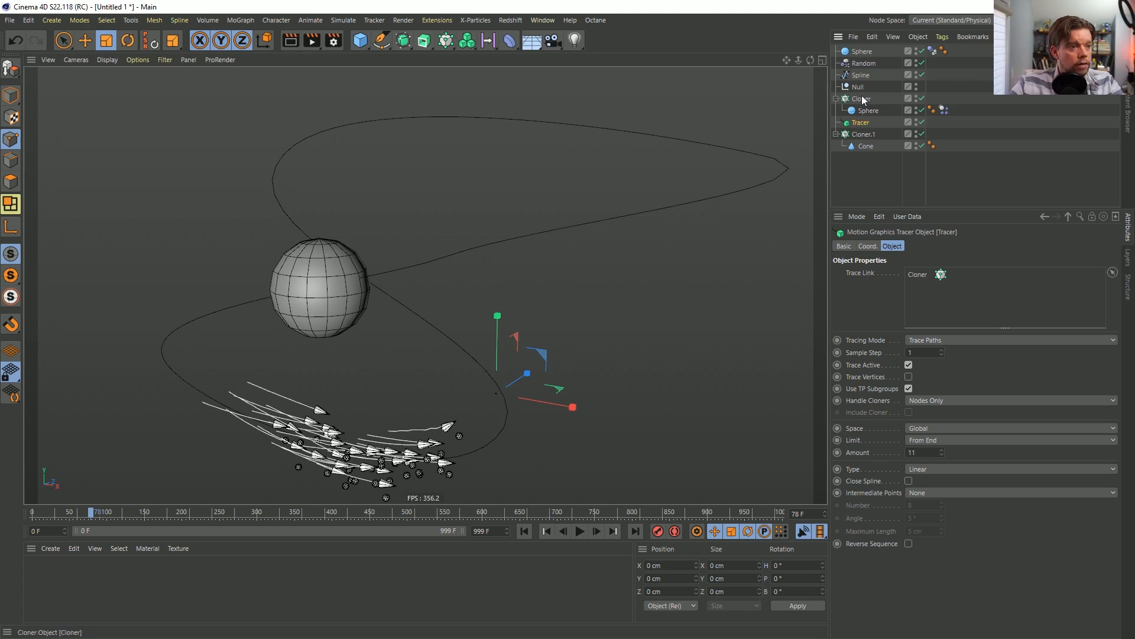
click(865, 100)
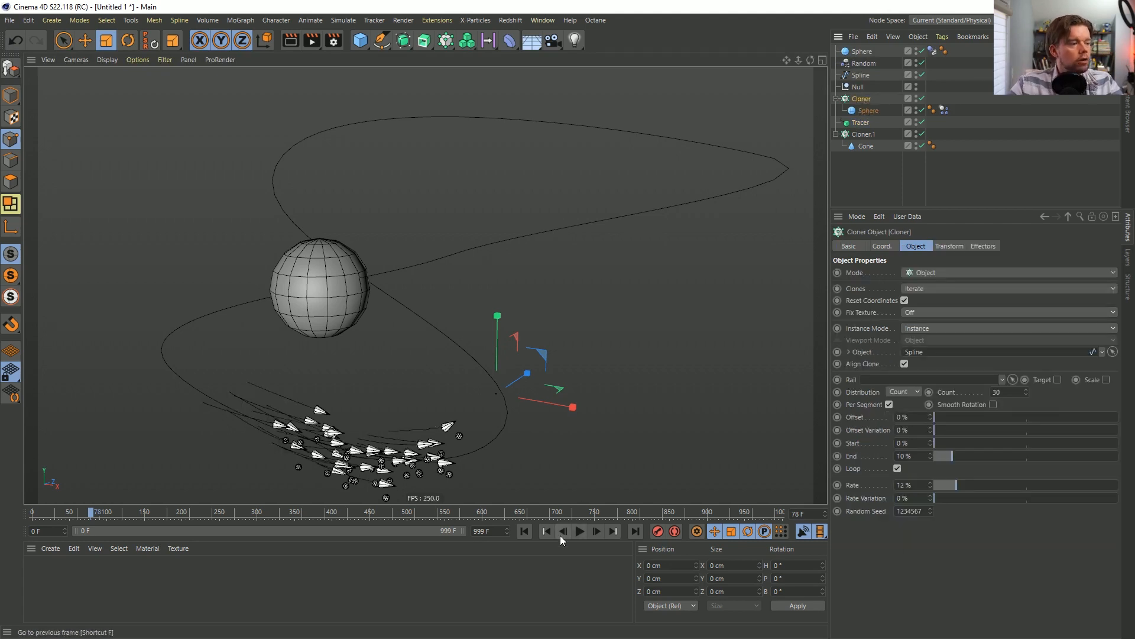
click(861, 124)
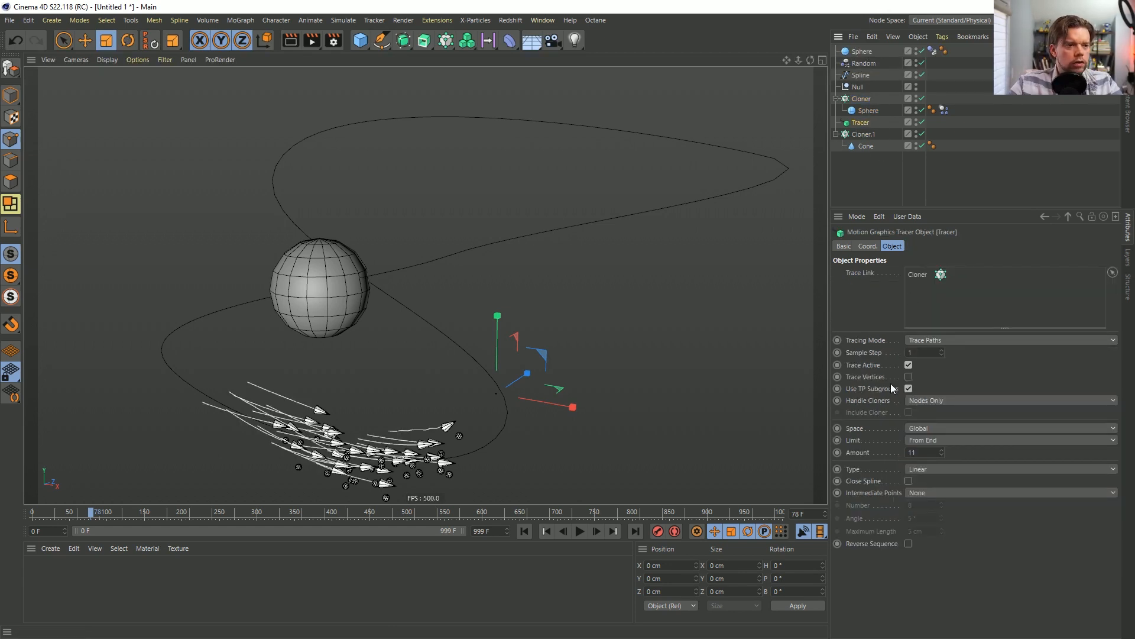
click(523, 531)
click(582, 531)
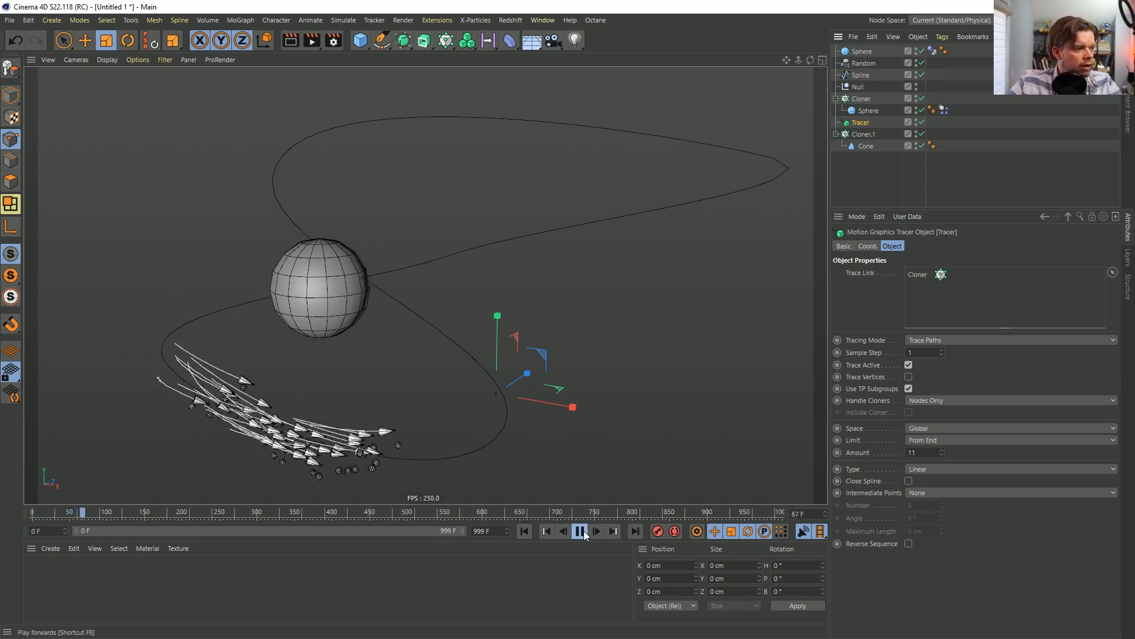
click(580, 531)
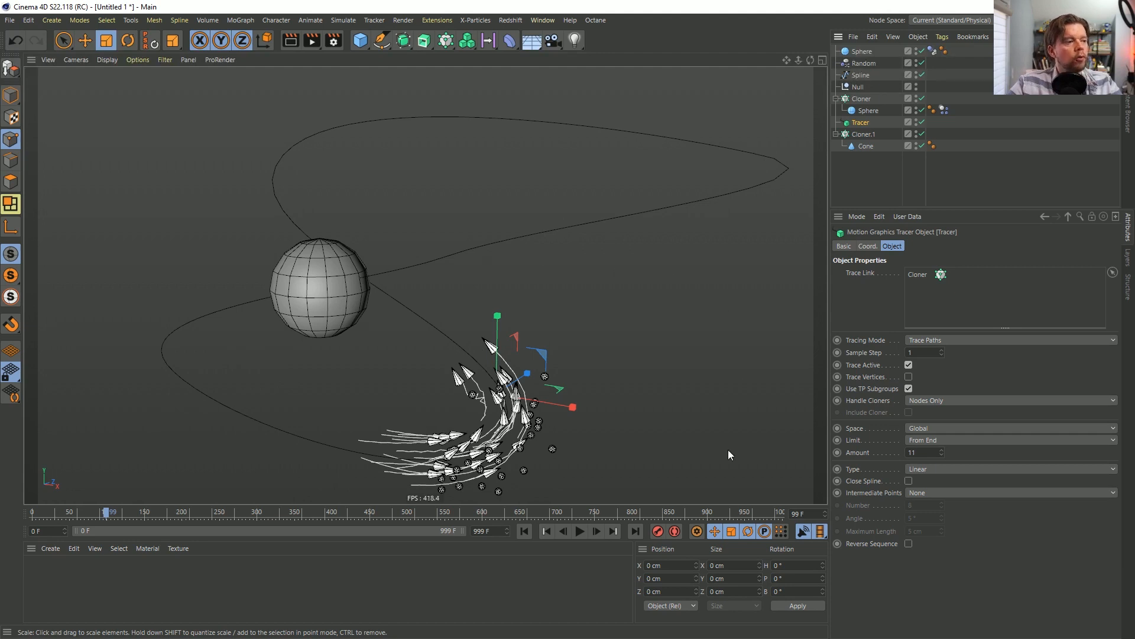
Add a Connect object and place it between the sphere Cloner and the Tracer in the object hierarchy, with the Cloner outside it.
click(865, 110)
click(862, 99)
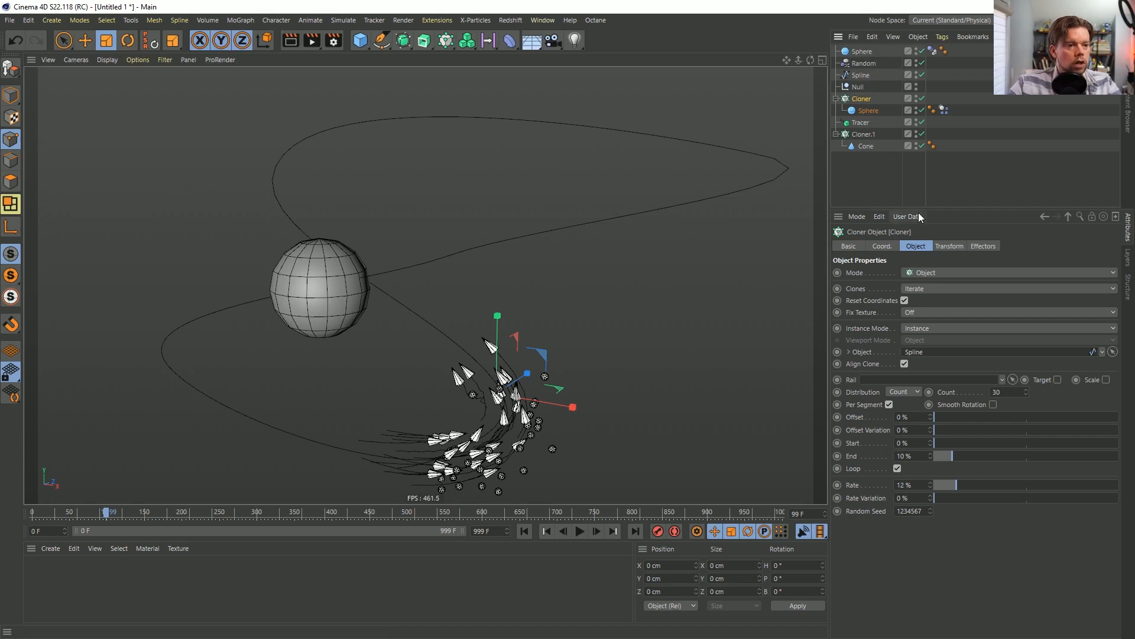
click(403, 40)
alt+click(540, 121)
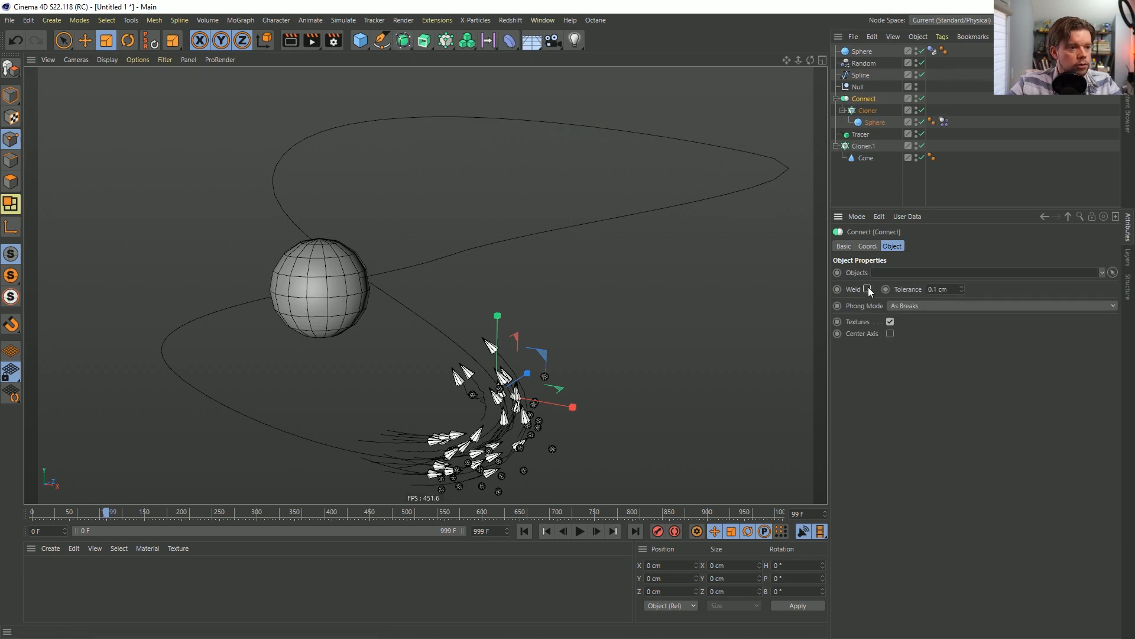
click(860, 134)
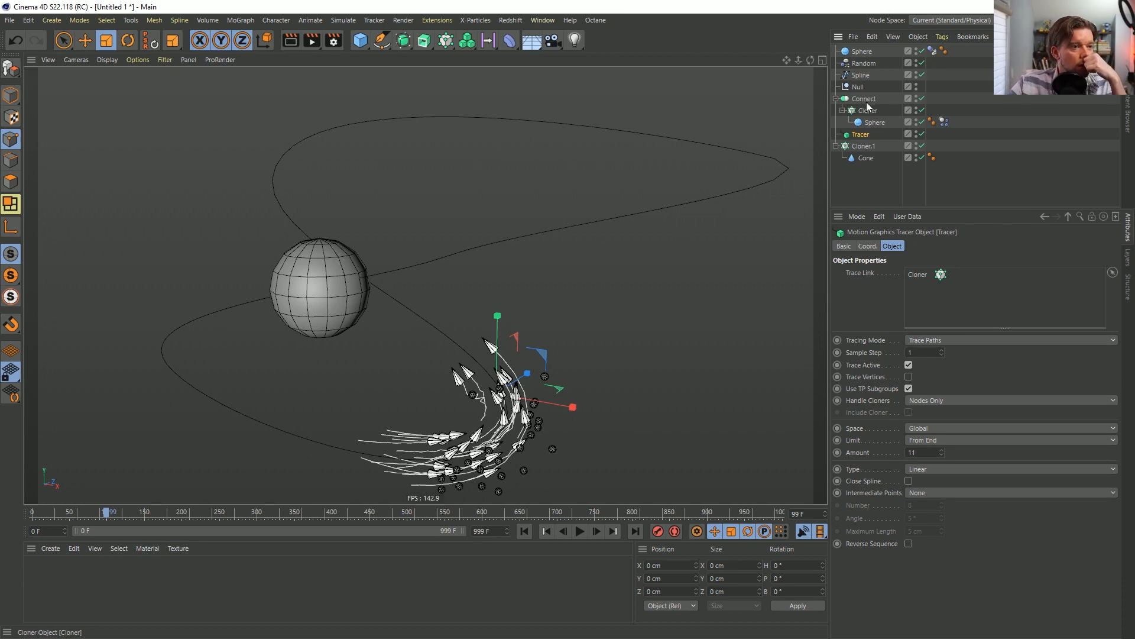
drag(867, 101, 863, 123)
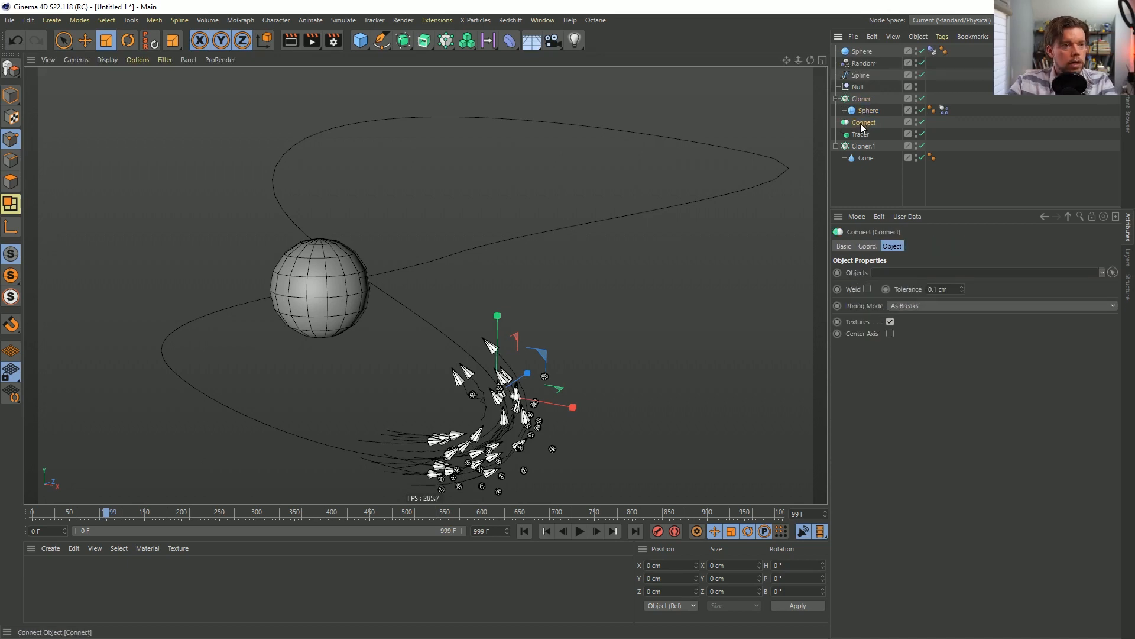
Delete the Connect object and move the Dynamics Body tag from the cloned sphere to its parent Cloner.
key(Delete)
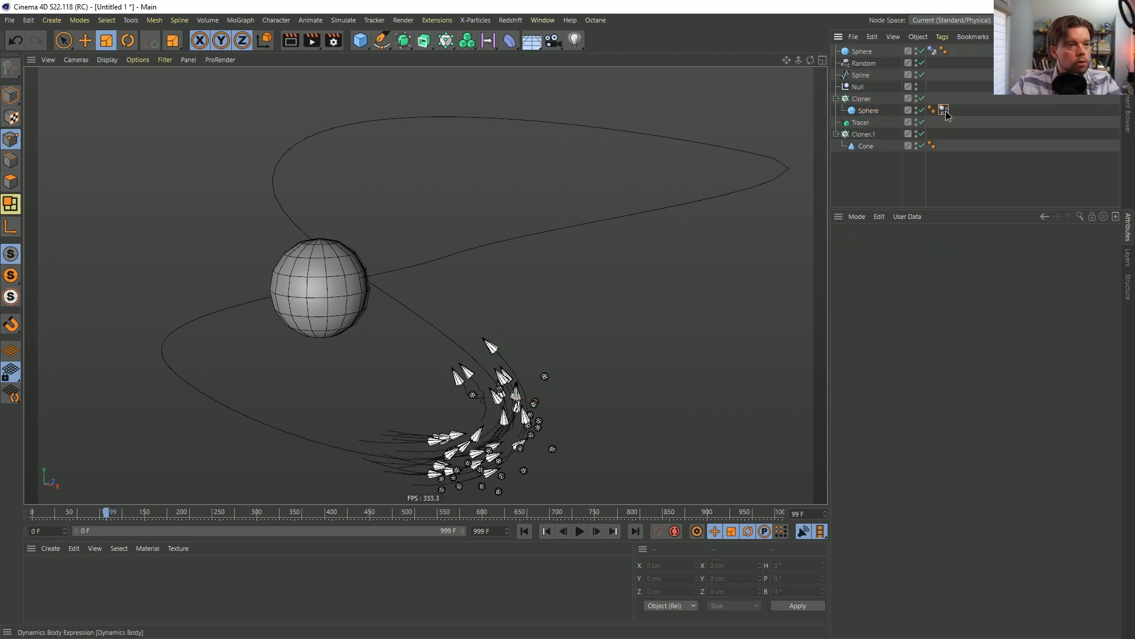
drag(942, 106, 933, 98)
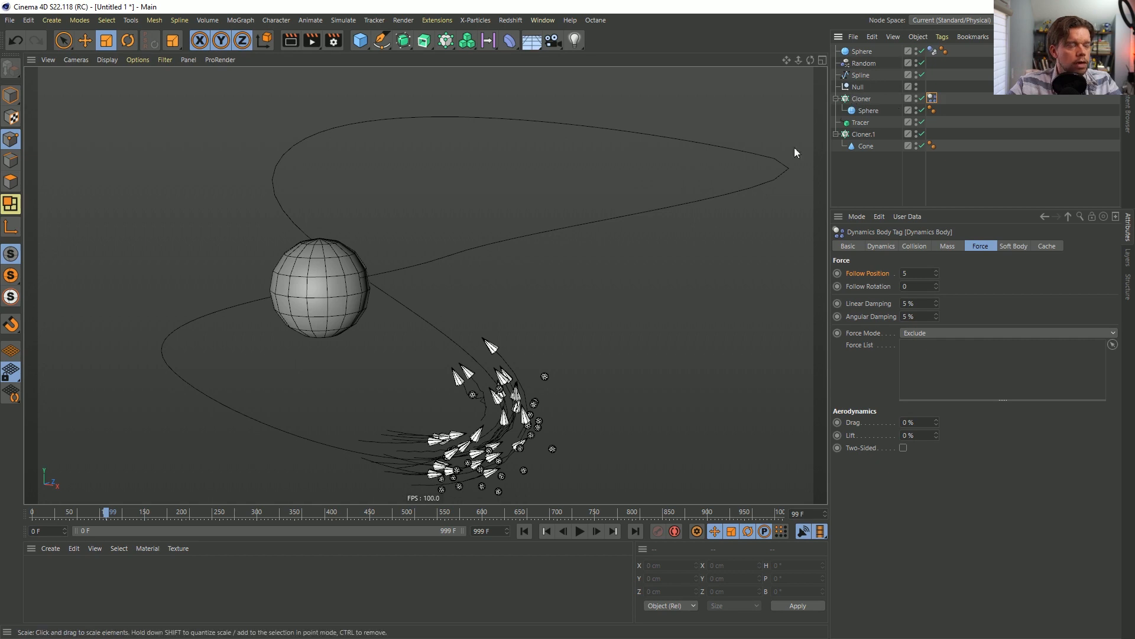
Play the animation from the first frame and review how the cones follow the dynamic clones around the sphere.
click(524, 531)
click(580, 531)
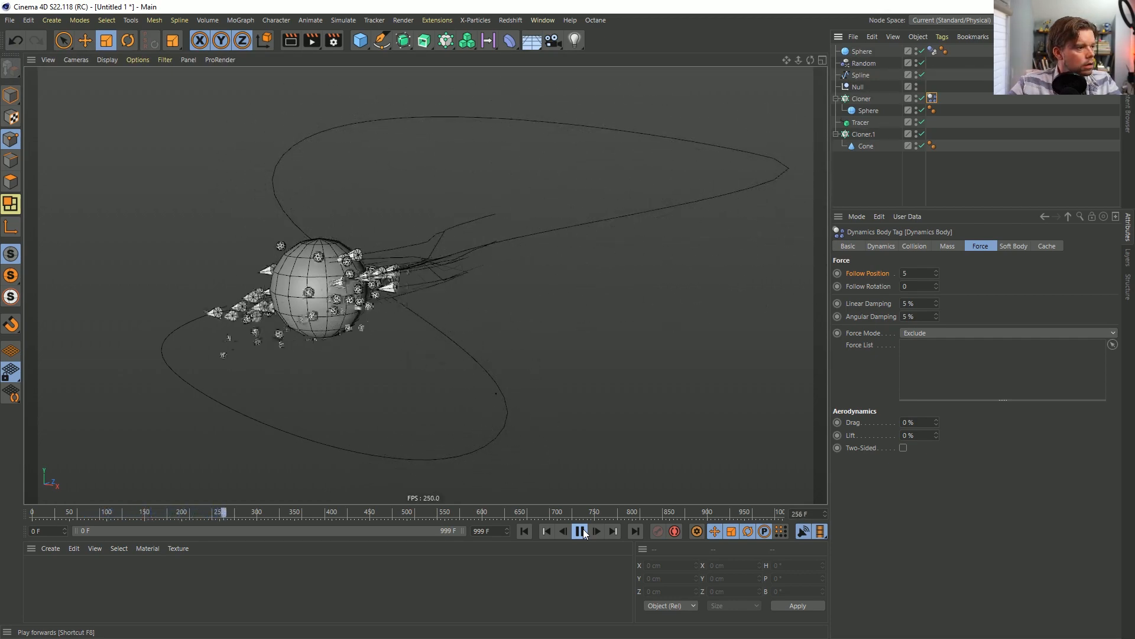
click(581, 531)
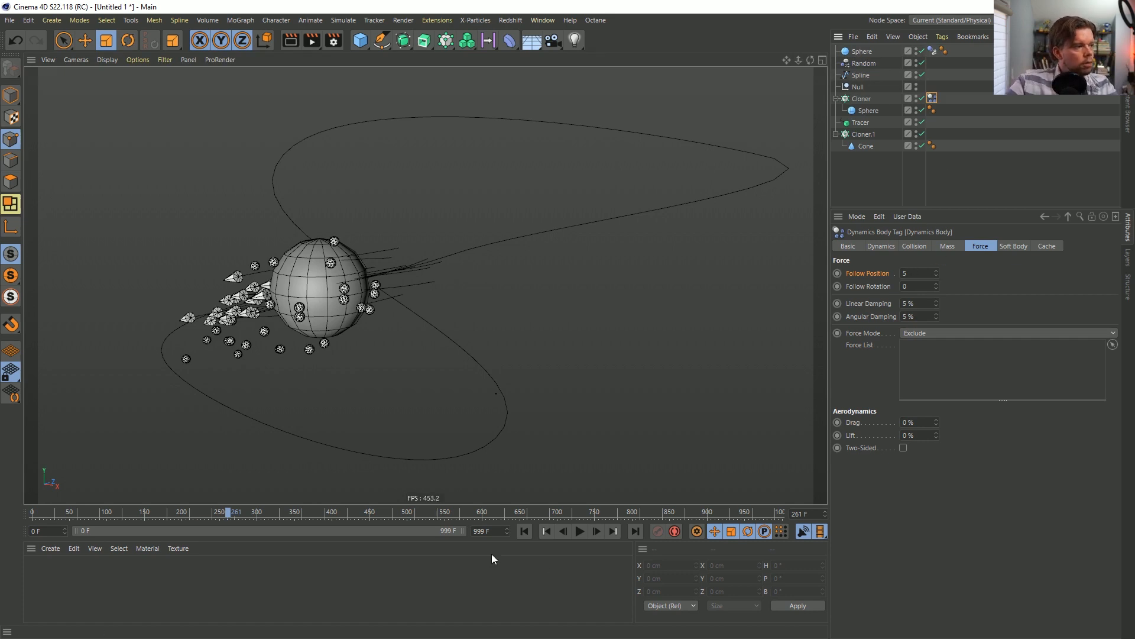
click(577, 530)
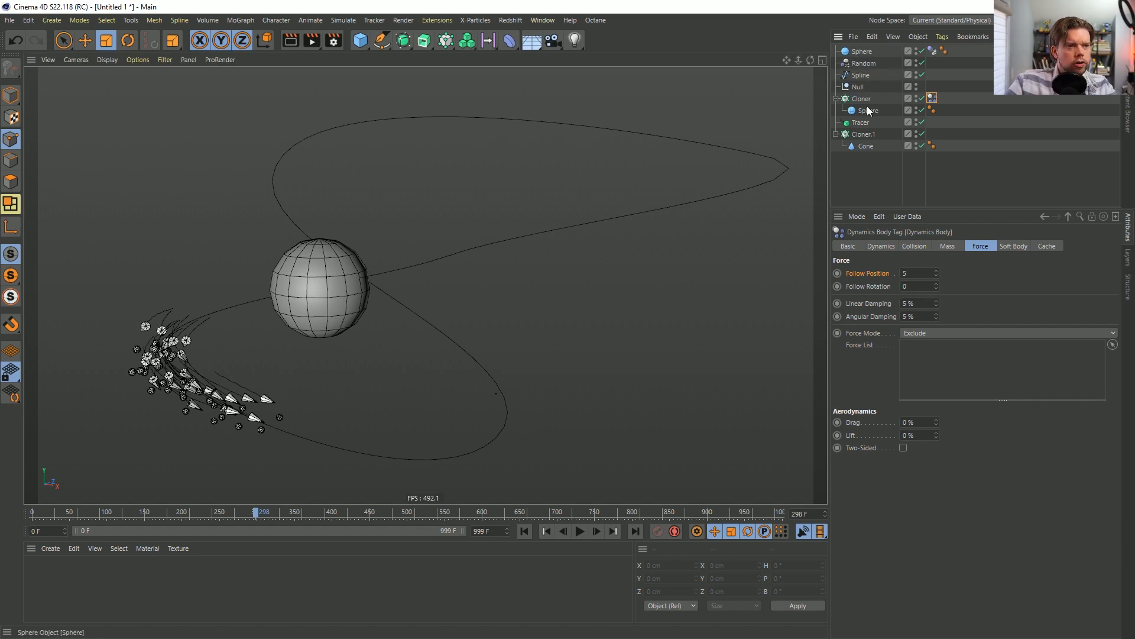
Remove both the Cloner and the Sphere from the Tracer's Trace Link list.
click(863, 135)
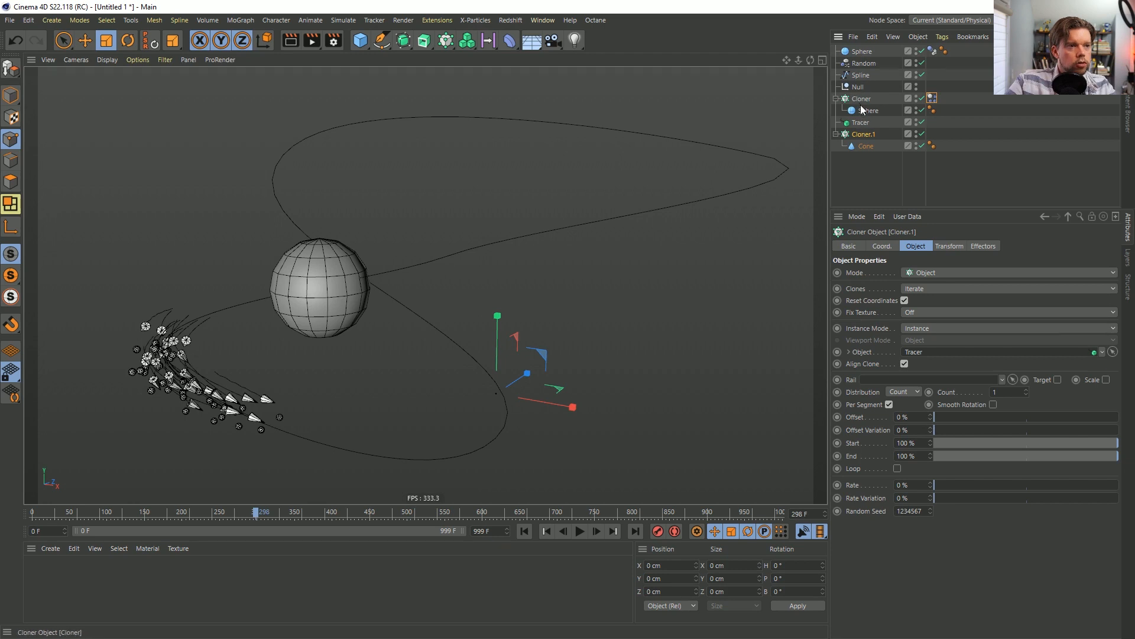
click(863, 122)
drag(942, 299, 943, 299)
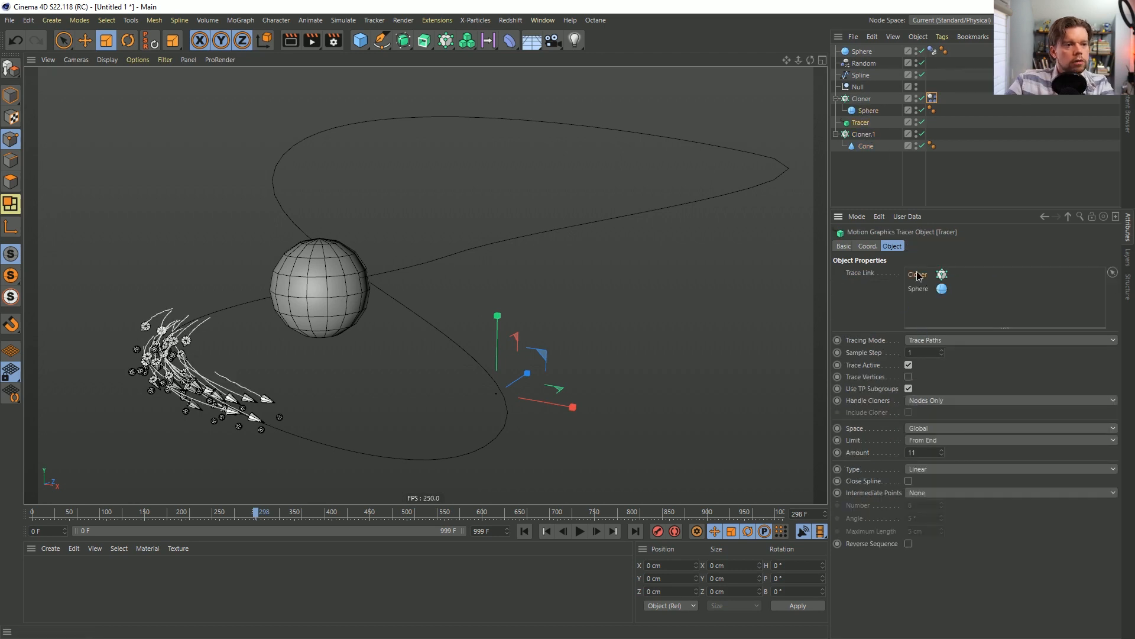
click(580, 531)
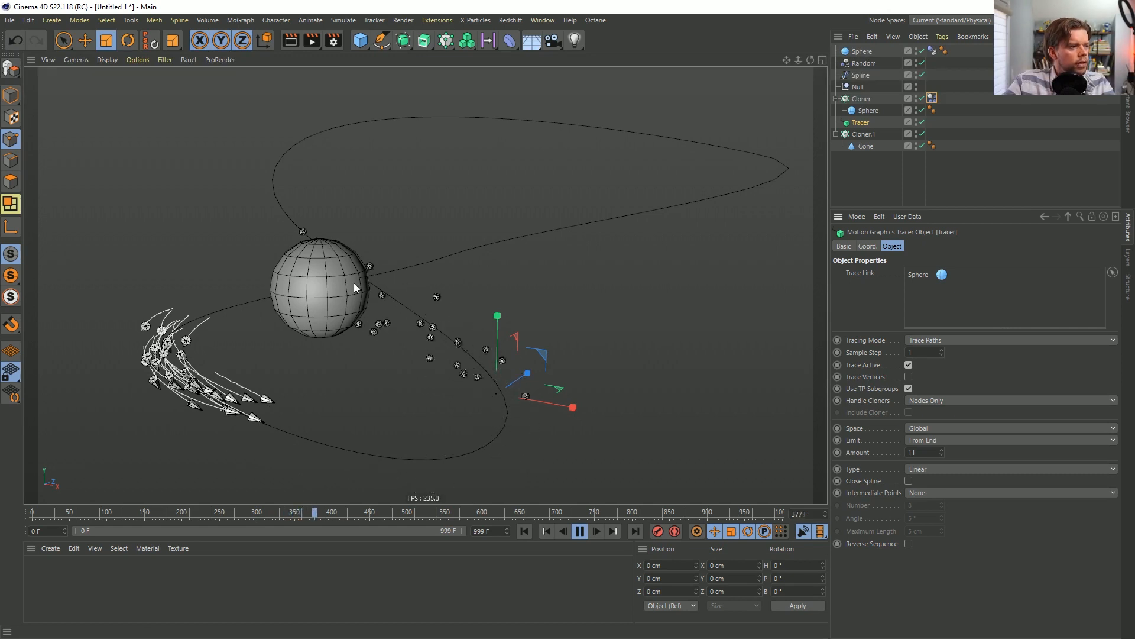
click(941, 276)
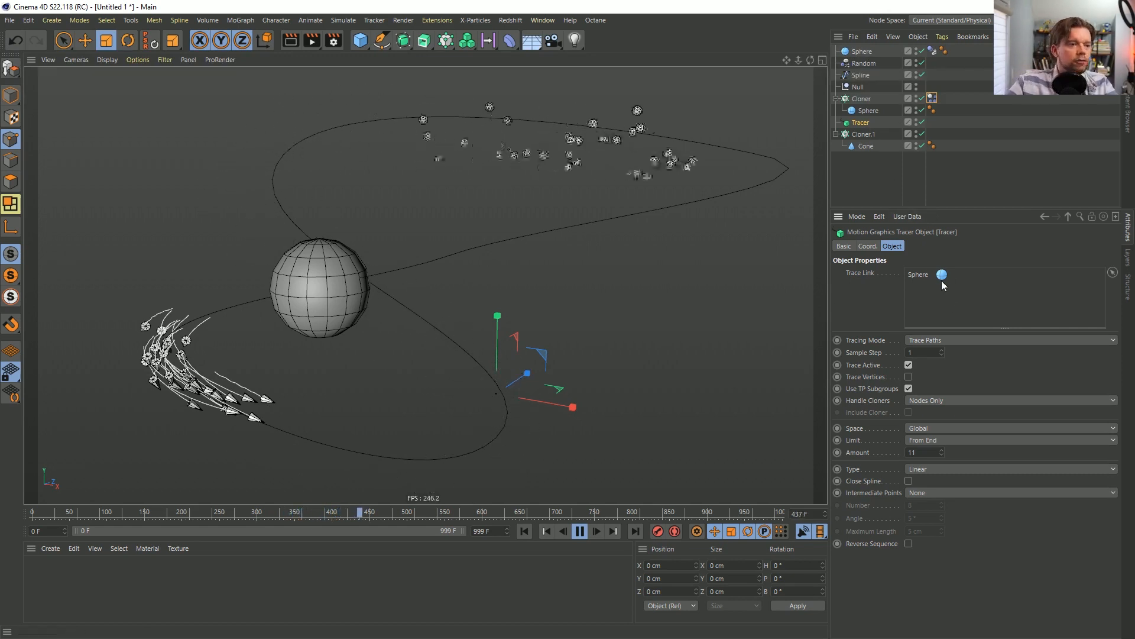
key(Delete)
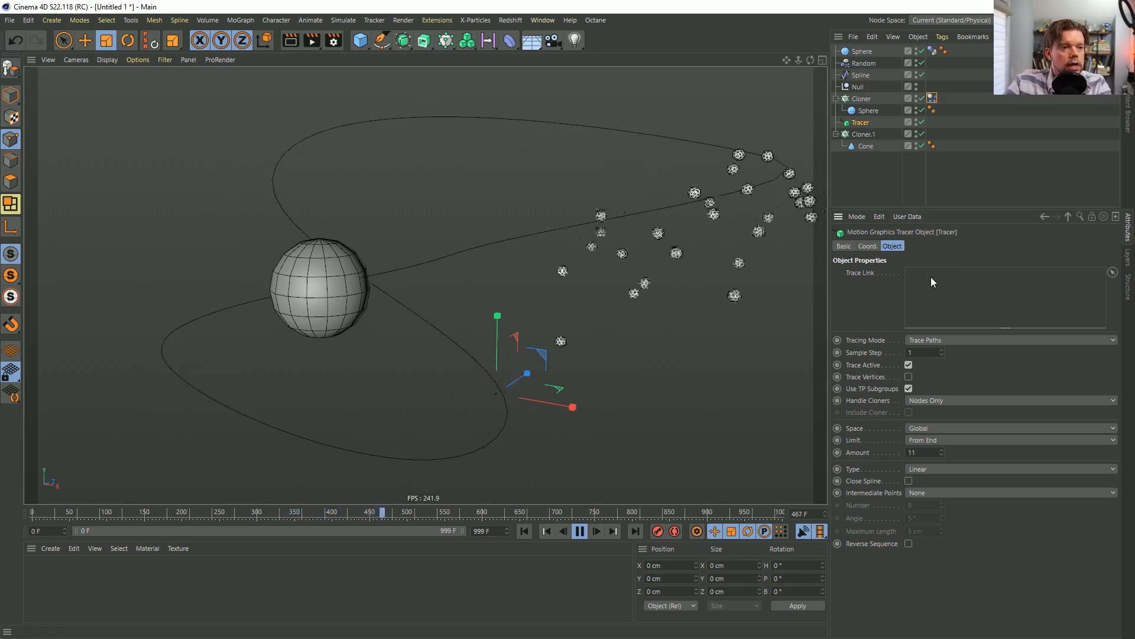
Try parenting the sphere Cloner under a Connect object and using that Connect as the Tracer's Trace Link.
click(861, 98)
click(404, 40)
alt+click(540, 120)
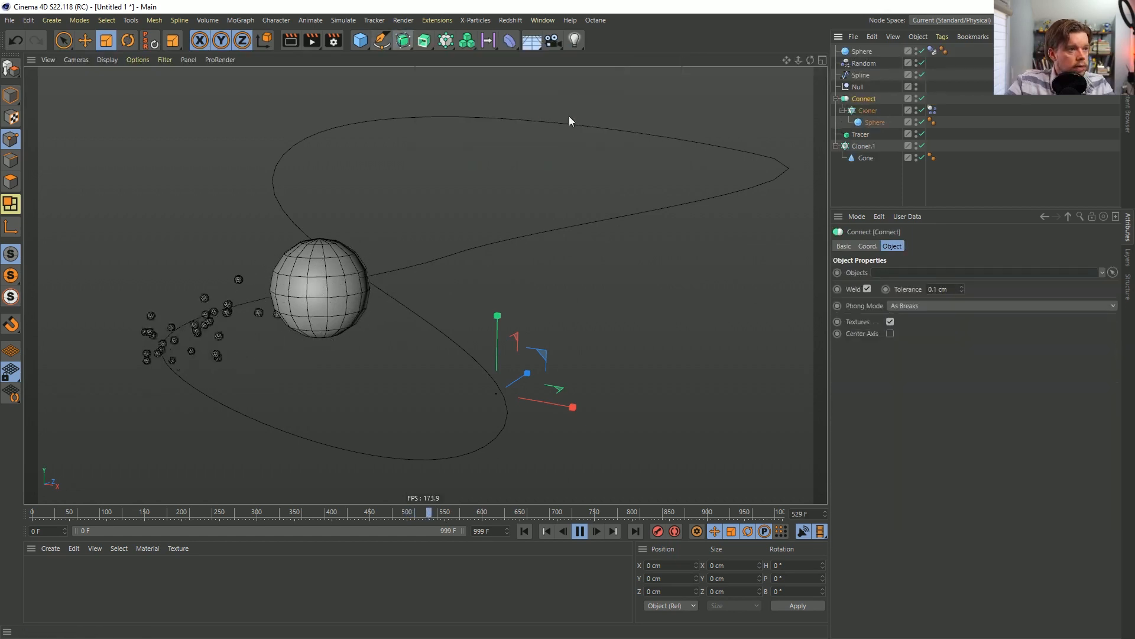
click(863, 134)
mouse_move(866, 99)
mouse_down()
mouse_move(925, 317)
mouse_move(942, 293)
mouse_up()
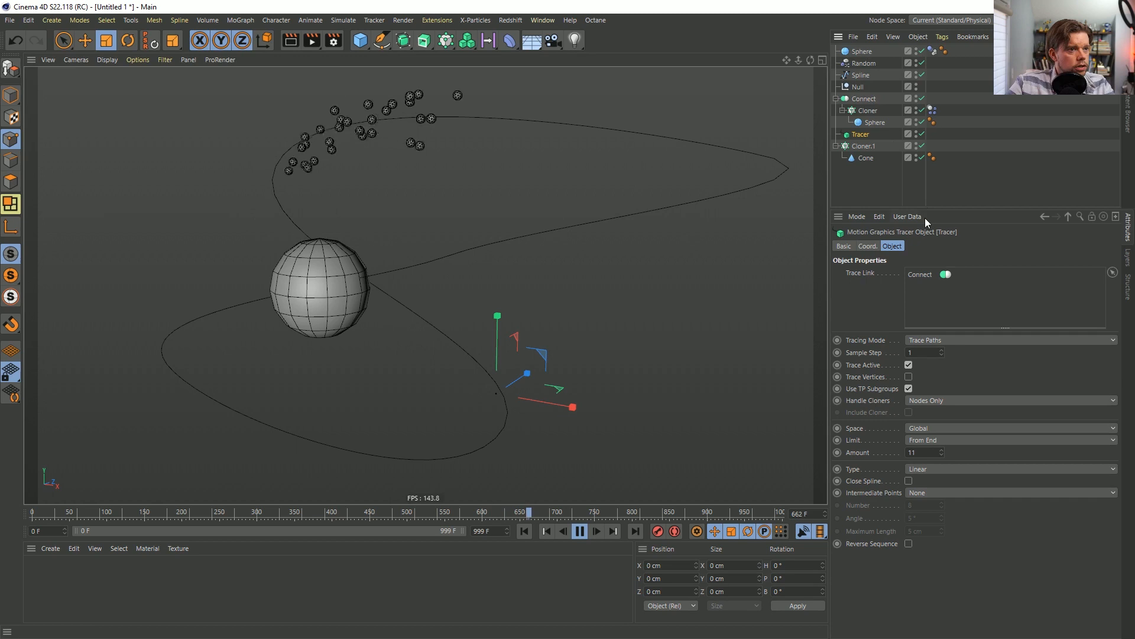
Enable Trace Vertices on the Tracer, check the trails during playback, and return to the first frame.
click(864, 98)
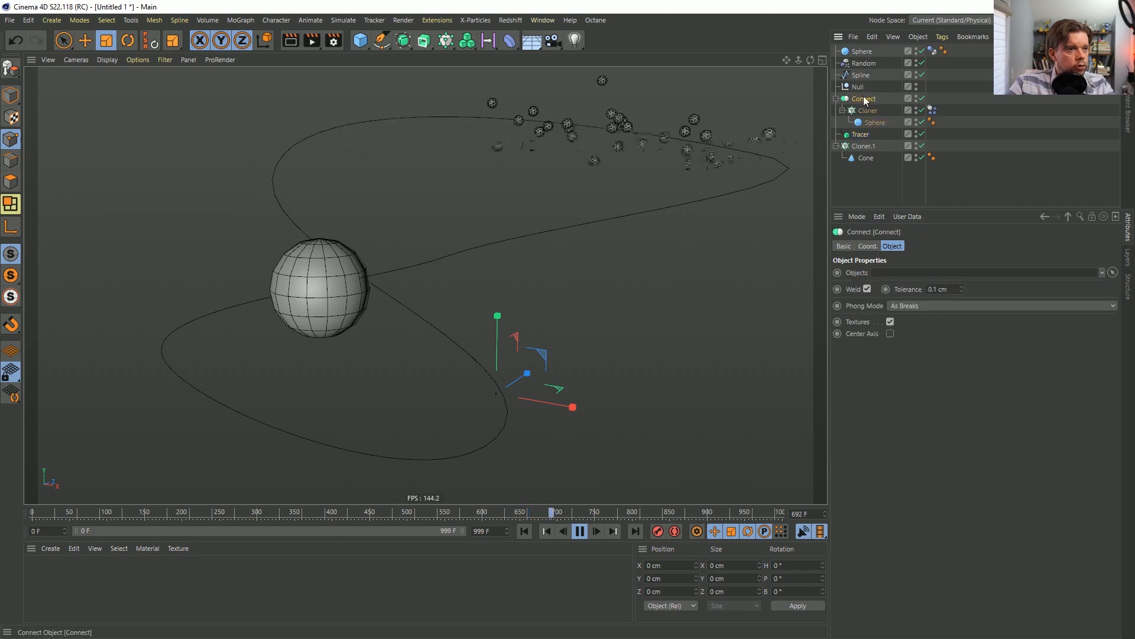
click(868, 133)
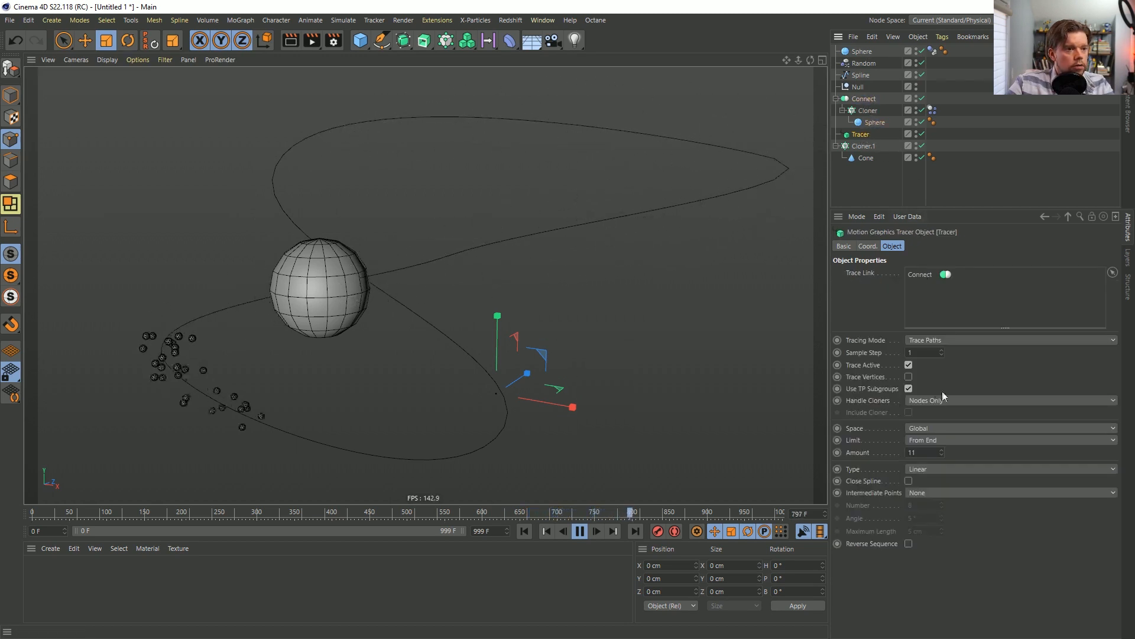
click(909, 377)
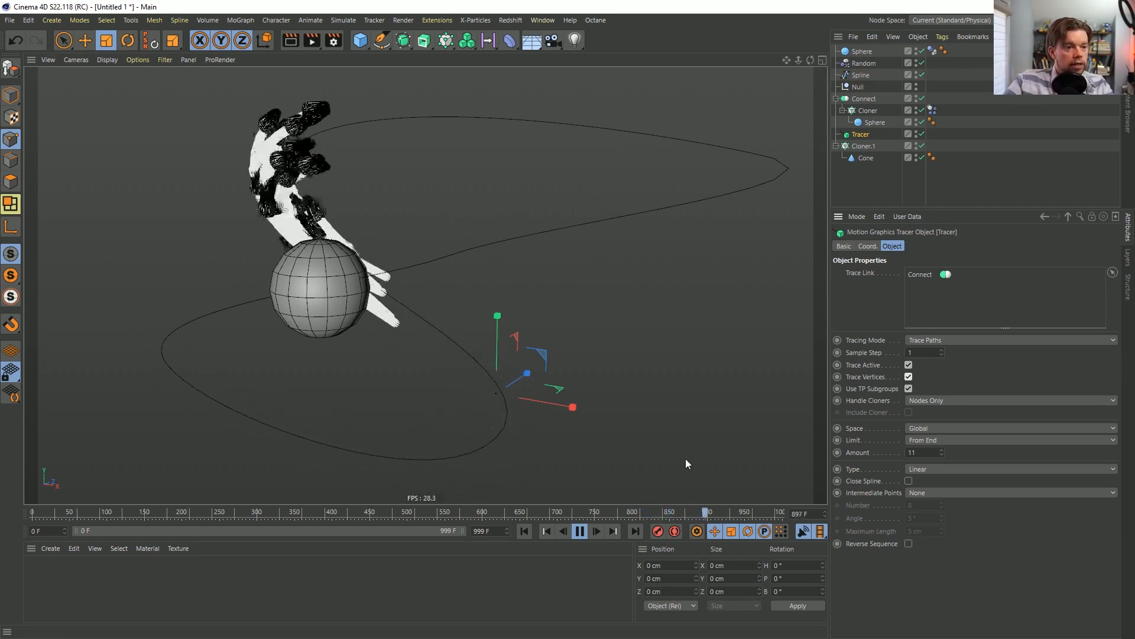
click(573, 531)
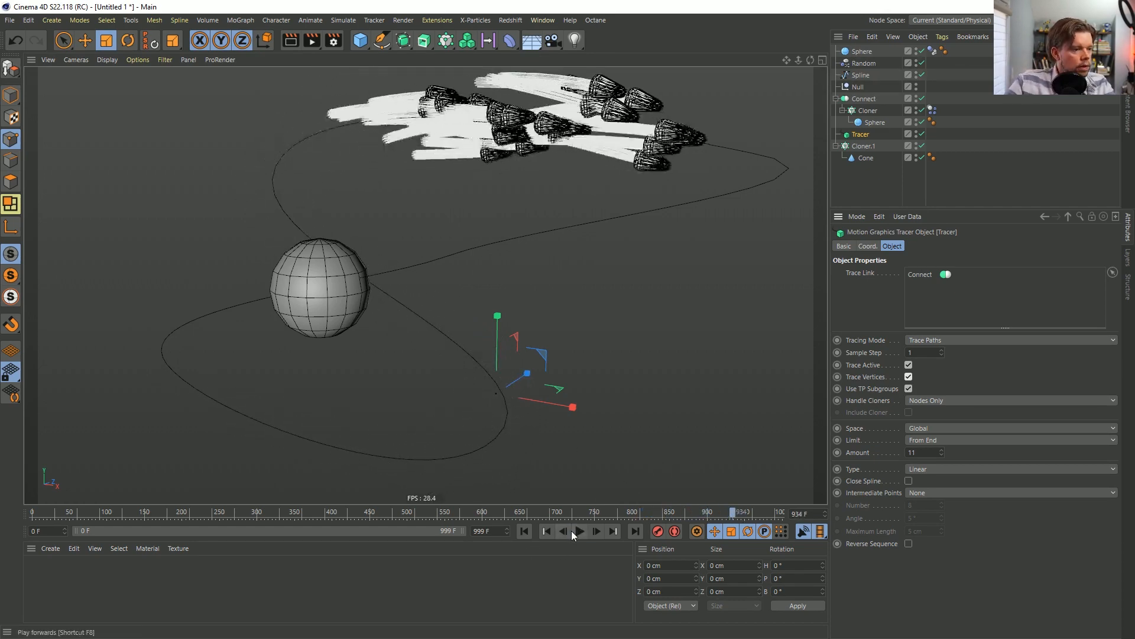
click(524, 530)
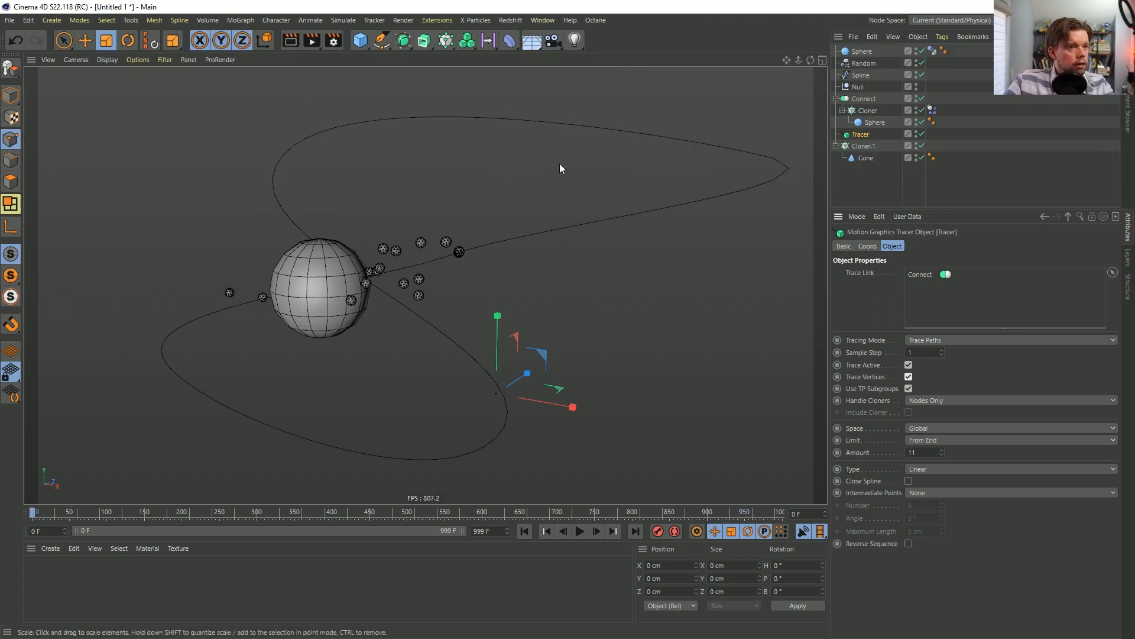
Add a Plane primitive and convert it into an editable polygon object.
click(362, 41)
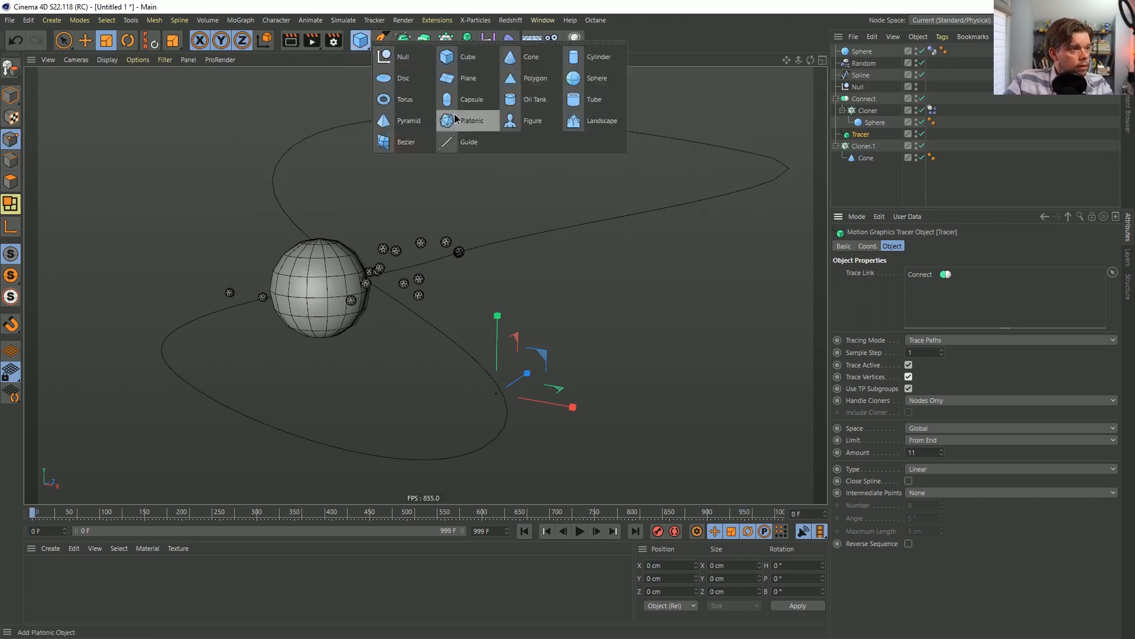
click(492, 82)
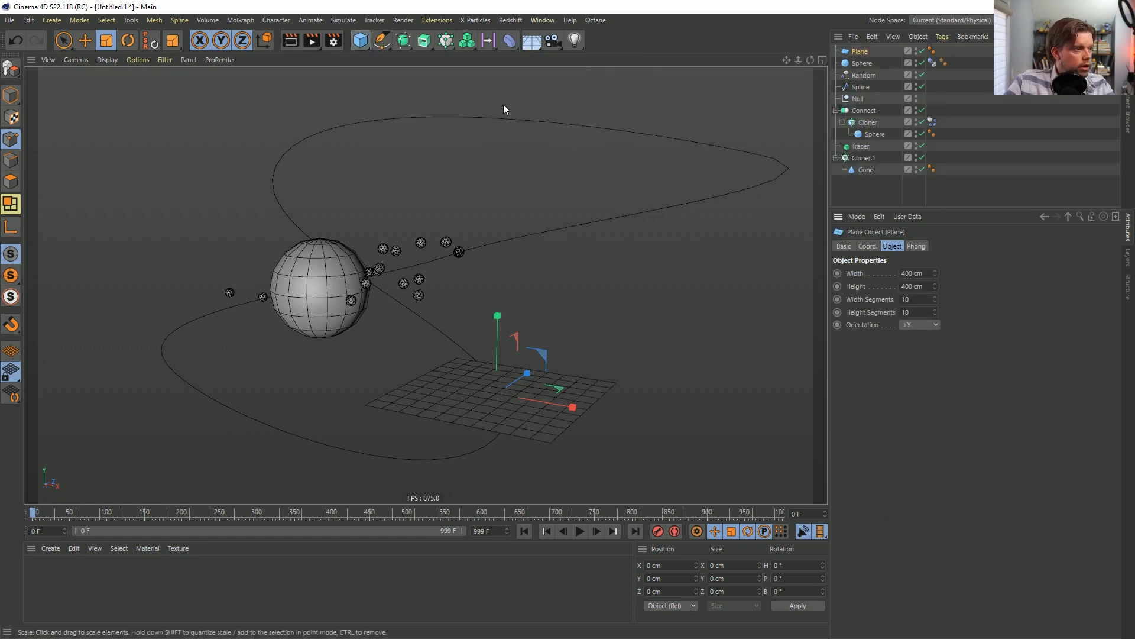
key(c)
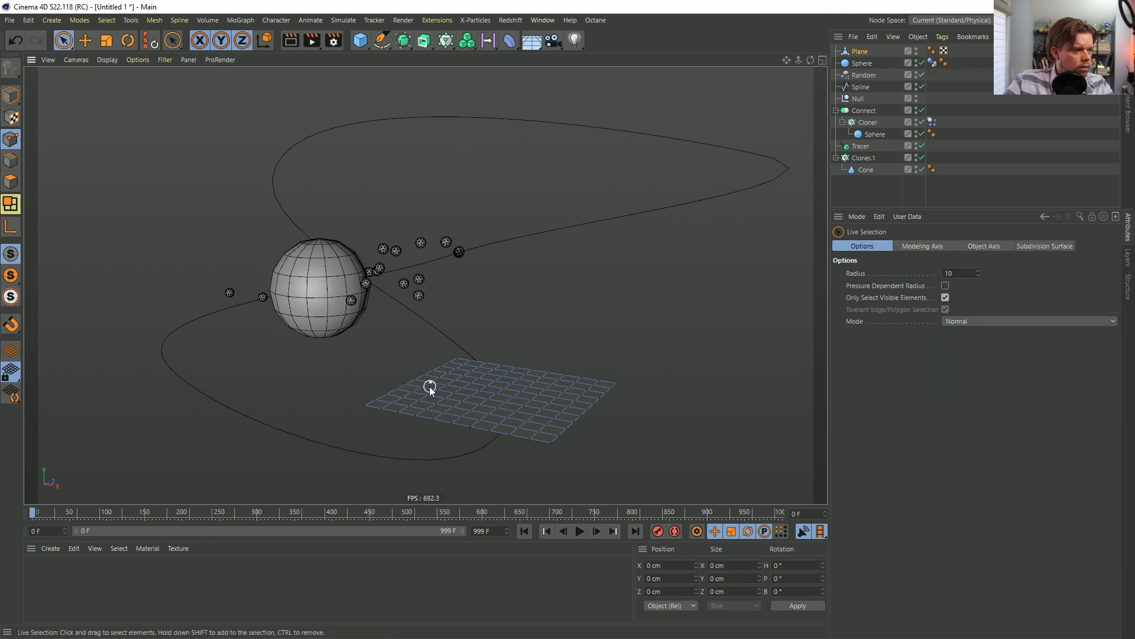
Reduce the plane to one corner point and set that point's position to 0 cm on X, Y and Z.
click(366, 405)
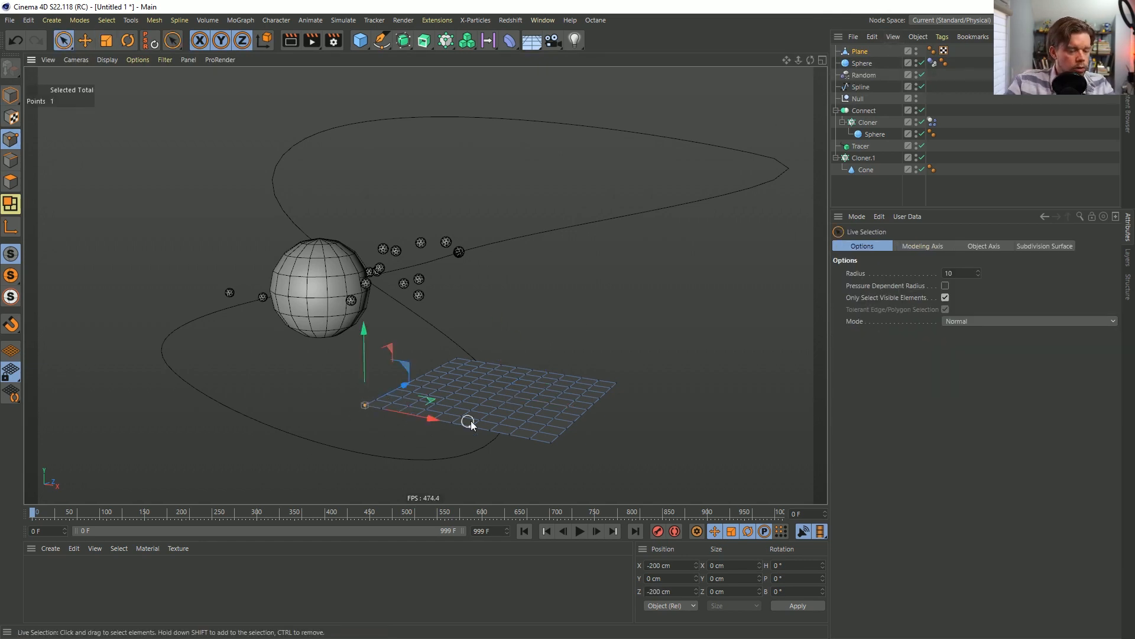
click(547, 363)
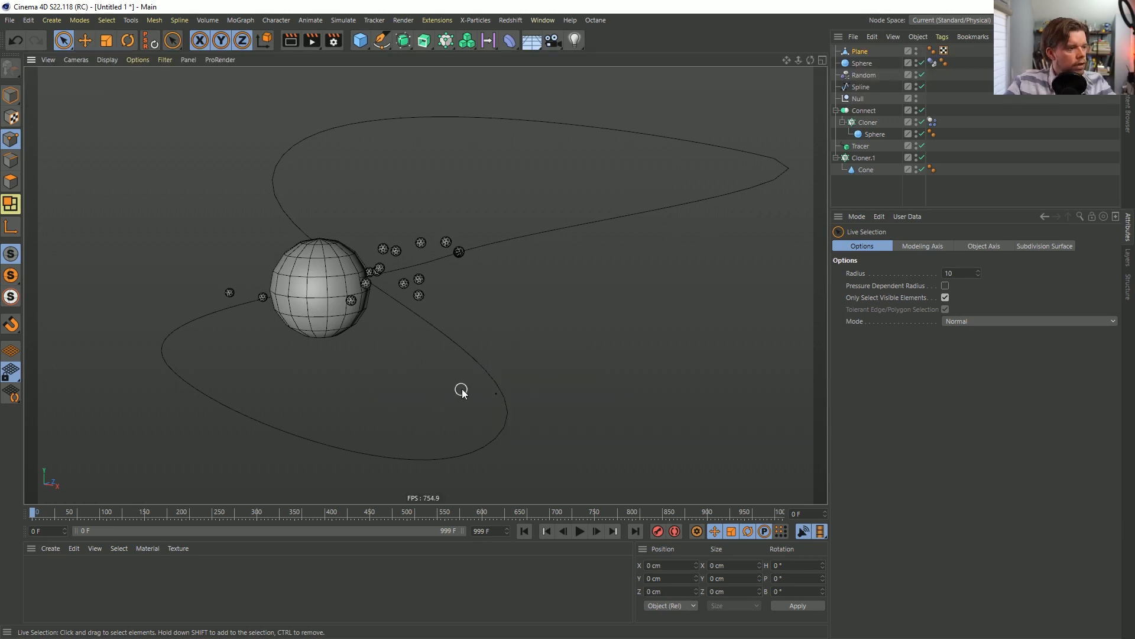
key(ctrl+z)
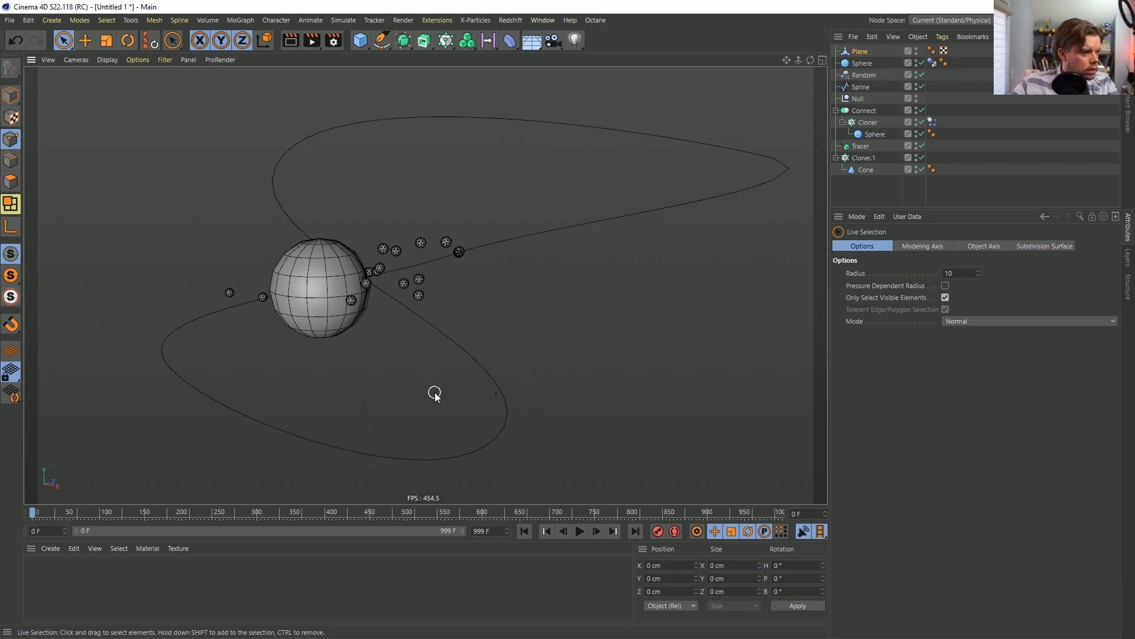
click(363, 405)
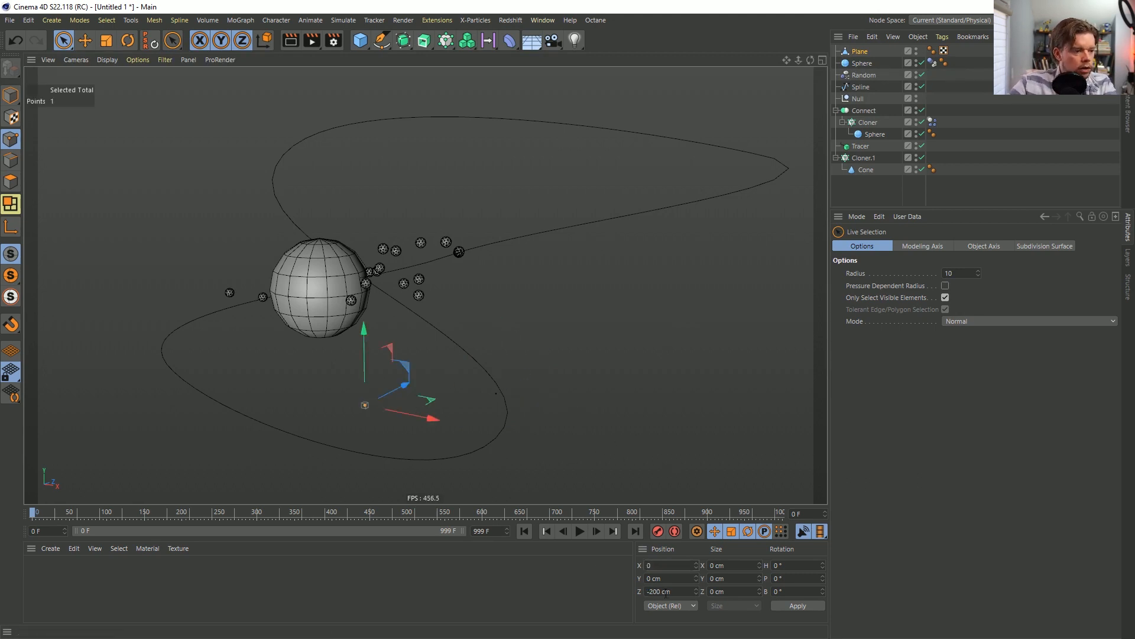
key(Return)
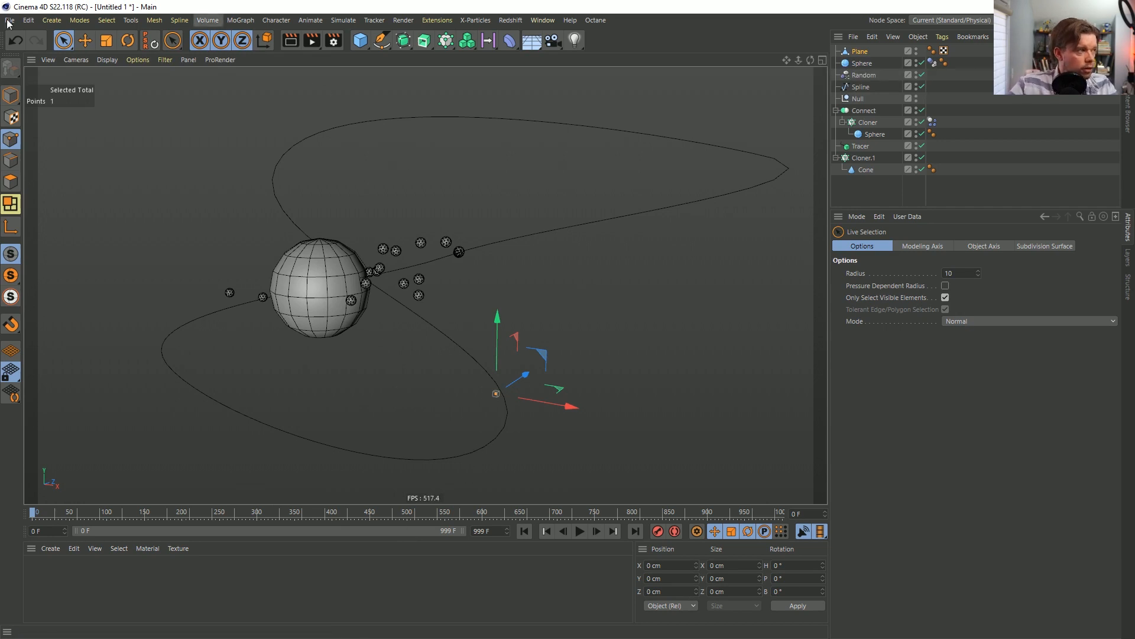
key(Return)
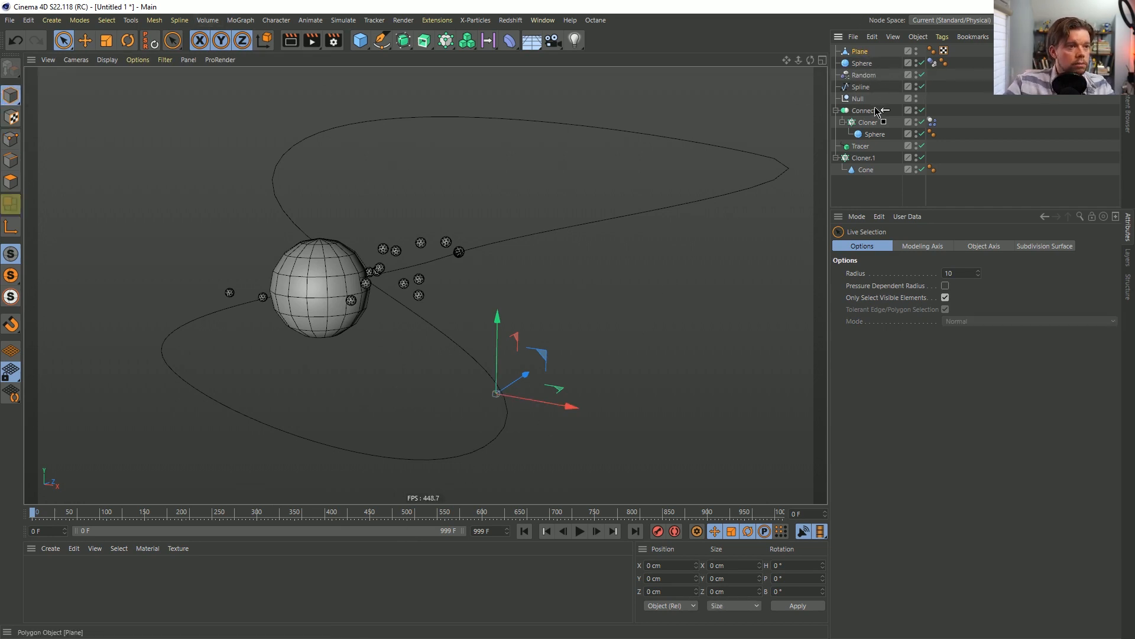
Replace the cloned sphere with the single-point Plane inside the Cloner, and delete the Connect object.
drag(874, 129, 853, 103)
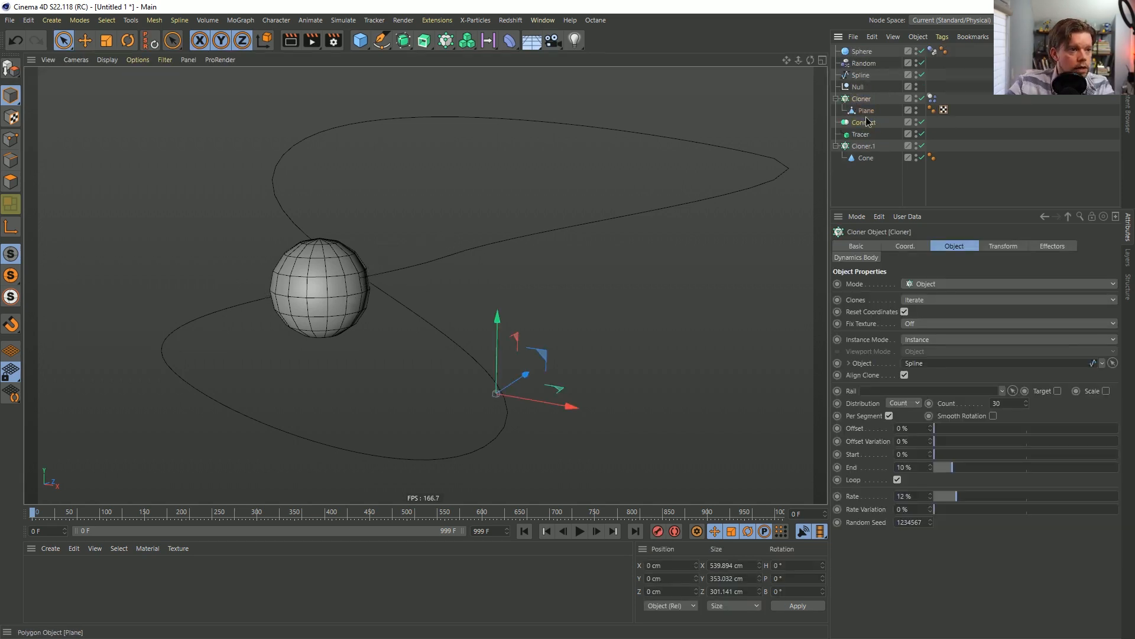
click(868, 122)
key(Delete)
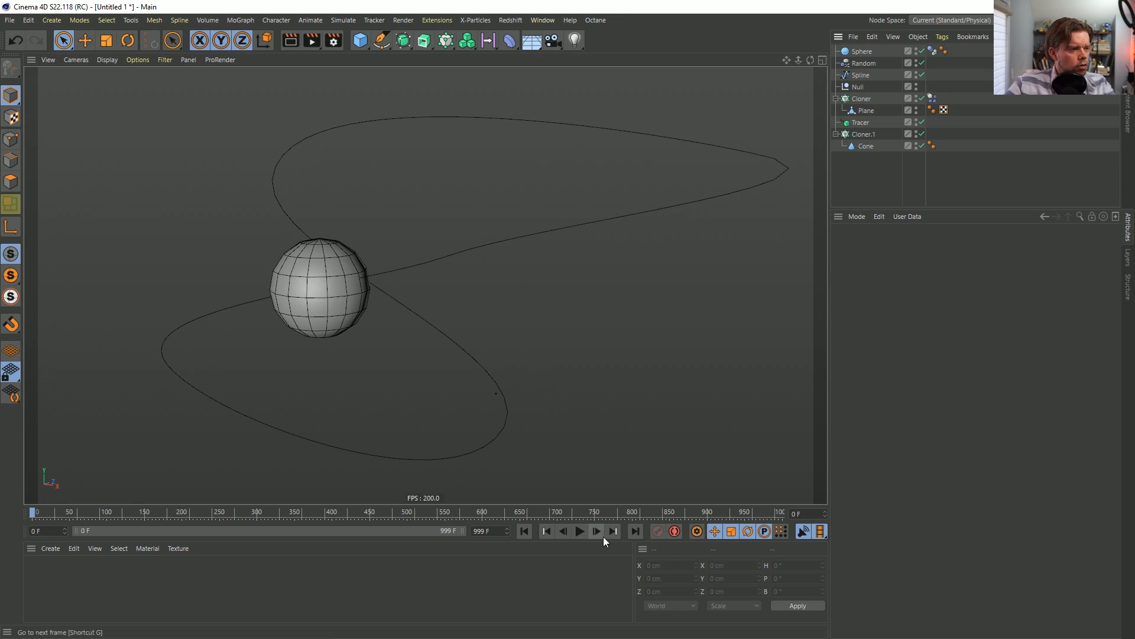
Play the animation from the first frame and add the Plane's Cloner to the Tracer's Trace Link.
click(525, 531)
click(861, 100)
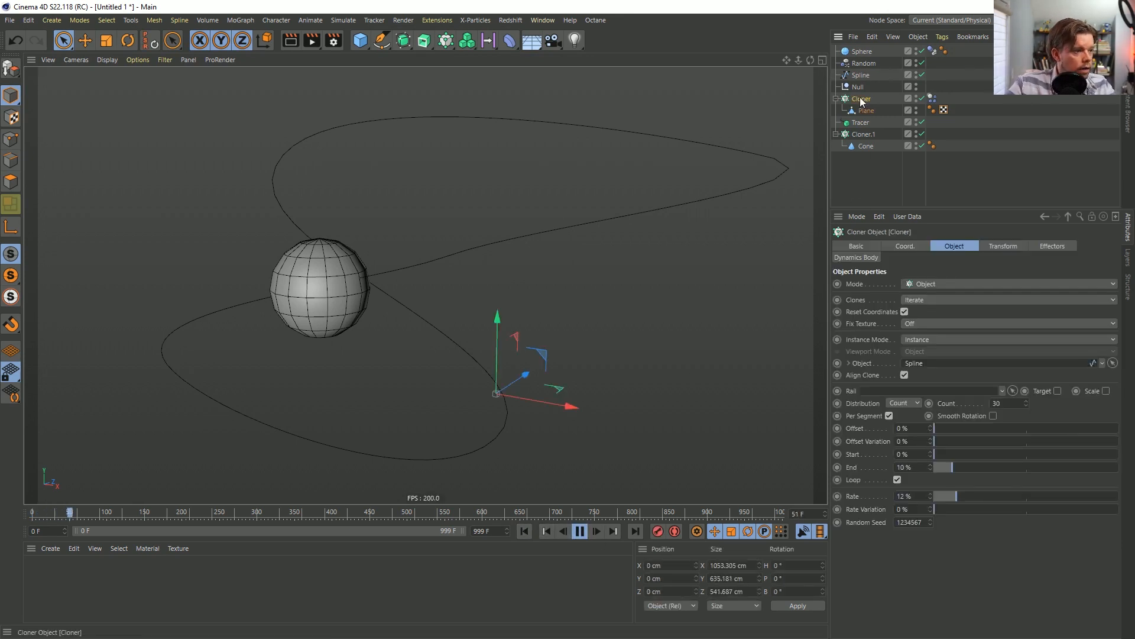
click(869, 124)
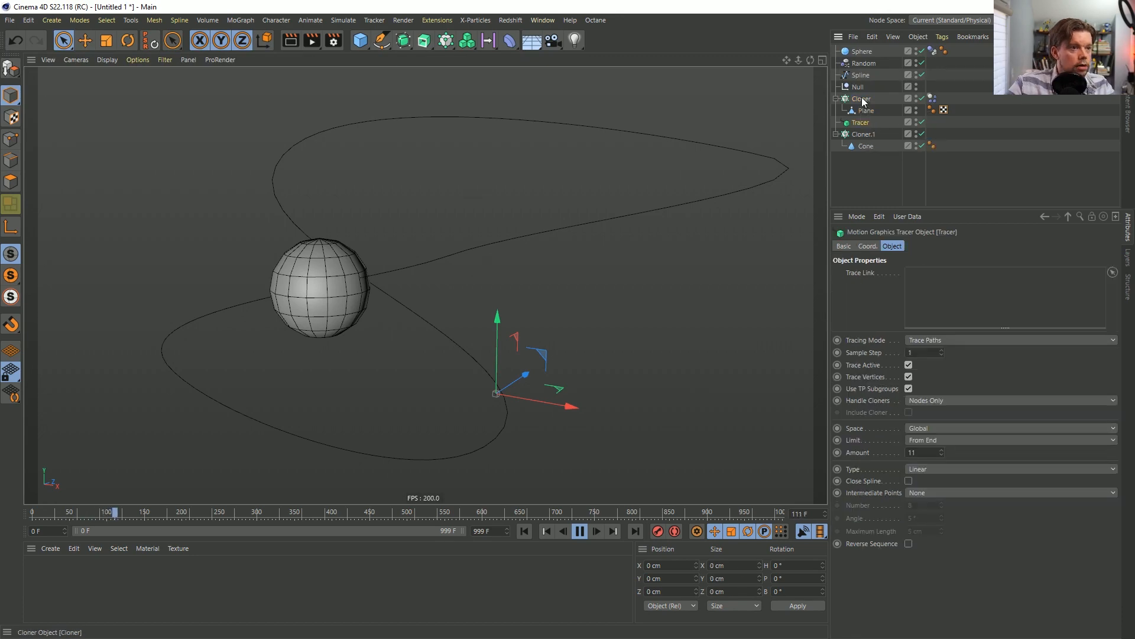
mouse_move(858, 87)
mouse_down()
mouse_move(917, 314)
mouse_move(946, 294)
mouse_move(928, 285)
mouse_up()
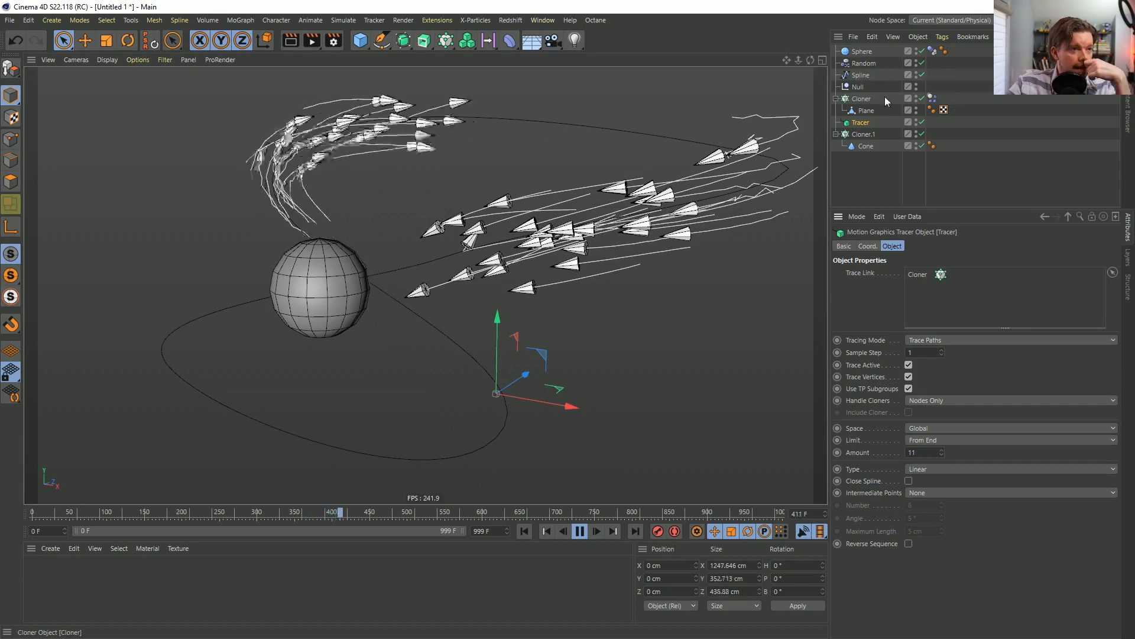
Inspect the Cloner and Plane settings and replay from the first frame to check the cone-tipped trails.
click(861, 99)
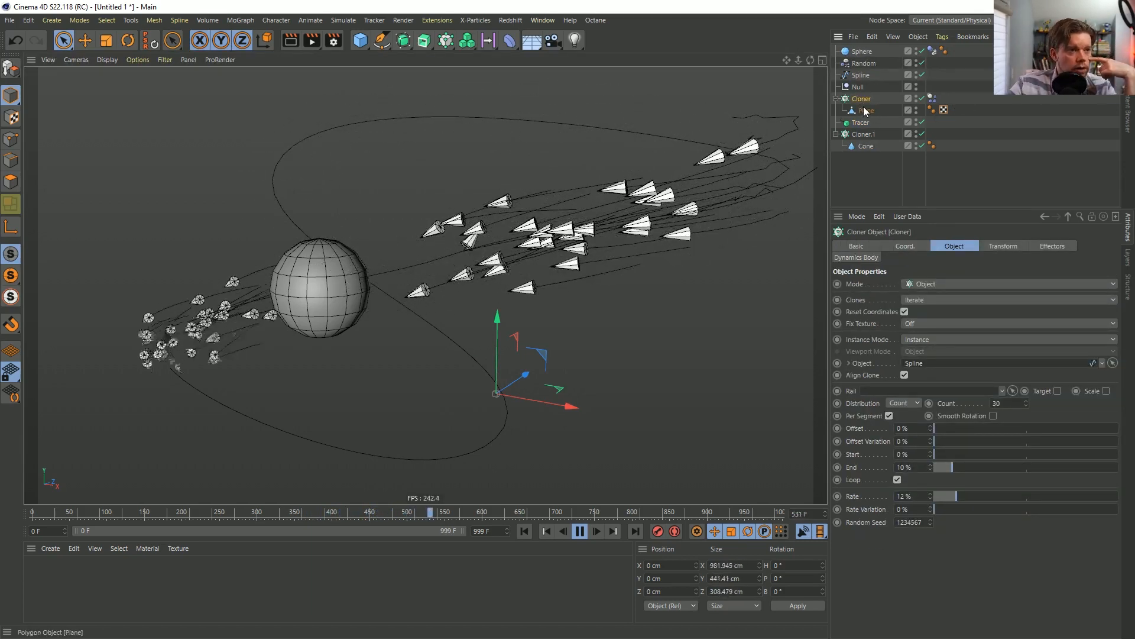
click(867, 112)
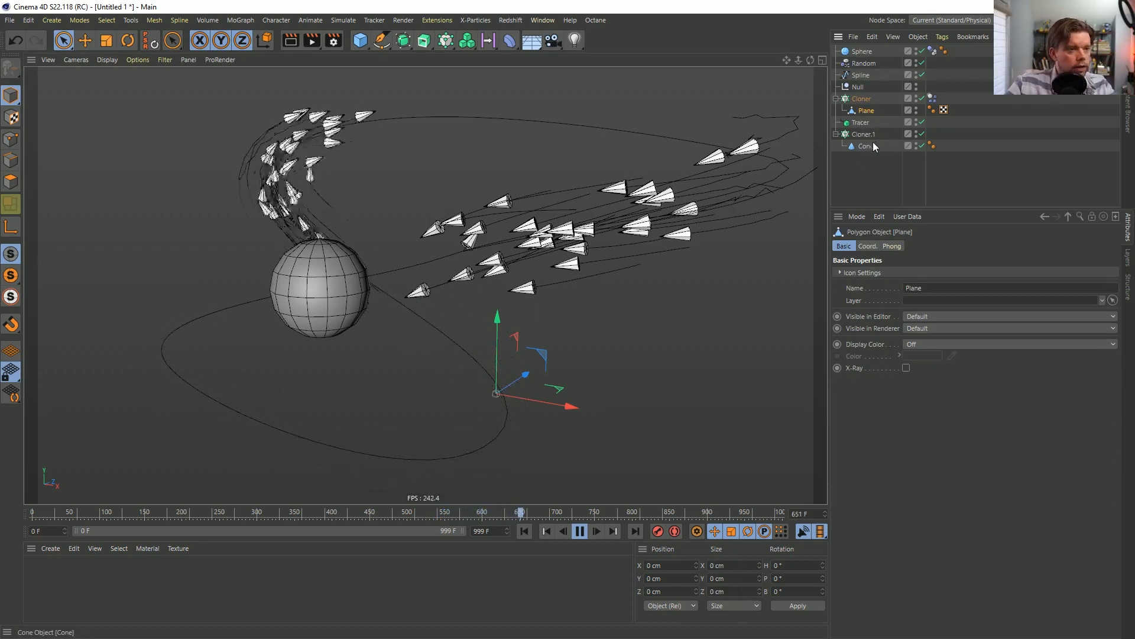
click(524, 531)
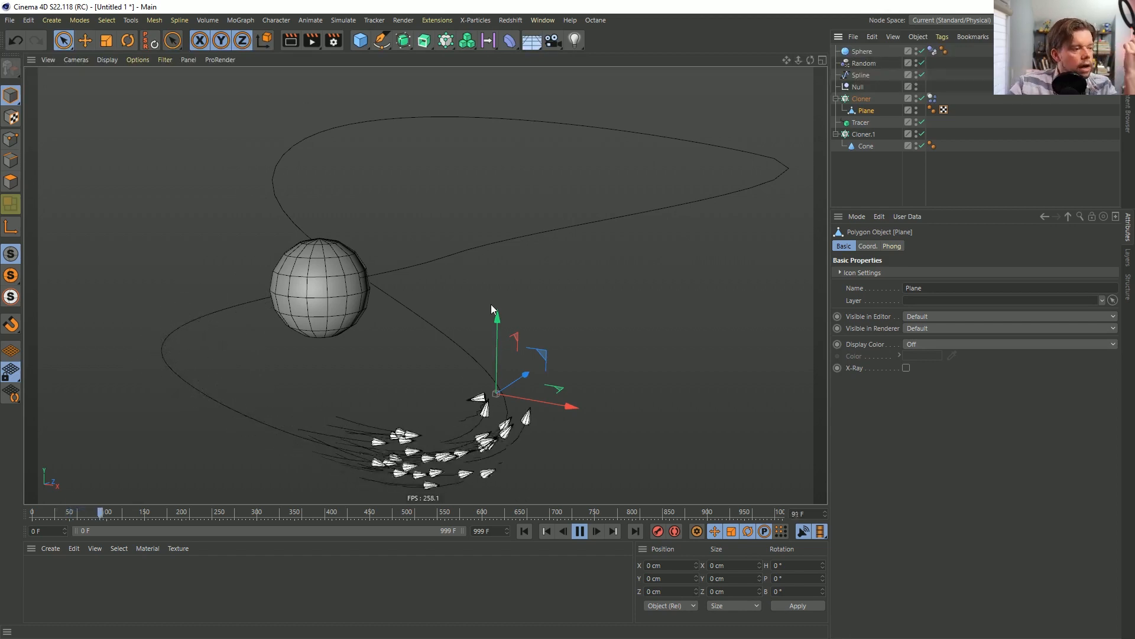
Try wrapping the Plane's Cloner in a Connect object, with the Tracer moved above it, and return to the first frame.
click(861, 99)
click(402, 40)
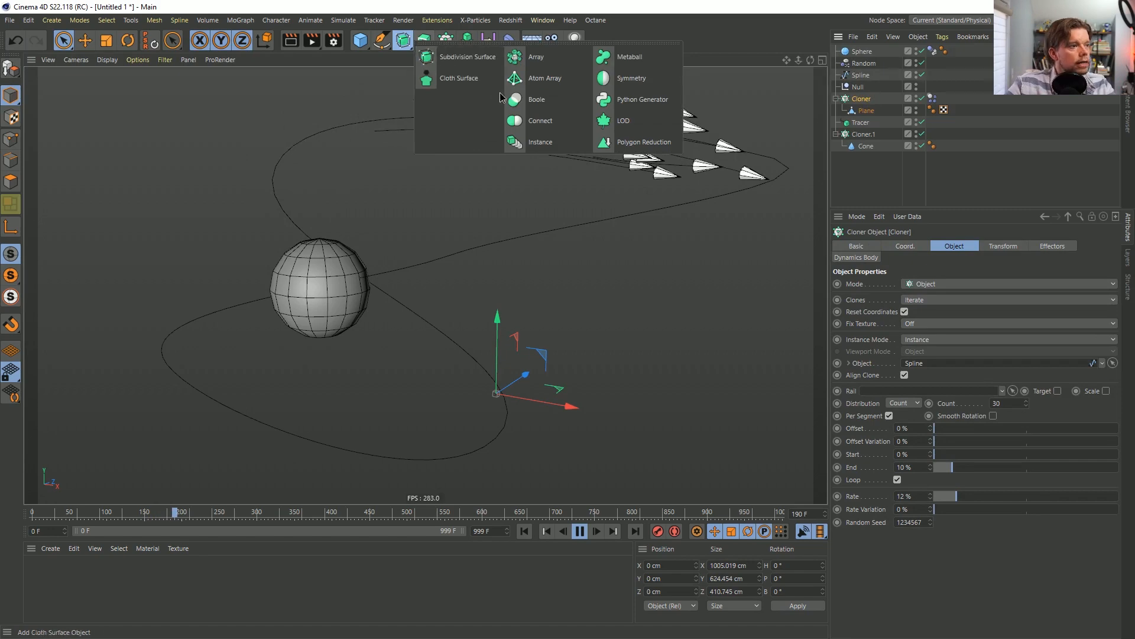
alt+click(540, 121)
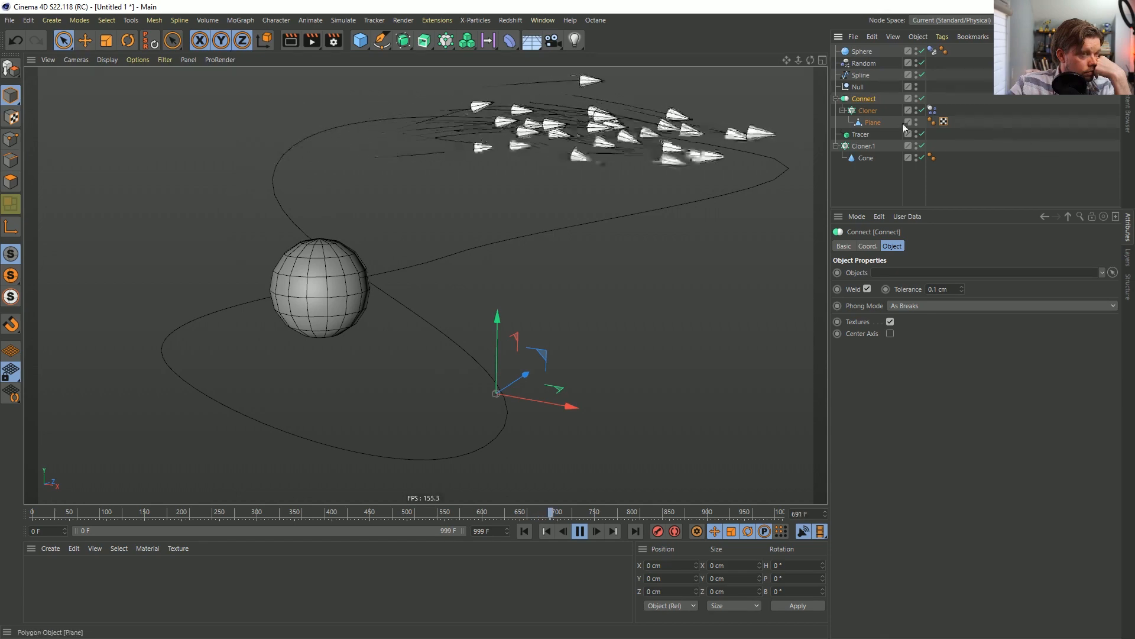
drag(857, 97, 856, 98)
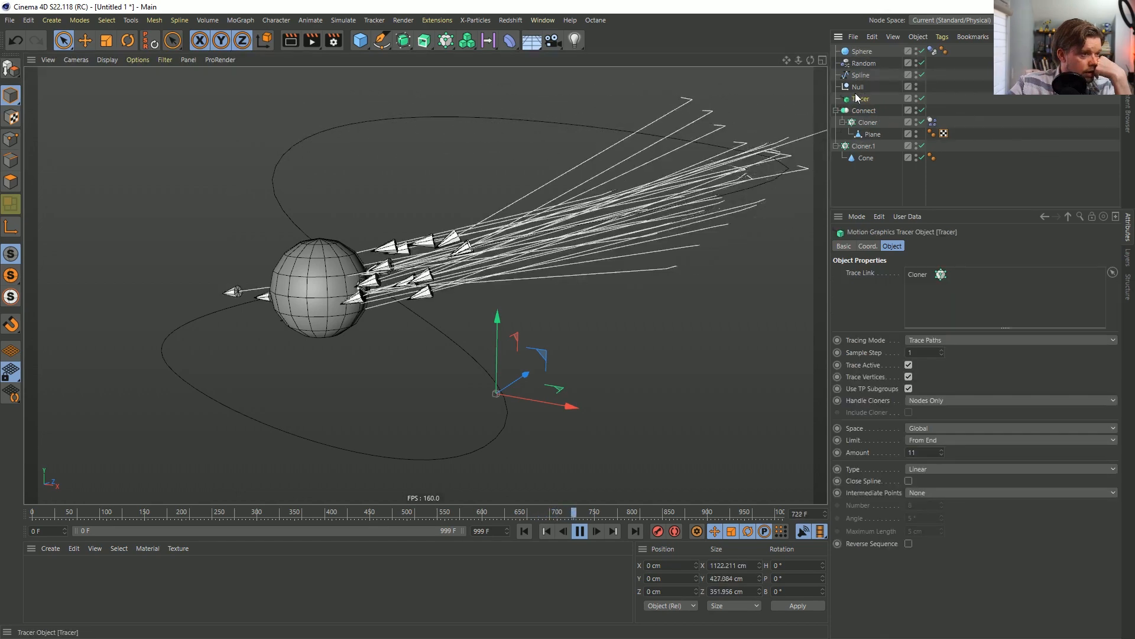
click(524, 530)
alt+drag(367, 266, 403, 252)
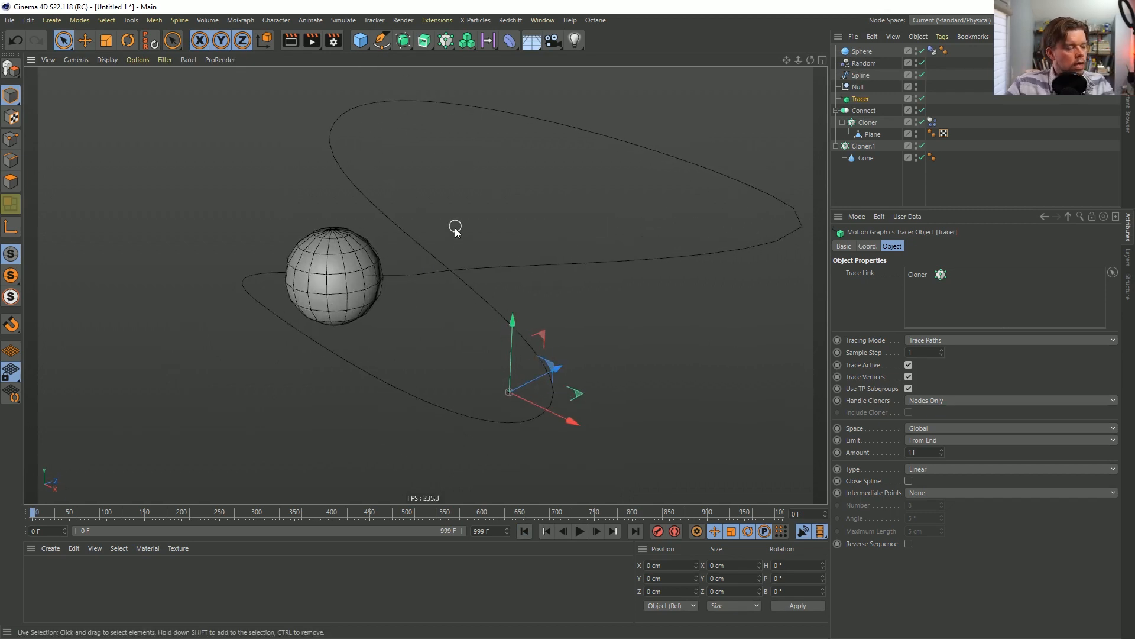
alt+drag(442, 275, 478, 253)
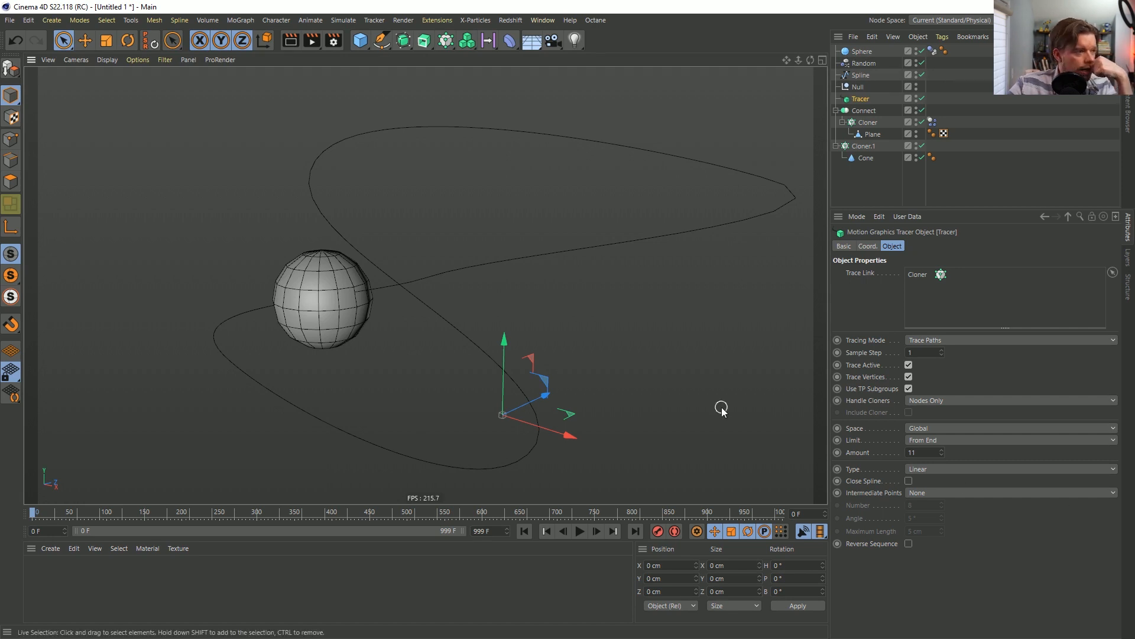
Turn off Weld on the Connect object and replay the animation to test the trails.
click(871, 134)
click(864, 112)
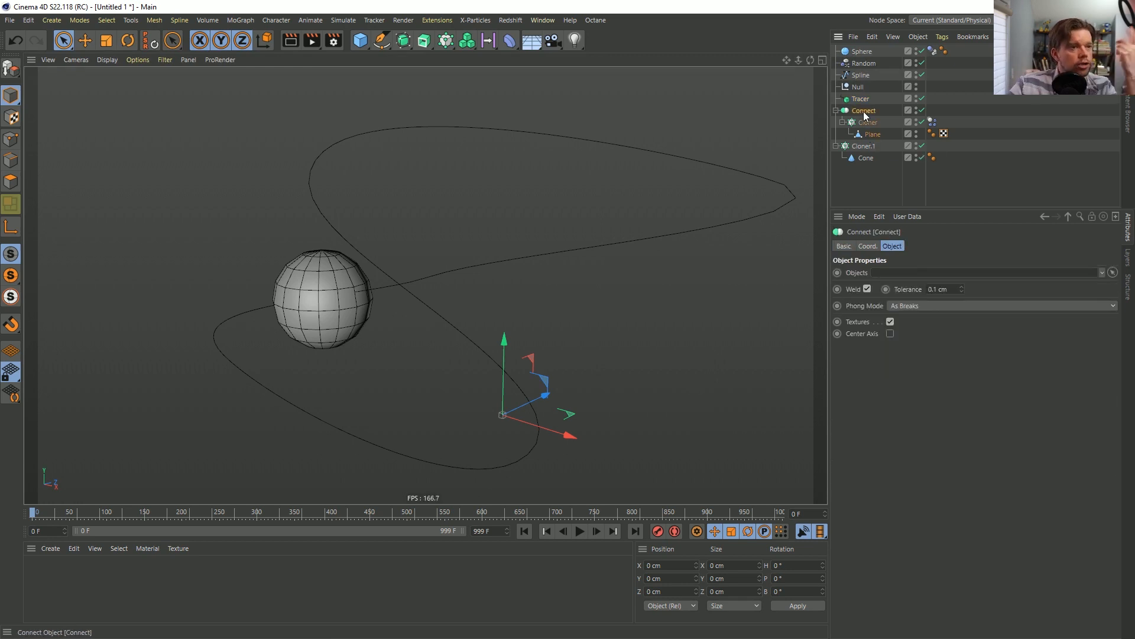
click(867, 288)
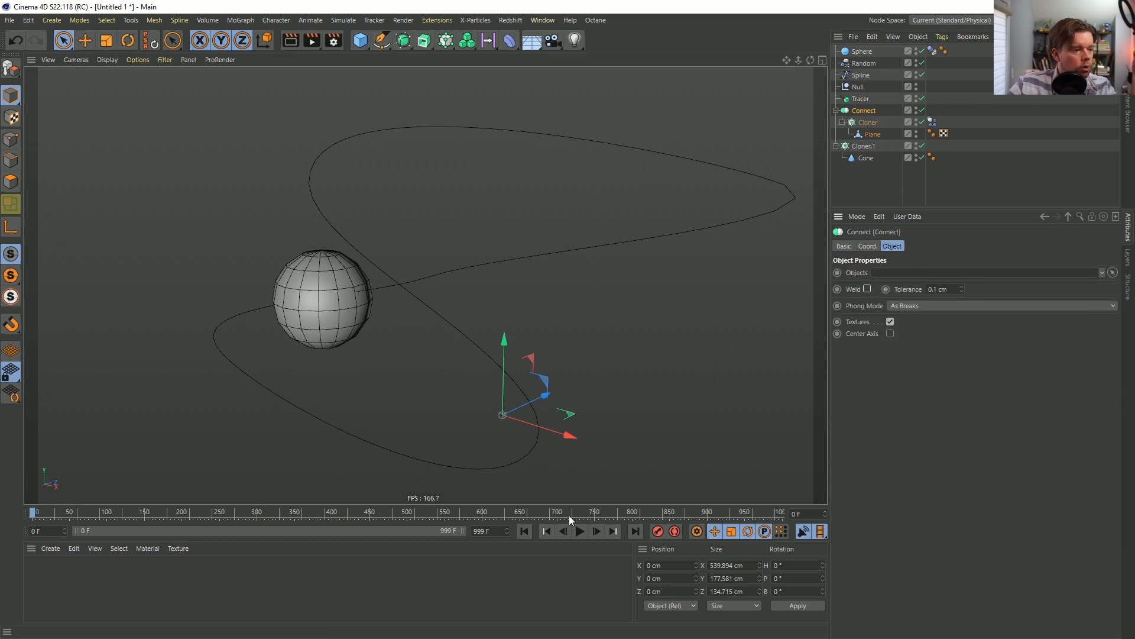
click(580, 530)
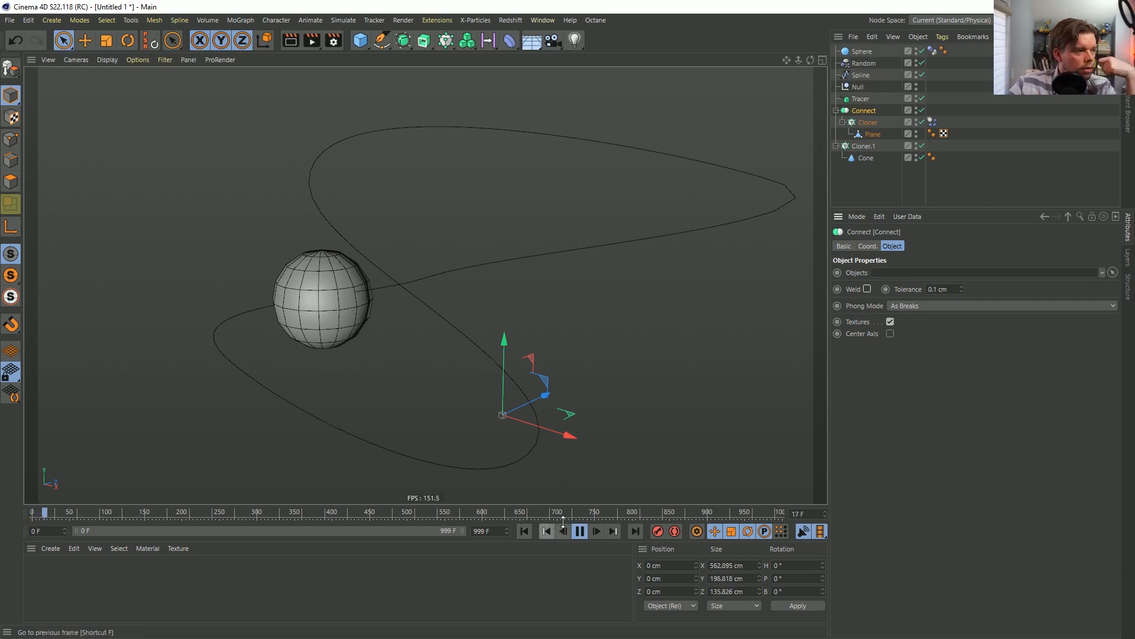
click(873, 135)
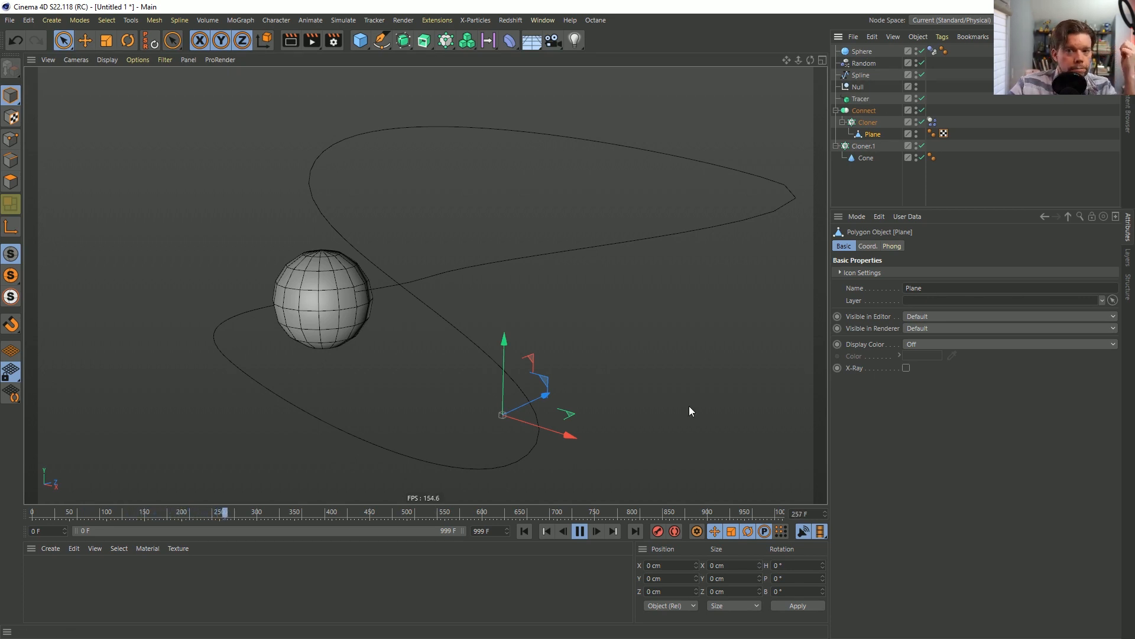
click(579, 531)
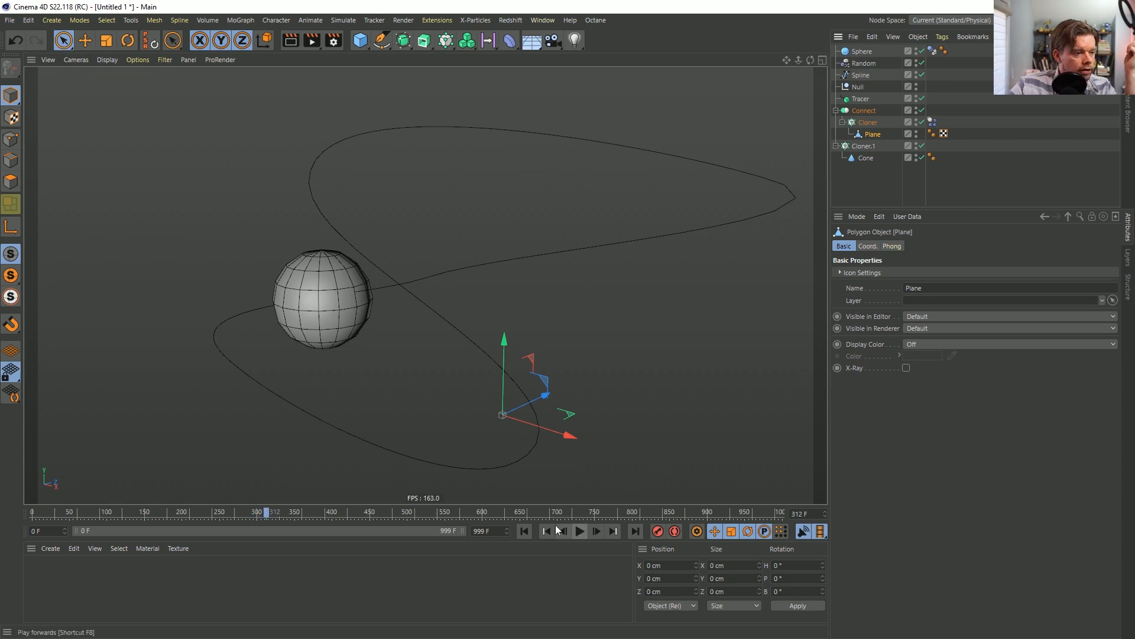
click(523, 531)
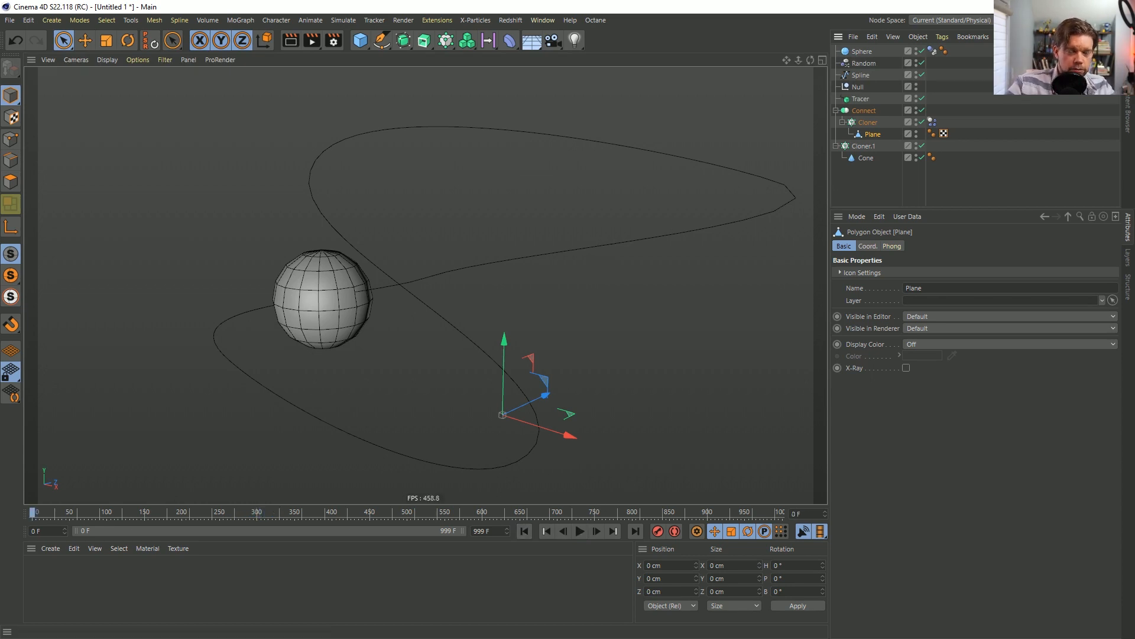
click(861, 113)
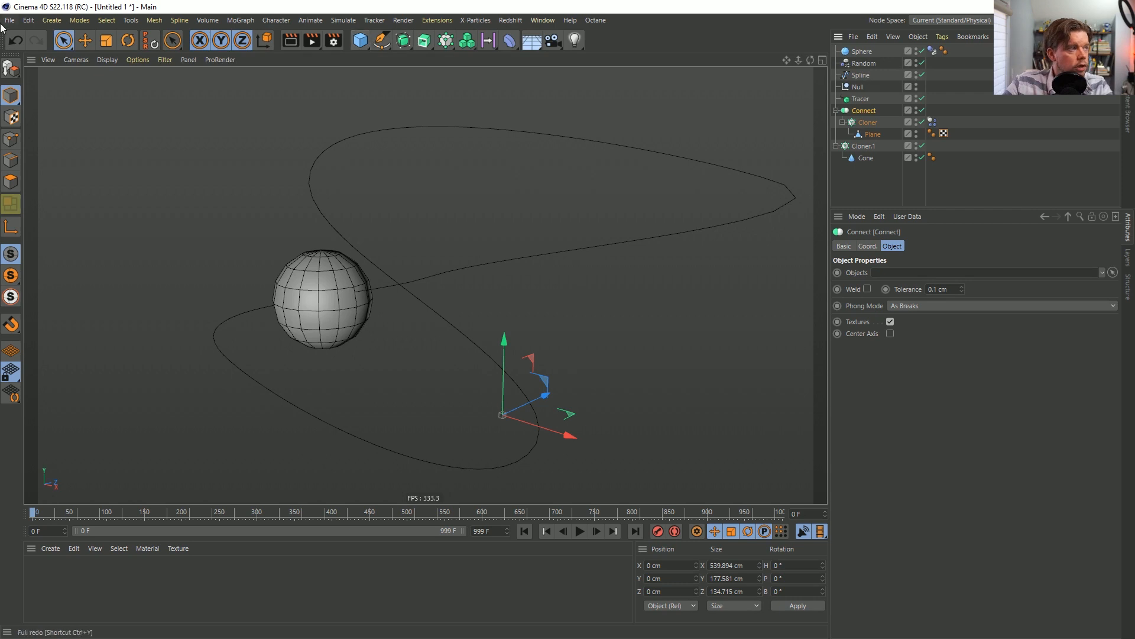
Undo the recent edits back to the Connect hierarchy with the sphere in its Cloner and the Plane outside it.
click(14, 40)
click(9, 44)
click(9, 44)
click(9, 44)
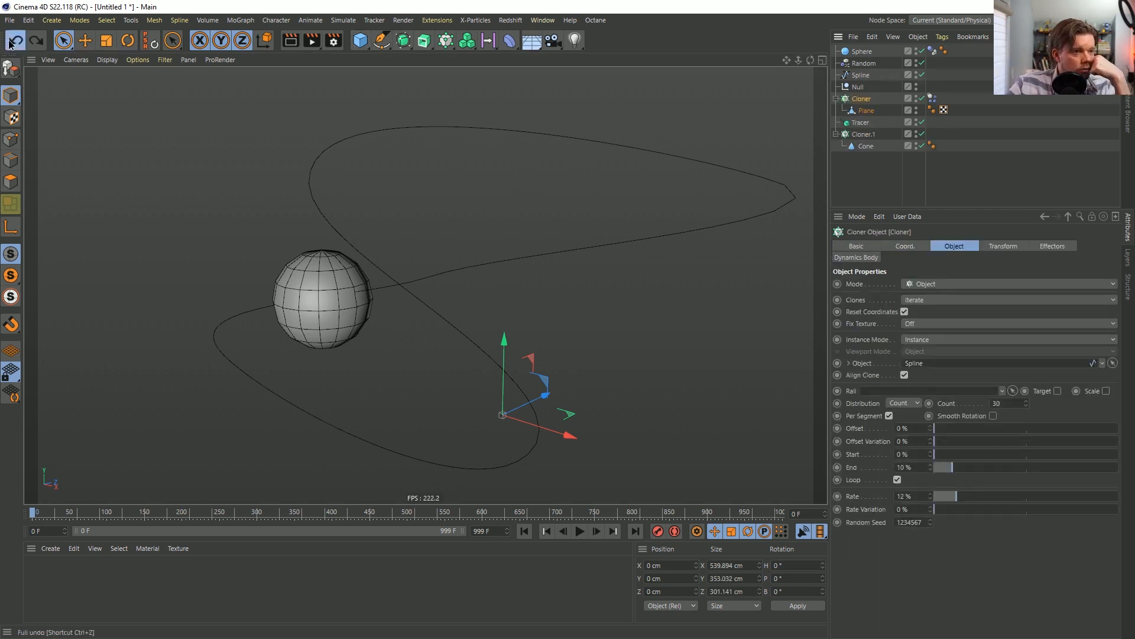
click(9, 43)
click(9, 44)
click(9, 43)
click(9, 44)
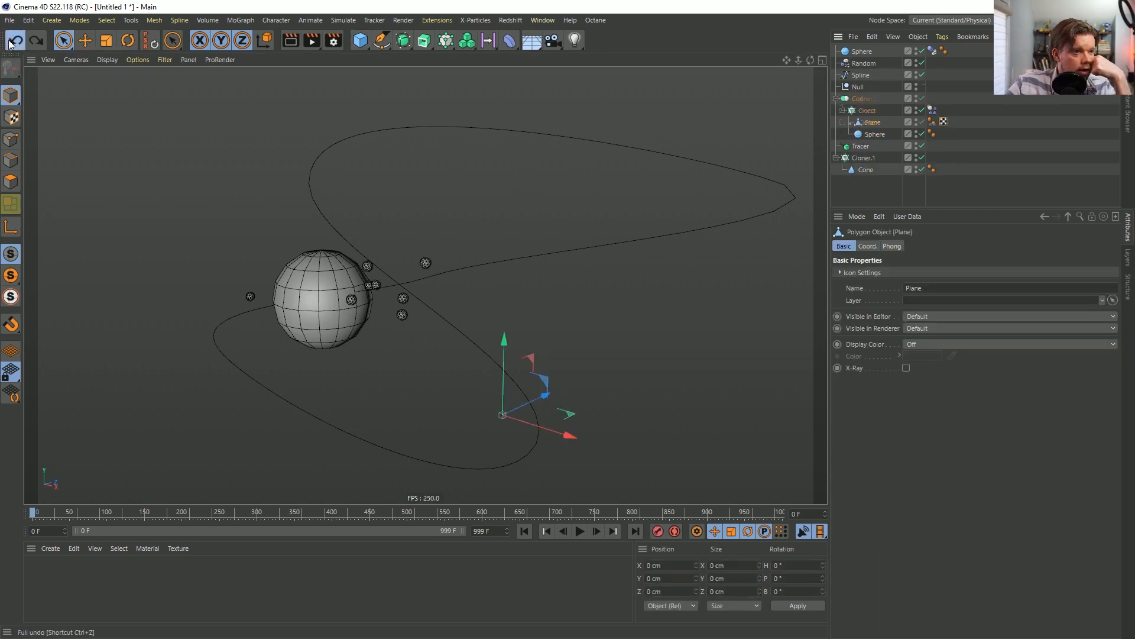
click(9, 44)
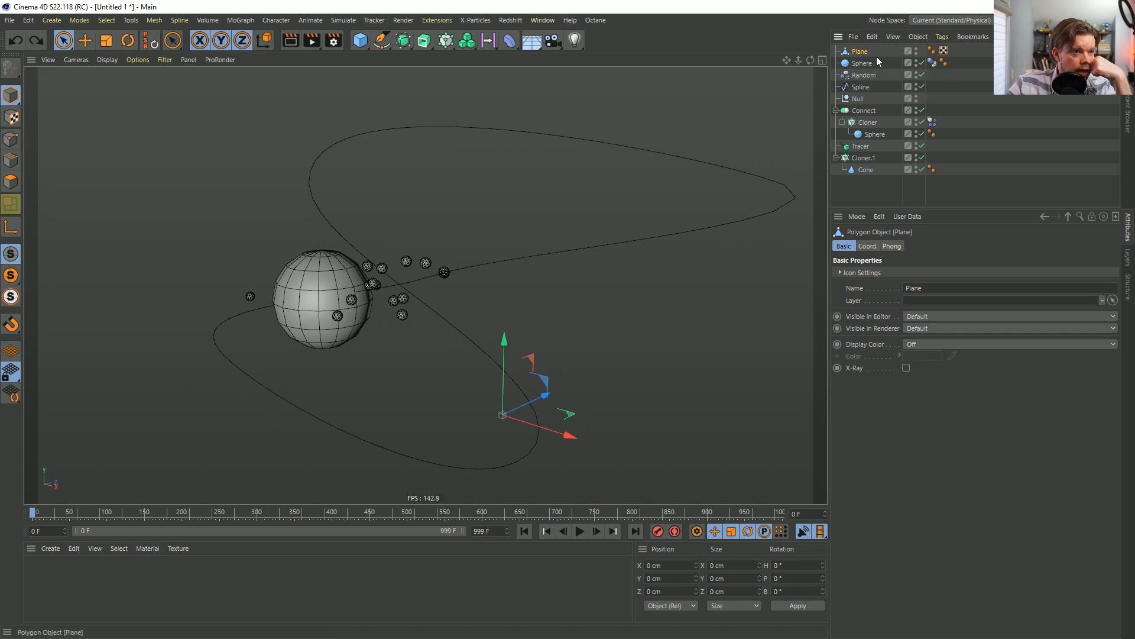
Delete the Plane, the Connect object, the Random effector and the Null, keeping the Cloner with its small sphere.
key(Delete)
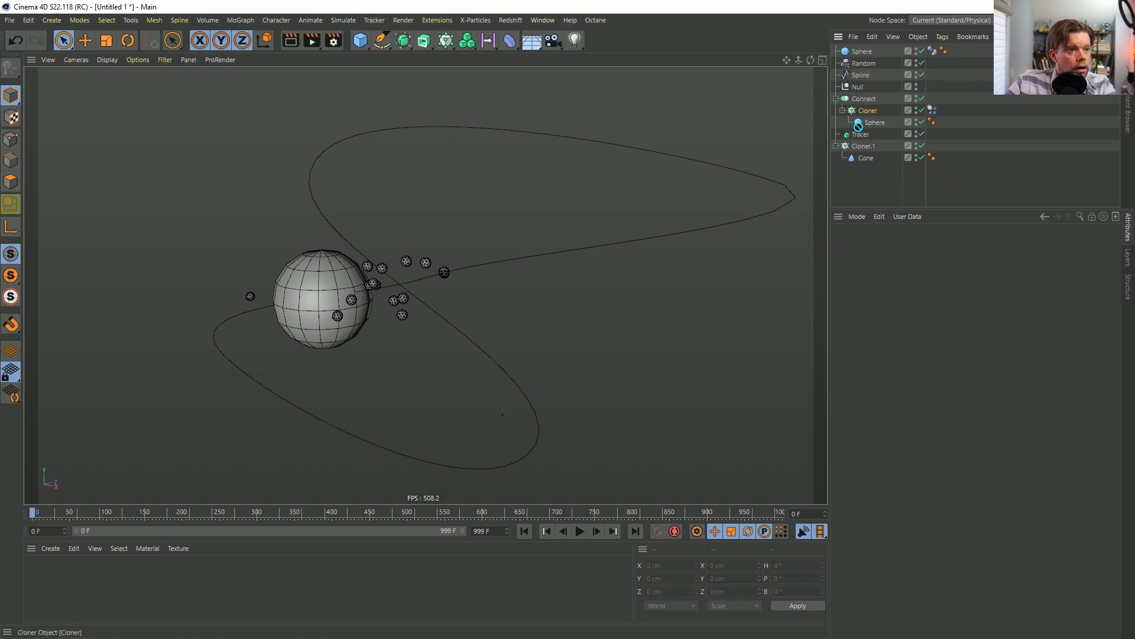
click(862, 98)
key(Delete)
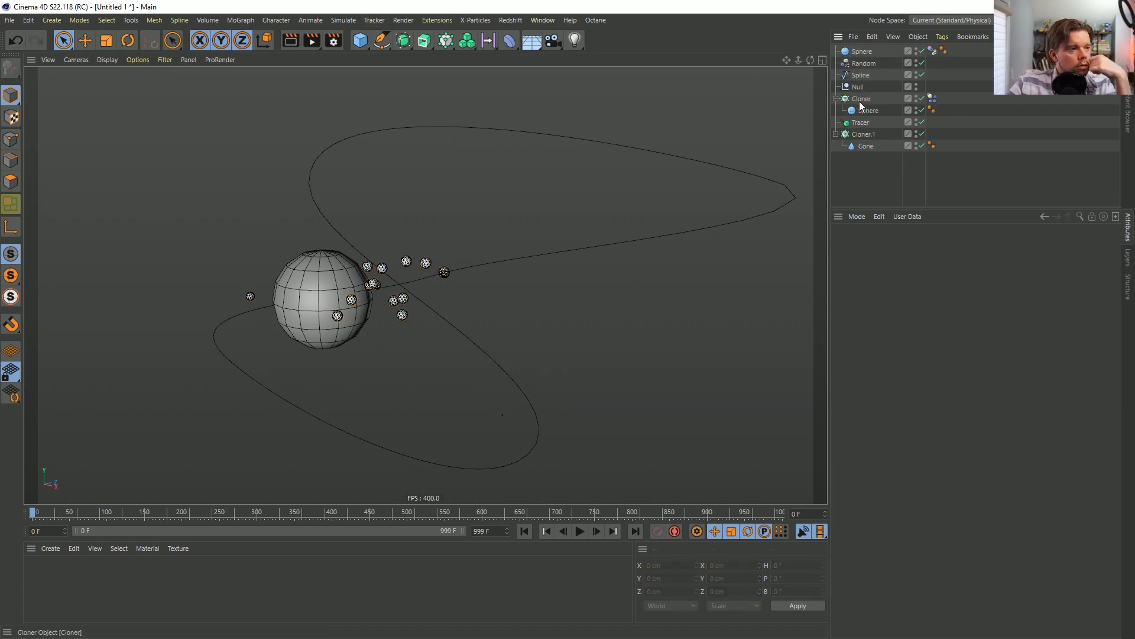
click(870, 62)
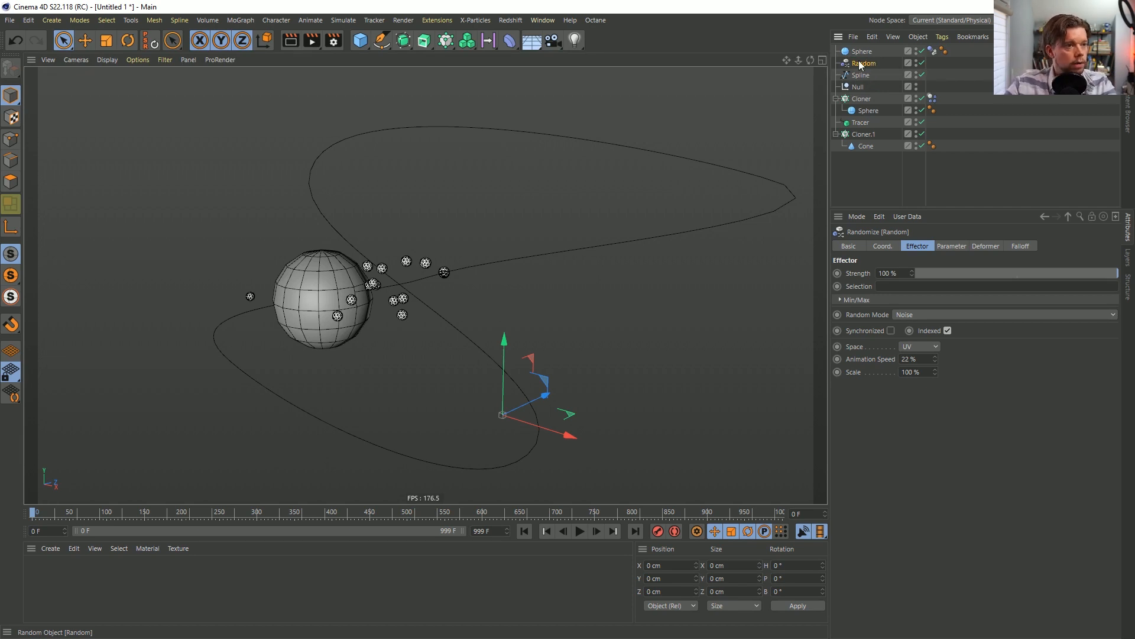
key(Delete)
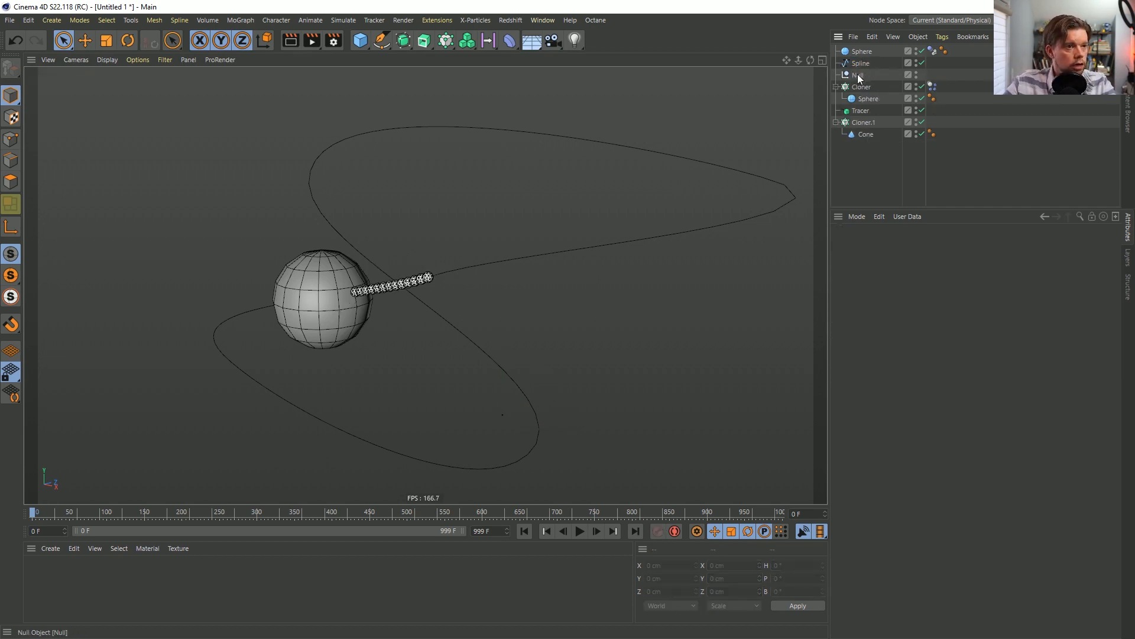
click(865, 75)
key(Delete)
Disable the Tracer, Cloner.1 and its Cone, and play the animation.
click(862, 51)
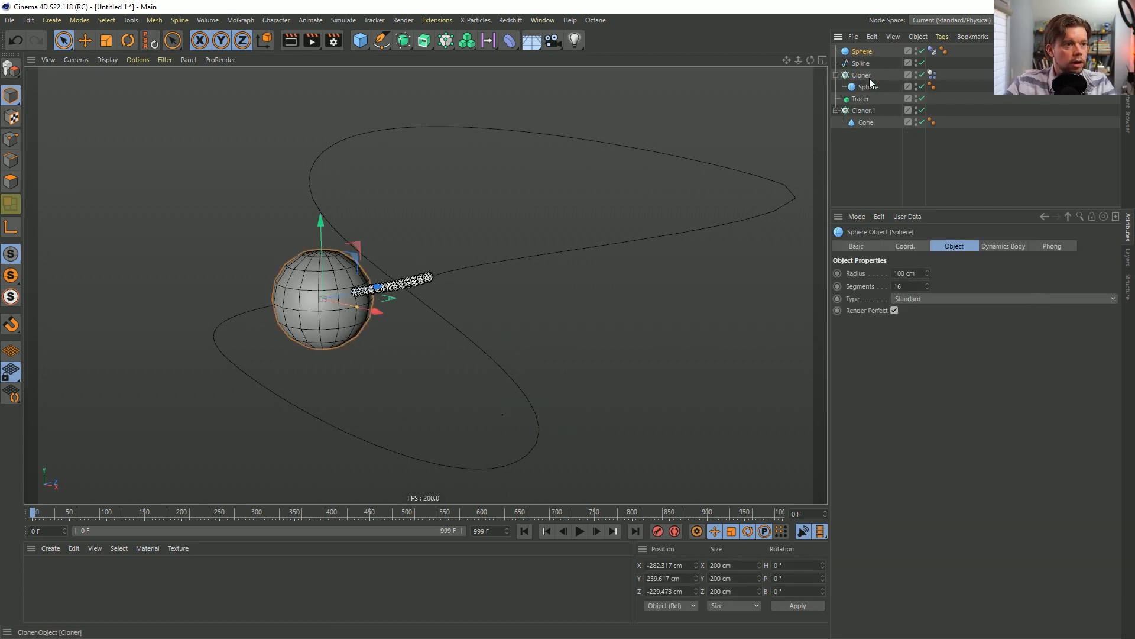
click(922, 110)
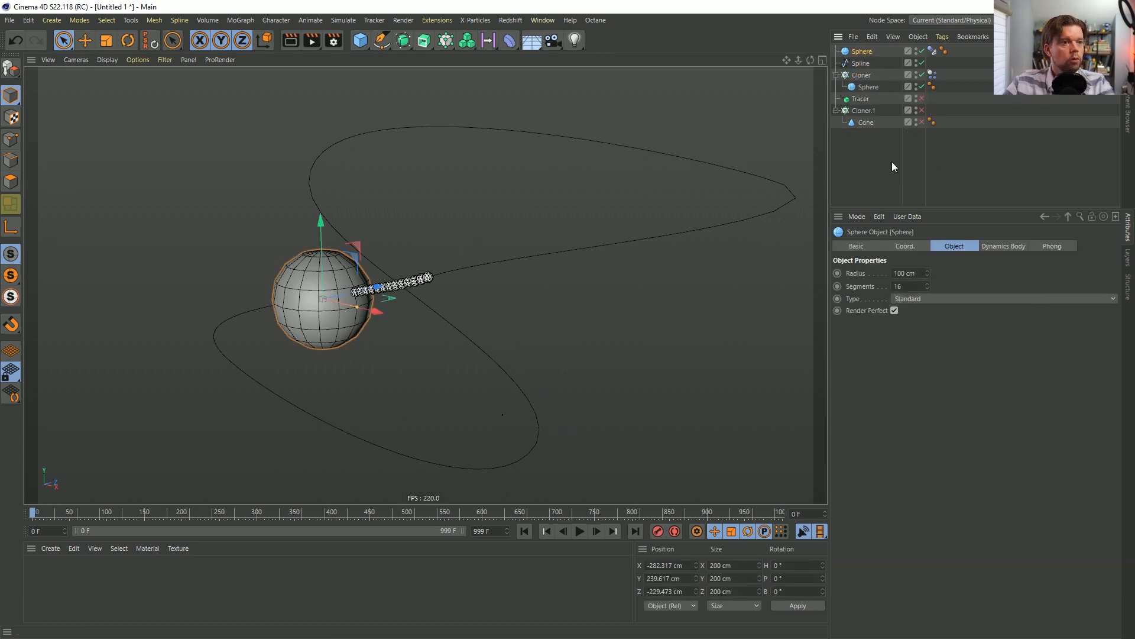
click(579, 531)
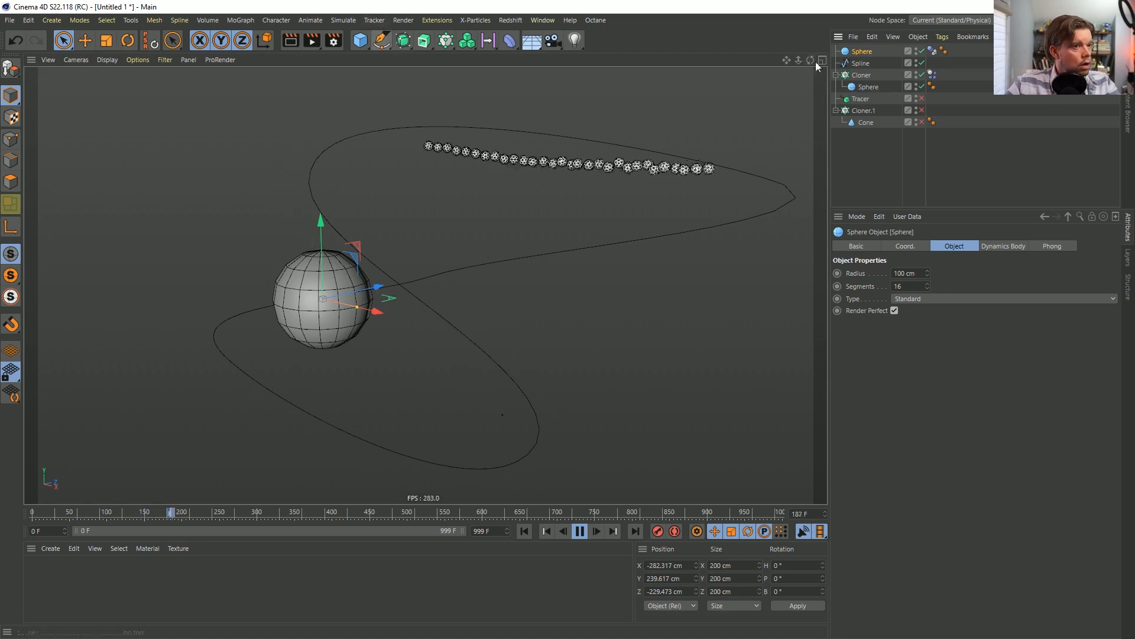
Set the sphere Cloner's Rate to 0 %.
click(861, 75)
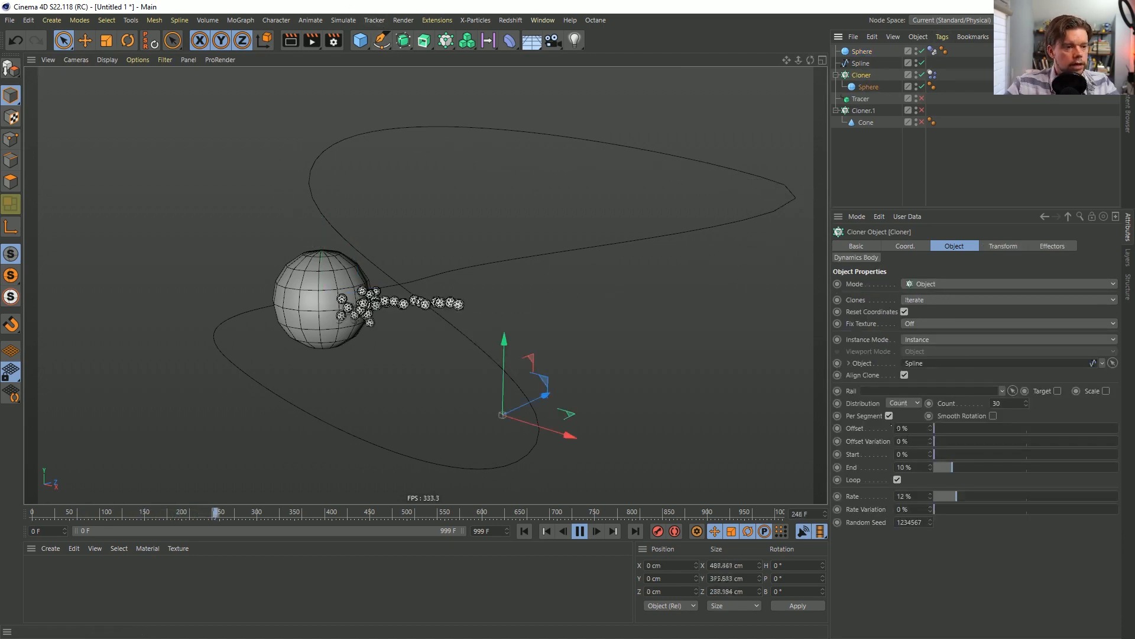
drag(947, 496, 825, 501)
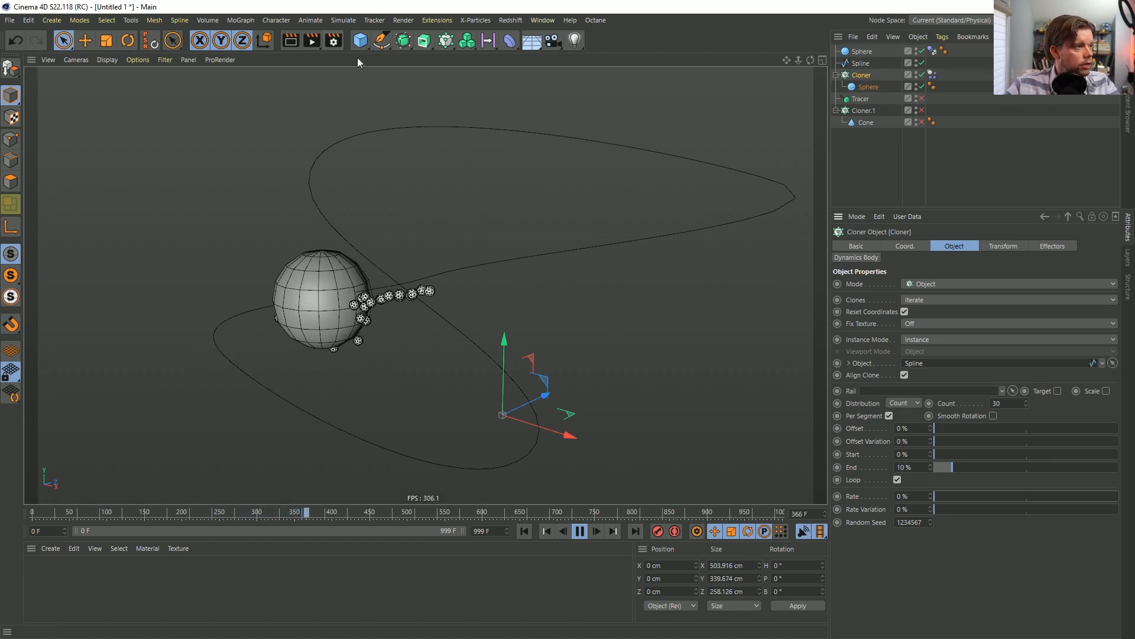
click(241, 21)
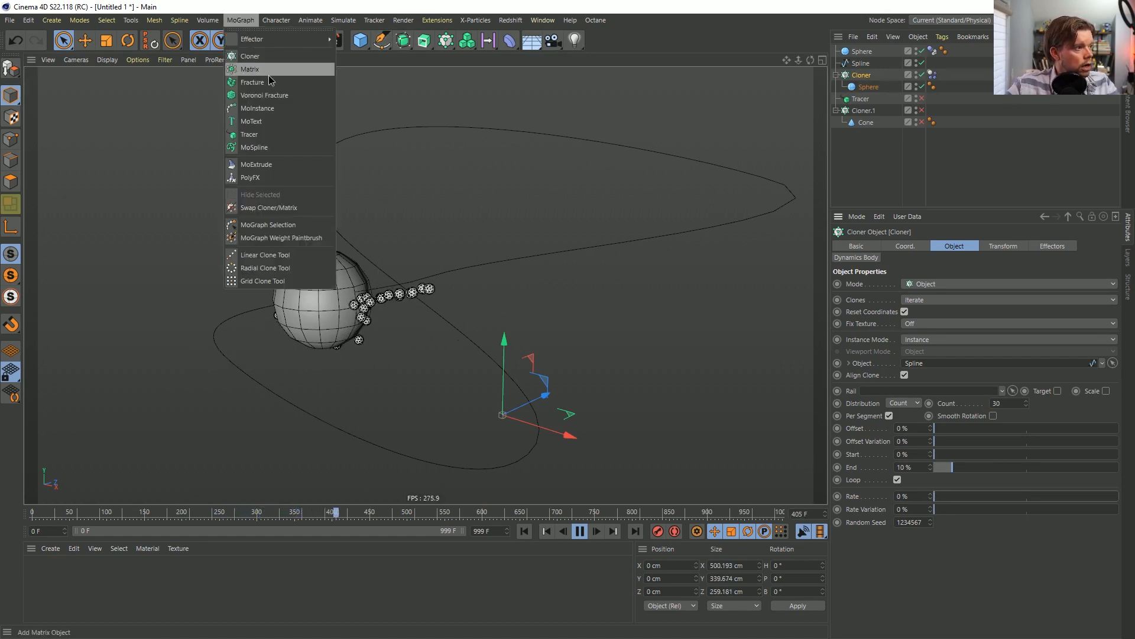
mouse_move(274, 20)
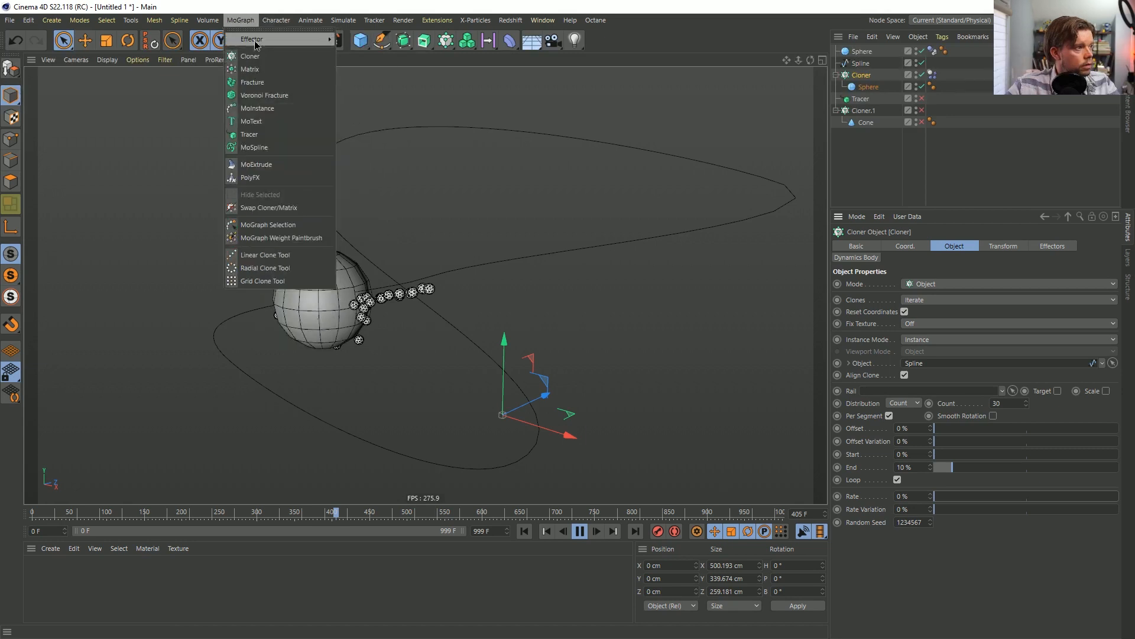
mouse_move(256, 40)
click(876, 176)
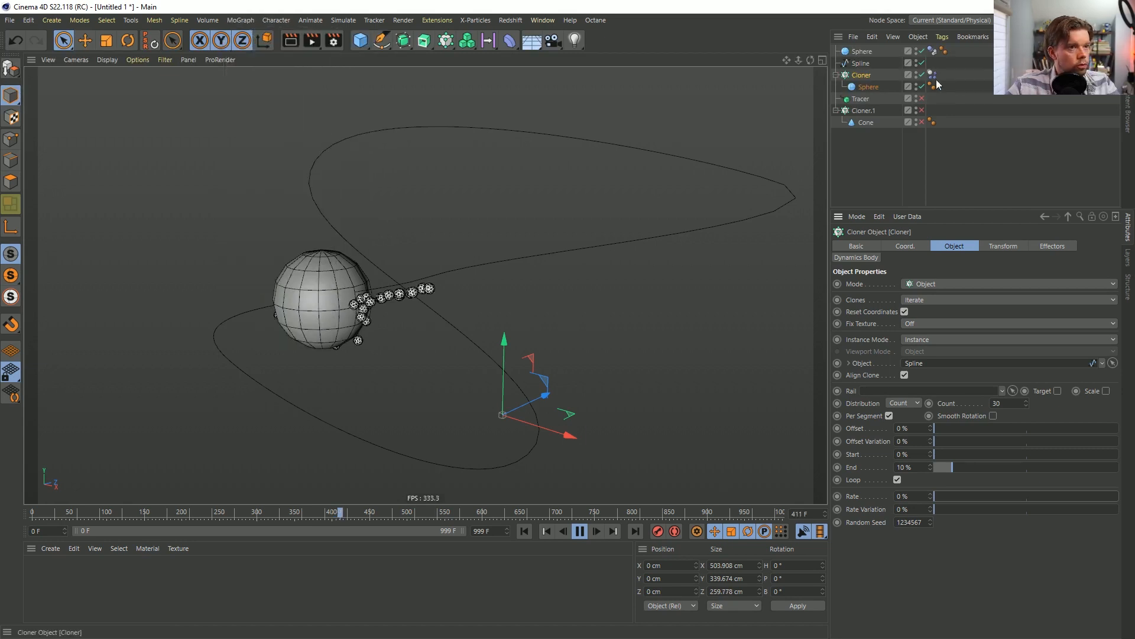
click(876, 175)
Set Follow Position to 0 on the Cloner's Dynamics Body tag and, with playback reset, set the project's gravity to 0 cm.
click(932, 75)
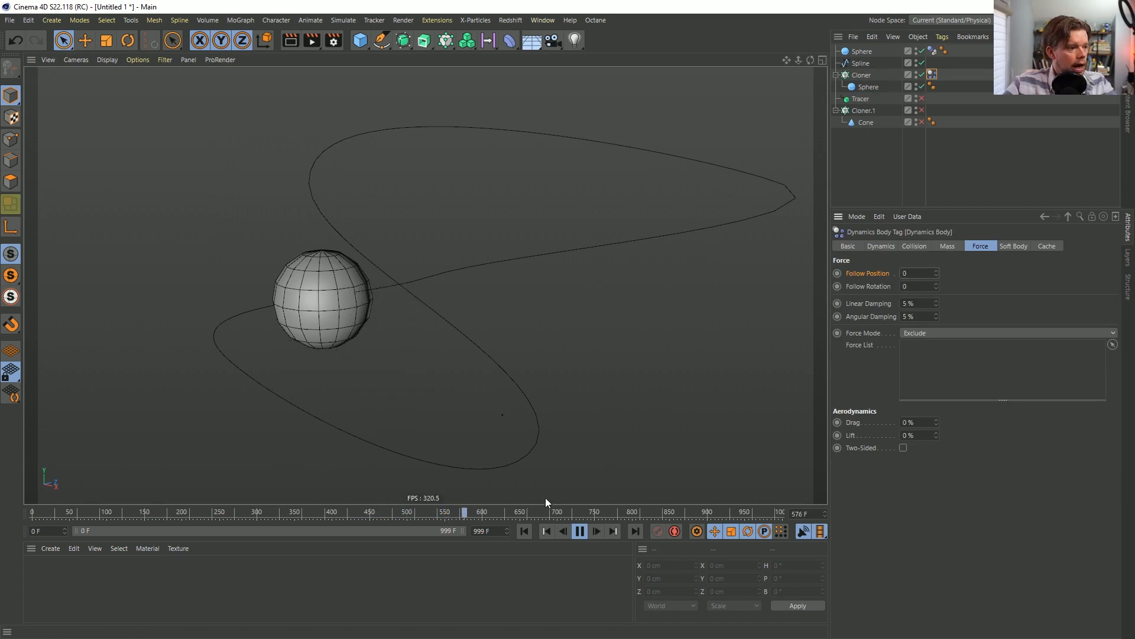
click(580, 531)
click(524, 531)
key(ctrl+d)
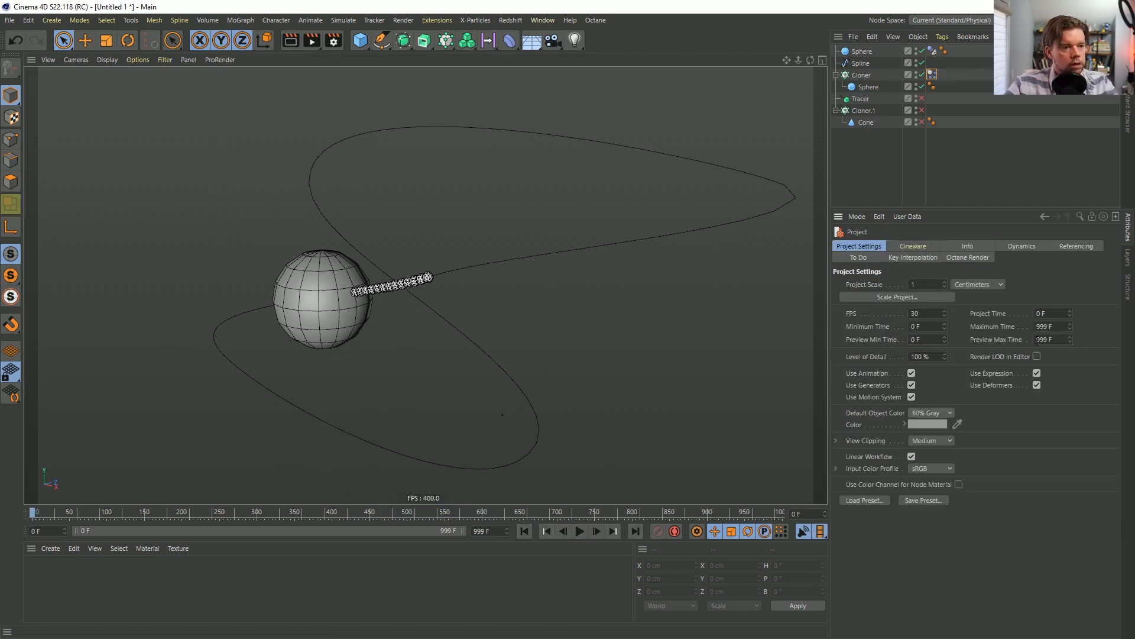
click(1026, 246)
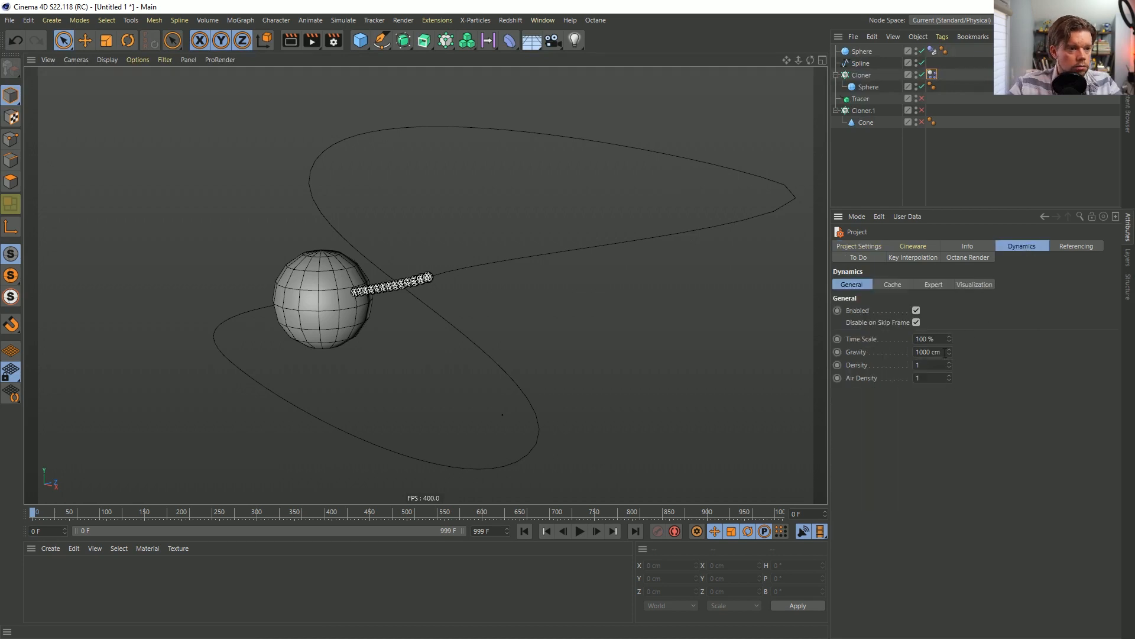
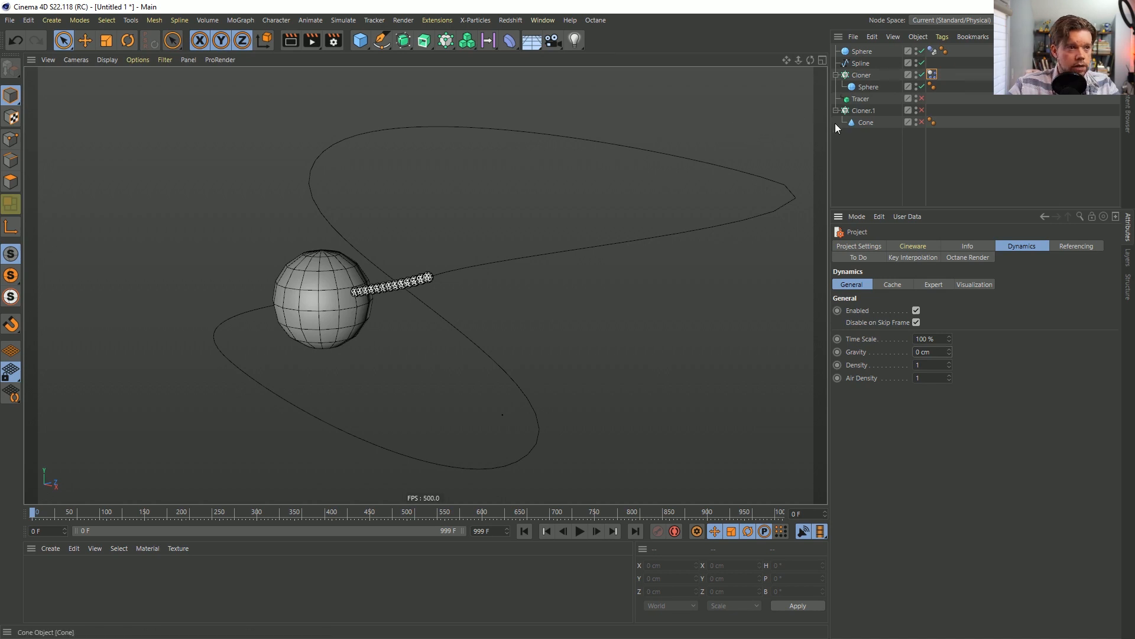
Review the Tracer's Handle Cloners options and keep it on Nodes Only.
click(863, 110)
click(861, 96)
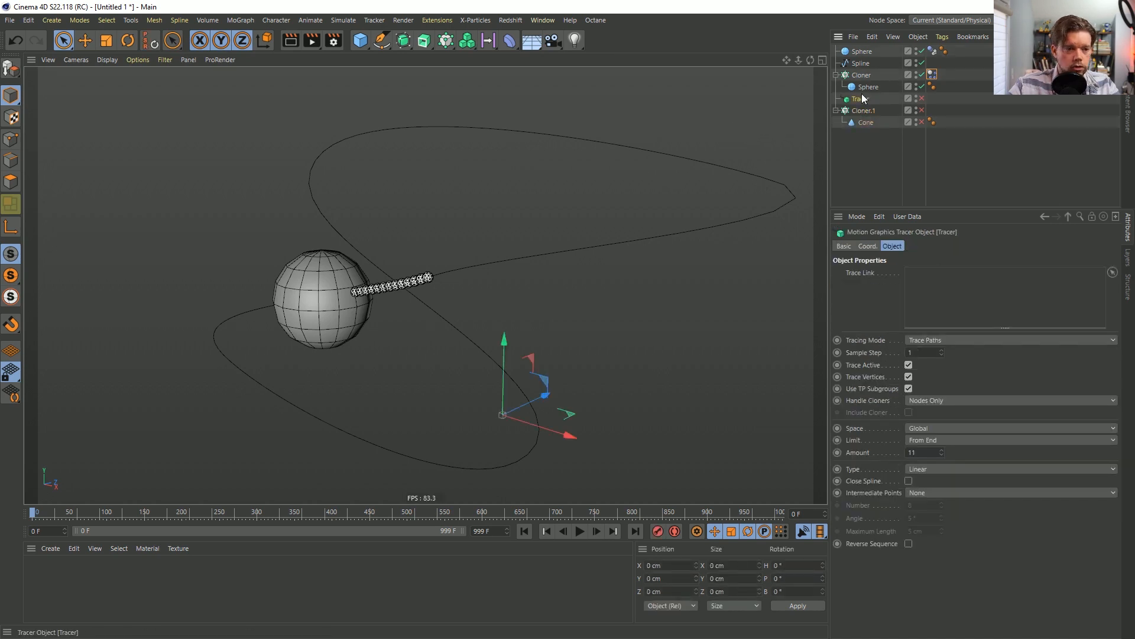
click(927, 402)
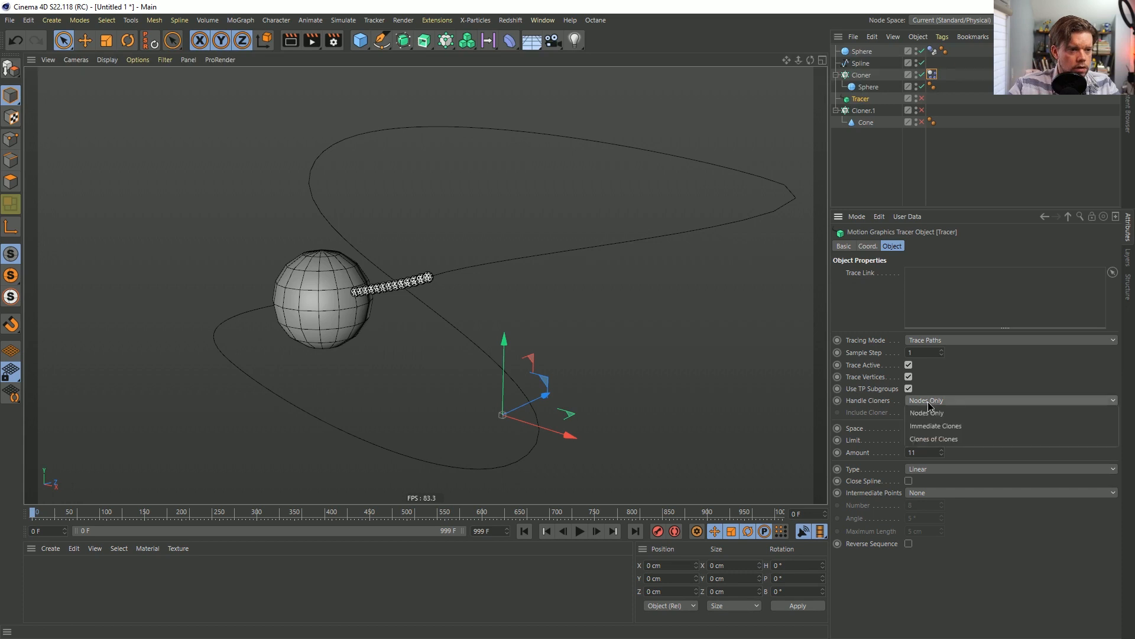
click(967, 374)
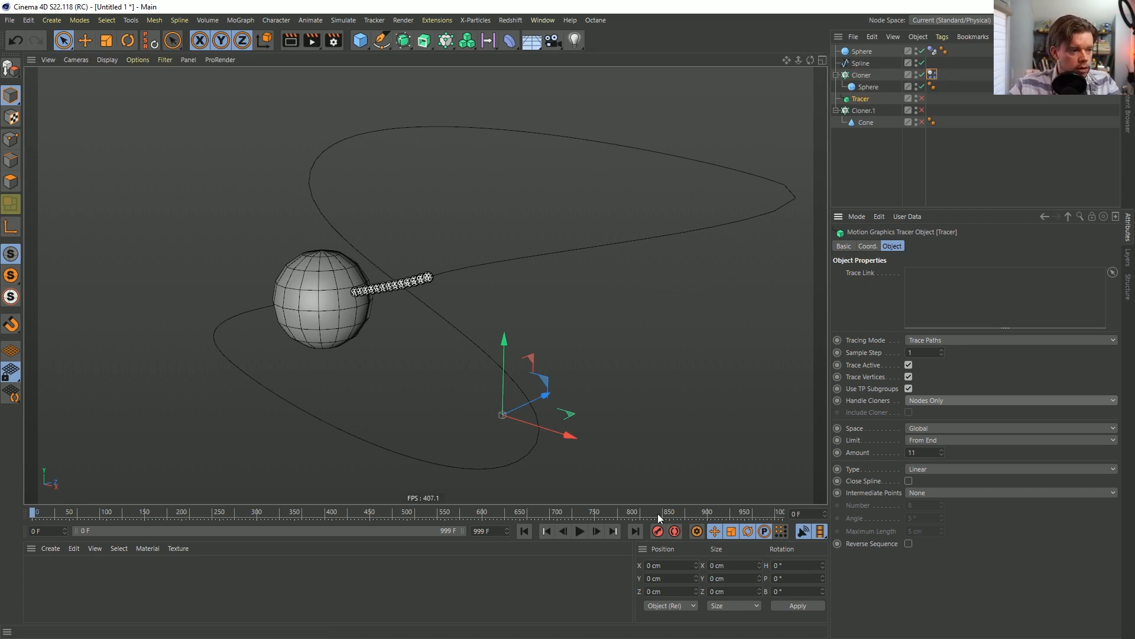
click(940, 401)
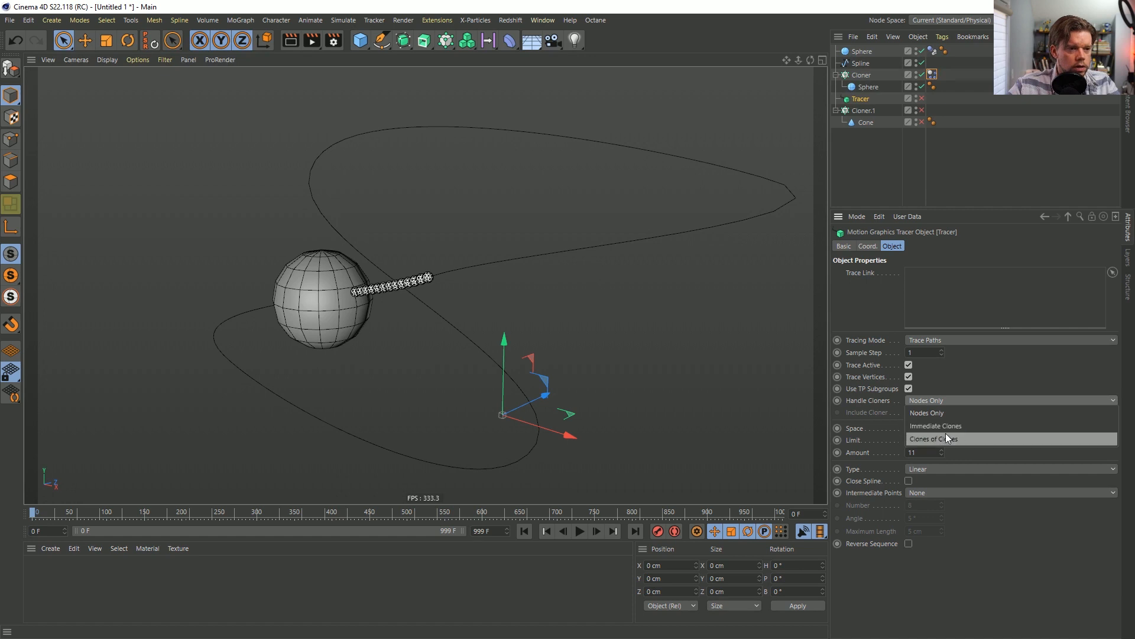
click(952, 412)
Play the gravity-free clone simulation and return to frame 0.
click(579, 530)
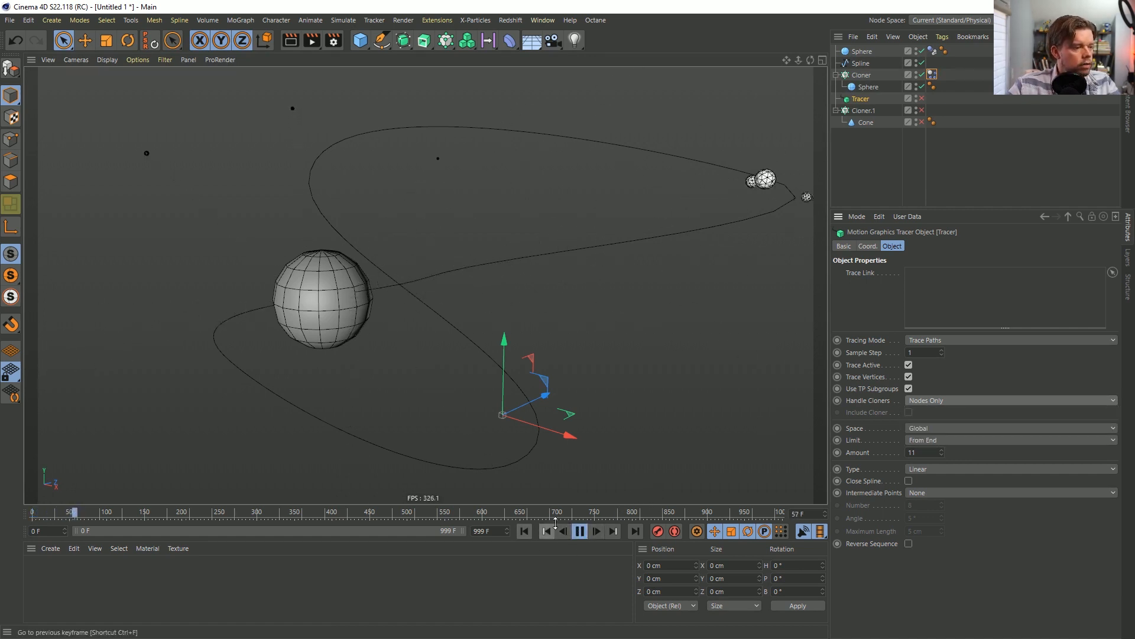
click(525, 531)
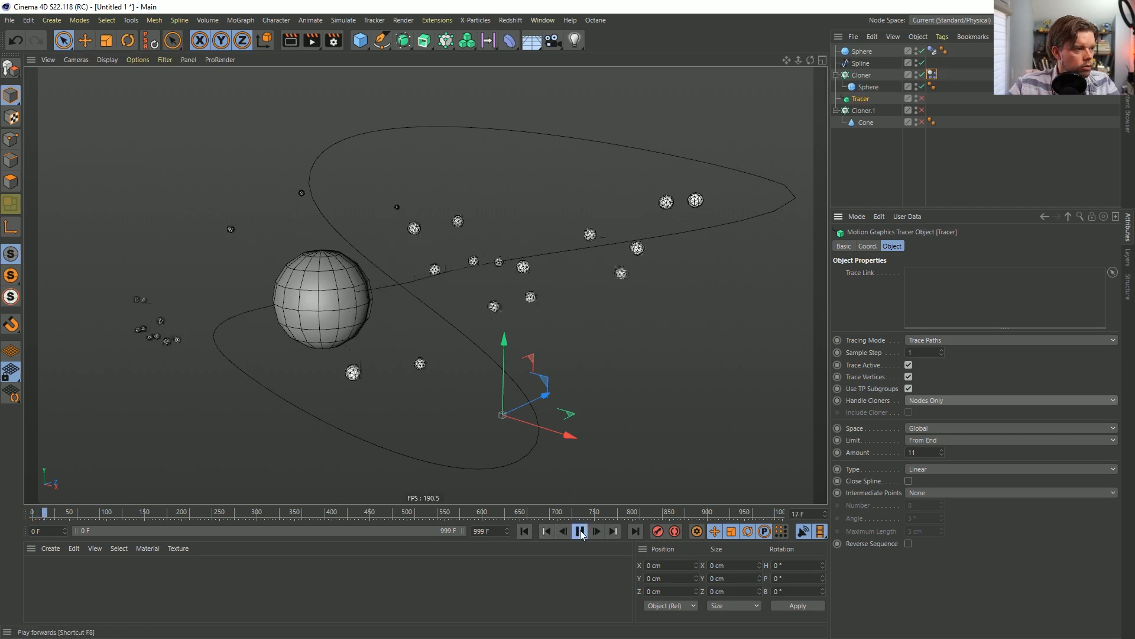
click(580, 531)
click(525, 530)
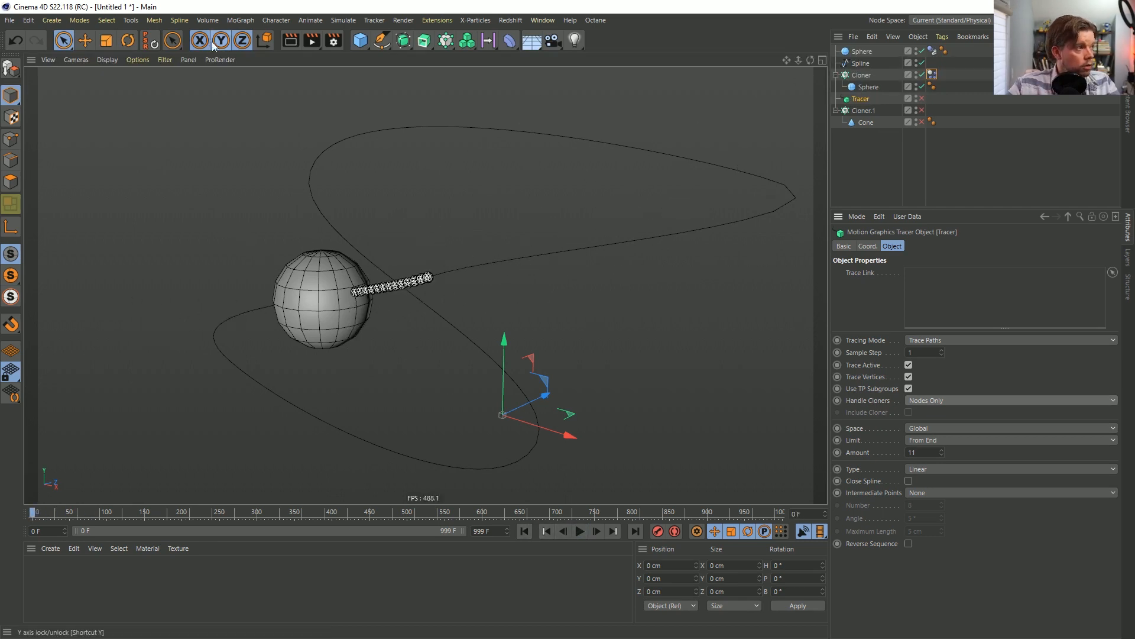
Add a Field Force object to the scene.
click(179, 20)
mouse_move(207, 20)
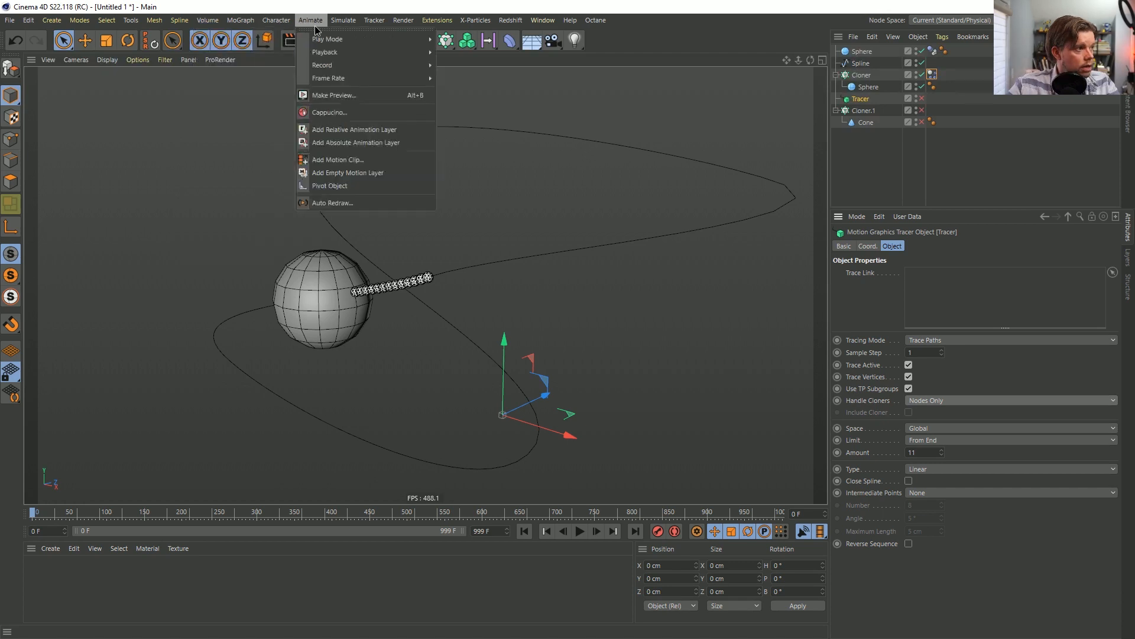
mouse_move(338, 22)
mouse_move(380, 104)
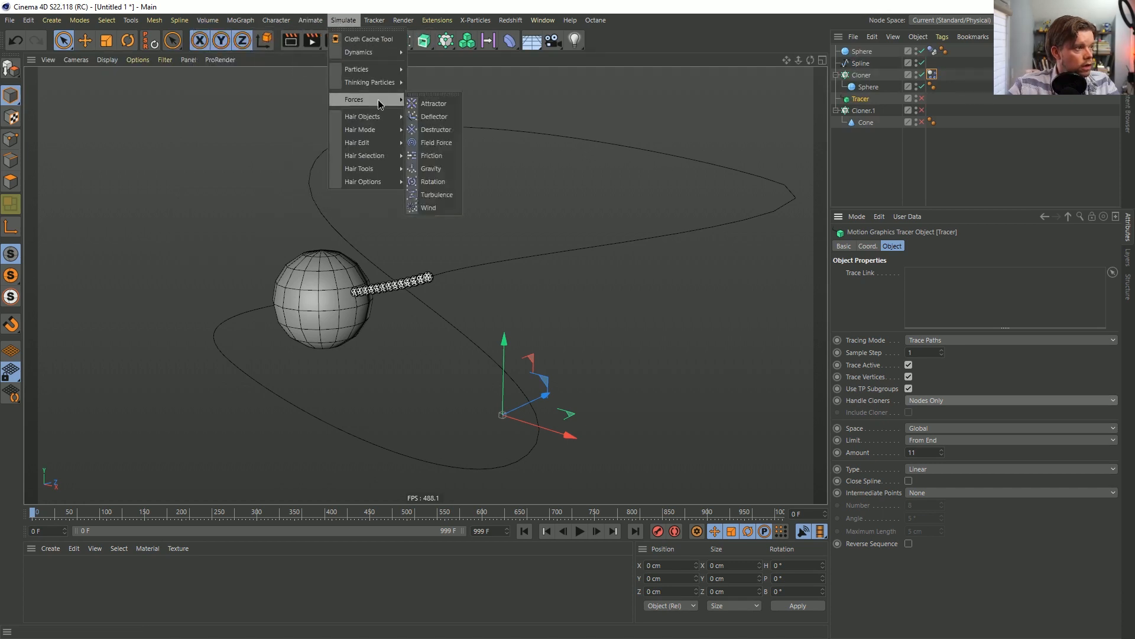
click(445, 144)
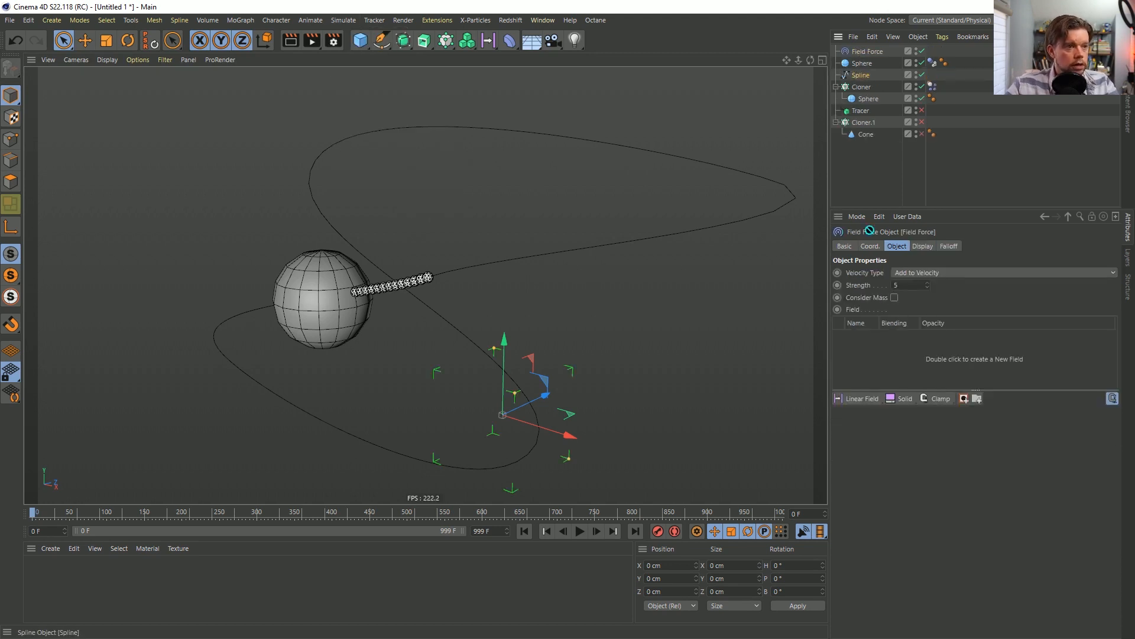
Use the Spline as the Field Force's field layer and raise the force to about 298 cm in Y.
drag(869, 230, 890, 353)
click(883, 338)
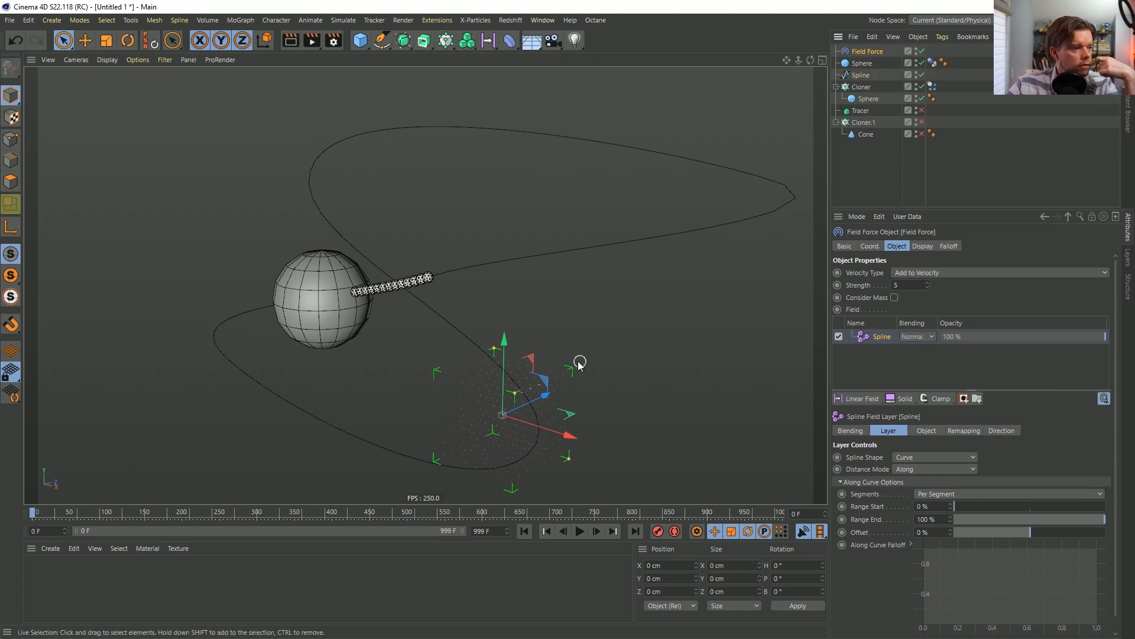
drag(505, 341, 584, 212)
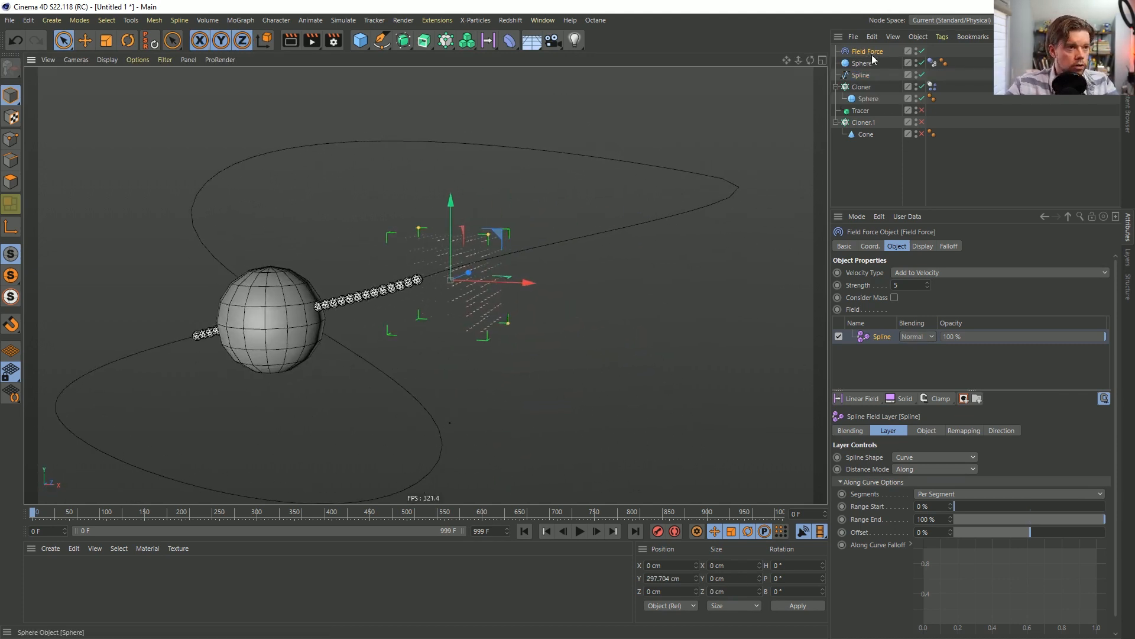
Set the Field Force's display box to 1200 × 1200 × 0 cm and its line density to 100 %.
click(922, 246)
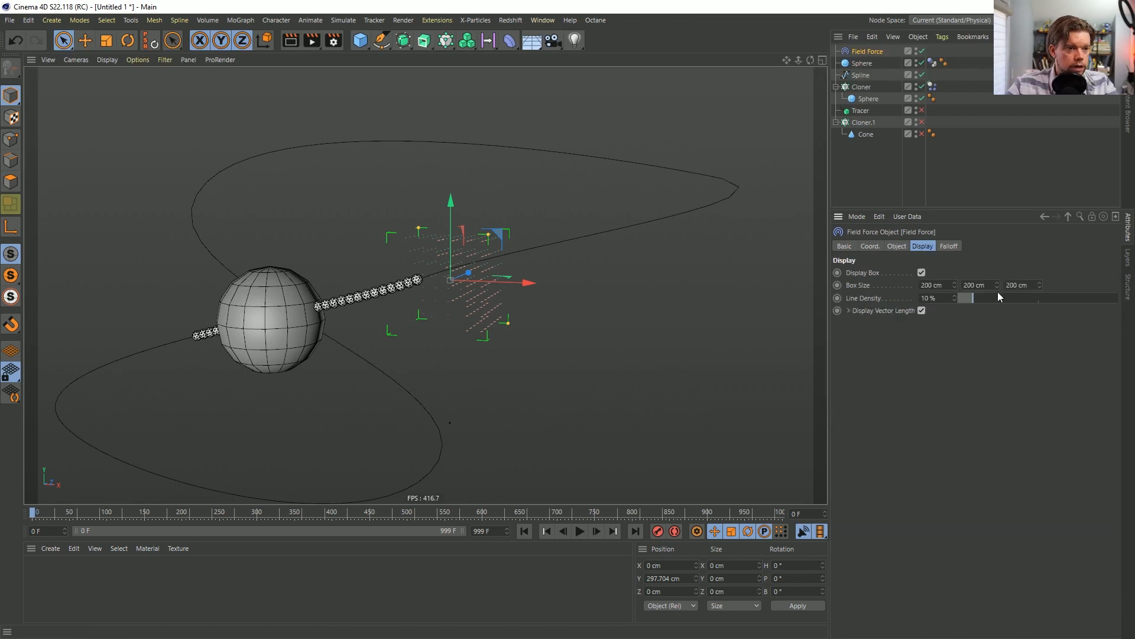
drag(979, 297, 1131, 306)
drag(1056, 298, 1073, 299)
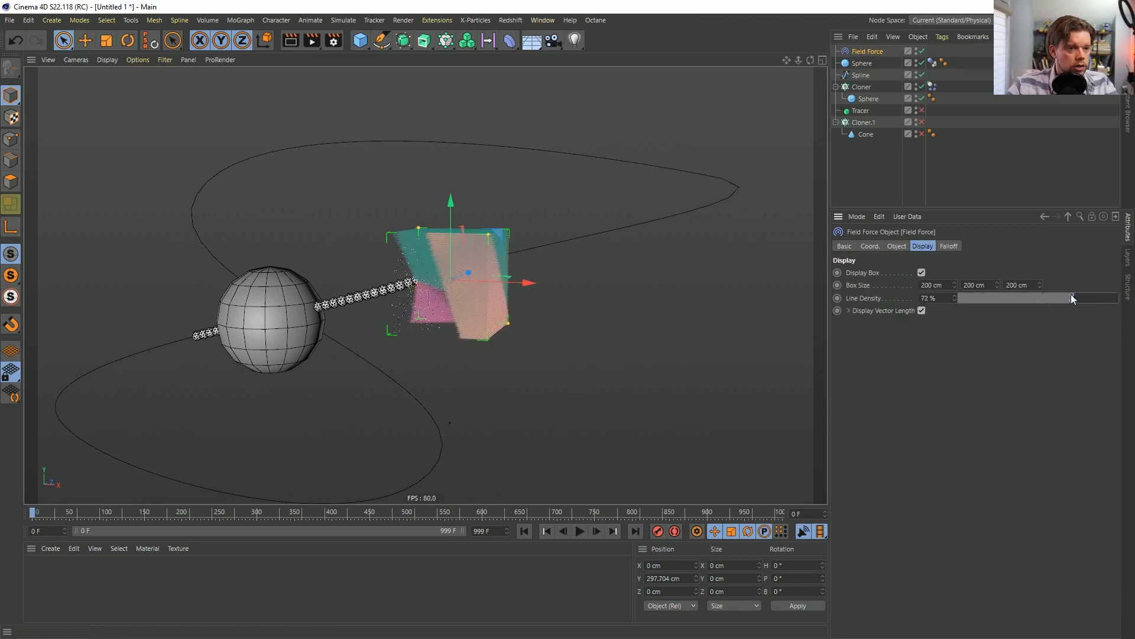
double_click(1033, 286)
text(0)
key(Return)
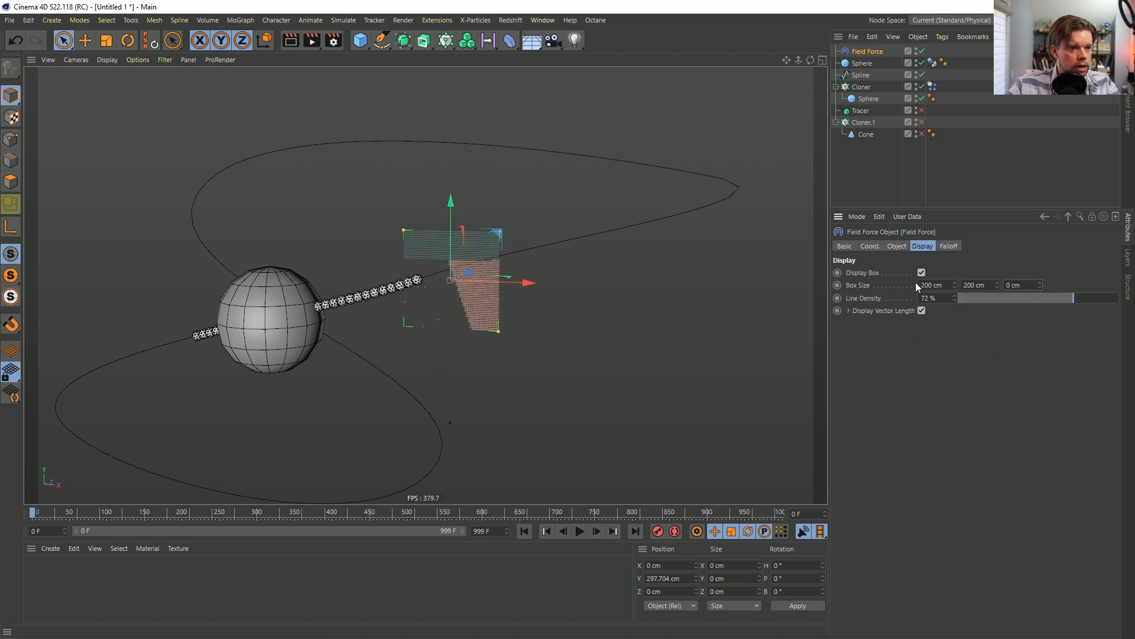
click(967, 285)
text(1)
key(Return)
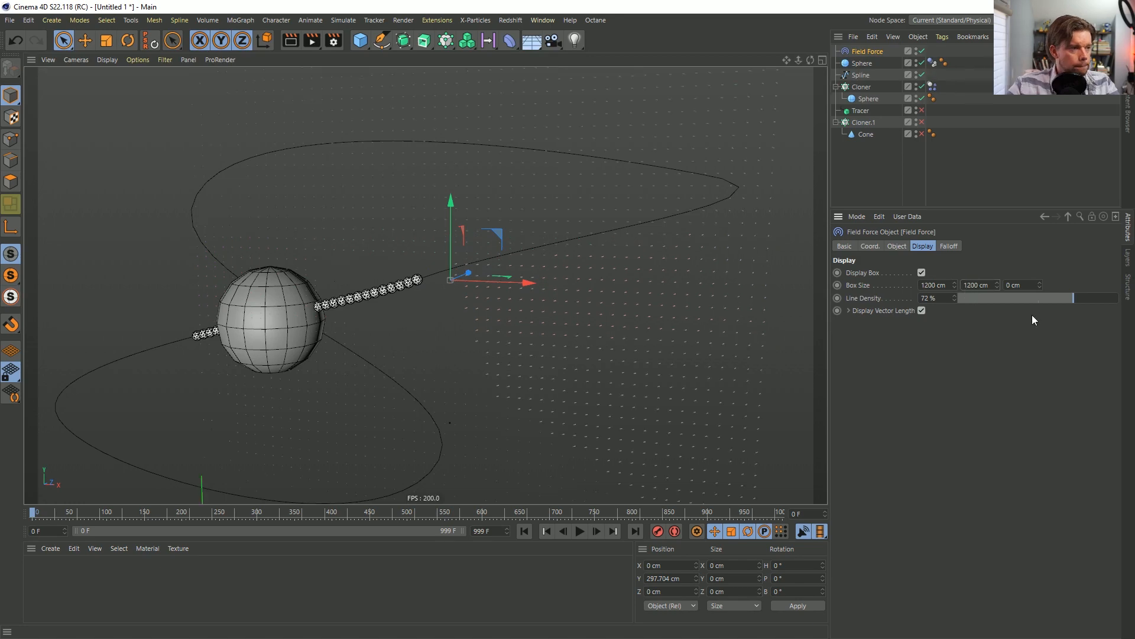
click(1112, 297)
Move the Field Force along Z to about -241 cm so its display plane cuts through the spline near the clones.
alt+drag(747, 248, 227, 258)
key(e)
alt+drag(278, 198, 241, 235)
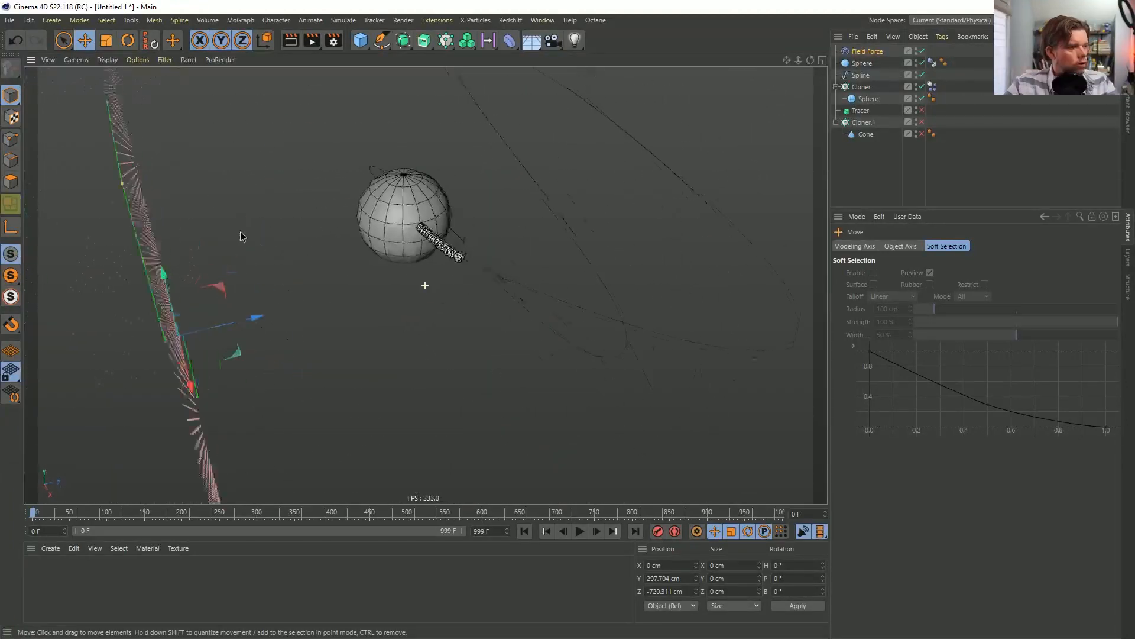
drag(256, 322, 408, 281)
alt+drag(398, 219, 333, 333)
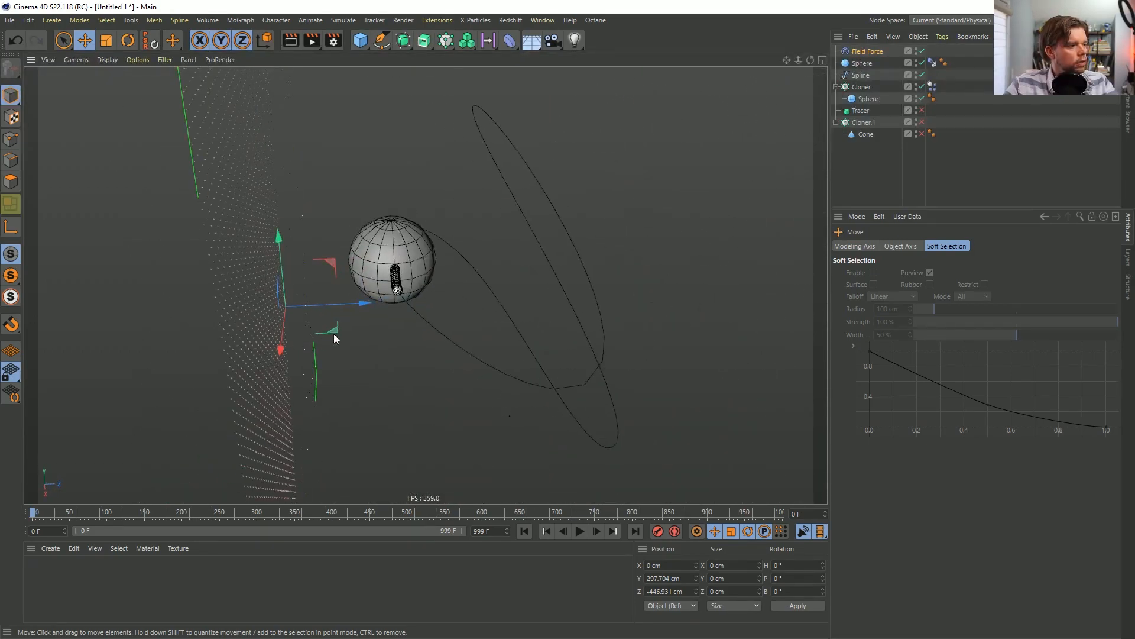
drag(286, 306, 563, 235)
scroll(547, 233, down, 3)
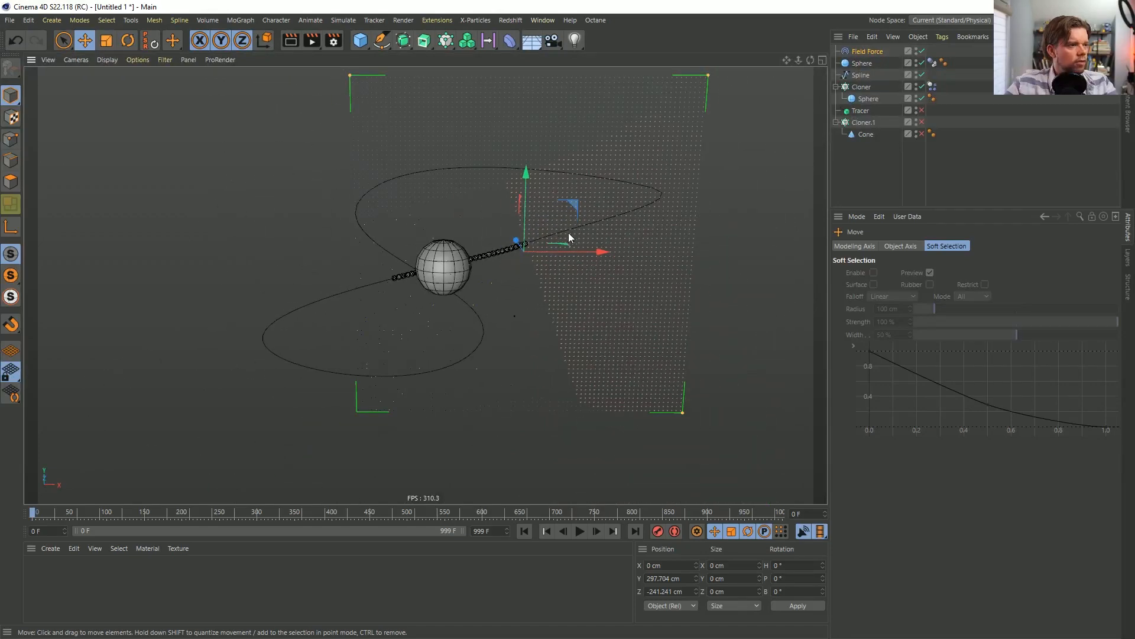
scroll(518, 234, up, 5)
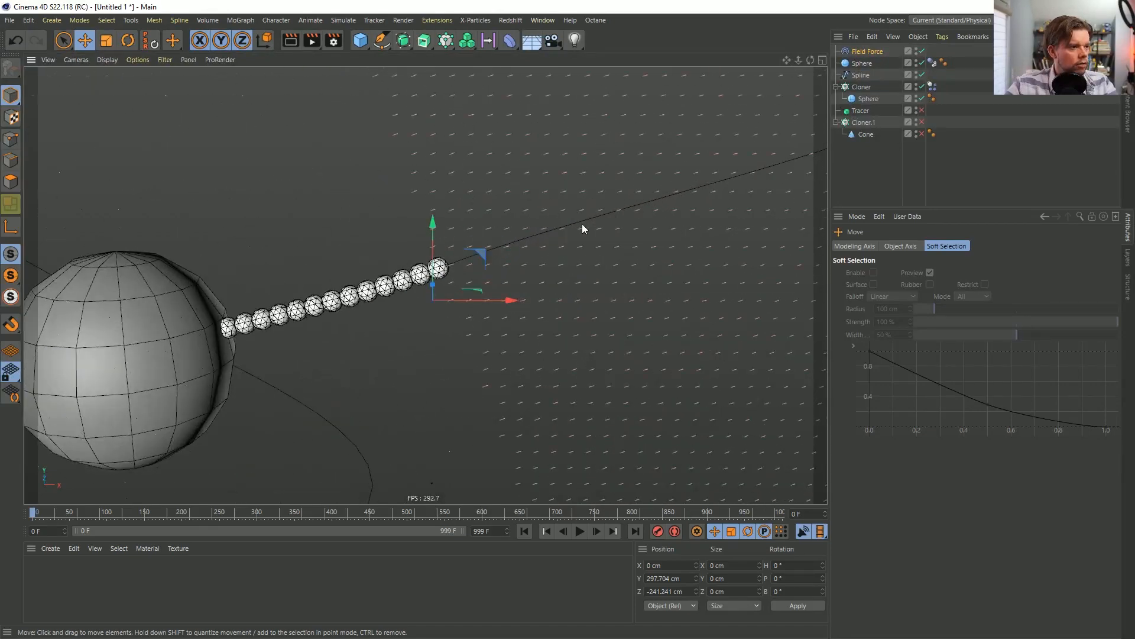
scroll(453, 257, down, 5)
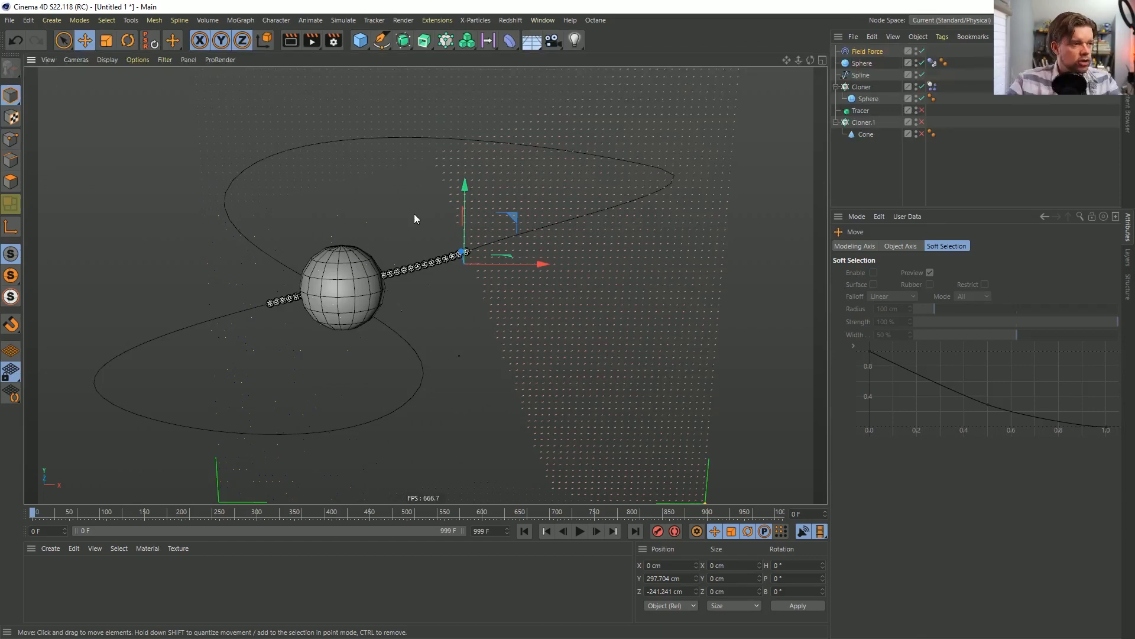
alt+drag(393, 221, 430, 309)
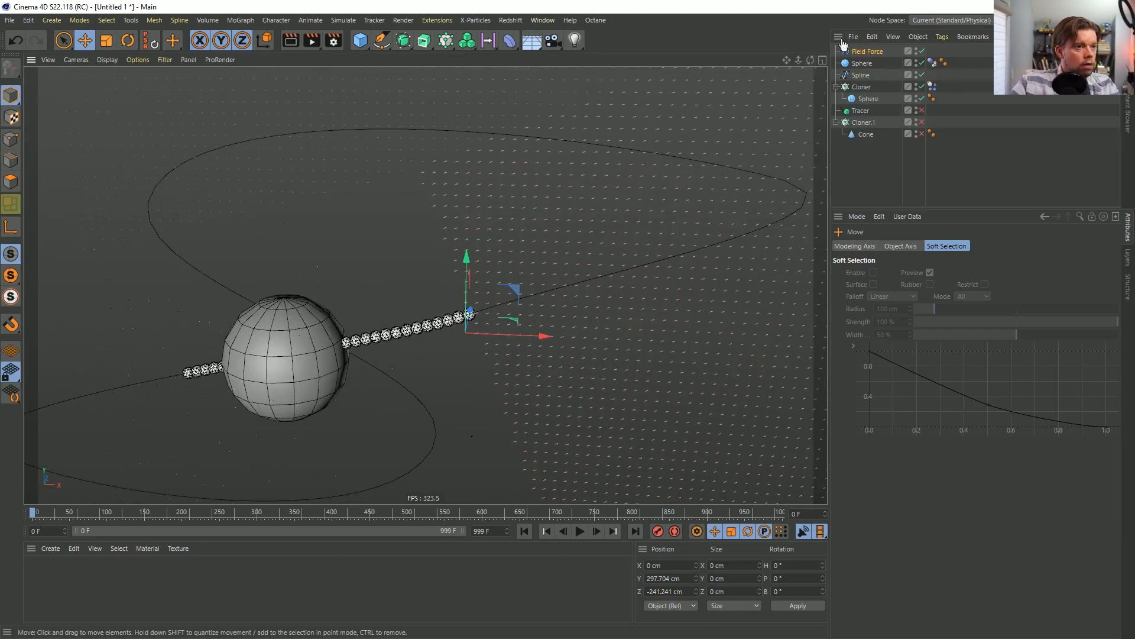
Set the Offset of the Field Force's Spline layer to 100 %, then play the animation and reset it.
click(869, 52)
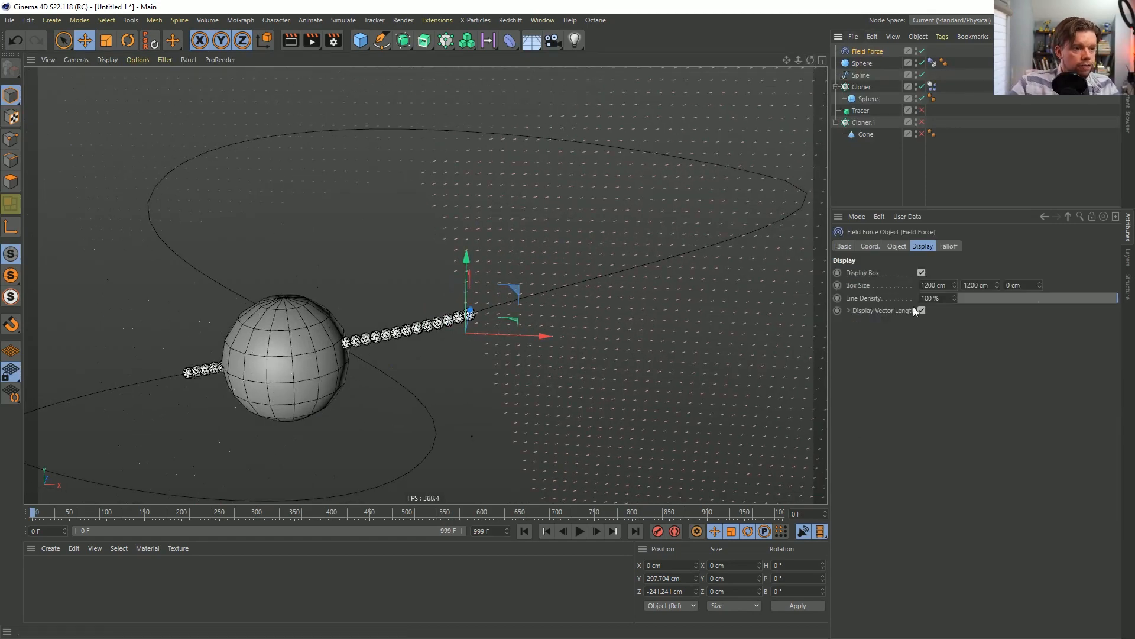
click(899, 246)
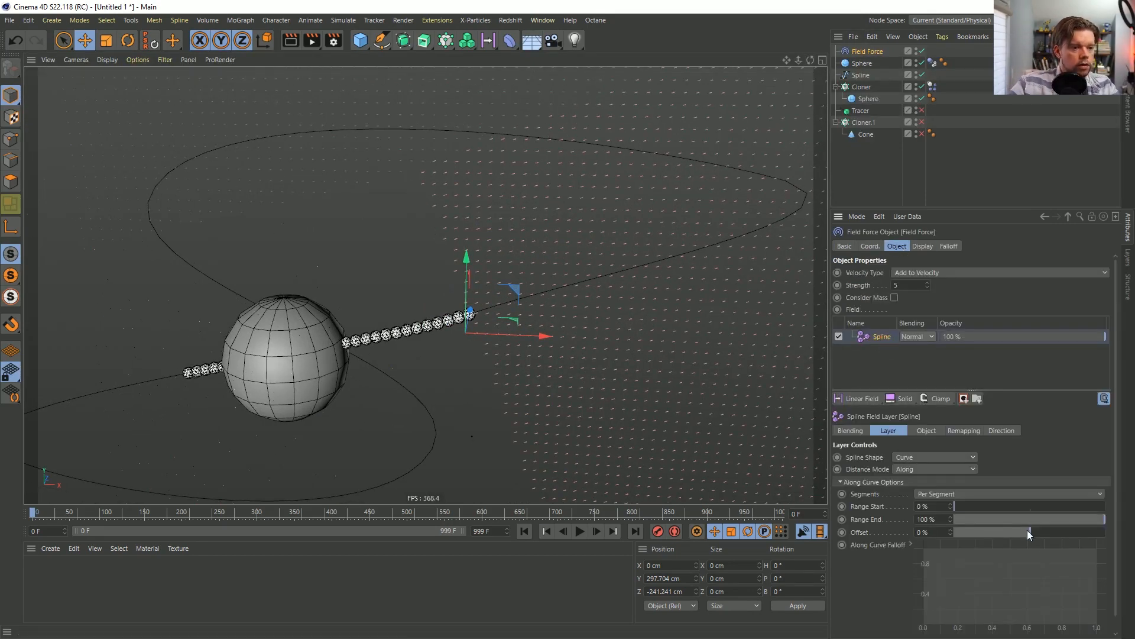
drag(1019, 530, 1105, 530)
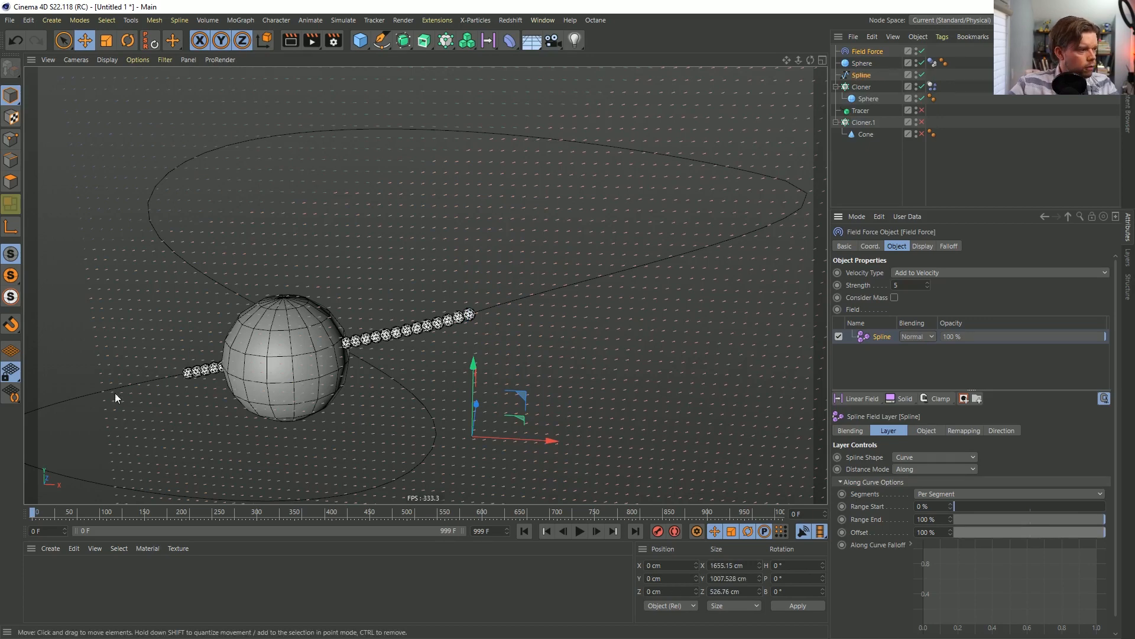
key(o)
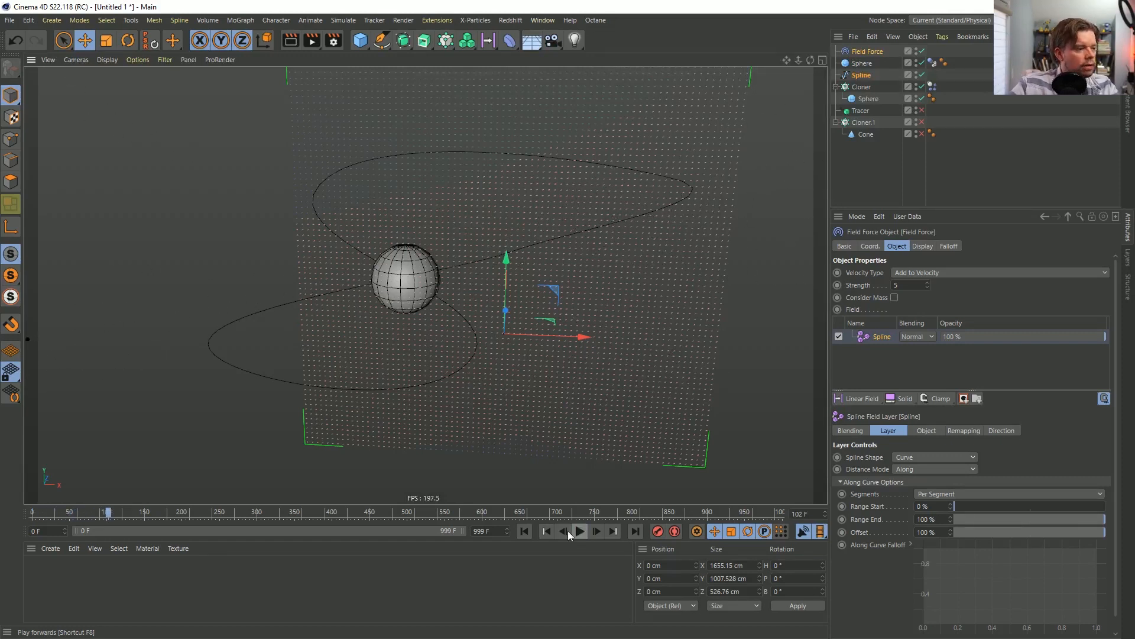
click(523, 530)
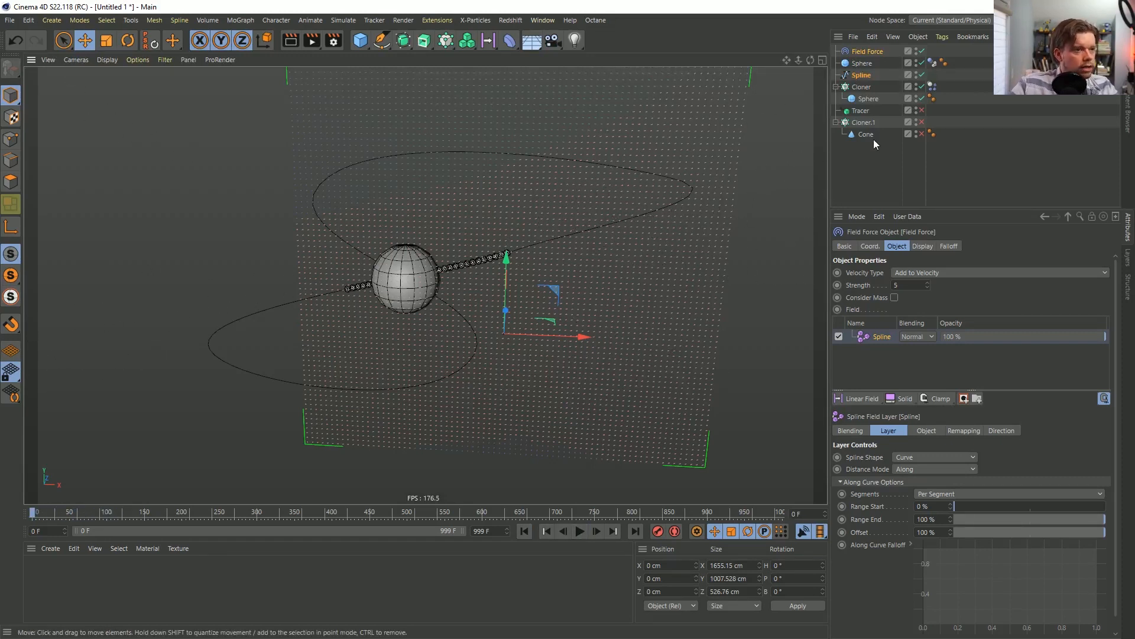
Scale the Cloner's small Sphere down to about 14 cm and play the simulation from the start.
click(868, 99)
key(t)
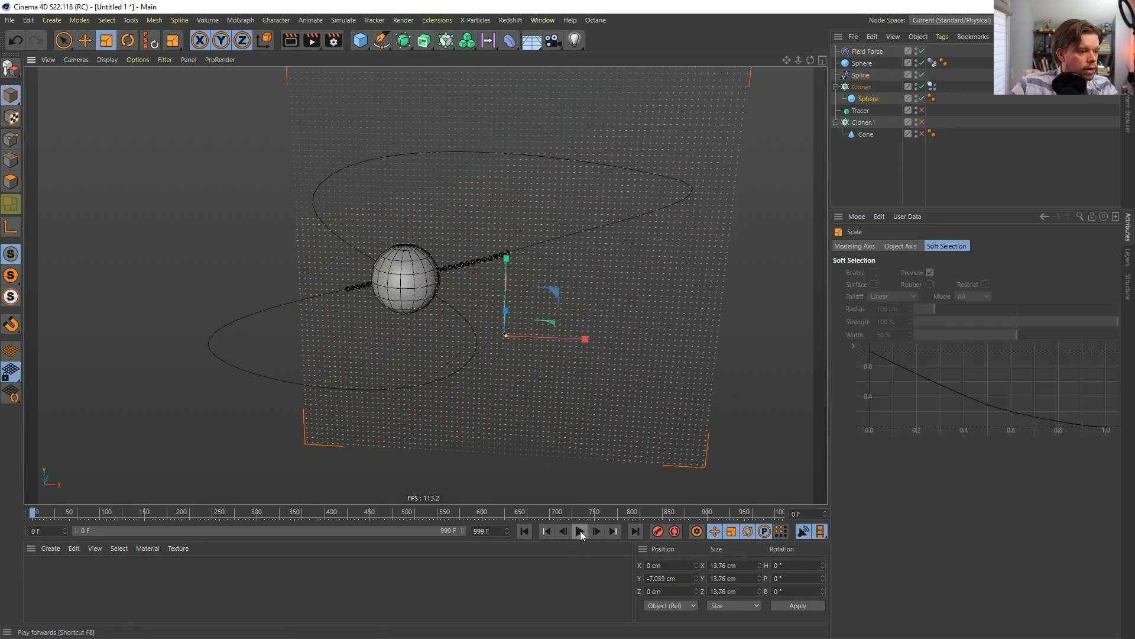
click(580, 530)
click(524, 531)
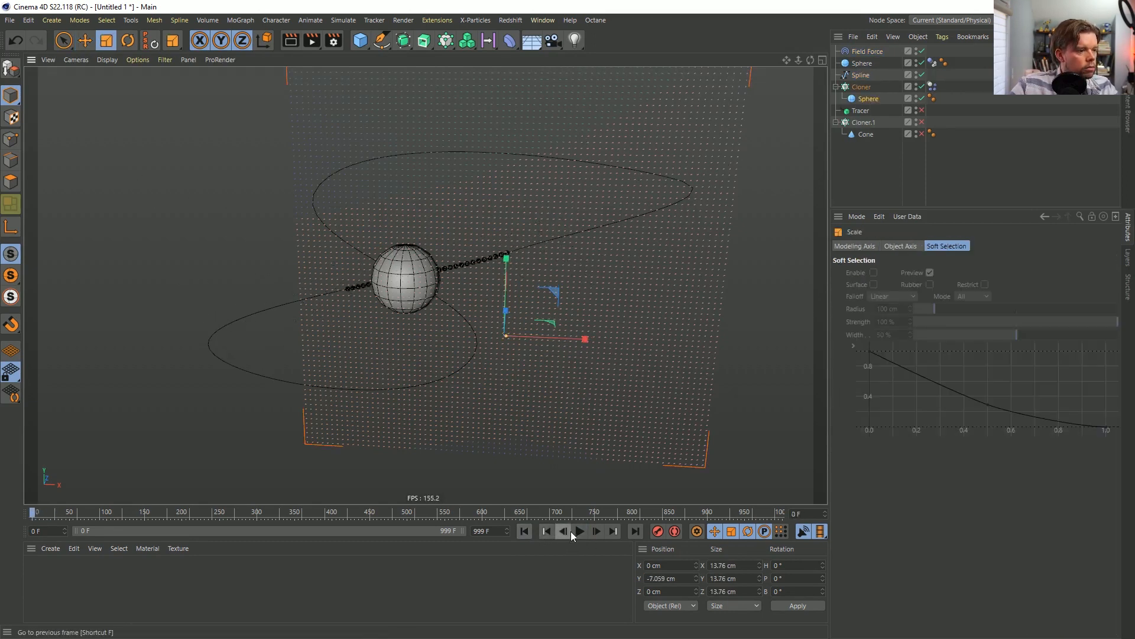
click(580, 531)
click(578, 530)
click(524, 531)
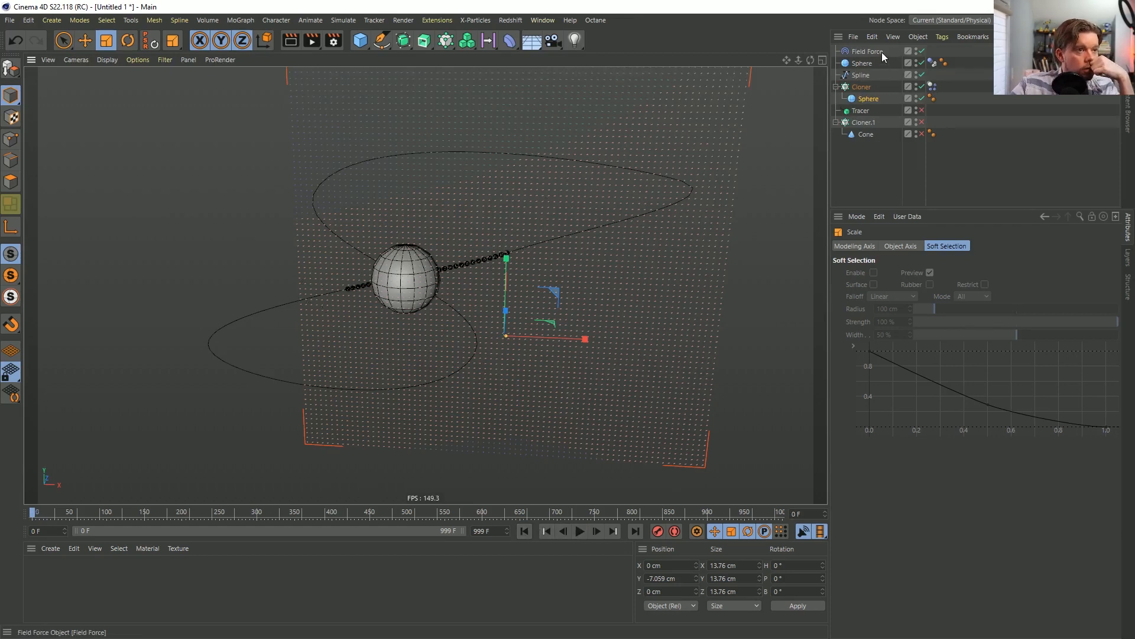
Advance the simulation frame by frame to examine how the clones separate at the start, and return to frame 0.
click(596, 531)
click(596, 531)
click(596, 531)
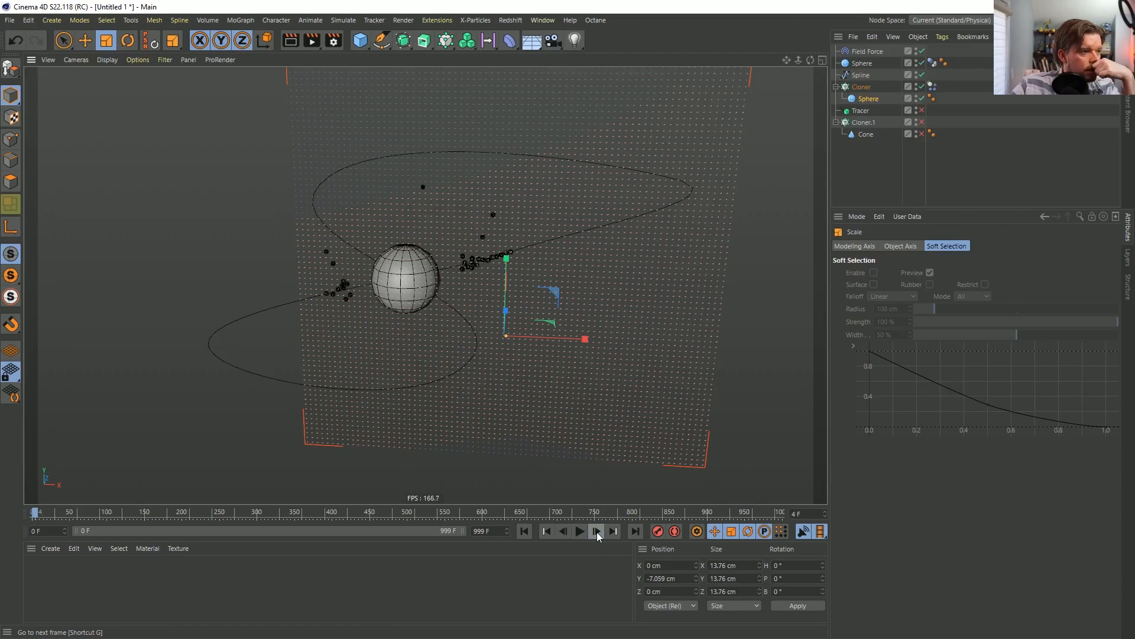
click(524, 530)
Raise the large Sphere clear of the clones to about 583 cm in Y and play the animation.
click(385, 261)
key(e)
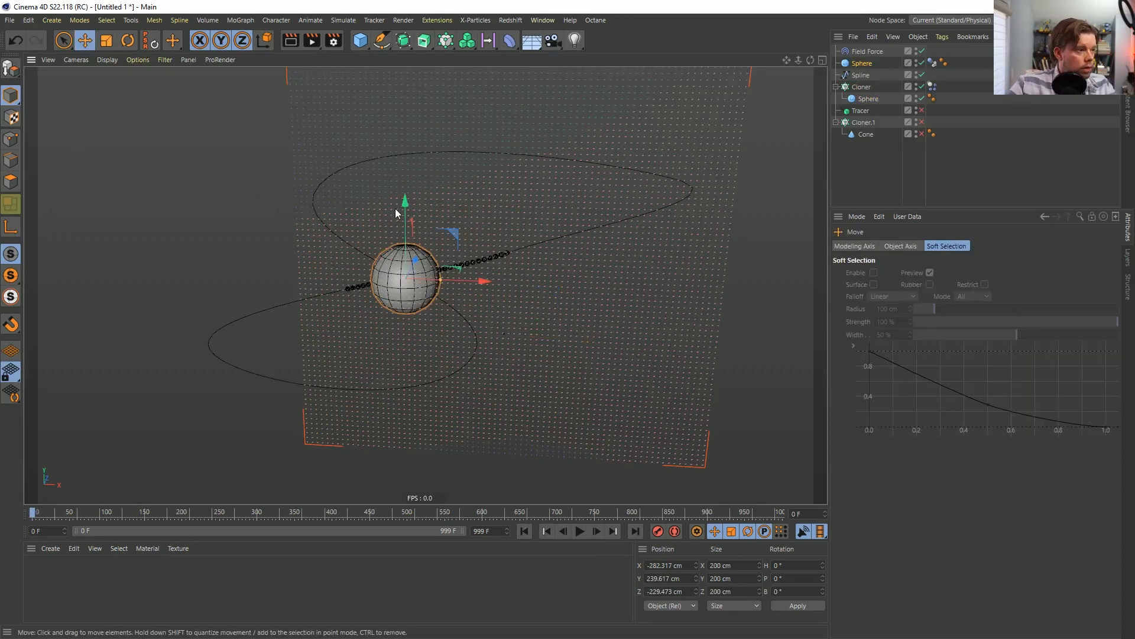
drag(406, 200, 410, 75)
click(581, 531)
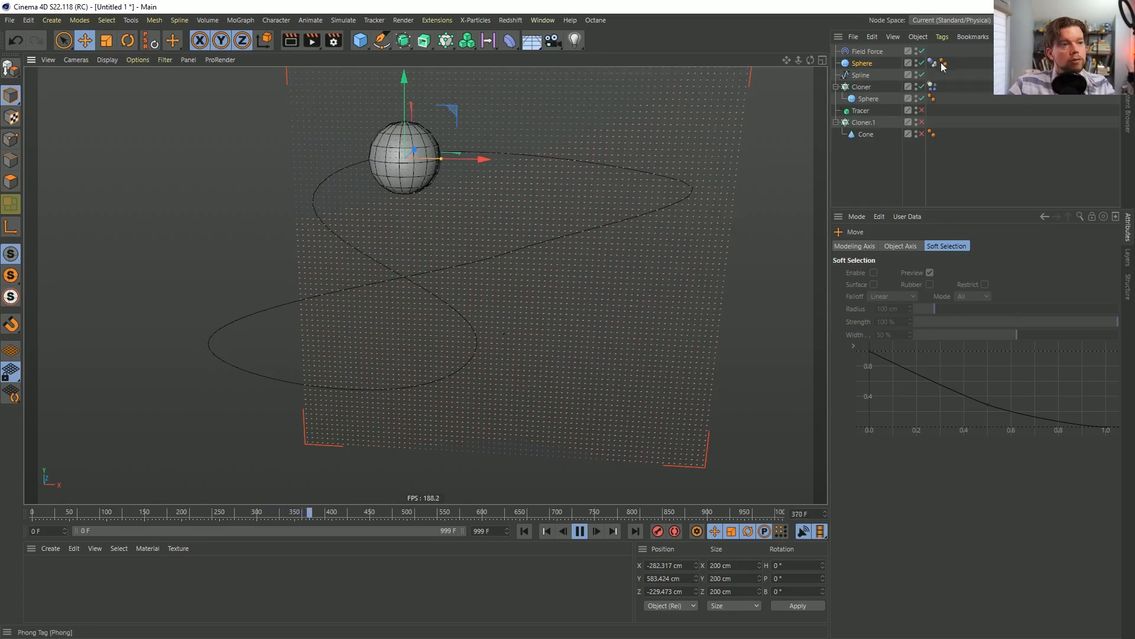
Disable the Spline layer in the Field Force's field list.
click(863, 52)
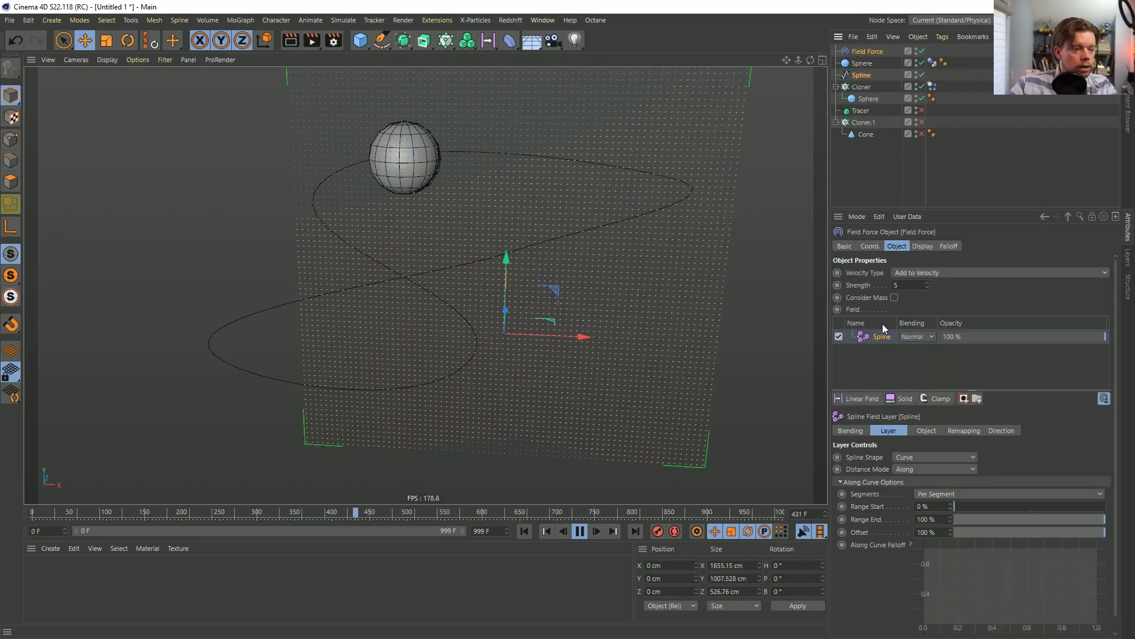
click(839, 335)
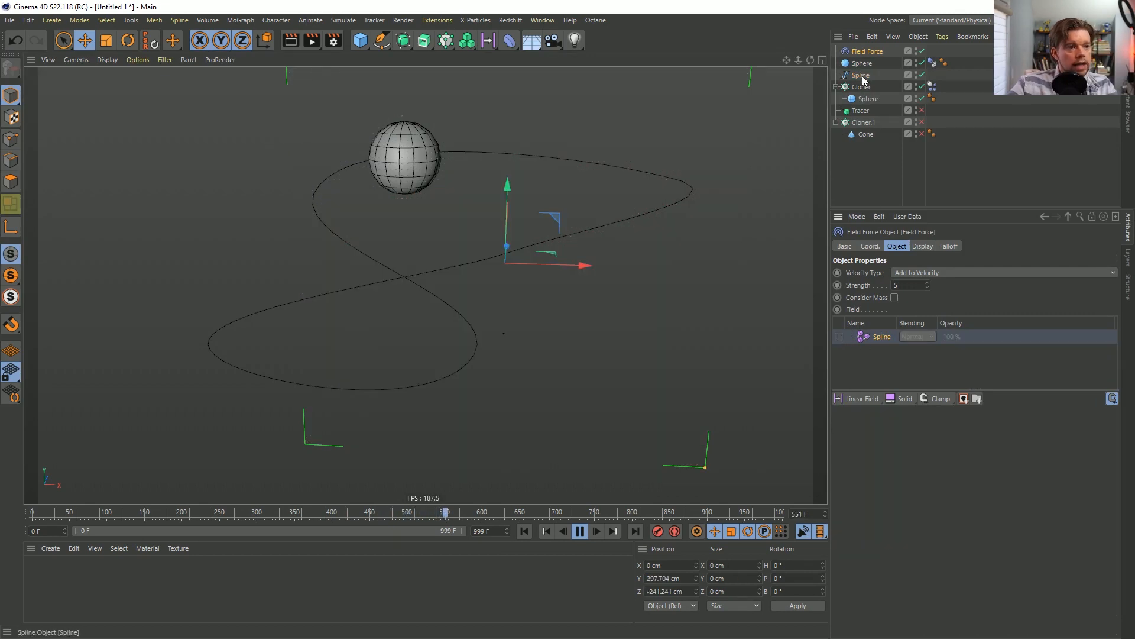
Add the Spline to the Field Force's field list as a second layer, using Radius distance mode with a 200 cm radius, and replay.
drag(863, 80, 919, 297)
drag(893, 355, 892, 353)
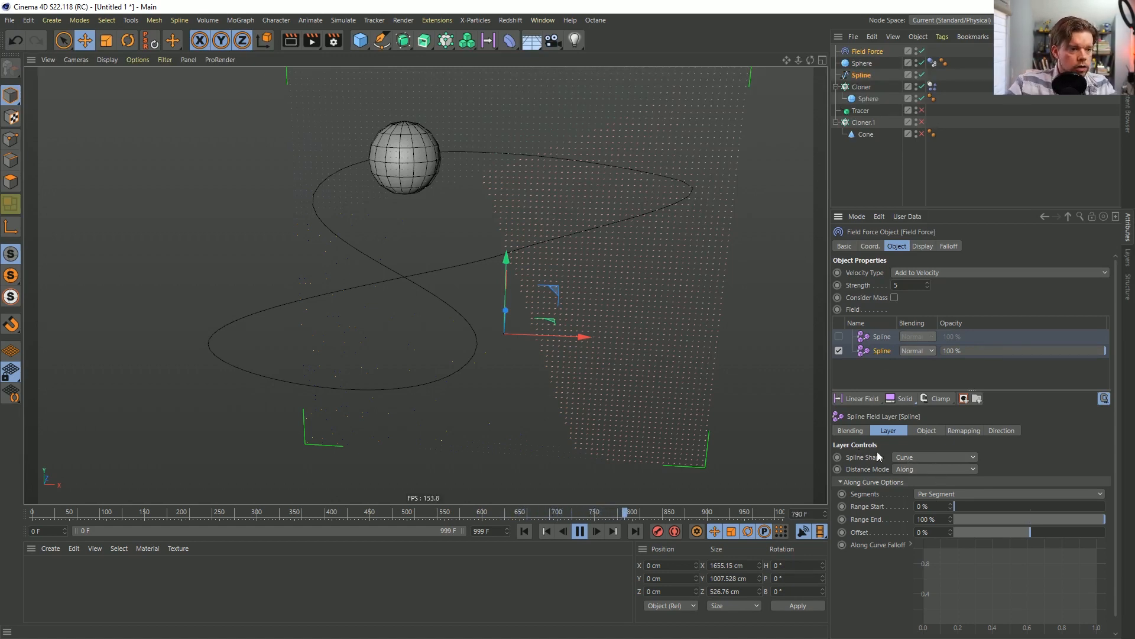
click(910, 470)
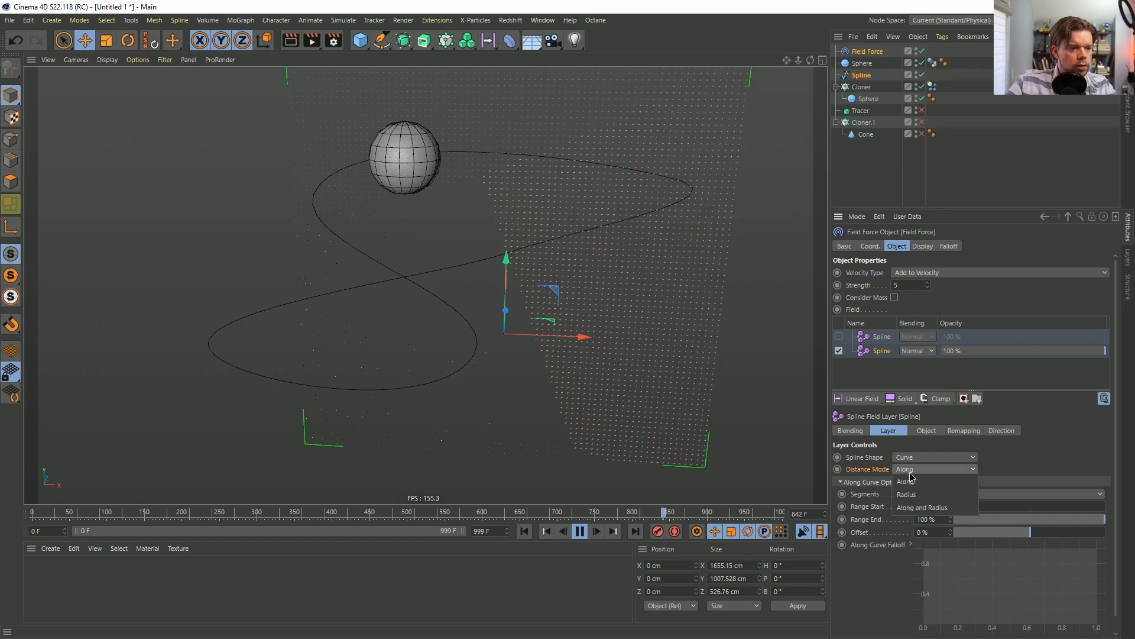
click(915, 492)
drag(955, 494, 1114, 494)
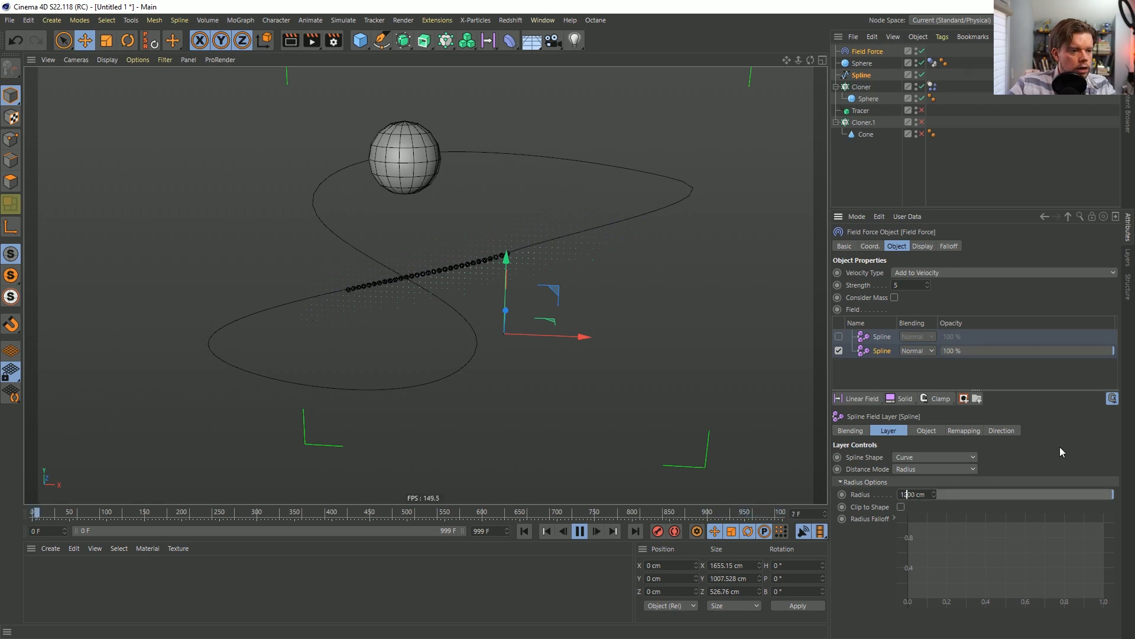
text(2)
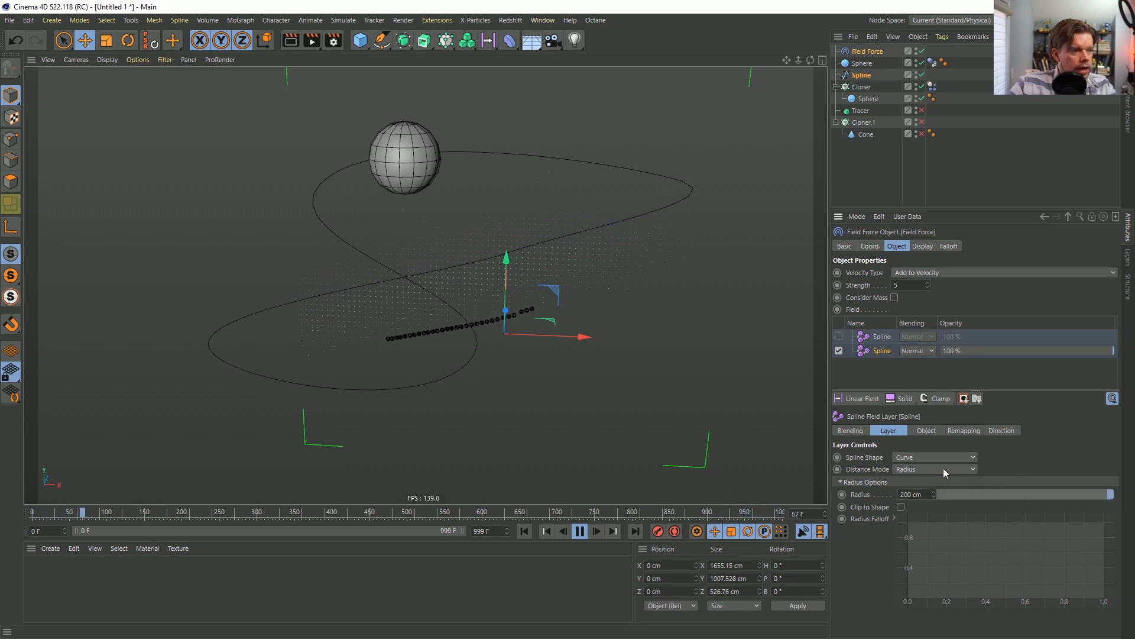
click(524, 531)
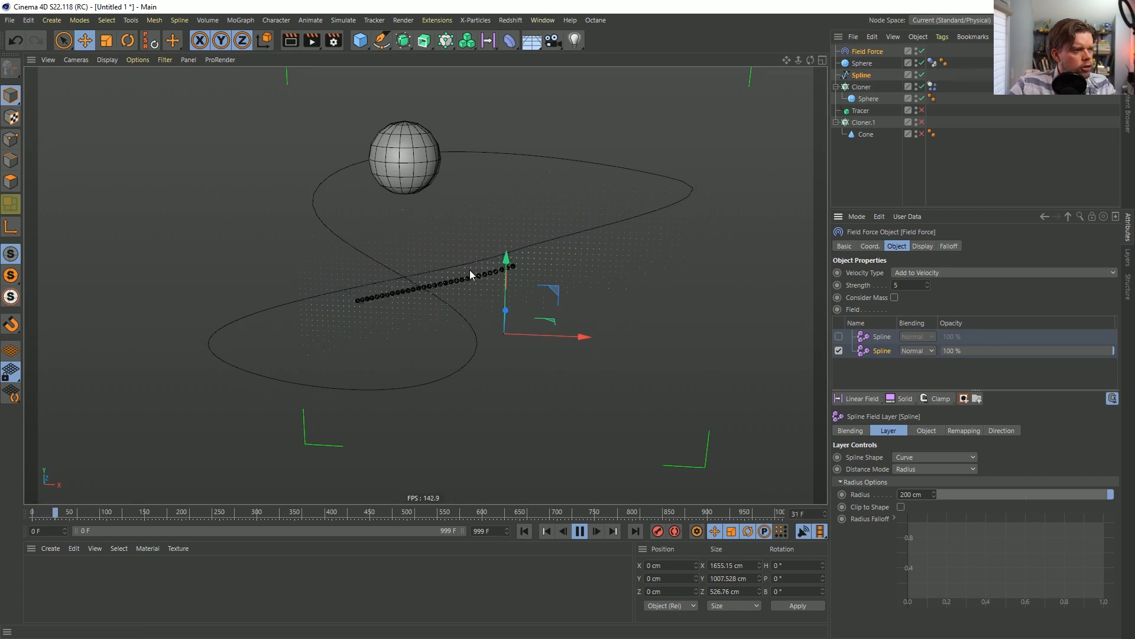
Disable Invert Direction on the new Spline field layer and replay the simulation from the start.
click(1007, 434)
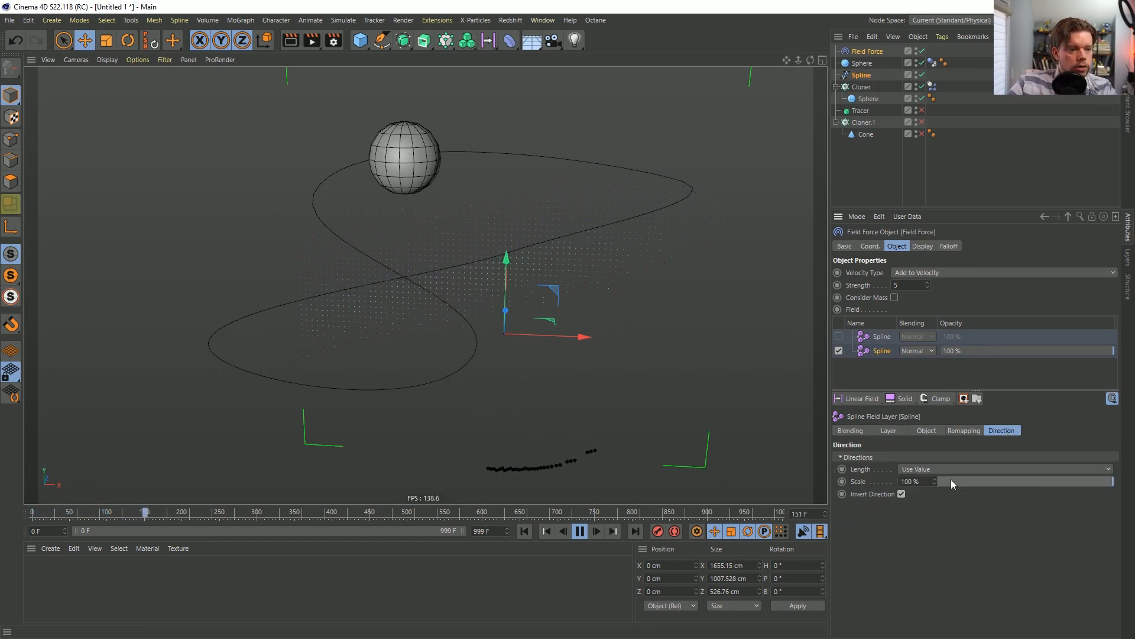
click(901, 493)
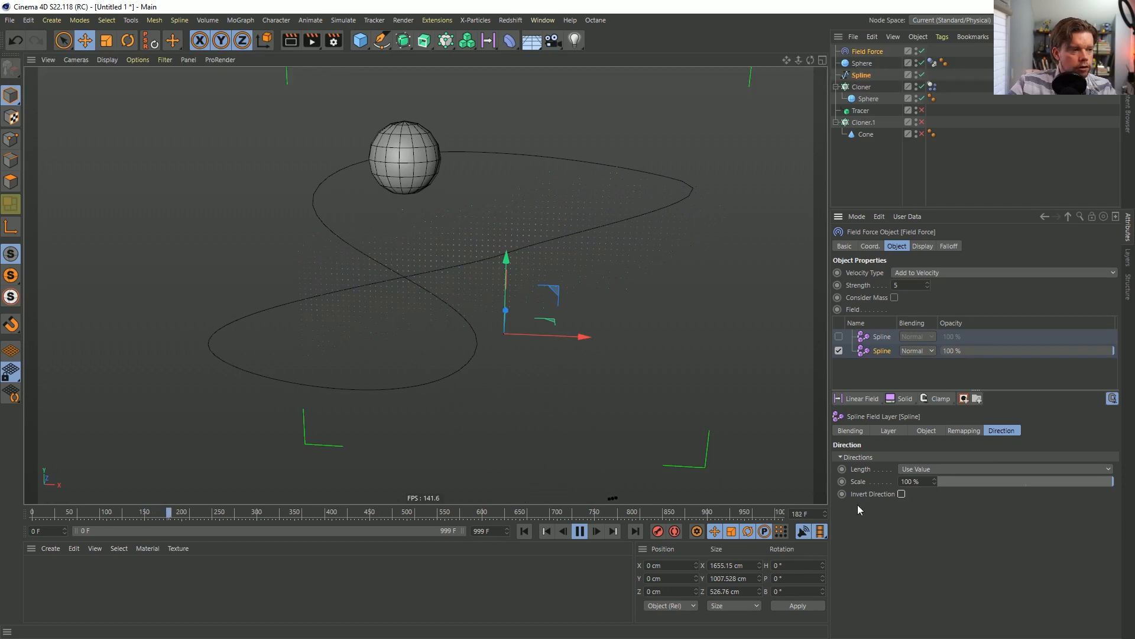
click(524, 531)
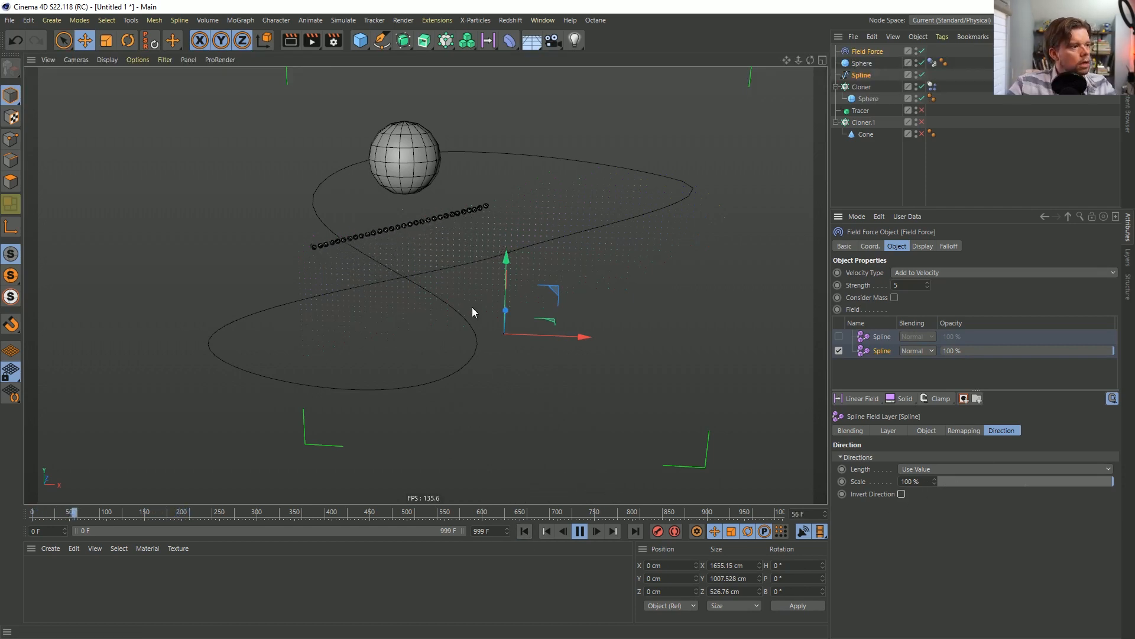
alt+drag(514, 286, 170, 68)
click(525, 531)
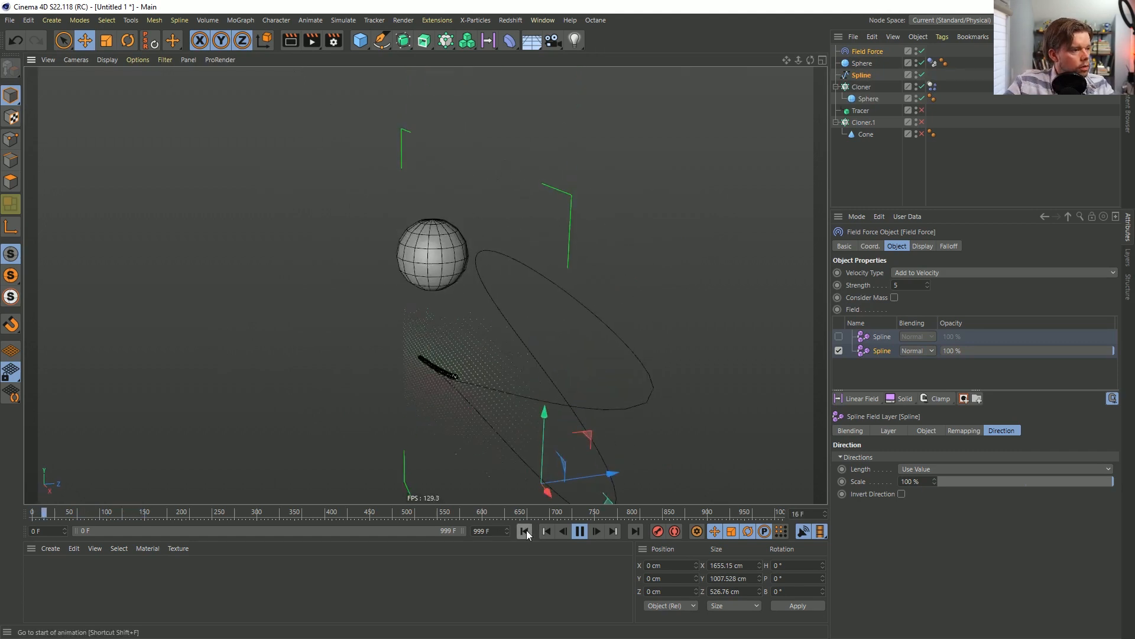
click(524, 531)
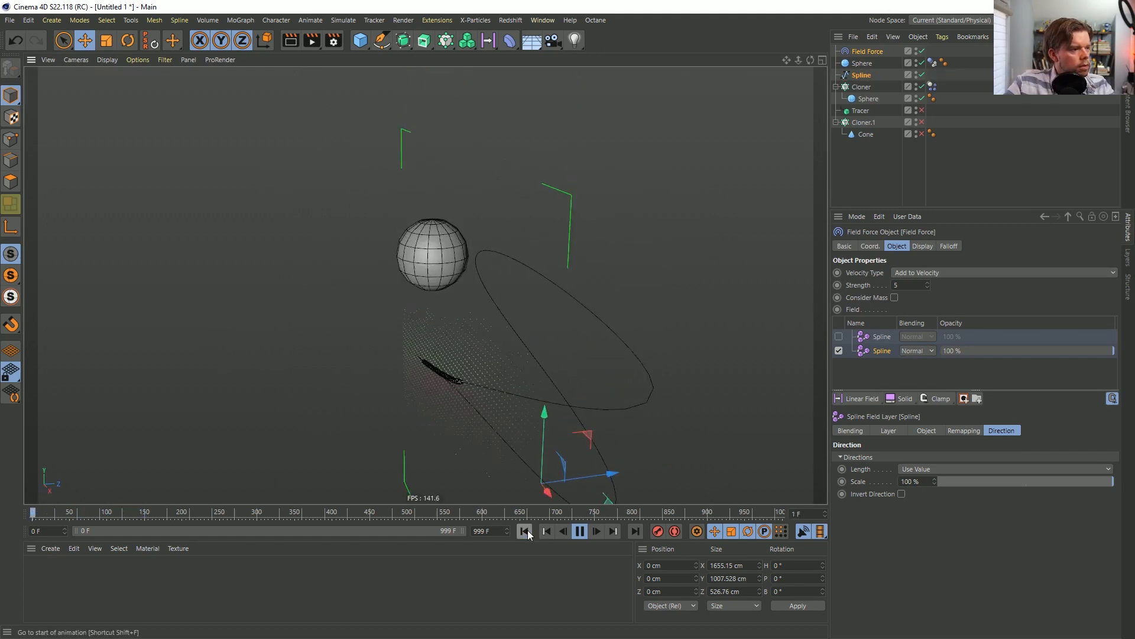
click(524, 531)
Set the Field Force's strength to 55 and play the simulation from frame 0 to check the clones' motion.
click(580, 531)
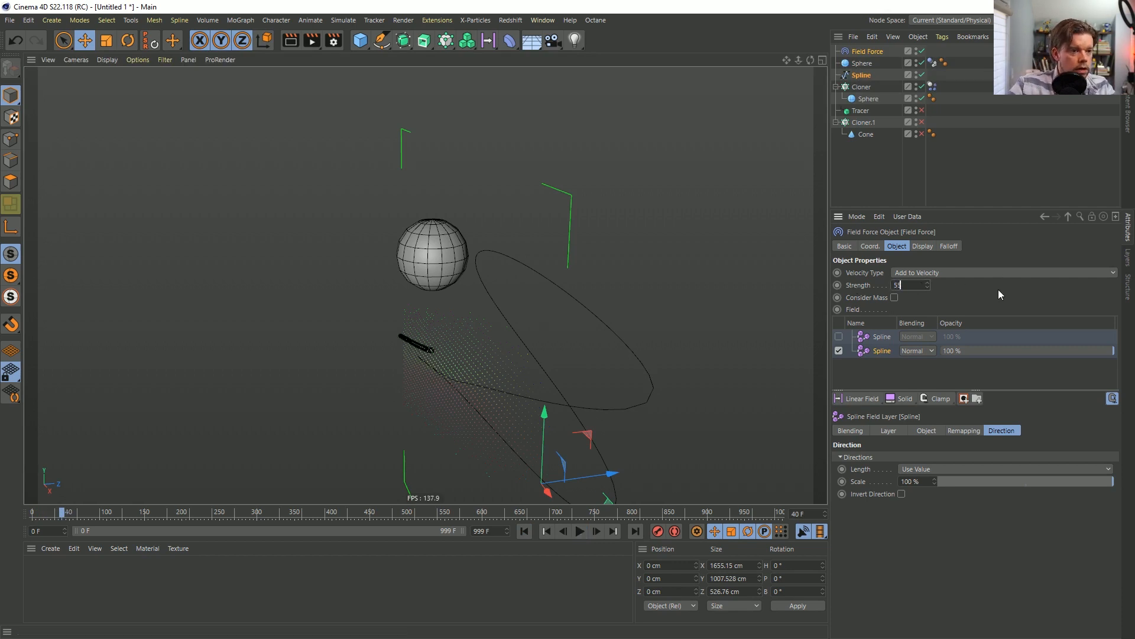
key(Return)
alt+drag(455, 374, 551, 513)
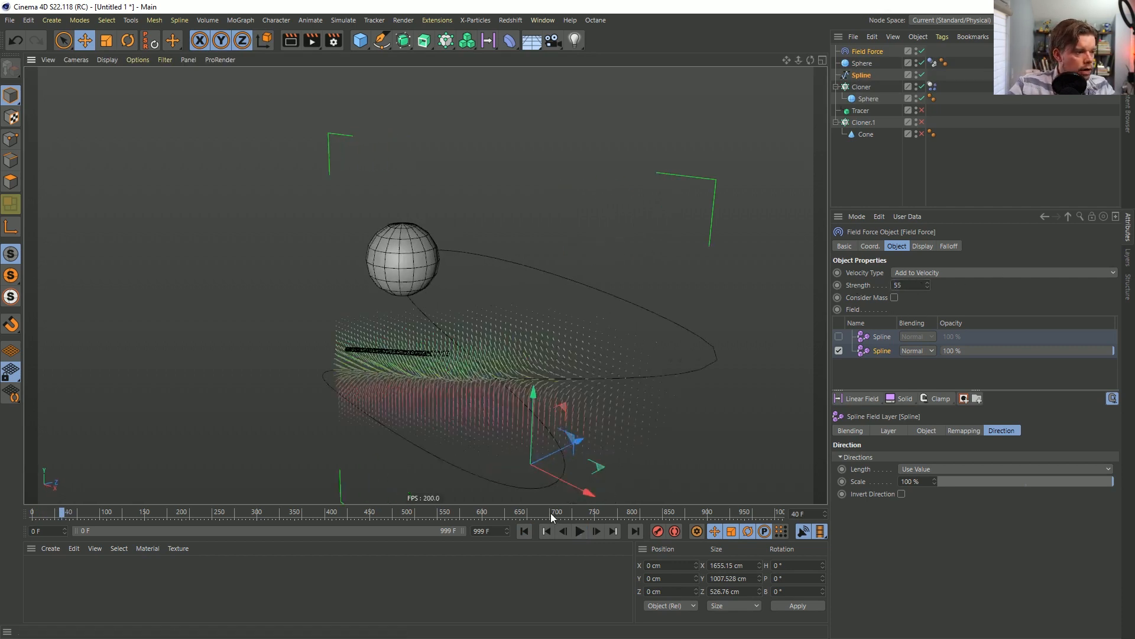
click(523, 531)
click(579, 531)
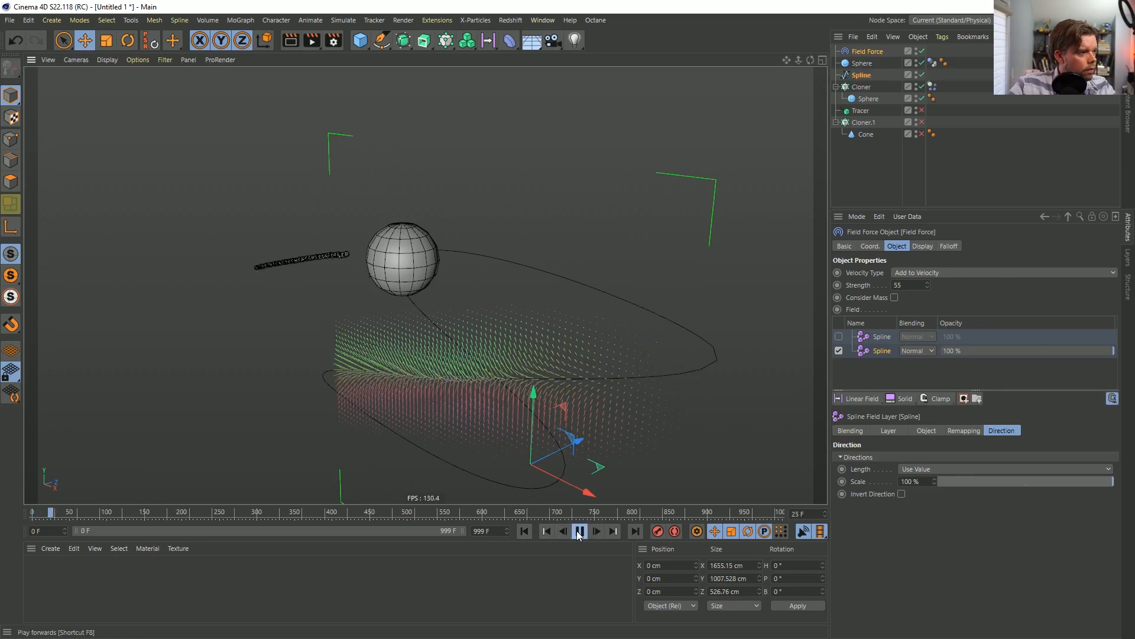
click(579, 531)
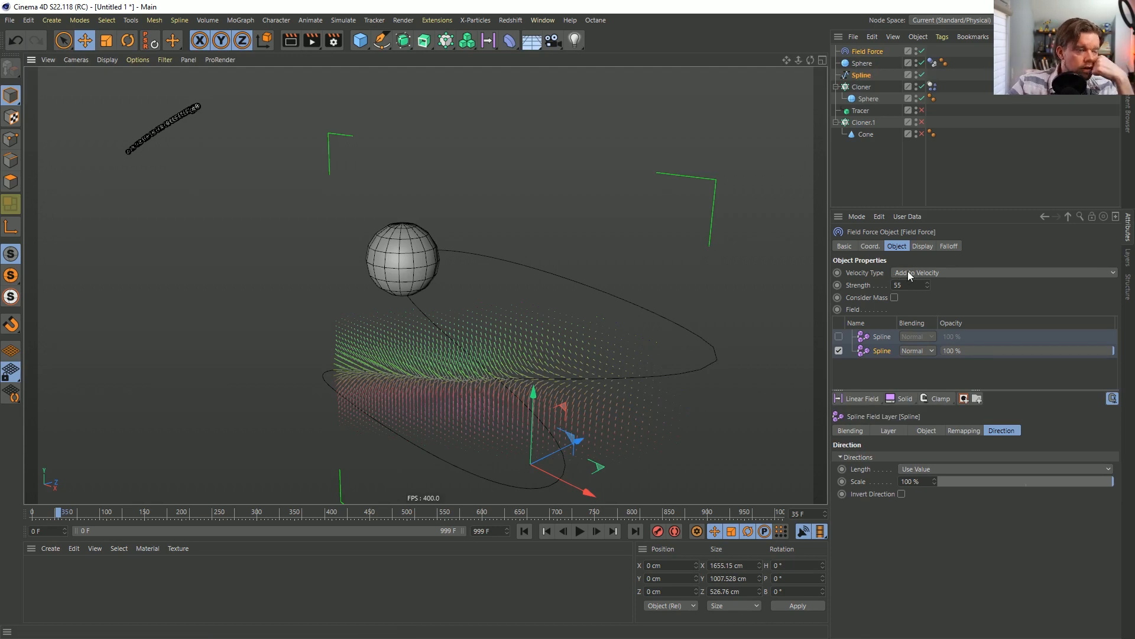
Change the Field Force's velocity type to Set Absolute Velocity and play the simulation from the start.
click(922, 271)
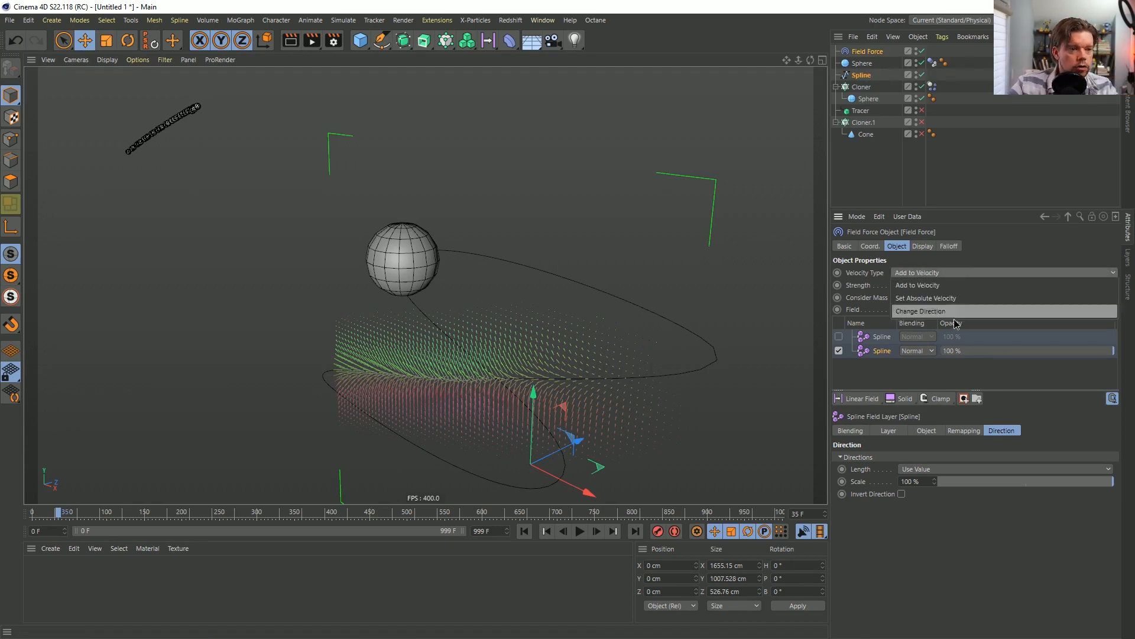
click(957, 299)
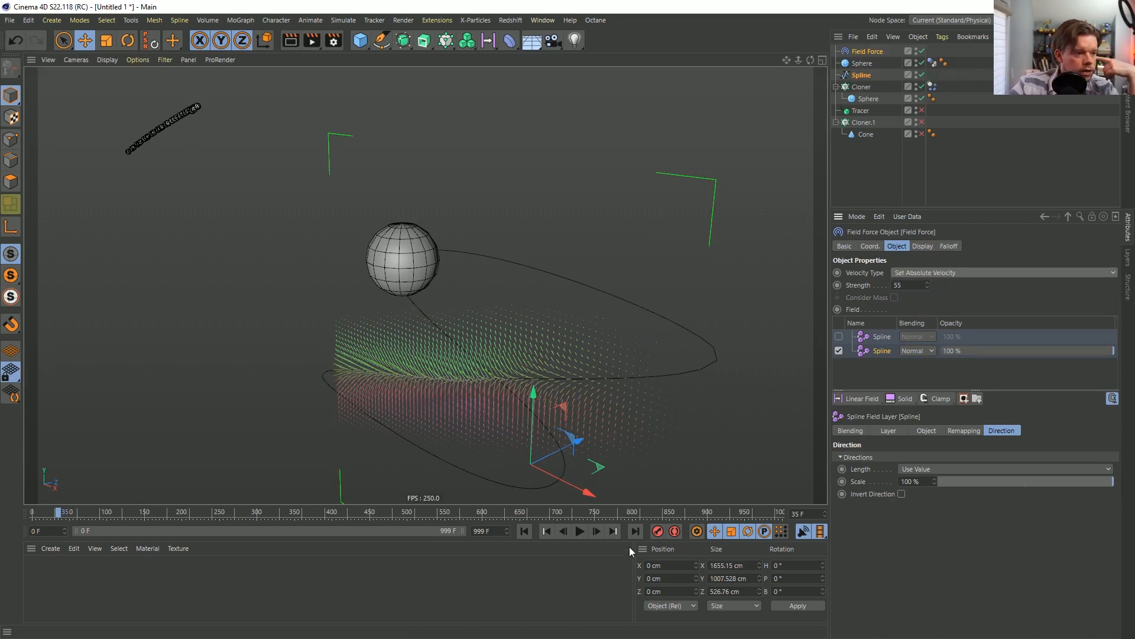
click(526, 532)
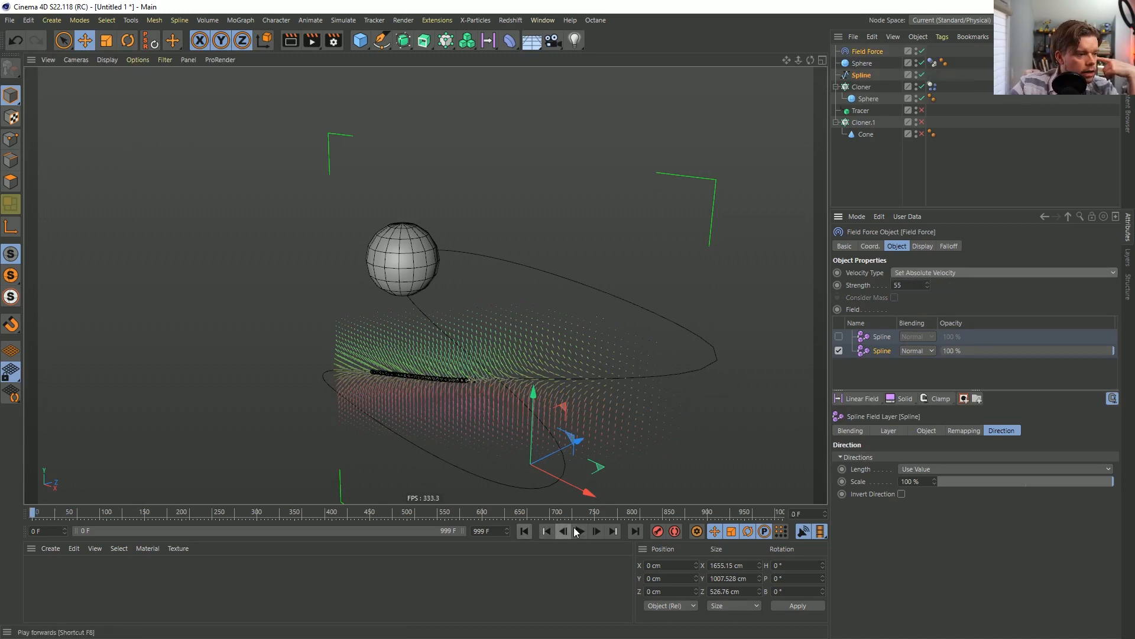
click(579, 531)
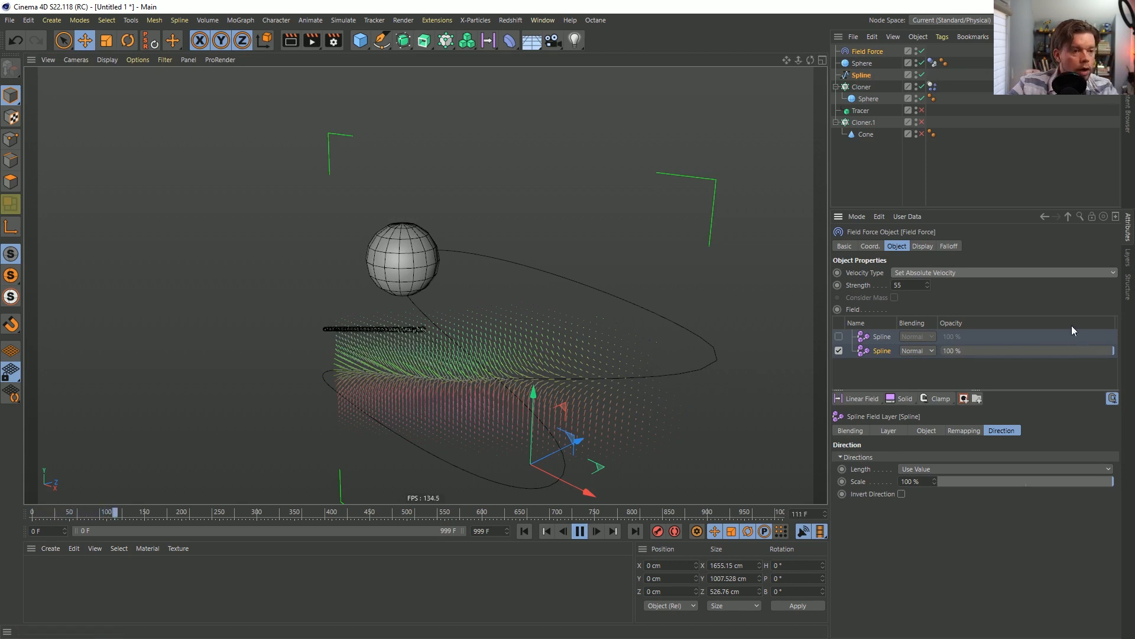
Enable Invert Direction on the active Spline field layer and replay the simulation from the start.
click(922, 246)
click(896, 246)
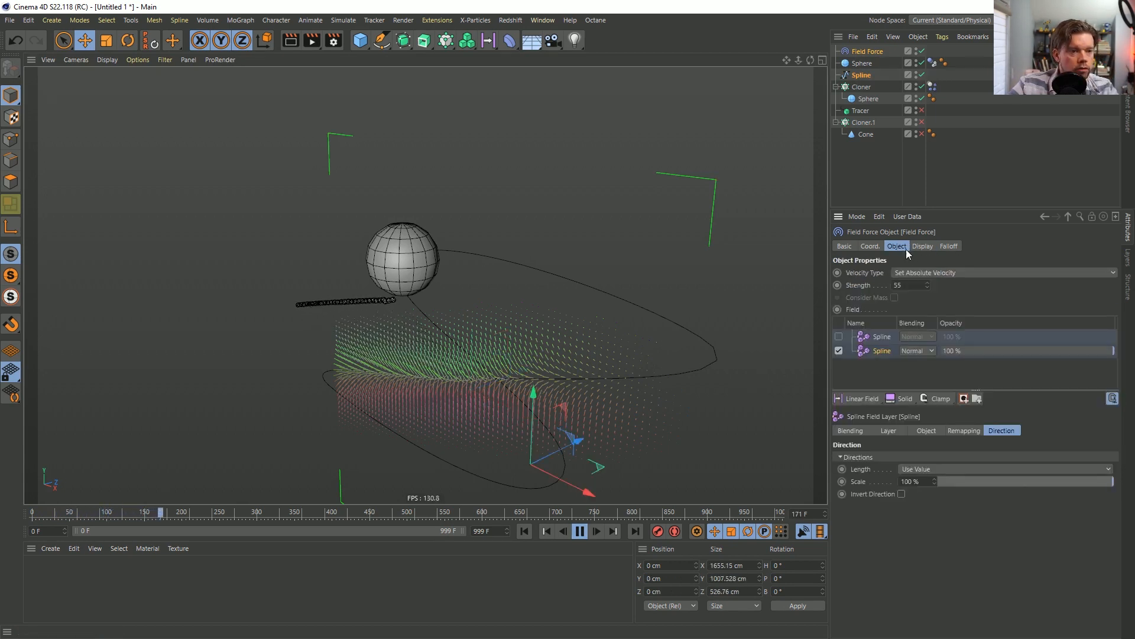
click(902, 493)
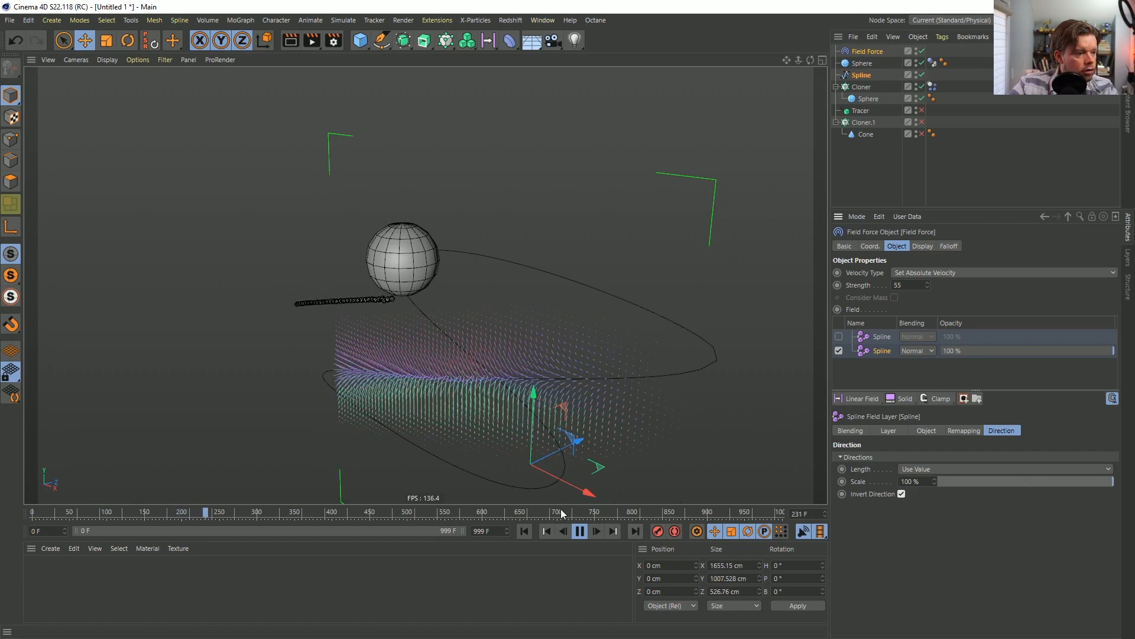
click(524, 531)
click(524, 531)
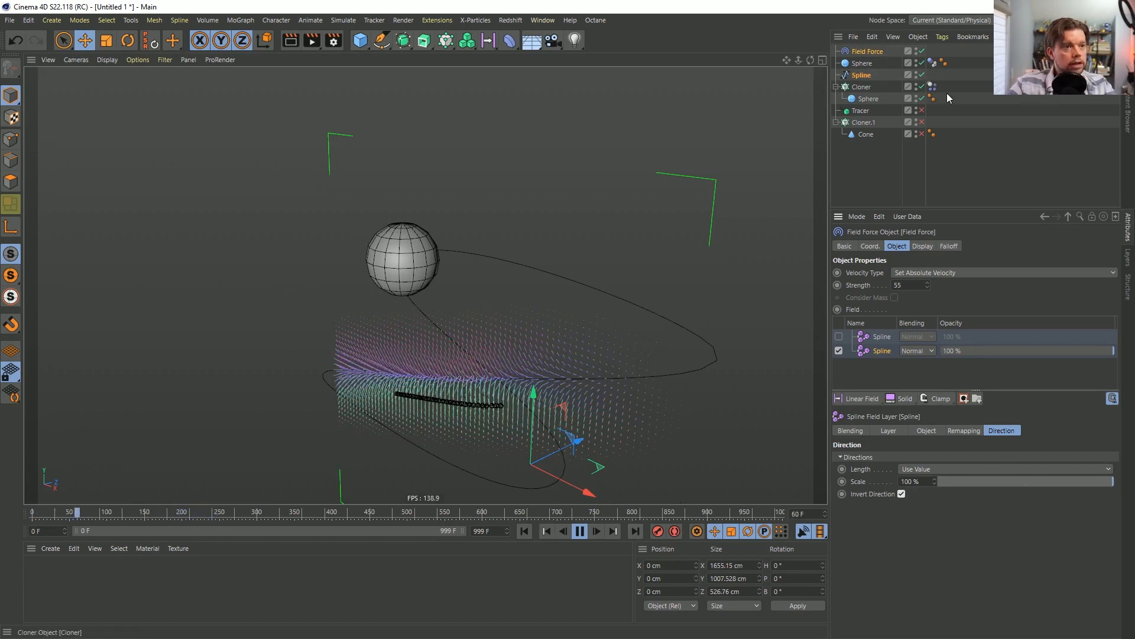
Set the Linear Velocity Threshold of the Cloner's Dynamics Body tag to 0 cm and replay the simulation.
click(932, 86)
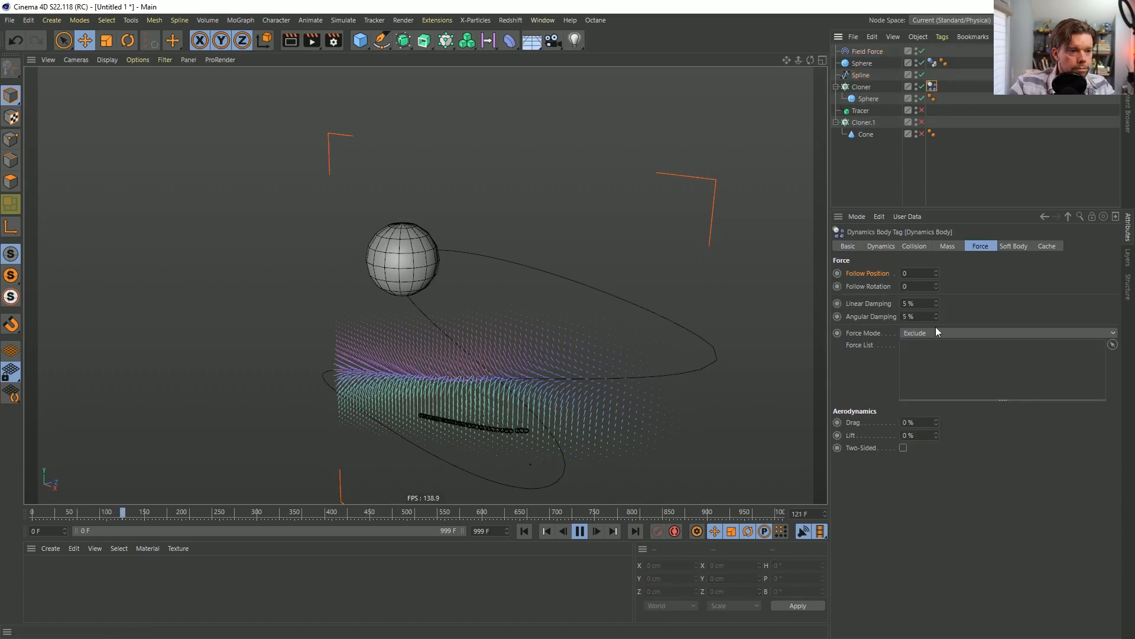
click(920, 245)
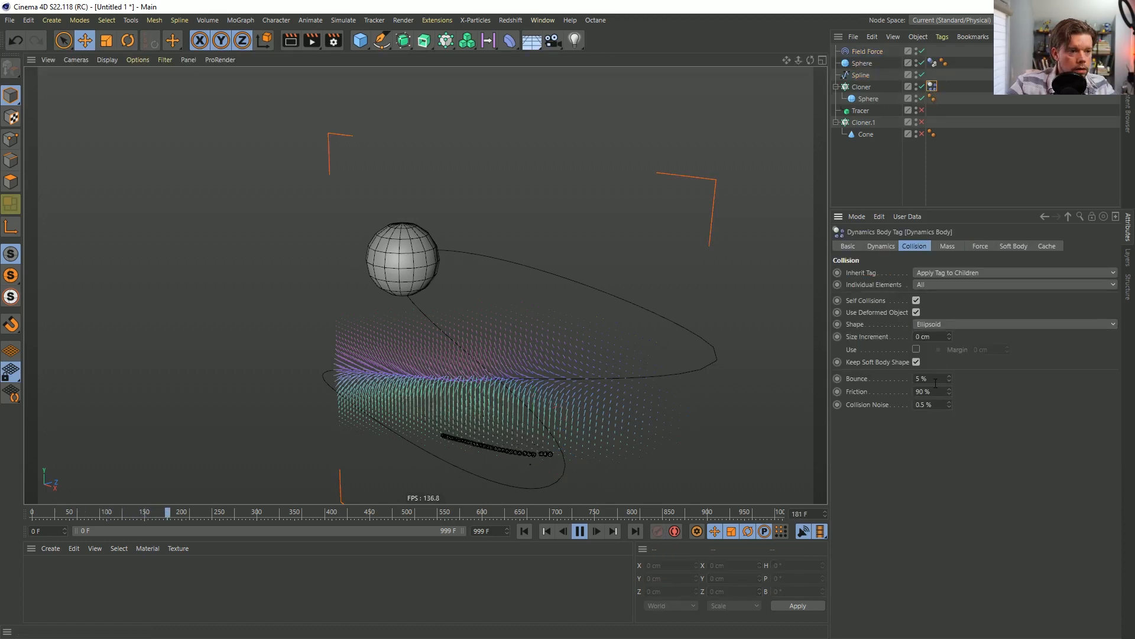
click(882, 246)
double_click(943, 391)
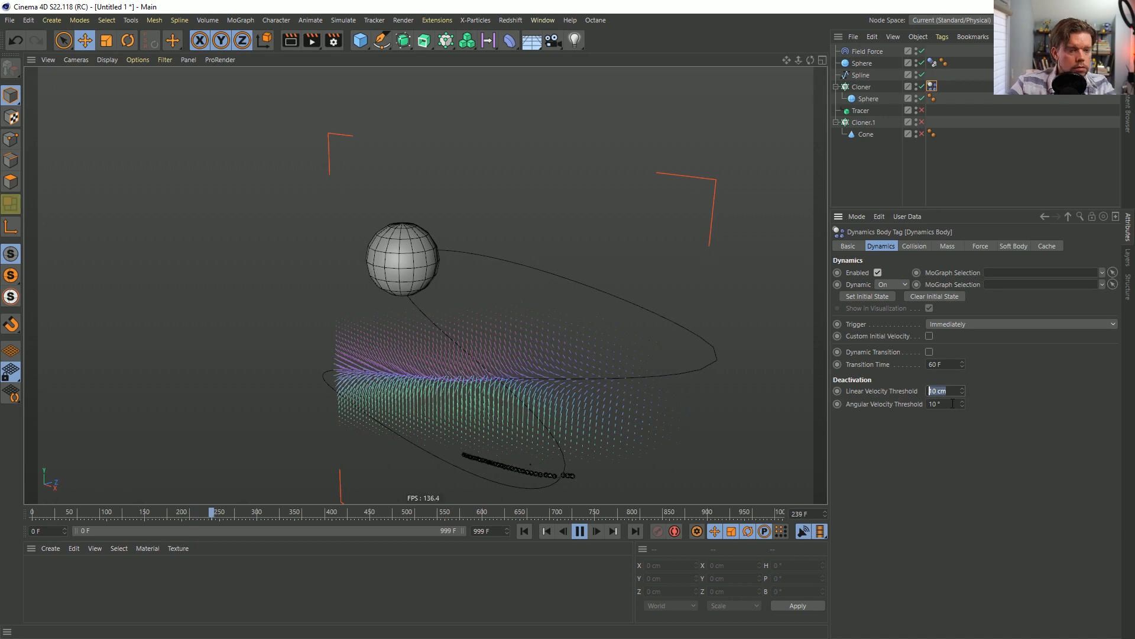
text(0)
key(Return)
click(523, 531)
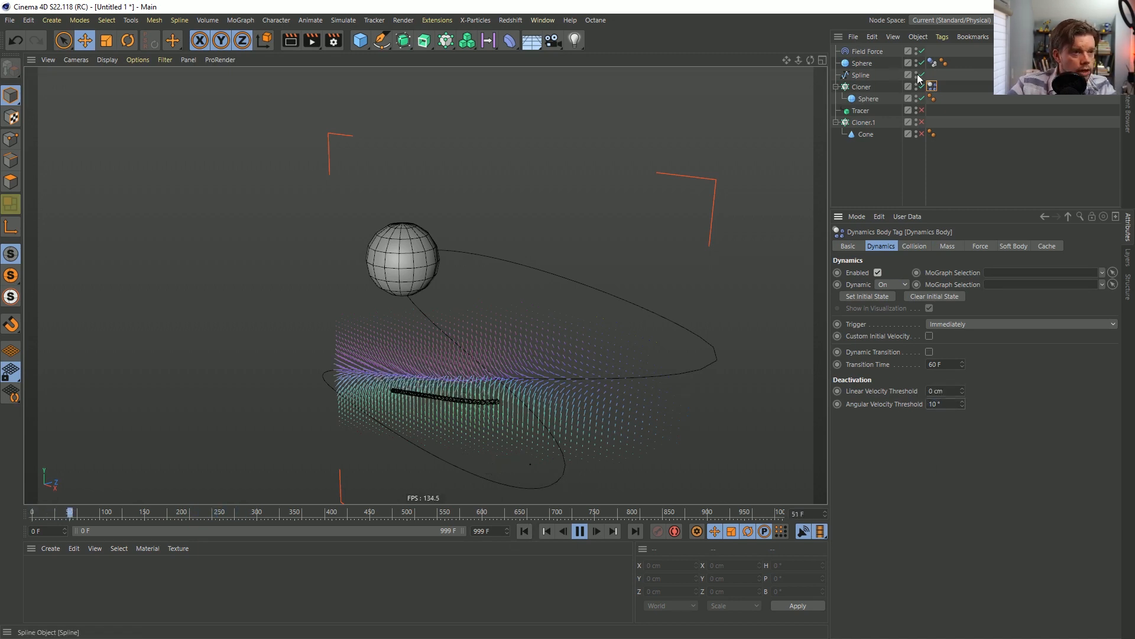
Try the active Spline field layer without Invert Direction, re-enable the option, and replay the simulation viewed from the side.
click(868, 52)
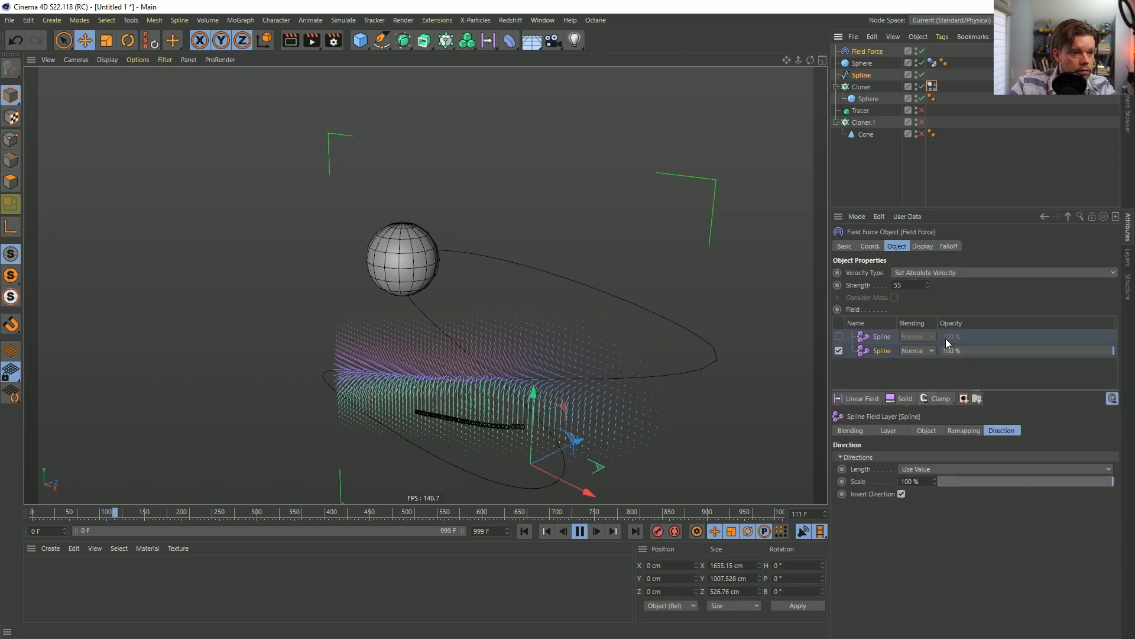
click(902, 494)
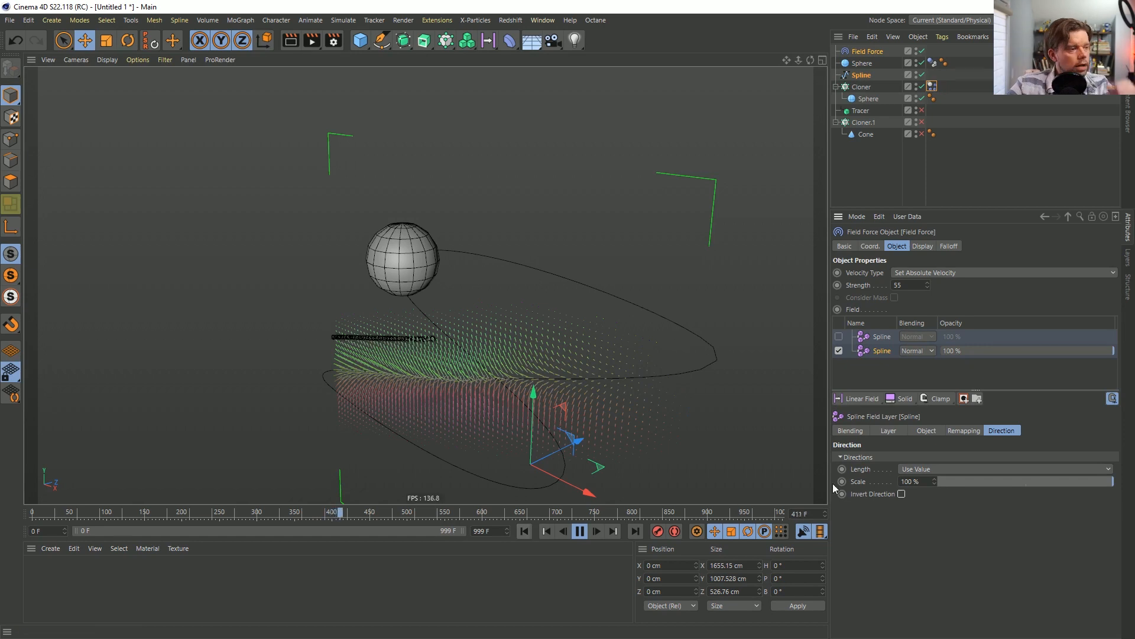
click(900, 495)
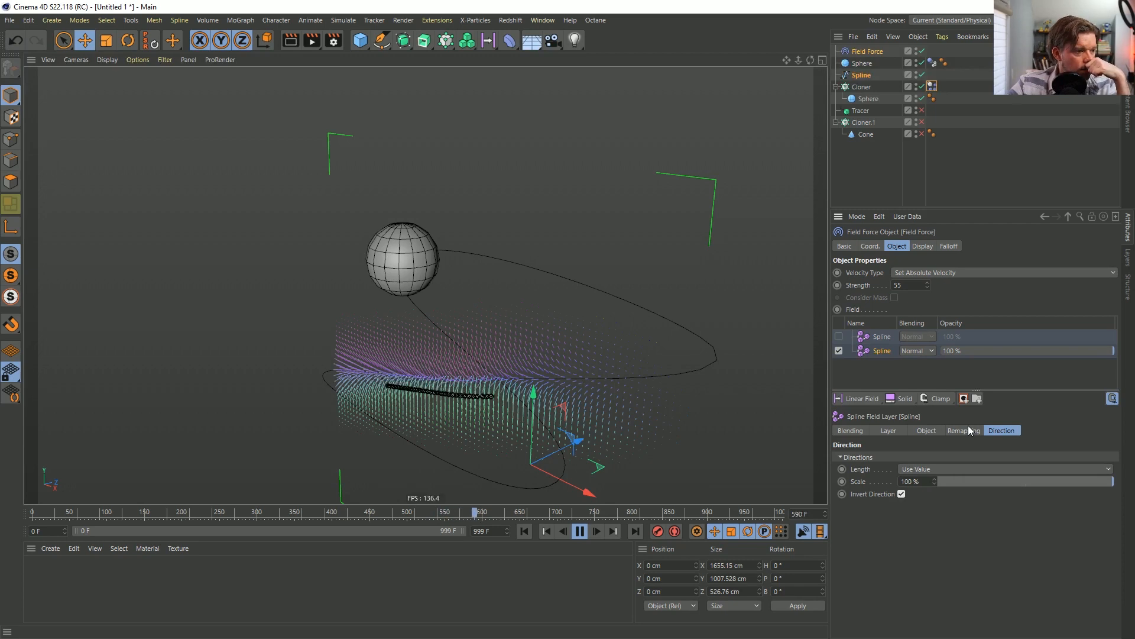
alt+drag(496, 388, 431, 392)
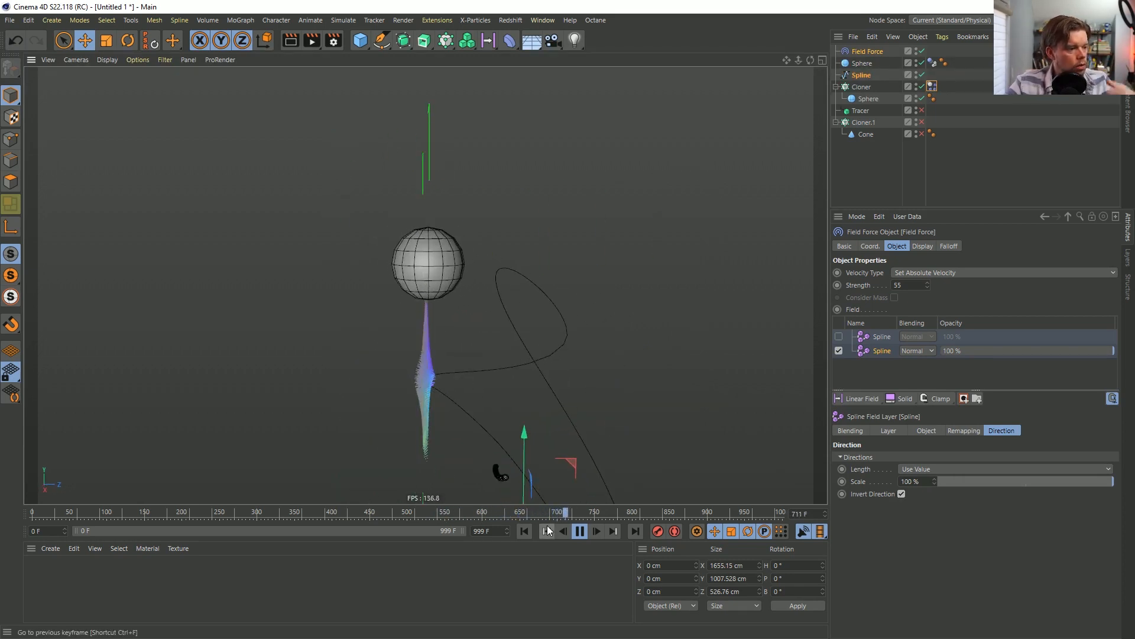
click(524, 531)
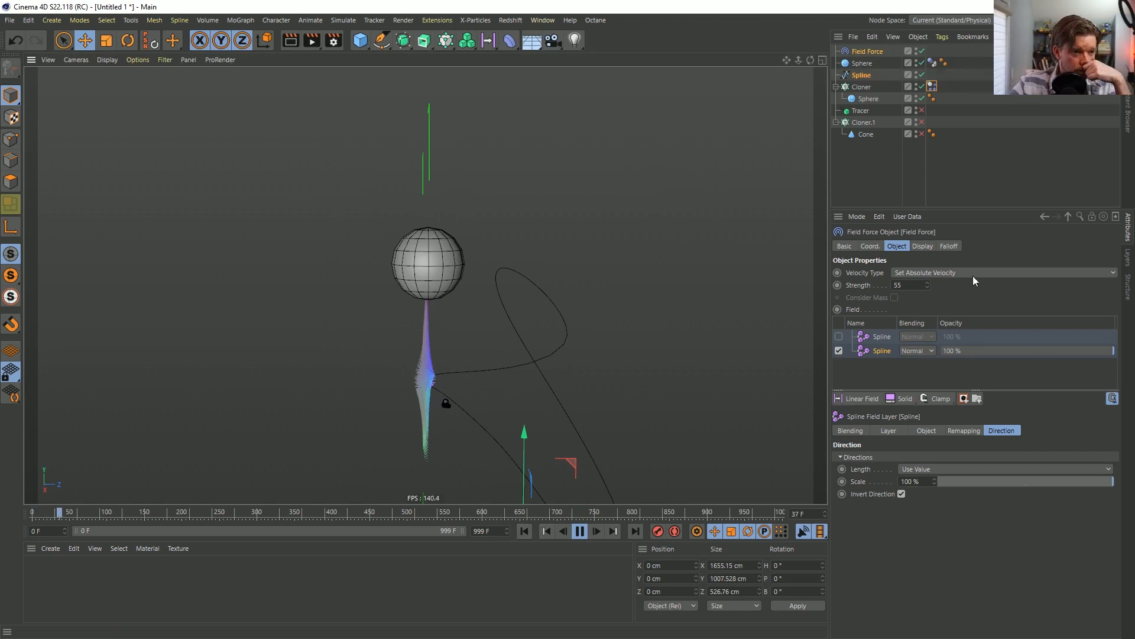
Reduce the active Spline field layer's radius to 74 cm and replay the simulation from the start.
click(949, 245)
click(932, 247)
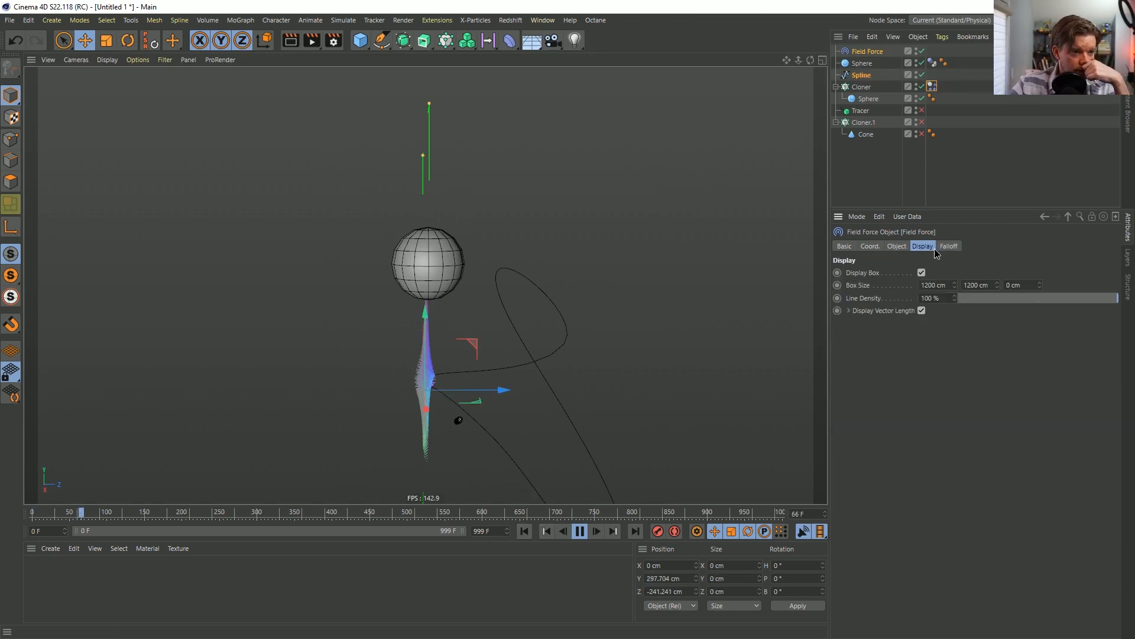
click(897, 246)
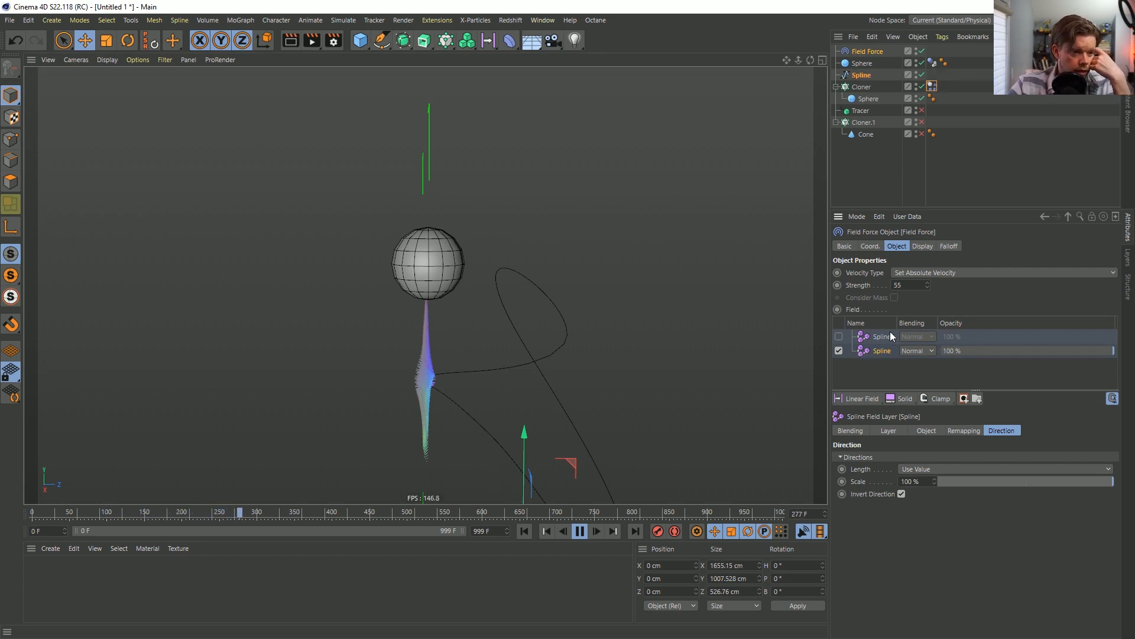
click(916, 431)
click(897, 431)
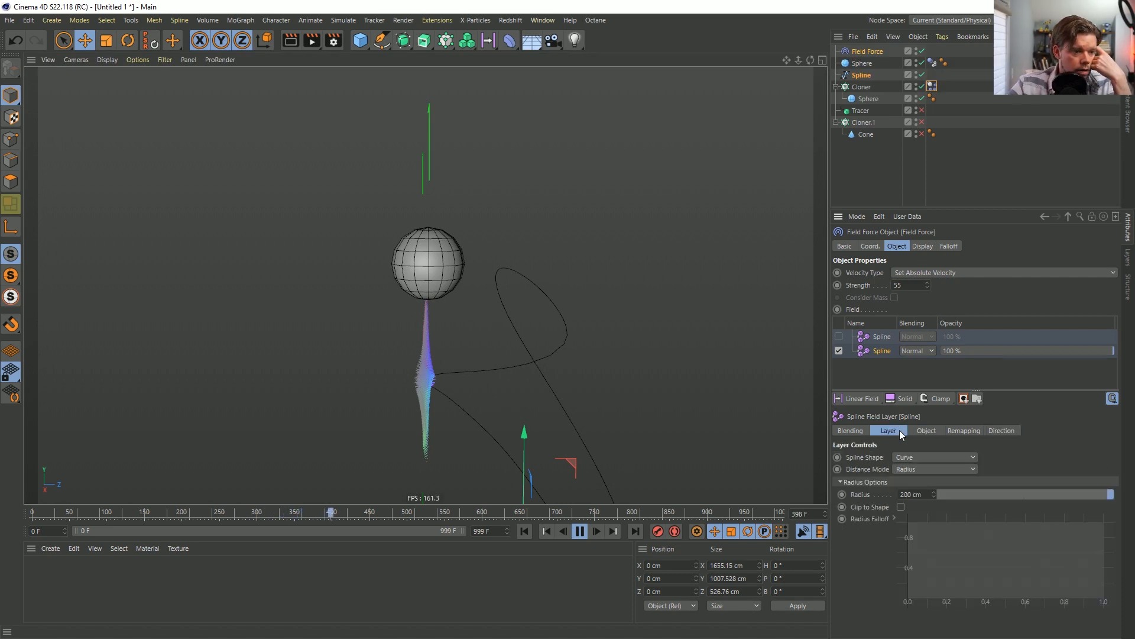
drag(964, 491, 1068, 496)
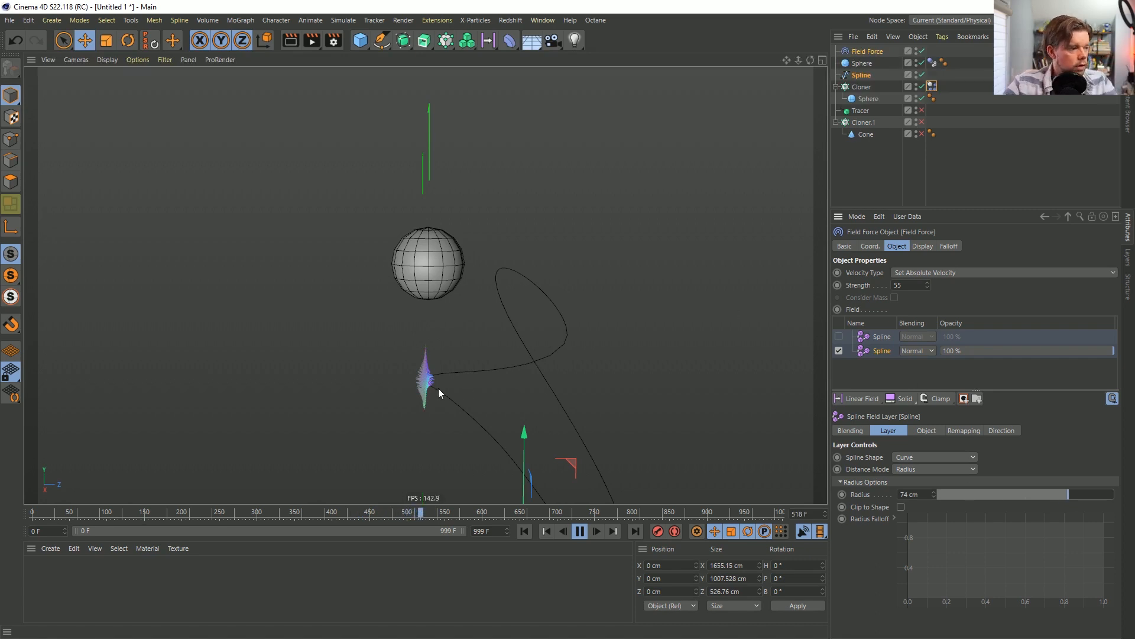
alt+drag(438, 388, 538, 355)
click(523, 531)
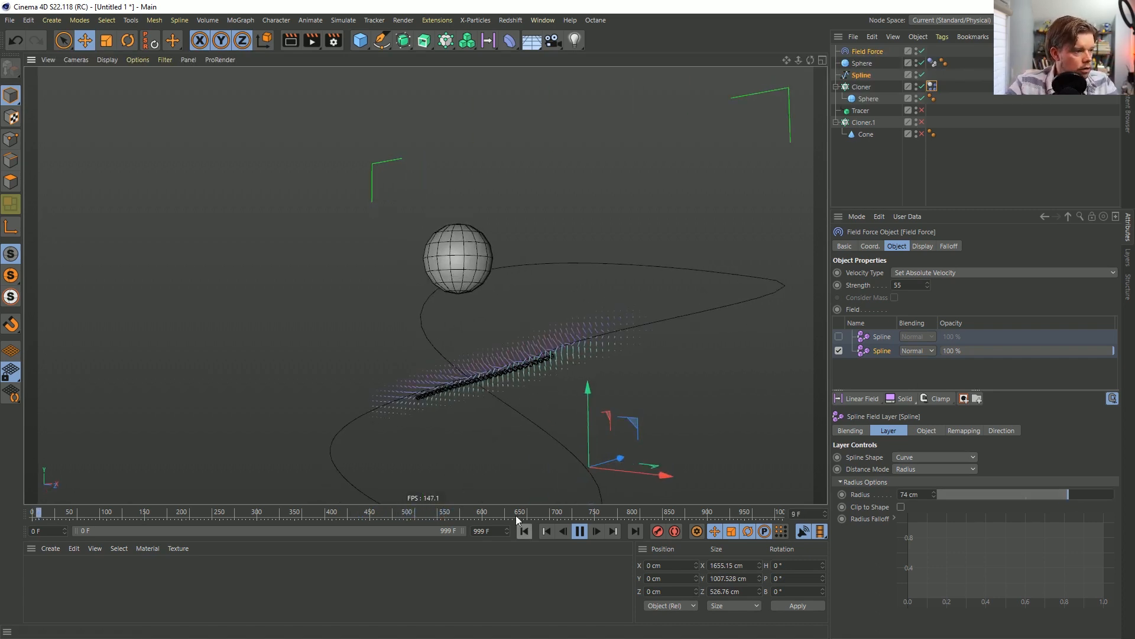
Review the force and collision settings of the Cloner's Dynamics Body tag.
click(931, 87)
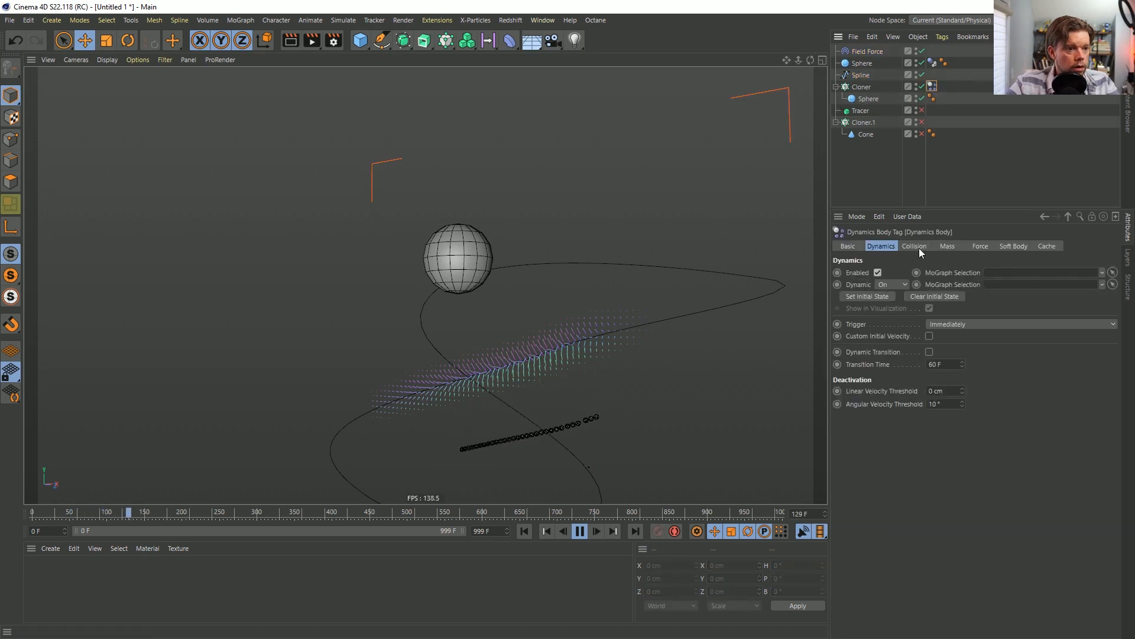
click(980, 246)
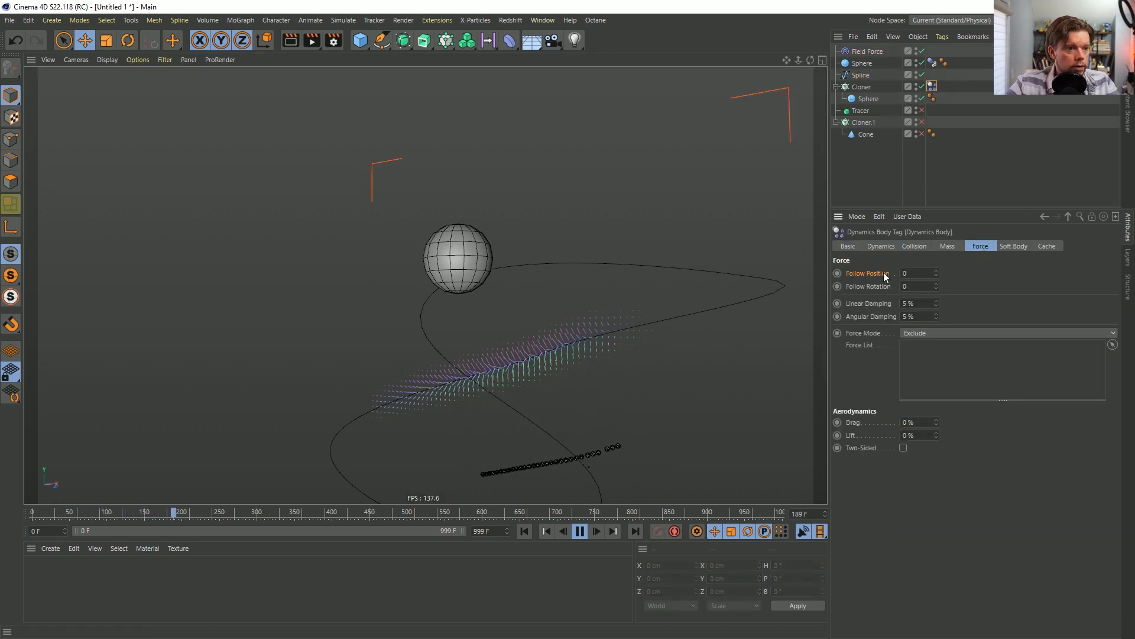
click(935, 247)
click(925, 246)
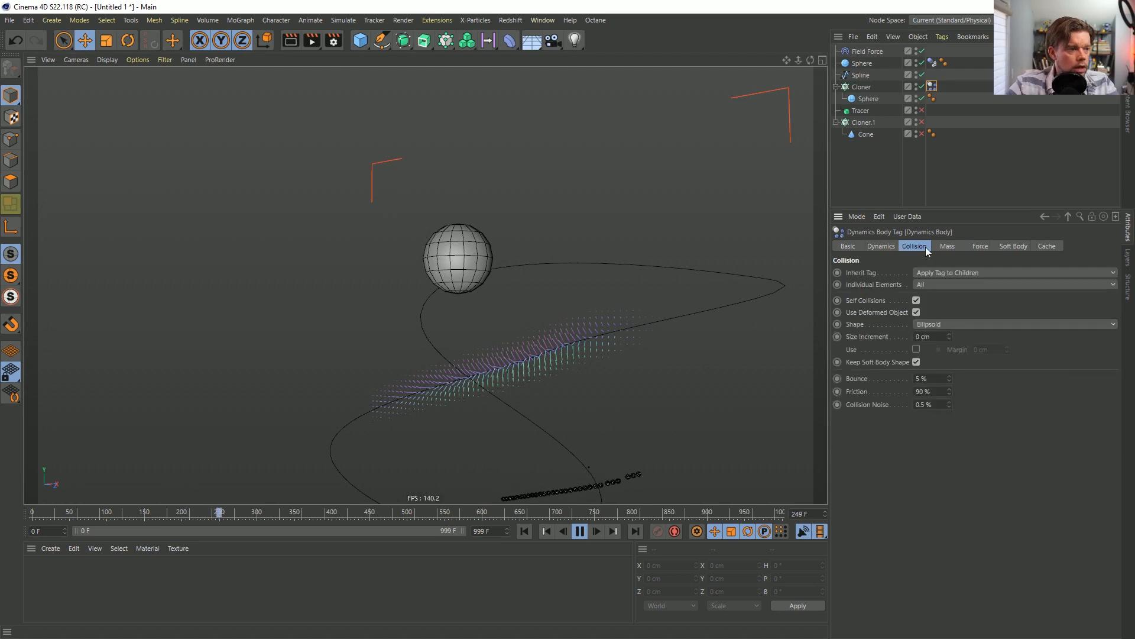
Add a Friction force object to the scene and replay the simulation from the start.
click(163, 21)
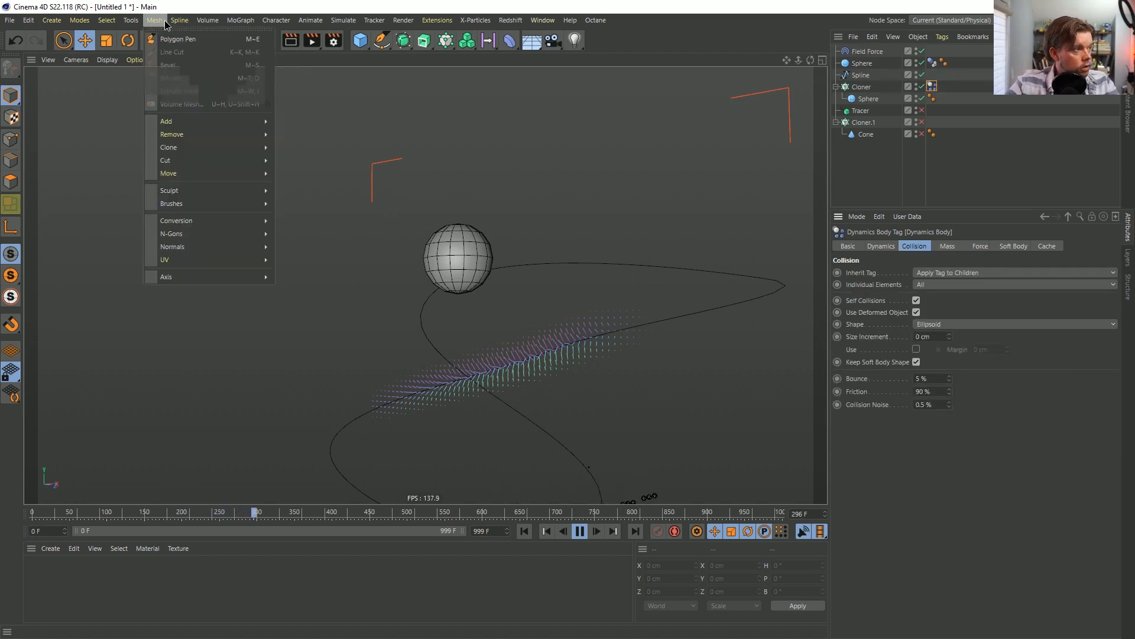
click(164, 23)
click(235, 21)
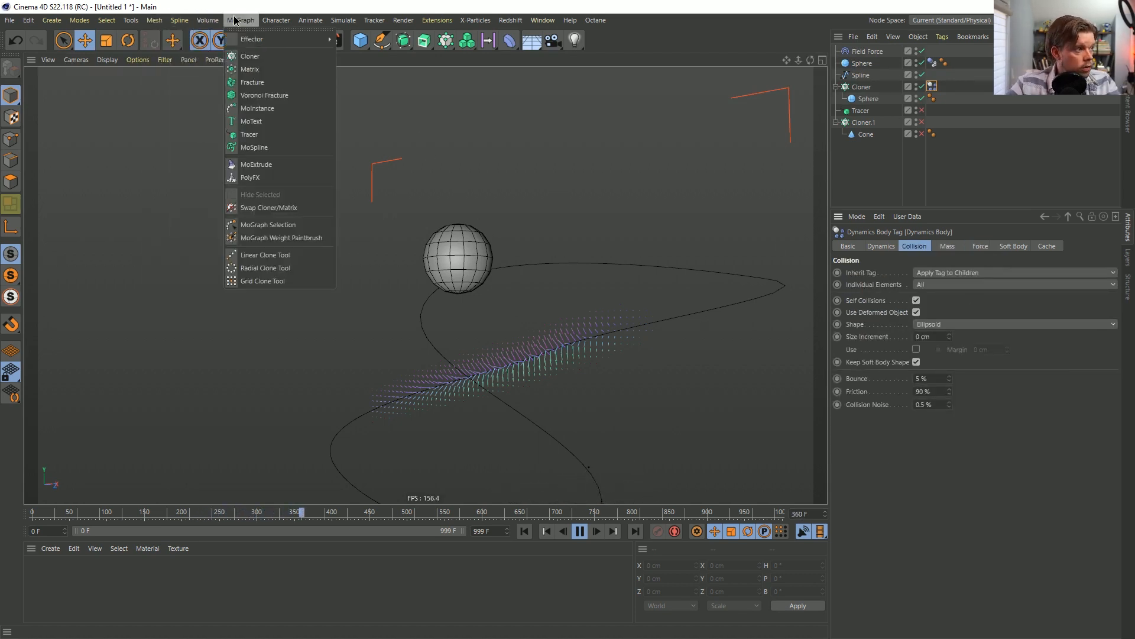
mouse_move(343, 22)
mouse_move(358, 99)
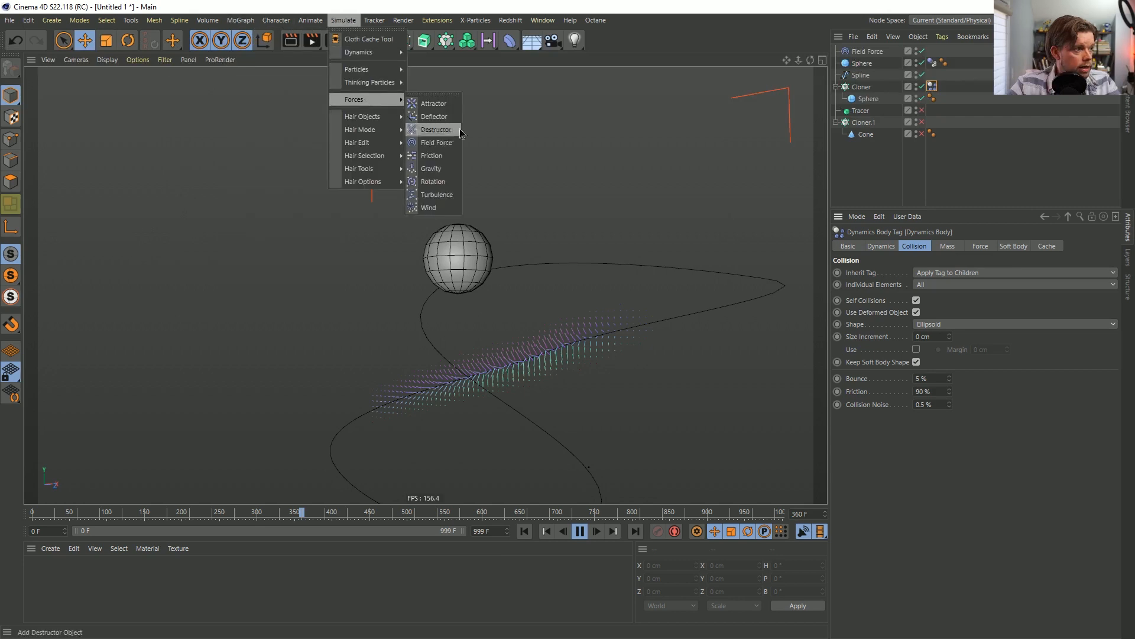
click(440, 154)
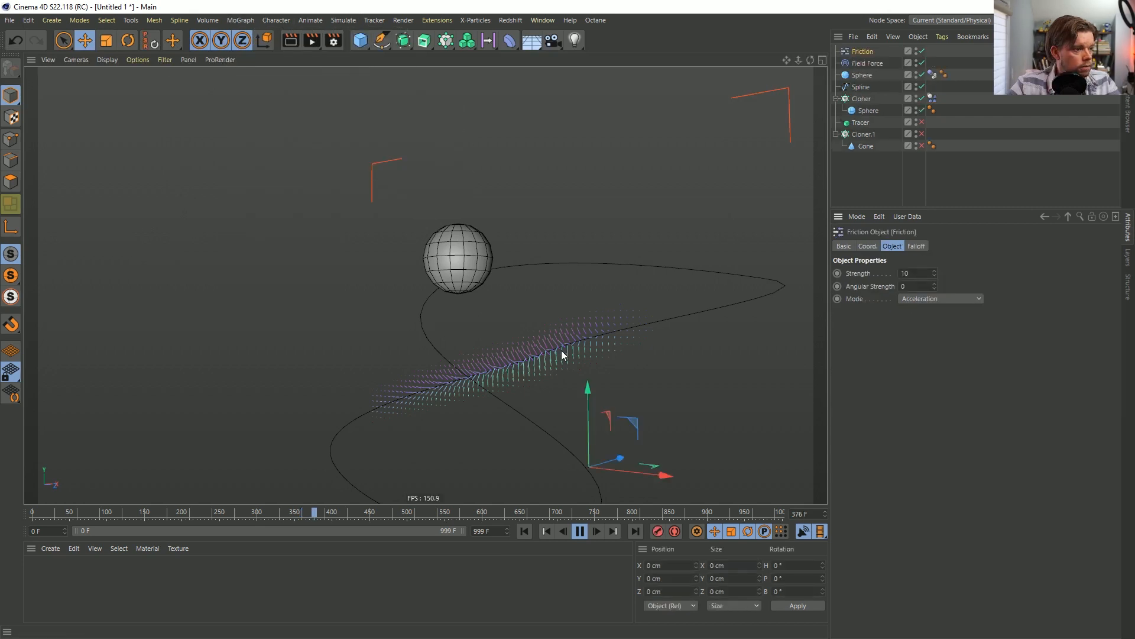
click(524, 531)
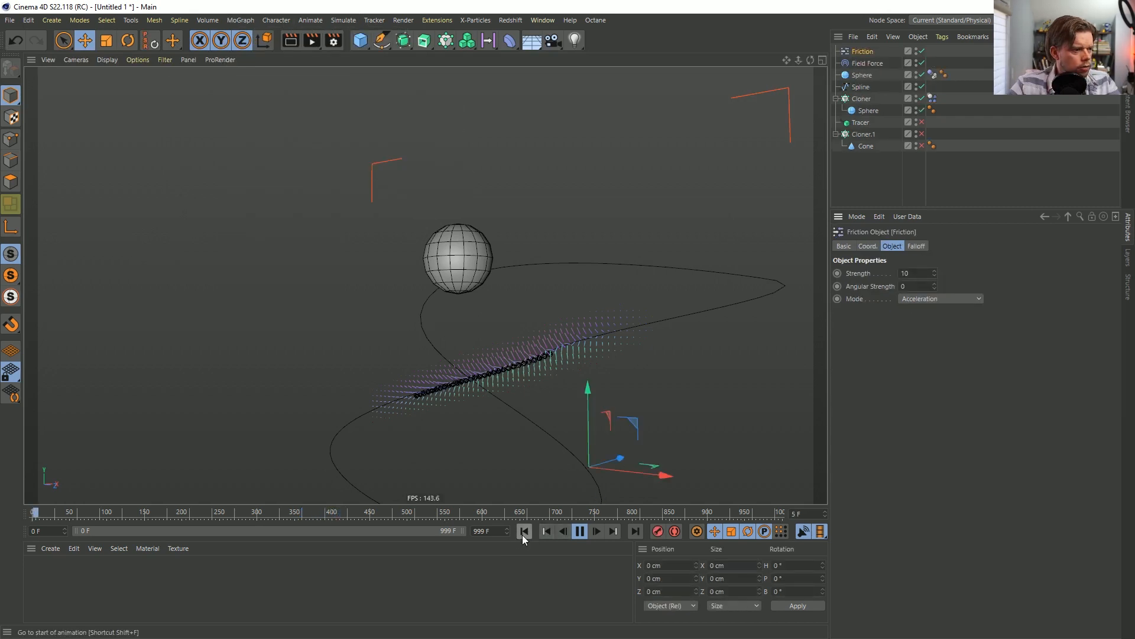
Set the Field Force's Velocity Type to Add to Velocity and replay the simulation from the start.
click(867, 63)
click(943, 272)
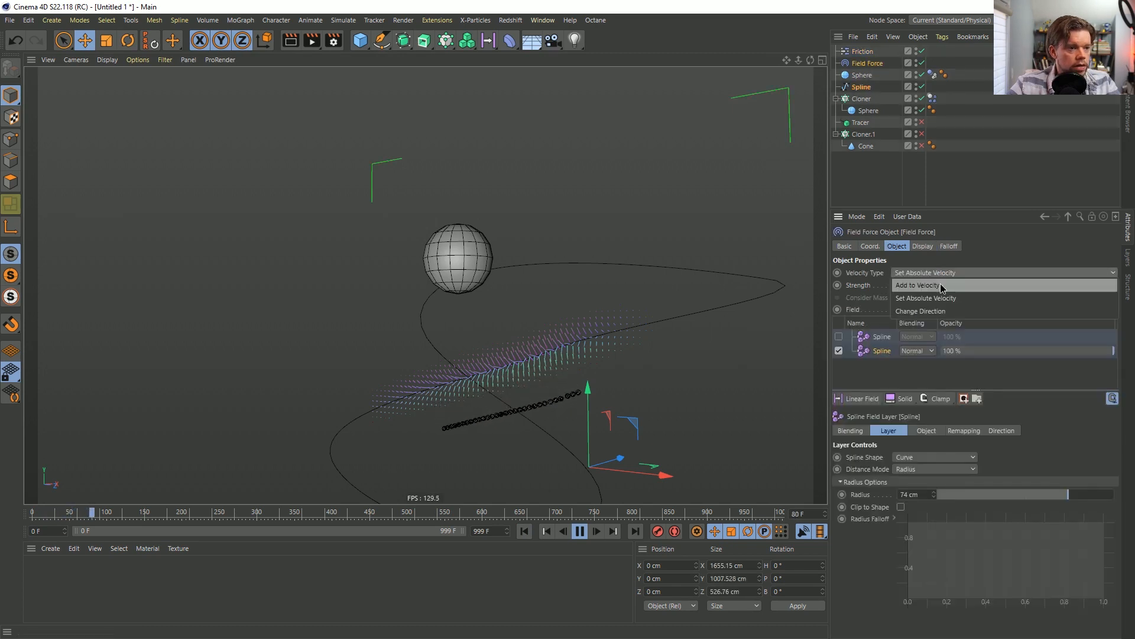
click(940, 286)
click(524, 531)
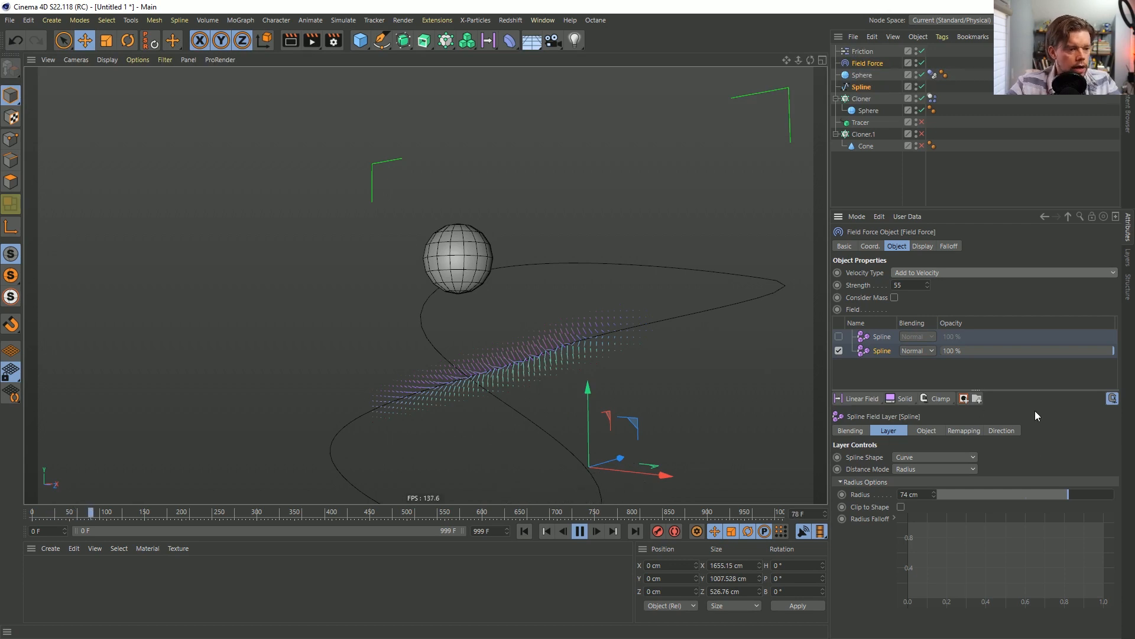
Disable Invert Direction on the active Spline field layer and replay the simulation from the start.
click(991, 430)
click(526, 531)
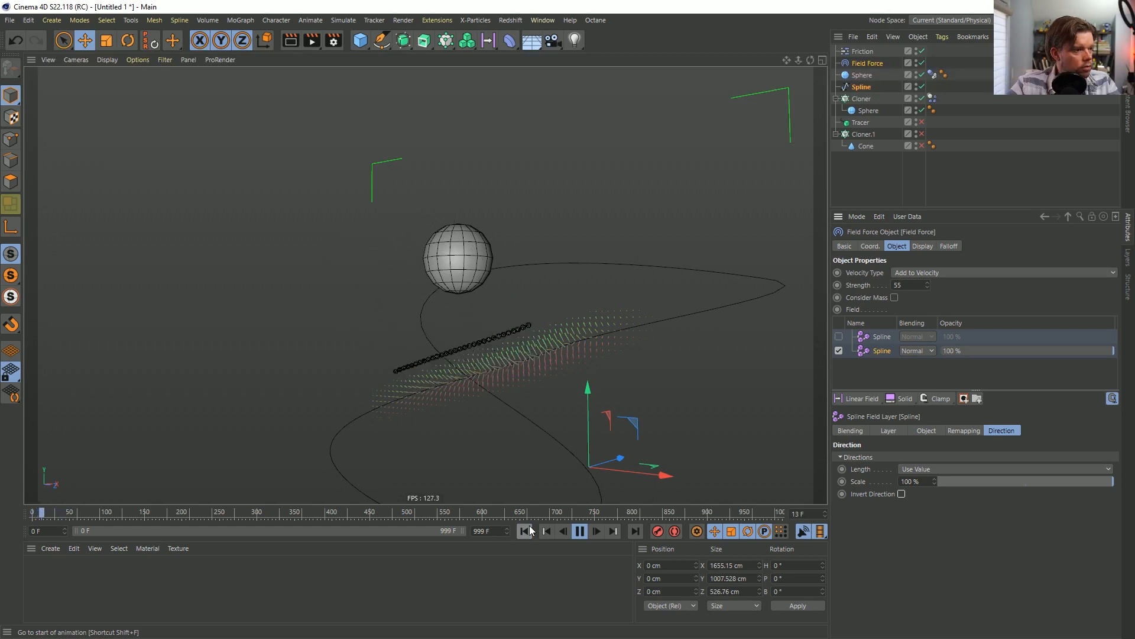
click(530, 526)
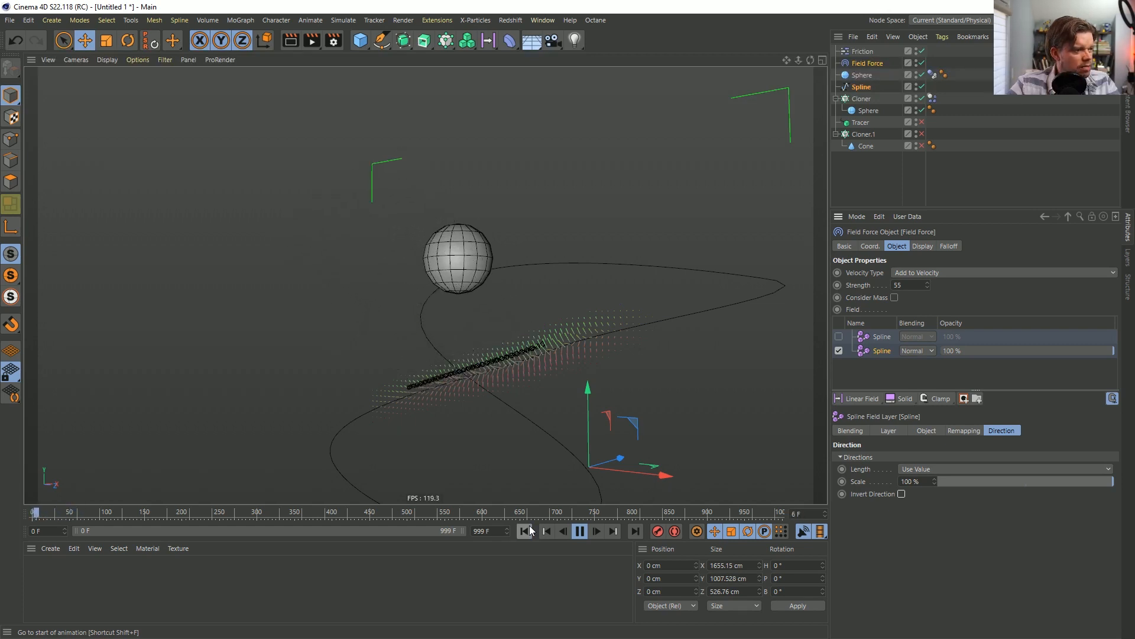
Raise the active Spline field layer's radius to the slider's maximum in the Field Force object.
click(866, 62)
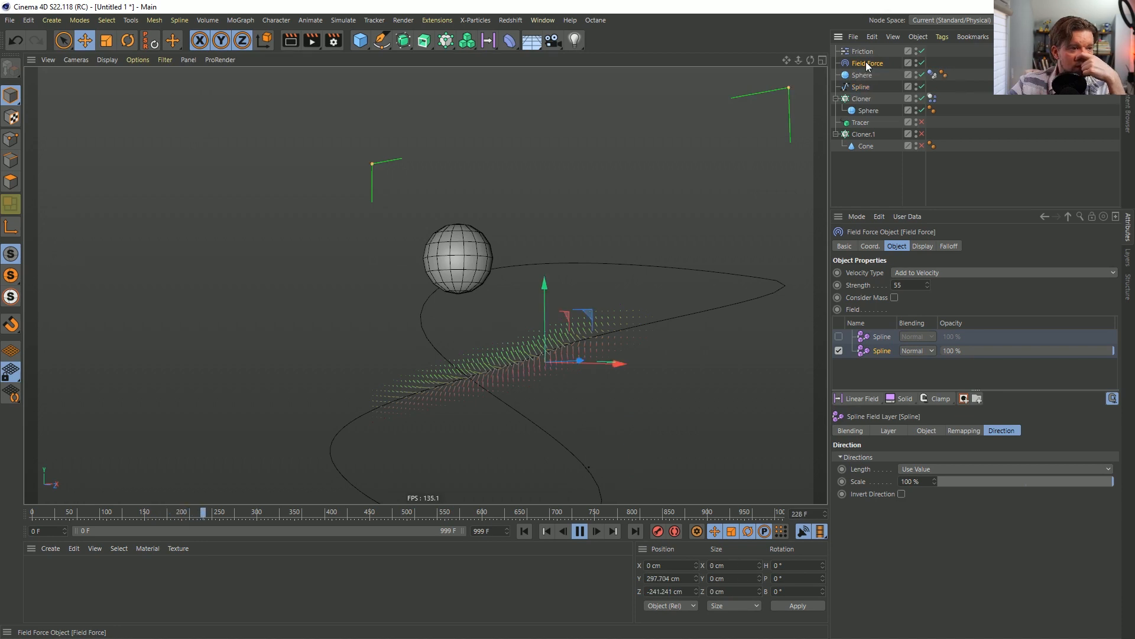
click(927, 431)
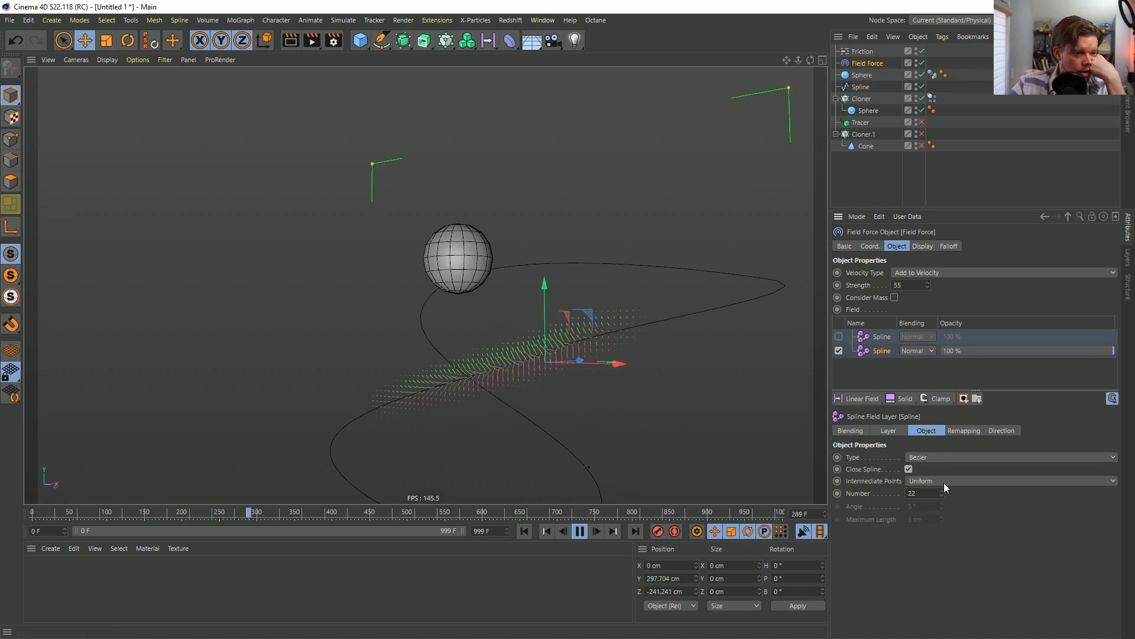
click(880, 352)
click(922, 246)
click(903, 246)
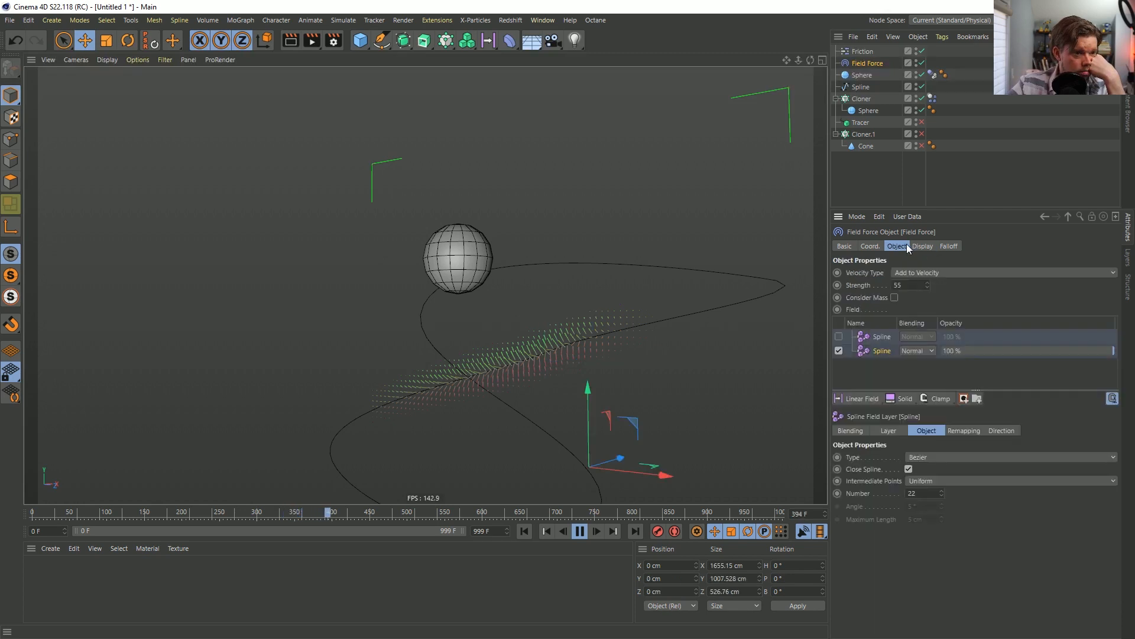
click(889, 431)
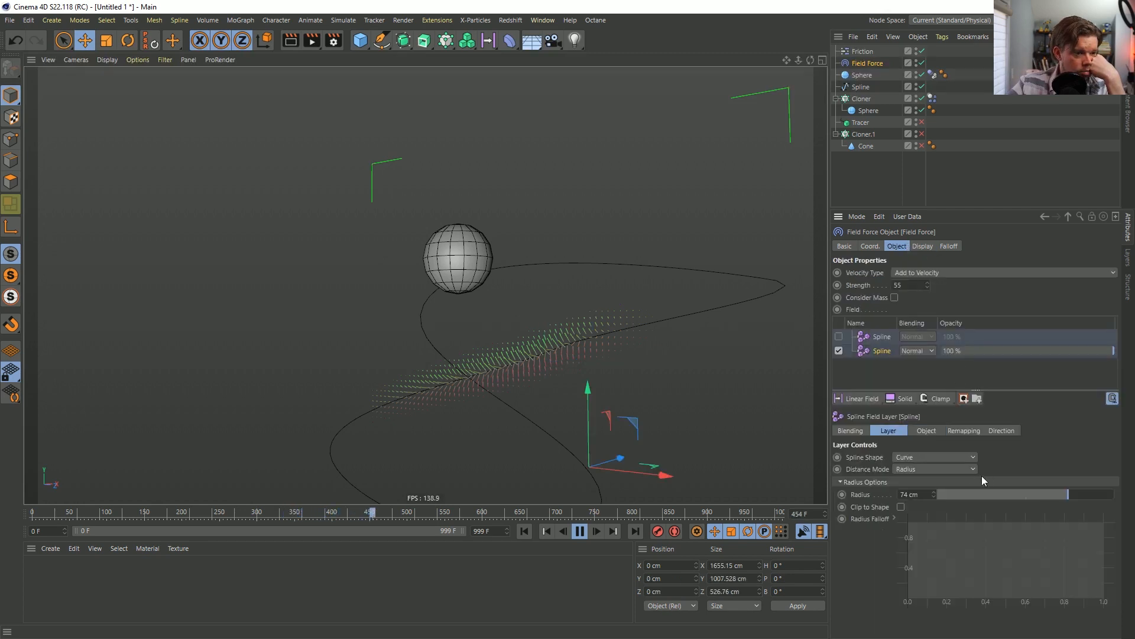
drag(1027, 495, 1112, 496)
Set the active Spline field layer's remapping Inner Offset to 100% and replay the simulation from the start.
click(970, 429)
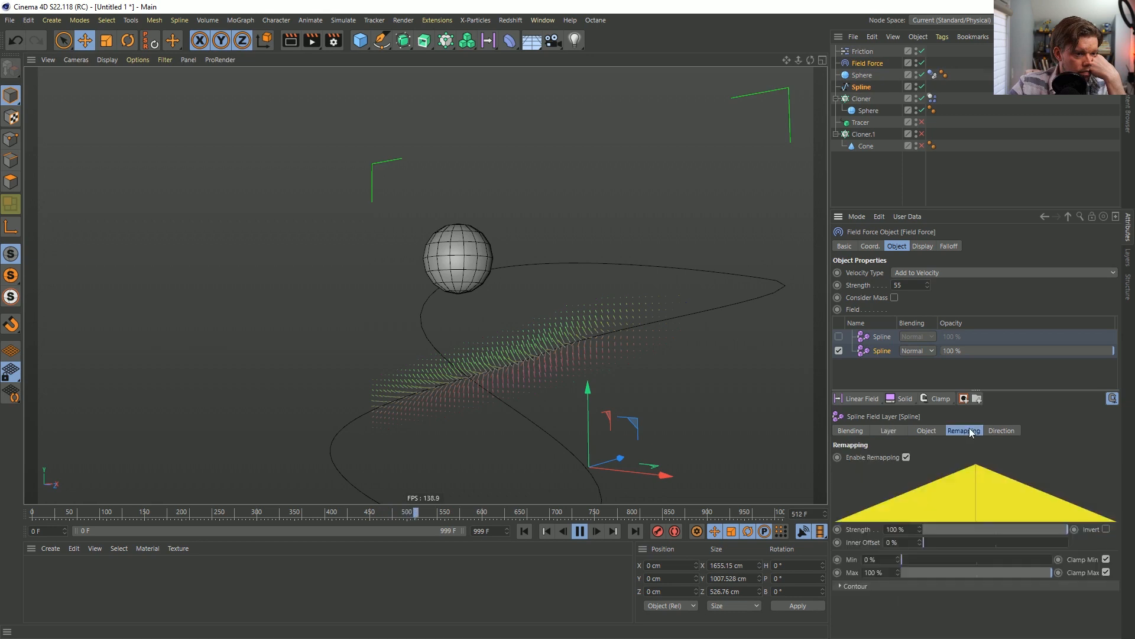
drag(947, 542, 1068, 542)
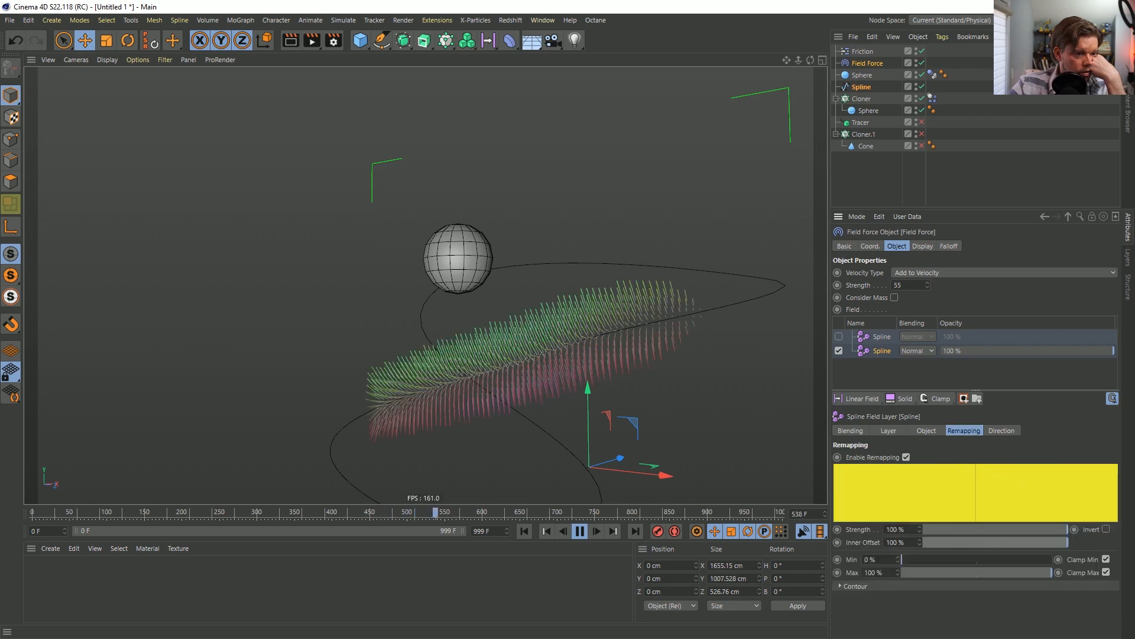
click(530, 531)
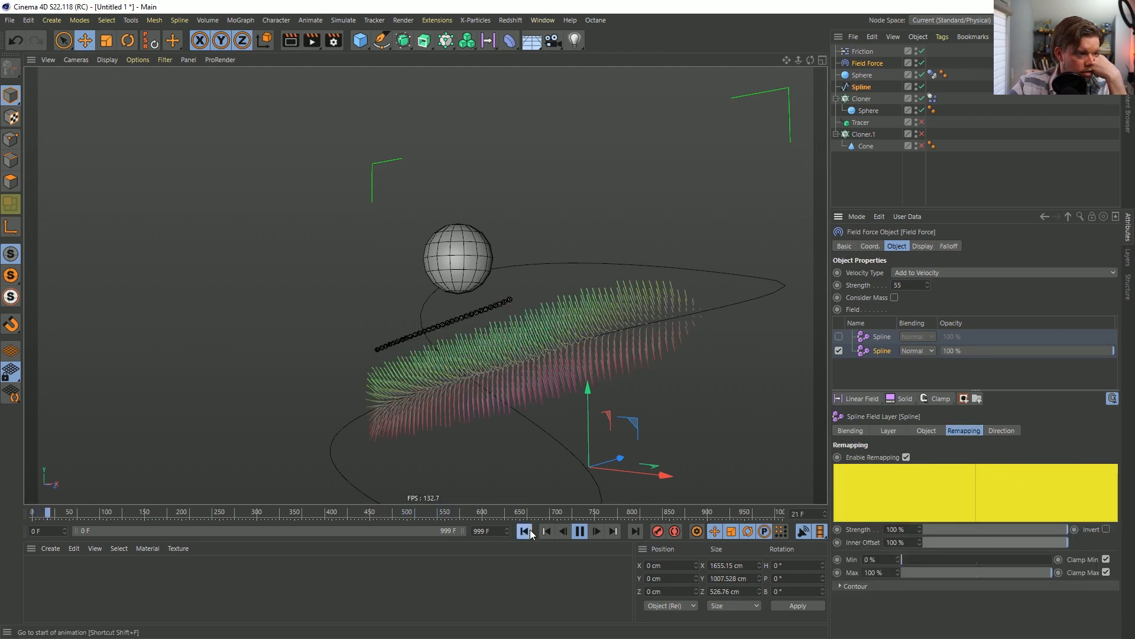
Set the Friction object's strength to 100 and replay the simulation from the start.
click(869, 51)
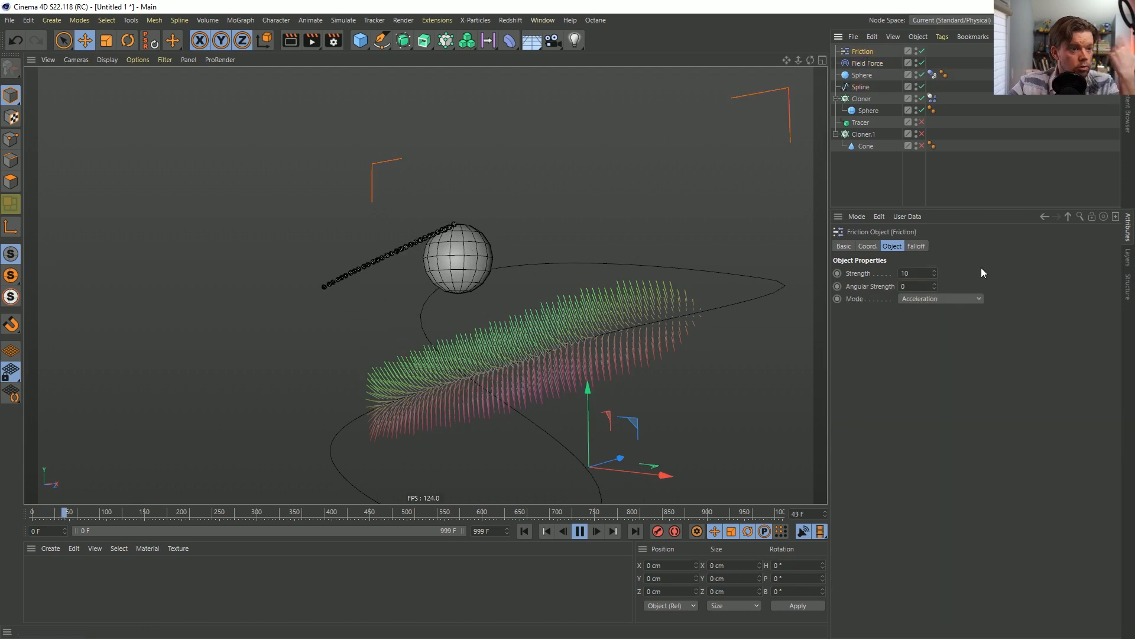
double_click(921, 273)
text(100)
key(Return)
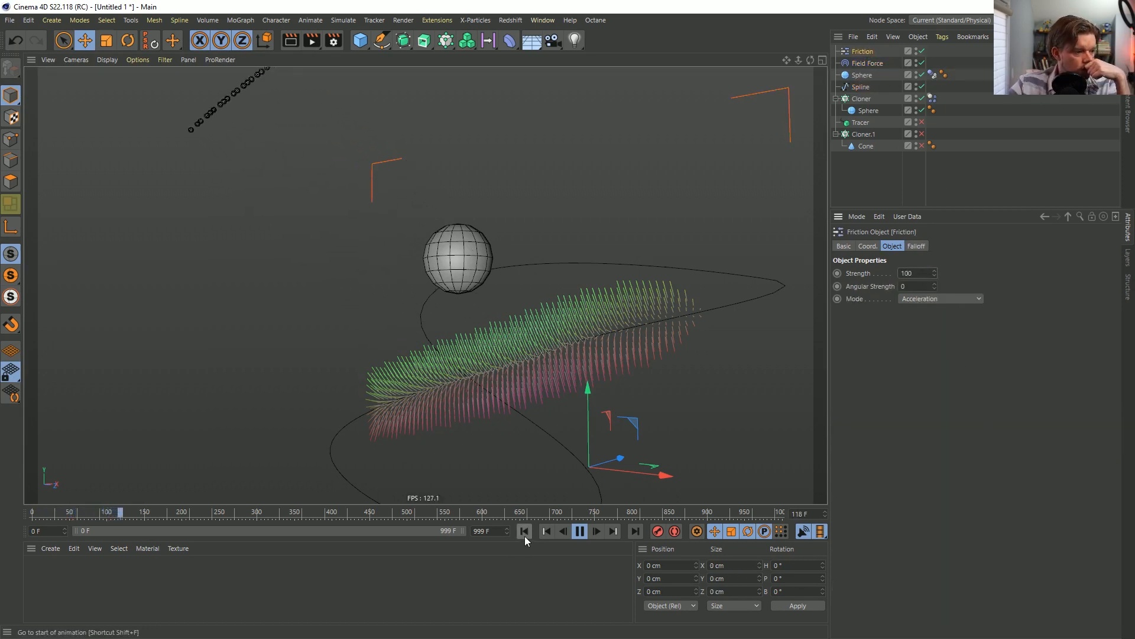
click(525, 532)
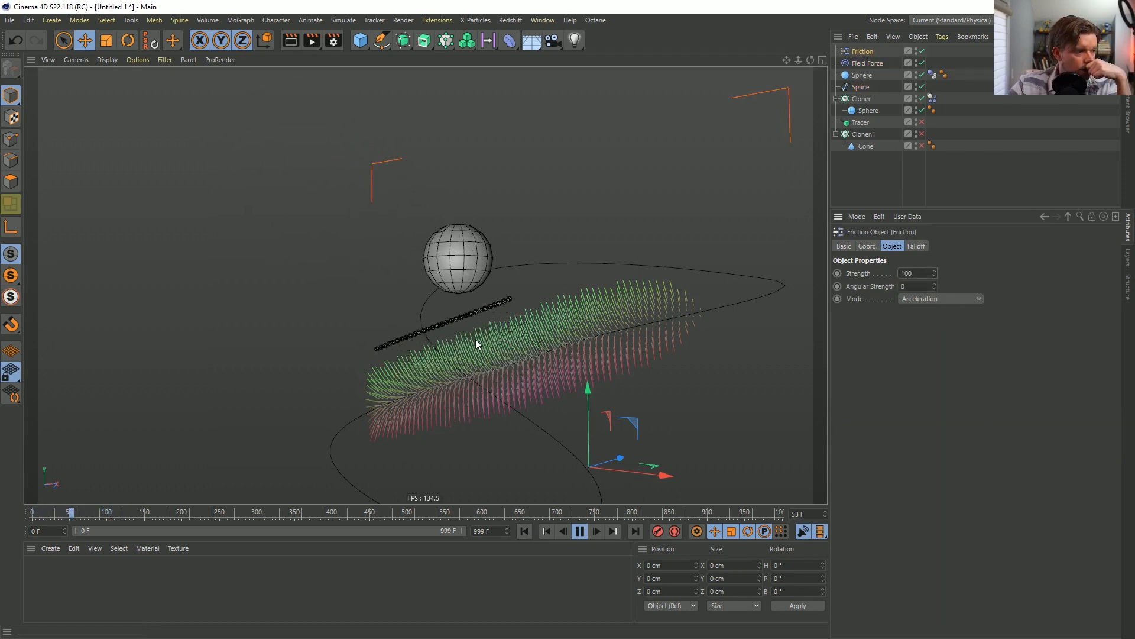
Delete the disabled Spline layer from the Field Force's field list and replay the simulation.
click(859, 63)
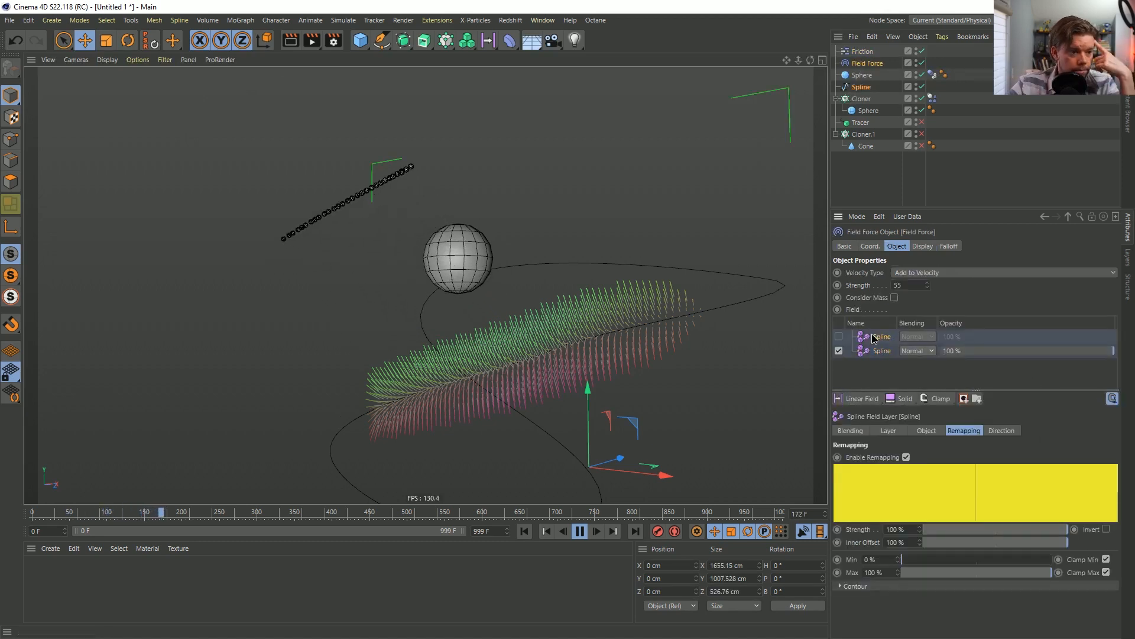
key(Delete)
click(518, 531)
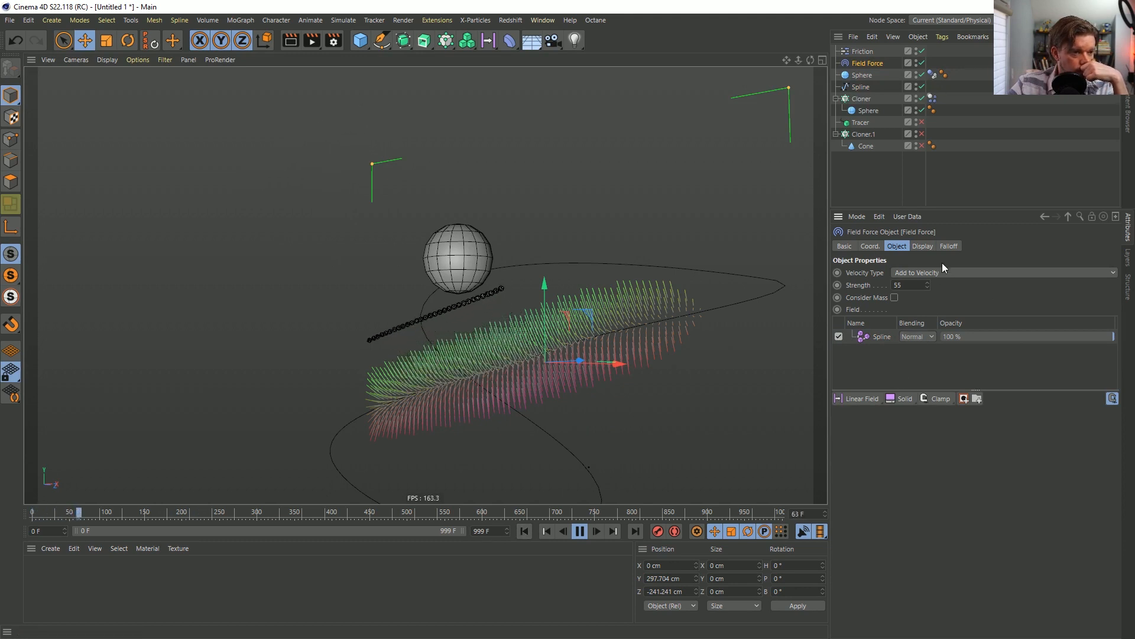
Set the remapping Inner Offset of the Field Force's remaining Spline layer to 90%.
click(948, 246)
click(923, 246)
click(894, 246)
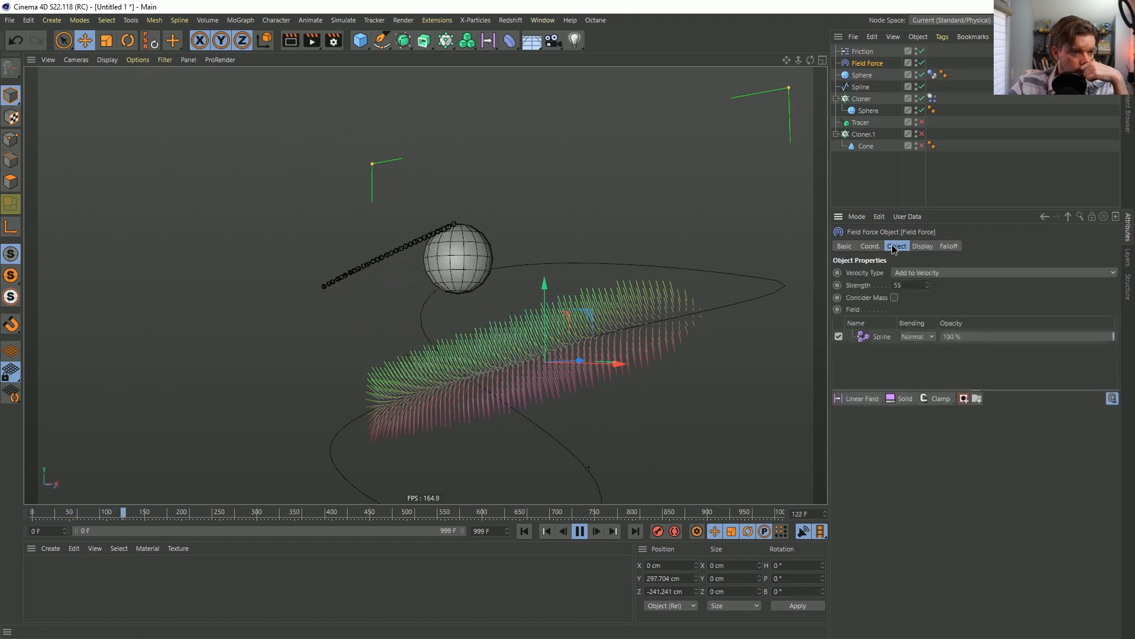
click(887, 337)
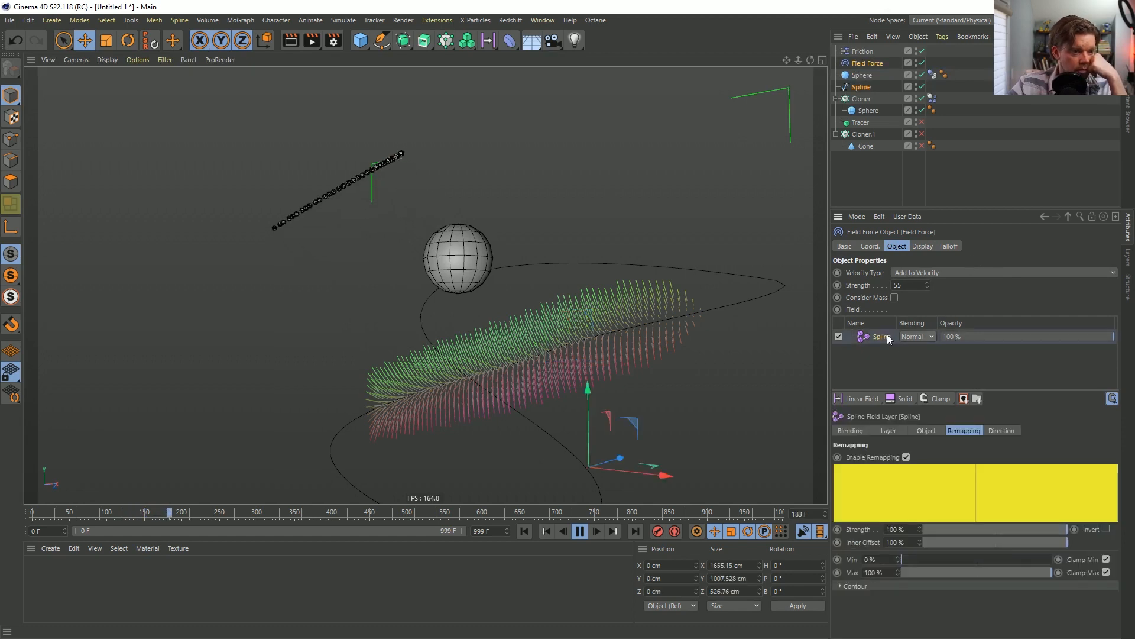
drag(1016, 541, 1054, 541)
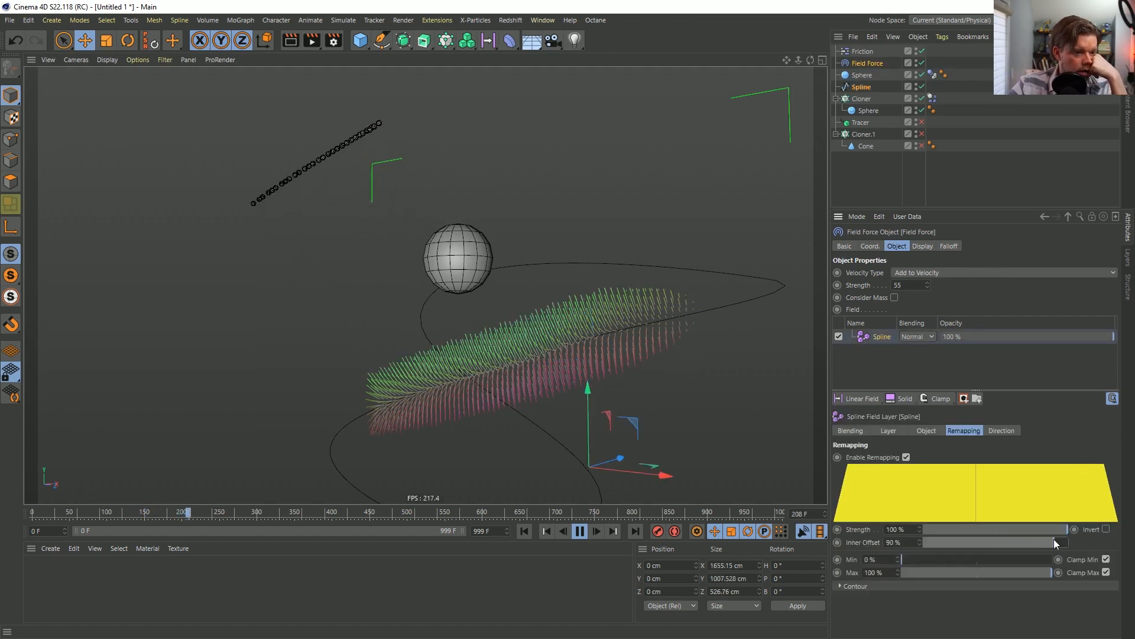
Enable Invert Direction on the Spline field layer, replay the simulation from the start, and pause it.
click(926, 431)
click(1001, 430)
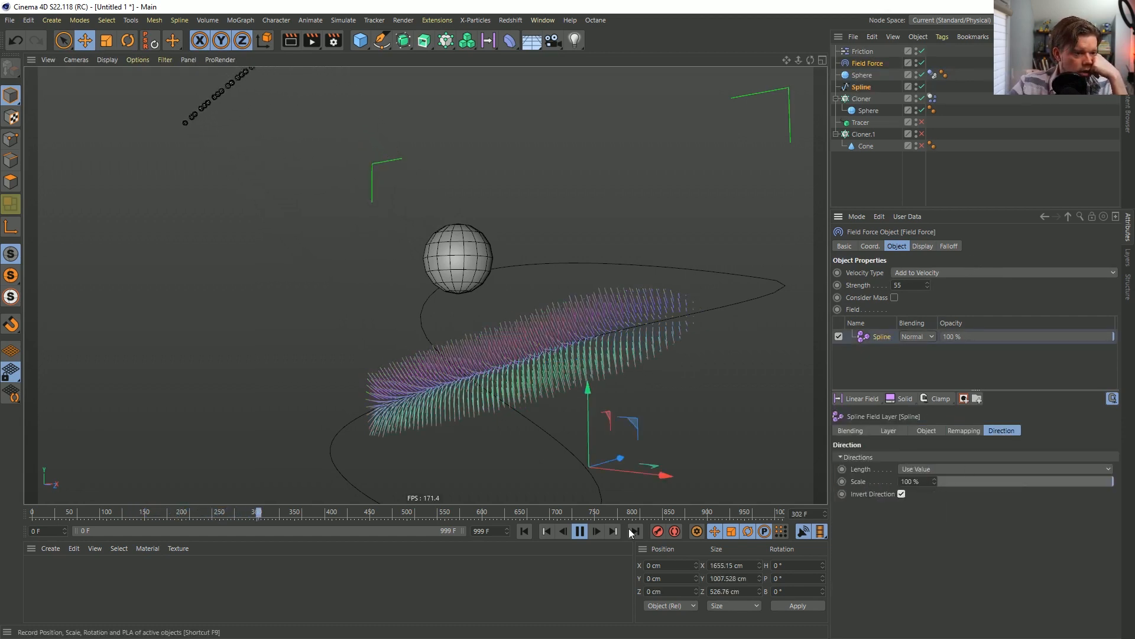
click(531, 526)
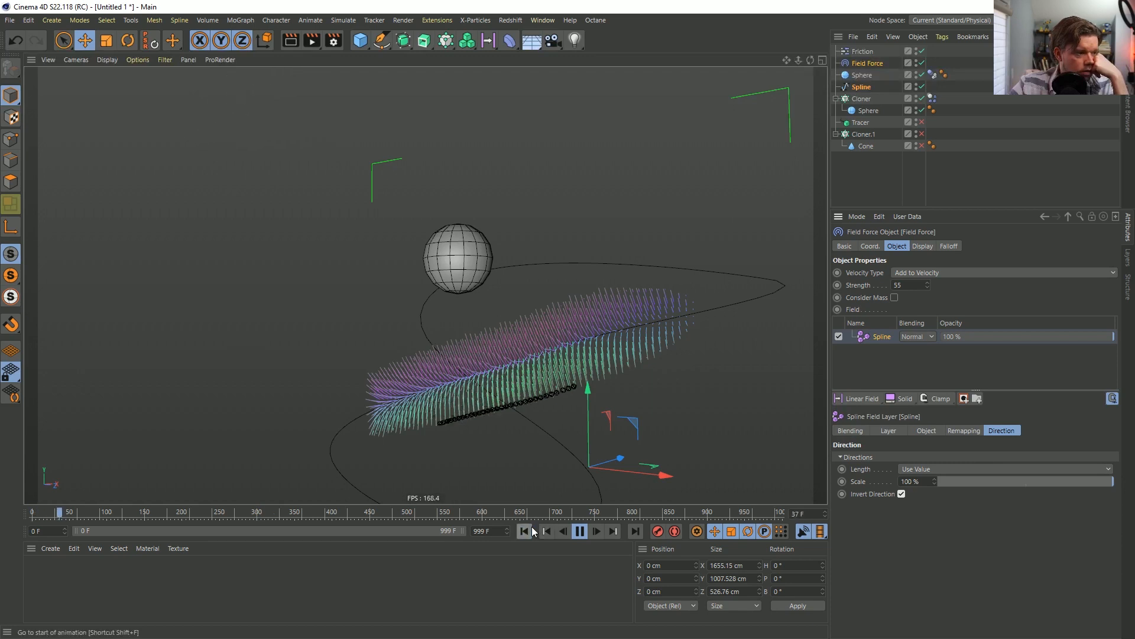
click(531, 526)
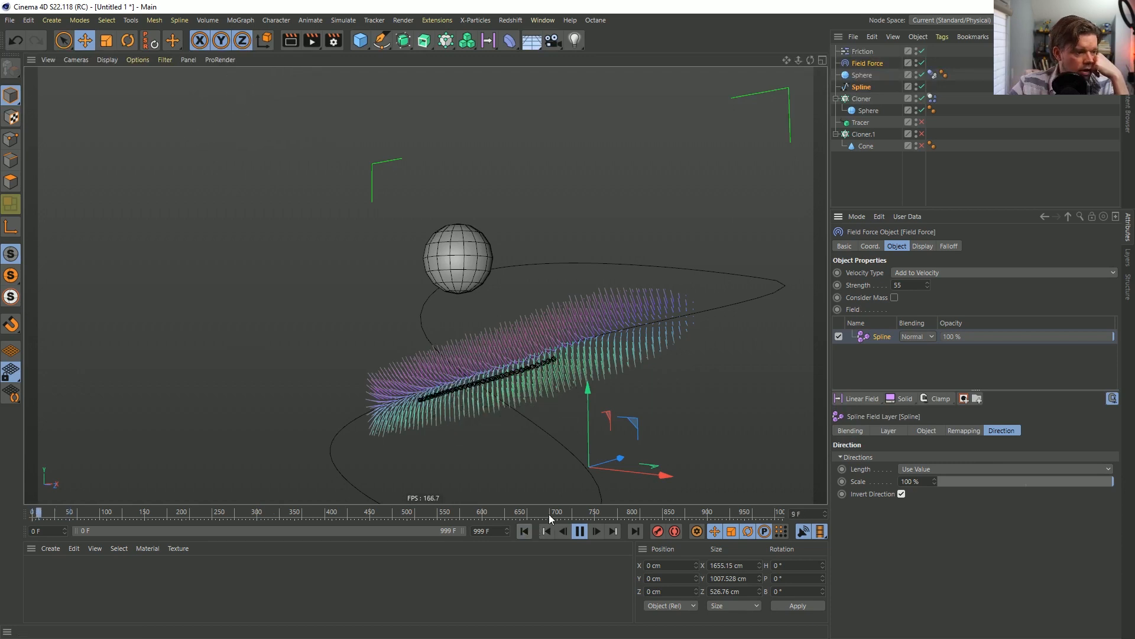
click(580, 530)
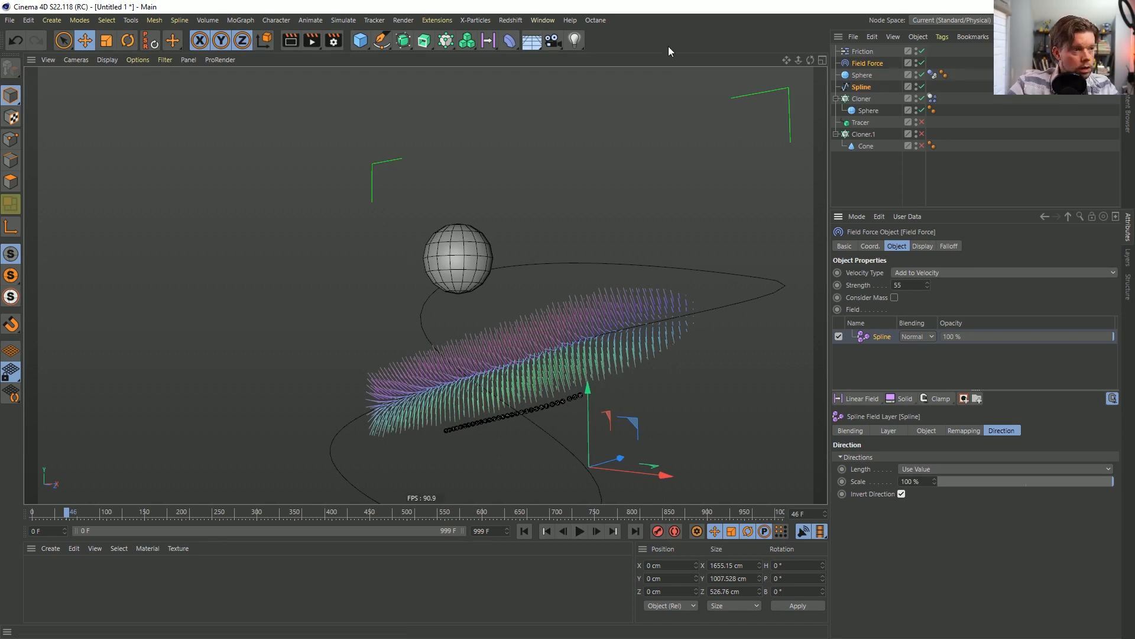
Play the simulation from the start while viewing the clones from the side, and return to frame 0.
alt+drag(558, 337, 432, 379)
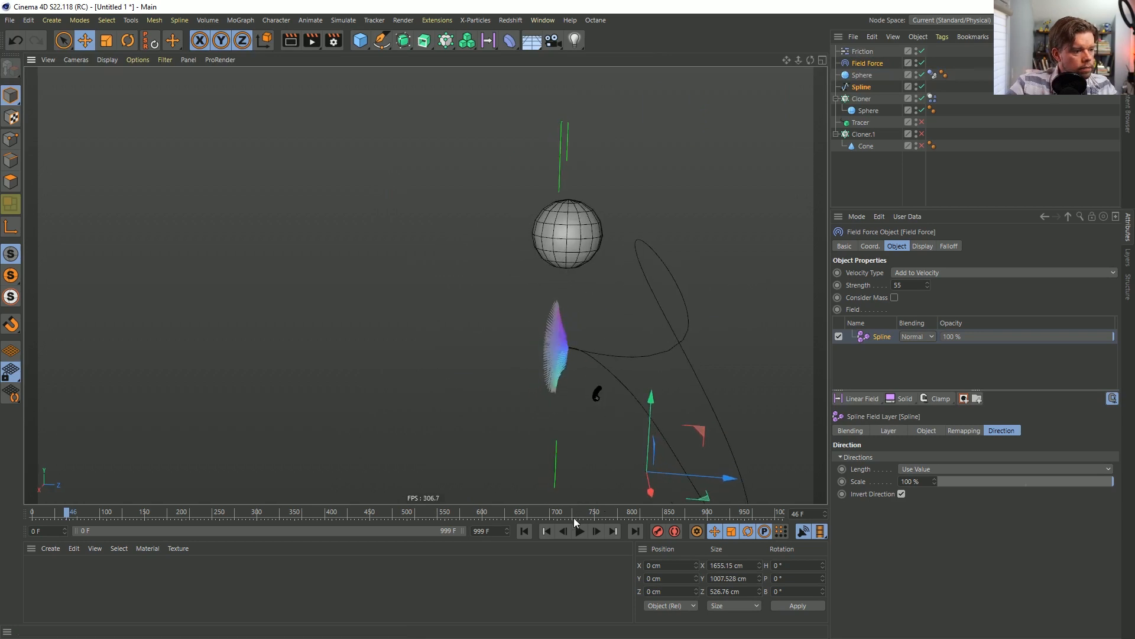
click(524, 530)
click(579, 530)
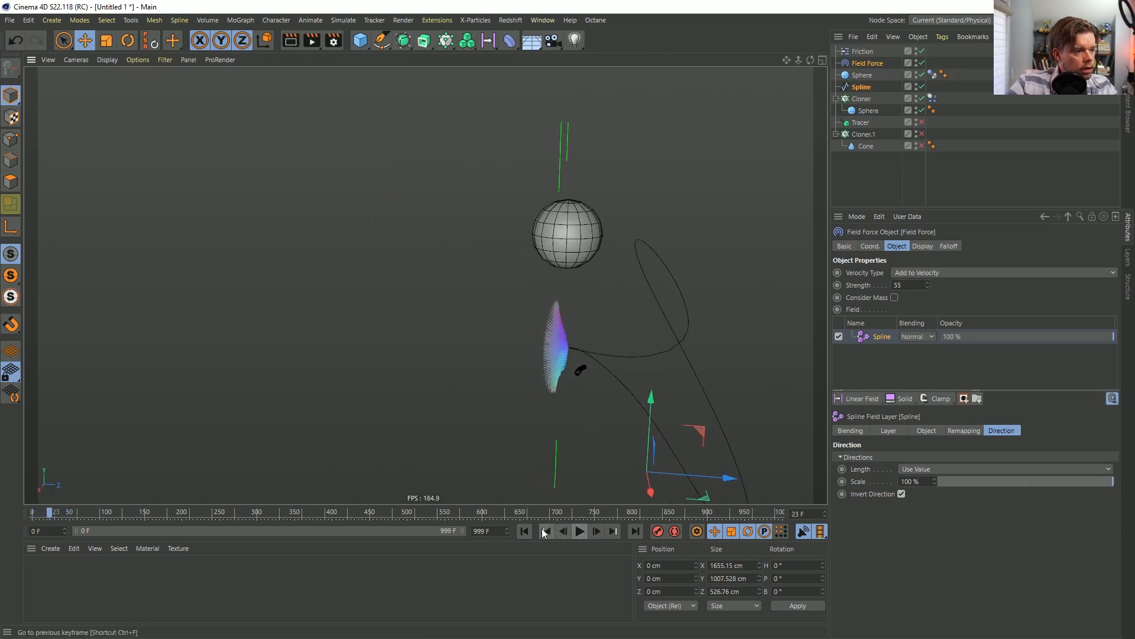
click(524, 531)
Replace the Cloner's Dynamics Body tag with a fresh one and set its collision Shape to Ellipsoid.
click(932, 99)
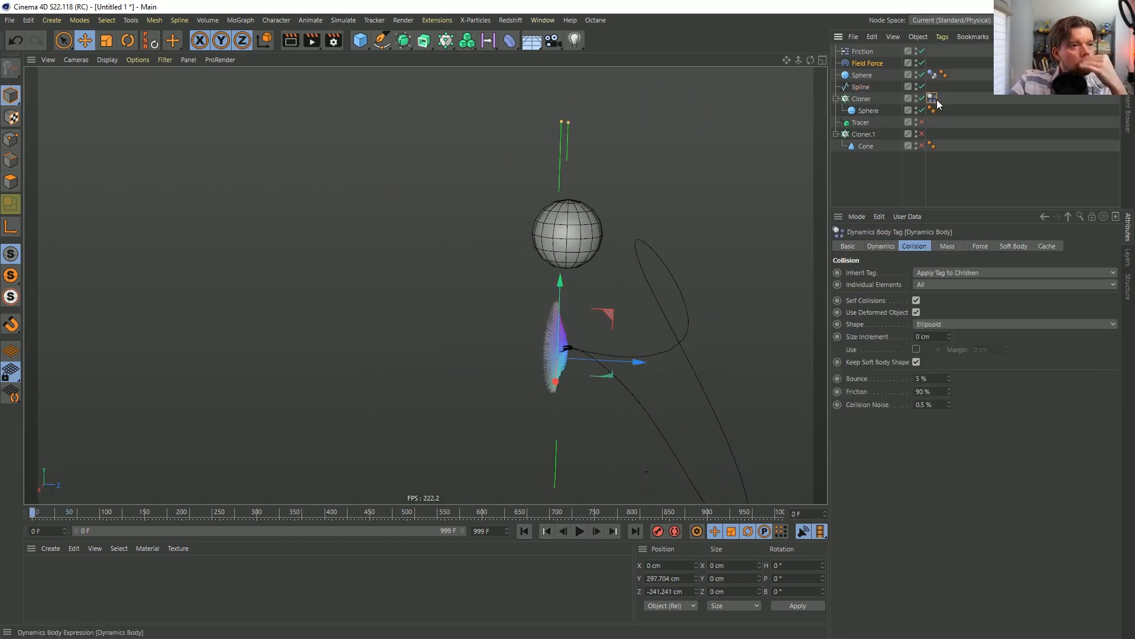
click(861, 99)
right_click(864, 99)
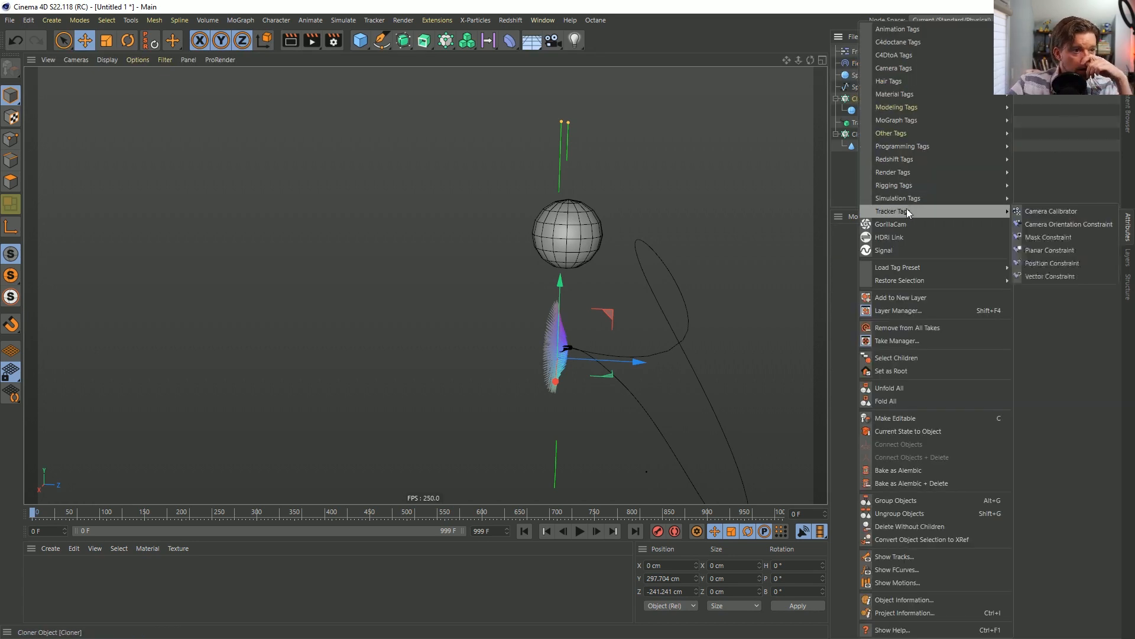
mouse_move(946, 198)
click(1044, 199)
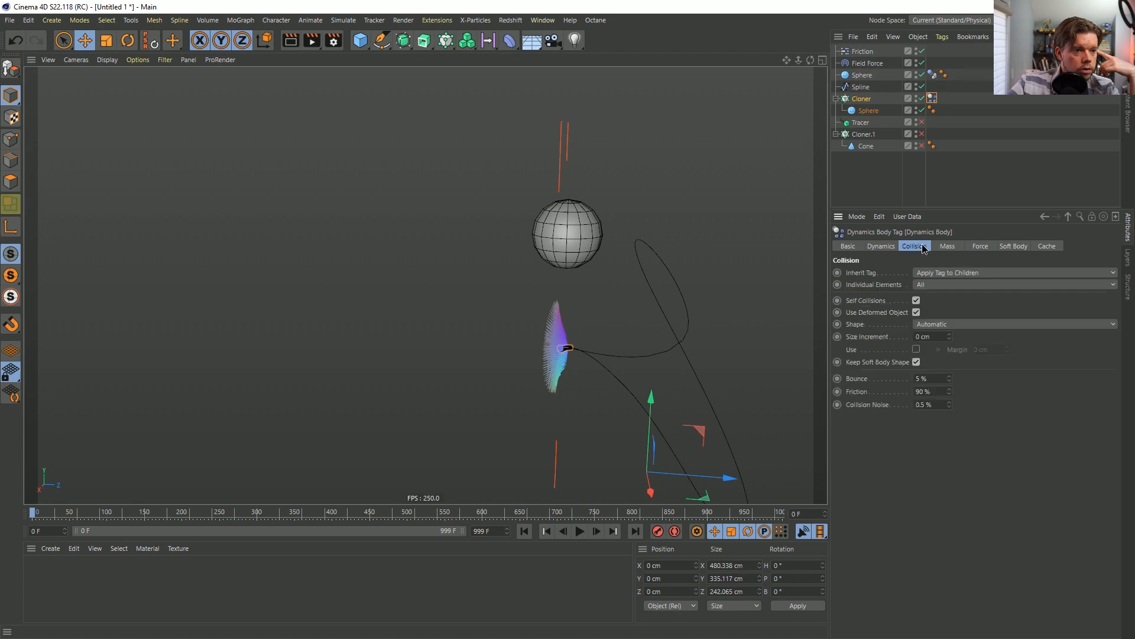
click(941, 324)
click(946, 375)
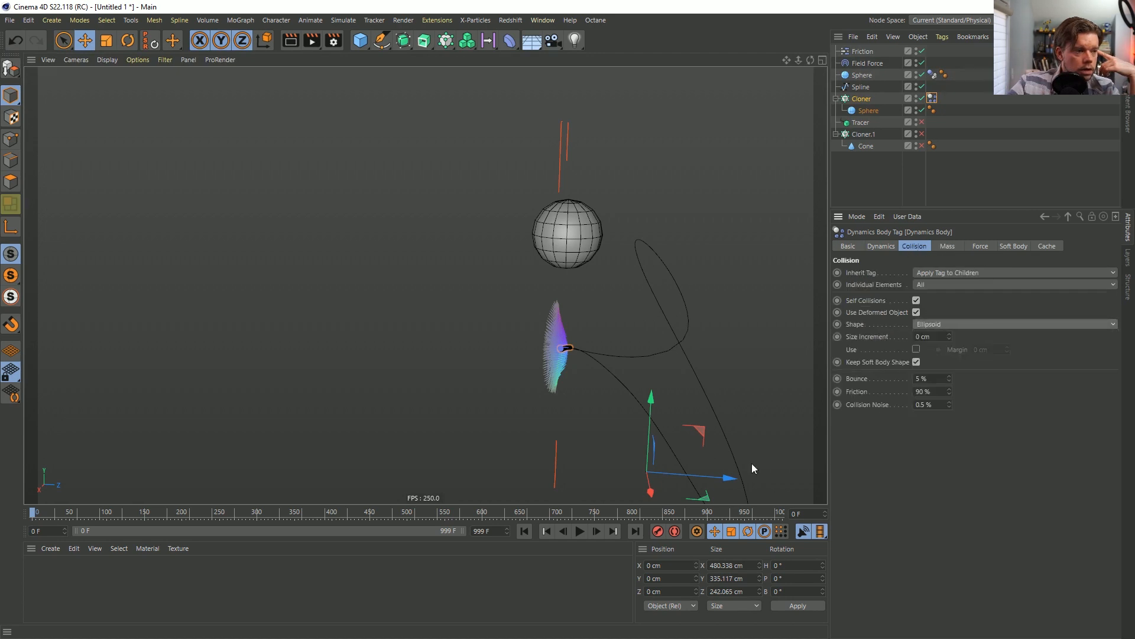
Play the simulation with the new dynamics tag, pause it to inspect the clones around the spline, and return to frame 0.
click(579, 530)
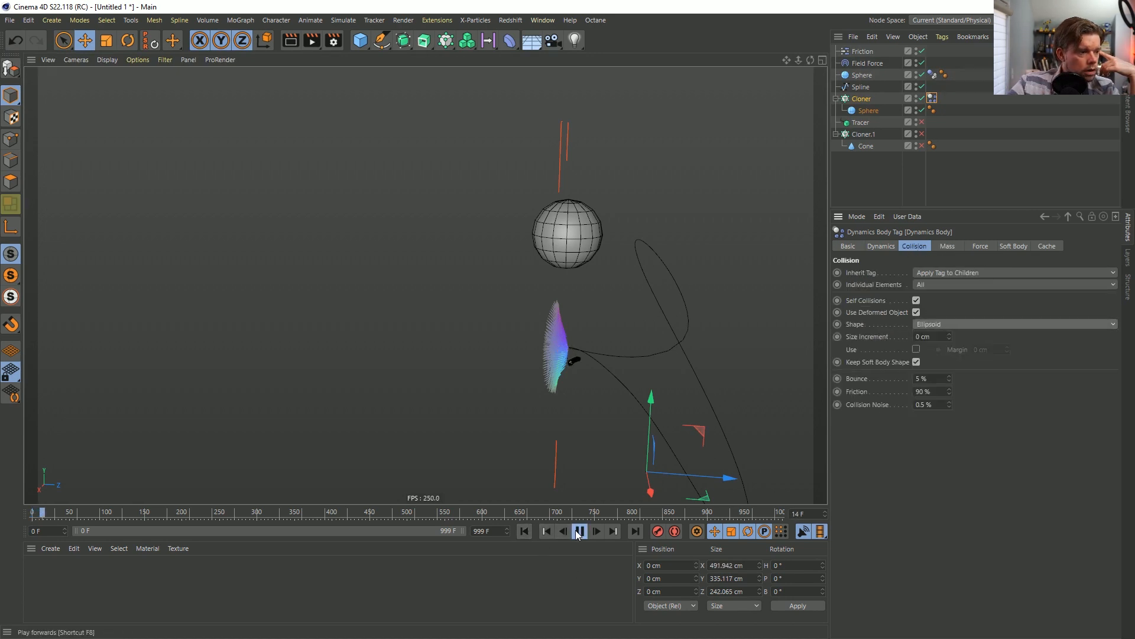
click(579, 531)
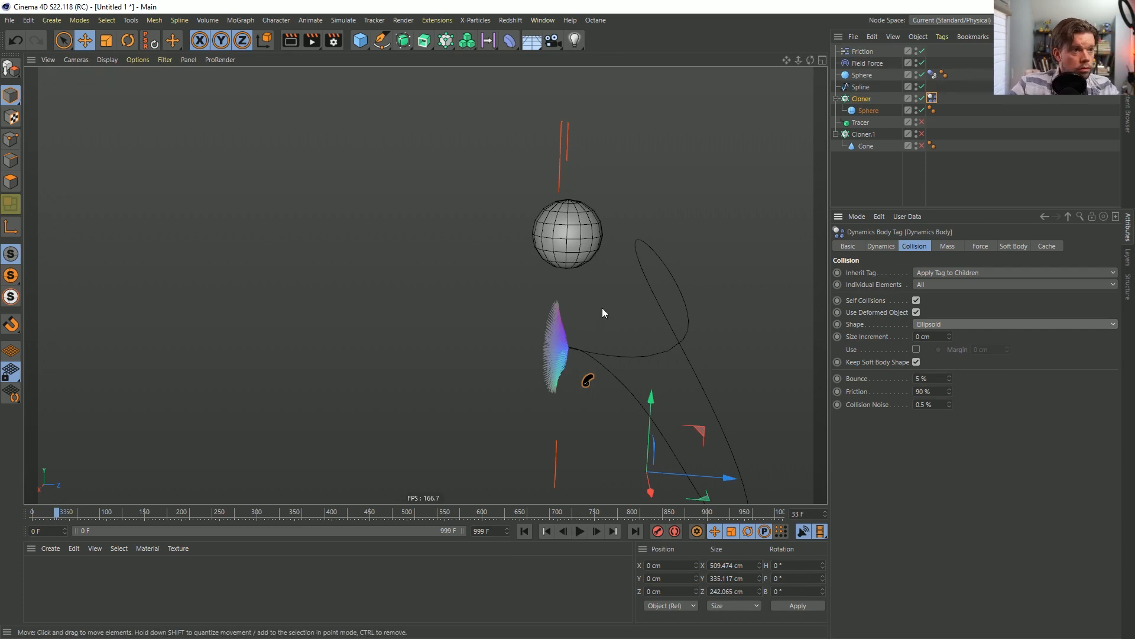
alt+drag(545, 335, 615, 324)
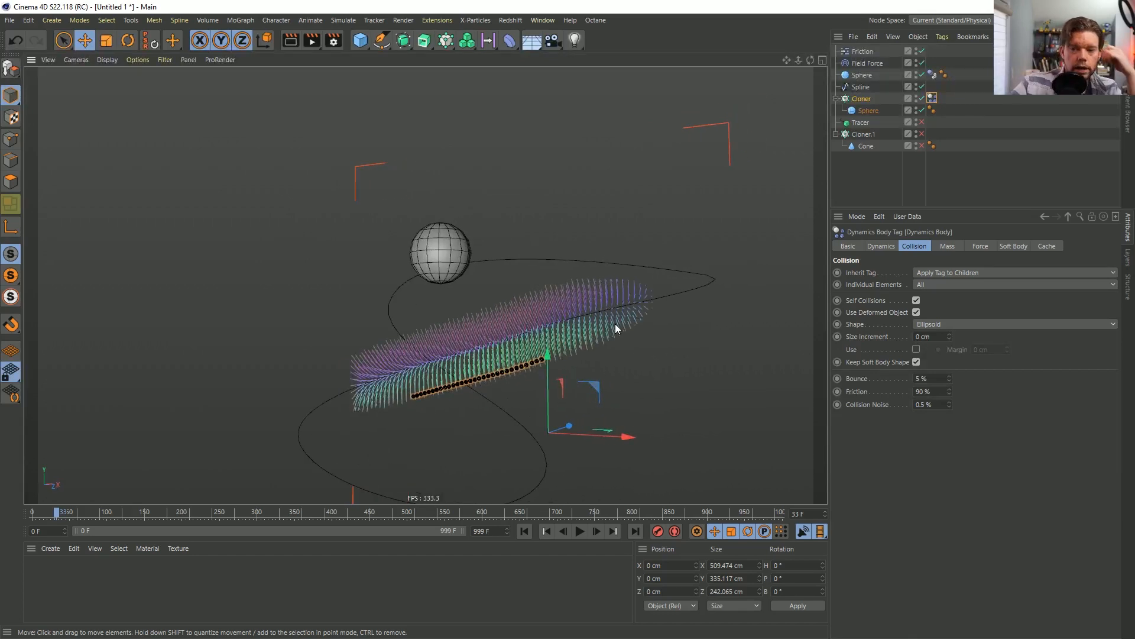
click(524, 531)
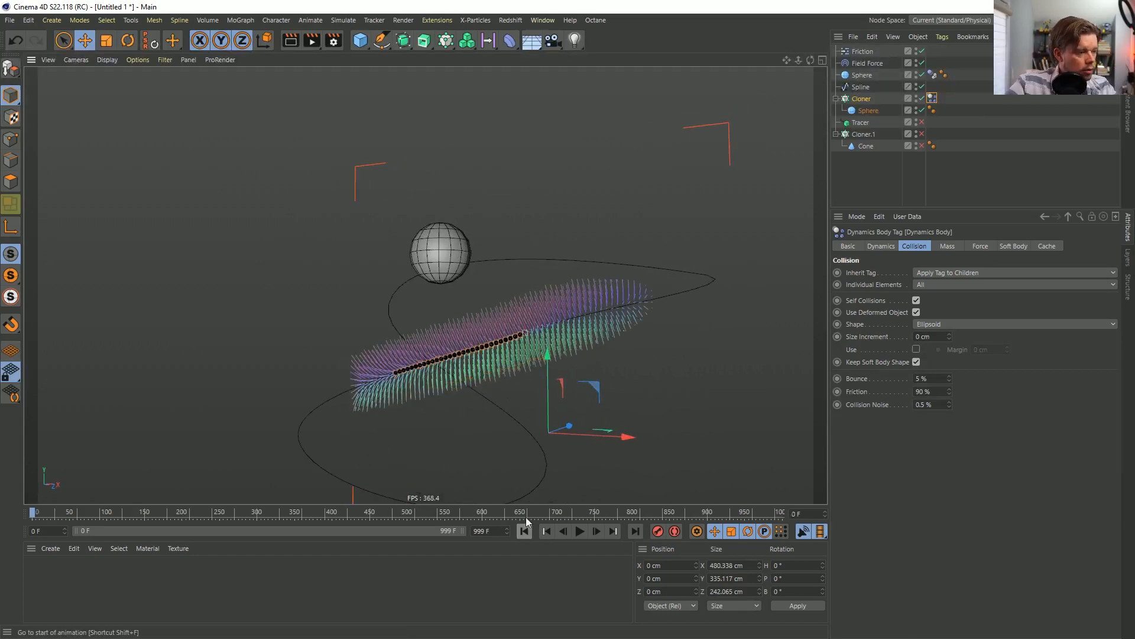
alt+drag(491, 341, 572, 459)
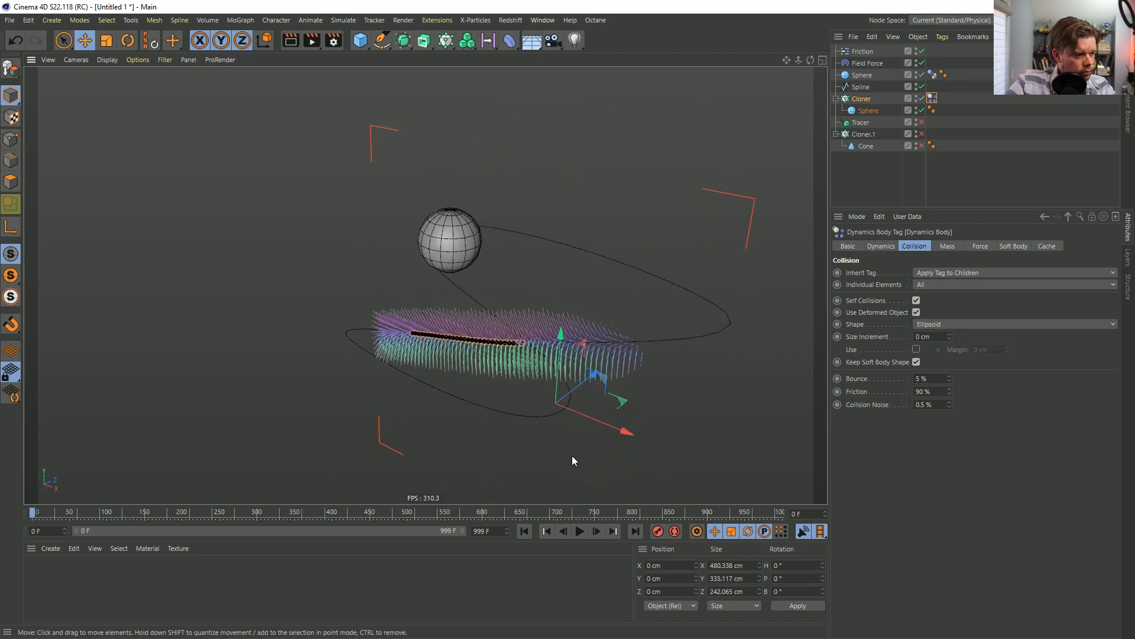
Close the current sphere-and-cloner project without saving its changes.
click(580, 531)
click(520, 531)
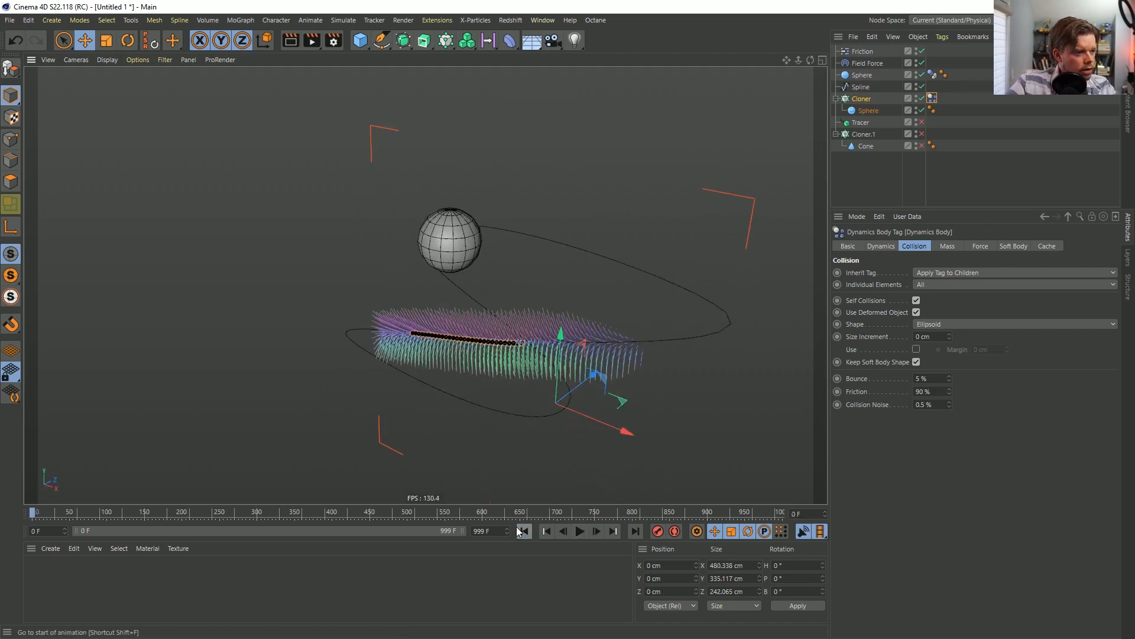
alt+drag(543, 385, 579, 382)
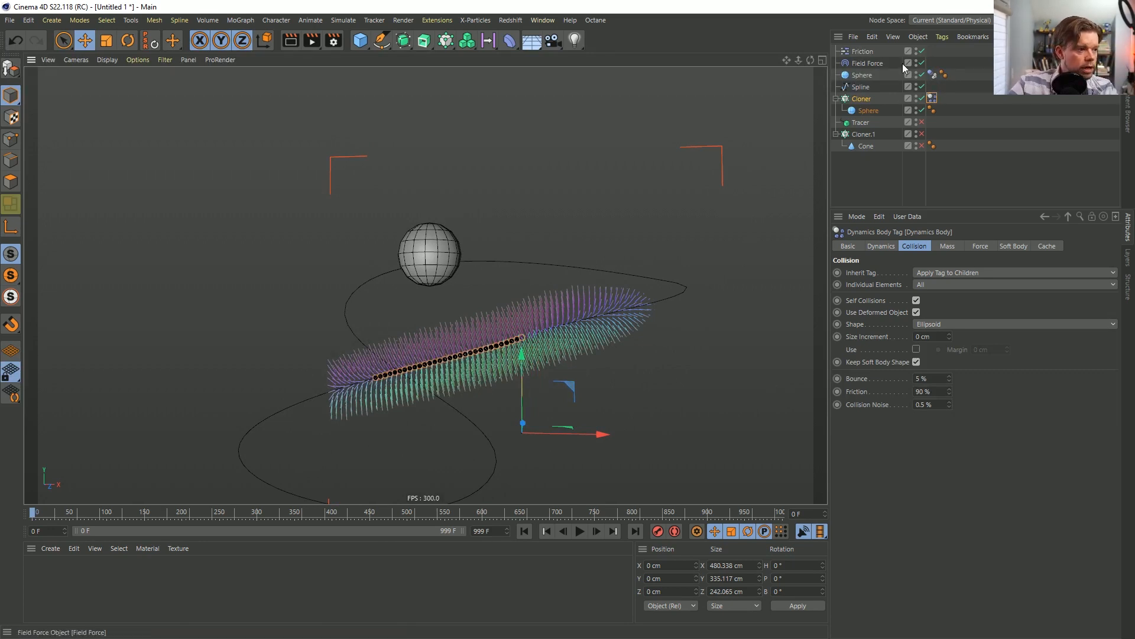
key(ctrl+F4)
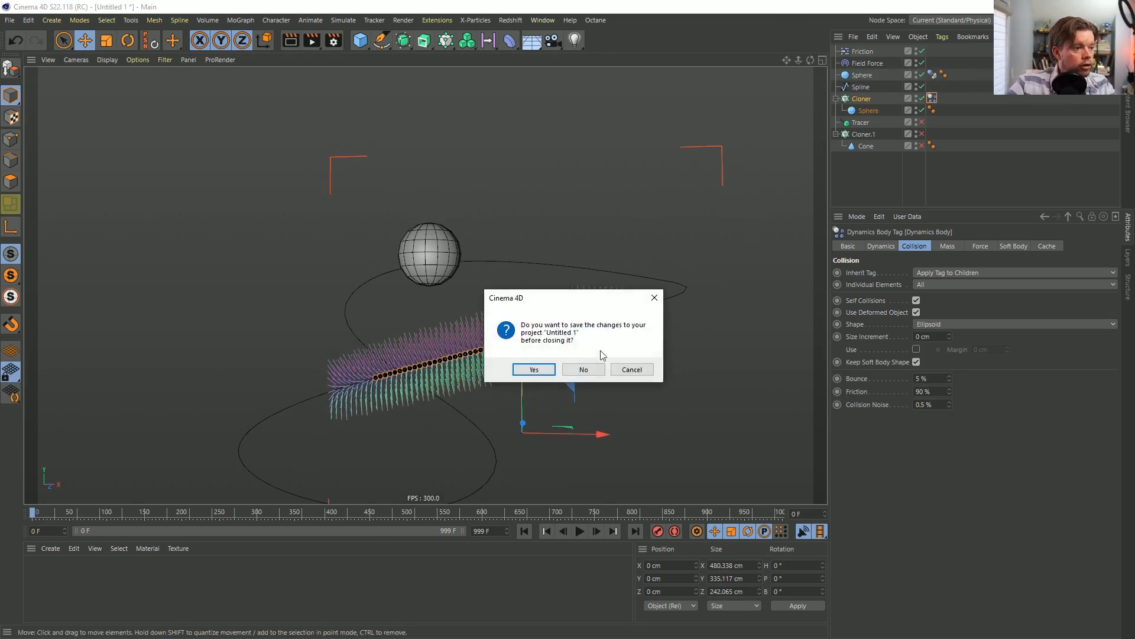
click(584, 370)
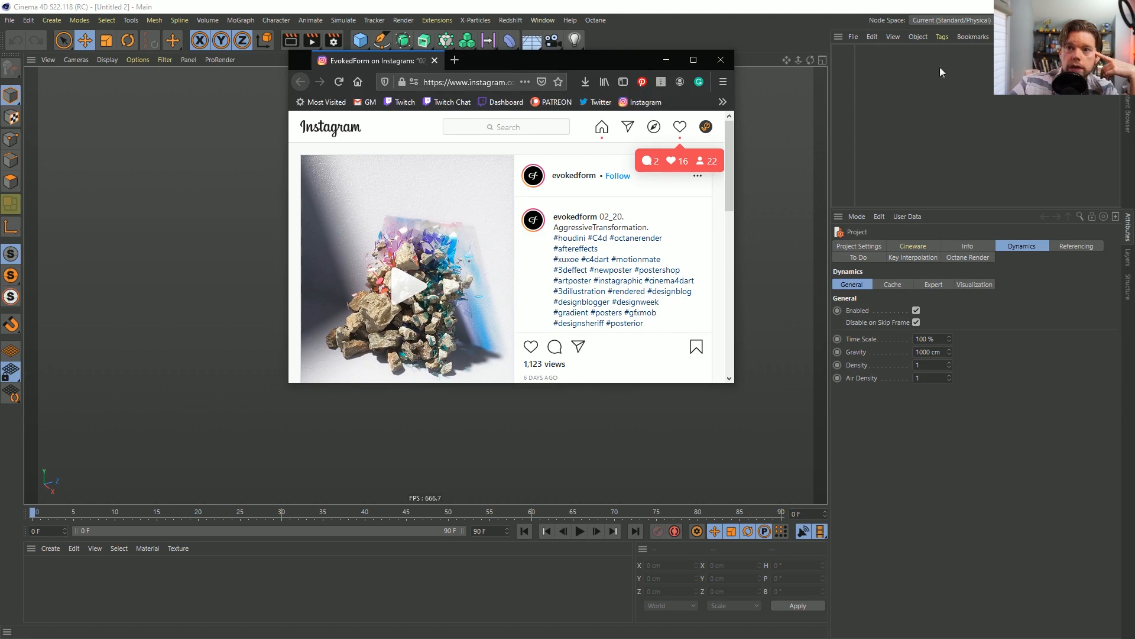
Switch to the browser and study the evokedform Instagram video of the poster shattering into rocks as reference.
double_click(562, 57)
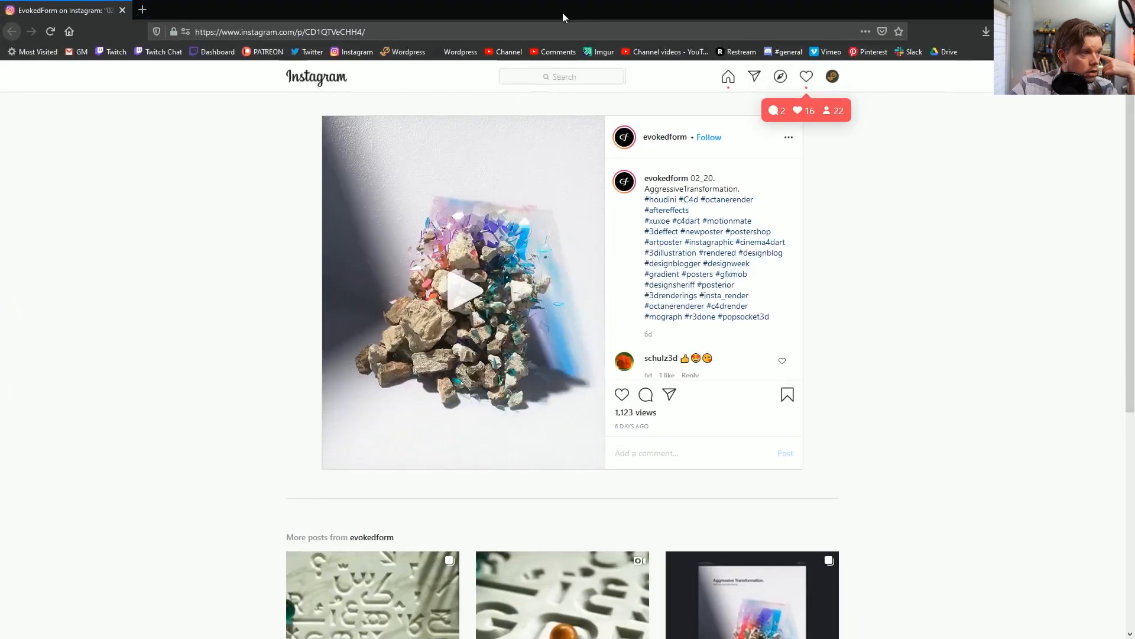
click(462, 294)
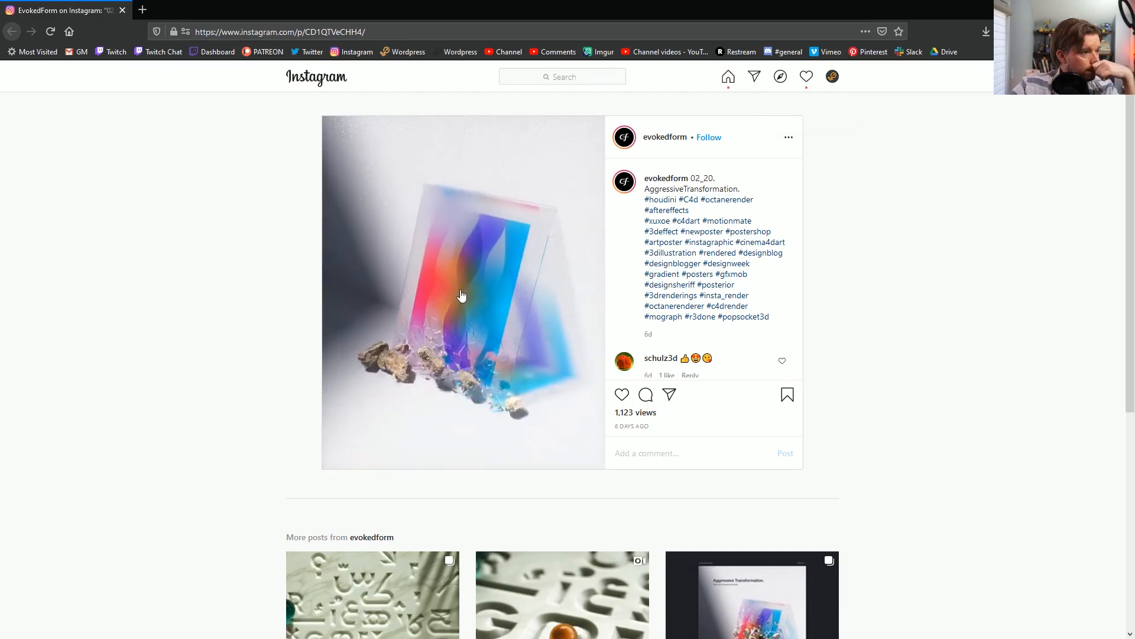
click(462, 294)
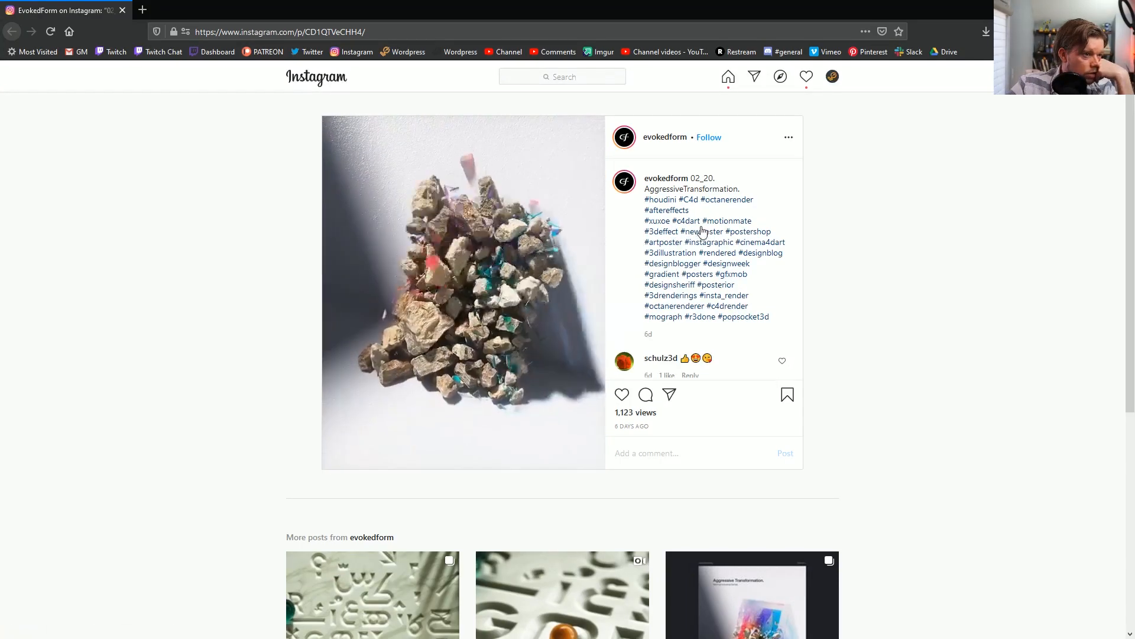
scroll(712, 261, down, 4)
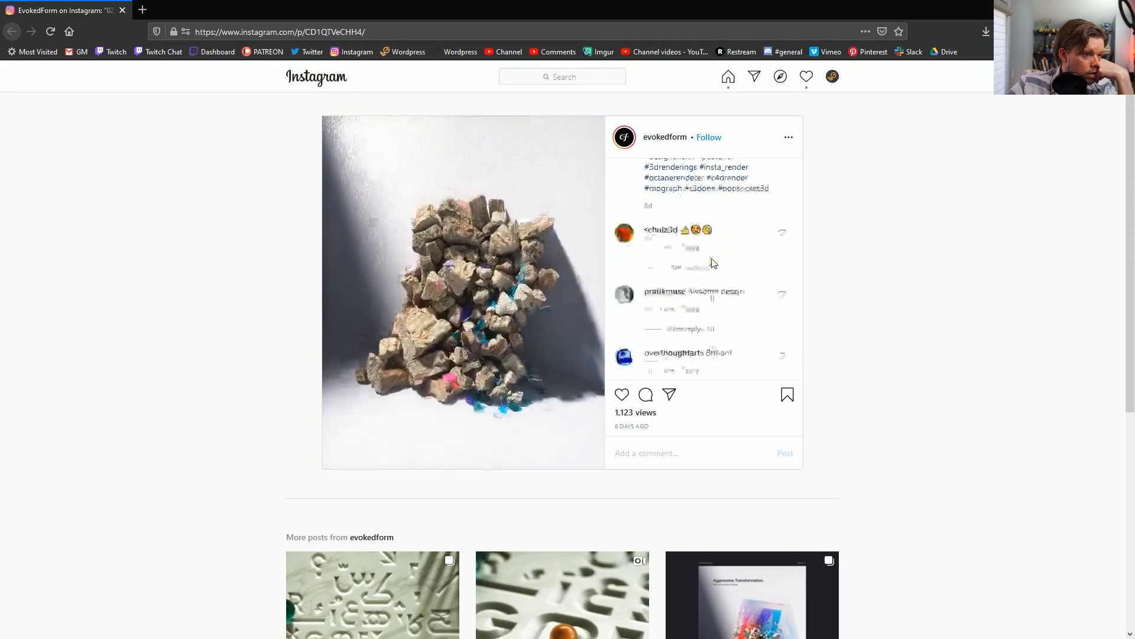
scroll(713, 335, up, 4)
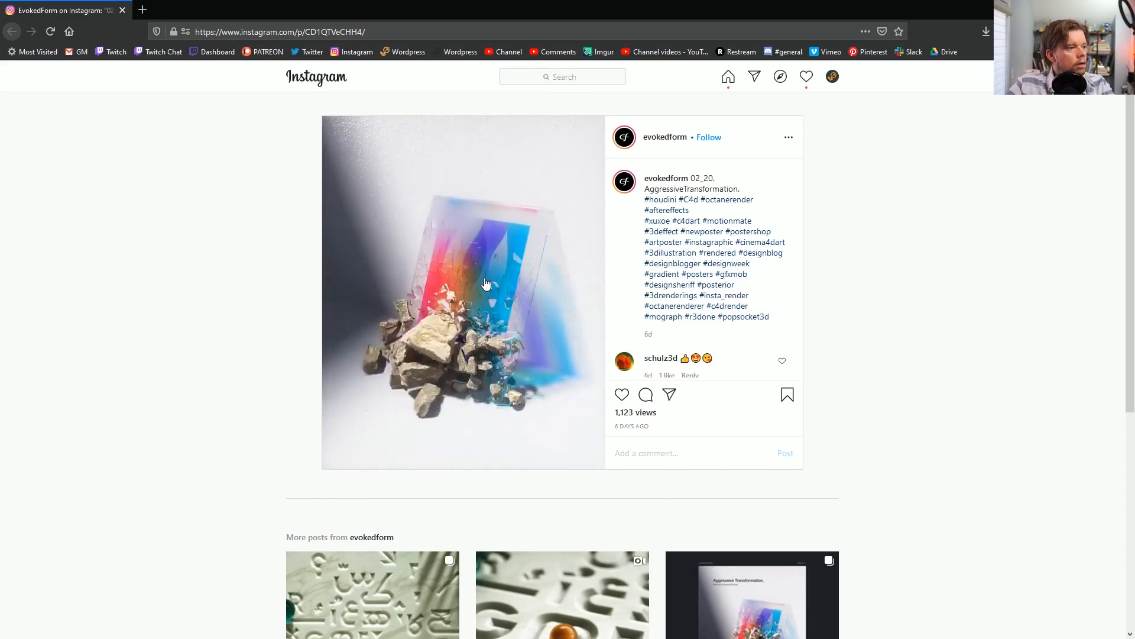
click(487, 284)
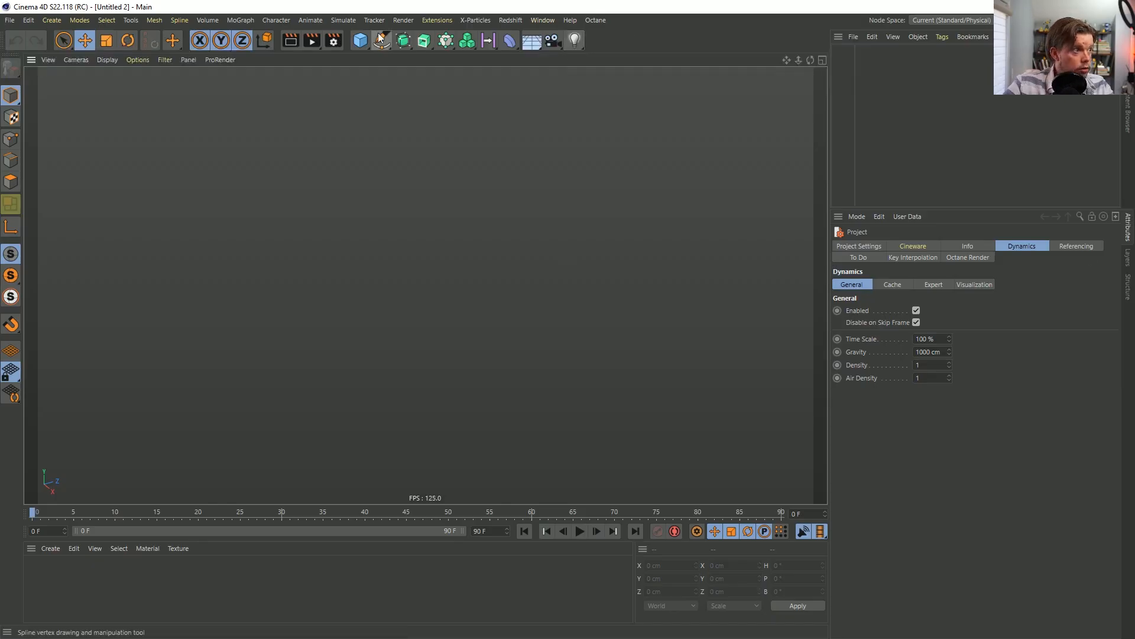
Add a plane facing -Z to the empty scene, with 1 width segment and 1 height segment.
click(355, 40)
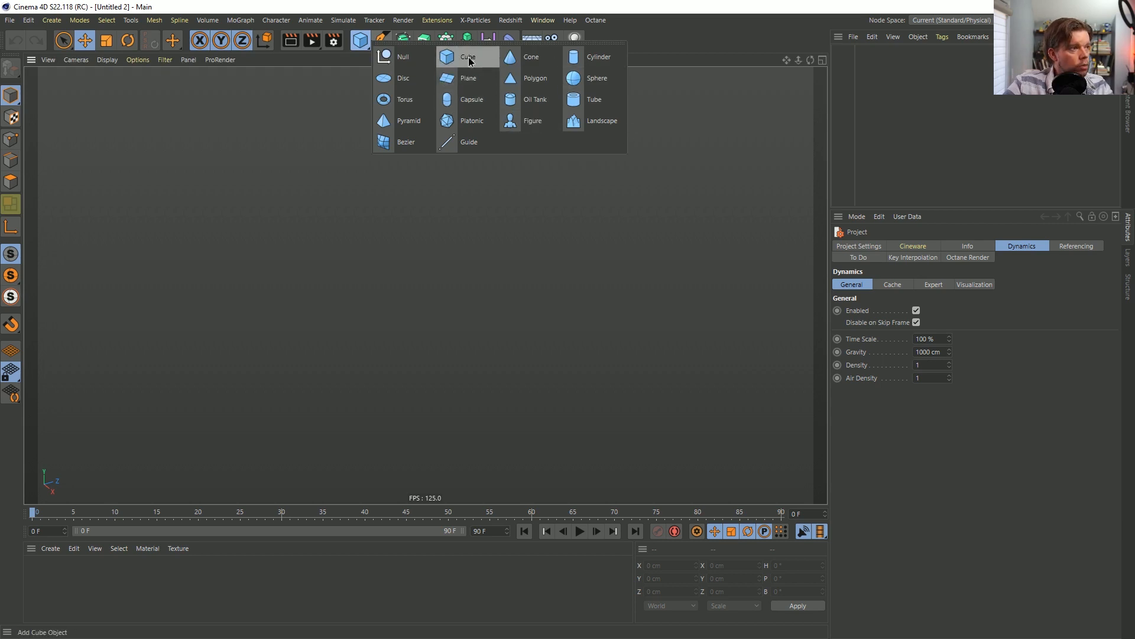
click(360, 40)
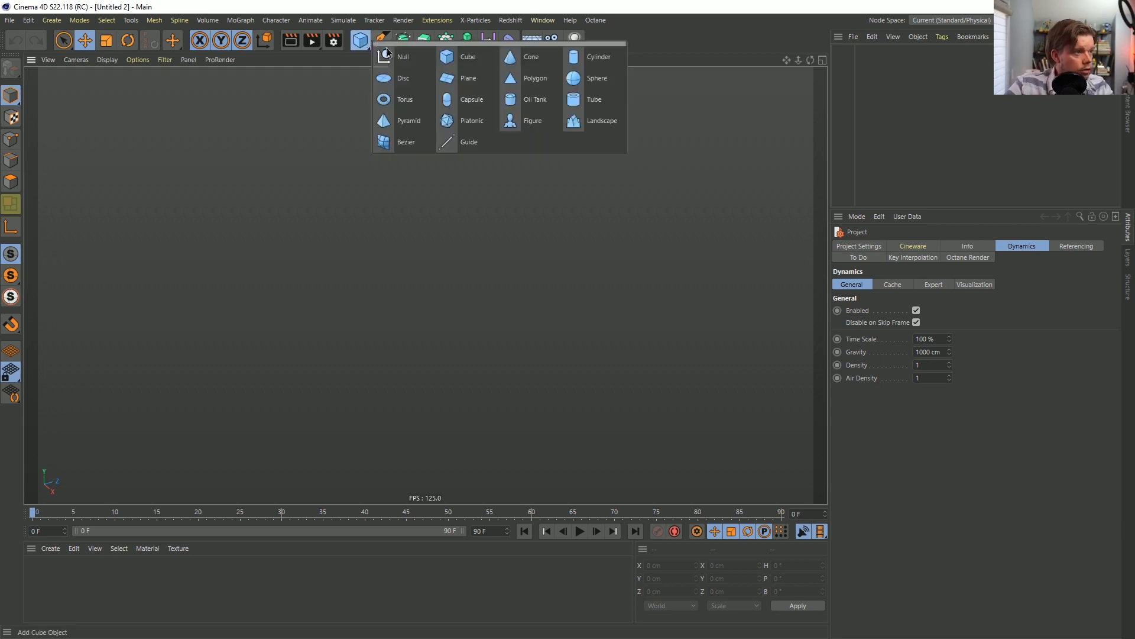
click(468, 78)
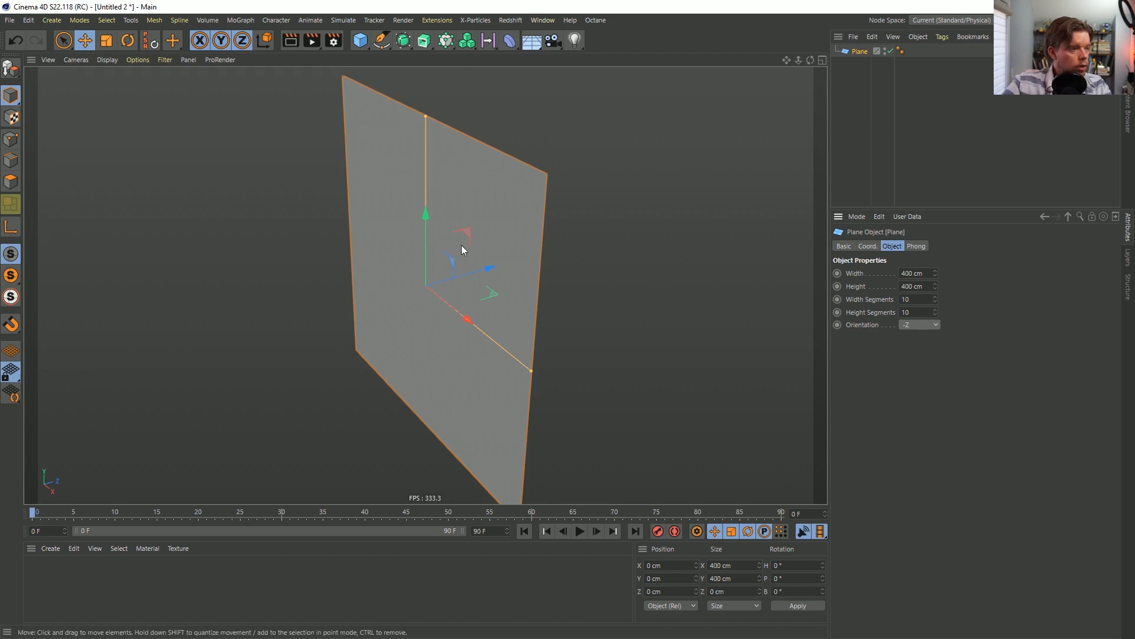
alt+drag(461, 245, 459, 289)
click(910, 299)
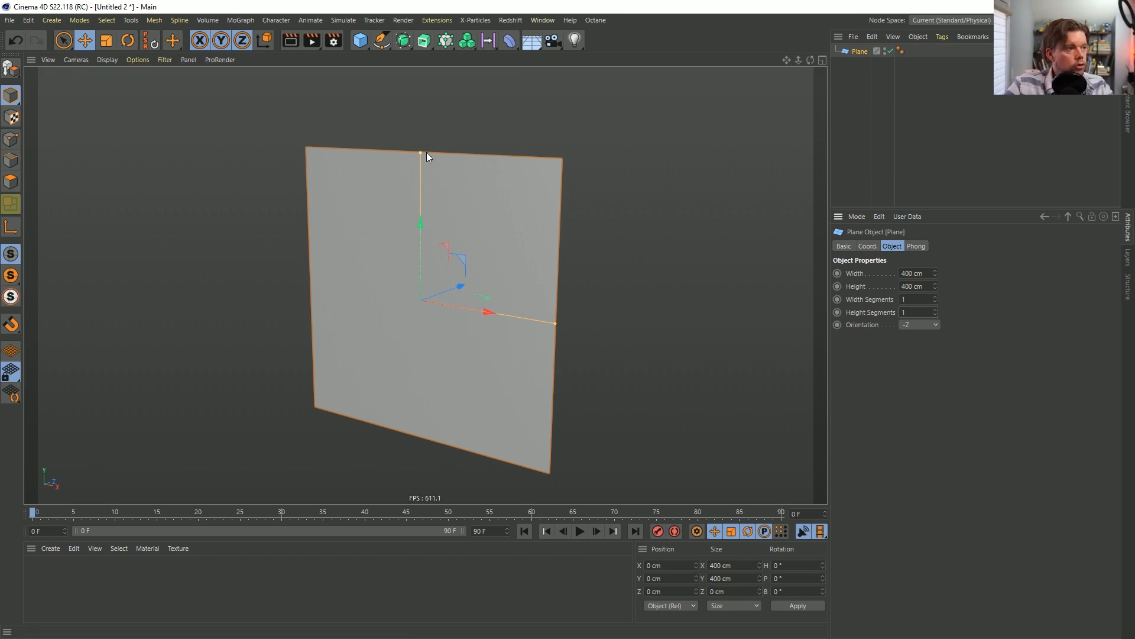
Create a Voronoi Fracture object and make the plane its child.
click(446, 40)
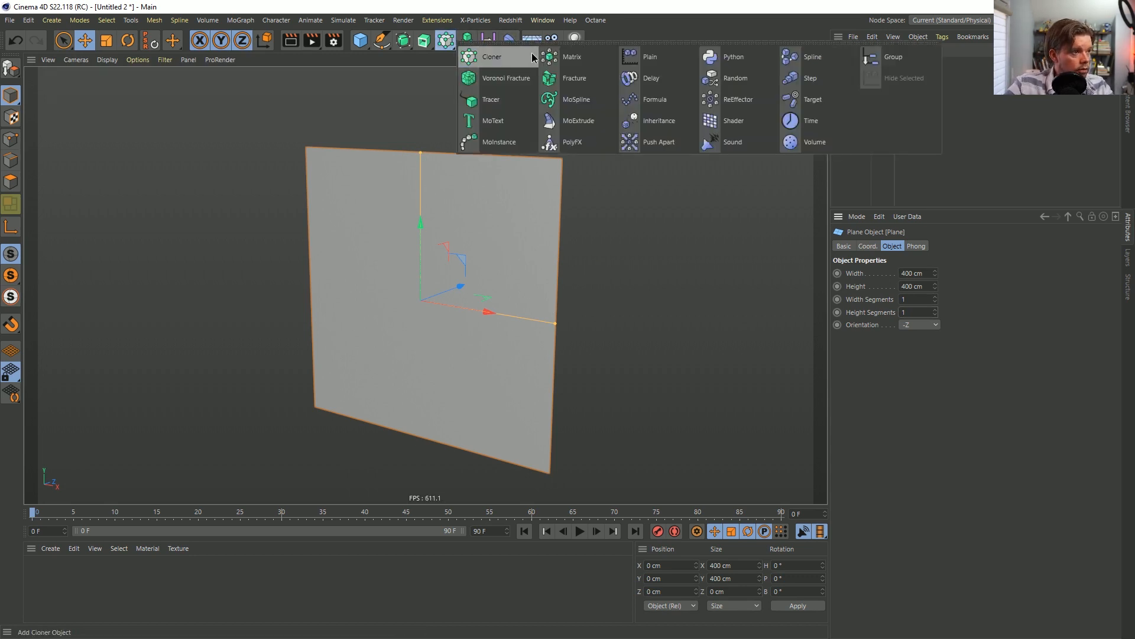
click(507, 79)
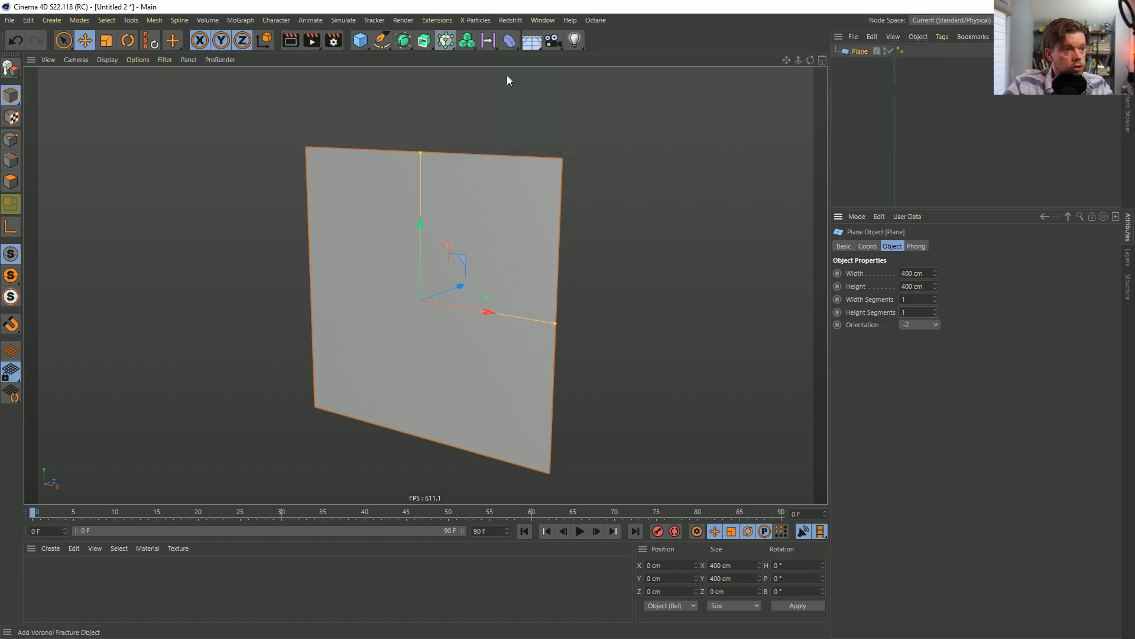
mouse_move(858, 63)
mouse_down()
mouse_move(864, 53)
mouse_move(855, 57)
mouse_up()
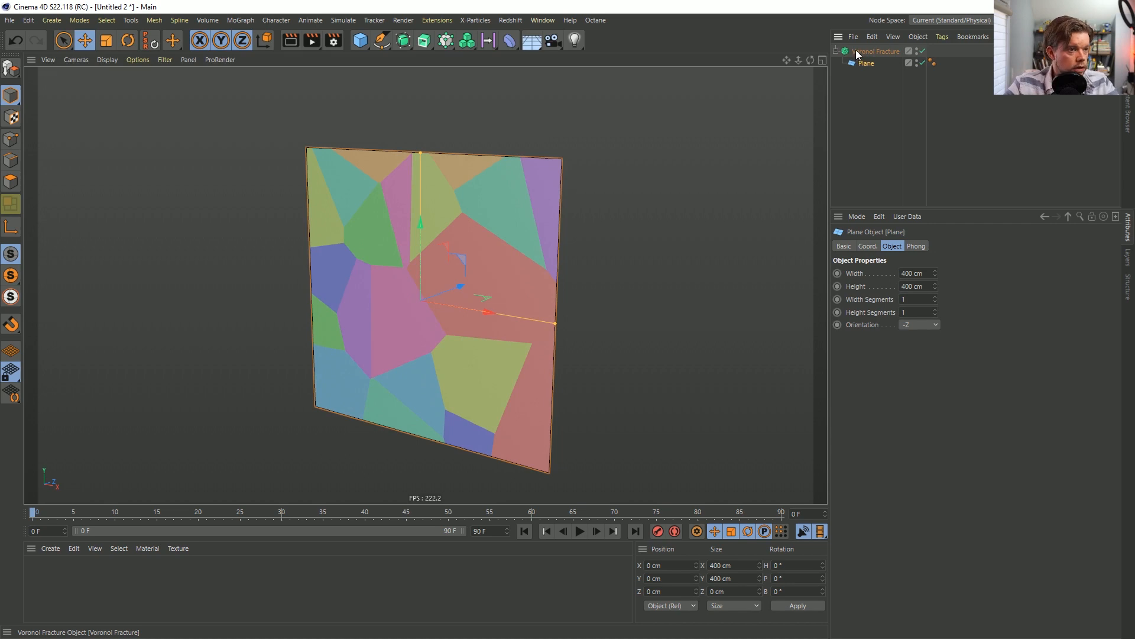
click(875, 52)
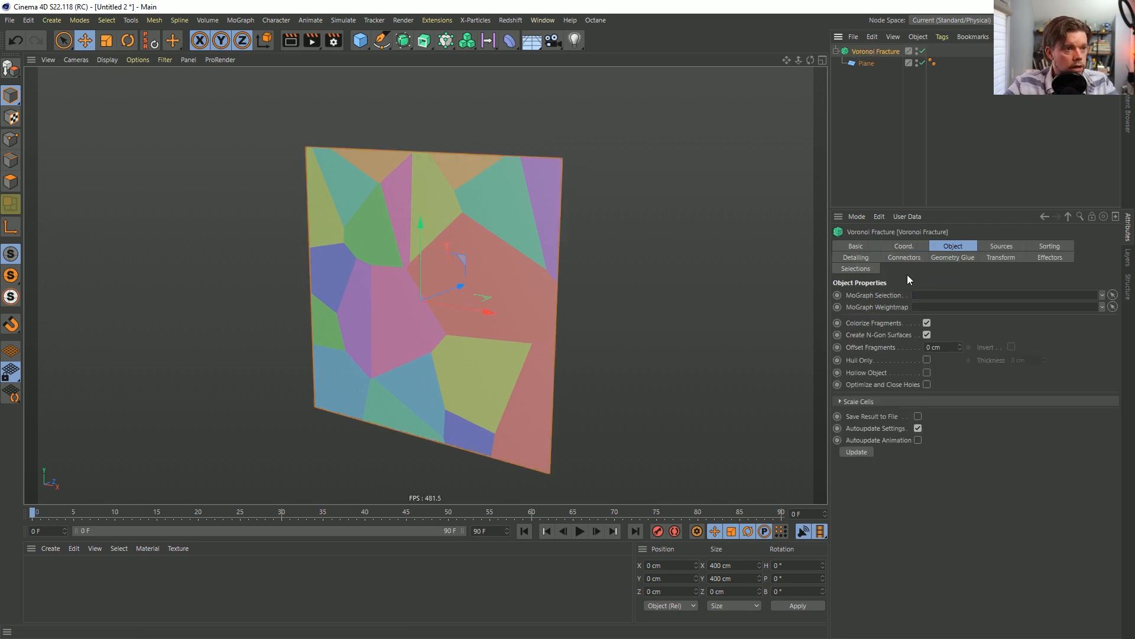
click(865, 62)
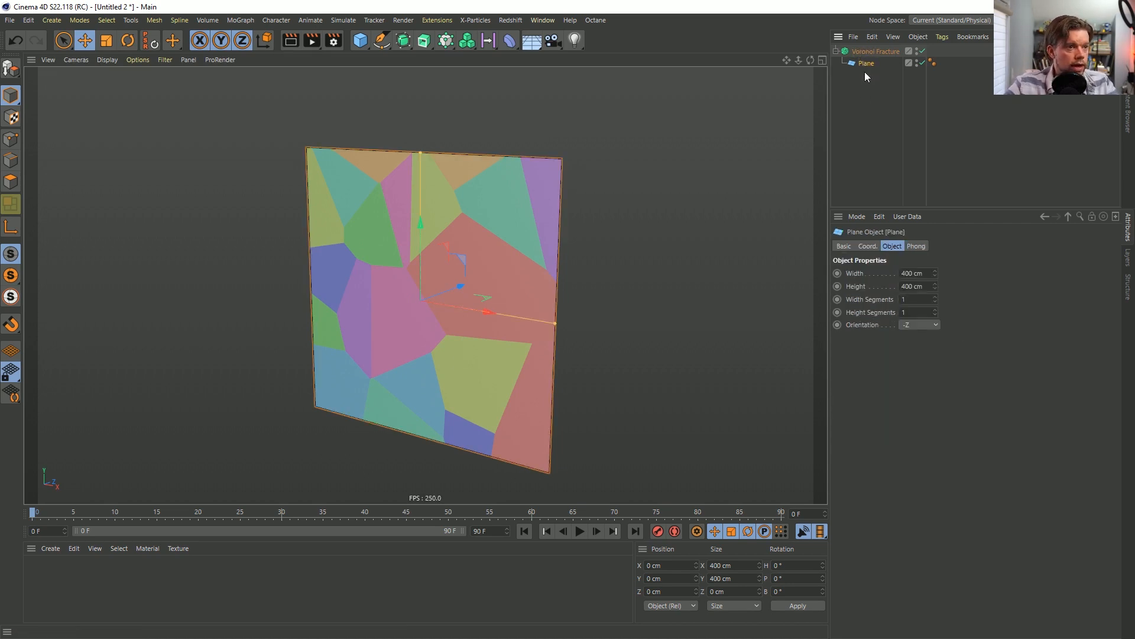
Raise the point amount of the Voronoi Fracture's distribution source to 166.
click(877, 52)
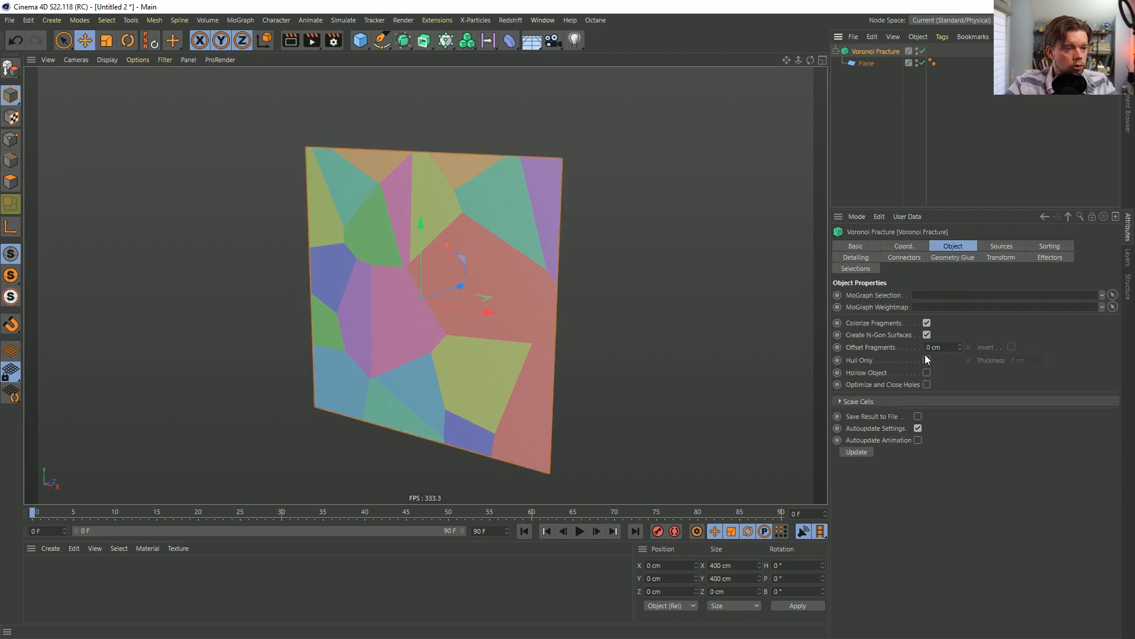
click(1001, 246)
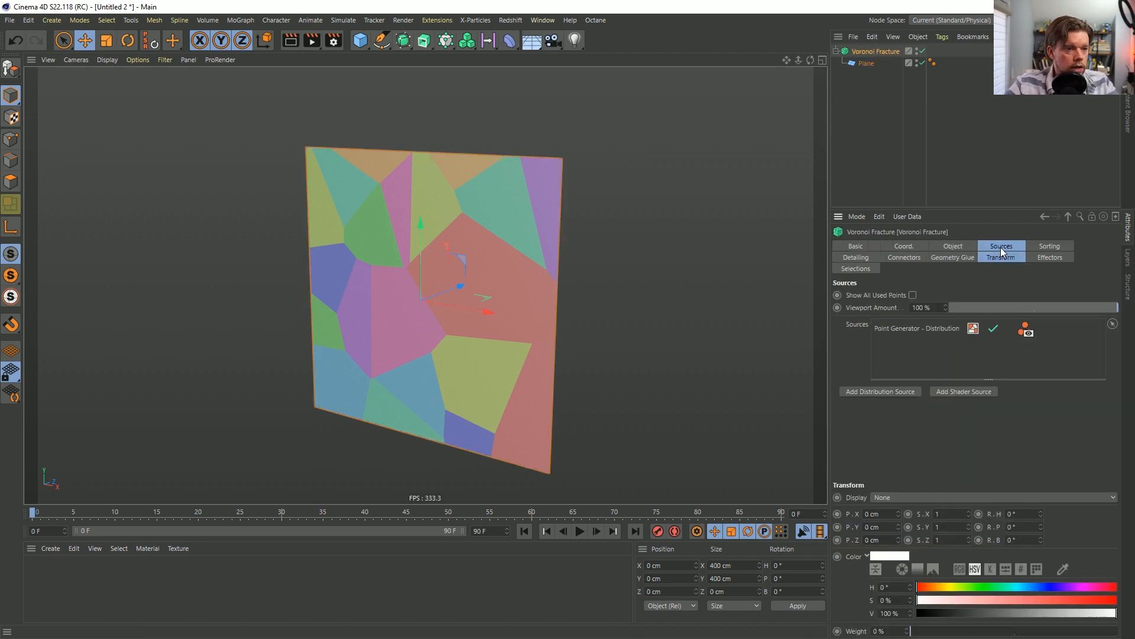
click(949, 328)
drag(939, 453, 946, 444)
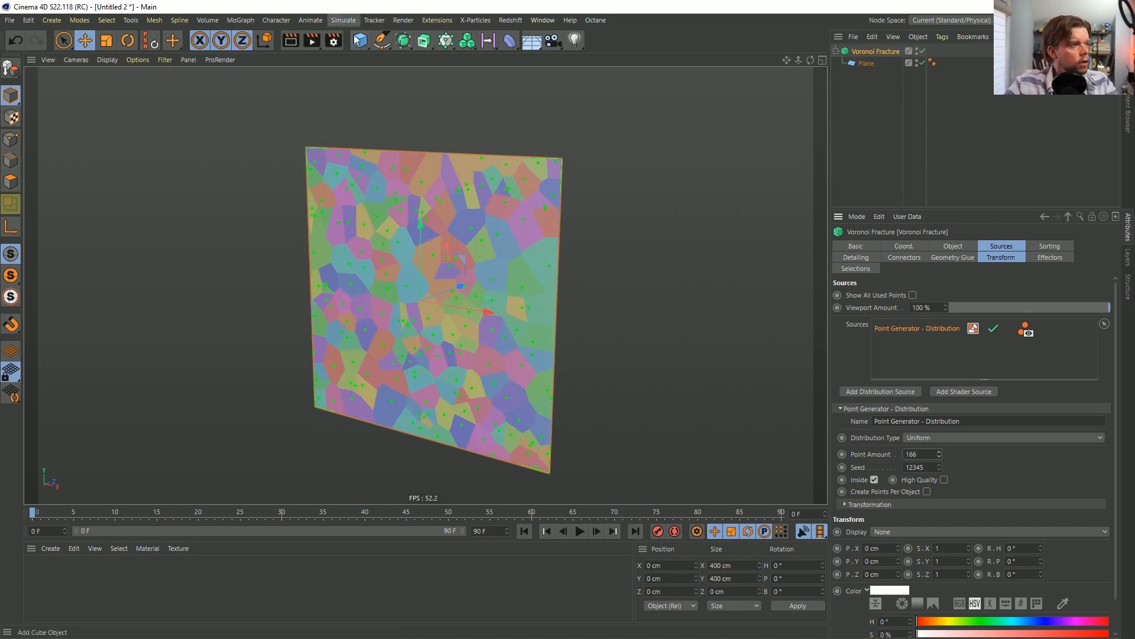
click(381, 41)
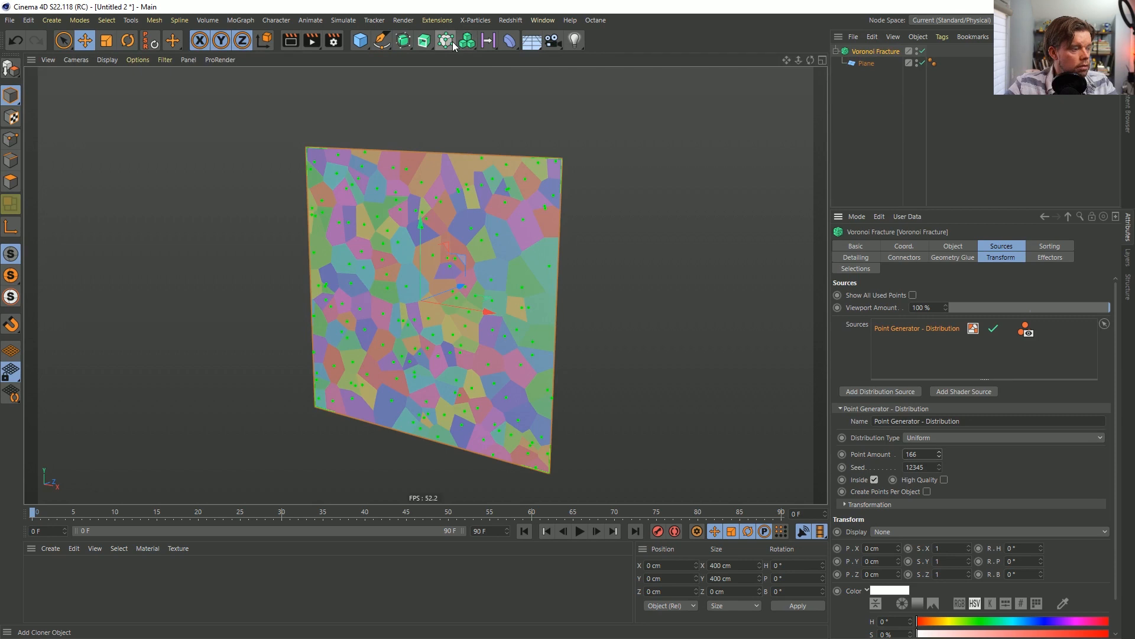
Make the fracture points' distribution Exponential, affecting only the positive Y axis, with standard deviation 0.23 and point amount 280.
click(926, 439)
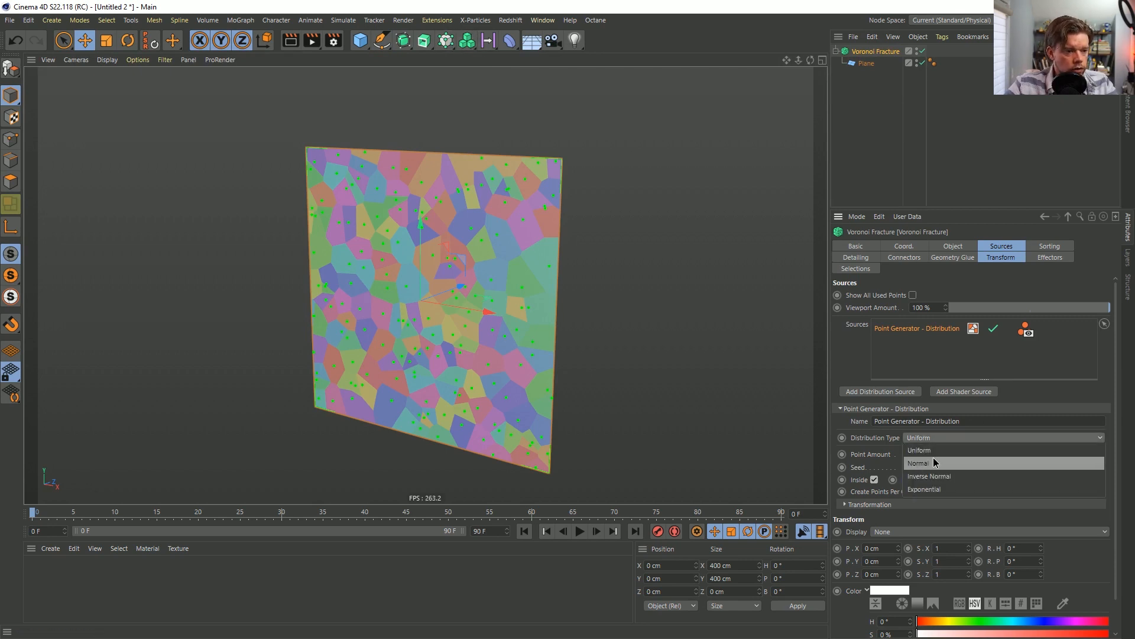
click(958, 490)
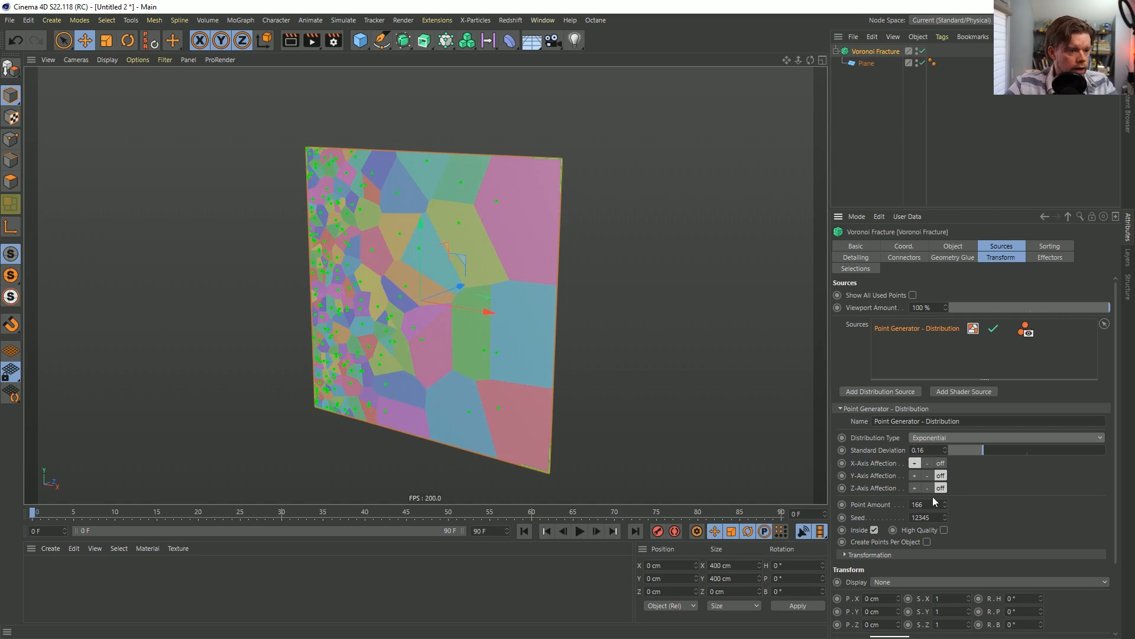
click(928, 475)
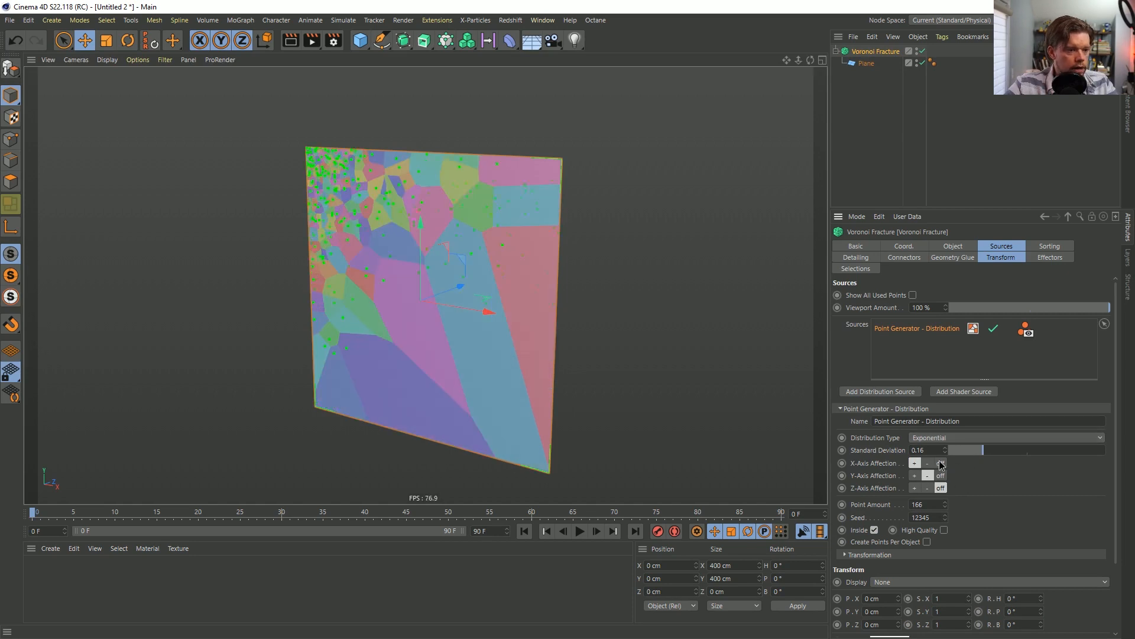
click(916, 476)
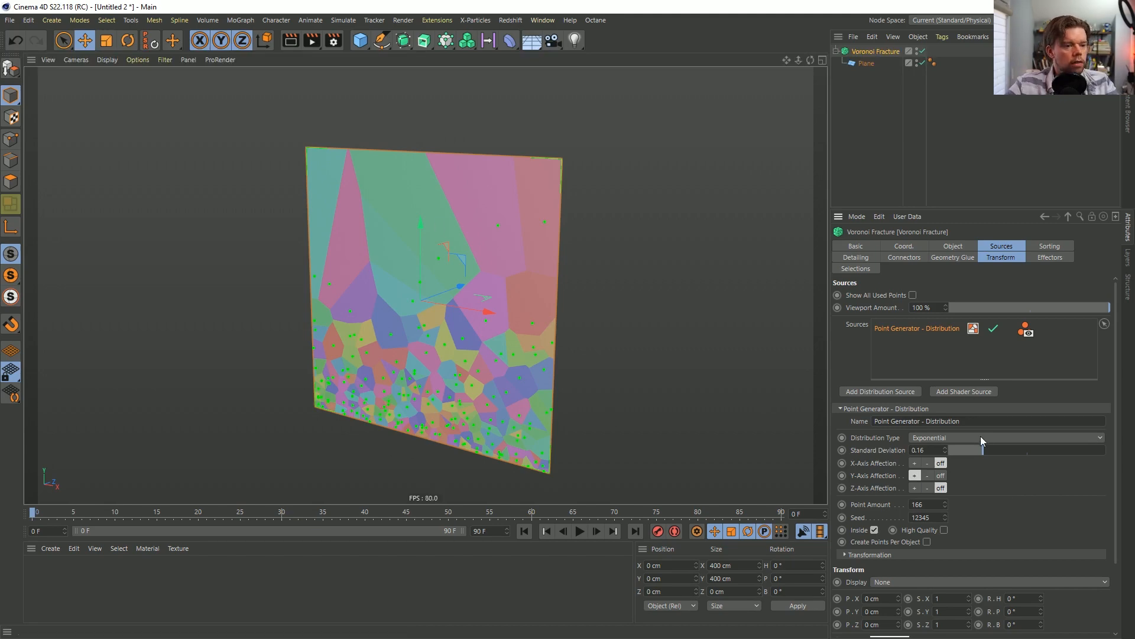
drag(983, 450, 1001, 479)
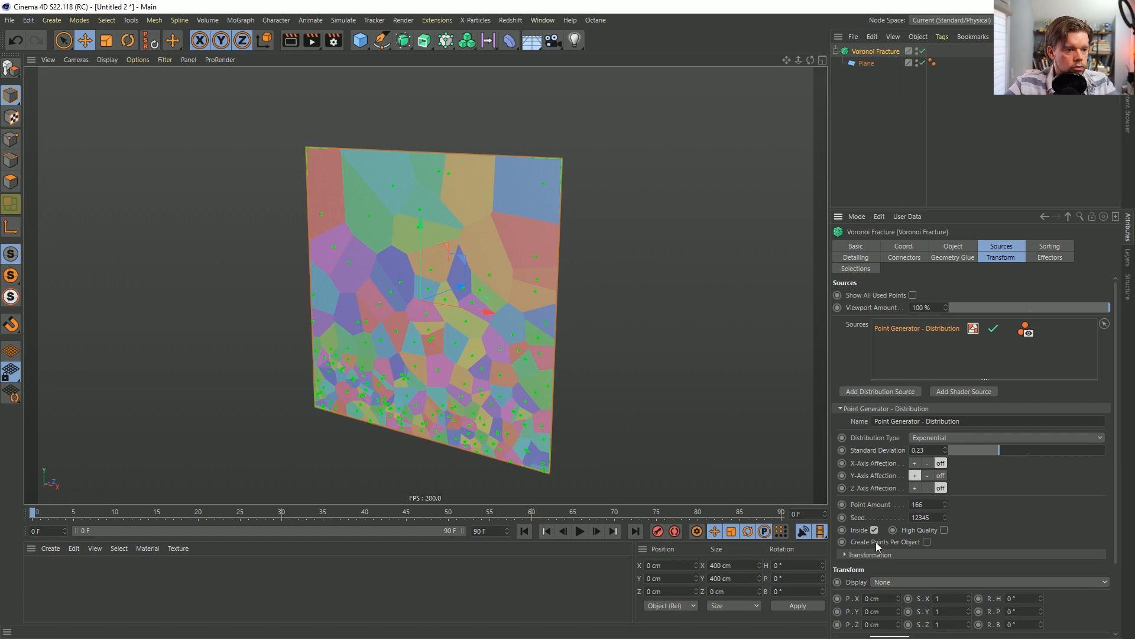
mouse_move(946, 501)
mouse_down()
mouse_move(994, 497)
mouse_move(957, 500)
mouse_up()
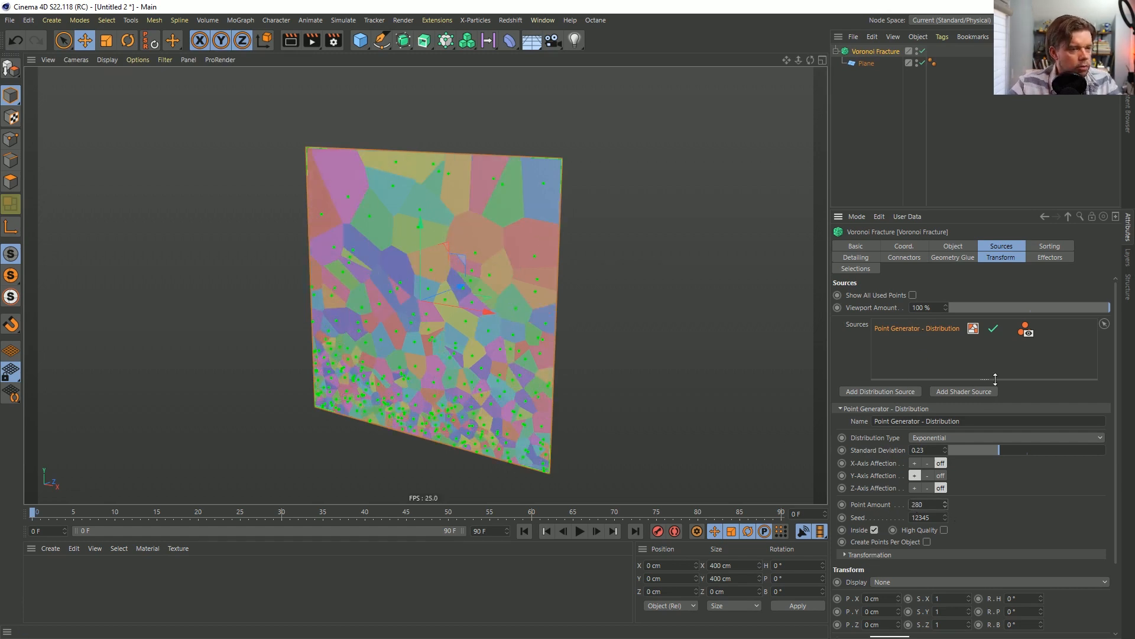
Apply a Rigid Body tag to the Voronoi Fracture, test-play the simulation and return to the first frame.
right_click(870, 51)
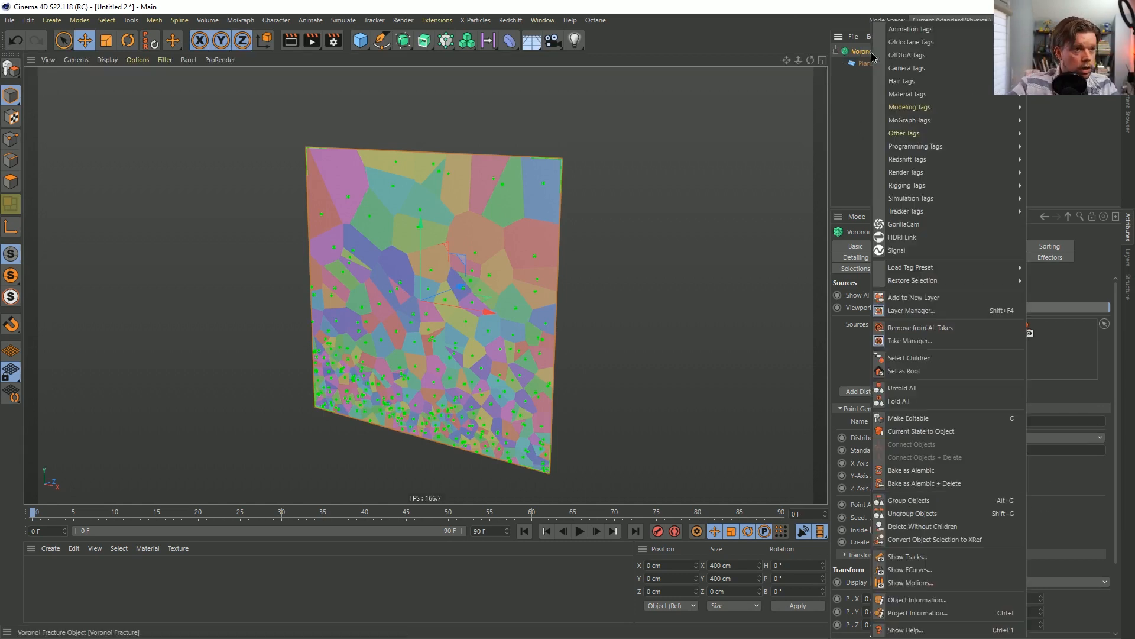
mouse_move(977, 198)
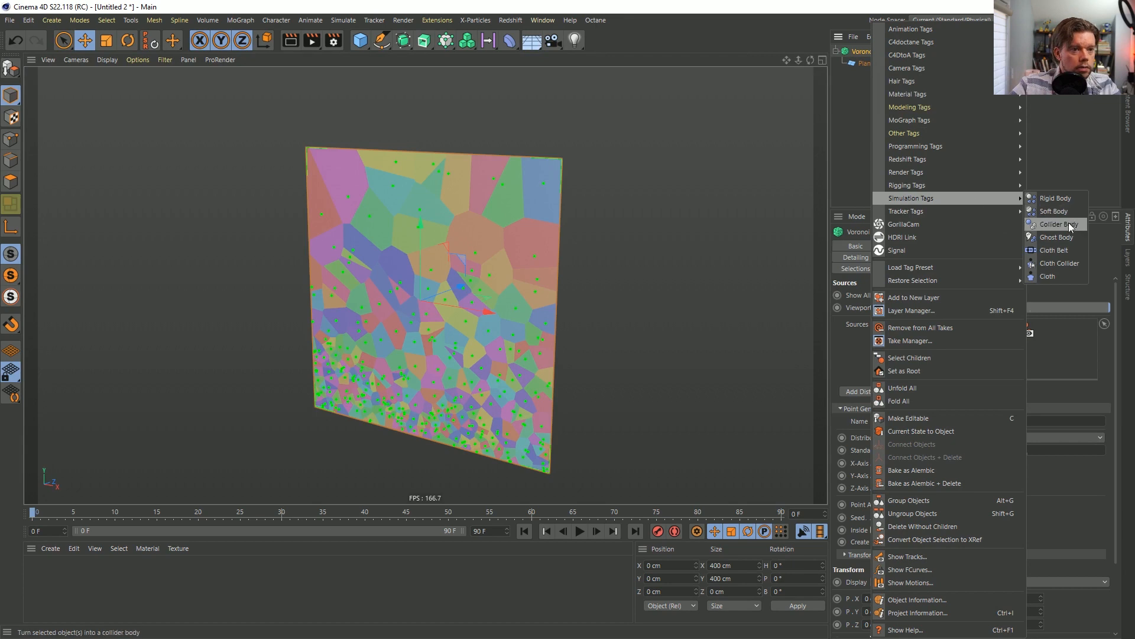
click(1064, 200)
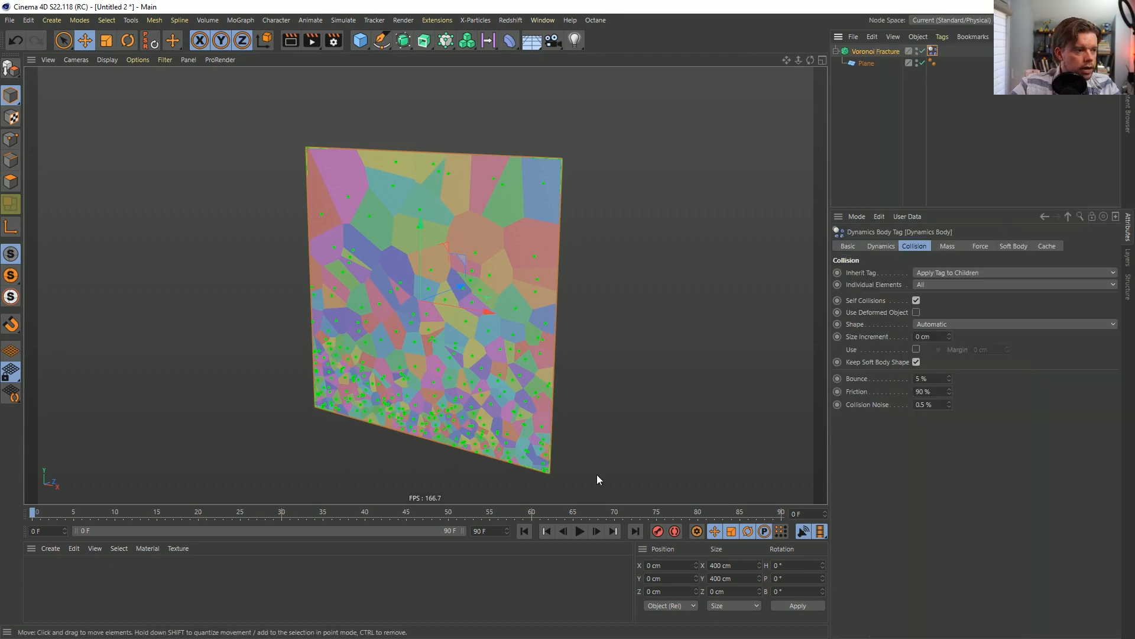
click(579, 530)
click(580, 531)
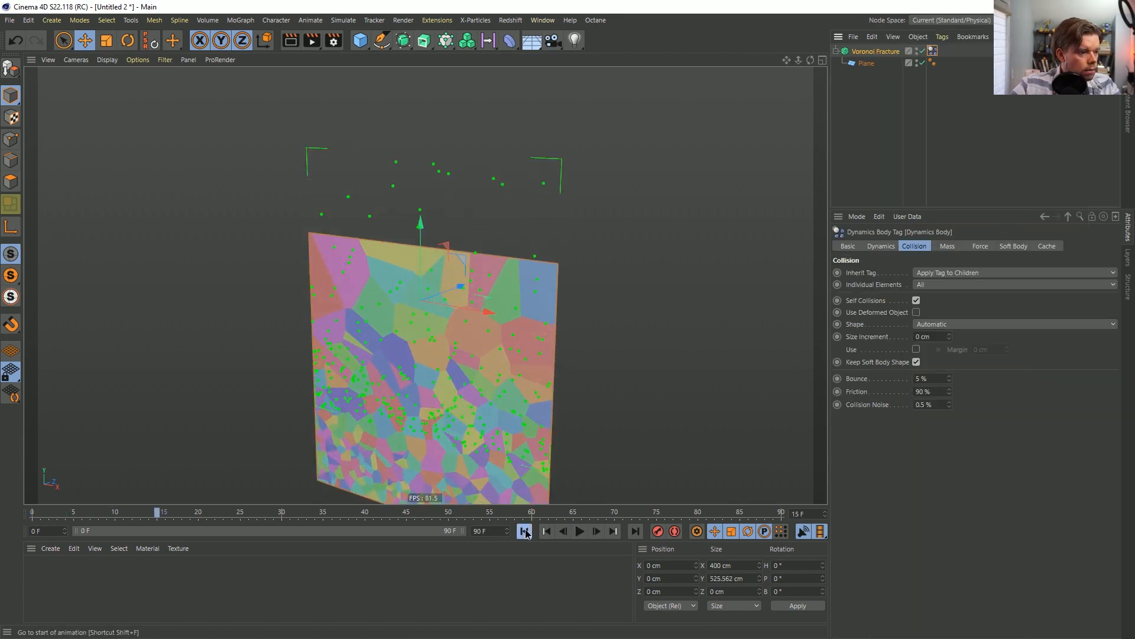
click(524, 530)
Set the trigger of the Voronoi Fracture's dynamics tag to On Collision and test-play the simulation.
key(ctrl+d)
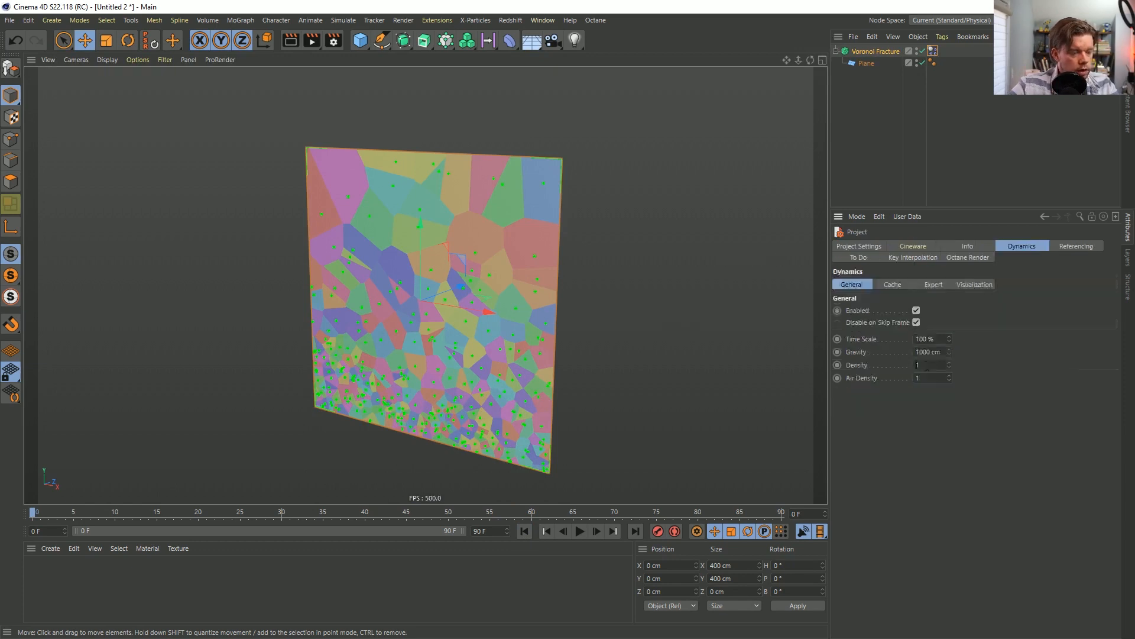
click(930, 286)
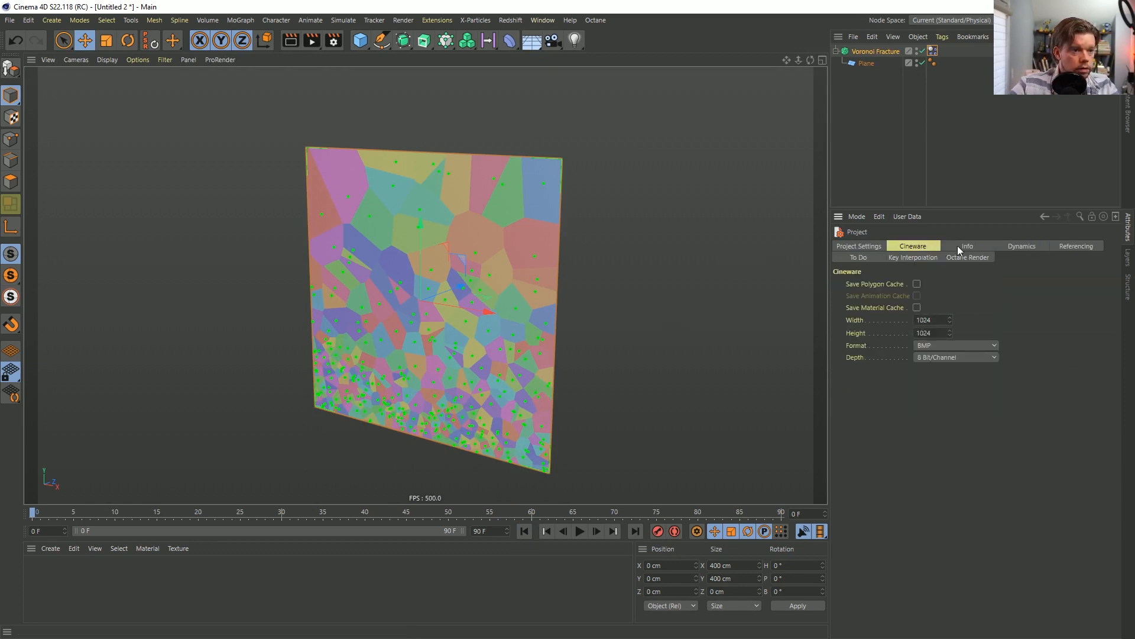
click(933, 52)
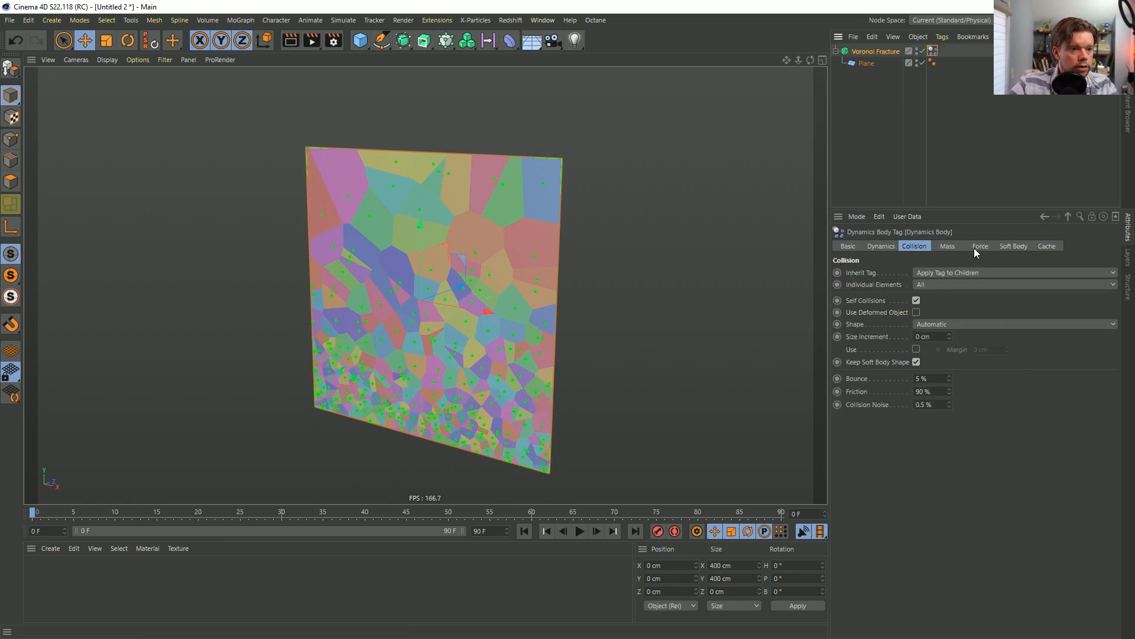
click(946, 246)
click(887, 246)
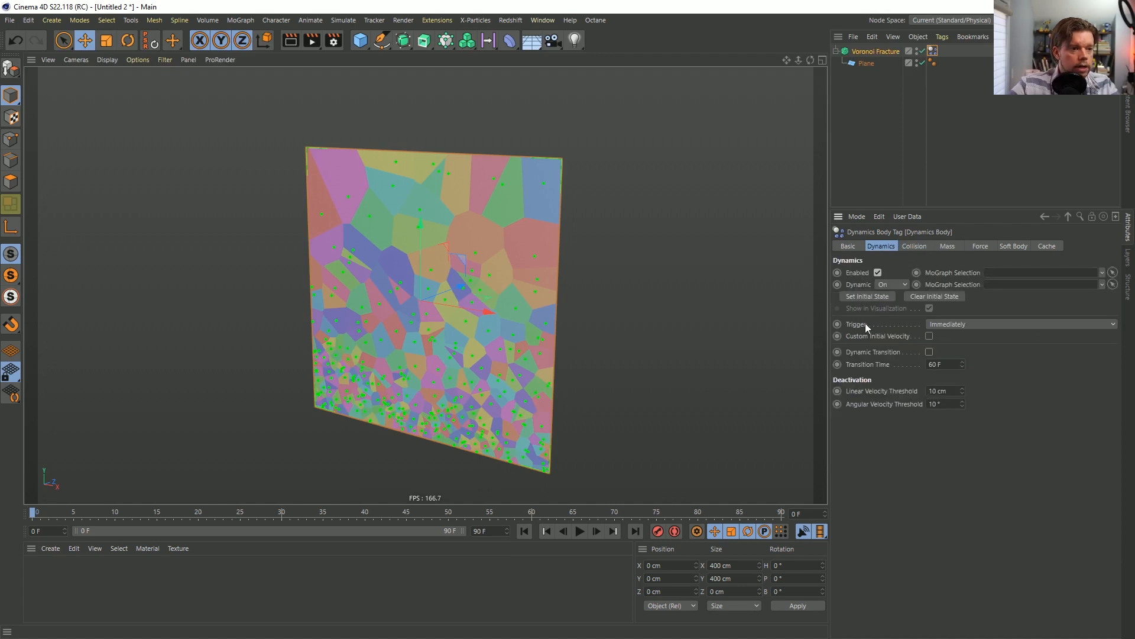
click(930, 324)
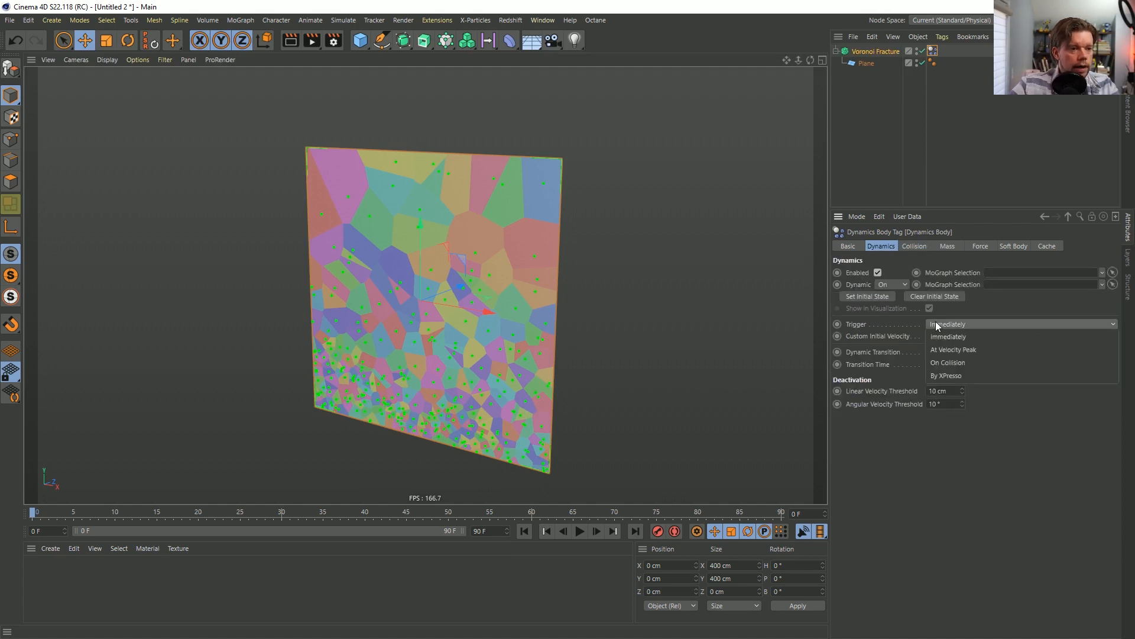
click(959, 363)
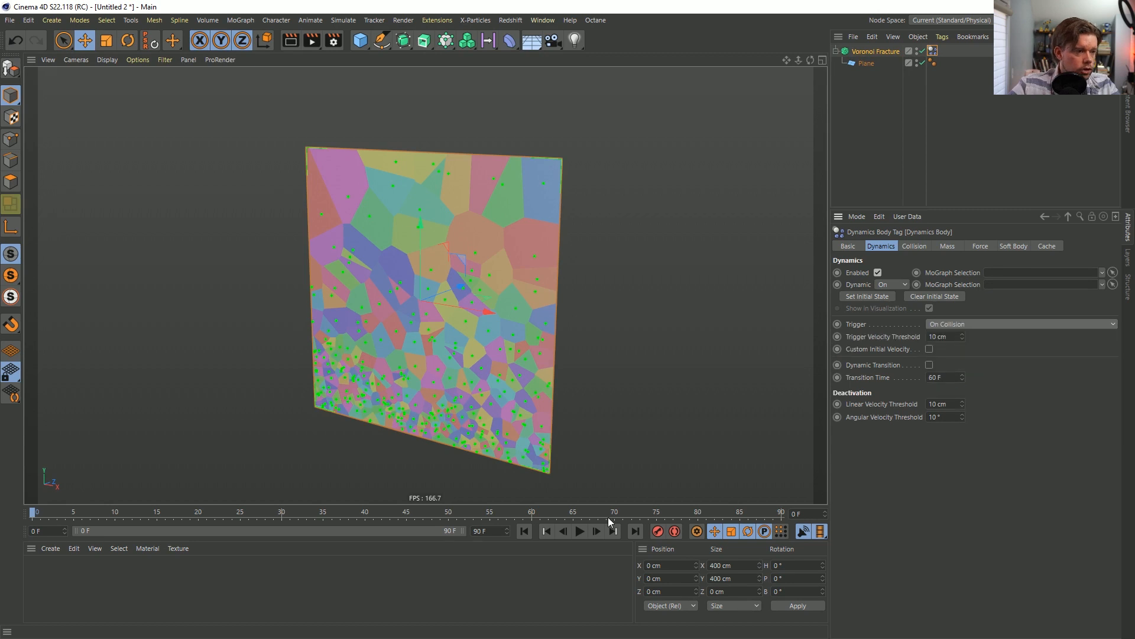
click(579, 531)
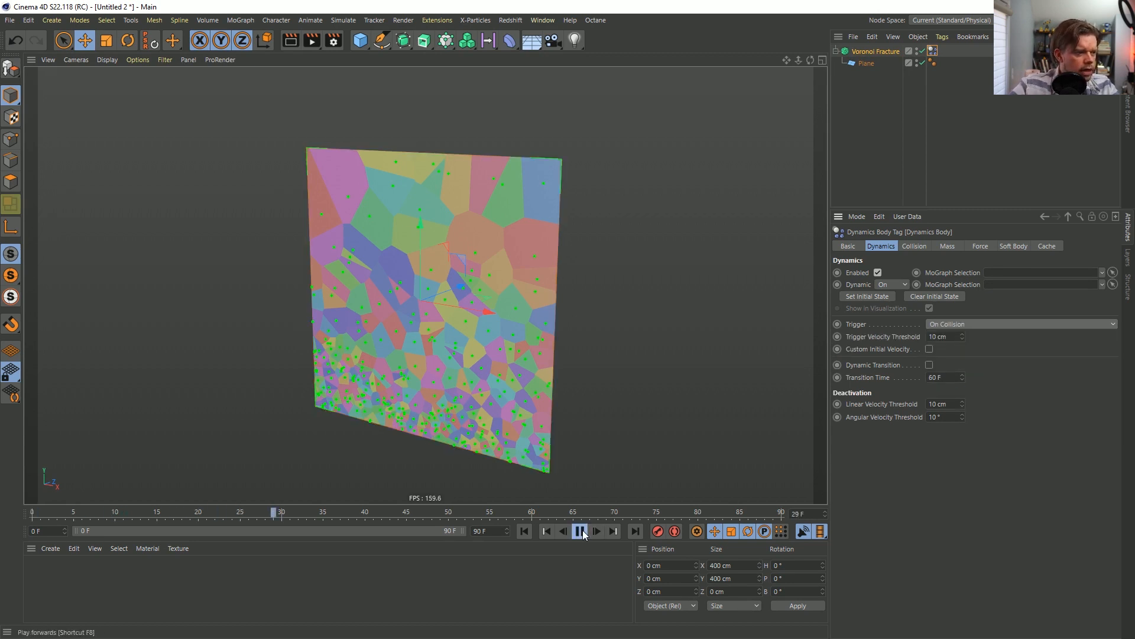
click(839, 140)
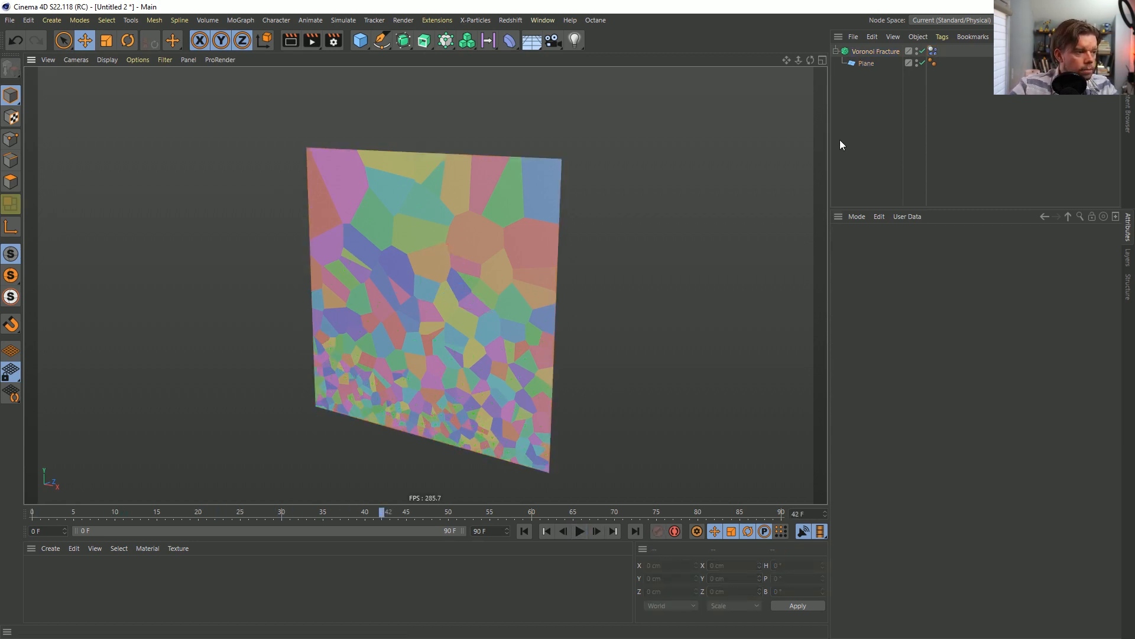
Nest the Voronoi Fracture inside a Connect object and make a Cloth Surface the parent of the Connect.
click(884, 52)
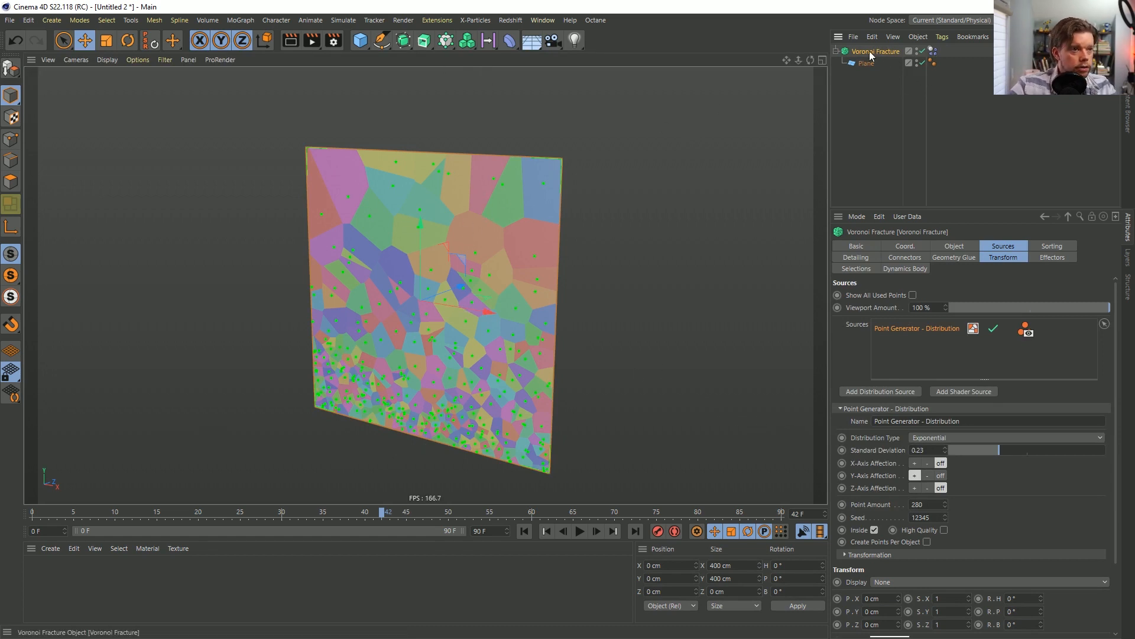
click(406, 42)
alt+click(531, 122)
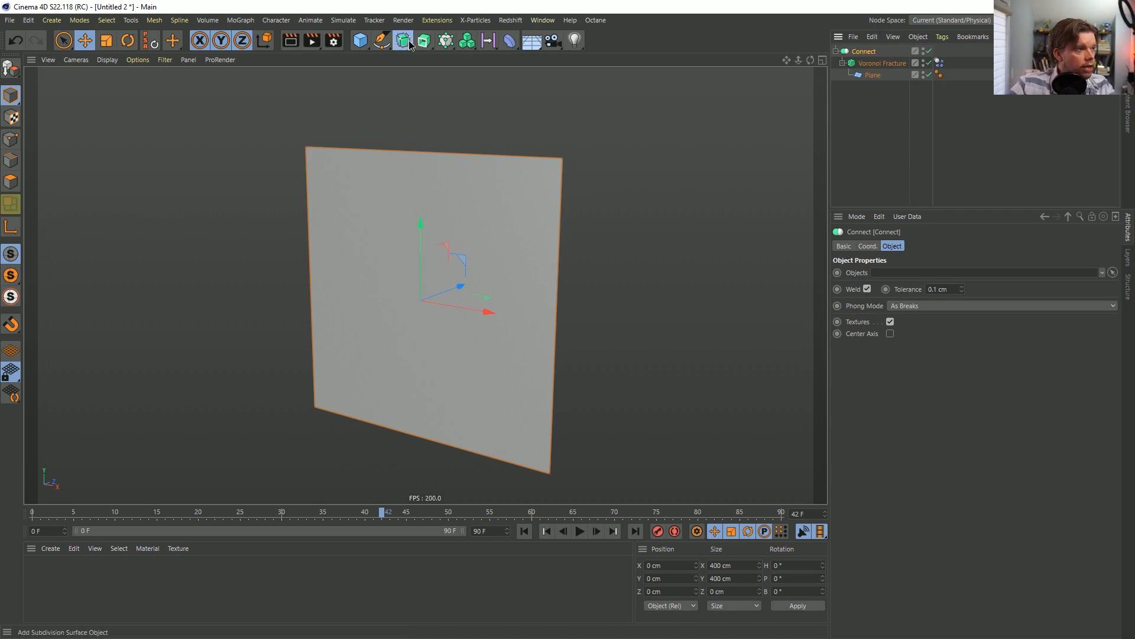
drag(410, 44, 456, 76)
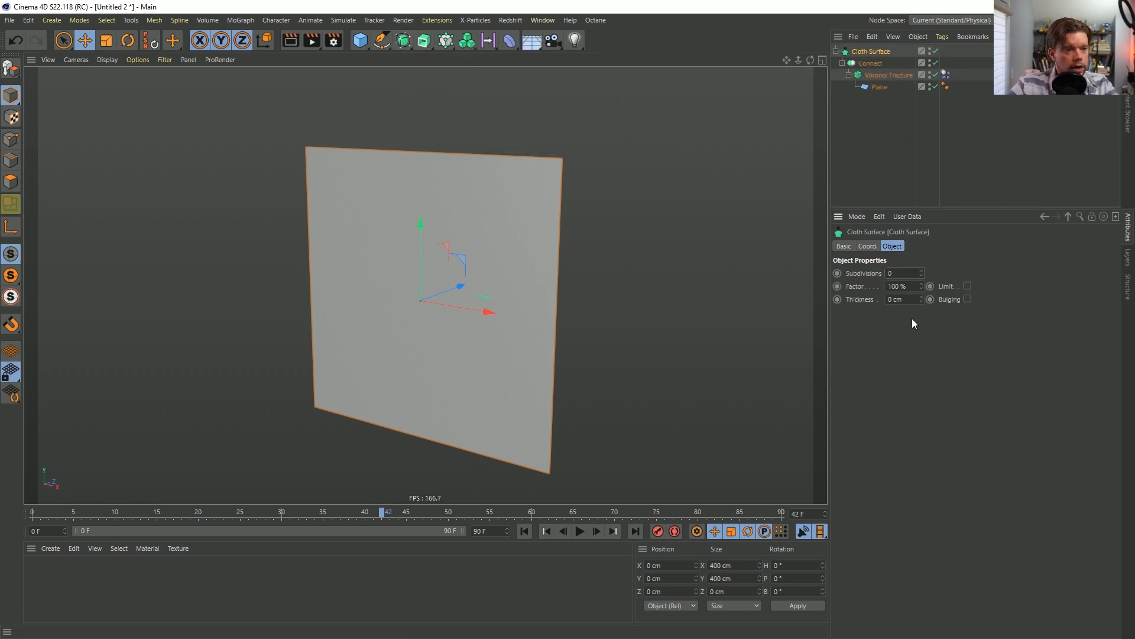
Set the Cloth Surface's thickness to 4 cm, check the fractured panel's thickness from an angle and clear the selection.
key(Return)
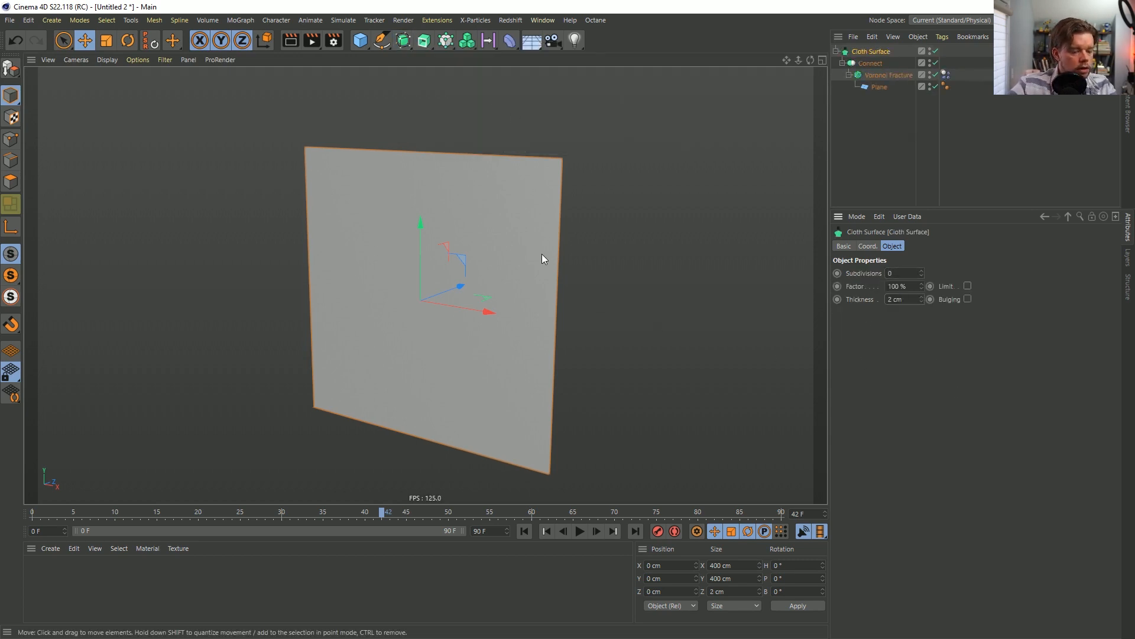
alt+drag(549, 231, 539, 223)
alt+right_drag(539, 223, 680, 231)
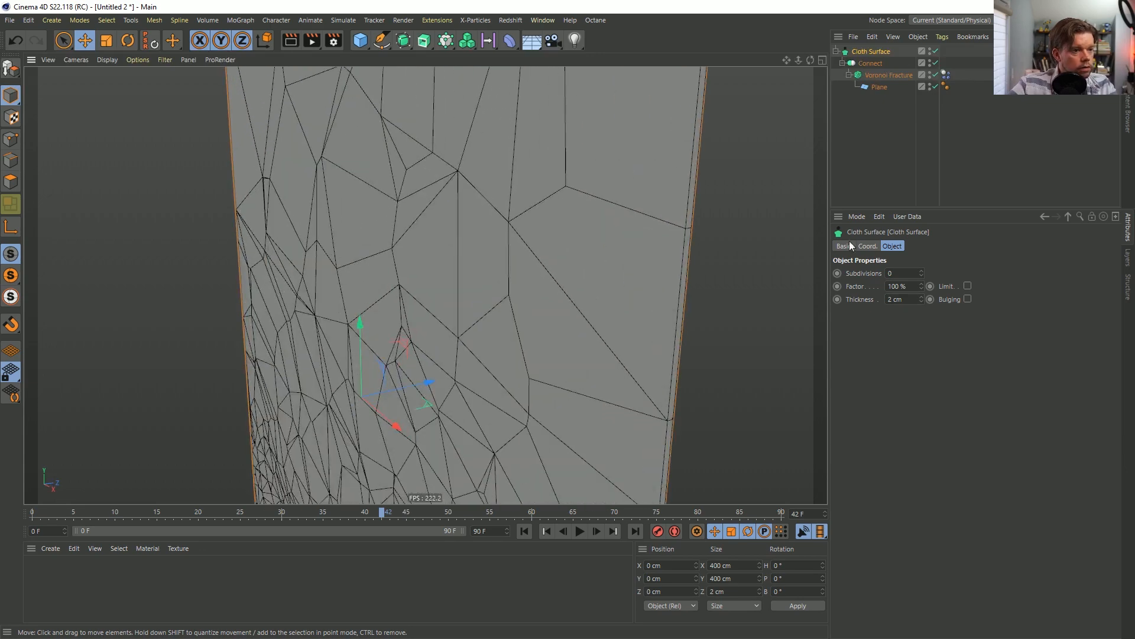
click(921, 297)
scroll(423, 283, down, 5)
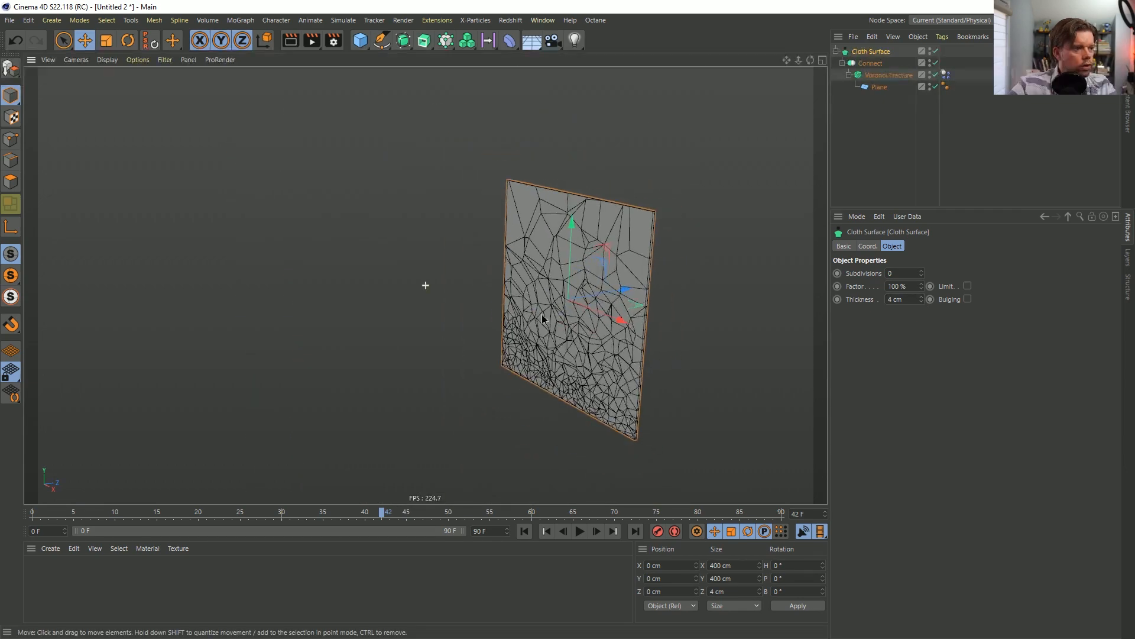
alt+drag(483, 317, 526, 333)
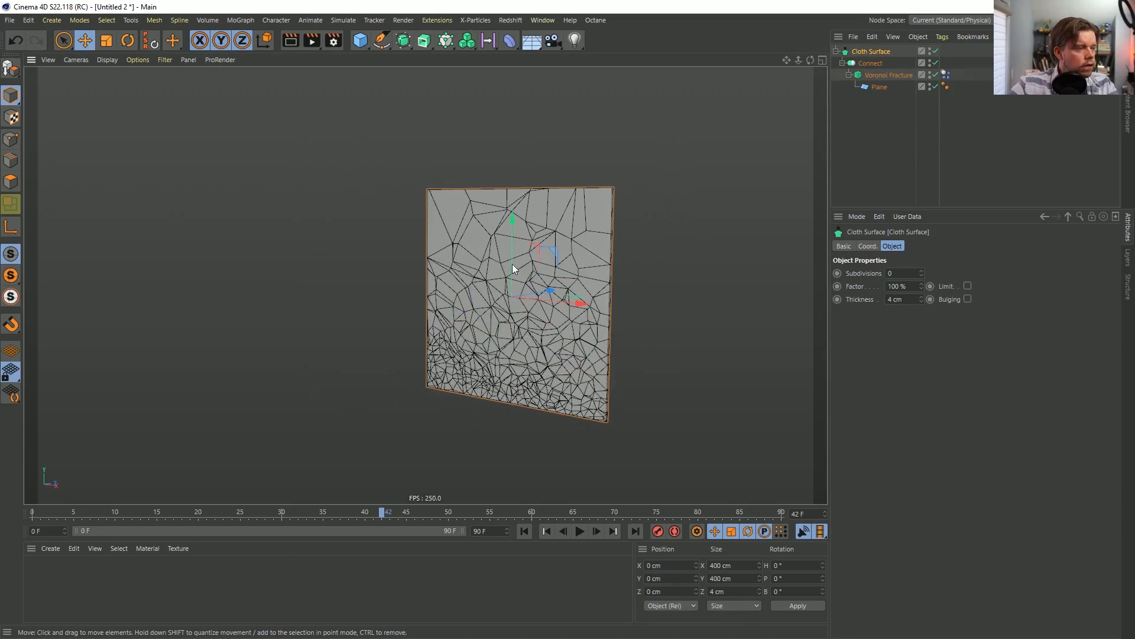
alt+right_drag(550, 333, 602, 303)
click(890, 107)
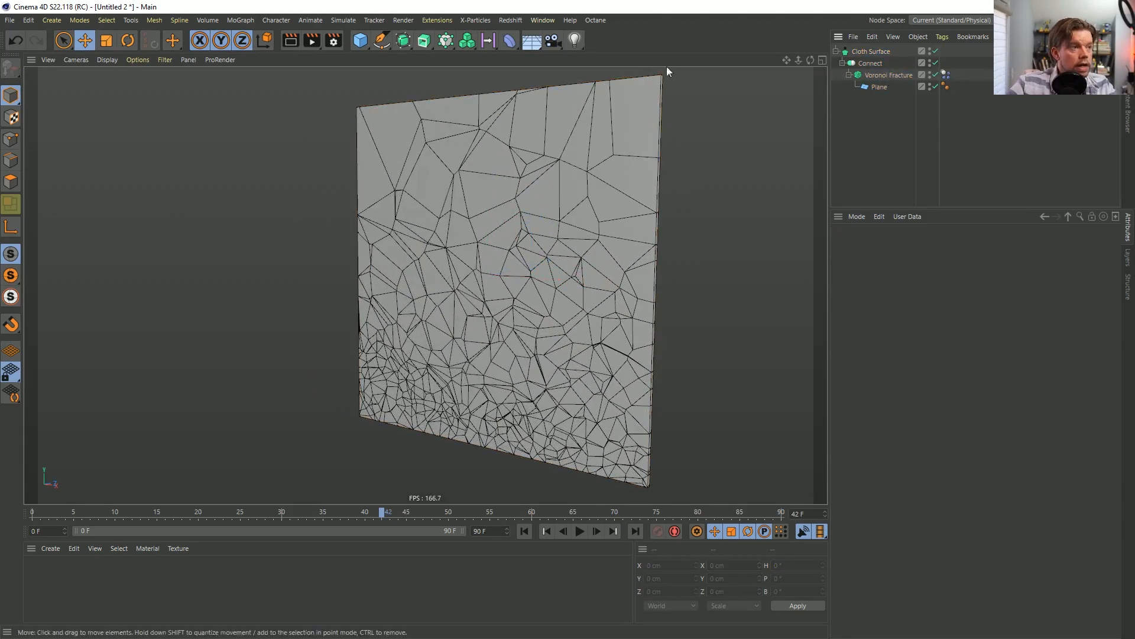
Add a sphere just below the fractured plane, at about Y -320 cm, and apply a Collider Body tag to it.
drag(360, 40, 599, 75)
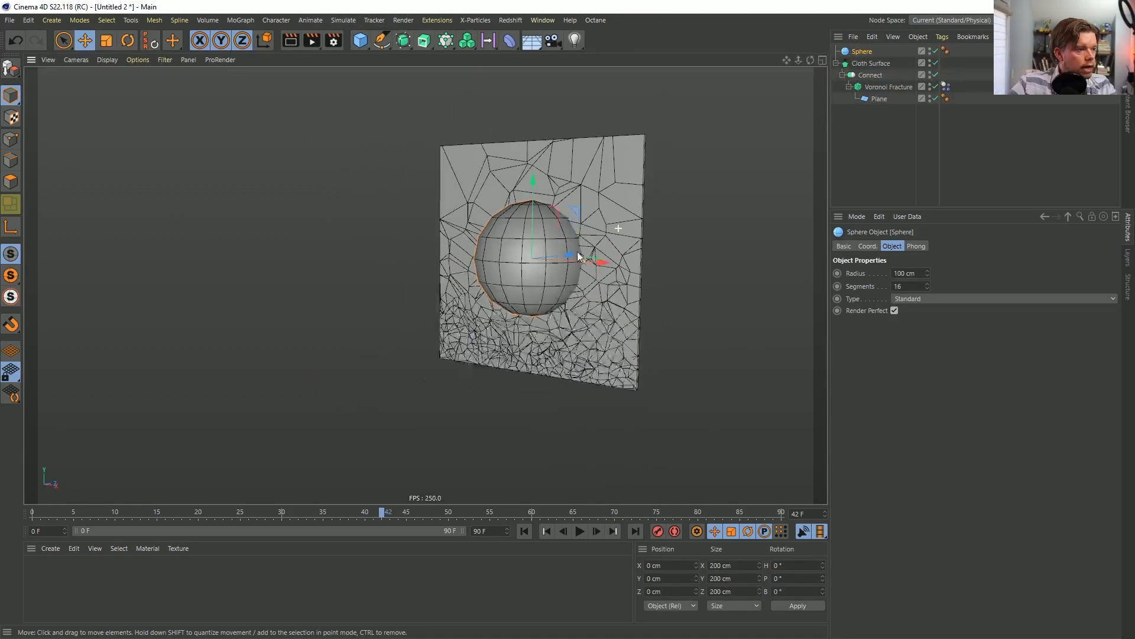
drag(533, 180, 525, 359)
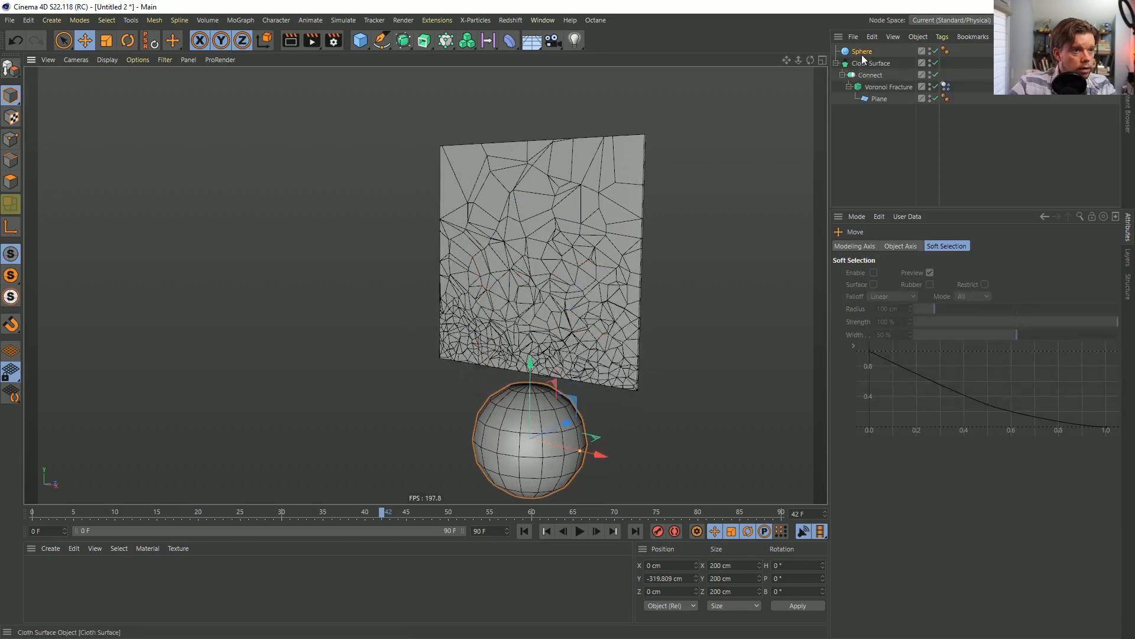
right_click(863, 52)
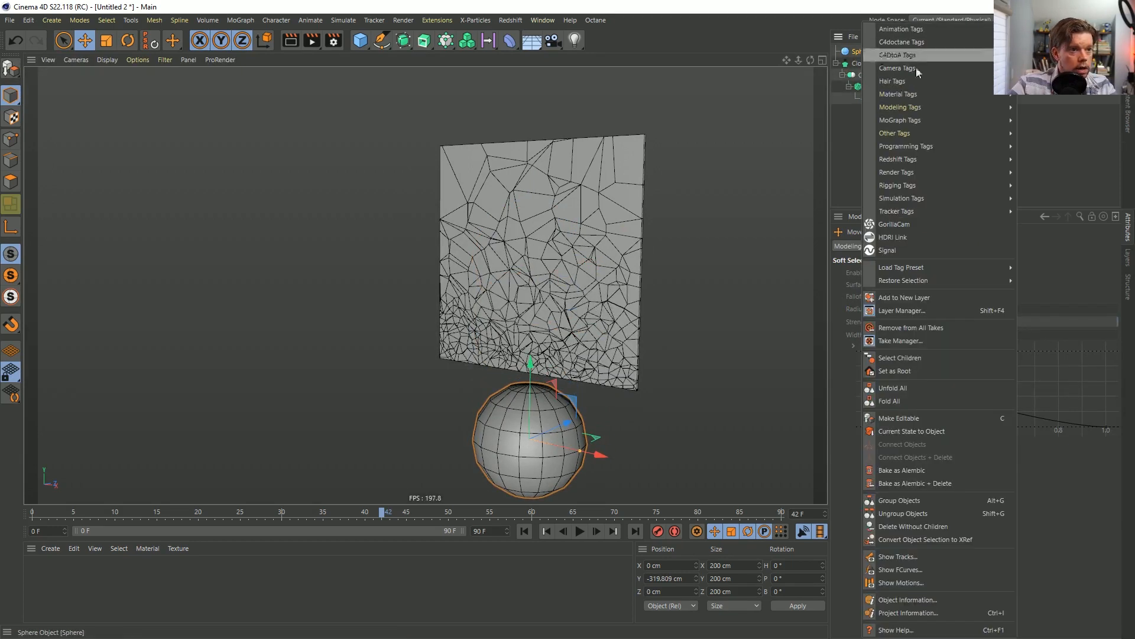
mouse_move(909, 201)
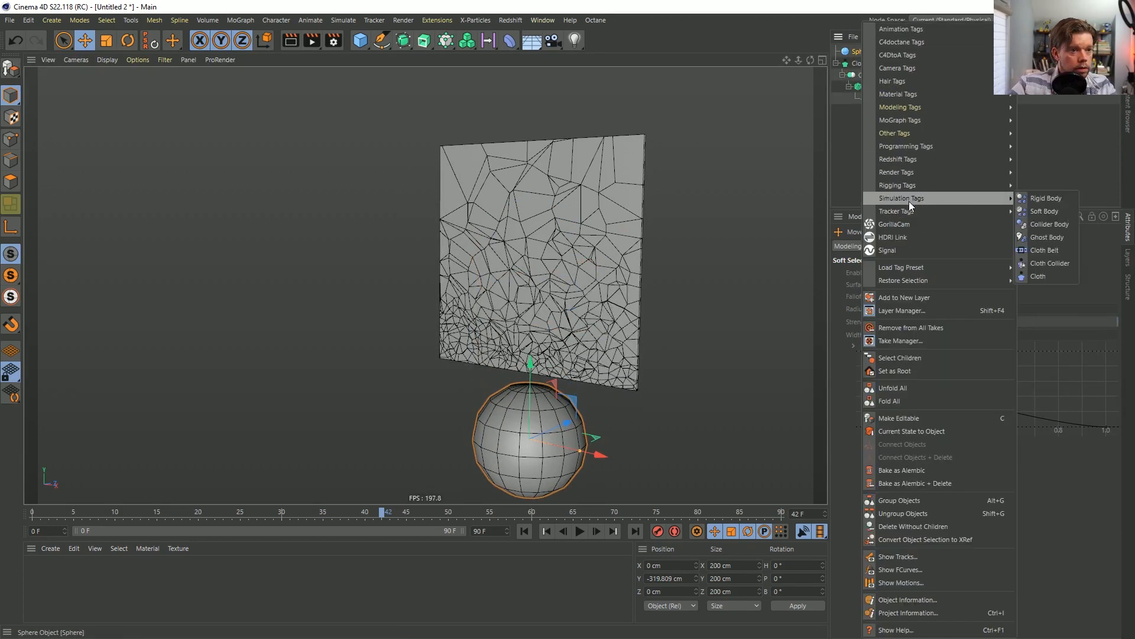
click(1056, 224)
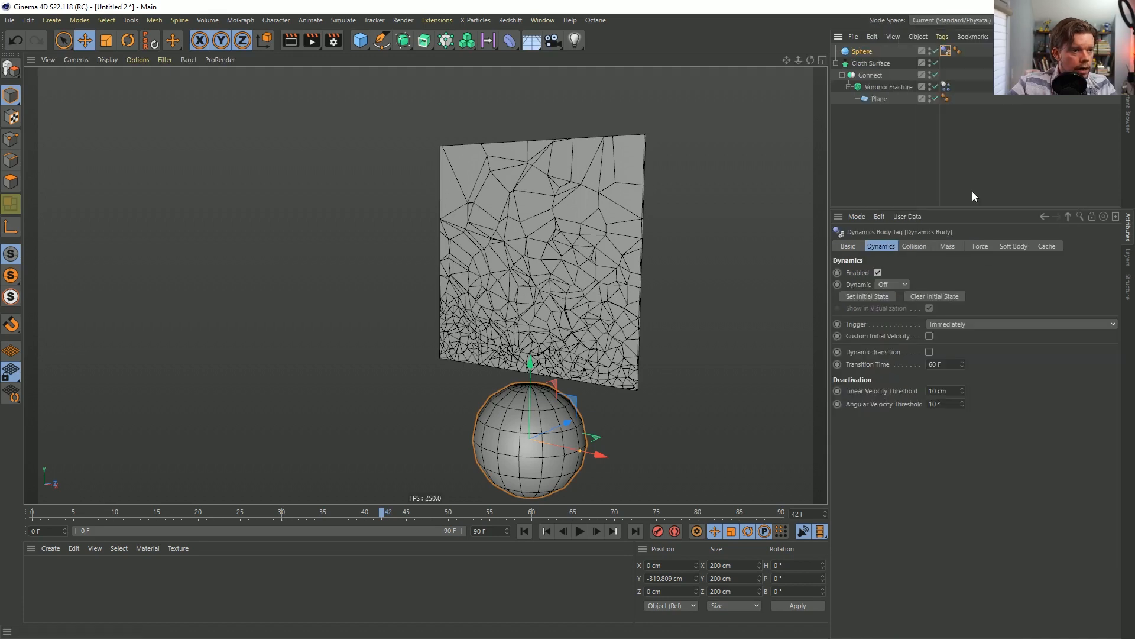
Keyframe the sphere's X, Y and Z position below the plane and move the keys to frame 0.
click(868, 52)
click(905, 245)
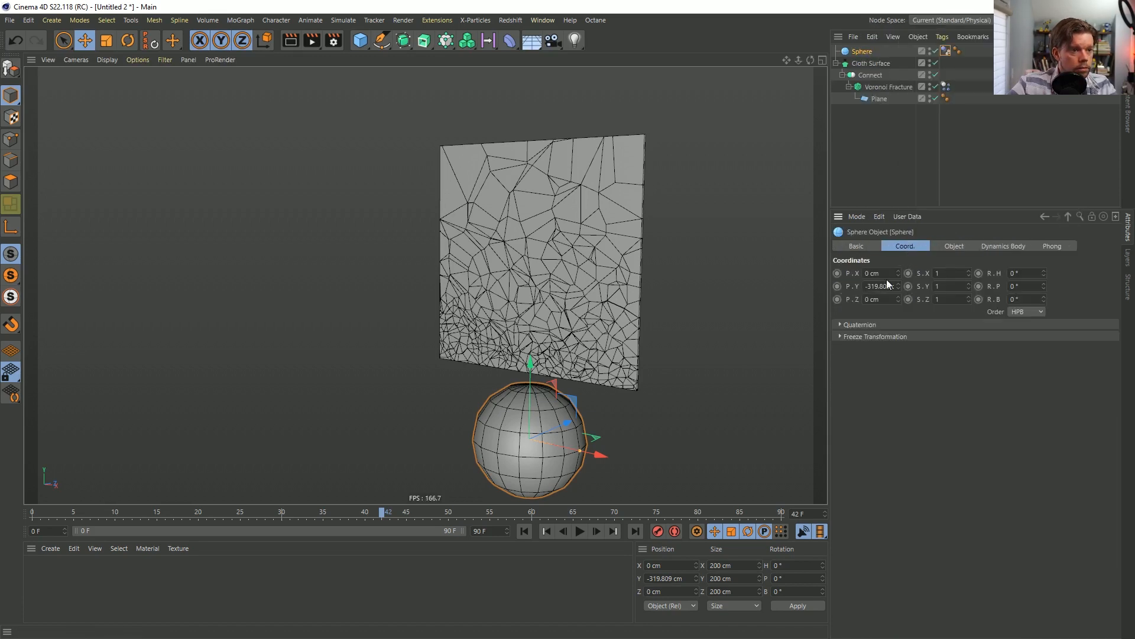
click(856, 286)
click(835, 285)
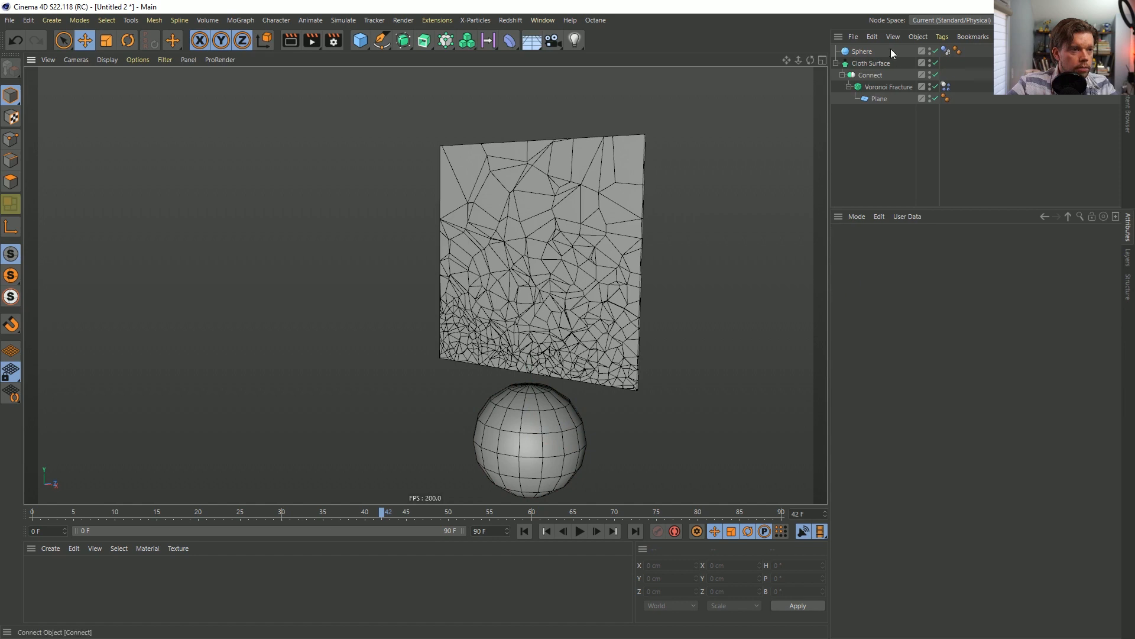
click(865, 52)
ctrl+click(837, 274)
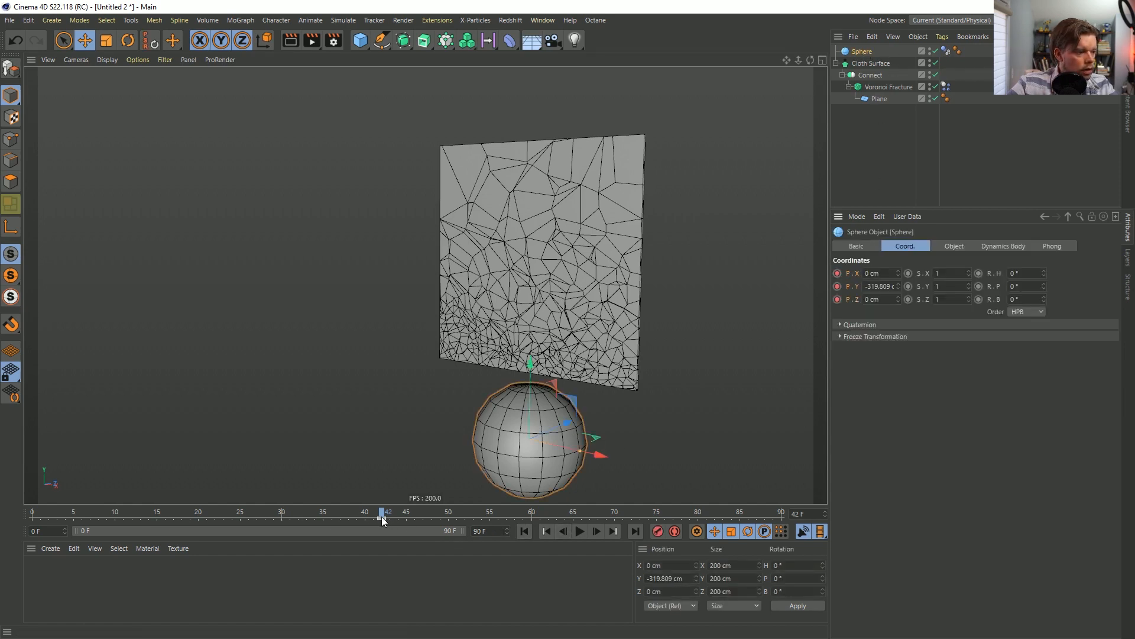
drag(381, 516, 83, 514)
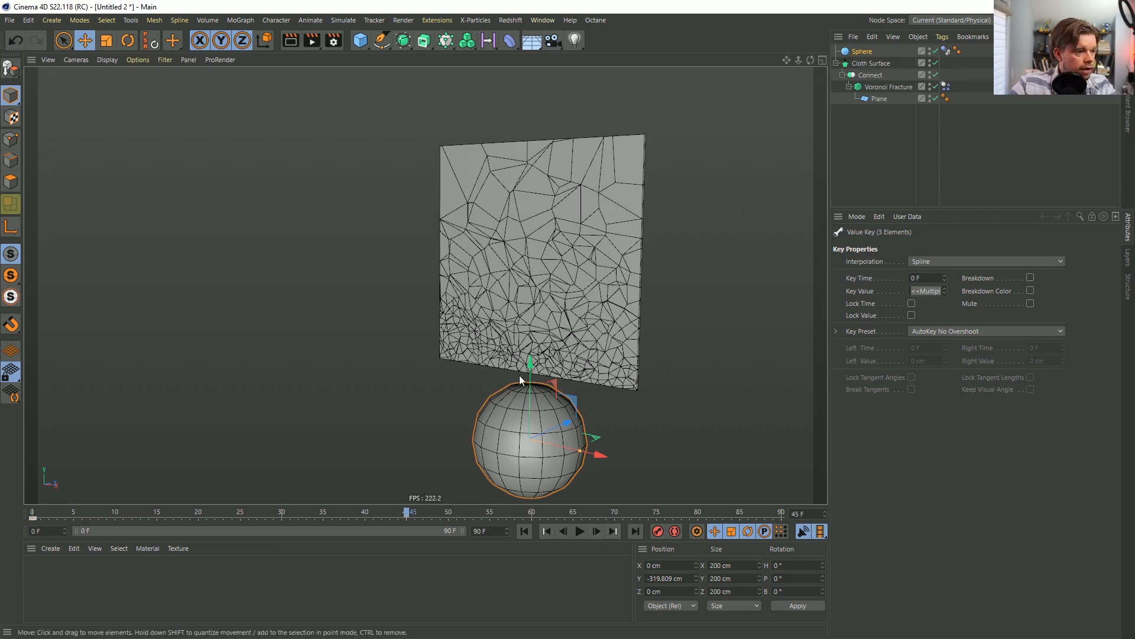
At frame 45, raise the sphere into the plane to about Y -46 cm and keyframe its position.
drag(519, 374, 525, 232)
key(ctrl+z)
drag(525, 383, 526, 227)
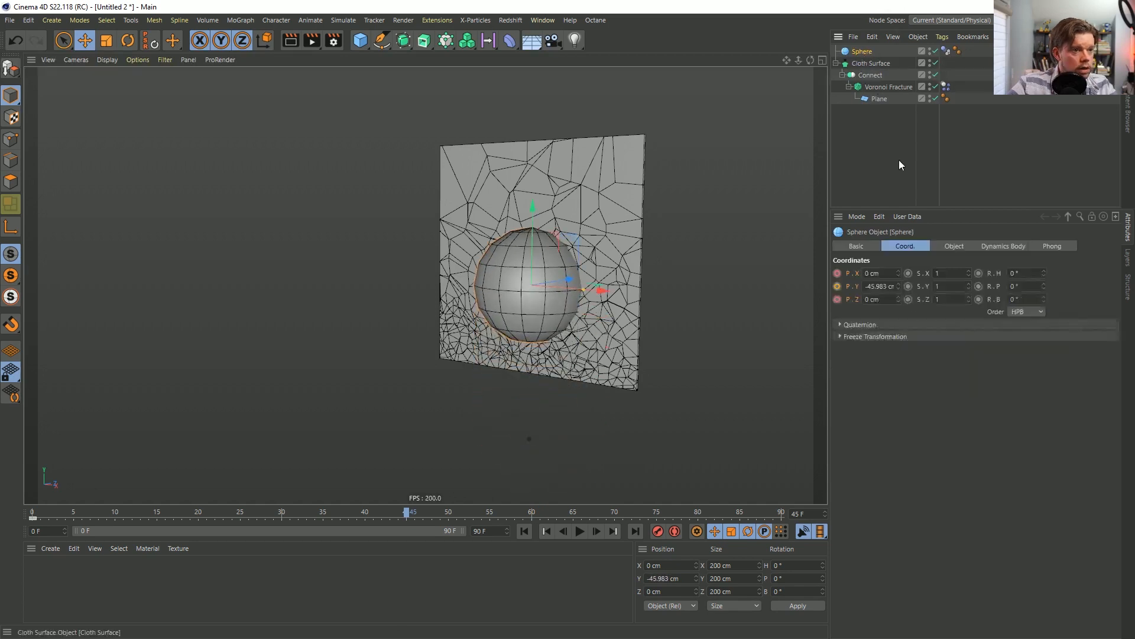
click(838, 286)
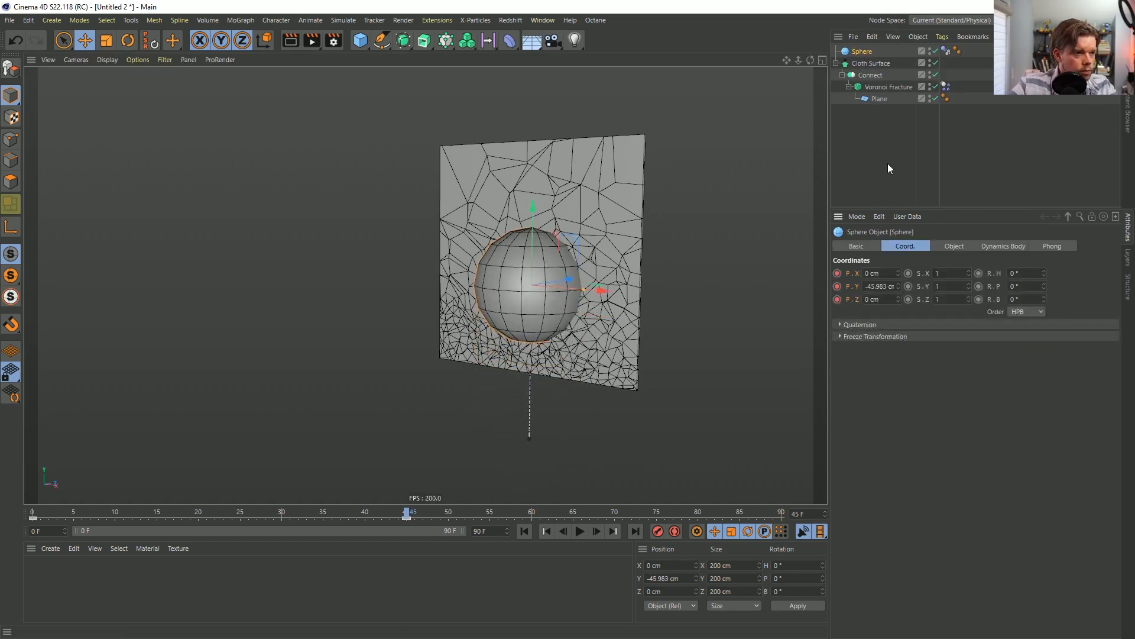
Play the collision simulation from the first frame, stop it and return to frame 0.
click(524, 532)
click(580, 532)
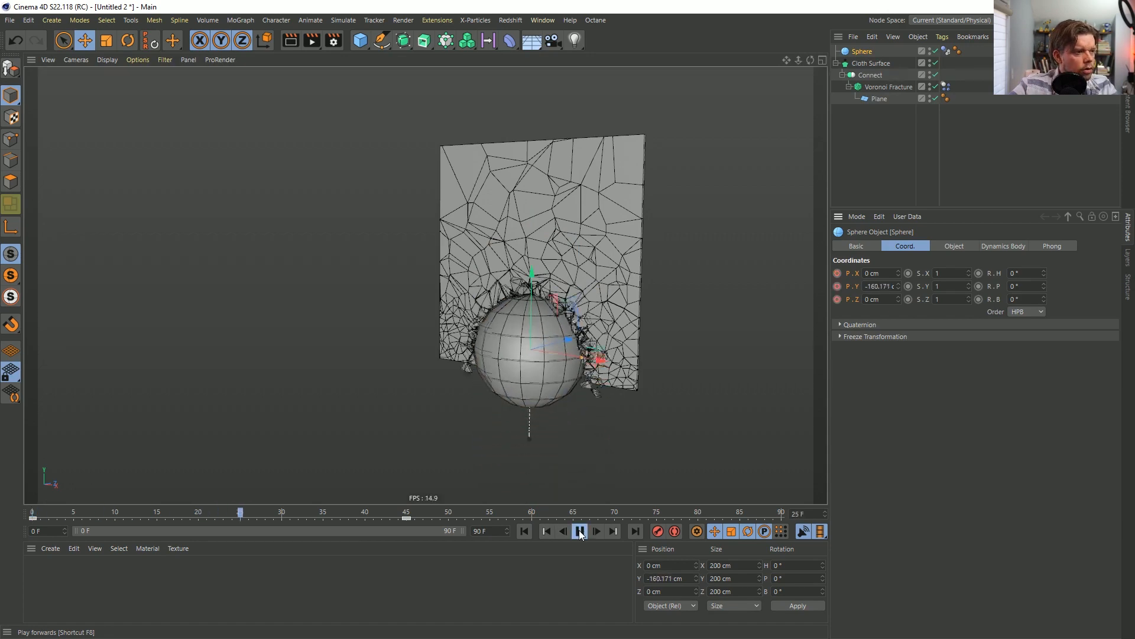
click(580, 532)
click(524, 531)
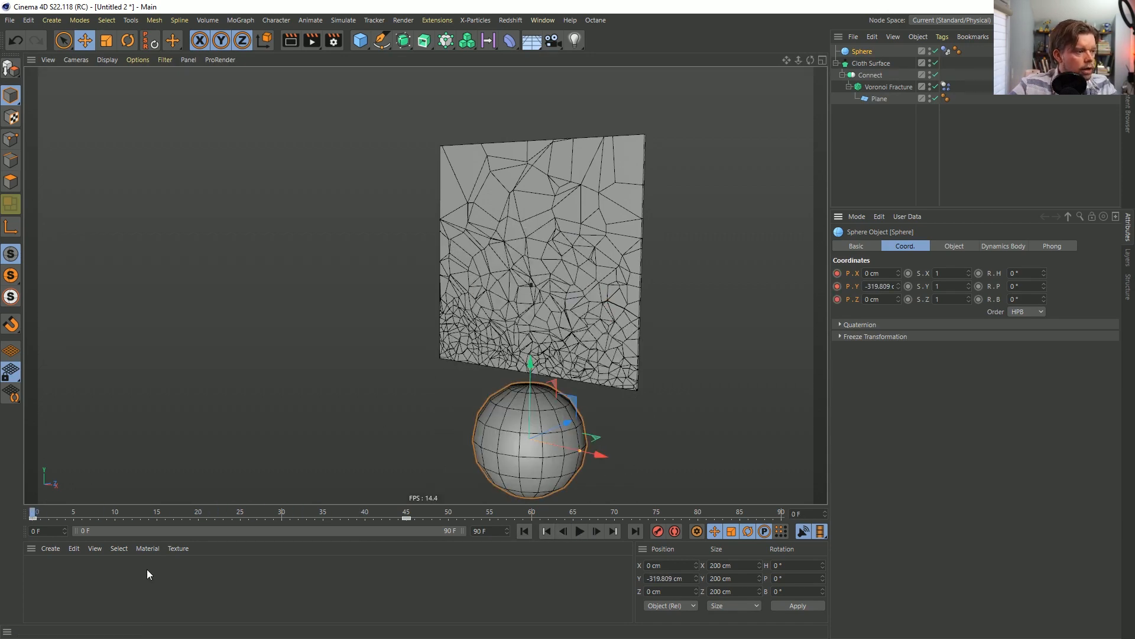
Create a new material and assign it to the sphere.
double_click(135, 586)
drag(956, 77, 969, 51)
click(37, 576)
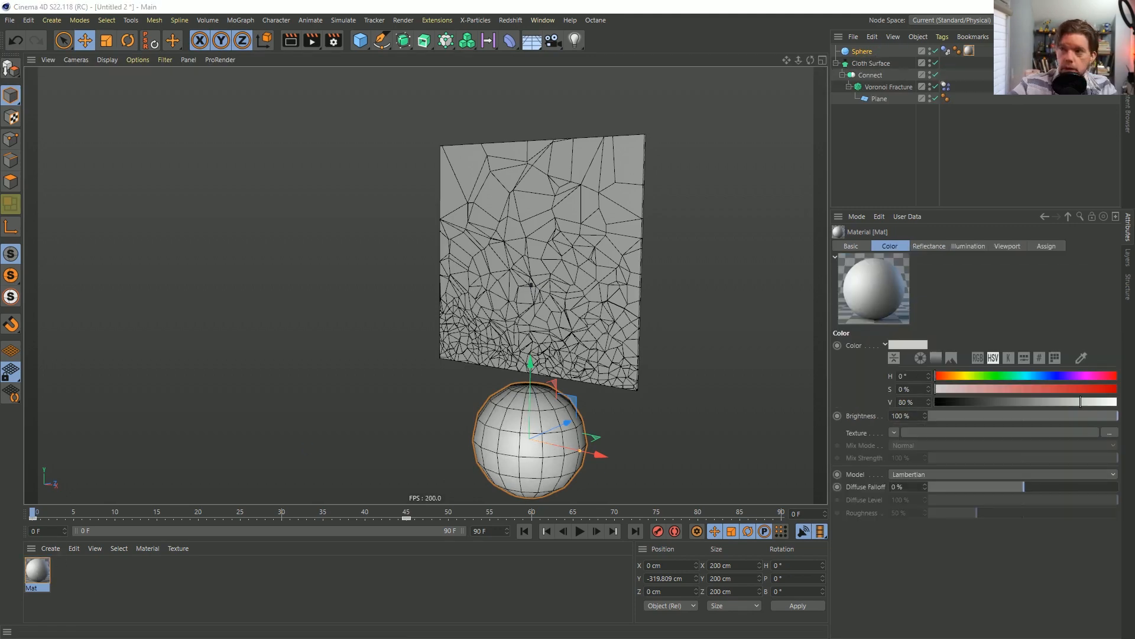
Turn off the material's Color channel, enable Transparency and assign the material to the Cloth Surface.
double_click(37, 570)
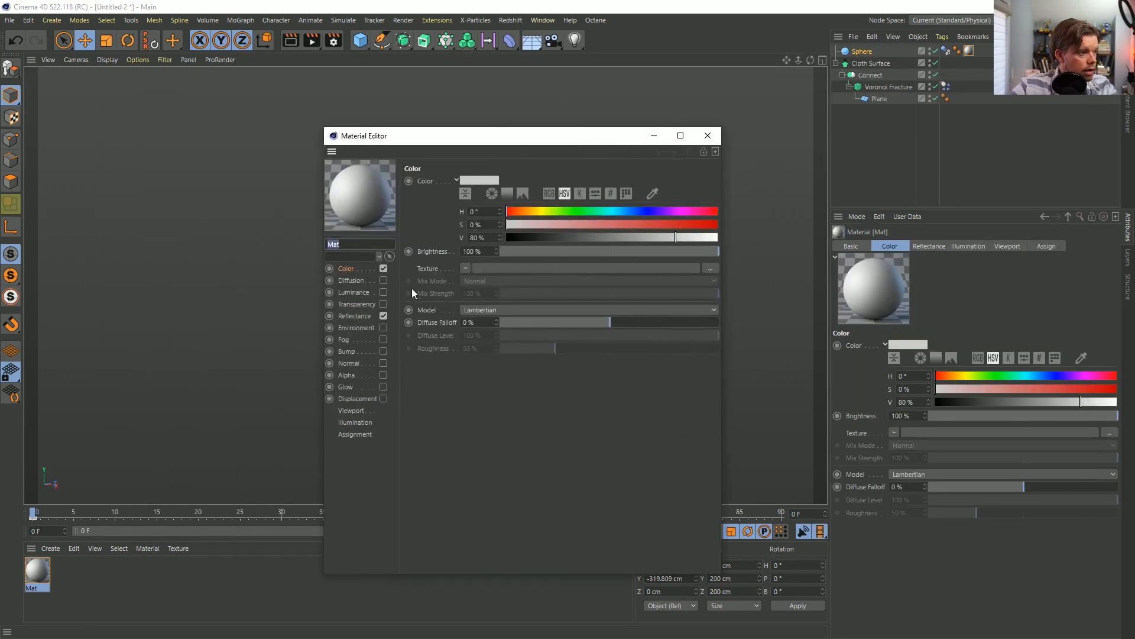
click(383, 268)
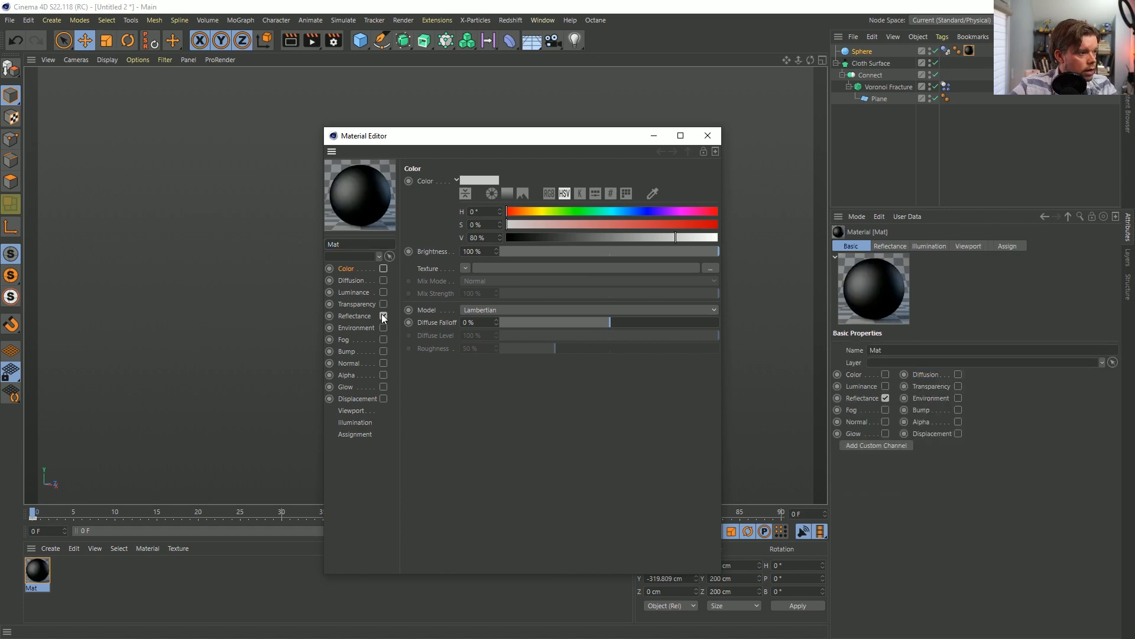
click(383, 304)
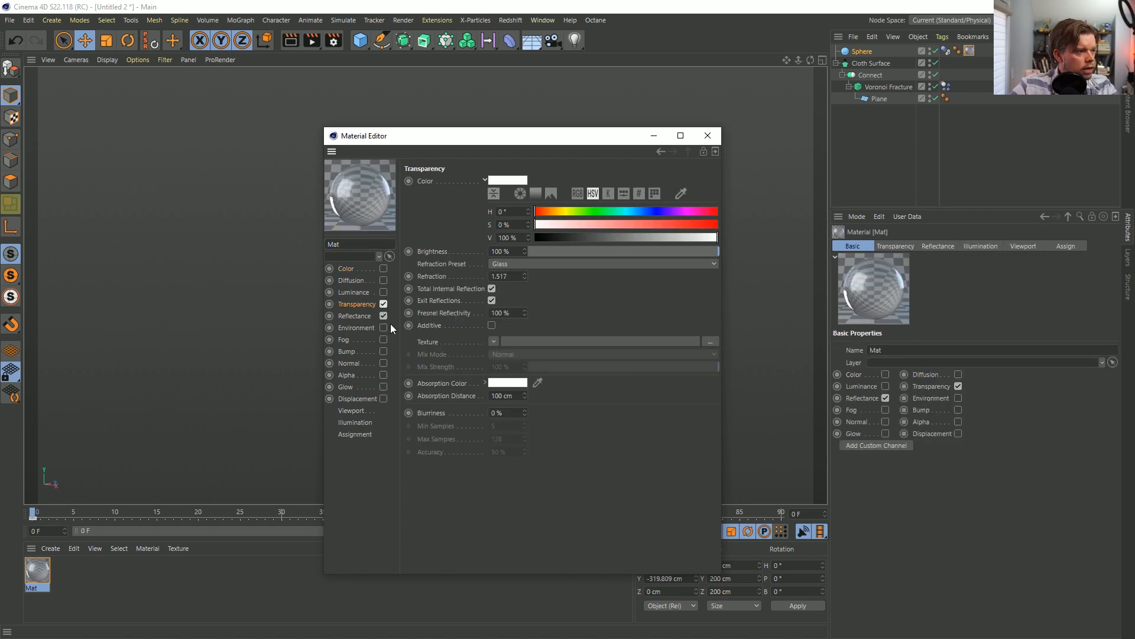
click(362, 316)
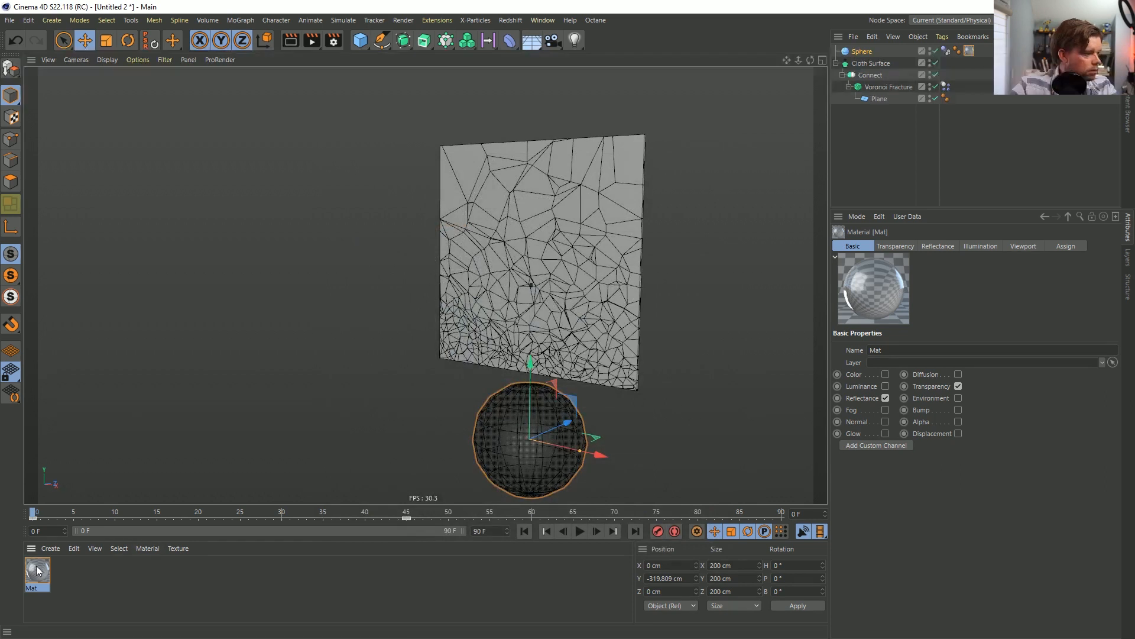
drag(851, 59, 855, 62)
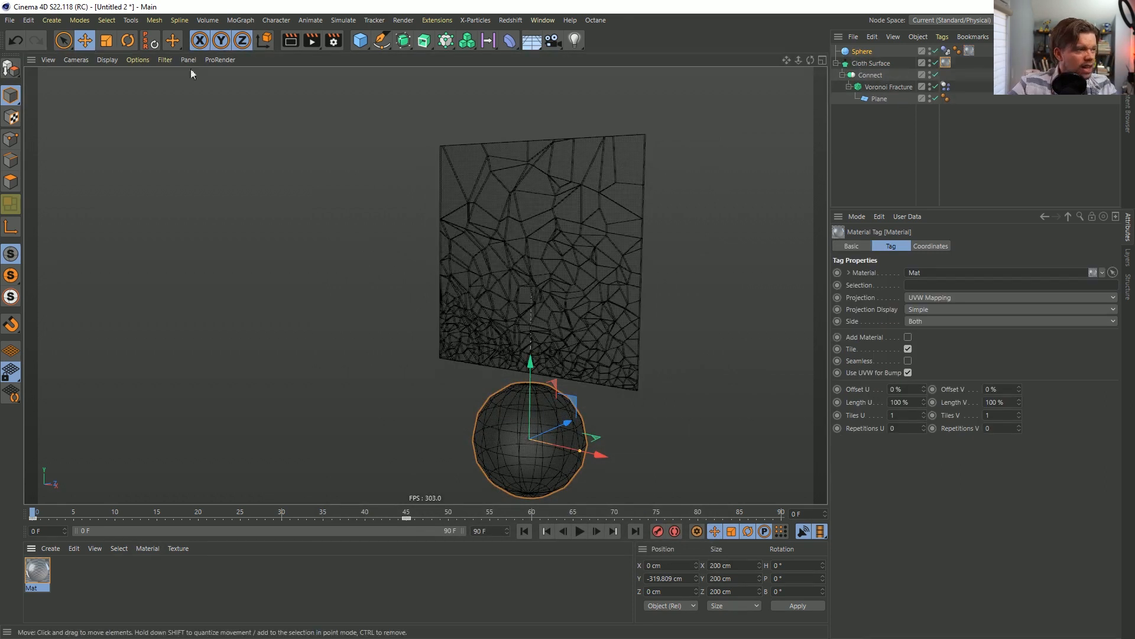
Switch the viewport display to Gouraud Shading to view the plane and sphere as shaded surfaces.
click(108, 59)
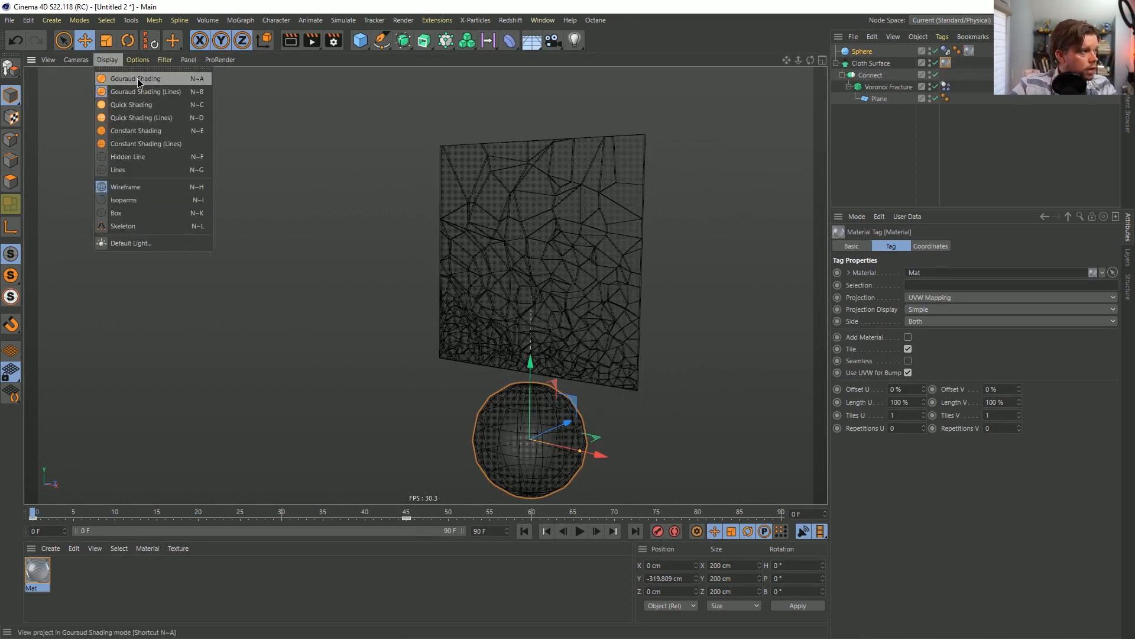
click(137, 78)
alt+drag(526, 212, 497, 307)
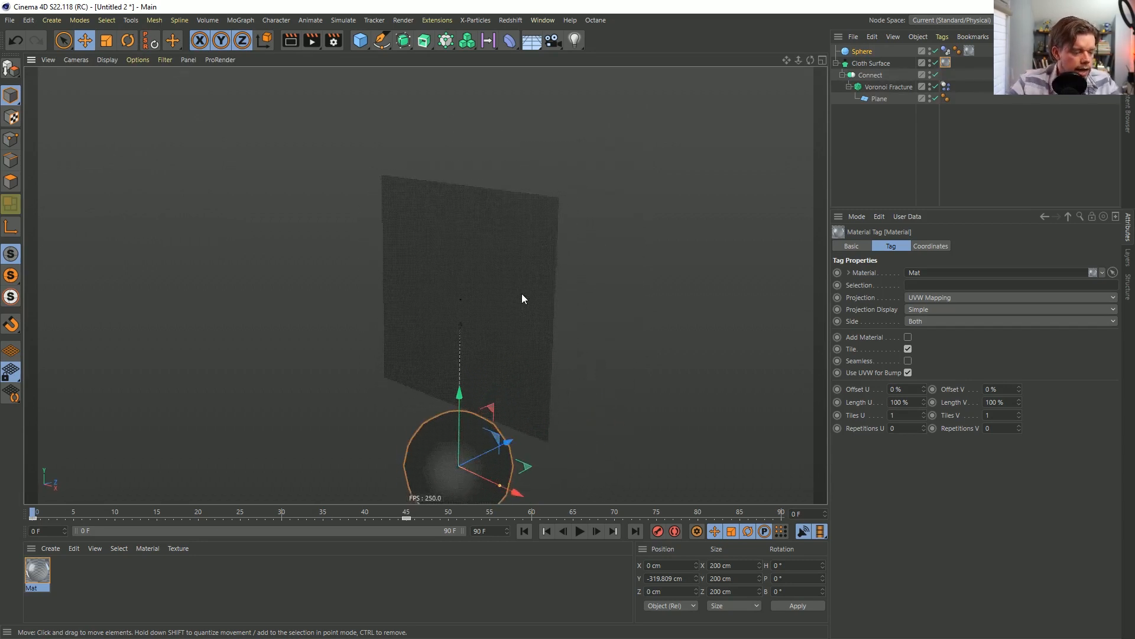
scroll(520, 296, up, 3)
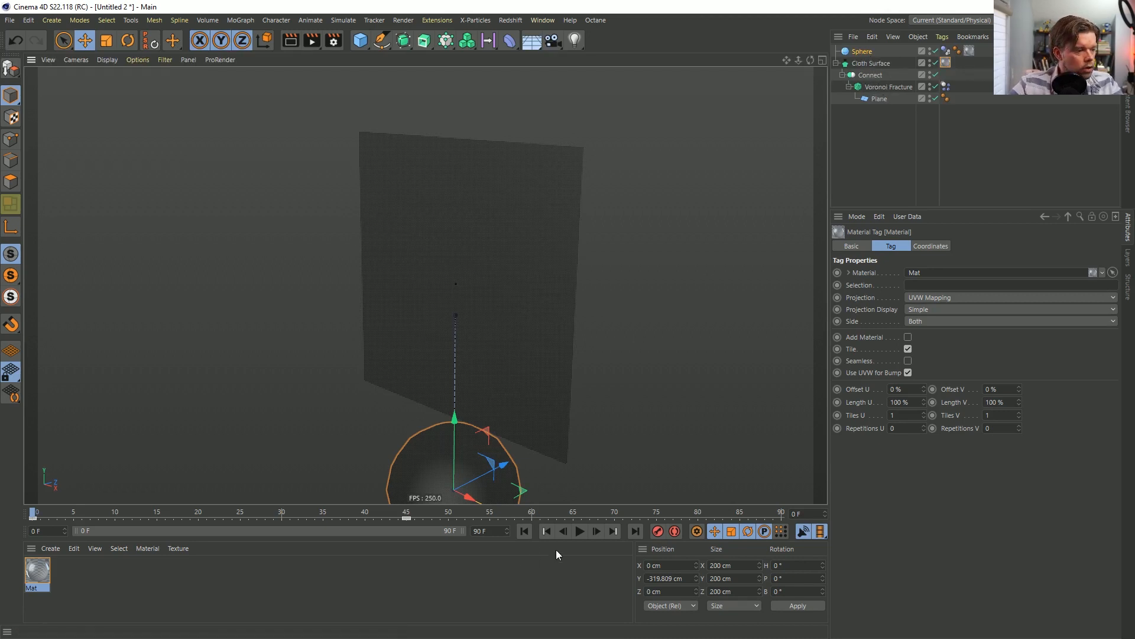
Play the simulation to about frame 15, examine where the sphere meets the fractured plane, and return to the first frame.
click(578, 531)
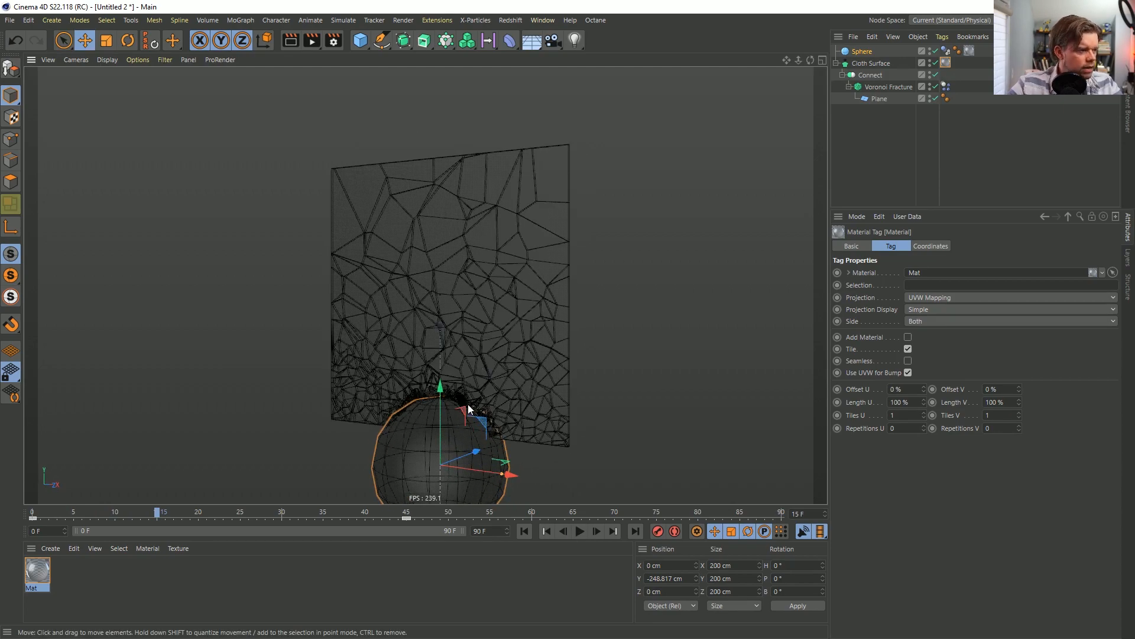
scroll(468, 408, up, 6)
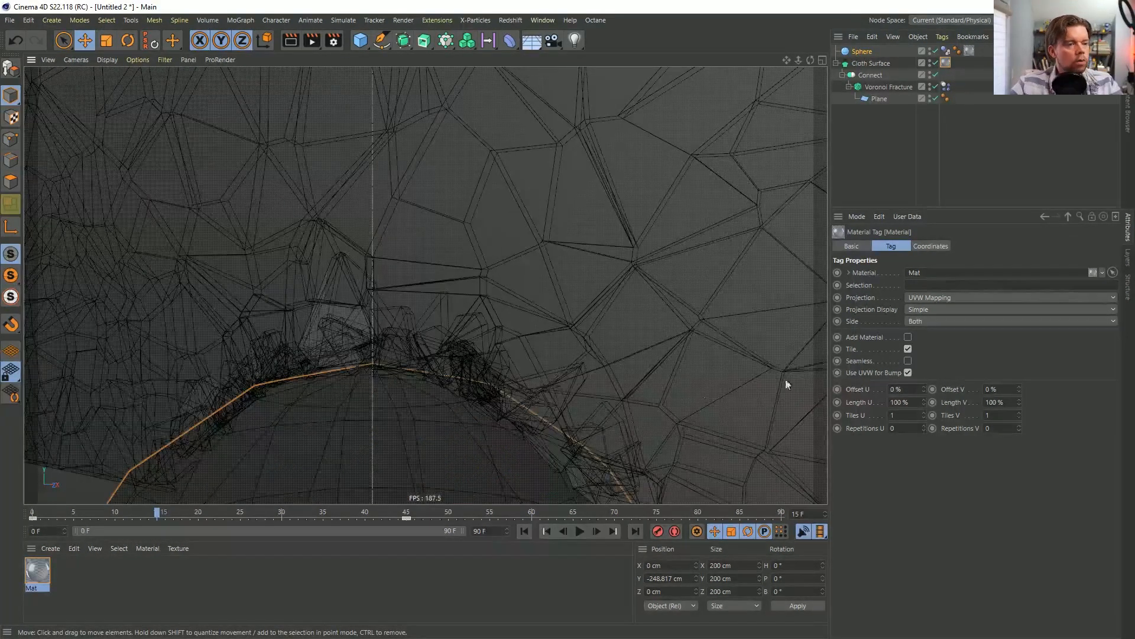
scroll(480, 358, down, 5)
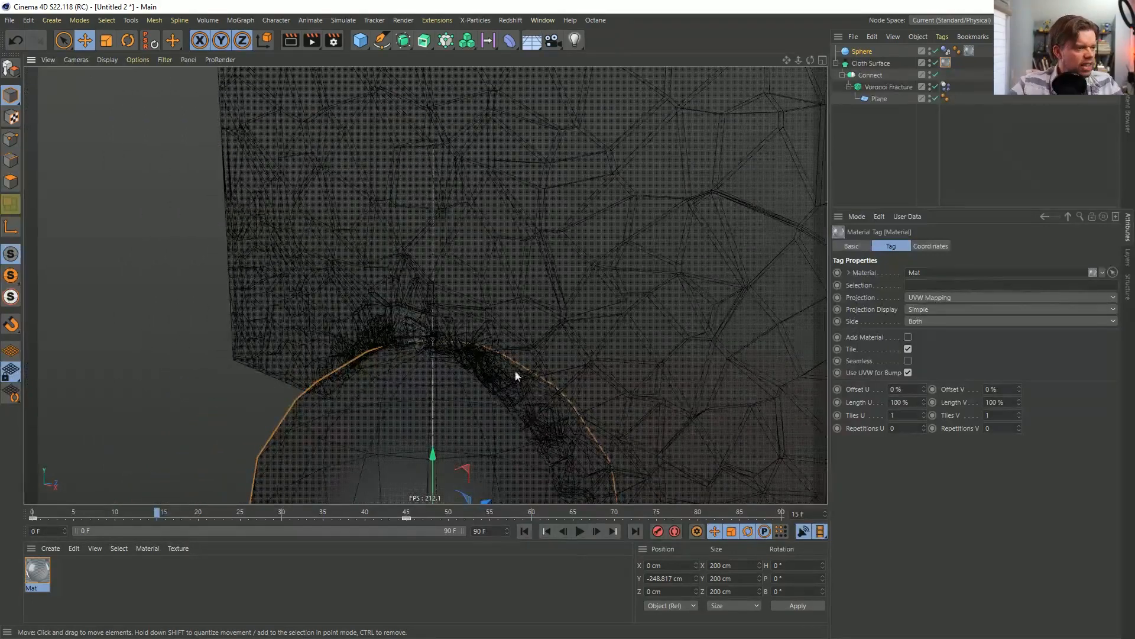
alt+drag(515, 371, 500, 481)
click(524, 530)
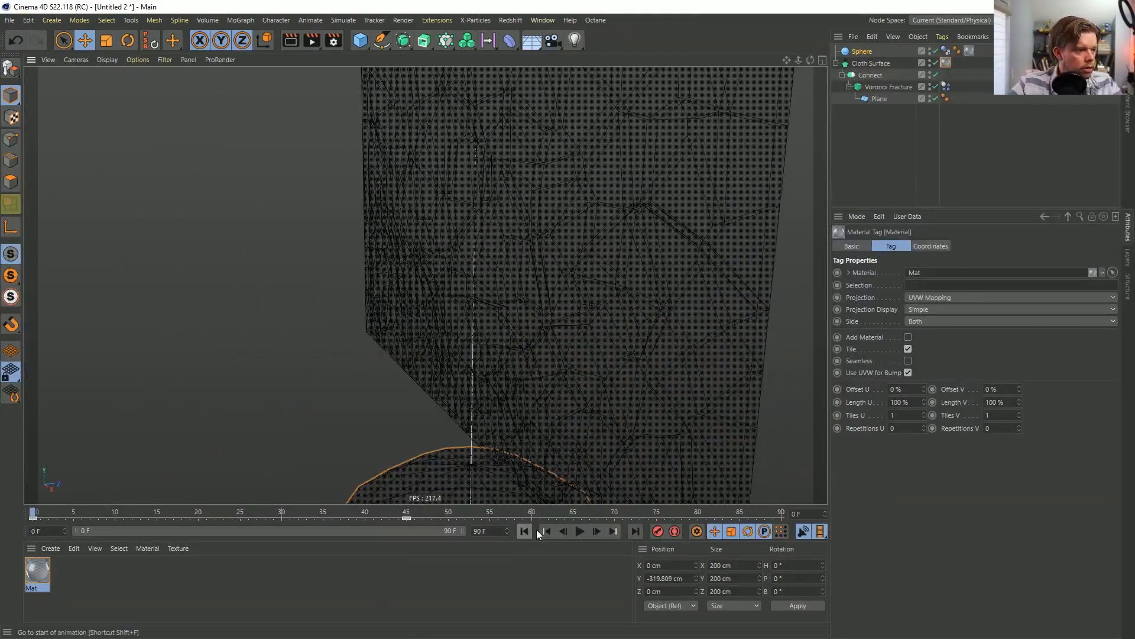
Move the sphere along Z to about 38 cm so it sits off-centre from the plane.
scroll(556, 429, down, 3)
alt+drag(477, 325, 565, 392)
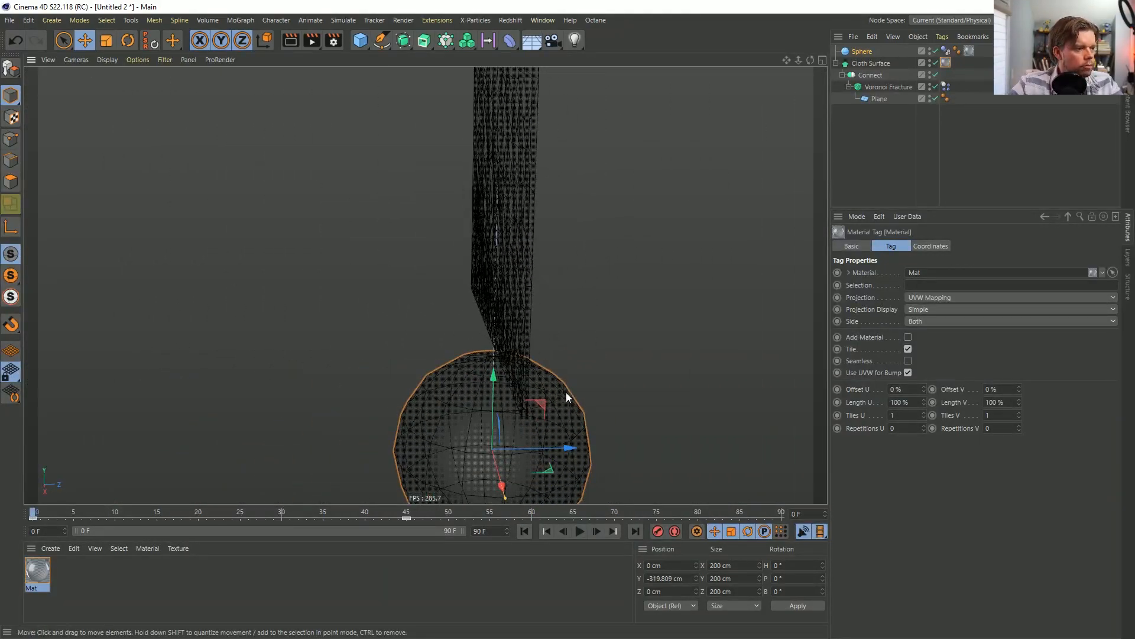
click(580, 420)
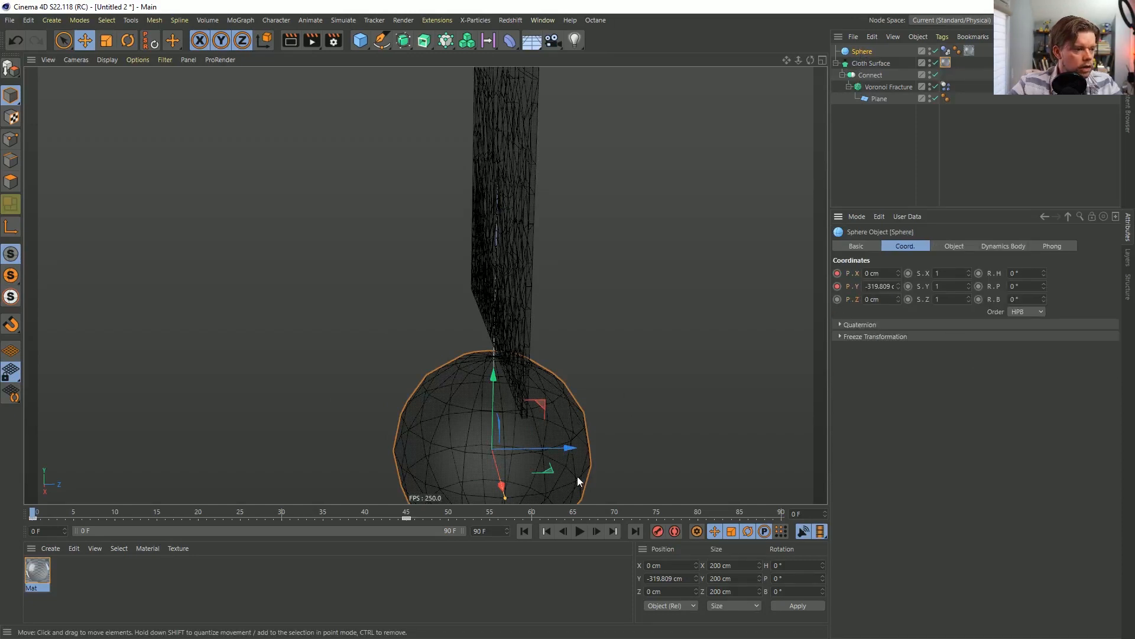
drag(569, 448, 611, 451)
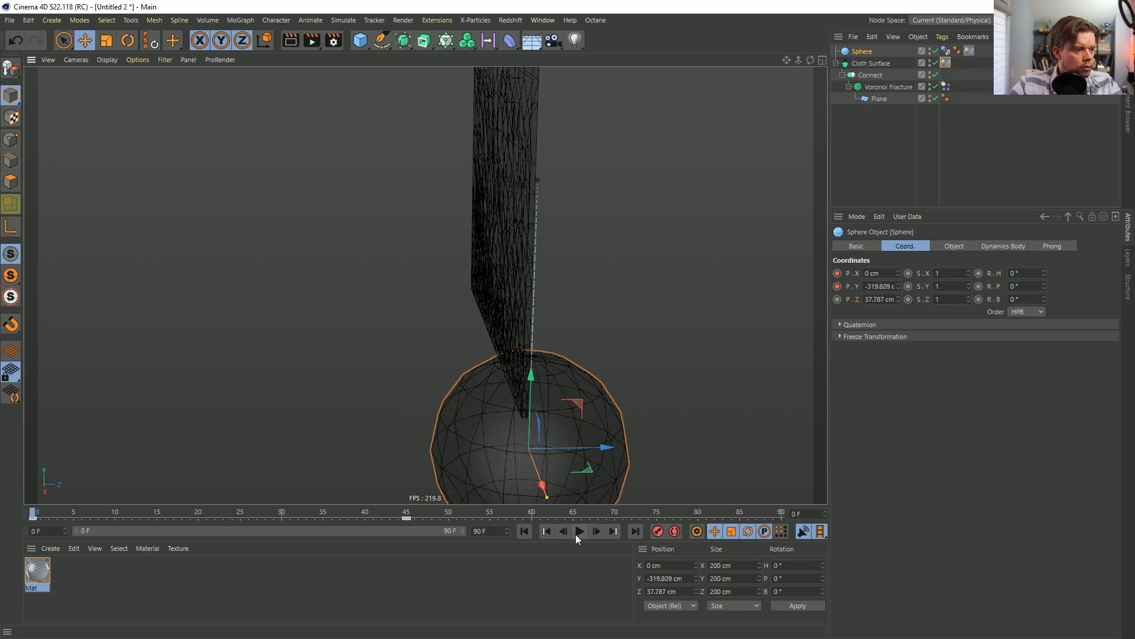
Play the simulation up to frame 31 and render a viewport preview of the shattering plane.
click(579, 531)
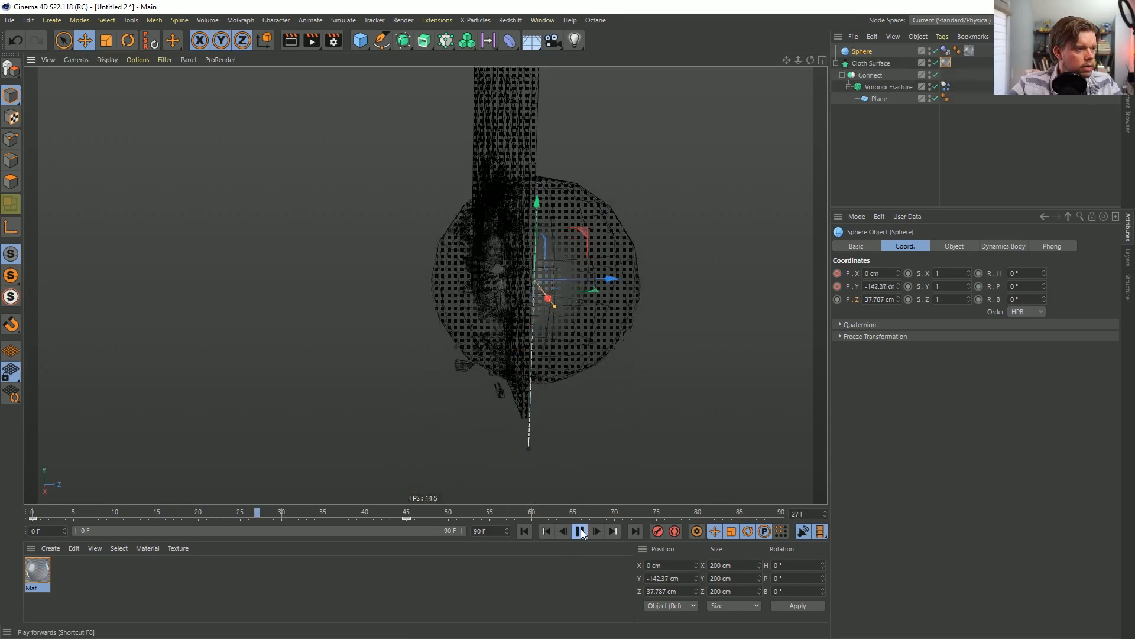
key(F8)
alt+drag(521, 236, 513, 337)
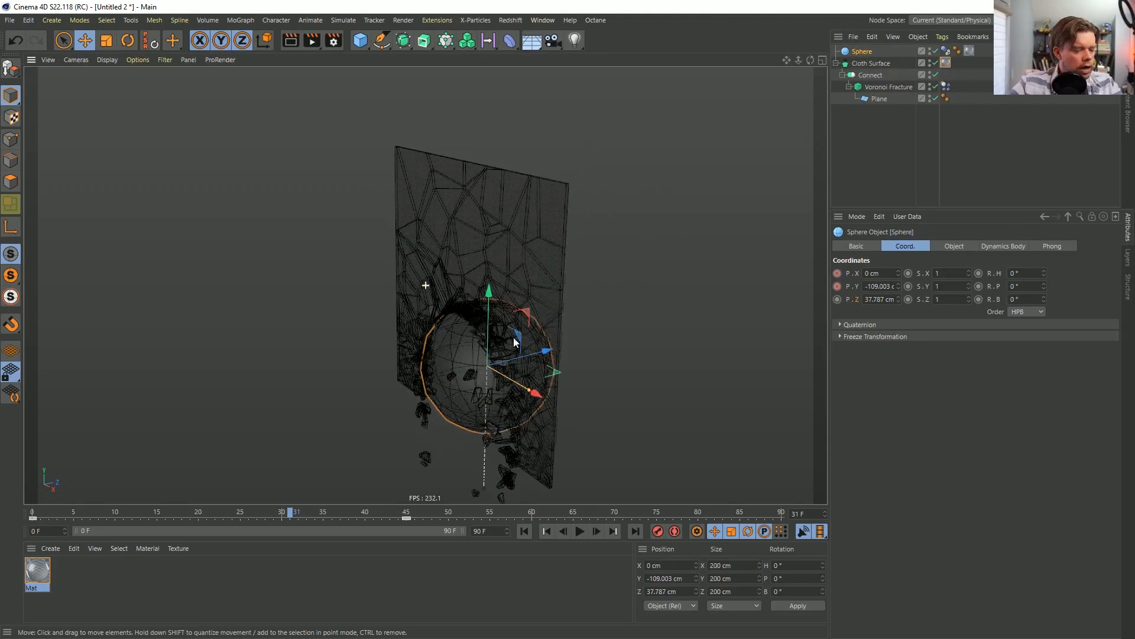
key(ctrl+r)
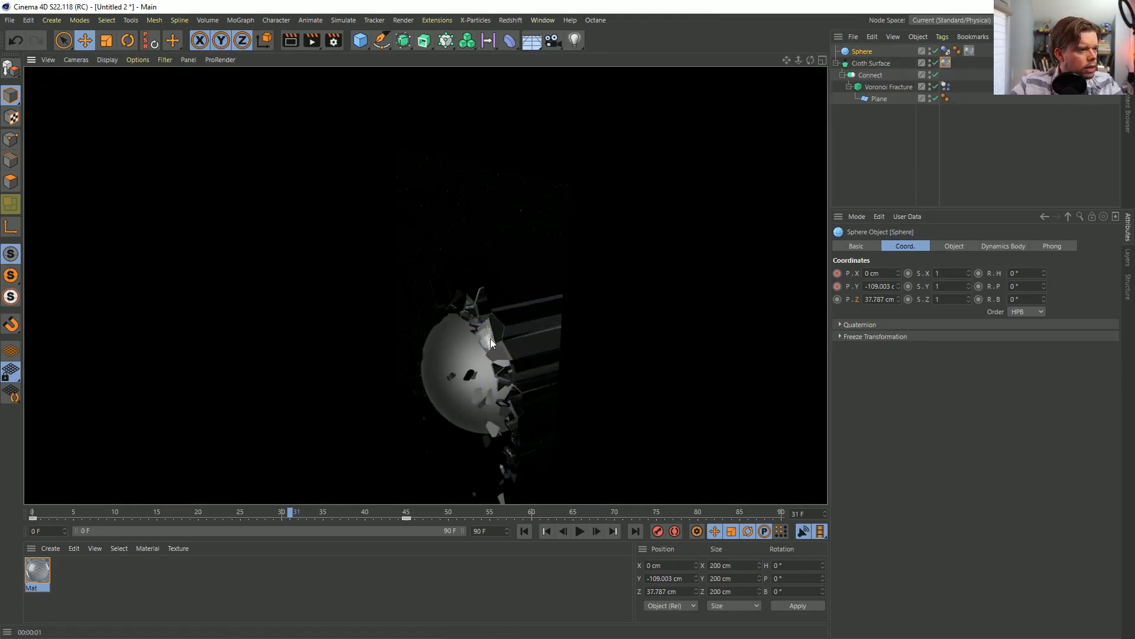
alt+drag(491, 338, 550, 331)
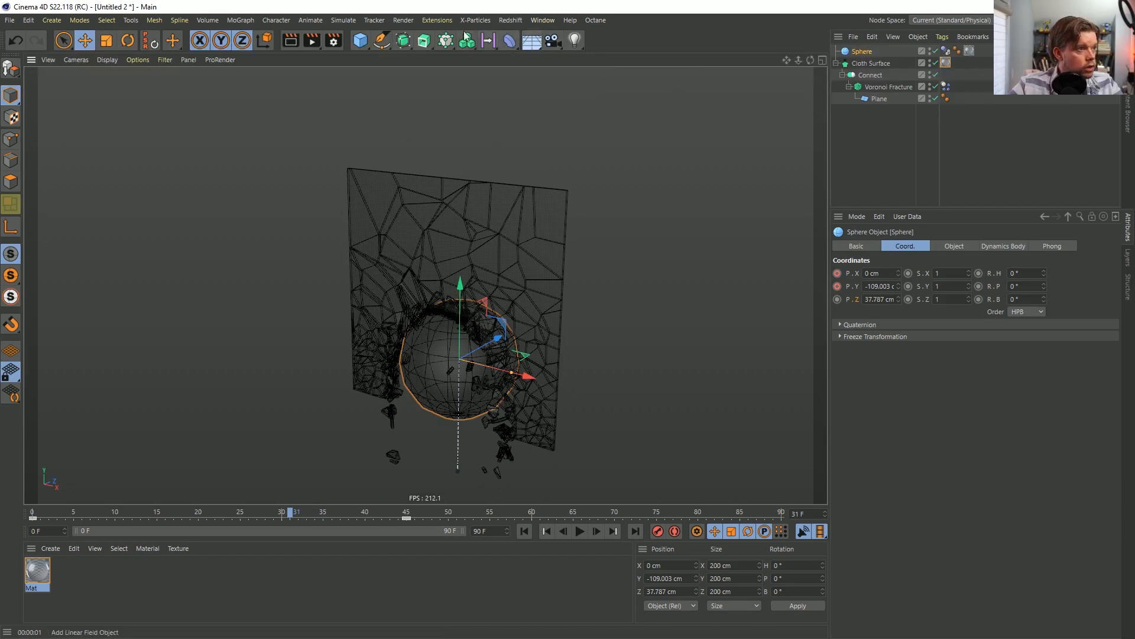
Add a Sky object, create a new material and assign it to the Sky.
drag(531, 41, 575, 77)
double_click(91, 580)
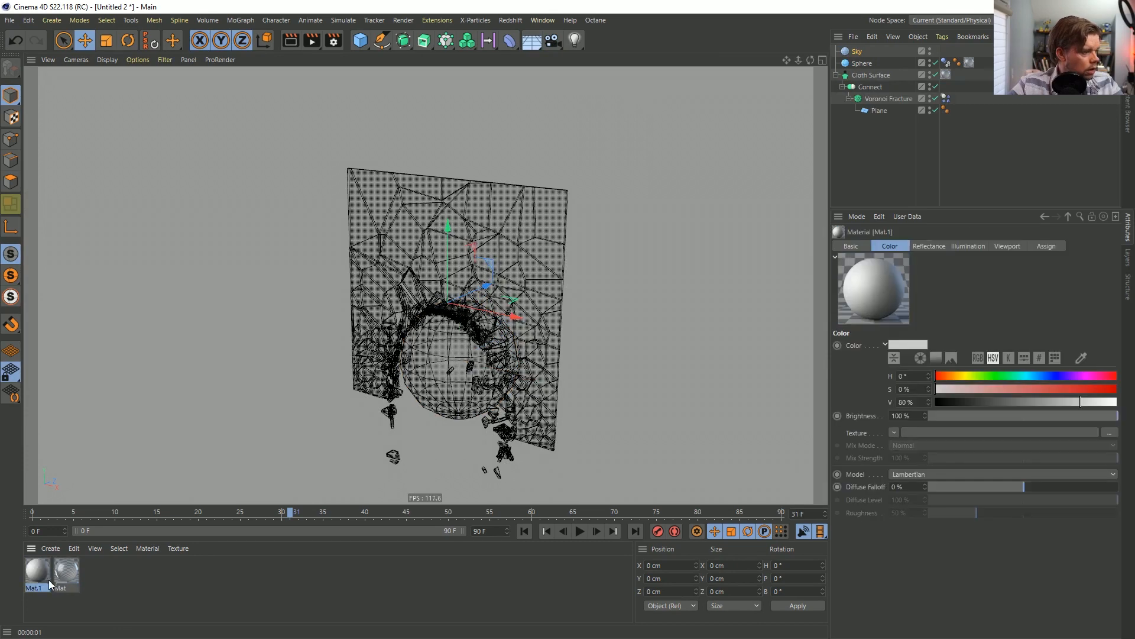
drag(50, 584, 857, 52)
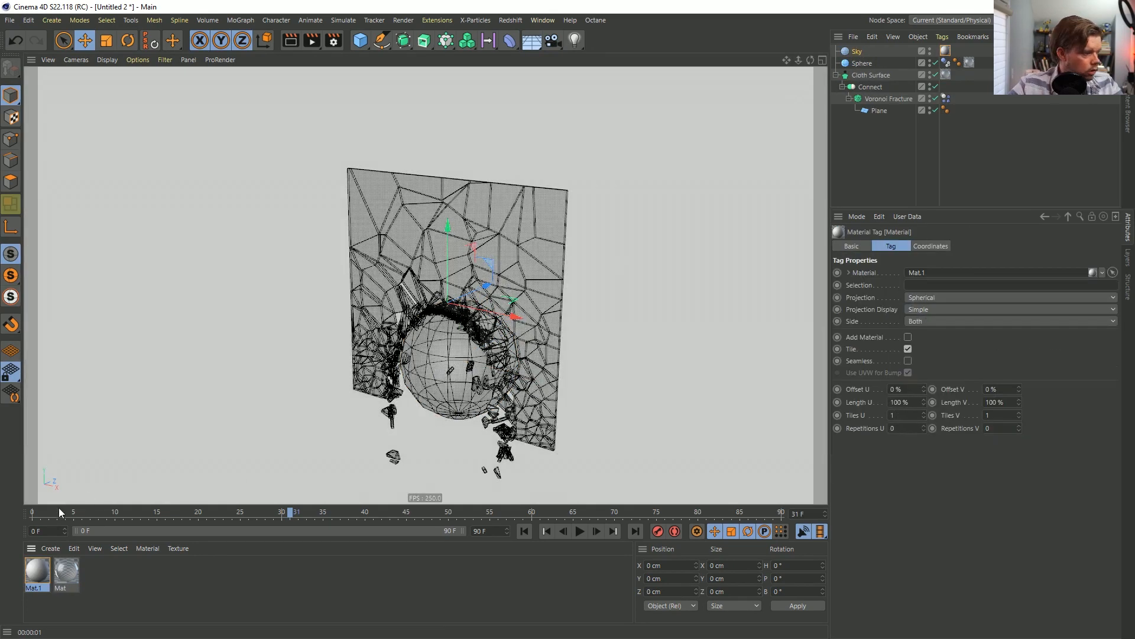
Open the sky material for editing and add an HDRI Link tag to the Sky.
click(50, 571)
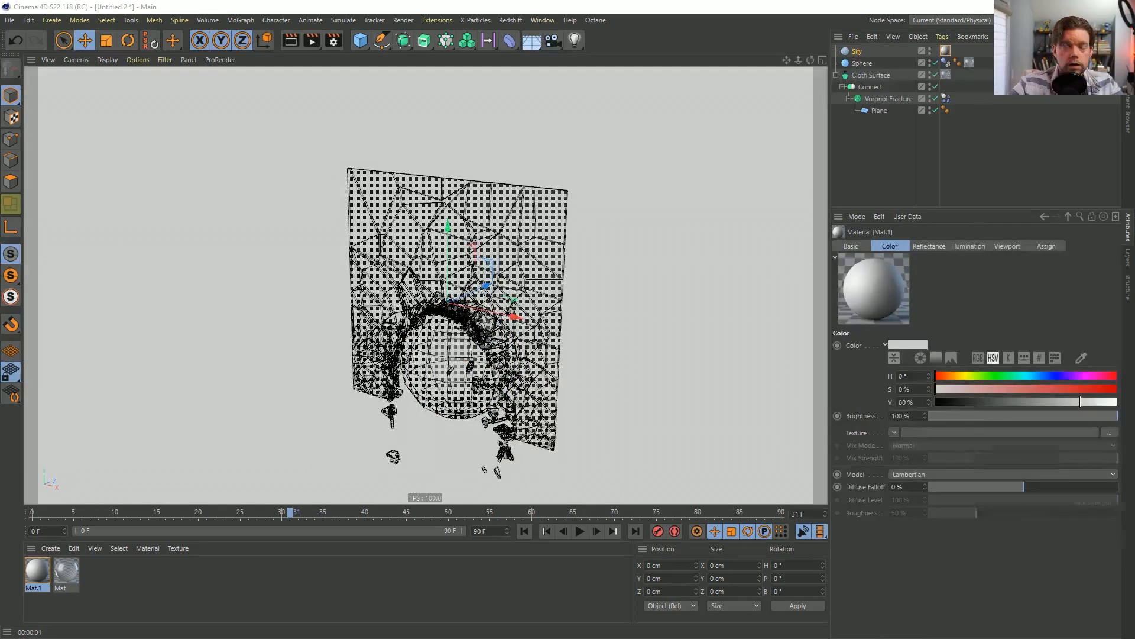
double_click(50, 571)
right_click(857, 52)
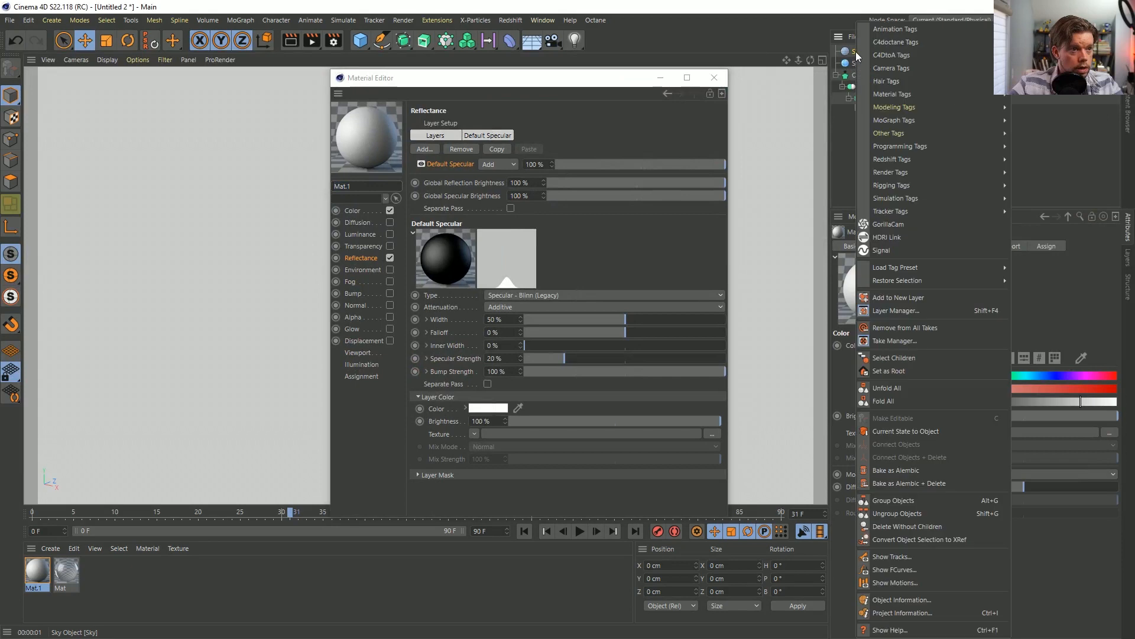
click(908, 237)
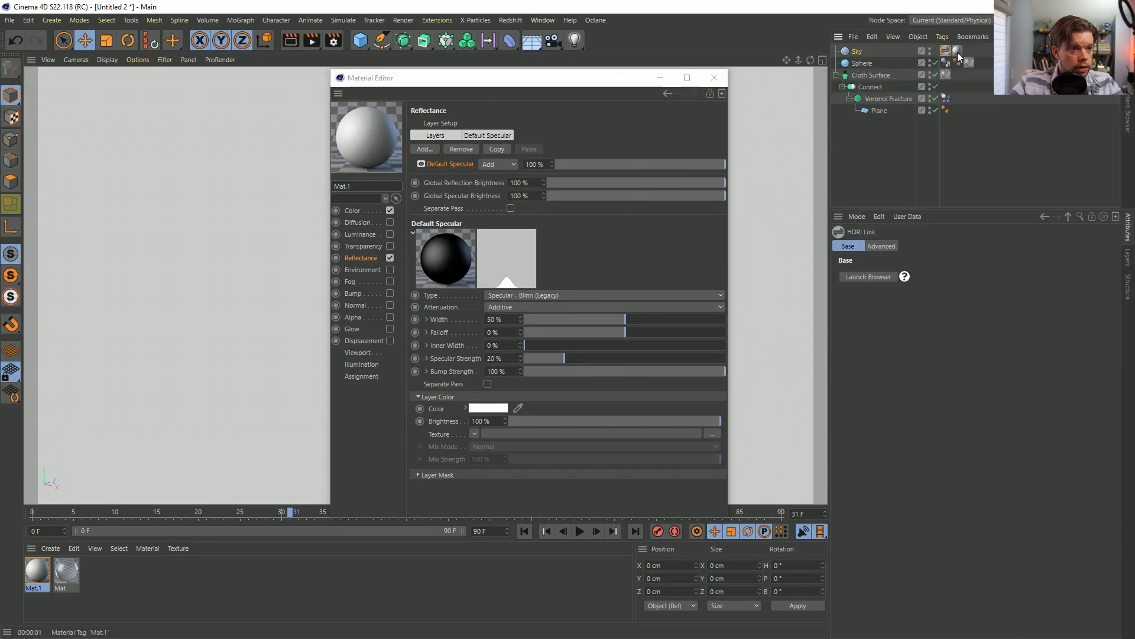
Leave only Luminance enabled in the sky material and link the HDRI Link tag to its luminance texture.
click(390, 234)
click(390, 211)
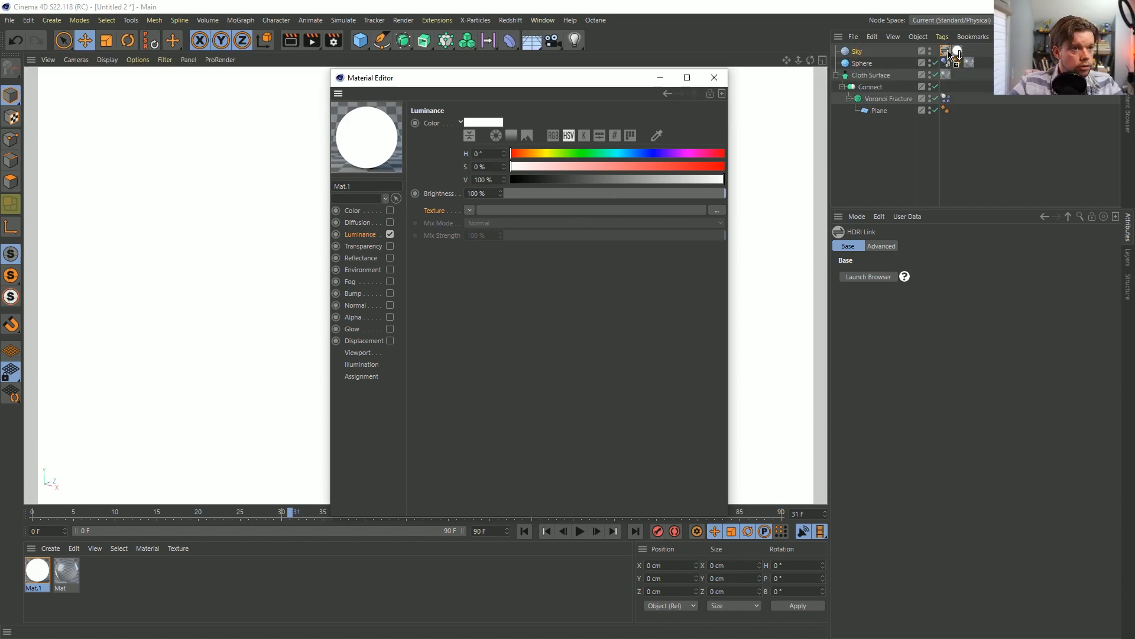
drag(950, 55, 591, 210)
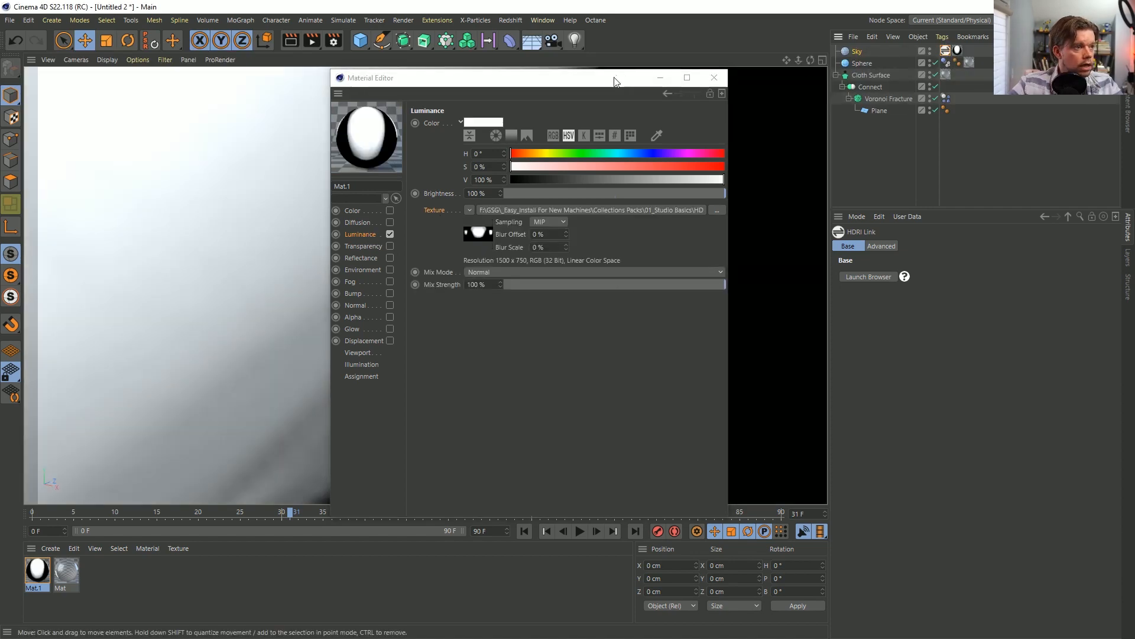
drag(614, 81, 489, 428)
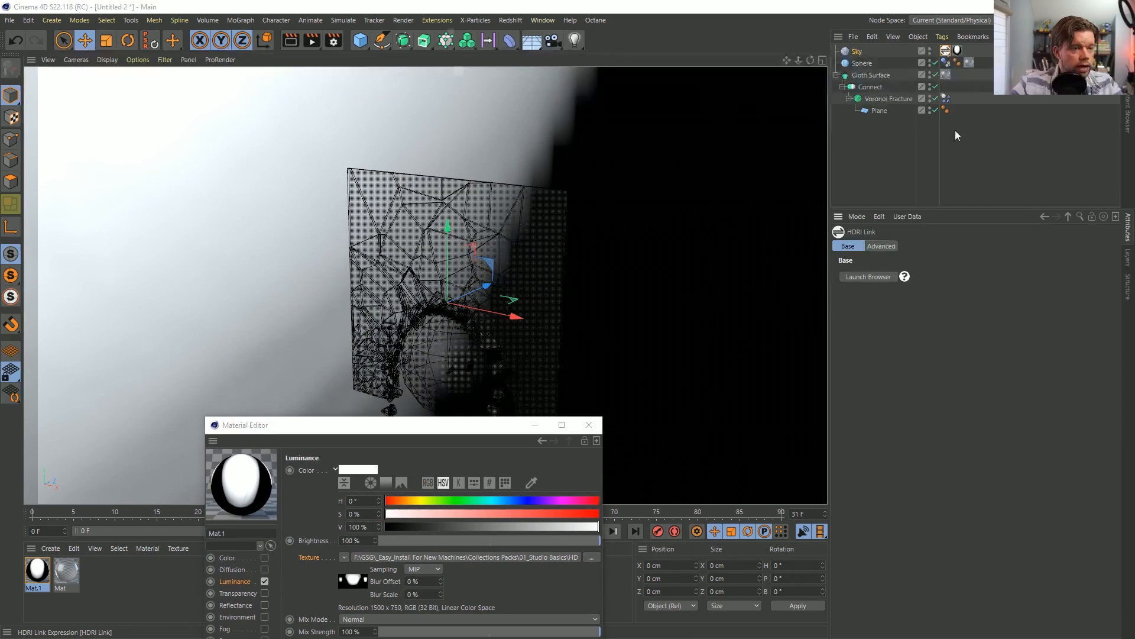
Launch the HDRI browser and set the HDRI Link tag's resolution to Preview.
click(868, 276)
drag(826, 8, 616, 30)
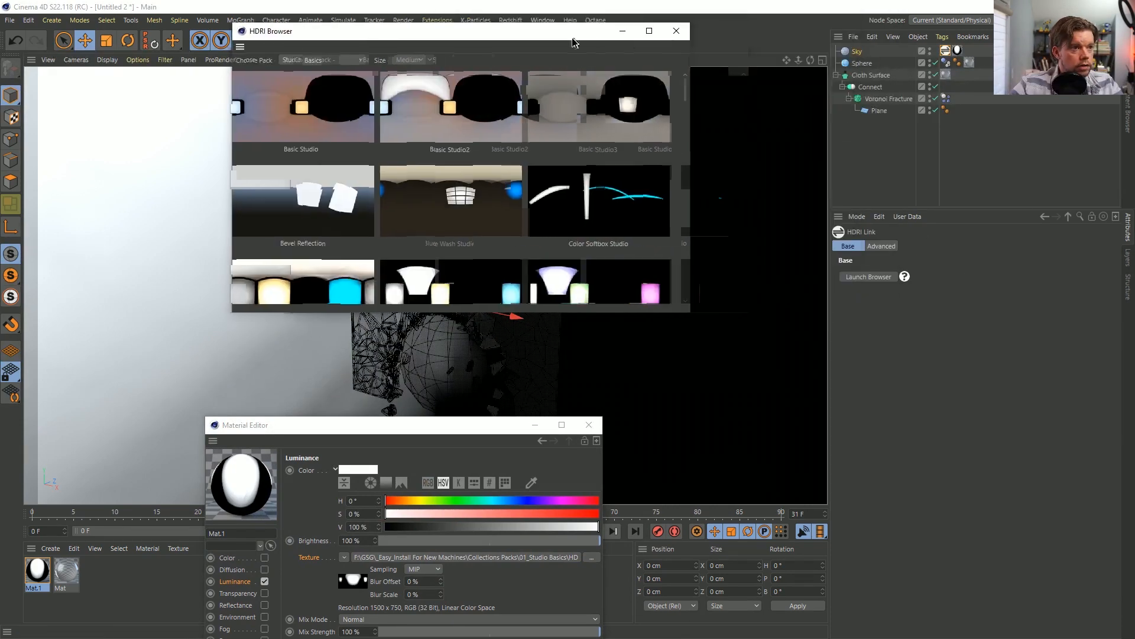
click(885, 246)
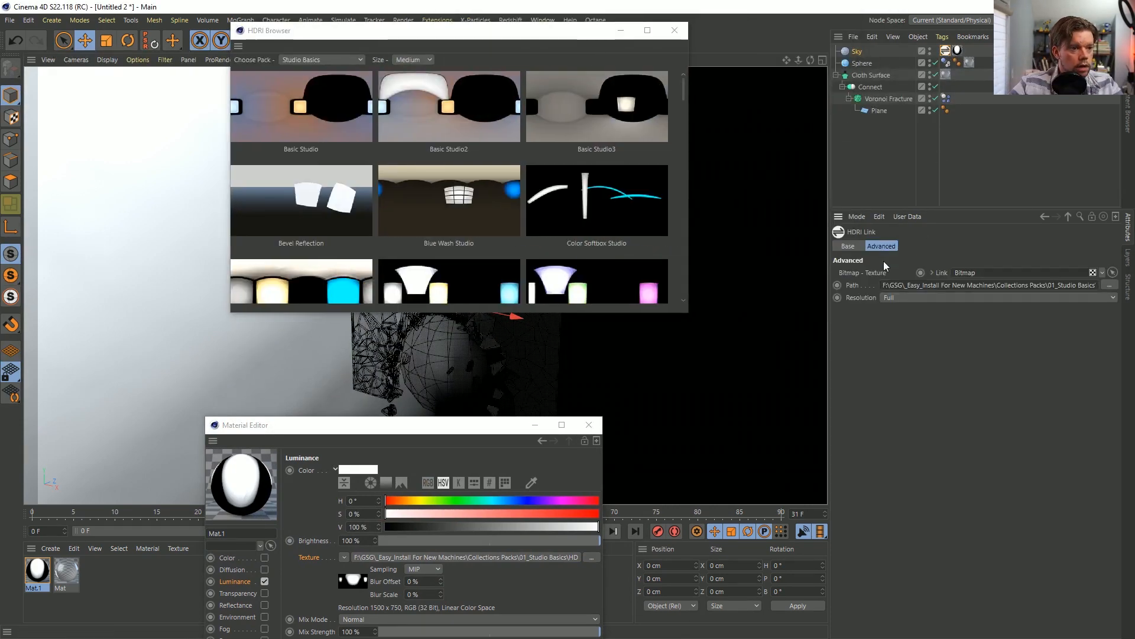
click(906, 298)
click(902, 315)
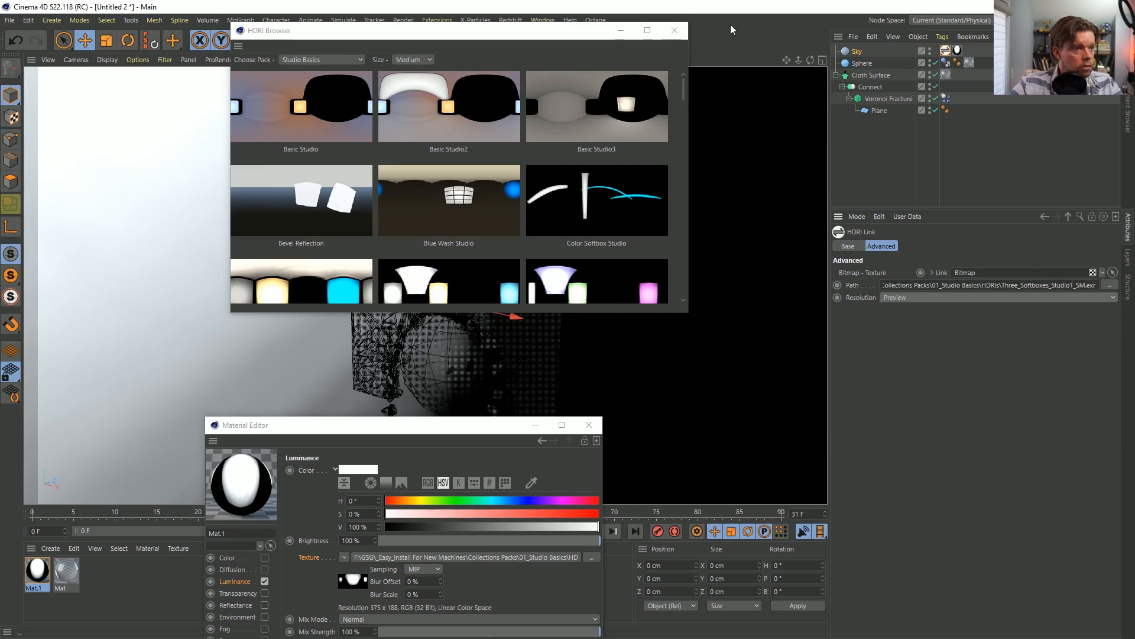
Load the Derelict 1 HDRI from the European Holiday pack for the sky and close the Material Editor.
drag(462, 33, 843, 112)
scroll(818, 286, down, 5)
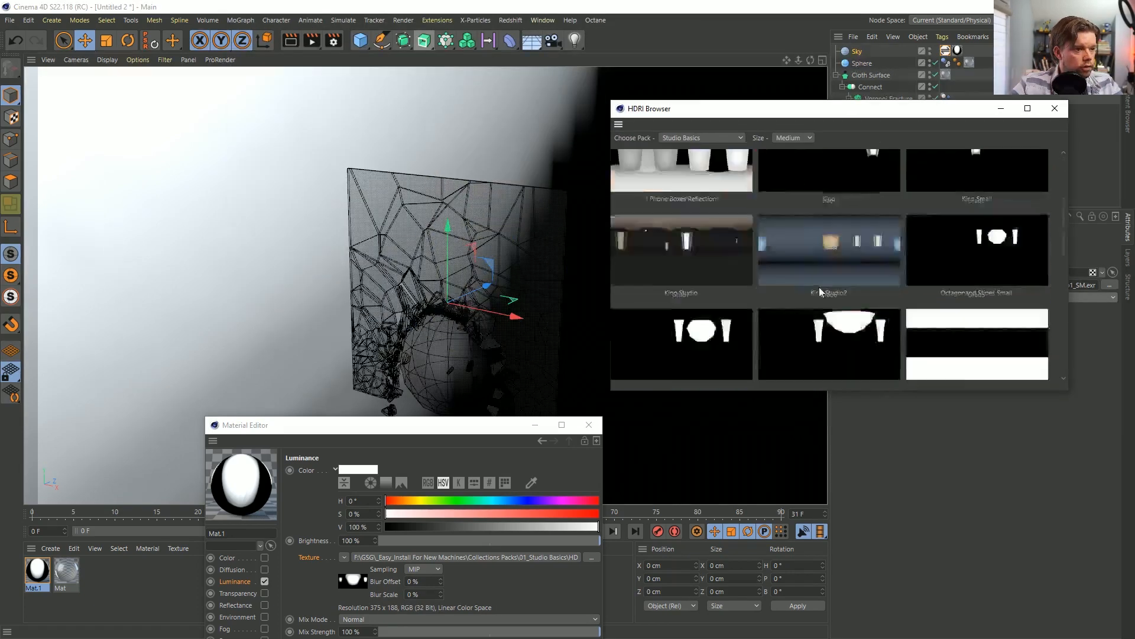
click(701, 140)
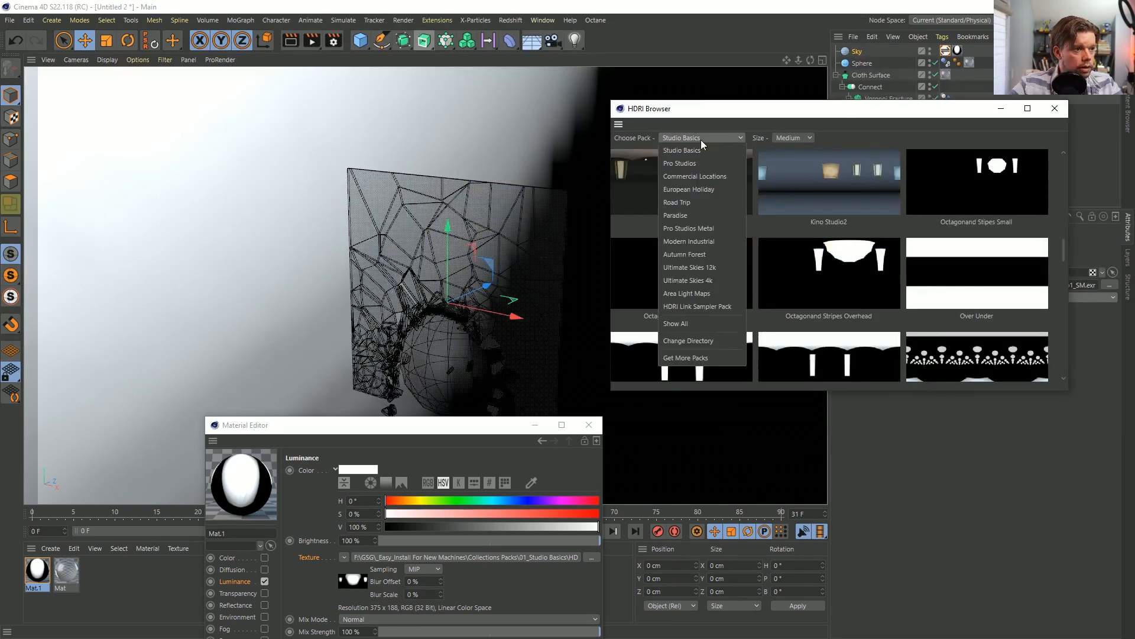
click(690, 190)
scroll(879, 258, up, 10)
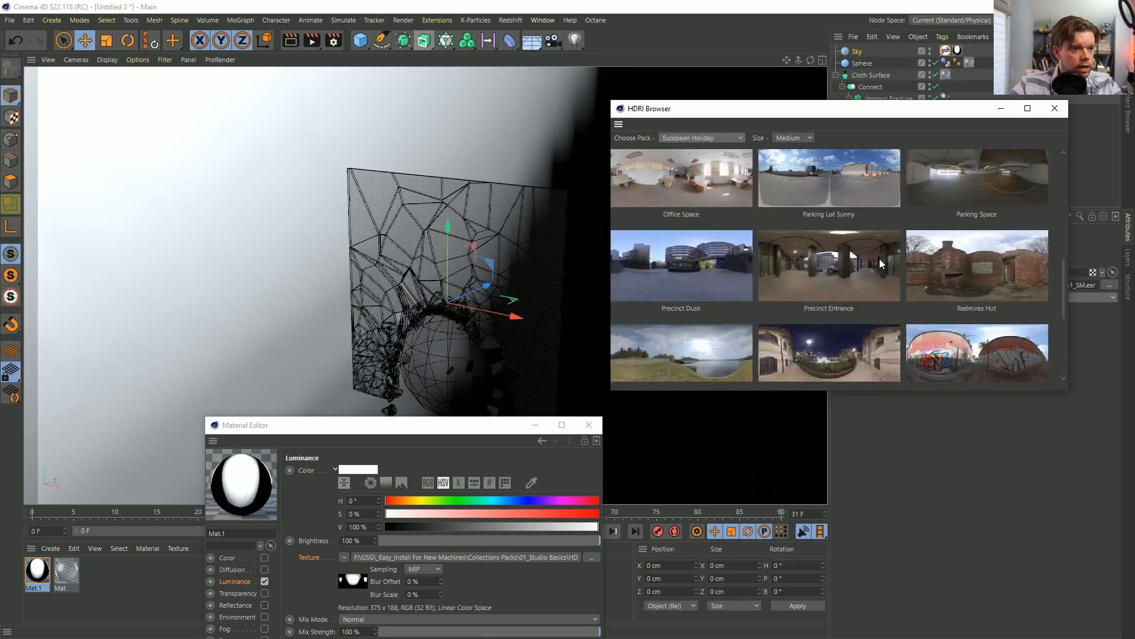
click(866, 341)
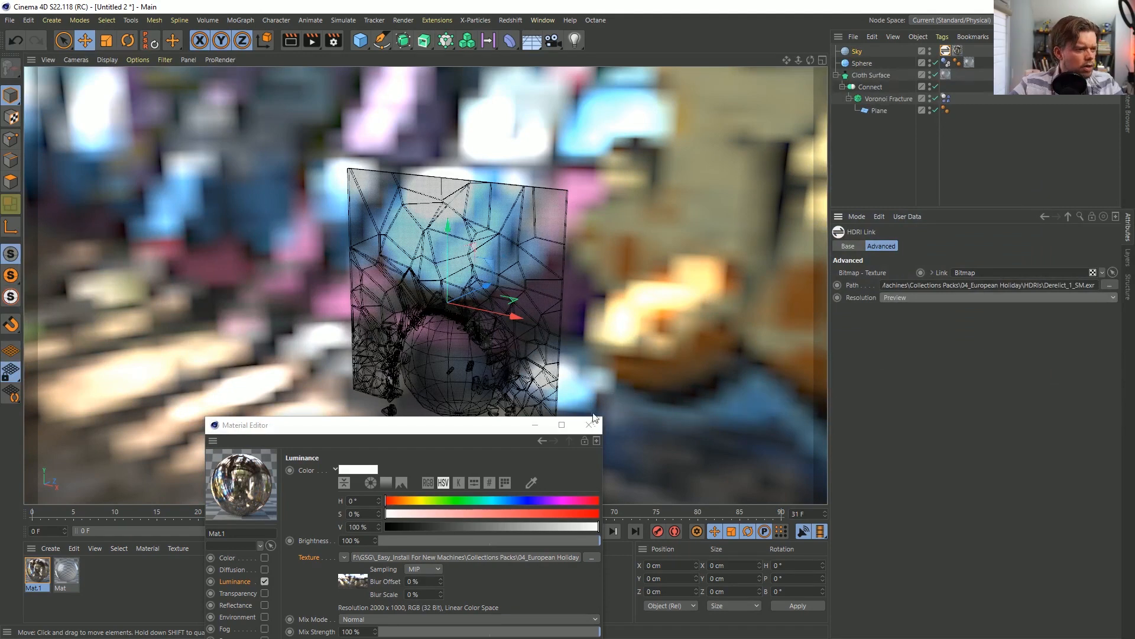
click(588, 424)
Render viewport previews of the shattered plane and glass sphere from several angles to check the HDRI reflections.
key(ctrl+r)
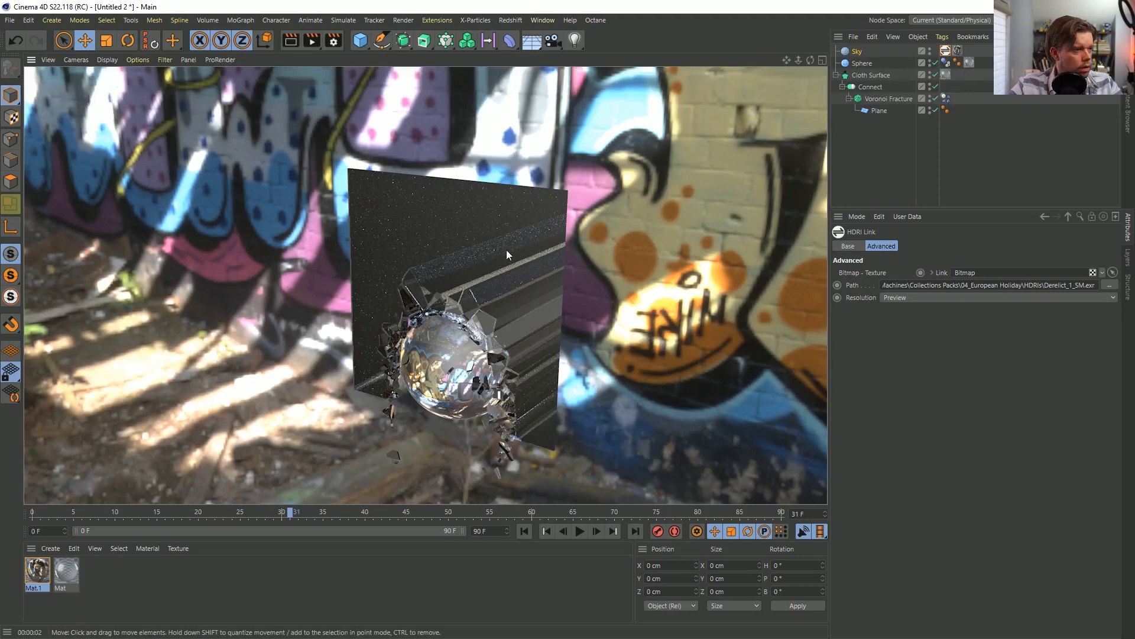
alt+drag(494, 265, 445, 264)
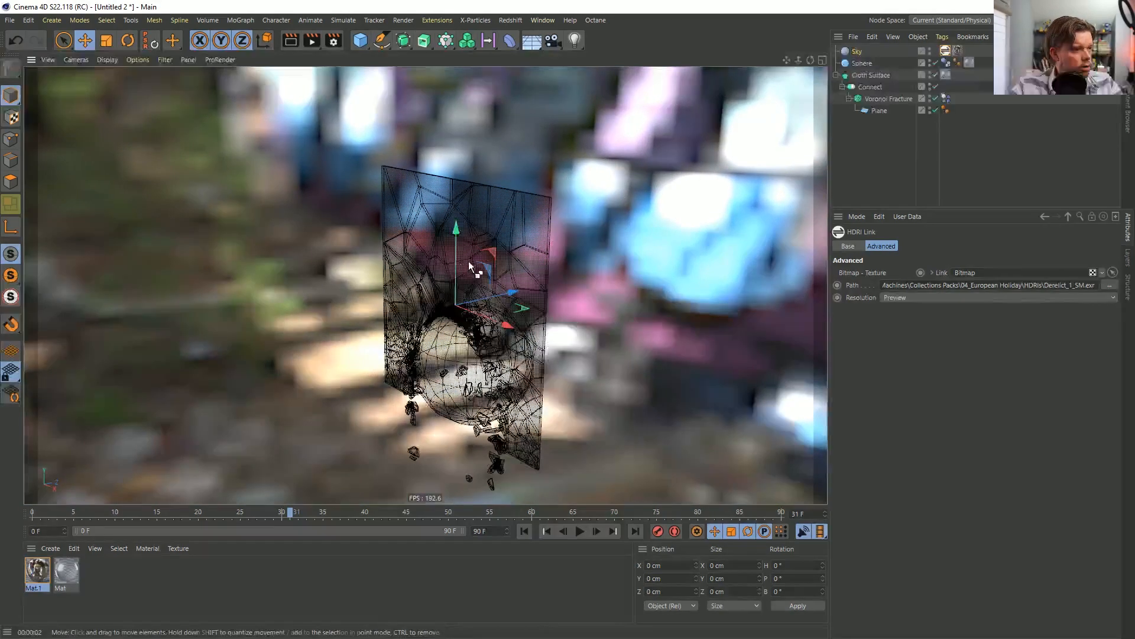
key(ctrl+r)
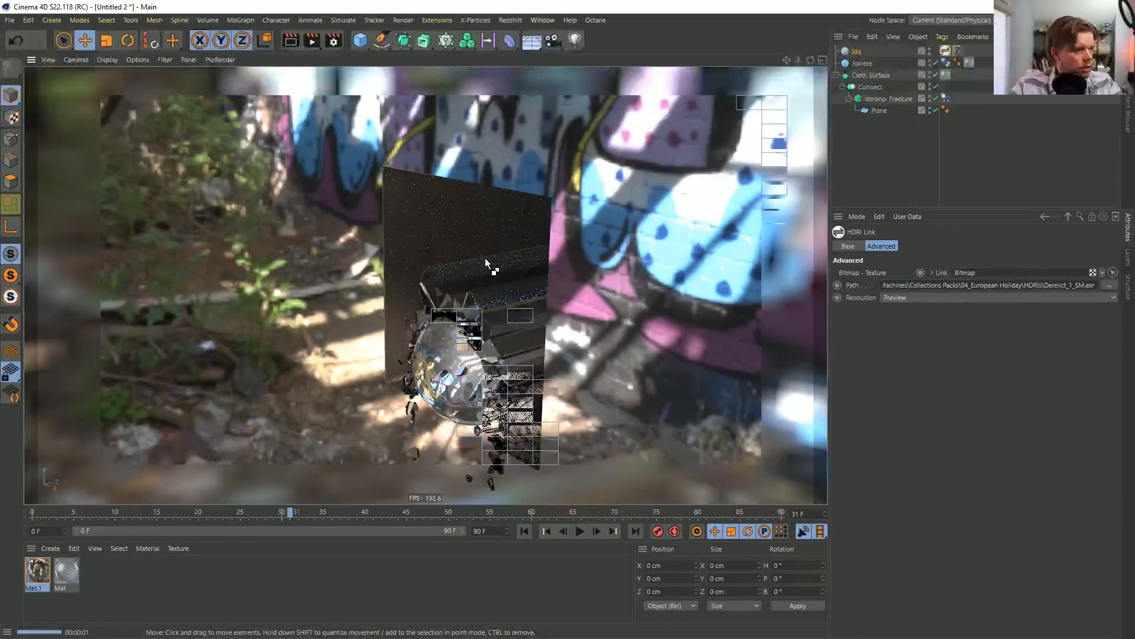
alt+drag(482, 264, 271, 271)
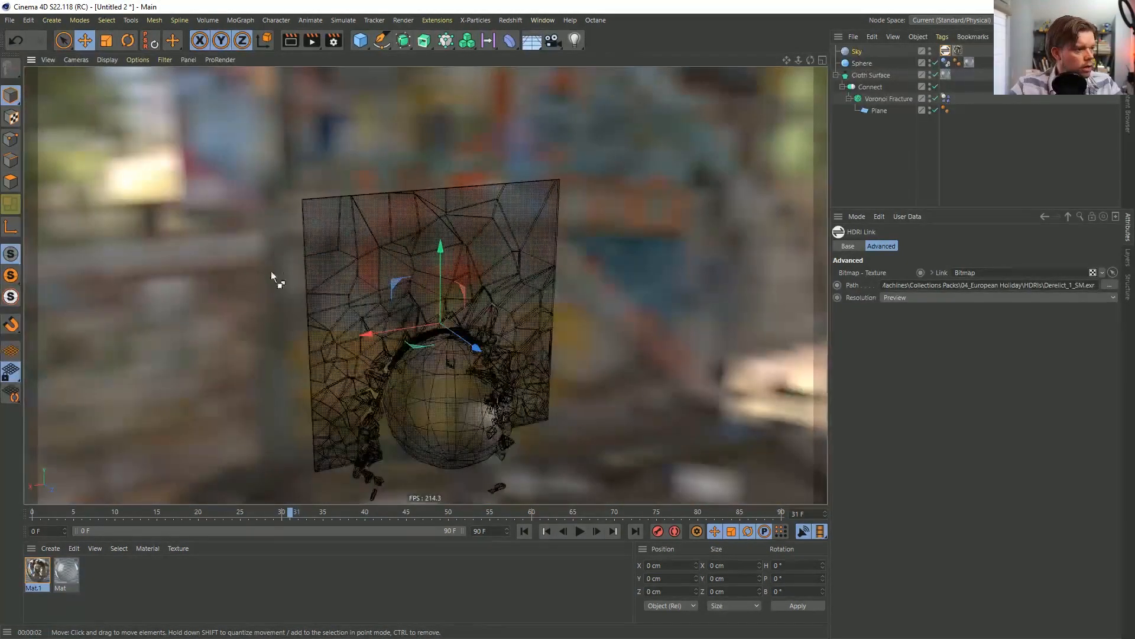
key(ctrl+r)
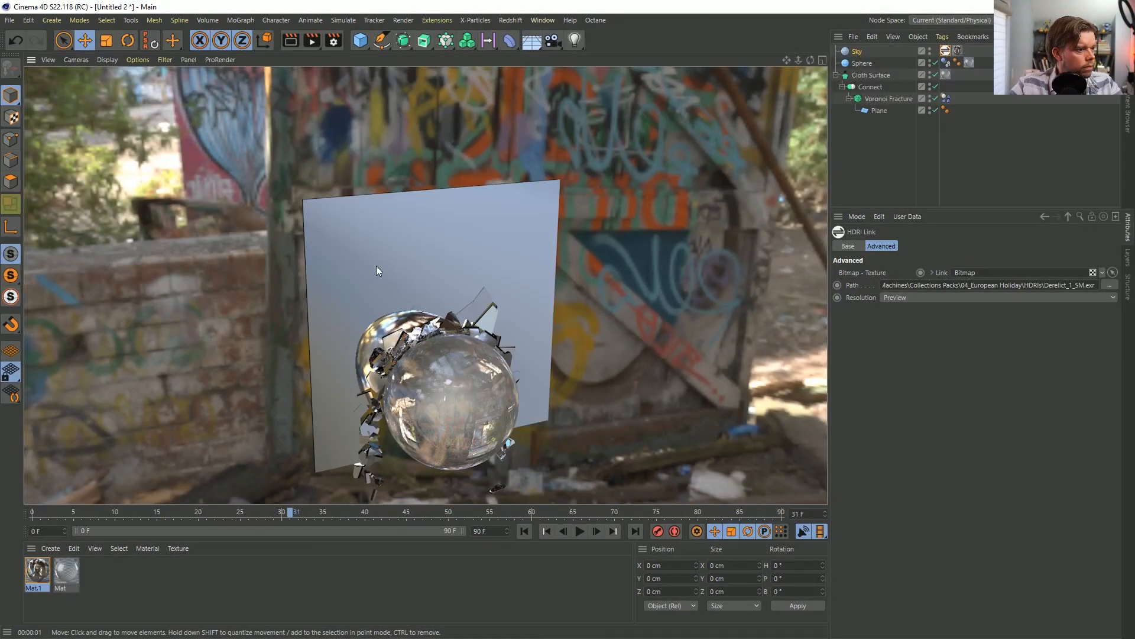
alt+drag(434, 275, 647, 289)
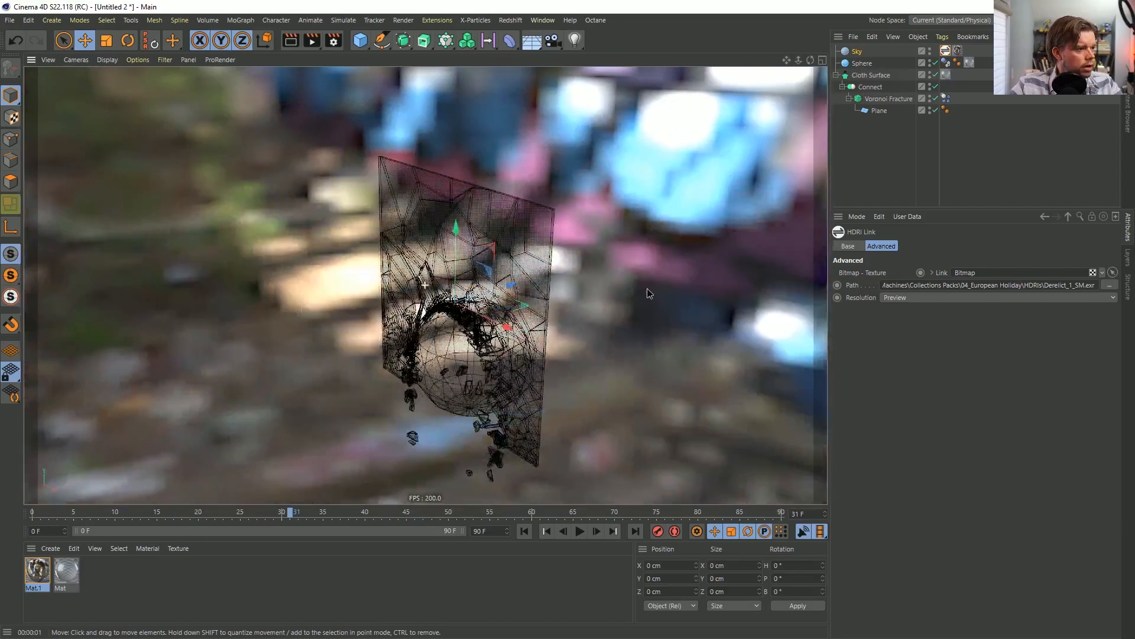
Set the Cloth Surface thickness to -4 cm and preview-render the shattered glass from new angles.
click(883, 78)
click(891, 246)
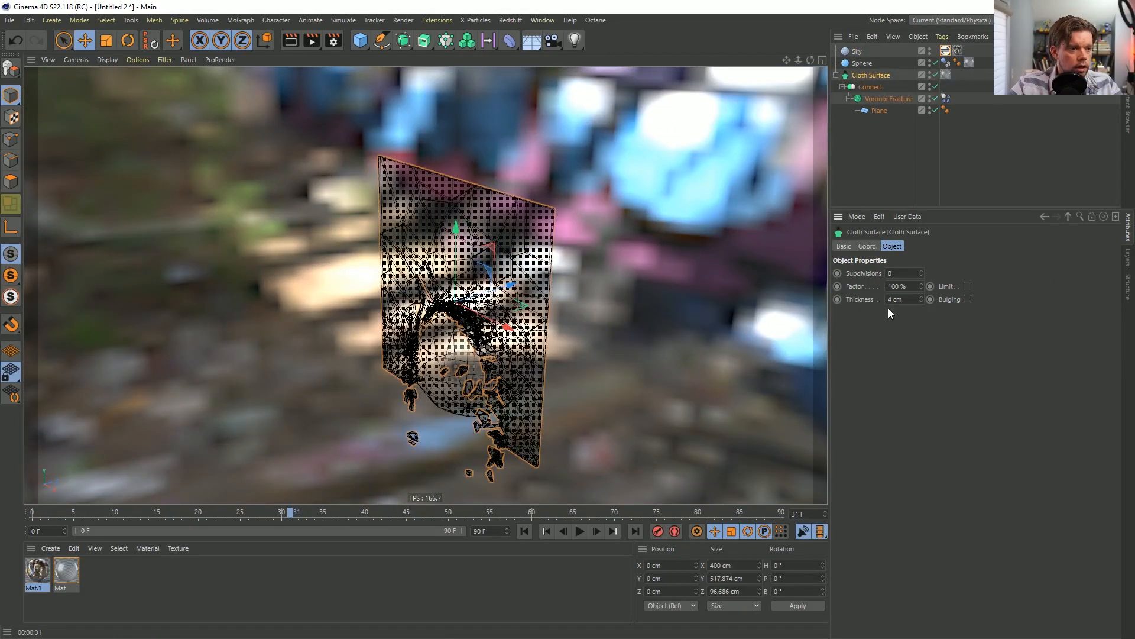
text(-)
key(Return)
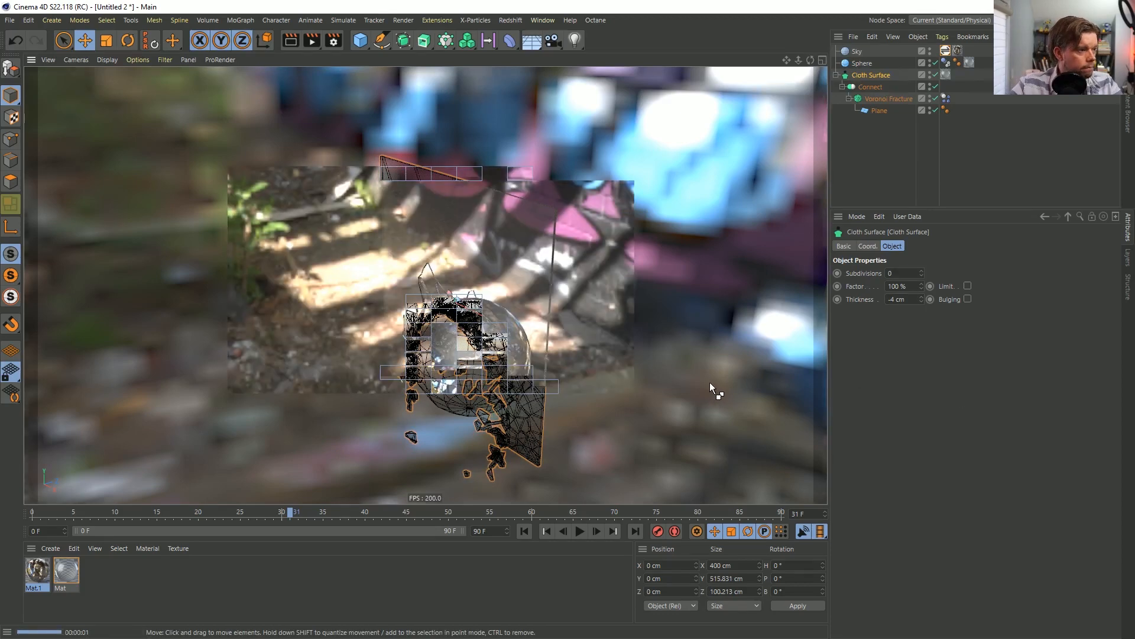
alt+drag(390, 162, 412, 139)
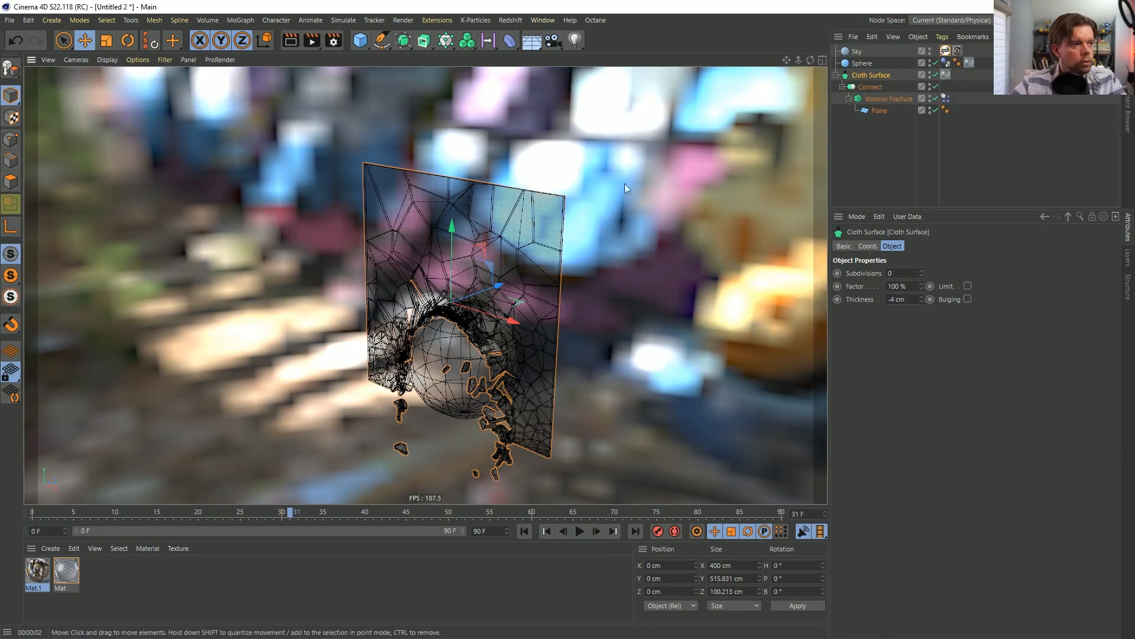
alt+drag(461, 300, 528, 259)
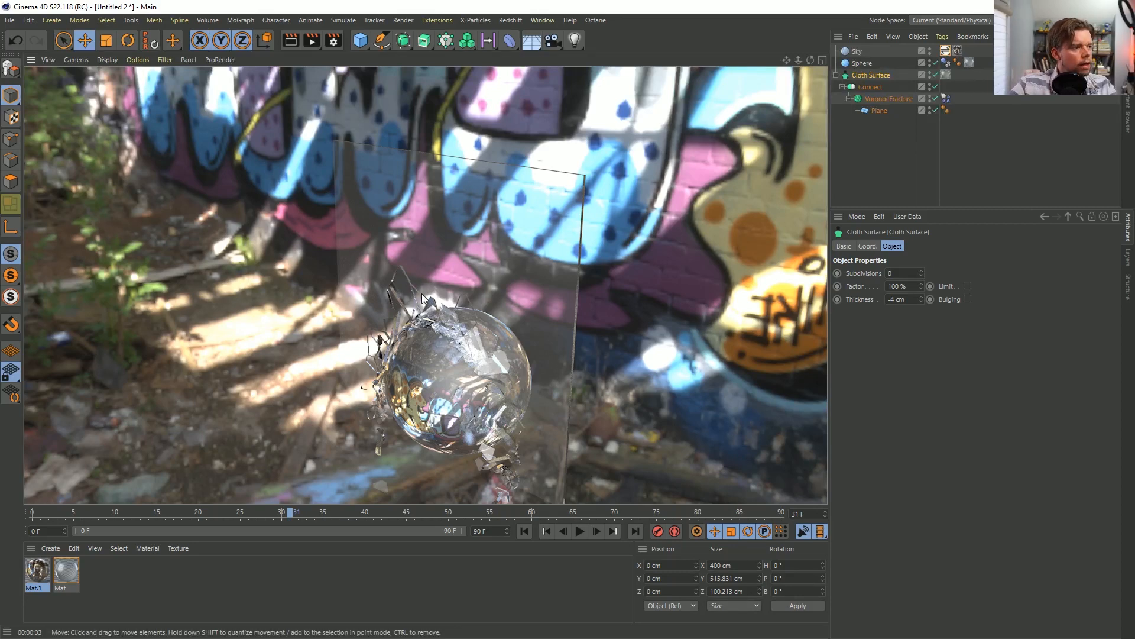
Return to frame 0 and configure the render output to a ratio-locked 540 x 540 pixels, All Frames, with image saving disabled.
click(525, 531)
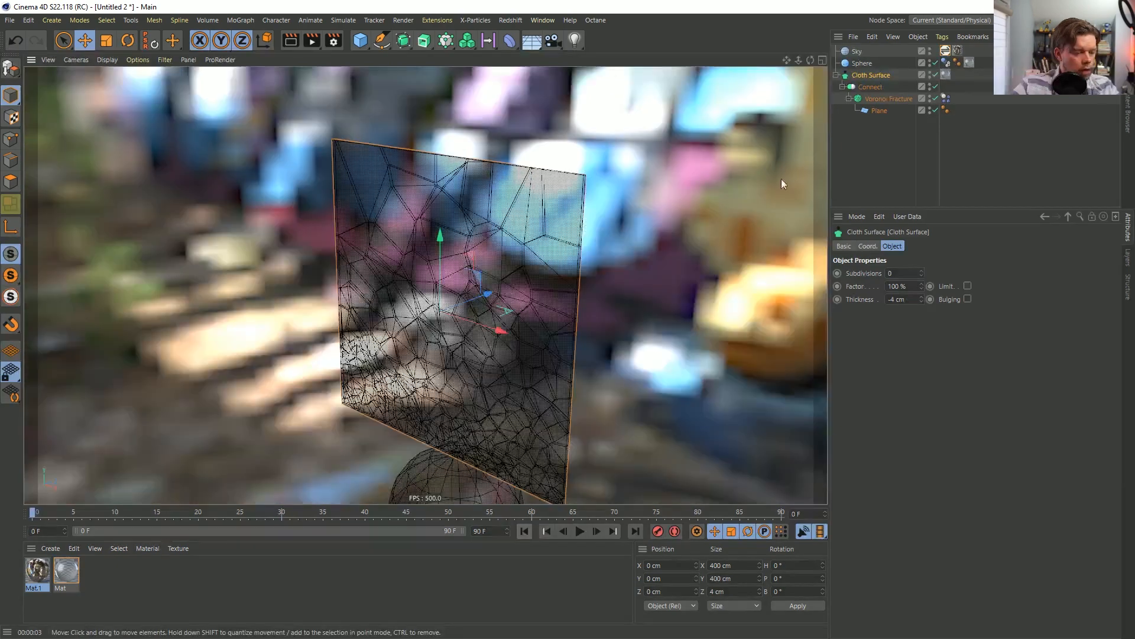
key(ctrl+b)
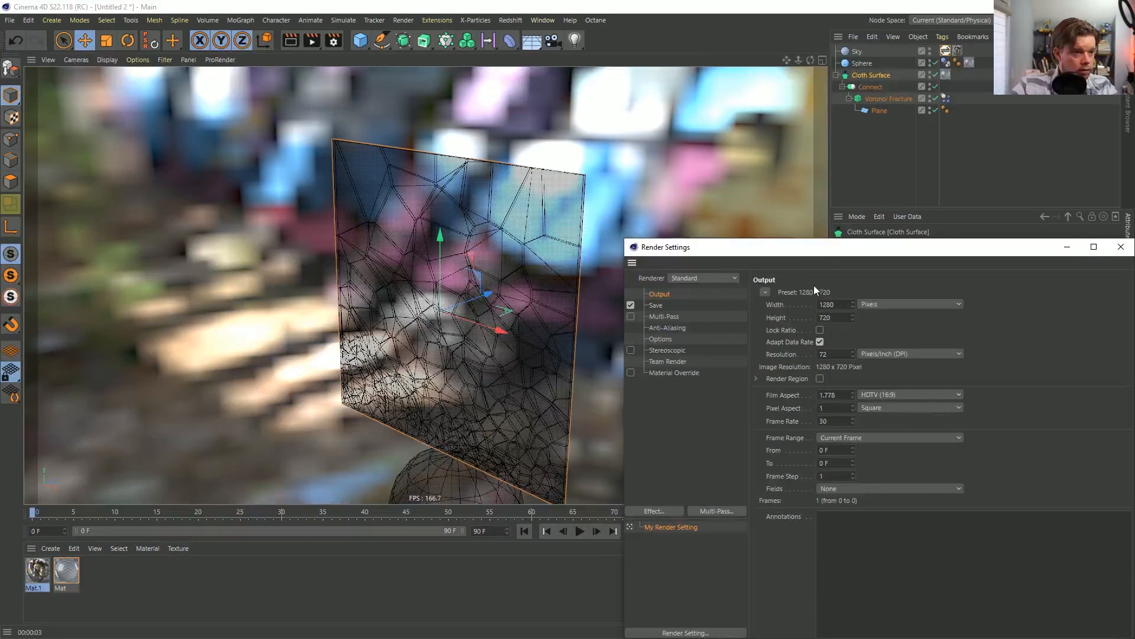
drag(777, 252, 476, 167)
text(1080)
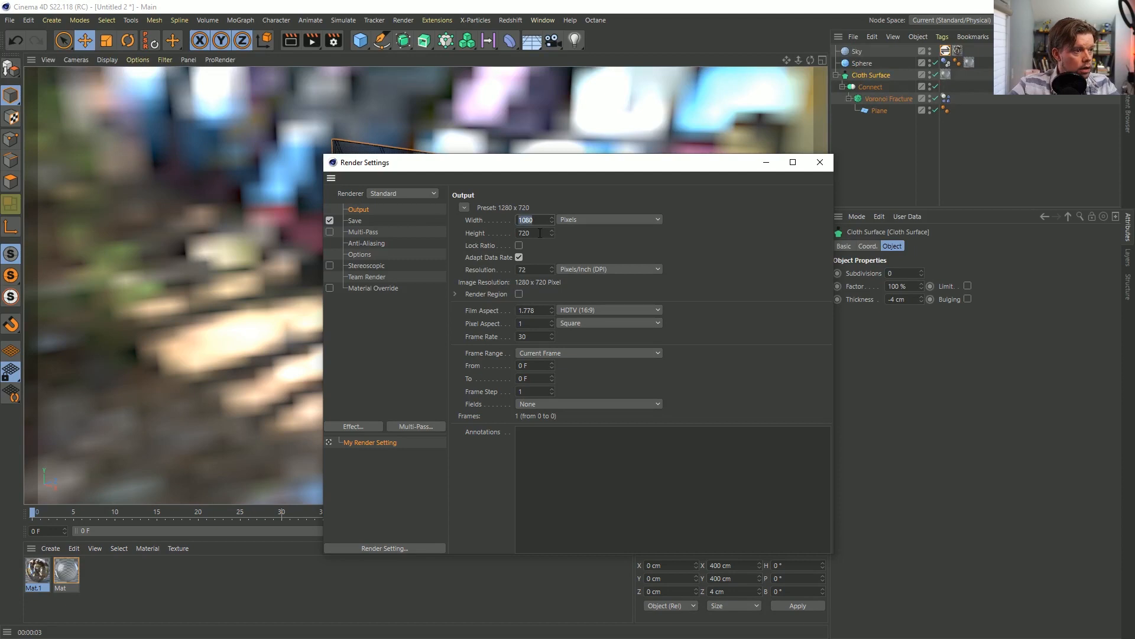
key(Tab)
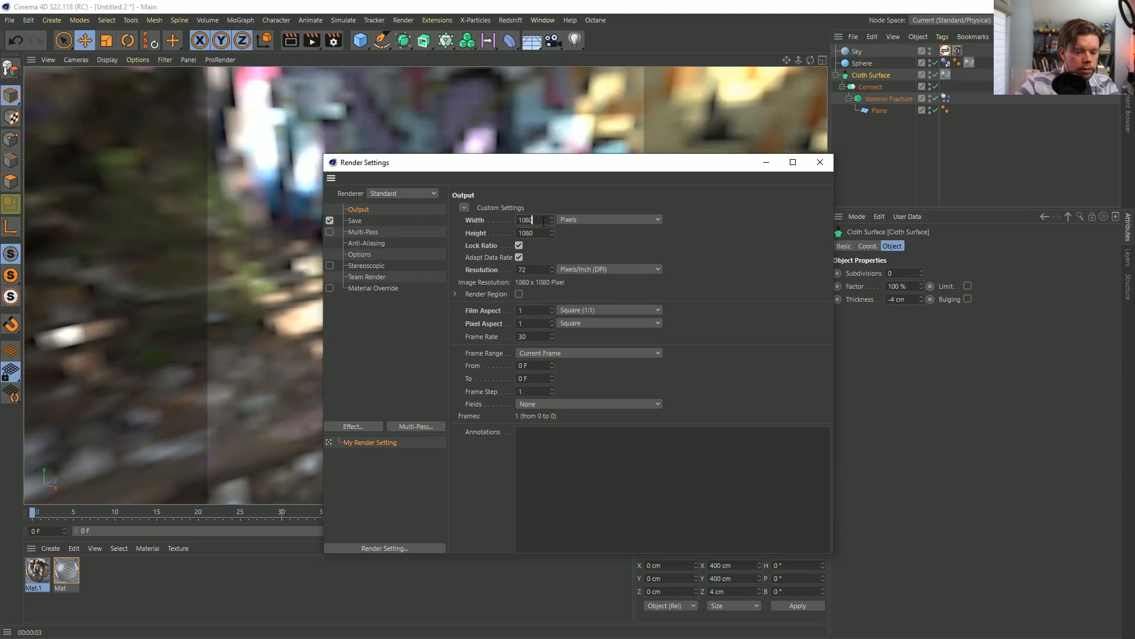
click(609, 354)
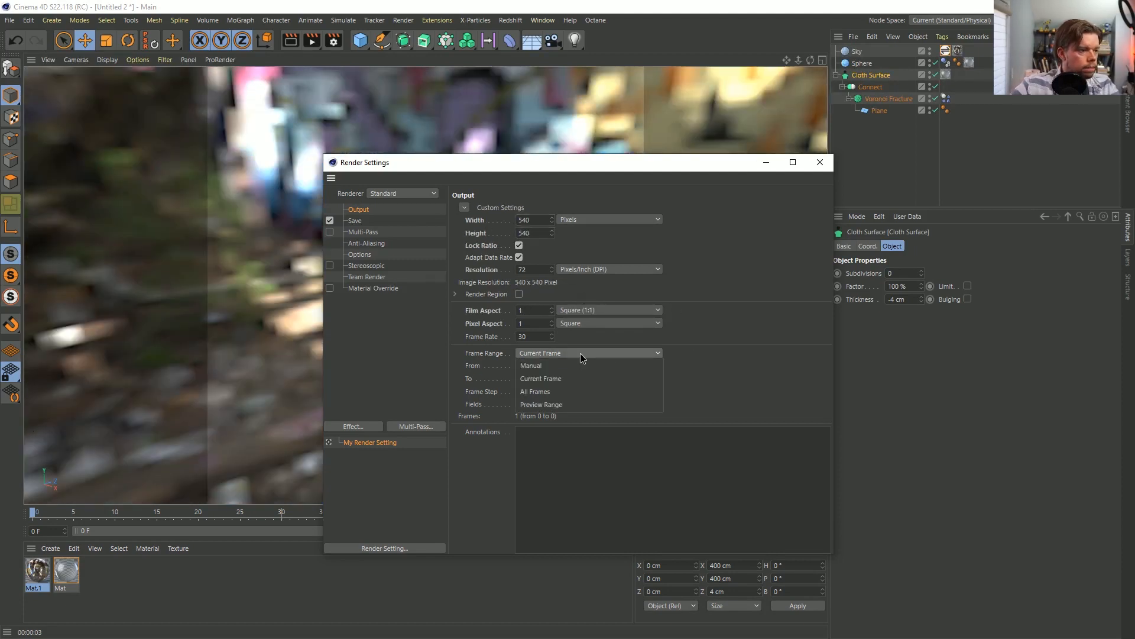
click(576, 389)
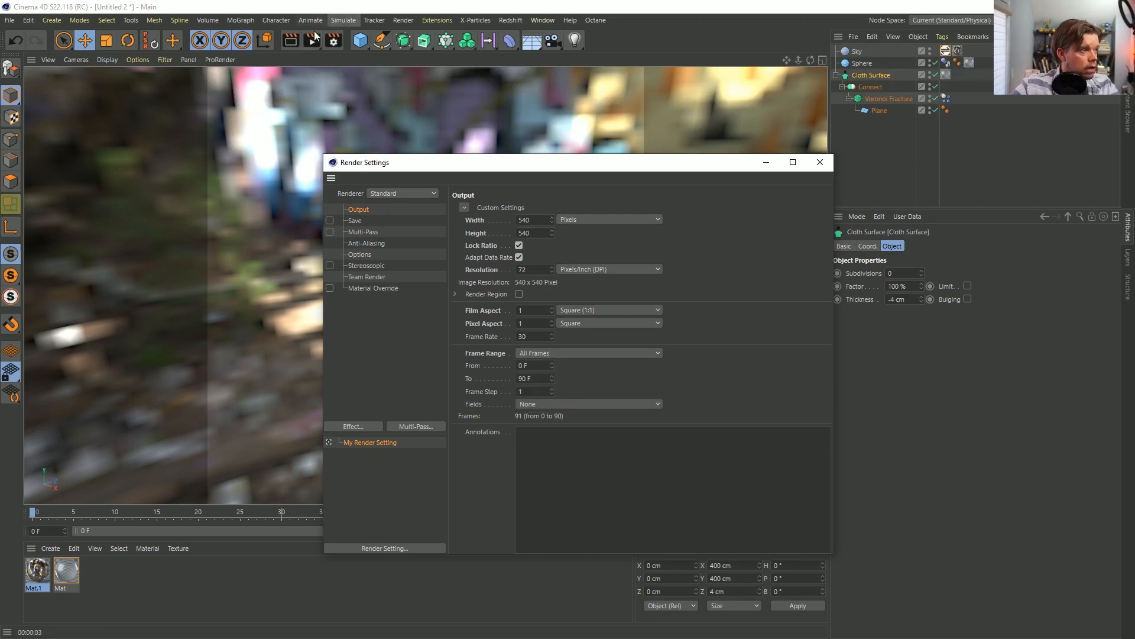
Save the scene as [1a]ShatterGlass.c4d in the SceneFiles folder of Episode 32.
click(356, 5)
key(ctrl+s)
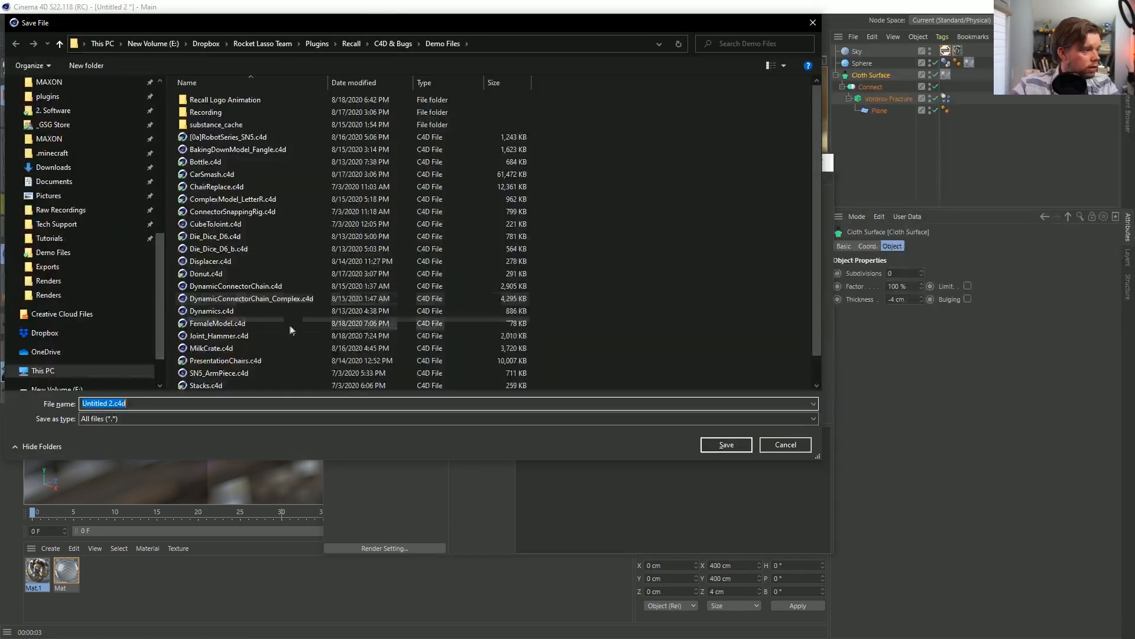
drag(162, 246, 161, 101)
click(108, 103)
click(81, 120)
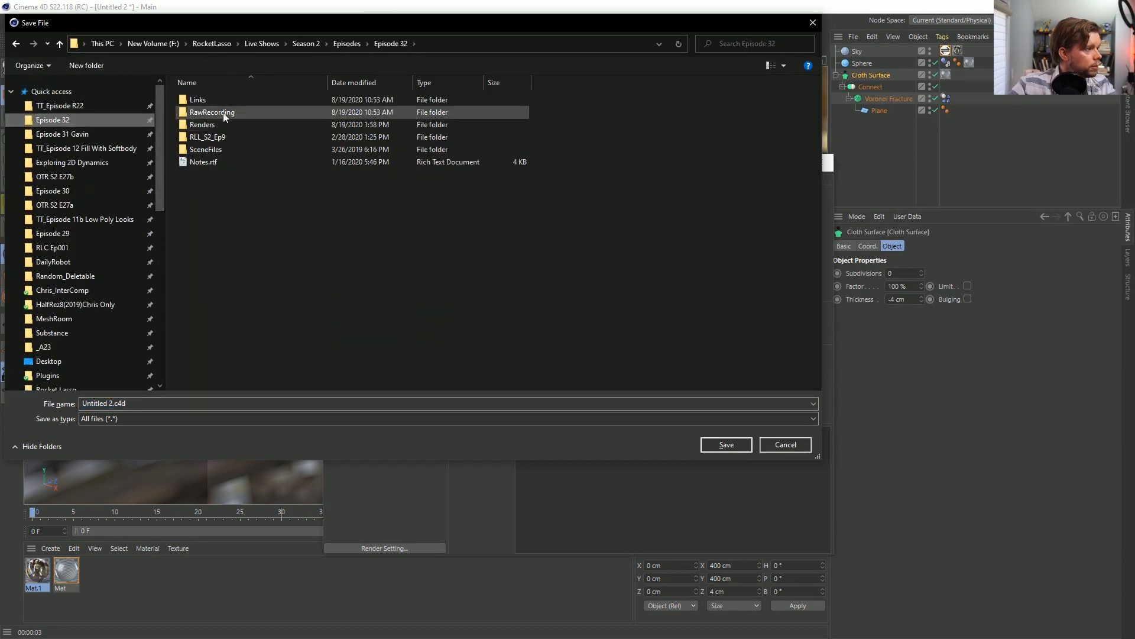
double_click(228, 125)
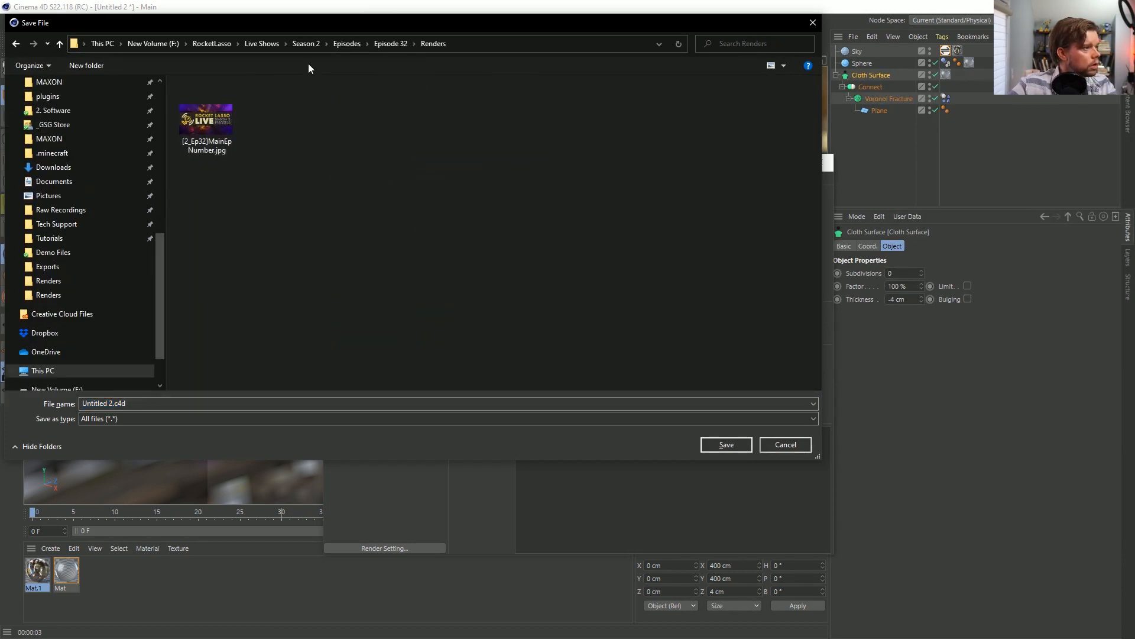
click(387, 44)
double_click(222, 147)
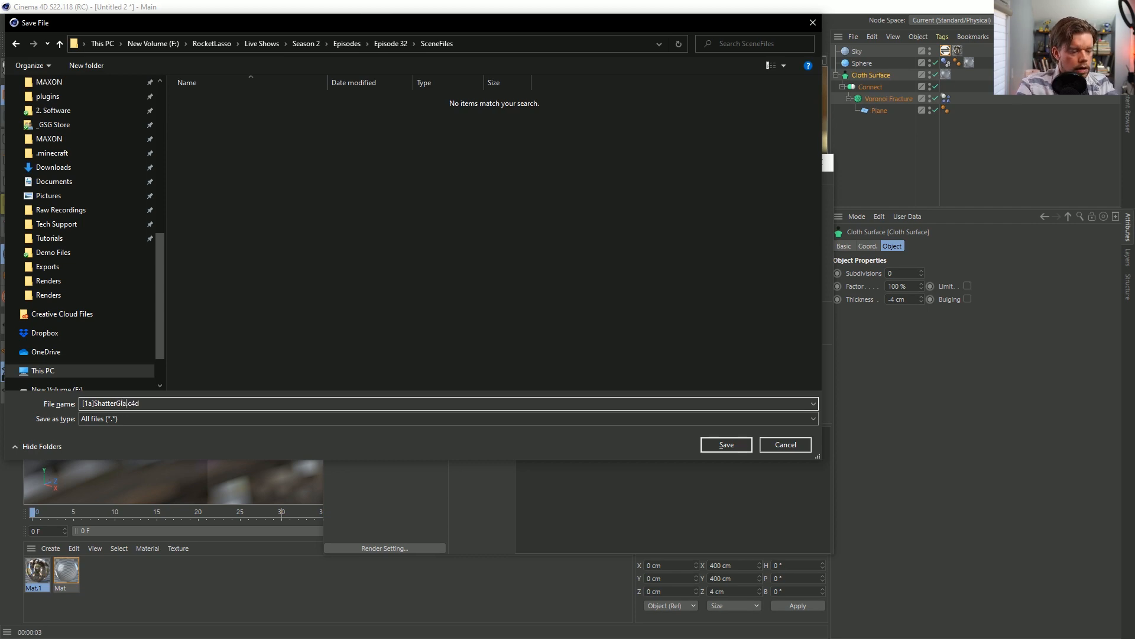
key(Return)
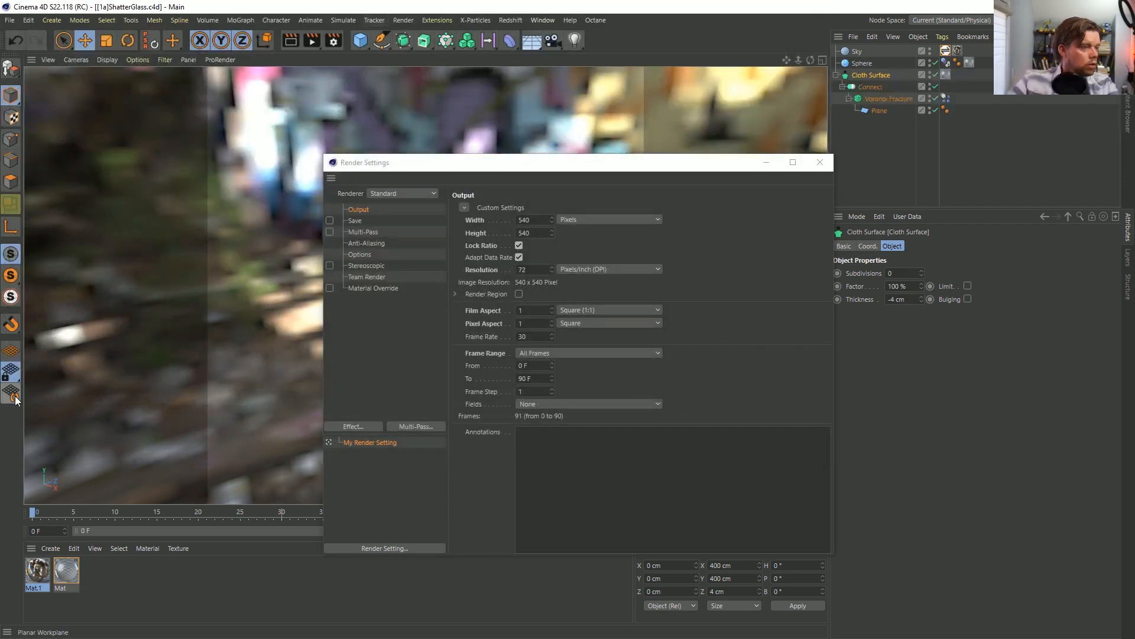
Render the animation to the Picture Viewer without saving, play back the rendered frames, and stop the render by closing the viewer.
click(827, 166)
click(311, 40)
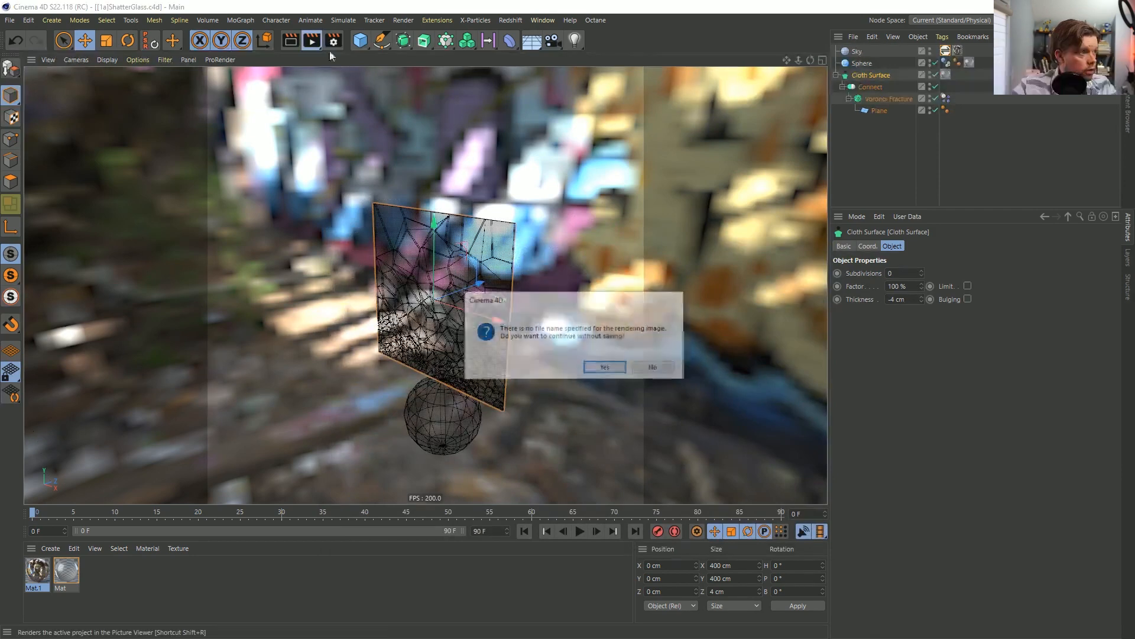
click(602, 364)
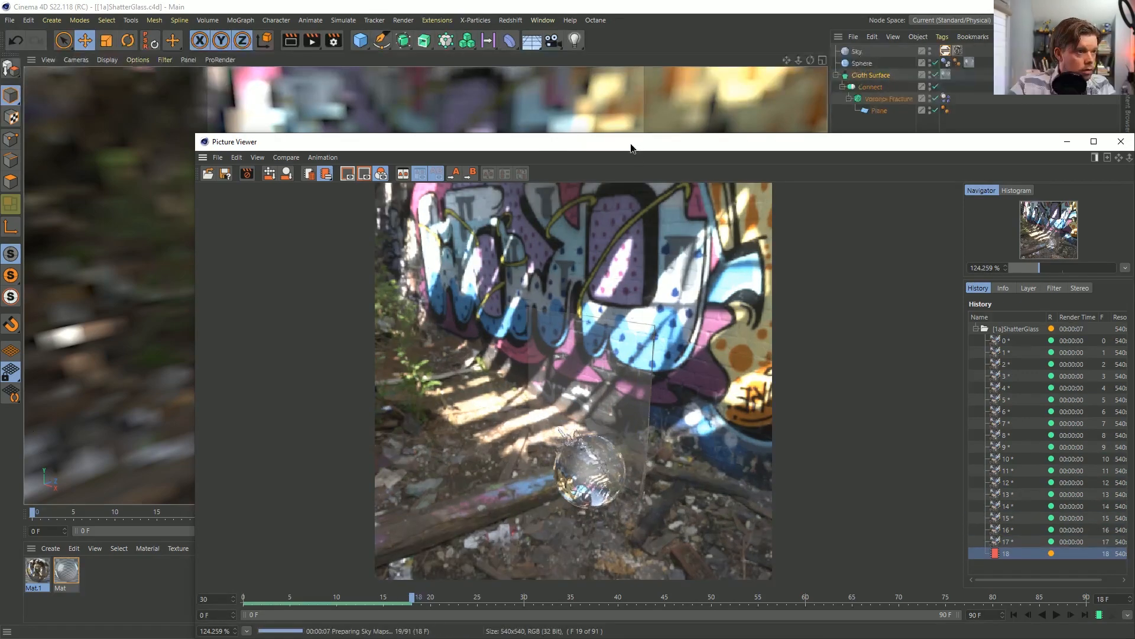
double_click(631, 142)
scroll(558, 289, up, 3)
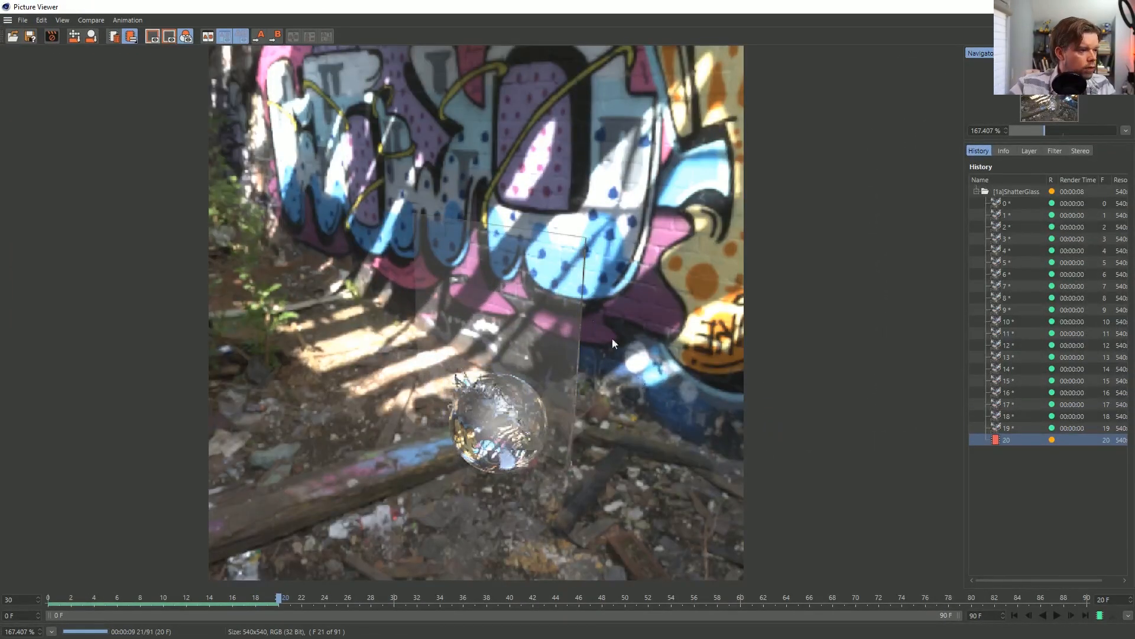
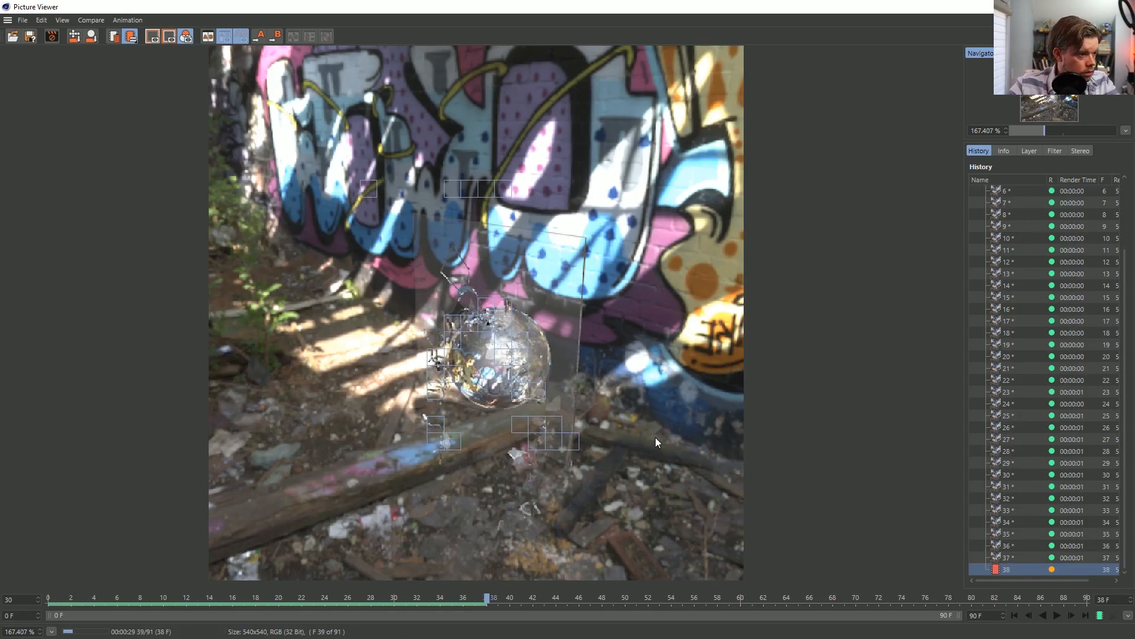
click(1057, 615)
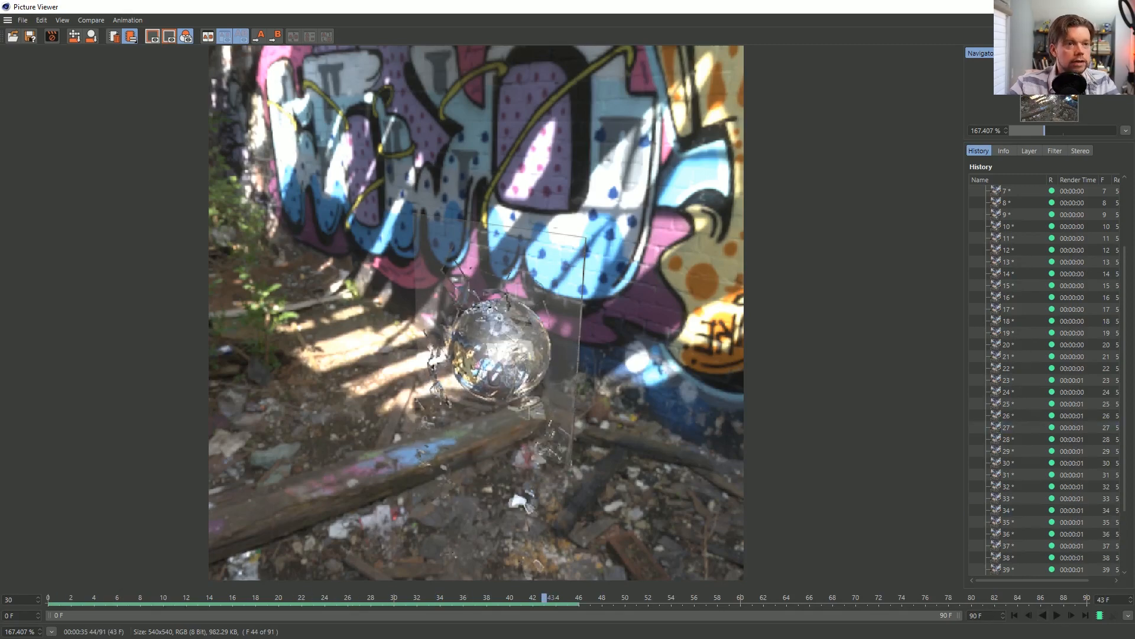
key(alt+F4)
click(591, 368)
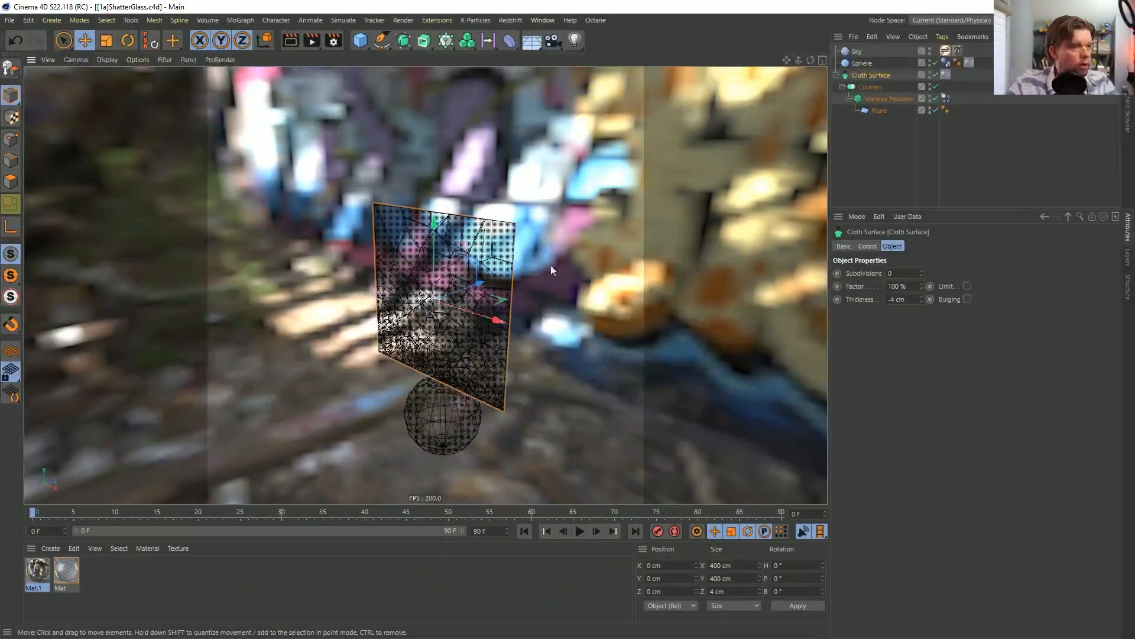
Add a Compositing tag to the Sky object and disable Seen by Camera.
click(854, 52)
right_click(852, 55)
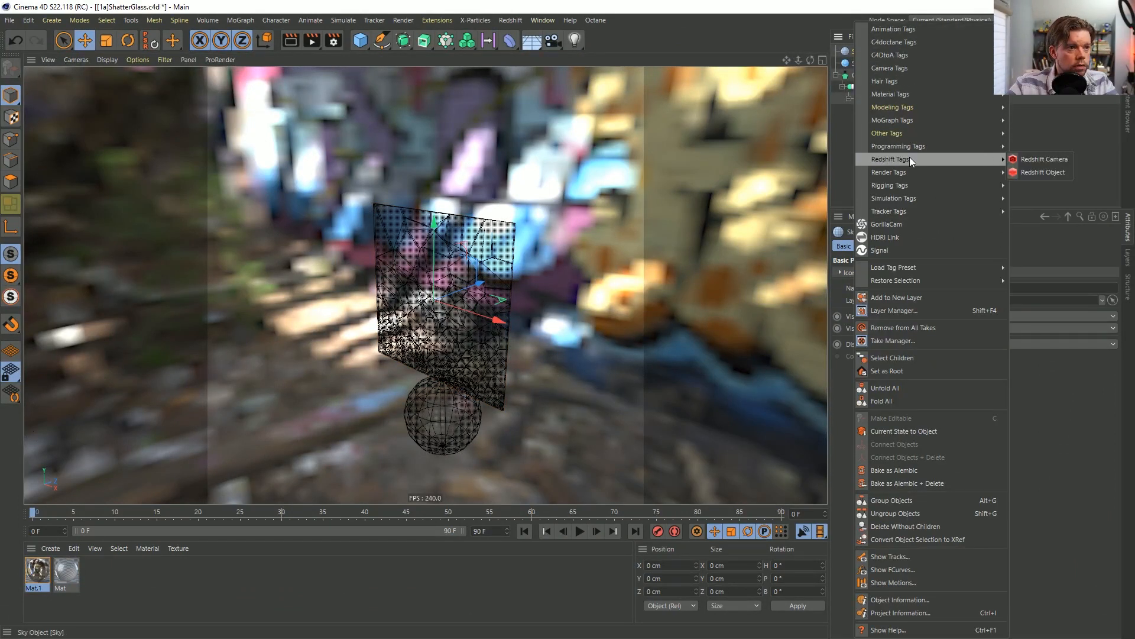
mouse_move(905, 170)
click(1051, 187)
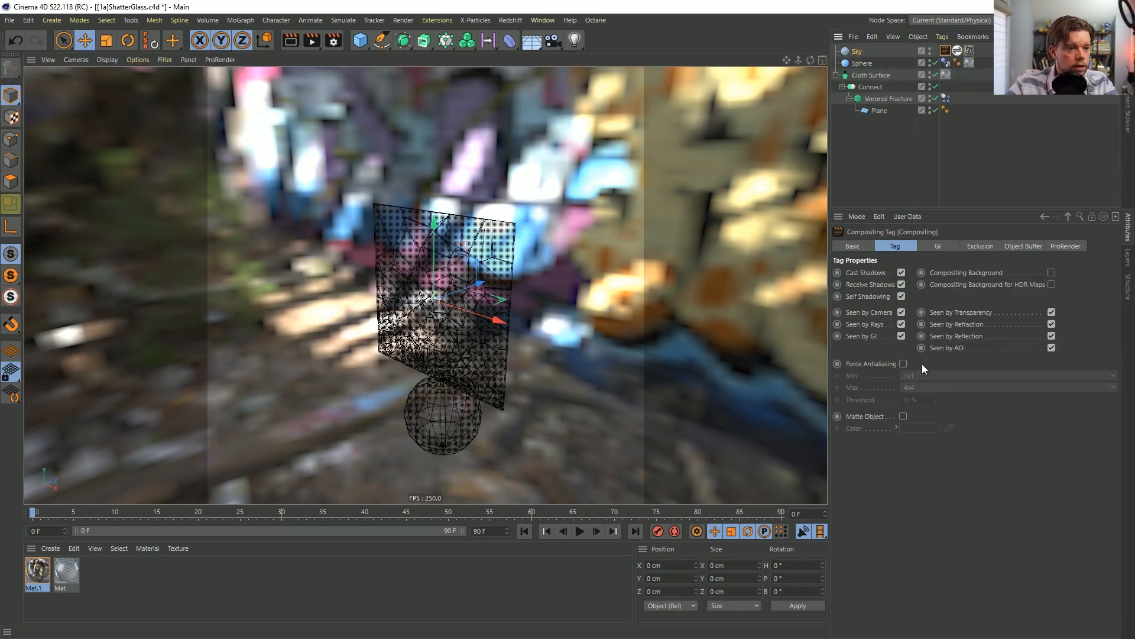
click(901, 313)
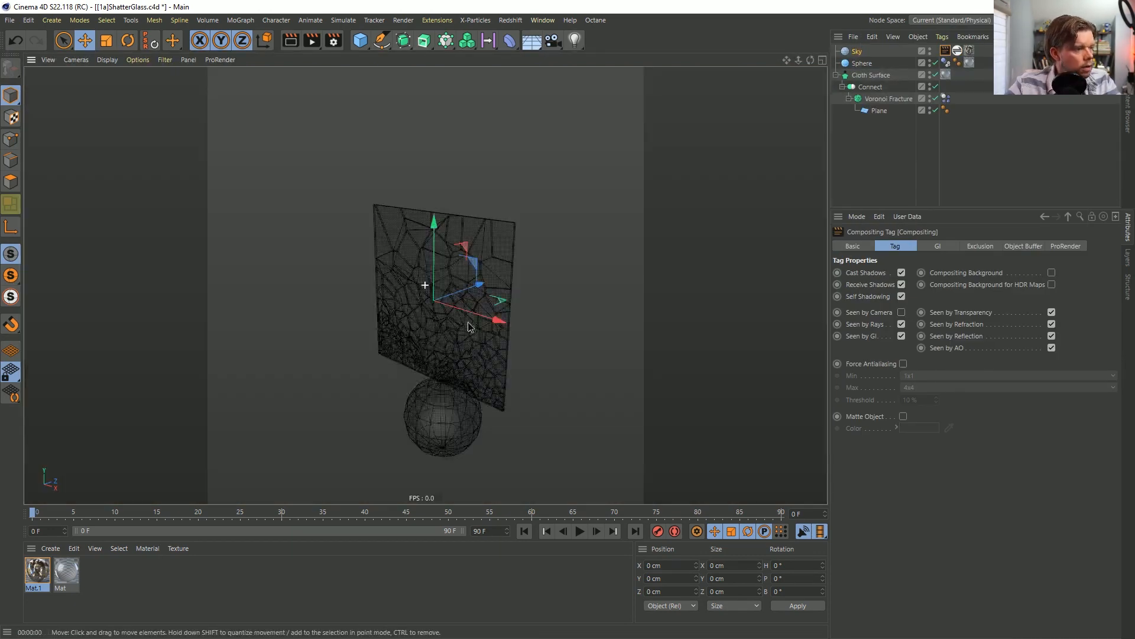
Delete the glass material tag from the Sphere and disable the Sphere object.
click(969, 63)
key(Delete)
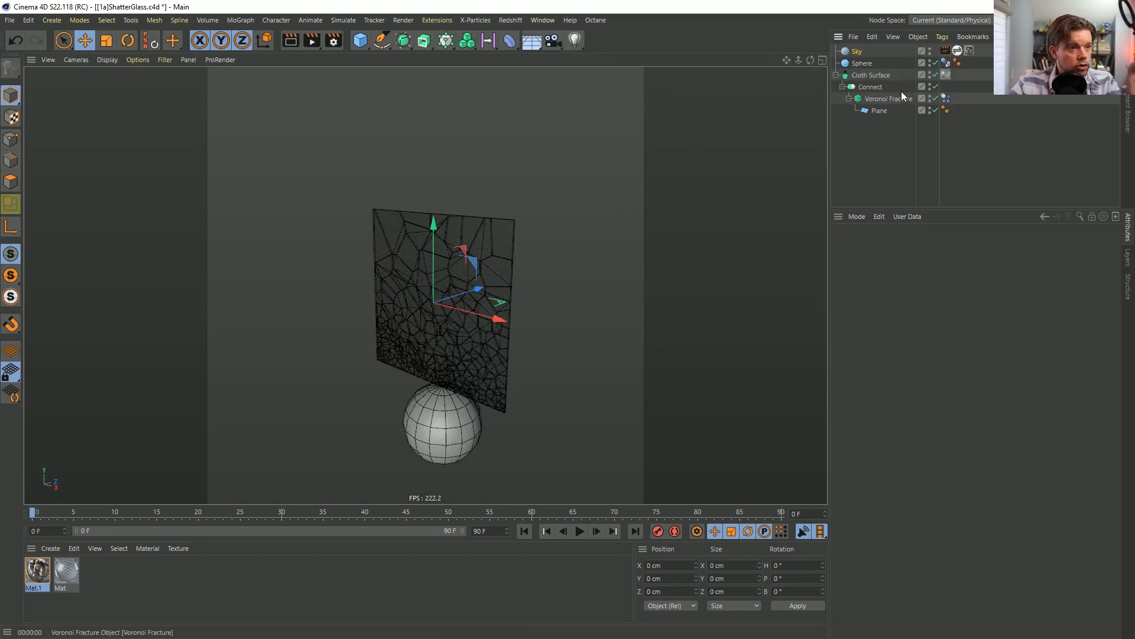
click(935, 64)
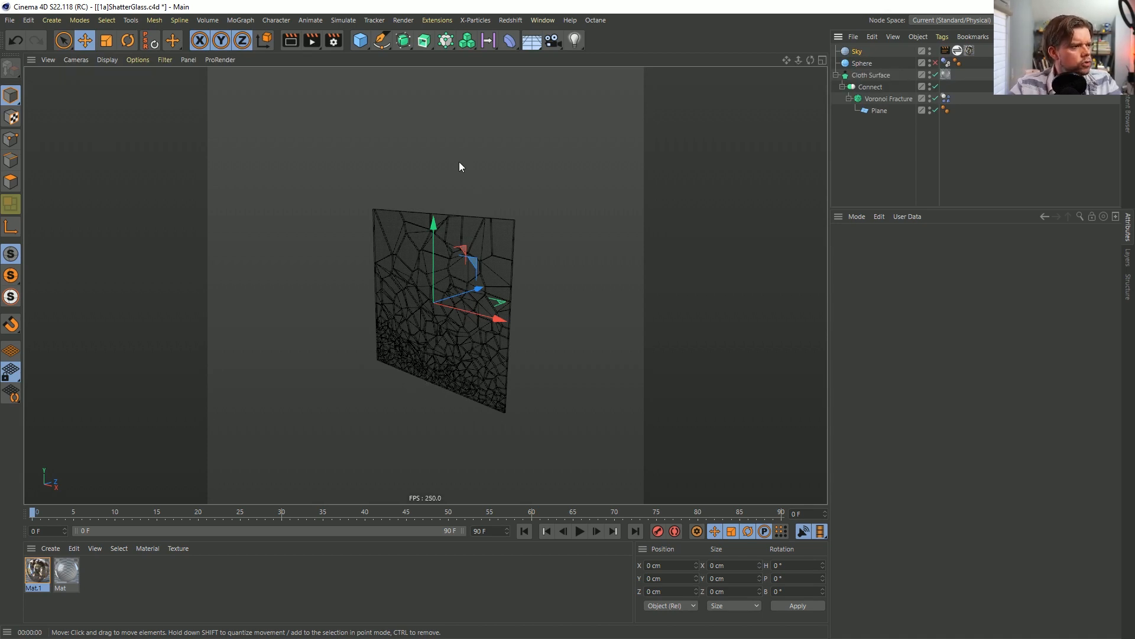
Add a cube at the plane's center and scale it down to about 37.8 cm per side.
click(360, 40)
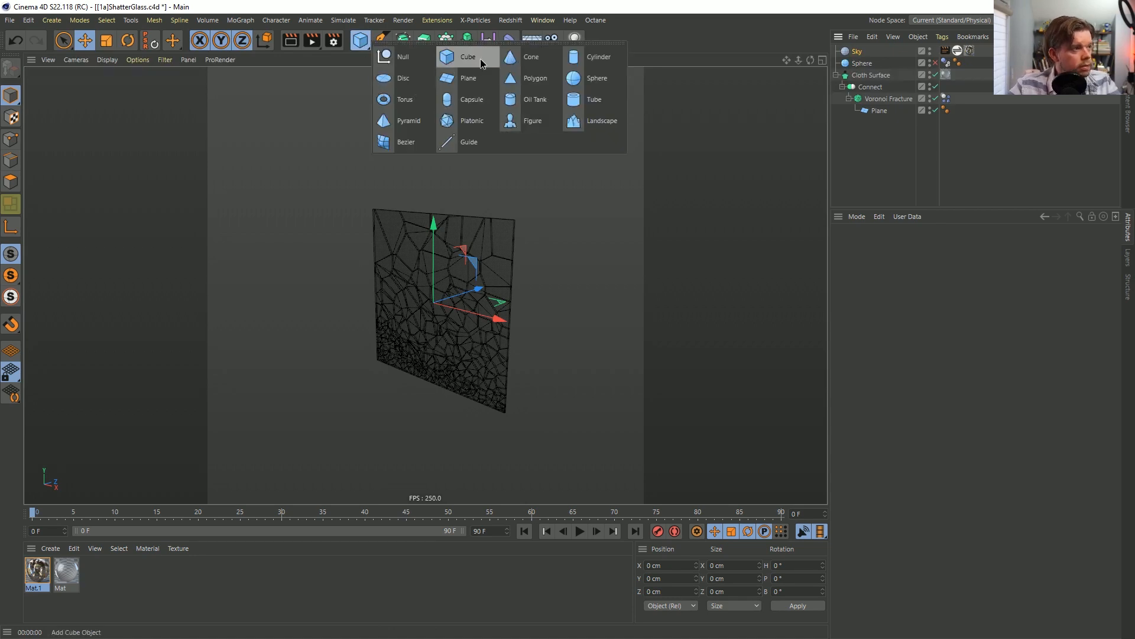
click(449, 60)
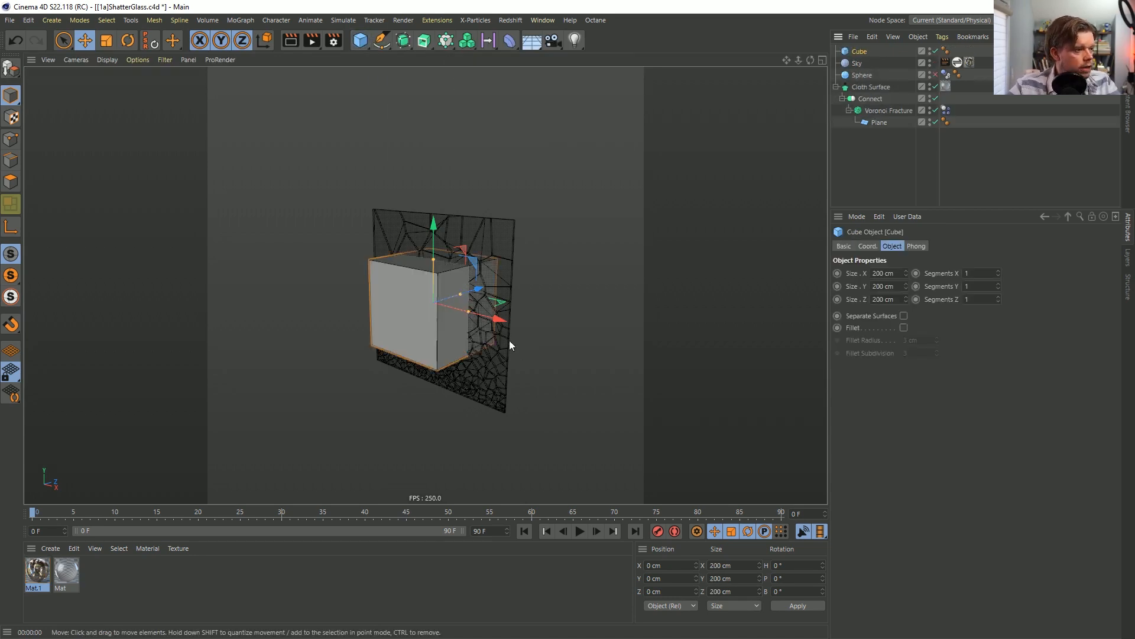
key(t)
drag(609, 230, 283, 346)
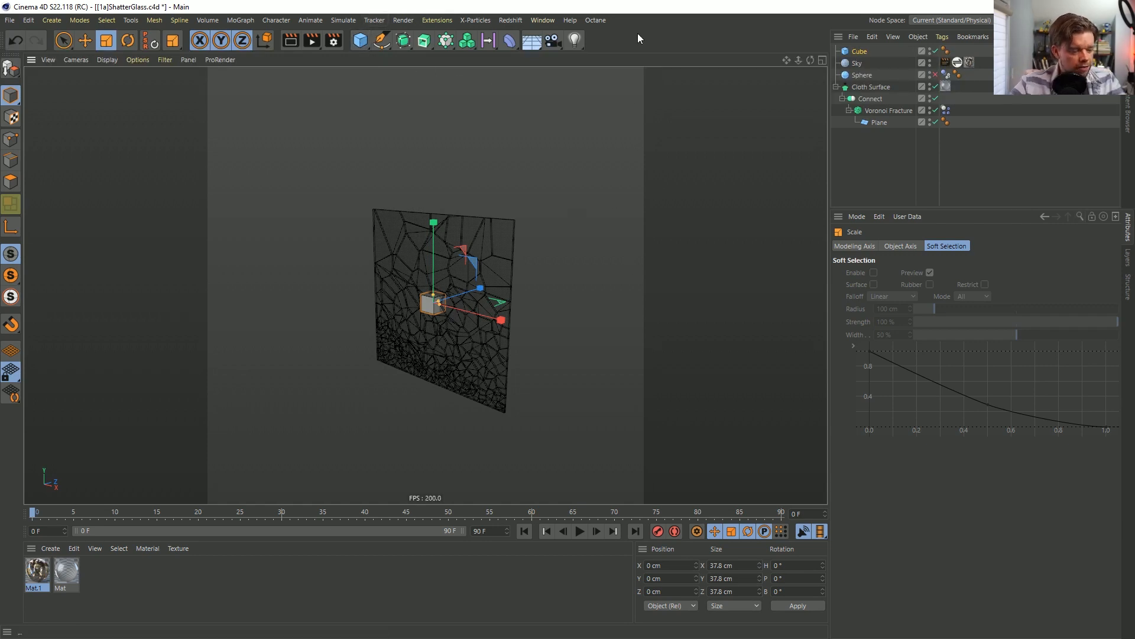
Add a Cloner in Grid Array mode, nest the Cube inside it, and set the clone count to 3 x 3 x 1.
click(449, 43)
click(500, 59)
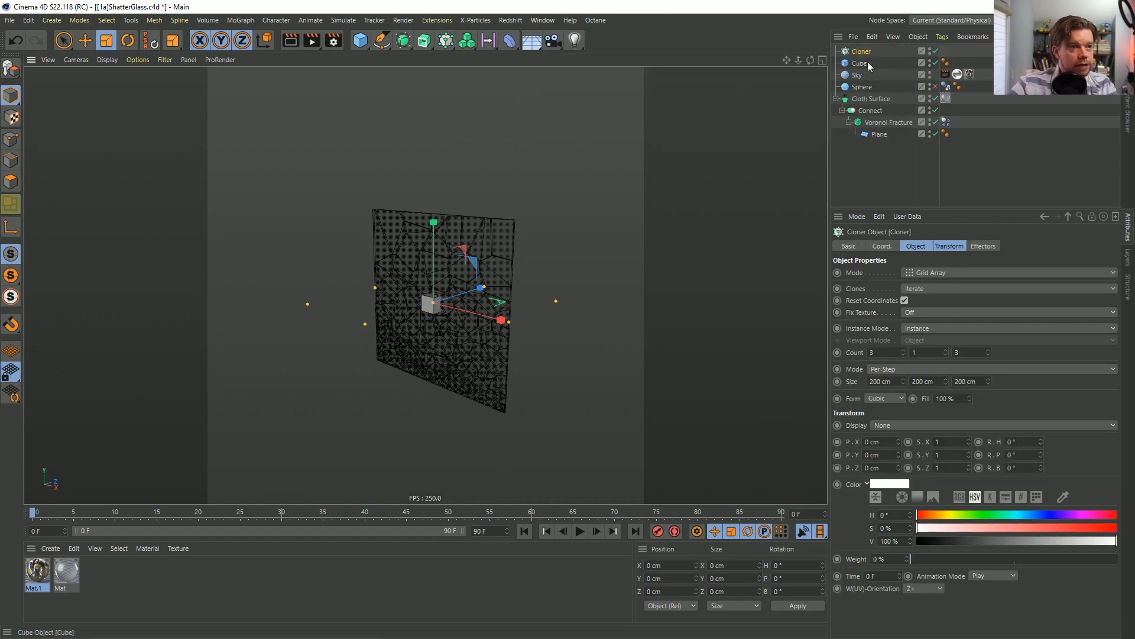
drag(867, 62, 866, 49)
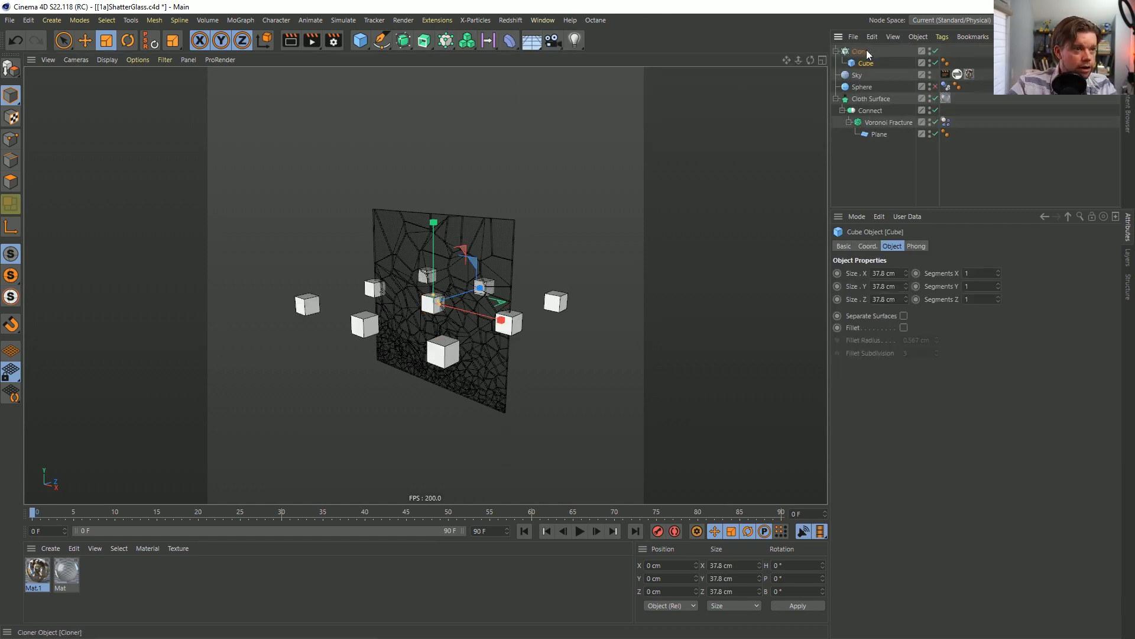
click(862, 51)
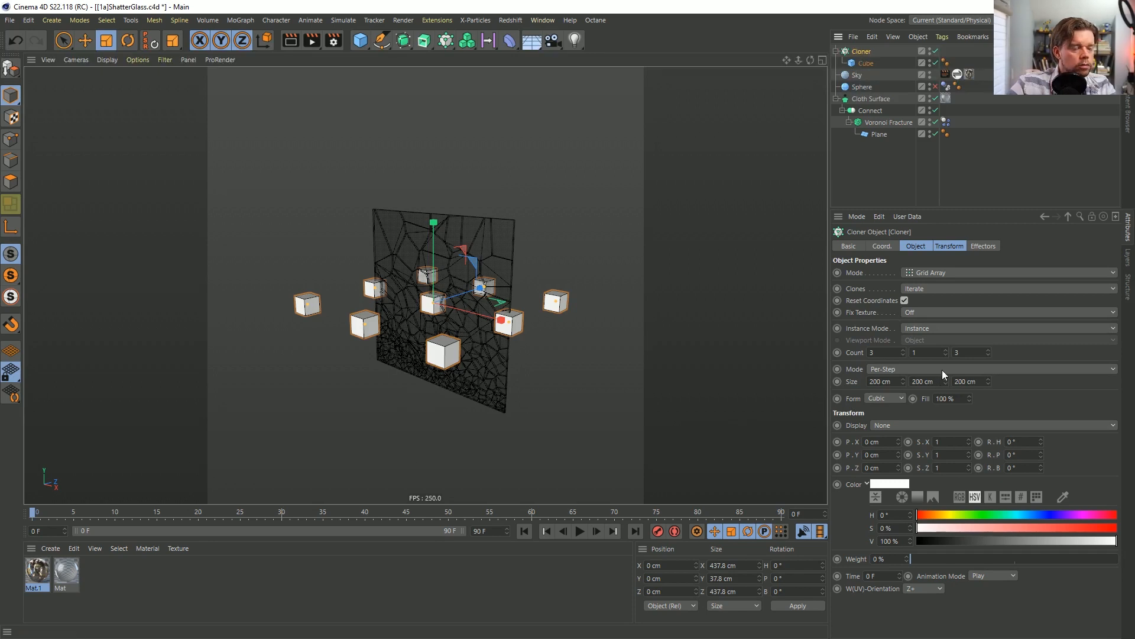
click(934, 353)
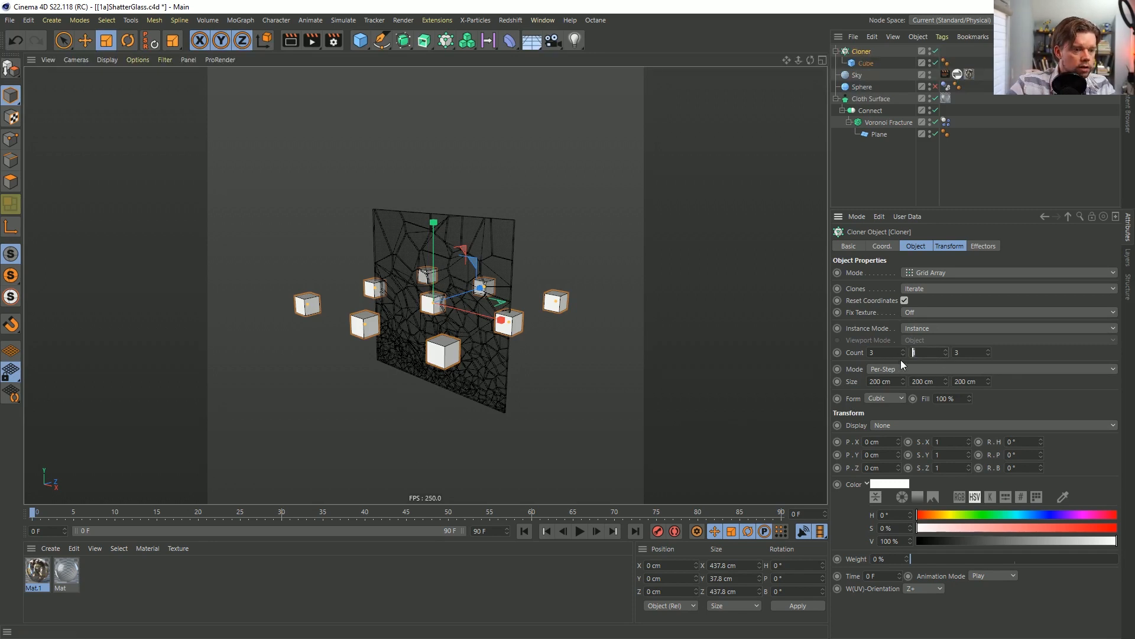
text(3)
key(Return)
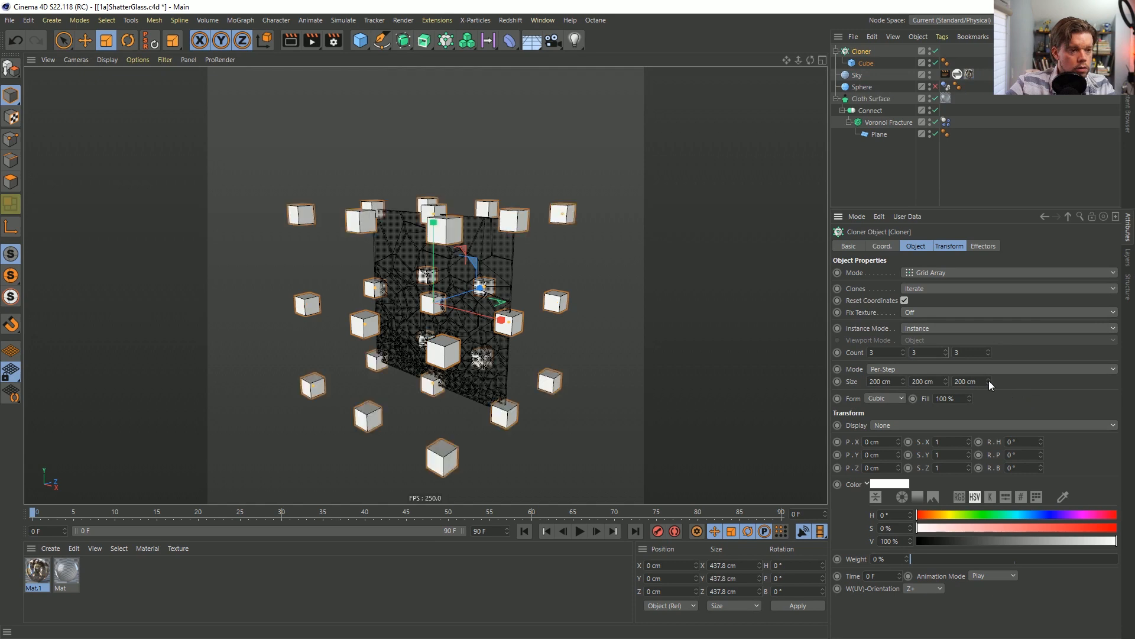
key(Return)
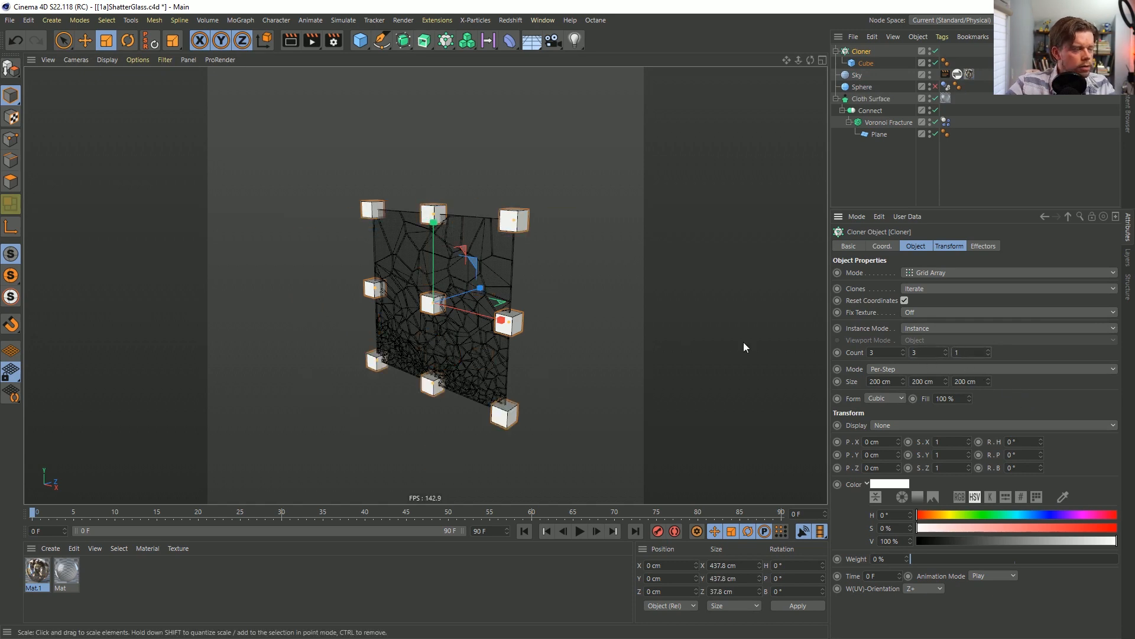
Set the Cube's size to 40 cm on X, Y and Z.
click(864, 62)
double_click(889, 273)
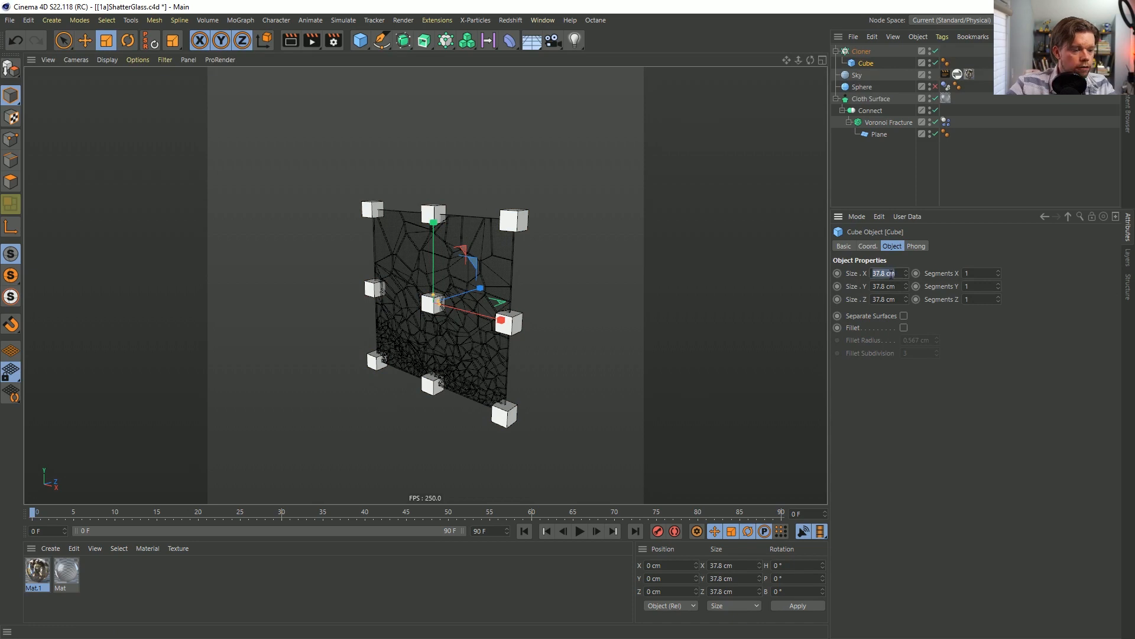
text(40)
key(Return)
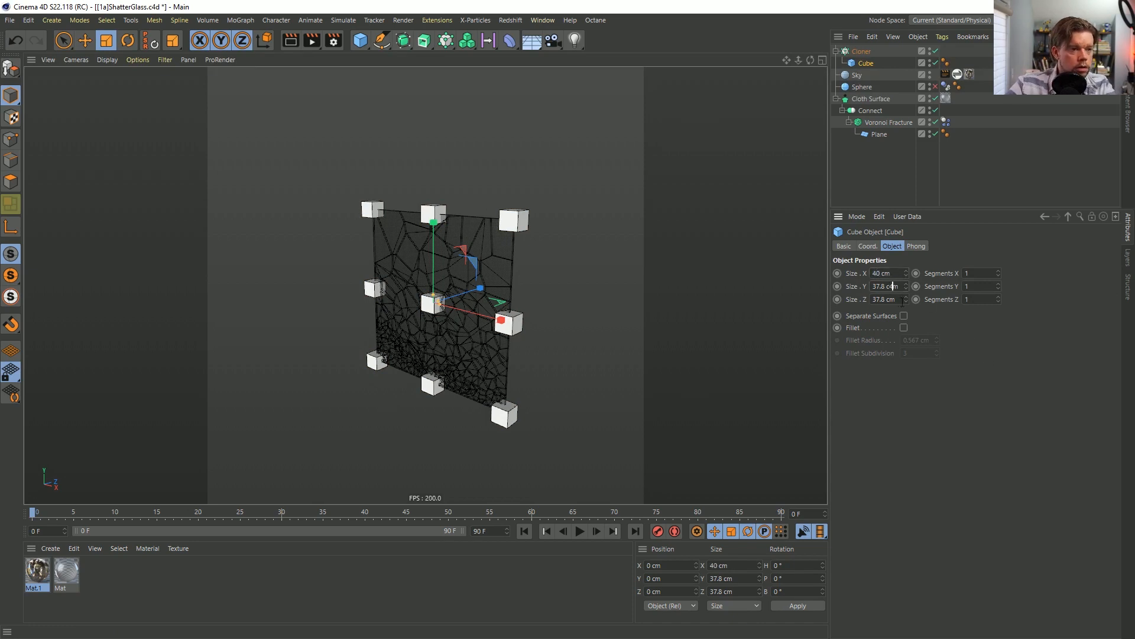
drag(902, 288, 828, 296)
text(40)
key(Tab)
text(40)
key(Return)
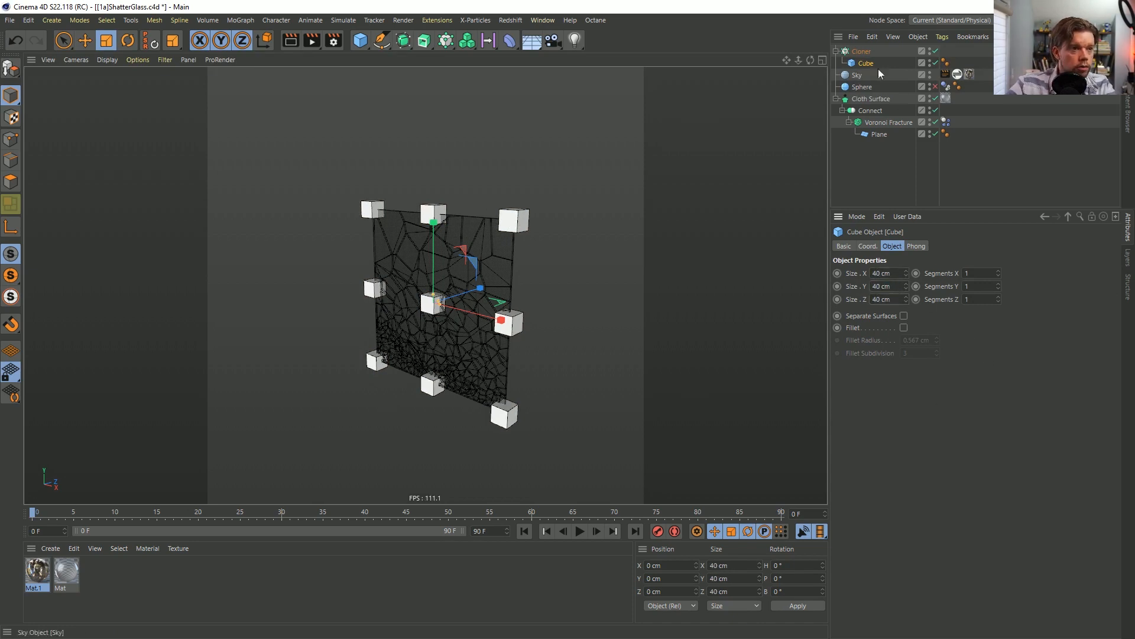
Set the Cloner's per-step grid spacing to 10 cm on all three axes.
click(861, 52)
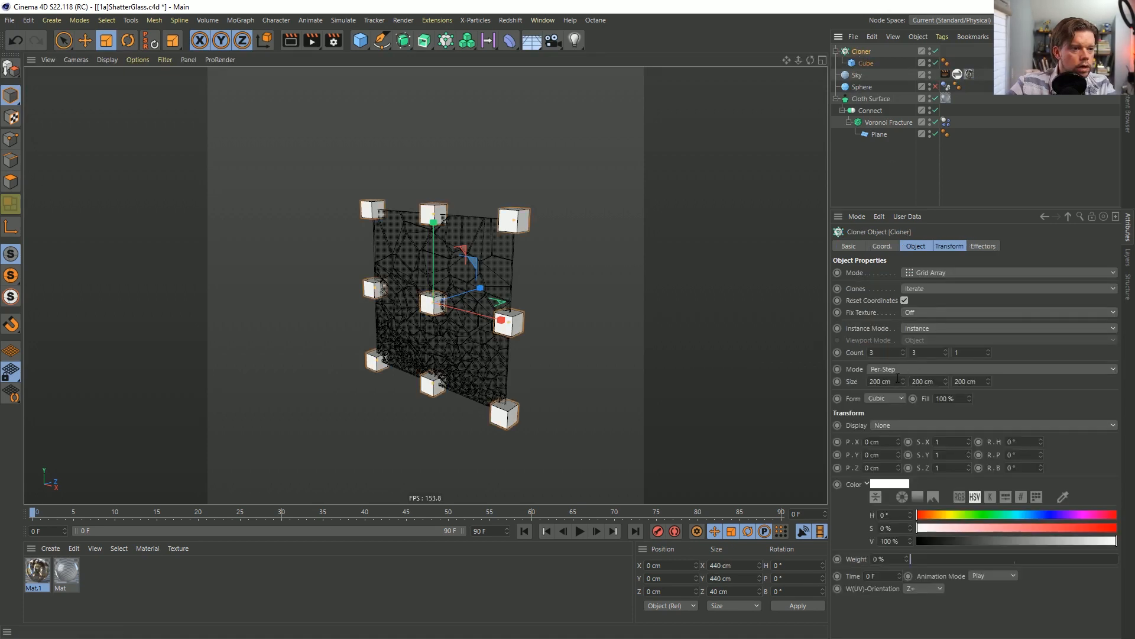
drag(897, 379, 827, 380)
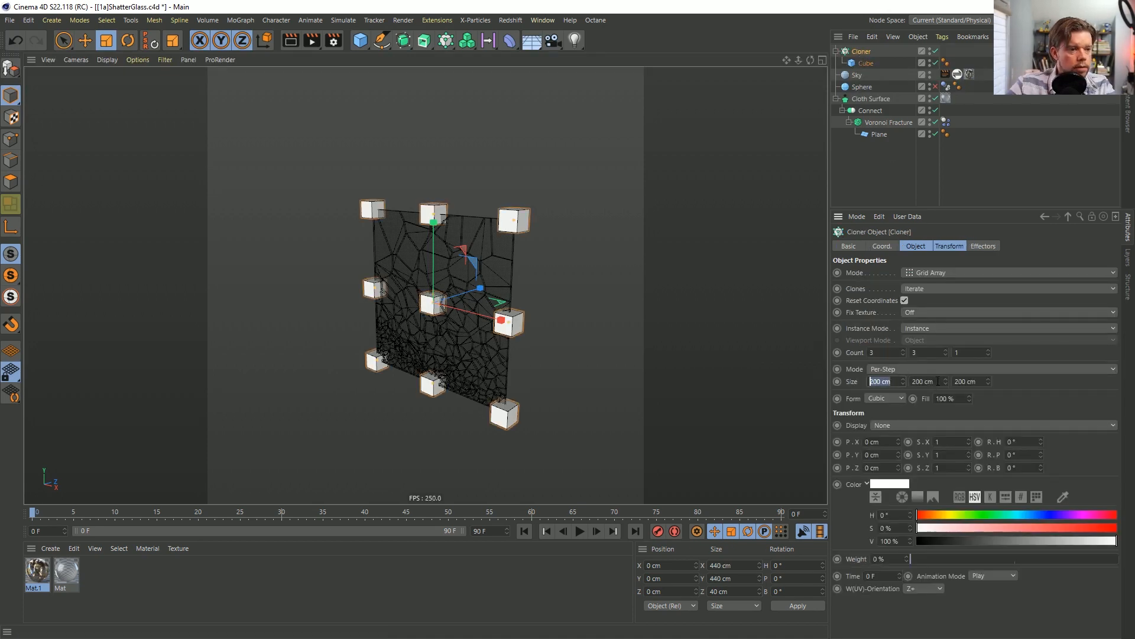
text(10)
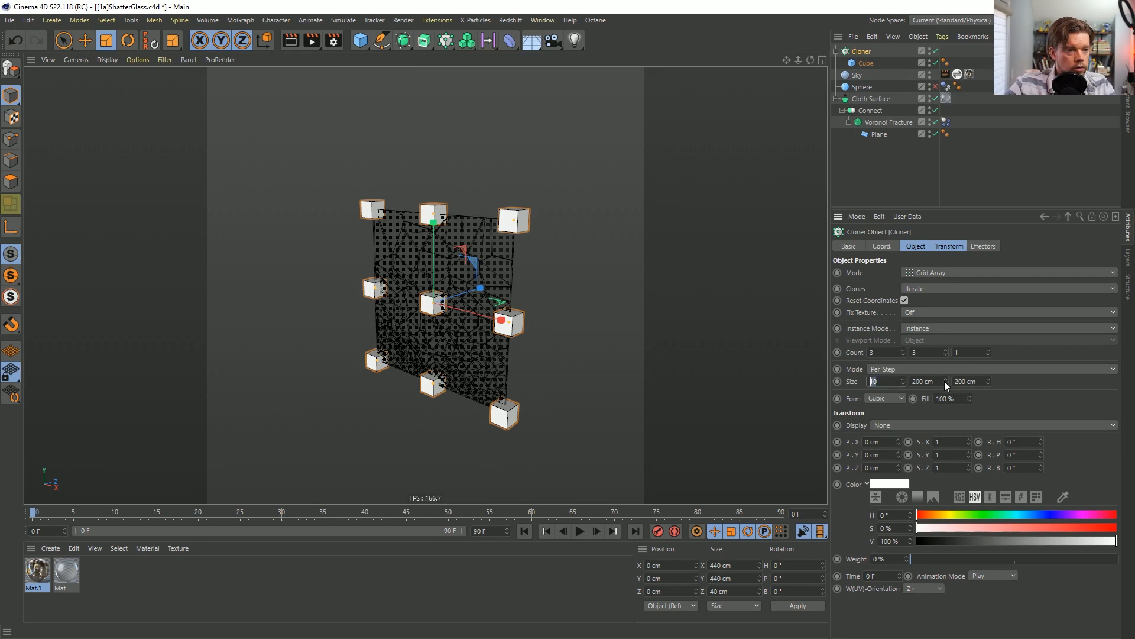
key(Tab)
text(10)
key(Tab)
text(10)
key(Return)
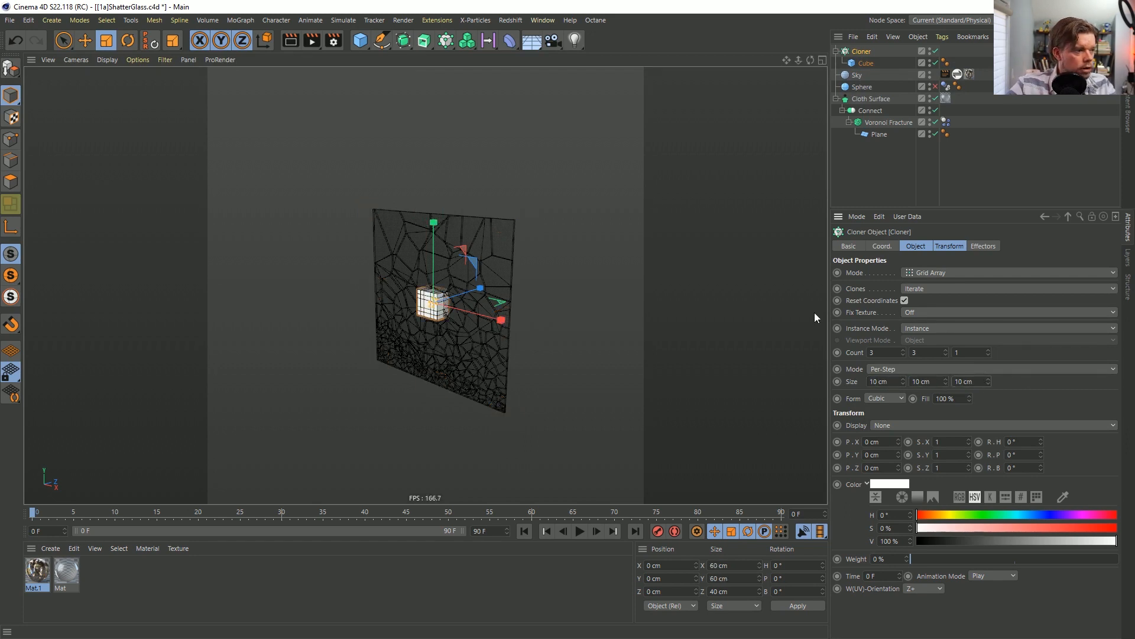
Raise the Cloner's grid count to 35 x 34 x 1 and position it at about -38.9 cm on Y over the glass plane.
key(e)
drag(434, 233, 442, 305)
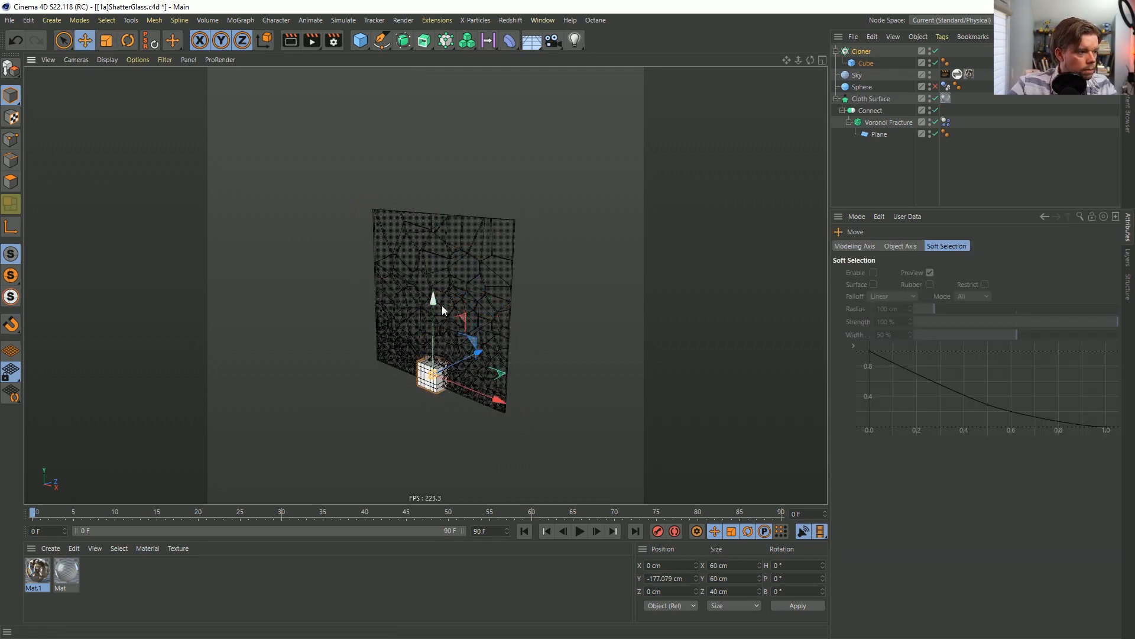
click(864, 52)
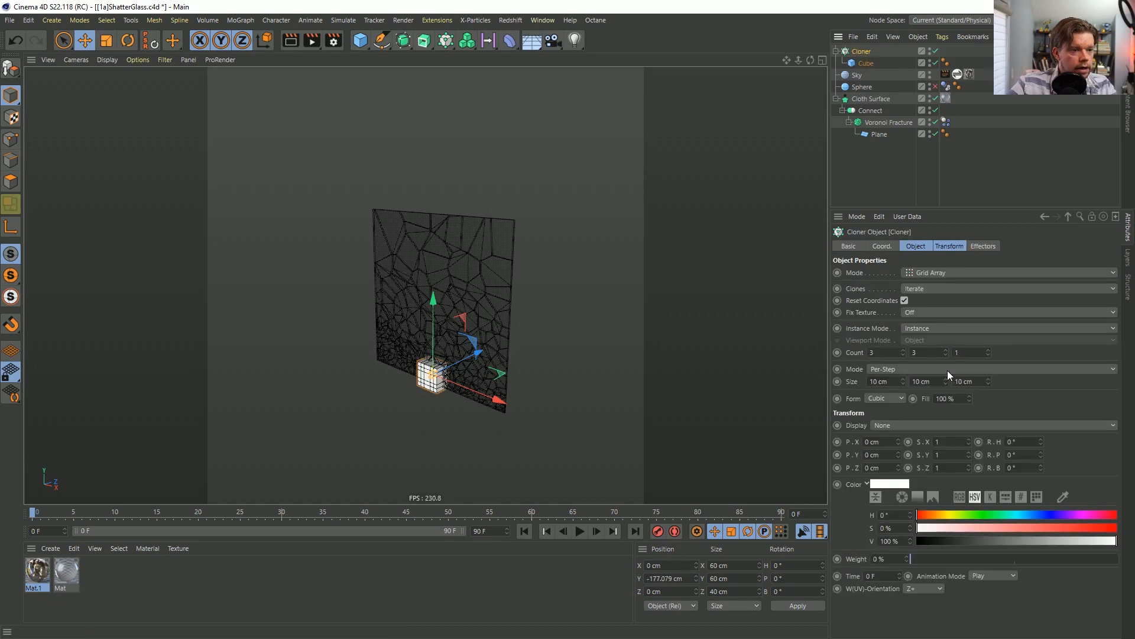
drag(945, 352, 905, 333)
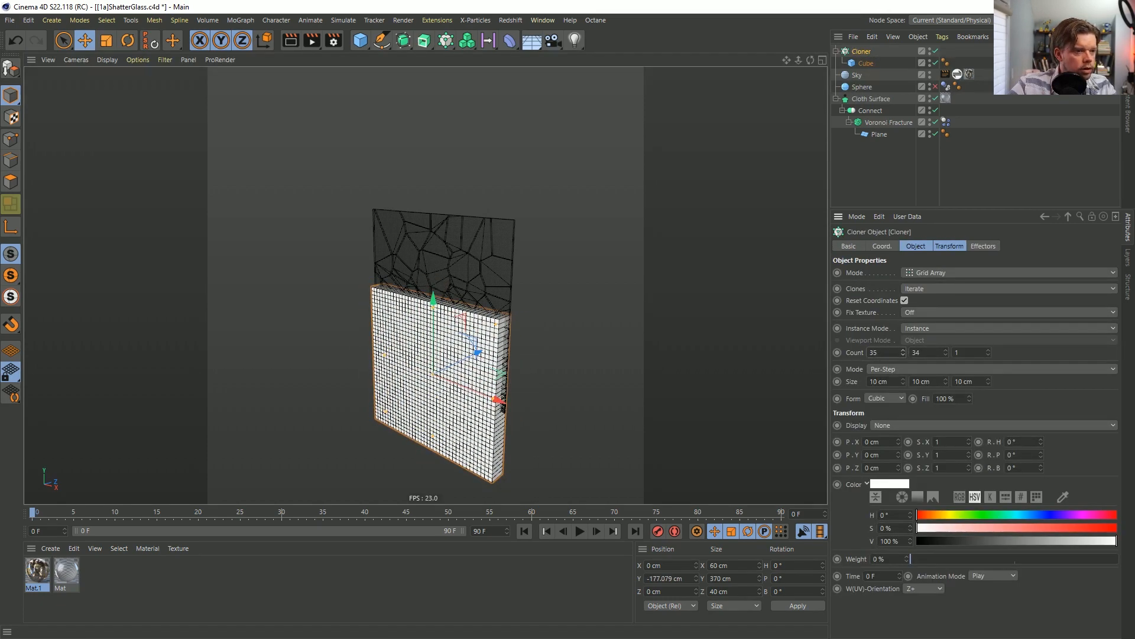
key(e)
drag(442, 331, 443, 280)
click(861, 54)
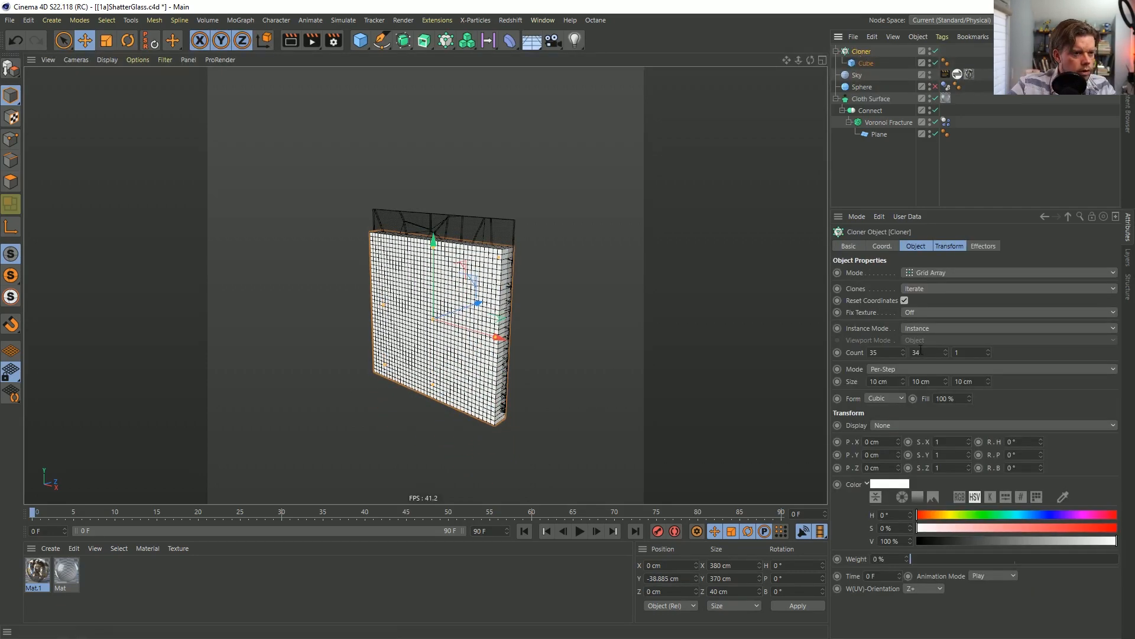
Add a Rigid Body simulation tag to the Cloner.
click(870, 63)
right_click(858, 52)
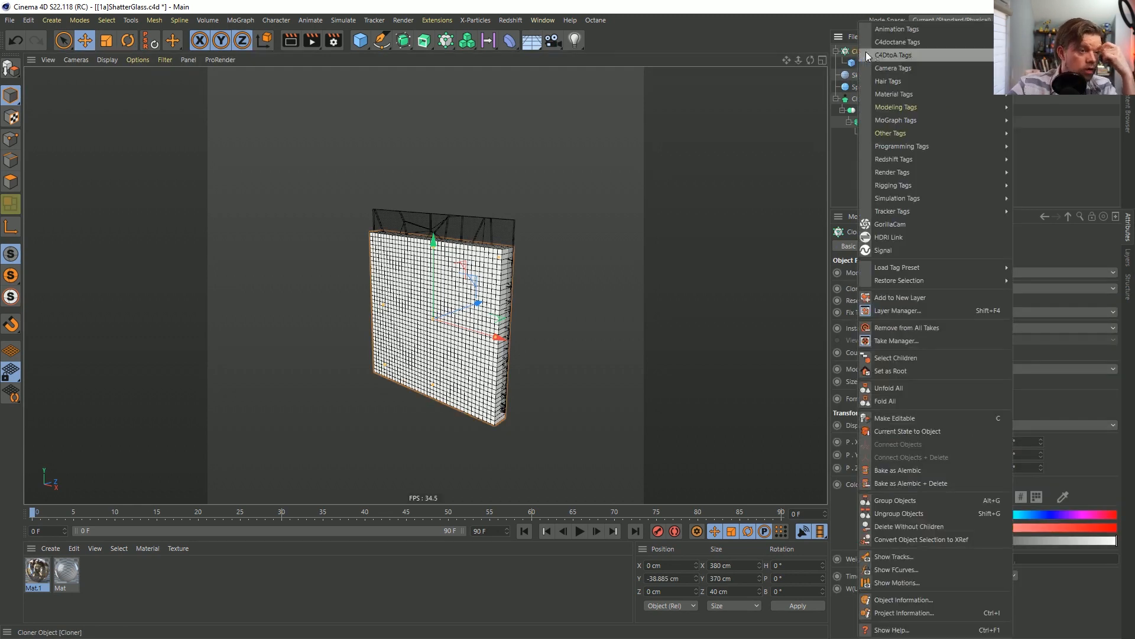
mouse_move(917, 186)
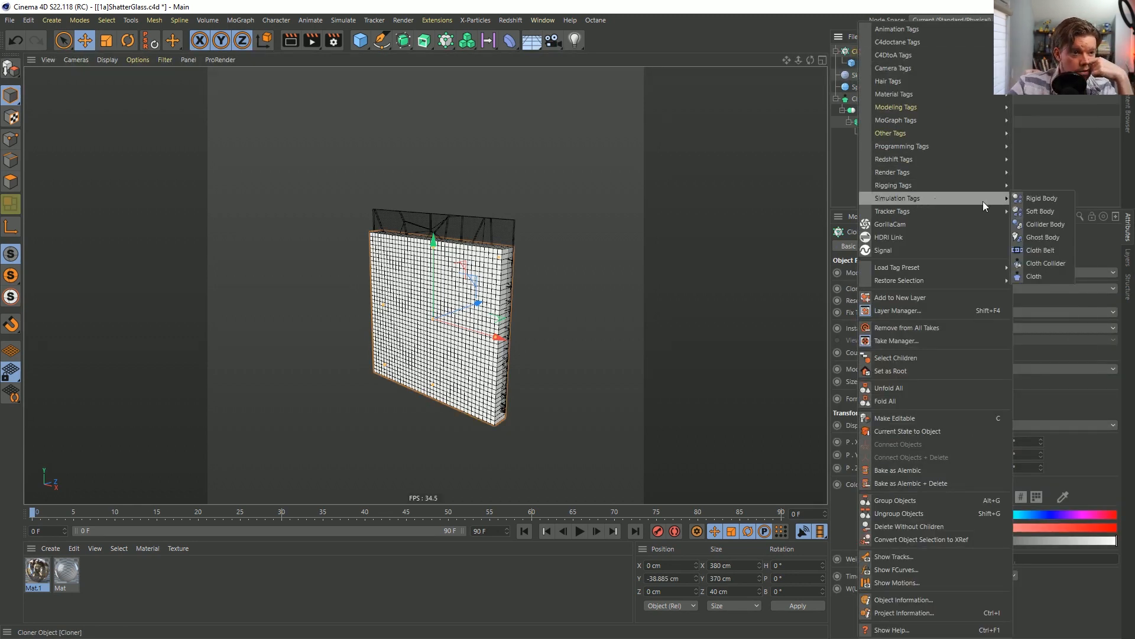
click(1059, 201)
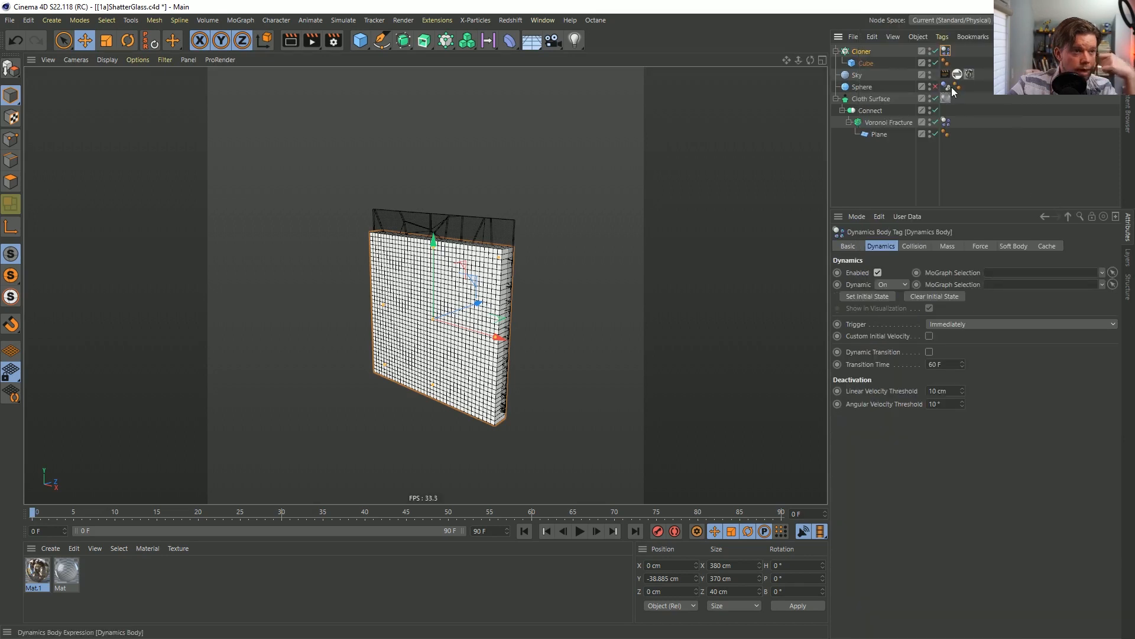
In the Cloner's dynamics forces, set Follow Position to 25, Follow Rotation to 15, and Linear and Angular Damping to 99.99%.
click(946, 246)
click(983, 246)
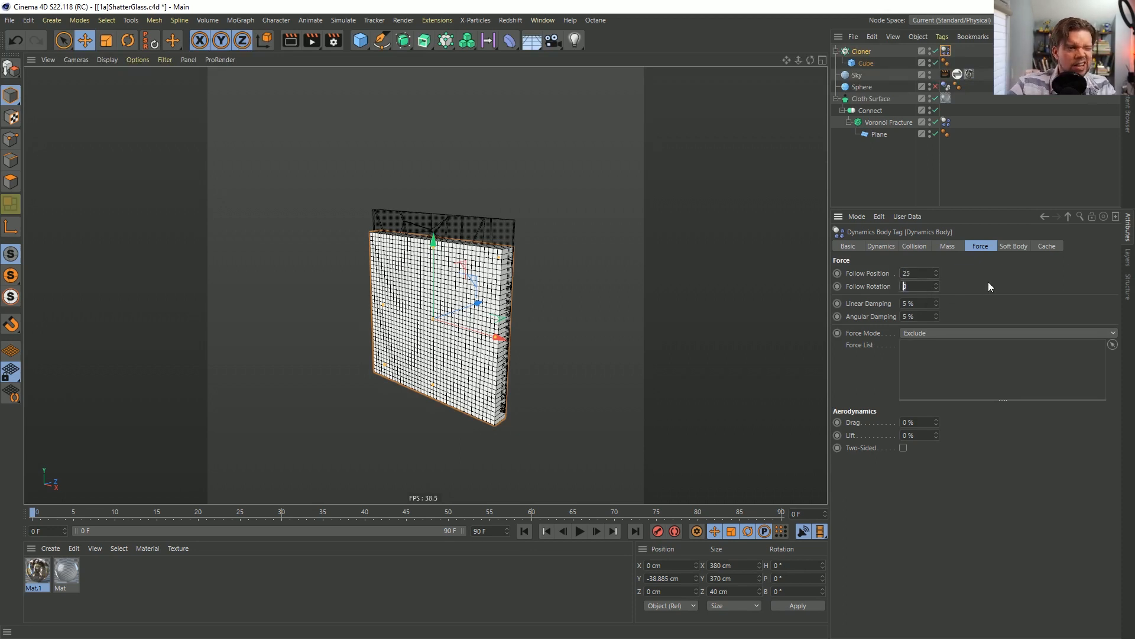
text(15)
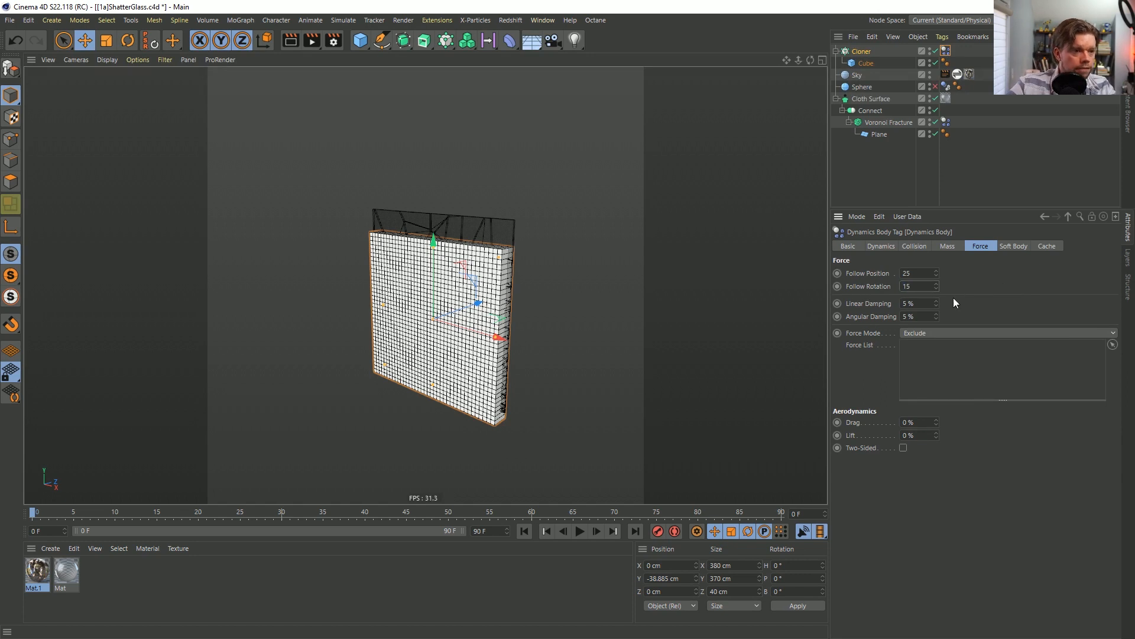
key(Tab)
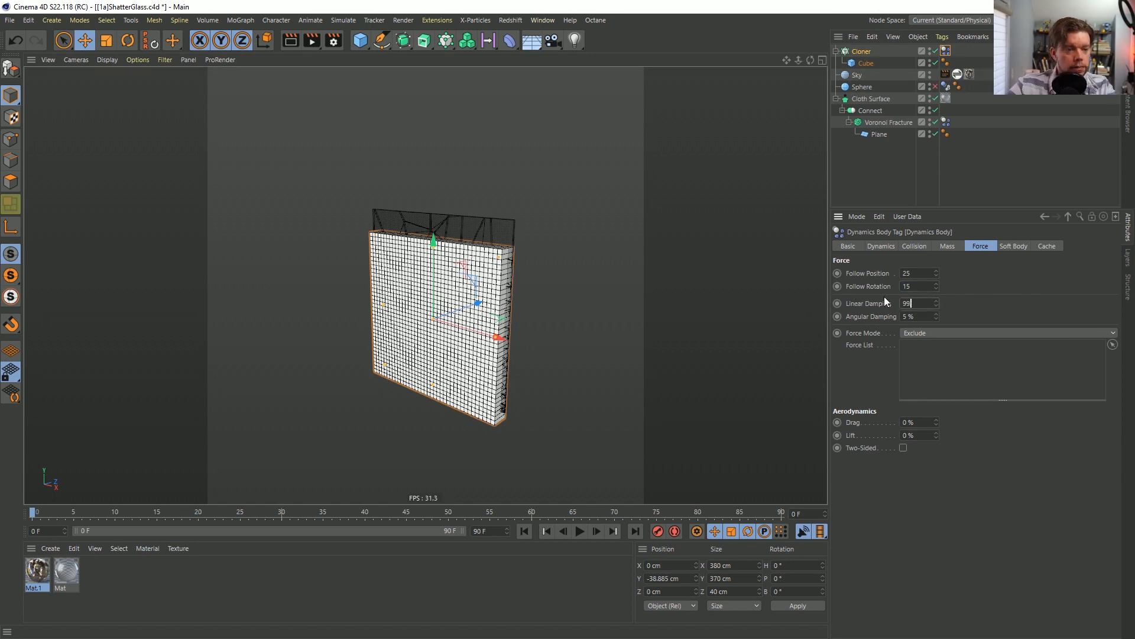
text(99.99)
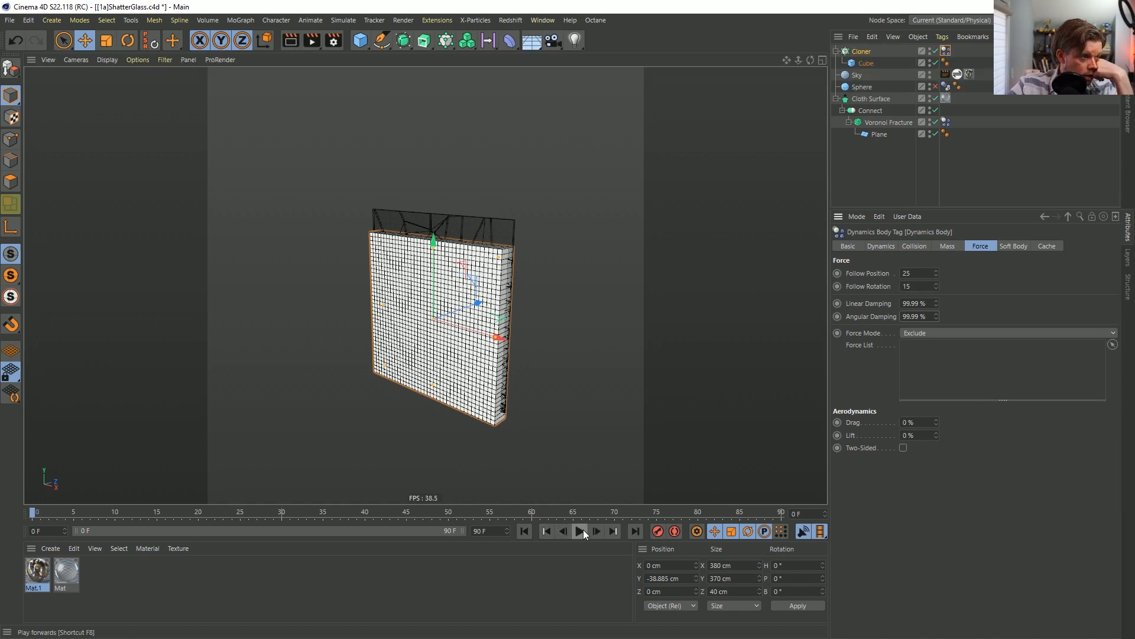
Save the scene, then play the cube and glass simulation for a few frames and return to frame 0.
key(ctrl+s)
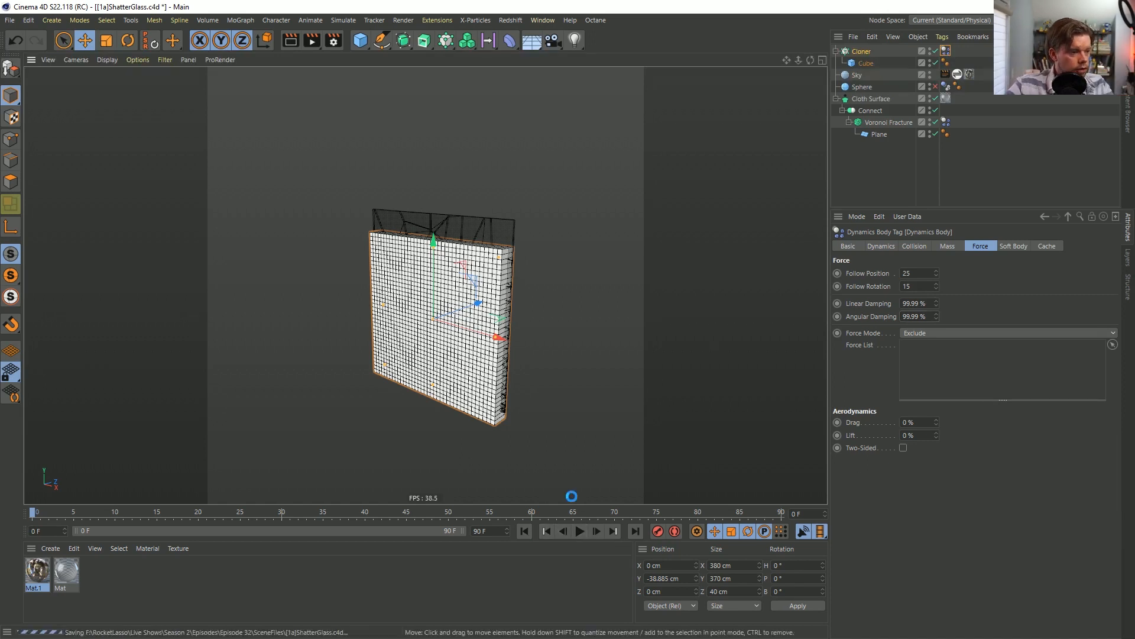
click(580, 531)
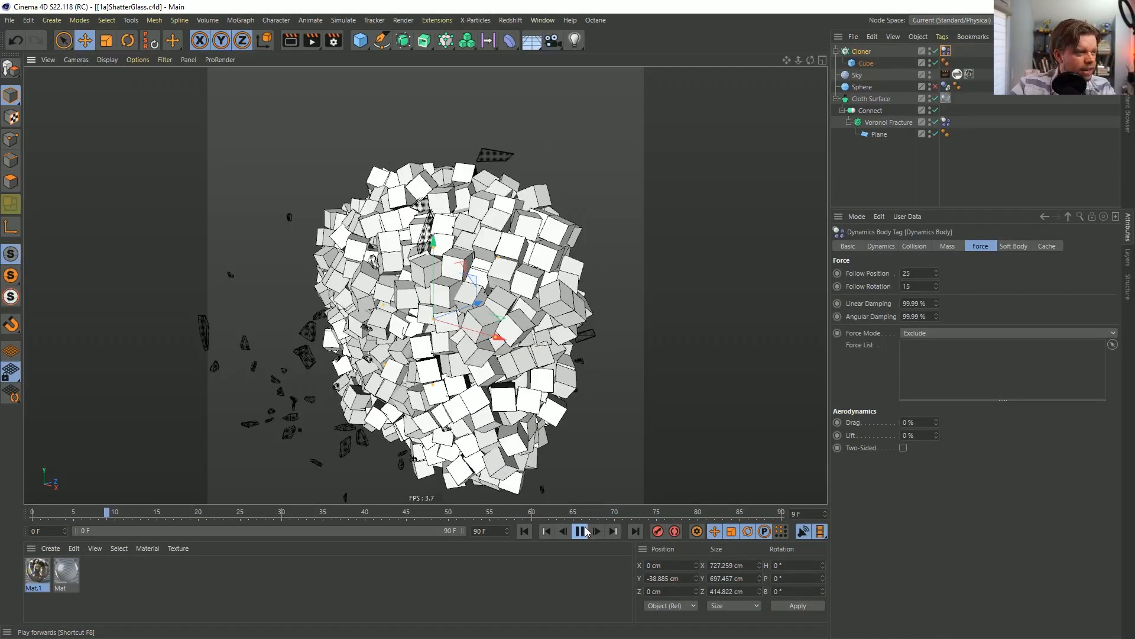
click(581, 531)
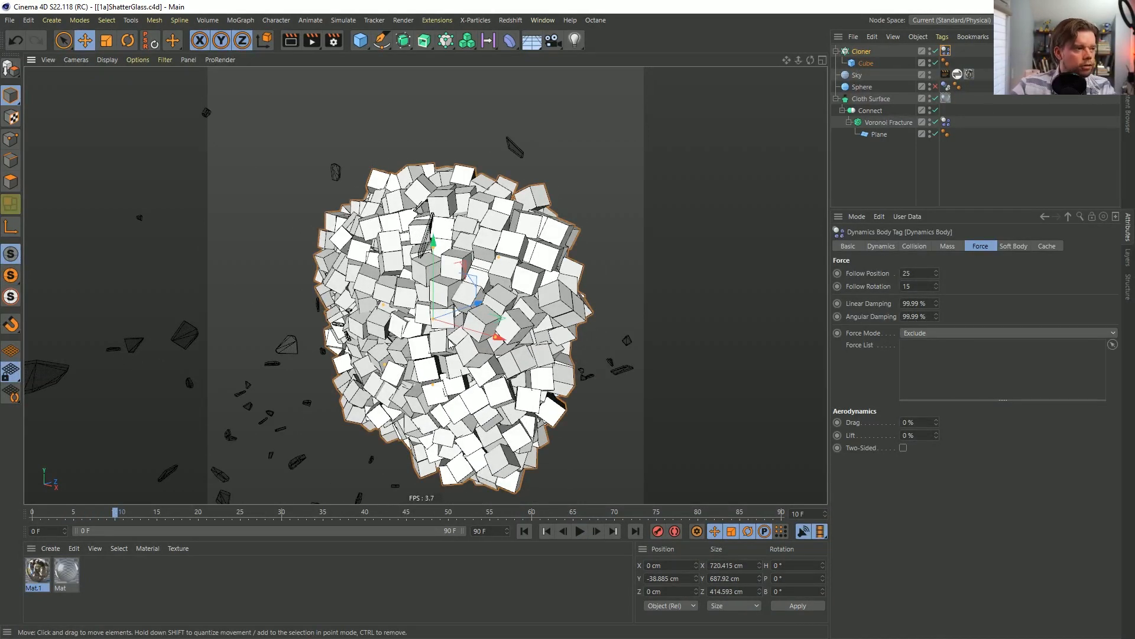
click(524, 531)
Add a Random effector to the Cloner to scatter the cube clones.
click(862, 51)
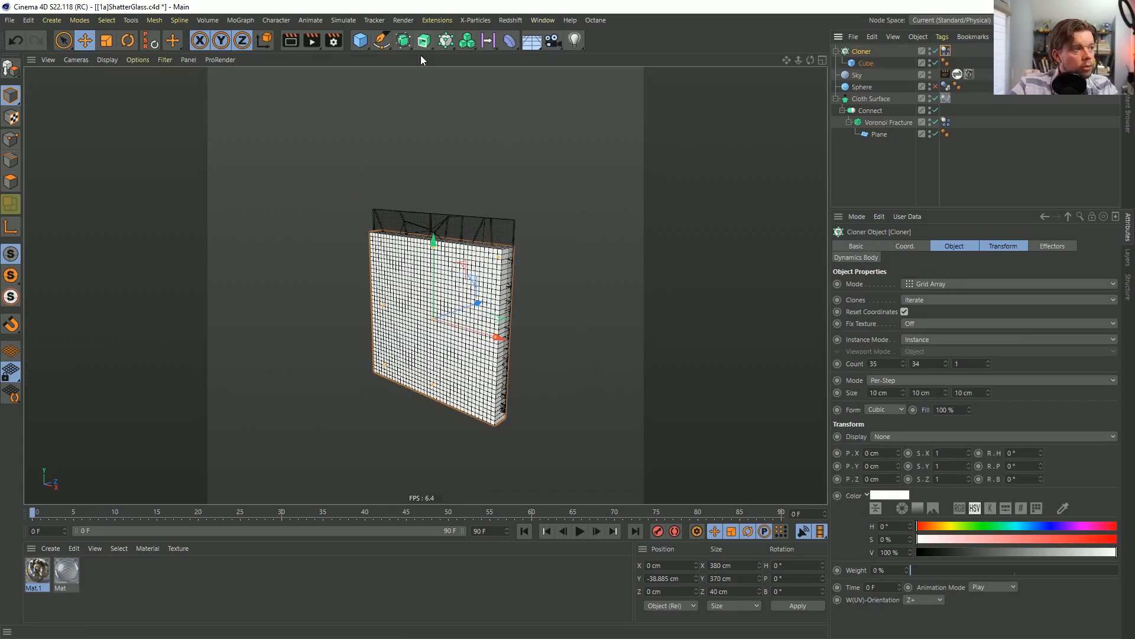
click(452, 45)
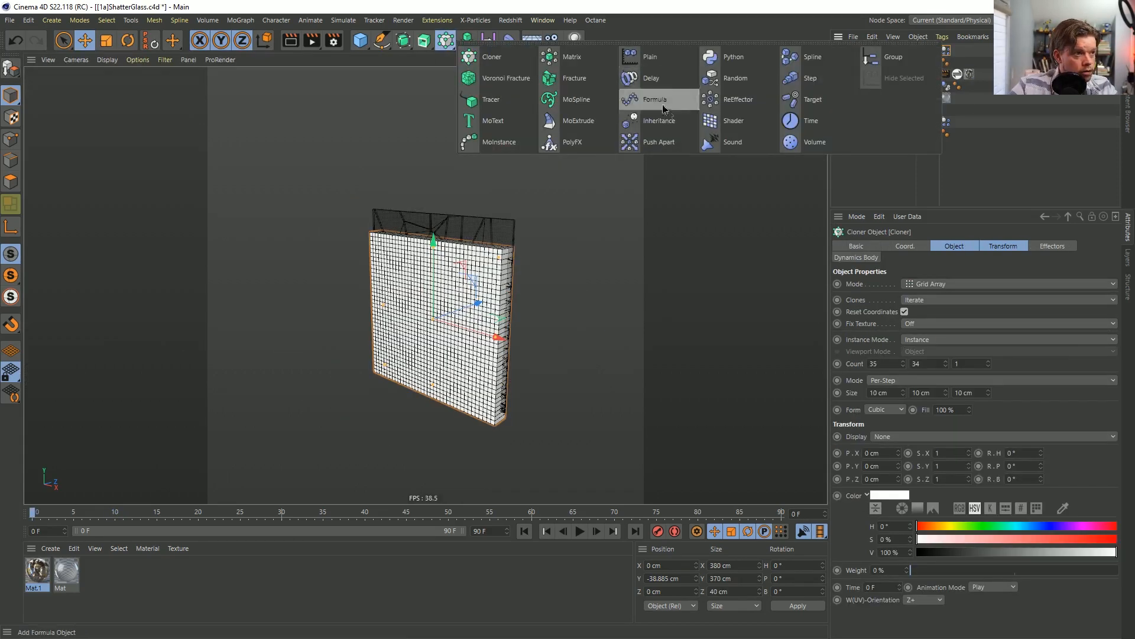
click(735, 78)
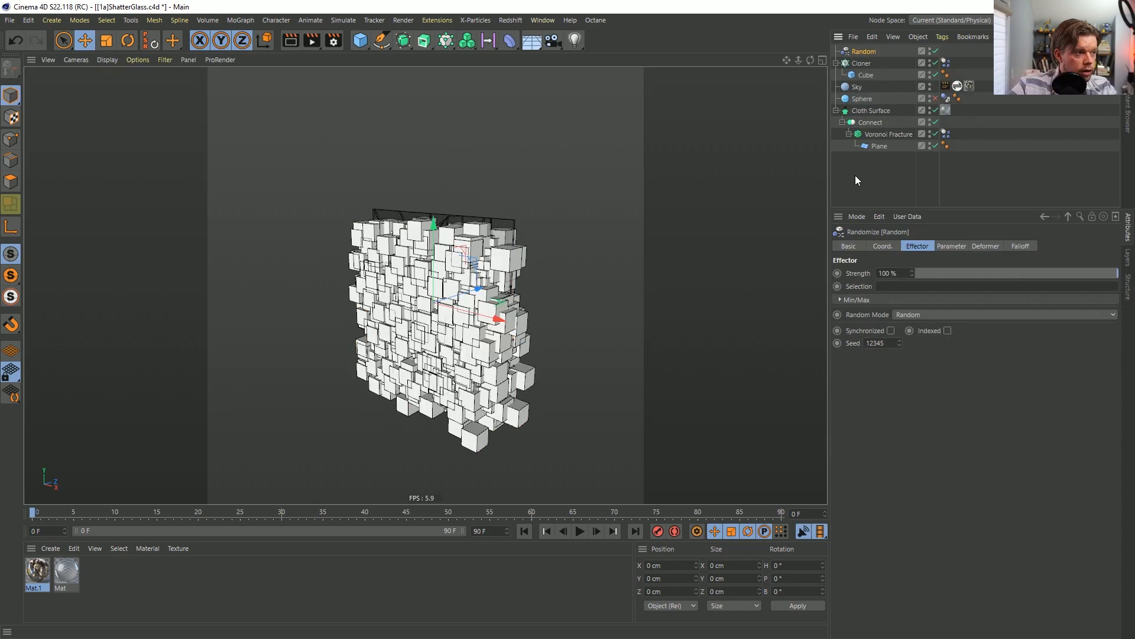
Play the simulation with the randomized cubes for a few frames and rewind to the start.
click(580, 531)
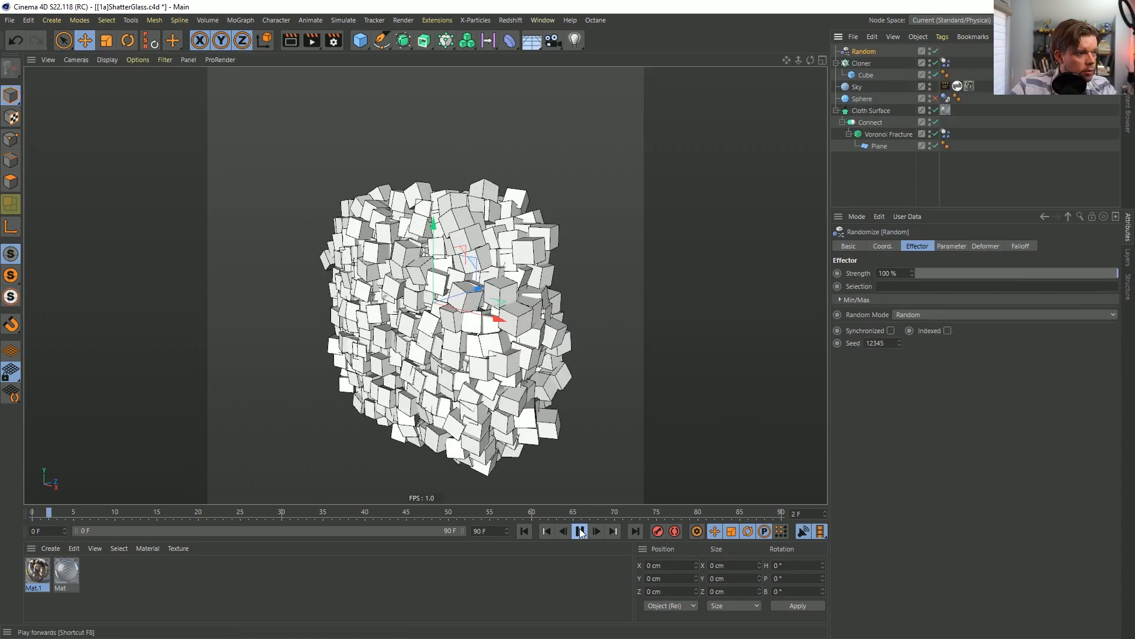
click(579, 531)
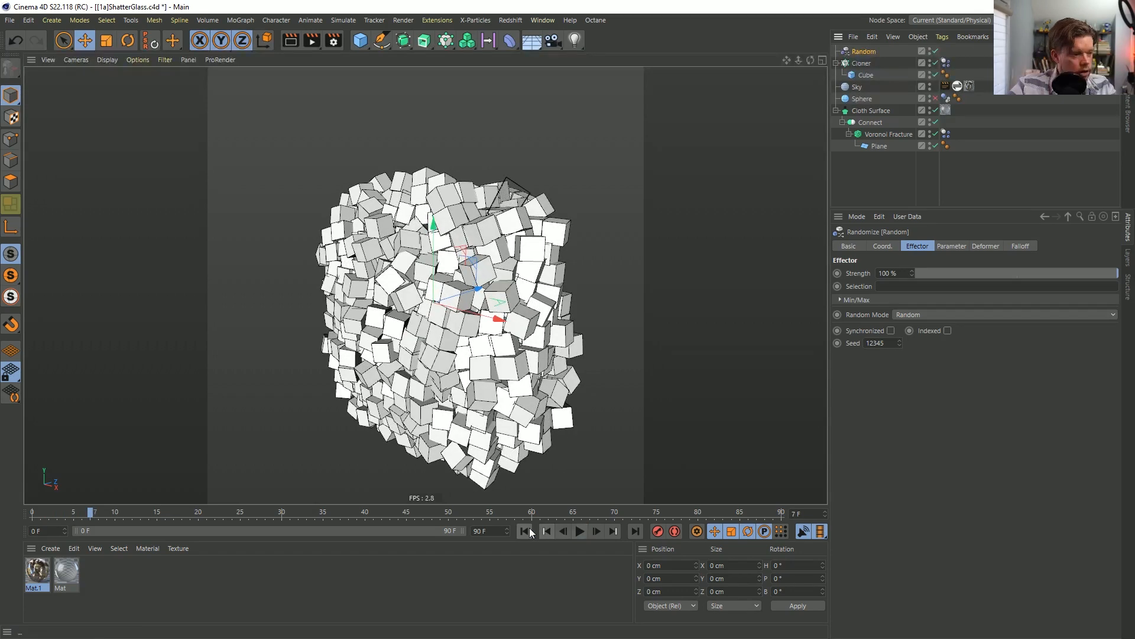
click(524, 531)
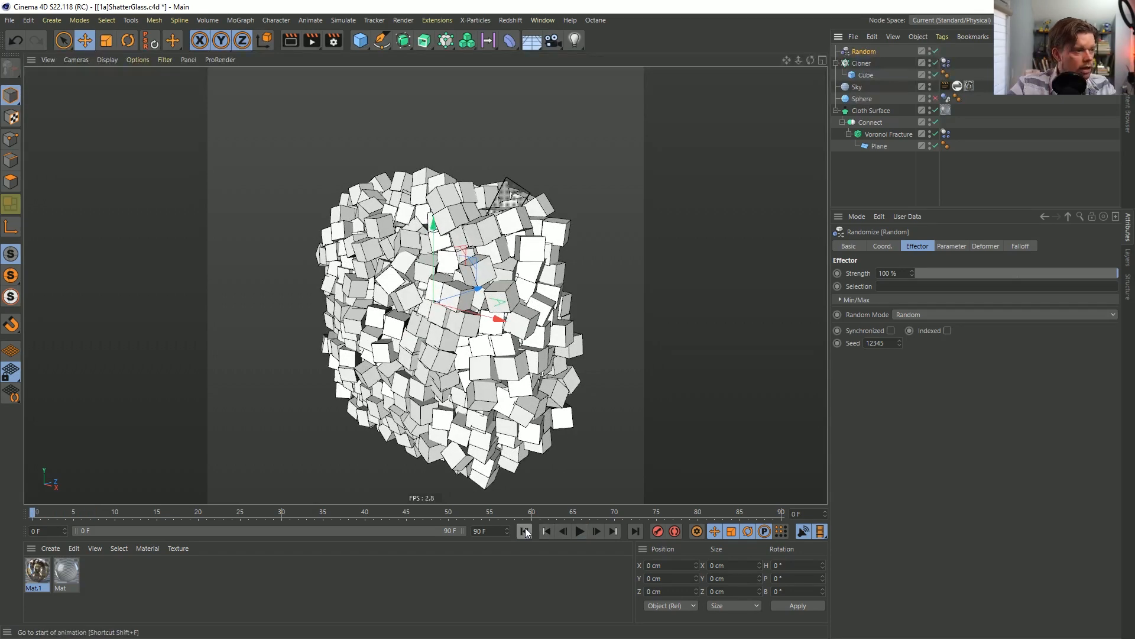
Reduce the Cloner's grid count to 11 x 11 and widen its per-step spacing to 40 cm on X and 31 cm on Y.
click(862, 63)
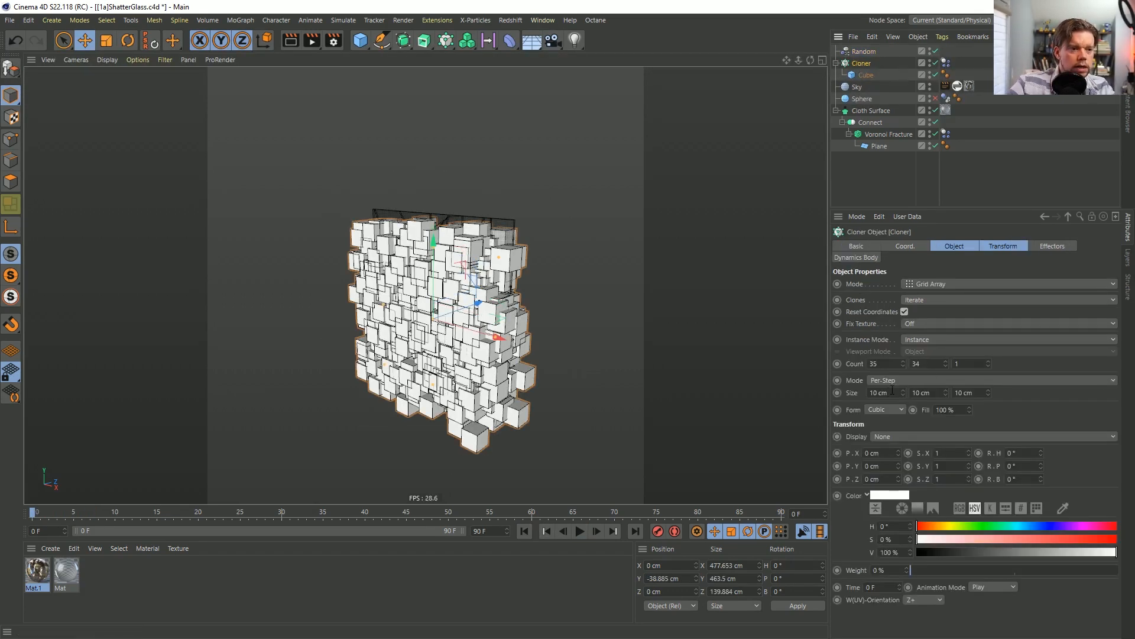
double_click(879, 365)
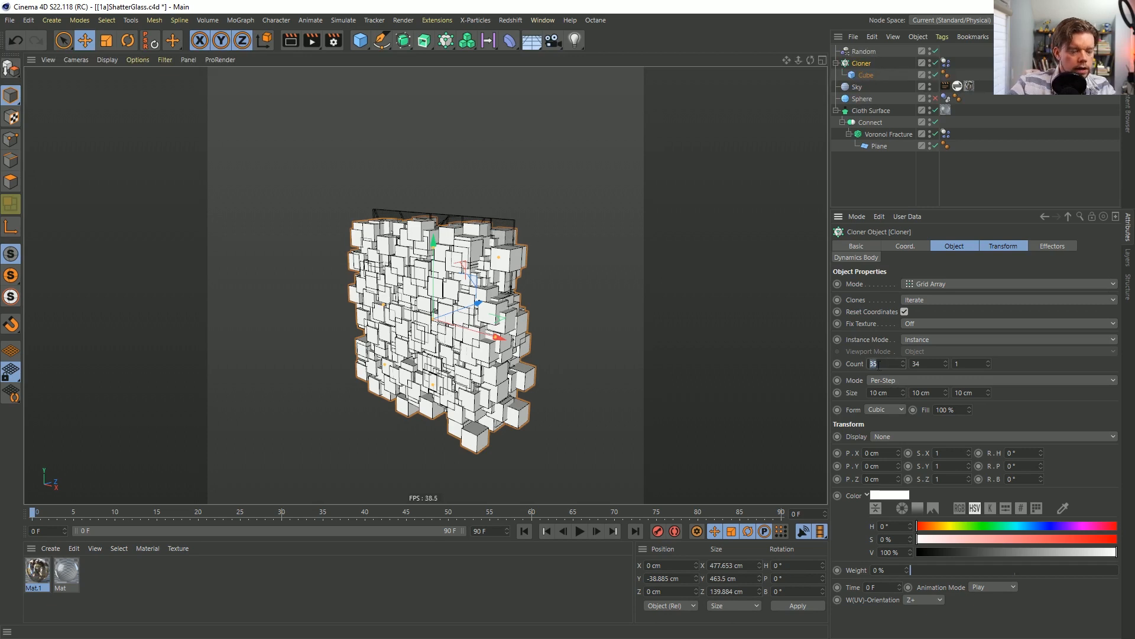
text(11)
key(Tab)
text(11)
key(Return)
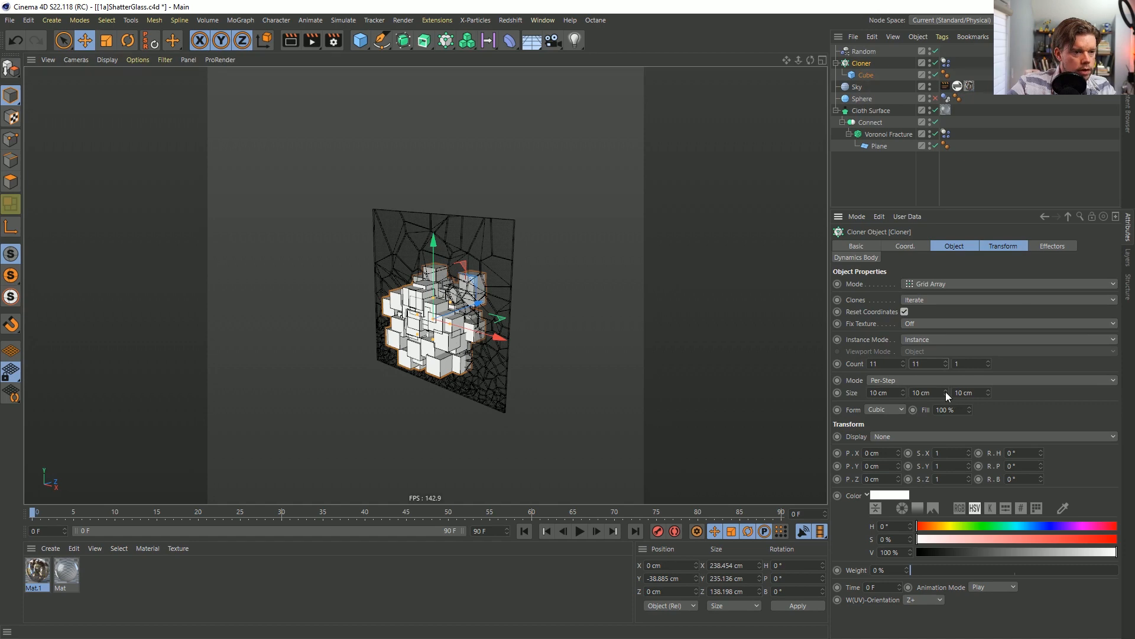
drag(945, 394, 869, 392)
Scale the Cube inside the Cloner up uniformly to about 64.6 cm per side.
click(854, 76)
key(t)
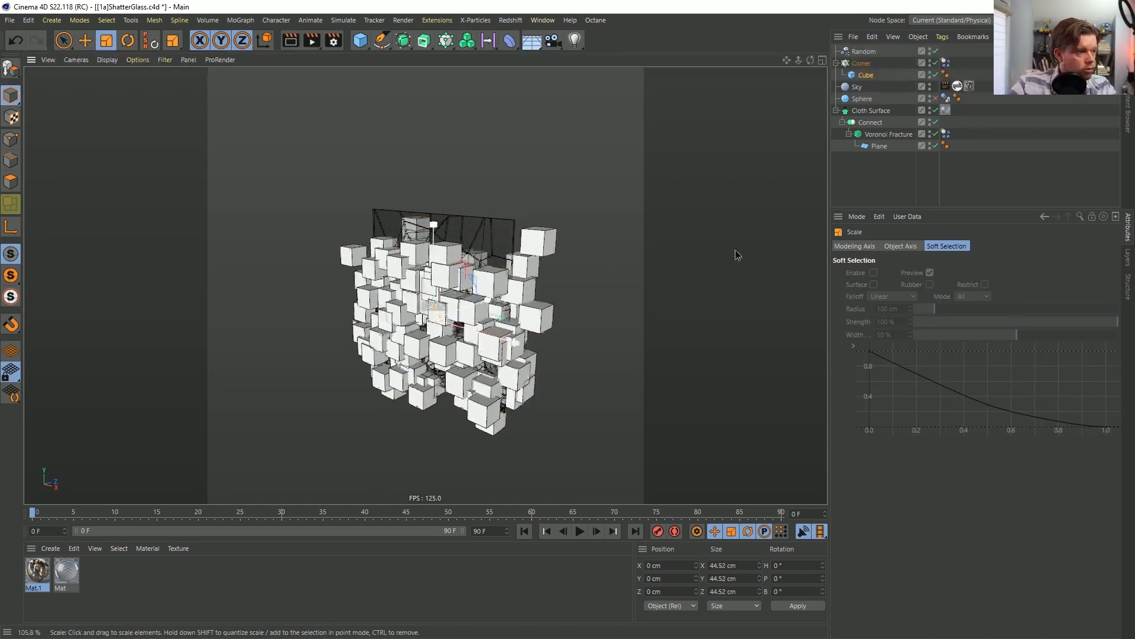
drag(484, 373, 538, 372)
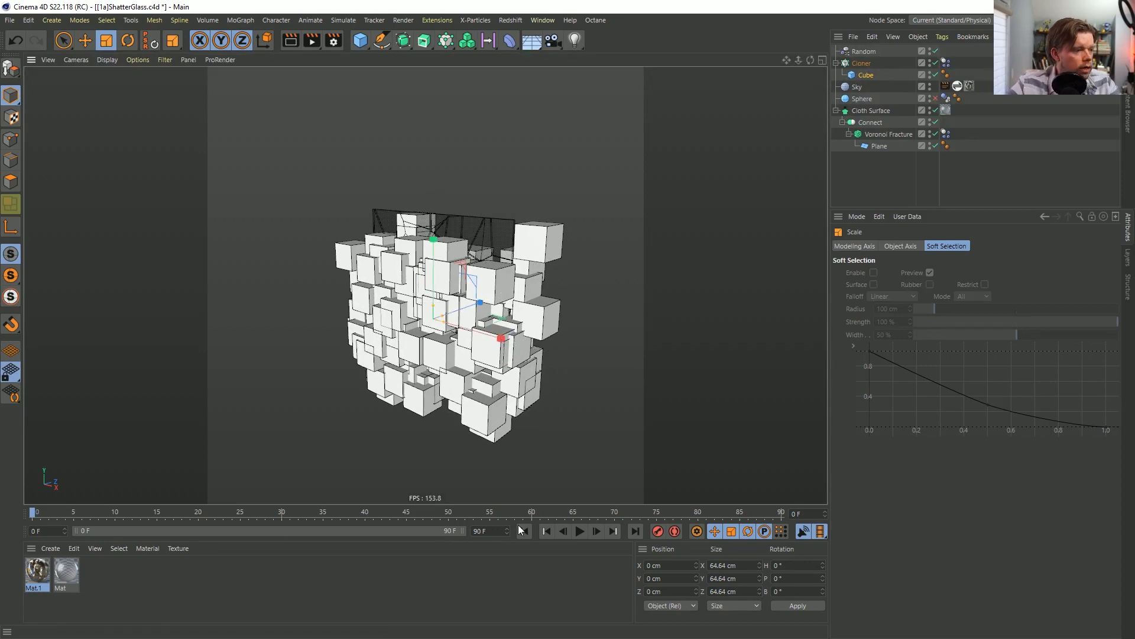
Play the simulation with the enlarged cubes, rewind it to frame 0, and select the Cloner.
click(579, 531)
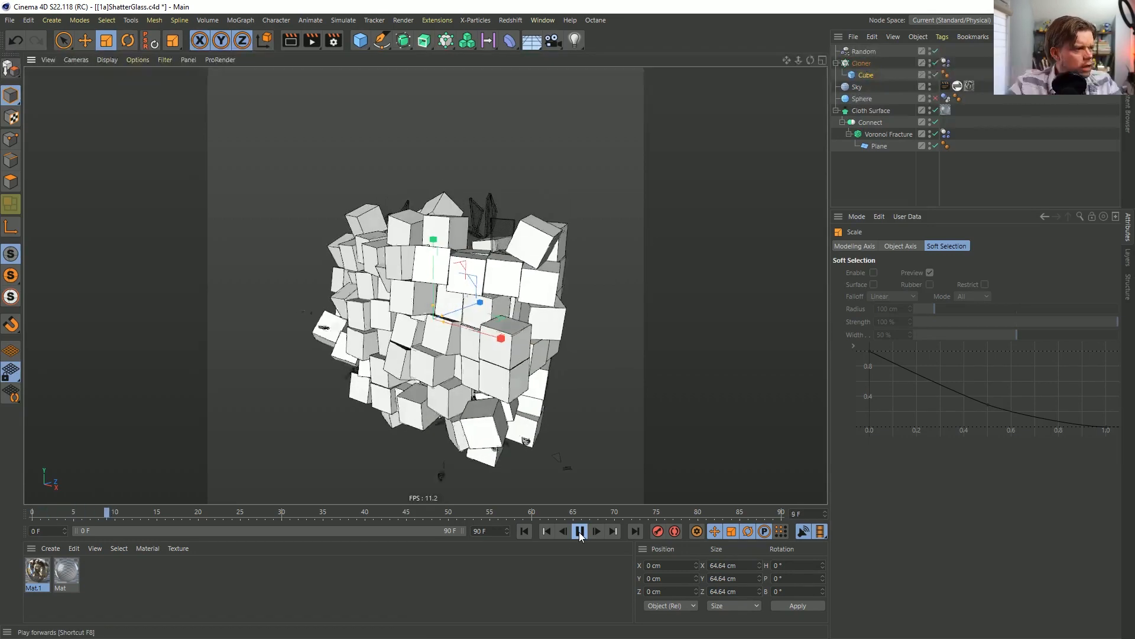
click(580, 531)
click(524, 531)
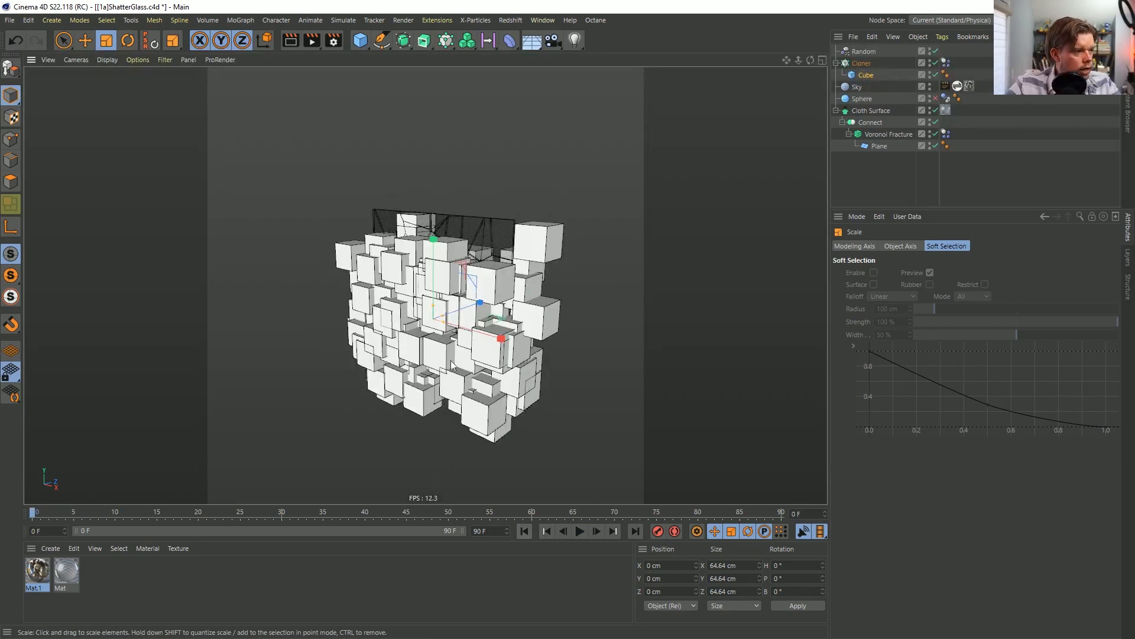
click(859, 63)
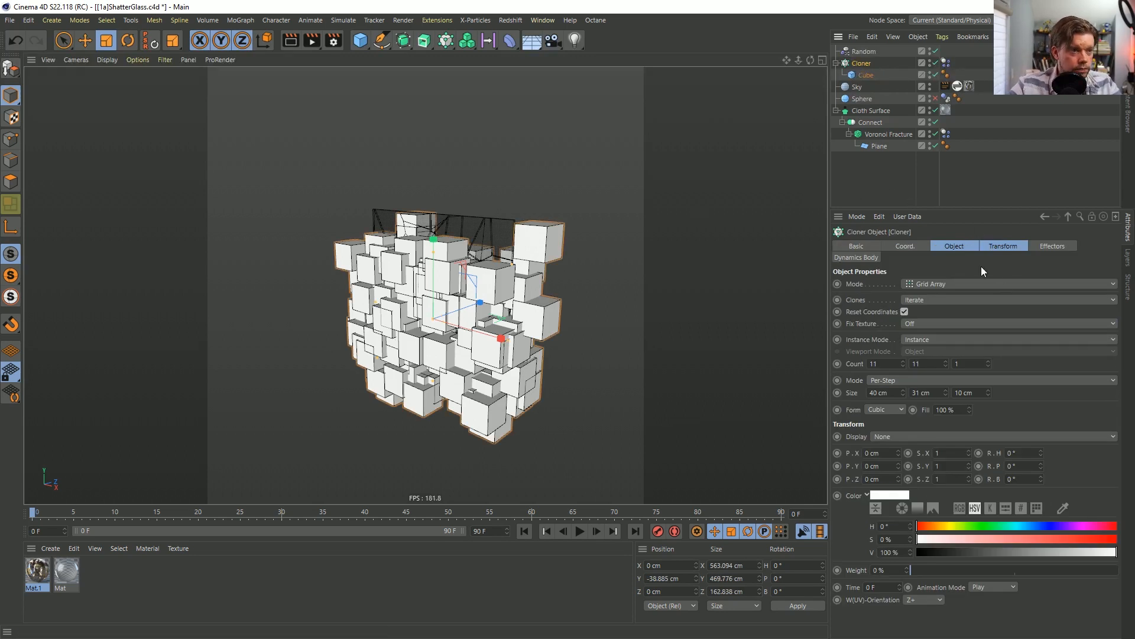
Set the Random effector's rotation to 90° on H, P and B.
click(861, 51)
click(953, 246)
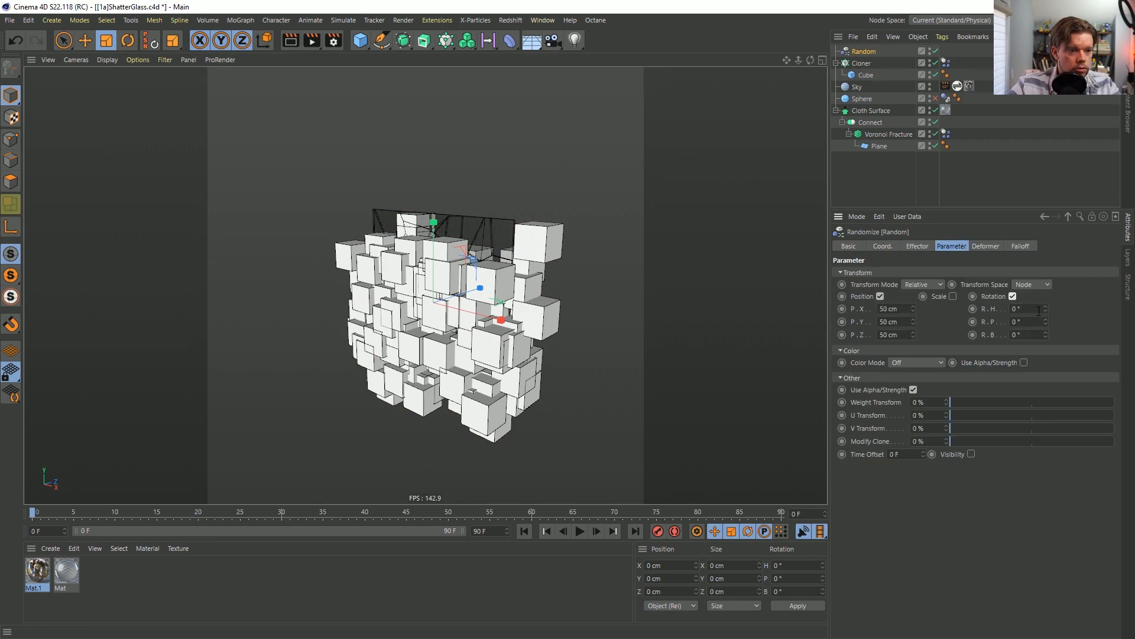
double_click(1039, 308)
text(90)
key(Tab)
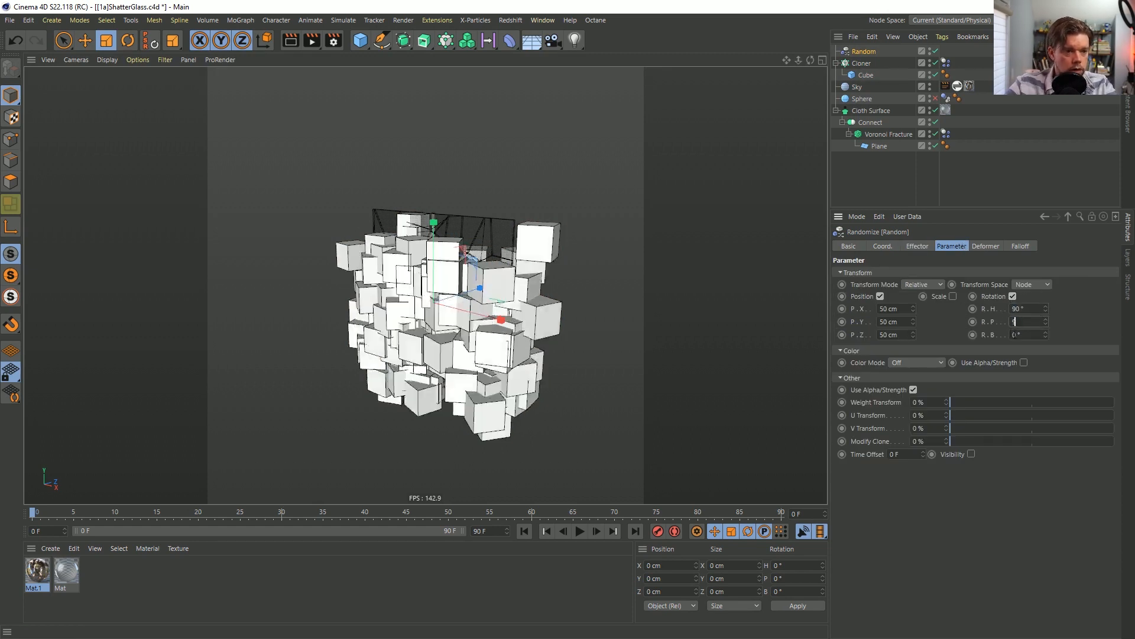
text(90)
key(Tab)
text(90)
key(Return)
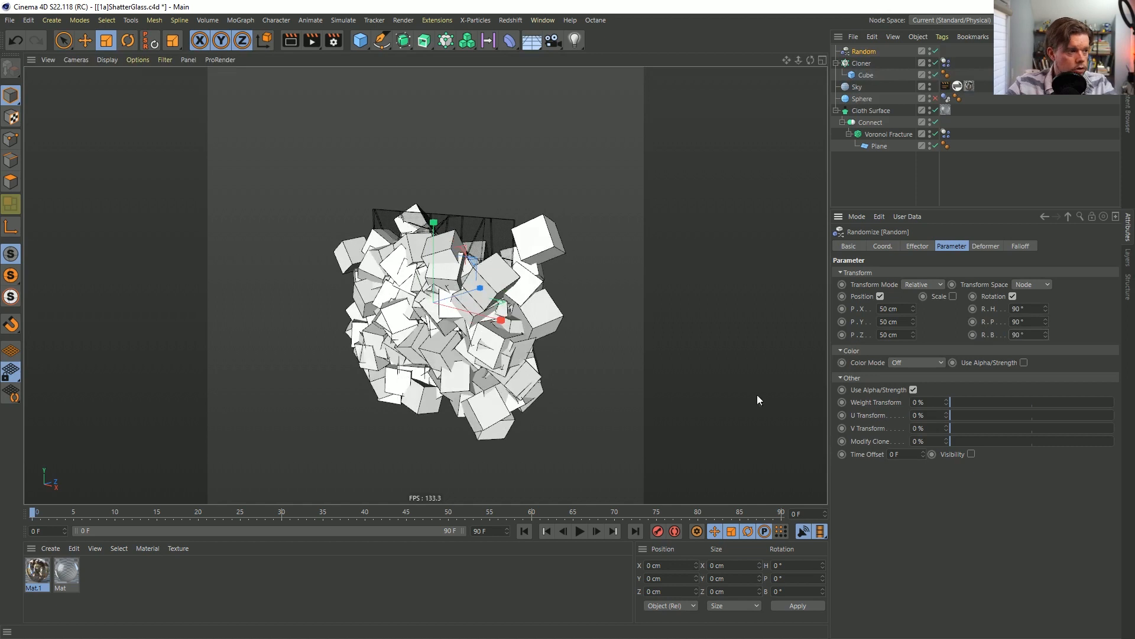
Add a Plain effector to the Cloner with position turned off and an absolute uniform scale of -1.
click(860, 63)
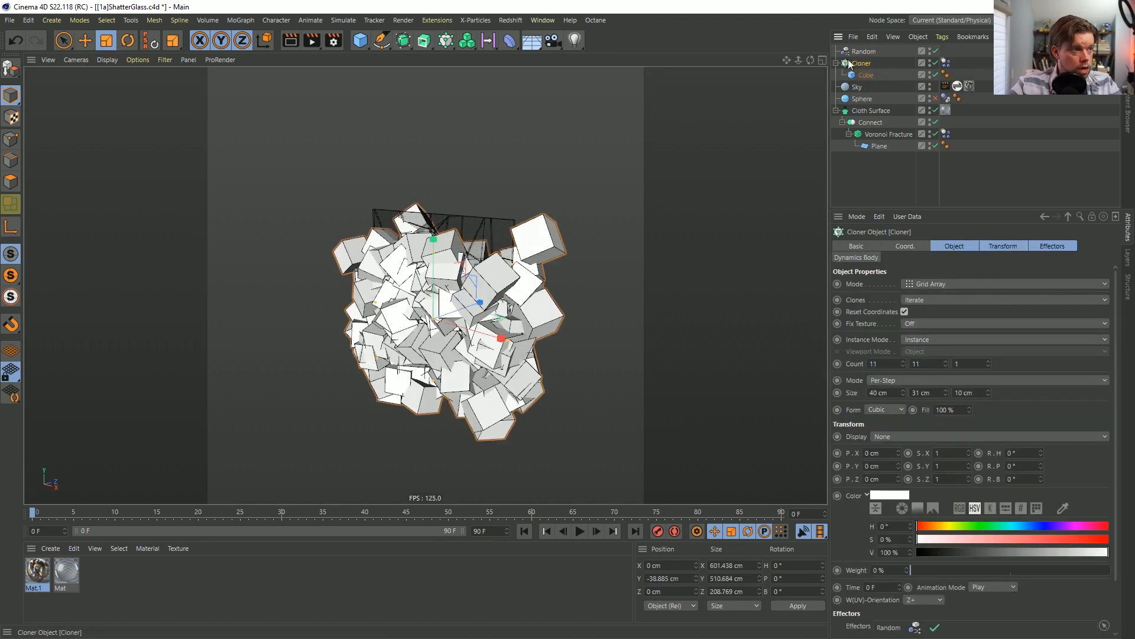
click(448, 42)
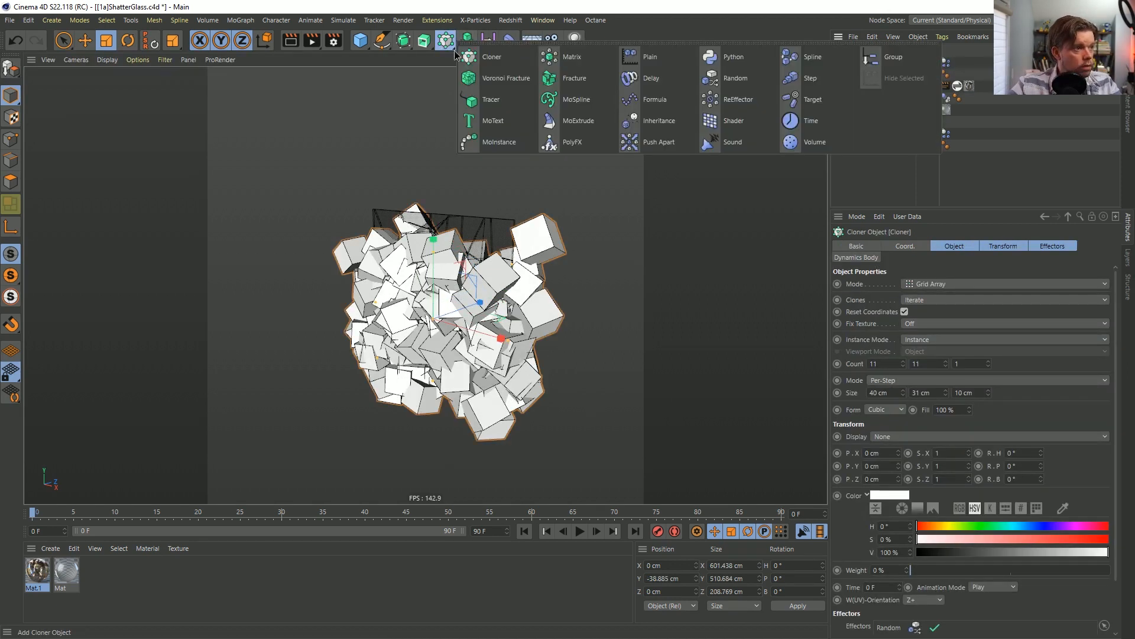
click(667, 57)
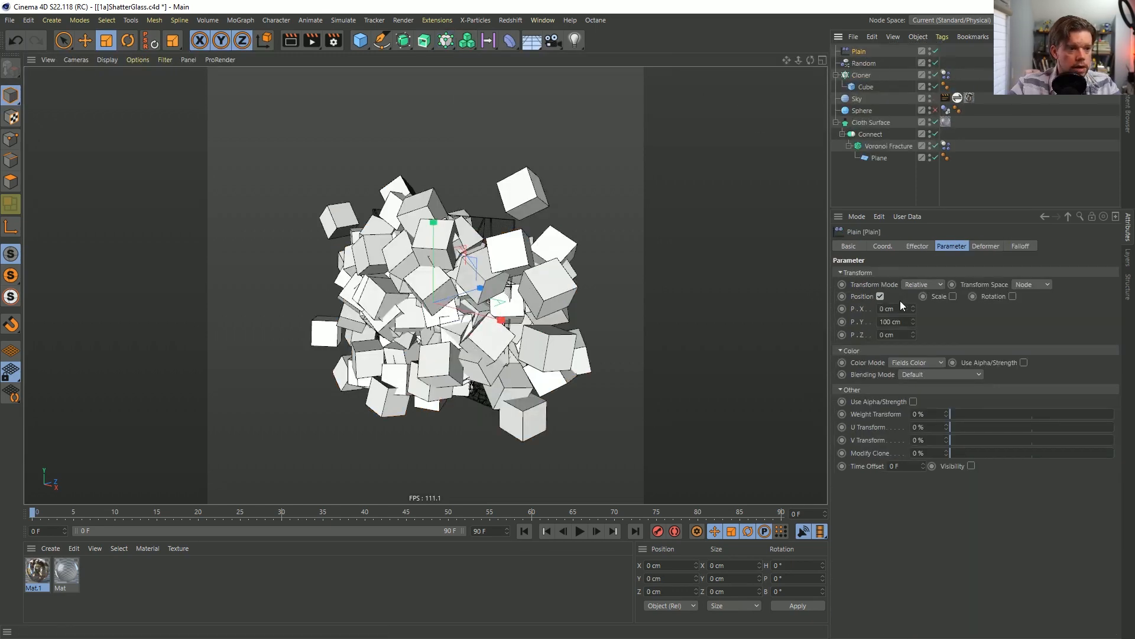
click(880, 297)
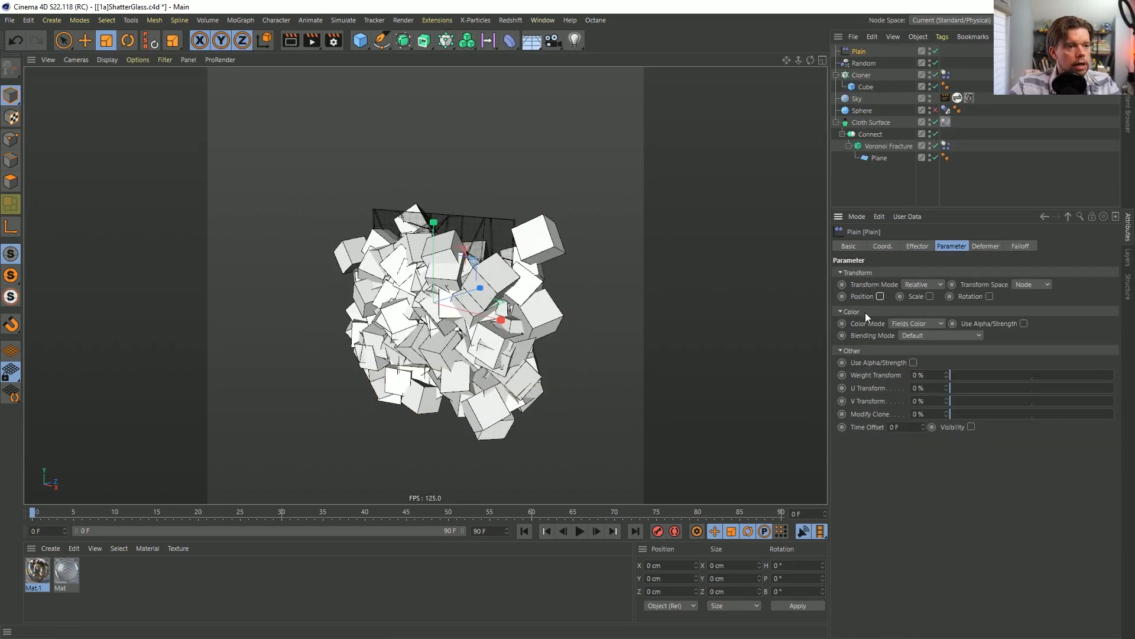
click(930, 297)
click(958, 348)
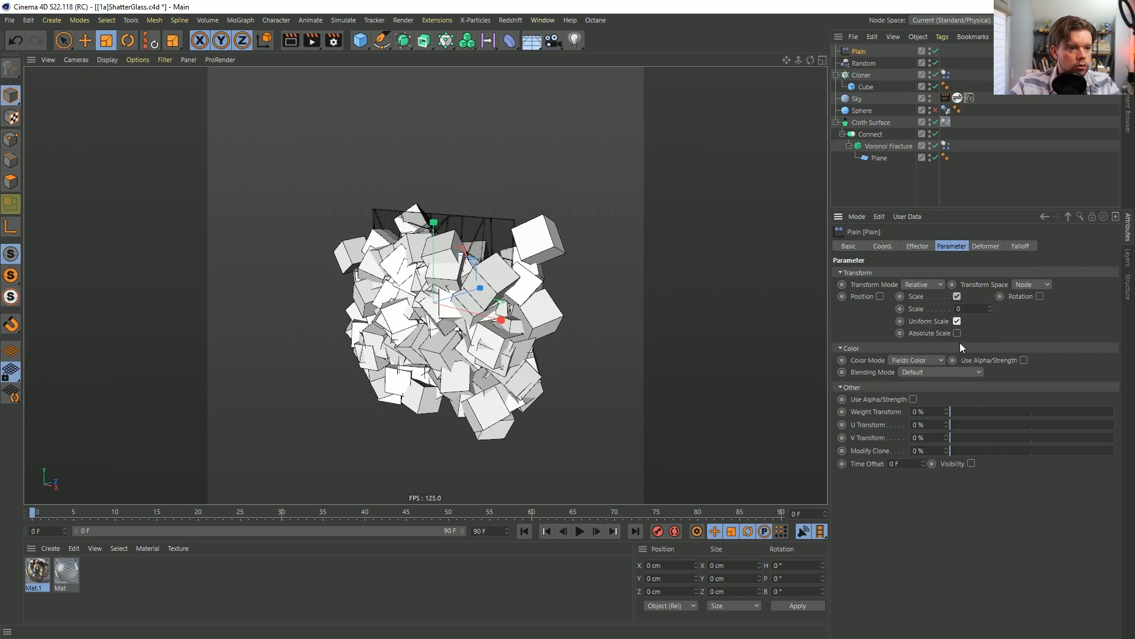
text(-1)
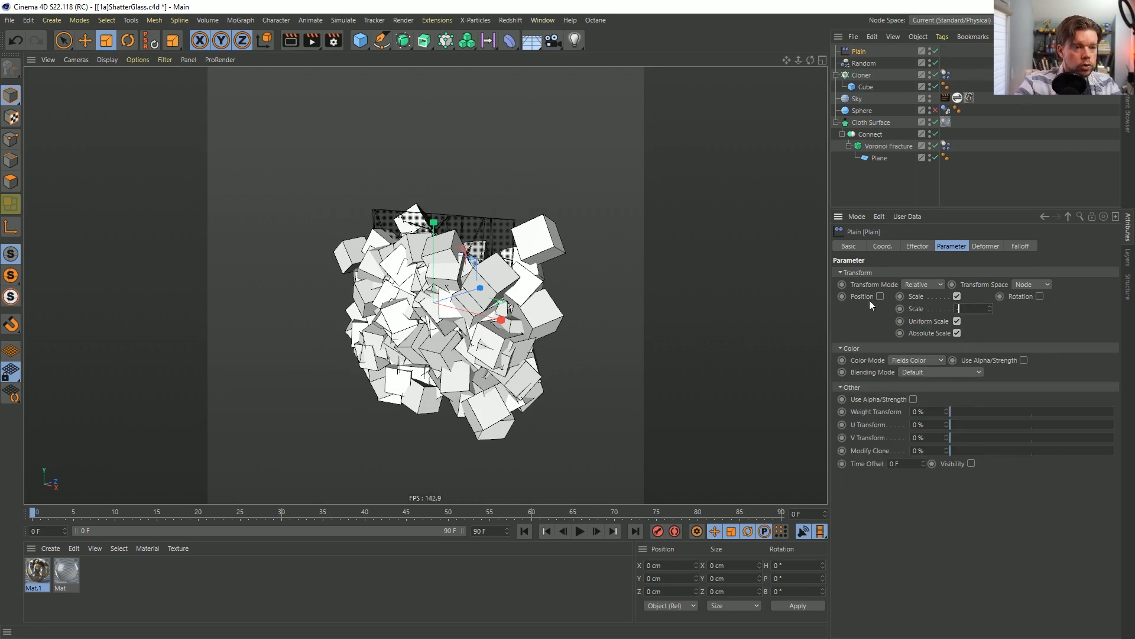
key(Return)
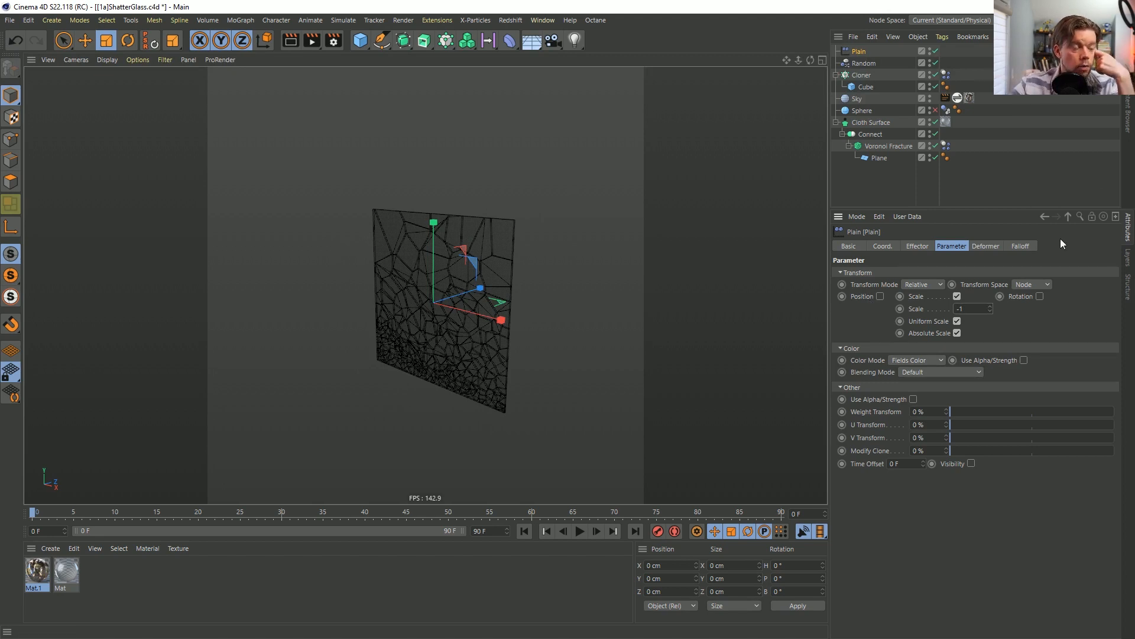
Add a Linear Field to the Plain effector's falloff and move it along X to about -376 cm, beyond the glass plane's edge.
click(1022, 246)
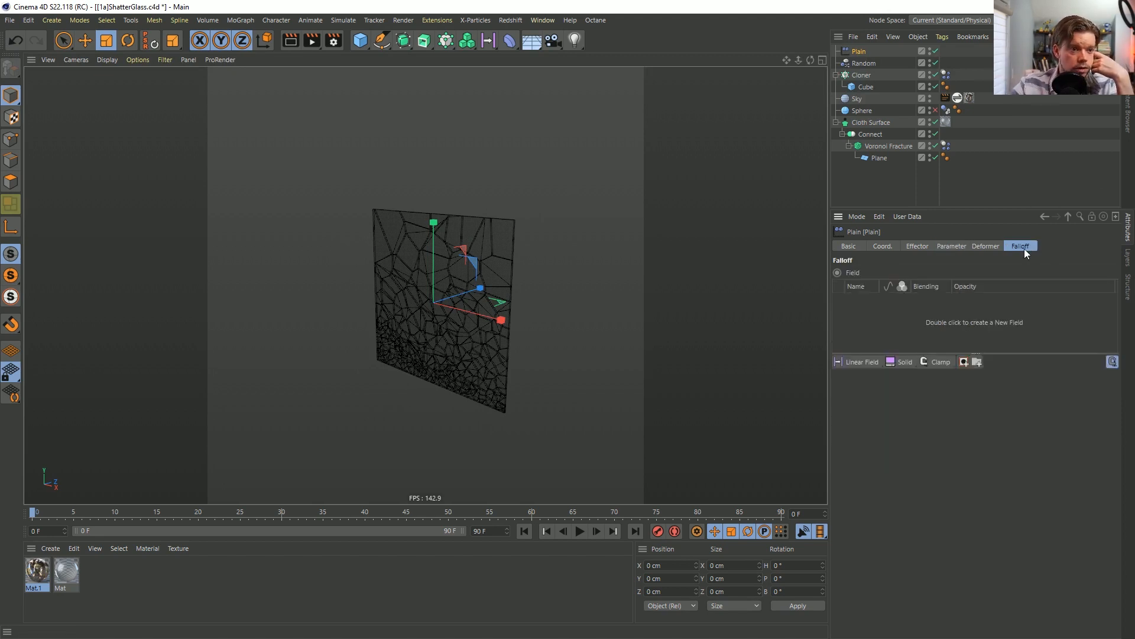
click(845, 365)
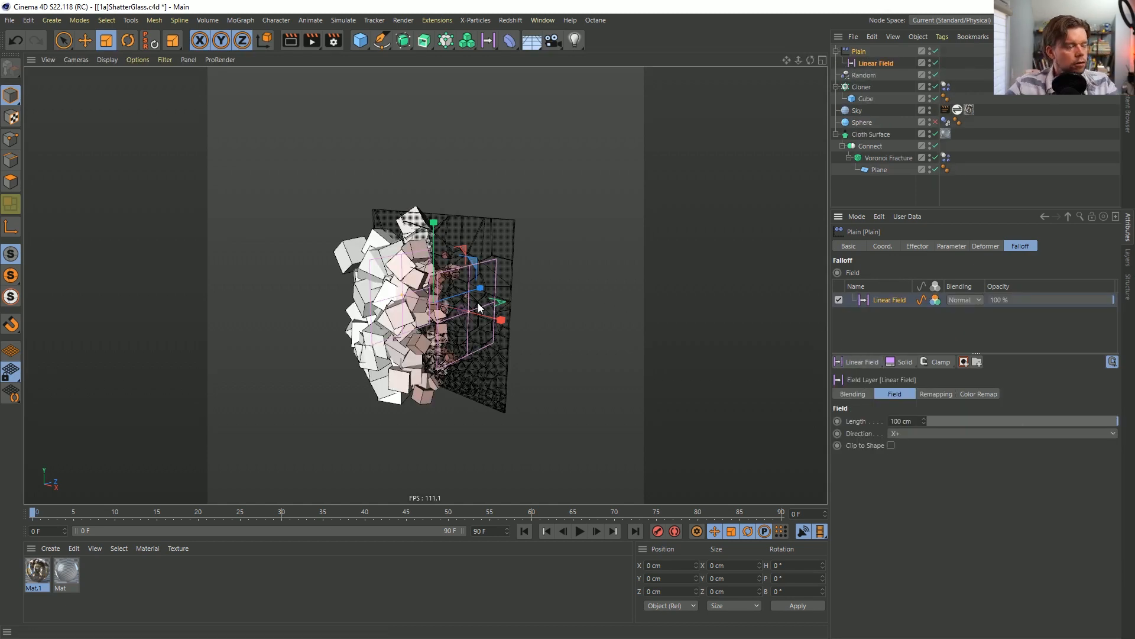
drag(487, 318, 400, 294)
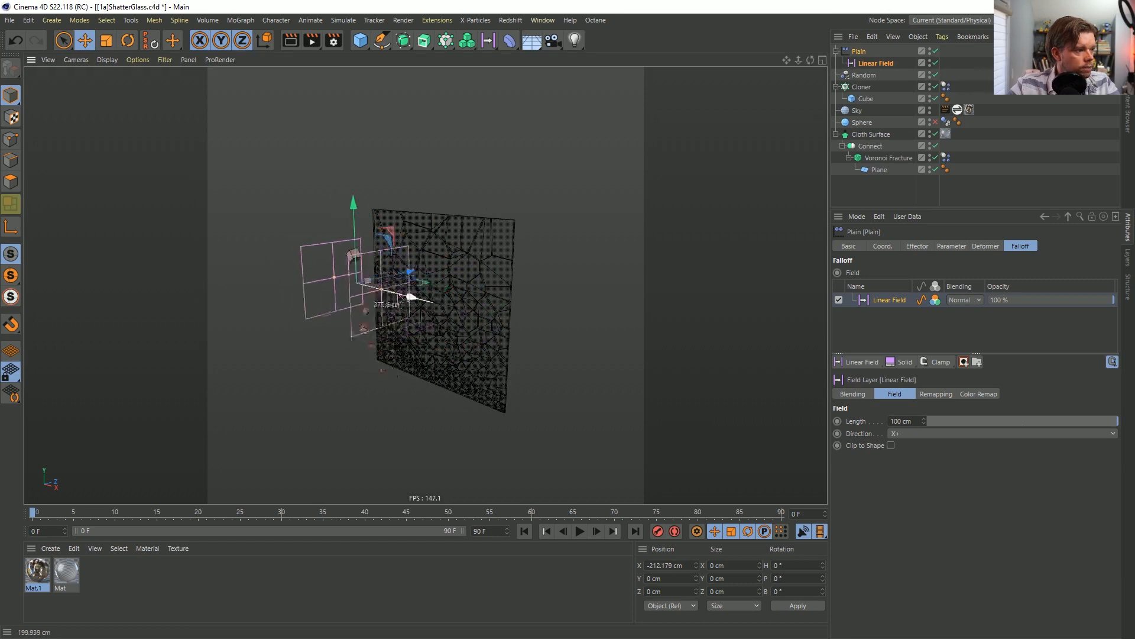
click(871, 63)
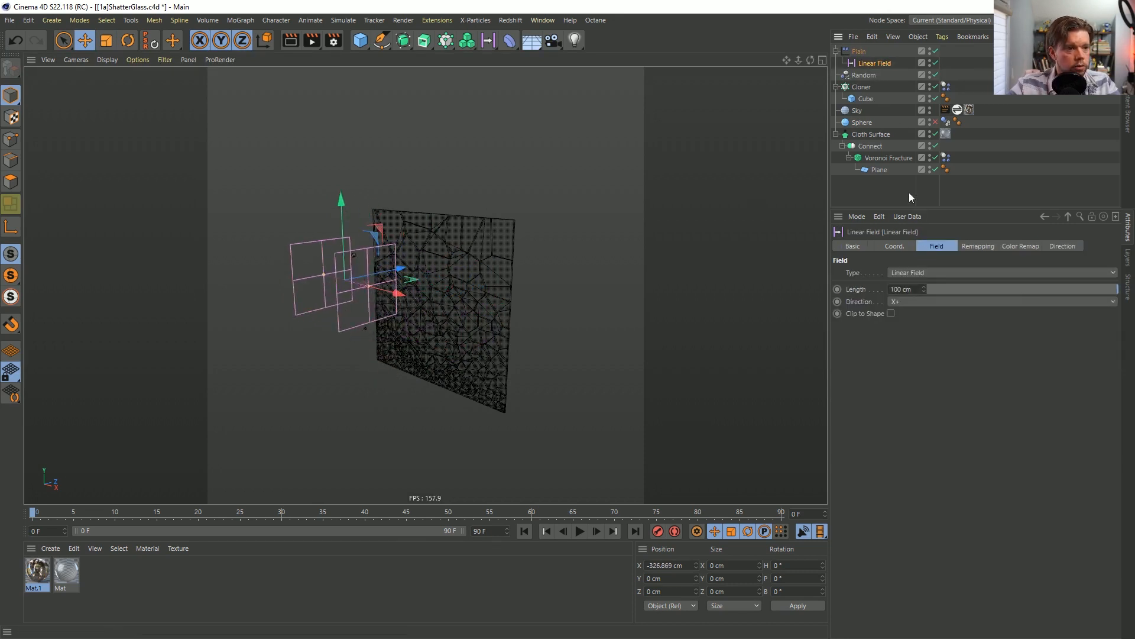
click(860, 53)
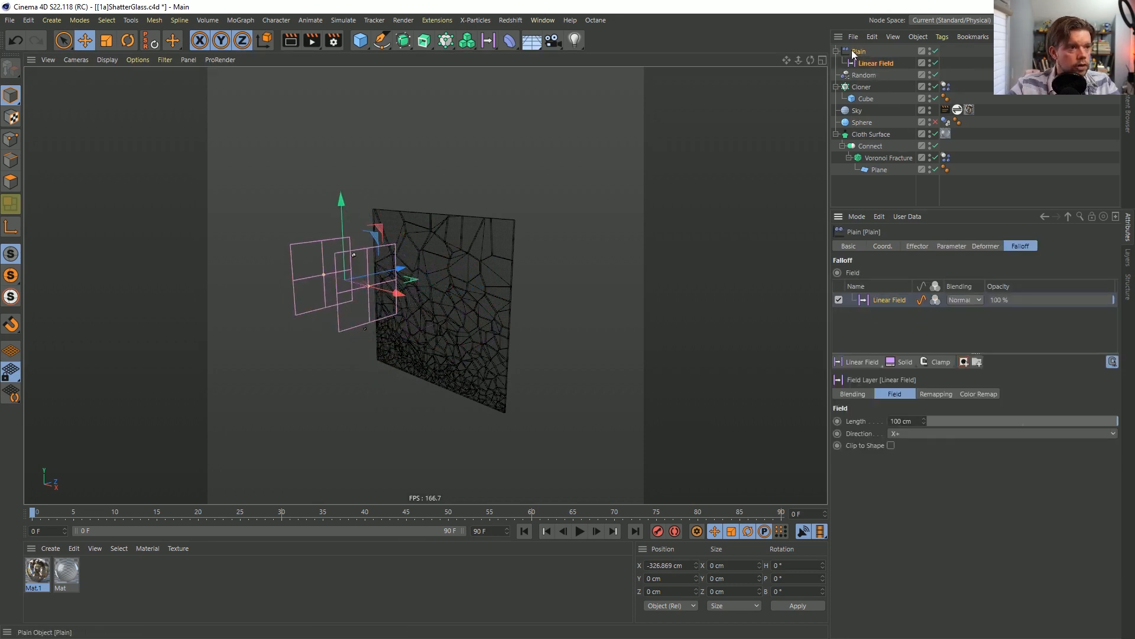
click(866, 65)
drag(398, 295, 378, 309)
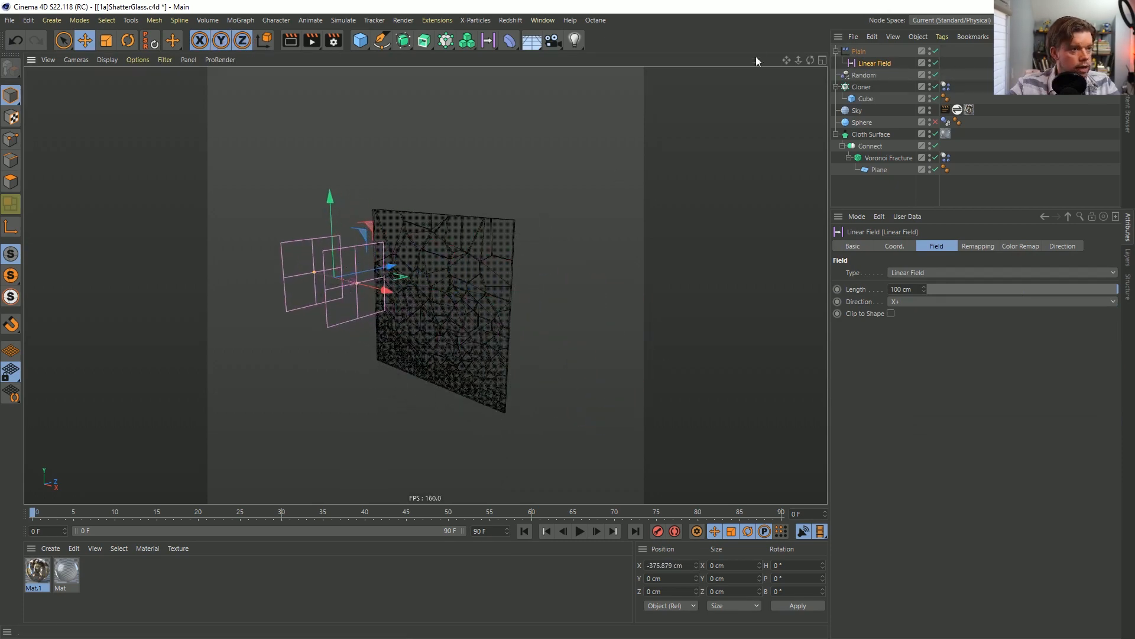
Keyframe the Linear Field's X position from about -376 cm at frame 0 to about 438 cm at frame 65.
click(895, 246)
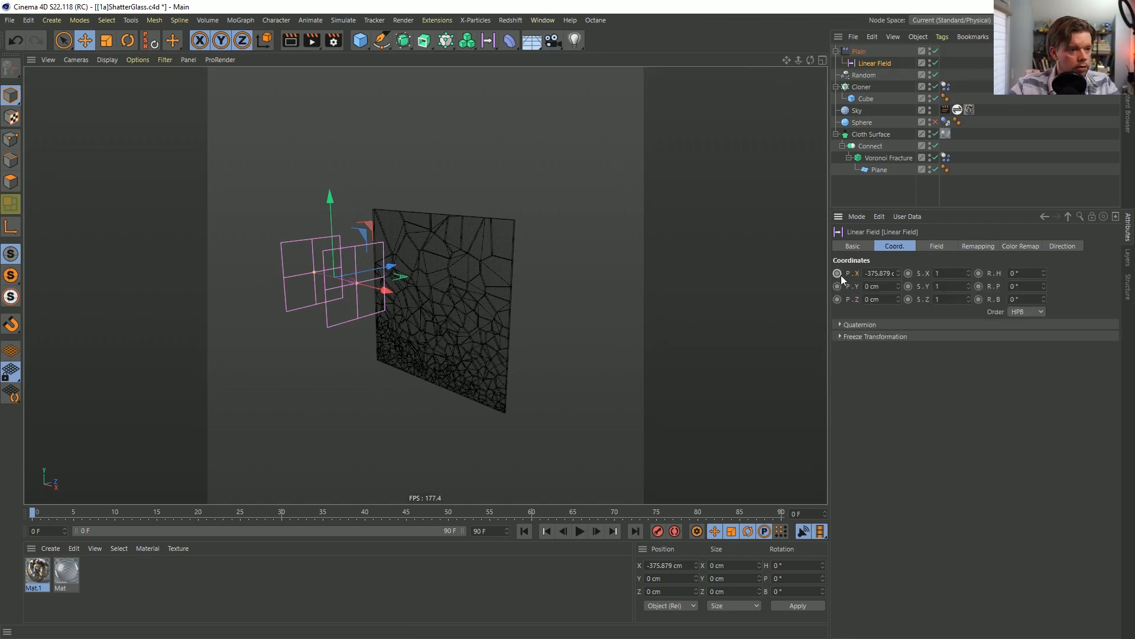
click(579, 530)
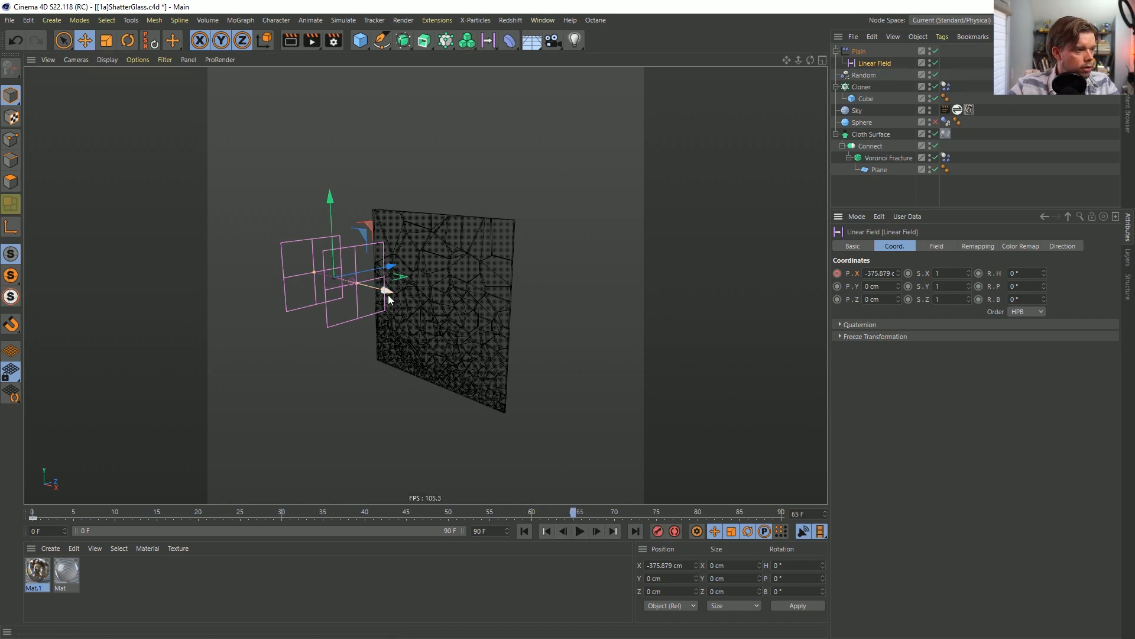
drag(388, 294, 739, 355)
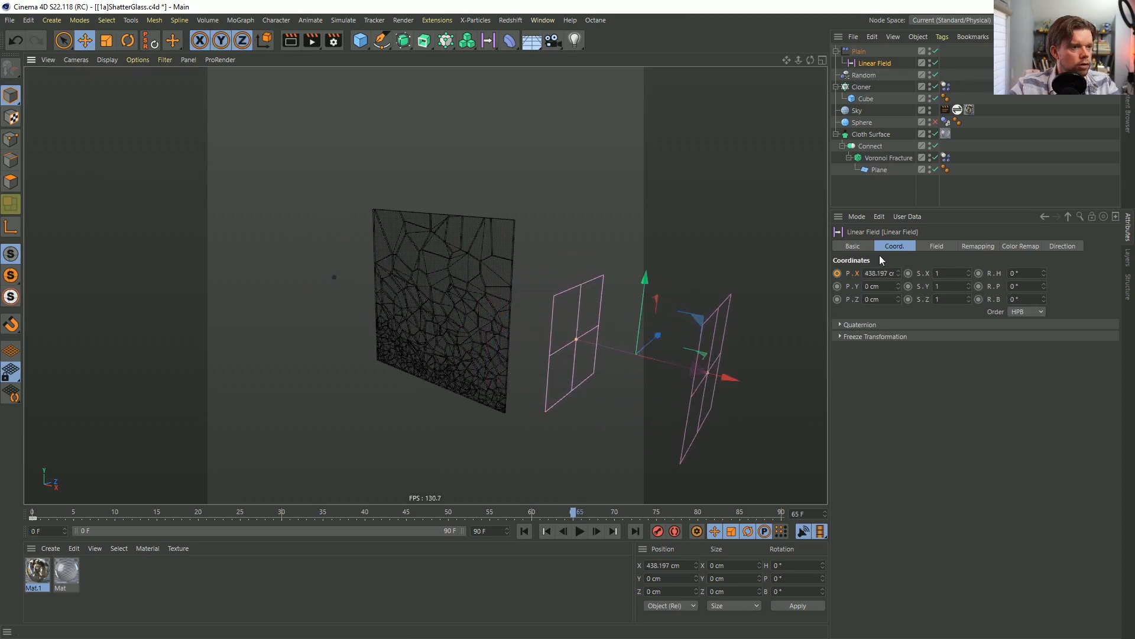
click(524, 531)
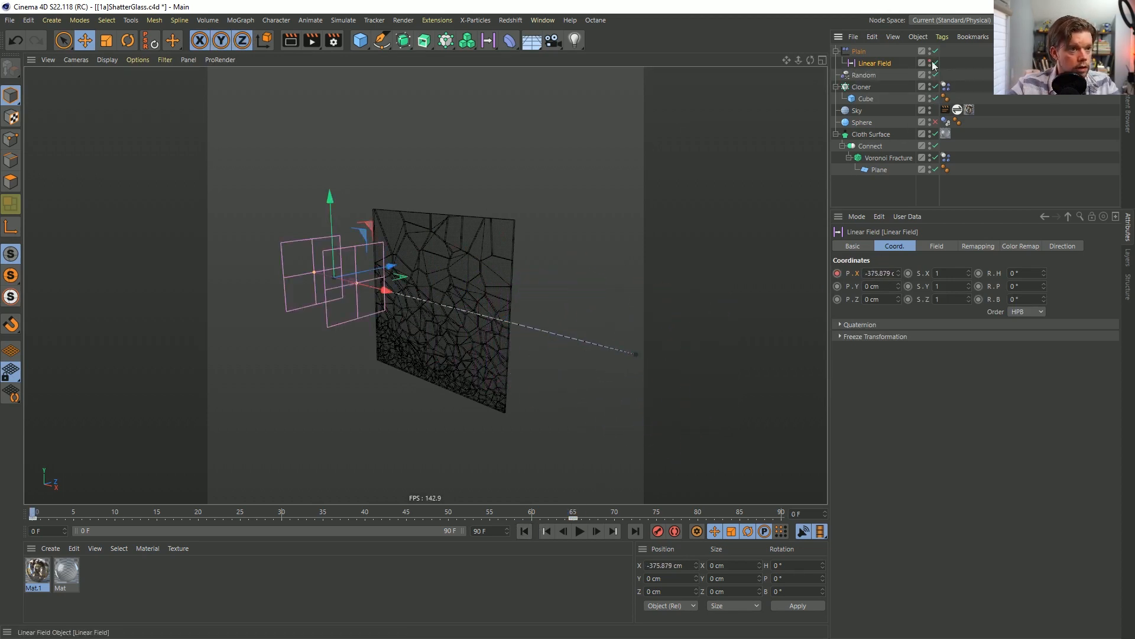
Play the simulation with the animated Linear Field growing the cubes across the glass, and rewind to the start.
click(591, 455)
click(581, 531)
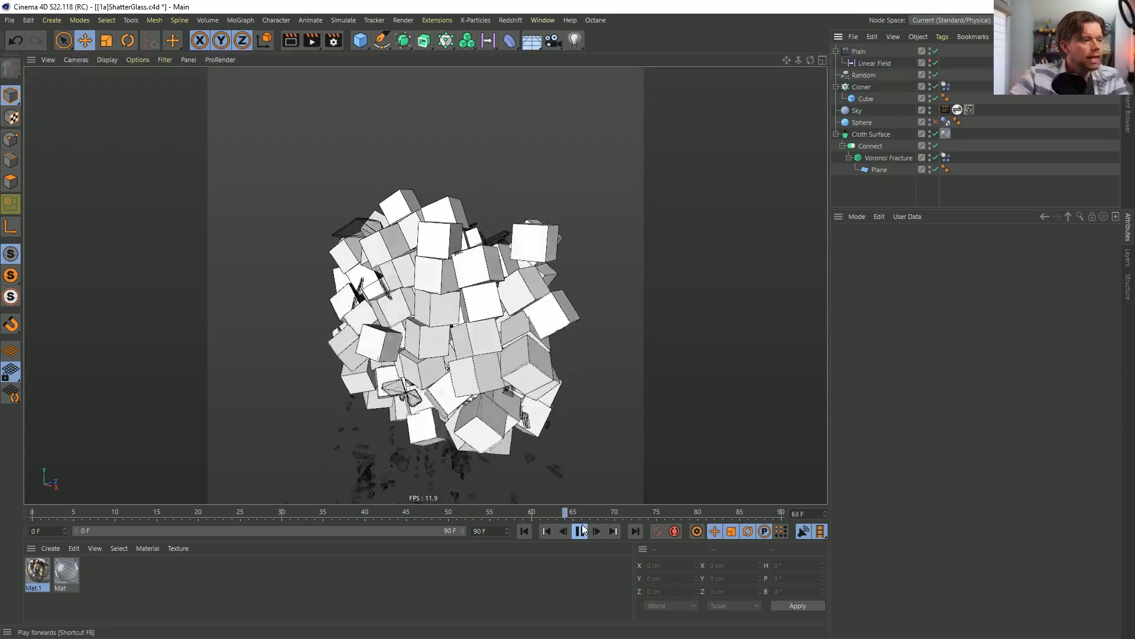
click(581, 530)
click(546, 530)
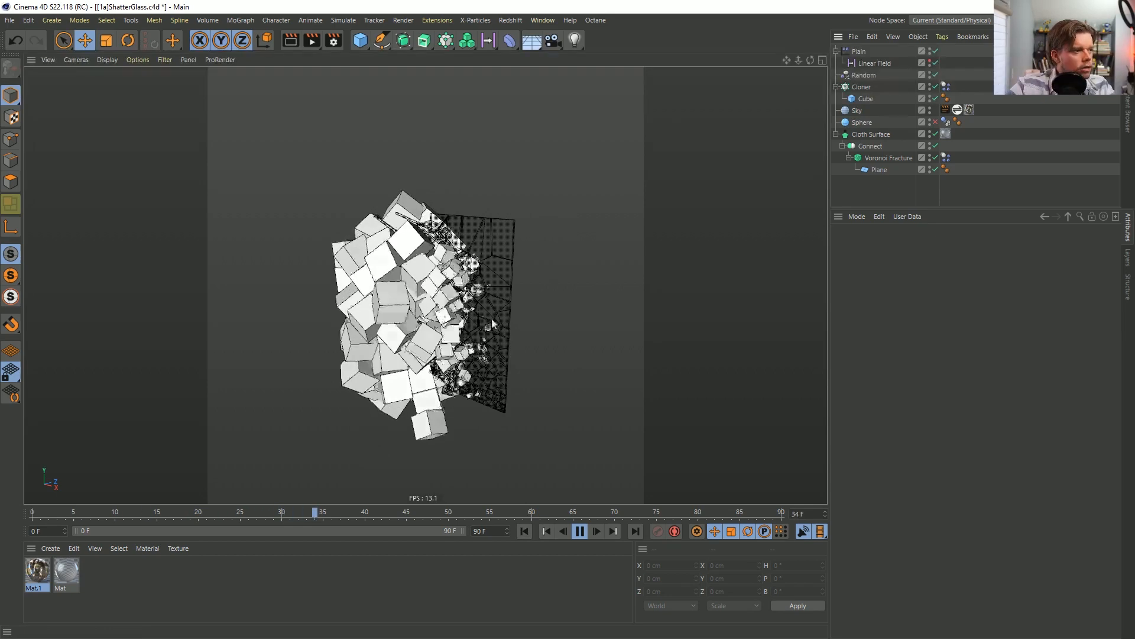
click(575, 531)
click(525, 531)
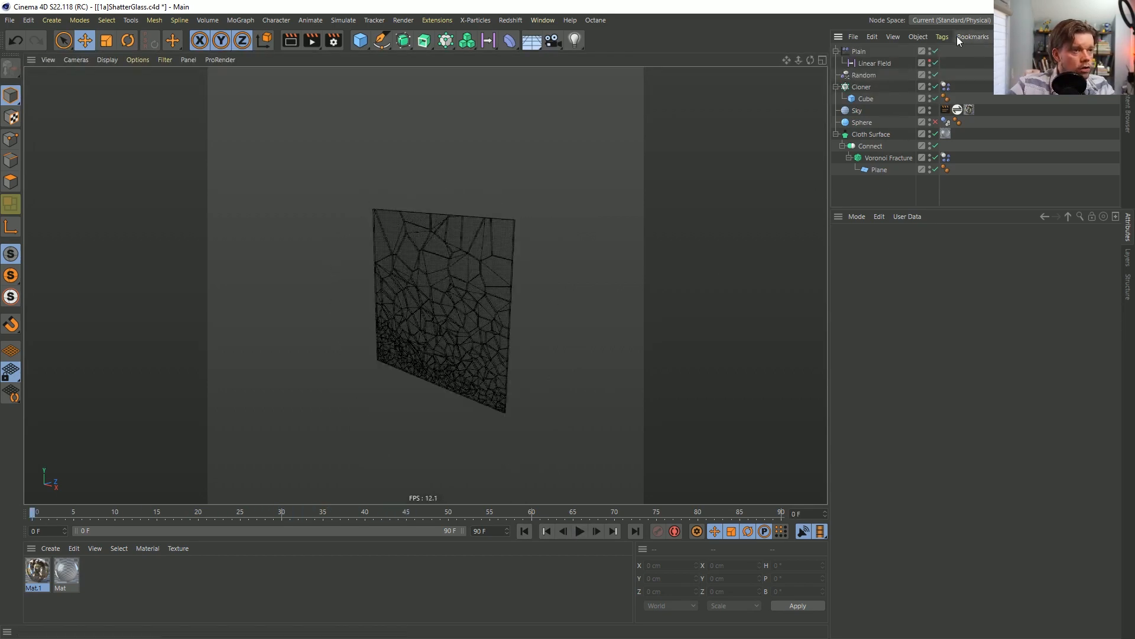
Move the Cloner along Z to about 46 cm and play the simulation to check how the glass breaks.
click(861, 85)
key(e)
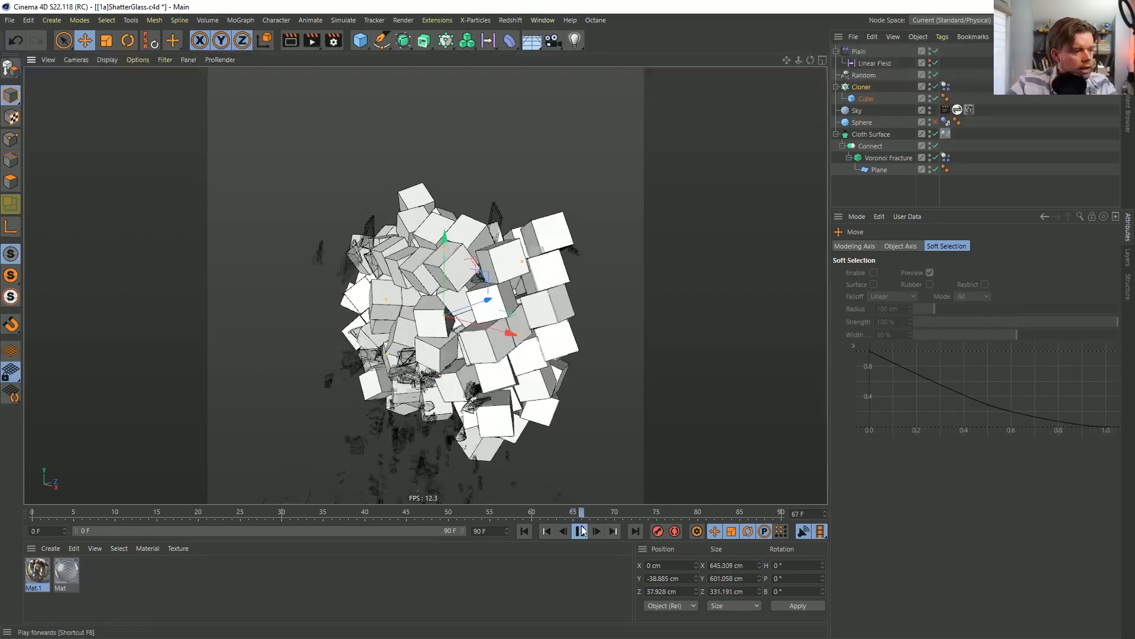
click(581, 530)
click(524, 531)
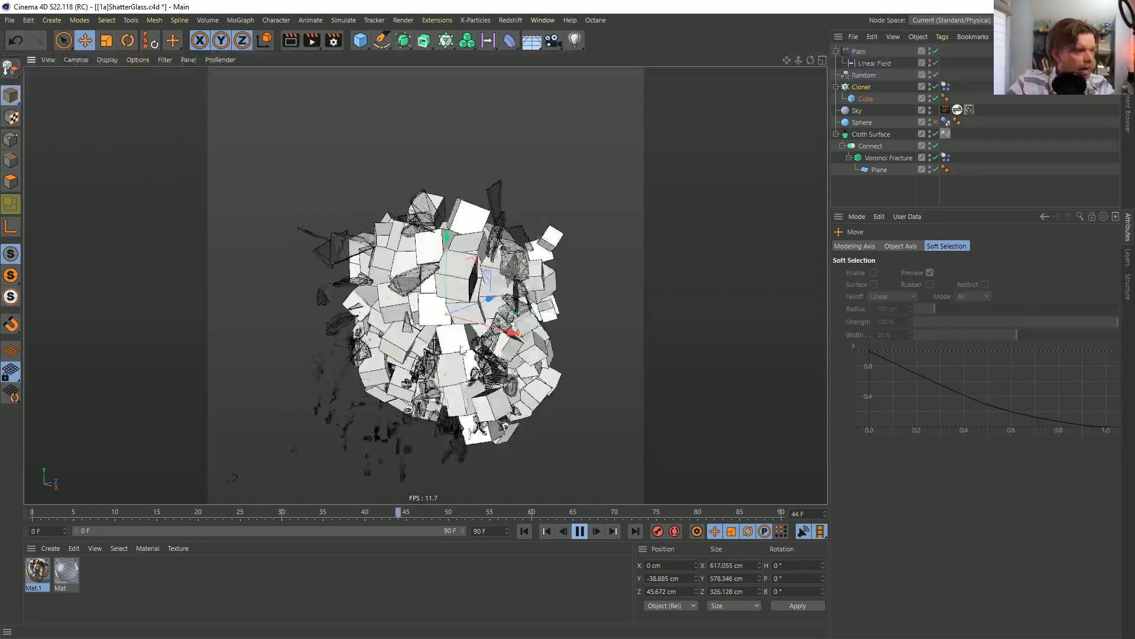
click(582, 532)
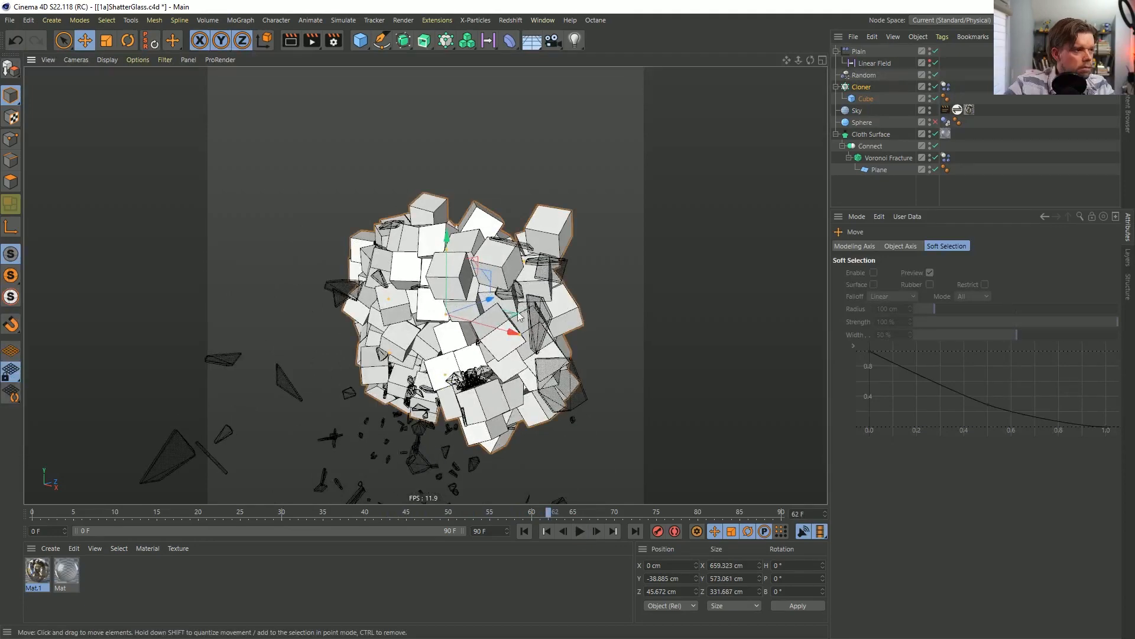
alt+drag(769, 201, 744, 172)
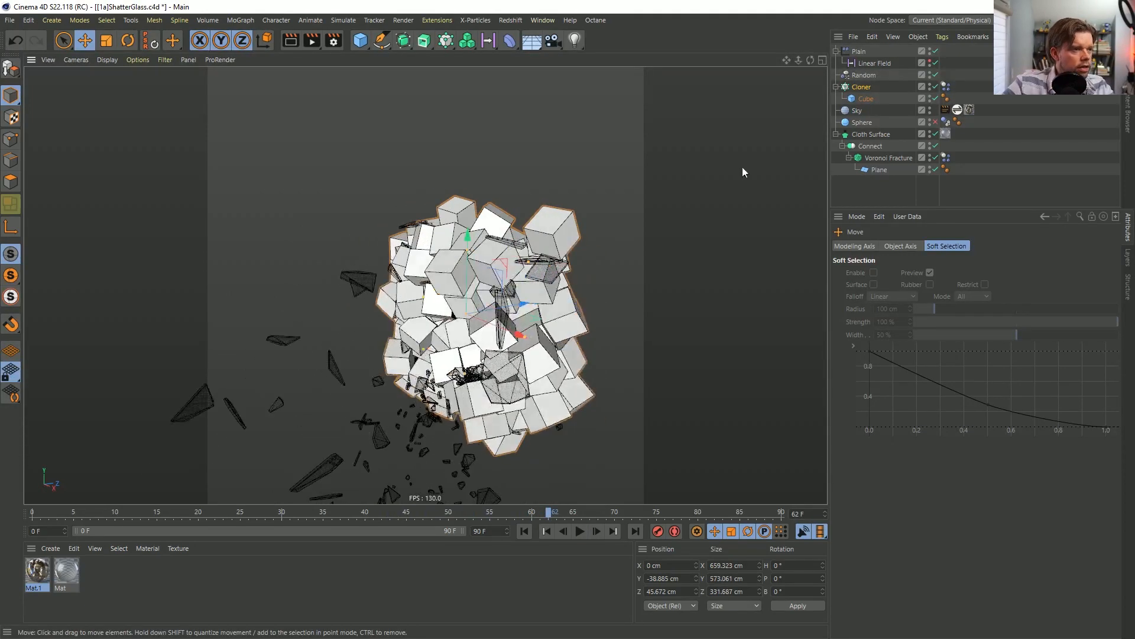
Scale the Cube inside the Cloner down uniformly to about 44.7 cm per side.
click(863, 99)
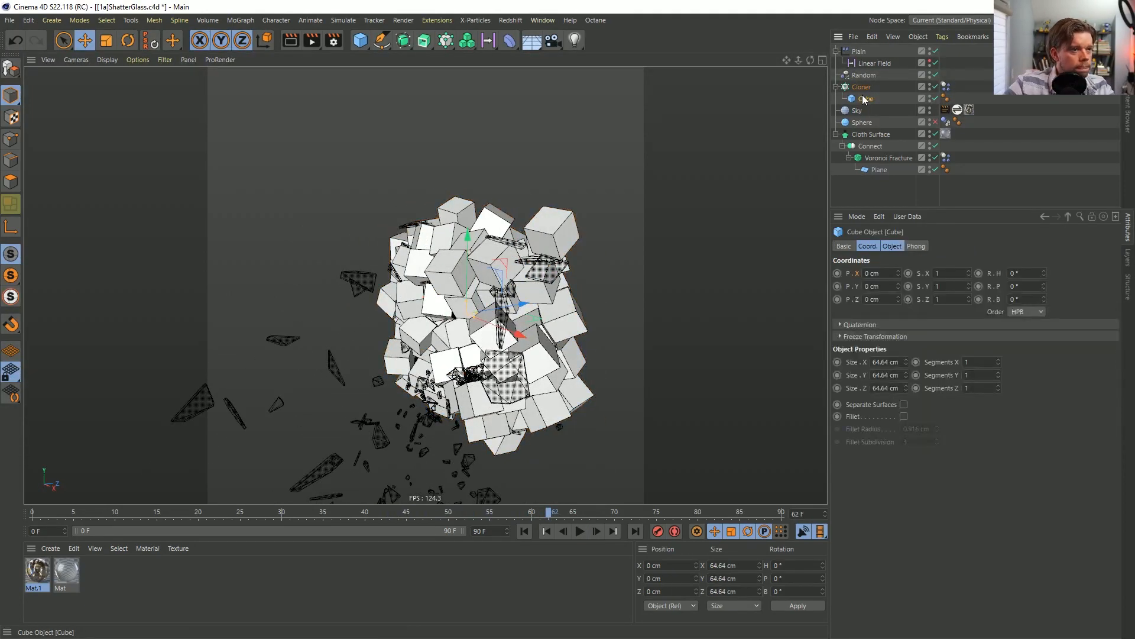
alt+drag(511, 325, 485, 331)
key(t)
drag(578, 299, 520, 299)
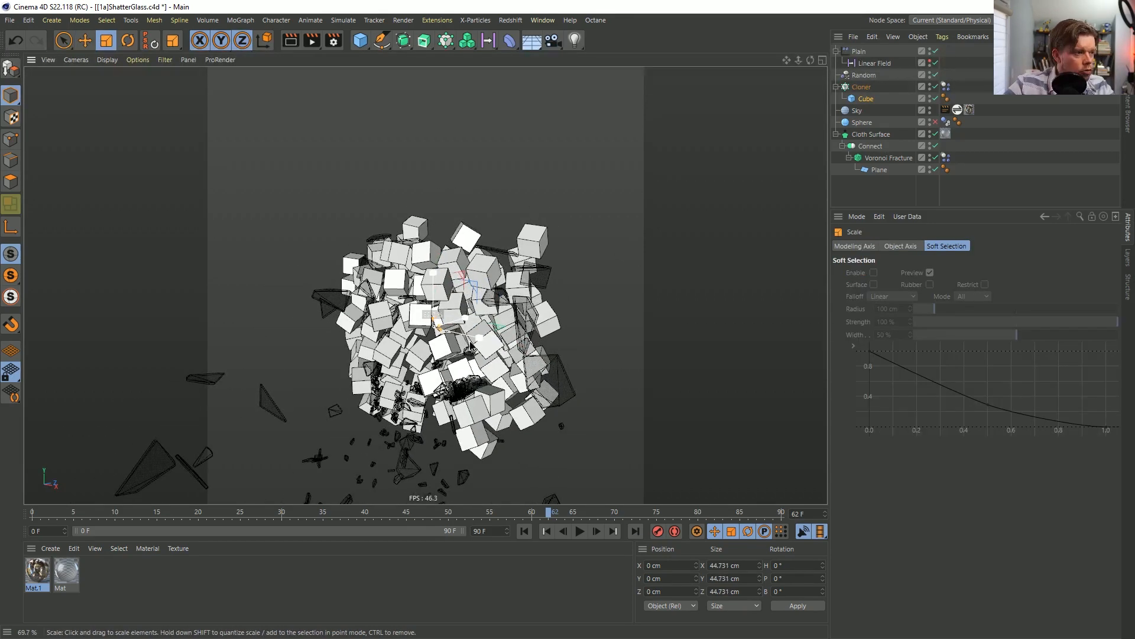
Play the simulation with the smaller cubes and rewind to frame 0.
click(578, 532)
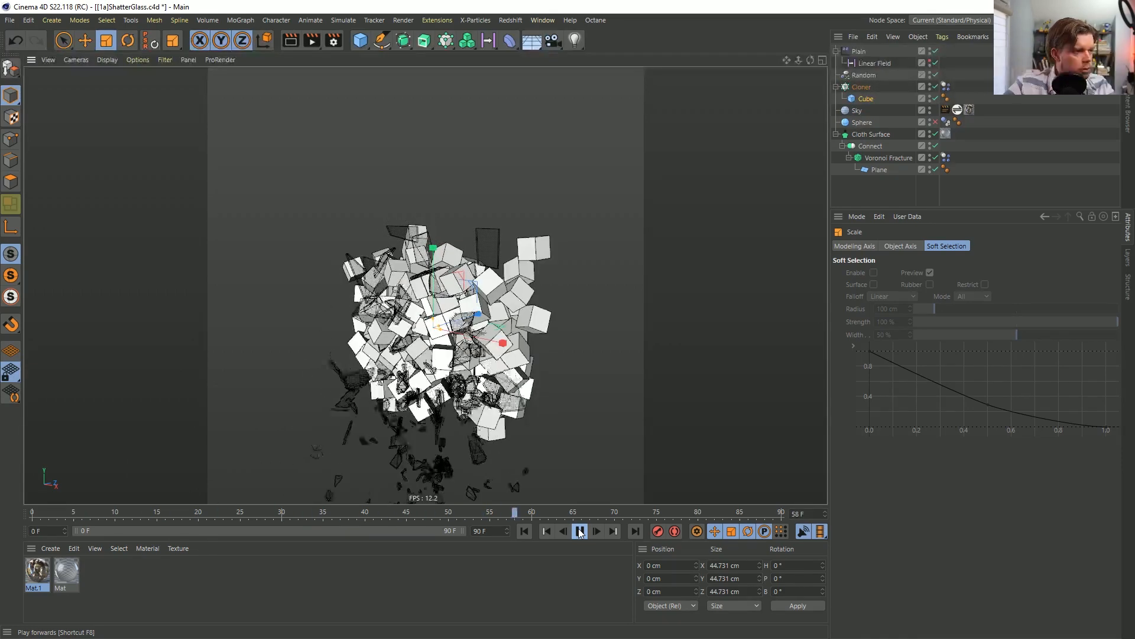
click(580, 532)
click(524, 532)
click(577, 531)
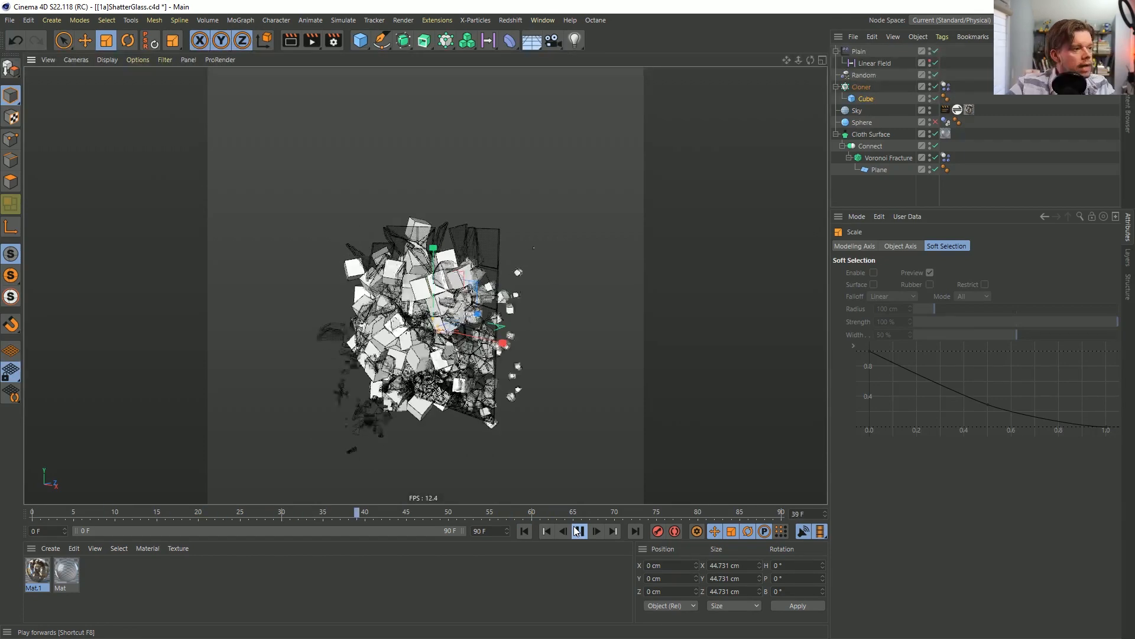
click(577, 531)
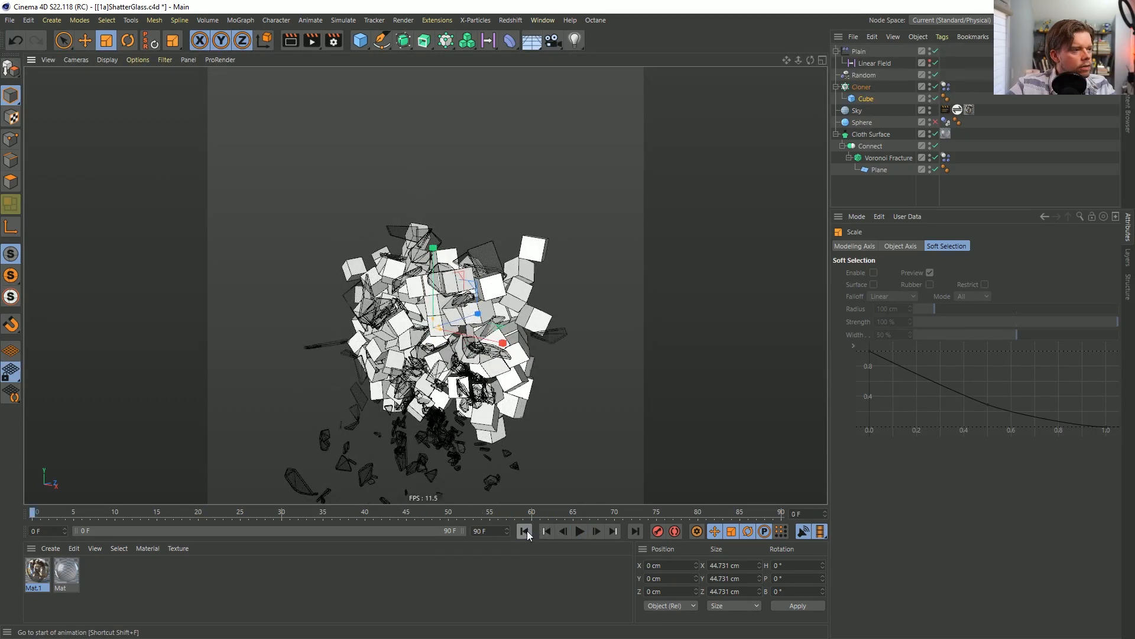
Narrow the Linear Field's falloff length and play the simulation to frame 50.
click(862, 63)
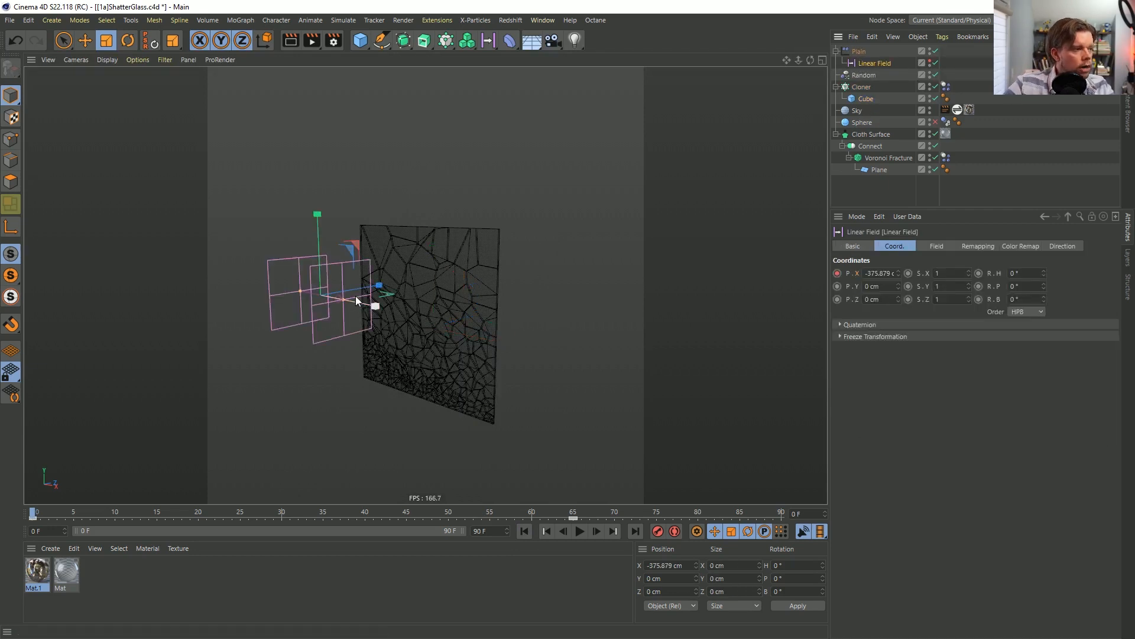
click(580, 531)
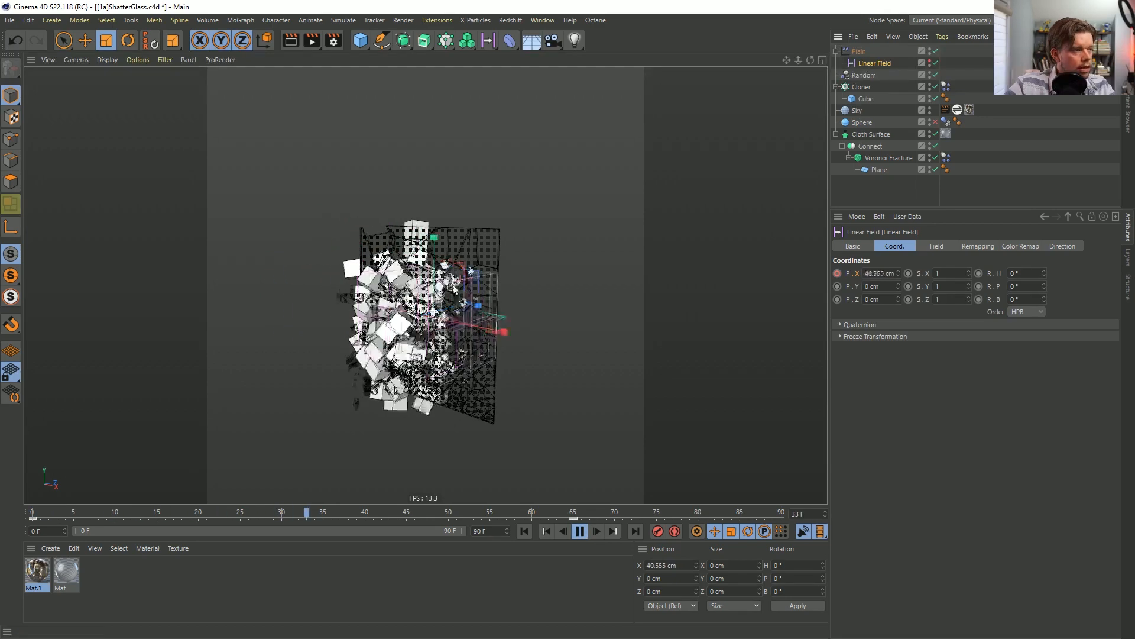
drag(468, 343, 558, 352)
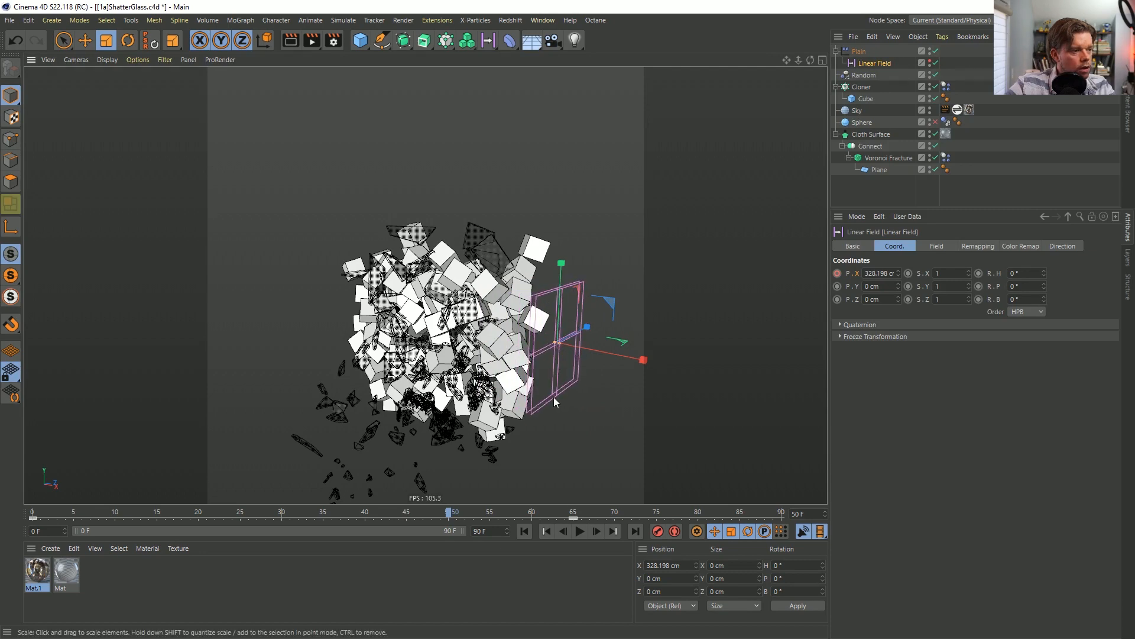
Replay the simulation and set the Cloner's dynamics Follow Rotation to 0 and Angular Damping to 0%.
click(524, 531)
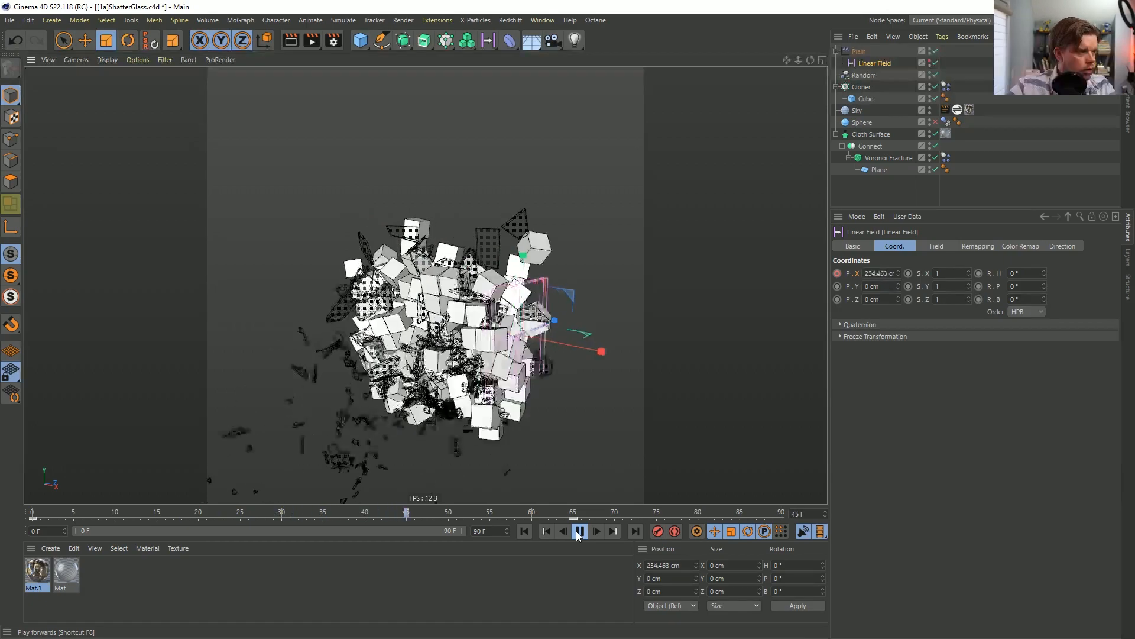
click(529, 531)
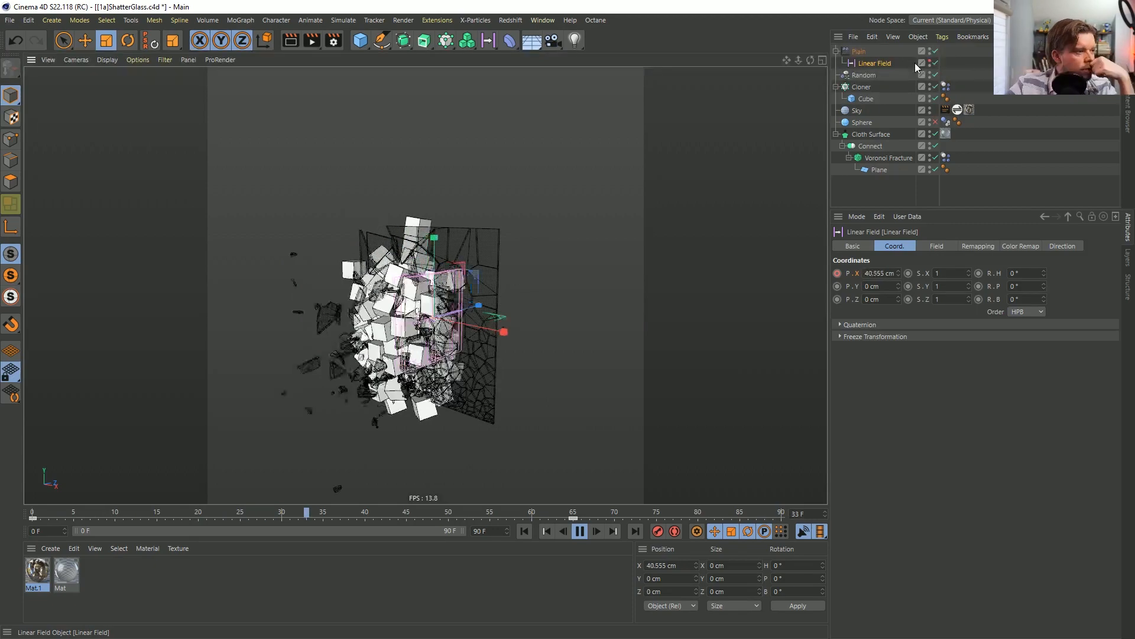
click(945, 87)
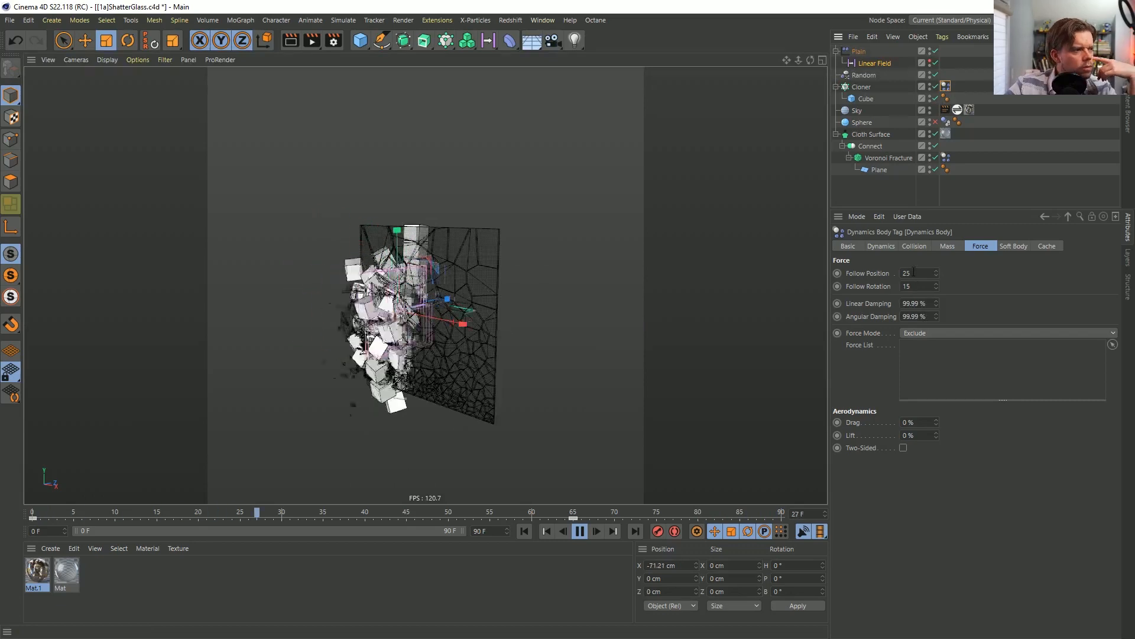
drag(922, 286, 897, 317)
text(0)
text(0)
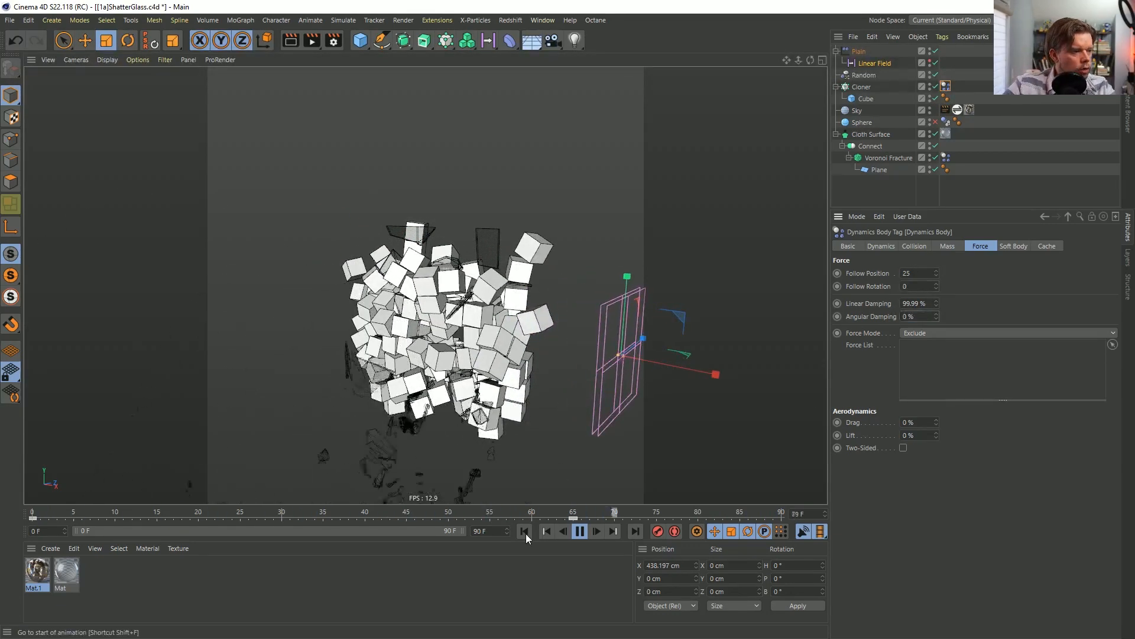
click(525, 532)
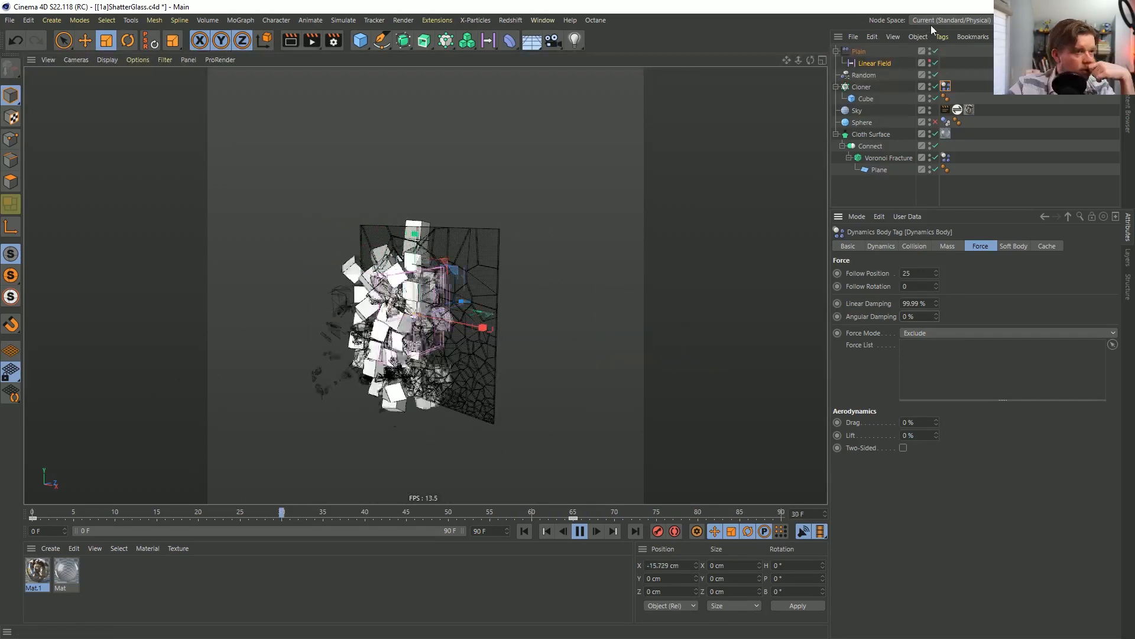
Set the Random effector's position variation to 5 cm on X, Y and Z.
click(867, 75)
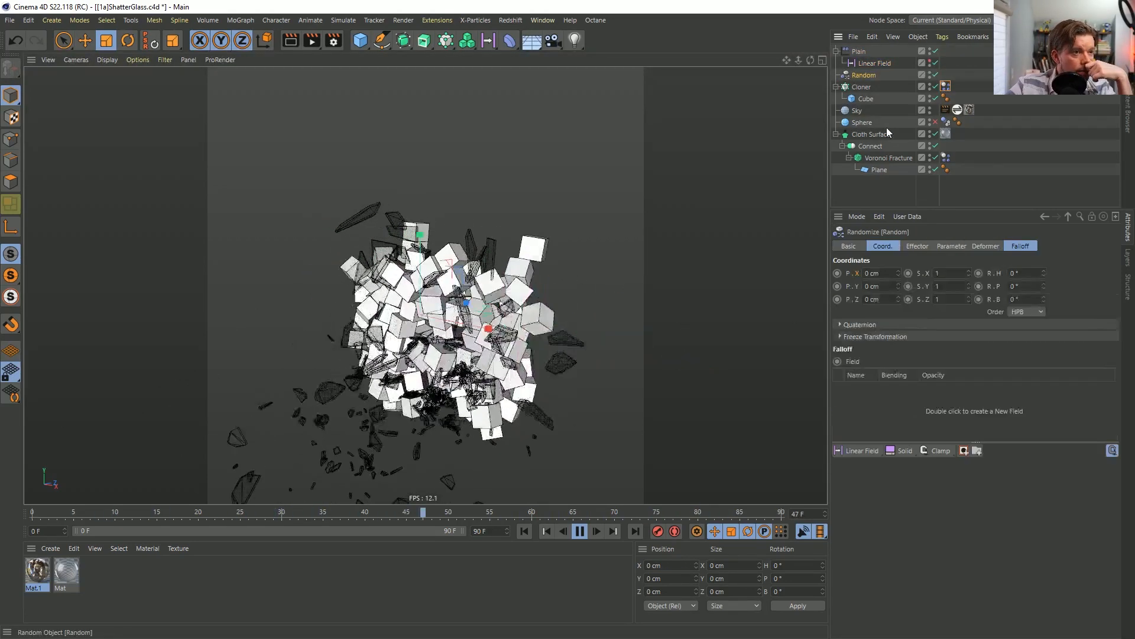
click(917, 246)
click(952, 246)
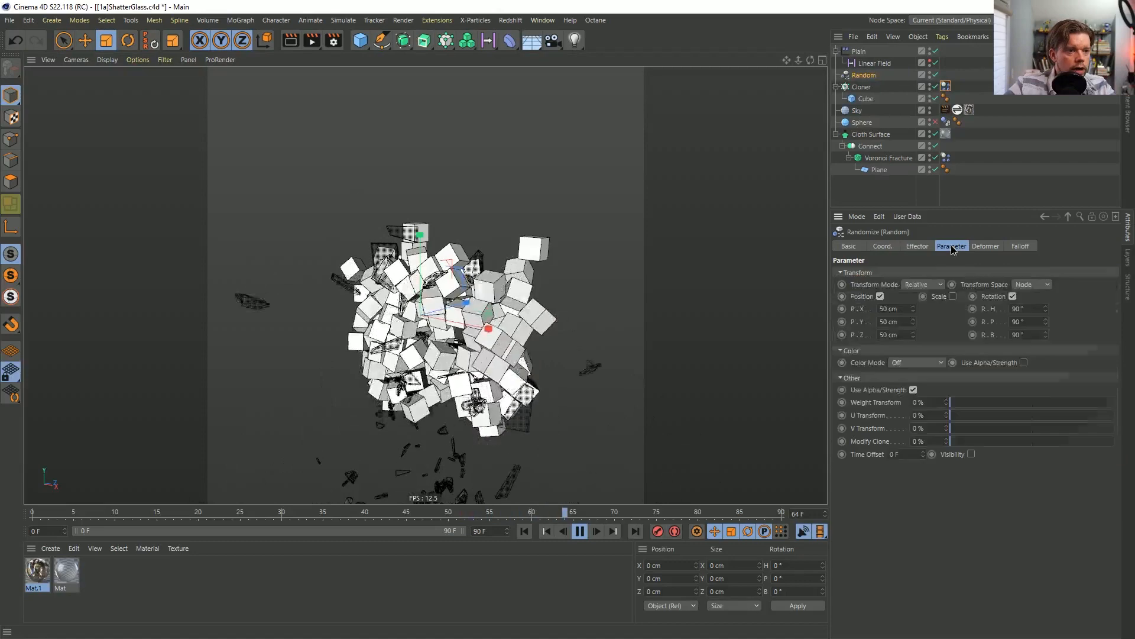
click(888, 308)
text(5)
key(Tab)
text(5)
key(Tab)
text(5)
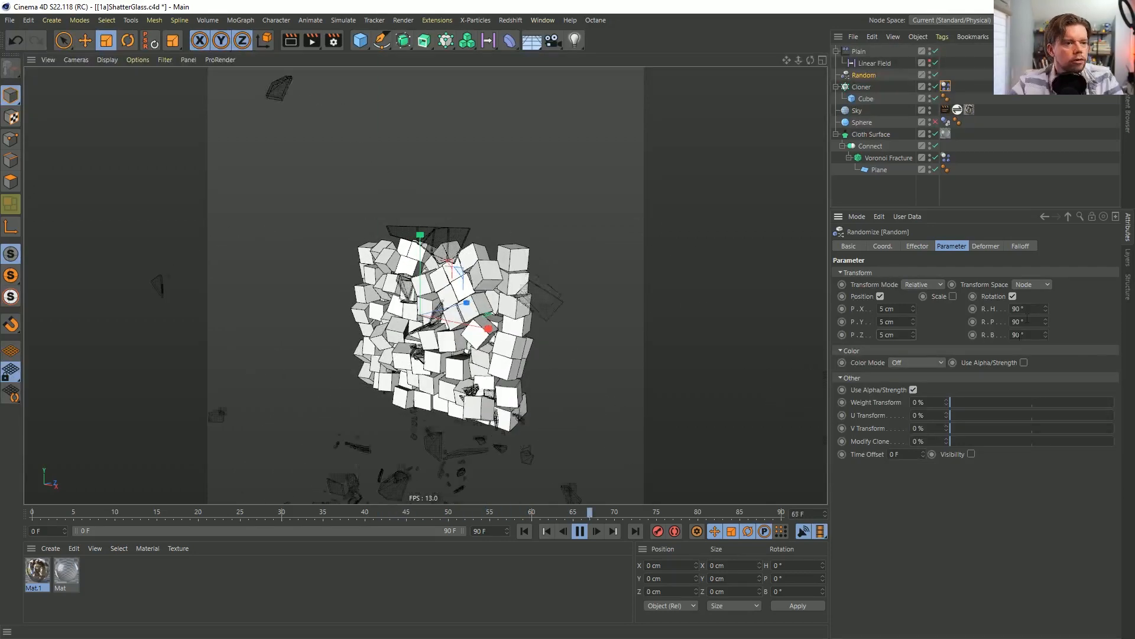
Enable scale variation on the Random effector and set it to 0.5 on X, Y and Z.
click(952, 296)
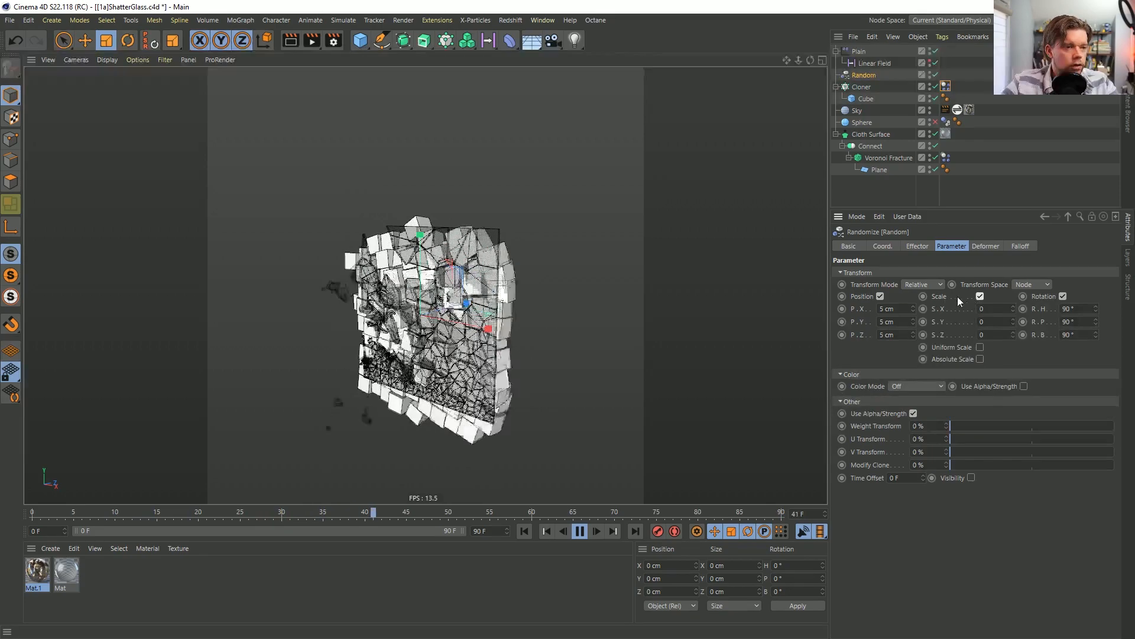
double_click(990, 308)
text(.5)
key(Tab)
text(.5)
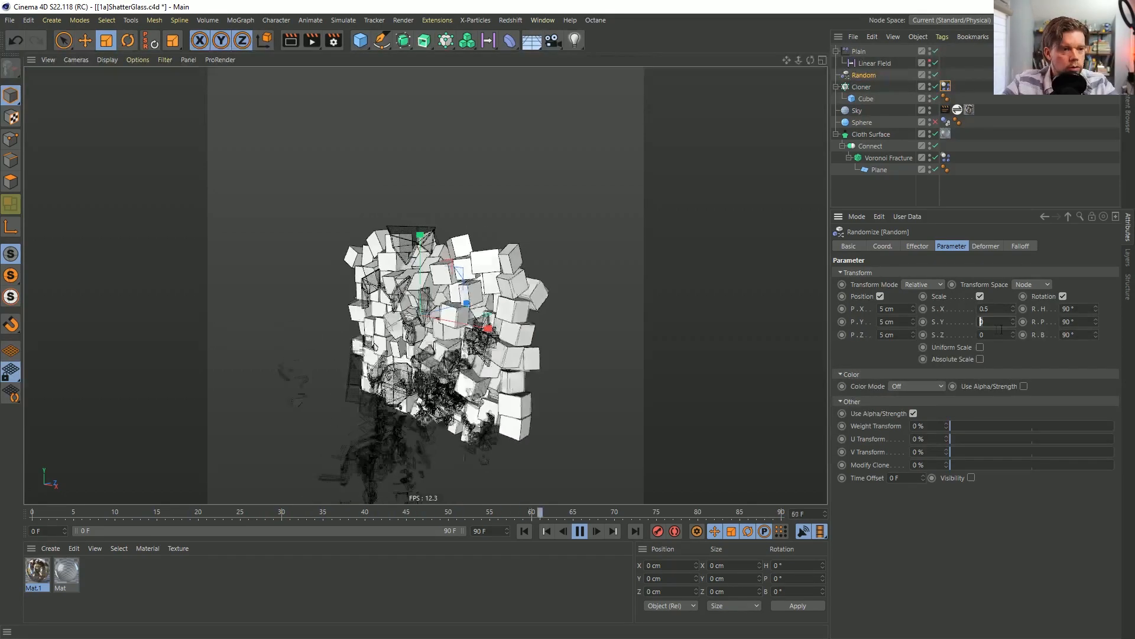
key(Tab)
text(.5)
key(Return)
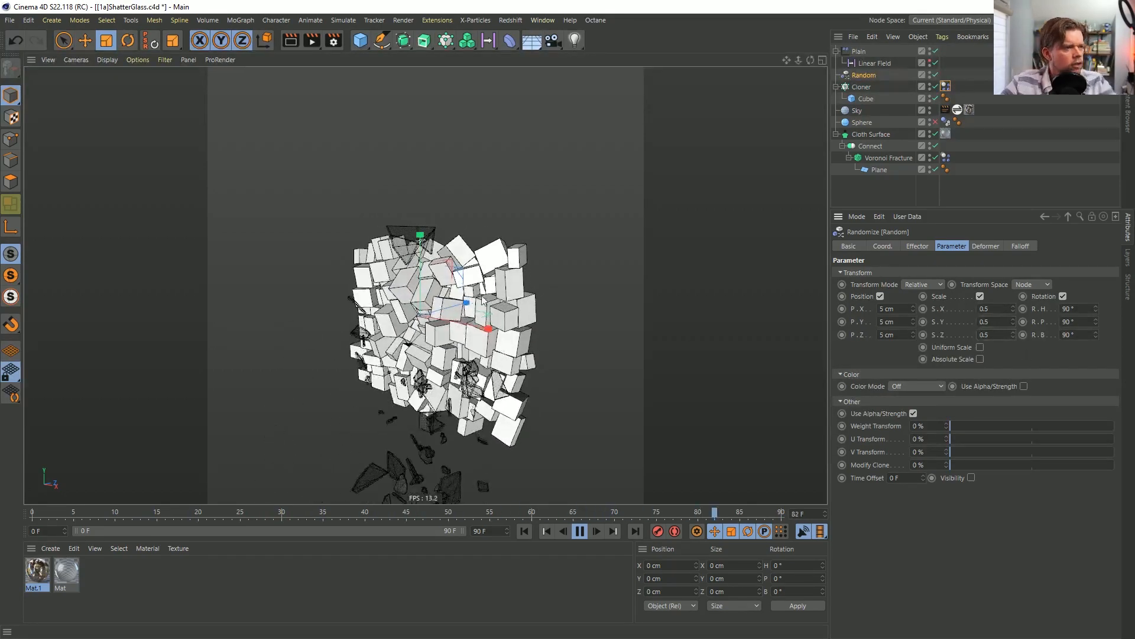
Scale the Cube inside the Cloner up uniformly to about 57.9 cm per side and replay the simulation.
click(525, 531)
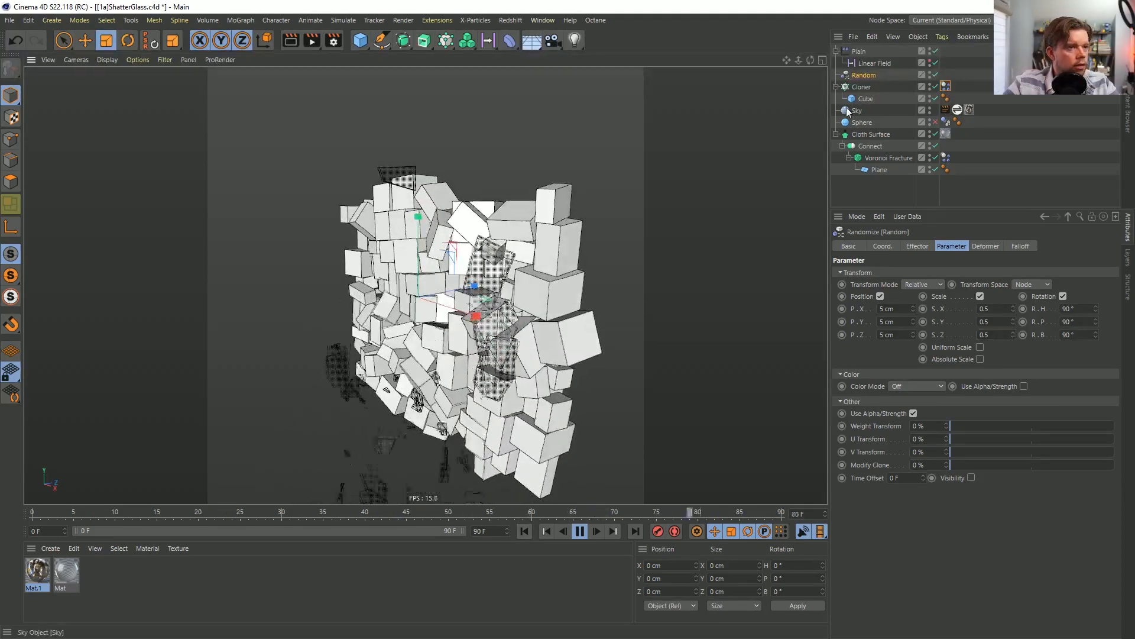
click(513, 321)
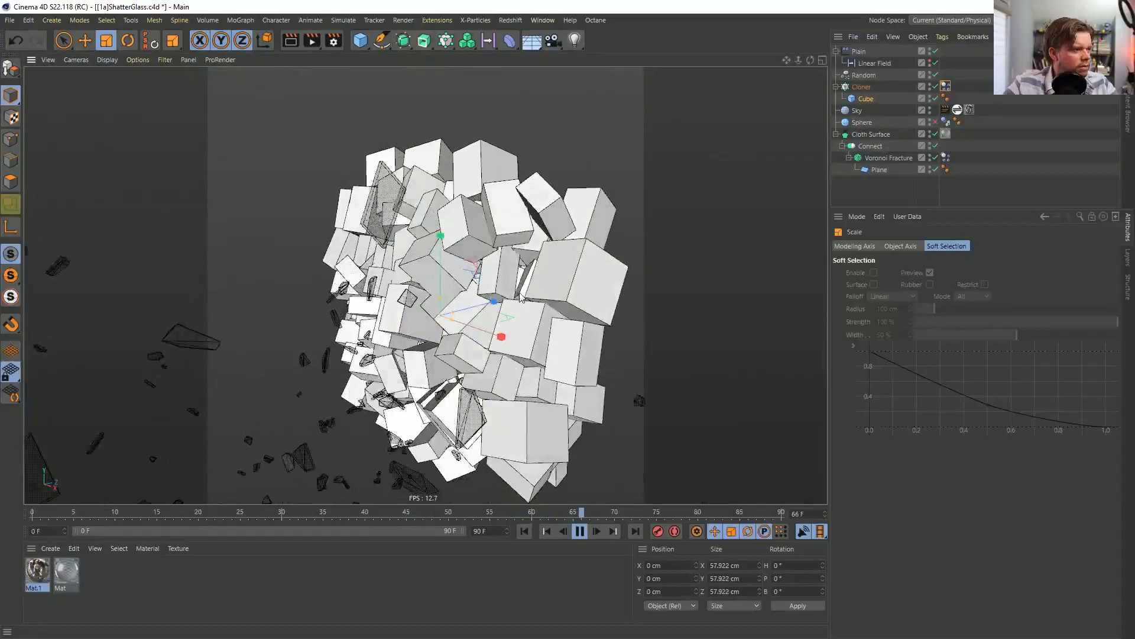
click(524, 530)
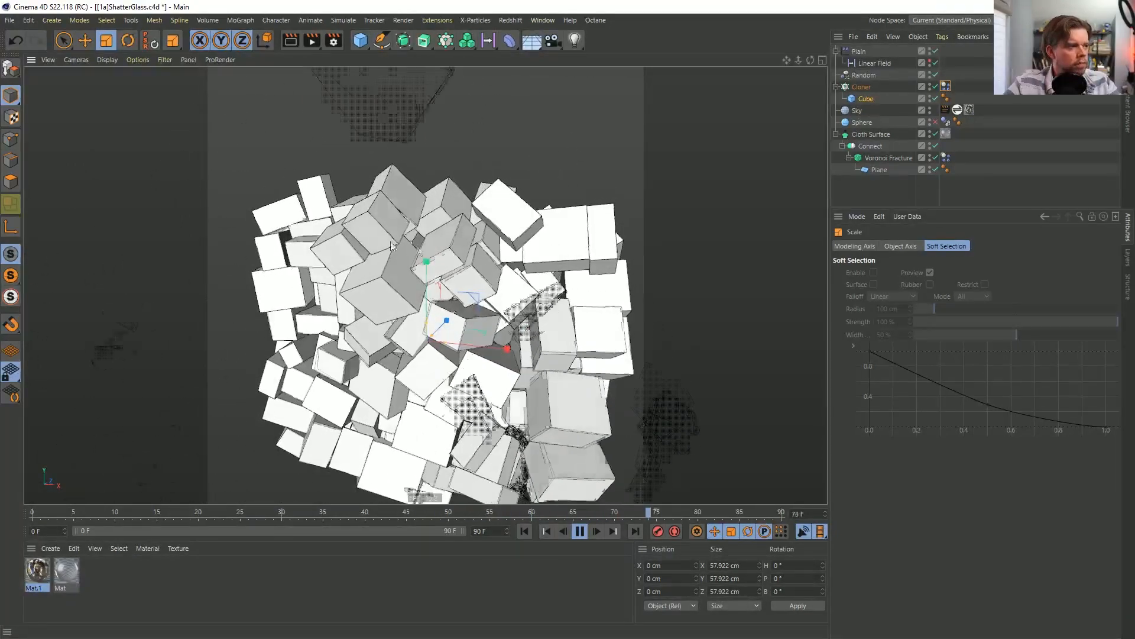
Set Follow Position to 5 in the Cloner's Dynamics Body tag.
click(945, 86)
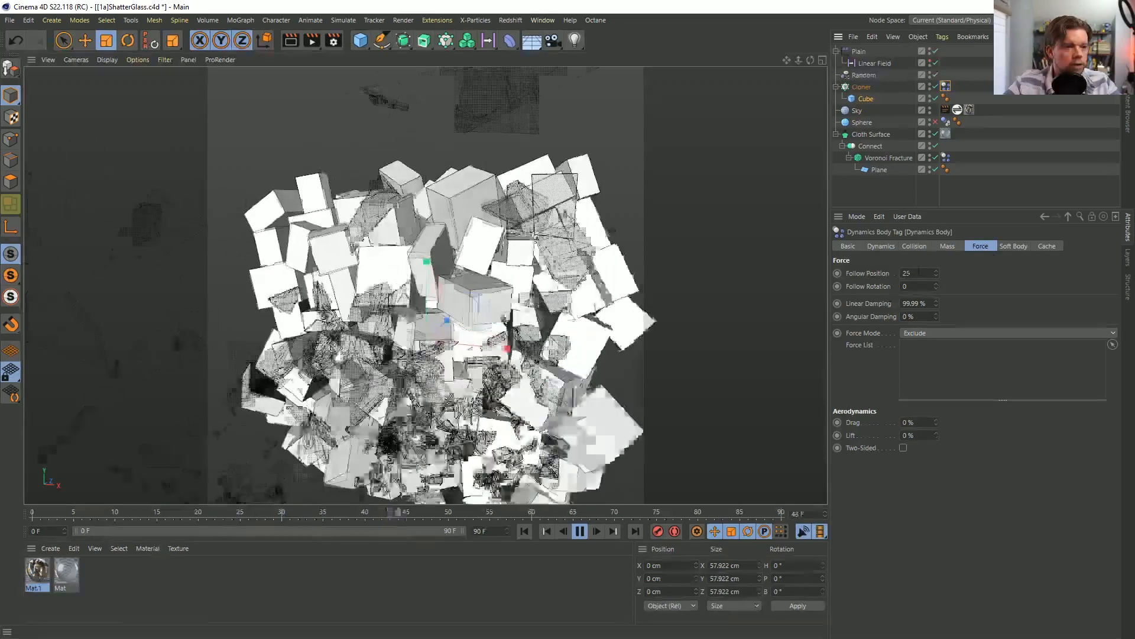
click(911, 273)
text(15)
key(Return)
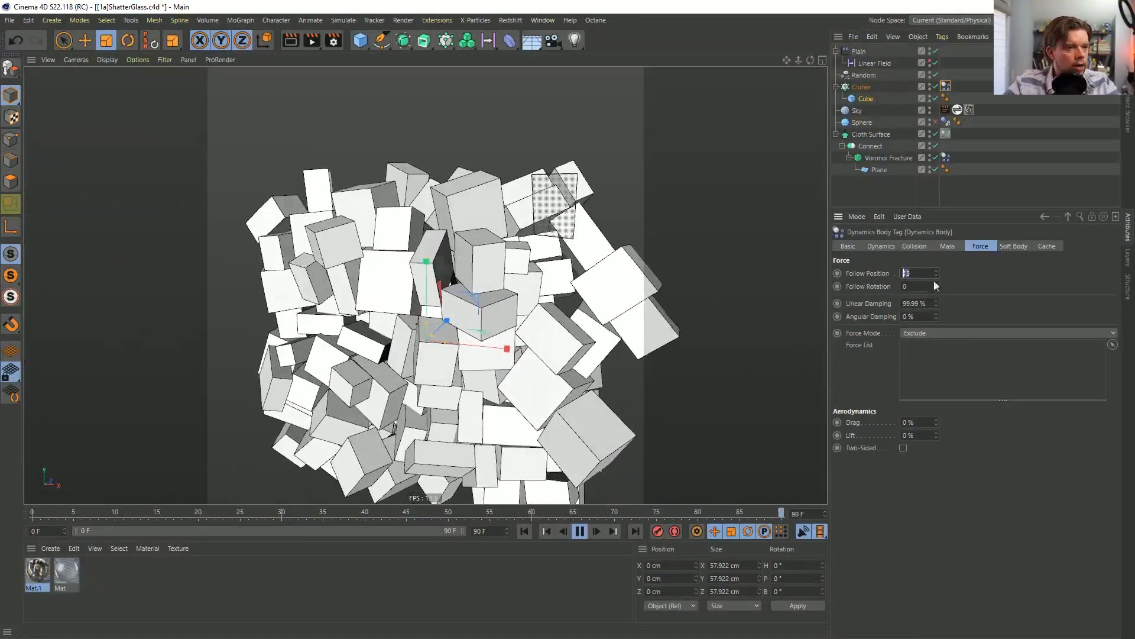
key(Delete)
key(Return)
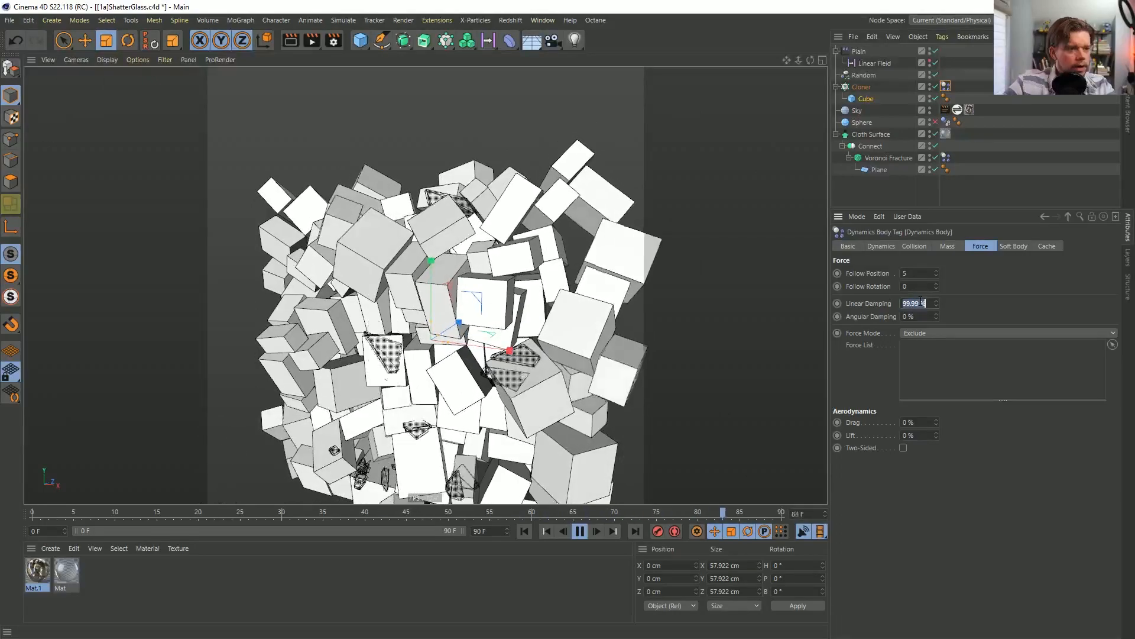
Set both Linear Damping and Angular Damping of the Cloner's Dynamics Body tag to 5%.
key(Return)
double_click(899, 317)
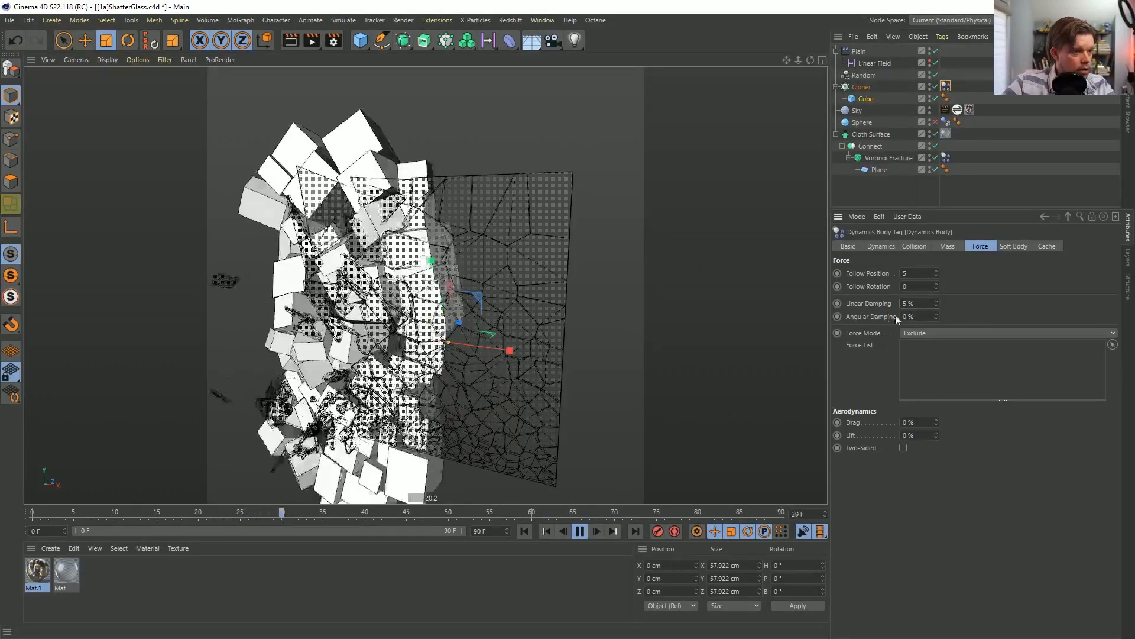
text(5)
key(Return)
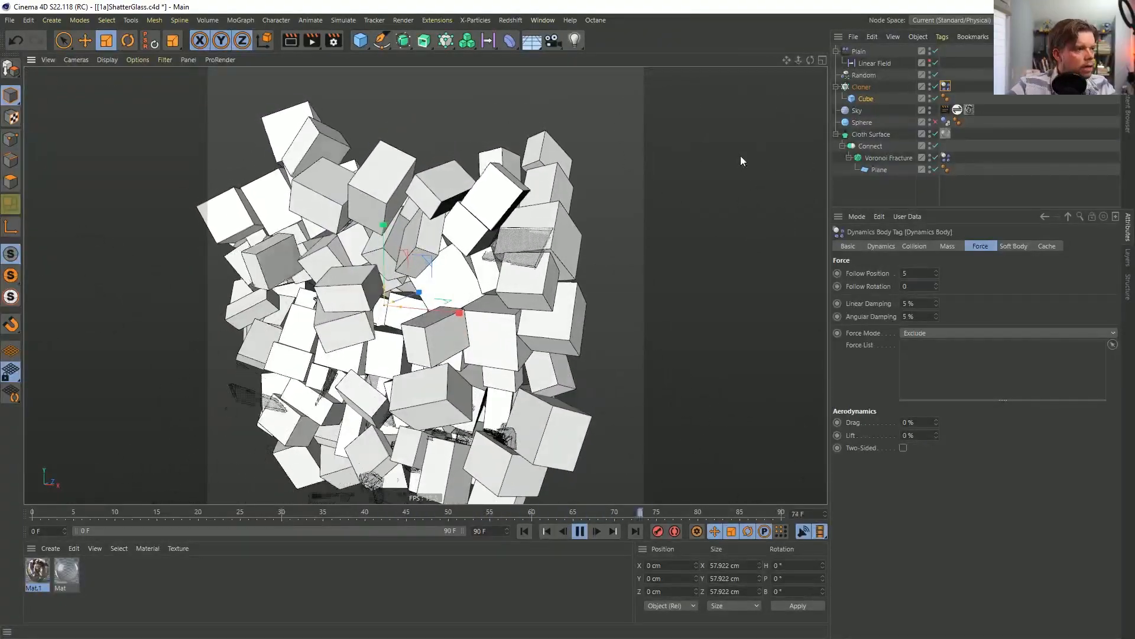
Set the Linear Field's length to 0.01 cm and replay the simulation.
click(878, 62)
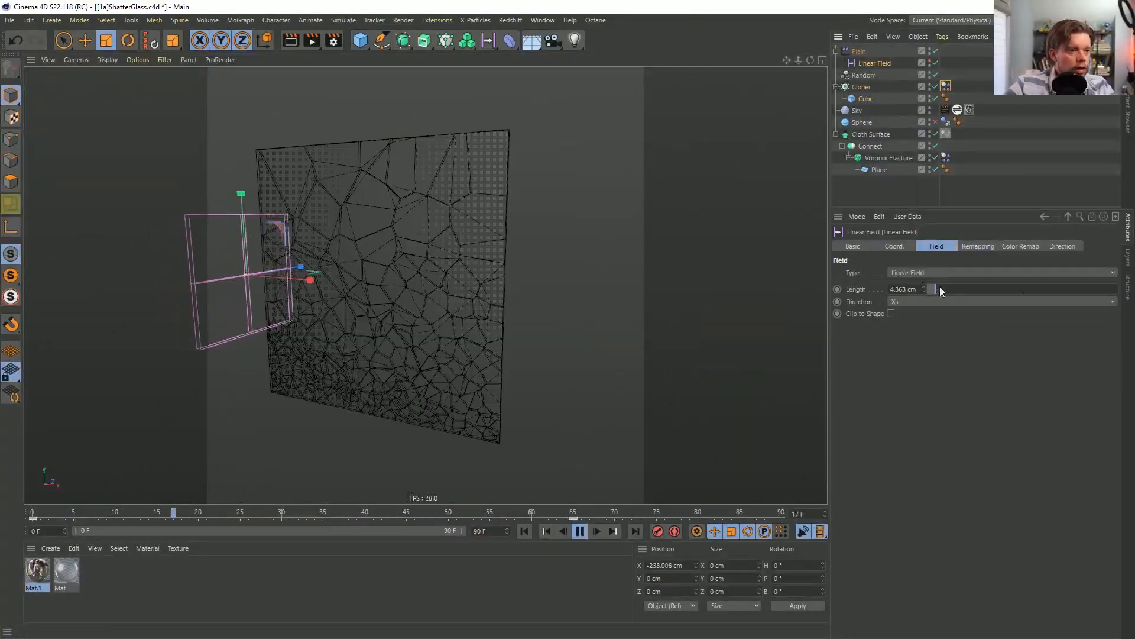
double_click(903, 288)
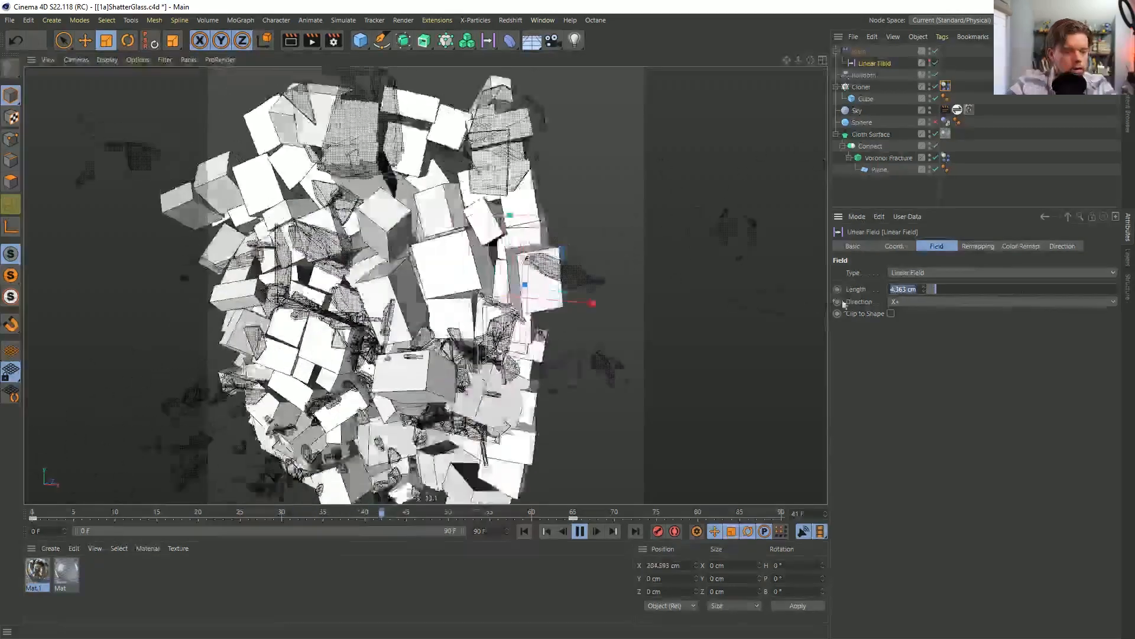
text(0)
key(Return)
click(525, 531)
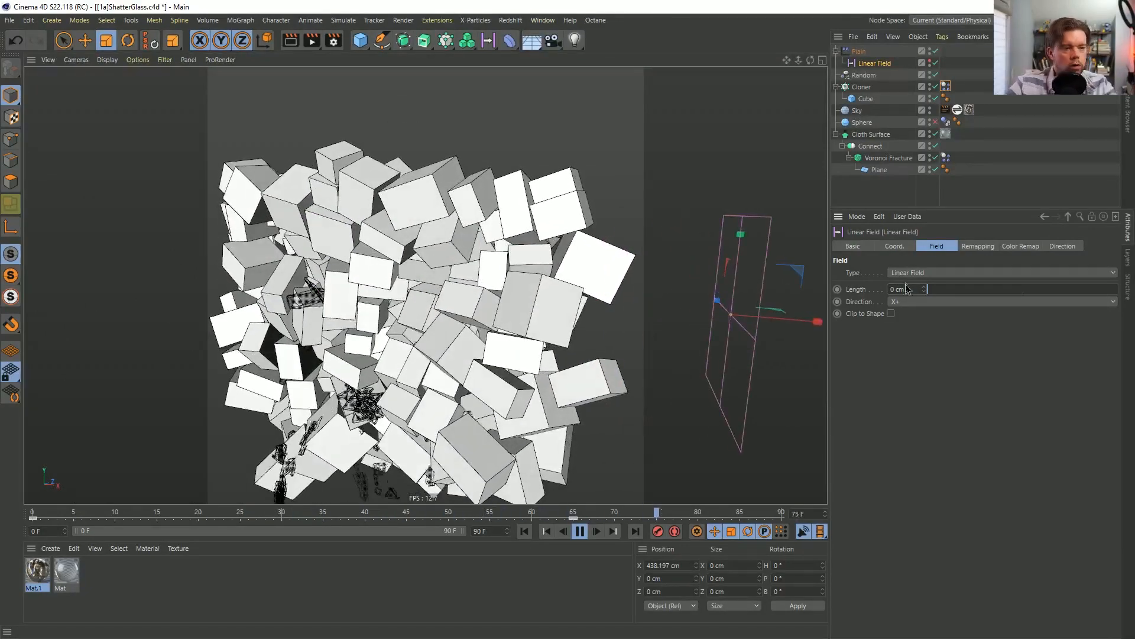
text(0.01)
key(Return)
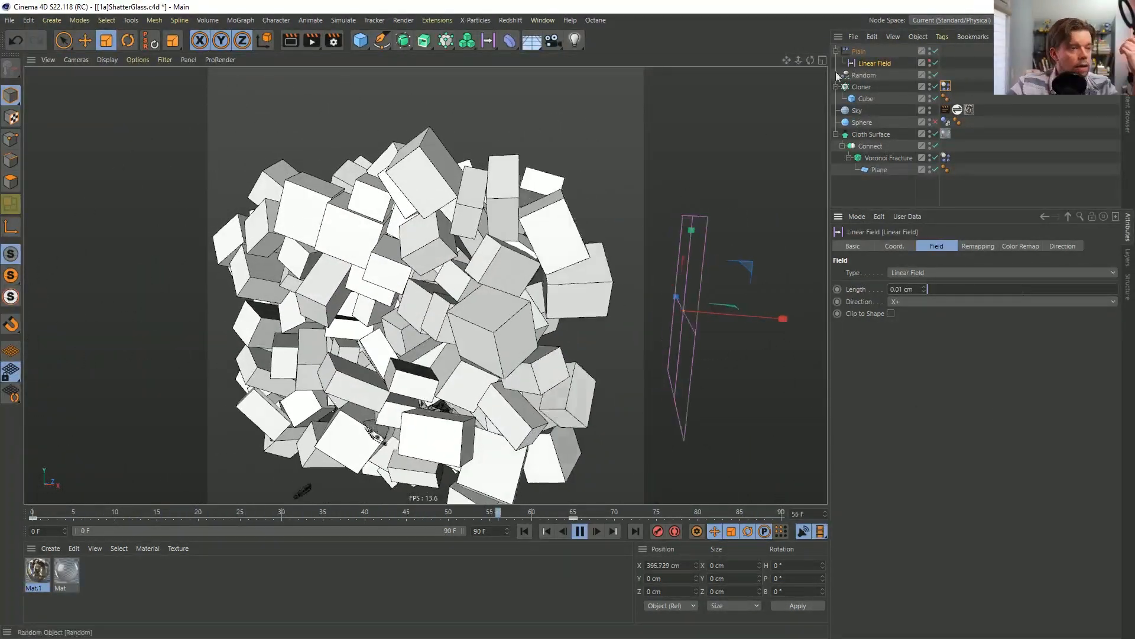
Add a Delay modifier layer above the Linear Field in the Plain effector's falloff and replay the simulation.
click(859, 52)
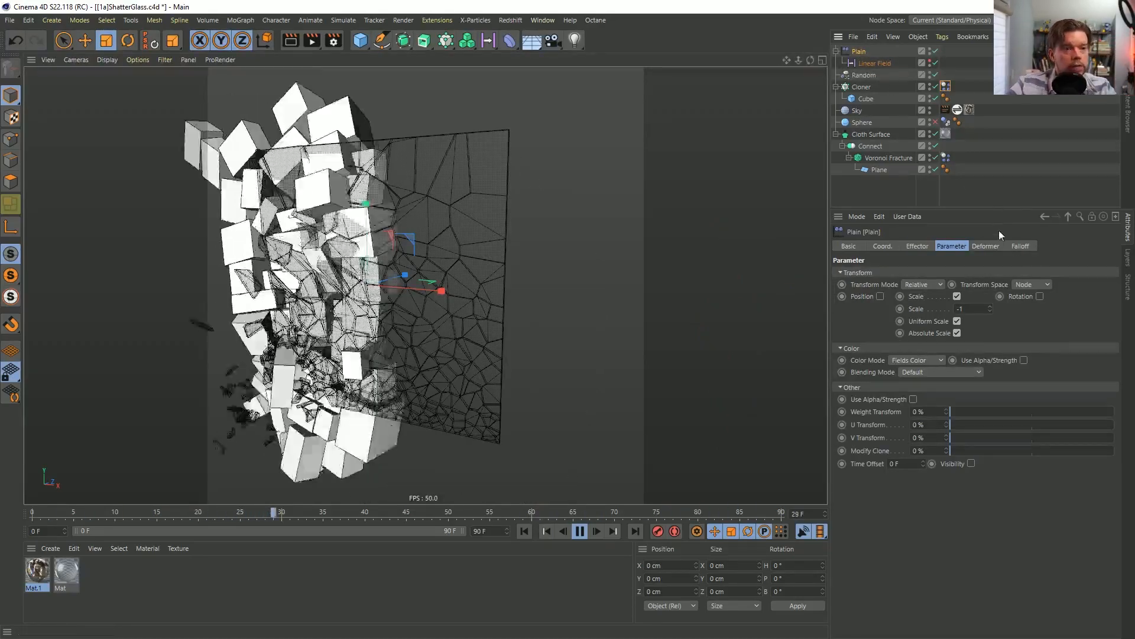
click(1020, 246)
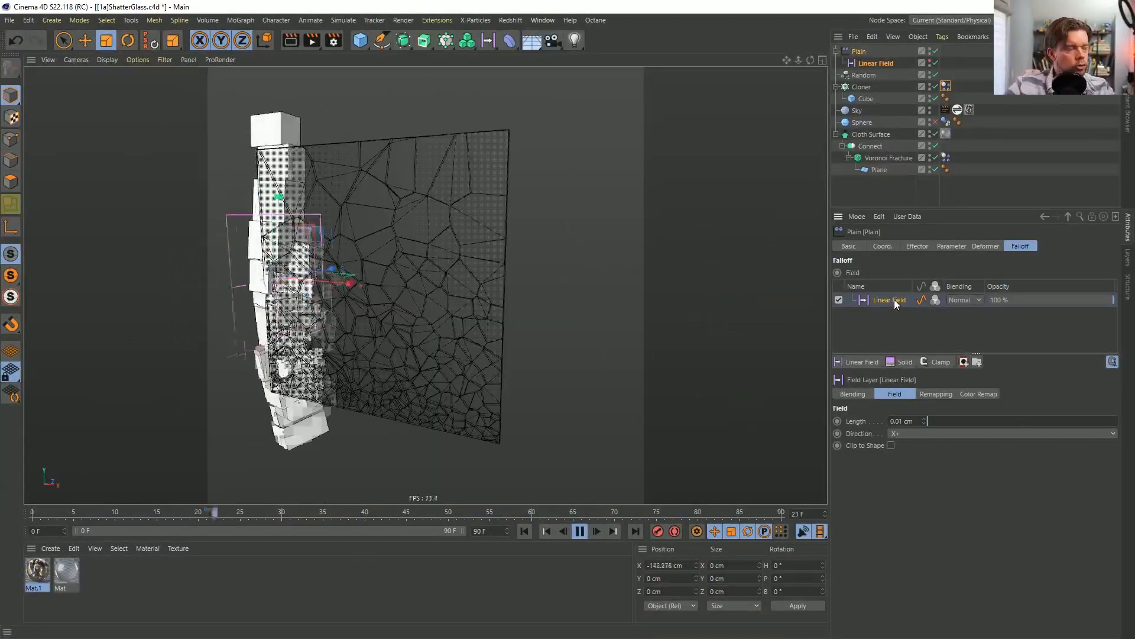
click(944, 364)
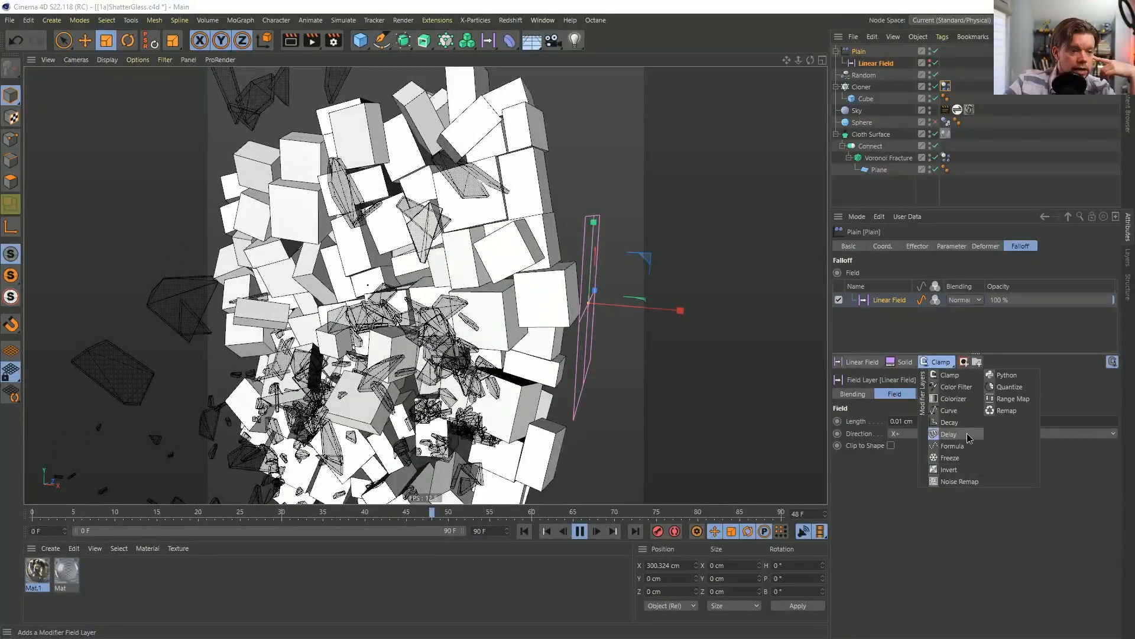
click(881, 300)
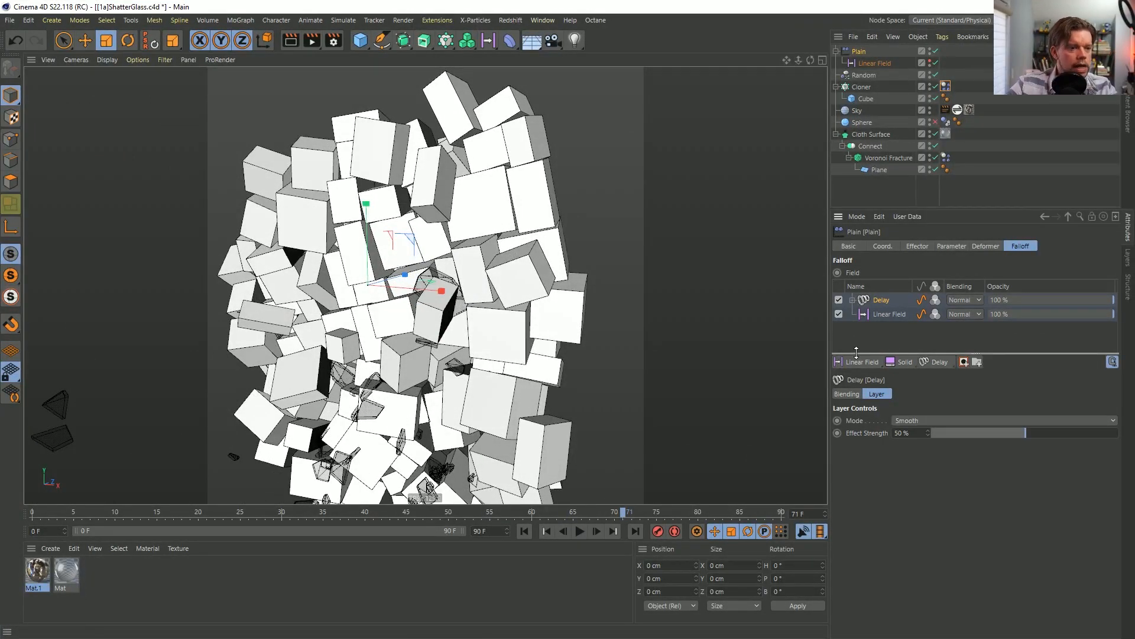
click(524, 529)
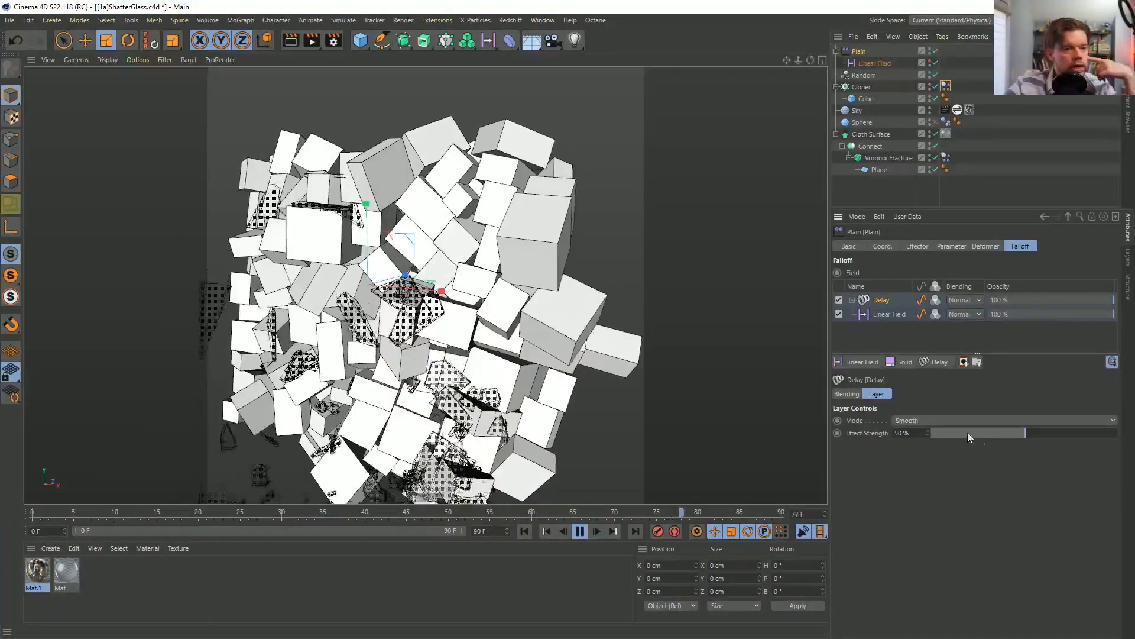
Set the Delay layer's Effect Strength to 9% and replay the simulation.
click(948, 436)
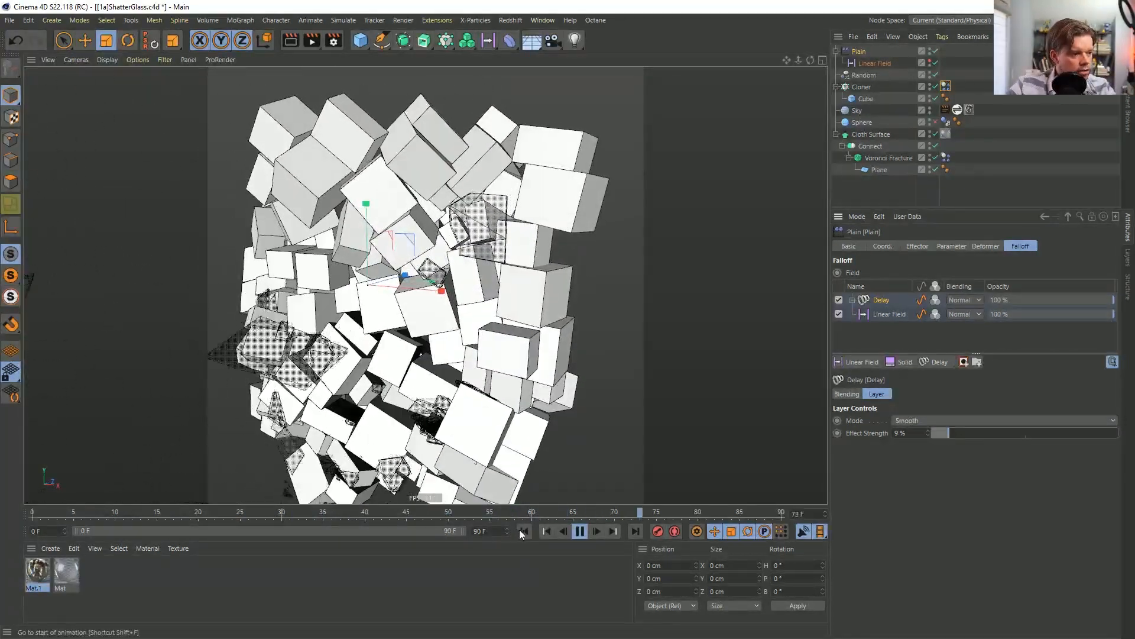
click(520, 530)
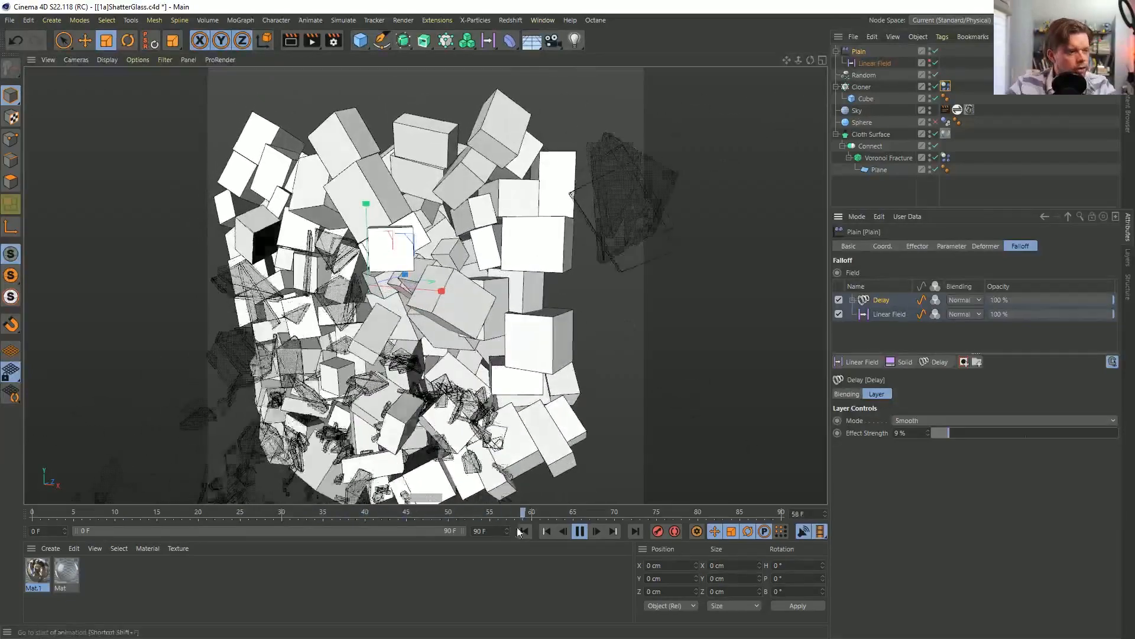
click(521, 530)
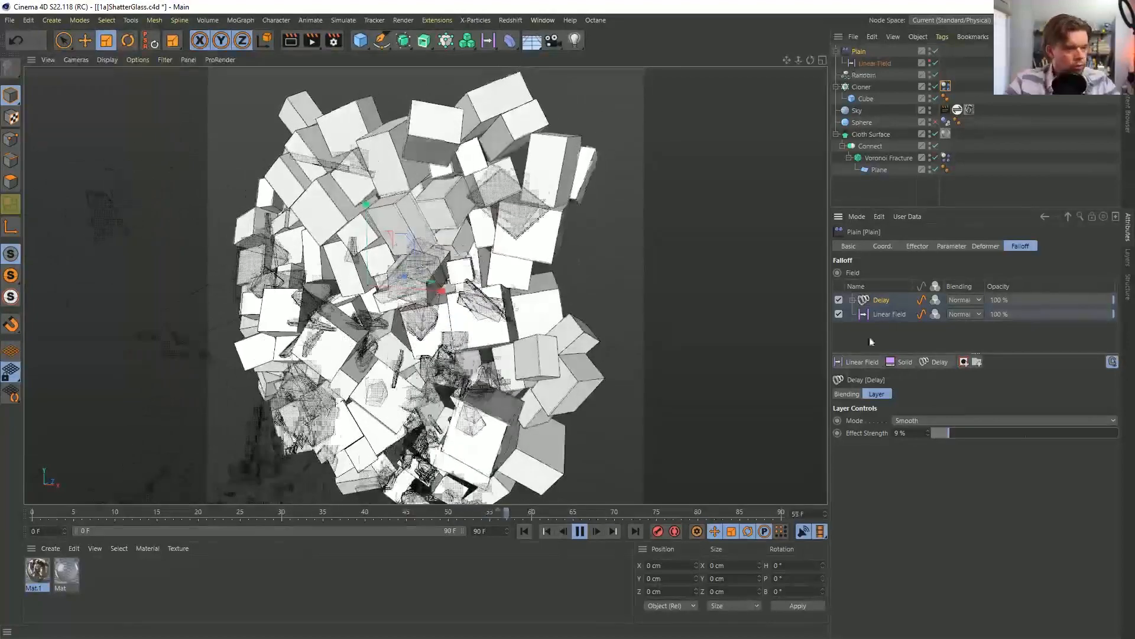
Disable the existing Delay layer, add a second Delay layer in Spring mode above it and replay the simulation.
click(839, 300)
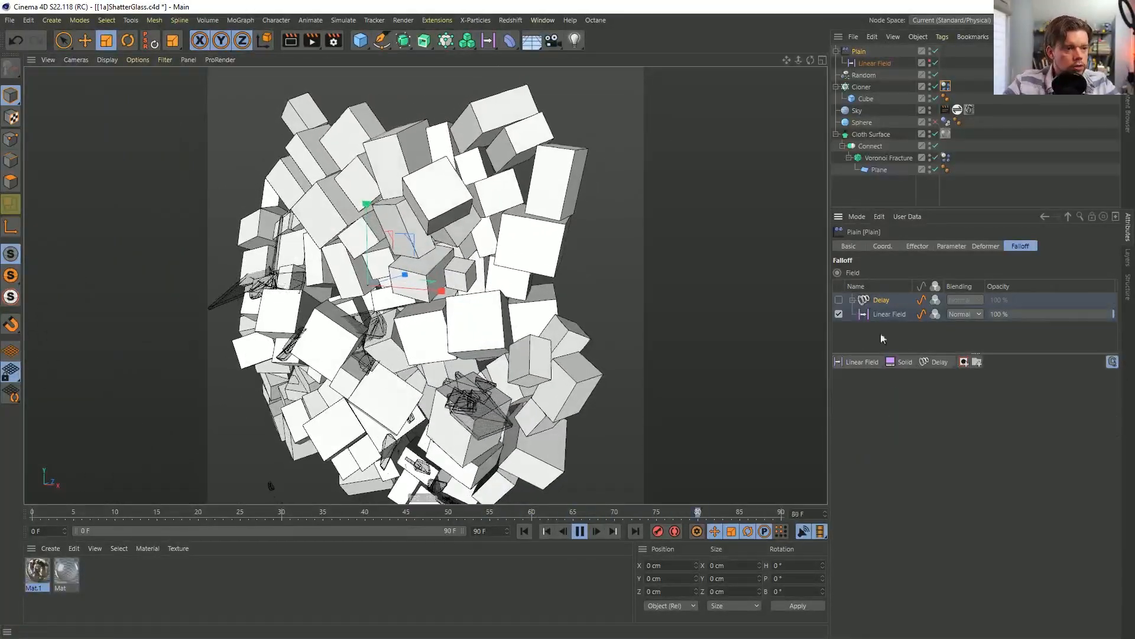
click(938, 362)
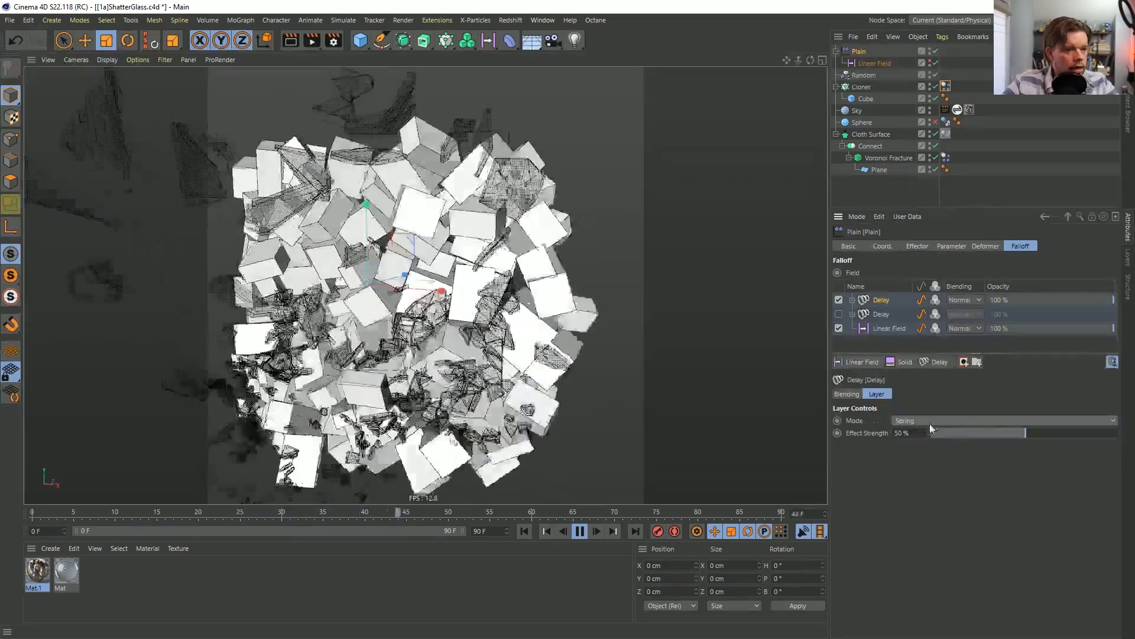
click(523, 531)
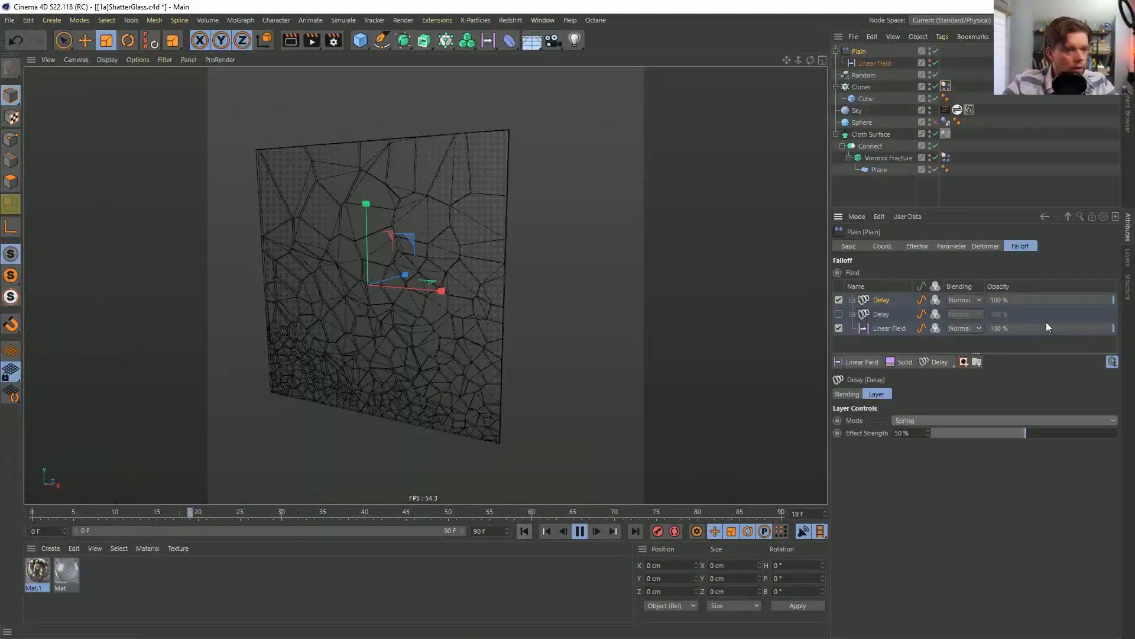
click(1112, 363)
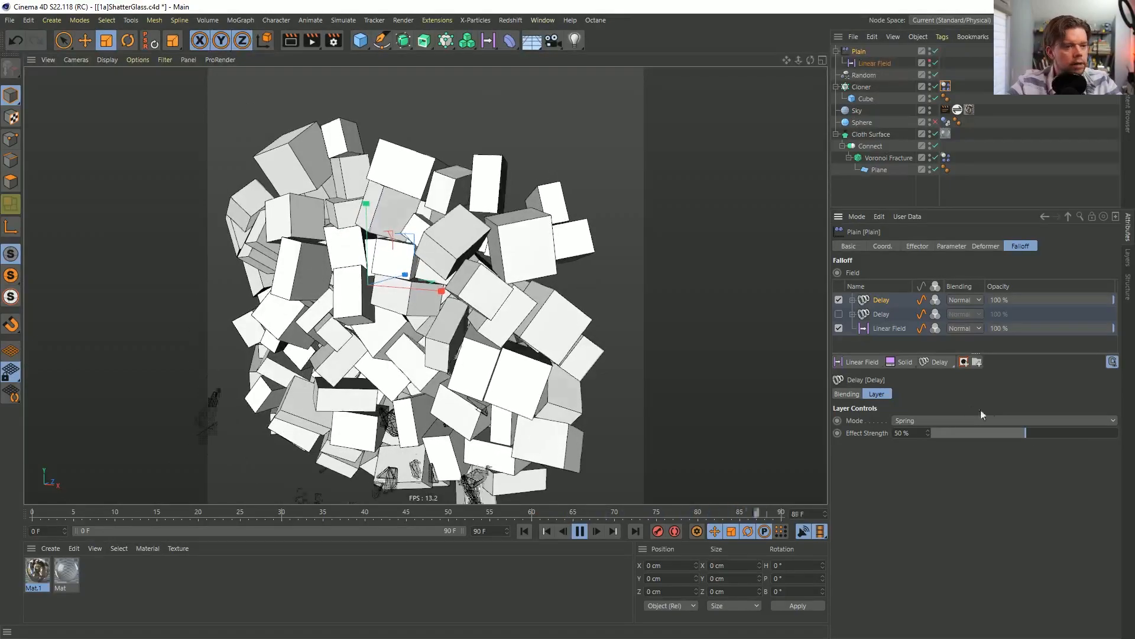
Try an Effect Strength of 79% on the Spring Delay layer, settle on 33% and replay the simulation after each change.
click(1078, 433)
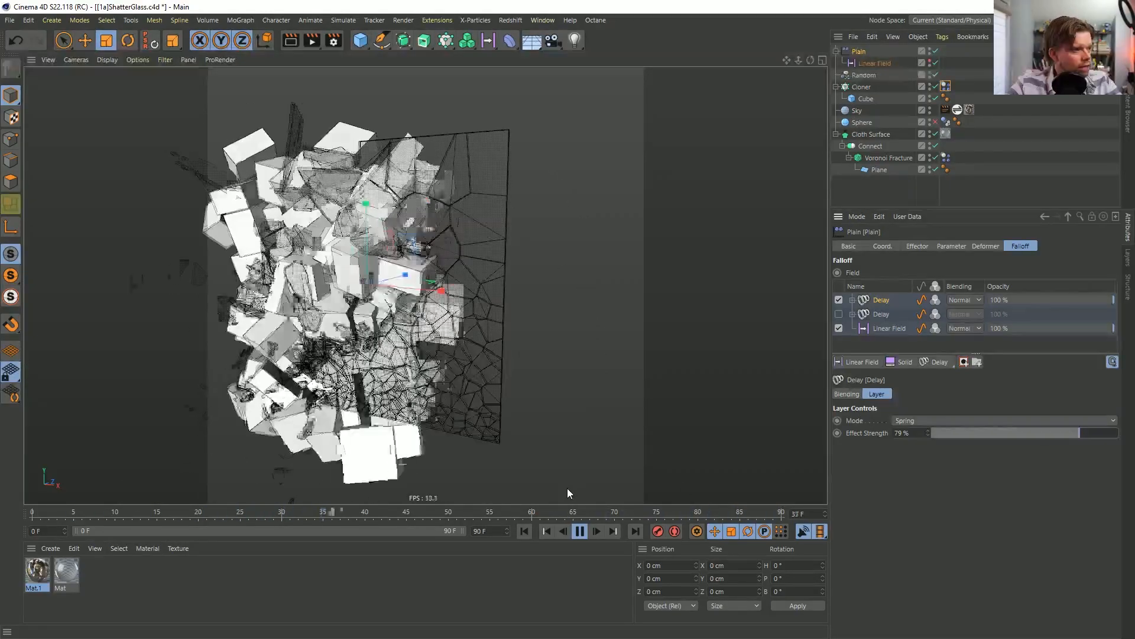
click(525, 530)
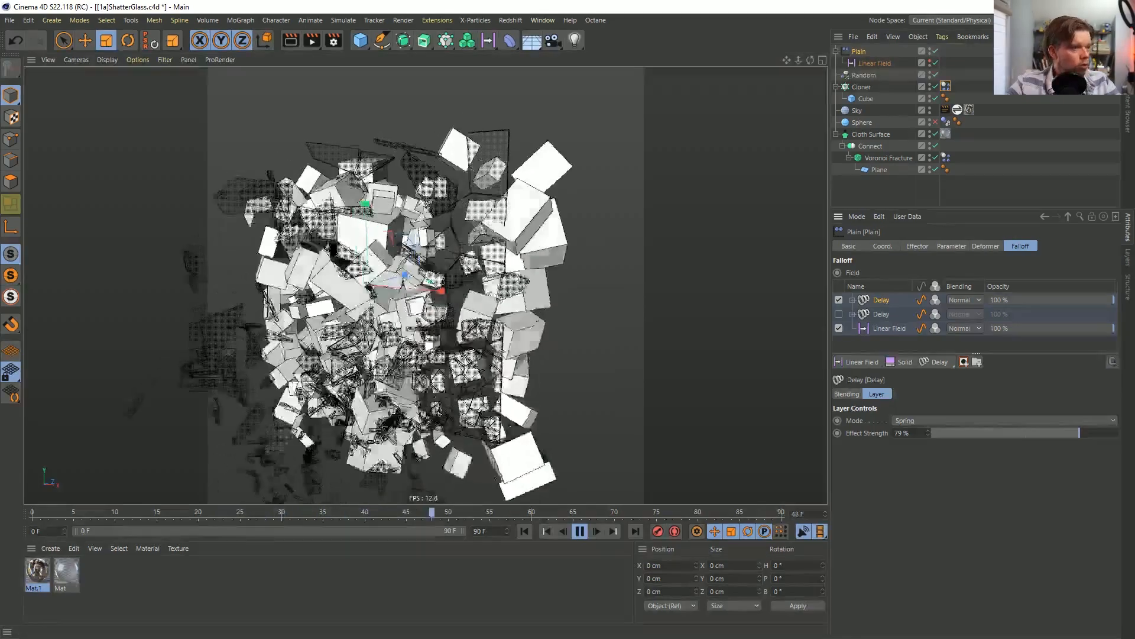
click(993, 433)
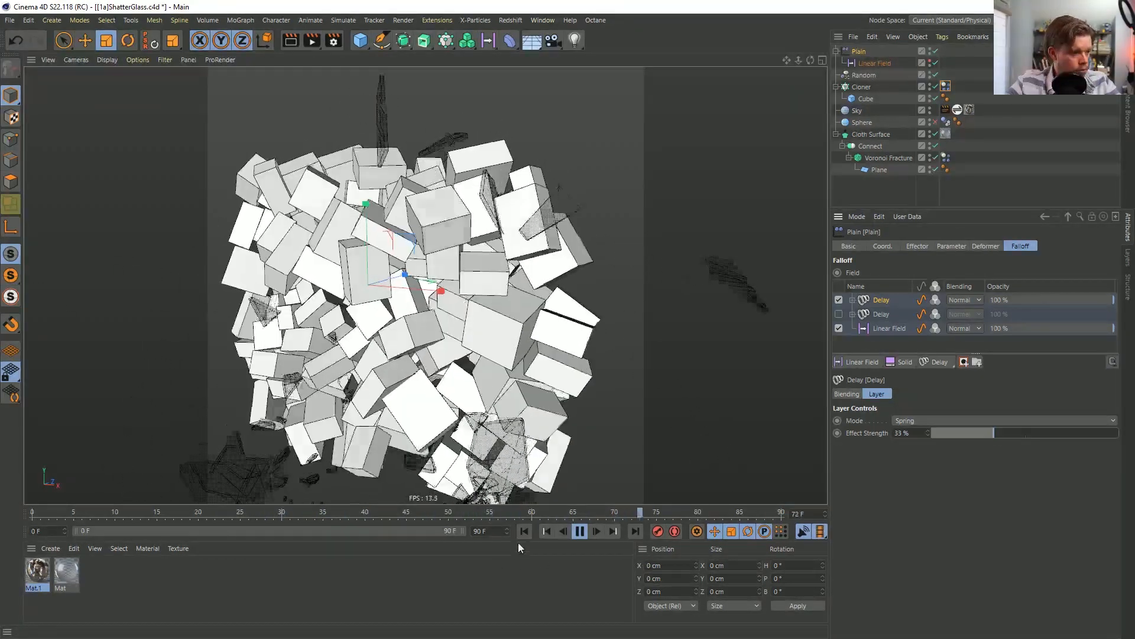
click(528, 530)
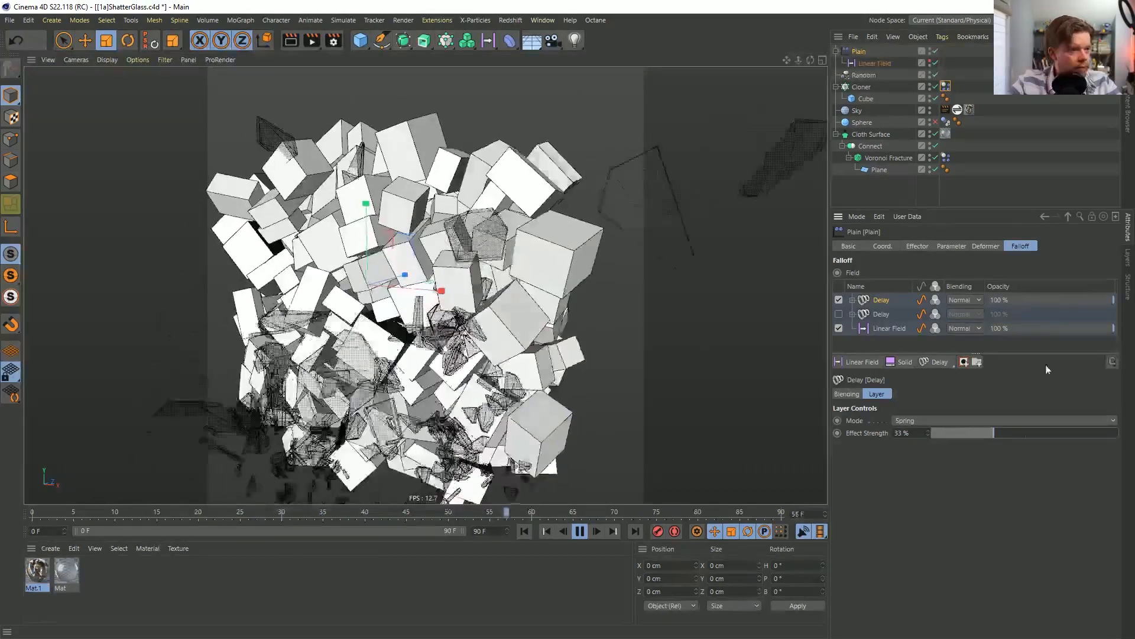
Re-enable the Smooth Delay layer, set its Effect Strength to 48% and replay the simulation.
click(838, 313)
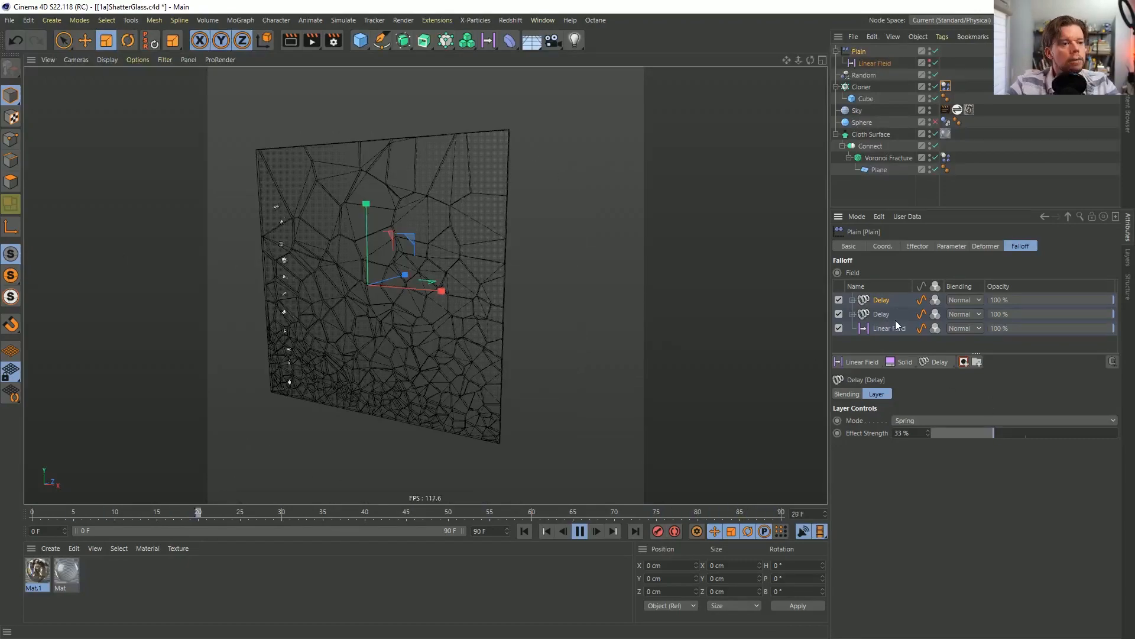
click(894, 317)
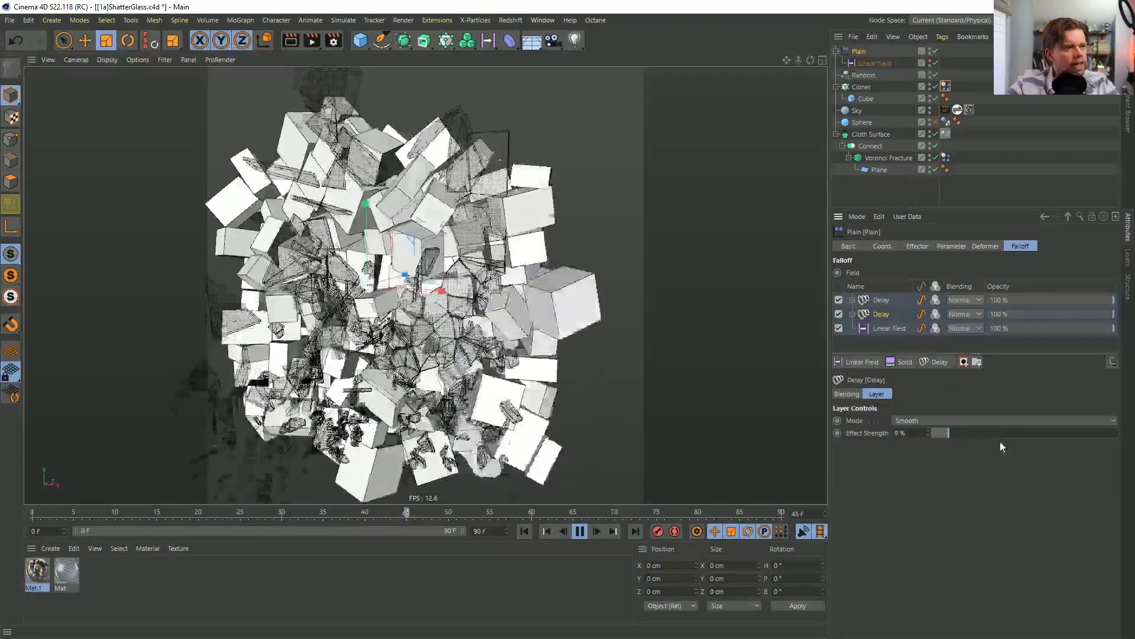
click(880, 301)
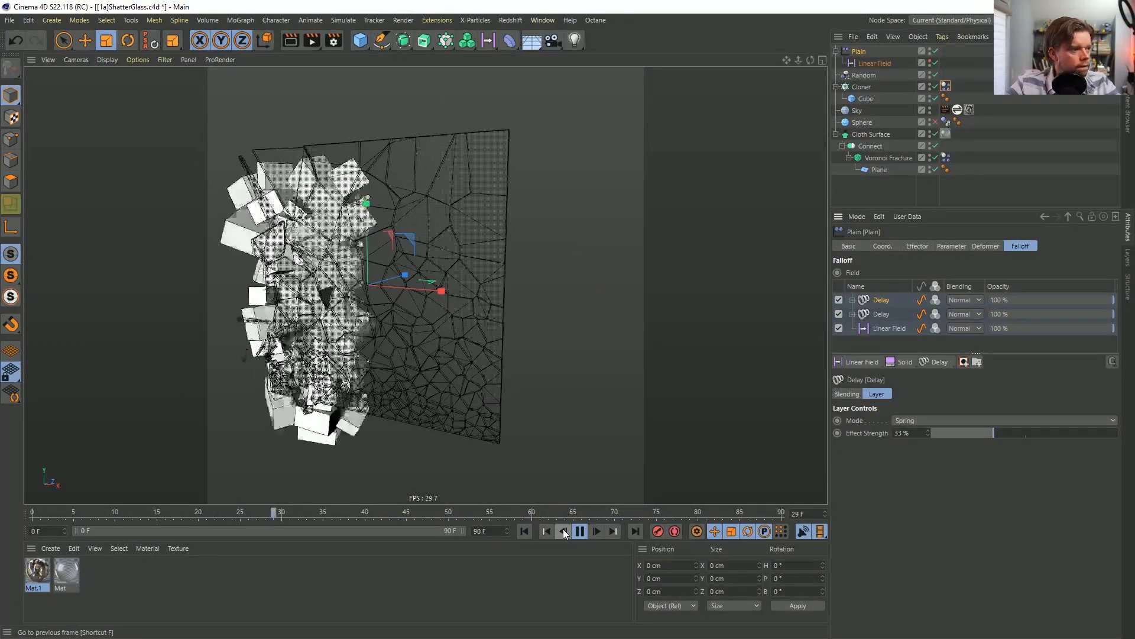
click(892, 314)
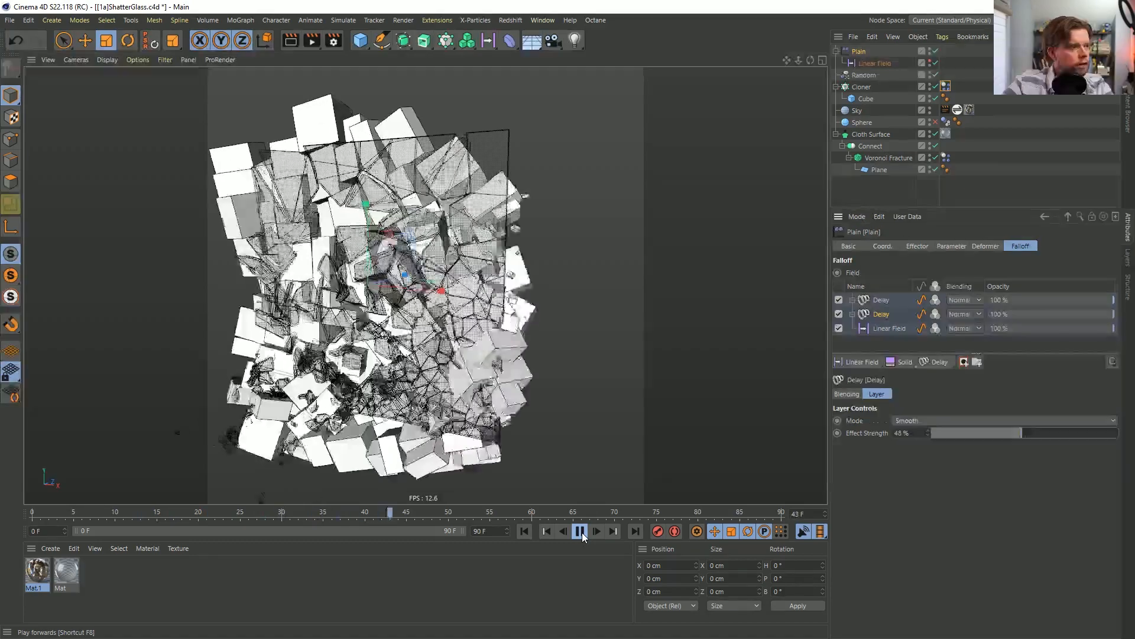
click(531, 527)
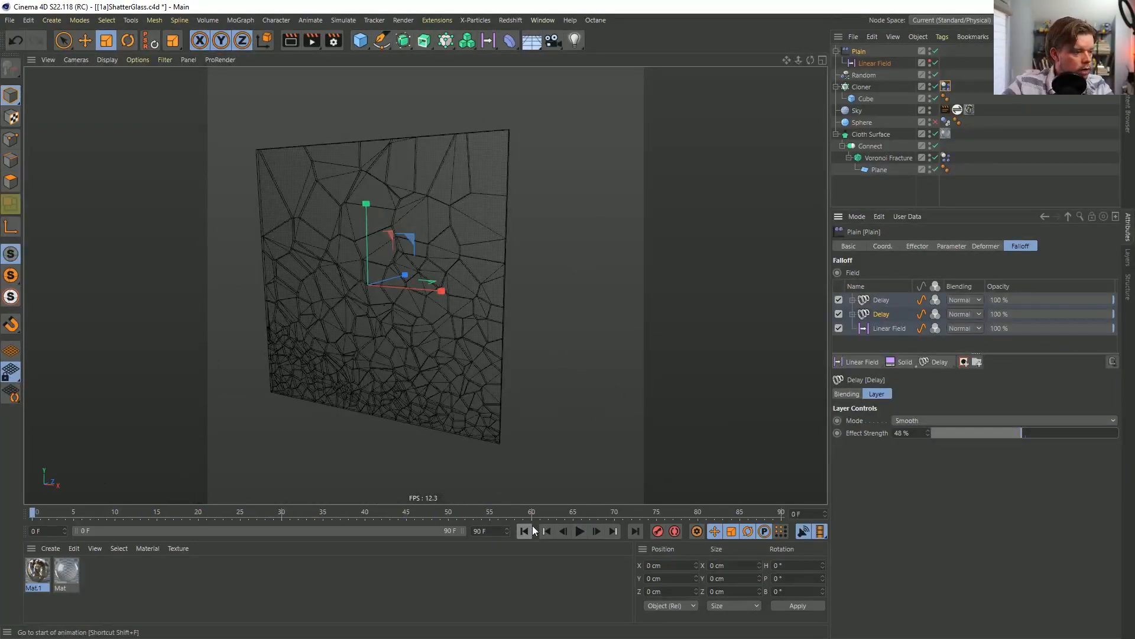
Set the cube to 11 segments per axis and the Cloner's dynamics collision shape to Box, replaying the simulation.
click(867, 100)
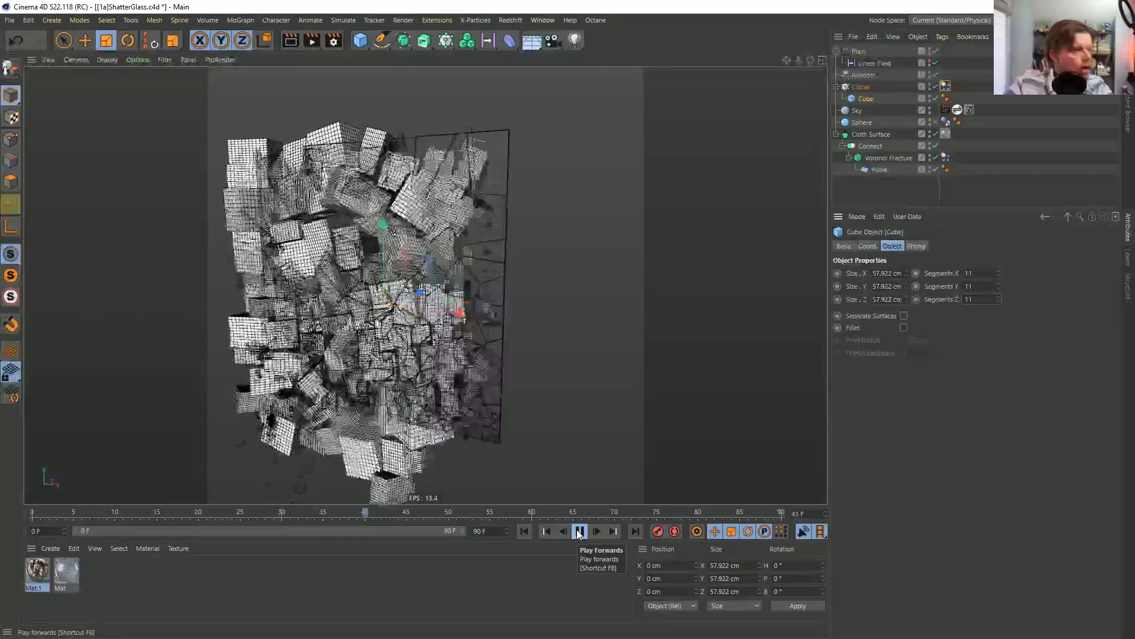
click(579, 532)
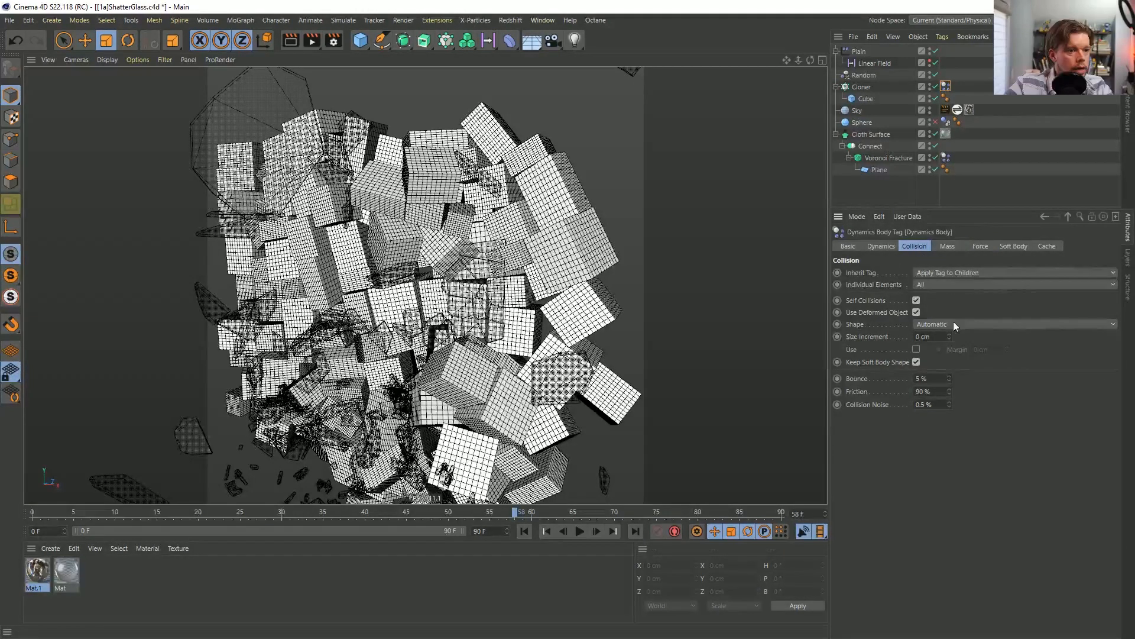
click(524, 530)
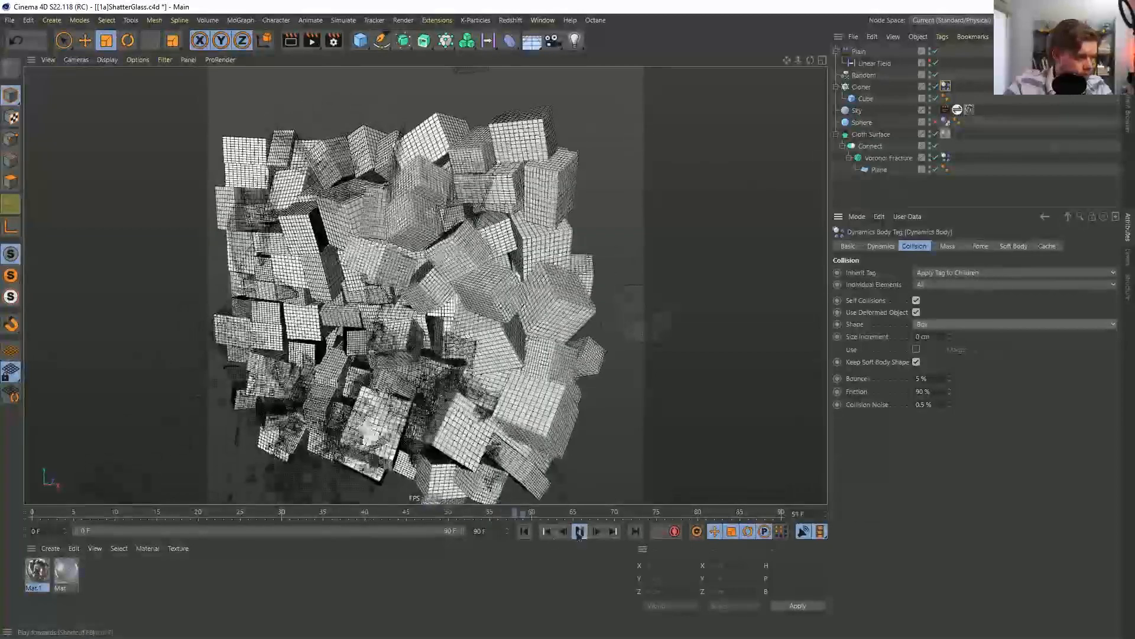
click(579, 531)
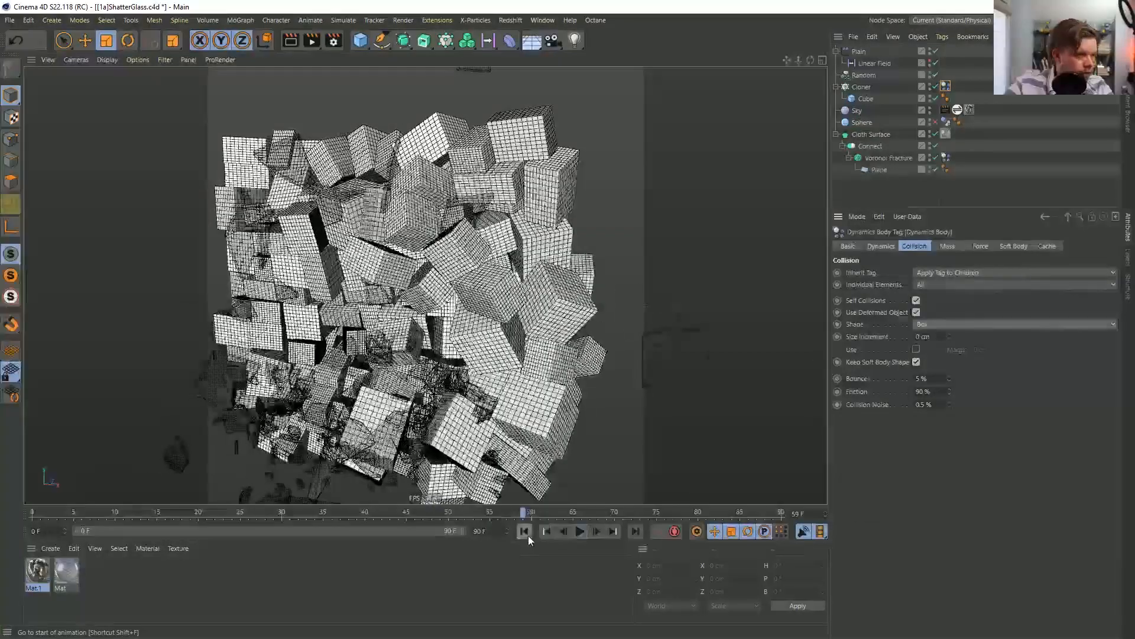
Add a Displacer deformer and make it a child of the cube inside the Cloner.
click(510, 20)
click(588, 185)
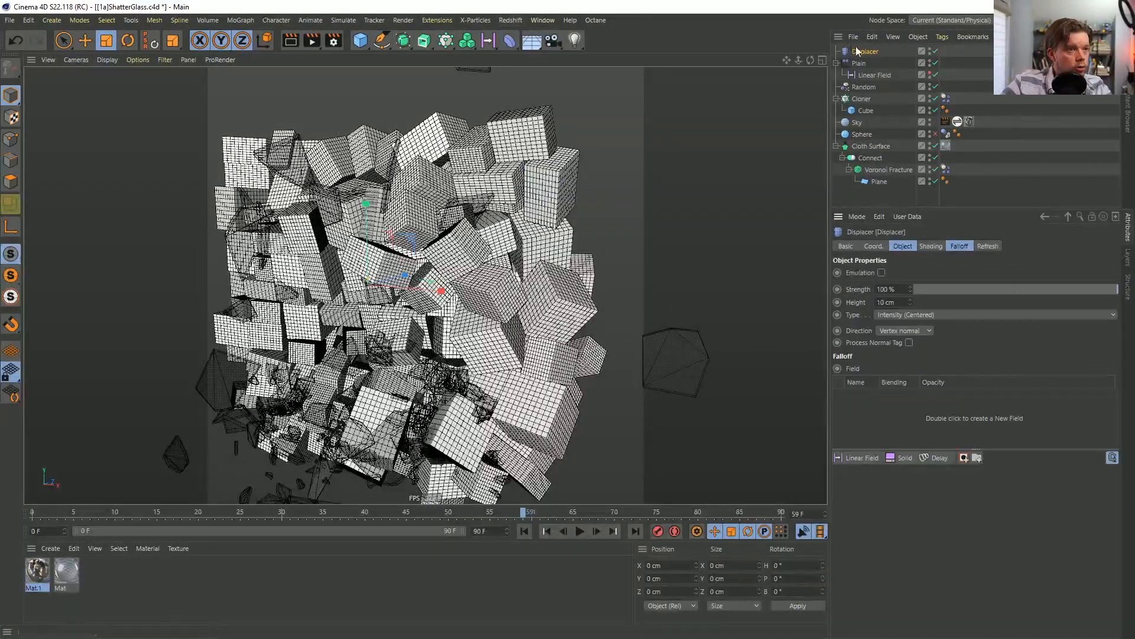
drag(865, 51, 865, 111)
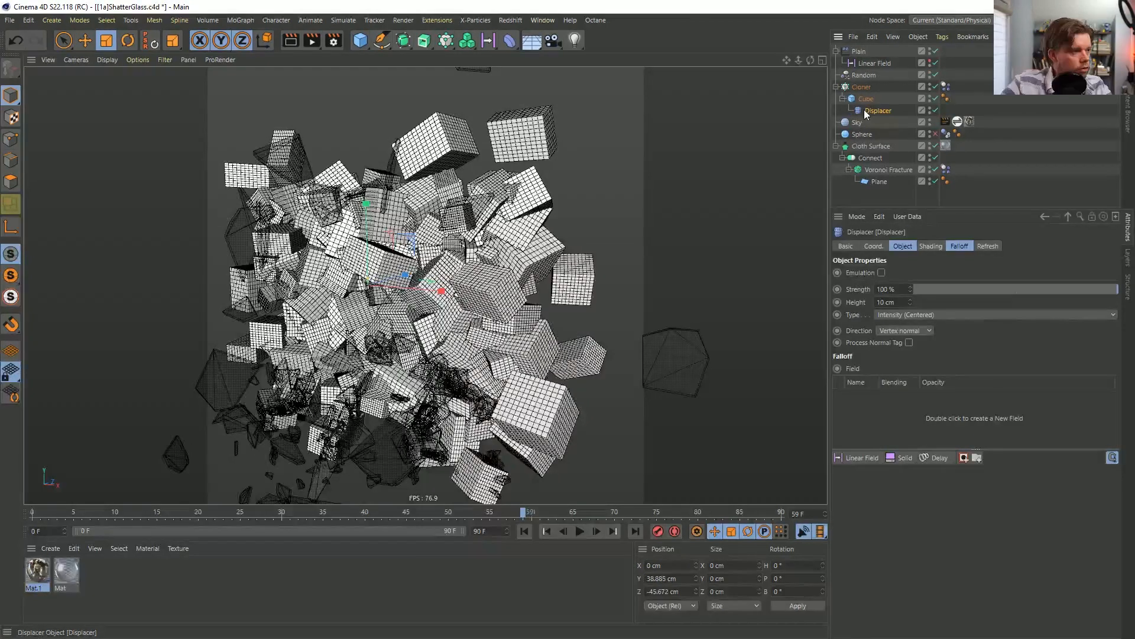
Assign a Noise shader to the Displacer and replay the simulation from the first frame.
click(927, 245)
click(875, 285)
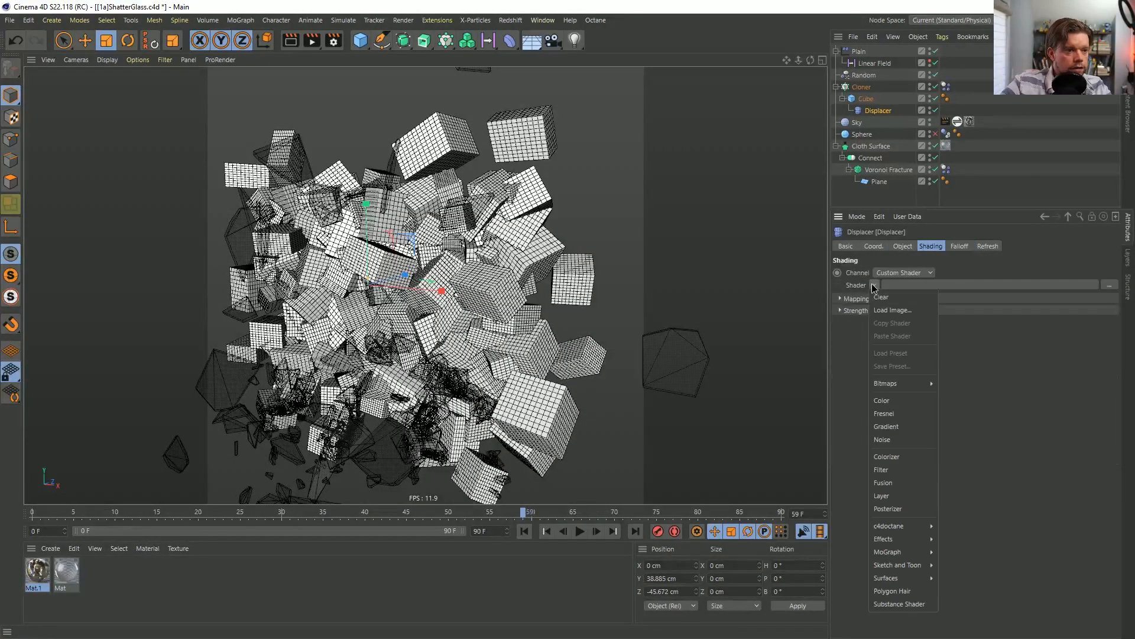
click(898, 439)
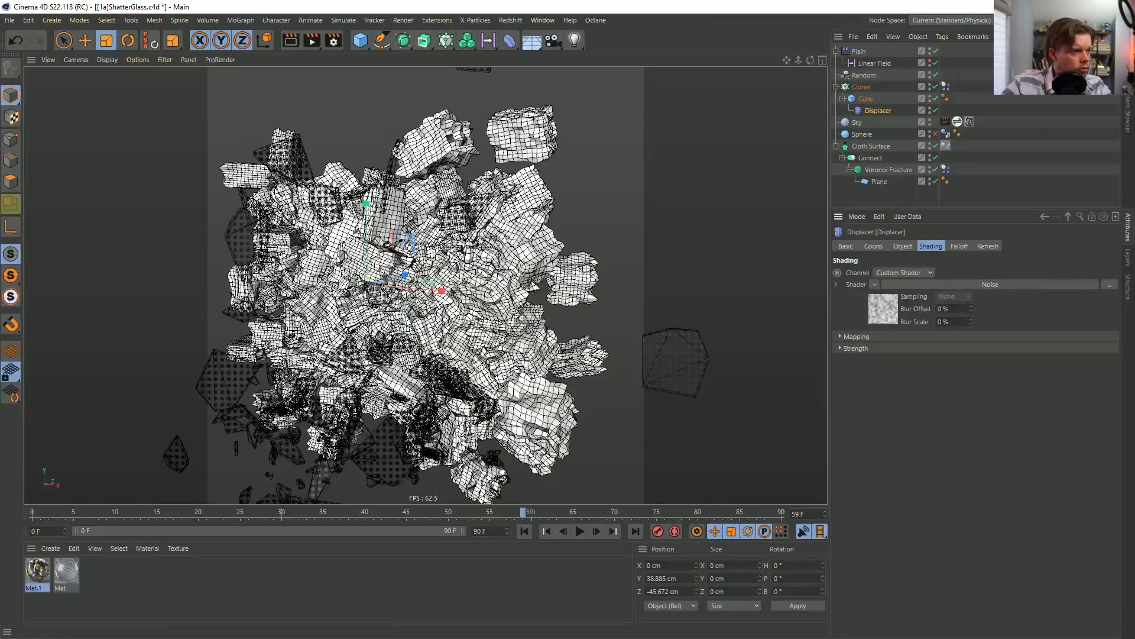
click(523, 531)
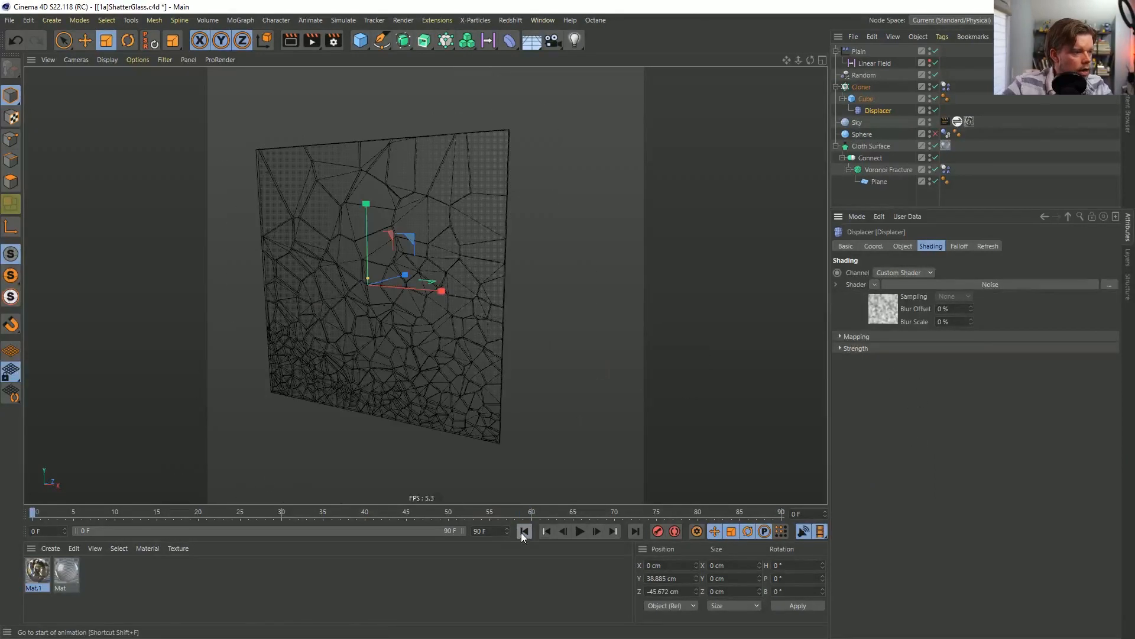
click(579, 531)
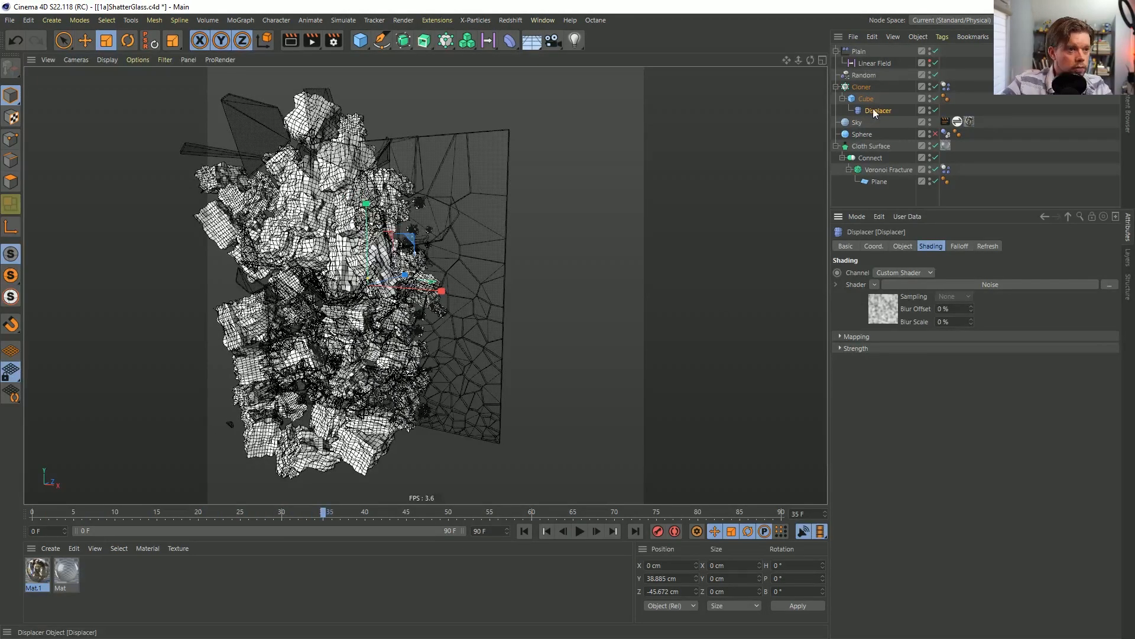
Disable Use Deformed Object in the Cloner's Dynamics Body collision settings and replay the simulation.
click(945, 87)
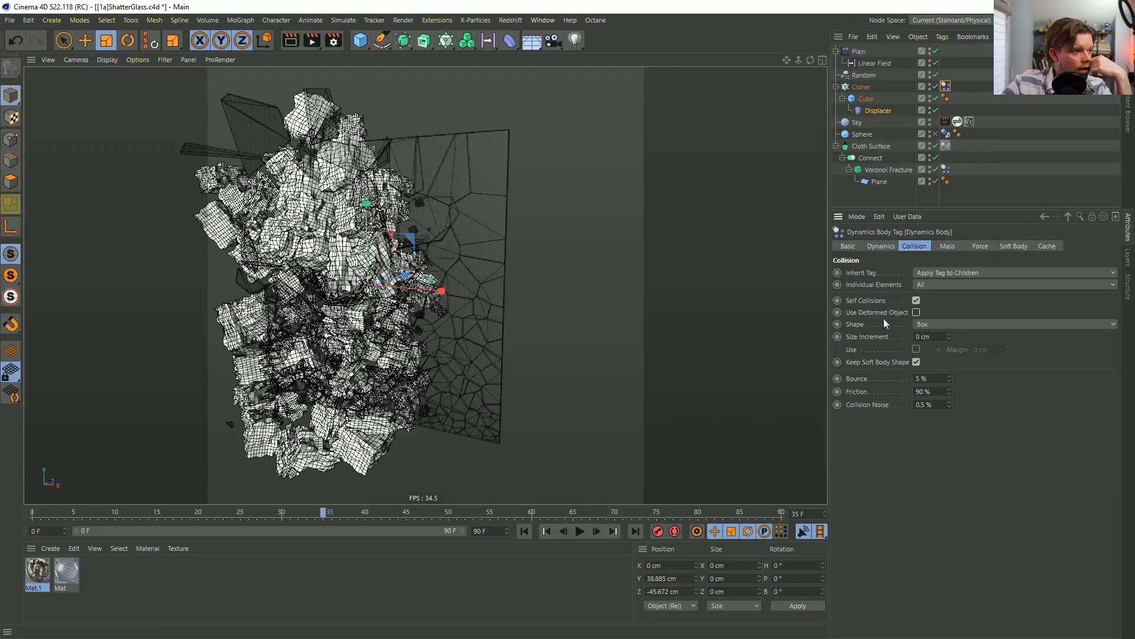
click(547, 531)
click(579, 532)
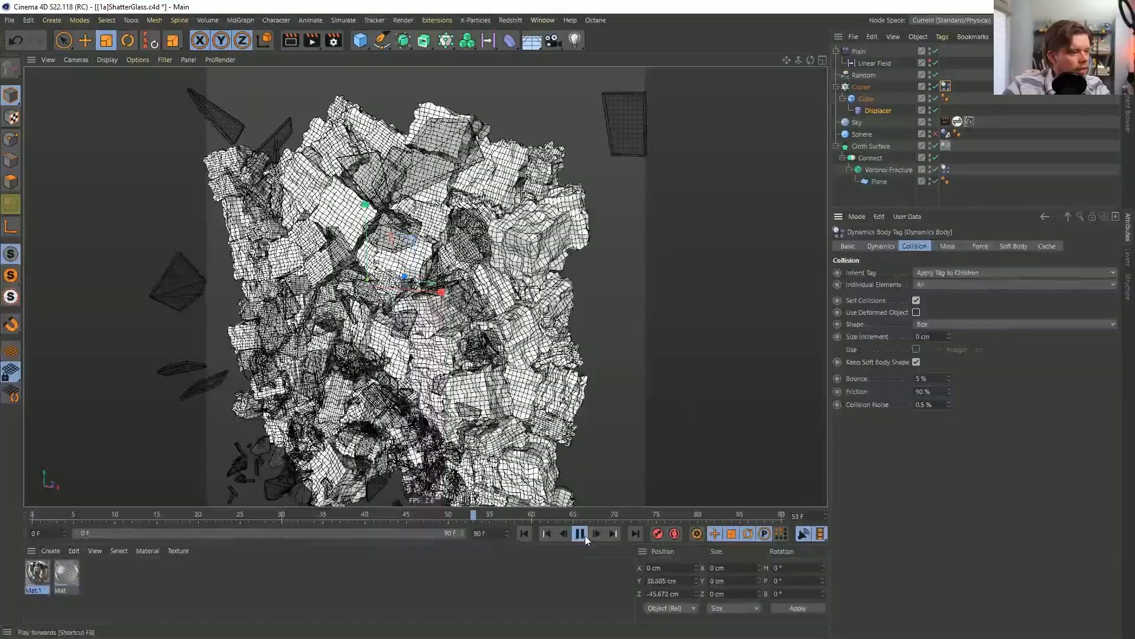
click(580, 534)
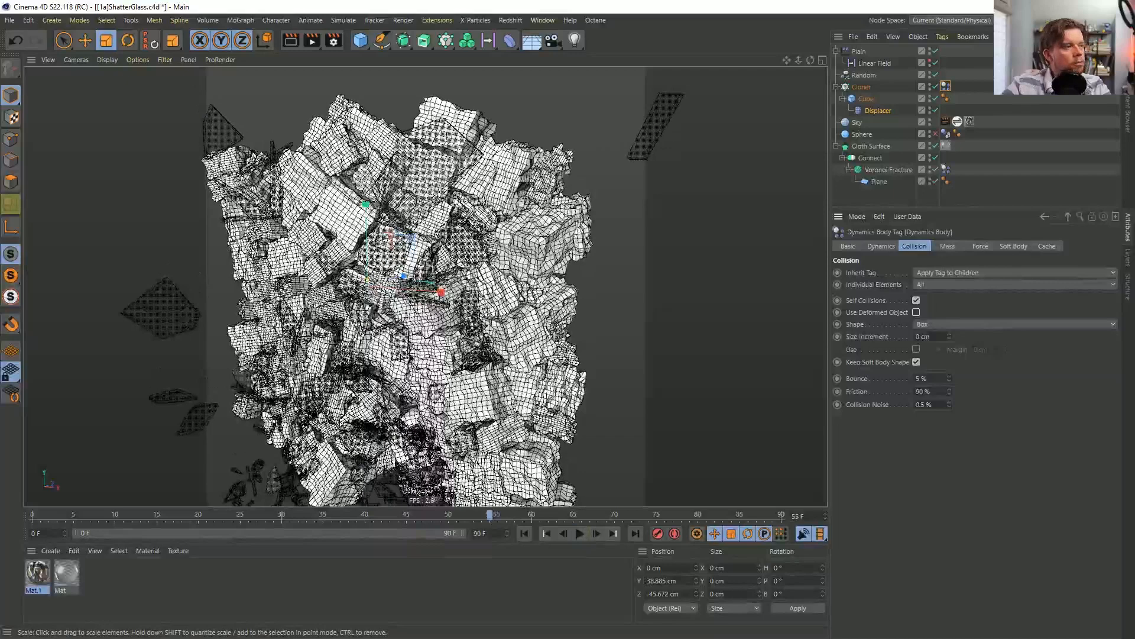
click(875, 110)
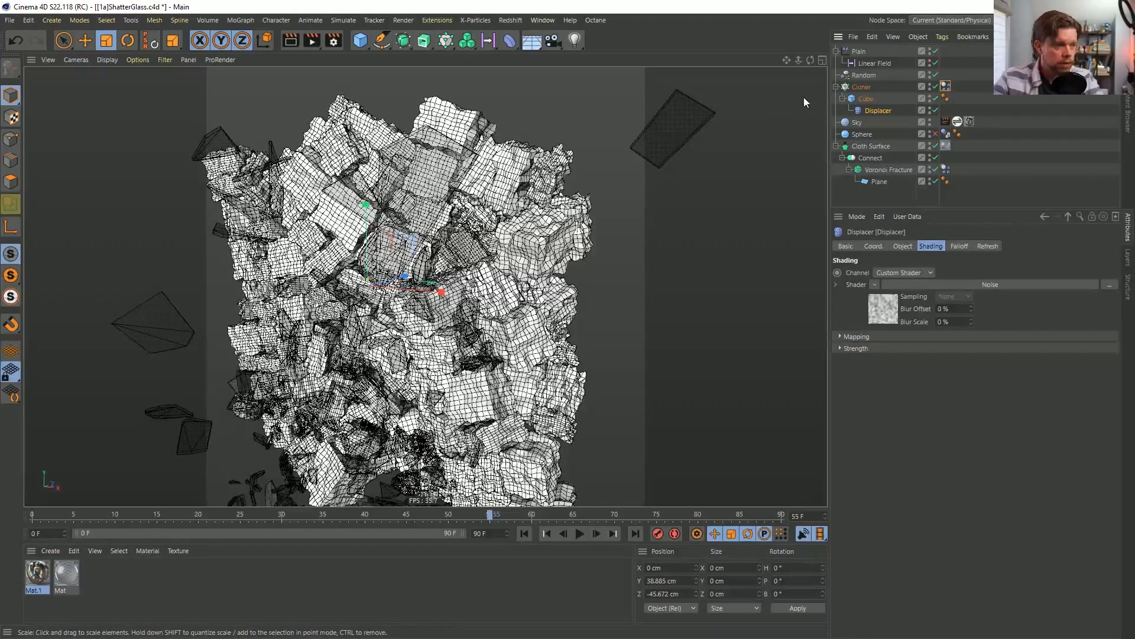
click(524, 534)
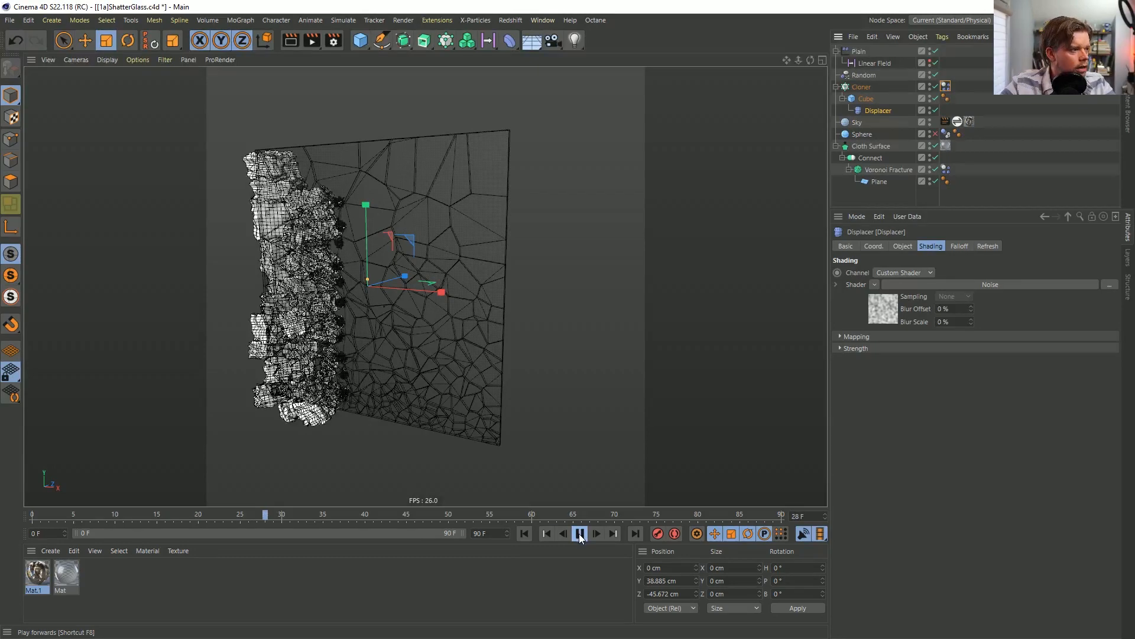
click(580, 534)
Try Multi-Instance as the Cloner's instance mode and replay the simulation from the start.
click(861, 86)
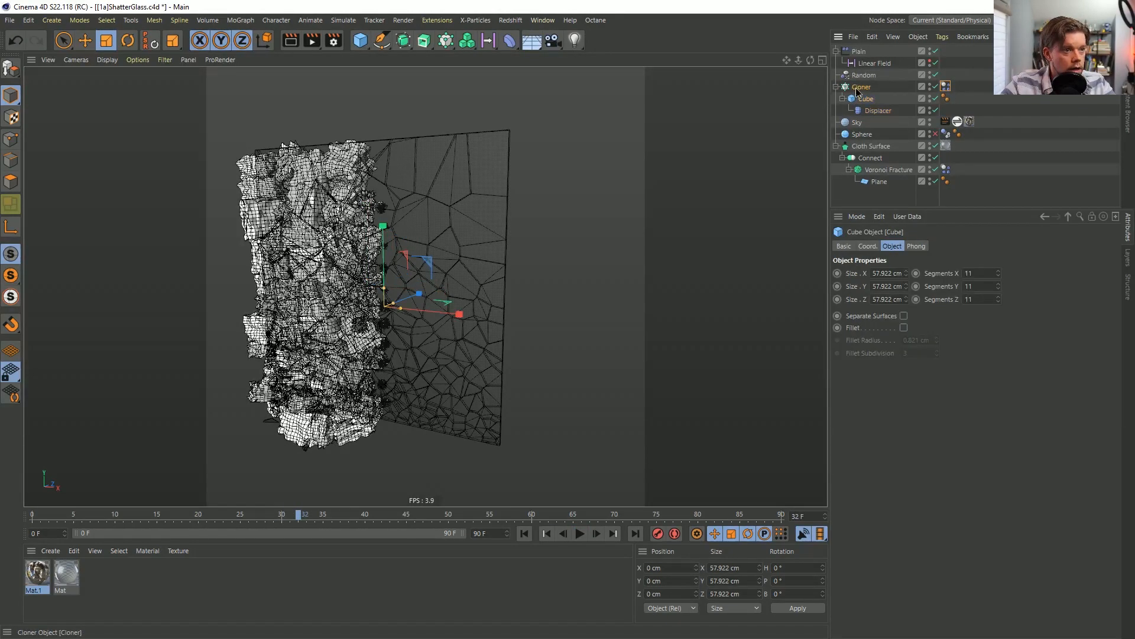
click(954, 246)
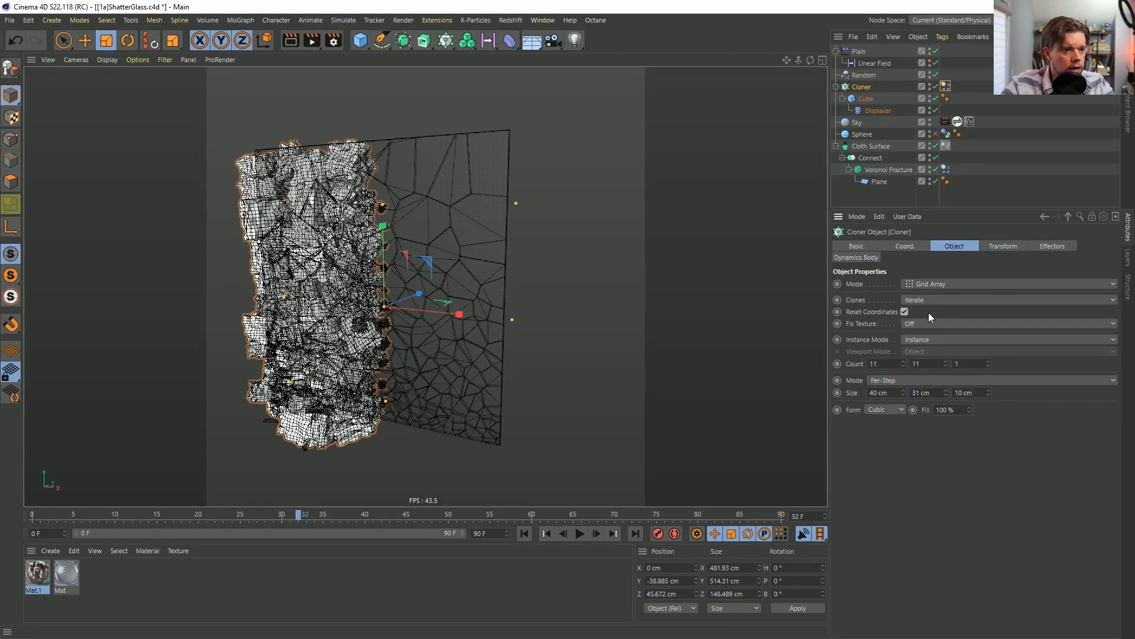
click(921, 338)
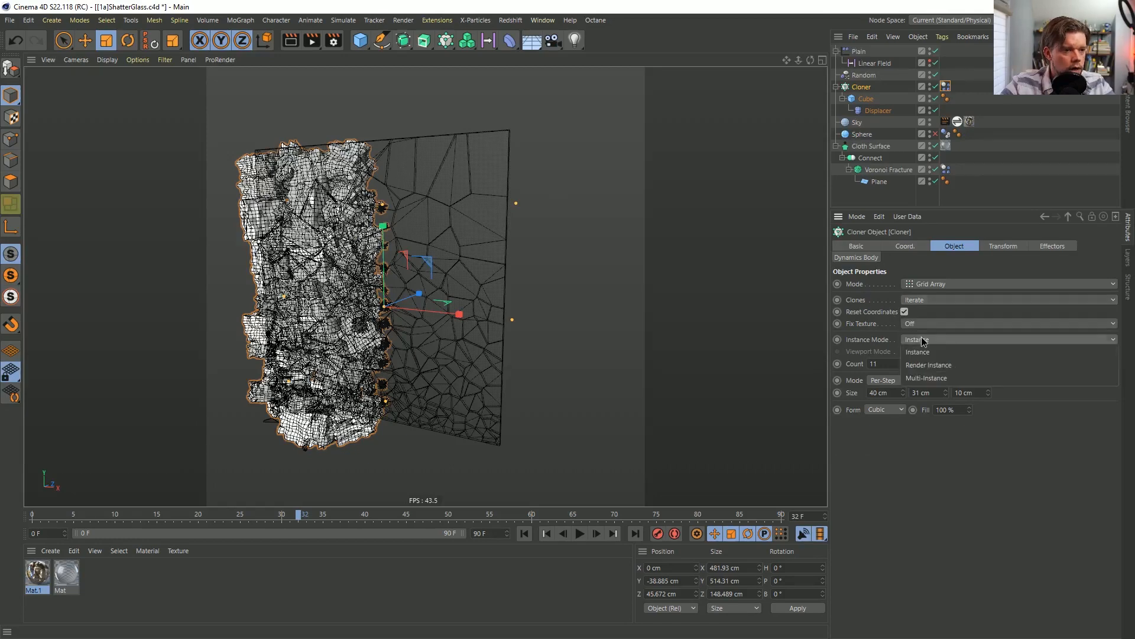
click(933, 377)
click(524, 534)
click(580, 533)
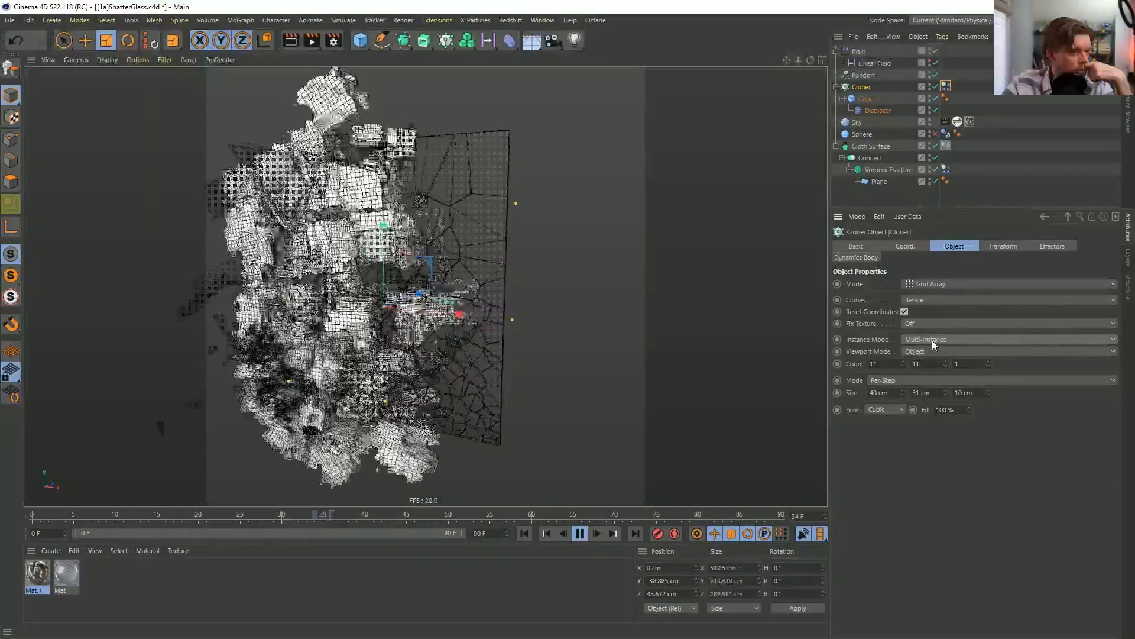
Return the Cloner's instance mode to Instance and play the simulation.
click(932, 338)
click(926, 358)
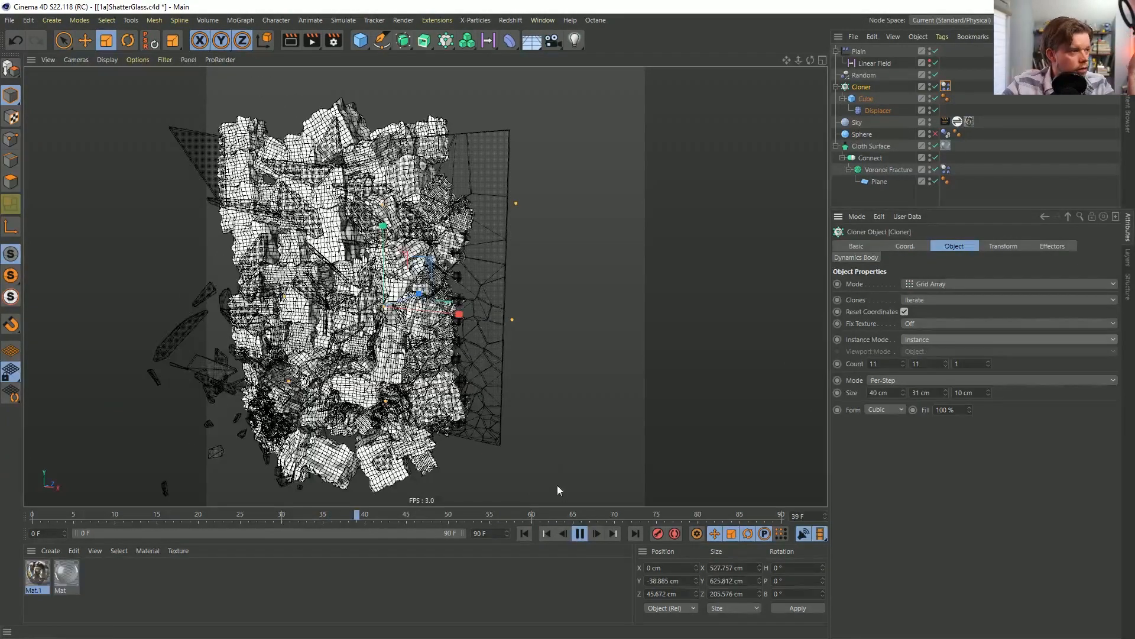
key(F8)
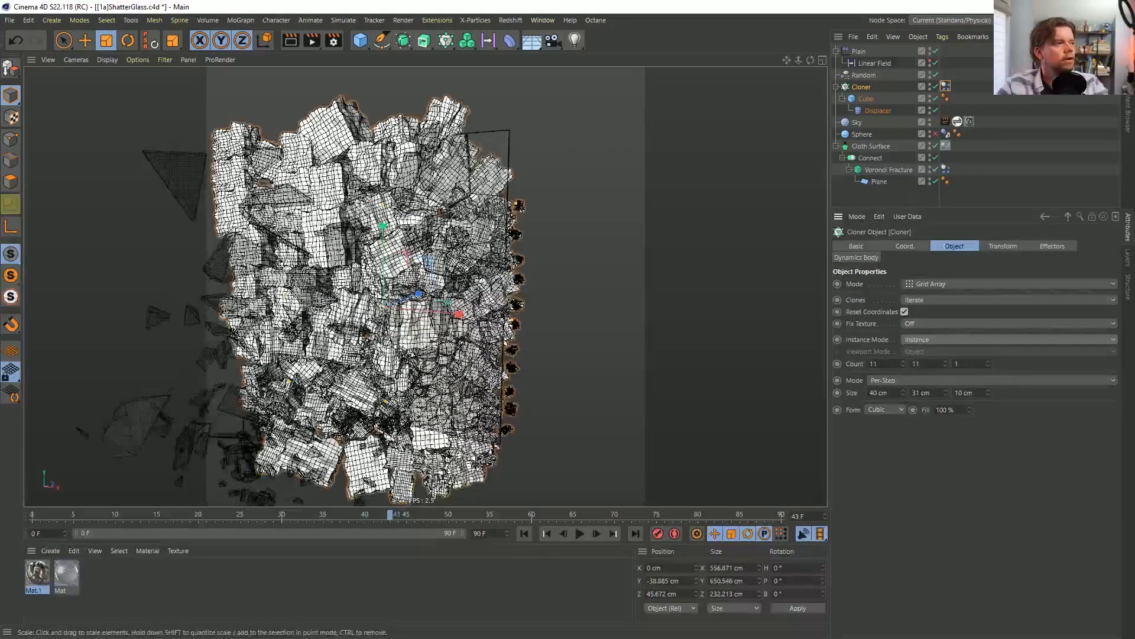
Switch the viewport to a shaded display without wireframe lines.
key(n)
key(a)
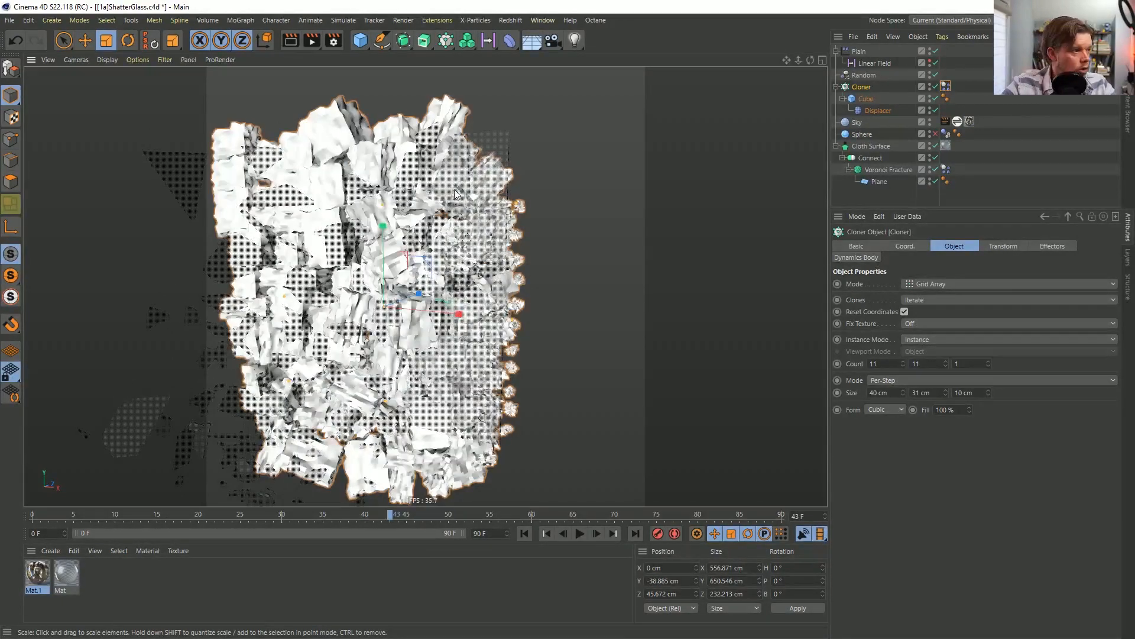
Set the Global Scale of the Displacer's Noise shader to 220% and continue playing the simulation.
click(887, 111)
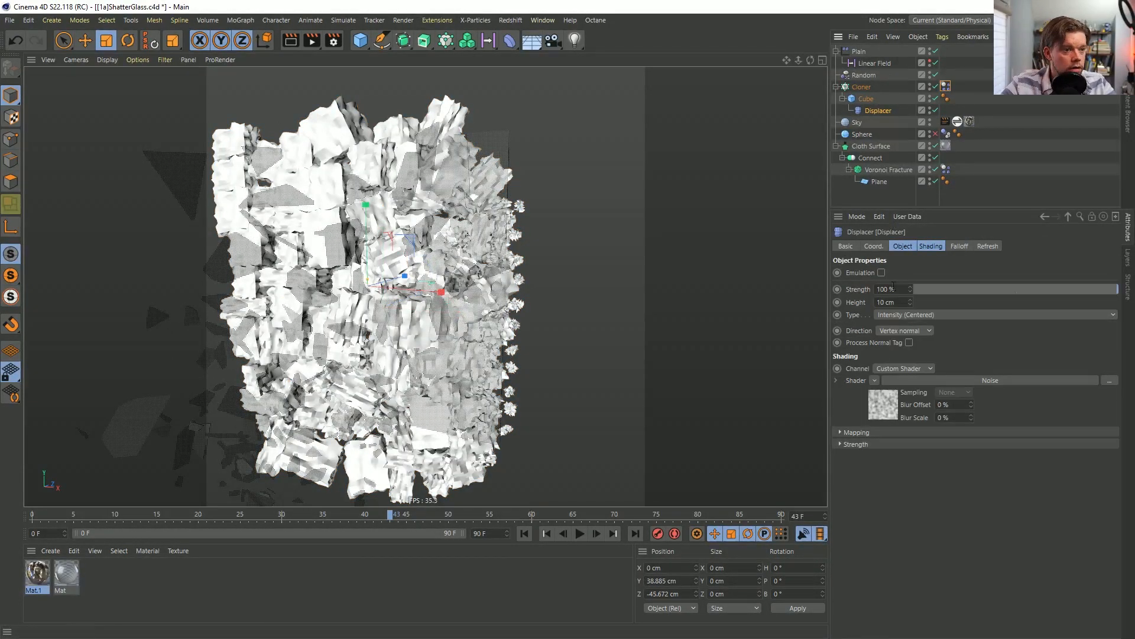
click(894, 404)
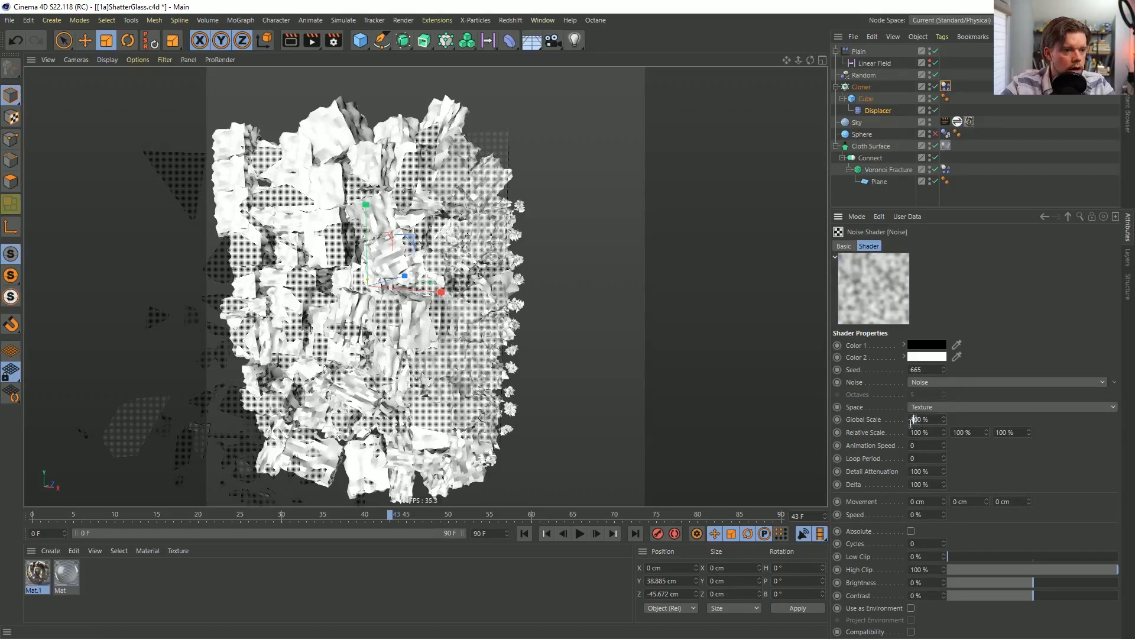
text(220)
key(Return)
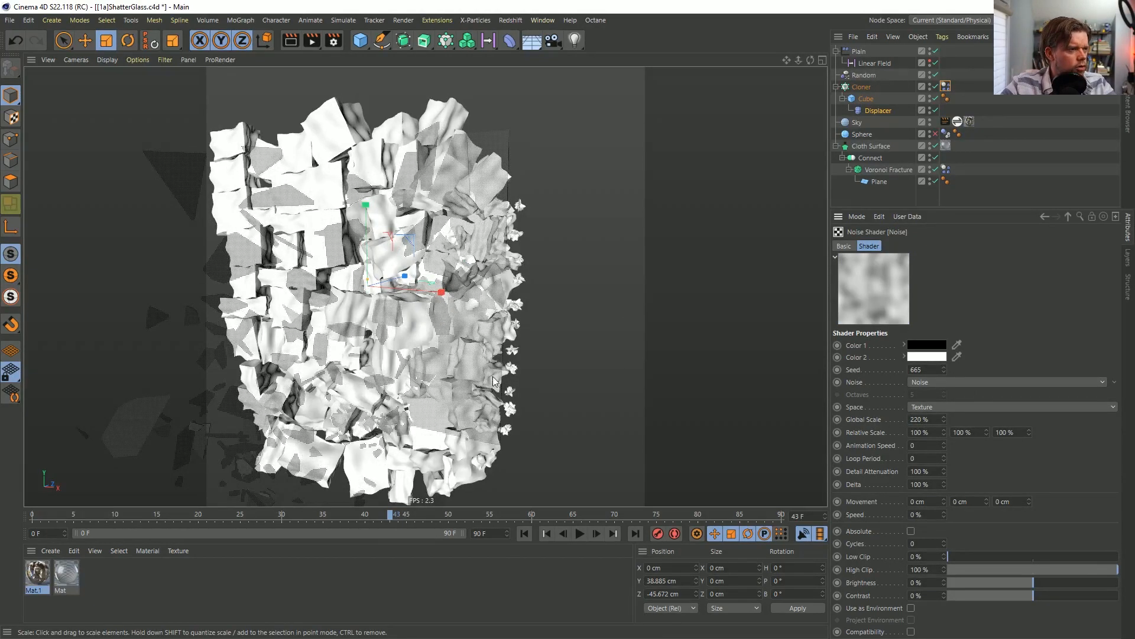
click(579, 534)
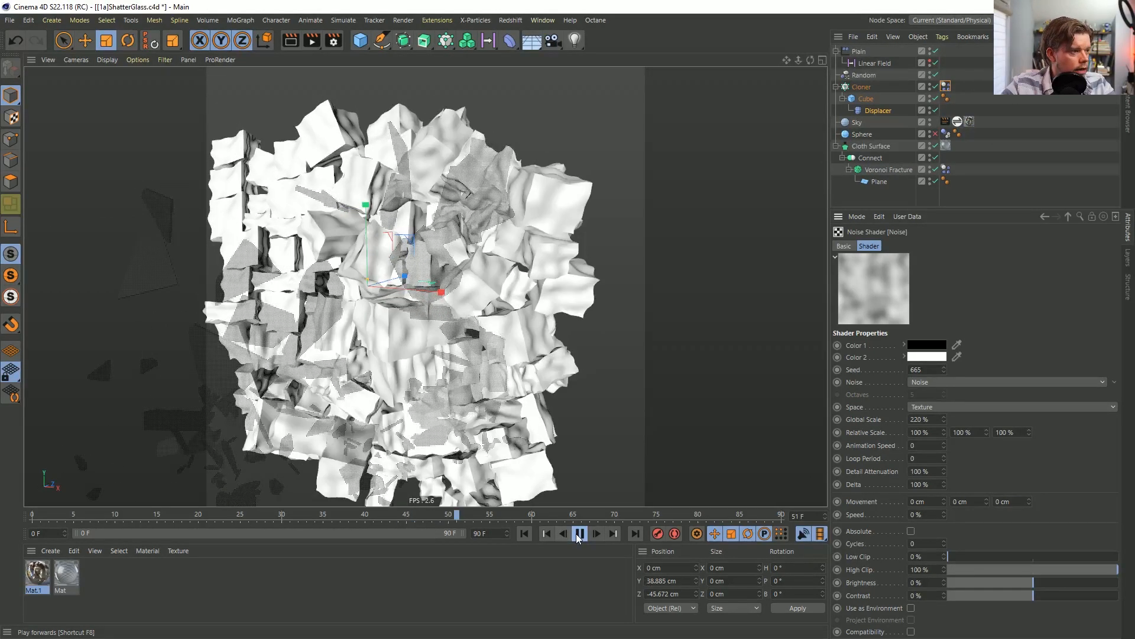
Pause the simulation and compare the cube burst with the shattering-glass reference post on Instagram.
click(579, 534)
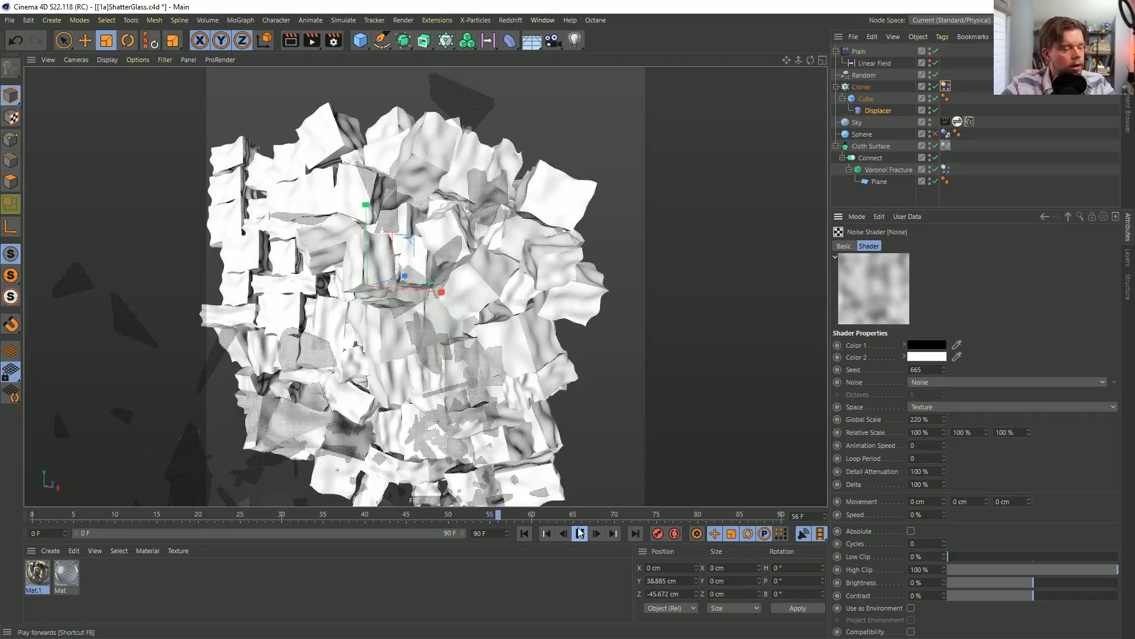
key(alt+Tab)
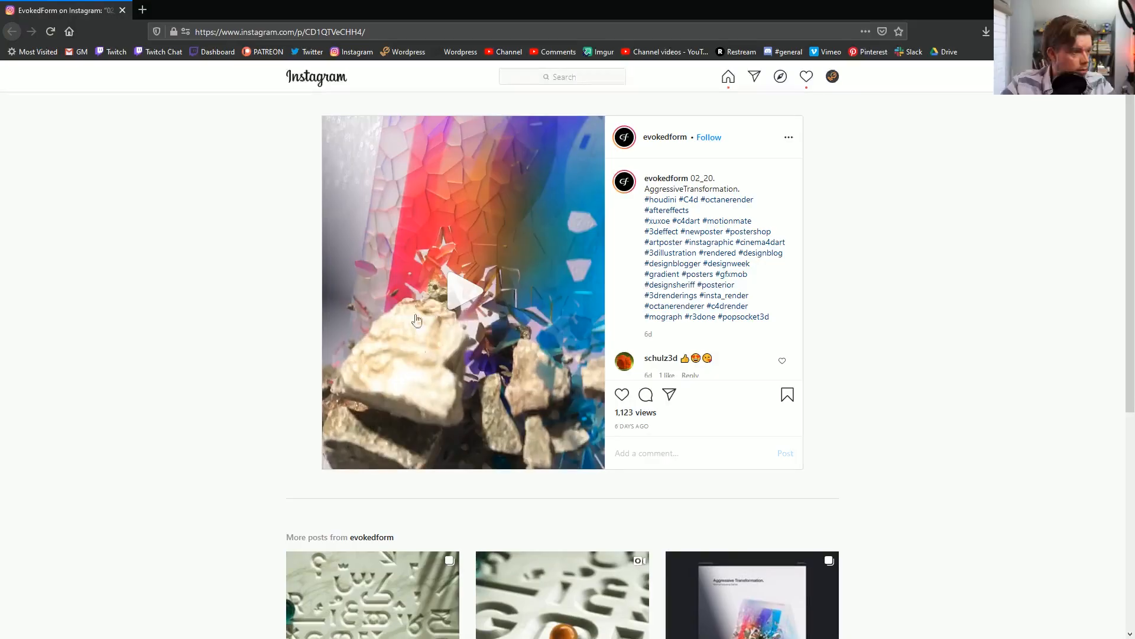
key(alt+Tab)
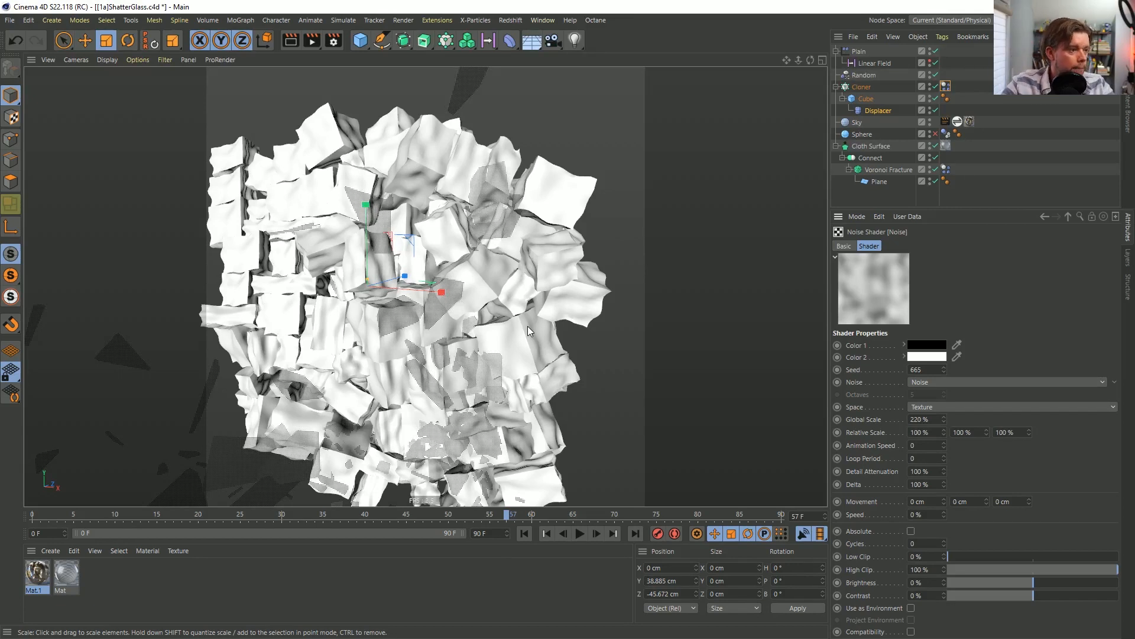
Rewind to the first frame, disable the Displacer on the Cube and replay the simulation to about frame 52.
click(528, 535)
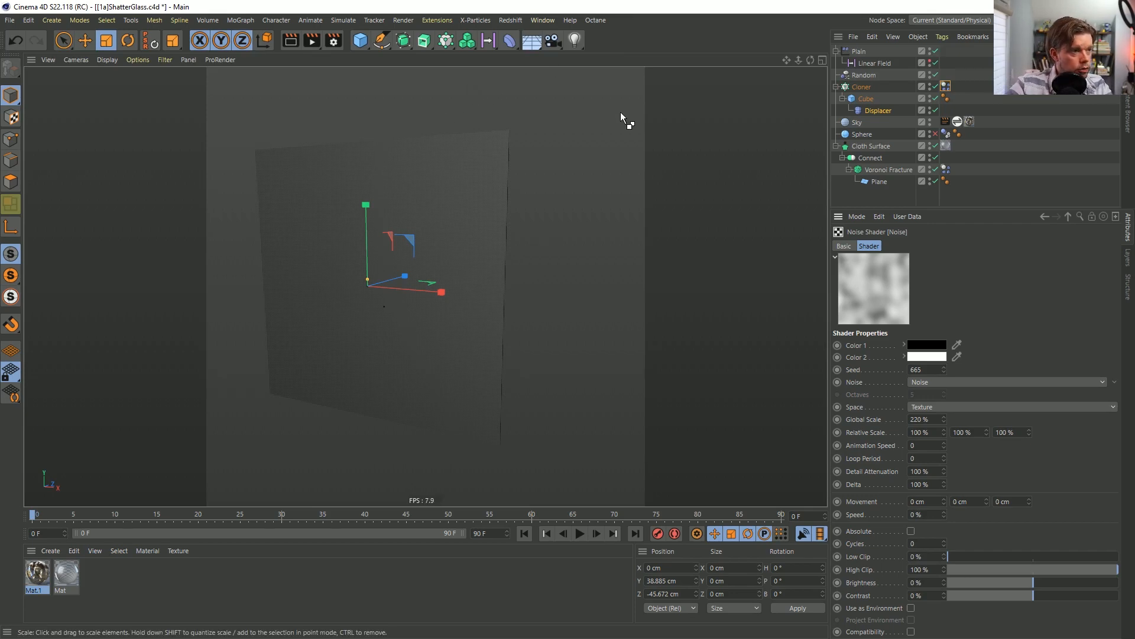
click(935, 110)
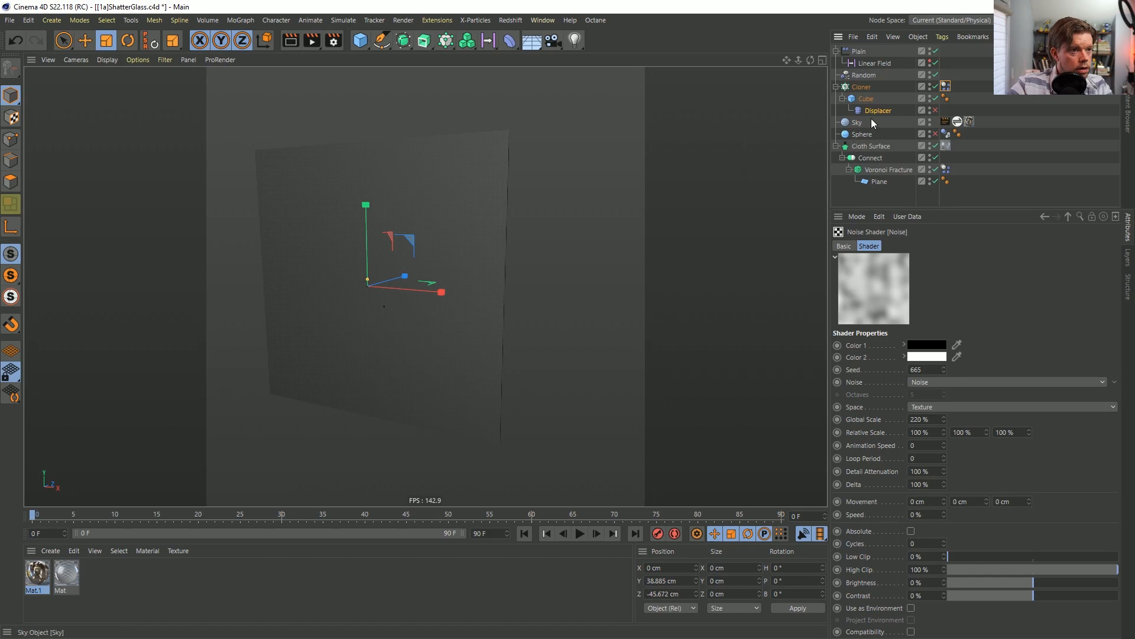
click(579, 534)
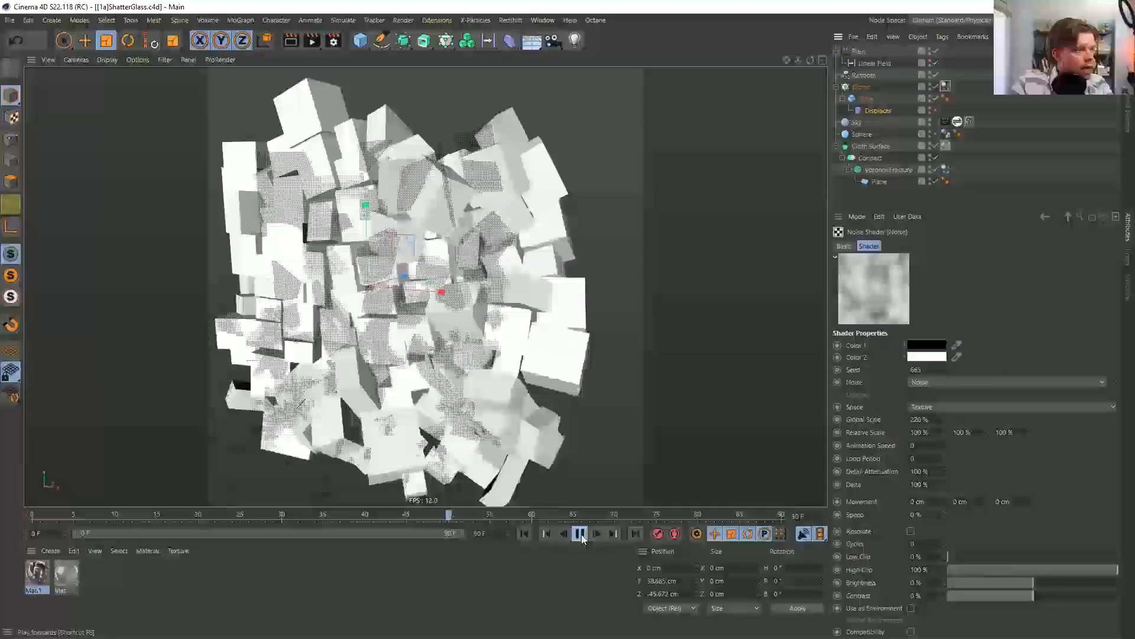
click(580, 533)
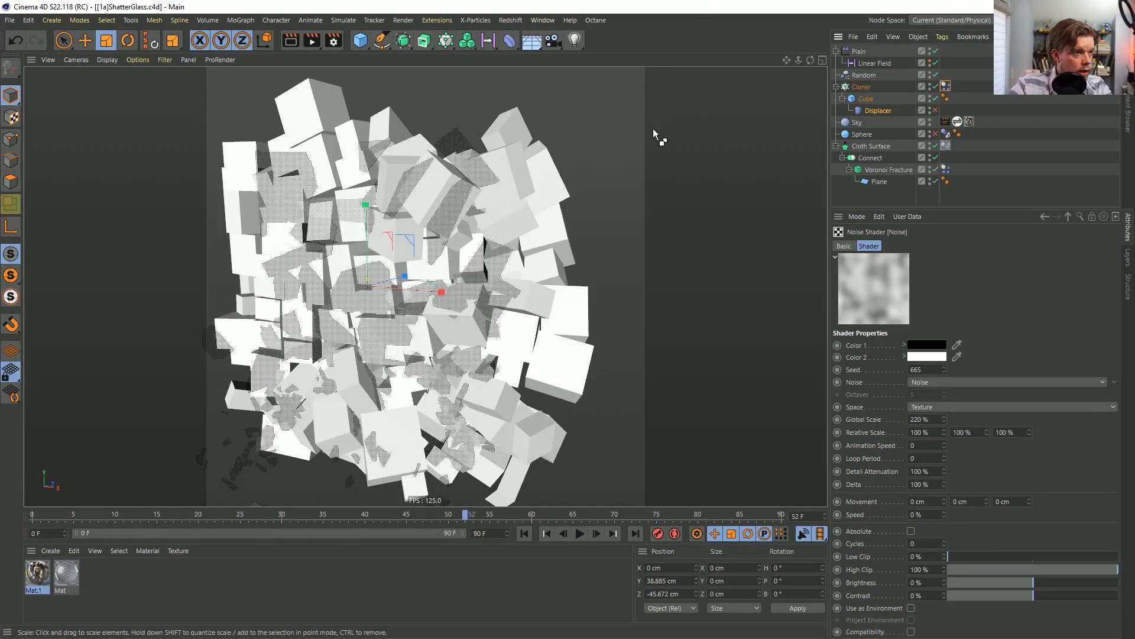
Start a new project, add a cube and thin it along Z to about 74 cm.
key(ctrl+n)
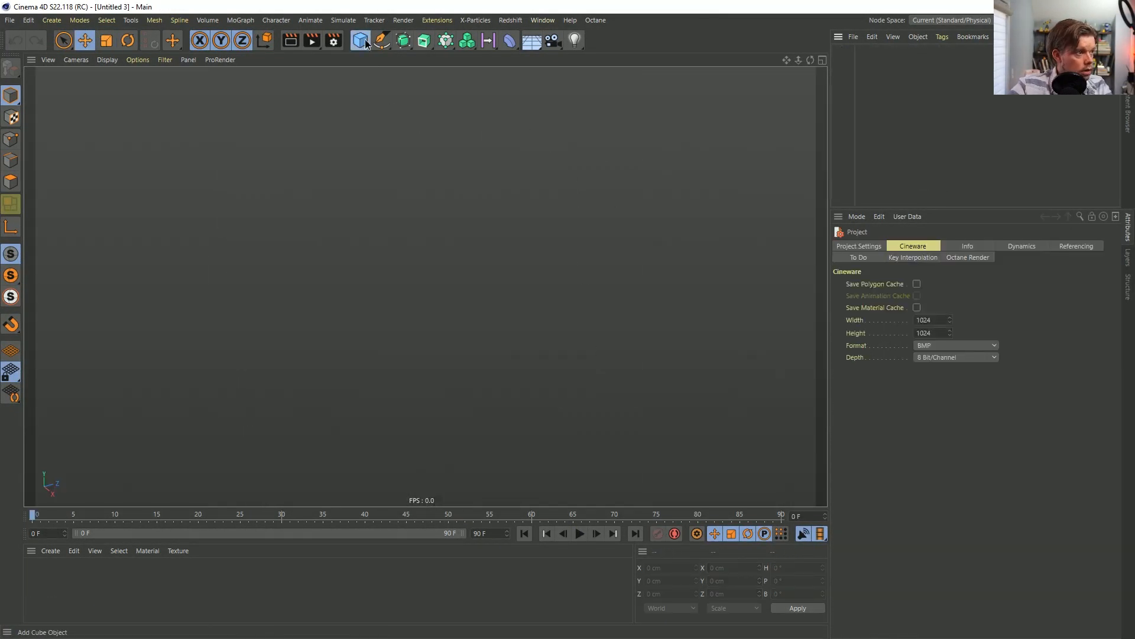
click(360, 41)
click(450, 54)
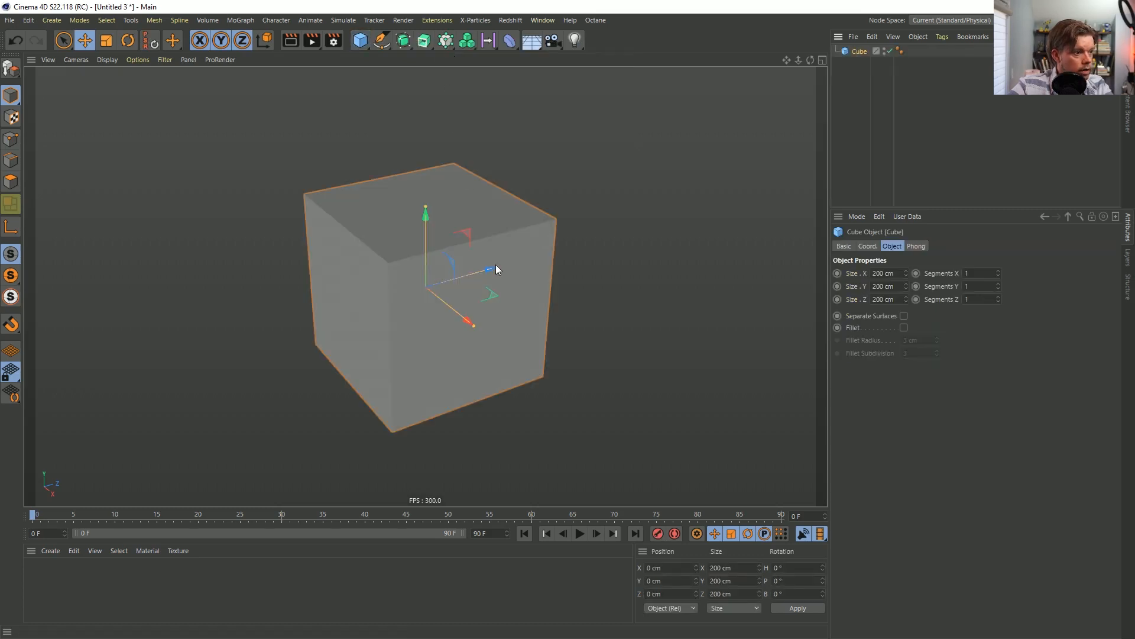
drag(492, 263, 455, 284)
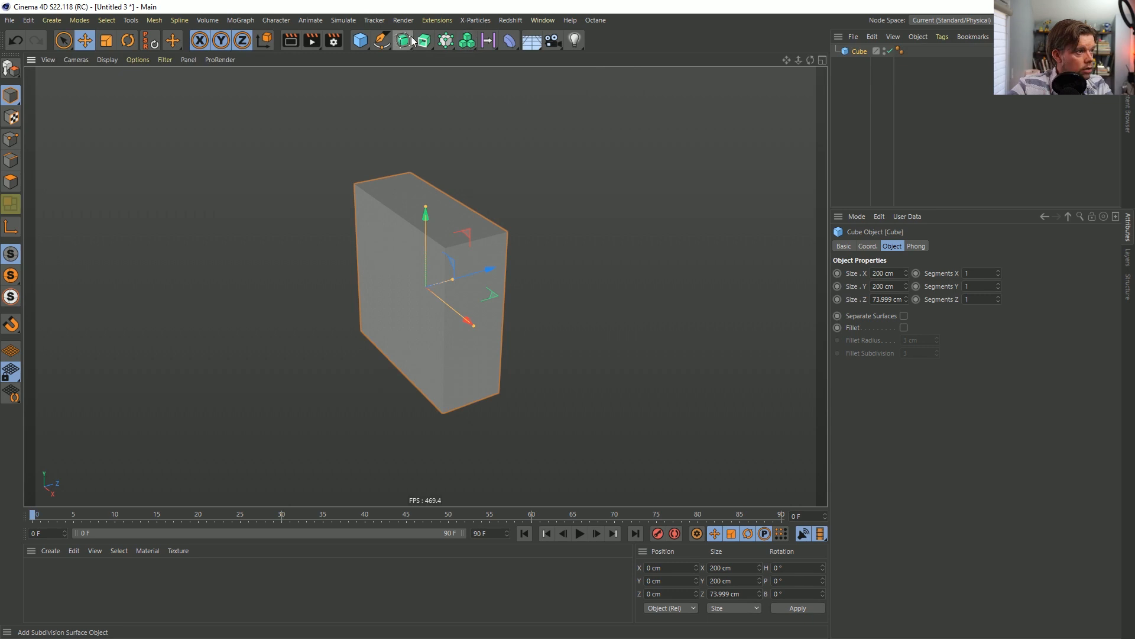
Place the cube under a Voronoi Fracture and set its distribution source's Point Amount to 70.
click(445, 40)
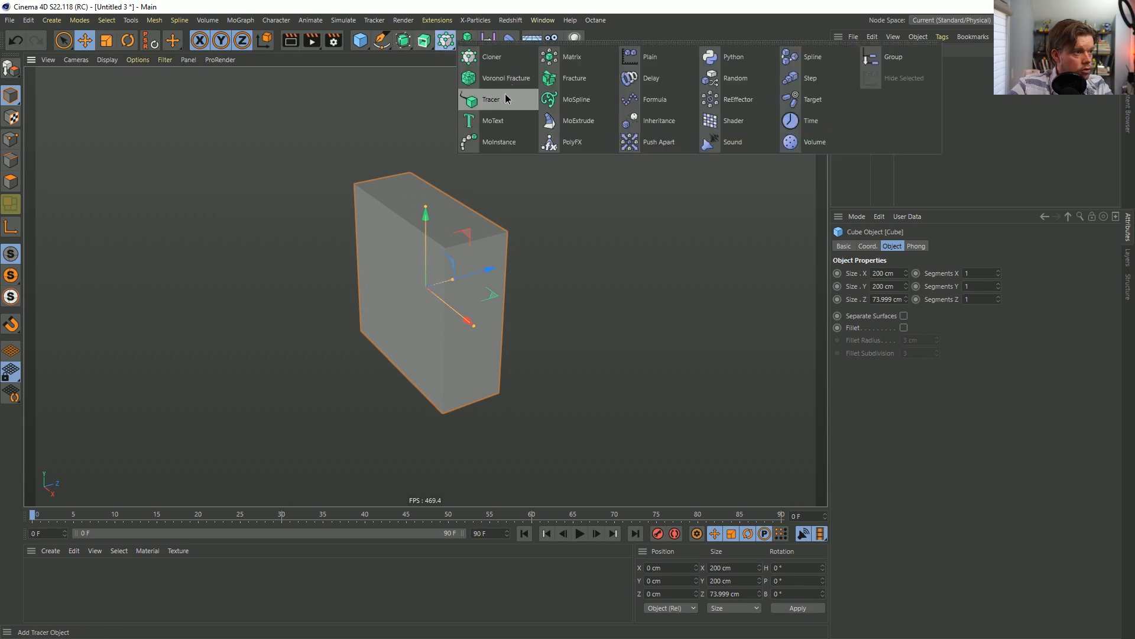
click(514, 78)
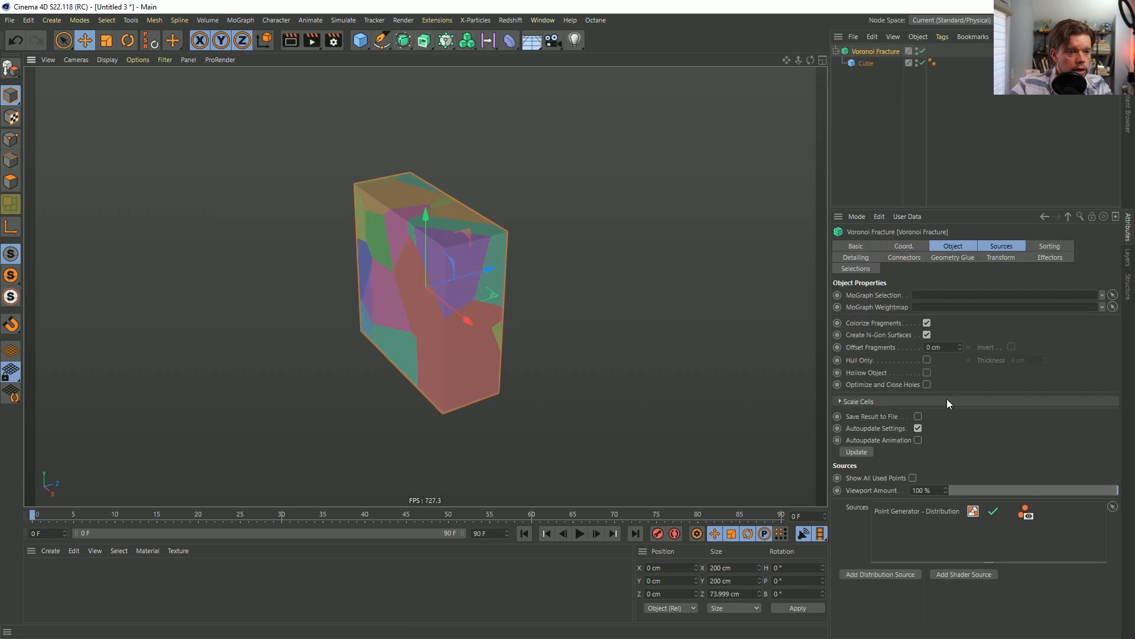
click(997, 248)
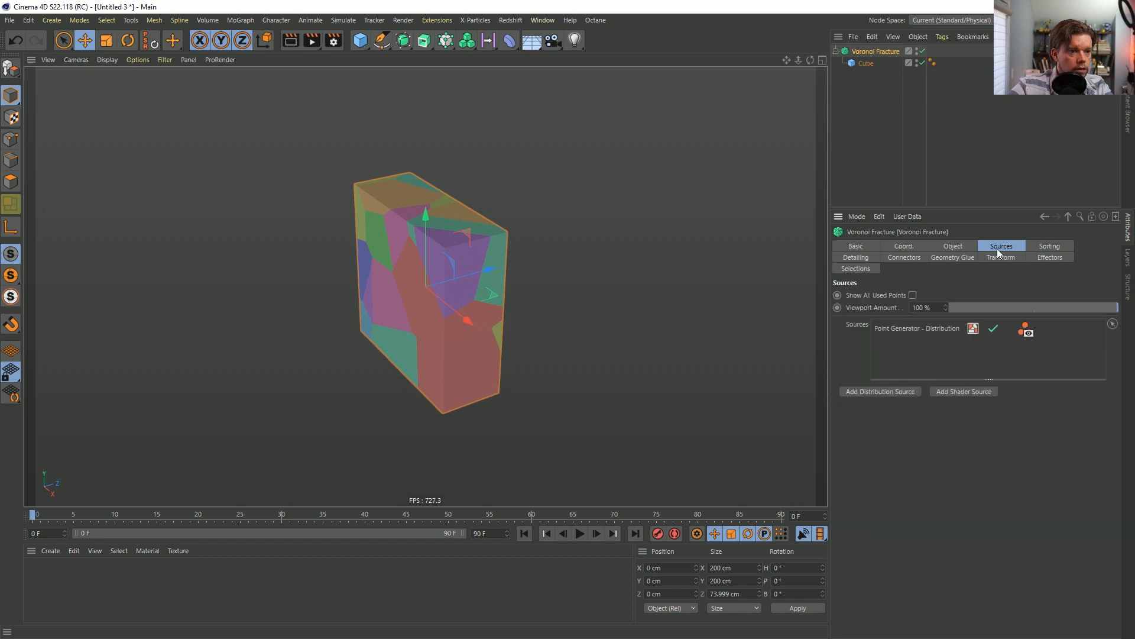
click(922, 328)
drag(940, 453, 963, 438)
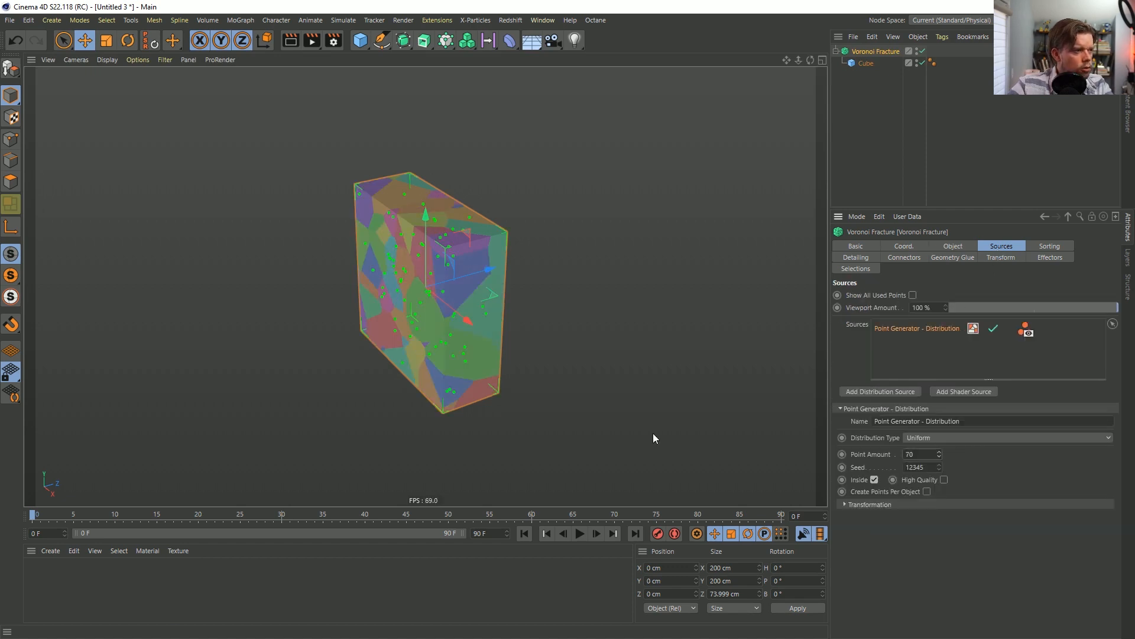
Enable Detailing on the Voronoi Fracture to subdivide its fragments.
scroll(453, 307, up, 5)
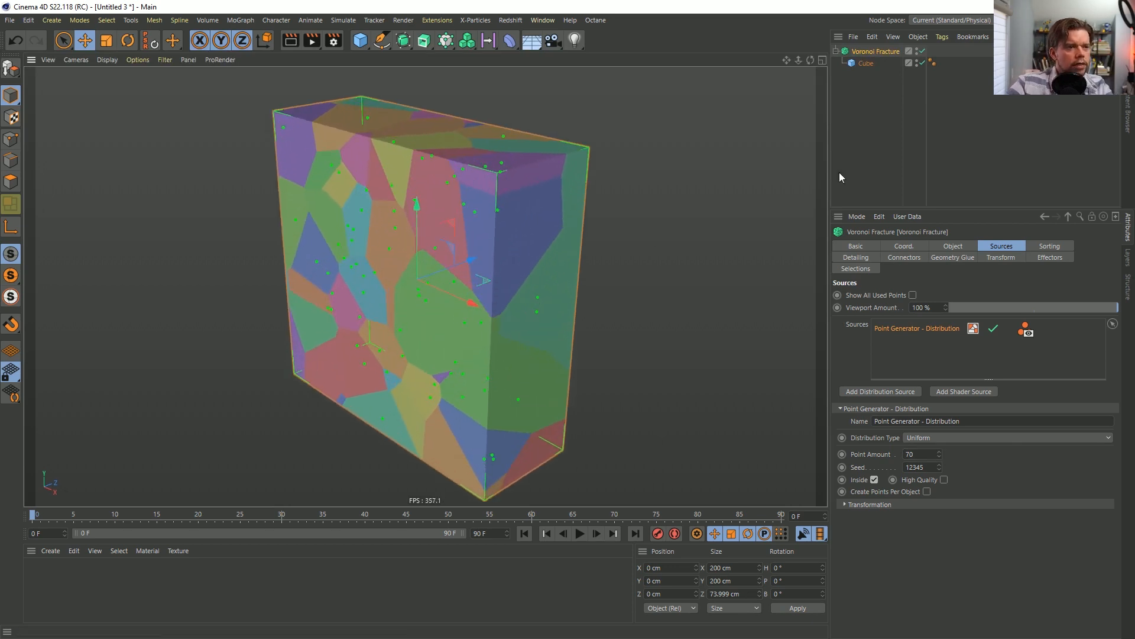
click(954, 246)
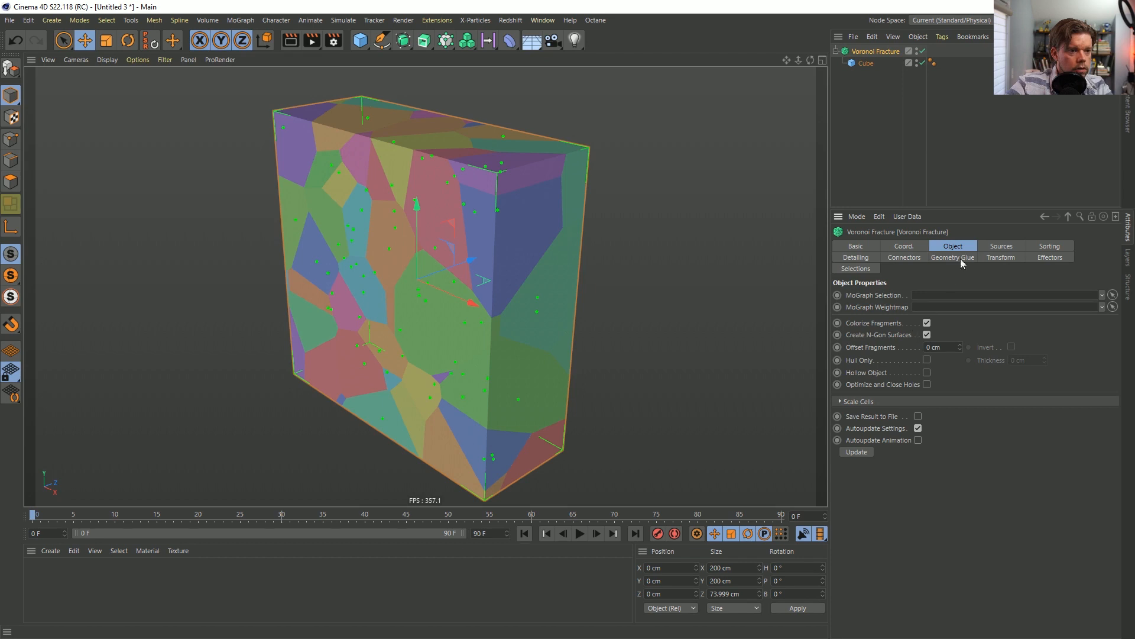
click(862, 257)
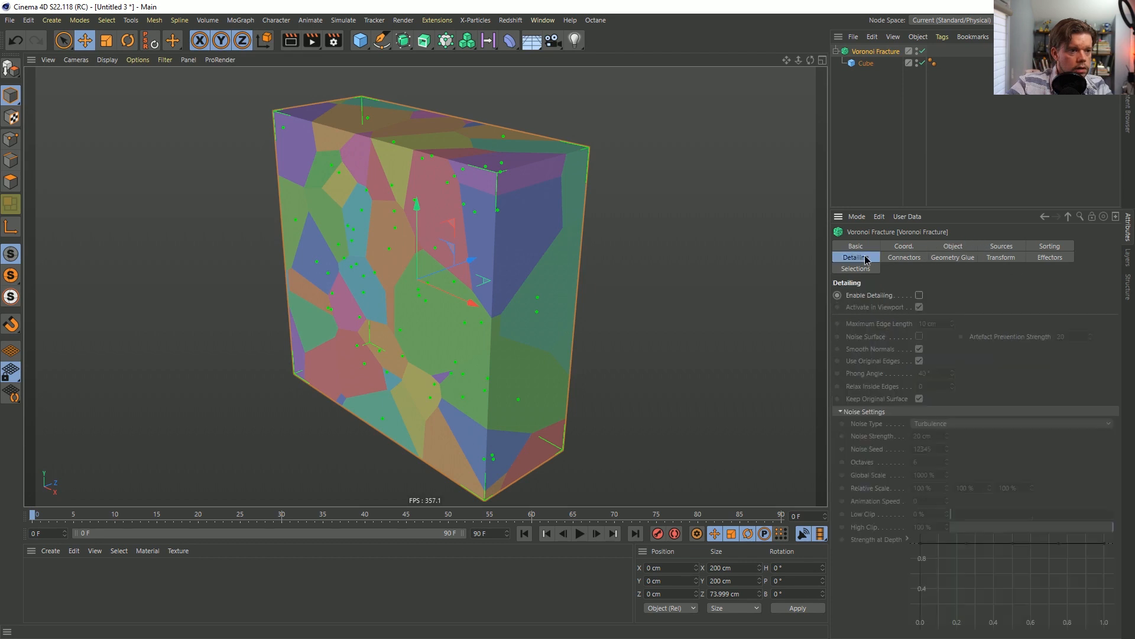
click(920, 295)
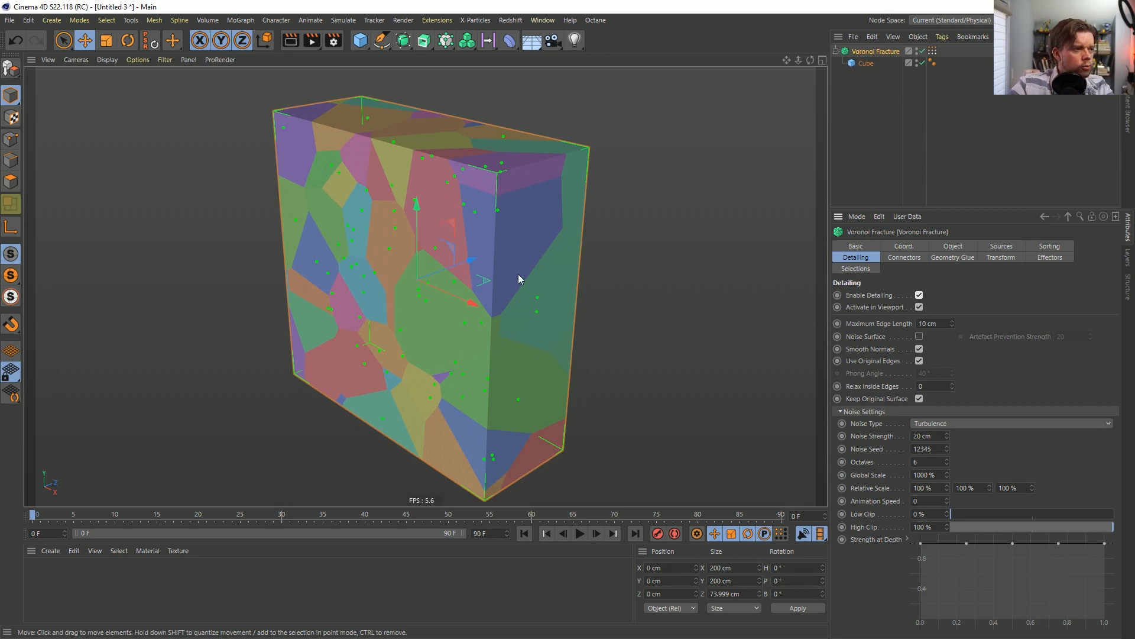
alt+drag(519, 278, 593, 259)
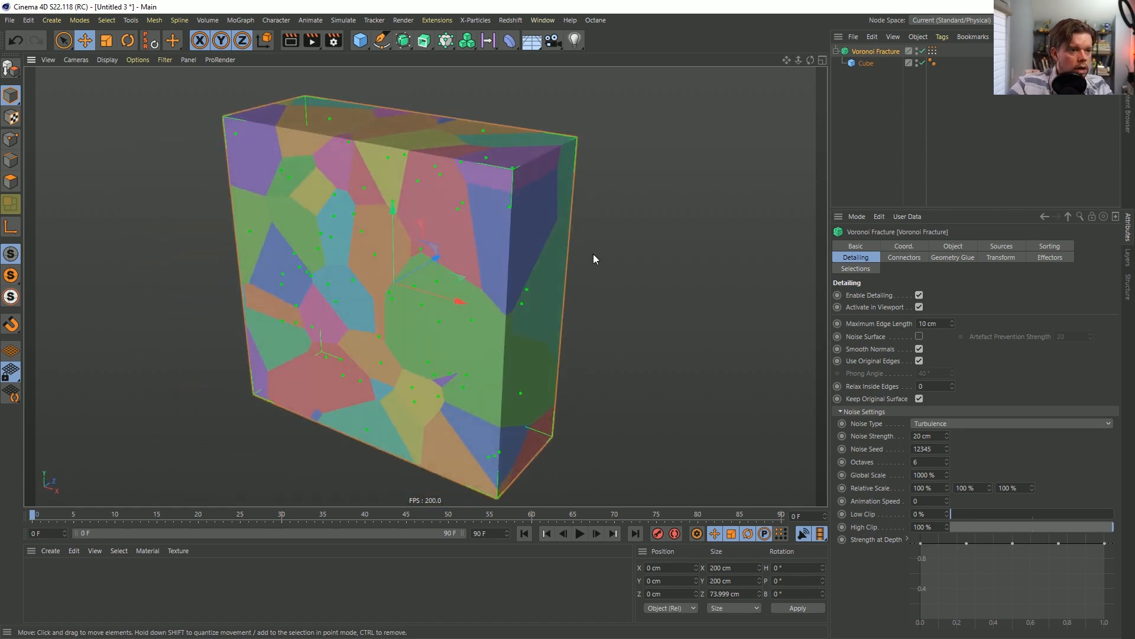
Turn on Noise Surface and turn off Keep Original Surface so noise roughens the outer faces.
click(919, 336)
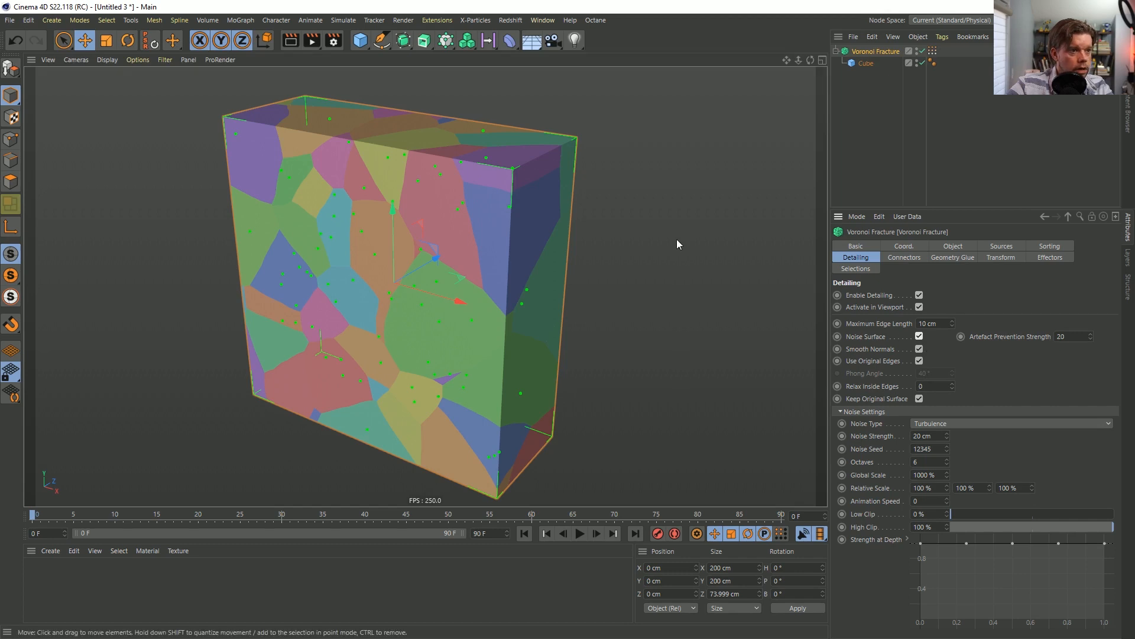
alt+drag(448, 320, 573, 319)
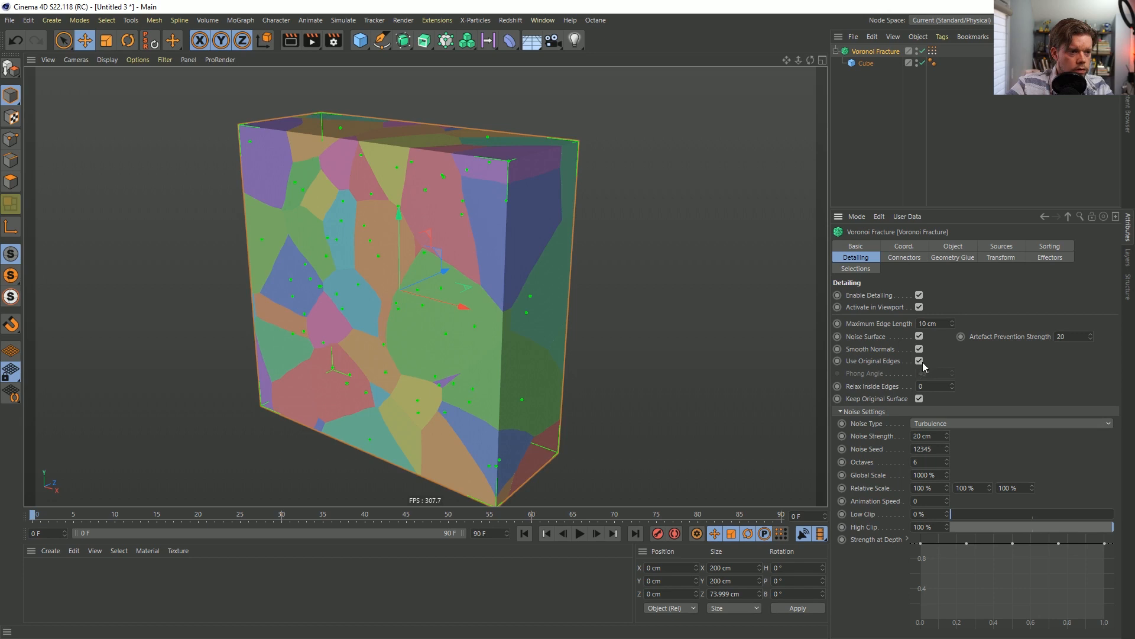
click(919, 399)
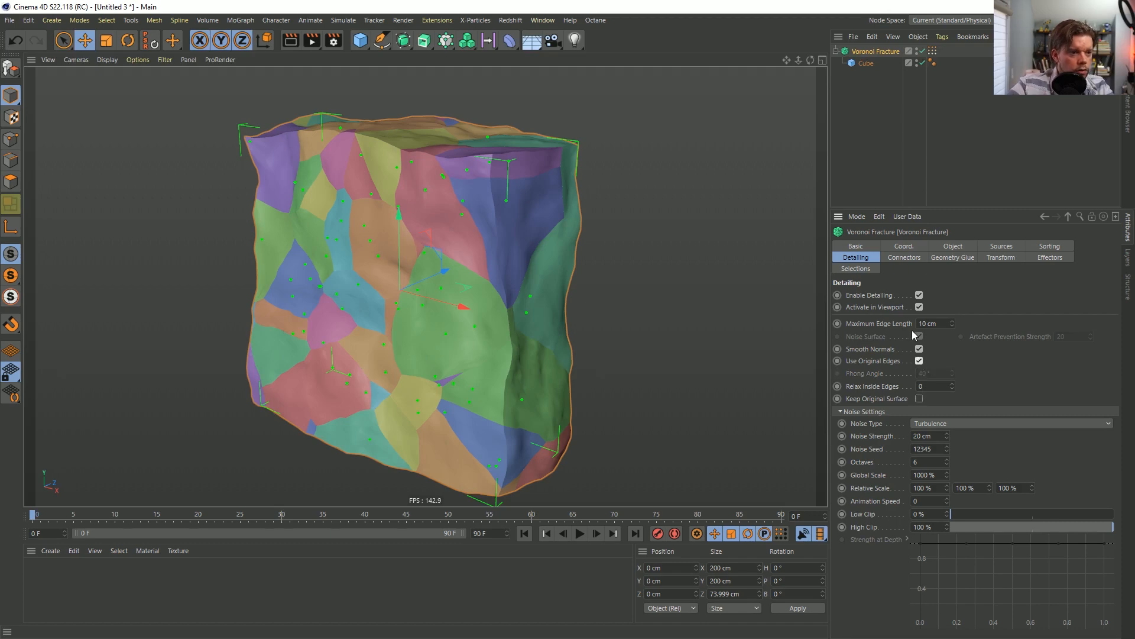
Check the mesh density of the roughened block with wireframe lines, and return to plain shading.
alt+drag(568, 254, 497, 307)
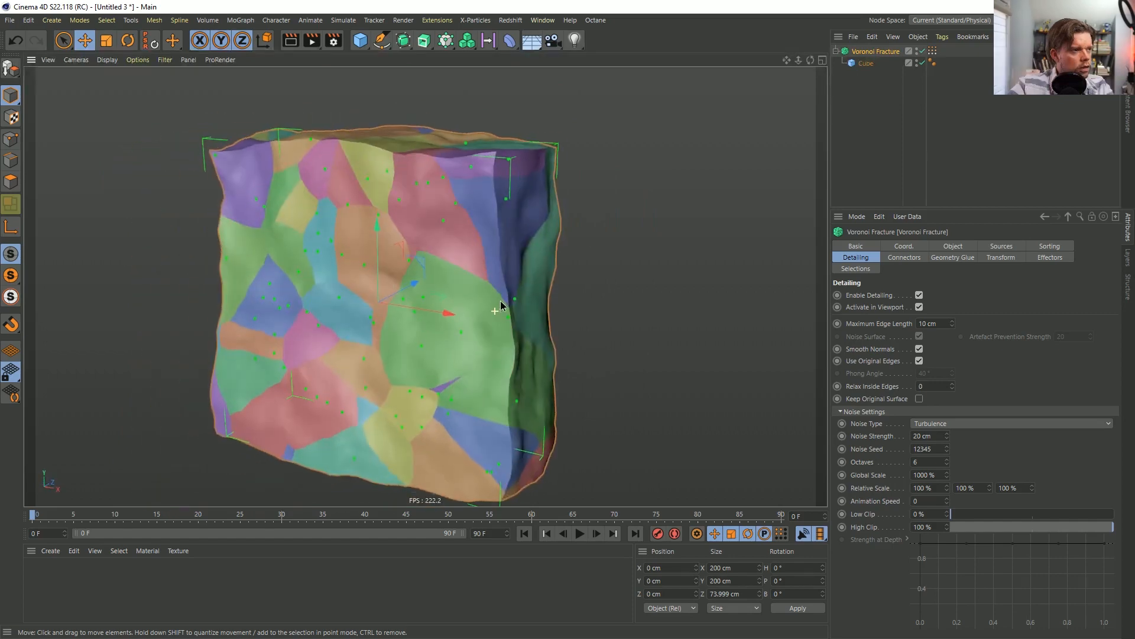
key(n)
key(b)
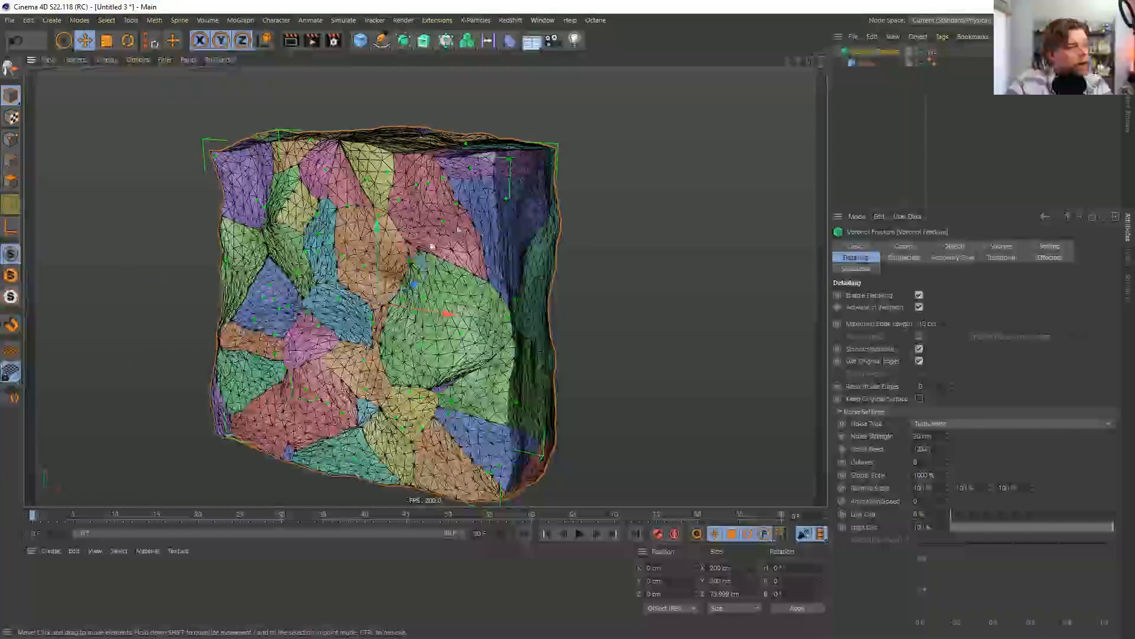
key(n)
key(a)
alt+drag(437, 256, 495, 304)
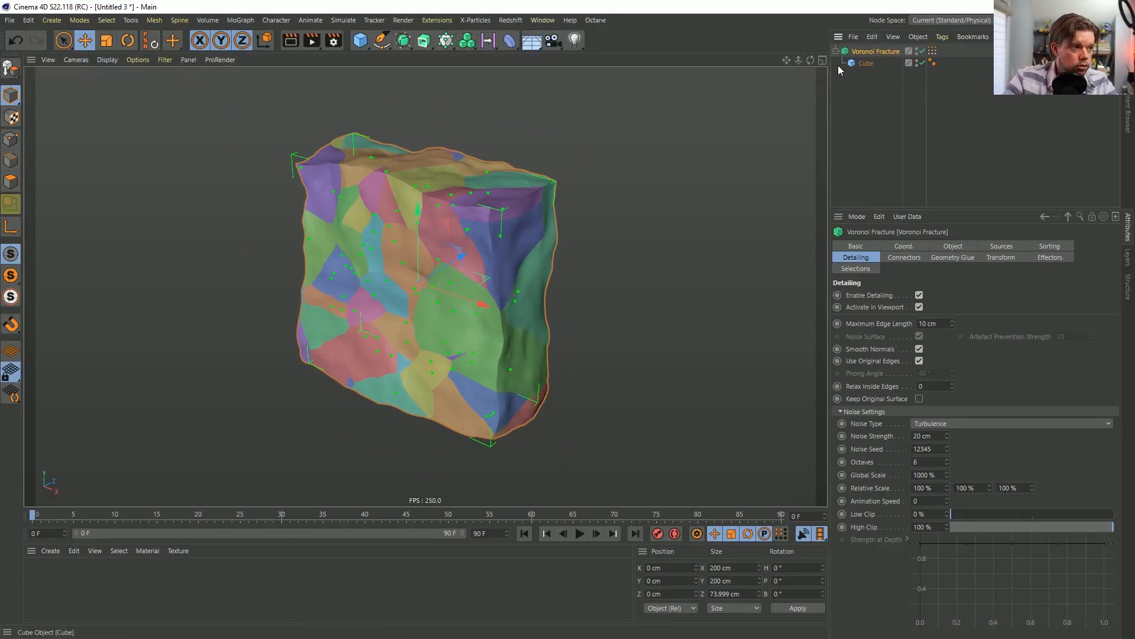
Convert the Voronoi Fracture to editable geometry and expand its hierarchy of fracture parts.
key(c)
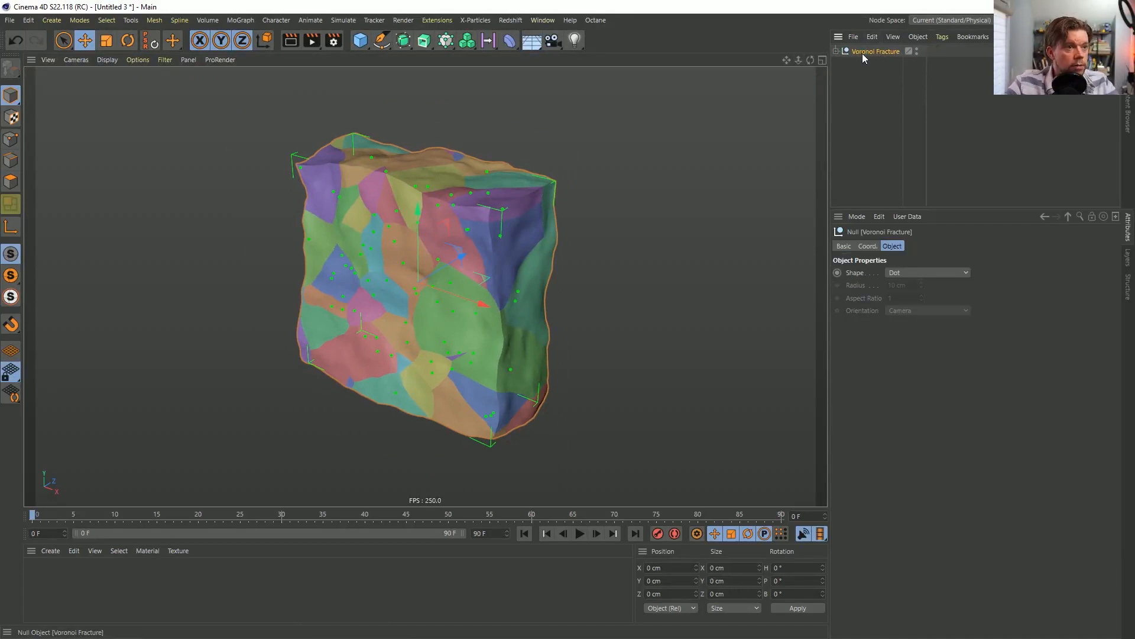
click(838, 52)
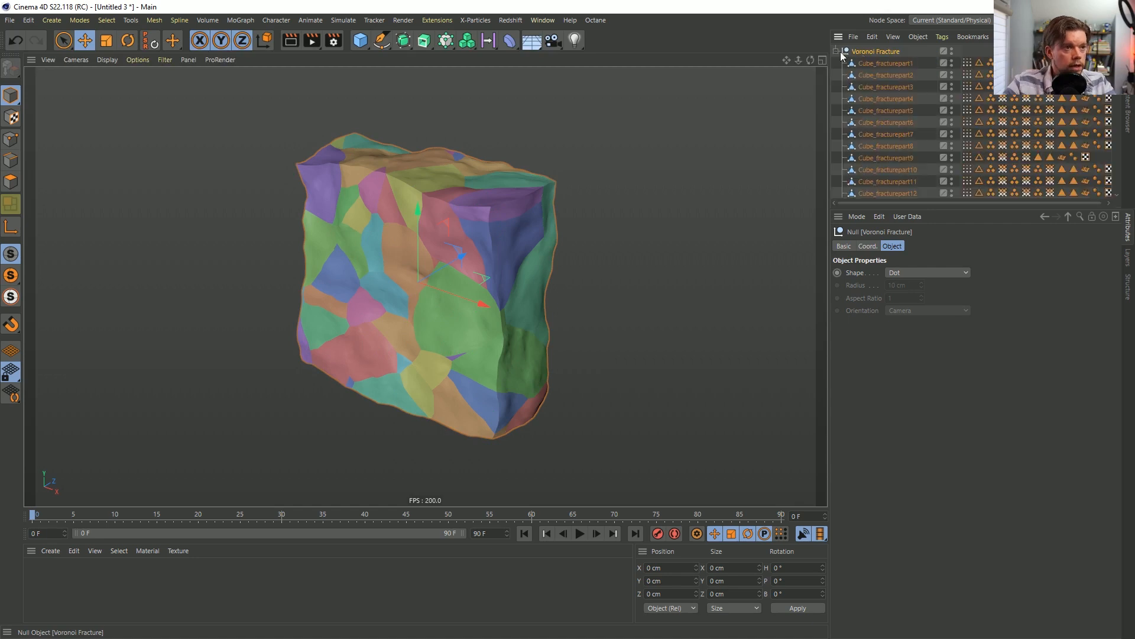
Try deleting all tags from the fracture parts, from Cube_fracturepart1 to Cube_fracturepart70, and undo the deletion.
click(969, 64)
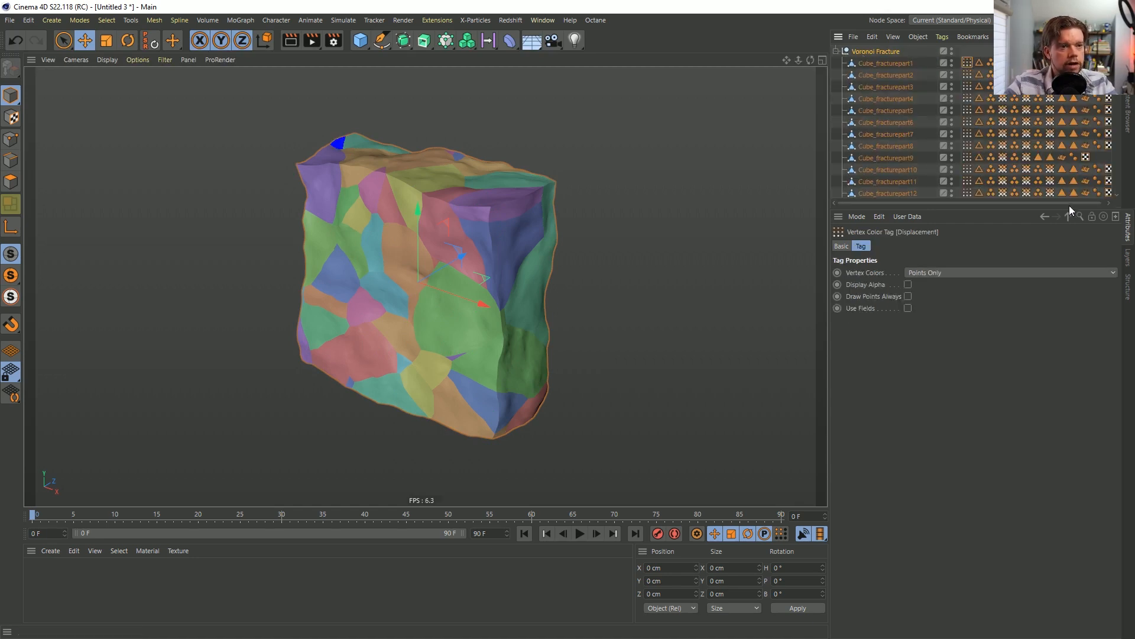
scroll(1072, 126, down, 15)
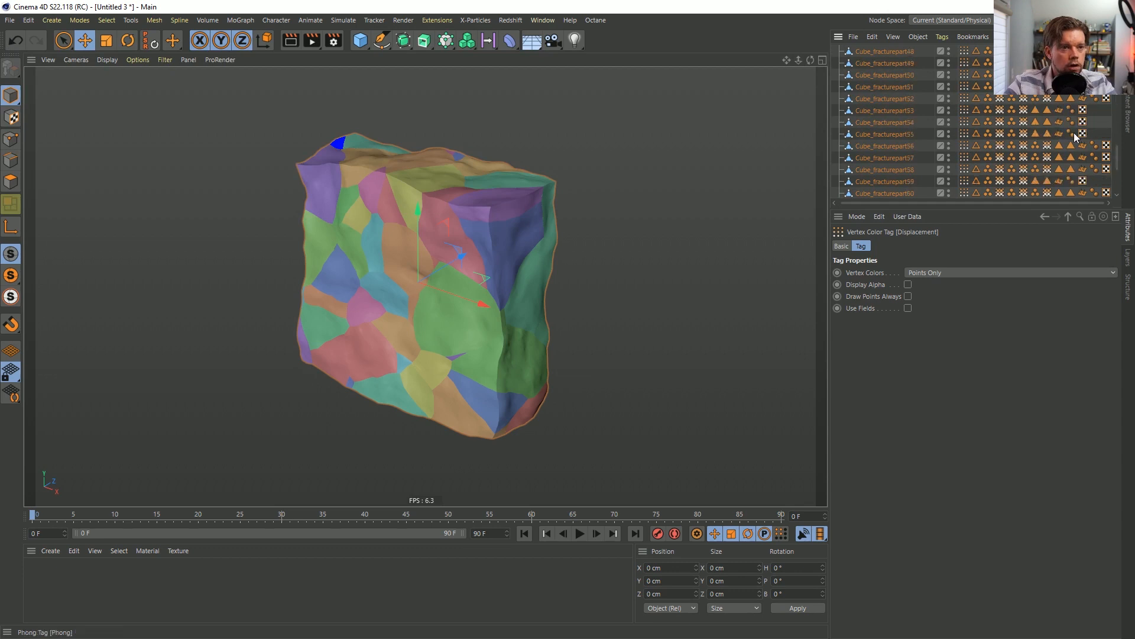
shift+click(1106, 180)
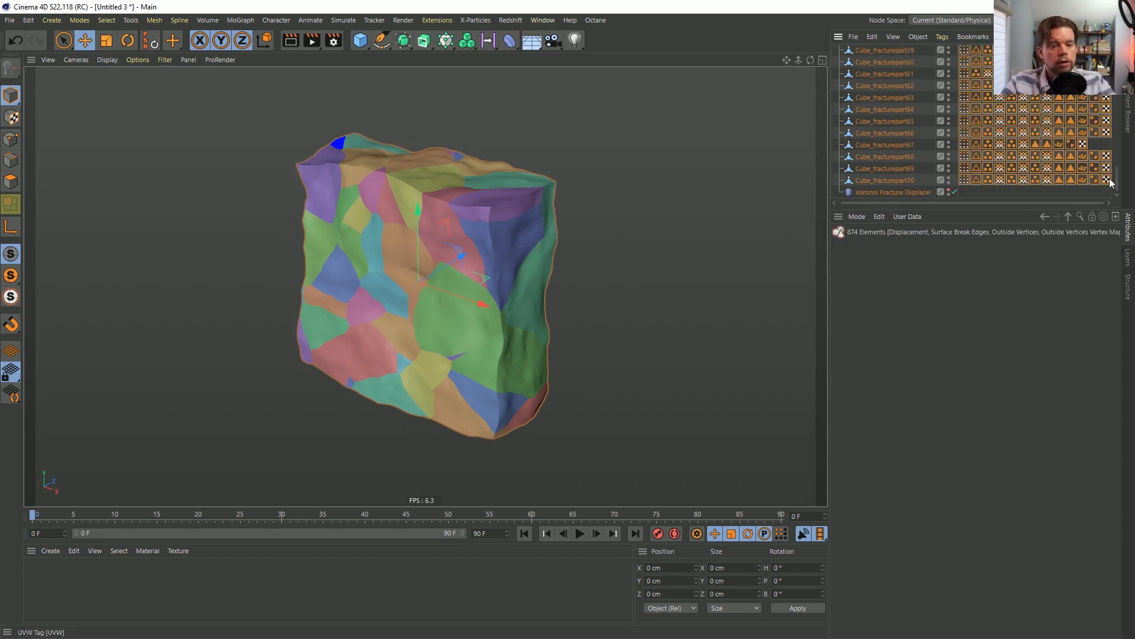
key(ctrl+z)
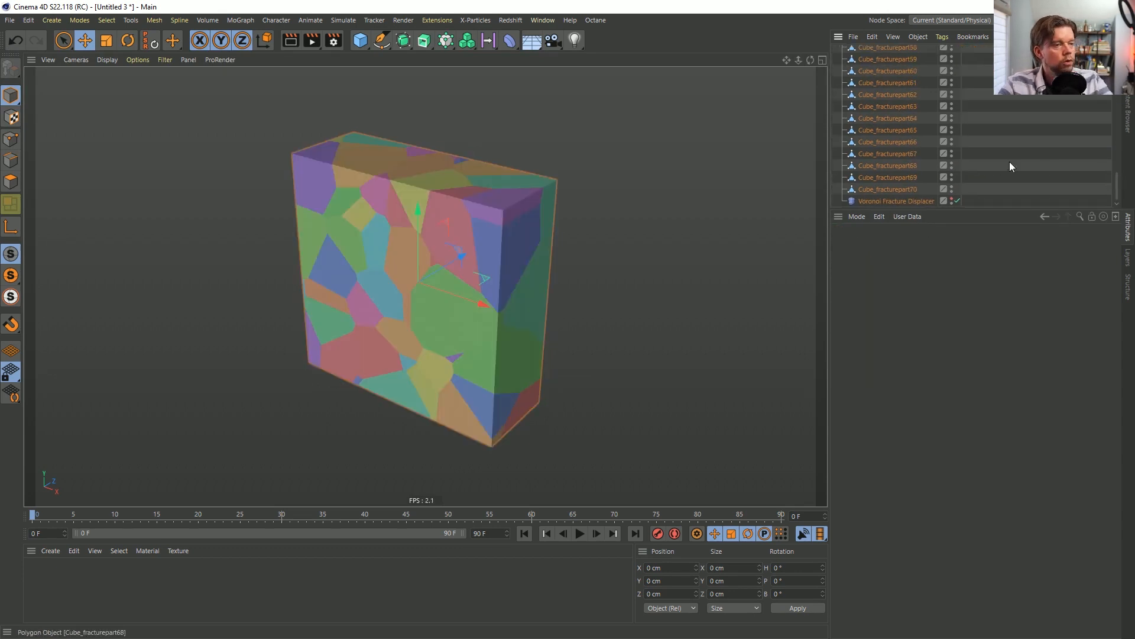
key(ctrl+y)
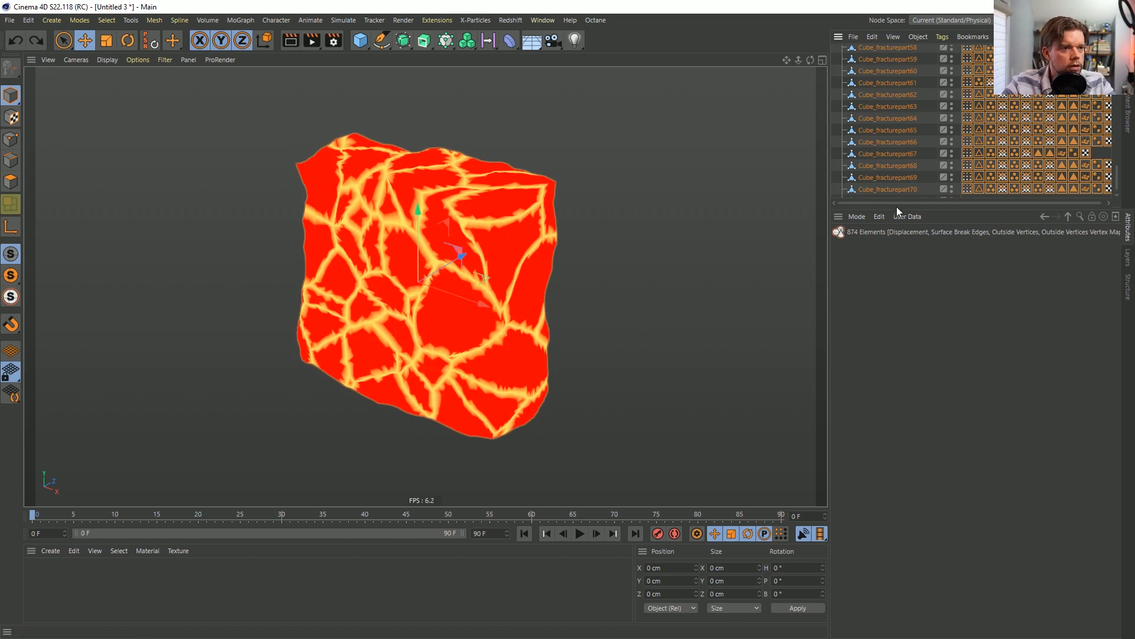
Enlarge the object list and inspect the shading settings of the Voronoi Fracture Displacer below the fracture parts.
drag(897, 206, 909, 355)
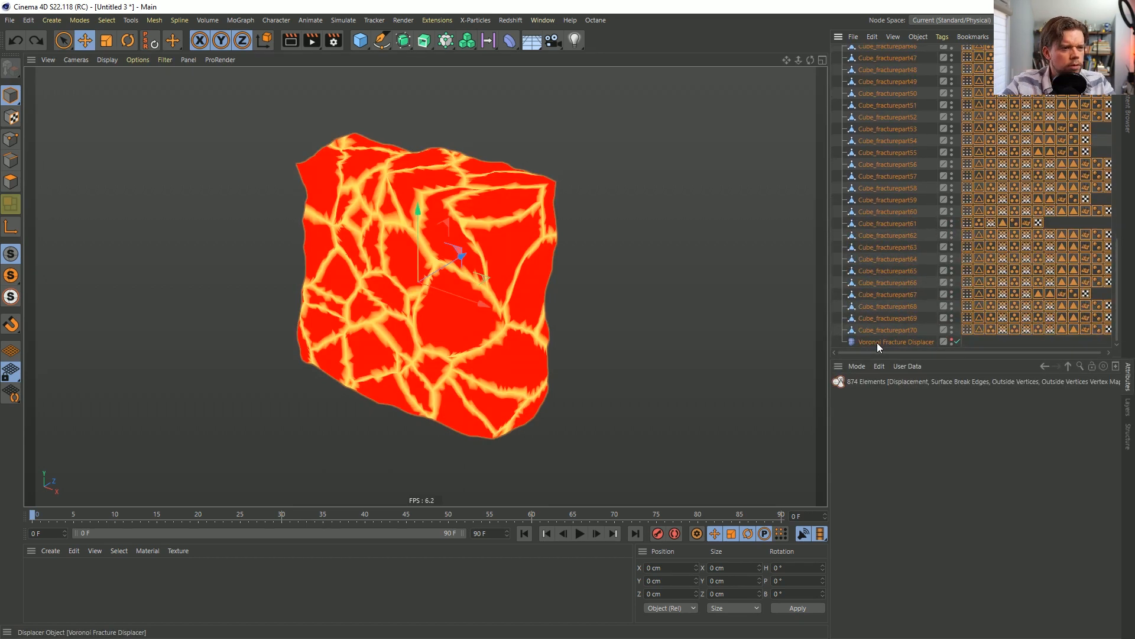
click(878, 342)
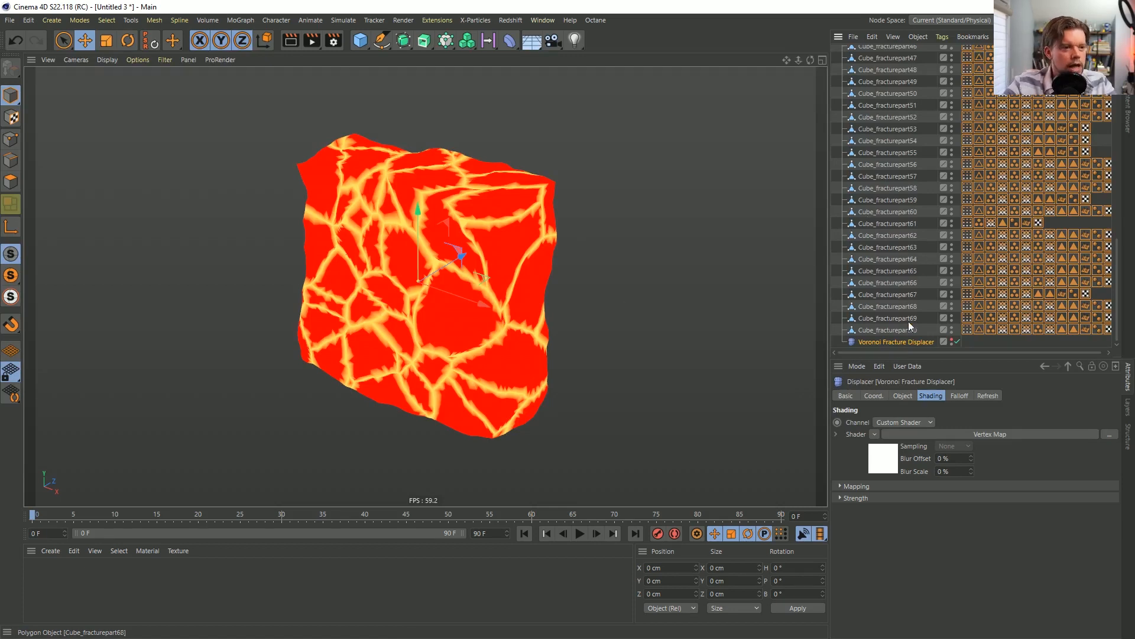
scroll(904, 321, up, 10)
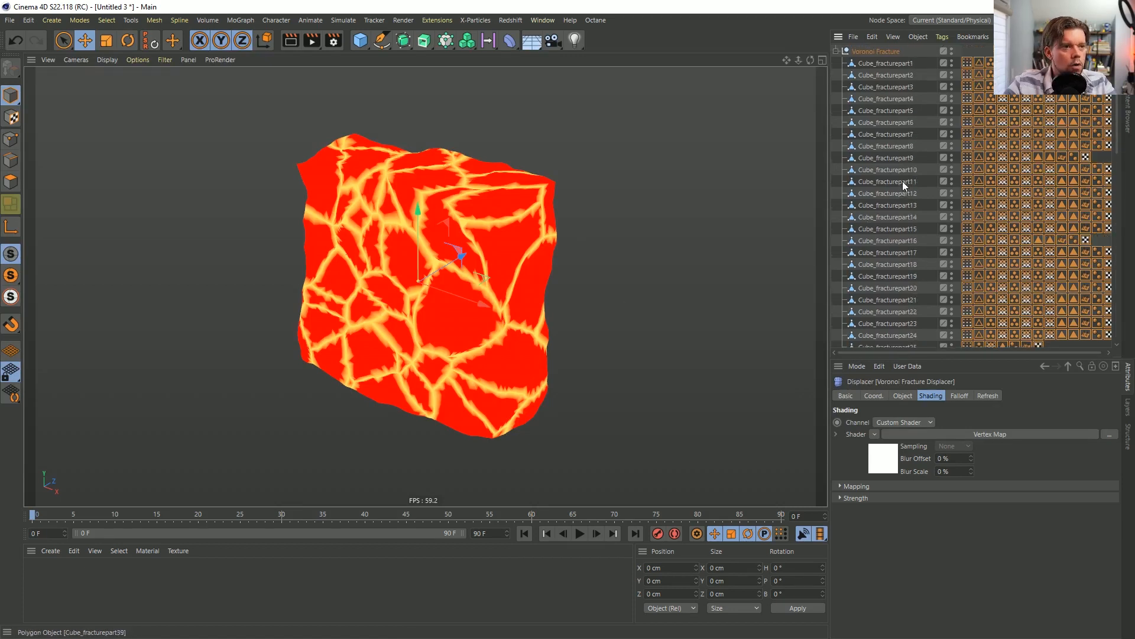
Place the whole Voronoi Fracture hierarchy inside a Connect object and convert it into one editable mesh.
click(873, 51)
drag(407, 42, 551, 121)
drag(877, 63, 866, 53)
click(867, 52)
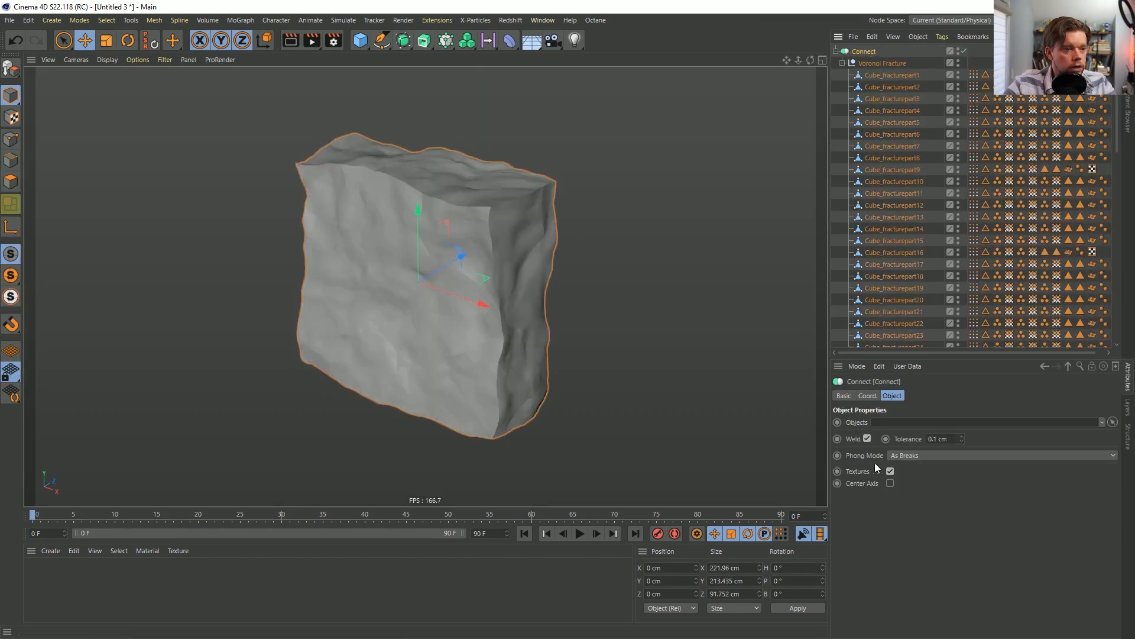
key(c)
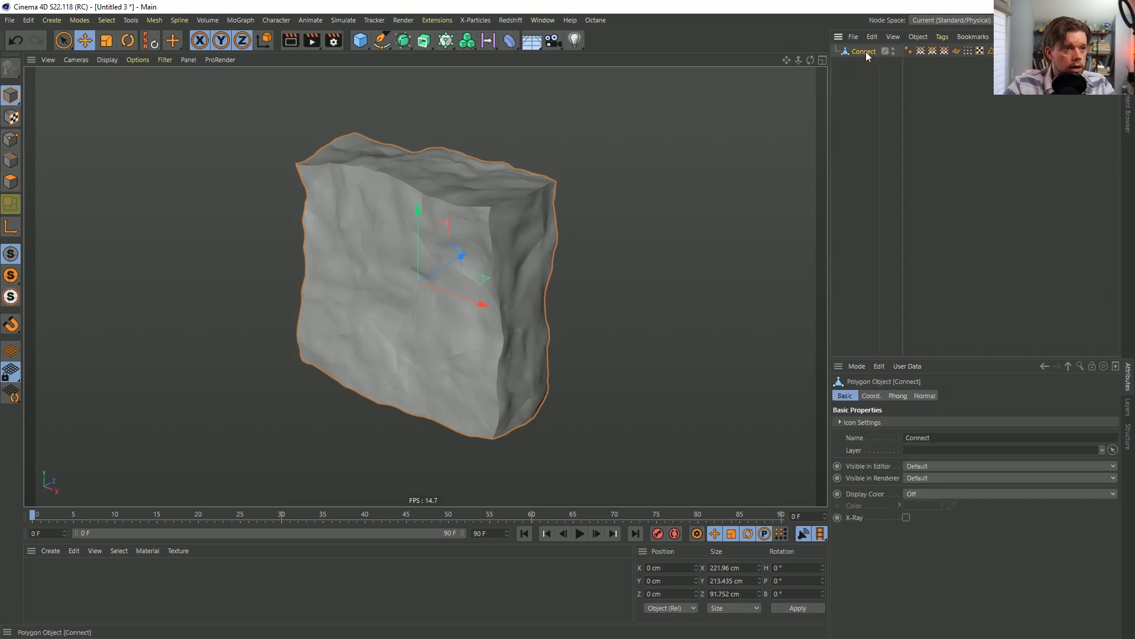
Delete the vertex map, selection and other leftover tags from the Connect mesh, keeping only its Phong tag.
click(921, 51)
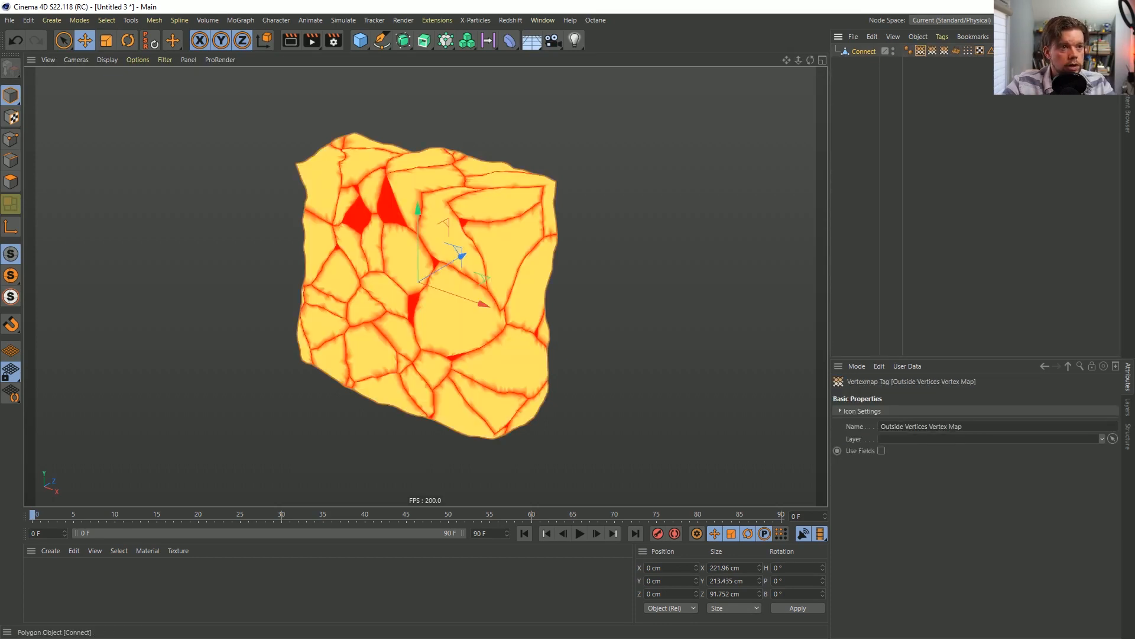
shift+click(1006, 51)
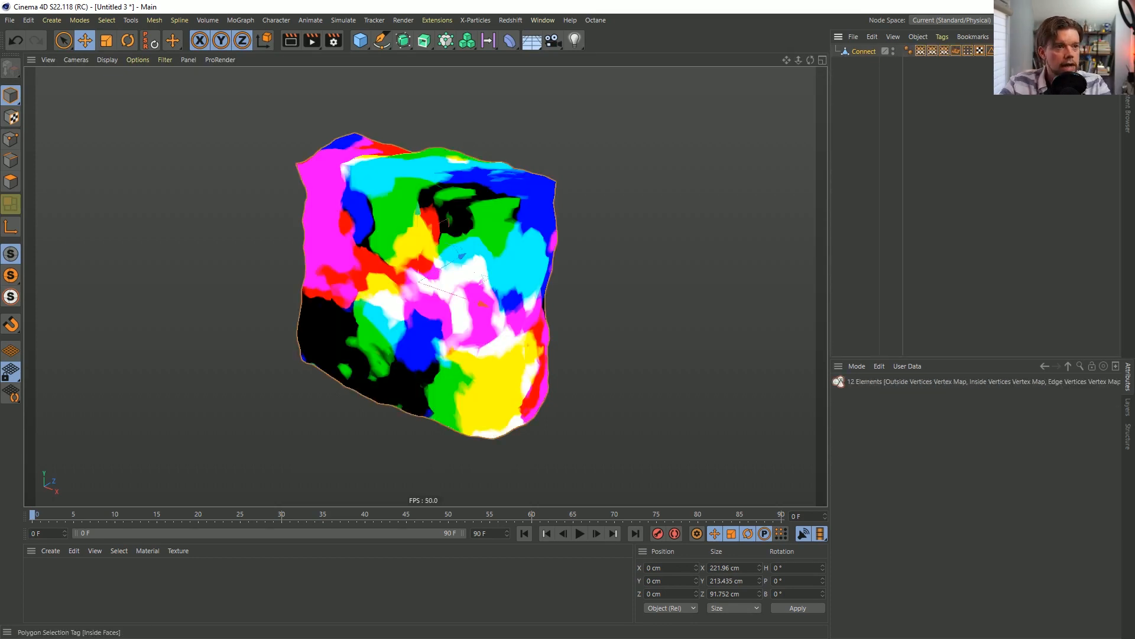
key(Delete)
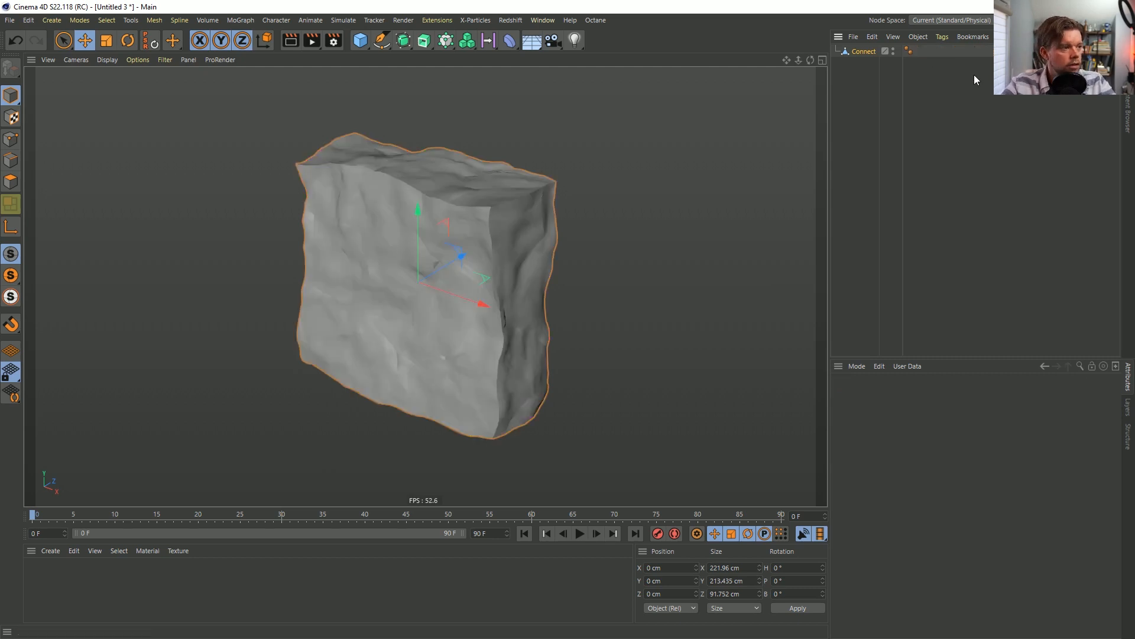
Select all polygons of the Connect mesh and split them into separate objects with Polygon Groups to Objects.
click(850, 52)
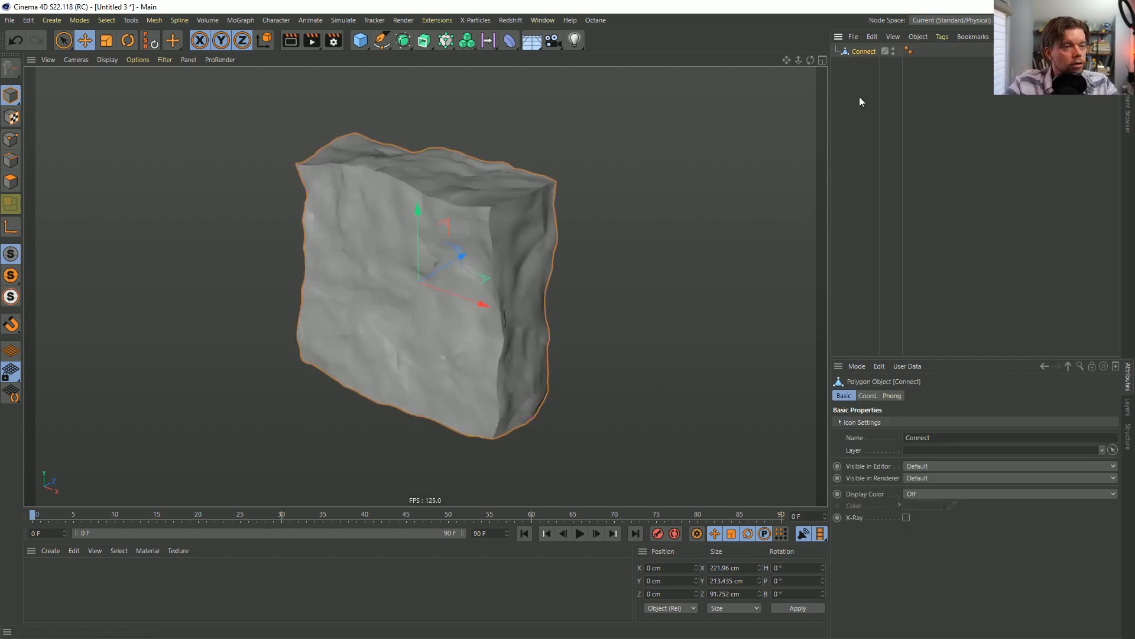
click(11, 180)
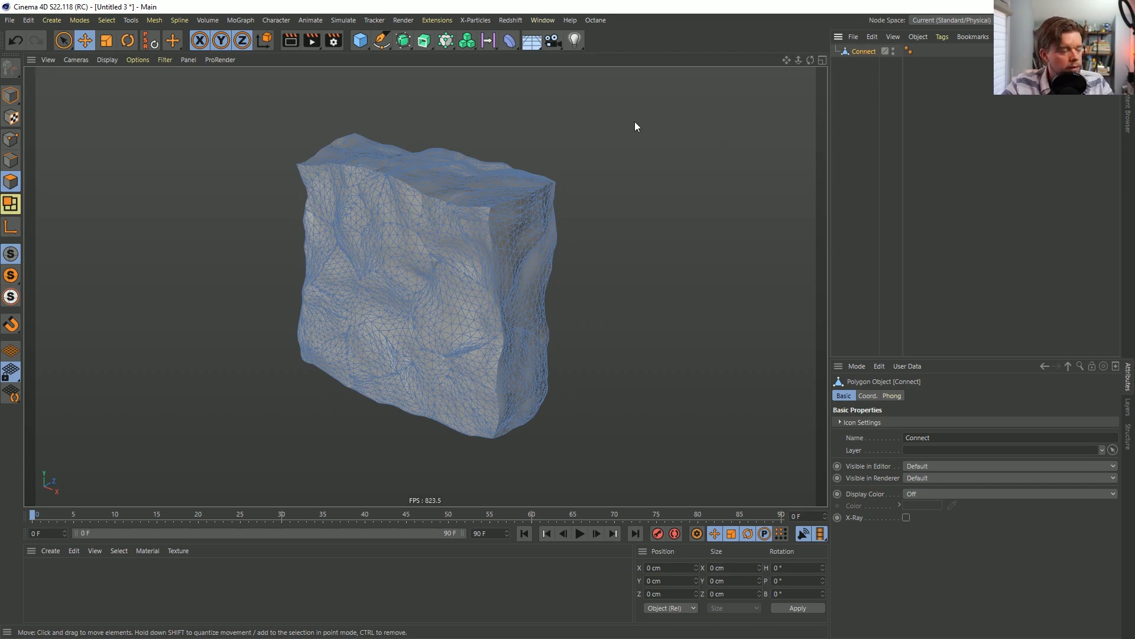
key(ctrl+a)
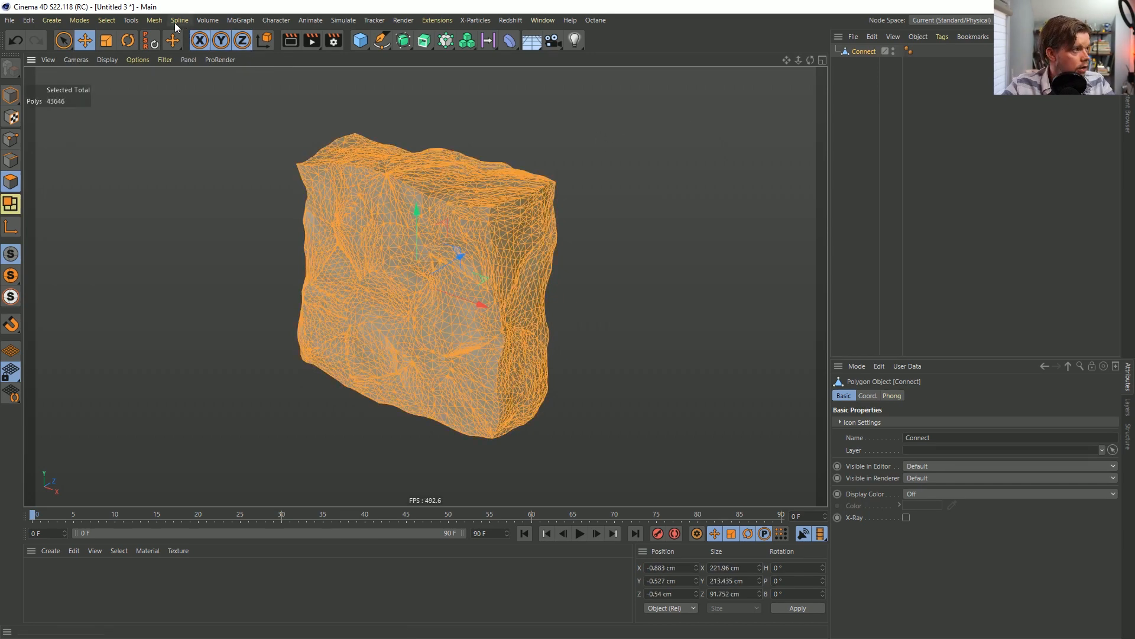
click(153, 21)
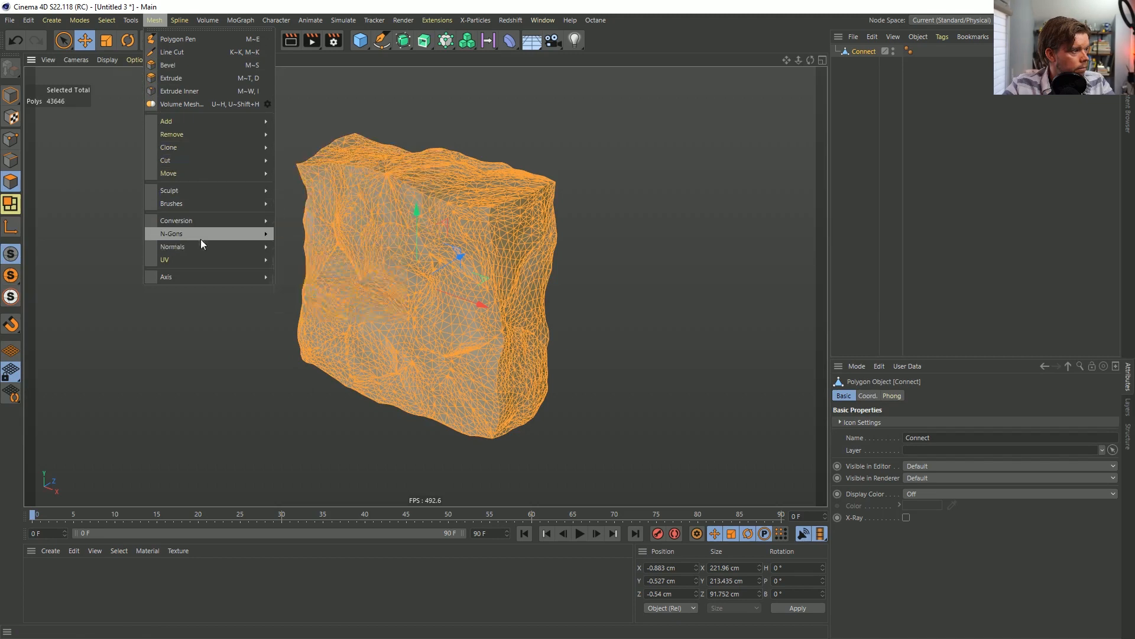
mouse_move(186, 127)
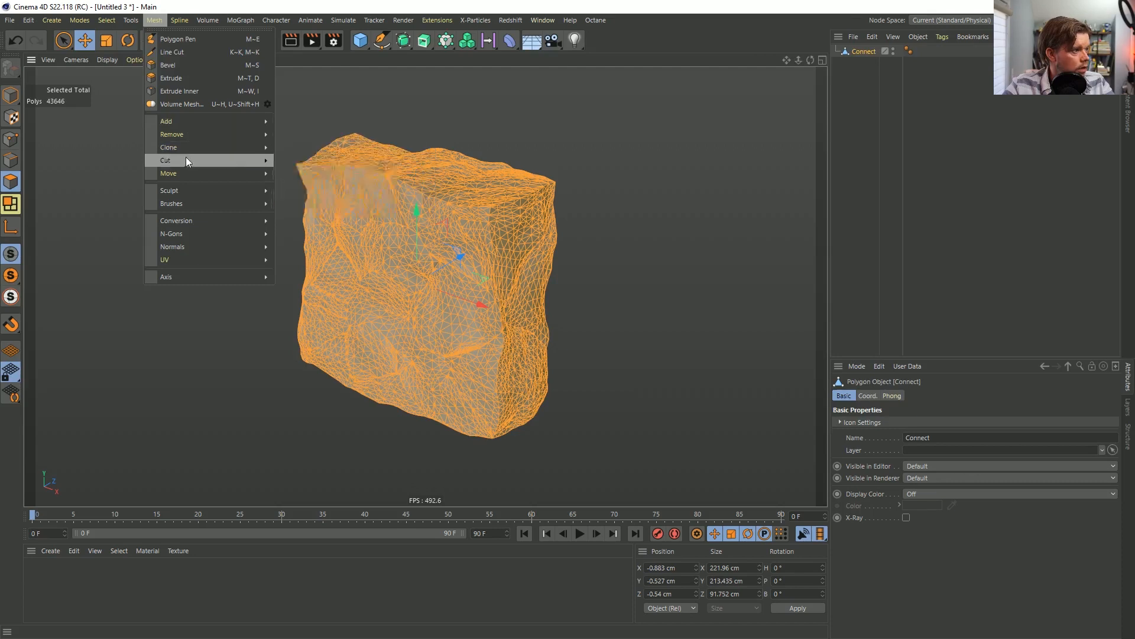
mouse_move(185, 159)
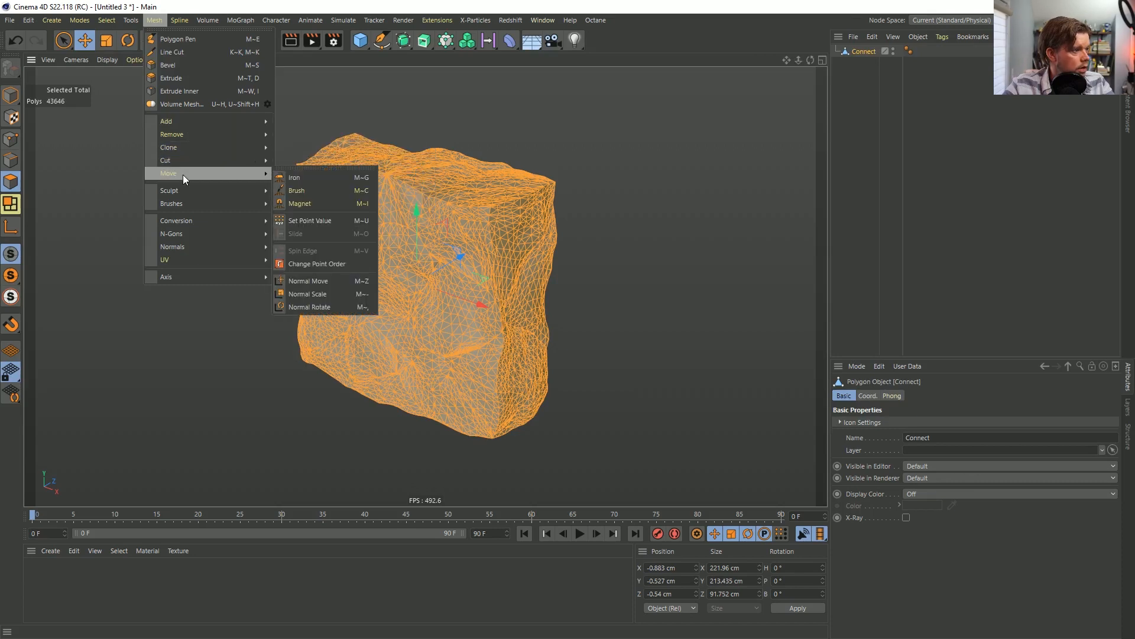
mouse_move(192, 219)
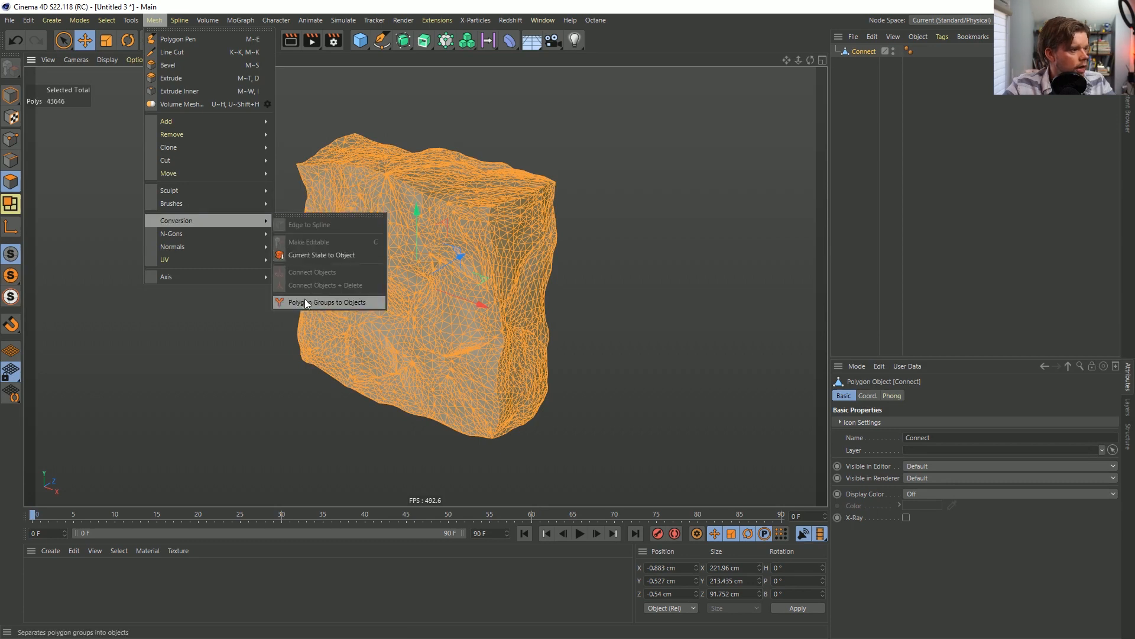
click(340, 301)
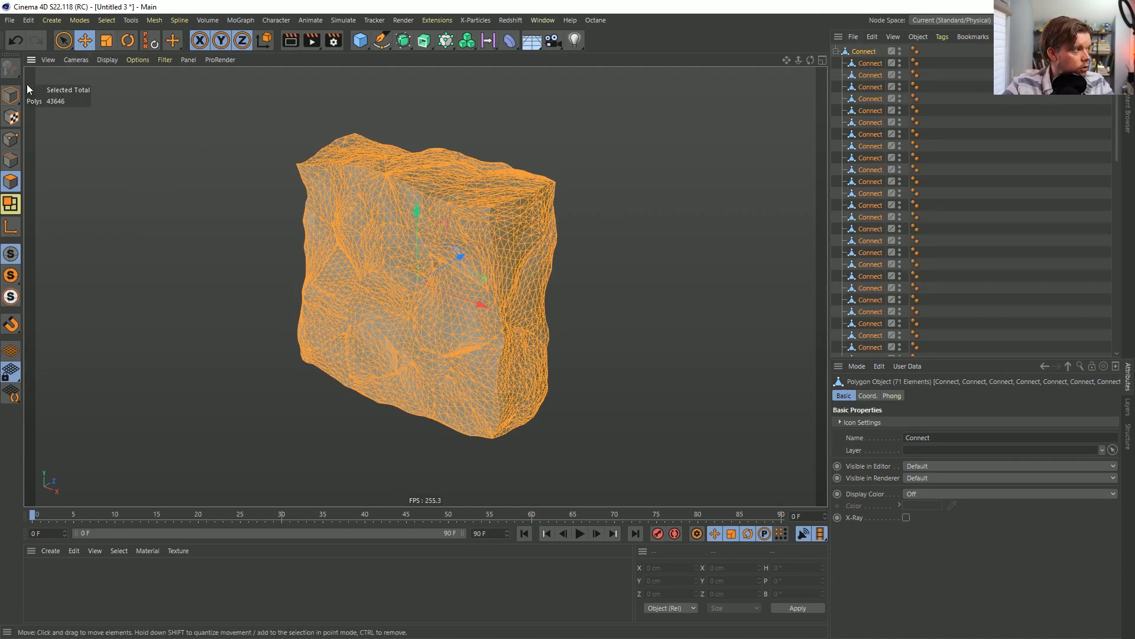
Return to model mode and rename all the separated child pieces under Connect as Rocks.
click(11, 94)
click(869, 63)
scroll(862, 230, down, 1)
scroll(863, 237, down, 1)
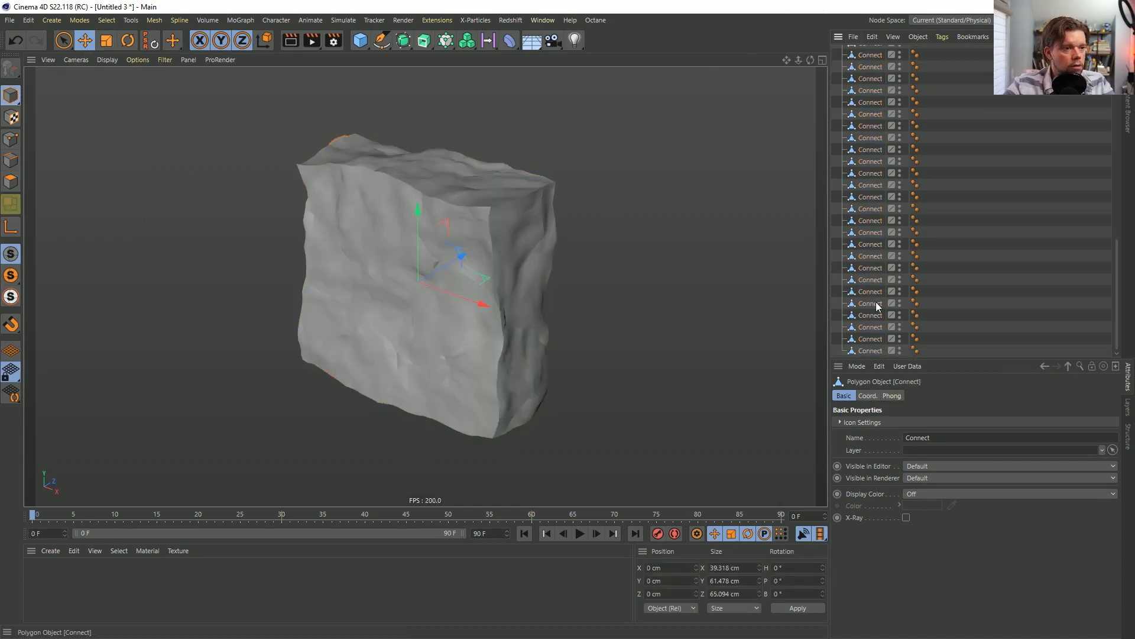
shift+click(868, 349)
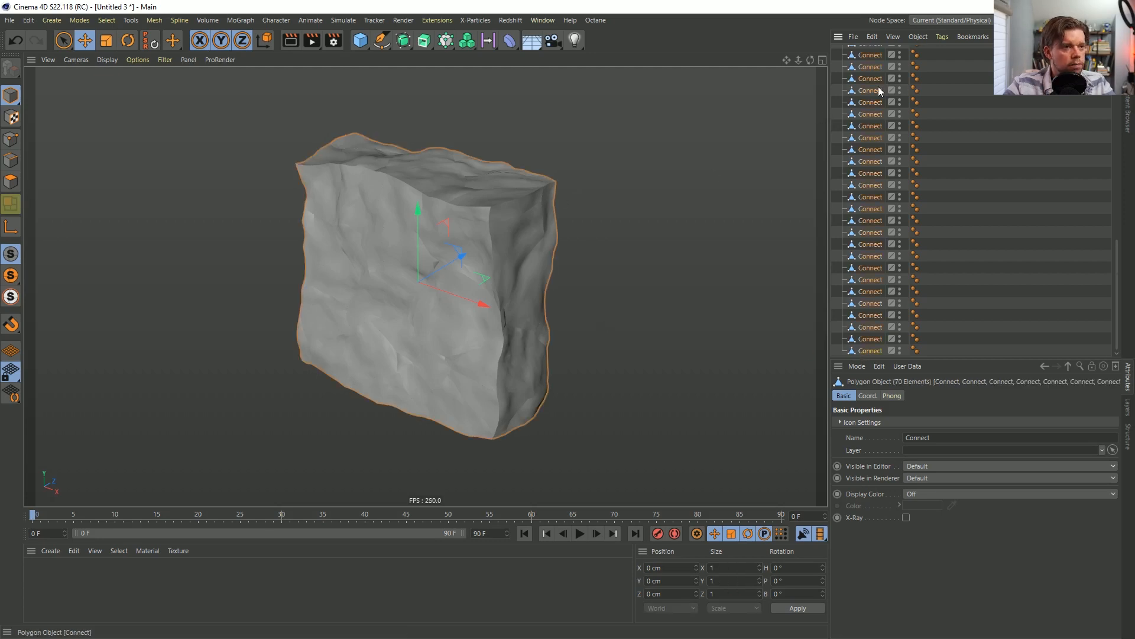
scroll(880, 88, up, 10)
double_click(923, 438)
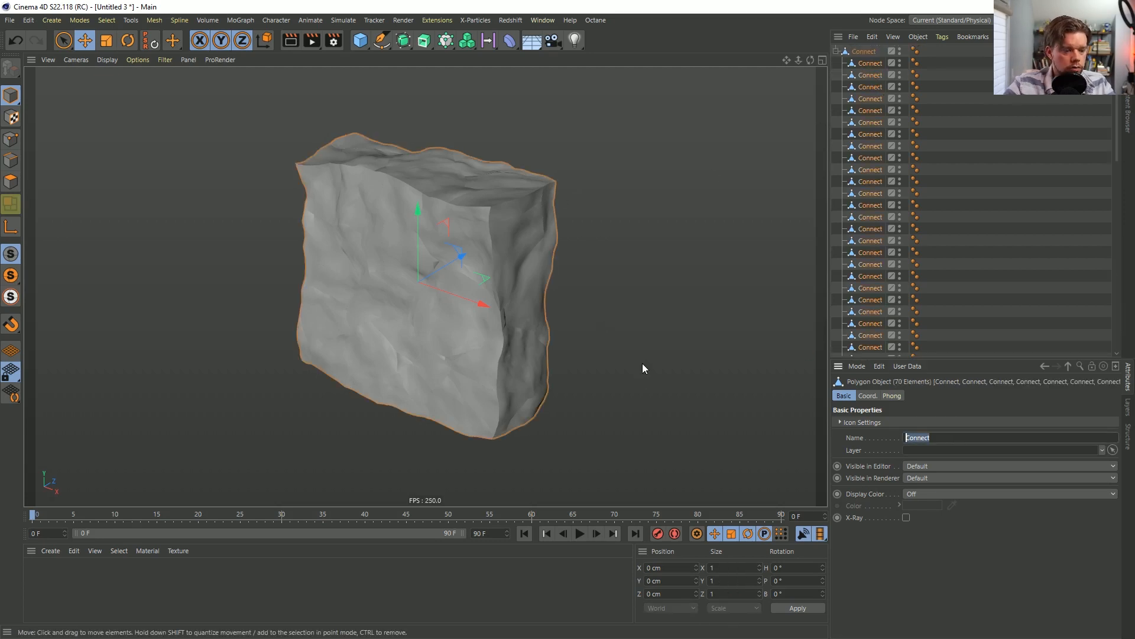
text(Rocks)
key(Return)
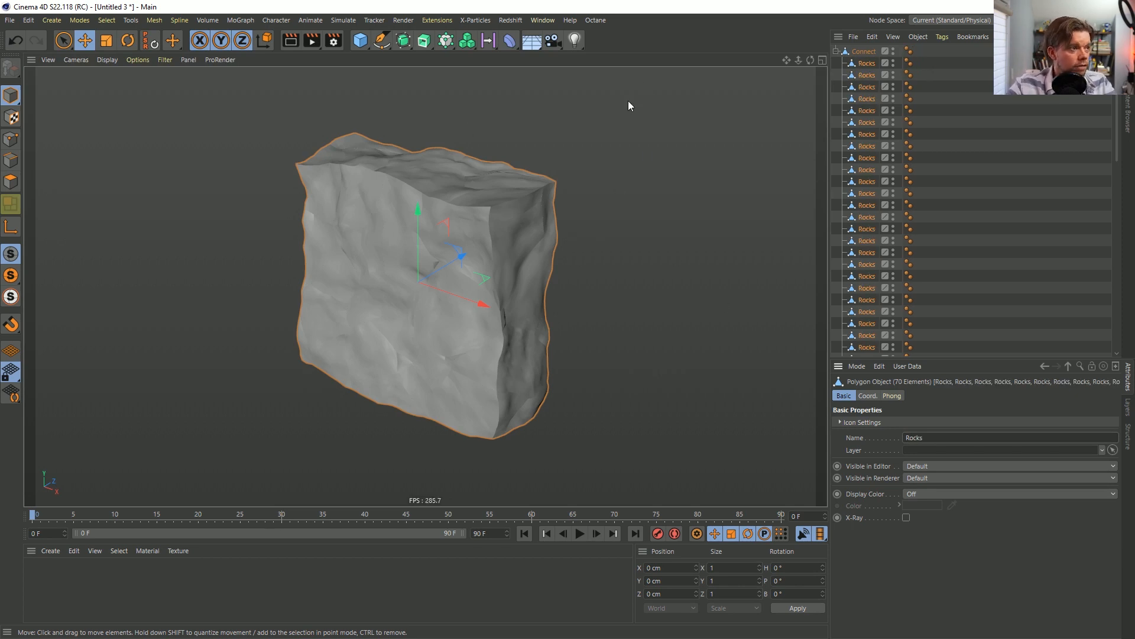
Create a Cloner, move all the Rocks objects into it, and remove the leftover Connect parent.
click(445, 40)
click(866, 158)
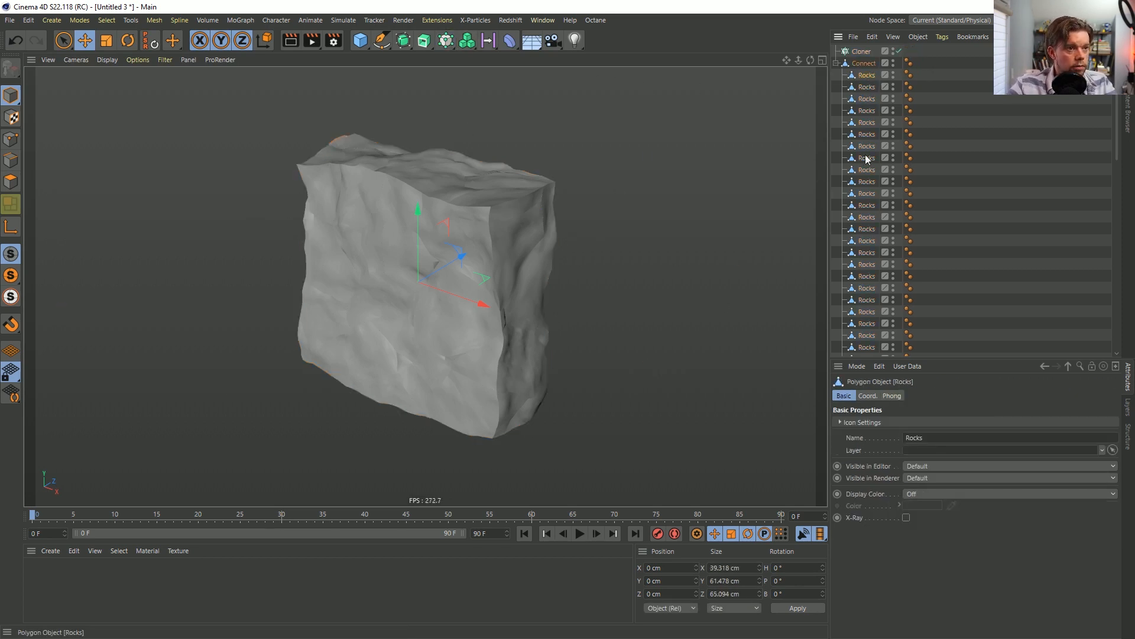
scroll(866, 160, down, 15)
shift+click(872, 348)
scroll(869, 136, up, 10)
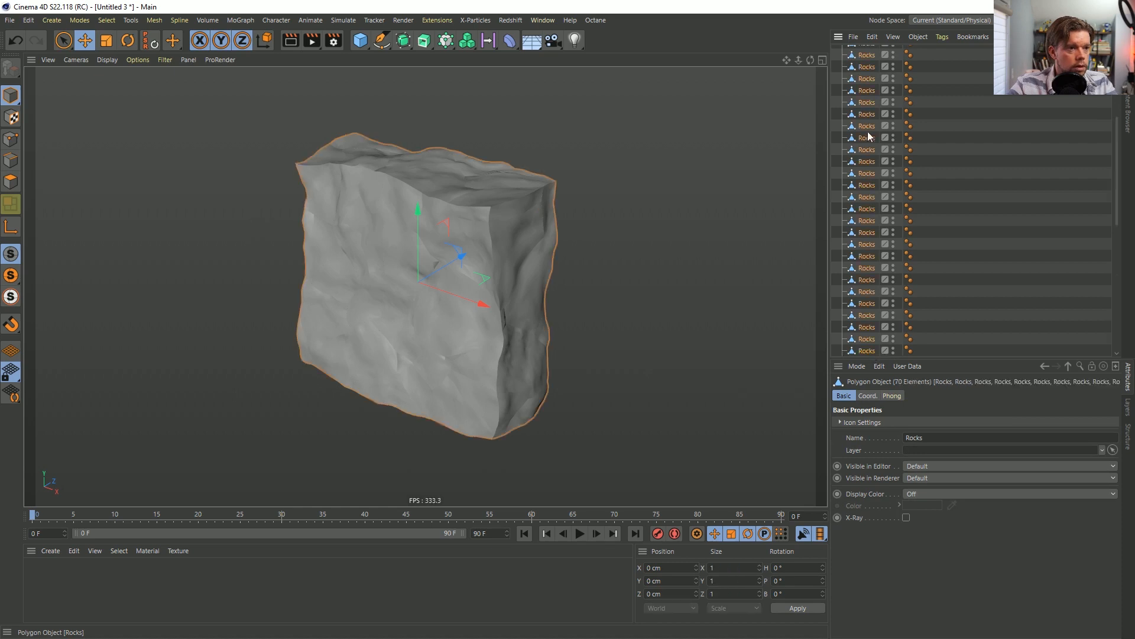
scroll(868, 137, up, 5)
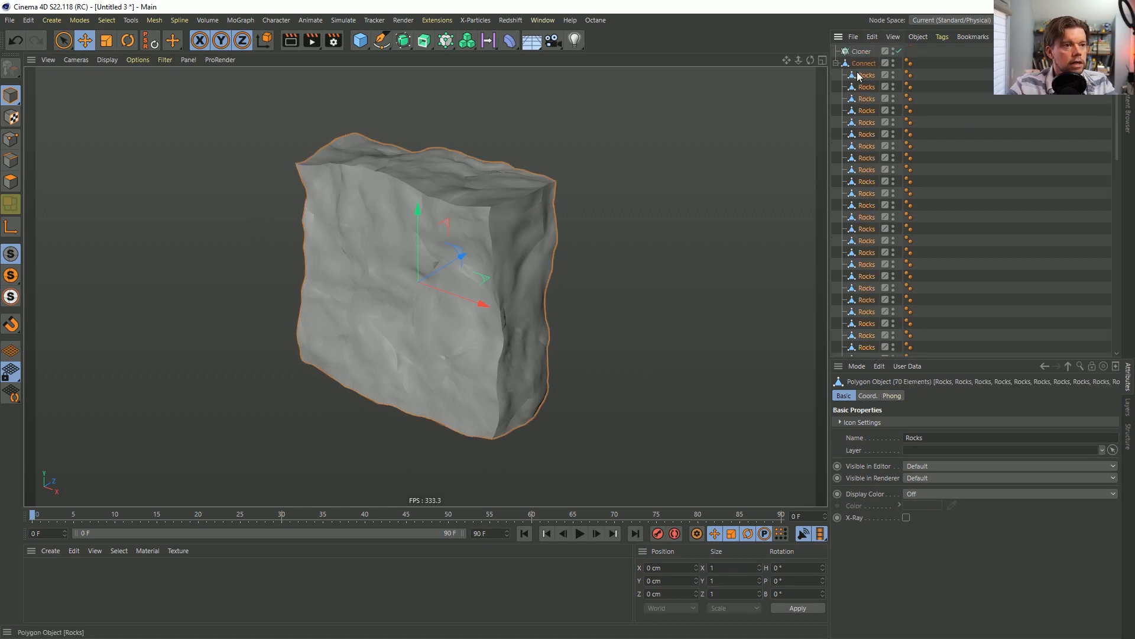
drag(859, 76, 867, 55)
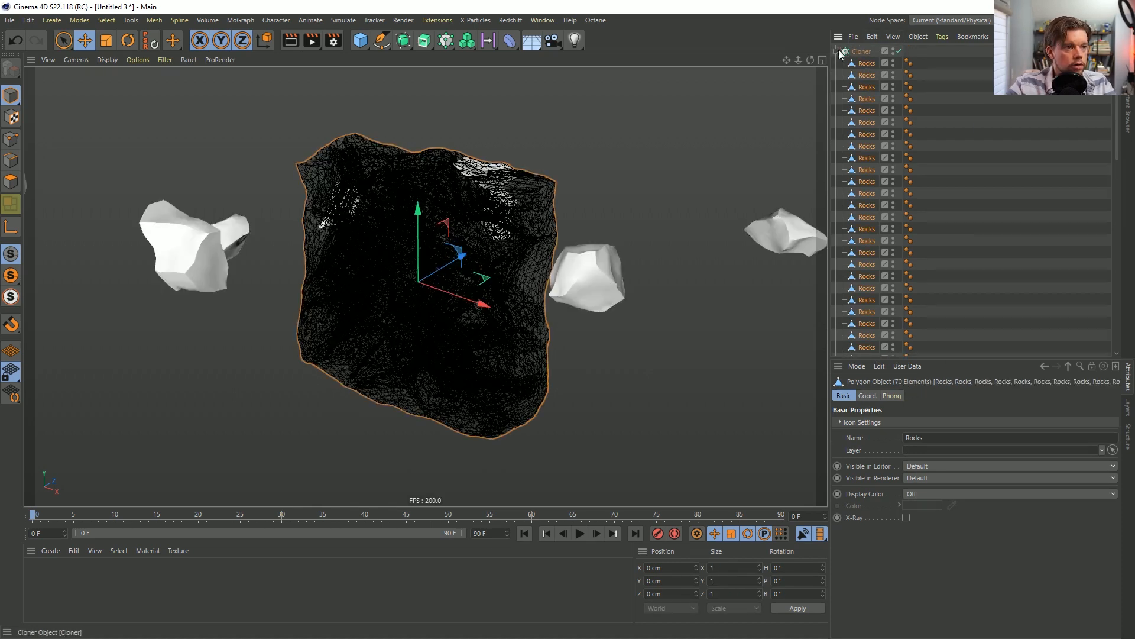
click(837, 52)
click(863, 53)
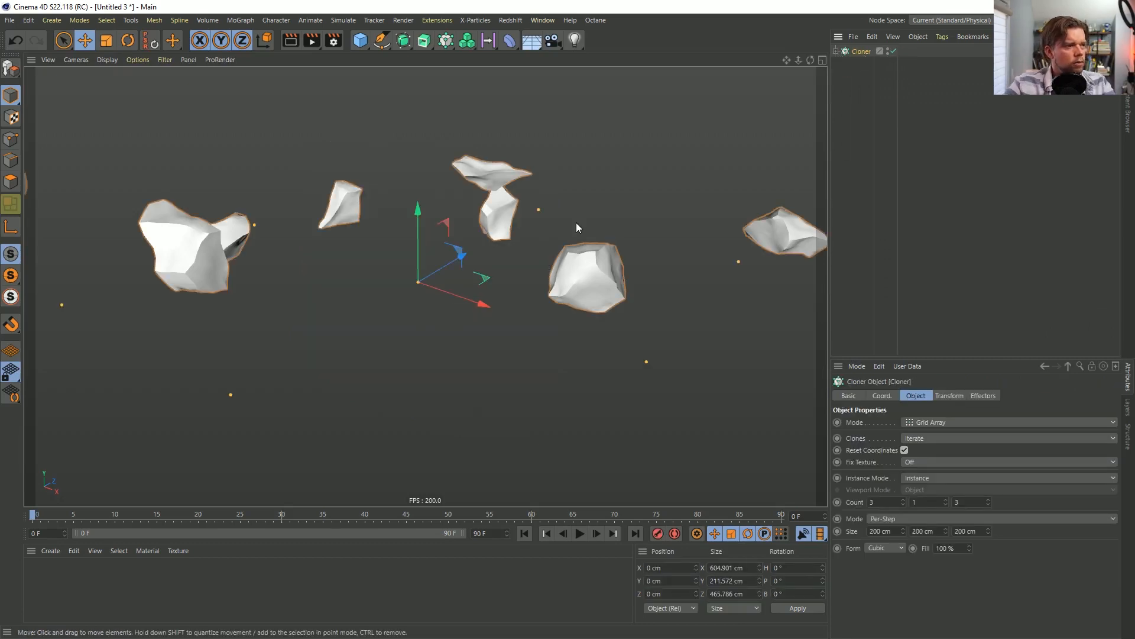
Try raising the Cloner's X grid count to 13 in Per-Step mode, and undo the change.
alt+drag(576, 223, 590, 222)
alt+right_drag(591, 222, 522, 198)
alt+drag(522, 197, 512, 245)
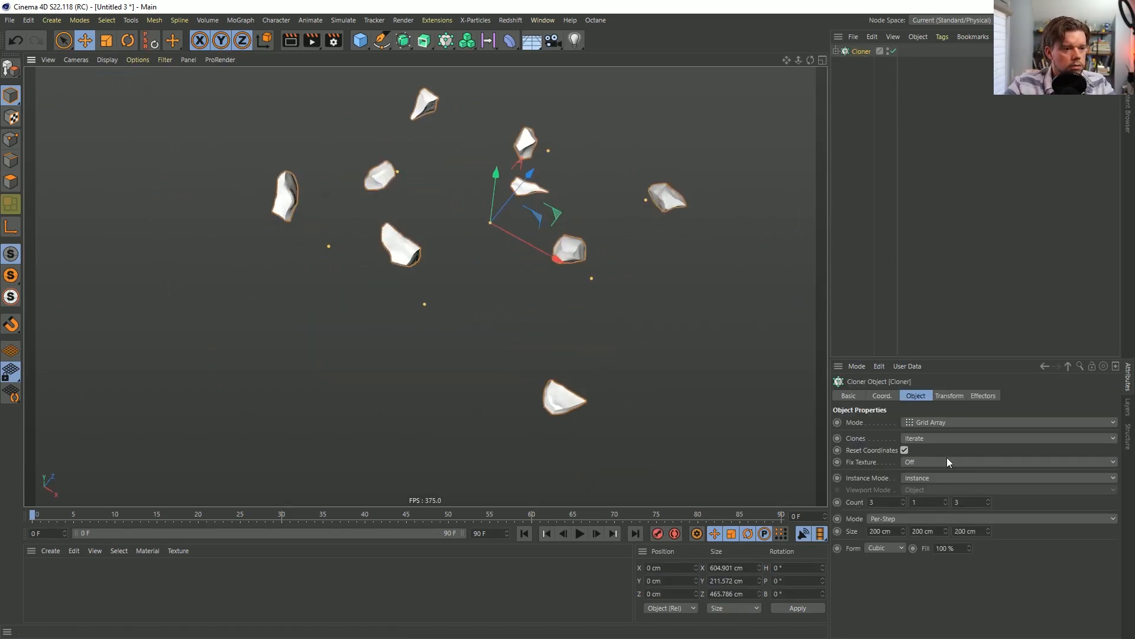
drag(902, 501, 980, 500)
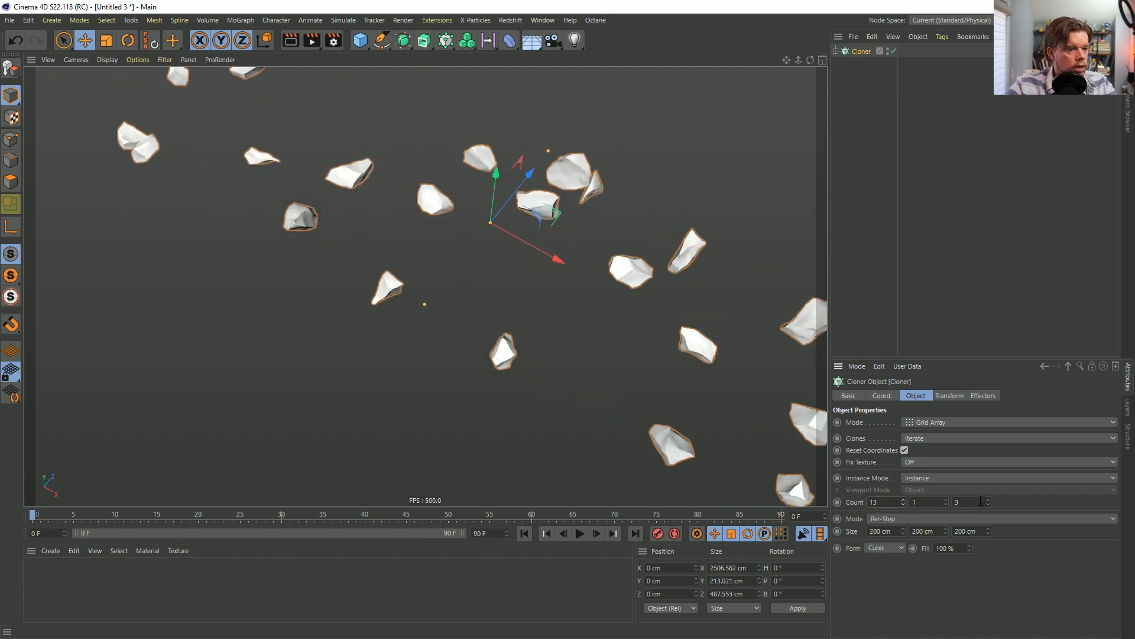
key(ctrl+z)
Switch the Cloner's grid spacing to Endpoint mode and set its counts to 19, 1 and 23.
click(906, 518)
click(900, 531)
click(903, 517)
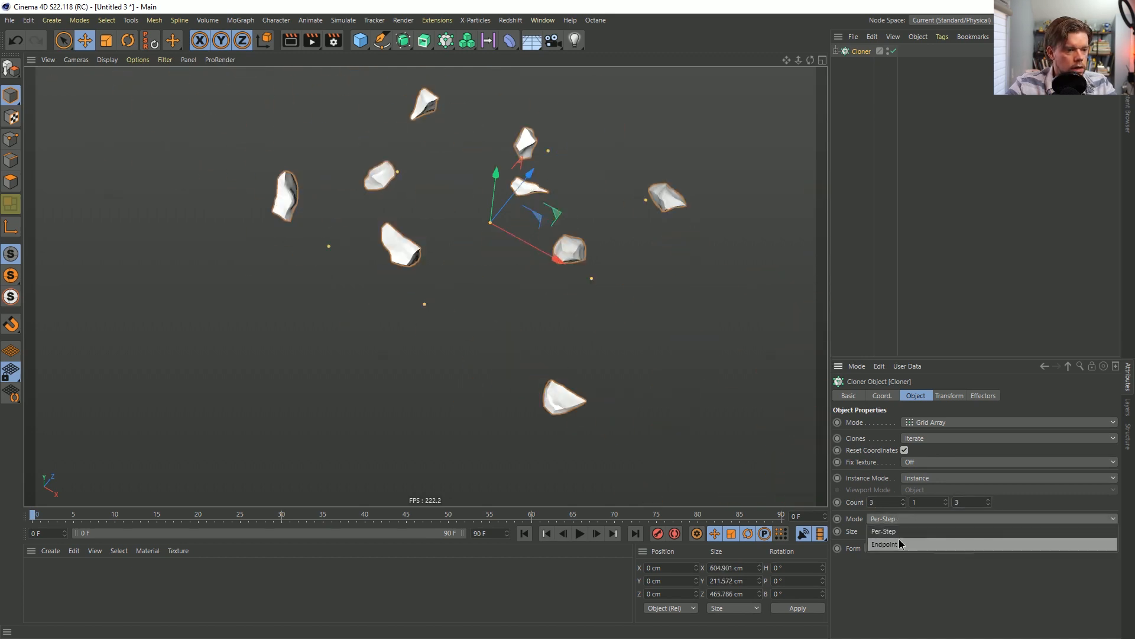
click(899, 543)
drag(902, 502, 1002, 500)
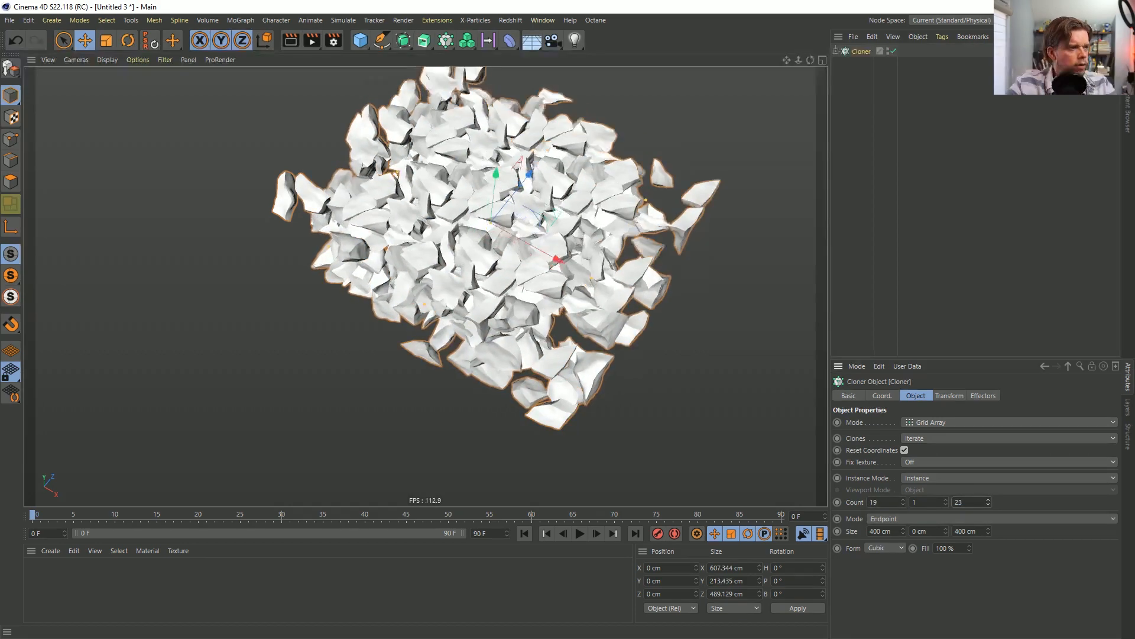
alt+drag(554, 277, 436, 358)
scroll(421, 359, up, 5)
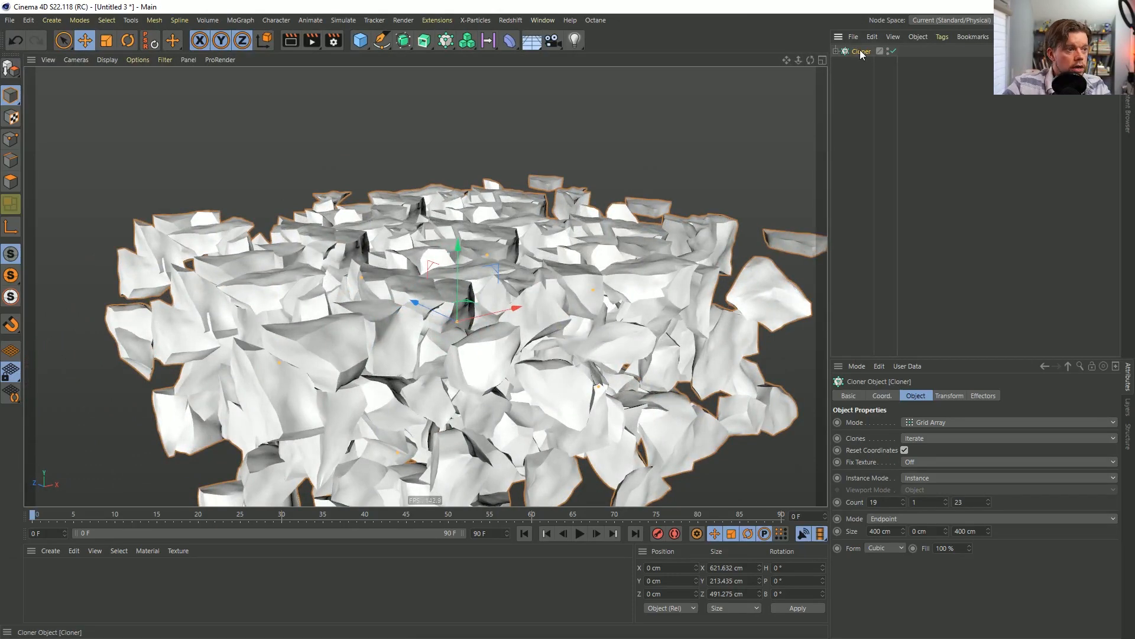
alt+drag(526, 221, 522, 264)
Expand the Cloner and select all the Rocks objects inside it, from the first to the last.
click(836, 51)
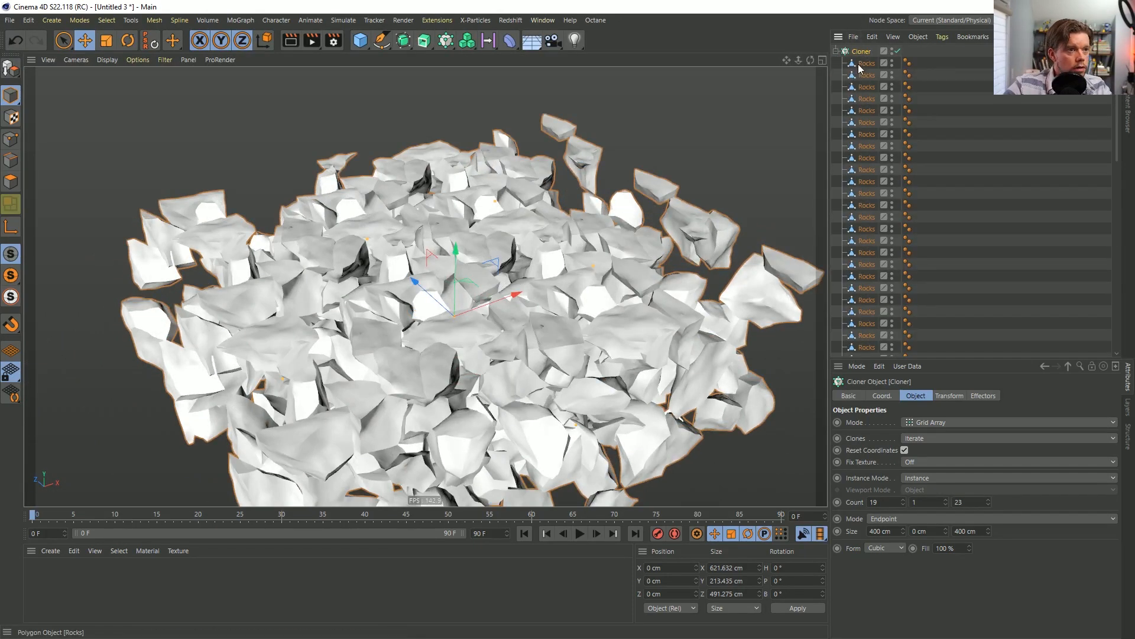
click(882, 219)
scroll(874, 298, down, 2)
shift+click(863, 350)
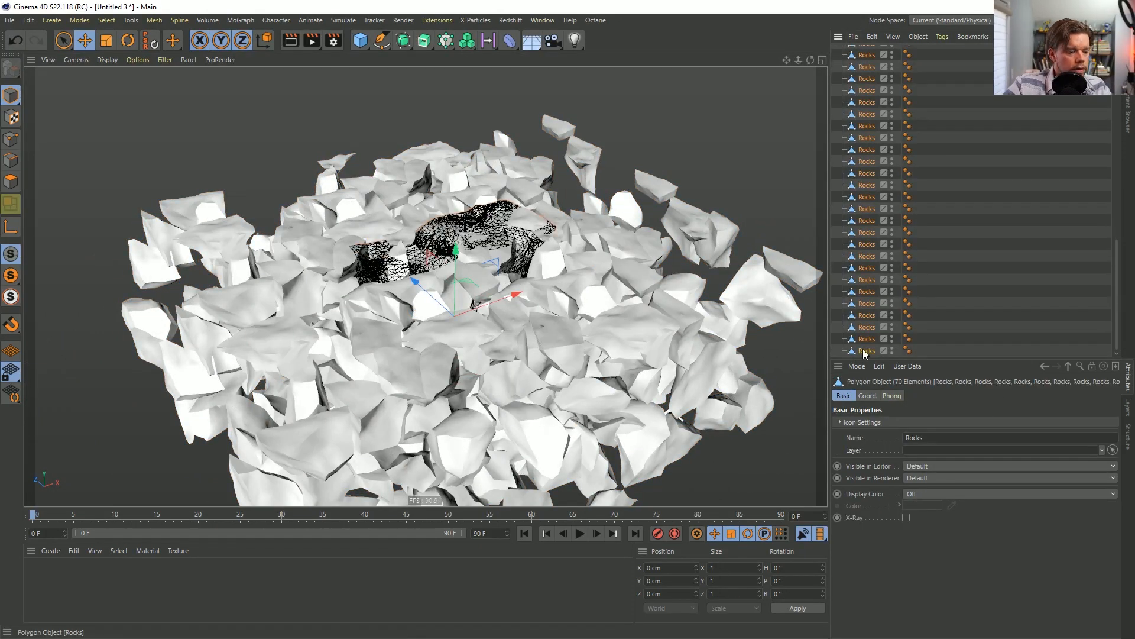
Switch to the [1a]ShatterGlass.c4d project and delete the Cube with its Displacer from the Cloner.
click(542, 20)
click(606, 381)
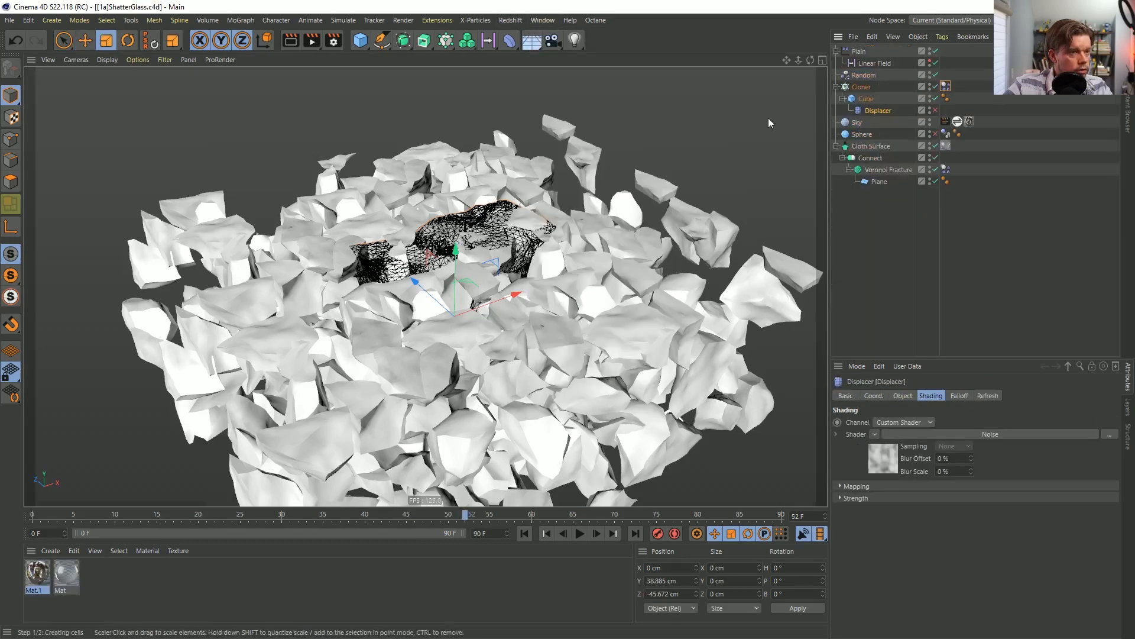
click(871, 86)
key(Delete)
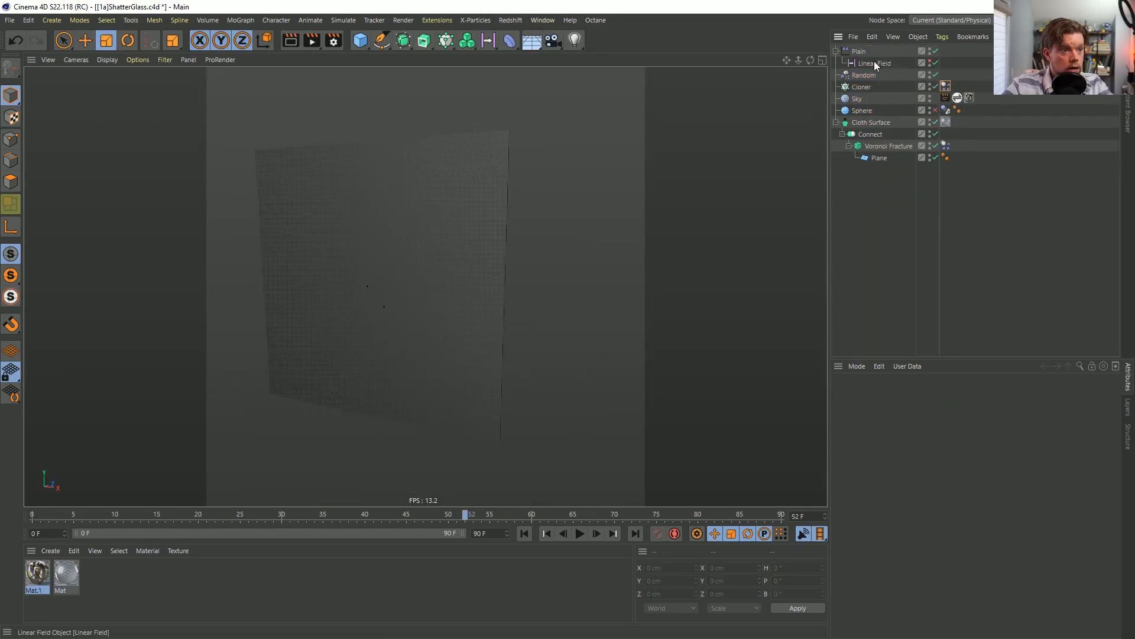
Paste the copied Rocks objects into the shatter scene and place them all inside the Cloner.
key(ctrl+v)
scroll(855, 327, down, 6)
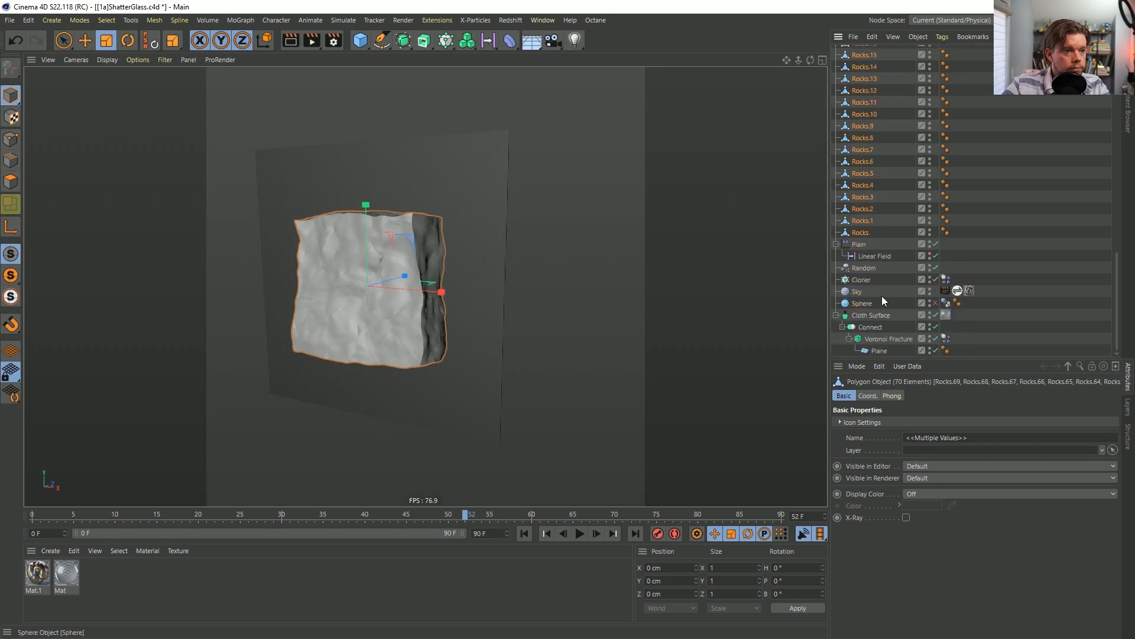
drag(861, 232, 863, 282)
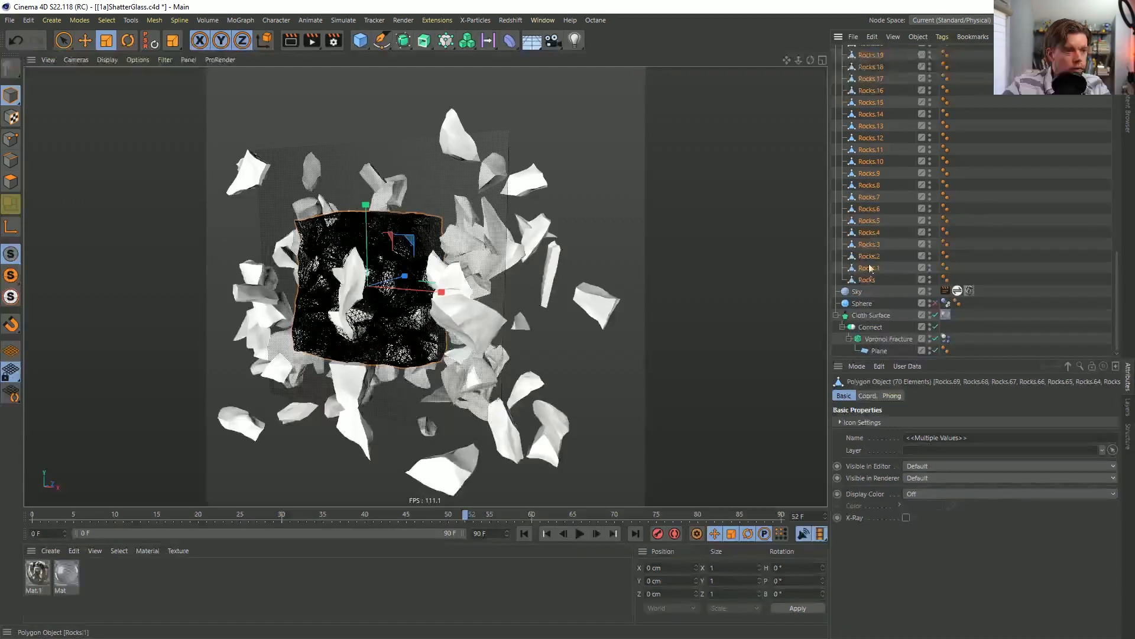
Set the collision shape of the Cloner's Dynamics Body tag to Convex Hull.
click(945, 87)
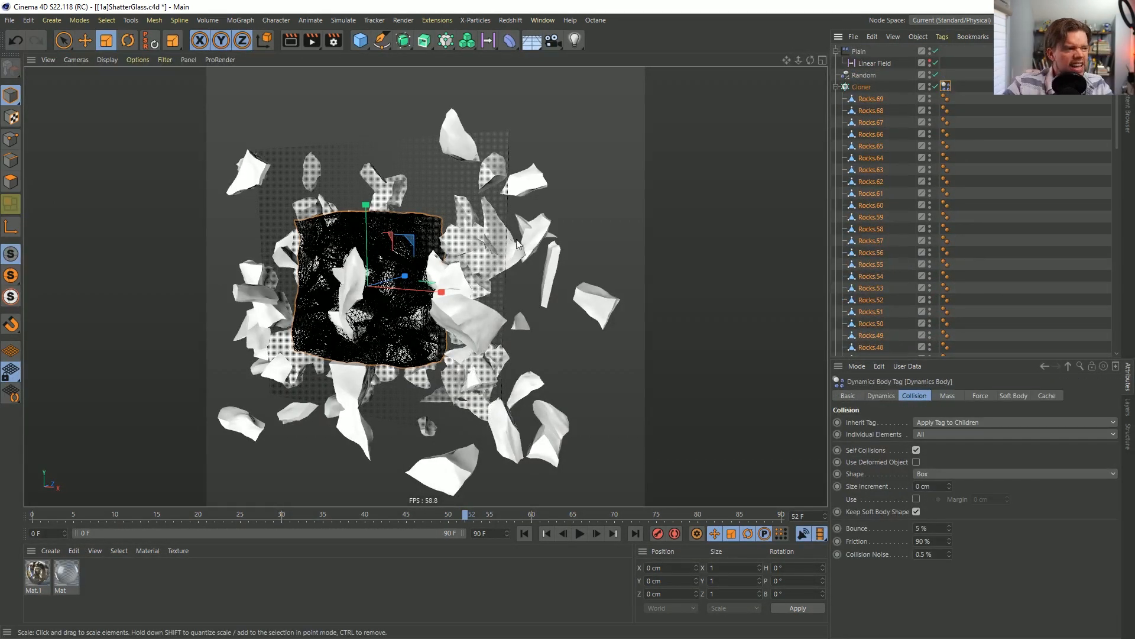
click(936, 474)
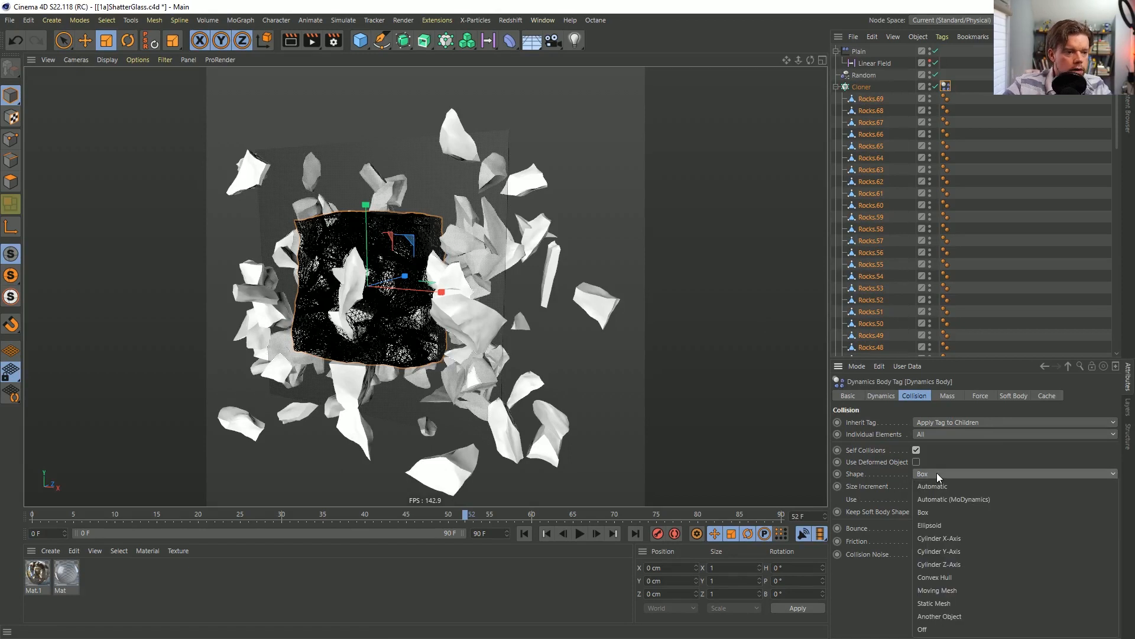
click(949, 579)
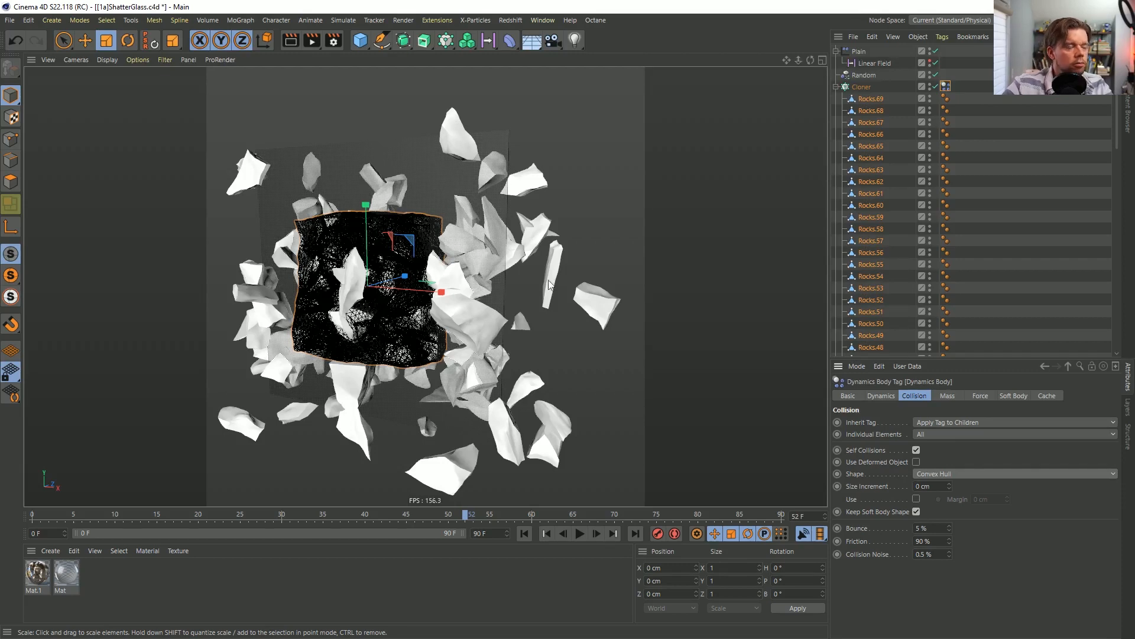
click(778, 300)
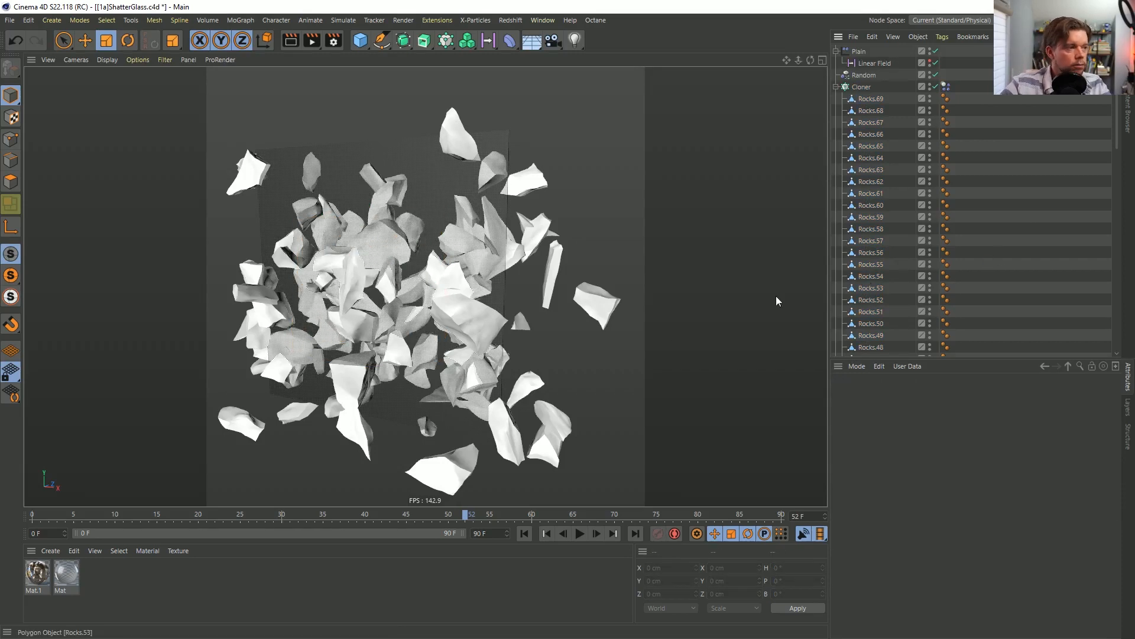
Play the simulation from the first frame to frame 41 to check how the rocks move.
scroll(463, 383, down, 5)
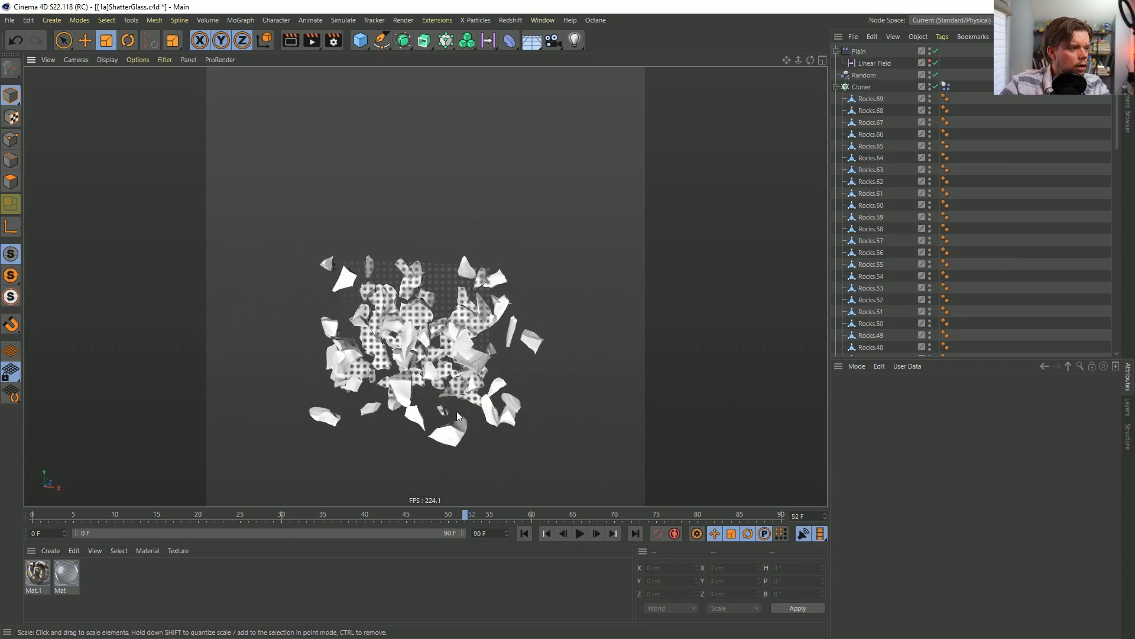
click(524, 534)
click(579, 534)
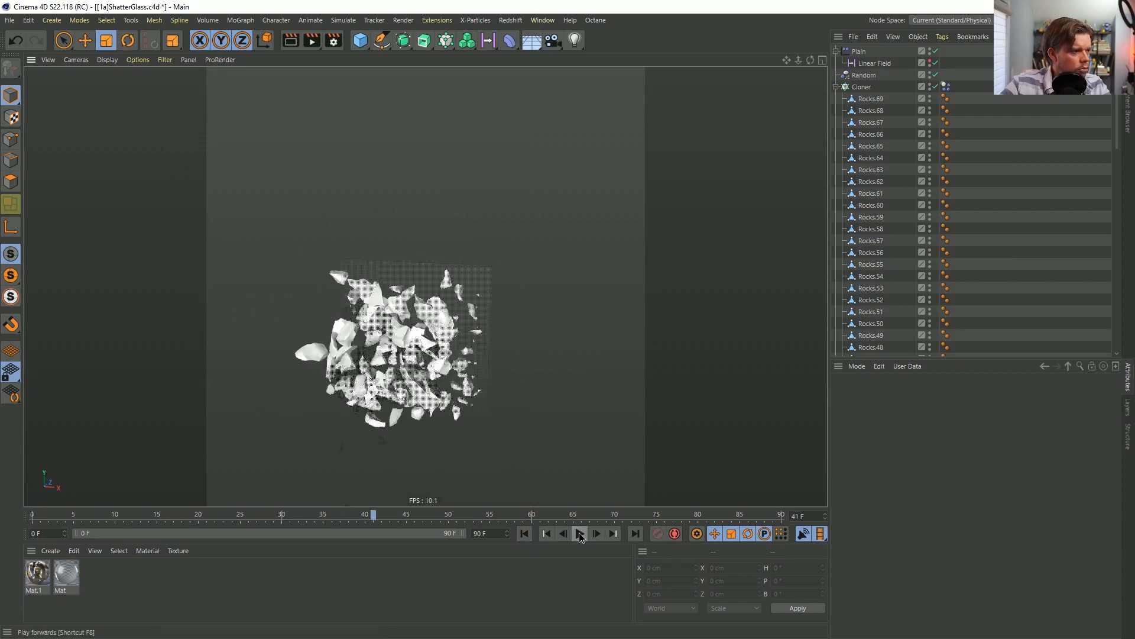
key(F8)
Scale up all the Rocks objects inside the Cloner together.
scroll(412, 381, up, 8)
click(869, 99)
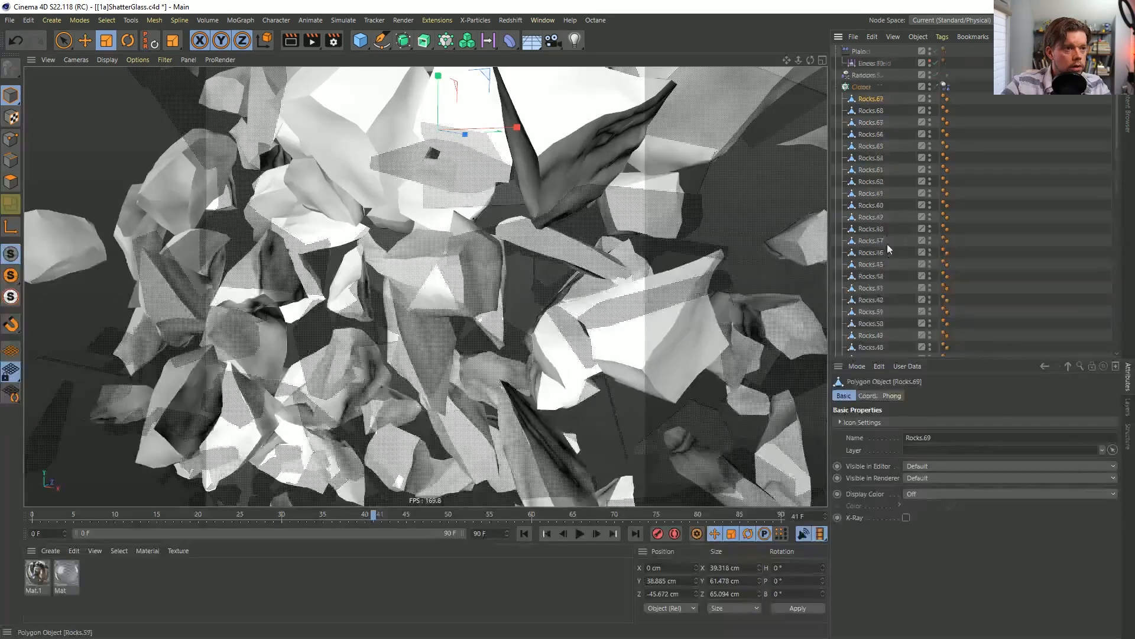
scroll(885, 257, down, 10)
shift+click(867, 279)
scroll(455, 326, down, 8)
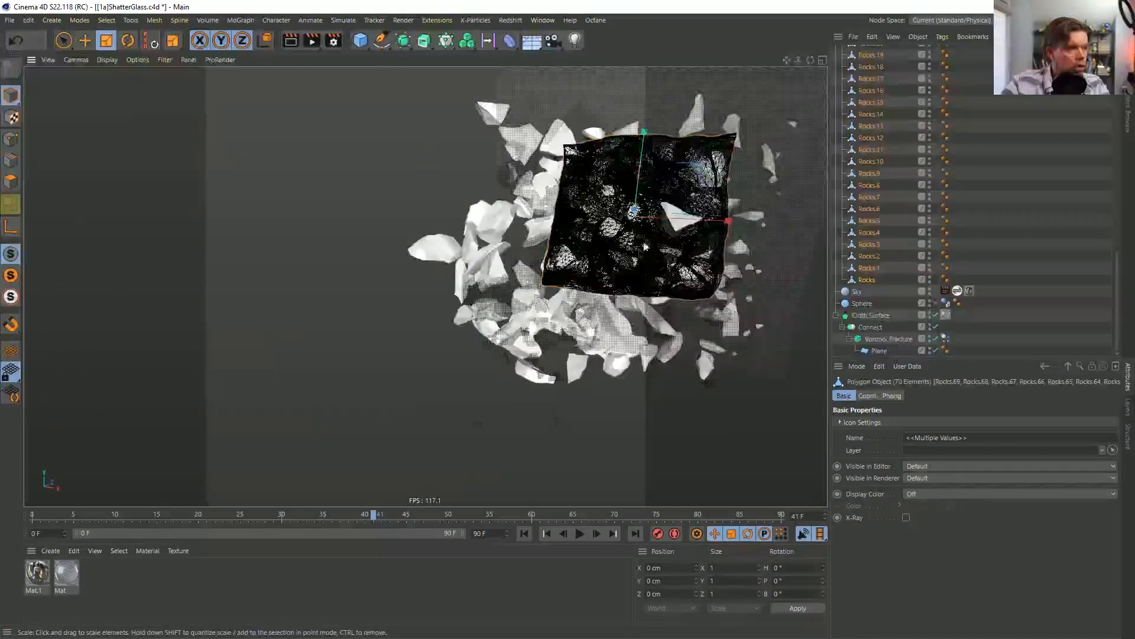
drag(342, 268, 472, 250)
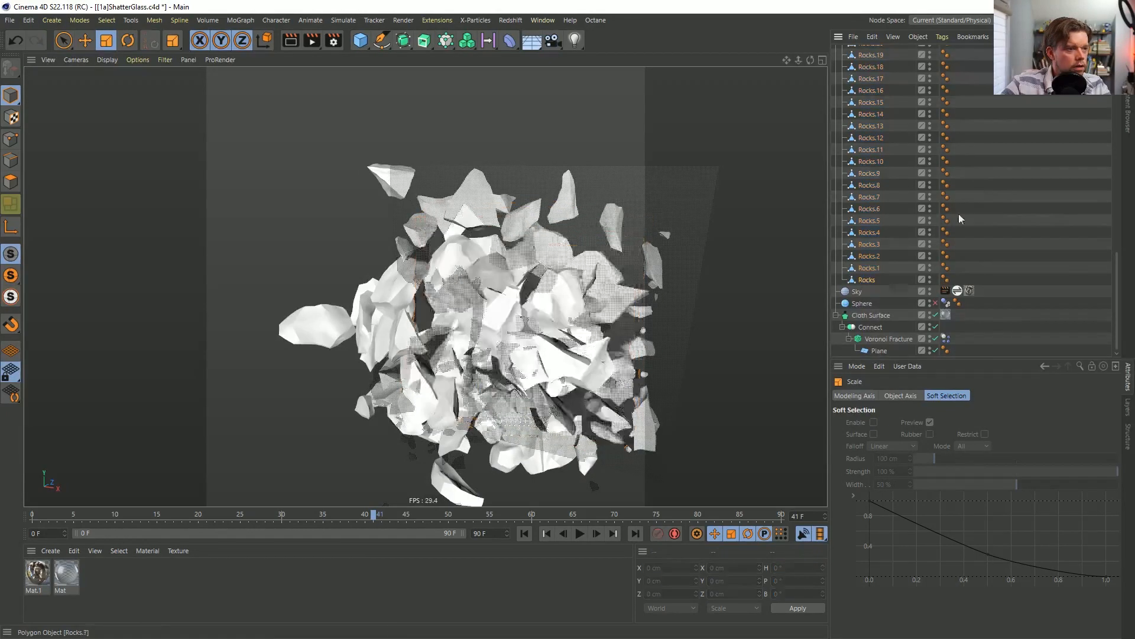
Replay the simulation from the start to examine the enlarged rocks bursting out, and return to frame 0.
click(524, 534)
click(584, 535)
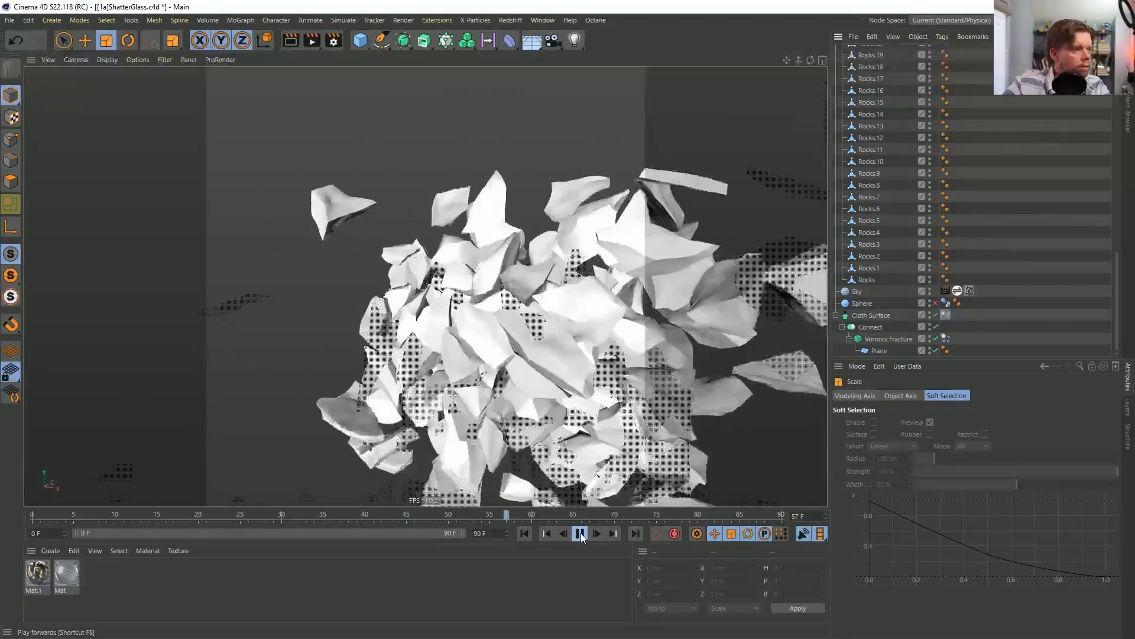
click(581, 535)
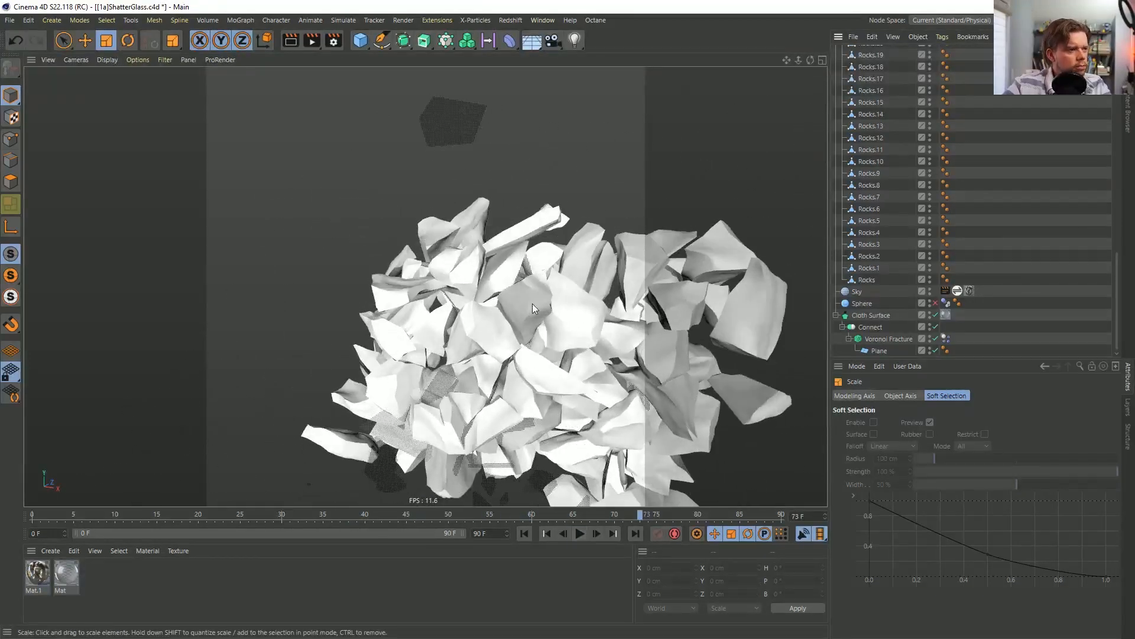
alt+drag(532, 299, 538, 346)
click(580, 534)
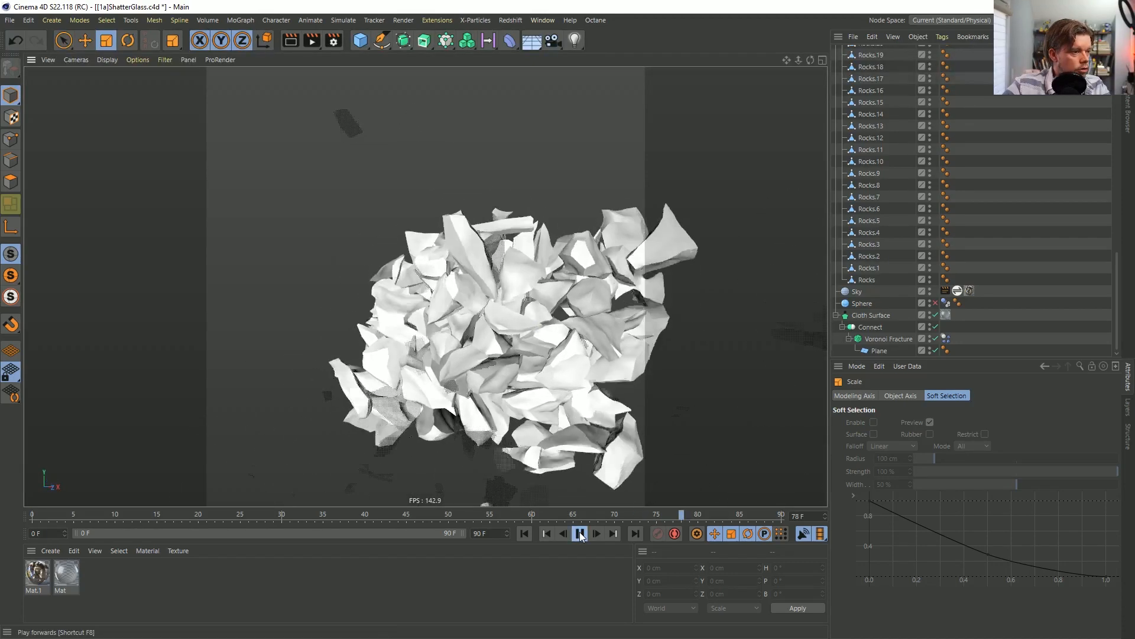
click(580, 534)
click(524, 533)
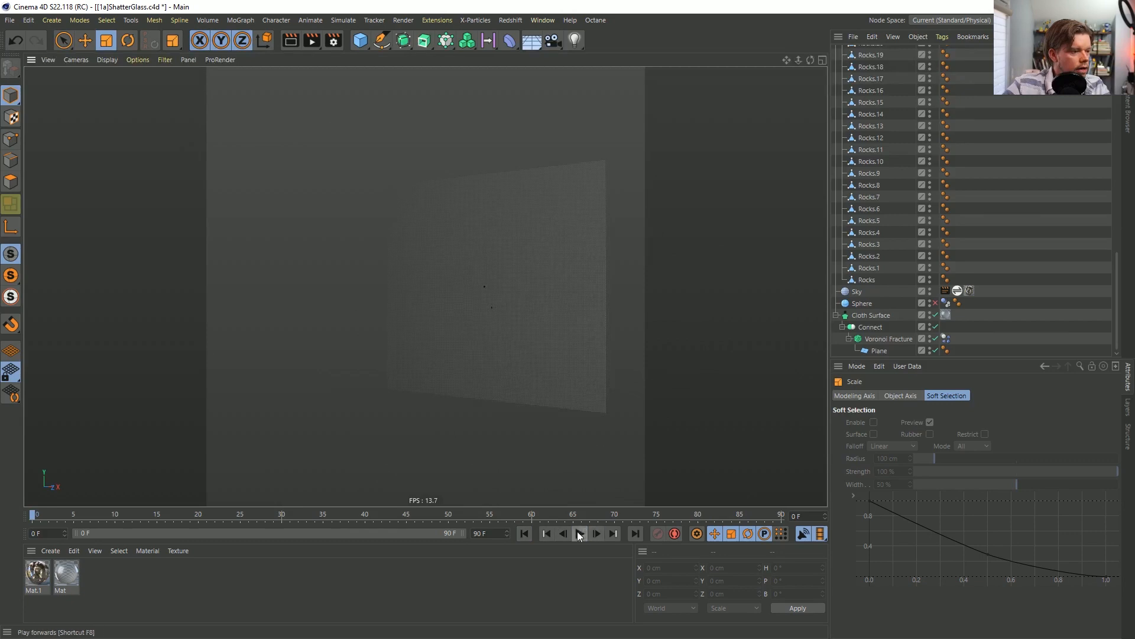
click(581, 533)
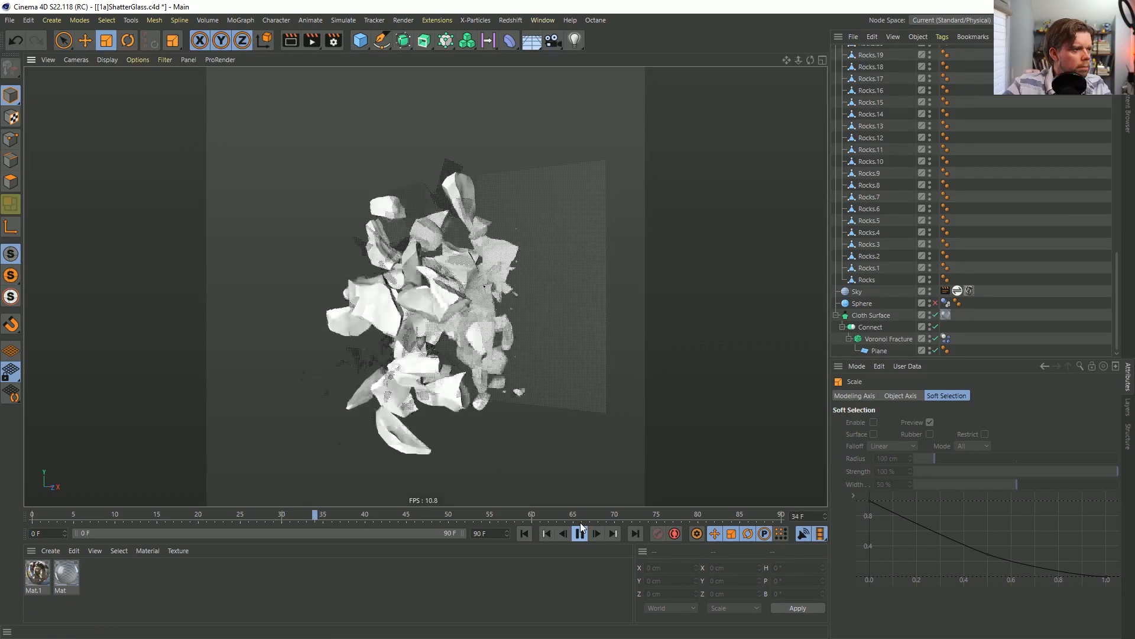
click(580, 534)
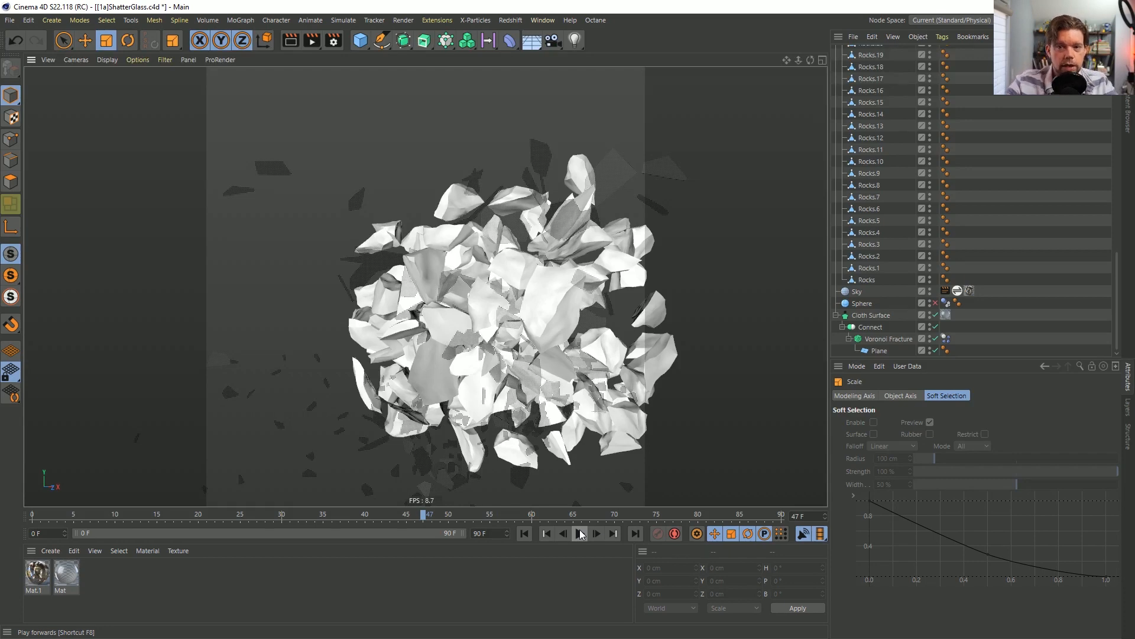
click(531, 534)
Save the scene as a new version named [1b]ShatterGlass.c4d in the SceneFiles folder.
key(ctrl+shift+s)
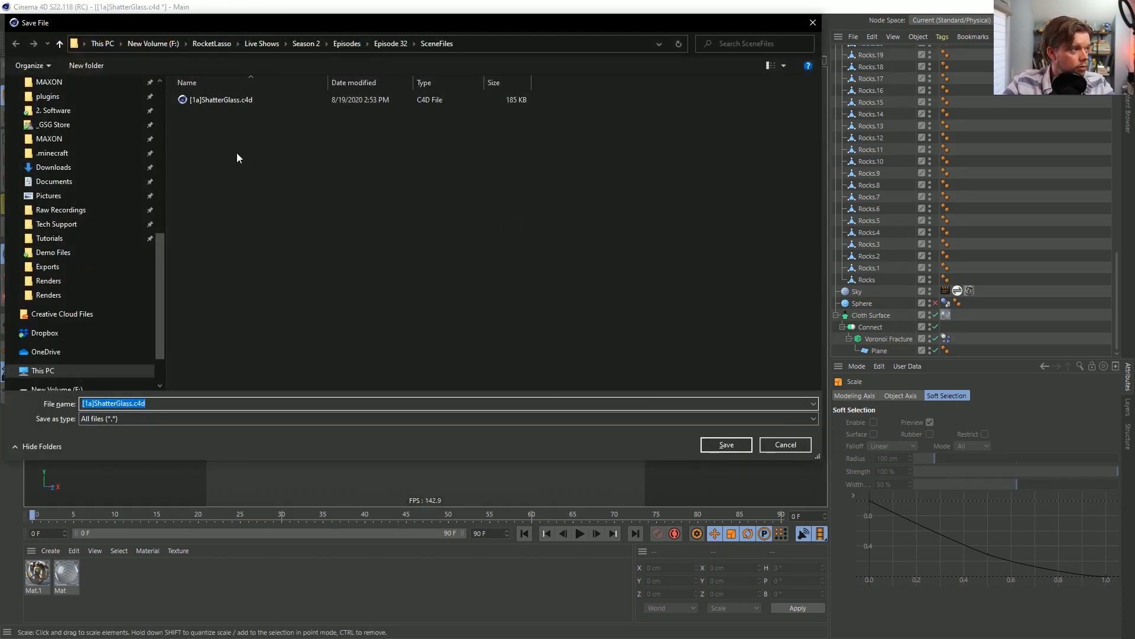
click(217, 101)
click(87, 403)
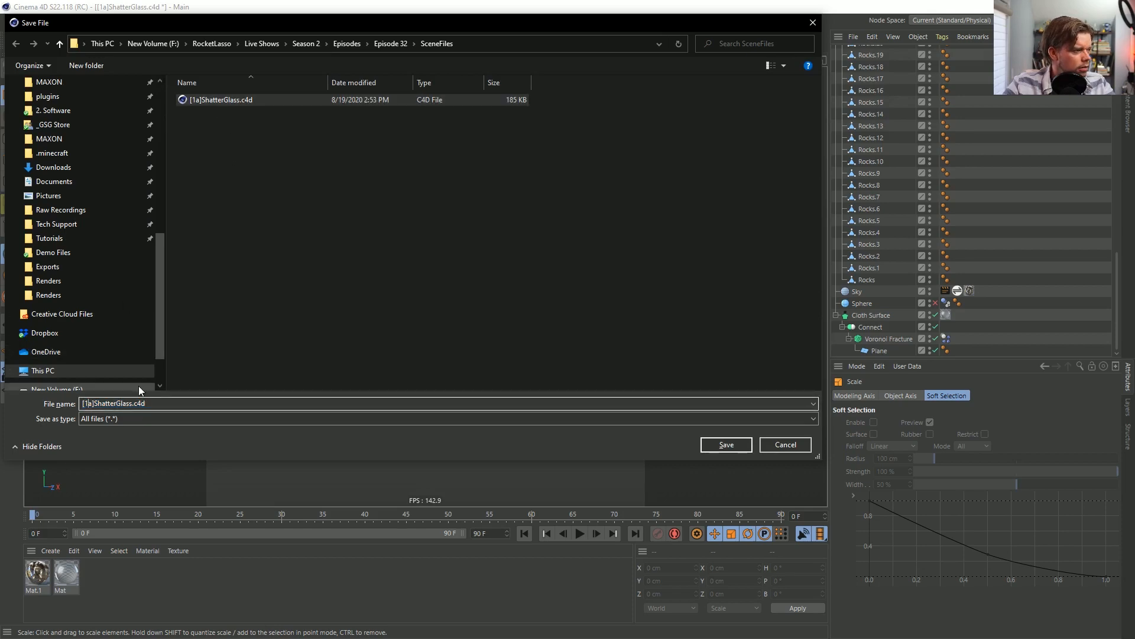
key(Delete)
text(b)
key(Return)
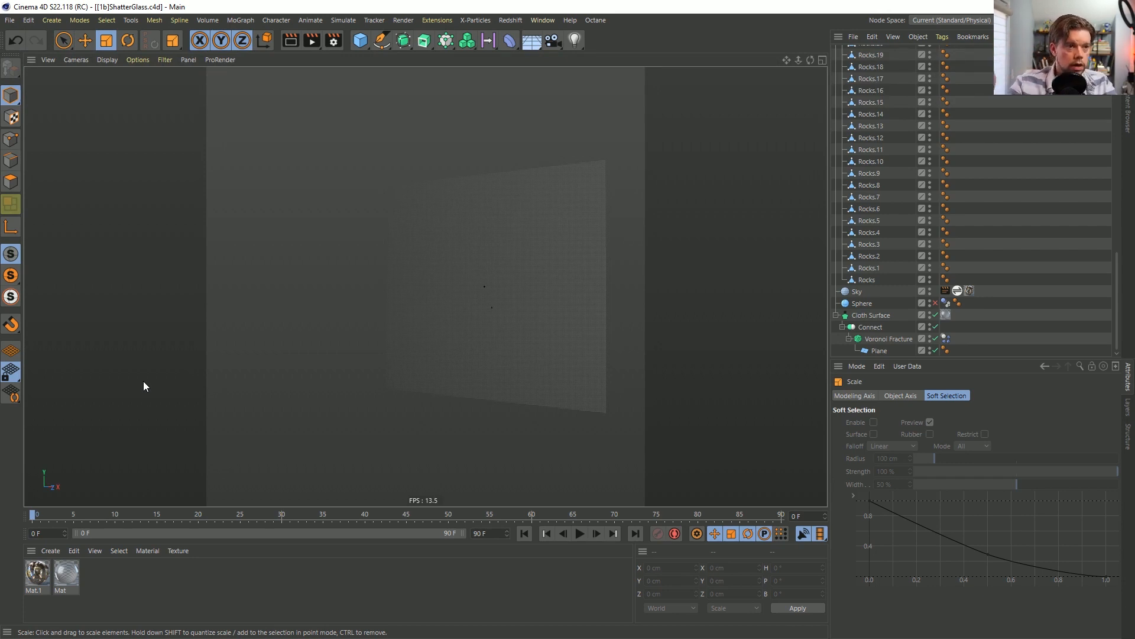
Close the untitled scene containing the cloned rocks without saving it.
alt+drag(424, 256, 476, 244)
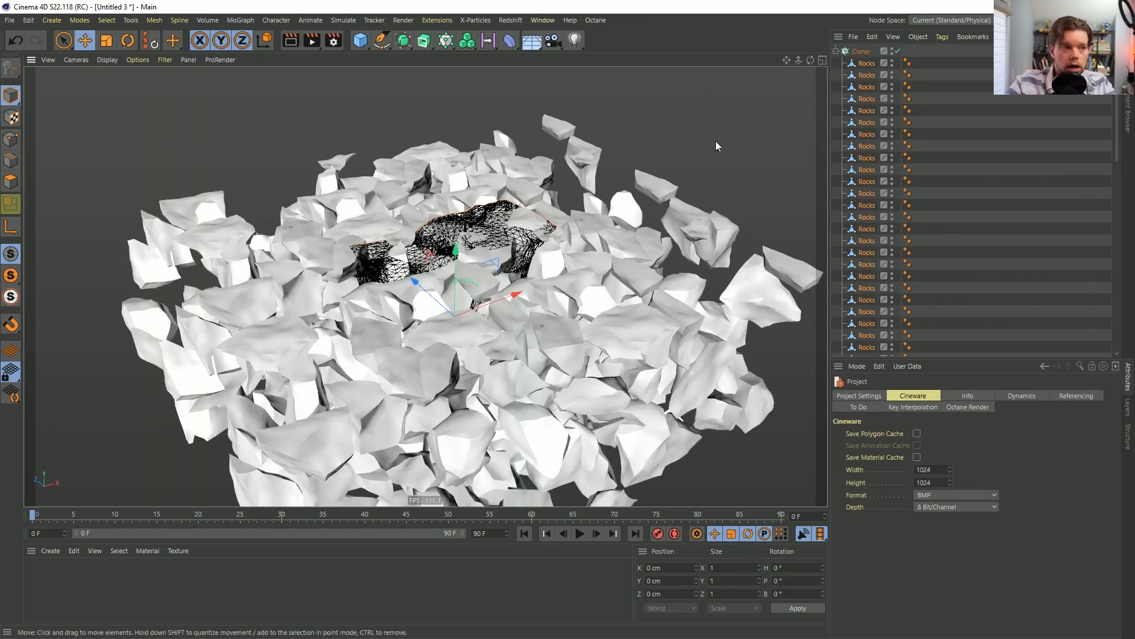
key(ctrl+F4)
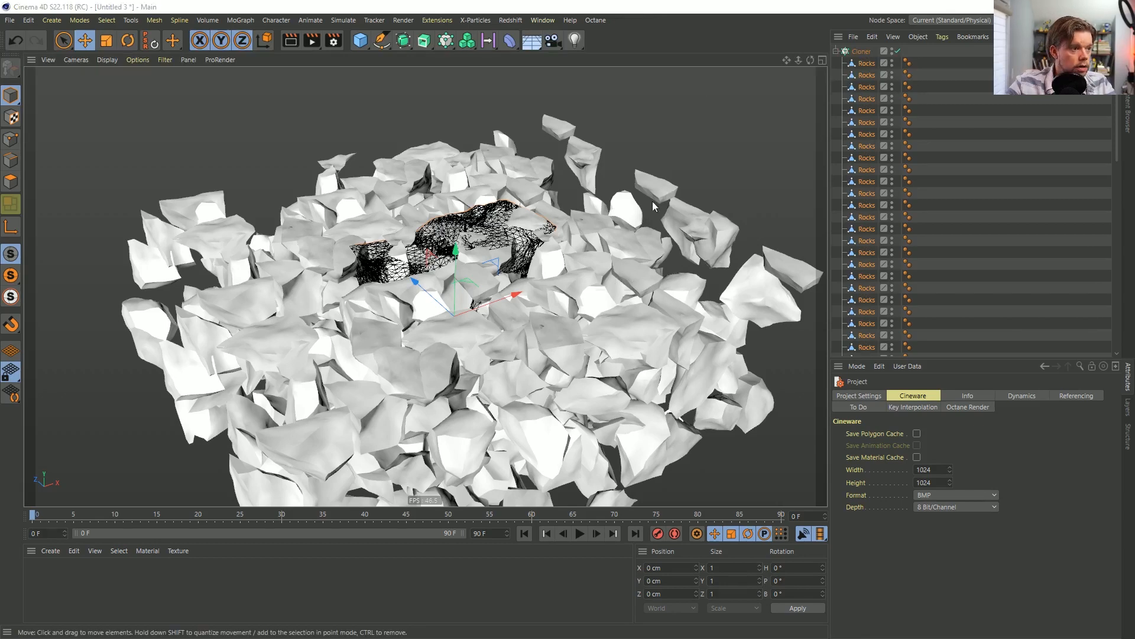
click(593, 369)
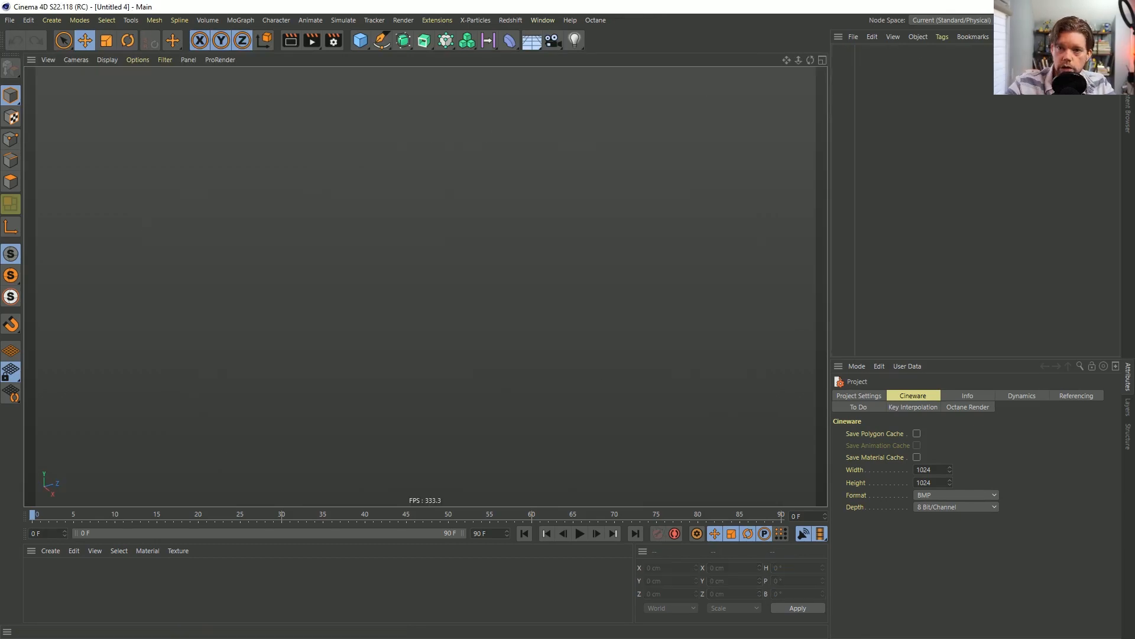
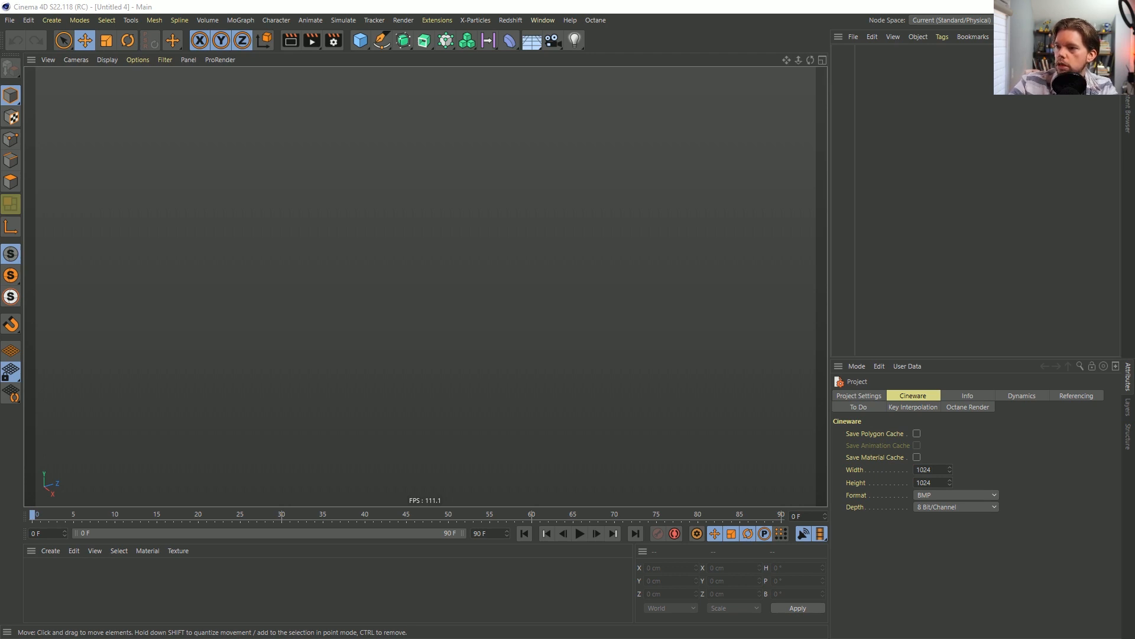
Switch to the browser to view the dreads image results, move its window off the screen, and return to the empty scene.
key(alt+Tab)
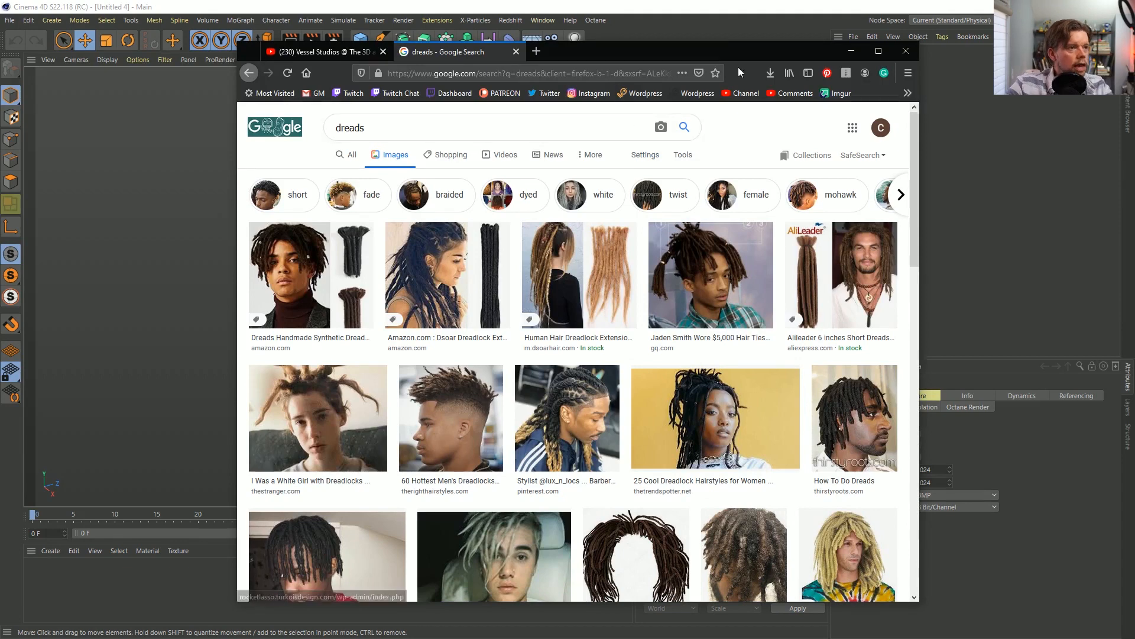
drag(738, 66, 1134, 62)
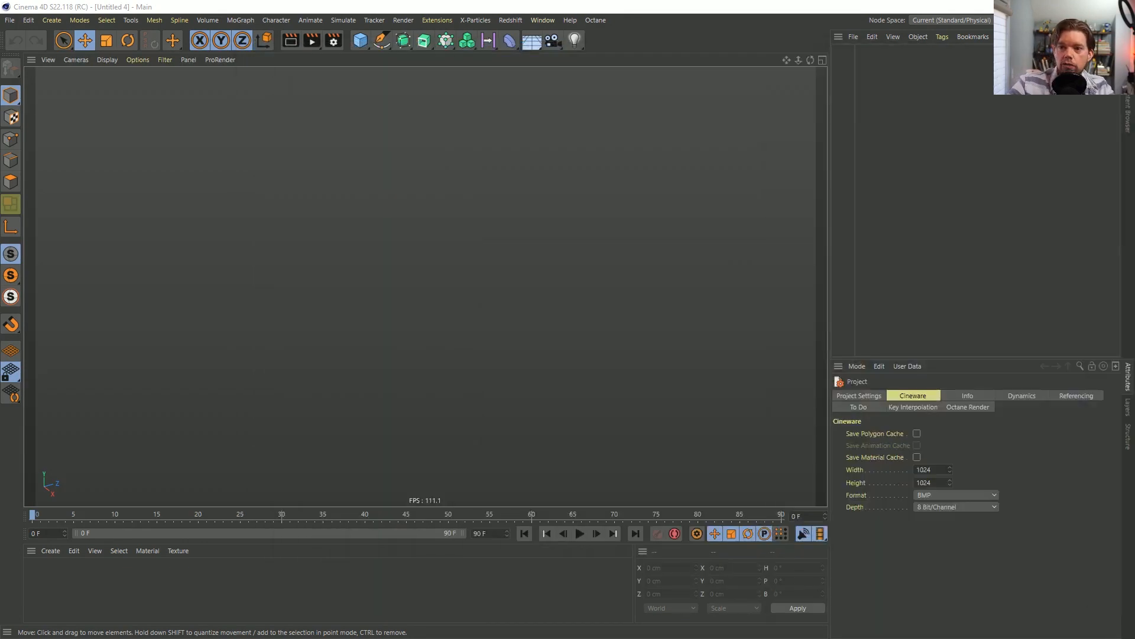
click(720, 13)
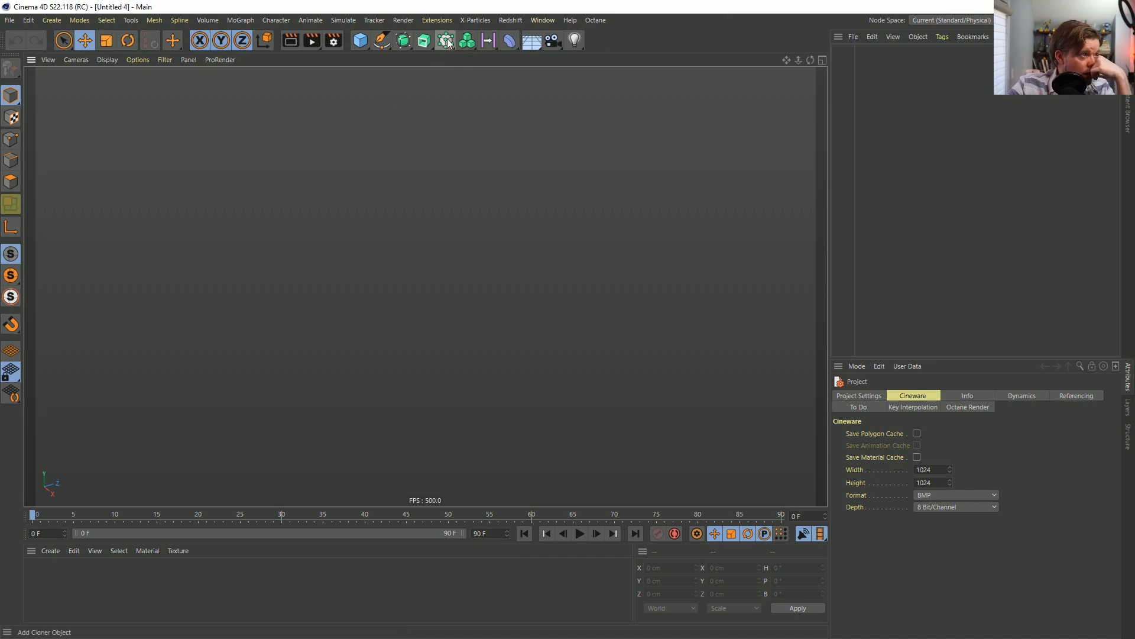
Add a sphere to the empty scene and set its type to Hemisphere.
click(362, 45)
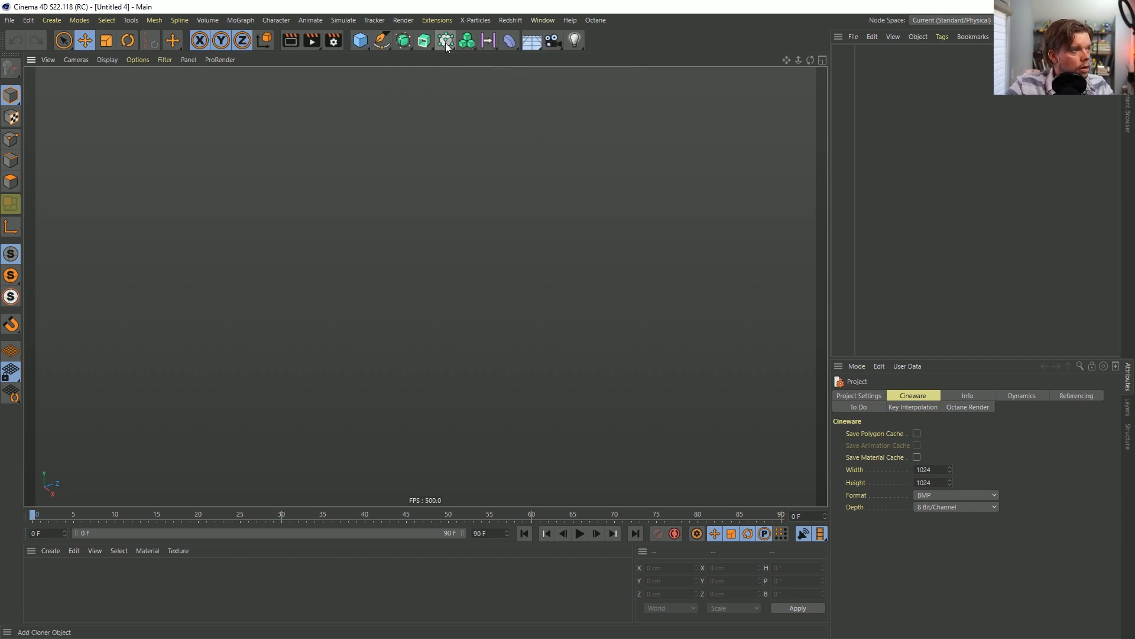
click(360, 40)
click(588, 79)
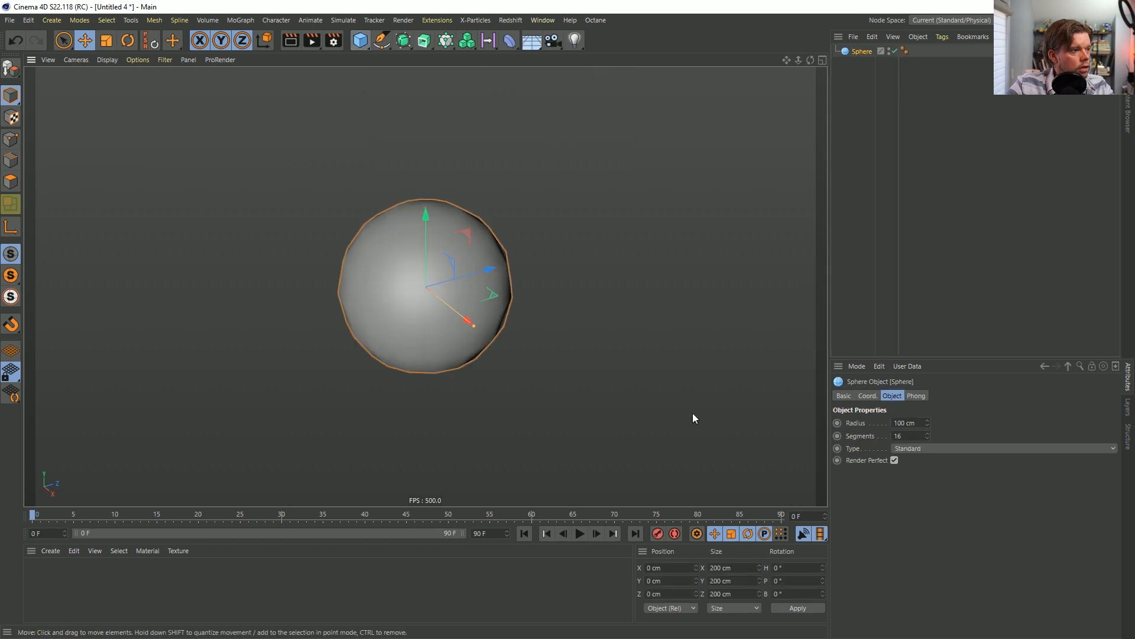
click(913, 448)
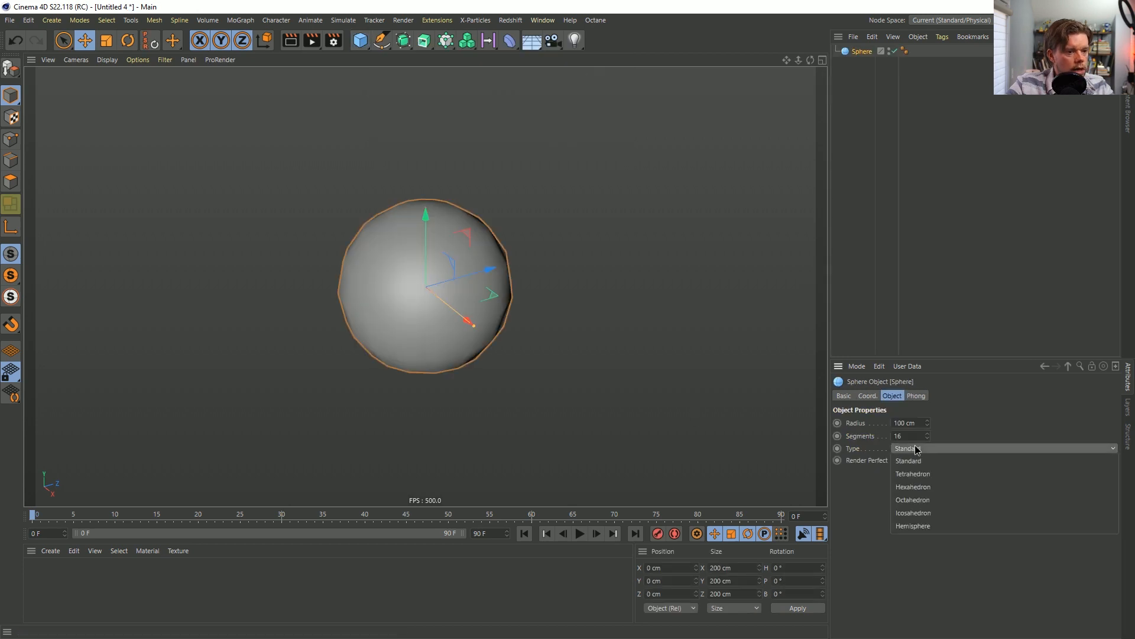
click(935, 523)
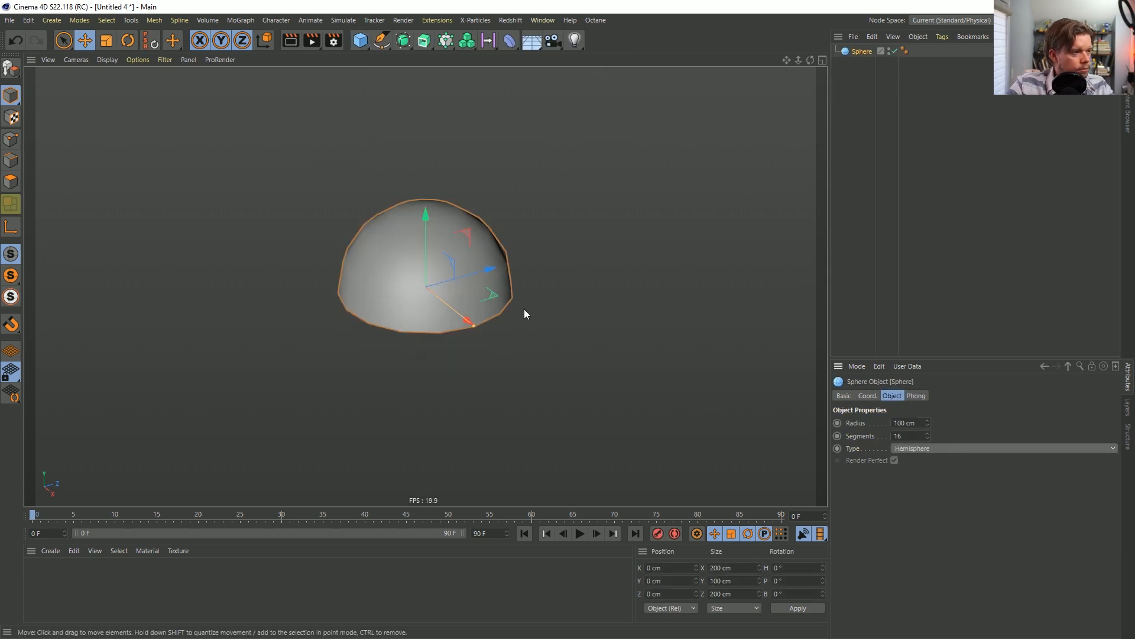
Add a Hair object that grows from the hemisphere.
click(336, 22)
mouse_move(373, 116)
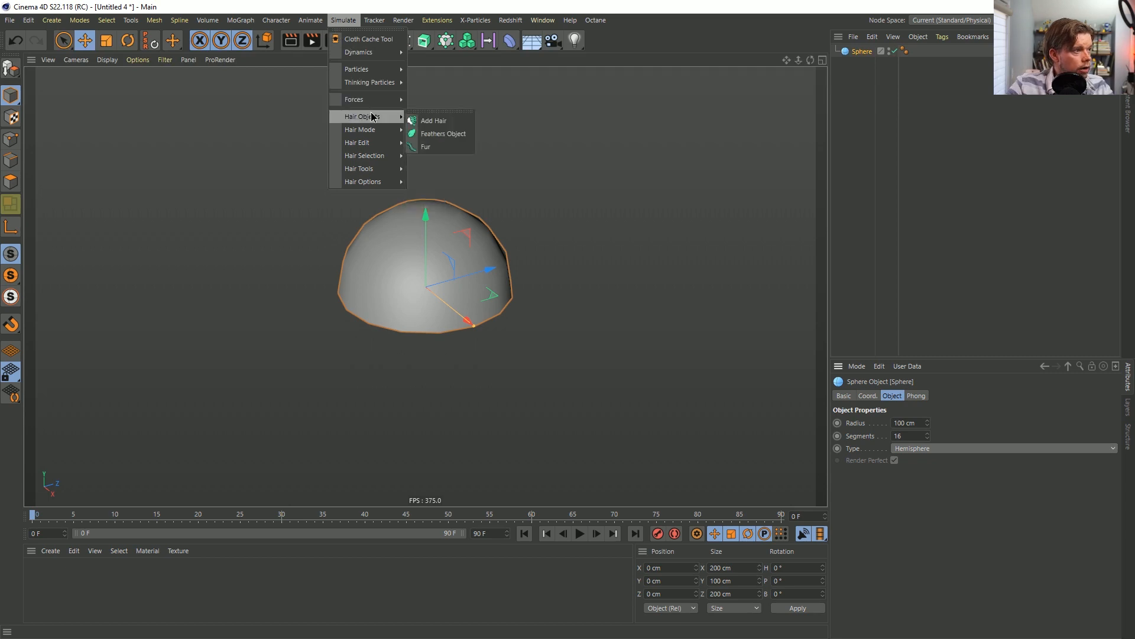
click(425, 117)
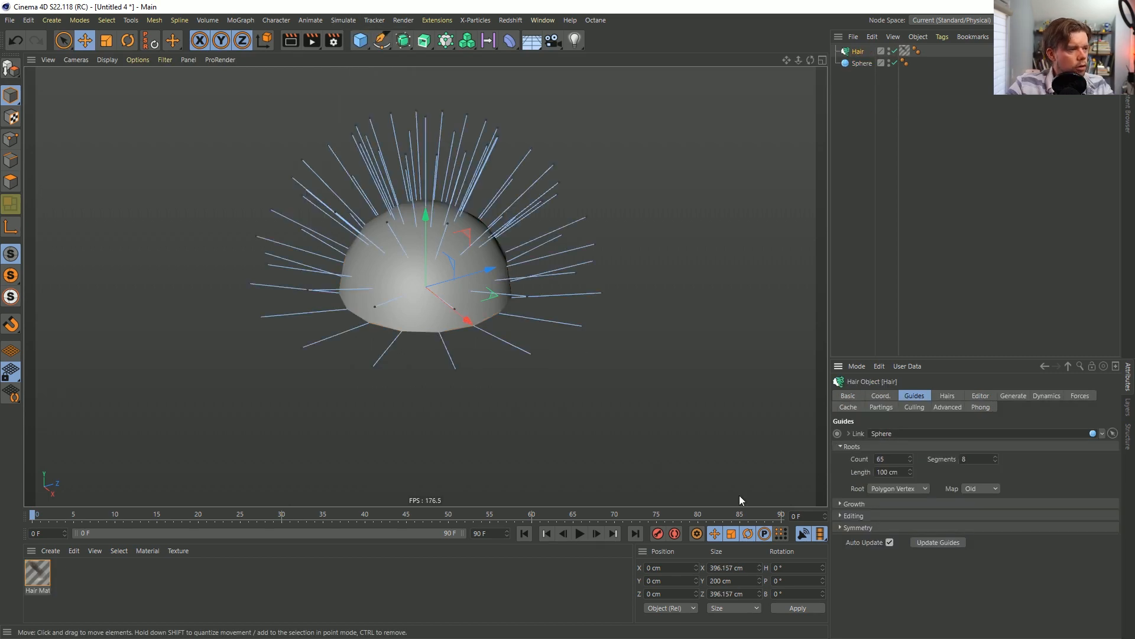
Set the hair's Root option to As Guides so hairs grow only from the guides.
alt+drag(473, 260, 377, 284)
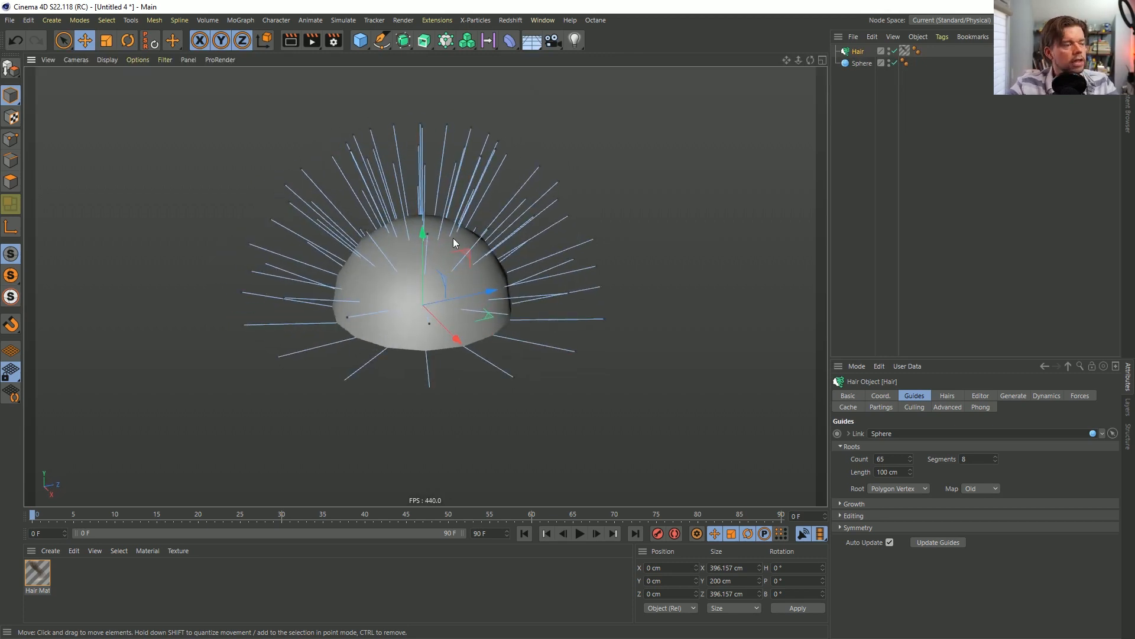
click(948, 396)
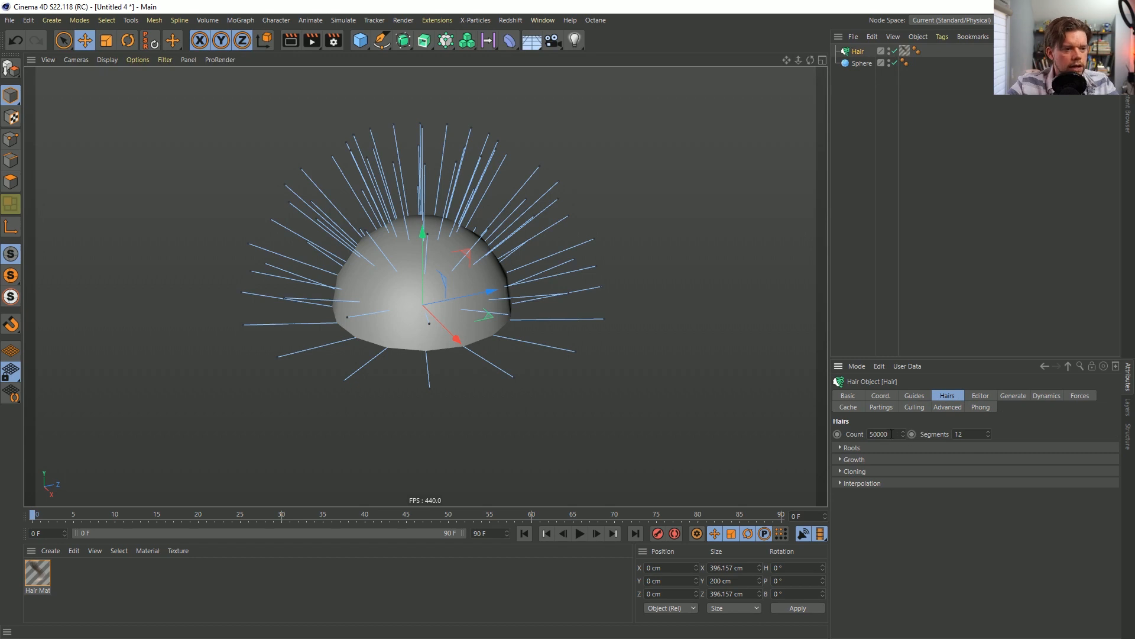
click(875, 445)
click(885, 449)
click(886, 450)
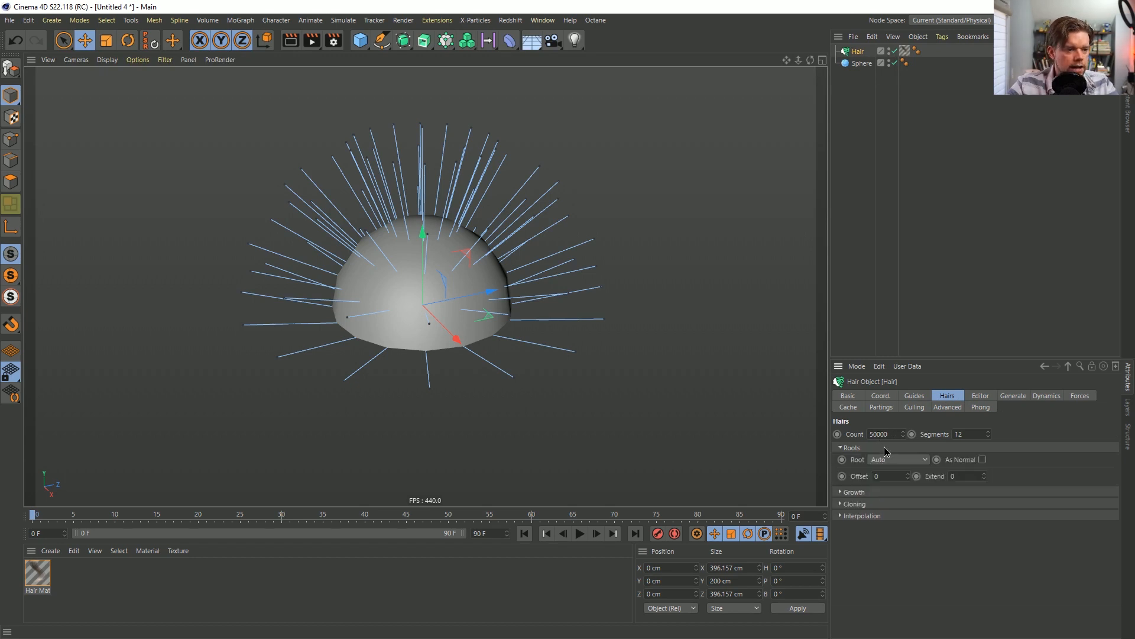
click(887, 460)
click(891, 576)
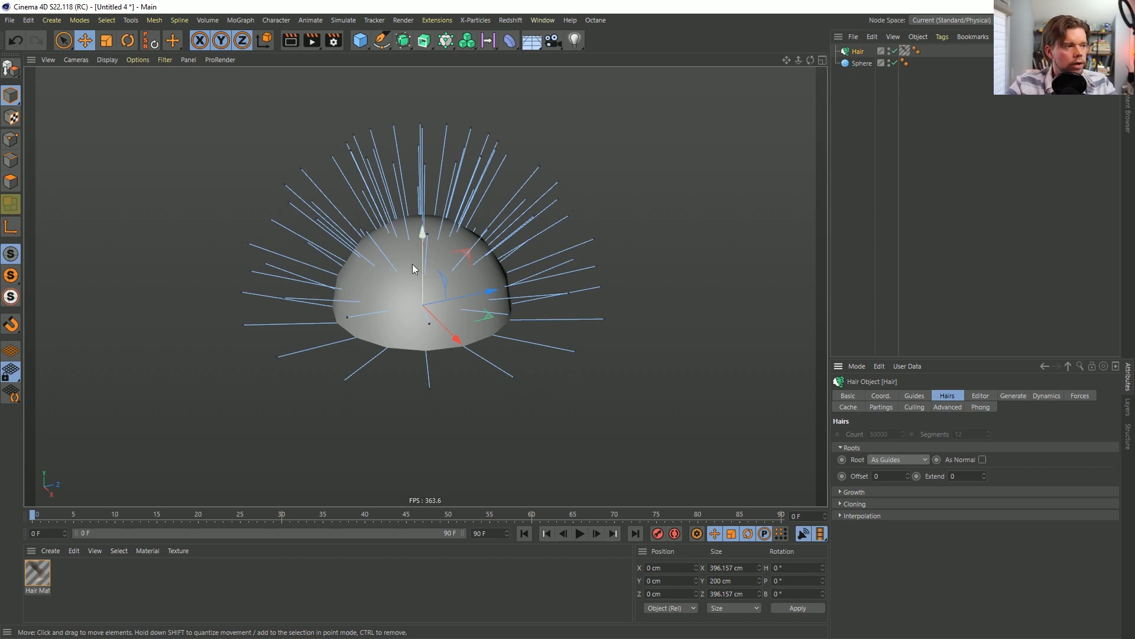
alt+drag(413, 264, 456, 266)
click(343, 20)
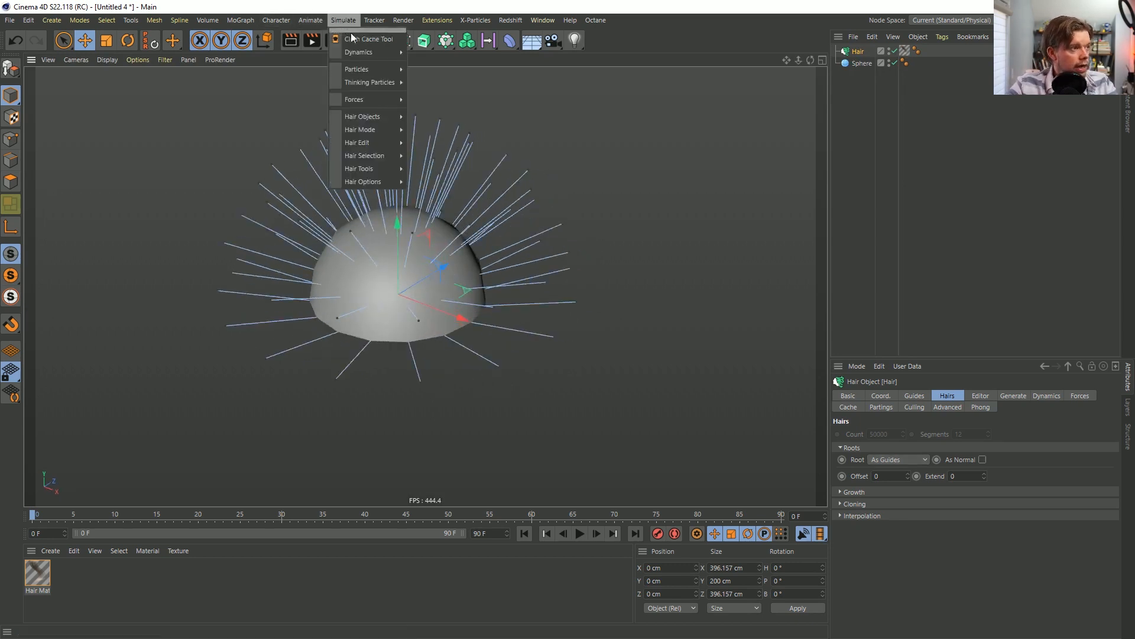
click(662, 34)
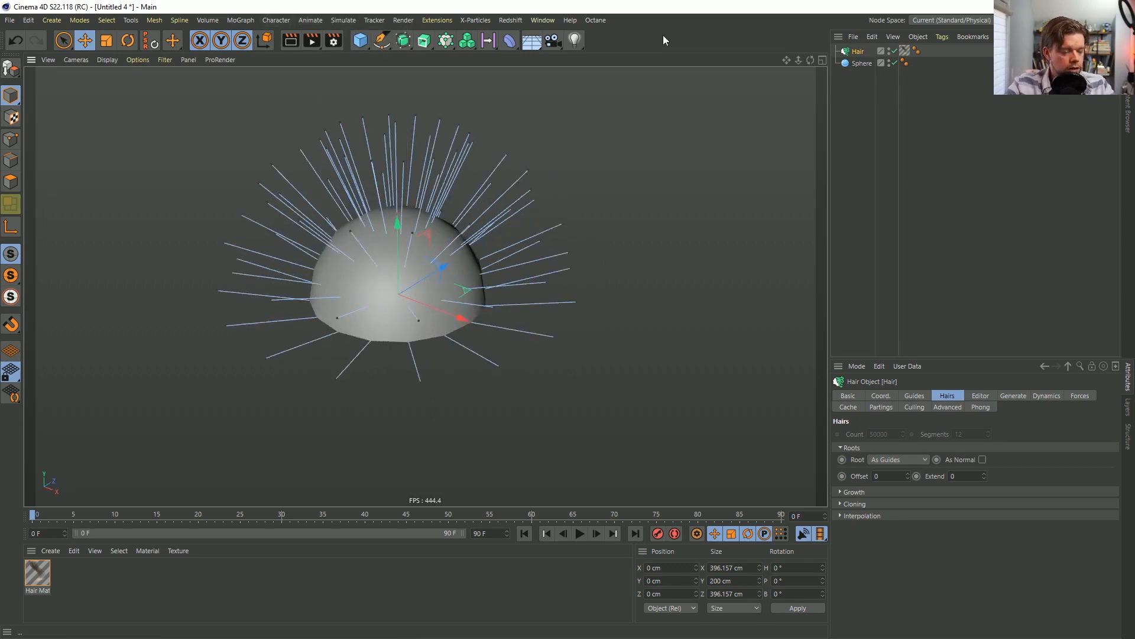
click(360, 40)
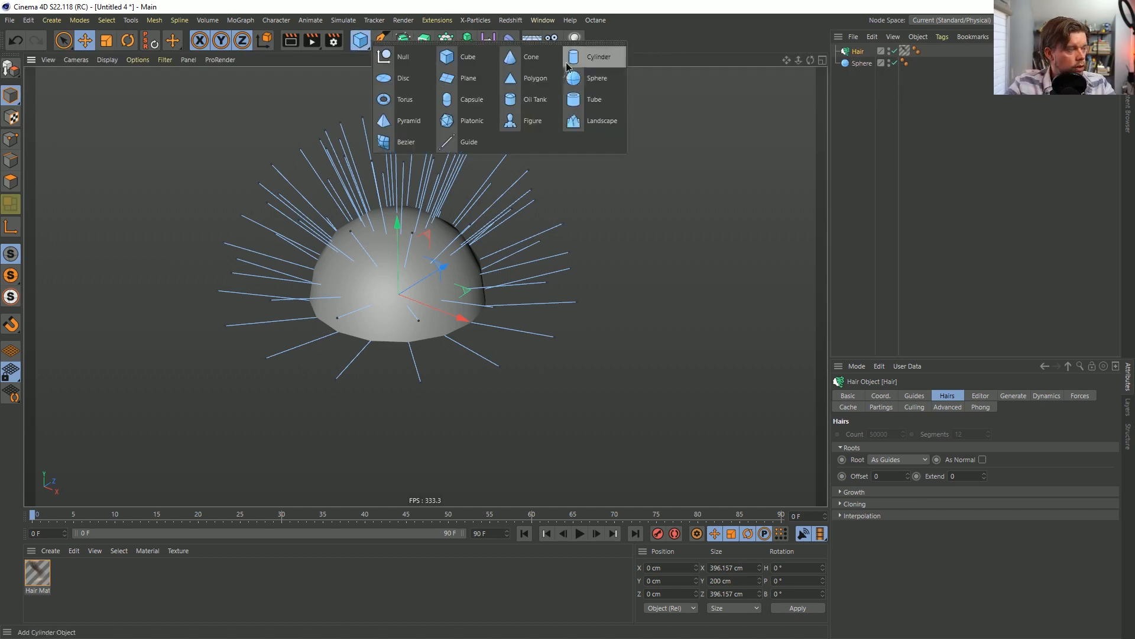
Generate geometry from the hair with the type set to Circle.
click(1027, 396)
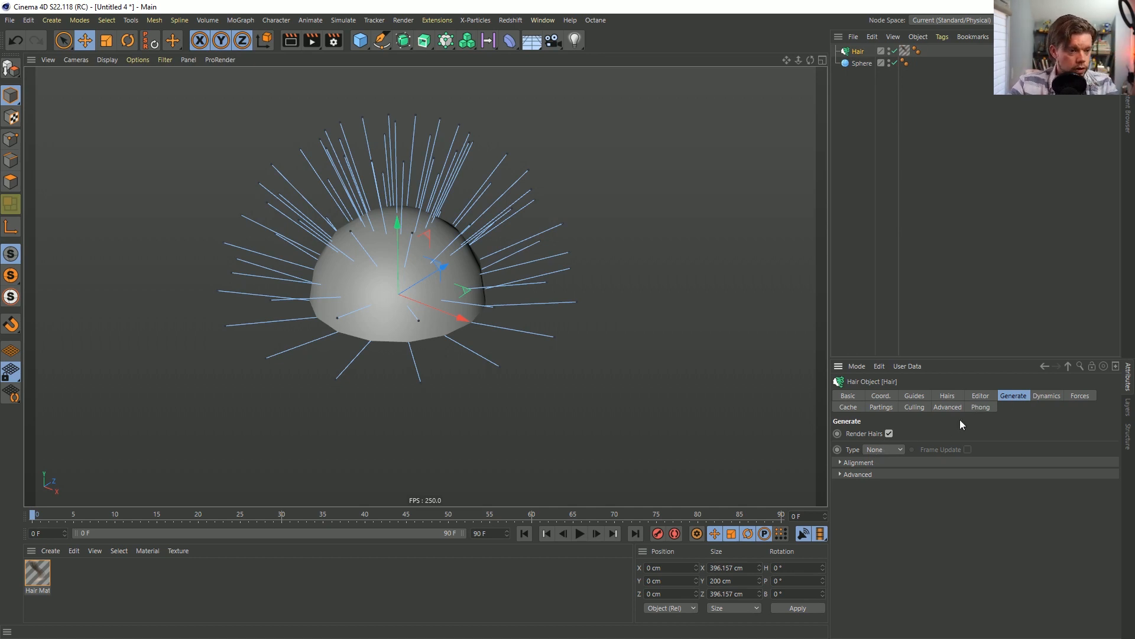
click(875, 450)
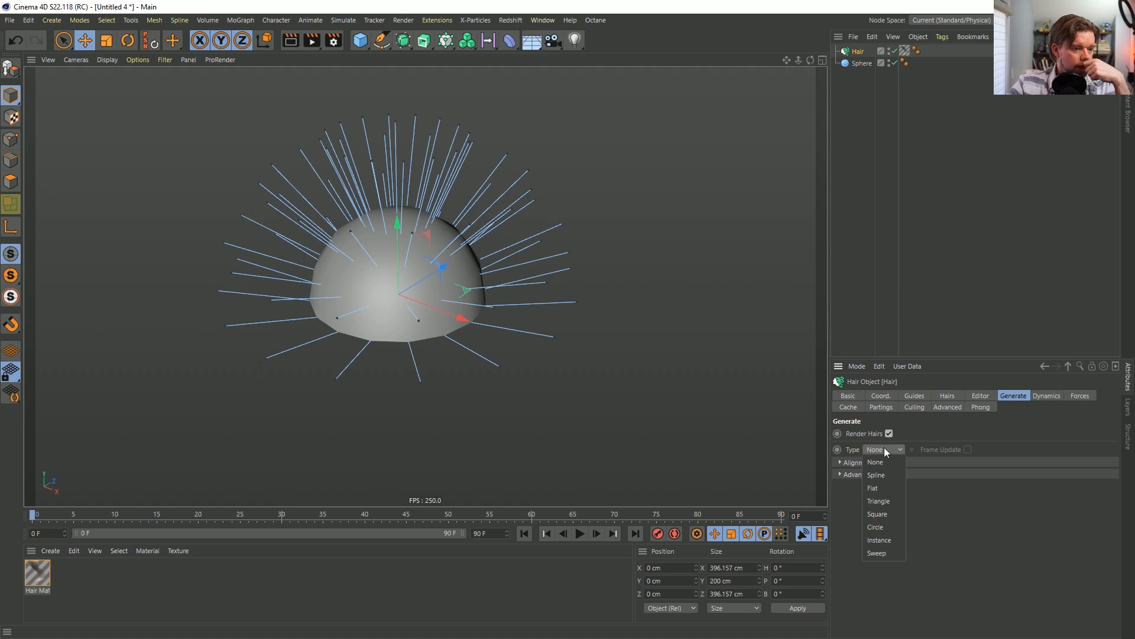
click(882, 526)
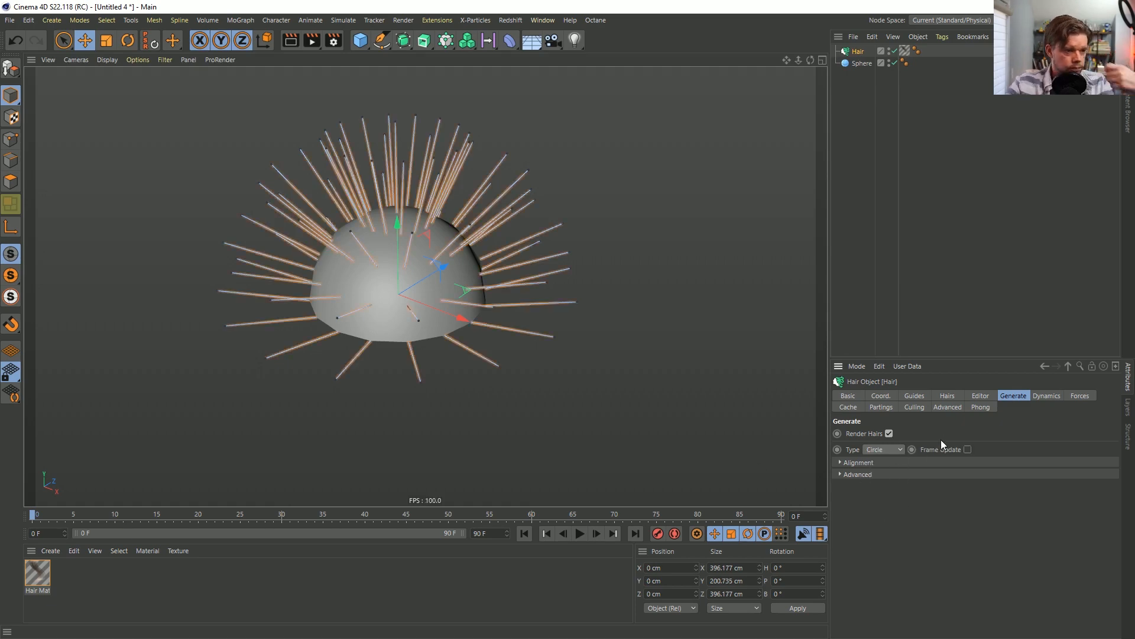
Display wireframe lines over the shaded view and inspect the hair tubes up close.
alt+right_drag(359, 259, 650, 277)
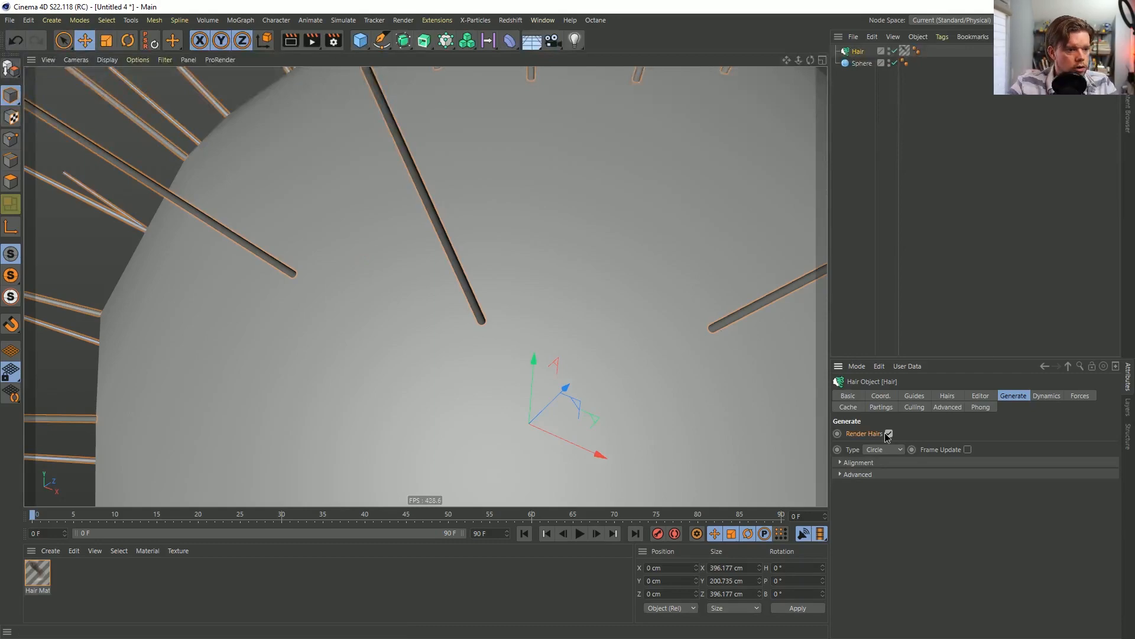
alt+drag(468, 289, 491, 290)
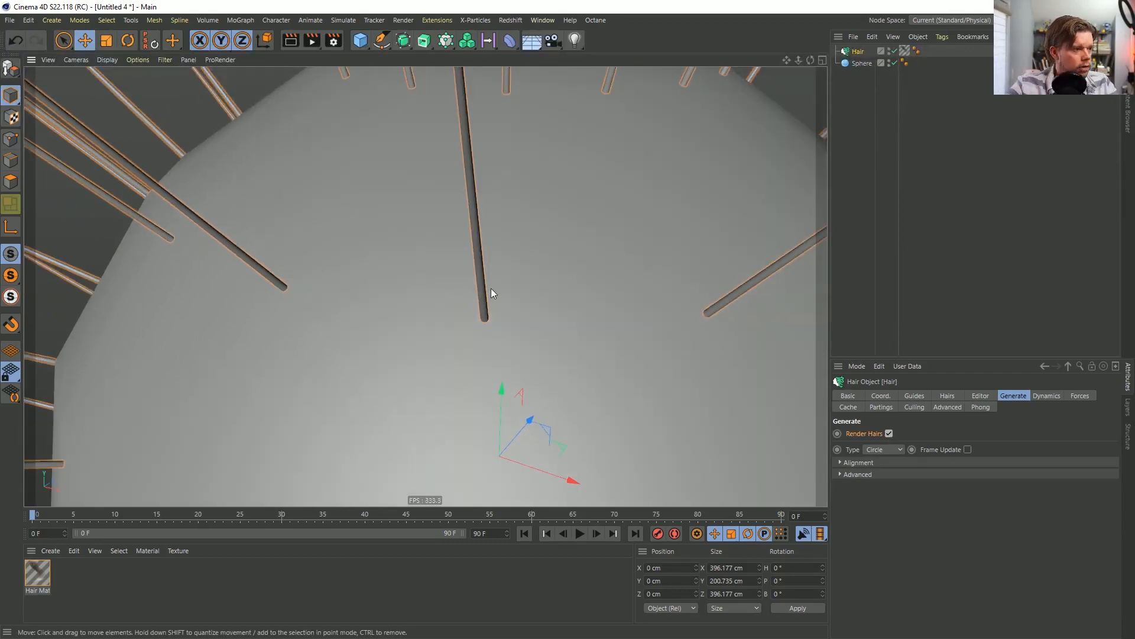
key(n)
key(b)
scroll(493, 295, up, 2)
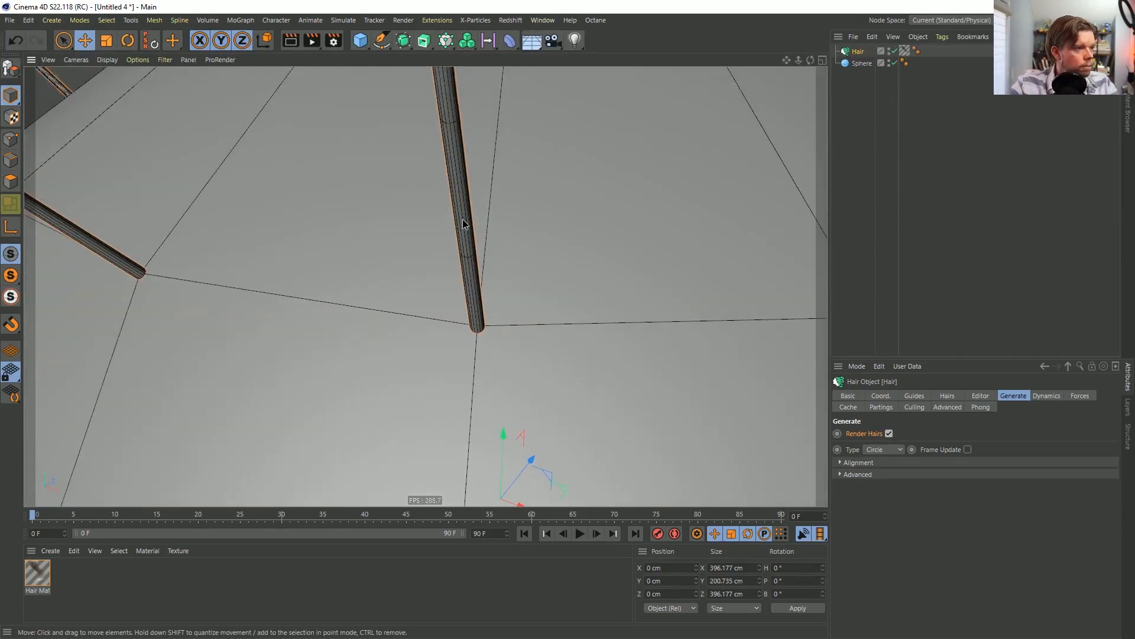
scroll(467, 272, down, 5)
alt+drag(476, 322, 524, 389)
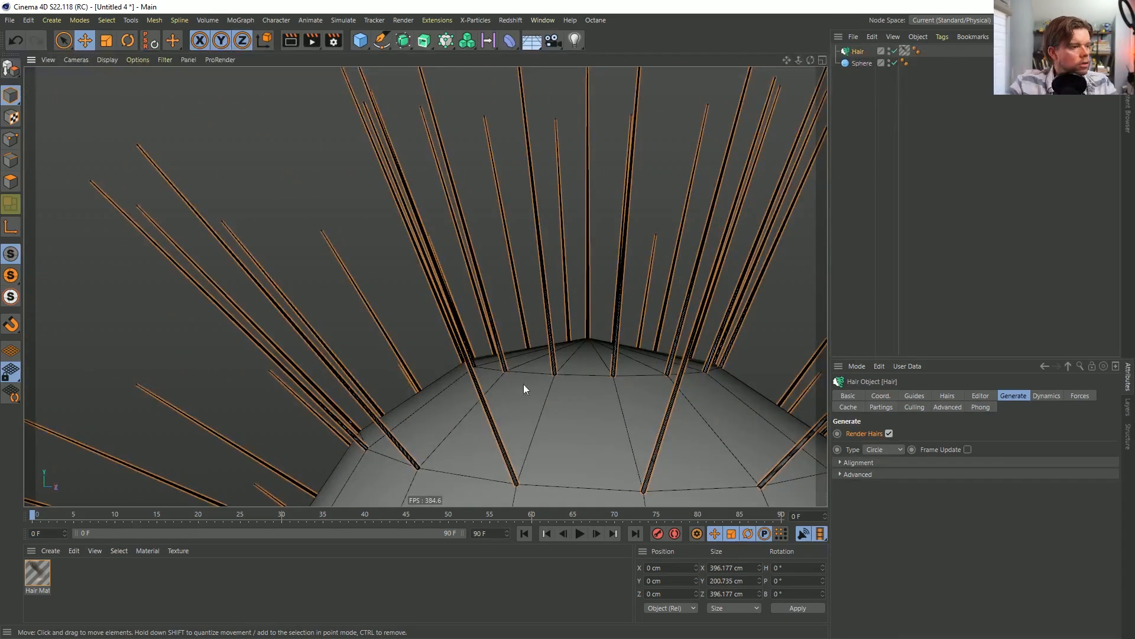
Set the Hair Mat thickness to 11 cm at both root and tip, and view the thickened strands.
click(38, 572)
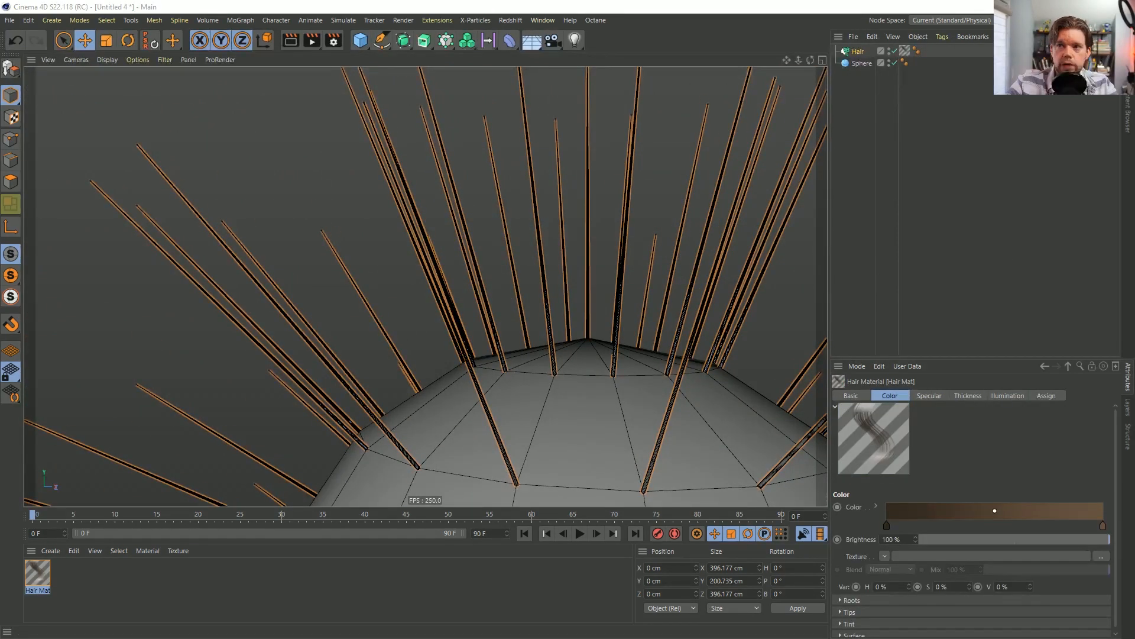
double_click(38, 572)
click(240, 245)
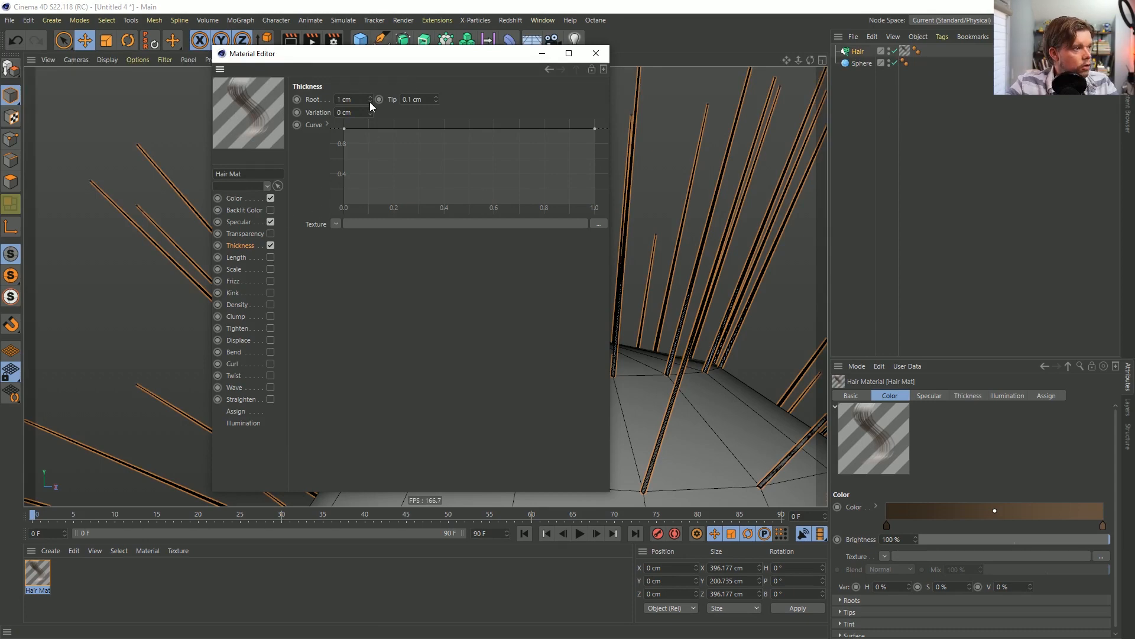
drag(366, 100, 334, 99)
text(11)
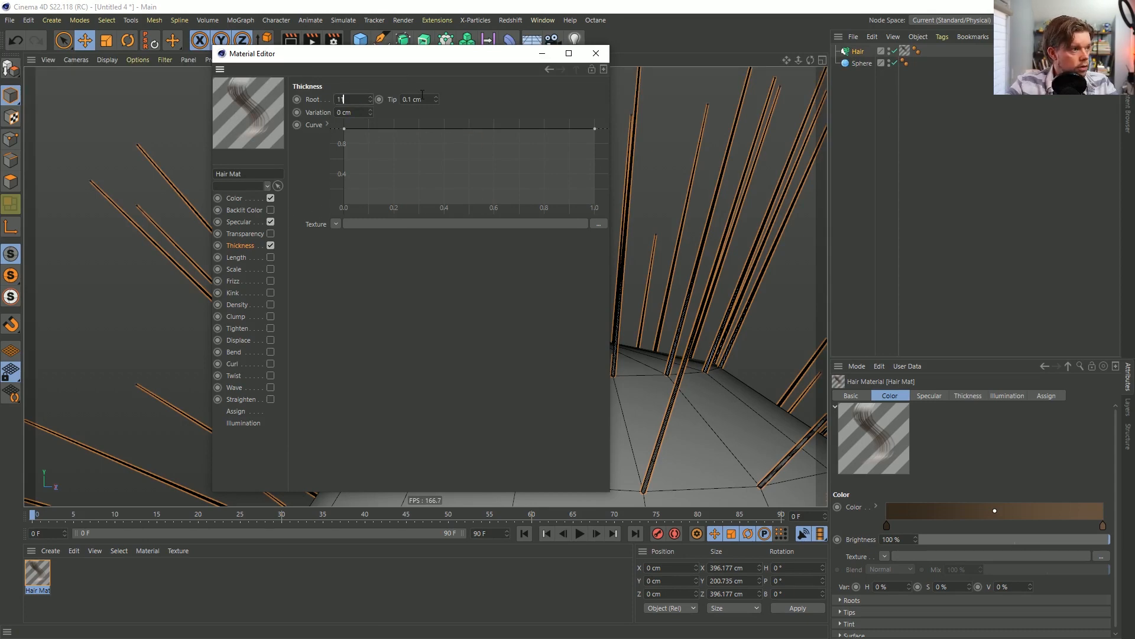
key(Tab)
text(11)
key(Return)
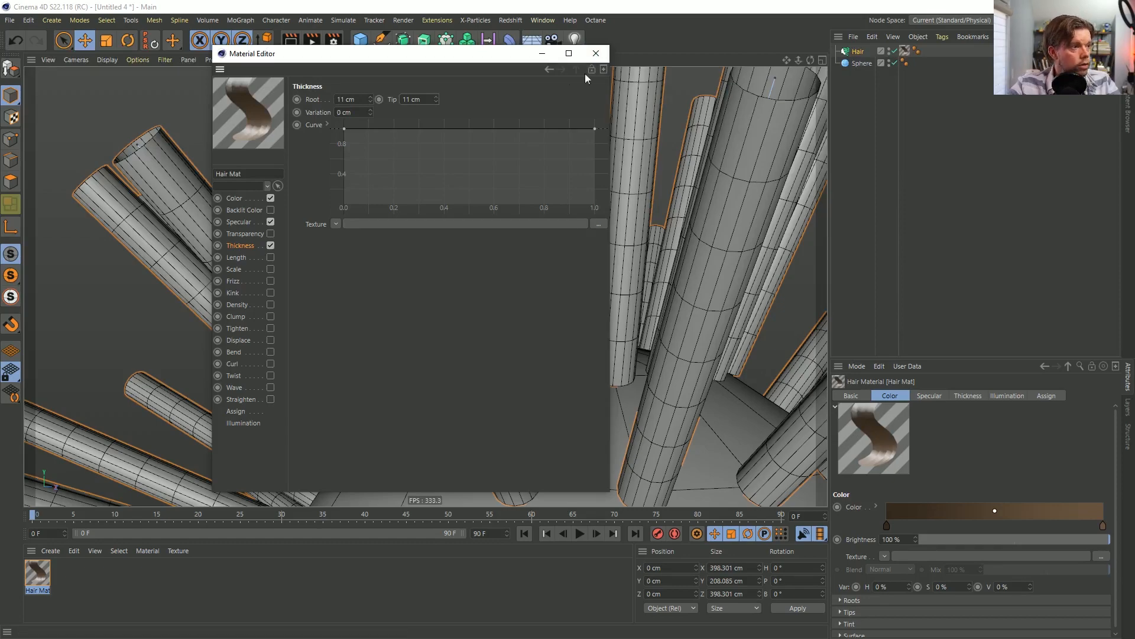
click(598, 53)
scroll(451, 338, down, 10)
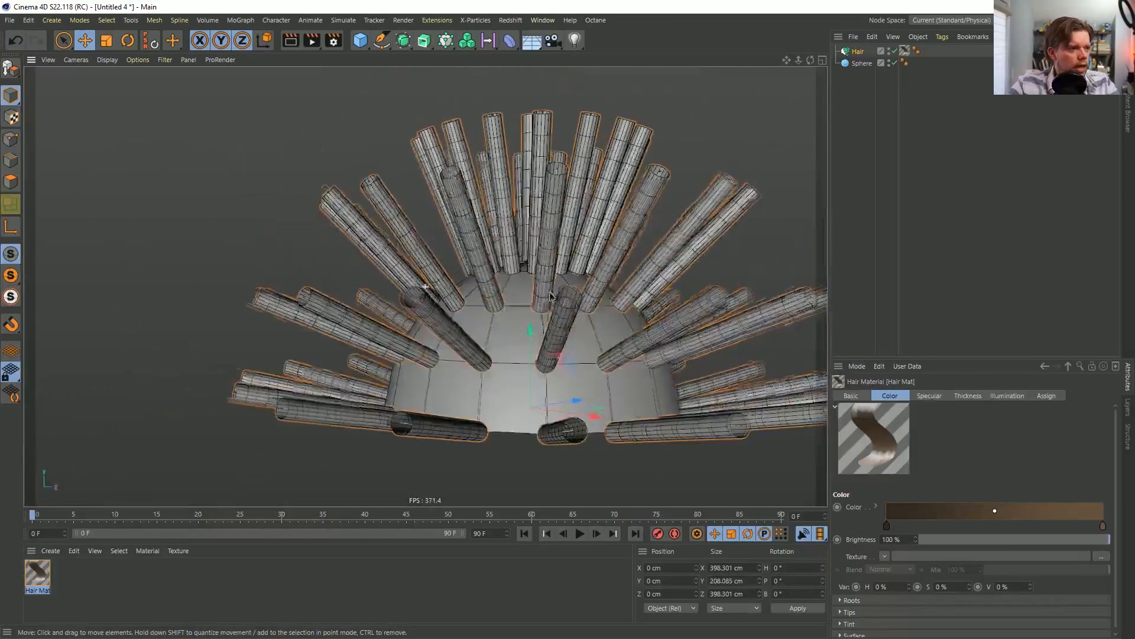
alt+drag(549, 296, 547, 331)
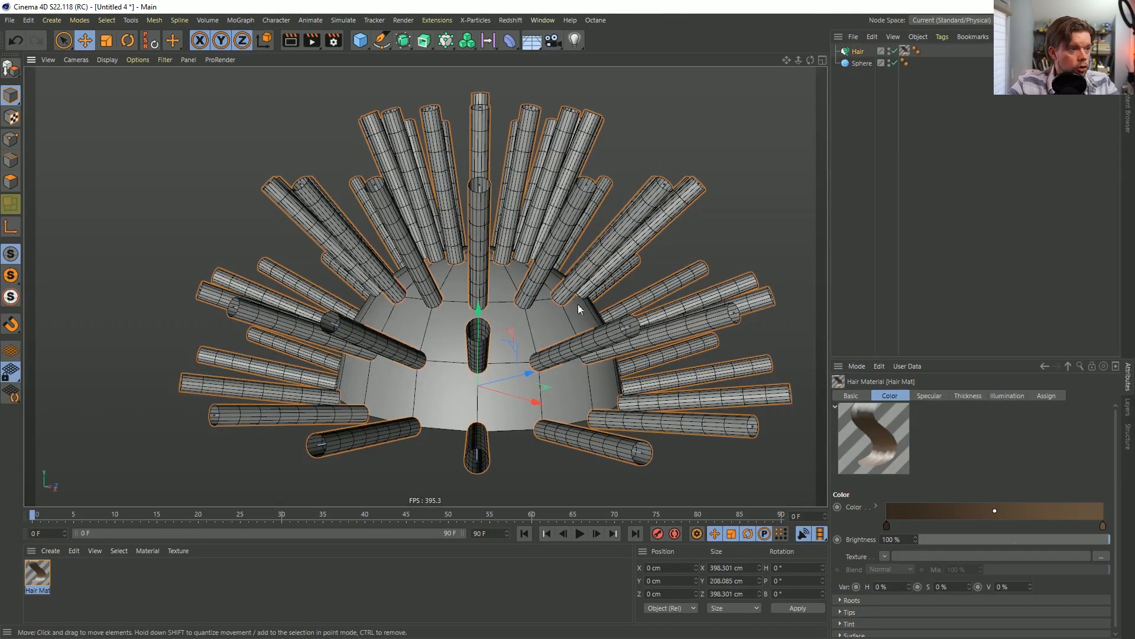
Try guide segment counts of 12 and 4 on the Hair object.
click(857, 51)
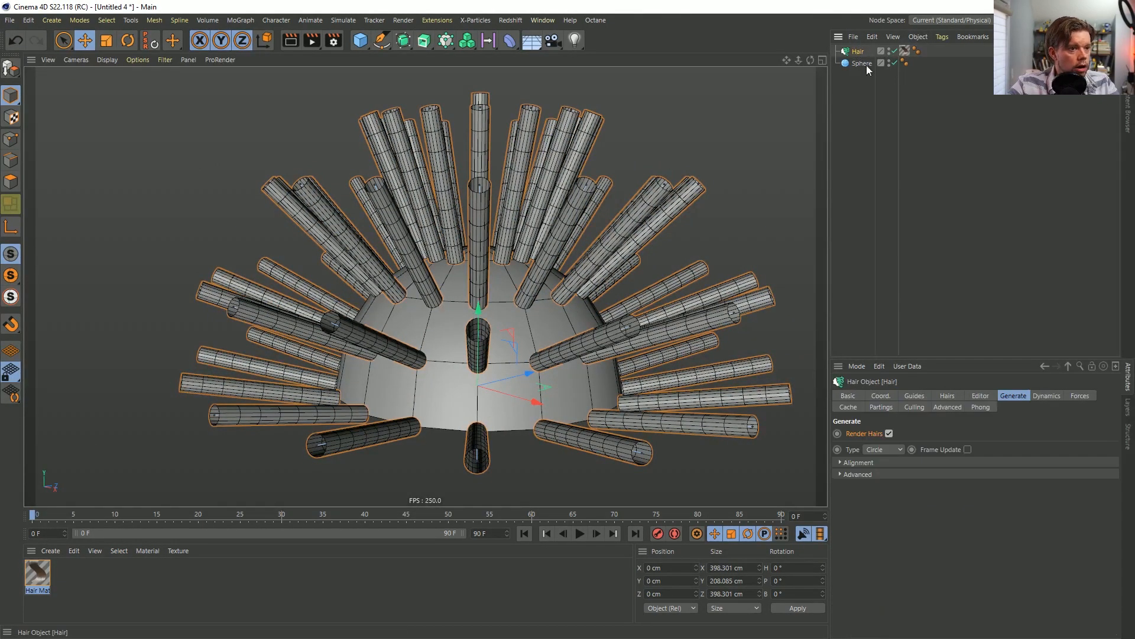
click(912, 396)
double_click(975, 460)
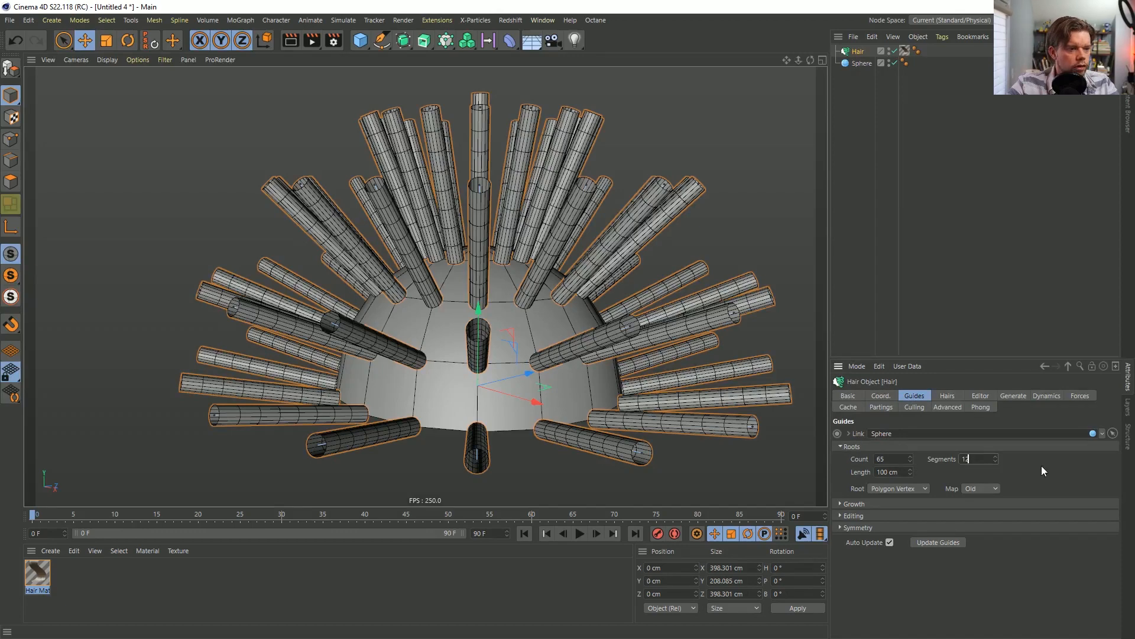
key(Return)
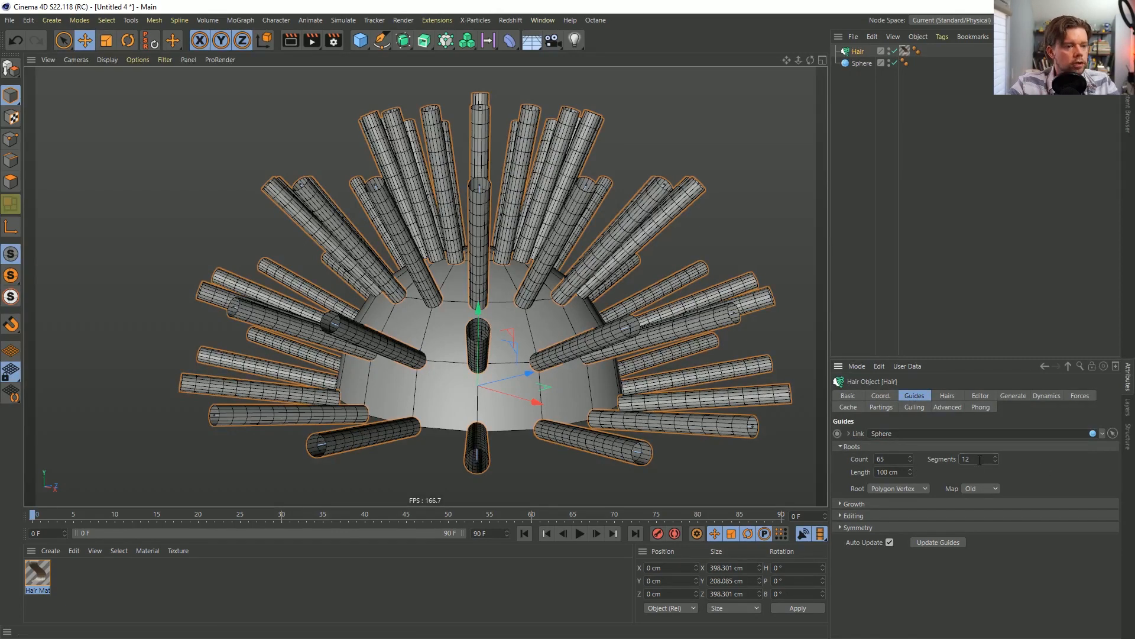
text(4)
key(Return)
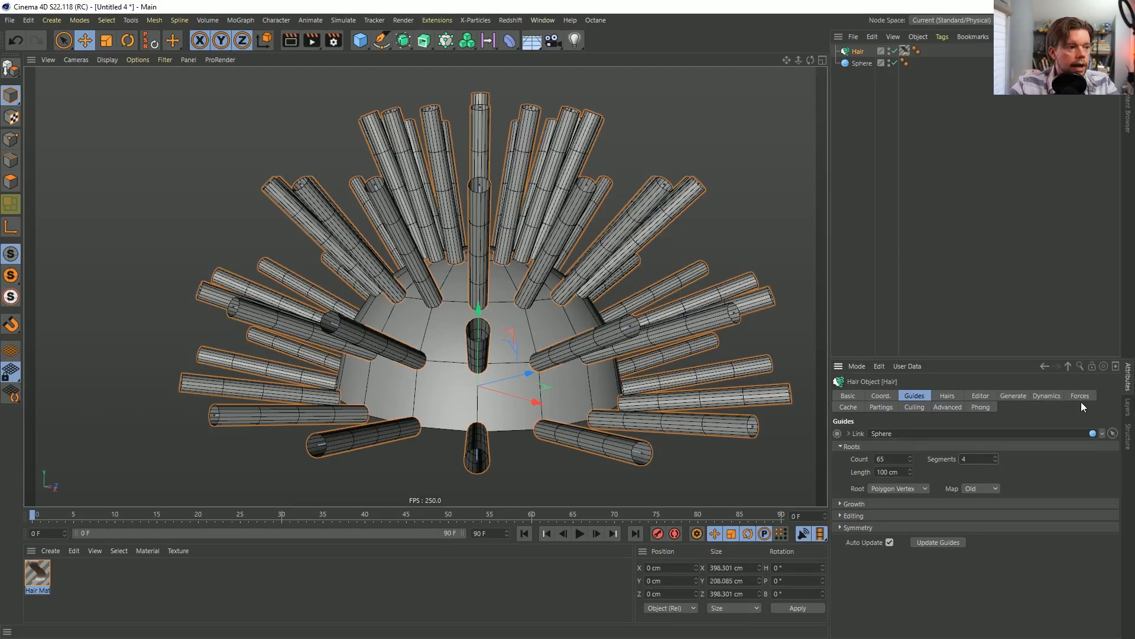
Play the hair simulation and set the guide segments to 8 while it runs.
click(580, 533)
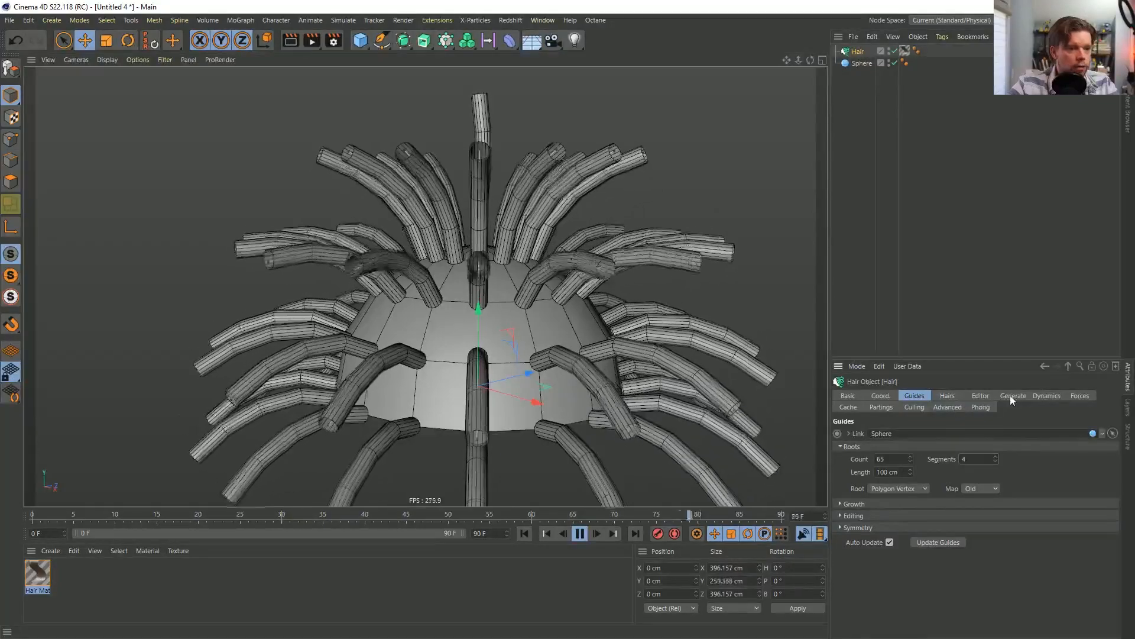
double_click(977, 459)
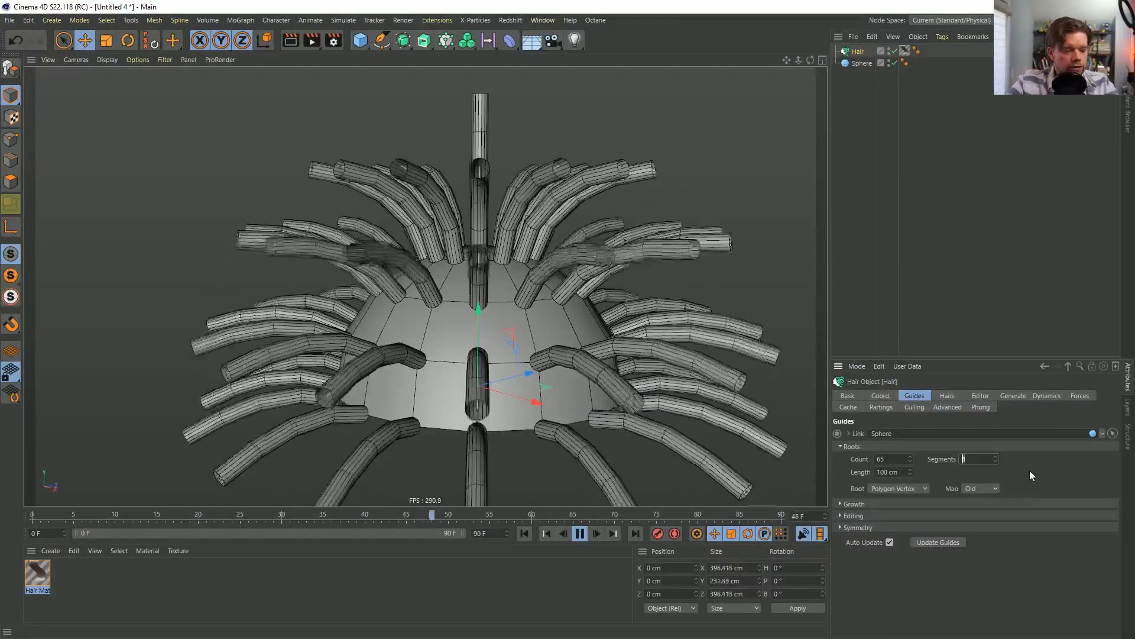
text(8)
key(Return)
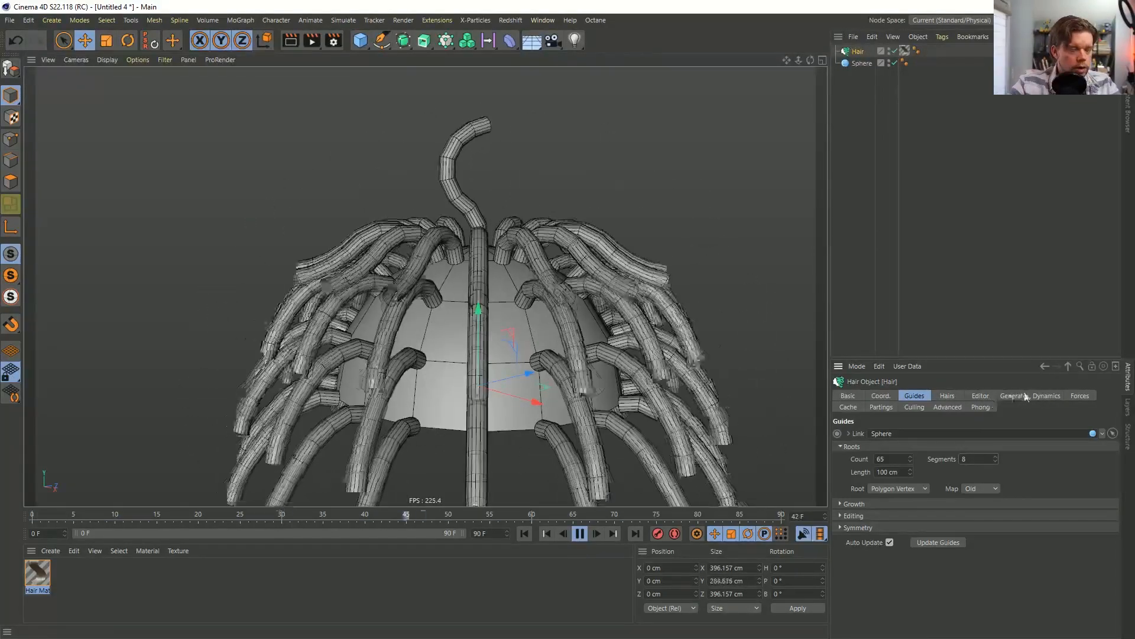
Enlarge the area showing the hair's Forces settings, and stop the simulation at the first frame.
click(1078, 397)
click(851, 459)
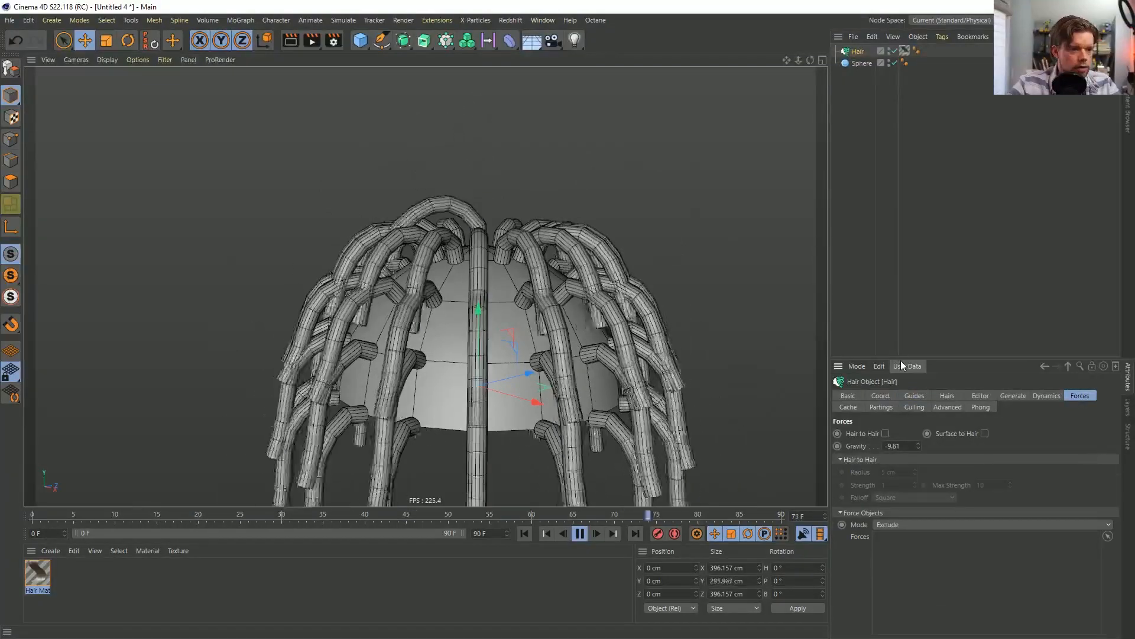
drag(900, 357, 900, 177)
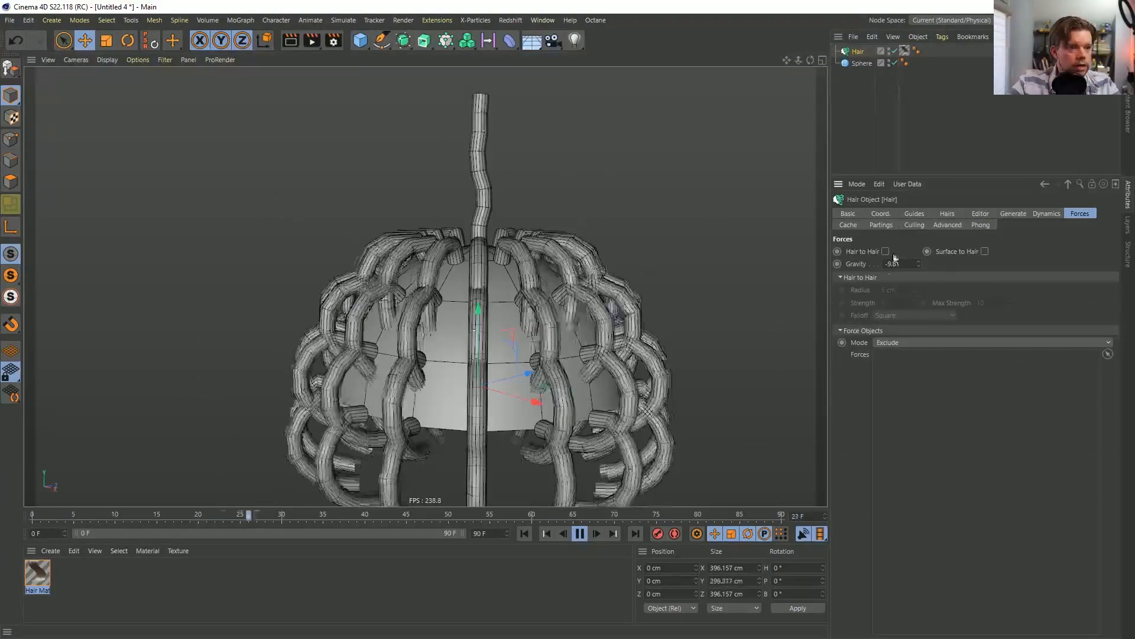
click(579, 533)
key(shift+f)
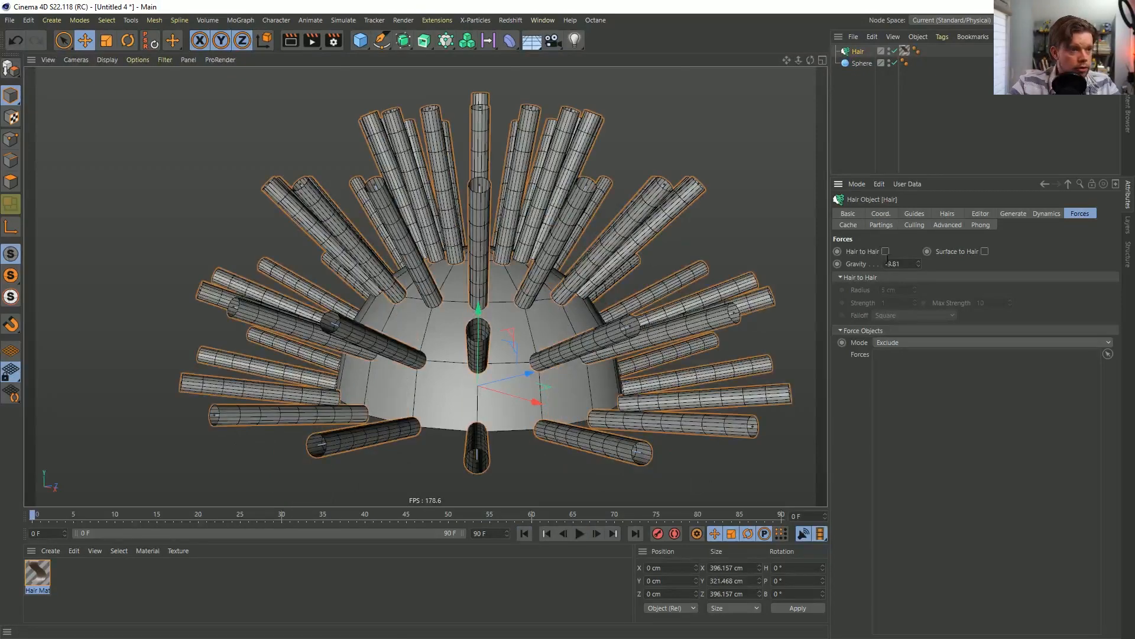
Enable Hair to Hair forces with a radius of 11 cm and play the simulation.
click(885, 251)
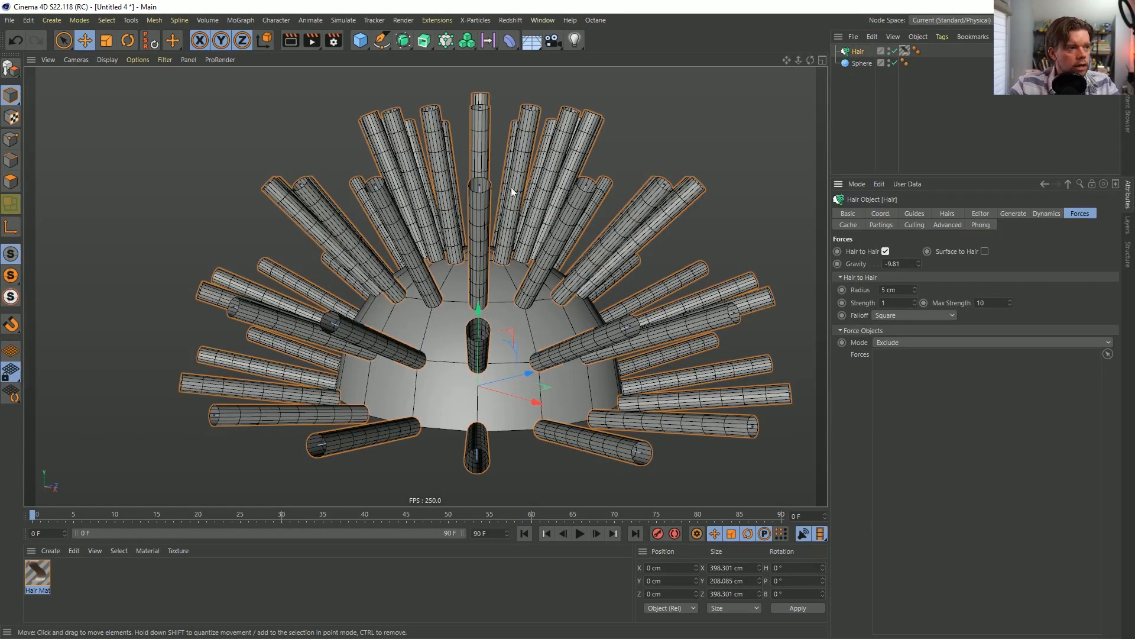
click(902, 291)
text(11)
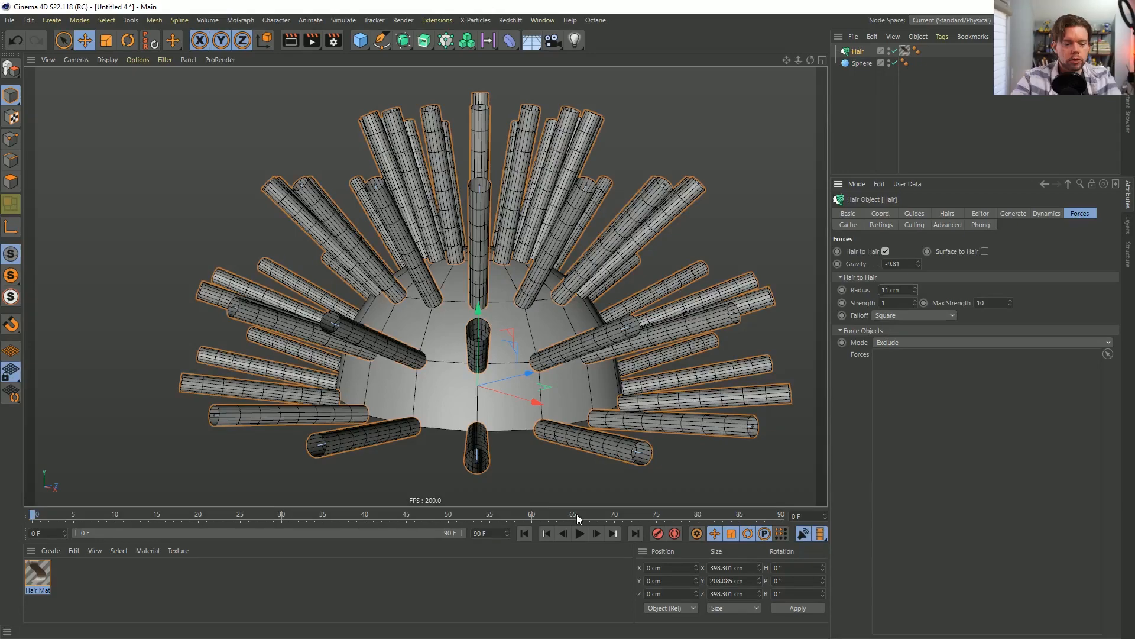
click(580, 533)
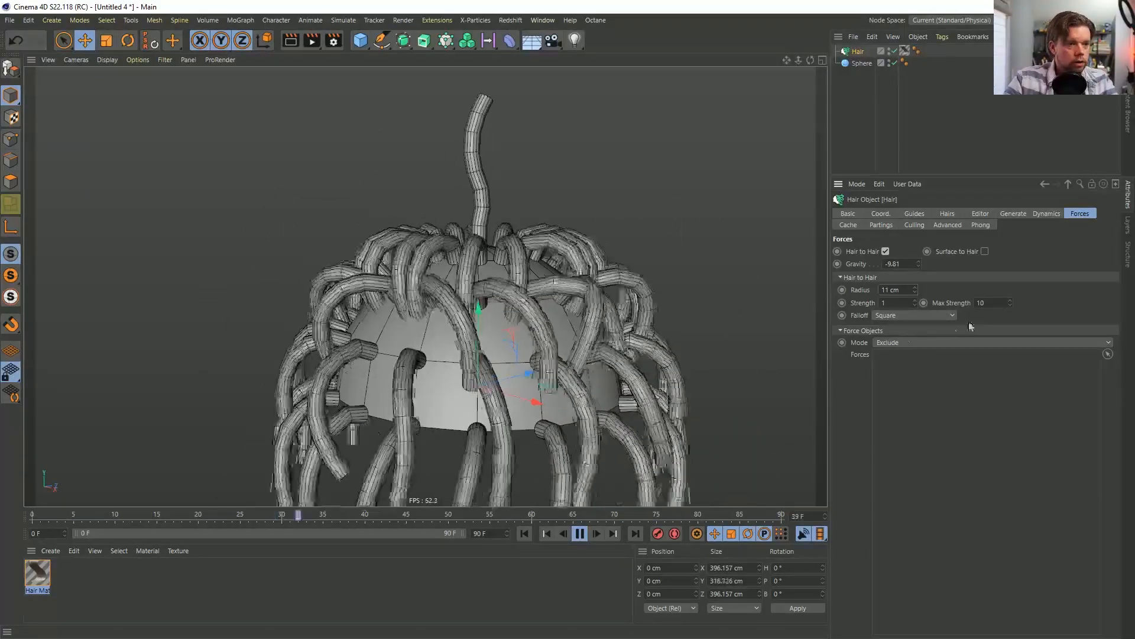
Set the Hair to Hair strength to 11 and stop the playback after watching the strands react.
click(893, 303)
text(1)
key(Return)
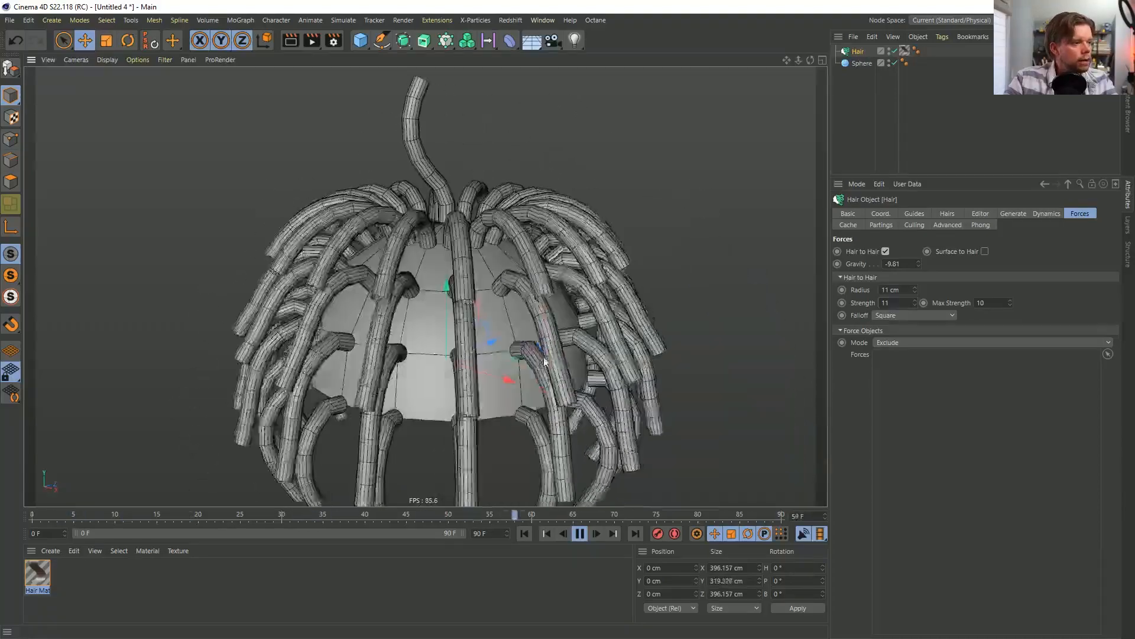
click(579, 540)
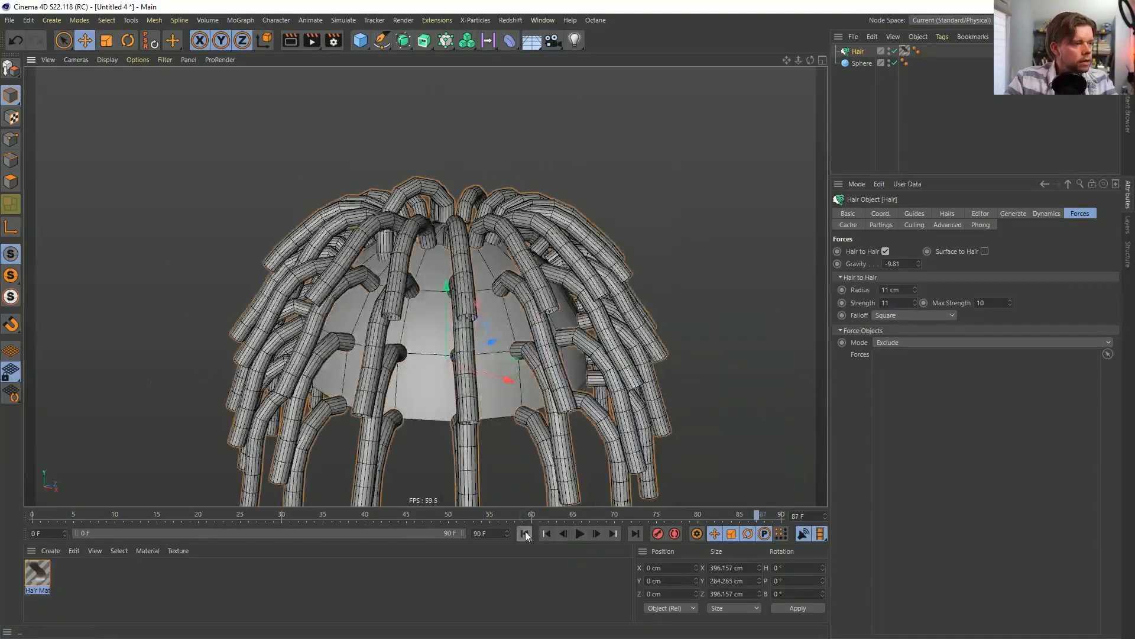
Return to the first frame and add a Vibrate tag to the sphere.
click(524, 533)
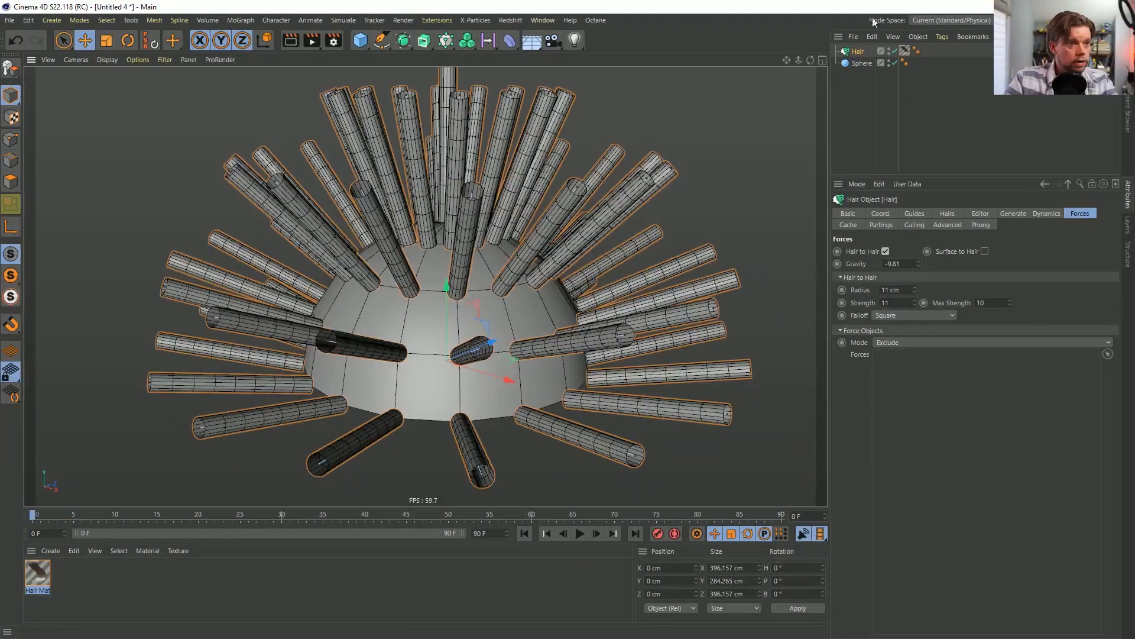
click(857, 64)
right_click(855, 64)
mouse_move(909, 200)
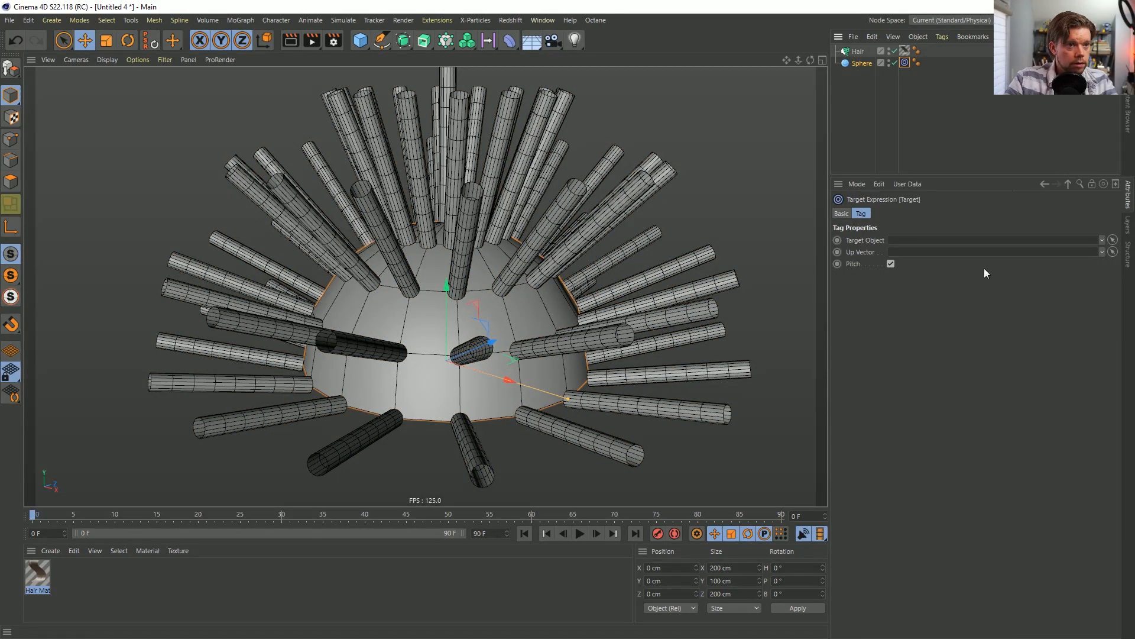
right_click(877, 64)
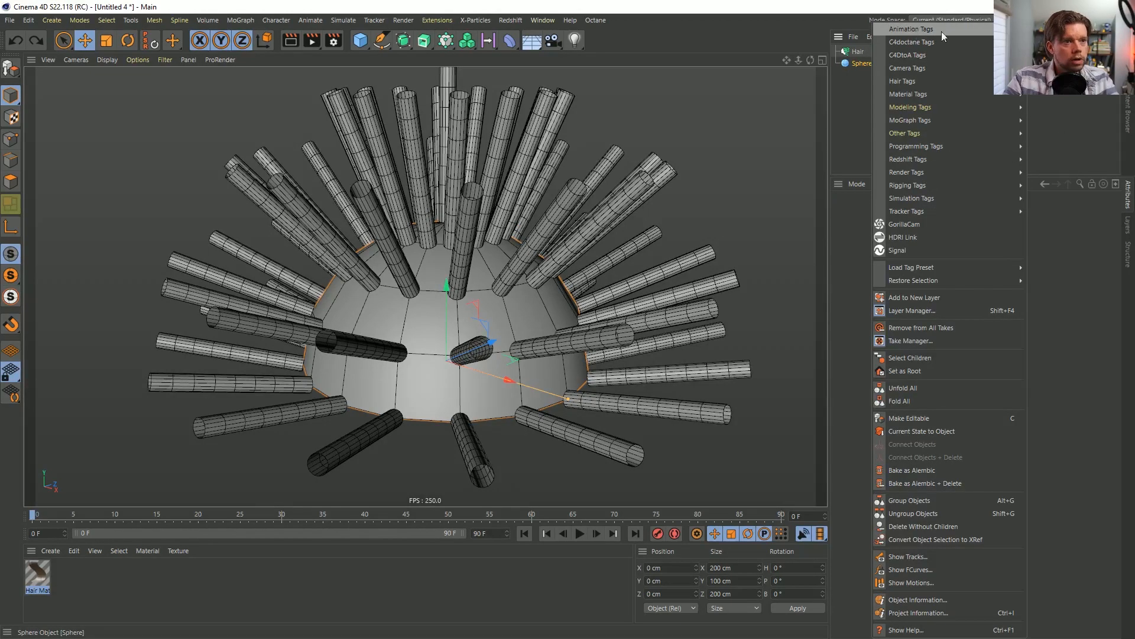
mouse_move(953, 36)
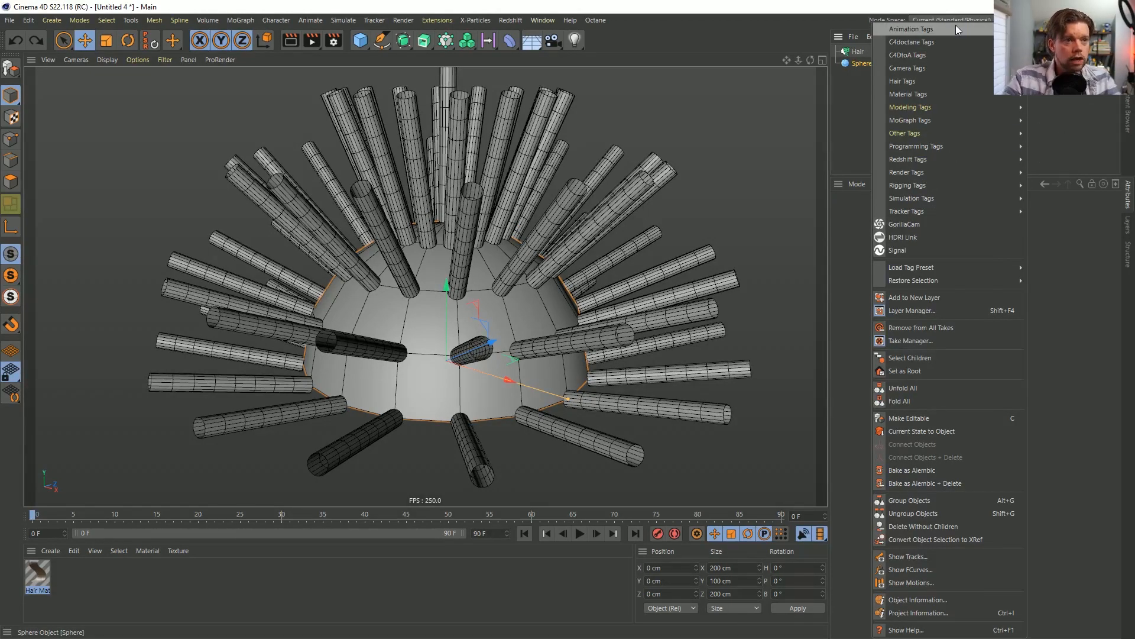
click(1055, 81)
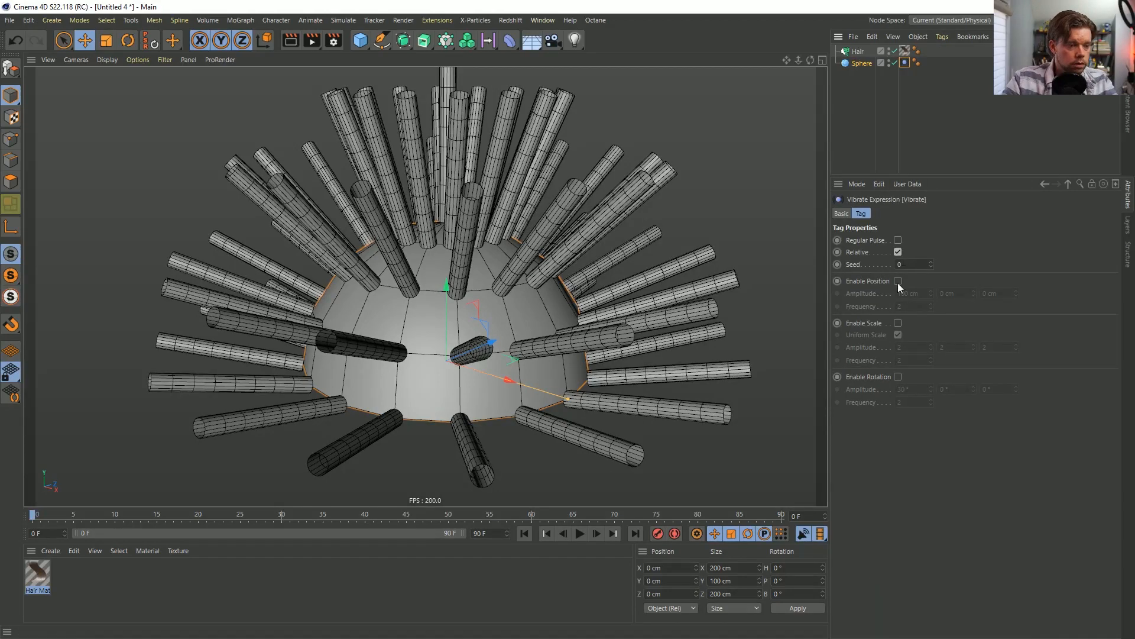
Enable rotation in the Vibrate tag with an amplitude of 33° on all three axes and a frequency of 0.5.
click(898, 377)
click(955, 389)
text(33)
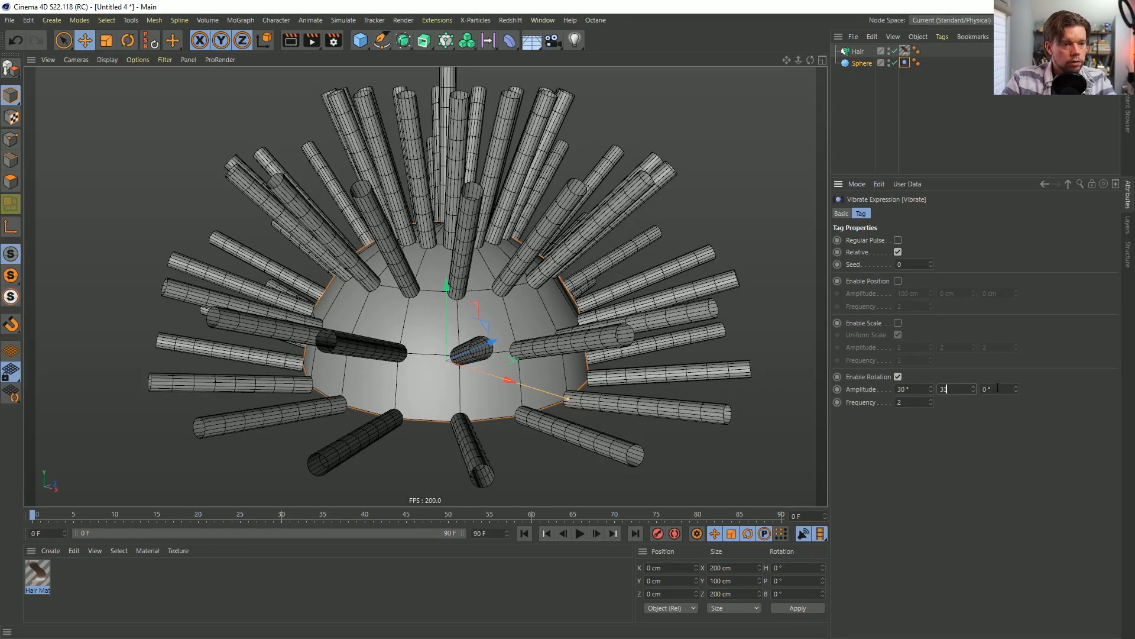
drag(998, 388, 834, 404)
text(3333)
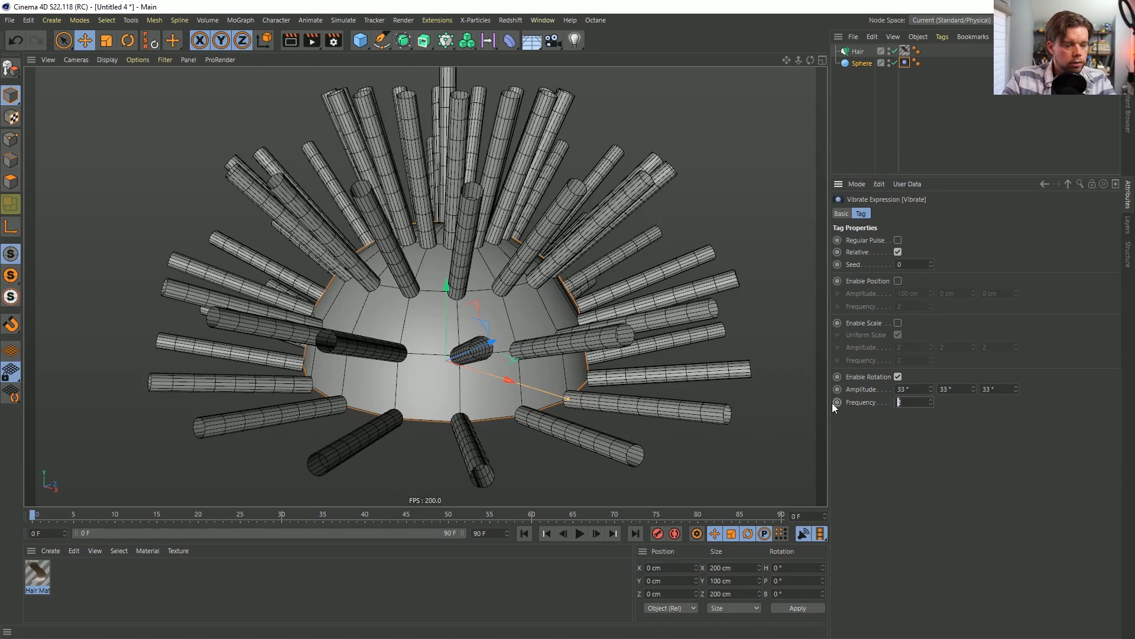
text(.5)
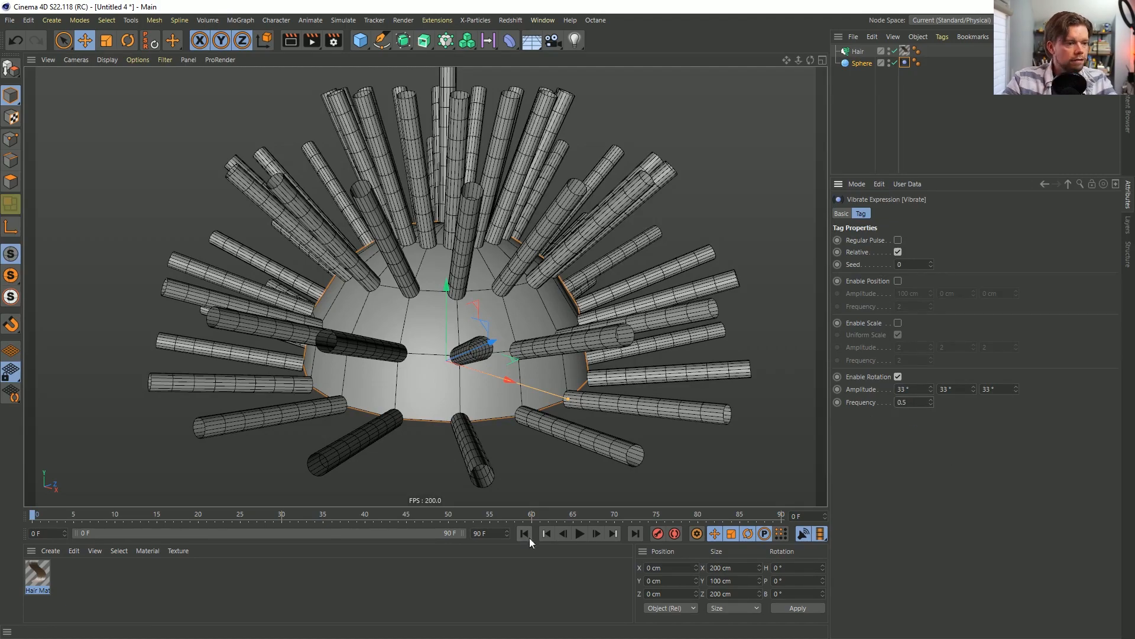
Play the simulation to preview the strands on the vibrating sphere, and return to the first frame.
click(580, 534)
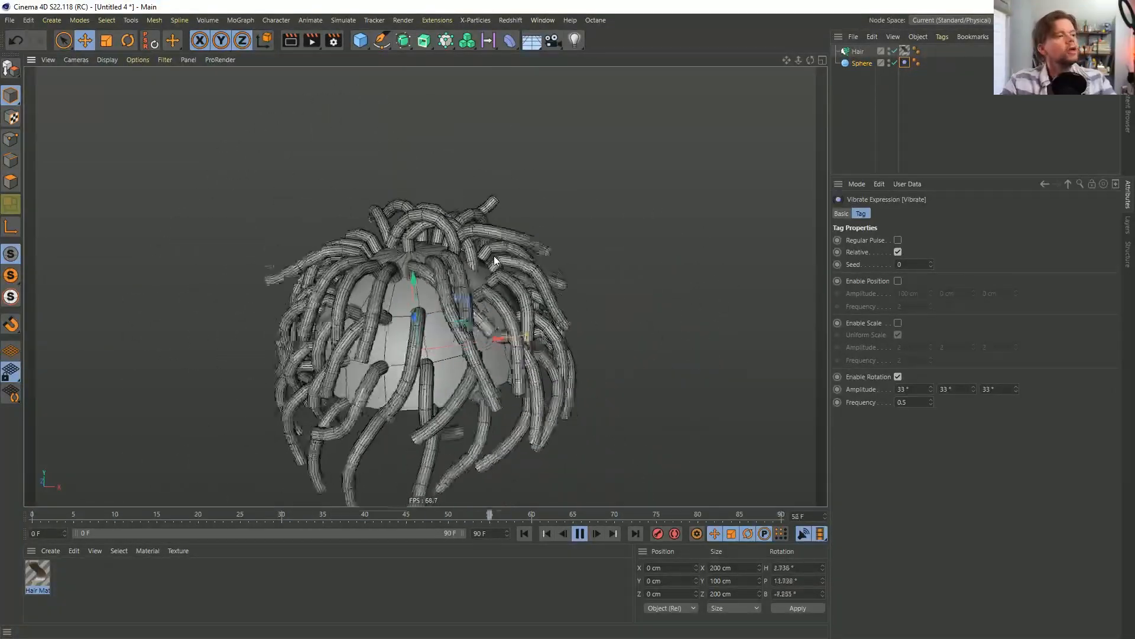
click(579, 534)
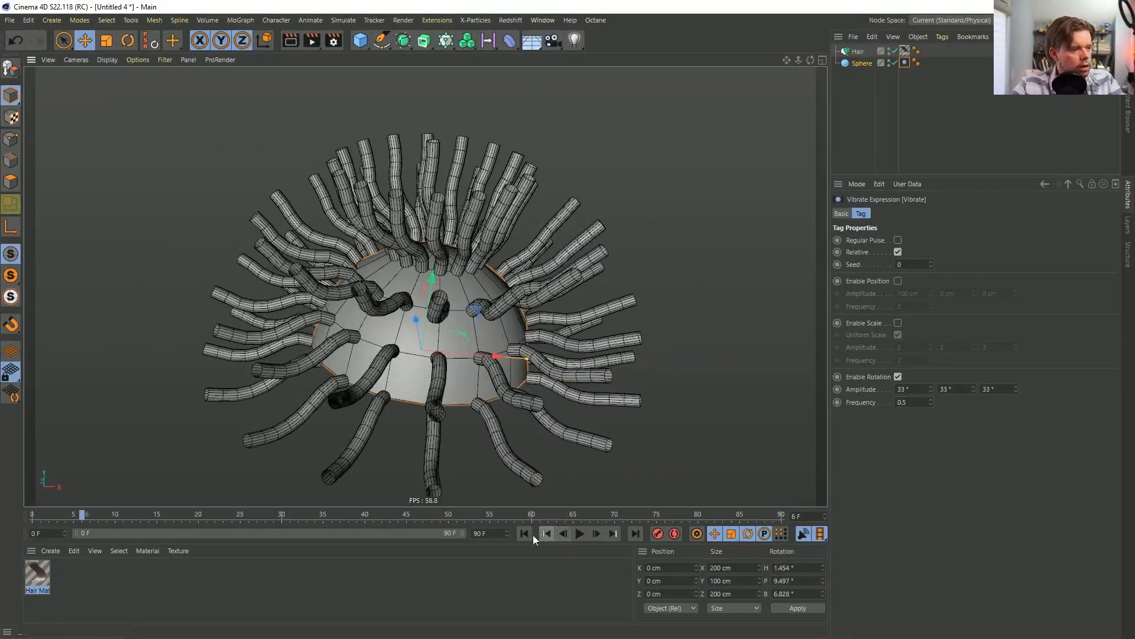
click(524, 533)
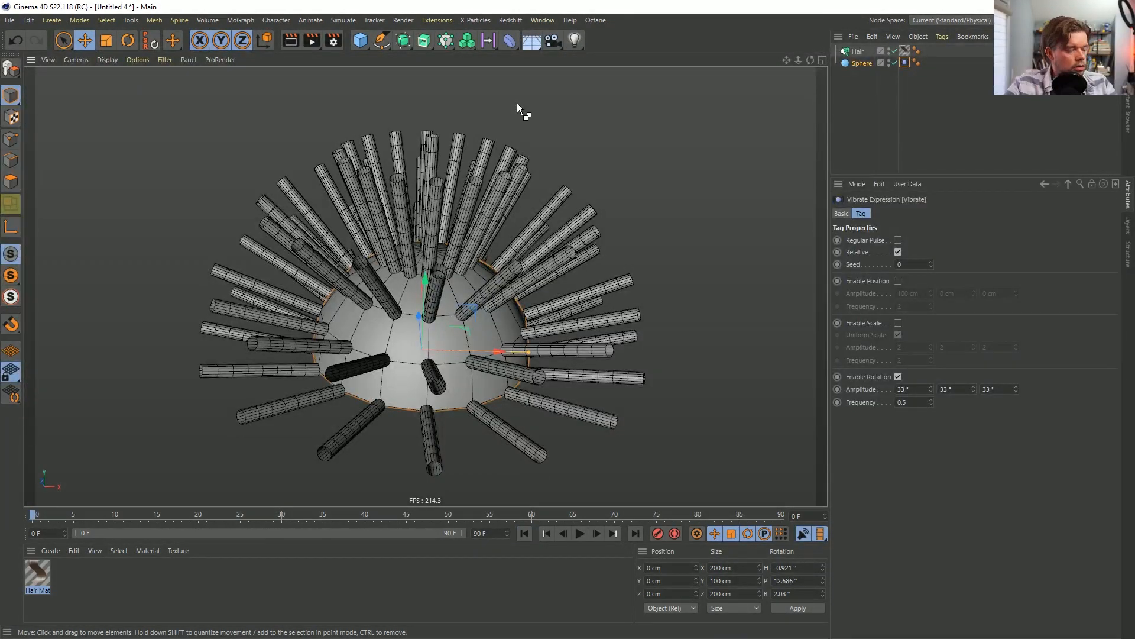
Save the scene as [2a]dreads.
key(ctrl+s)
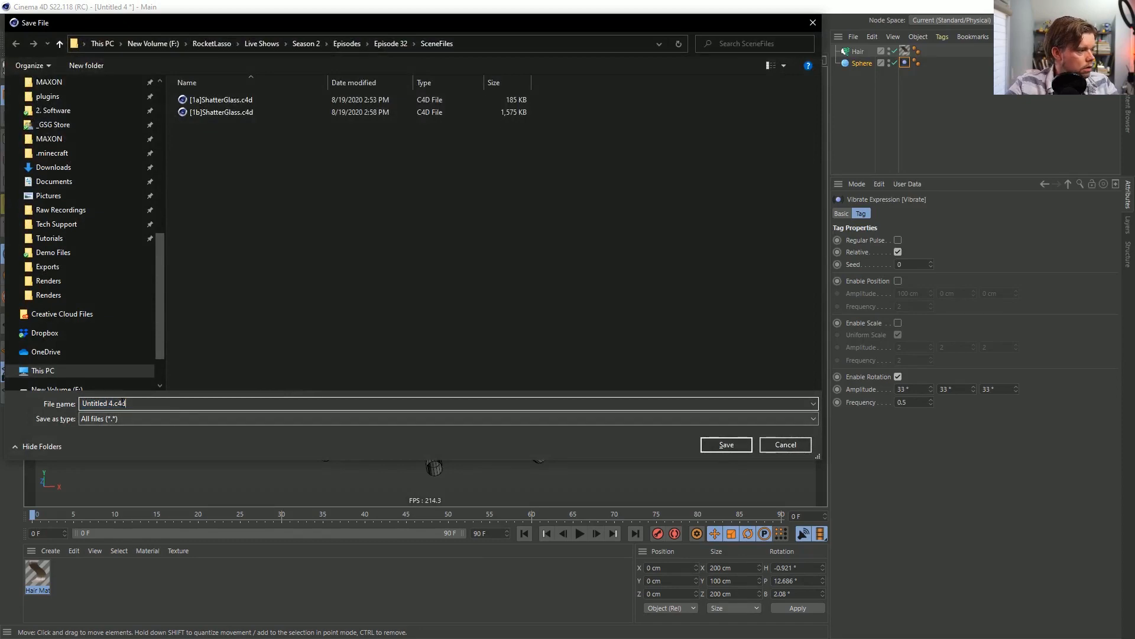
text([2)
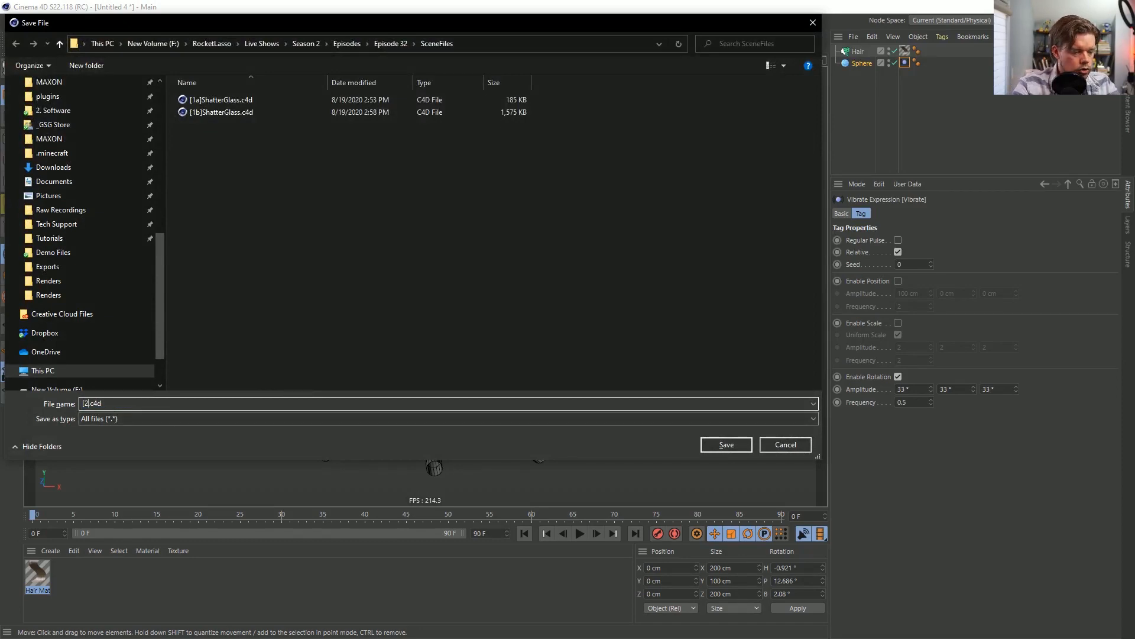
text(a]dreads)
key(Return)
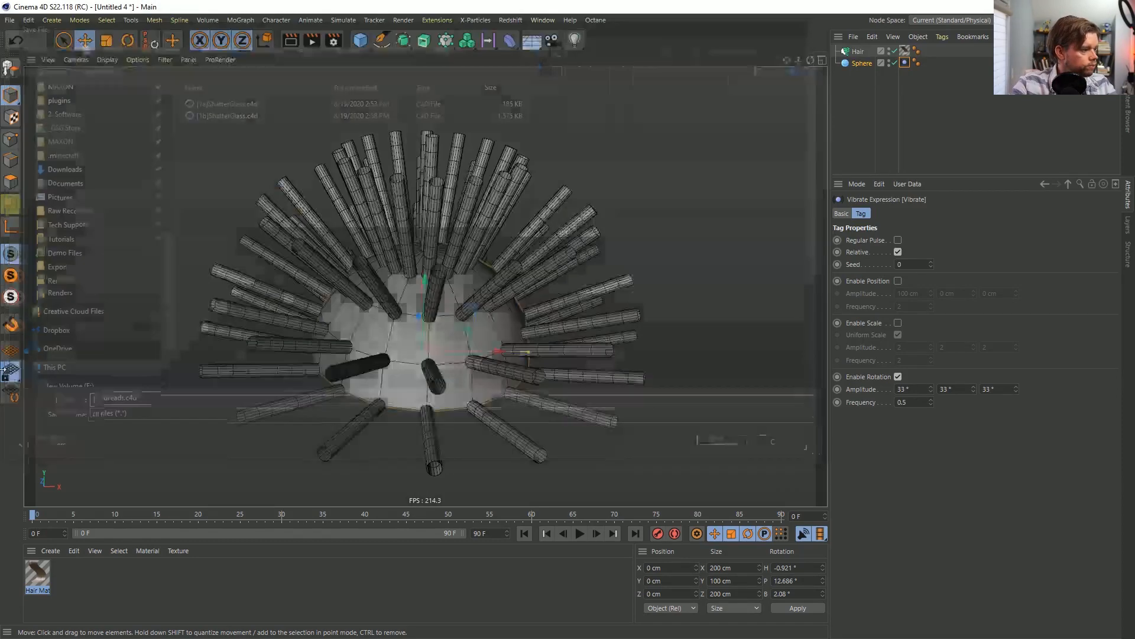
Play the simulation, pause it at frame 14 and inspect the strands up close near their roots.
click(580, 534)
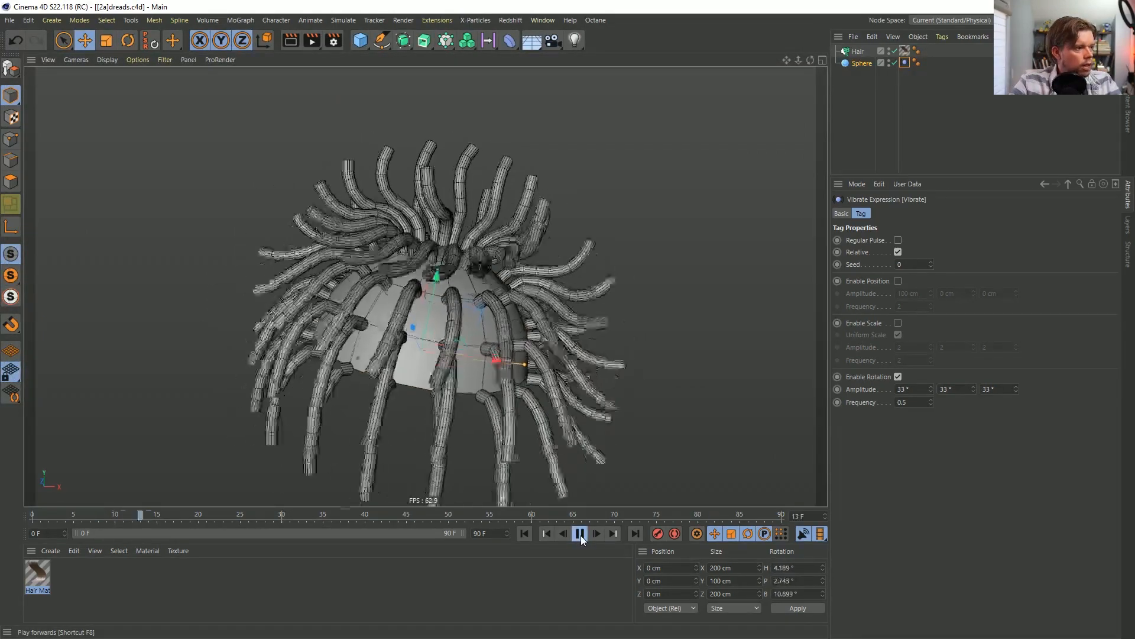
click(580, 534)
scroll(382, 281, up, 5)
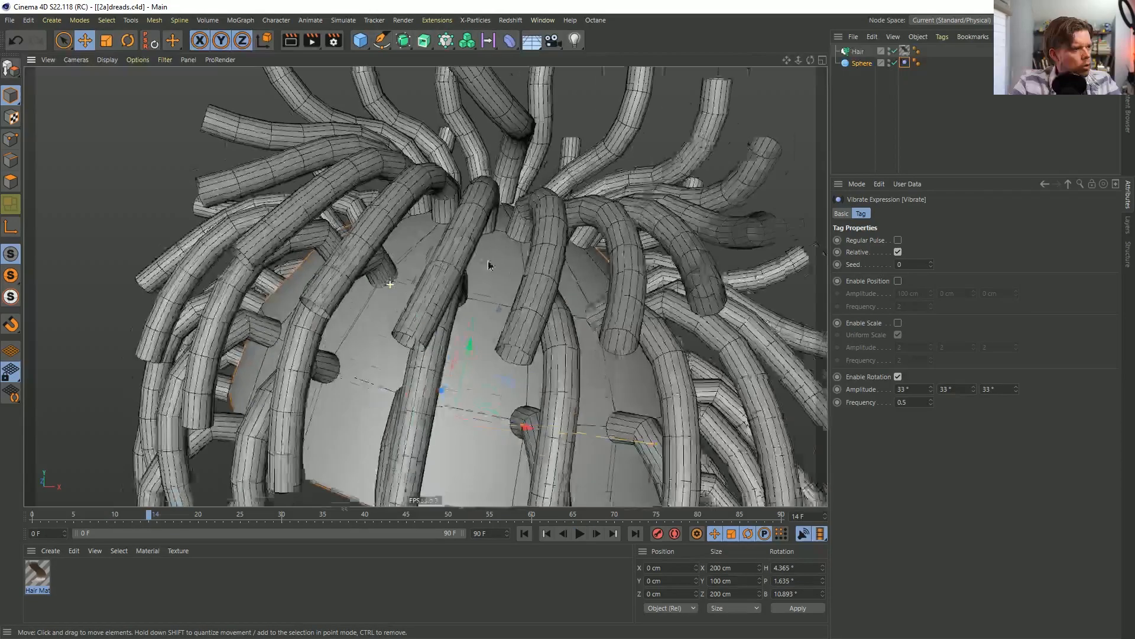
Look through the hair object's settings, expand its Dynamics properties and return the simulation to the first frame.
click(857, 51)
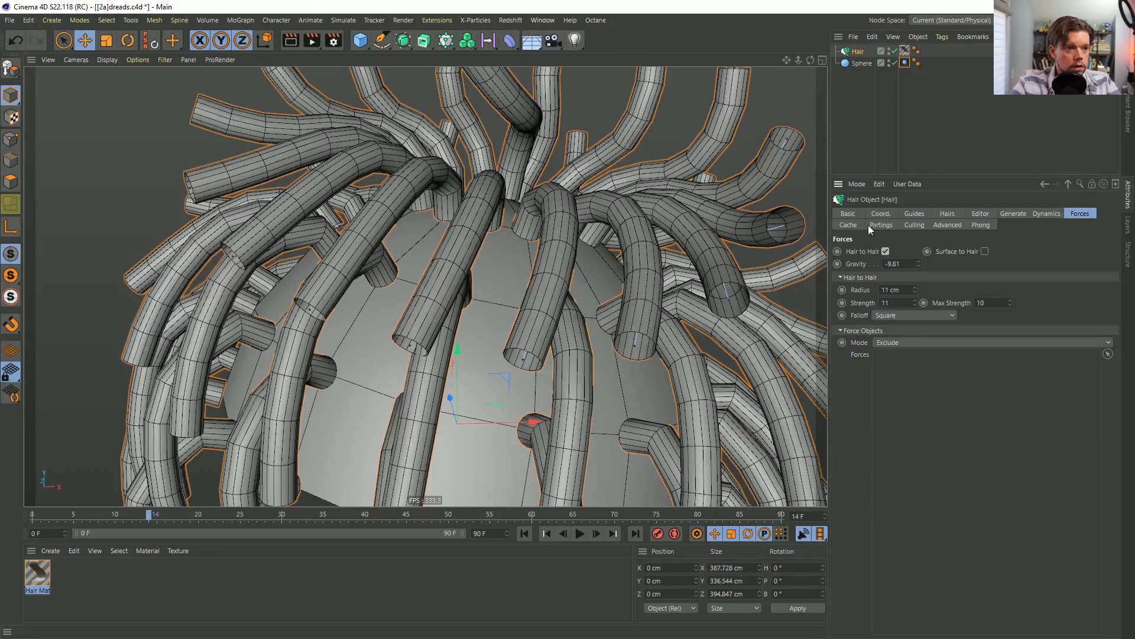
click(946, 225)
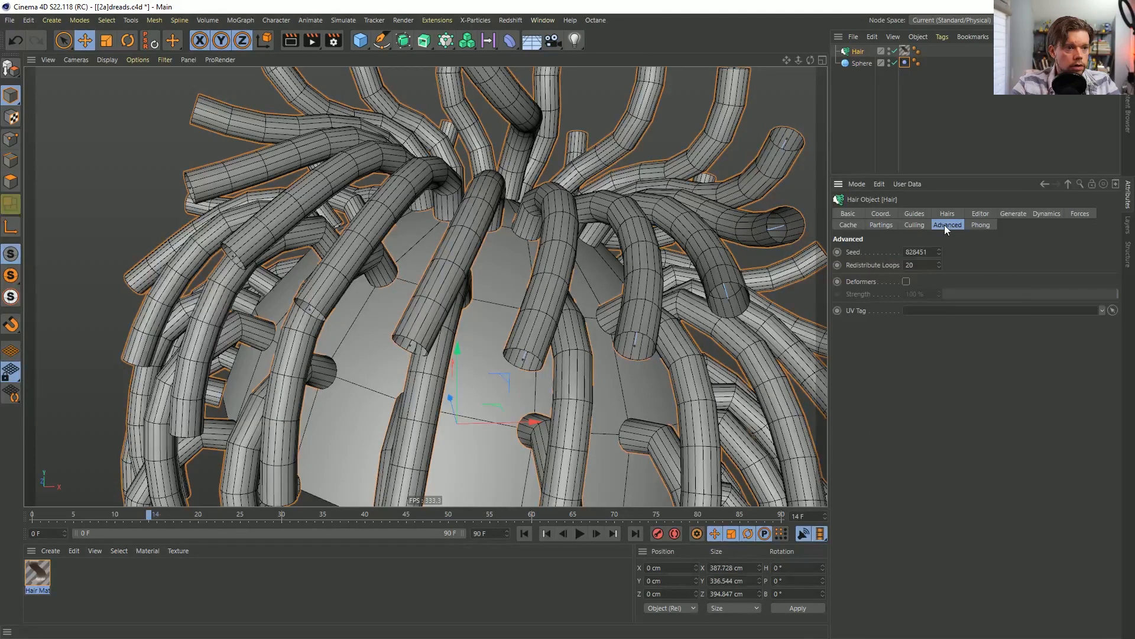
click(852, 226)
click(880, 225)
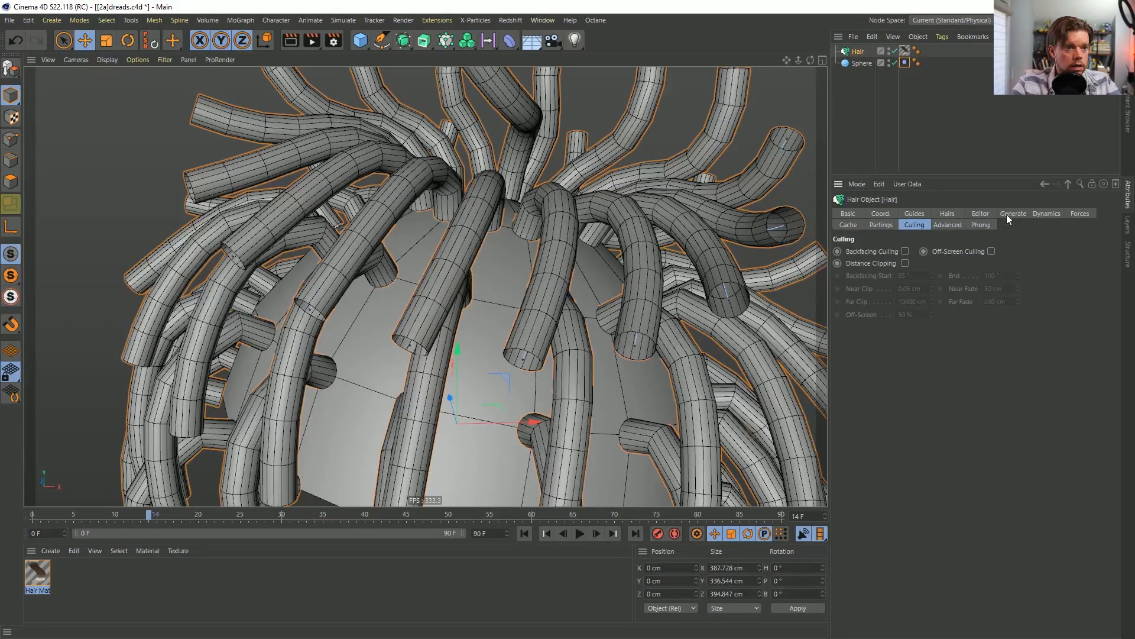
click(1046, 213)
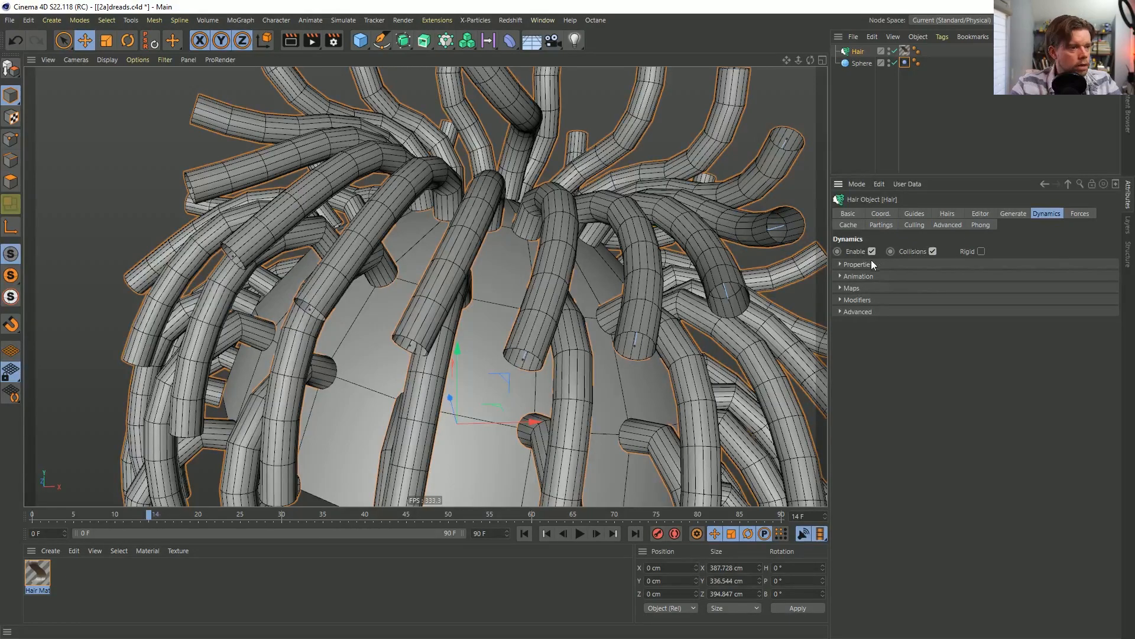
click(525, 533)
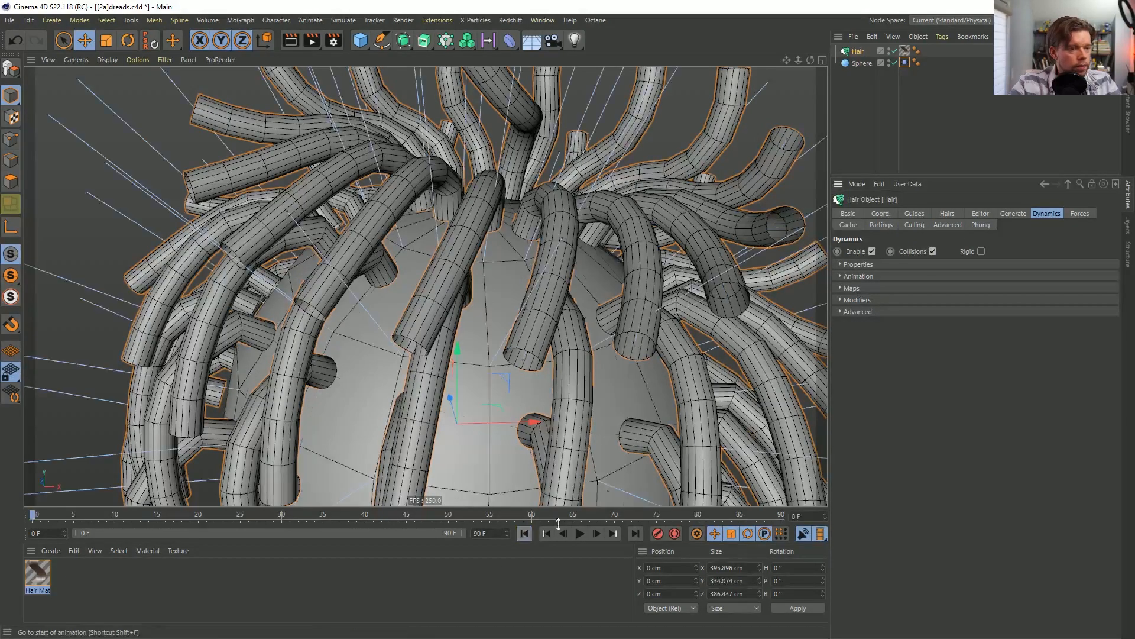
click(862, 265)
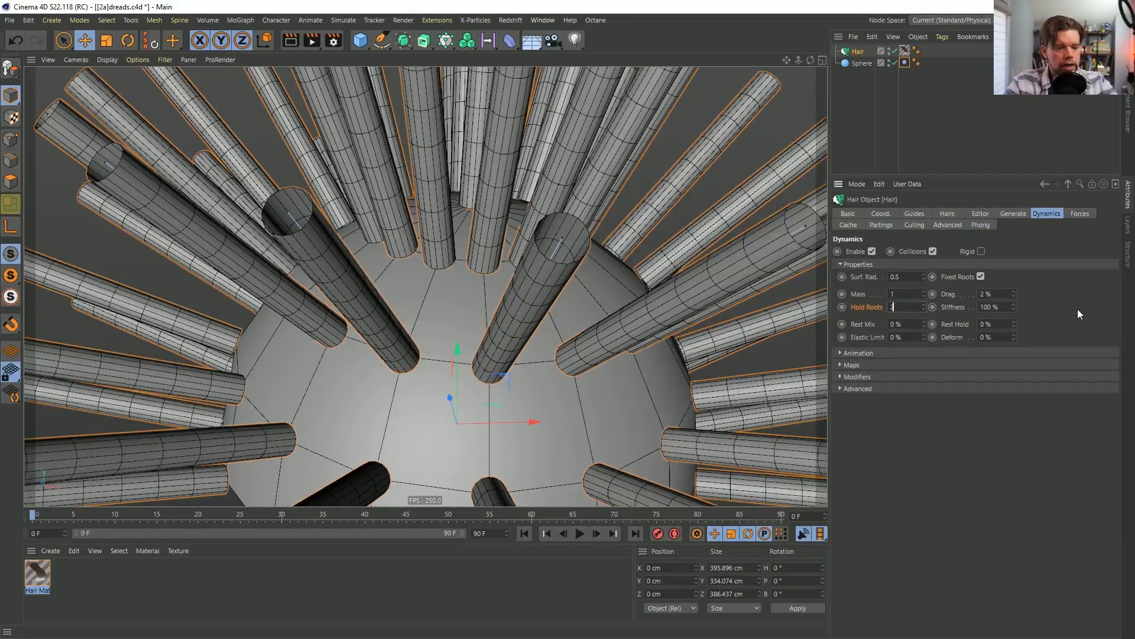
Set the hair's Hold Roots to 20% and play the simulation.
text(0)
key(Return)
click(580, 533)
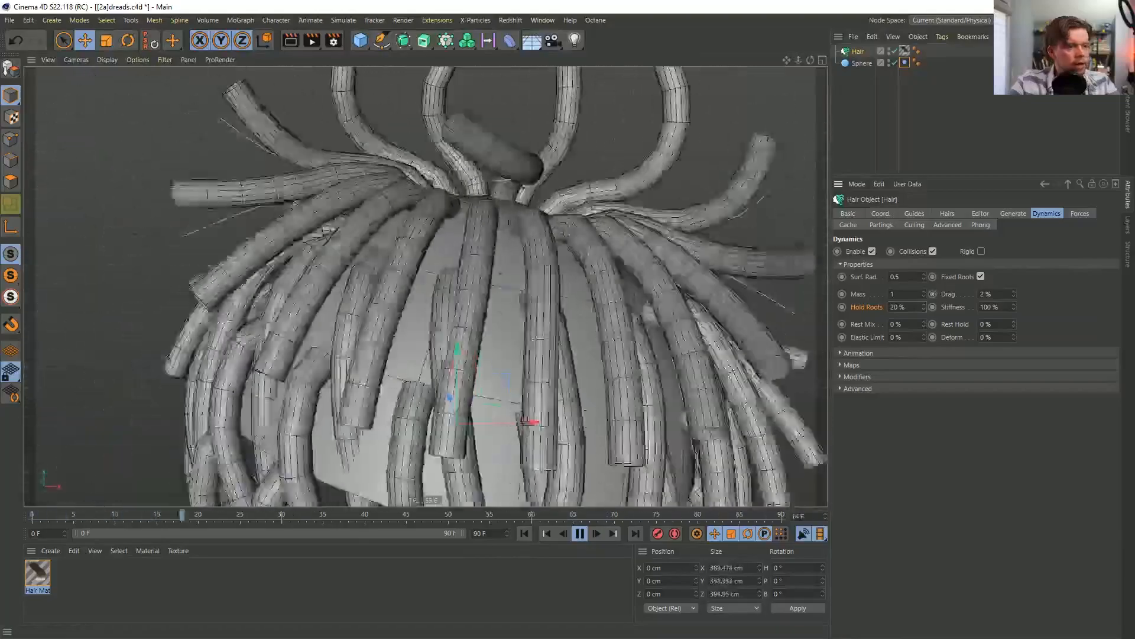
Set Hold Roots to 55% while the simulation plays, and stop it back at the first frame.
double_click(897, 307)
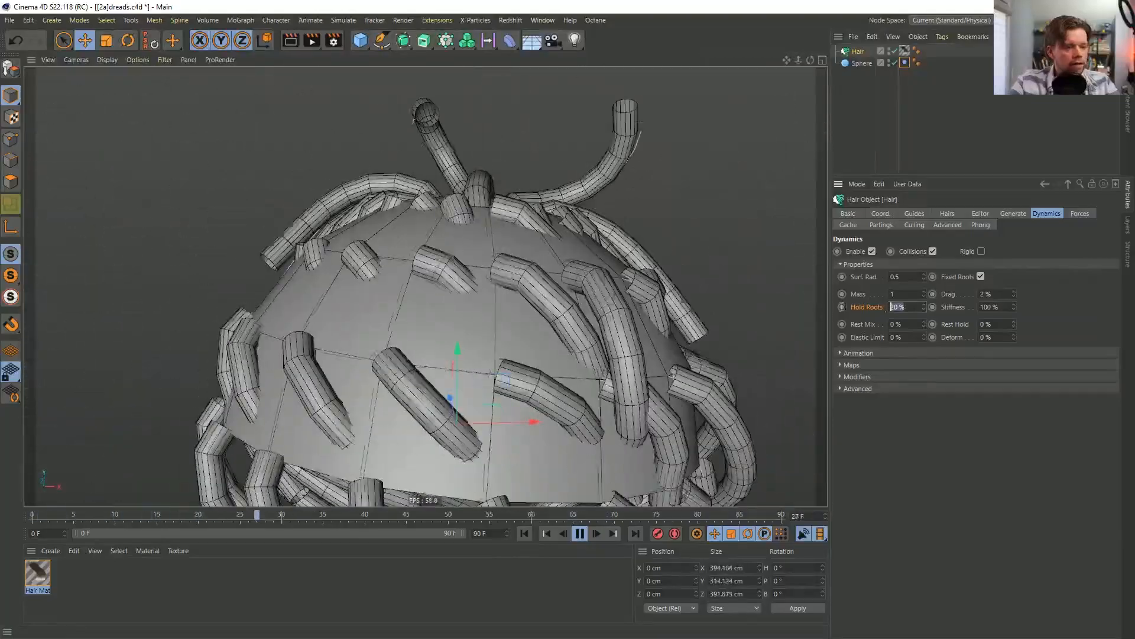
text(505)
key(Return)
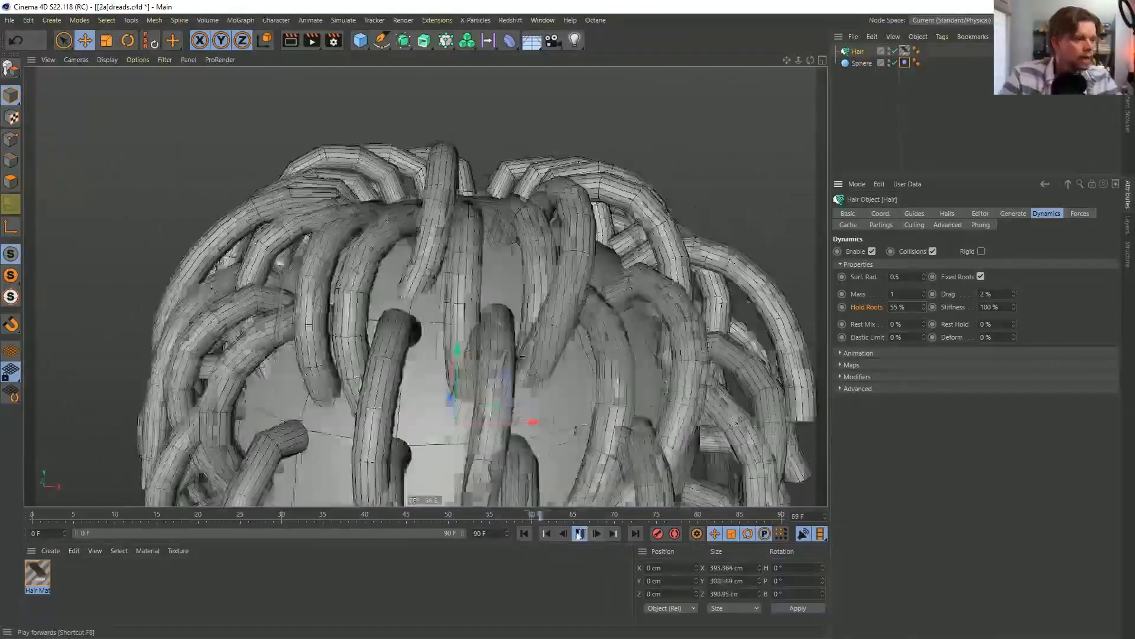
click(580, 533)
click(524, 534)
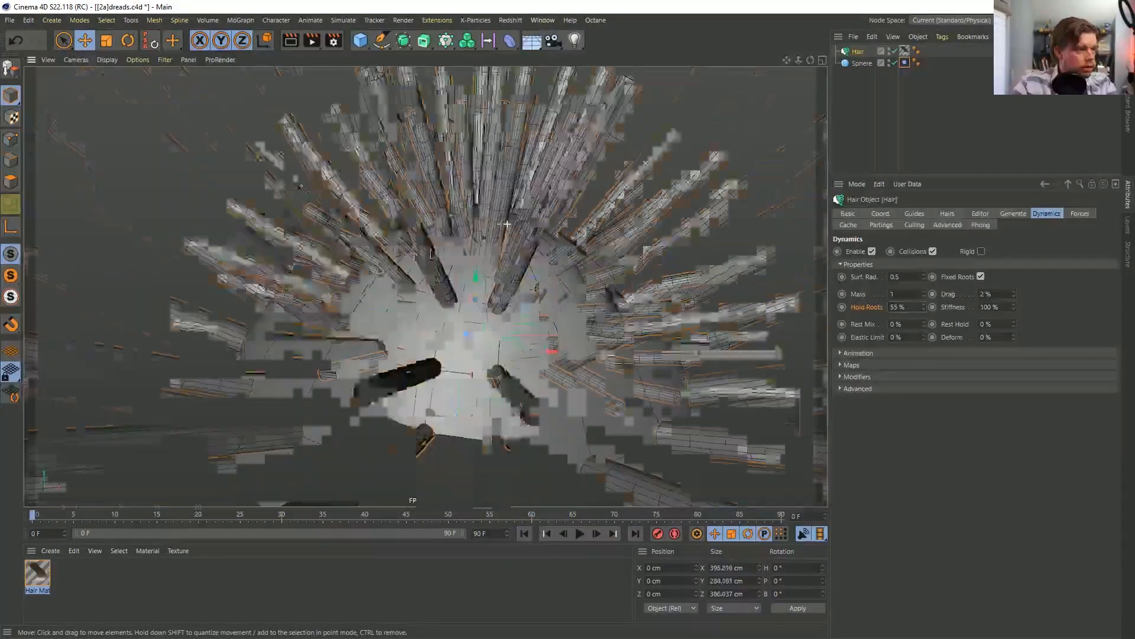
Add a second Hair object that grows from the existing hair tubes.
scroll(472, 248, up, 3)
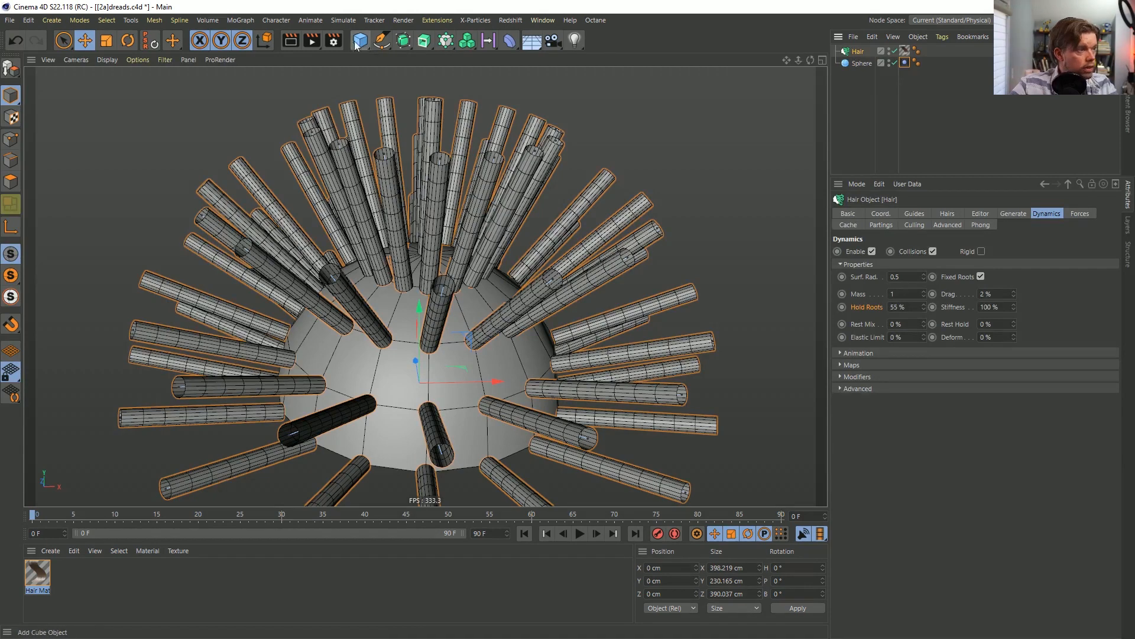
click(348, 20)
mouse_move(374, 104)
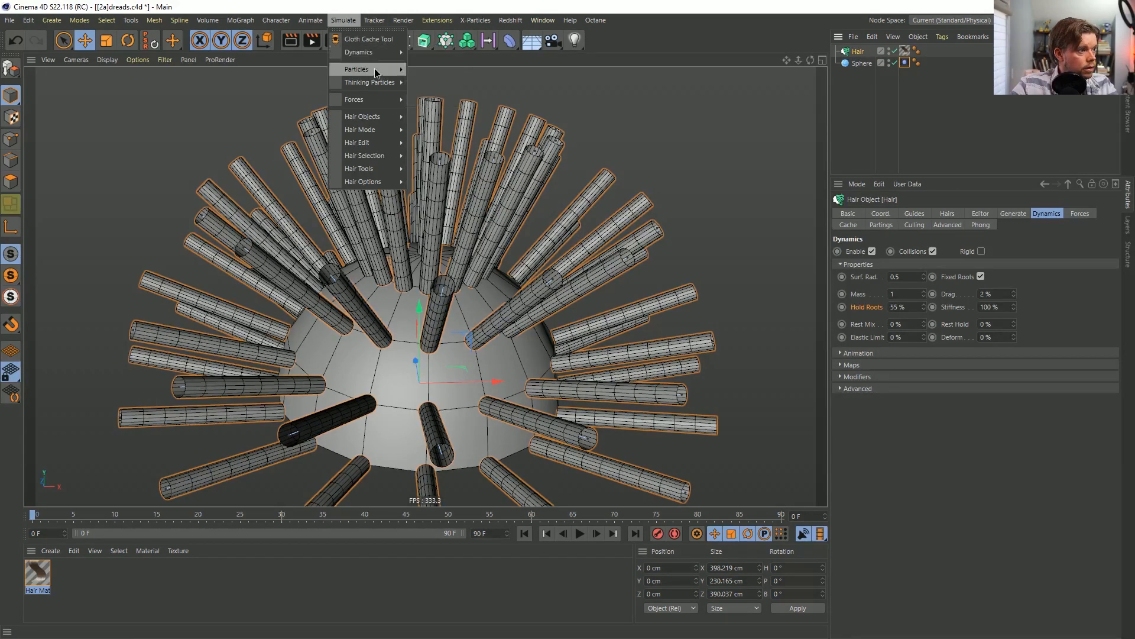
click(431, 118)
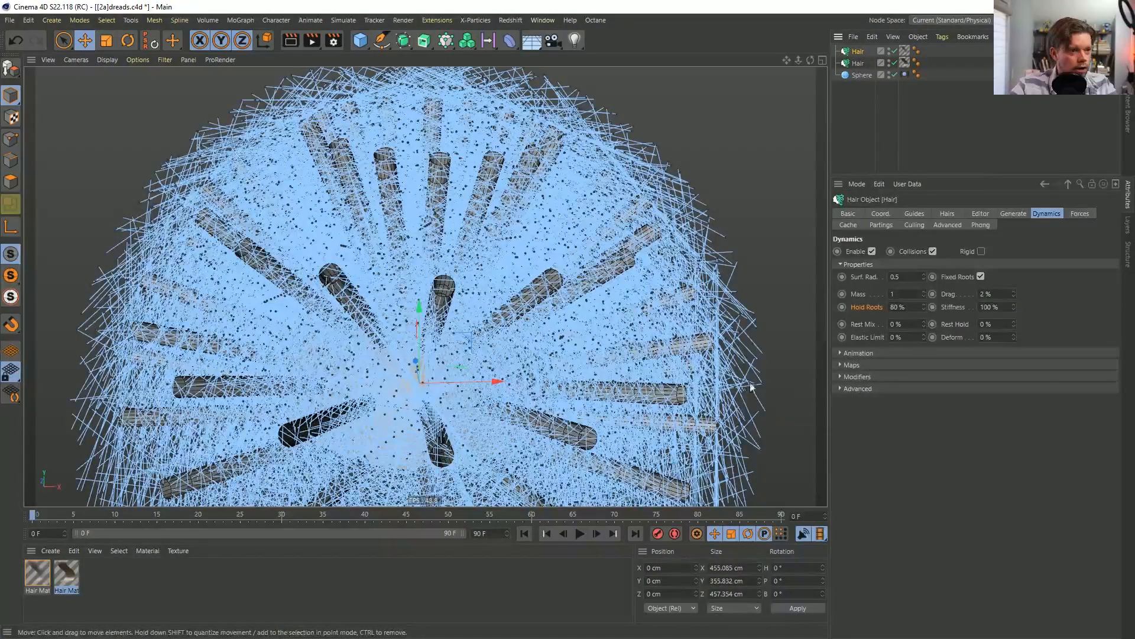
Set the new hair's guide length to 22 cm.
click(946, 214)
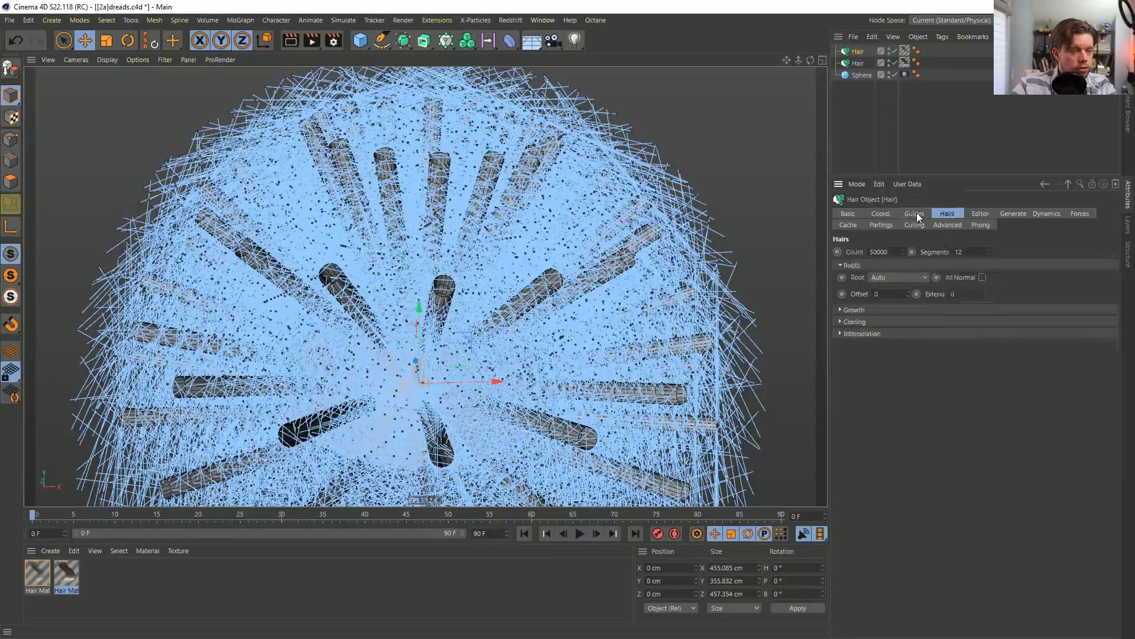
click(916, 214)
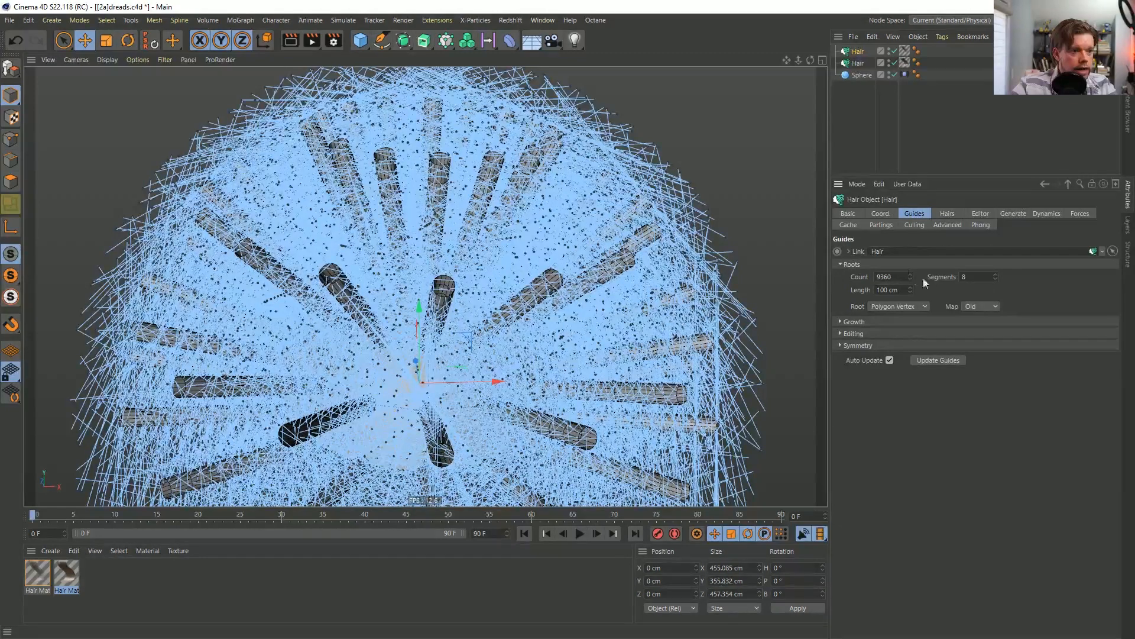
double_click(895, 290)
text(10)
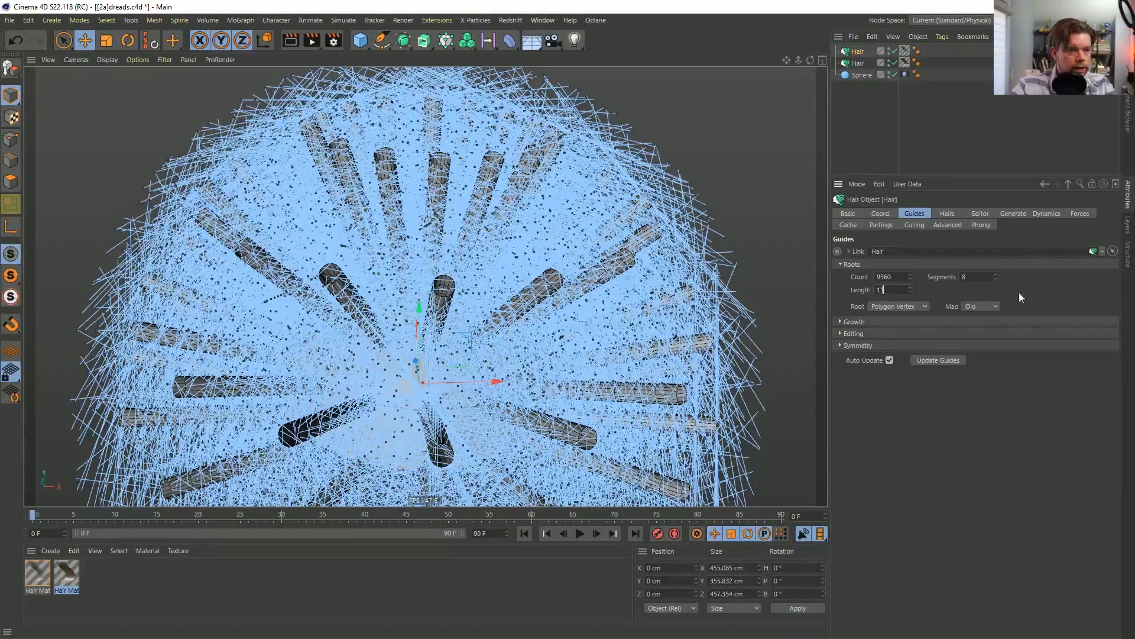
key(Return)
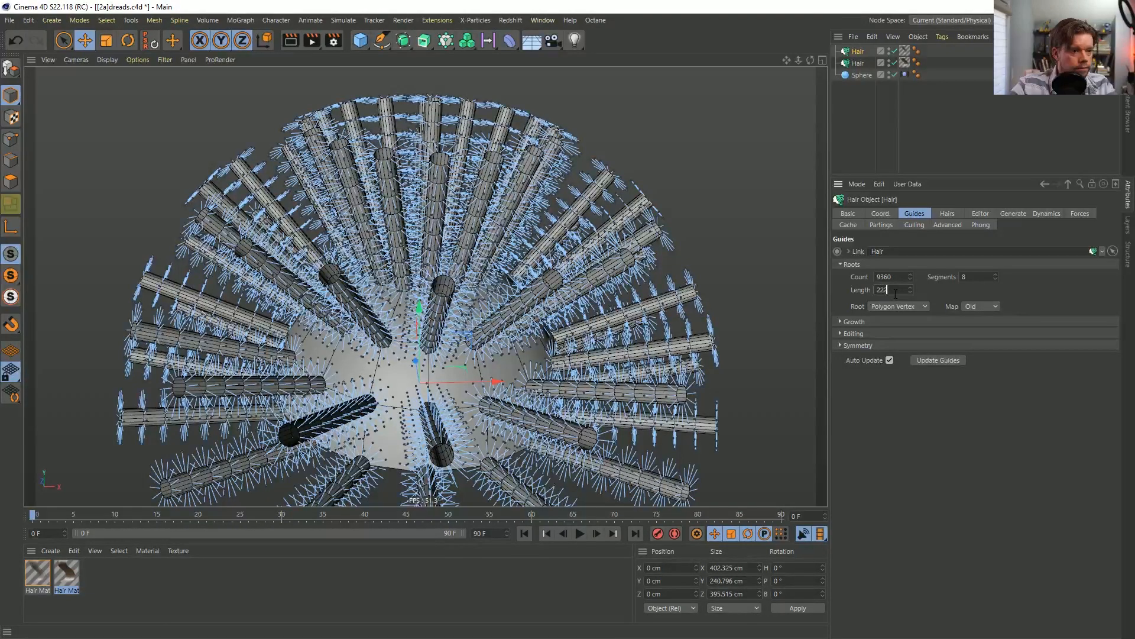
text(22)
key(Return)
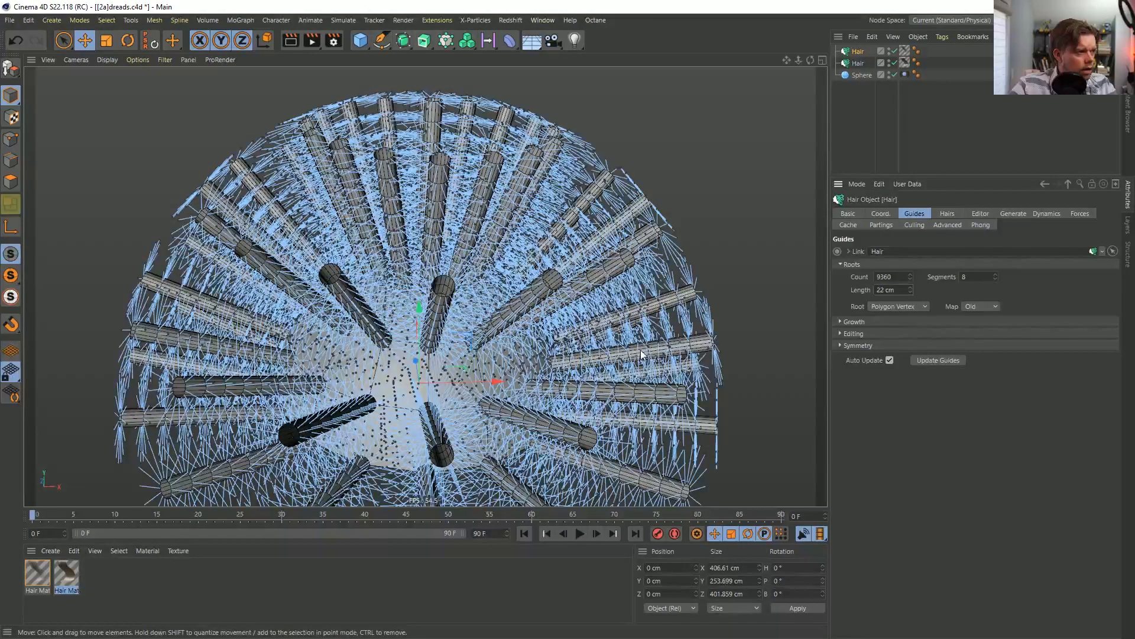
Step through the first frames, play the simulation of both hair layers, and return to the first frame.
click(596, 534)
click(595, 534)
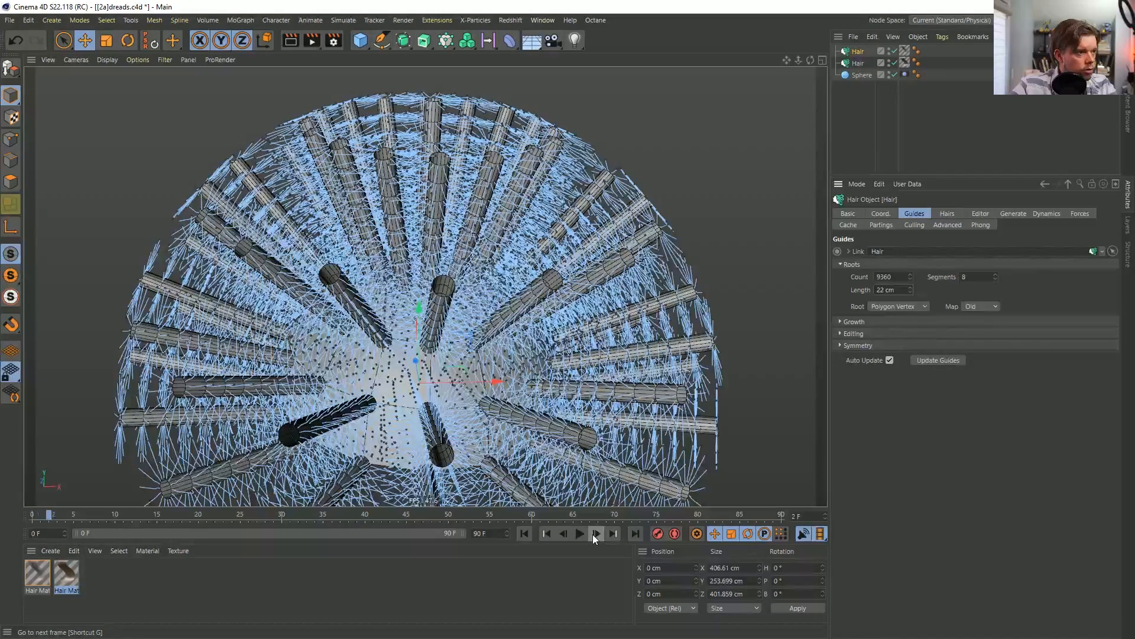
click(595, 533)
click(595, 534)
click(579, 535)
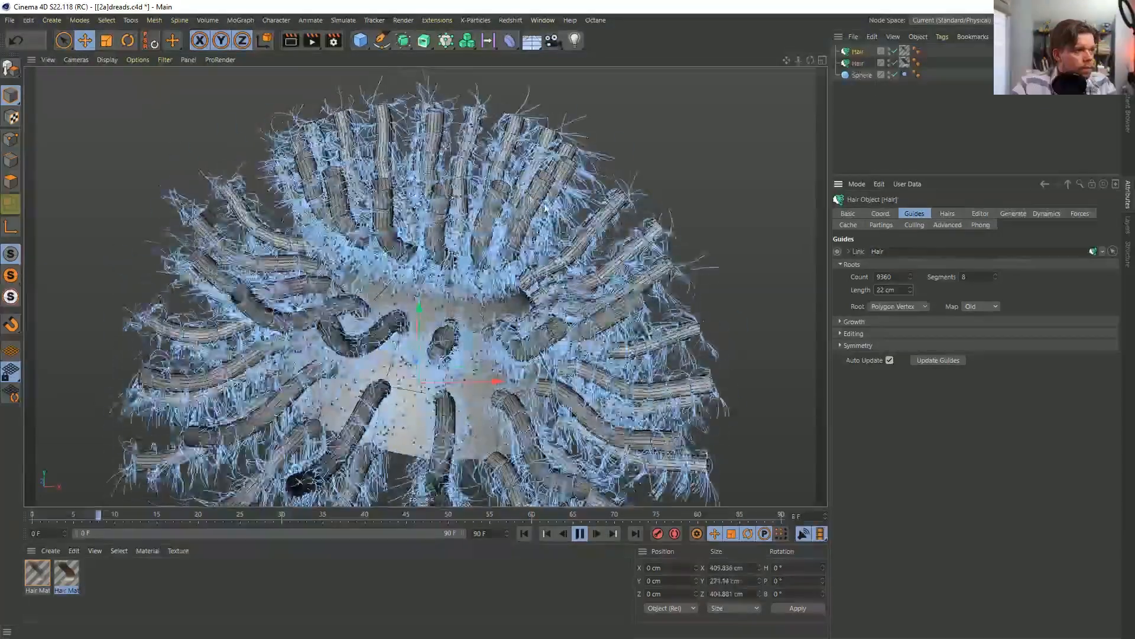
click(578, 534)
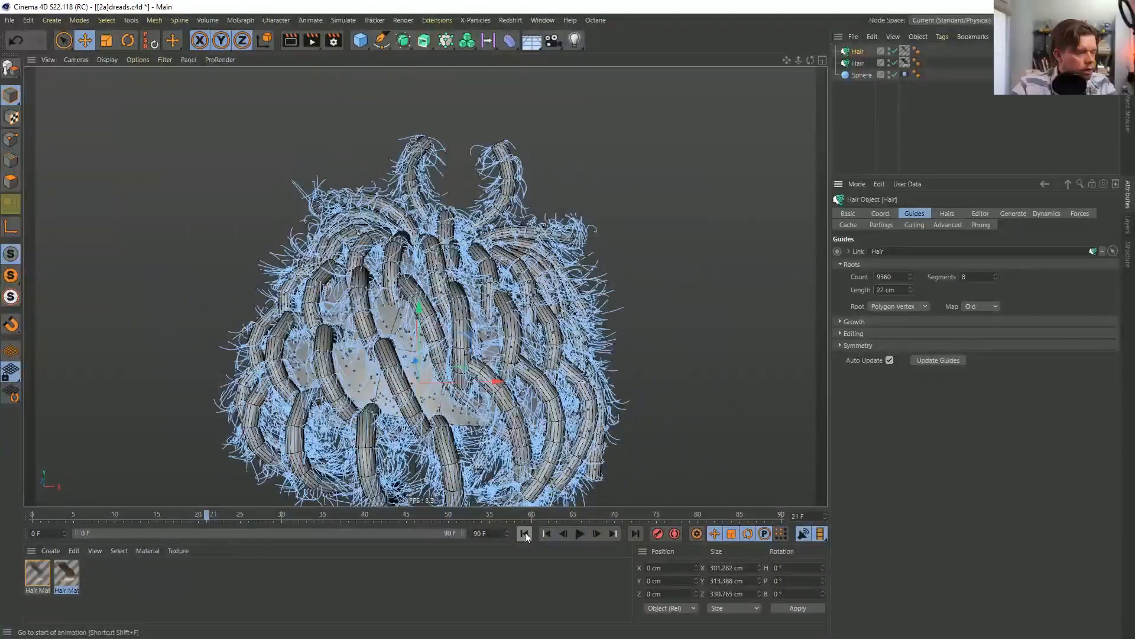
click(524, 533)
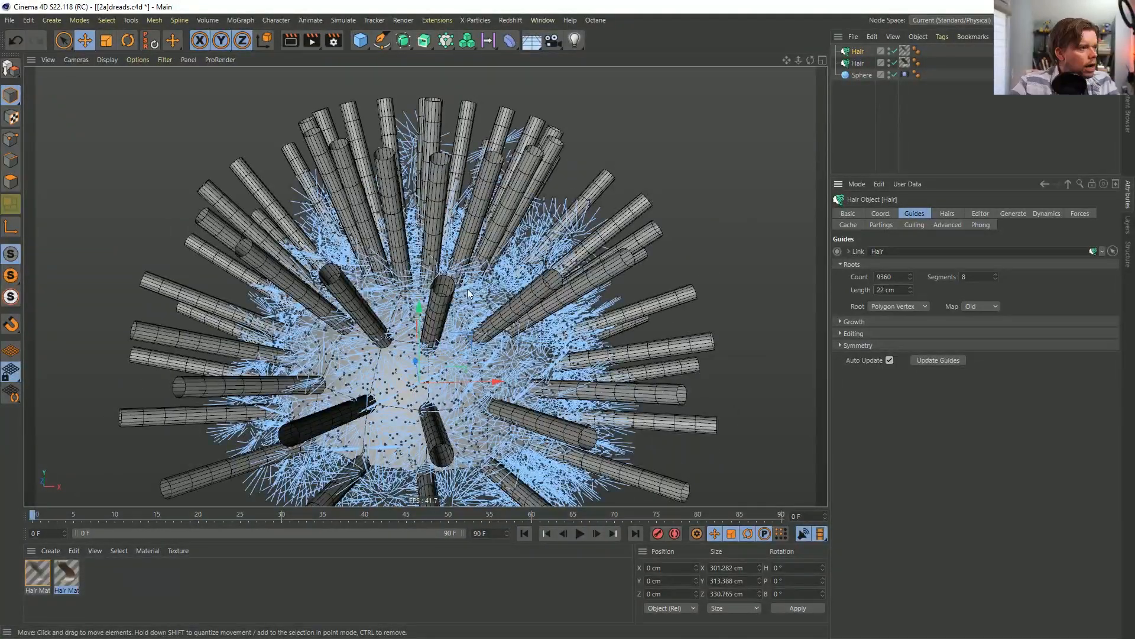
click(523, 532)
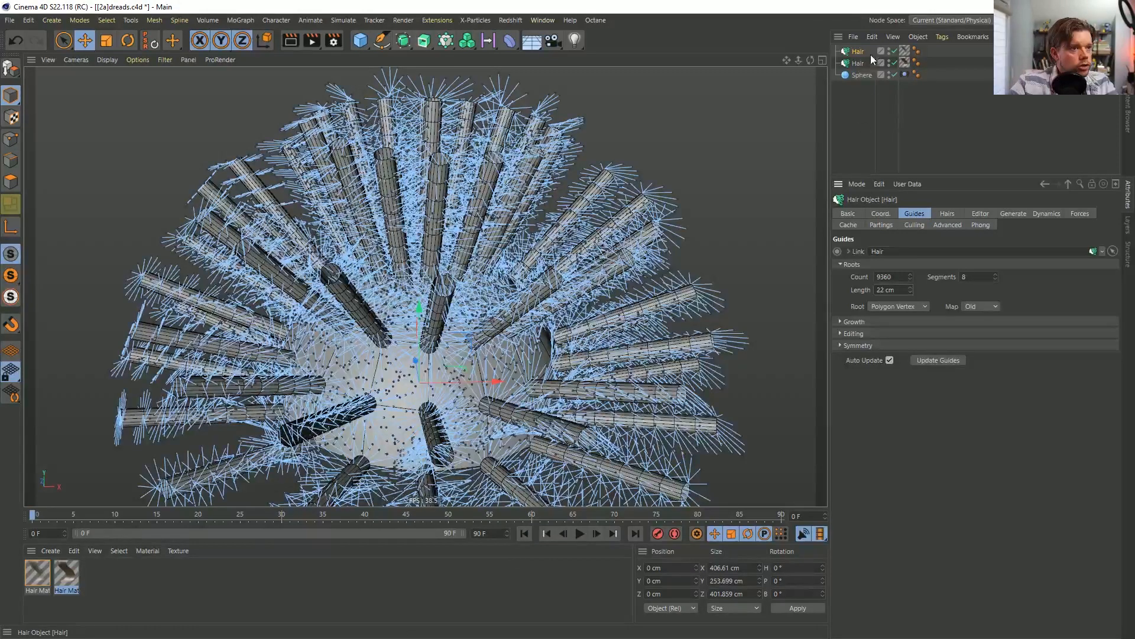
Reorder the objects as sphere, tube hair, fine hair, and rename the tube hair object Hair Geo.
drag(869, 85, 855, 73)
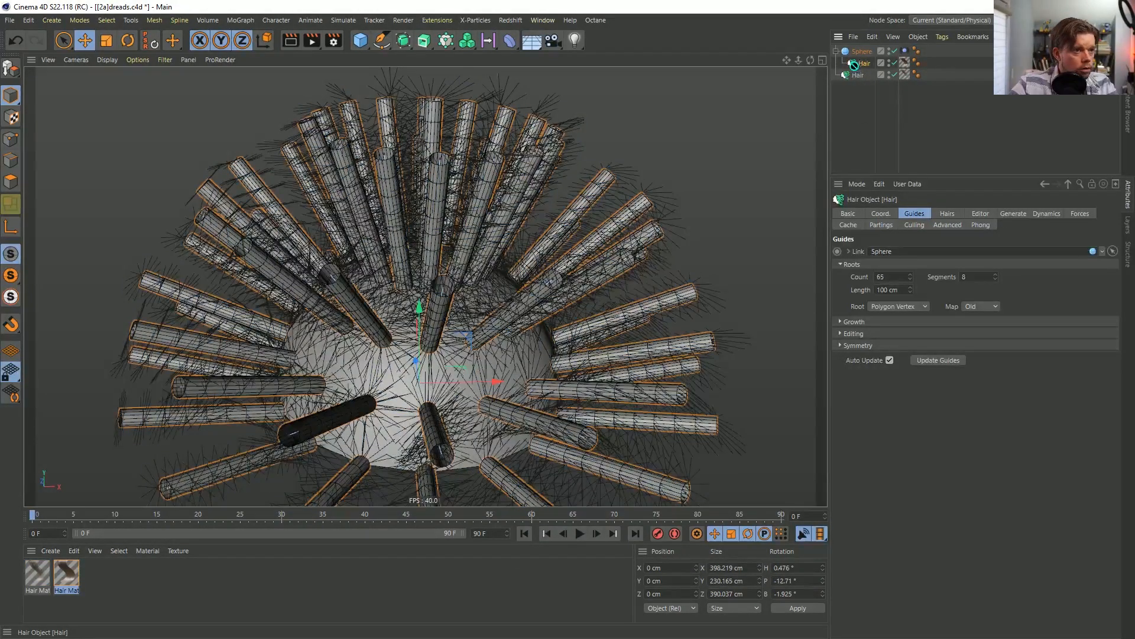
double_click(868, 62)
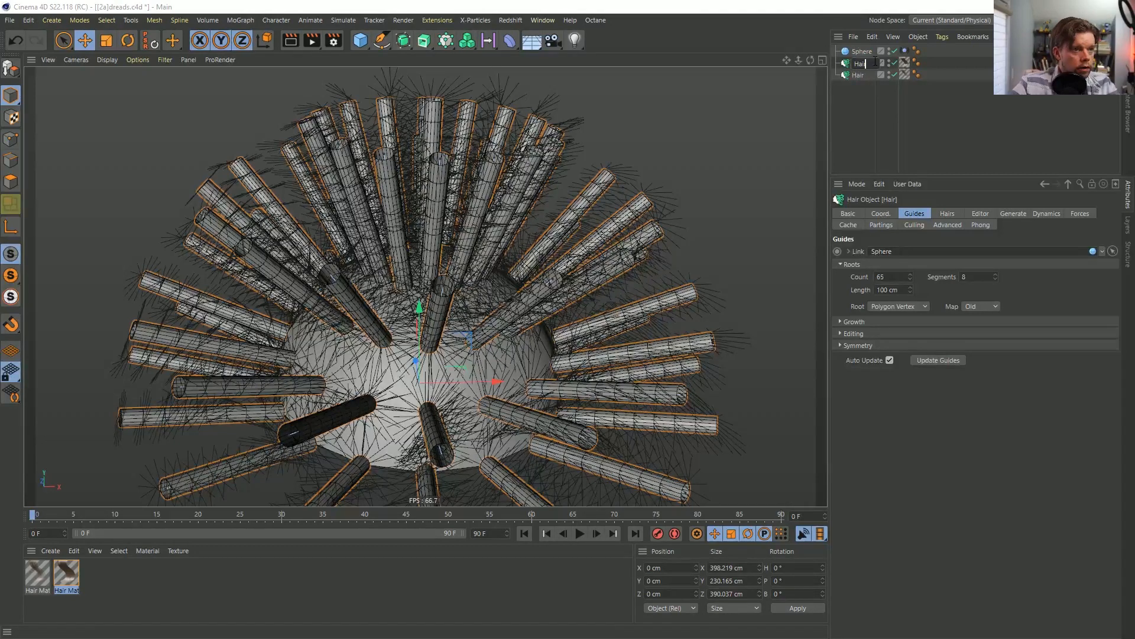
text(Geo)
key(Return)
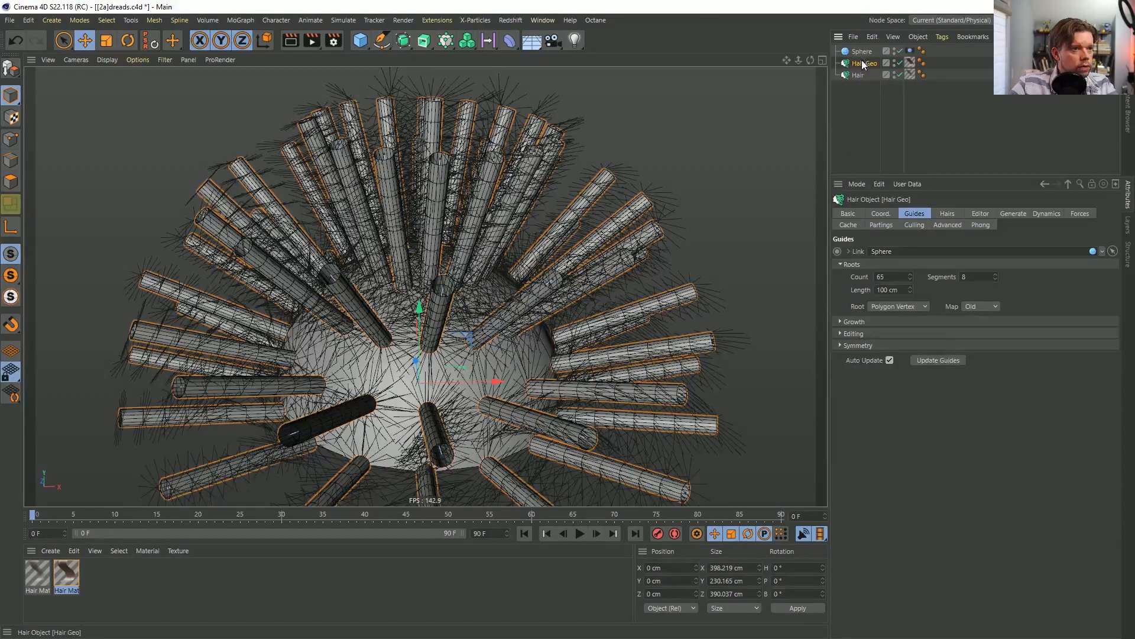
Set the root and tip thickness of the tube hair's material to 3 cm.
click(1048, 214)
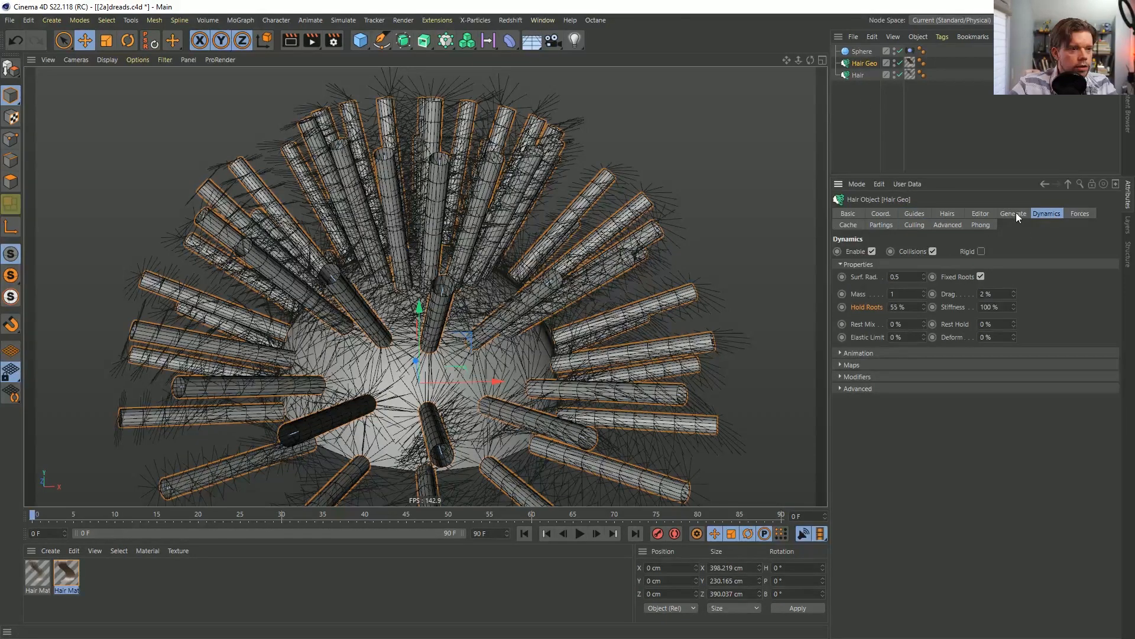
click(66, 572)
click(966, 214)
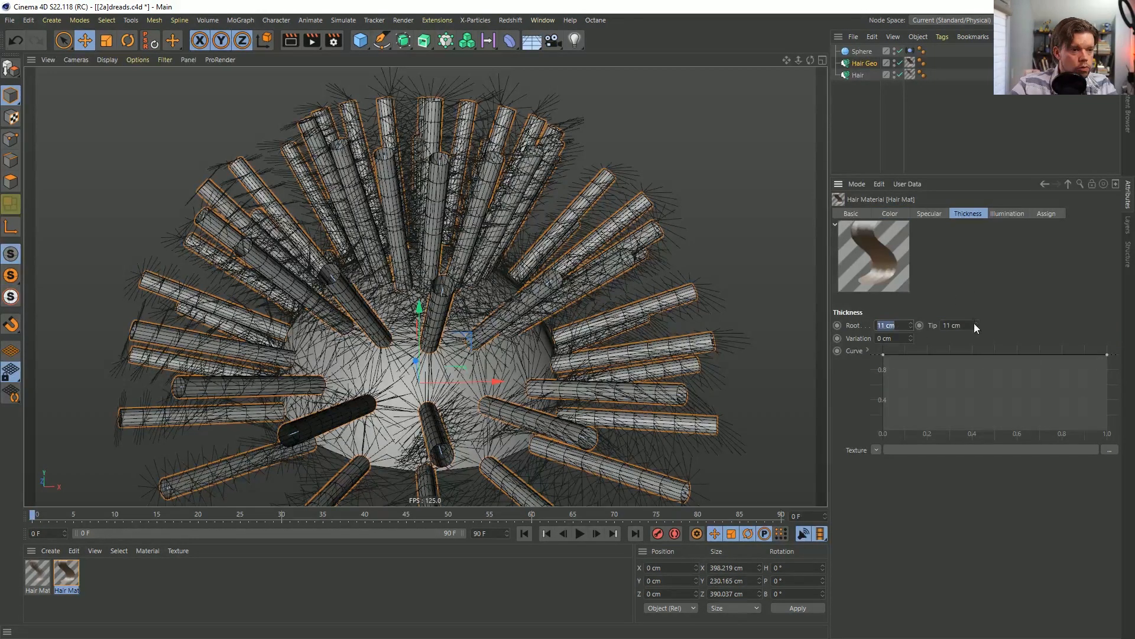
text(3)
key(Return)
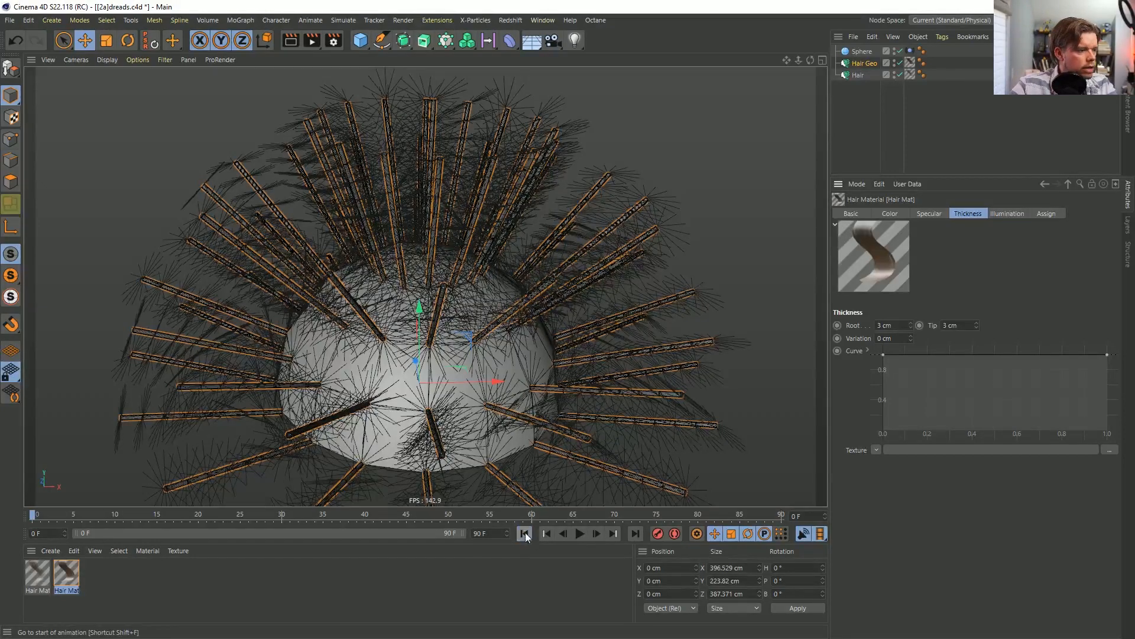
Play the simulation with the thinner tubes, stop it, and return to the first frame.
click(579, 534)
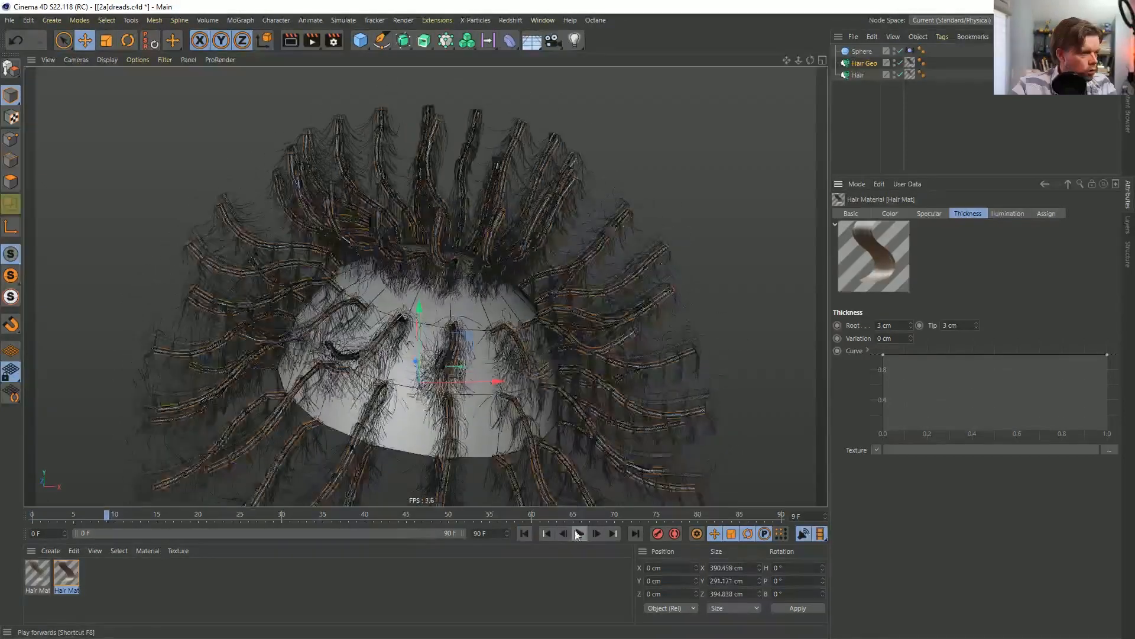
click(578, 534)
click(528, 534)
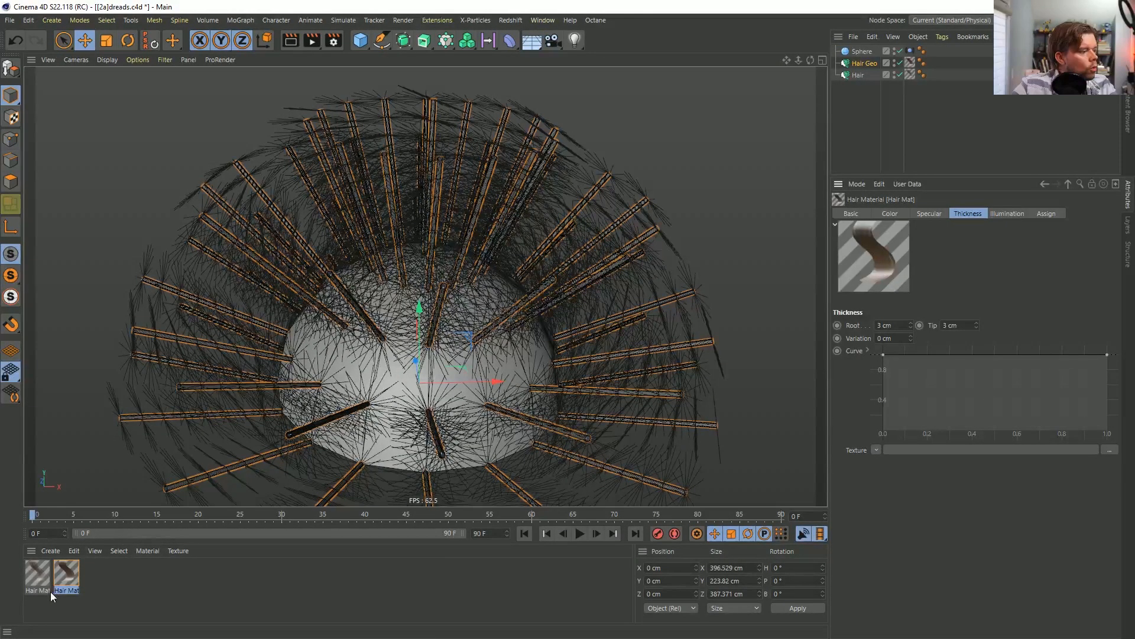
Enable Clump and Frizz in the fine hair's material, setting Frizz to 111%.
click(30, 572)
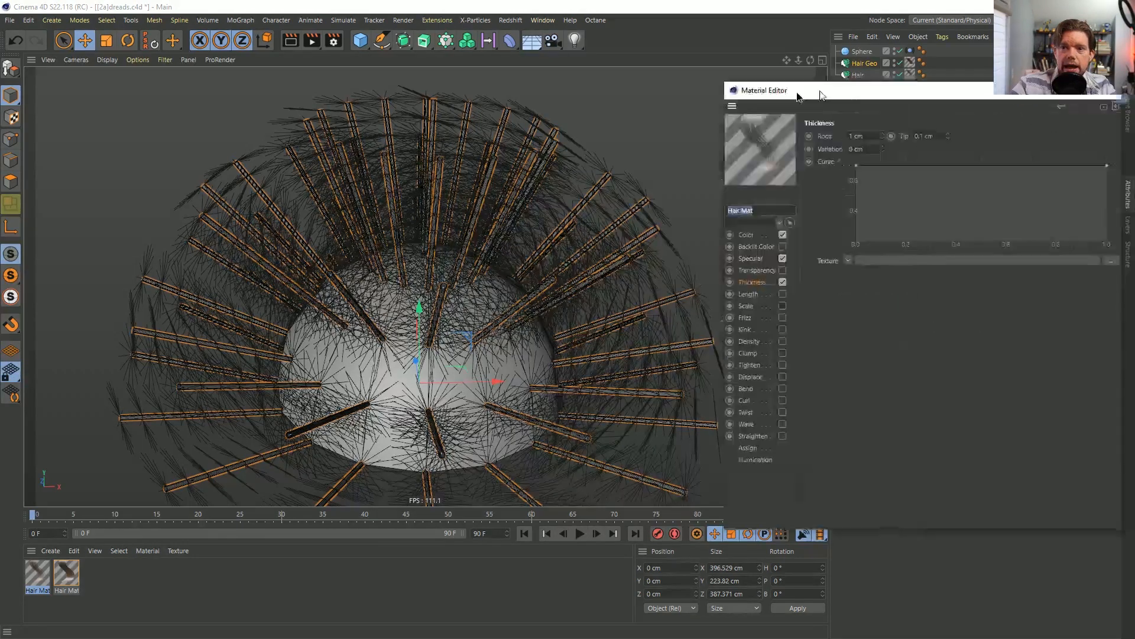
drag(820, 94, 610, 98)
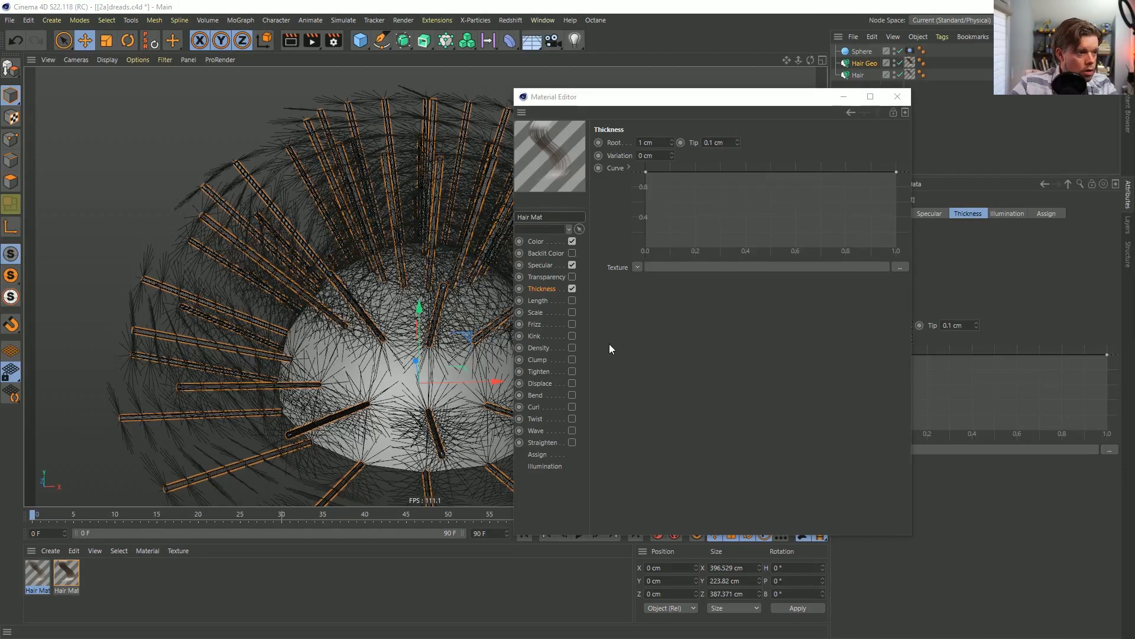
click(572, 360)
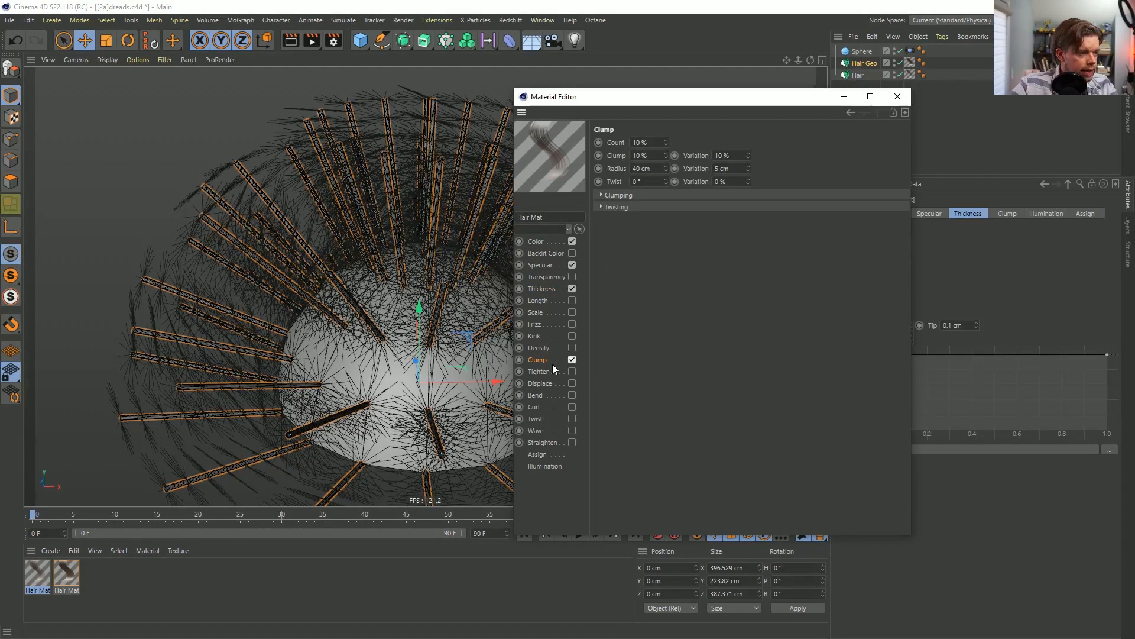
click(571, 324)
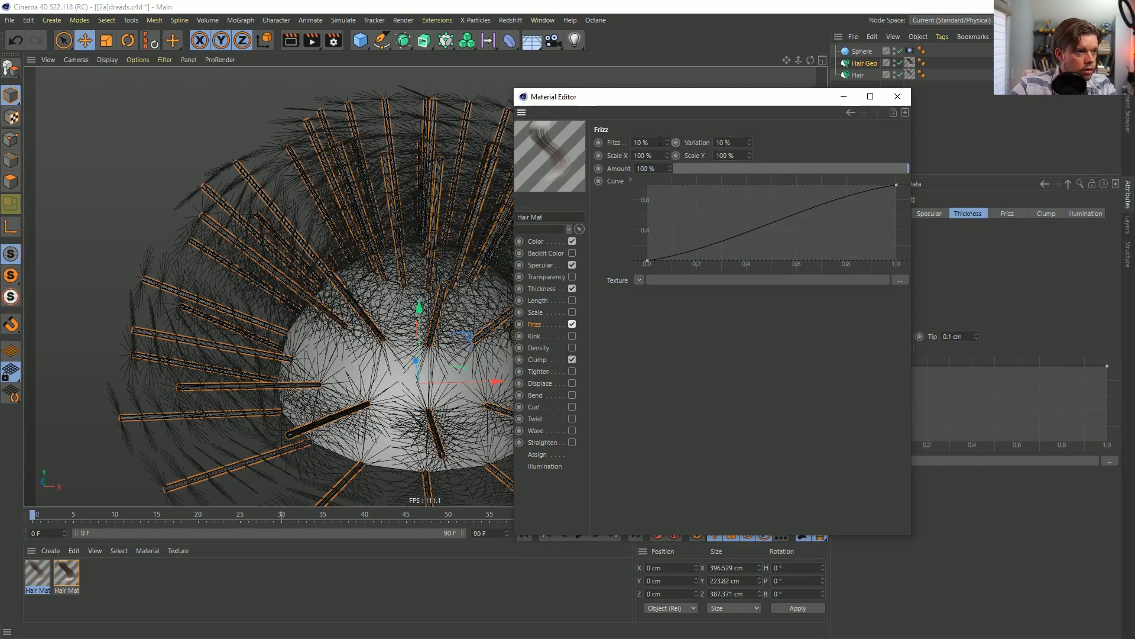
key(Return)
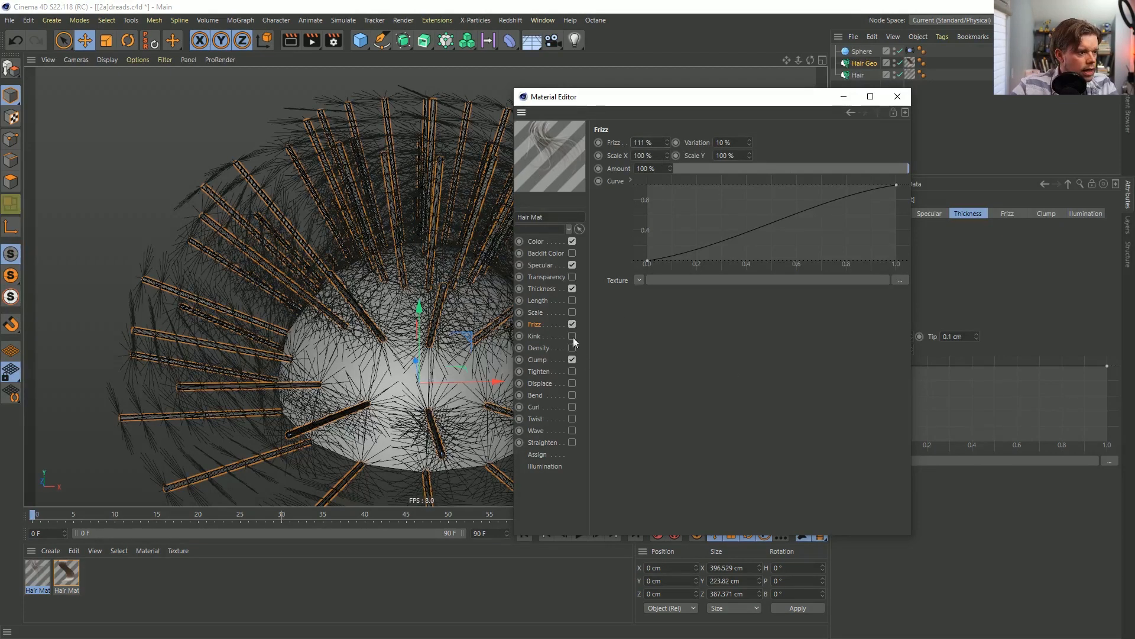
Enable Kink at 111% and Curl in the fine hair's material, keeping Clump on, and render the viewport.
click(572, 359)
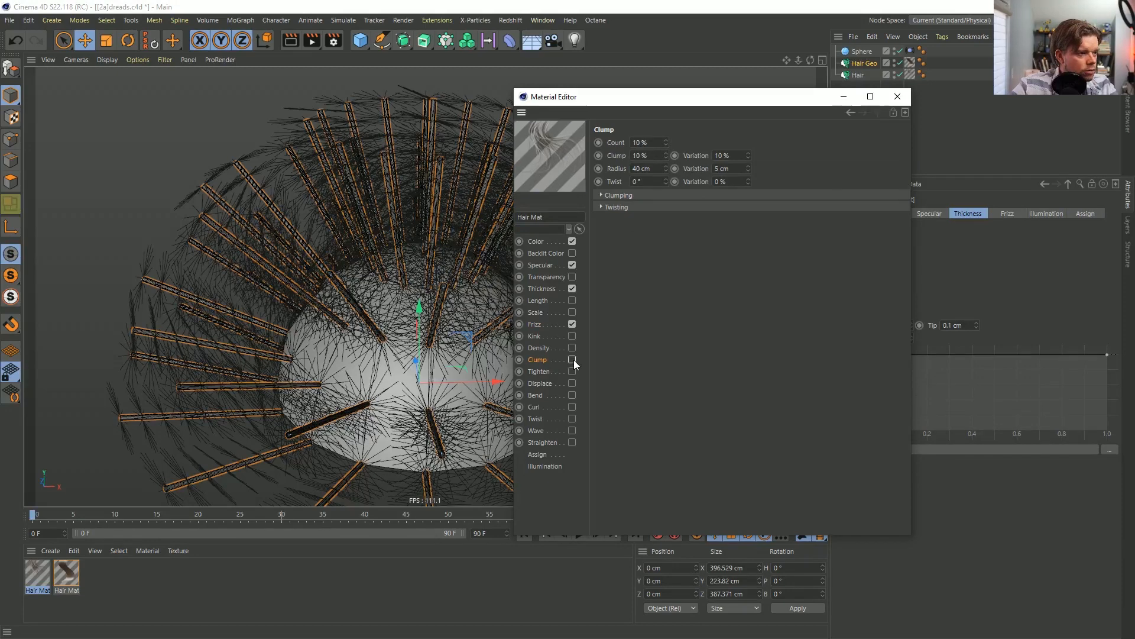
click(572, 336)
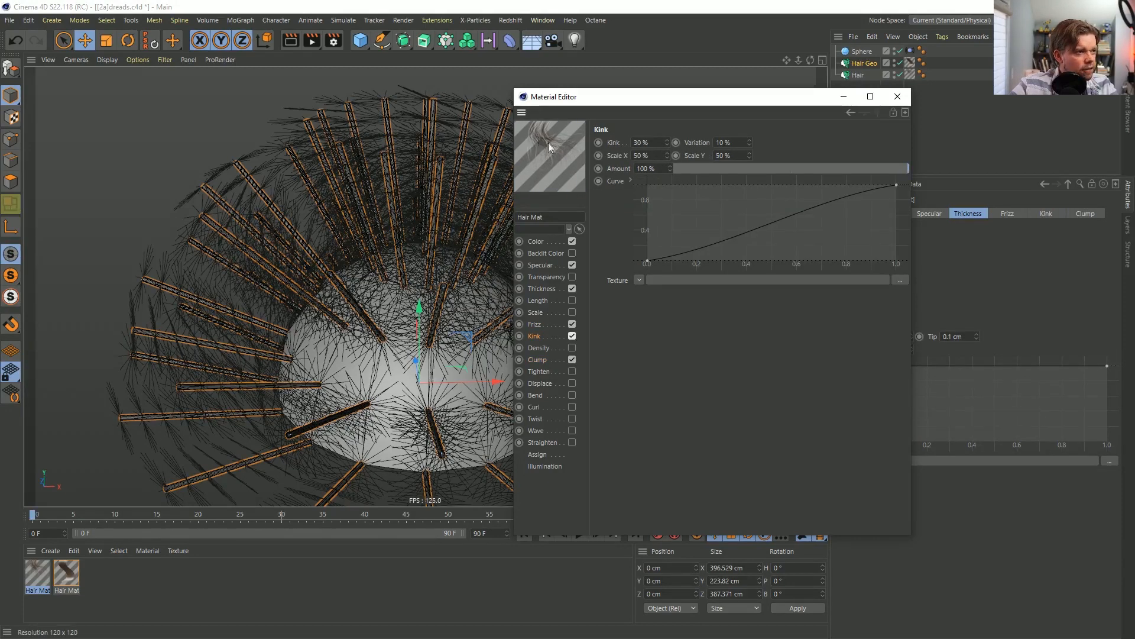
text(111)
key(Return)
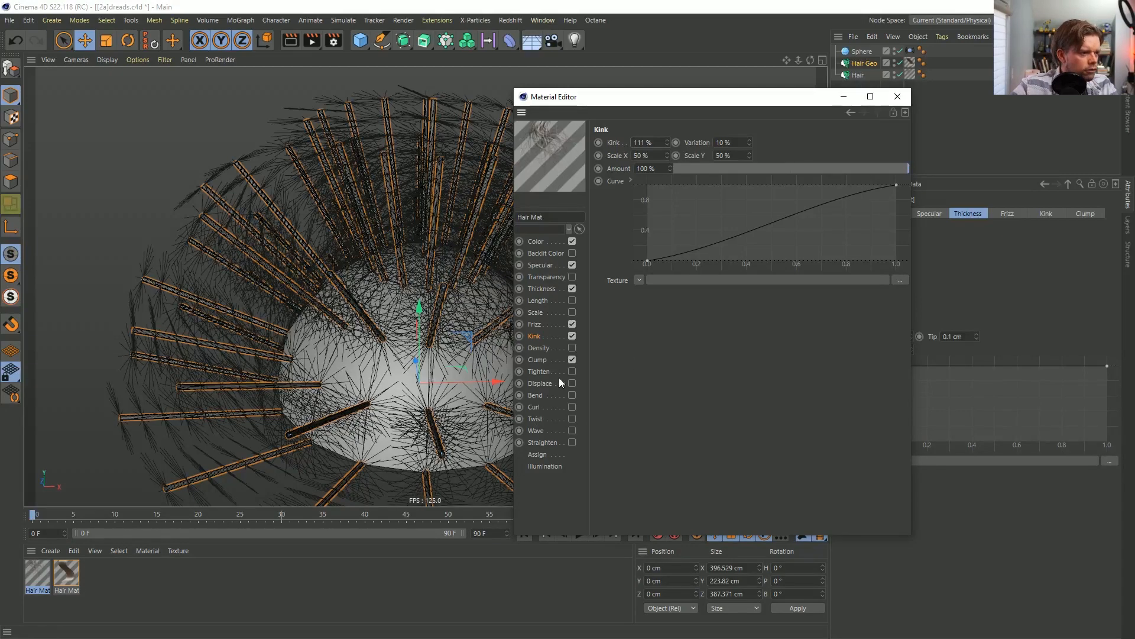
click(572, 407)
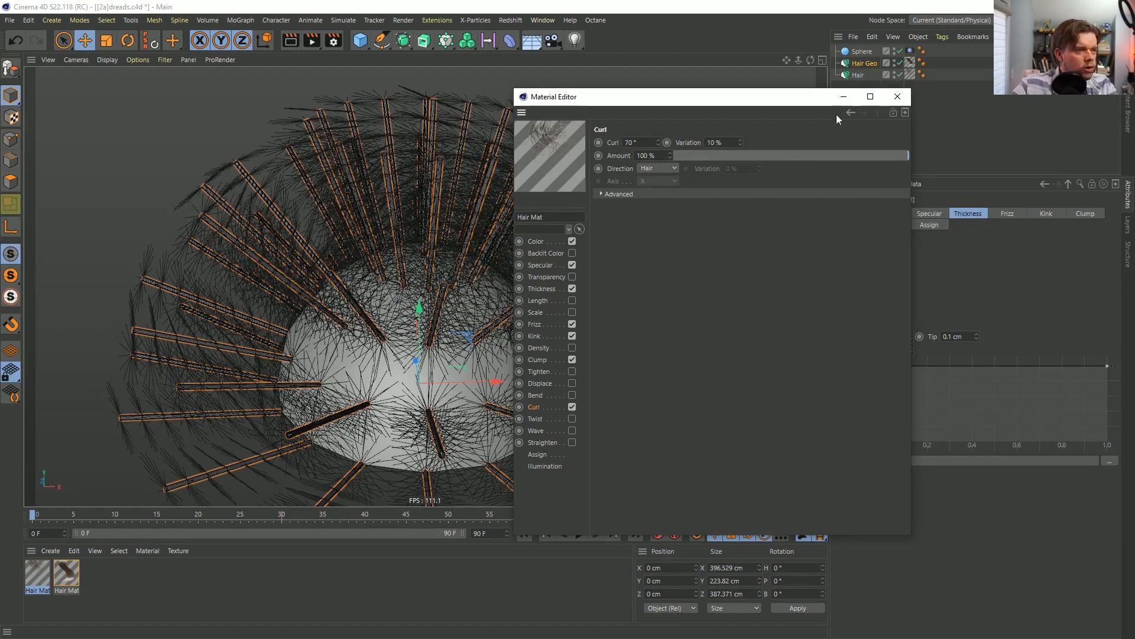
click(897, 96)
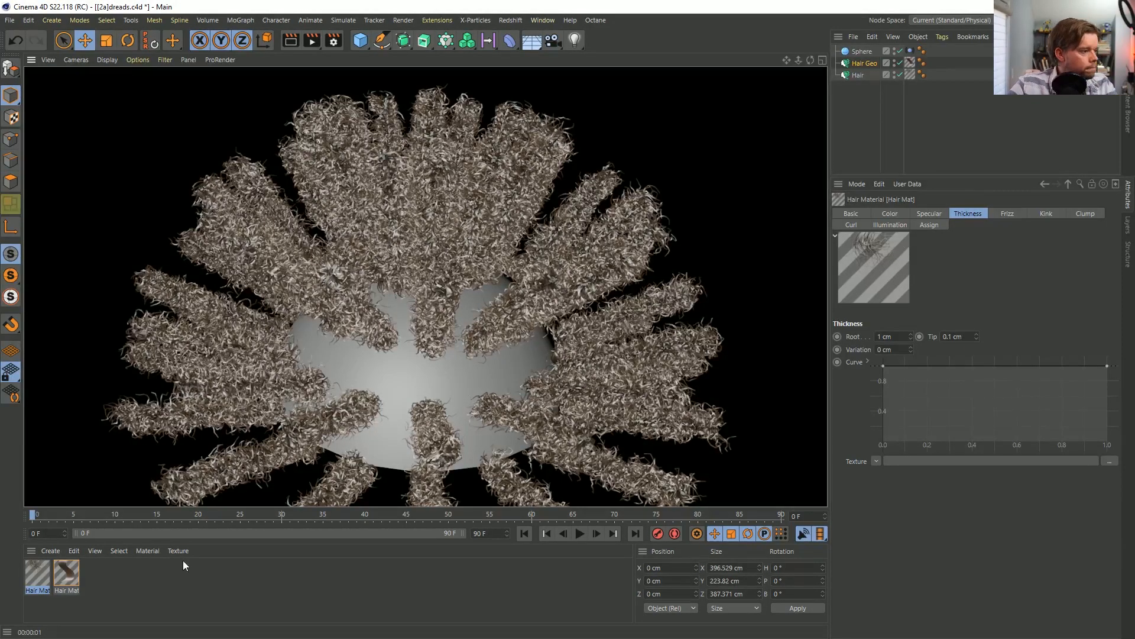
Set the fine hair material's specular strength to 3% primary and 4% secondary, checking the dreads reference images in the browser and rendering the viewport.
click(39, 575)
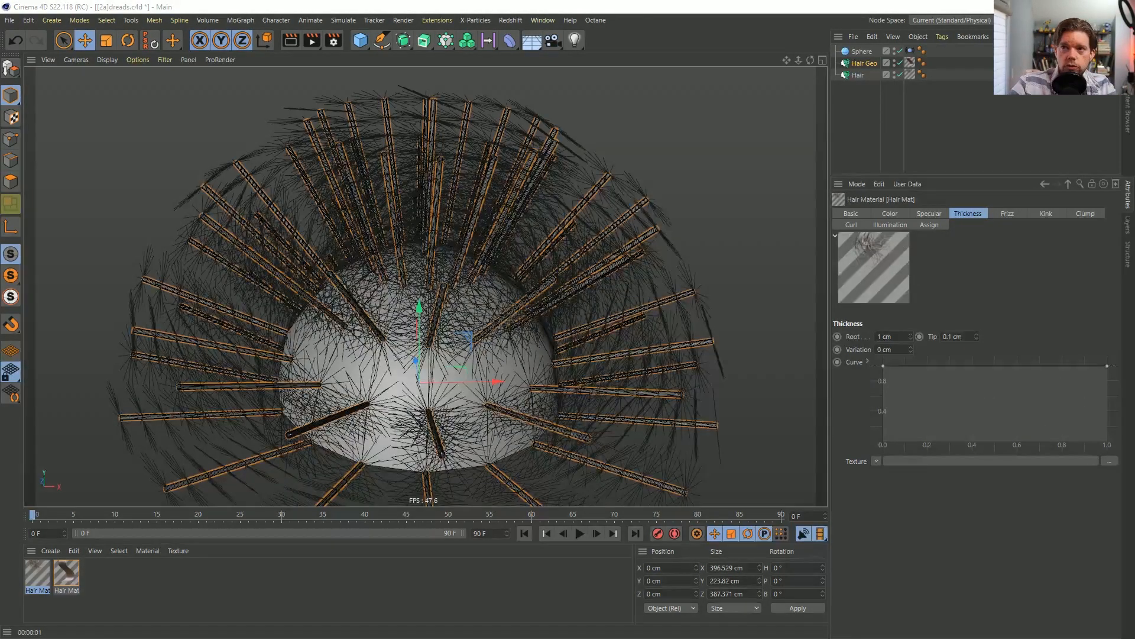
click(603, 281)
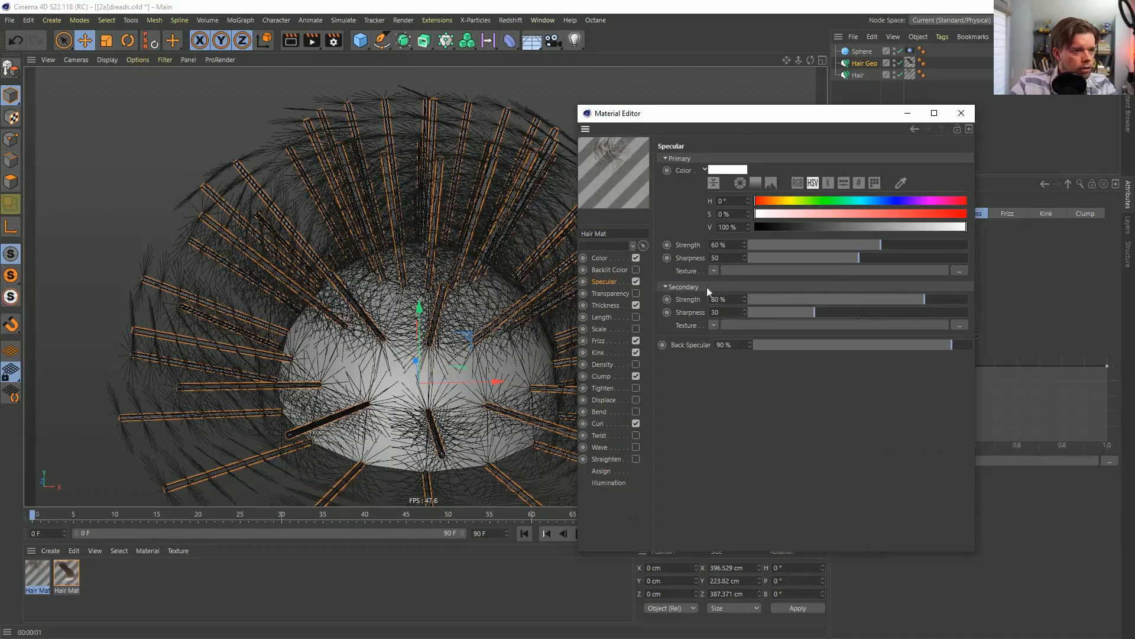
drag(789, 245, 797, 244)
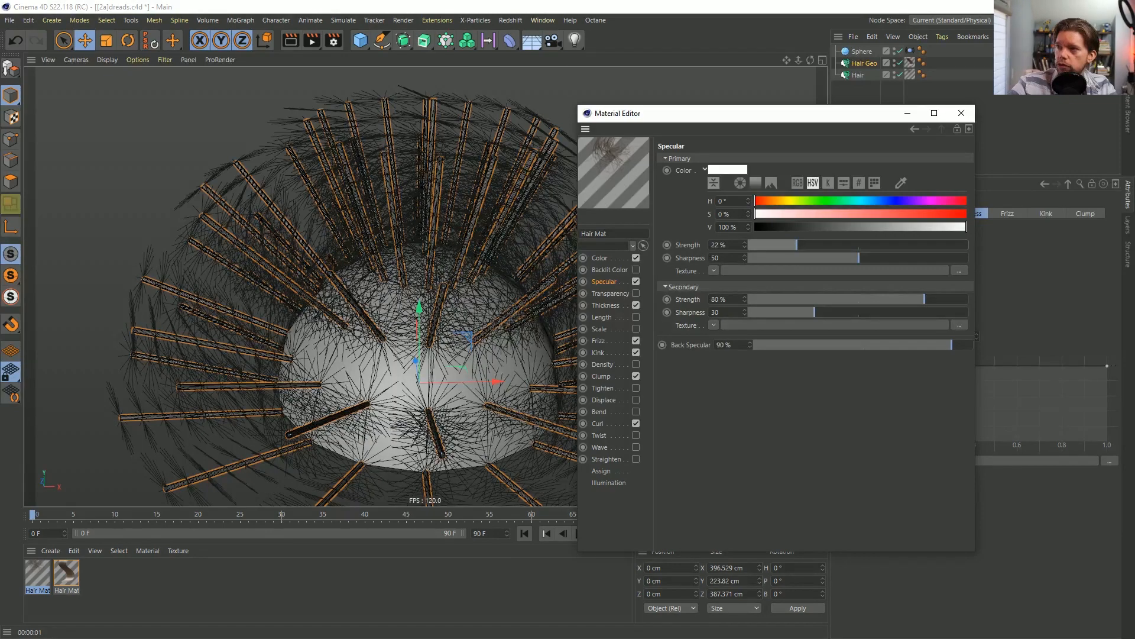
key(alt+Tab)
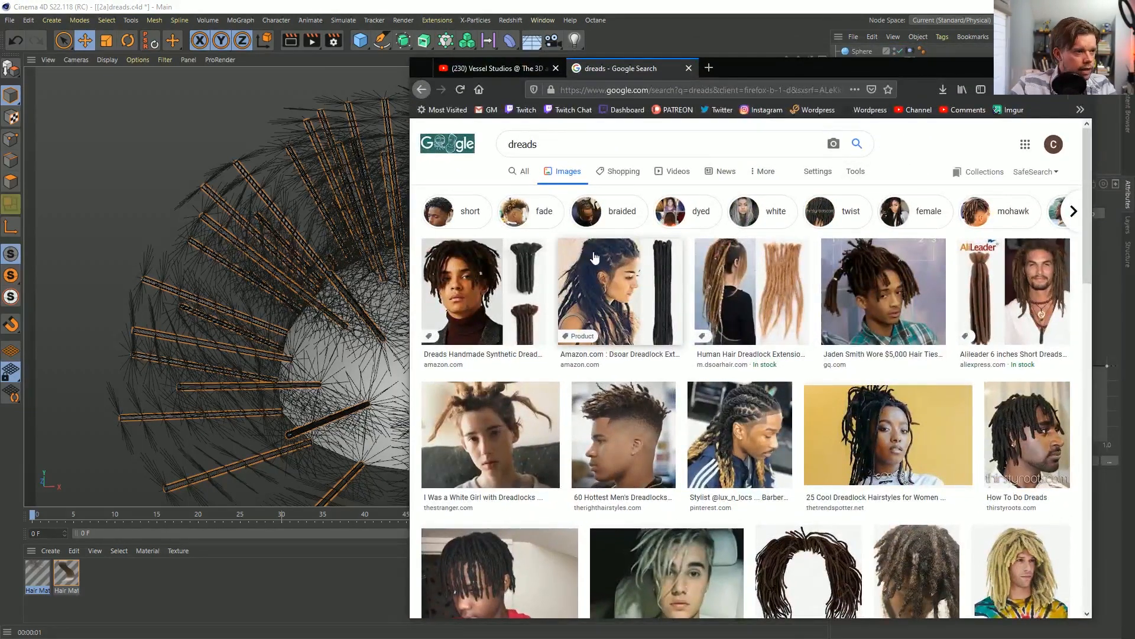
key(alt+Tab)
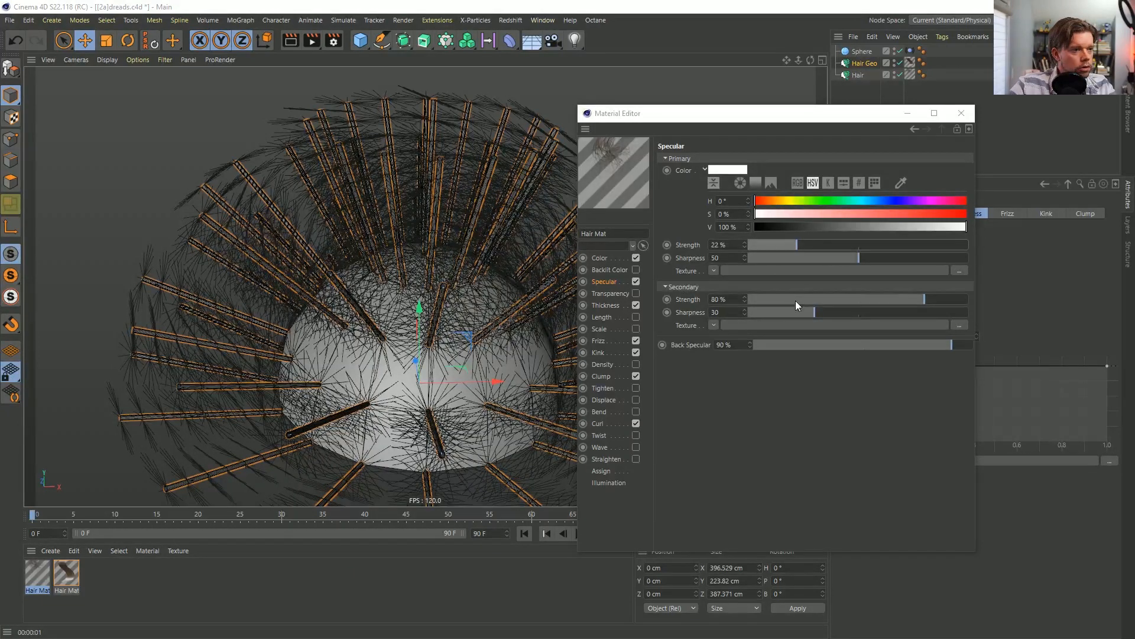
drag(796, 300, 784, 300)
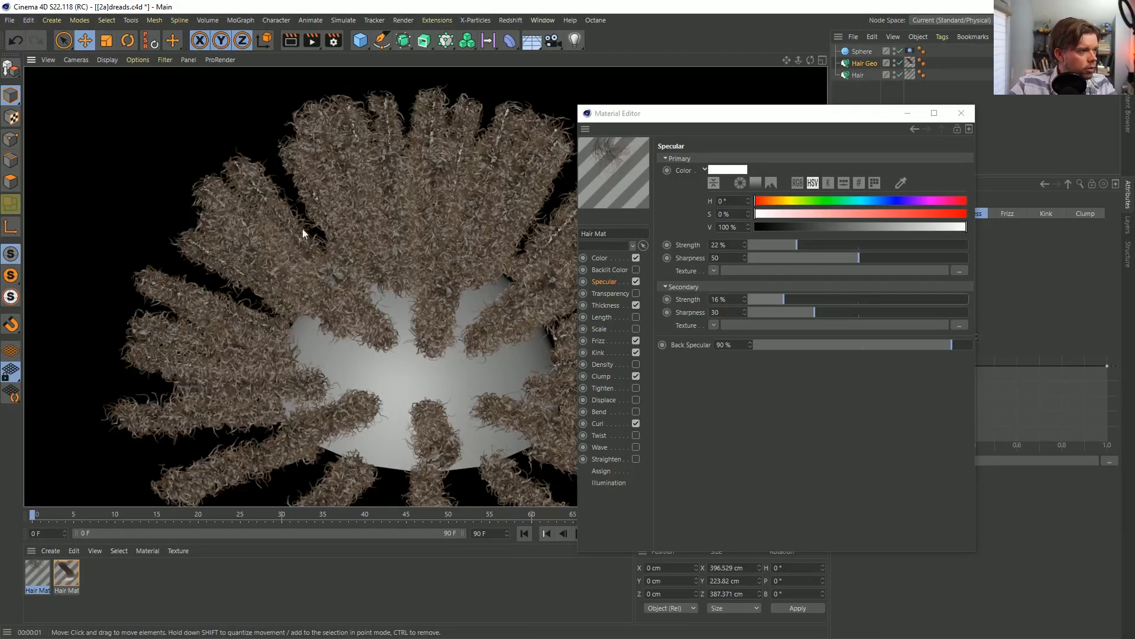
drag(768, 248, 755, 247)
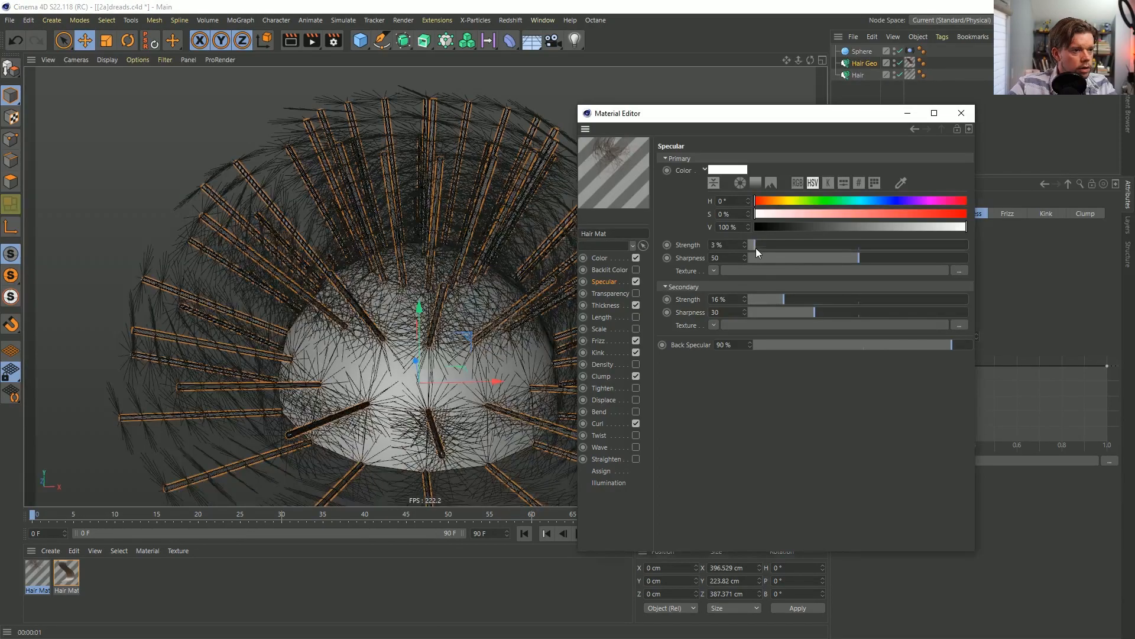
click(757, 298)
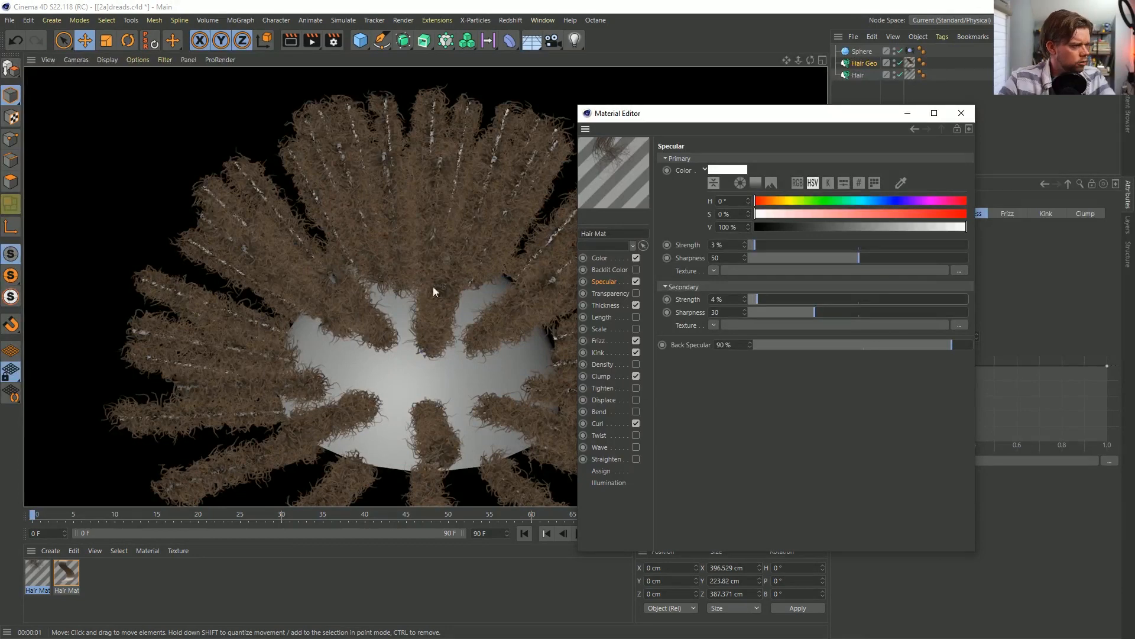
Darken the fine hair's color gradient, setting the root knot's value to 12% and the tip knot to a darker brown, and render the viewport.
click(600, 258)
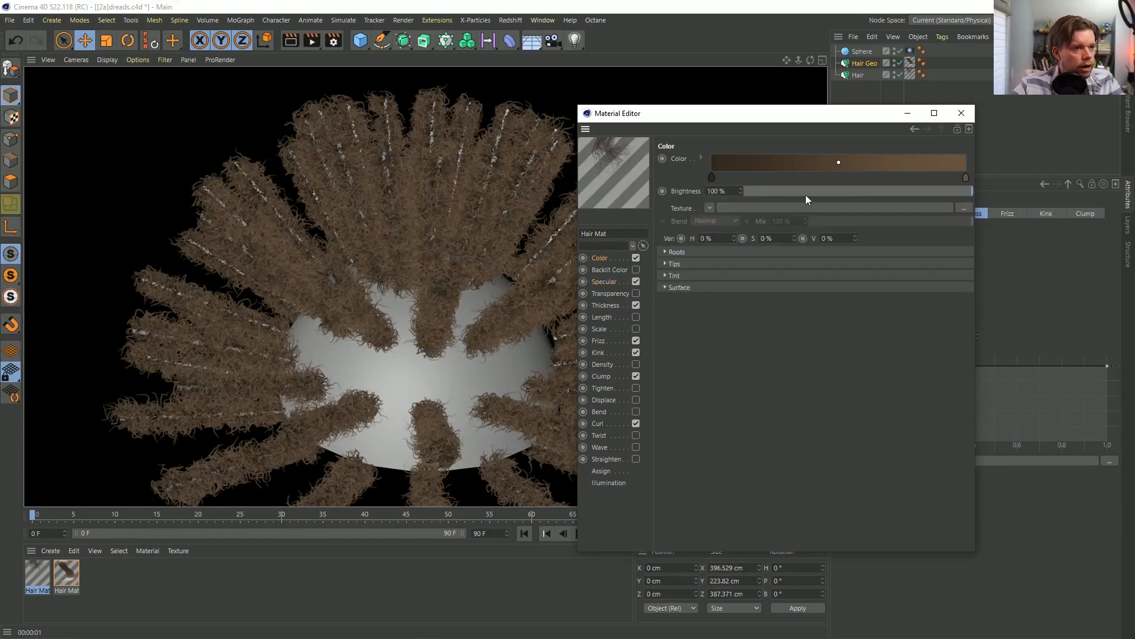
double_click(713, 178)
click(660, 222)
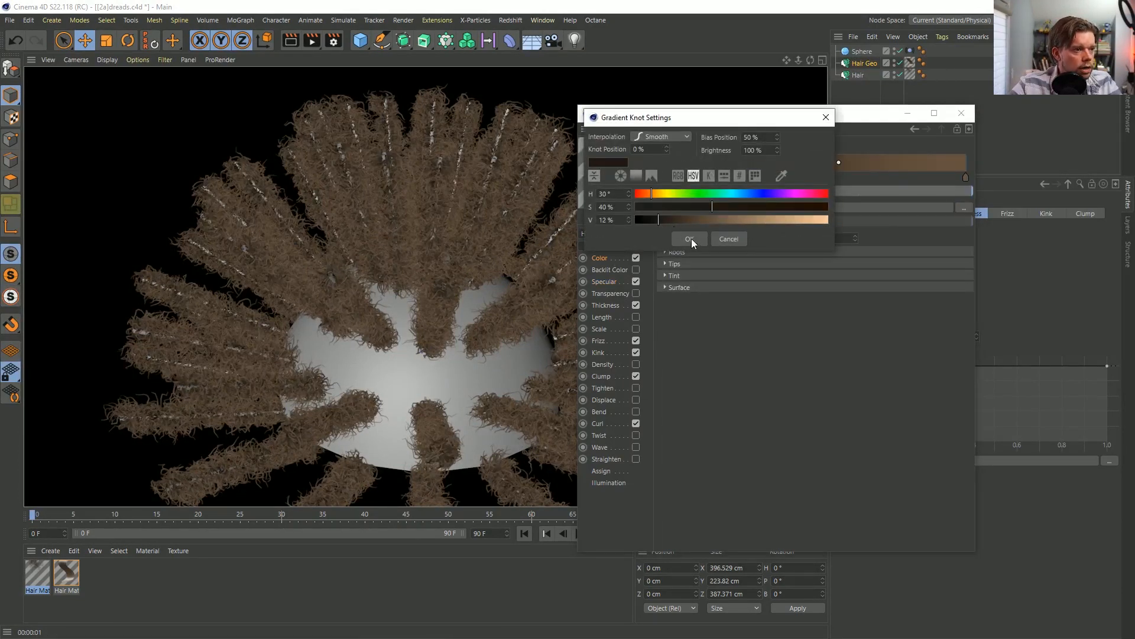
click(689, 239)
double_click(966, 177)
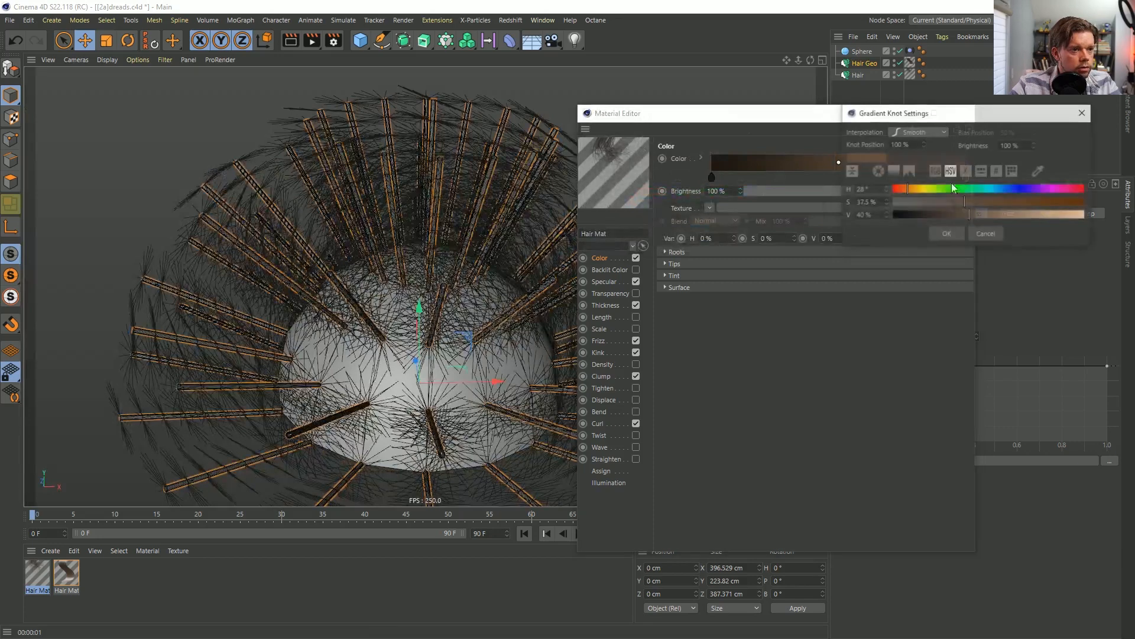
click(942, 214)
click(940, 233)
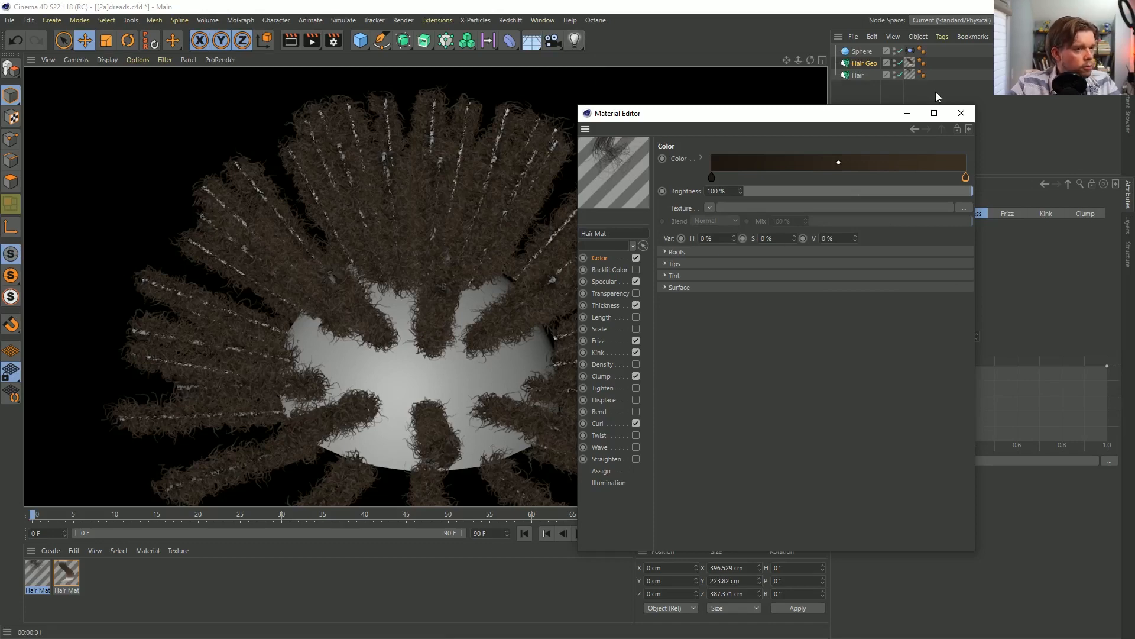
Hide Hair Geo from rendering, set its hair material's tip thickness to 0 cm, and render the viewport.
click(961, 113)
click(894, 61)
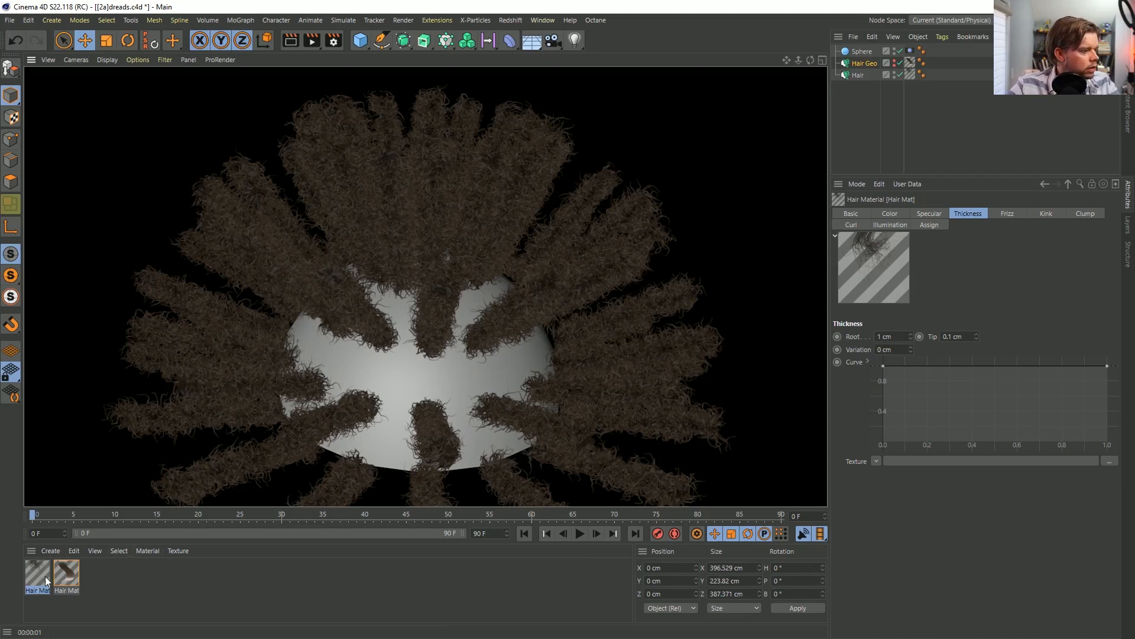
click(77, 570)
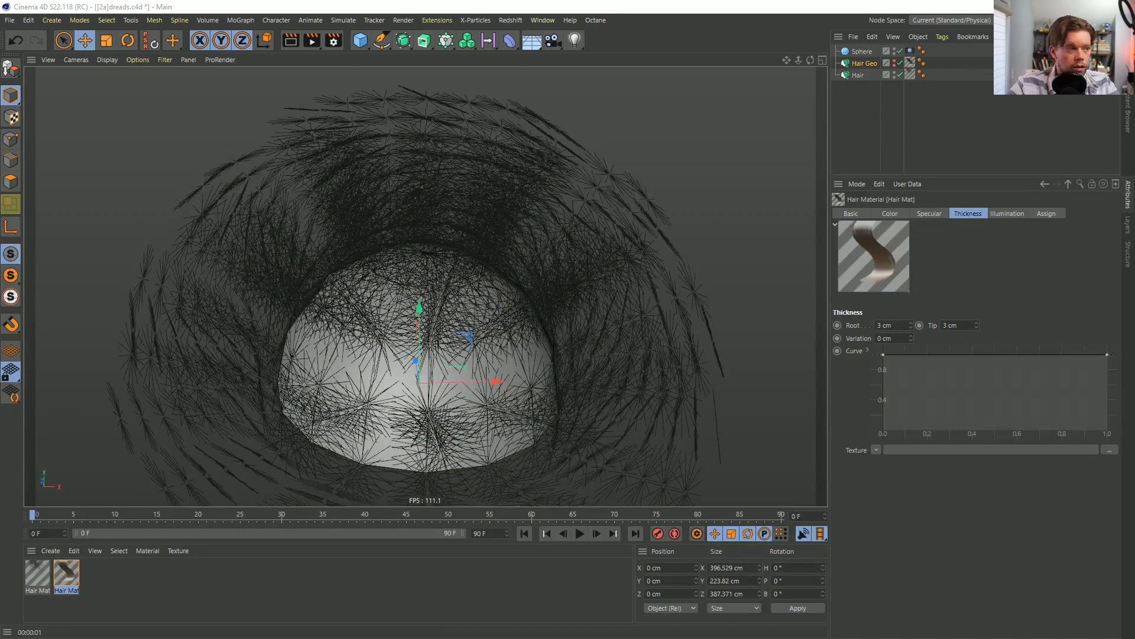
double_click(66, 571)
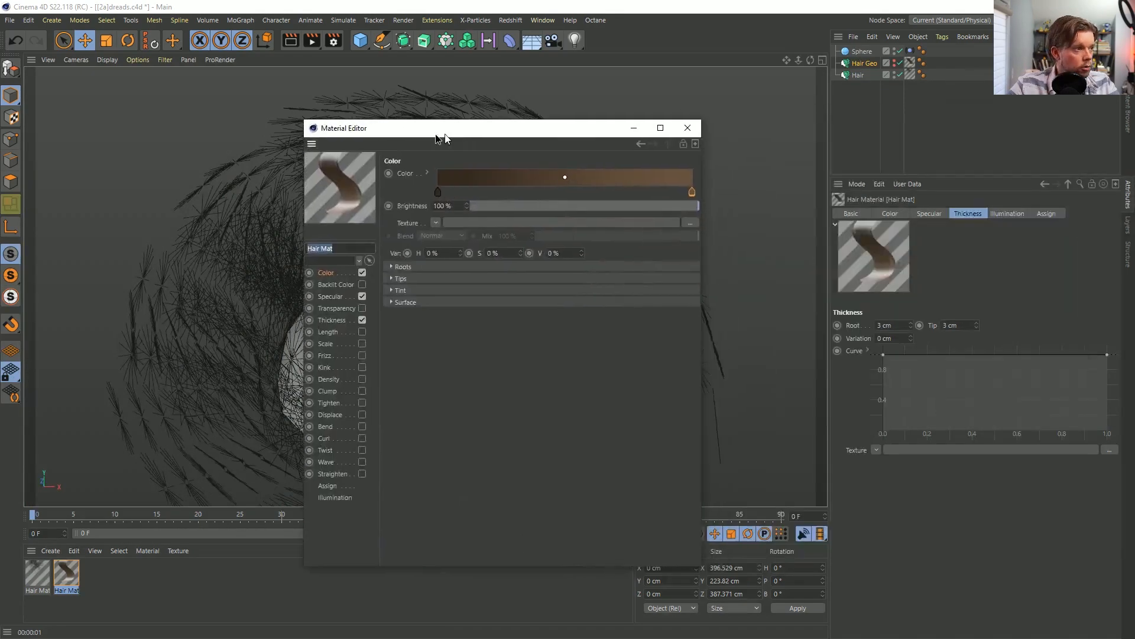
click(331, 319)
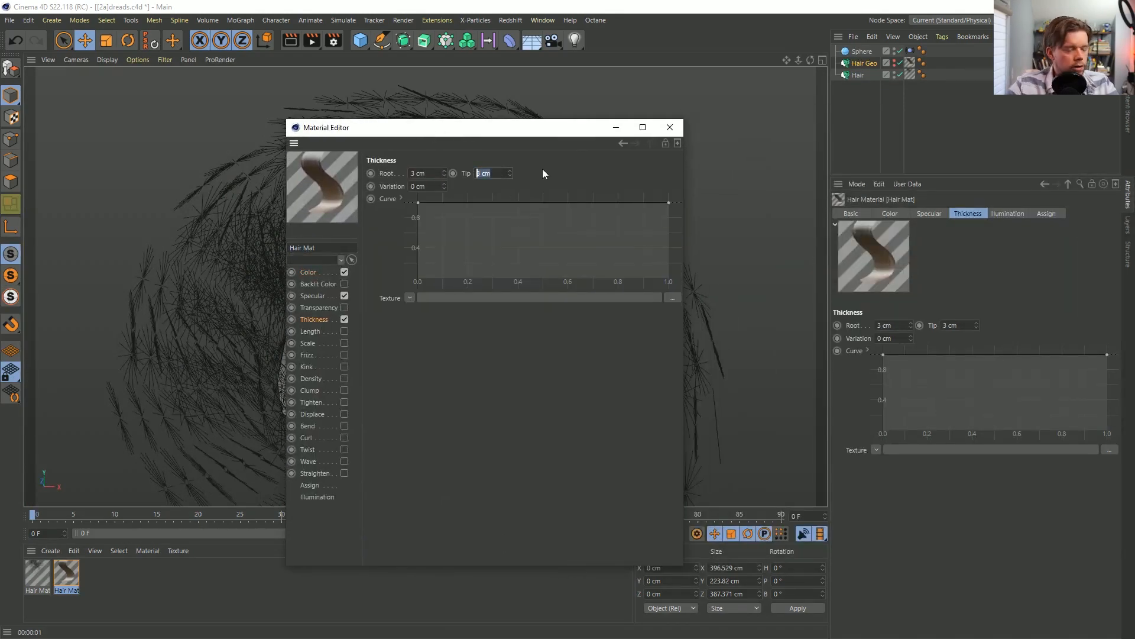
text(0)
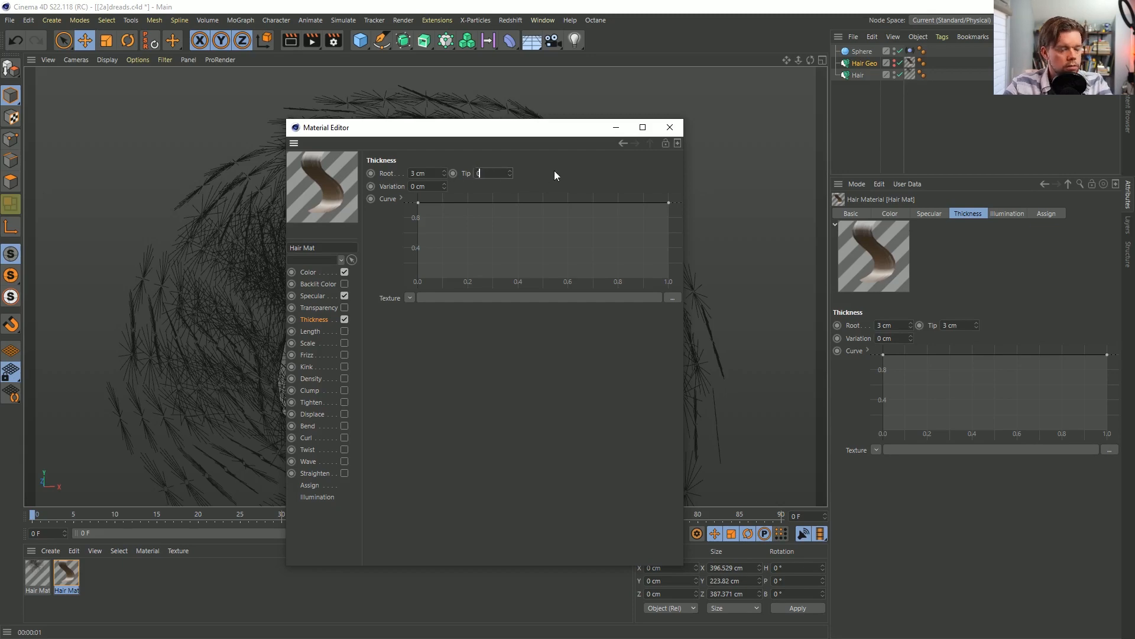
key(Return)
click(670, 127)
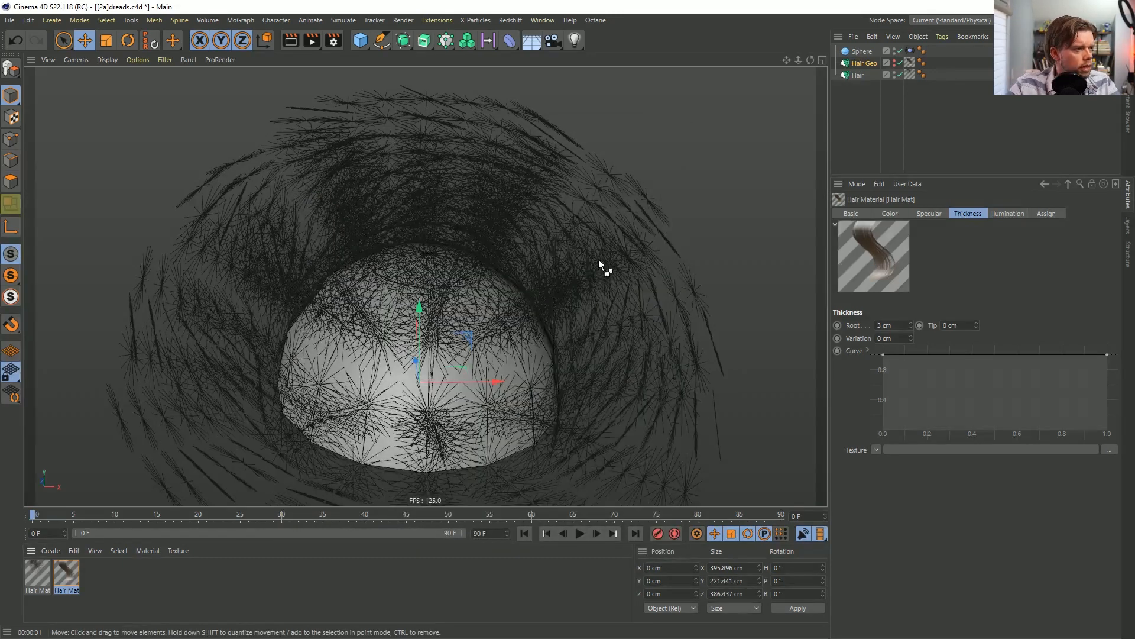
key(ctrl+r)
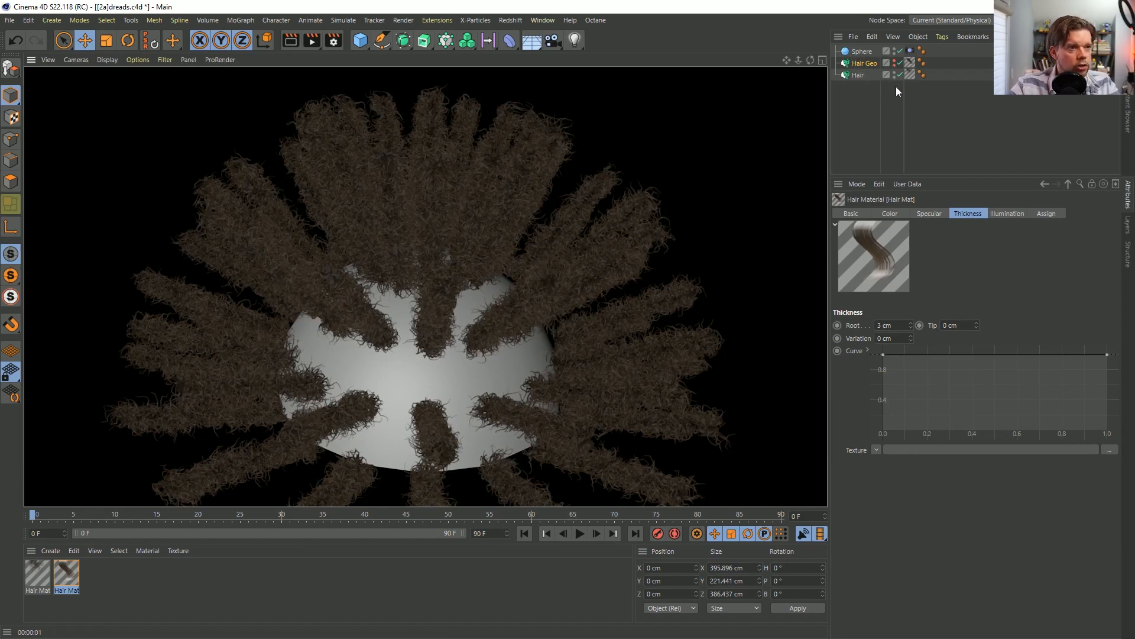
Disable dynamics on the fine Hair object and render the viewport.
click(857, 74)
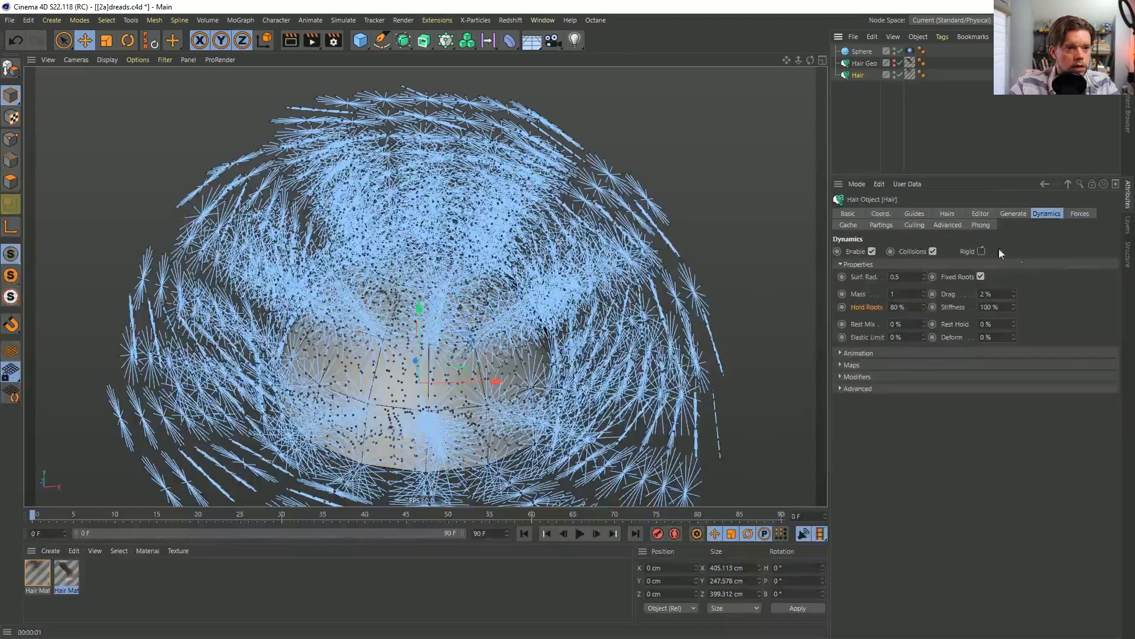
click(872, 251)
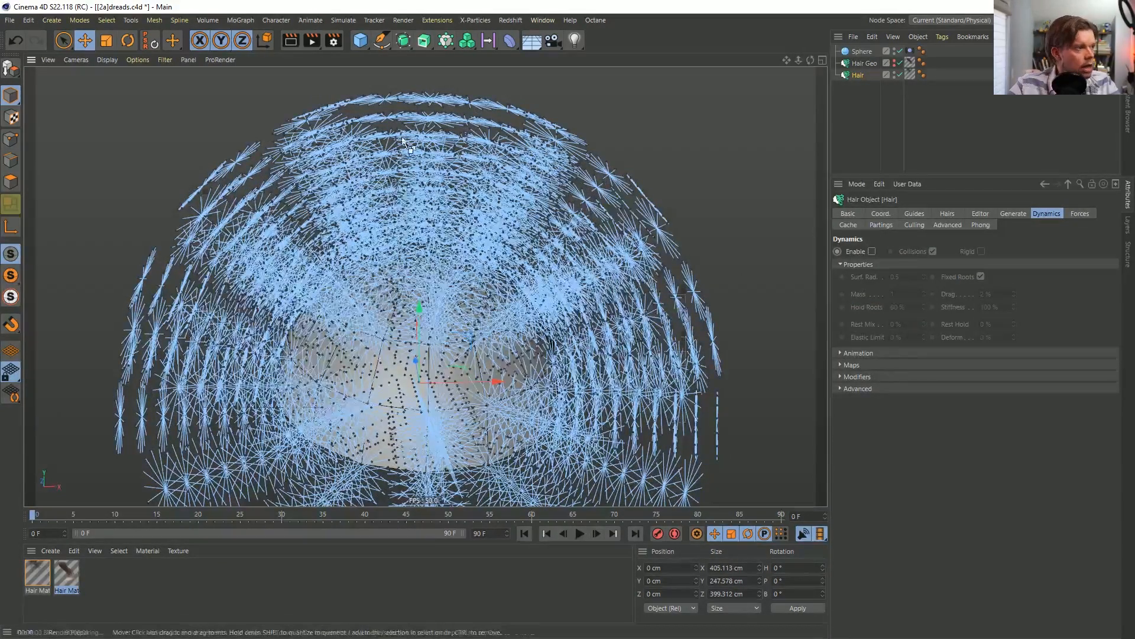
key(ctrl+r)
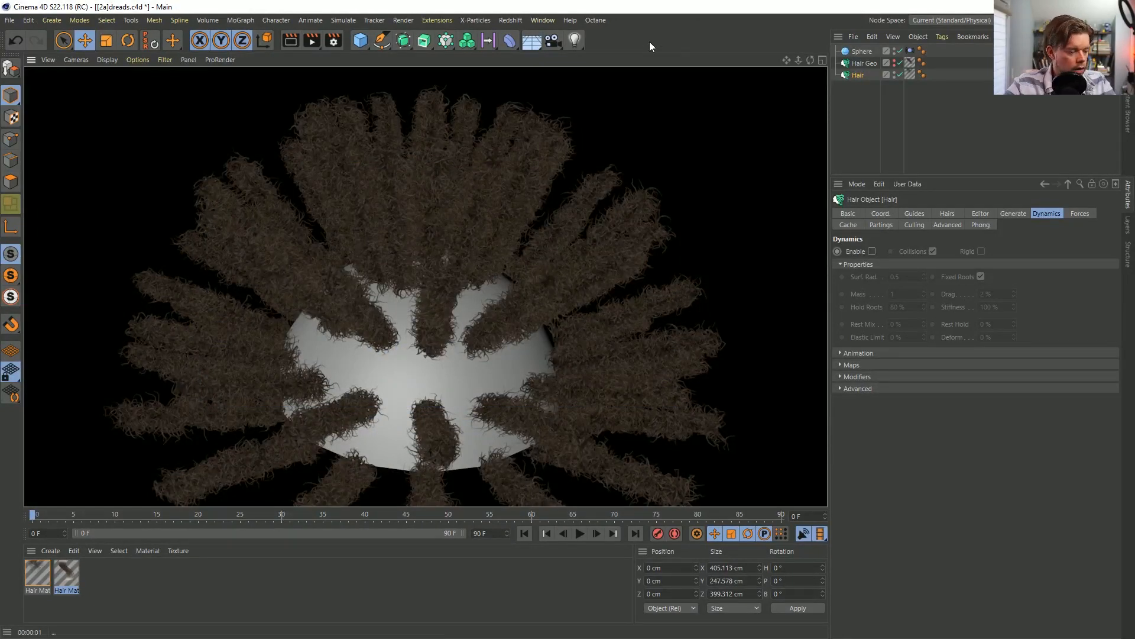
click(575, 160)
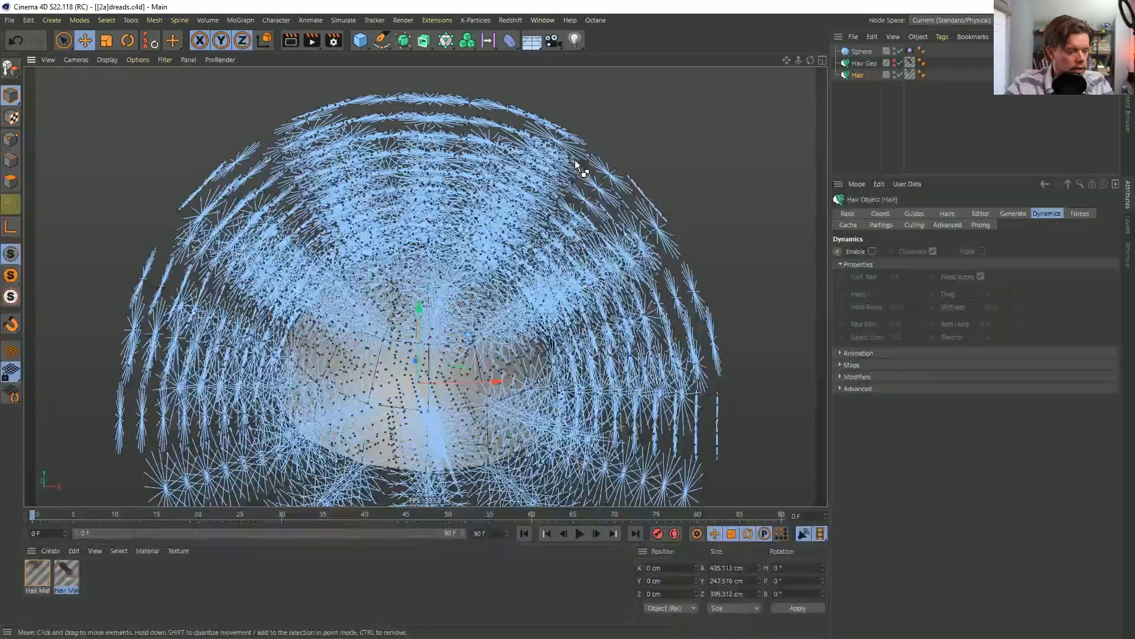
Set the render output to 540 × 540 pixels and turn off saving in the render settings.
key(ctrl+b)
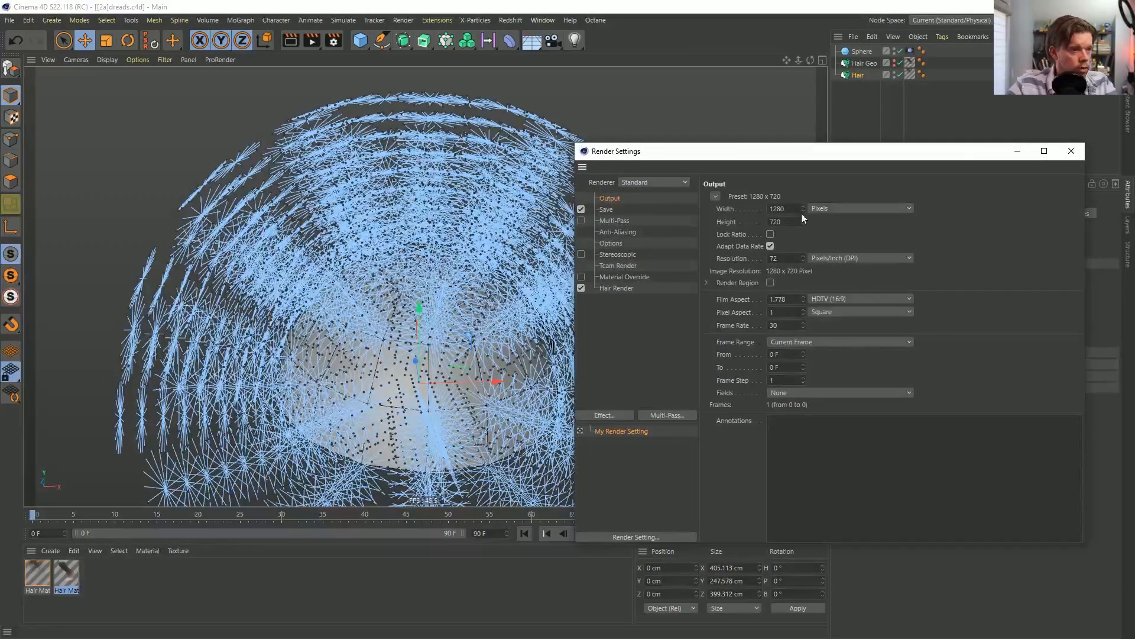
text(1080)
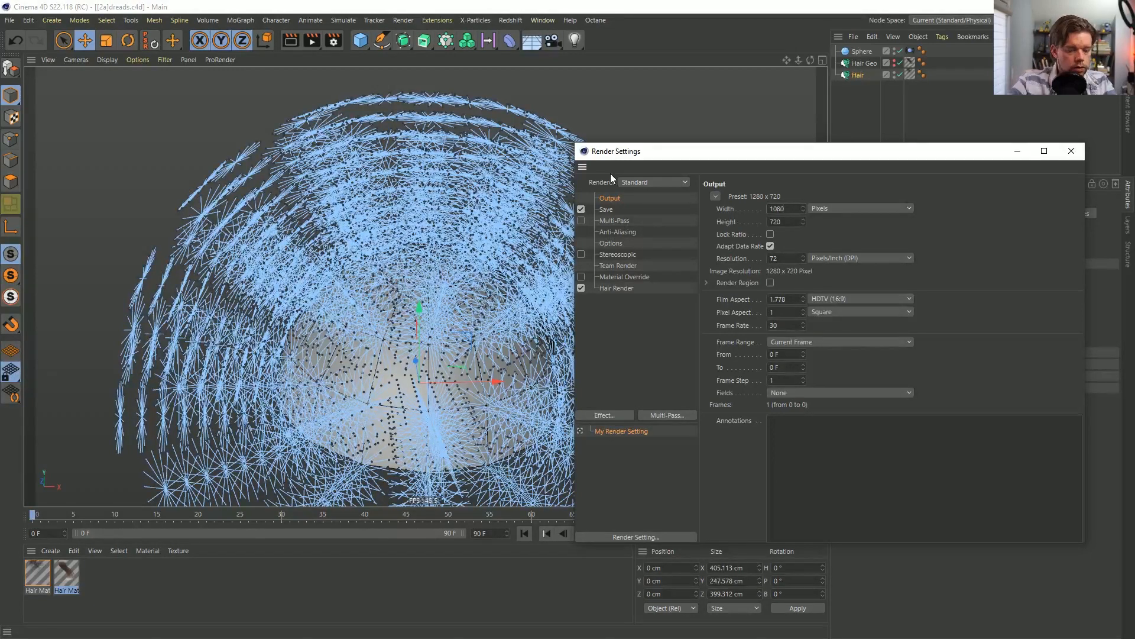
text(/2)
double_click(790, 223)
text(1080/2)
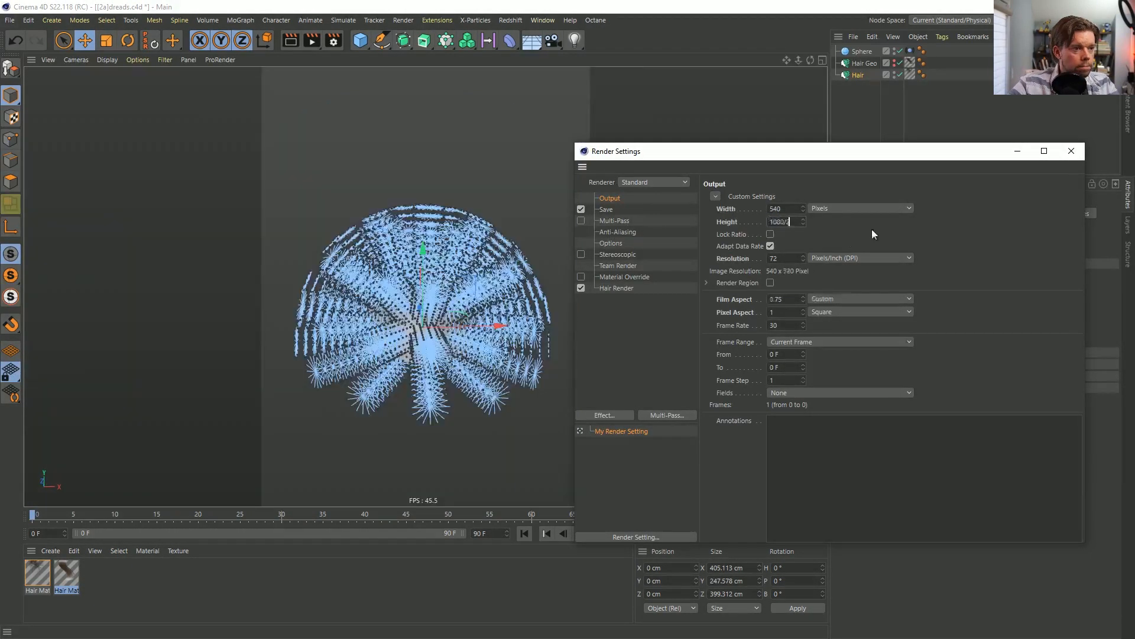
click(874, 232)
click(582, 209)
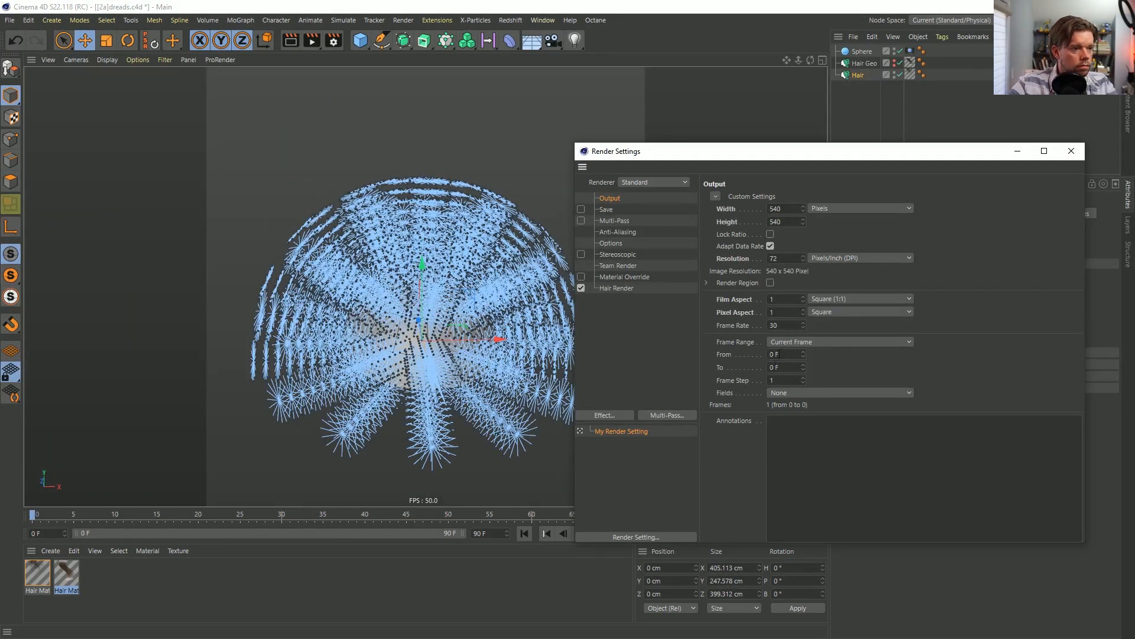
click(781, 342)
click(792, 385)
click(1071, 152)
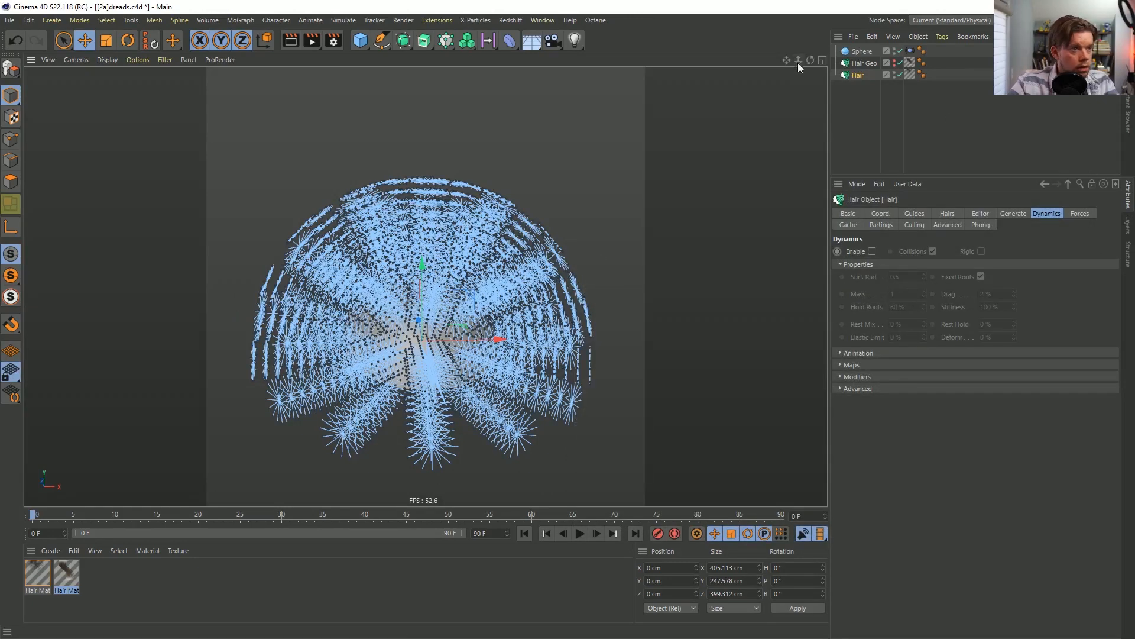
Add an omni light at about X -252 cm, Y 239 cm, casting Shadow Maps (Soft).
alt+middle_drag(619, 291, 647, 256)
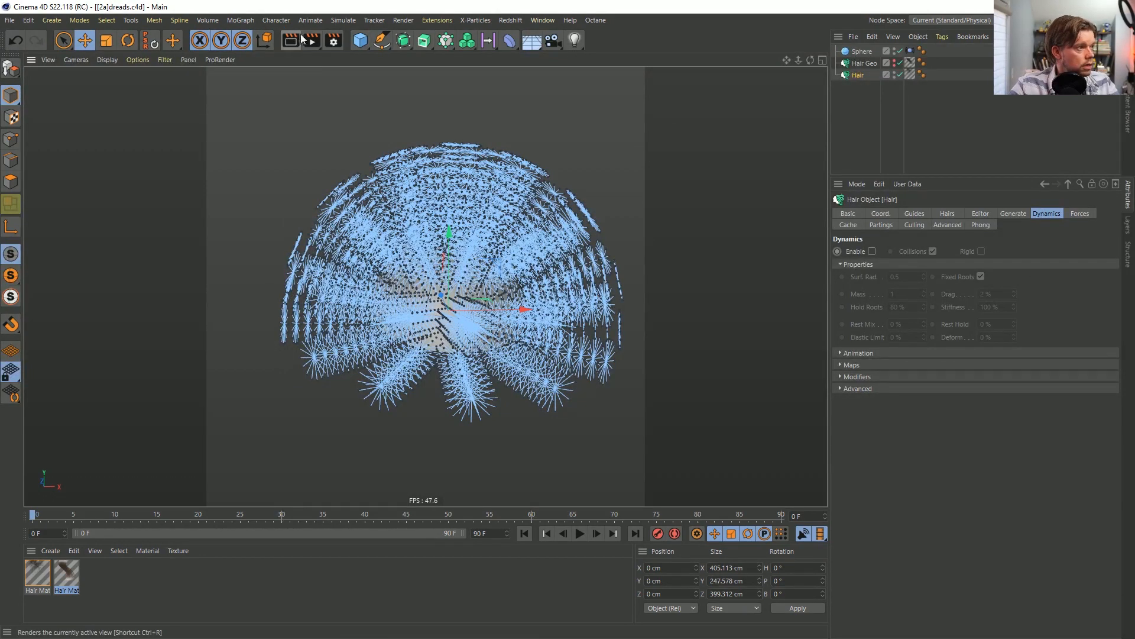
click(574, 40)
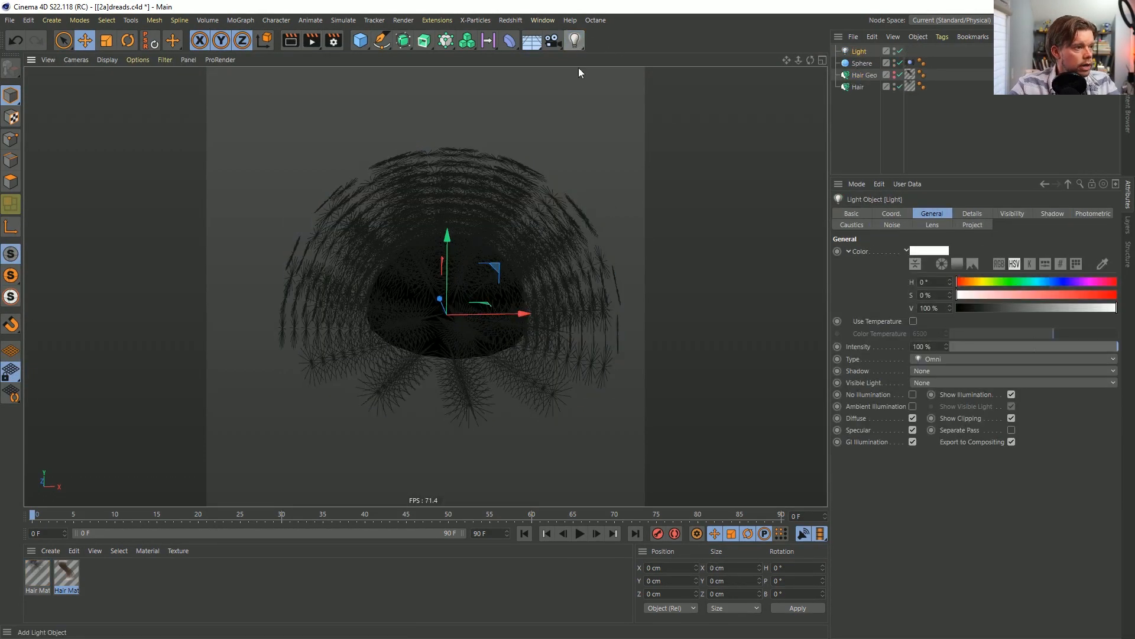
drag(497, 269, 446, 313)
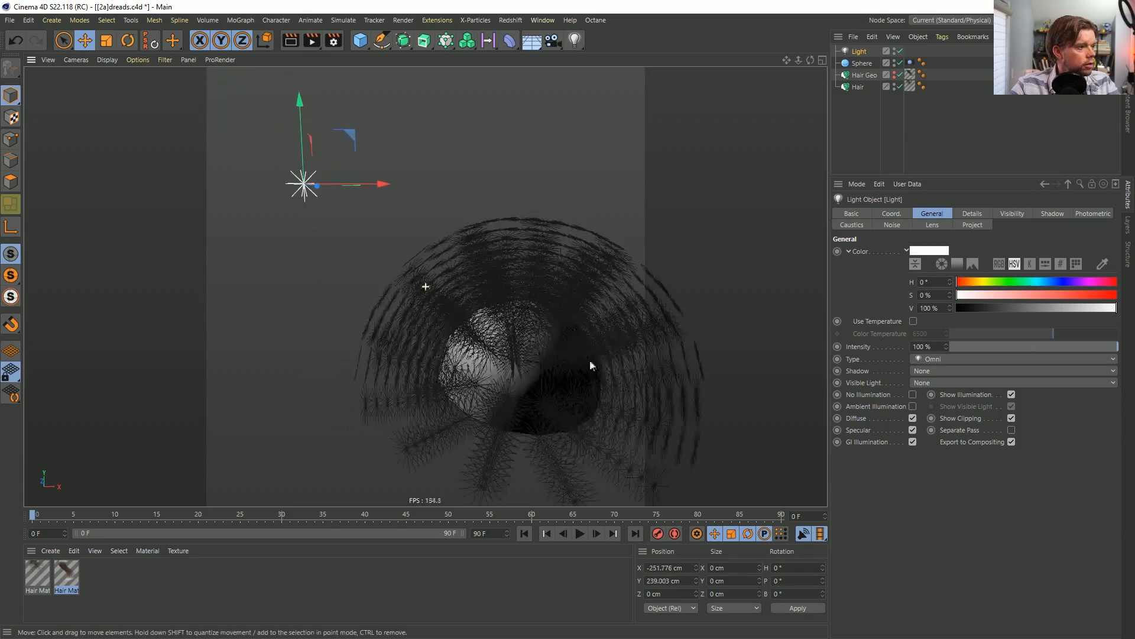
click(970, 371)
click(941, 409)
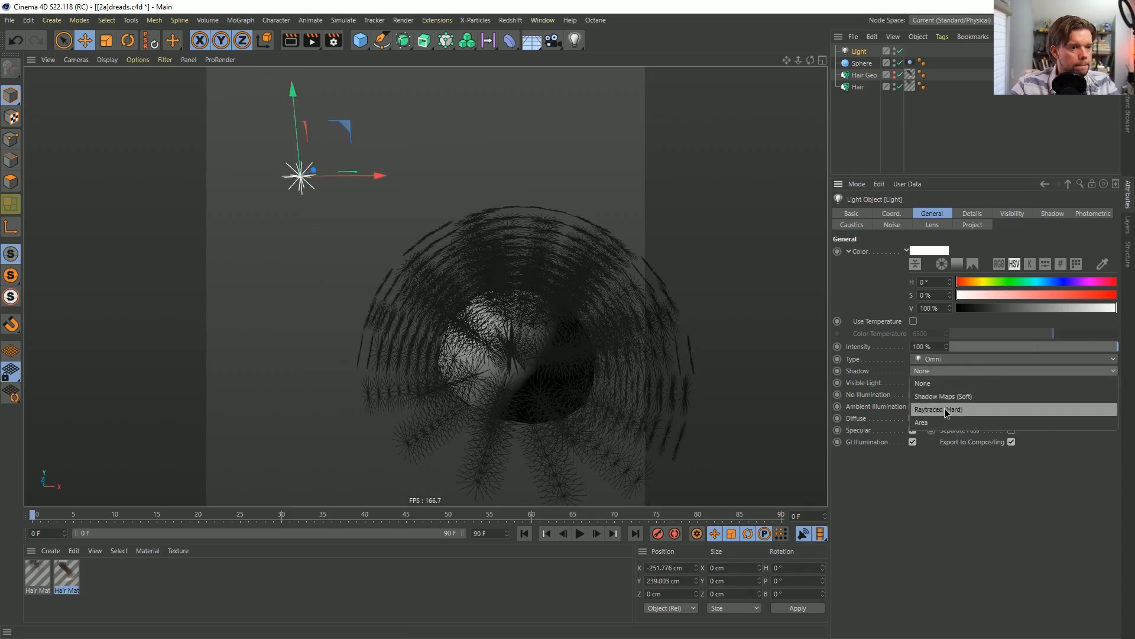
click(951, 373)
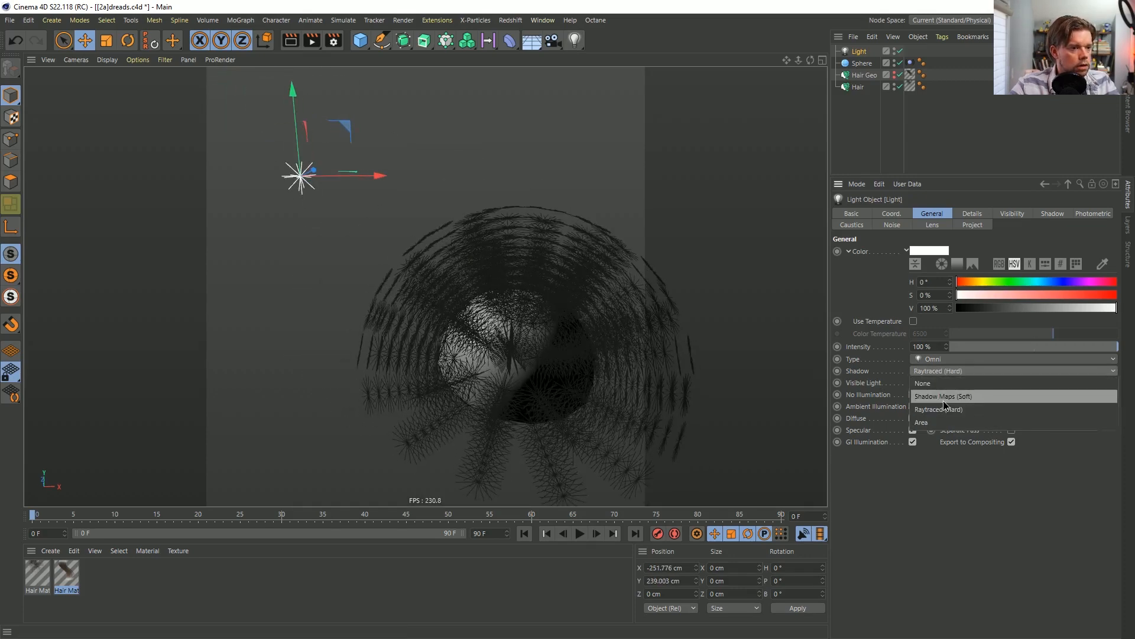
click(943, 396)
Duplicate the light and move the copy to about X 301 cm, Y 359 cm, Z -184 cm.
key(ctrl+c)
key(ctrl+v)
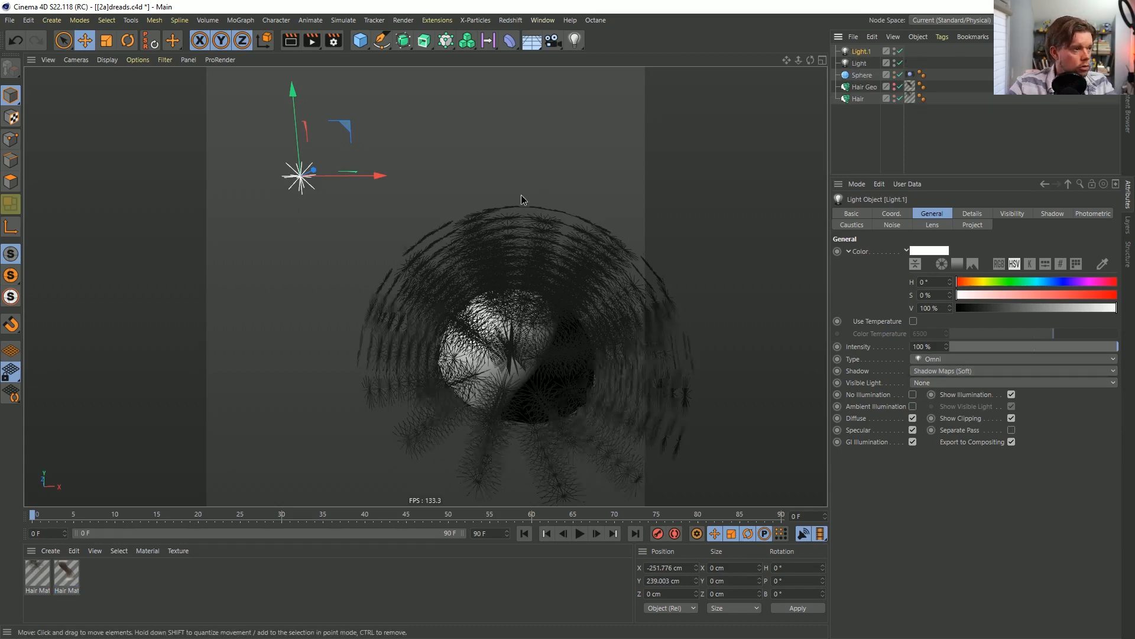
alt+drag(520, 196, 781, 258)
alt+drag(504, 284, 488, 161)
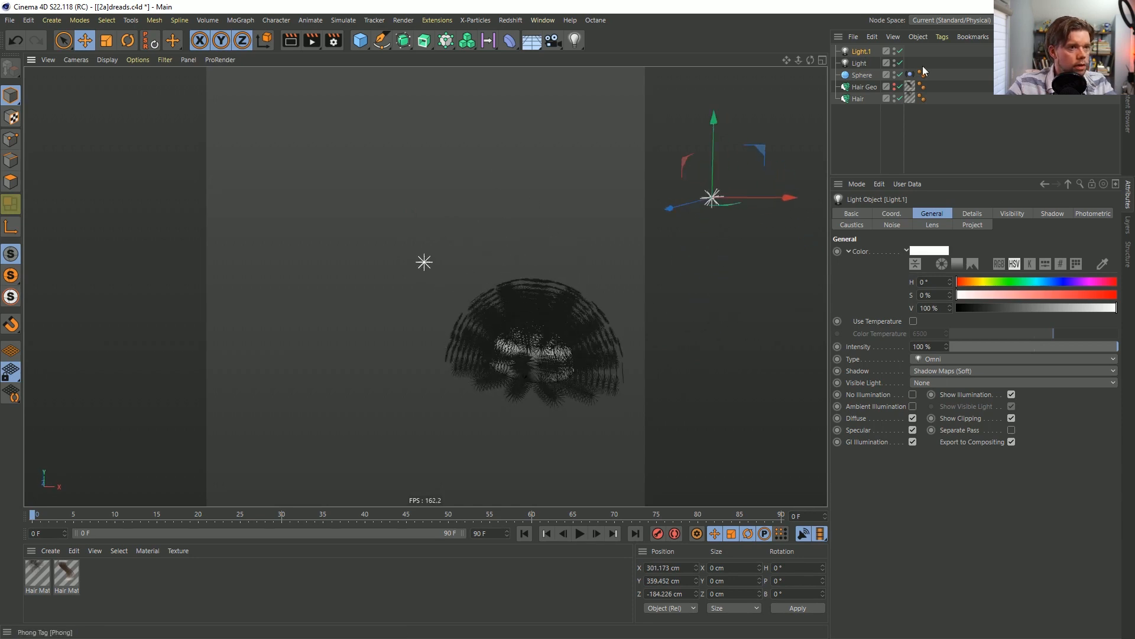
Give the original light a warm color with hue 36° and saturation 13%.
click(859, 64)
click(975, 287)
click(977, 294)
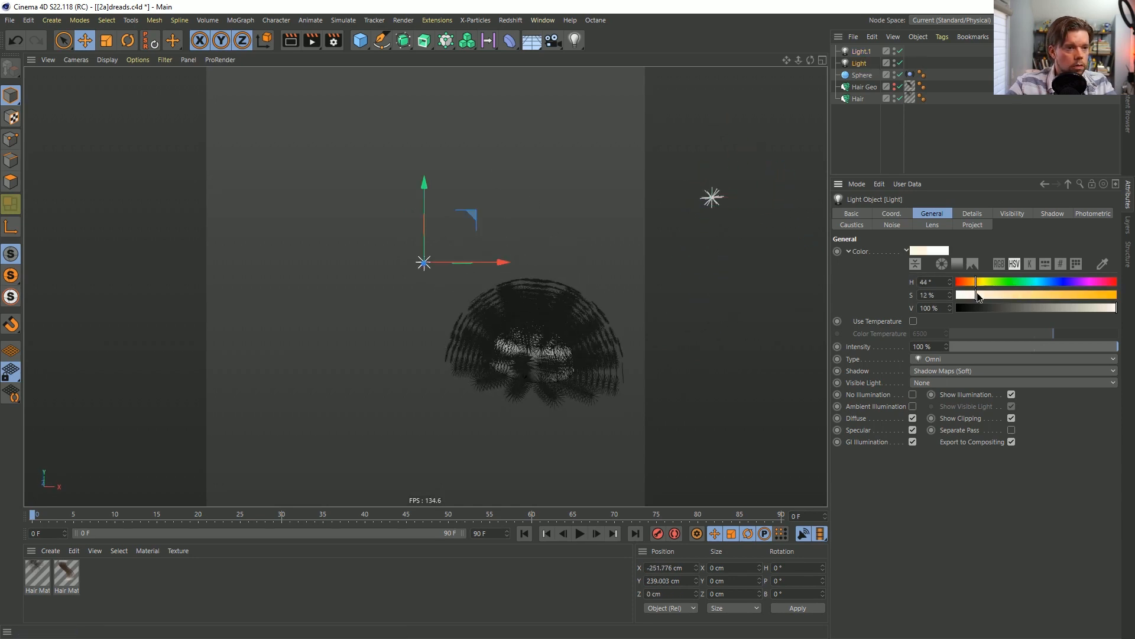
click(972, 281)
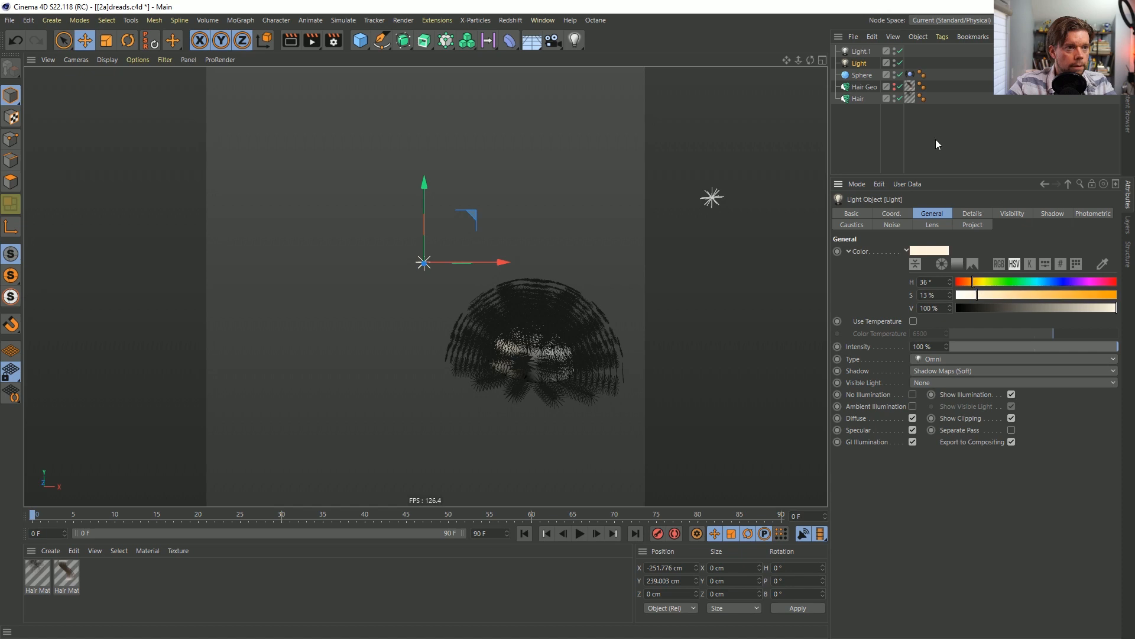
Give the duplicated light a dim blue color with hue 208°, saturation 28% and value 65%, and render the viewport.
click(861, 51)
drag(1076, 307, 1060, 307)
click(1049, 282)
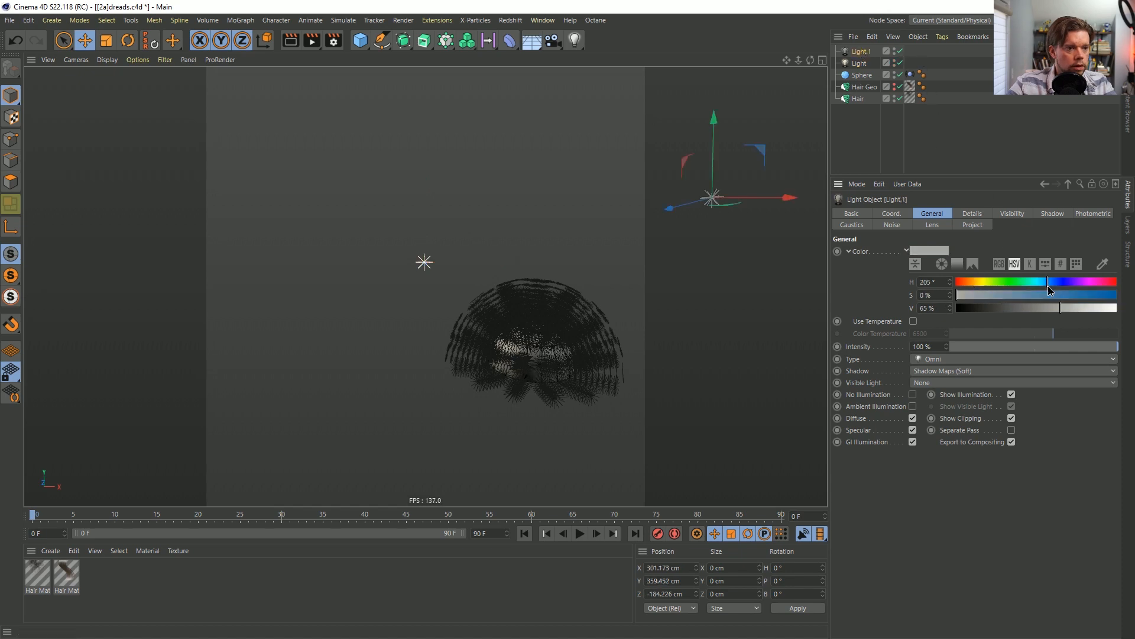
click(1002, 294)
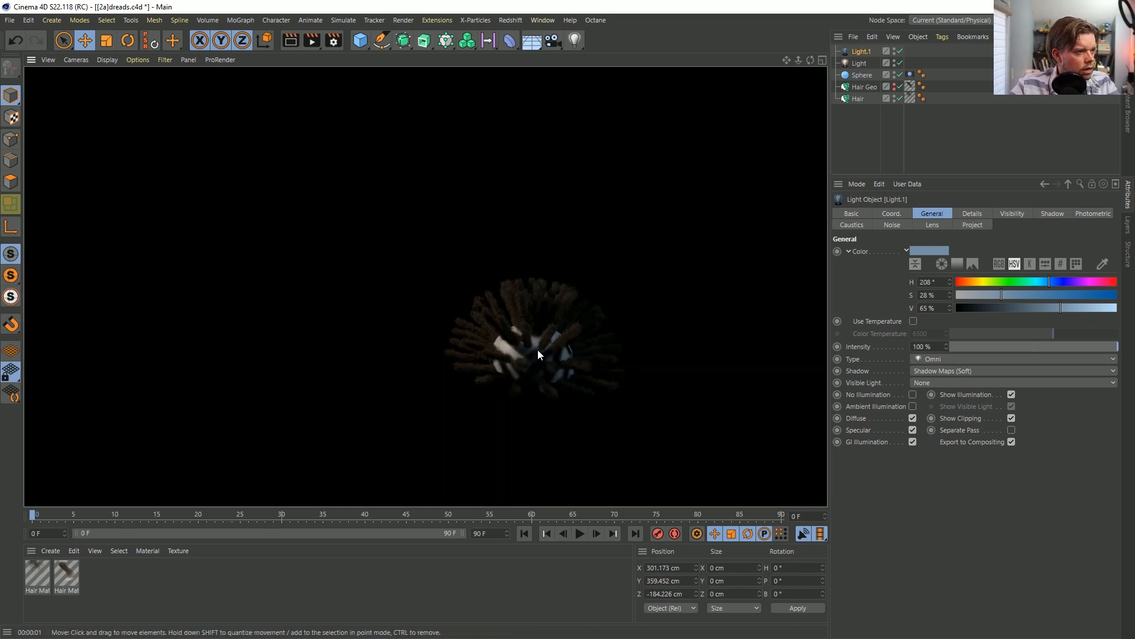
Render a closer front view of the hair, add a Sky object, and render again.
alt+right_drag(537, 350, 569, 331)
alt+middle_drag(569, 331, 452, 305)
scroll(452, 305, up, 5)
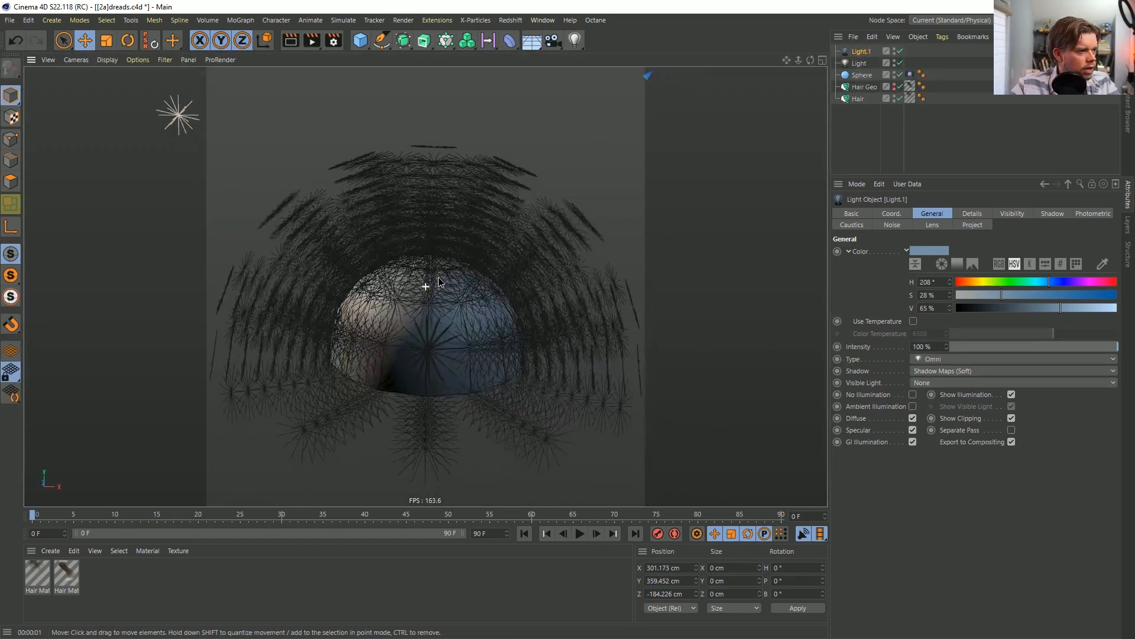
scroll(438, 281, down, 3)
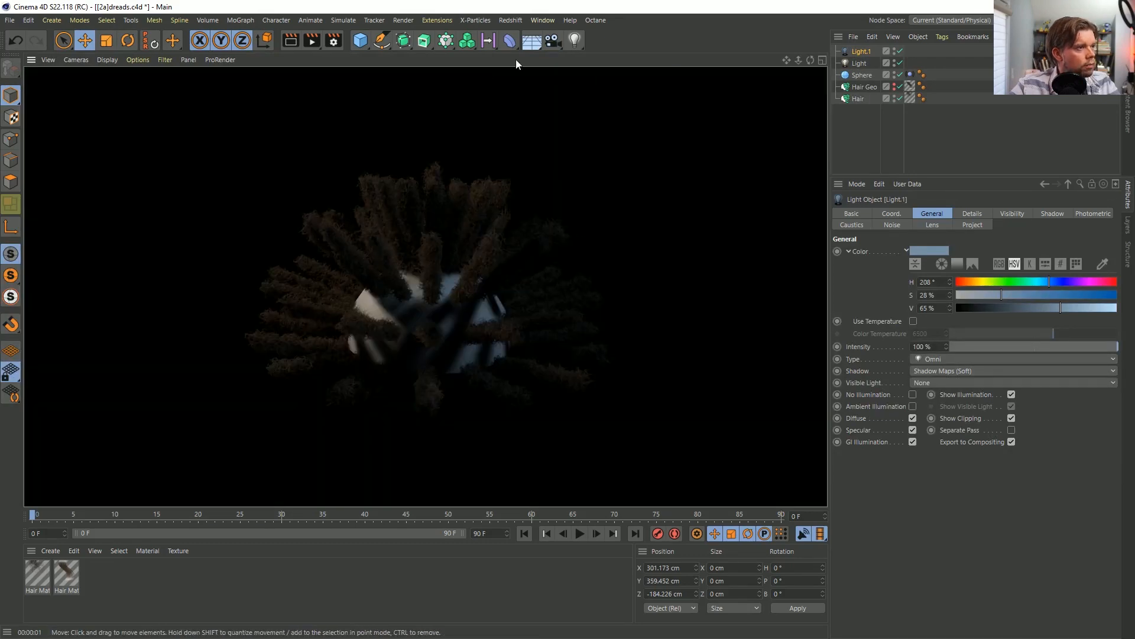
click(524, 43)
click(595, 76)
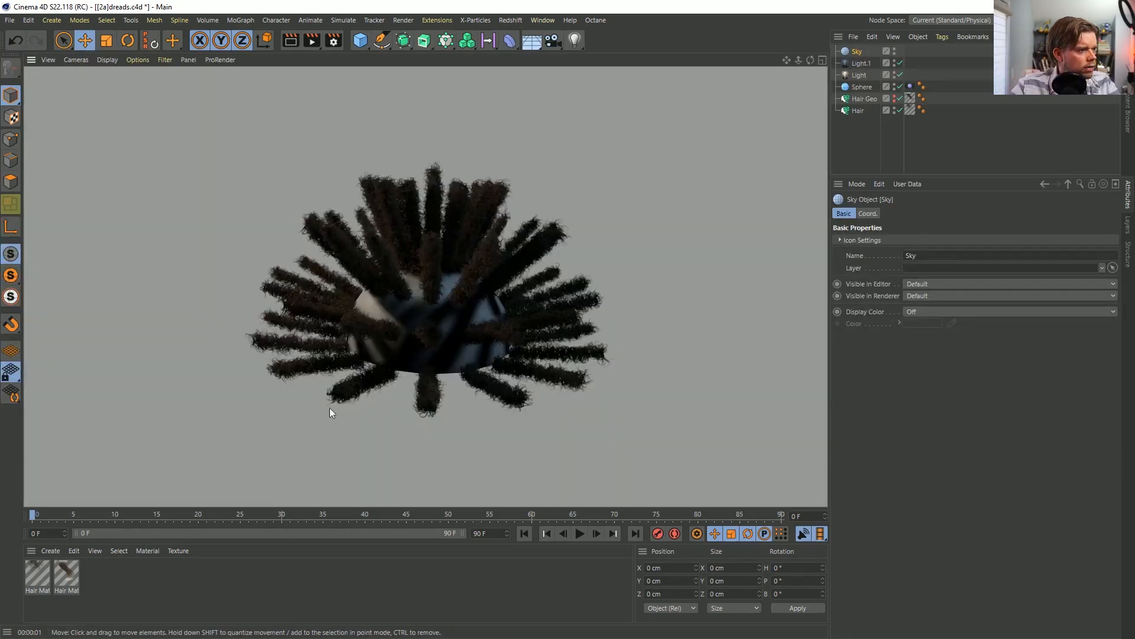
Select the fine hair's material and re-render the viewport to examine the hair's shading against the sky.
click(37, 571)
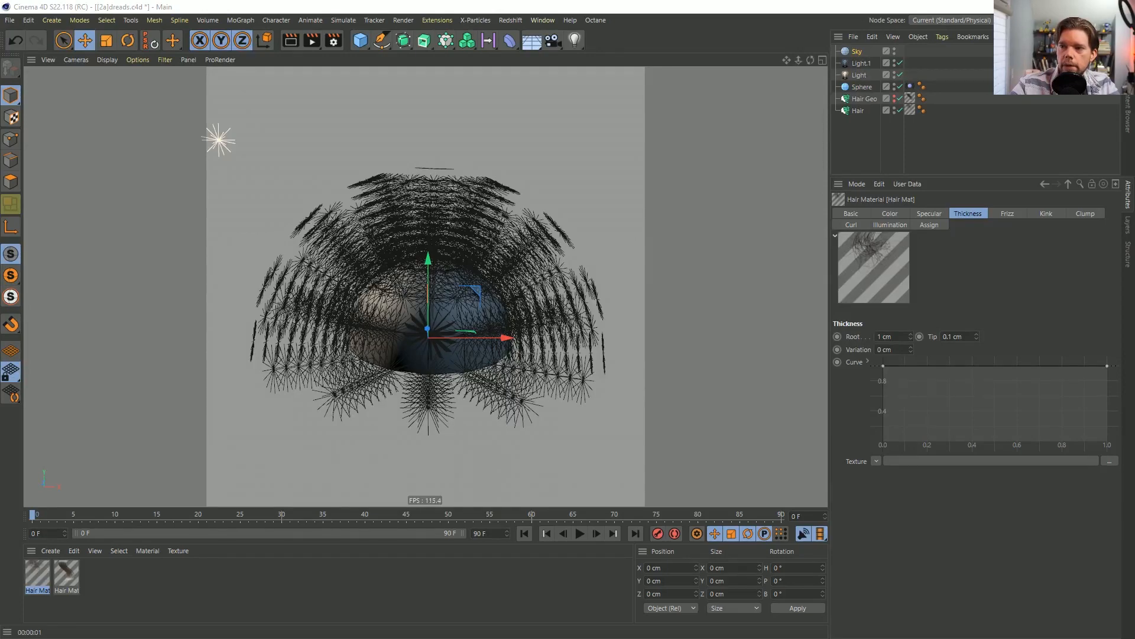
key(ctrl+r)
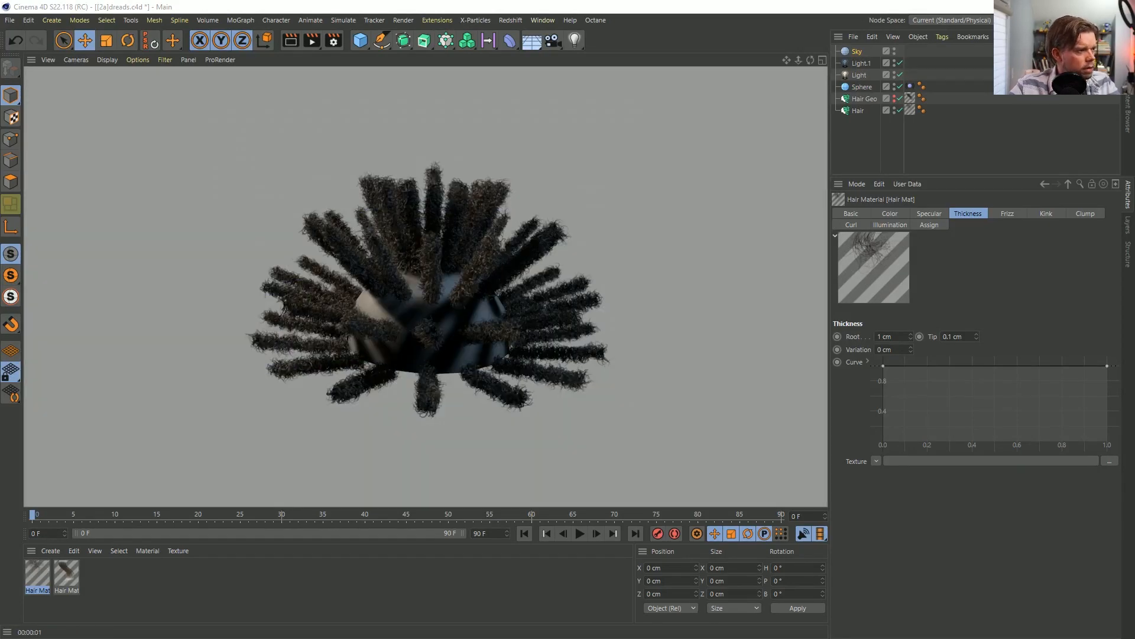
key(Return)
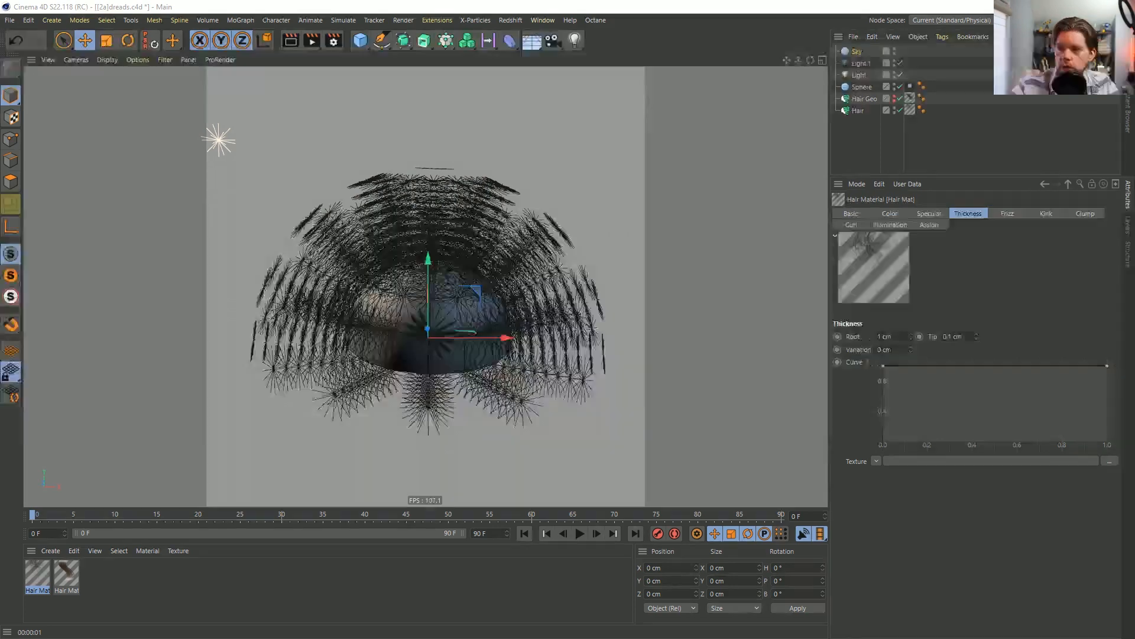
key(ctrl+r)
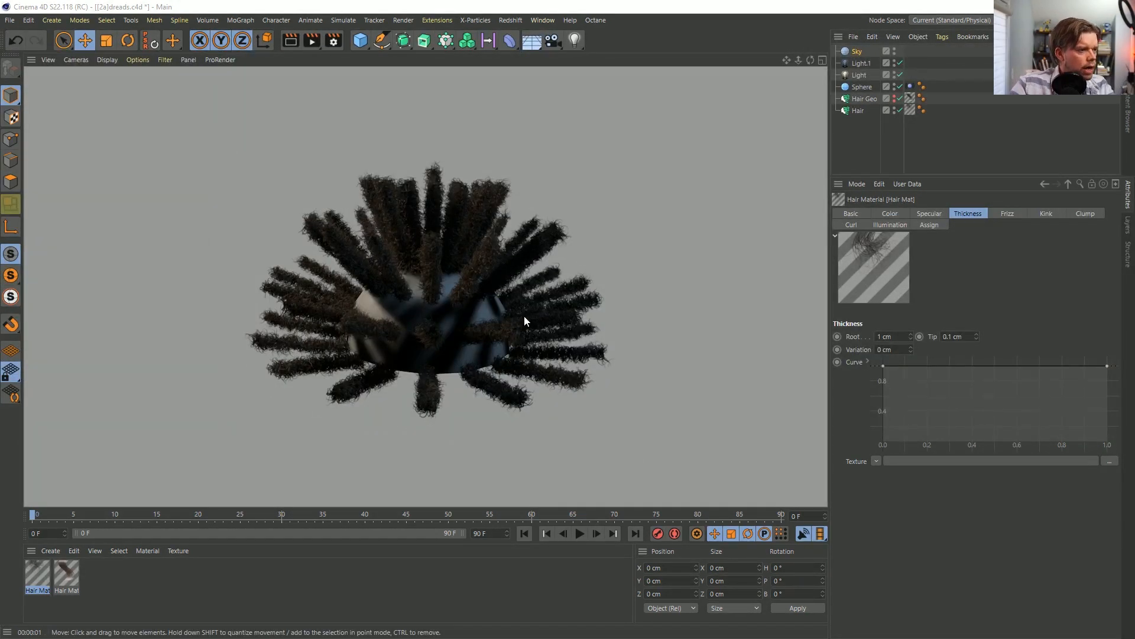
Move the warm light in front of the hair, to about Z -309 cm, and render the viewport.
click(858, 74)
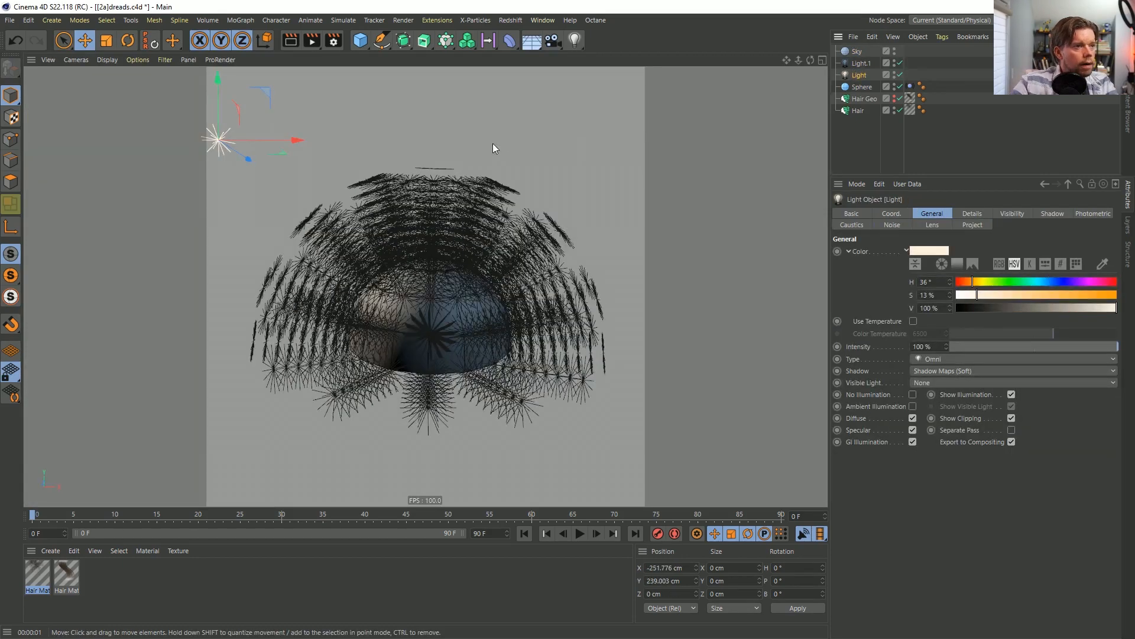
key(F2)
drag(322, 230, 321, 368)
key(F1)
key(ctrl+r)
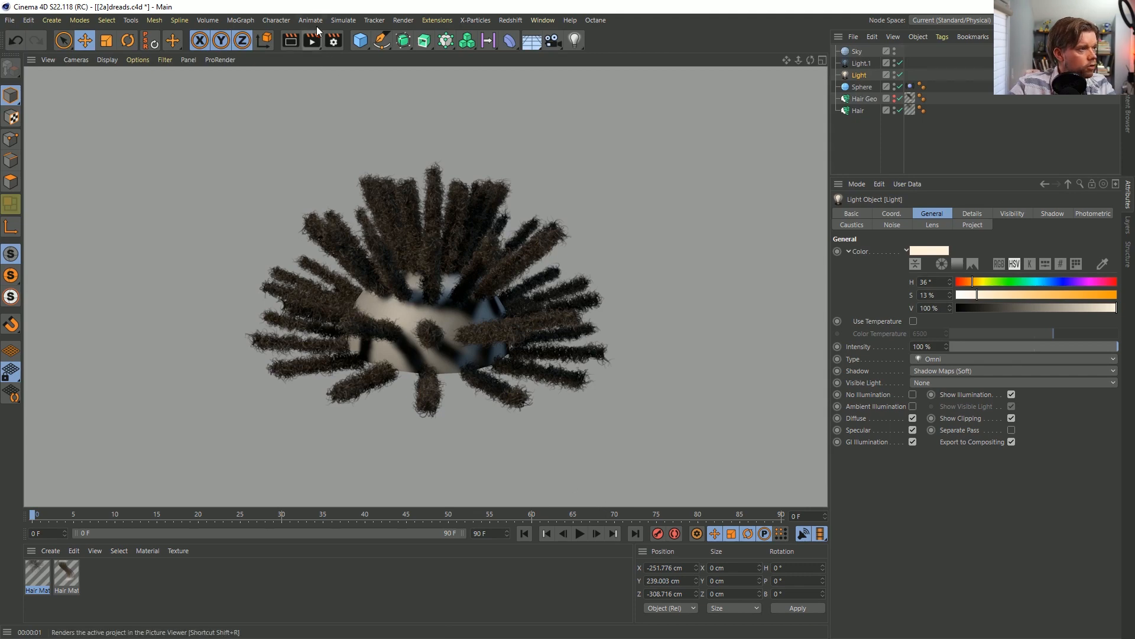
Render the animation to the Picture Viewer, playing back the finished frames from the start before stopping the render.
click(311, 40)
click(600, 366)
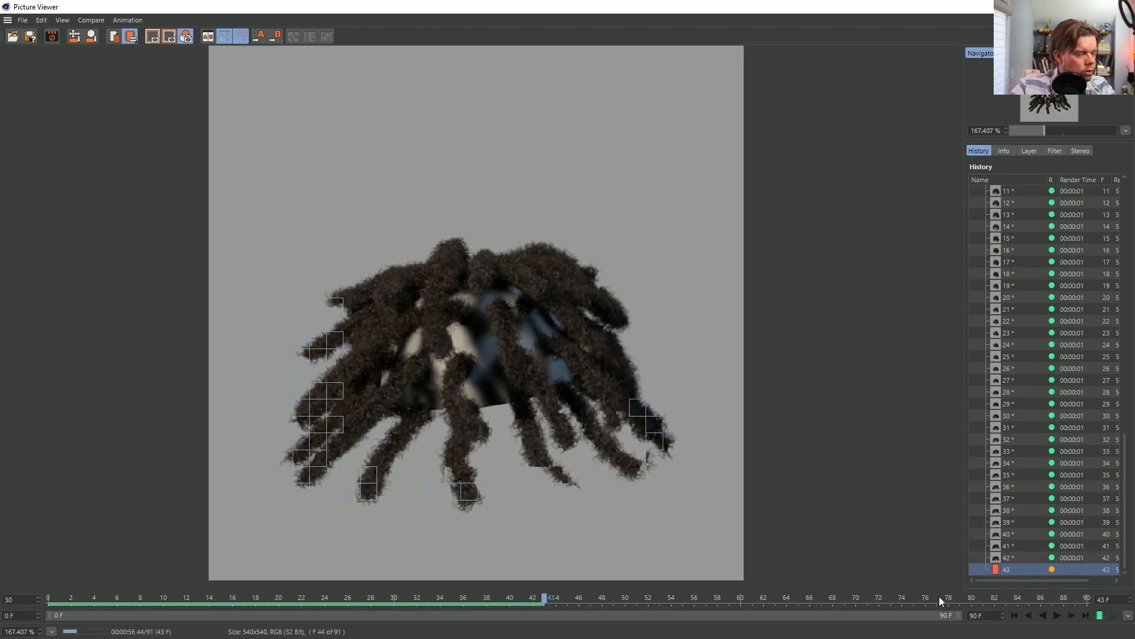
click(1012, 614)
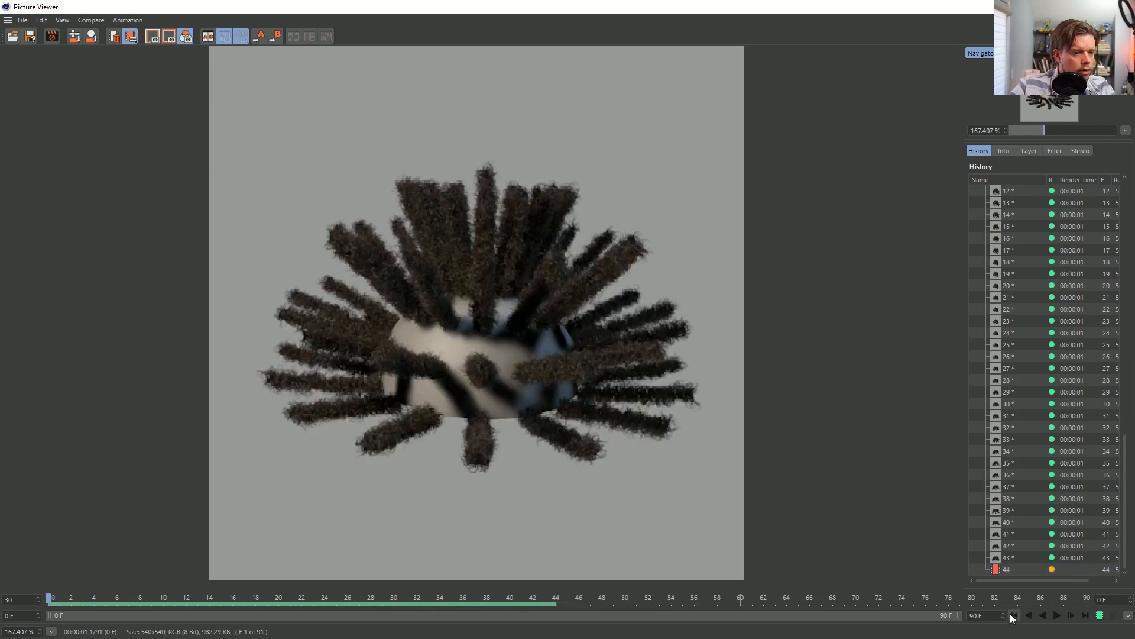
click(1053, 612)
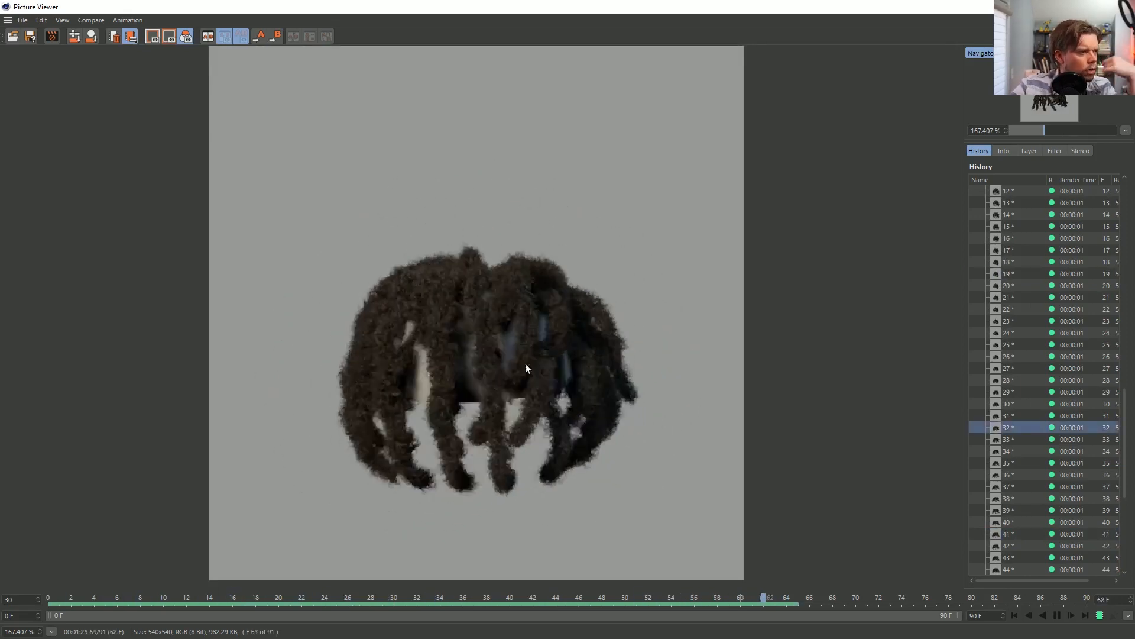
click(1056, 616)
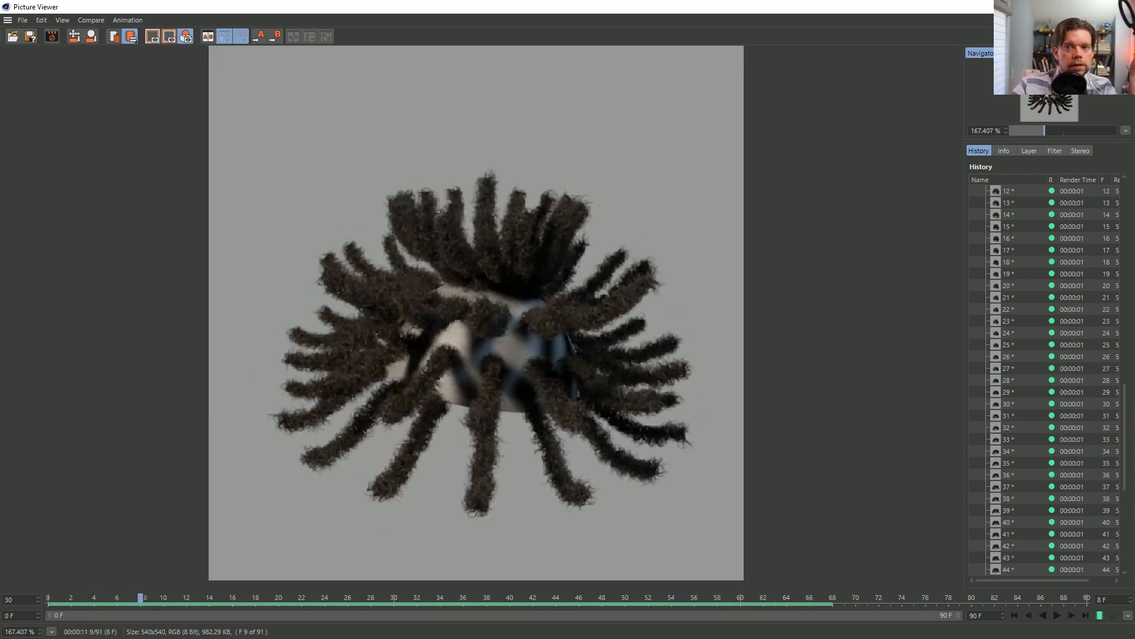
key(shift+r)
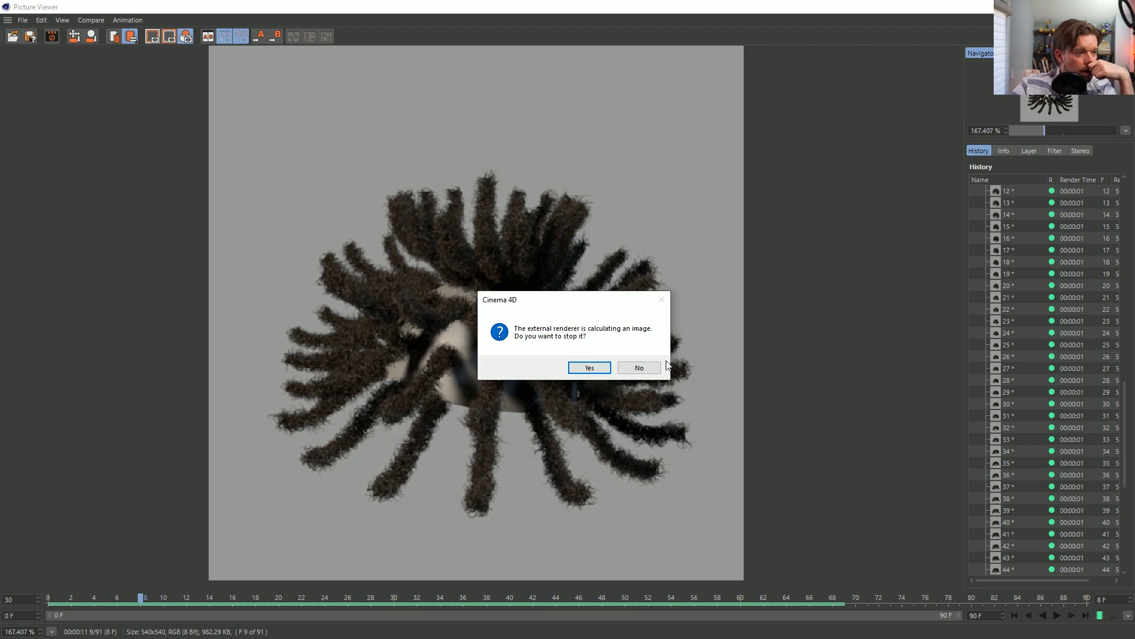
click(590, 367)
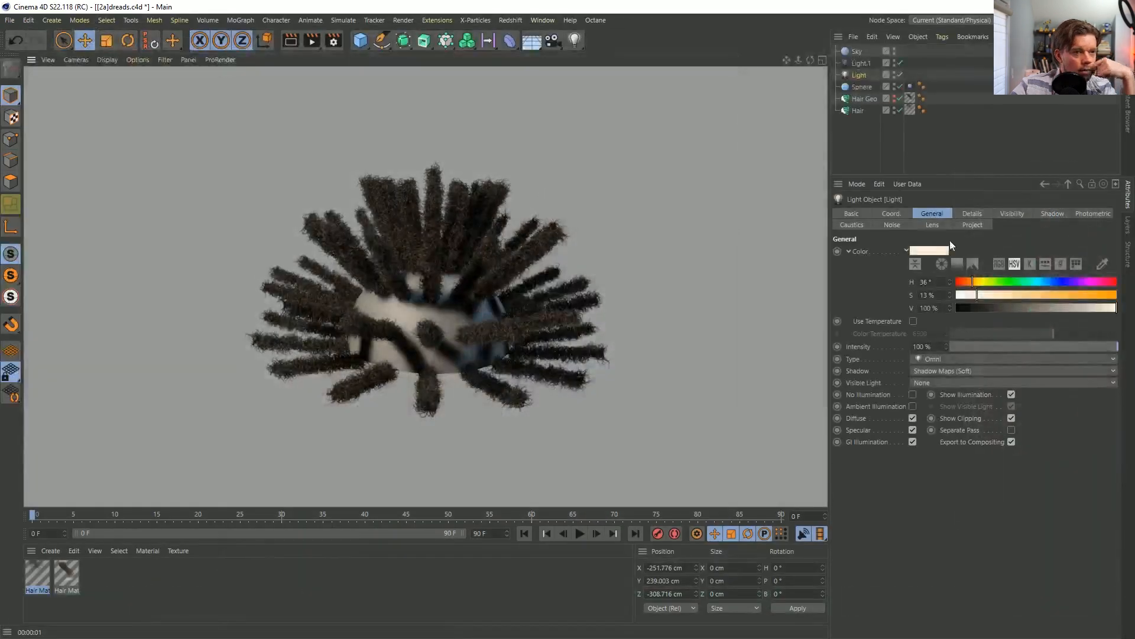
Add a Hair Collider tag to the Sphere after checking the Hair Geo forces, and save the scene.
click(864, 99)
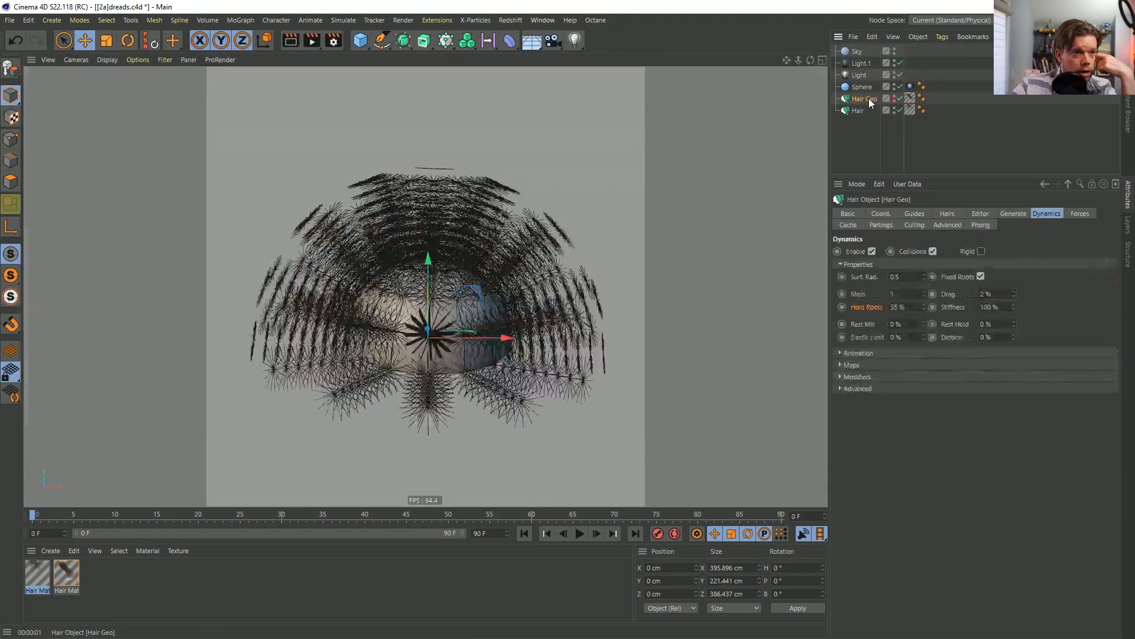
click(1079, 213)
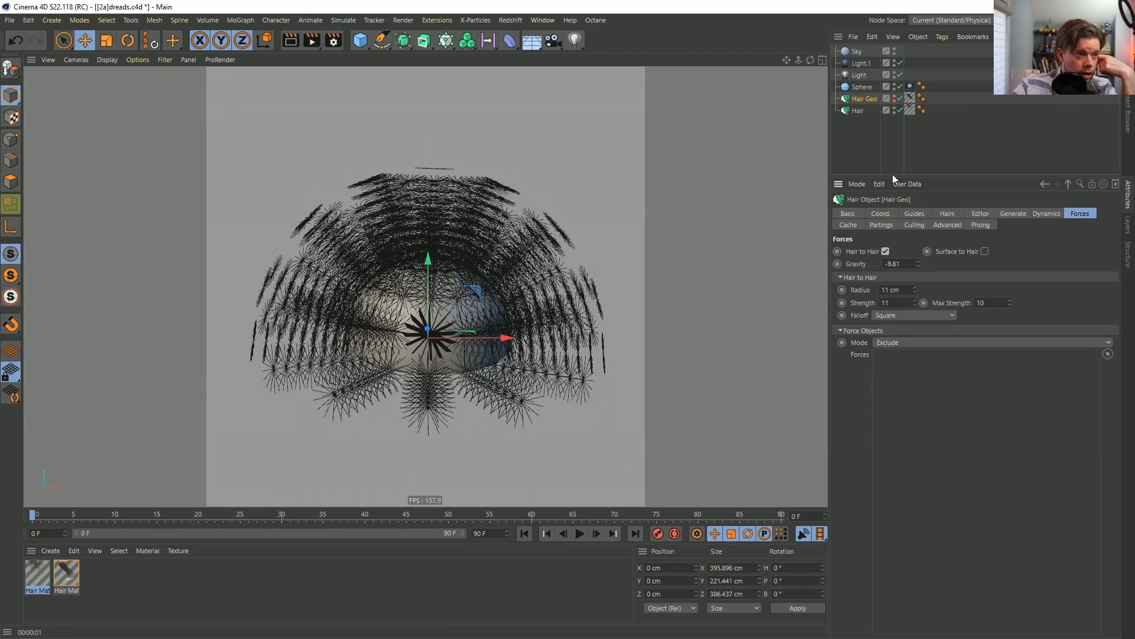
right_click(864, 87)
mouse_move(929, 198)
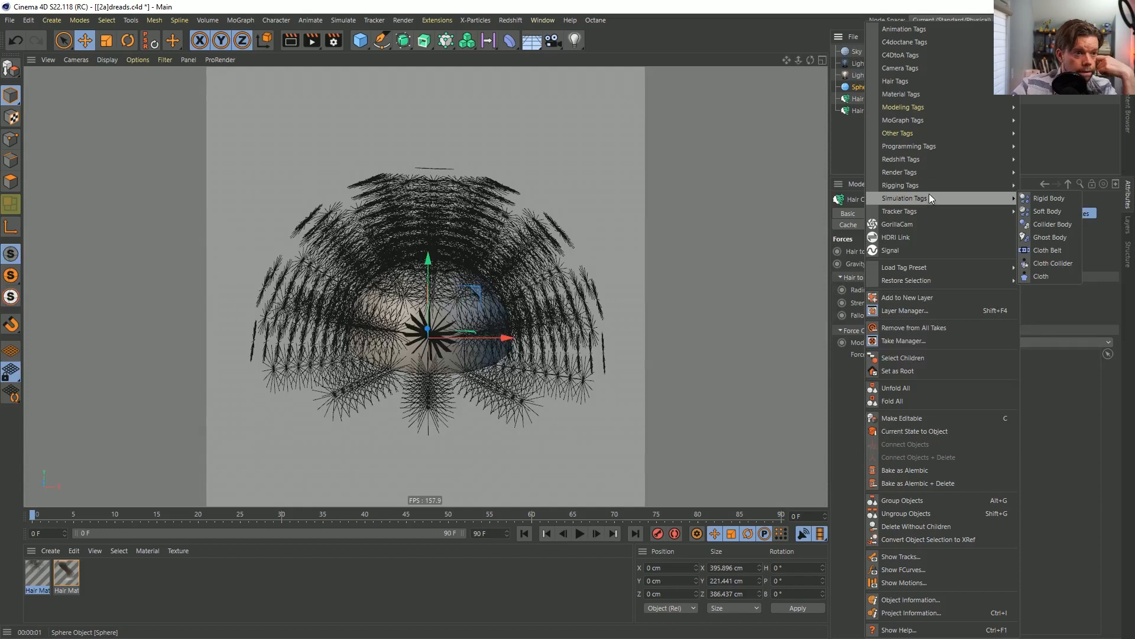
mouse_move(923, 81)
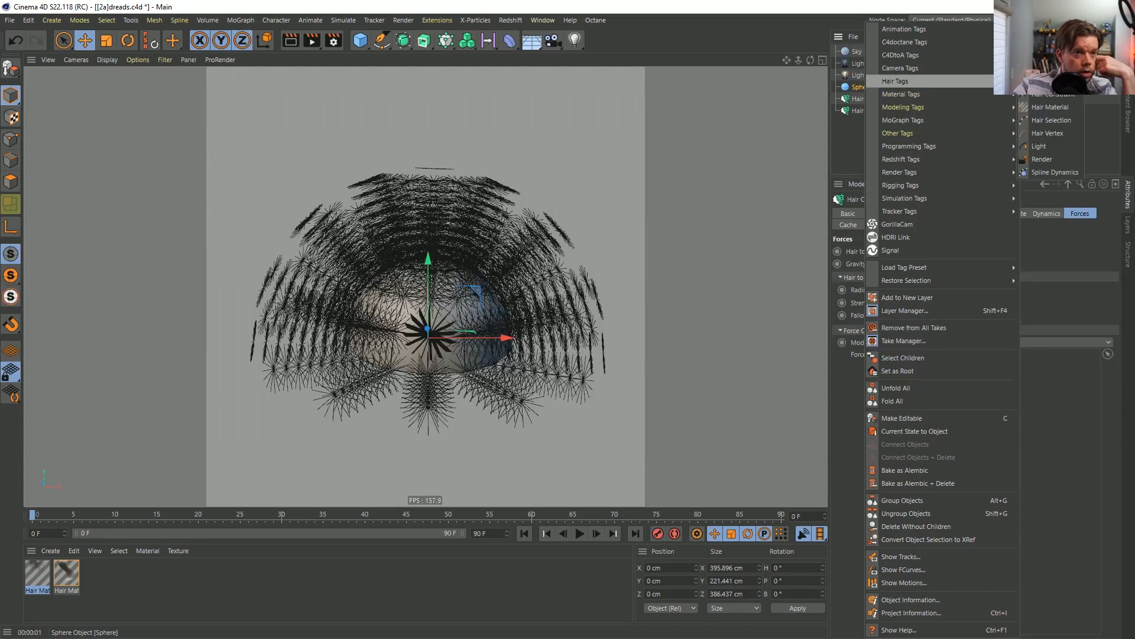
click(1052, 81)
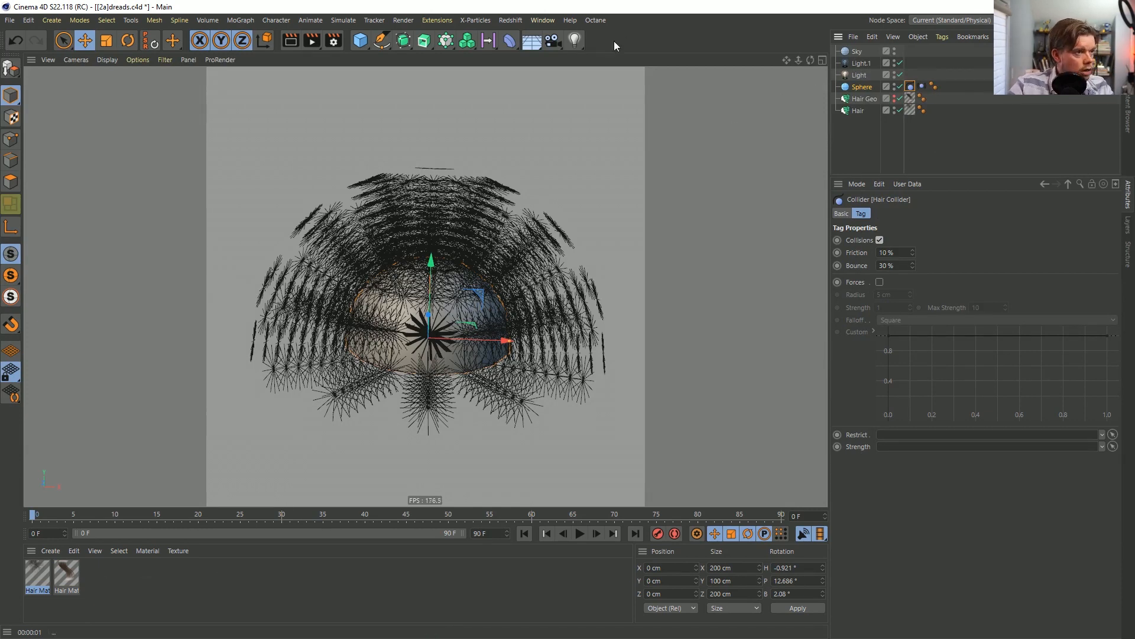
key(ctrl+s)
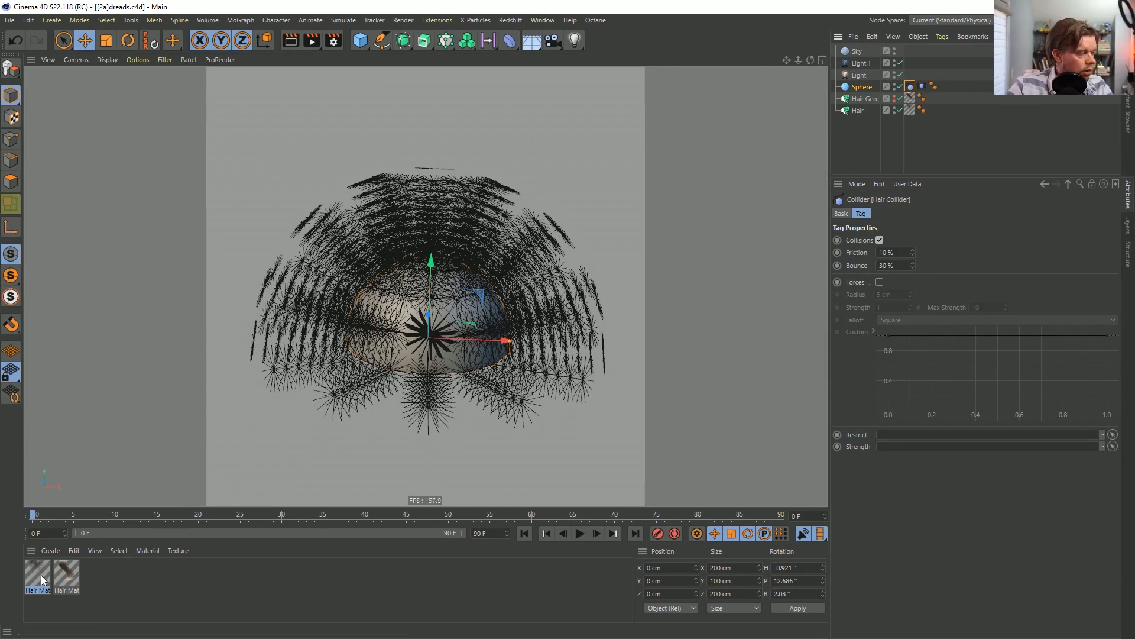
Set the fine Hair object's hair count to 150000.
click(858, 110)
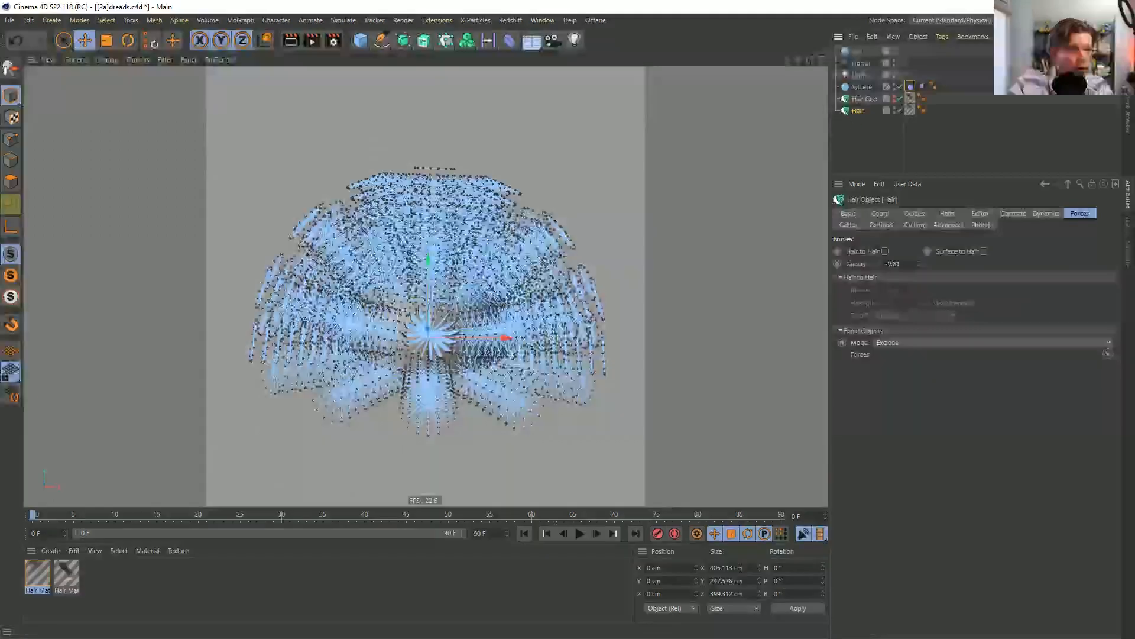
click(955, 213)
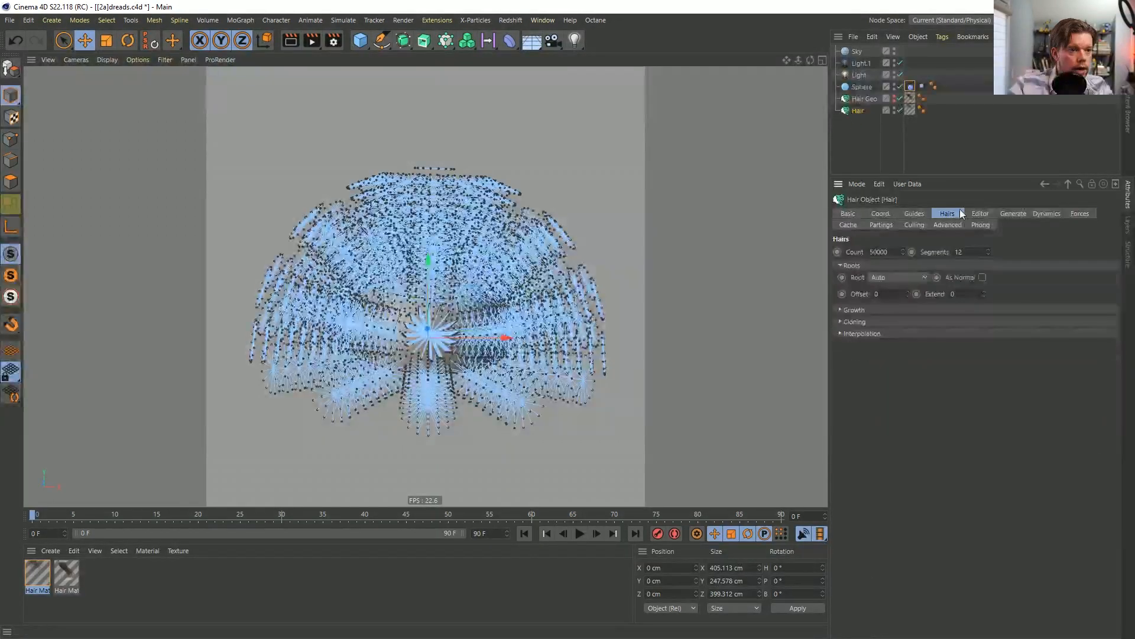
click(870, 252)
text(1)
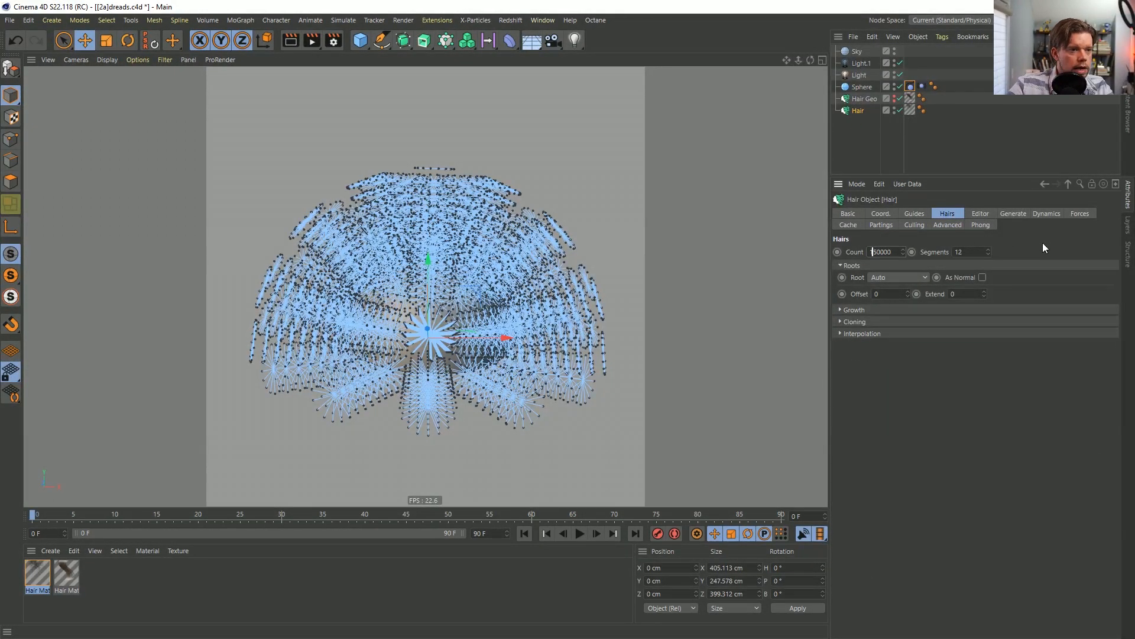
Set the fine Hair object's guide length to 8 cm and render a closer view of the thinner dreads.
click(915, 213)
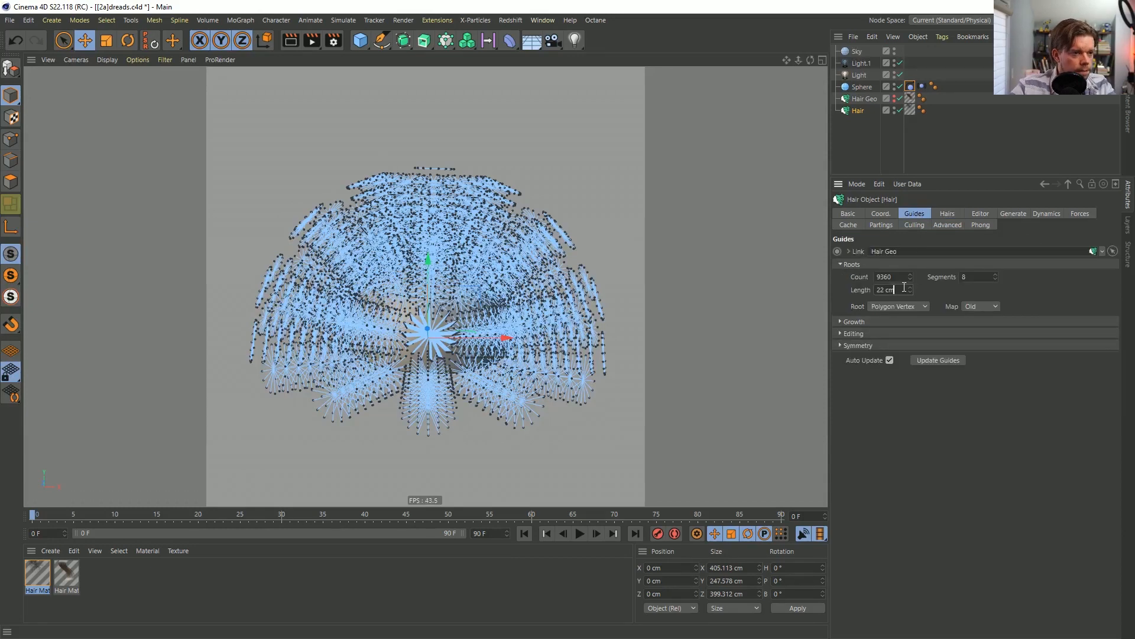
key(Return)
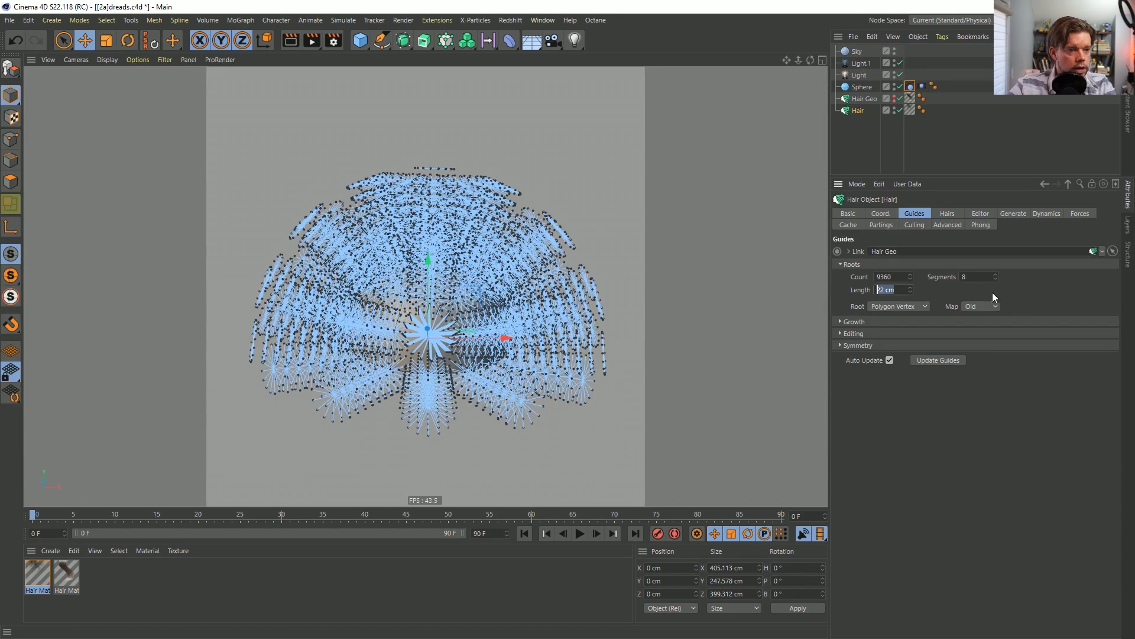
text(8)
key(Return)
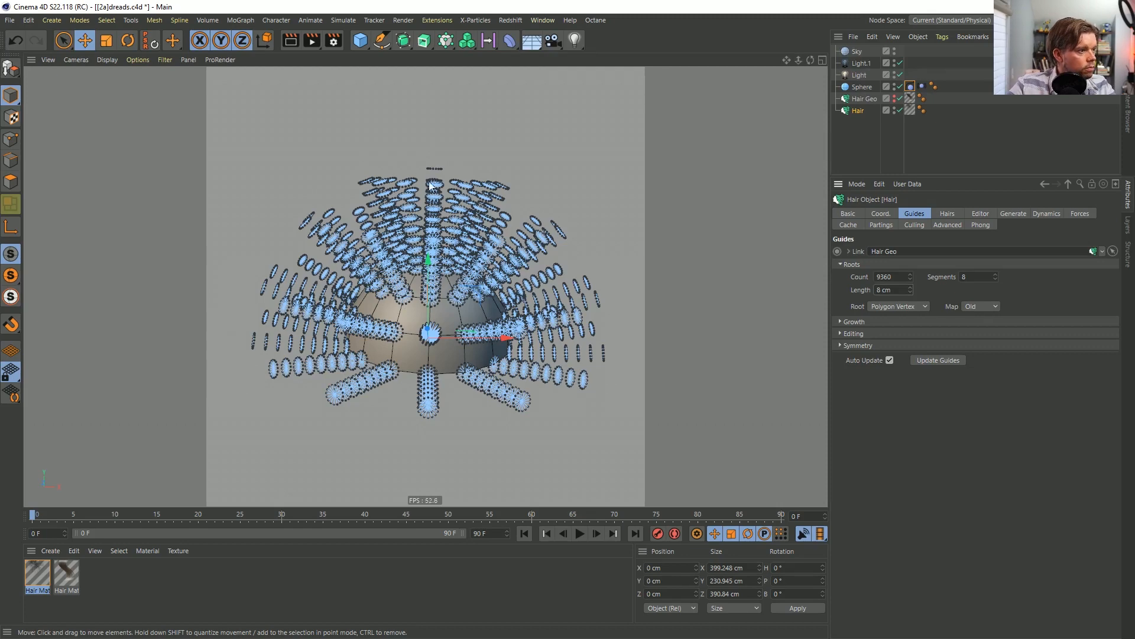
scroll(473, 307, up, 4)
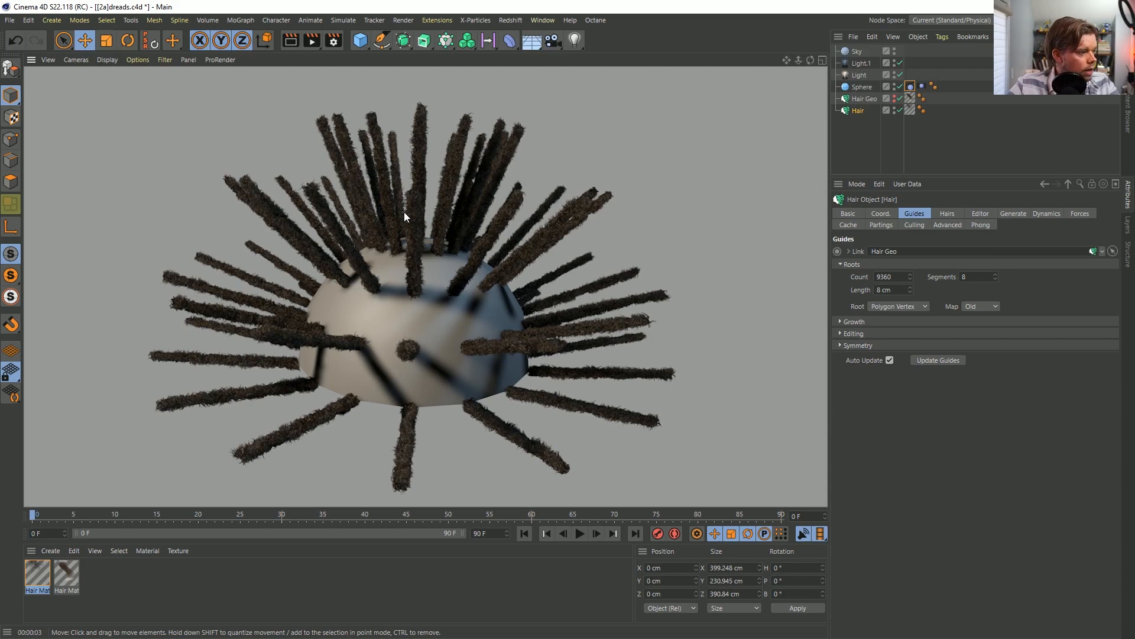
Give the fine hair material's color 5% hue variation and 5% value variation, and render the viewport.
double_click(50, 575)
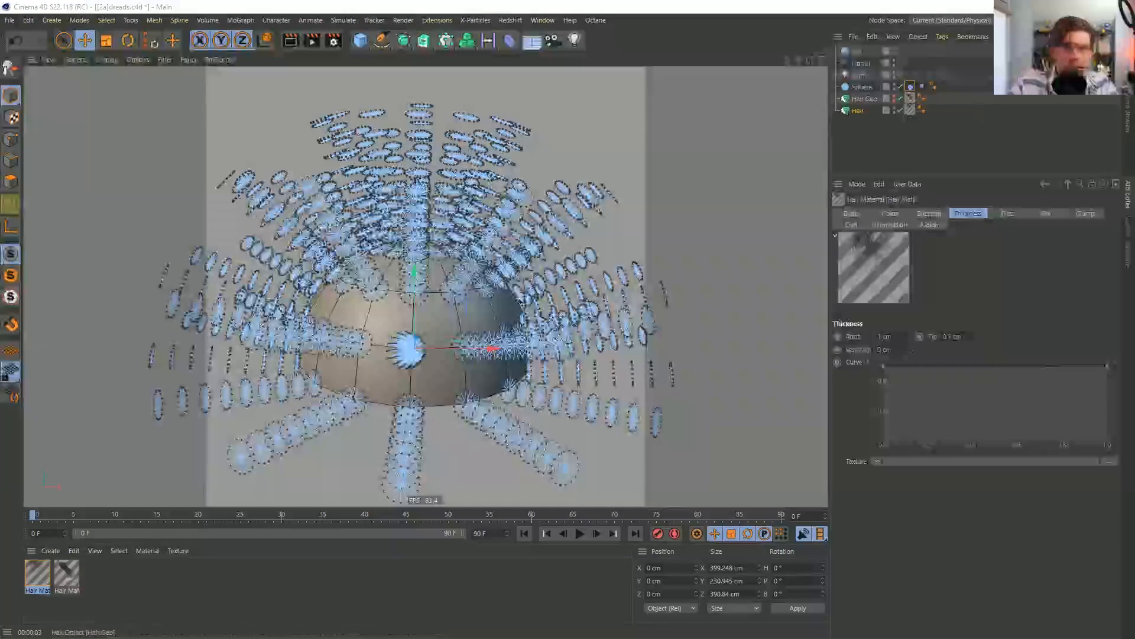
drag(690, 168, 673, 155)
click(547, 291)
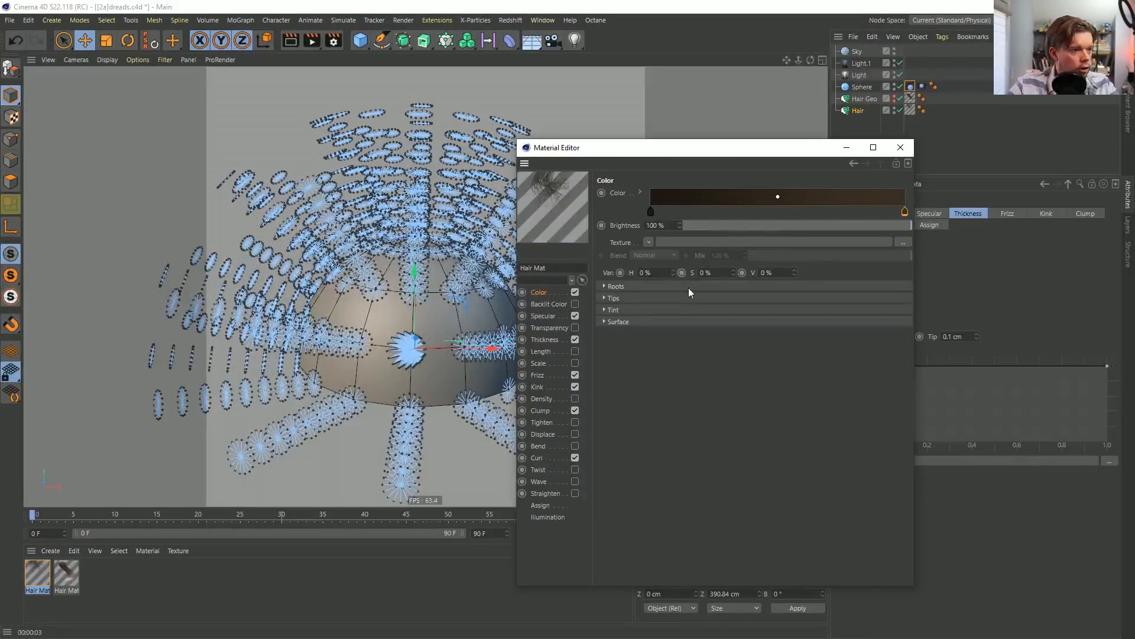
click(664, 270)
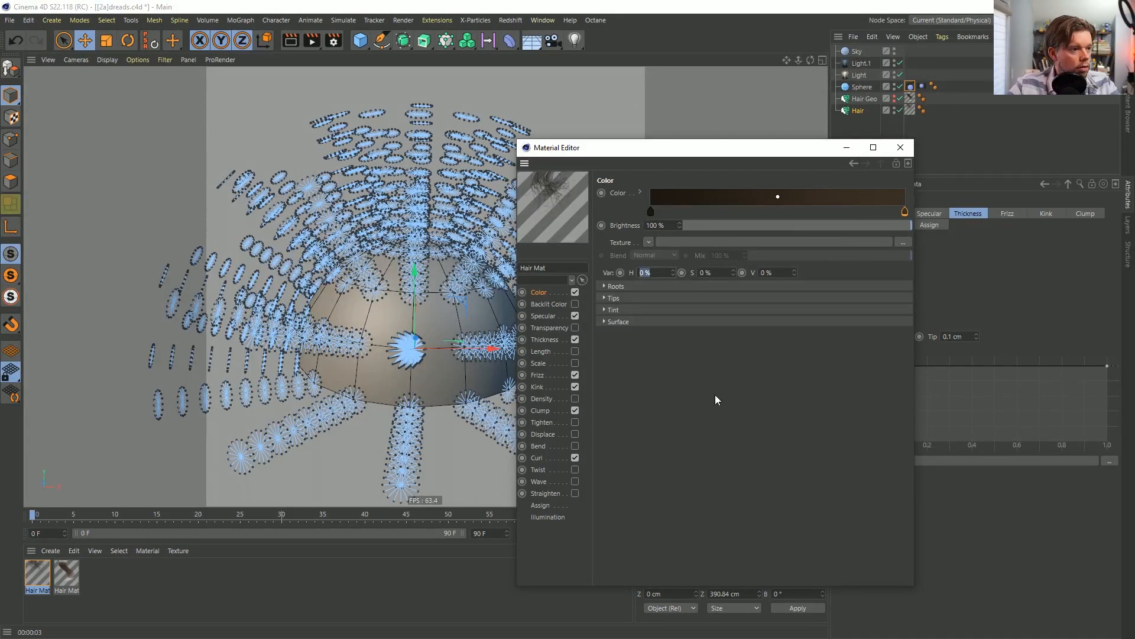
text(5)
key(Return)
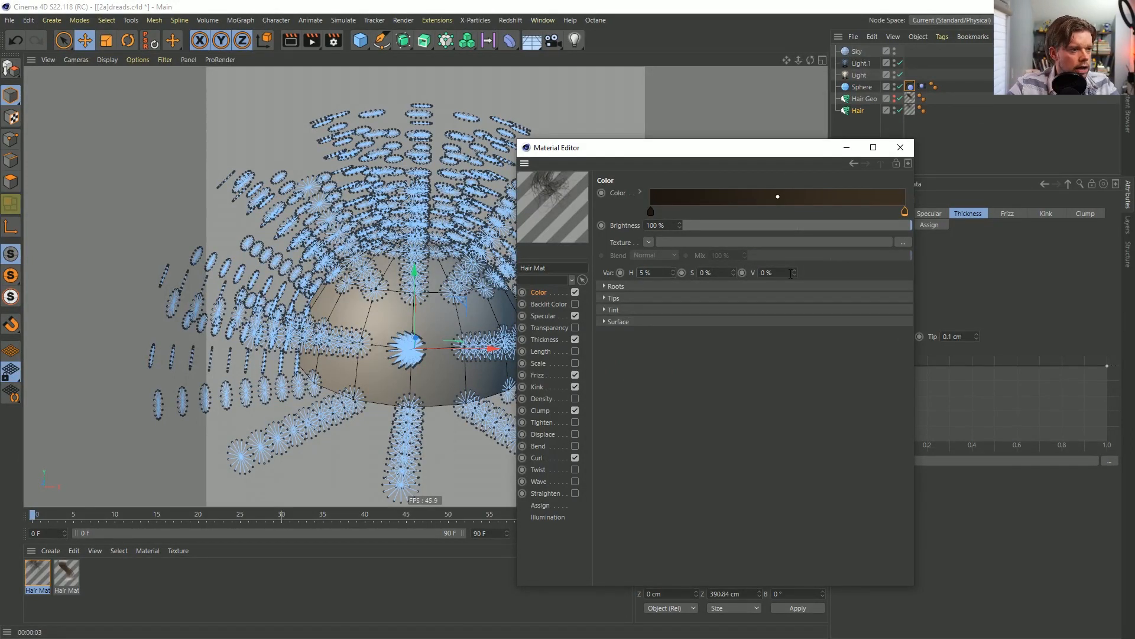
click(767, 272)
text(5)
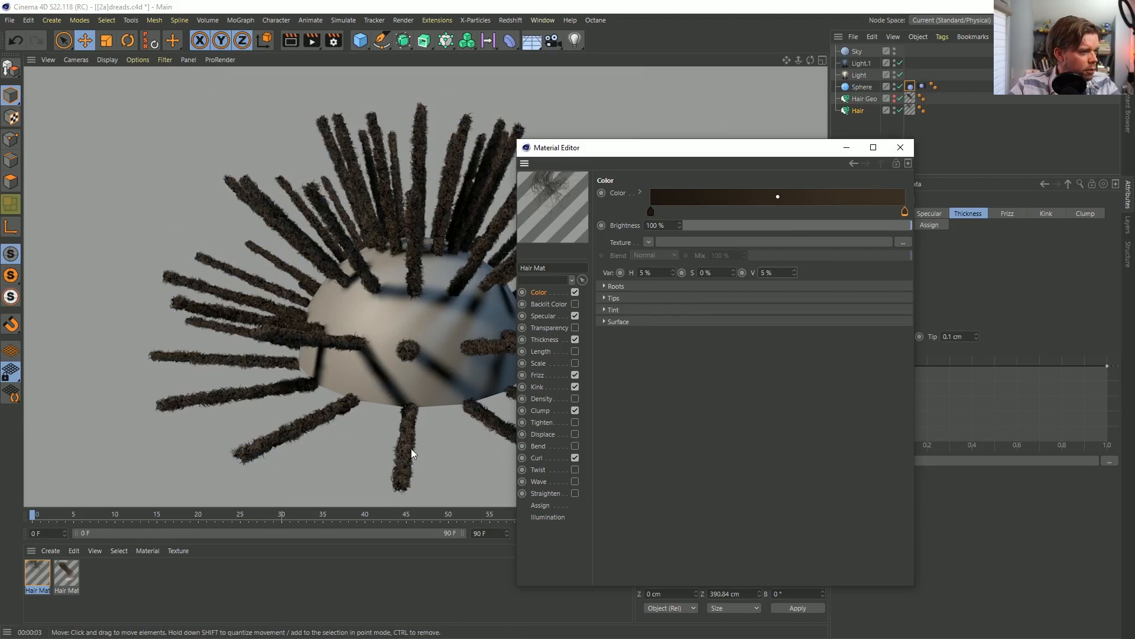
Set the fine hair material's specular sharpness to 81 primary and 62 secondary, then render and close the material settings.
click(542, 315)
click(866, 293)
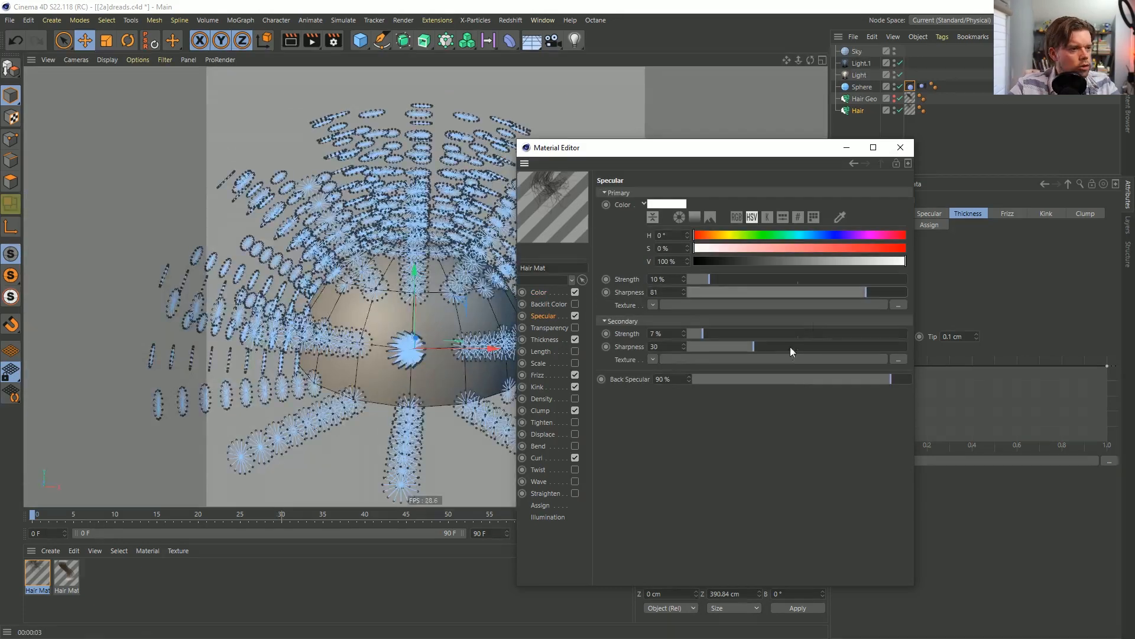
click(825, 346)
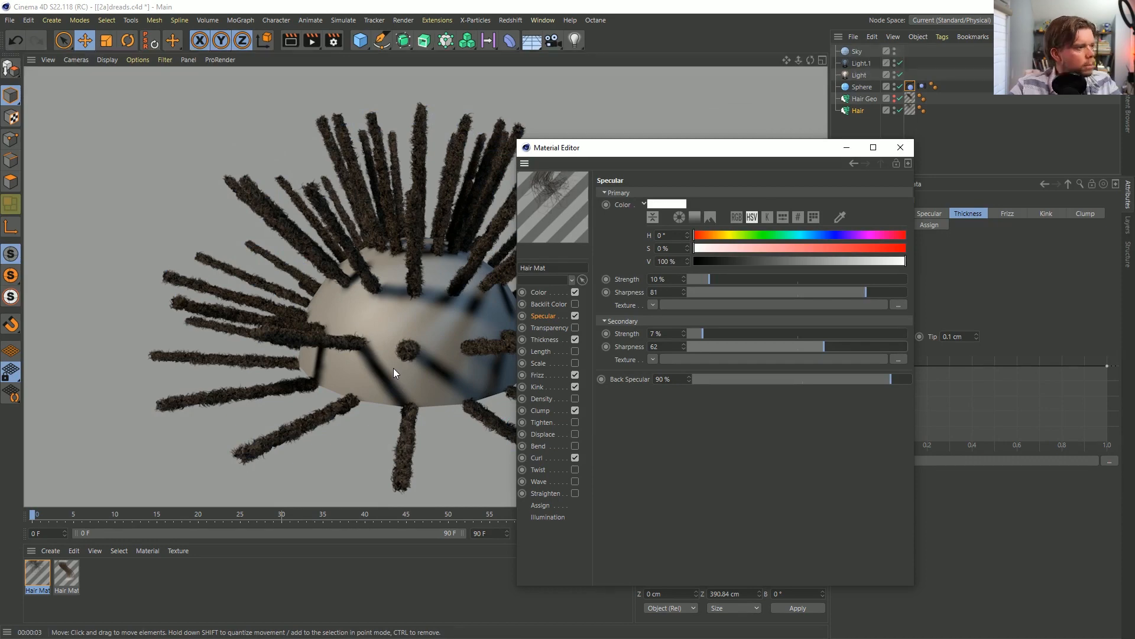
click(900, 147)
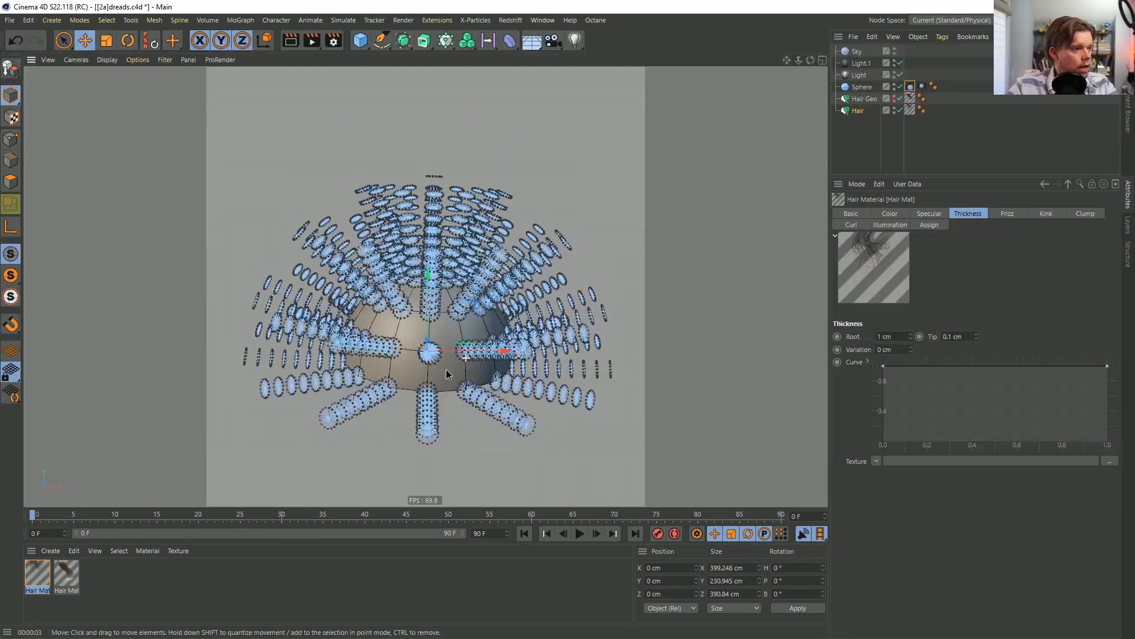
Disable the fine Hair object while keeping Hair Geo enabled and selected.
click(864, 98)
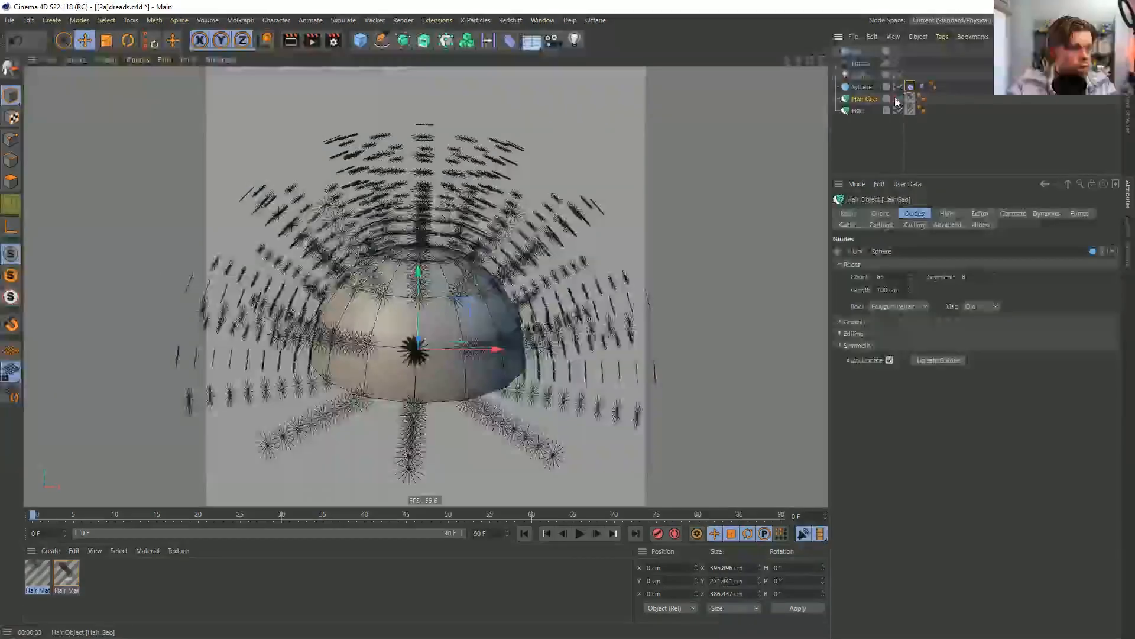
click(900, 111)
click(900, 98)
click(899, 99)
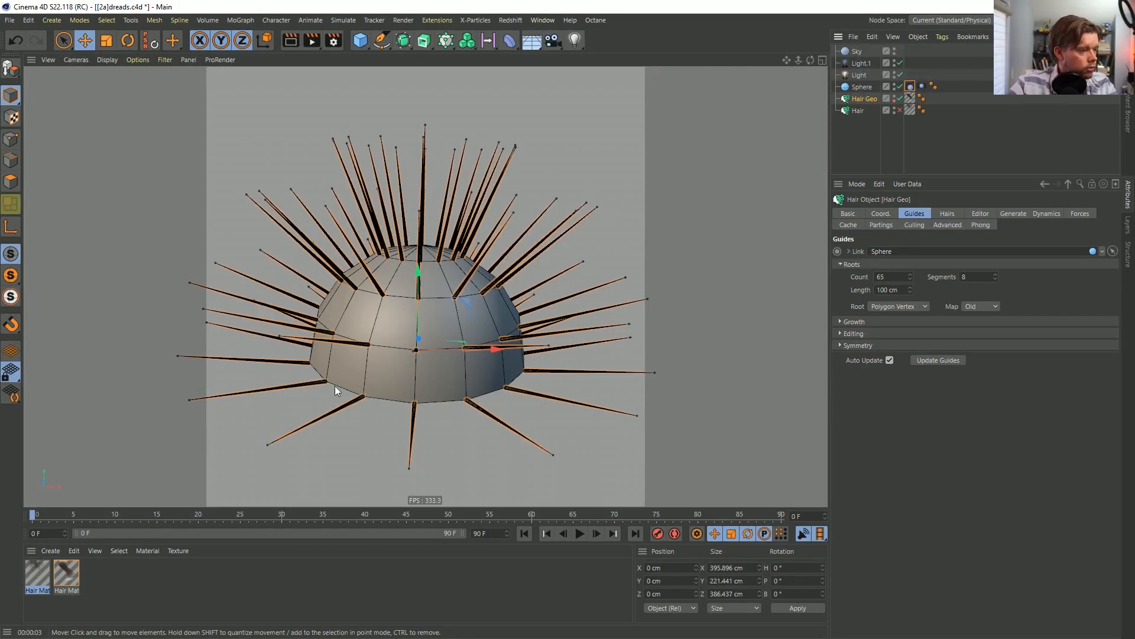
Save the scene as a new version named [2b]dreads.c4d.
key(ctrl+shift+s)
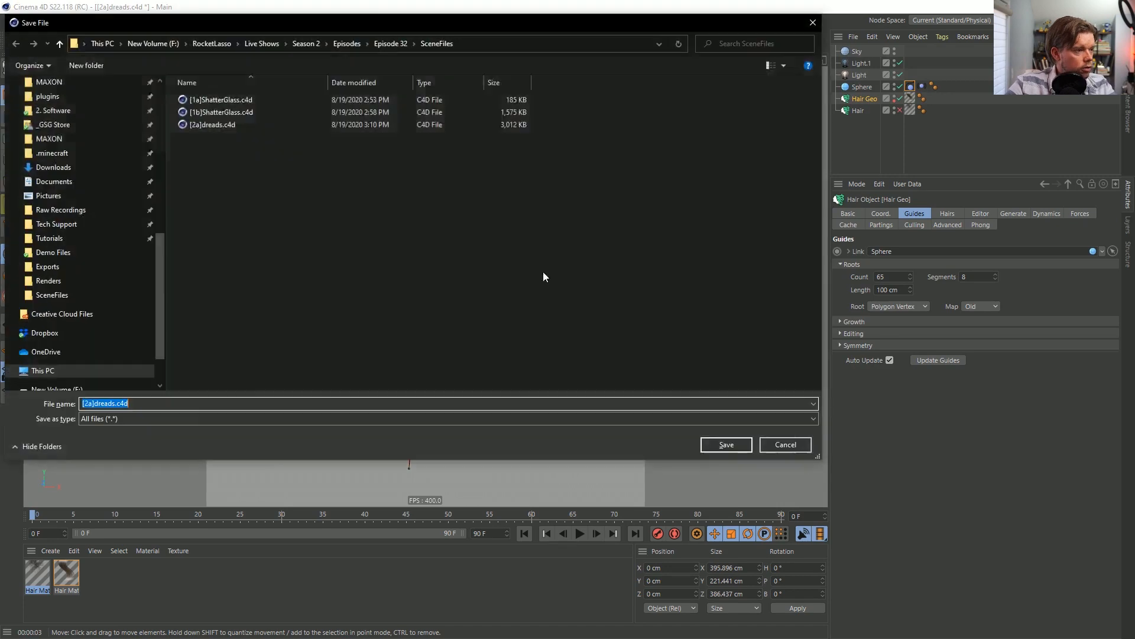
click(88, 403)
key(Delete)
text(b)
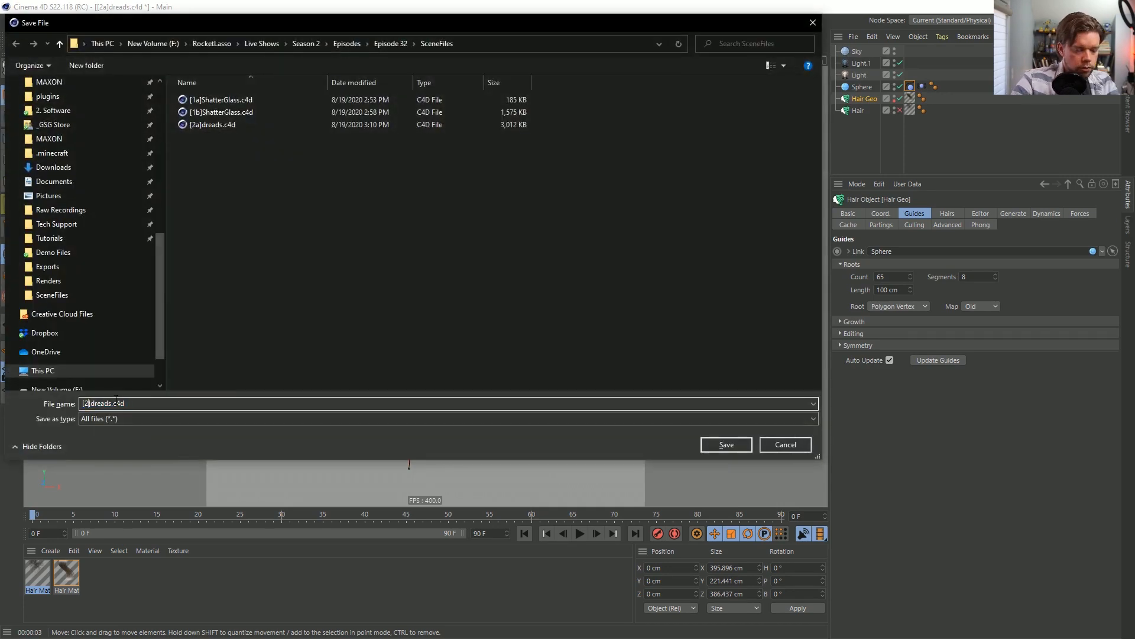
key(Return)
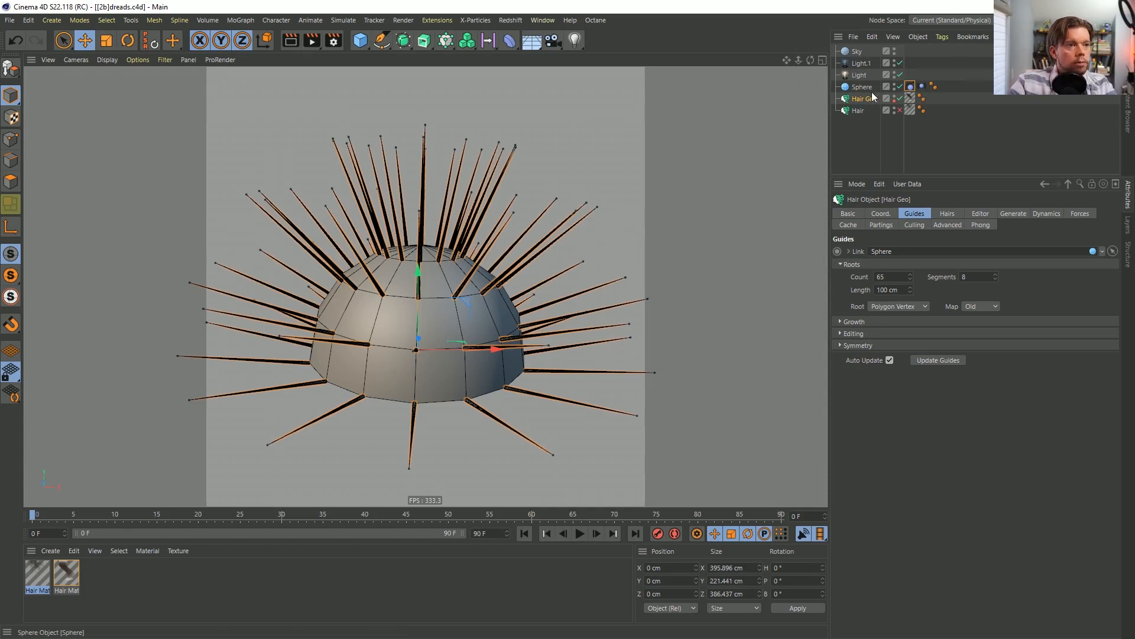
Delete all existing guides from the Hair Geo object and activate the hair Add Guides tool.
click(854, 321)
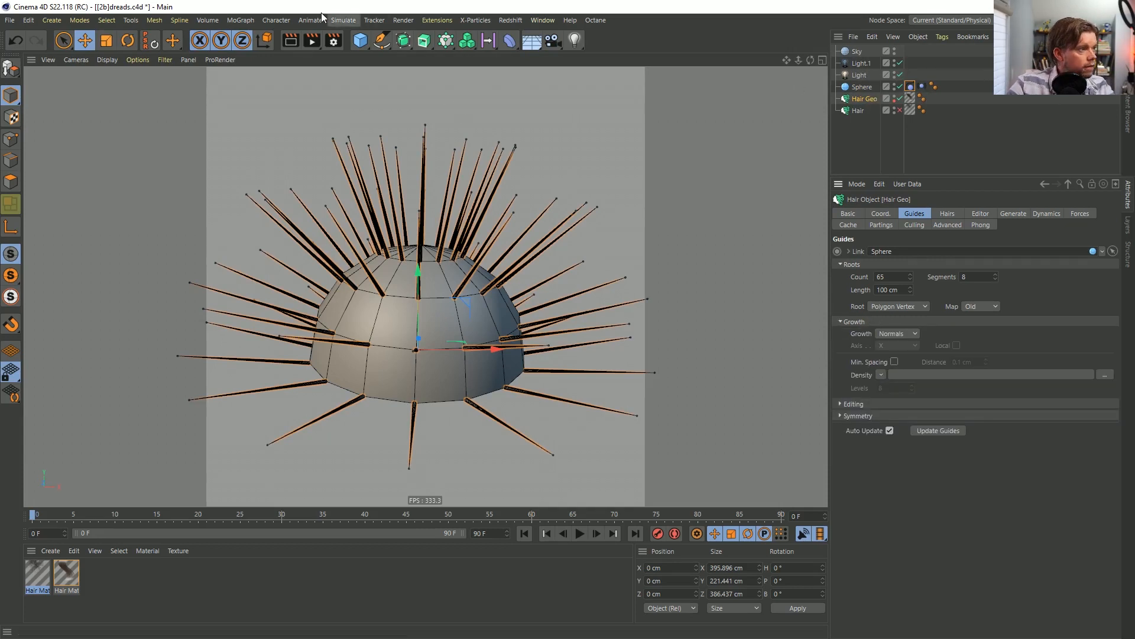
click(340, 23)
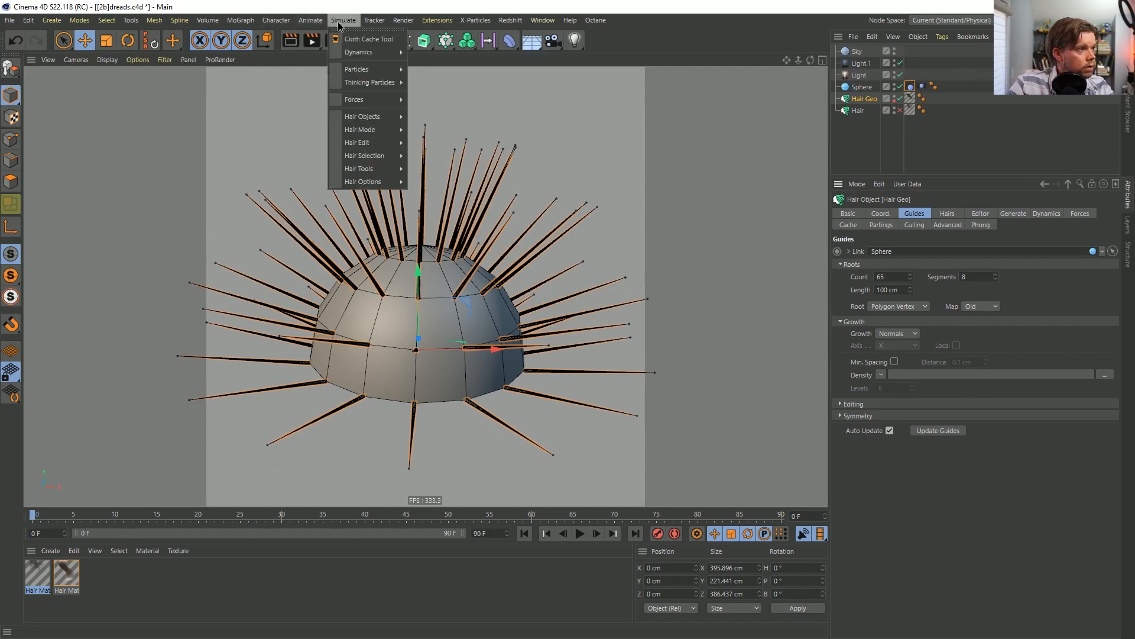
mouse_move(373, 122)
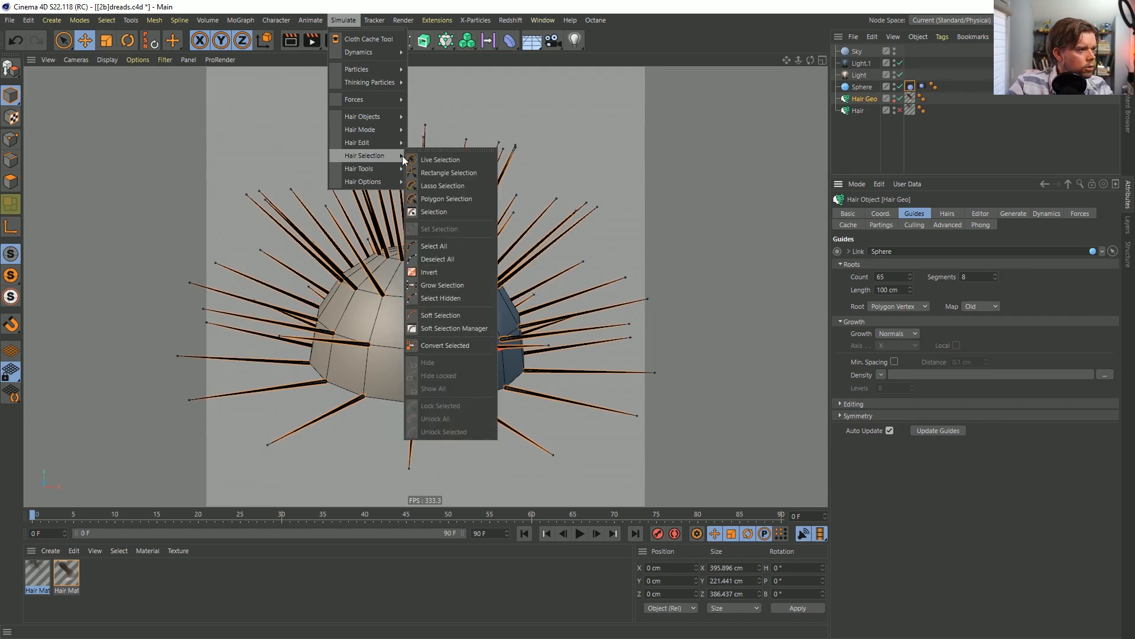
click(435, 159)
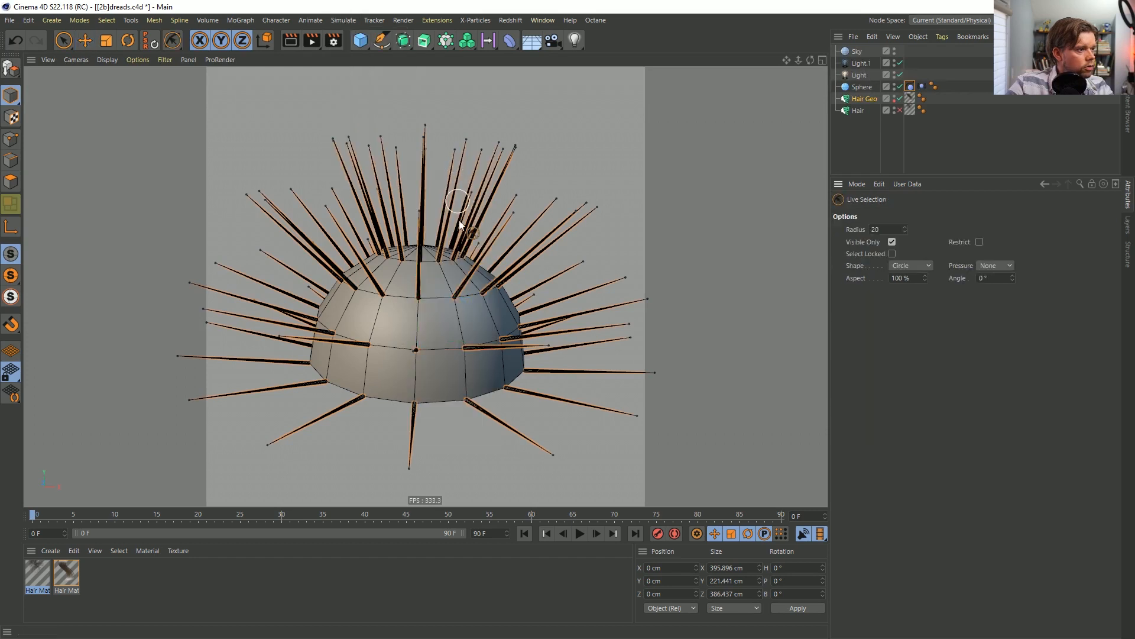
click(446, 308)
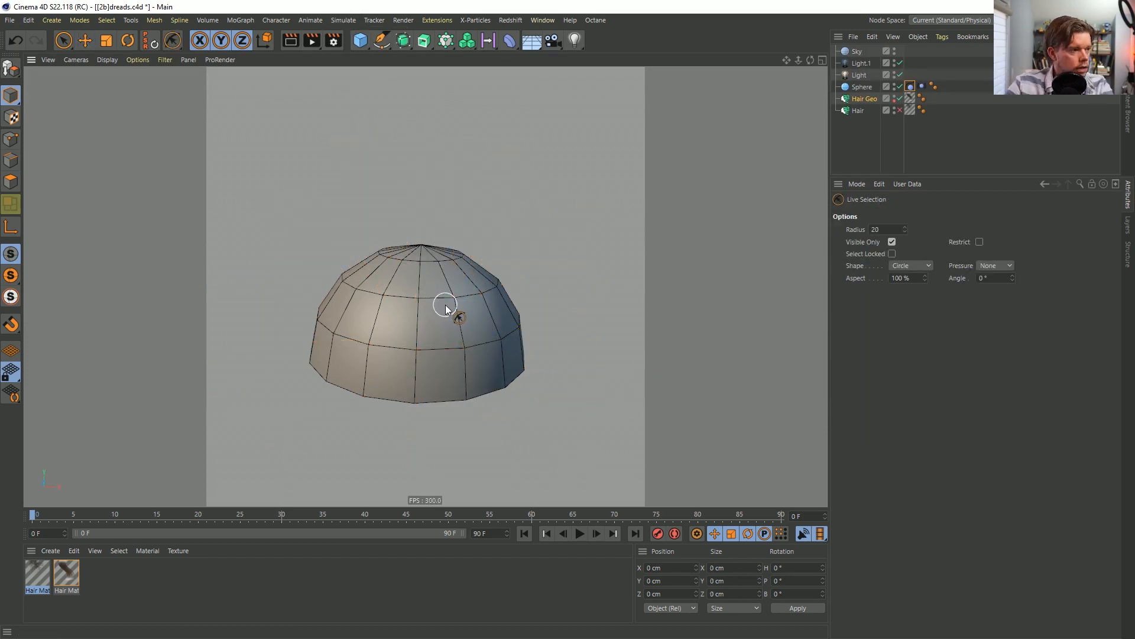
click(343, 20)
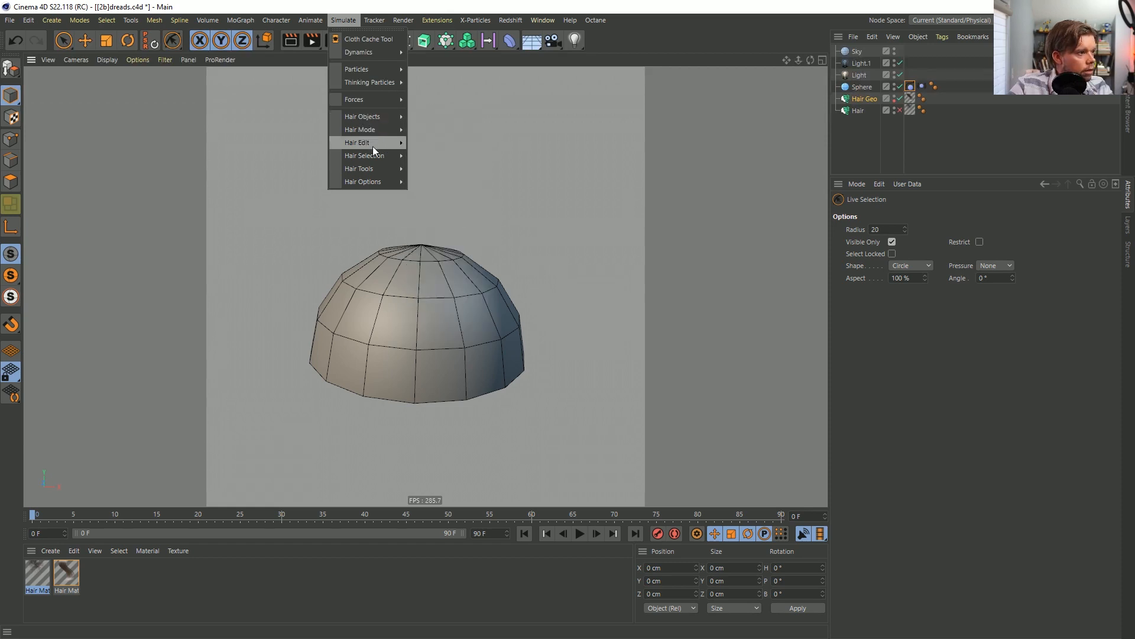
mouse_move(377, 157)
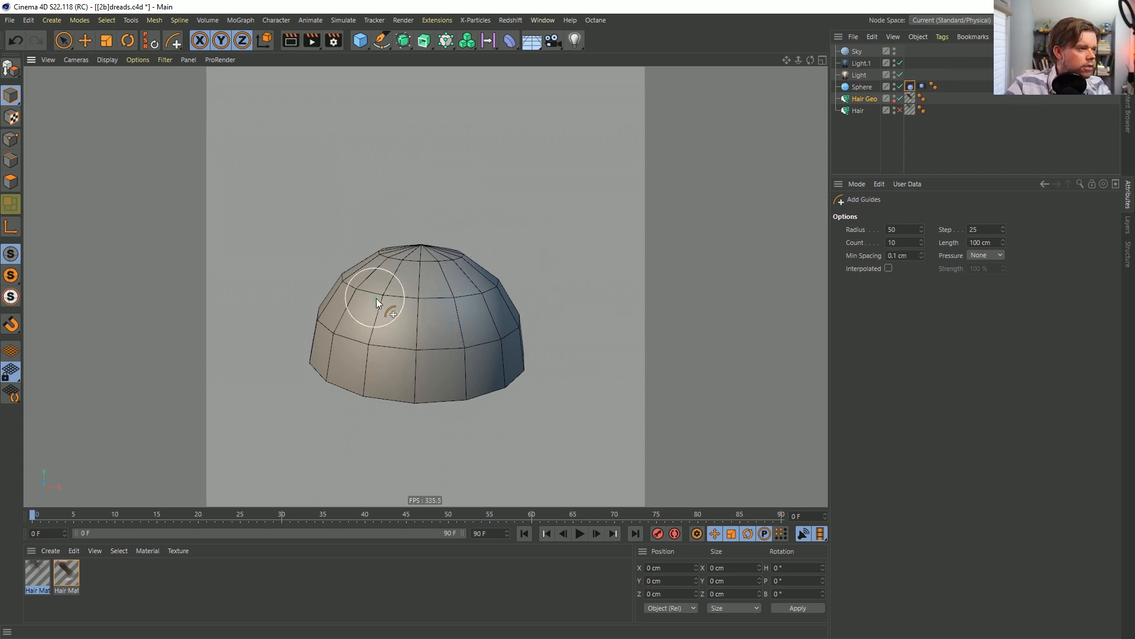
Test brushing dense guides around the hemisphere using Add Guides with radius 50 and count 10, and remove them all.
alt+drag(398, 314, 438, 336)
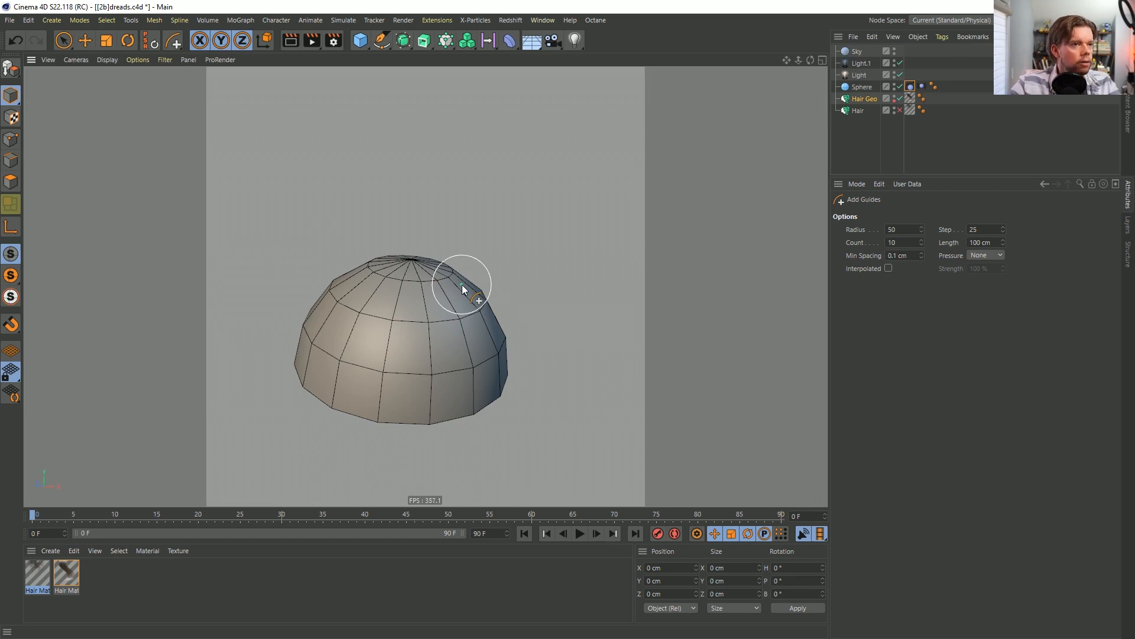
mouse_move(414, 293)
mouse_down()
mouse_move(372, 319)
mouse_move(366, 358)
mouse_move(437, 331)
mouse_move(413, 360)
mouse_move(390, 278)
mouse_move(373, 374)
mouse_move(368, 346)
mouse_up()
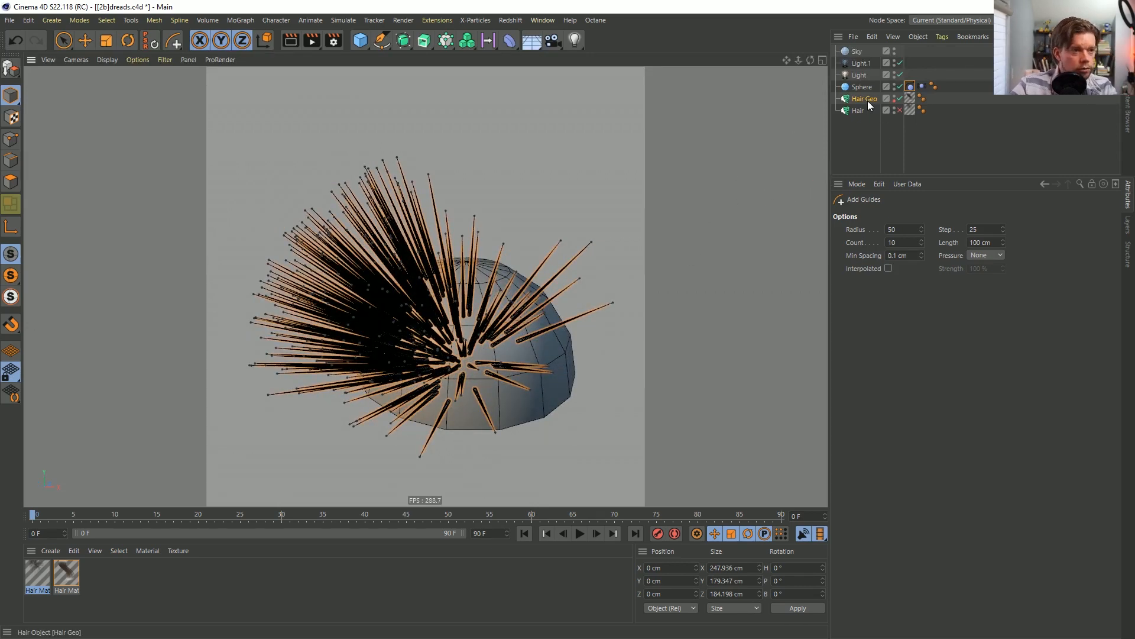
mouse_move(493, 299)
alt+mouse_down()
mouse_move(480, 316)
mouse_move(431, 320)
mouse_move(464, 355)
mouse_move(500, 345)
mouse_move(331, 331)
mouse_move(328, 316)
mouse_move(512, 371)
alt+mouse_up()
mouse_move(440, 345)
alt+mouse_down()
mouse_move(390, 328)
mouse_move(481, 253)
mouse_move(443, 329)
mouse_move(365, 280)
mouse_move(590, 305)
mouse_move(393, 324)
mouse_move(451, 248)
mouse_move(439, 236)
mouse_move(423, 280)
mouse_move(352, 336)
alt+mouse_up()
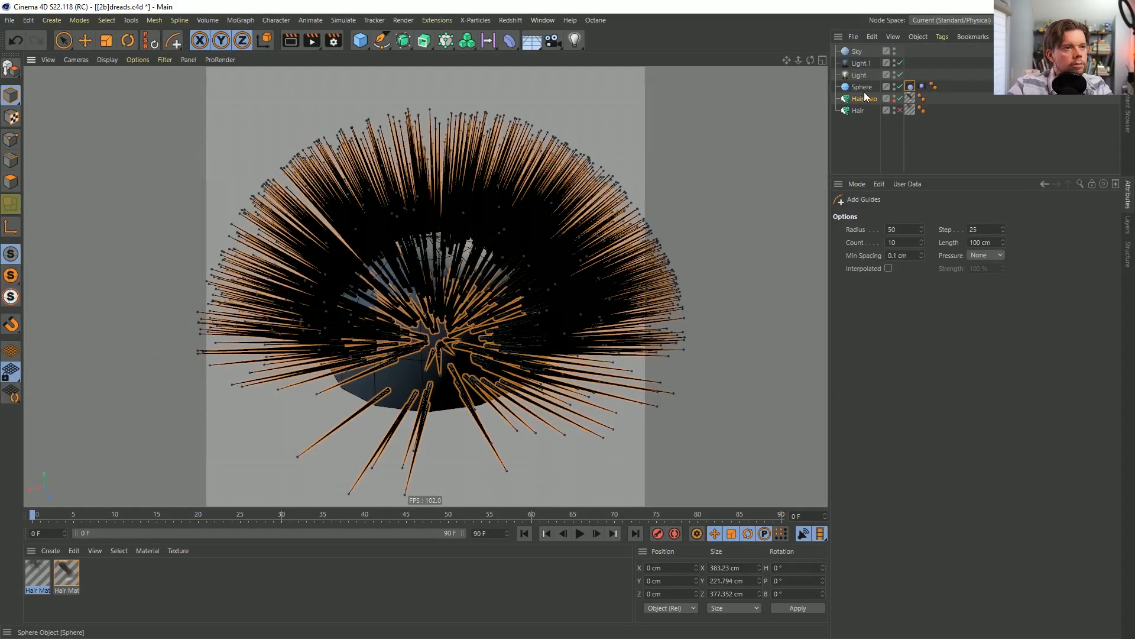
key(ctrl+z)
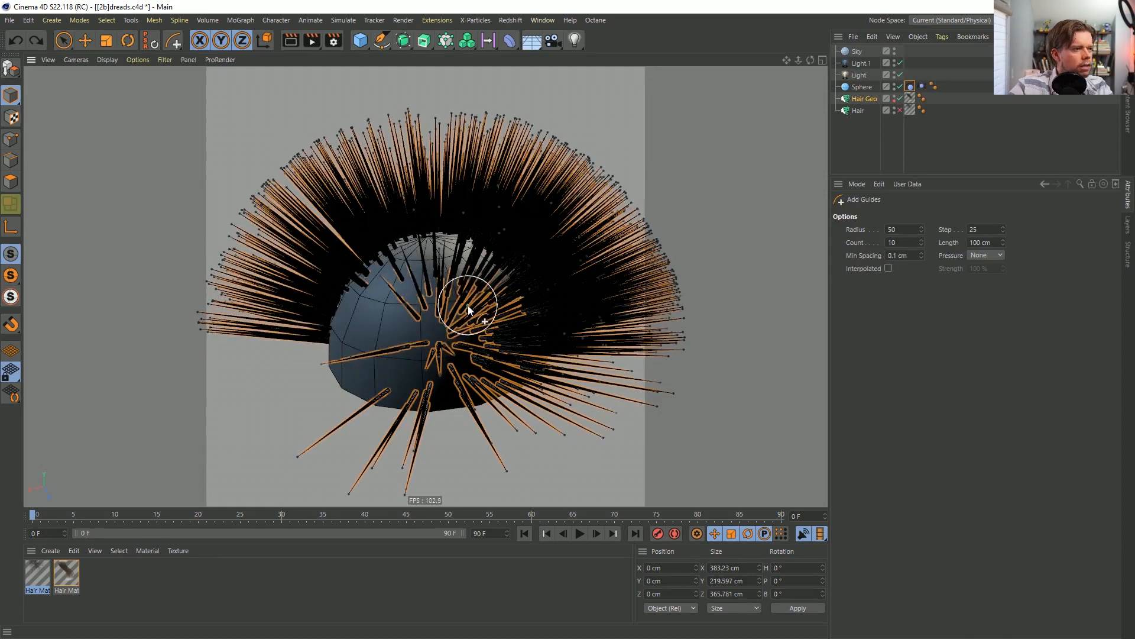
key(ctrl+z)
key(ctrl+a)
key(Delete)
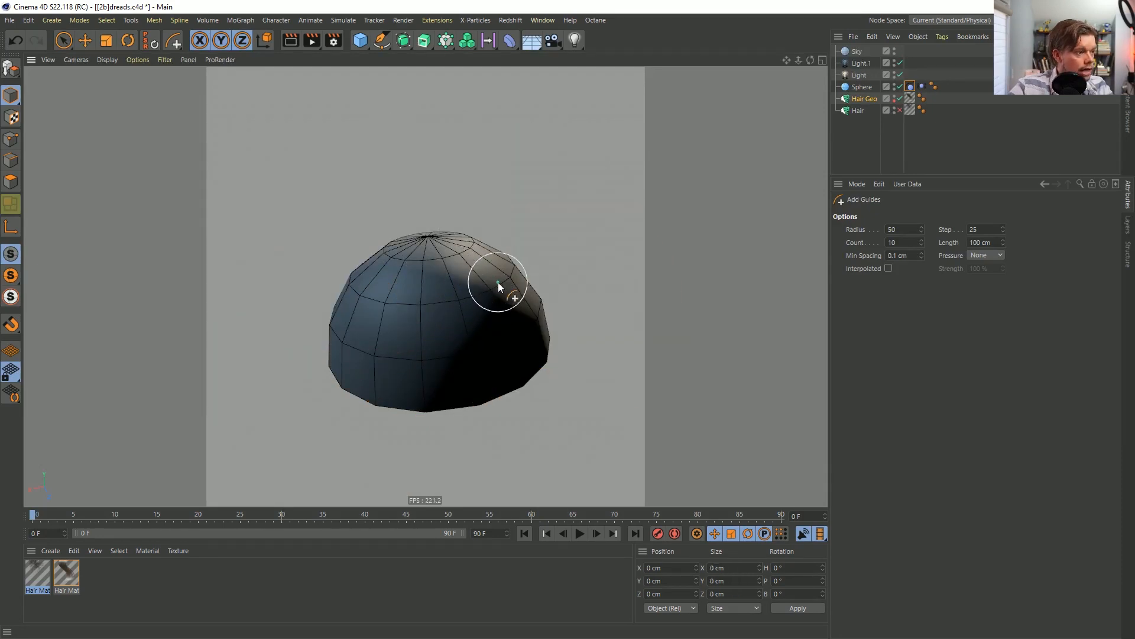
Brush another test band of guides across the upper part of the hemisphere and clear it.
key(ctrl+z)
mouse_move(353, 258)
mouse_down()
mouse_move(355, 362)
mouse_move(500, 330)
mouse_up()
key(ctrl+z)
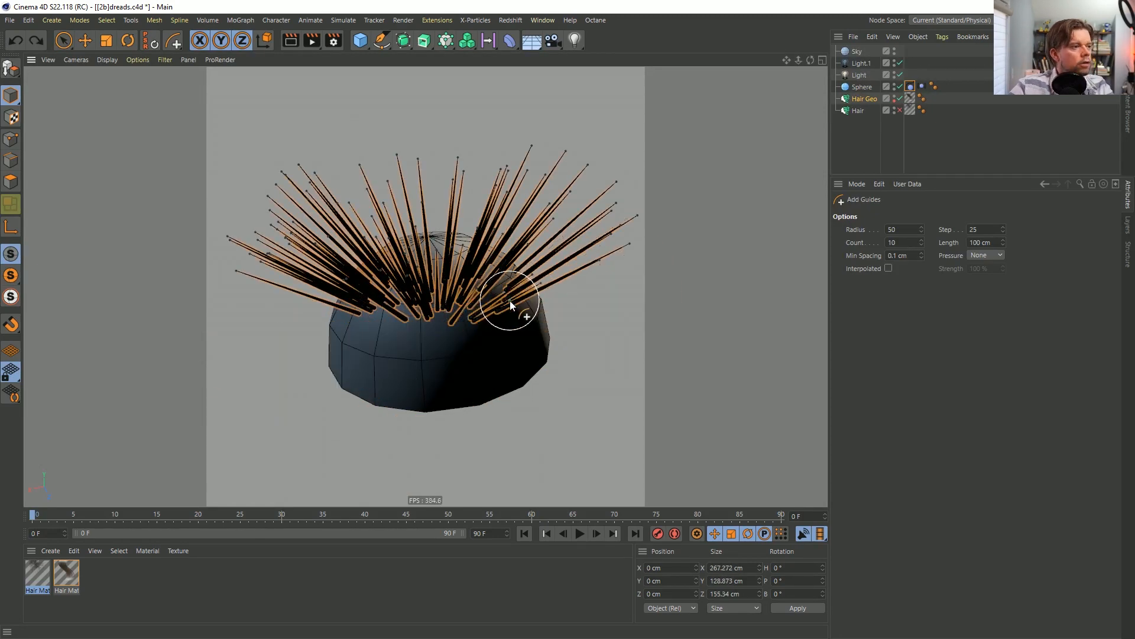
key(Delete)
Set the Add Guides tool to a count of 1 and a radius of 0.
alt+drag(527, 261, 449, 245)
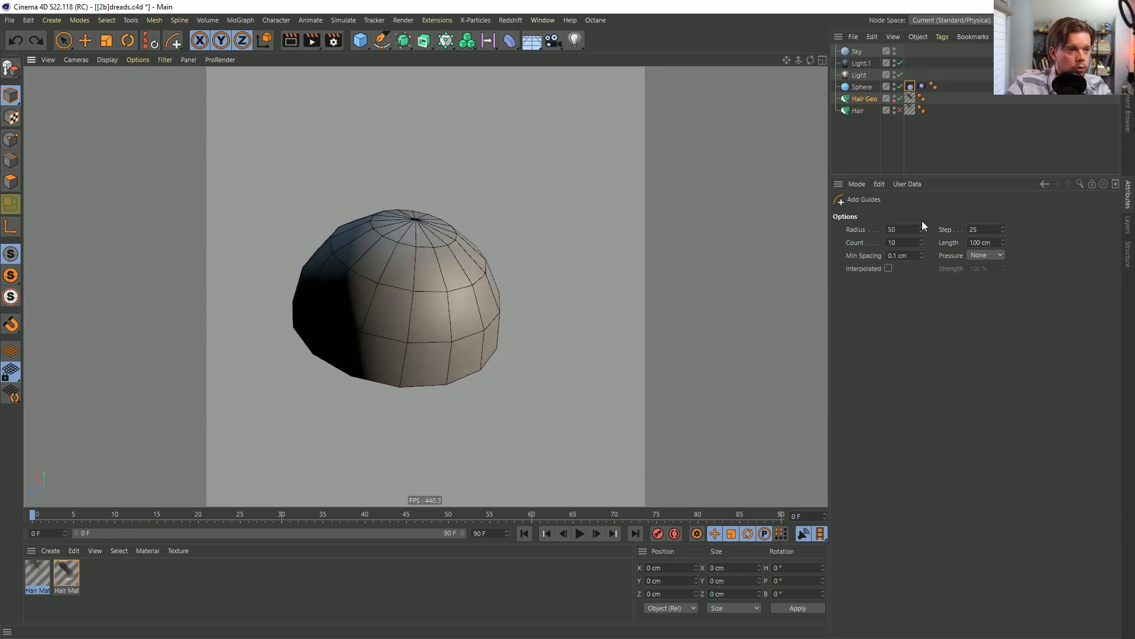
text(1)
drag(903, 241, 817, 264)
text(1)
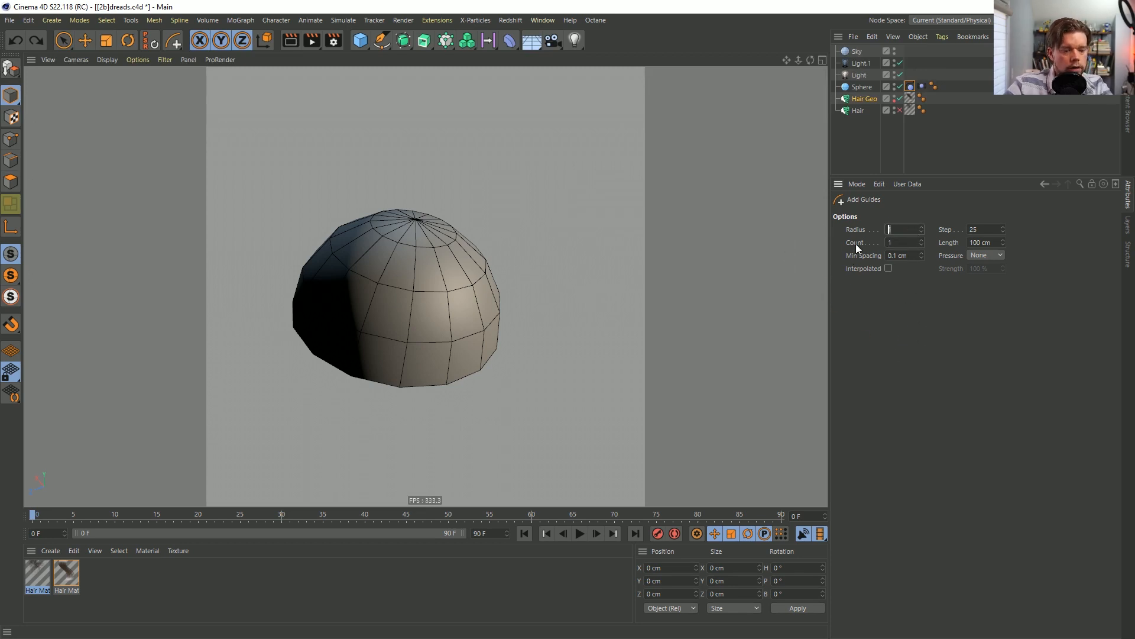
text(0)
key(Return)
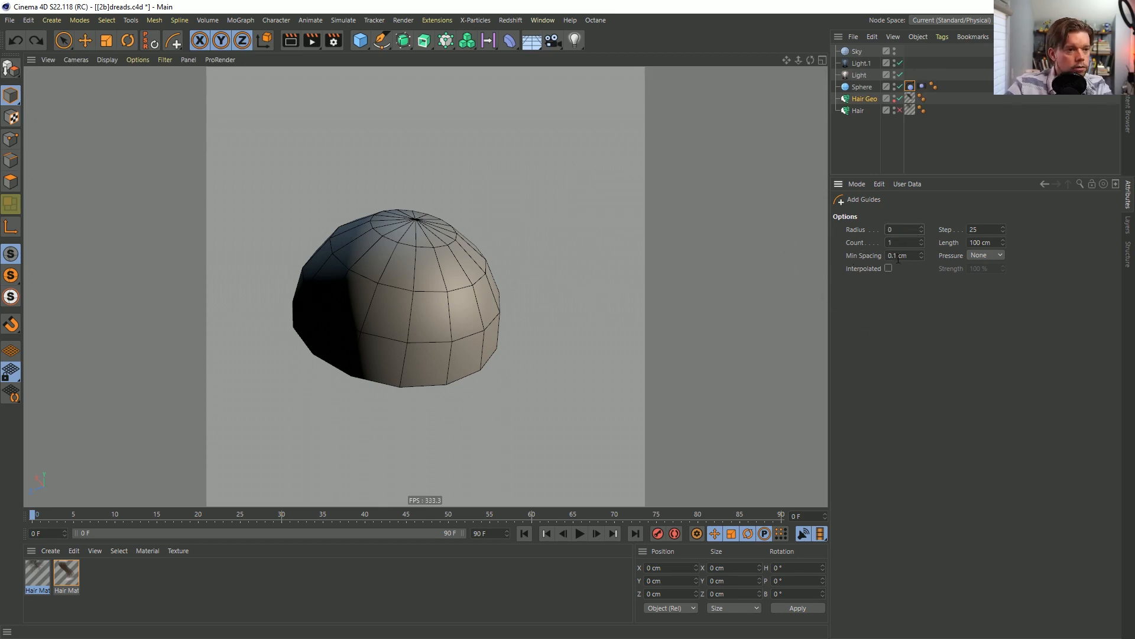
Place single guides one at a time, spread over the upper and lower faces of one side of the hemisphere.
click(375, 262)
click(410, 279)
click(382, 306)
click(341, 305)
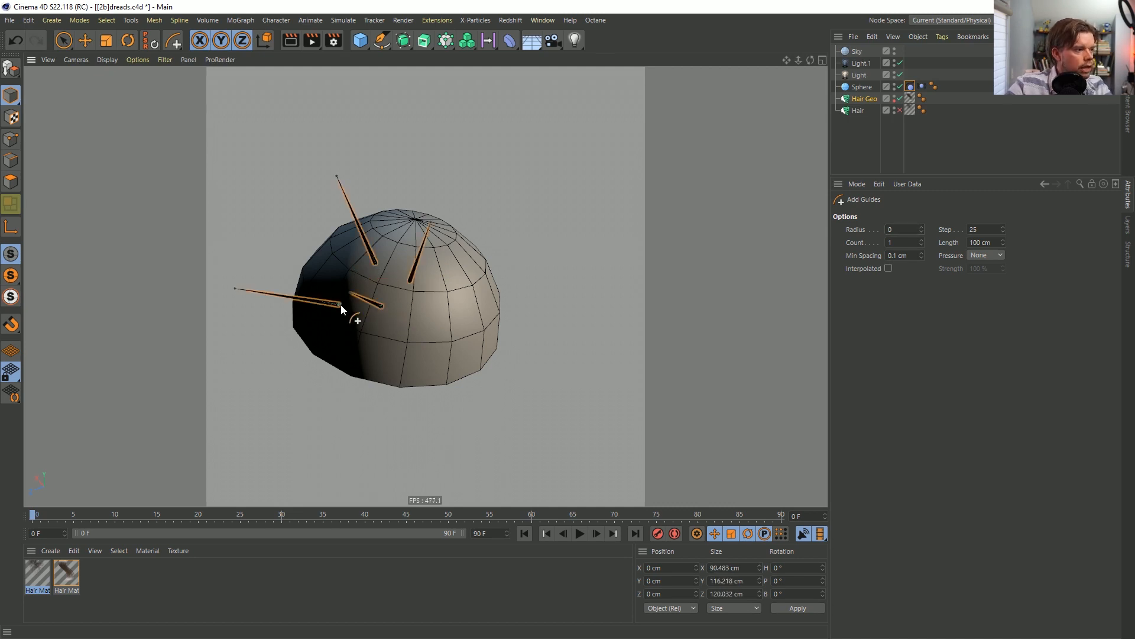
click(419, 320)
click(425, 342)
click(390, 353)
click(452, 290)
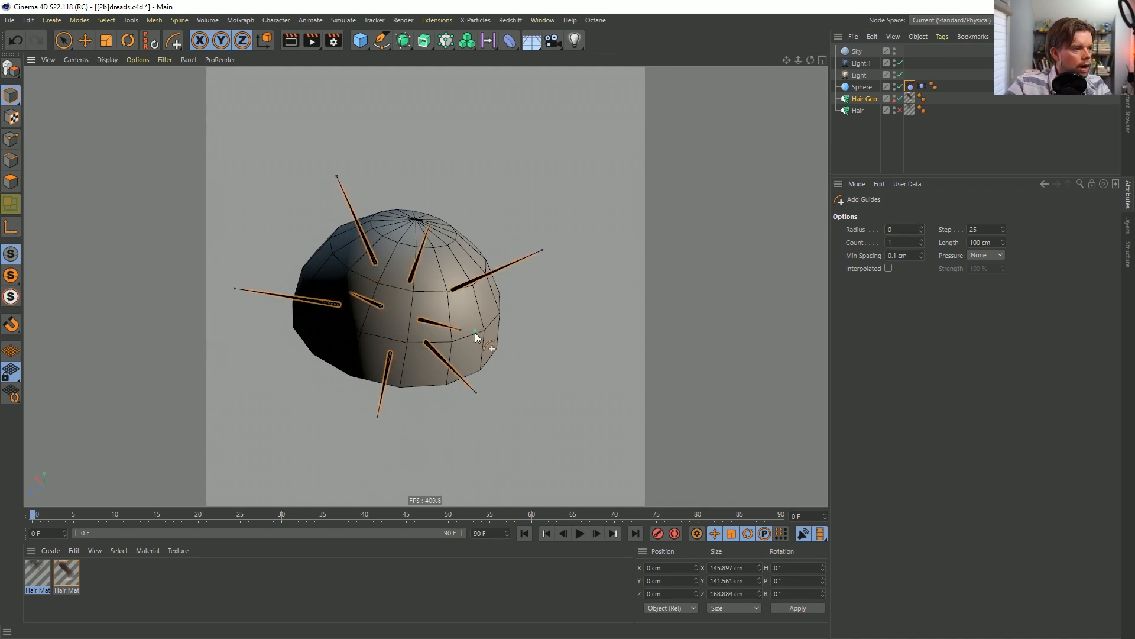
click(475, 333)
Continue placing single guides around the hemisphere onto the adjacent bare side.
alt+drag(474, 333, 360, 305)
click(483, 294)
click(499, 272)
alt+drag(528, 286, 380, 307)
click(360, 340)
click(418, 322)
click(392, 337)
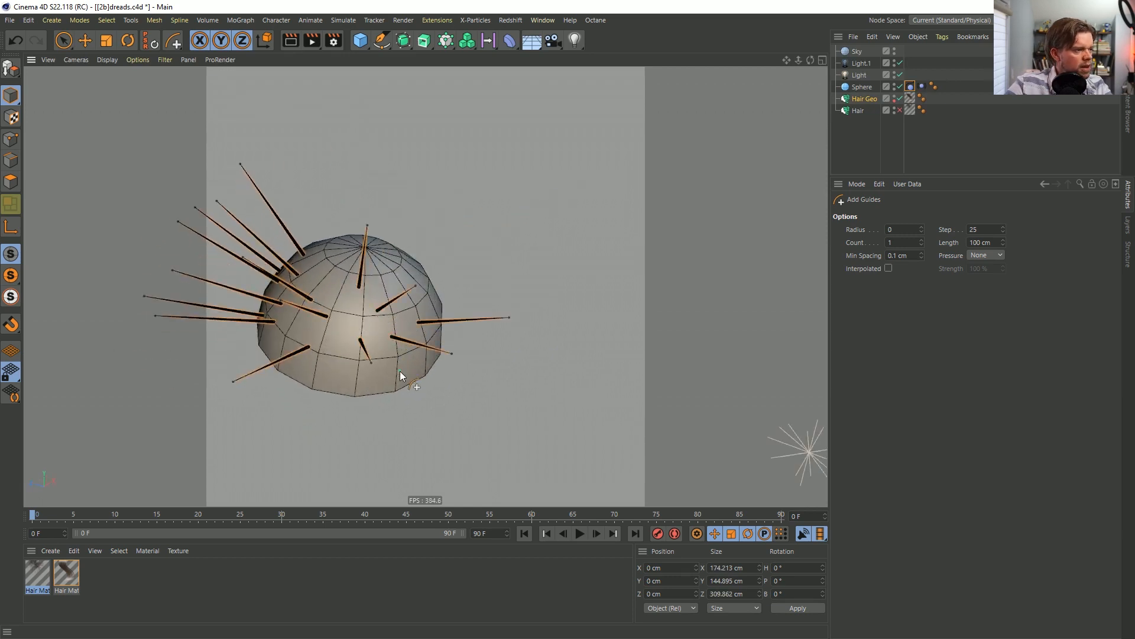
Add more single guides along that side's lower edge, its middle and near the crown.
click(400, 370)
click(343, 392)
click(347, 331)
click(334, 362)
click(362, 374)
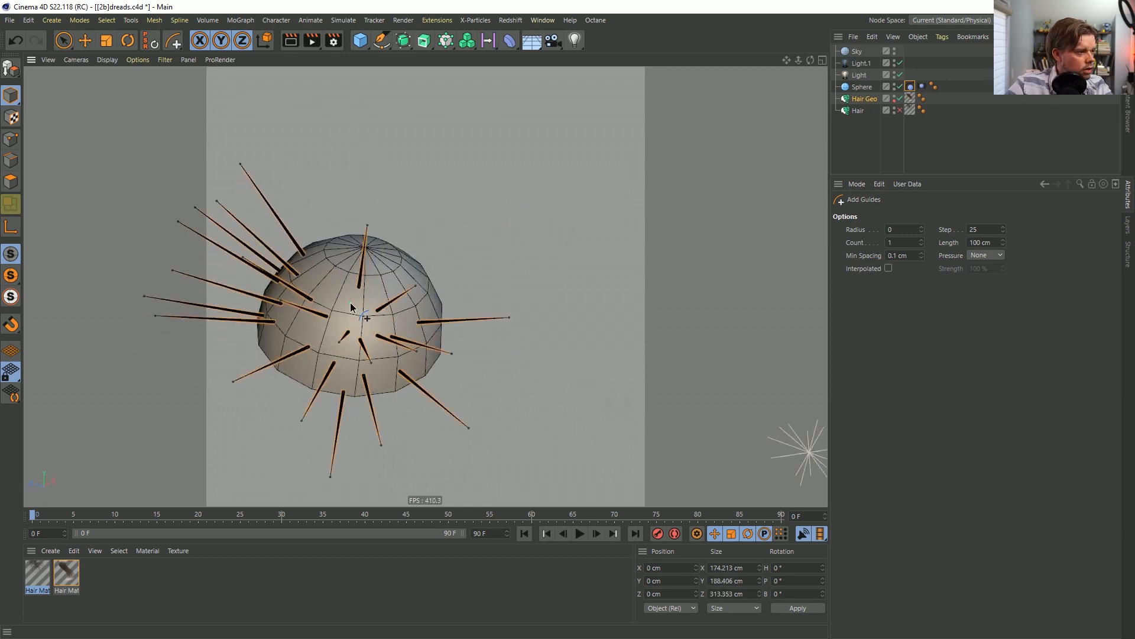
click(351, 307)
click(323, 340)
click(324, 262)
Fill the remaining gaps between the placed guides with three more single guides.
alt+drag(324, 262, 380, 289)
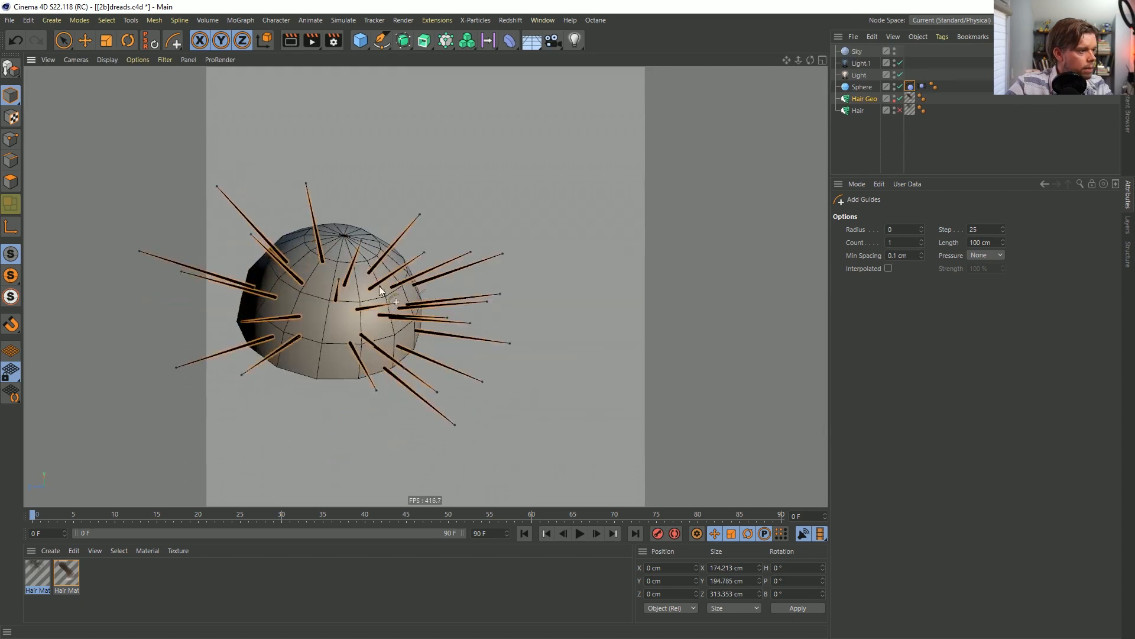
click(312, 278)
click(329, 353)
click(334, 320)
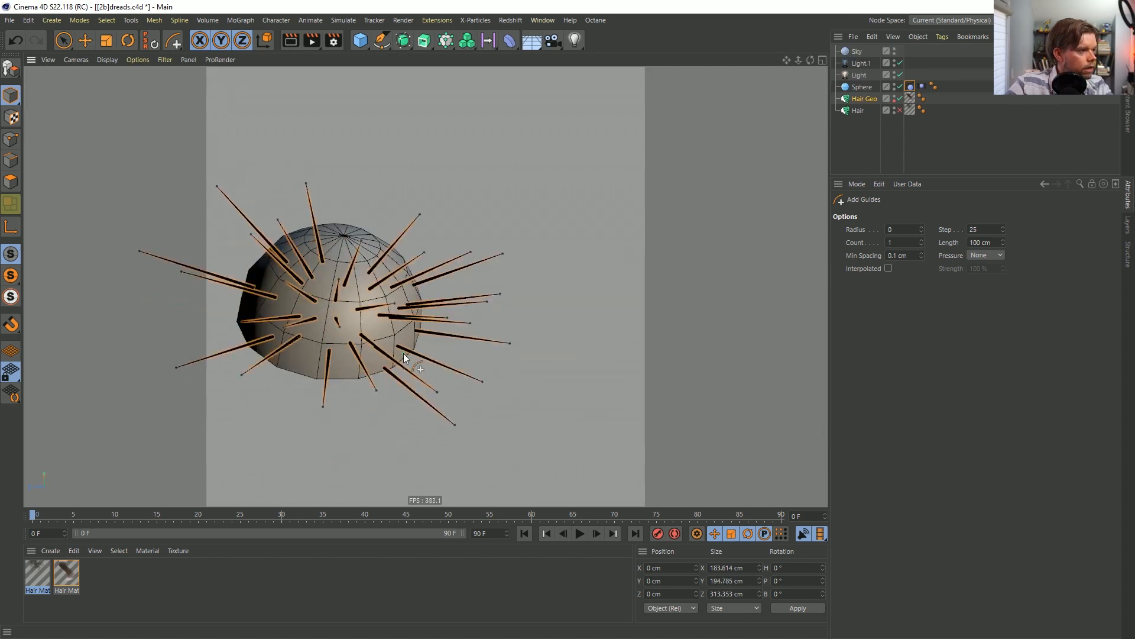
Re-enable the fine Hair object, update its guides and regrow them along the newly placed Hair Geo guides.
alt+drag(404, 358, 414, 449)
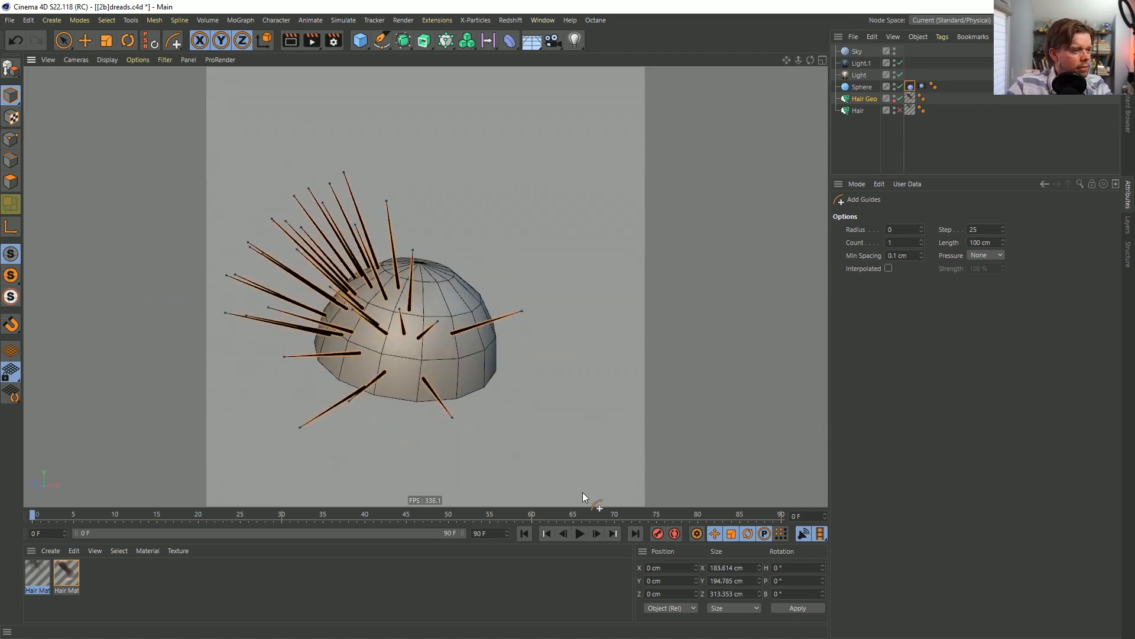
click(900, 110)
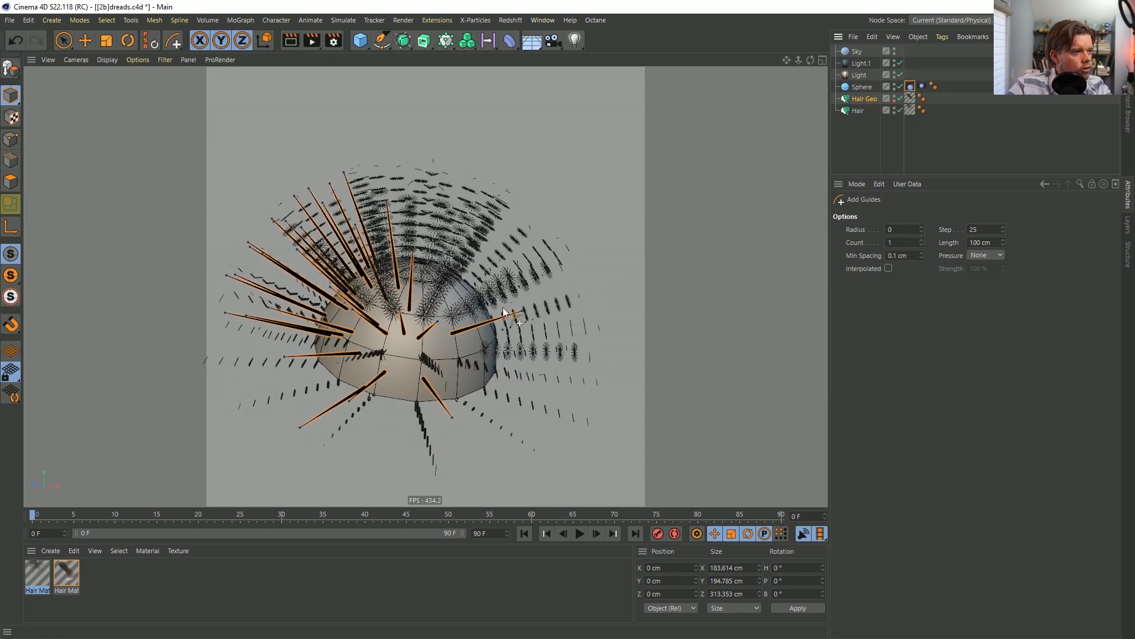
click(858, 111)
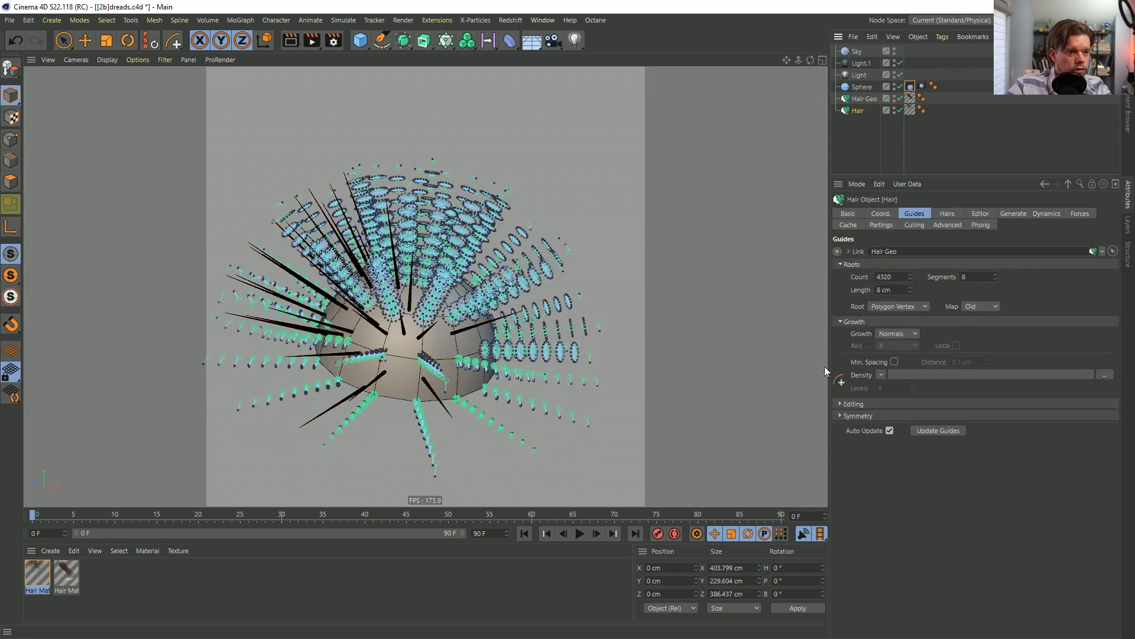
click(939, 430)
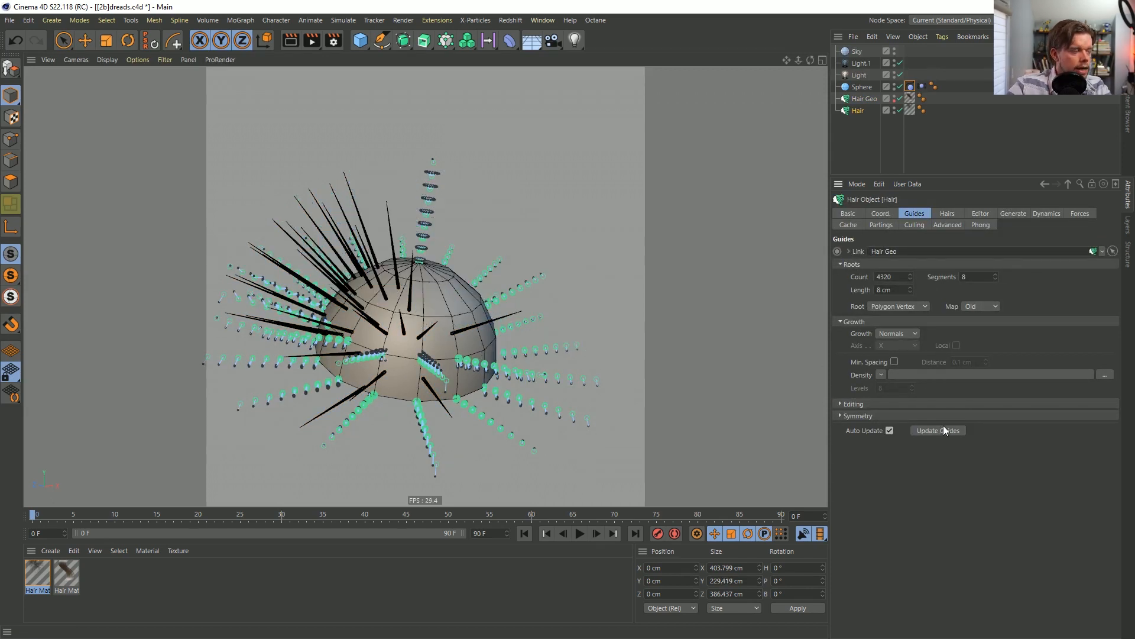
click(866, 403)
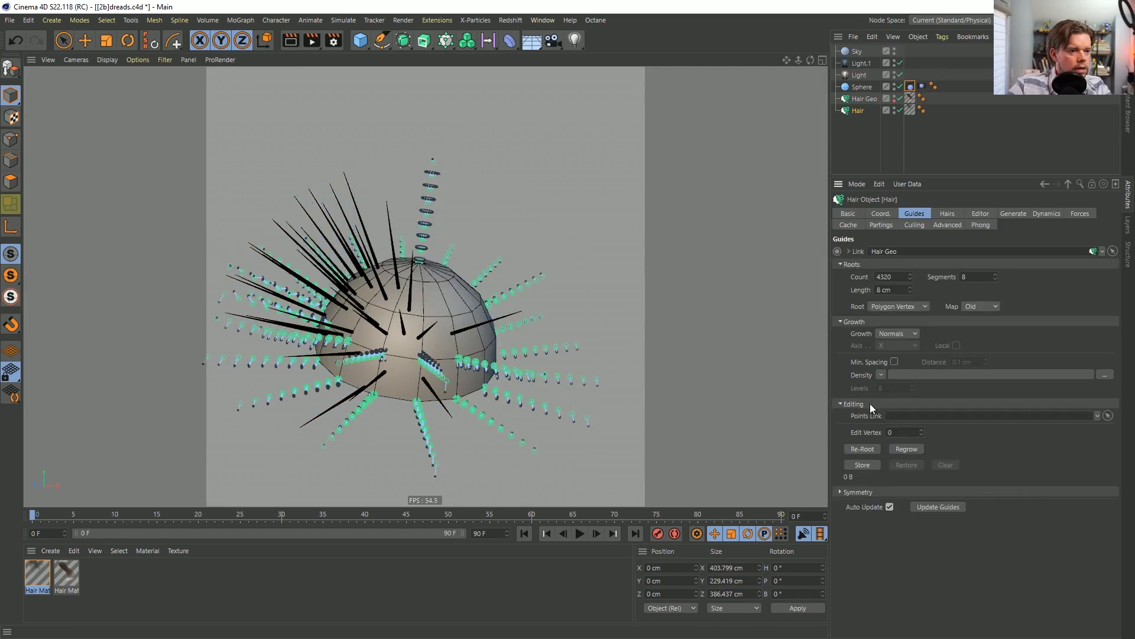
click(903, 448)
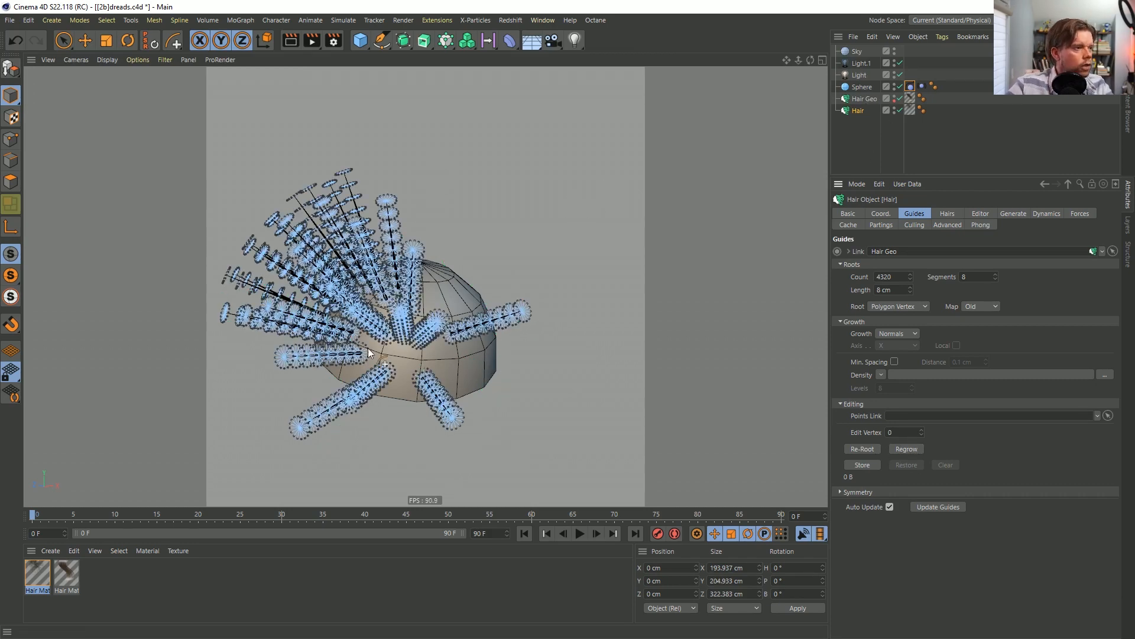
click(783, 147)
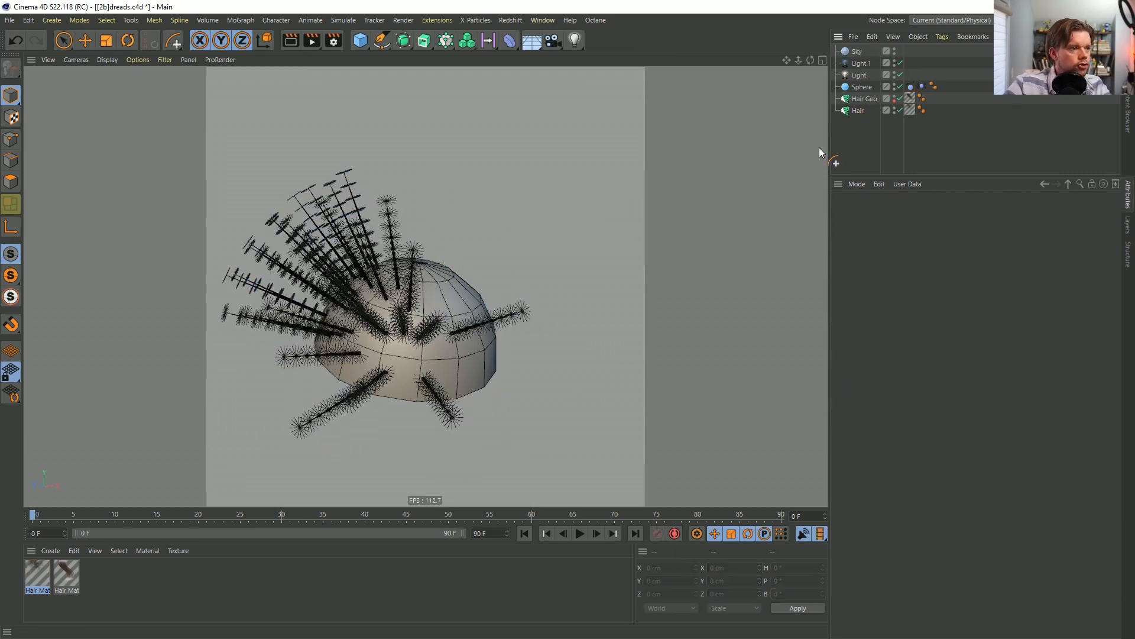
Play the dread simulation to frame 49, render a closer viewport preview, and rewind to the first frame.
click(582, 534)
click(583, 533)
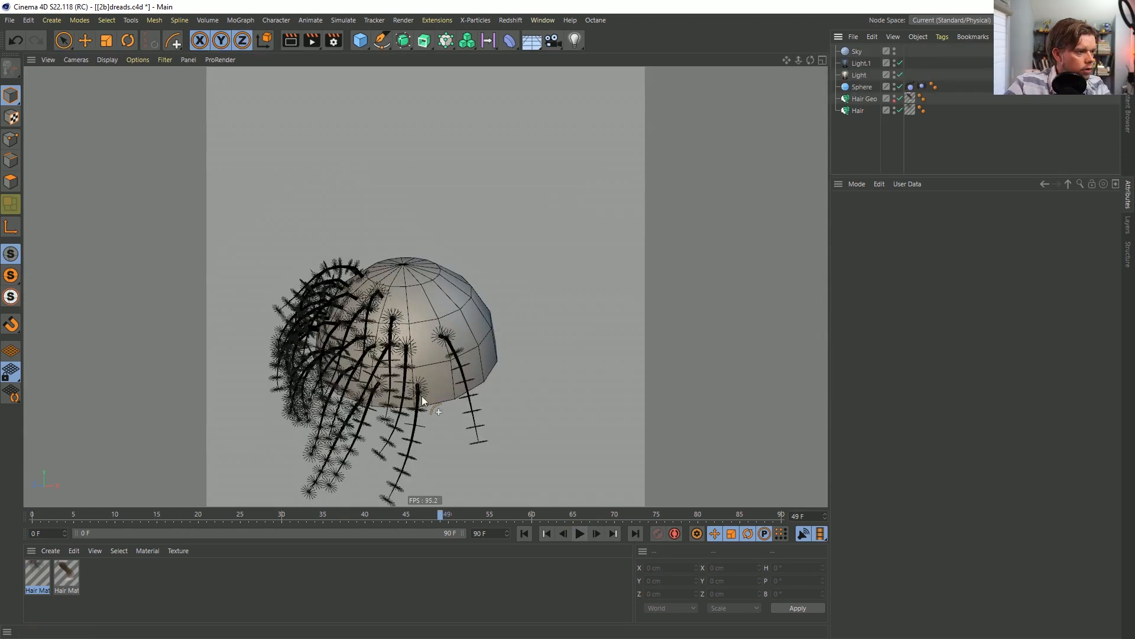
scroll(441, 290, up, 5)
key(ctrl+r)
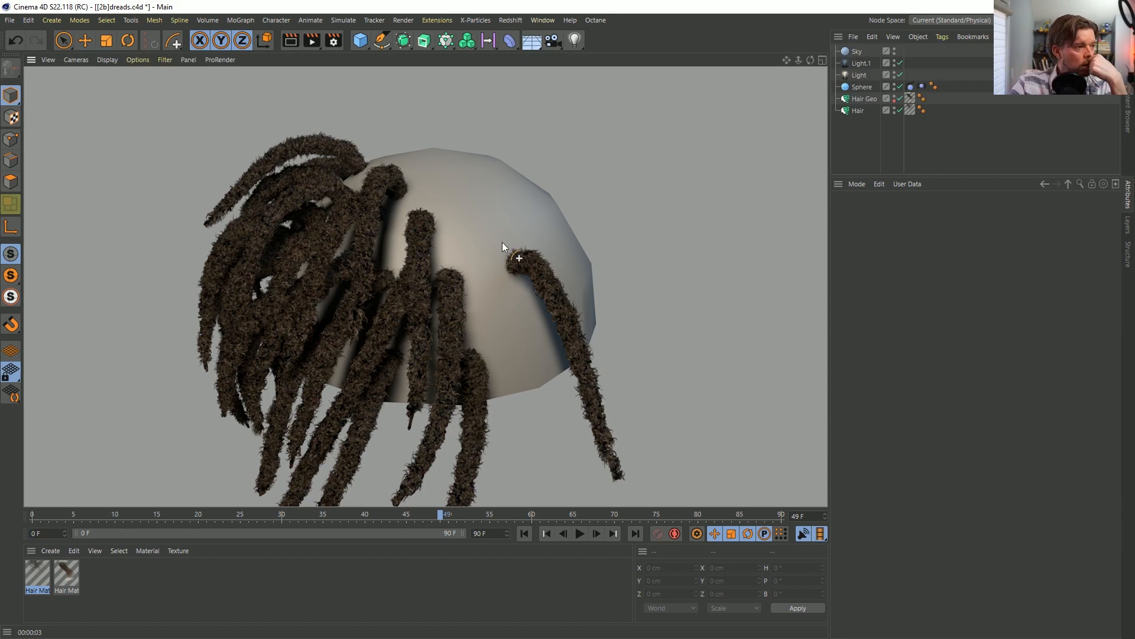
click(525, 532)
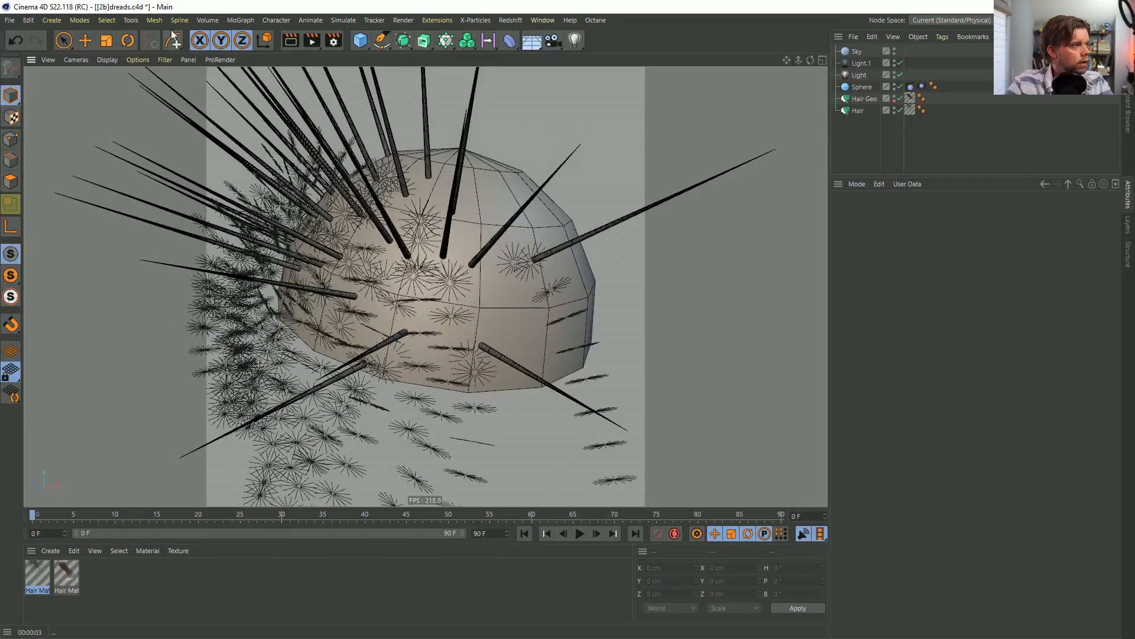
Save the scene and select the Hair Geo object to show its guide settings.
key(ctrl+s)
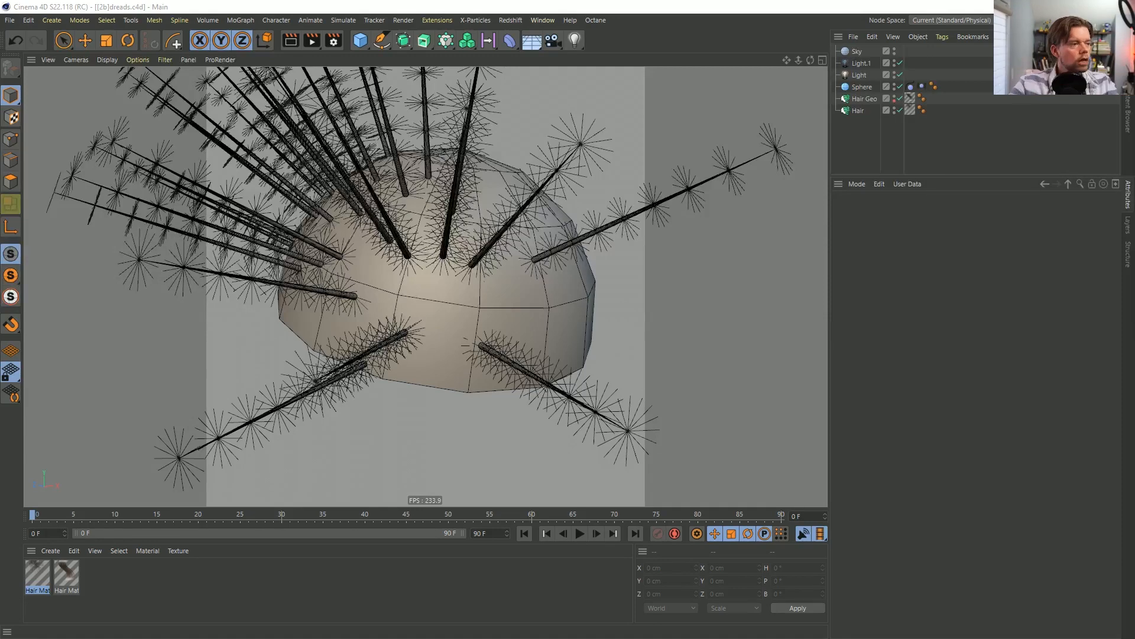
click(859, 111)
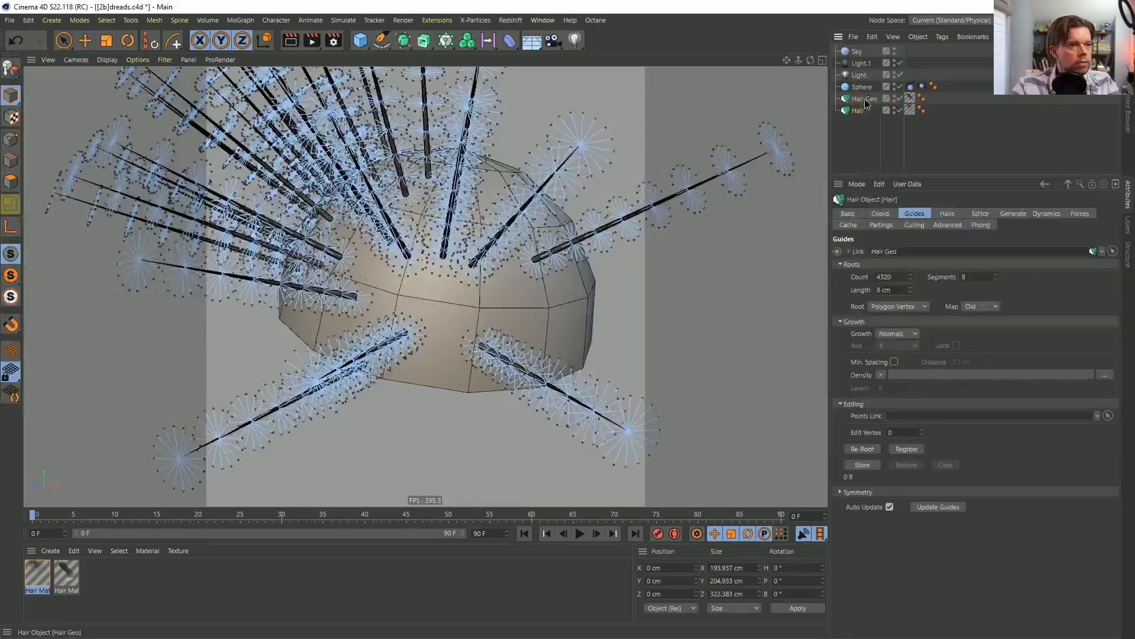
click(864, 99)
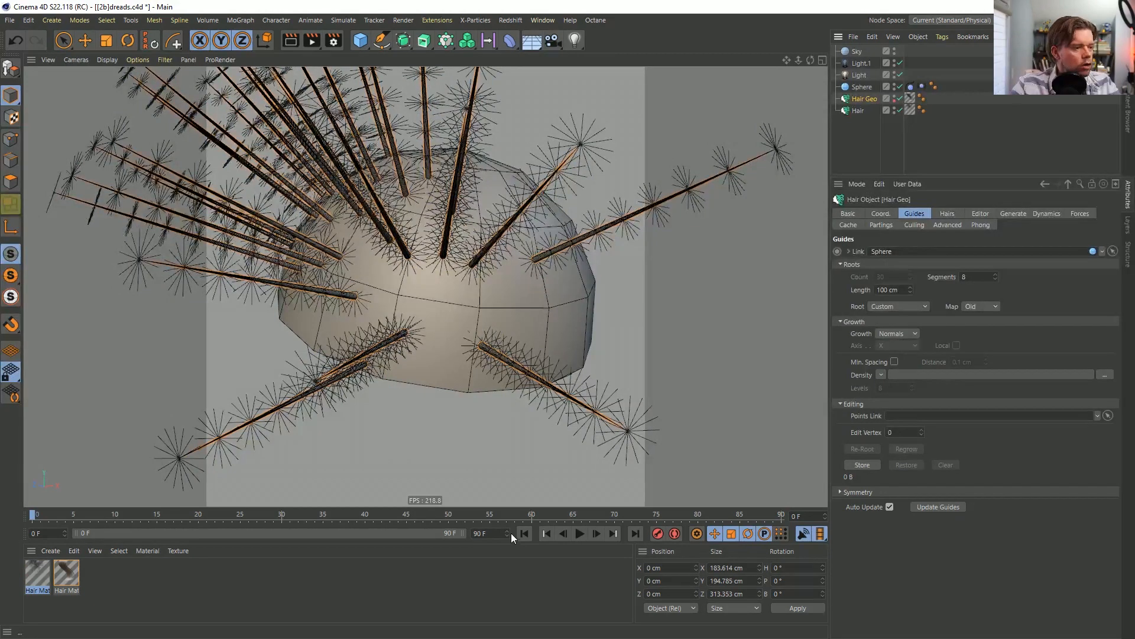
Start a new project and add a sphere of type Hemisphere, rotated 180° so it forms an upright bowl.
key(ctrl+n)
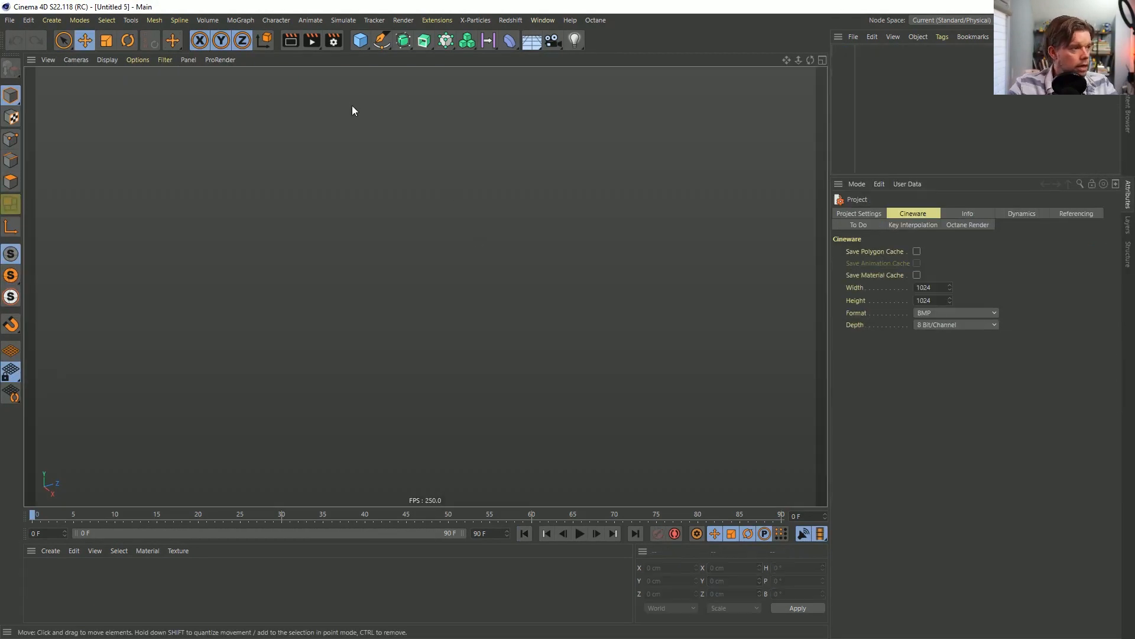
click(360, 41)
click(587, 77)
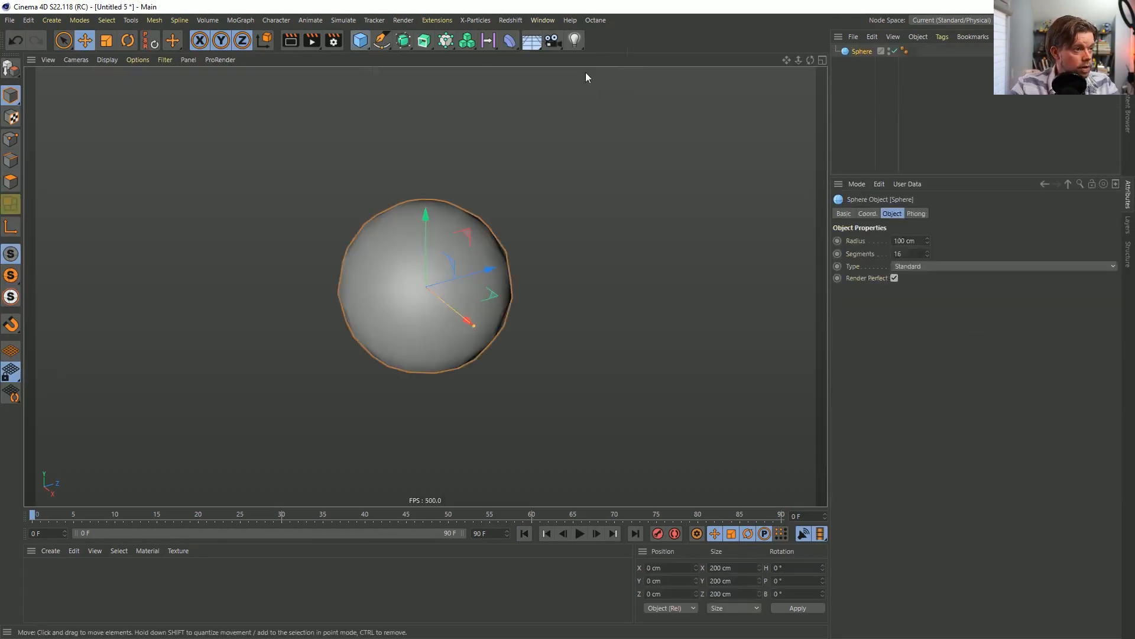
click(909, 268)
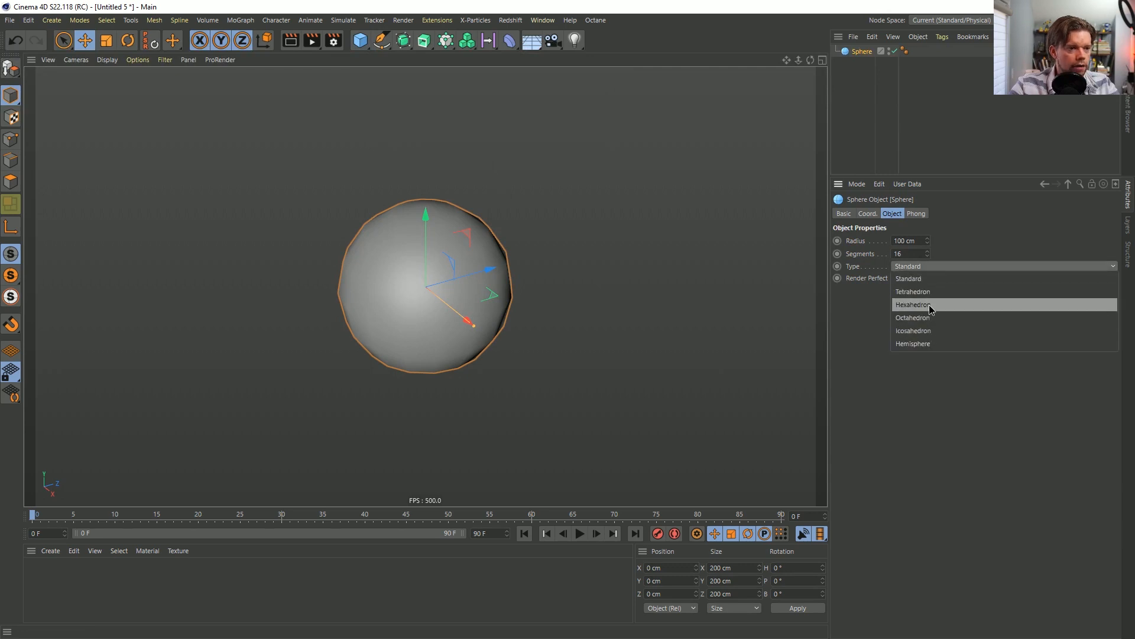
click(927, 343)
key(r)
drag(435, 254, 404, 359)
scroll(495, 258, up, 3)
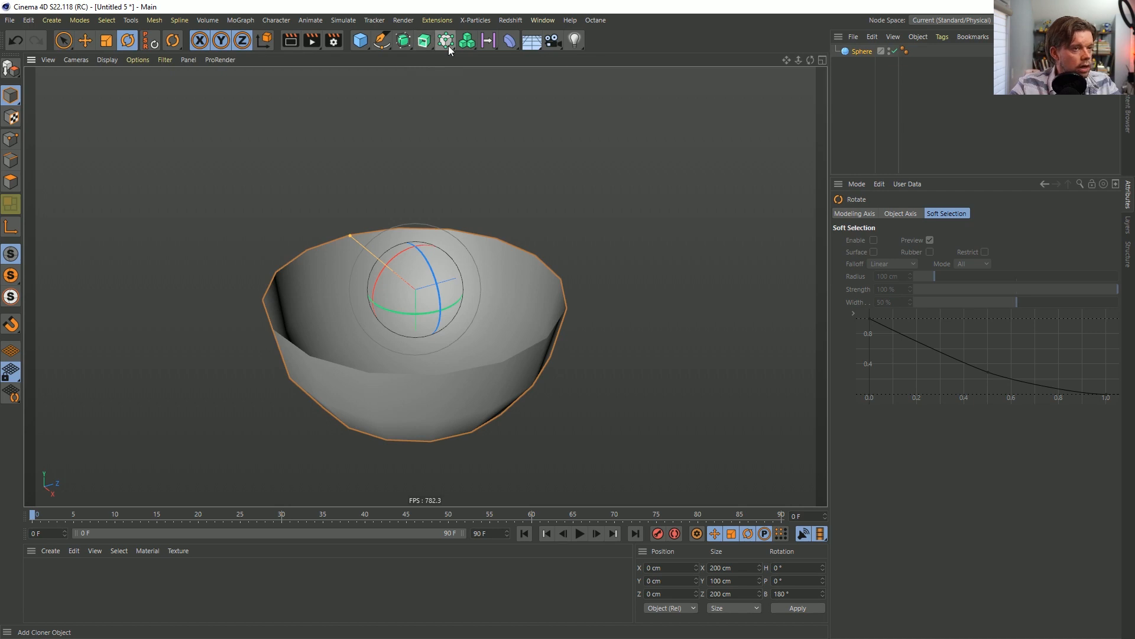
Add a plane, scale it to about 119 cm square and raise it about 42 cm above the bowl's centre.
click(362, 41)
click(481, 78)
key(t)
drag(588, 173, 289, 293)
key(e)
drag(415, 217, 440, 100)
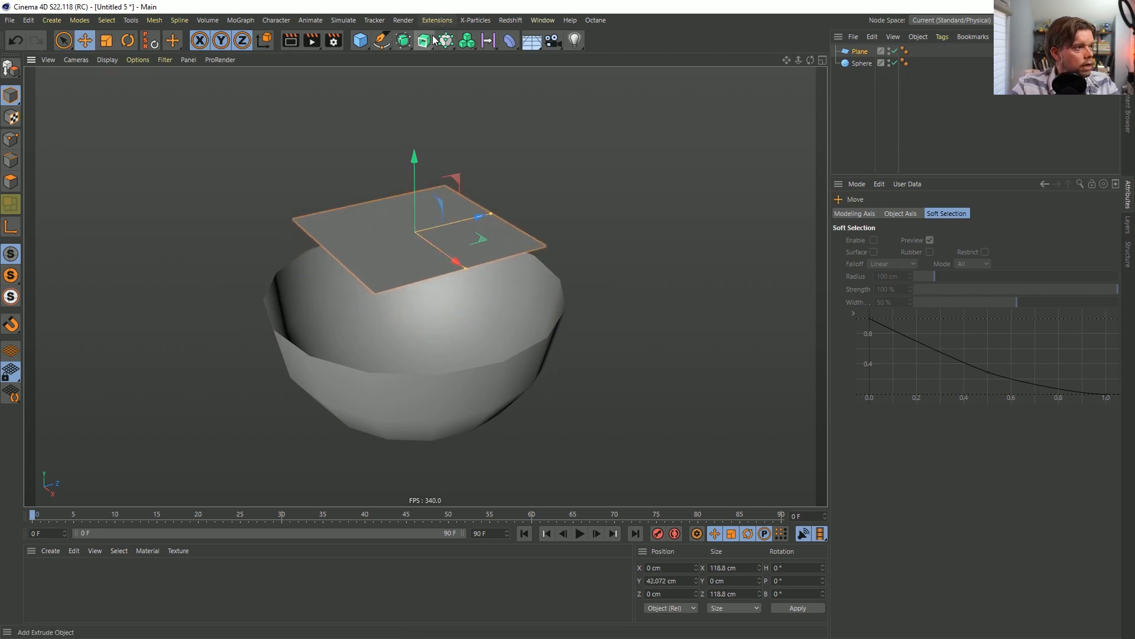
Grow a Hair object on the plane and hide the plane in the viewport.
click(343, 20)
mouse_move(365, 117)
click(435, 117)
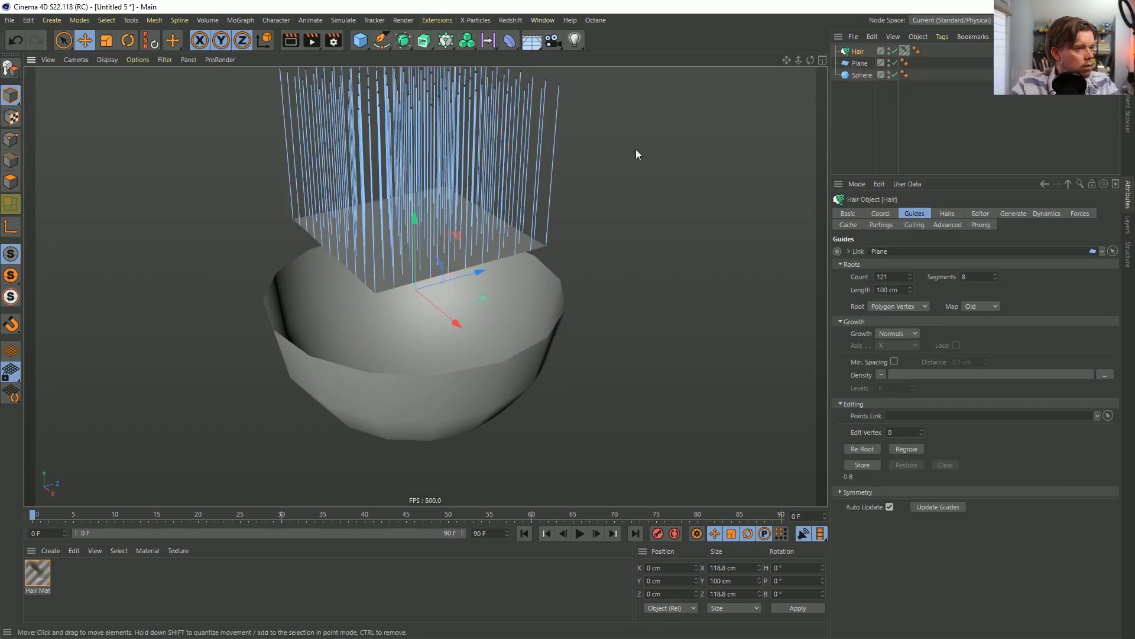
click(889, 60)
click(889, 61)
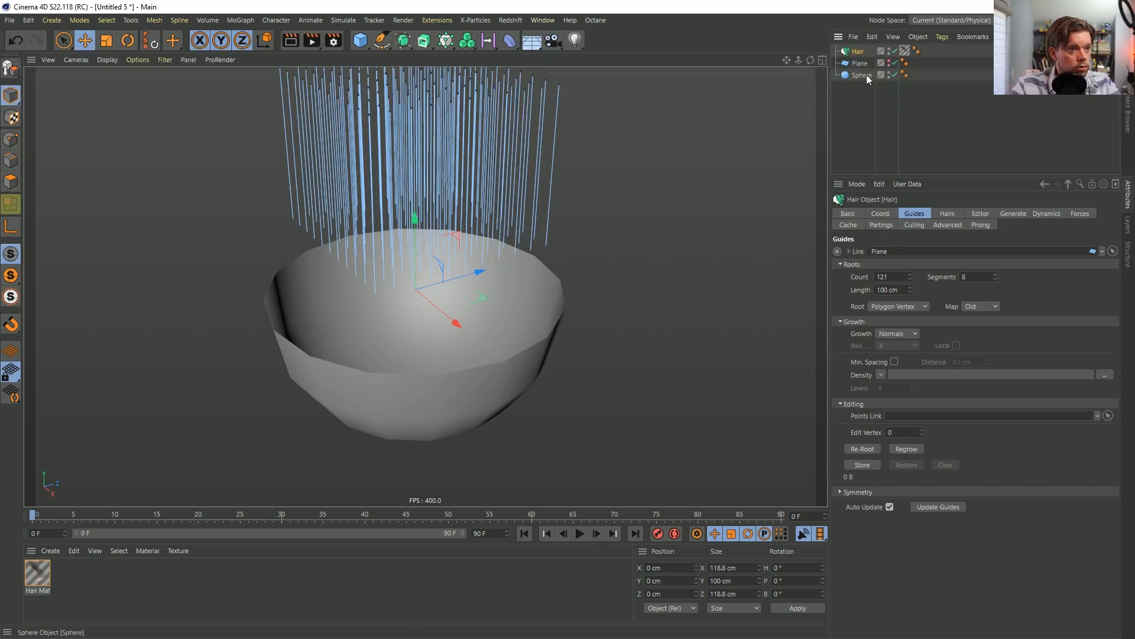
Make the hemisphere a Collider Body with its collision shape set to Static Mesh.
click(860, 75)
right_click(854, 75)
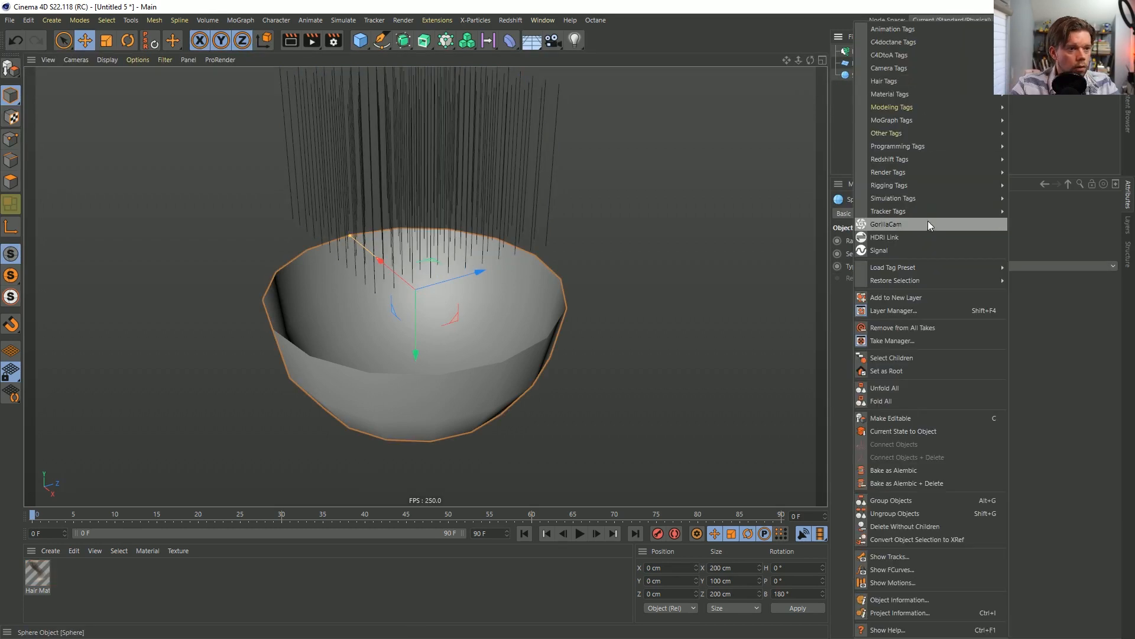
mouse_move(922, 198)
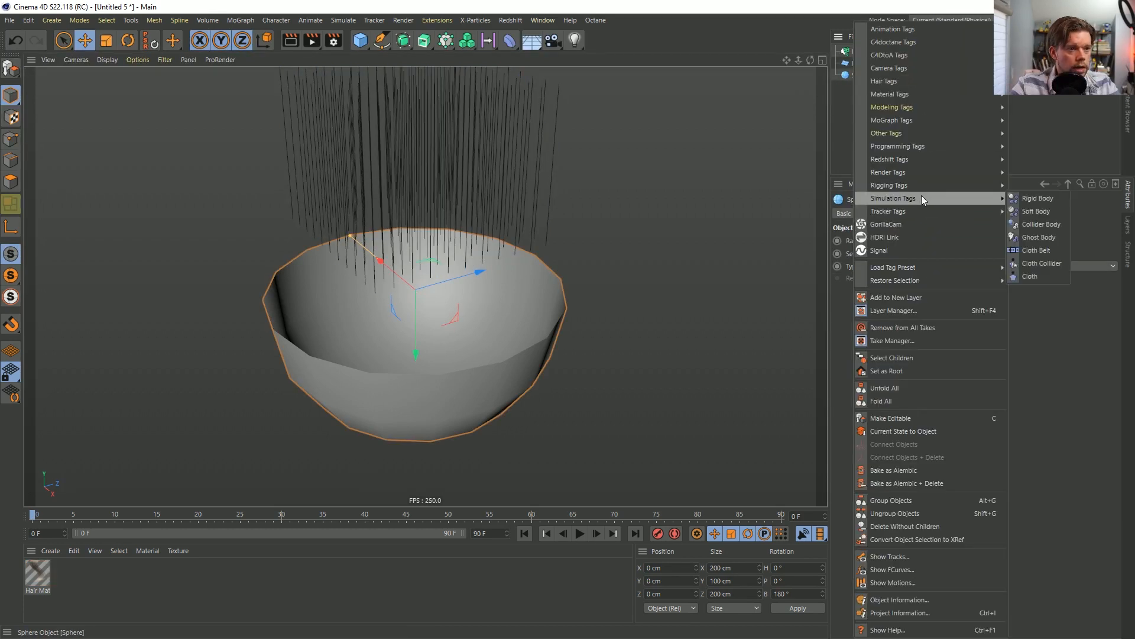
click(1046, 226)
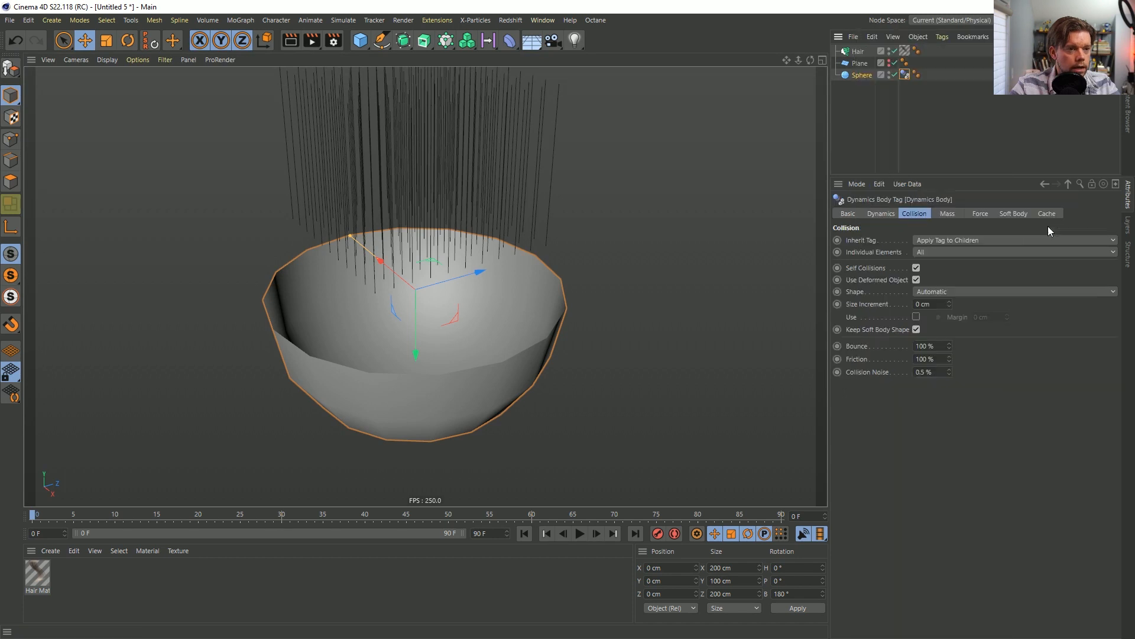
click(937, 290)
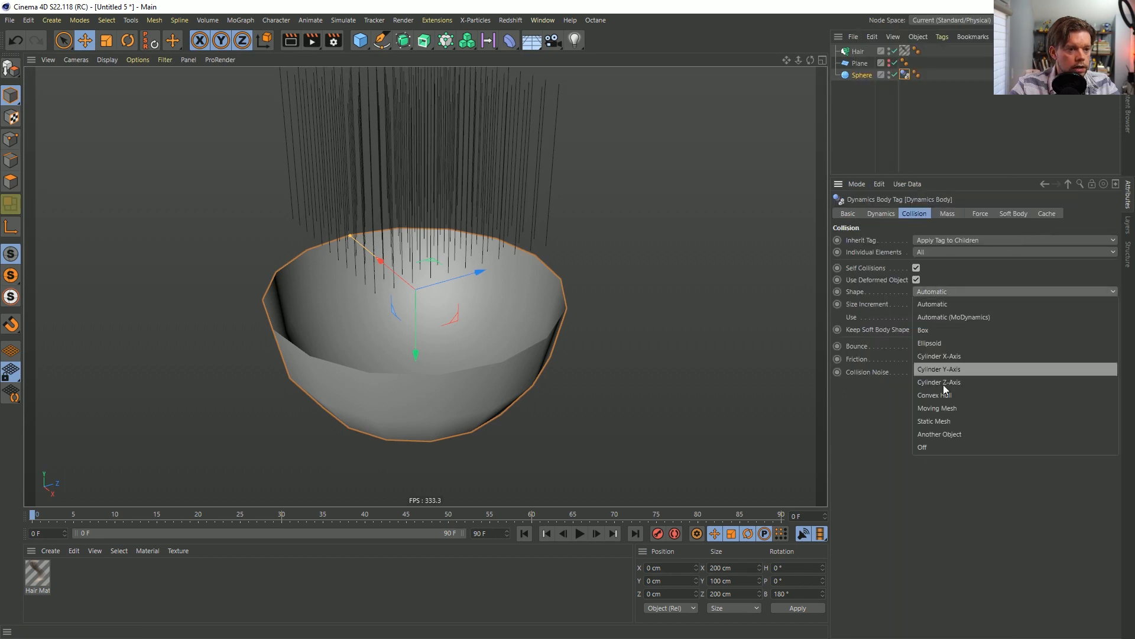
click(946, 421)
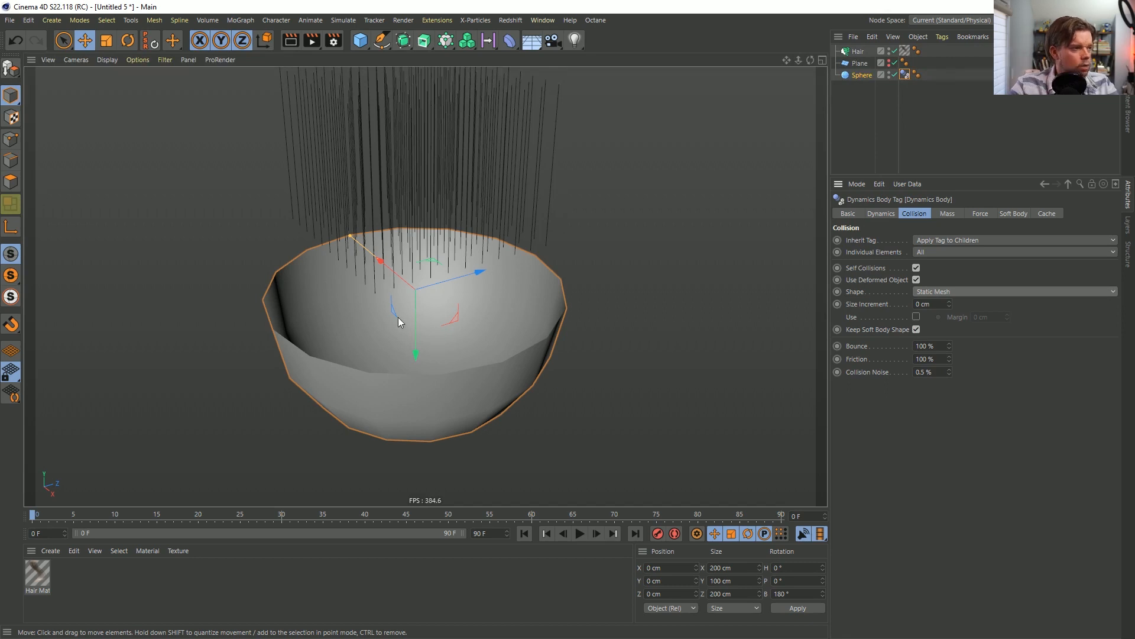
Give the Hair object's guides 12 segments and set the hair roots to As Guides.
alt+drag(398, 321, 484, 256)
click(856, 52)
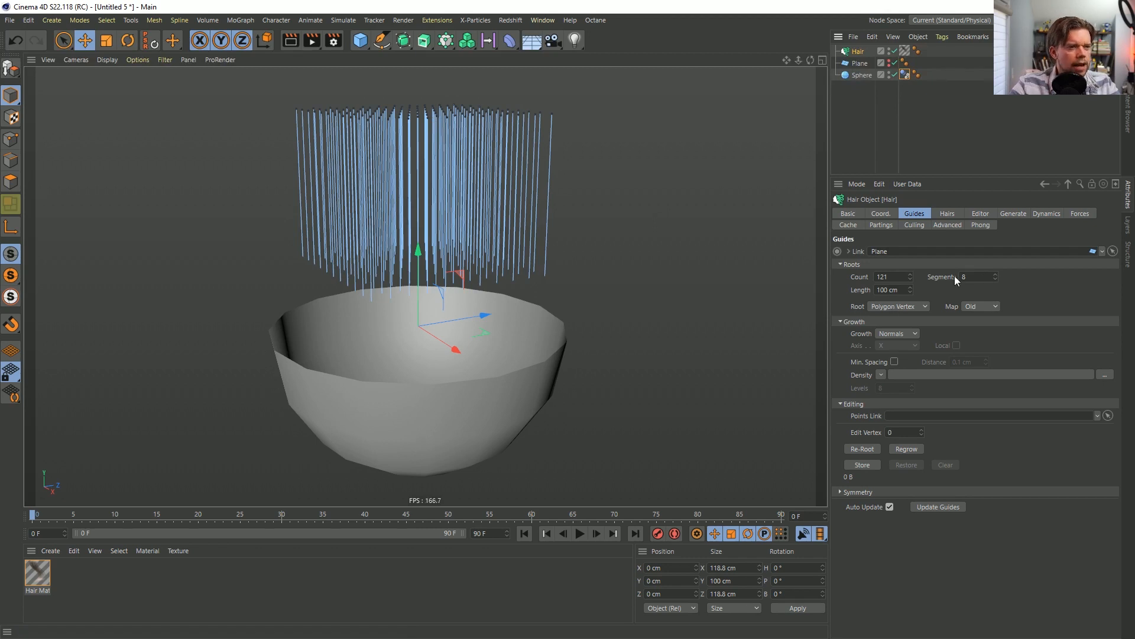
drag(954, 276, 976, 276)
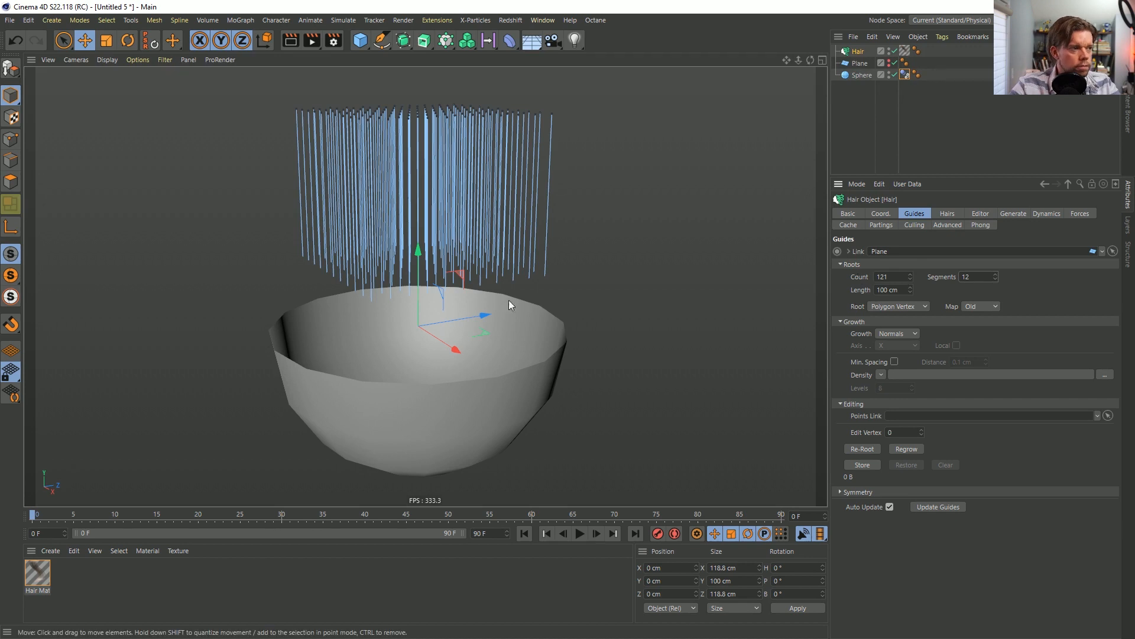
alt+drag(509, 300, 510, 319)
click(948, 215)
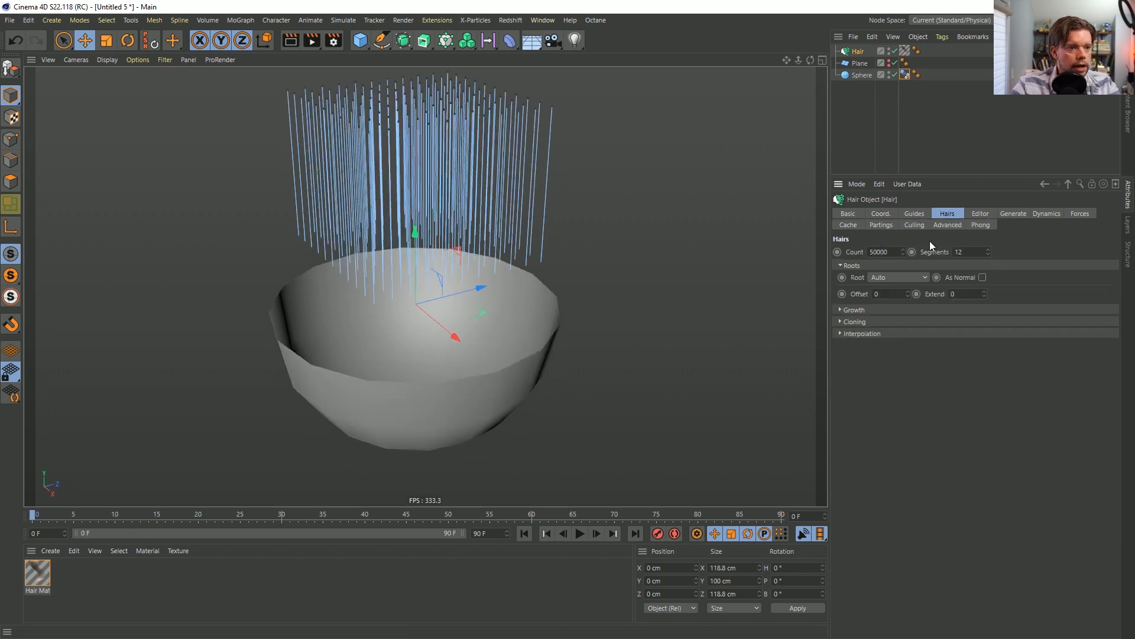
click(894, 278)
click(902, 396)
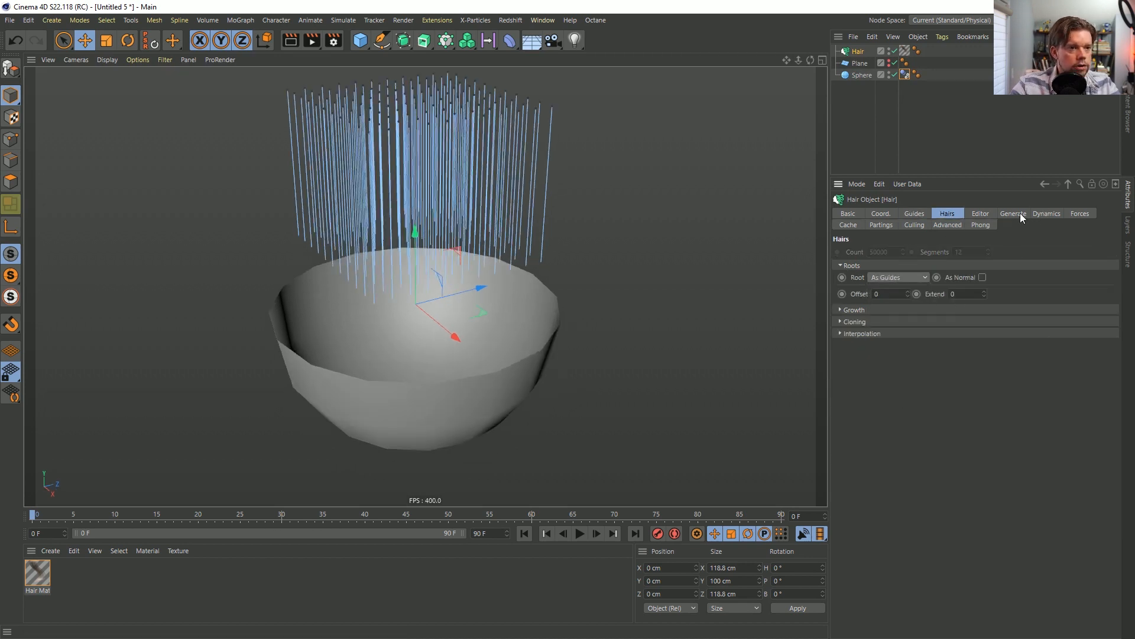
click(868, 253)
Set the Hair object to generate splines and turn off Render Hairs, keeping it as a parametric Hair object.
click(1012, 213)
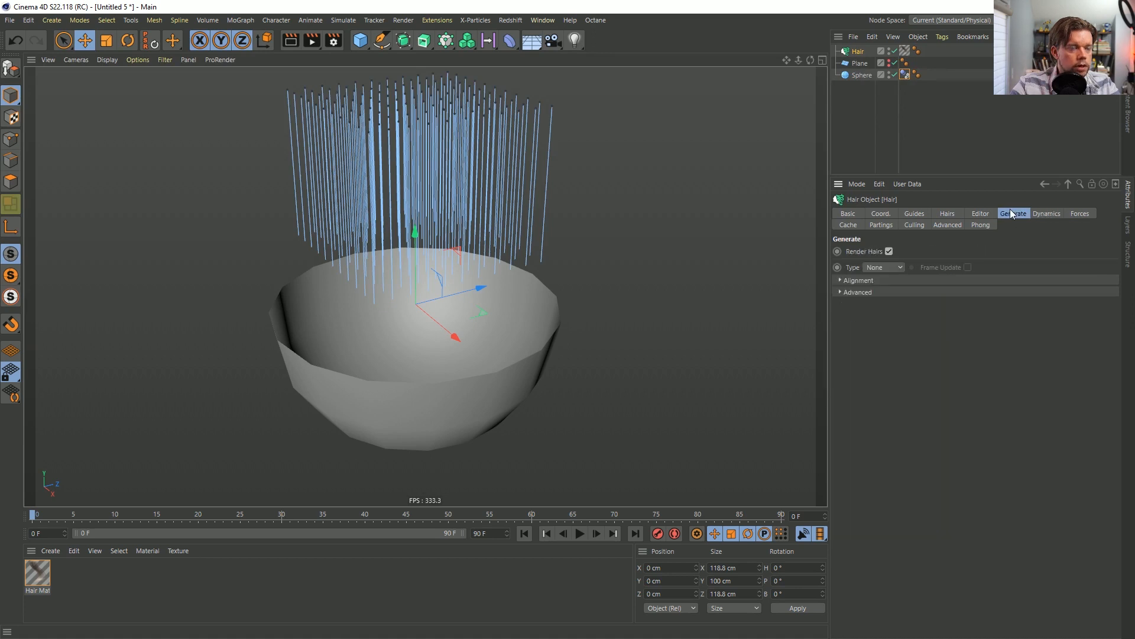
click(884, 269)
click(885, 293)
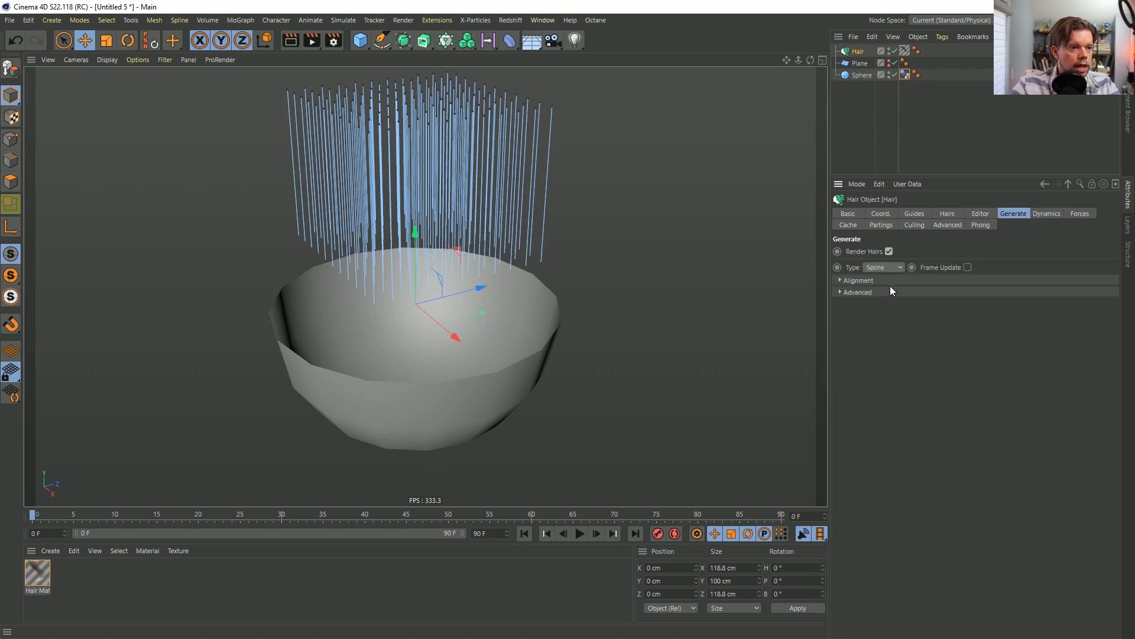
click(889, 251)
alt+drag(371, 153, 398, 170)
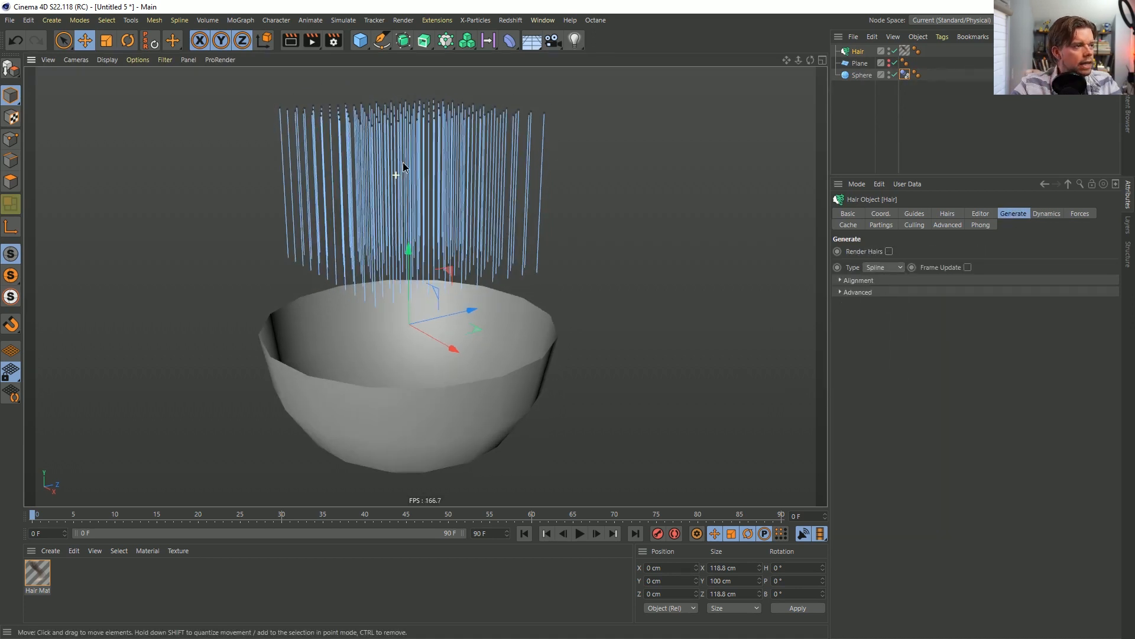
key(c)
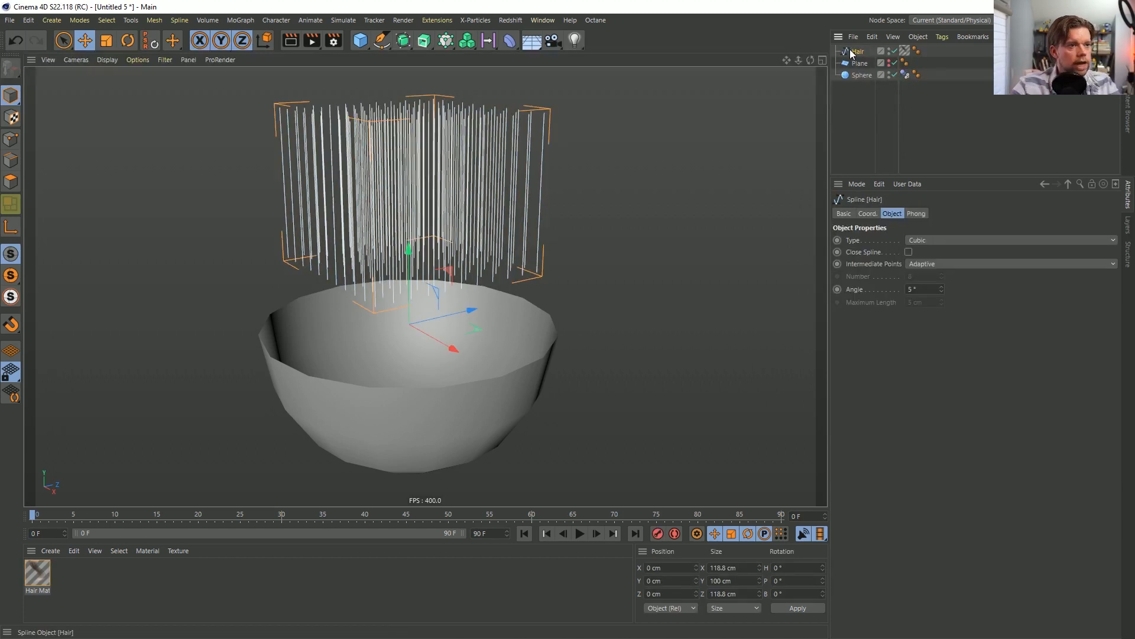
key(ctrl+z)
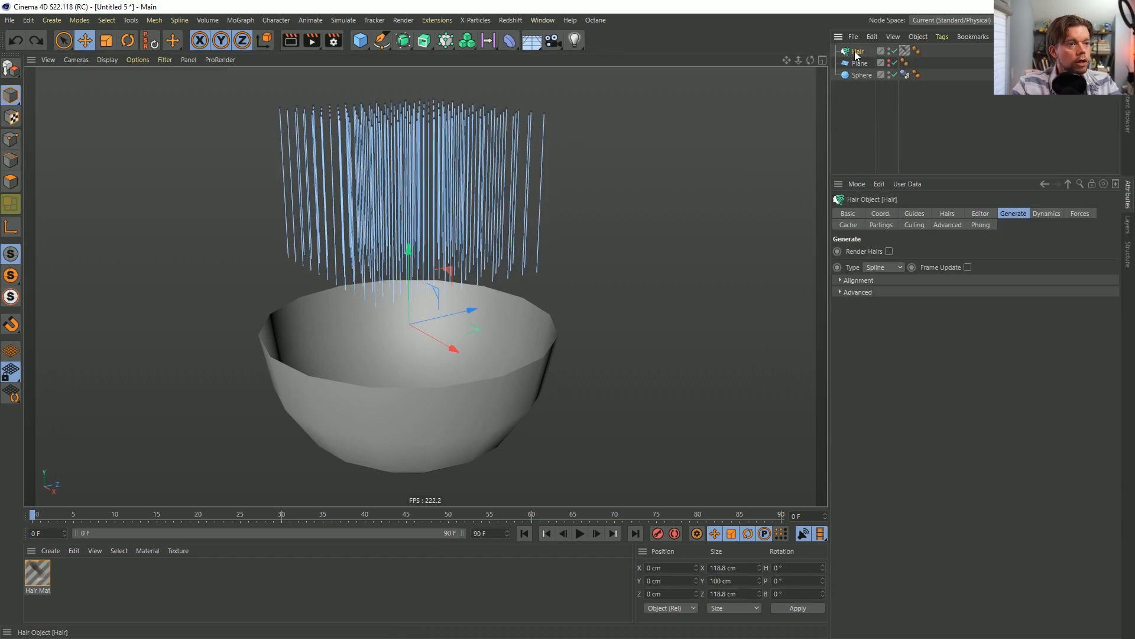
Add a Soft Body simulation tag to the Hair object and clear the selection.
right_click(856, 55)
mouse_move(909, 204)
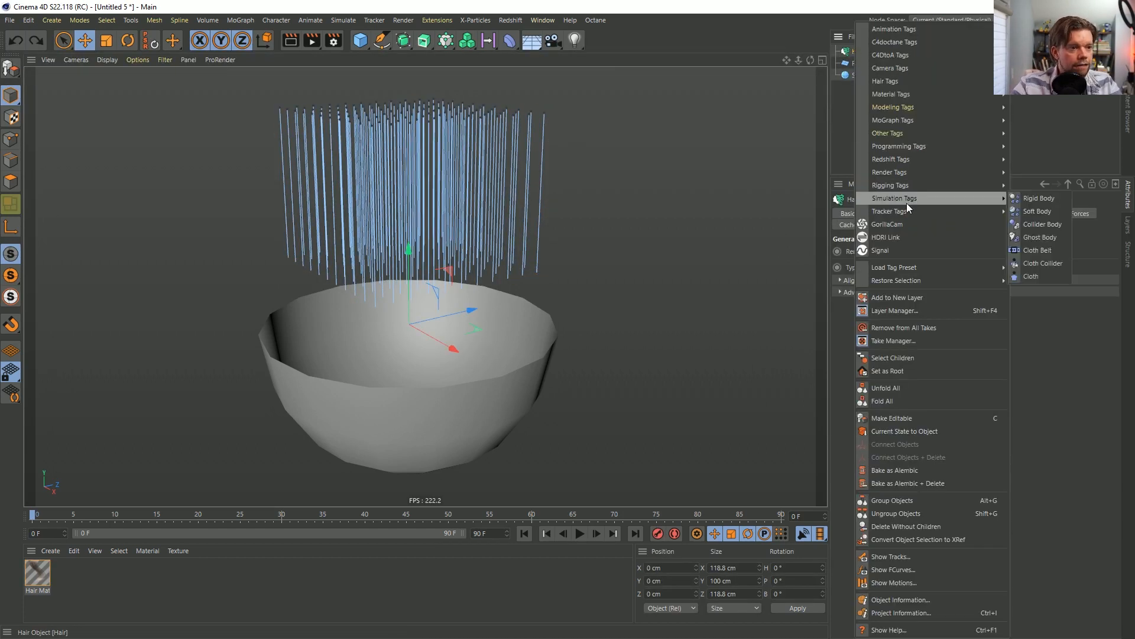
click(1055, 213)
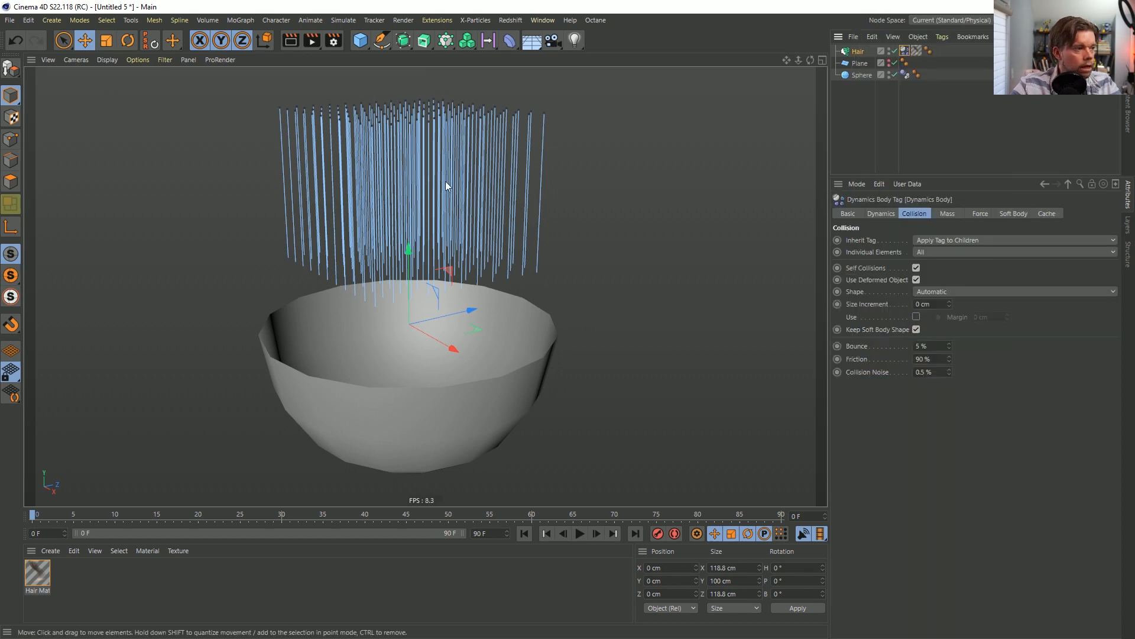
alt+drag(446, 181, 447, 199)
scroll(447, 200, down, 2)
click(81, 39)
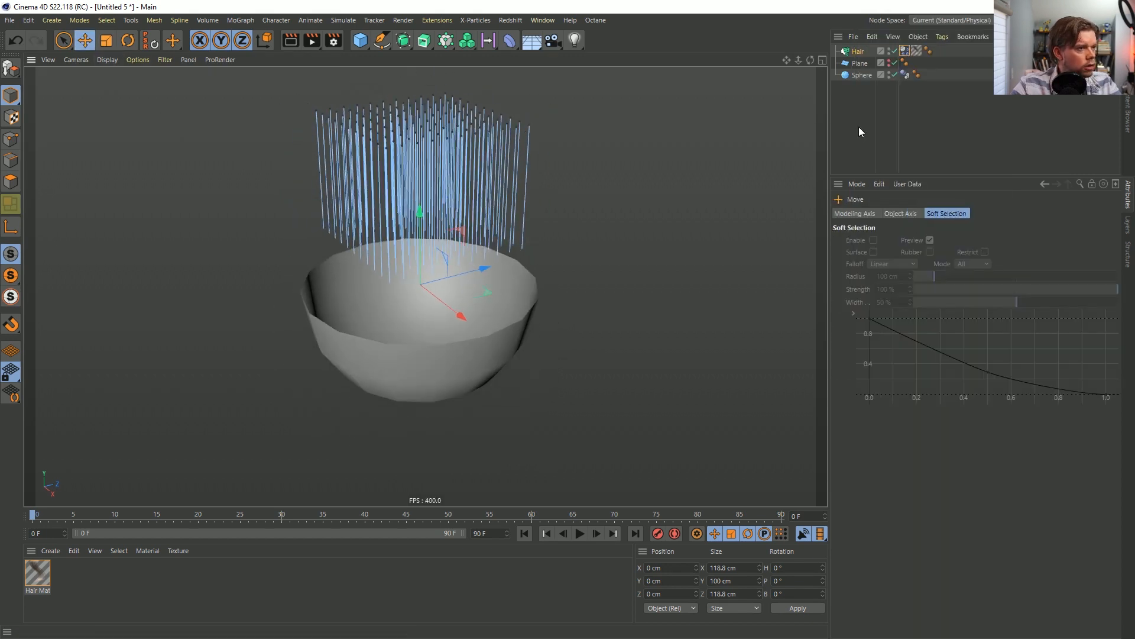
click(858, 126)
Play the soft body simulation to frame 21, inspect how the strands collide with the bowl, and rewind.
alt+middle_drag(434, 245, 427, 268)
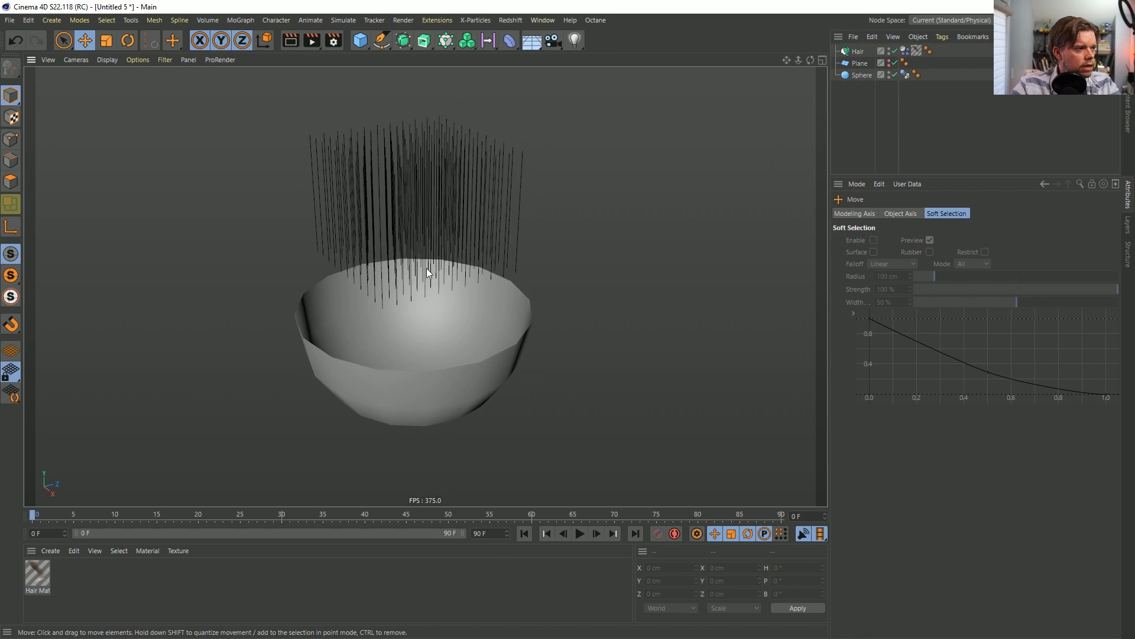
click(580, 534)
click(580, 534)
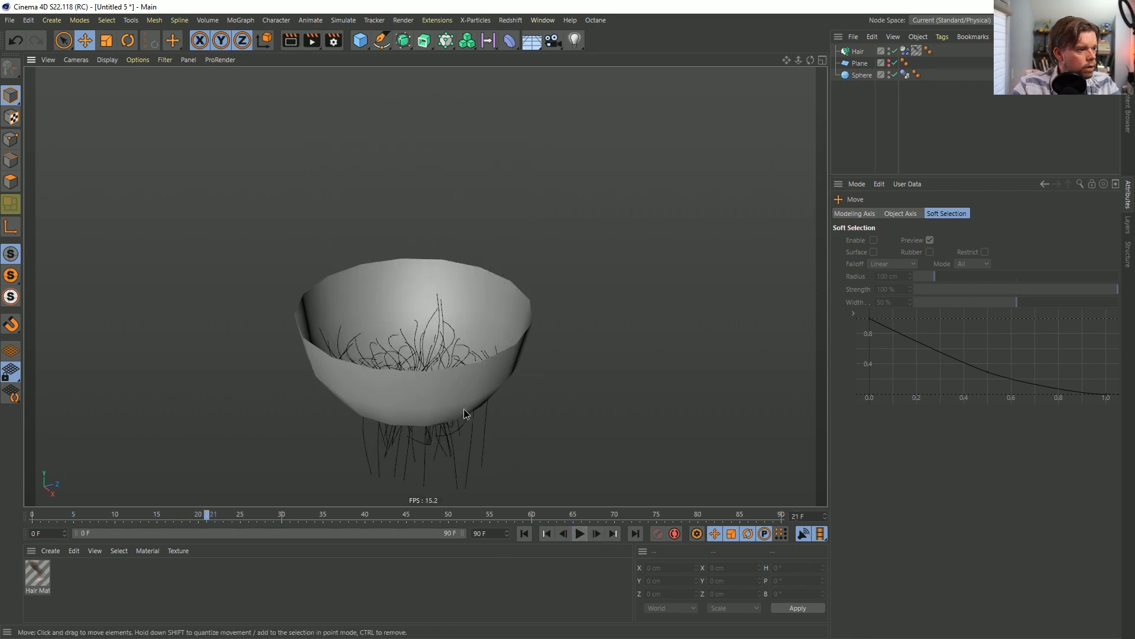
alt+drag(463, 409, 452, 469)
alt+right_drag(424, 410, 458, 348)
mouse_move(458, 352)
alt+mouse_down()
mouse_move(482, 215)
mouse_move(468, 352)
mouse_move(453, 319)
mouse_move(438, 354)
alt+mouse_up()
alt+drag(514, 303, 518, 366)
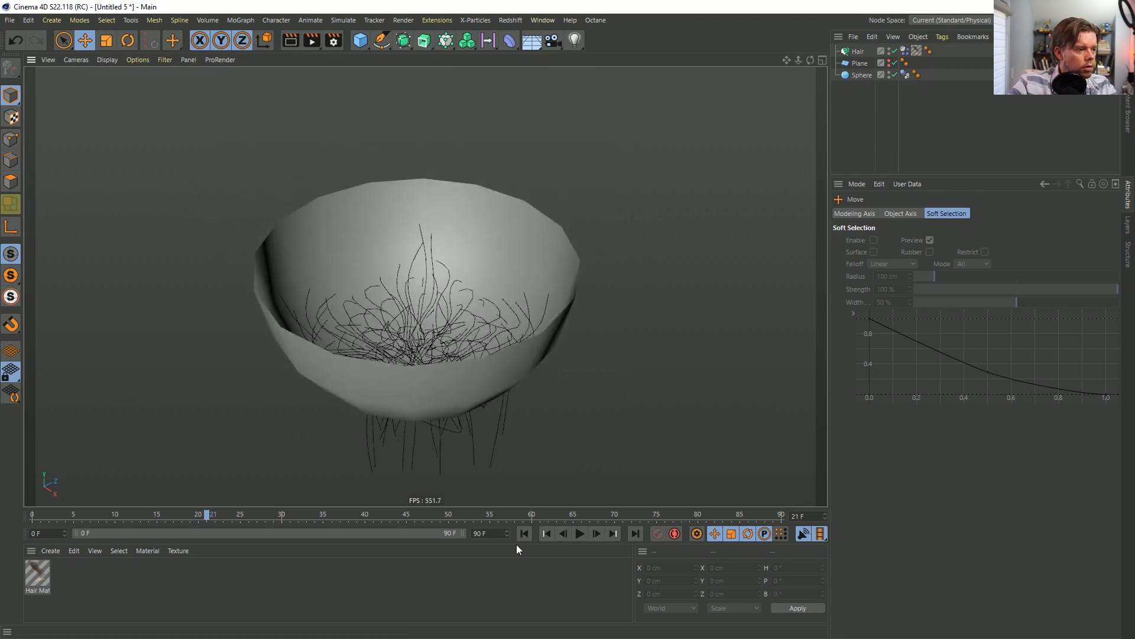
click(524, 533)
Set the hemisphere's segments to 32 for a smoother collision surface.
click(862, 75)
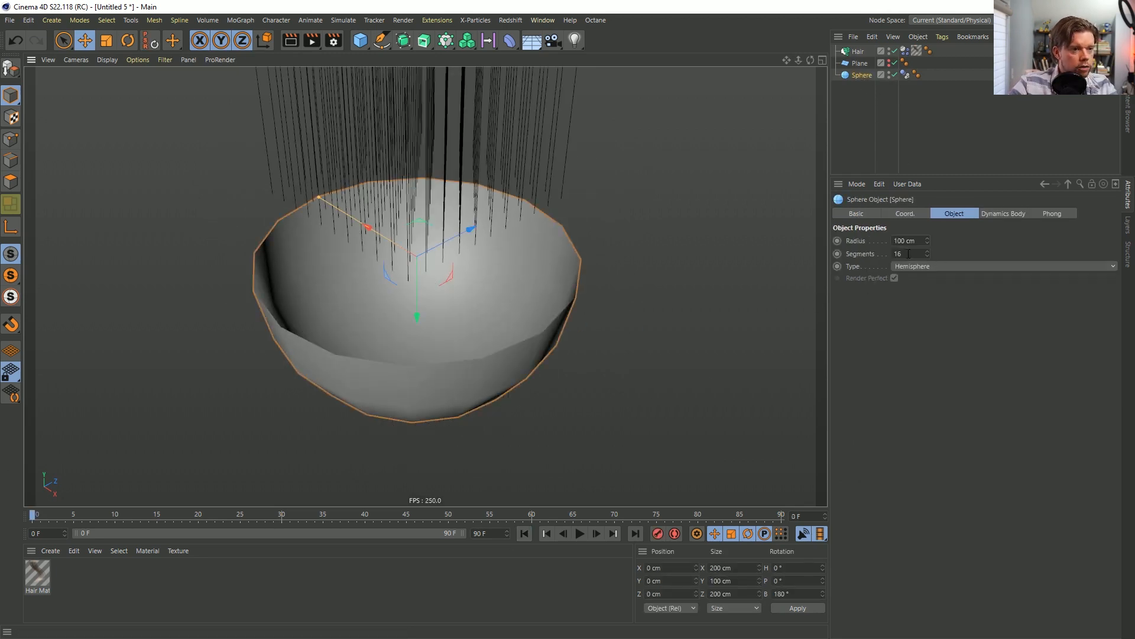
double_click(908, 253)
text(32)
key(Return)
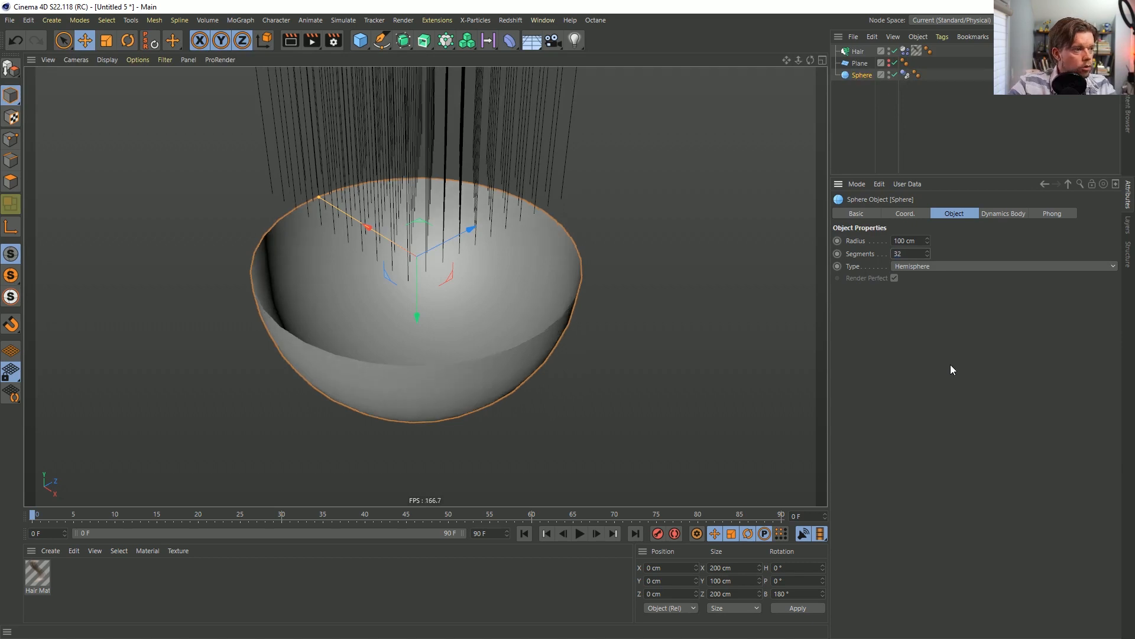
Replay the simulation with the smoother bowl, rewind it and examine the strands from above.
click(579, 534)
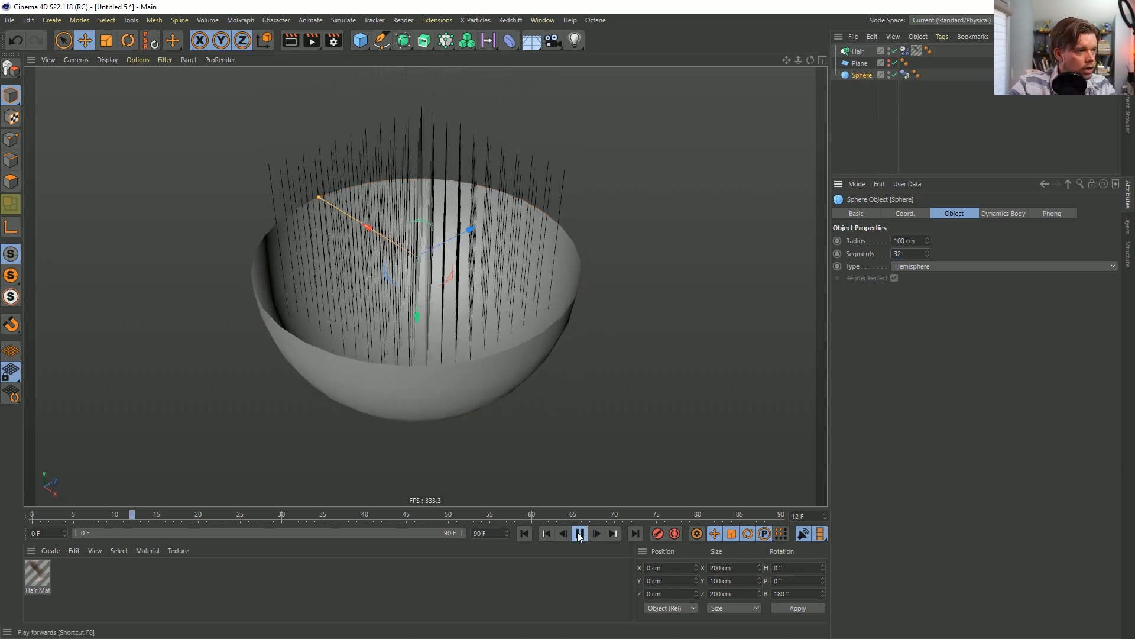
click(524, 534)
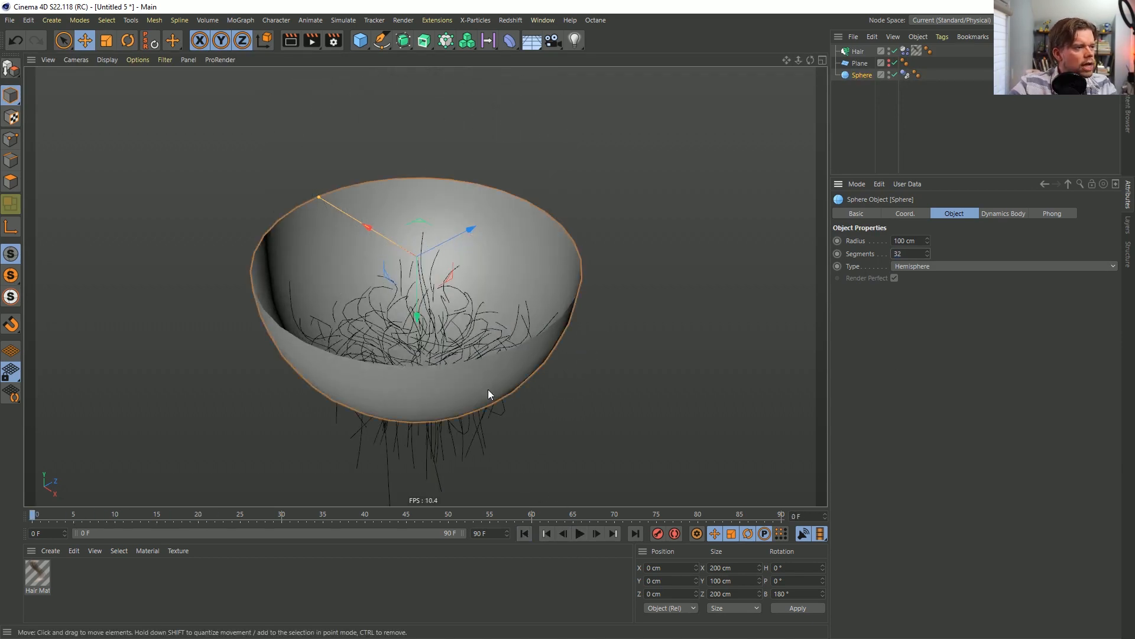
alt+drag(476, 435, 505, 386)
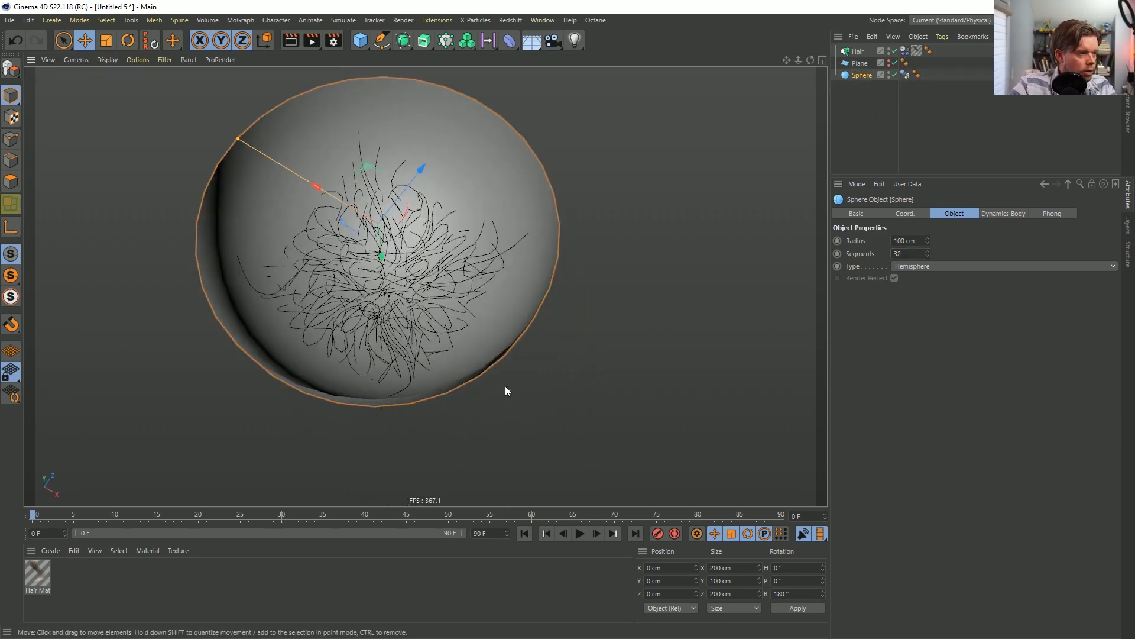
alt+right_drag(505, 386, 432, 343)
alt+drag(431, 342, 456, 300)
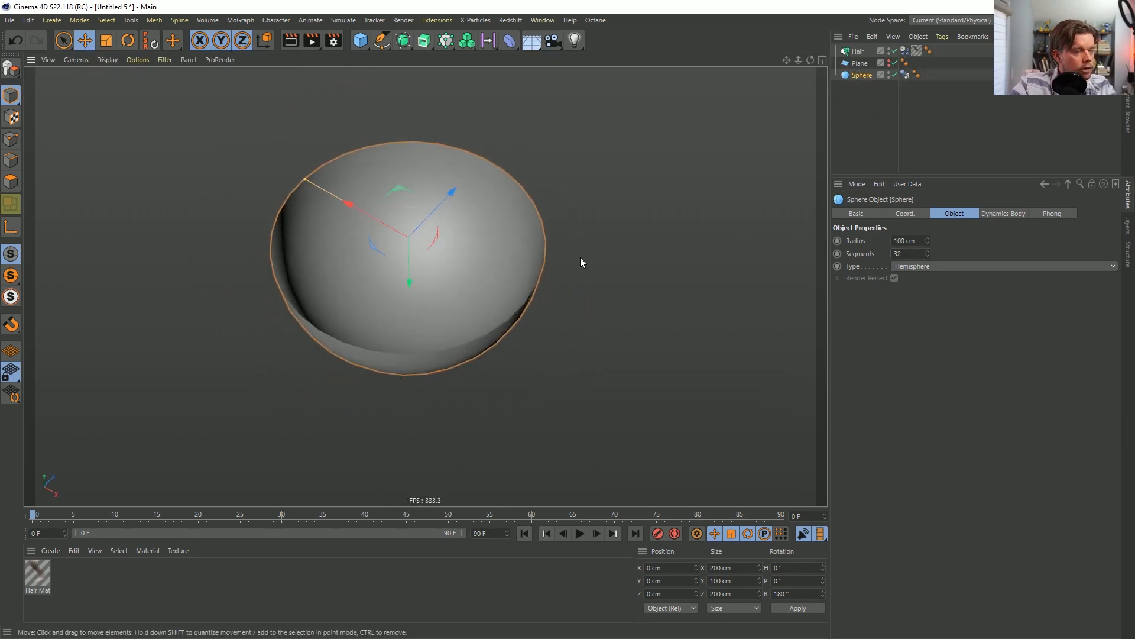
Enable a 1 cm collision margin on the Hair object's soft body tag.
click(906, 74)
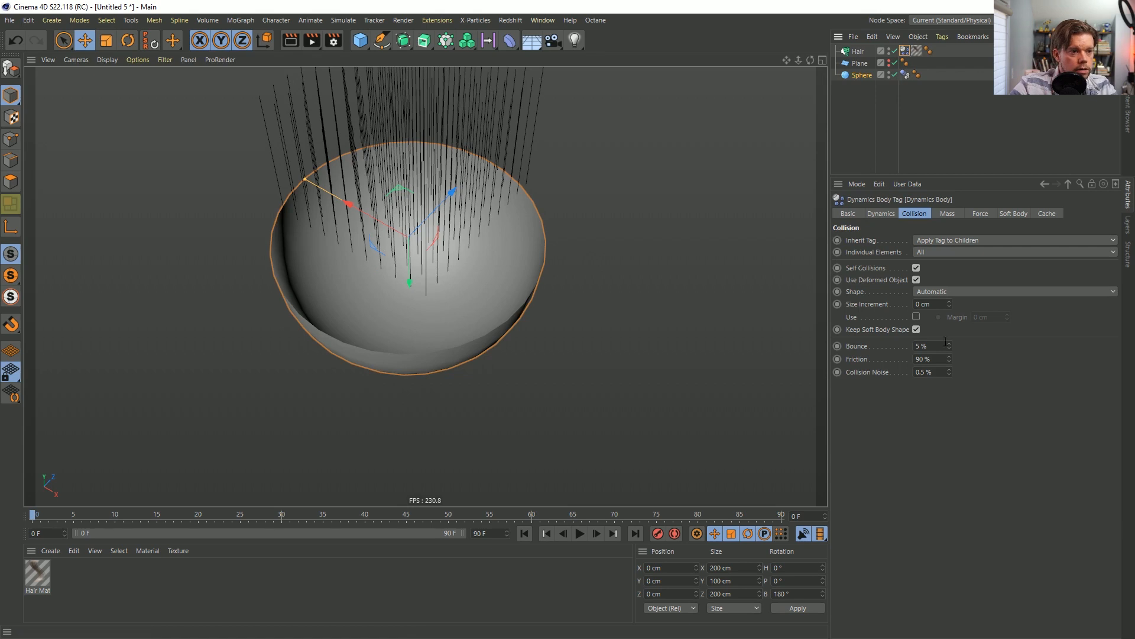
click(917, 316)
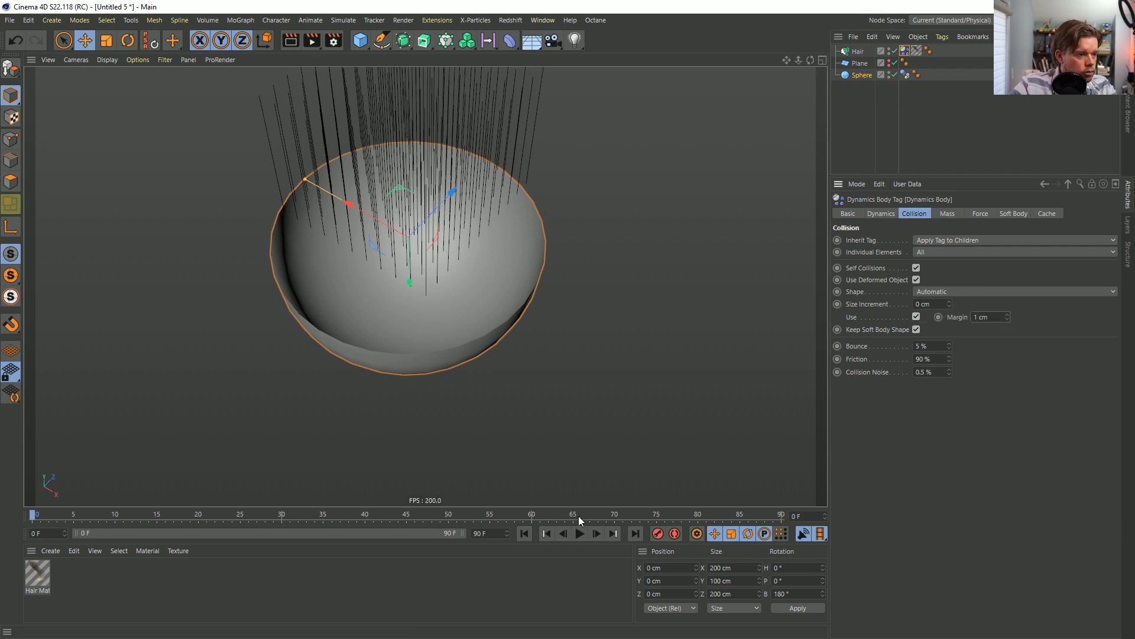
Play the simulation to frame 14, and raise the collision margin on the Hair object's soft body tag to 5 cm.
click(580, 534)
click(579, 534)
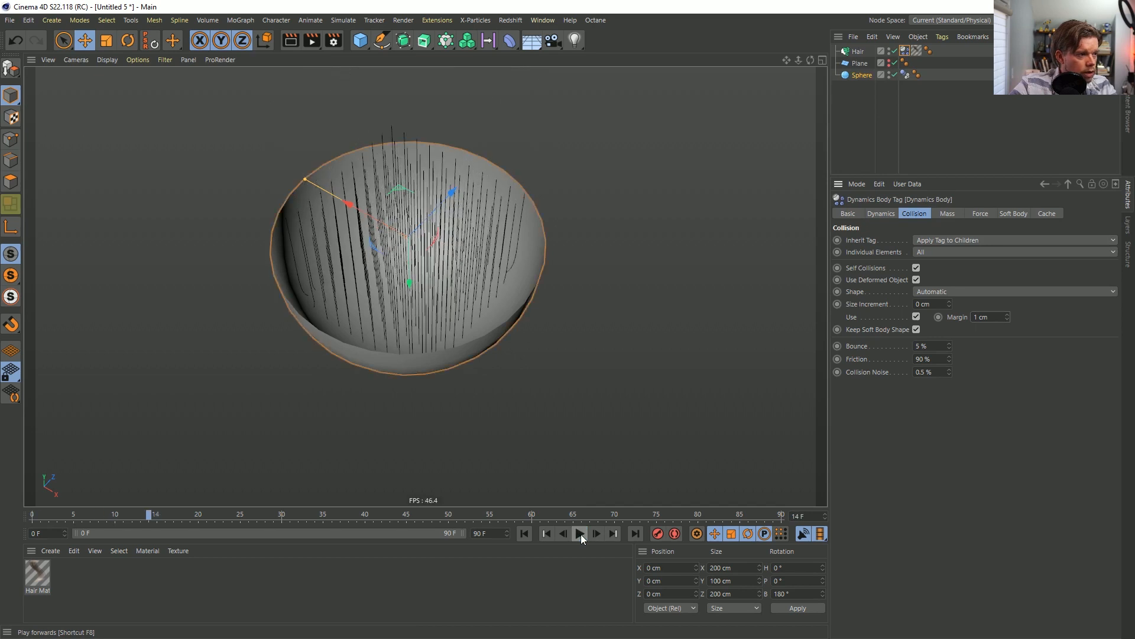
double_click(982, 317)
text(11)
key(Return)
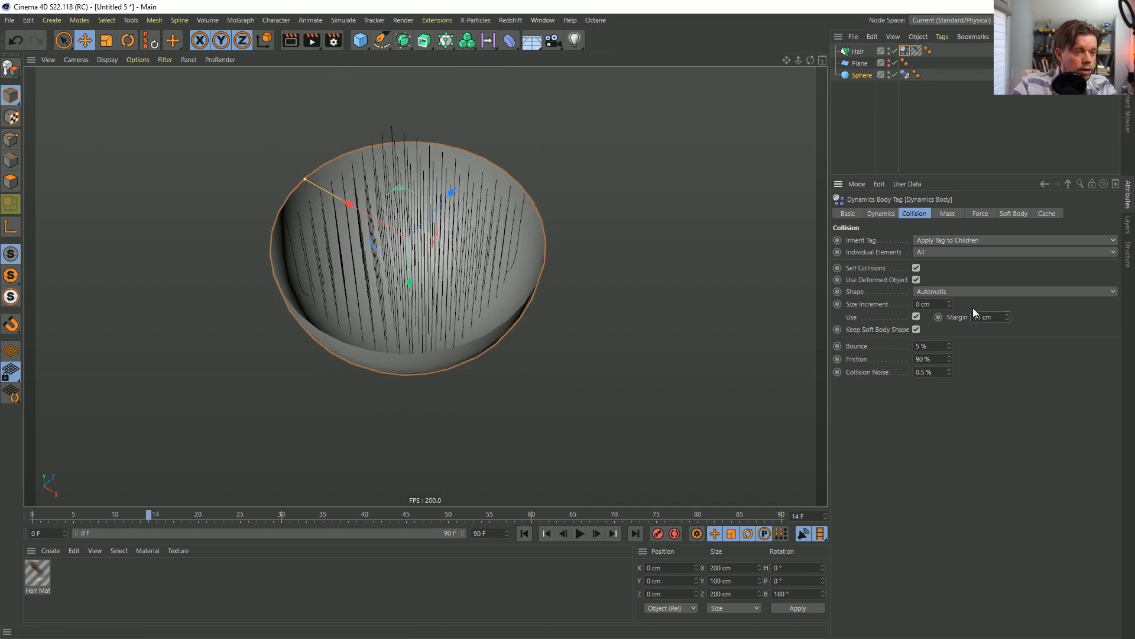
drag(1007, 317, 978, 402)
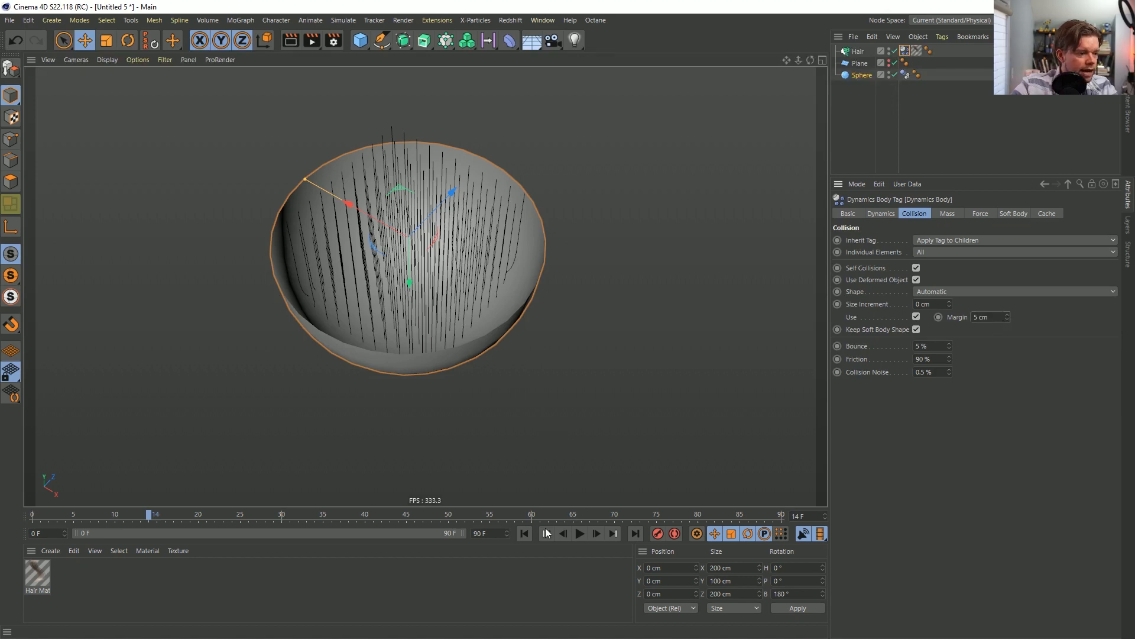
Rewind and replay the simulation with the 5 cm margin up to frame 22, examining how the strands settle in the bowl.
click(525, 534)
click(579, 534)
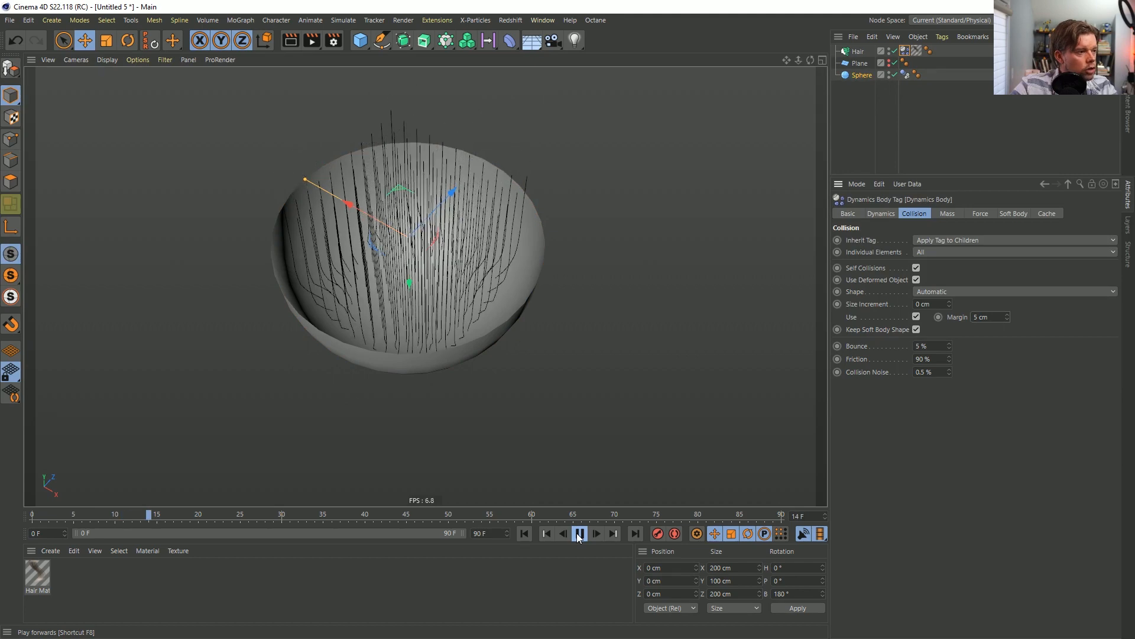
click(579, 534)
alt+drag(462, 328, 524, 367)
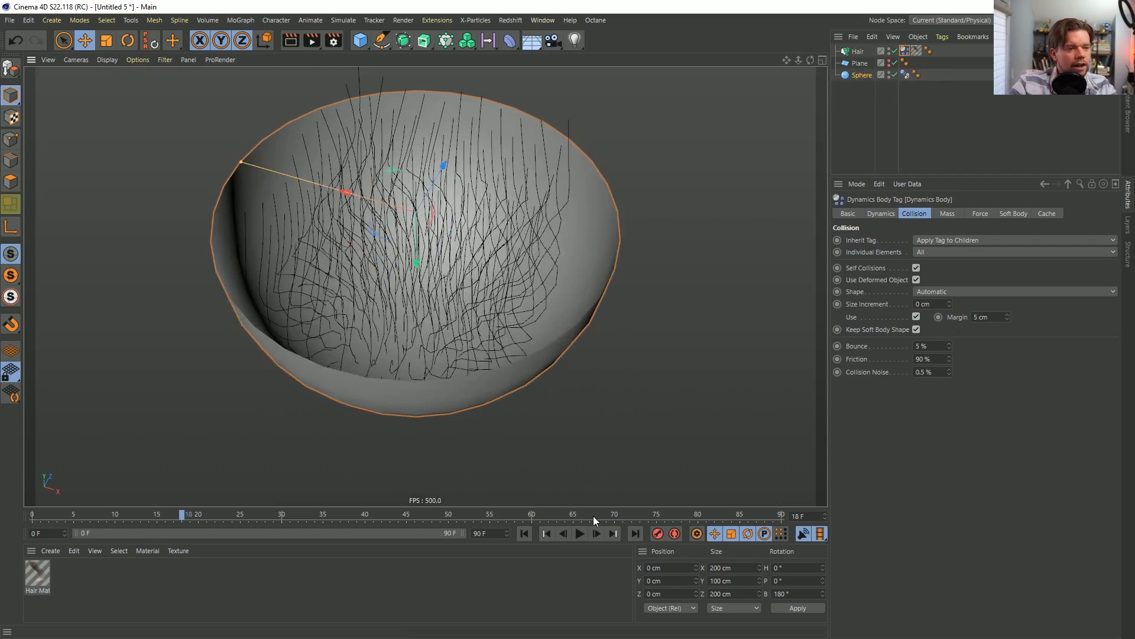
click(580, 534)
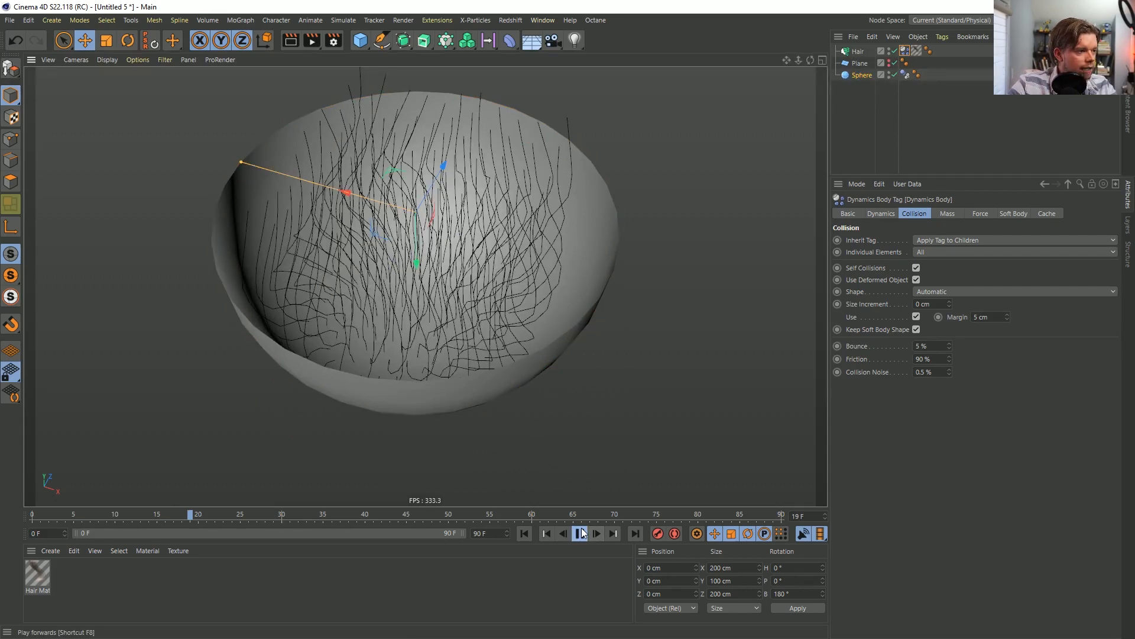
click(580, 534)
Set the Hair tag's collision margin to 1 cm and continue playback to frame 26, checking the strands up close.
click(979, 317)
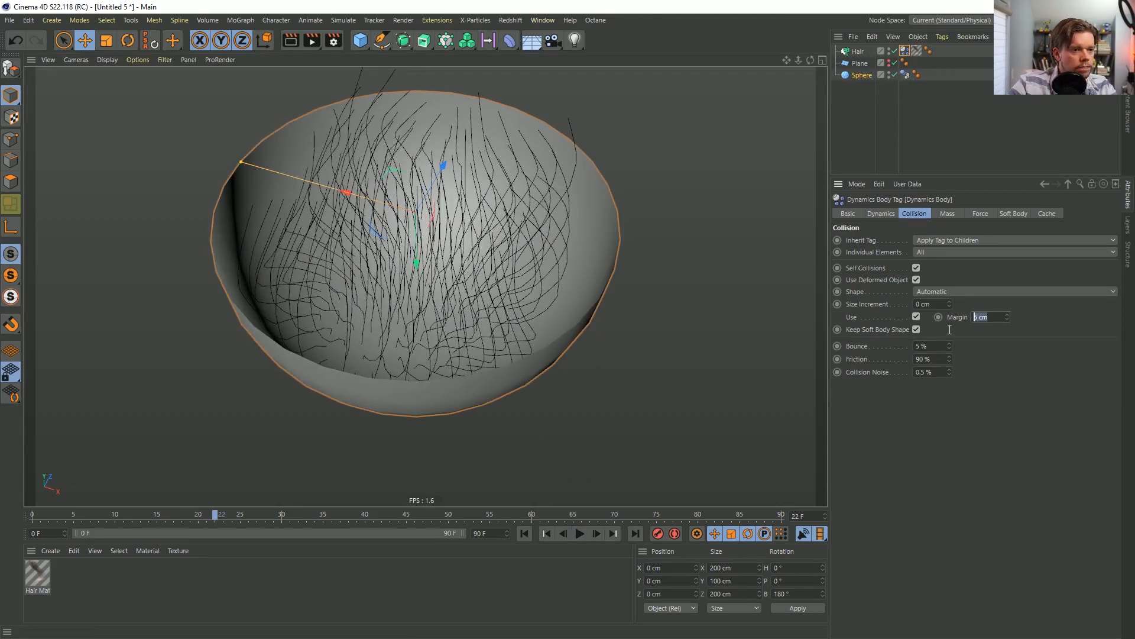
text(1)
key(Return)
click(580, 534)
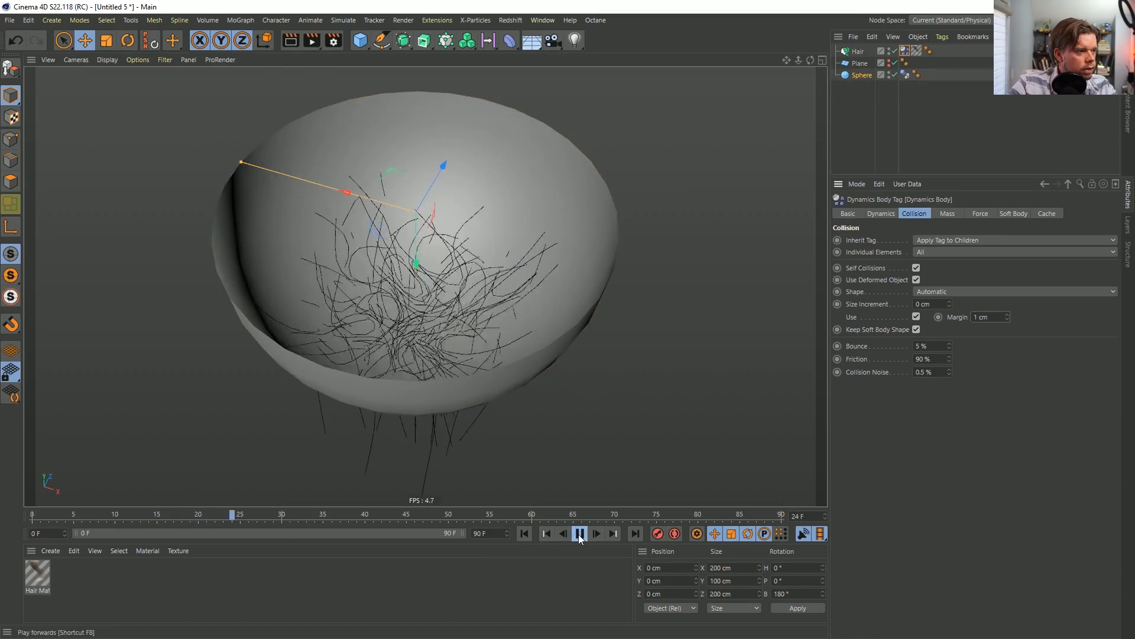
key(F8)
scroll(464, 303, up, 10)
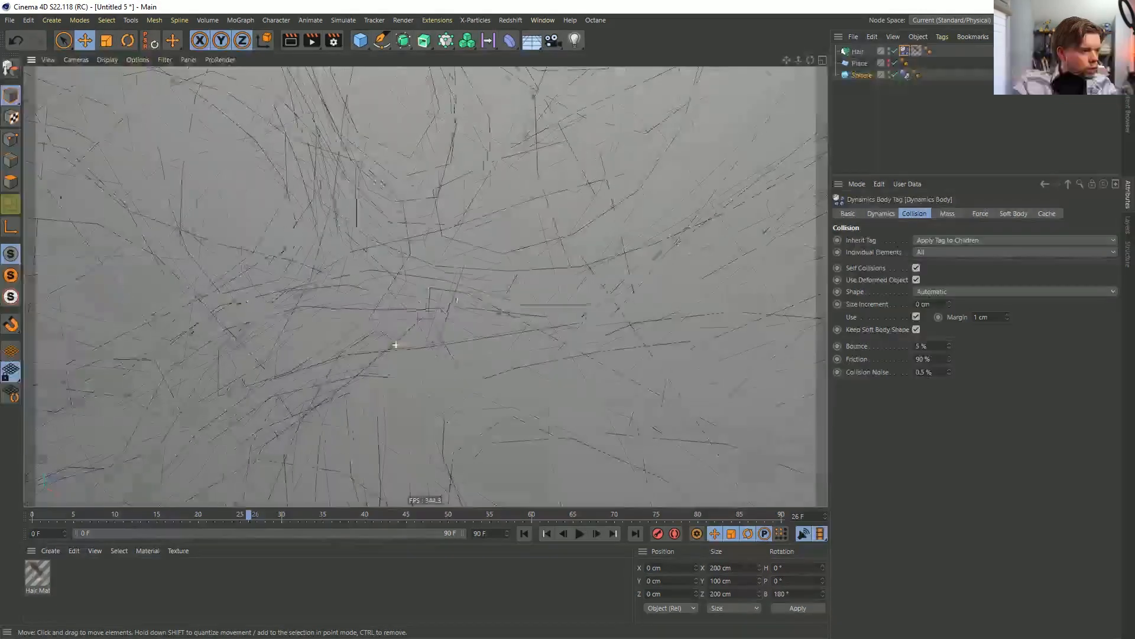
scroll(452, 236, down, 10)
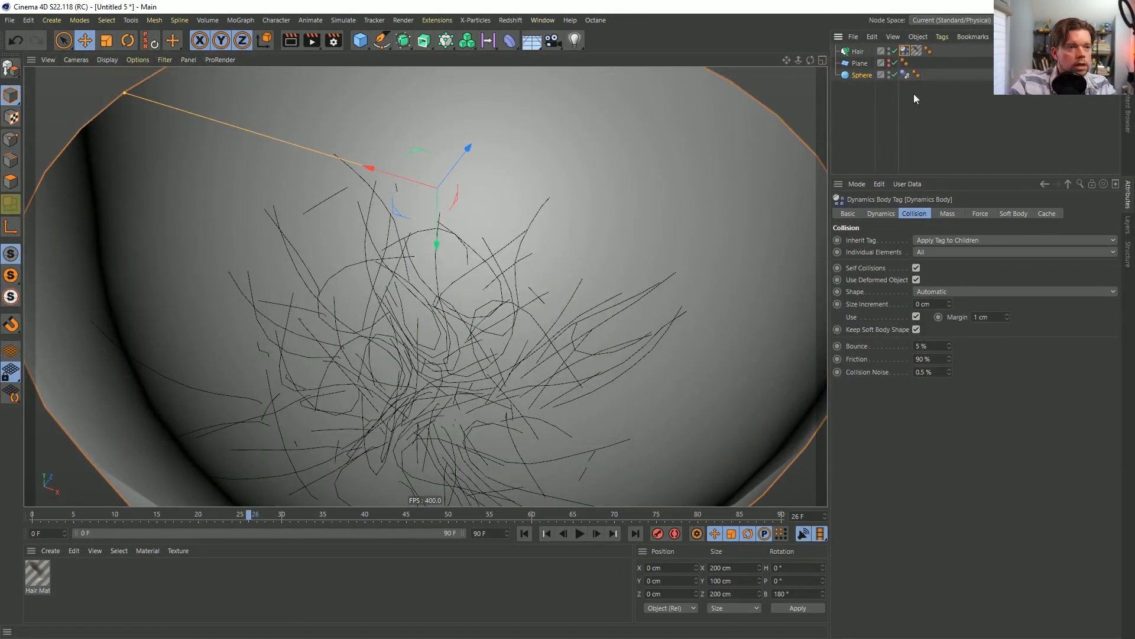
Set the Flexion of the Hair object's soft body springs to 1.
click(1011, 214)
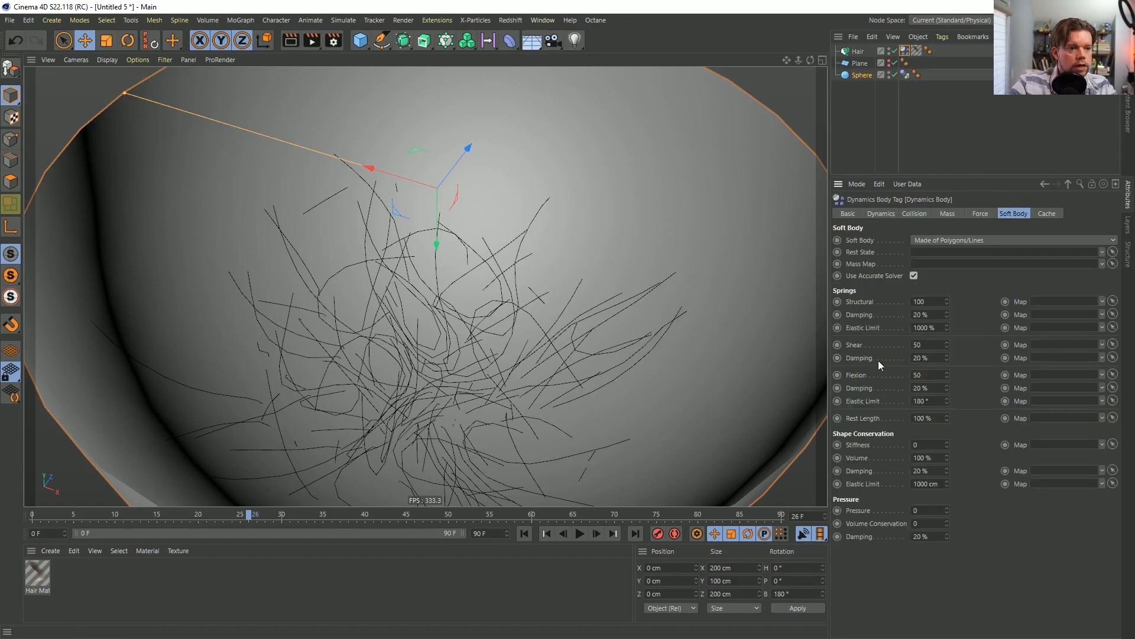
click(862, 375)
drag(925, 375, 899, 387)
text(1)
key(Return)
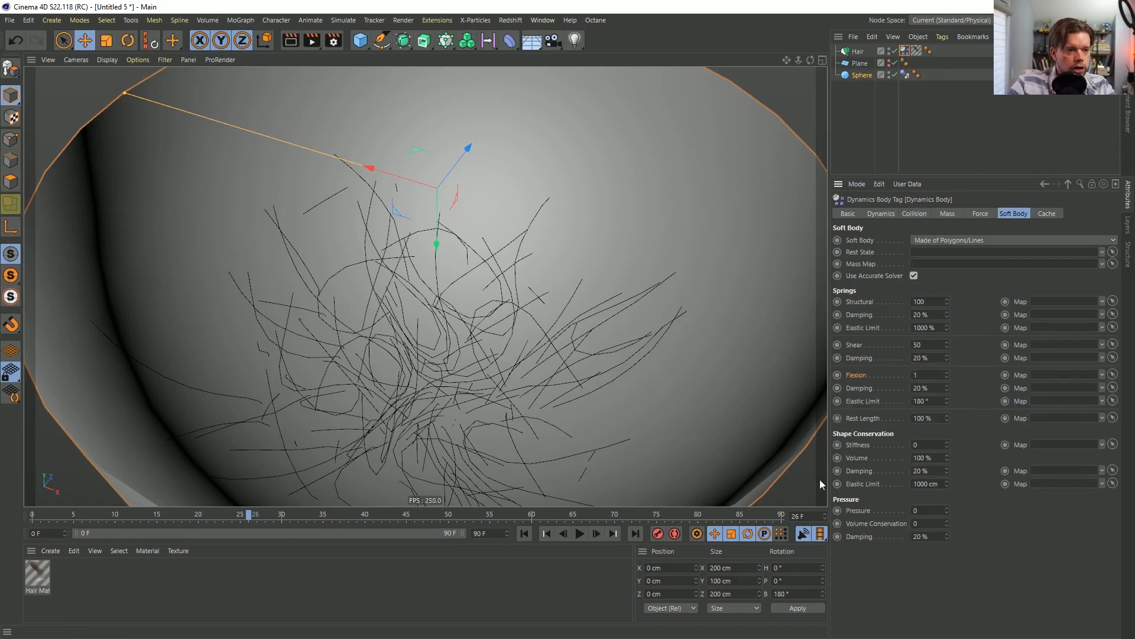
Replay the simulation from the start to frame 22 and inspect the strands inside and beneath the bowl, together with the hair guides.
click(524, 533)
scroll(528, 384, down, 5)
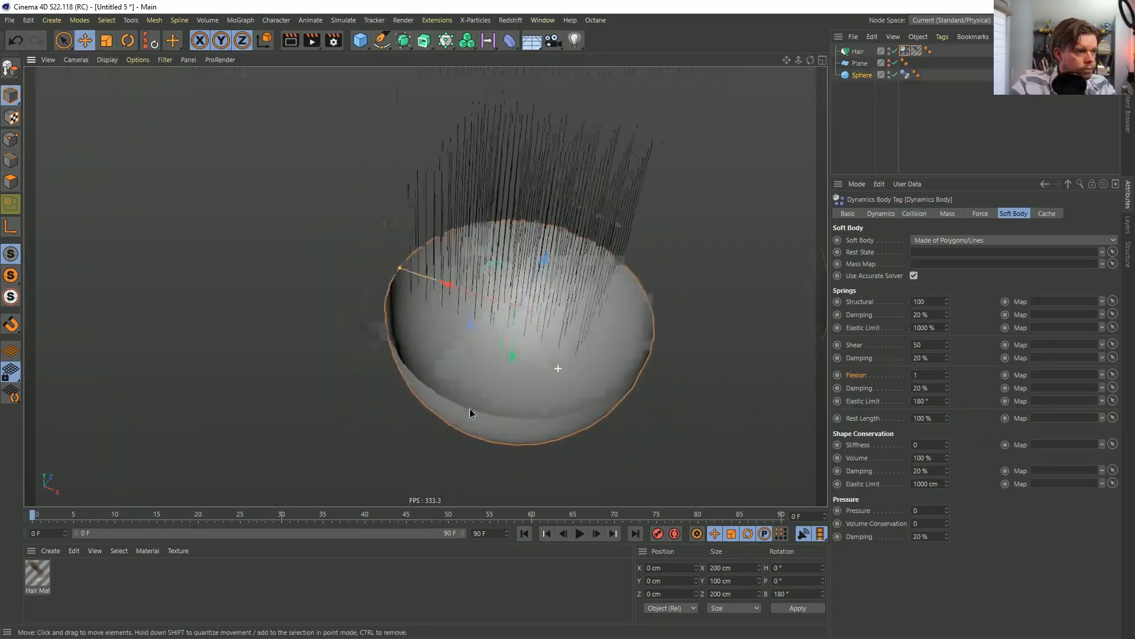
click(579, 532)
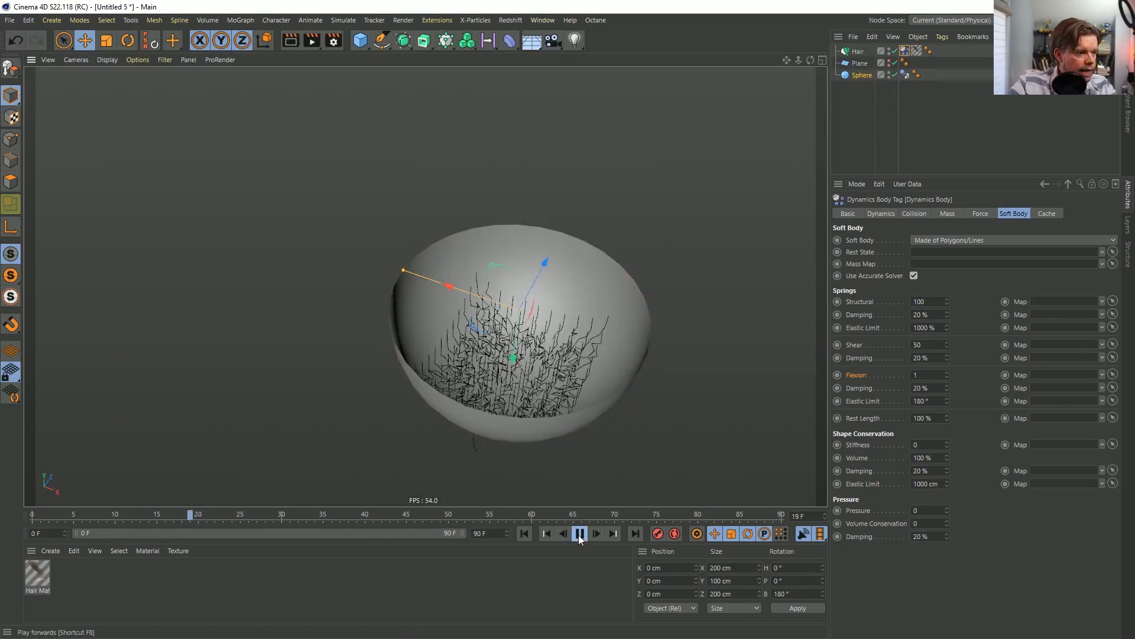
click(579, 534)
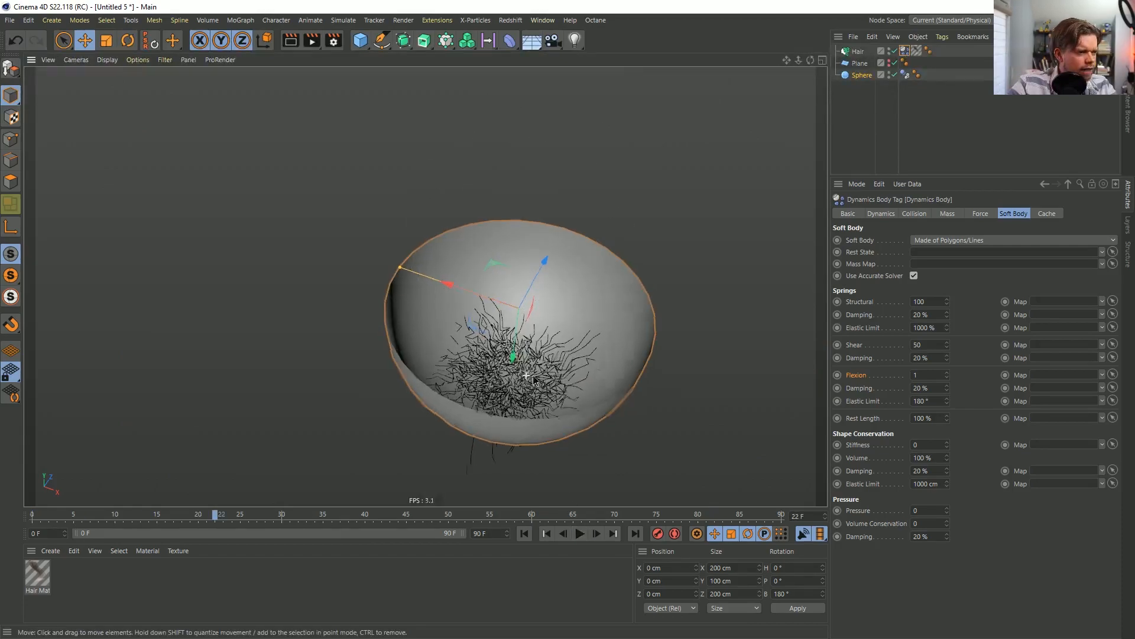
alt+right_drag(534, 380, 627, 331)
alt+drag(598, 347, 543, 308)
alt+right_drag(543, 302, 547, 272)
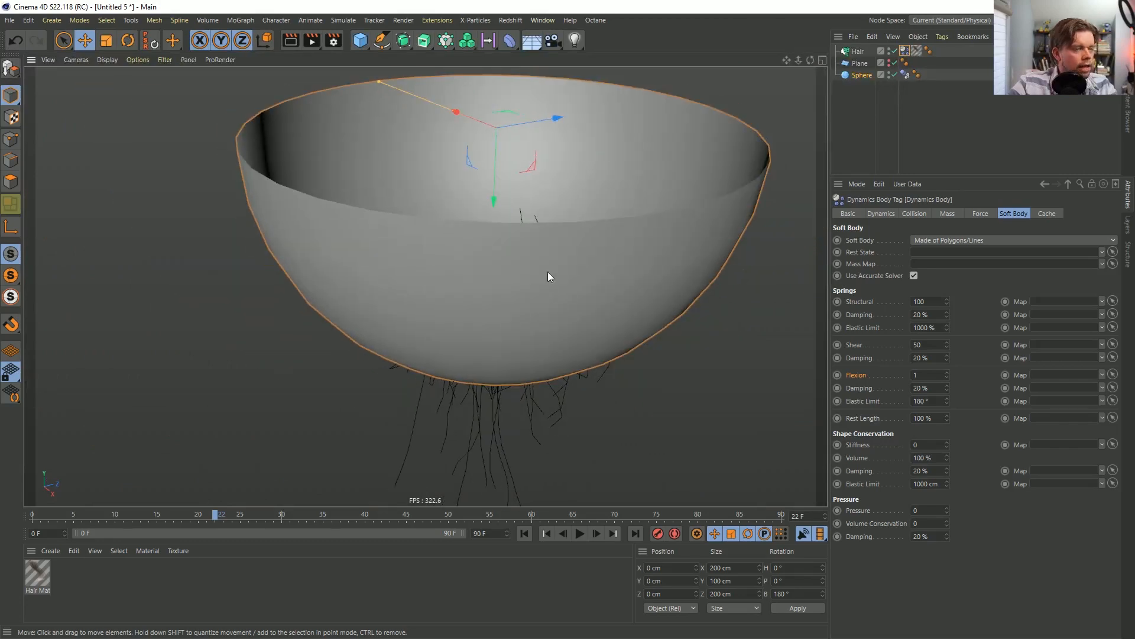
alt+drag(547, 276, 585, 254)
click(857, 53)
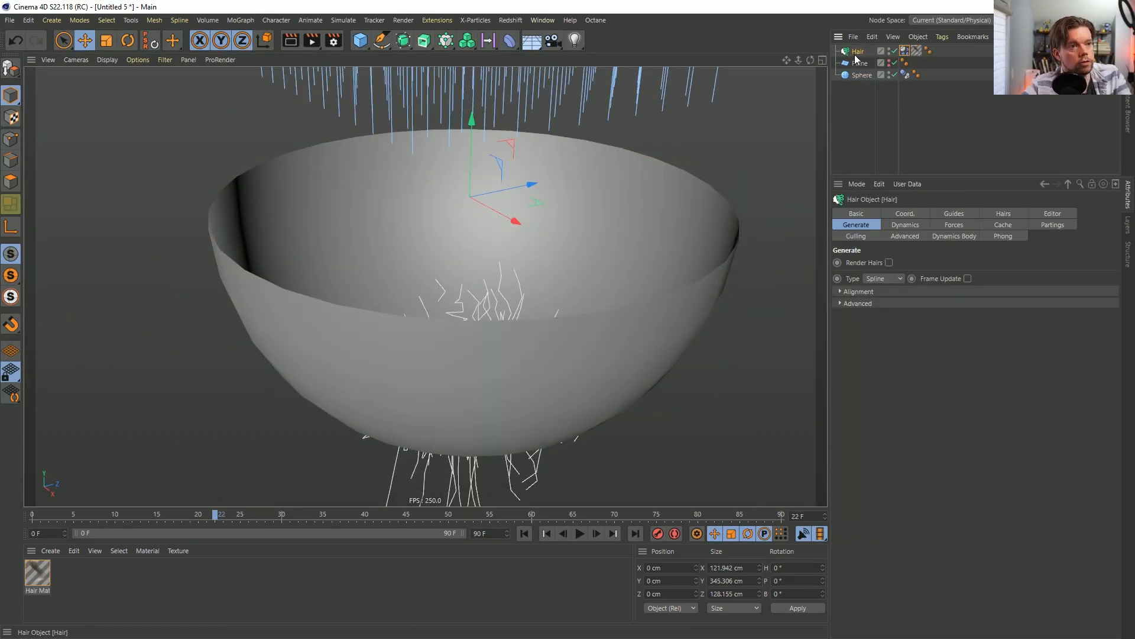
scroll(526, 248, down, 3)
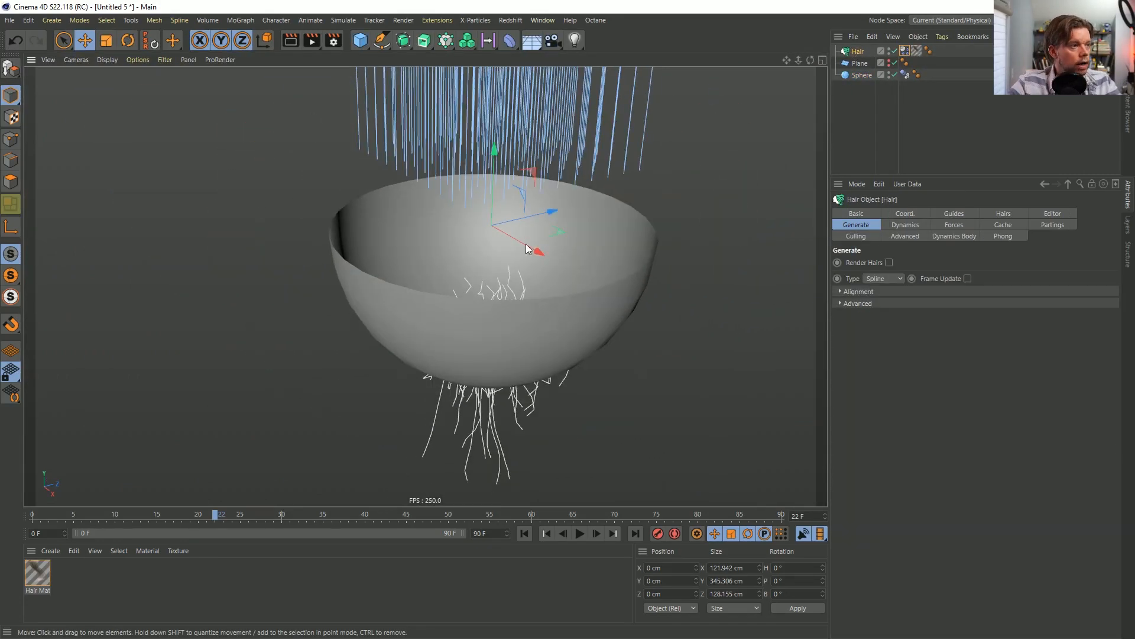
alt+middle_drag(527, 248, 538, 374)
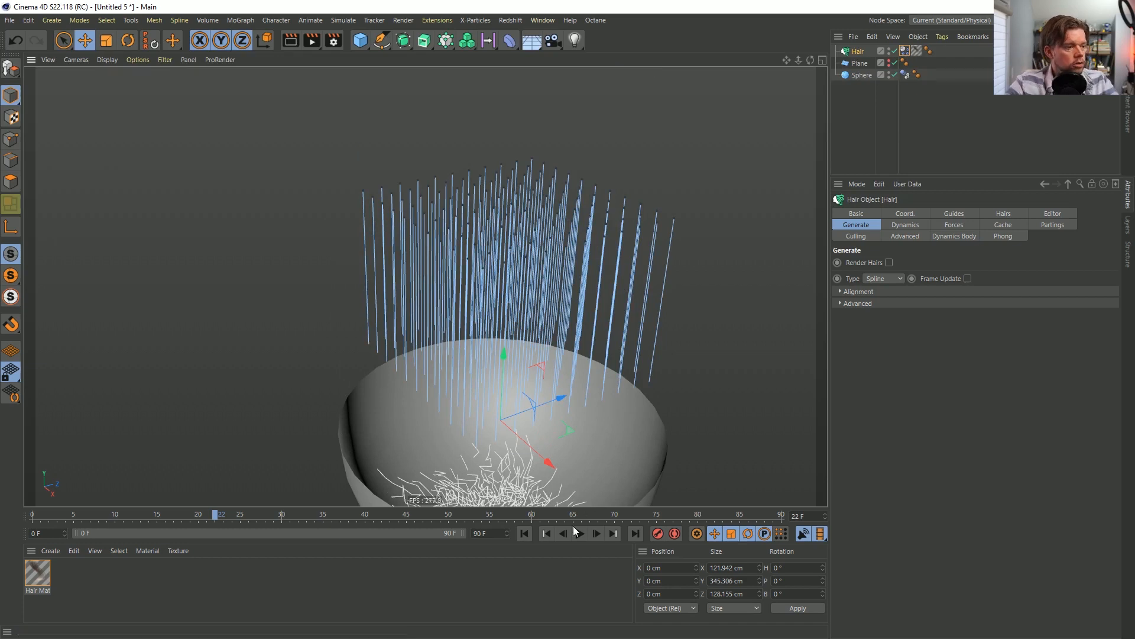
Rewind the animation to frame 0 and set the collision margin on the Hair object's soft body tag to 3 cm.
double_click(507, 532)
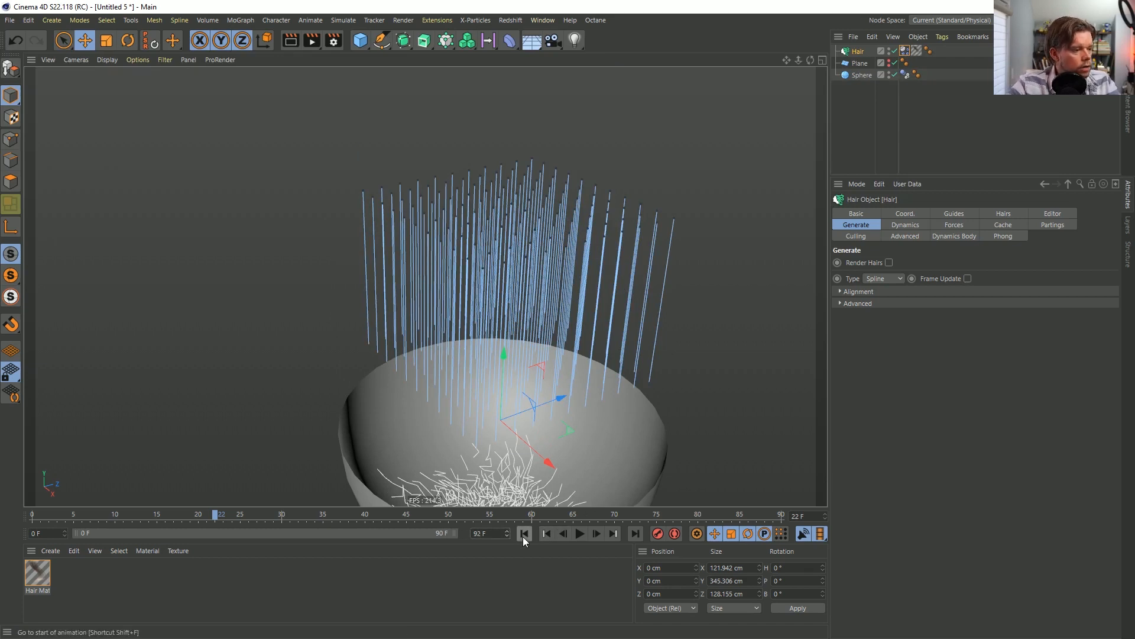
double_click(507, 535)
click(524, 534)
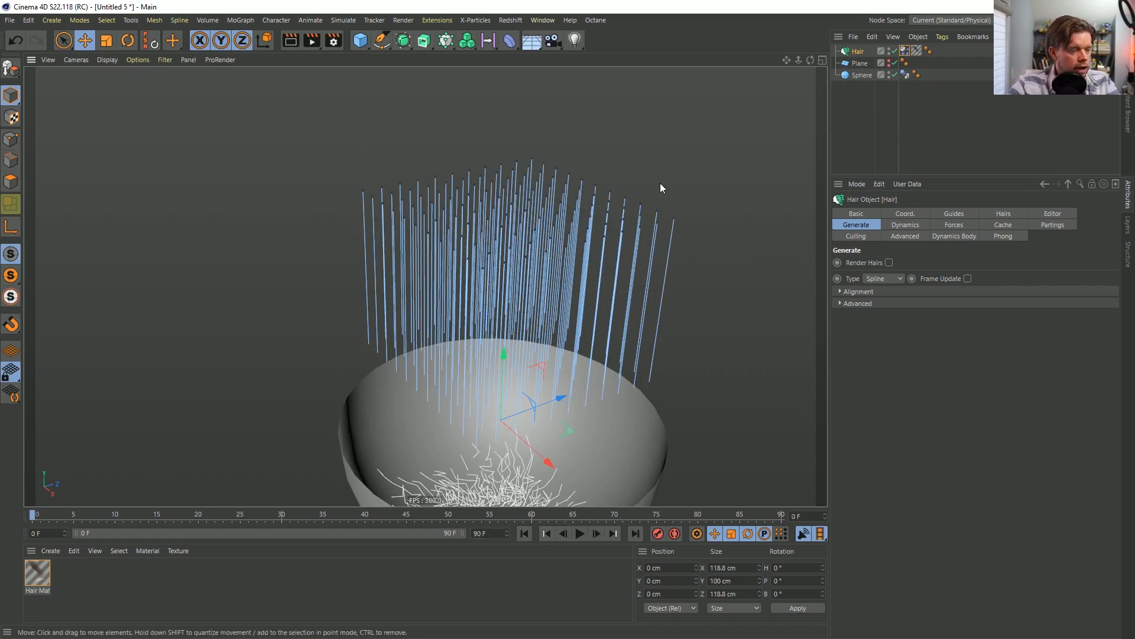
click(905, 52)
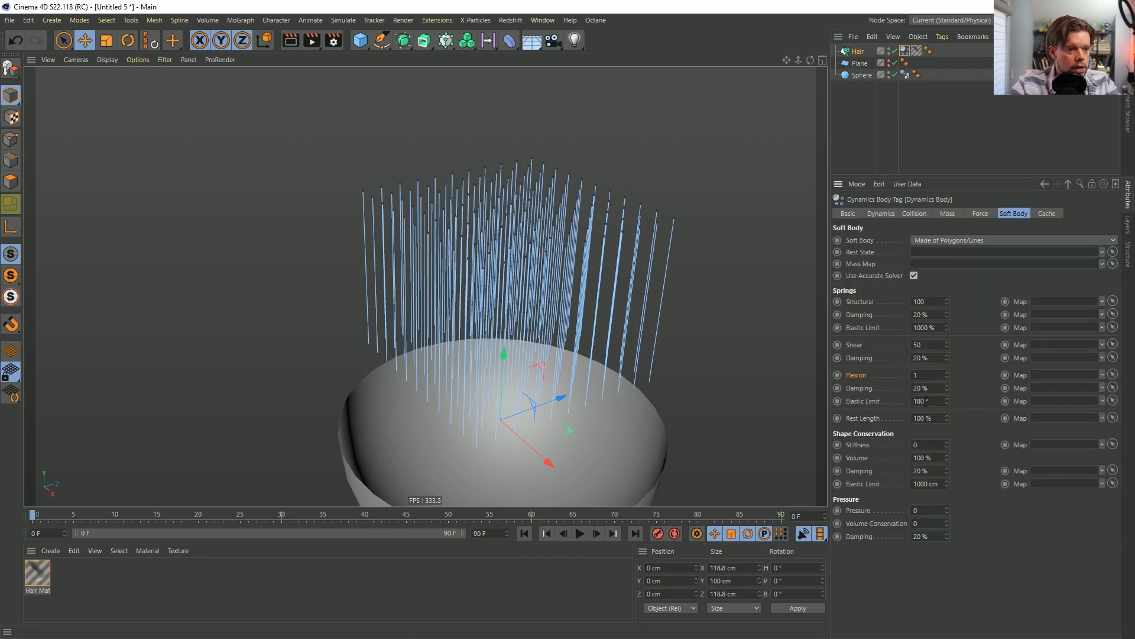
click(914, 214)
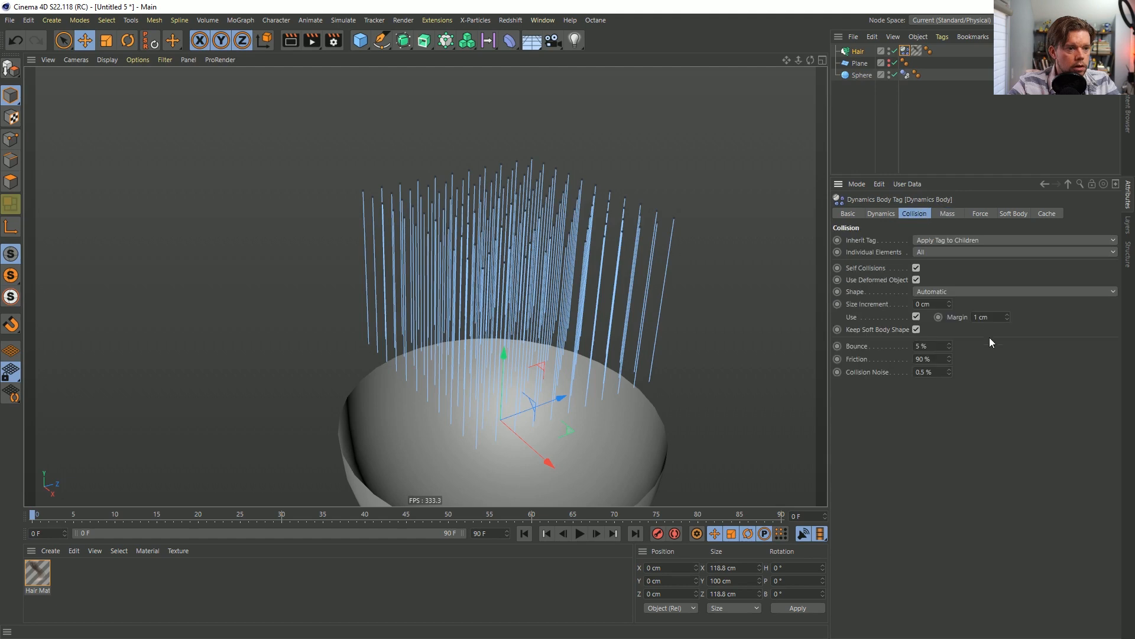
double_click(984, 317)
text(3)
key(Return)
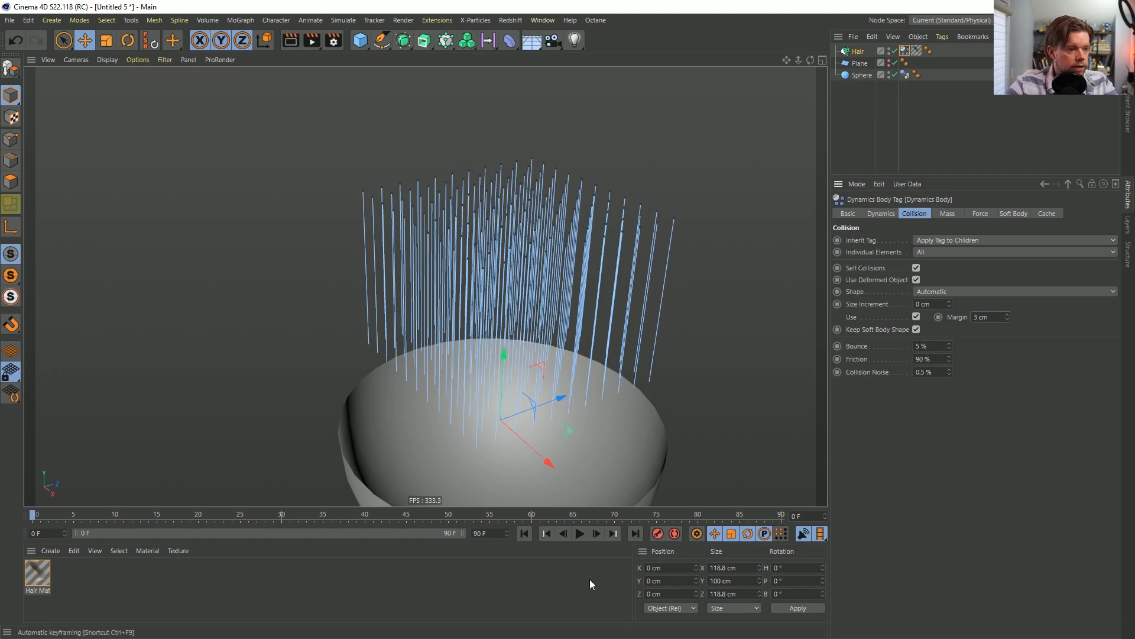
Replay the simulation twice with the 3 cm margin, stopping at frame 19, and check how the strands rest in the bowl.
click(580, 534)
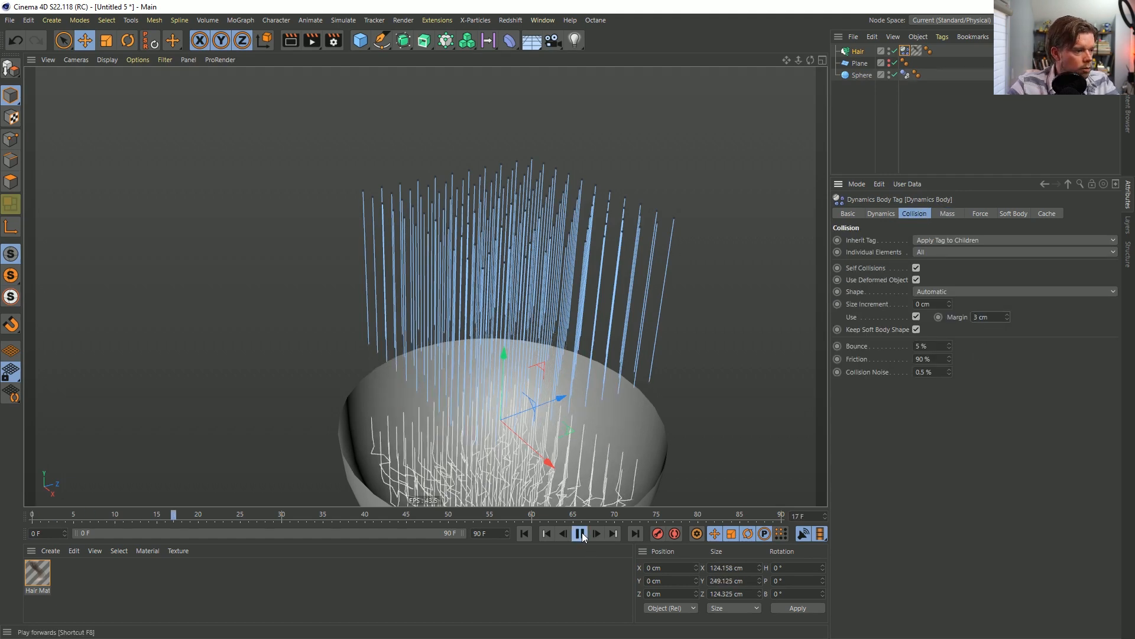
click(580, 534)
alt+drag(550, 450, 491, 402)
click(524, 533)
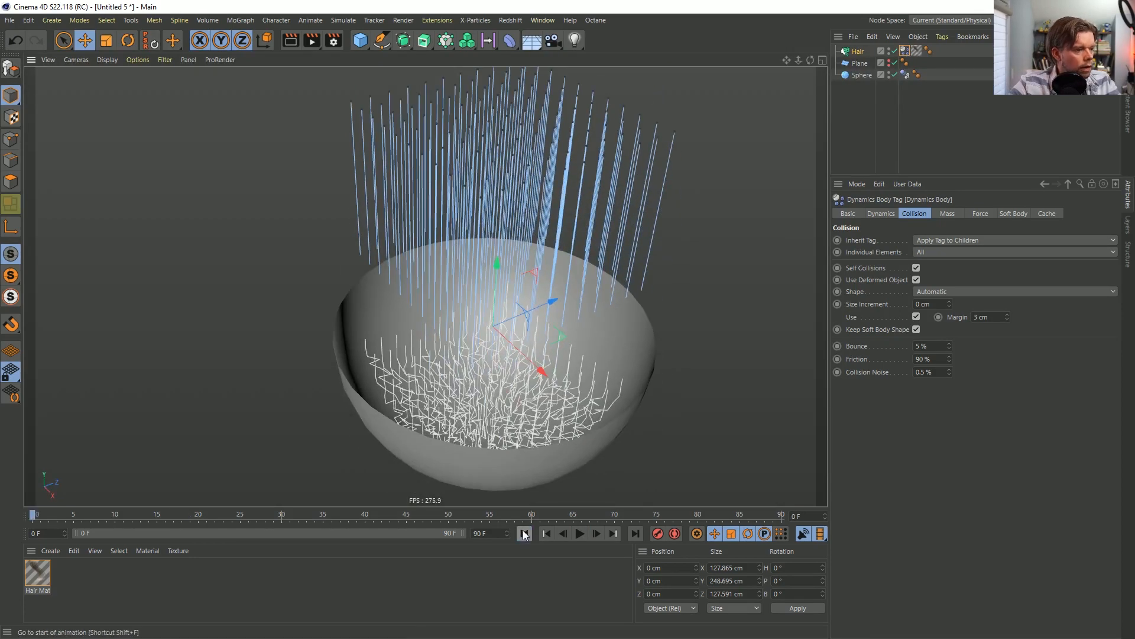
click(580, 534)
click(580, 534)
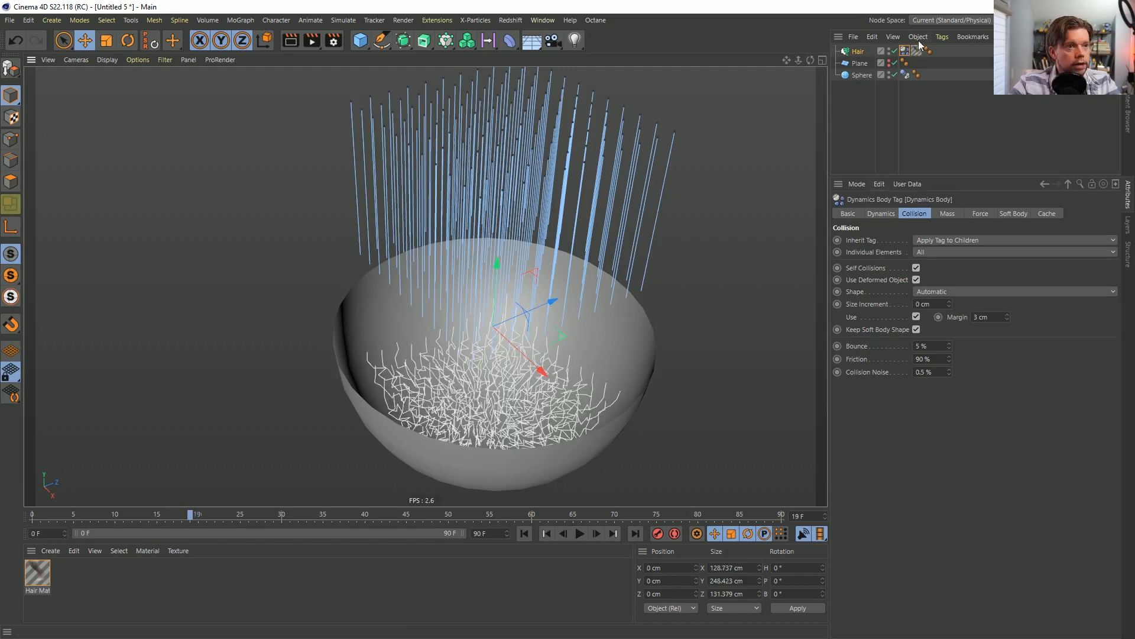
Review the Hair object's dynamics, culling, advanced and generate settings, including the spline alignment and single-object options.
click(843, 52)
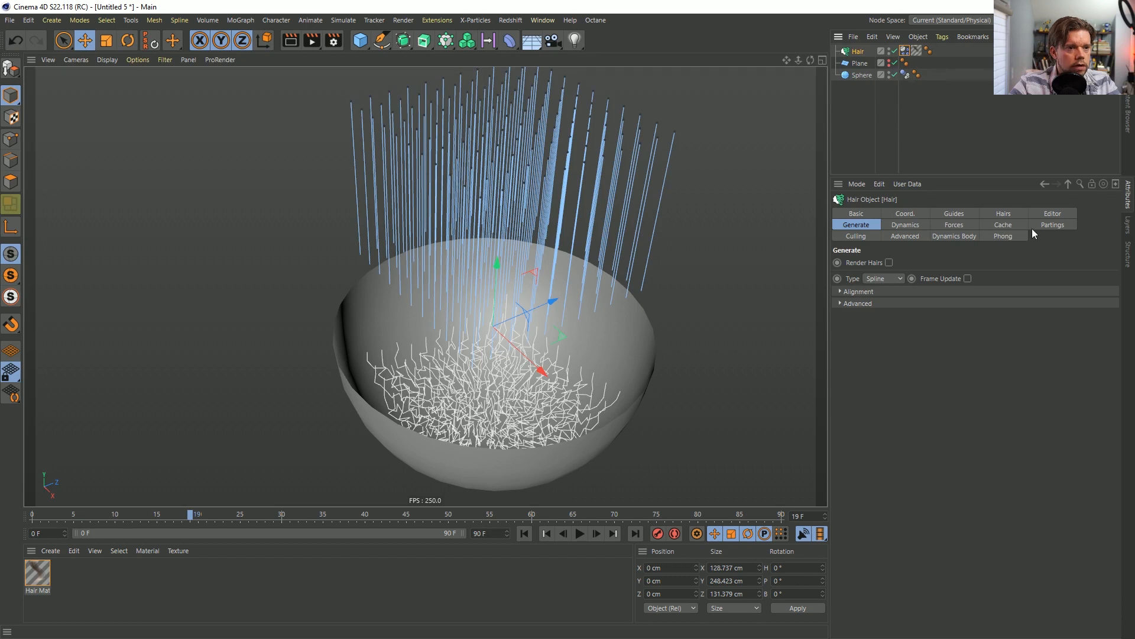
click(906, 224)
click(857, 236)
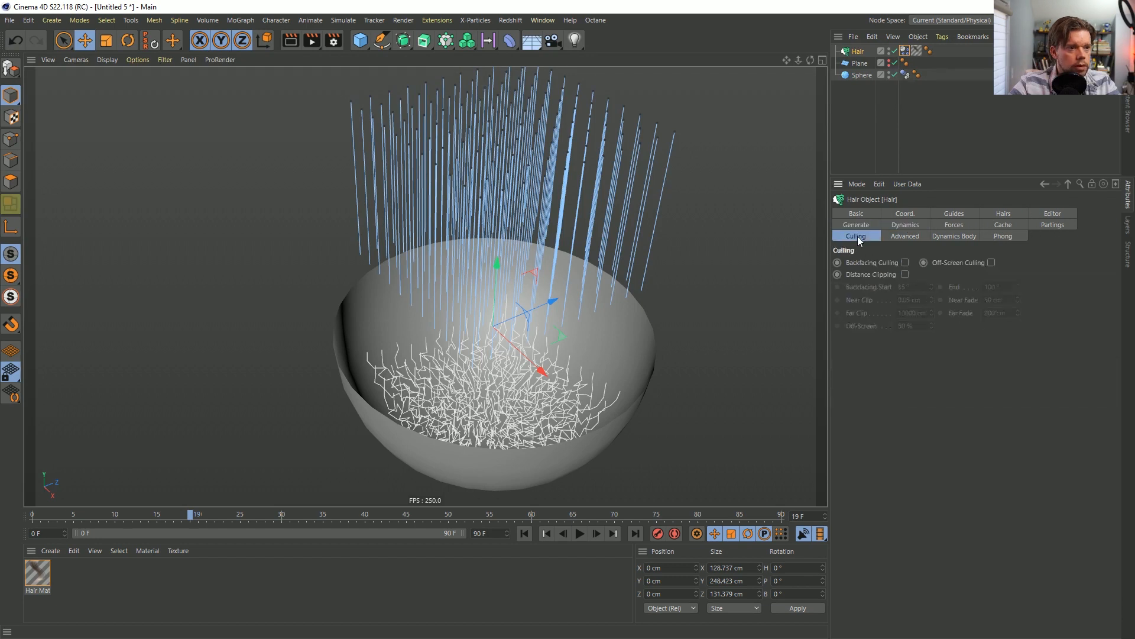
click(906, 236)
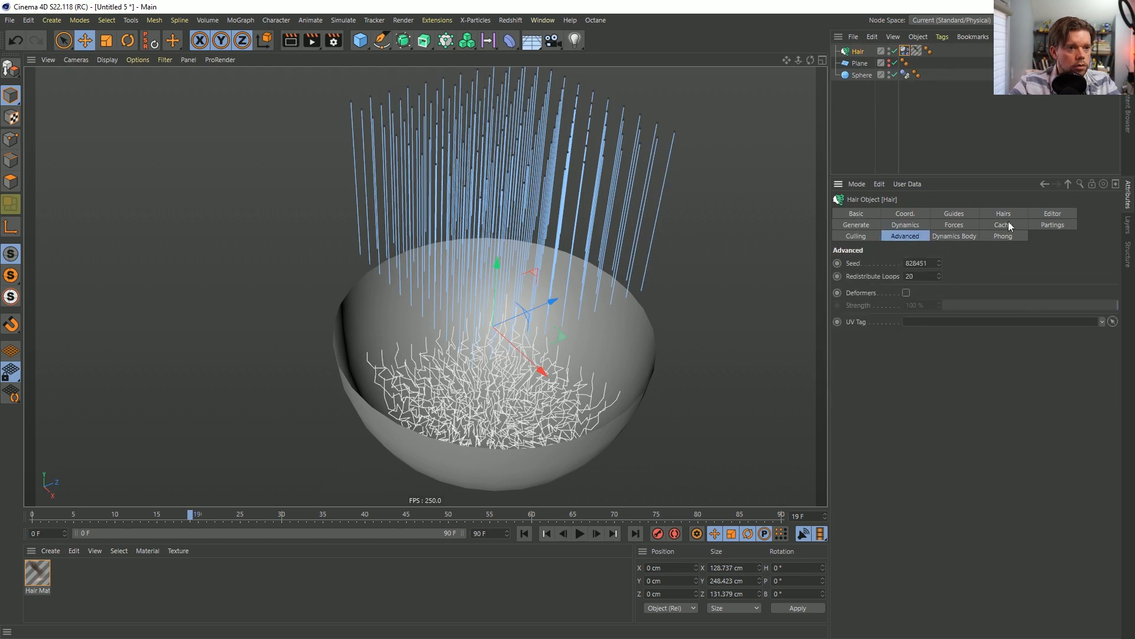
click(873, 227)
click(871, 303)
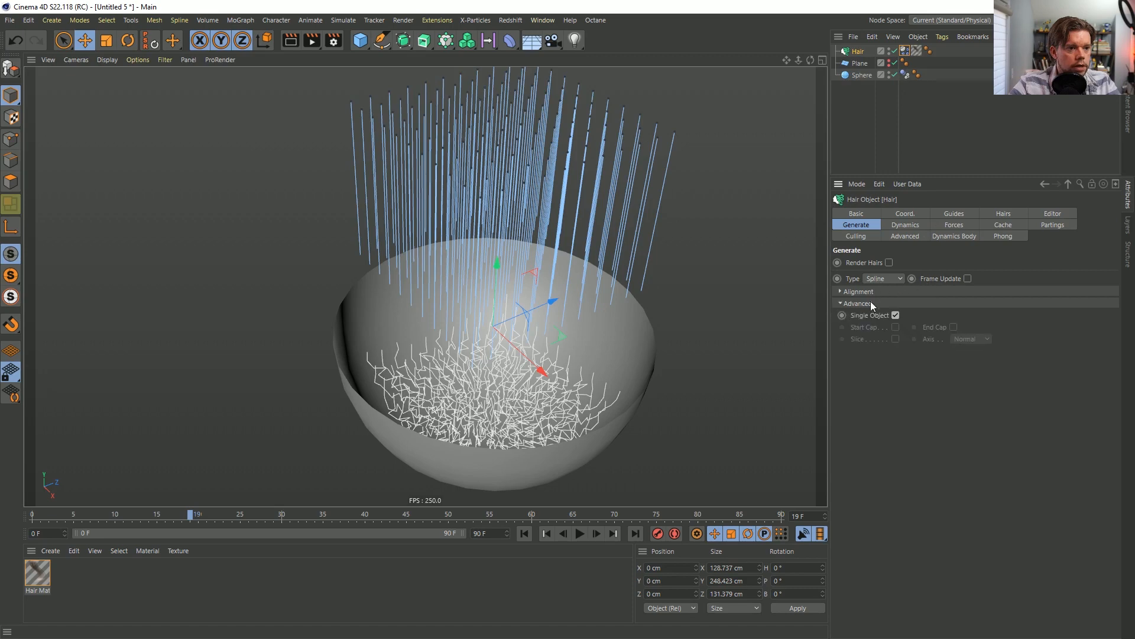
click(863, 292)
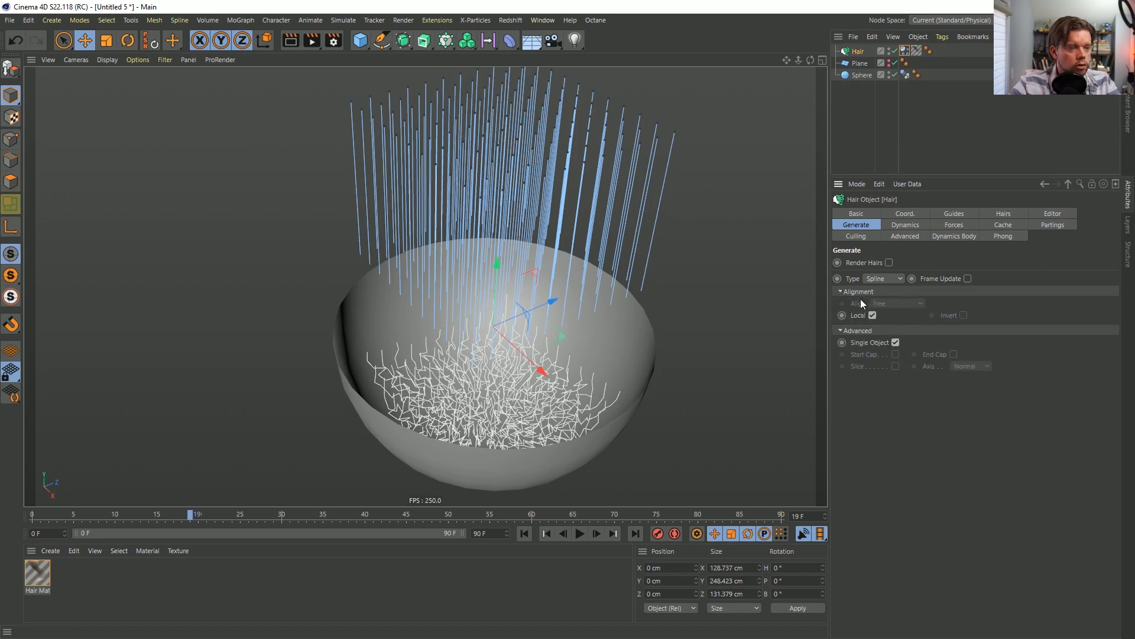
Examine the collided strands from closer and farther away, clear the selection, and rewind the animation to frame 0.
scroll(708, 389, up, 5)
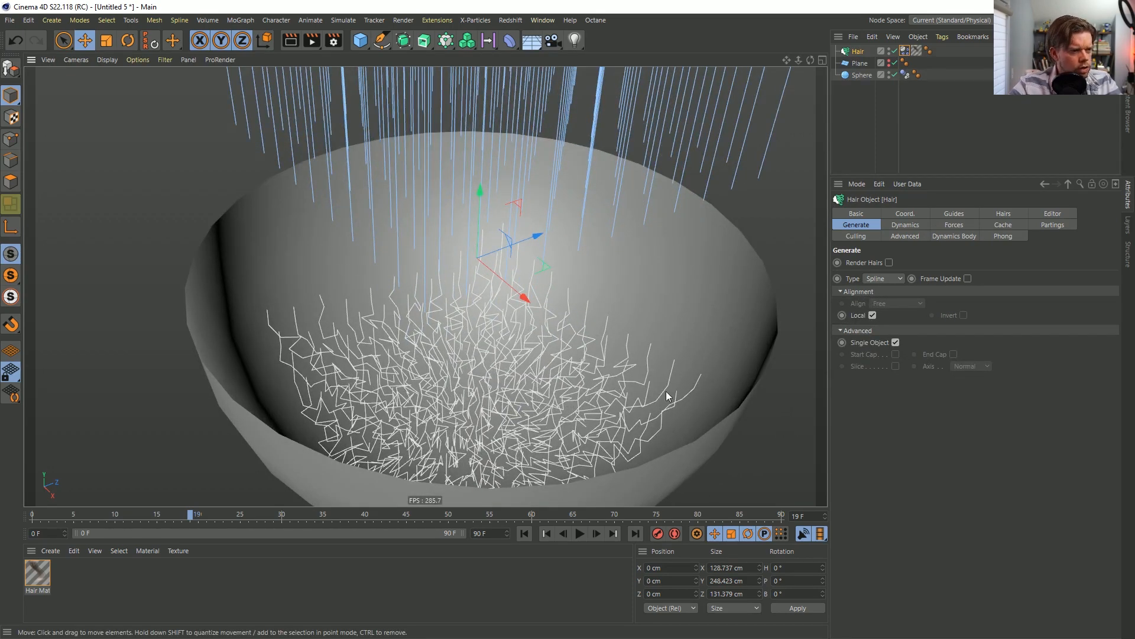
alt+drag(483, 419, 556, 426)
click(573, 495)
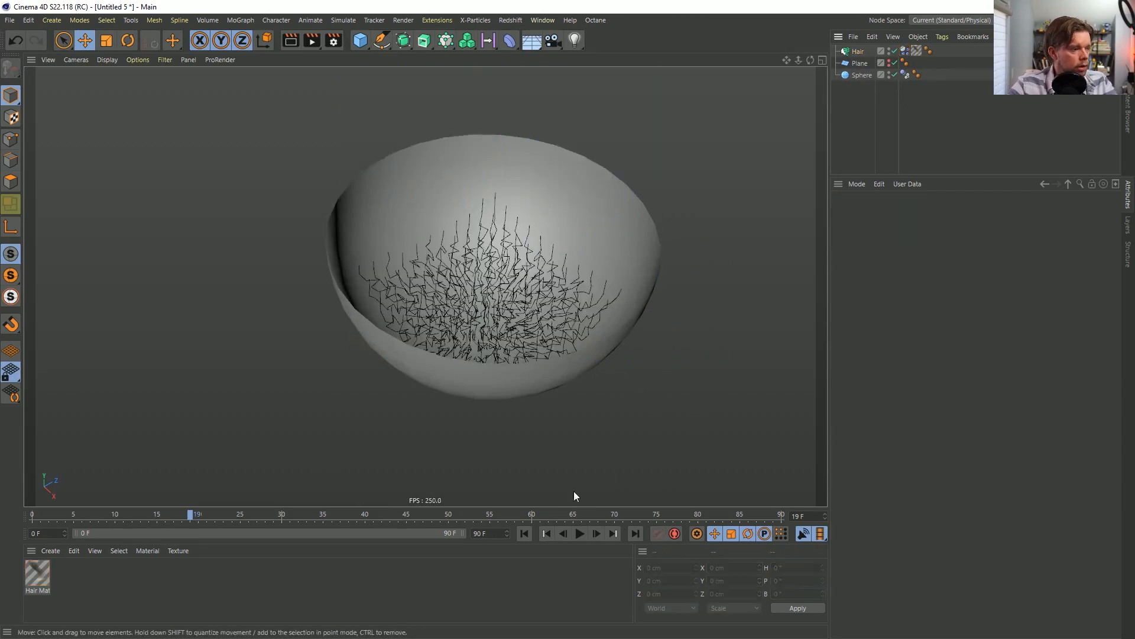
click(523, 533)
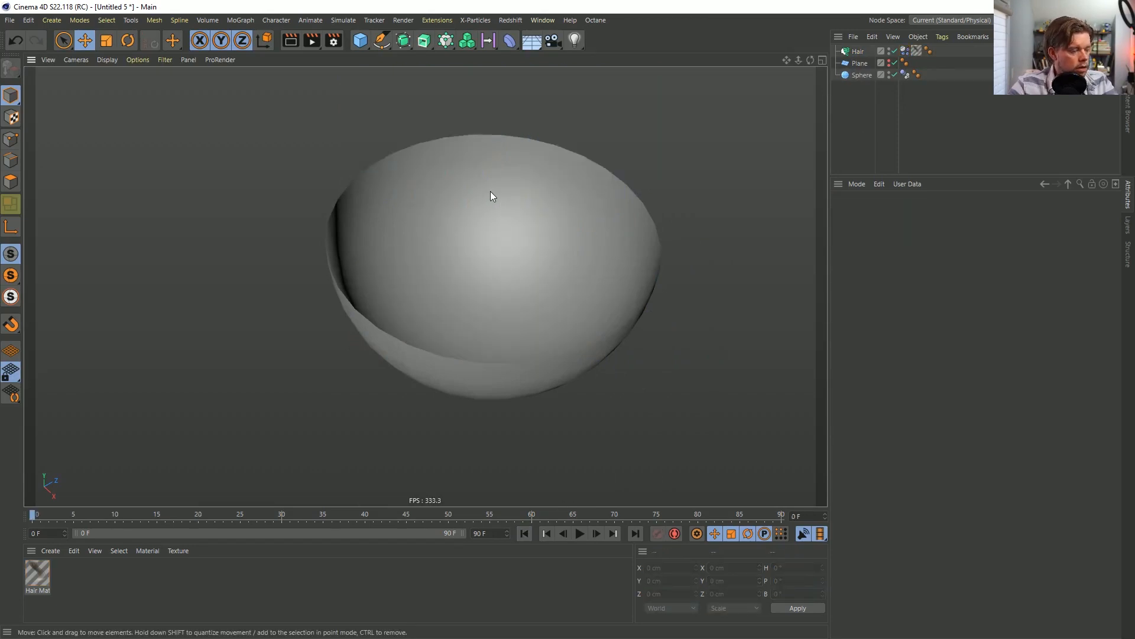
Save the scene as [3a]HairSpagetti.c4d in the Episode 32 SceneFiles folder.
key(ctrl+s)
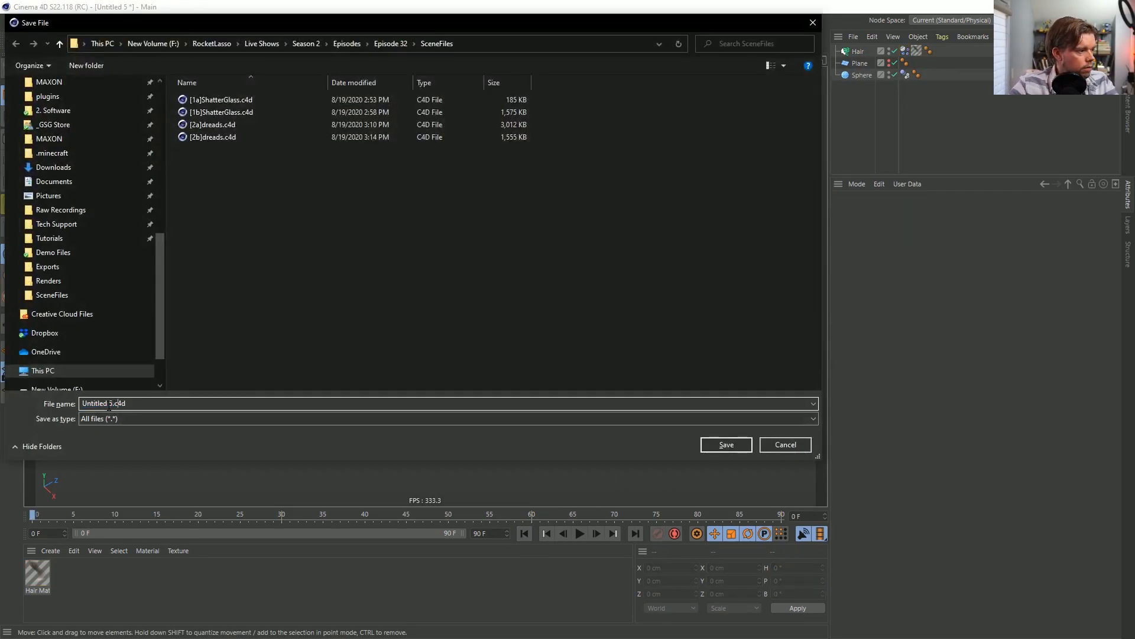
text([3a]Ha)
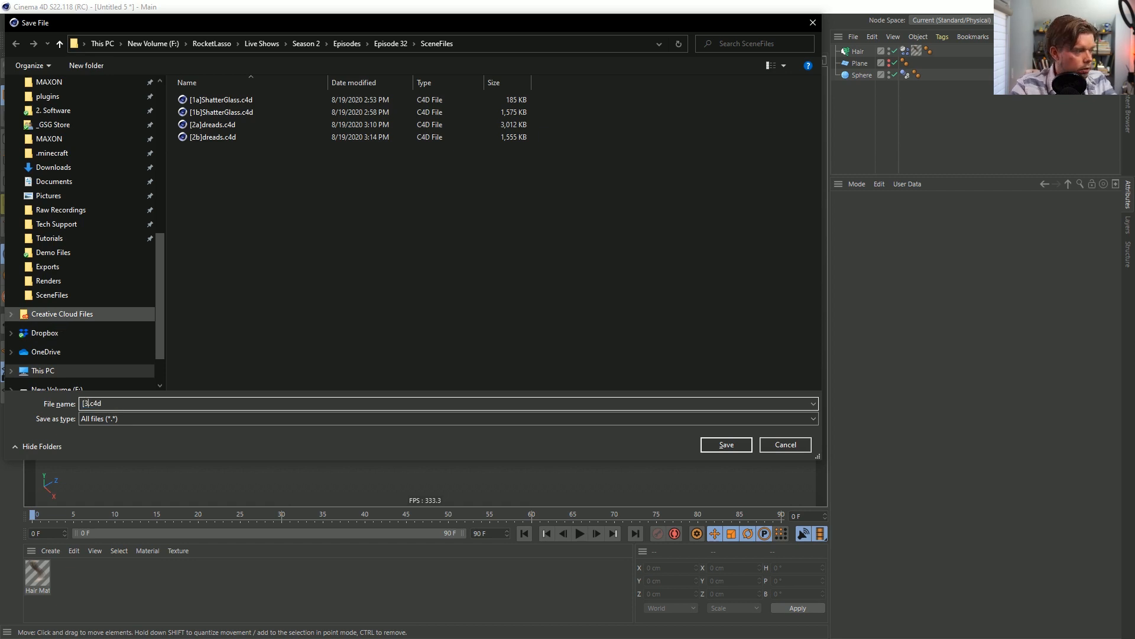
text(irSpag)
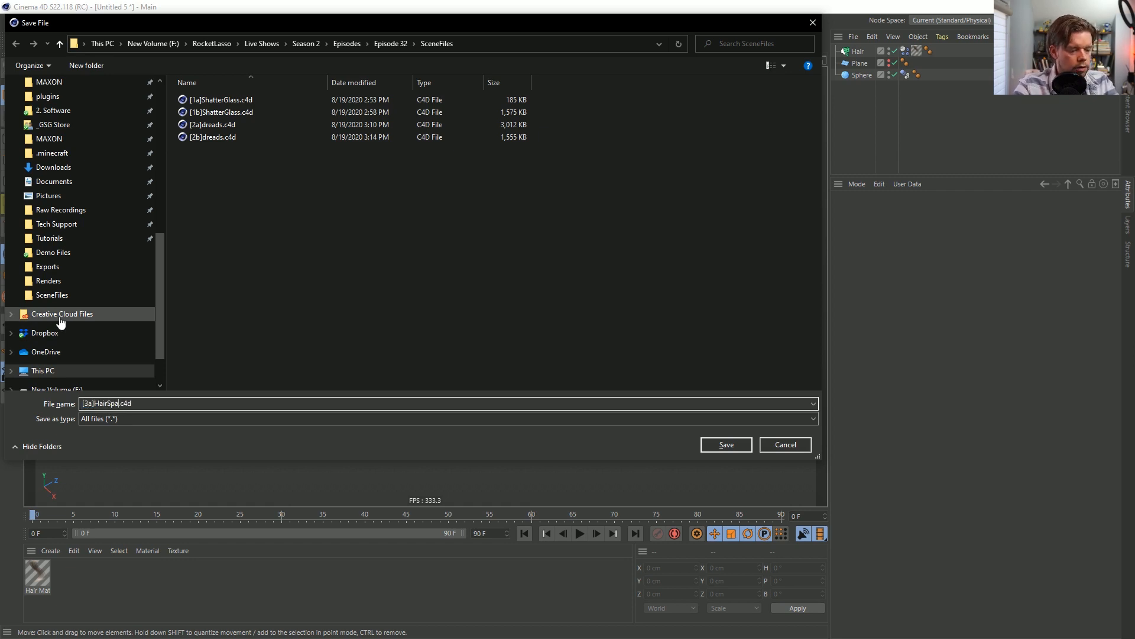
text(etti)
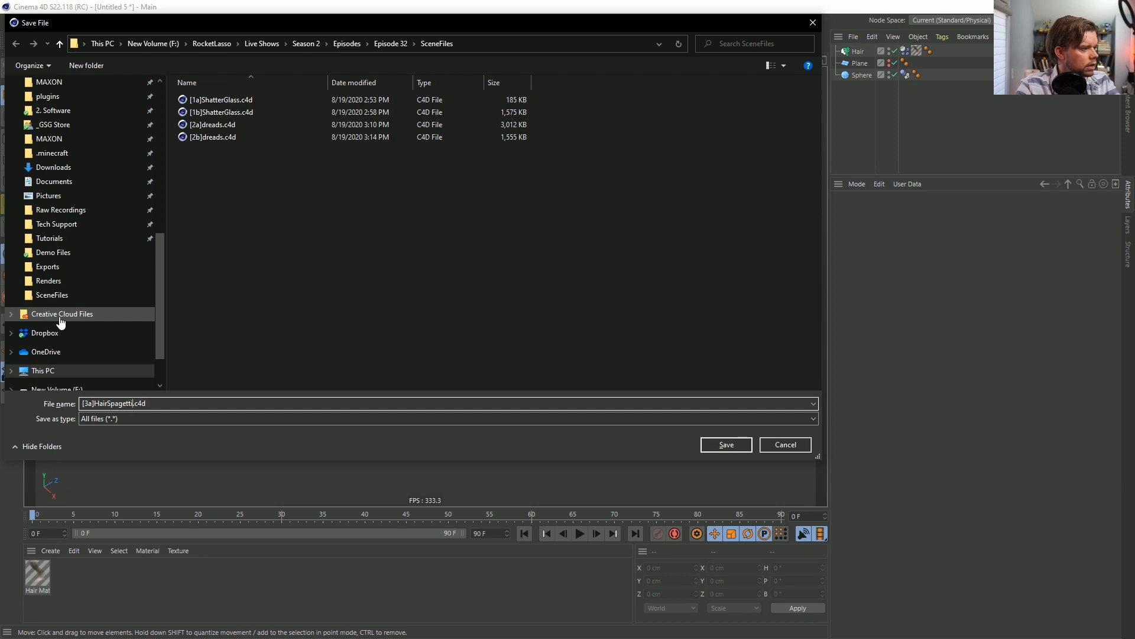
click(739, 447)
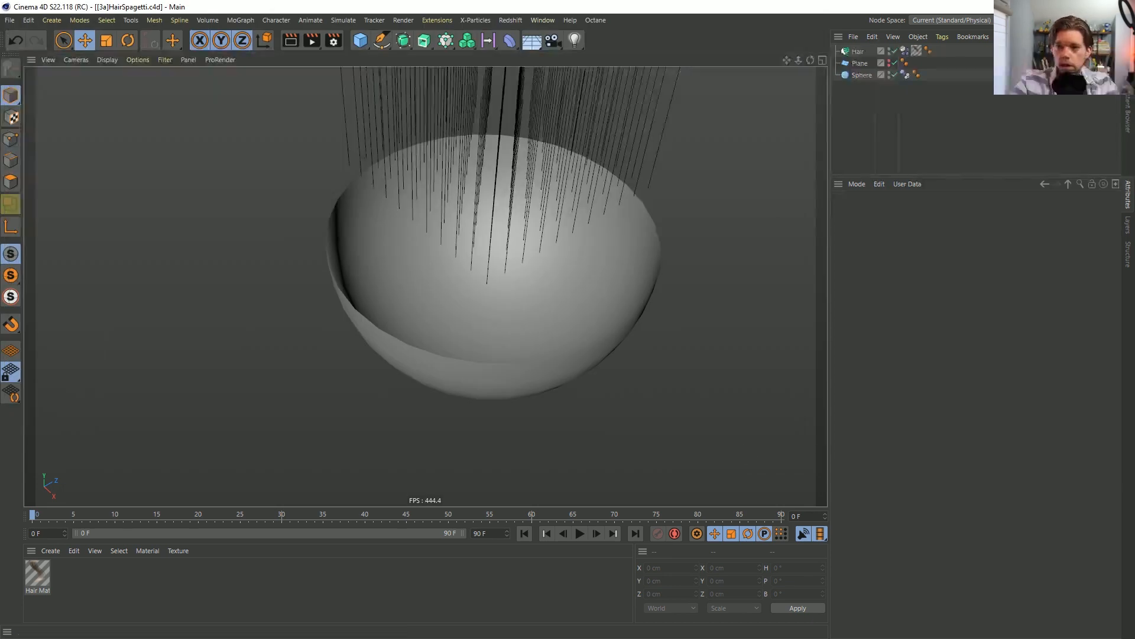
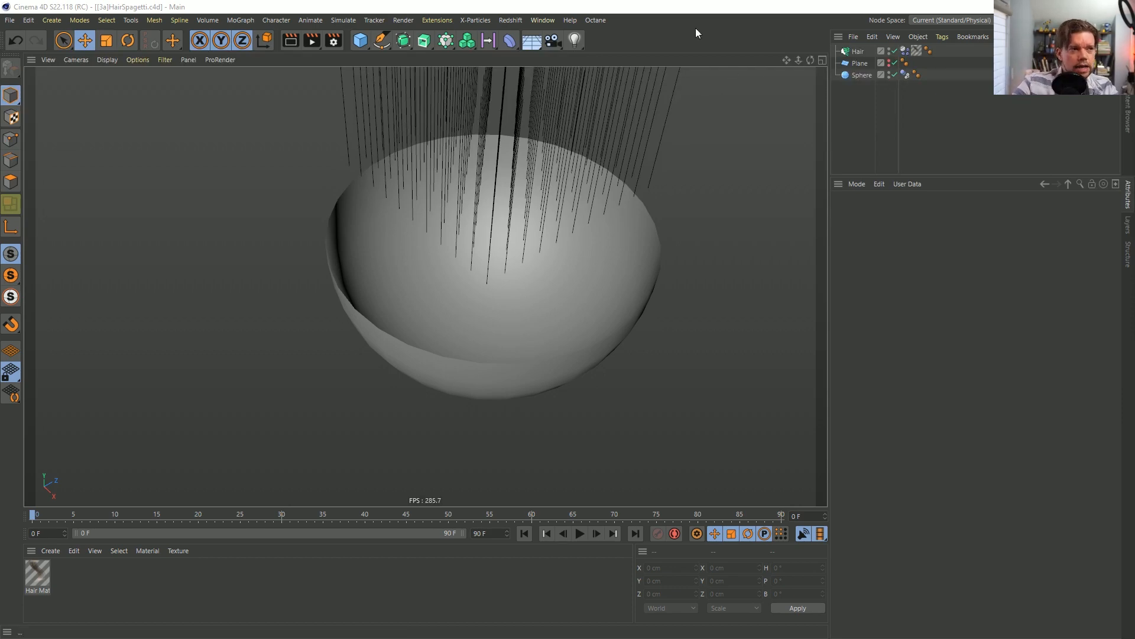
Open the recently used scene [2a]dreads.c4d.
alt+drag(616, 243, 535, 292)
click(9, 20)
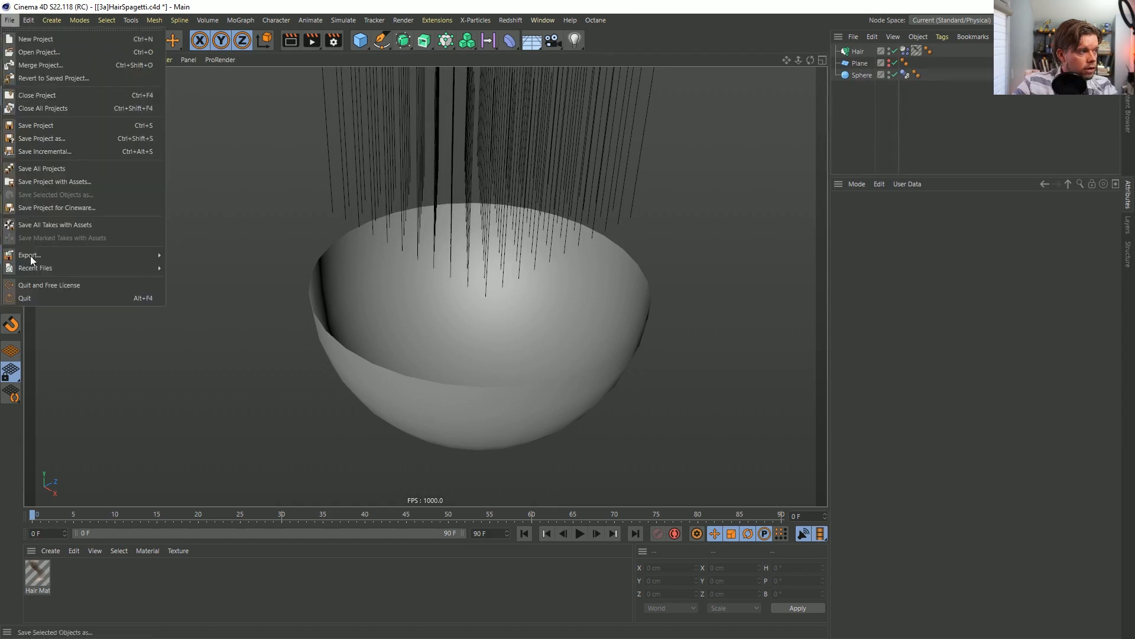
mouse_move(42, 271)
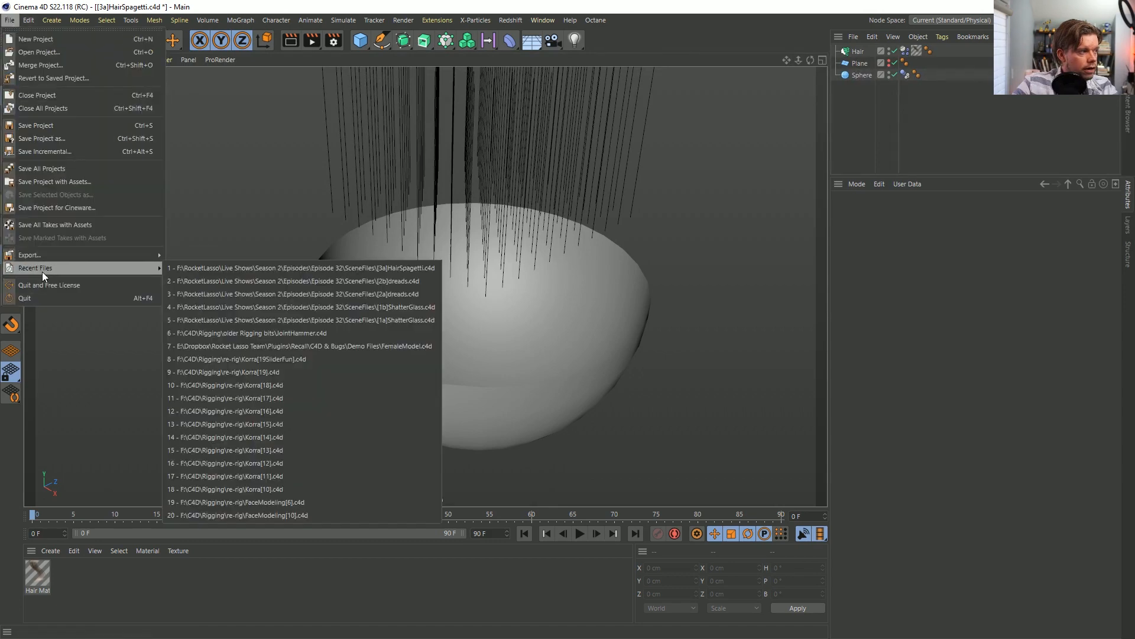
click(340, 294)
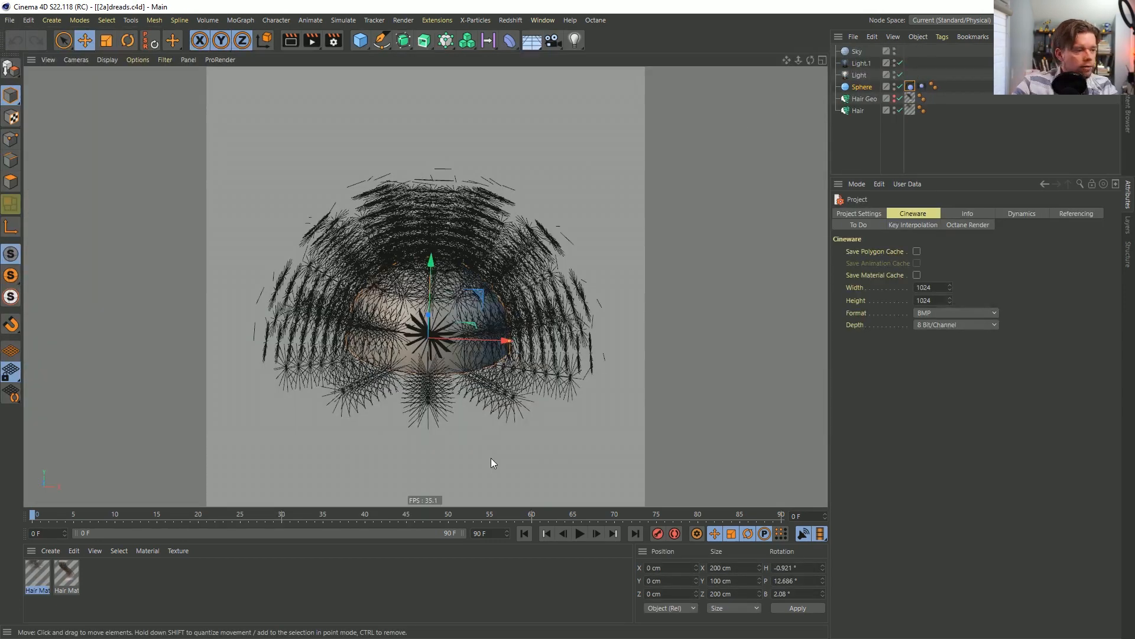
Disable the Hair Geo and Hair objects so that only the hemisphere is displayed, and look at it closely.
drag(900, 98, 913, 129)
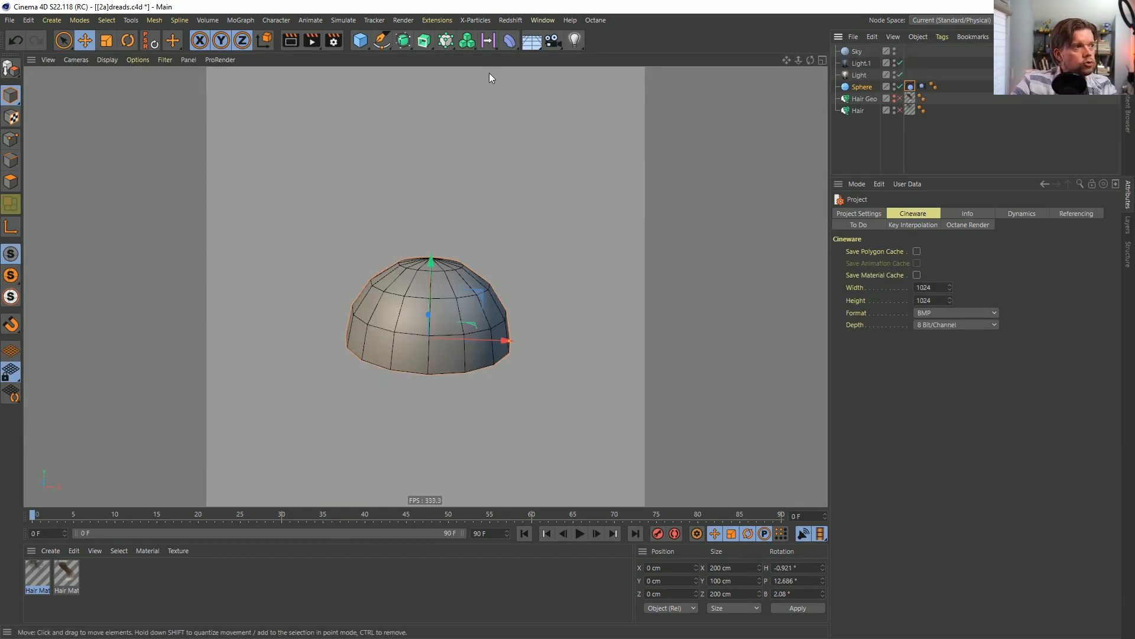
alt+middle_drag(430, 286, 426, 314)
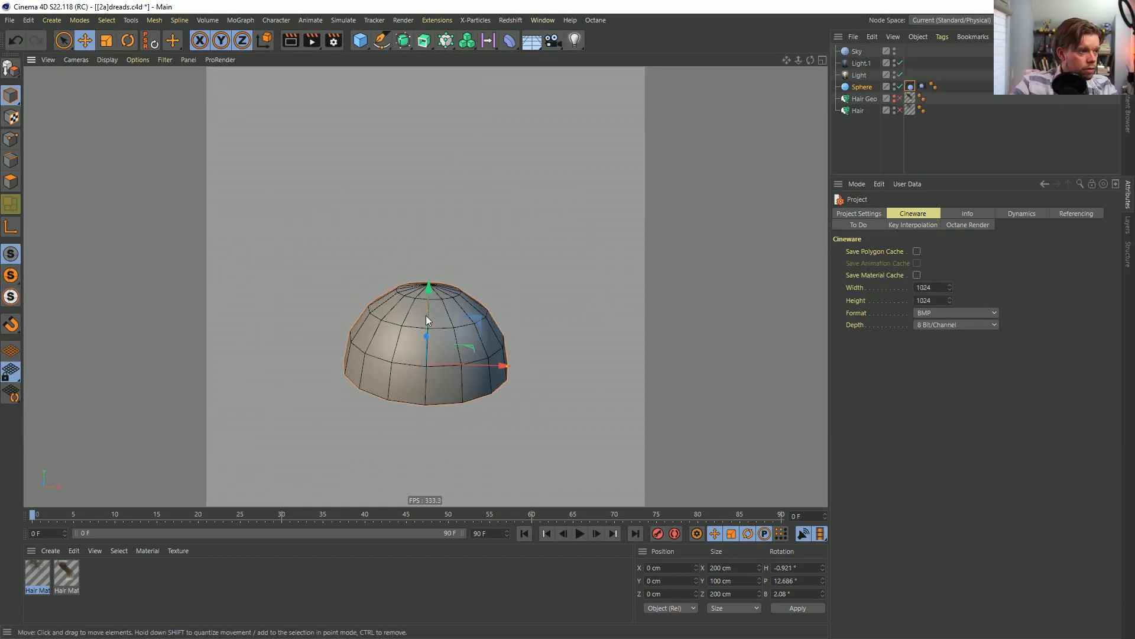
alt+right_drag(424, 311, 445, 289)
alt+middle_drag(443, 272, 438, 282)
alt+drag(440, 284, 467, 298)
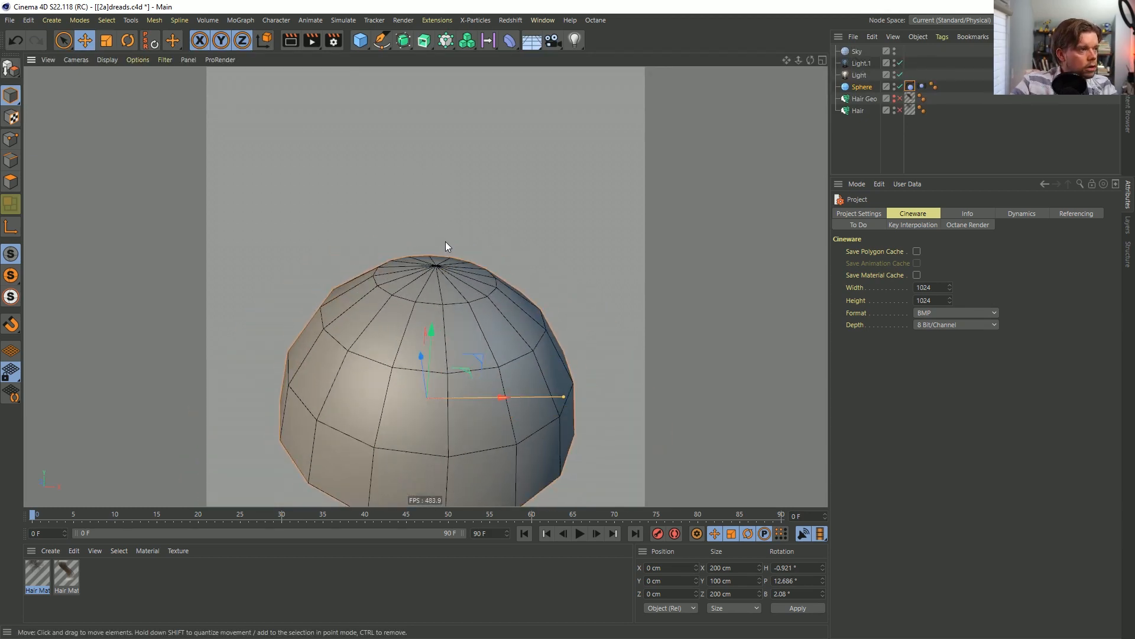
click(355, 43)
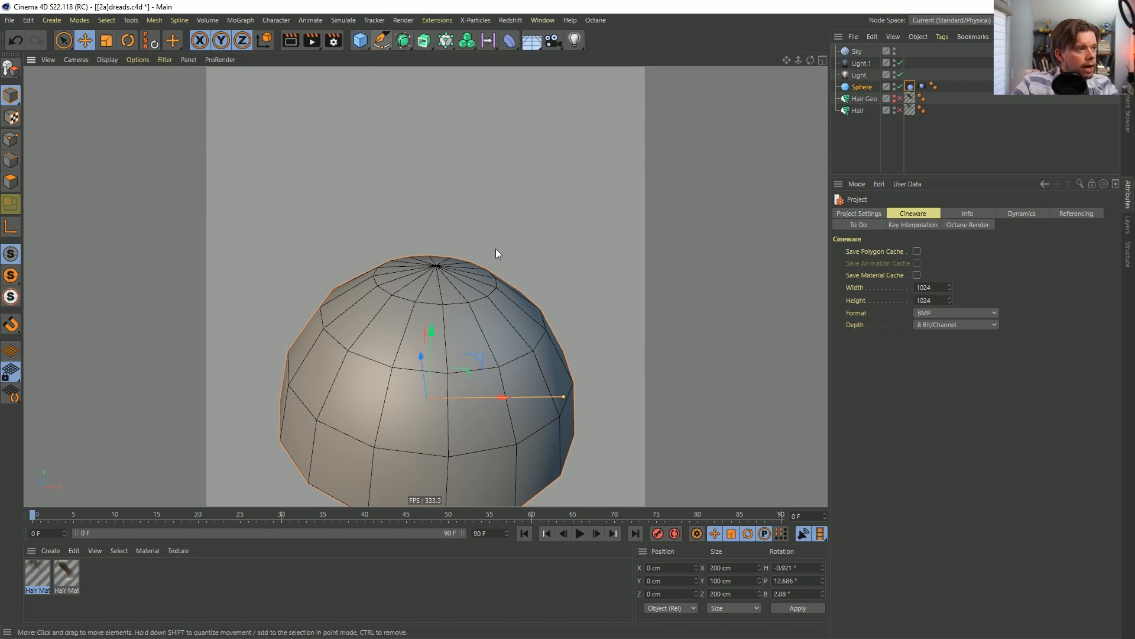
click(356, 42)
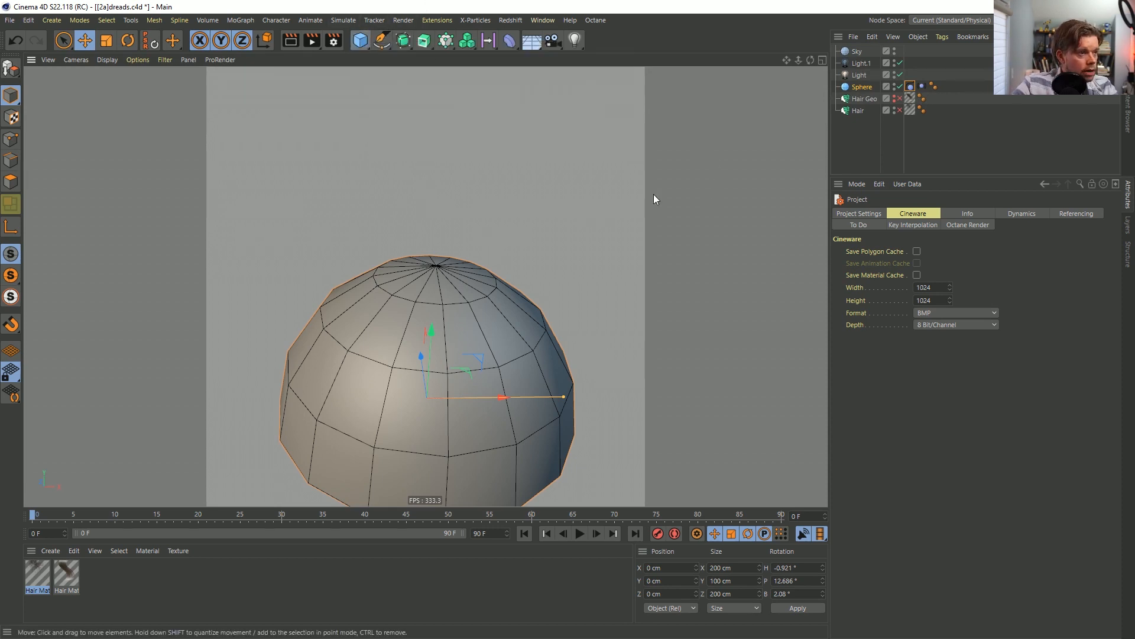
Delete the Vibrate tag from the Sphere and reset its rotation to 0° on all axes.
click(911, 88)
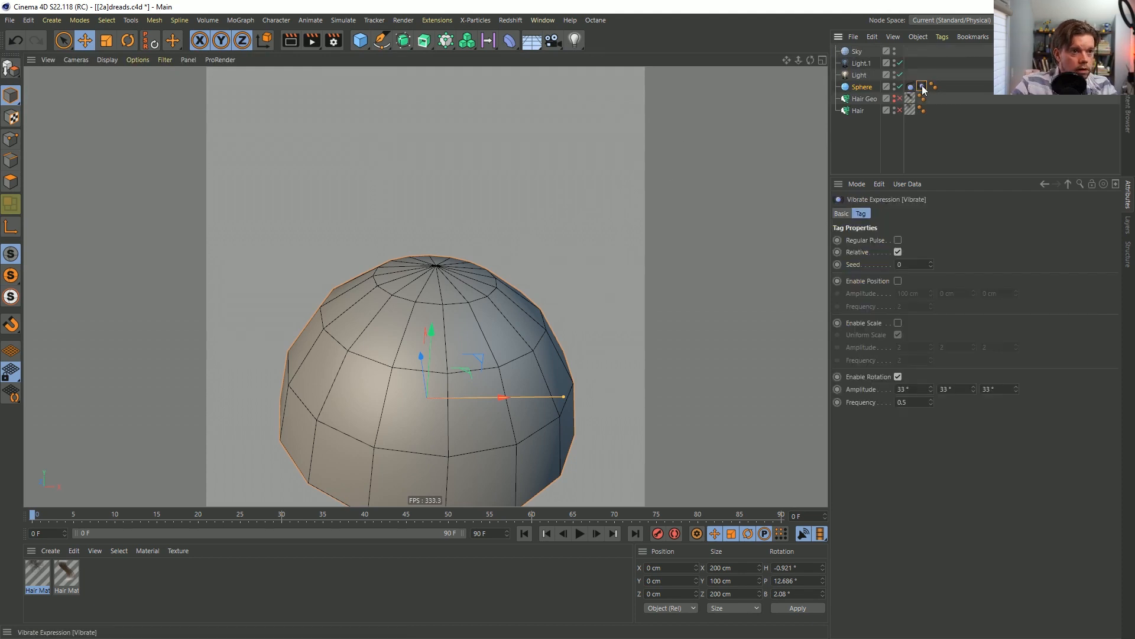
key(Delete)
click(151, 42)
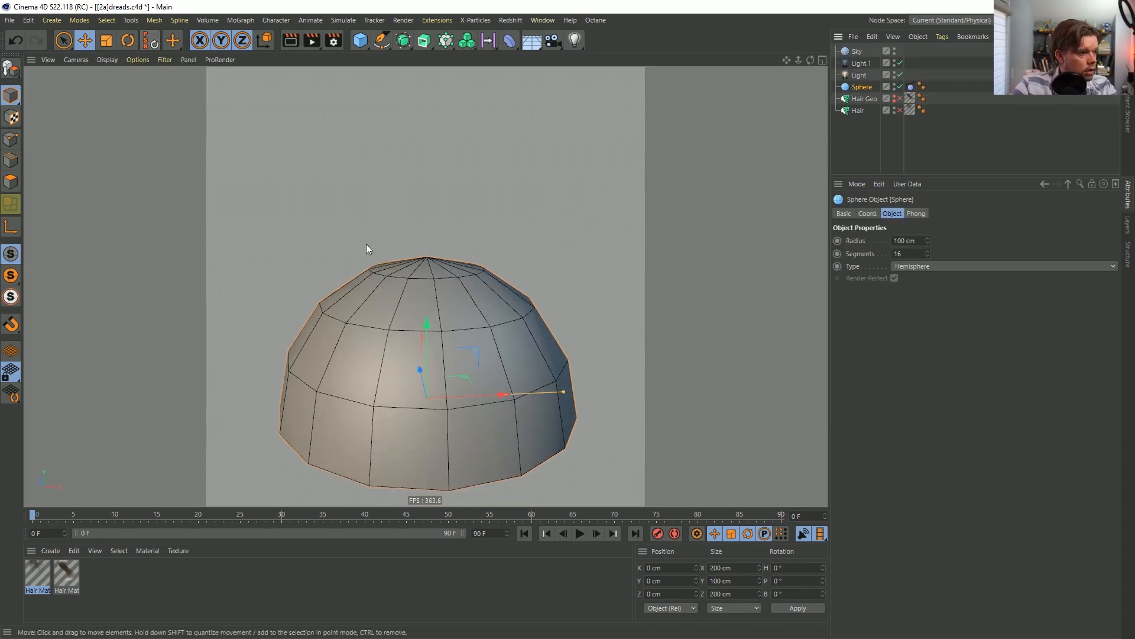
mouse_move(400, 265)
alt+mouse_down()
mouse_move(430, 278)
mouse_move(445, 227)
mouse_move(421, 278)
alt+mouse_up()
scroll(421, 278, down, 3)
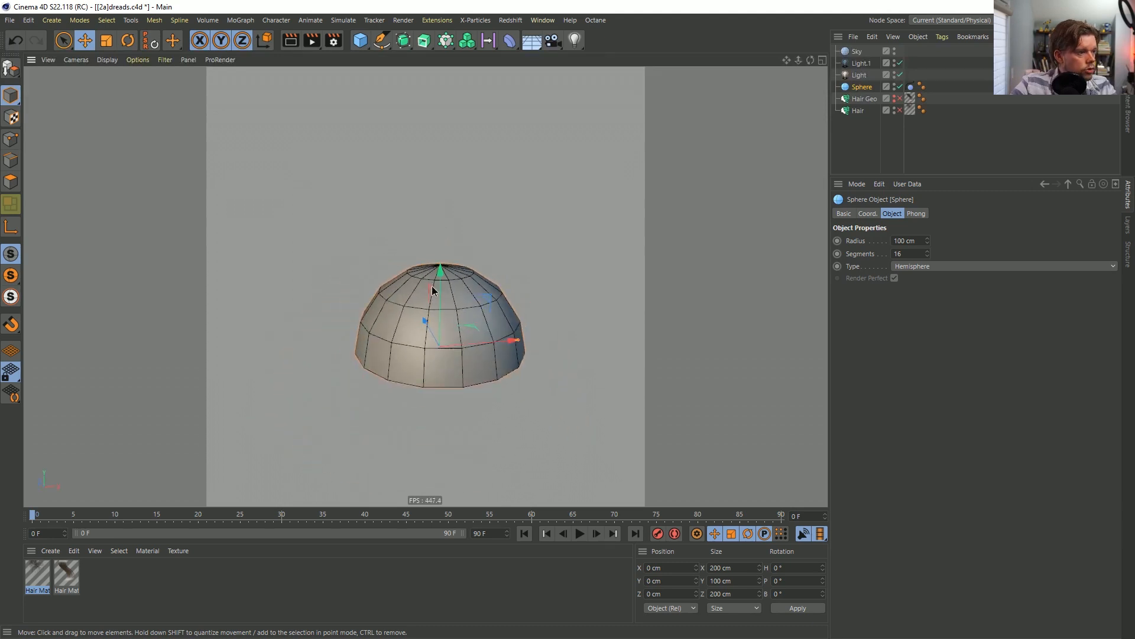
alt+drag(441, 333, 470, 335)
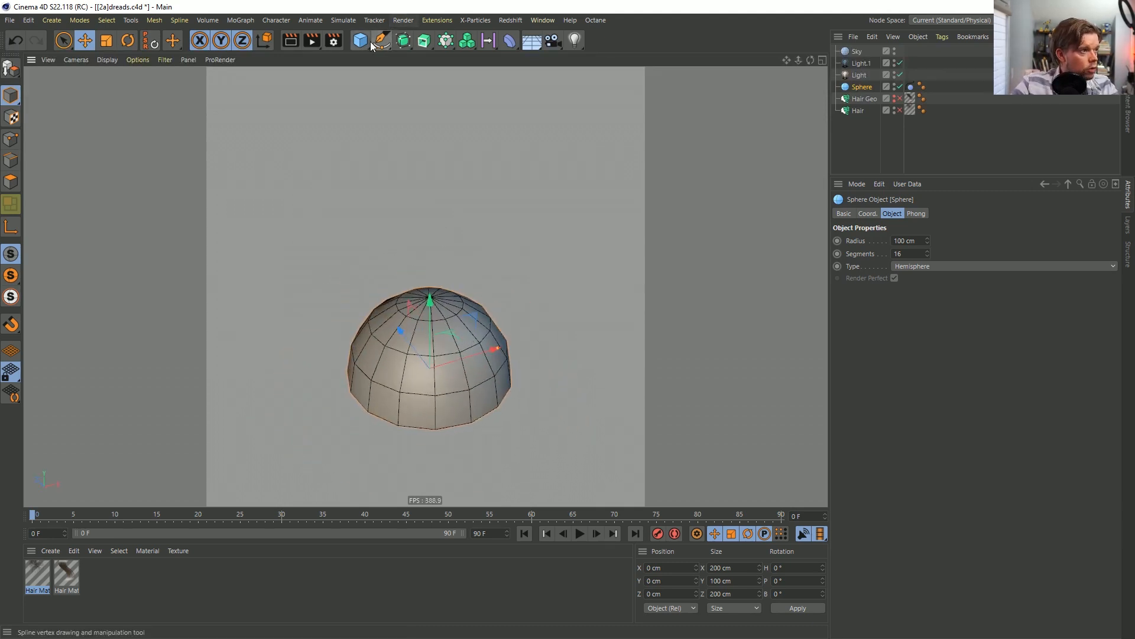
Draw a curved five-point Bezier spline in the front view, hooked above the hemisphere and running down through it to below its base.
click(362, 41)
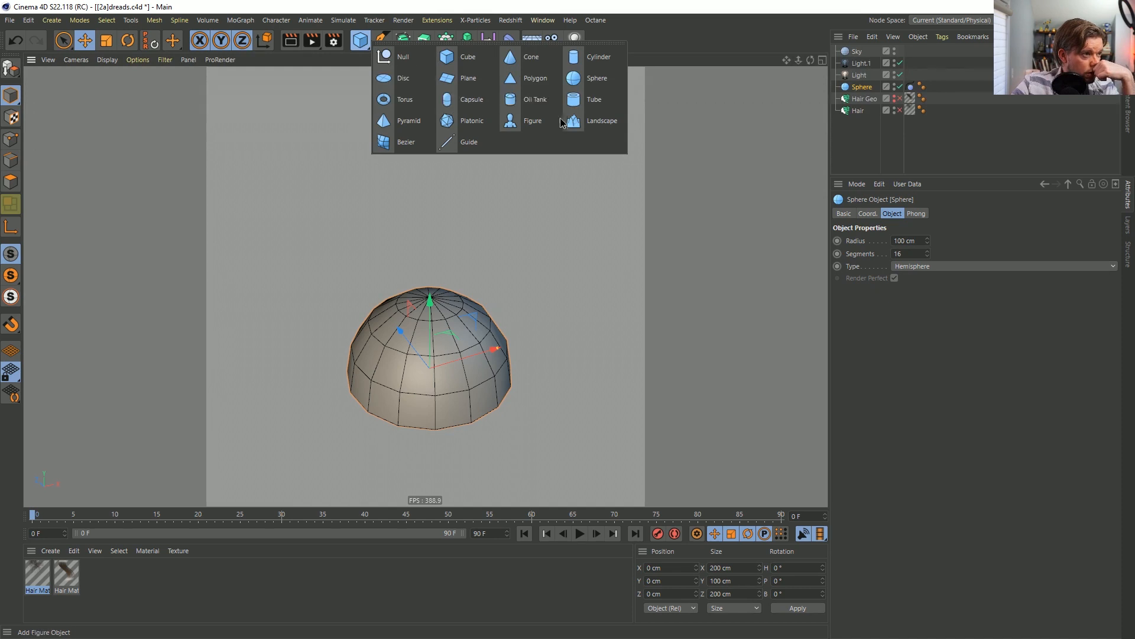
middle_click(578, 239)
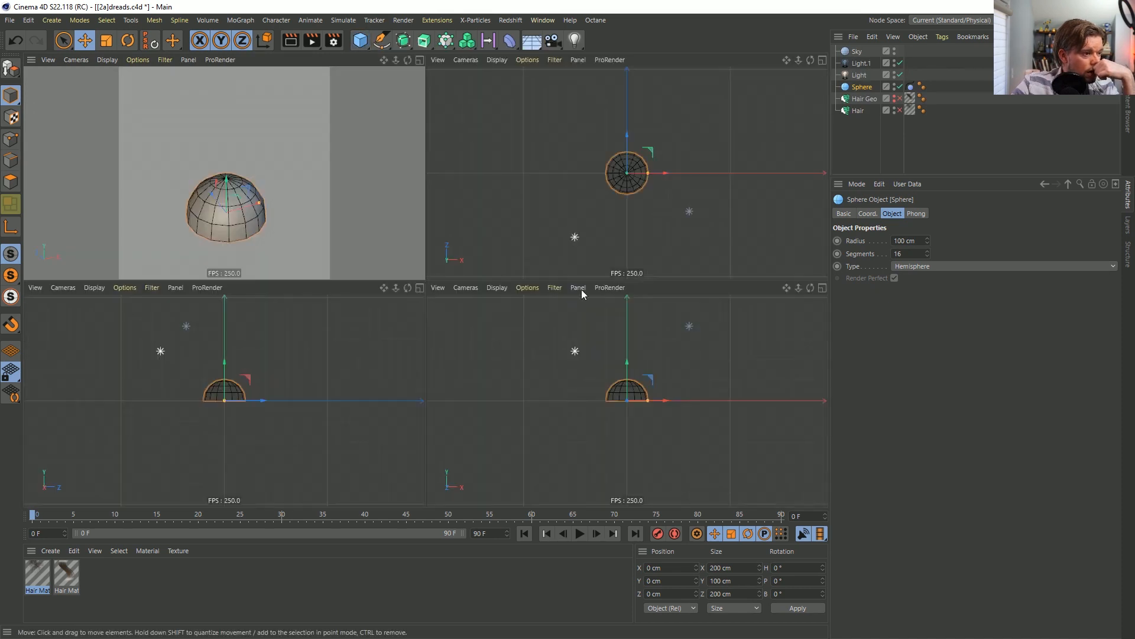
middle_click(532, 315)
scroll(445, 272, up, 5)
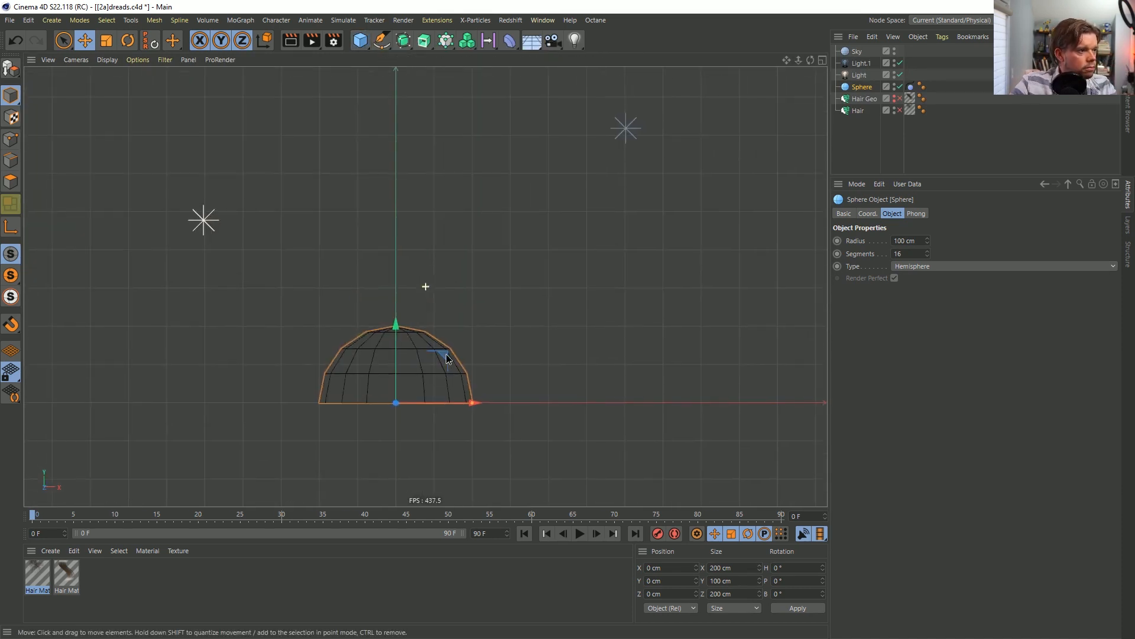
click(386, 46)
click(430, 53)
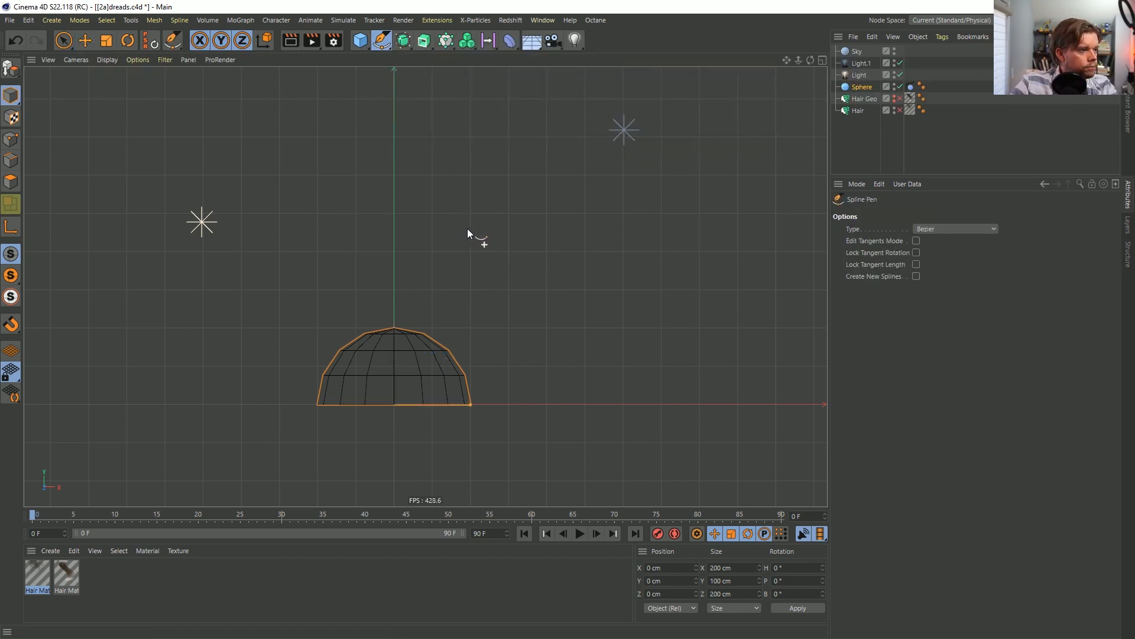
drag(469, 229, 403, 267)
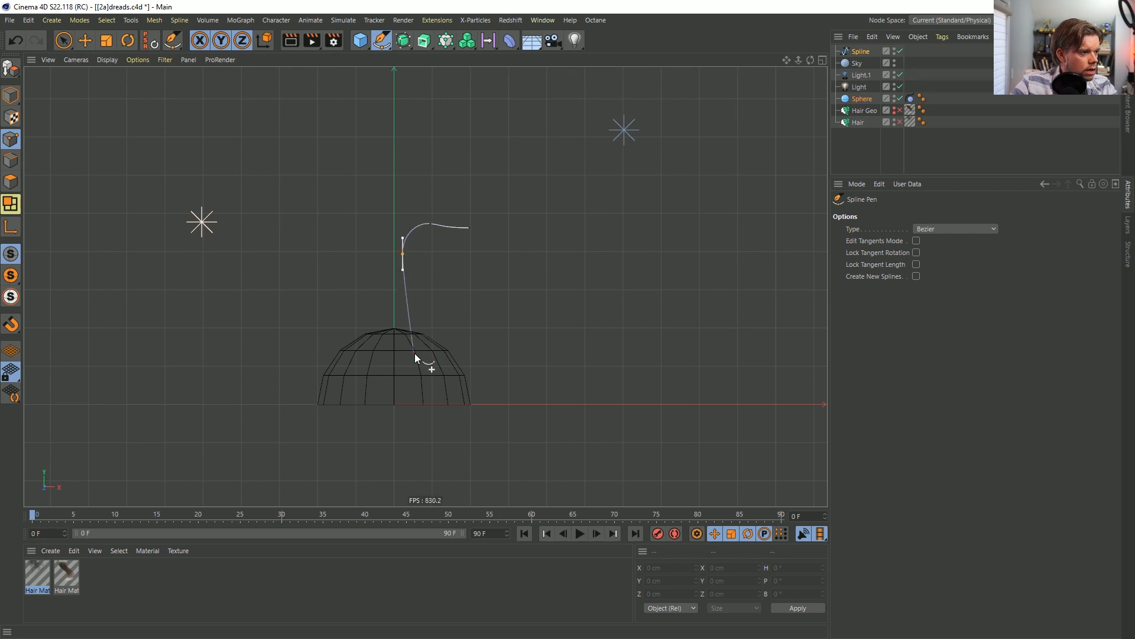
drag(417, 357, 417, 379)
drag(404, 456, 406, 480)
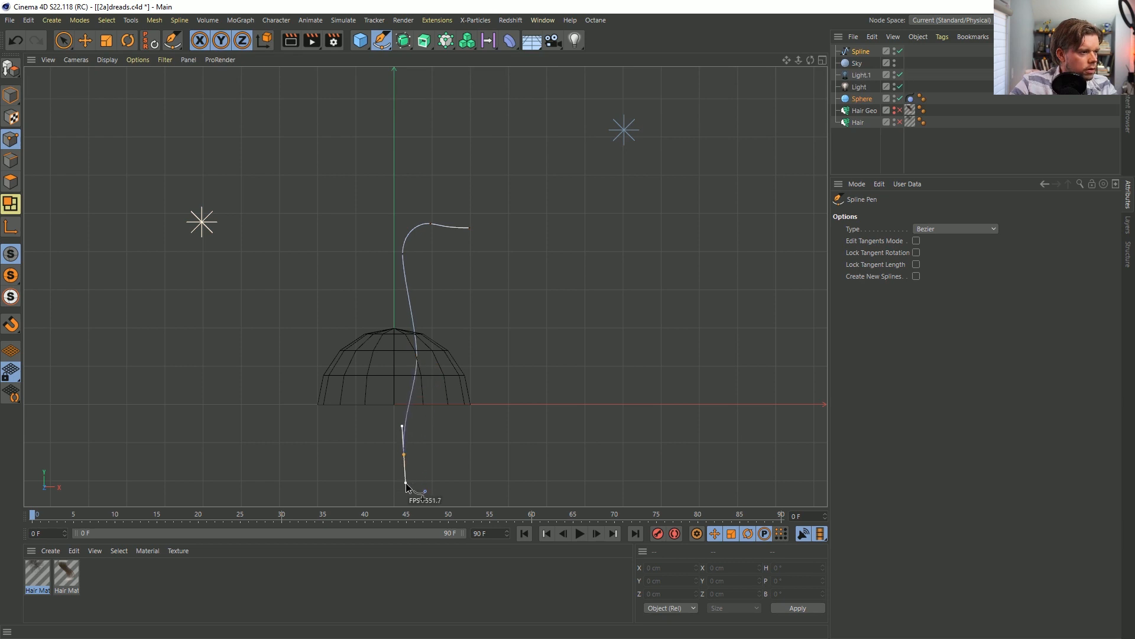
key(Escape)
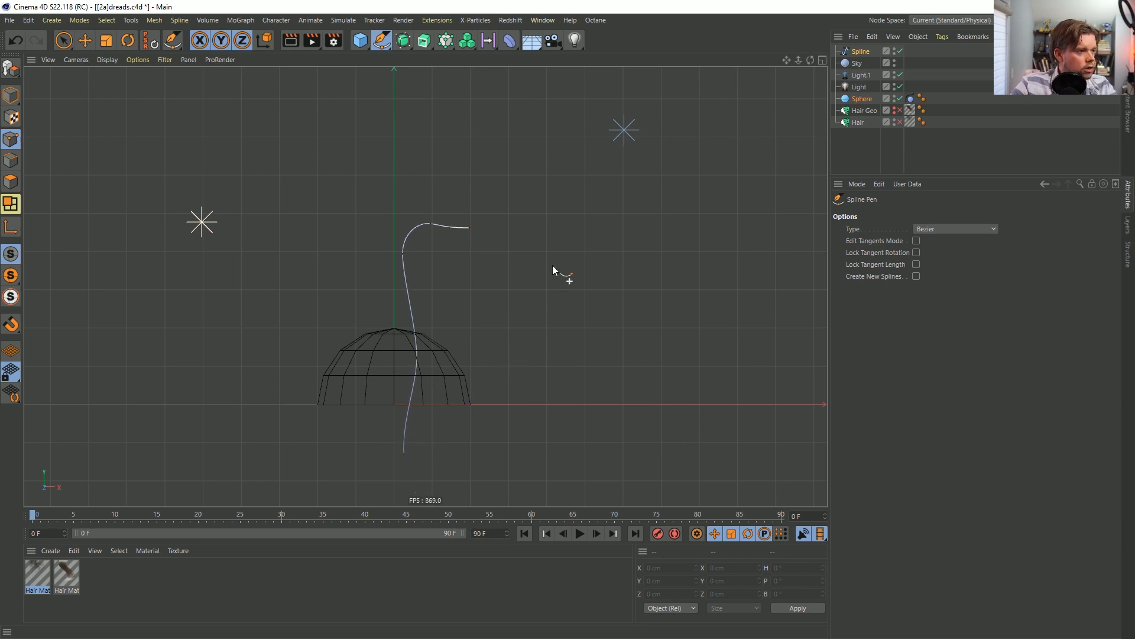
Scale down all points of the new spline and check its size against the hemisphere in the perspective view.
key(ctrl+a)
key(t)
drag(616, 270, 455, 302)
key(e)
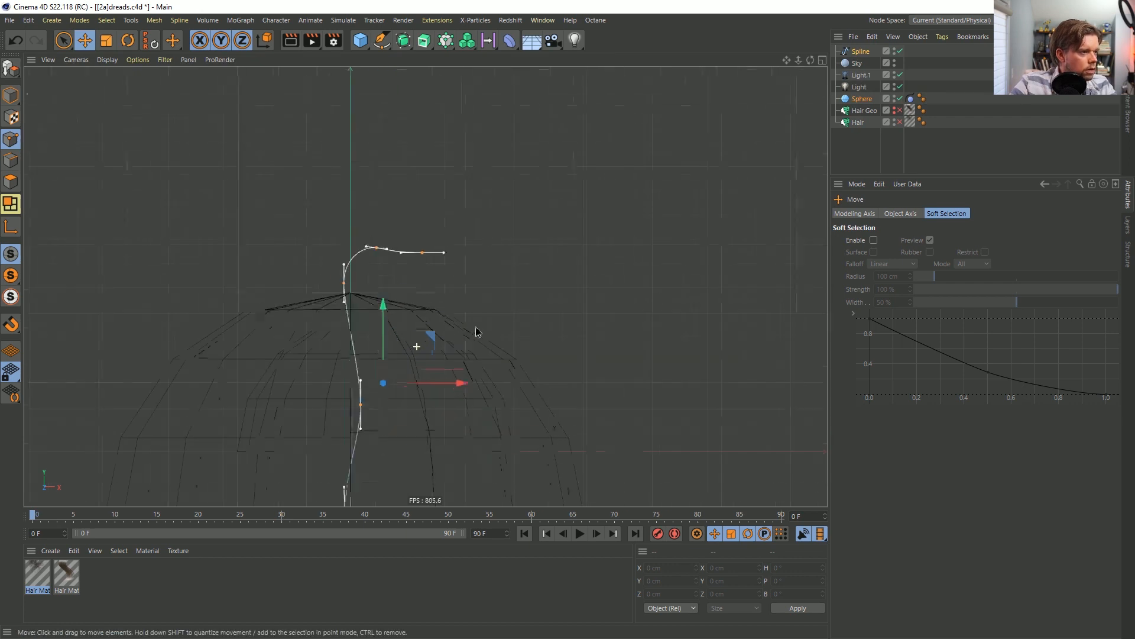
scroll(474, 276, up, 5)
middle_click(474, 281)
middle_click(369, 219)
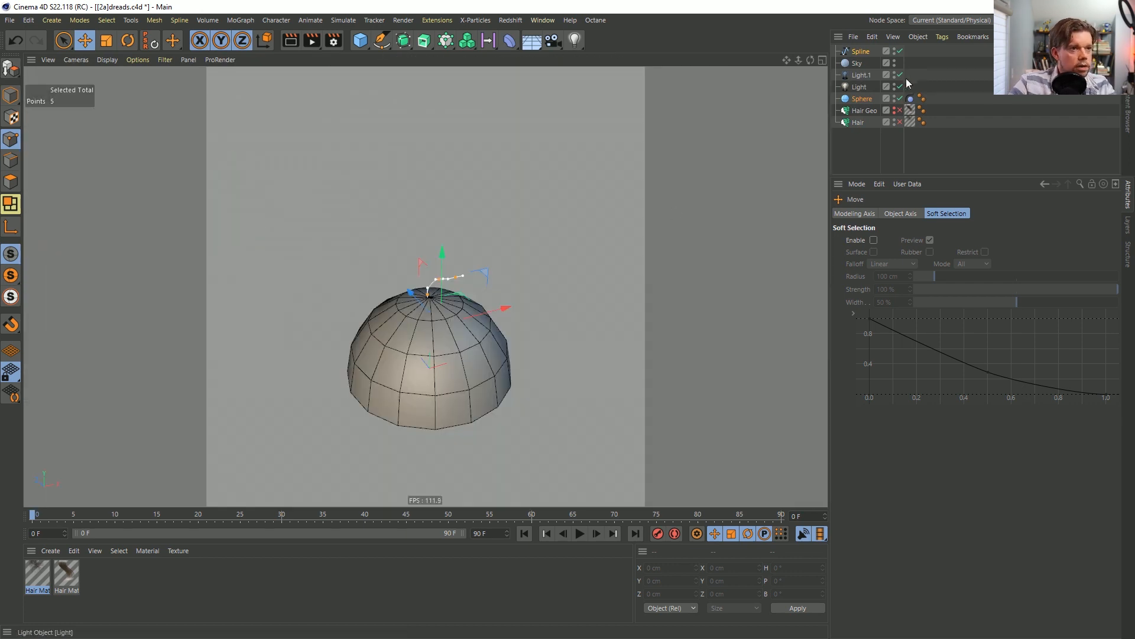
Disable the Sphere, and wrap the selected spline and Sphere in Sweep objects with n-Side profiles.
click(900, 98)
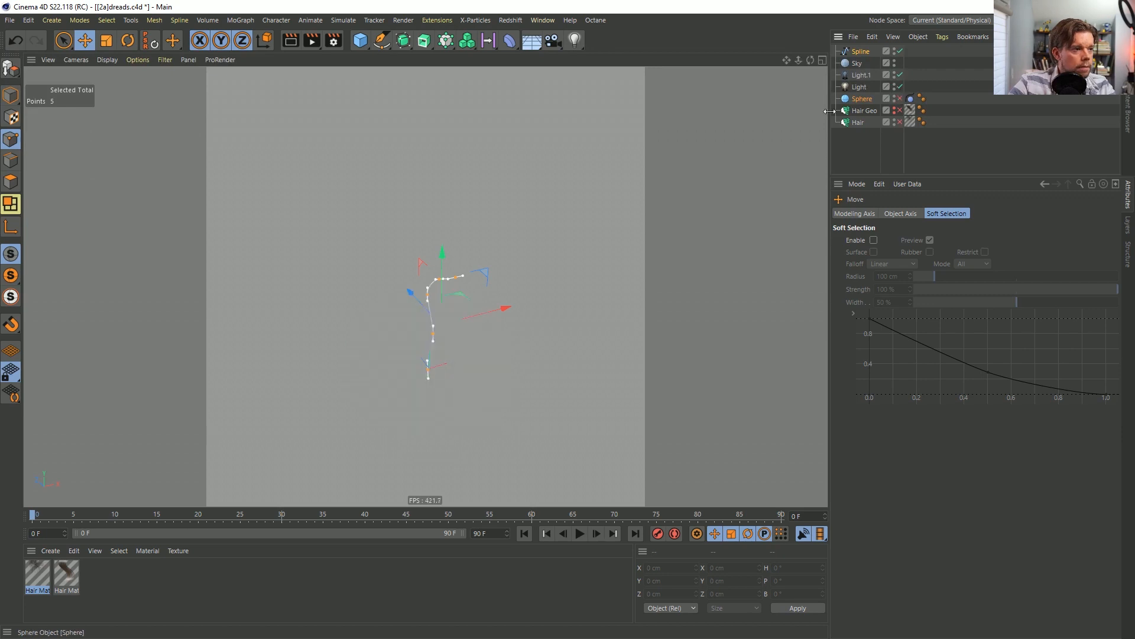
click(360, 40)
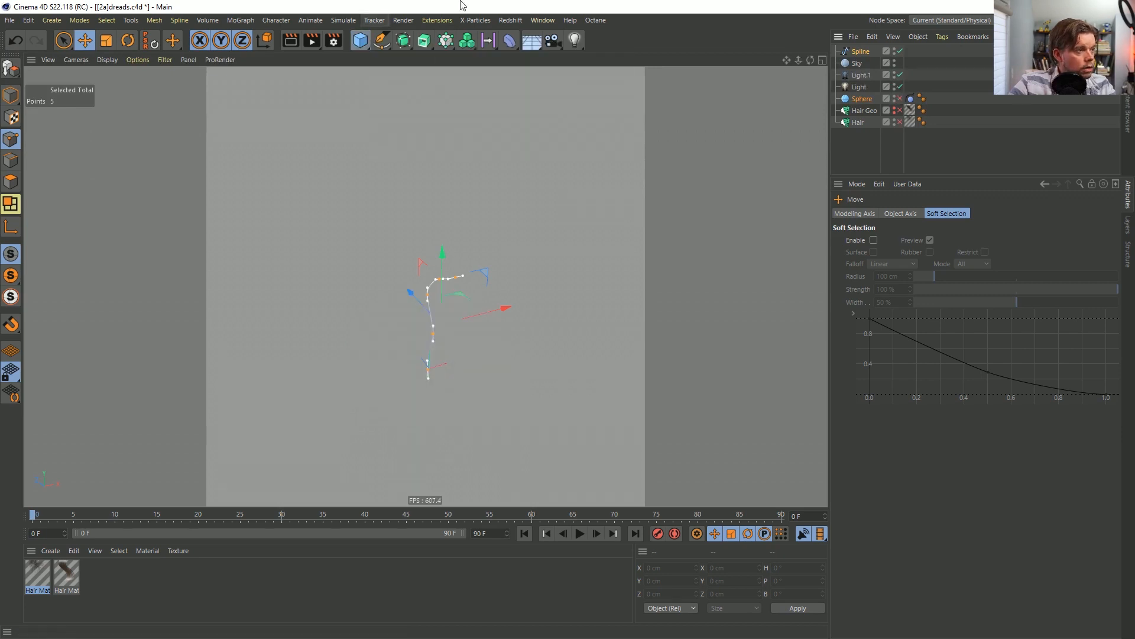
click(402, 41)
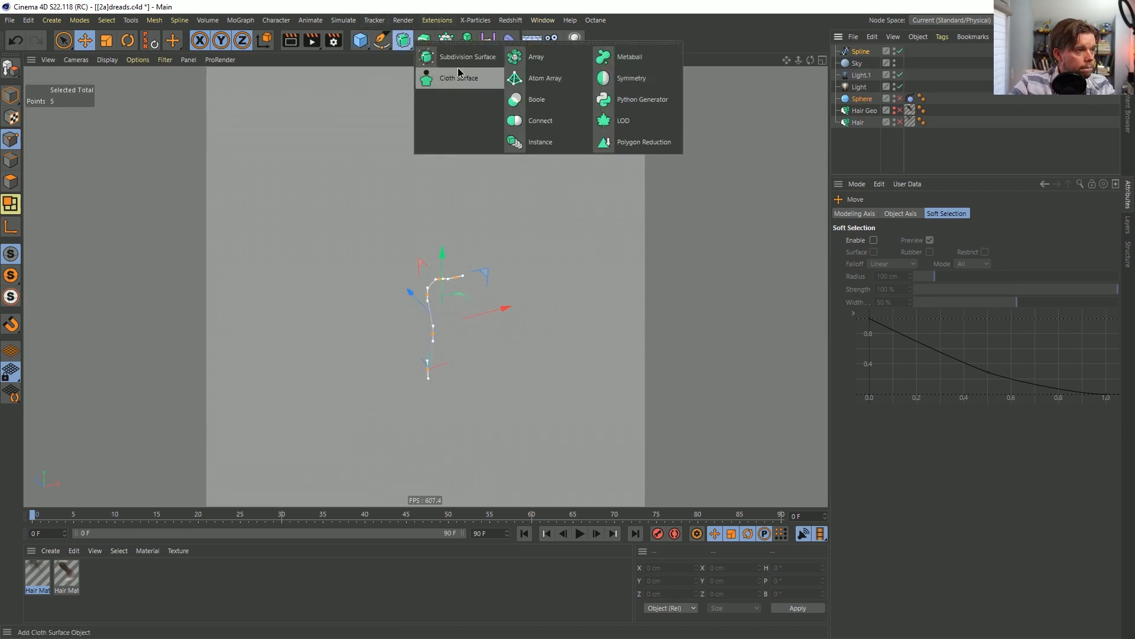
click(423, 41)
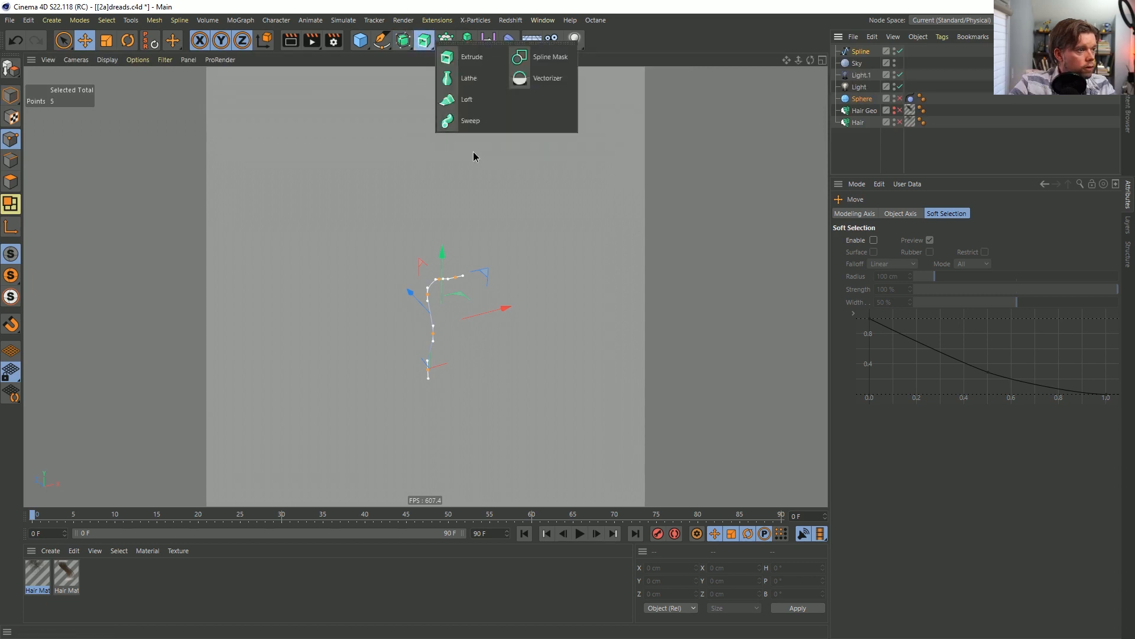
alt+click(459, 121)
click(387, 46)
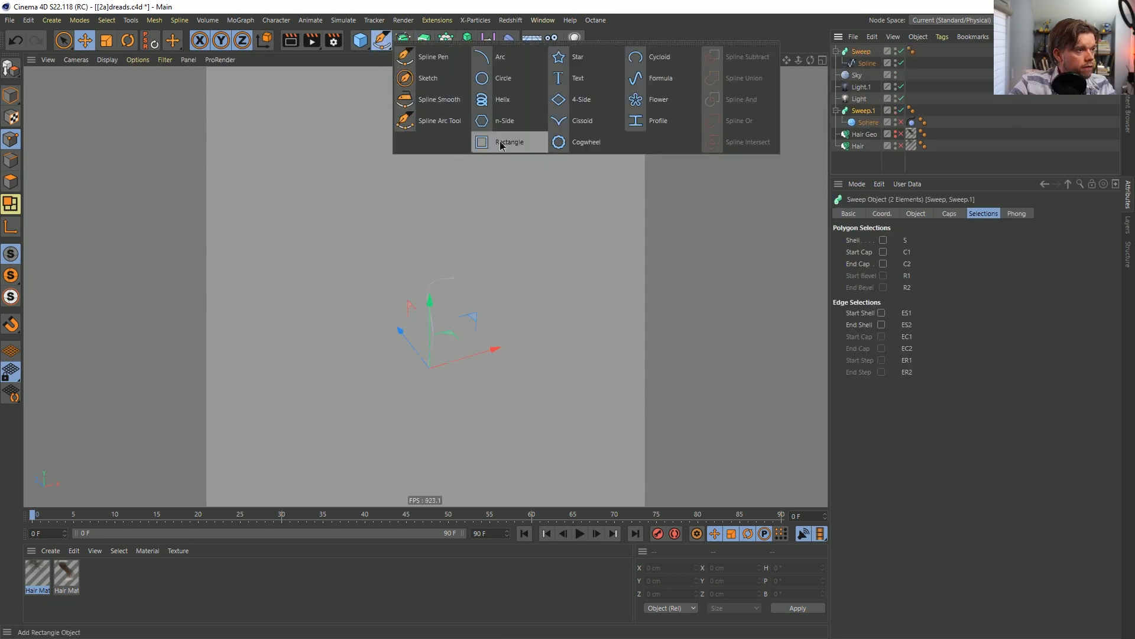
shift+click(515, 120)
key(t)
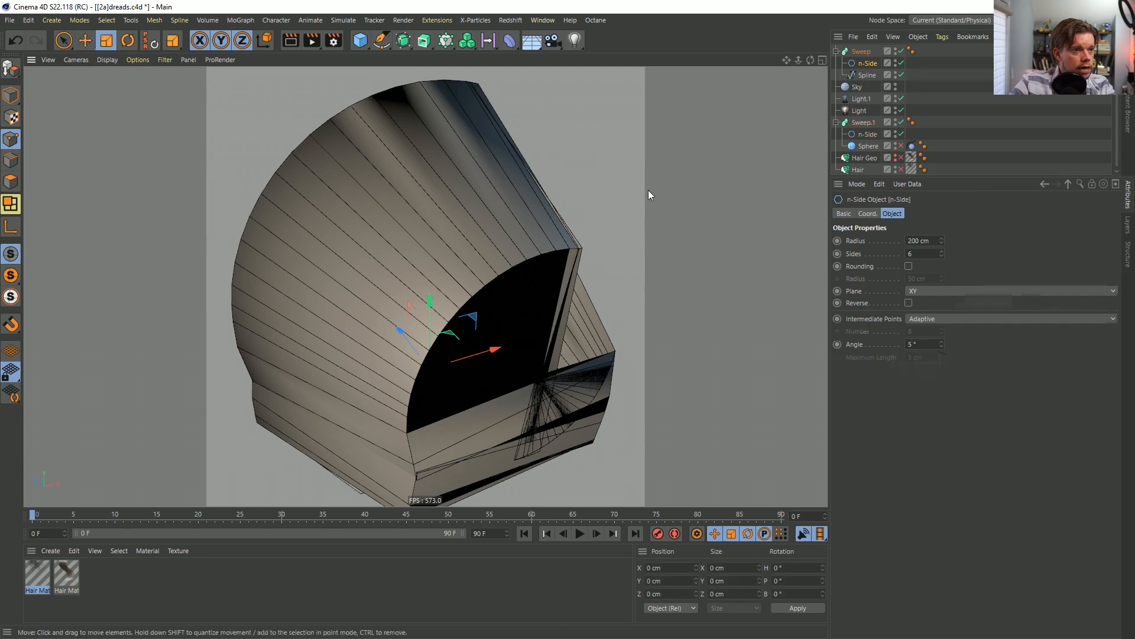
Scale the n-Side profile down to a radius of about 11.17 cm and set the spline's intermediate points to Uniform, number 4.
drag(649, 192, 264, 367)
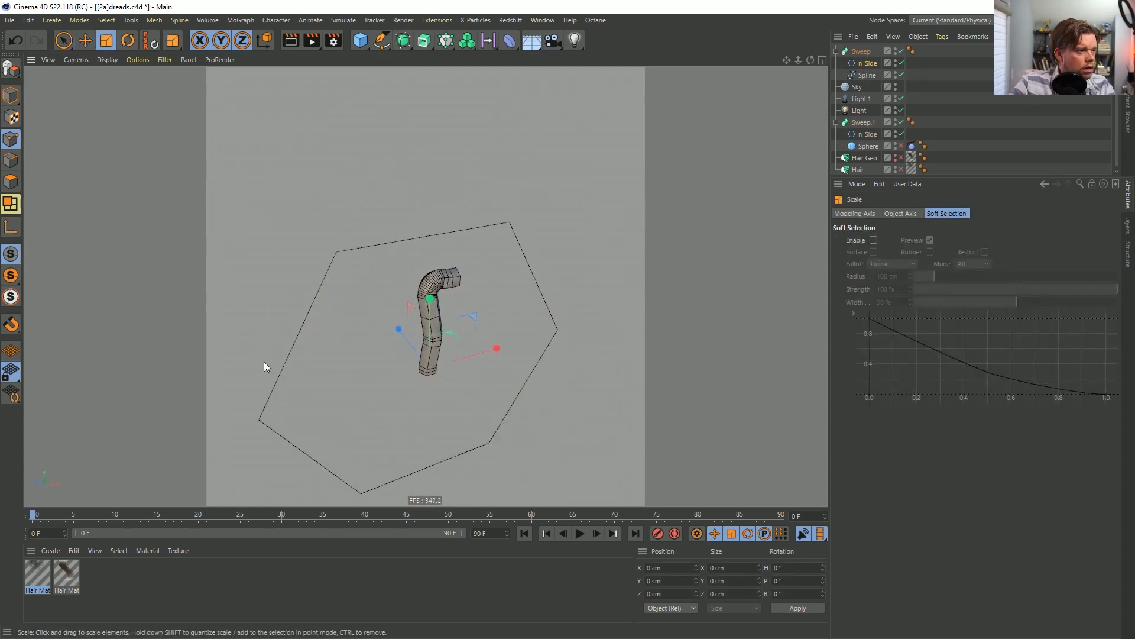
click(866, 75)
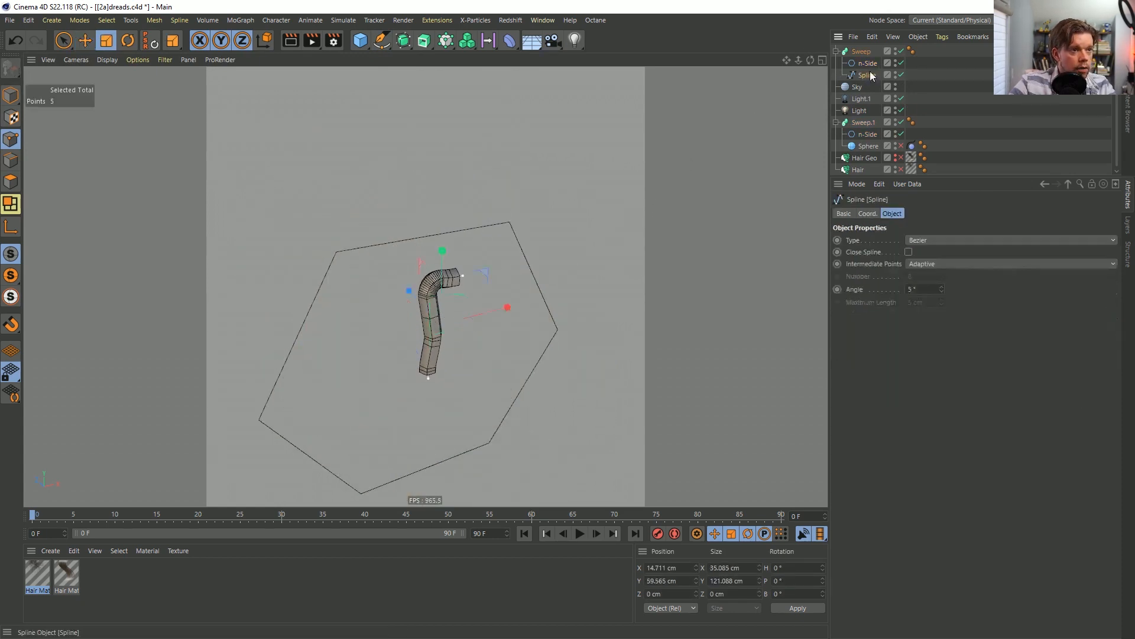
scroll(478, 280, up, 5)
scroll(478, 280, up, 3)
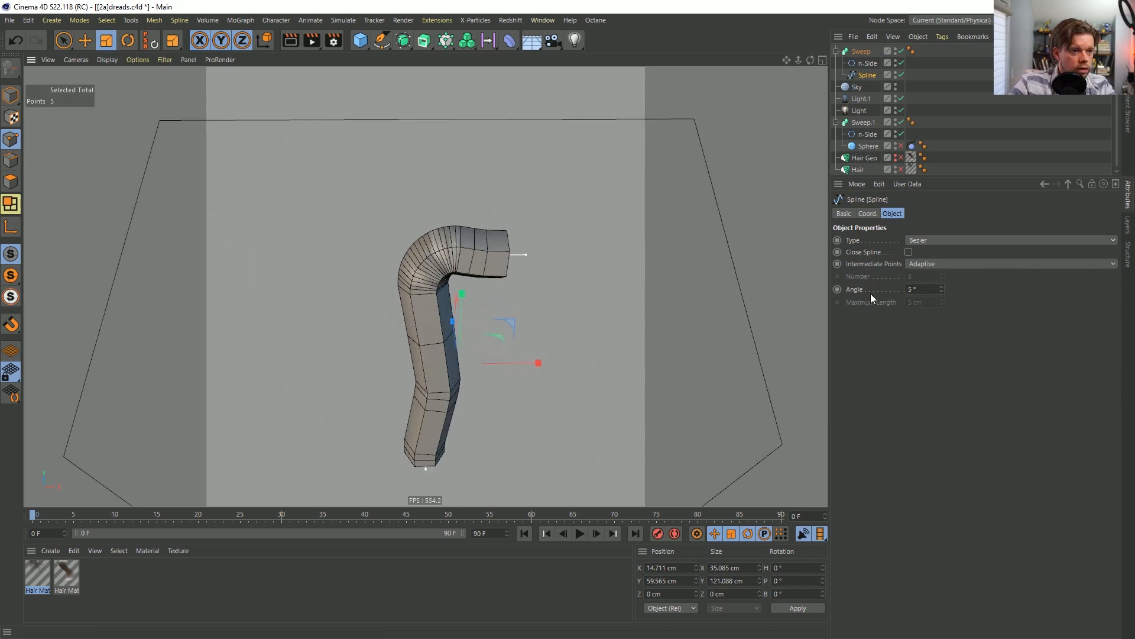
click(935, 240)
click(925, 264)
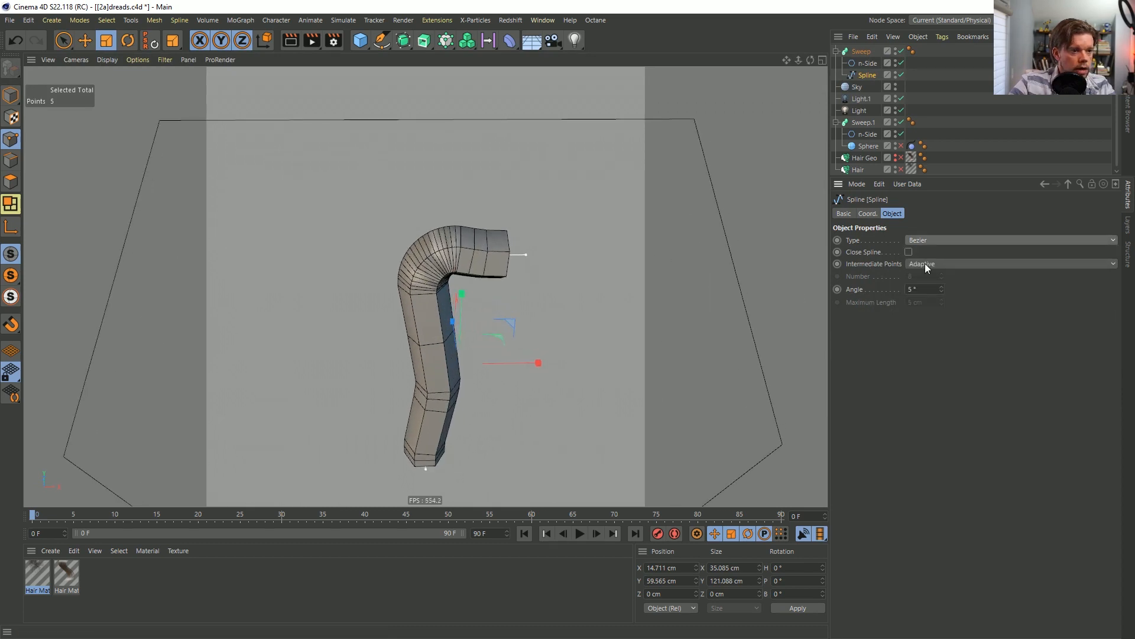
click(925, 264)
click(935, 301)
drag(940, 279, 941, 295)
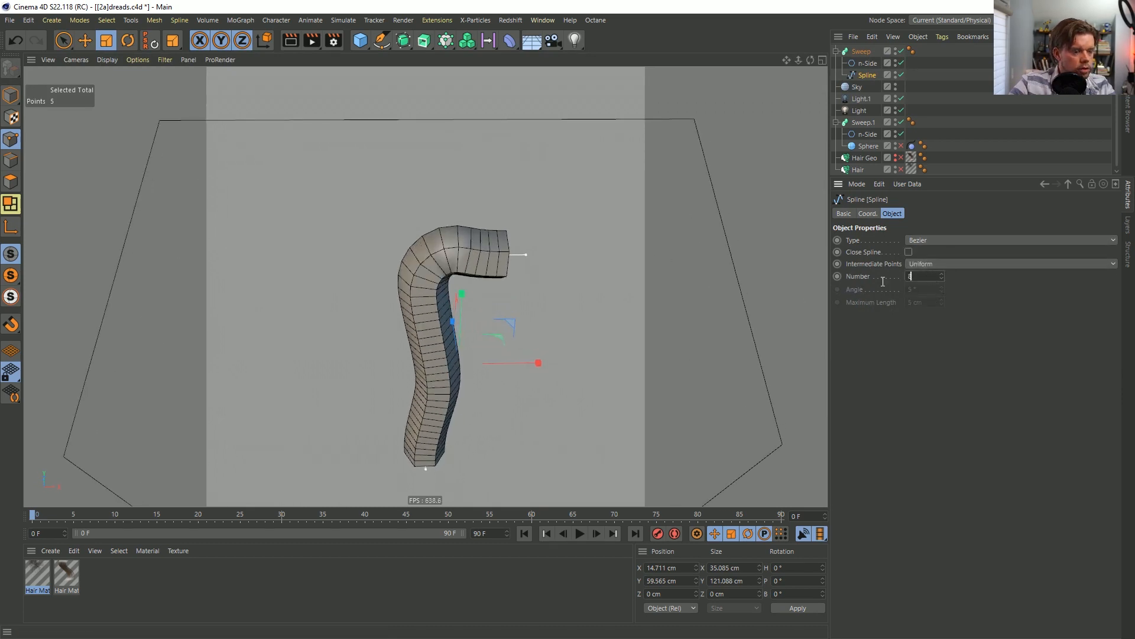
Set the n-Side profile of the first Sweep to 8 sides.
alt+drag(538, 248, 484, 240)
scroll(484, 240, up, 3)
alt+drag(595, 249, 507, 227)
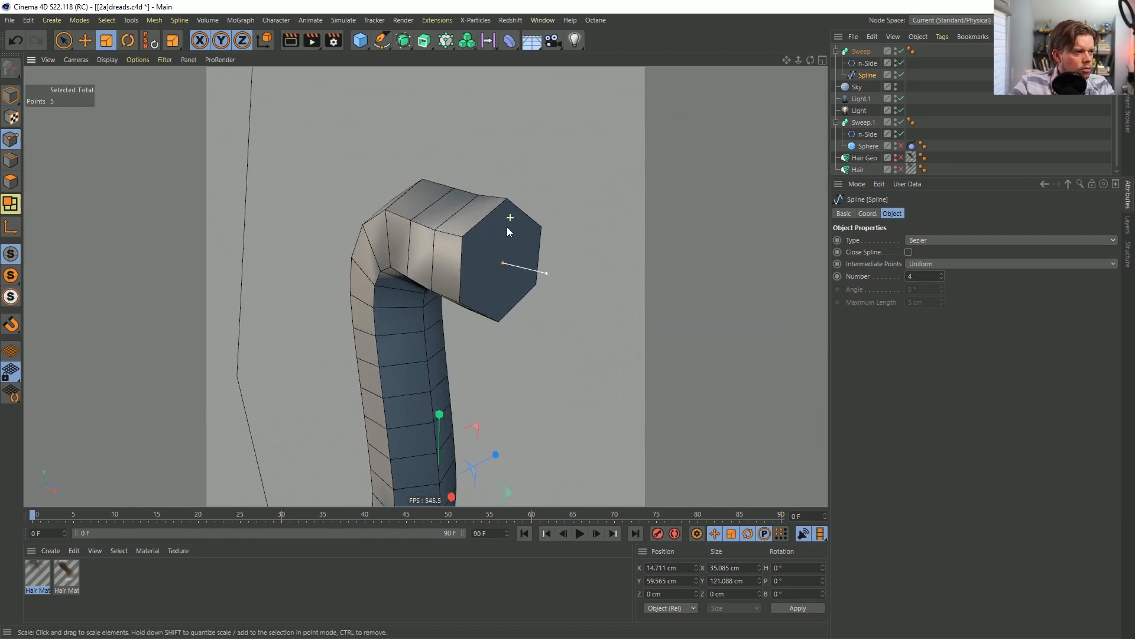
click(868, 64)
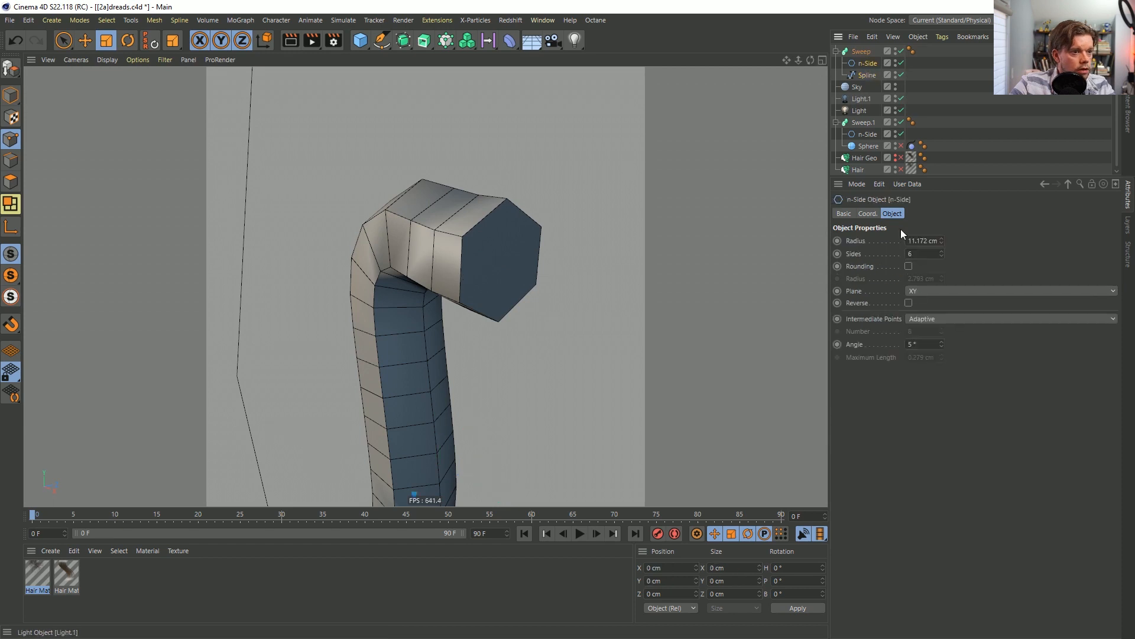
click(943, 251)
click(942, 252)
alt+drag(523, 255, 581, 222)
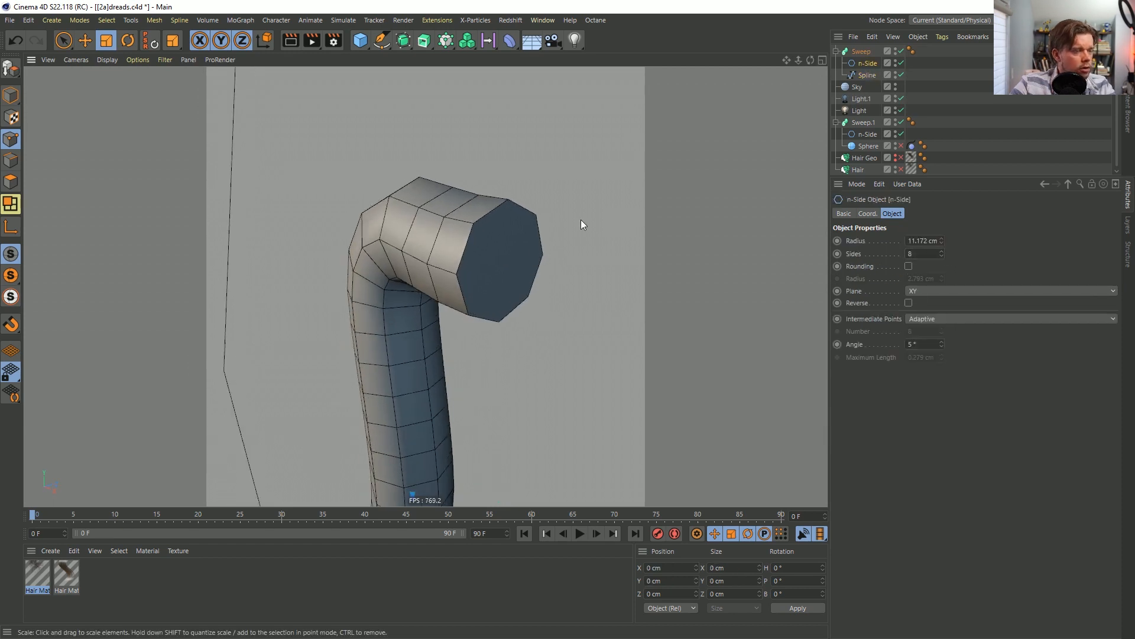
click(859, 51)
key(c)
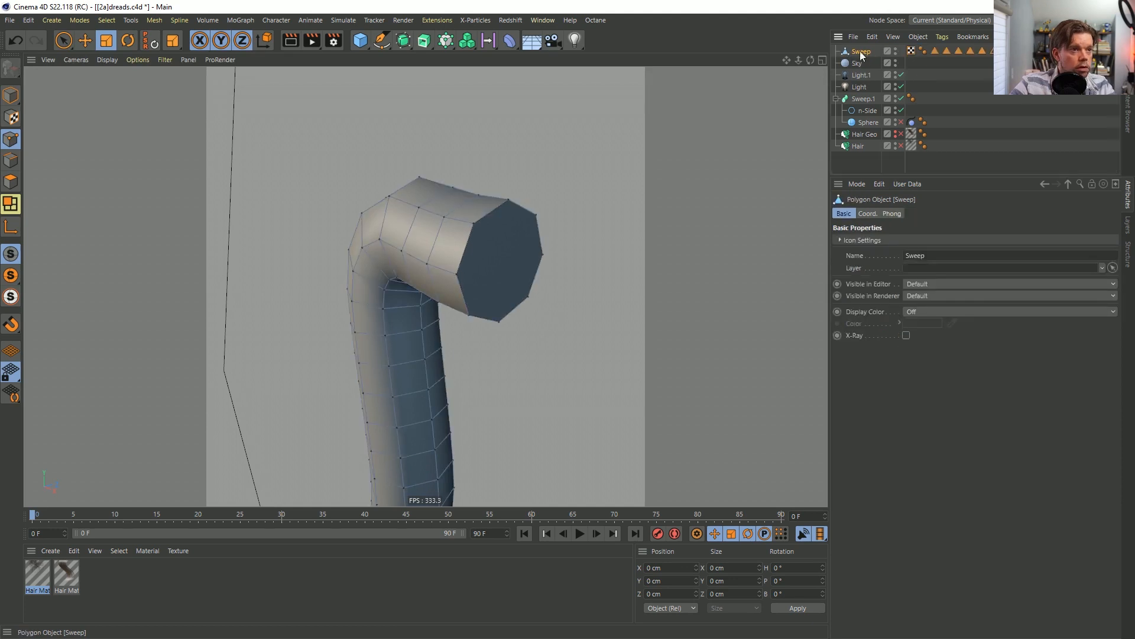
key(ctrl+z)
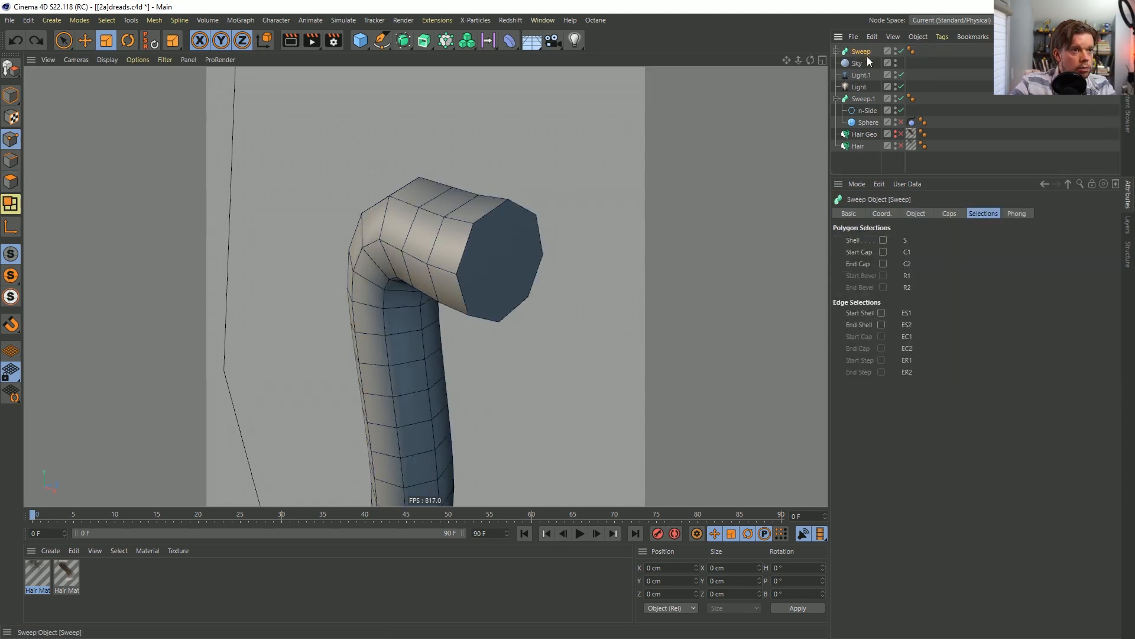
Disable the end cap on the Sweep and convert it to an editable polygon object.
click(949, 213)
click(921, 240)
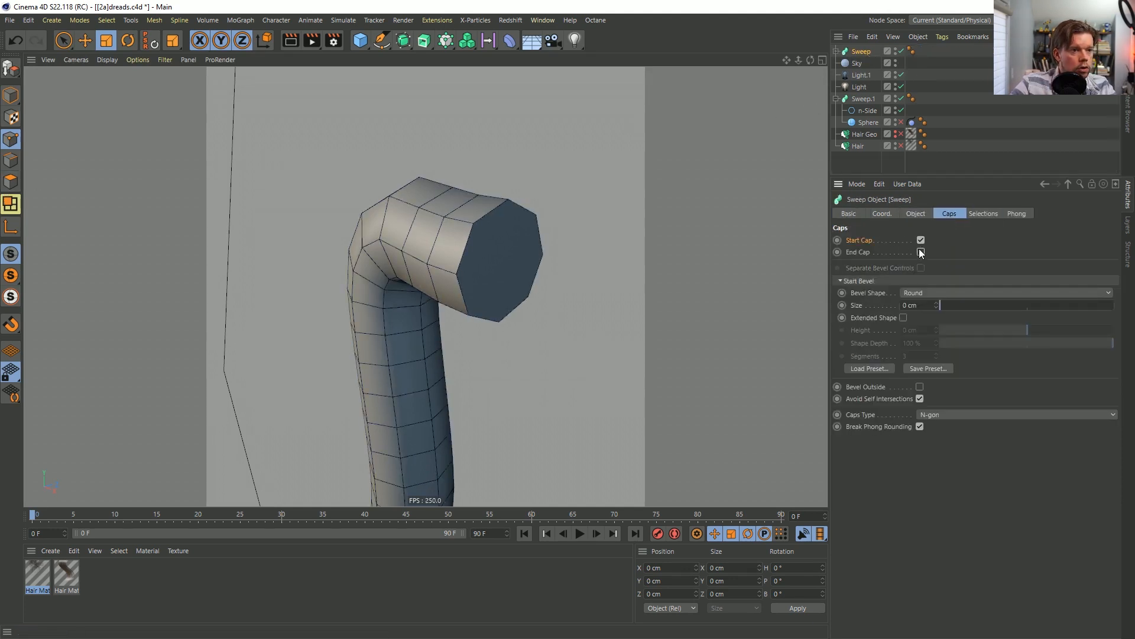
click(921, 252)
key(c)
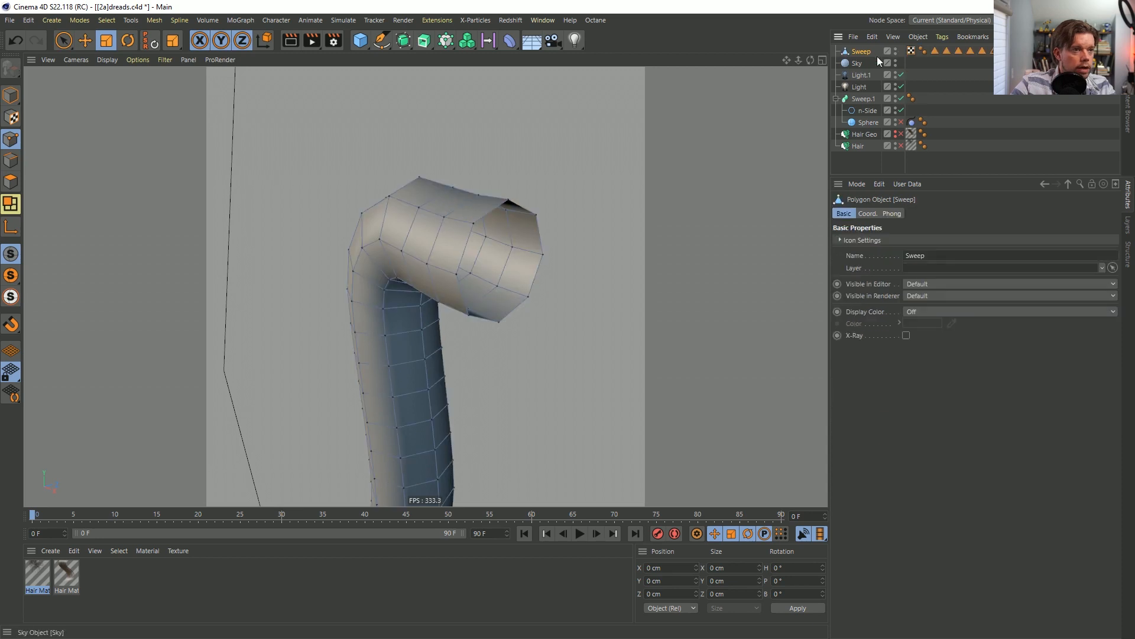
Loop-select the edges around the open upper end of the tube.
click(12, 182)
alt+drag(444, 224, 537, 212)
alt+drag(481, 246, 332, 224)
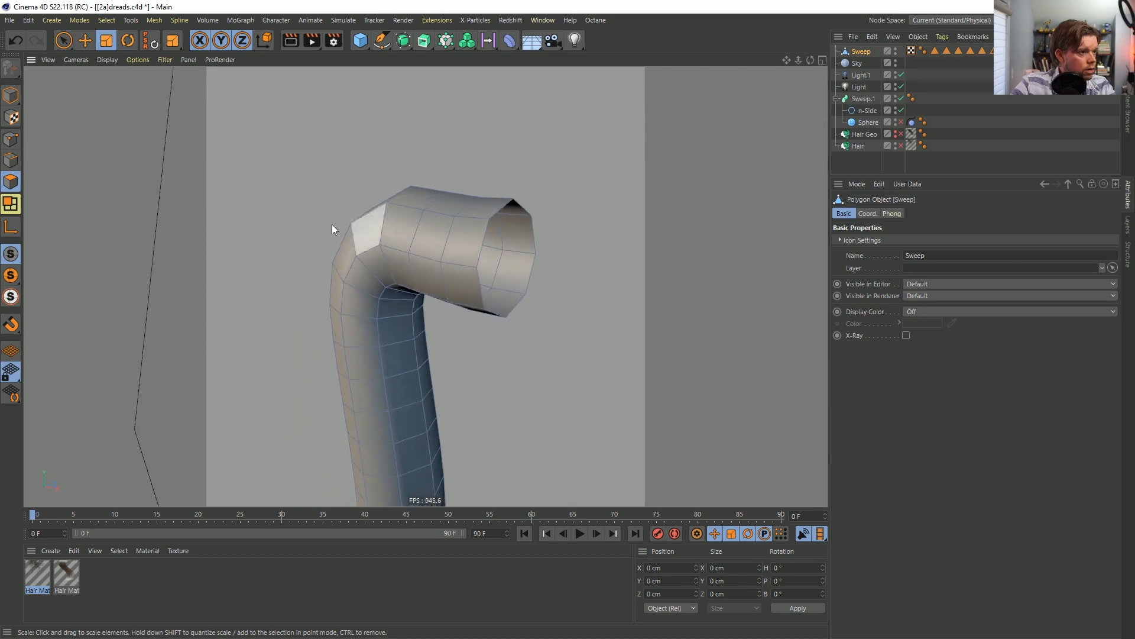
click(11, 159)
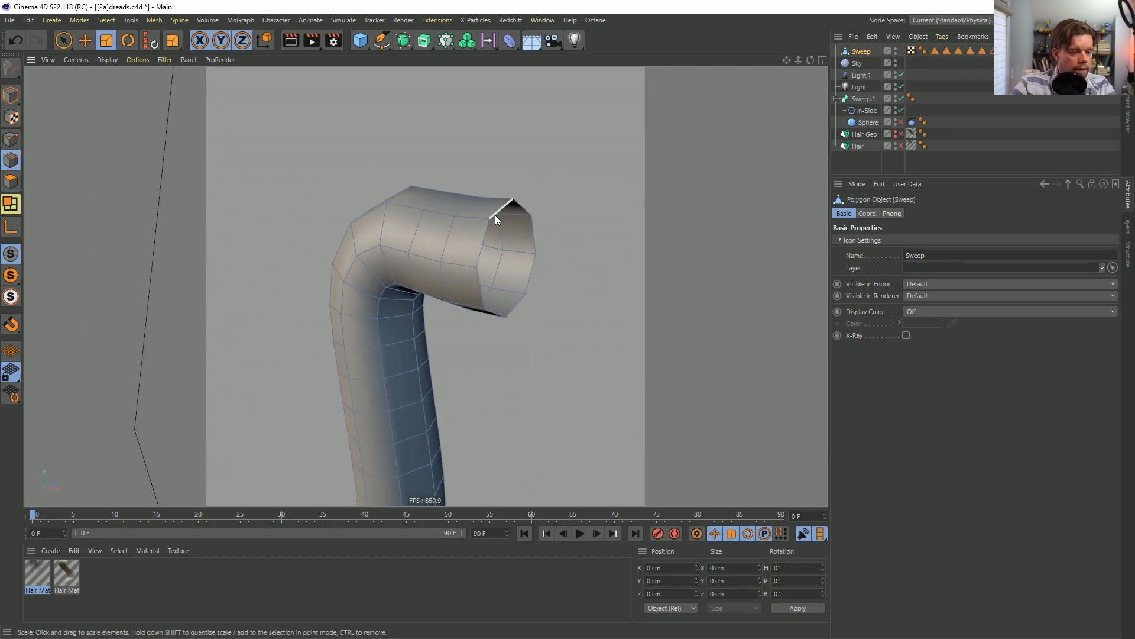
right_click(495, 215)
key(Escape)
key(u)
key(l)
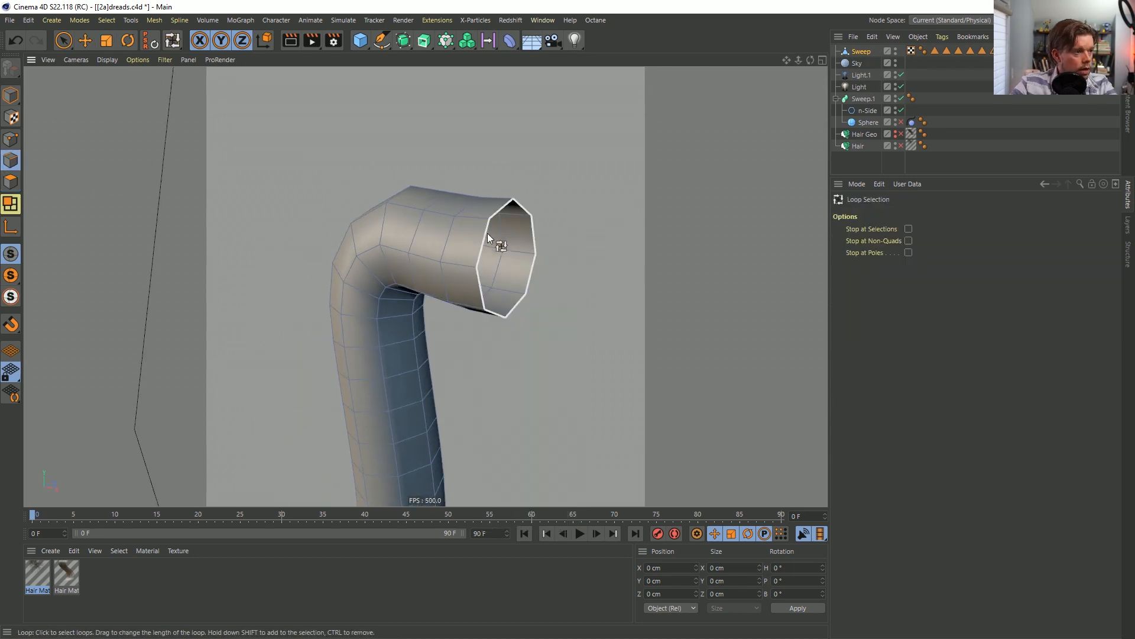
click(502, 230)
alt+drag(593, 201, 536, 239)
Extend the open rim with scaled edge extrusions into a flared head about 21.7 cm across.
key(t)
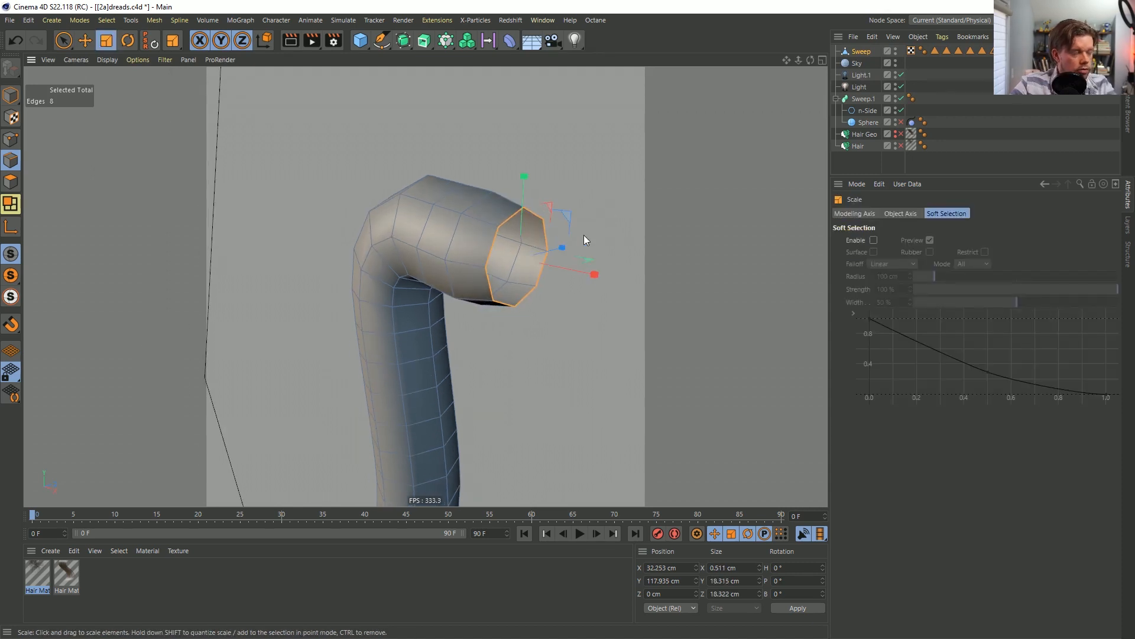
ctrl+drag(605, 203, 560, 233)
key(u)
key(l)
click(515, 231)
key(d)
drag(594, 281, 775, 314)
alt+drag(684, 322, 640, 320)
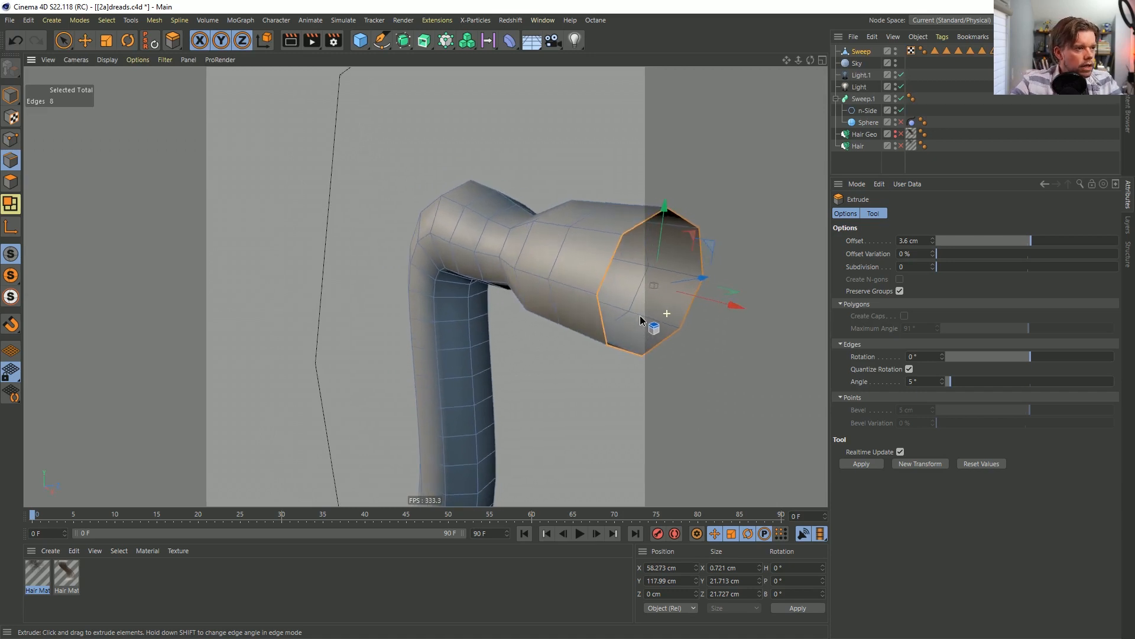
Select the two adjoining polygons at the rim on each side of the flared head, four in total.
click(11, 182)
key(u)
key(l)
click(573, 298)
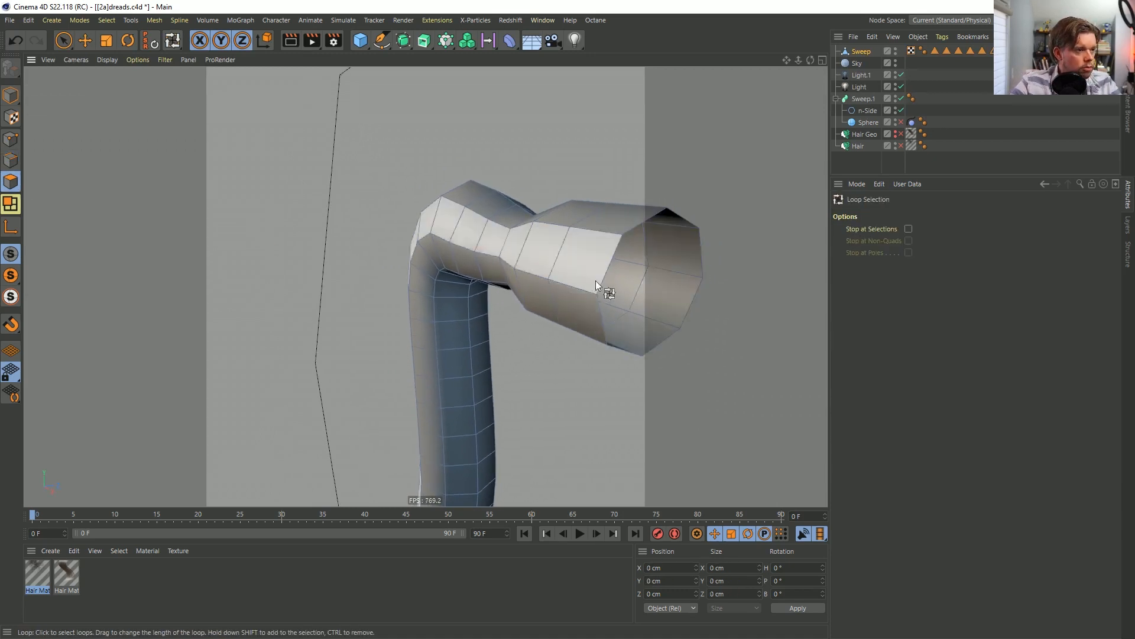
key(space)
click(63, 40)
alt+drag(573, 215, 604, 204)
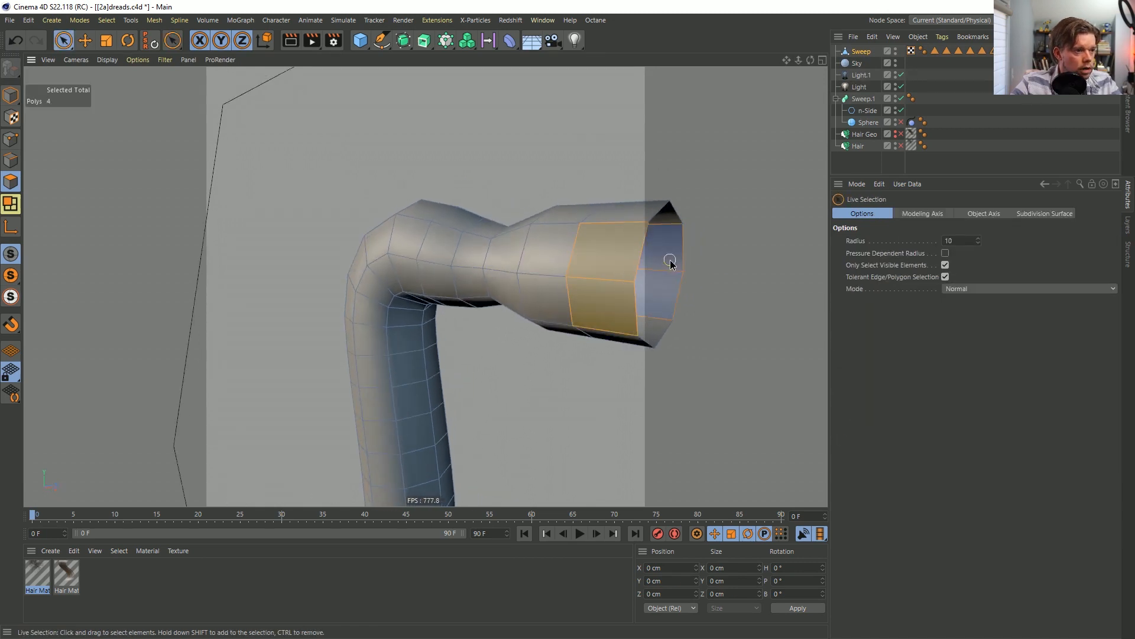
Line-cut diagonals across the selected polygons on both sides of the head to outline a V-shaped notch at the rim.
key(k)
key(k)
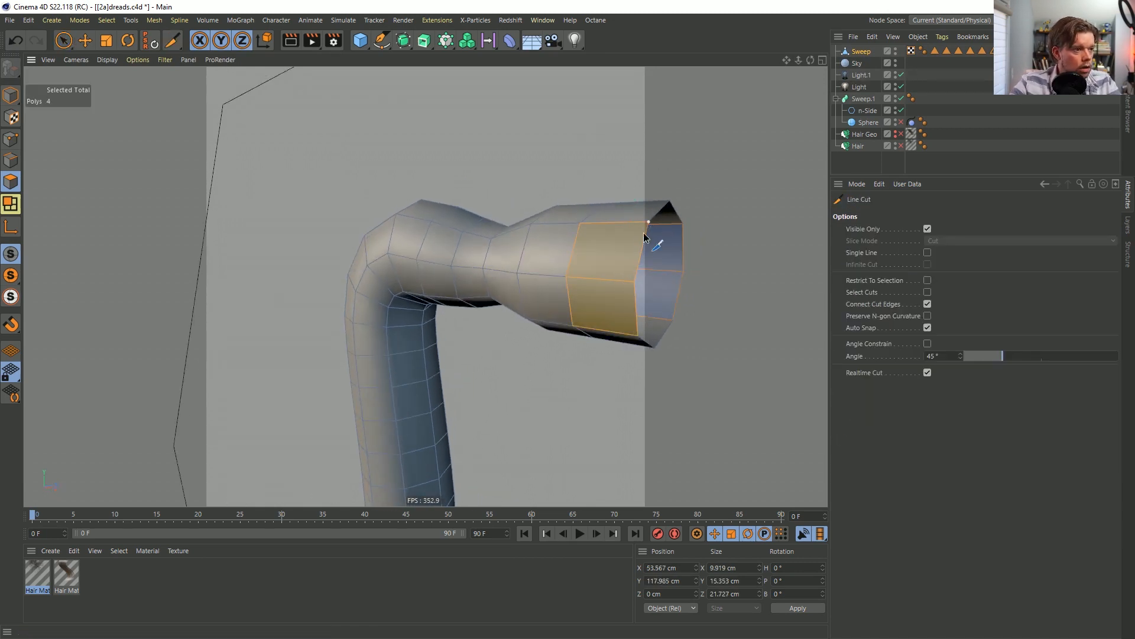
click(649, 222)
click(566, 279)
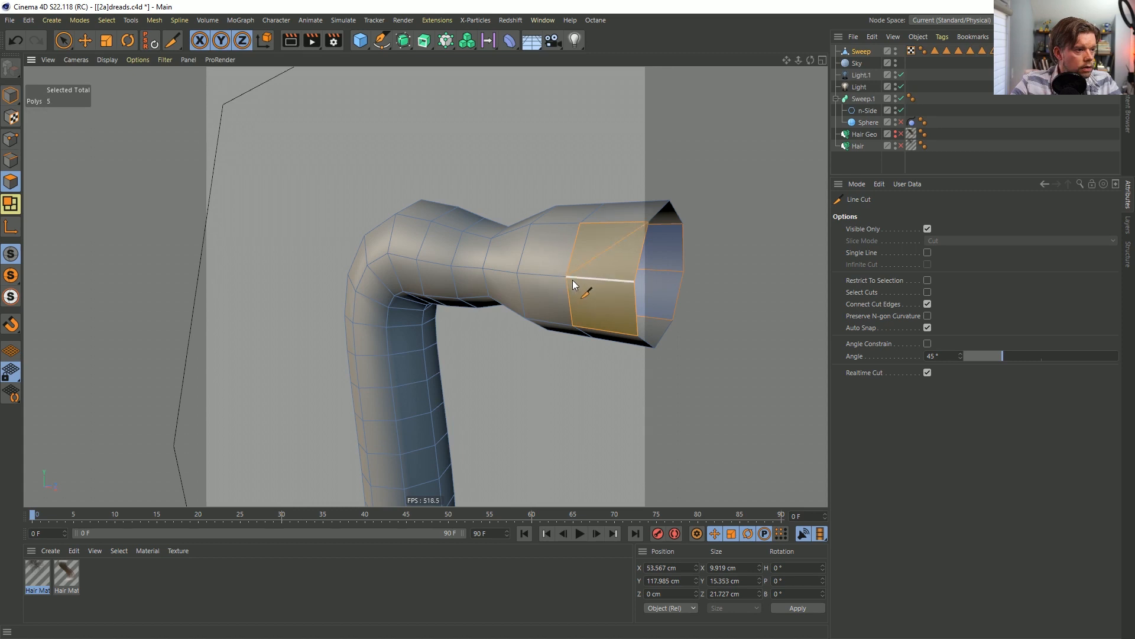
alt+drag(652, 321, 638, 265)
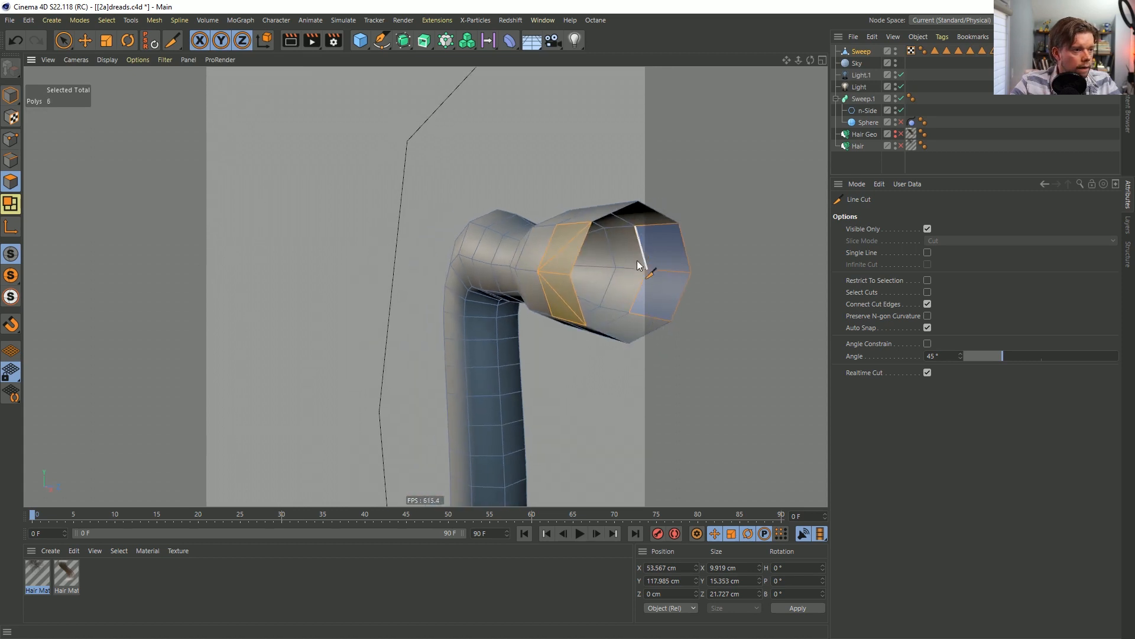
click(647, 270)
click(678, 225)
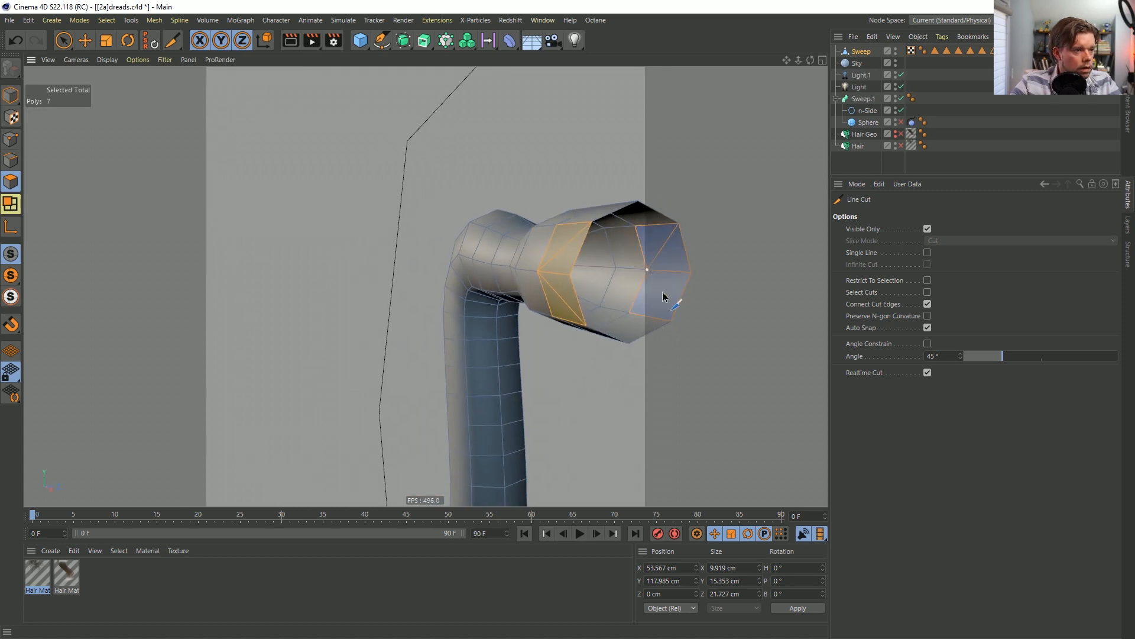
click(671, 322)
Select the triangles inside the V-shaped cuts on both sides of the head and delete them.
key(space)
click(651, 282)
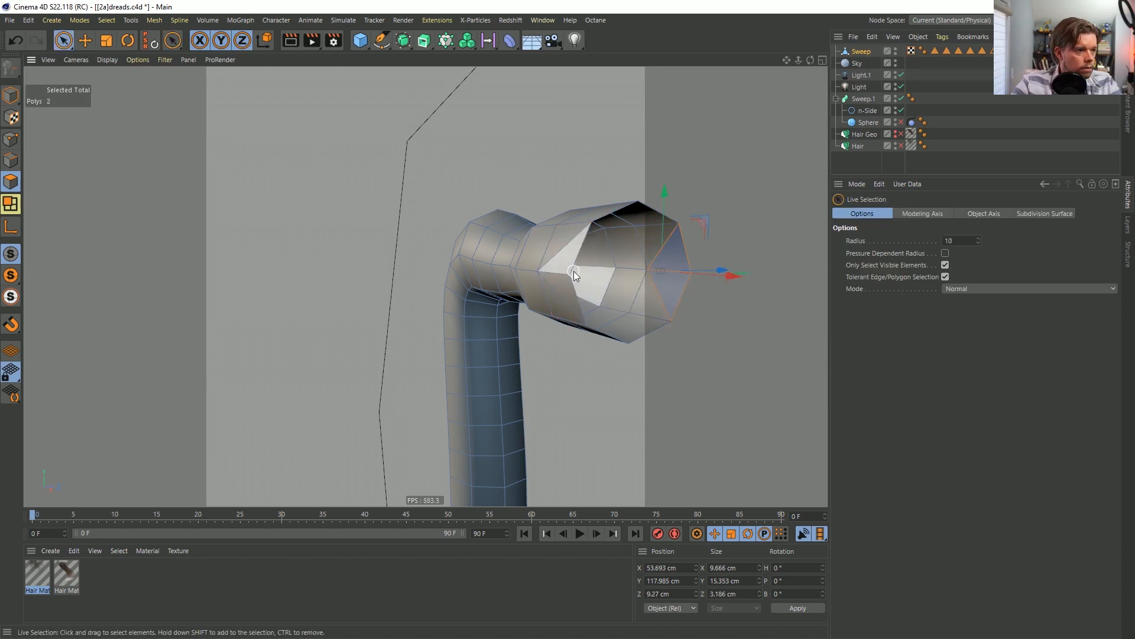
mouse_move(574, 271)
shift+mouse_down()
mouse_move(600, 294)
mouse_move(586, 290)
shift+mouse_up()
key(Delete)
Extrude the notched rim edges outward and scale them nearly flat vertically to form a tapered mouth.
click(11, 160)
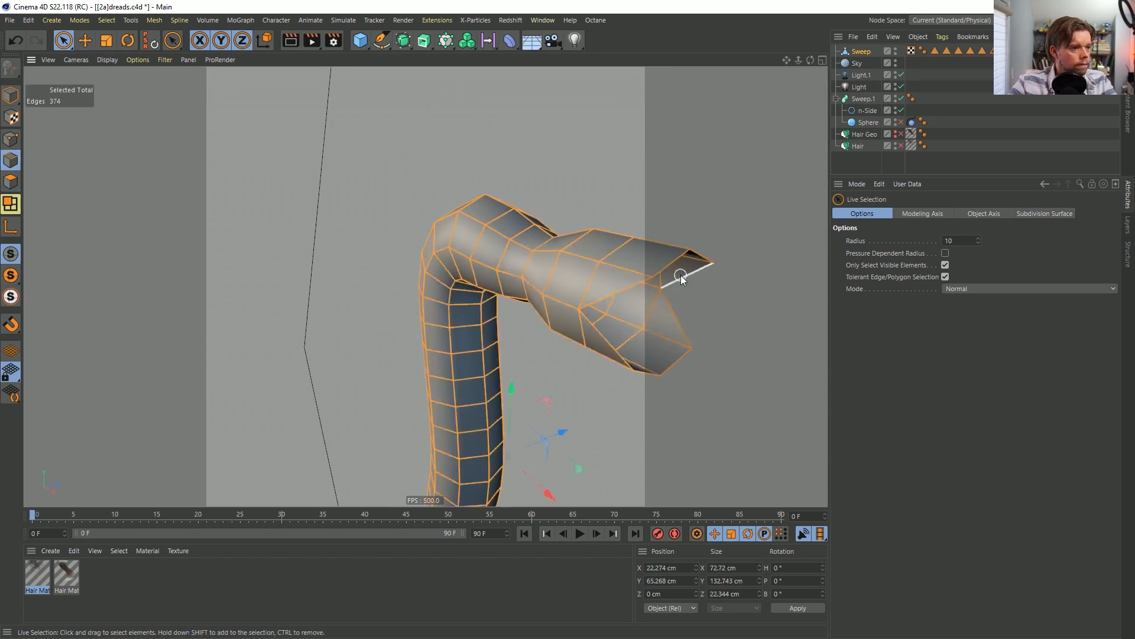
right_click(673, 273)
click(689, 307)
click(686, 274)
key(d)
drag(672, 316, 803, 343)
key(t)
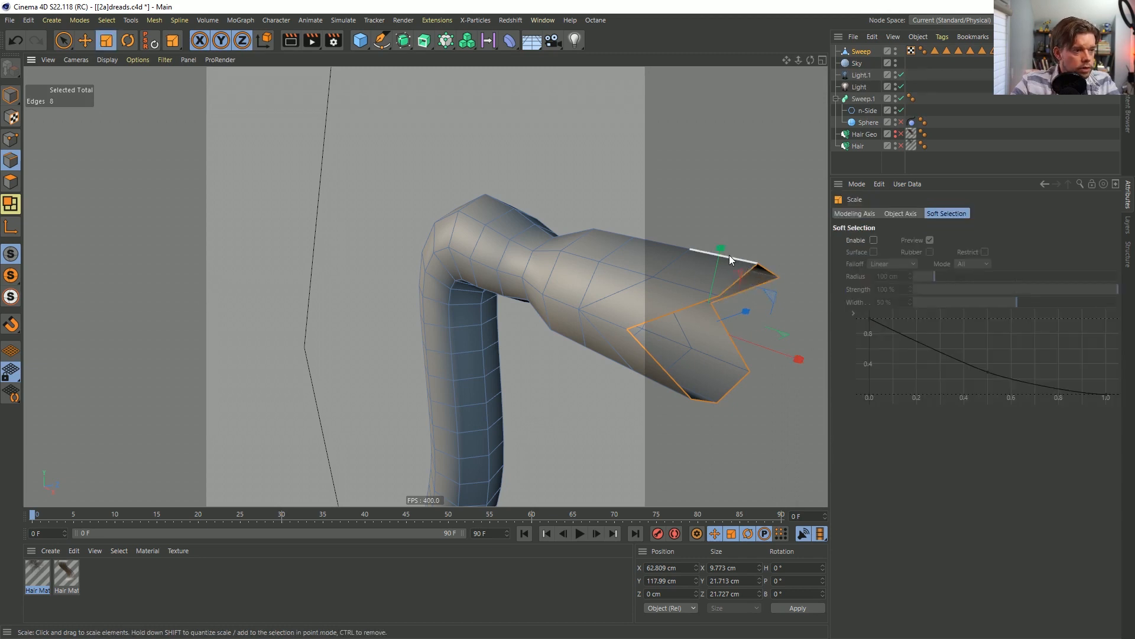
drag(719, 250, 732, 390)
Select the two centre points at the tip of the mouth and move them outward along X.
key(u)
key(l)
click(6, 149)
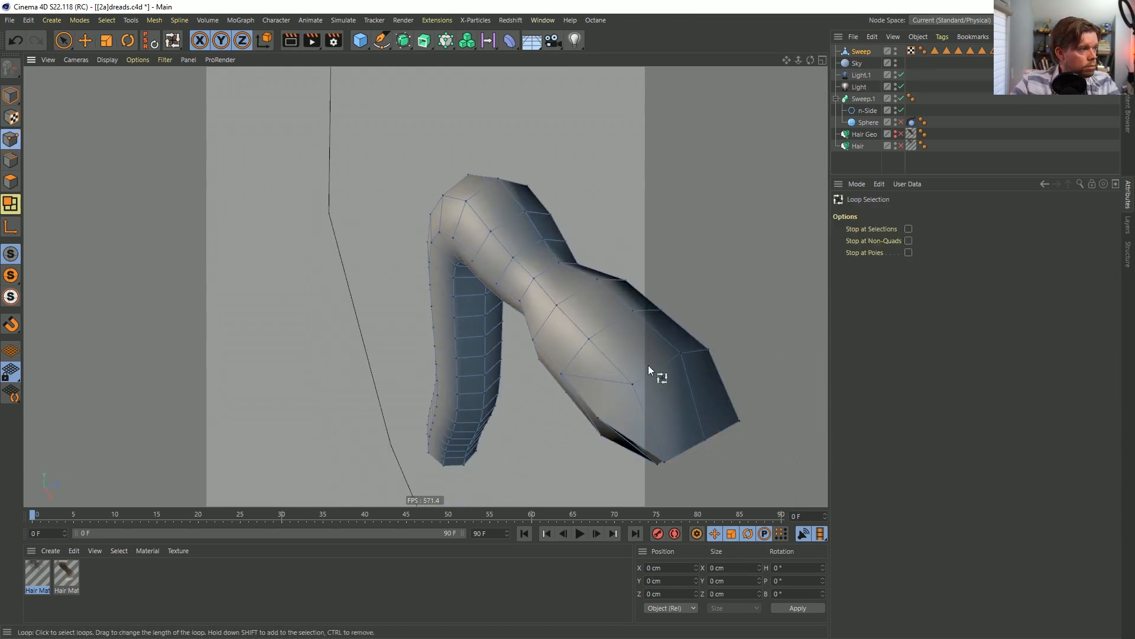
mouse_move(719, 432)
alt+mouse_down()
mouse_move(692, 395)
mouse_move(703, 434)
alt+mouse_up()
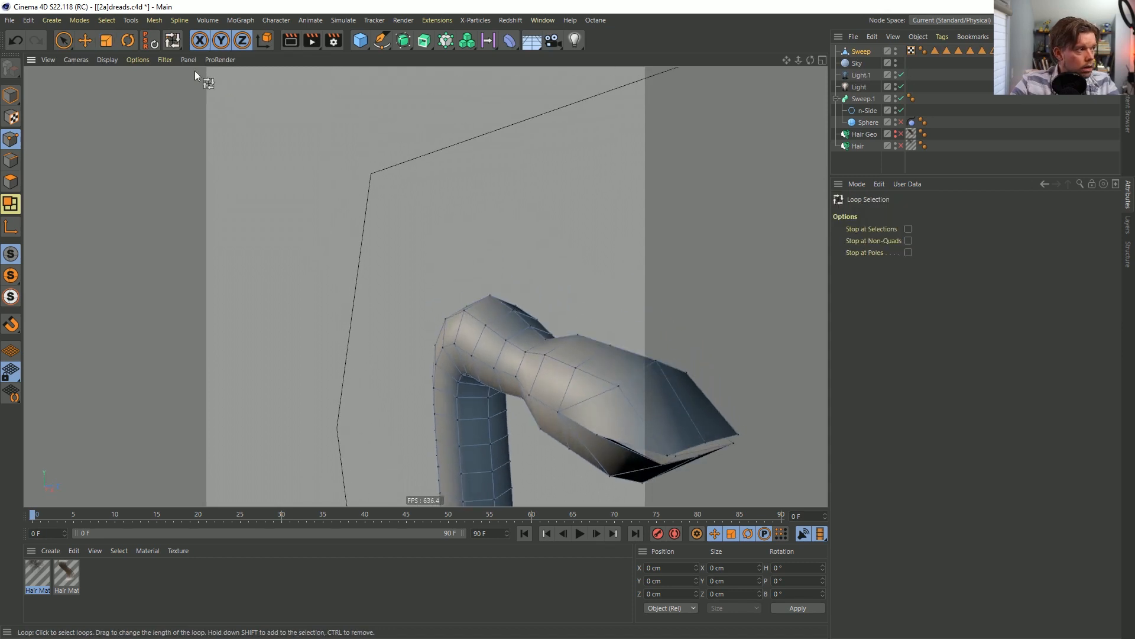
click(62, 40)
key(t)
key(t)
key(t)
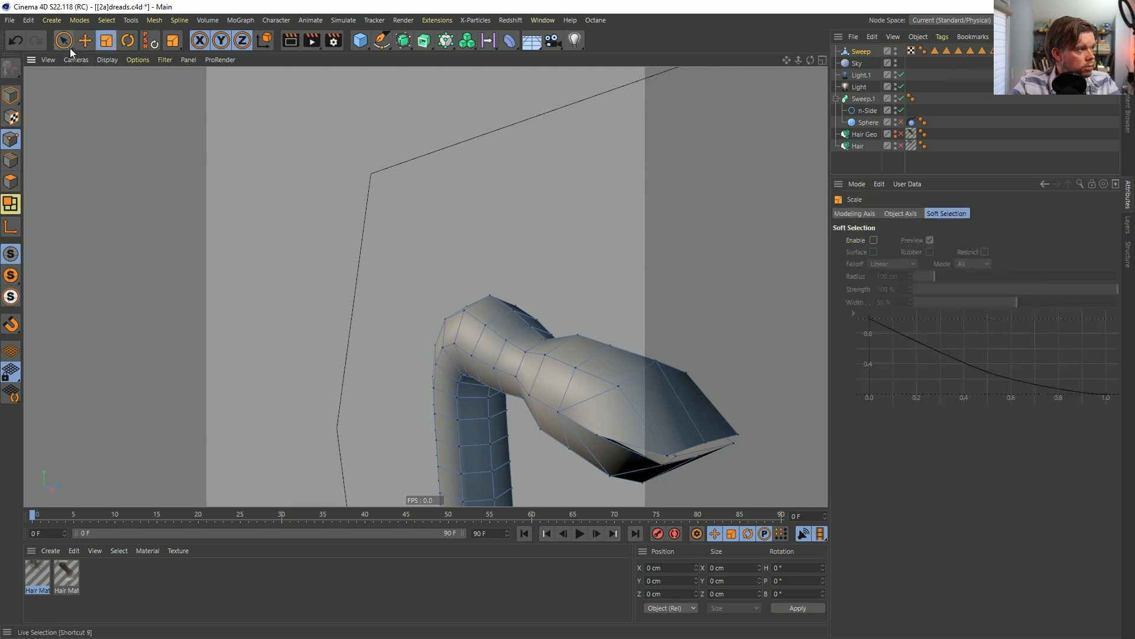
click(63, 40)
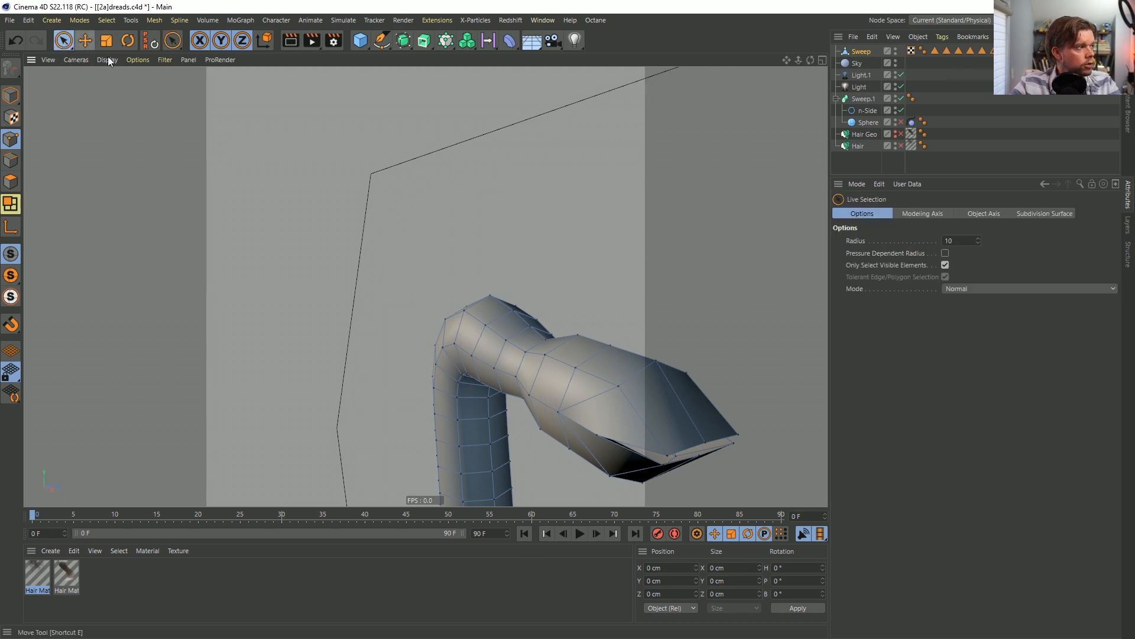
click(712, 441)
alt+drag(702, 464, 654, 411)
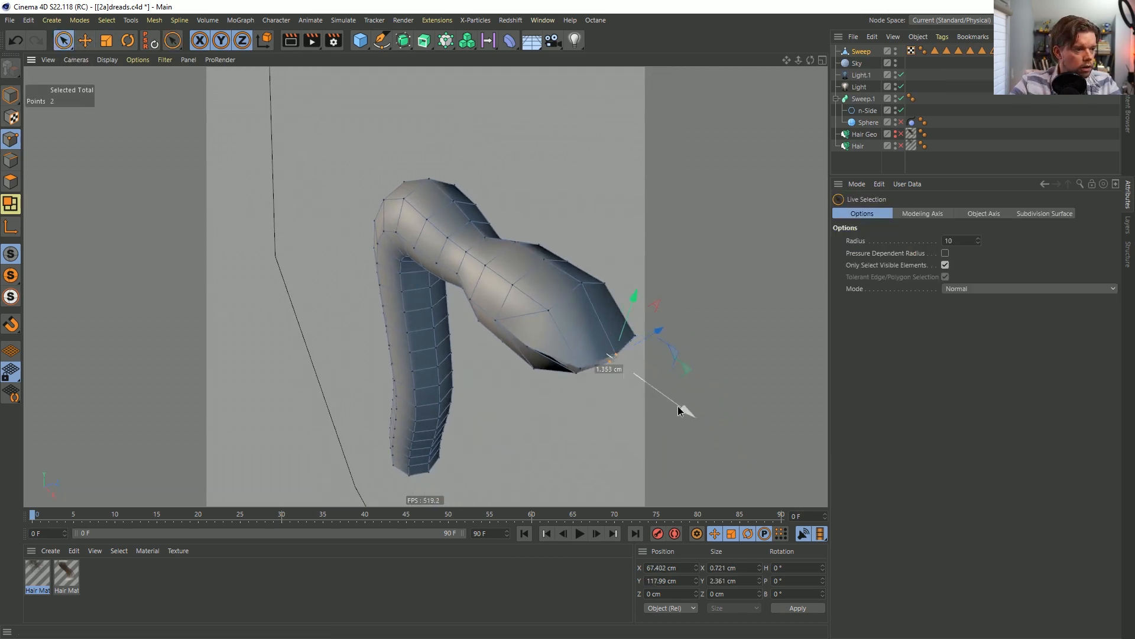
Select the four mouth points beside the tip and scale them inward to about 14 cm across.
click(574, 387)
alt+drag(629, 354, 698, 398)
scroll(665, 395, up, 4)
alt+drag(639, 420, 645, 480)
key(t)
alt+drag(646, 481, 566, 329)
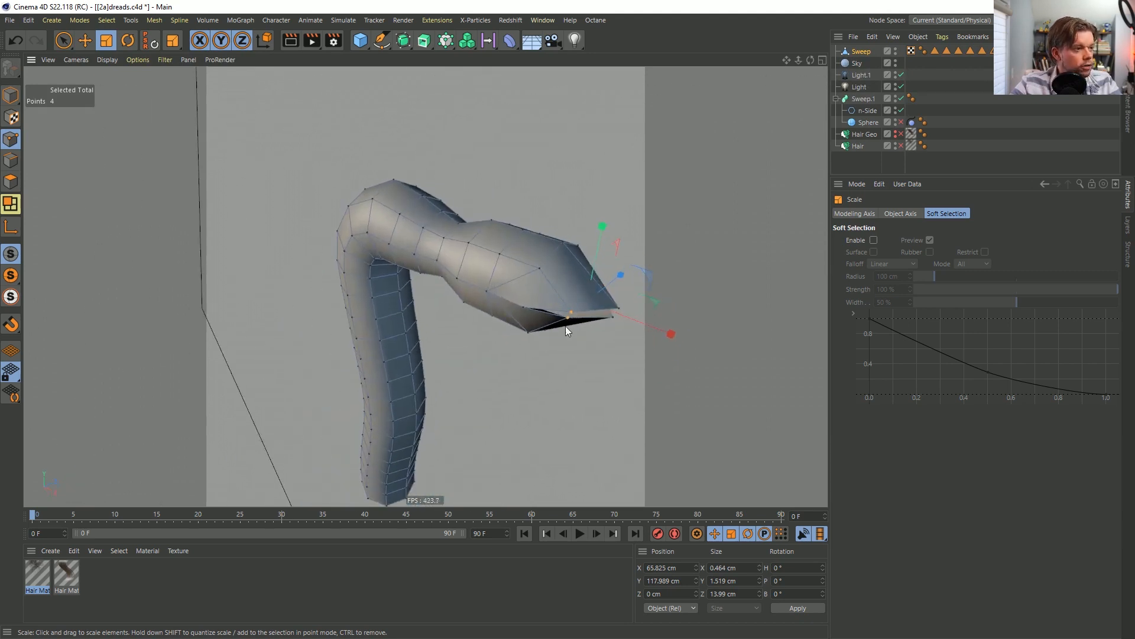
Select one polygon on each side of the head and inset both by about 1.69 cm with Extrude Inner.
click(21, 175)
alt+drag(461, 239, 431, 289)
scroll(448, 264, down, 5)
scroll(431, 289, up, 5)
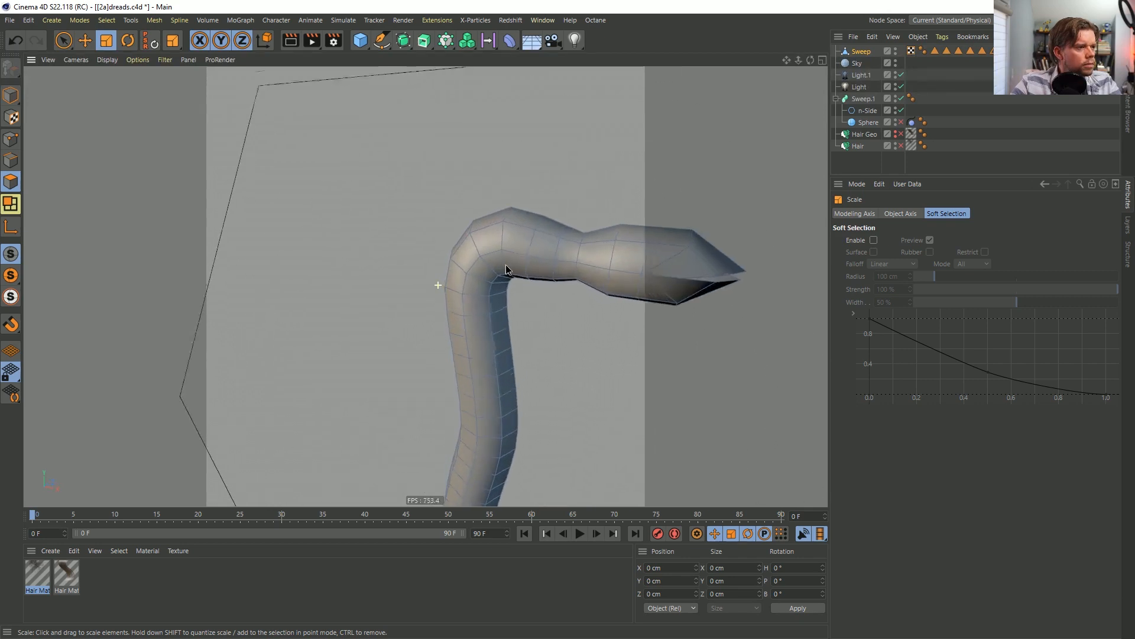
alt+drag(507, 266, 540, 365)
key(Return)
key(i)
drag(429, 326, 448, 330)
scroll(531, 335, up, 5)
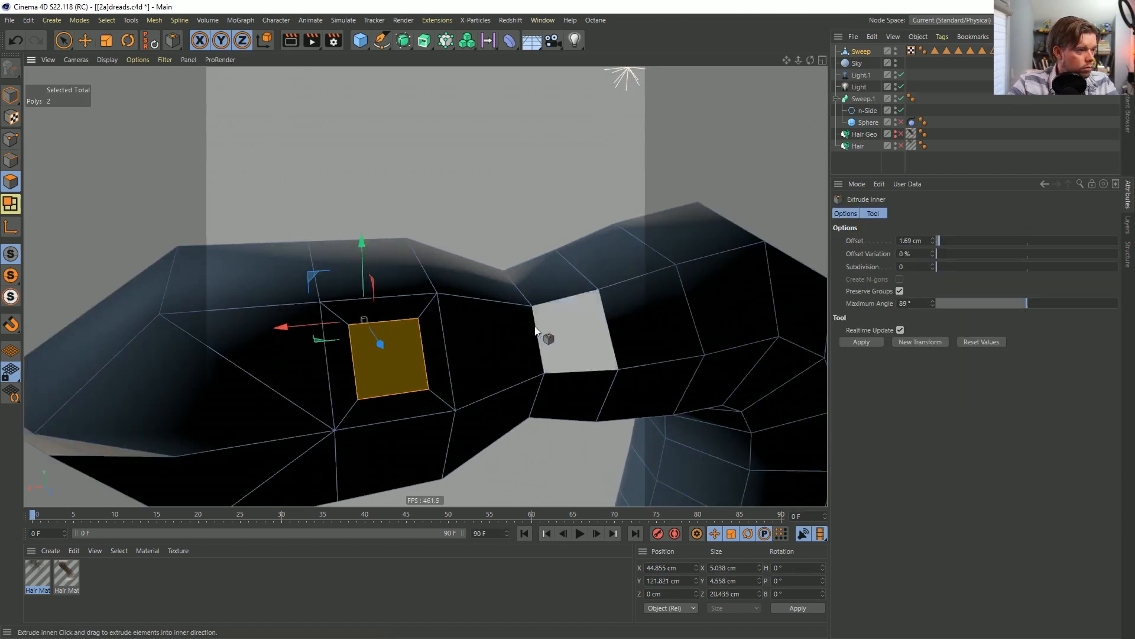
alt+middle_drag(538, 332, 562, 295)
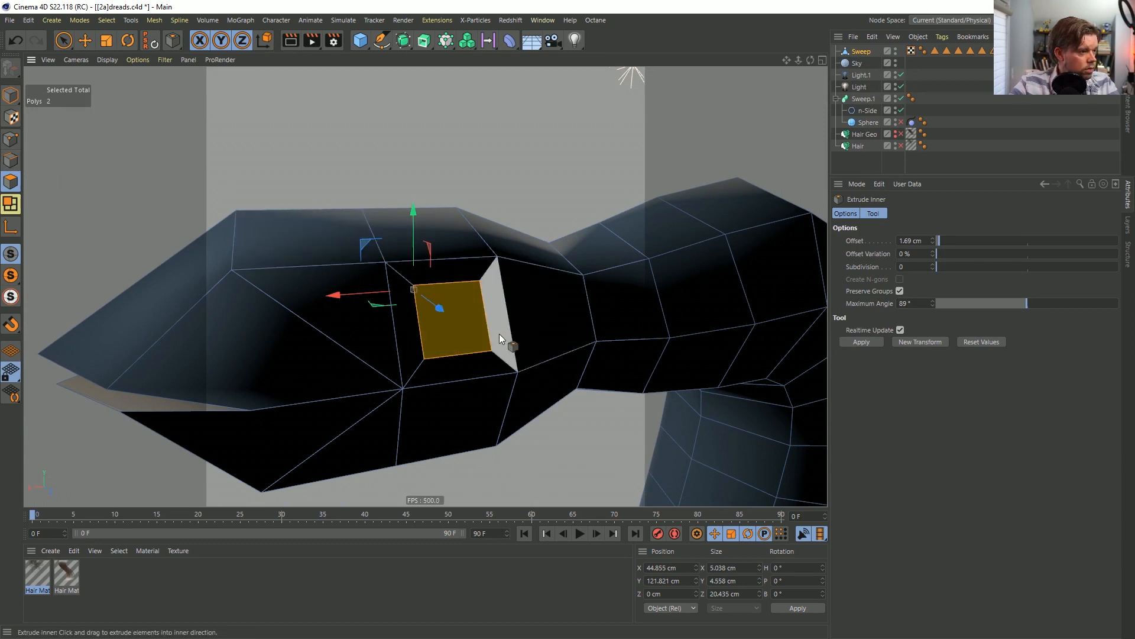
Try to subdivide the two inset side polygons and round them with the Iron tool.
key(u)
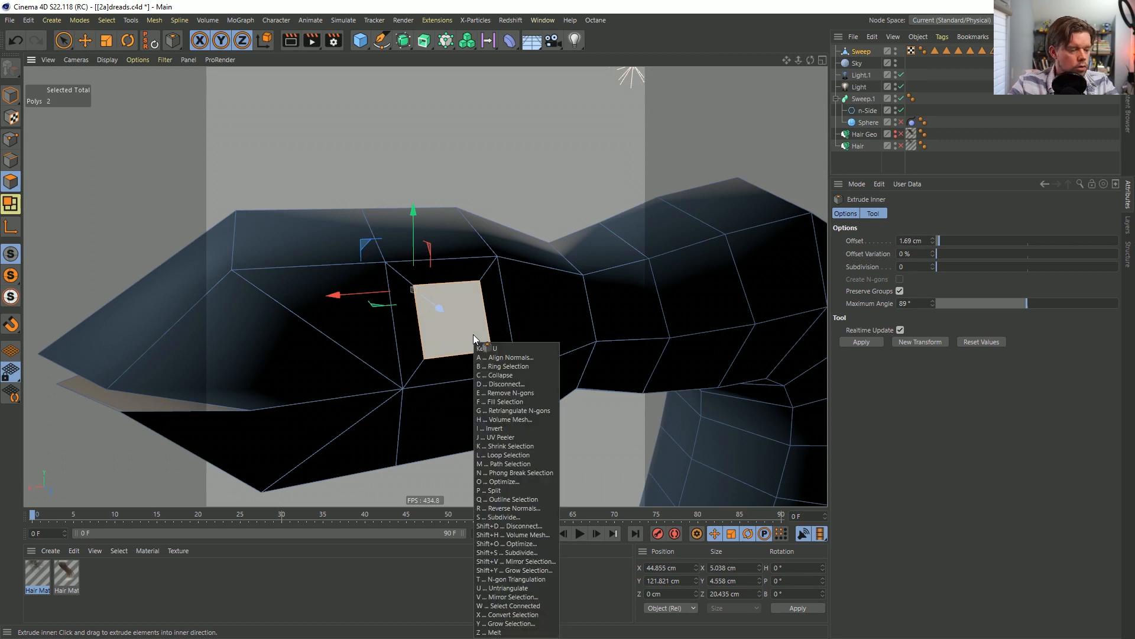
key(s)
key(m)
key(g)
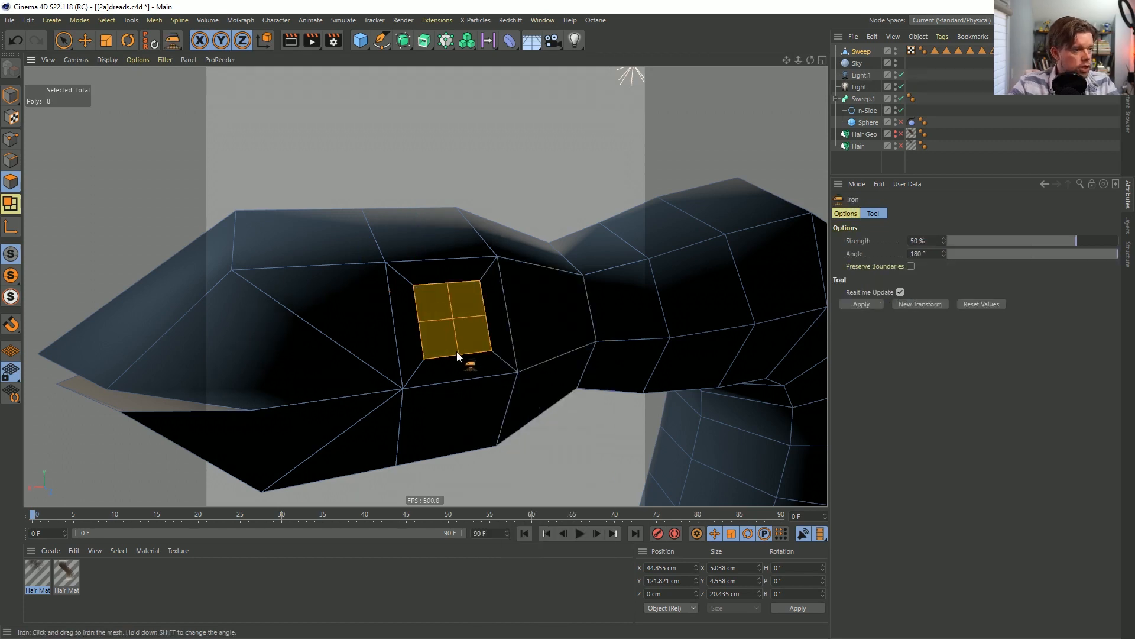
drag(463, 358, 821, 329)
key(ctrl+z)
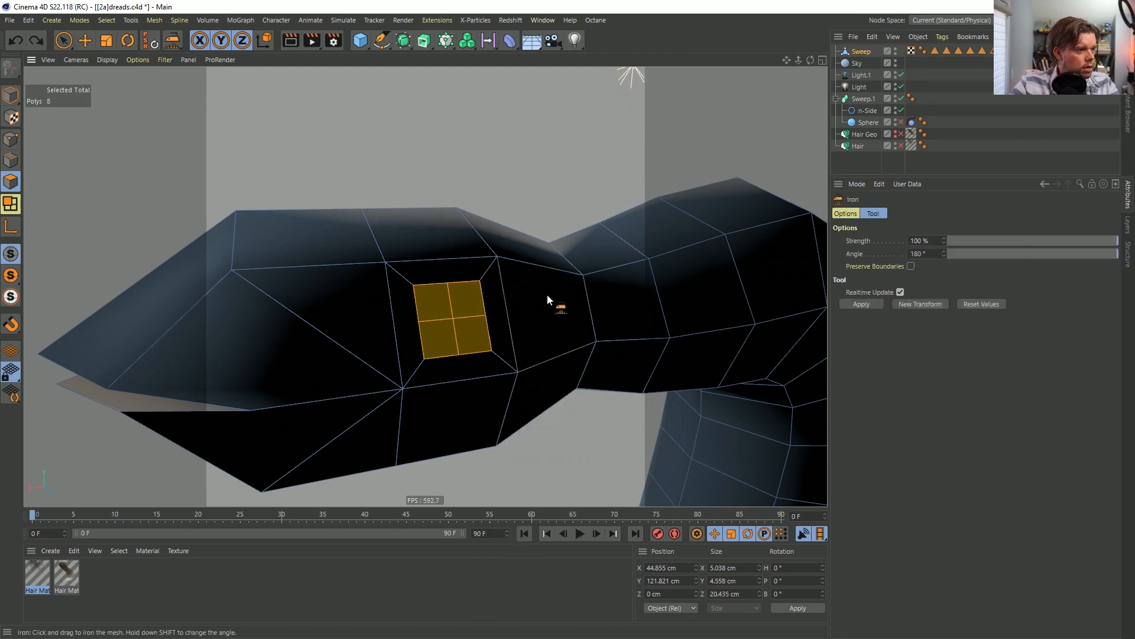
drag(497, 312, 710, 268)
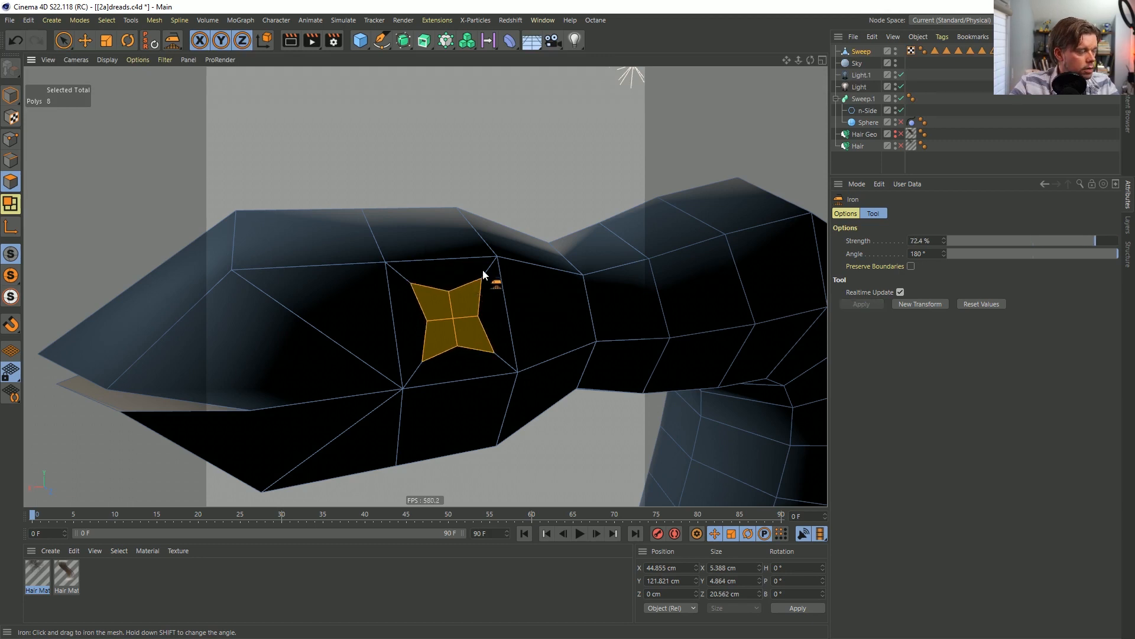
key(ctrl+z)
key(ctrl+z)
Extrude the two inset side polygons of the head inward with an offset of -2.75 cm.
alt+drag(518, 289, 481, 312)
key(d)
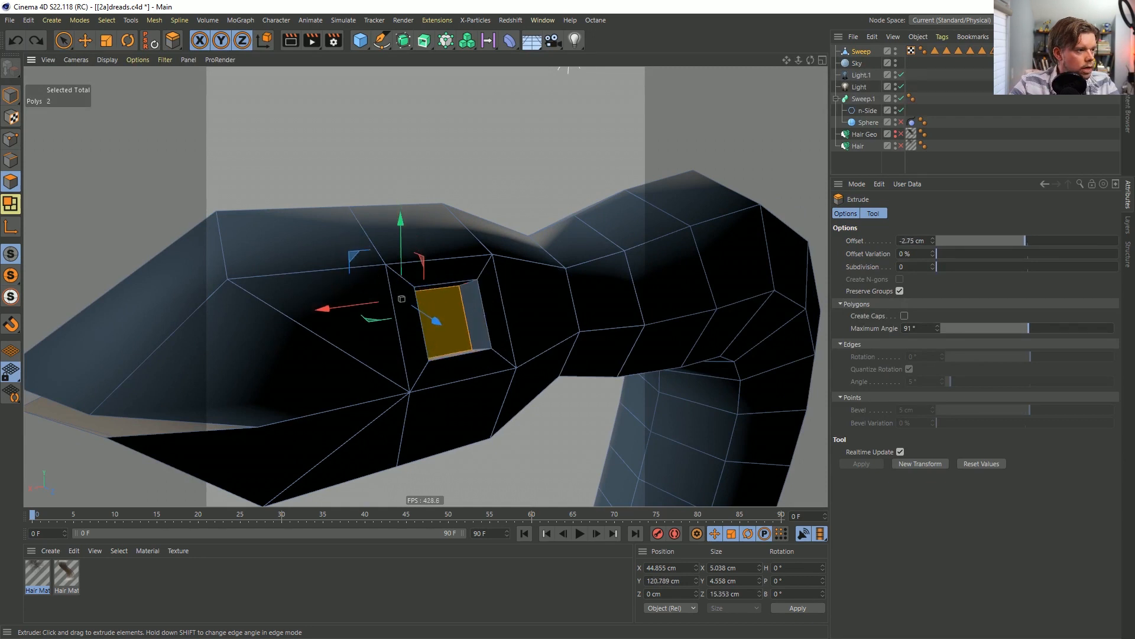
scroll(609, 309, down, 5)
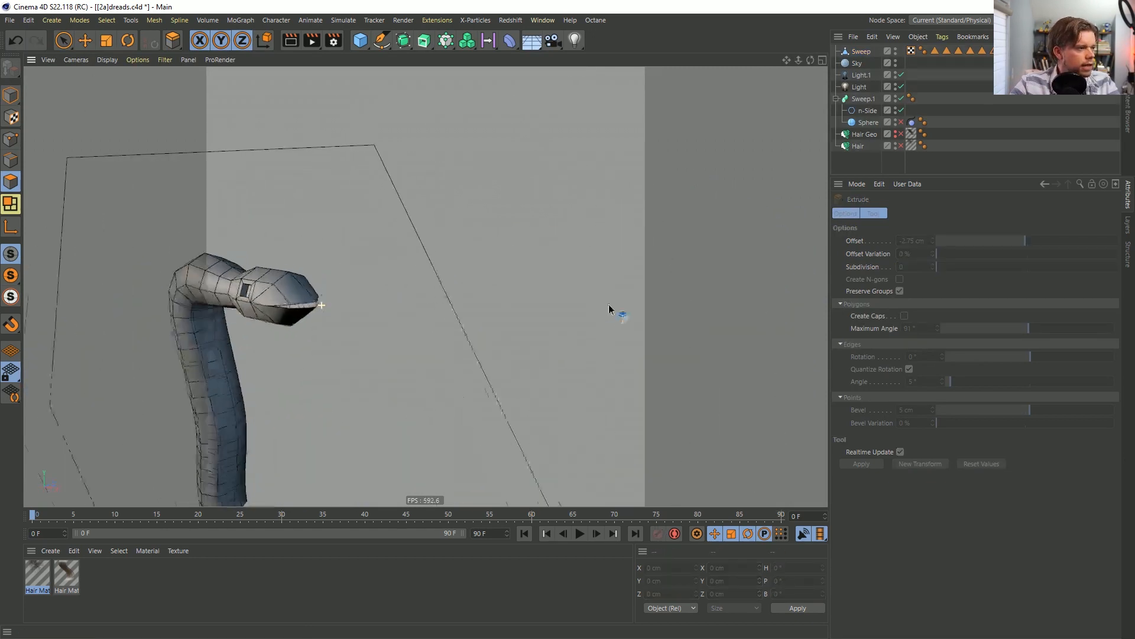
alt+drag(609, 309, 416, 307)
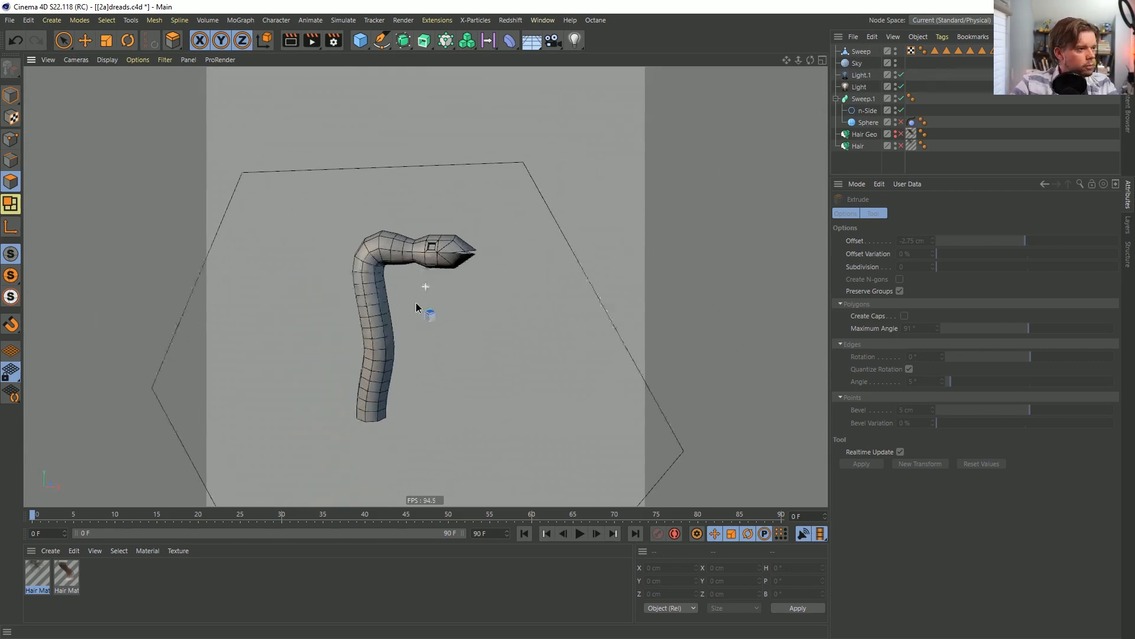
alt+drag(383, 147, 473, 236)
In the front view, restore the original sweep generator through the undo history while keeping a copy of the finished snake mesh.
middle_click(545, 264)
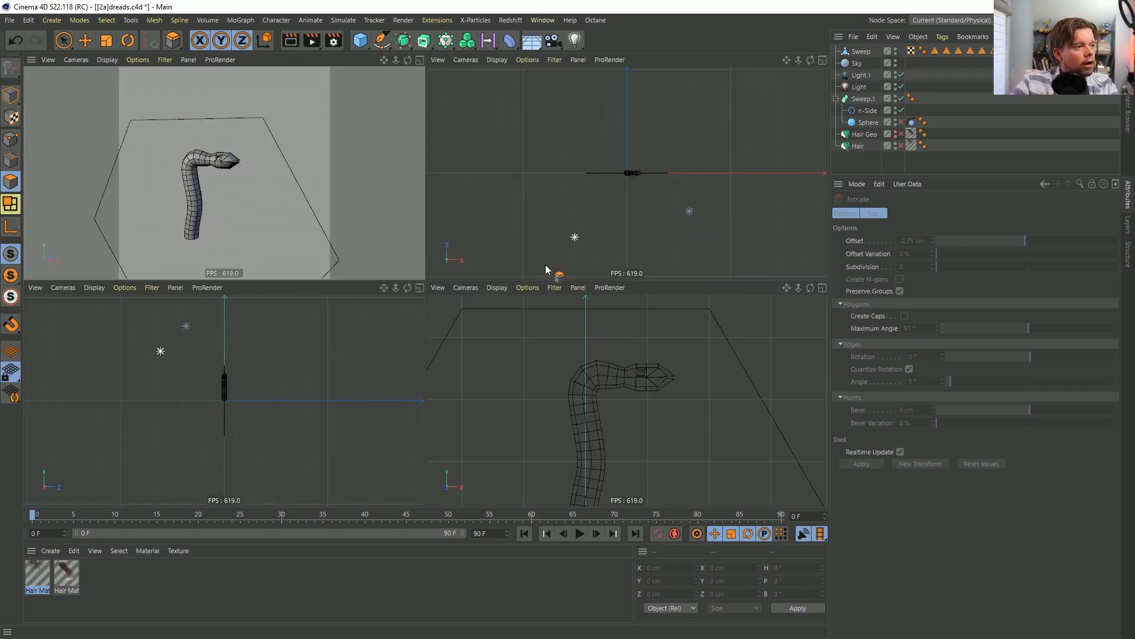
middle_click(657, 343)
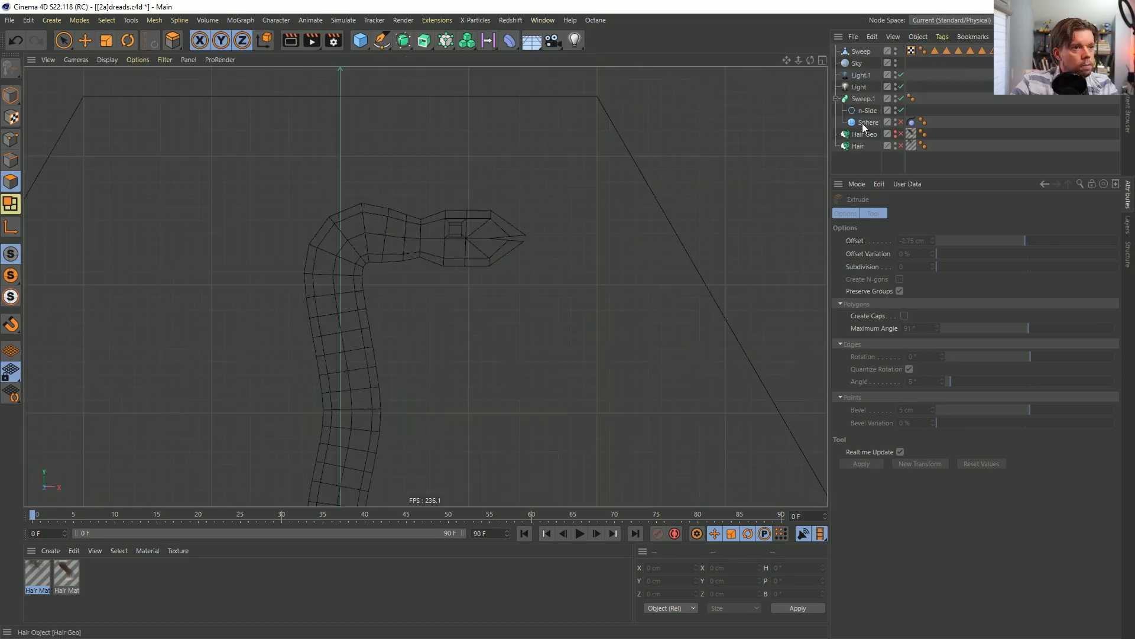
click(85, 40)
click(11, 95)
click(860, 52)
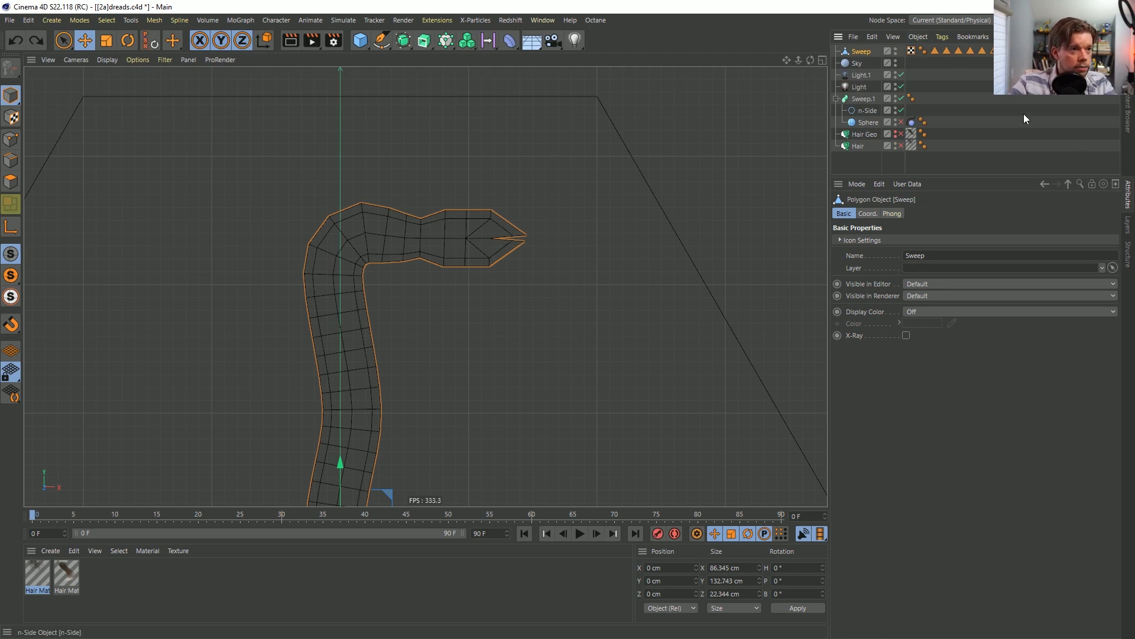
key(ctrl+z)
key(ctrl+z)
key(ctrl+z)
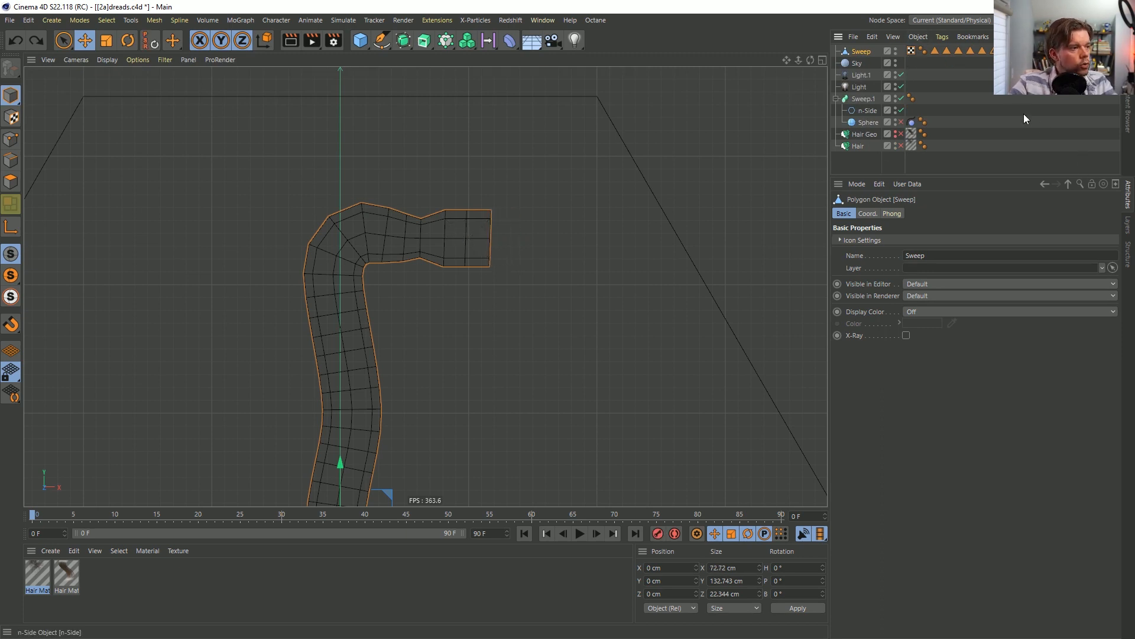
key(ctrl+z)
key(ctrl+z)
key(ctrl+z)
key(ctrl+z)
key(ctrl+z)
key(ctrl+z)
key(ctrl+z)
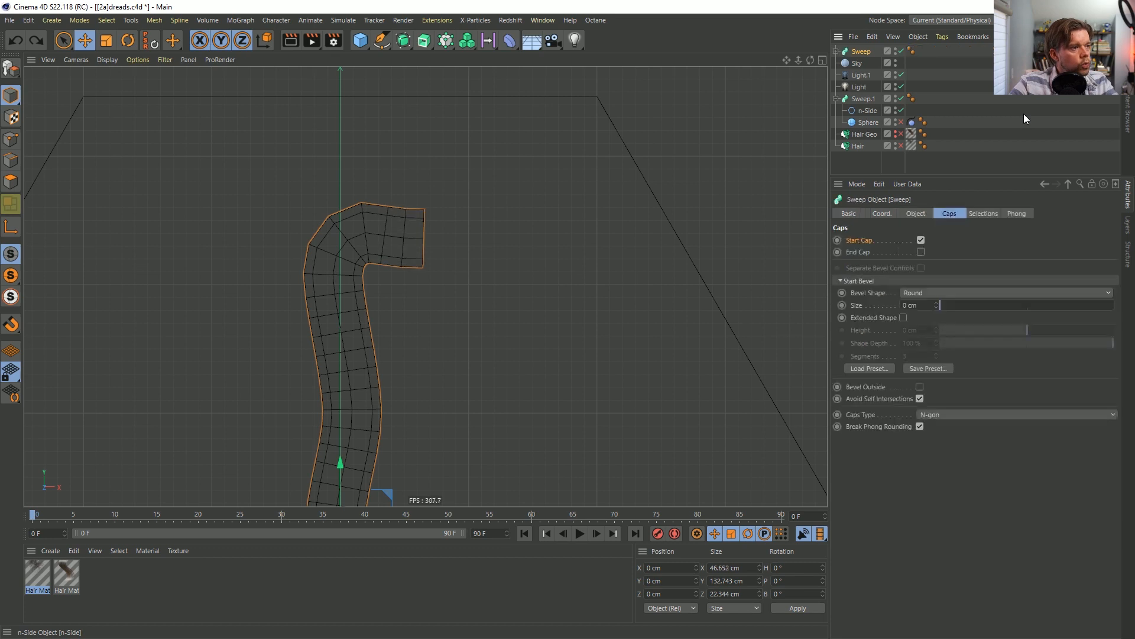
key(ctrl+y)
key(ctrl+y)
key(ctrl+y)
key(ctrl+y)
key(ctrl+y)
key(ctrl+y)
key(ctrl+y)
key(ctrl+y)
key(ctrl+y)
key(ctrl+y)
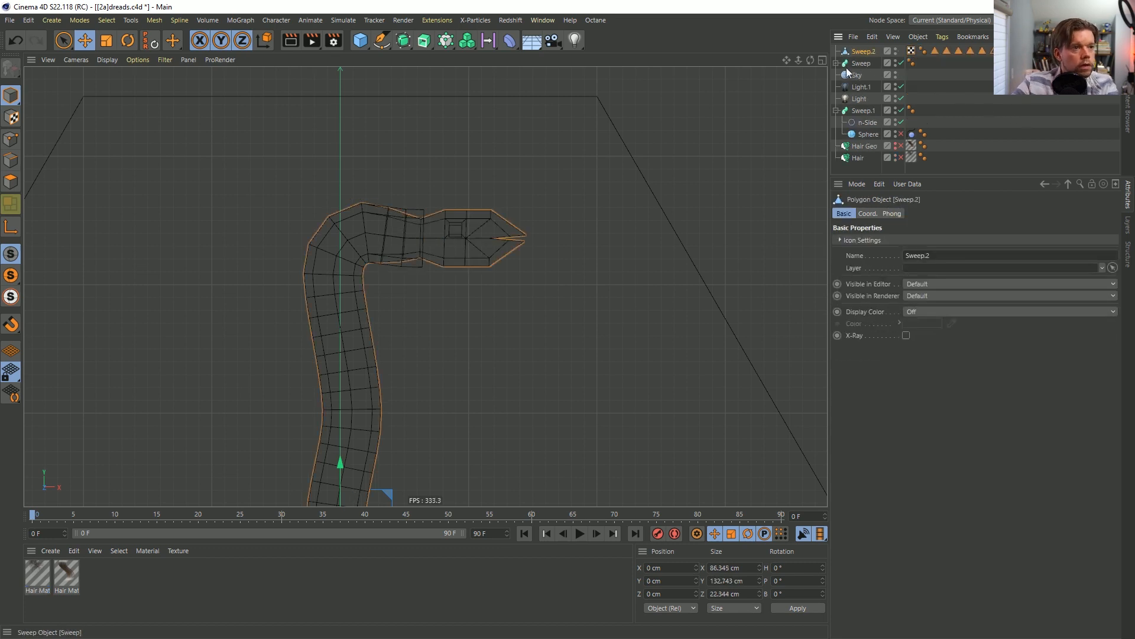
Take the spline out of the restored Sweep and delete the Sweep together with its n-Side.
click(836, 62)
drag(858, 58, 859, 58)
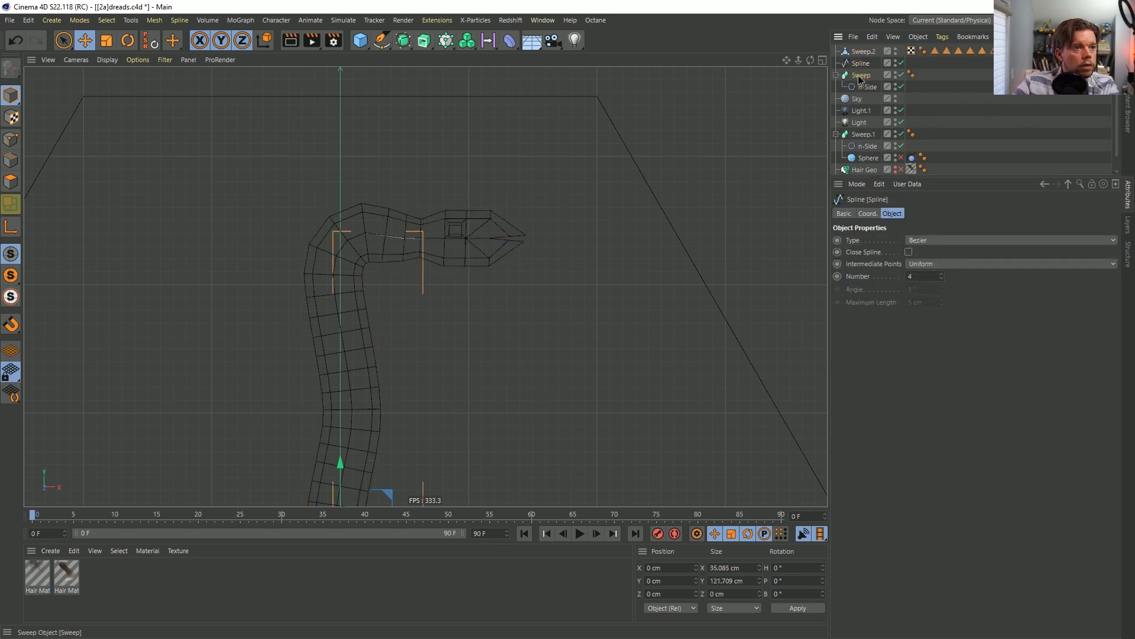
click(861, 75)
key(Delete)
Extend the spline from its upper end with a new point inside the snake's head at about X 48.7 cm.
click(861, 64)
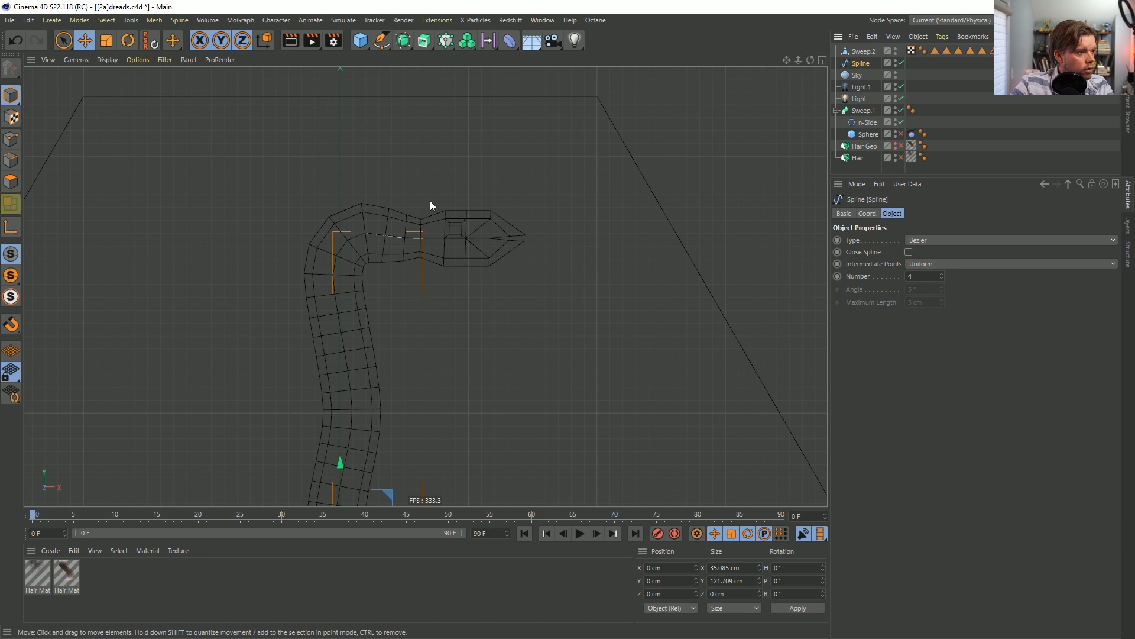
click(12, 141)
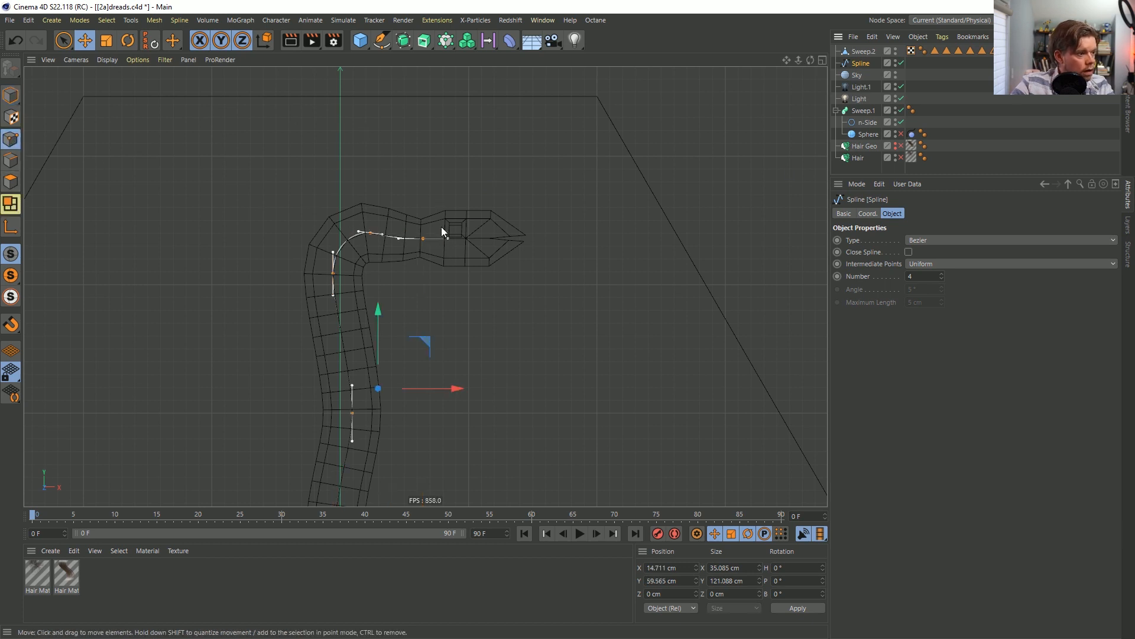
scroll(443, 229, up, 3)
key(k)
key(k)
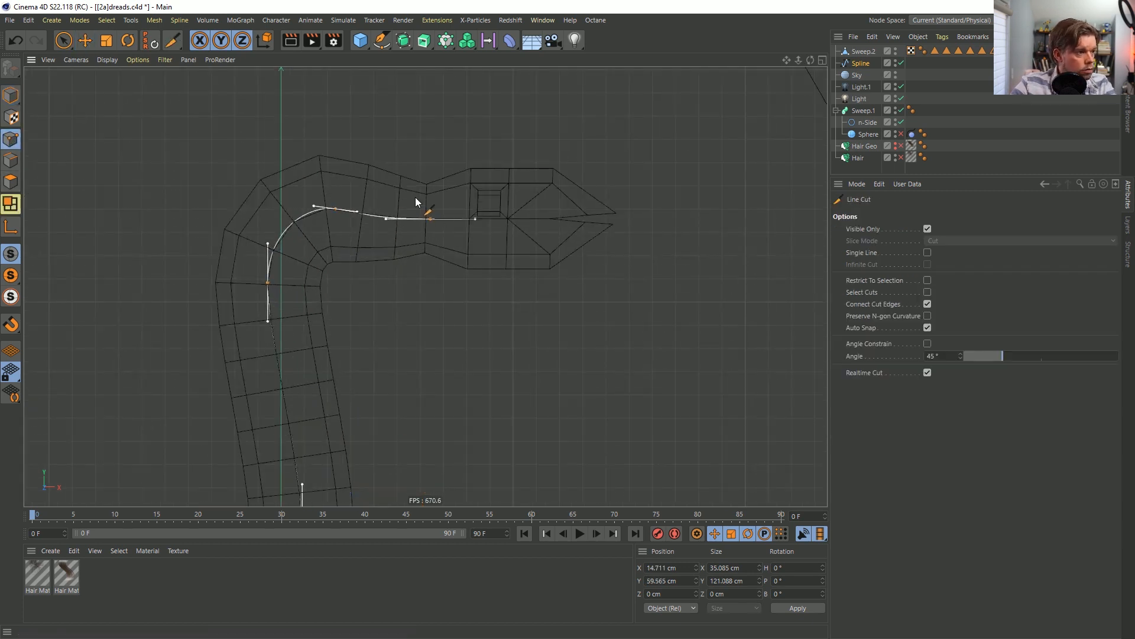
key(space)
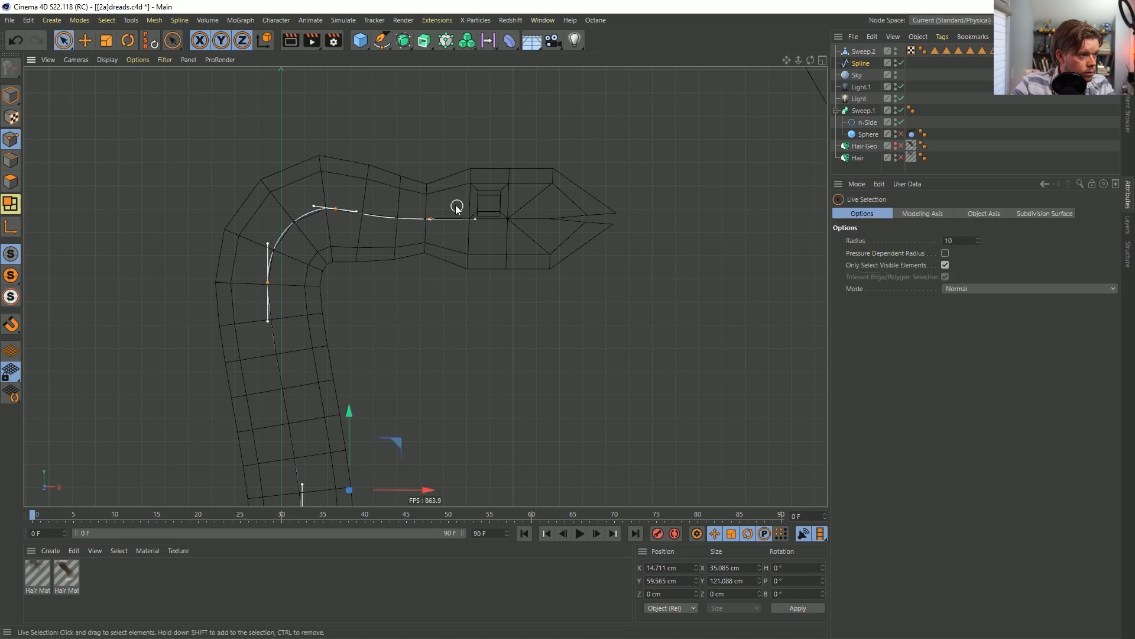
click(431, 219)
drag(503, 219, 576, 220)
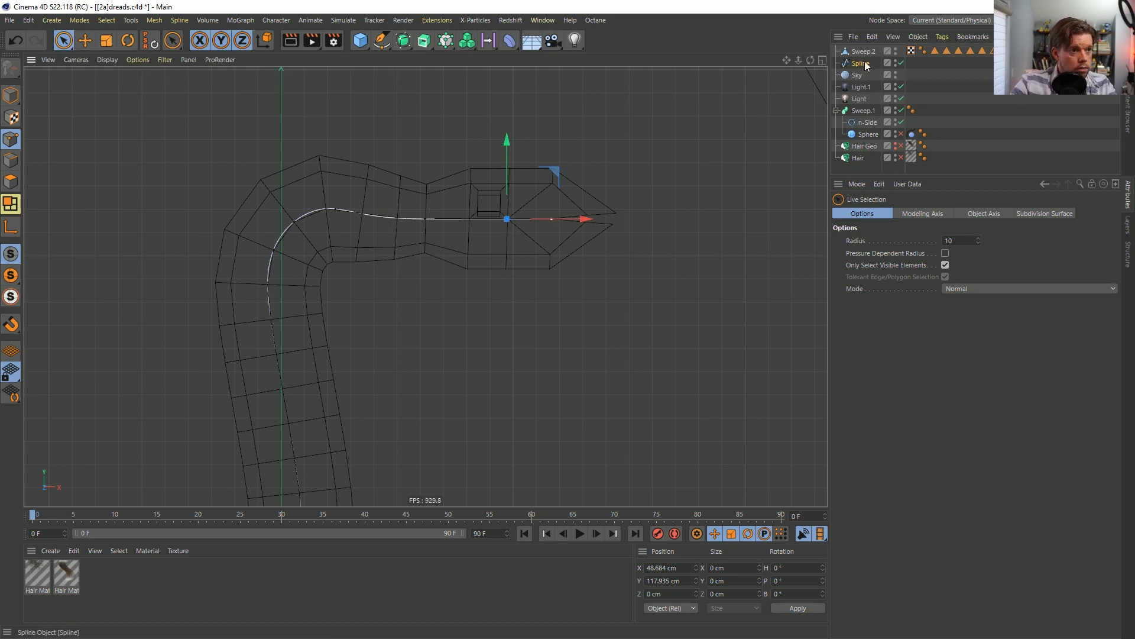
Try converting the extended spline into a joint chain with Spline to Joints.
click(885, 65)
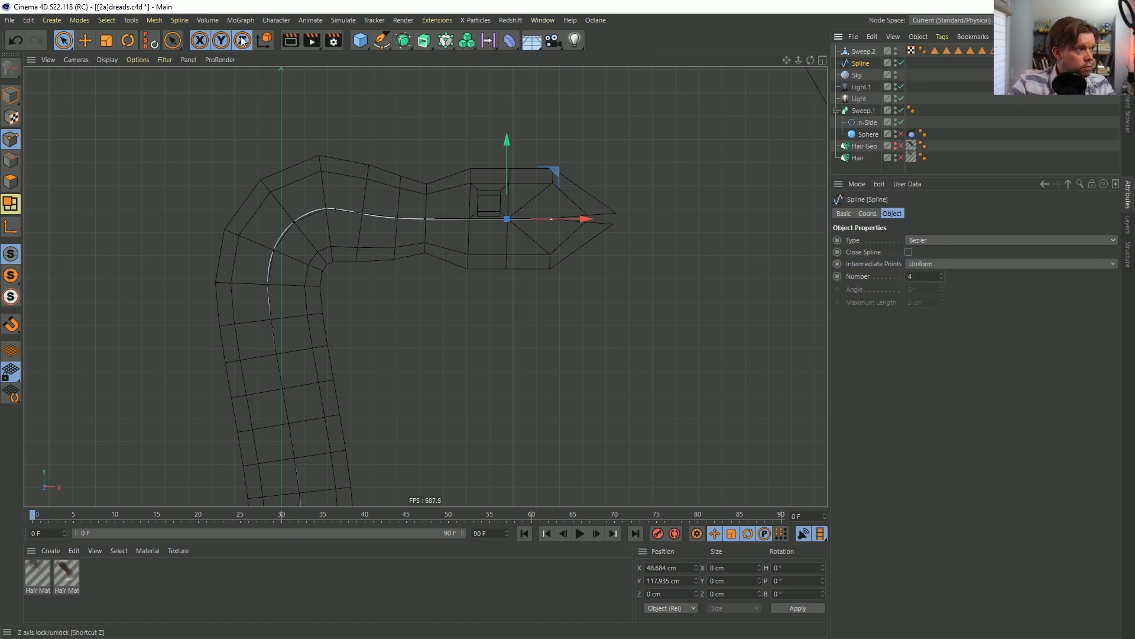
click(285, 22)
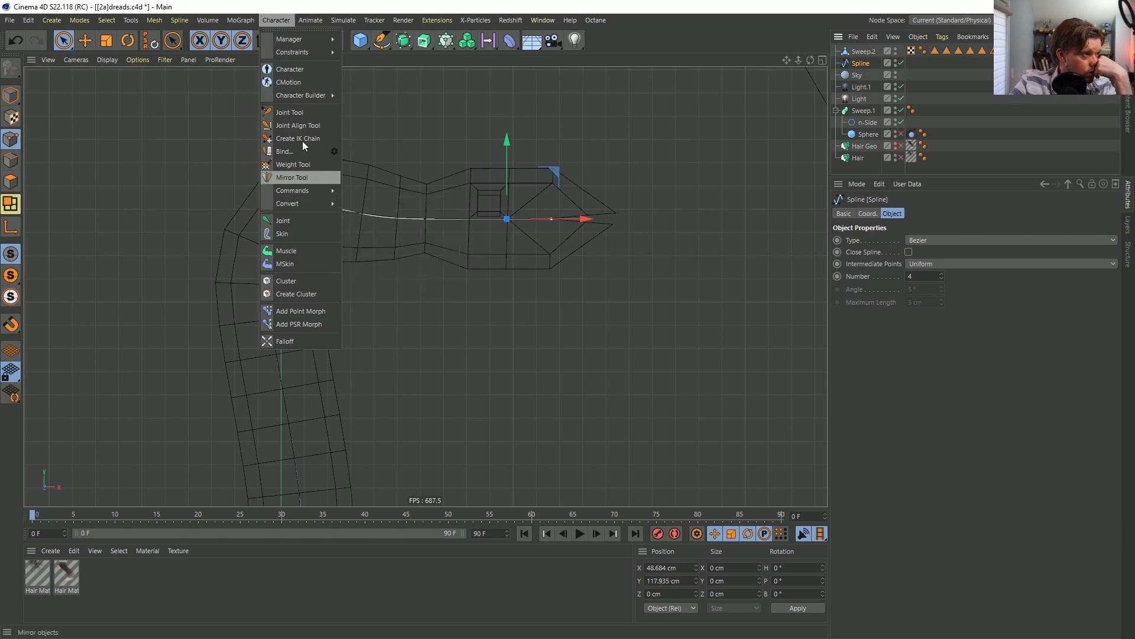
mouse_move(289, 207)
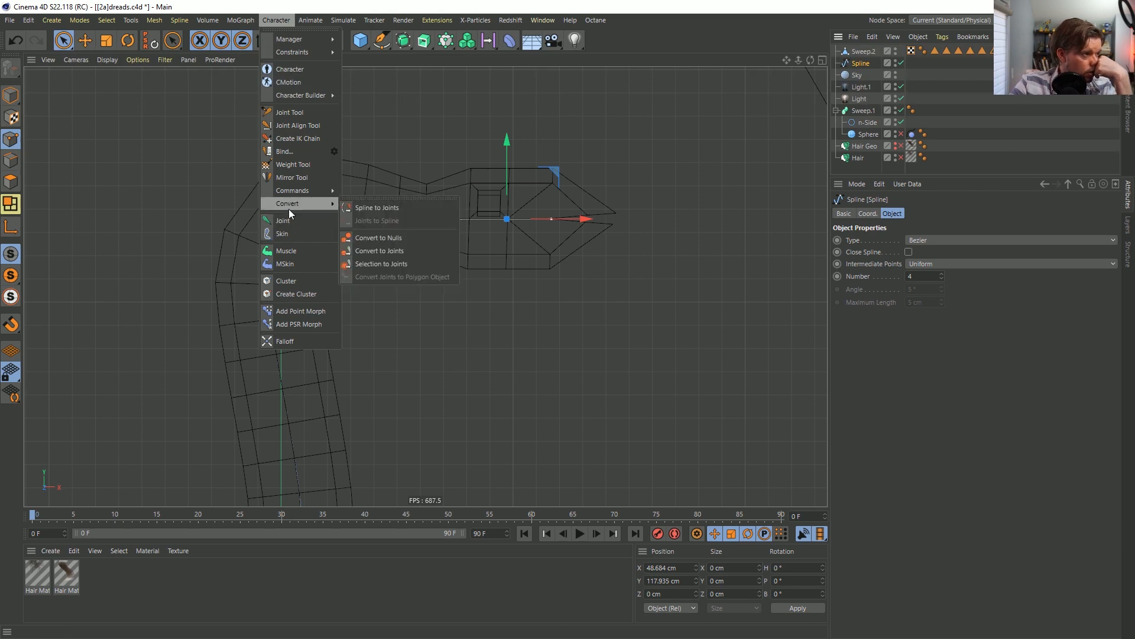
click(396, 208)
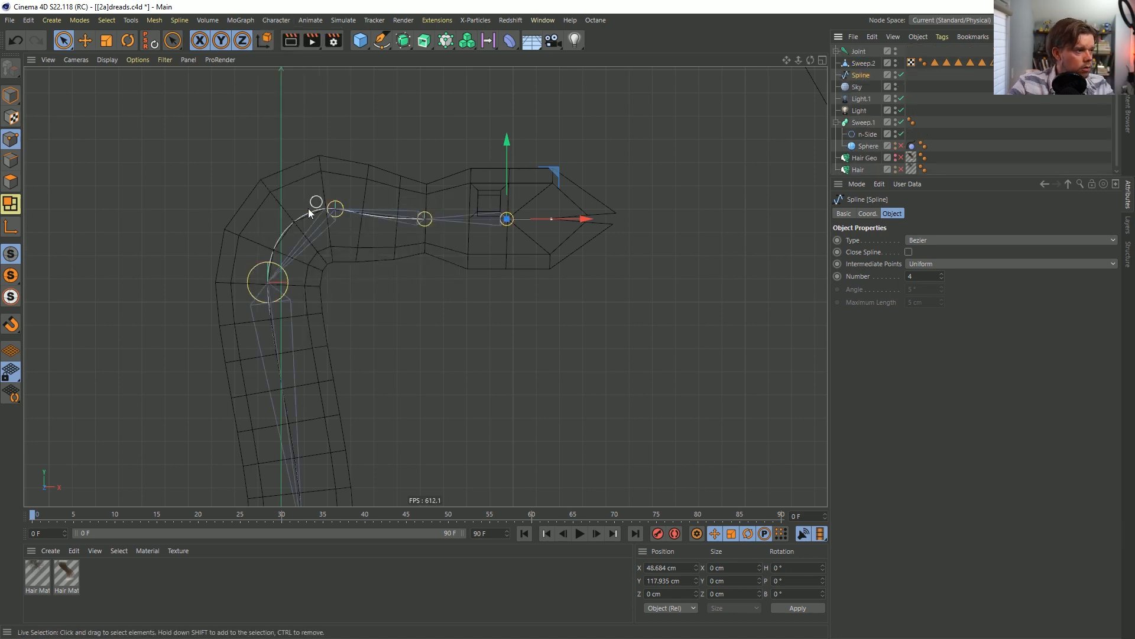
key(ctrl+z)
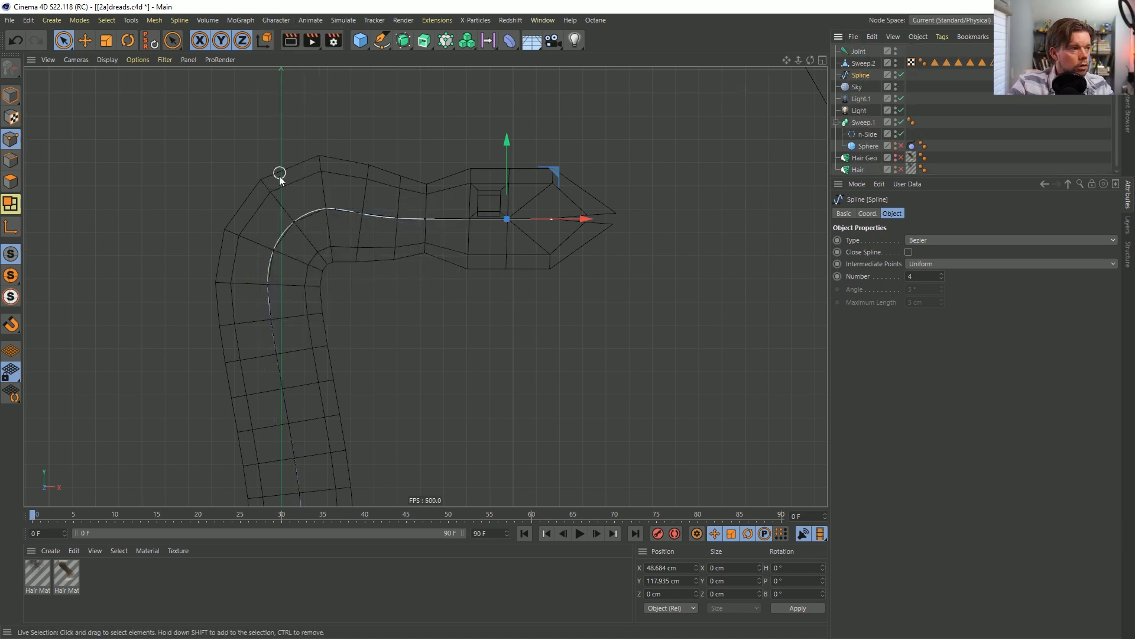
Select all points of the spline and reverse their sequence.
key(ctrl+a)
right_click(430, 263)
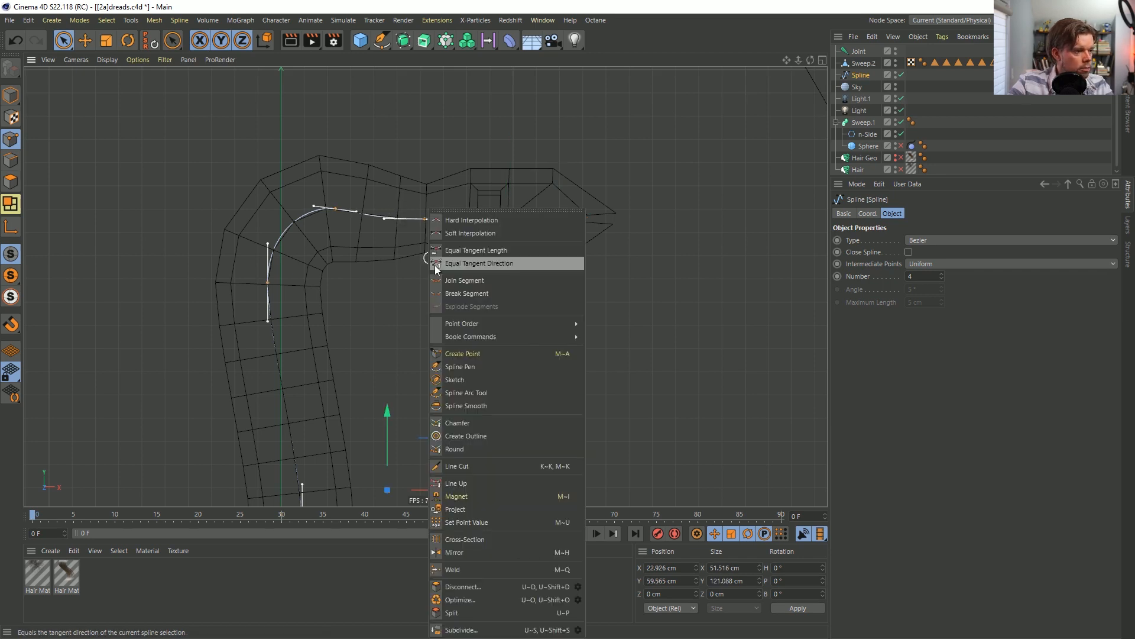
mouse_move(473, 323)
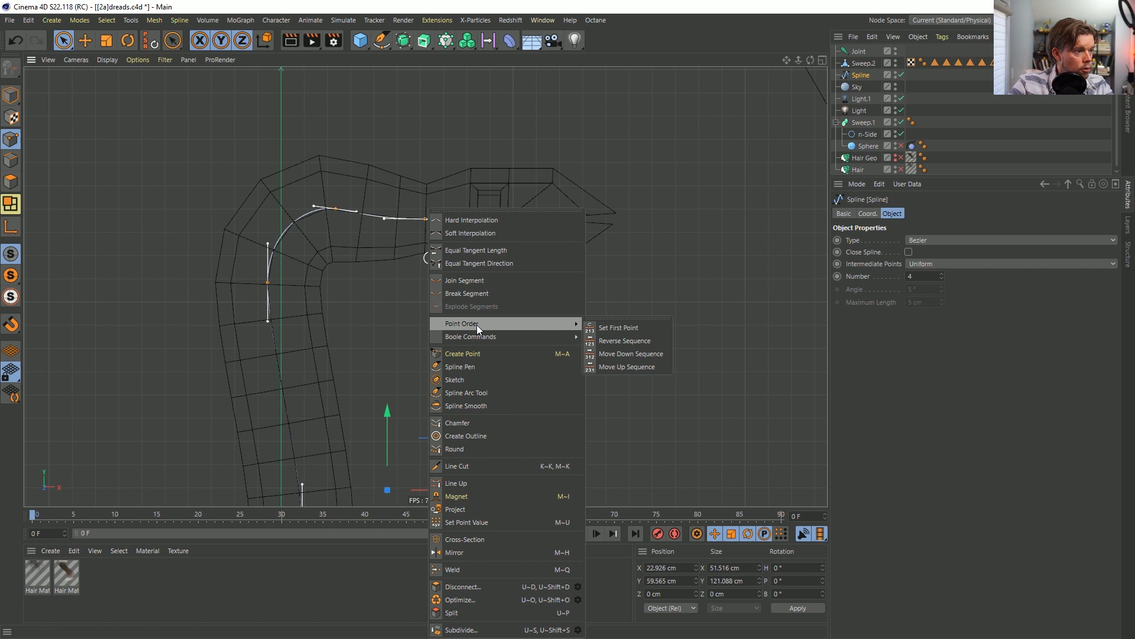
click(623, 341)
right_click(353, 216)
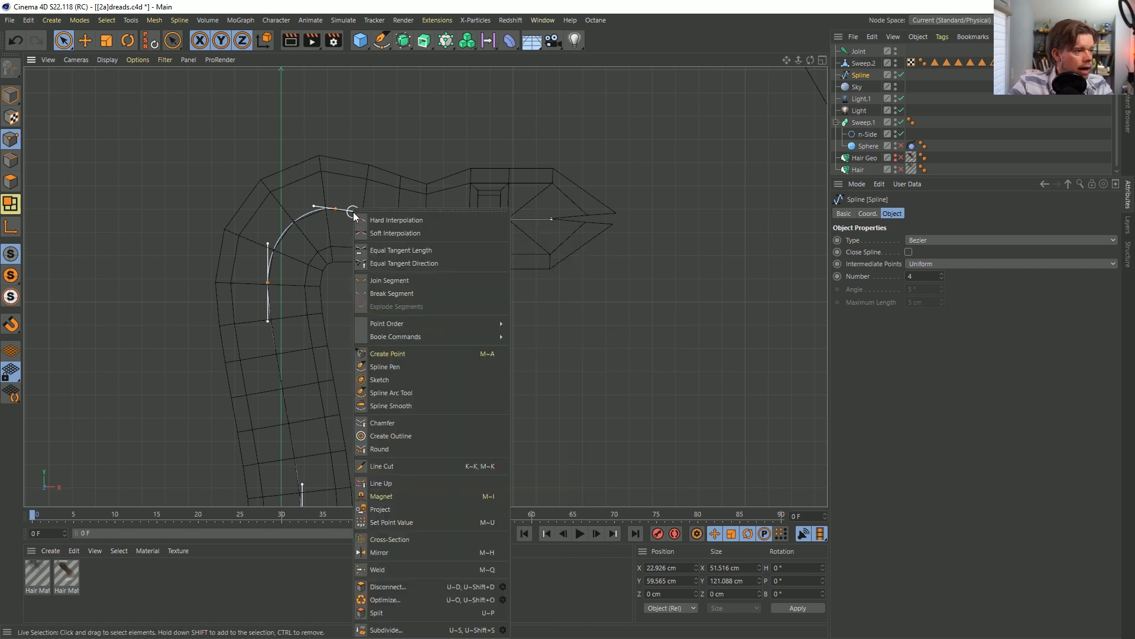
click(451, 398)
Try Spline to Joints on the reversed spline and inspect the joint chain along the snake's body.
click(275, 20)
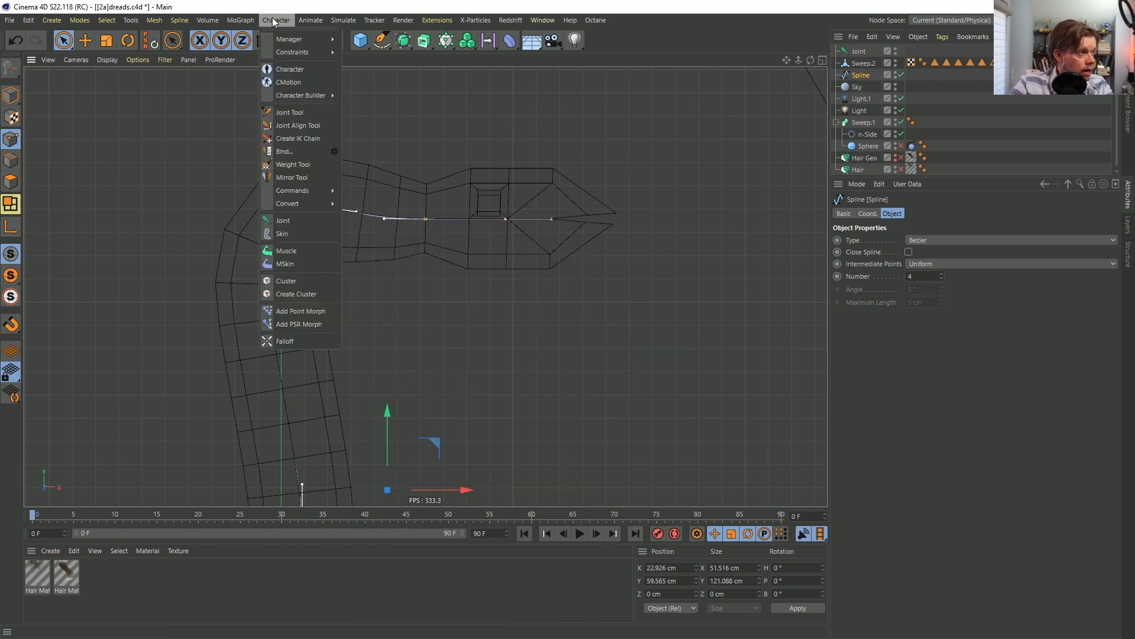
mouse_move(303, 201)
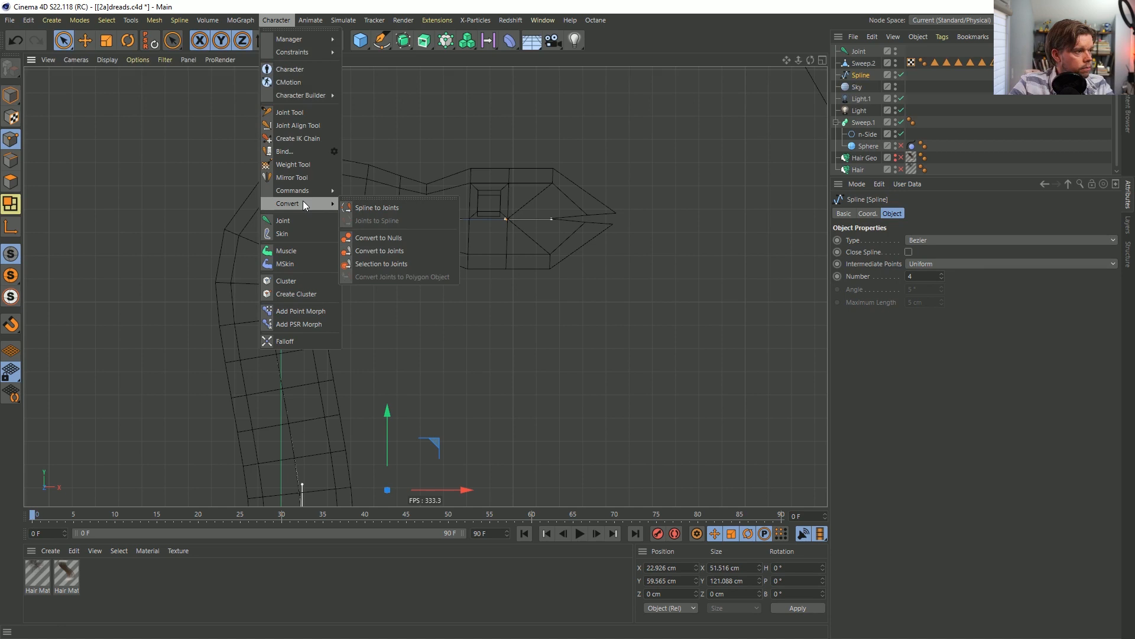
click(400, 210)
scroll(350, 235, down, 4)
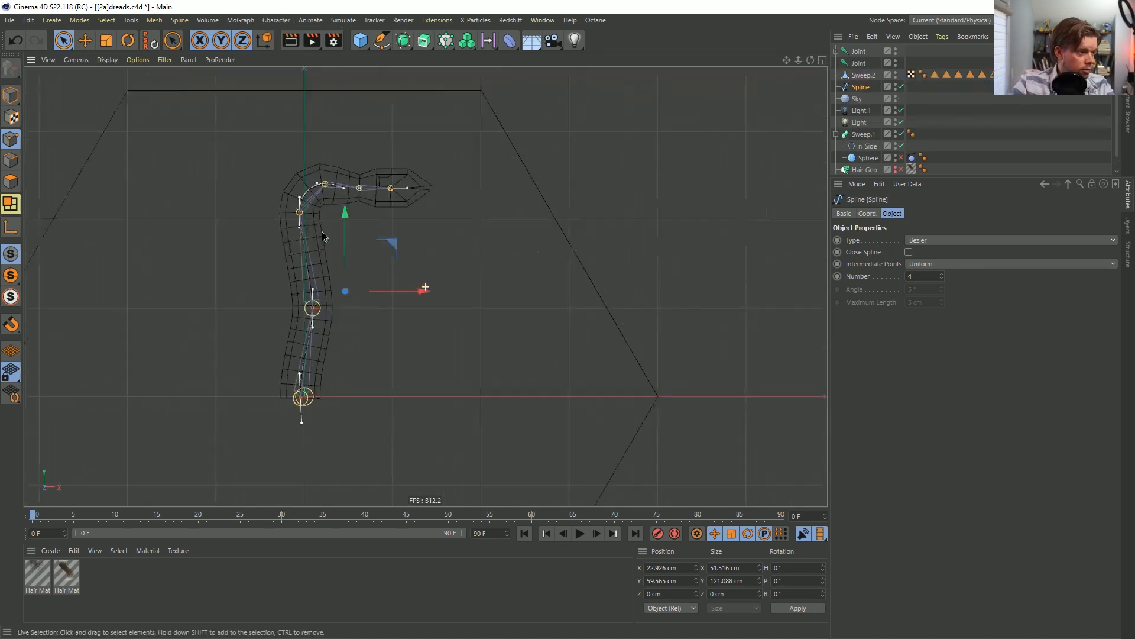
scroll(336, 278, up, 5)
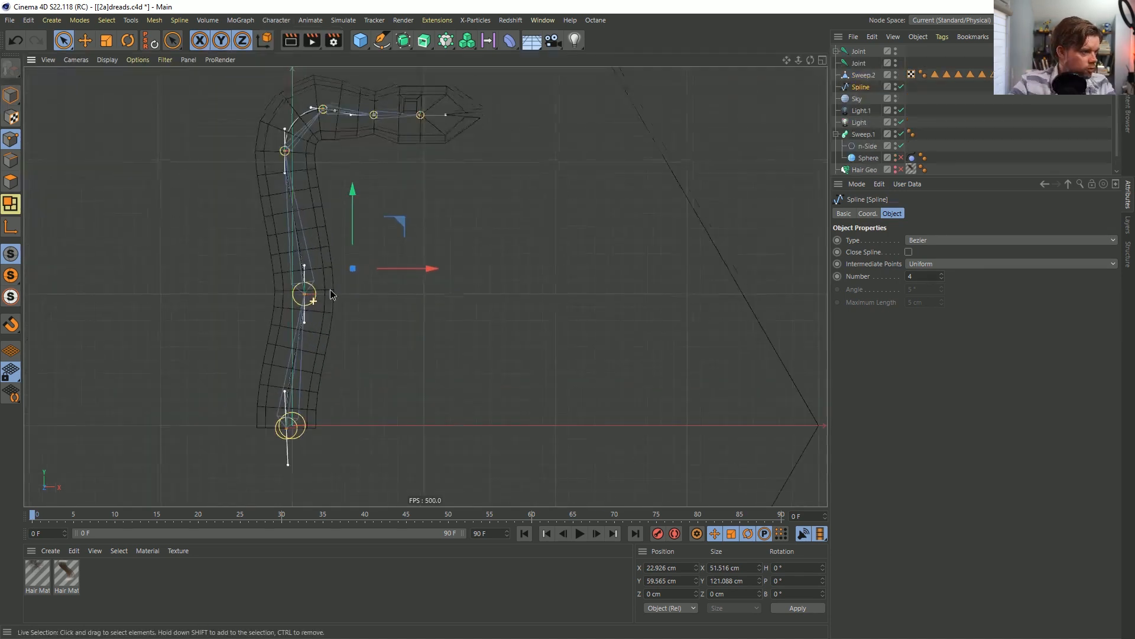
scroll(355, 284, down, 6)
scroll(360, 278, up, 4)
alt+middle_drag(373, 270, 374, 244)
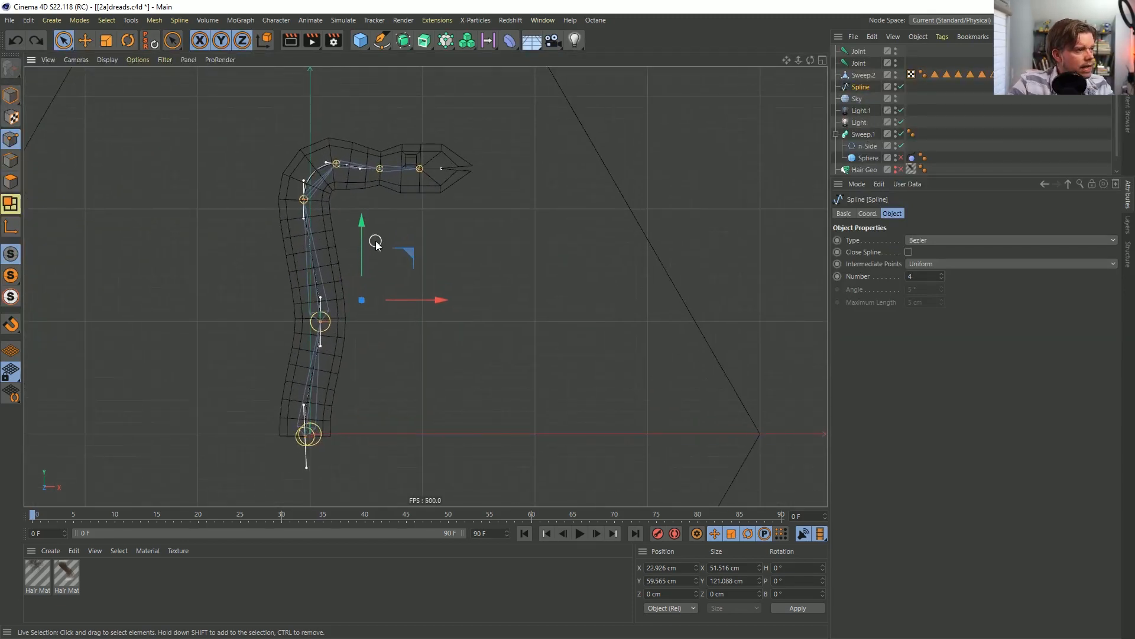
right_click(366, 289)
key(Escape)
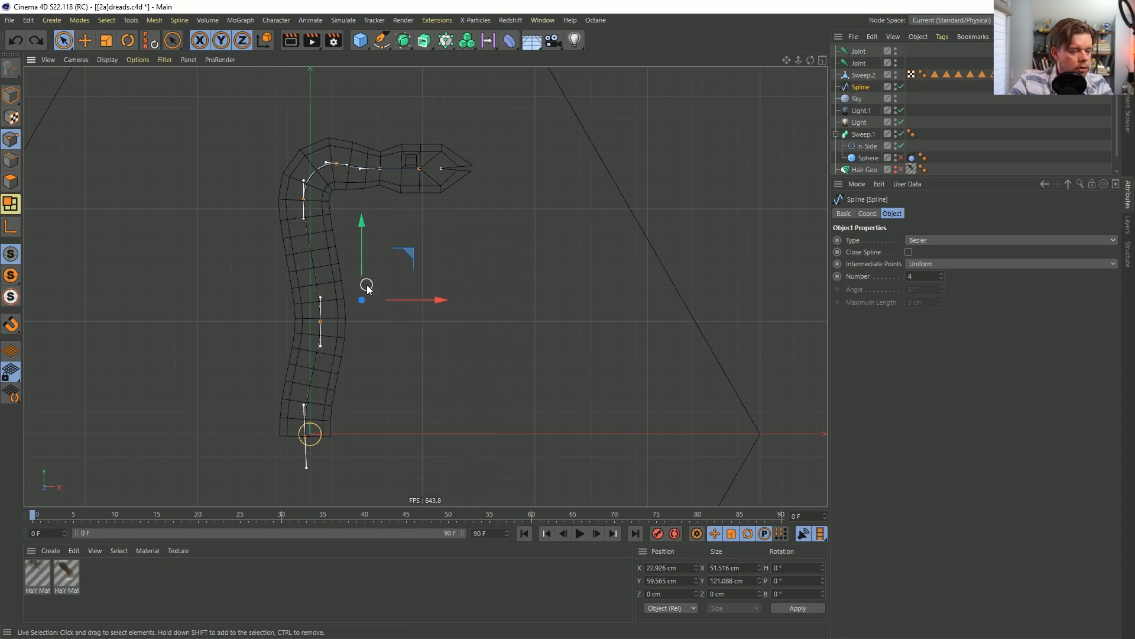
Subdivide the spline to add intermediate points along the snake's whole length.
key(u)
key(s)
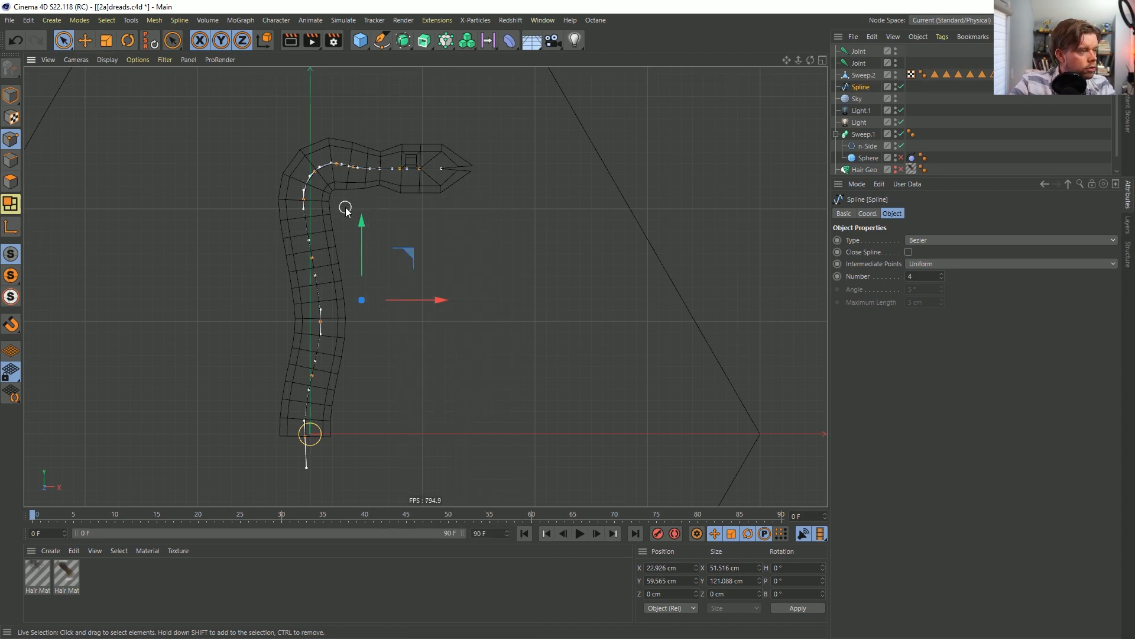
click(339, 21)
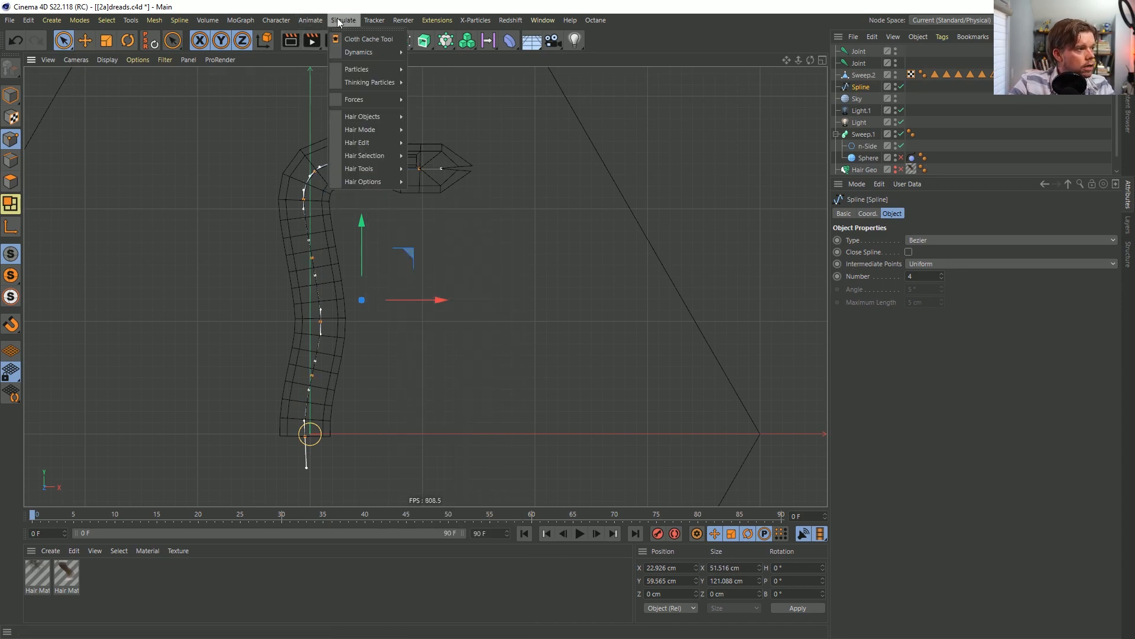
Convert the subdivided spline into a joint chain with Spline to Joints and disable the source spline.
mouse_move(362, 74)
mouse_move(285, 19)
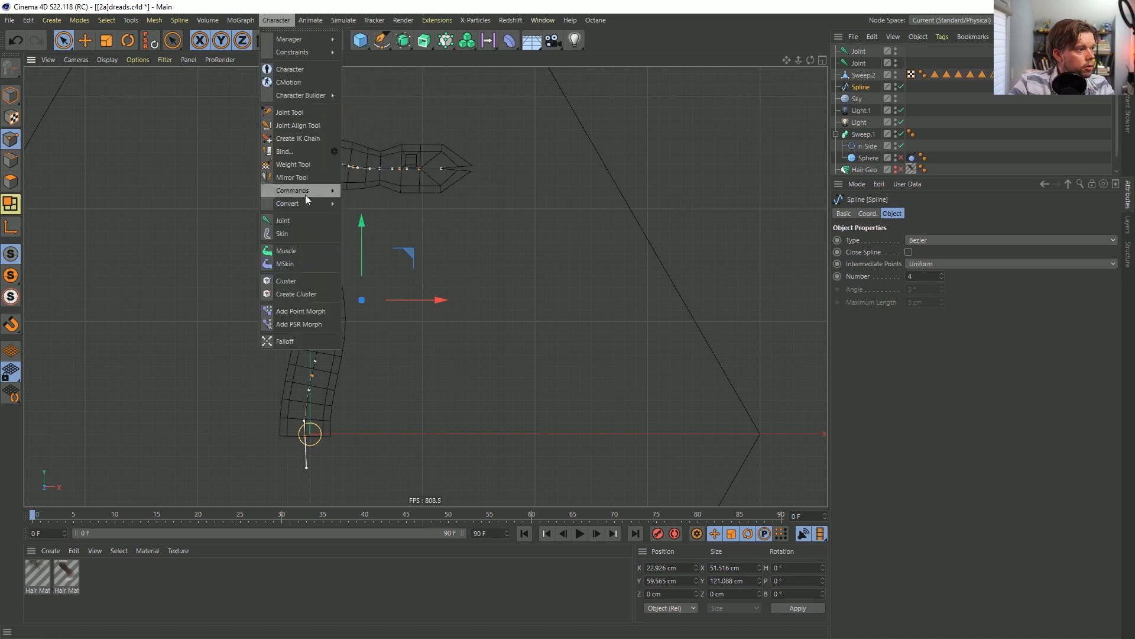
mouse_move(302, 203)
click(385, 209)
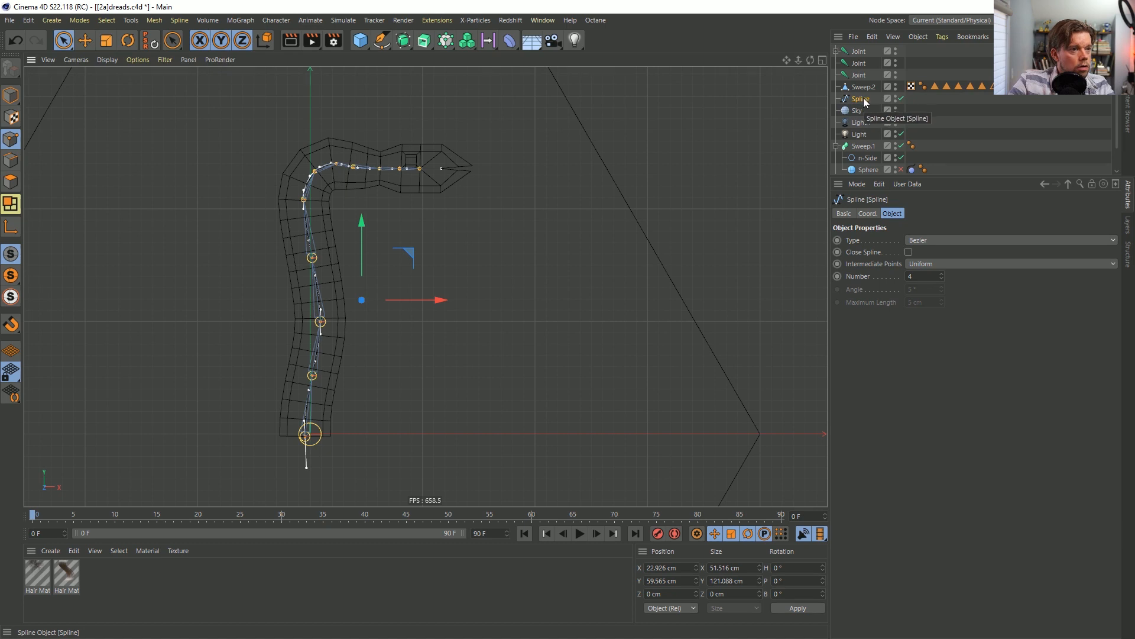
click(900, 99)
Delete the leftover joint objects from the earlier conversions and unfold the remaining joint chain's full hierarchy.
click(836, 51)
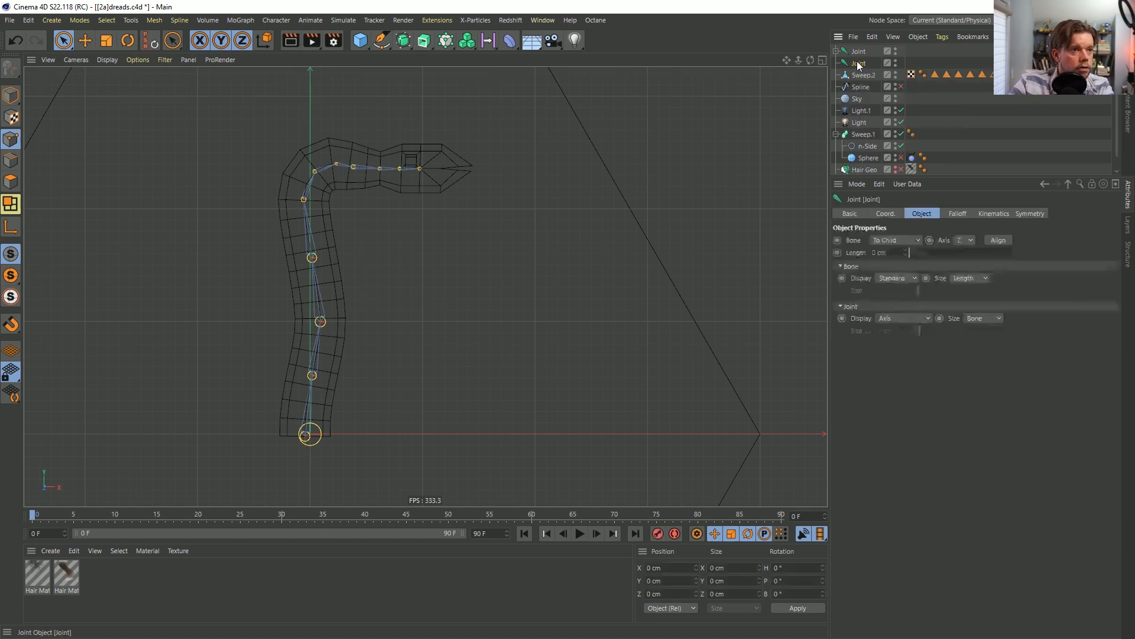
click(836, 52)
click(856, 53)
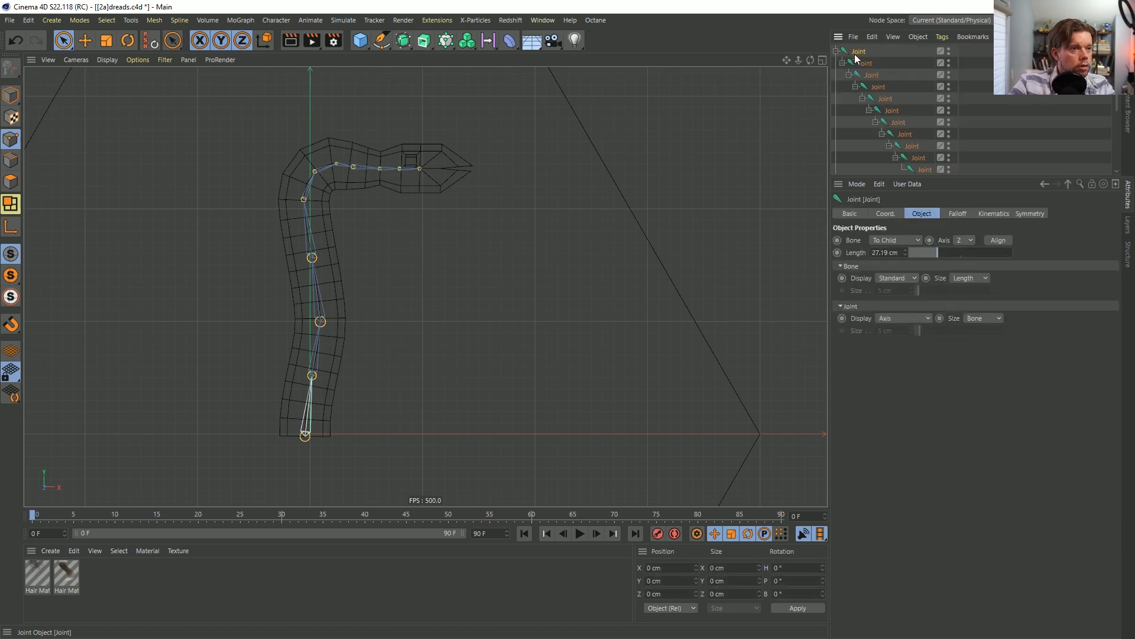
drag(907, 175, 909, 276)
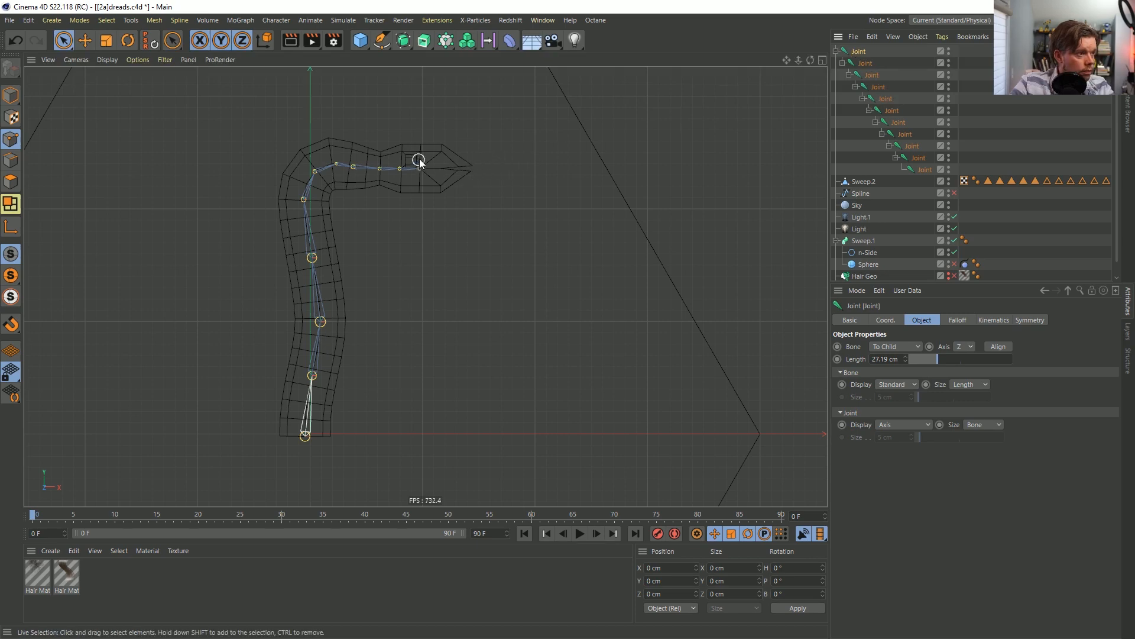
Save the scene as a new file named [4a]Snakedreads.c4d in the SceneFiles folder.
right_click(851, 52)
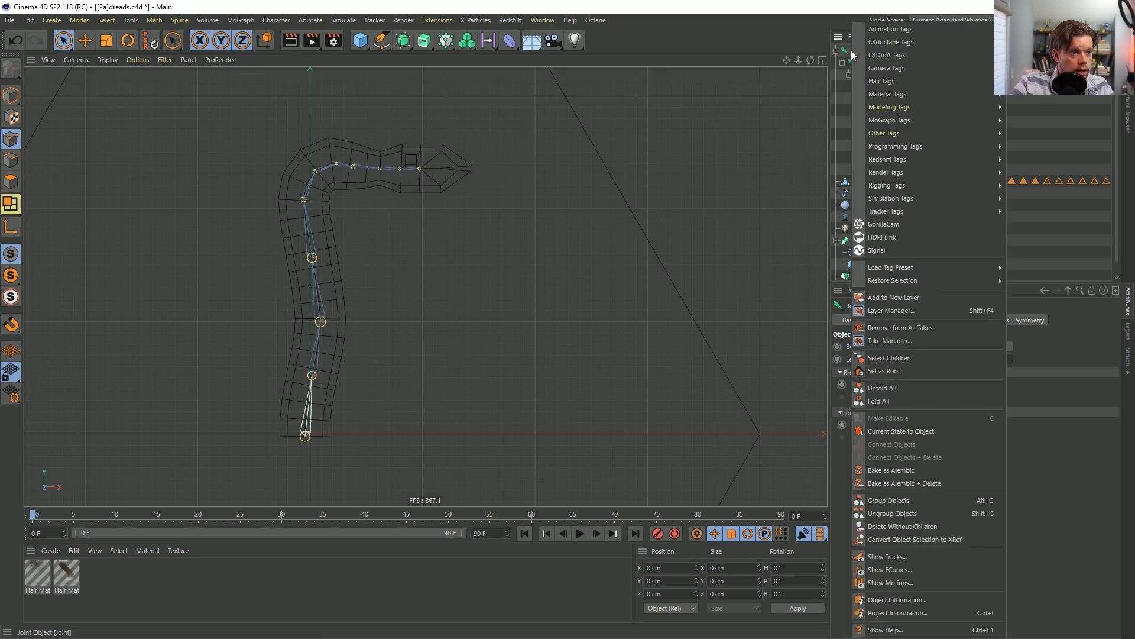
click(784, 45)
key(ctrl+shift+s)
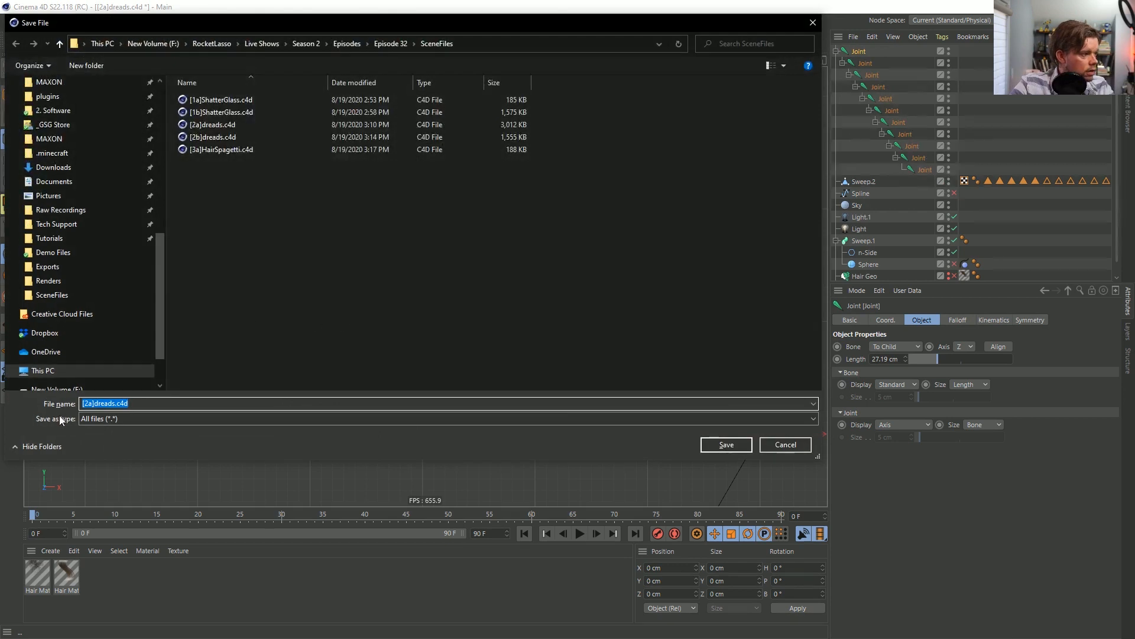
click(125, 402)
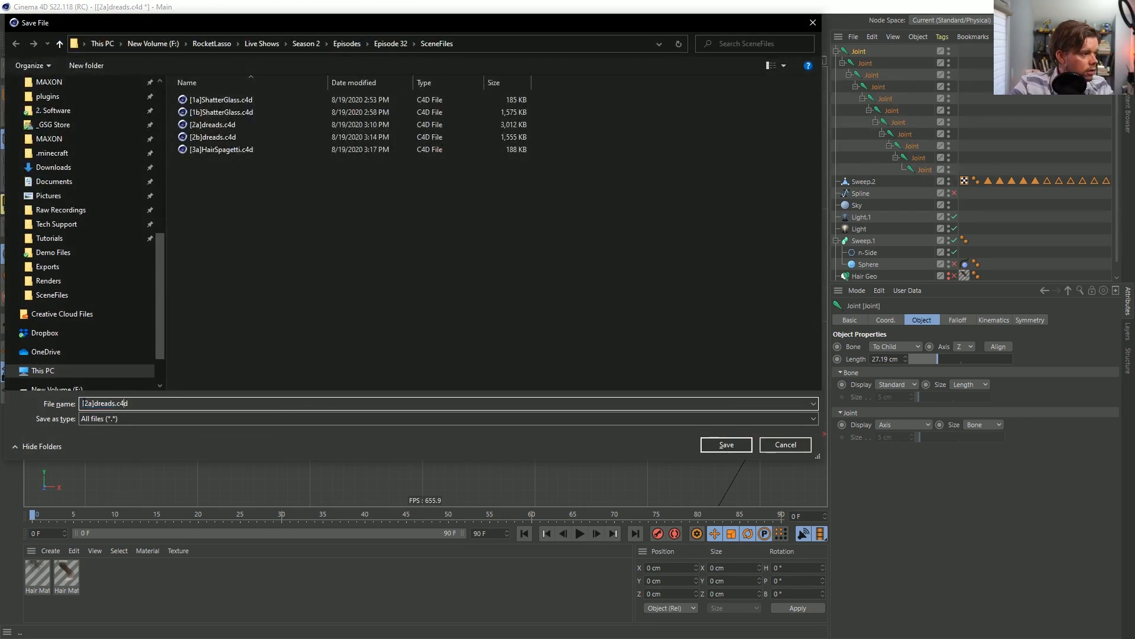
click(87, 403)
key(BackSpace)
text(4a])
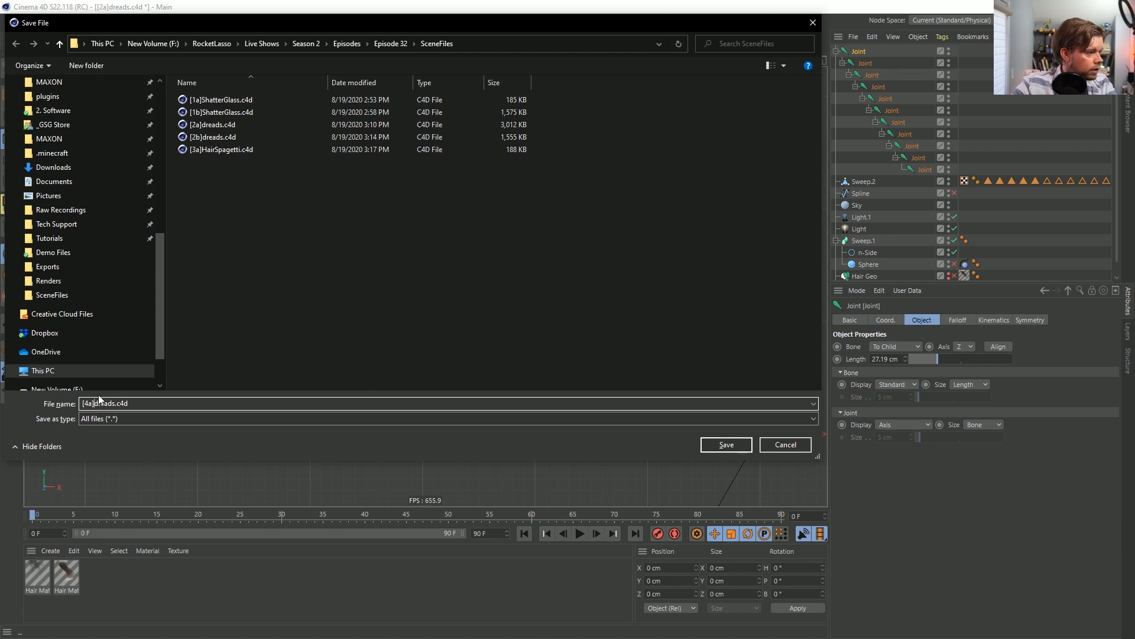
text(Snake)
key(Return)
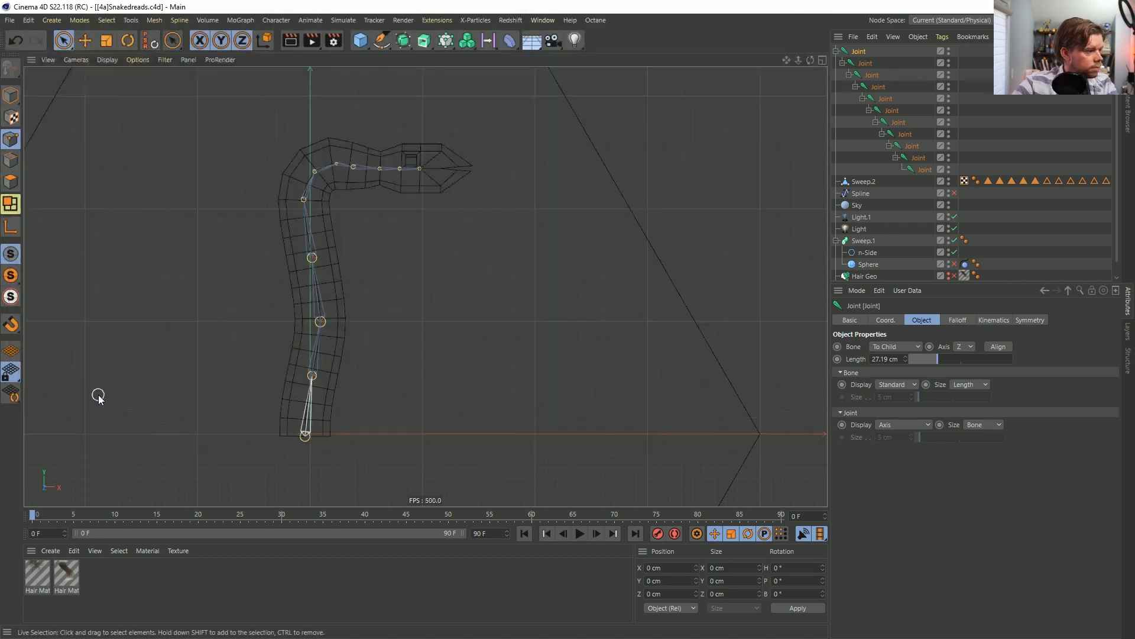
Add an IK tag to the root joint, set its solver to 3D and assign the last joint as its end.
right_click(867, 61)
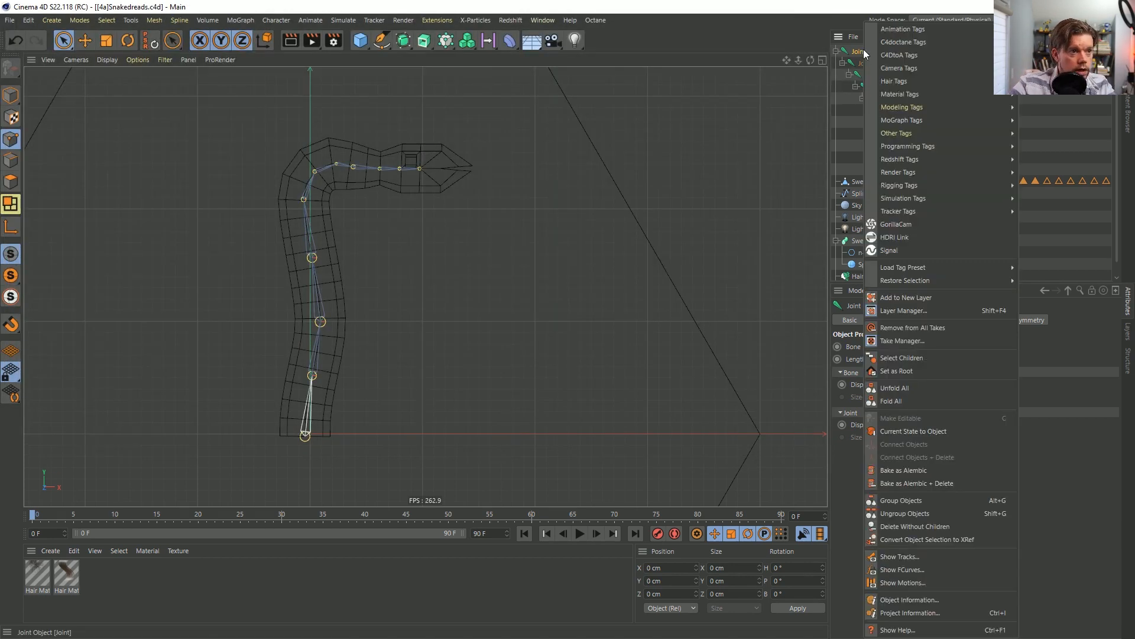
mouse_move(924, 178)
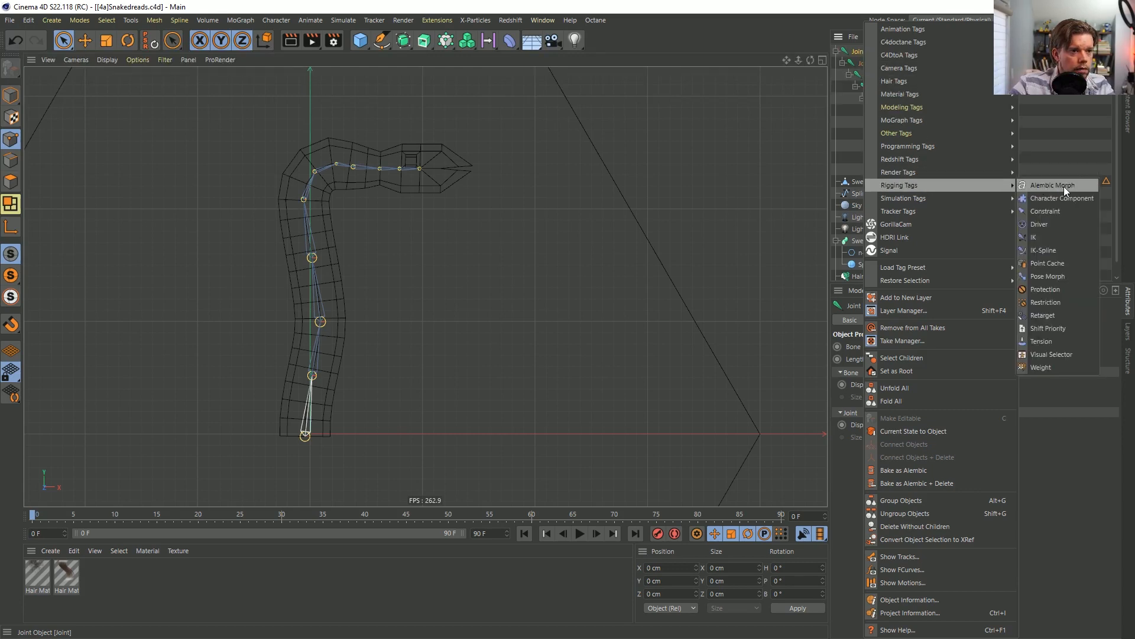
click(1040, 237)
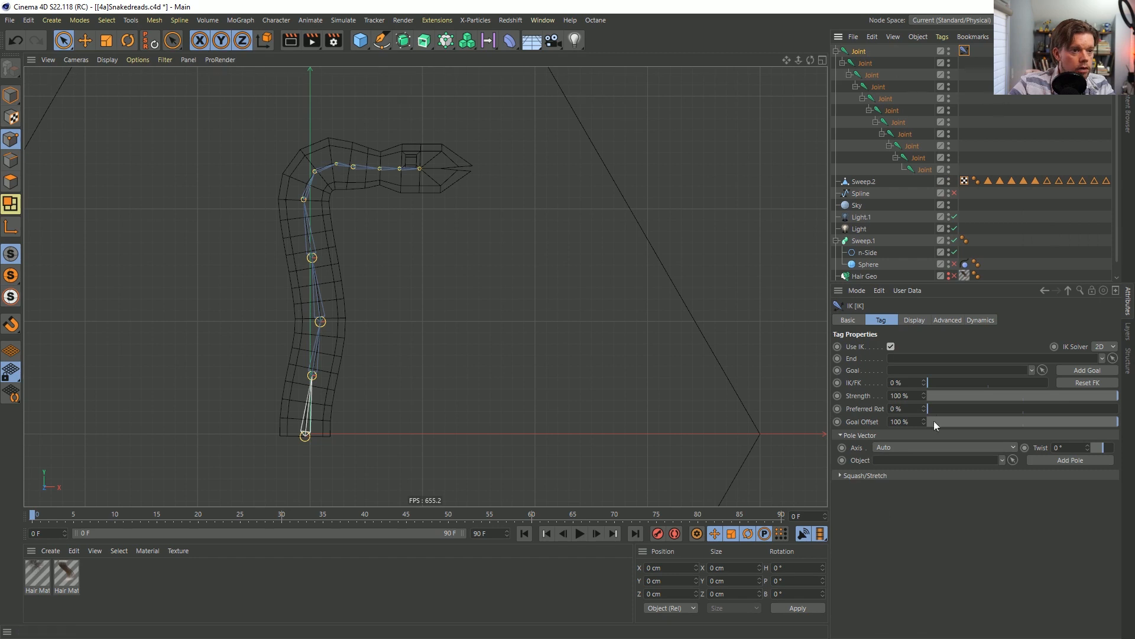
click(1103, 346)
click(1101, 370)
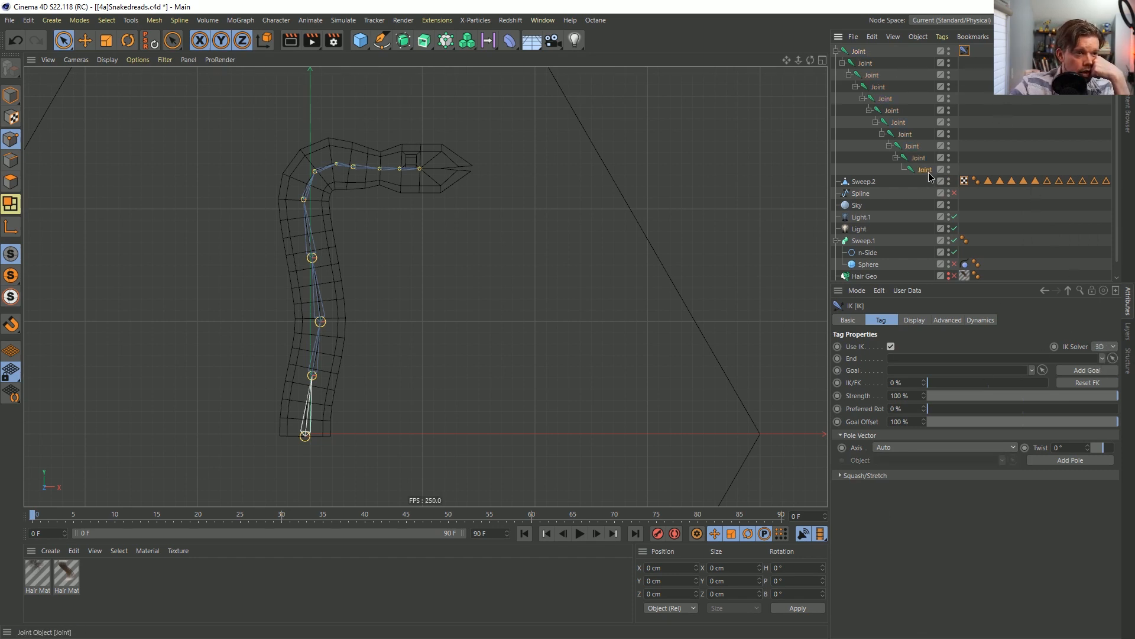
drag(919, 362, 919, 360)
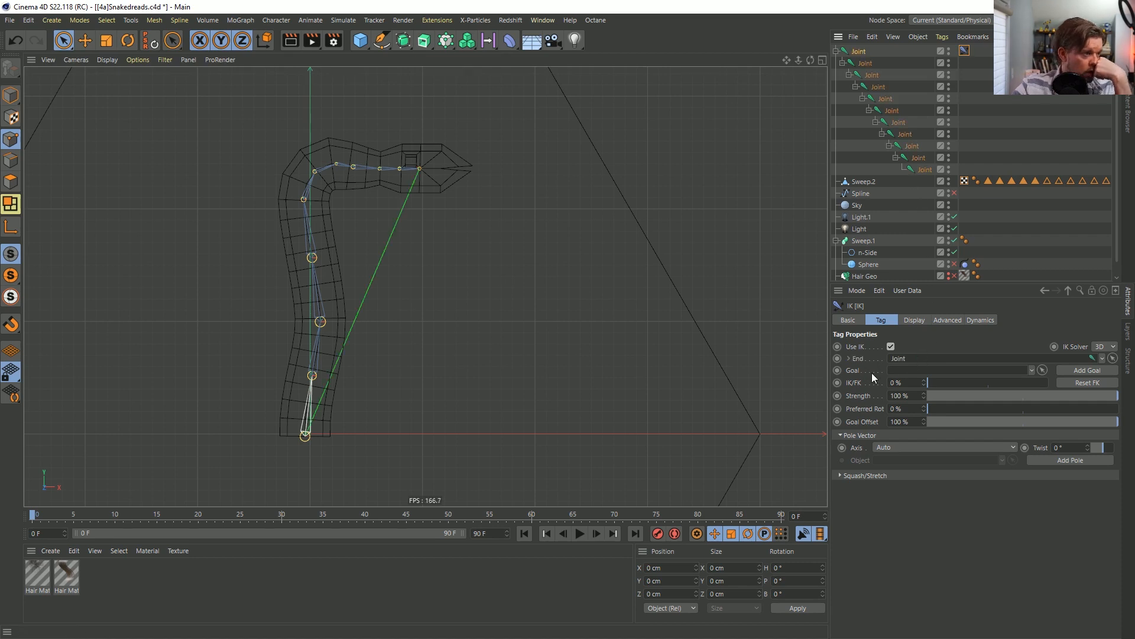
Enable dynamics on the root joint's IK tag and play the animation to test the chain.
click(976, 322)
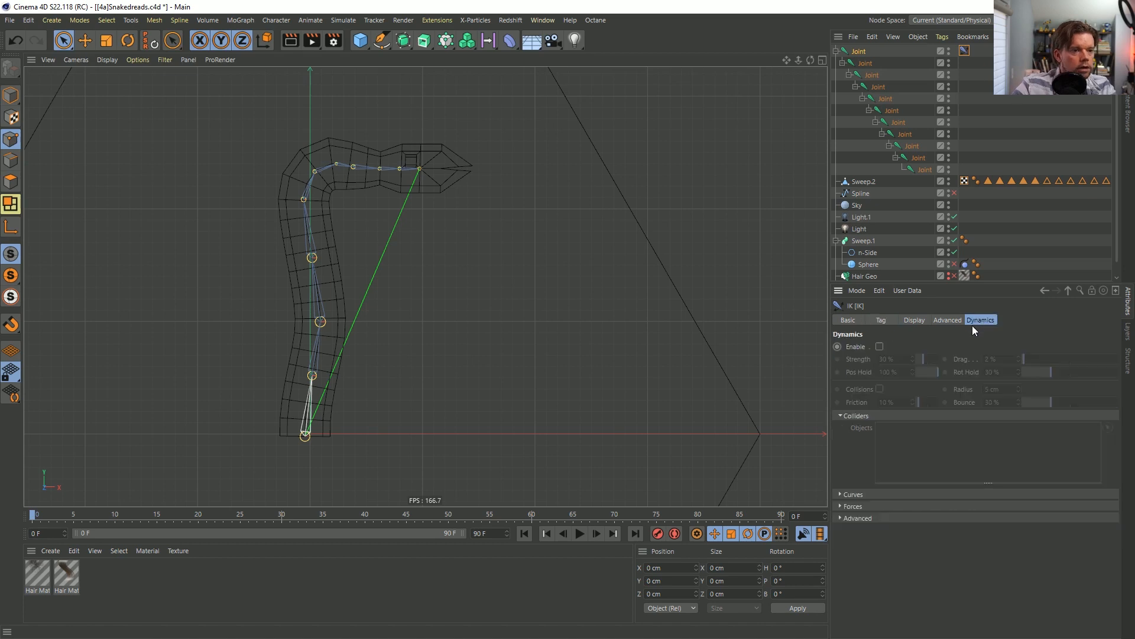
click(880, 347)
click(857, 518)
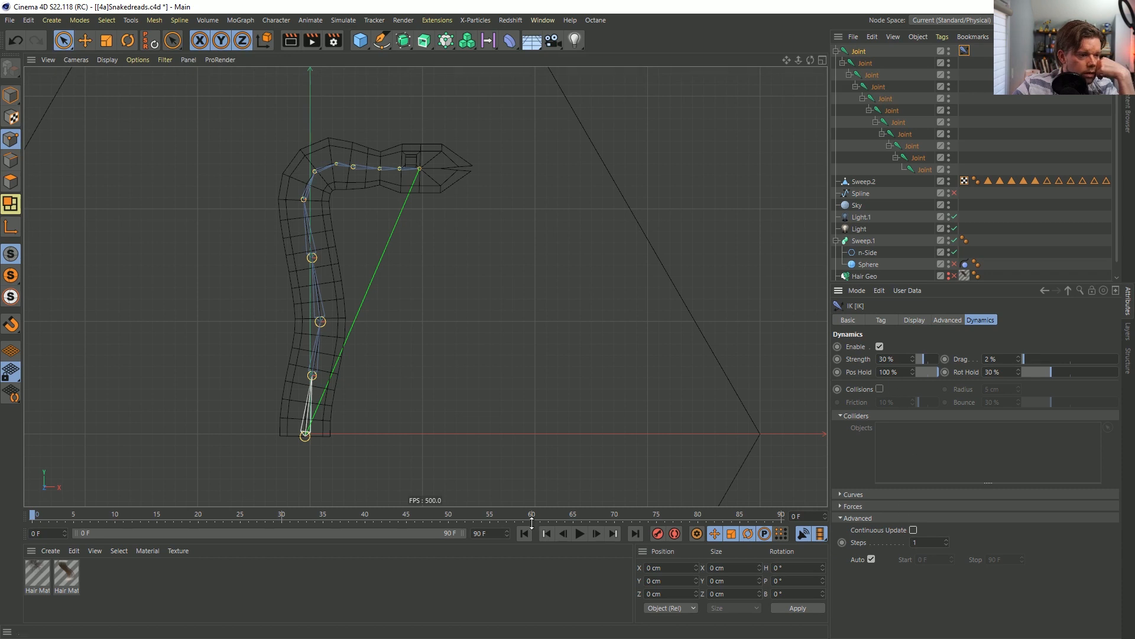
click(579, 533)
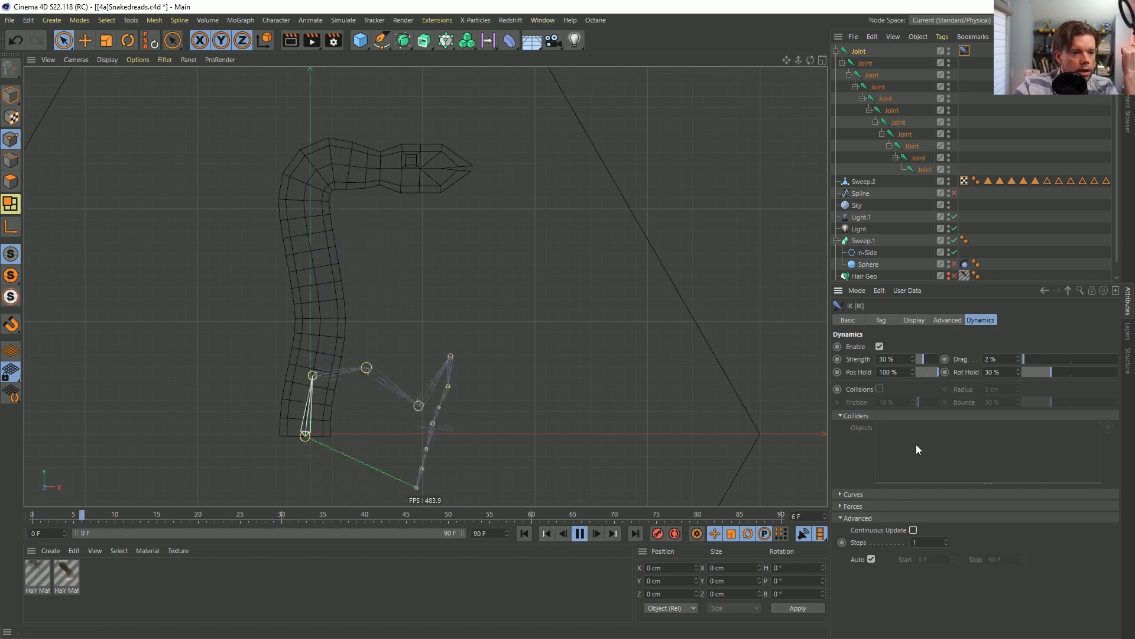
Set the IK dynamics gravity to 0 cm, check the chain during playback and rewind to the start.
click(853, 506)
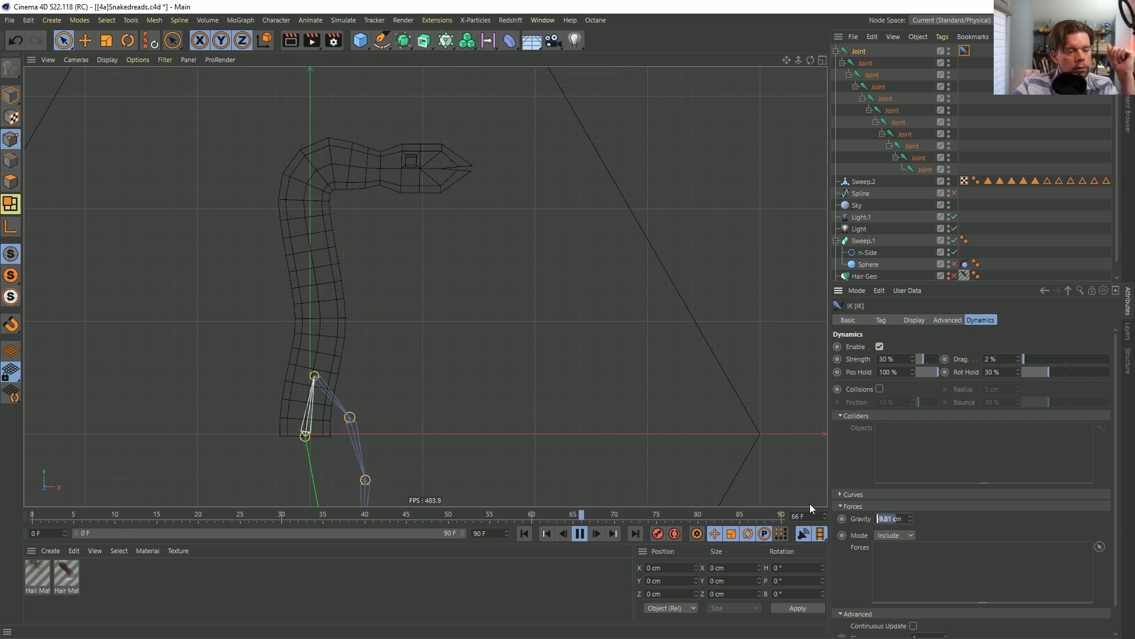
text(0)
key(Return)
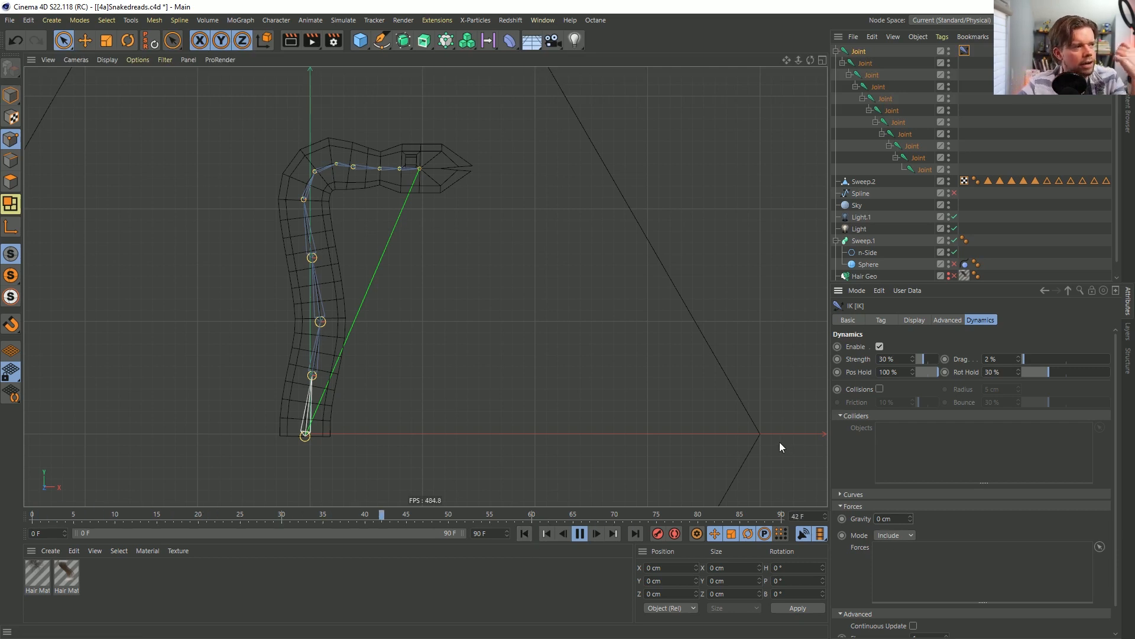
click(579, 533)
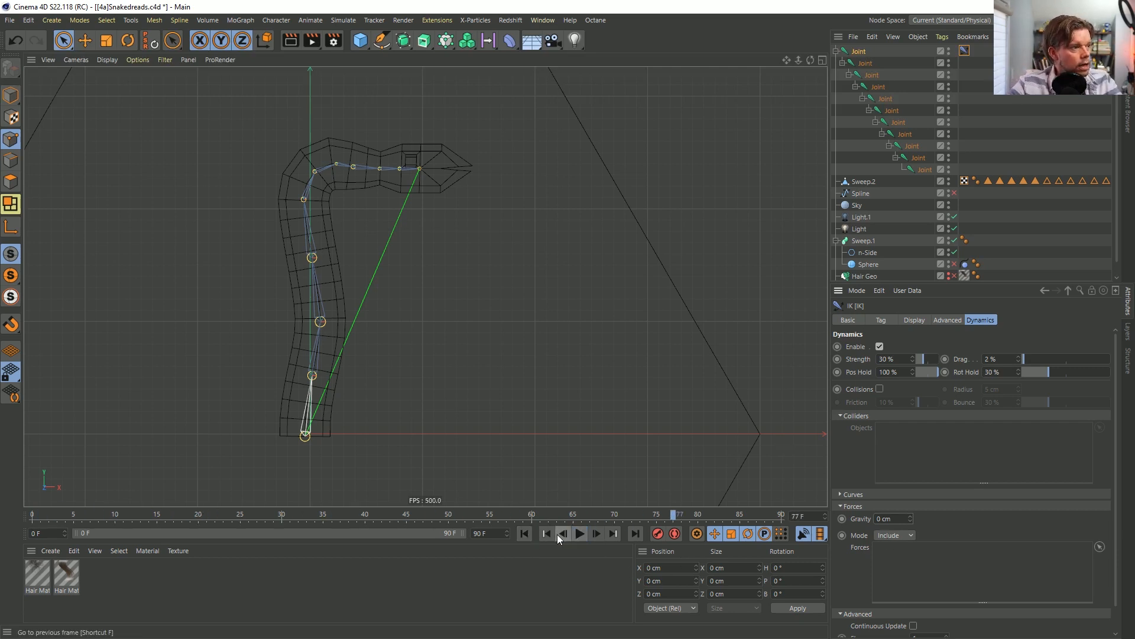
click(523, 533)
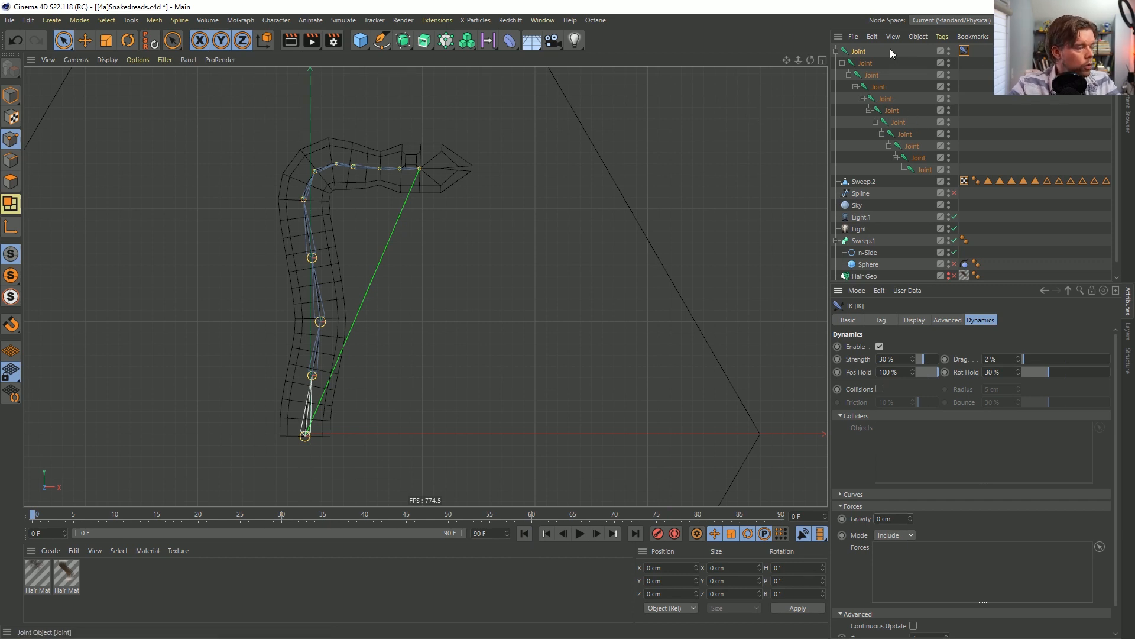
Bind the Sweep.2 snake mesh to all joints of the chain and view it in perspective.
click(850, 52)
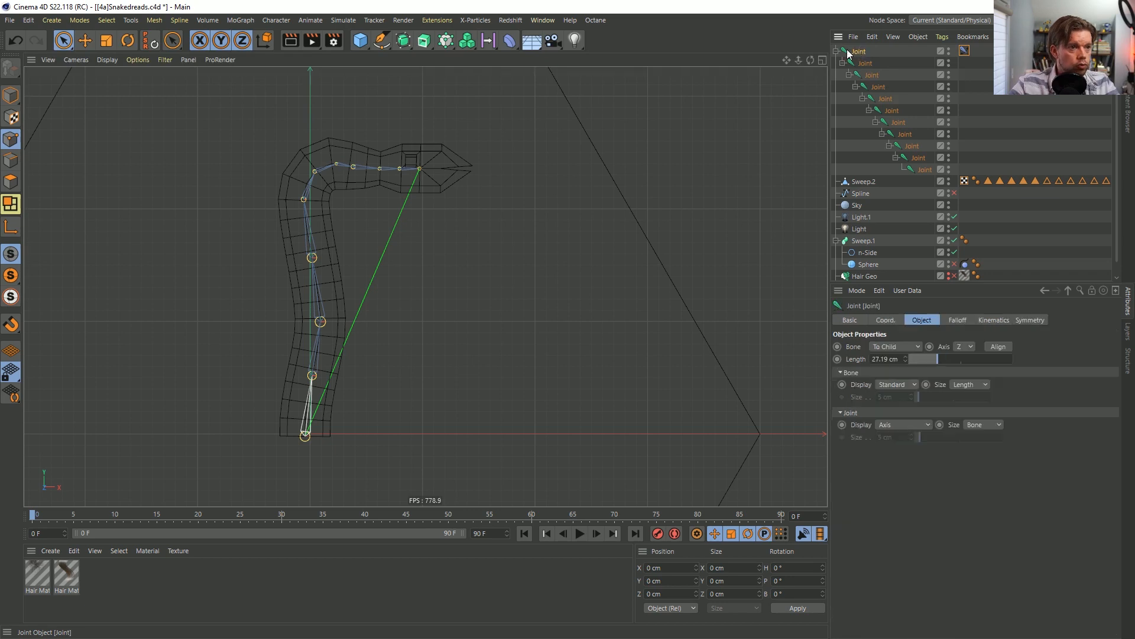
shift+click(923, 179)
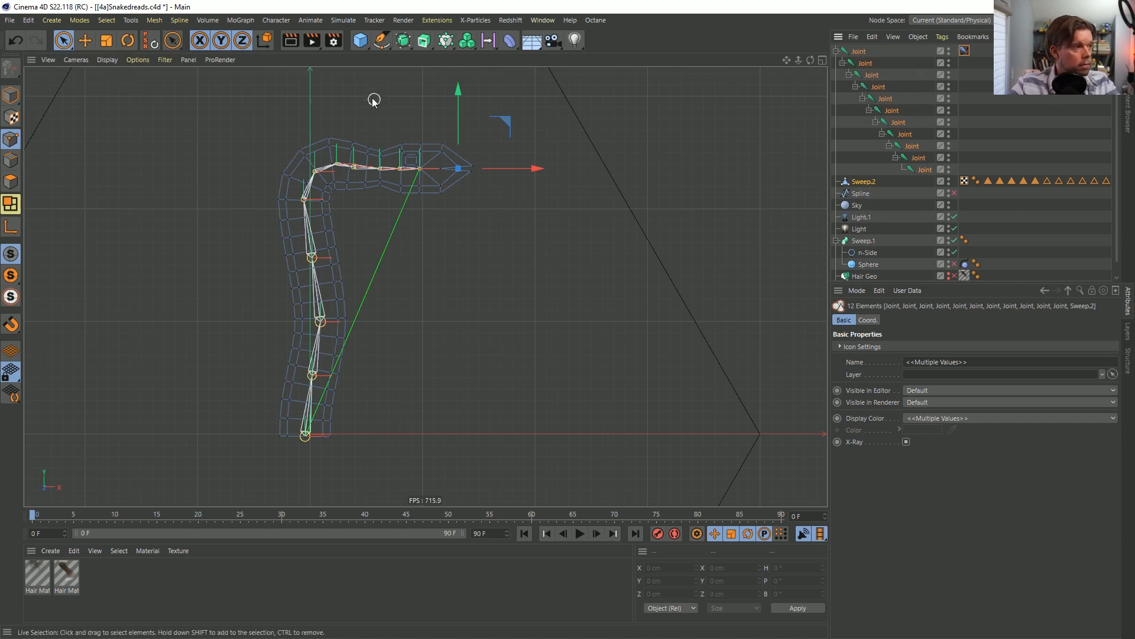
click(283, 20)
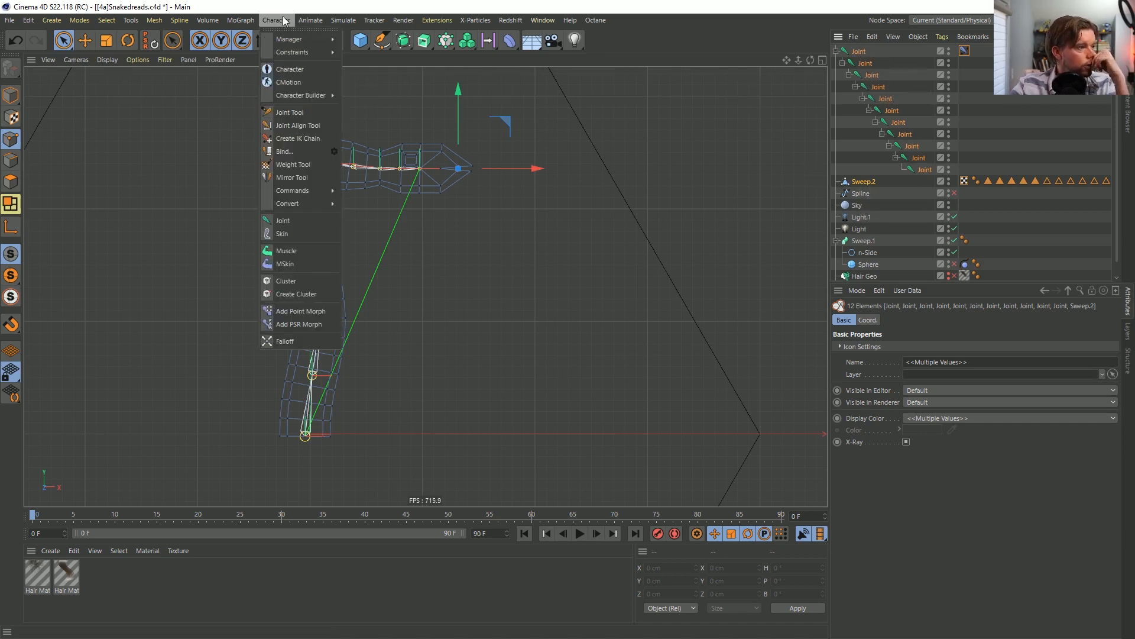
click(290, 152)
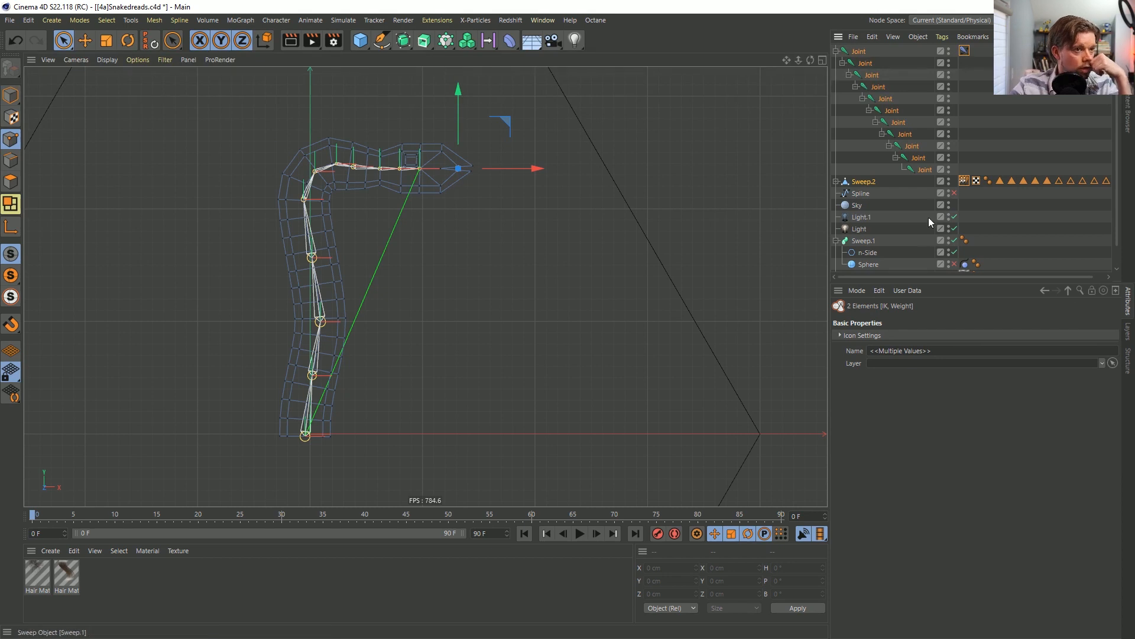
middle_click(758, 206)
middle_click(312, 151)
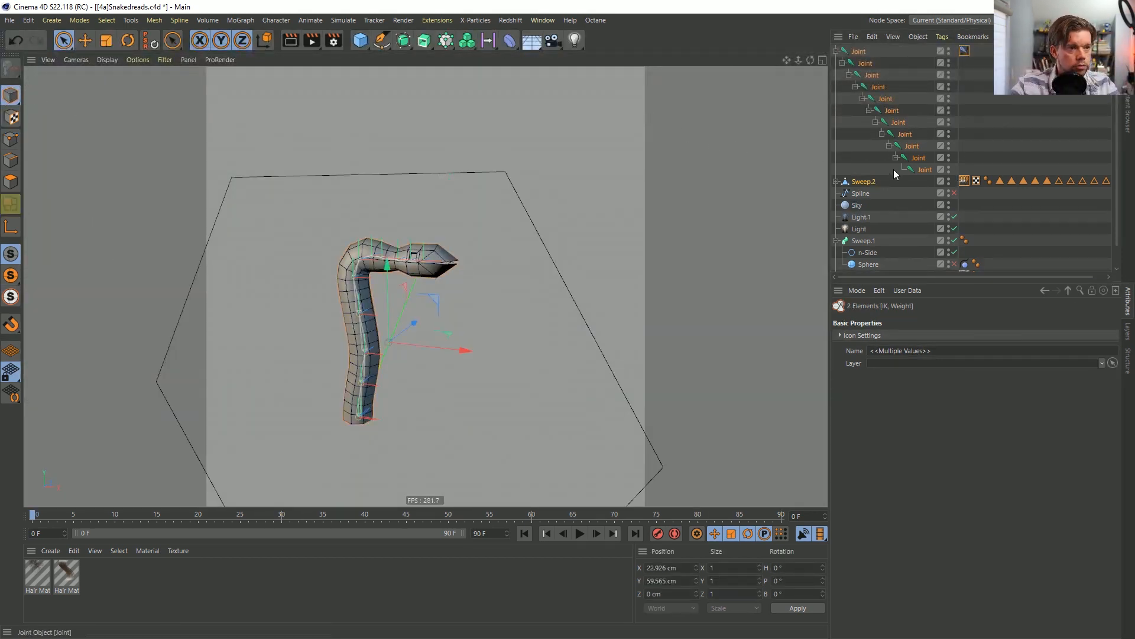
Set the IK dynamics gravity to -9.81 cm, test the bound snake in playback and rewind to the start.
click(964, 51)
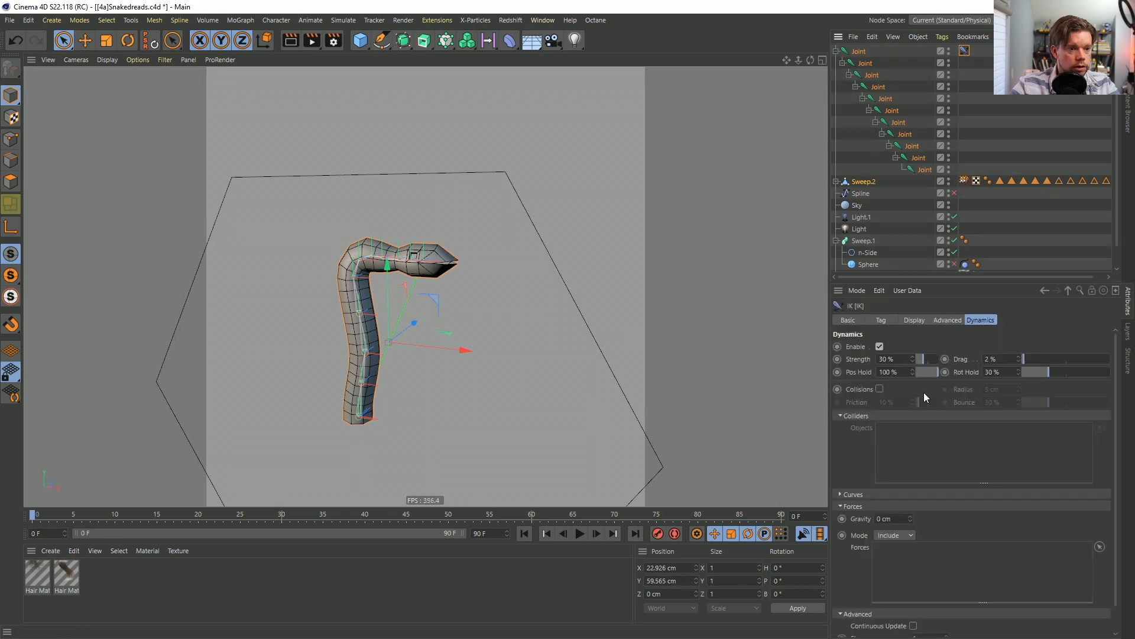
click(579, 533)
click(524, 533)
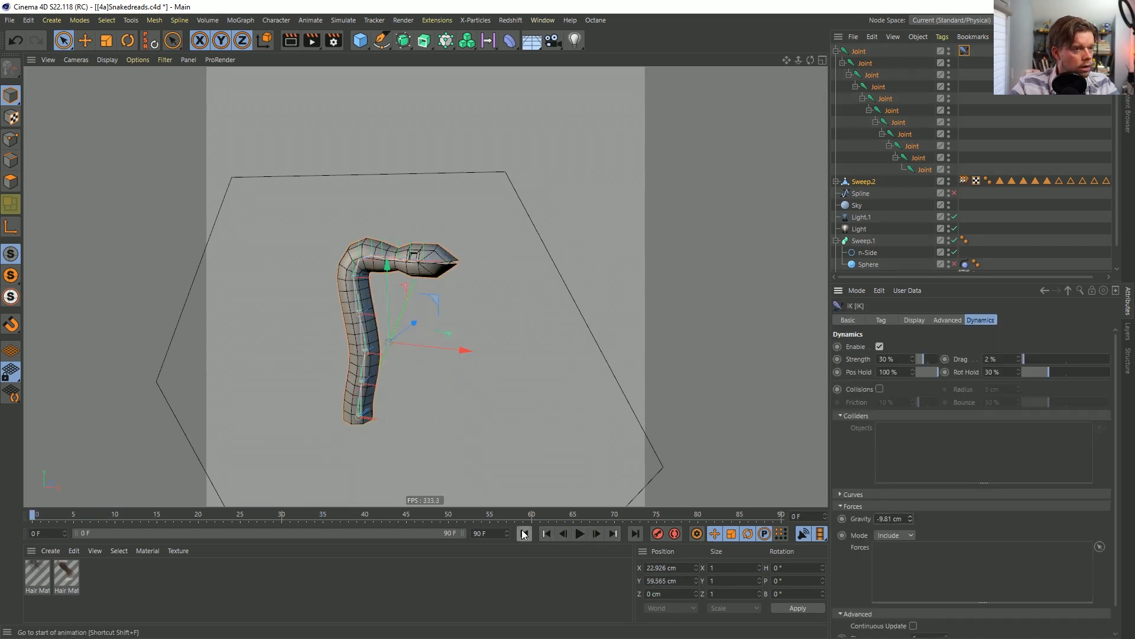
Check Sweep.2 in polygon mode and remove its Skin object and weight tag.
click(836, 182)
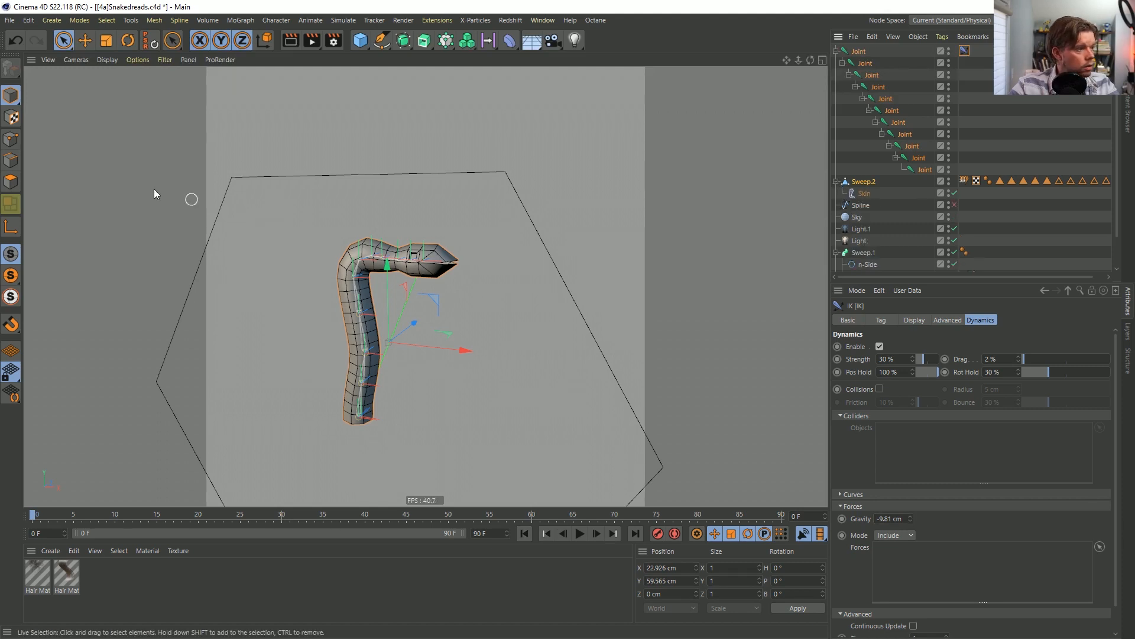
click(11, 203)
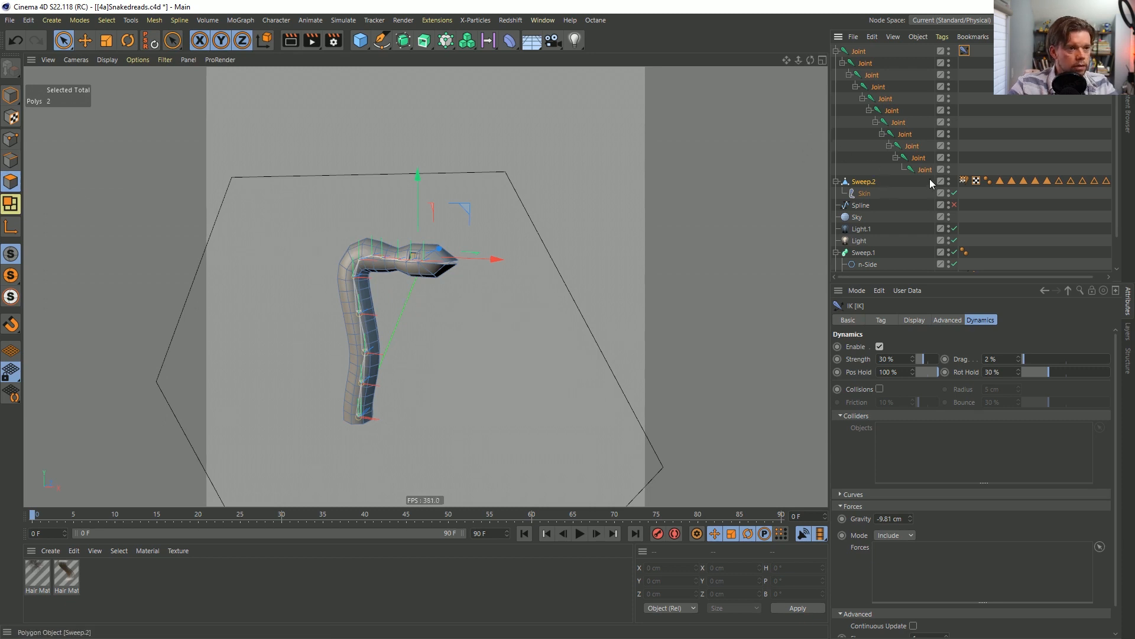
click(885, 193)
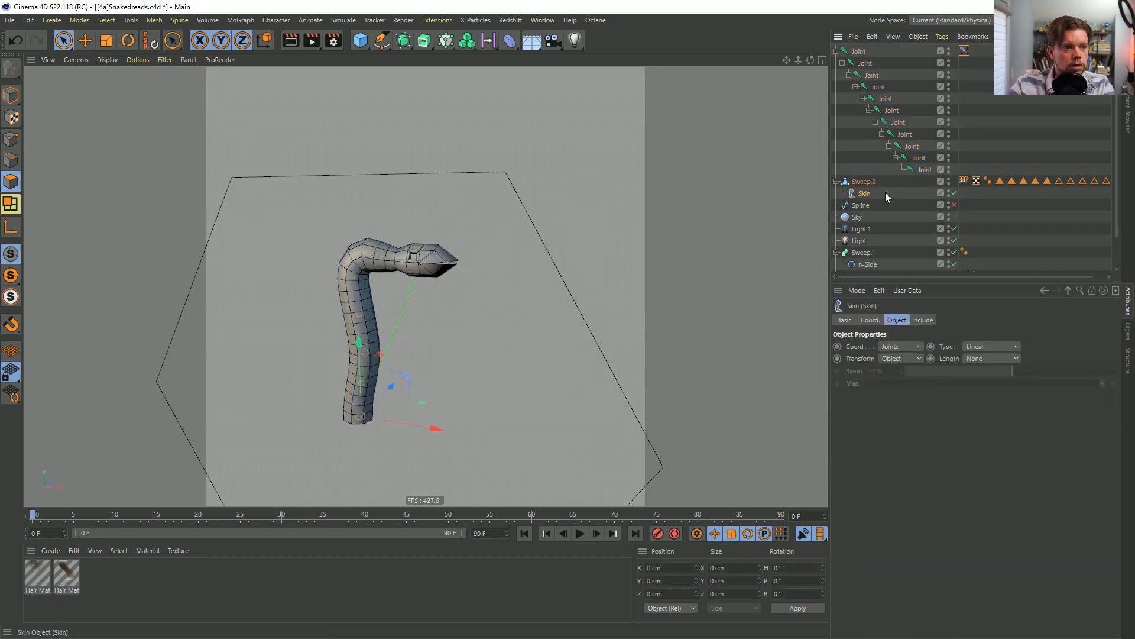
key(Delete)
Delete all the selection tags from Sweep.2.
click(998, 180)
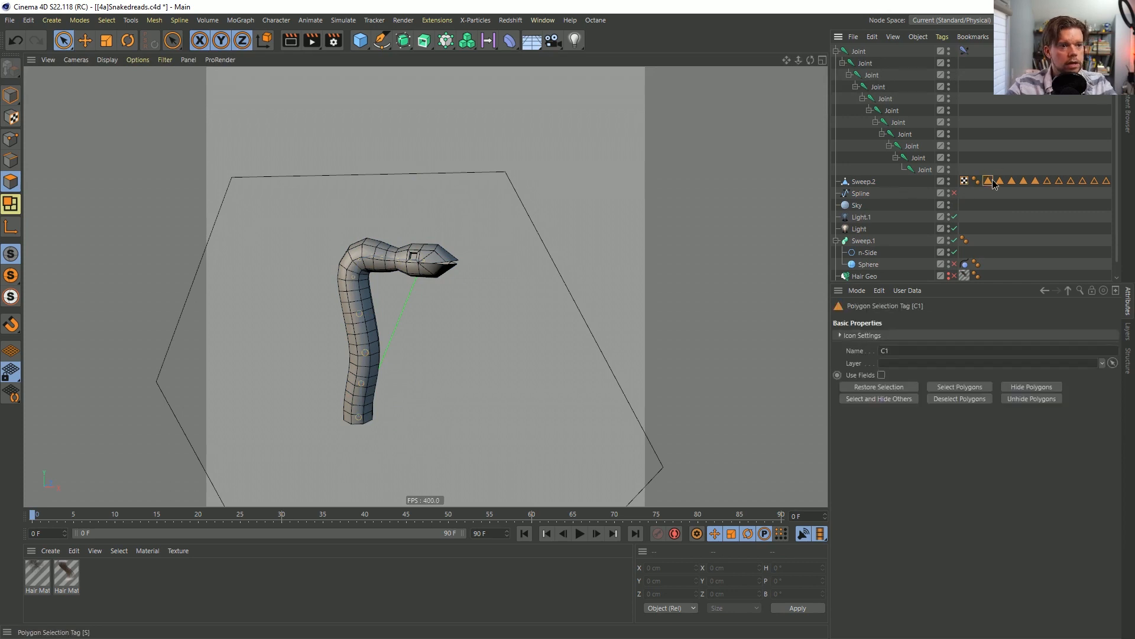
click(1106, 181)
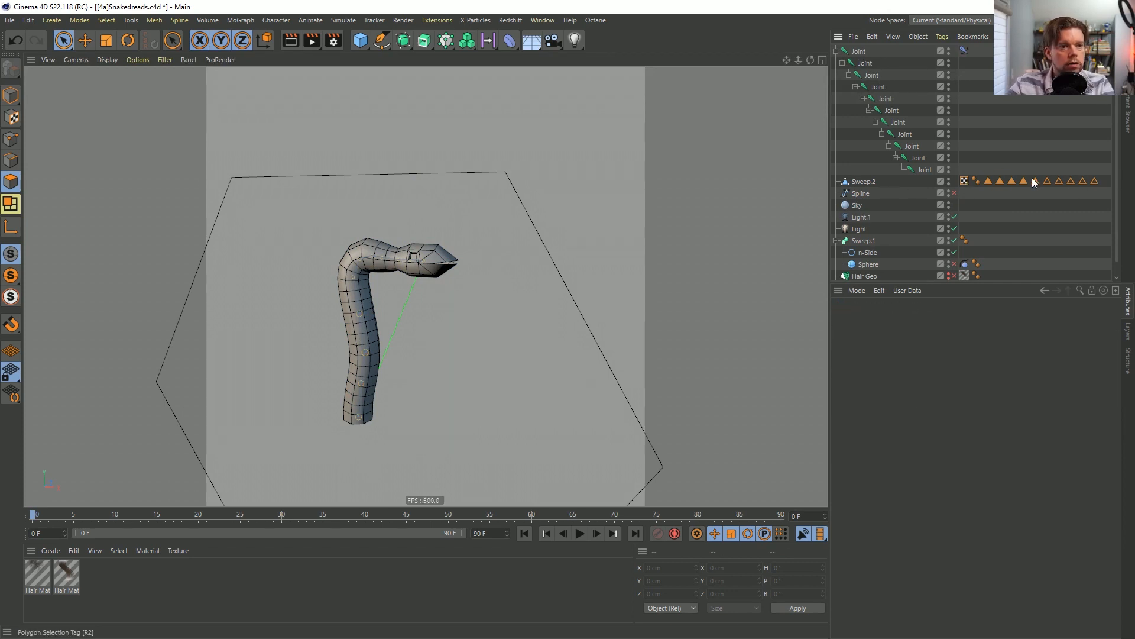
drag(988, 174, 1092, 224)
key(Delete)
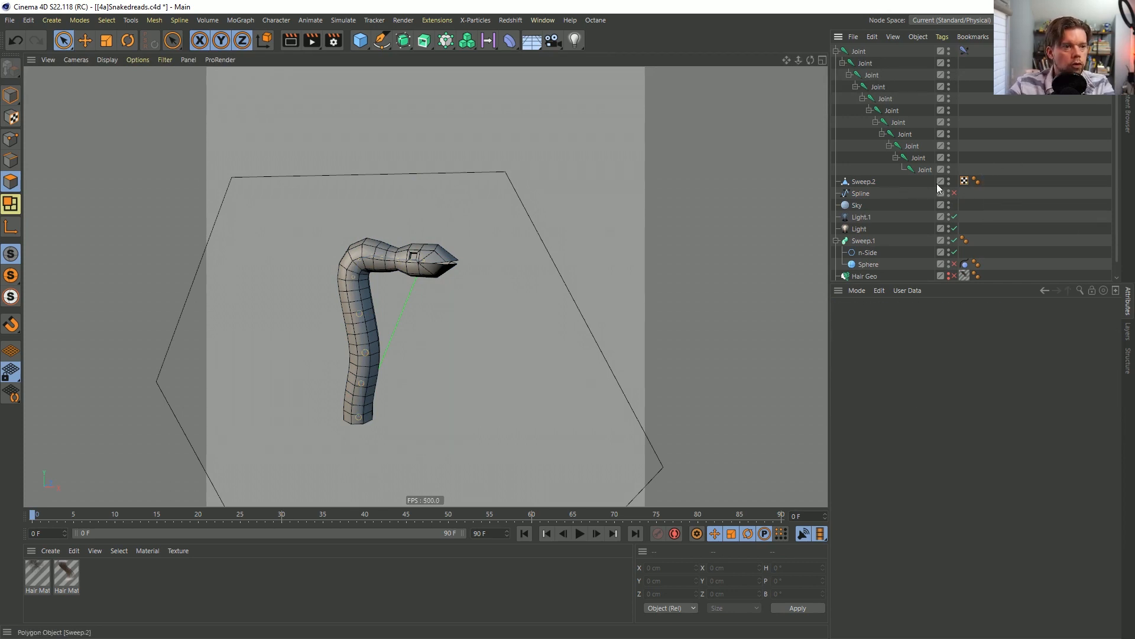
Bind the Sweep.2 mesh again to every joint in the chain, with all of its polygons selected.
key(ctrl+a)
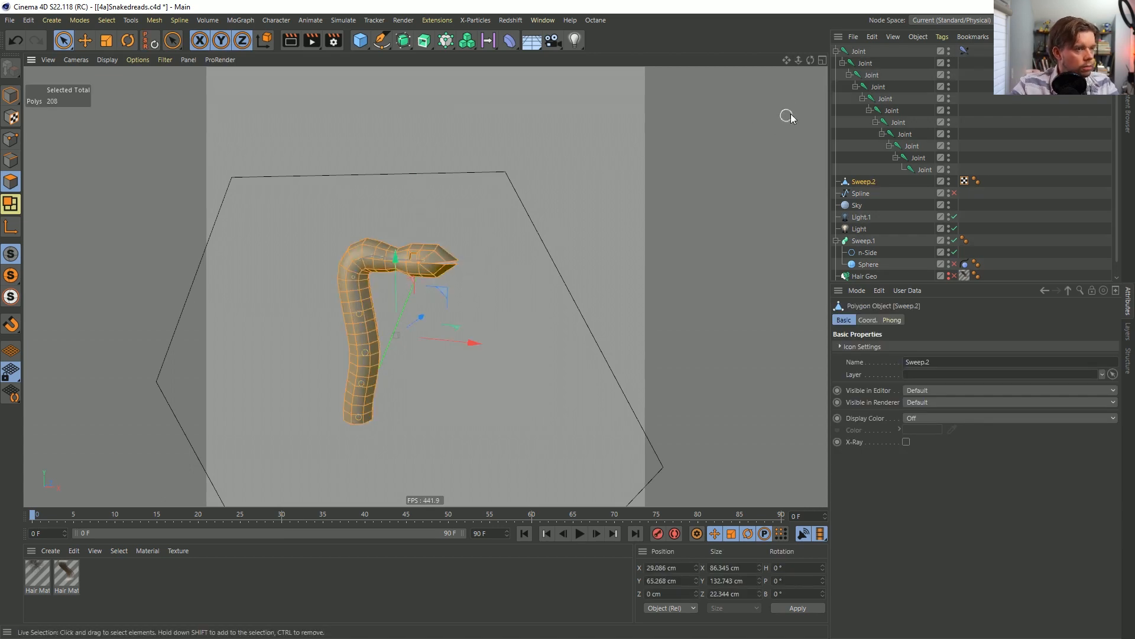
click(859, 51)
shift+click(864, 181)
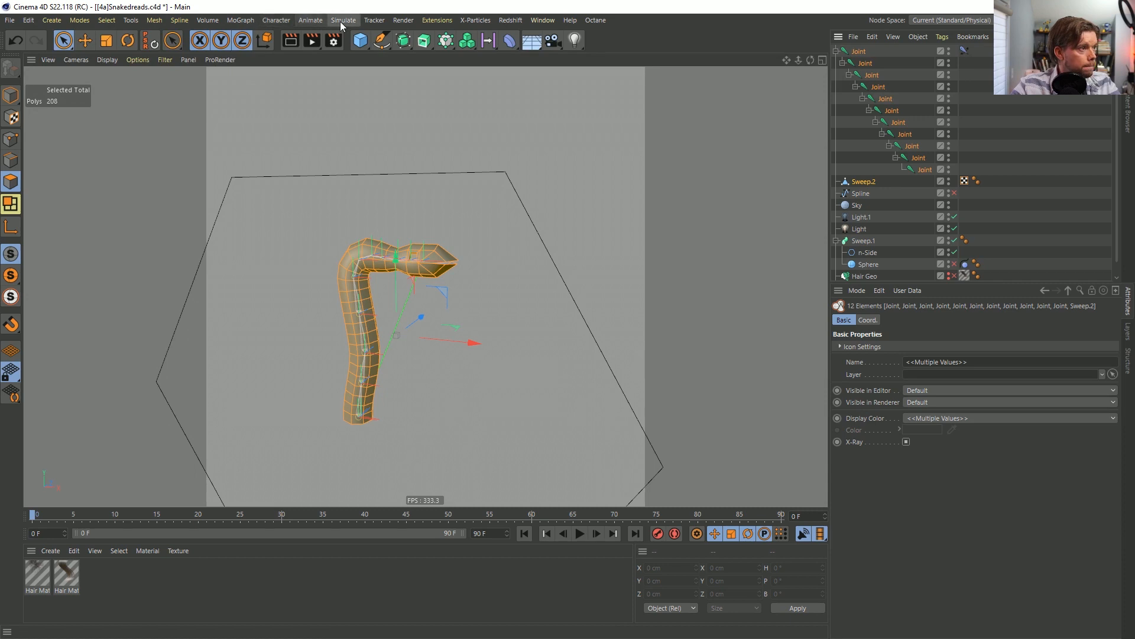
click(276, 20)
click(316, 151)
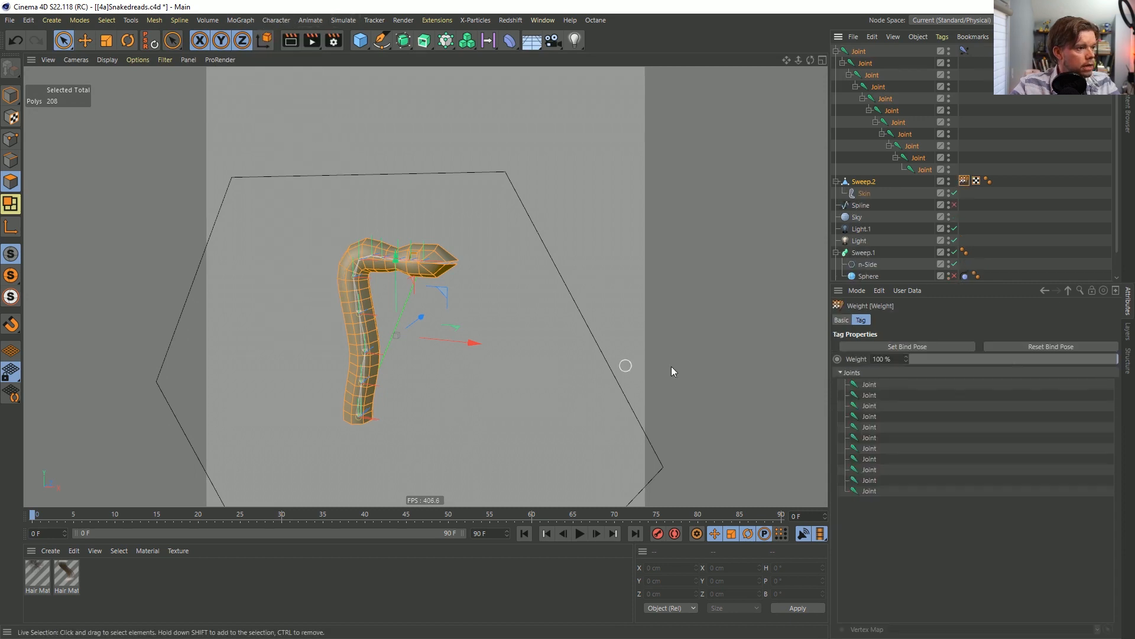
click(992, 143)
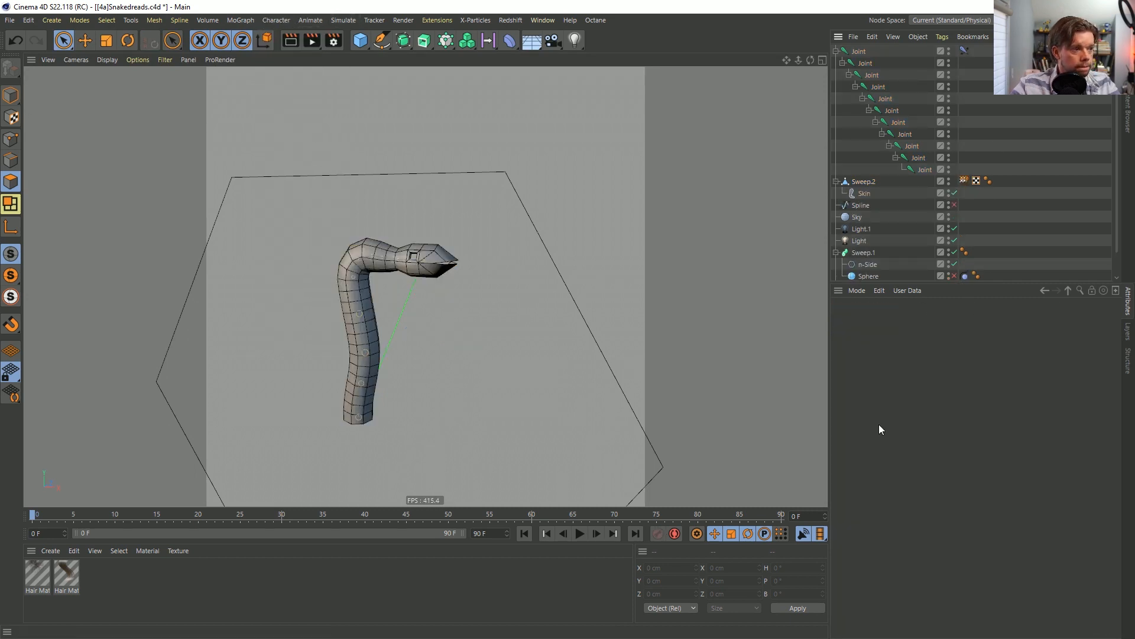
Test the bound snake in playback, set the IK dynamics gravity to 0 cm and rewind to the start.
click(579, 534)
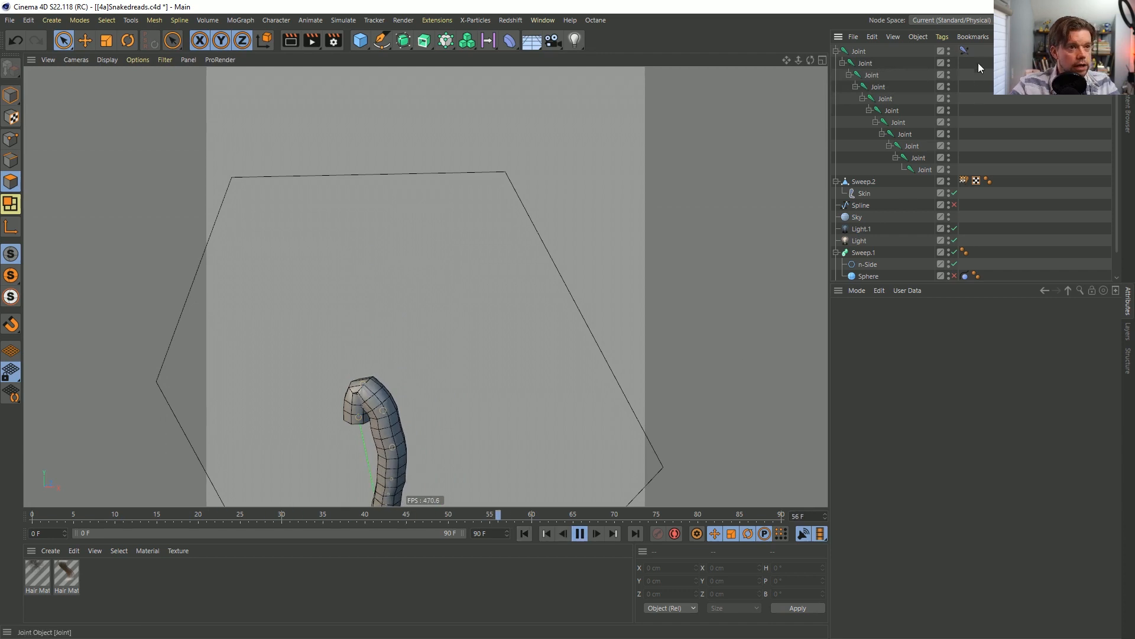
click(965, 50)
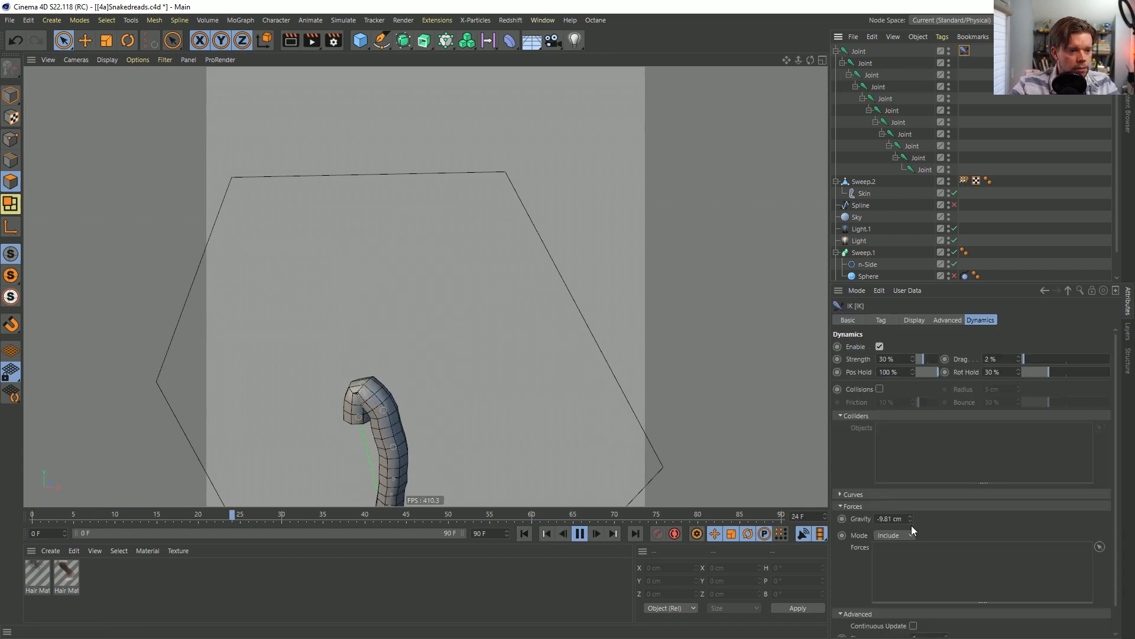
click(893, 519)
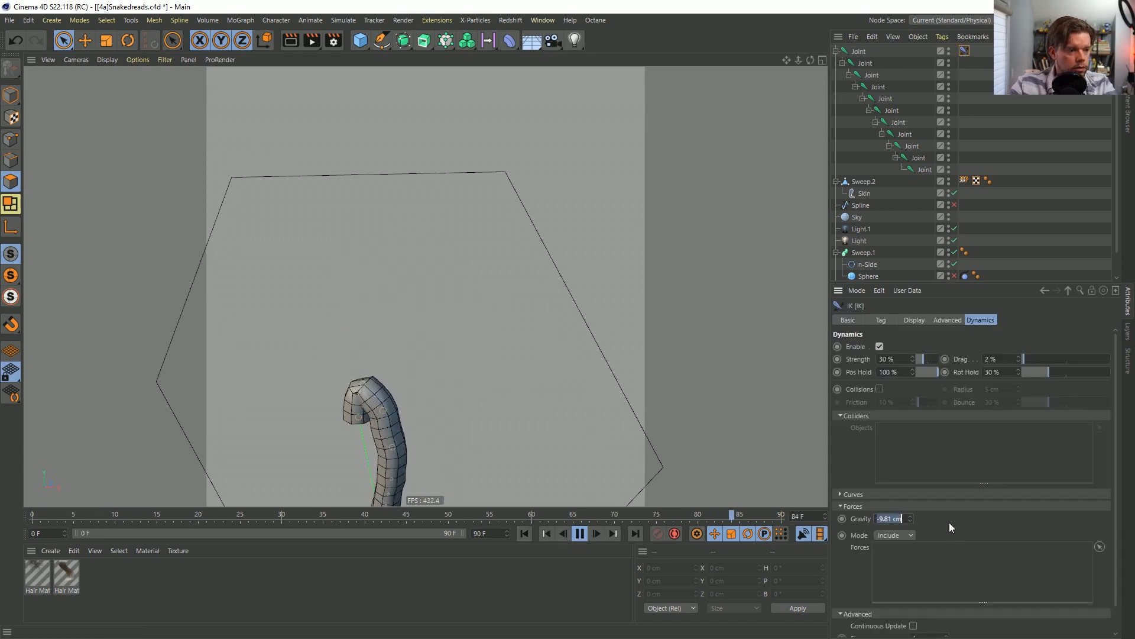
text(0)
key(Return)
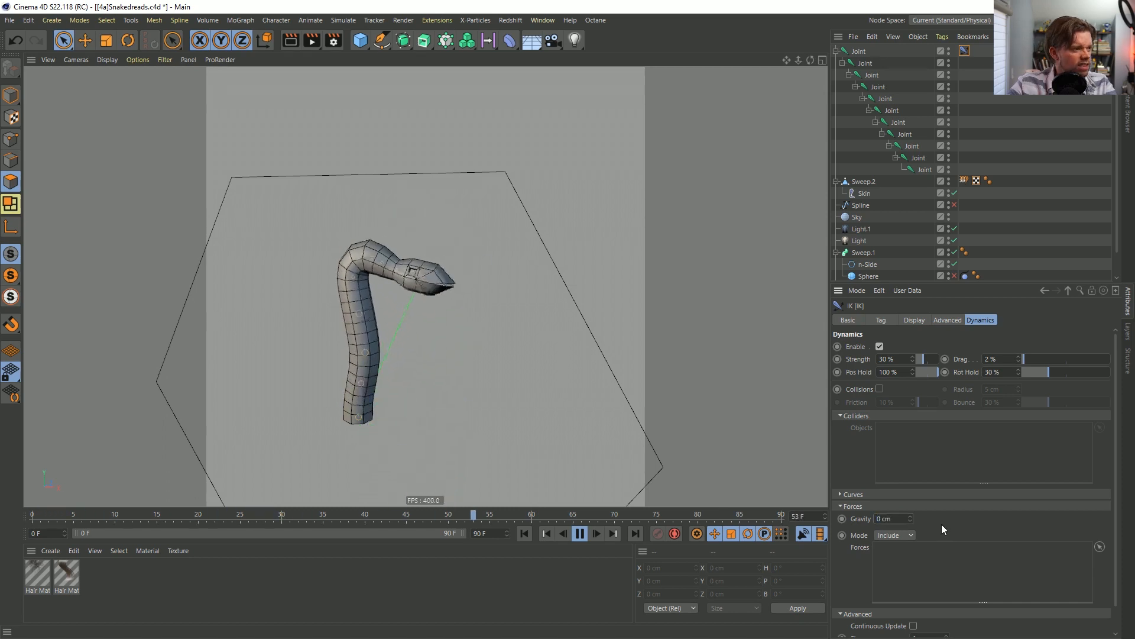
click(580, 533)
click(525, 533)
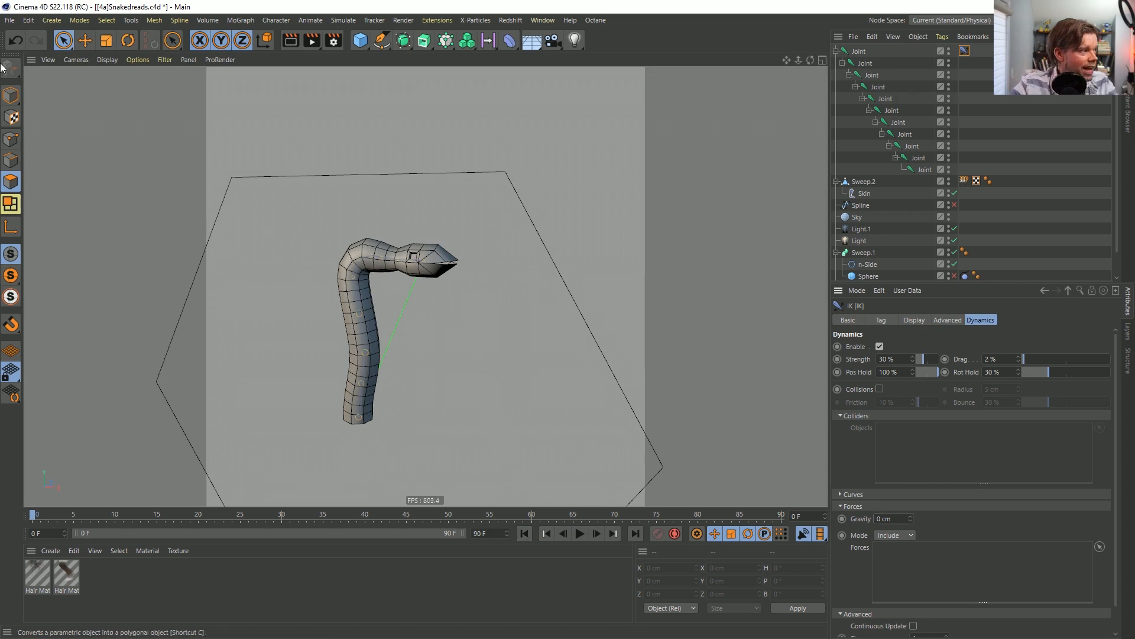
Return to model mode and group the root Joint and Sweep.2 under a new Null.
click(11, 94)
click(835, 52)
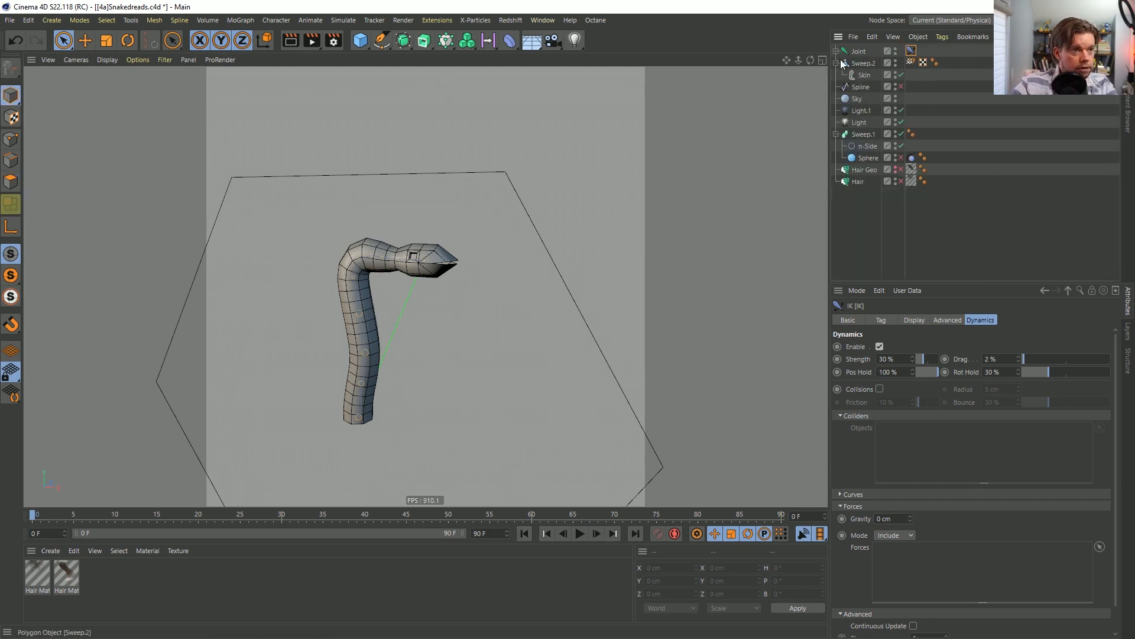
click(836, 63)
click(56, 21)
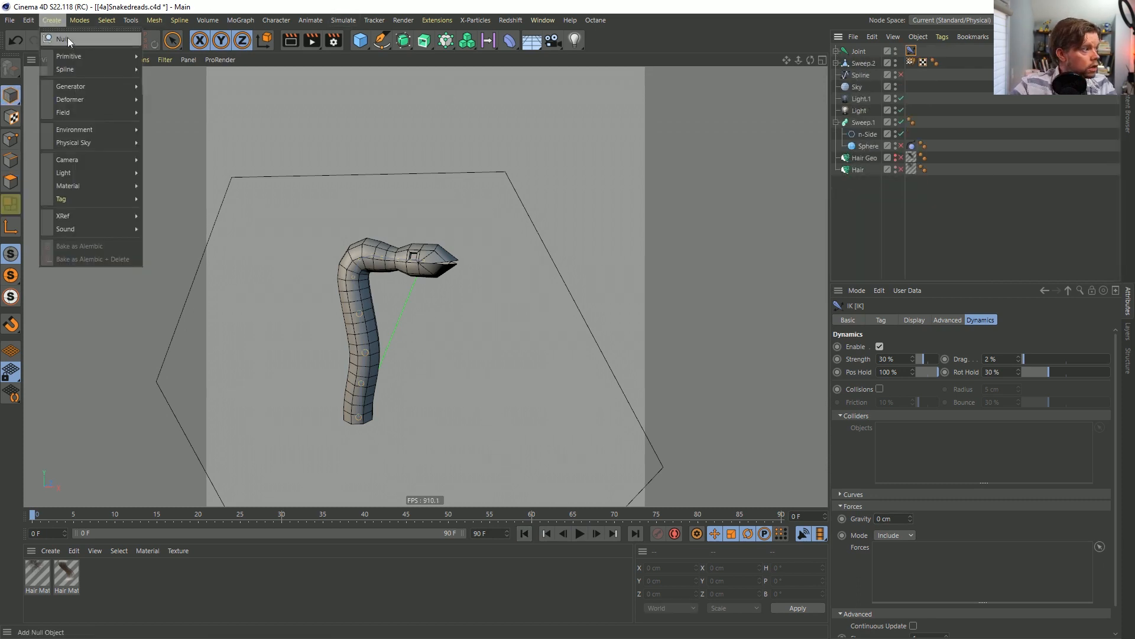
click(64, 38)
click(874, 74)
ctrl+click(857, 64)
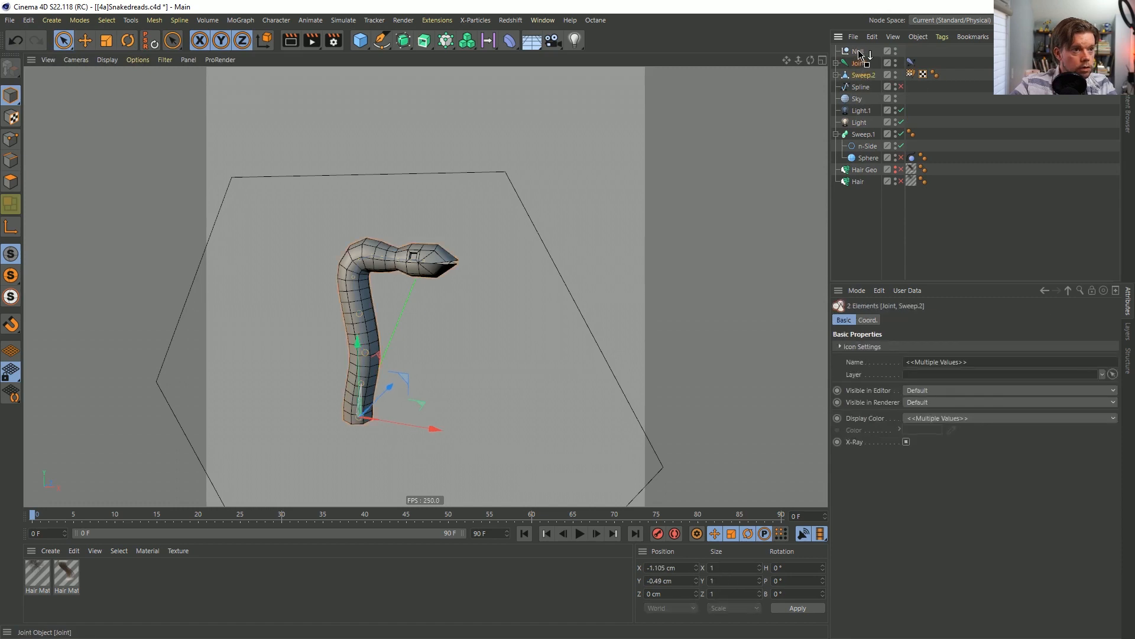
drag(860, 55, 858, 52)
click(858, 51)
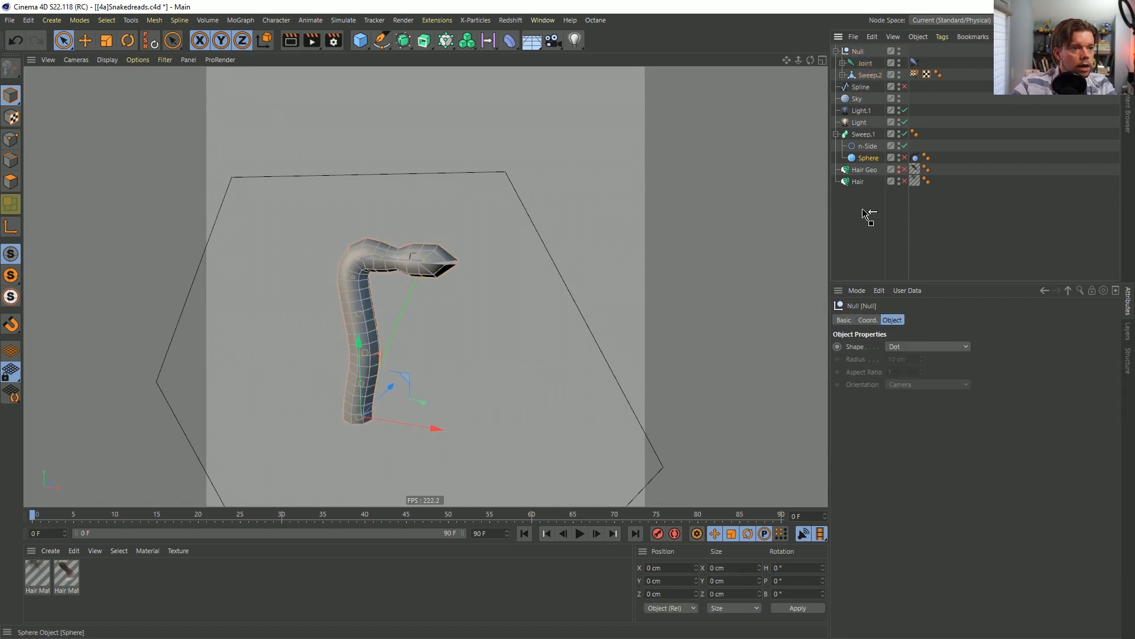
Move the Sphere out of Sweep.1 and enable it, and place the snake's Null inside a new Cloner.
drag(863, 210, 898, 185)
click(904, 182)
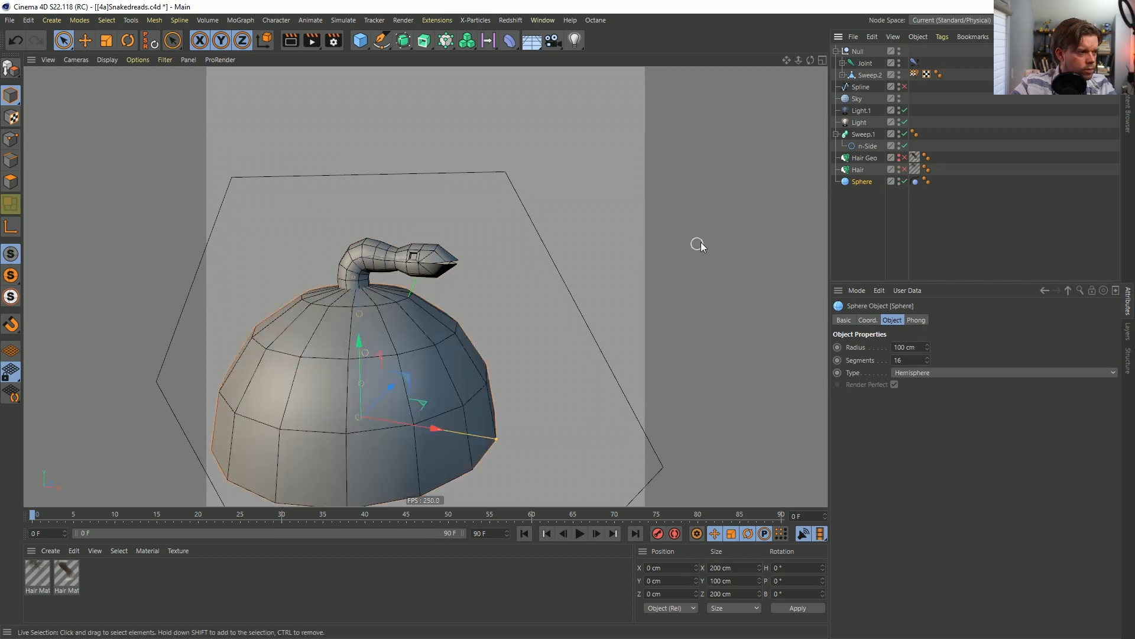
click(861, 53)
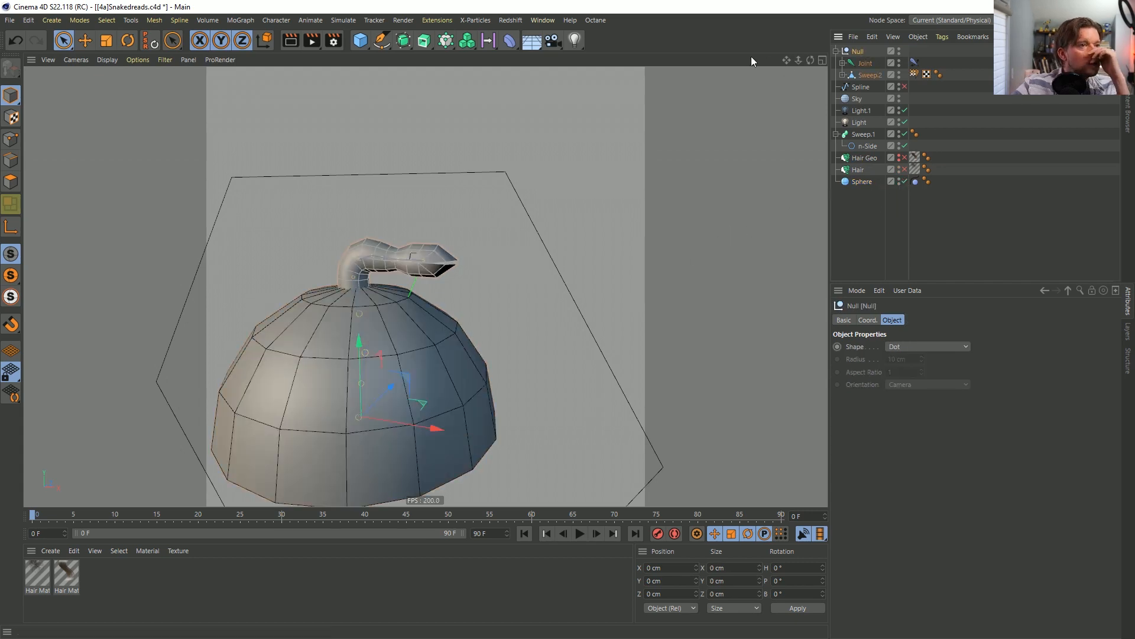
click(448, 43)
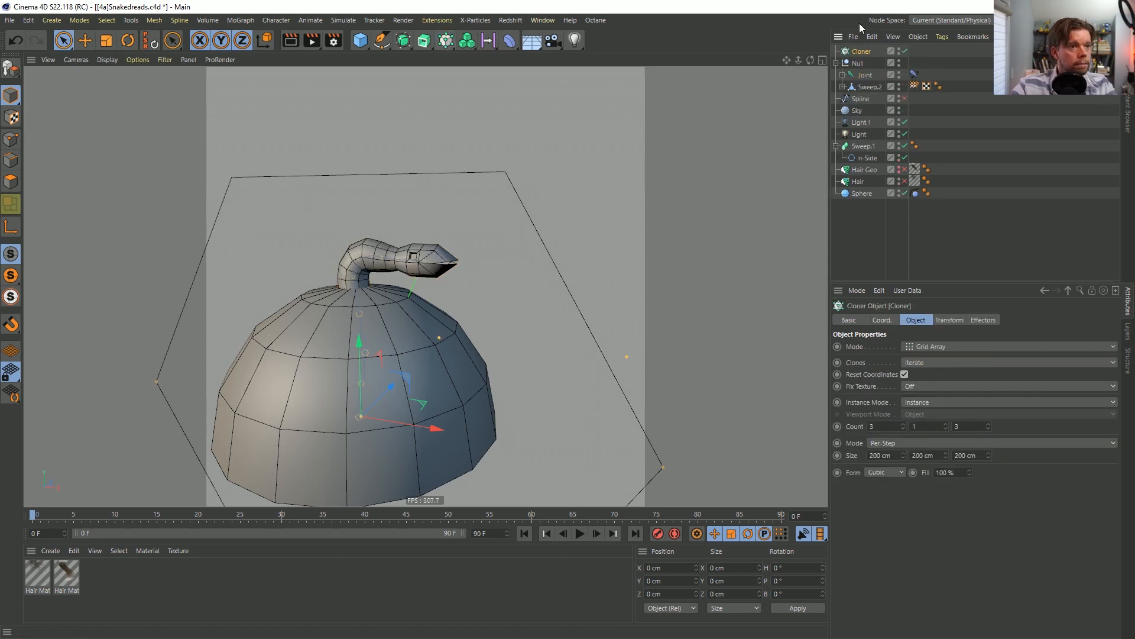
drag(865, 54, 863, 53)
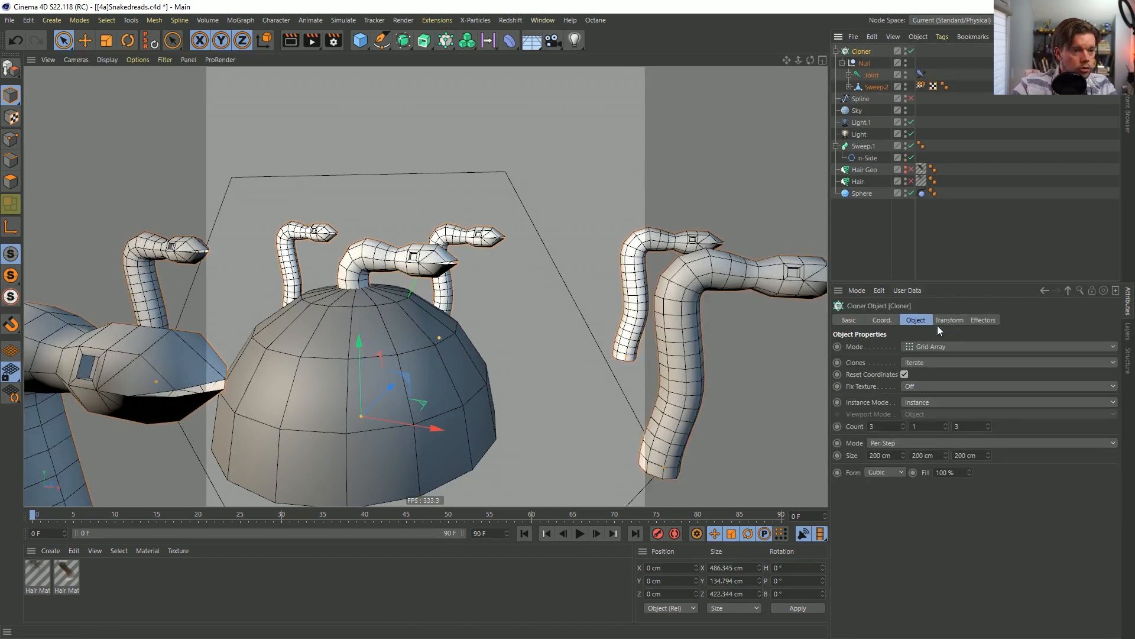
Set the Cloner to Object mode on the Sphere with Polygon Center distribution.
click(936, 347)
click(936, 357)
drag(864, 197, 929, 425)
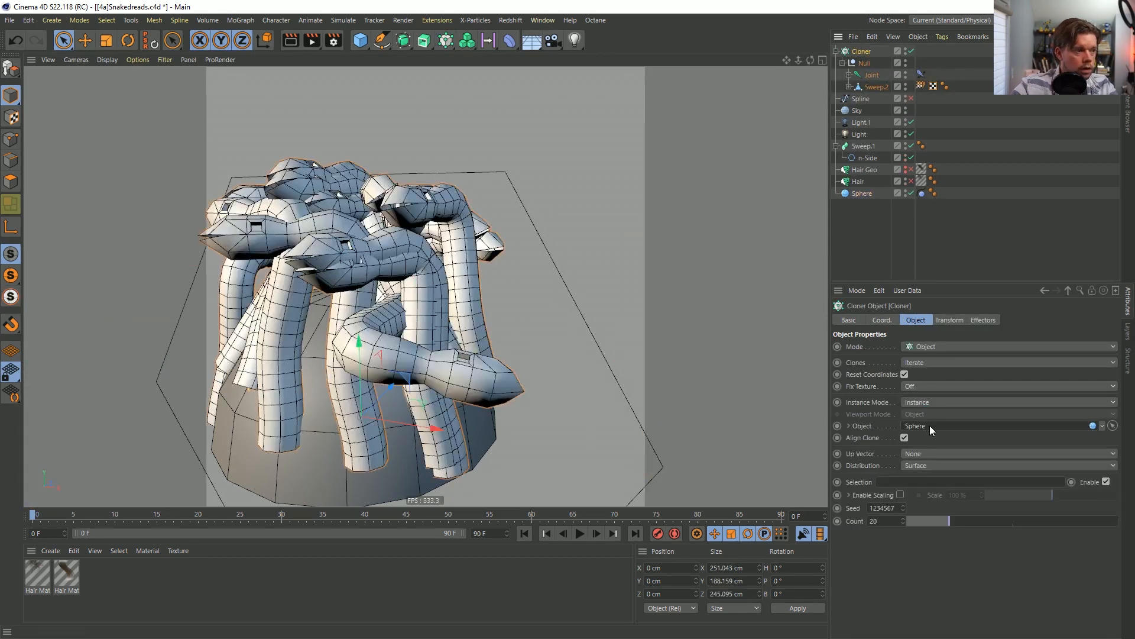
click(936, 467)
click(934, 501)
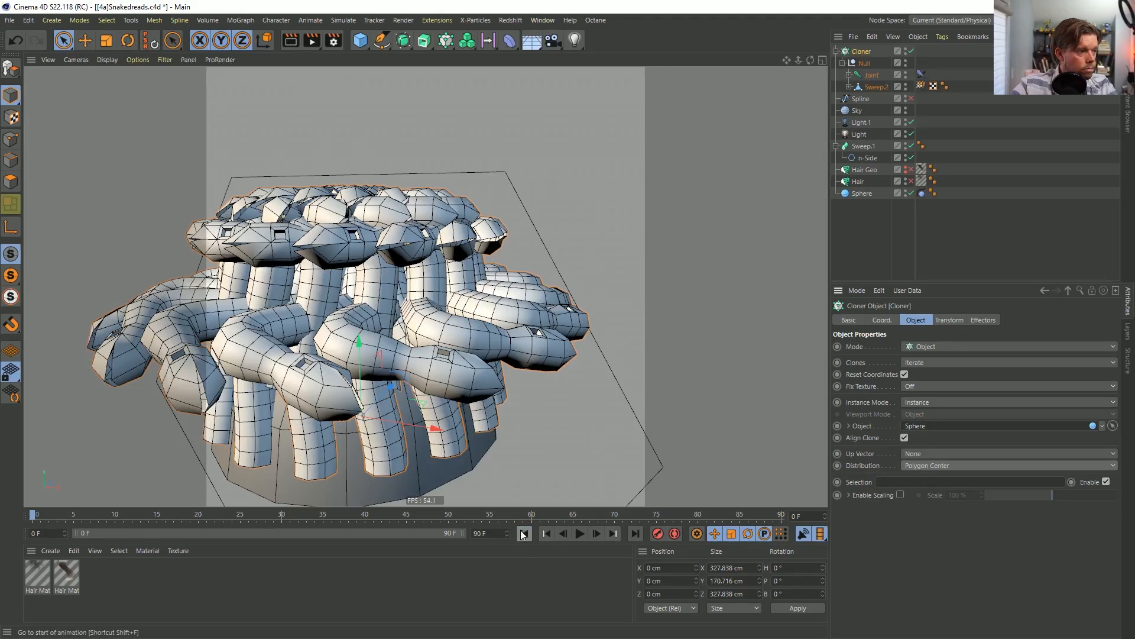
Set the Cloner's transform pitch rotation (R.P) to -90° to point the snakes outward from the hemisphere.
scroll(427, 334, down, 5)
click(952, 320)
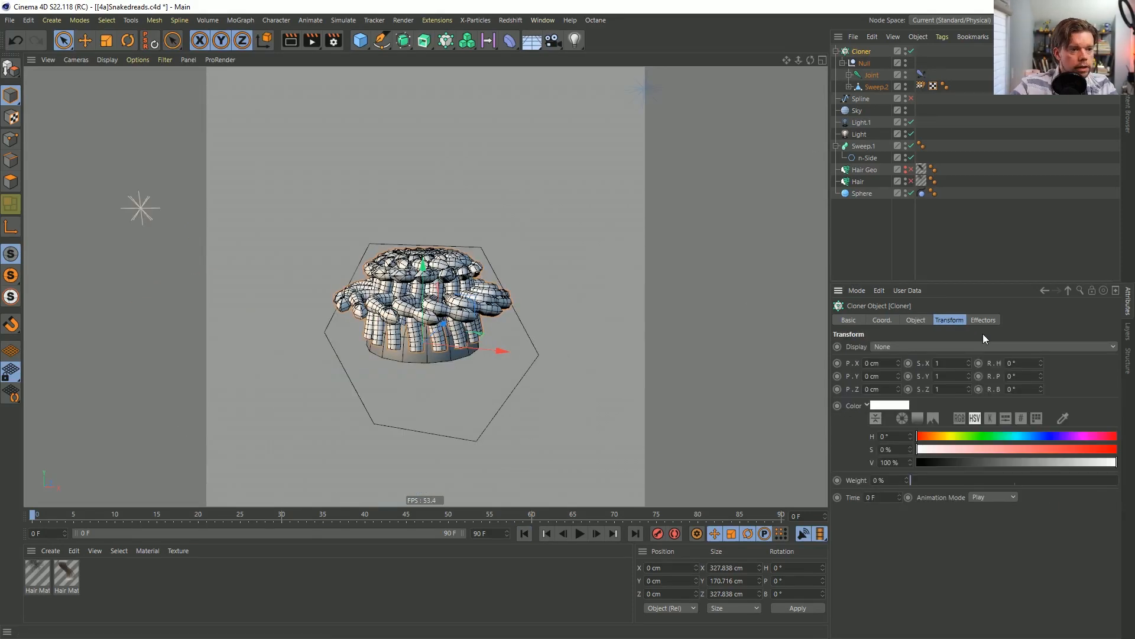
text(90)
key(Return)
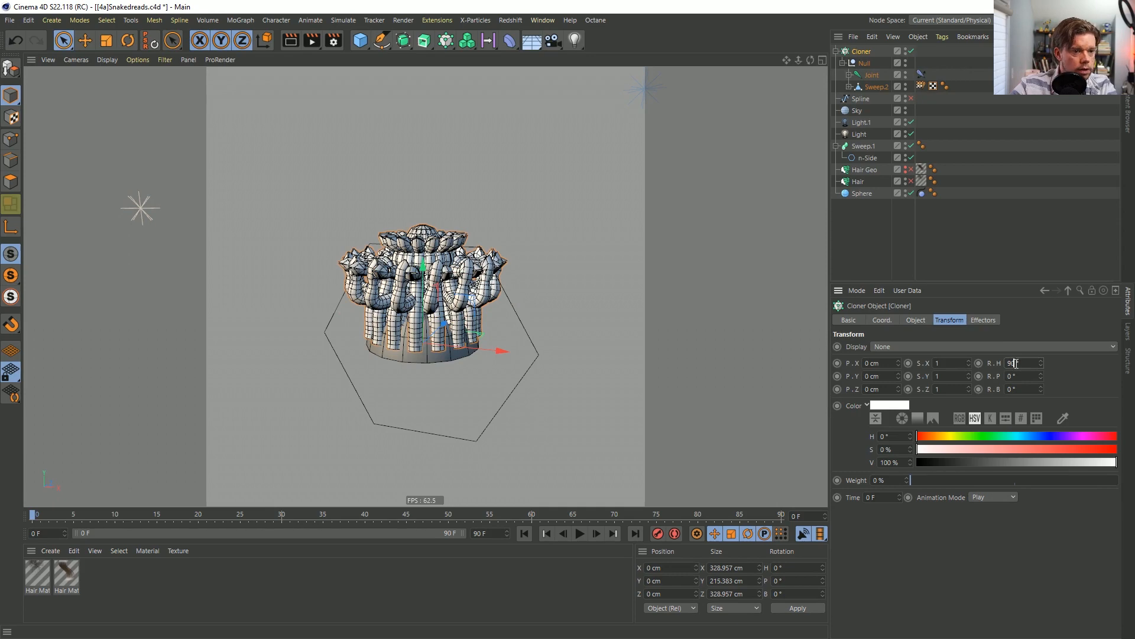
key(Tab)
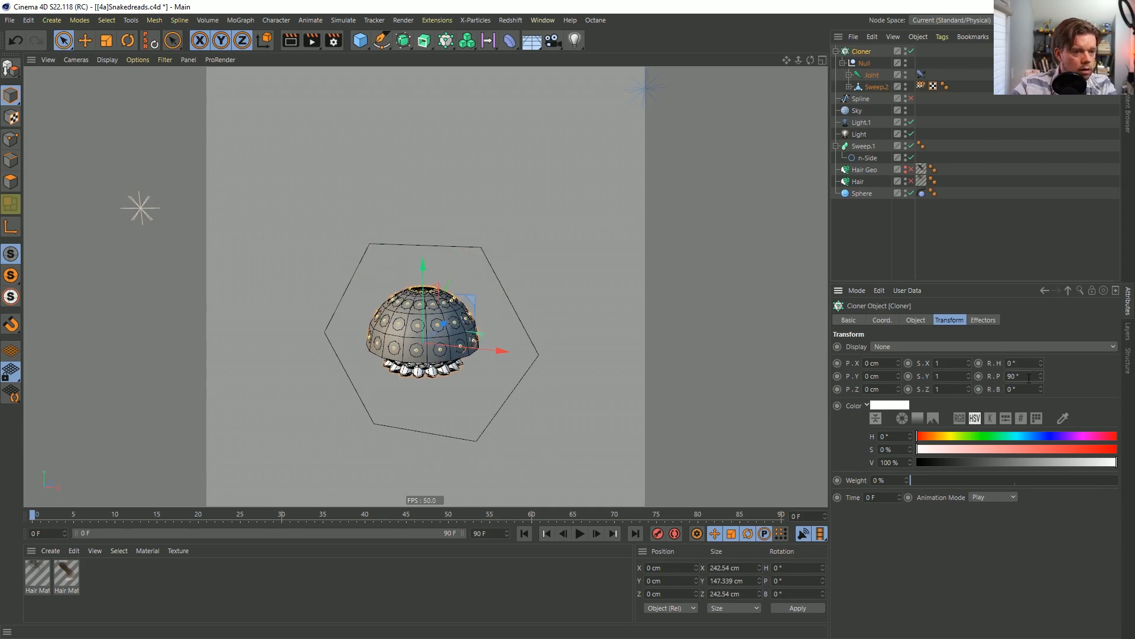
text(-90)
key(Return)
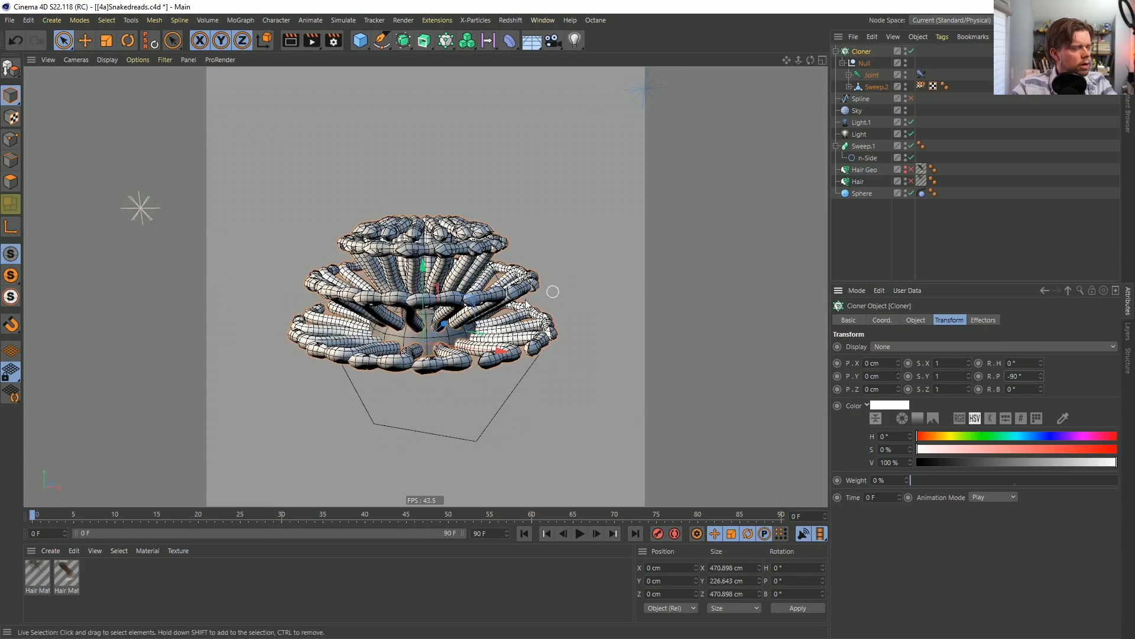
scroll(479, 289, up, 8)
scroll(479, 288, down, 8)
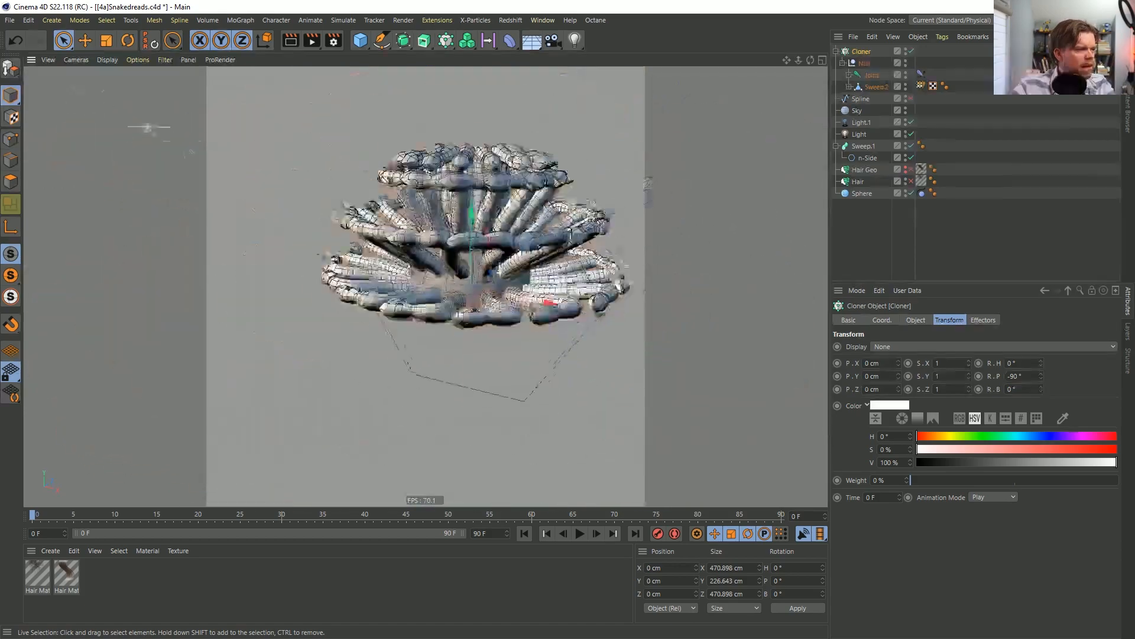
alt+drag(479, 289, 552, 327)
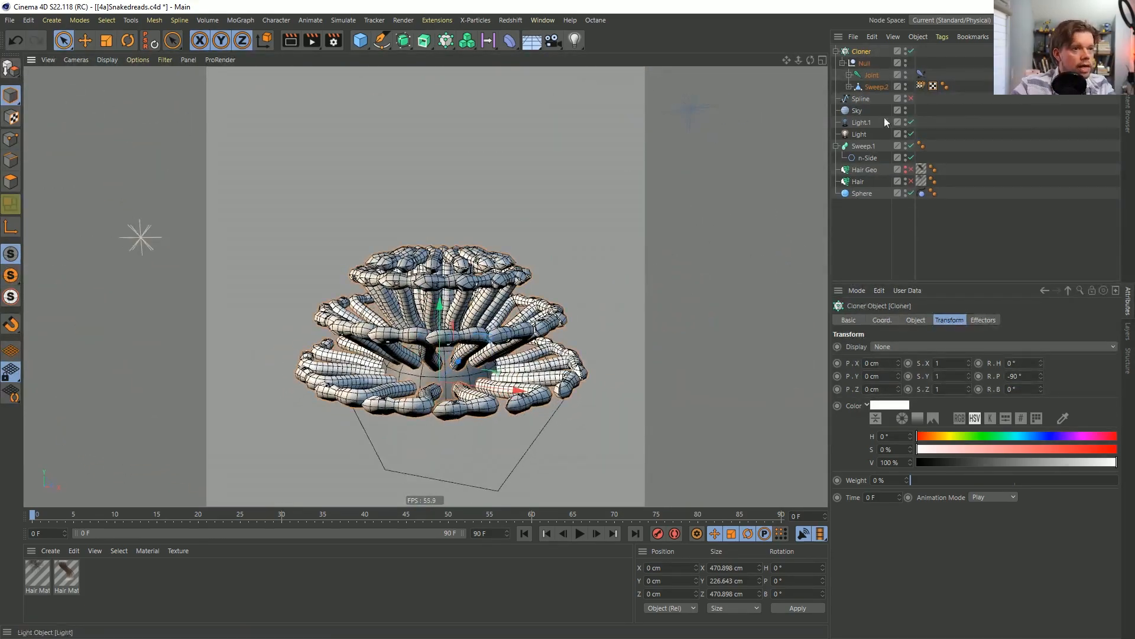
Reduce the Sphere's segments to 12.
click(873, 193)
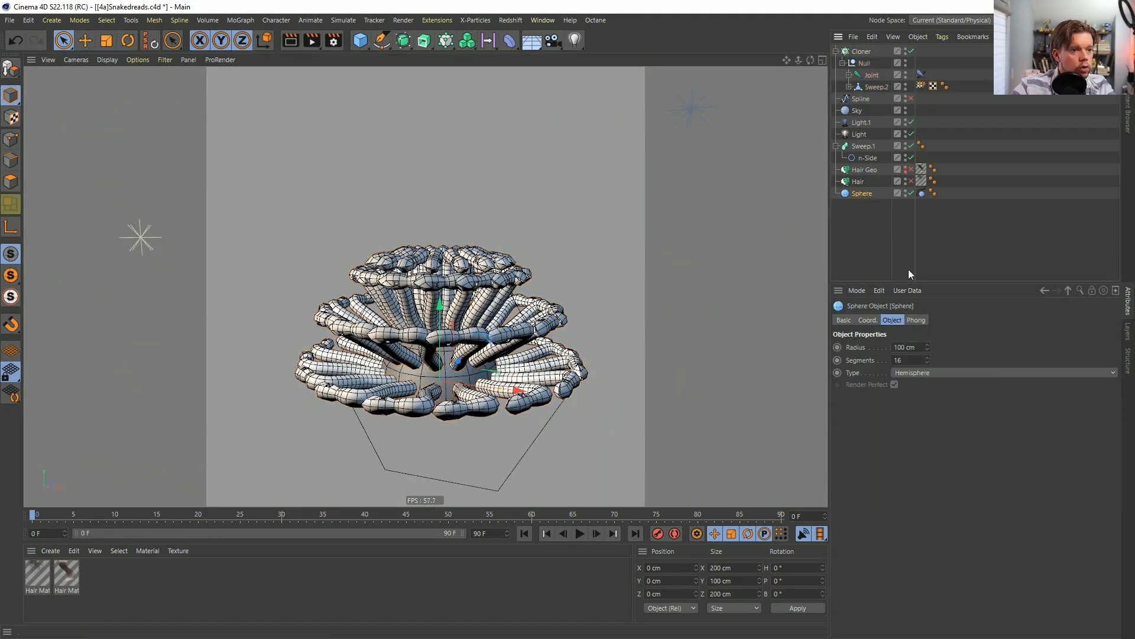
click(927, 362)
click(926, 363)
click(926, 363)
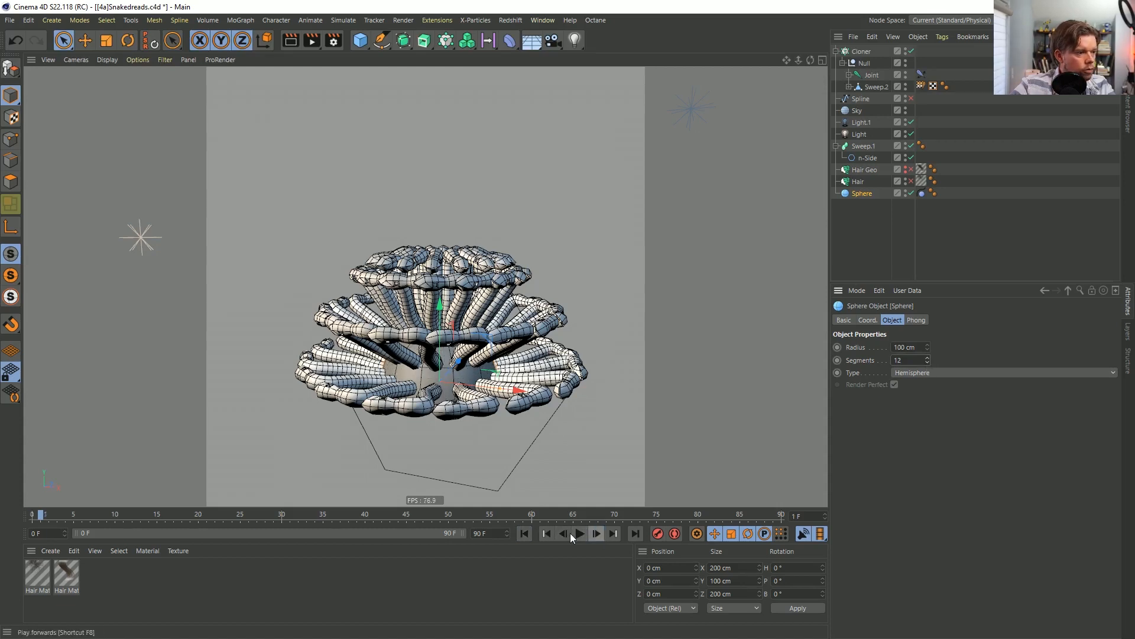
Move the Cloner below the Sphere in the object hierarchy and inspect the clone arrangement from several angles.
drag(861, 52, 875, 204)
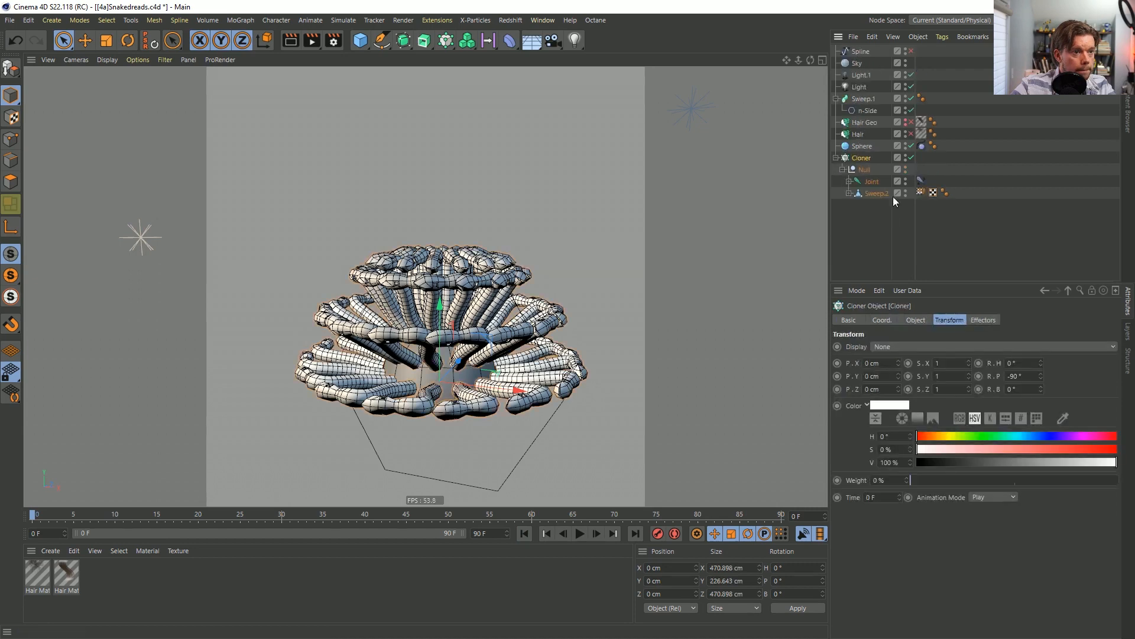
click(911, 158)
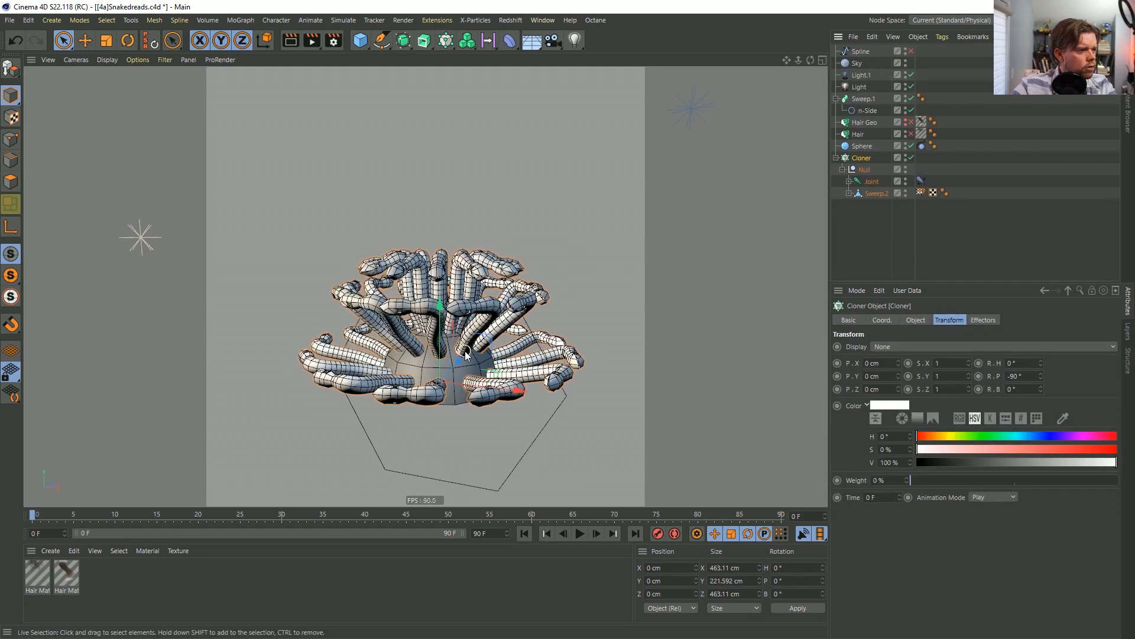
mouse_move(465, 355)
alt+mouse_down()
mouse_move(436, 378)
mouse_move(479, 320)
alt+mouse_up()
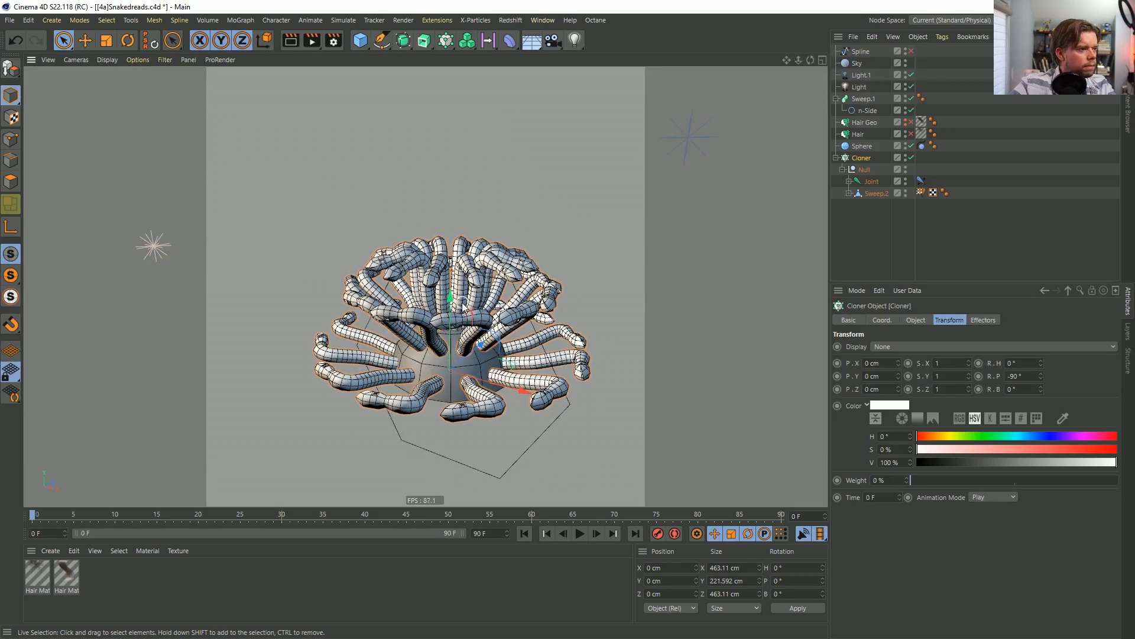
alt+drag(549, 277, 473, 298)
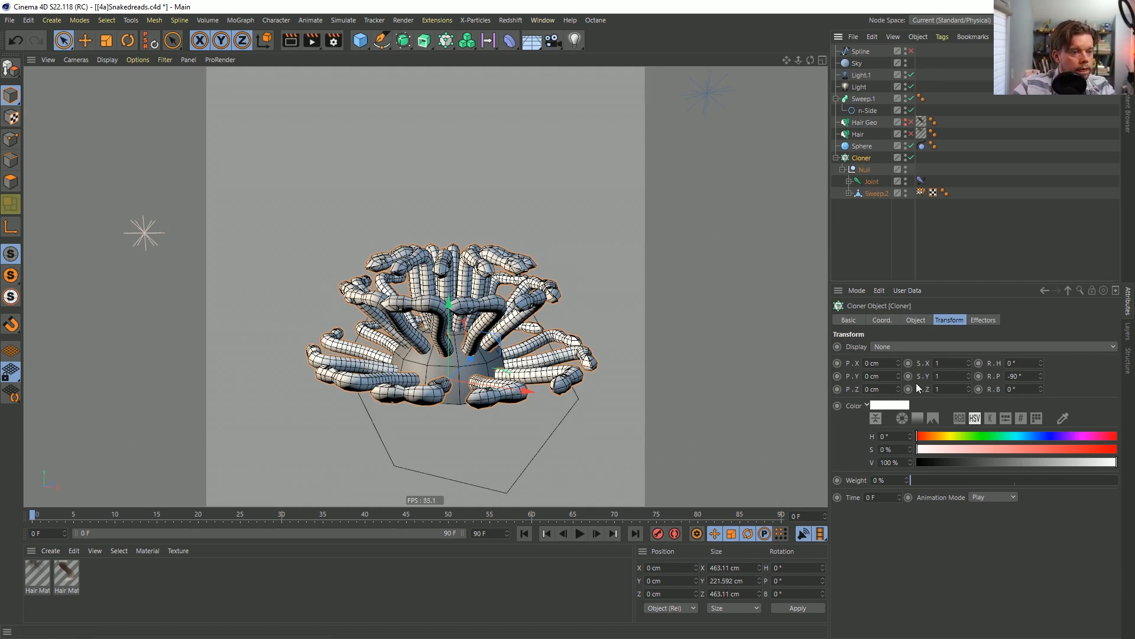
Disable Align Clone on the Cloner and reset its transform pitch rotation (R.P) to 0°.
click(915, 320)
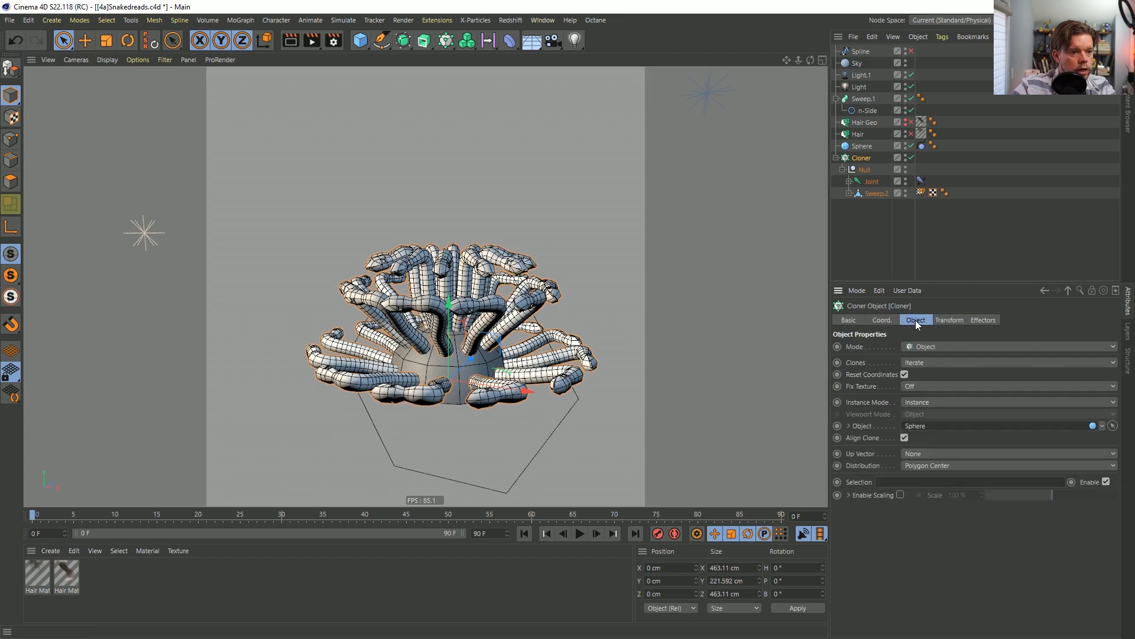
click(904, 438)
click(984, 321)
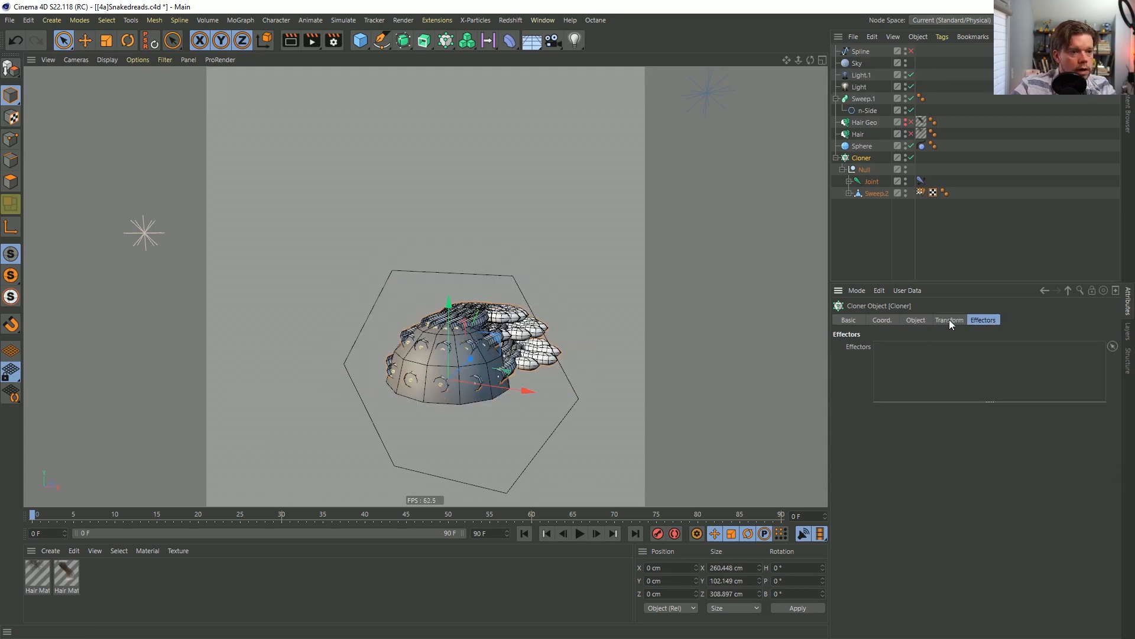
click(949, 320)
text(0)
key(Return)
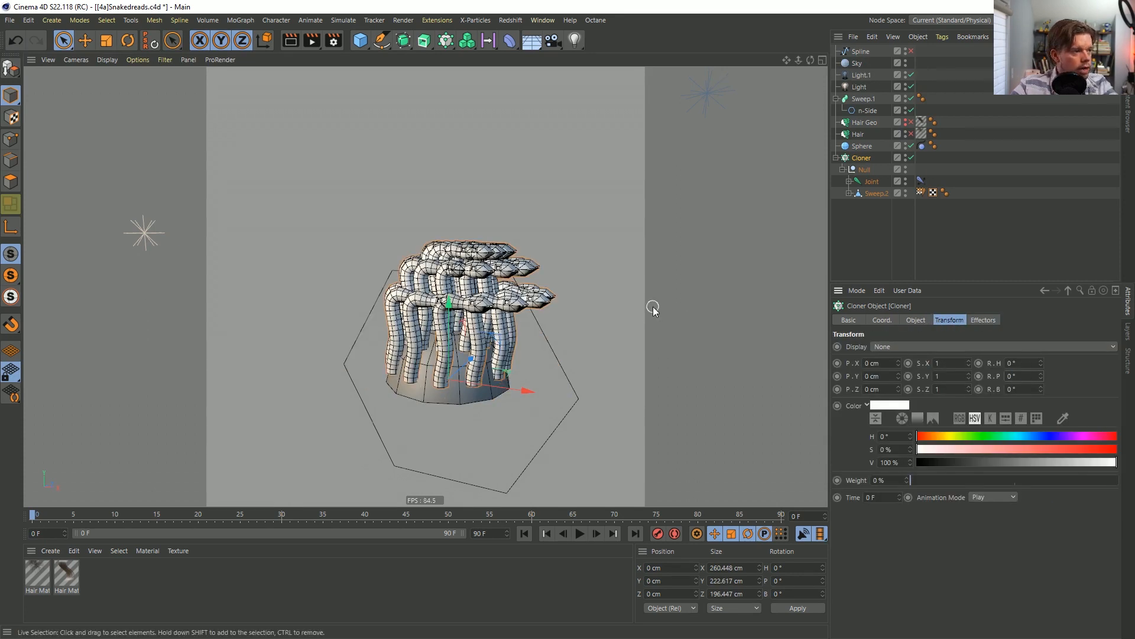
alt+drag(571, 321, 367, 340)
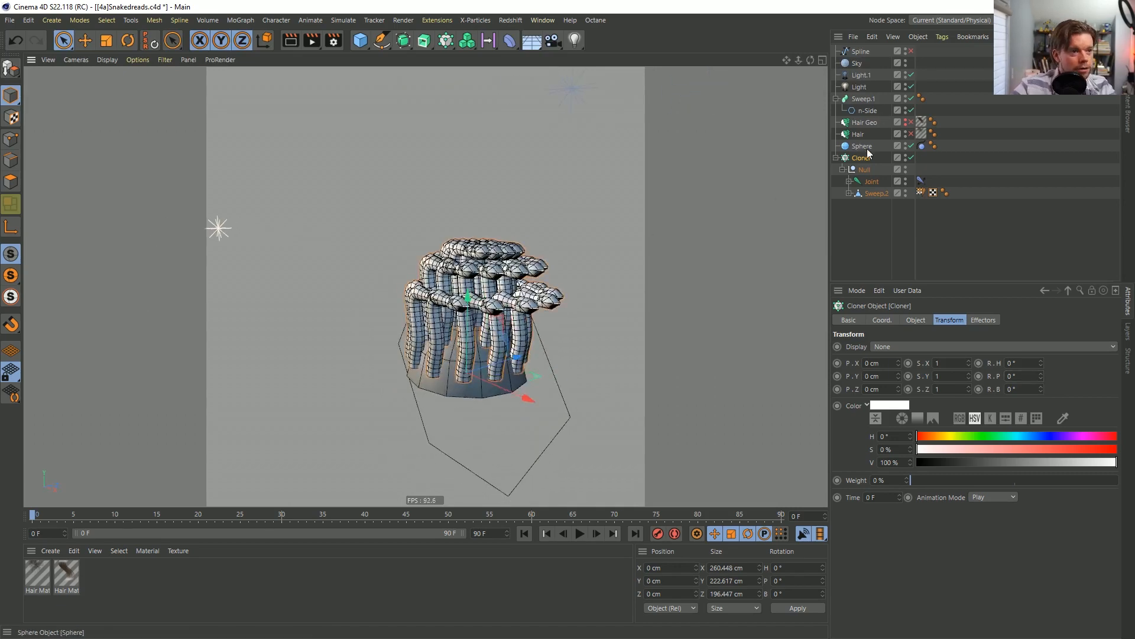
Add a Target effector to the Cloner and raise it to about 96 cm in Y so the snakes fan outward.
click(453, 44)
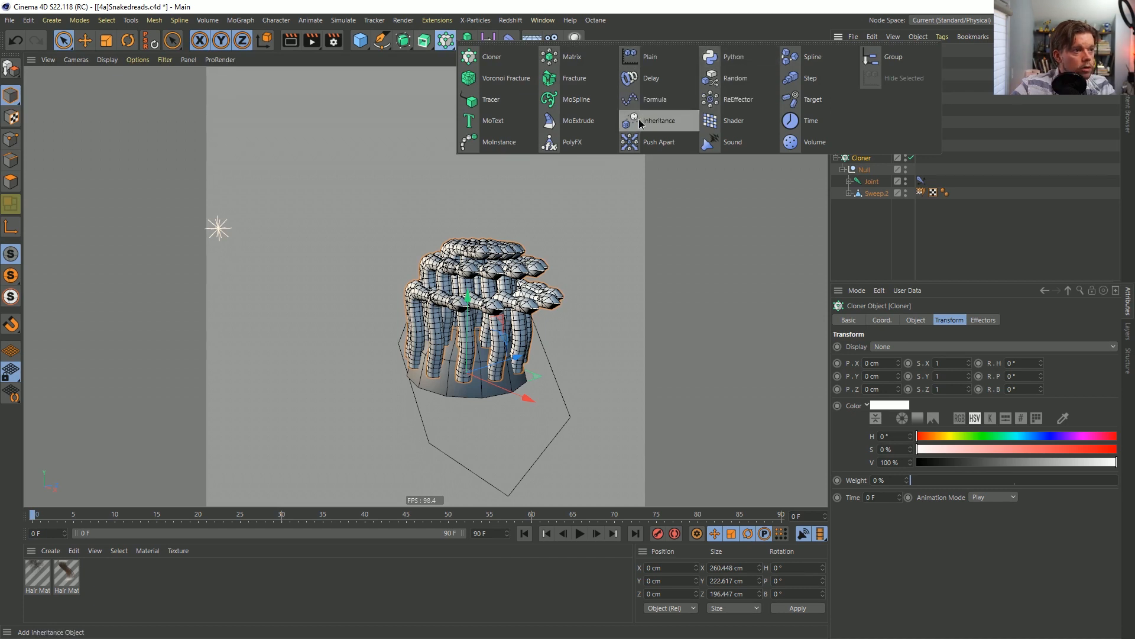
click(802, 110)
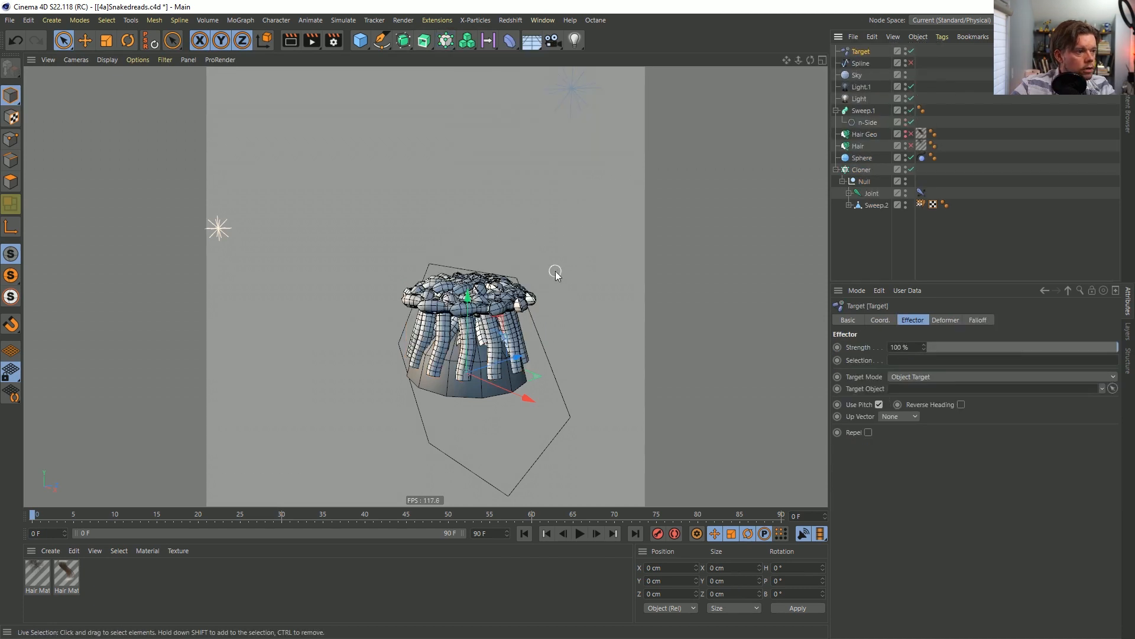
drag(458, 305, 485, 239)
alt+drag(520, 272, 532, 301)
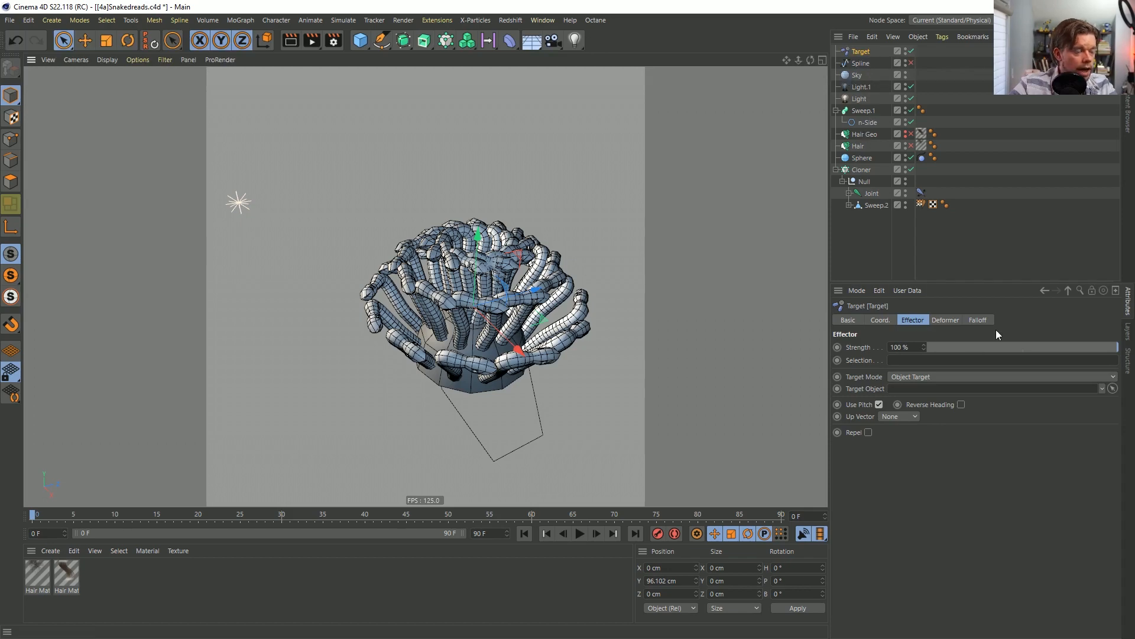
Try the Reverse Heading option on the Target effector.
click(961, 405)
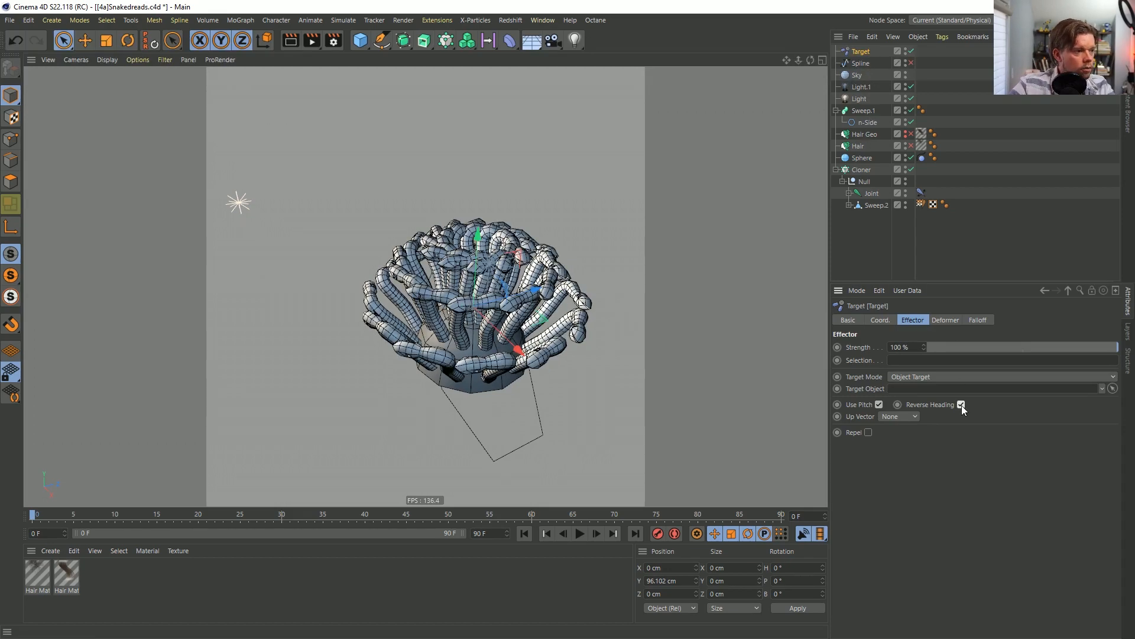
click(961, 404)
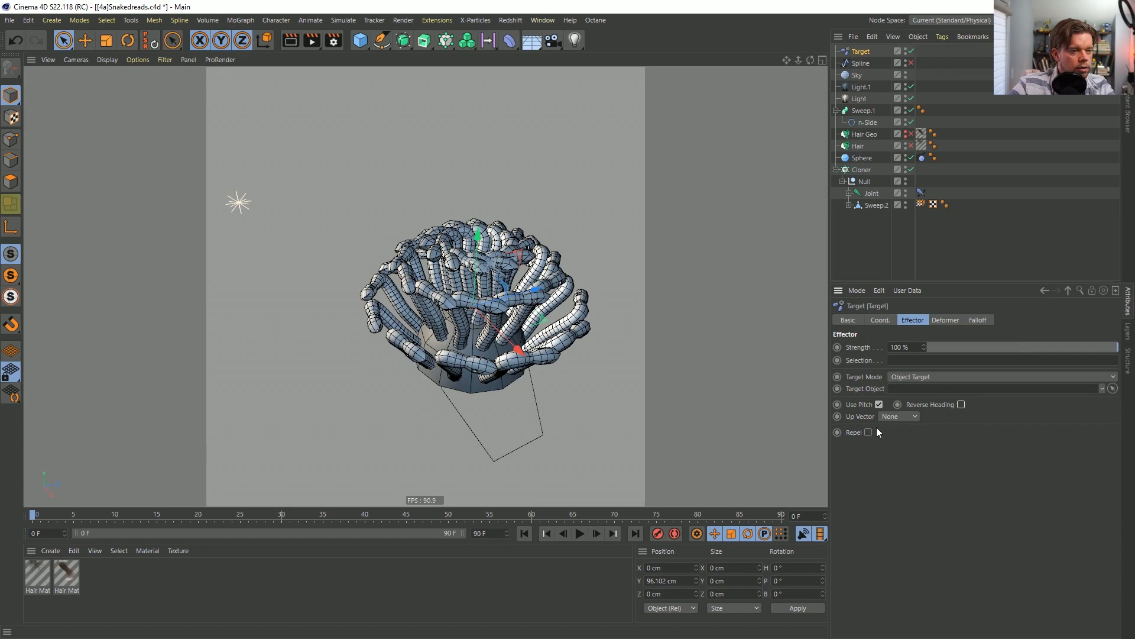
mouse_move(568, 331)
alt+mouse_down()
mouse_move(582, 298)
mouse_move(574, 325)
alt+mouse_up()
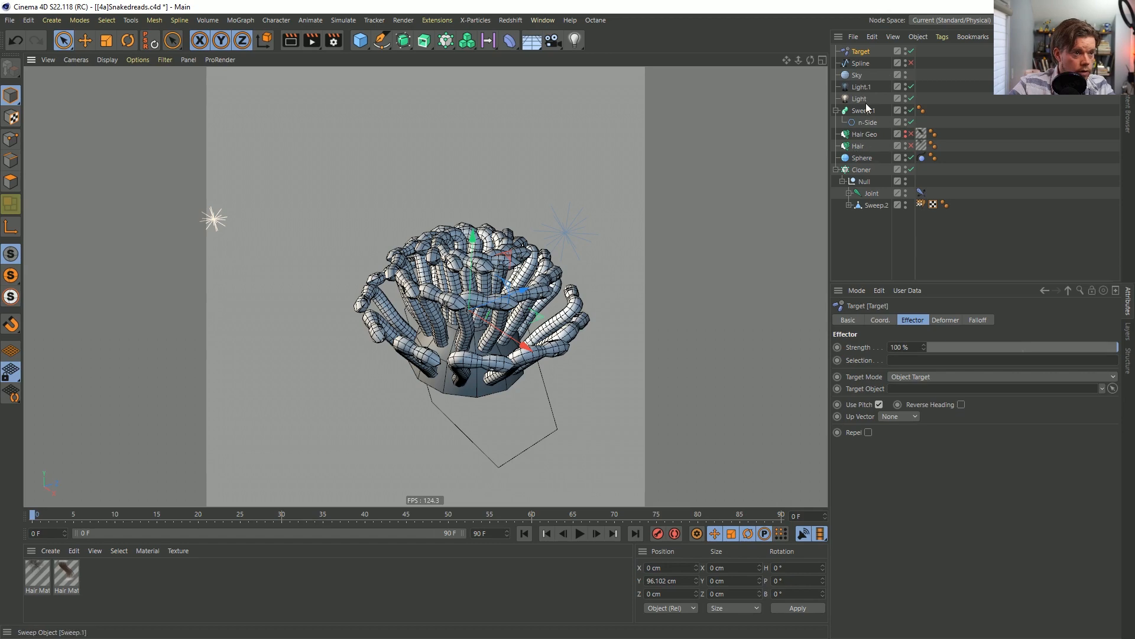
Add a Plain effector to the Cloner, disabling its position parameter and enabling rotation.
click(861, 170)
click(445, 40)
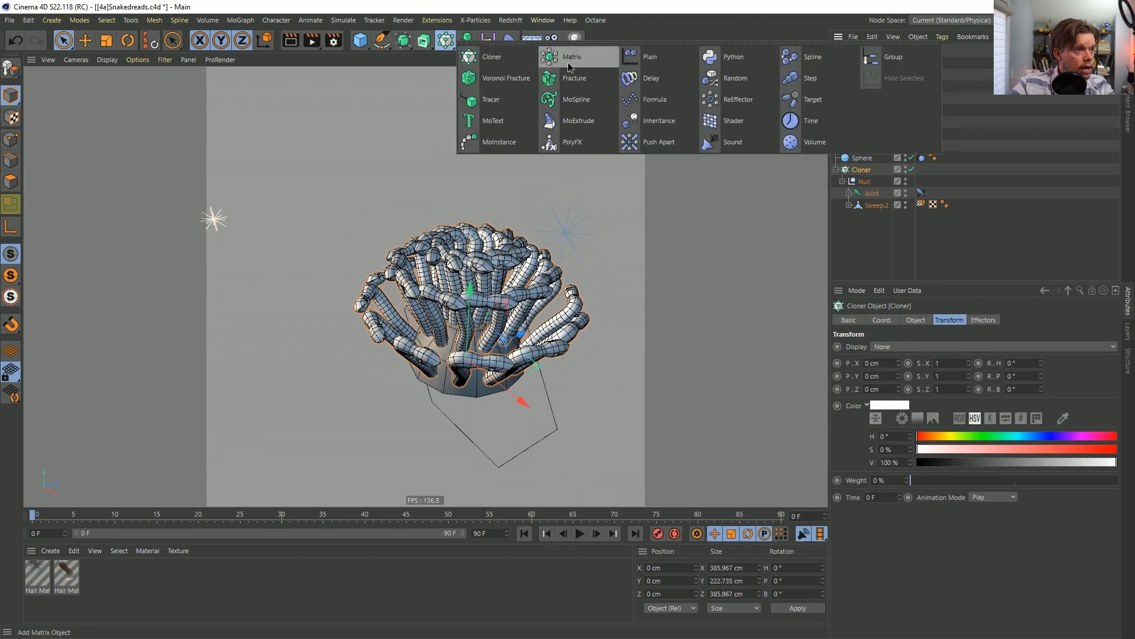
click(632, 55)
click(946, 319)
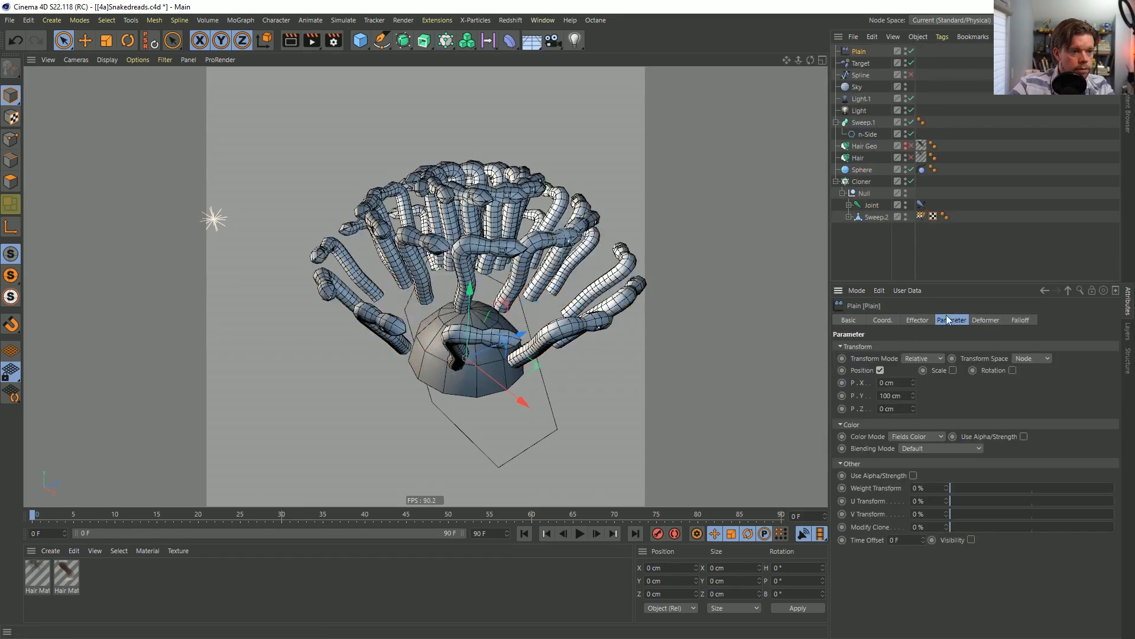
click(879, 370)
click(989, 370)
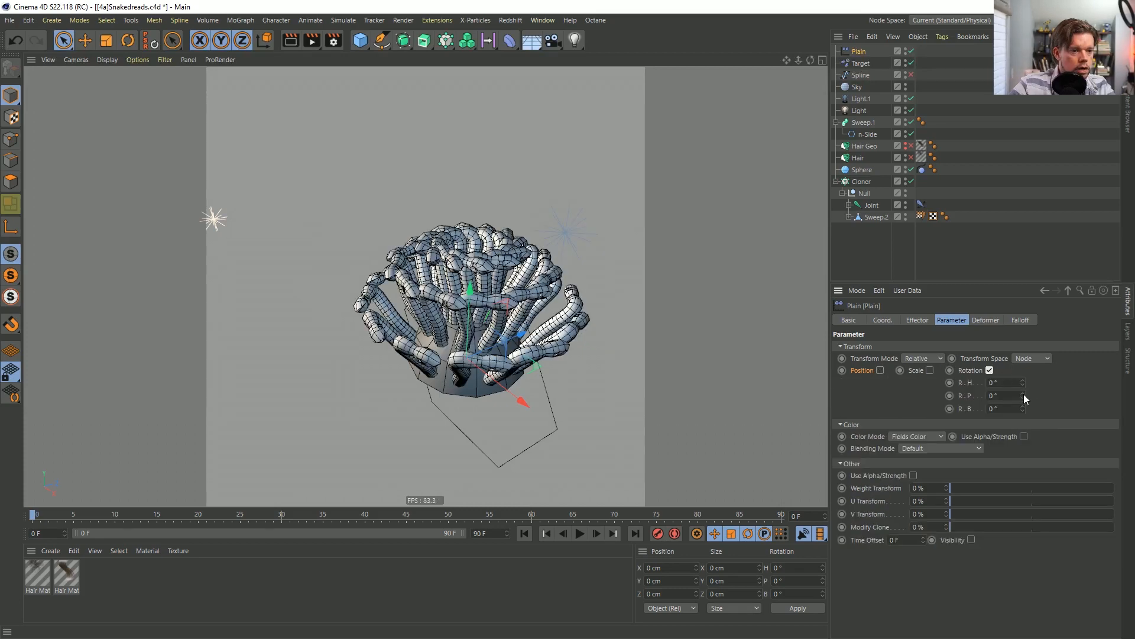
Set the Plain effector's heading rotation (R.H) to -90° so the snake heads face outward.
mouse_move(1023, 383)
mouse_down()
mouse_move(1022, 362)
mouse_move(1024, 387)
mouse_up()
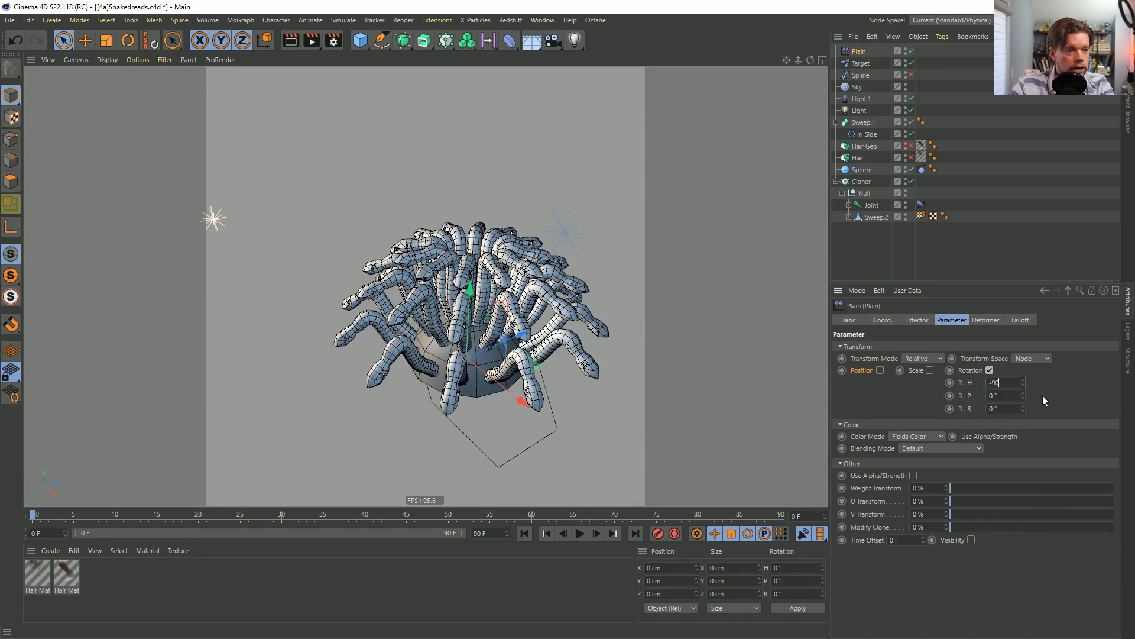
key(Return)
alt+drag(524, 245, 585, 207)
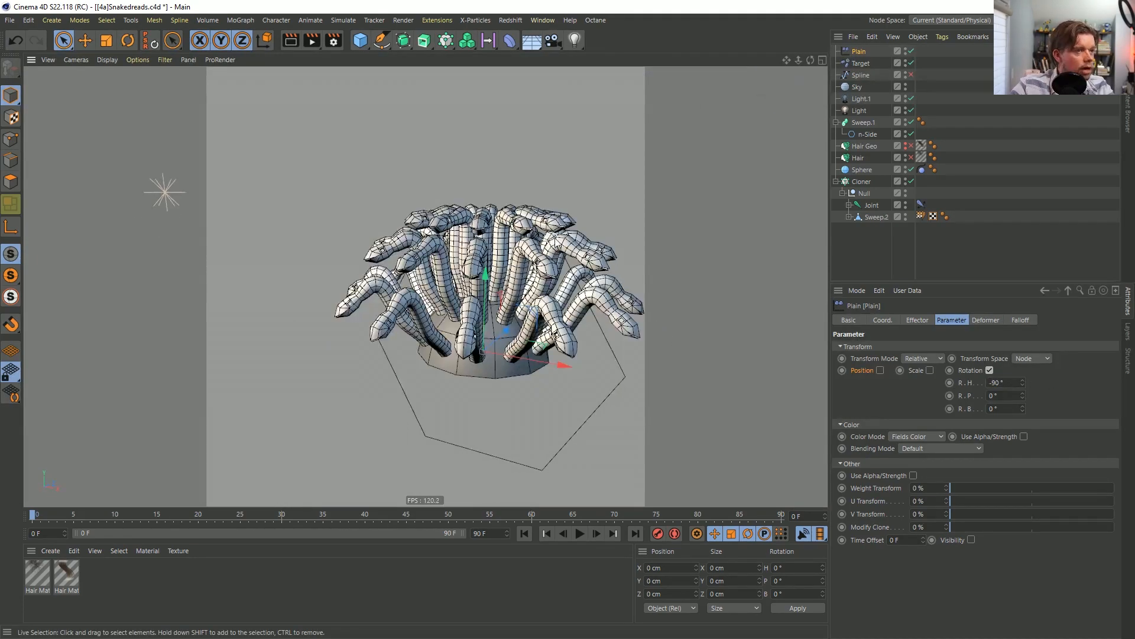
scroll(530, 244, down, 3)
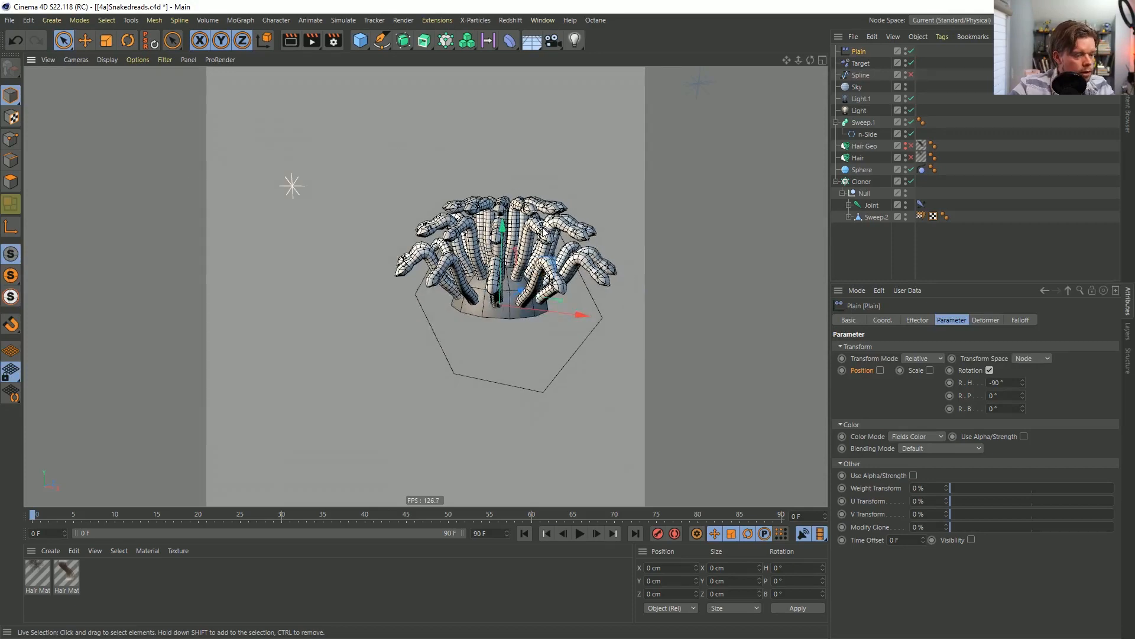
Save the scene as a new version named [4b]Snakedreads.c4d.
key(ctrl+shift+s)
click(91, 403)
key(BackSpace)
text(b)
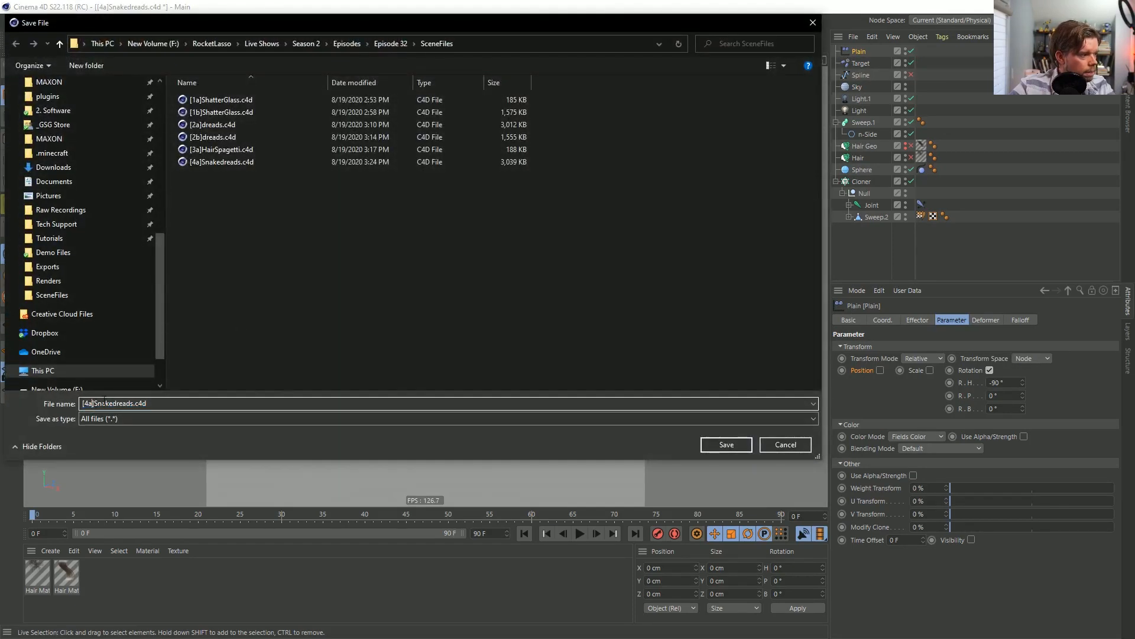
key(Return)
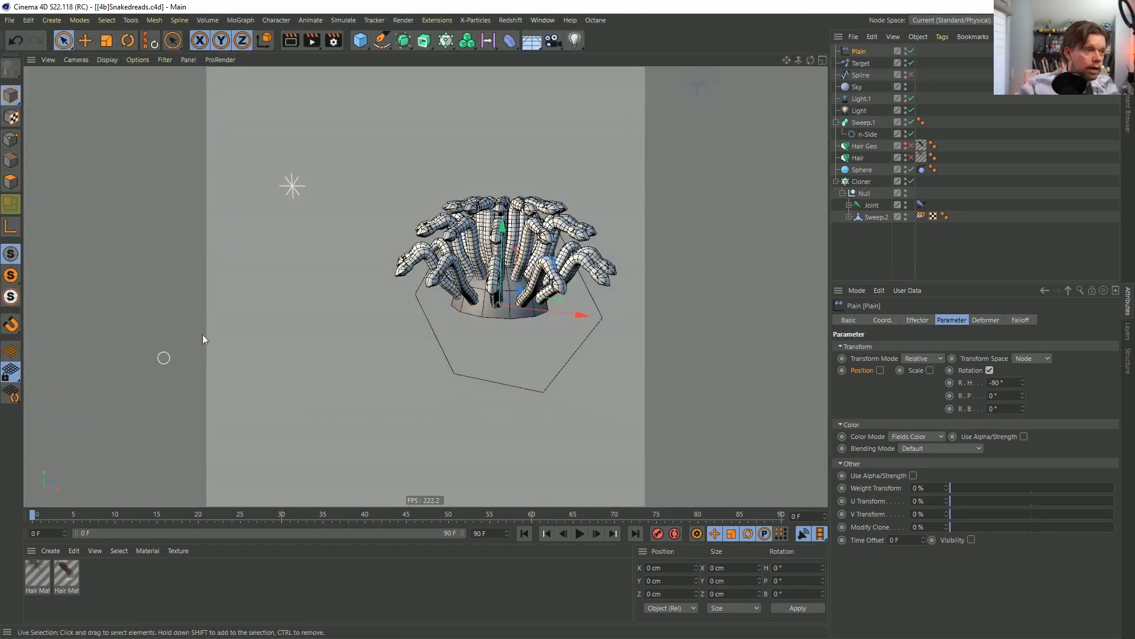
Make the Cloner editable, converting the snake clones into separate objects.
alt+drag(587, 329, 480, 368)
scroll(482, 317, up, 5)
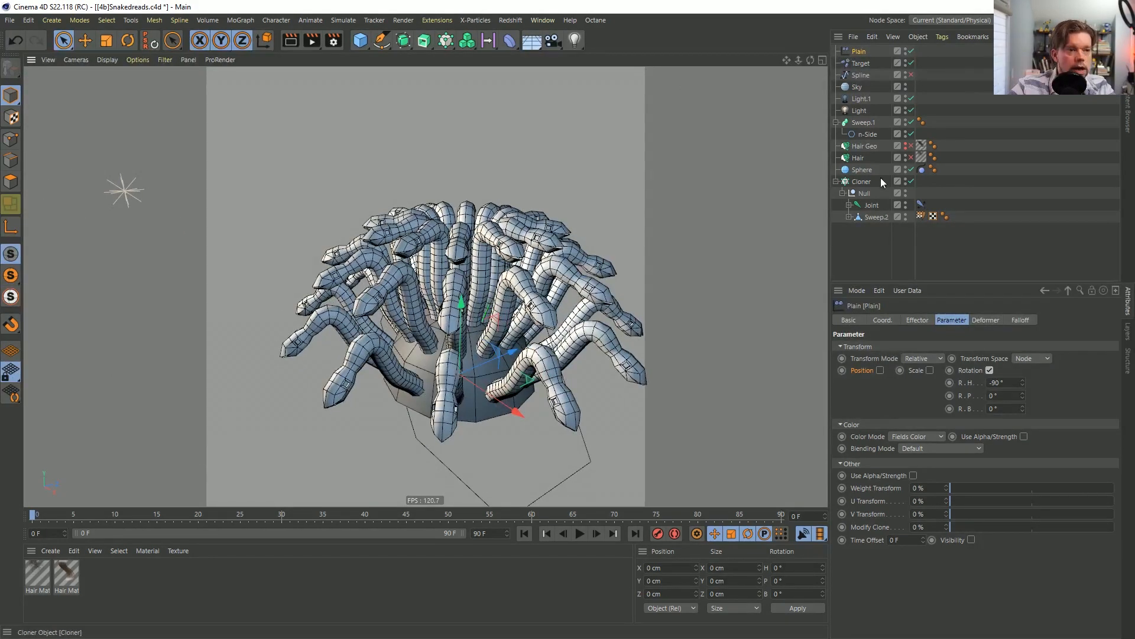
click(859, 182)
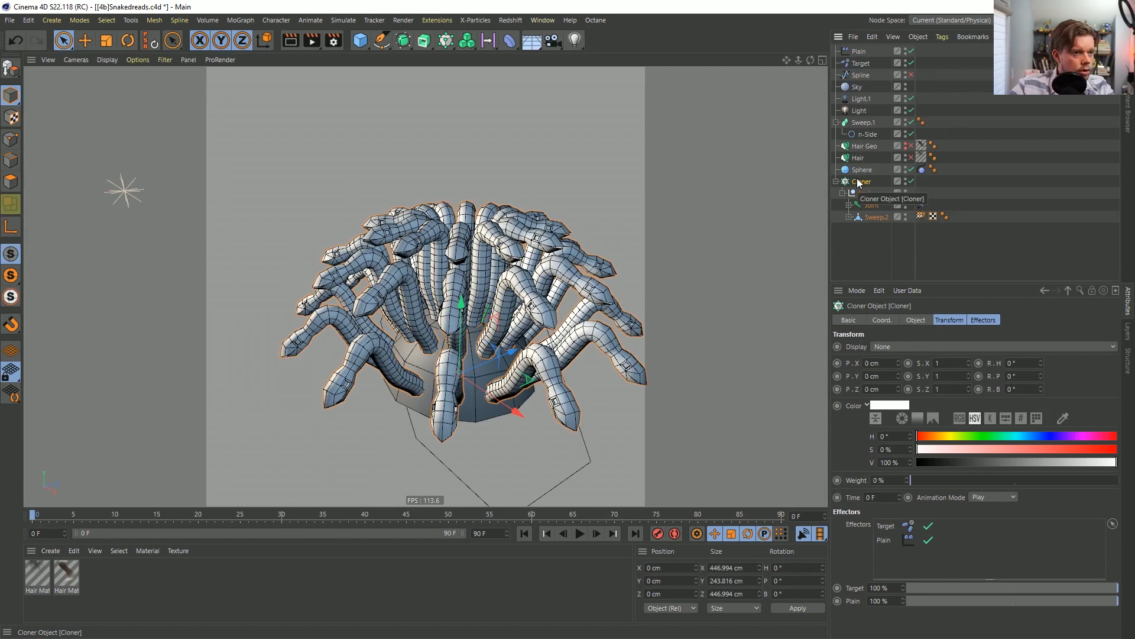
key(c)
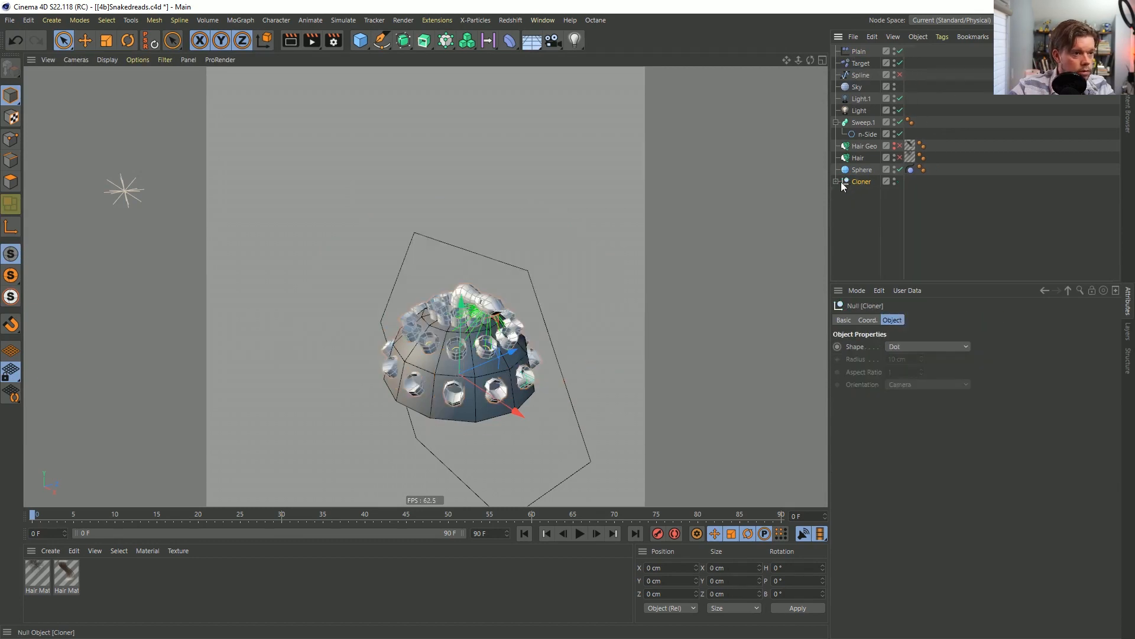
click(837, 182)
key(ctrl+z)
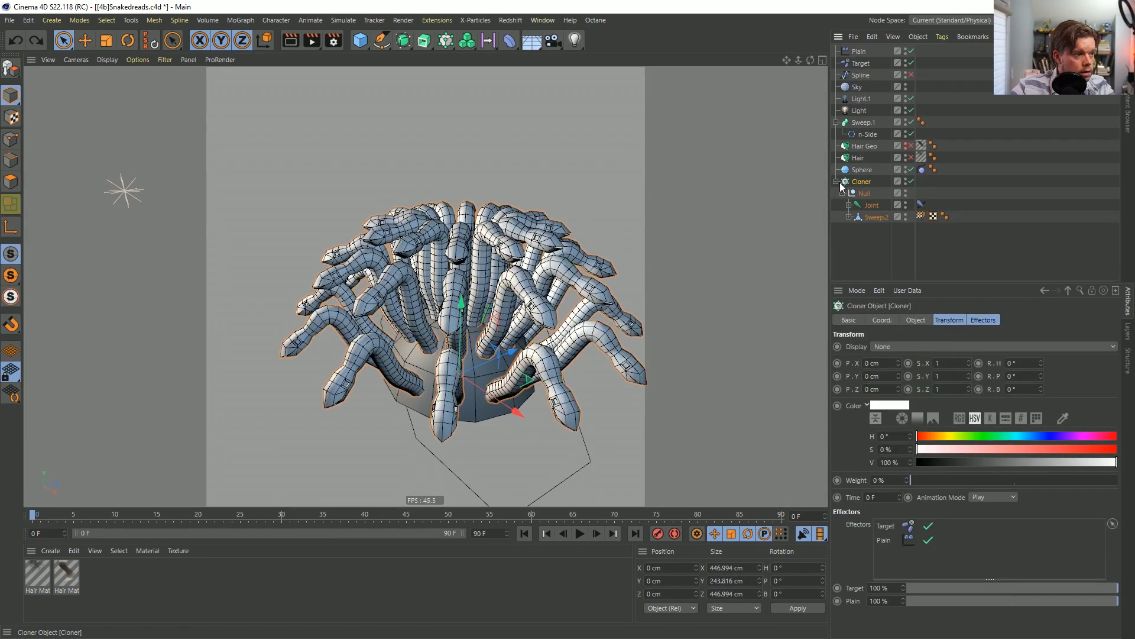
key(ctrl+y)
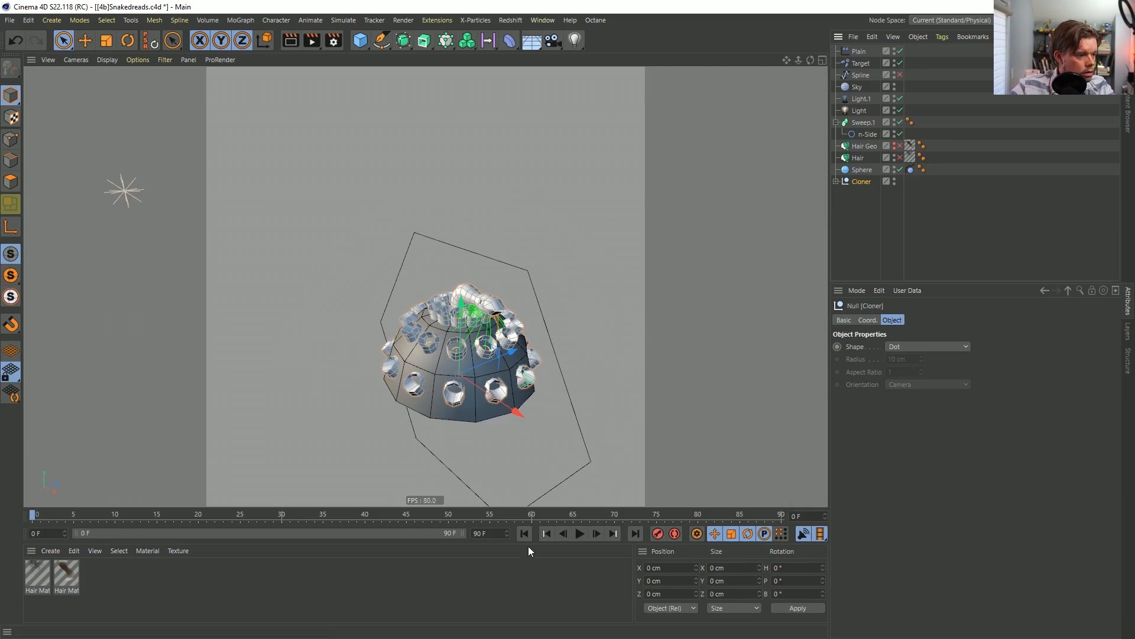
Run the opening frames of the animation to check the snakes' dynamics, returning to the start.
click(598, 533)
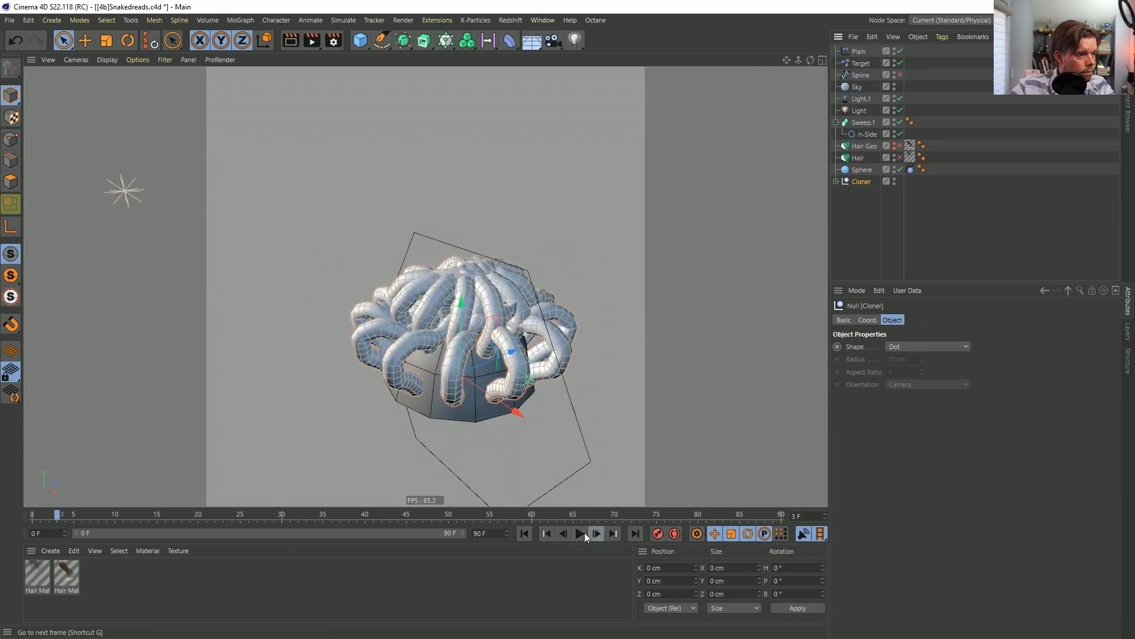
click(525, 533)
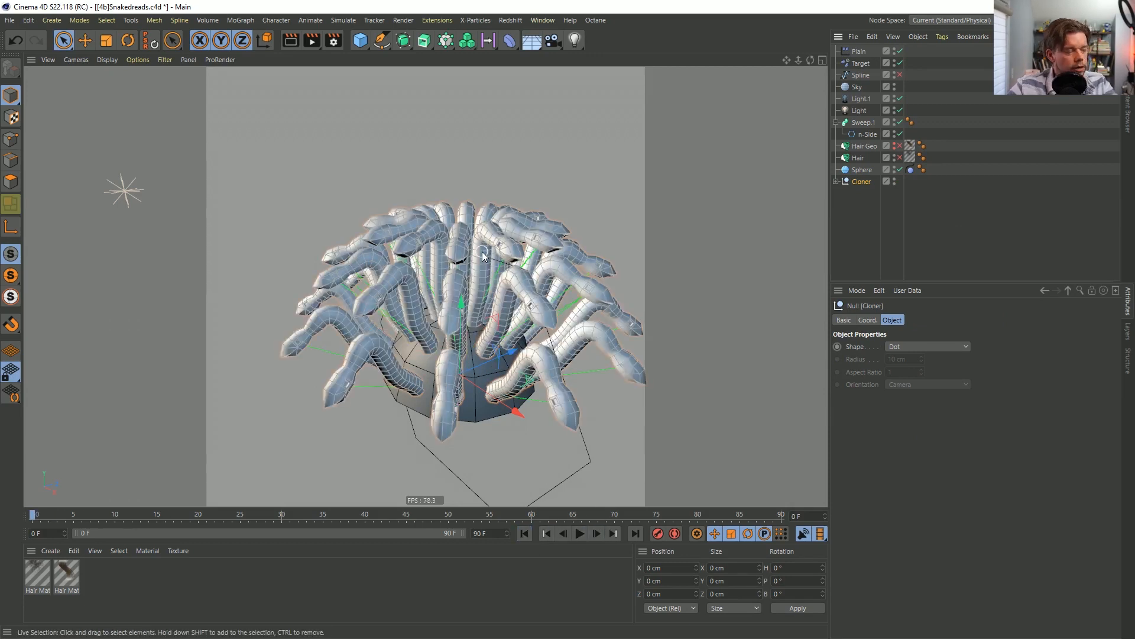
alt+drag(480, 378, 559, 518)
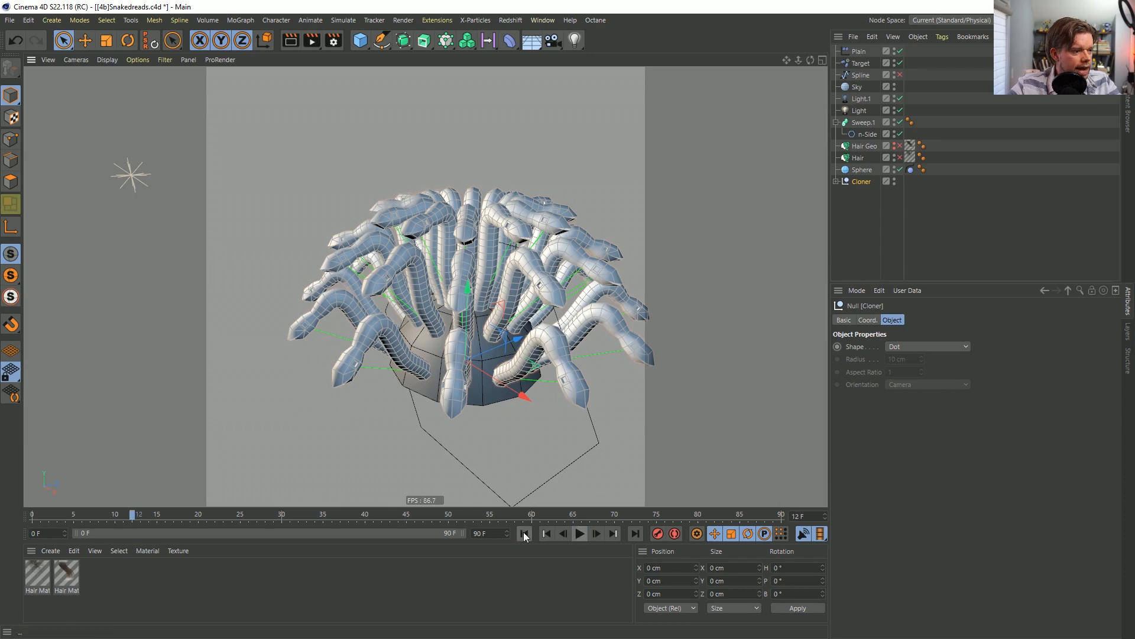
Add a Vibrate tag to the Sphere with position amplitude 222 cm and rotation amplitude 33° on all axes, and test its motion.
click(862, 170)
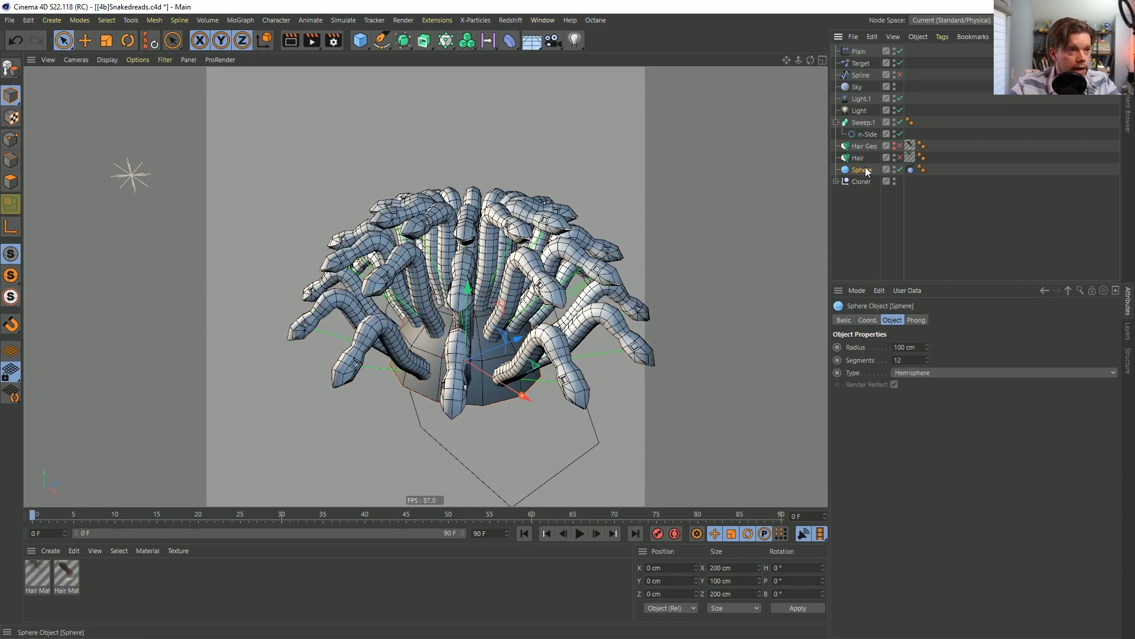
right_click(866, 171)
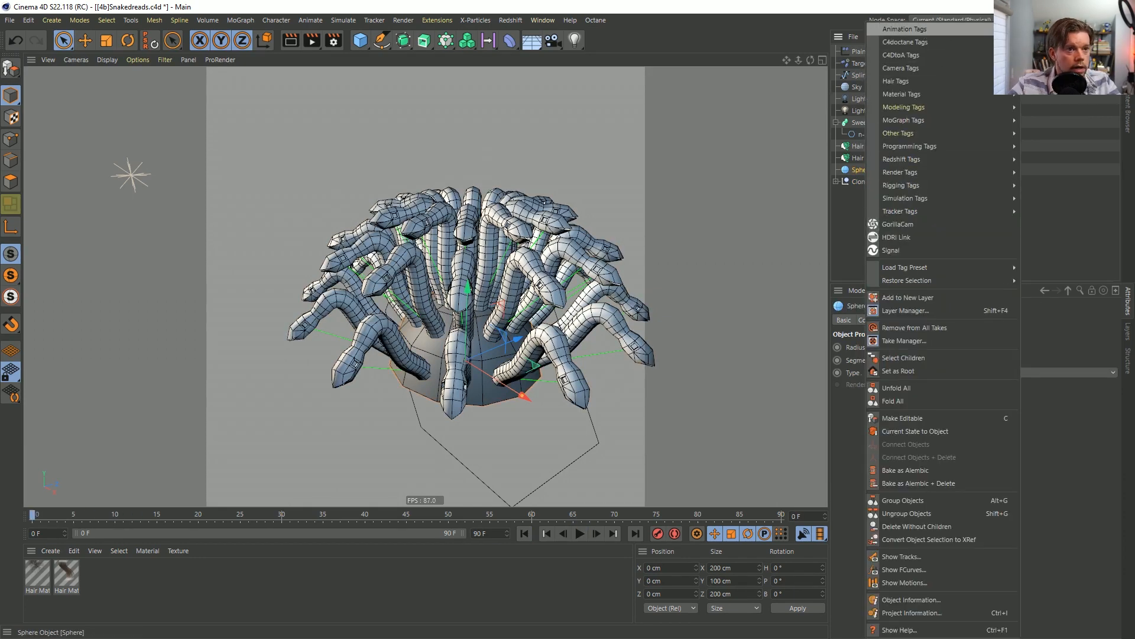
click(1044, 69)
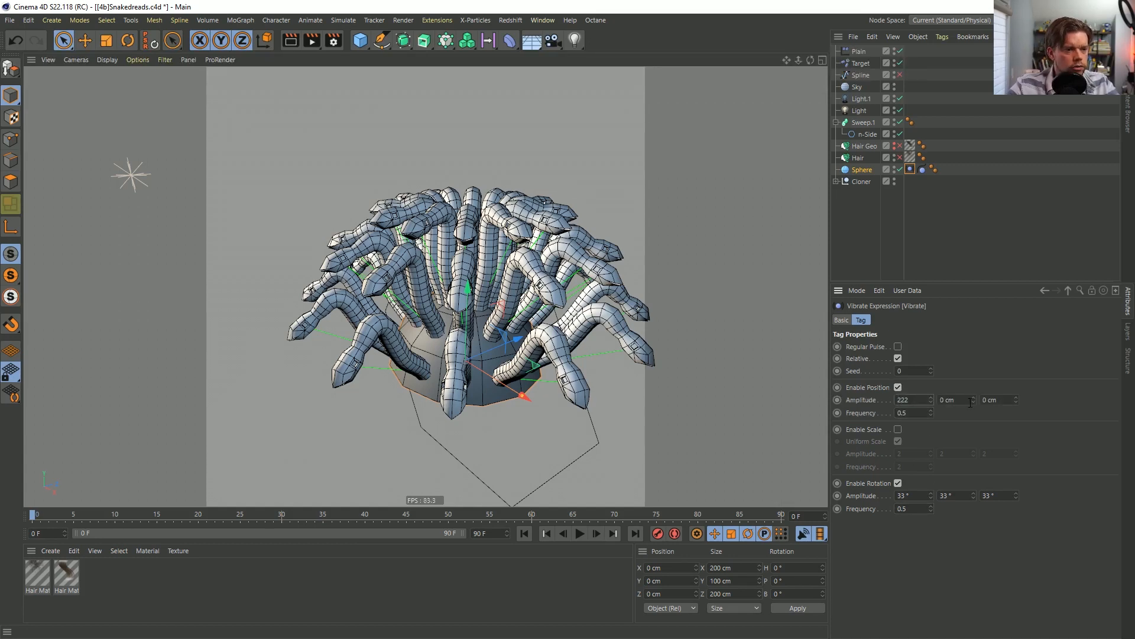
text(222)
click(949, 400)
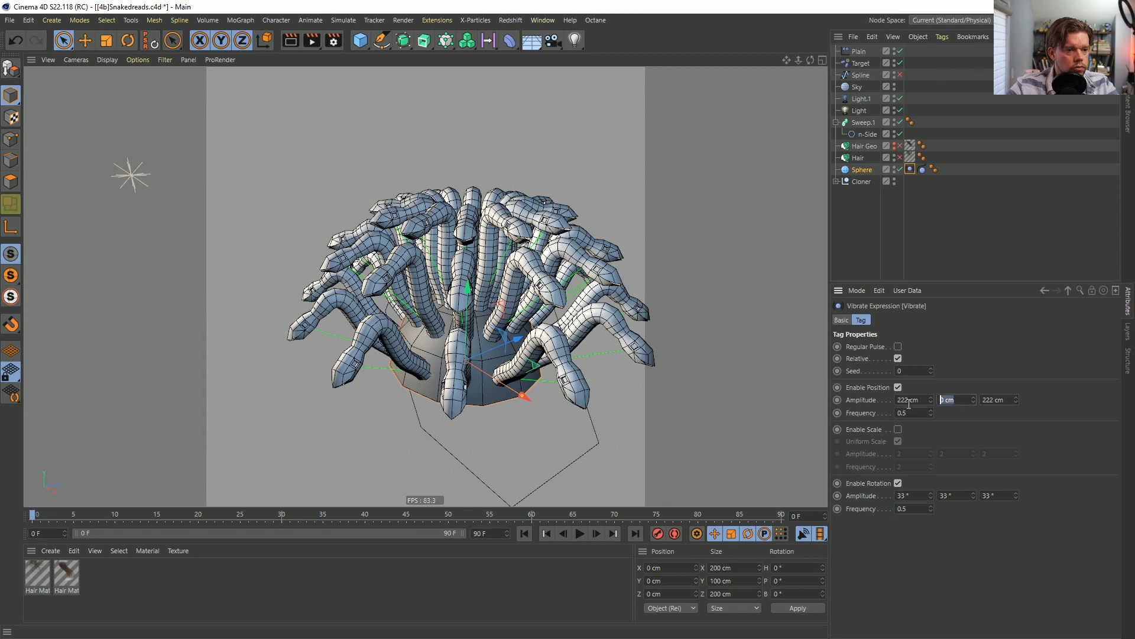
click(578, 533)
click(525, 533)
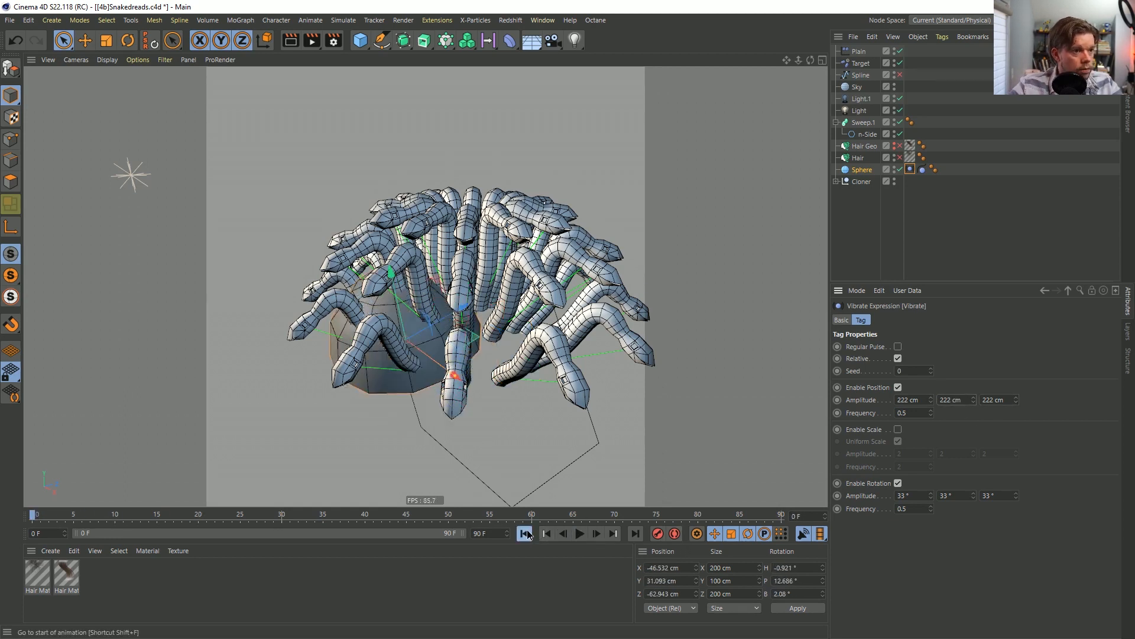
Make the Cloner null a child of the Sphere and reset its position and rotation to zero.
drag(867, 173, 867, 172)
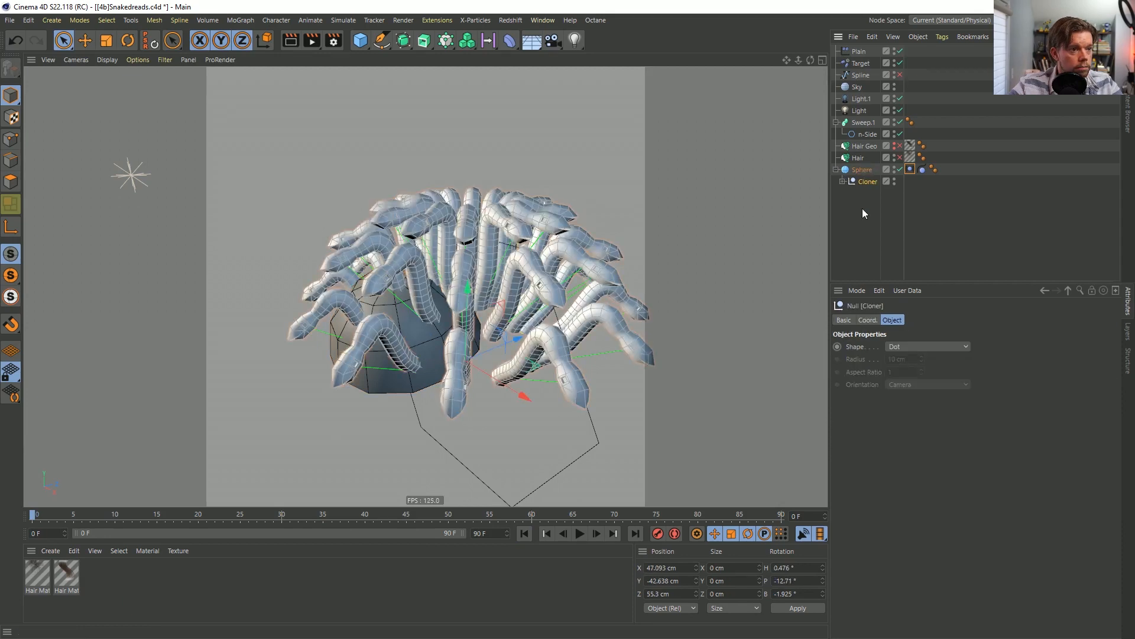
click(746, 386)
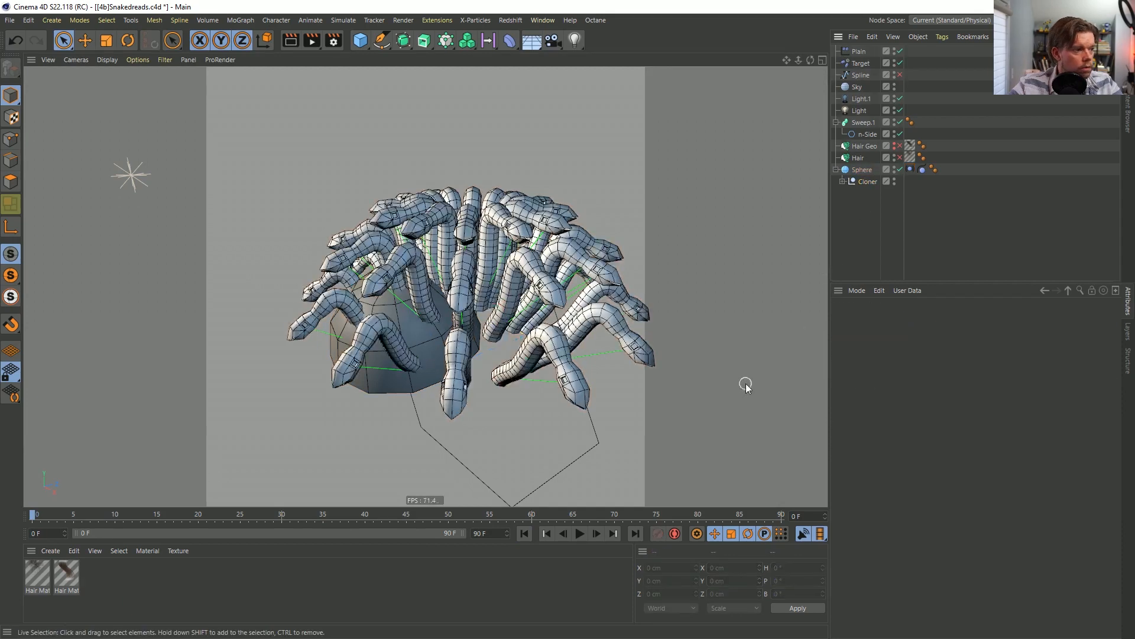
click(868, 181)
click(149, 42)
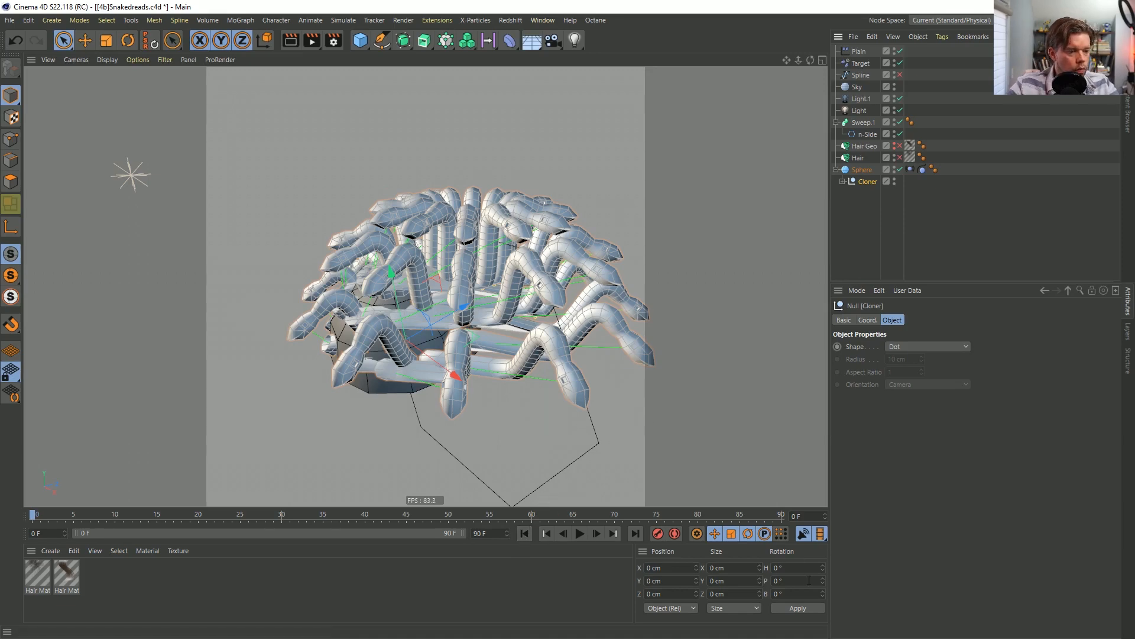
Play the animation from the start and examine how the snakes react to the vibrating hemisphere.
click(597, 533)
click(525, 534)
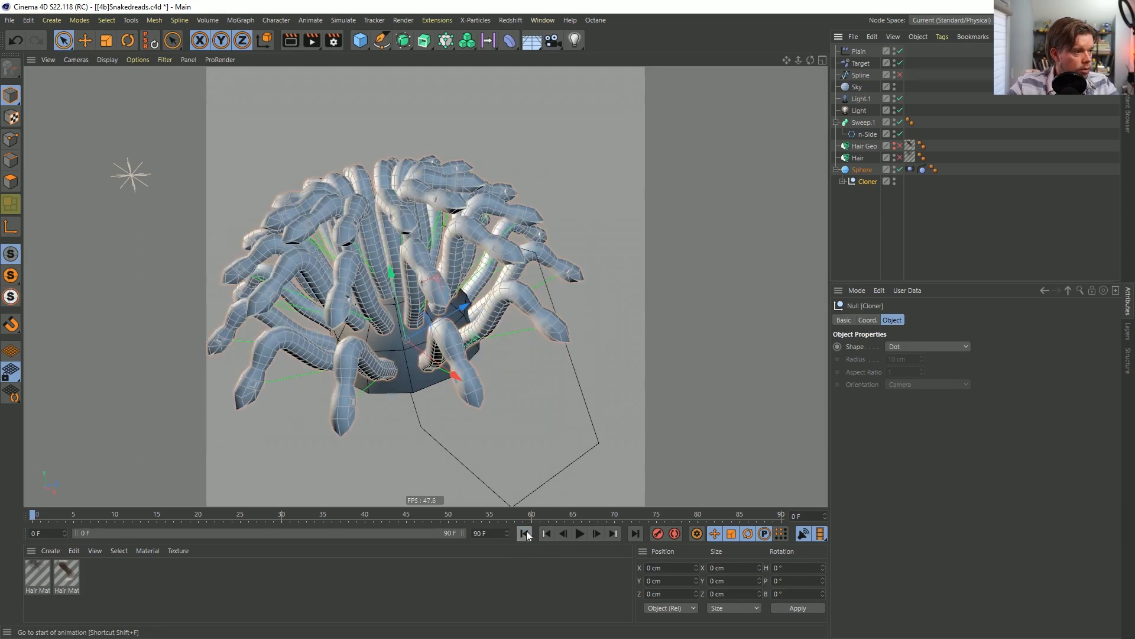
click(580, 533)
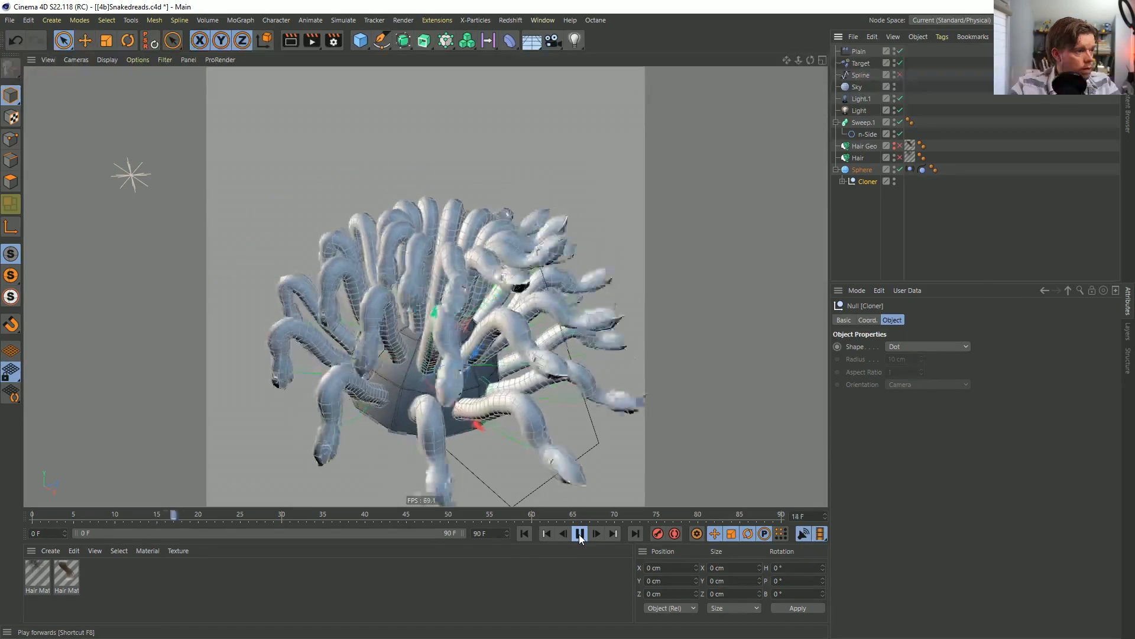
click(859, 241)
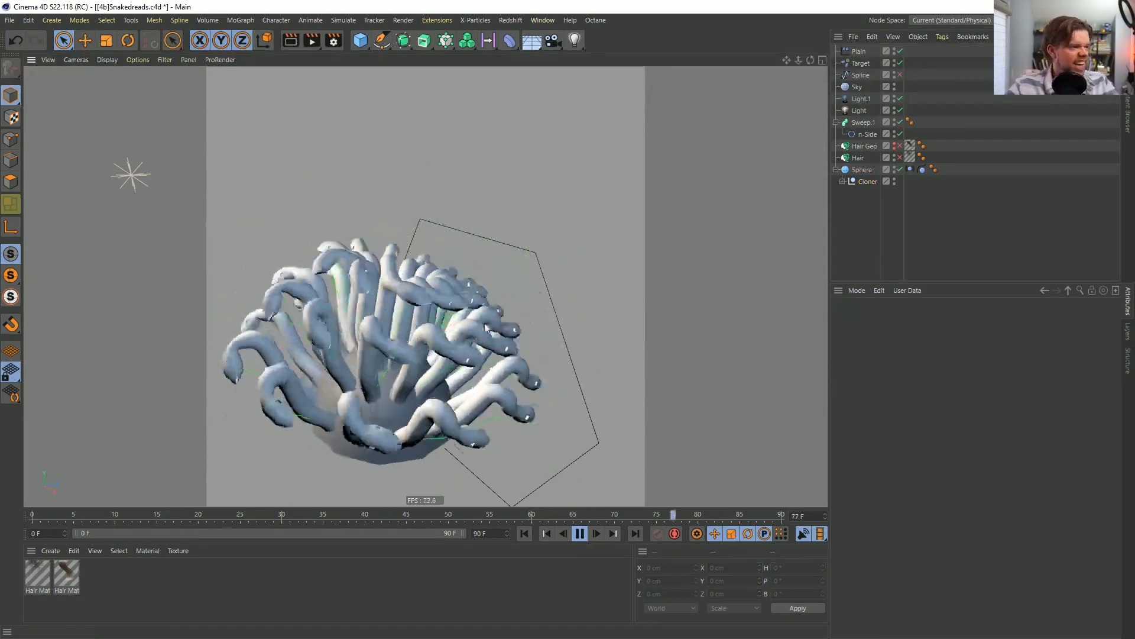
alt+drag(448, 342, 541, 339)
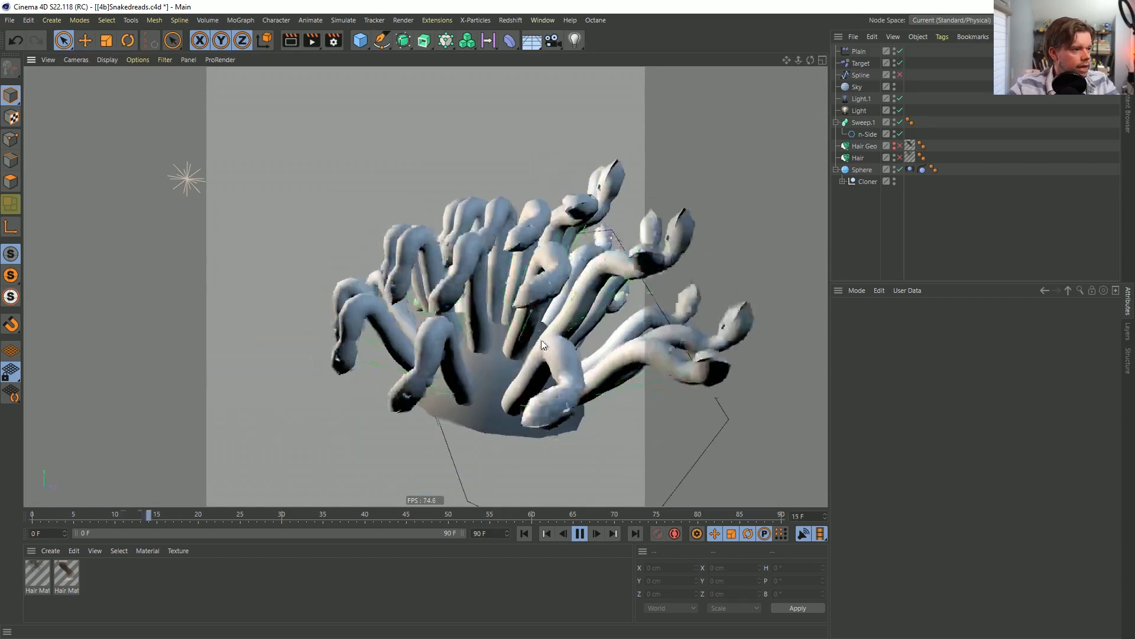
Extend the project length to 999 frames and stretch the preview range to cover it during playback.
double_click(501, 534)
text(999)
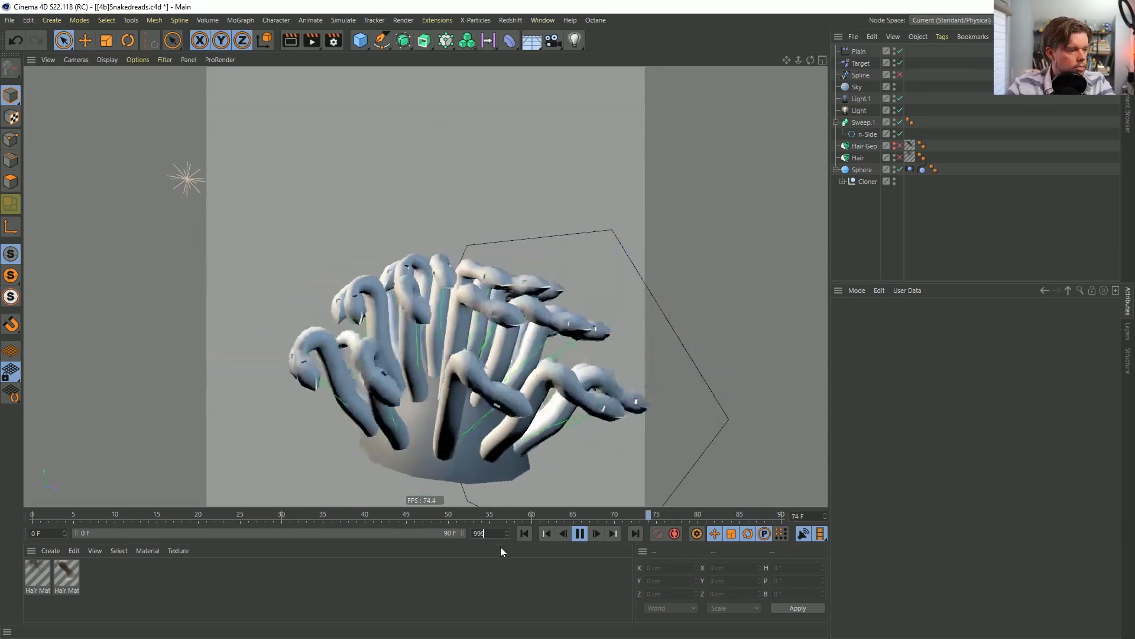
key(Return)
drag(122, 533, 466, 533)
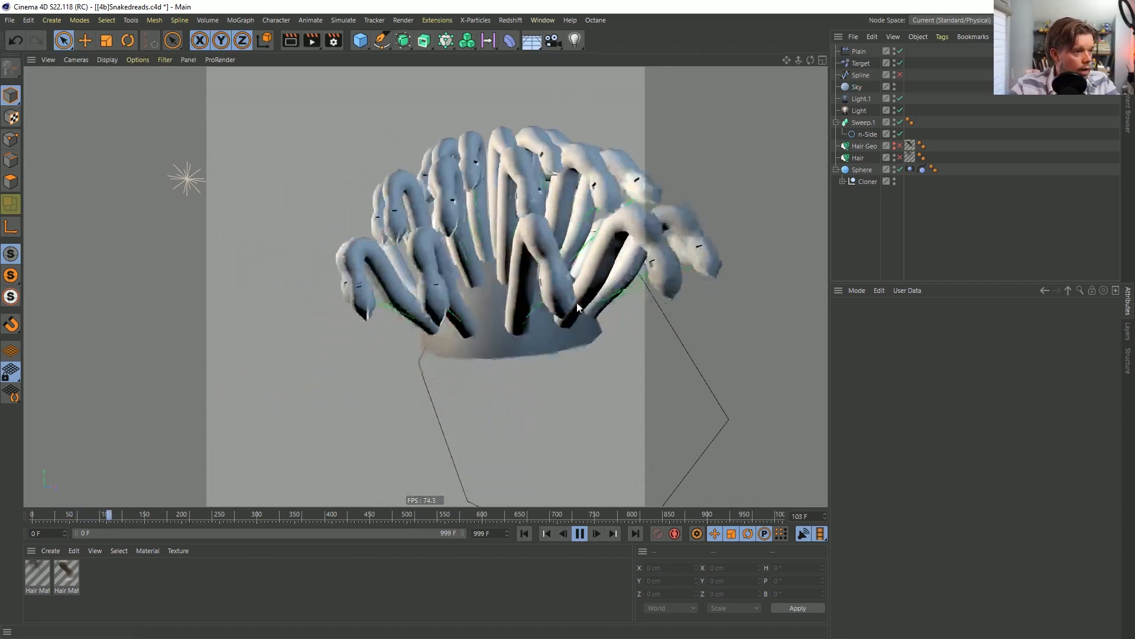
alt+drag(576, 302, 537, 314)
alt+middle_drag(561, 313, 473, 348)
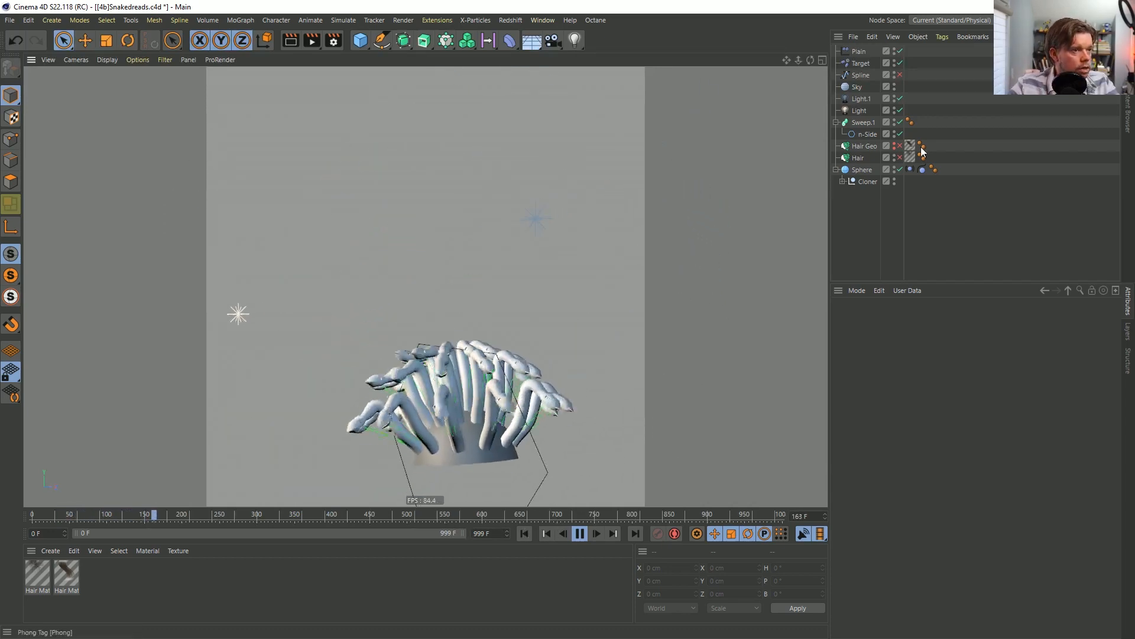
Try Drag at 78% and Rot Hold at 8% on the first snake's IK dynamics, returning them to 2% and 30%.
click(842, 182)
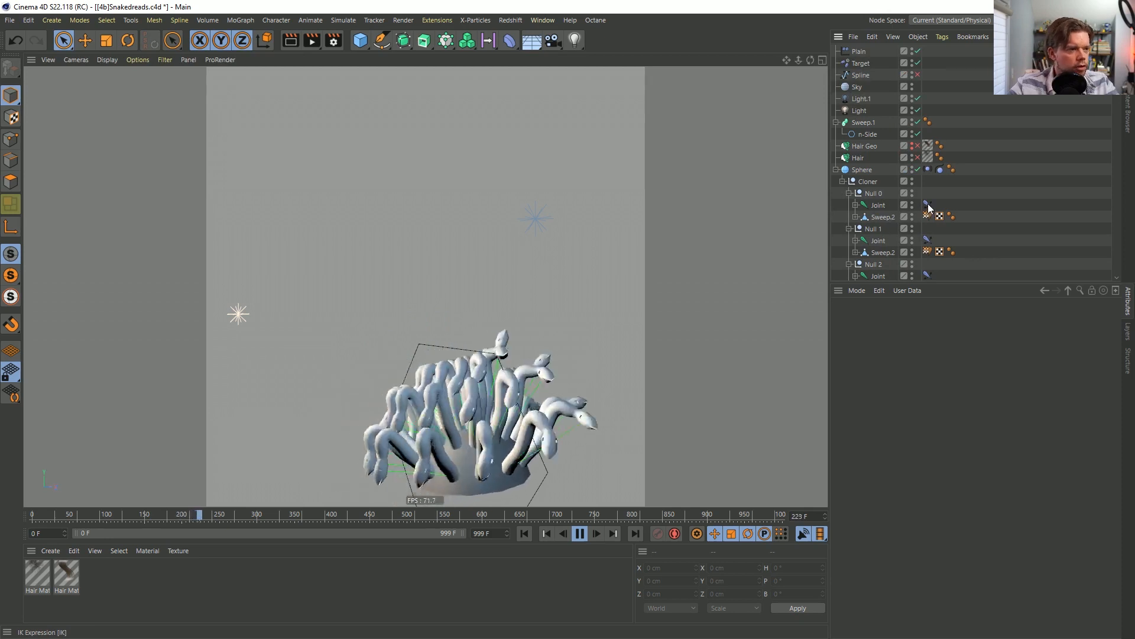
click(870, 197)
alt+drag(576, 379, 575, 272)
click(927, 204)
click(980, 320)
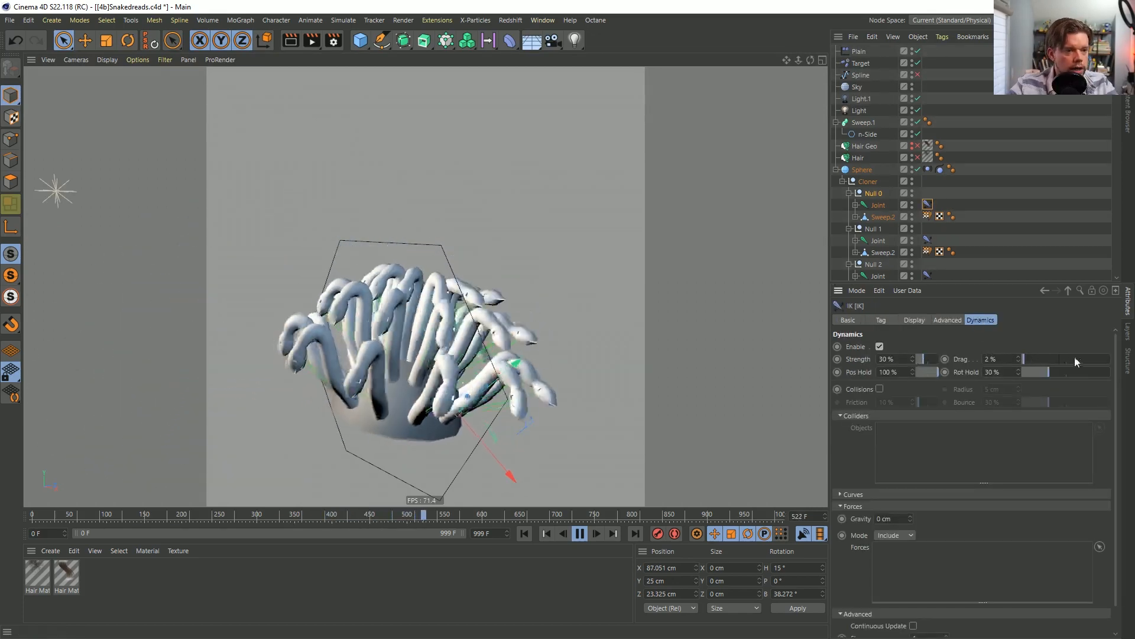
drag(1024, 359, 1092, 361)
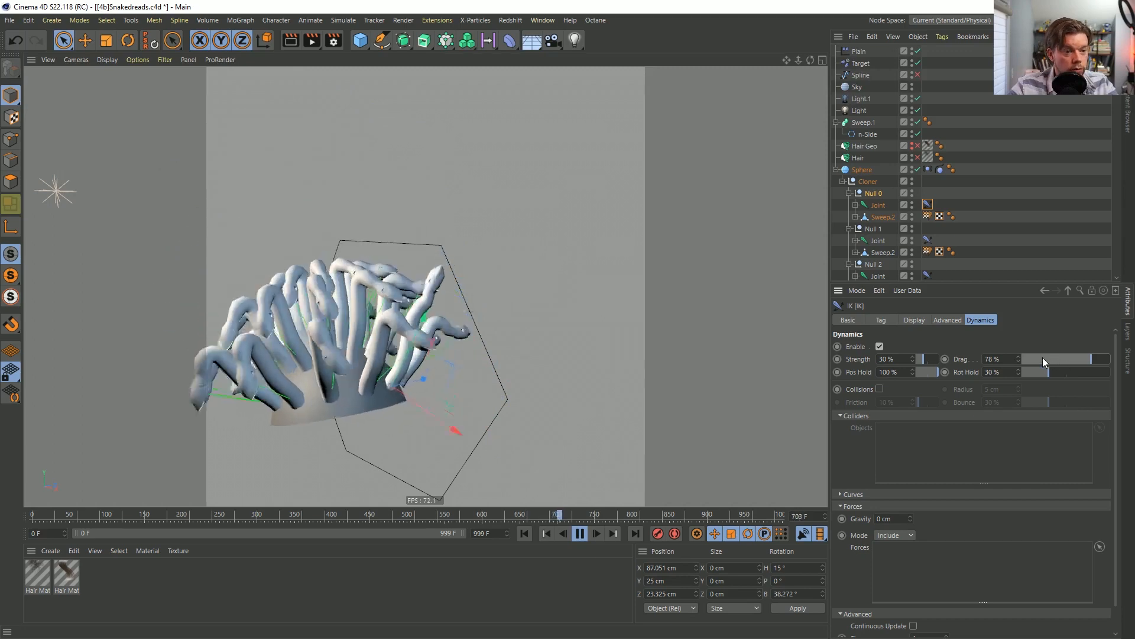
mouse_move(1041, 359)
mouse_down()
mouse_move(1023, 359)
mouse_move(1085, 370)
mouse_move(1028, 372)
mouse_up()
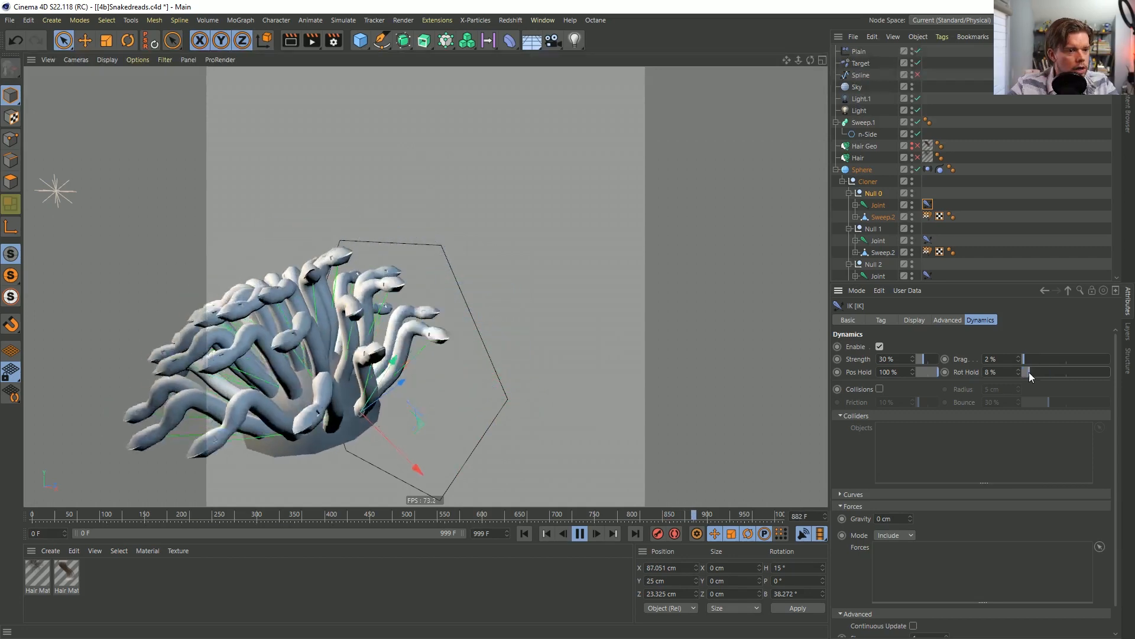
key(ctrl+z)
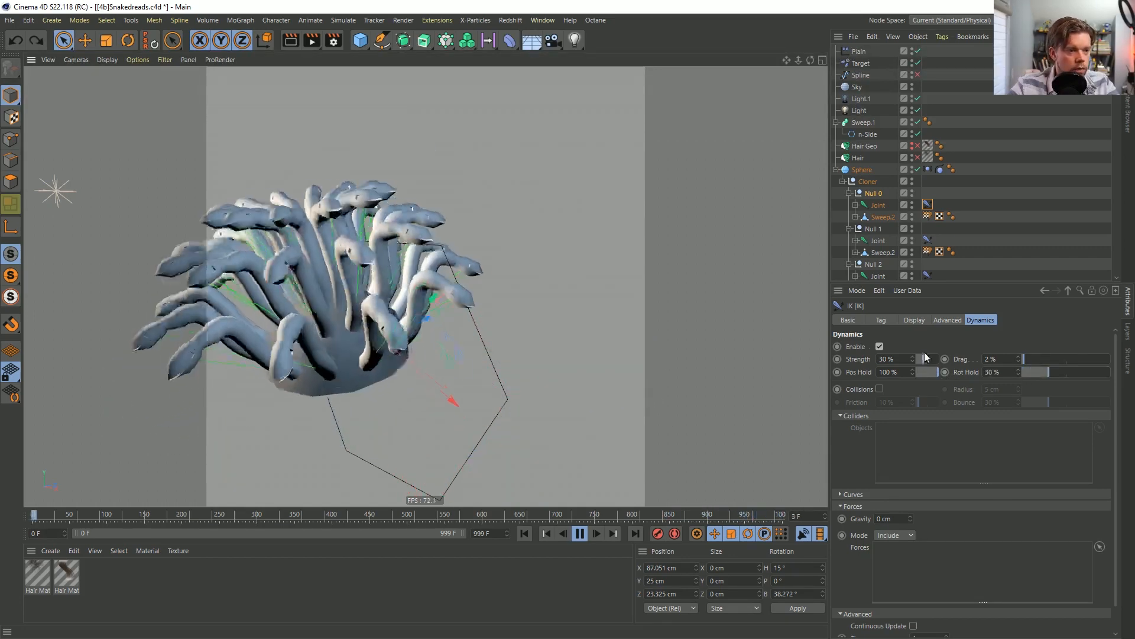
Try IK dynamics Strength at 100% and 9% on the first snake, returning it to 30%.
drag(925, 358, 984, 365)
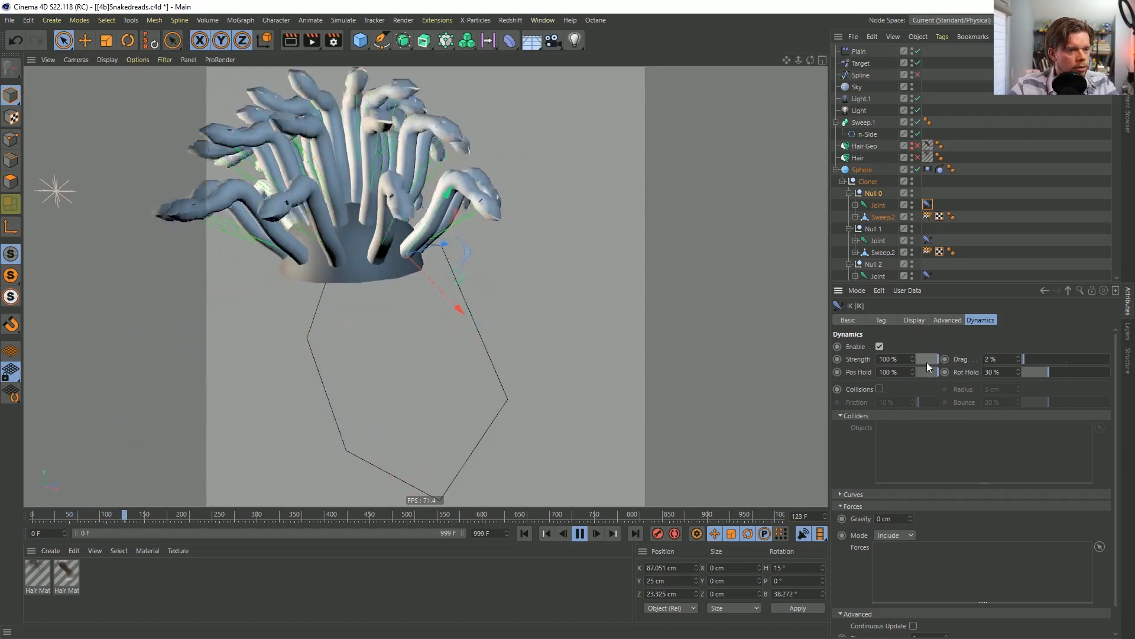
drag(927, 362, 917, 359)
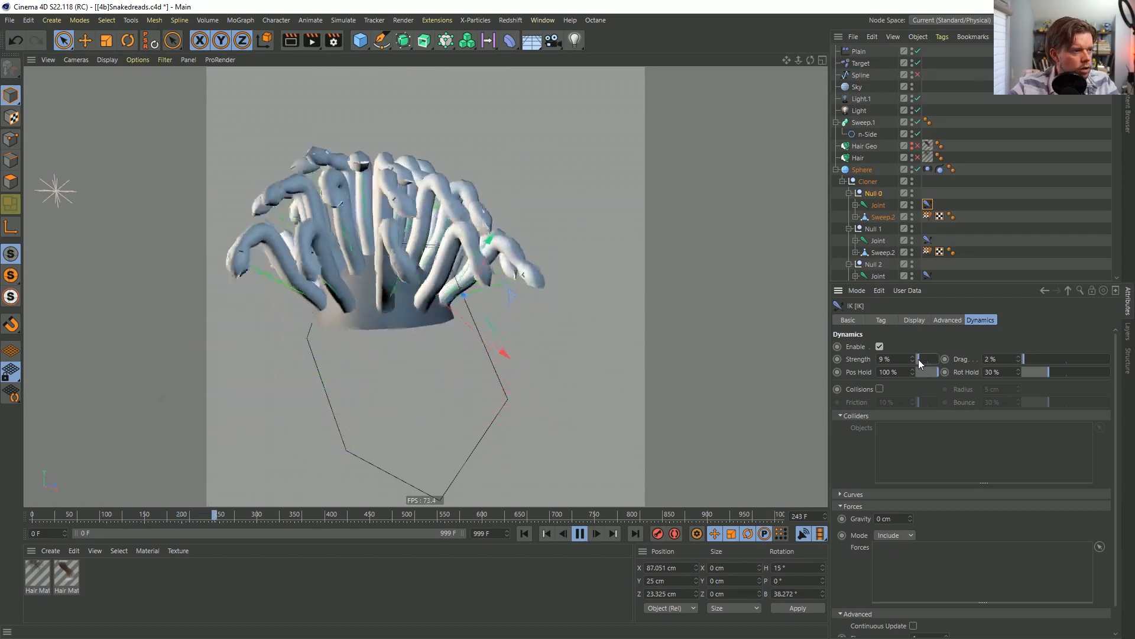
drag(918, 360, 923, 360)
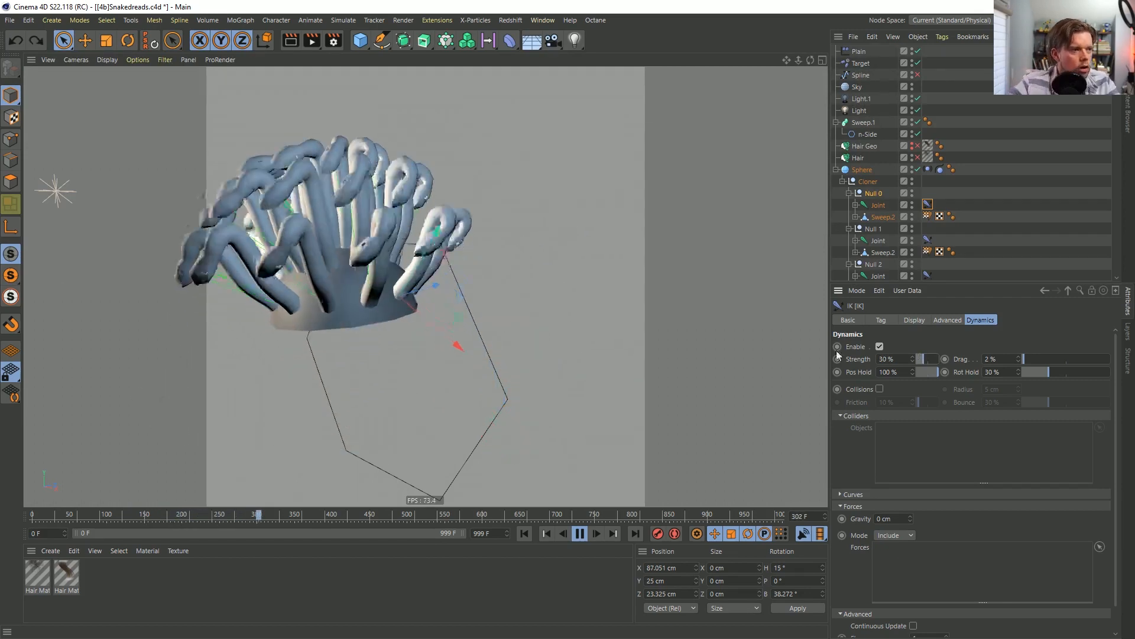
alt+middle_drag(449, 300, 582, 306)
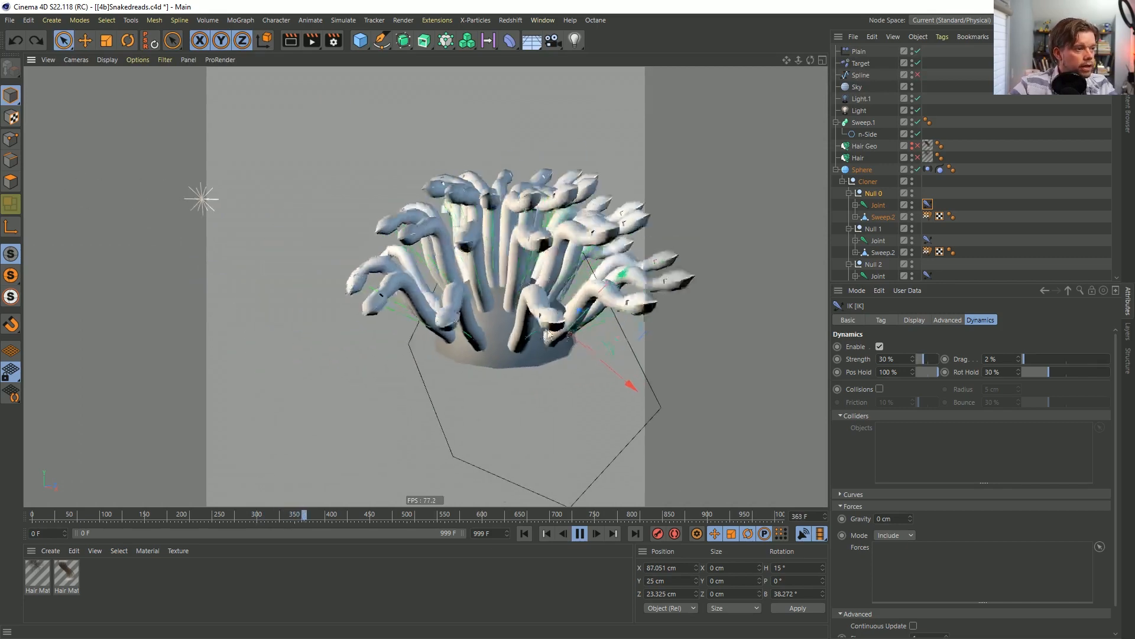
Stop playback, return to frame 0 and disable the Sphere's Vibrate tag.
click(580, 533)
click(523, 534)
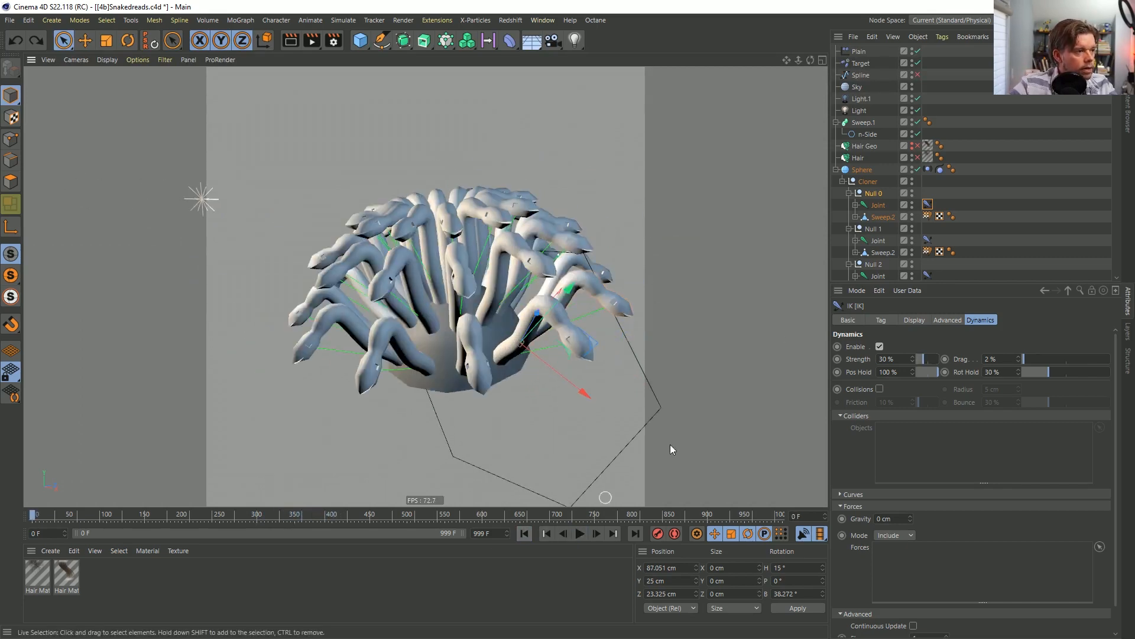
click(928, 171)
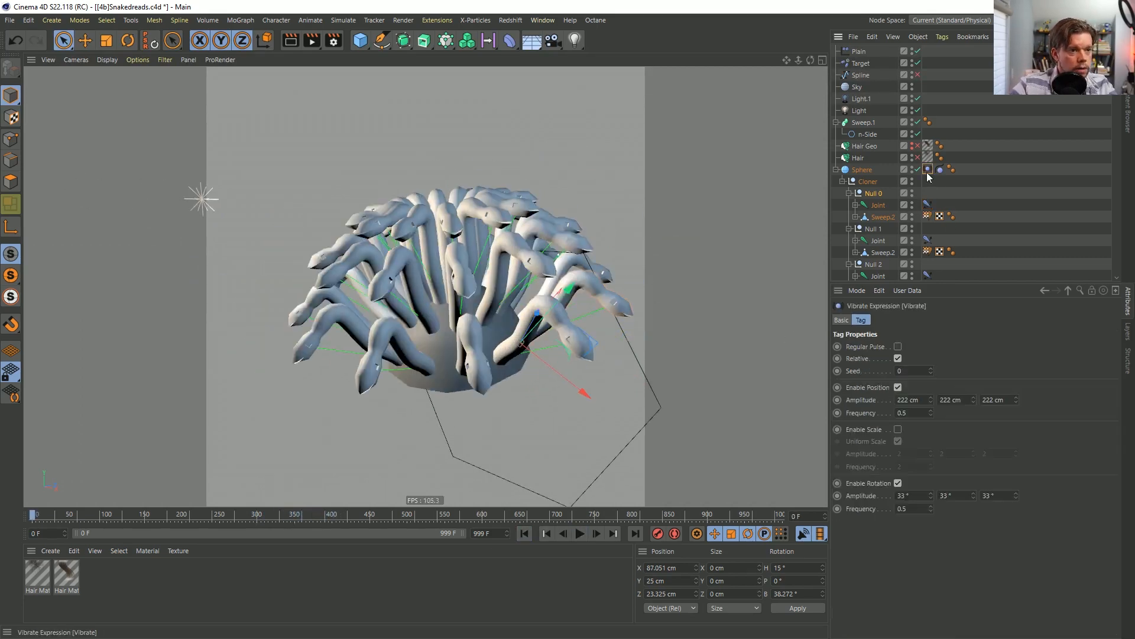
click(842, 320)
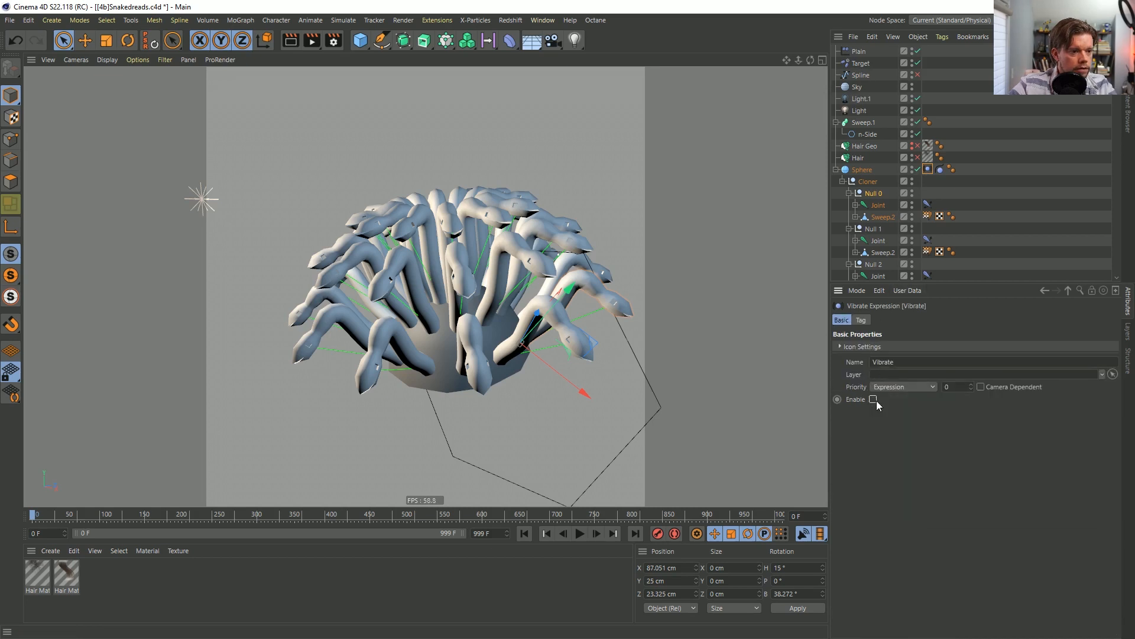
Reset the Sphere's position and rotation to zero, and briefly run the animation before returning to the start.
click(863, 170)
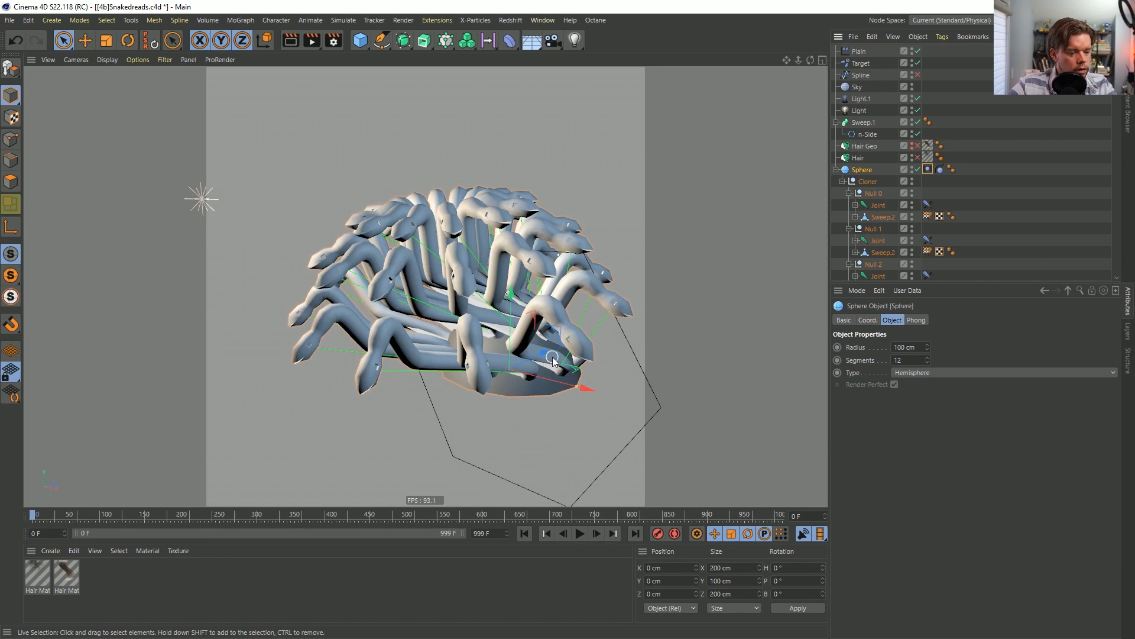
key(F8)
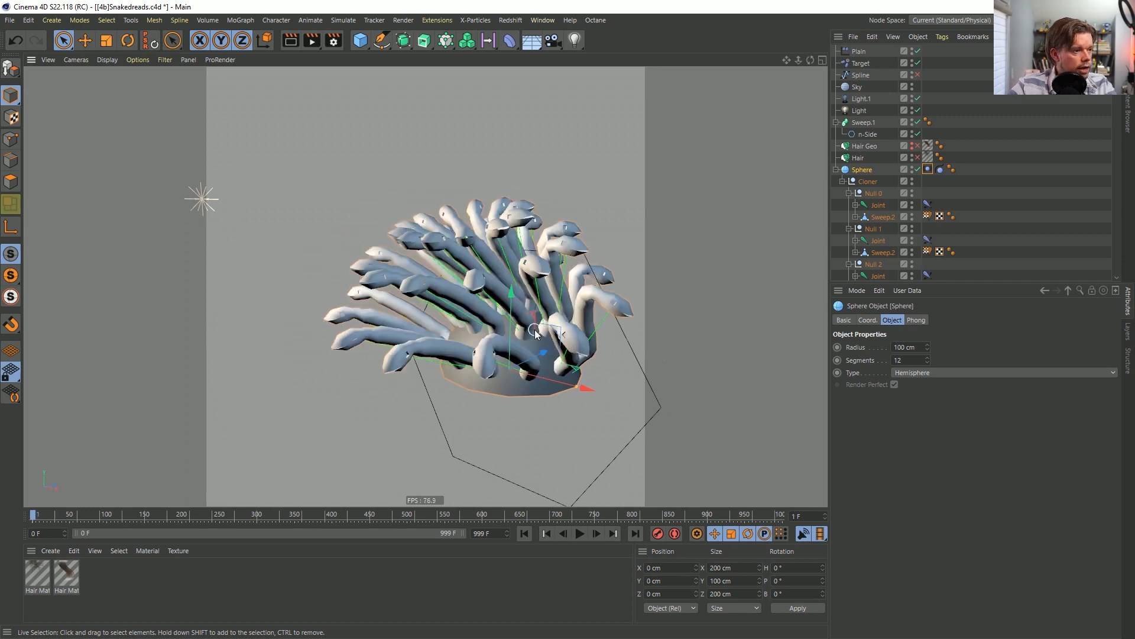
key(shift+f)
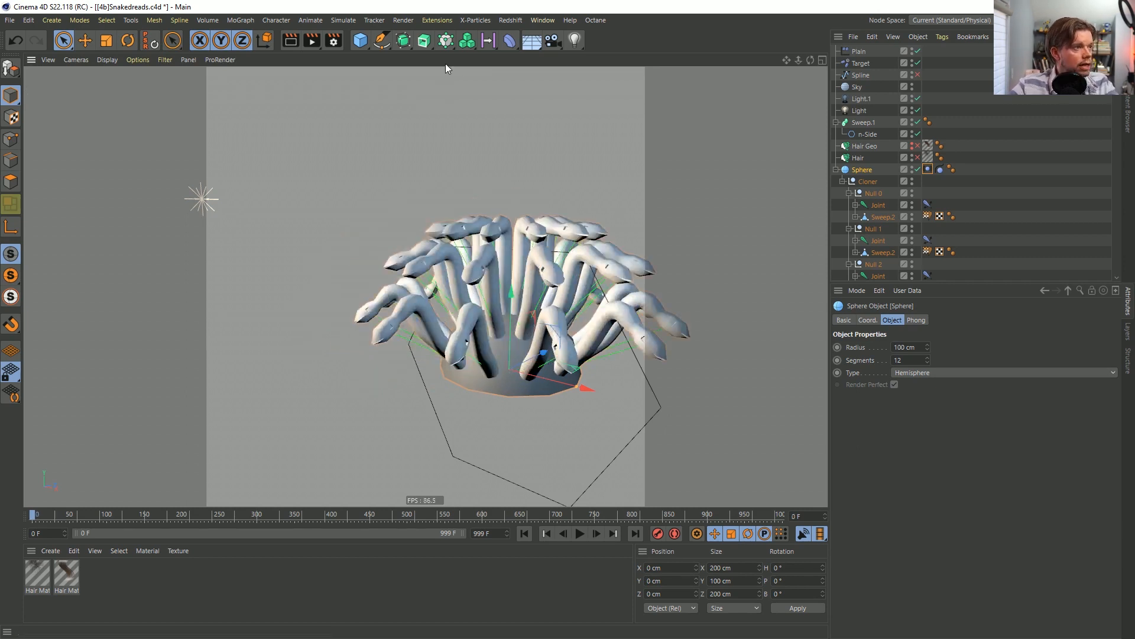
Create a Field Force object and add a Random Field to it.
click(319, 22)
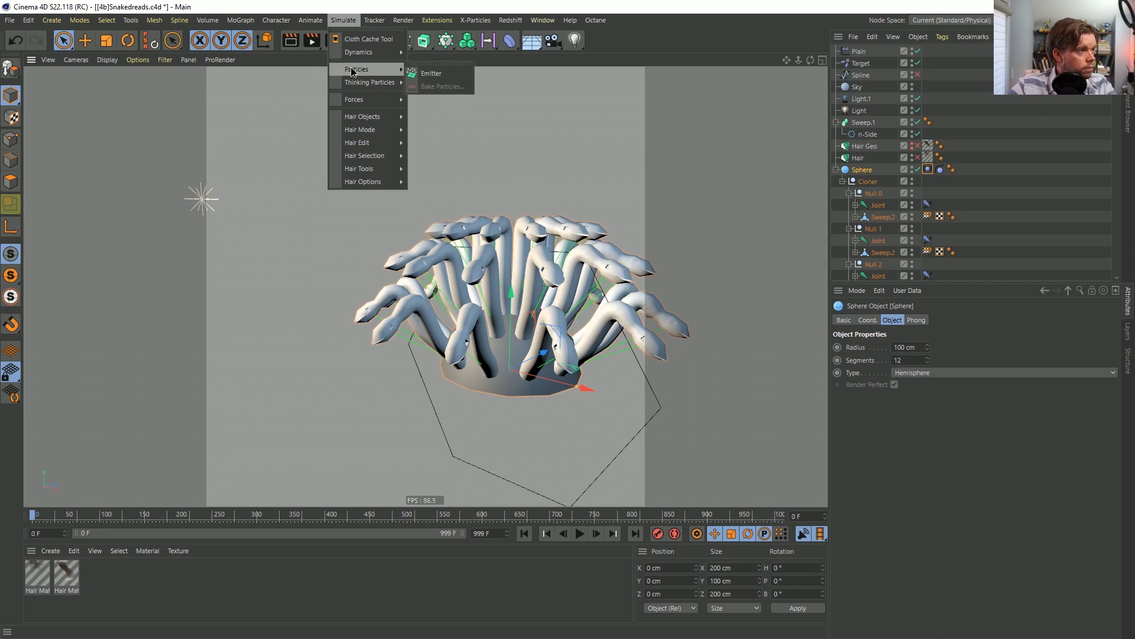
mouse_move(304, 23)
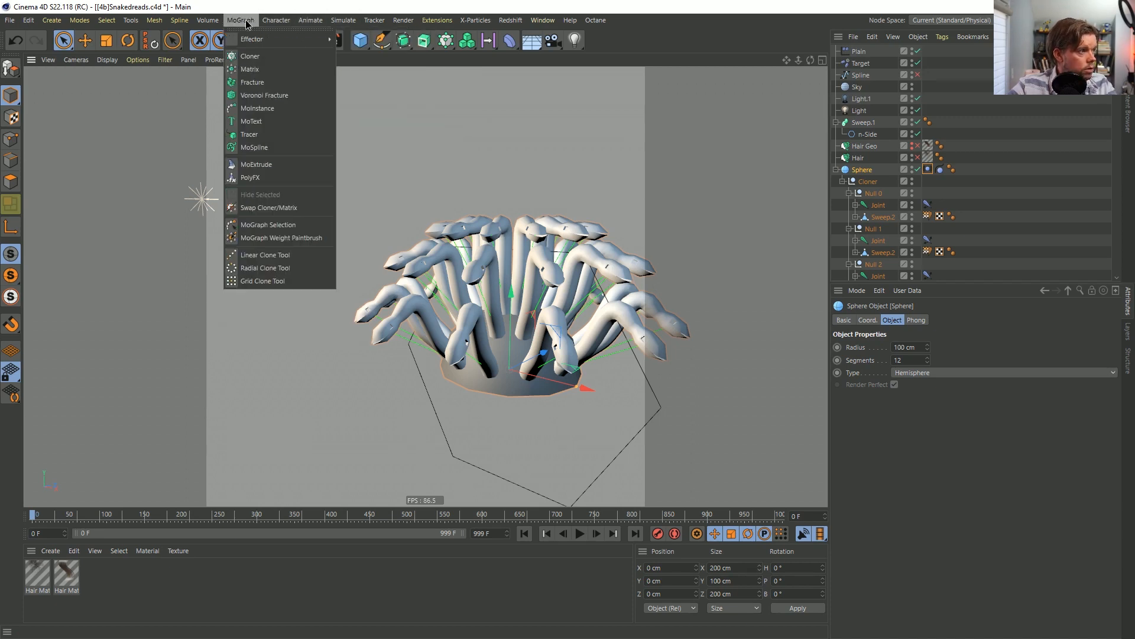
mouse_move(348, 23)
mouse_move(362, 105)
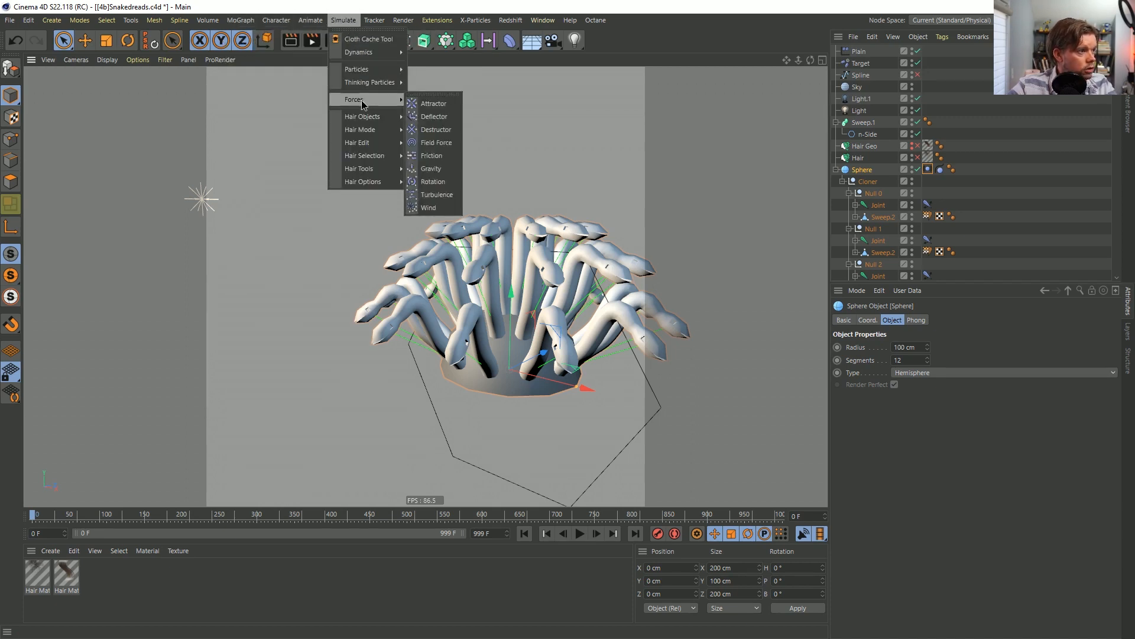
click(445, 145)
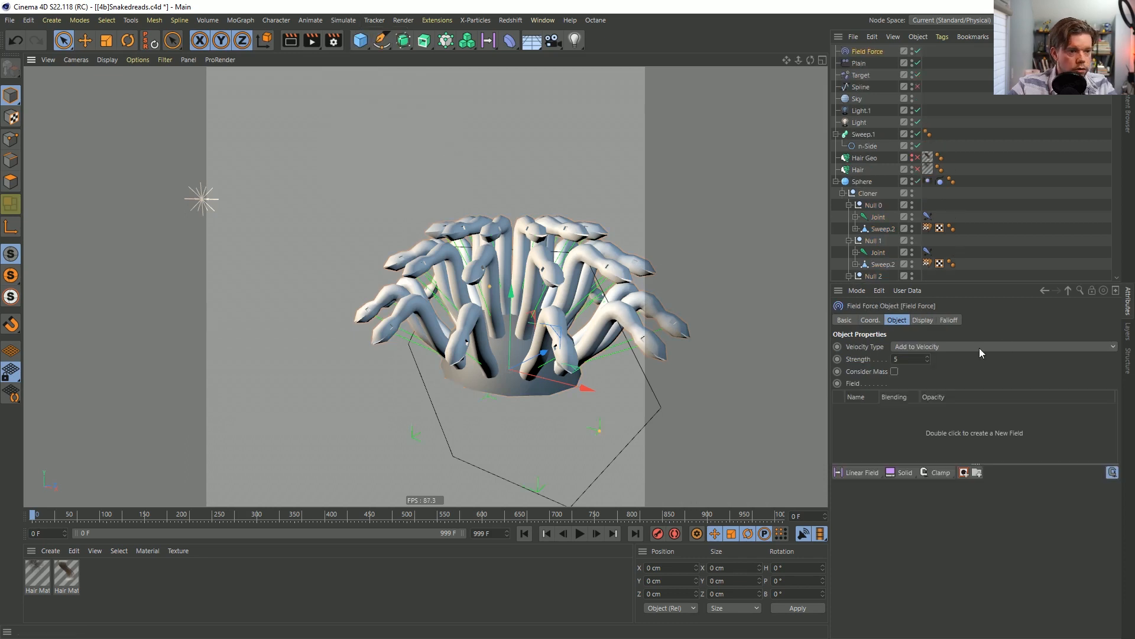
click(871, 478)
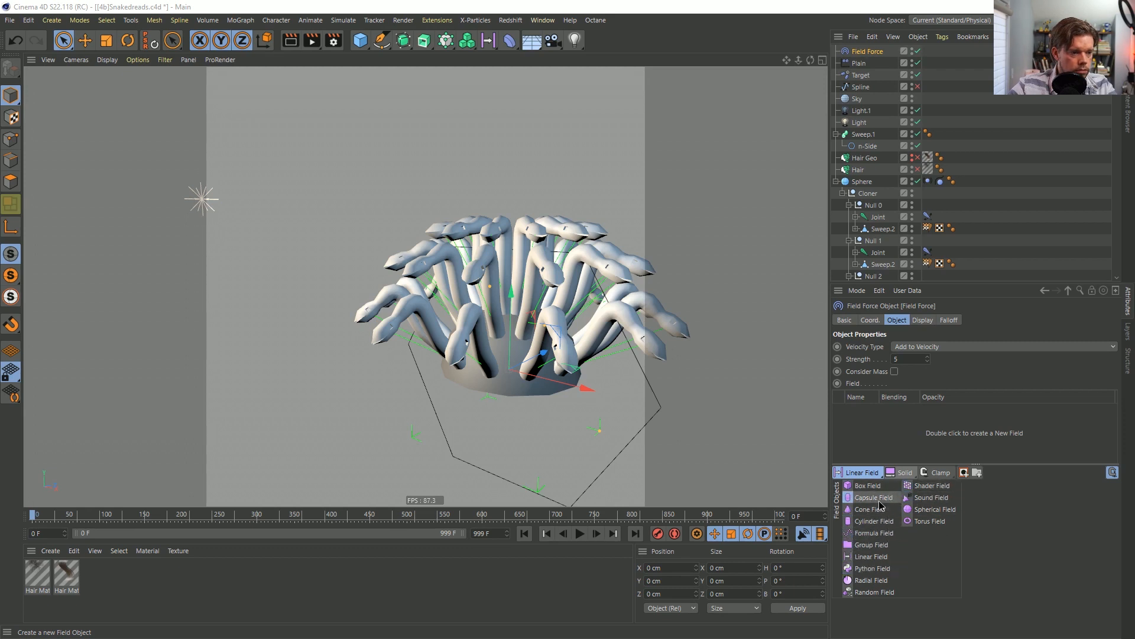
click(875, 591)
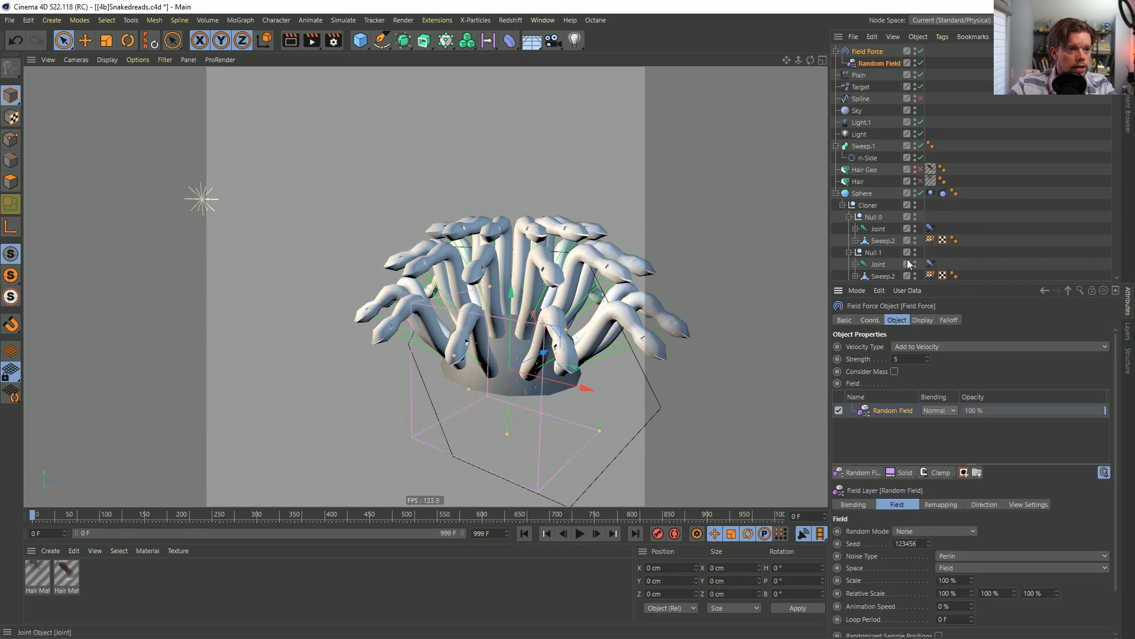
Filter the objects for joints, select all snakes' IK tags and set their Forces mode to Exclude, clearing the filter and collapsing the Sphere hierarchy.
click(931, 228)
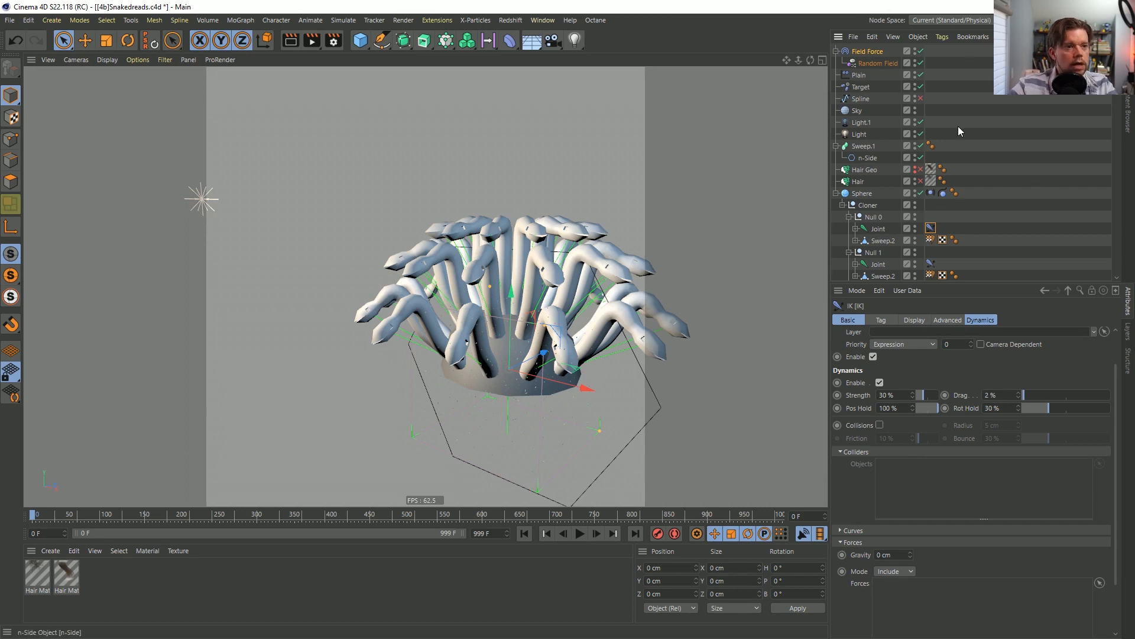
key(ctrl+f)
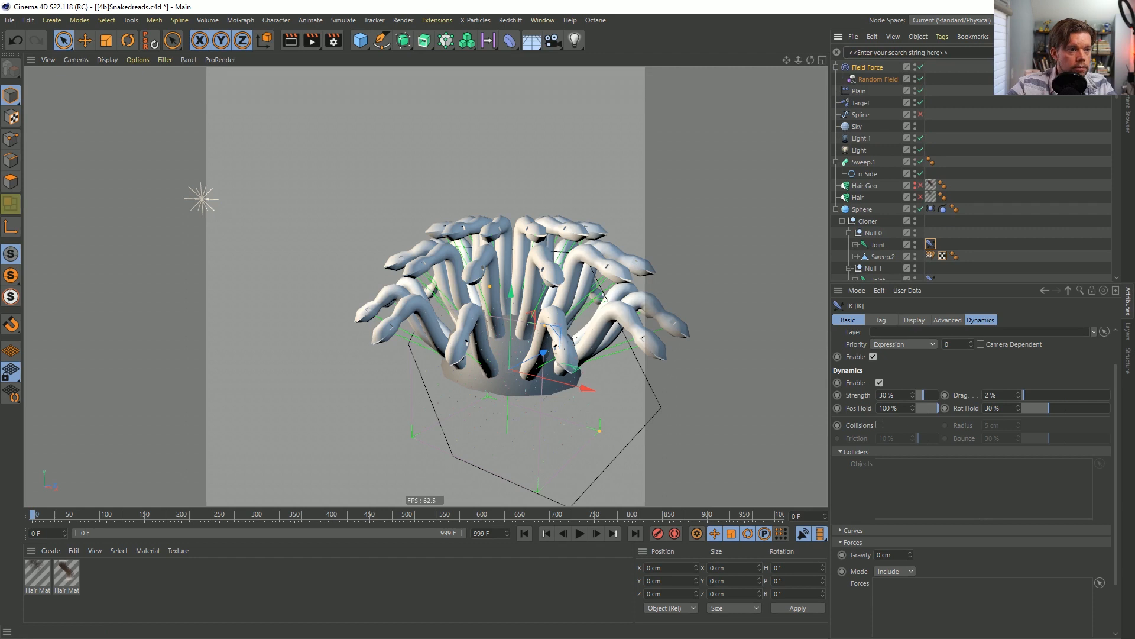
text(joi)
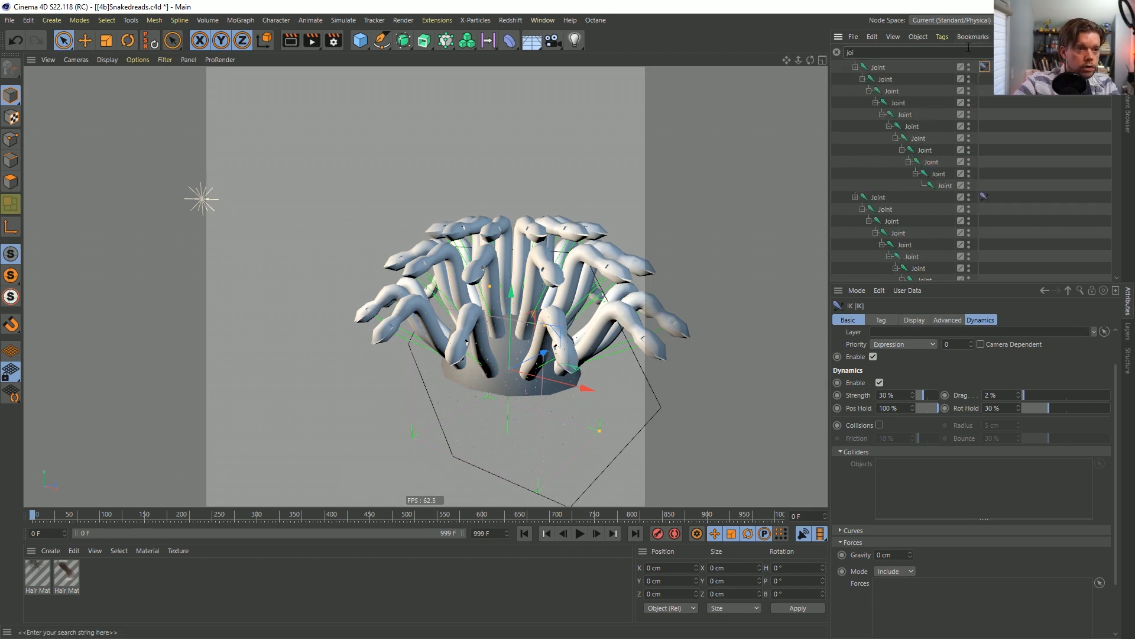
key(BackSpace)
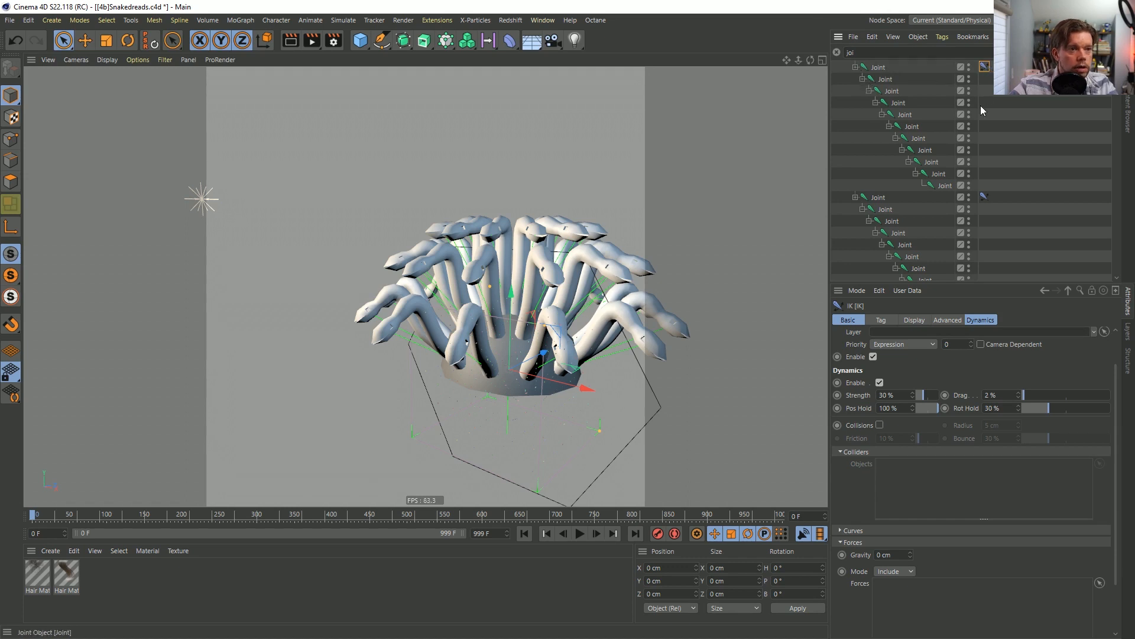
click(987, 212)
scroll(985, 213, down, 2)
click(984, 156)
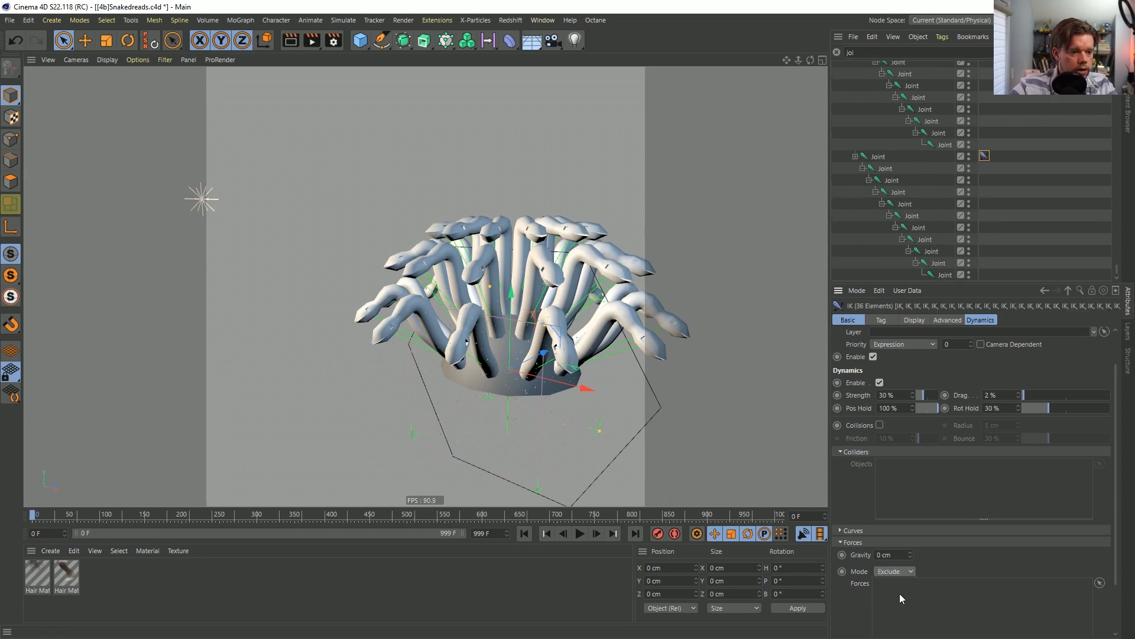
click(836, 49)
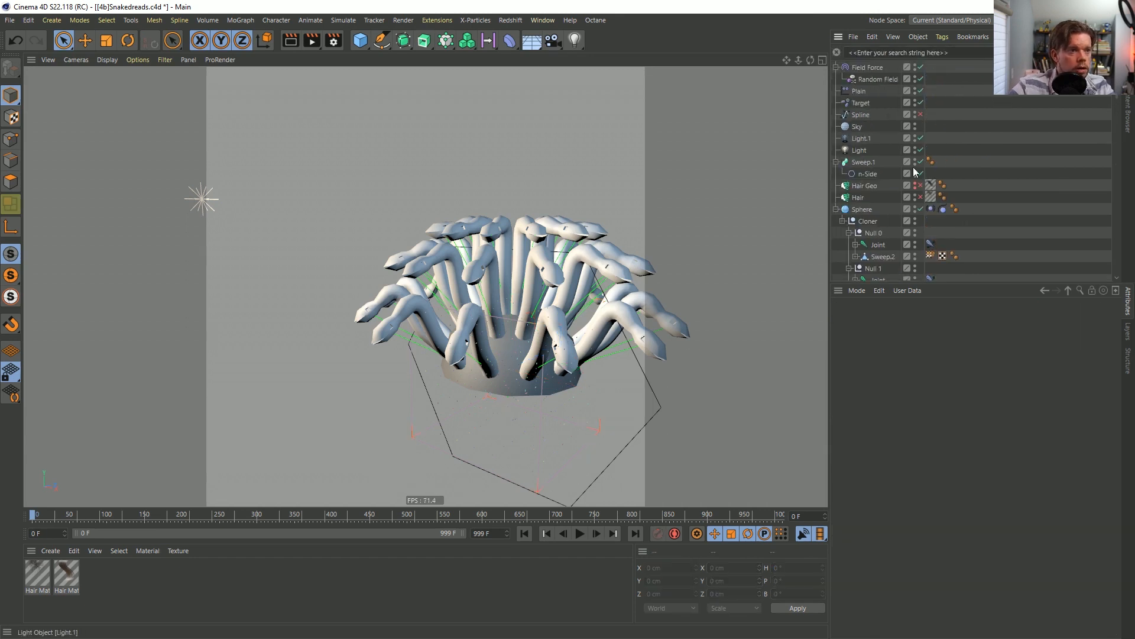
click(836, 210)
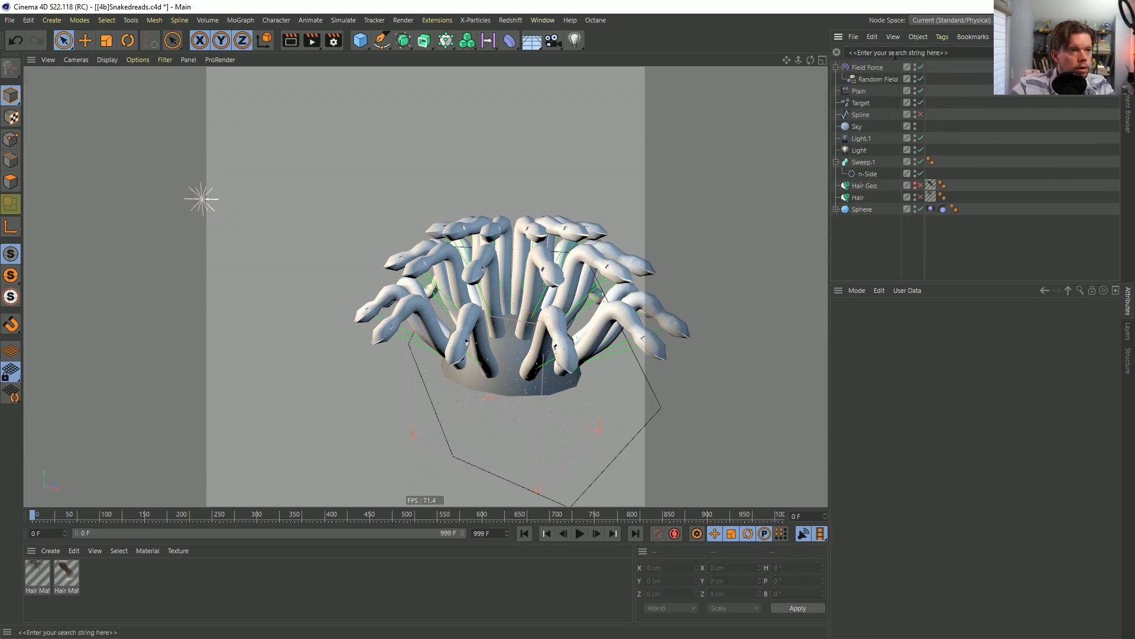
Play the animation and set the Random Field's Scale to 1000% and Animation Speed to 55%.
click(878, 79)
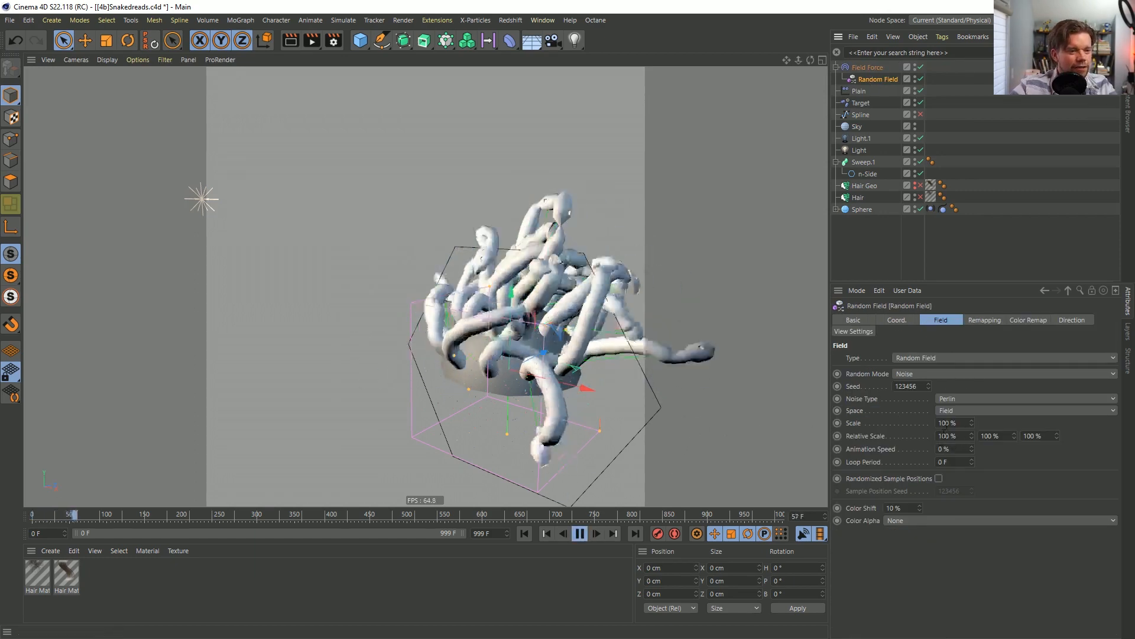
double_click(946, 423)
text(1000)
key(Return)
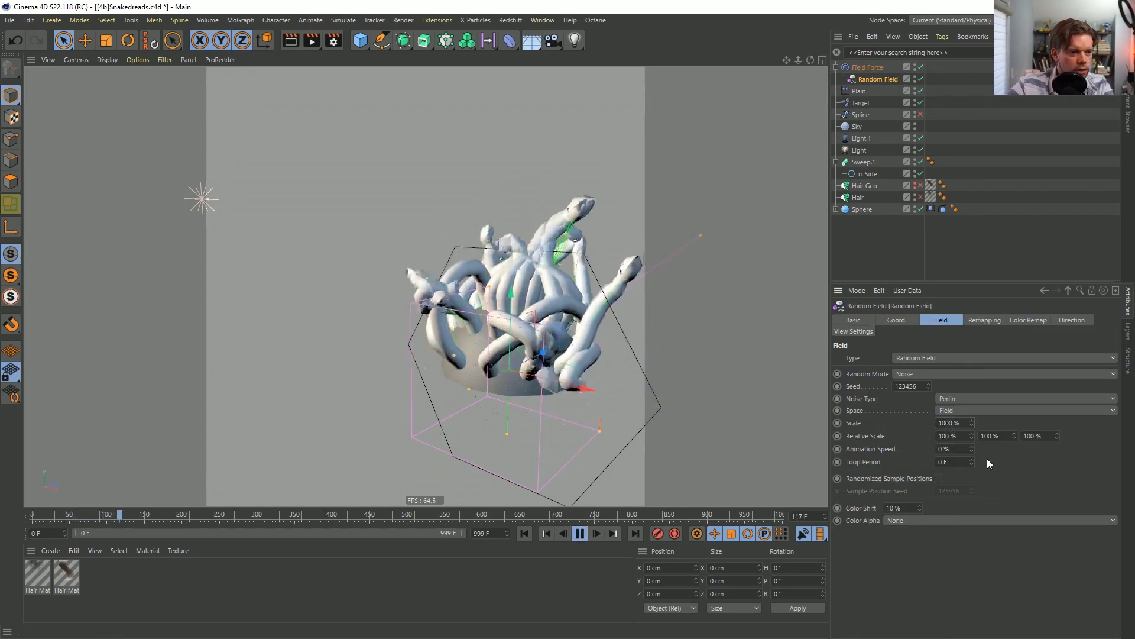
double_click(945, 448)
text(55)
key(Return)
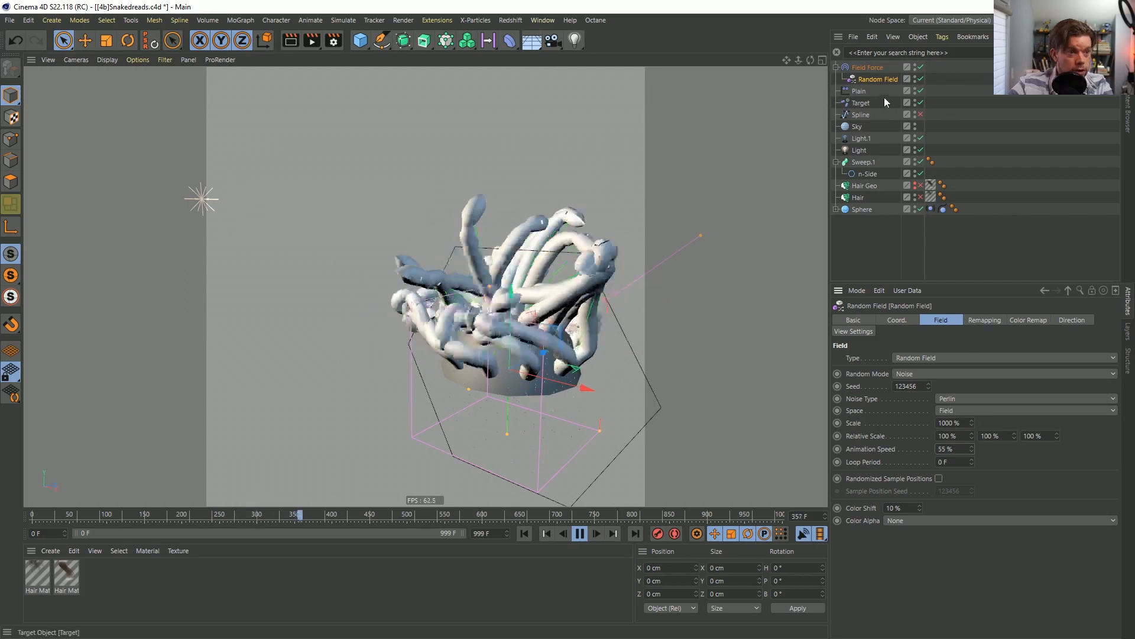
Set the Field Force's Strength to 1, and reduce it to 0.5 while the animation plays.
click(867, 66)
double_click(910, 359)
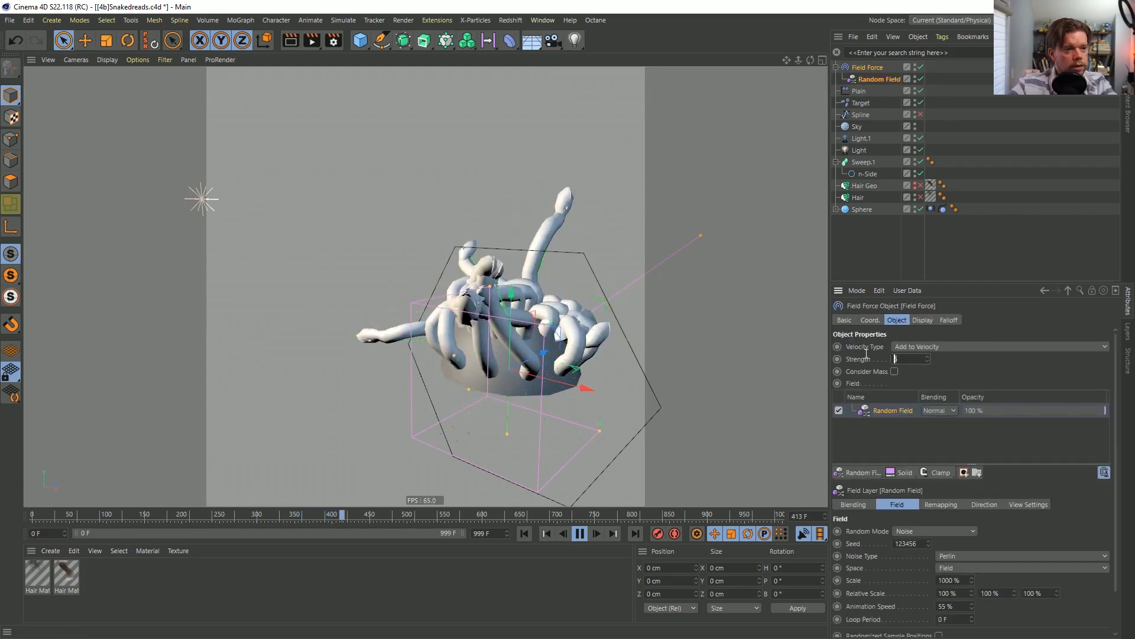
text(1)
key(Return)
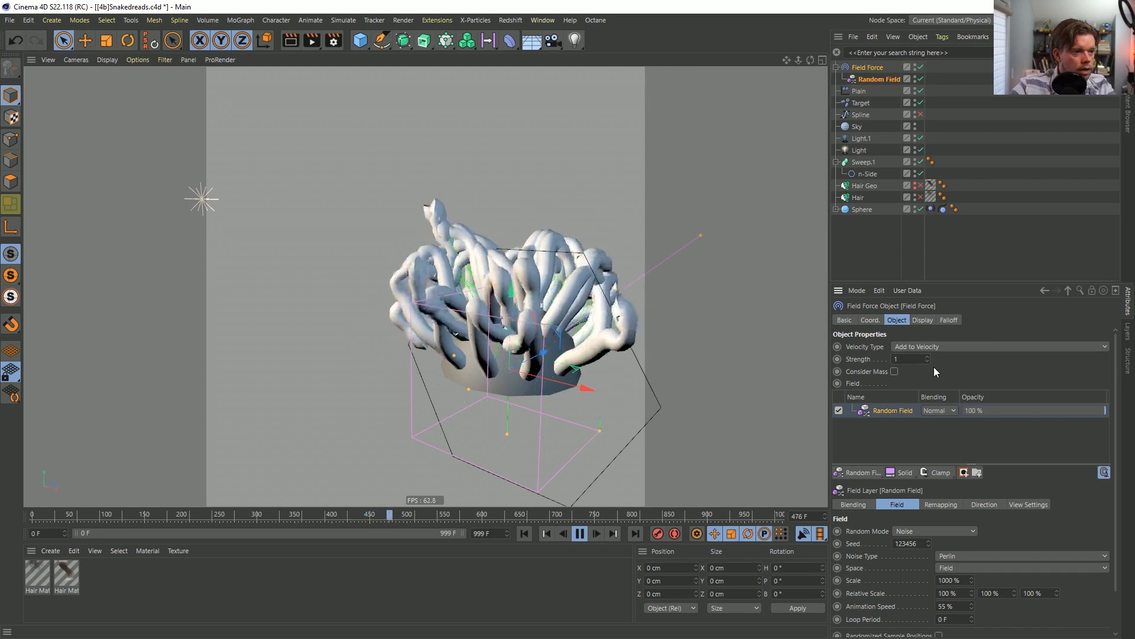
double_click(911, 359)
text(0.5)
key(Return)
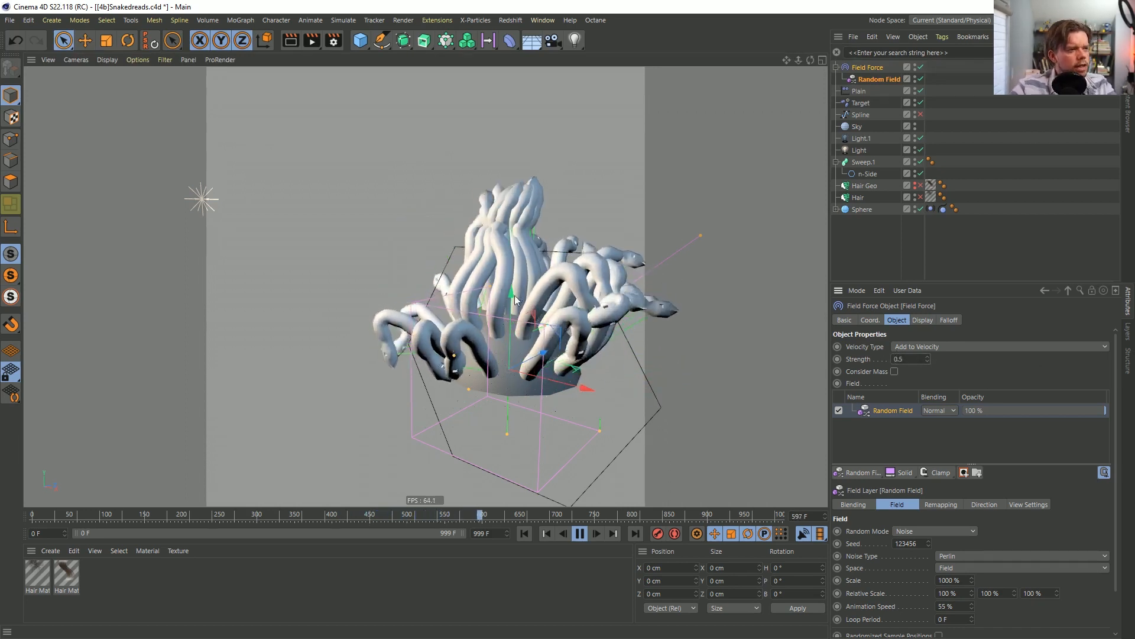
Try a Scale of 5000% on the Random Field, and return the Scale to 1000%.
double_click(944, 580)
text(5000)
key(Return)
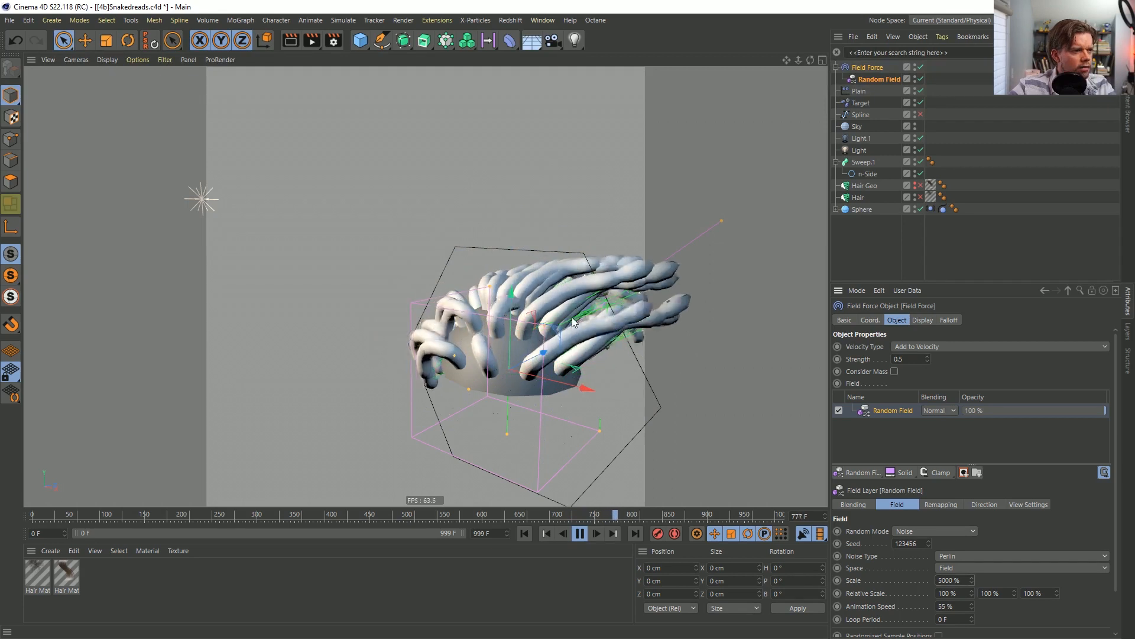
double_click(944, 580)
text(1000)
key(Return)
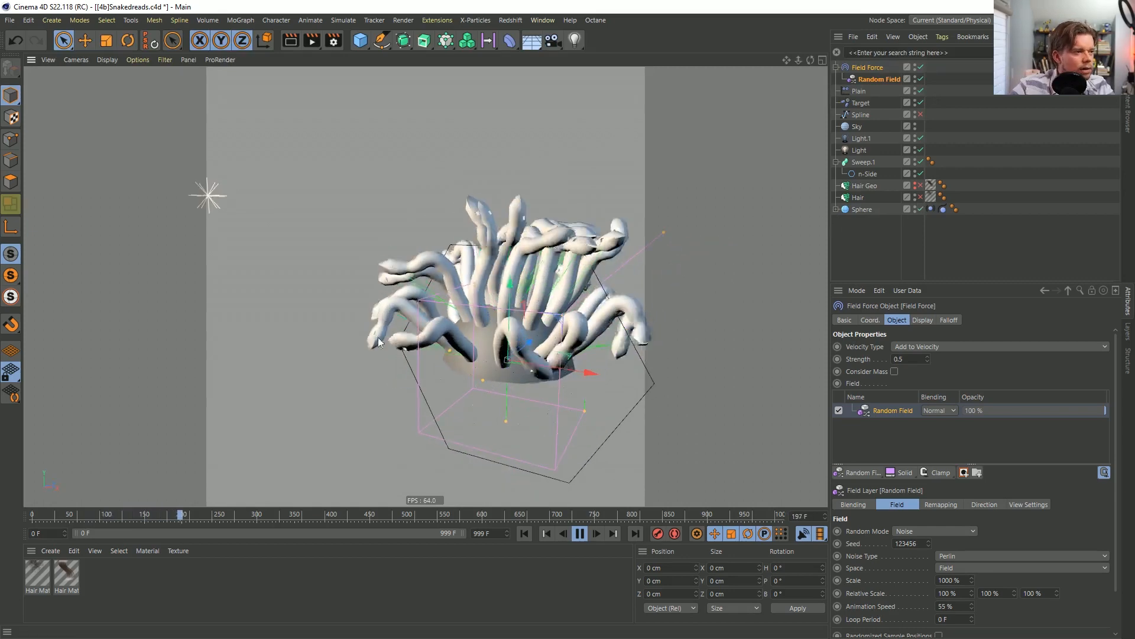
Enable the Sphere's Vibrate tag to judge the snakes' motion, and stop playback and return to frame 0.
alt+drag(611, 288, 599, 310)
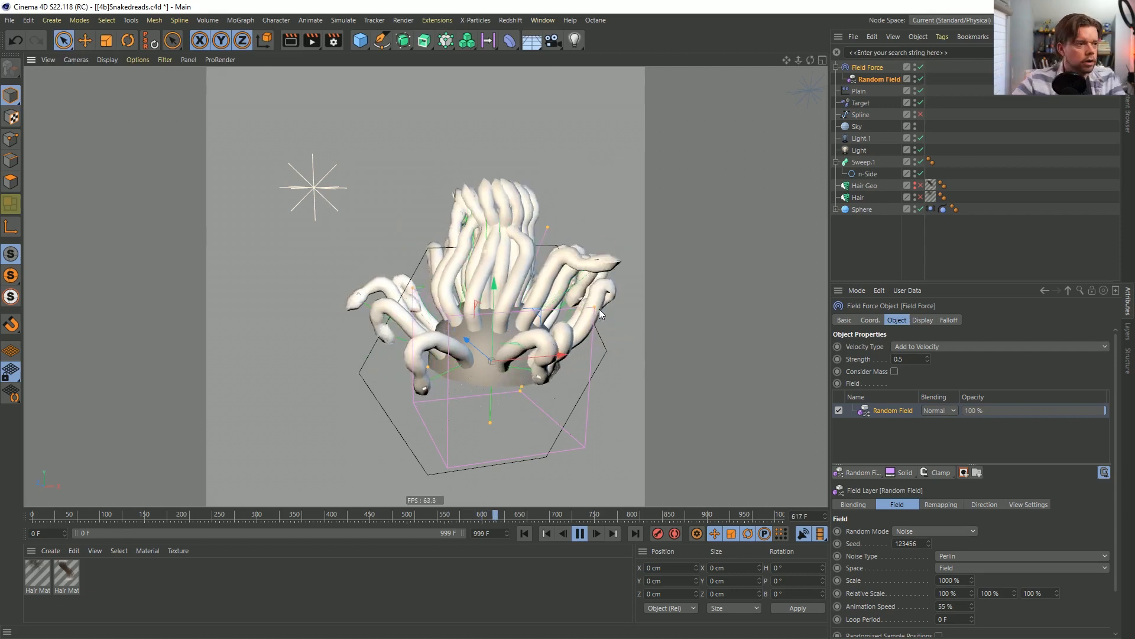
click(931, 209)
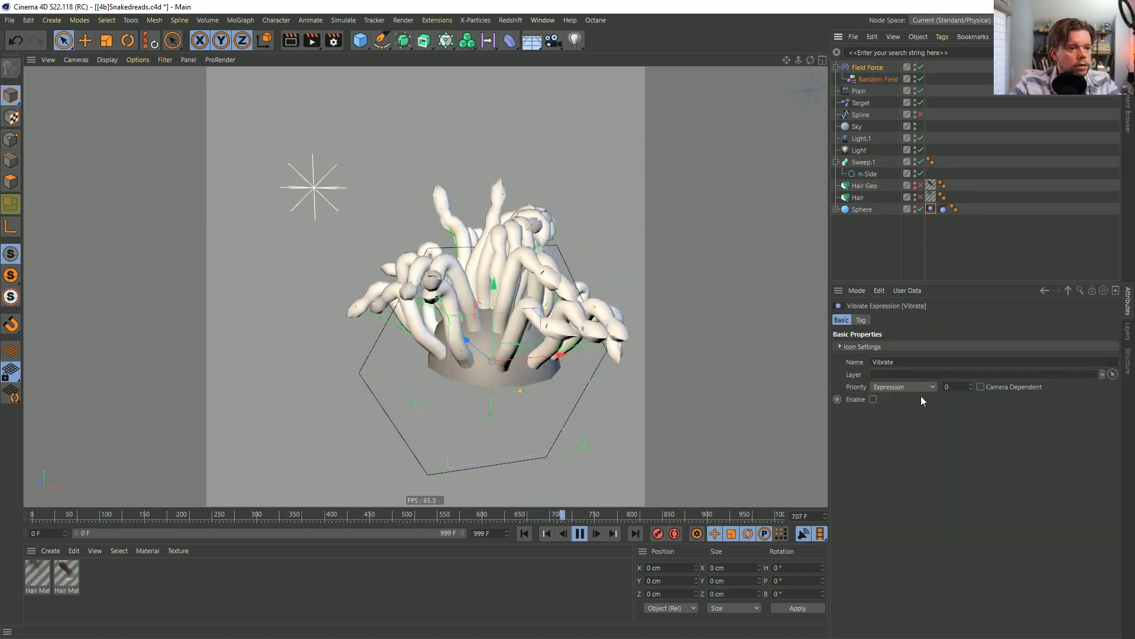
click(874, 399)
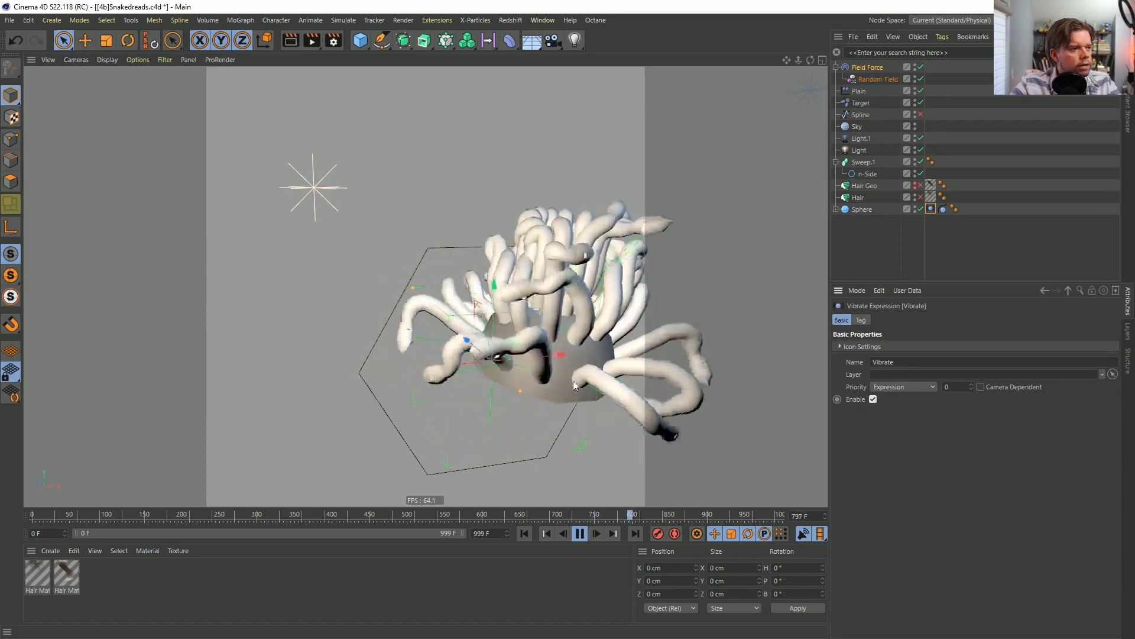
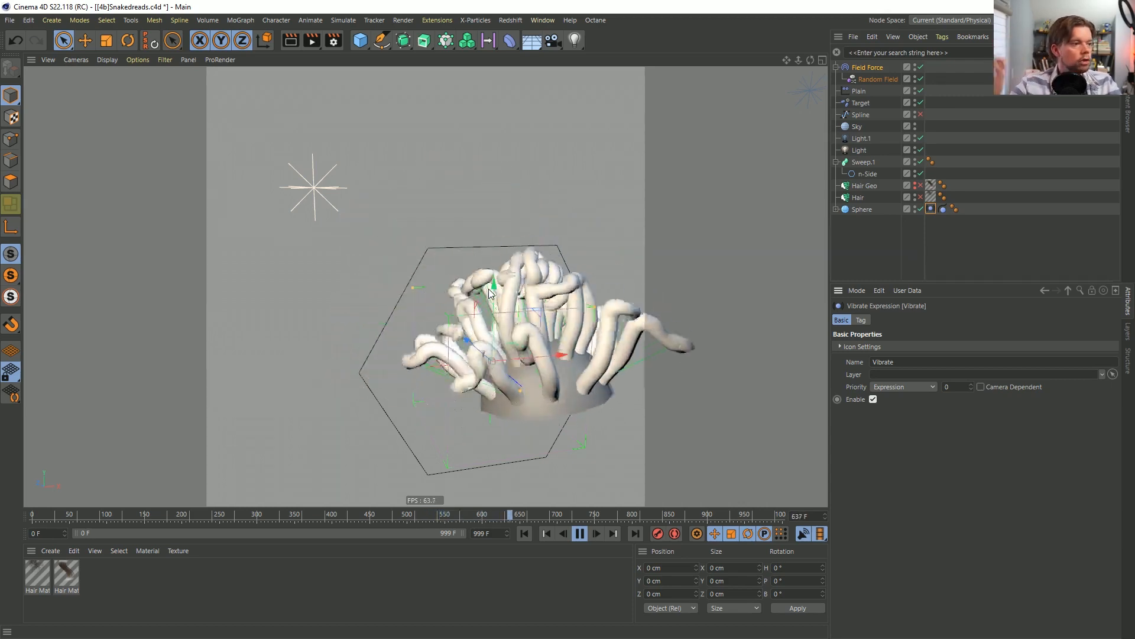
alt+drag(481, 247, 511, 251)
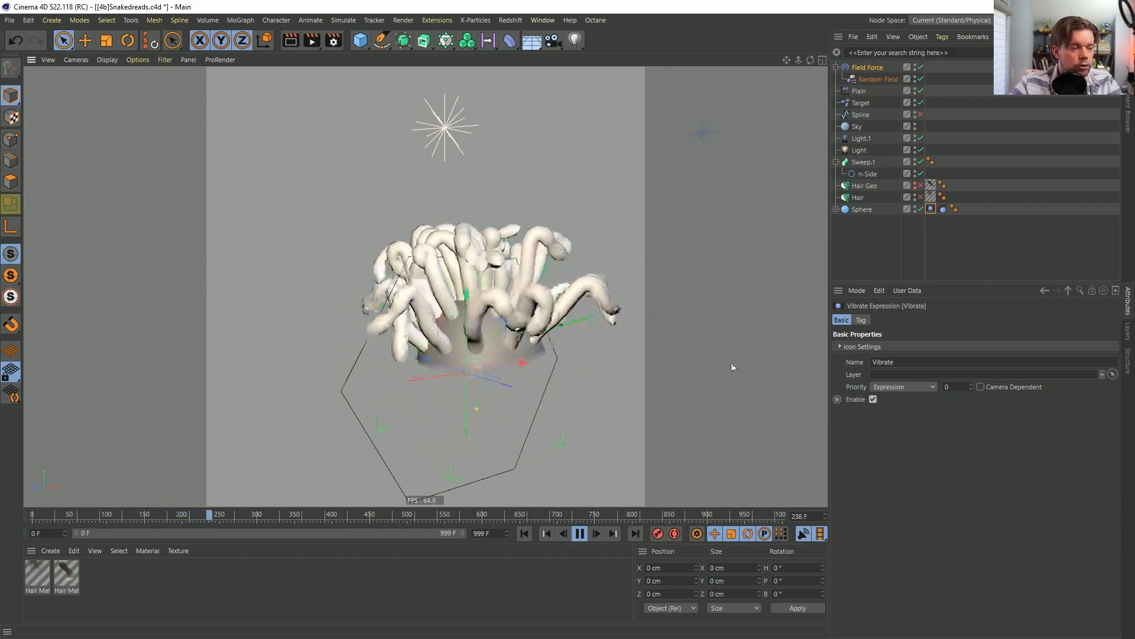
click(579, 536)
click(524, 534)
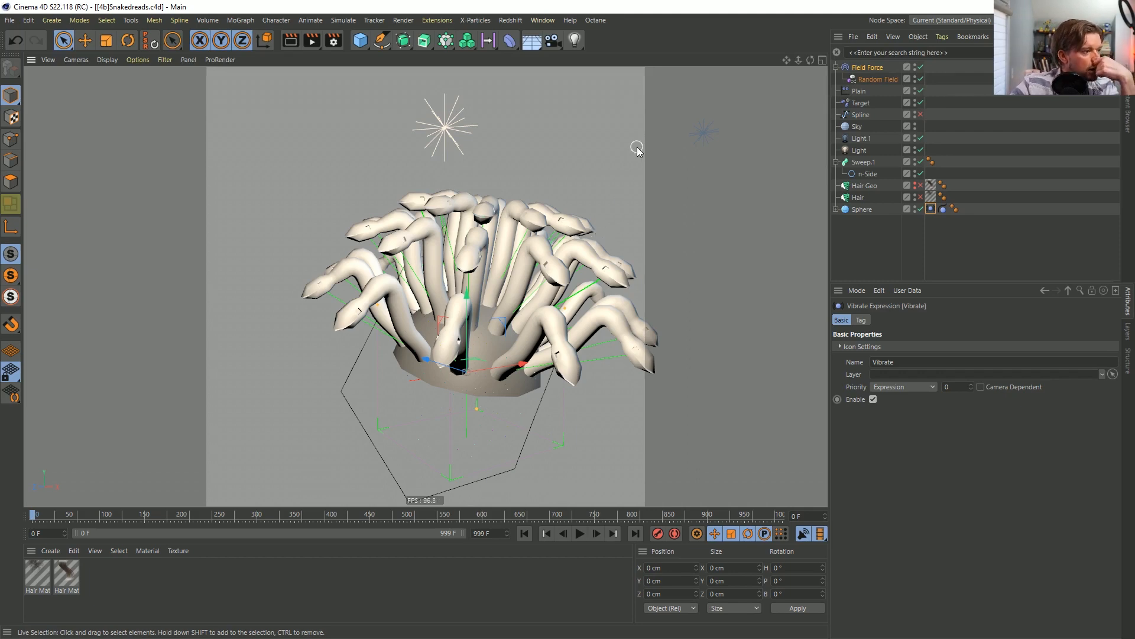
alt+drag(477, 273, 510, 273)
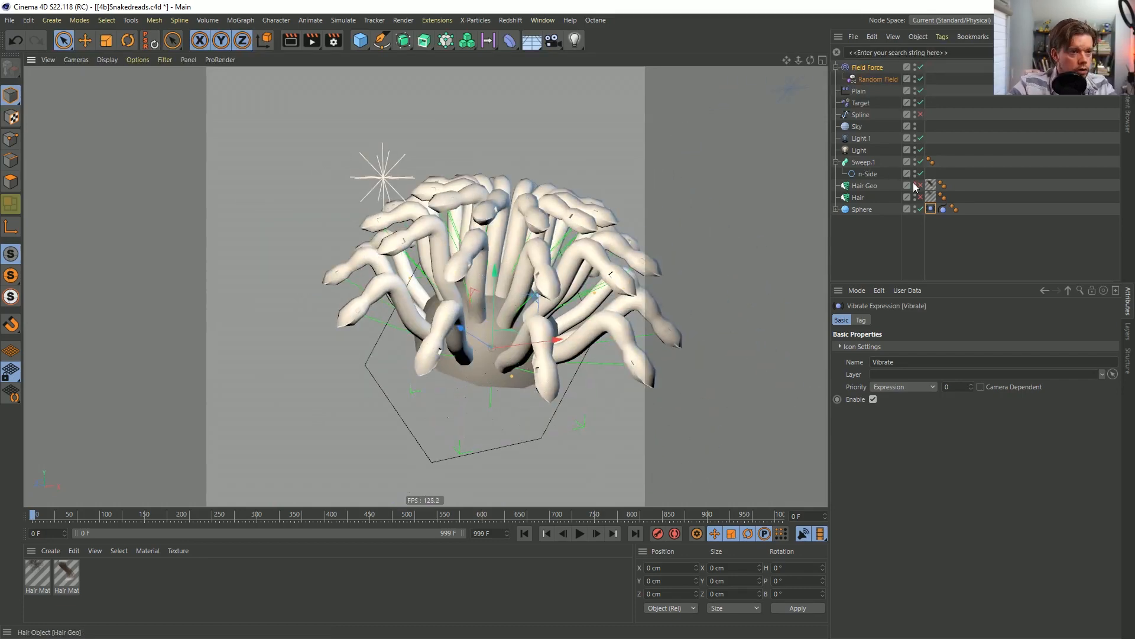
Enable the Hair Geo object and move the Sweep.2 snake mesh out of the Sphere's hierarchy, placing it above the Sphere.
click(869, 186)
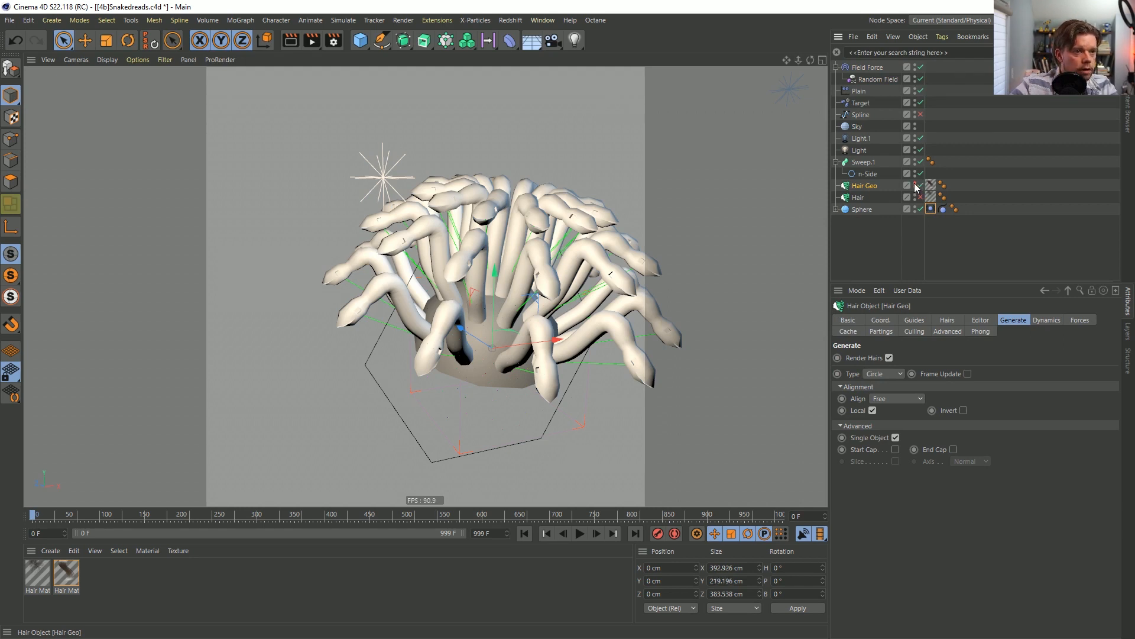
click(836, 209)
click(873, 234)
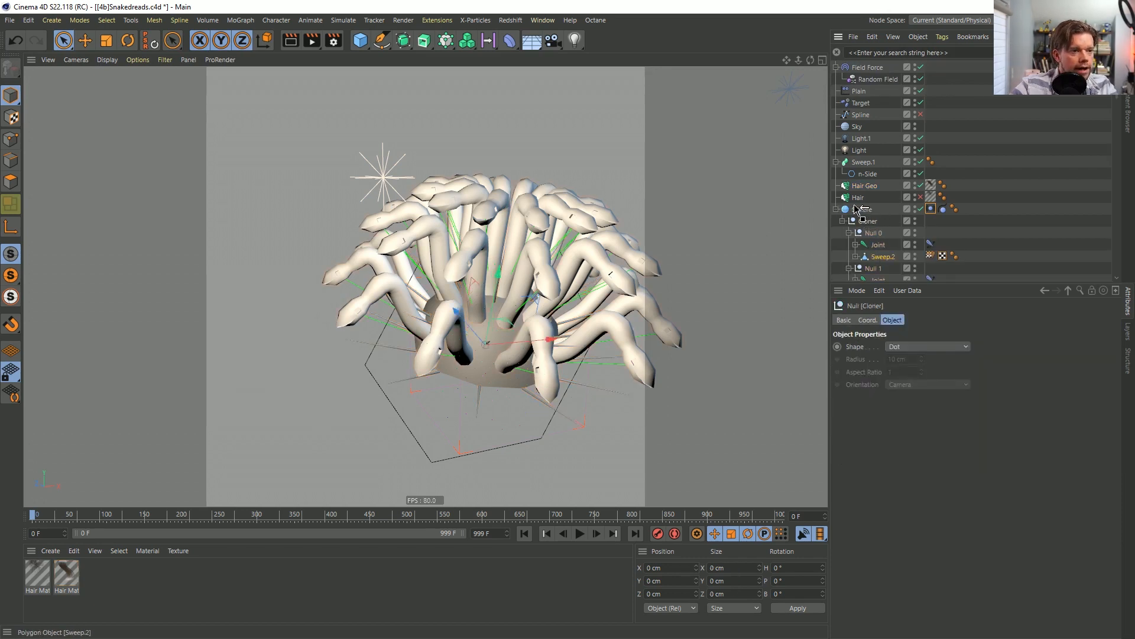
drag(856, 210, 856, 204)
click(860, 221)
key(Delete)
click(864, 210)
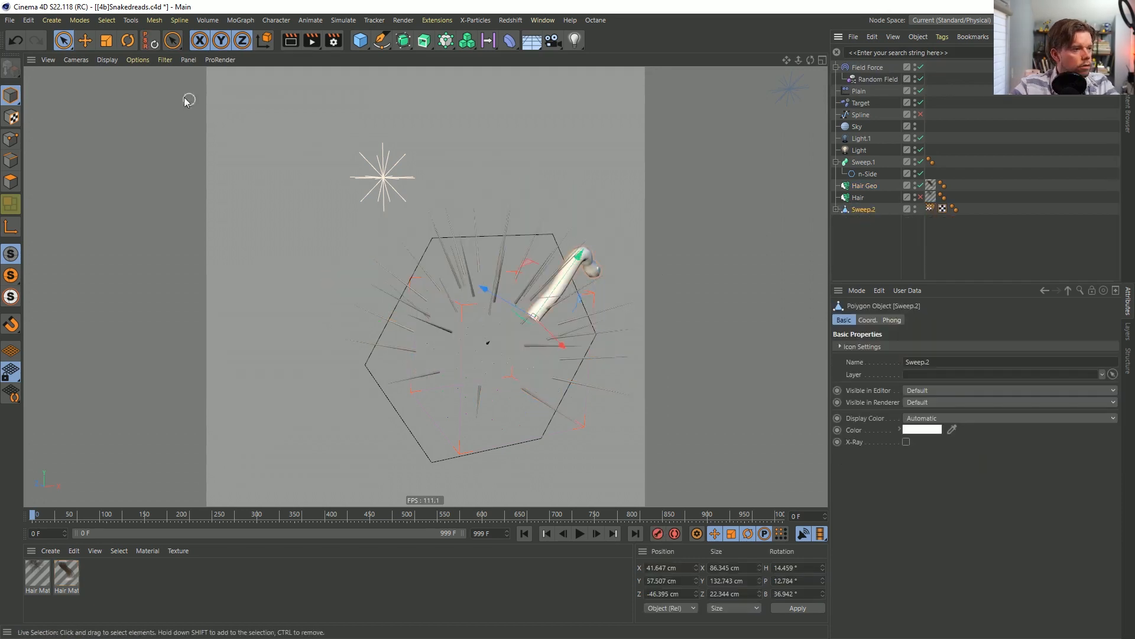
alt+drag(500, 289, 408, 306)
alt+drag(531, 283, 559, 263)
click(862, 186)
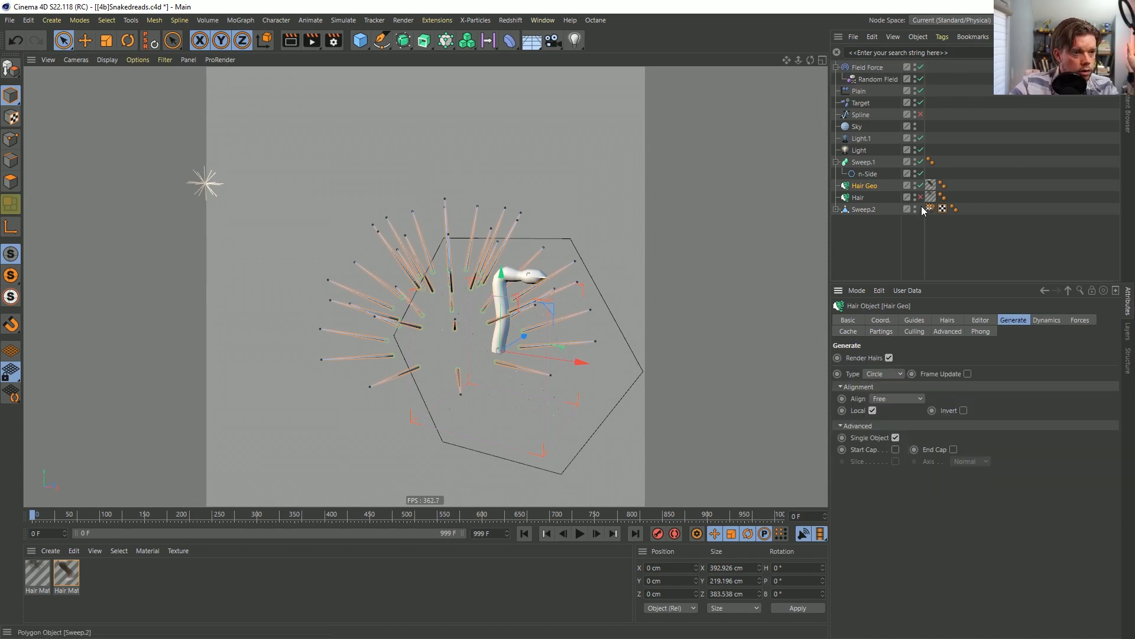
click(849, 209)
key(ctrl+z)
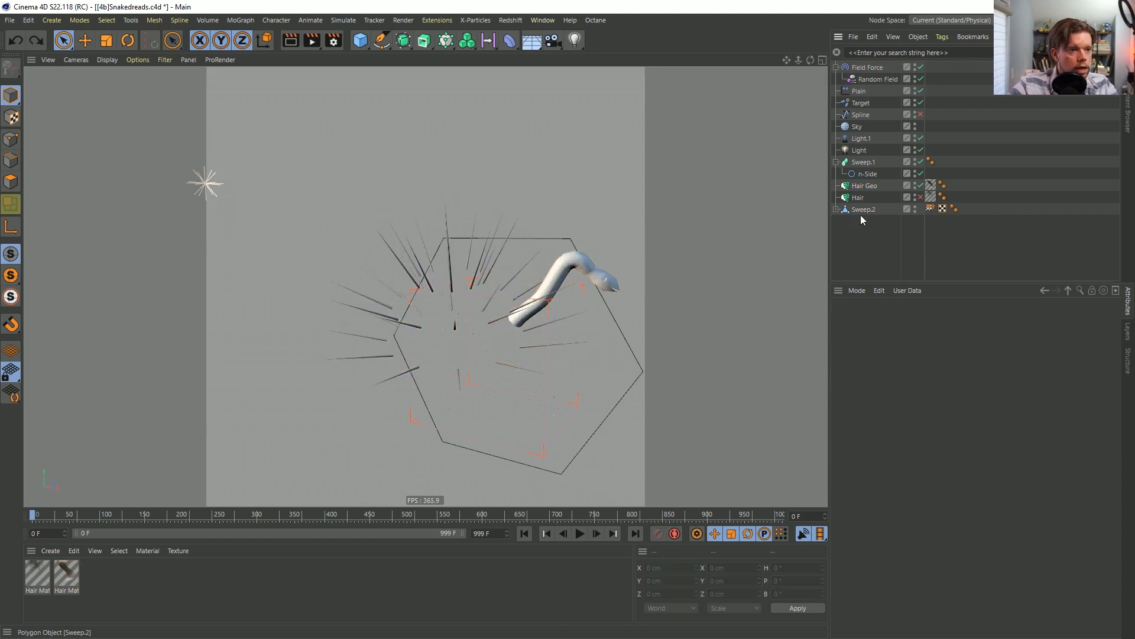
key(ctrl+z)
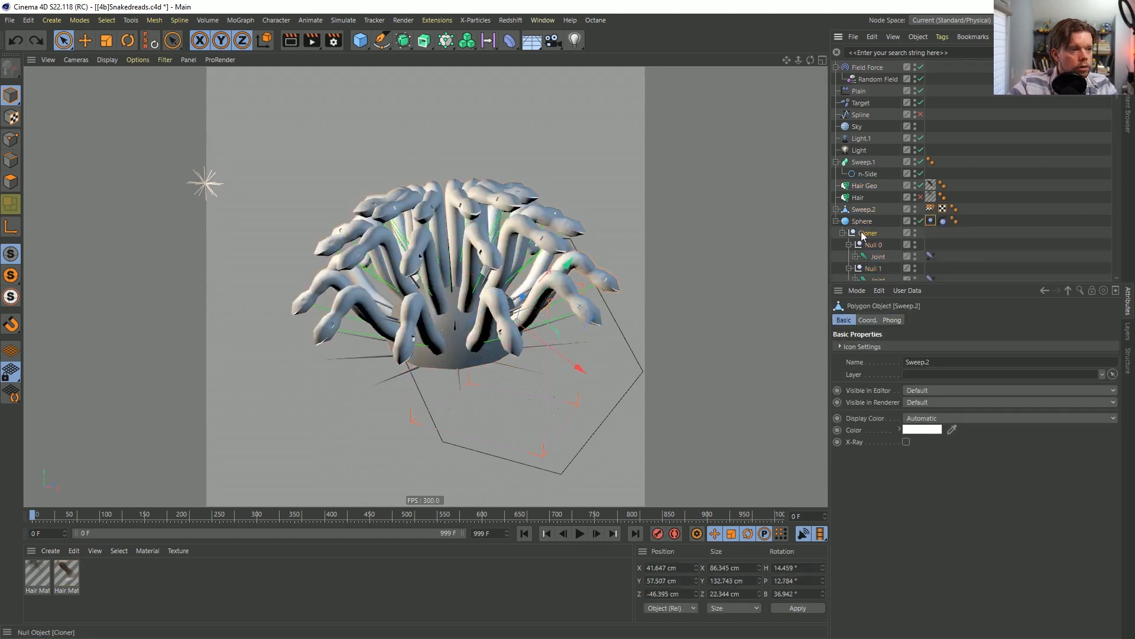
Delete the Cloner null under the Sphere, and remove the child object and Weight tag from Sweep.2.
click(865, 233)
key(Delete)
click(865, 210)
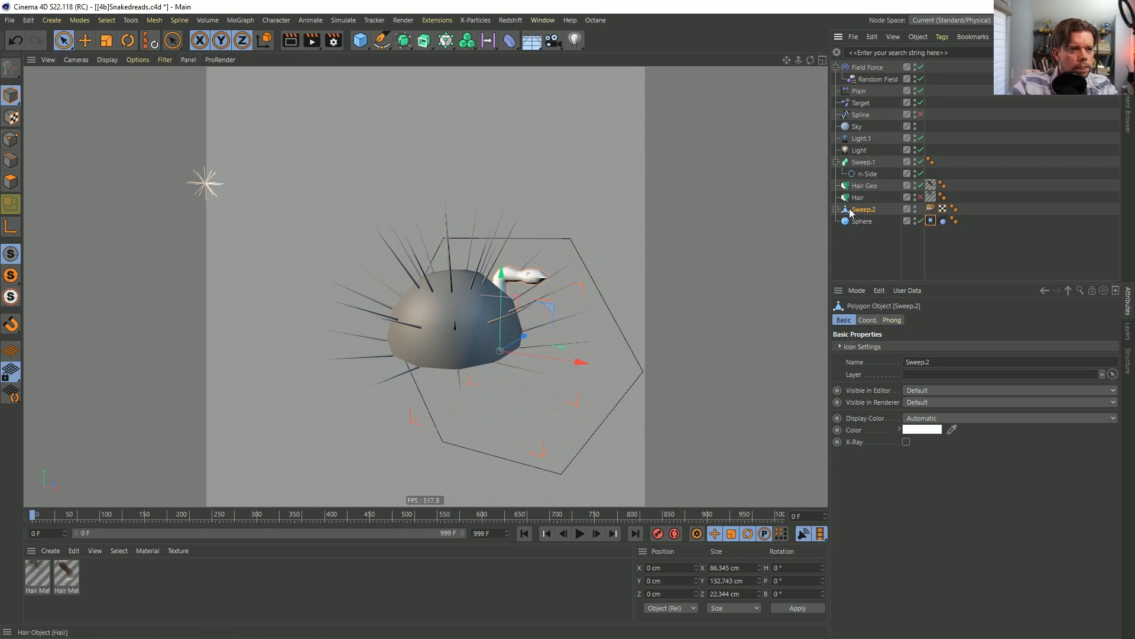
click(868, 223)
key(Delete)
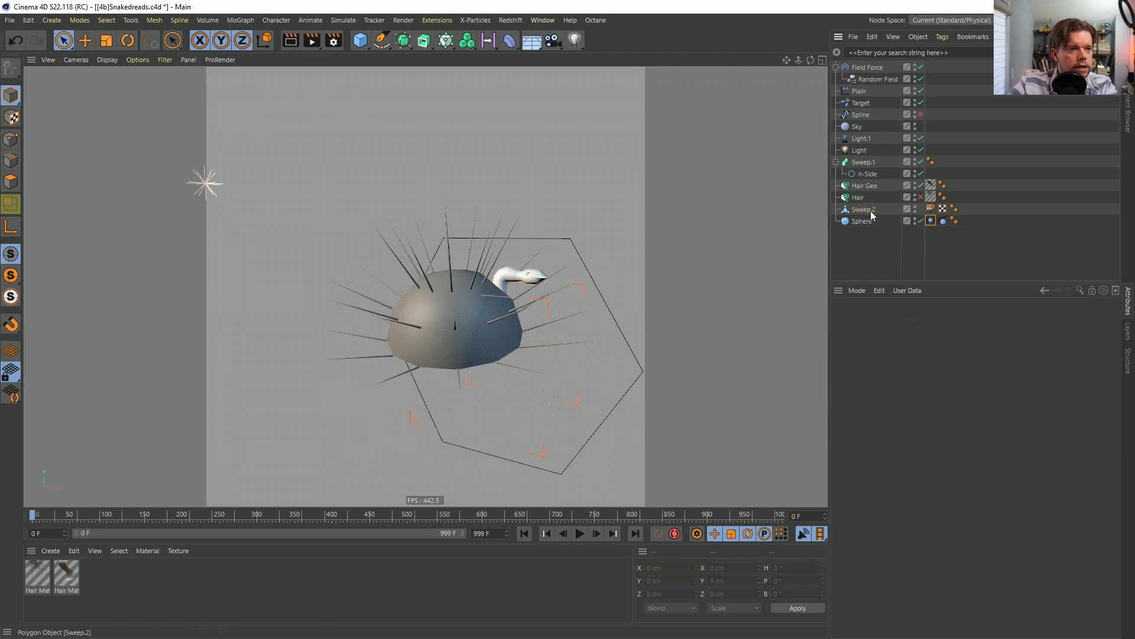
click(930, 210)
key(Delete)
click(867, 211)
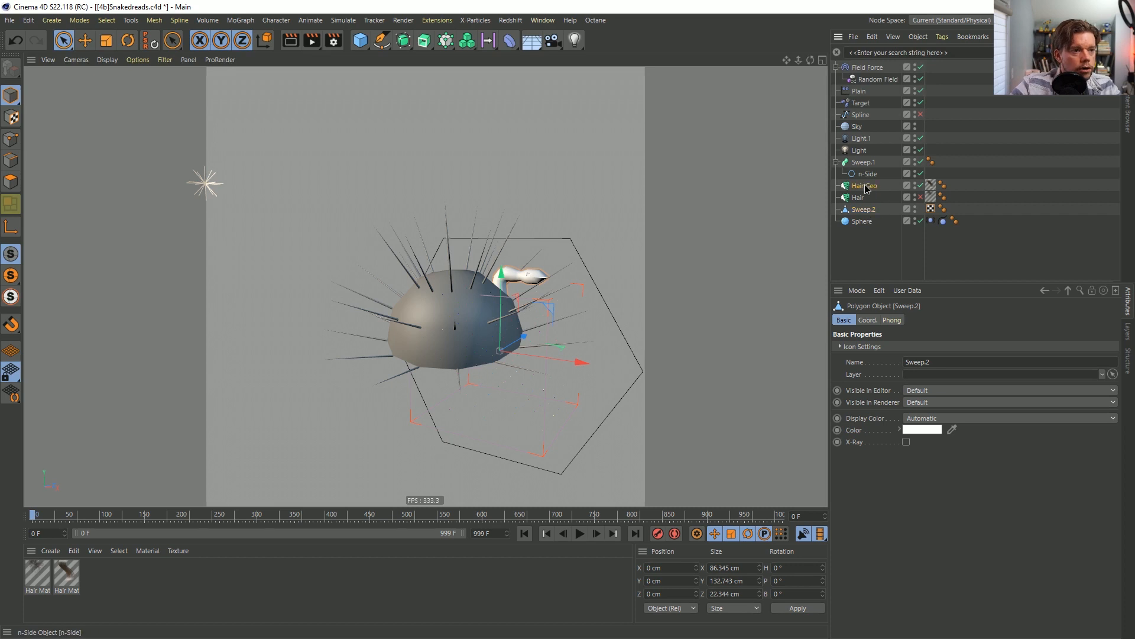
Turn off Render Hairs on Hair Geo and set its generate Type to Instance, using Sweep.2 as the instanced object.
click(865, 186)
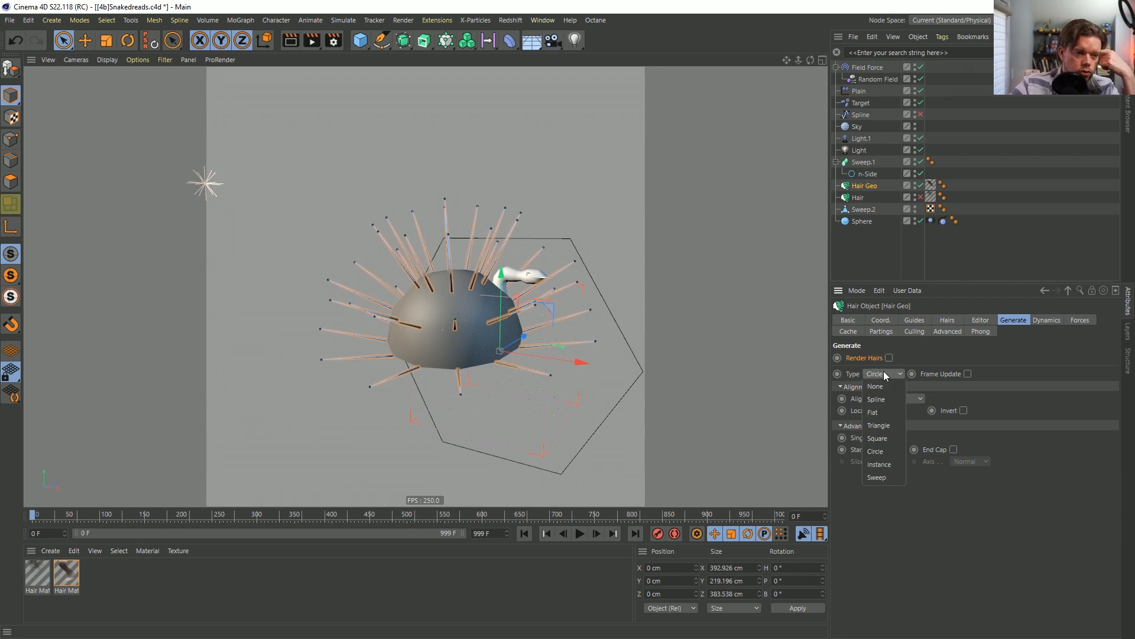
click(884, 464)
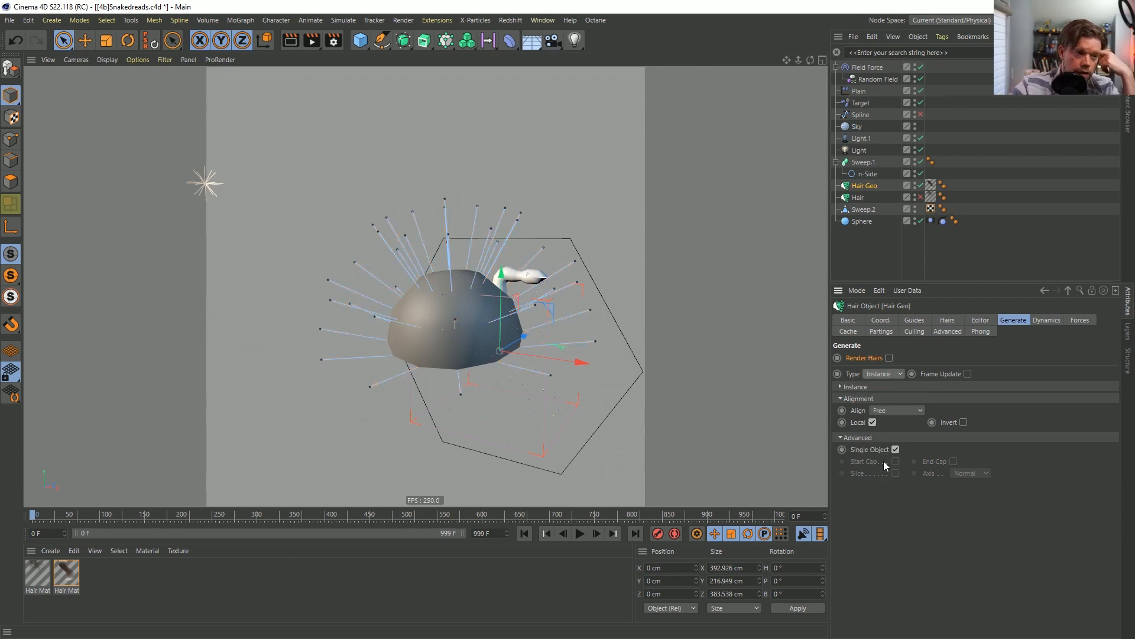
click(877, 387)
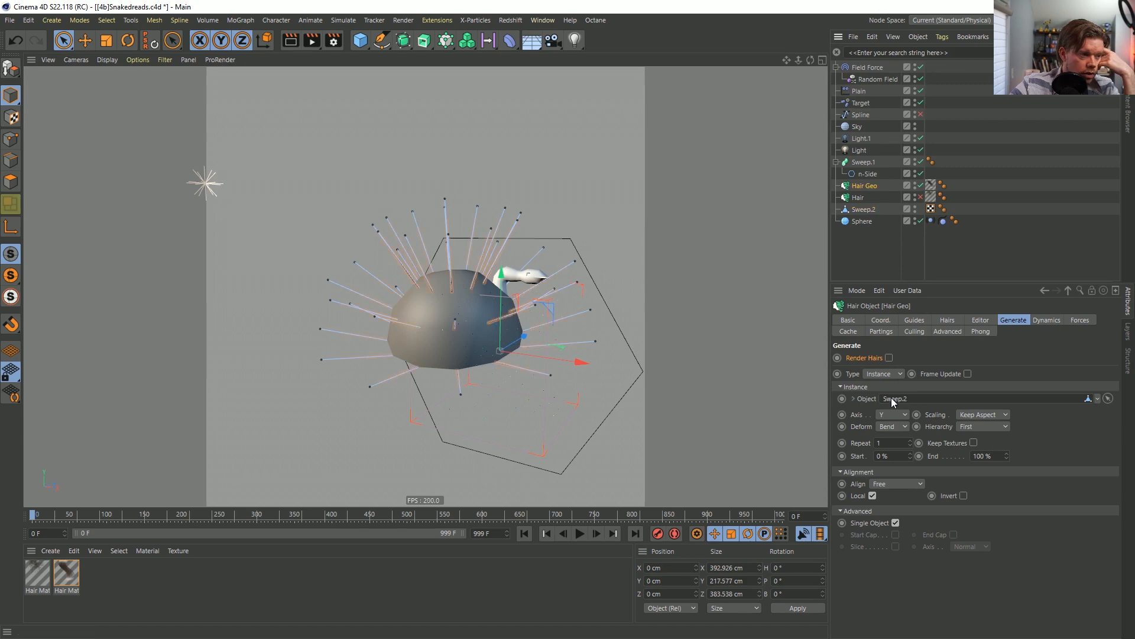
scroll(461, 332, up, 6)
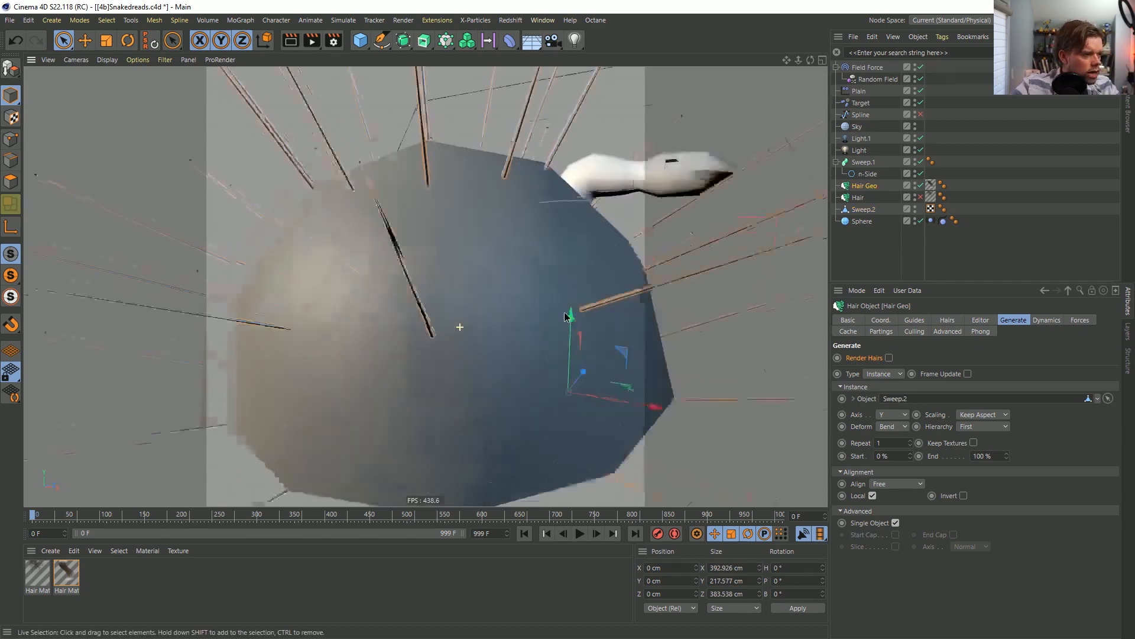
alt+drag(382, 173, 612, 267)
scroll(612, 267, up, 4)
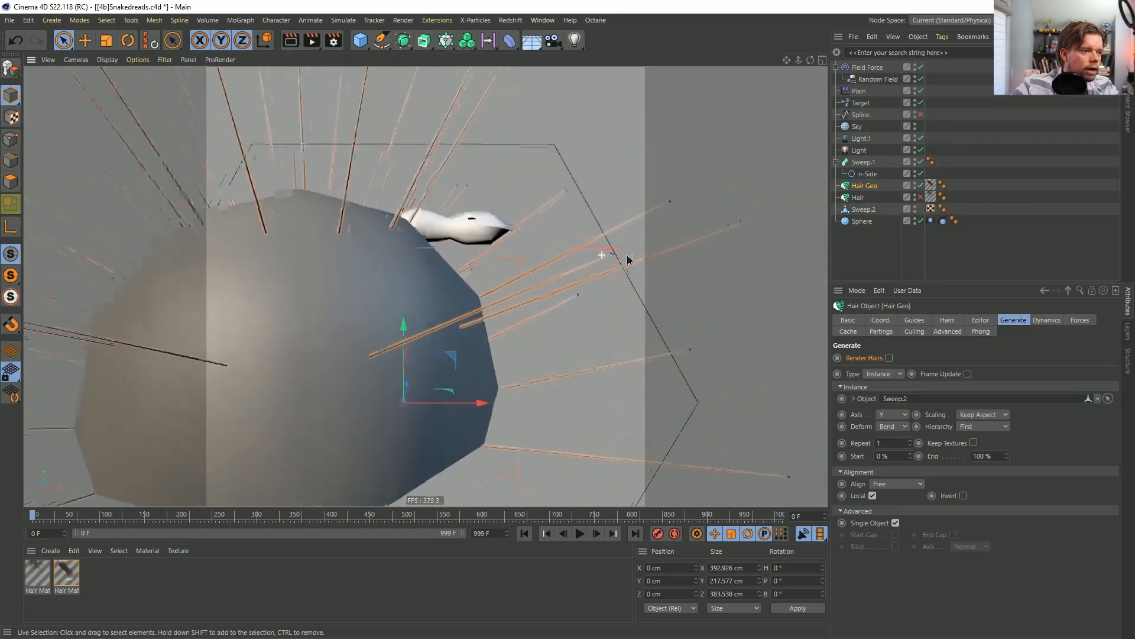
scroll(736, 248, down, 8)
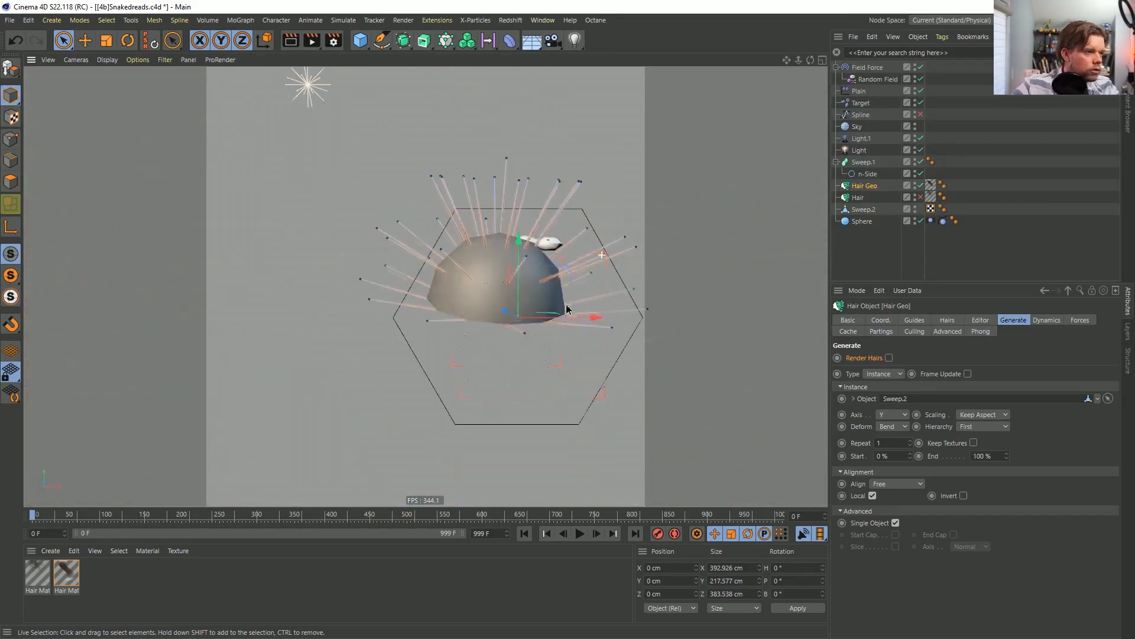
alt+drag(615, 260, 532, 272)
scroll(512, 276, up, 6)
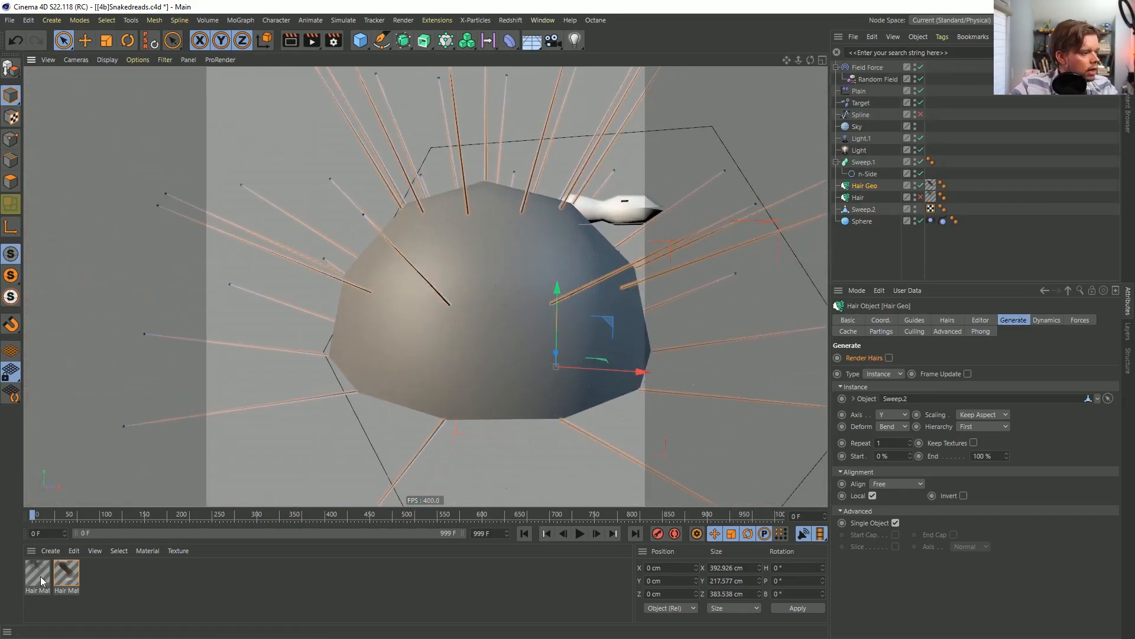
Set the Hair Geo material's Root and Tip thickness to 11 cm, raise both to 55 cm, and close the material editor.
click(67, 574)
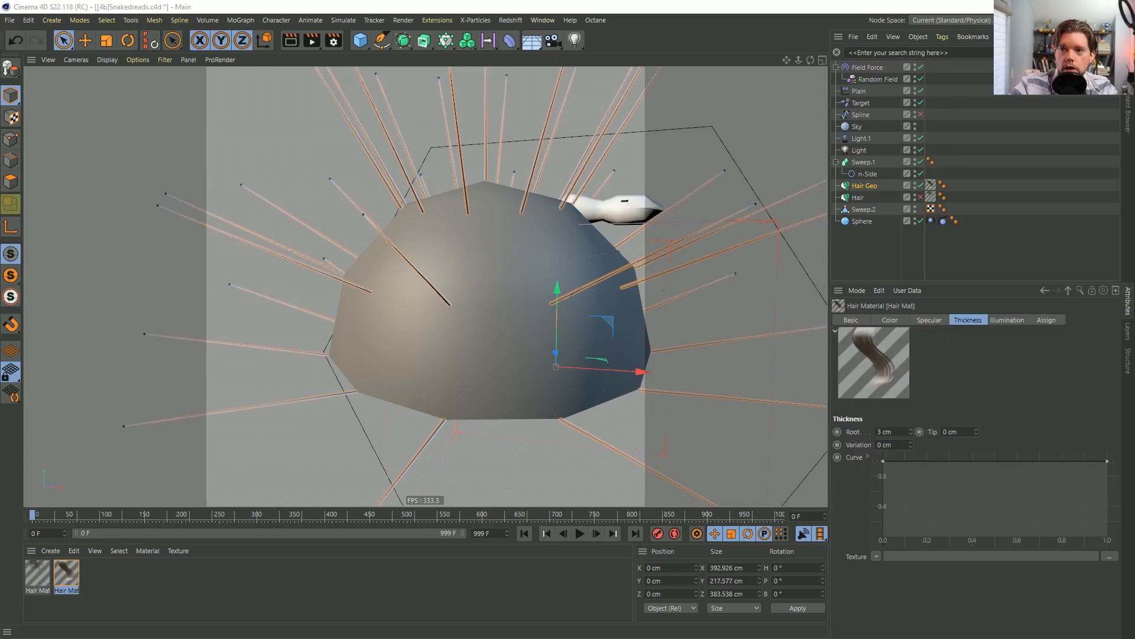
drag(413, 107, 473, 142)
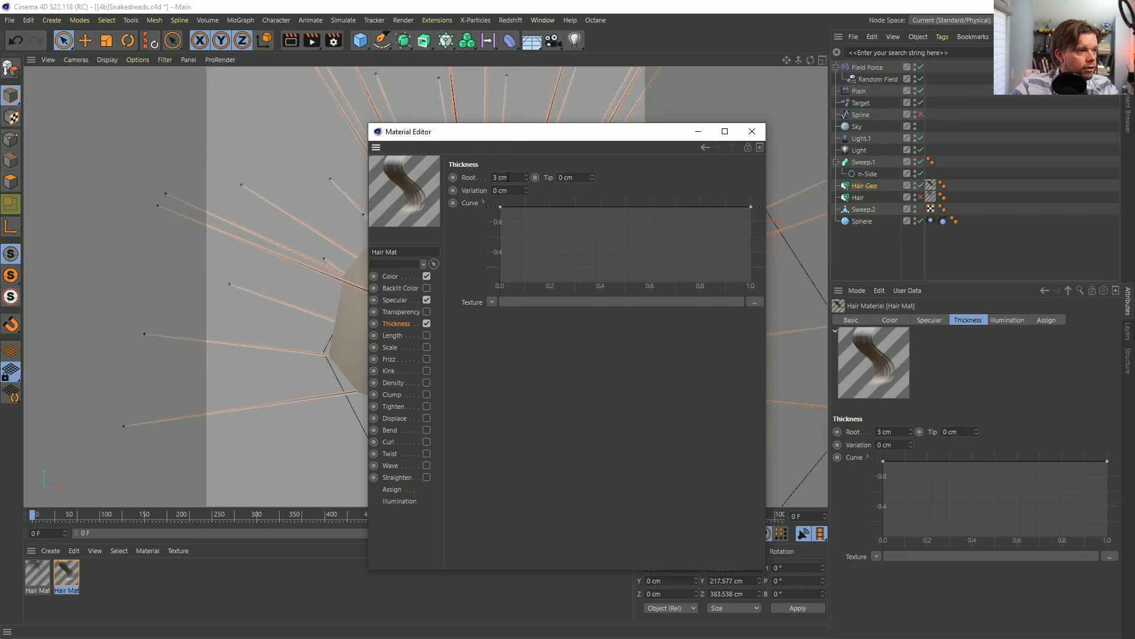
text(11)
key(Return)
drag(593, 148, 863, 186)
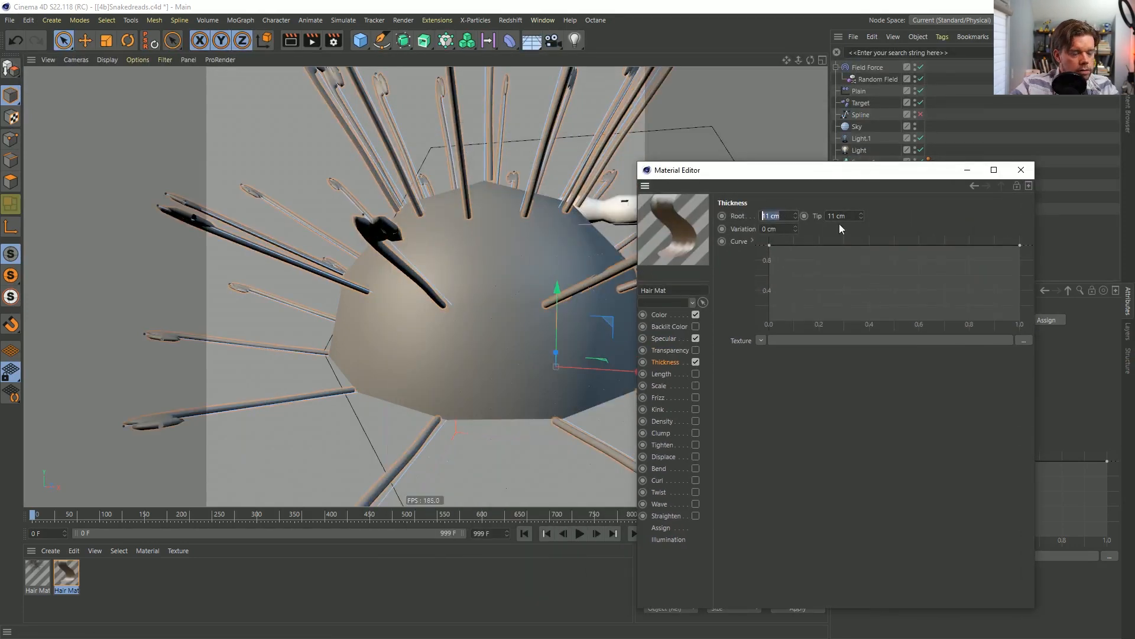
text(55)
key(Return)
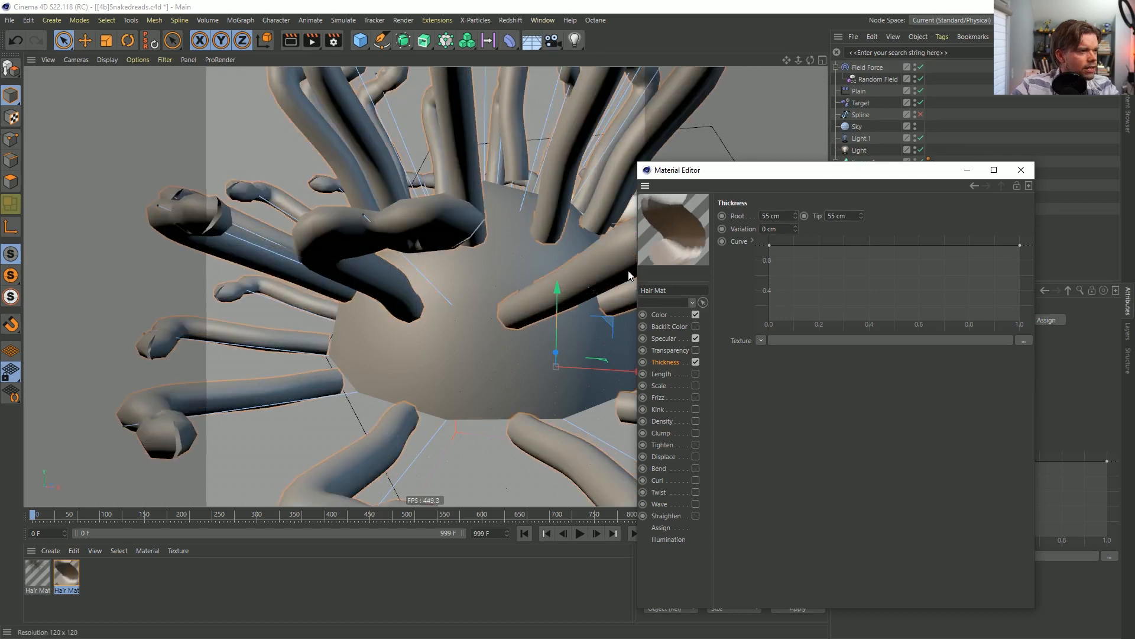
click(1020, 170)
alt+drag(578, 286, 560, 224)
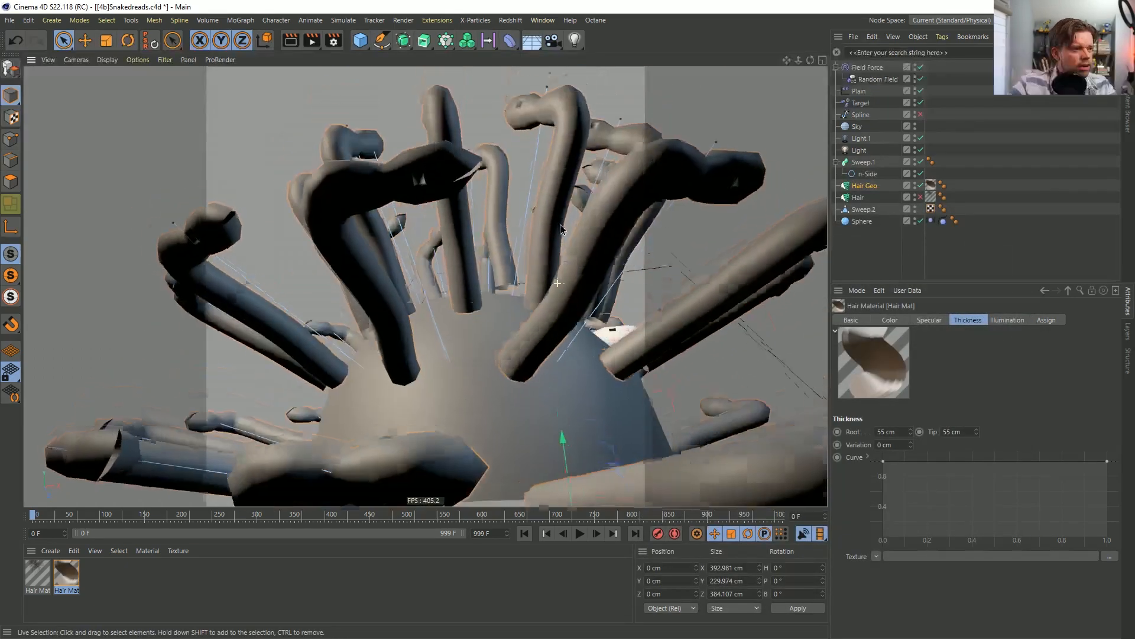
scroll(560, 225, down, 5)
alt+drag(525, 266, 548, 365)
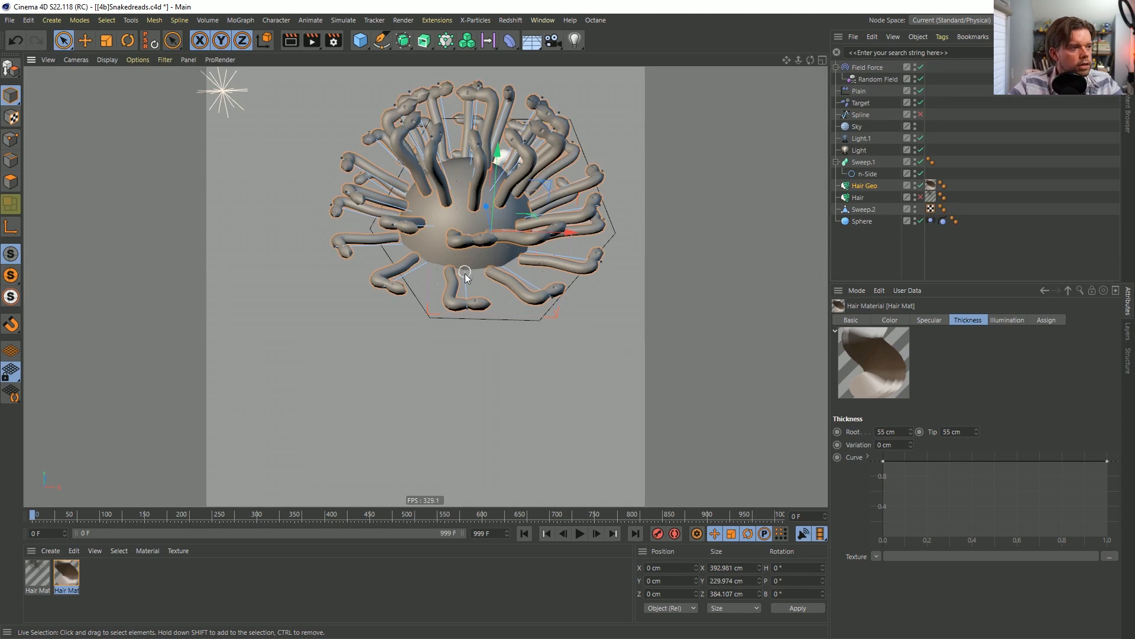
Play the snake hair simulation and check the project's general dynamics settings.
click(863, 210)
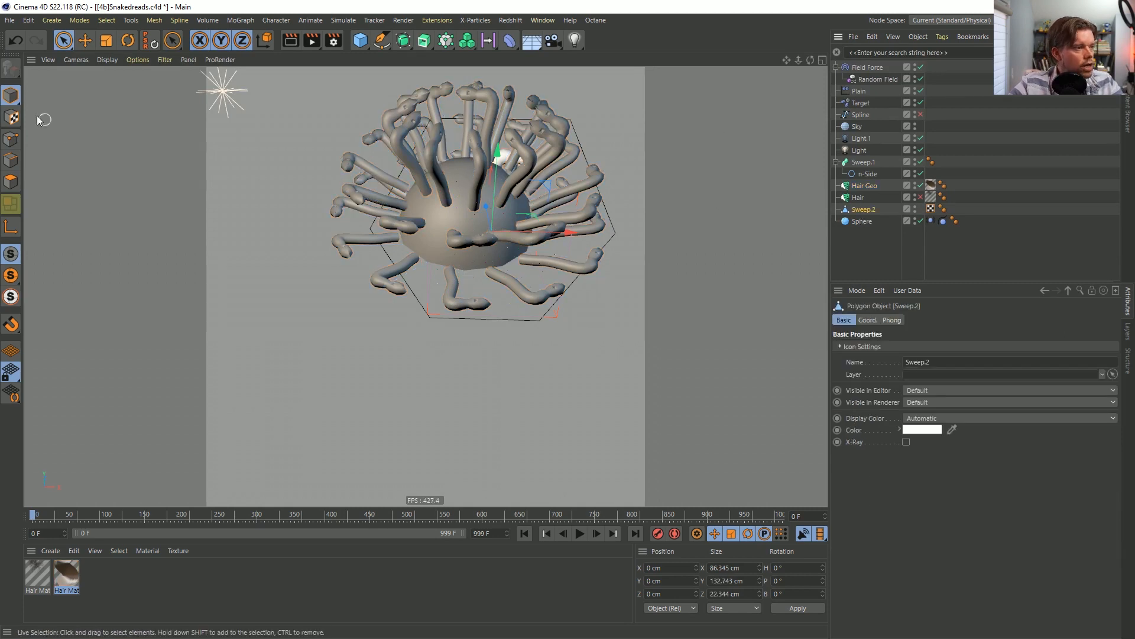
alt+drag(449, 251, 547, 351)
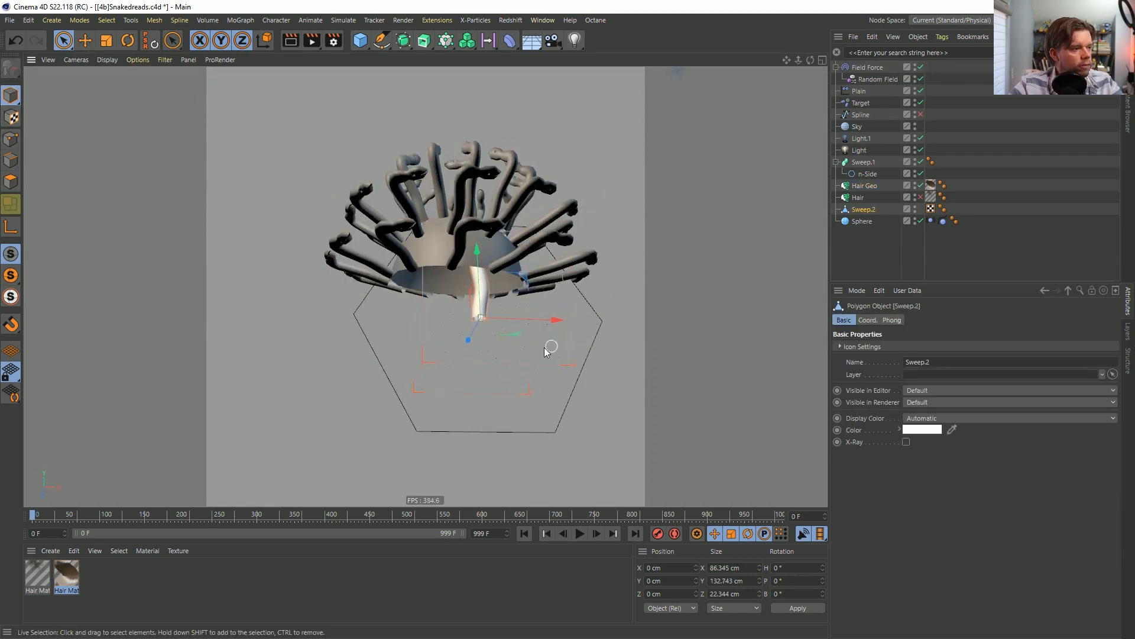
alt+drag(479, 266, 486, 243)
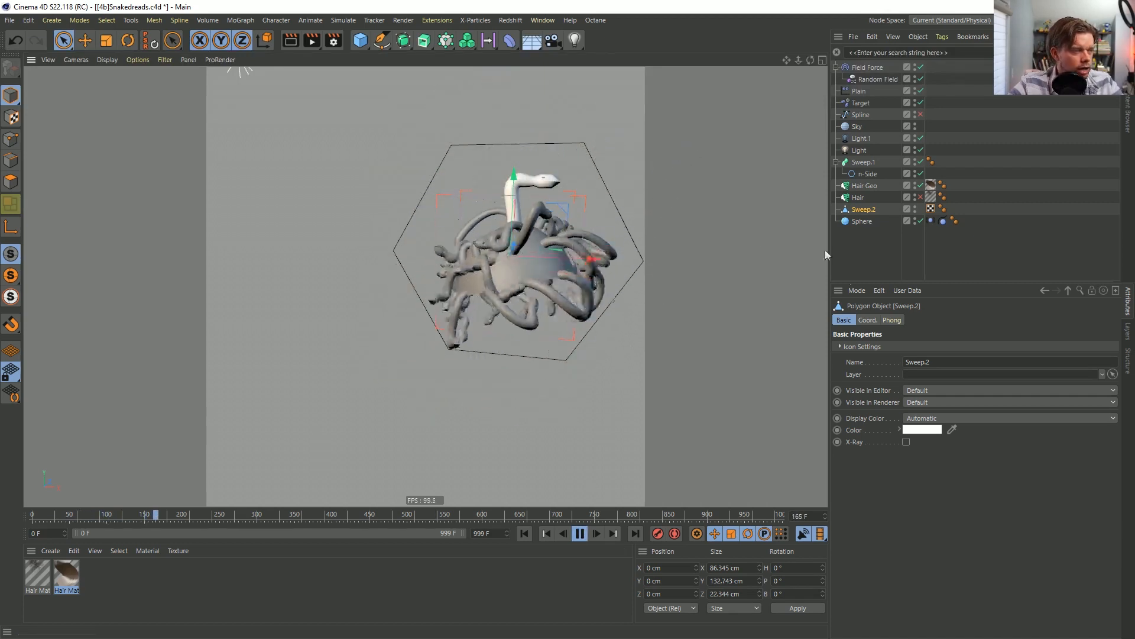
key(ctrl+d)
click(1022, 320)
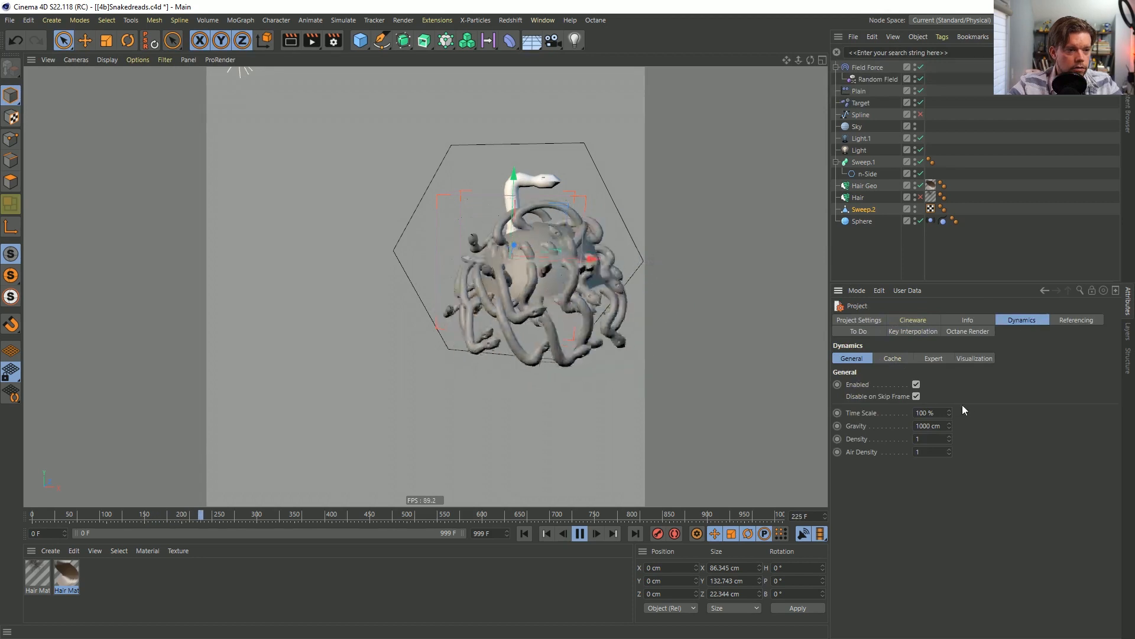
Set the gravity force of Hair Geo to 9 and replay the simulation from frame 0.
click(865, 187)
click(862, 197)
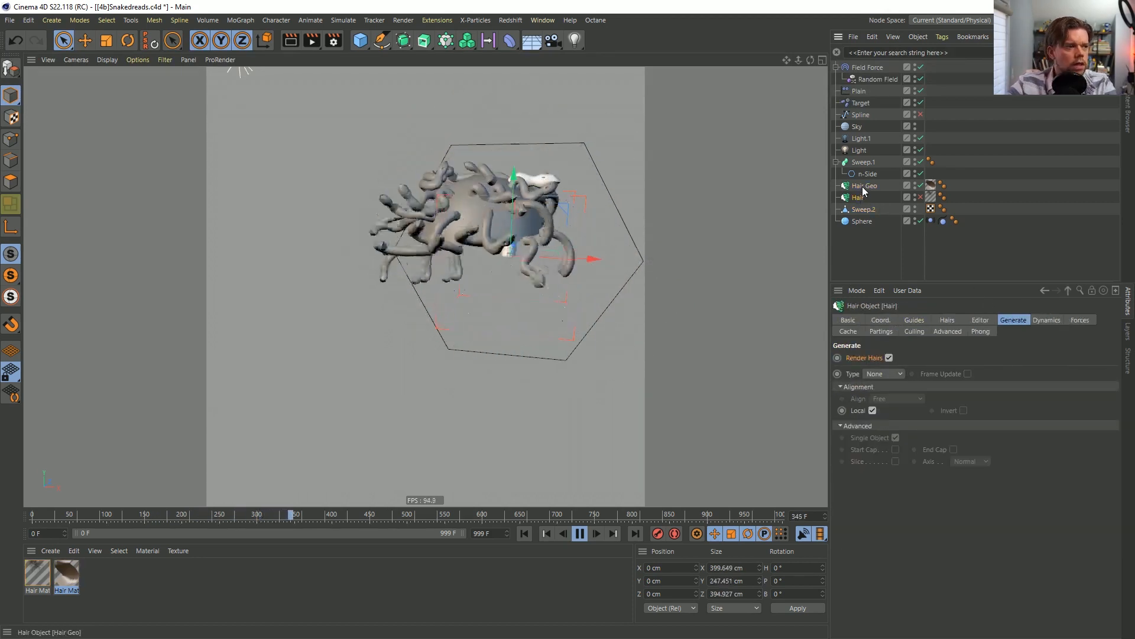
click(864, 186)
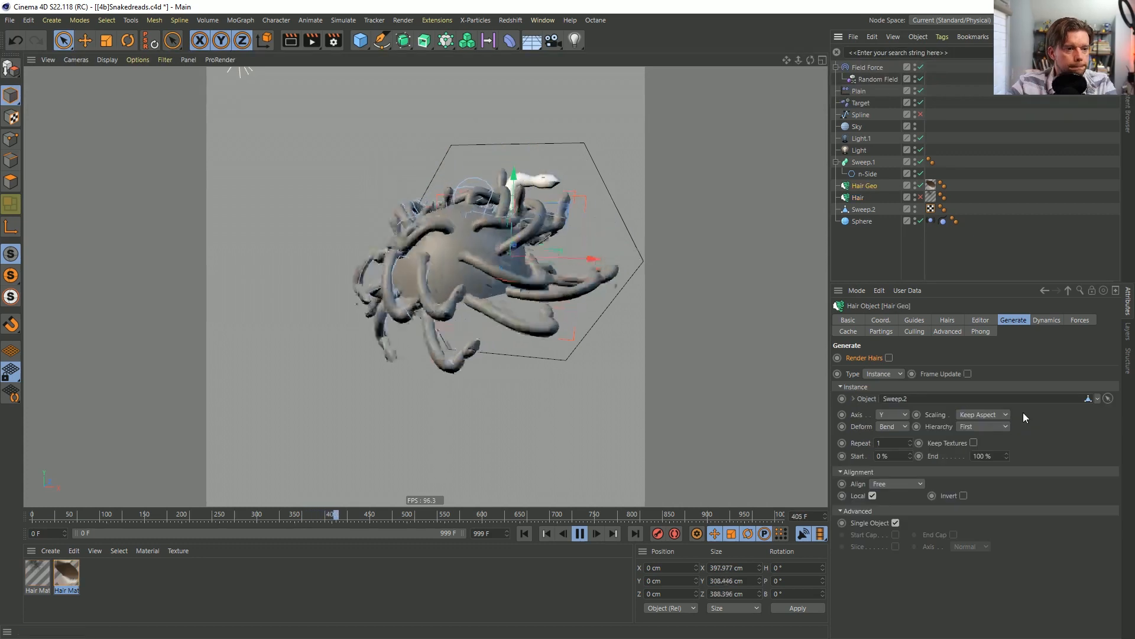
click(581, 534)
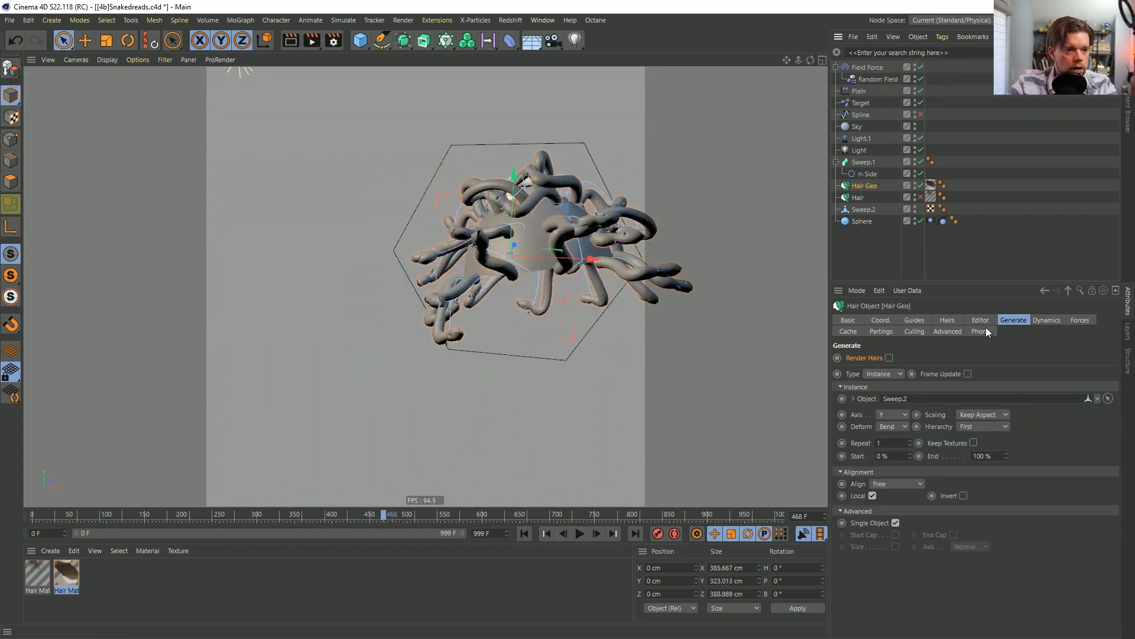
click(1081, 320)
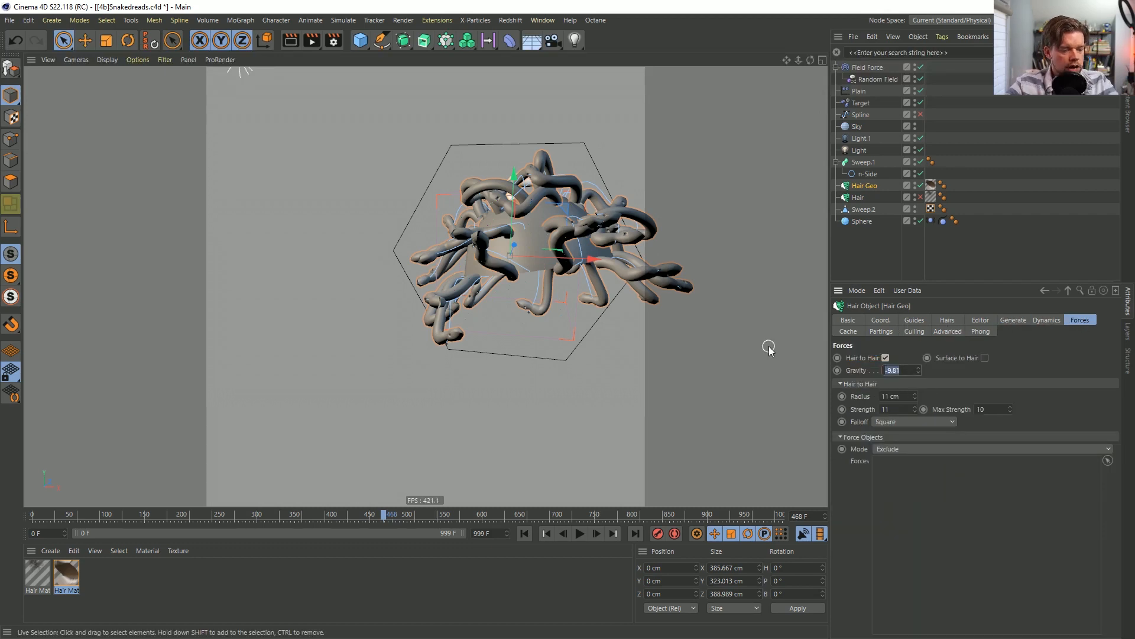
click(524, 535)
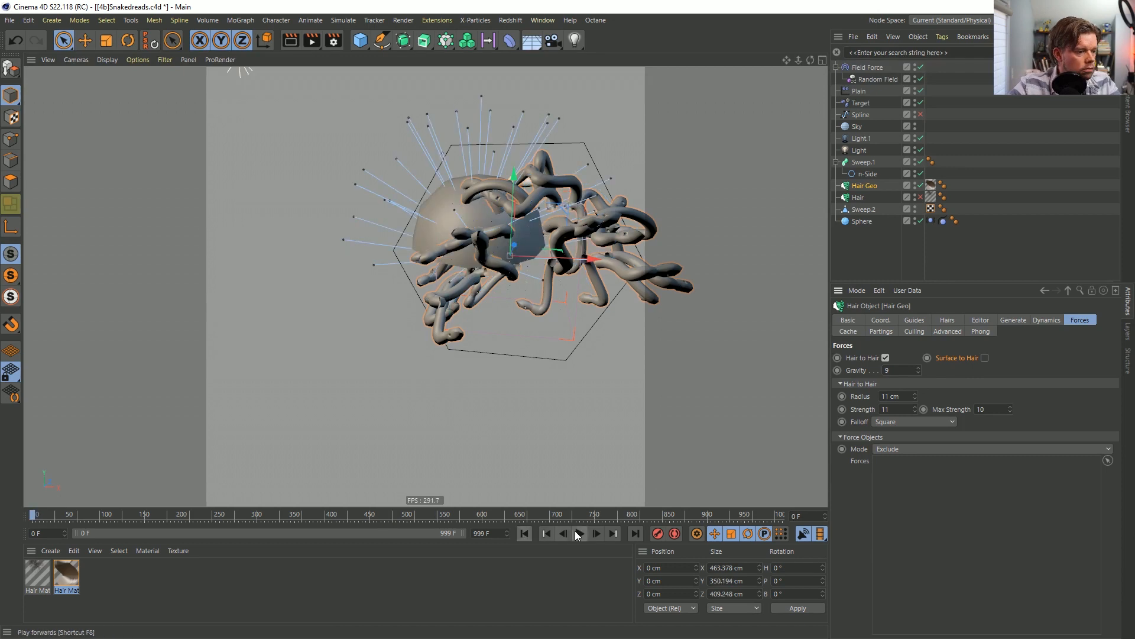
click(579, 533)
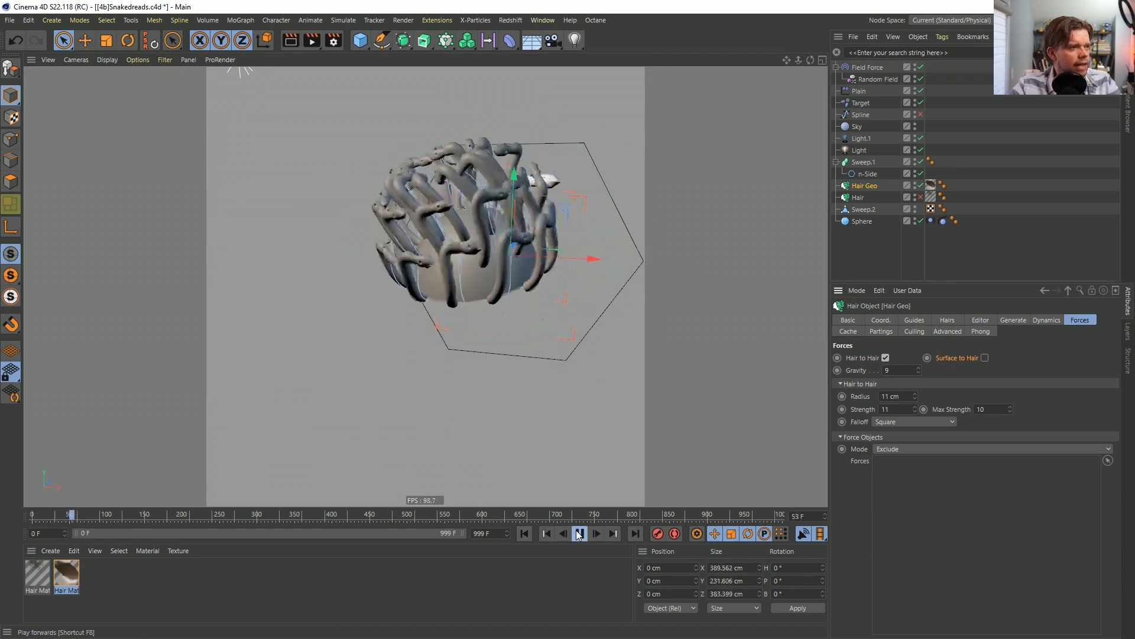
Raise Hair Geo's hair-to-hair Strength and Max Strength to 55 while the simulation plays.
click(1048, 320)
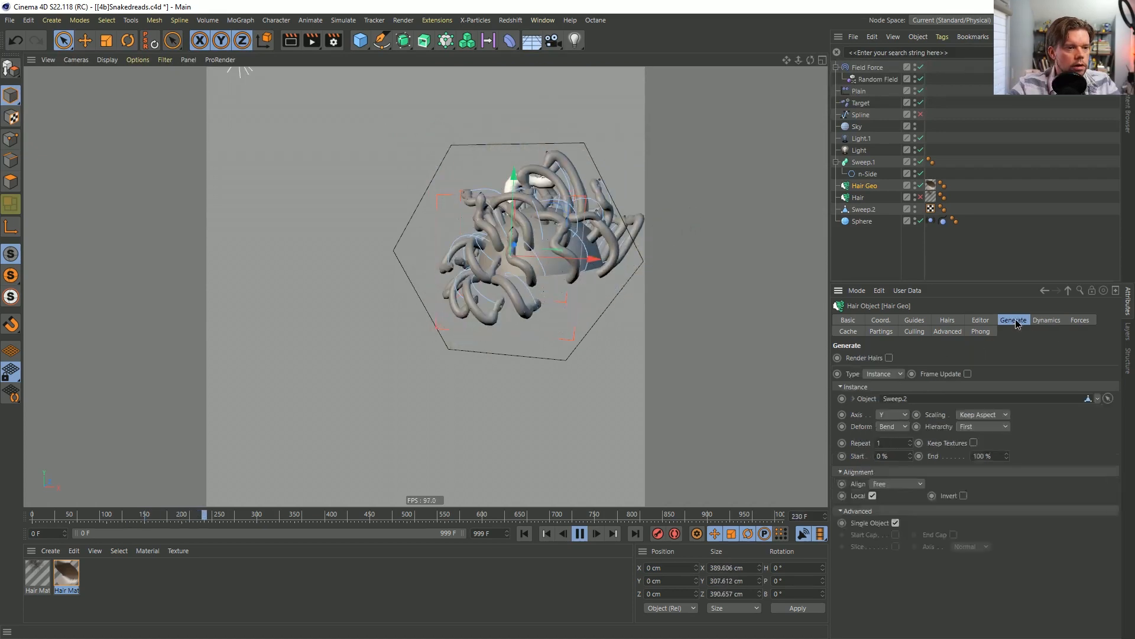
click(1079, 320)
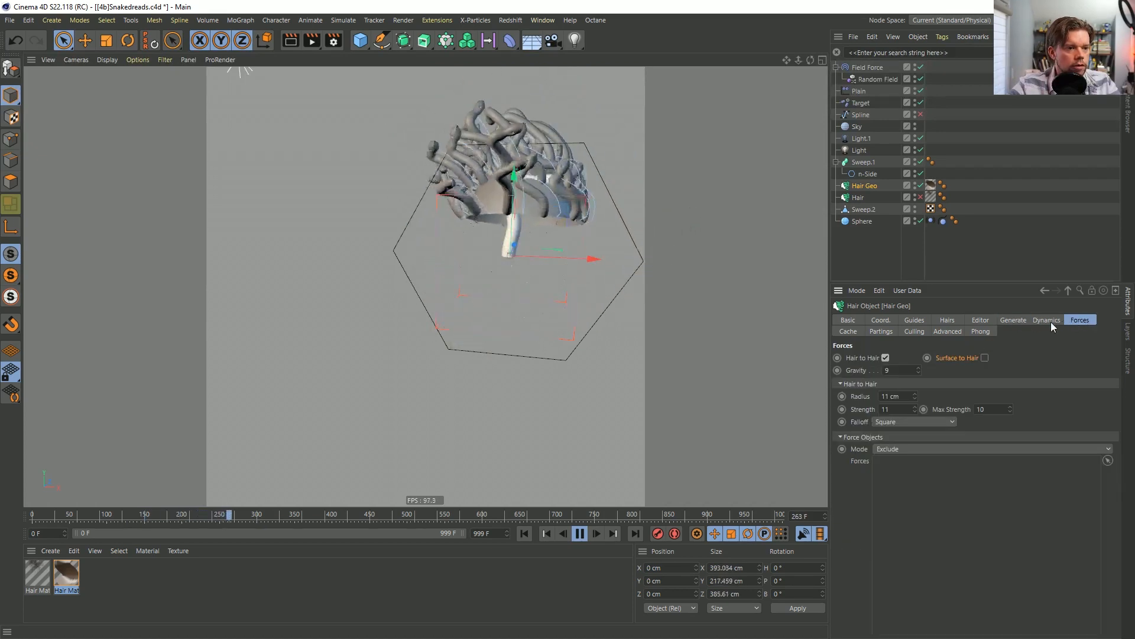
click(890, 409)
text(55)
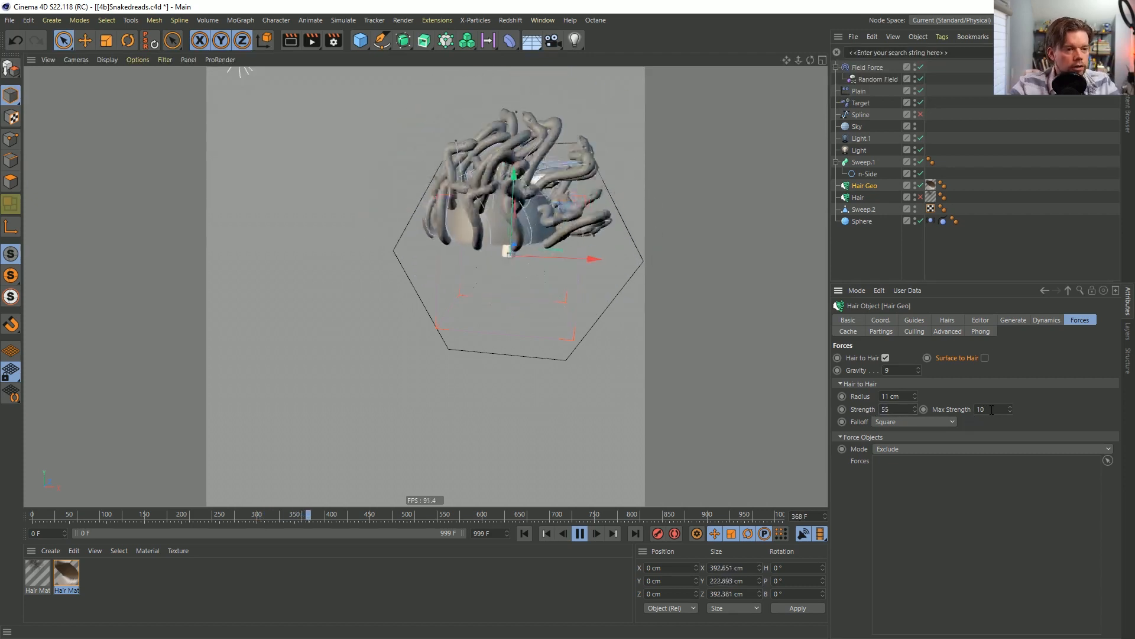
key(Return)
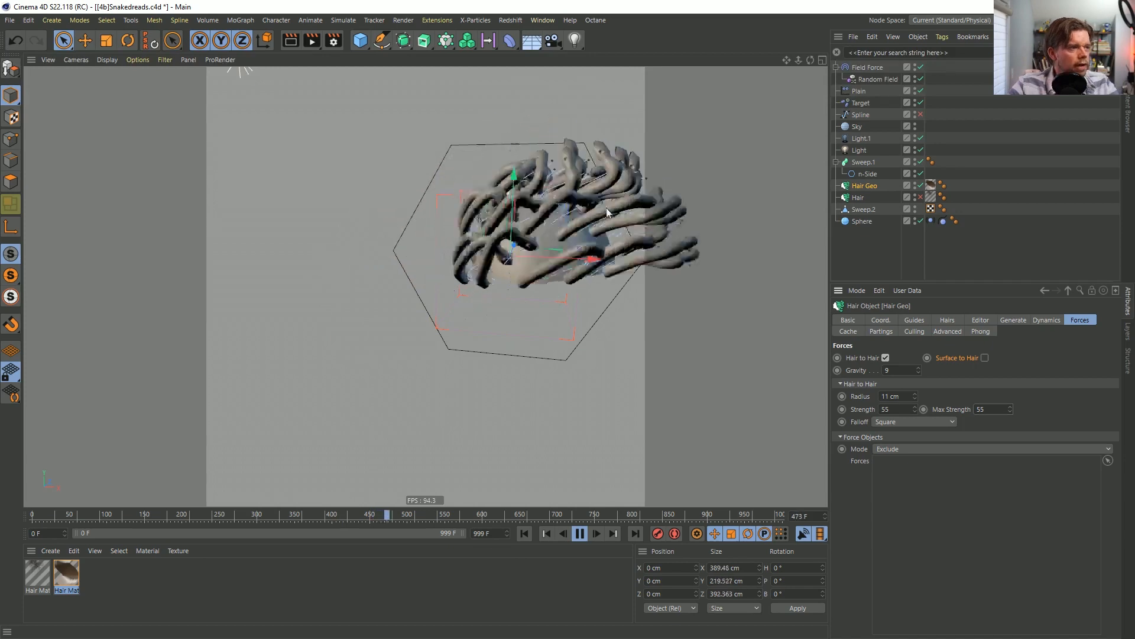
alt+middle_drag(582, 249, 526, 301)
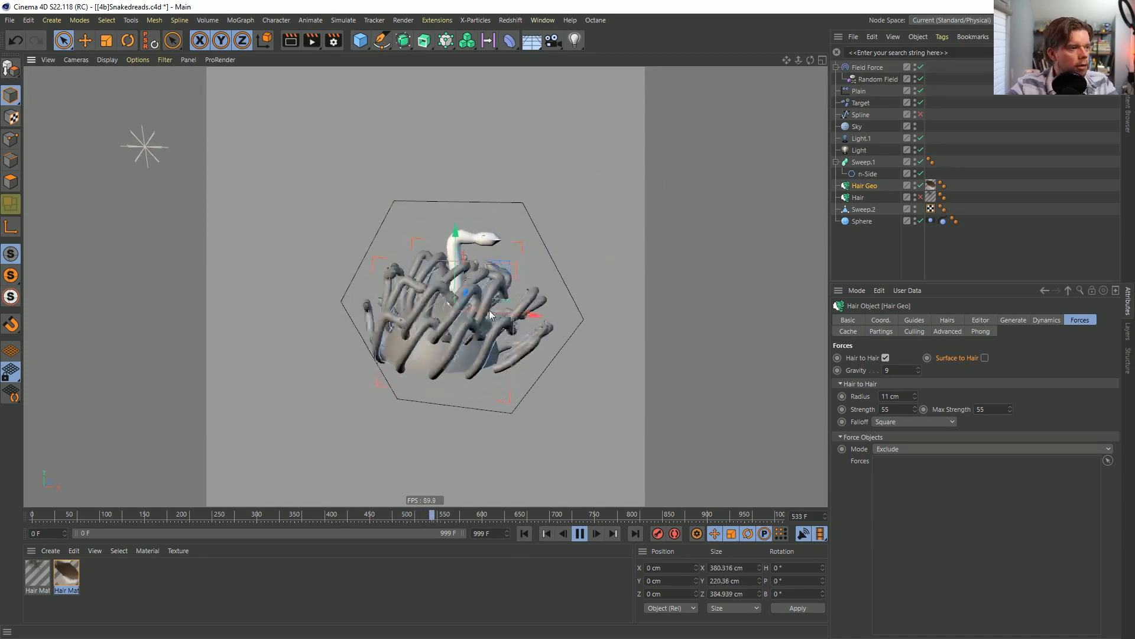
alt+right_drag(526, 301, 536, 296)
alt+drag(536, 296, 556, 314)
alt+right_drag(555, 314, 532, 322)
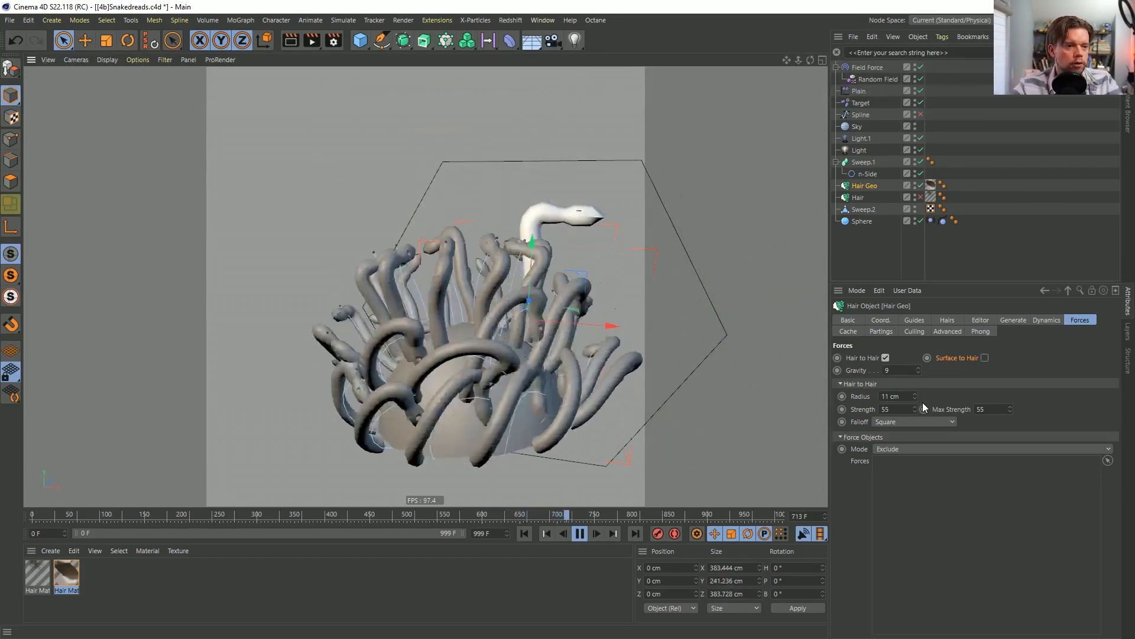
alt+drag(516, 310, 437, 353)
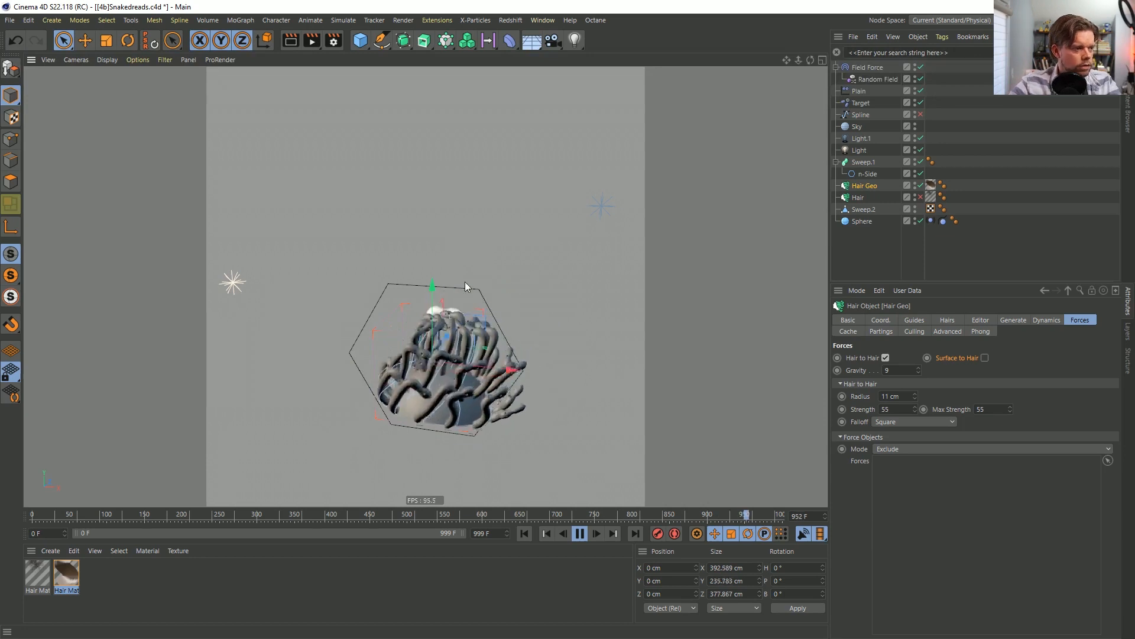
Hide the source Sweep.2 snake mesh, stop playback and return to frame 0.
click(891, 248)
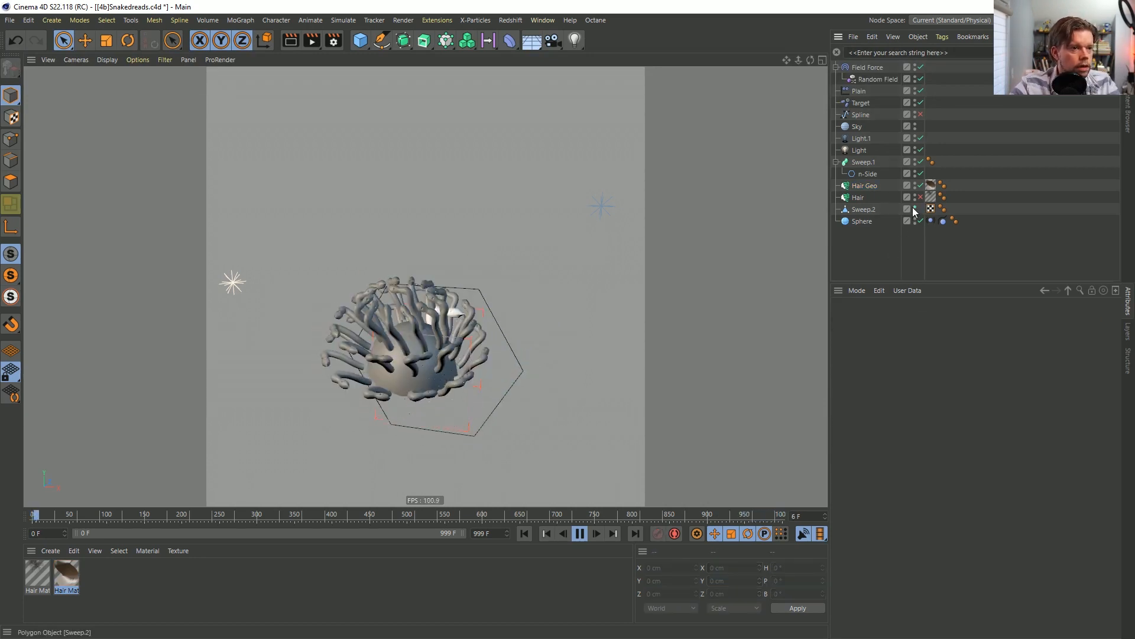
click(568, 537)
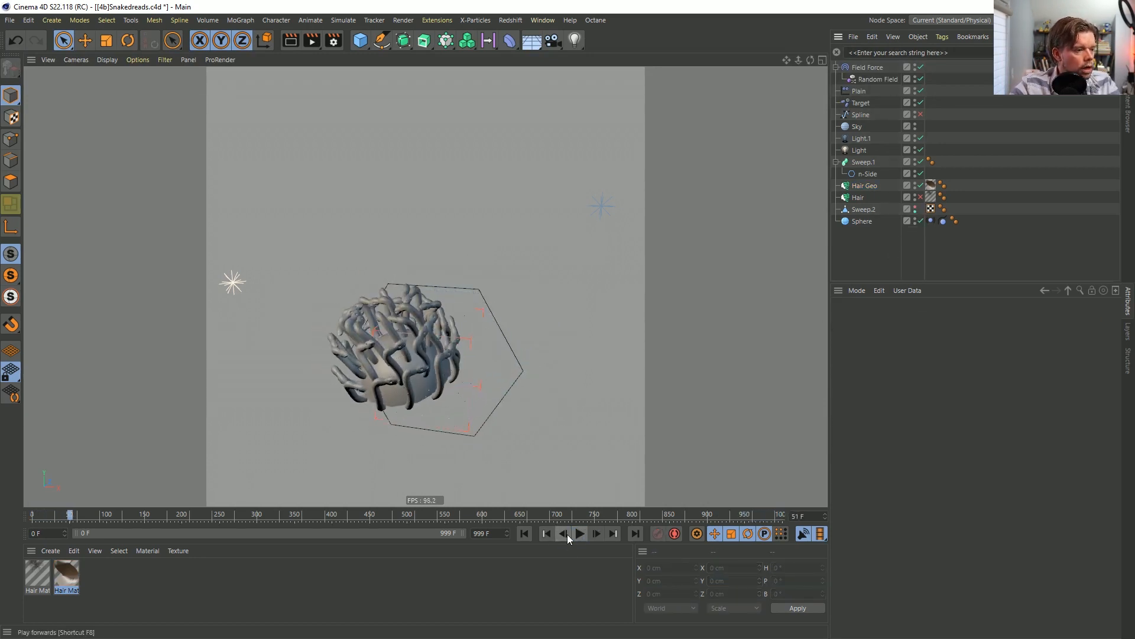
click(524, 533)
Enable the Hair object and regrow its guides on the Hair Geo snakes.
click(859, 198)
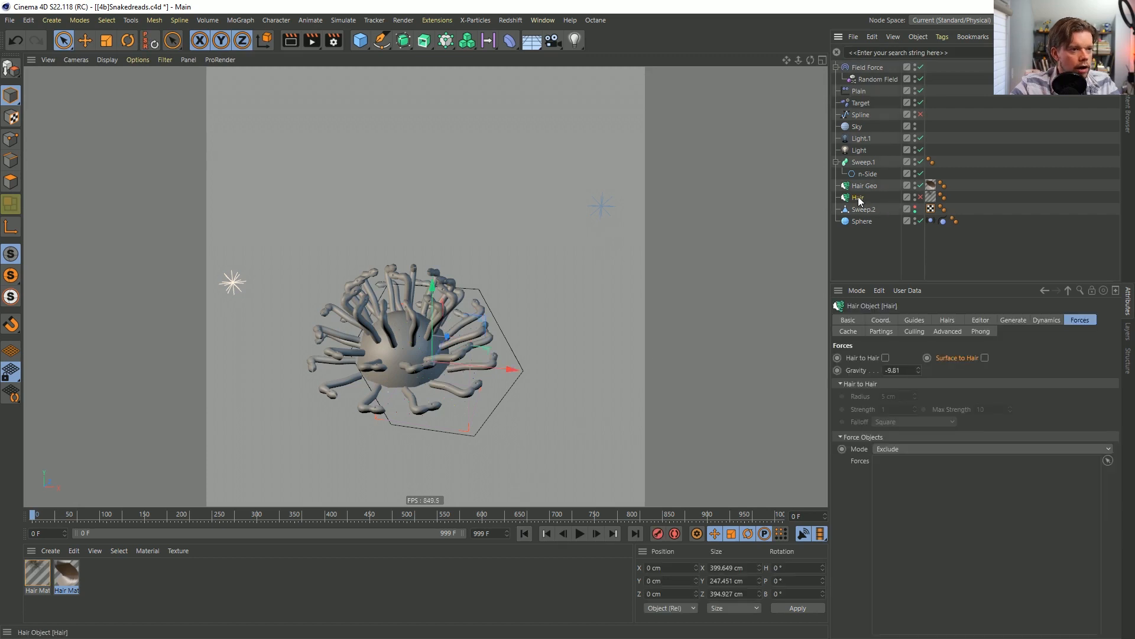
scroll(383, 349, up, 6)
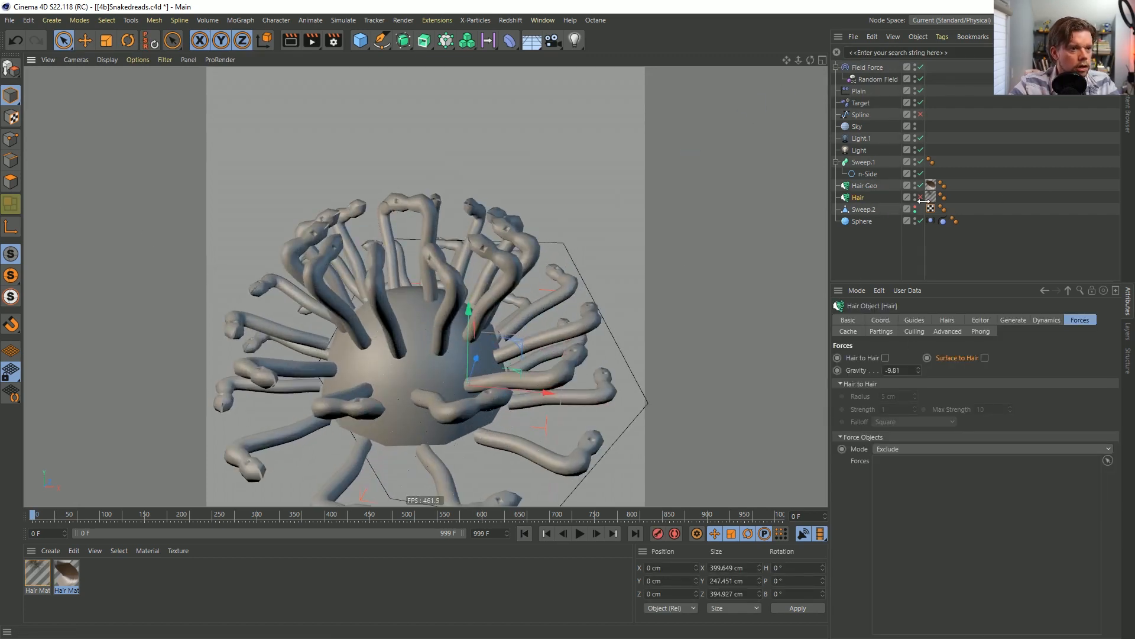
click(859, 198)
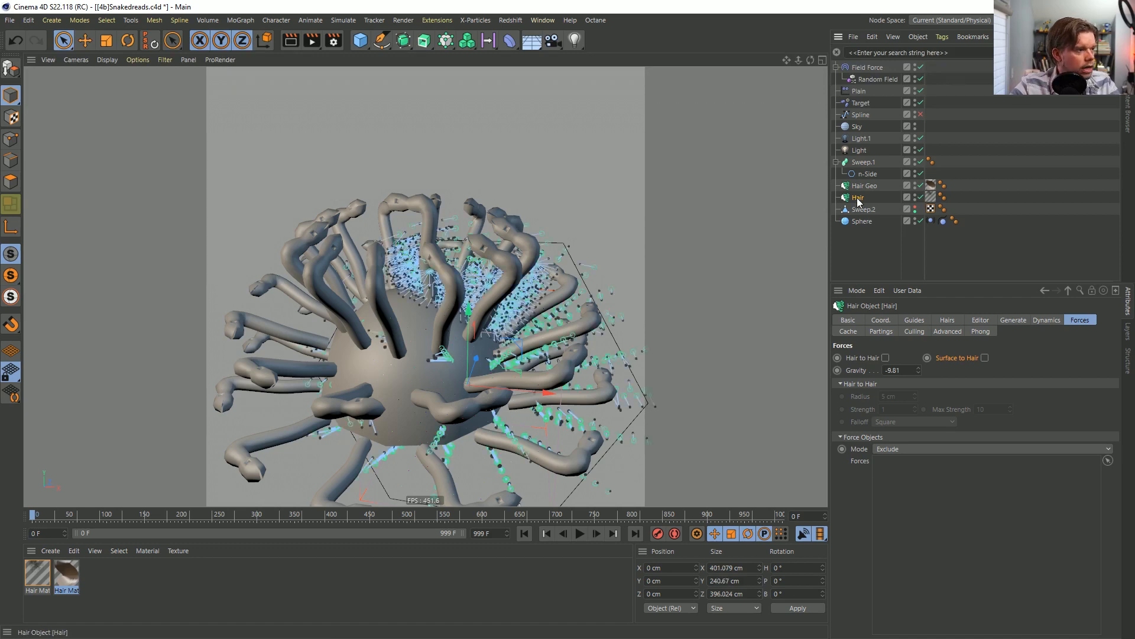
click(948, 321)
click(913, 320)
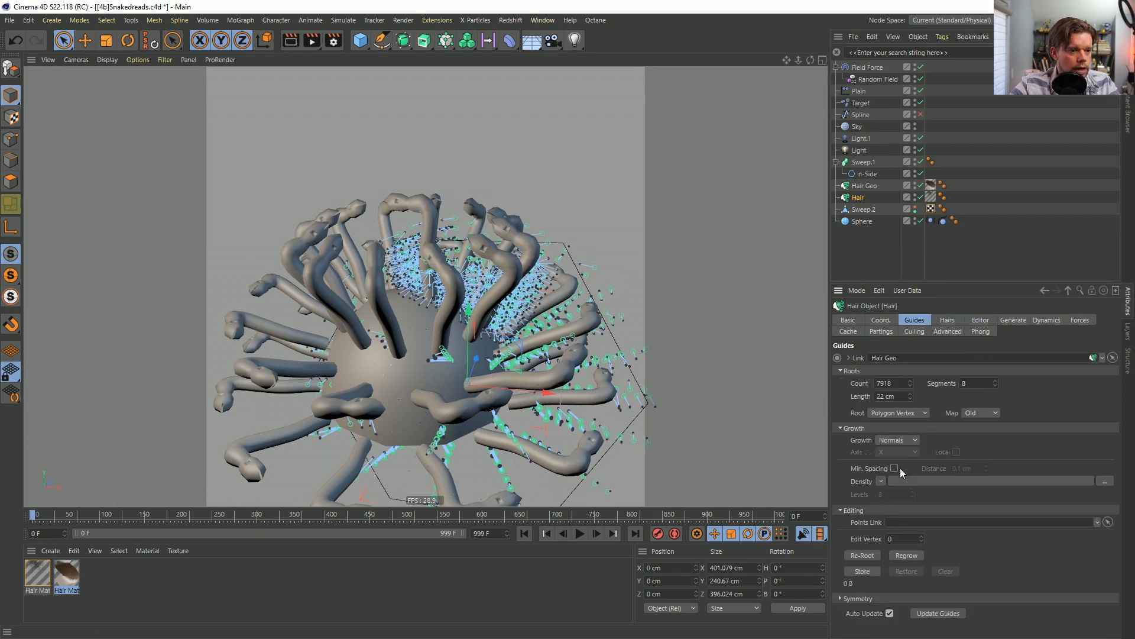
click(897, 556)
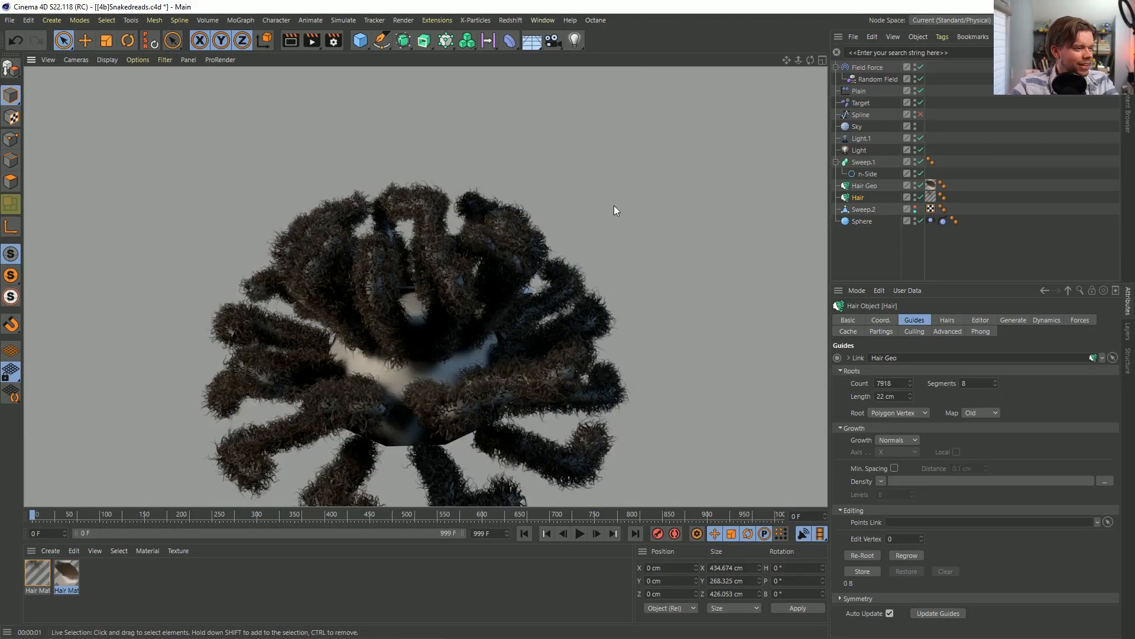
Recolor the Hair object's material gradient with green (H 121°, S 40%, V 68%) at the root and a hue of 78° at the tip.
click(40, 577)
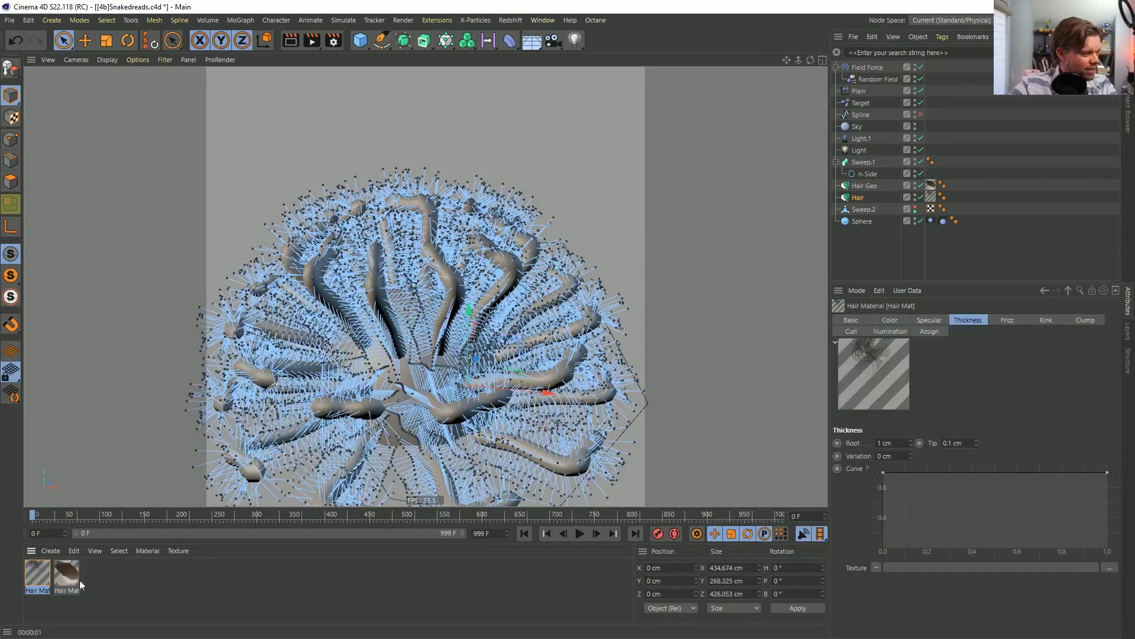
double_click(40, 577)
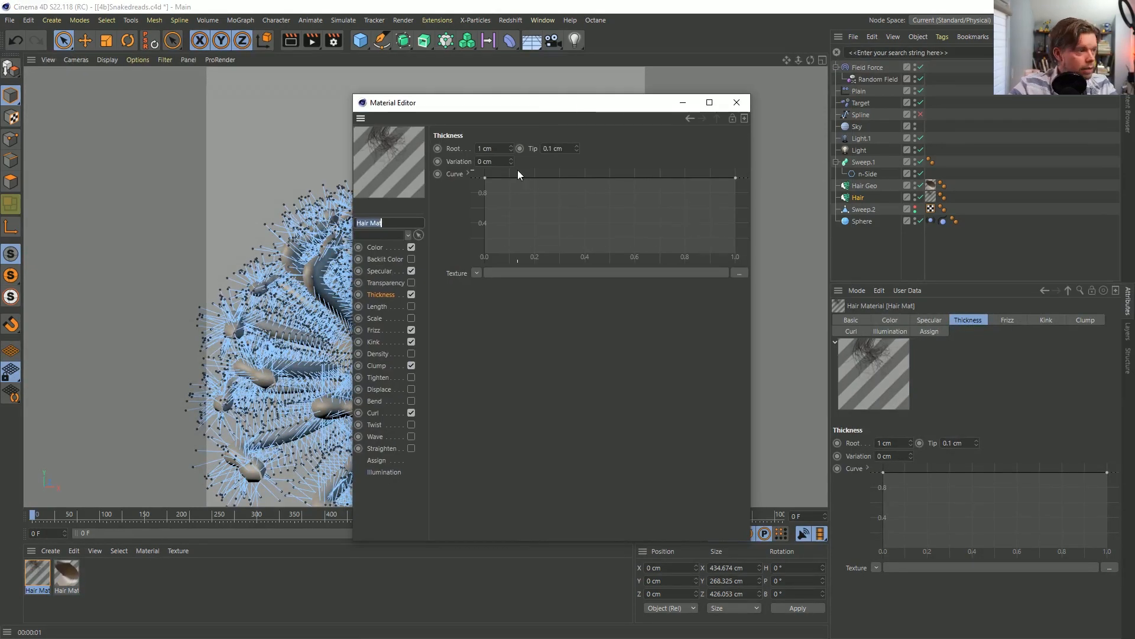
click(379, 247)
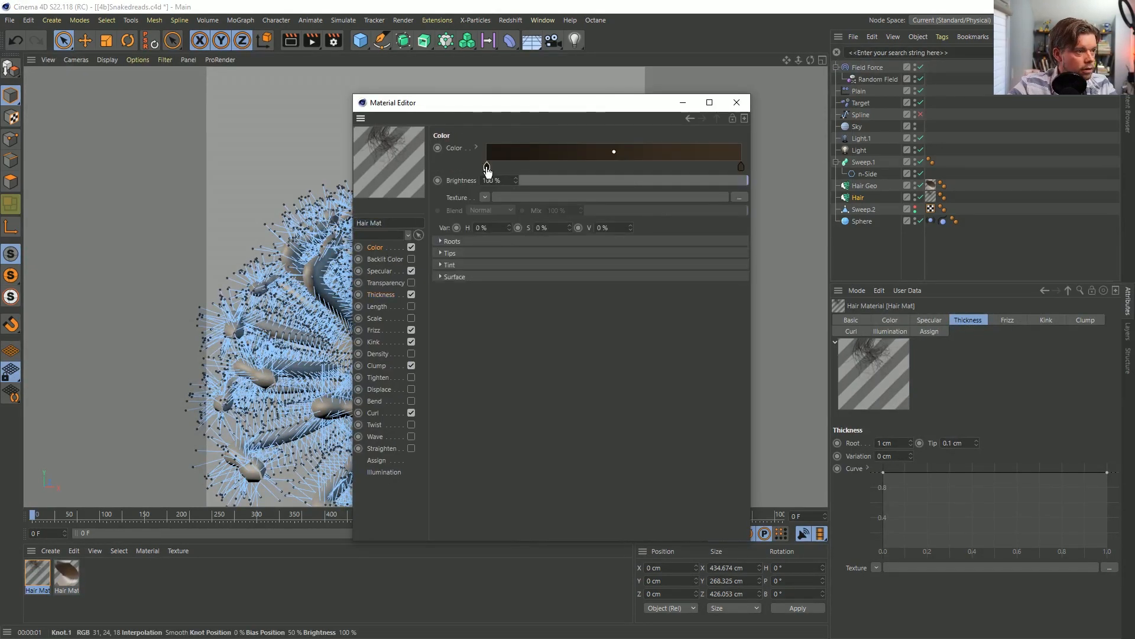
double_click(486, 167)
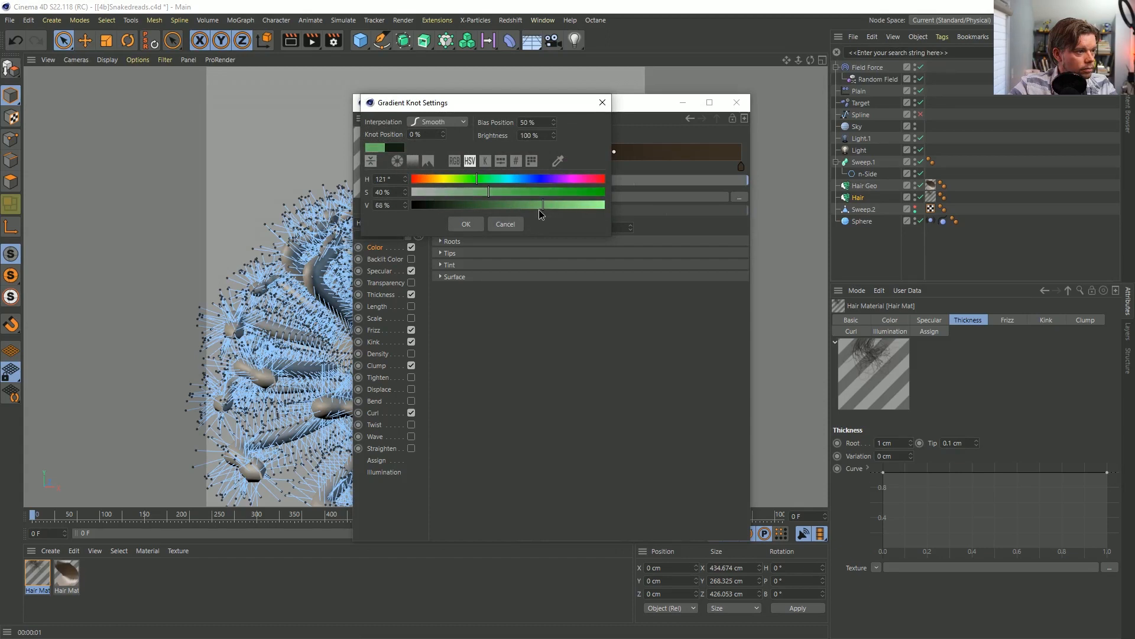
click(479, 225)
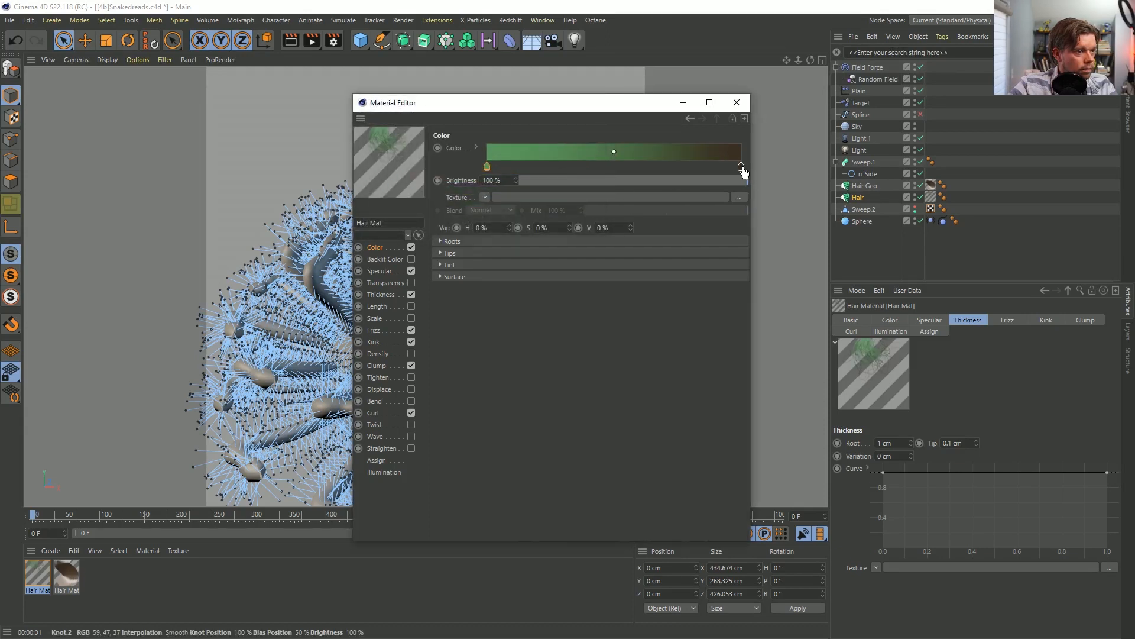
double_click(742, 167)
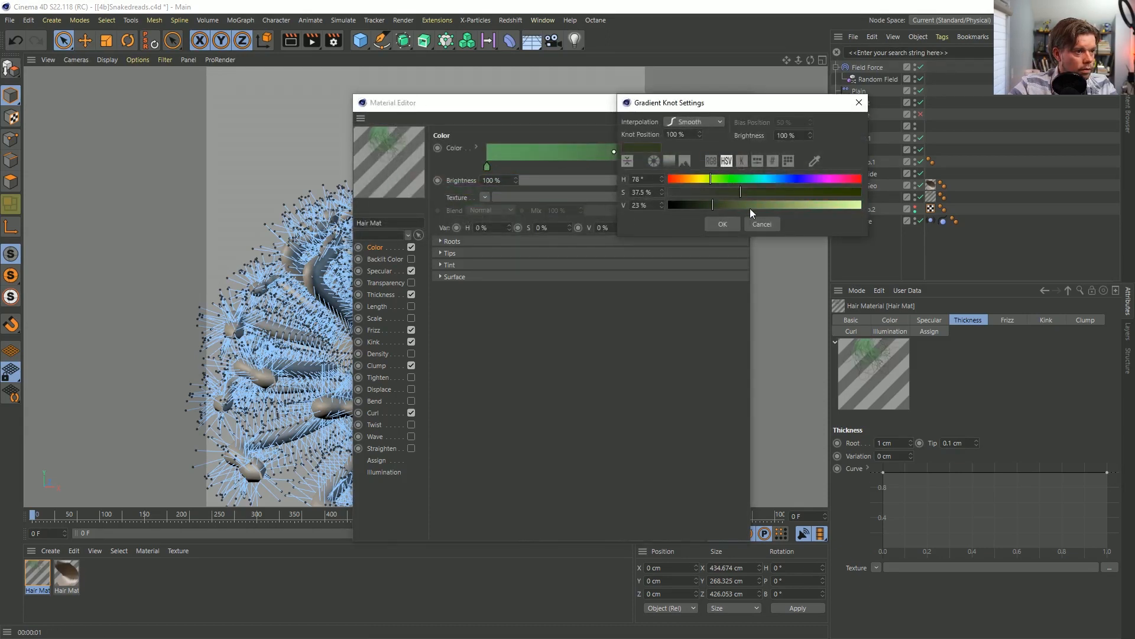
click(723, 223)
click(739, 103)
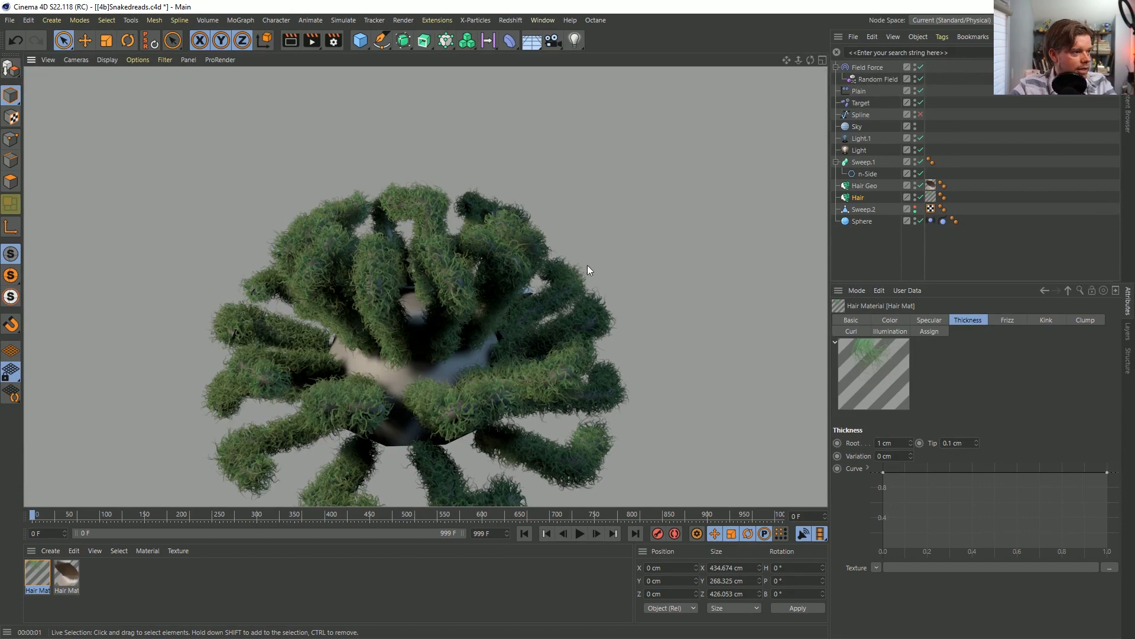
Check the output size and frame range in the render settings.
scroll(424, 296, down, 4)
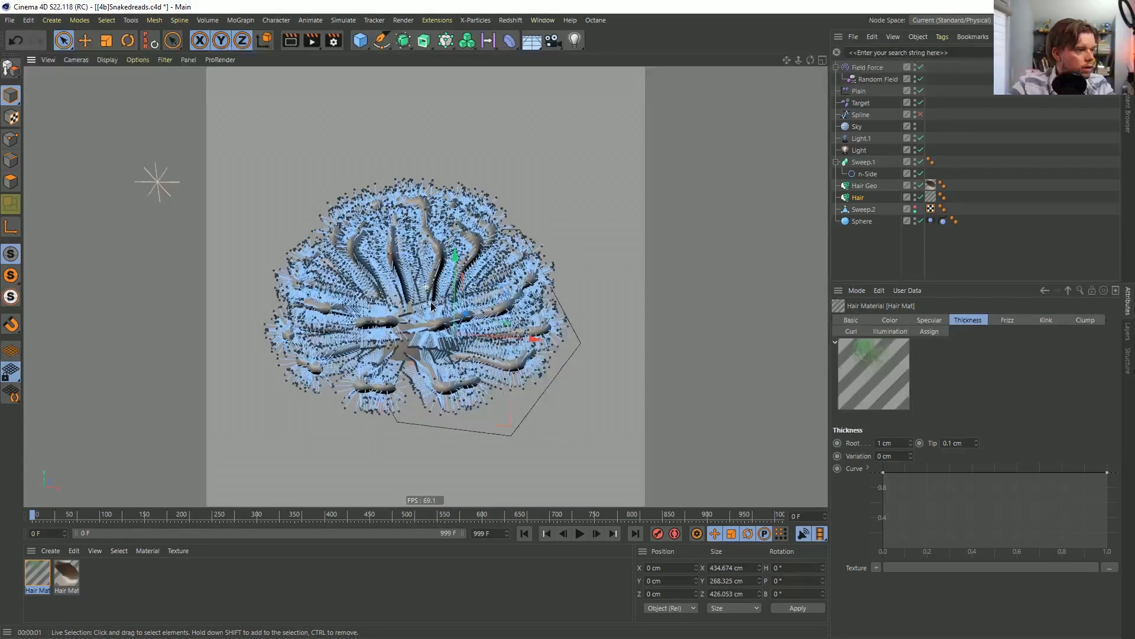
scroll(430, 297, up, 1)
key(ctrl+b)
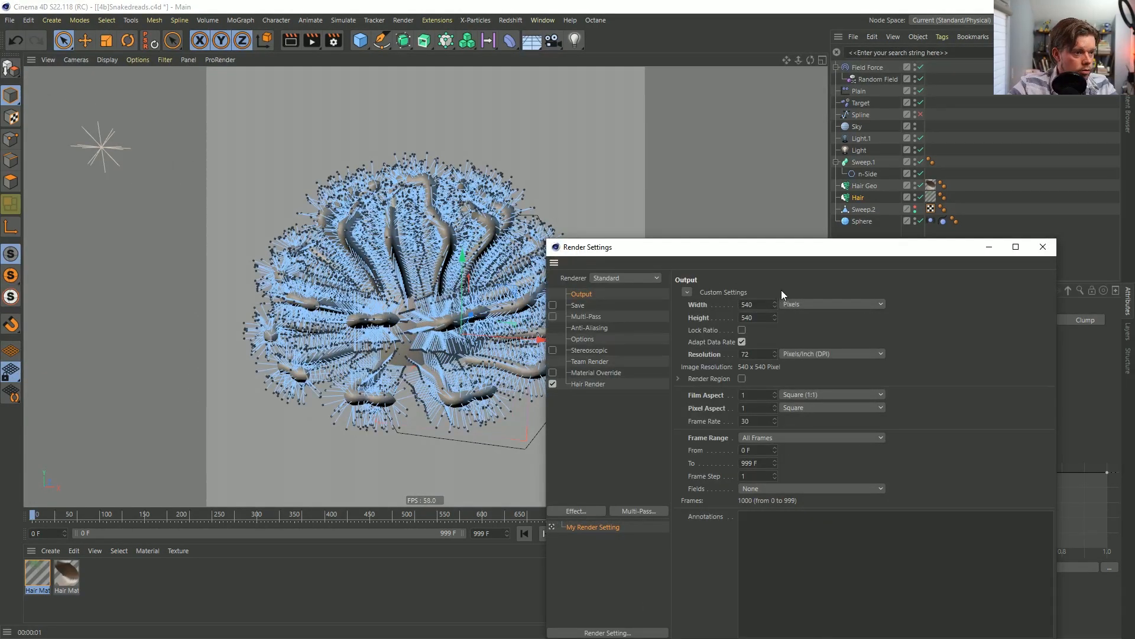
click(1043, 247)
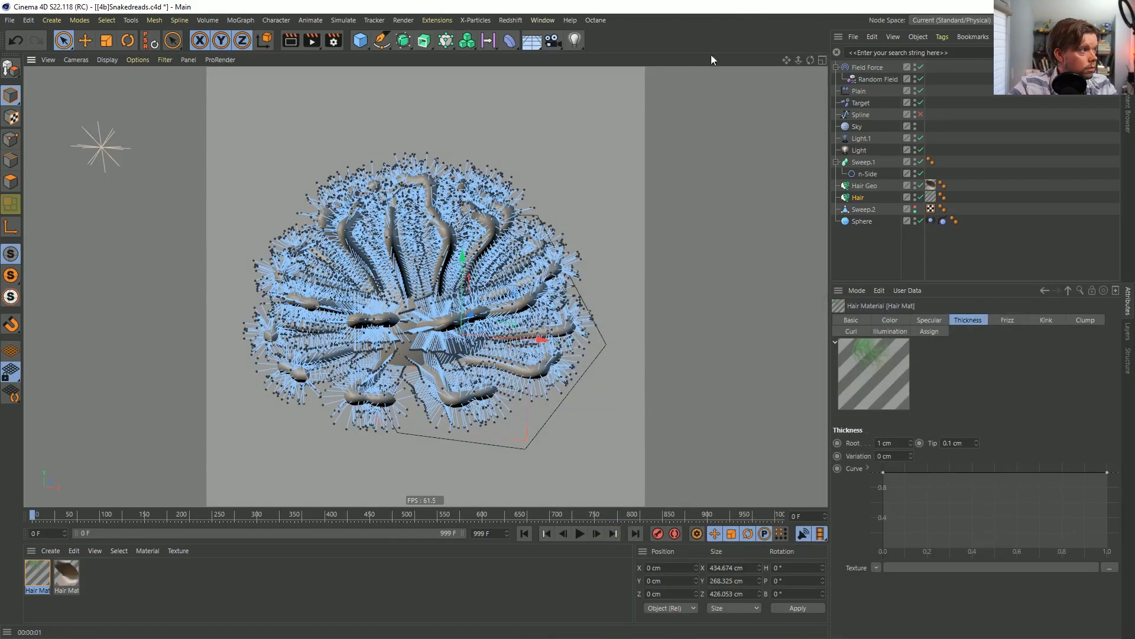
Save the scene as a new version named [4c]Snakedreads.c4d.
key(ctrl+shift+s)
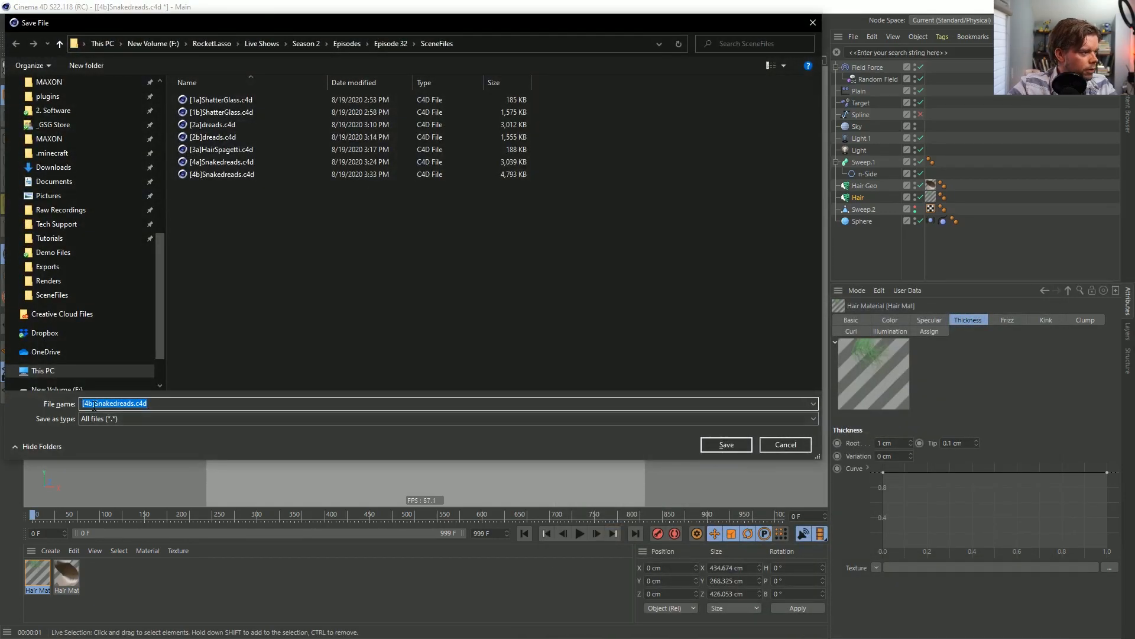
key(BackSpace)
text(c)
key(Return)
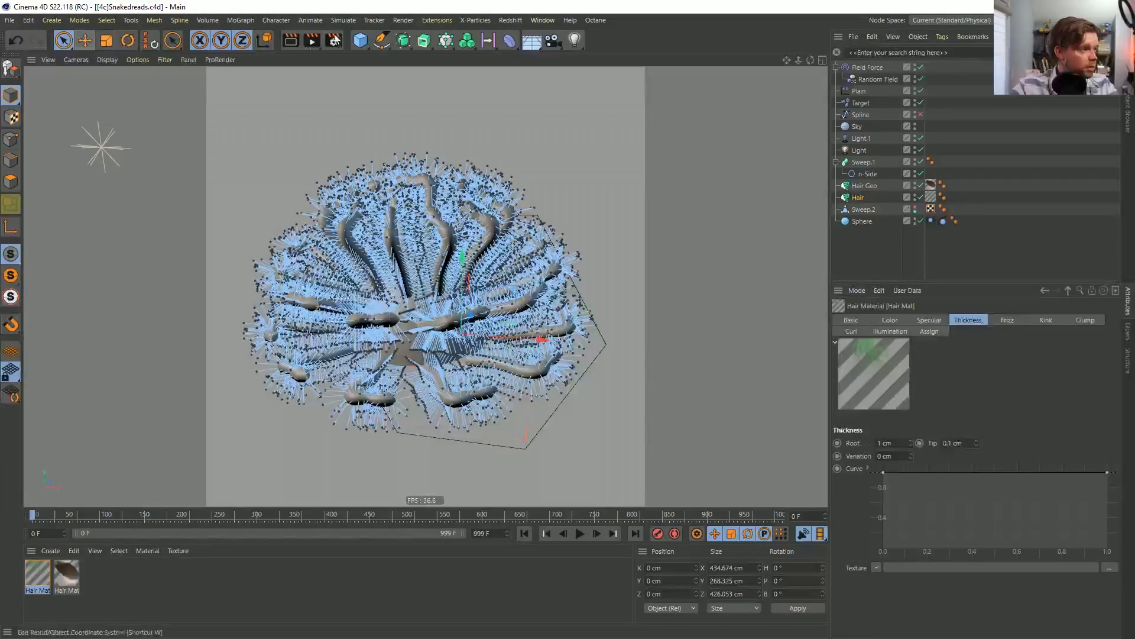
Render the animation to the Picture Viewer without specifying an output file name.
click(931, 220)
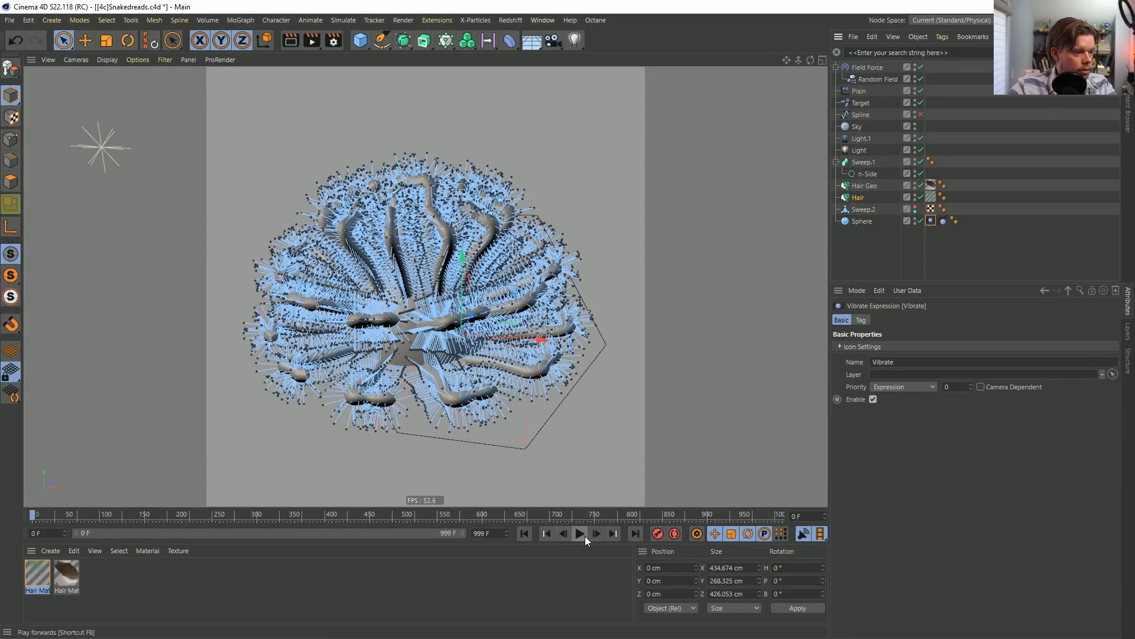
click(314, 41)
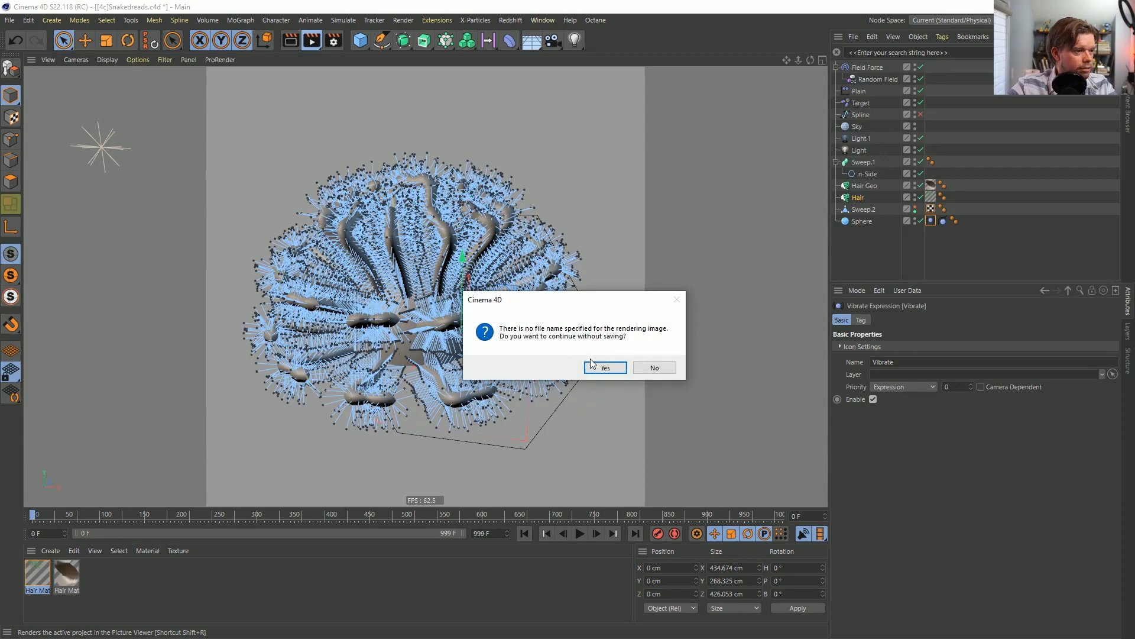
click(596, 365)
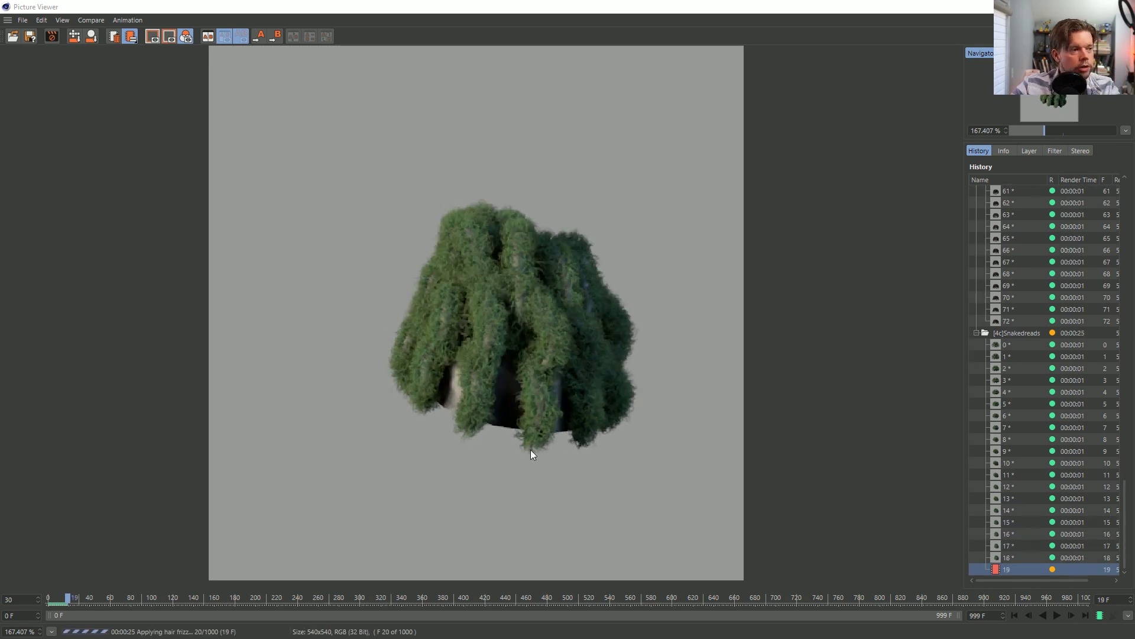
Play and scrub the rendered snake dread frames from frame 0, examining the green hair close up.
click(1017, 616)
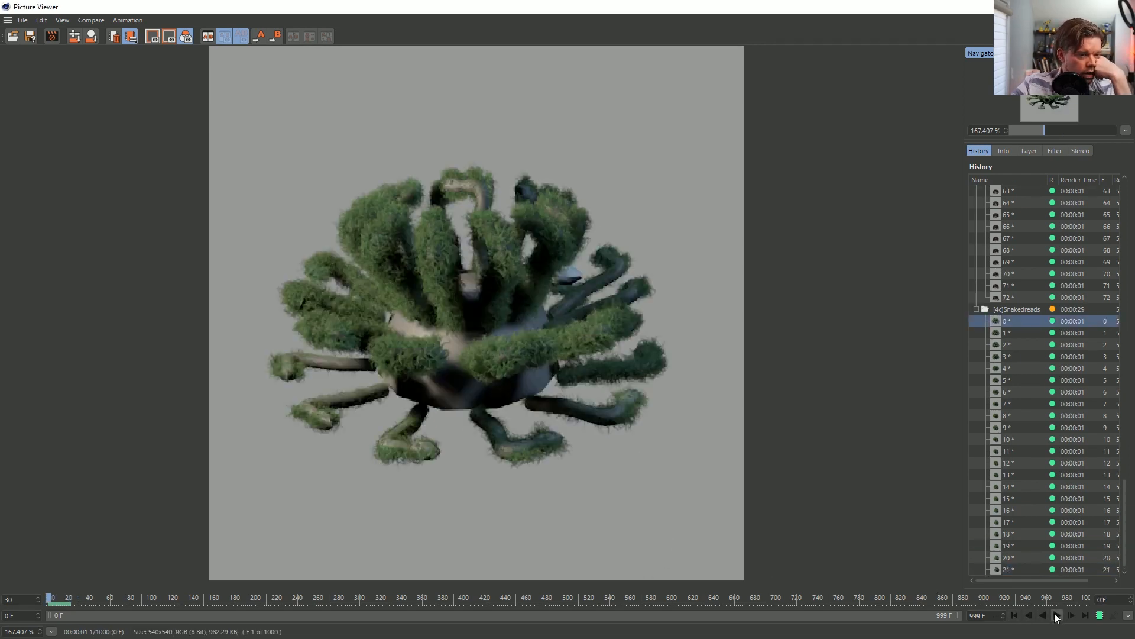
click(1057, 616)
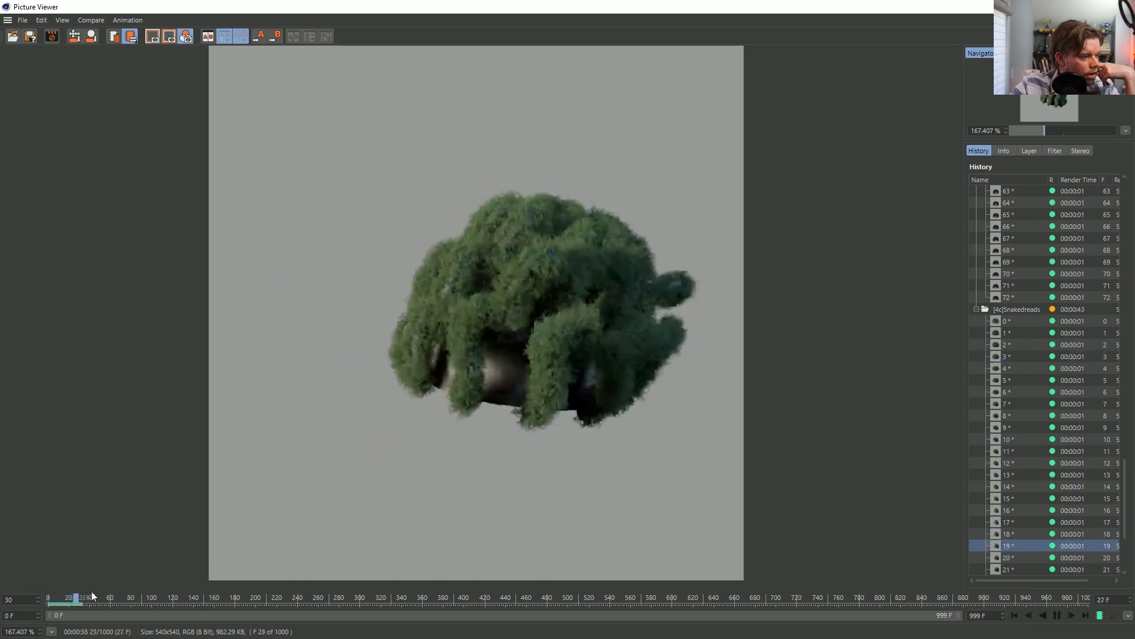
click(74, 602)
drag(73, 602, 71, 602)
scroll(432, 353, up, 5)
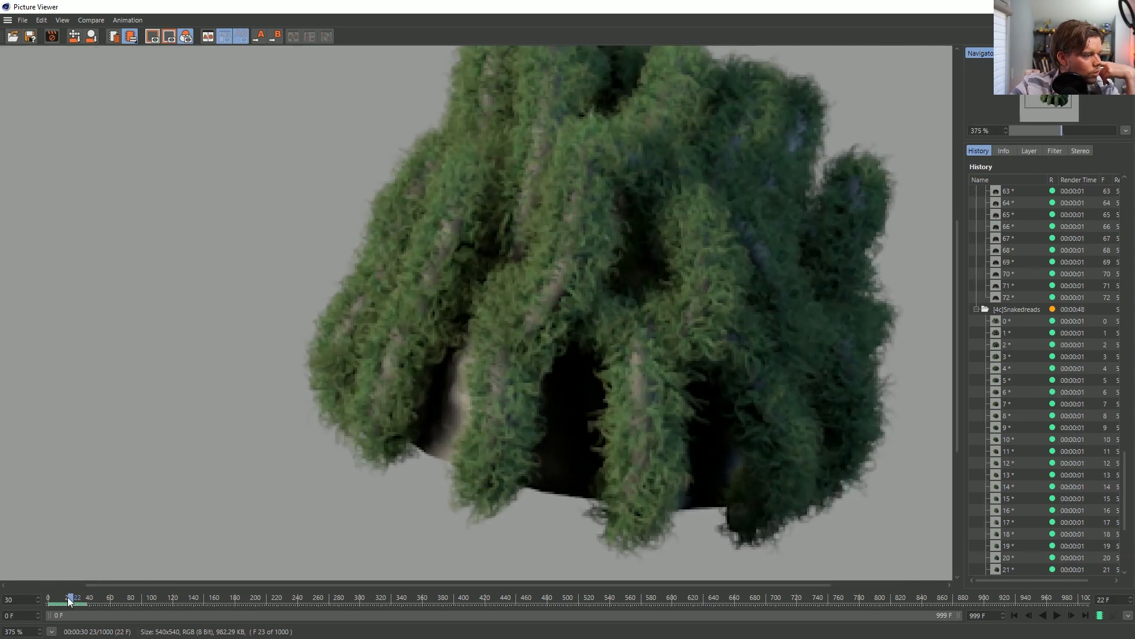
mouse_move(68, 602)
mouse_down()
mouse_move(57, 602)
mouse_move(77, 602)
mouse_move(66, 590)
mouse_move(131, 595)
mouse_up()
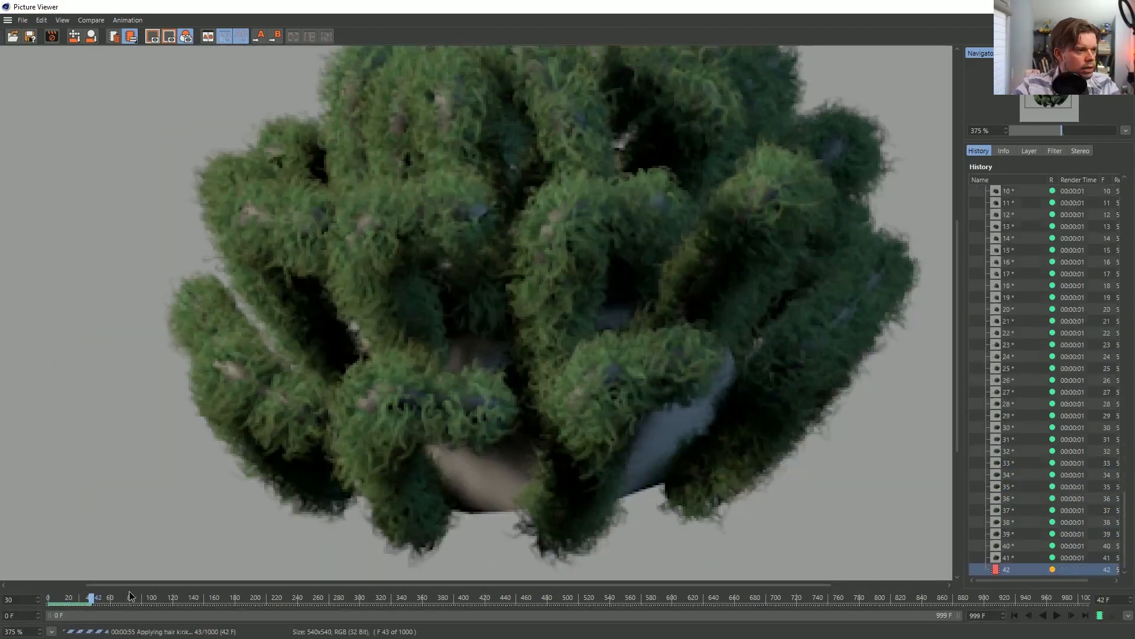
scroll(463, 359, down, 5)
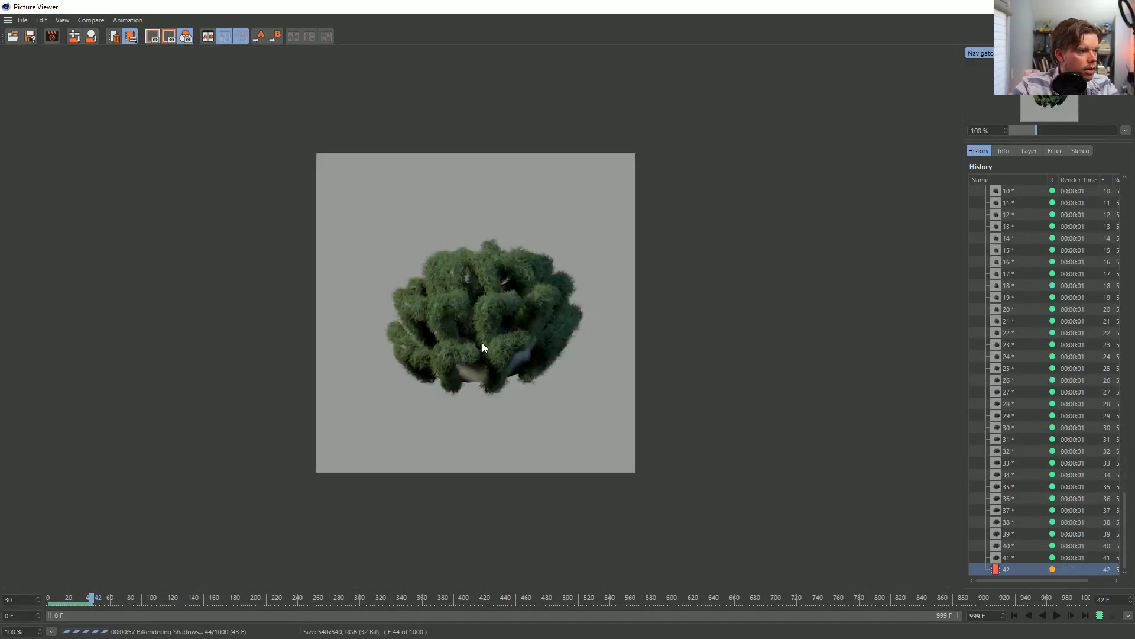
scroll(485, 343, up, 3)
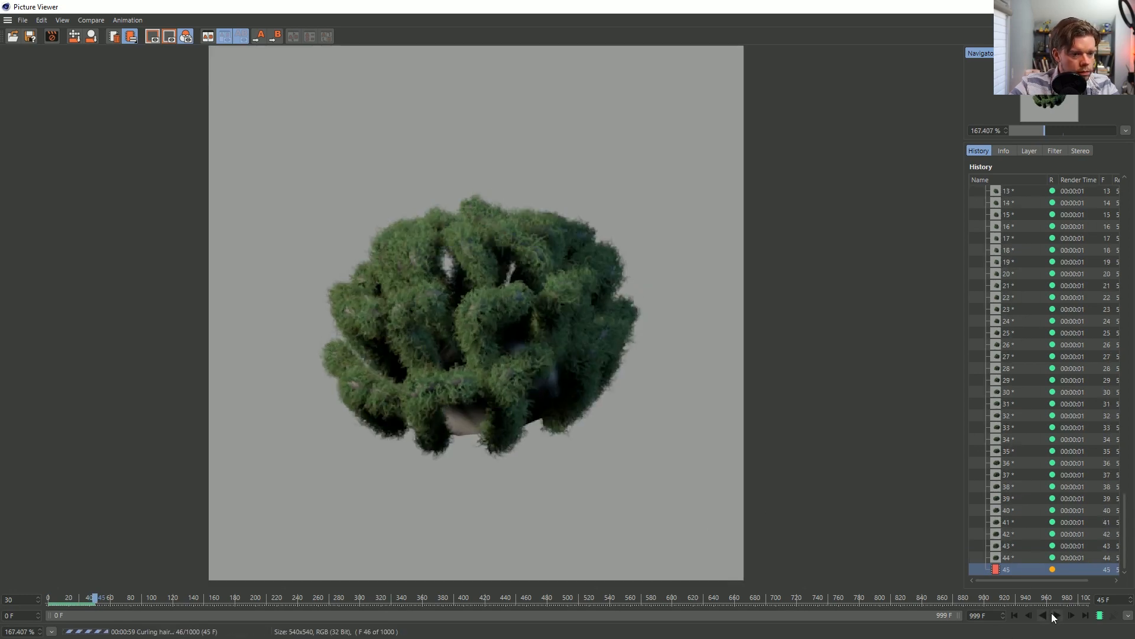
Replay the rendered frames, then stop the running render and close the Picture Viewer.
click(1054, 616)
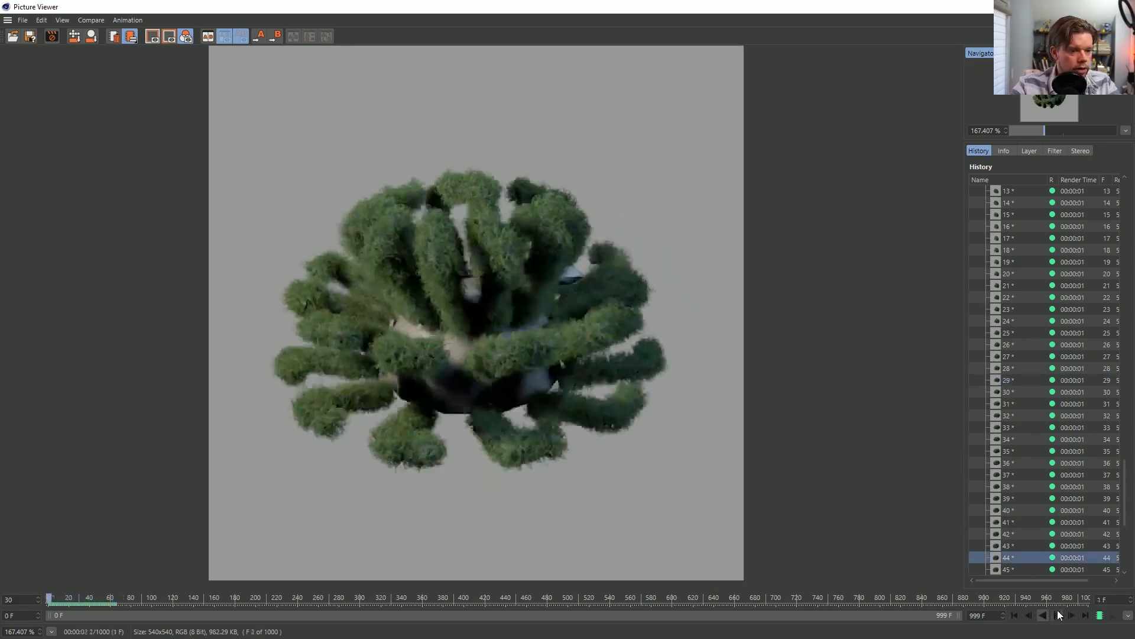
click(1057, 610)
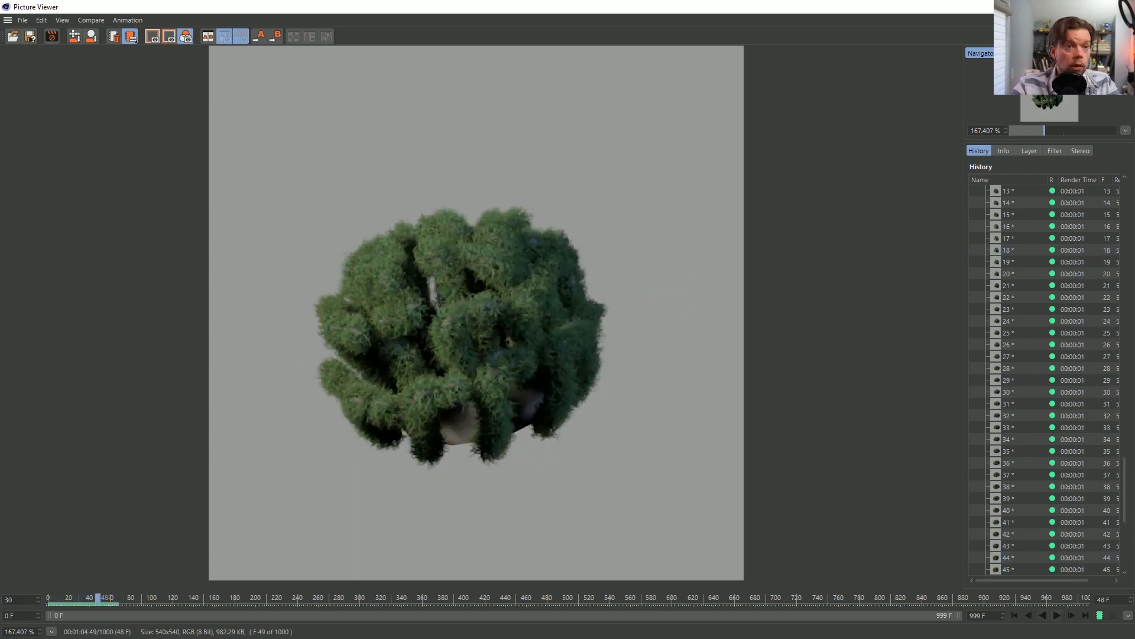
click(1121, 7)
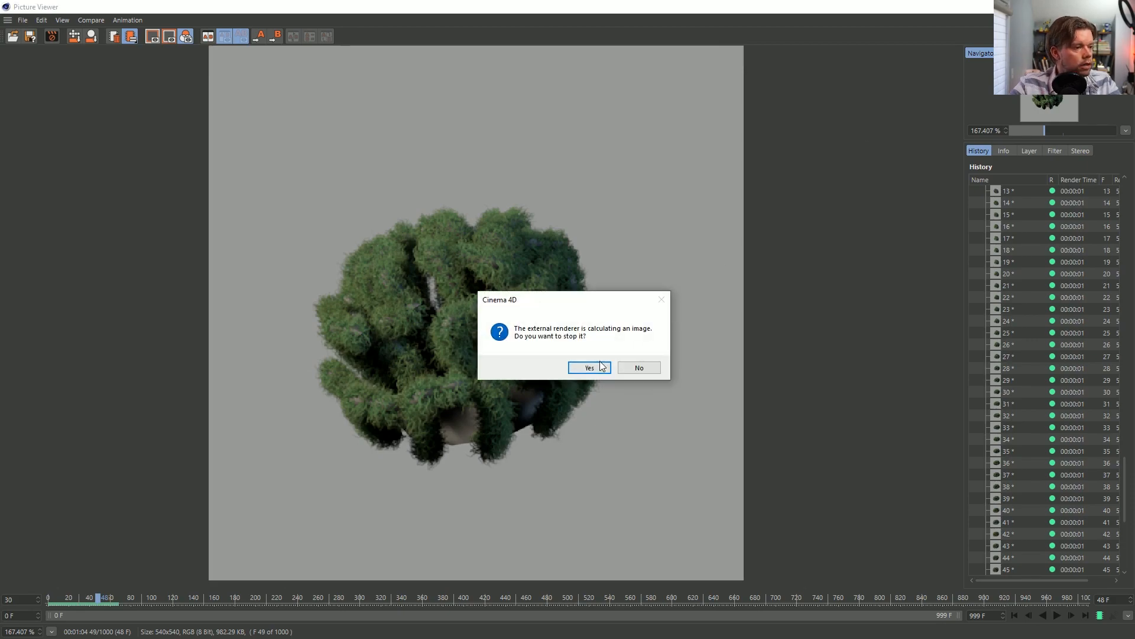
click(601, 367)
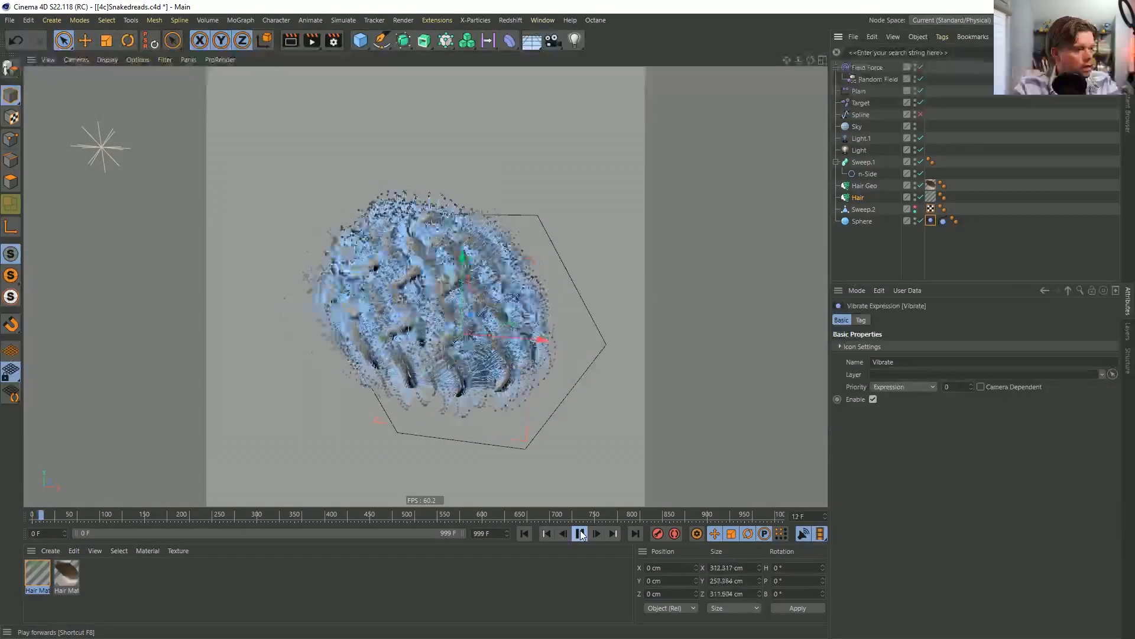
Play the hair dynamics in the viewport with nothing selected, rewind to frame 0 and advance to frame 1.
click(882, 266)
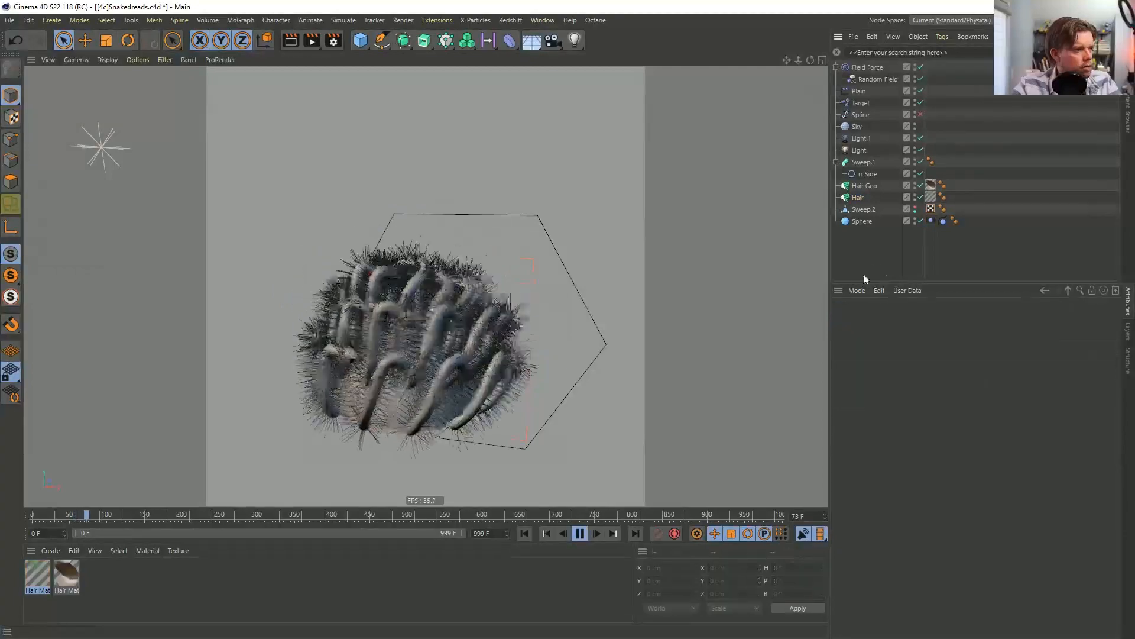
click(580, 533)
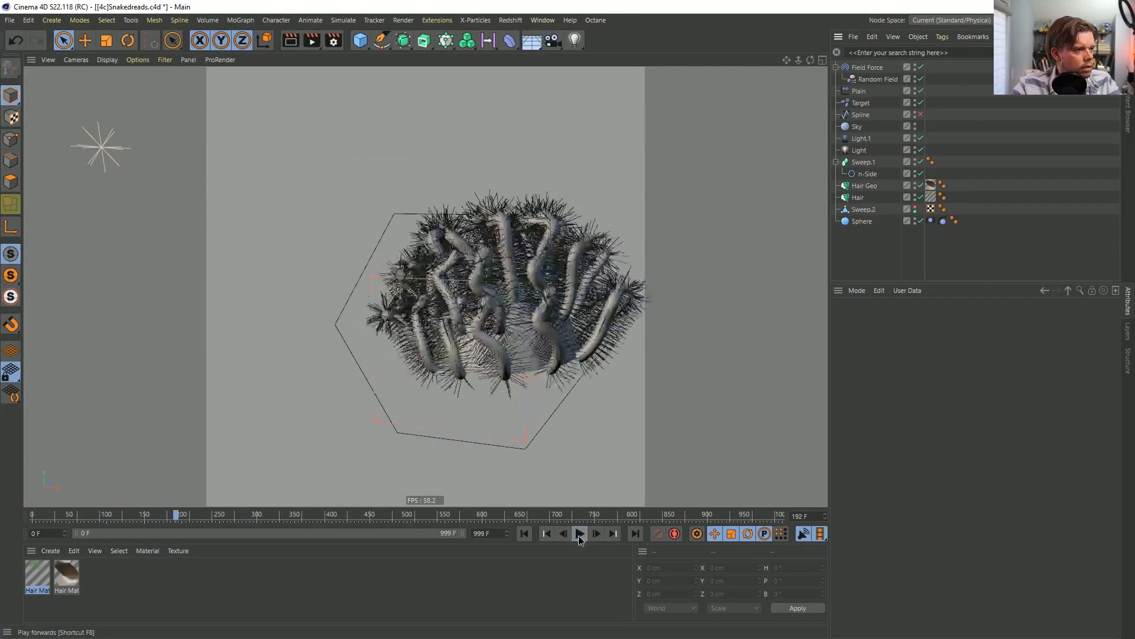
click(524, 534)
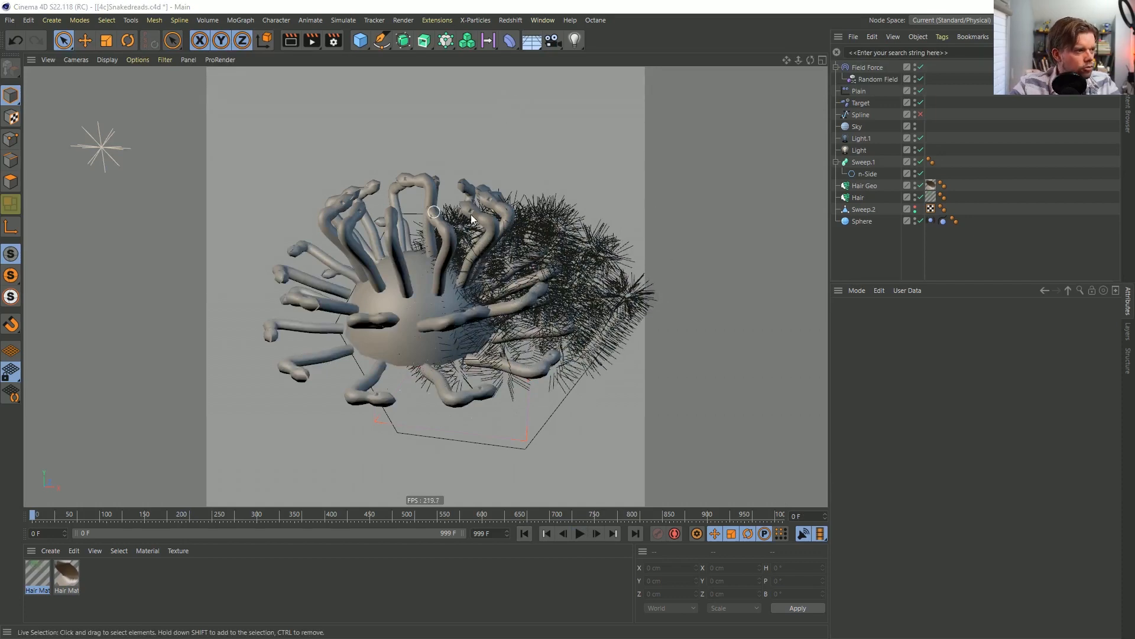
click(598, 534)
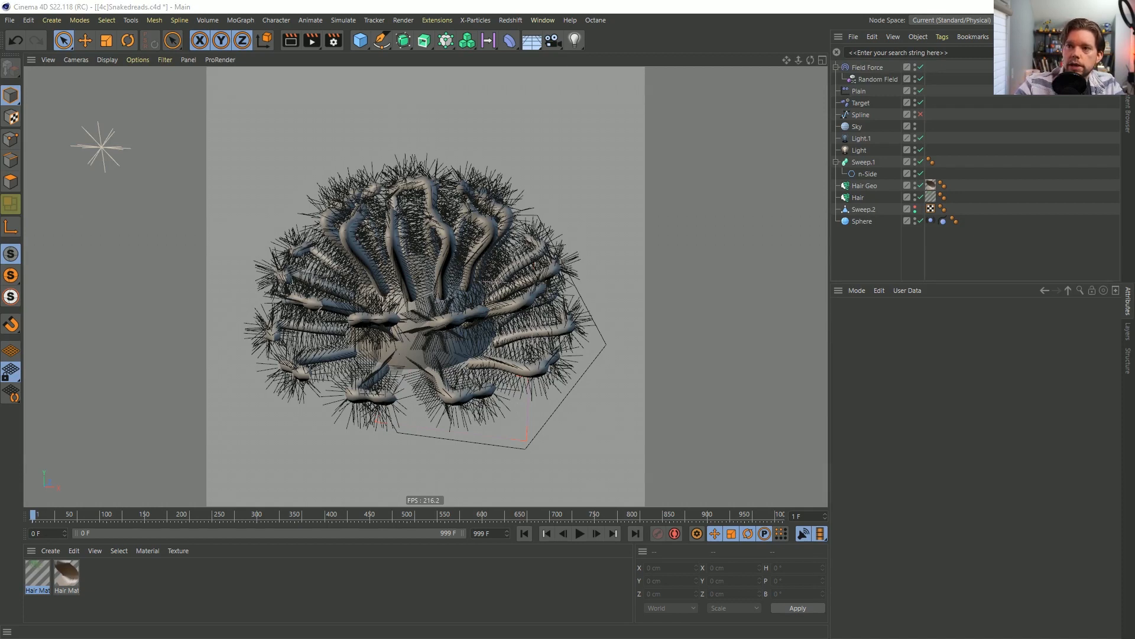
Switch to the browser, maximize it, and play the Wooden Ring Stop Motion video, pausing it at 0:05 where the match lights the wood.
key(alt+Tab)
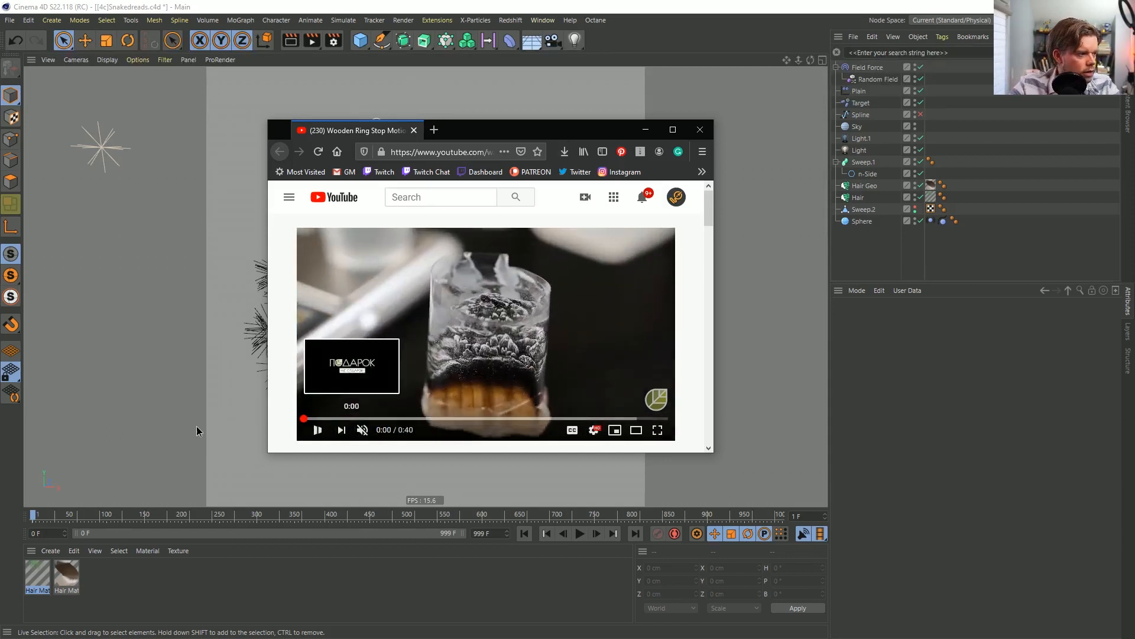
click(308, 418)
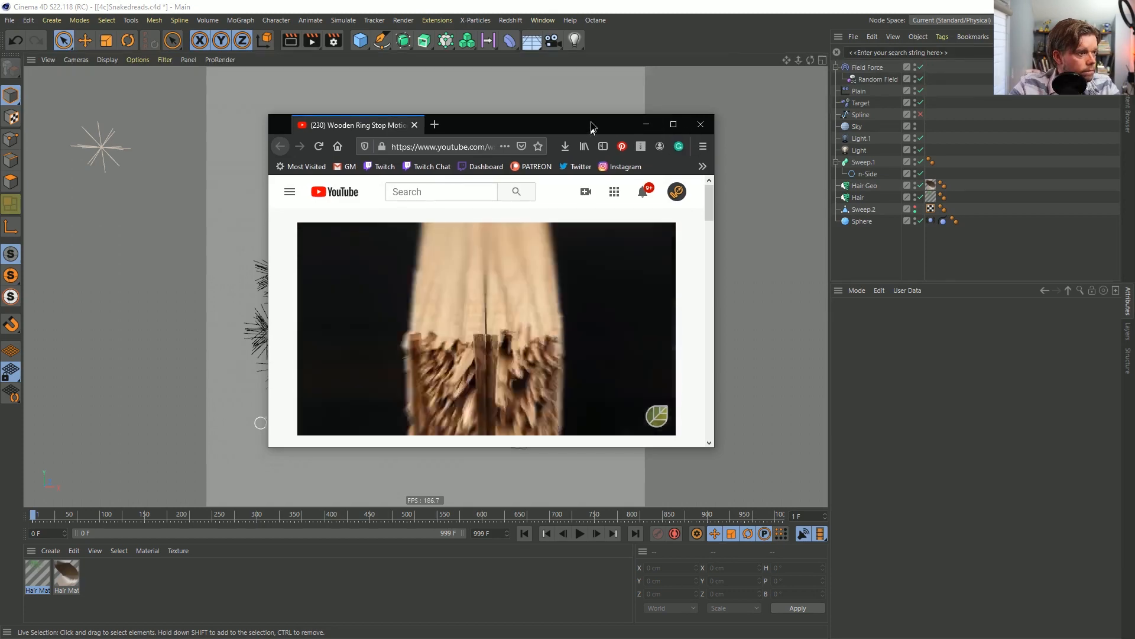
click(672, 129)
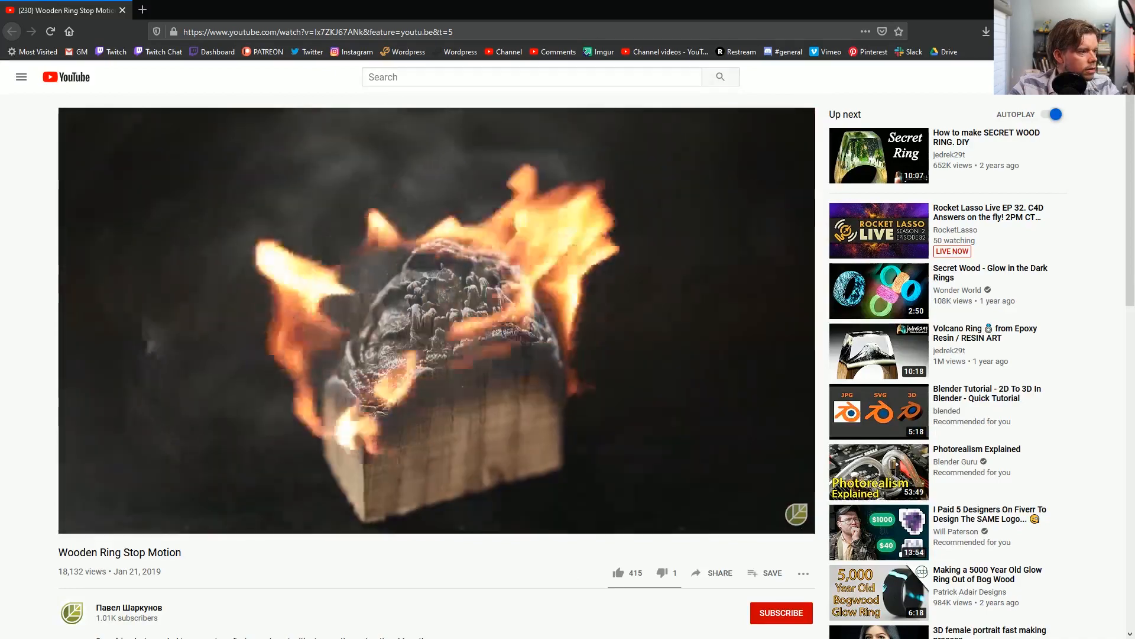
key(Left)
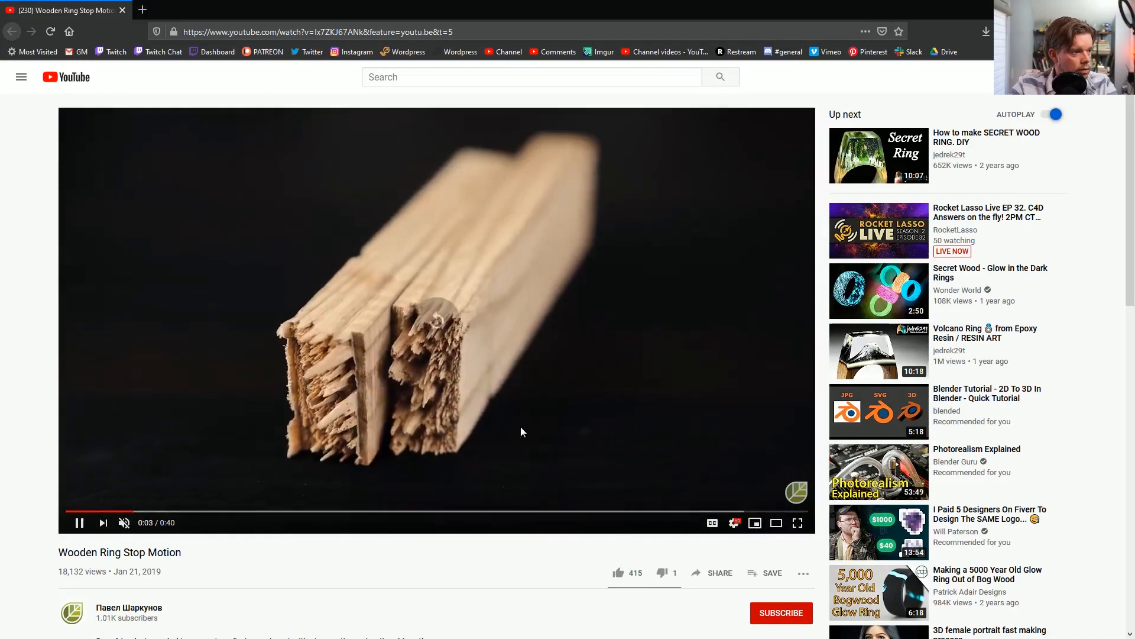
click(524, 404)
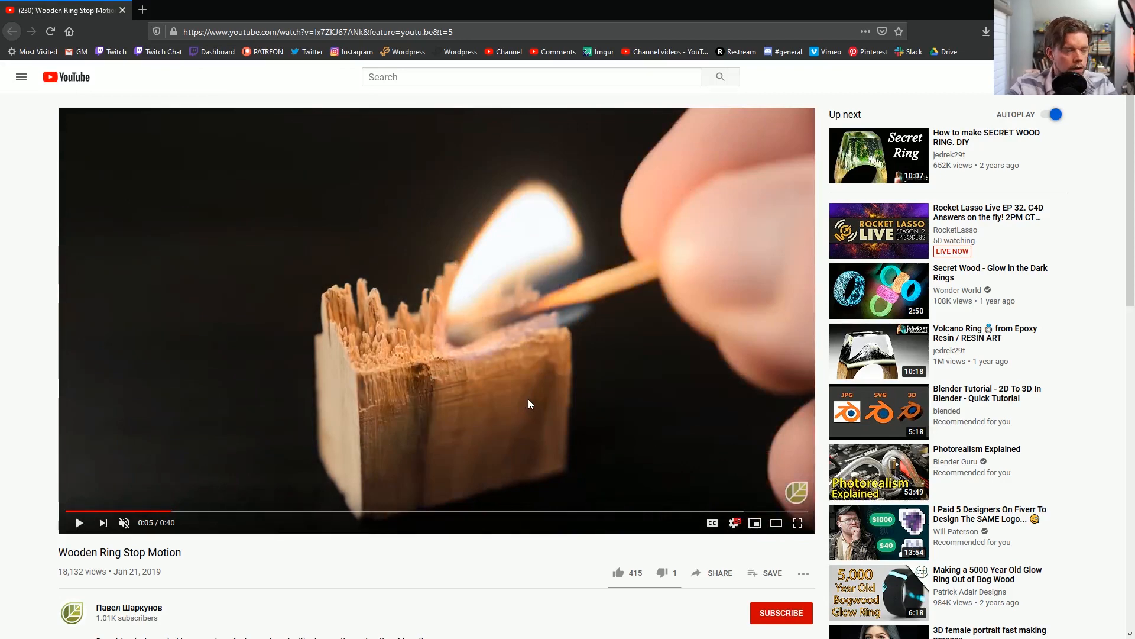
Examine frame by frame, forward and backward, how the splintered wooden block burns and chars between 0:05 and 0:06.
key(period)
key(period)
key(period)
key(period)
key(period)
key(period)
key(period)
key(period)
key(period)
key(period)
key(period)
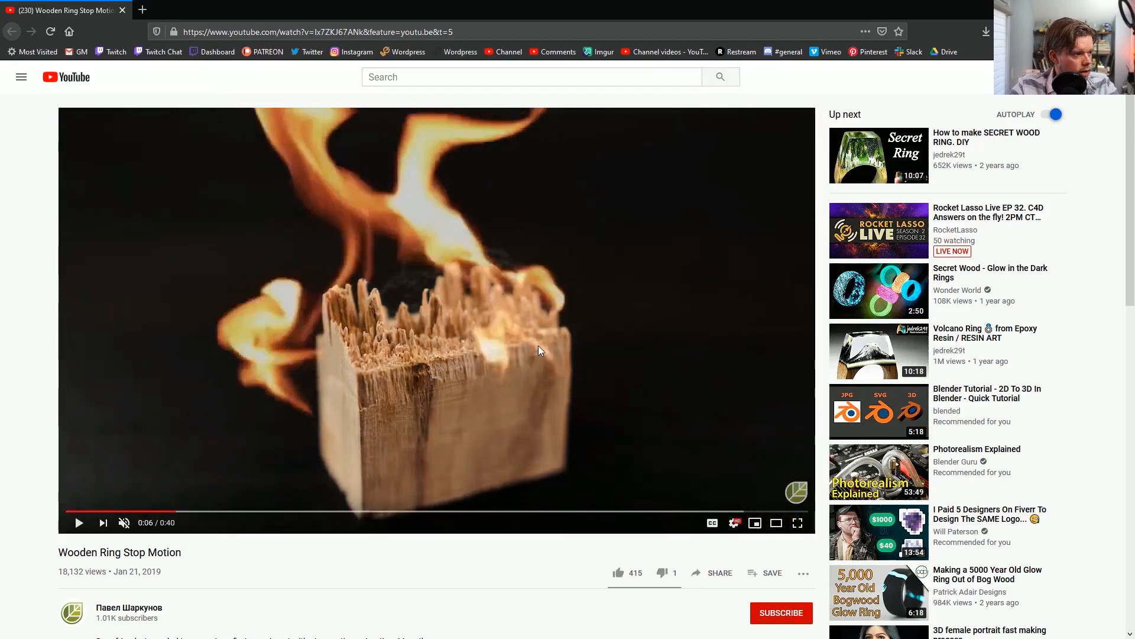
key(period)
key(period)
key(period)
key(period)
key(period)
key(period)
key(period)
key(period)
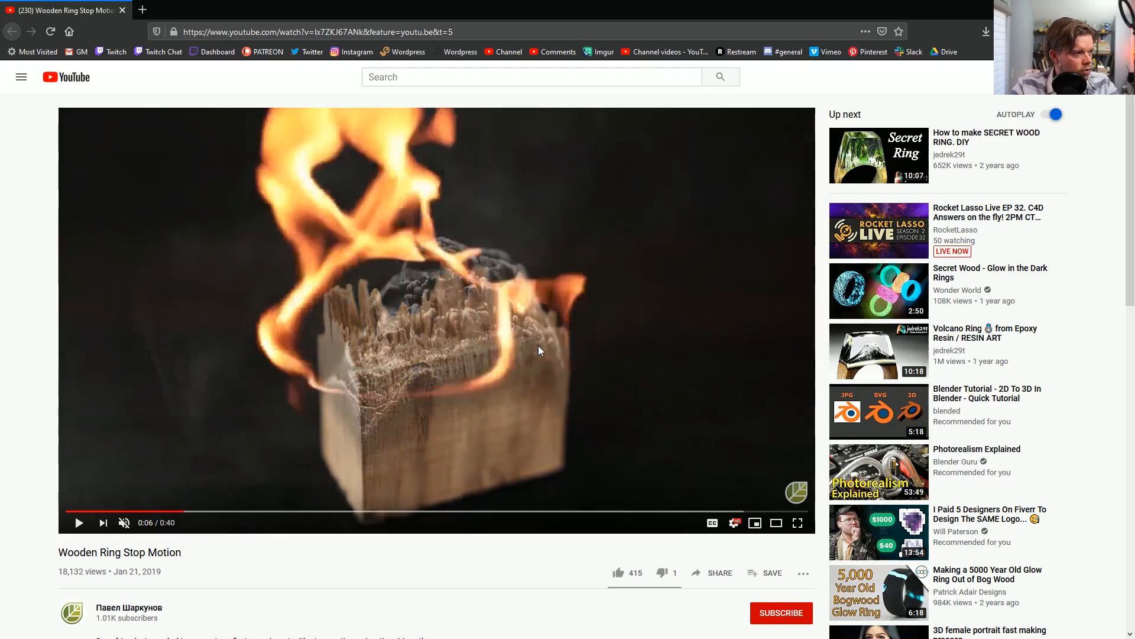
key(comma)
key(comma)
key(comma)
key(comma)
key(comma)
key(comma)
key(comma)
key(comma)
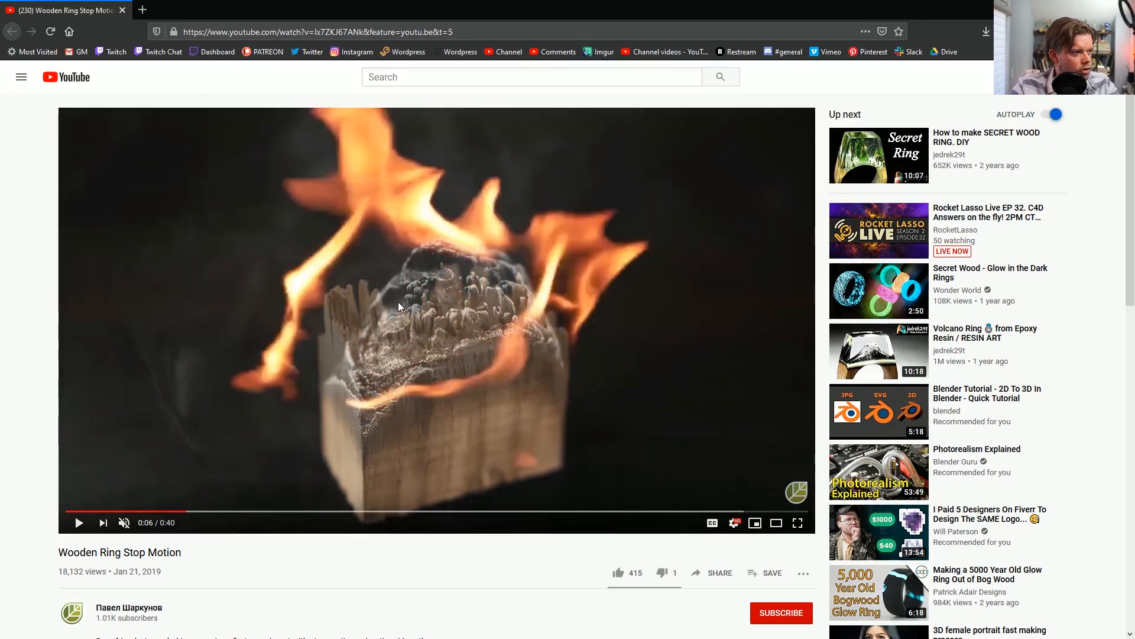
key(comma)
key(comma)
key(comma)
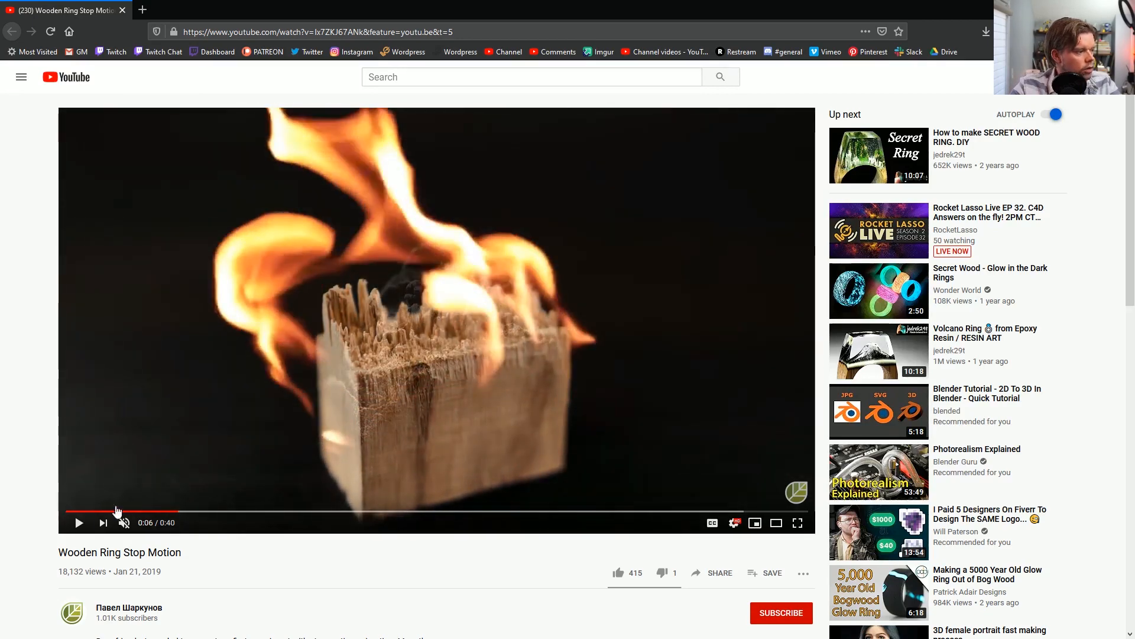
scroll(170, 544, down, 1)
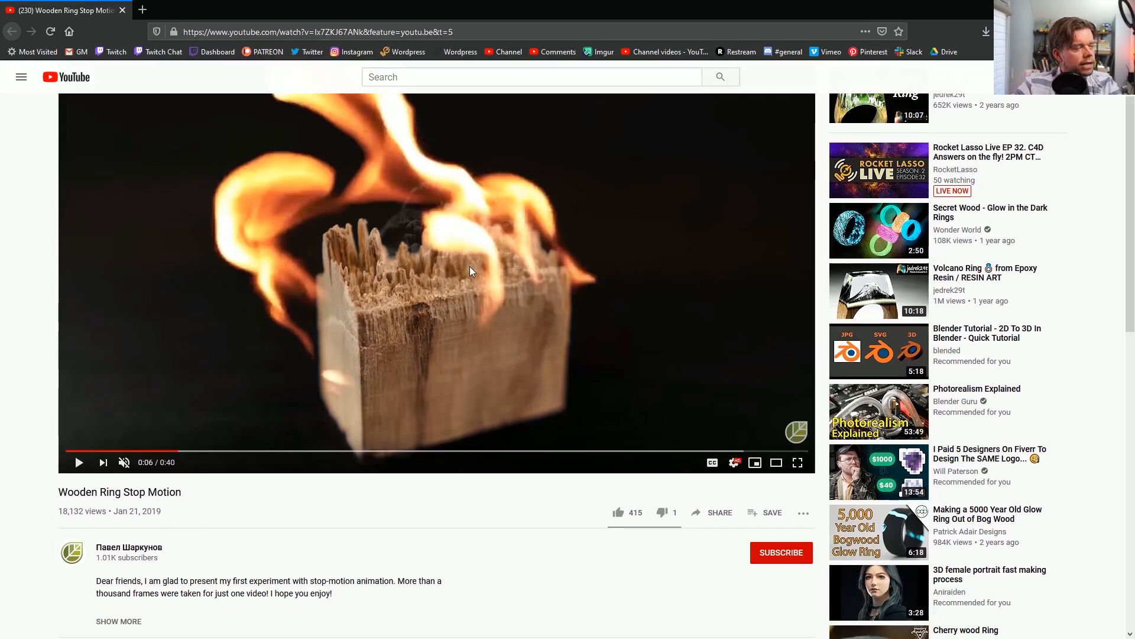
key(period)
key(period)
key(period)
key(period)
key(period)
key(period)
key(period)
key(period)
key(period)
key(period)
key(period)
key(period)
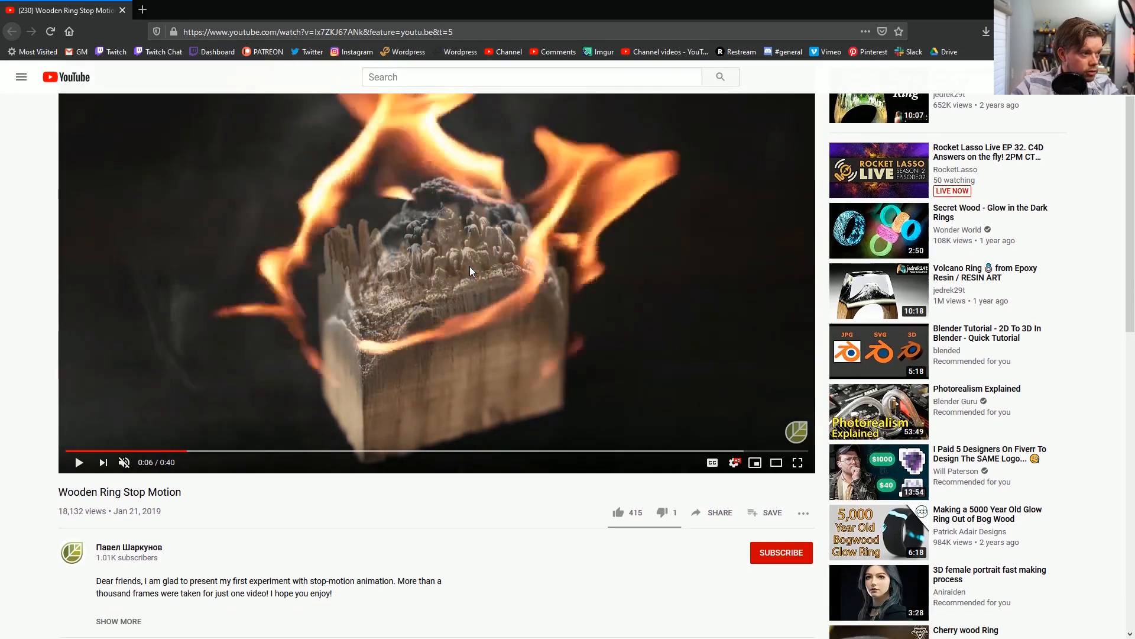
key(comma)
key(comma)
key(comma)
key(comma)
key(comma)
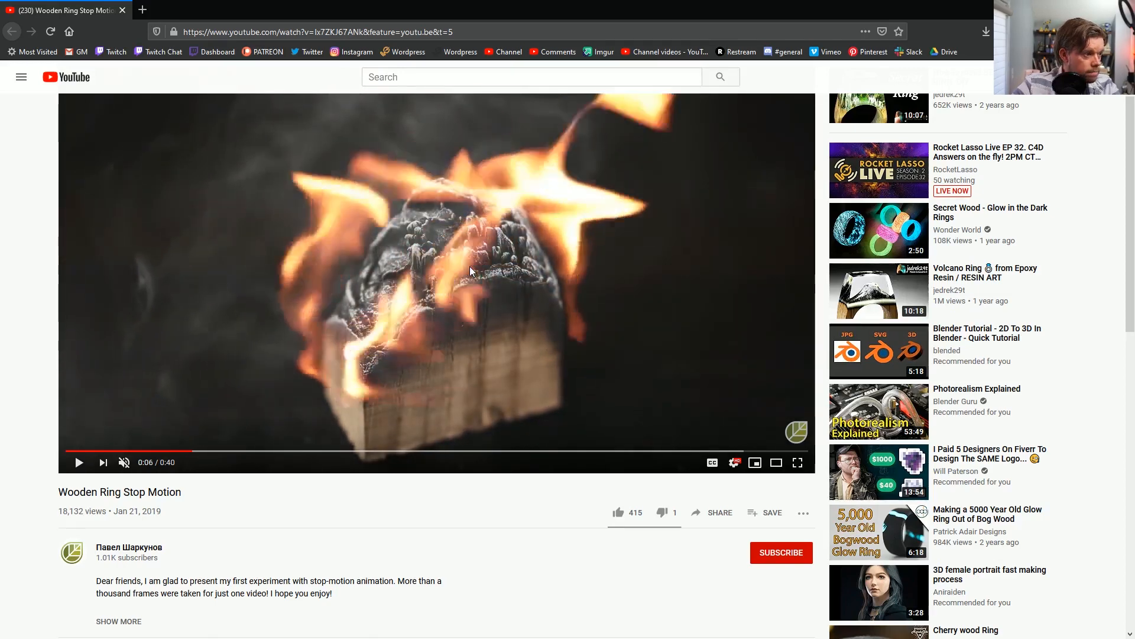
key(comma)
key(comma)
key(comma)
key(comma)
key(comma)
key(comma)
key(comma)
key(comma)
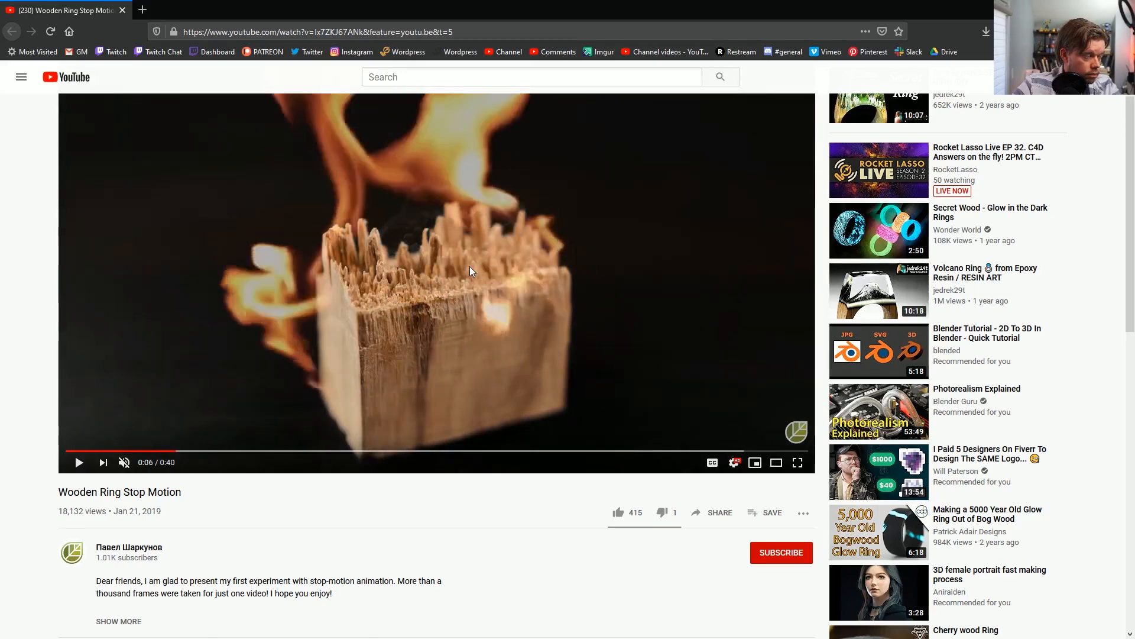
key(period)
key(period)
key(period)
key(period)
key(period)
key(period)
key(period)
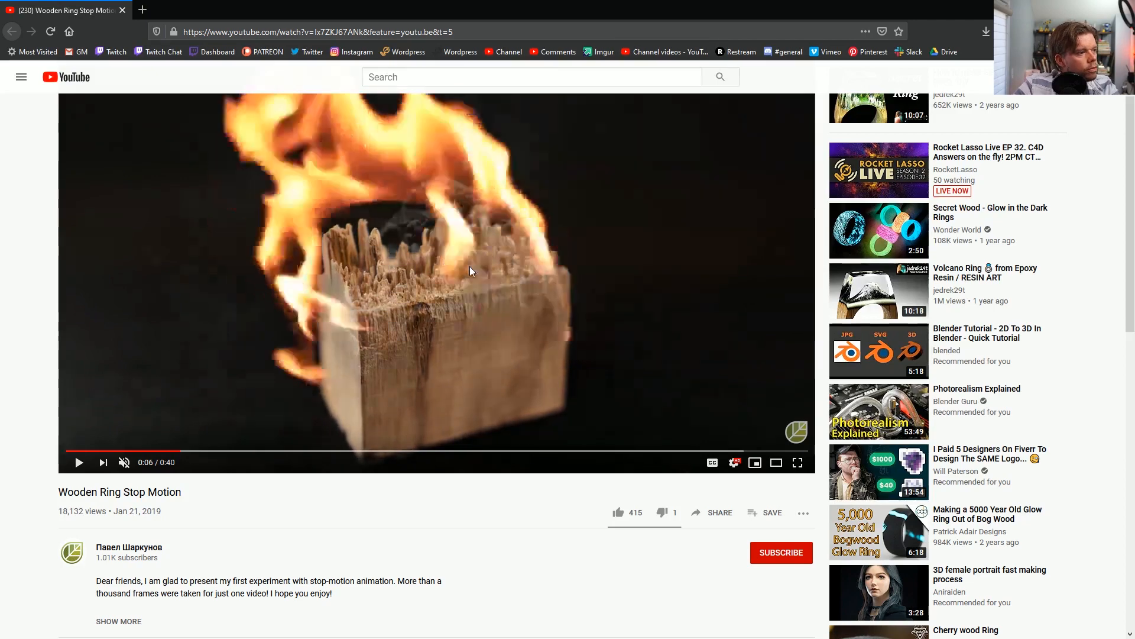
key(comma)
key(comma)
key(comma)
key(comma)
key(comma)
key(comma)
key(comma)
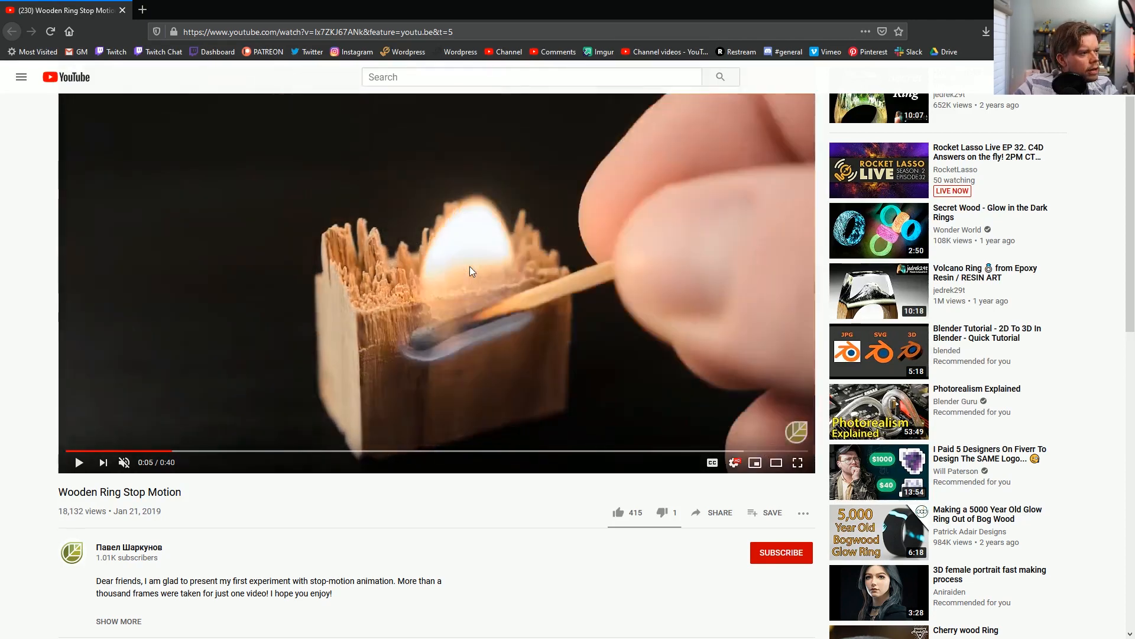
key(period)
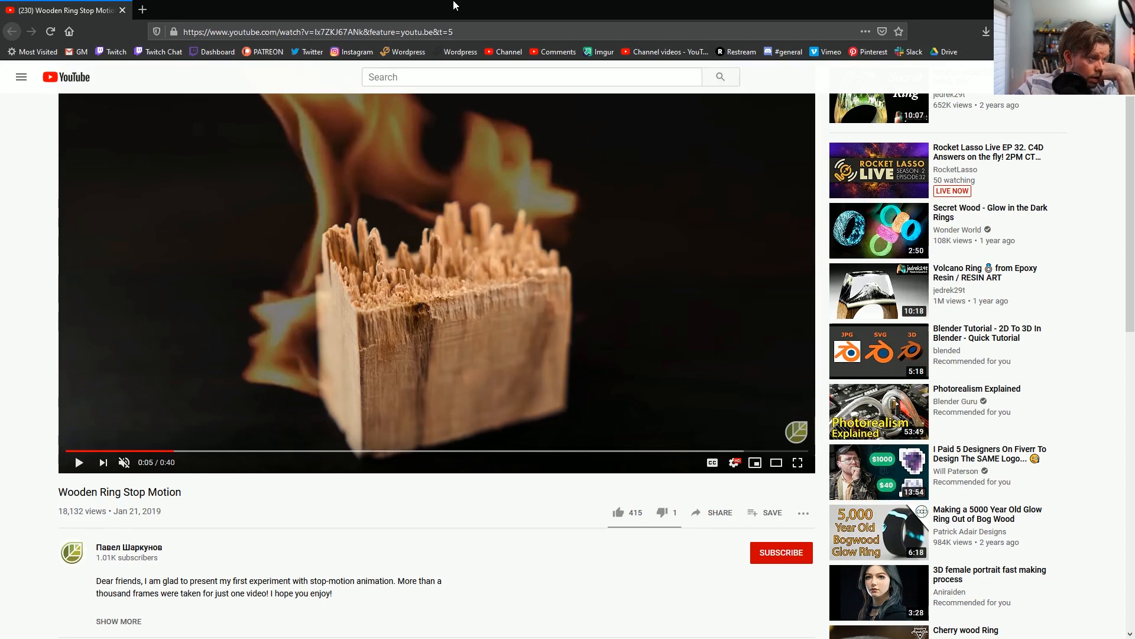
Switch from the browser back to Cinema 4D and add a cube in a new project.
drag(424, 14, 1134, 48)
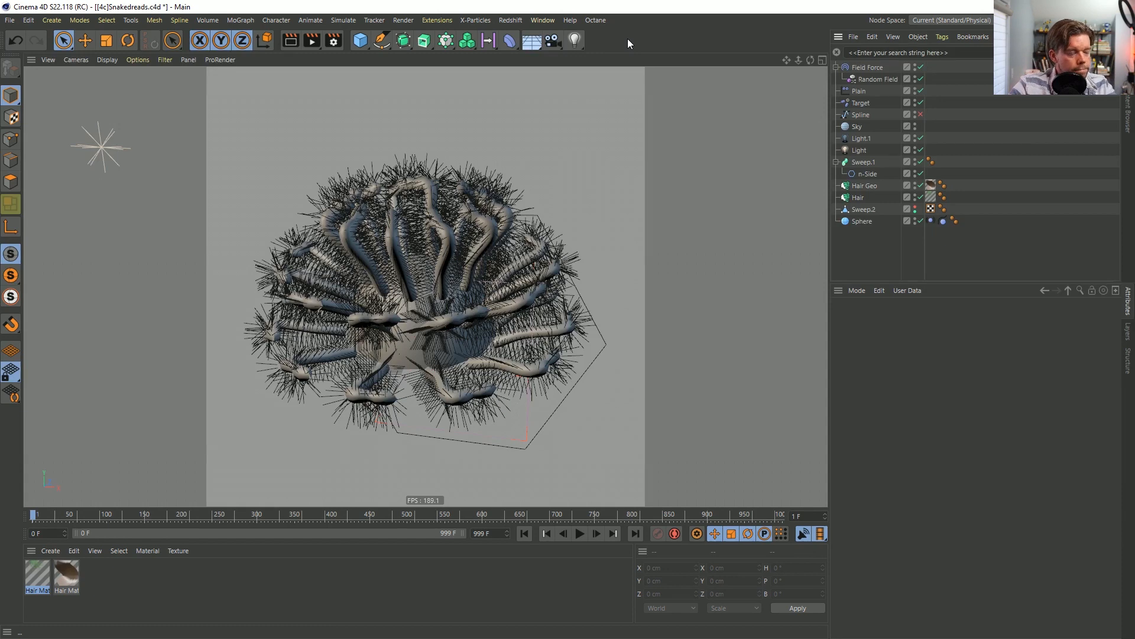
key(ctrl+n)
click(362, 41)
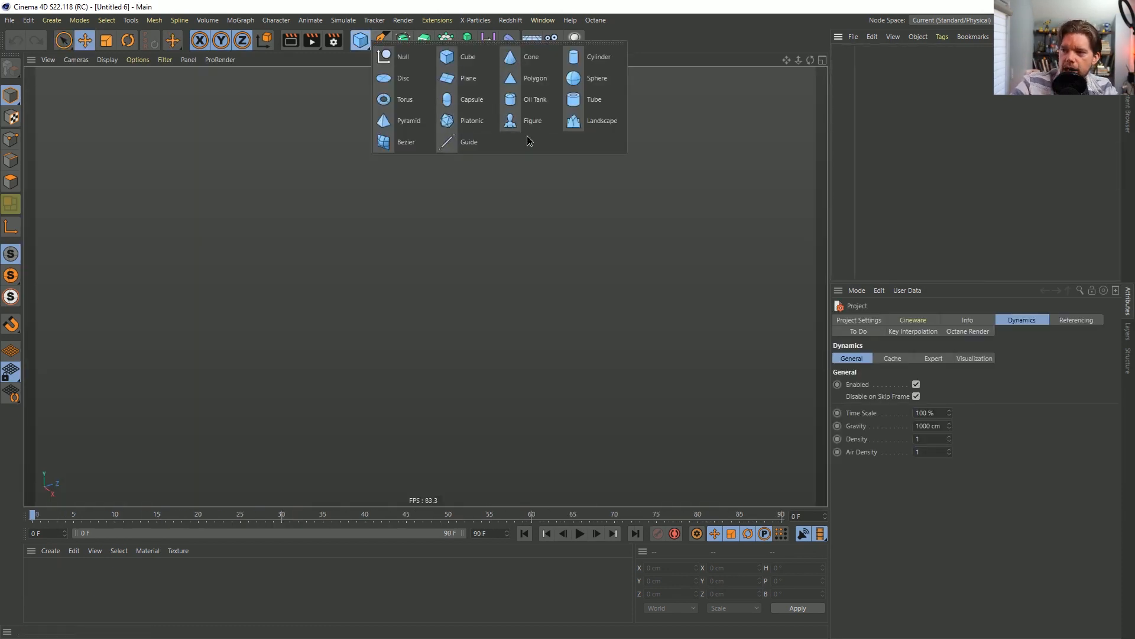
click(470, 57)
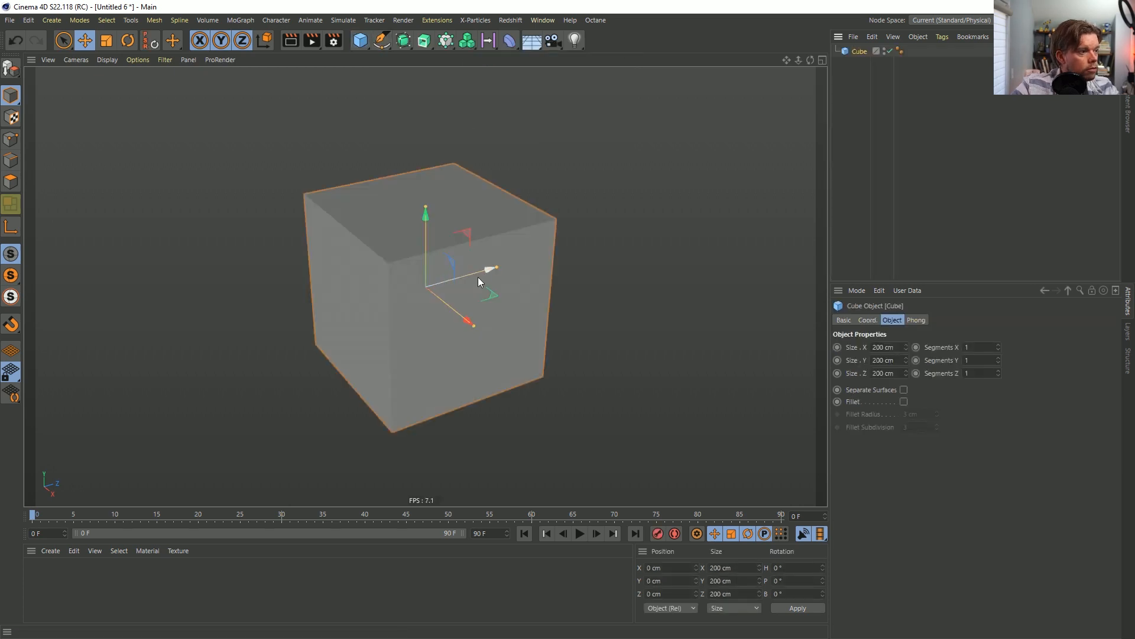
Shrink the cube to a slim upright block about 31 × 84 × 58 cm and make it editable.
drag(471, 323, 438, 321)
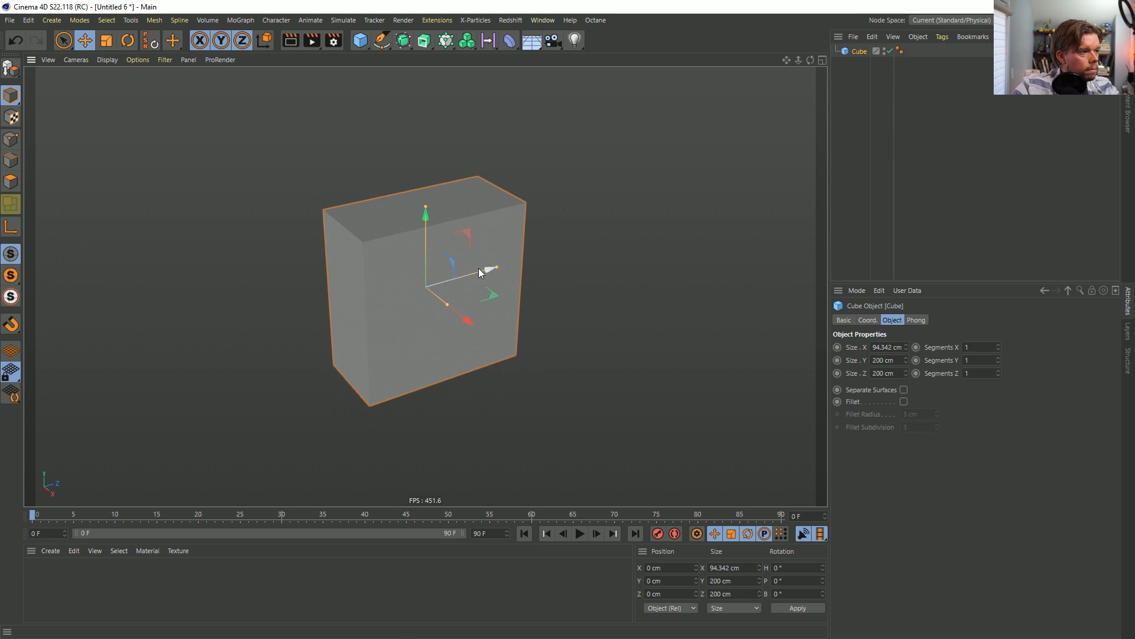
drag(494, 268, 431, 299)
drag(428, 207, 446, 280)
key(c)
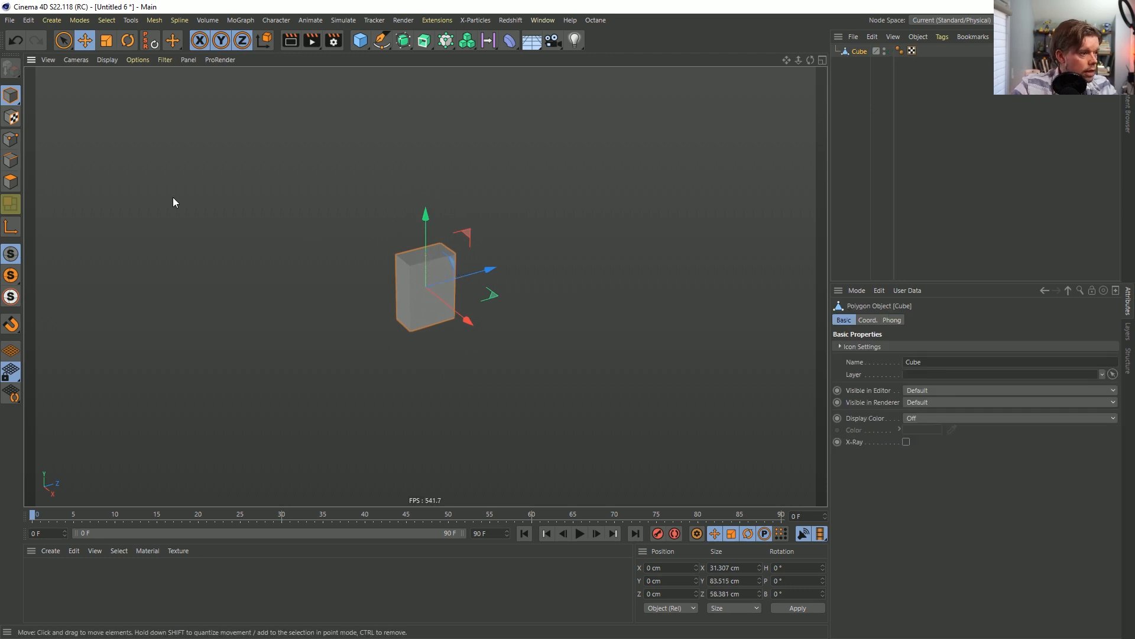
Select the block's top polygon and store it as a polygon selection.
click(10, 181)
click(422, 257)
key(s)
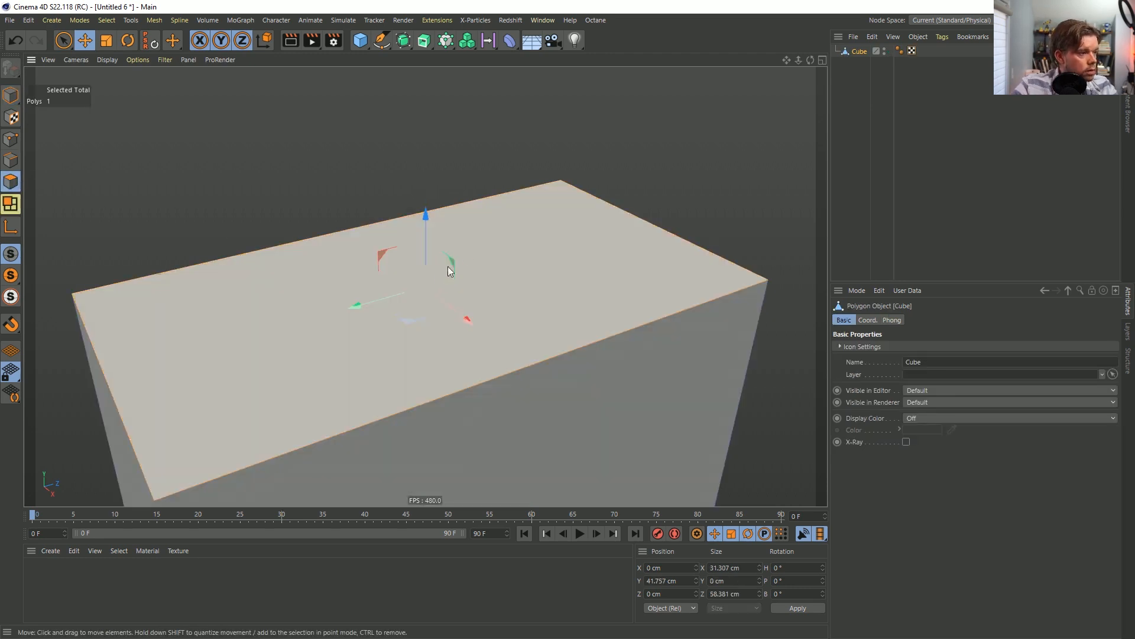
scroll(471, 278, down, 3)
scroll(503, 243, up, 1)
scroll(504, 242, down, 2)
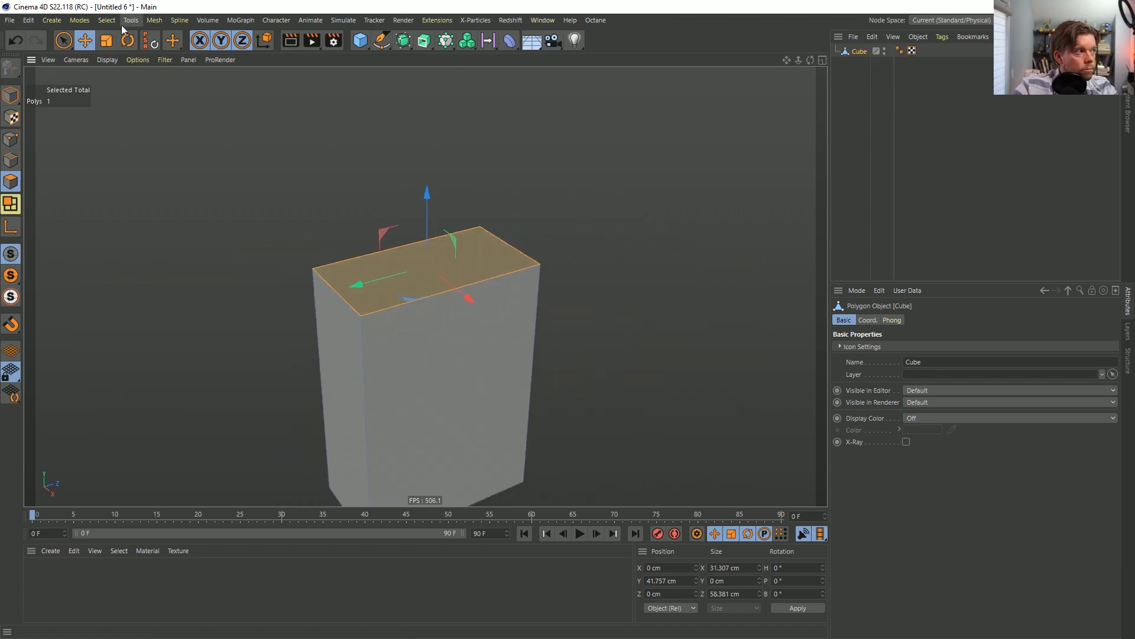
click(107, 20)
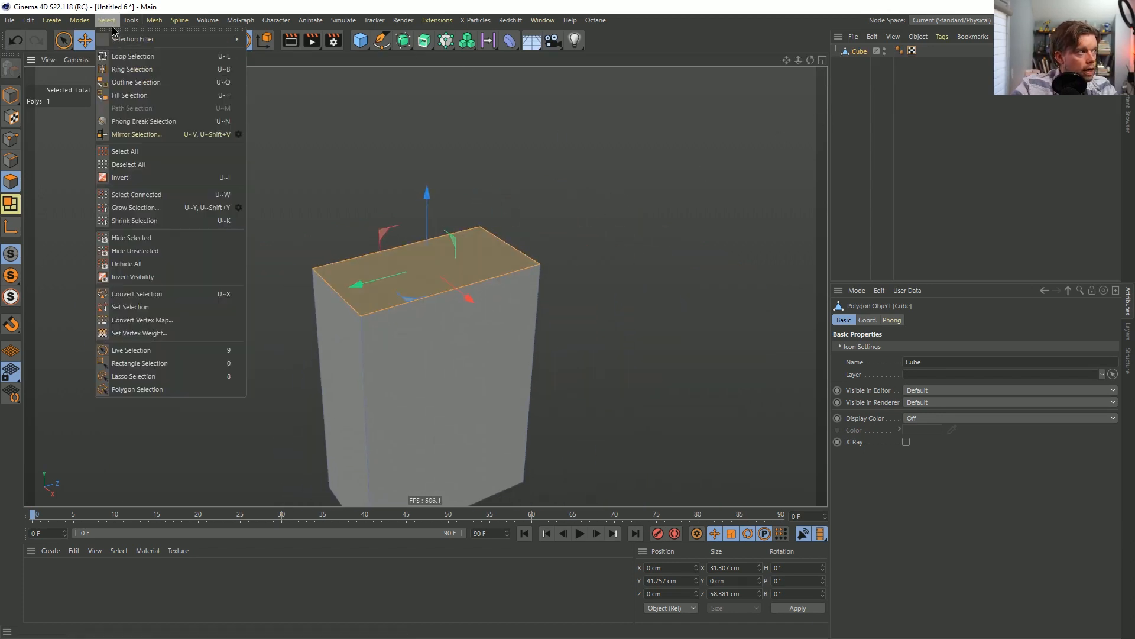
click(155, 307)
Add a Hair object growing from the block's stored top selection and place it below the Cube in the object hierarchy.
click(857, 52)
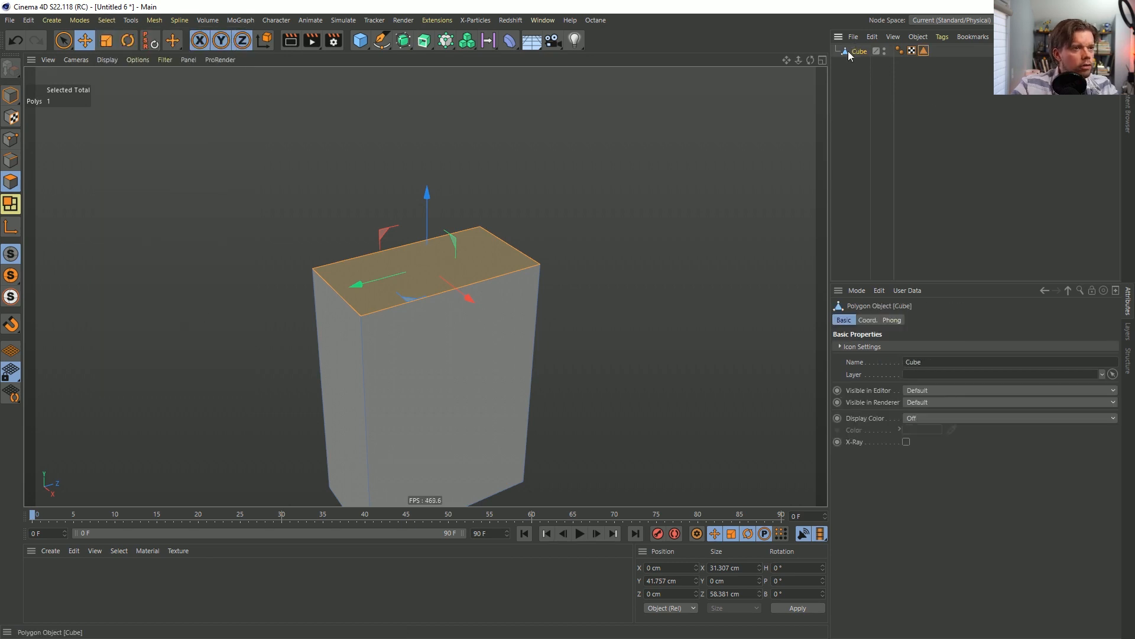
click(277, 20)
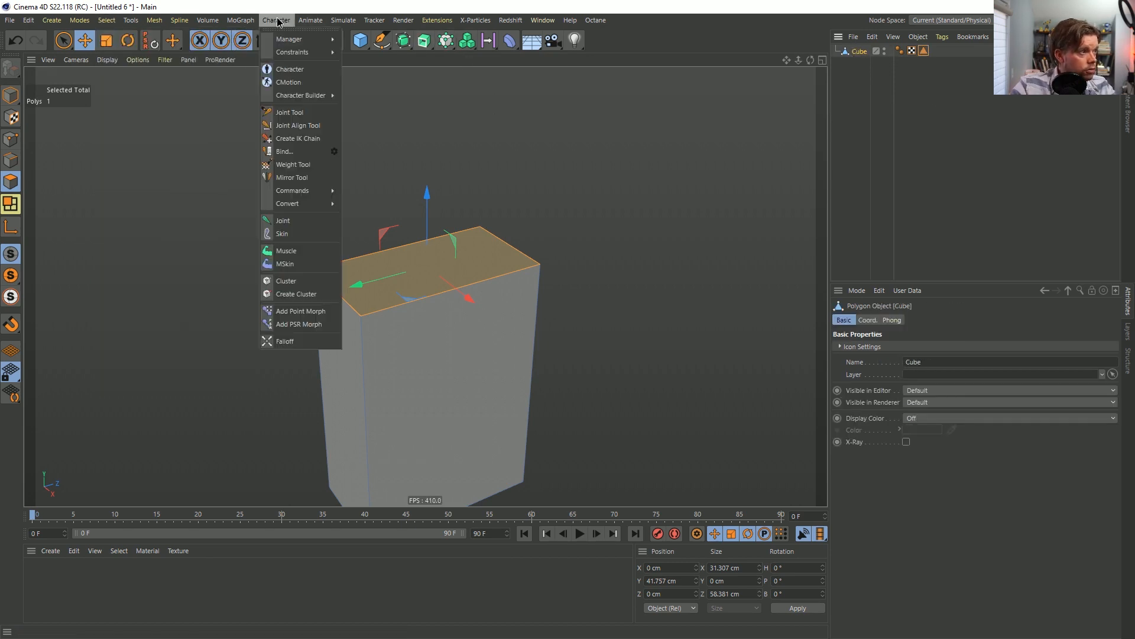
mouse_move(296, 204)
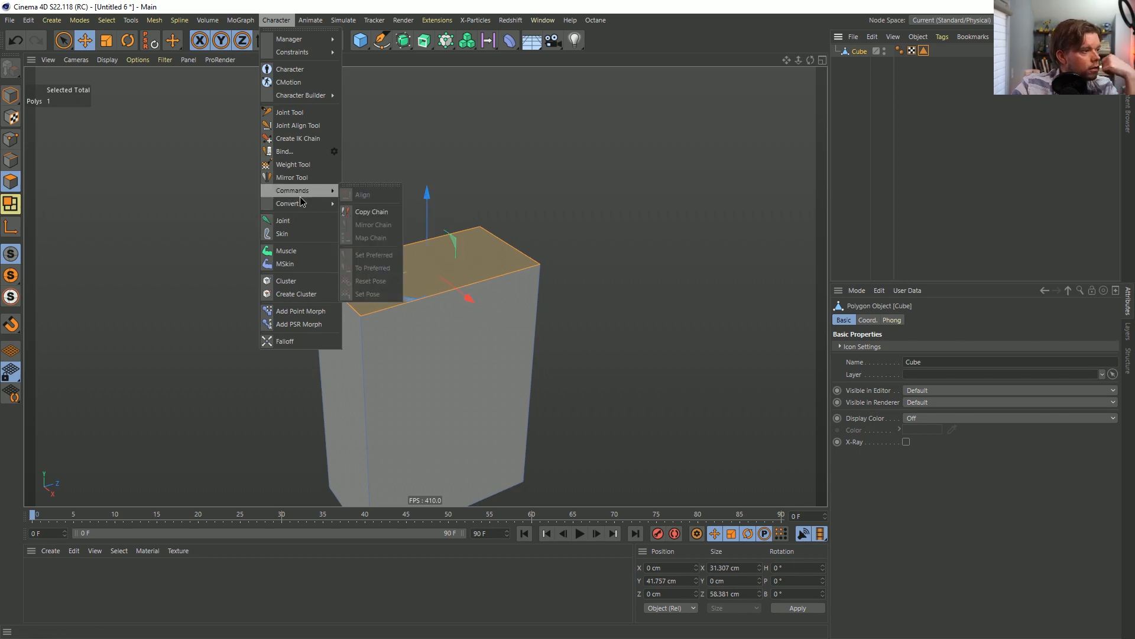
mouse_move(347, 18)
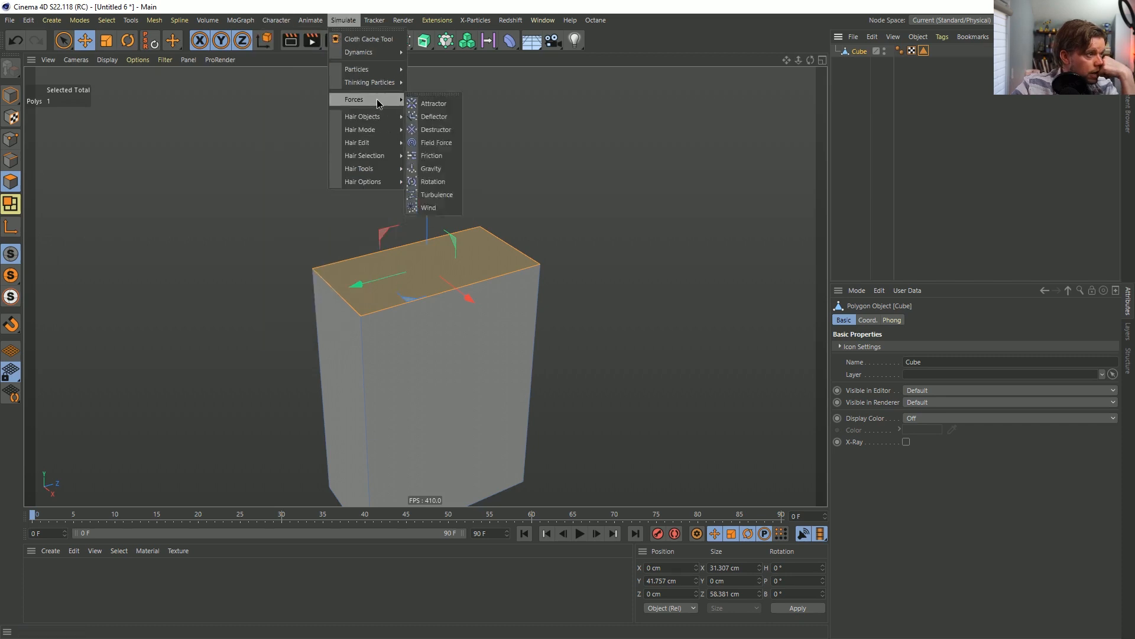
click(421, 117)
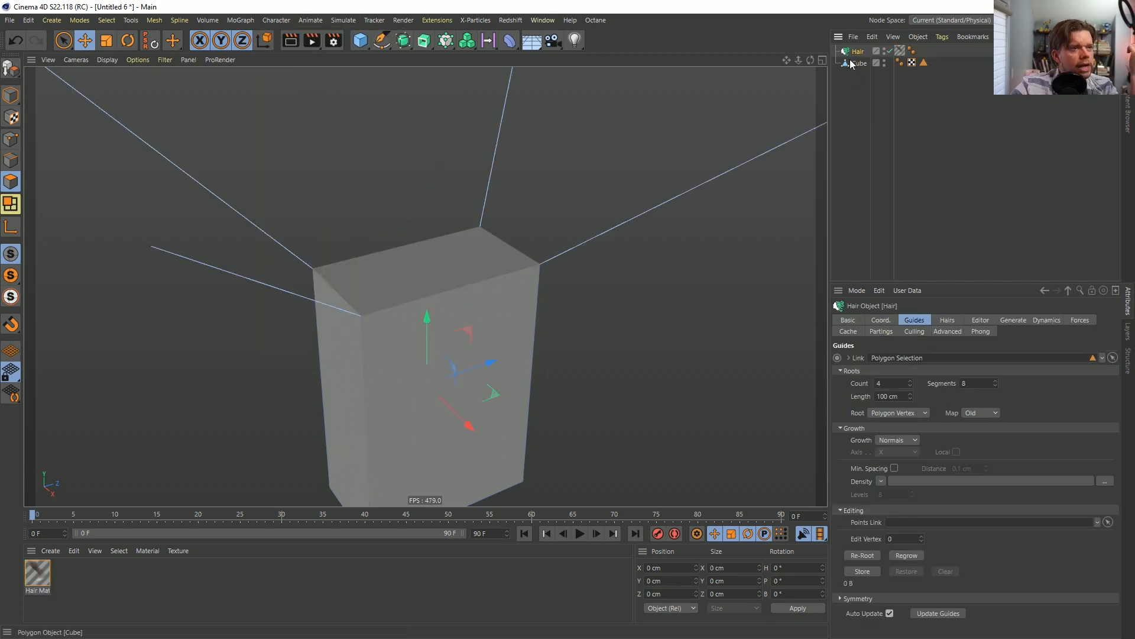
drag(853, 53, 850, 83)
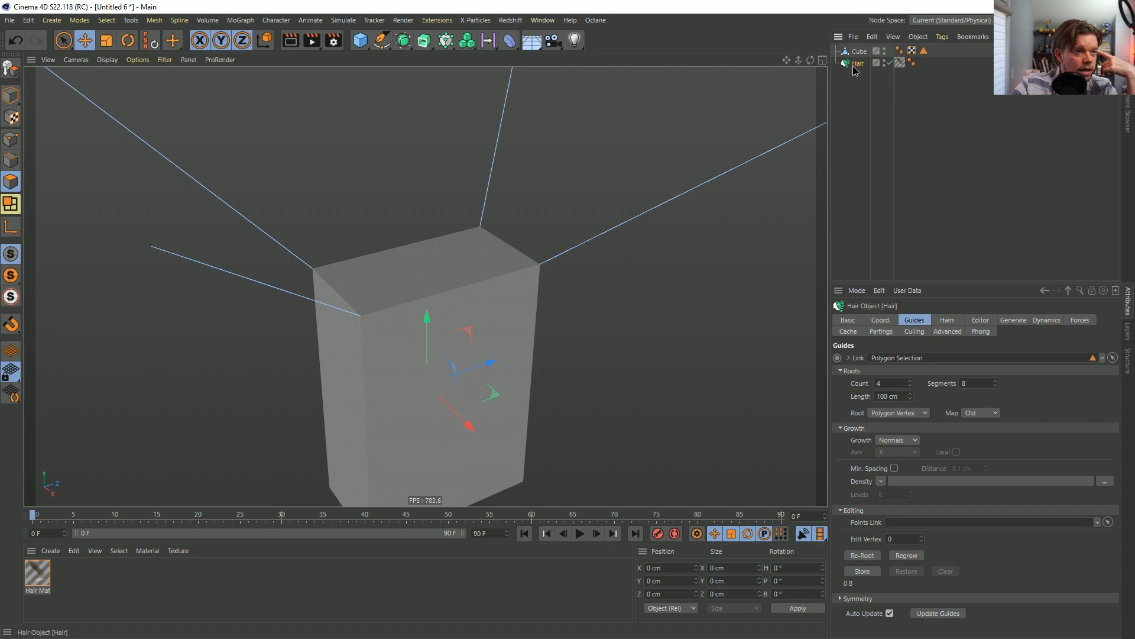
Root the hair guides on Polygon Area and set their growth to Direction along the Y axis.
click(911, 416)
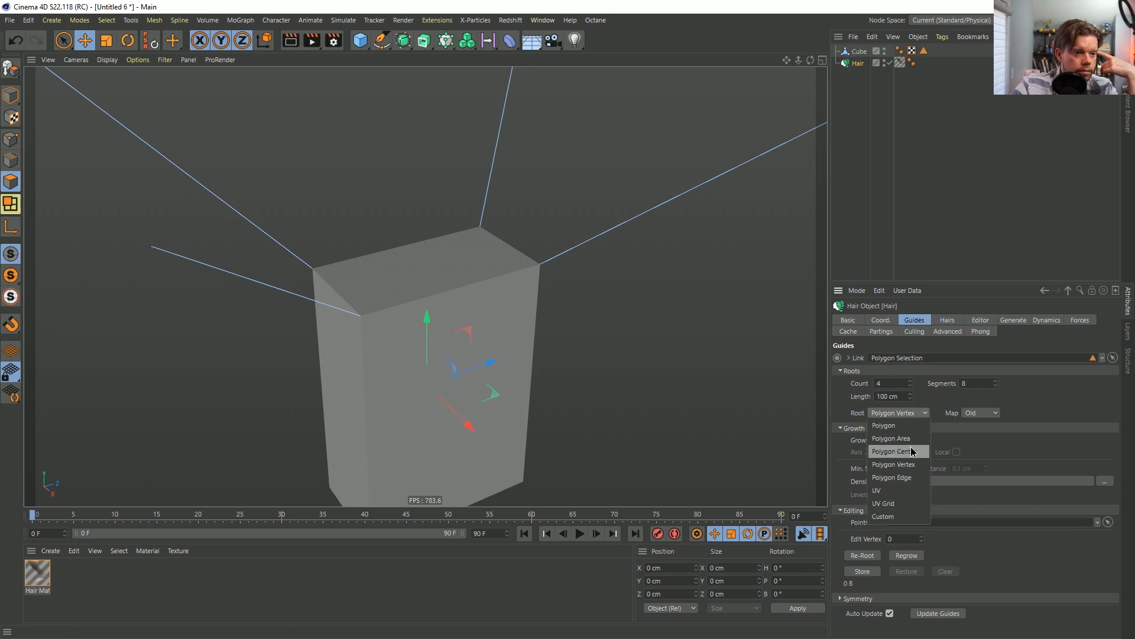
click(917, 440)
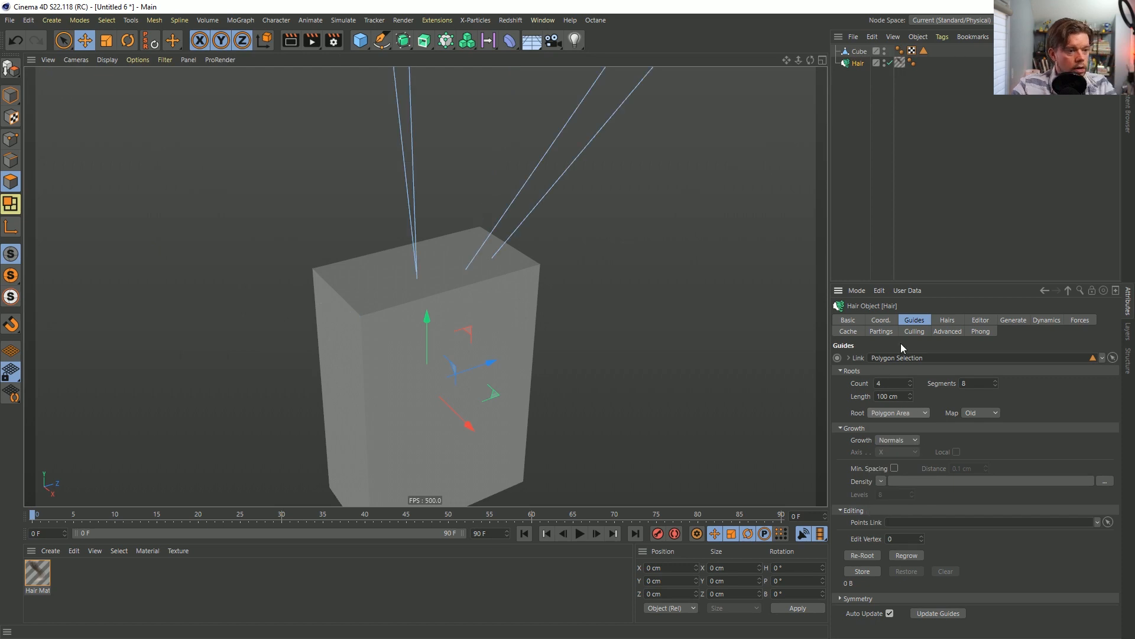
click(899, 440)
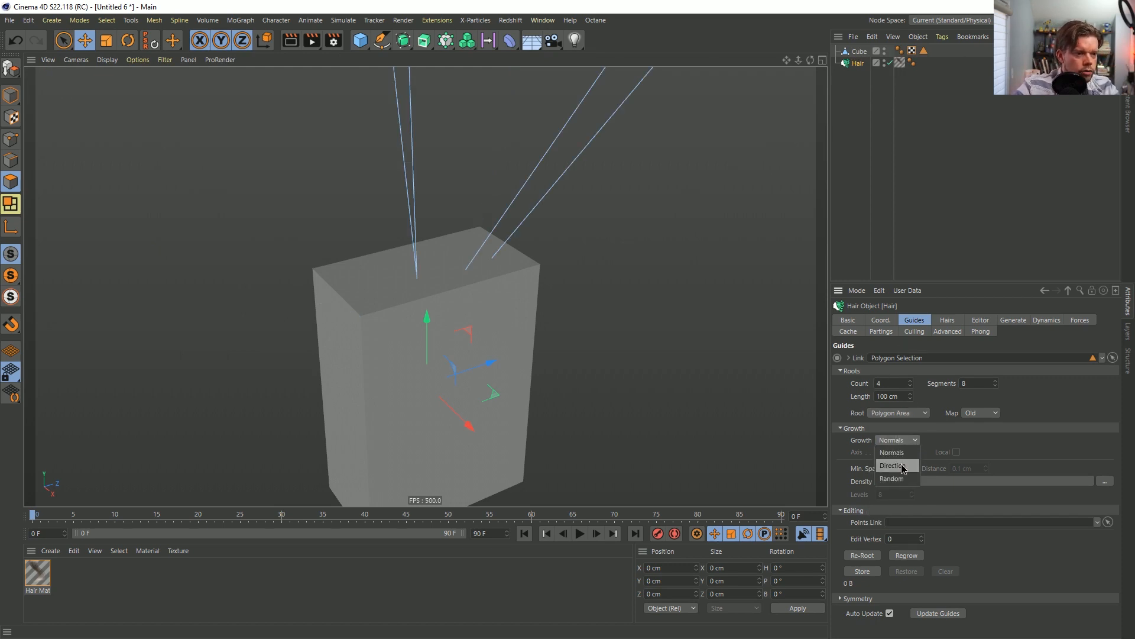
click(903, 467)
click(898, 451)
click(893, 482)
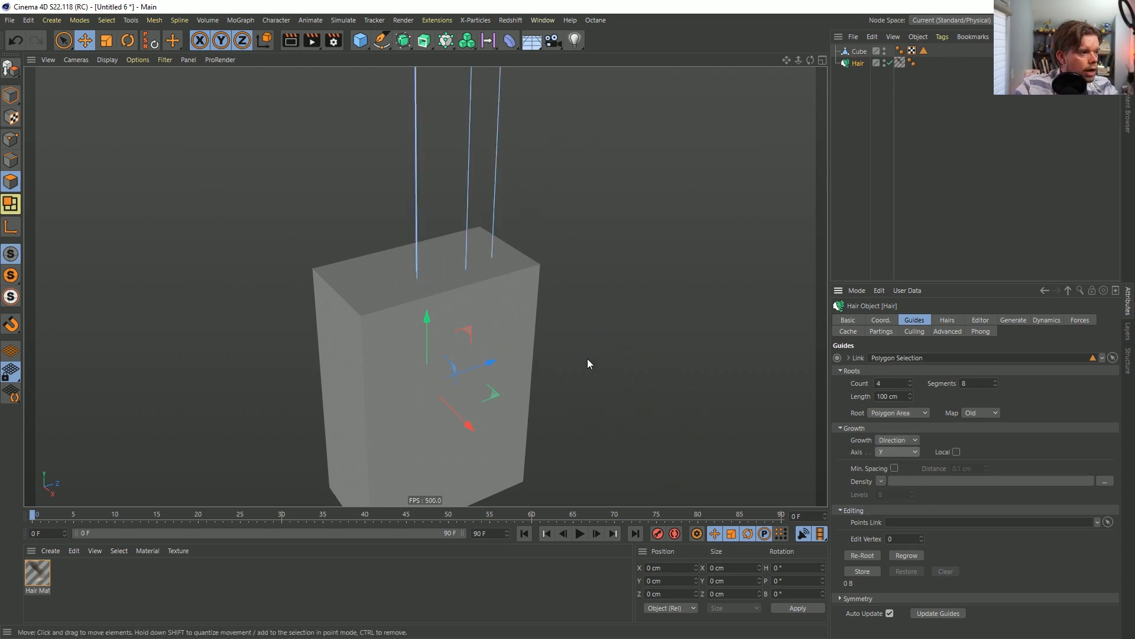
alt+drag(459, 300, 460, 371)
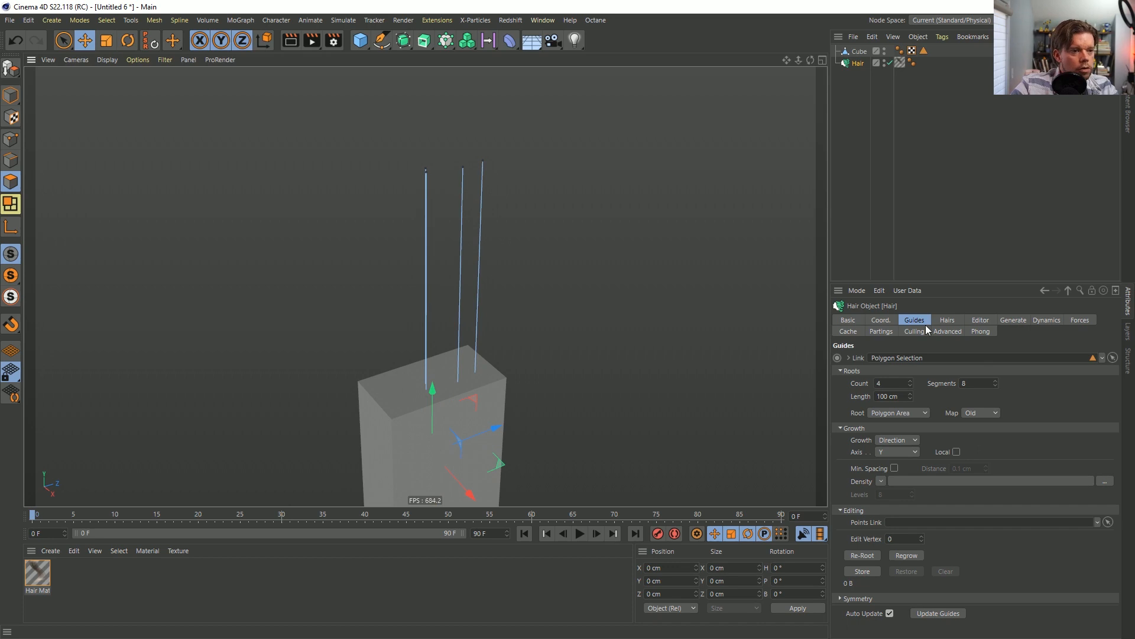
Set the hair guides to 1 segment and try a count of 222 before raising it to 333.
double_click(896, 381)
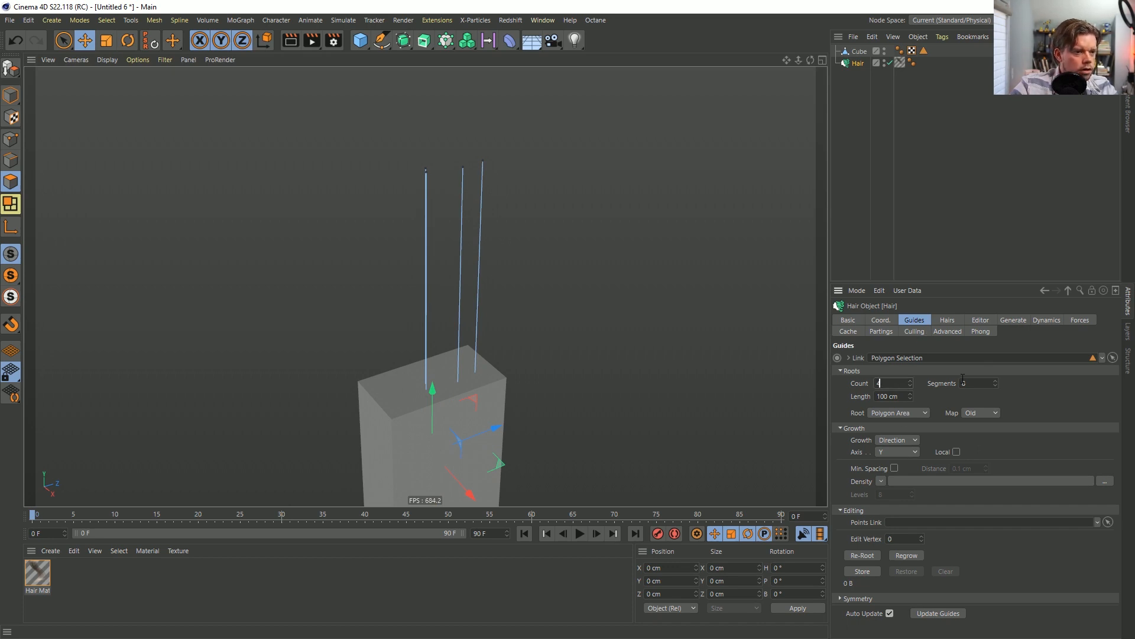
double_click(975, 382)
double_click(894, 383)
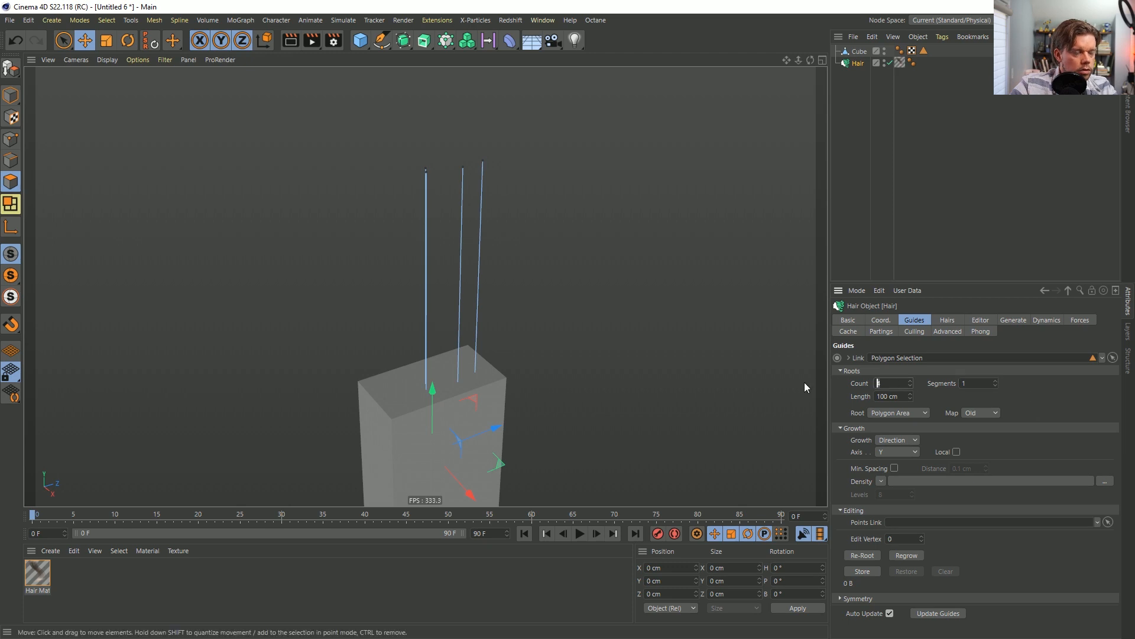
text(222)
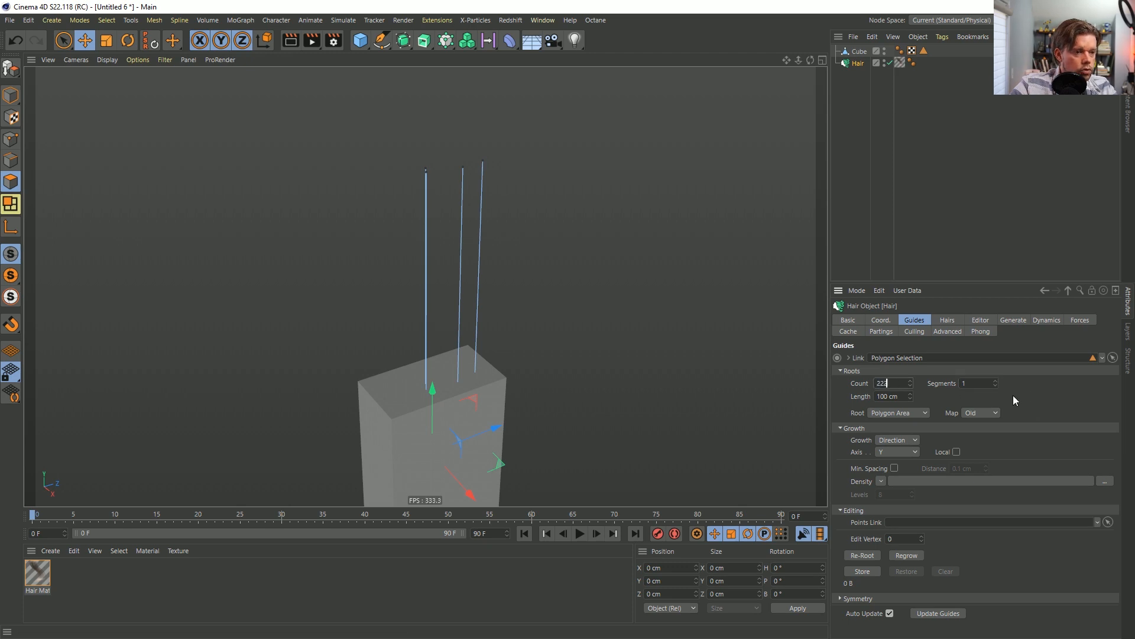
key(Return)
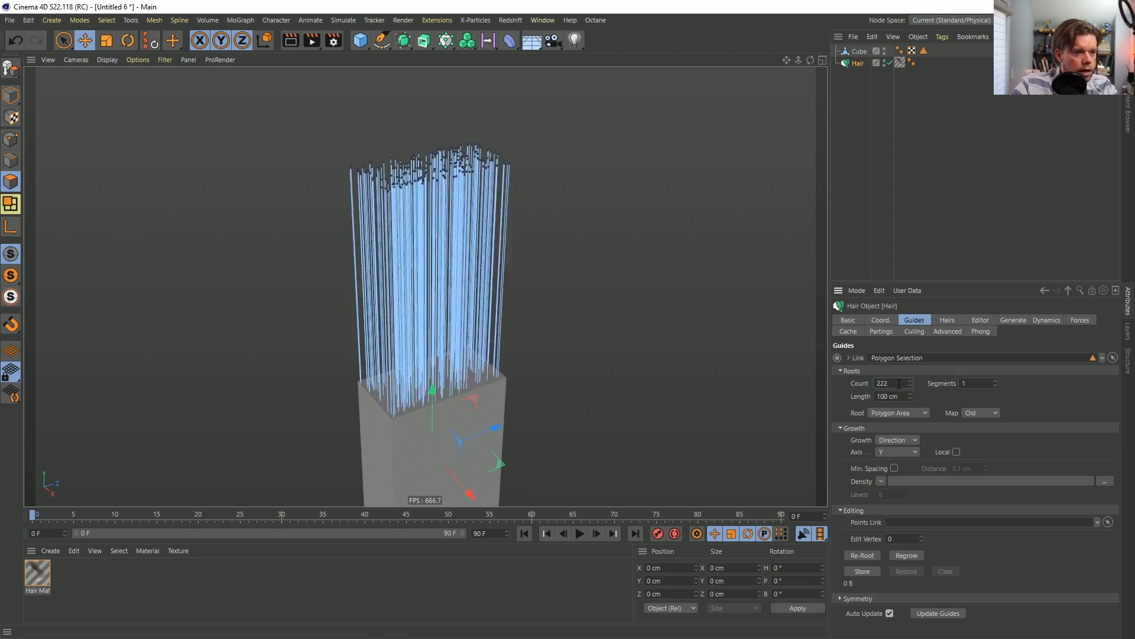
double_click(894, 383)
text(33)
key(Return)
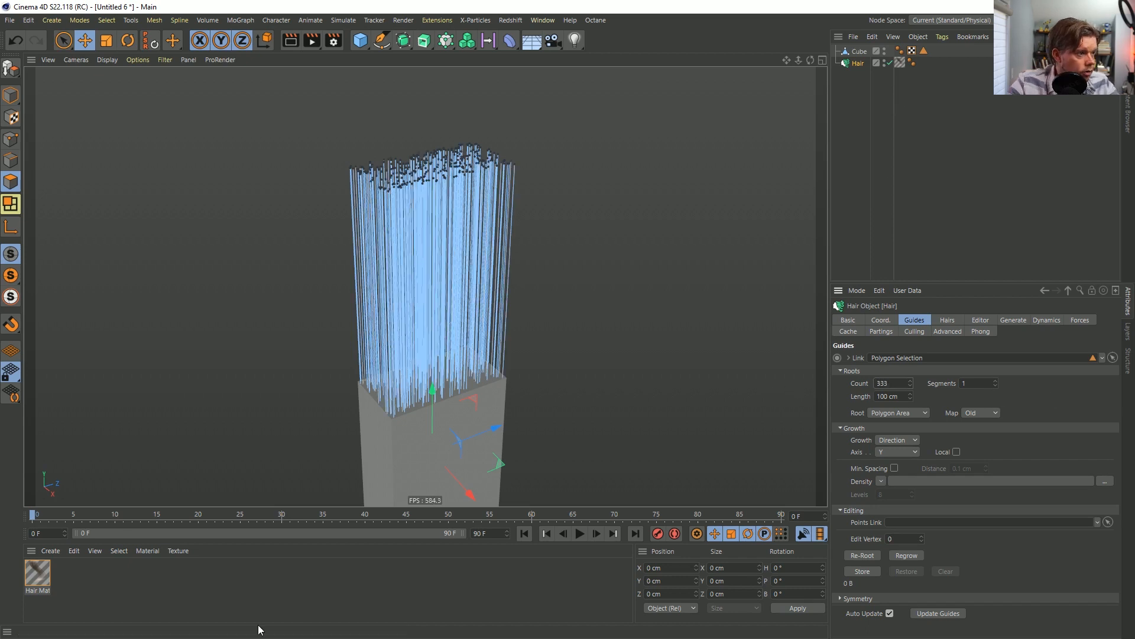
Check the hair material's thickness settings and set the hair guides' length to 20 cm.
click(37, 573)
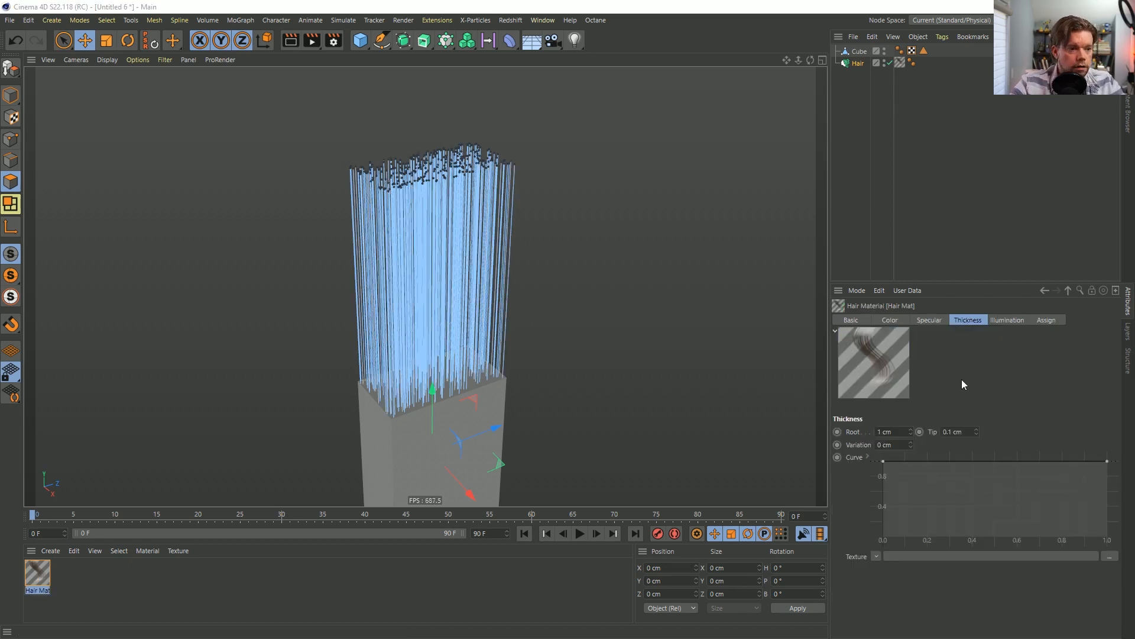
click(857, 64)
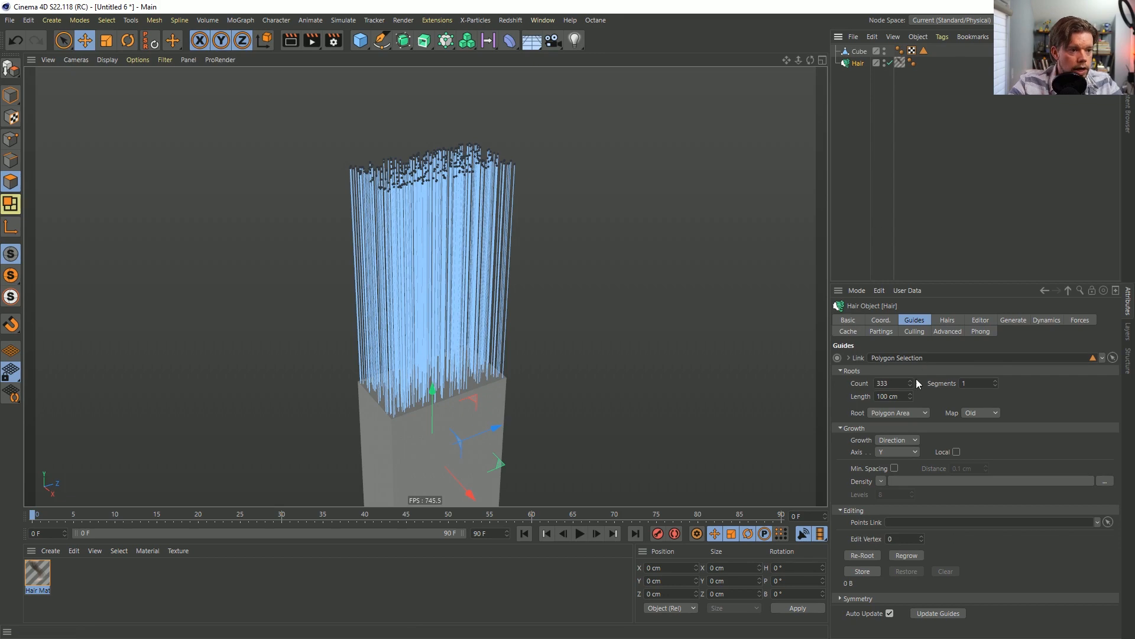
double_click(898, 396)
text(20)
key(Return)
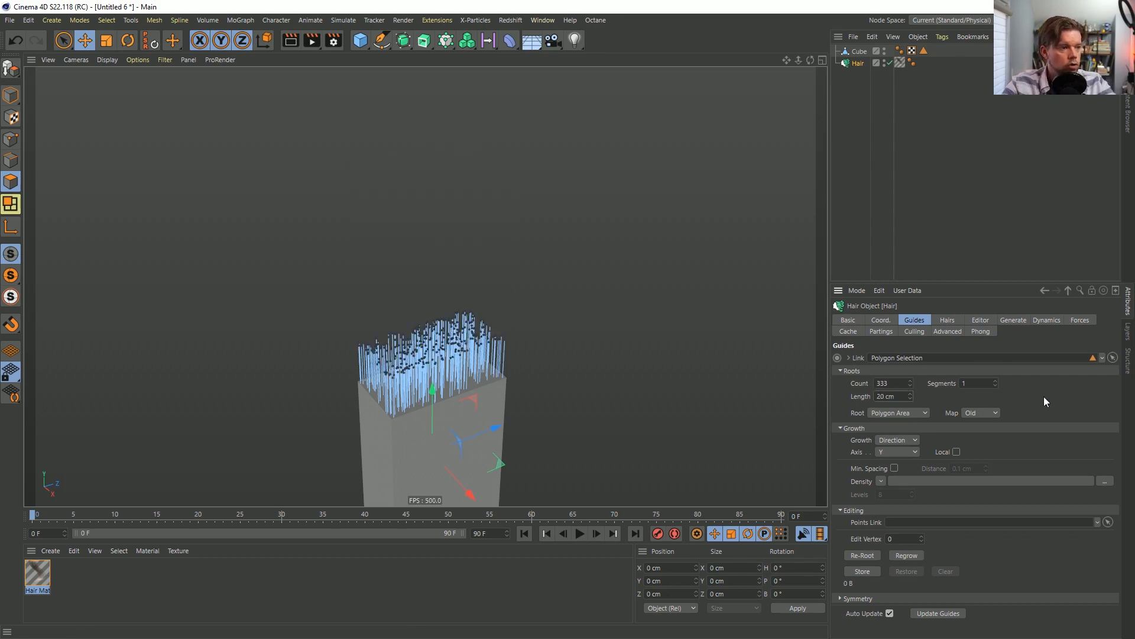
Enable Scale in the Hair Mat material and load a Noise shader as its texture.
alt+right_drag(406, 403, 509, 370)
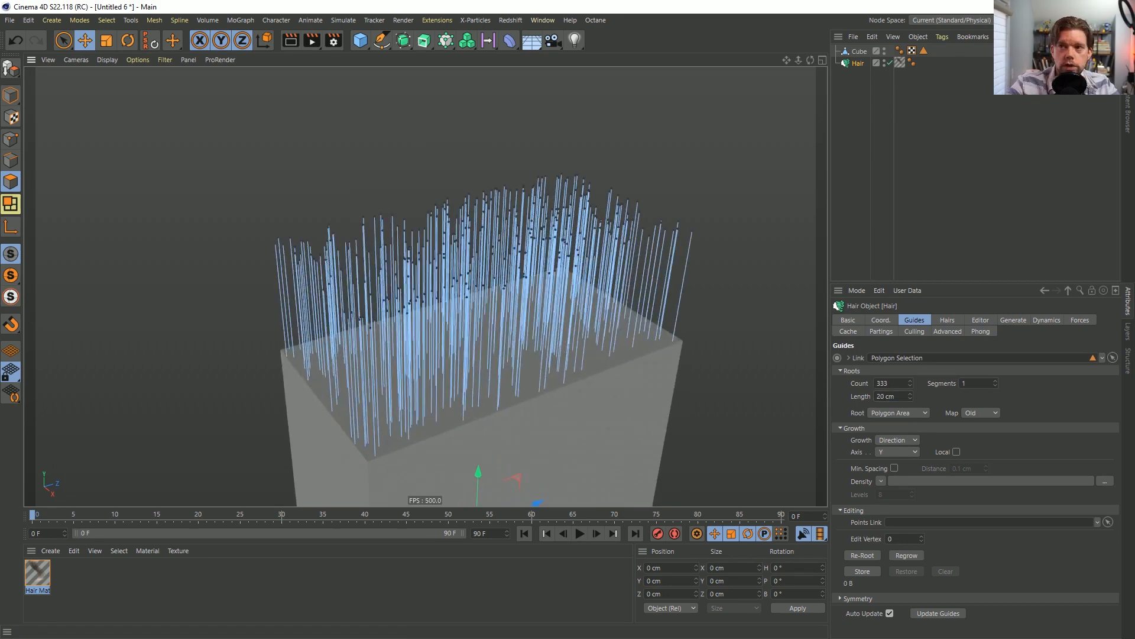
double_click(900, 62)
drag(419, 157, 791, 144)
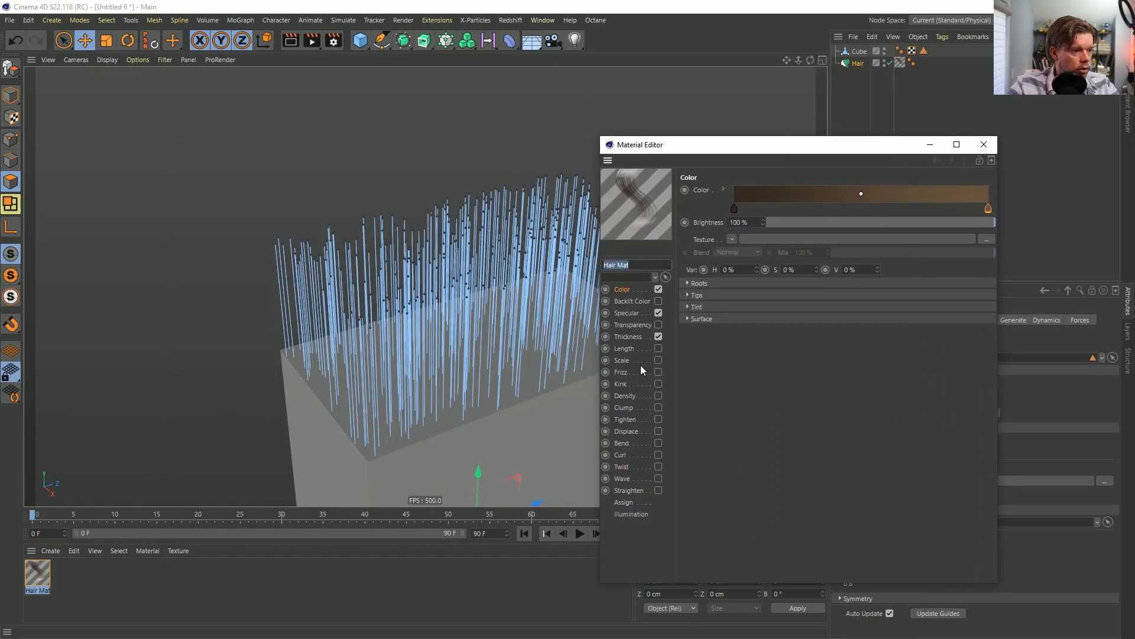
click(657, 360)
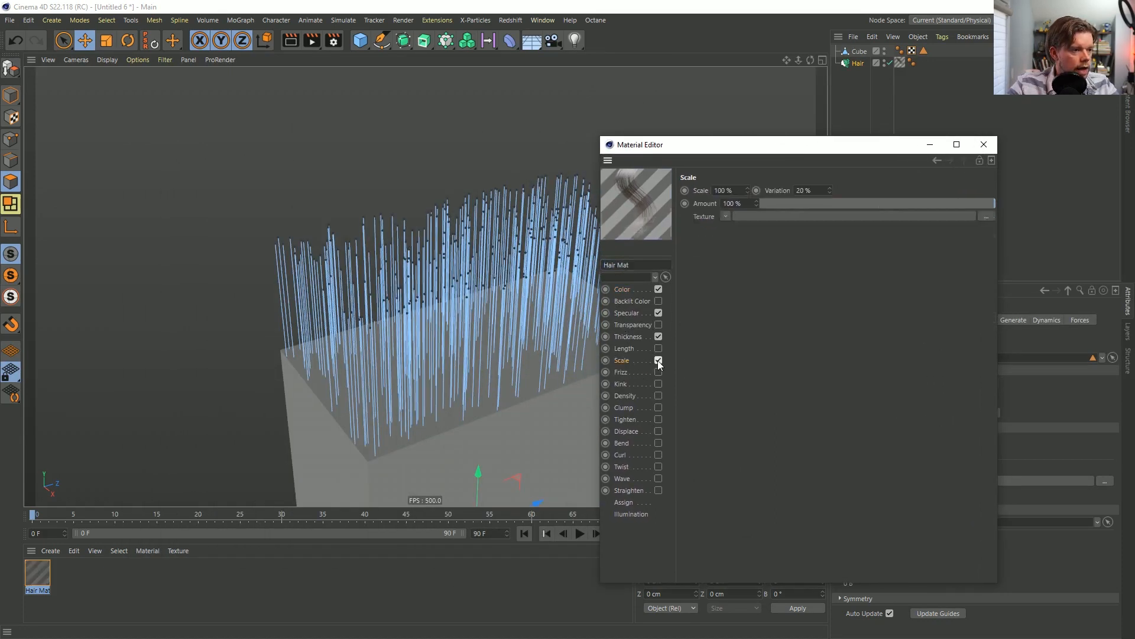
click(727, 215)
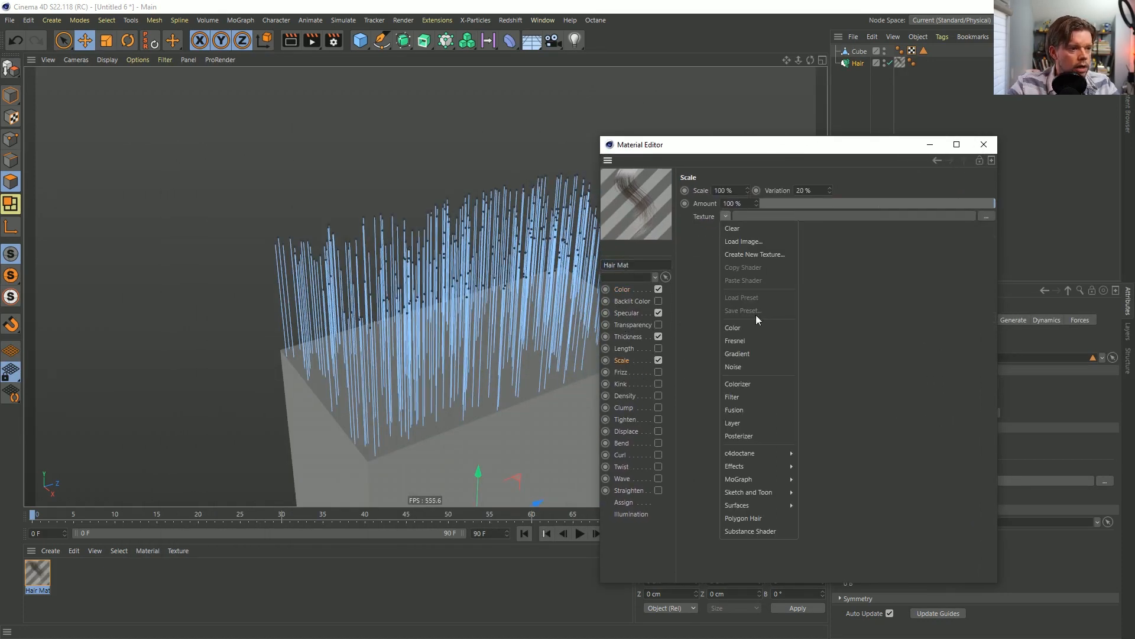
click(749, 367)
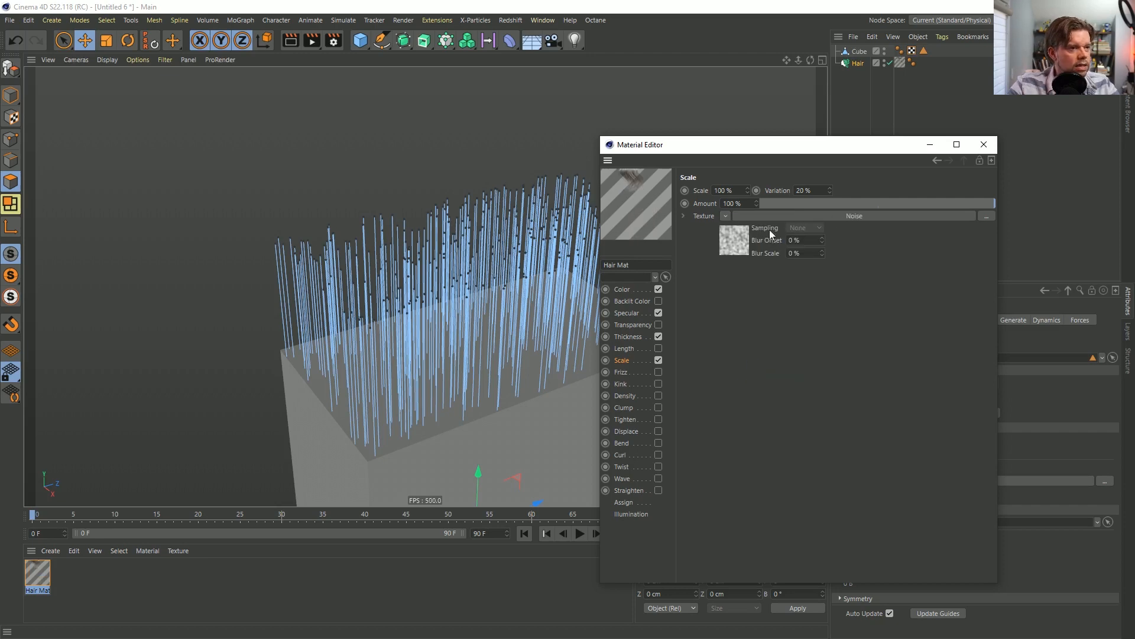
Clear the Noise texture from the hair material's Scale channel and move the Material Editor clear of the hair settings.
click(726, 215)
click(737, 226)
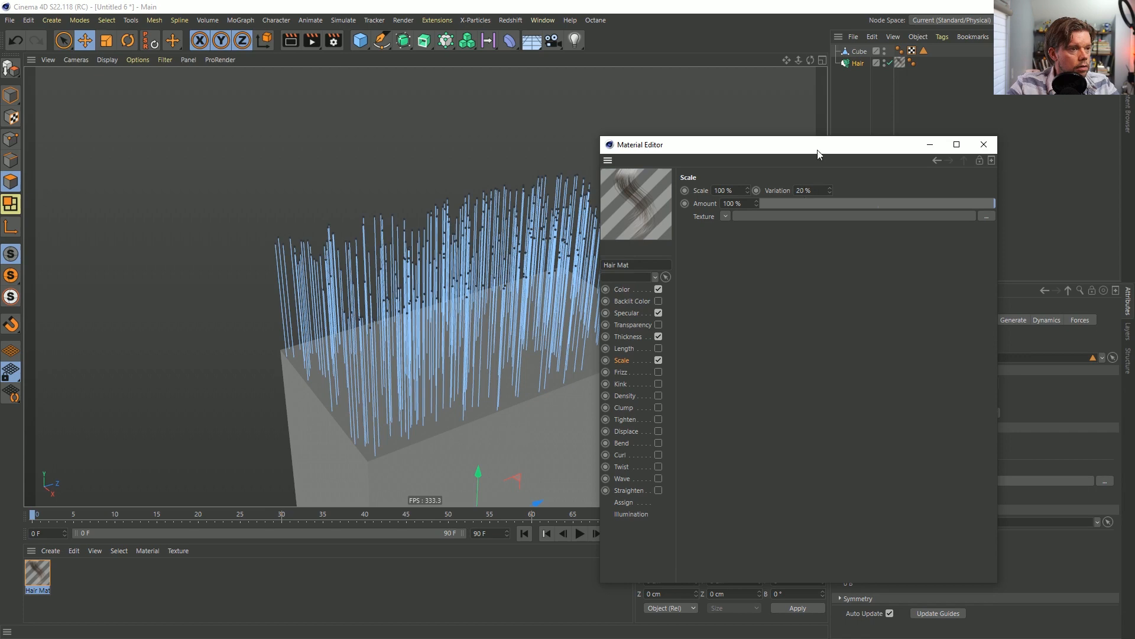
drag(819, 151, 511, 343)
Set the Hair object's root placement to As Guides and its generate type to Spline, and deselect it.
click(947, 322)
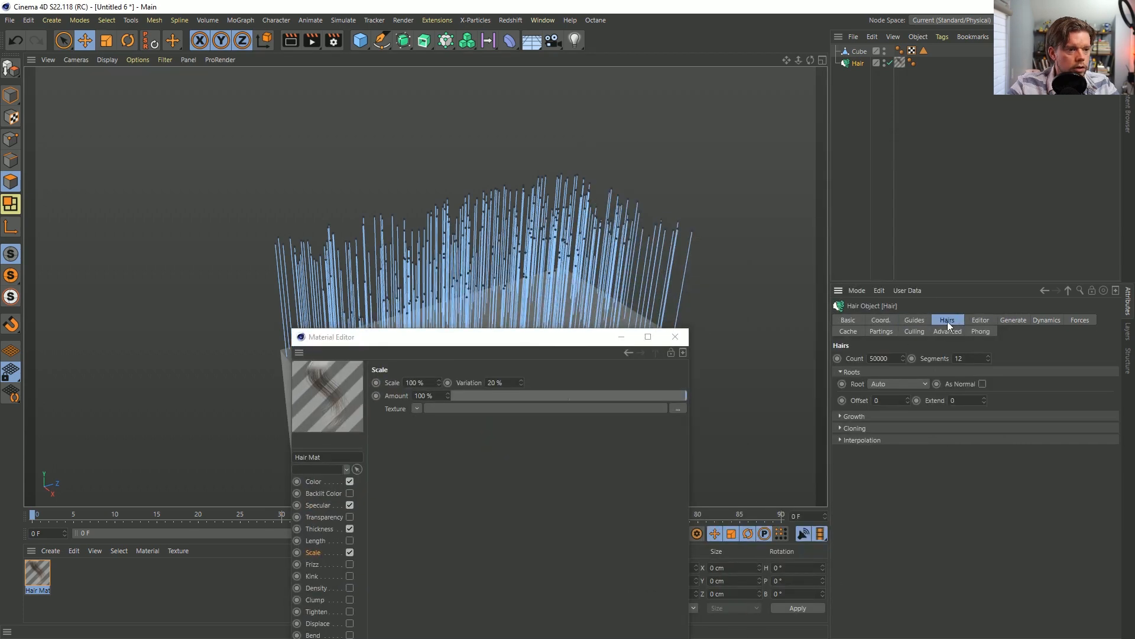
click(899, 388)
click(890, 504)
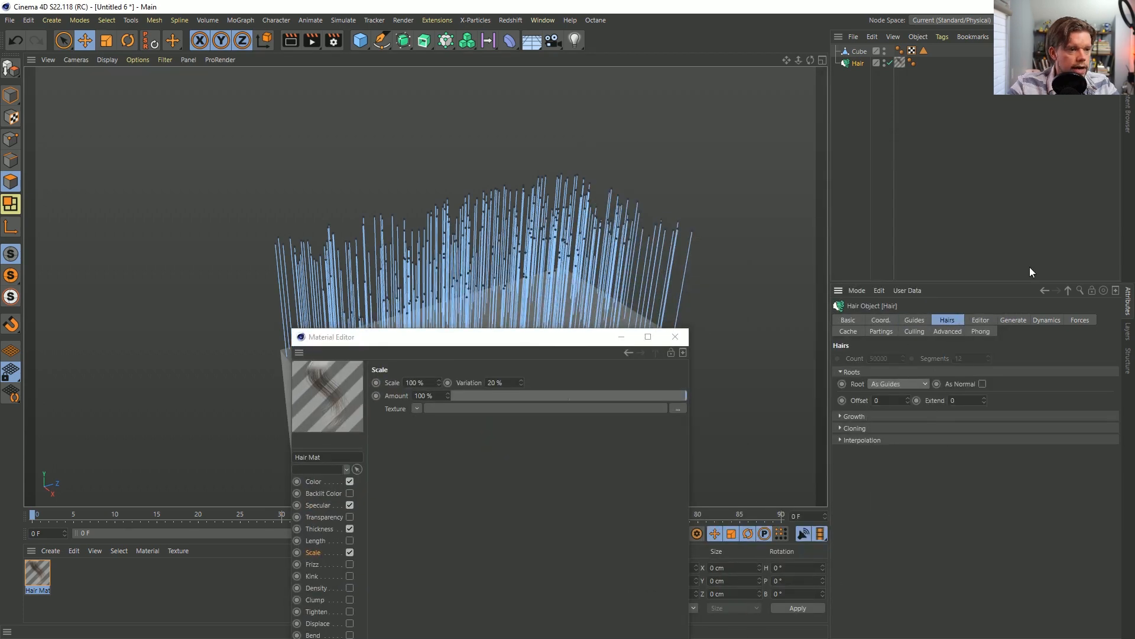
click(1011, 320)
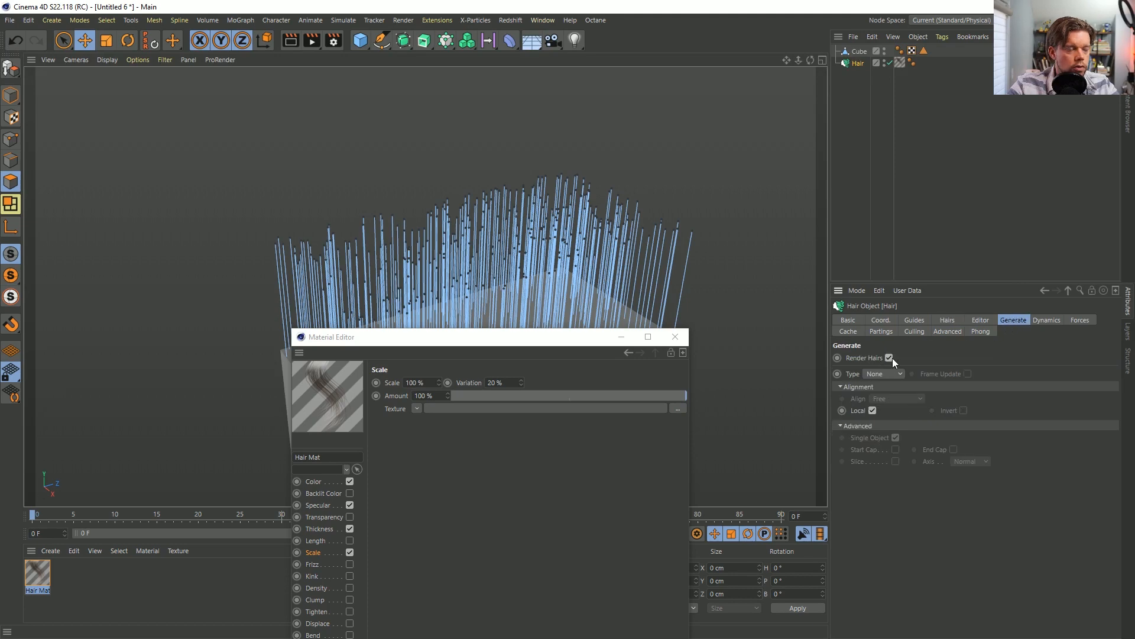
click(883, 374)
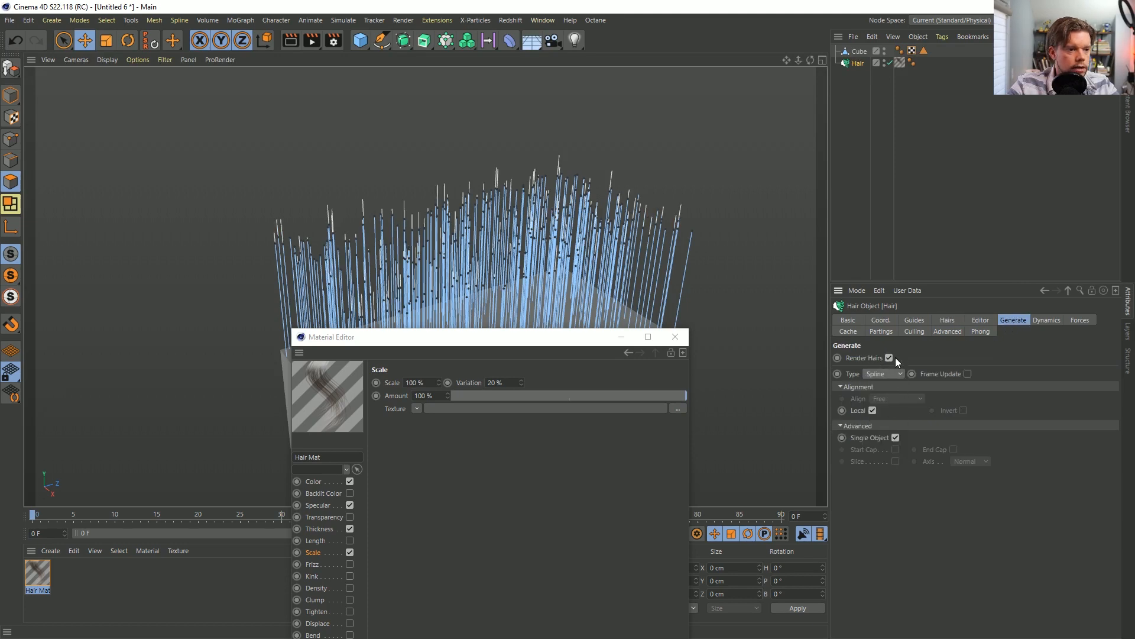
click(928, 193)
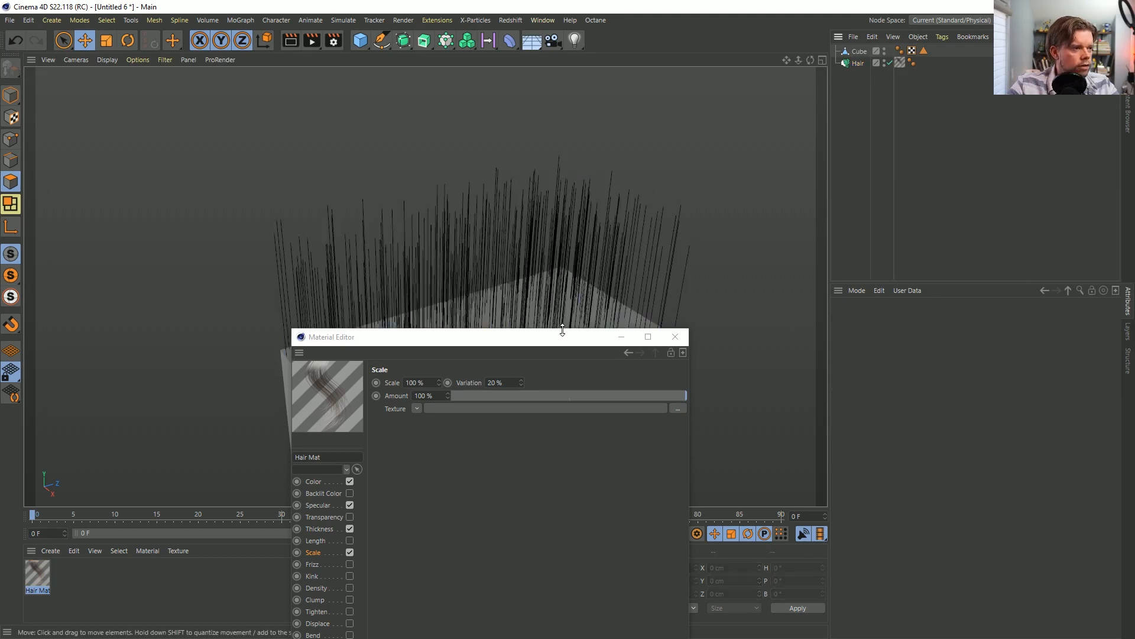
Set the Scale channel's variation to 100 % and load a Noise shader as its texture.
drag(562, 341, 881, 269)
alt+drag(515, 329, 500, 308)
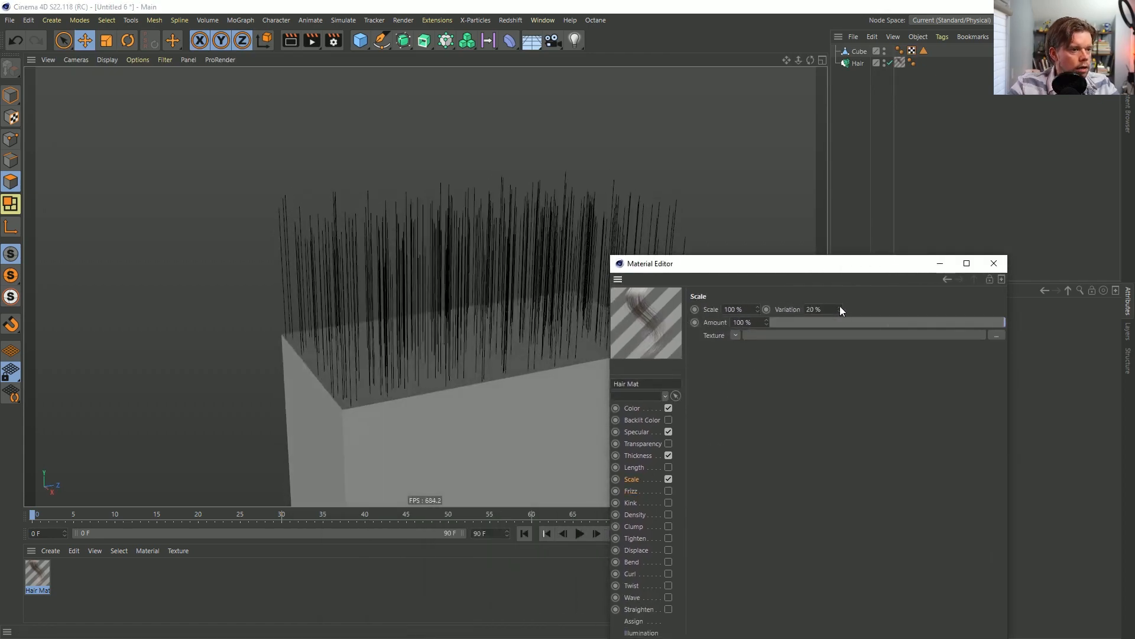
mouse_move(515, 346)
alt+mouse_down()
mouse_move(542, 321)
mouse_move(507, 354)
mouse_move(401, 389)
mouse_move(415, 351)
mouse_move(497, 360)
mouse_move(499, 334)
alt+mouse_up()
click(735, 335)
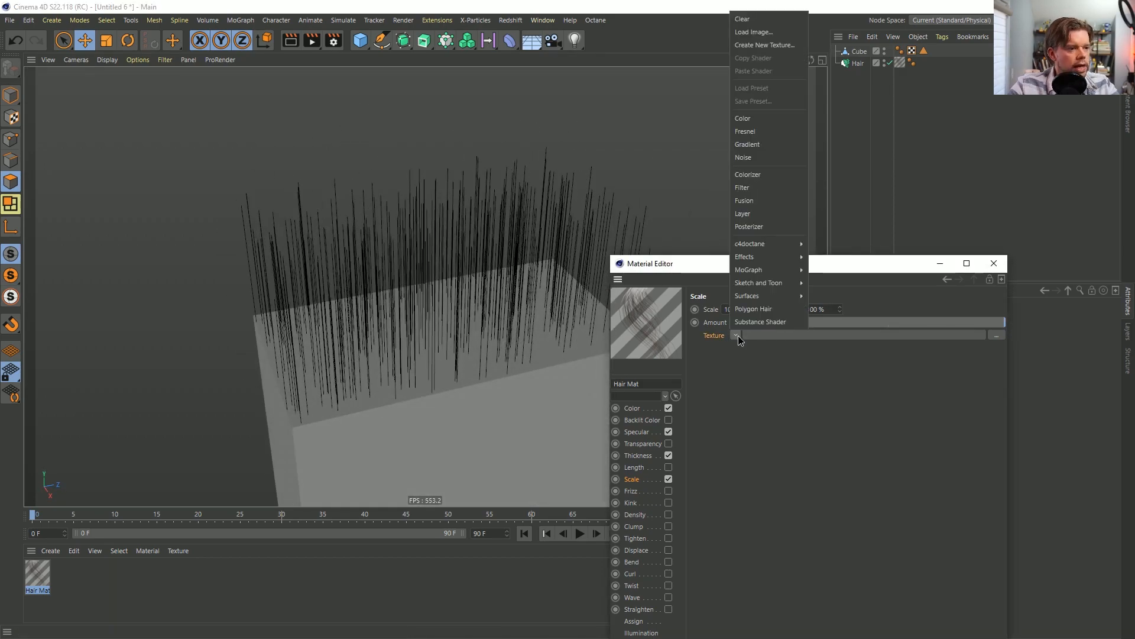
click(747, 156)
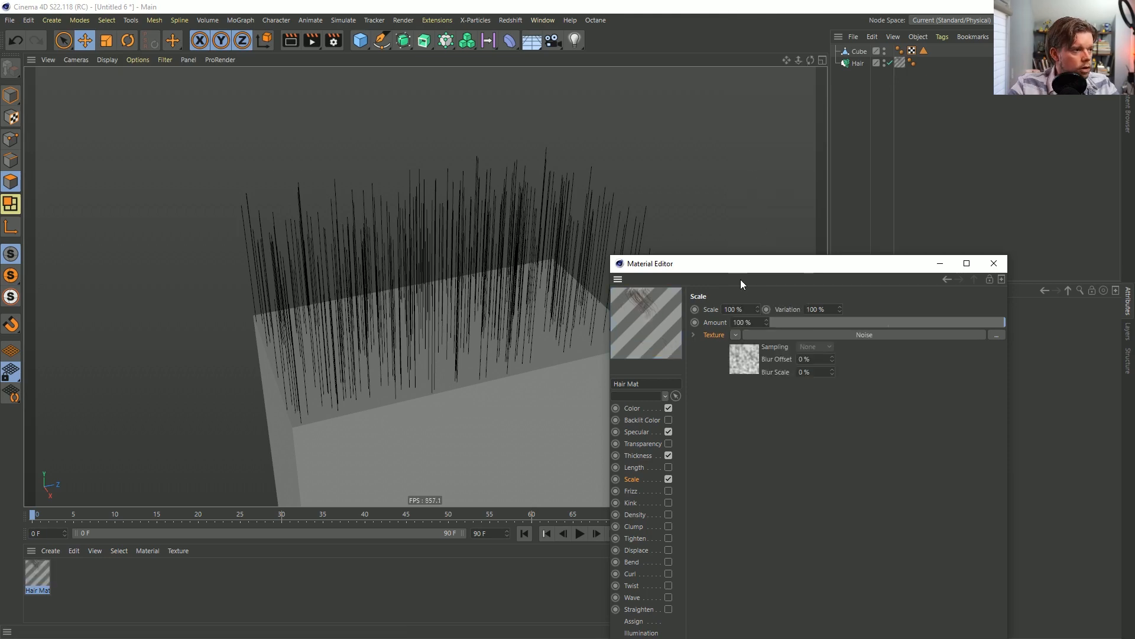
Check the hair lengths from another angle and clear the Noise shader from the Scale texture.
alt+drag(487, 272, 510, 296)
click(736, 335)
click(748, 314)
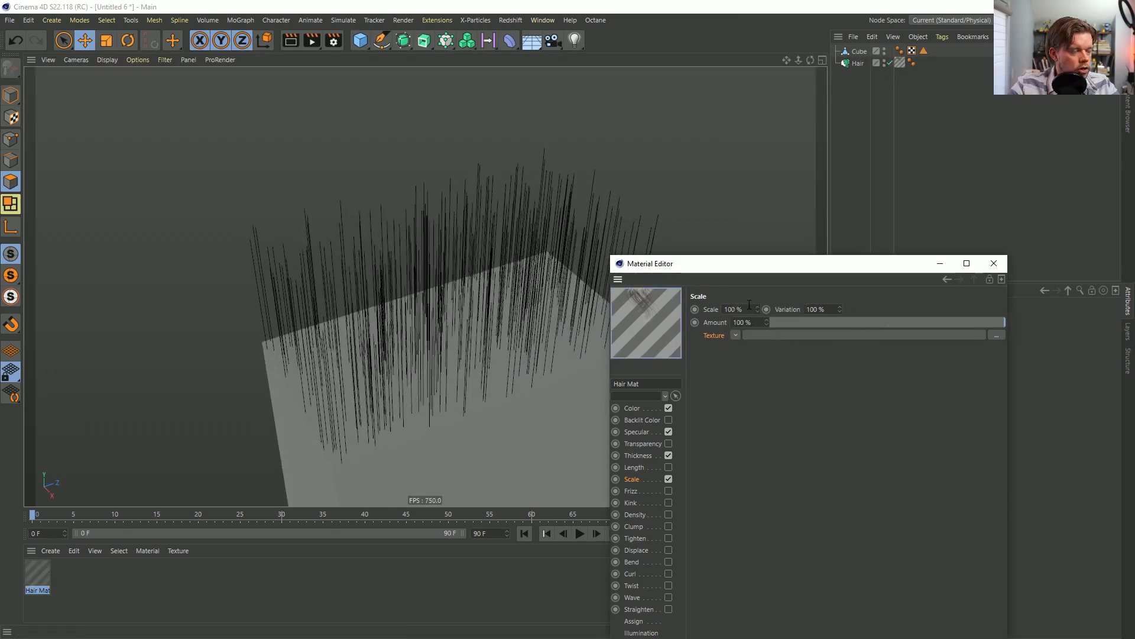
Load Noise as the Scale texture again and set the shader's space to UV (2D).
click(730, 336)
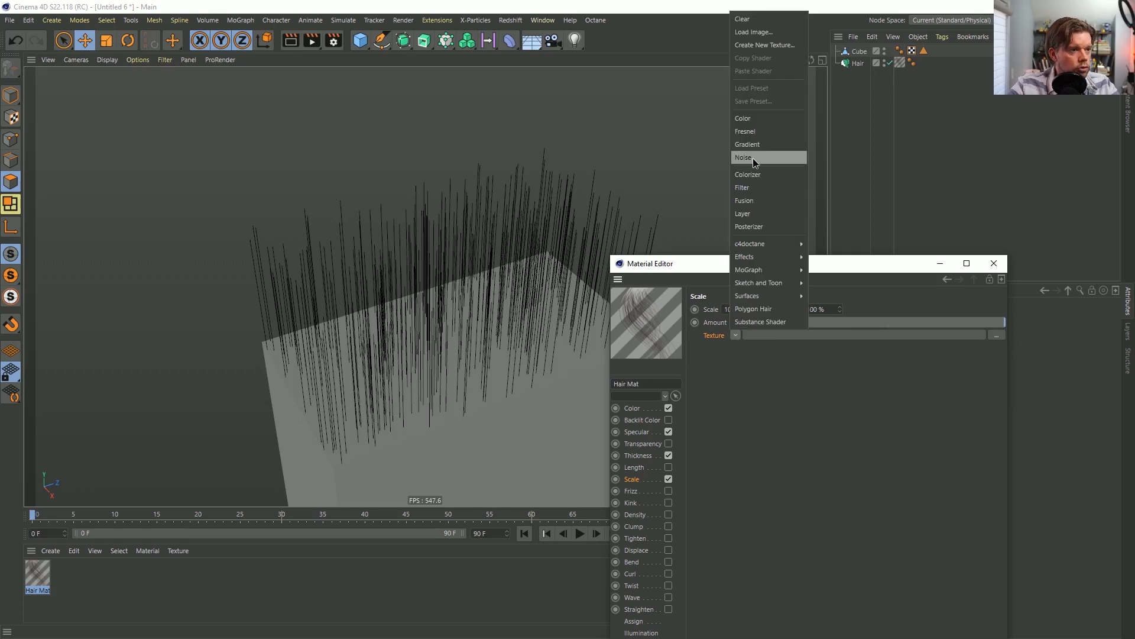
click(753, 157)
click(754, 366)
click(806, 429)
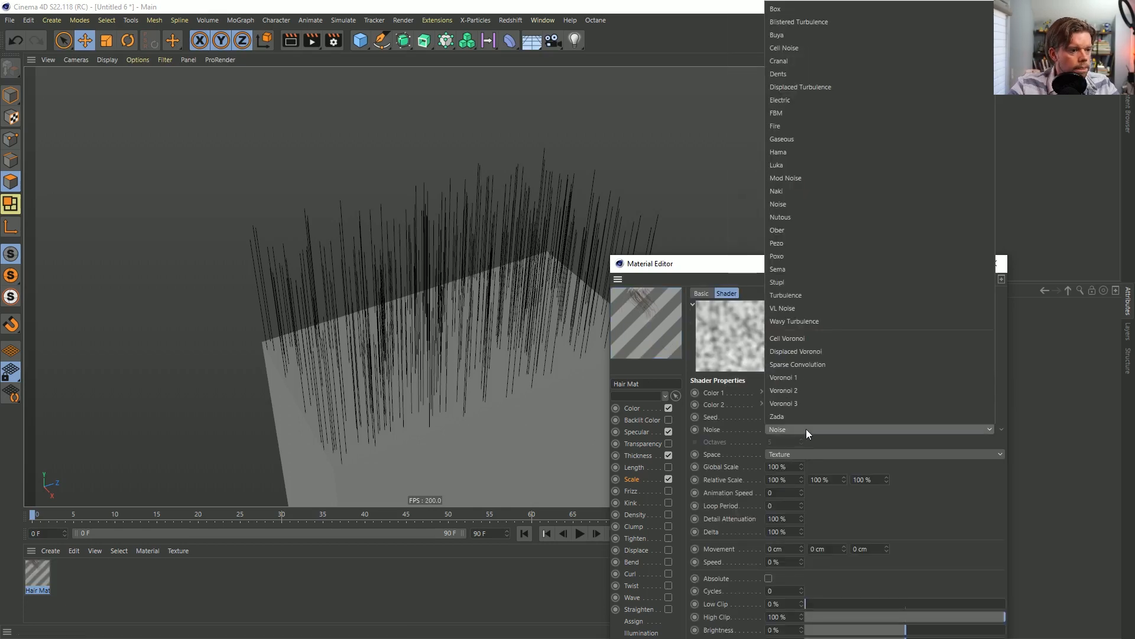
click(805, 429)
click(811, 454)
click(807, 465)
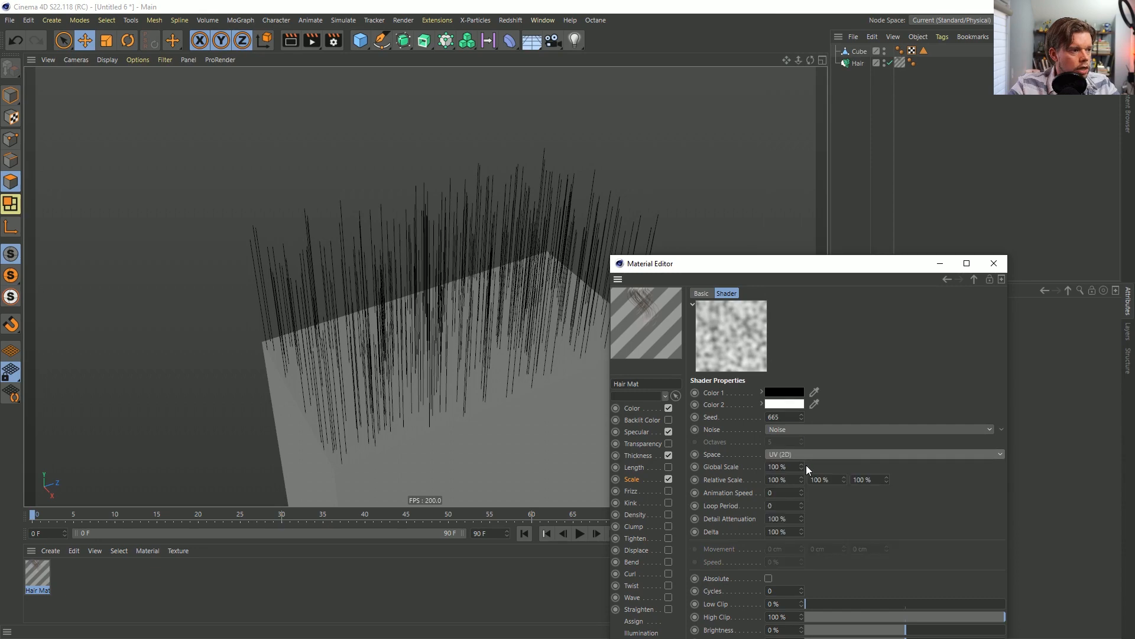
Disable the hair material's Scale channel to compare the hair lengths without it.
click(632, 479)
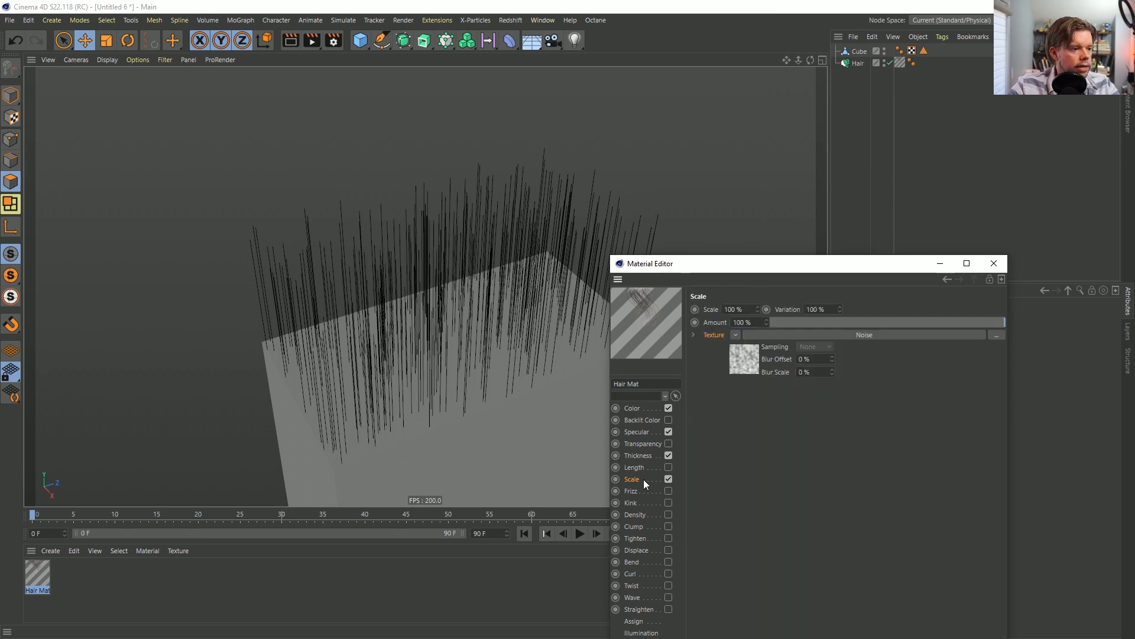
click(668, 455)
click(668, 478)
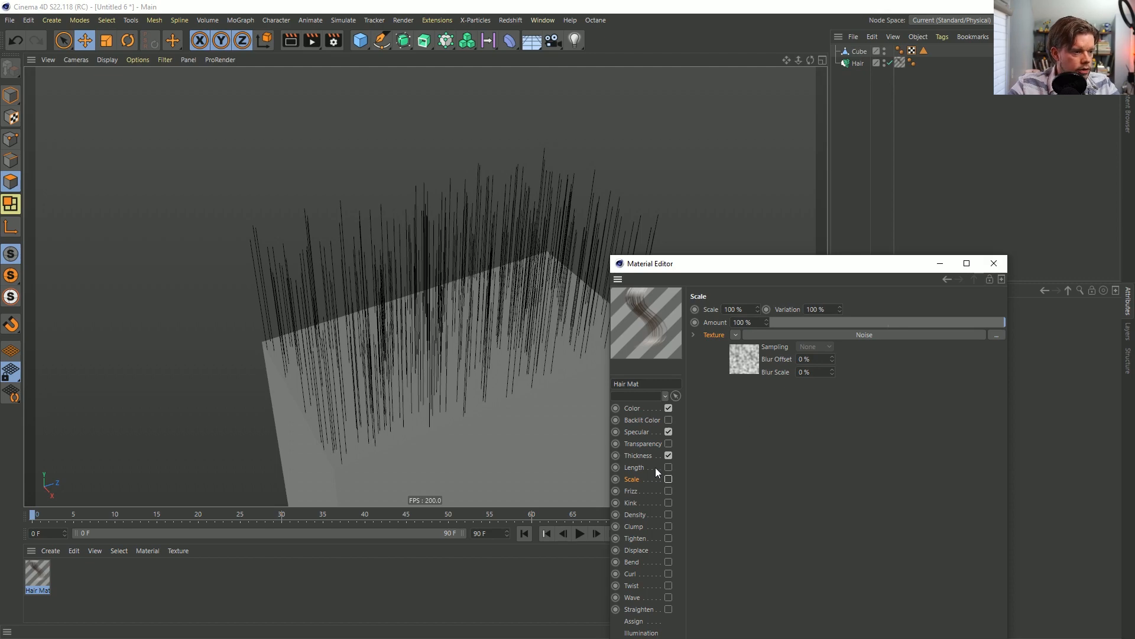
alt+drag(517, 355, 532, 360)
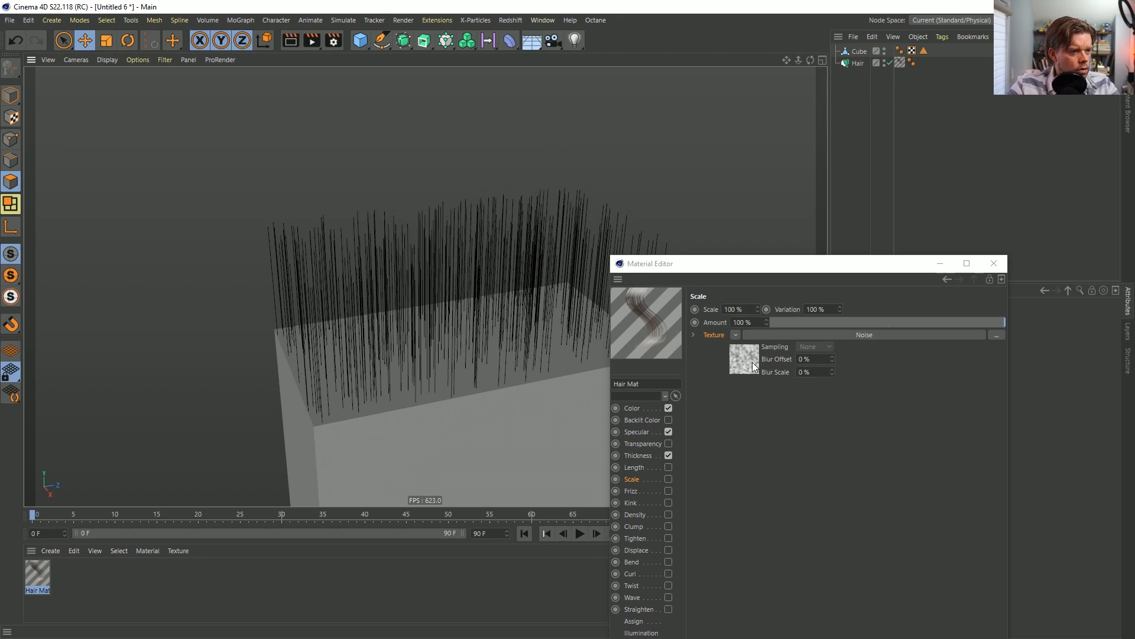
mouse_move(507, 303)
alt+mouse_down()
mouse_move(500, 276)
mouse_move(509, 308)
alt+mouse_up()
Set the Scale channel's variation to 0 %.
double_click(831, 309)
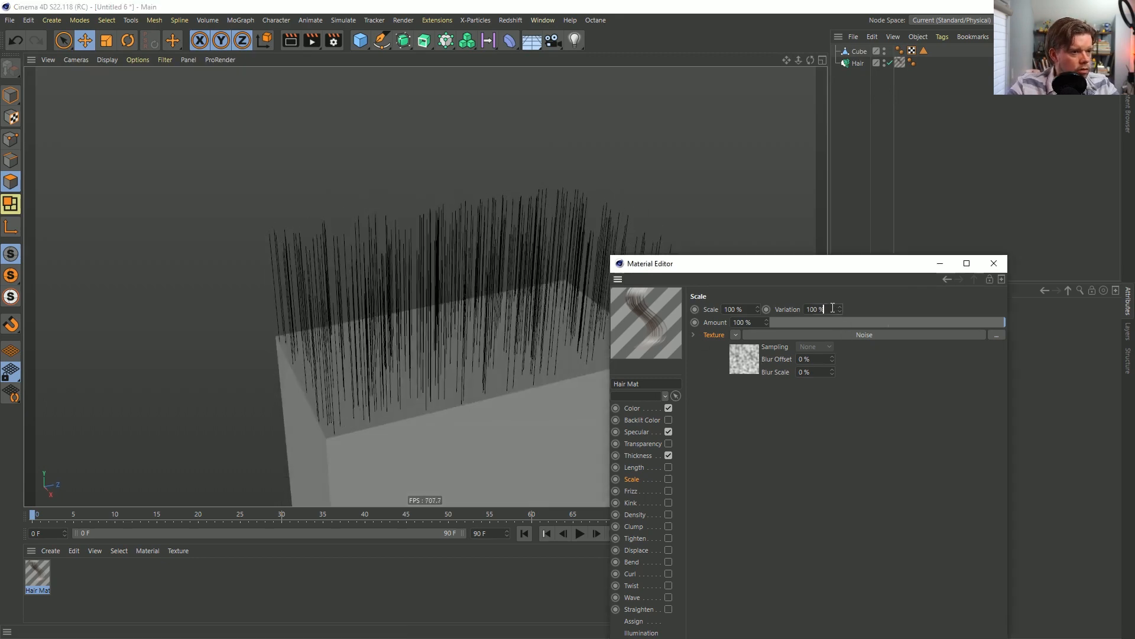
text(0)
key(Return)
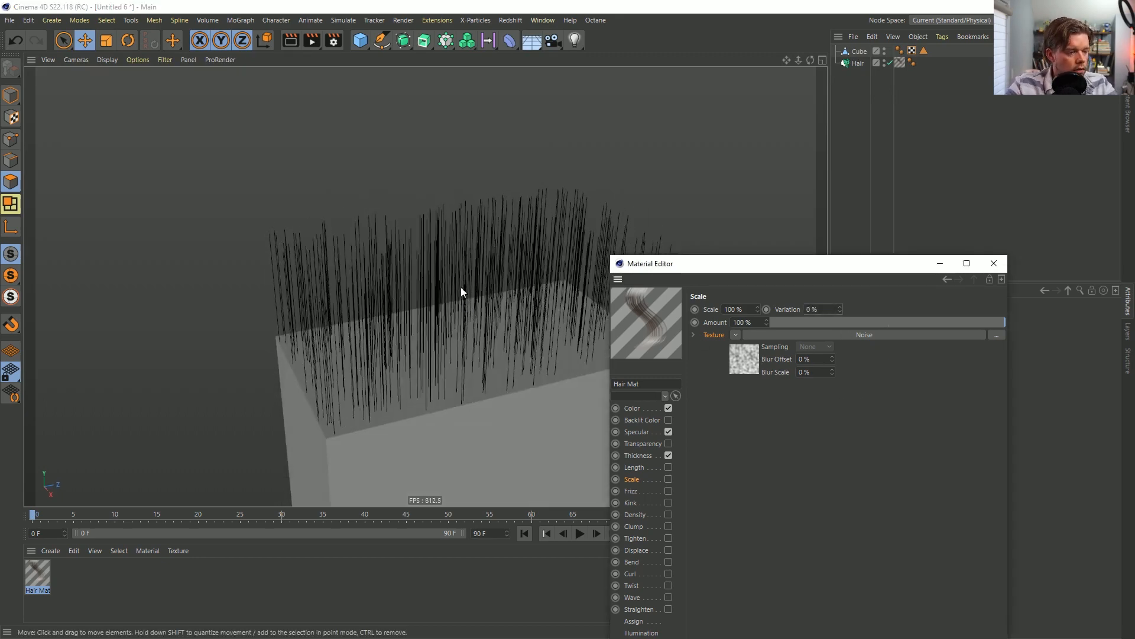
alt+drag(432, 296, 430, 252)
Replace the Scale texture with a fresh Noise shader and re-enable the Scale channel.
click(736, 335)
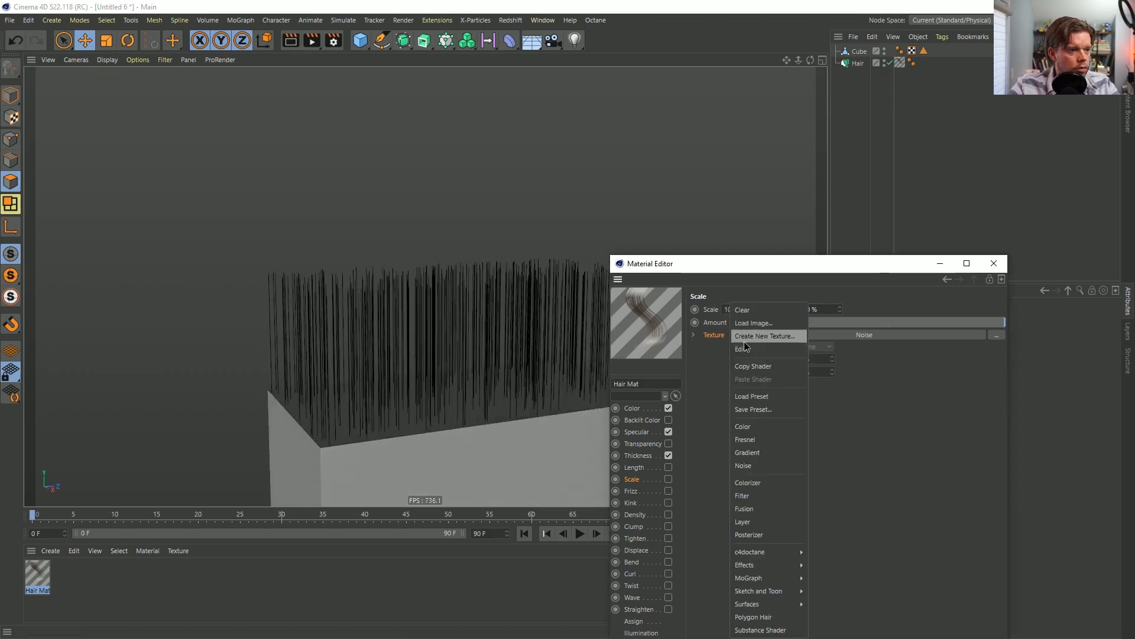
click(754, 309)
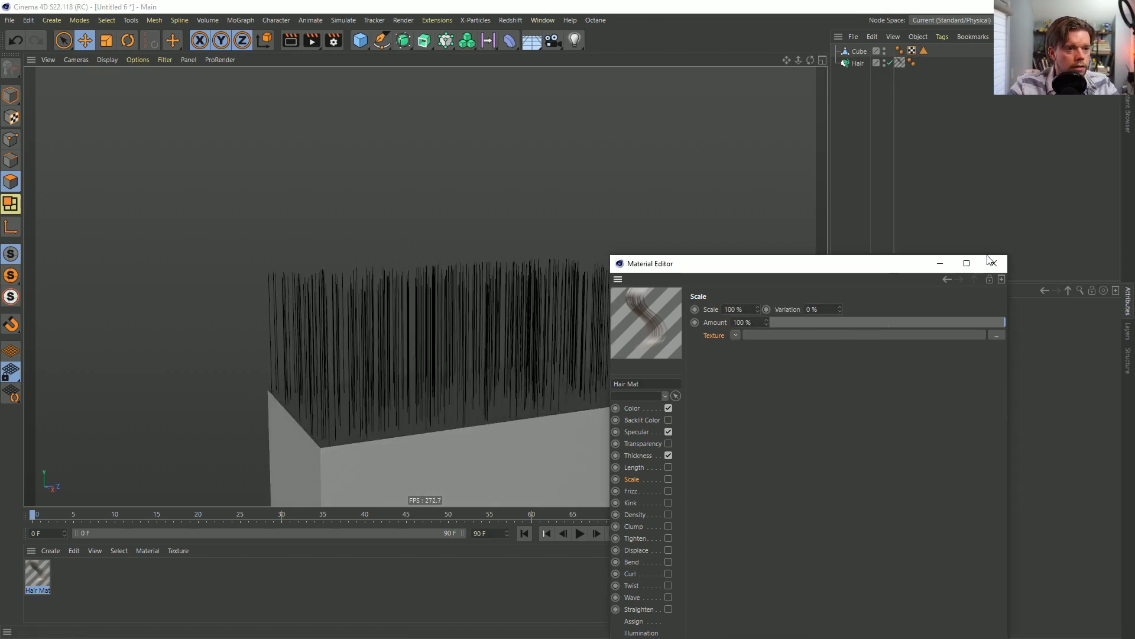
click(668, 479)
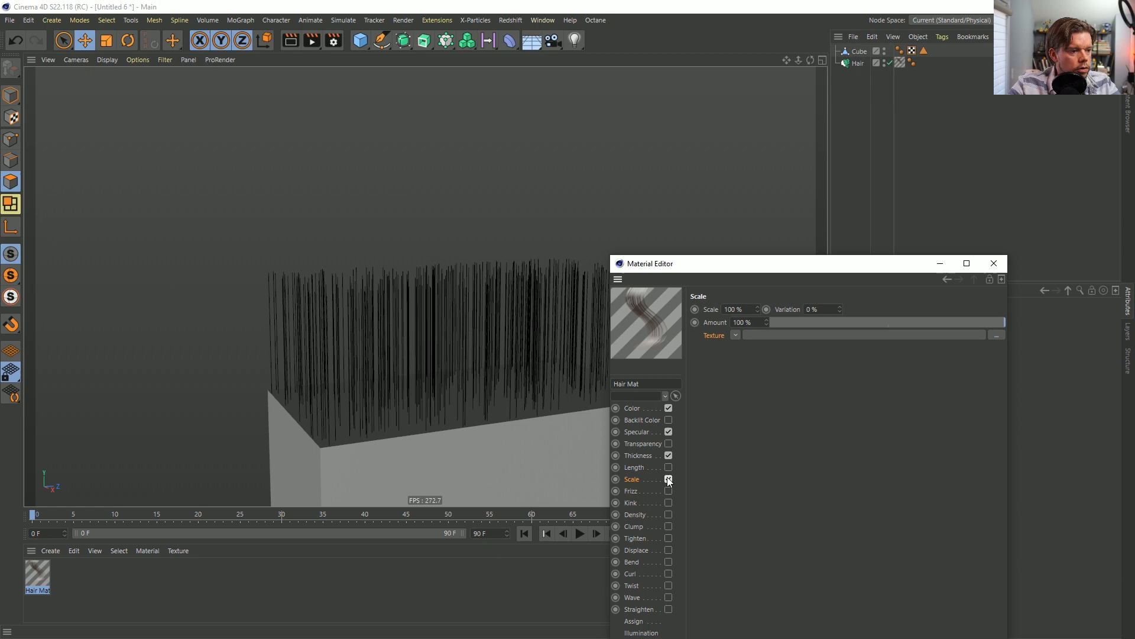
click(736, 334)
click(761, 158)
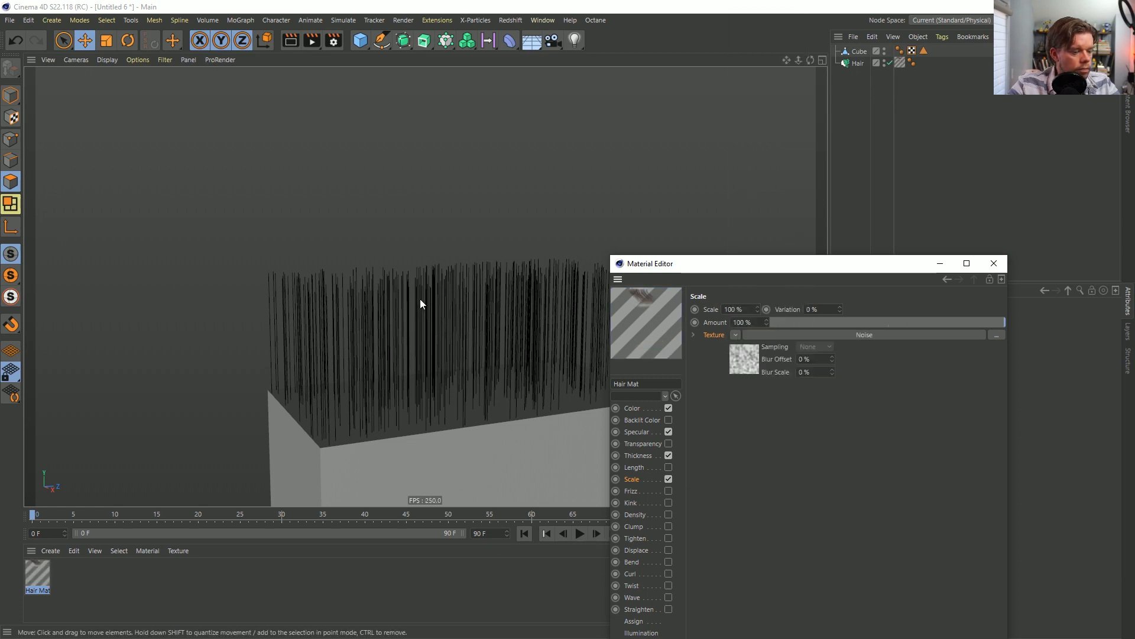
alt+drag(473, 334, 499, 317)
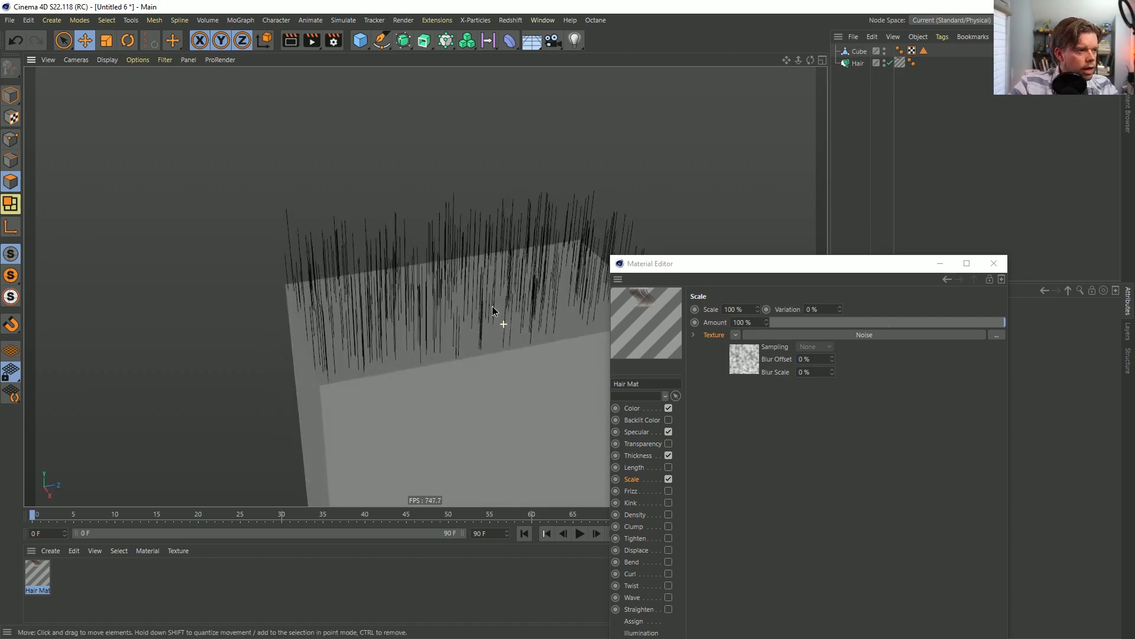
Look at the Noise shader's properties and wrap it in a Filter shader in the Scale channel.
click(745, 358)
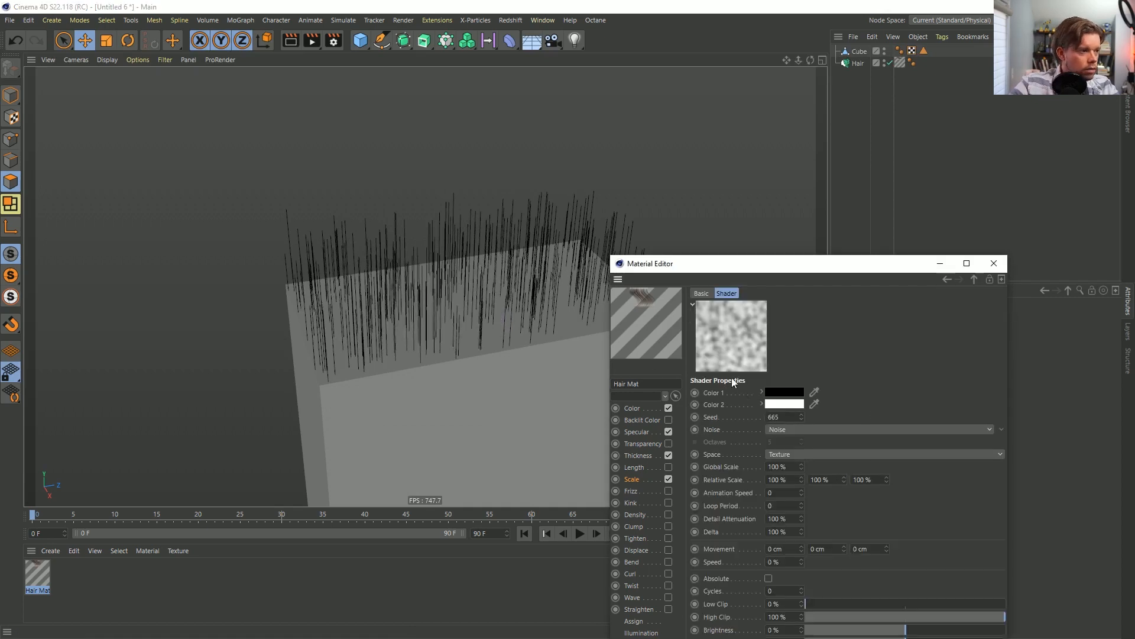
drag(810, 266, 817, 149)
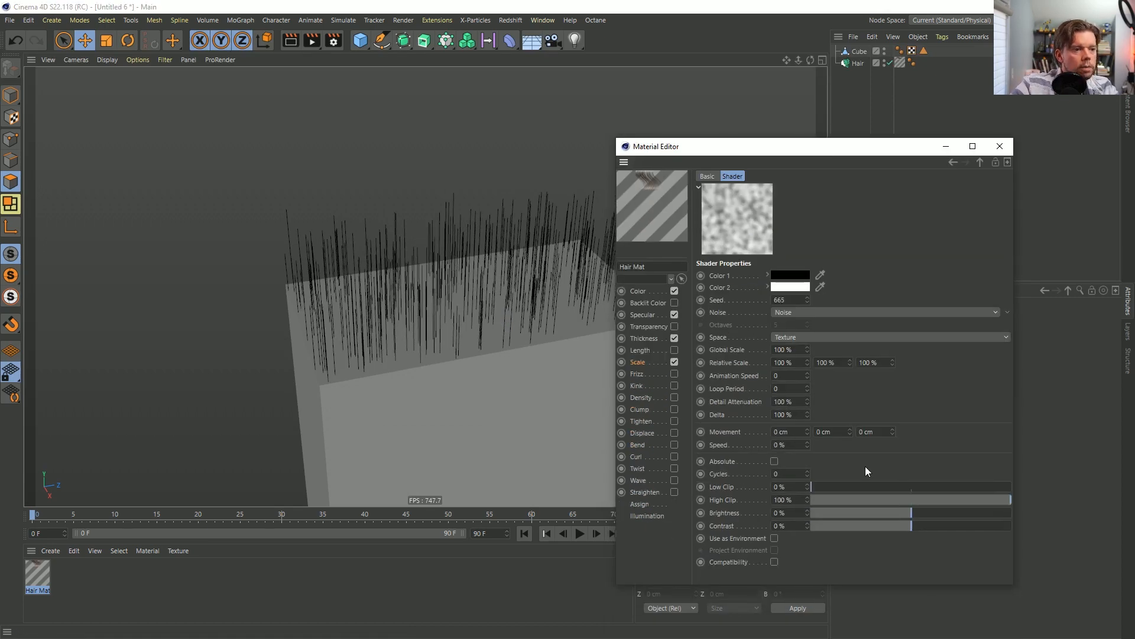
click(653, 362)
click(741, 218)
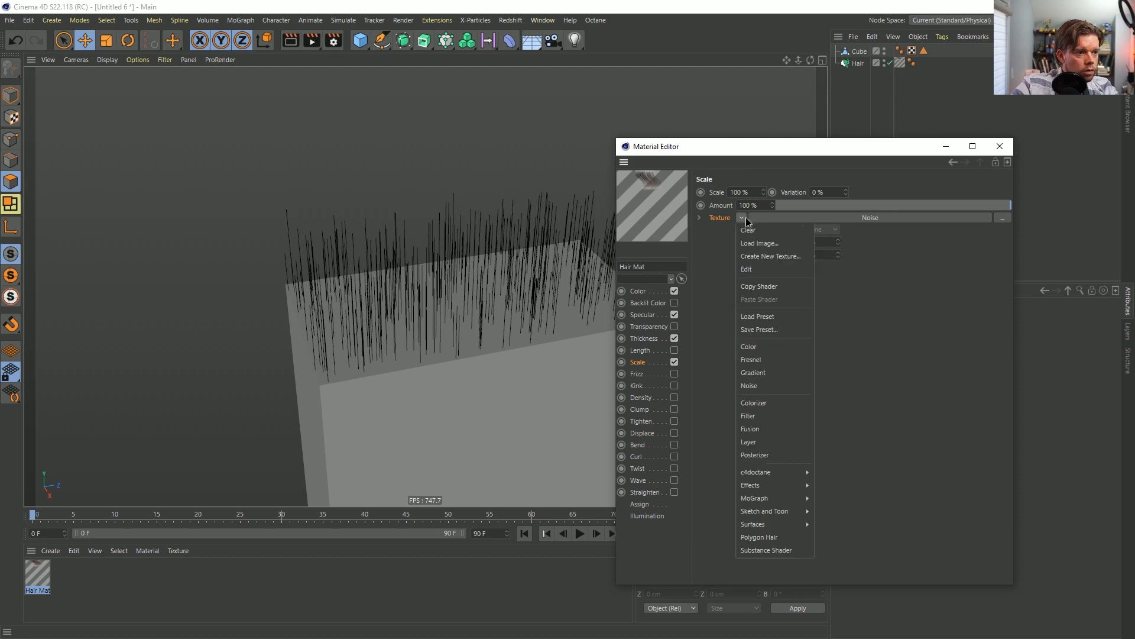
click(761, 415)
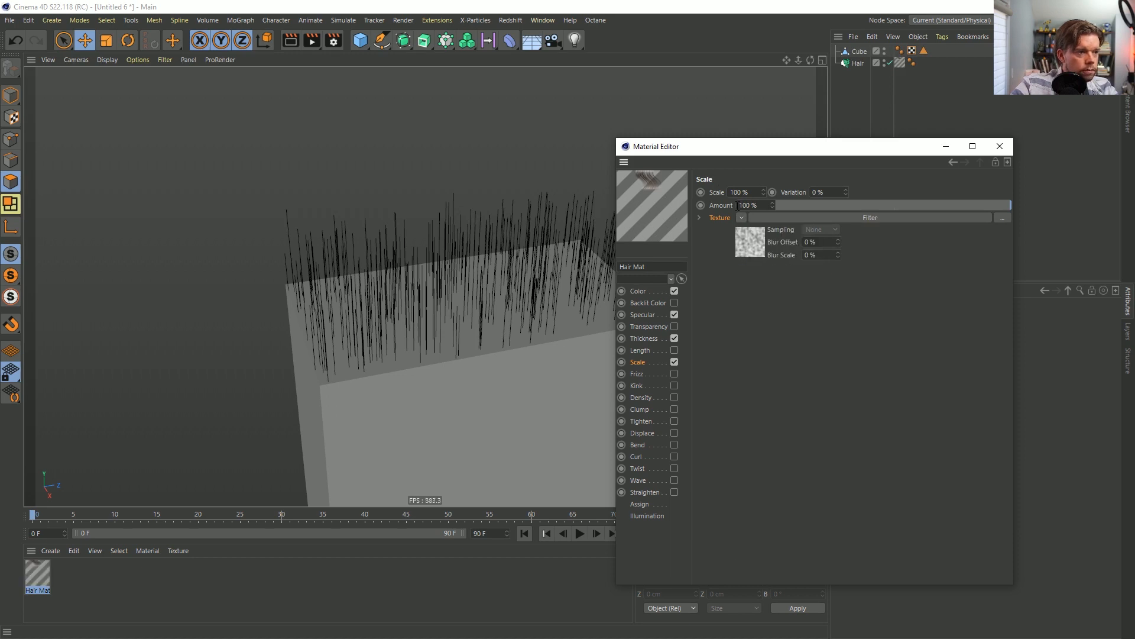
Enable the gradation curves in the Filter shader of the Scale texture.
click(751, 243)
click(745, 468)
scroll(728, 414, down, 3)
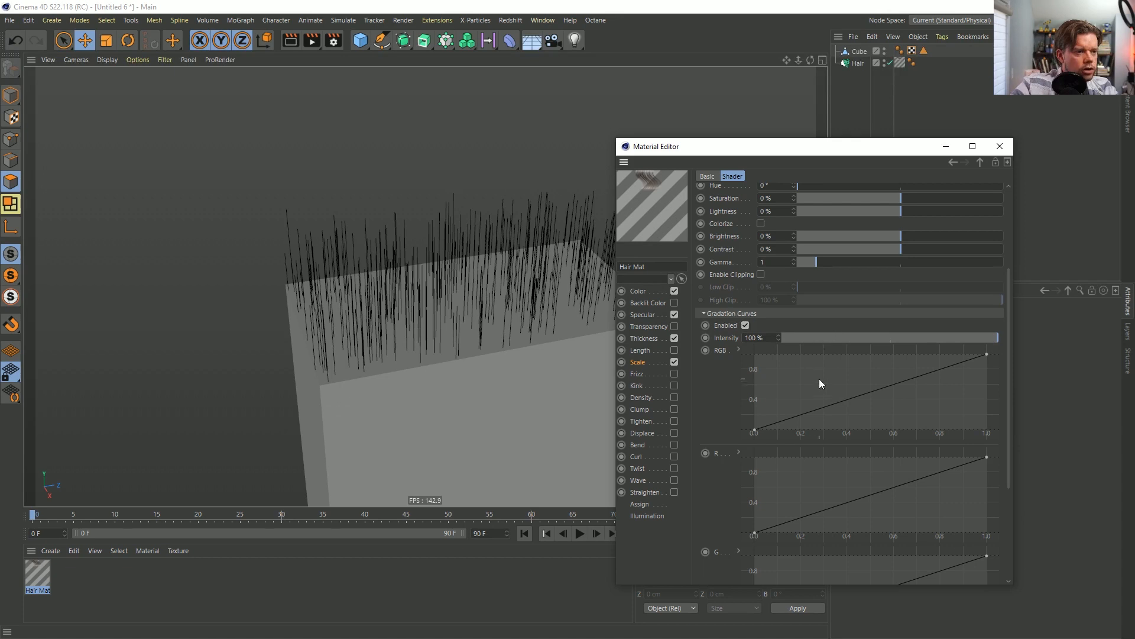
Bend the RGB gradation curve downward, flat near the origin and steep at its end, and move the end point to about 0.8.
click(987, 354)
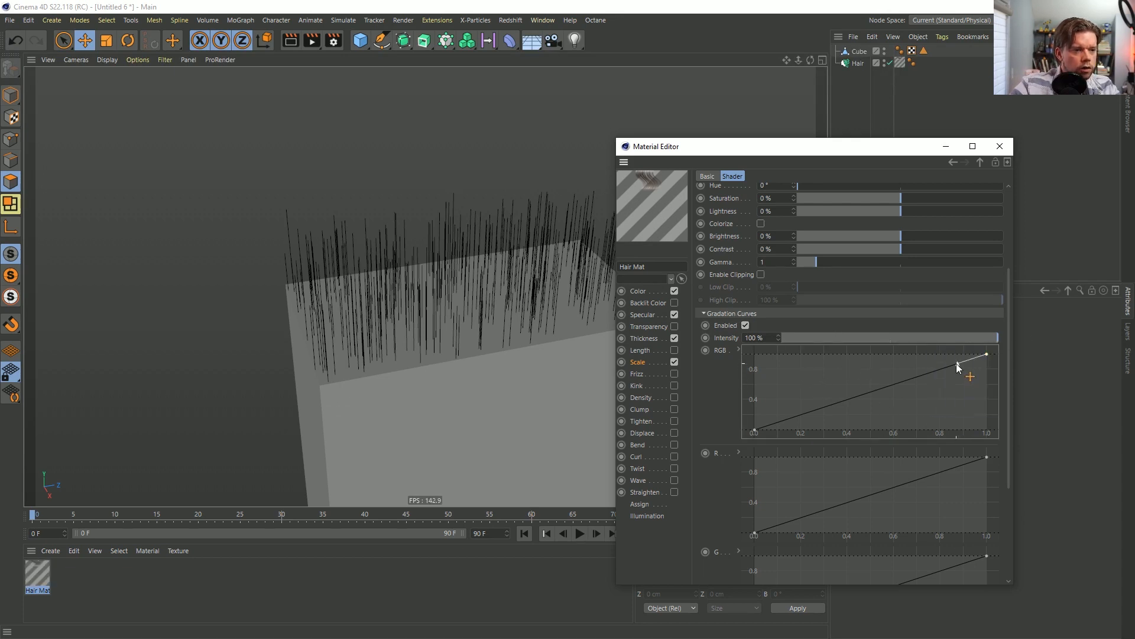
drag(958, 364, 952, 403)
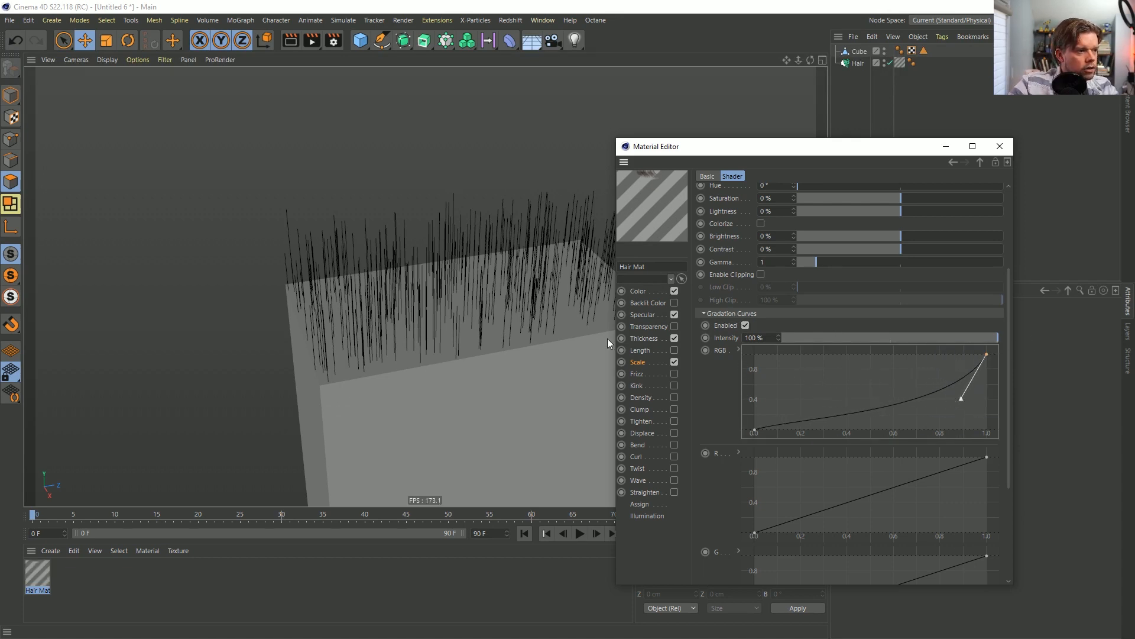
drag(849, 382, 719, 441)
drag(786, 421, 829, 428)
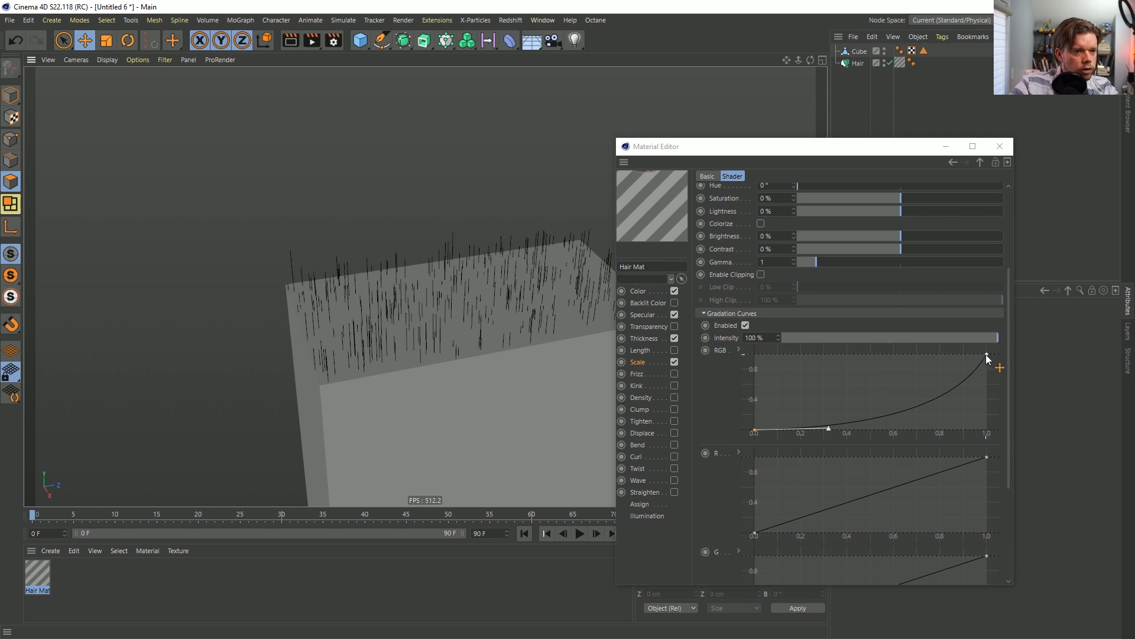
drag(986, 355, 939, 354)
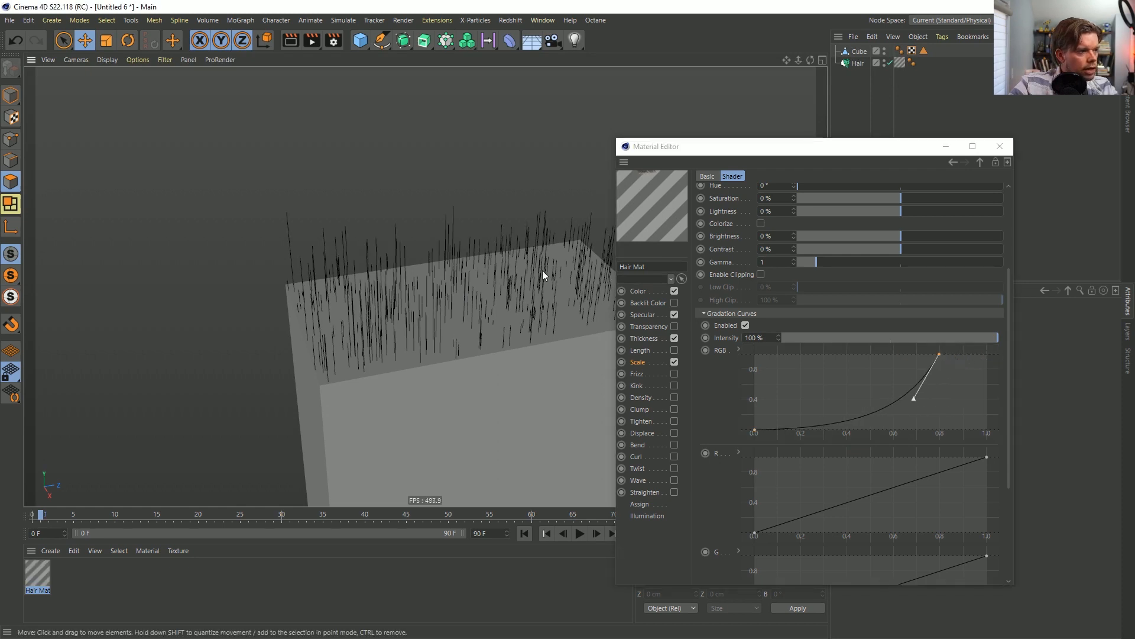
Inspect the varied hair lengths on the cube and close the Material Editor.
alt+drag(543, 275, 390, 256)
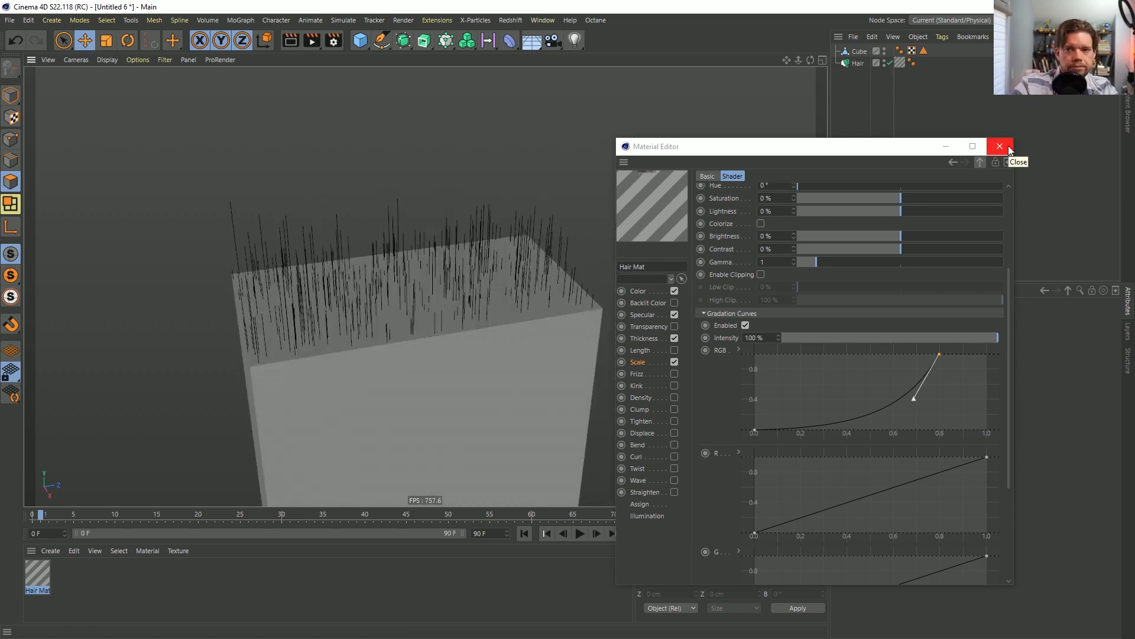
click(999, 146)
alt+drag(558, 256, 473, 270)
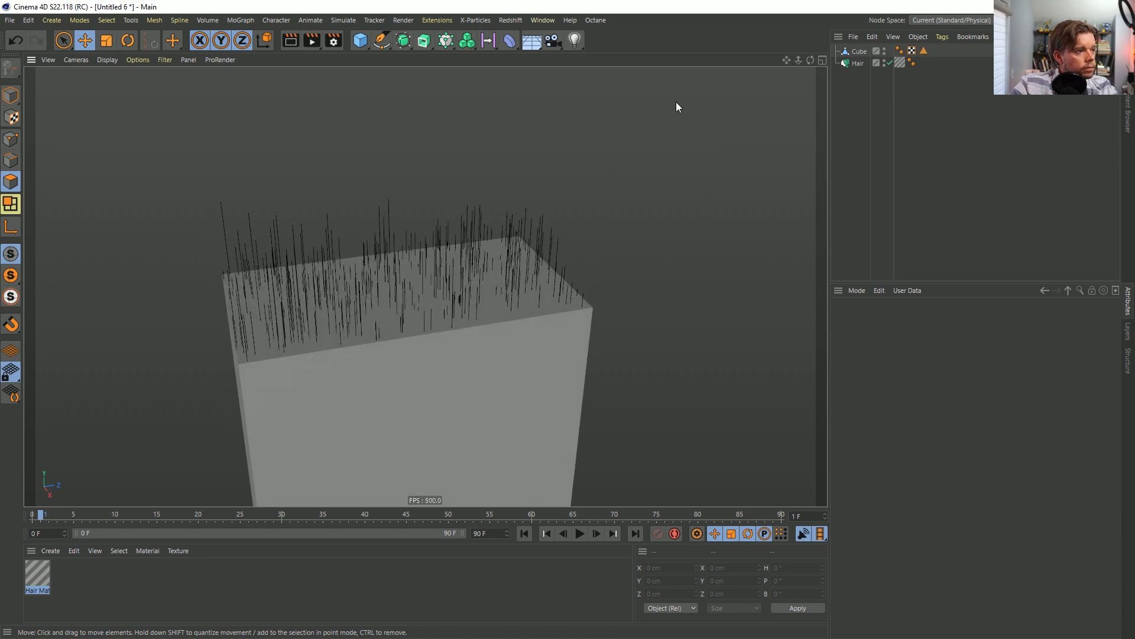
Add a Volume Builder and place it inside a new Volume Mesher.
click(434, 42)
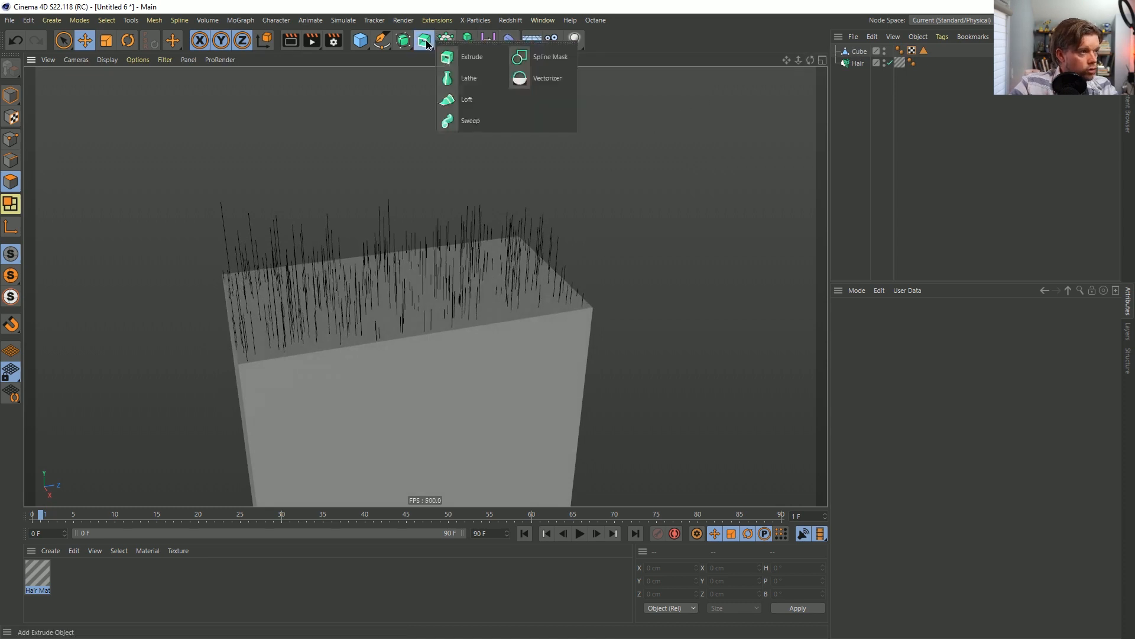
click(467, 42)
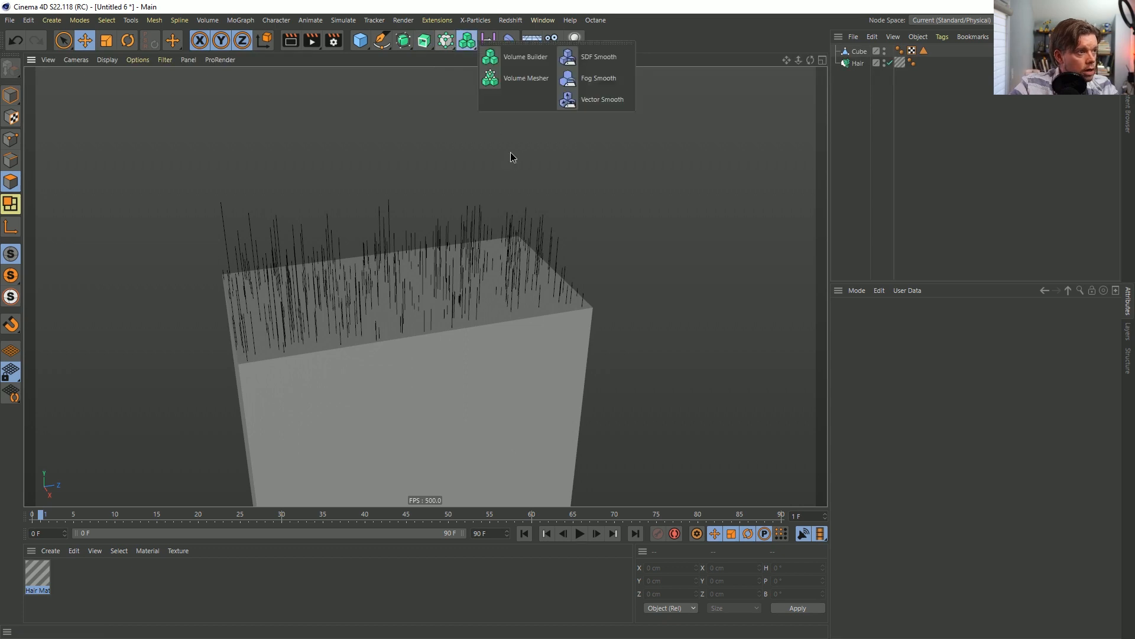
click(519, 59)
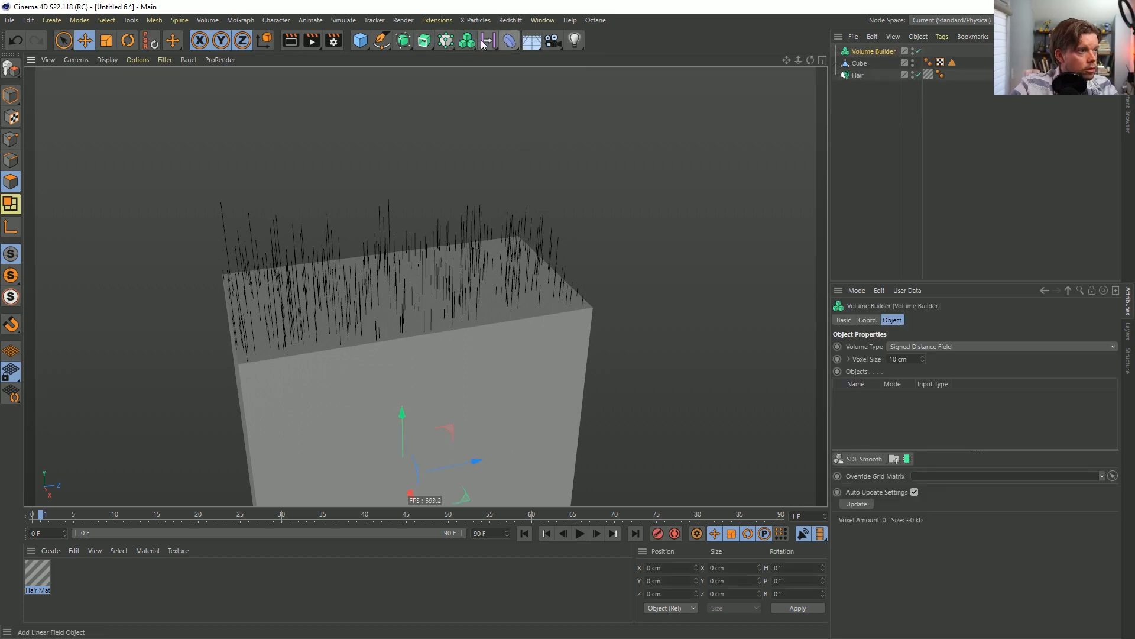
click(467, 40)
alt+click(525, 78)
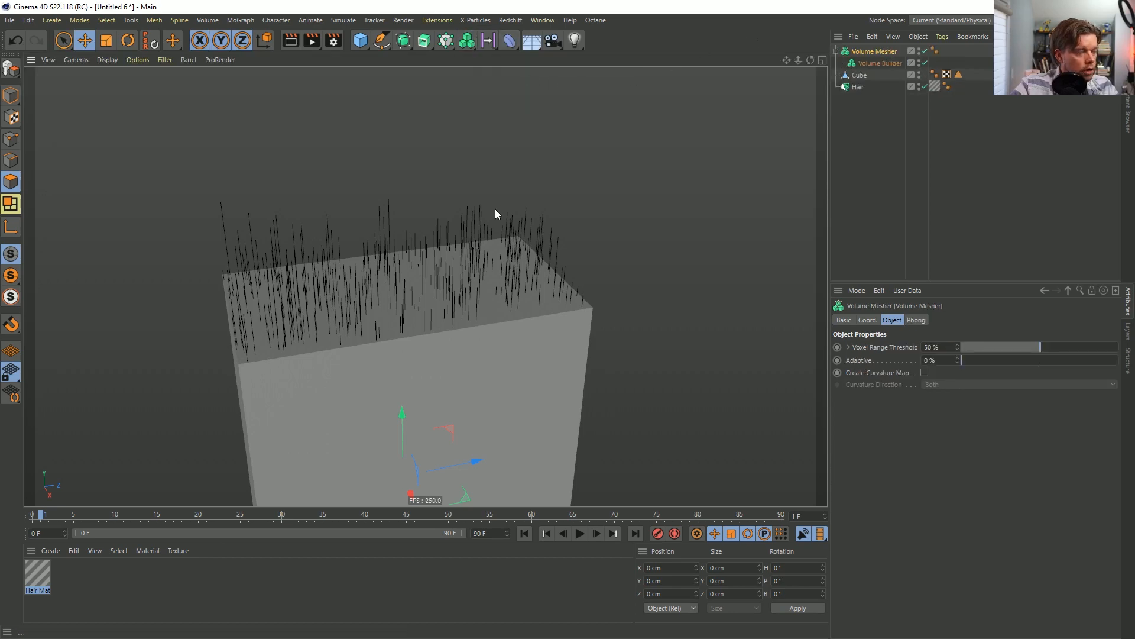
Save the scene in the SceneFiles folder as [5a]Burning.c4d.
key(ctrl+s)
click(235, 185)
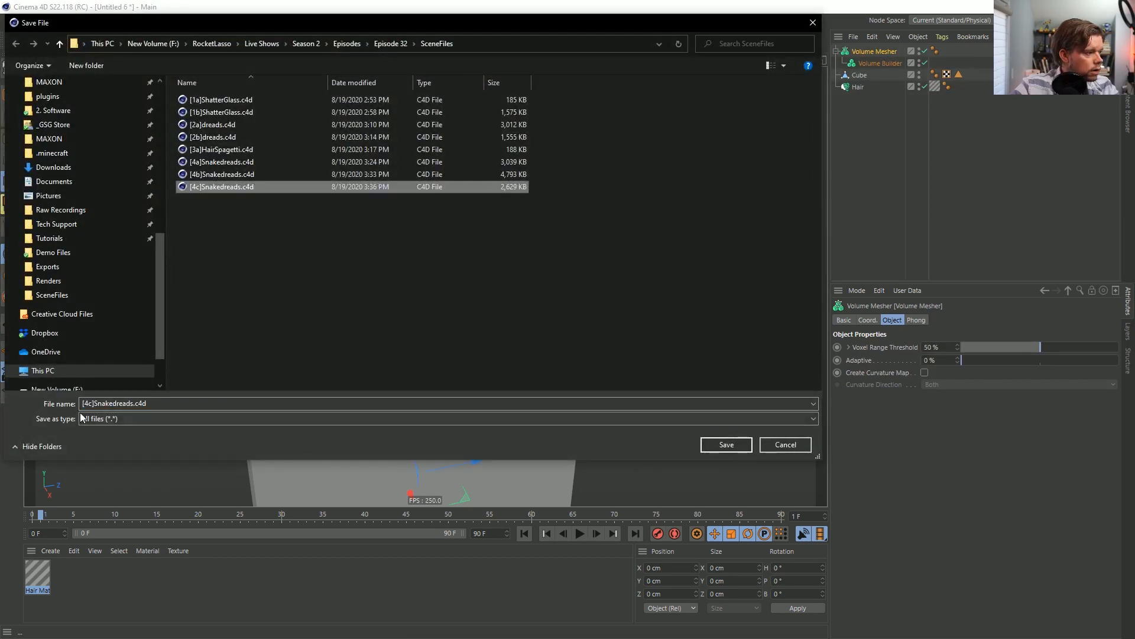
key(Tab)
click(89, 402)
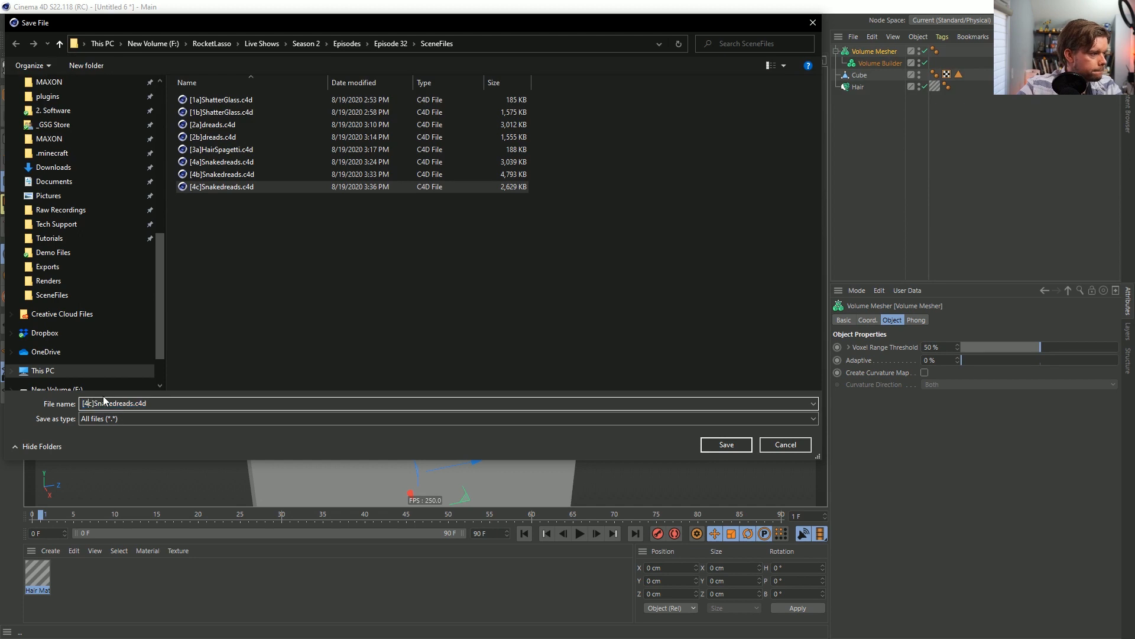
key(Delete)
key(Delete)
text(5a)
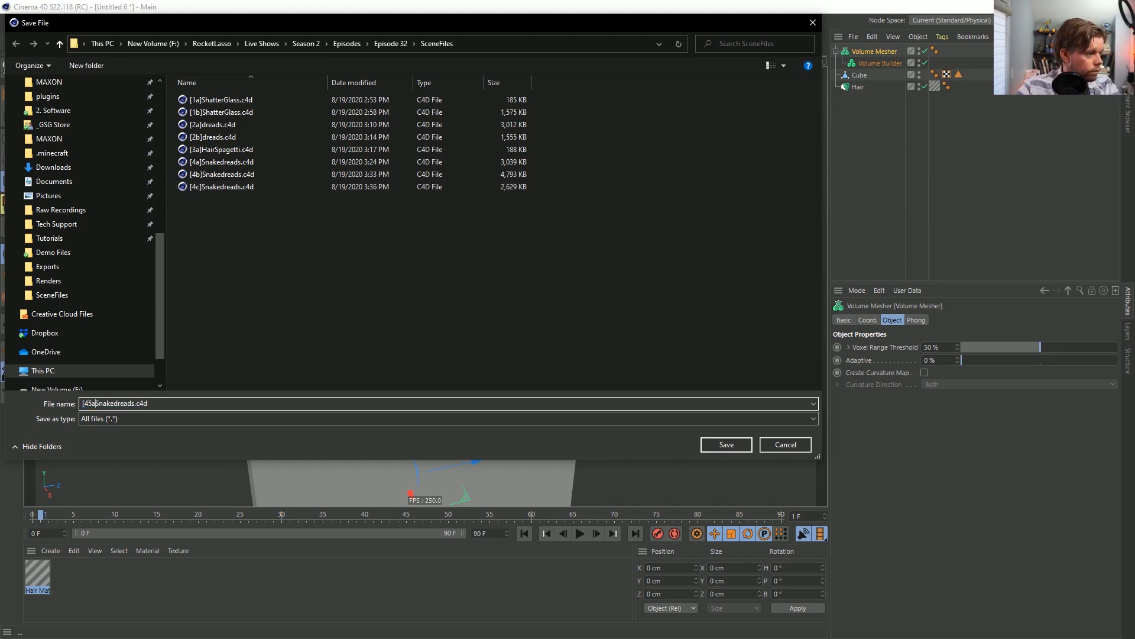
key(BackSpace)
key(BackSpace)
key(BackSpace)
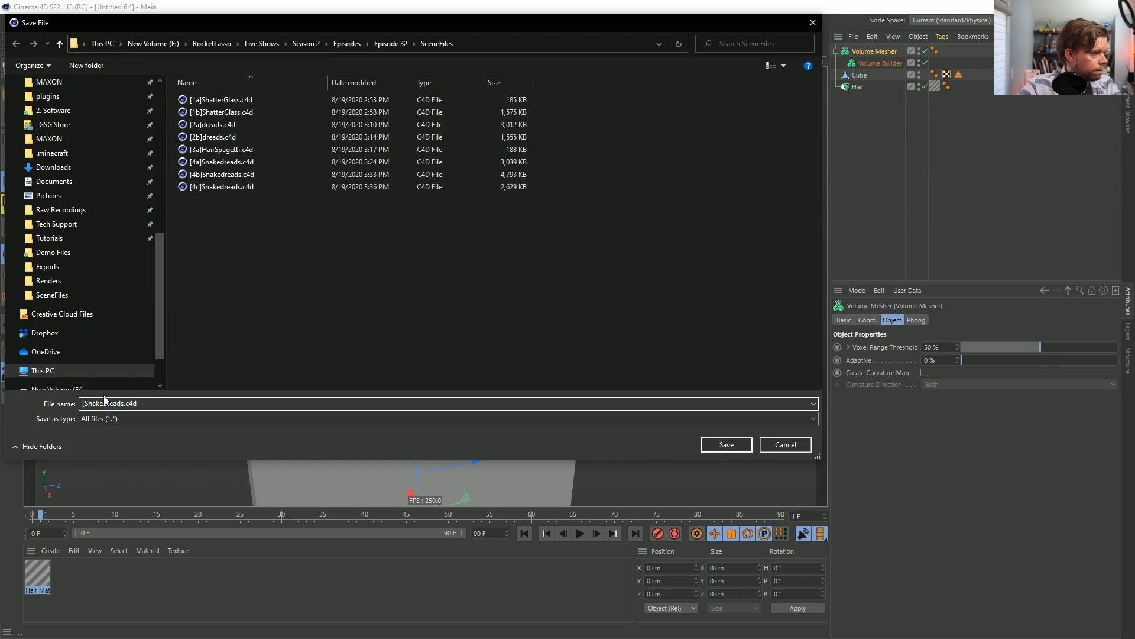
text(5a)
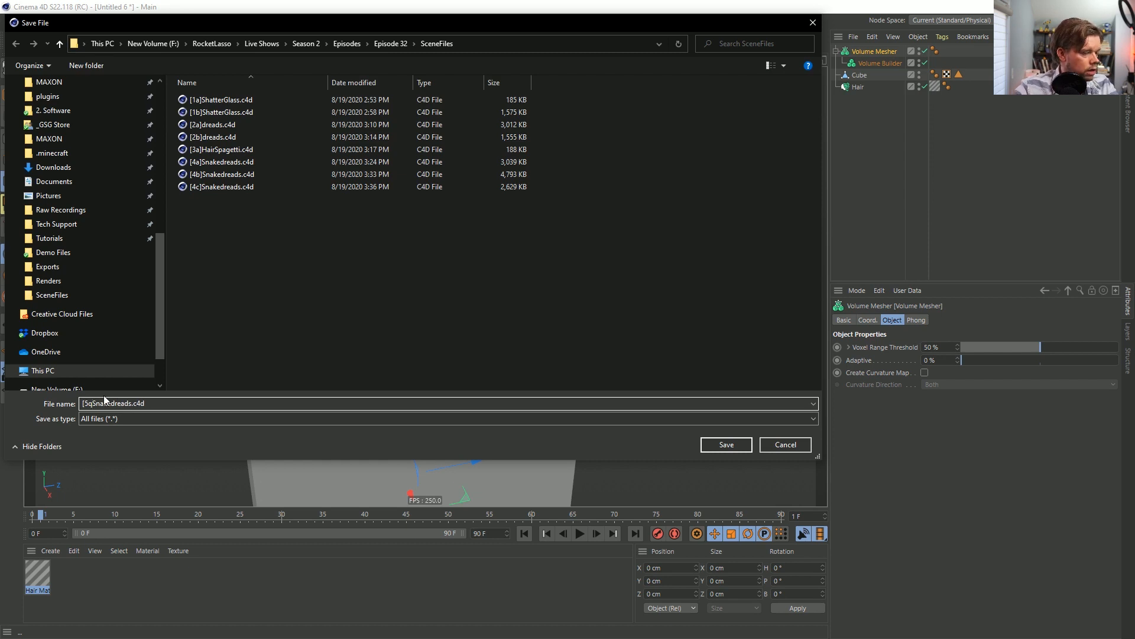
text(])
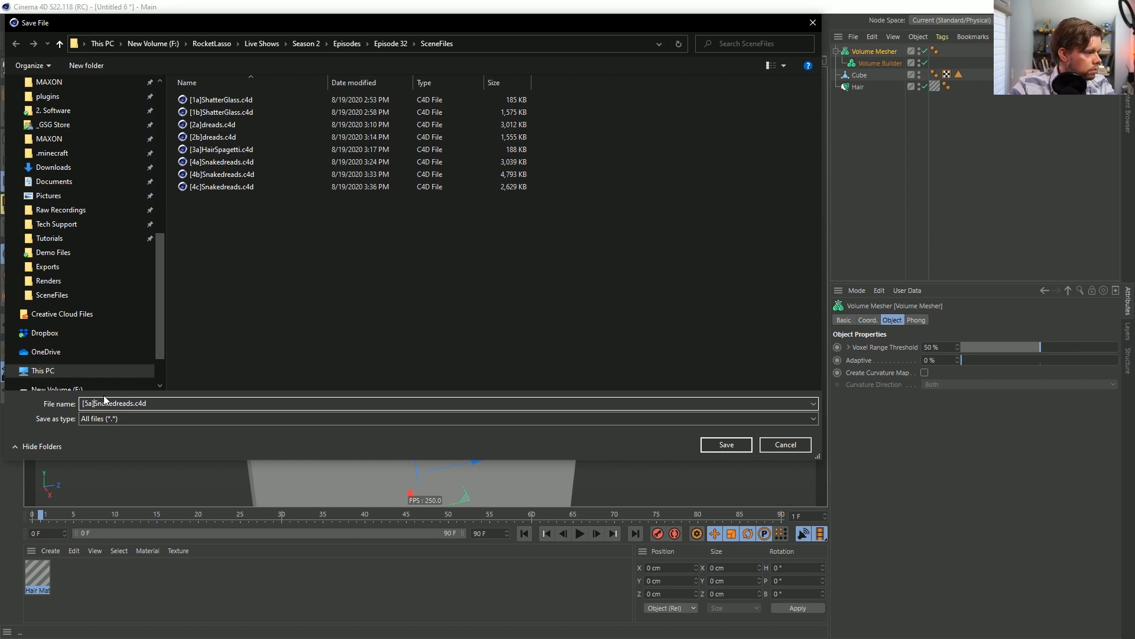
key(shift+Right)
key(shift+Right)
key(shift+Right)
key(shift+Right)
key(shift+Right)
key(shift+Right)
key(shift+Right)
key(shift+Right)
key(shift+Right)
key(shift+Right)
key(shift+Right)
text(Bu)
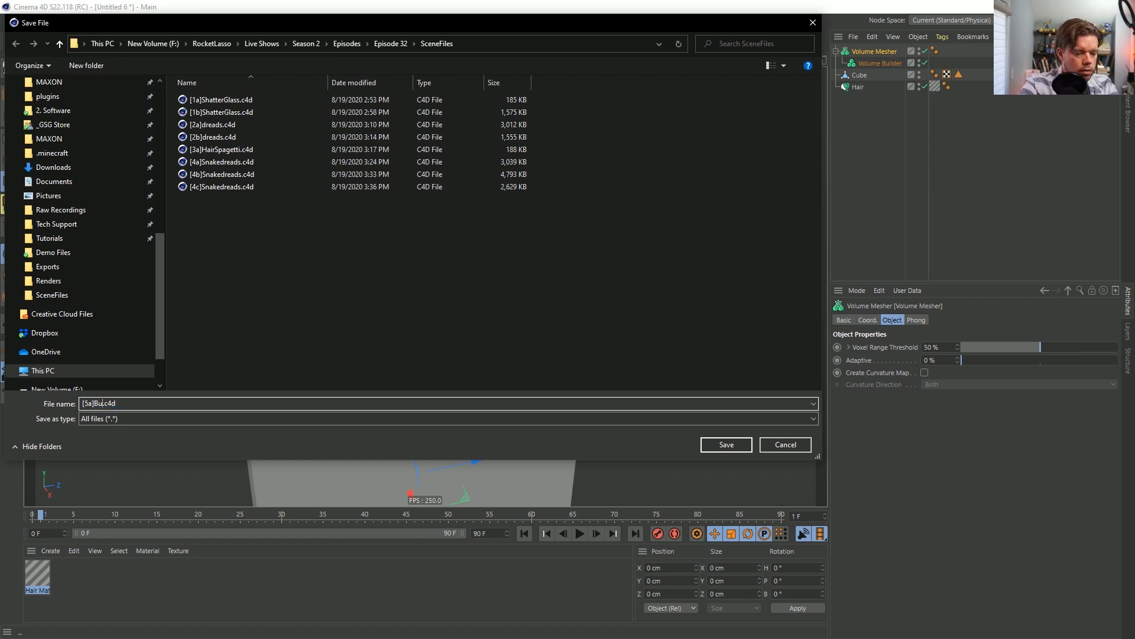
text(ringing)
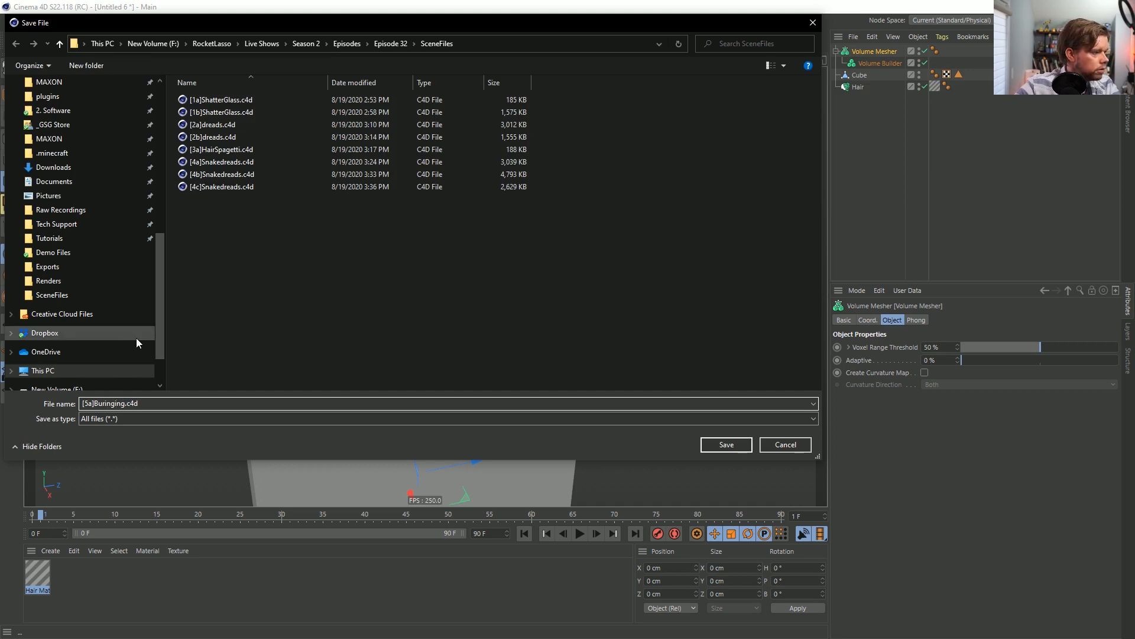
key(BackSpace)
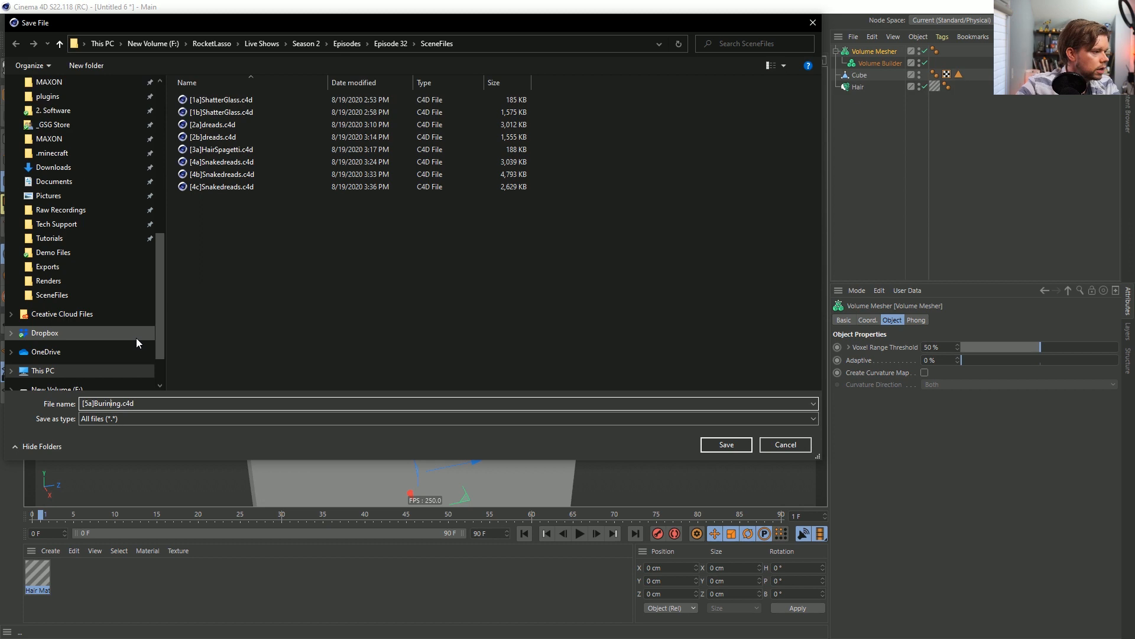
key(BackSpace)
key(BackSpace)
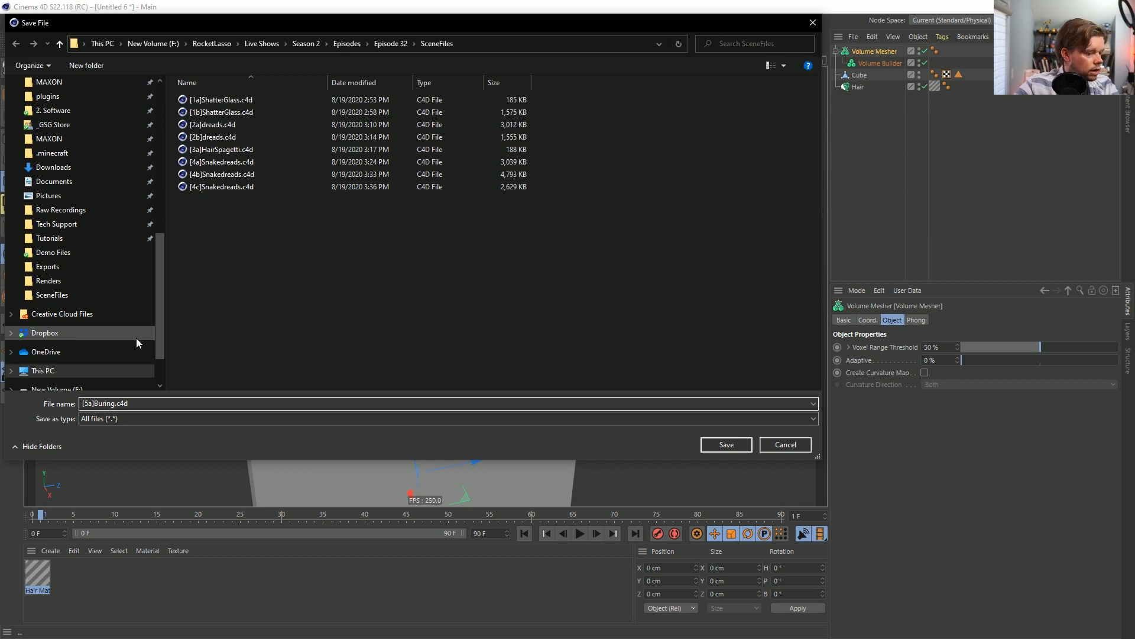
text(n)
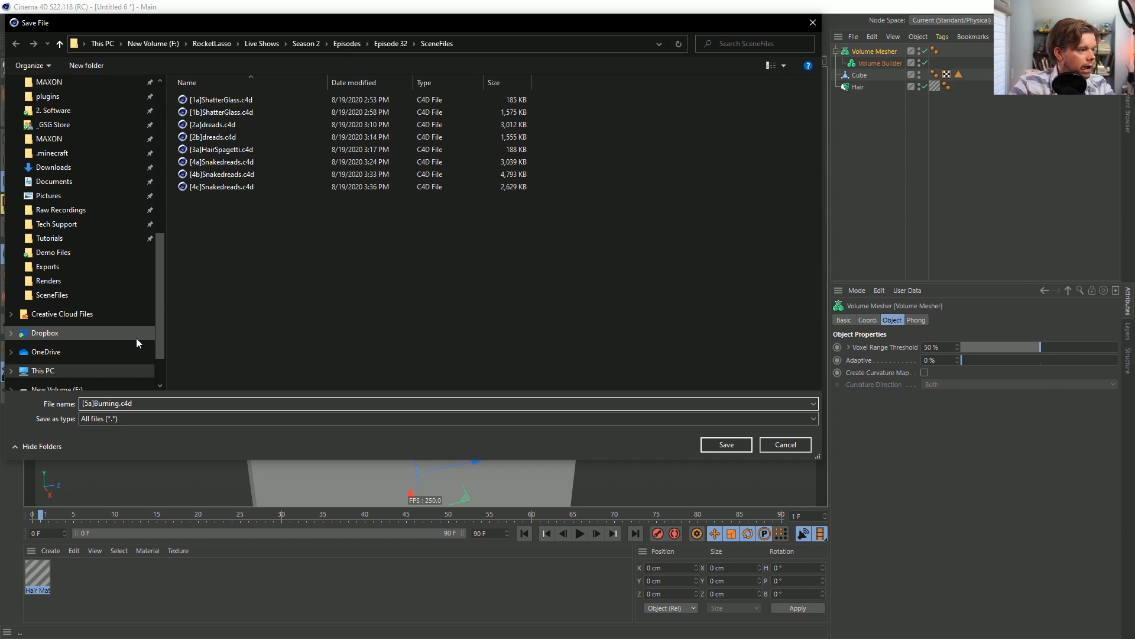
key(Return)
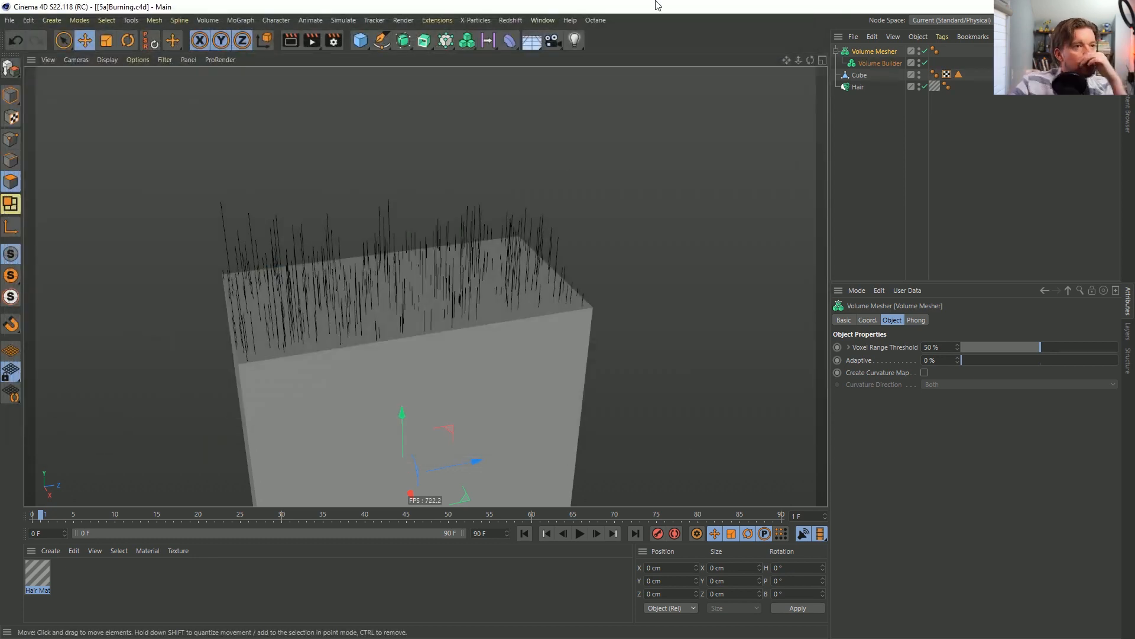
Make the Cube and Hair objects children of the Volume Builder and show the builder's properties.
click(859, 75)
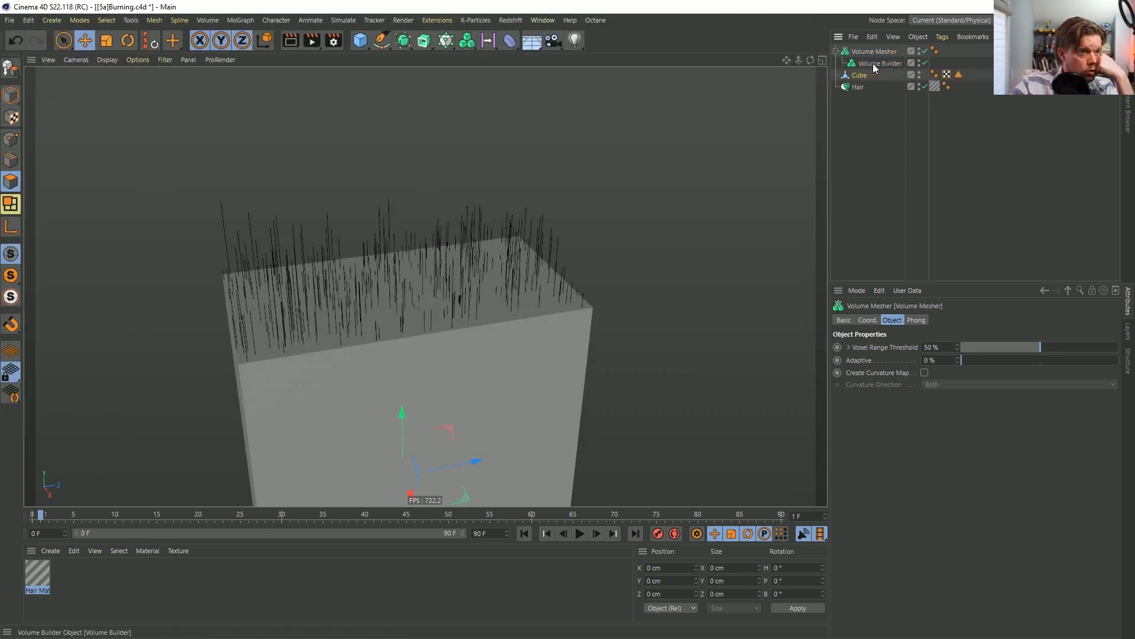
drag(875, 68, 874, 83)
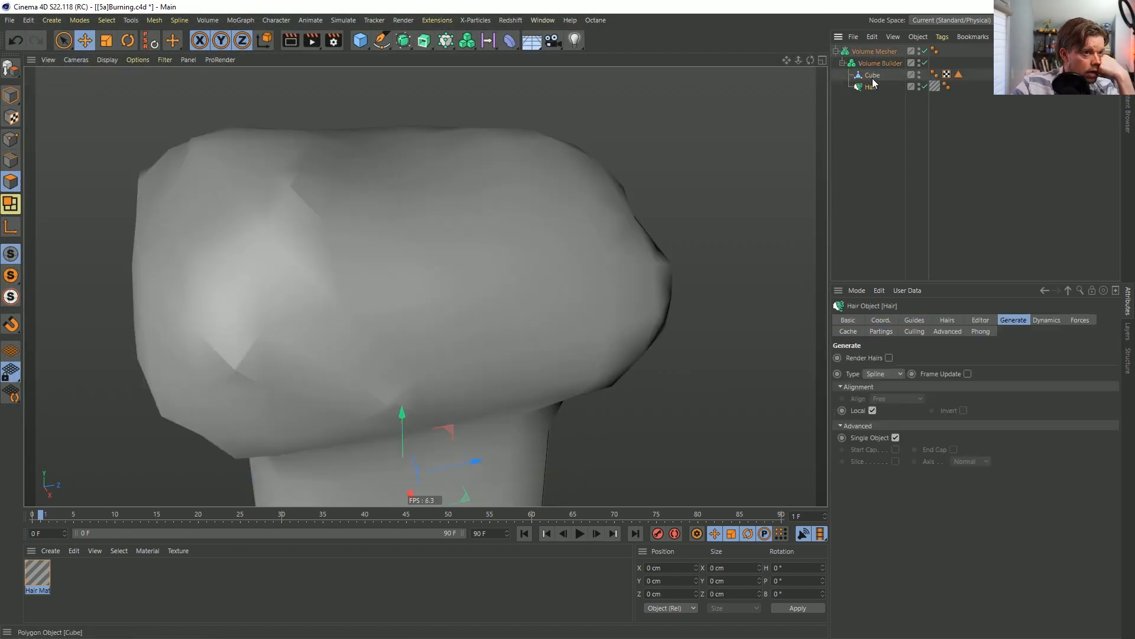
click(879, 63)
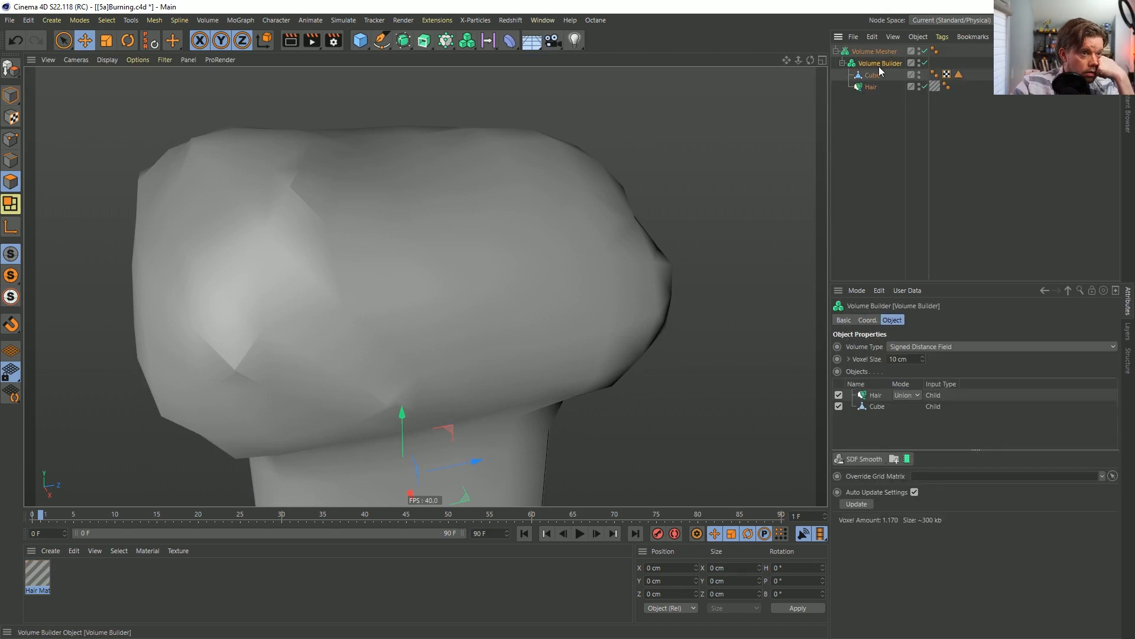
Set the Volume Builder's voxel size to 1 cm and the radius of its Hair entry to 1 cm.
click(875, 396)
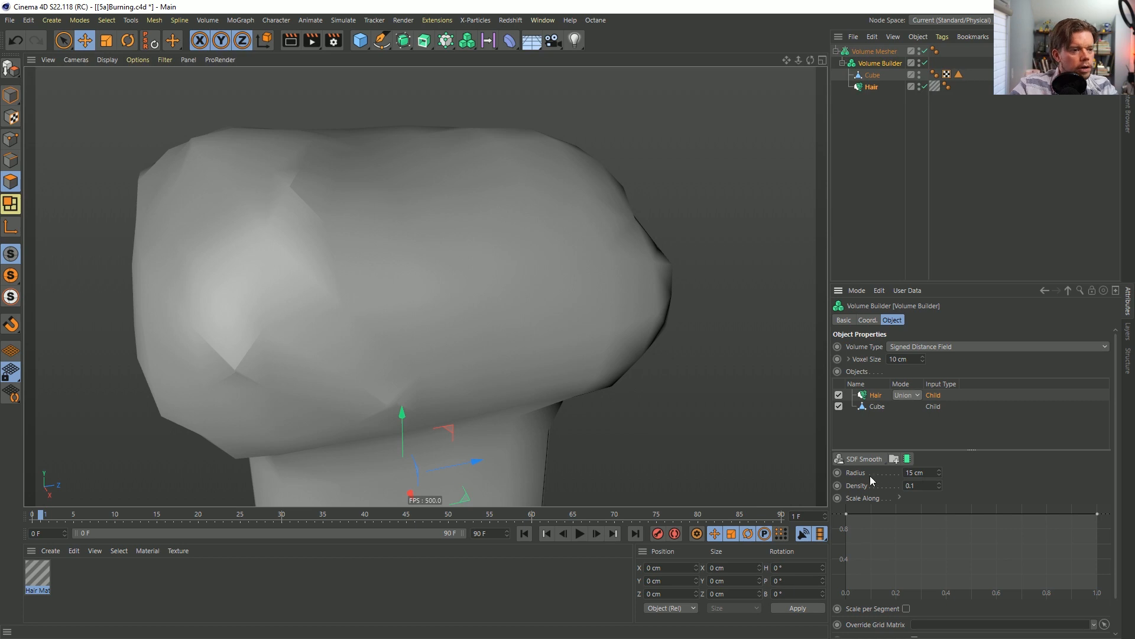
click(915, 473)
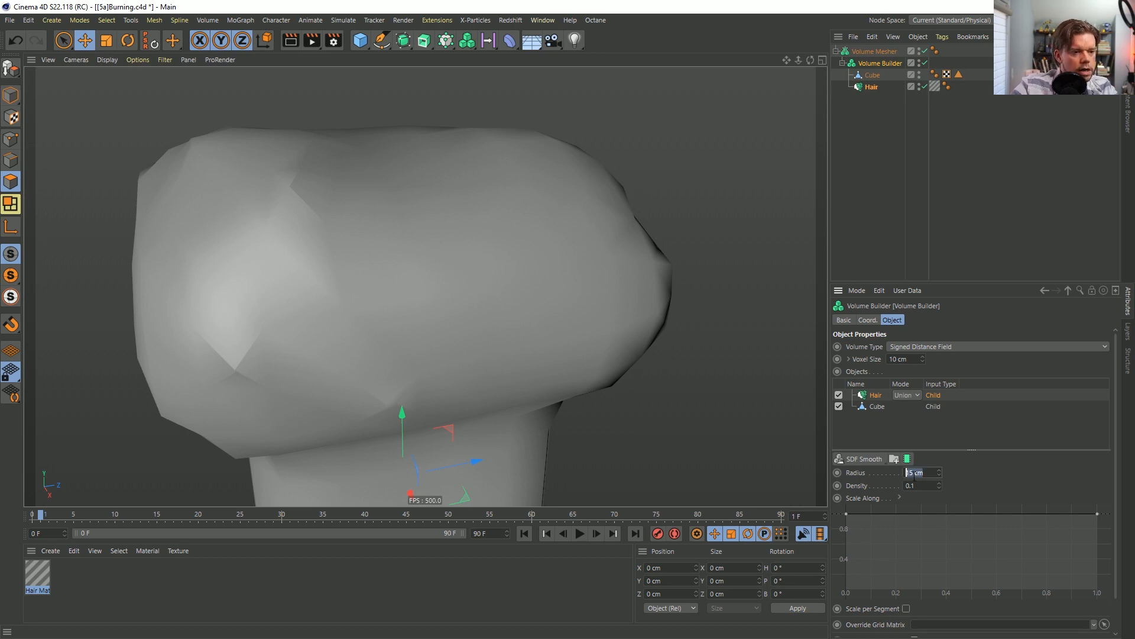
double_click(899, 359)
text(1)
key(Return)
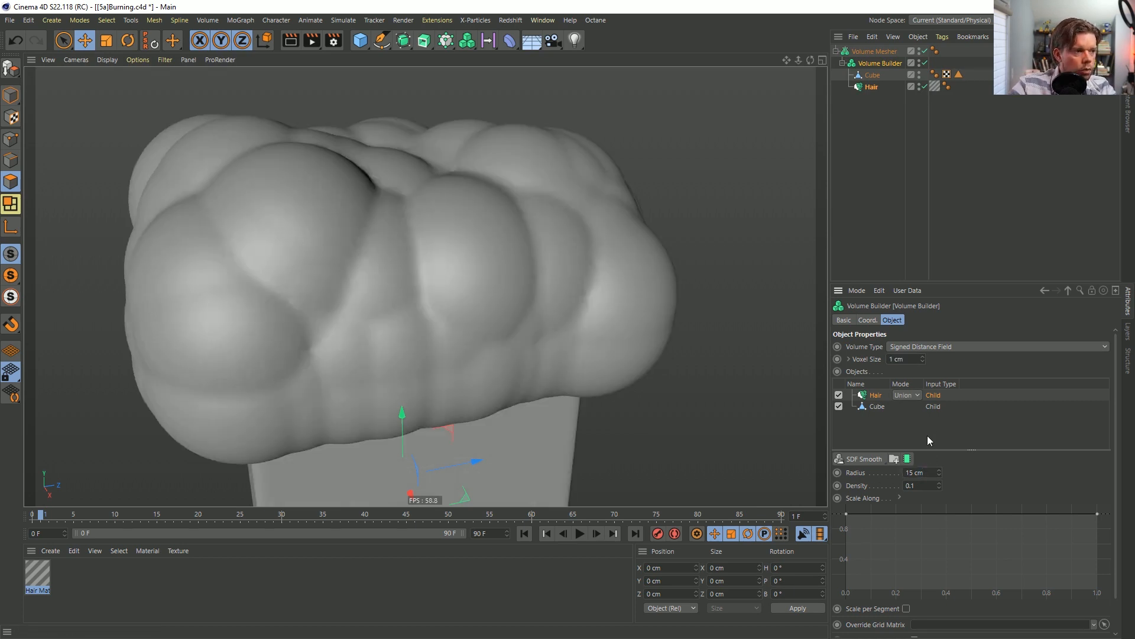
double_click(933, 473)
text(1)
key(Return)
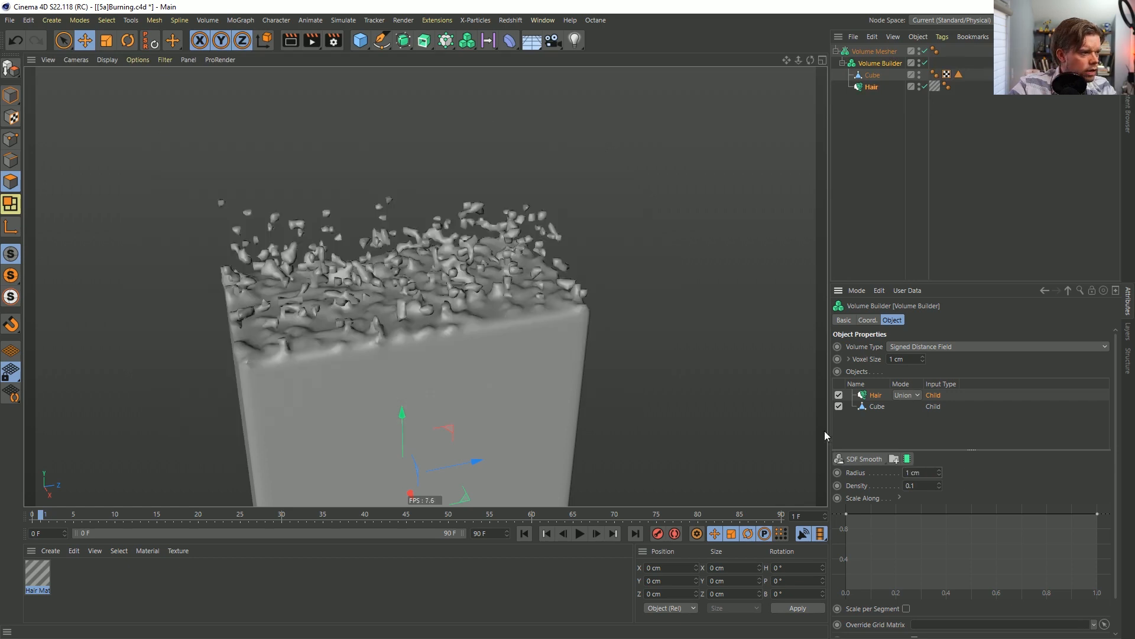
Set the Hair entry's density to 1 and display the volume mesh with Gouraud shading and lines.
double_click(923, 485)
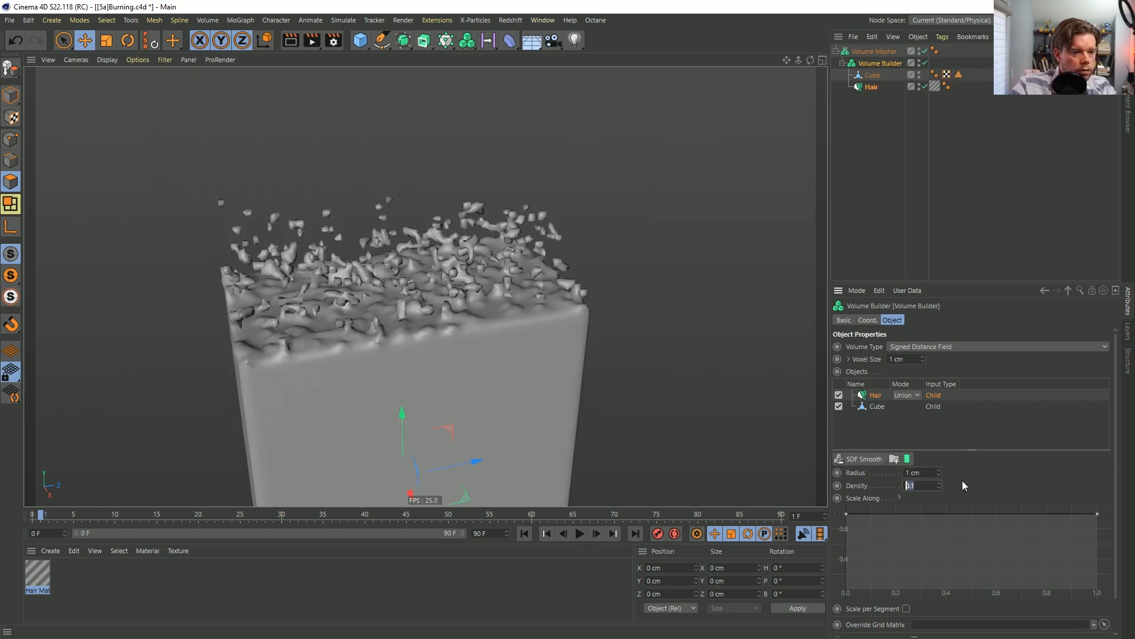
text(1)
key(Return)
mouse_move(431, 256)
alt+mouse_down()
mouse_move(520, 284)
mouse_move(576, 317)
mouse_move(499, 319)
mouse_move(402, 281)
alt+mouse_up()
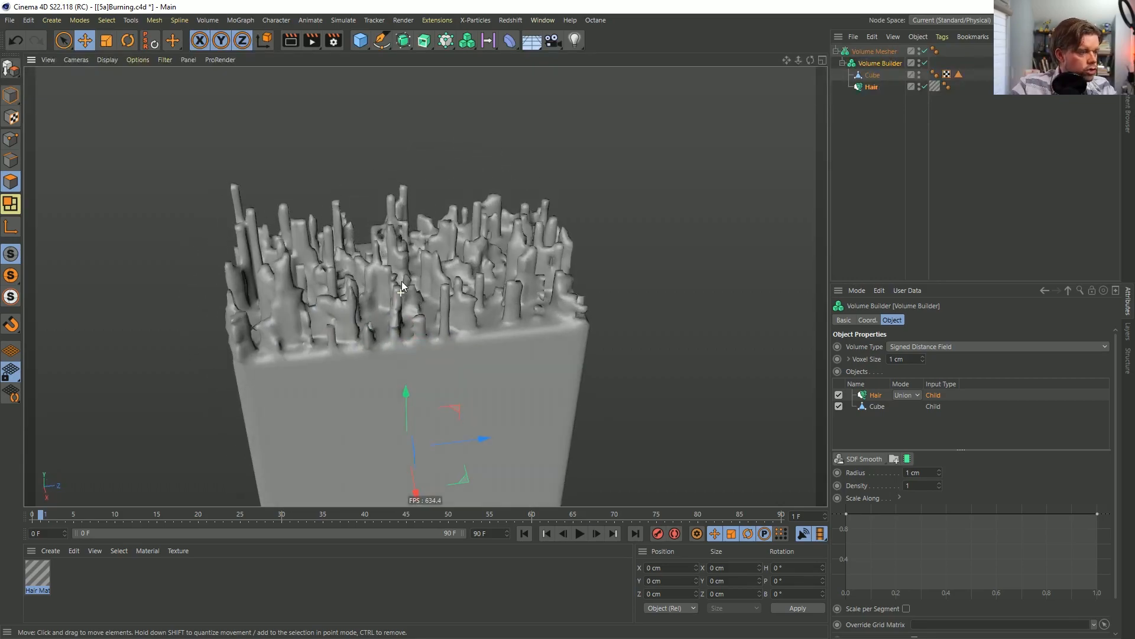
key(n)
key(b)
alt+drag(422, 346, 581, 288)
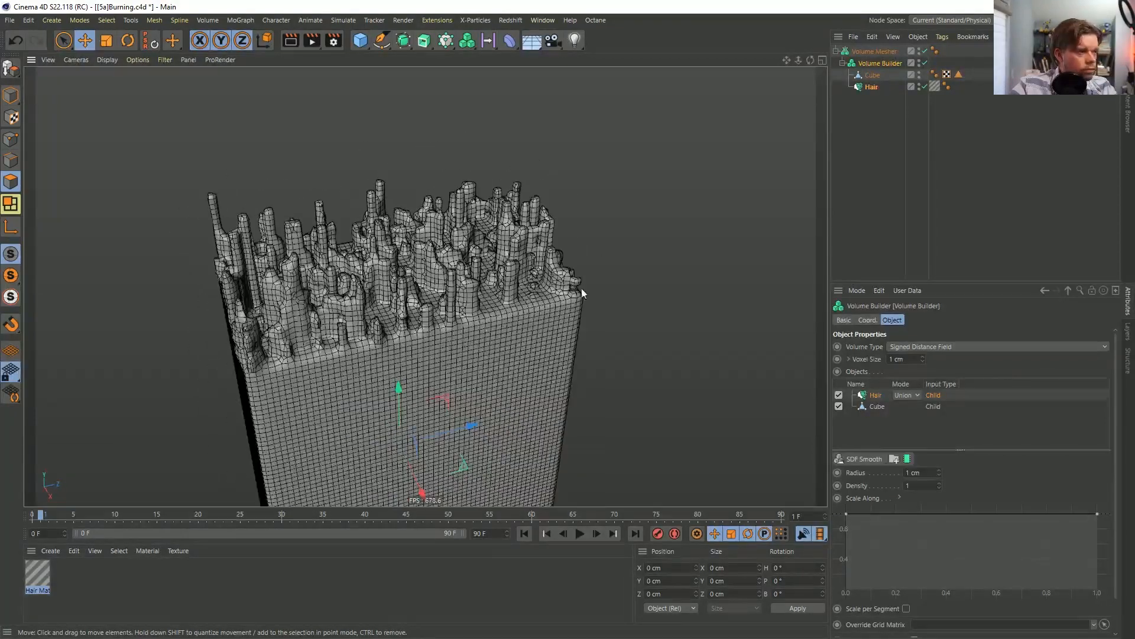
Set the Hair object's guide count to 777 and inspect the meshed strands on top of the cube.
click(872, 87)
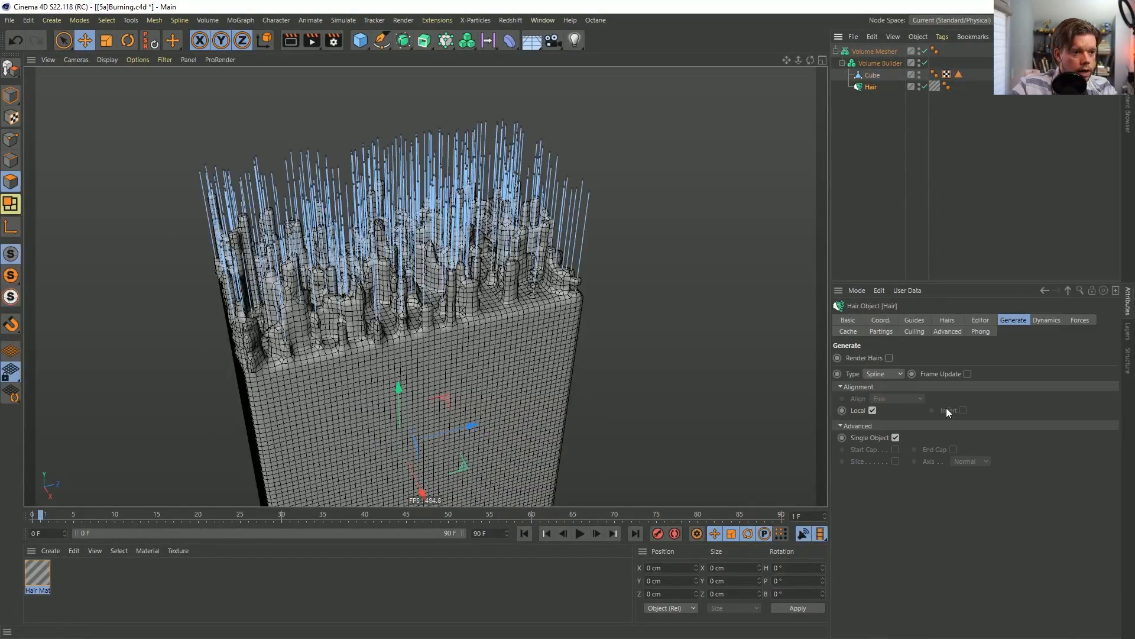
click(947, 322)
click(924, 323)
double_click(890, 383)
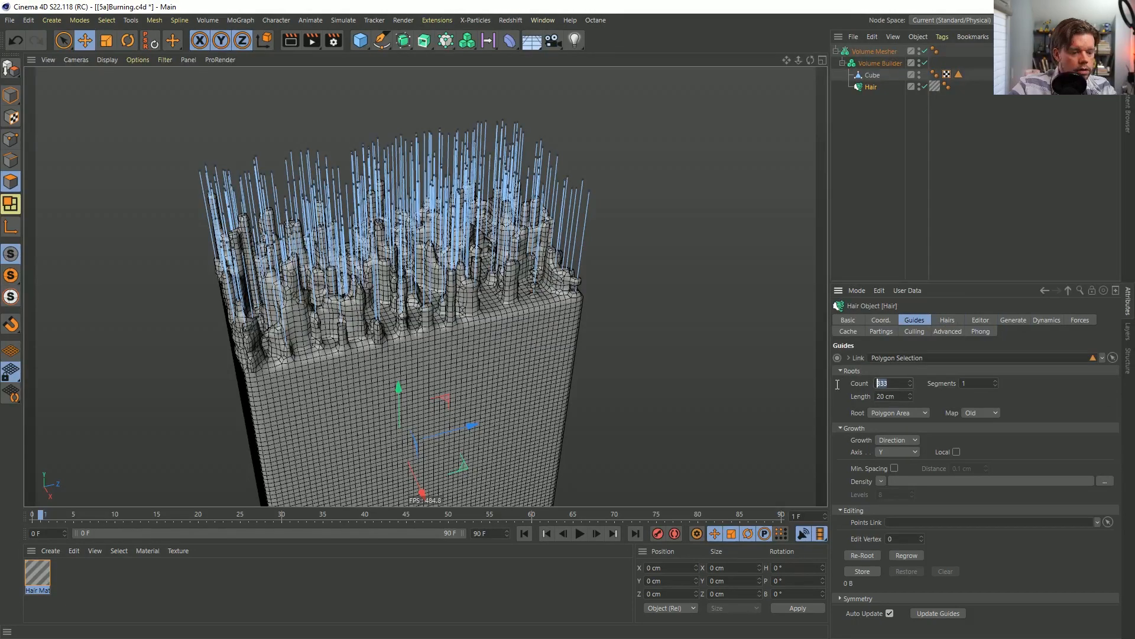
text(1)
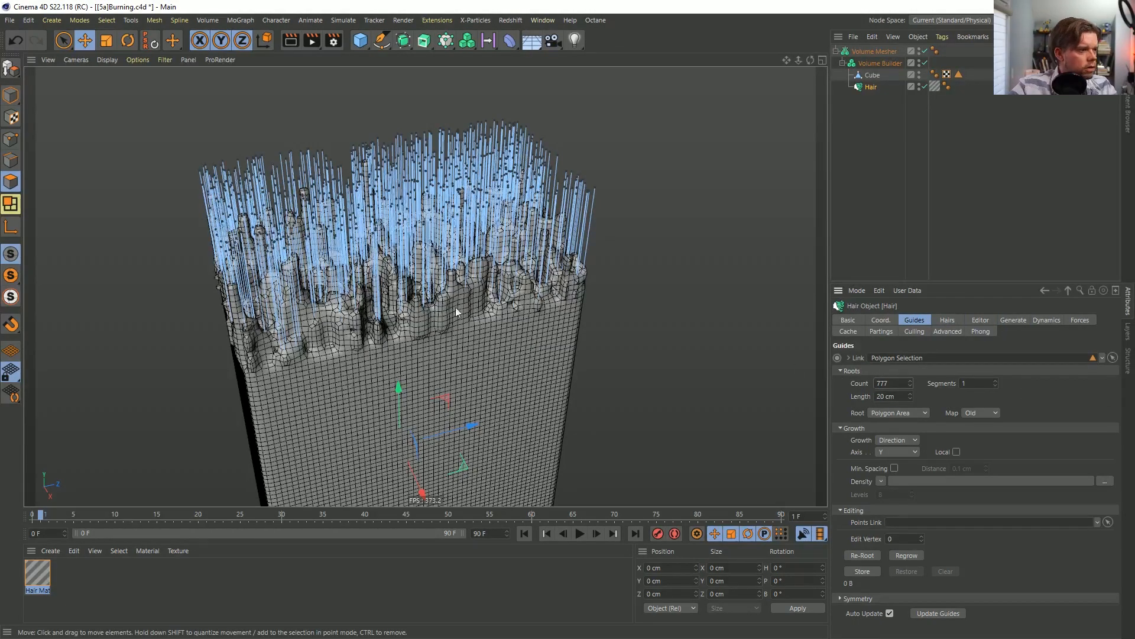
click(910, 163)
mouse_move(497, 286)
alt+mouse_down()
mouse_move(476, 353)
mouse_move(486, 405)
mouse_move(263, 374)
mouse_move(440, 263)
mouse_move(417, 279)
mouse_move(445, 285)
alt+mouse_up()
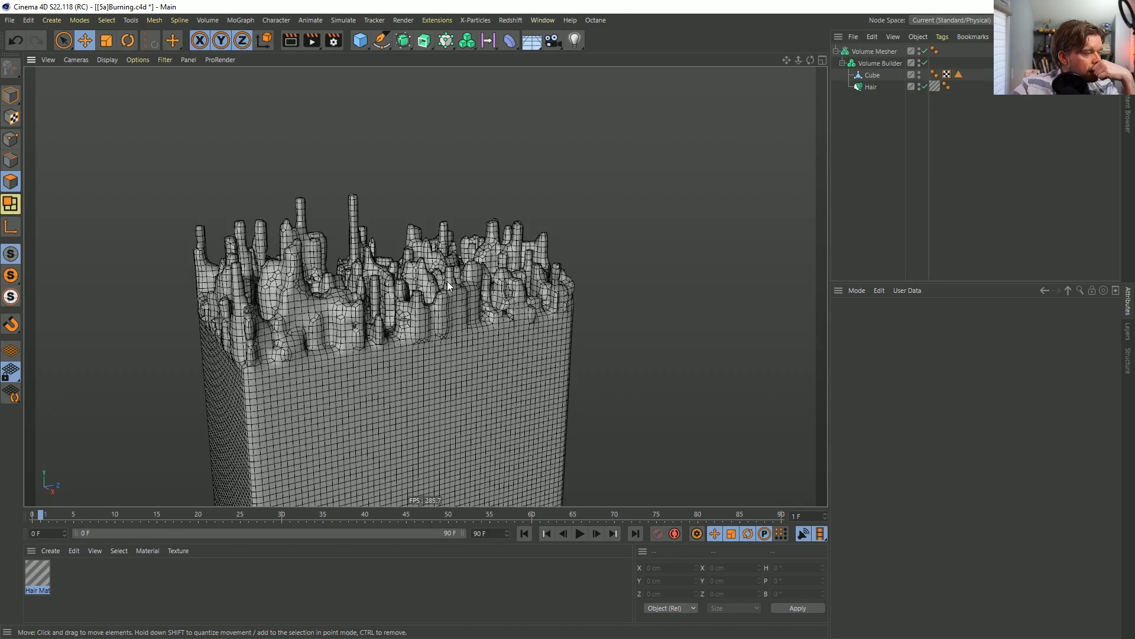
mouse_move(464, 273)
alt+mouse_down()
mouse_move(442, 297)
mouse_move(565, 292)
mouse_move(535, 290)
mouse_move(449, 322)
mouse_move(460, 325)
mouse_move(459, 353)
alt+mouse_up()
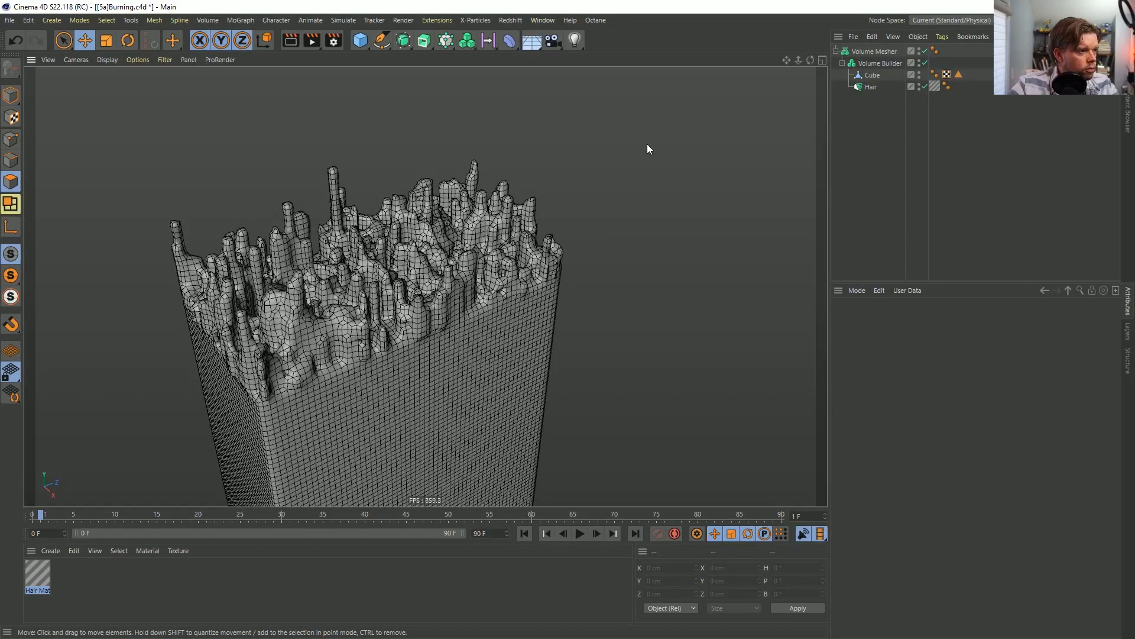
alt+drag(583, 207, 612, 175)
Refine the Volume Builder with a voxel size of 0.5 cm and a Hair entry density of 2.
click(880, 63)
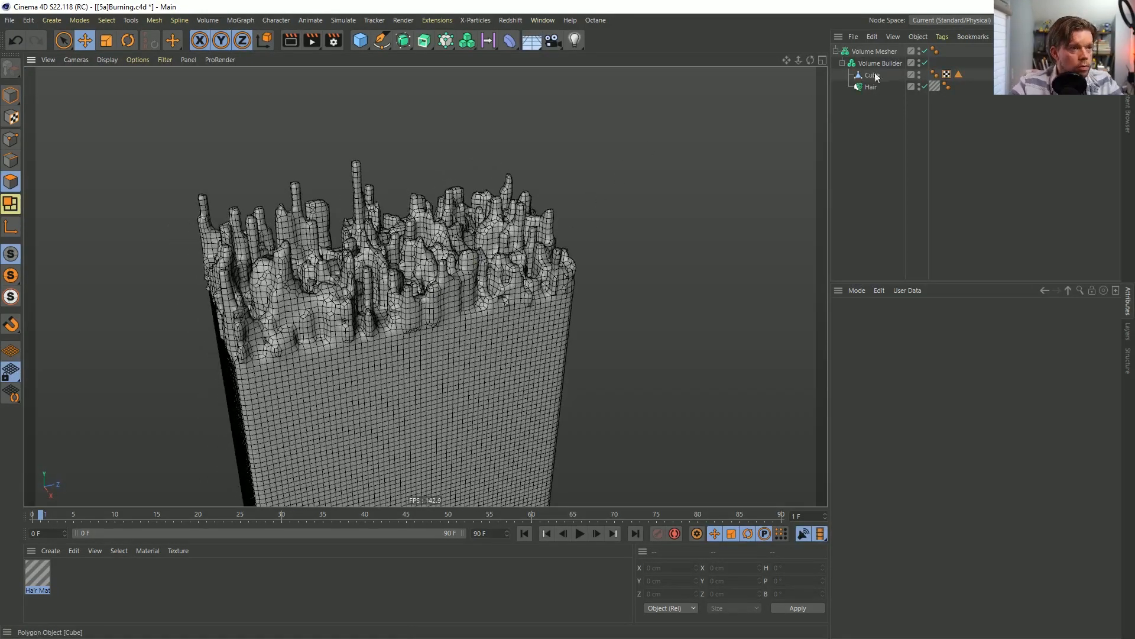
click(916, 358)
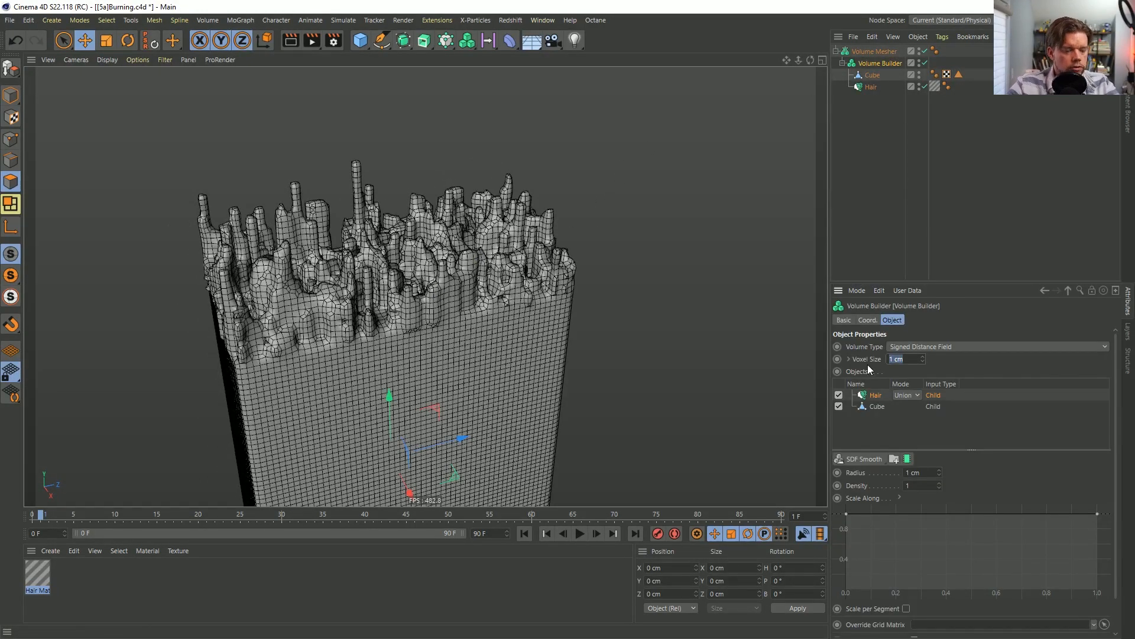
text(0.5)
key(Return)
alt+drag(485, 296, 449, 328)
click(913, 486)
text(2)
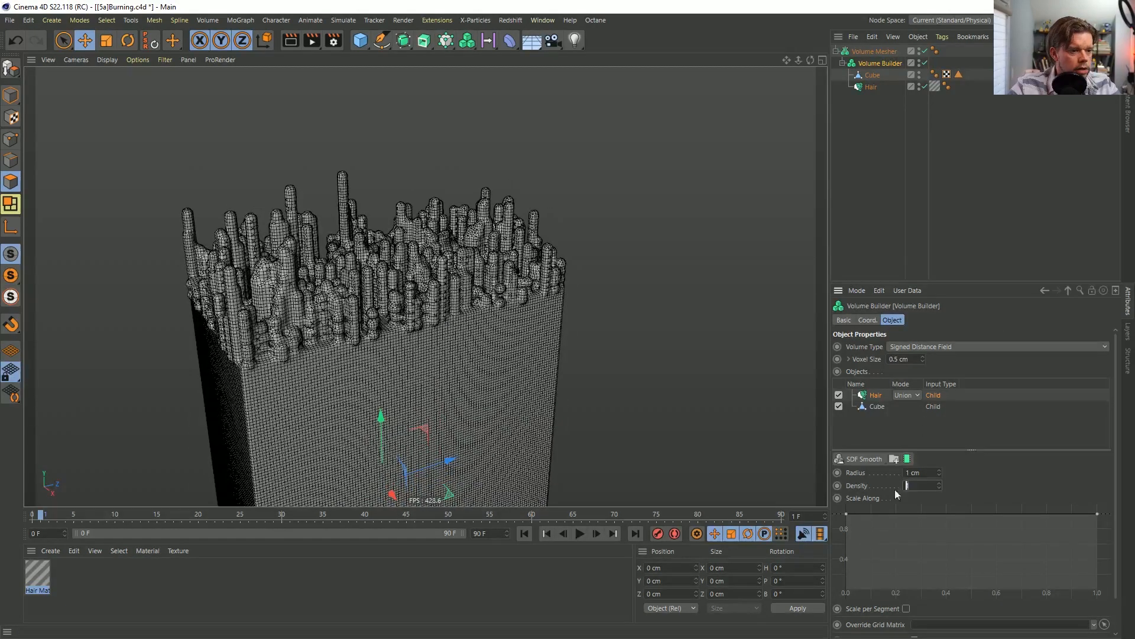
key(Return)
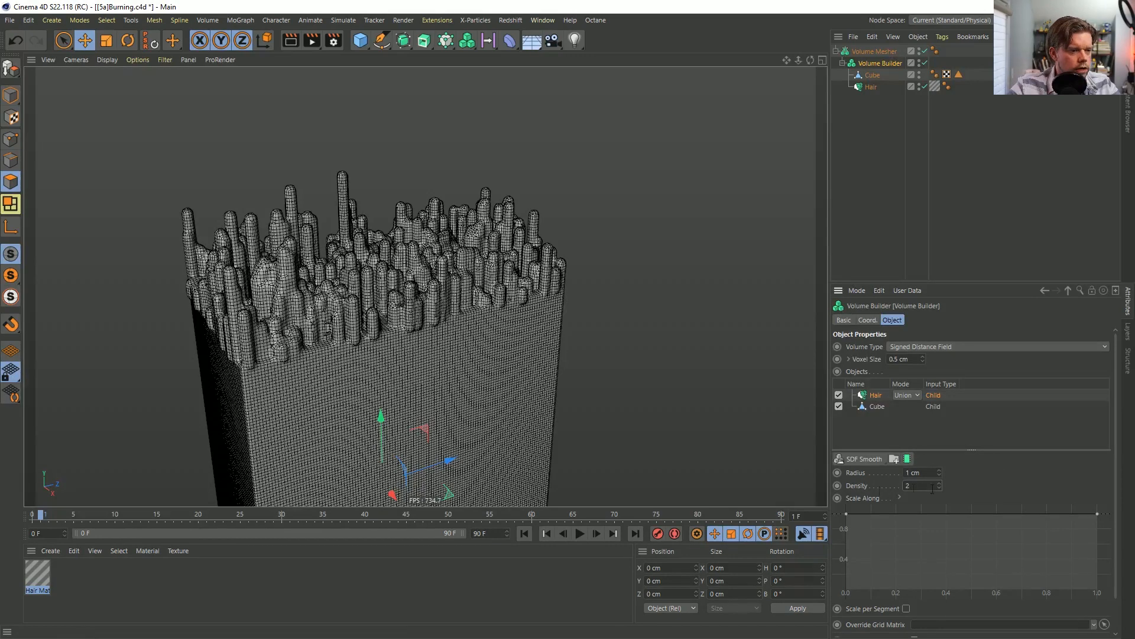
Taper the meshed strands toward their tips by lowering the end of the Hair entry's Scale Along curve with Scale per Segment enabled.
alt+drag(486, 310, 471, 316)
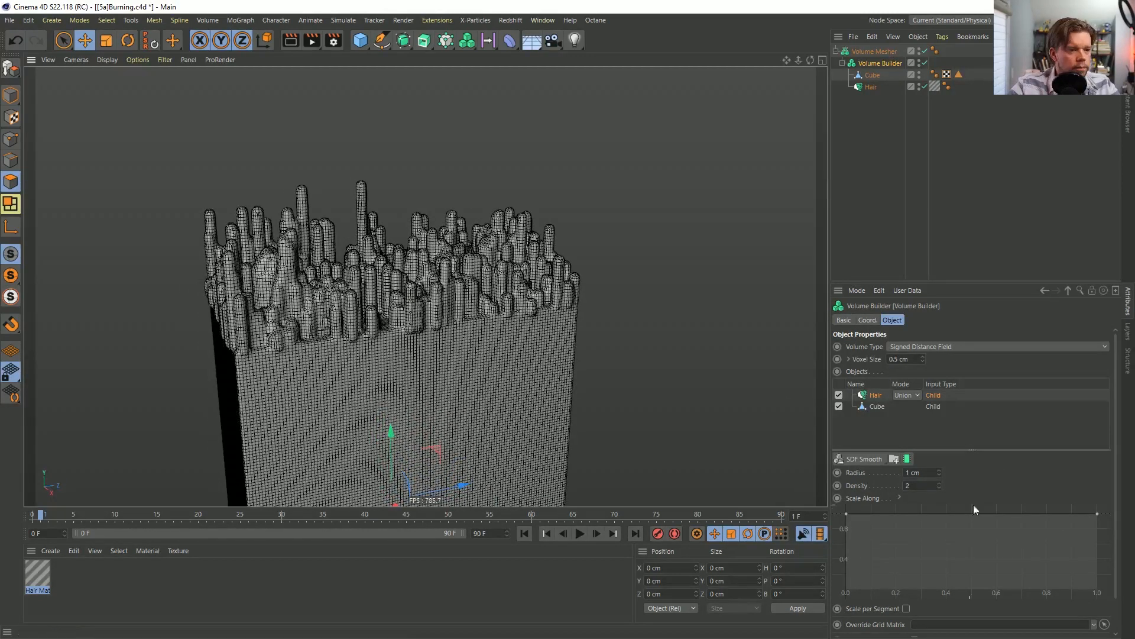
drag(1098, 514, 1111, 460)
click(906, 608)
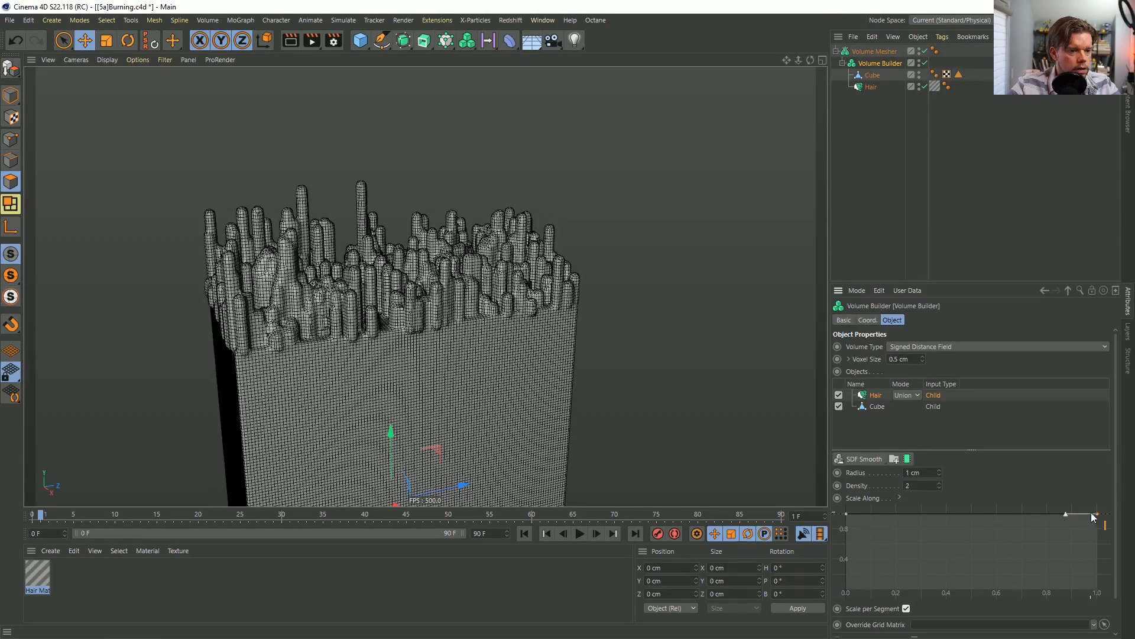
drag(1098, 514, 1134, 553)
alt+drag(587, 389, 436, 374)
Set the Hair object's guide count to 2222 and inspect the strands on top of the cube.
click(871, 87)
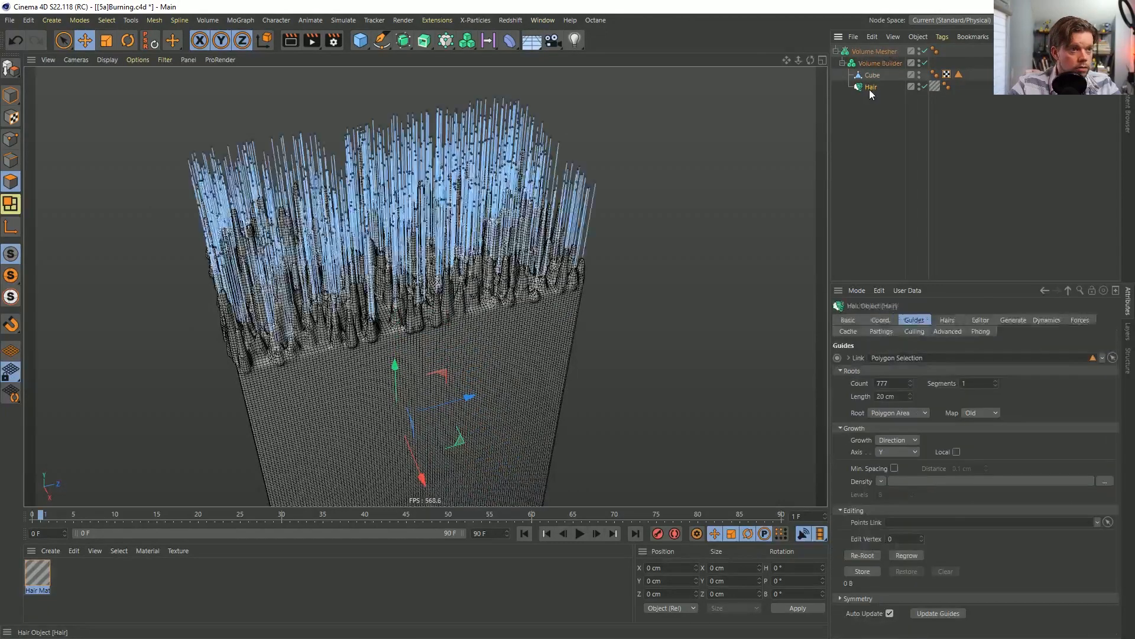
click(893, 384)
text(222)
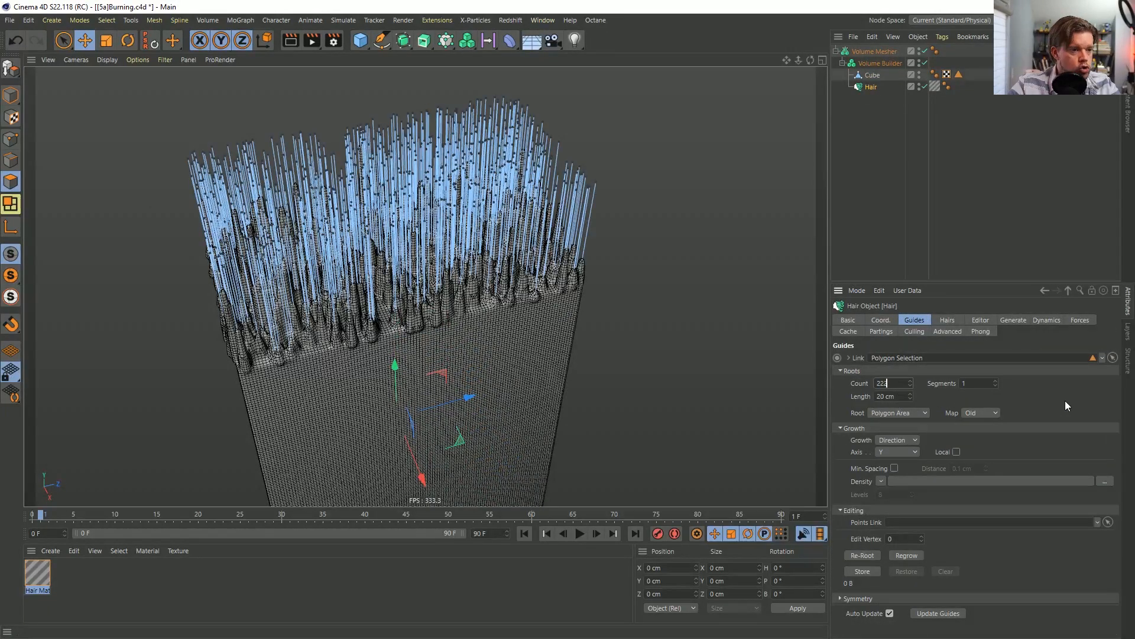
text(2)
key(Return)
click(883, 219)
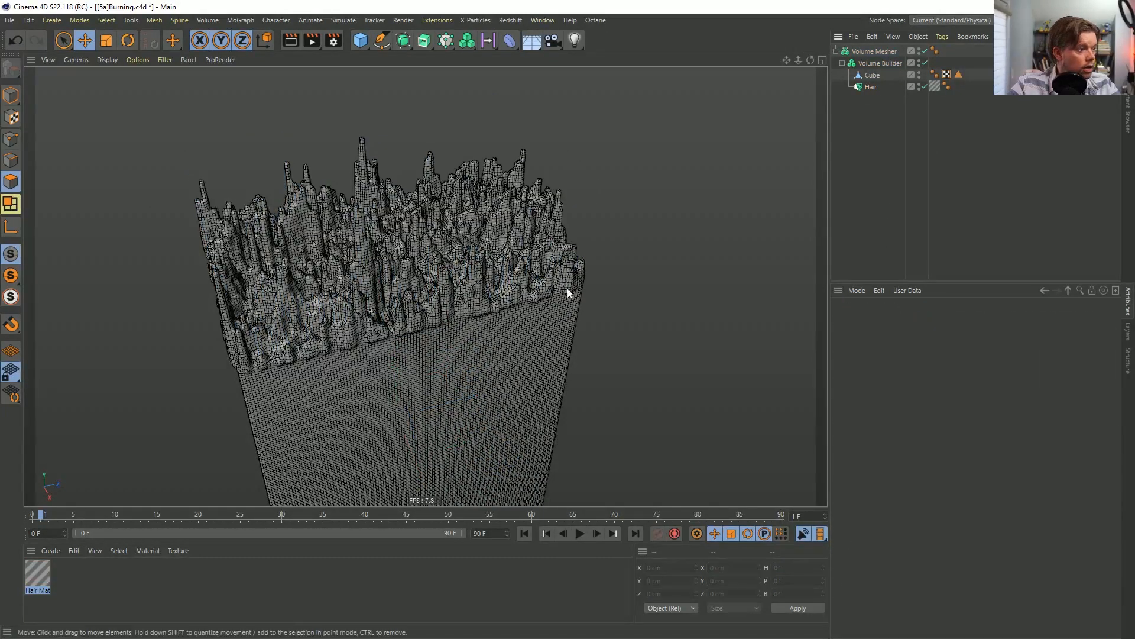
mouse_move(567, 292)
alt+mouse_down()
mouse_move(508, 331)
mouse_move(453, 348)
mouse_move(418, 170)
mouse_move(562, 241)
mouse_move(585, 223)
mouse_move(306, 222)
alt+mouse_up()
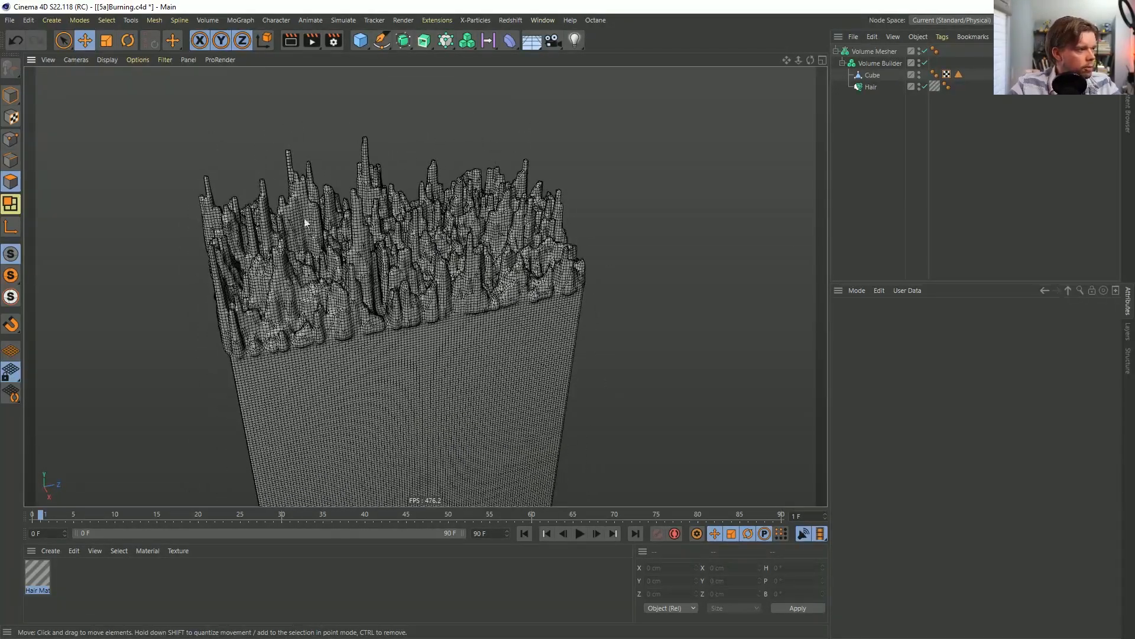
alt+drag(389, 264, 346, 267)
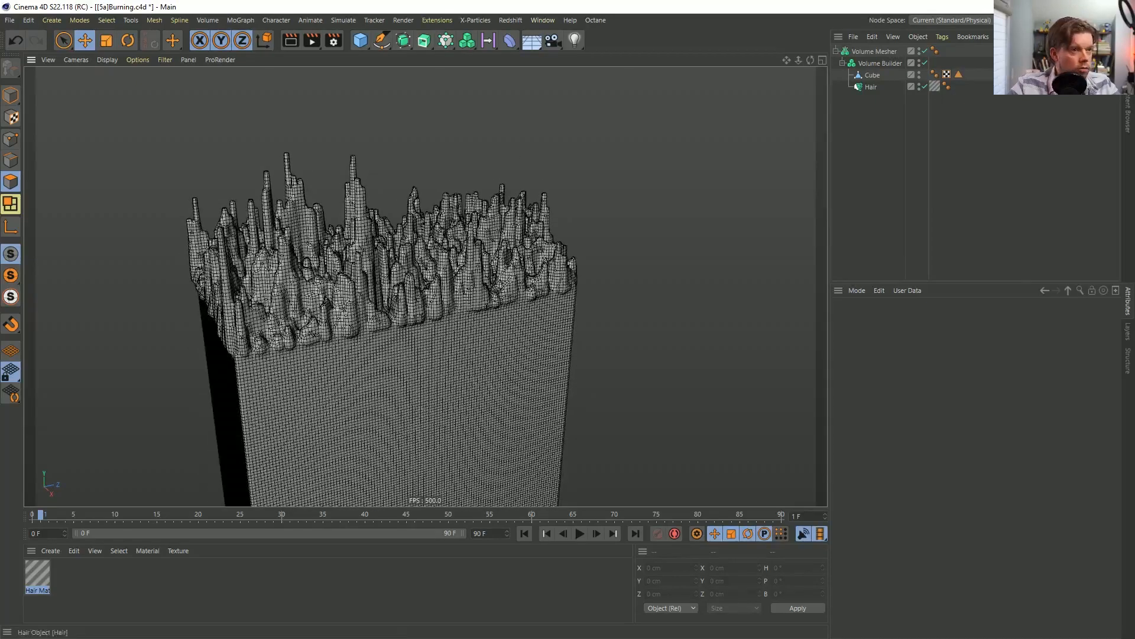
Add an SDF Smooth filter to the Volume Builder with the Median operator and 32% strength, and inspect the mesh without lines.
click(879, 63)
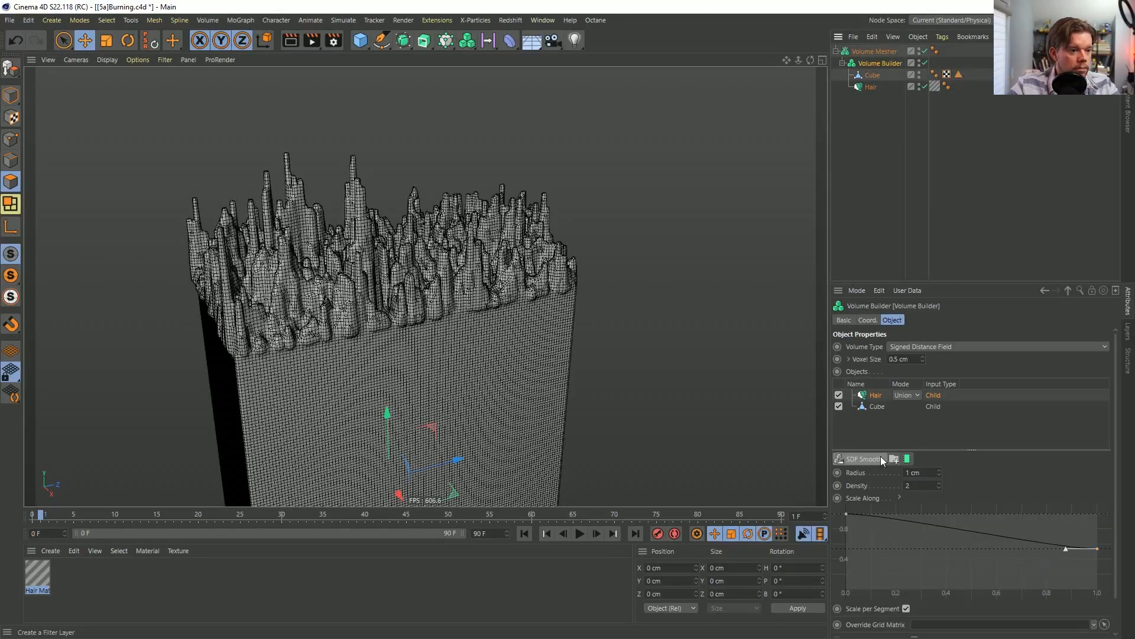
click(878, 458)
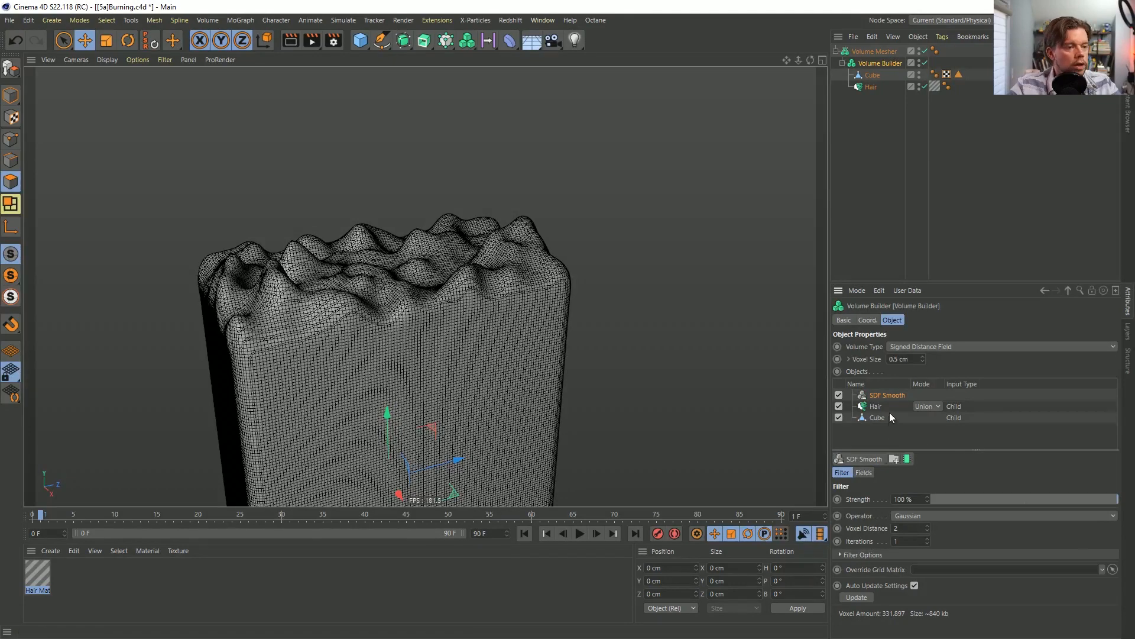
click(910, 515)
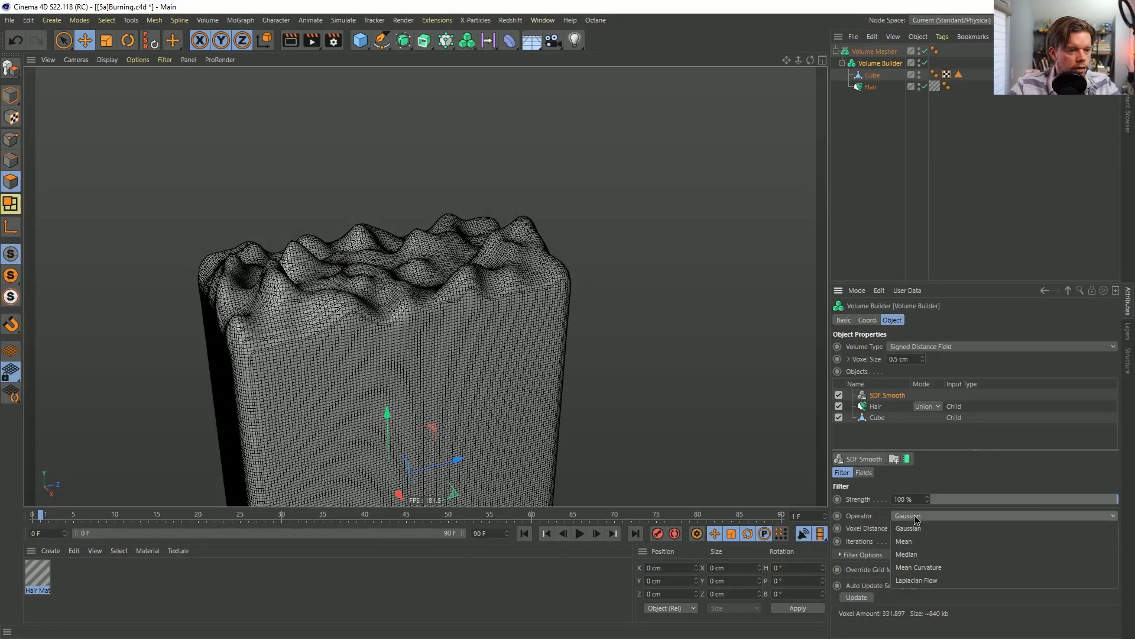
click(922, 554)
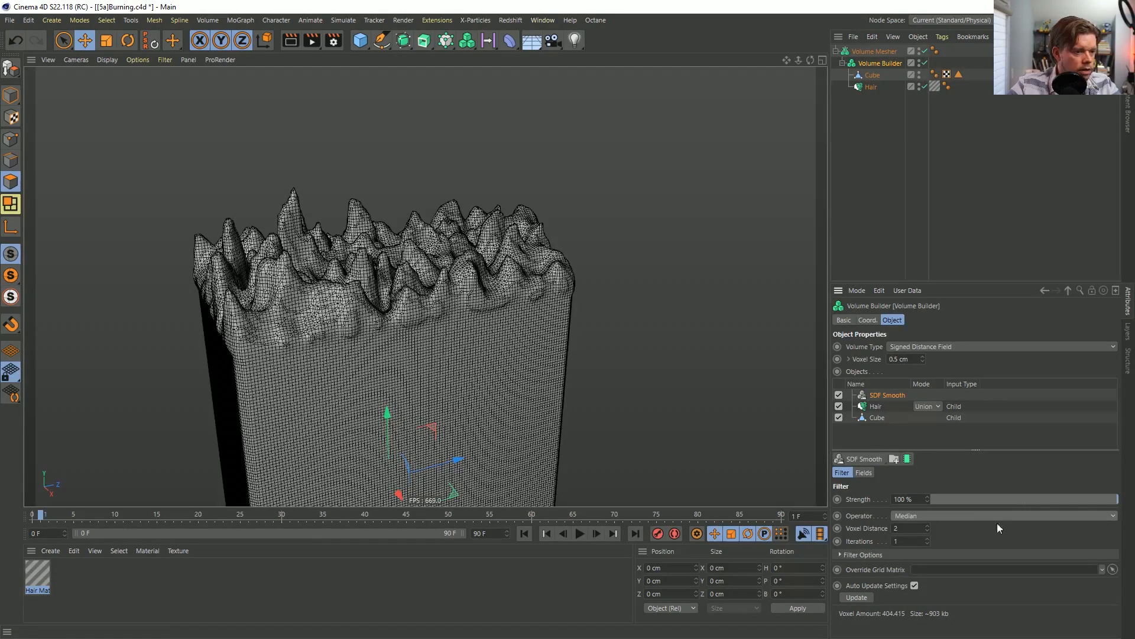
drag(1008, 501, 986, 514)
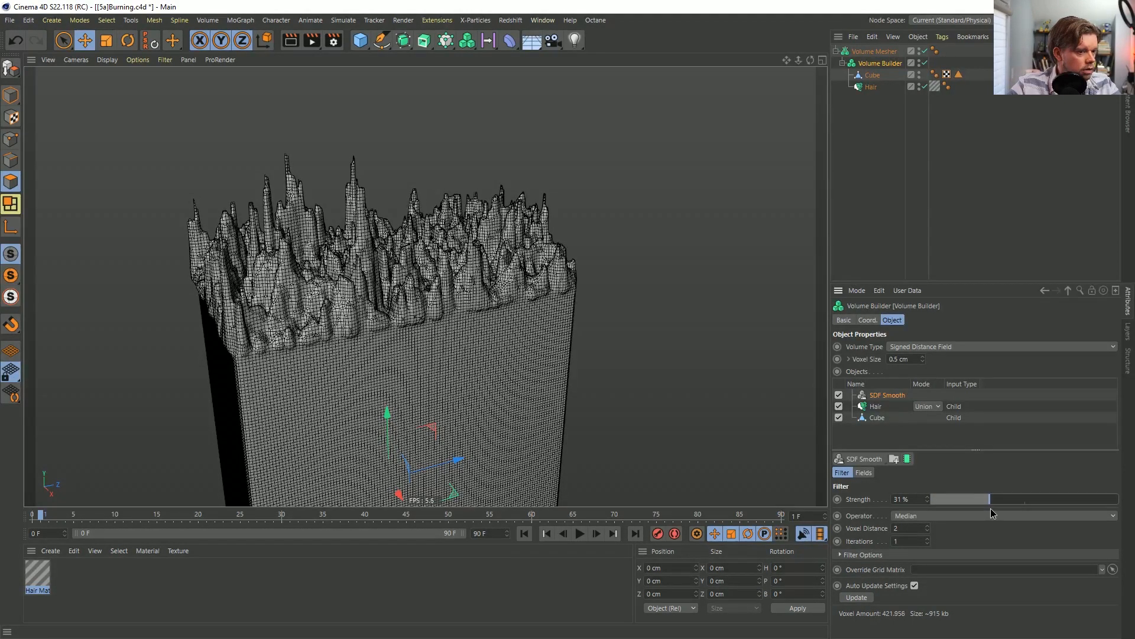
click(871, 181)
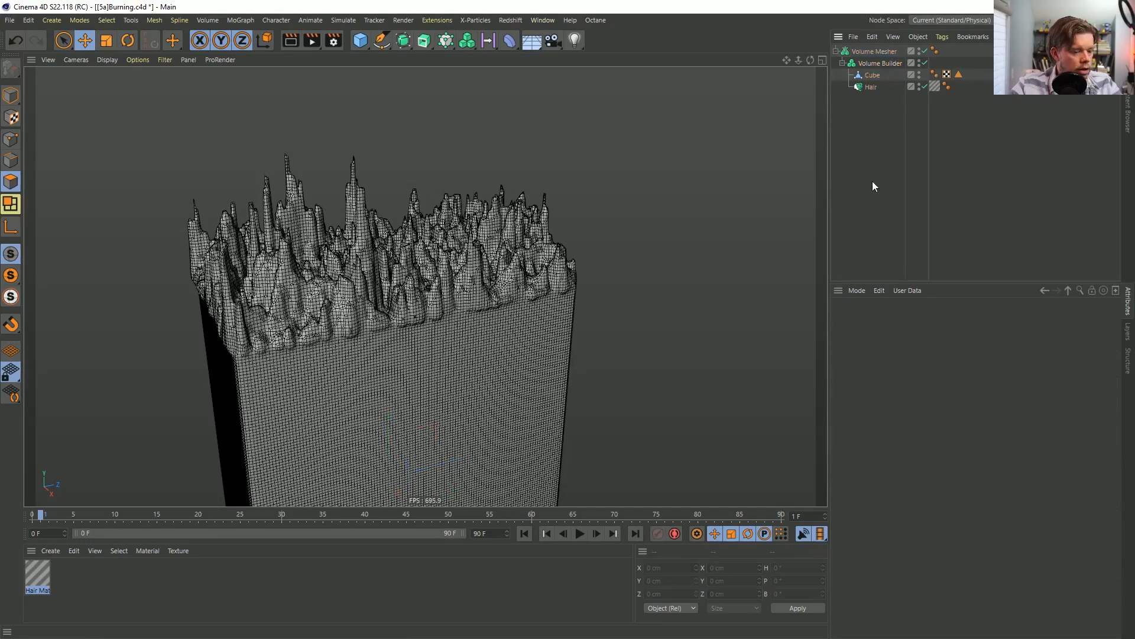
mouse_move(447, 240)
alt+mouse_down()
mouse_move(299, 225)
mouse_move(154, 252)
mouse_move(429, 240)
alt+mouse_up()
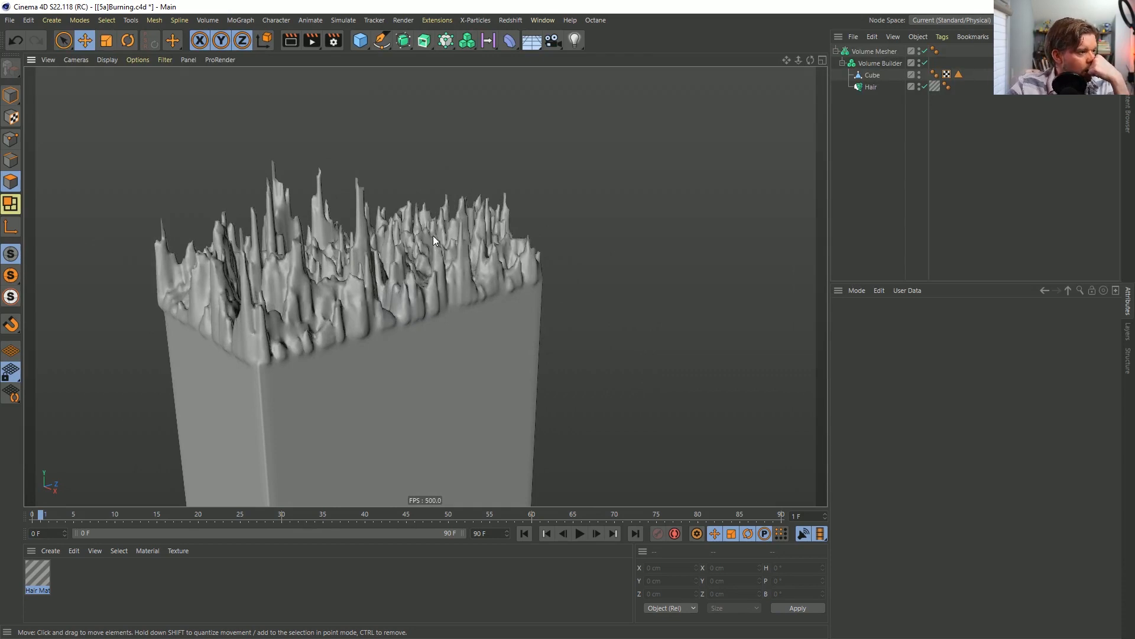
Take the Cube out of the Volume Builder and hide it in both the editor and the renderer.
drag(872, 75, 875, 160)
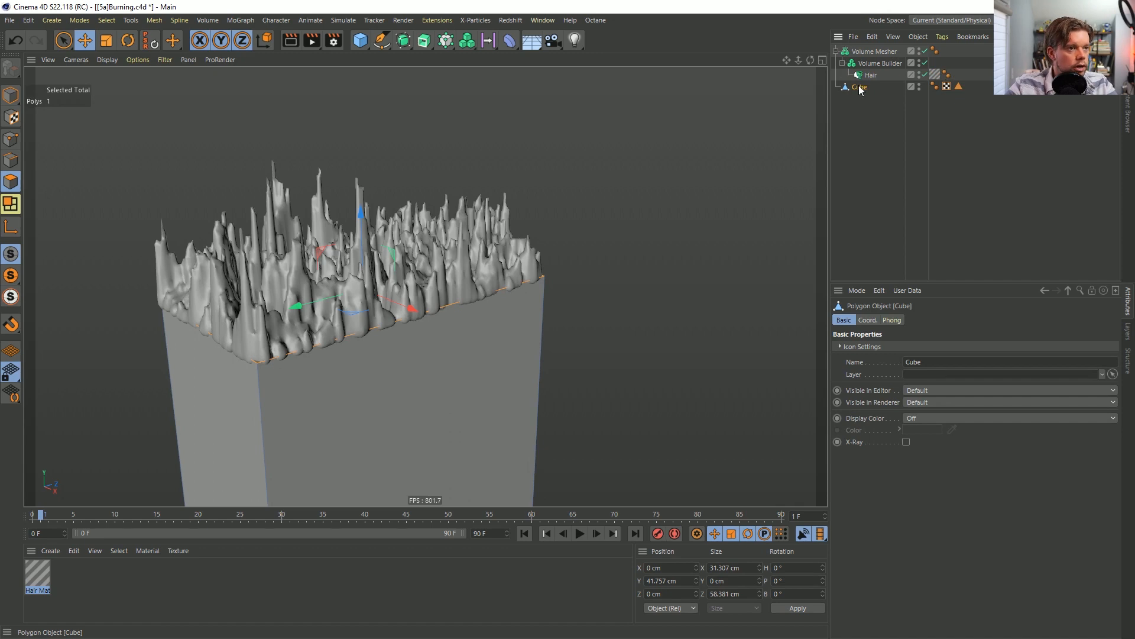
mouse_move(860, 89)
mouse_down()
mouse_move(864, 101)
mouse_move(863, 90)
mouse_up()
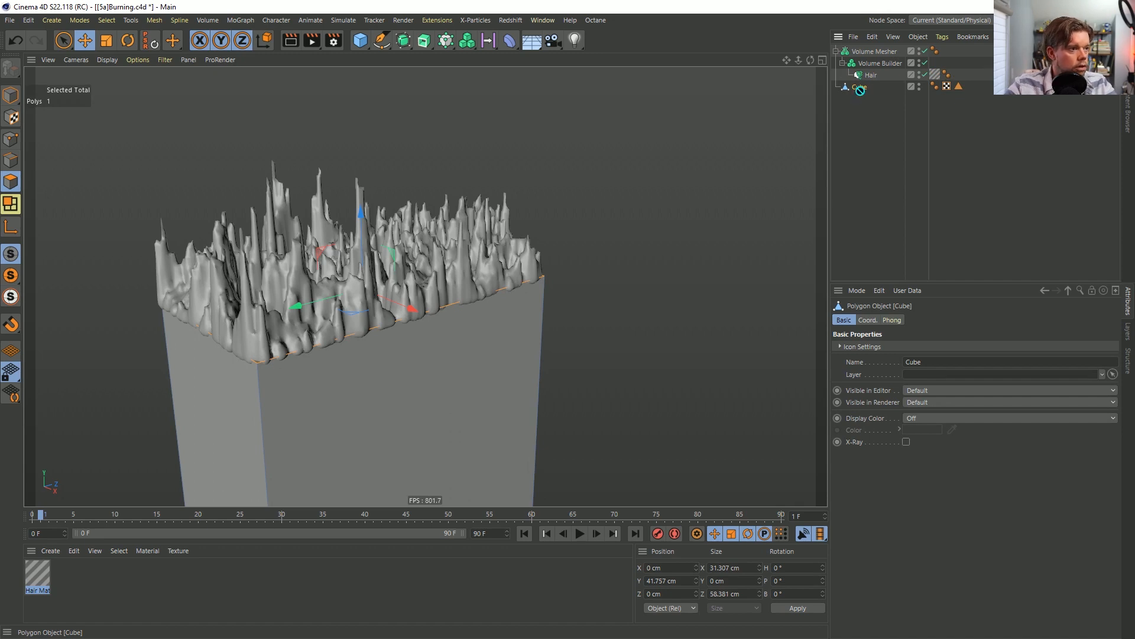
ctrl+double_click(919, 84)
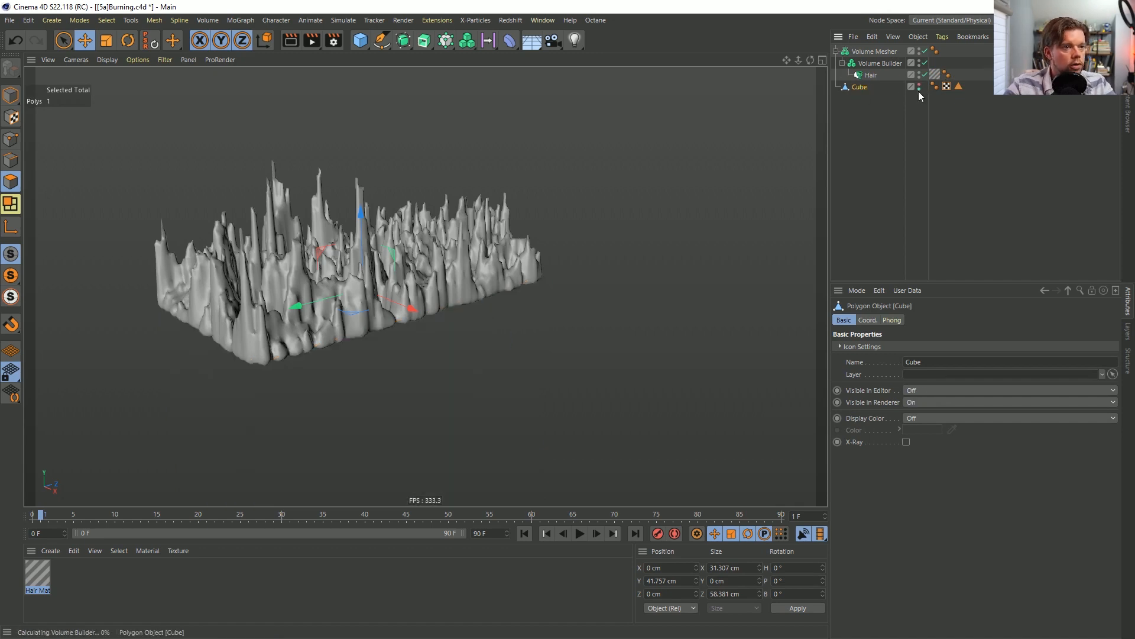
Rename the hidden cube "Cube For Hair" and make a duplicate of it that is visible in the editor and renderer.
double_click(863, 87)
click(881, 87)
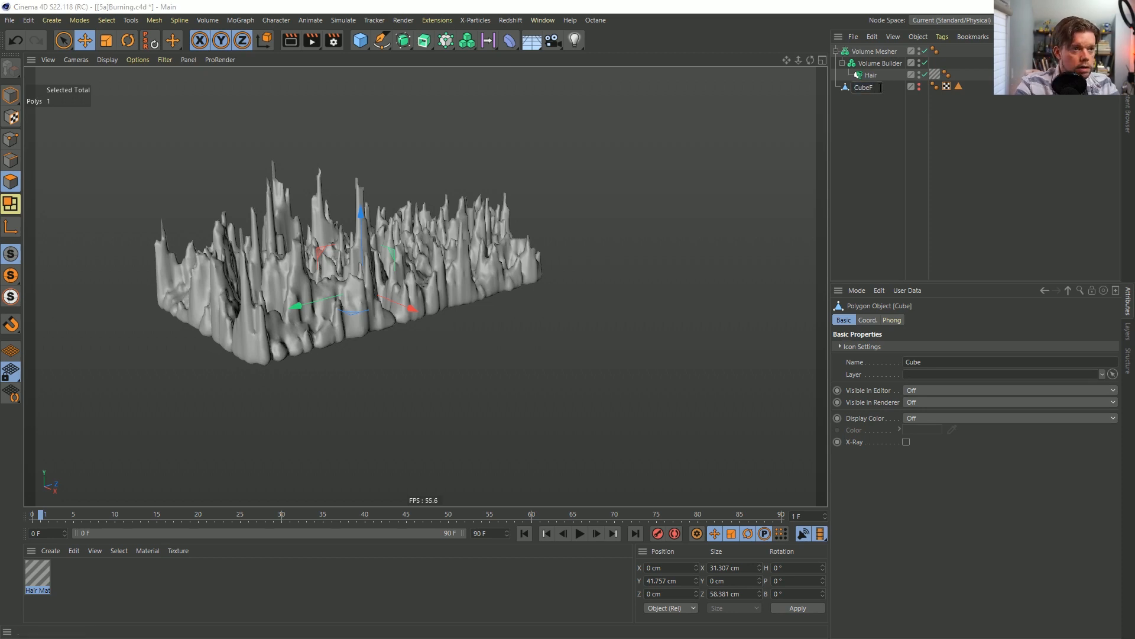
text(For Hair)
key(Return)
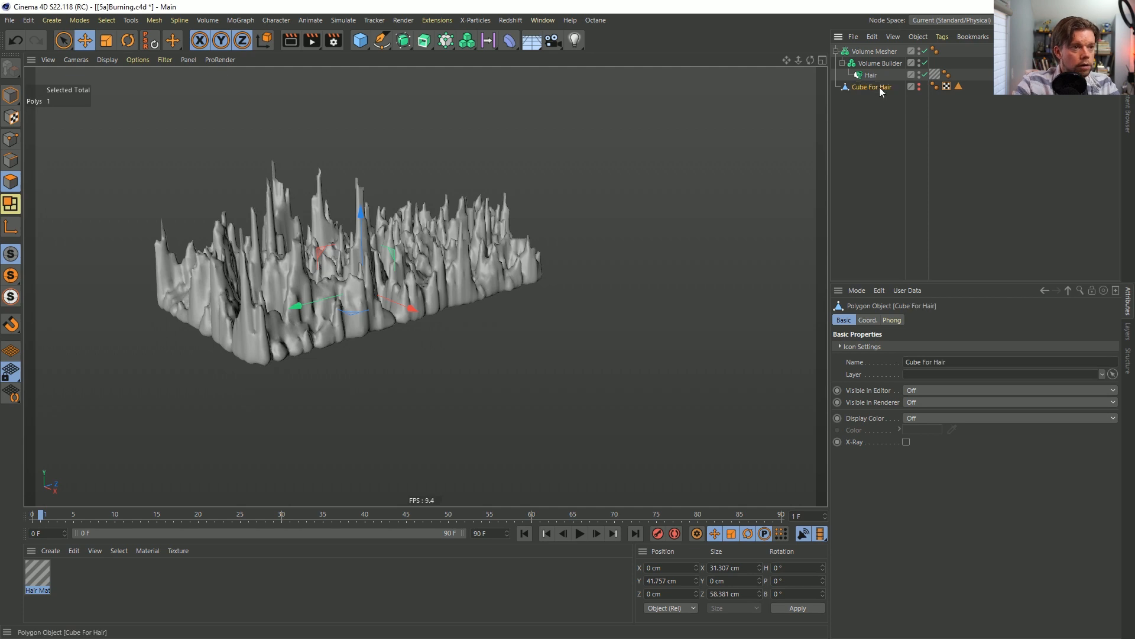
ctrl+drag(879, 87, 938, 105)
click(919, 96)
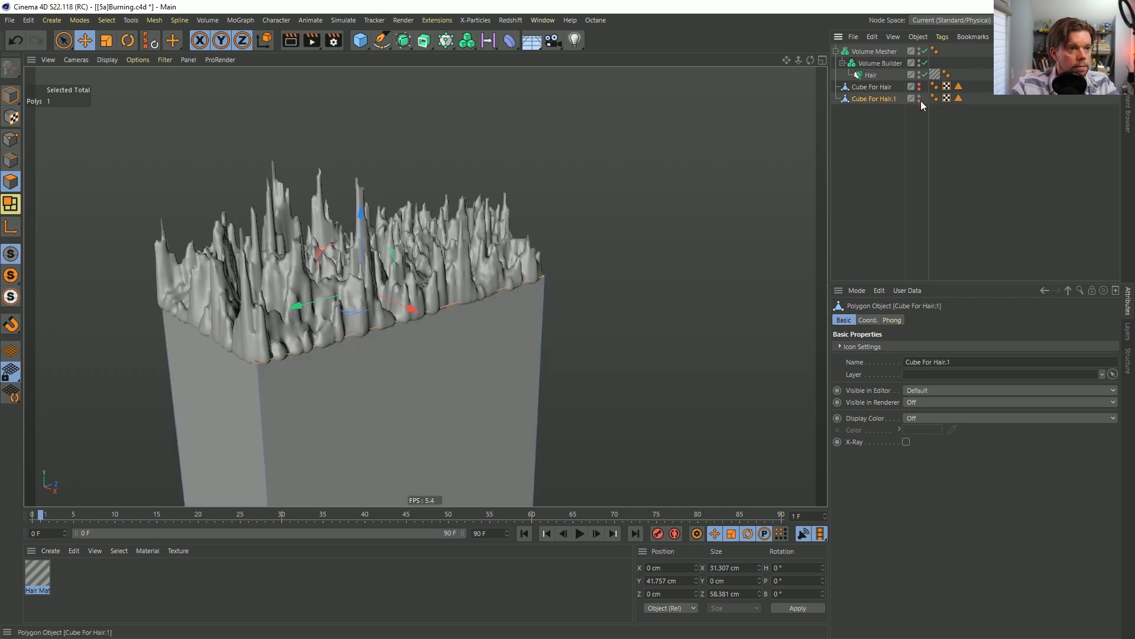
Scale all polygons of the duplicate cube slightly outward to about 31.9 cm in X and 59.5 cm in Z.
key(ctrl+a)
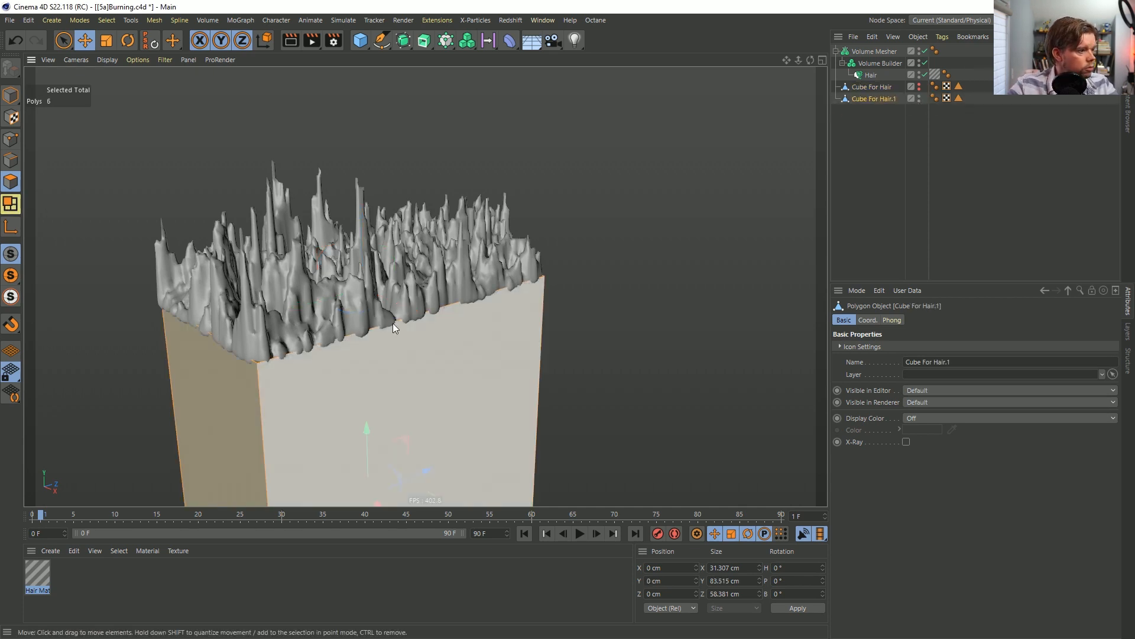
key(t)
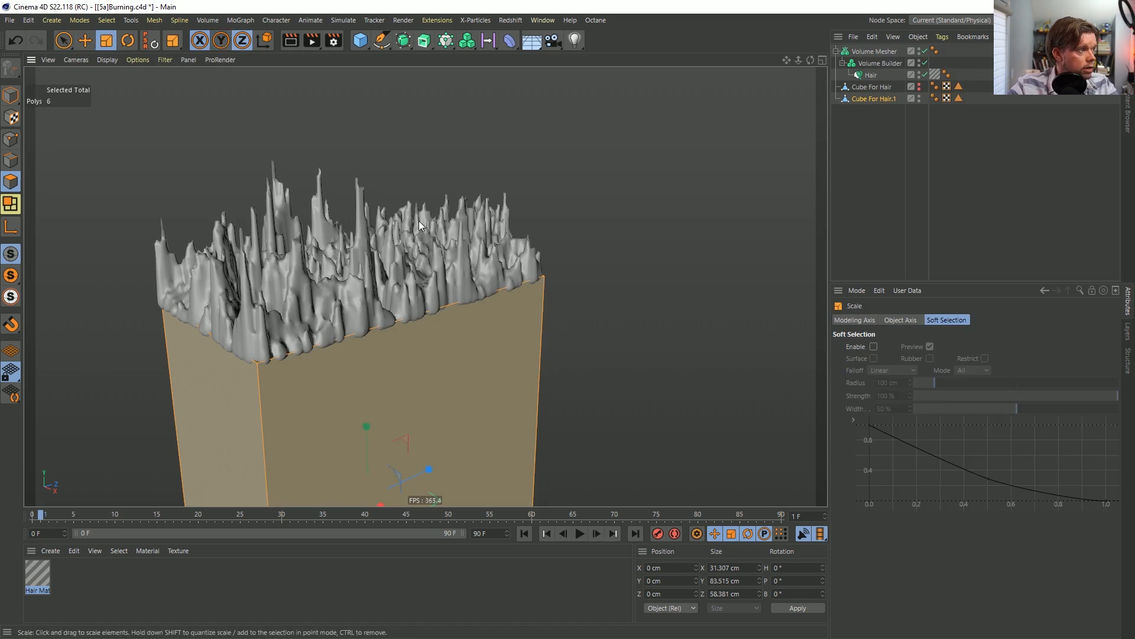
drag(419, 221, 451, 223)
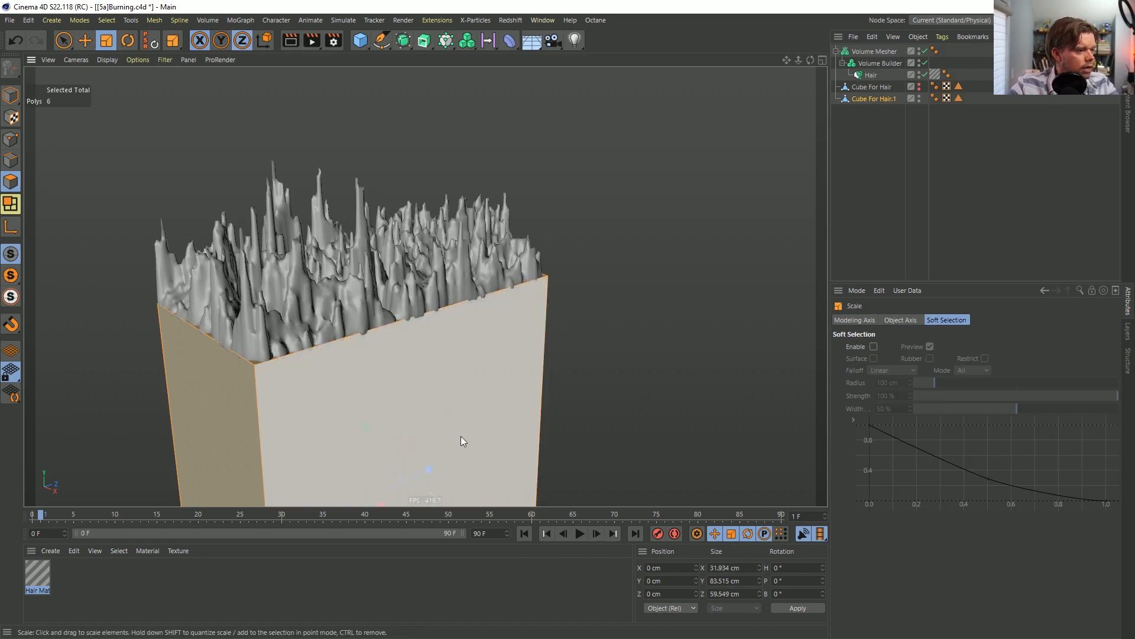
Shorten the duplicate cube by raising its bottom polygon to a Y position of about 25.9 cm.
scroll(462, 435, down, 3)
alt+middle_drag(463, 422, 443, 346)
alt+drag(444, 346, 470, 212)
click(441, 462)
key(e)
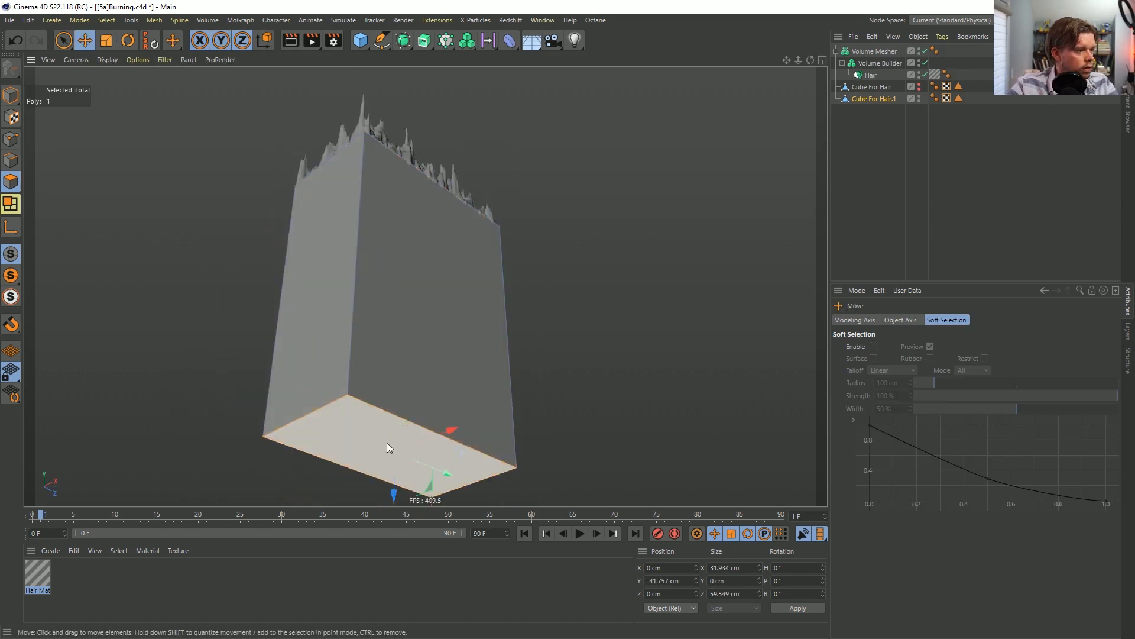
drag(394, 493, 398, 256)
alt+drag(413, 211, 399, 294)
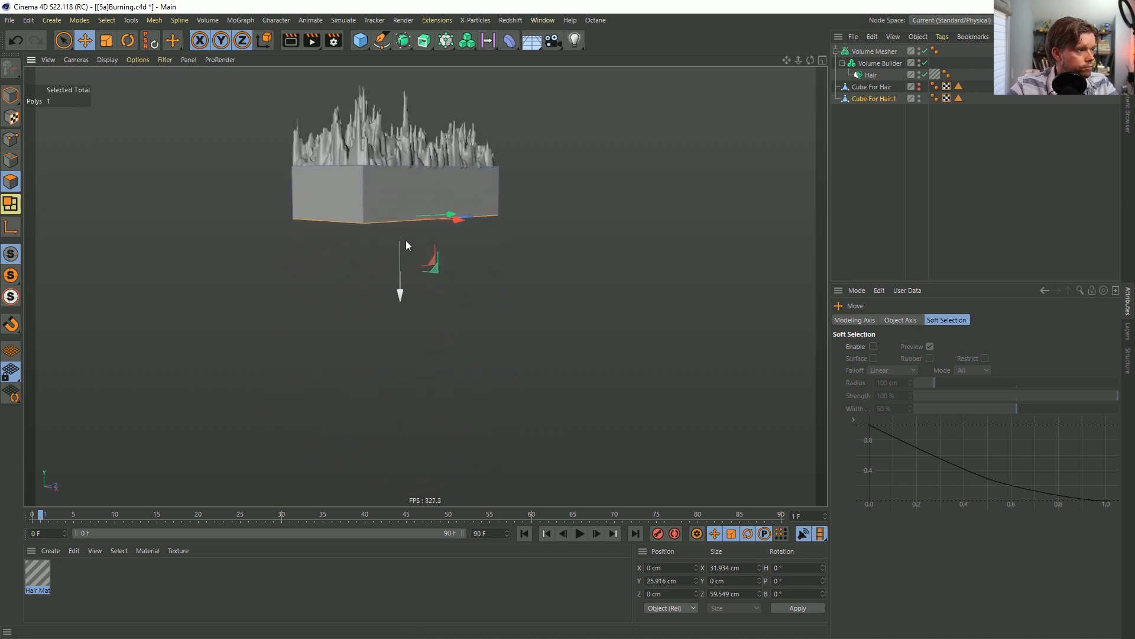
alt+drag(411, 142, 418, 254)
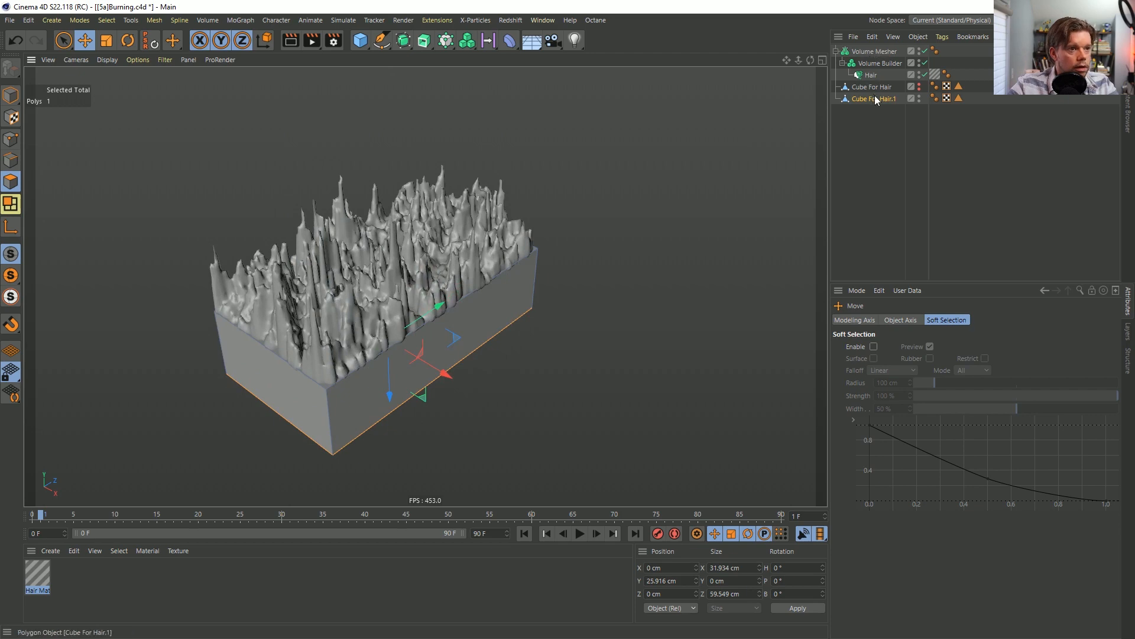
Place the shortened Cube For Hair.1 inside the Volume Builder above Hair and inspect the merged mesh.
drag(877, 71, 877, 70)
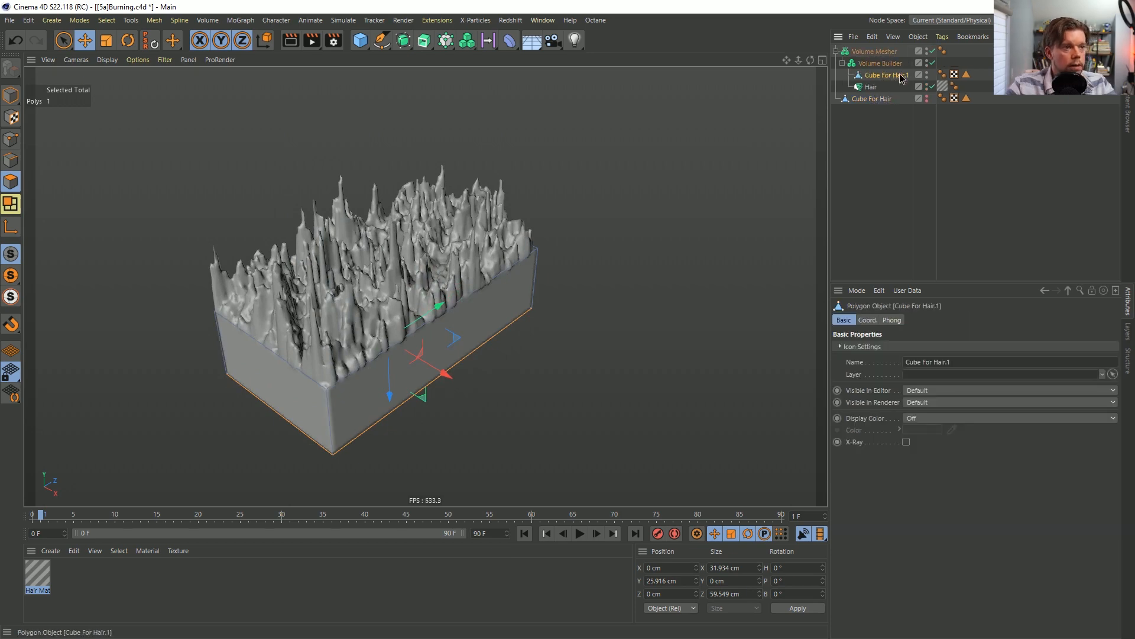
alt+drag(438, 337, 277, 355)
click(877, 172)
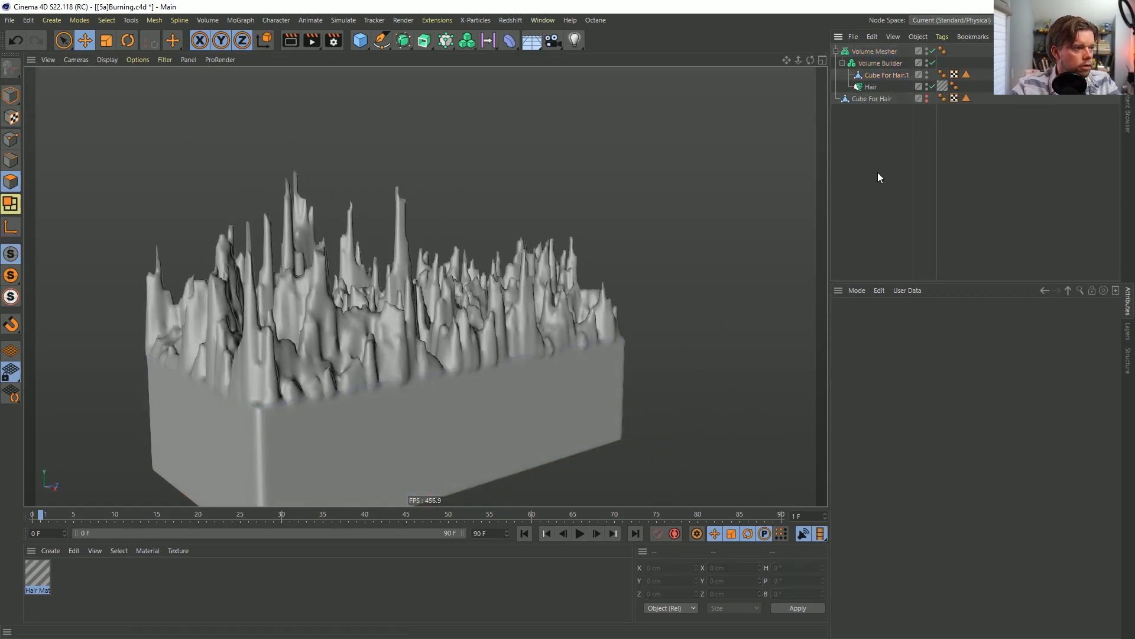
alt+drag(508, 296, 516, 376)
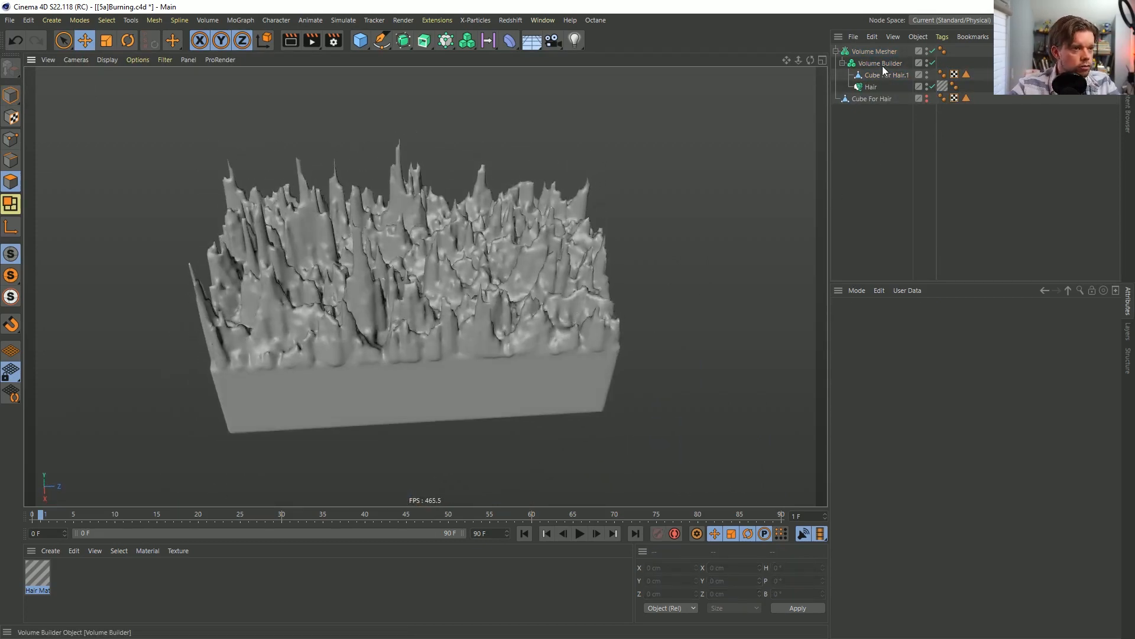
Add a Smoothing deformer as a child of the Volume Mesher and inspect the softened spikes.
click(509, 41)
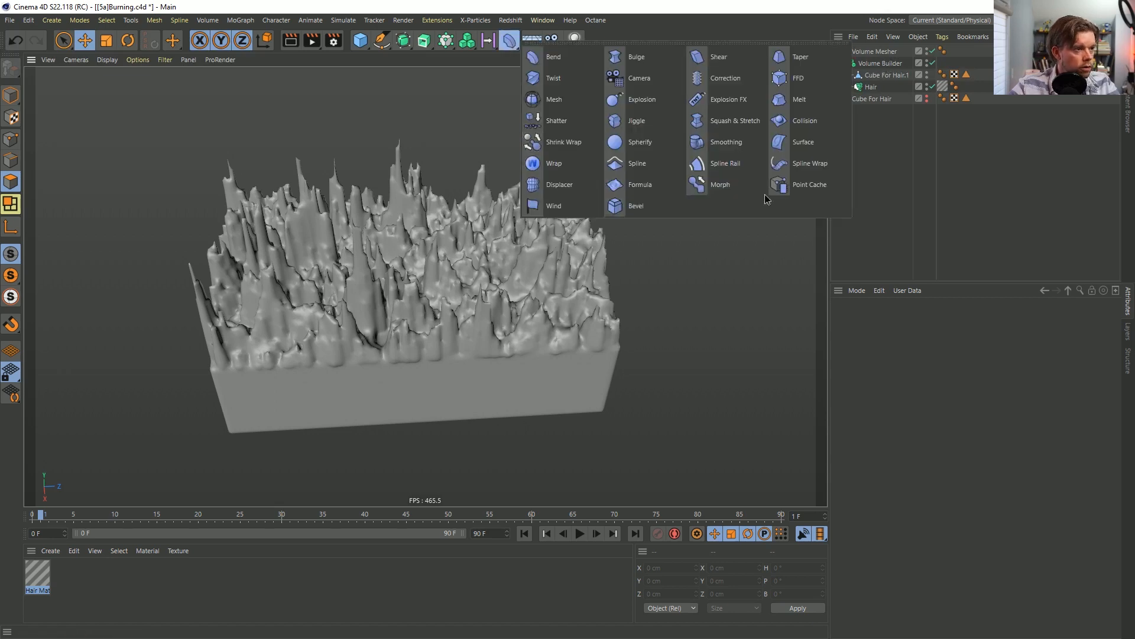
click(712, 141)
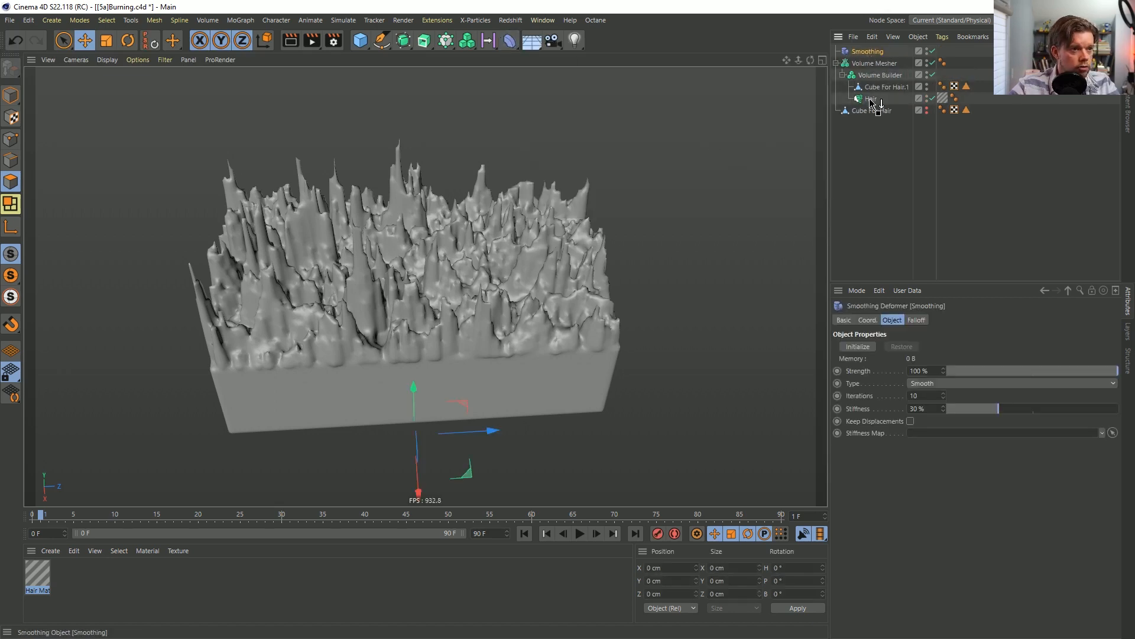
drag(874, 80, 871, 52)
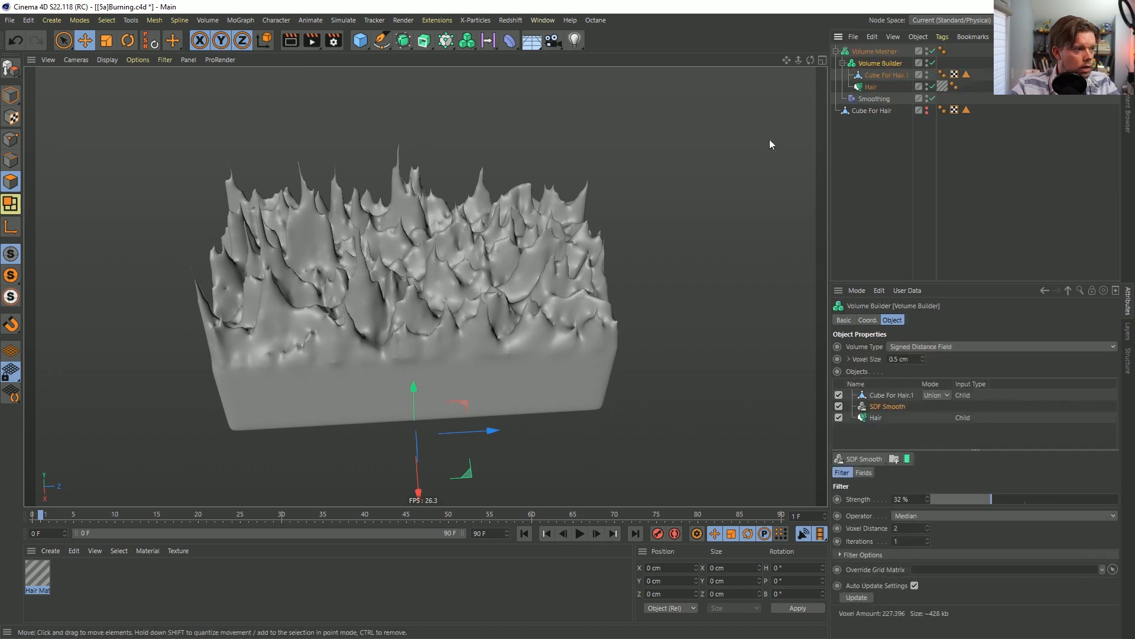
alt+drag(560, 249, 601, 197)
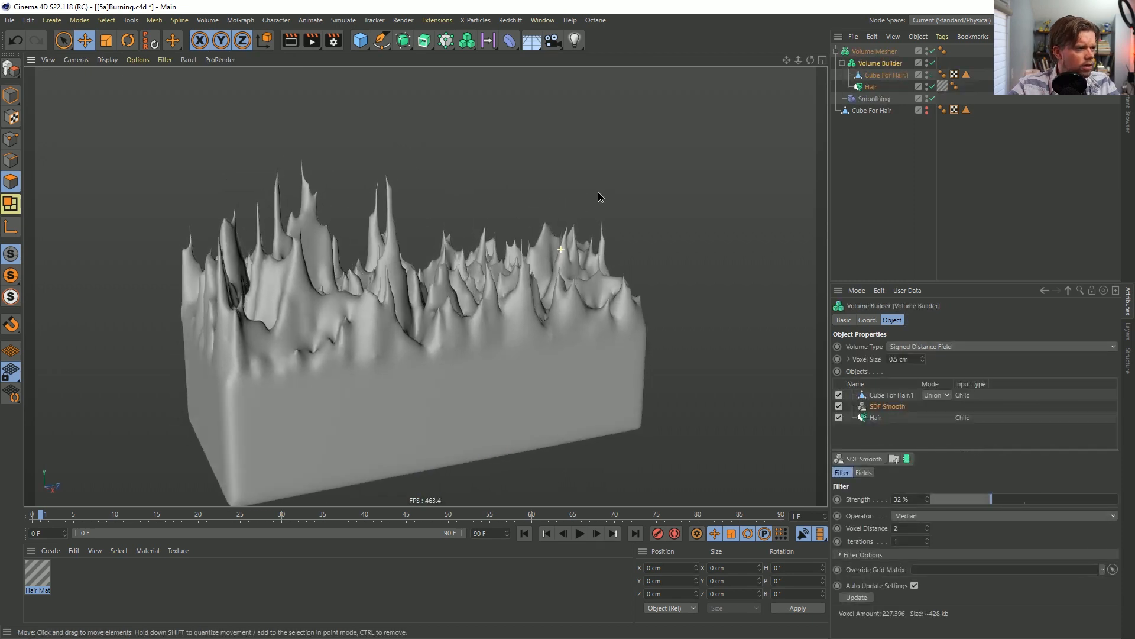
Set the Smoothing deformer's stiffness to 63% and bring up the Volume Builder's object settings.
click(874, 99)
drag(1003, 409, 1055, 426)
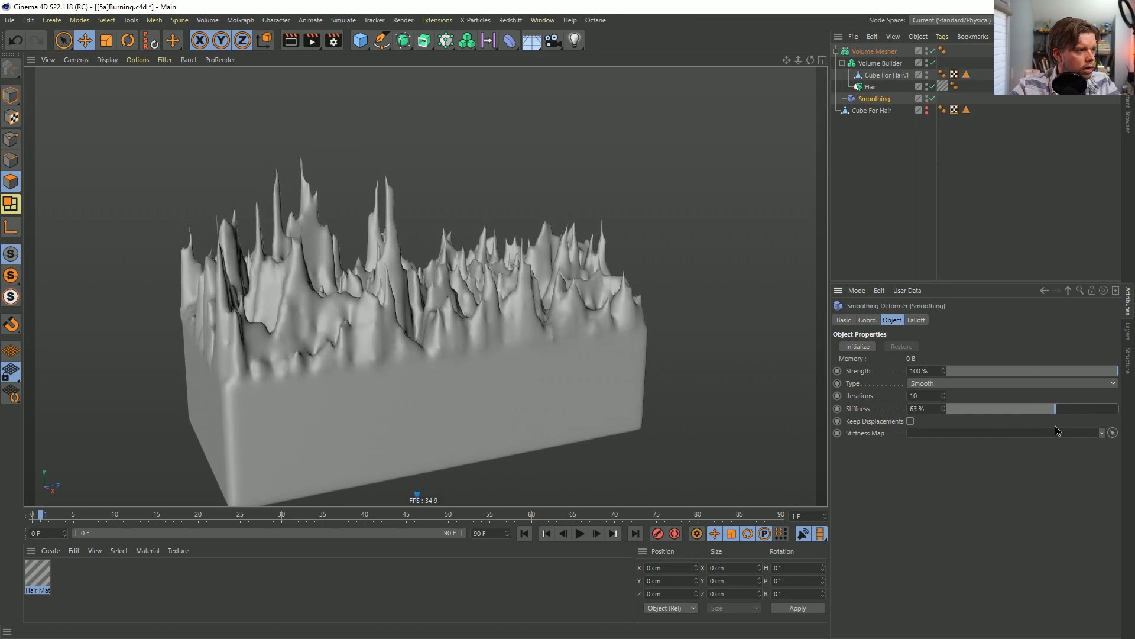
click(885, 63)
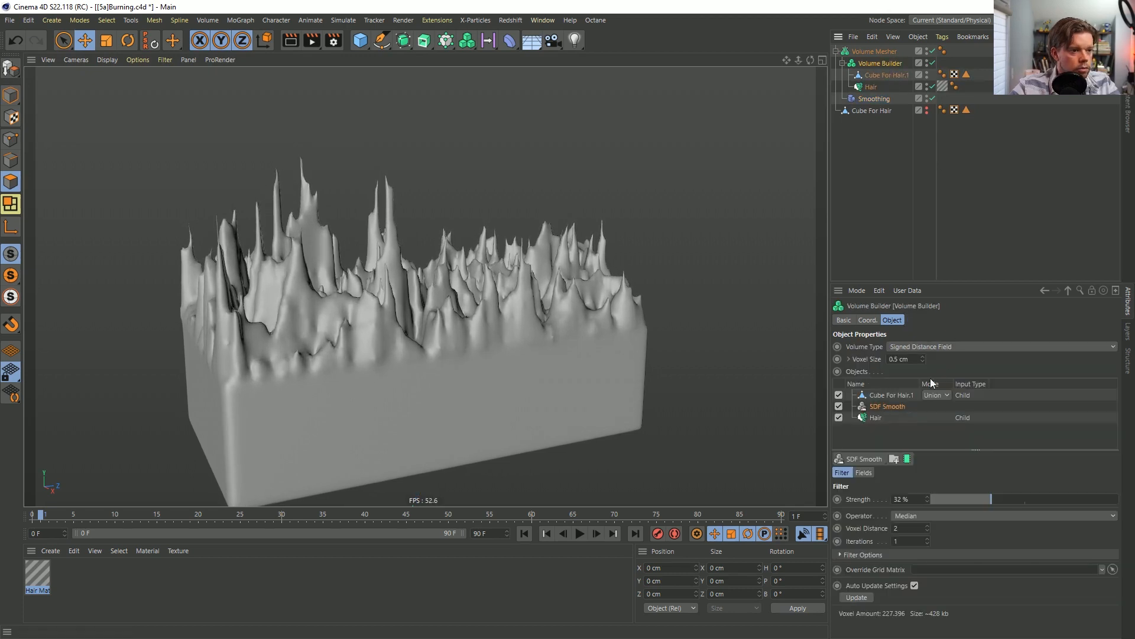
Place the SDF Smooth filter above Cube For Hair.1 in the Volume Builder's list, compare the mesh without it, and delete the filter.
drag(892, 394, 891, 395)
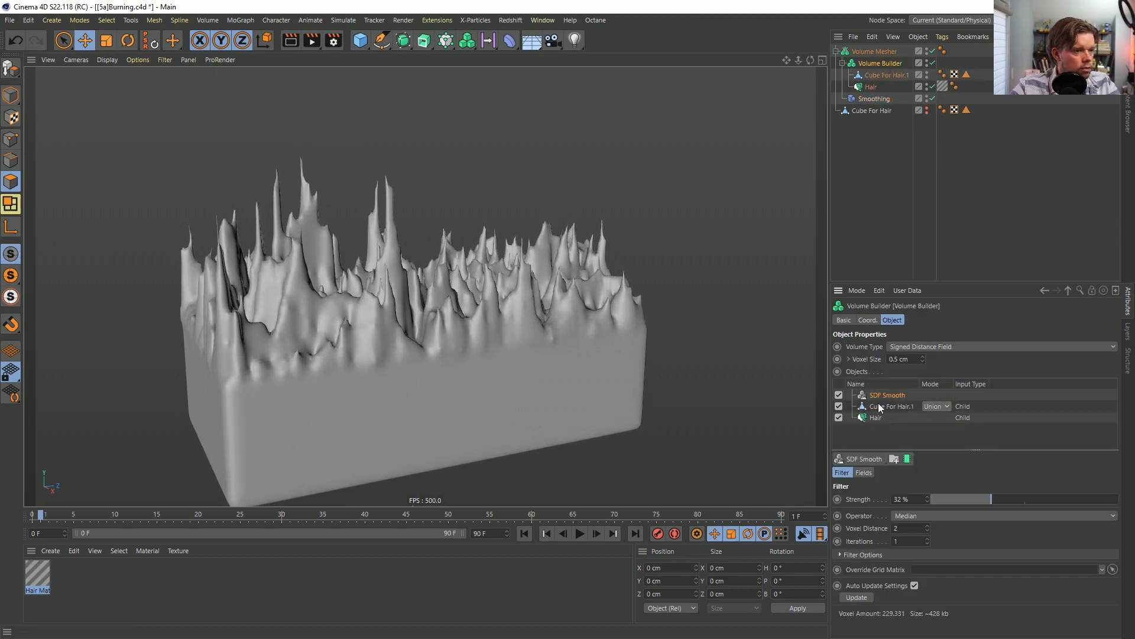
click(839, 395)
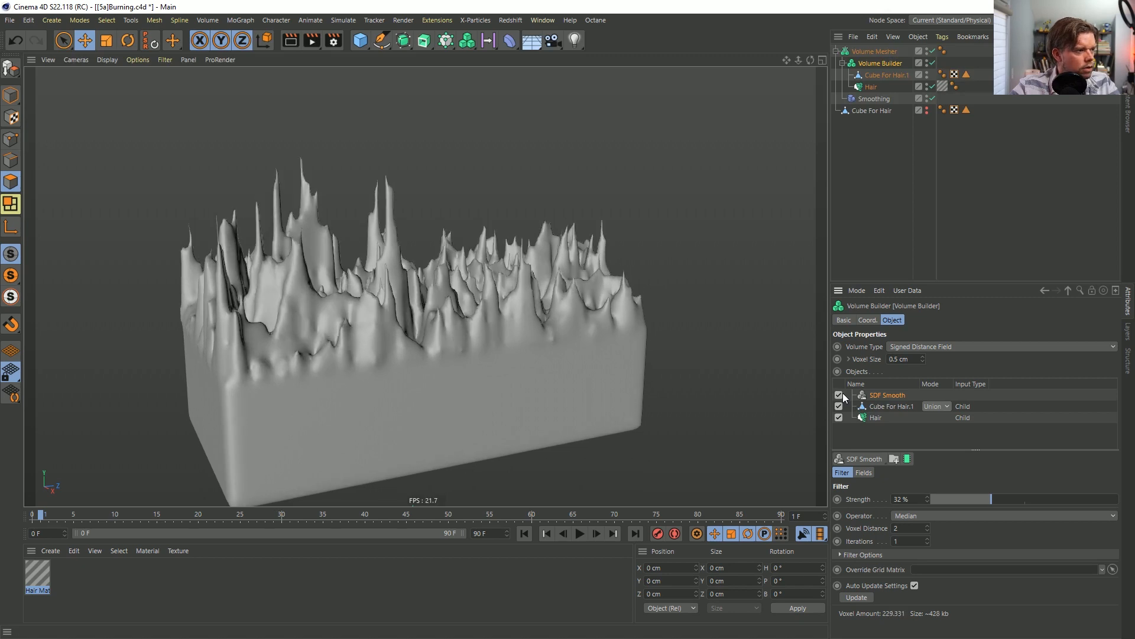
click(842, 393)
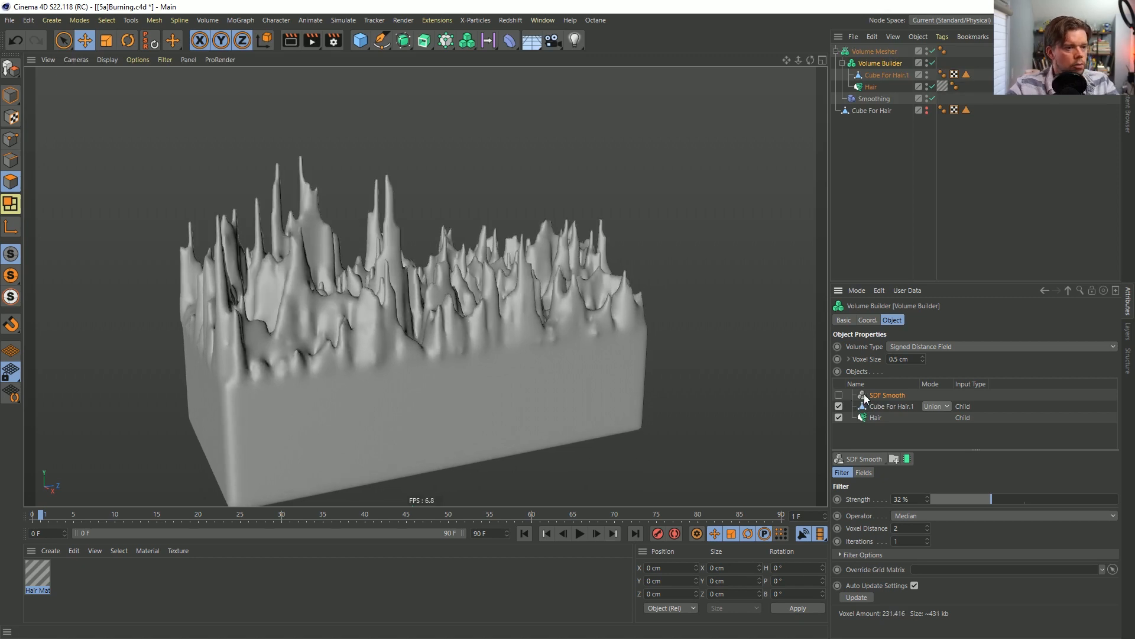
key(Delete)
alt+drag(567, 340, 507, 396)
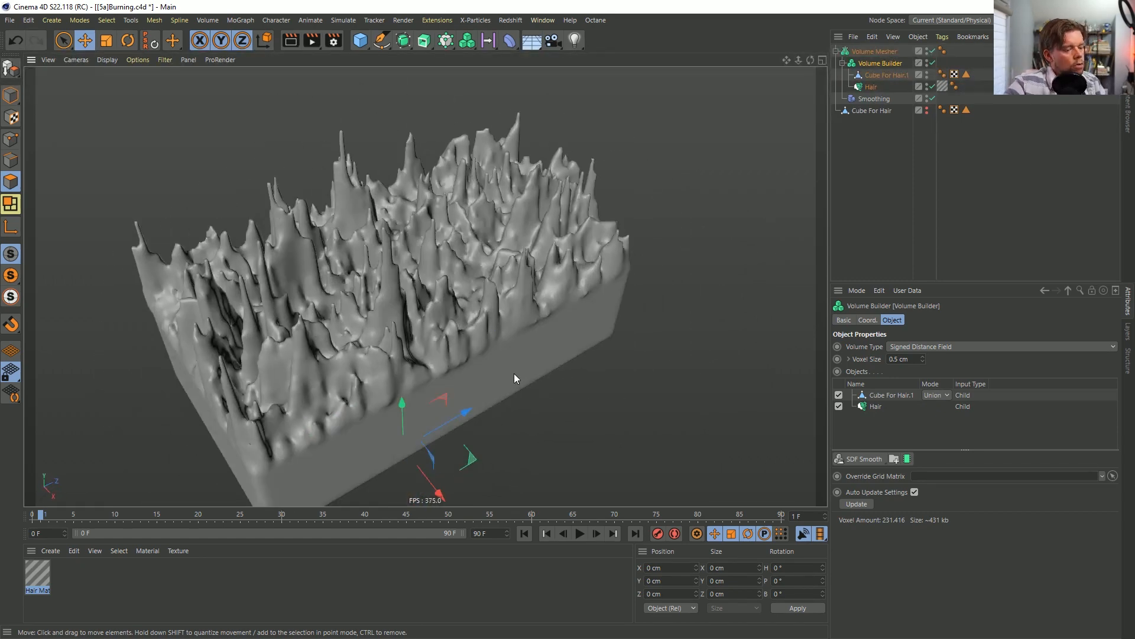
alt+drag(454, 311, 423, 251)
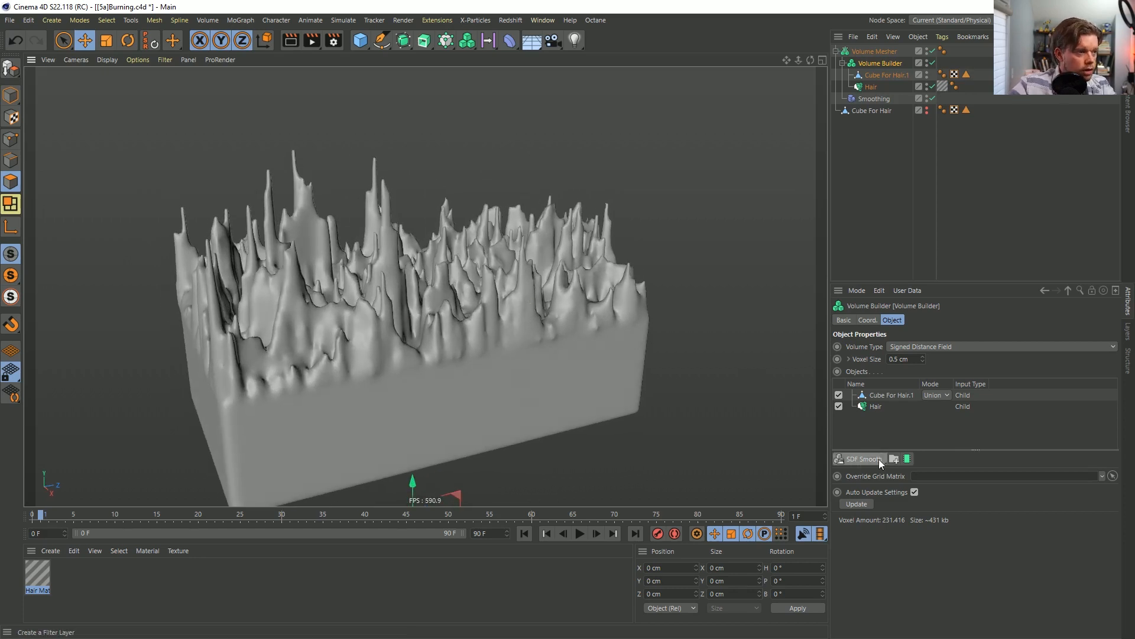
Add a fresh SDF Smooth filter on top of the Volume Builder's layers and compare the mesh with the Wooden Ring Stop Motion reference video.
click(862, 459)
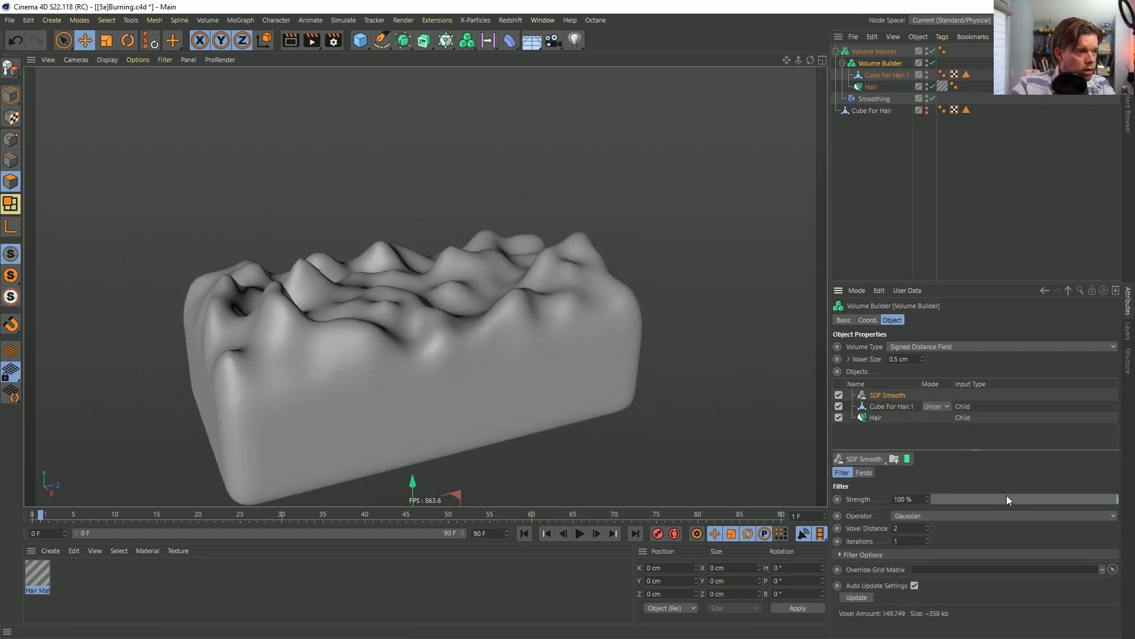
mouse_move(381, 278)
alt+mouse_down()
mouse_move(431, 339)
mouse_move(373, 268)
mouse_move(404, 272)
alt+mouse_up()
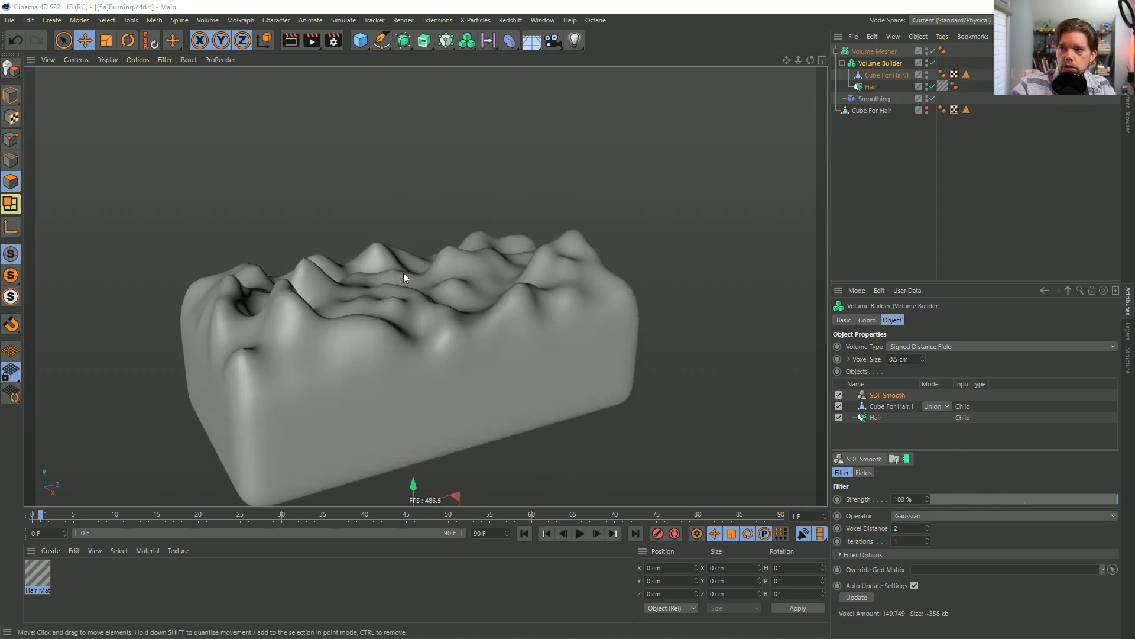
drag(1132, 171, 549, 142)
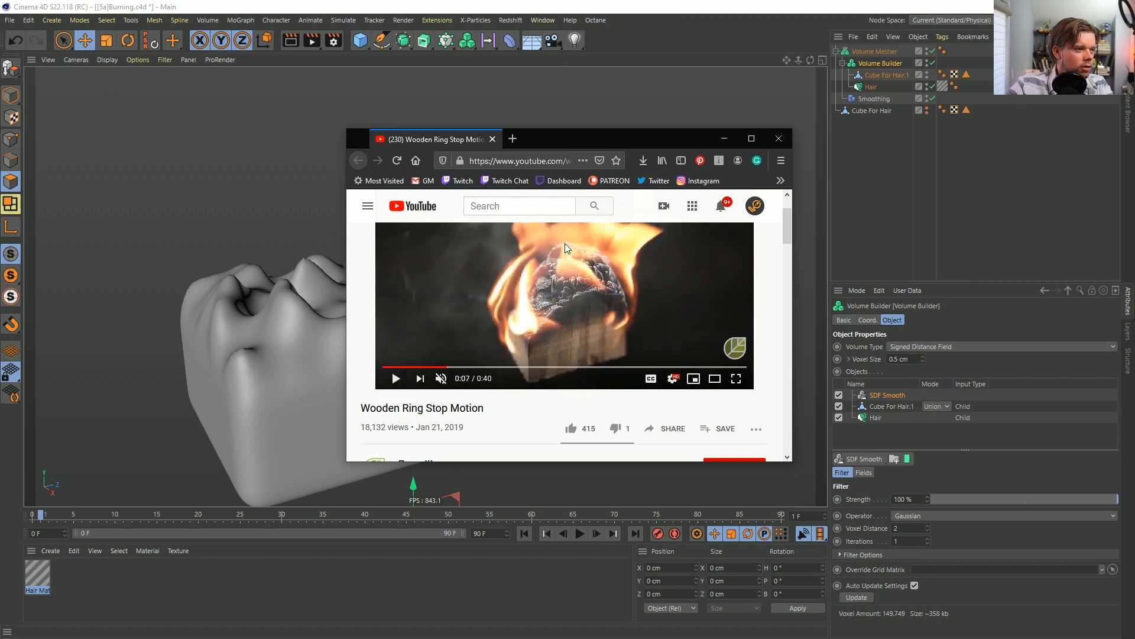
click(690, 16)
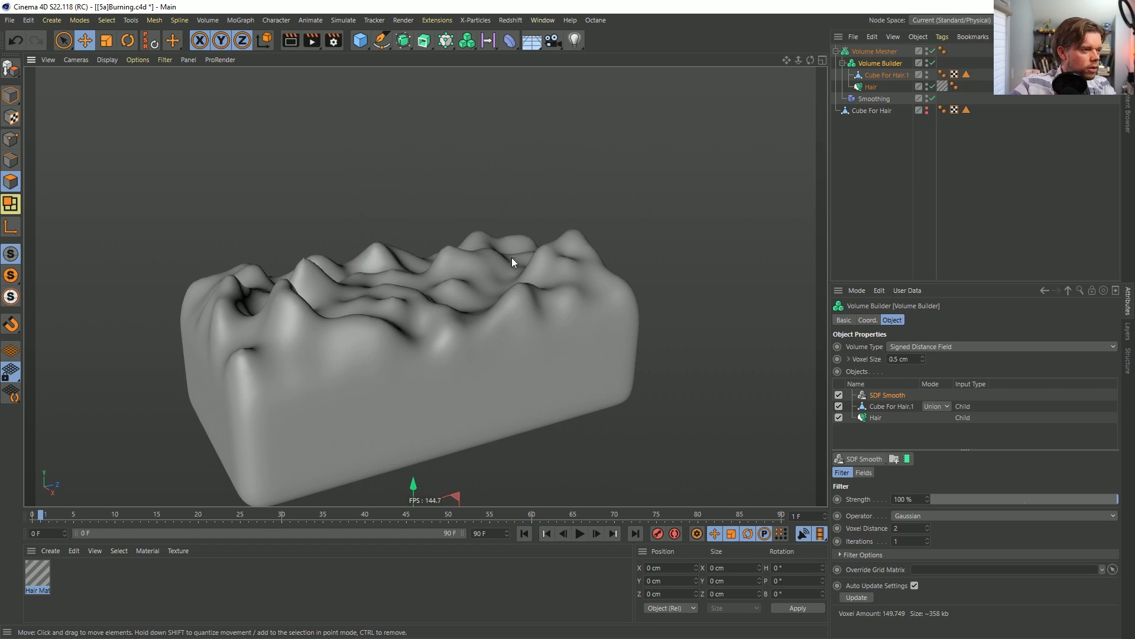
Bring back the Volume Builder's settings and lower the SDF Smooth filter's strength to 0%.
click(866, 86)
click(895, 103)
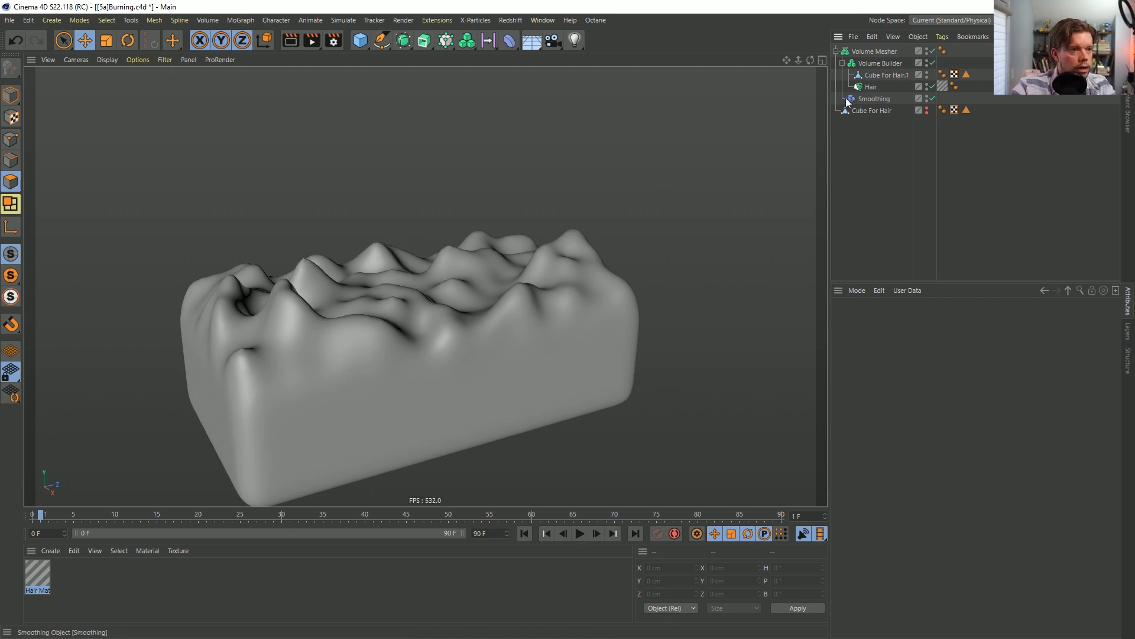
click(896, 65)
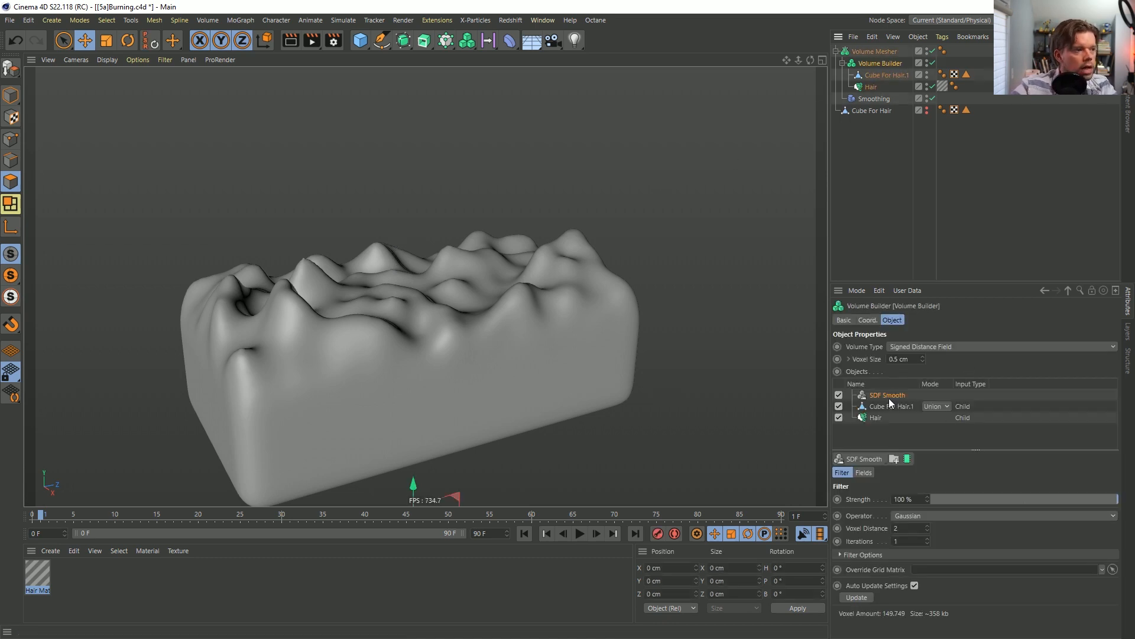
alt+drag(542, 314, 520, 306)
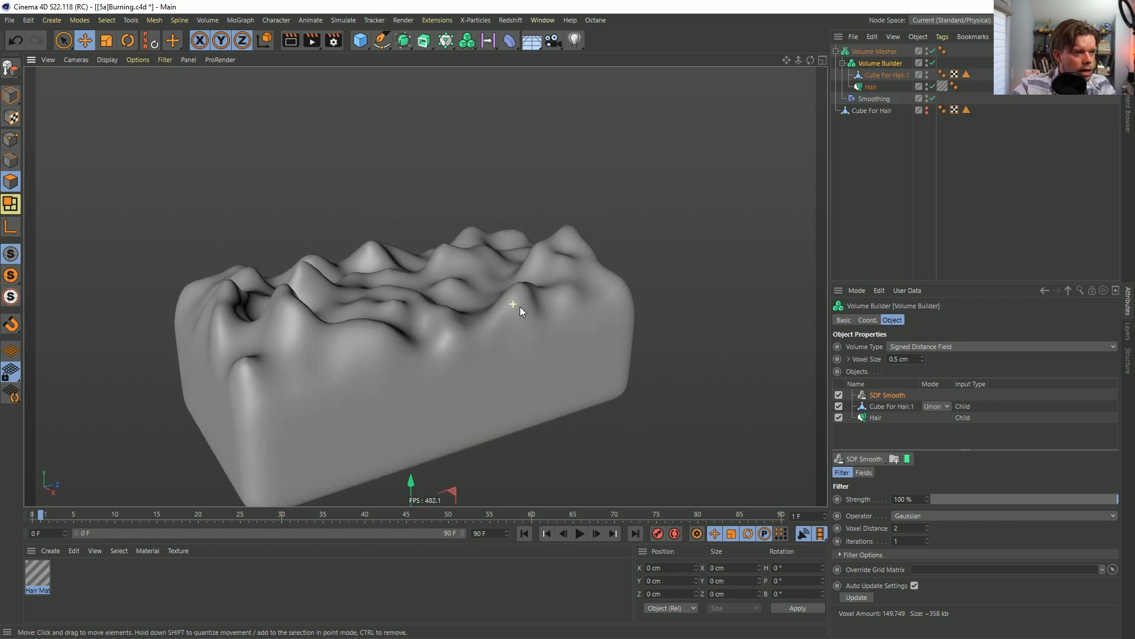
drag(1105, 501, 926, 512)
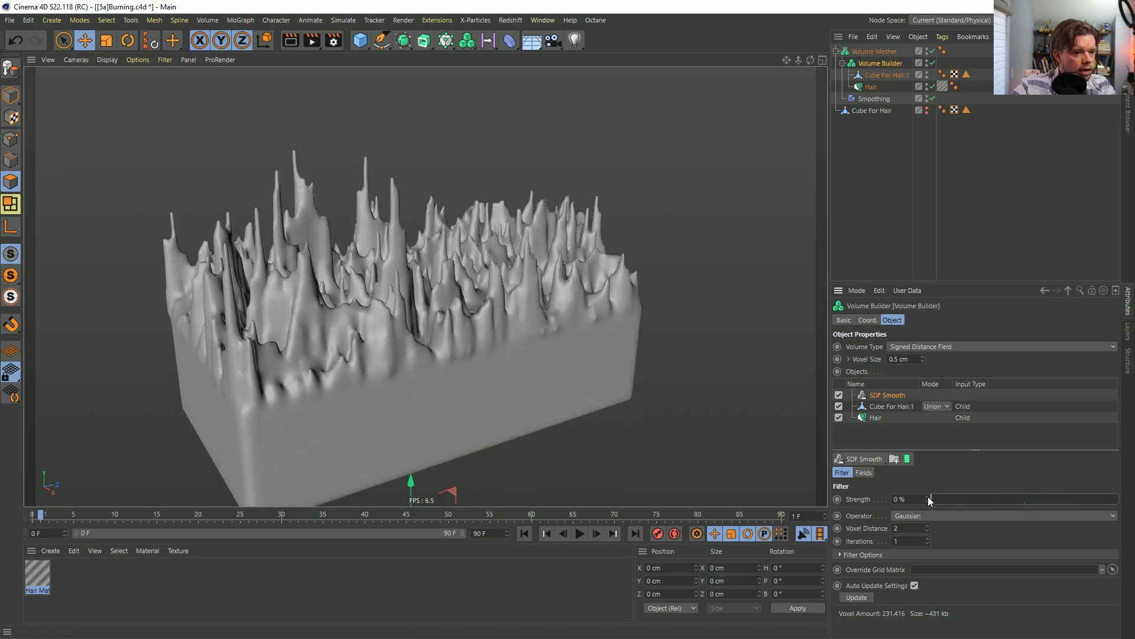
Raise the SDF Smooth strength gradually to 40% and on to 100% to preview the spikes melting down.
click(928, 496)
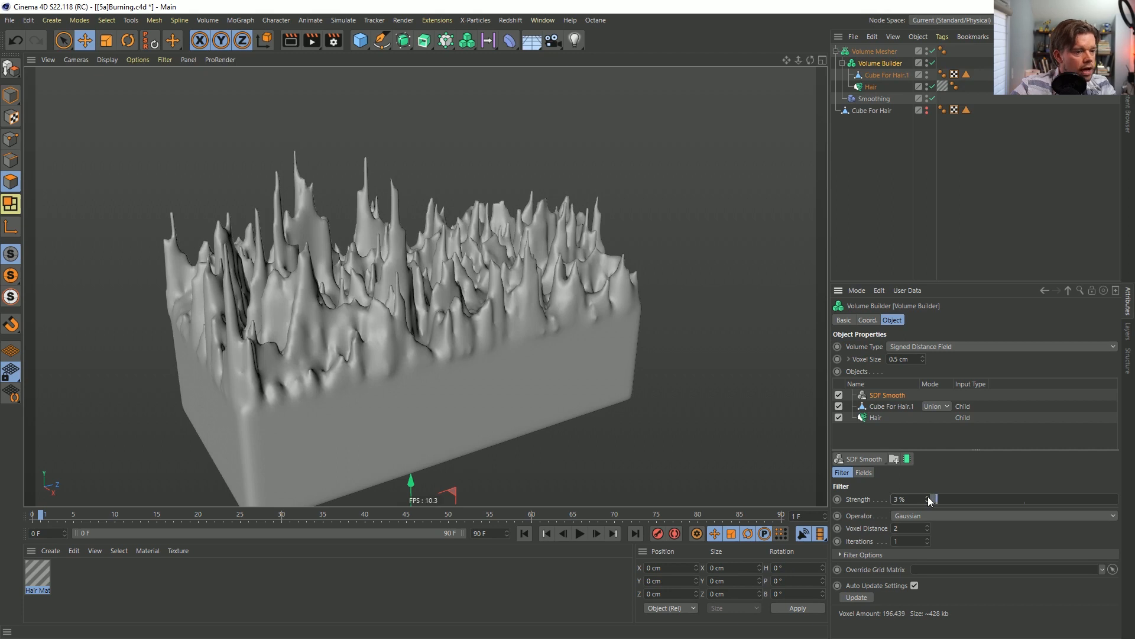
click(928, 497)
click(928, 497)
click(928, 497)
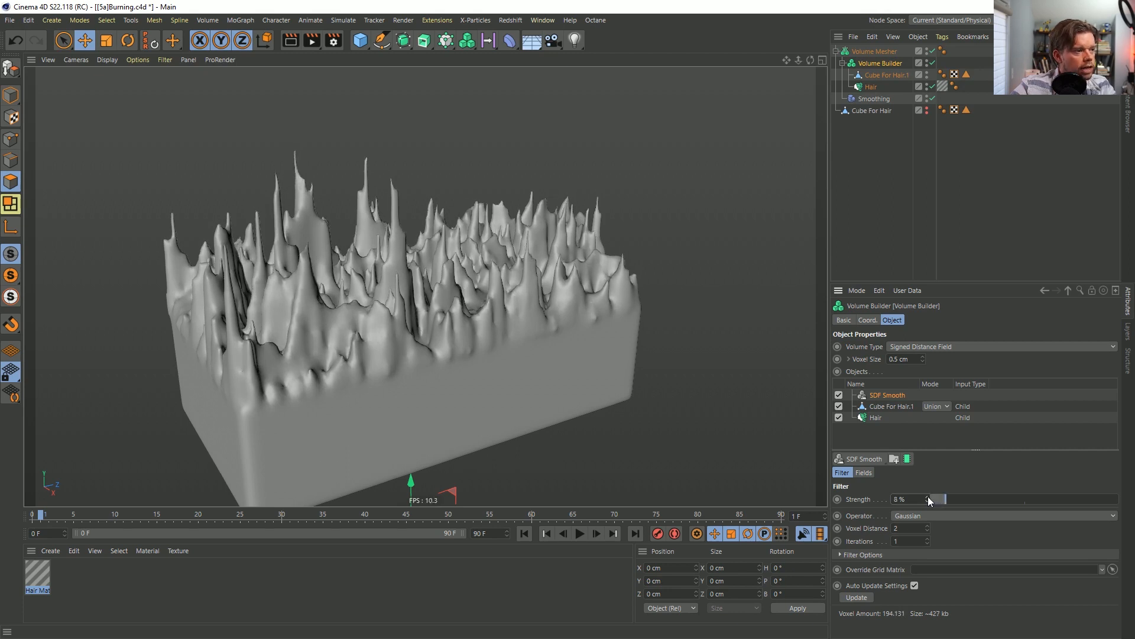
click(928, 497)
click(928, 498)
click(928, 497)
click(927, 498)
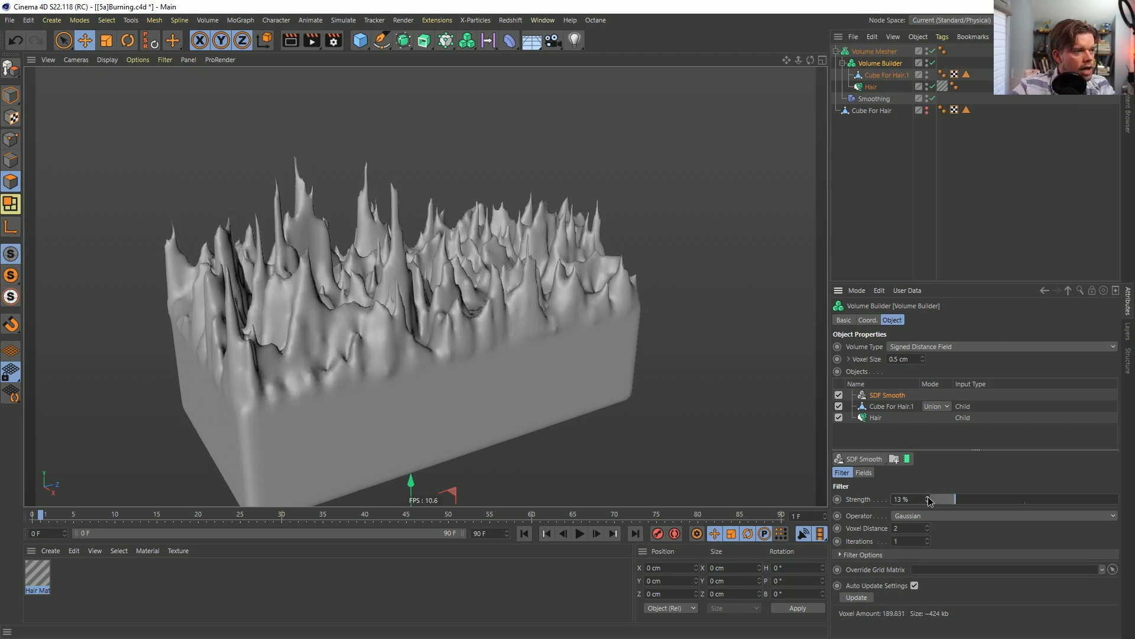
click(927, 497)
click(928, 497)
click(928, 498)
click(928, 497)
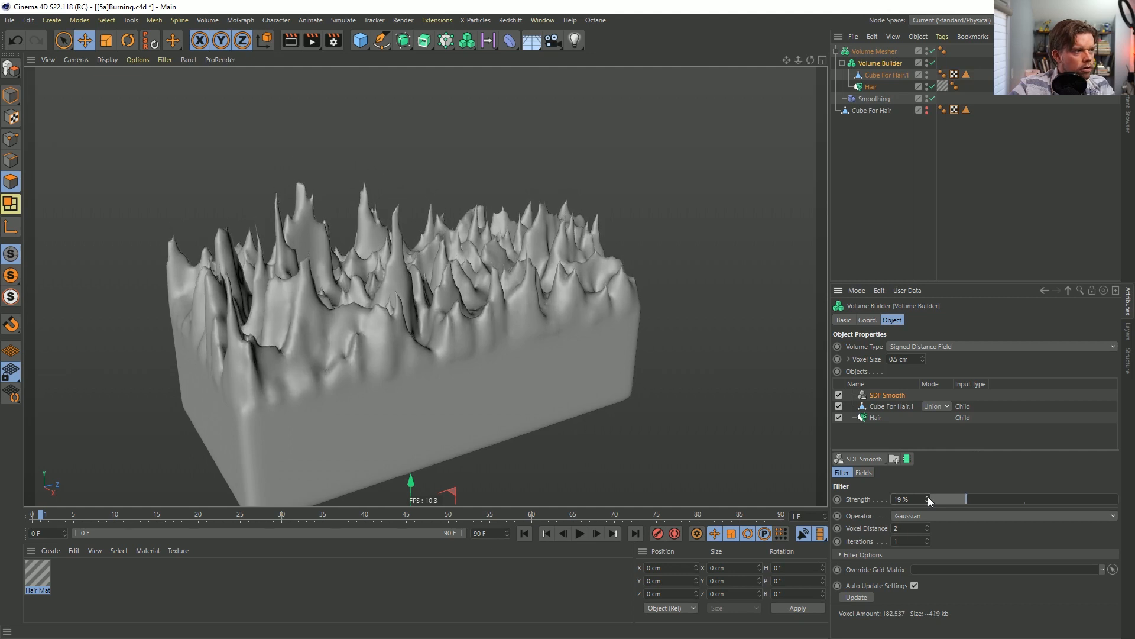
click(927, 498)
click(928, 497)
click(928, 497)
click(927, 498)
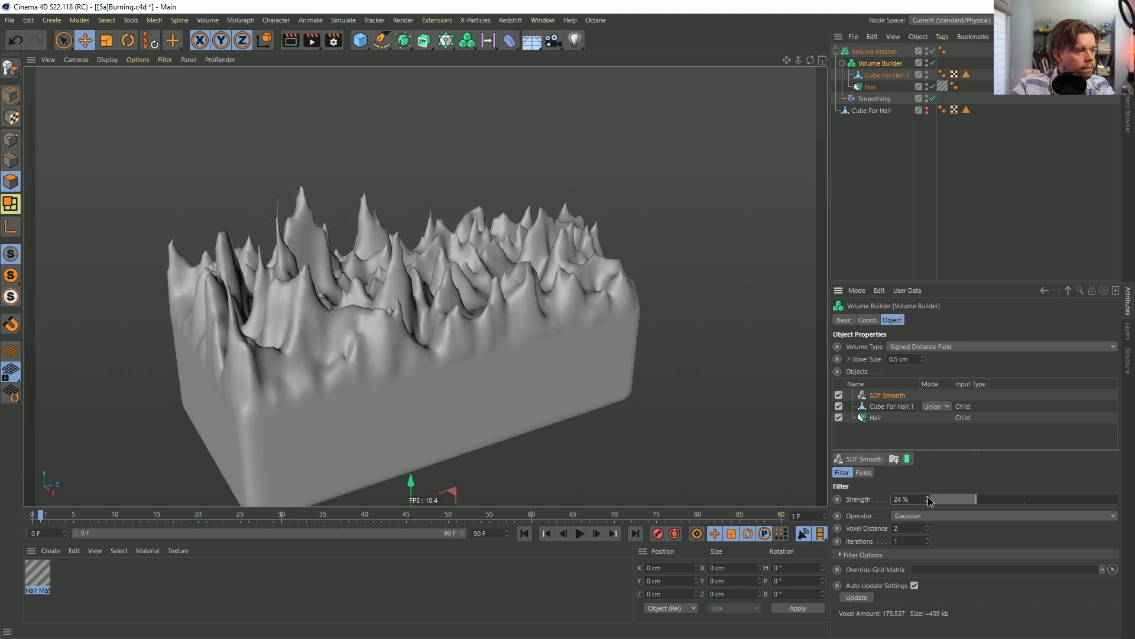
click(927, 497)
click(928, 497)
click(928, 498)
click(928, 497)
click(927, 497)
click(928, 497)
click(928, 497)
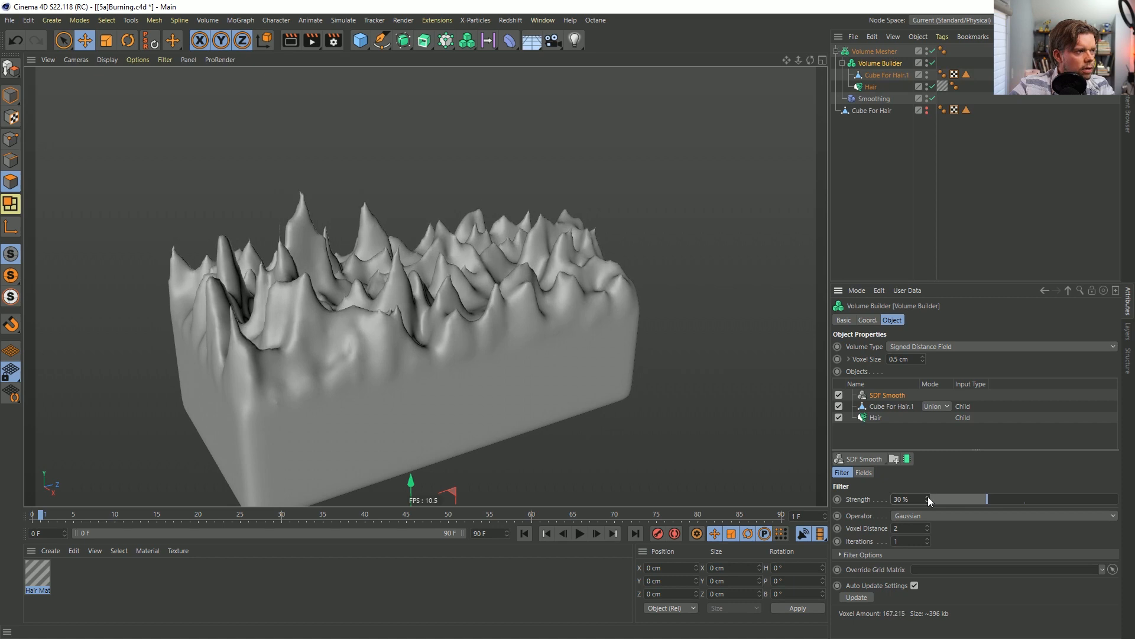
click(927, 497)
click(928, 497)
click(927, 498)
click(927, 498)
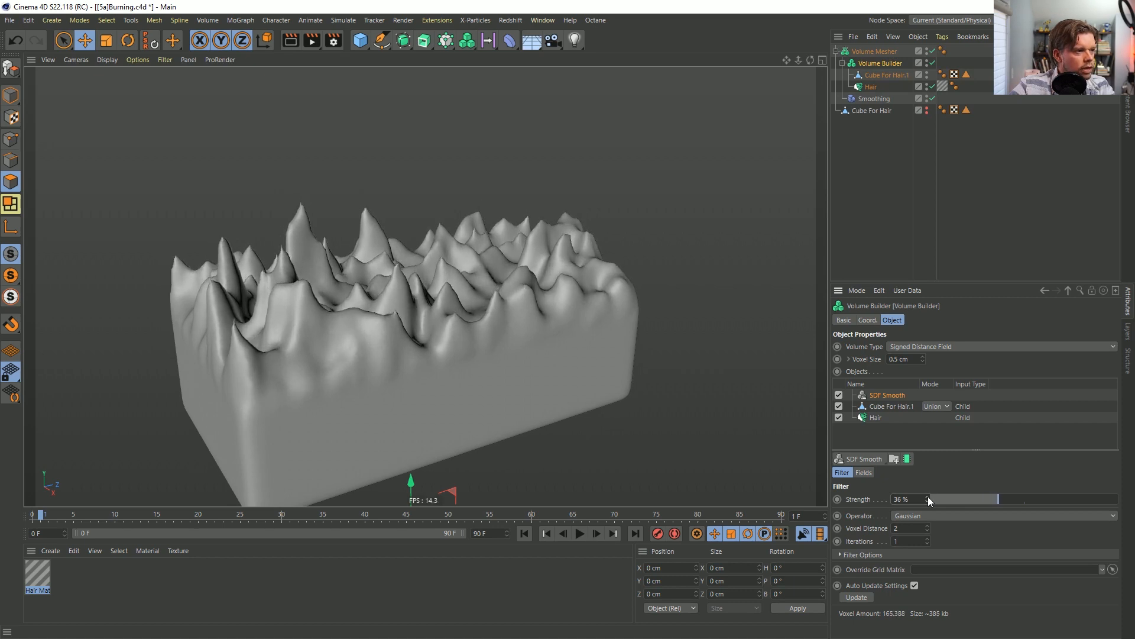
click(928, 497)
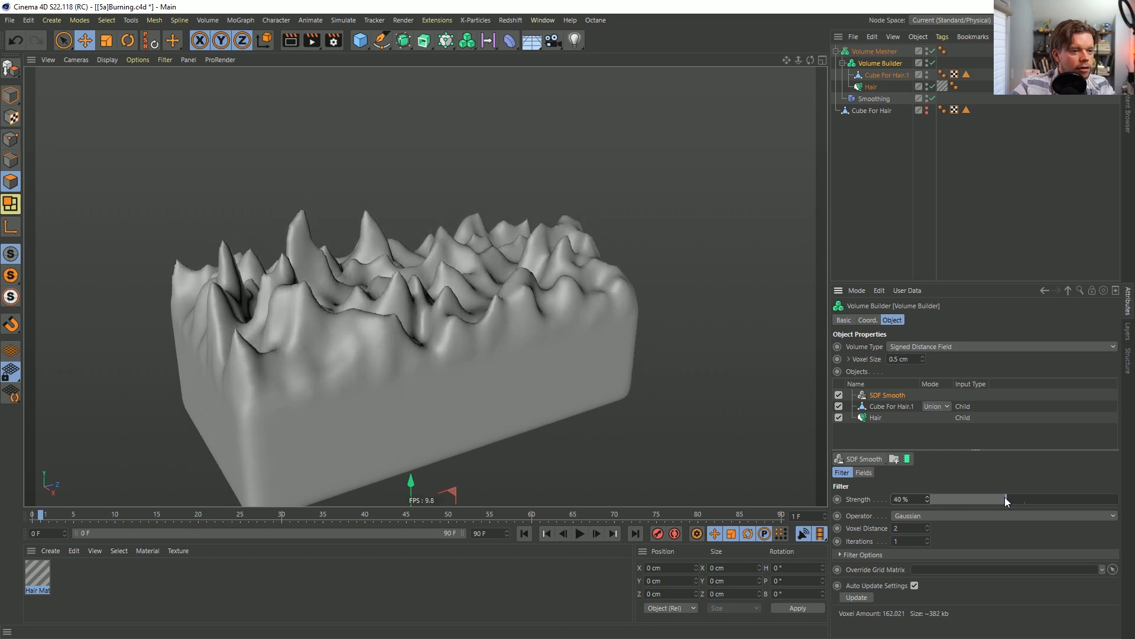
drag(1005, 501, 1130, 486)
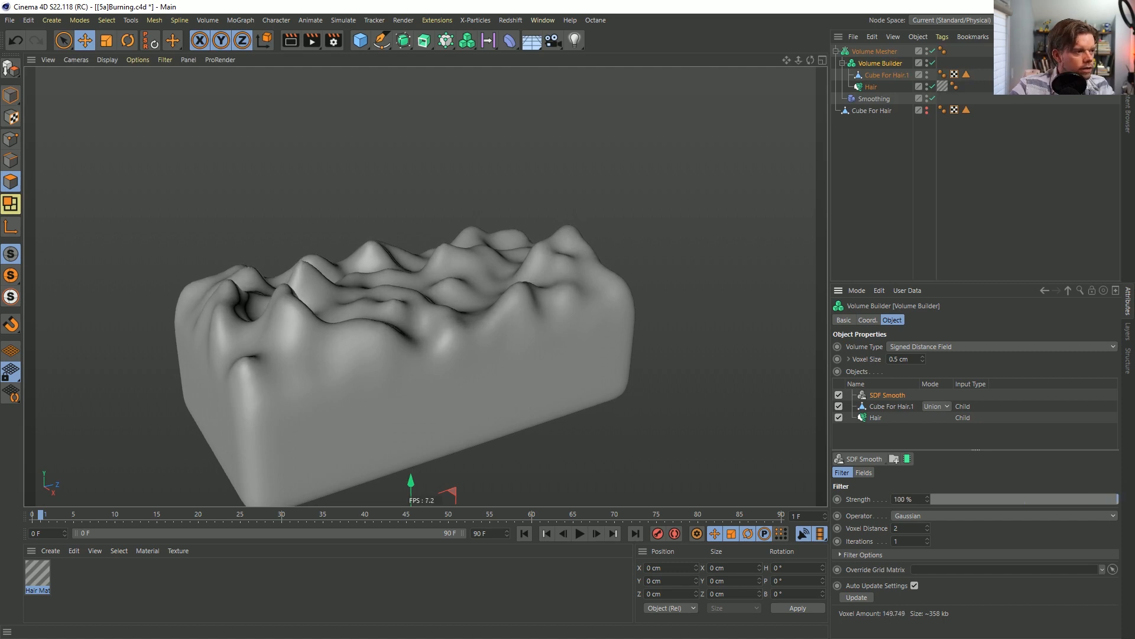
Set the SDF Smooth filter's iterations to 2 and its strength to 91%, and inspect the softened block.
click(903, 541)
text(2)
key(Return)
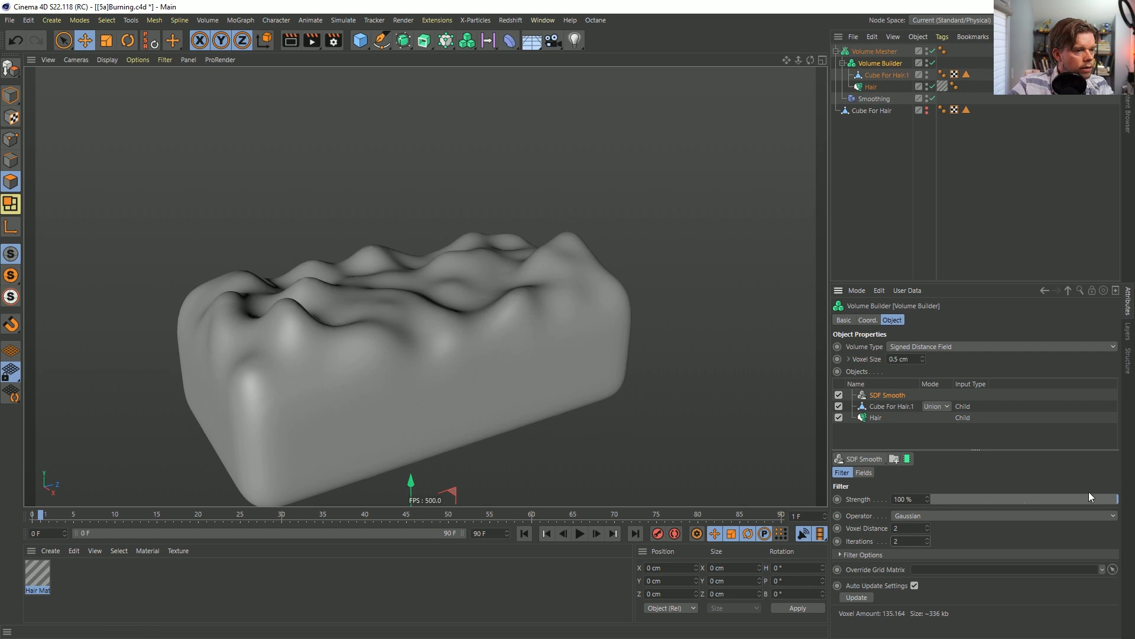
drag(1105, 500, 1044, 504)
drag(1069, 505, 1100, 504)
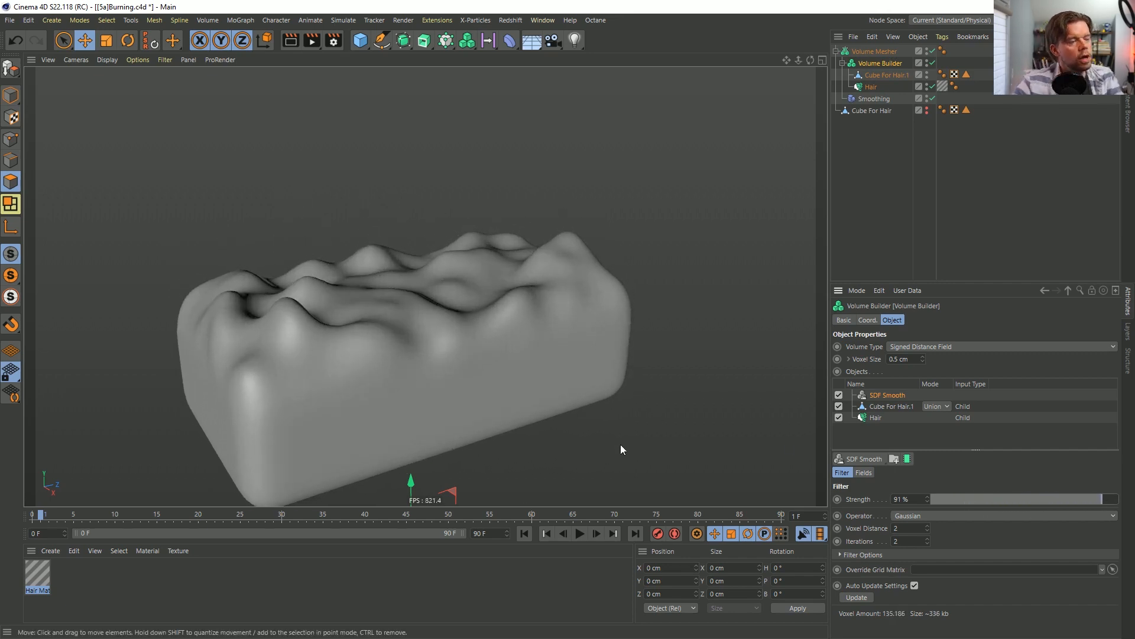
alt+drag(372, 201, 333, 252)
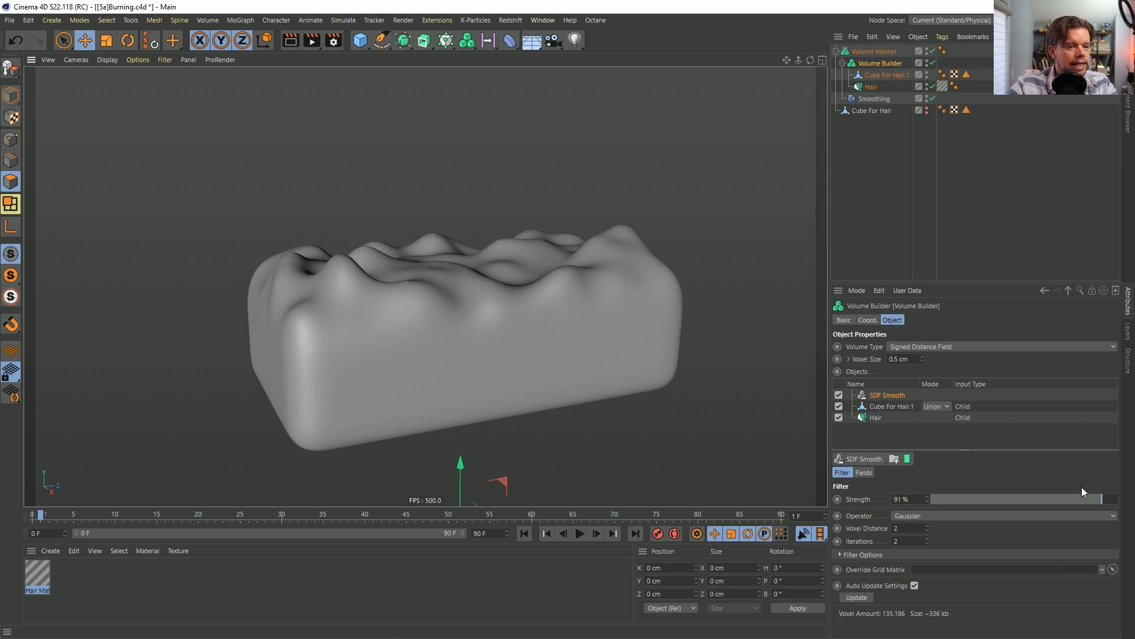
Set the SDF Smooth strength to 0% and keyframe it at frame 10.
drag(1048, 502, 907, 504)
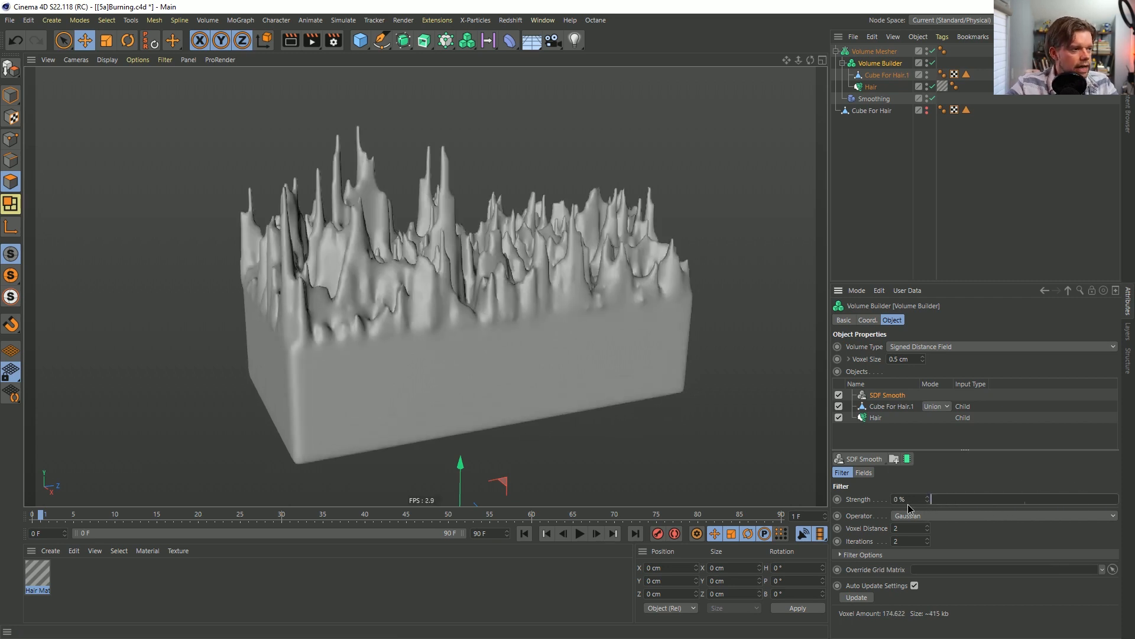
click(854, 500)
click(523, 532)
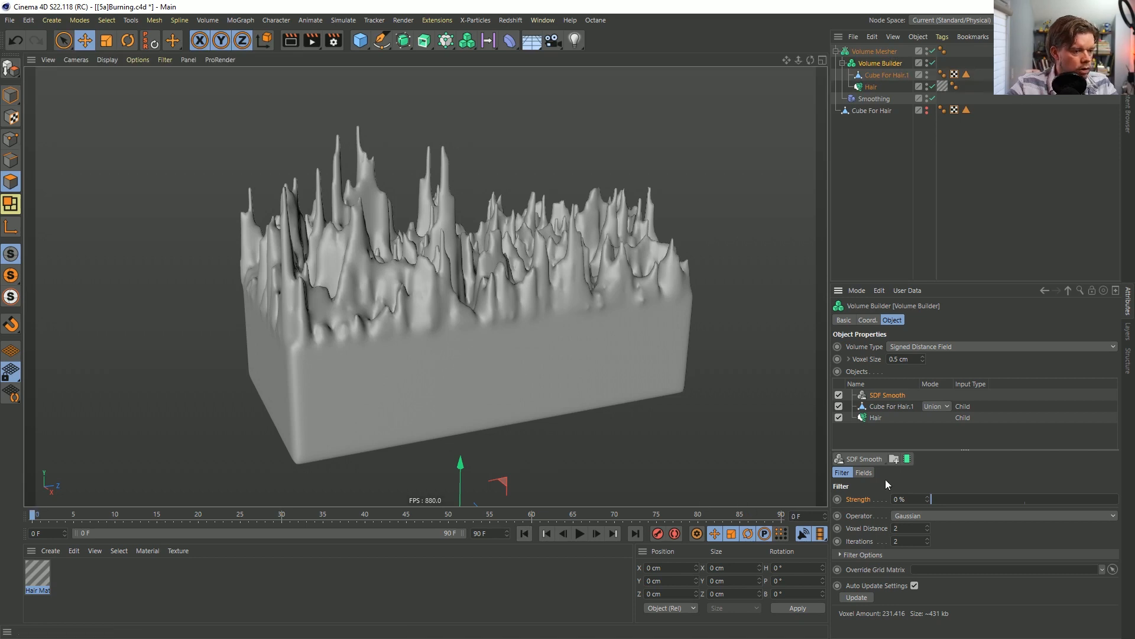
click(578, 532)
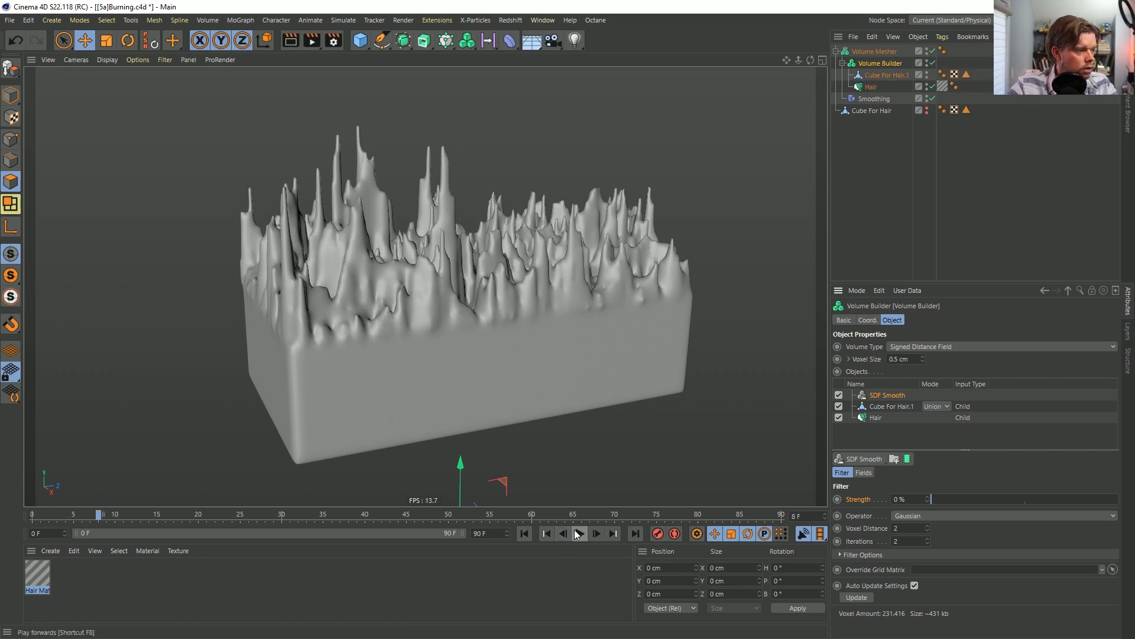
click(577, 533)
click(597, 533)
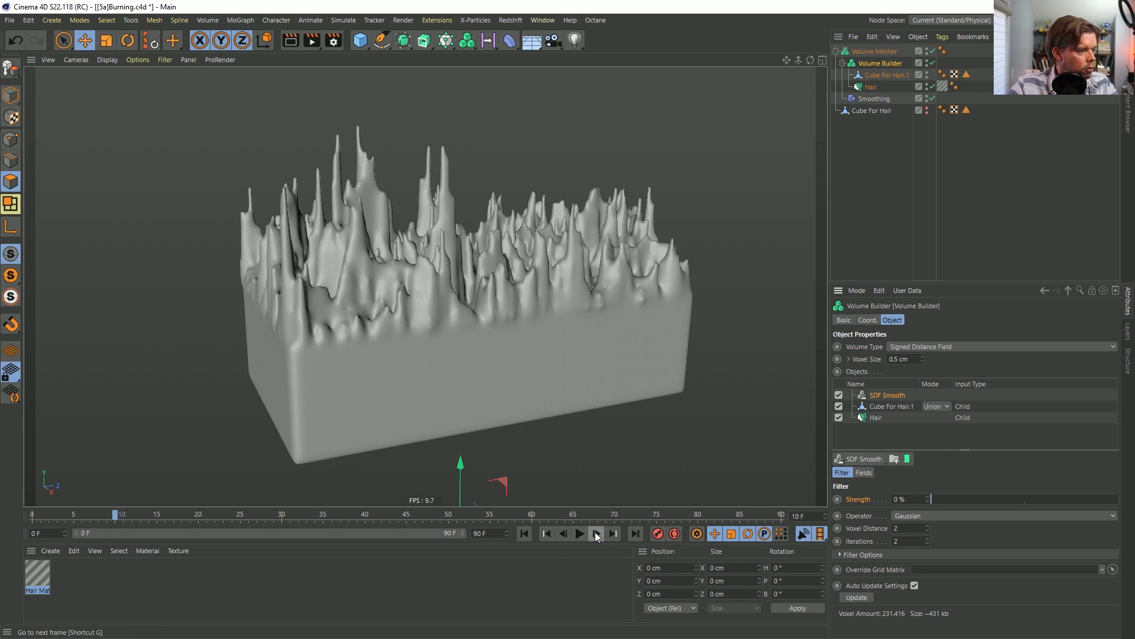
Set the SDF Smooth strength to 100% at frame 90 and record a second keyframe.
click(579, 534)
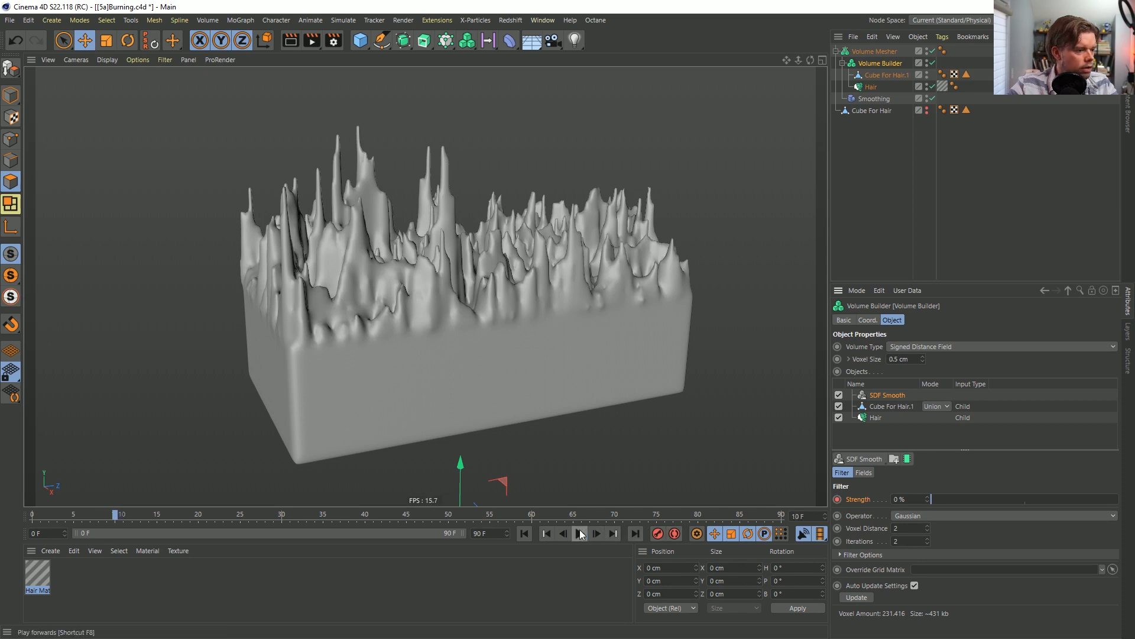
click(579, 534)
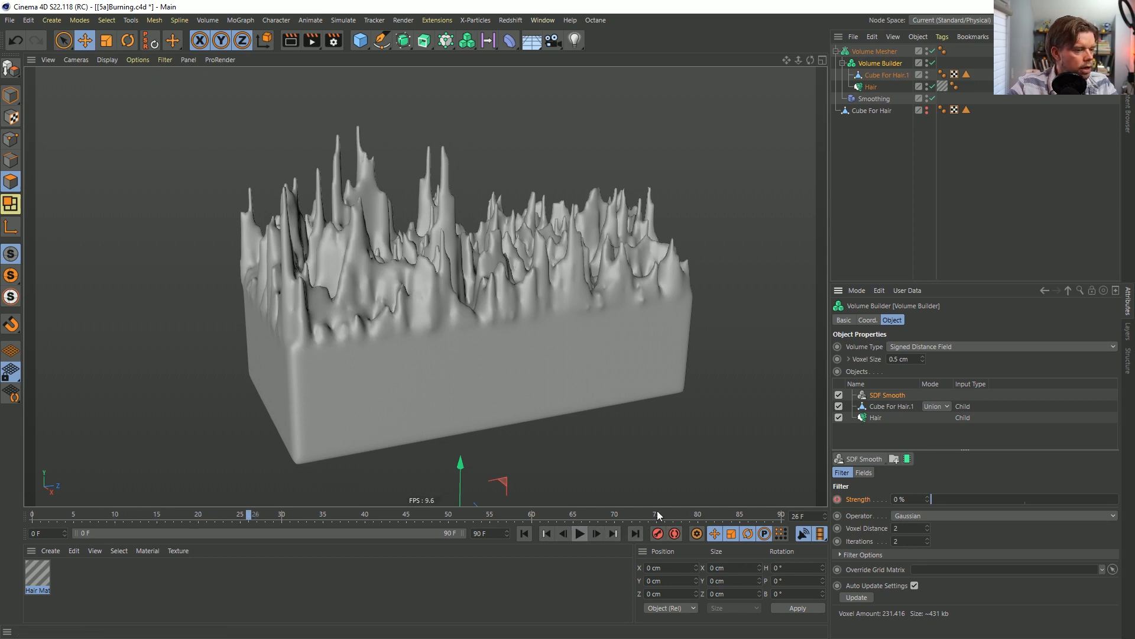
click(781, 514)
drag(947, 499, 1116, 500)
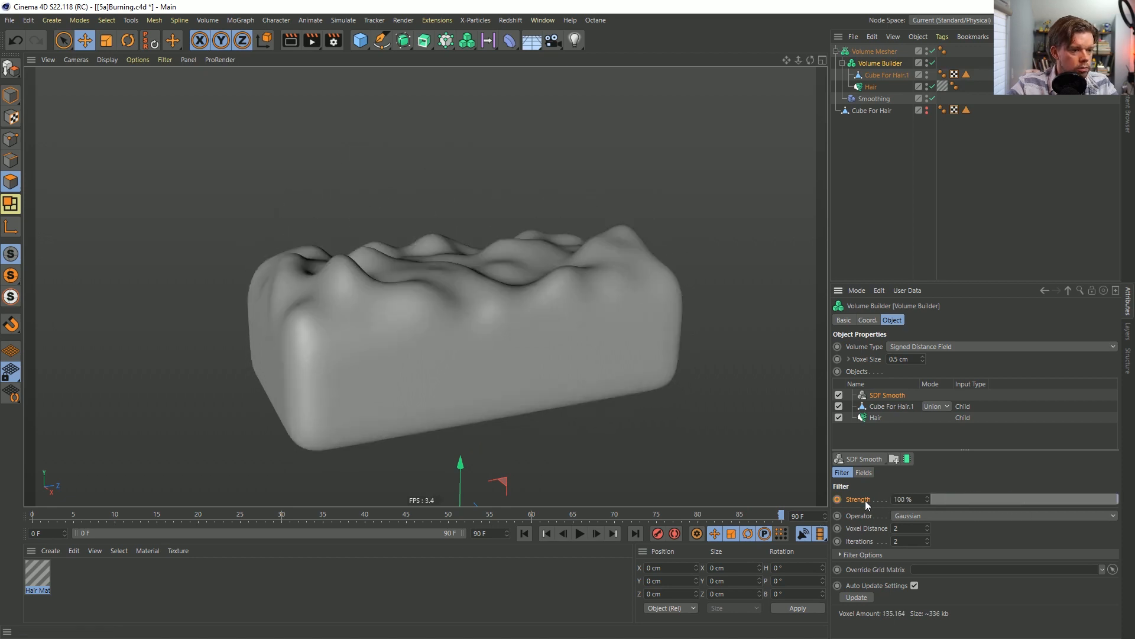
ctrl+click(837, 499)
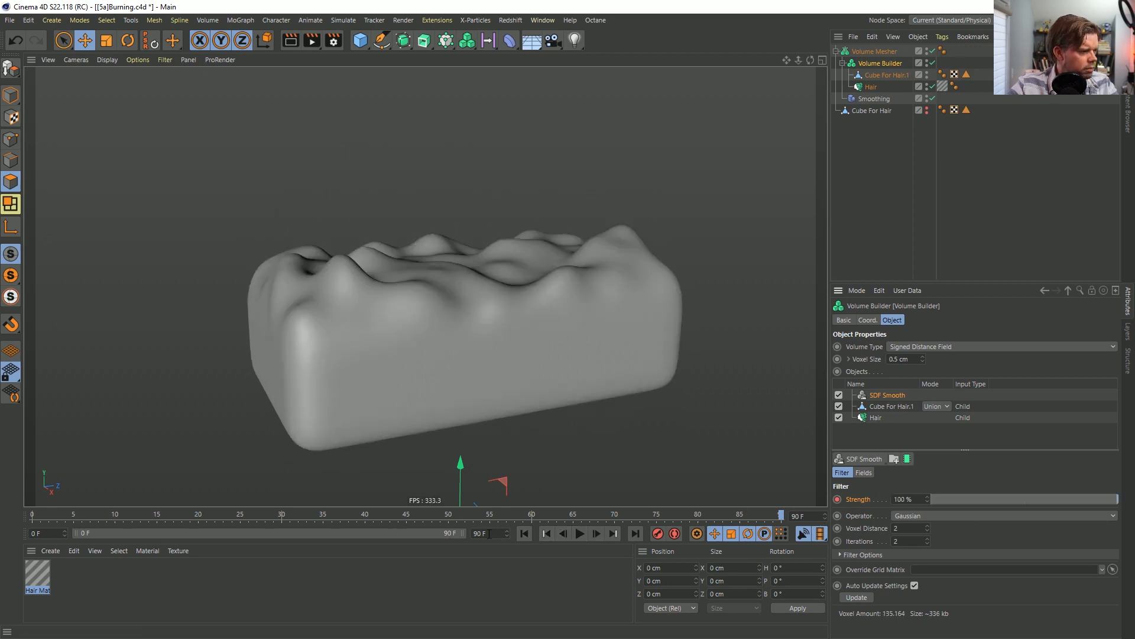
Play the smoothing animation from the first frame, return to the start and advance to frame 1.
click(523, 533)
click(580, 534)
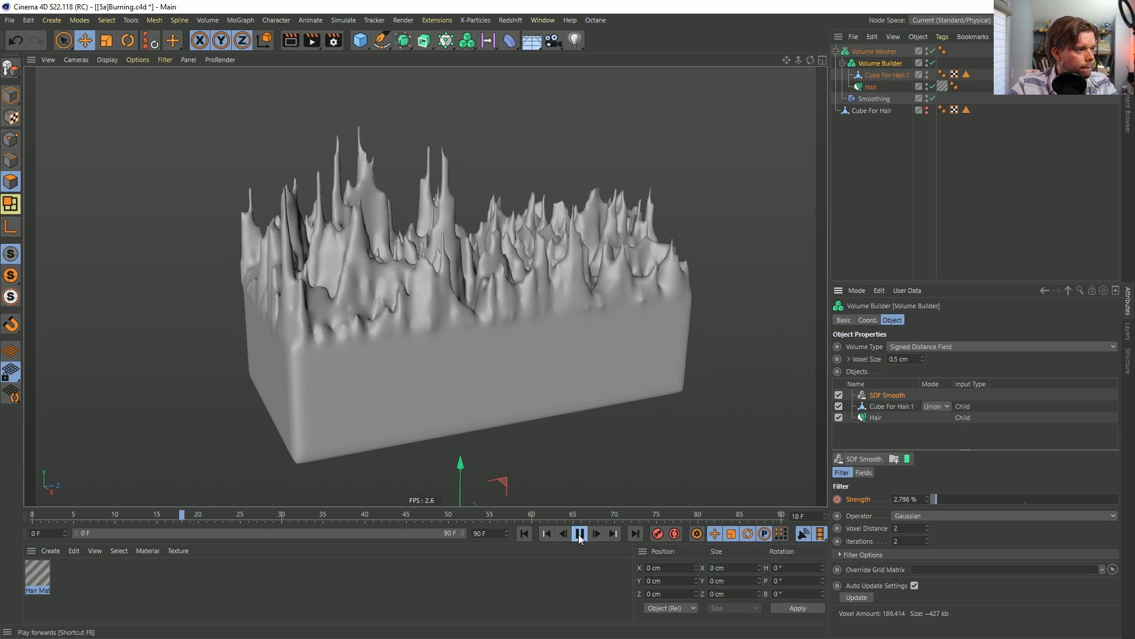
click(579, 534)
click(524, 533)
click(596, 533)
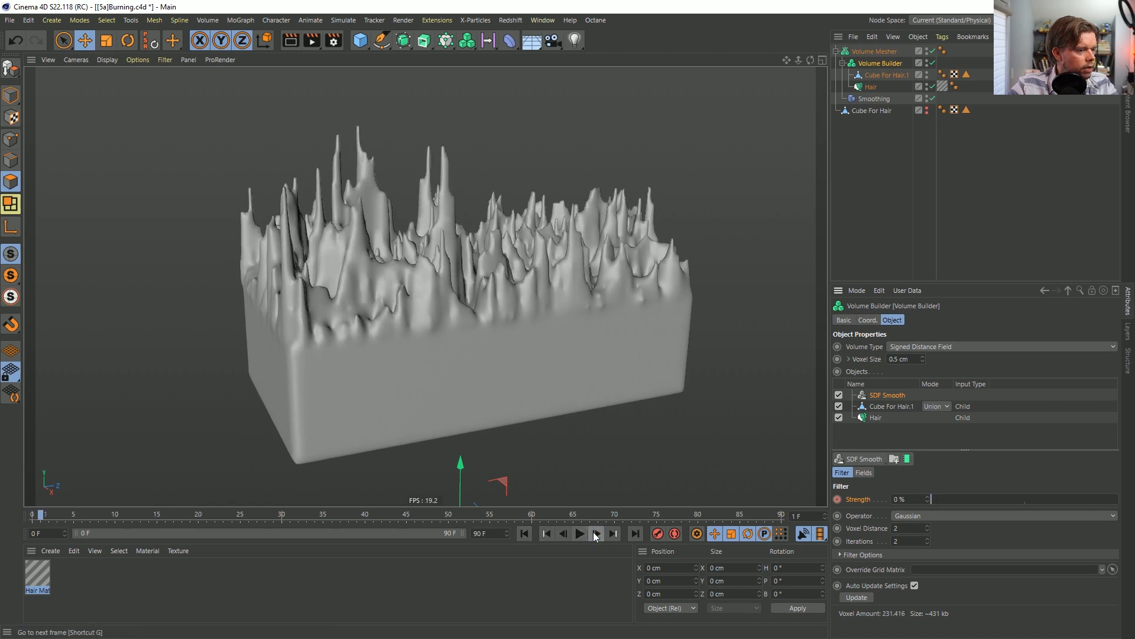
Advance through the first frames one at a time, then play the smoothing animation and pause it at frame 13.
click(596, 533)
click(596, 533)
click(596, 534)
click(596, 533)
click(579, 534)
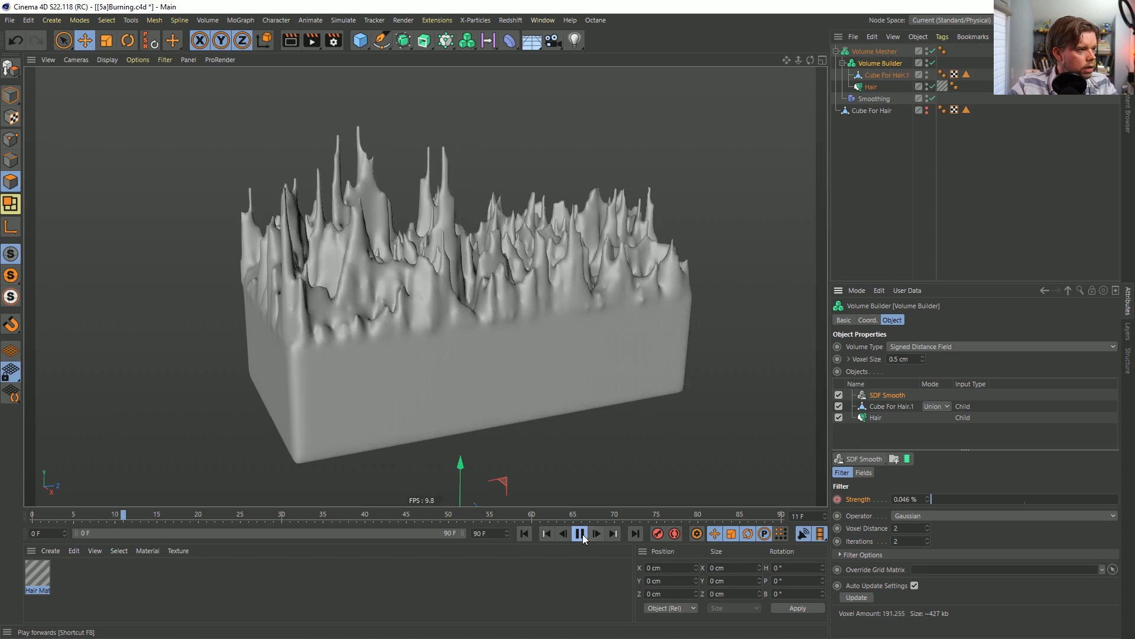
click(580, 534)
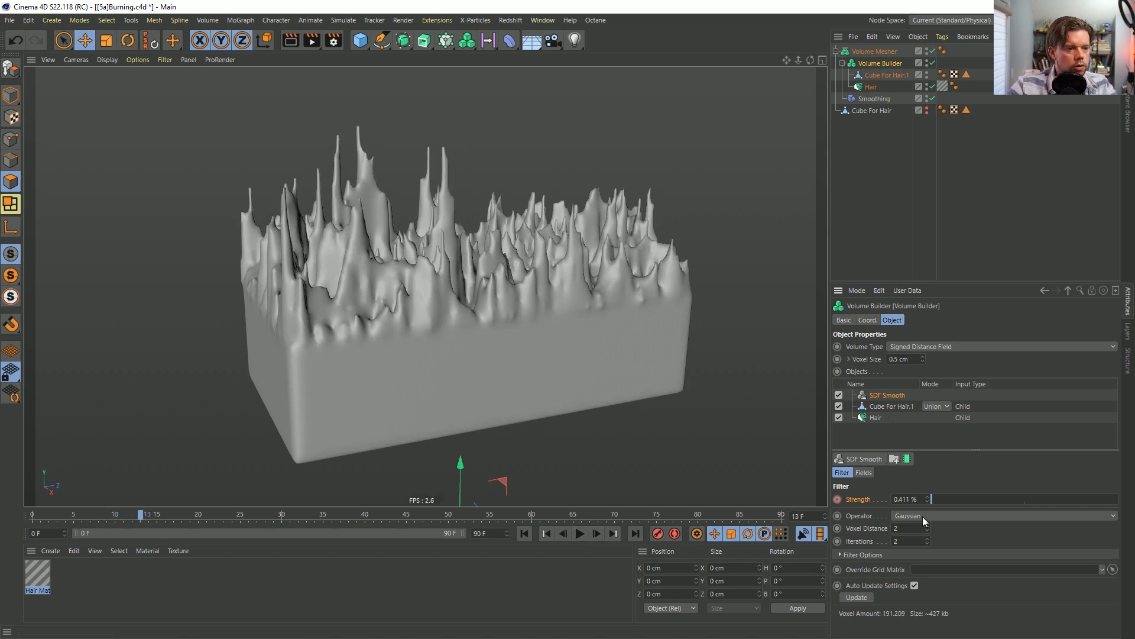
Replace the Volume Builder's internal SDF Smooth layer with a separate SDF Smooth filter object and set its voxel distance to 3.
key(Delete)
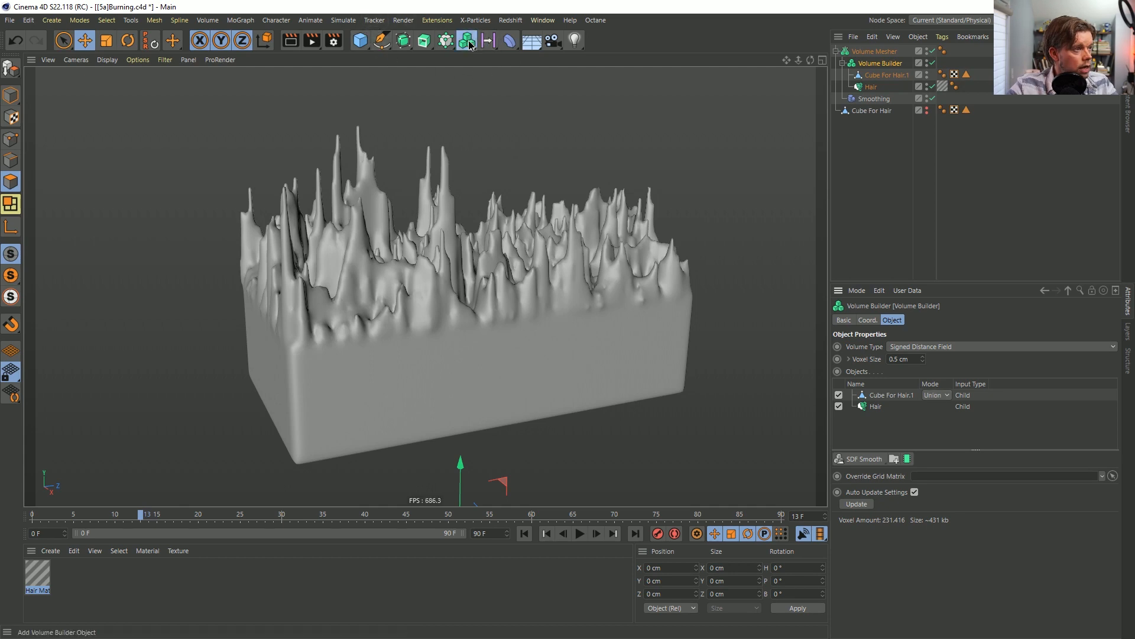
drag(467, 41, 491, 69)
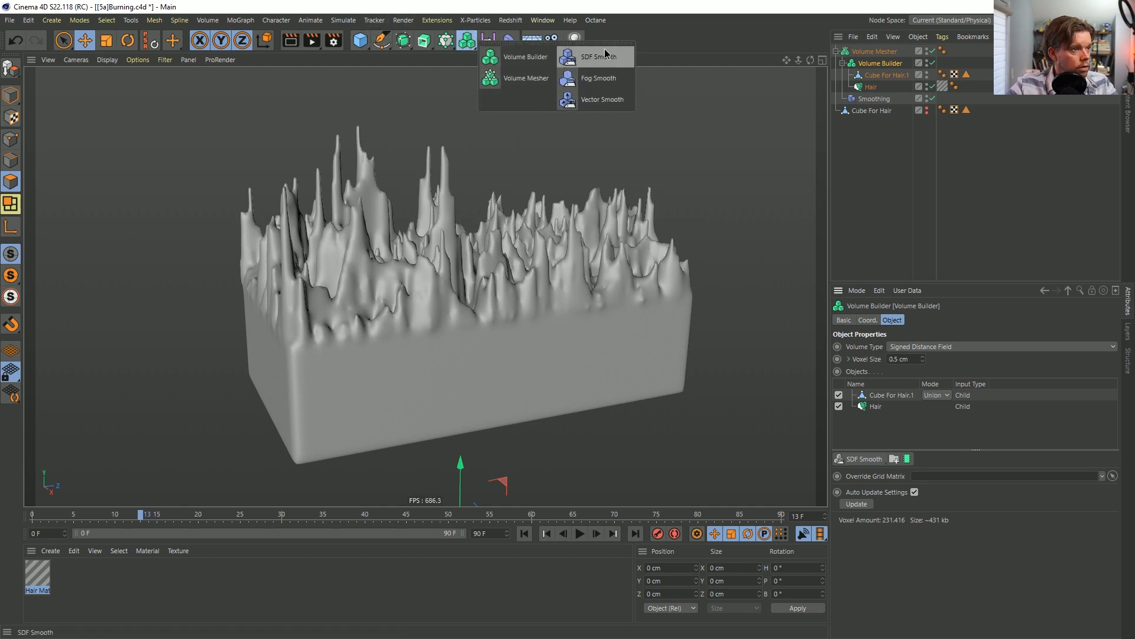
click(609, 67)
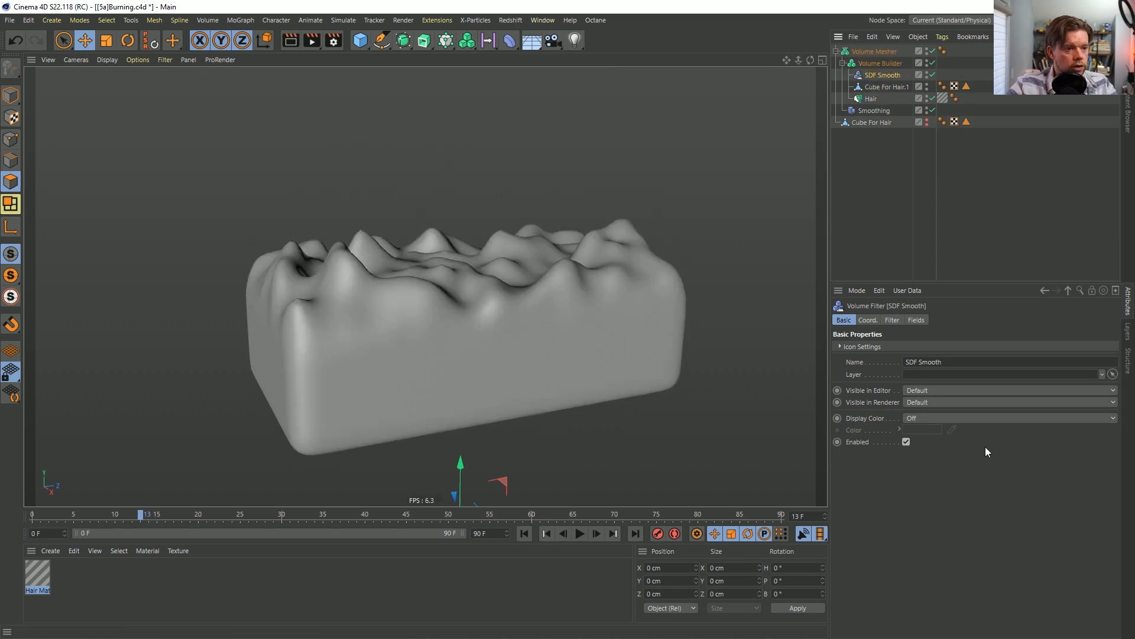
click(893, 320)
click(927, 385)
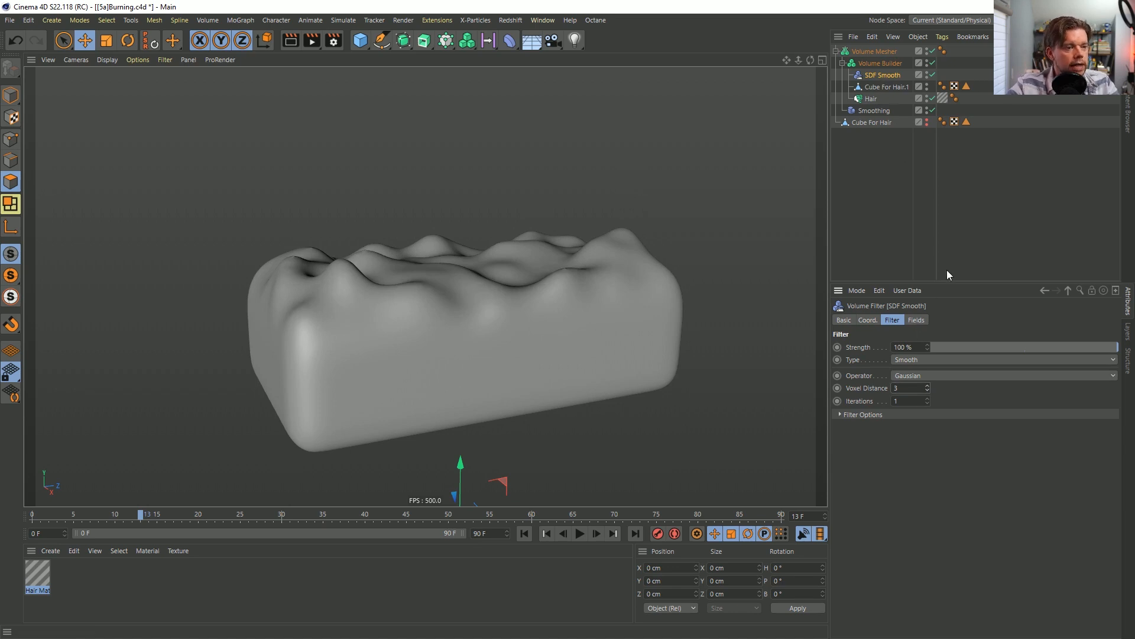
Add a Linear Field to the SDF Smooth object and set the field's direction to Z+.
click(916, 320)
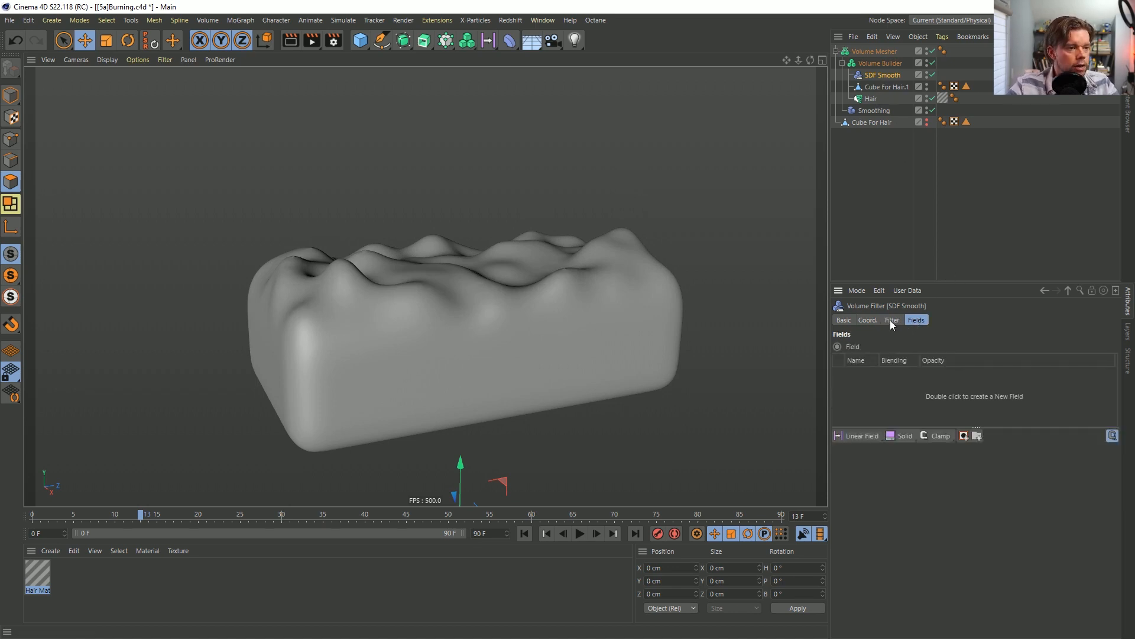
click(890, 319)
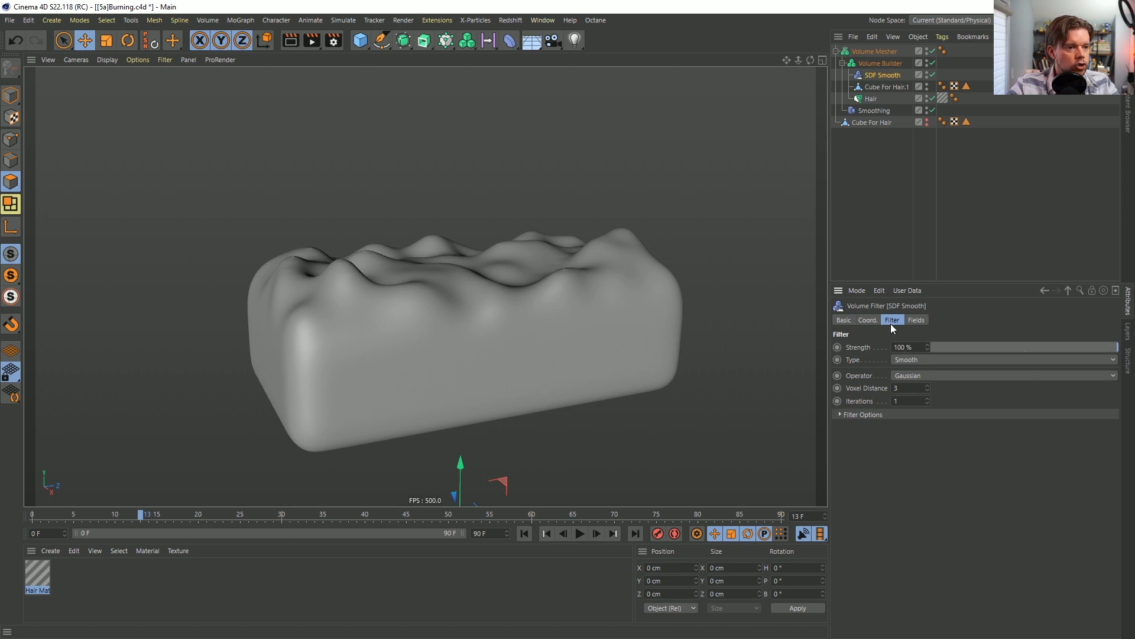
click(917, 320)
click(867, 431)
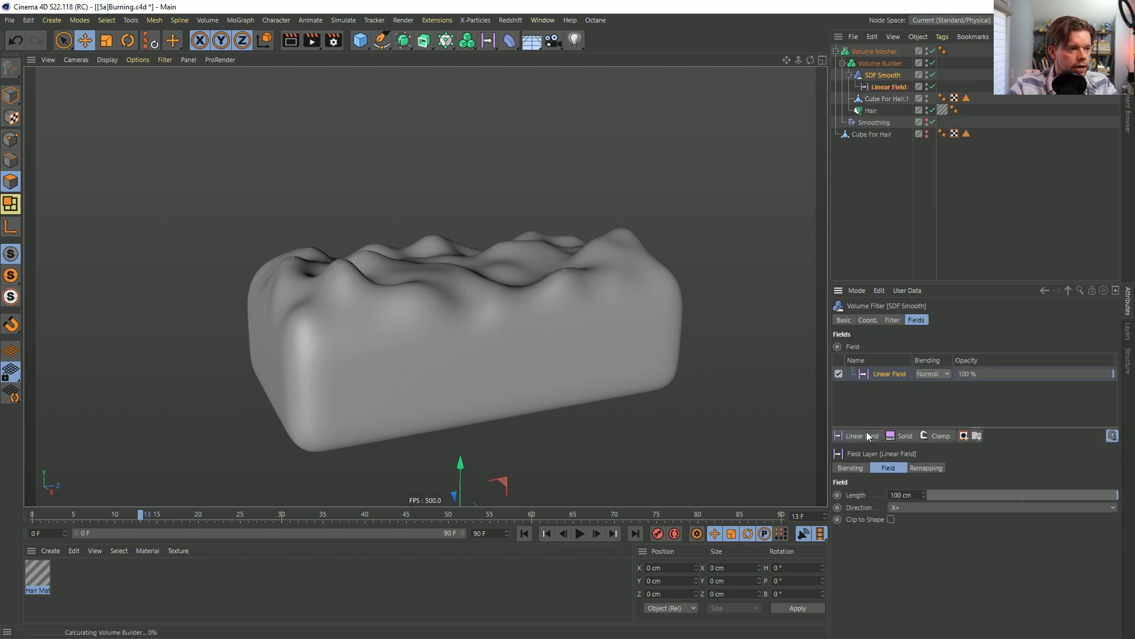
scroll(455, 375, down, 3)
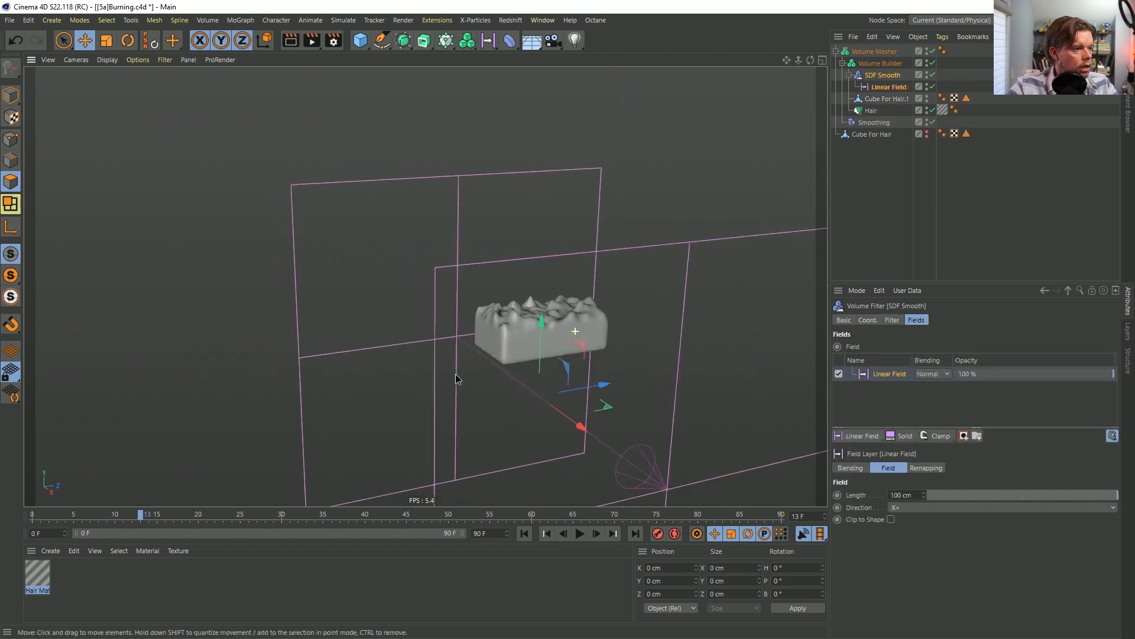
click(917, 507)
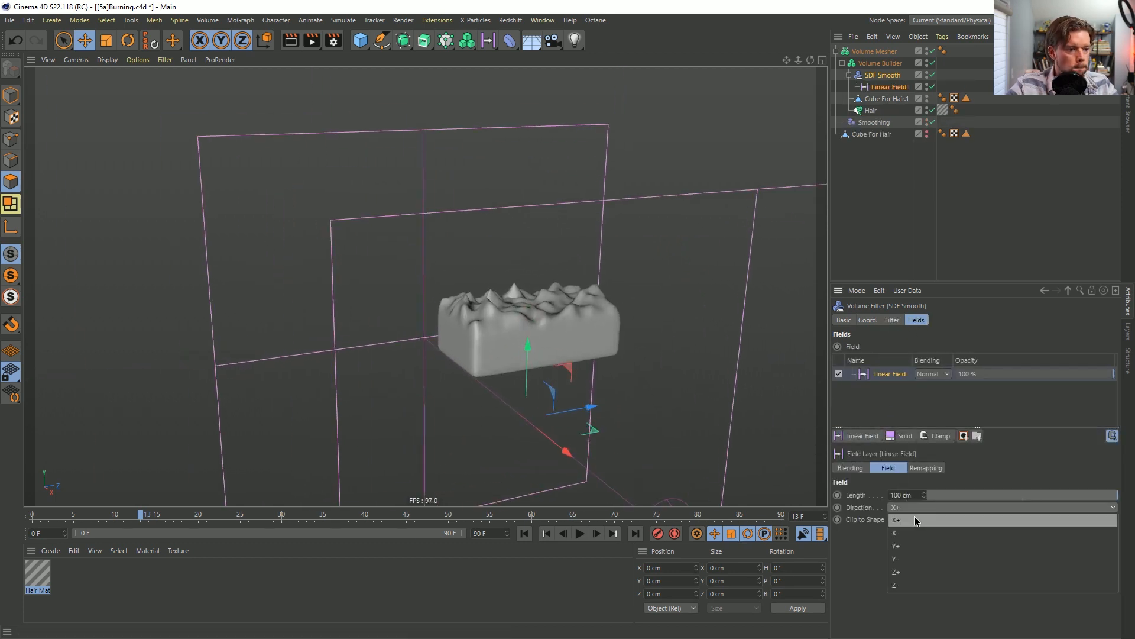
click(913, 569)
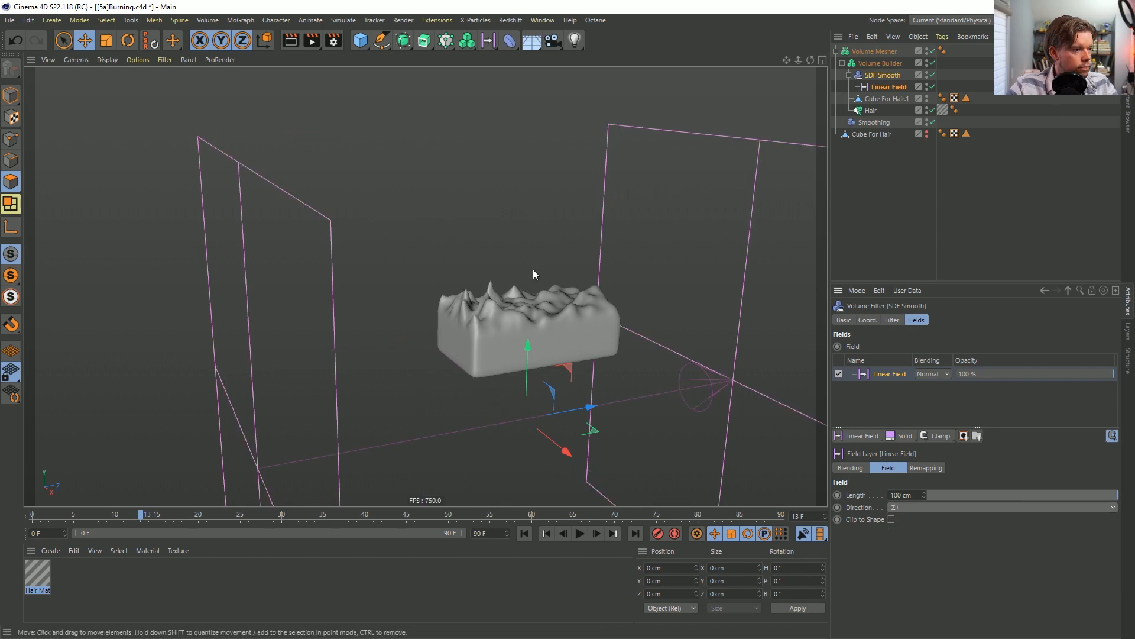
Try a length of 11 cm for the linear field and inspect its effect from the side of the block.
double_click(920, 497)
text(11)
key(Return)
alt+drag(584, 341, 672, 406)
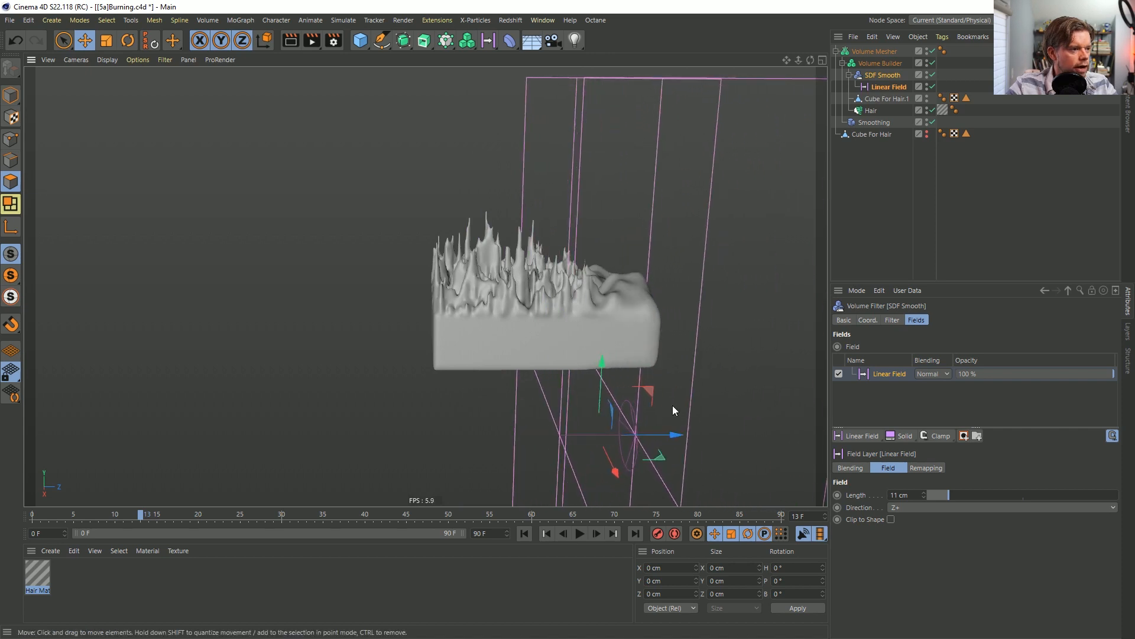
alt+right_drag(673, 406, 605, 392)
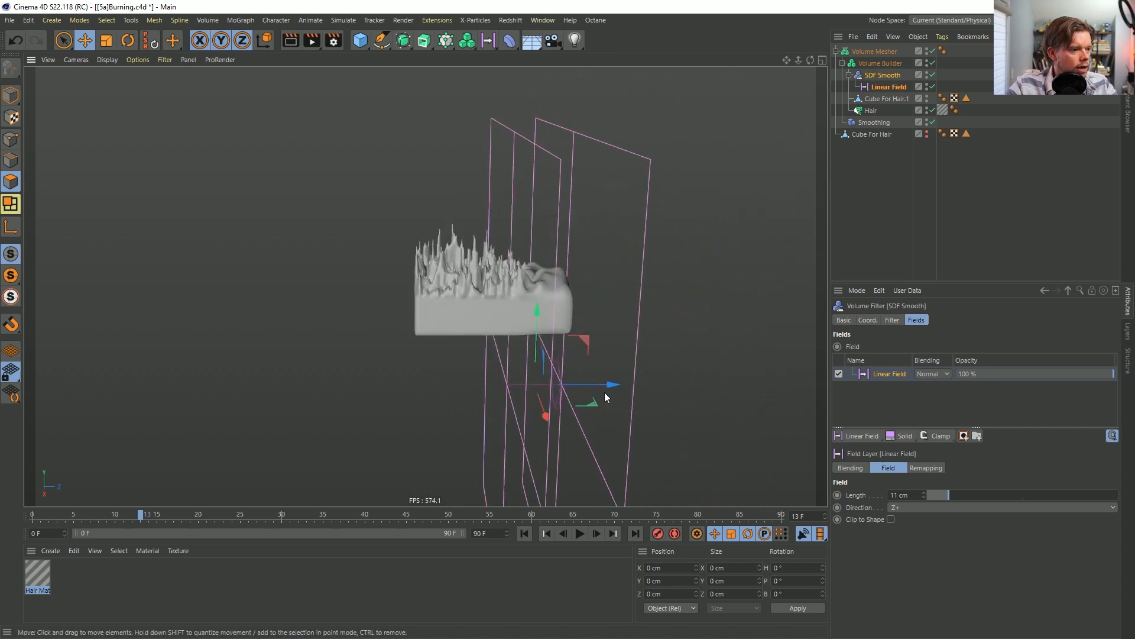
Set the linear field's length to 33 cm and move it along Z to about 60 cm, beyond the block's end.
double_click(910, 497)
text(33)
key(Return)
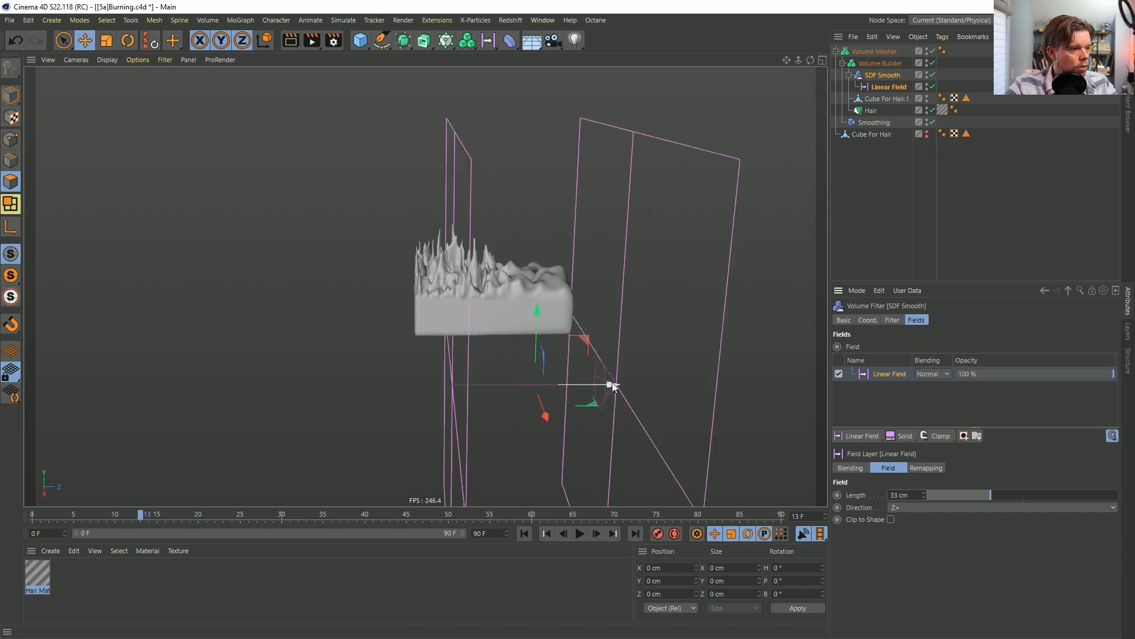
drag(613, 386, 716, 414)
Select the Linear Field object and keyframe its Z position at frame 13.
click(876, 103)
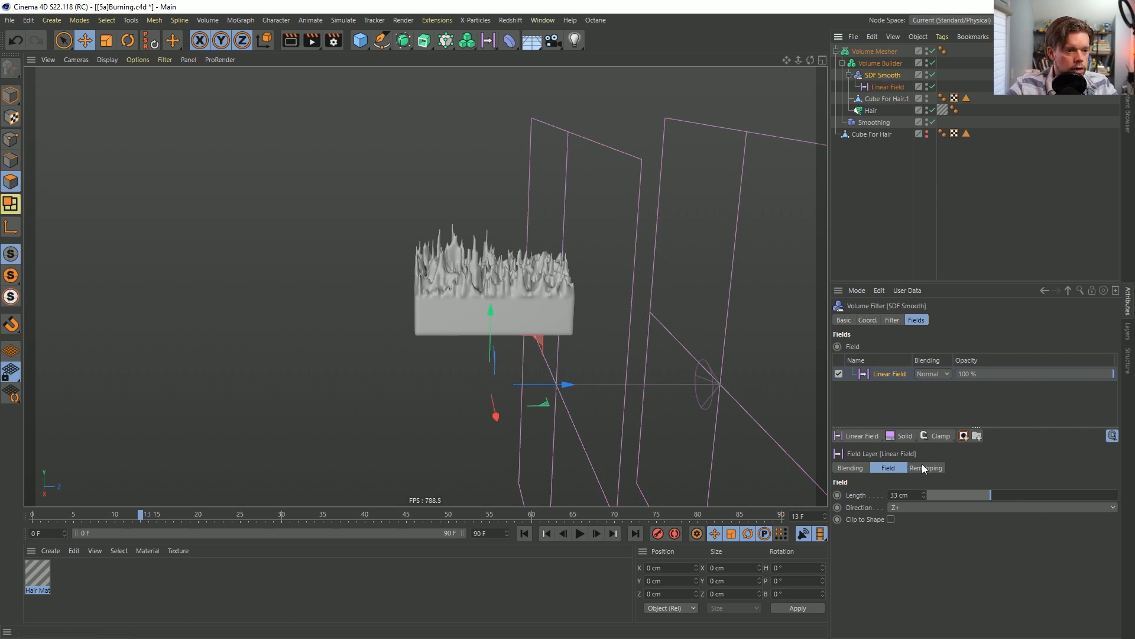
click(886, 62)
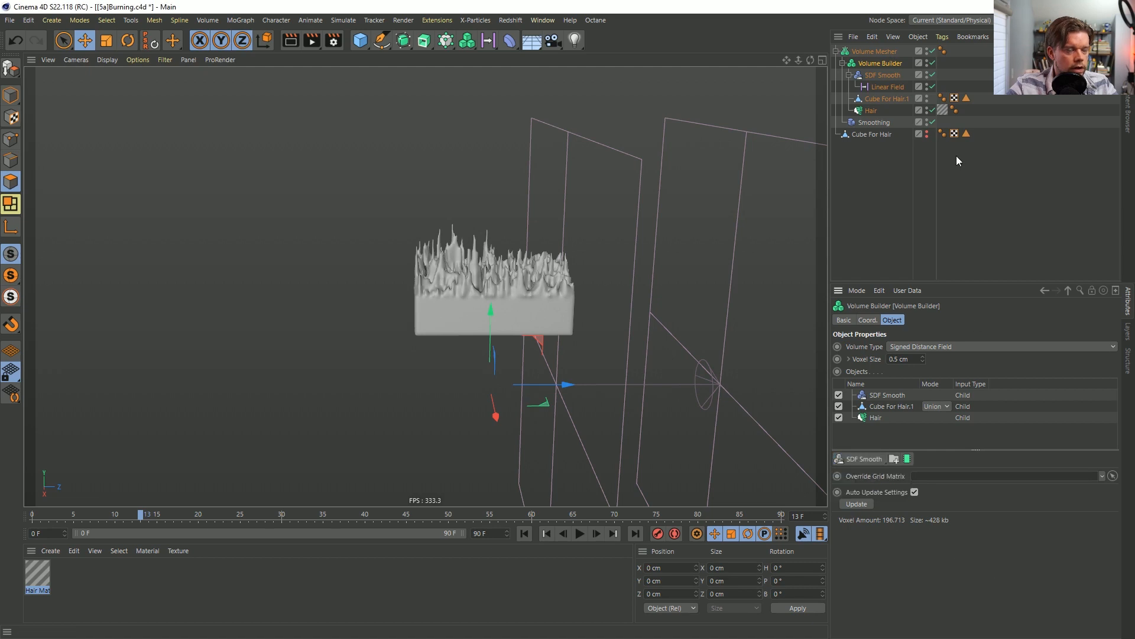
click(888, 87)
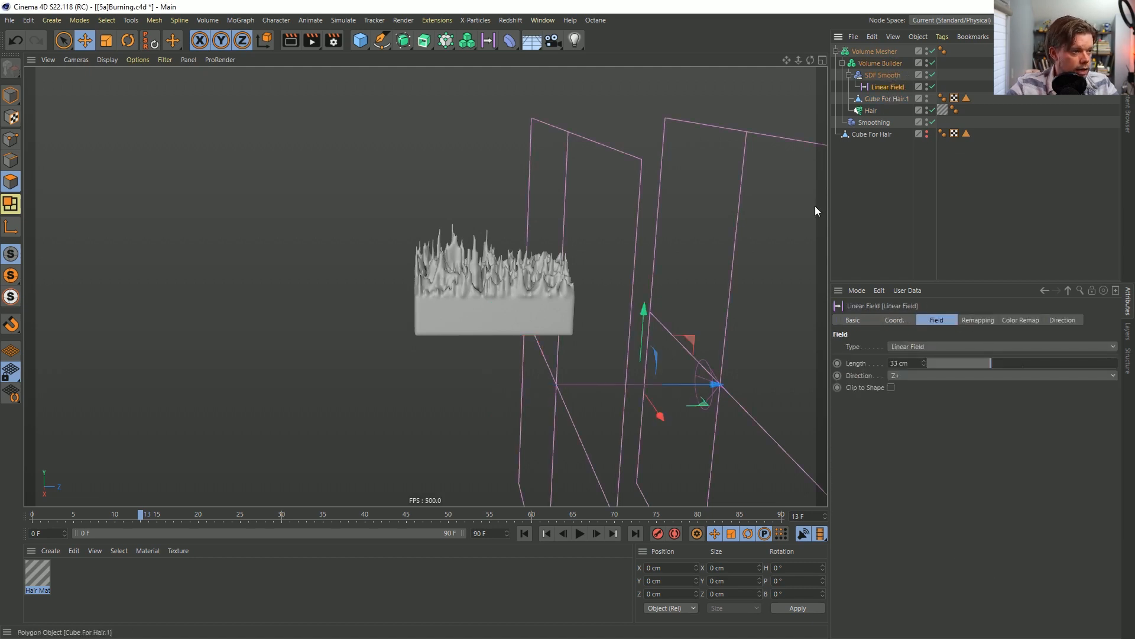
click(893, 320)
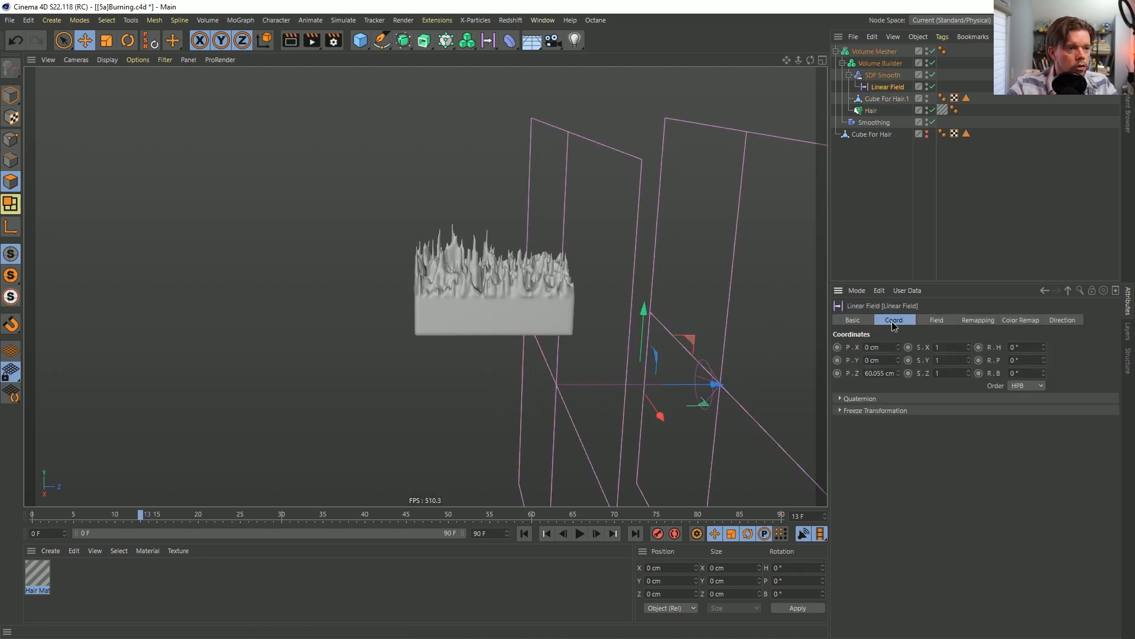
ctrl+click(838, 373)
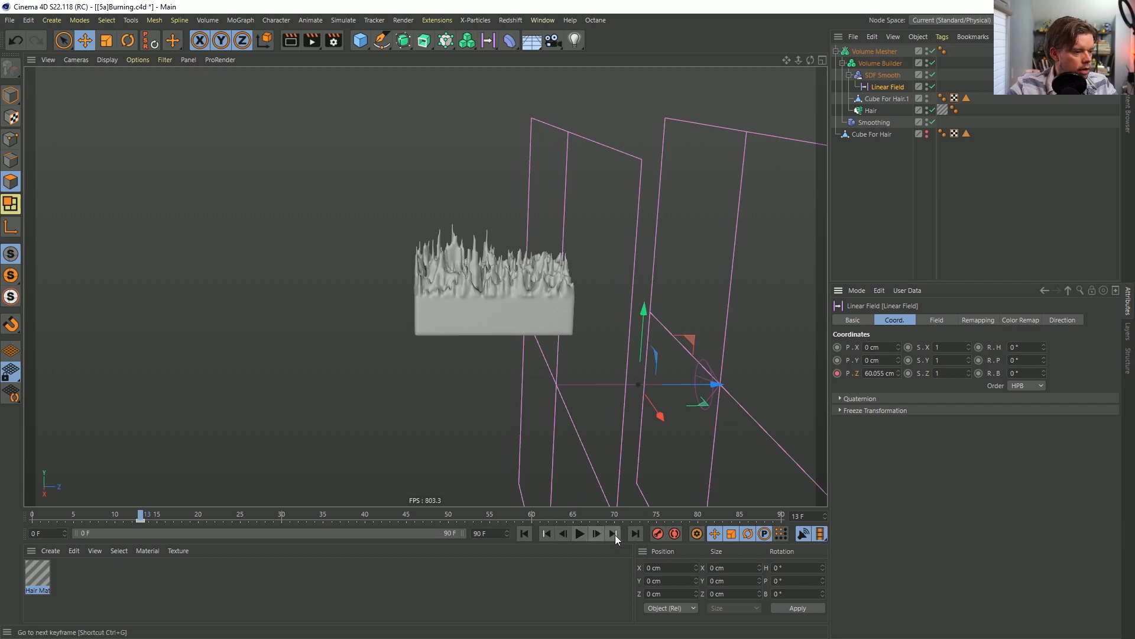
At frame 90, move the linear field along Z to about -63 cm, past the block's opposite end, and keyframe its Z position.
click(635, 533)
drag(644, 385, 399, 370)
ctrl+click(837, 373)
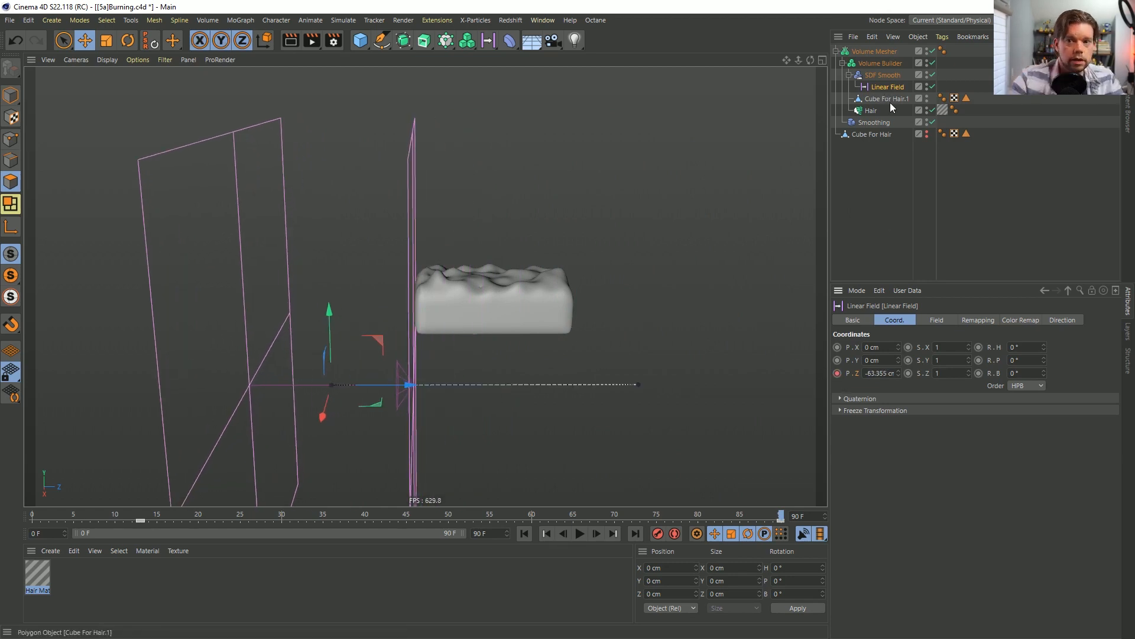
Return to the first frame and save the scene under the new name [5b]Burning.c4d.
click(524, 533)
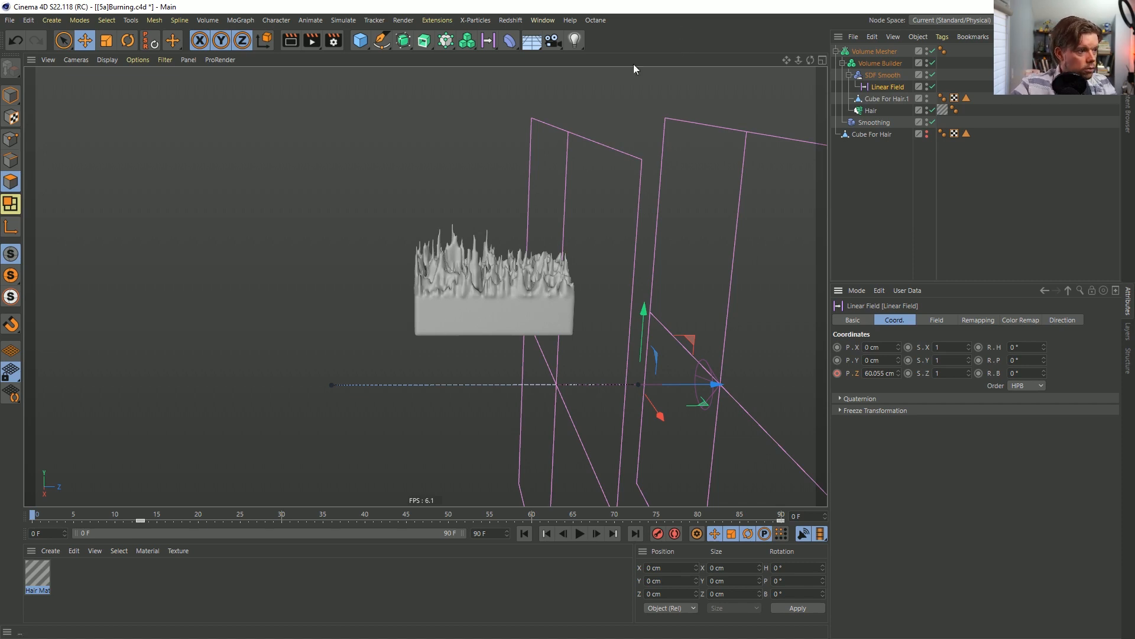
alt+drag(540, 236, 523, 287)
scroll(579, 275, up, 5)
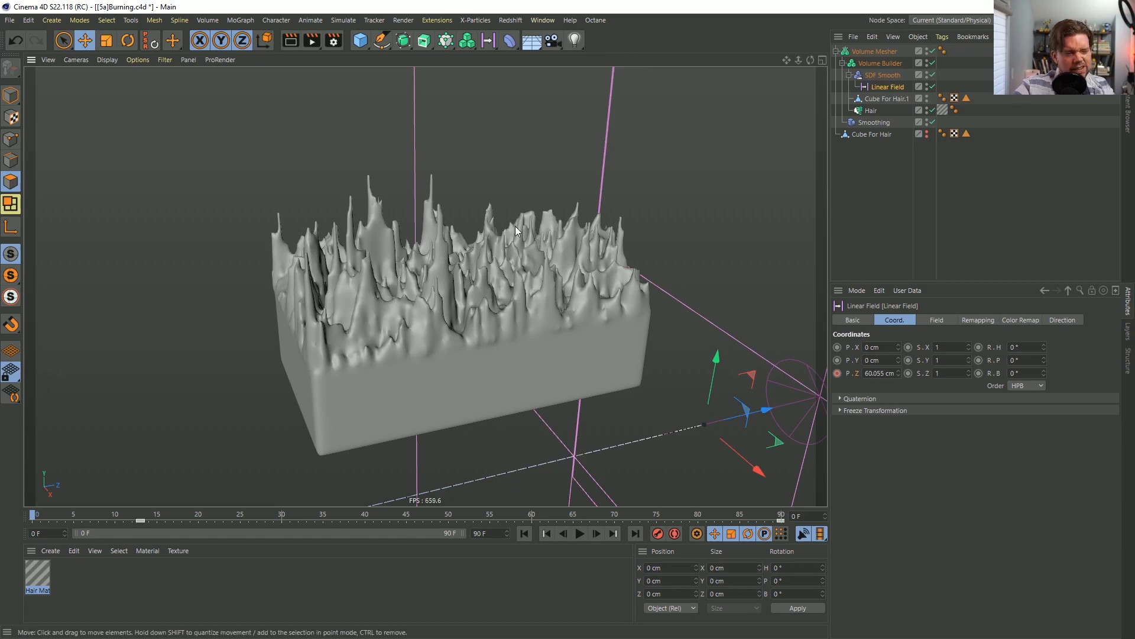
key(ctrl+shift+s)
drag(83, 403, 92, 405)
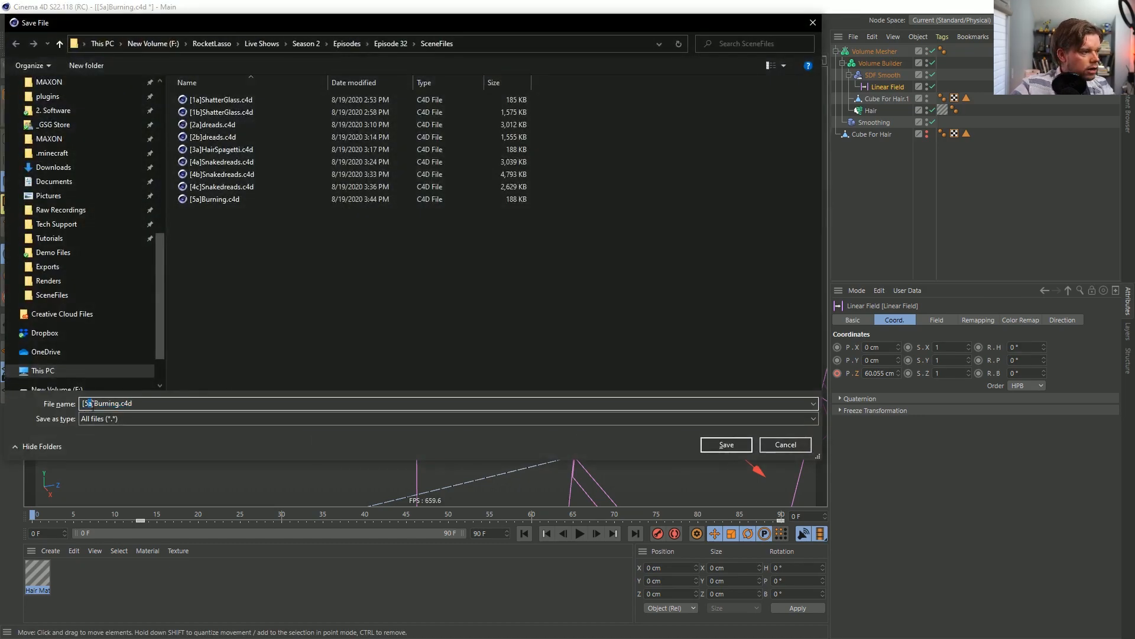
text([5b)
key(Return)
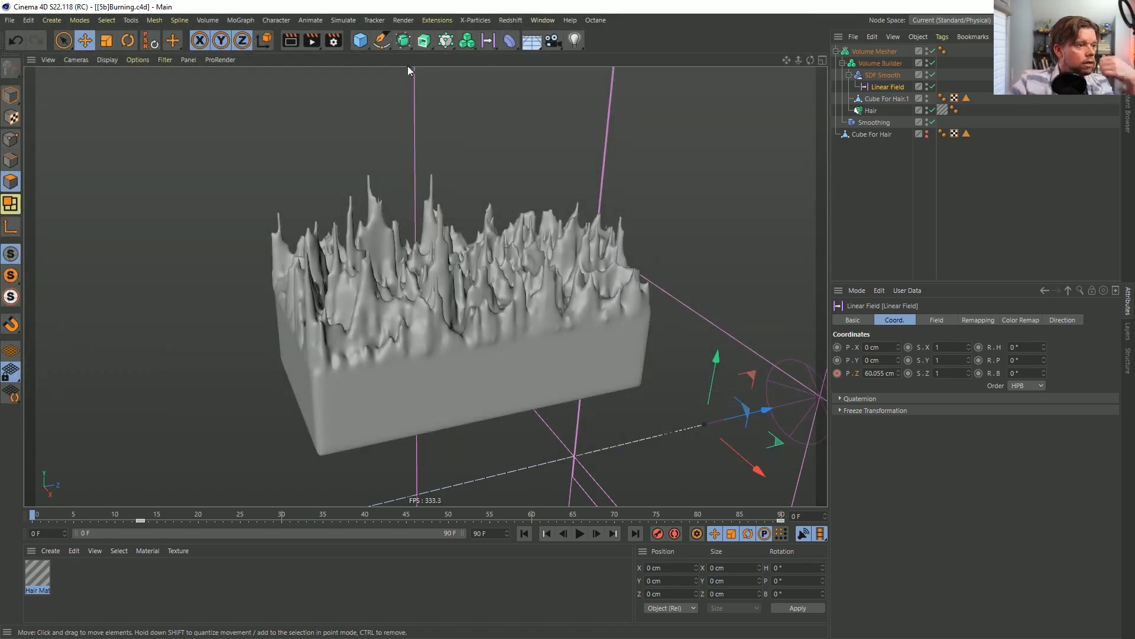
Create a new standard material and apply it to the Volume Mesher.
alt+middle_drag(541, 256, 436, 255)
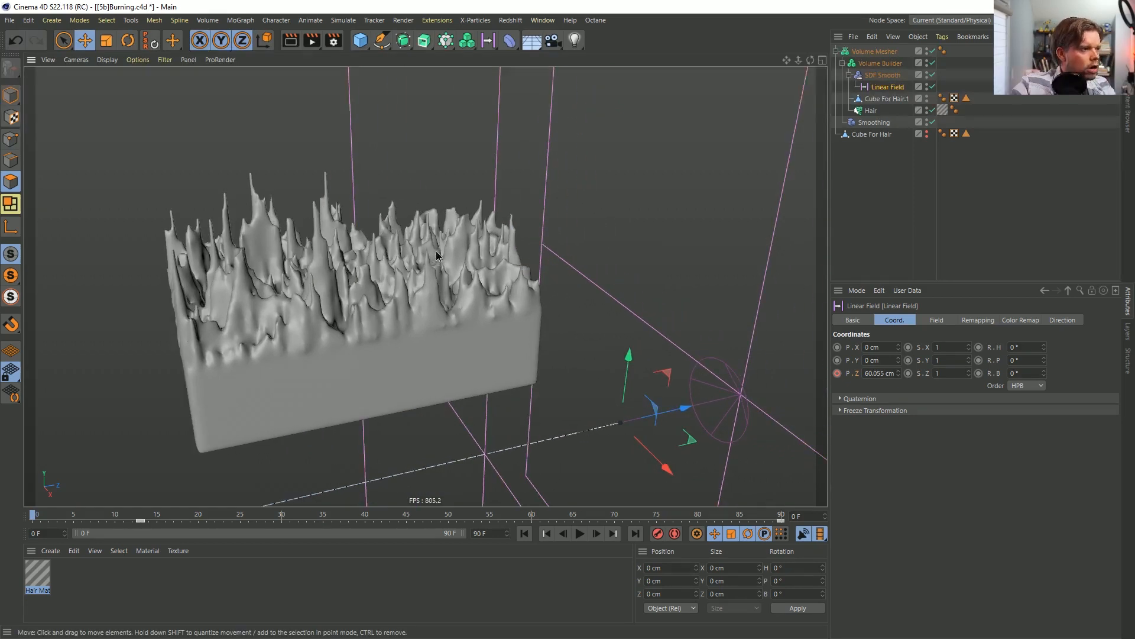
alt+right_drag(436, 256, 433, 211)
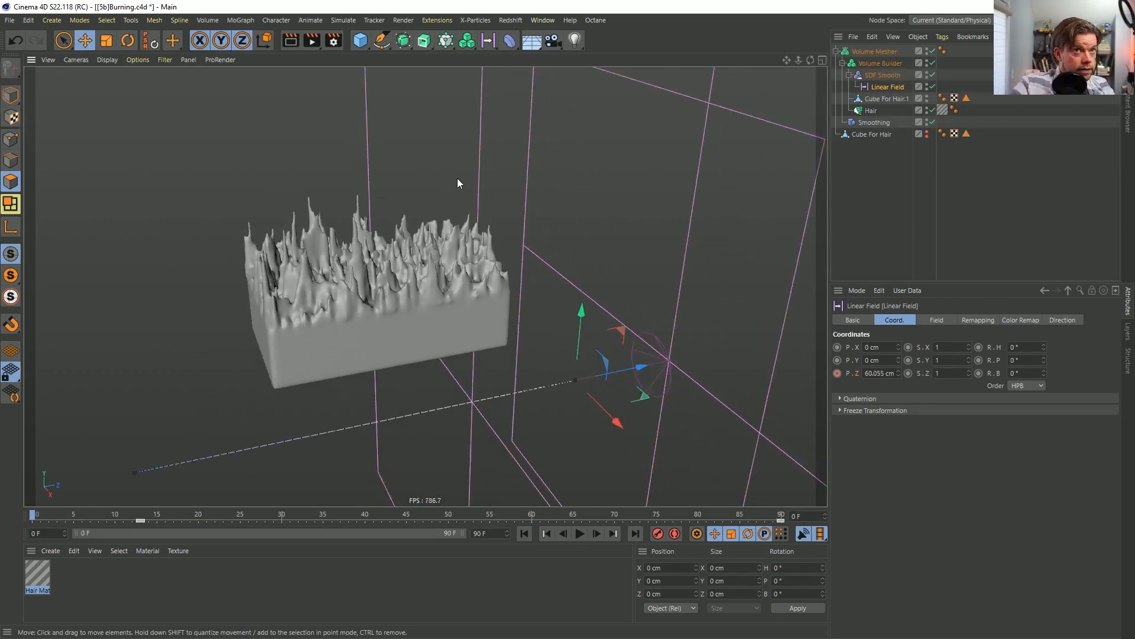
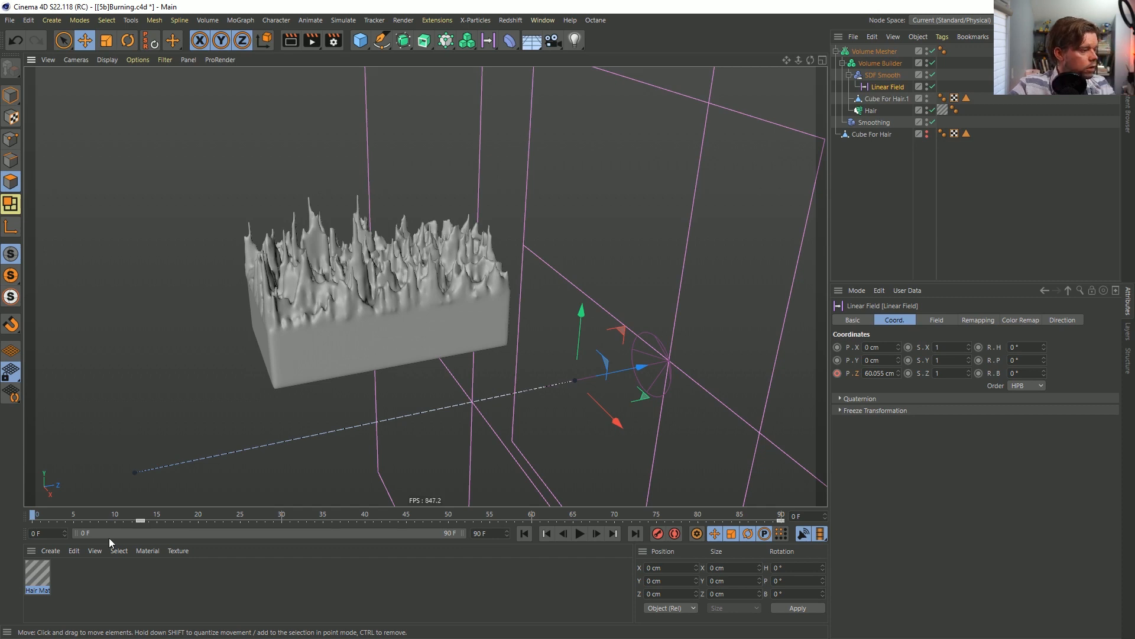
double_click(77, 595)
drag(35, 570, 873, 52)
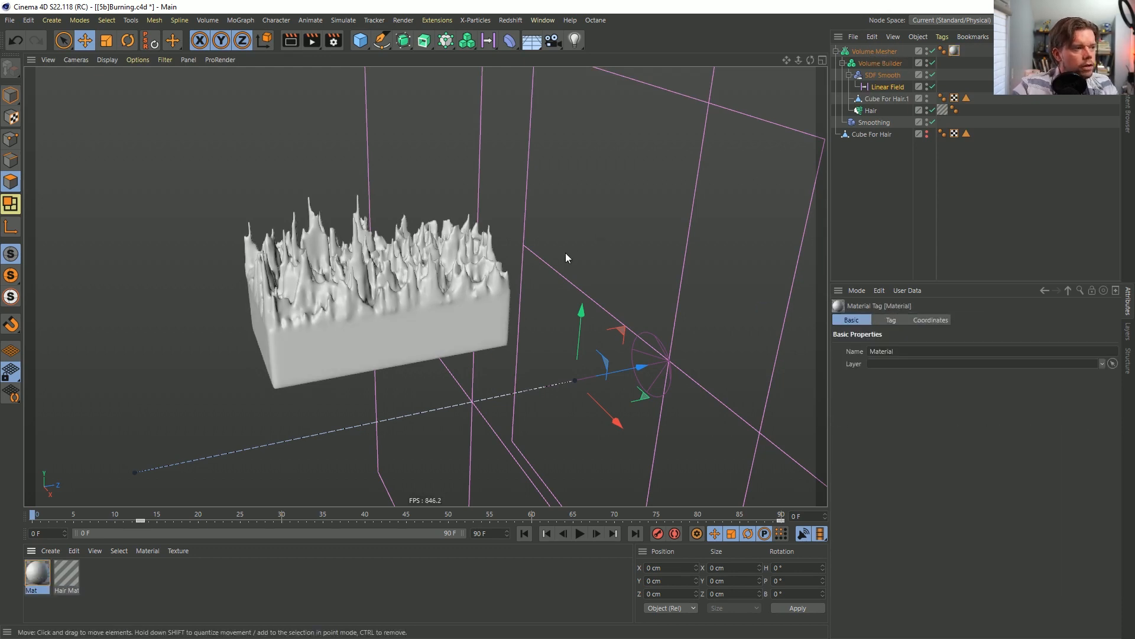
Open the new material for editing and disable its Reflectance channel.
click(48, 569)
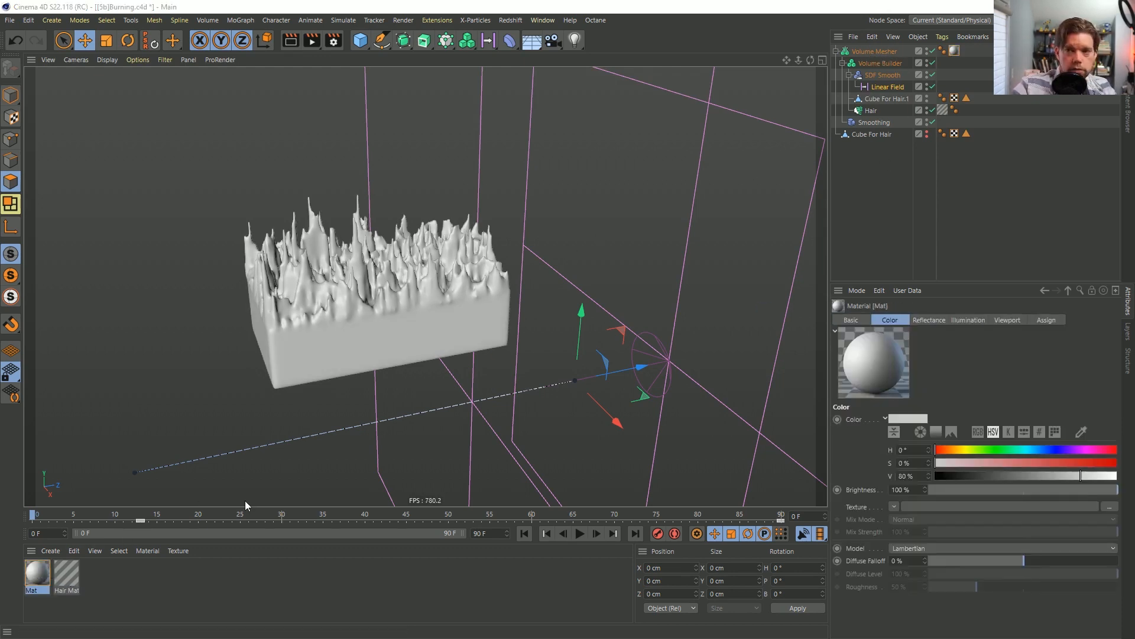
double_click(37, 572)
drag(563, 170, 712, 127)
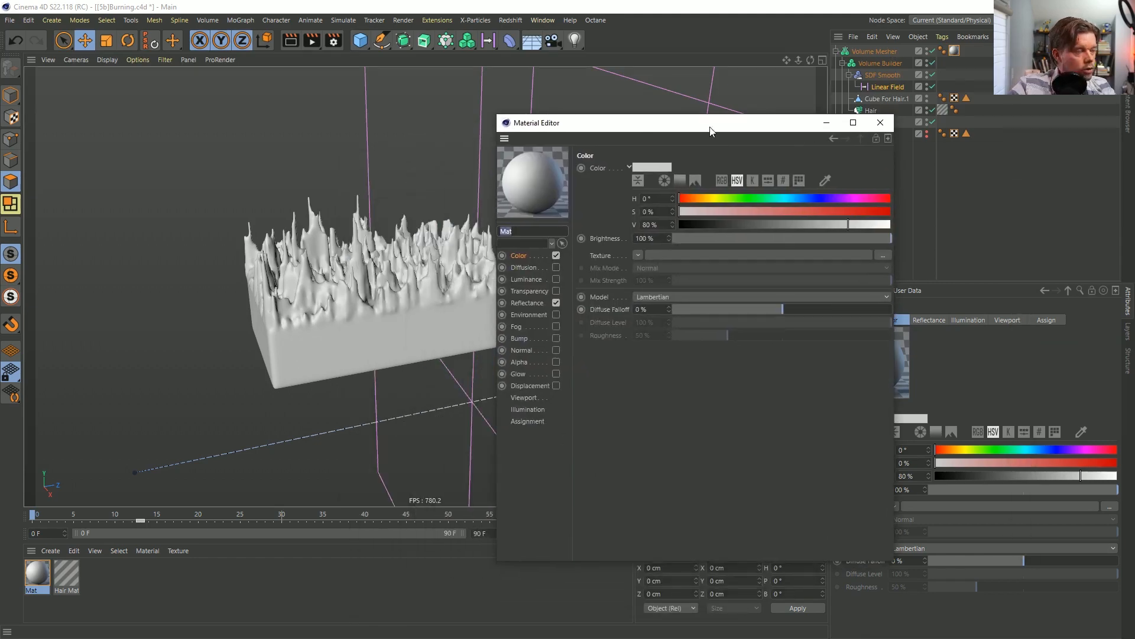
click(543, 303)
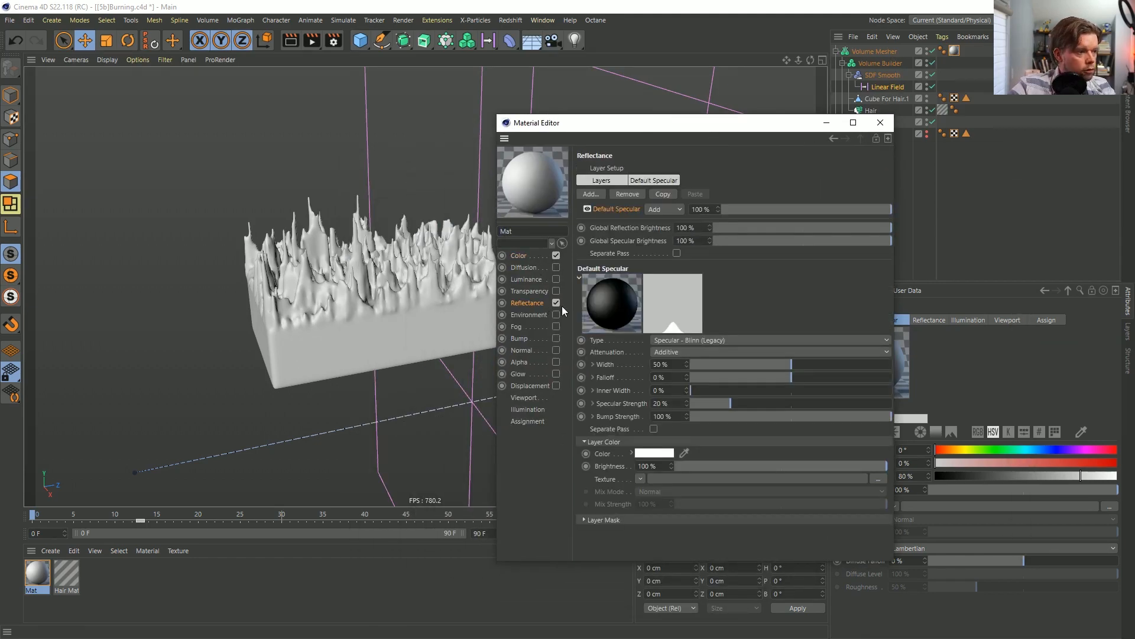
click(556, 302)
Load a Layer shader as the material's color texture and open the shader's properties.
click(533, 256)
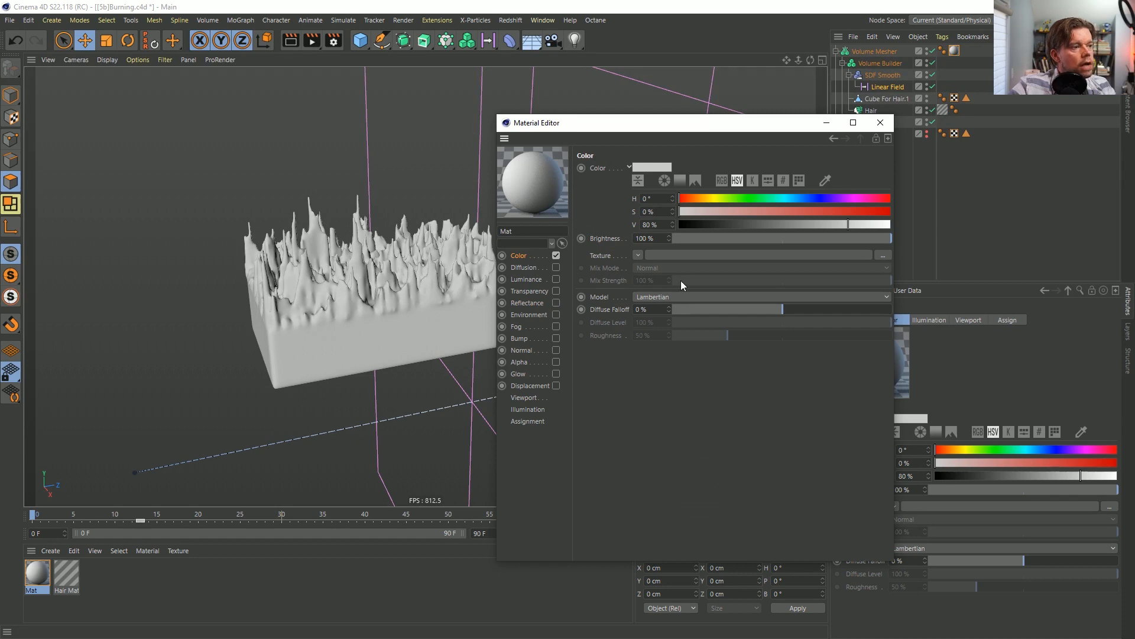
click(638, 254)
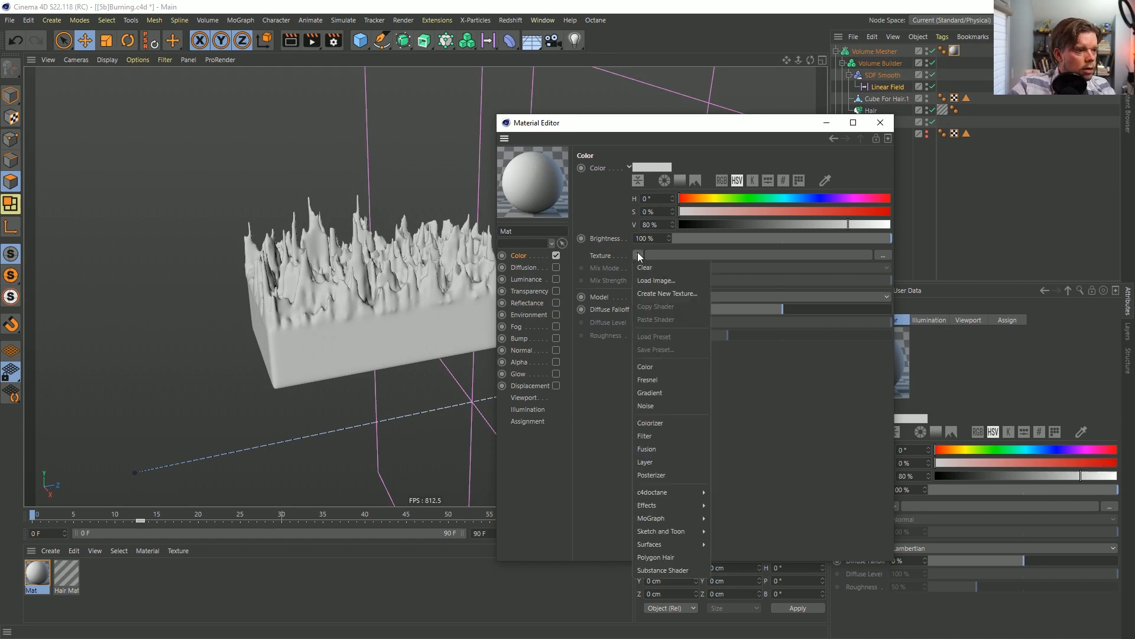
click(645, 462)
click(657, 275)
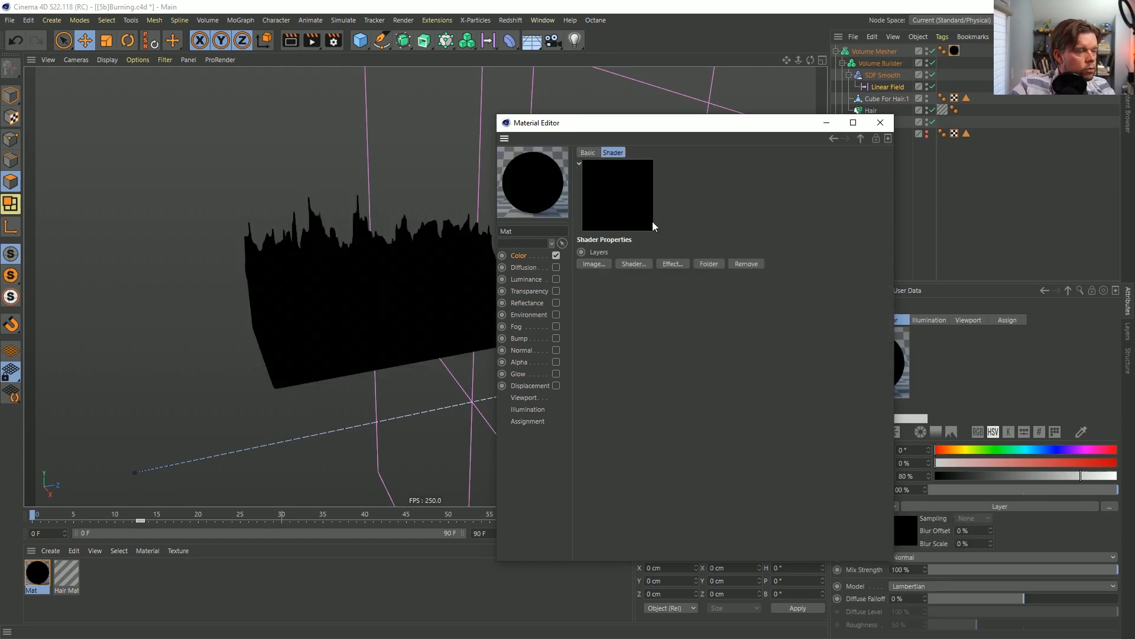
Add a Noise shader as a layer in the material's Layer shader.
drag(639, 126, 772, 178)
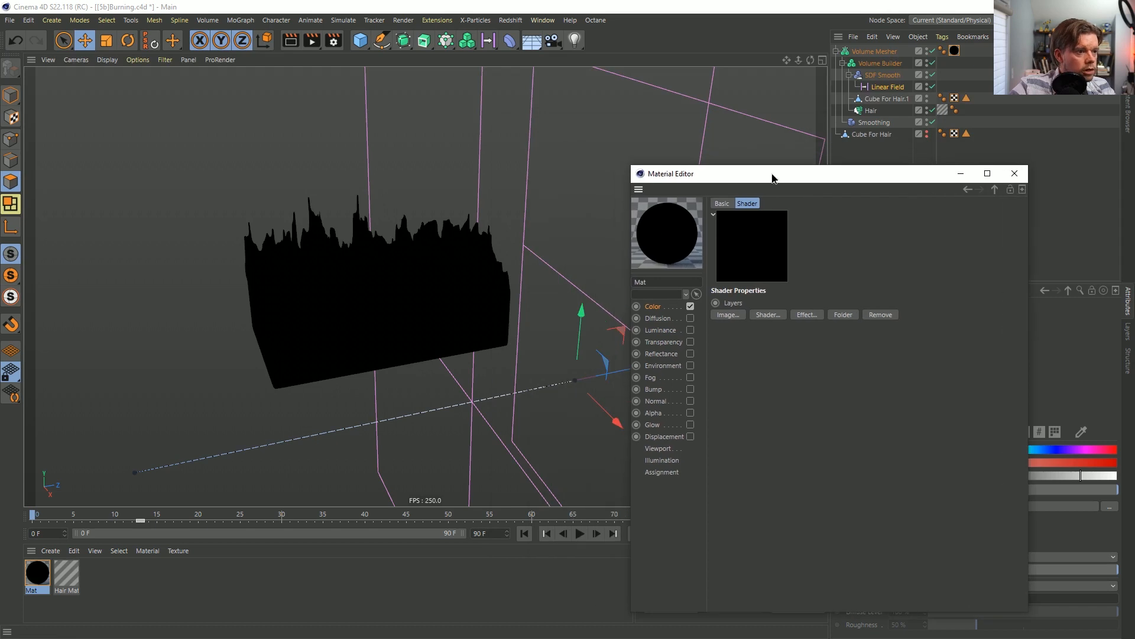
click(763, 315)
click(802, 386)
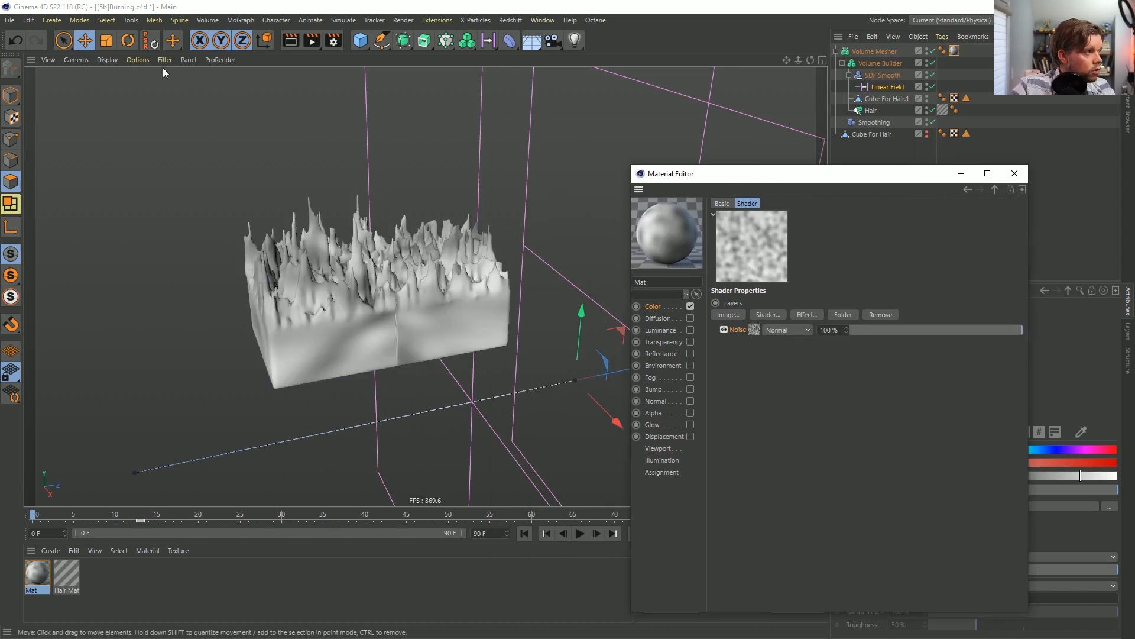
Turn on HQ Noises in the perspective view's display options.
click(145, 60)
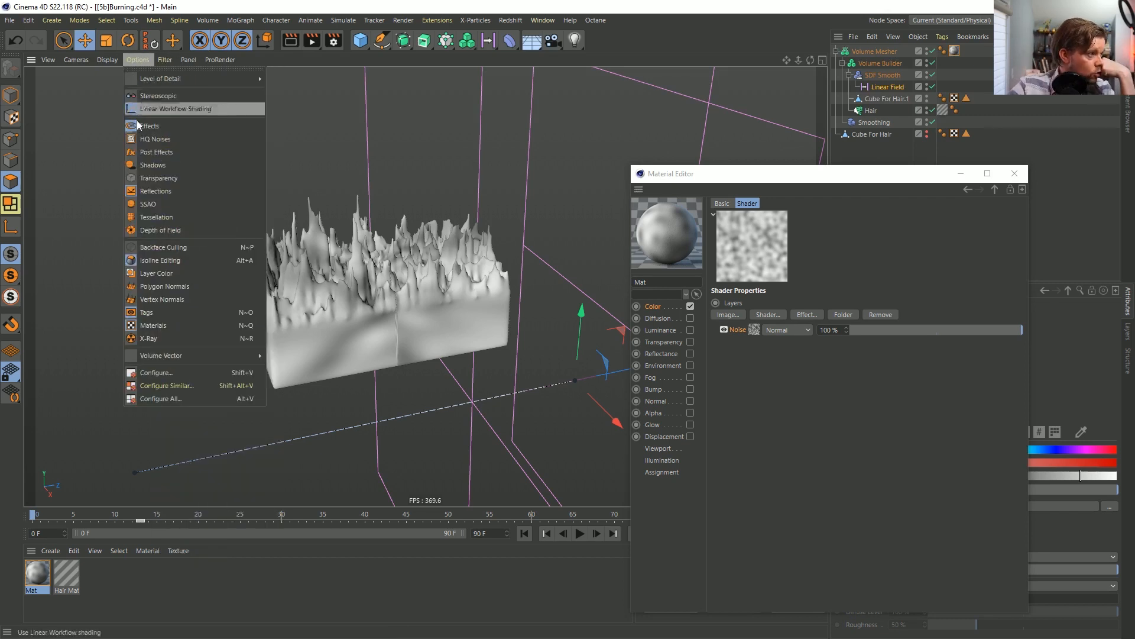
click(149, 139)
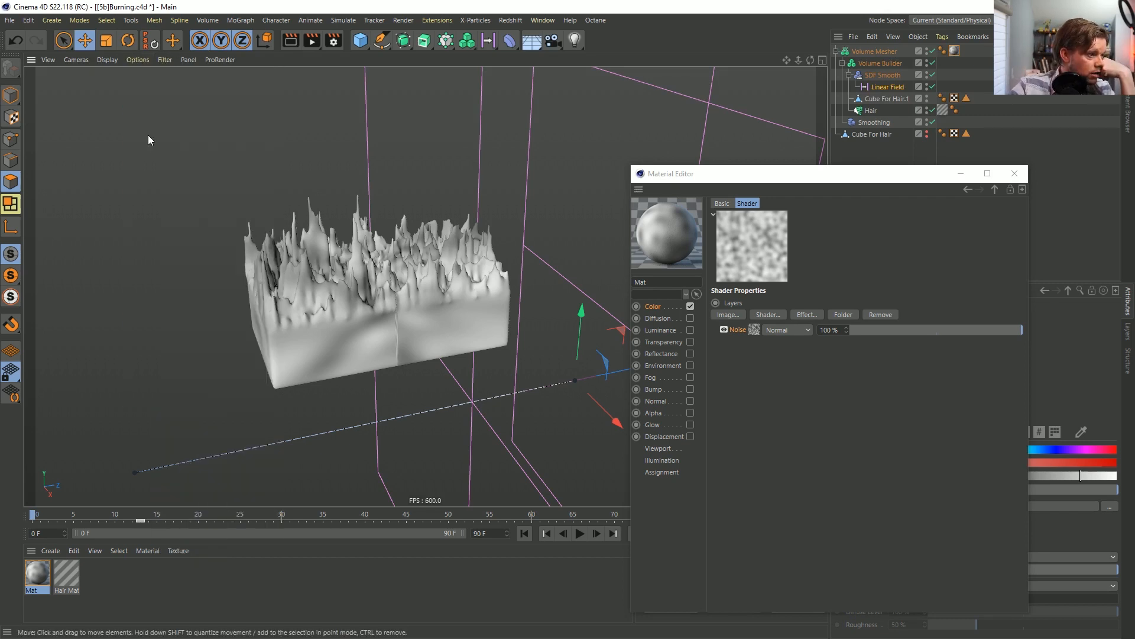
click(135, 58)
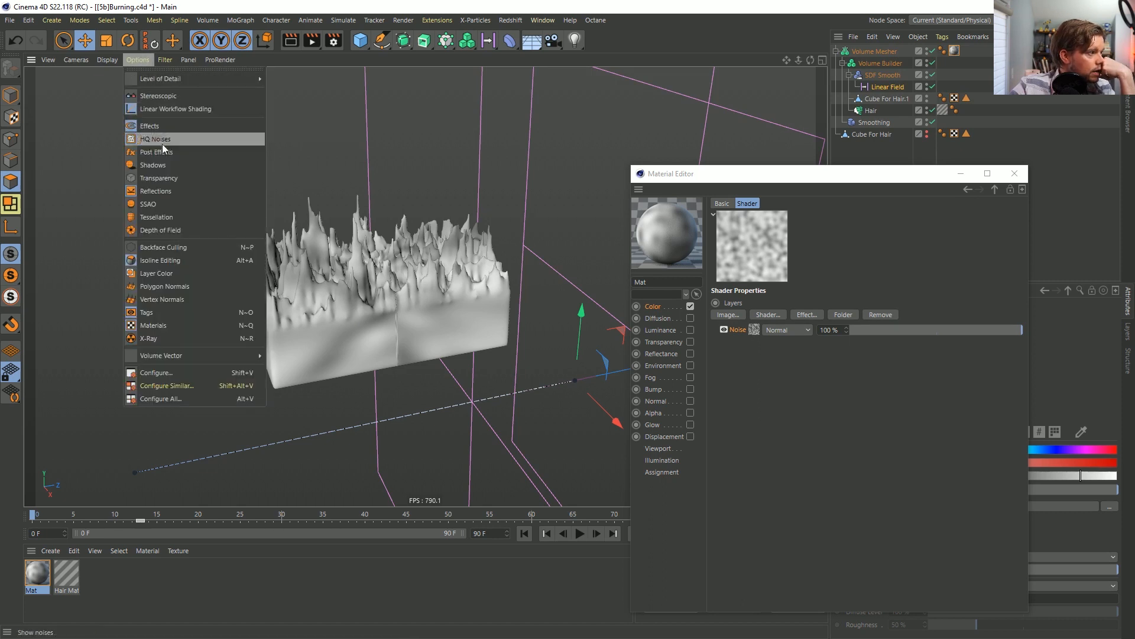
click(670, 27)
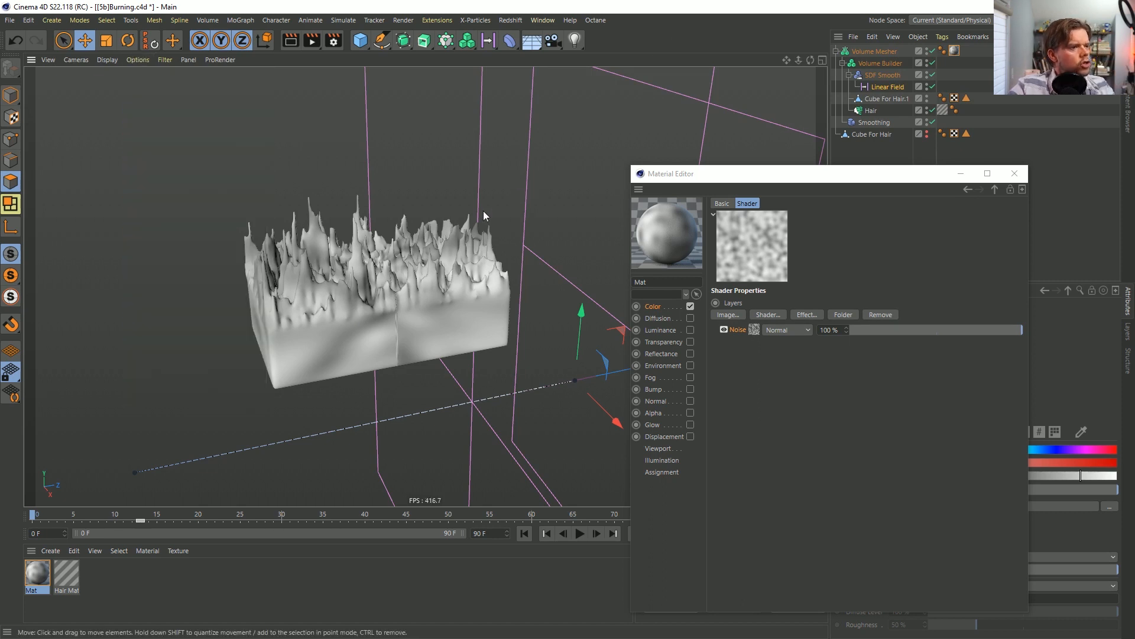
Turn on SSAO for the perspective view while inspecting the seam on the mesh's front face.
scroll(390, 308, up, 8)
alt+drag(459, 273, 323, 284)
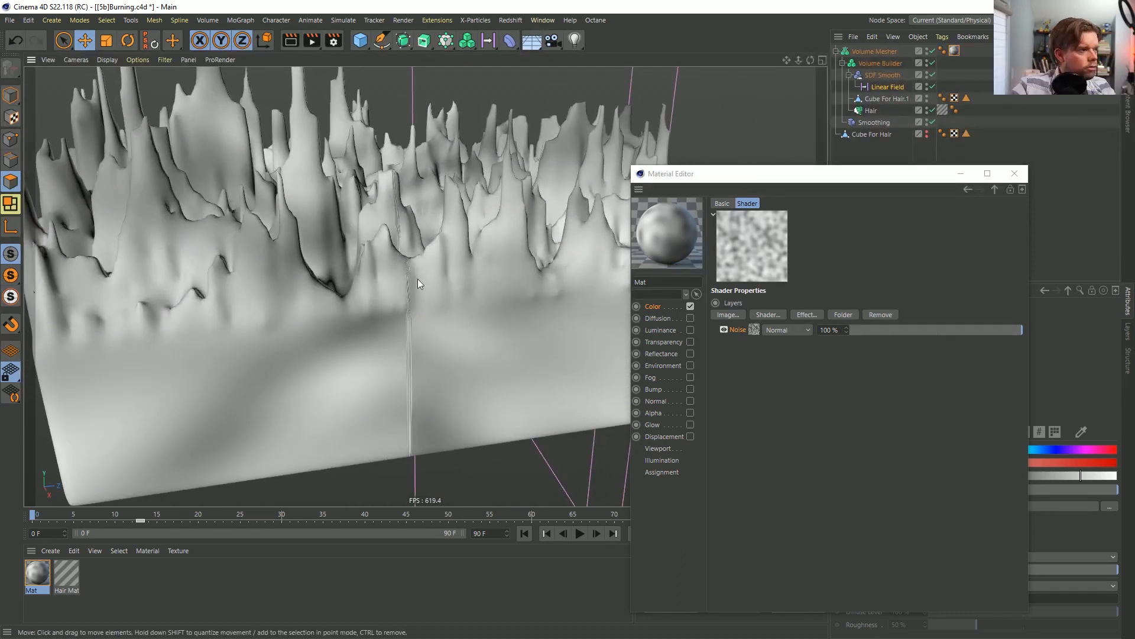
alt+drag(417, 278, 424, 277)
click(133, 61)
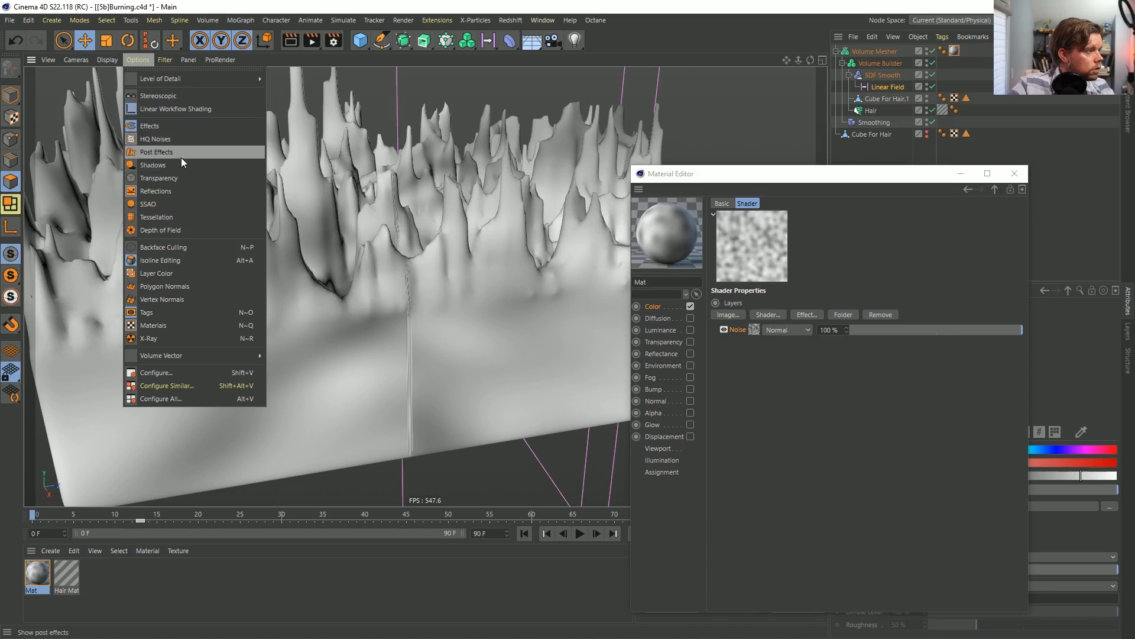
click(175, 204)
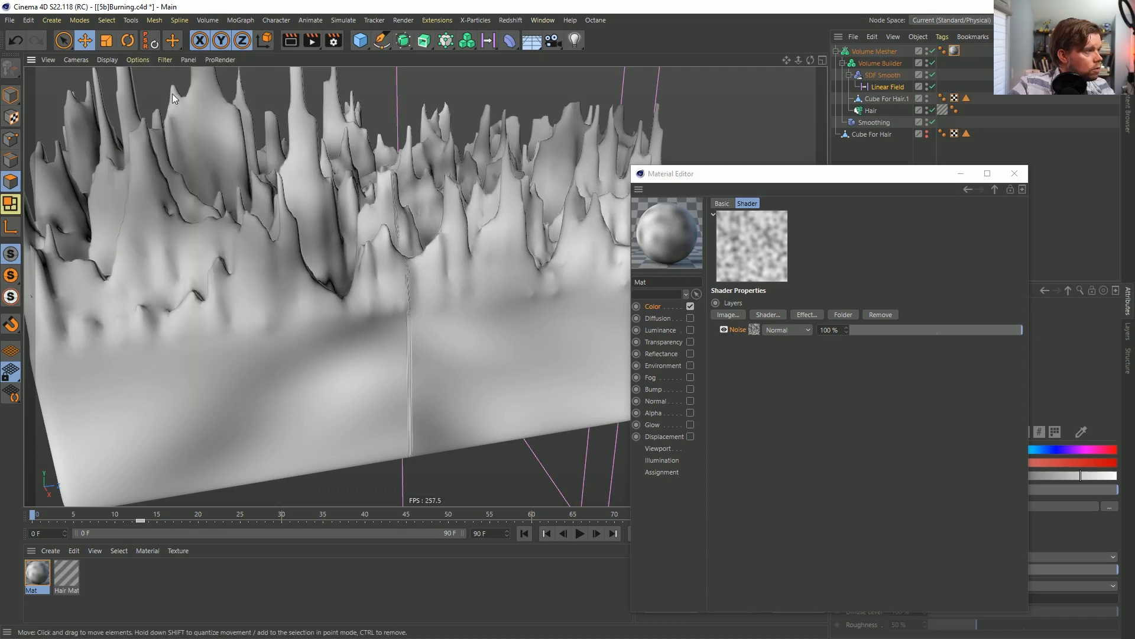
click(138, 60)
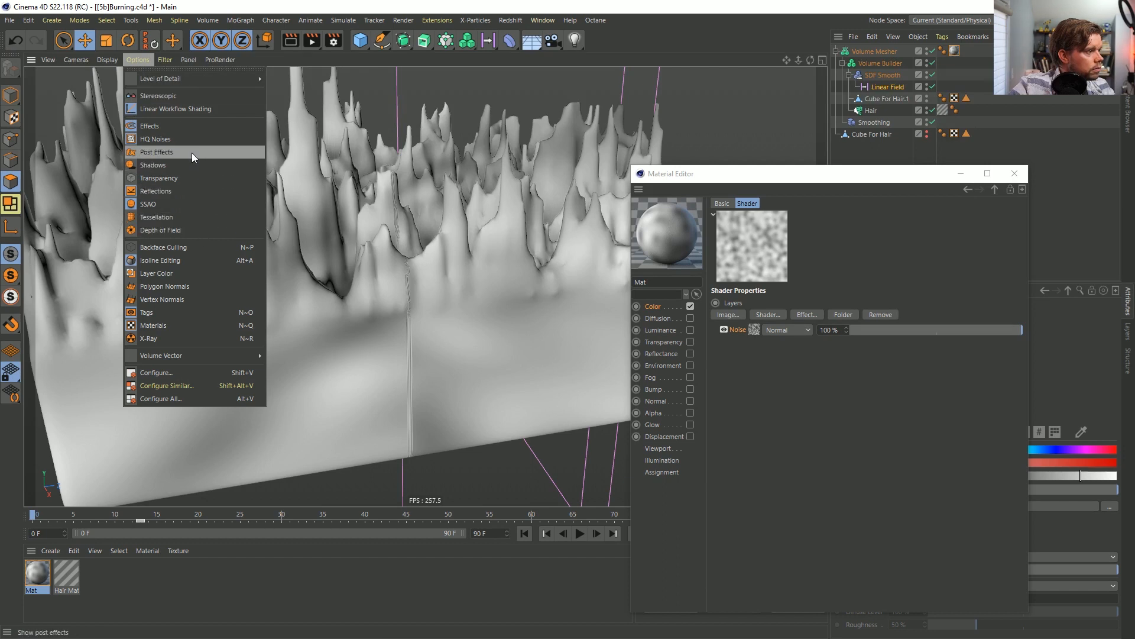
click(786, 303)
Open the Noise layer's properties and change its noise type to Electric.
click(755, 329)
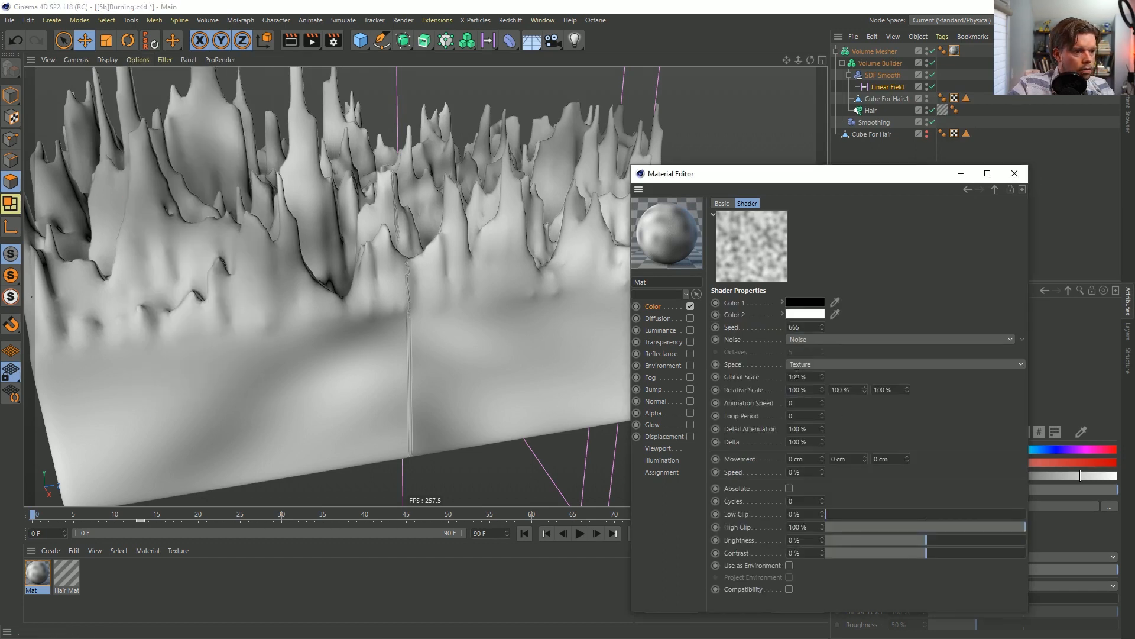
click(1021, 340)
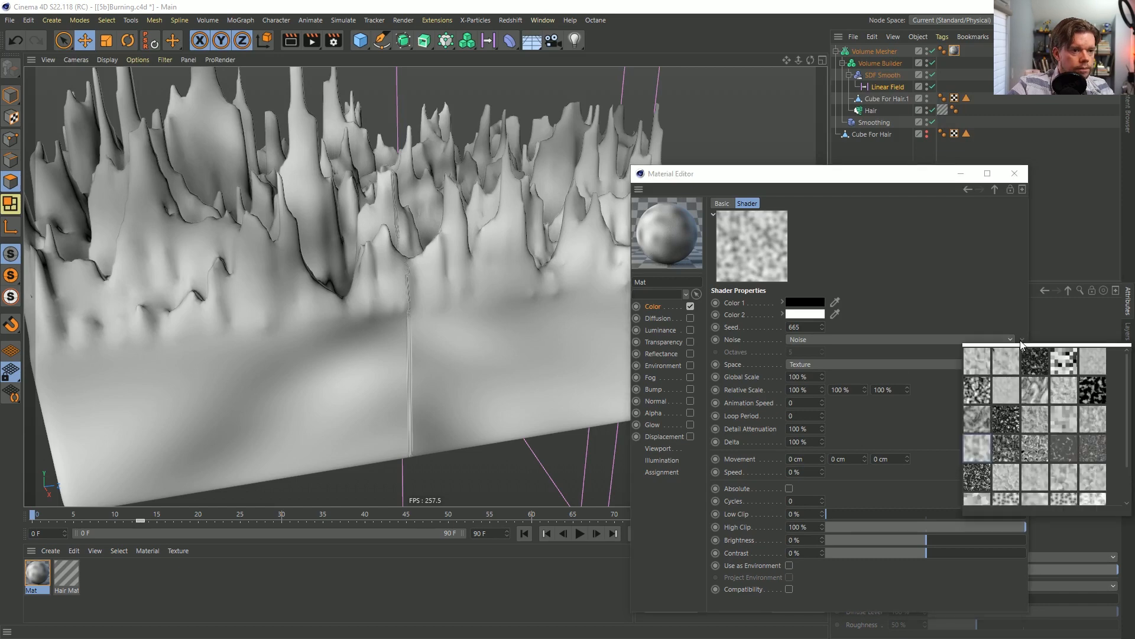
click(1034, 391)
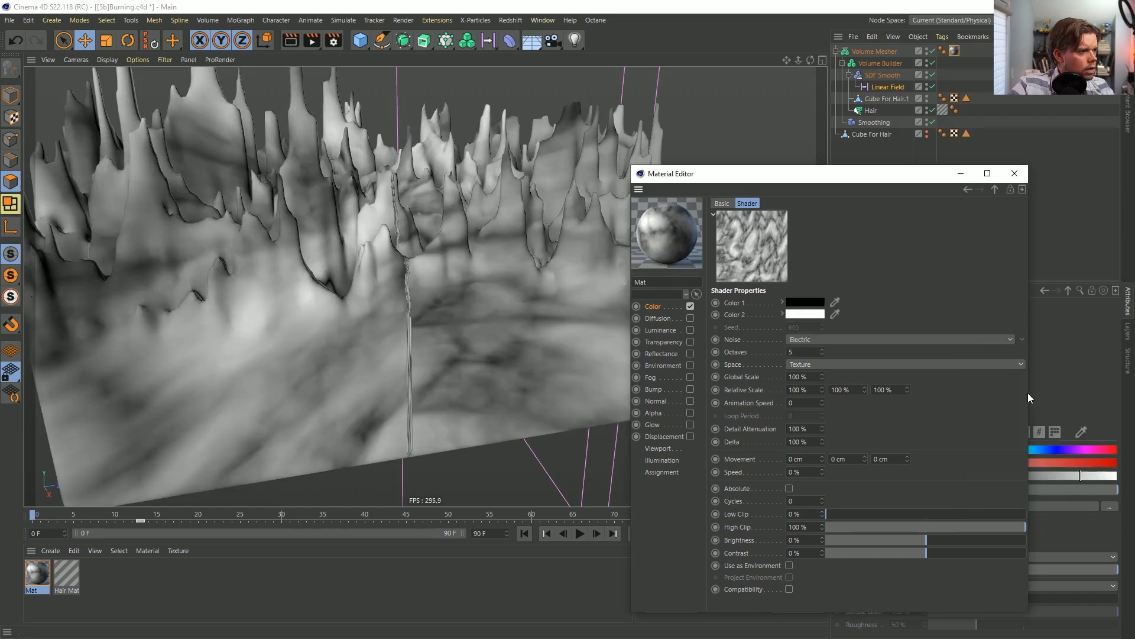
Render the active view to compare the rendered Electric noise with its viewport display.
scroll(512, 271, down, 5)
scroll(473, 293, up, 3)
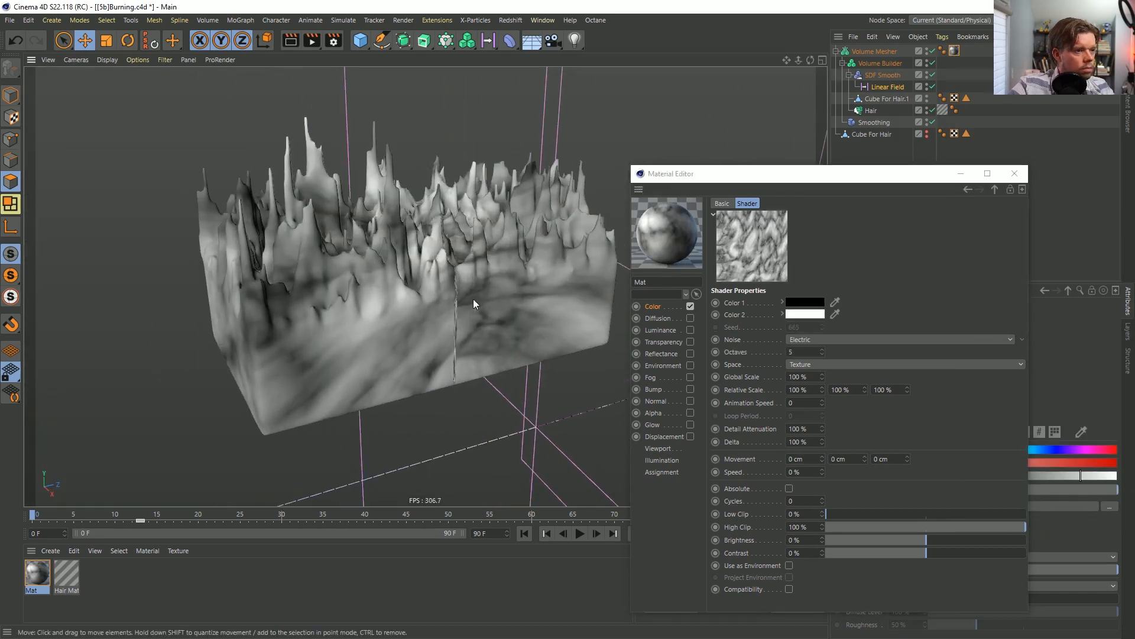
key(ctrl+r)
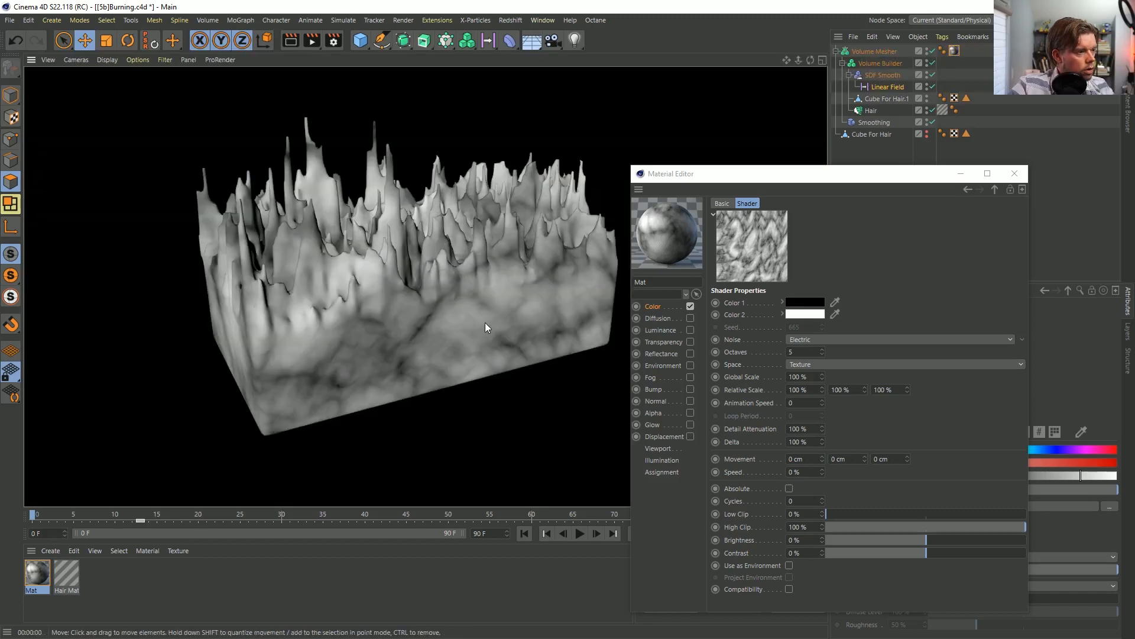
alt+drag(481, 317, 474, 321)
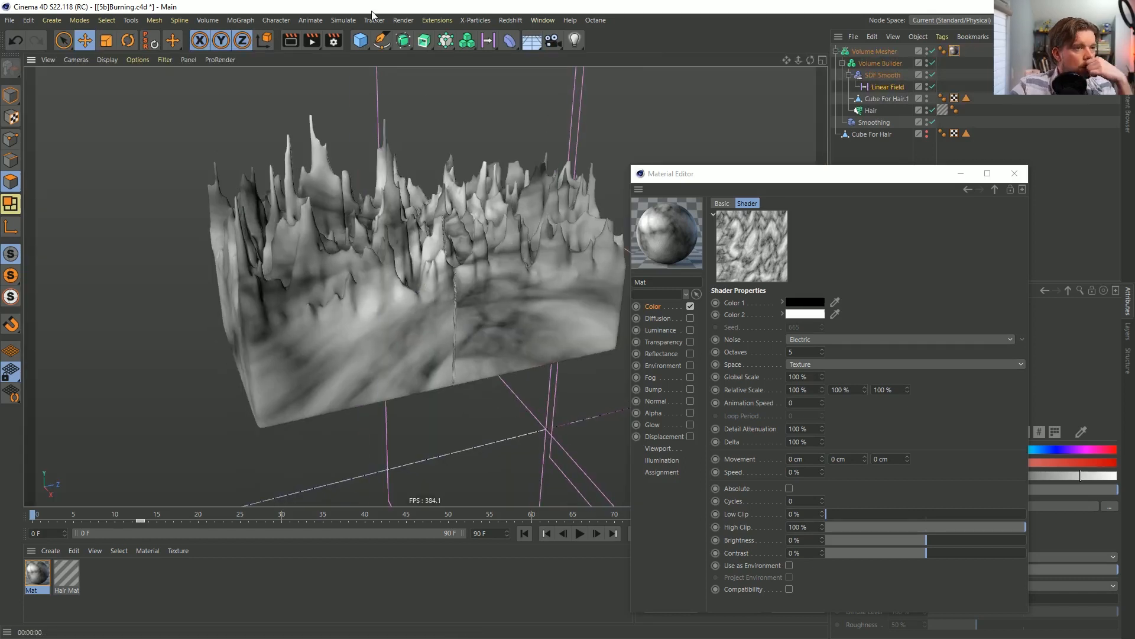
Switch to Model mode and set the Volume Mesher's material tag projection to Cubic.
click(10, 96)
click(138, 59)
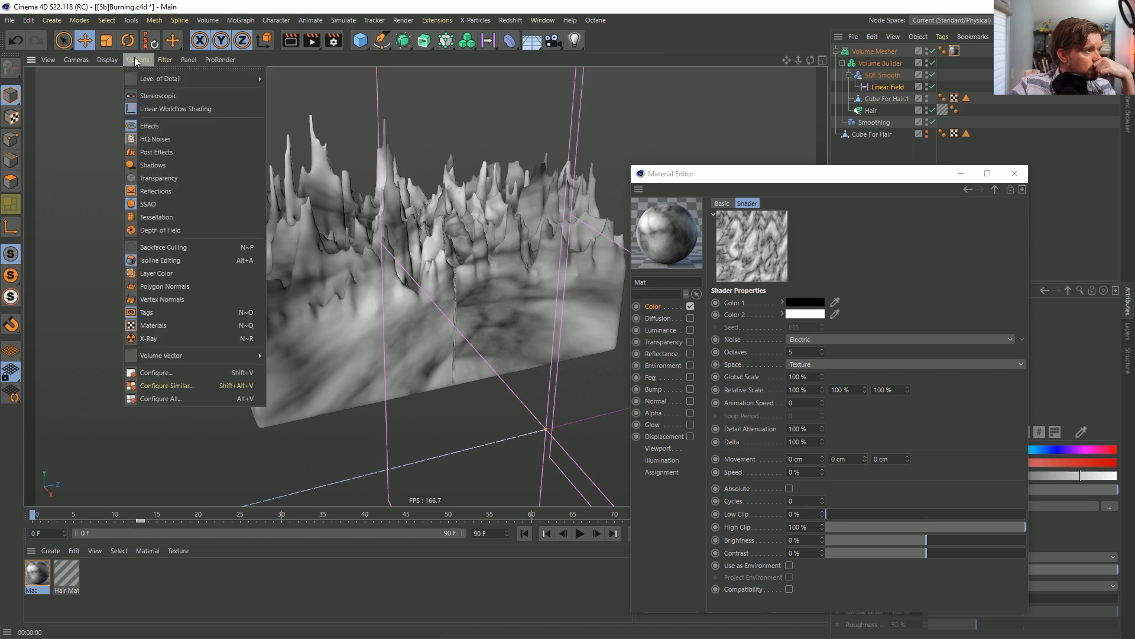
click(883, 50)
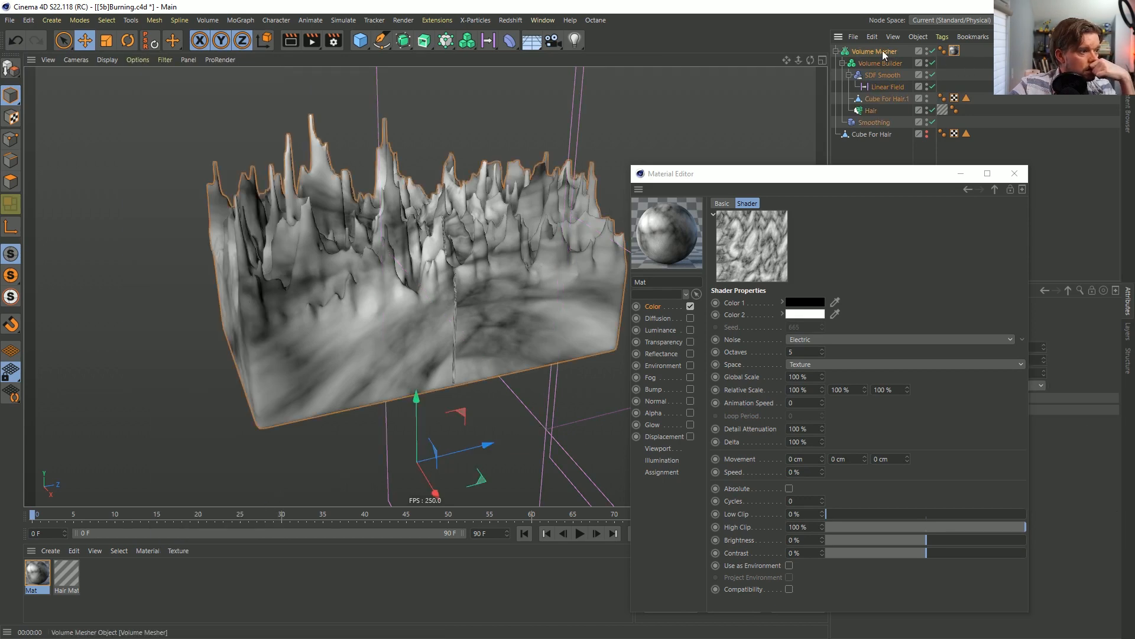
drag(769, 173, 466, 313)
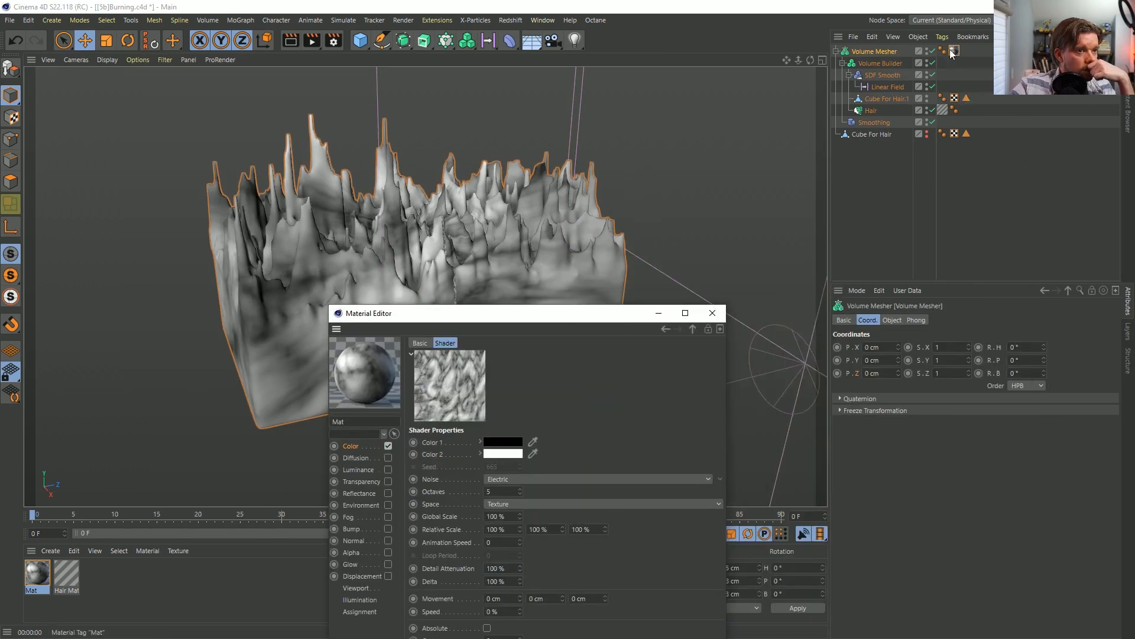
click(891, 319)
click(946, 371)
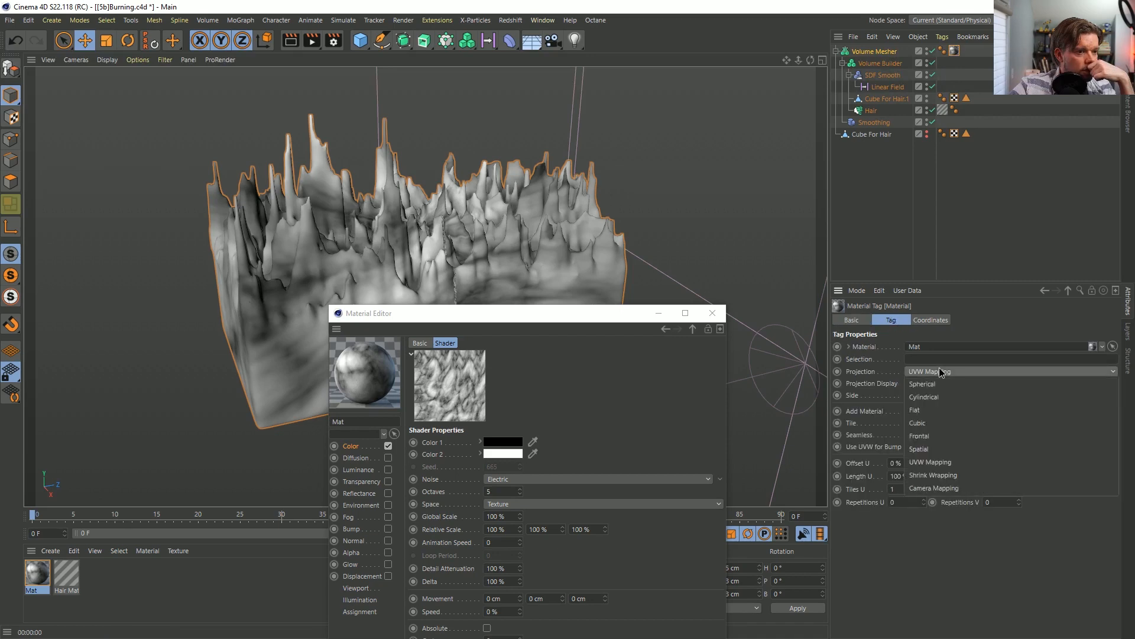
click(936, 419)
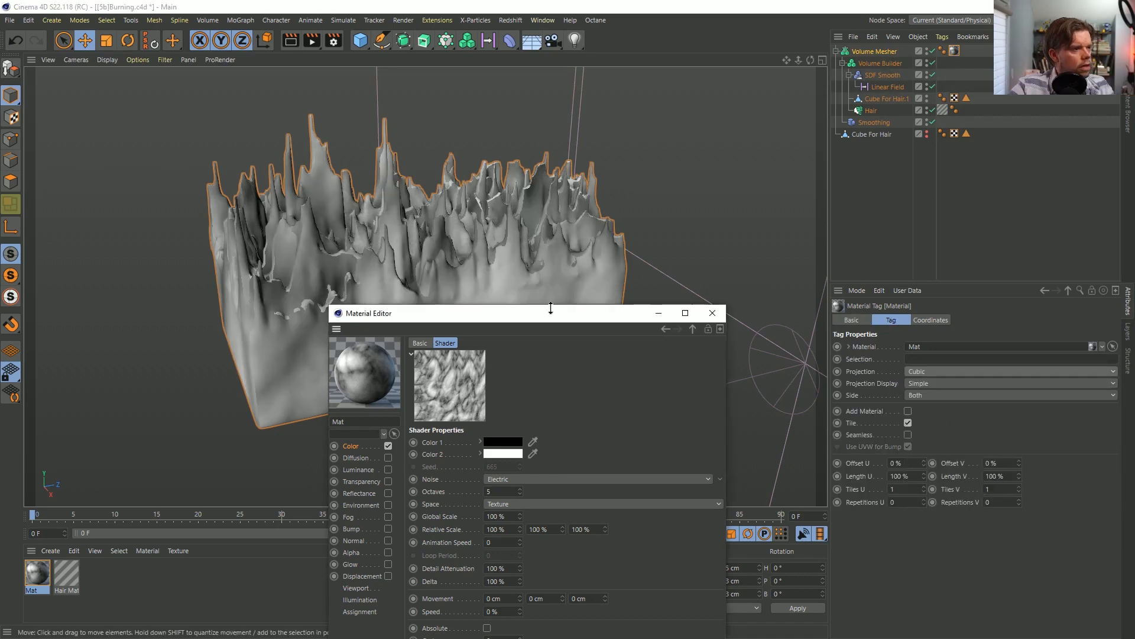
Render the active view to check the noise on the mesh with Cubic projection.
drag(626, 313, 953, 267)
key(ctrl+r)
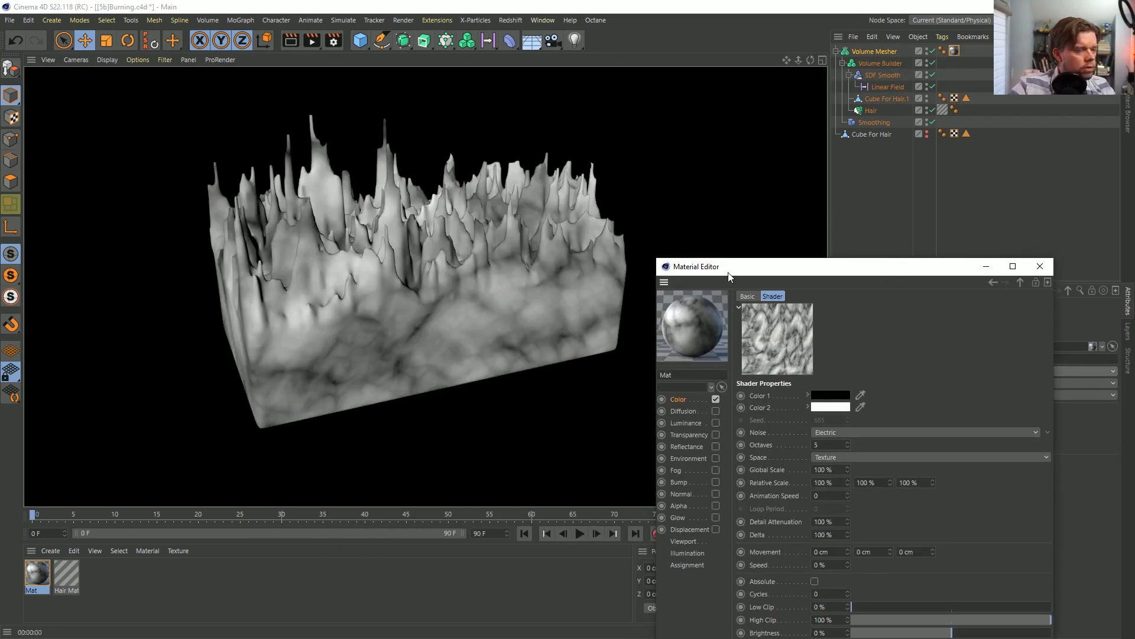
click(138, 59)
click(875, 63)
click(857, 53)
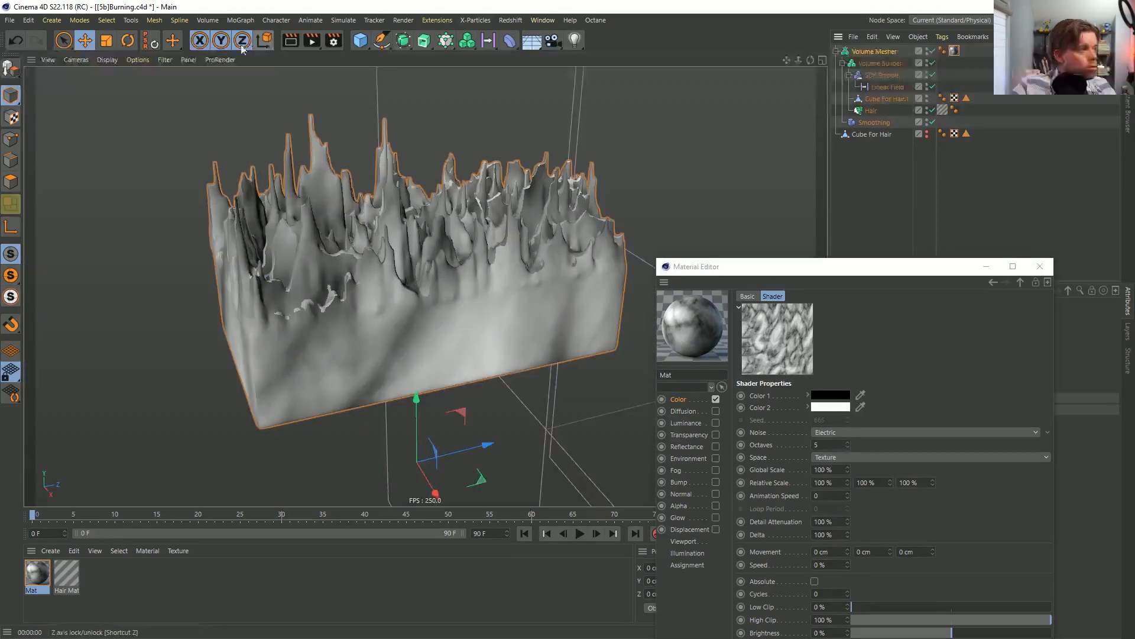
Add a Cube, move the material tag from the Volume Mesher onto it, and render the view.
click(361, 41)
scroll(563, 197, down, 5)
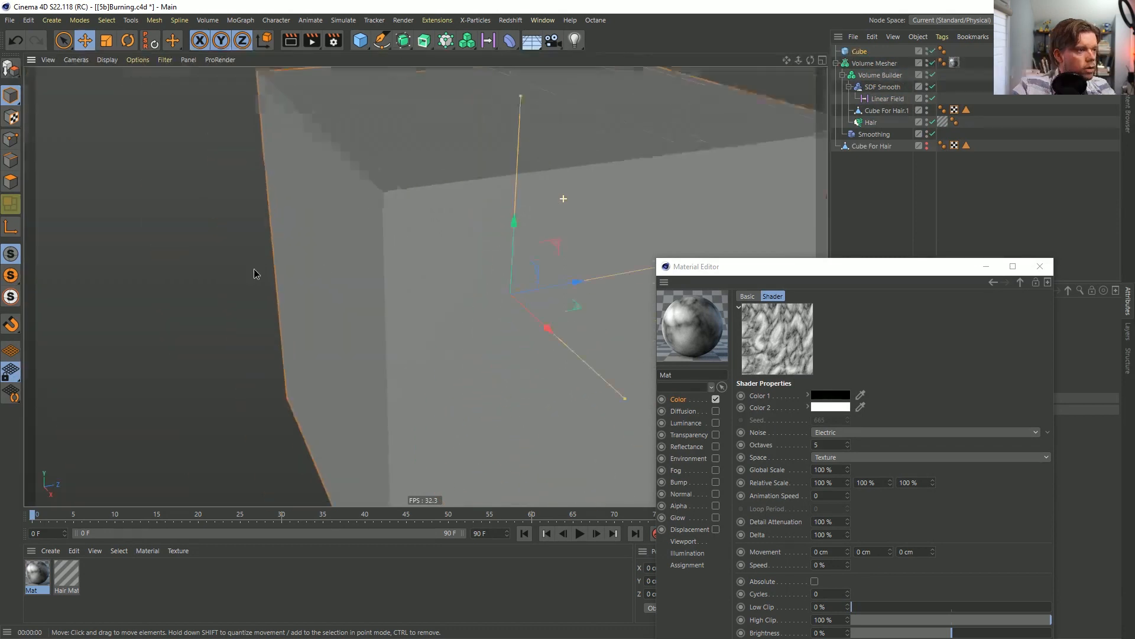
drag(957, 67, 954, 51)
key(ctrl+r)
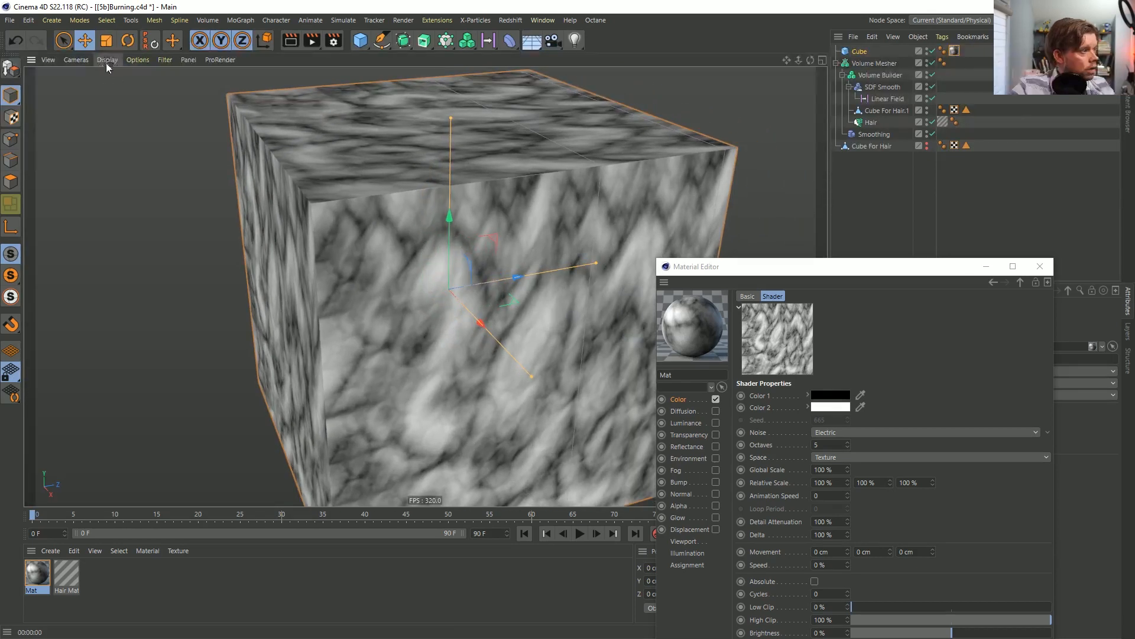
Try the Tessellation display option on the textured cube.
click(140, 60)
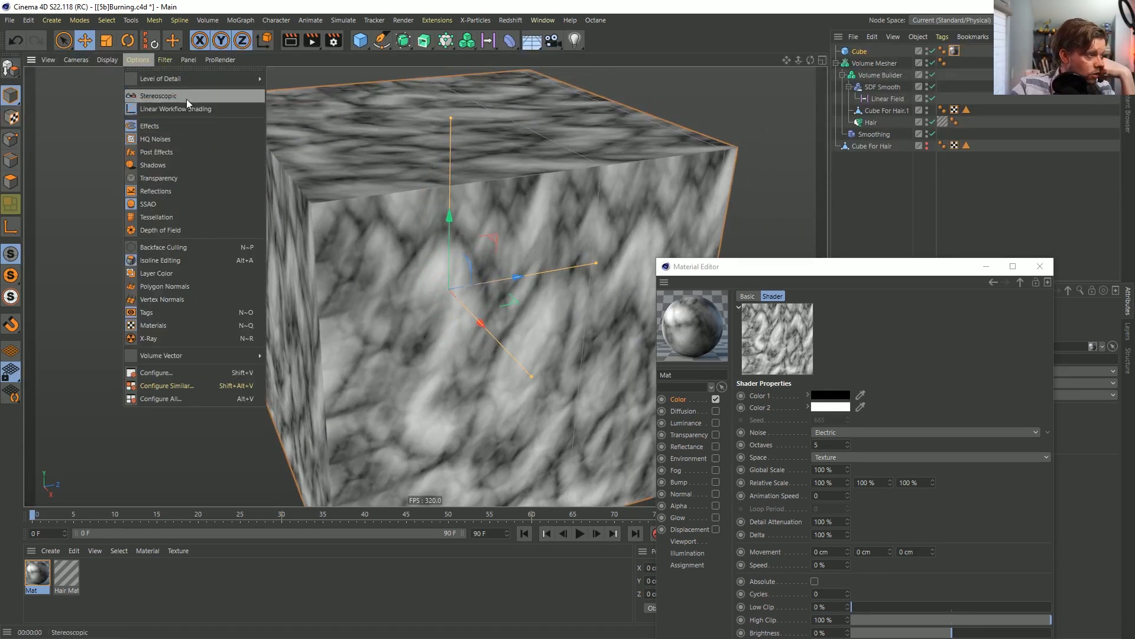
mouse_move(190, 83)
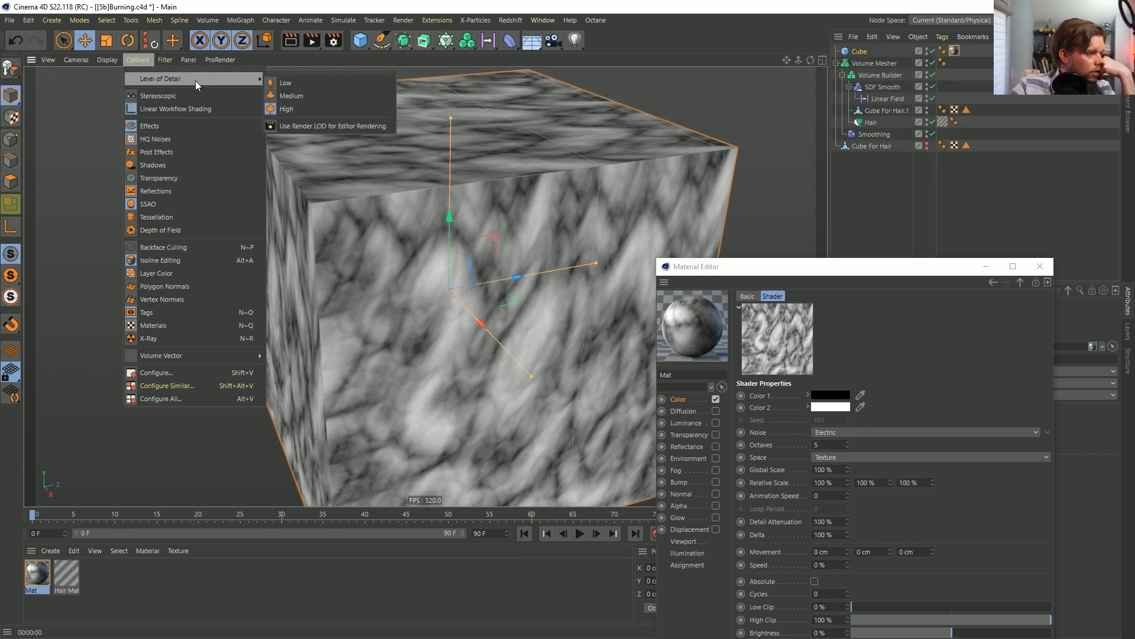
mouse_move(237, 357)
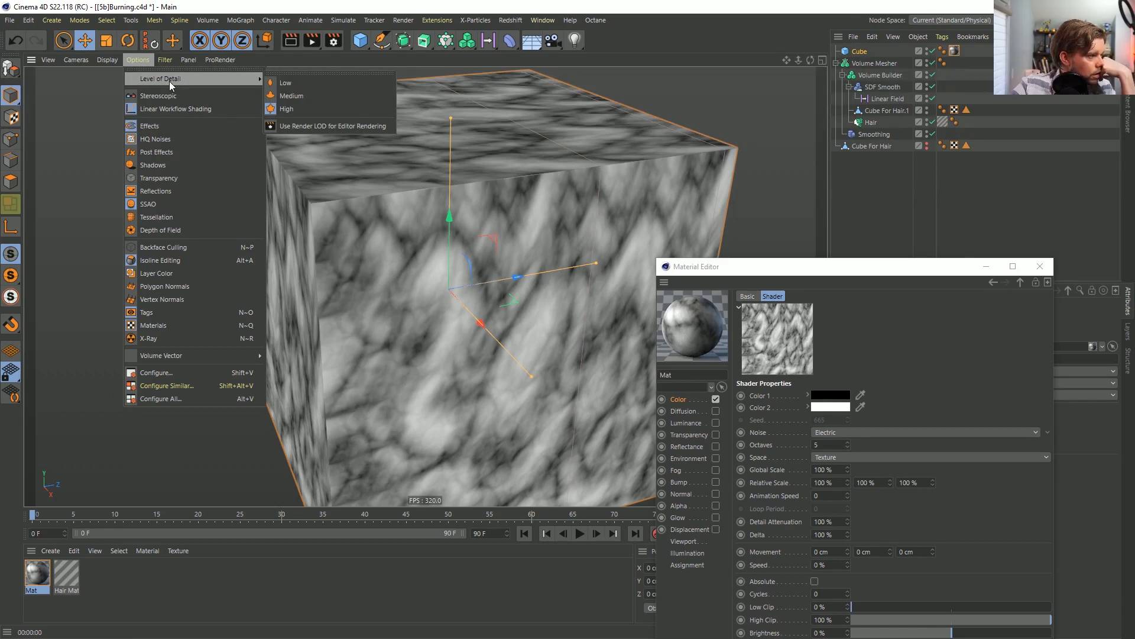
click(176, 215)
click(144, 59)
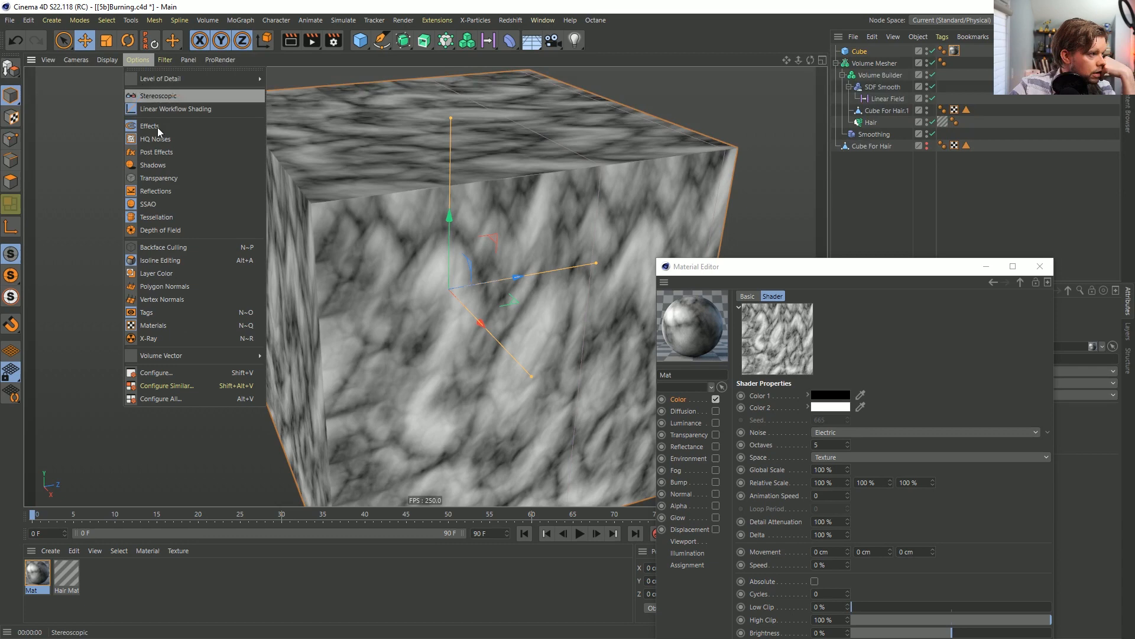
click(175, 217)
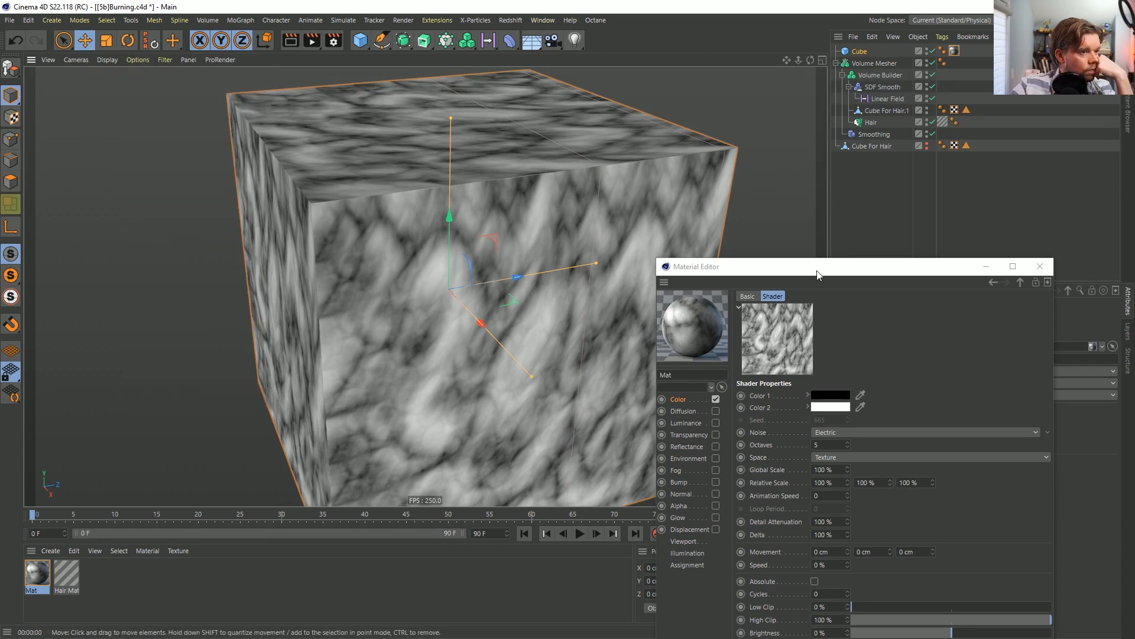
Open the configuration of all viewports and look through its settings for the HQ Noises effect option.
drag(816, 273, 419, 182)
key(shift+v)
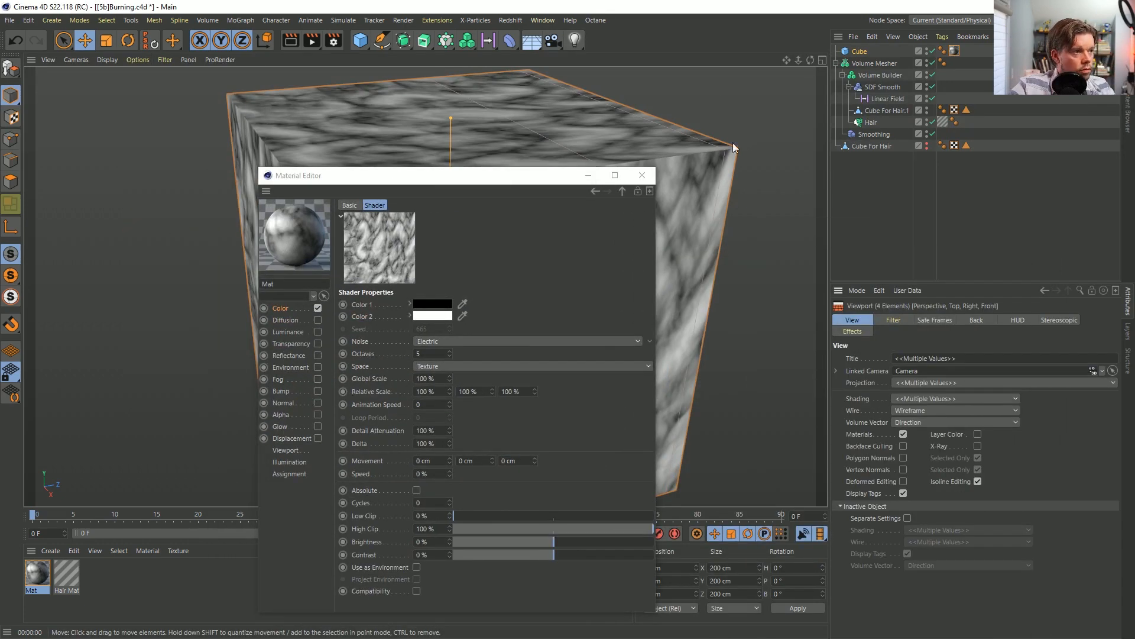
click(992, 317)
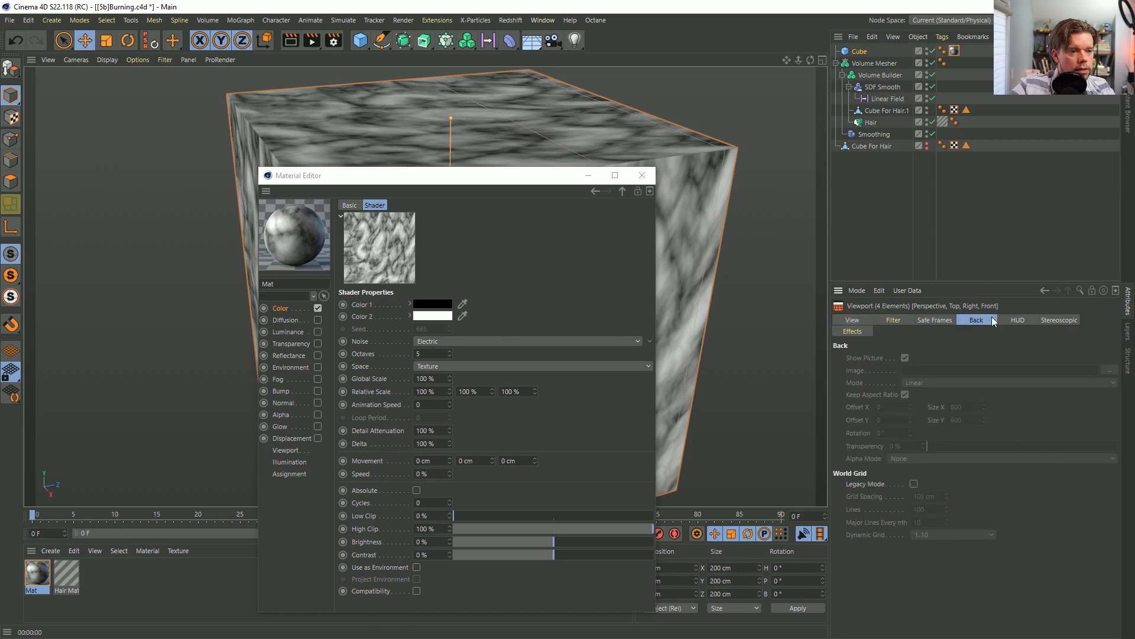
click(1013, 315)
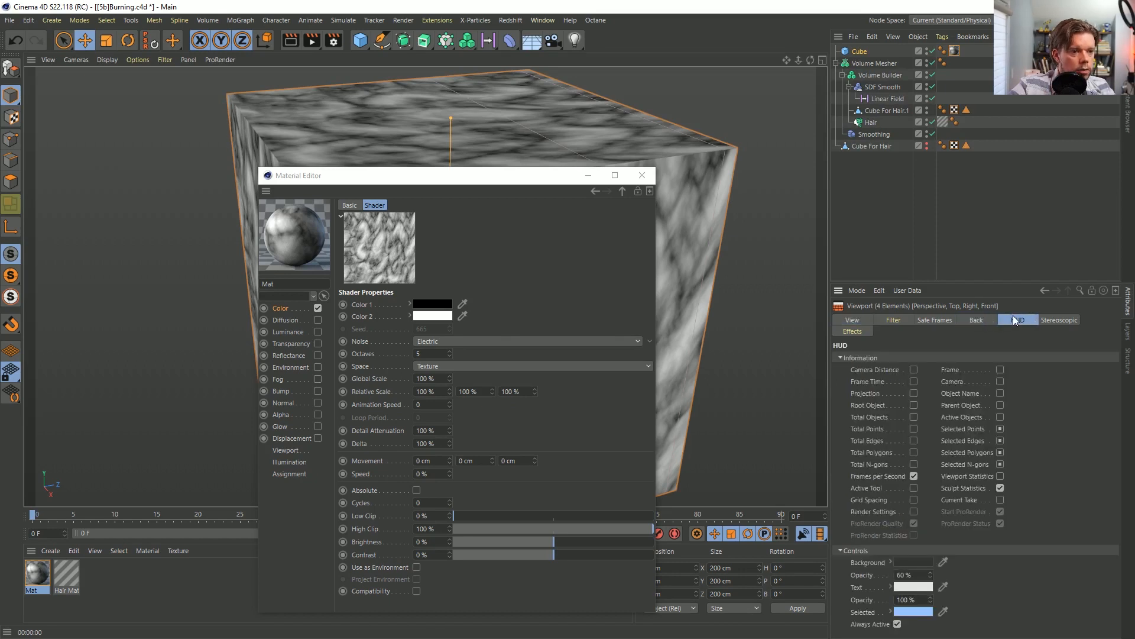
click(899, 320)
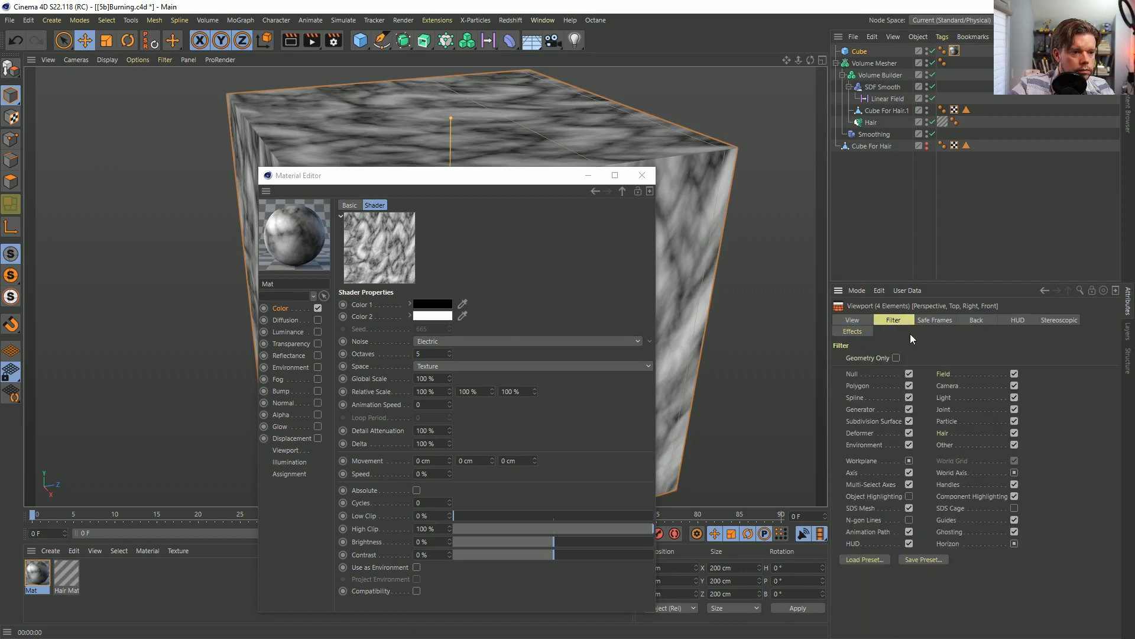
click(867, 332)
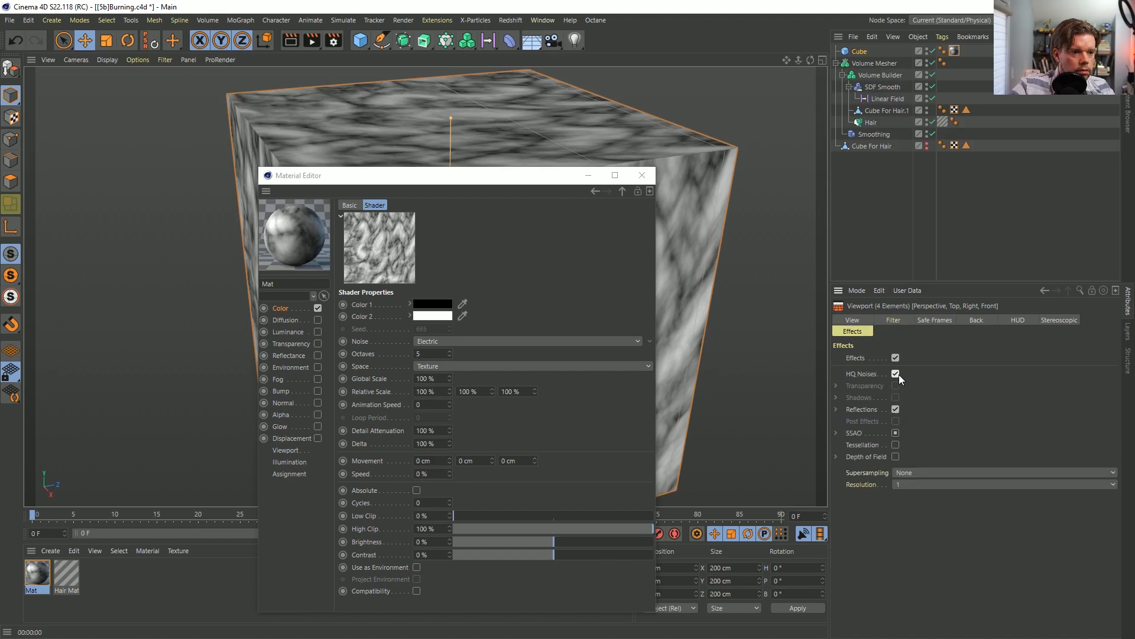
Try 2x2 Supersampling in the viewport effects and set it back to None.
click(914, 470)
click(909, 488)
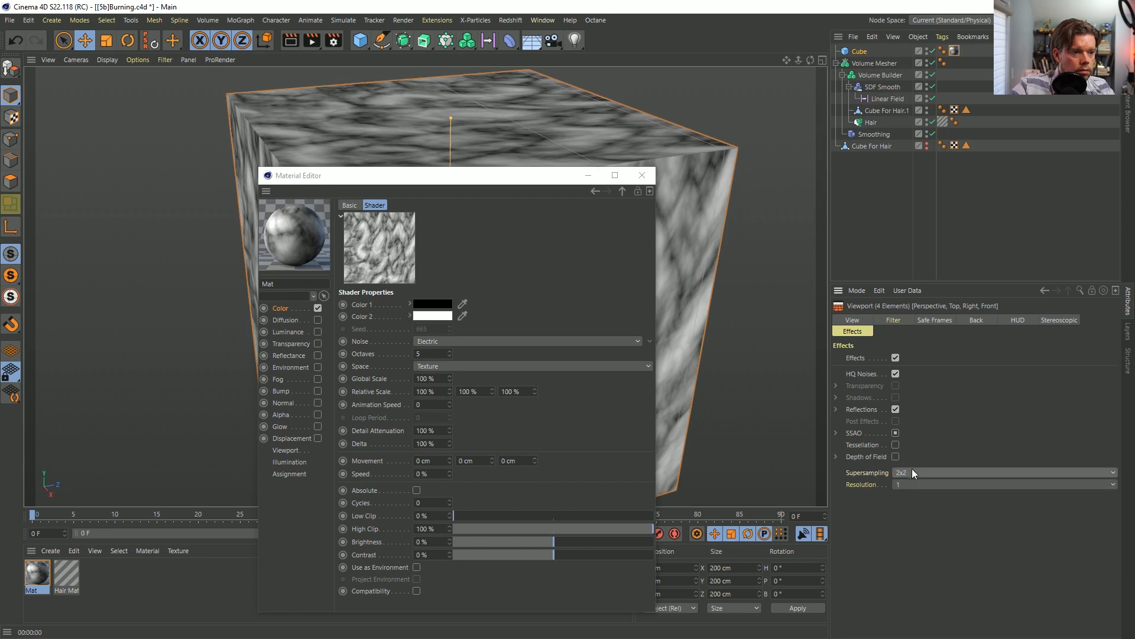
click(906, 482)
click(902, 484)
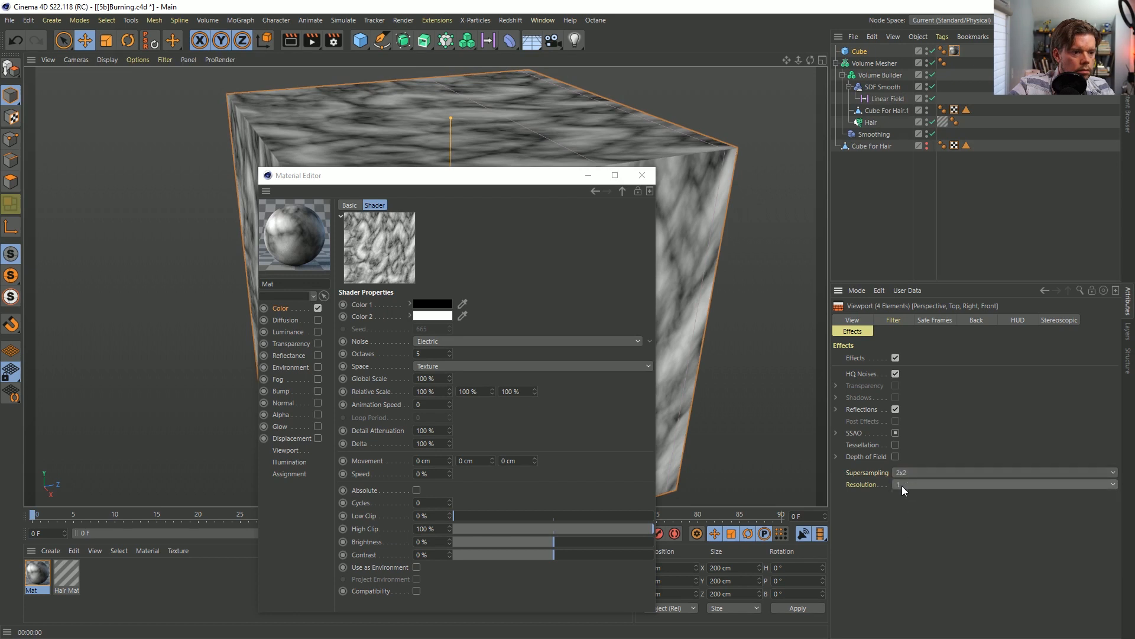
click(904, 473)
click(905, 485)
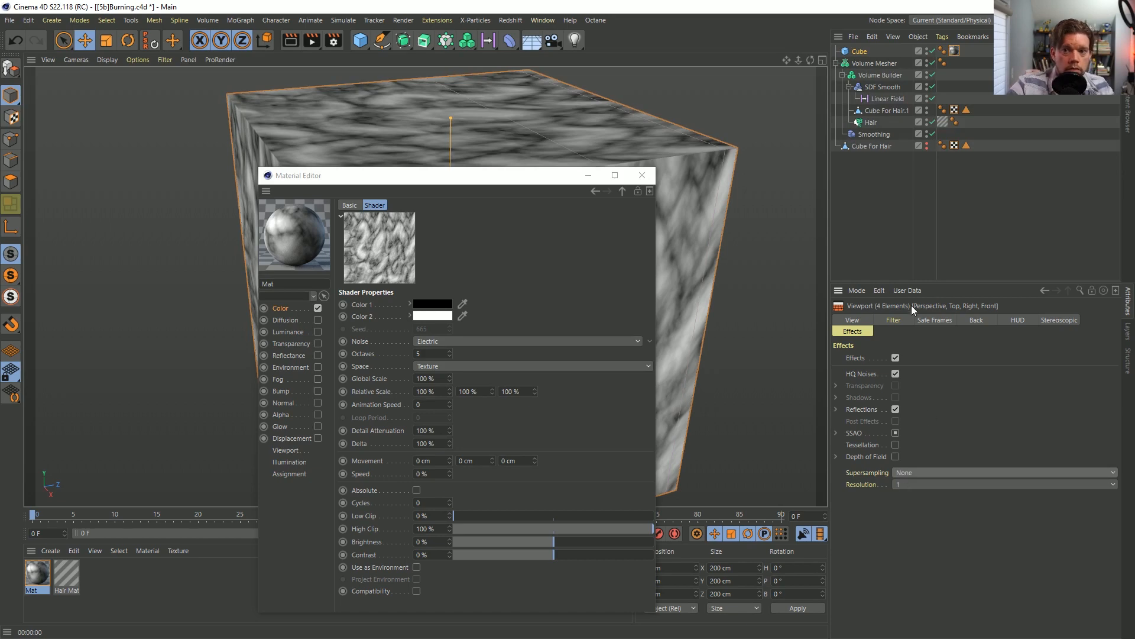
click(597, 102)
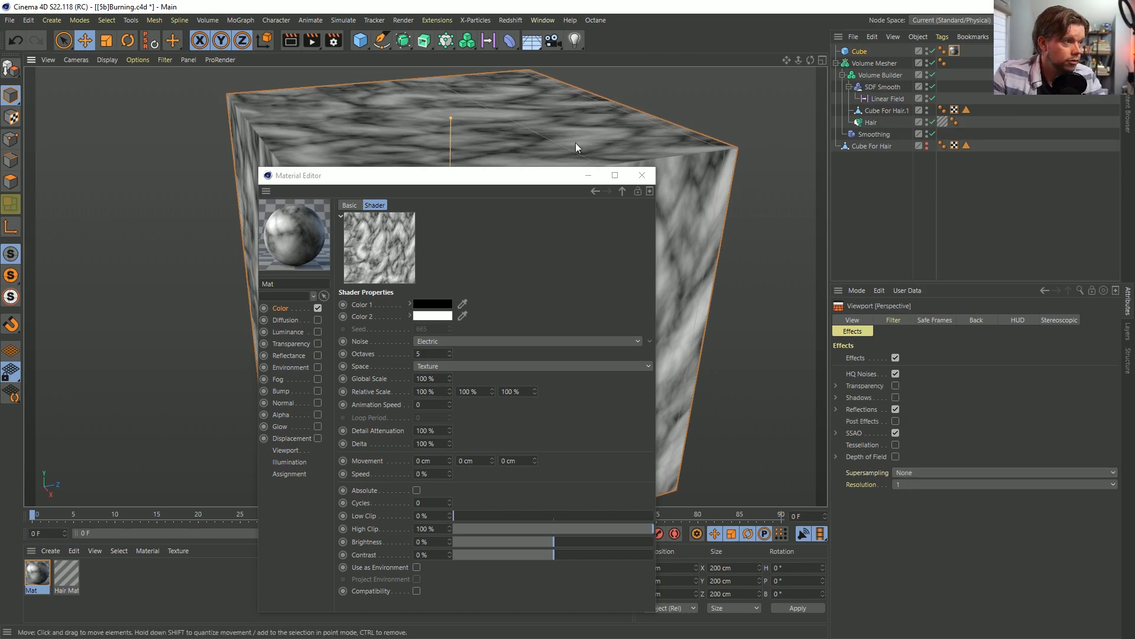
Close the Material Editor, make the Cube editable, and set its material tag's projection to UVW Mapping.
click(641, 175)
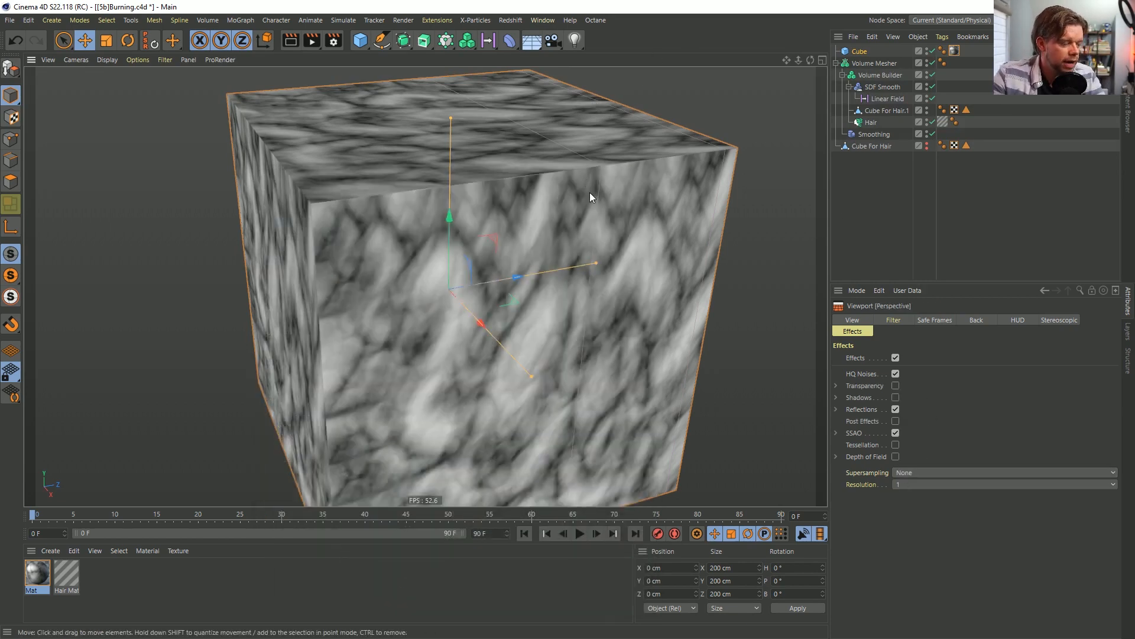
alt+drag(562, 240, 520, 289)
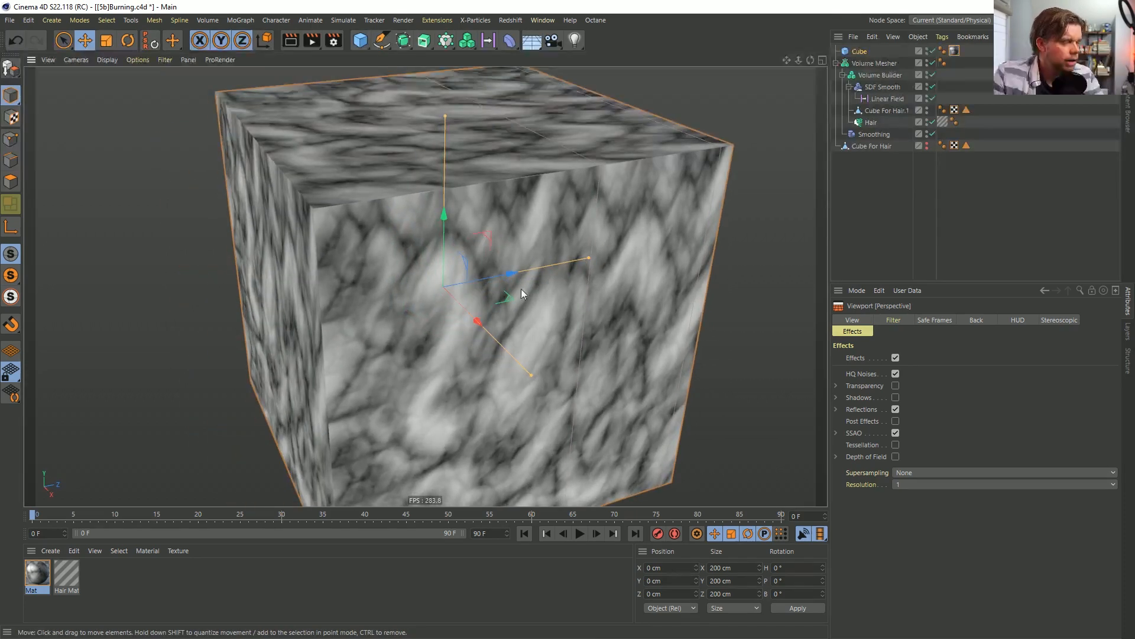
click(852, 52)
key(c)
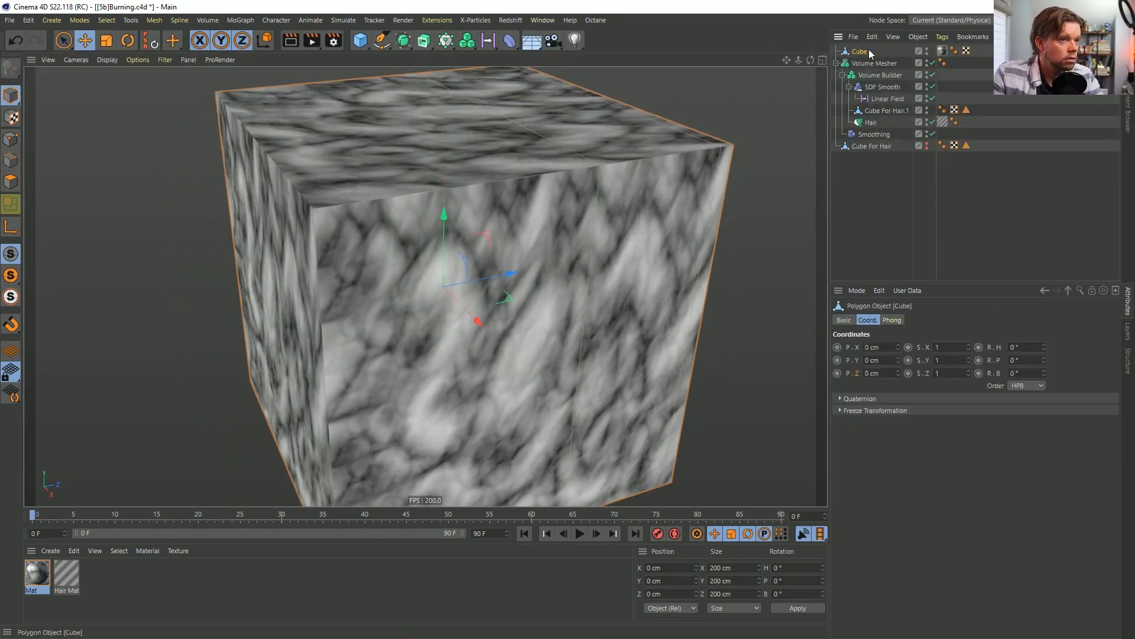
click(943, 51)
click(936, 371)
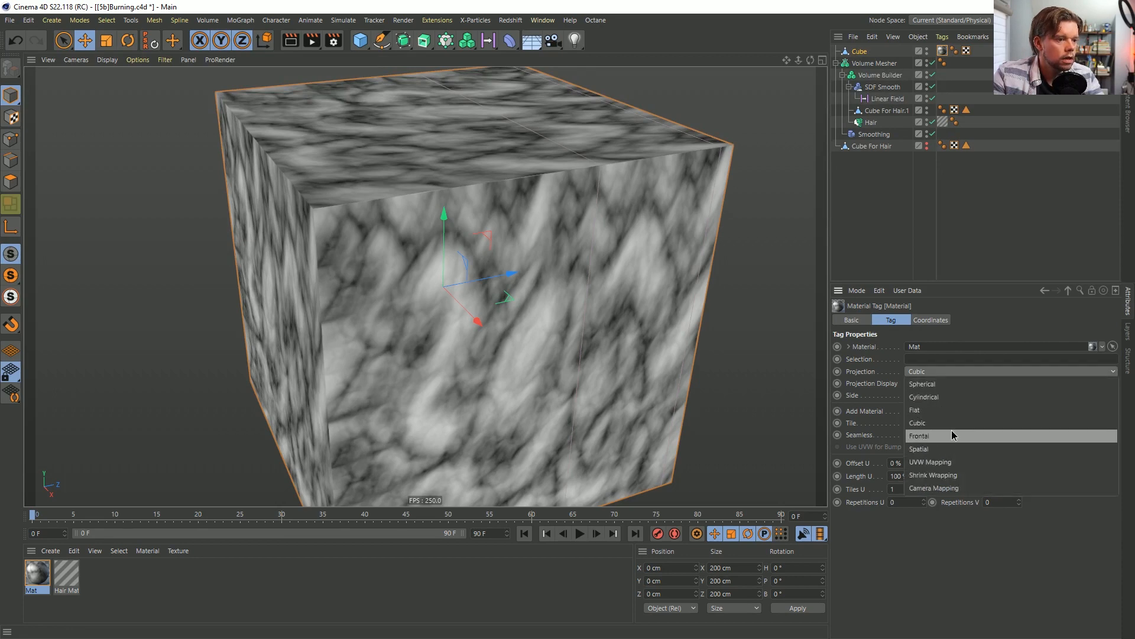
click(946, 462)
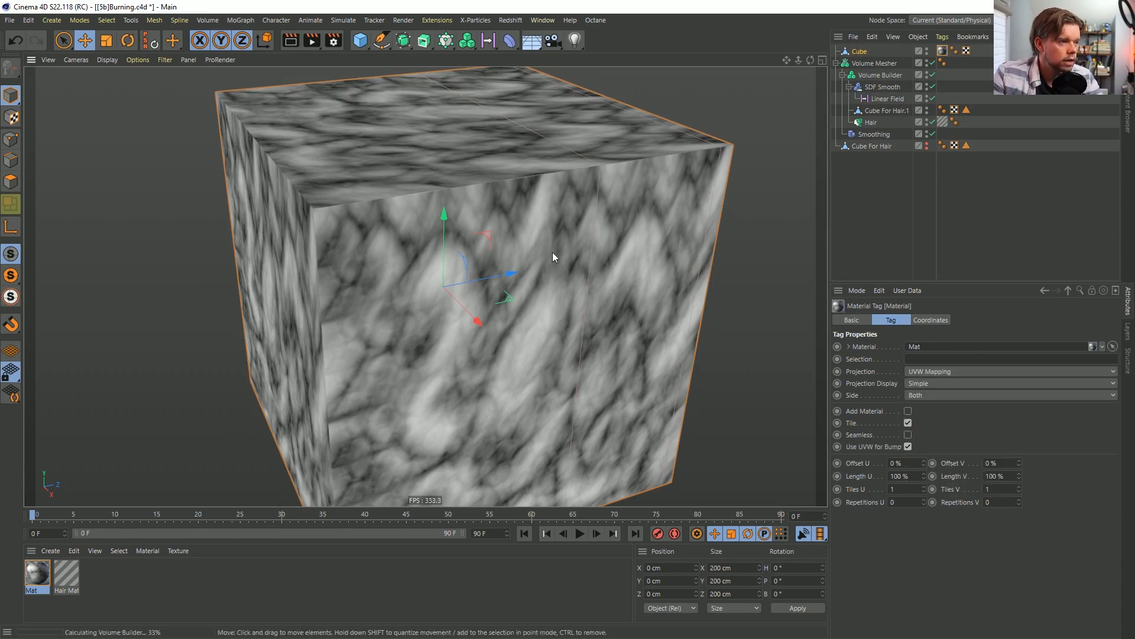
Replace the Layer shader in the Mat material's color texture with a Noise shader and render the view.
click(37, 572)
double_click(37, 573)
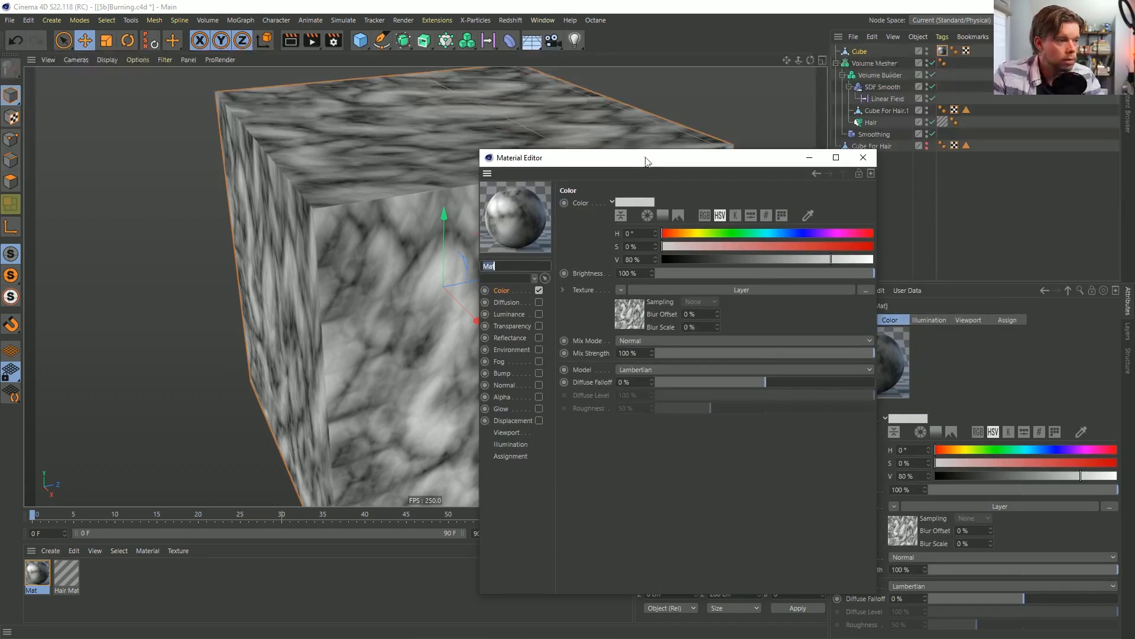
click(621, 290)
click(655, 457)
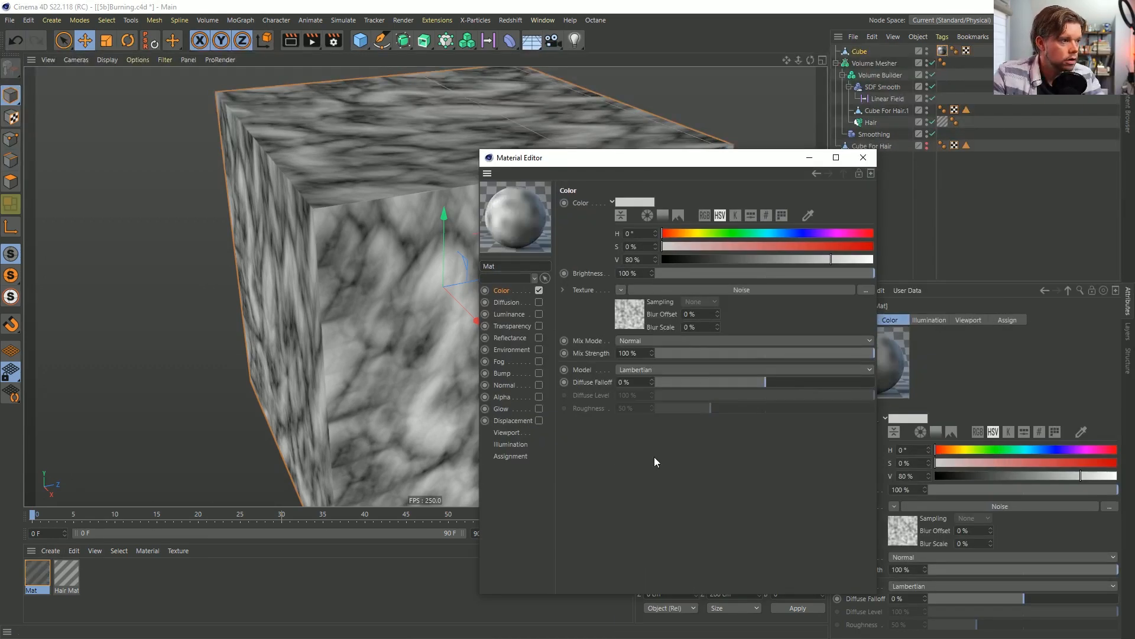
click(423, 264)
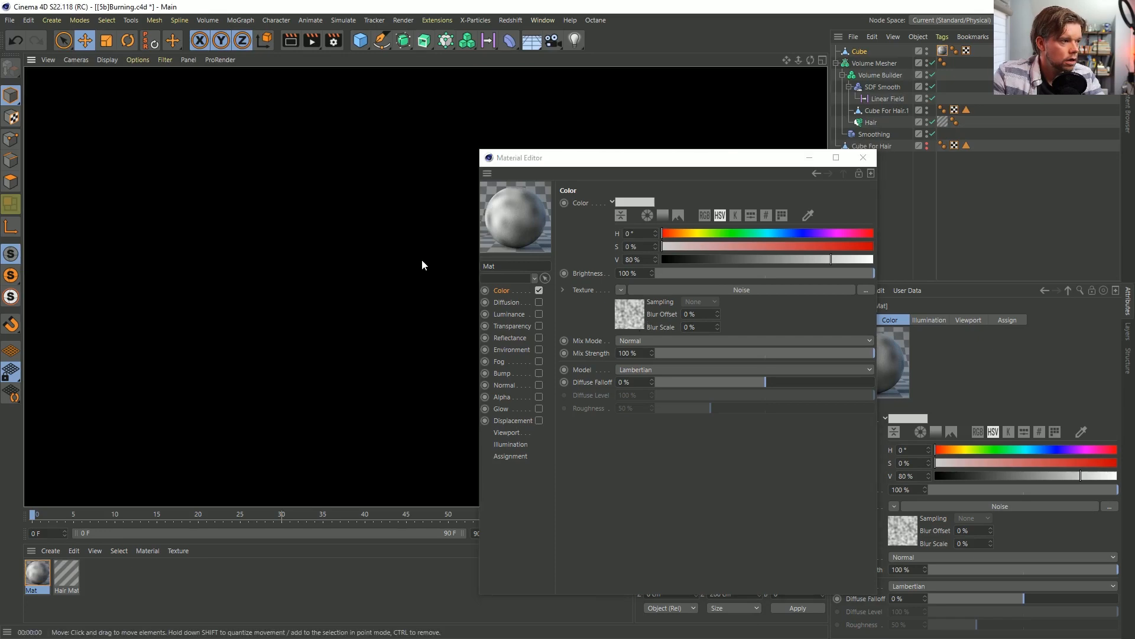
scroll(414, 250, down, 2)
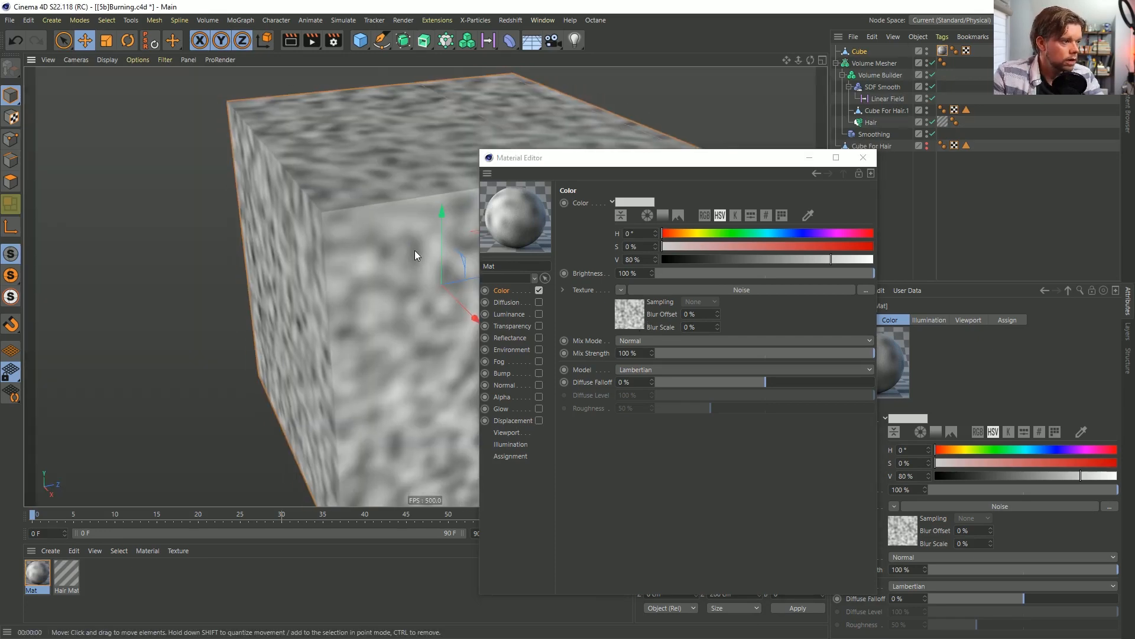
Set the Noise shader's type to Displaced Turbulence, render the cube, and close the Material Editor.
click(620, 289)
click(625, 341)
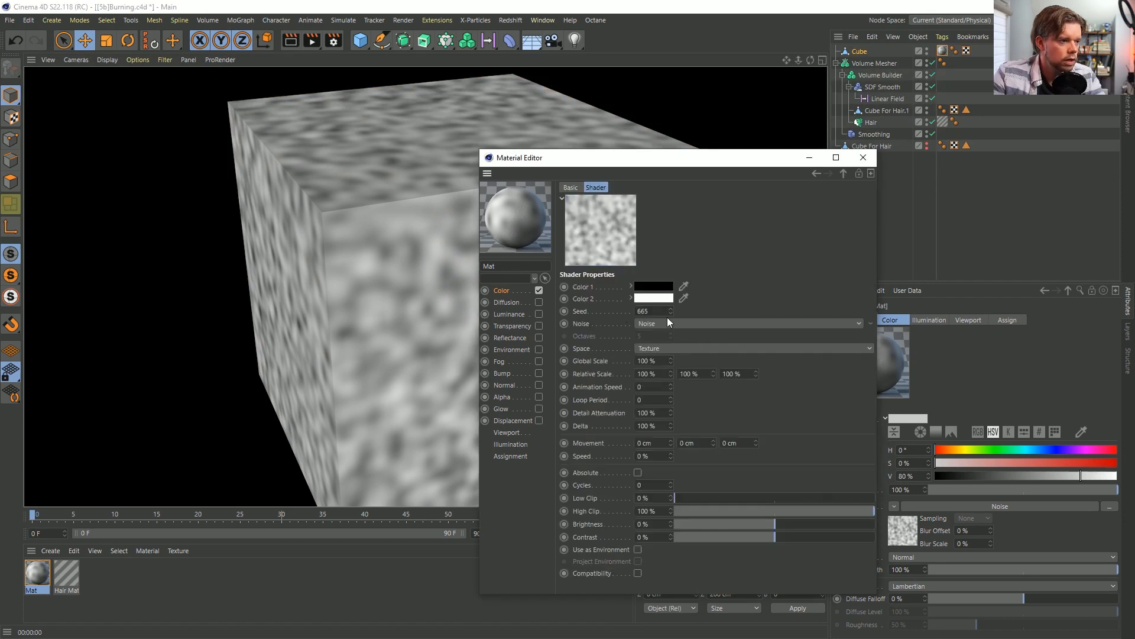
click(796, 324)
click(793, 299)
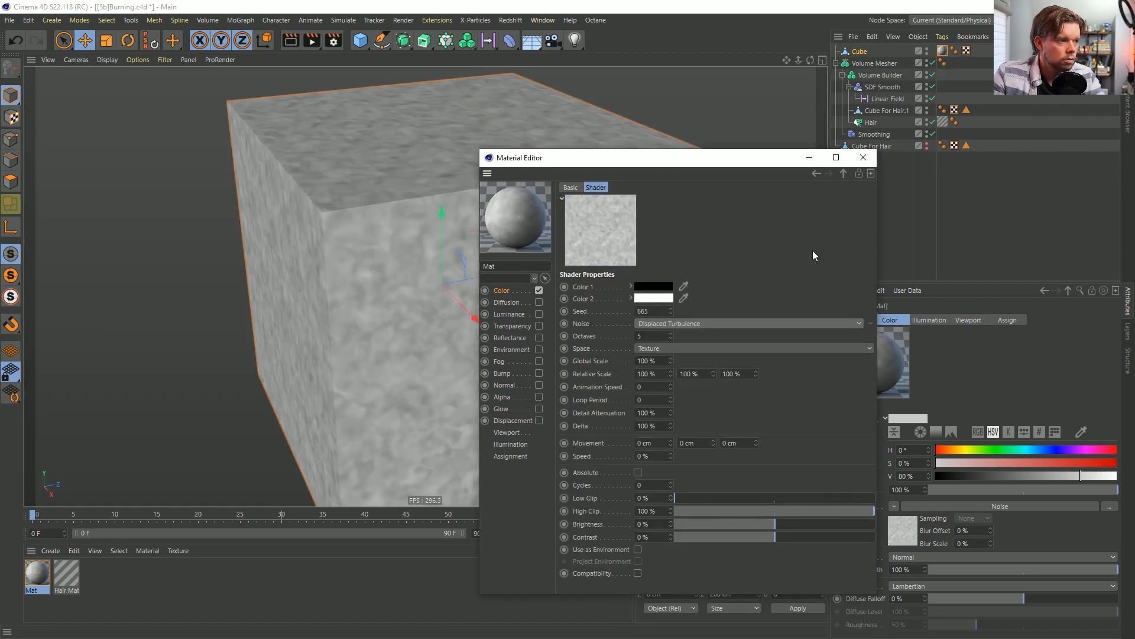
click(369, 280)
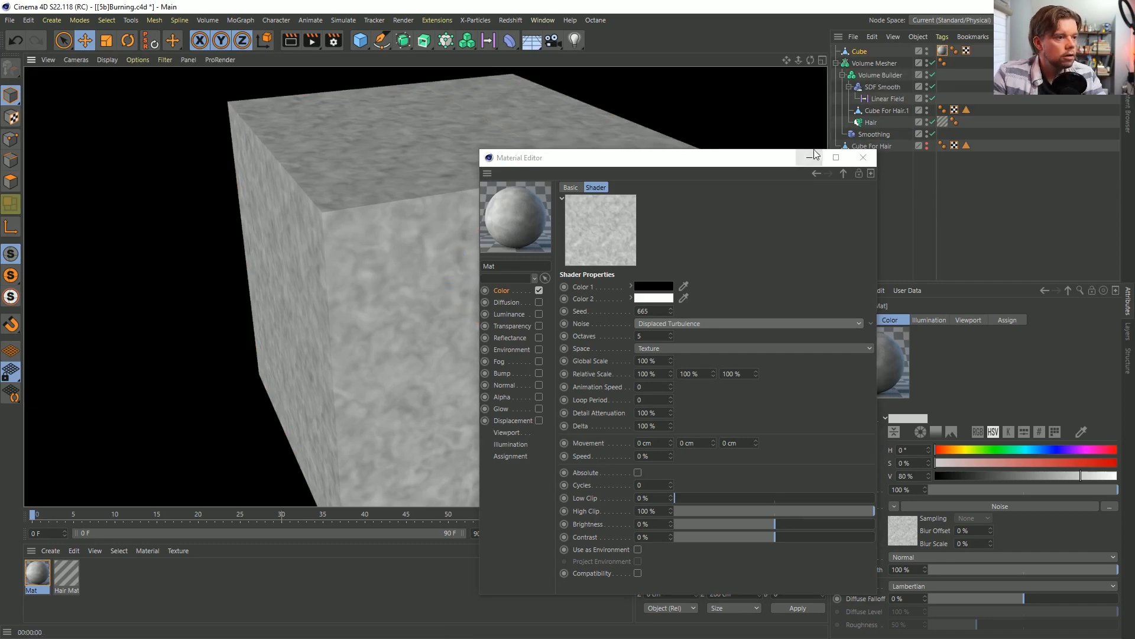
click(862, 157)
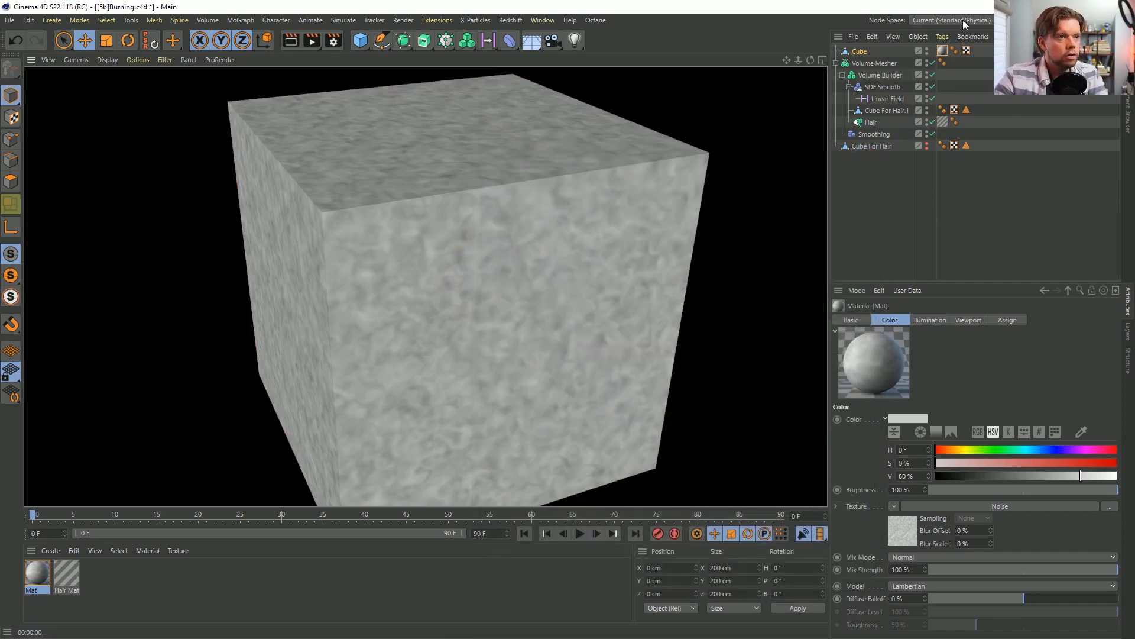
Move the material tag from the Cube to the Volume Mesher and delete the Cube.
click(943, 52)
click(860, 51)
key(Delete)
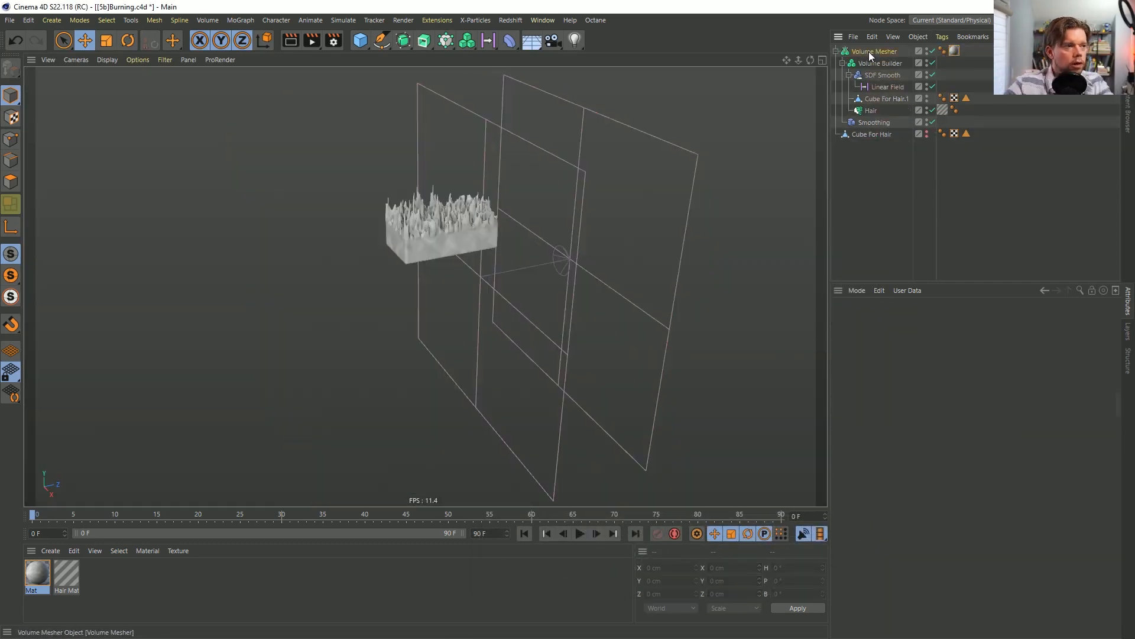
click(863, 52)
Open the Noise shader in the Mat material's color texture and set its noise type to Poxo.
scroll(451, 228, up, 5)
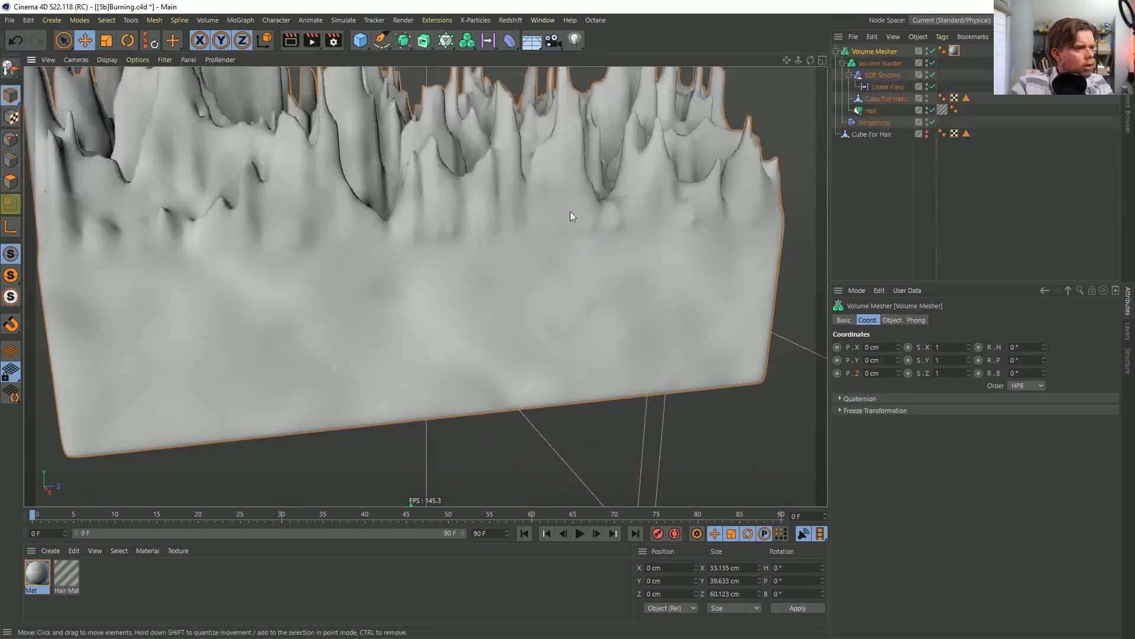
scroll(570, 211, down, 3)
scroll(520, 260, up, 2)
click(43, 574)
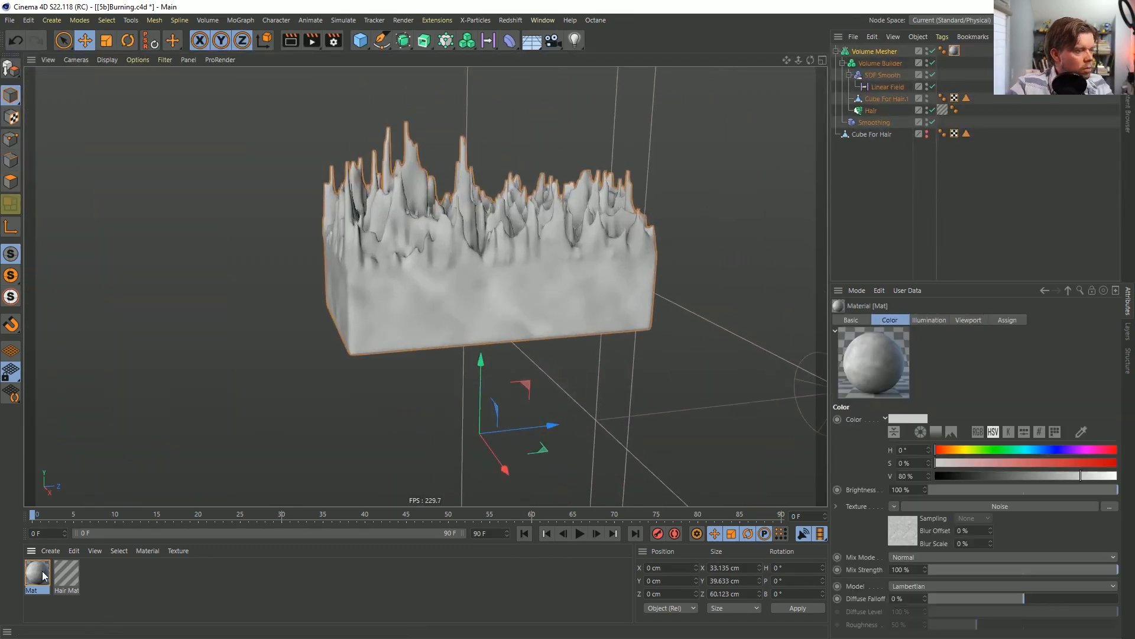
double_click(37, 572)
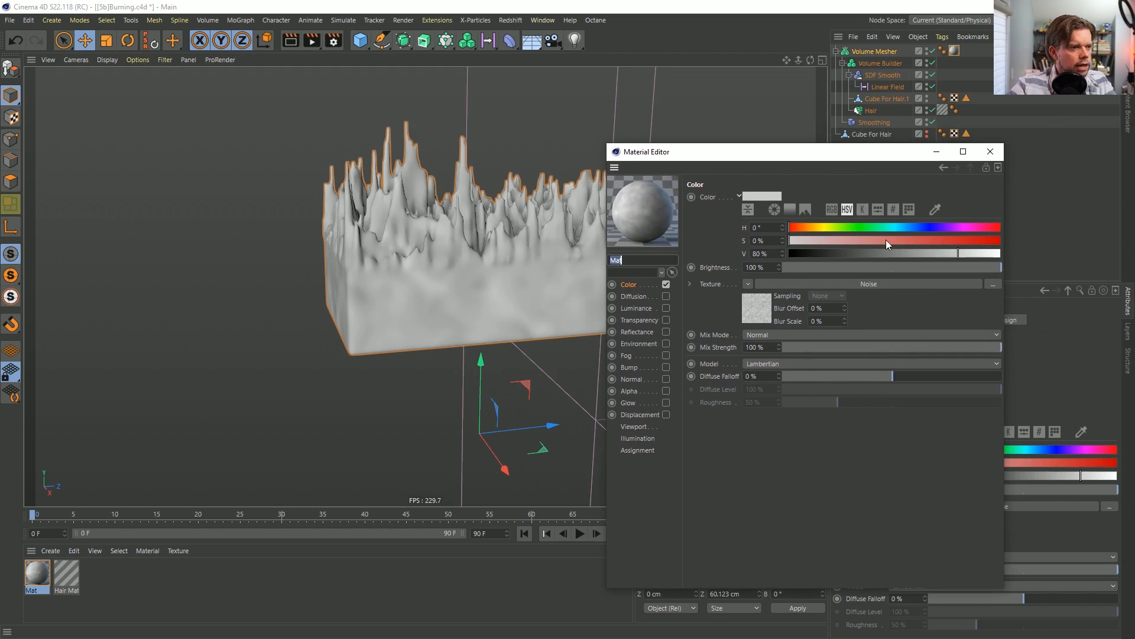
click(759, 302)
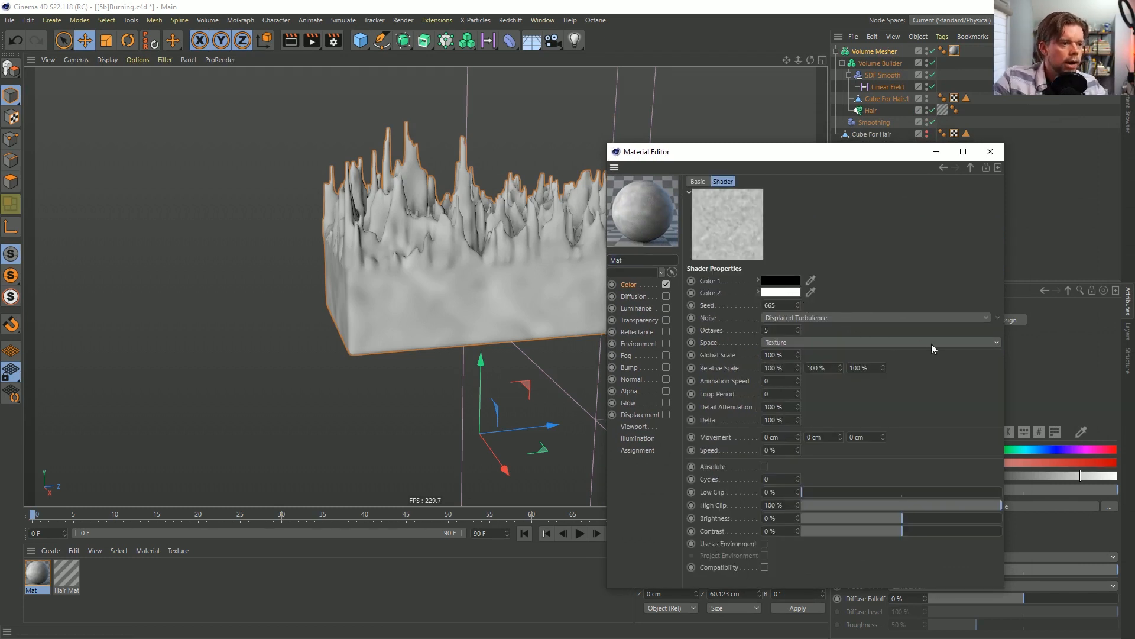
click(994, 317)
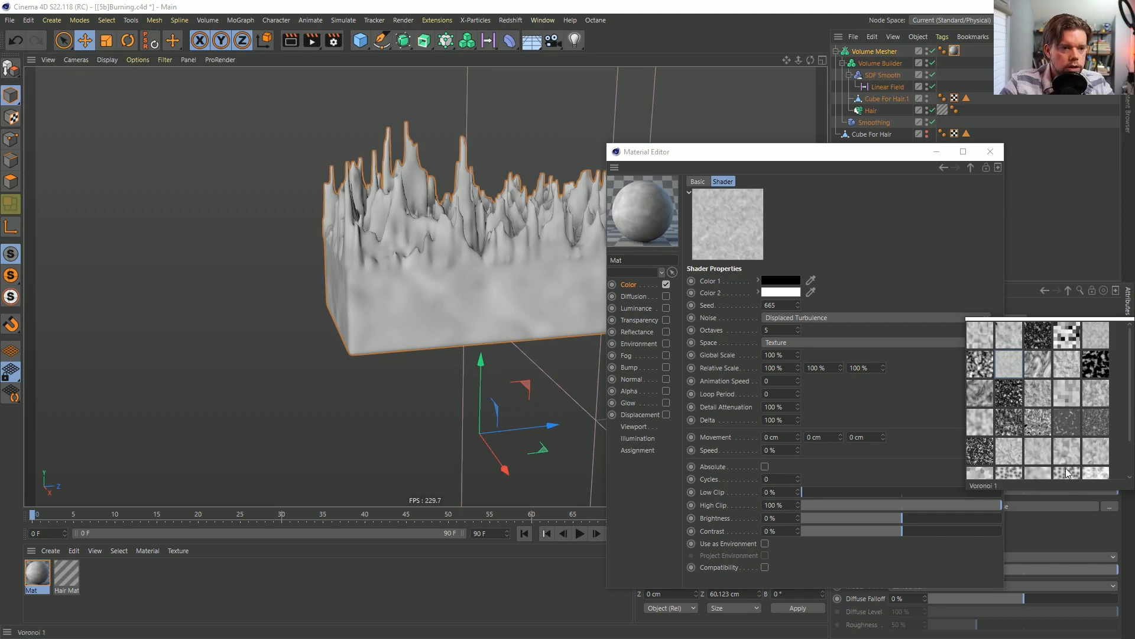
click(1094, 429)
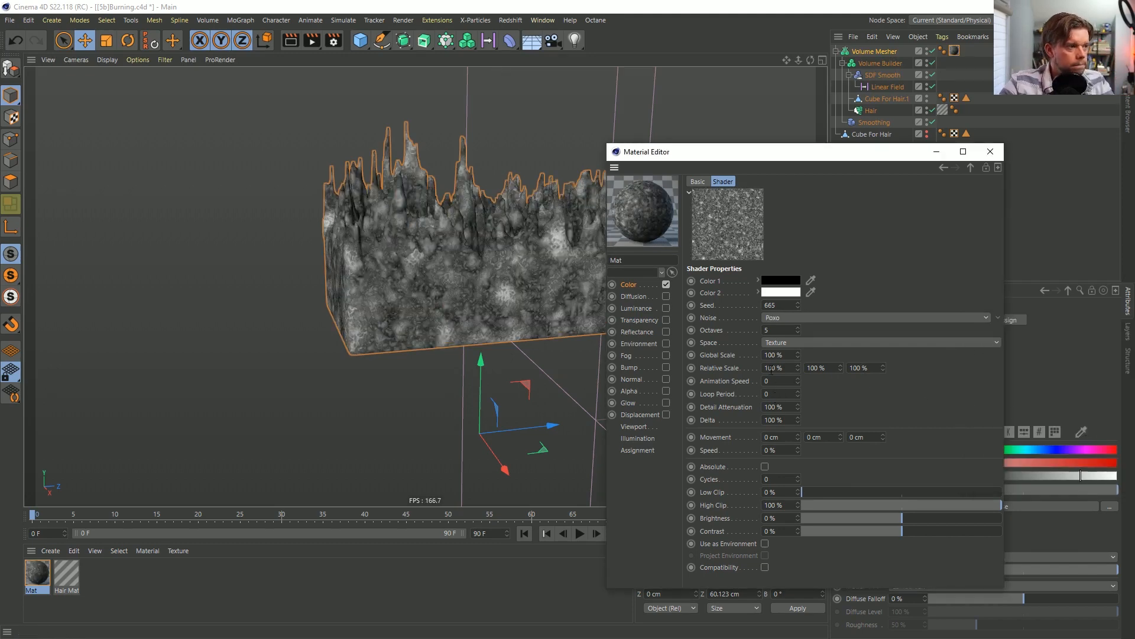
Switch the shader's noise type to Naki and set its octaves to 3.
click(1003, 319)
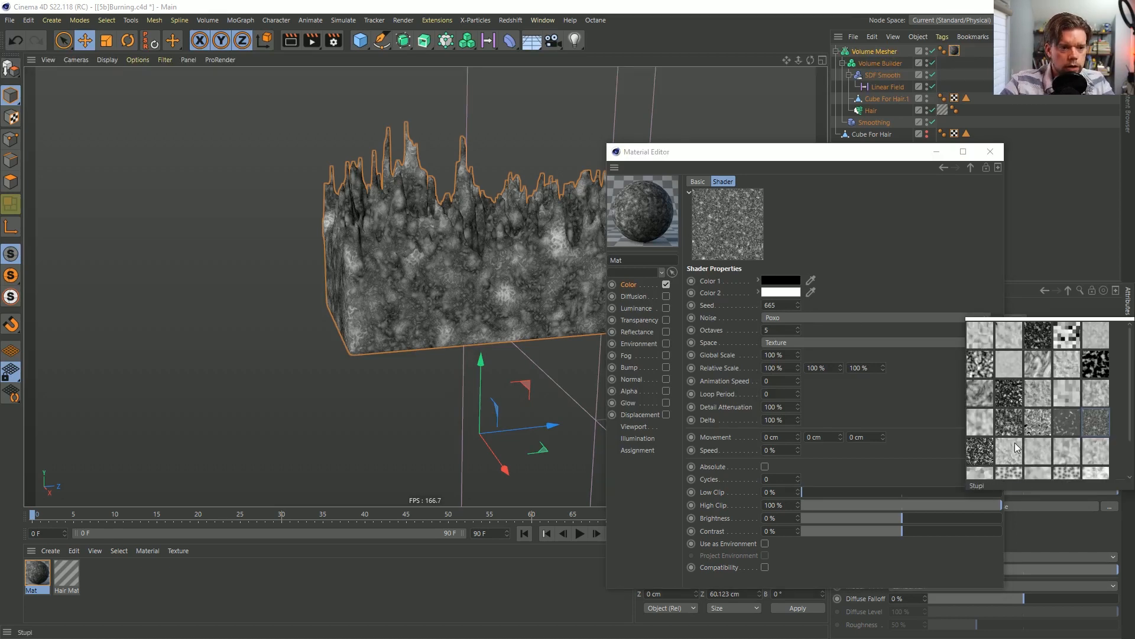
click(1094, 396)
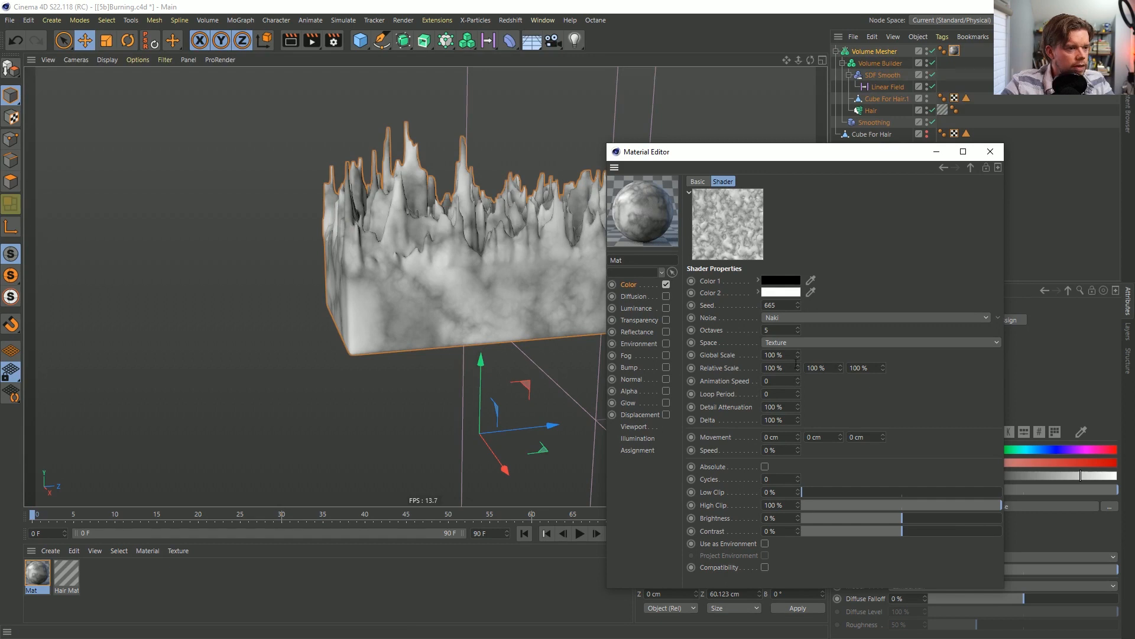
key(Return)
Turn off the HQ Noises viewport option and render the spiky mesh to compare its noise display.
alt+drag(520, 284, 528, 313)
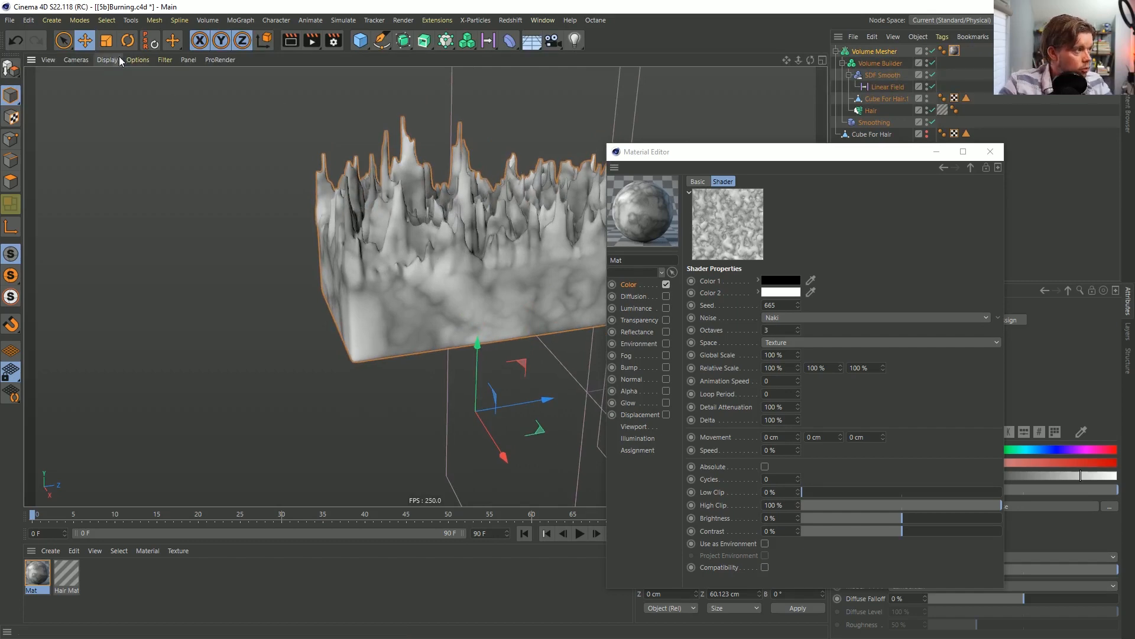
click(138, 59)
click(167, 146)
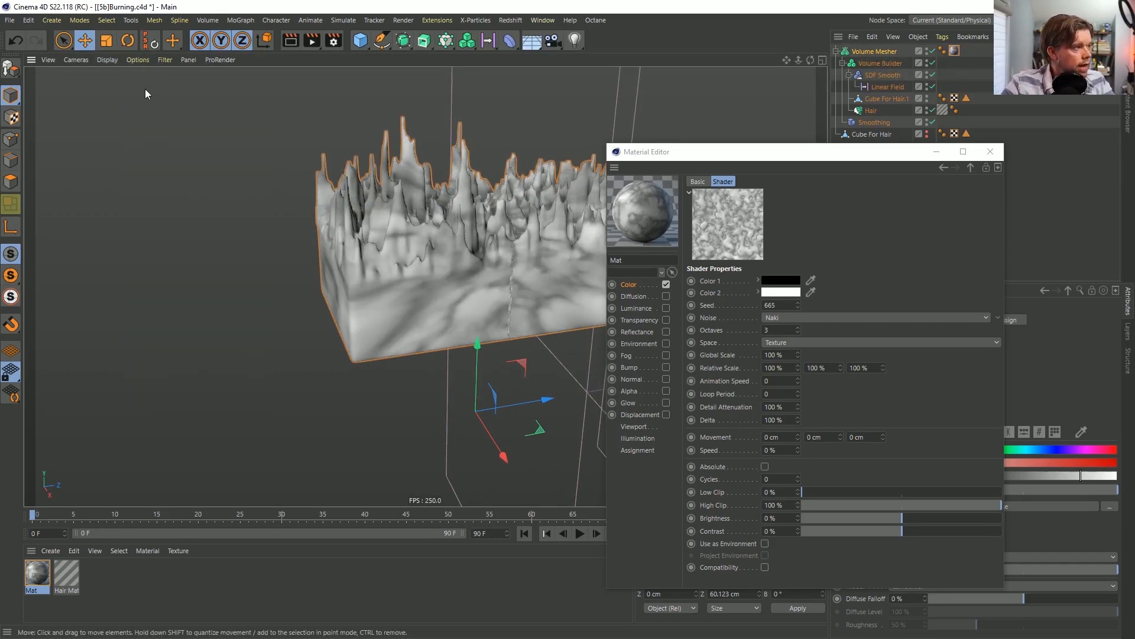
mouse_move(512, 292)
alt+mouse_down()
mouse_move(531, 253)
mouse_move(566, 289)
mouse_move(524, 308)
mouse_move(518, 299)
alt+mouse_up()
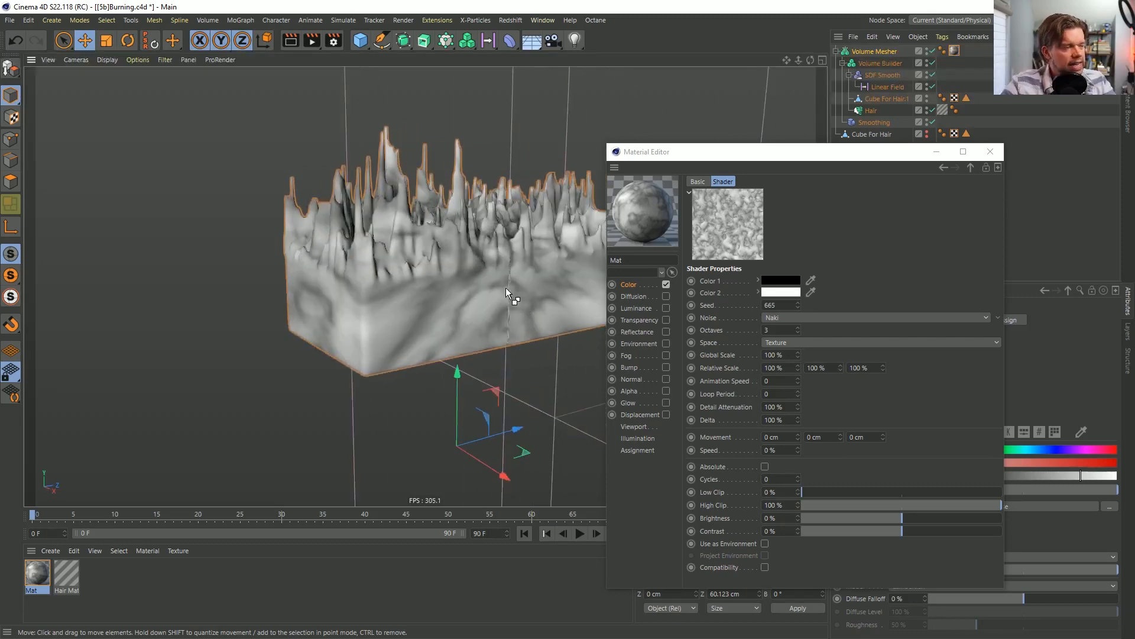
key(ctrl+r)
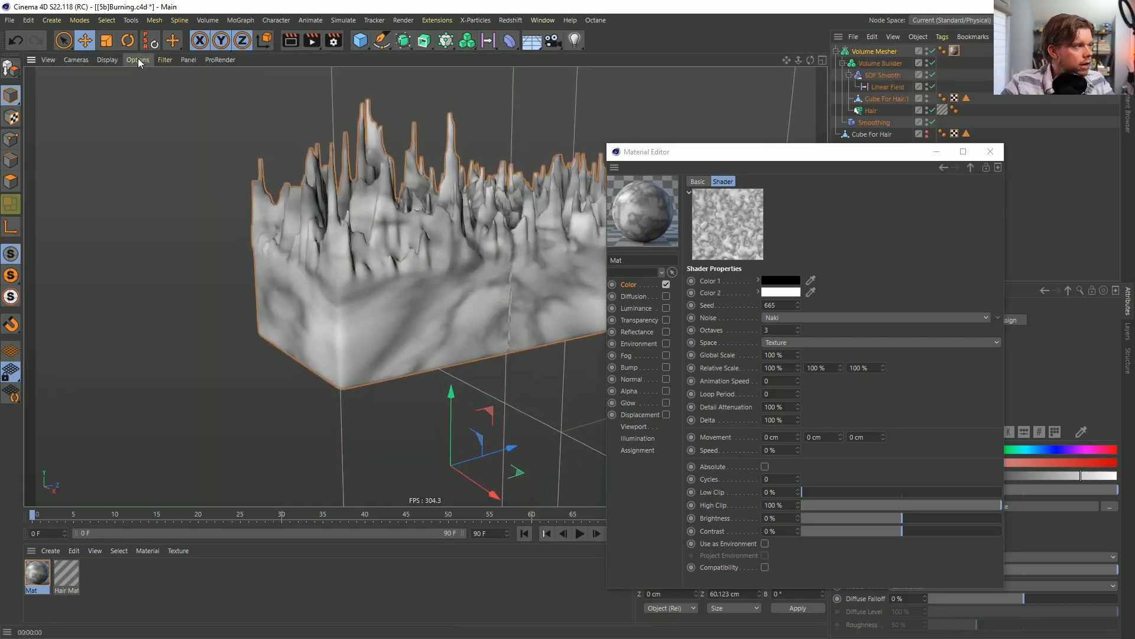
Turn the HQ Noises viewport option back on and render a close-up of the mesh's side.
click(138, 60)
click(159, 139)
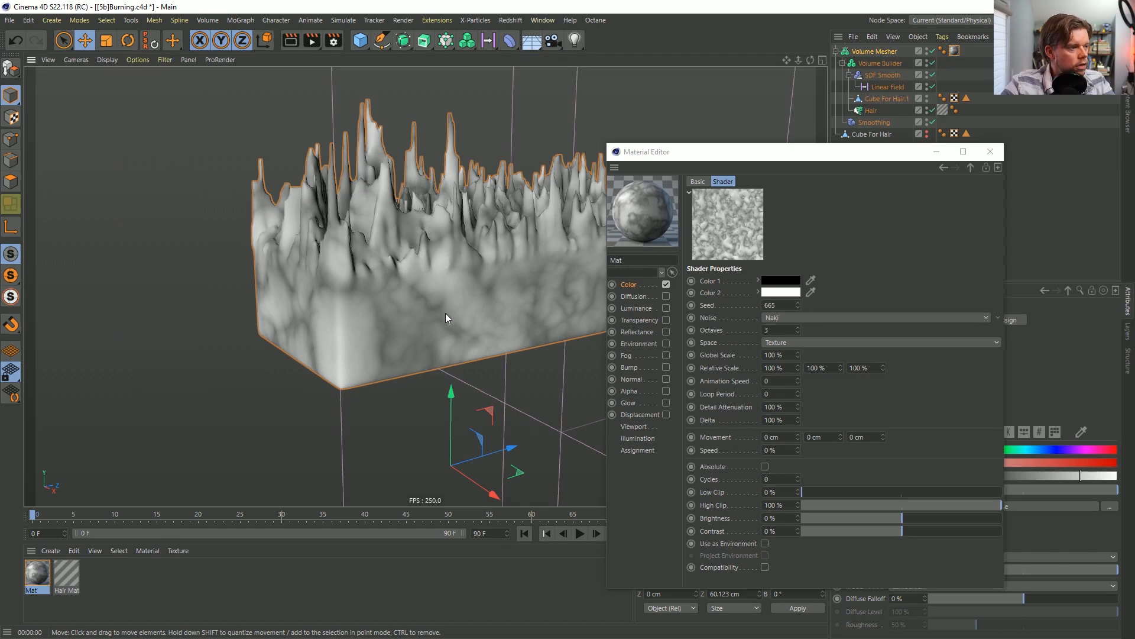
scroll(427, 301, up, 5)
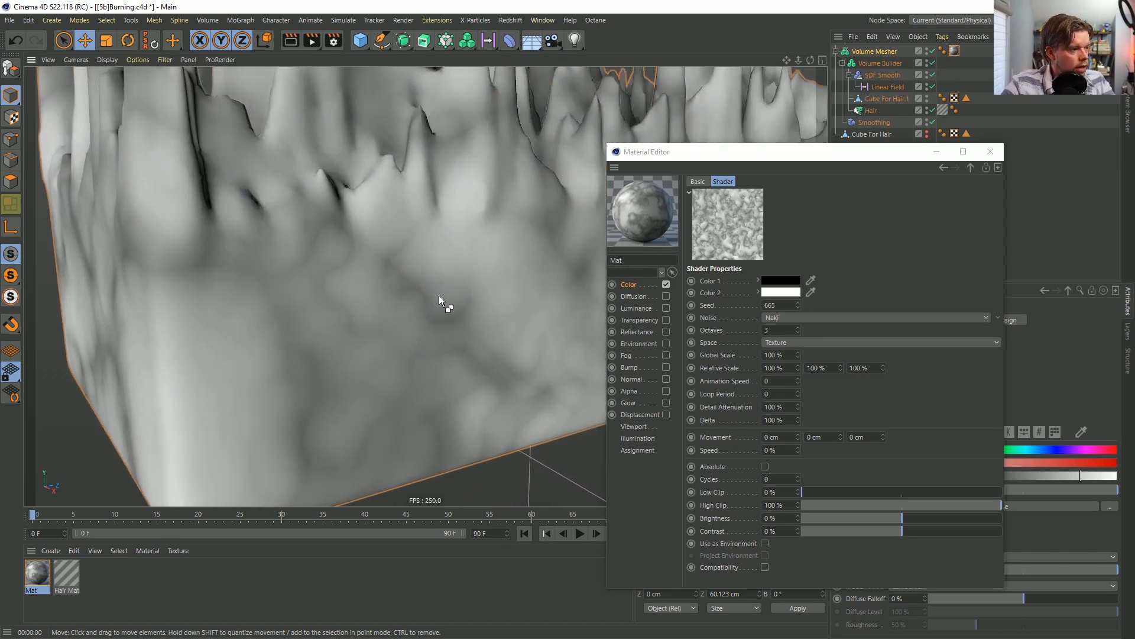
key(ctrl+r)
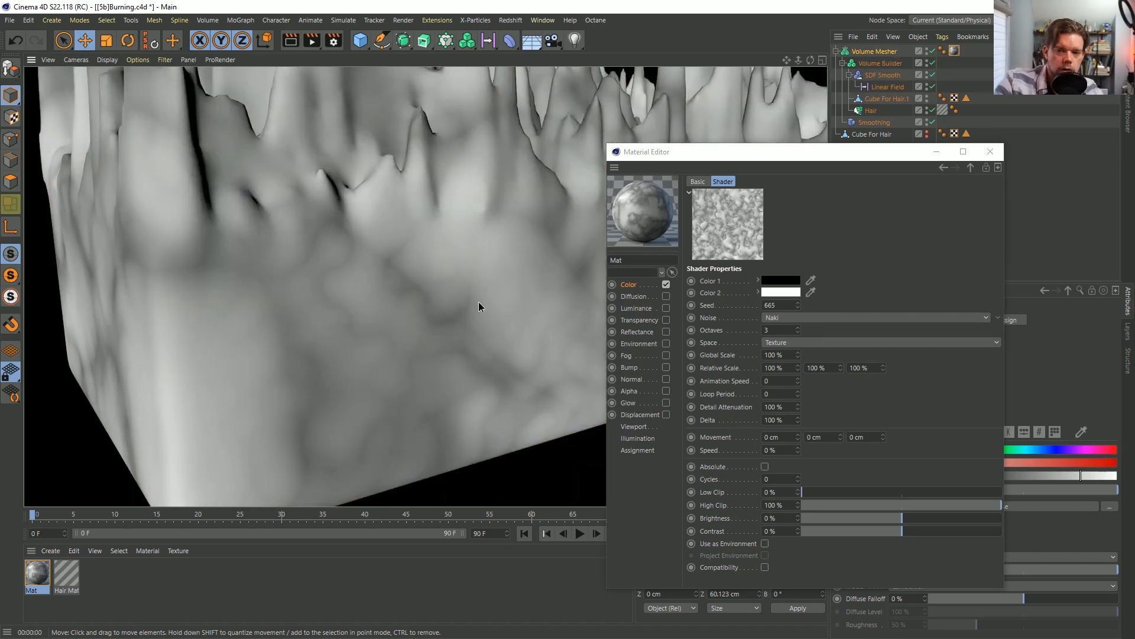
scroll(479, 306, down, 5)
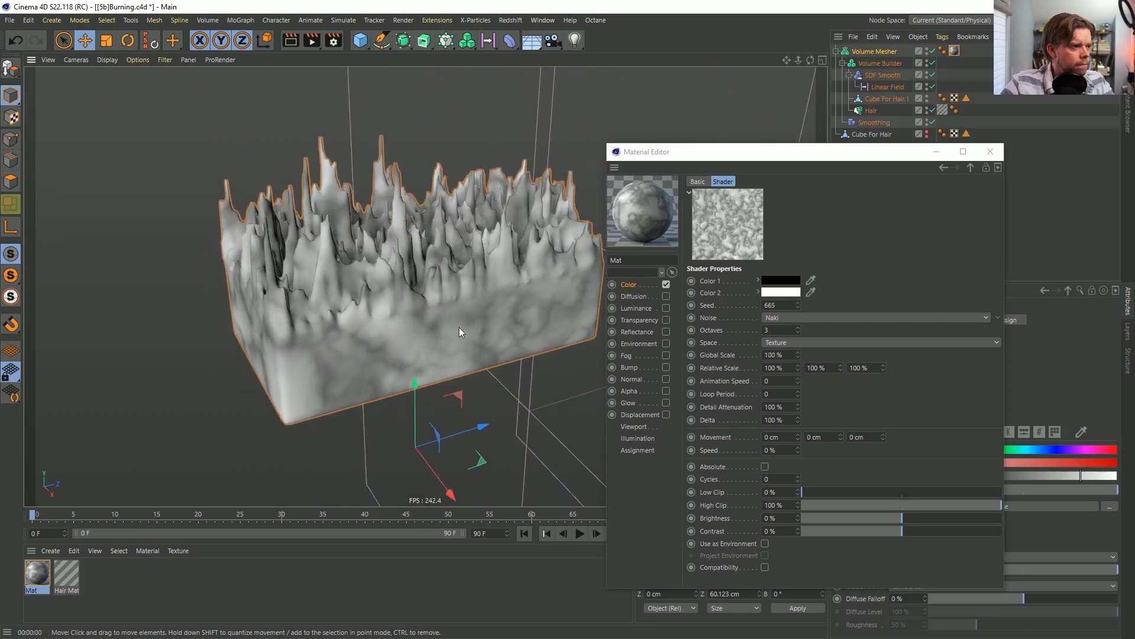
alt+drag(459, 328, 515, 315)
Switch the shader's noise type to Wavy Turbulence and stretch it vertically by setting the second Relative Scale value to 1000%.
click(997, 317)
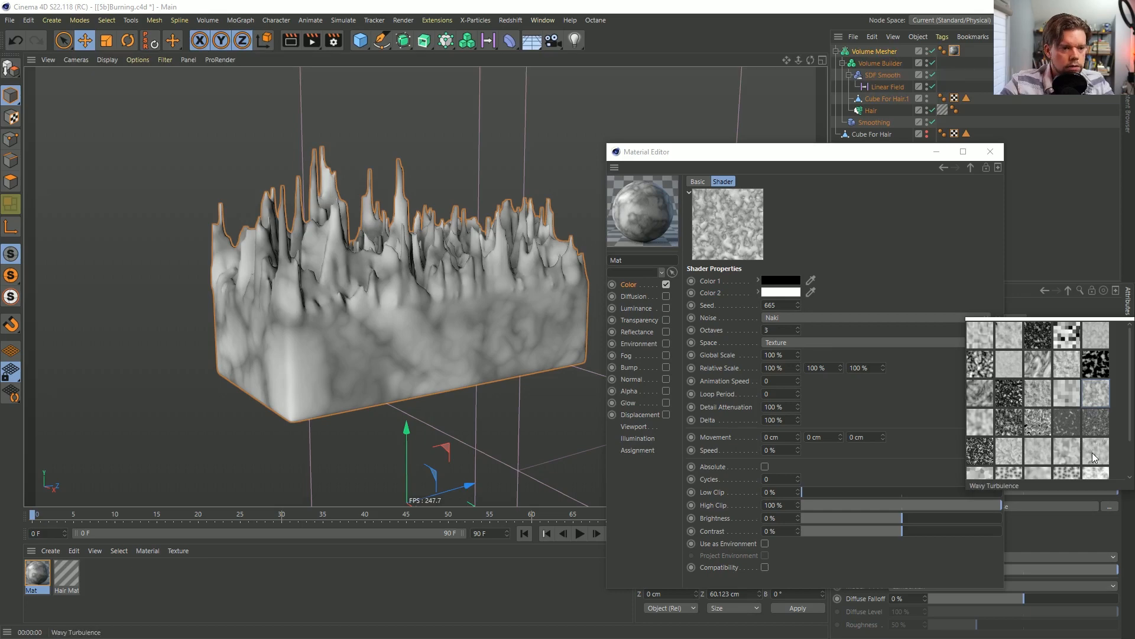
click(1094, 420)
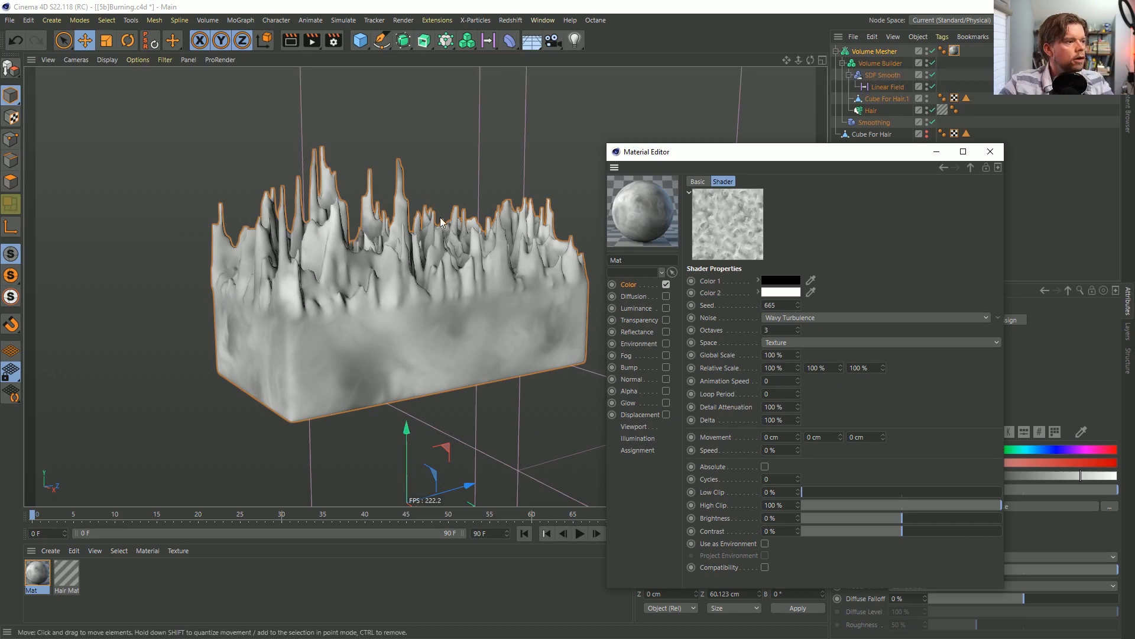
text(0)
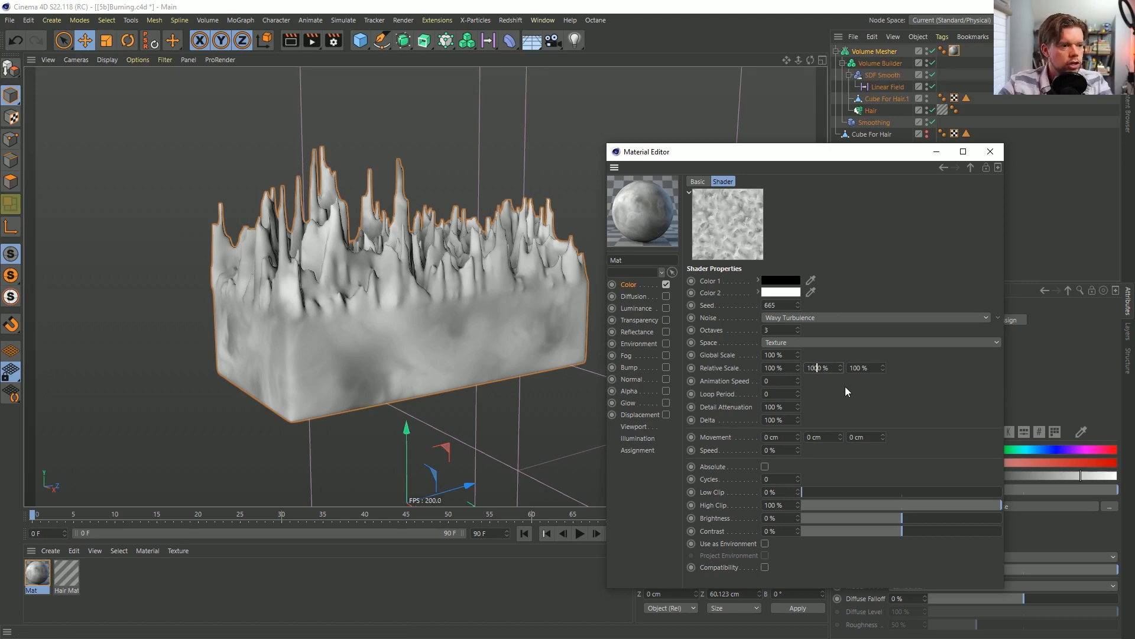
key(Return)
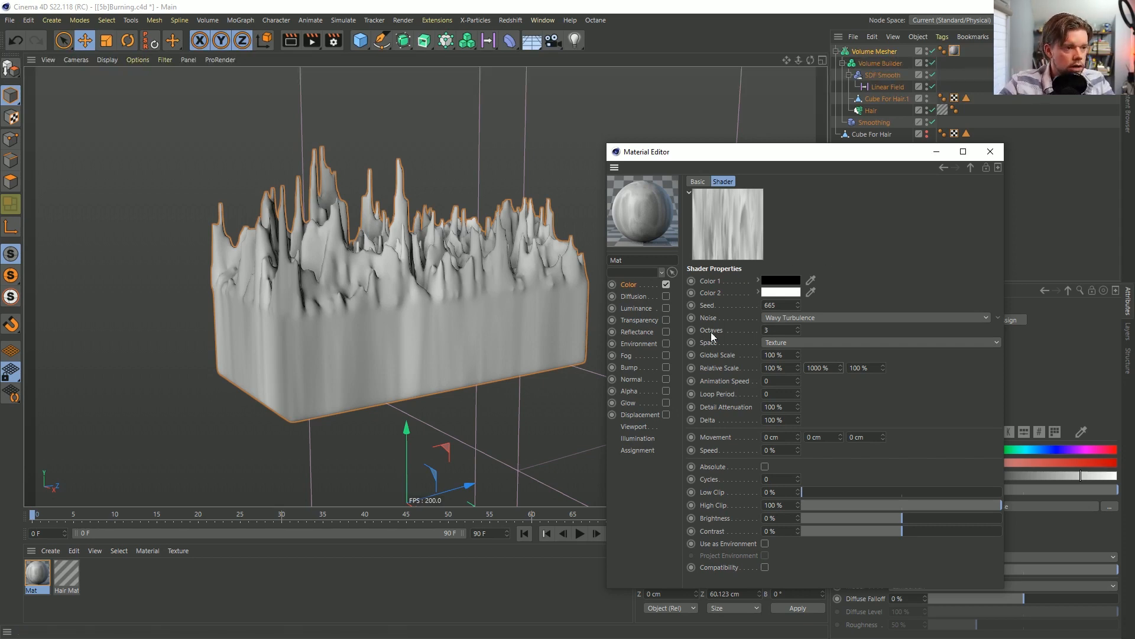
Wrap the Mat material's Noise color texture in a Colorizer shader and open the settings of its black gradient knot.
click(623, 286)
click(748, 284)
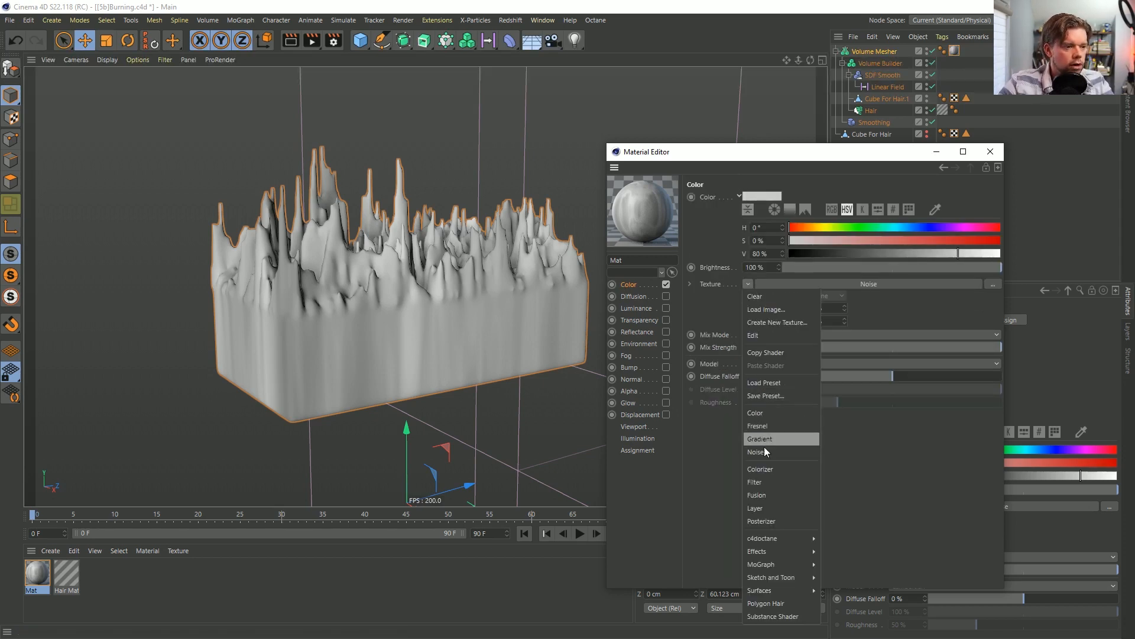
click(768, 473)
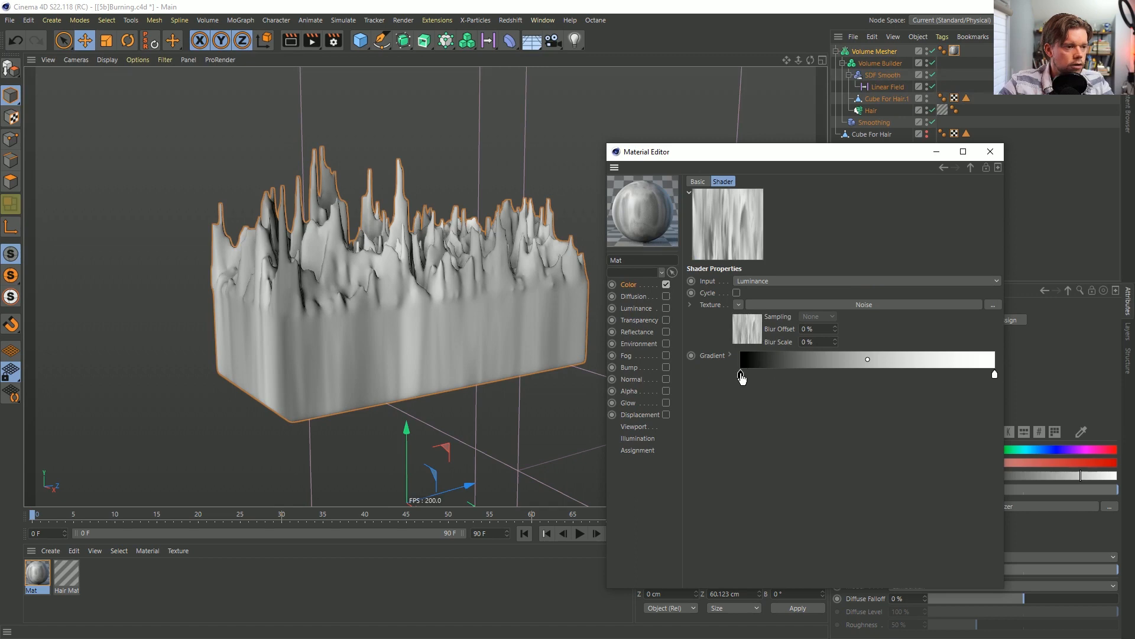
double_click(740, 374)
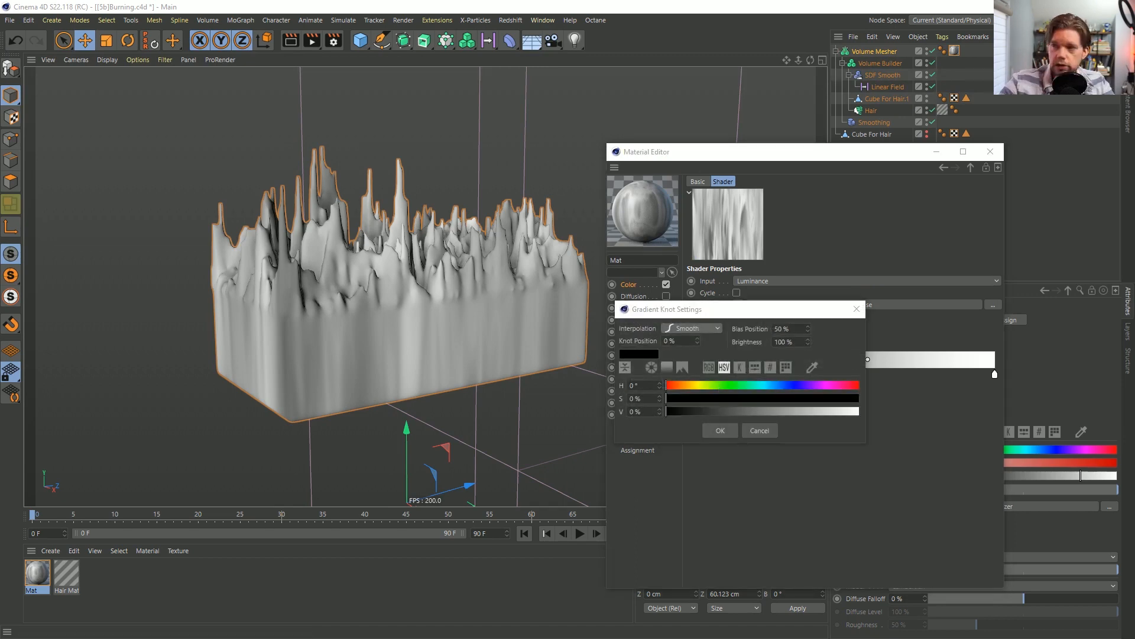
Switch to Firefox and run a Google image search for "birch wood" in a new tab.
key(alt+Tab)
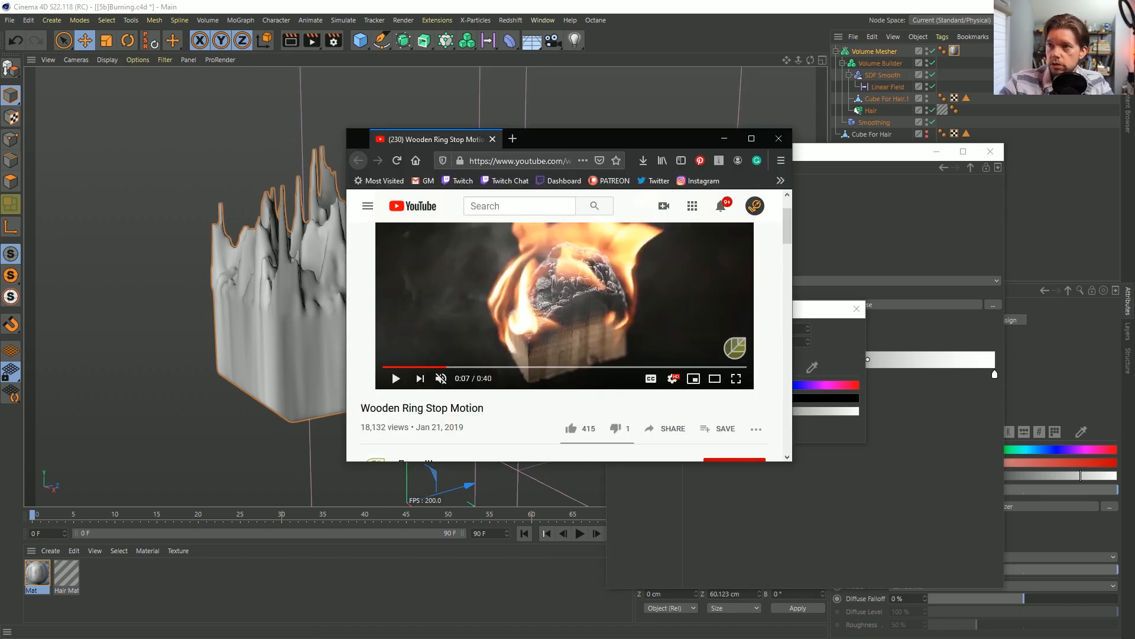
click(513, 139)
drag(670, 146, 438, 1)
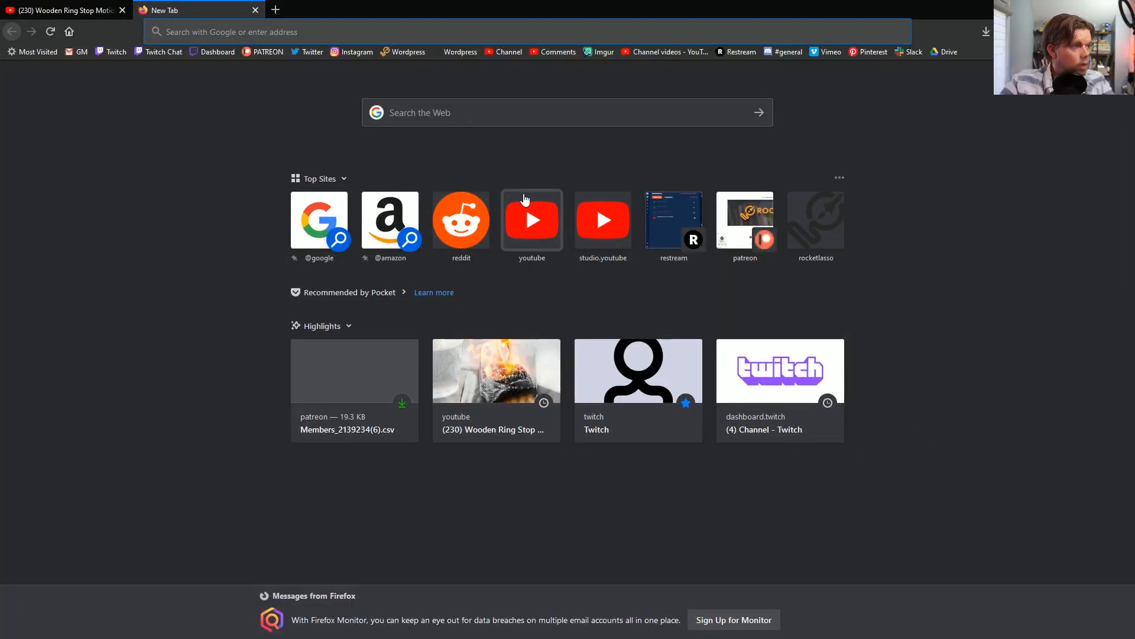
click(415, 30)
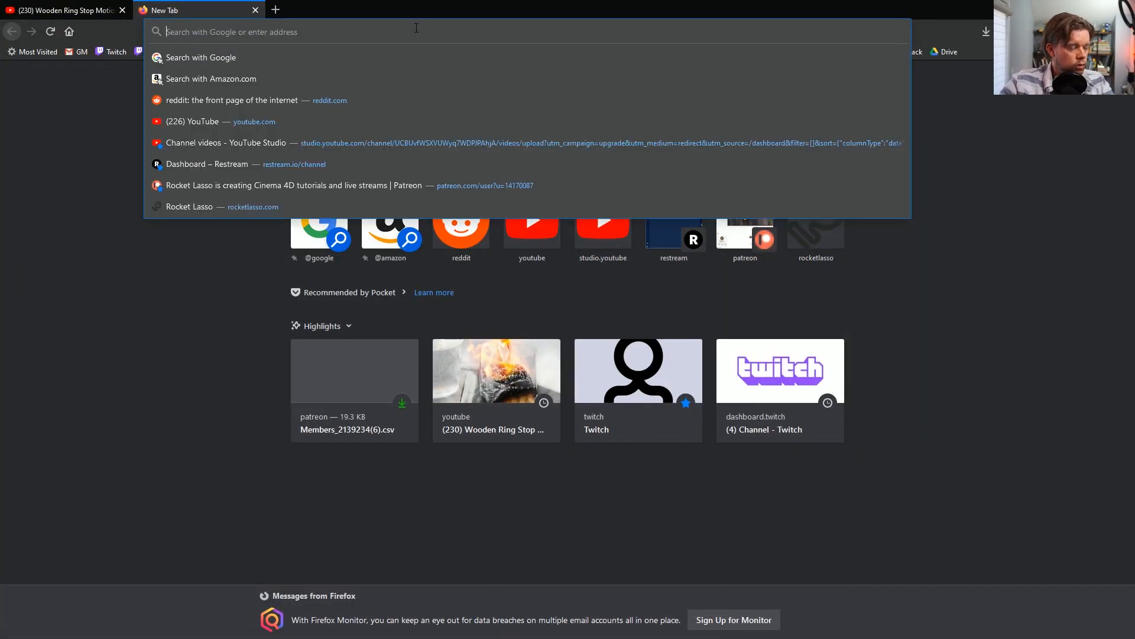
text(bric)
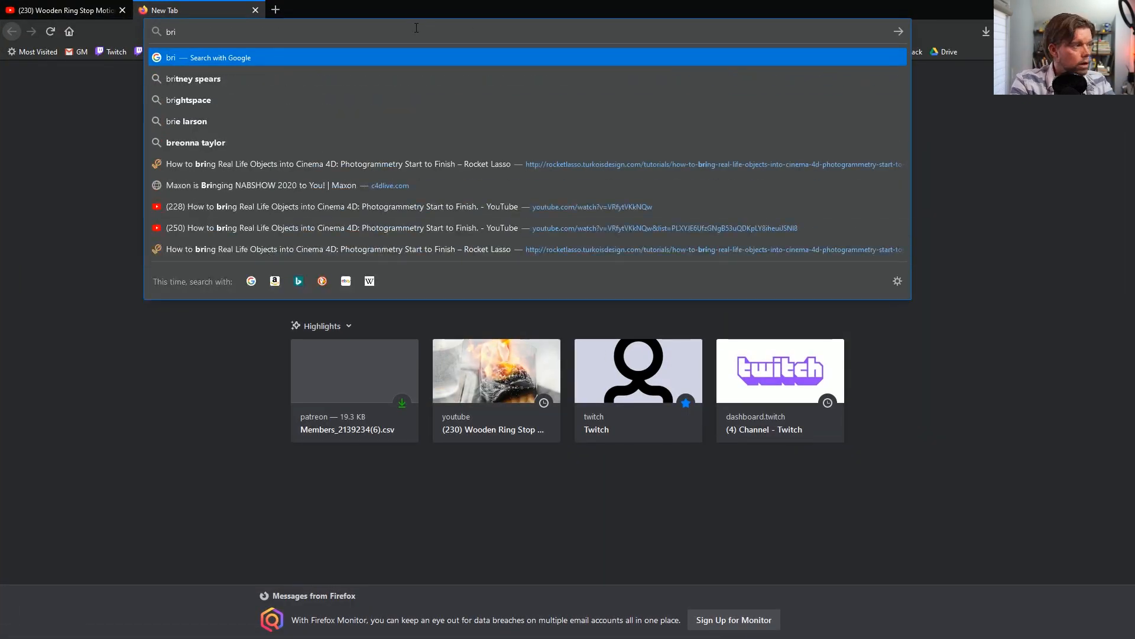
key(BackSpace)
key(BackSpace)
key(BackSpace)
text(ir)
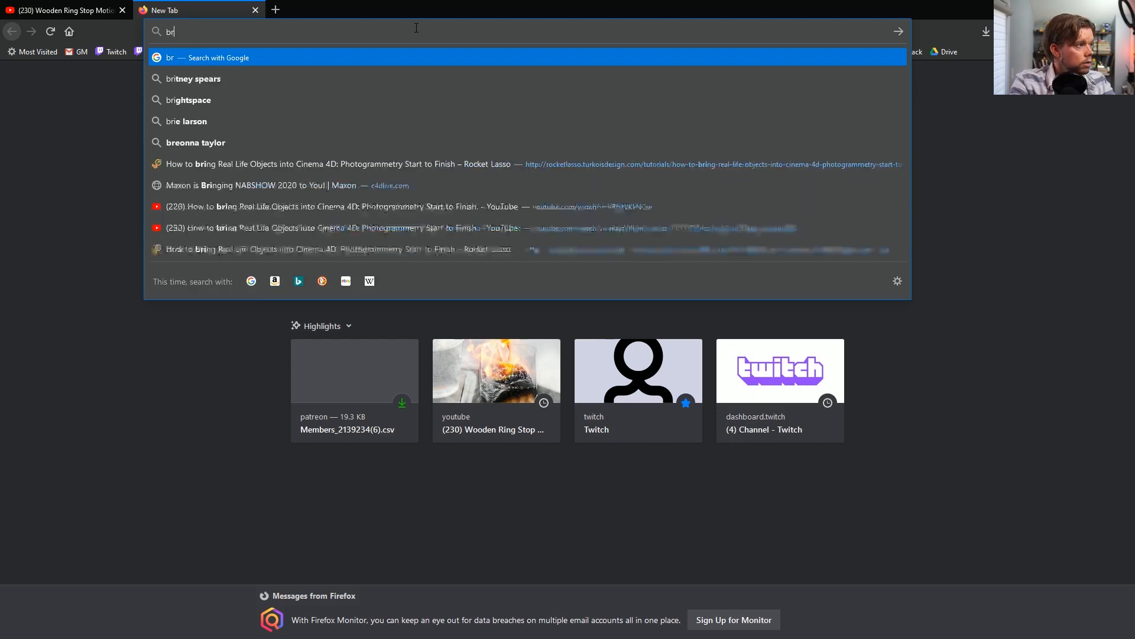
text(ch wood)
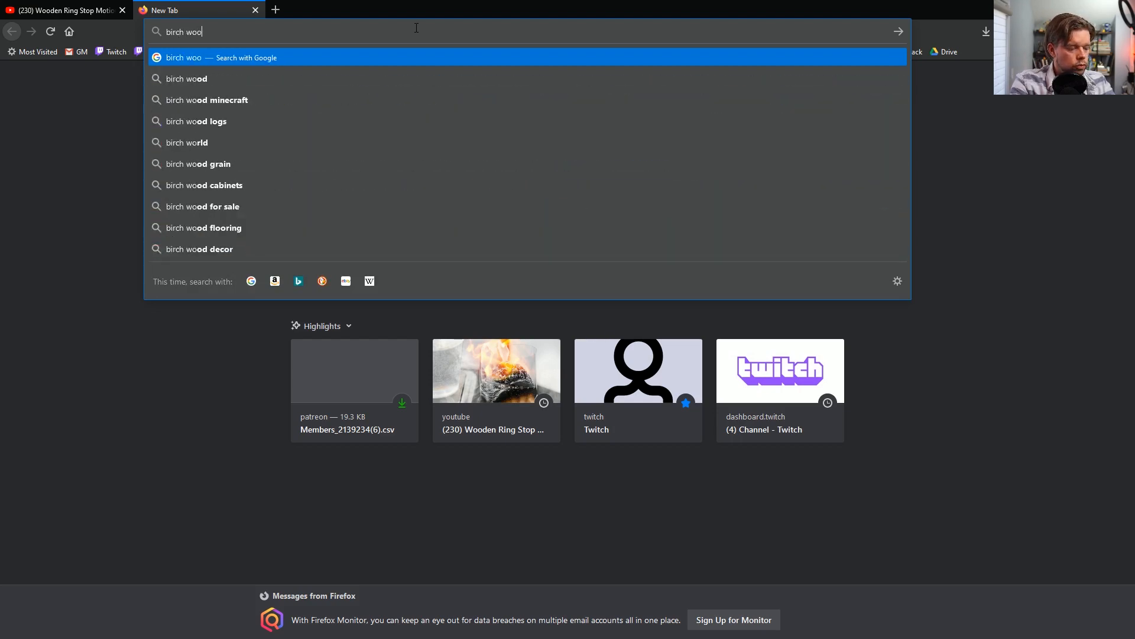
key(Return)
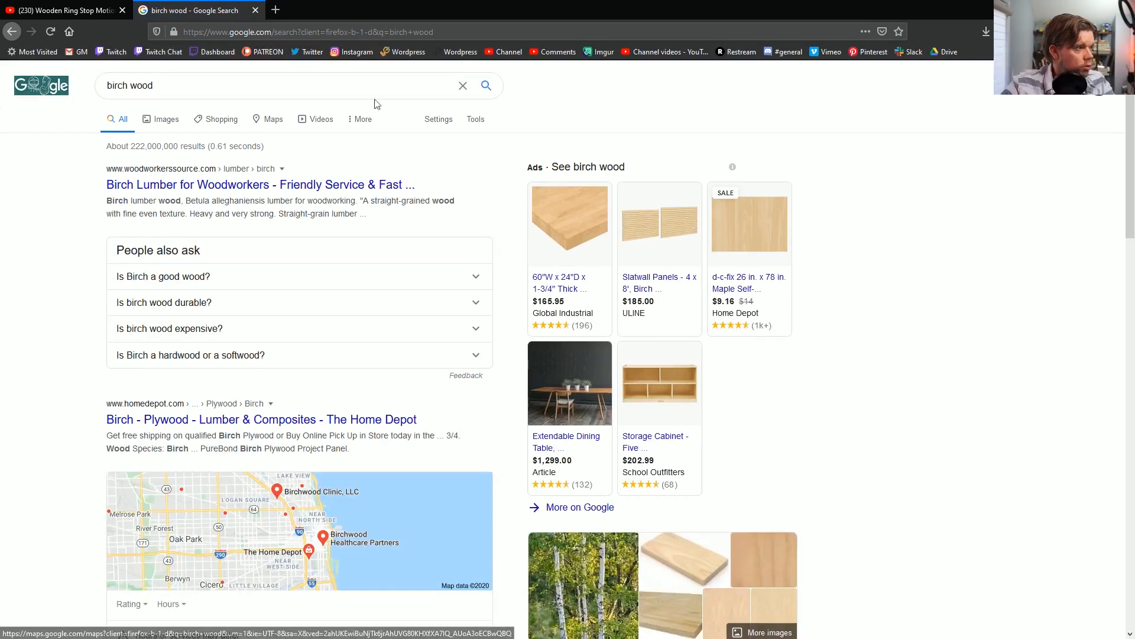
click(171, 122)
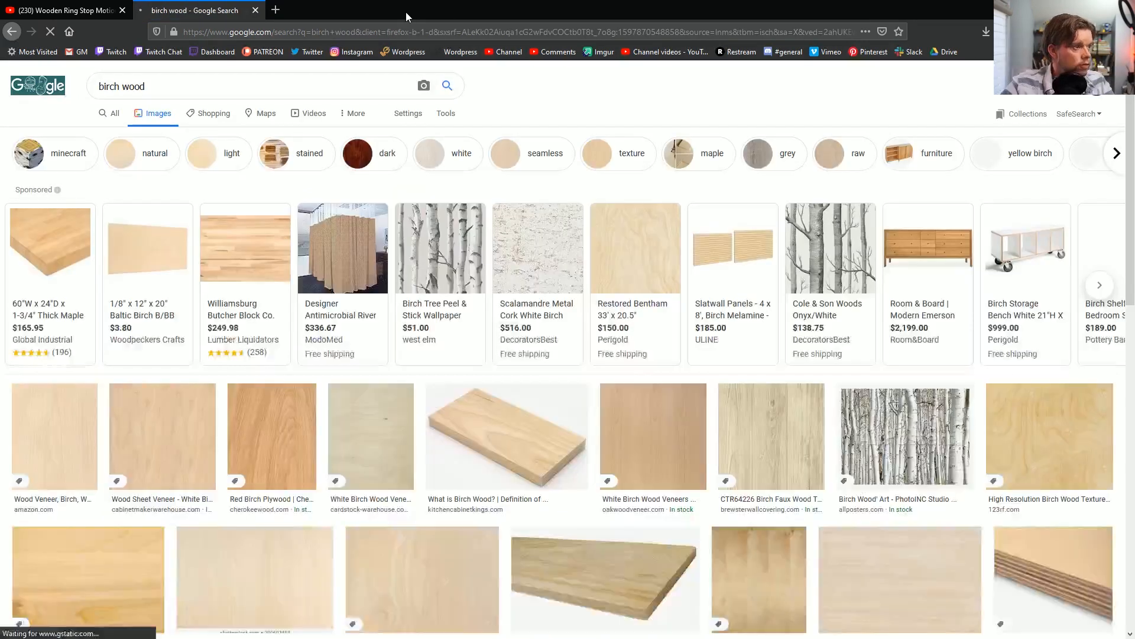
Shrink and arrange the browser and Cinema 4D windows so the birch wood images and the Gradient Knot Settings are both accessible.
drag(408, 8, 414, 133)
scroll(420, 369, down, 1)
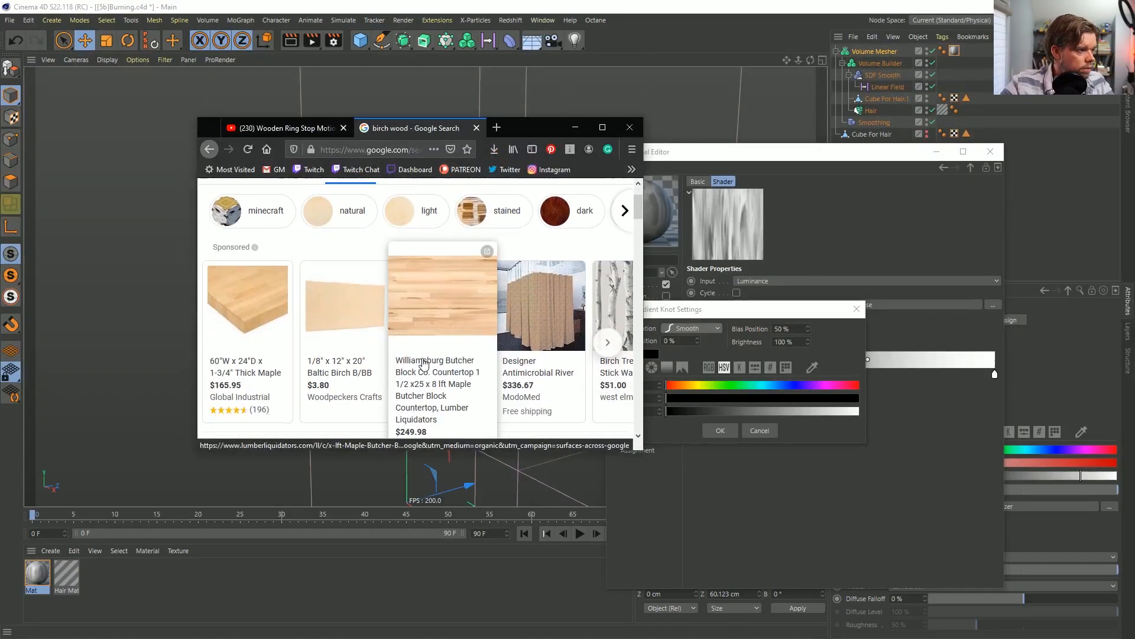
click(246, 297)
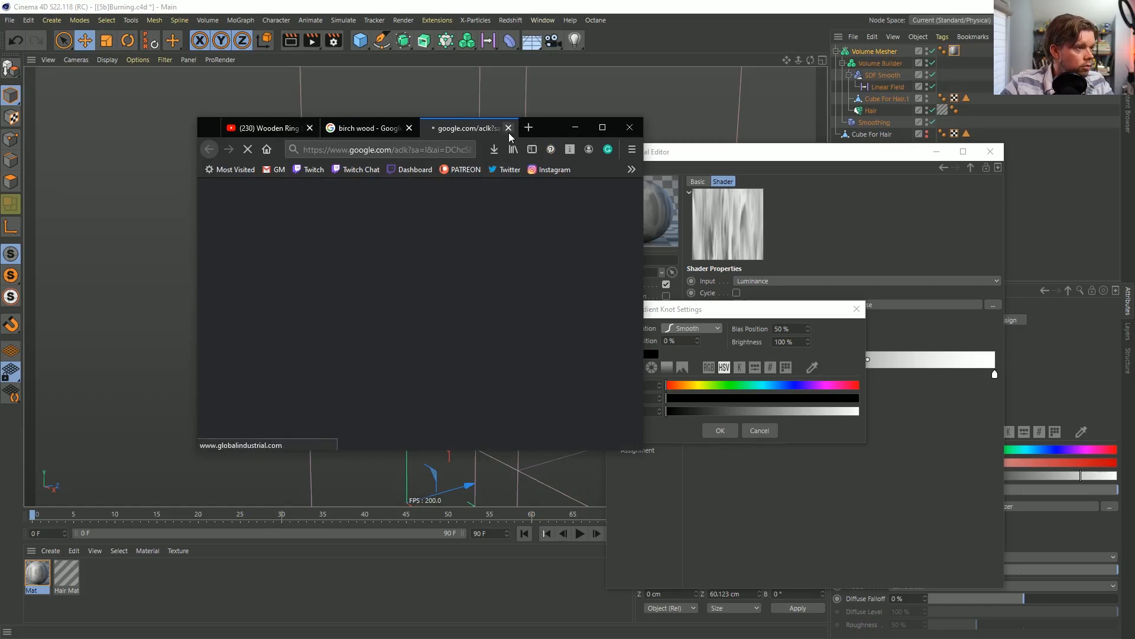
click(508, 128)
drag(533, 135, 375, 152)
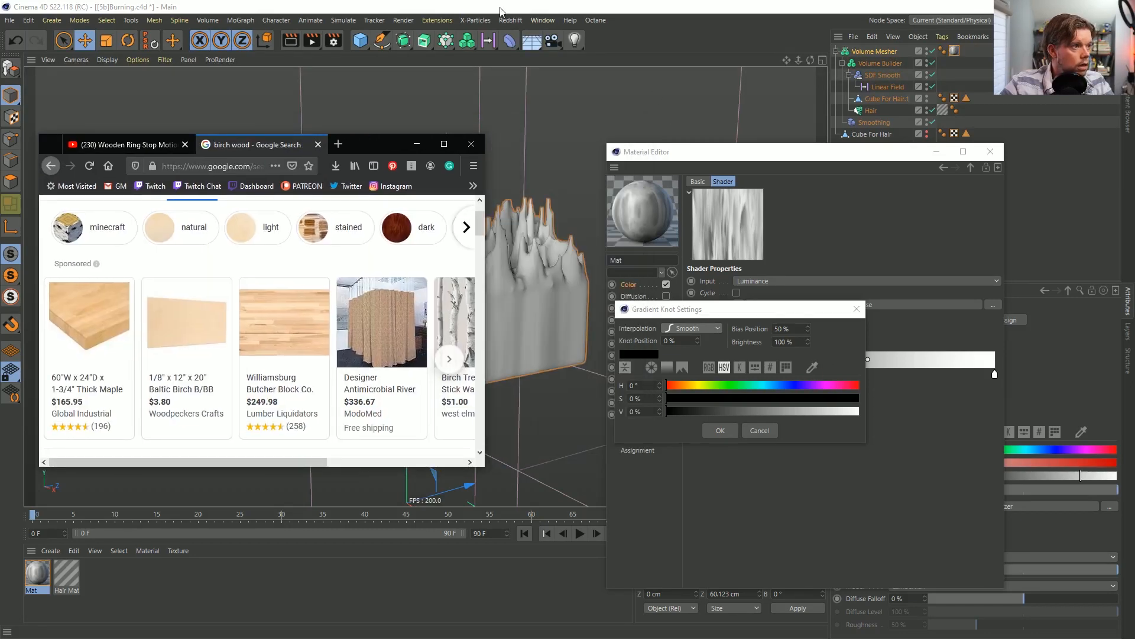
drag(500, 11, 1, 1)
click(371, 252)
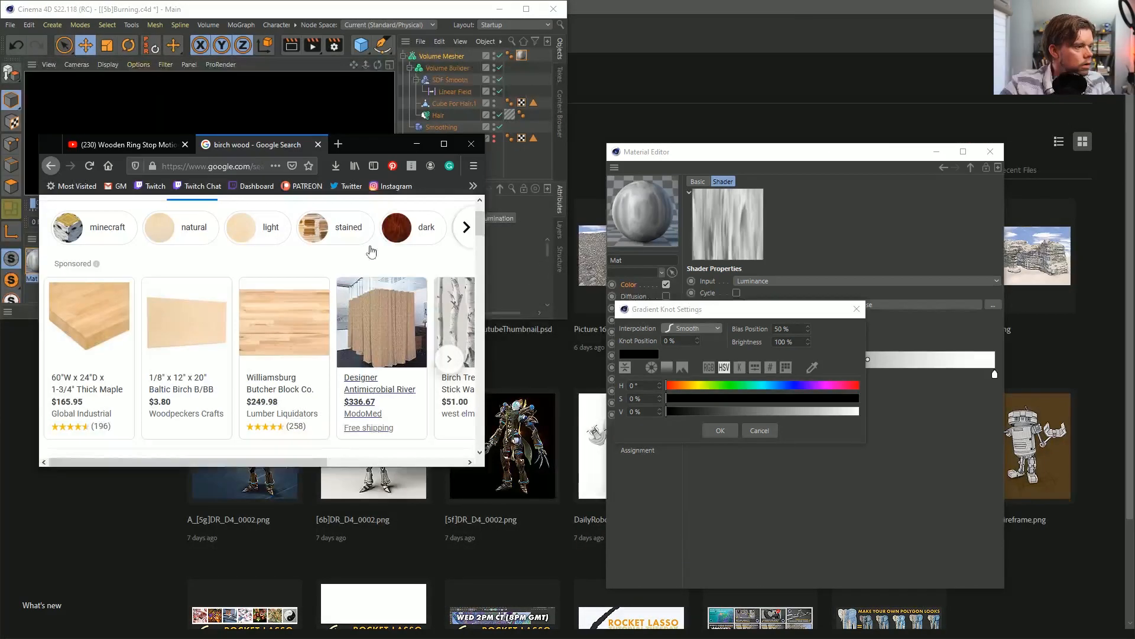
drag(388, 144, 432, 291)
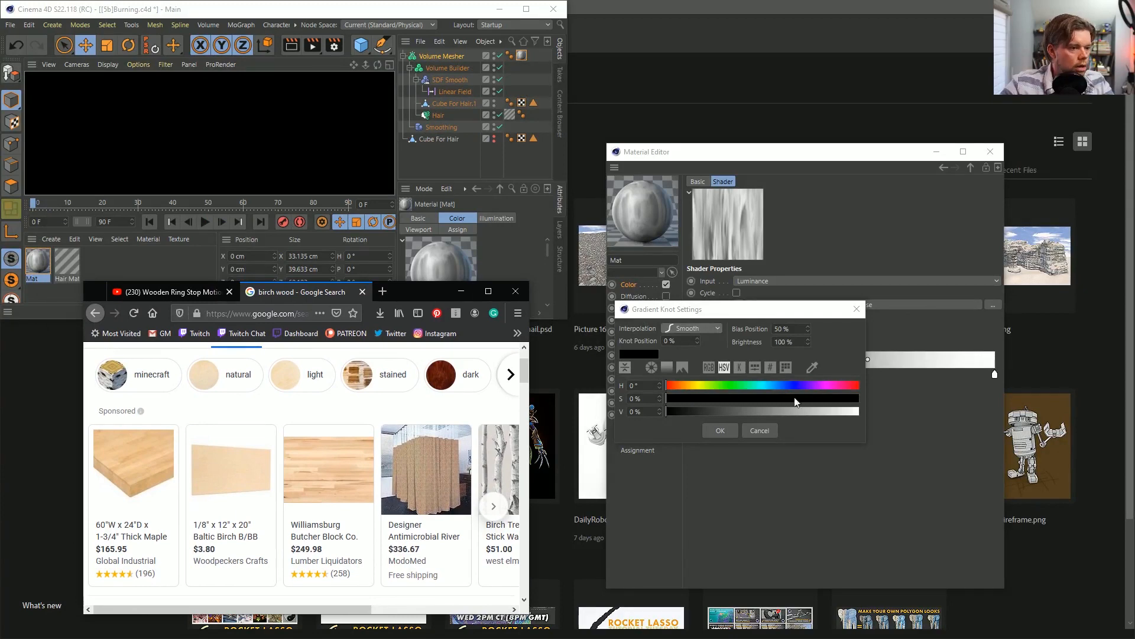
Sample a tan wood color from the thick maple board image for the gradient's first knot, with V at 82%.
click(818, 368)
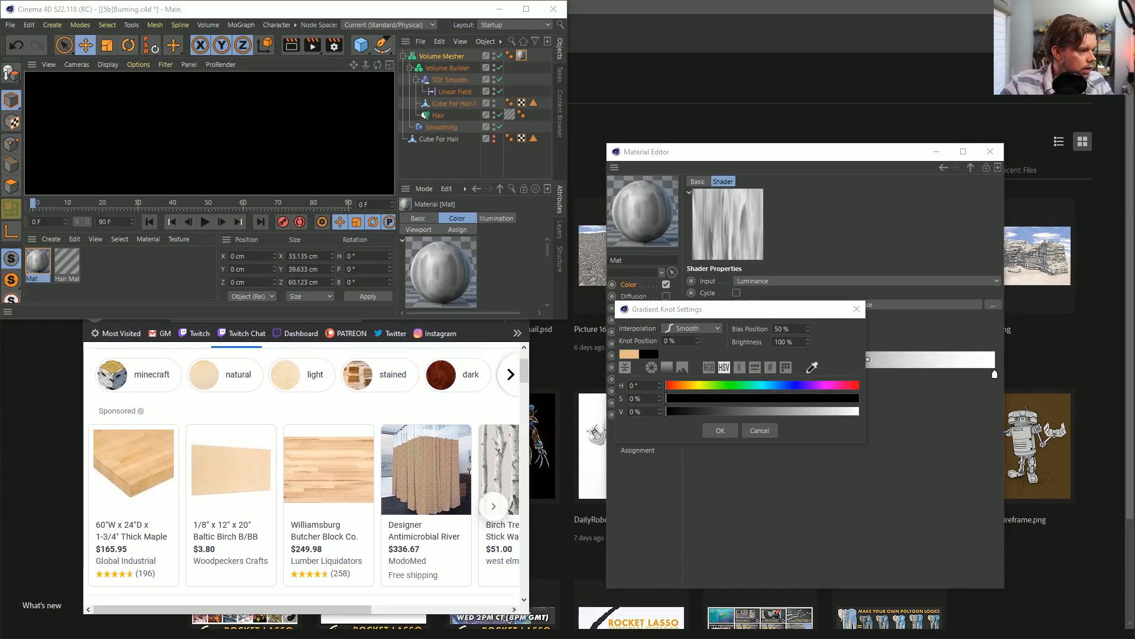
click(122, 466)
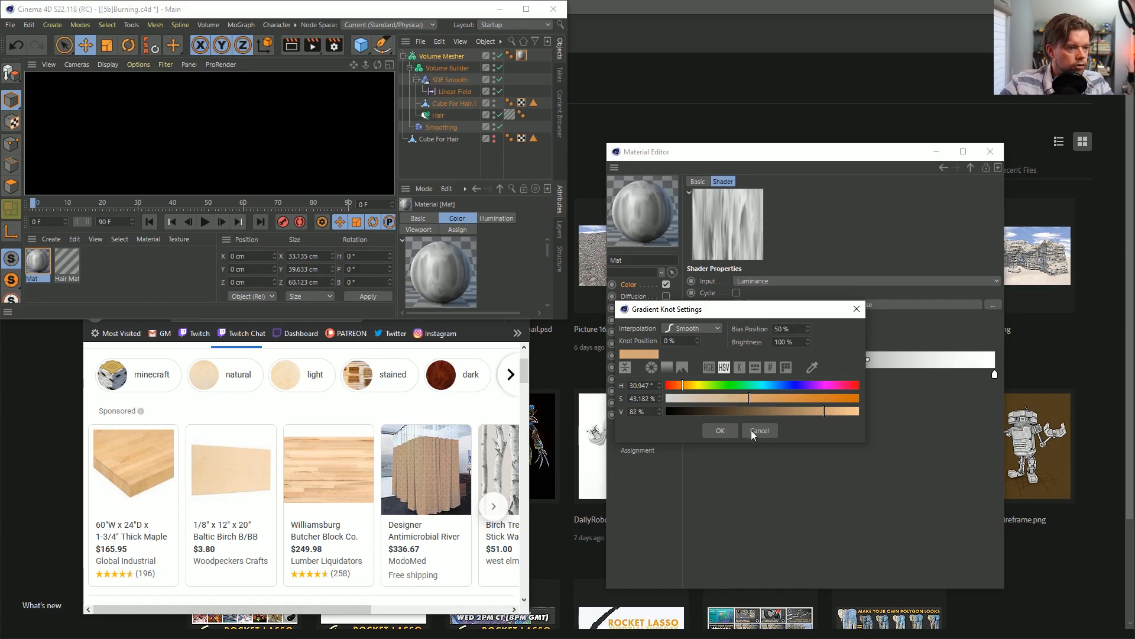
click(721, 430)
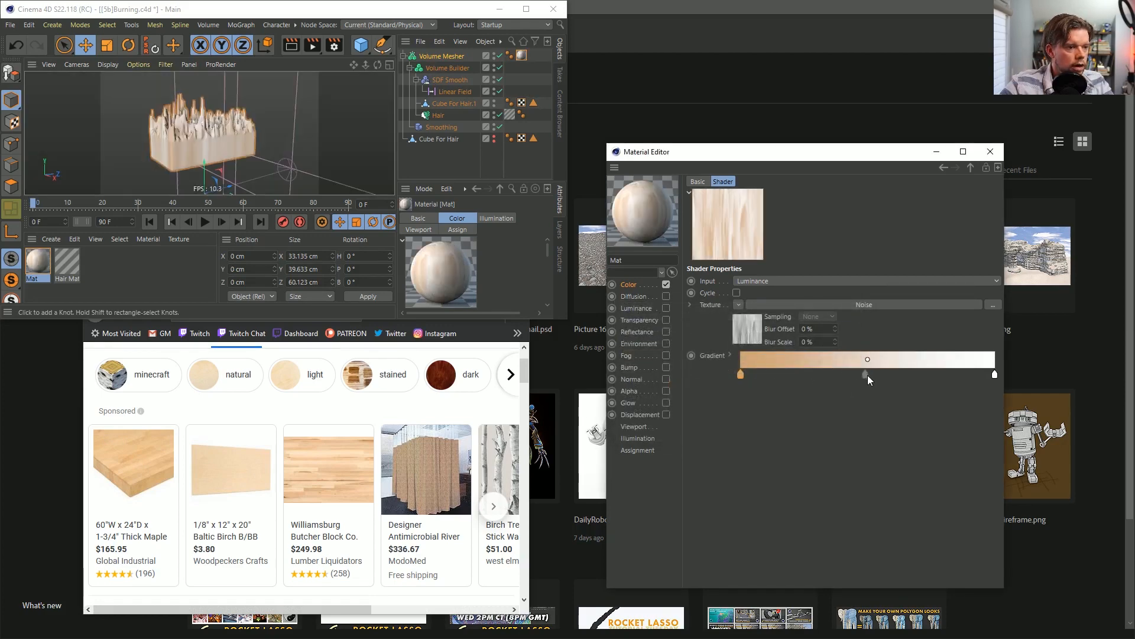
Add a knot midway along the gradient, sample its color from the maple board image, and set S to 39% and V to 90%.
double_click(866, 374)
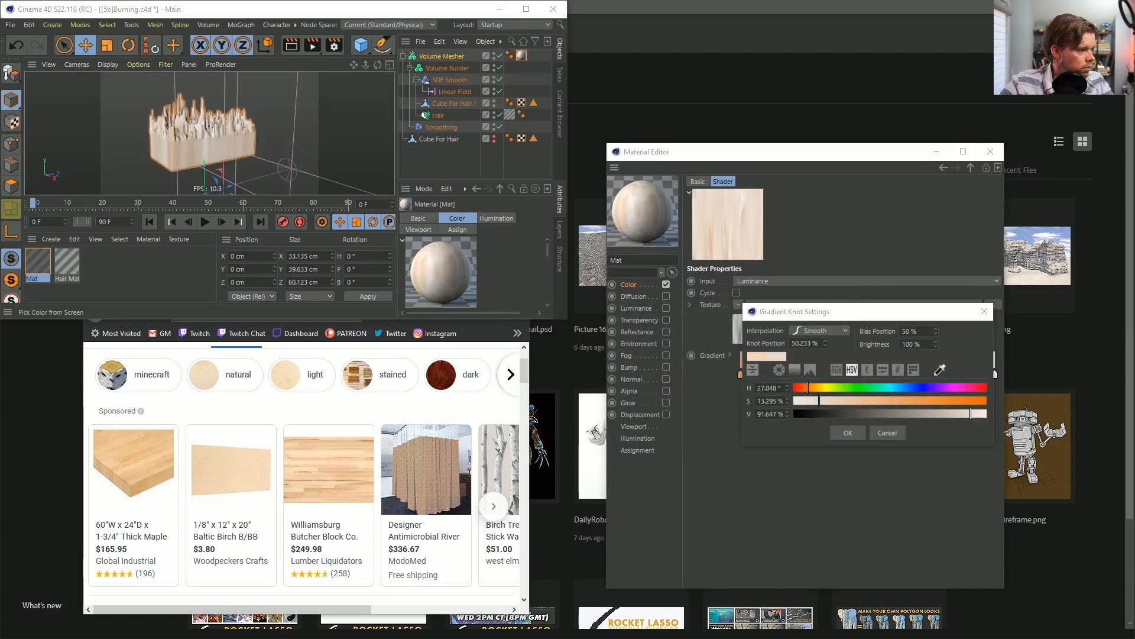
click(155, 449)
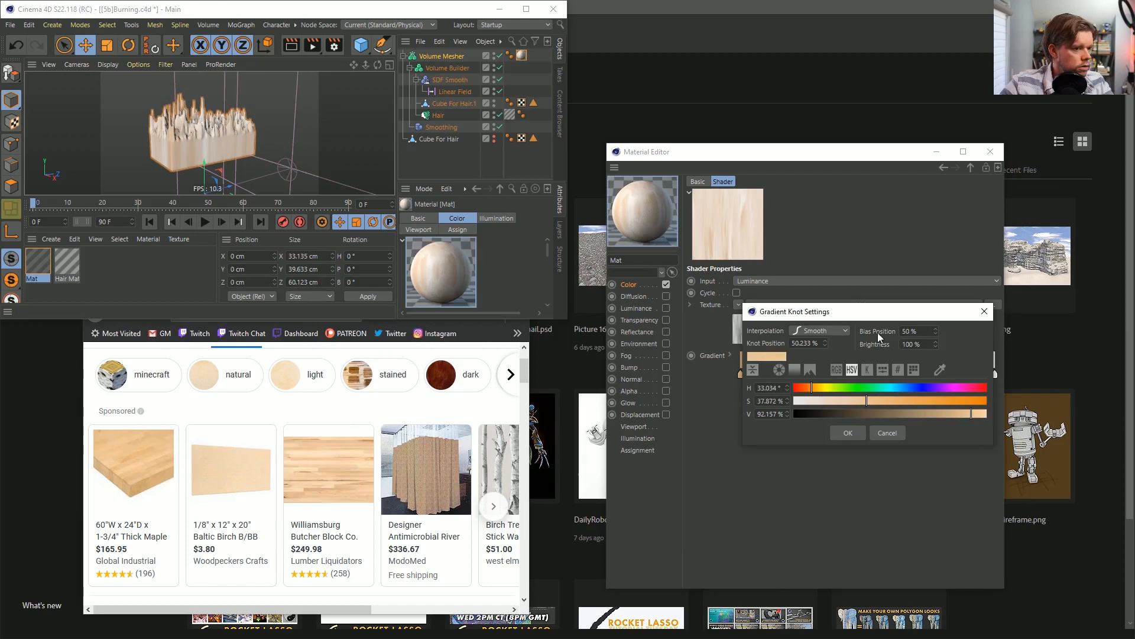
click(968, 413)
click(871, 401)
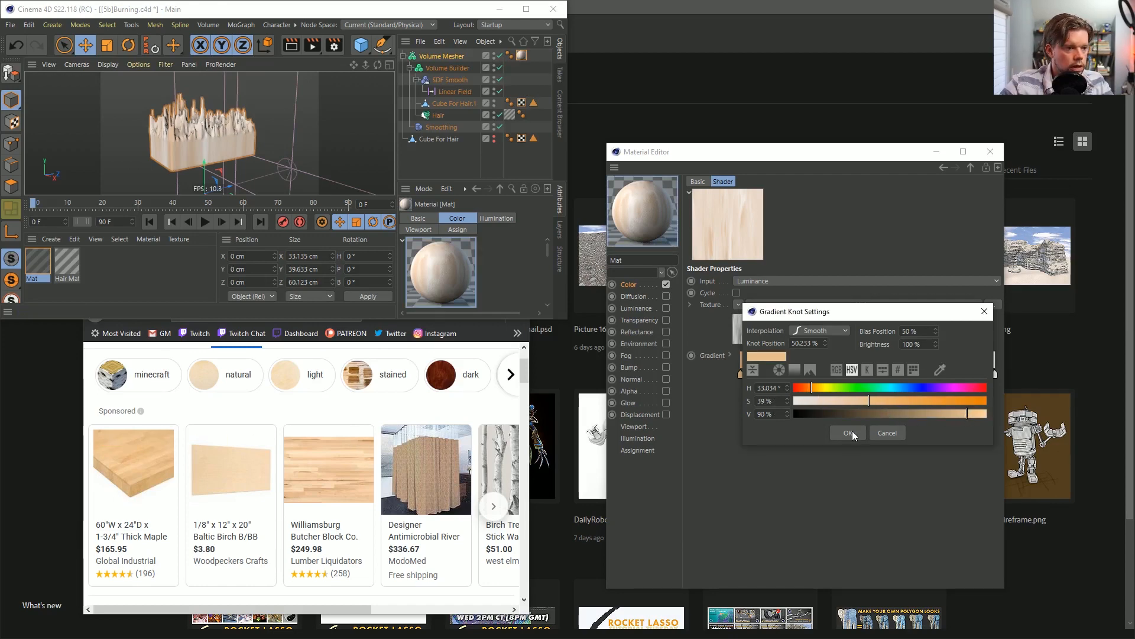
click(849, 433)
Sample a light wood color from the butcher block image for the gradient's white end knot.
double_click(995, 374)
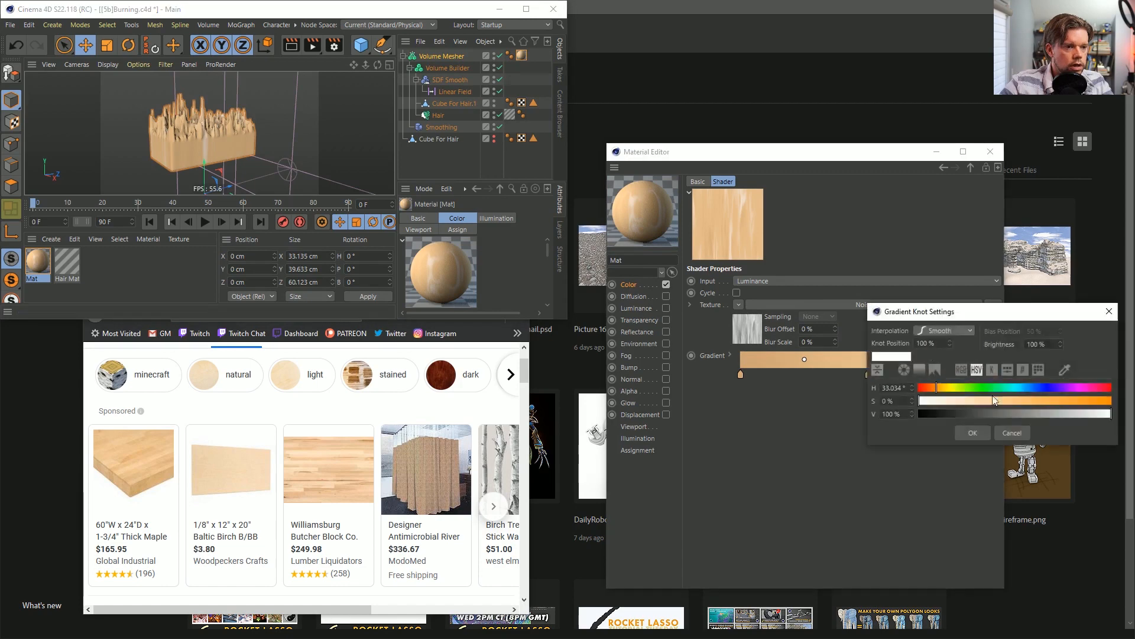
click(1064, 369)
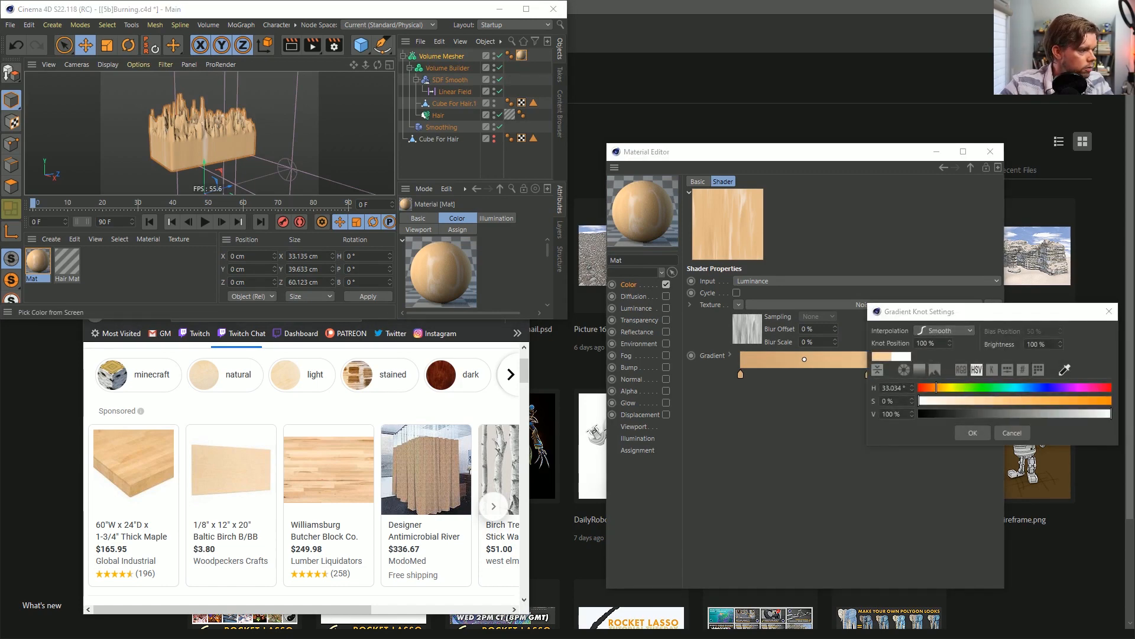
click(329, 458)
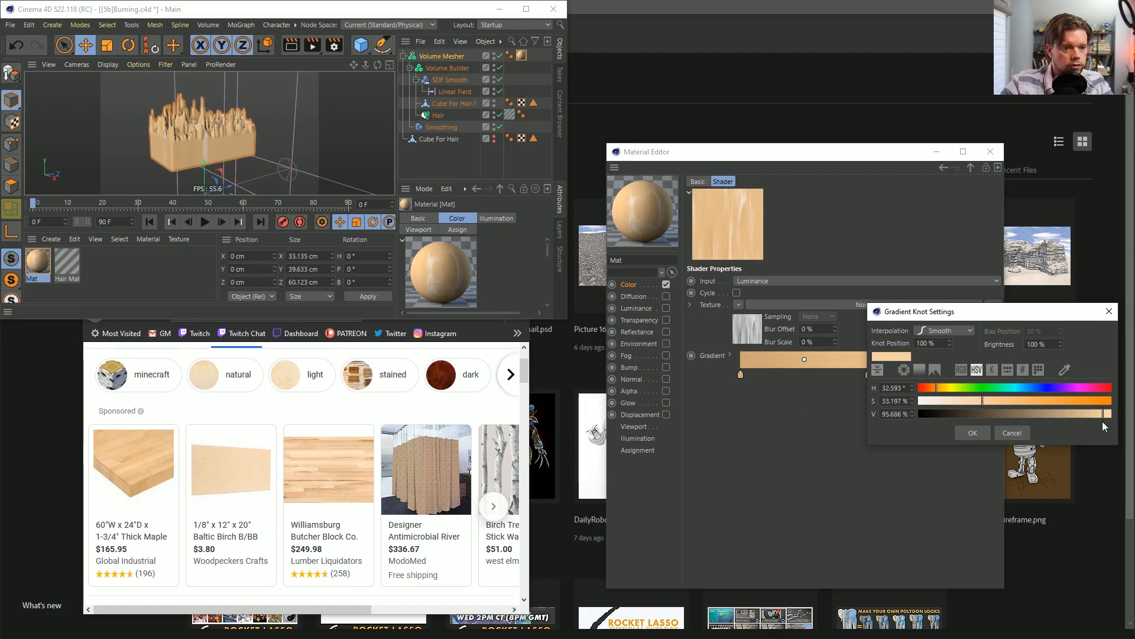
click(973, 432)
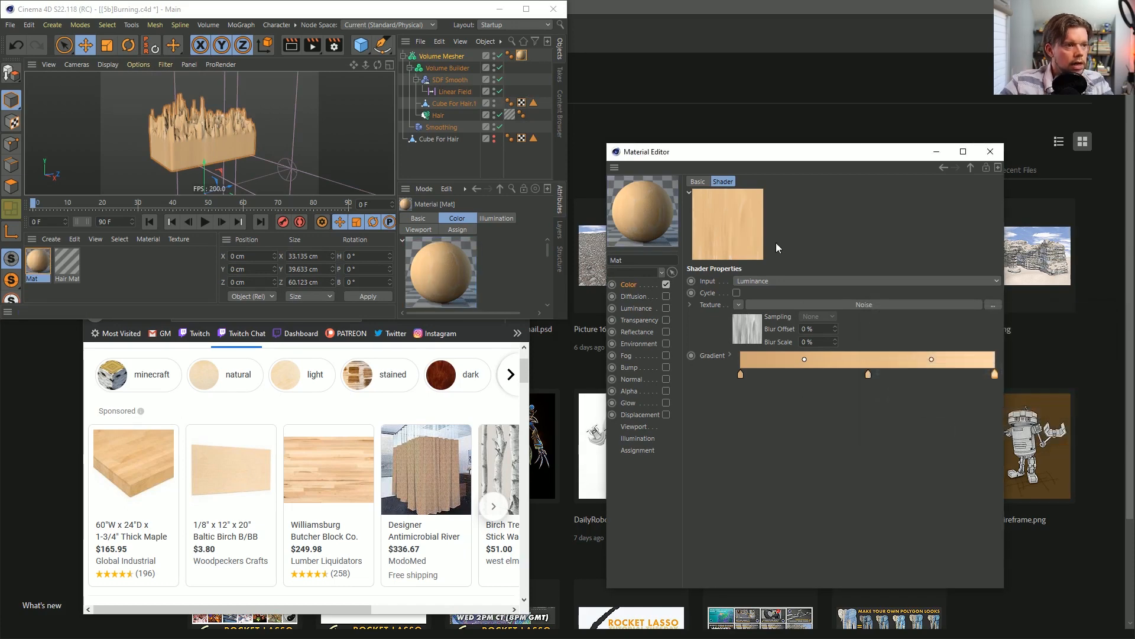
Restore Cinema 4D to full screen and reposition the Material Editor beside the spiky mesh.
double_click(772, 151)
drag(622, 13, 829, 104)
double_click(412, 9)
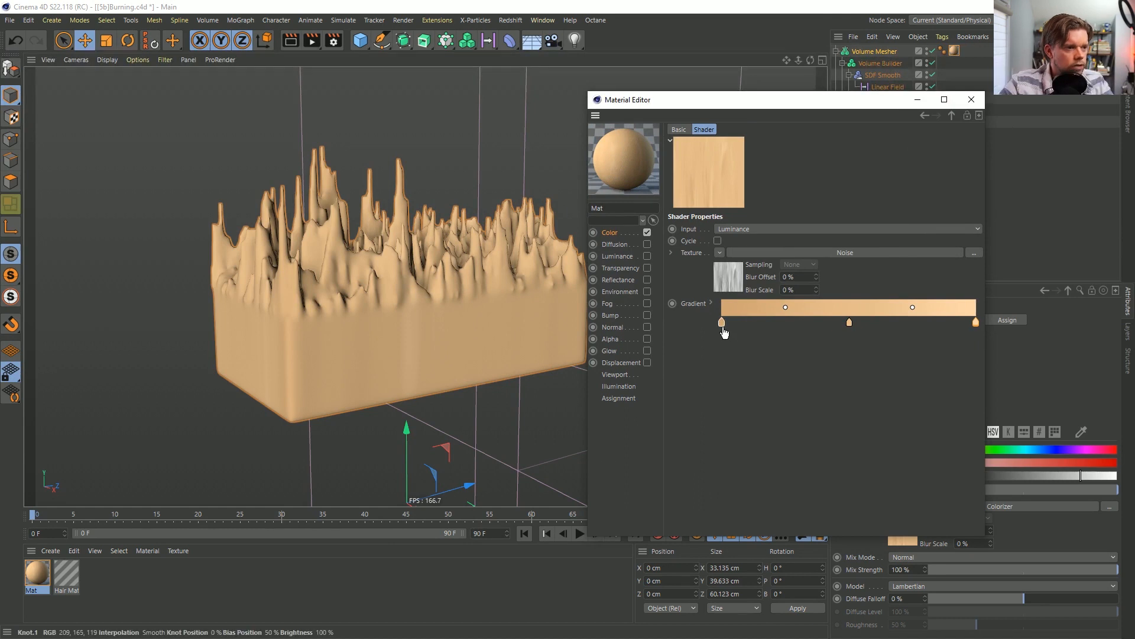
click(726, 254)
click(693, 296)
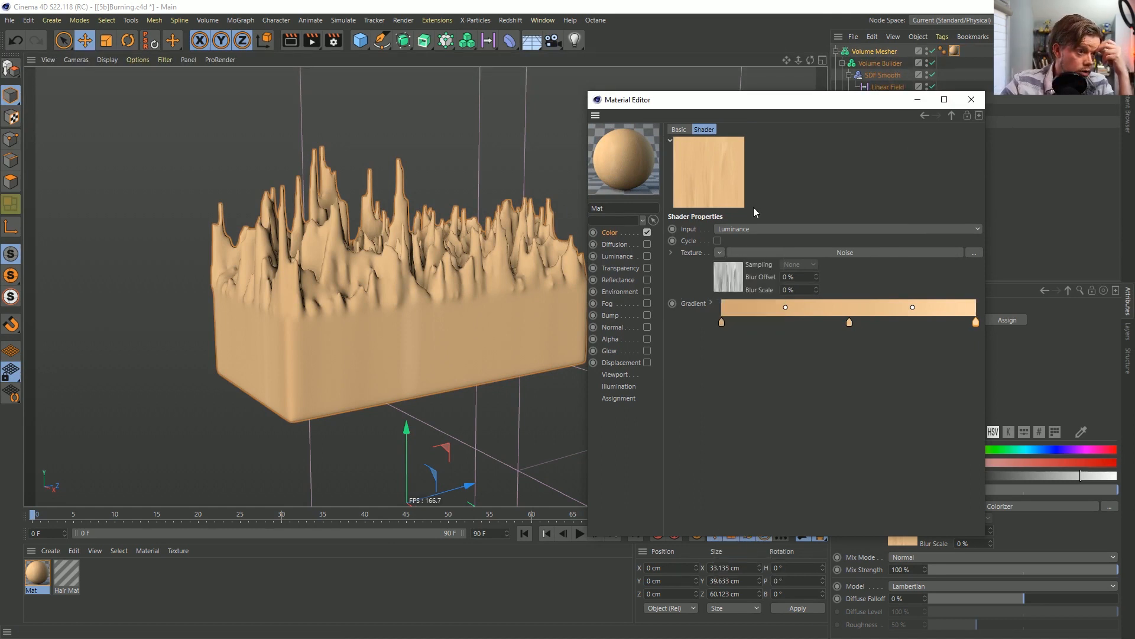
Wrap the material's Color texture Colorizer in a Fusion shader and open the Fusion's settings.
click(609, 232)
click(725, 232)
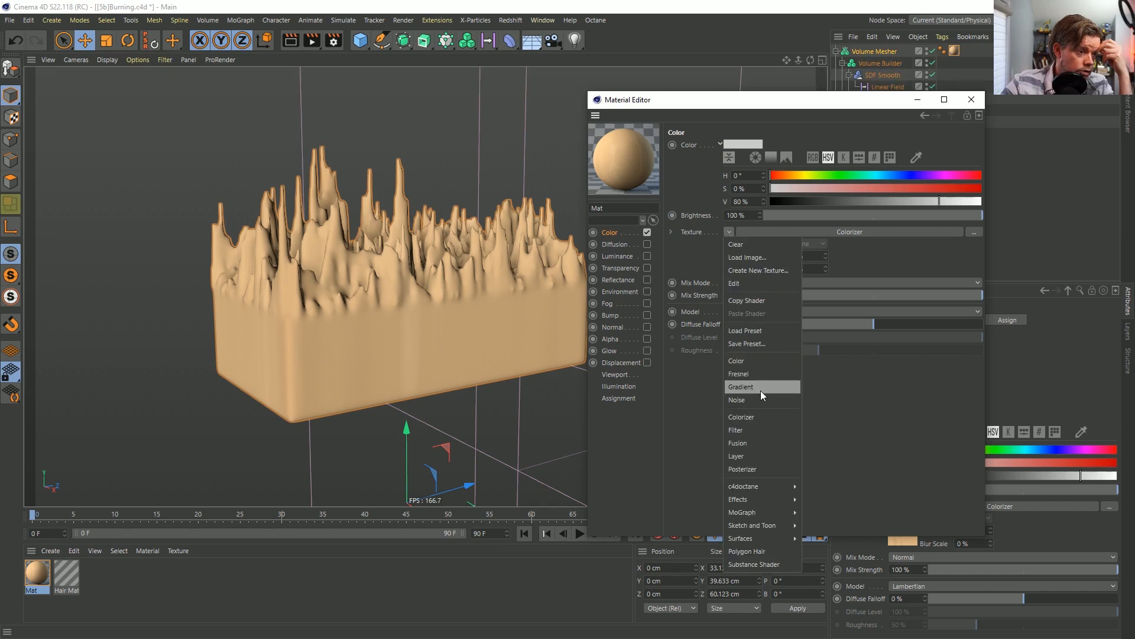
click(758, 443)
click(740, 258)
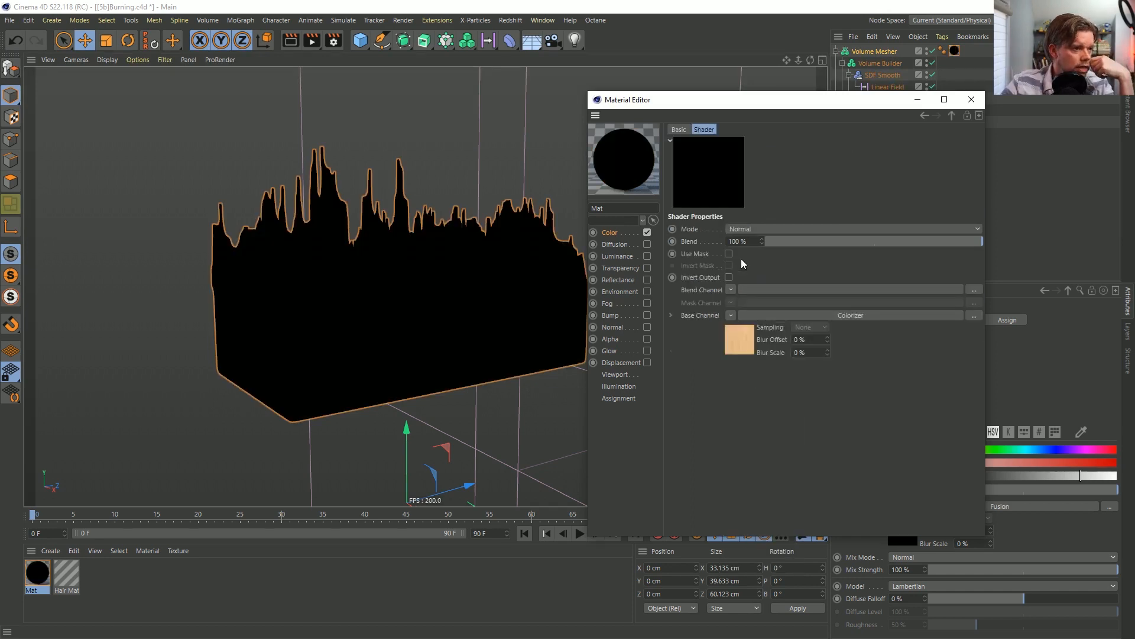
Load a Noise shader into the Fusion's Blend Channel and set the blending mode to Overlay.
click(731, 290)
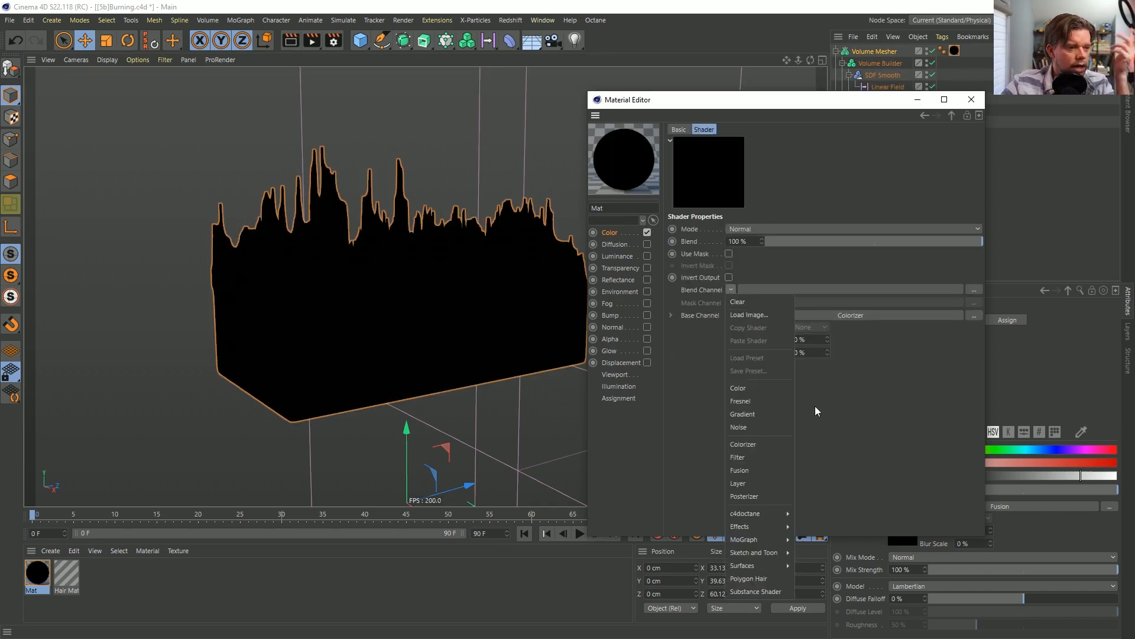
click(739, 427)
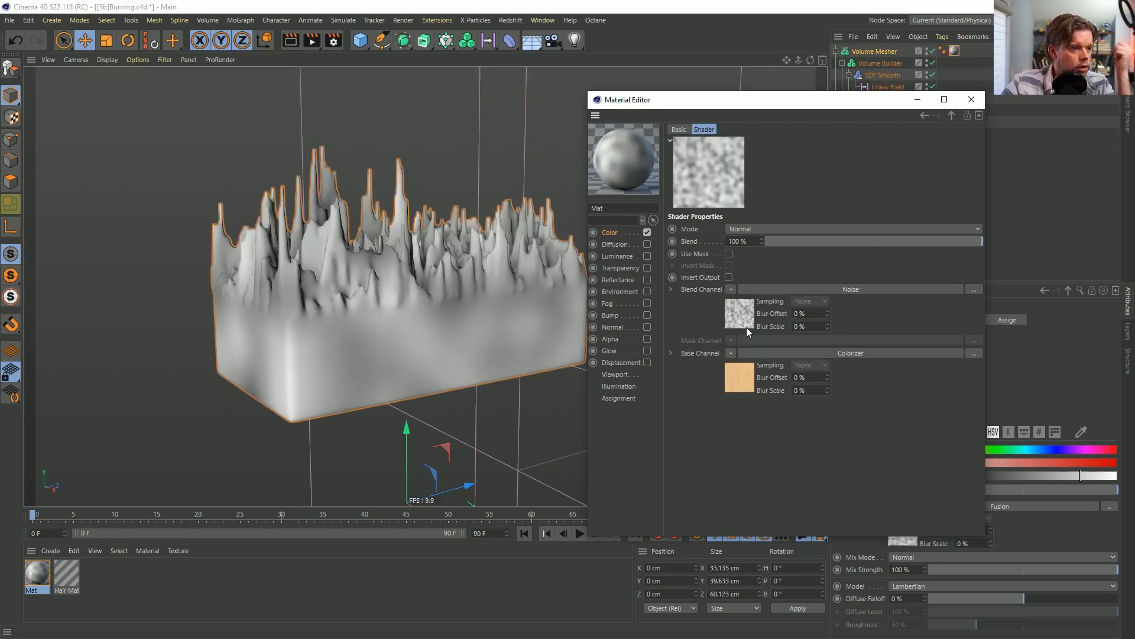
click(767, 232)
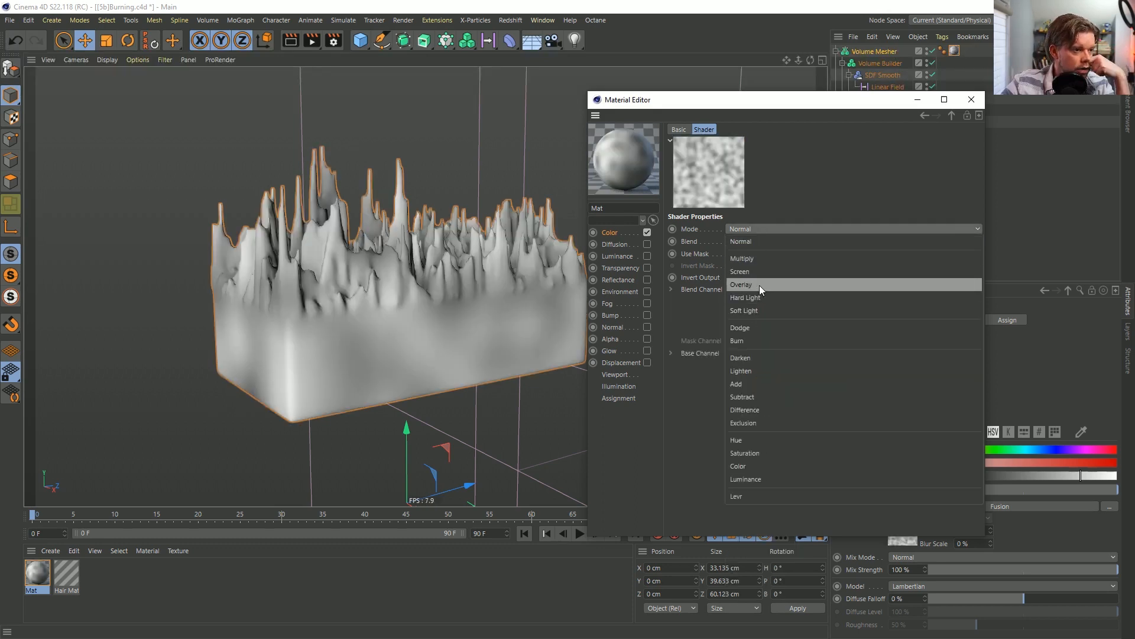
click(759, 285)
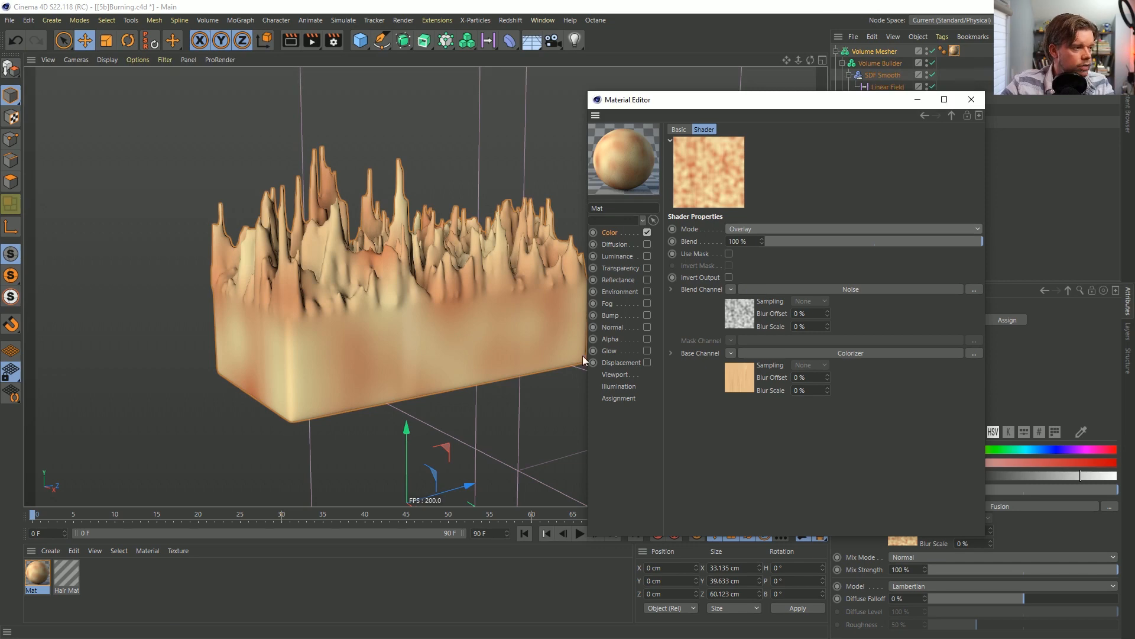
Change the Blend Channel noise type to Luka and set its second Relative Scale value to 1000%.
click(743, 313)
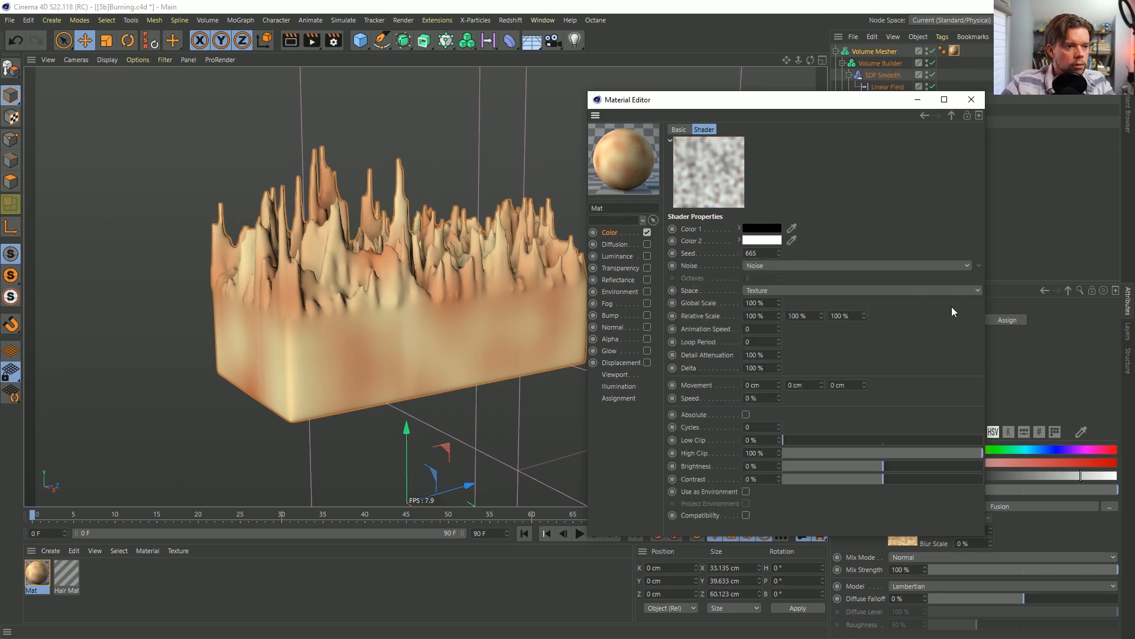
click(978, 267)
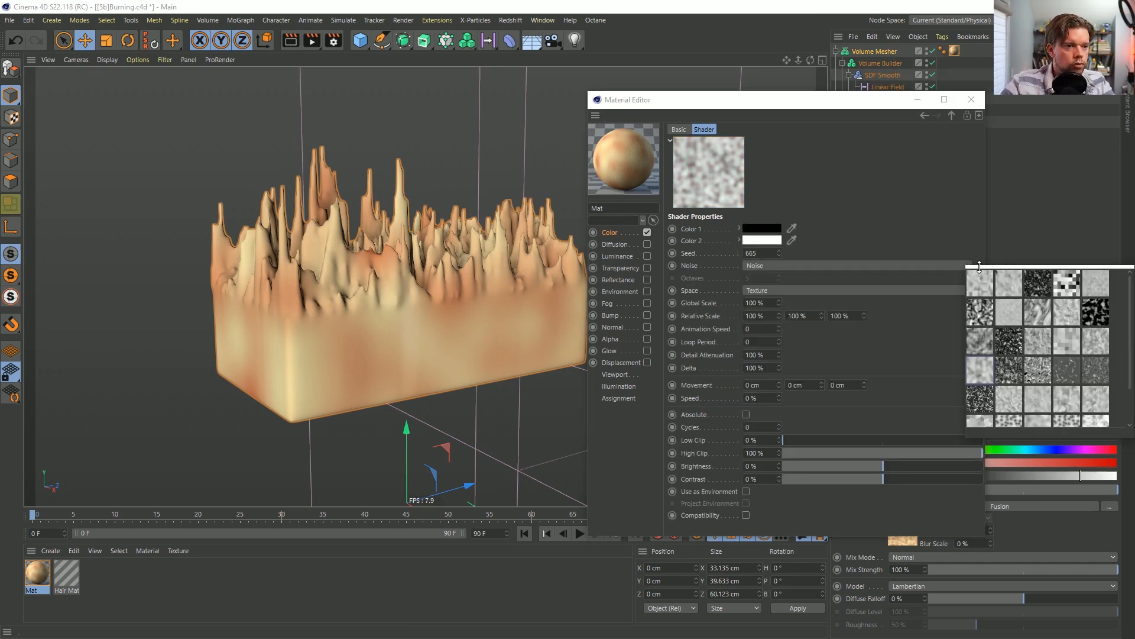
click(1037, 344)
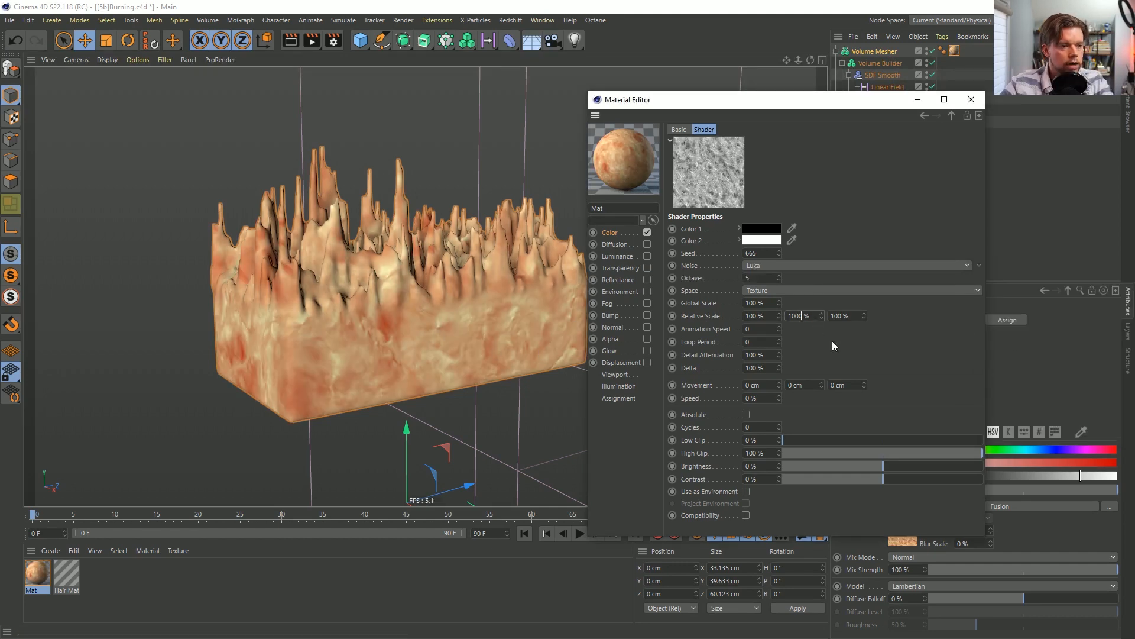
key(Return)
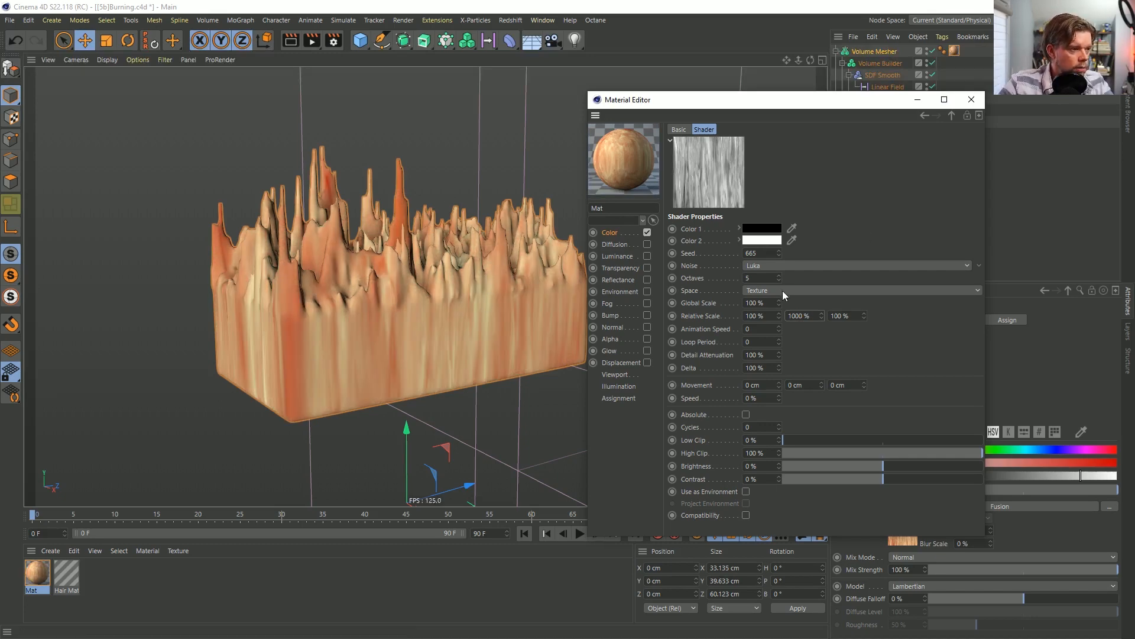
Set the Luka noise's Global Scale to 200% and its Seed to 666.
key(Return)
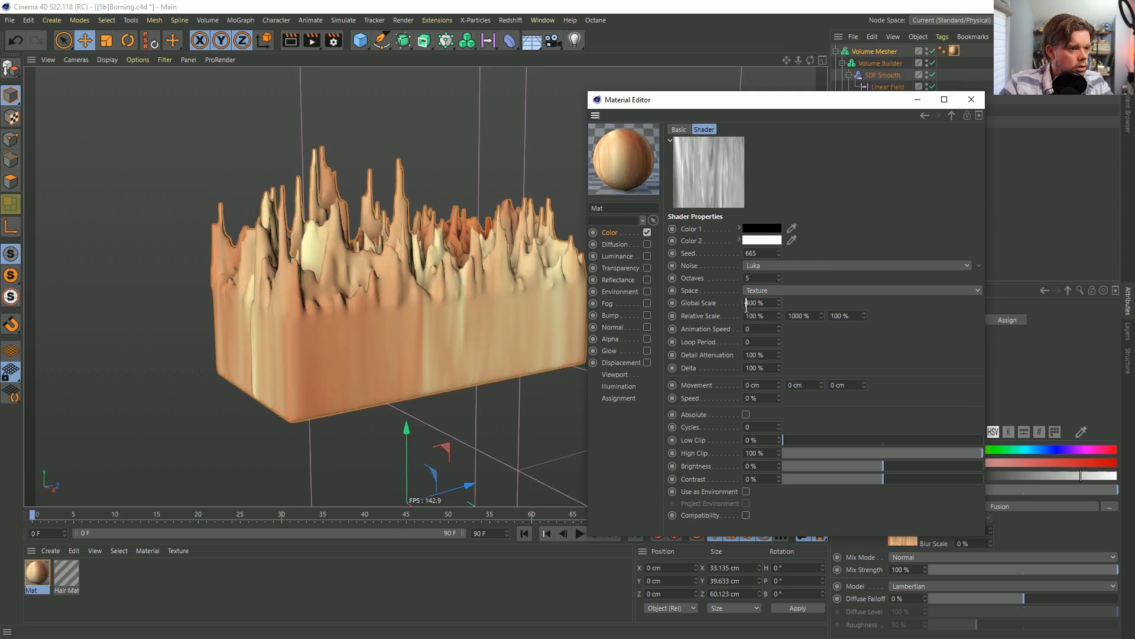
key(Delete)
text(2)
key(Return)
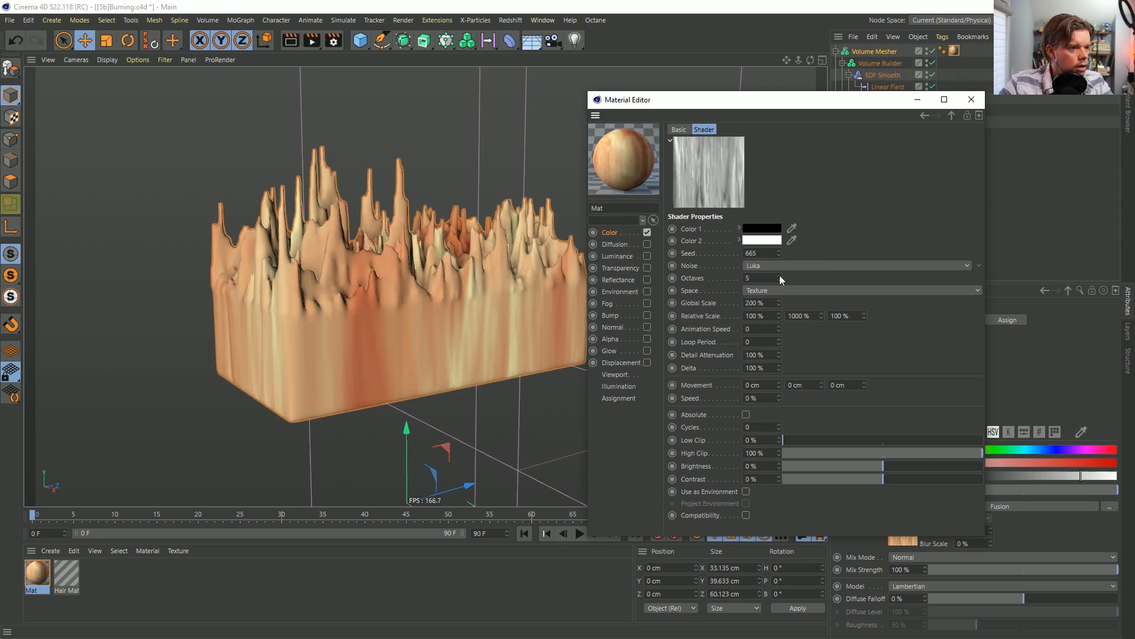
click(779, 251)
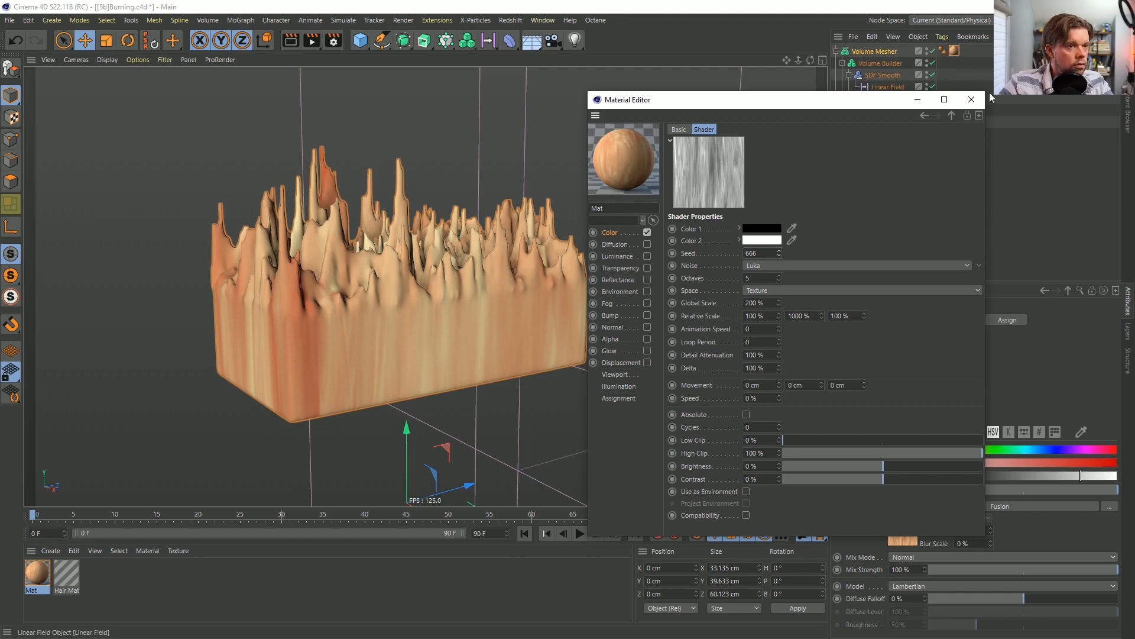
Return to the Fusion shader and reduce its Blend to 17%.
click(951, 114)
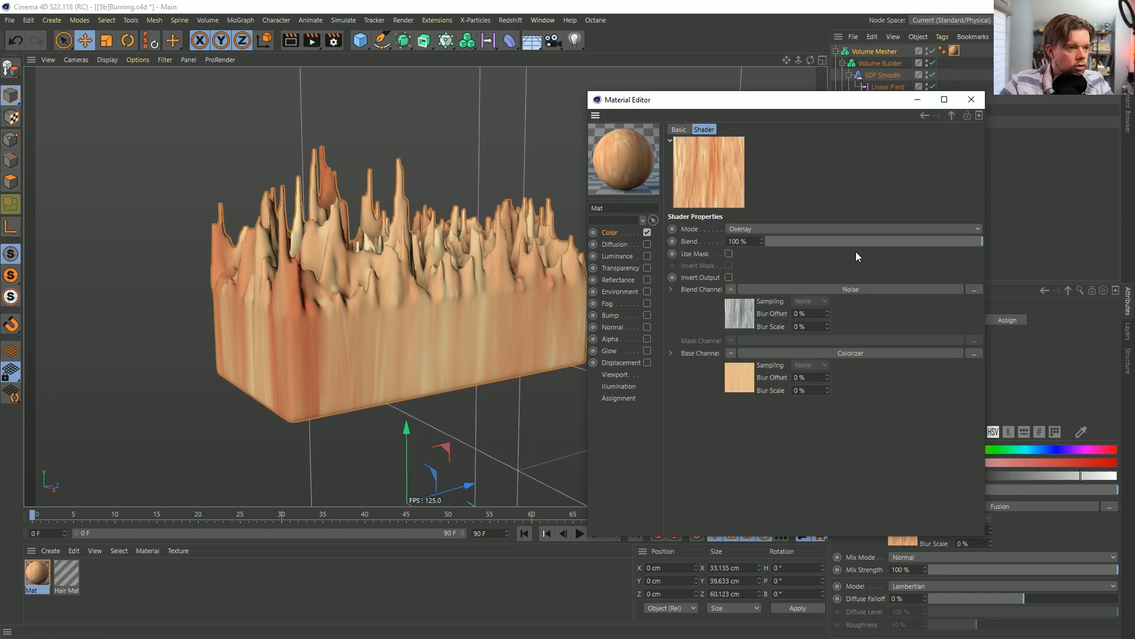
drag(846, 238, 764, 237)
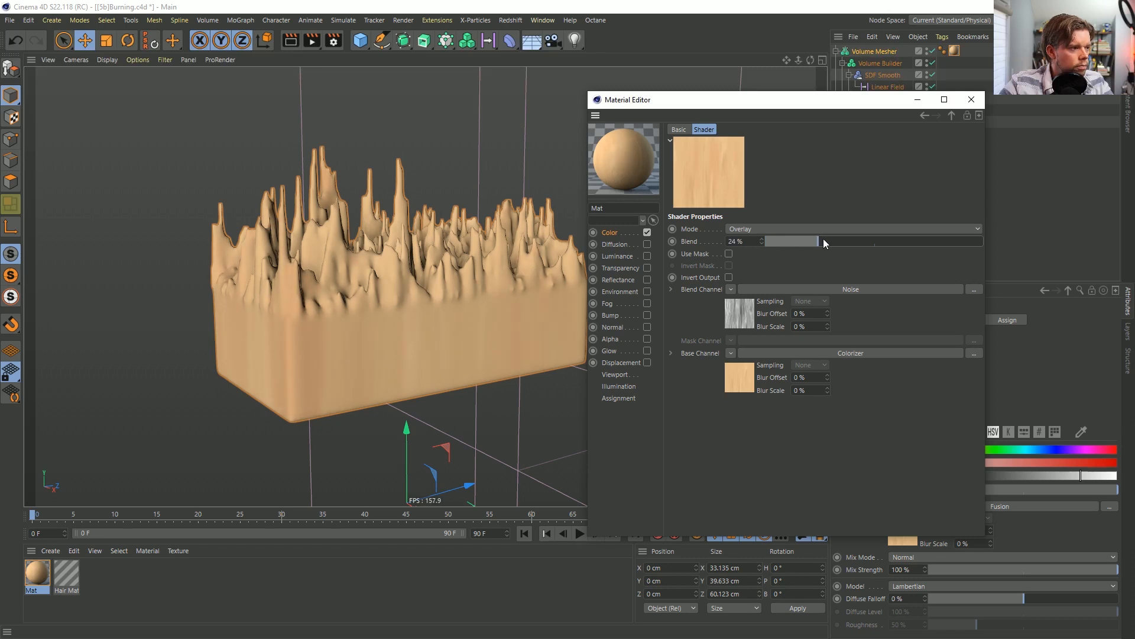
drag(823, 239, 803, 244)
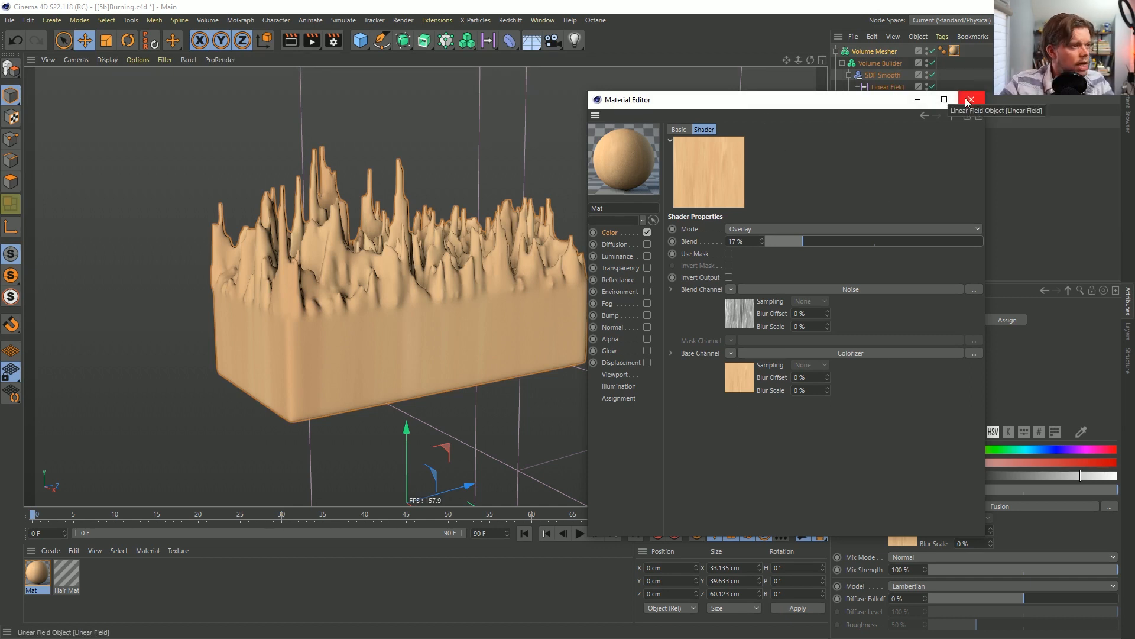
In the base Colorizer's gradient, brighten and desaturate the end knot, and set the first knot's V to 72%.
click(792, 353)
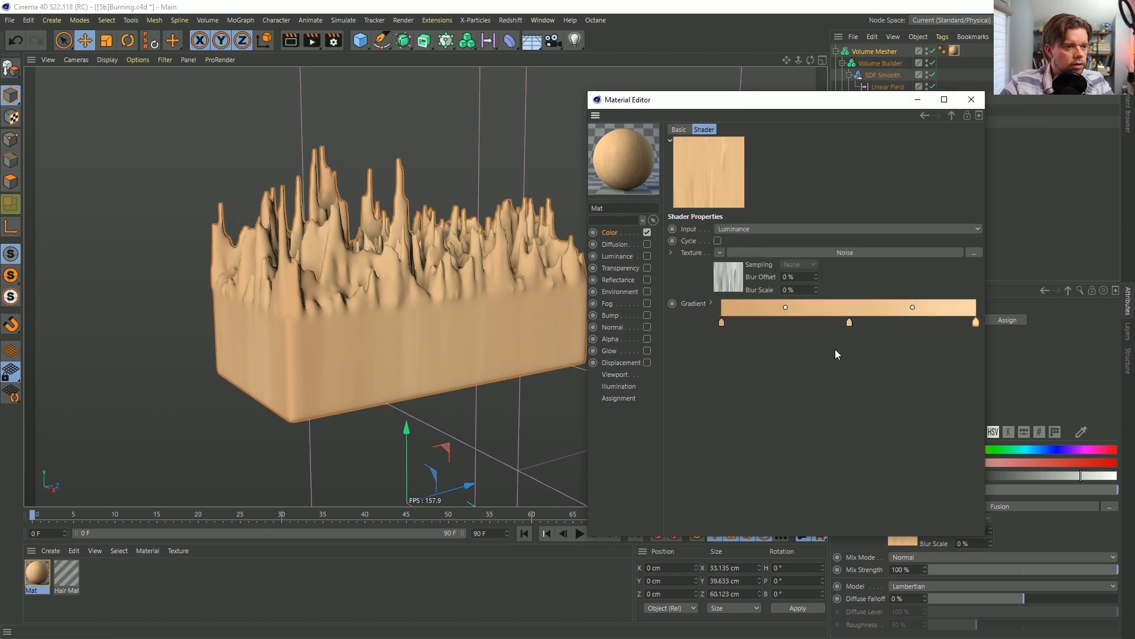
double_click(975, 323)
mouse_move(1093, 362)
mouse_down()
mouse_move(1080, 361)
mouse_move(1102, 360)
mouse_up()
click(946, 347)
click(956, 380)
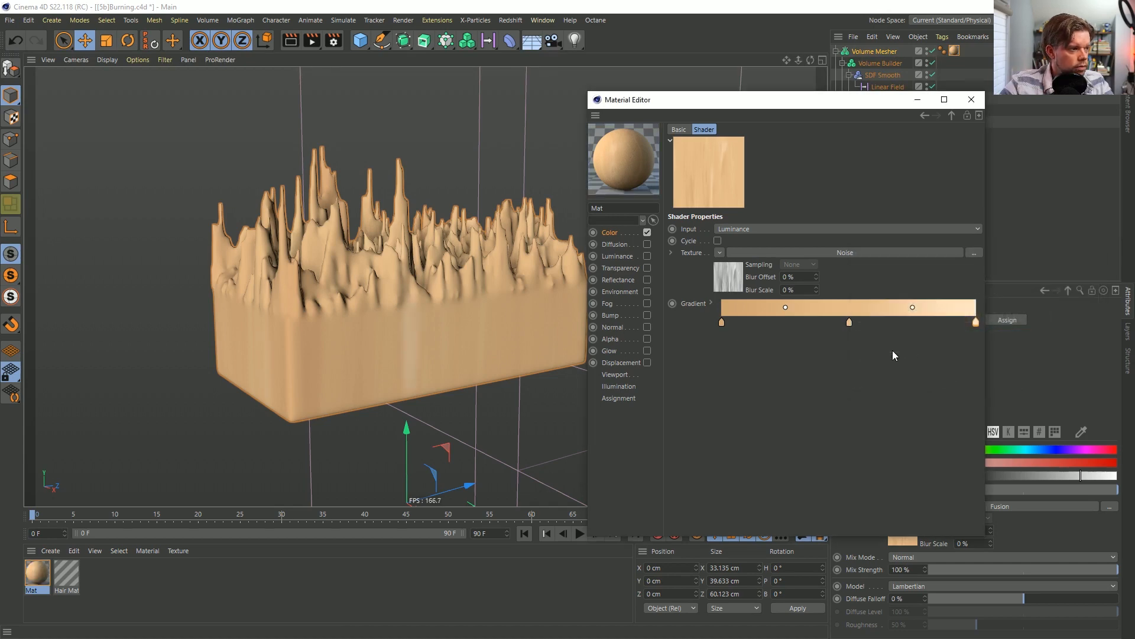
double_click(722, 322)
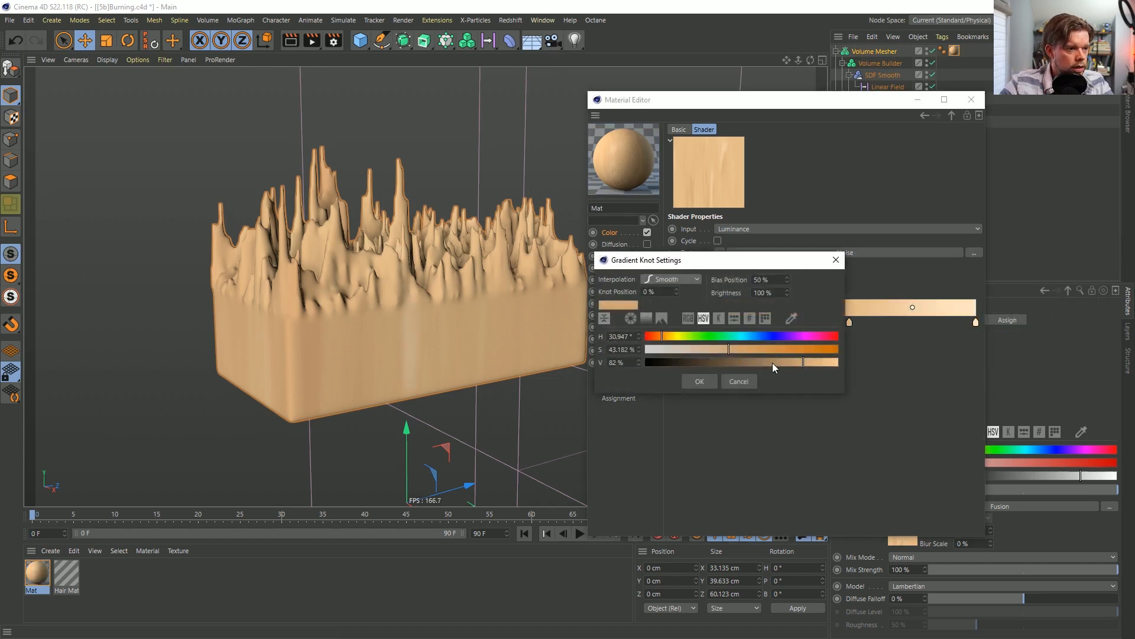
click(701, 381)
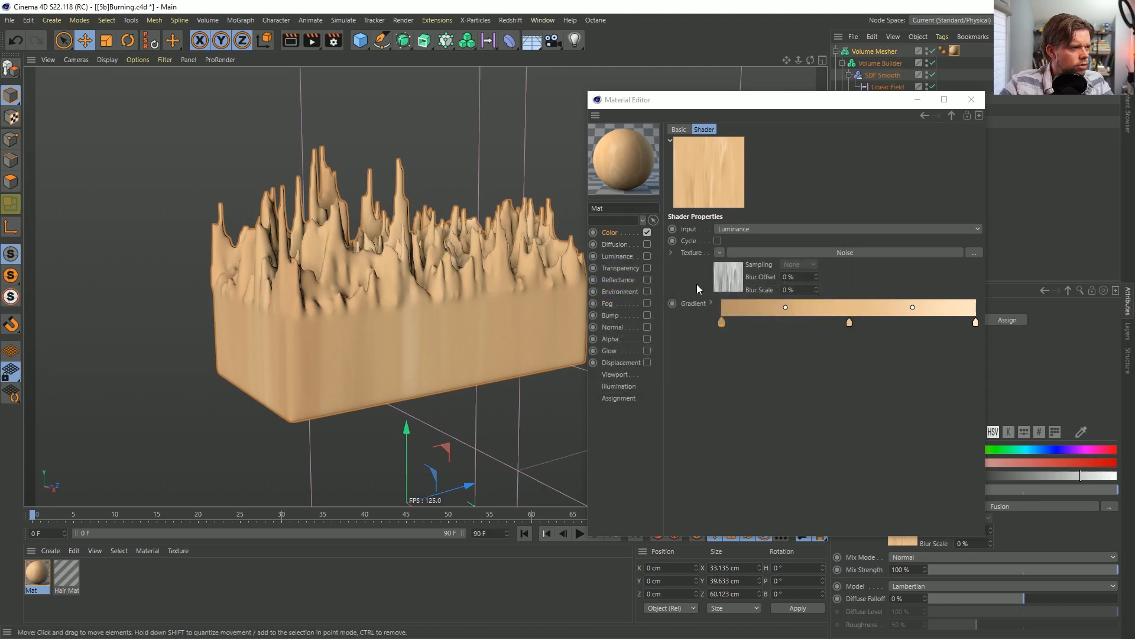
Try Global Scale values of 55% and 22% on the Colorizer's Wavy Turbulence noise.
click(728, 278)
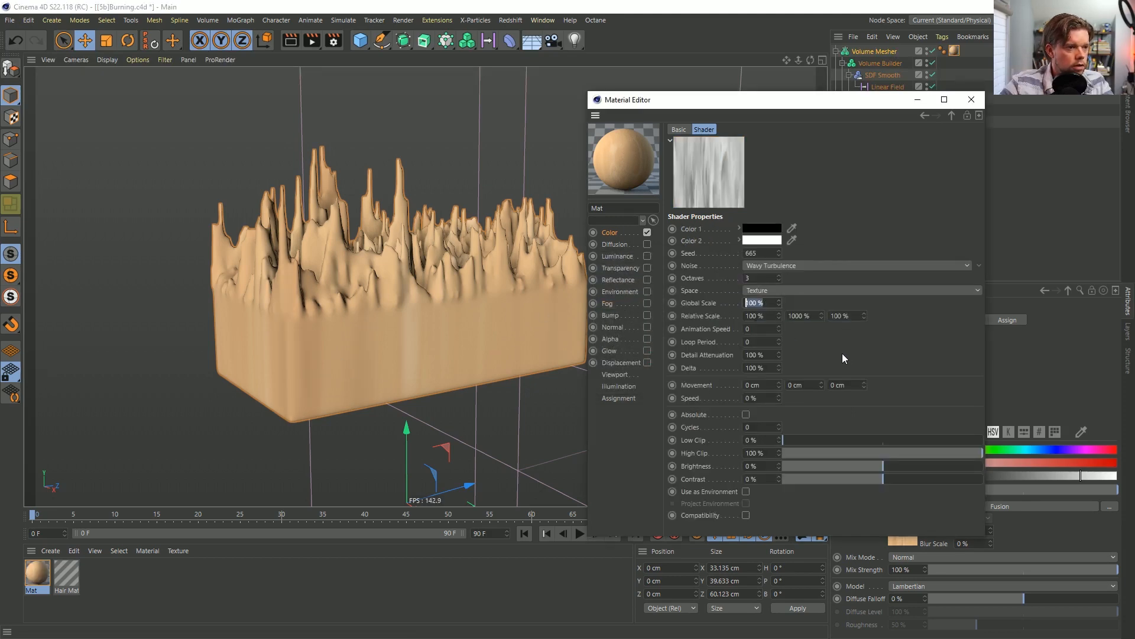
text(55)
key(Return)
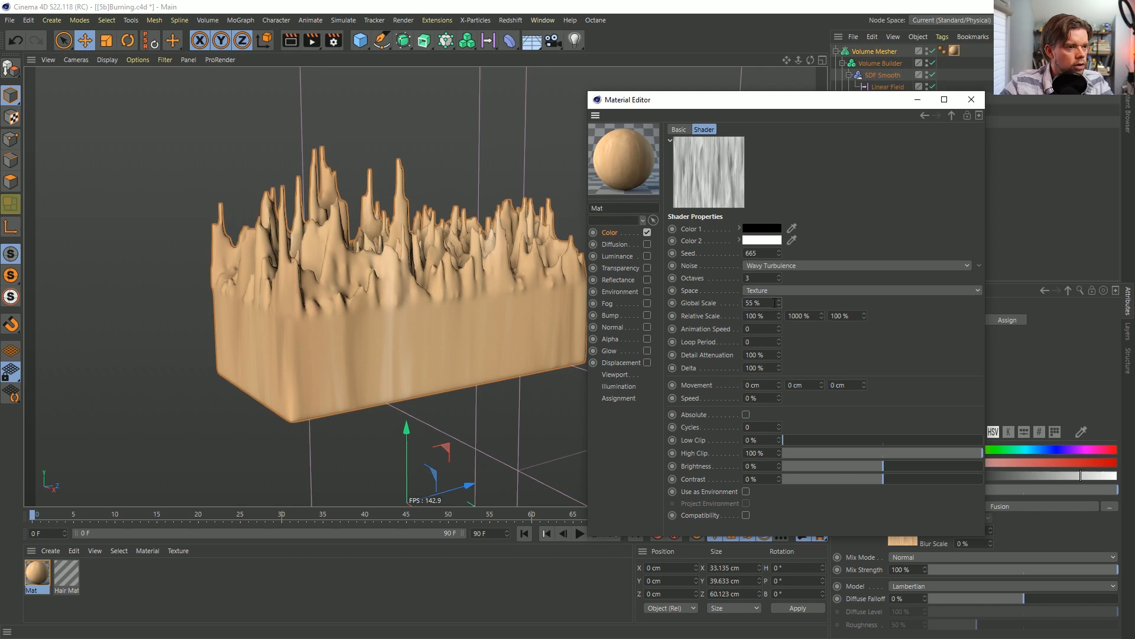
text(22)
key(Return)
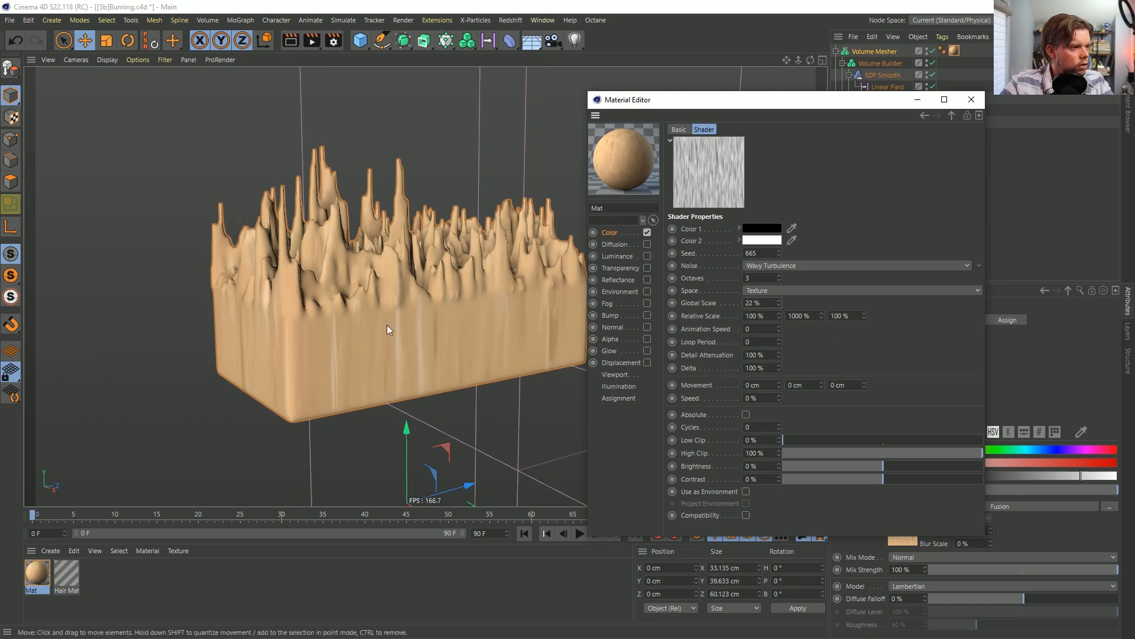
Try Global Scale values of 44%, 222% and 11% on the Wavy Turbulence noise, and return to the Colorizer.
alt+drag(414, 281, 387, 353)
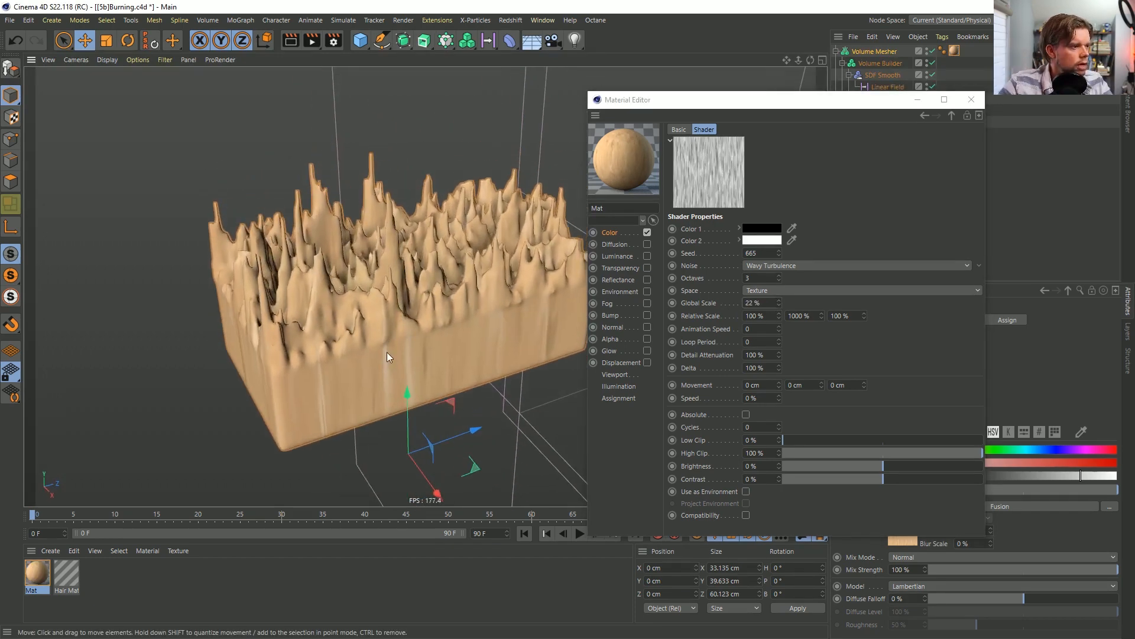
click(759, 303)
text(44)
key(Return)
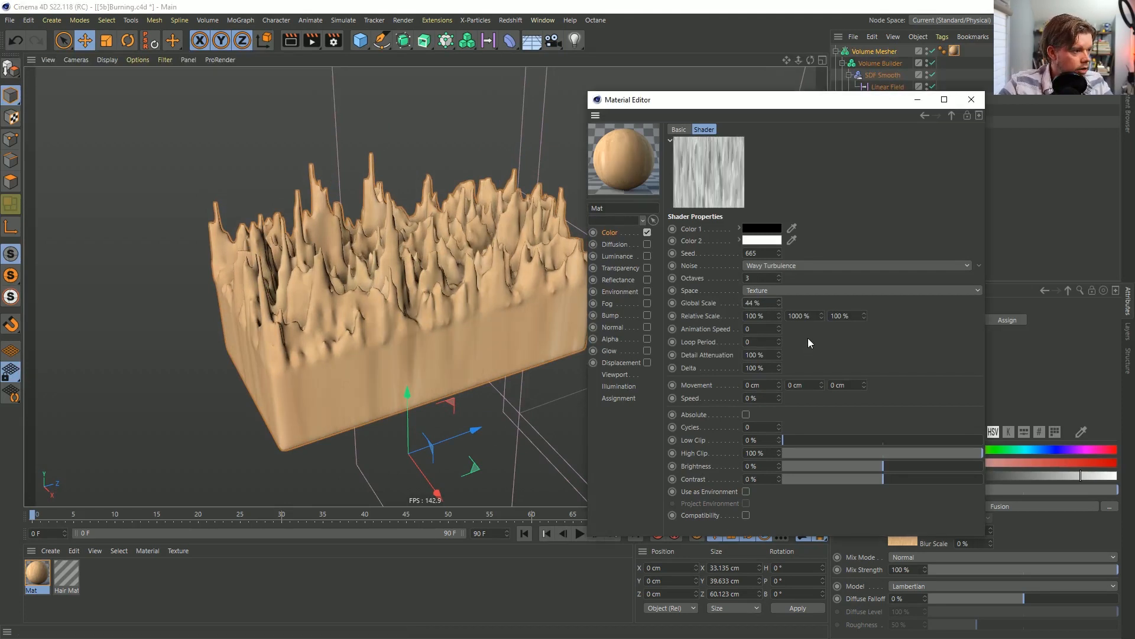
double_click(769, 303)
text(222)
key(Return)
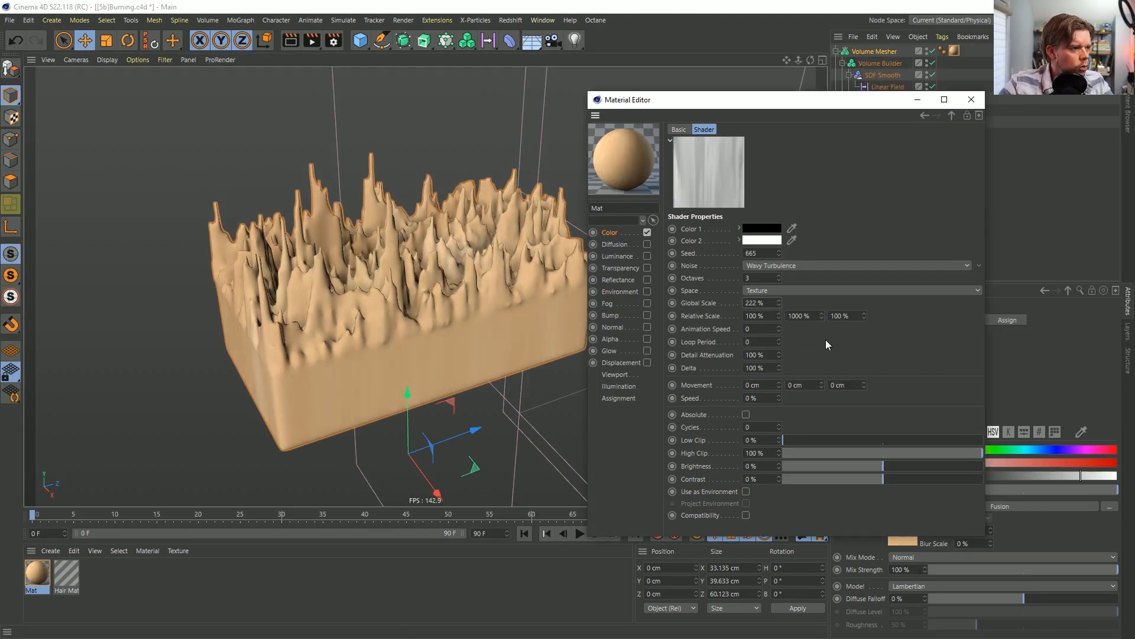
double_click(768, 303)
text(11)
key(Return)
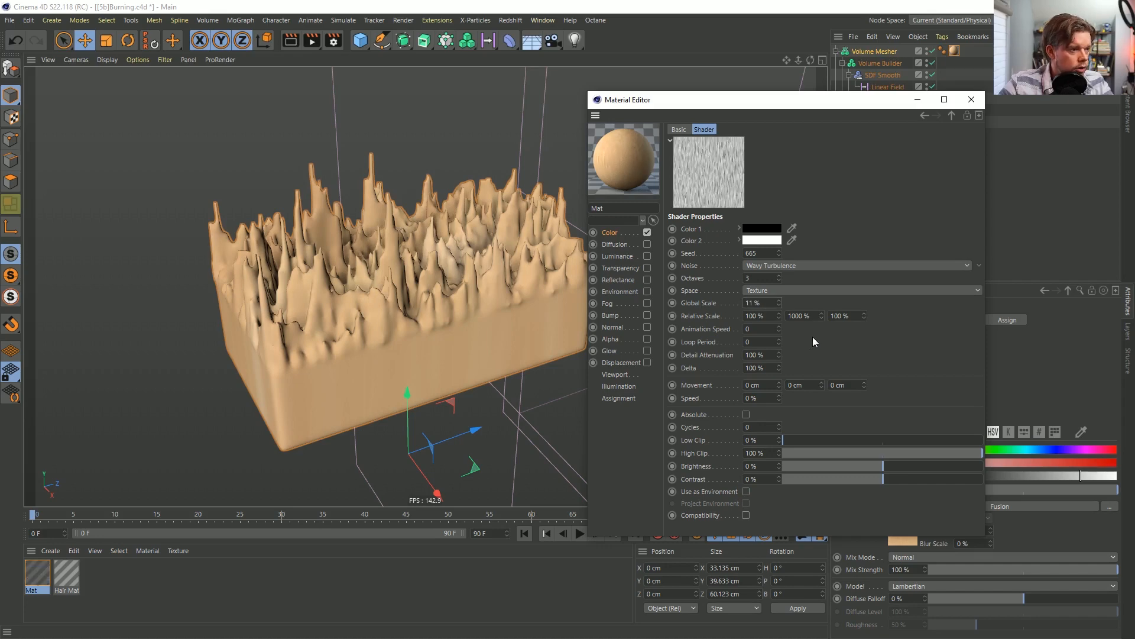
click(952, 115)
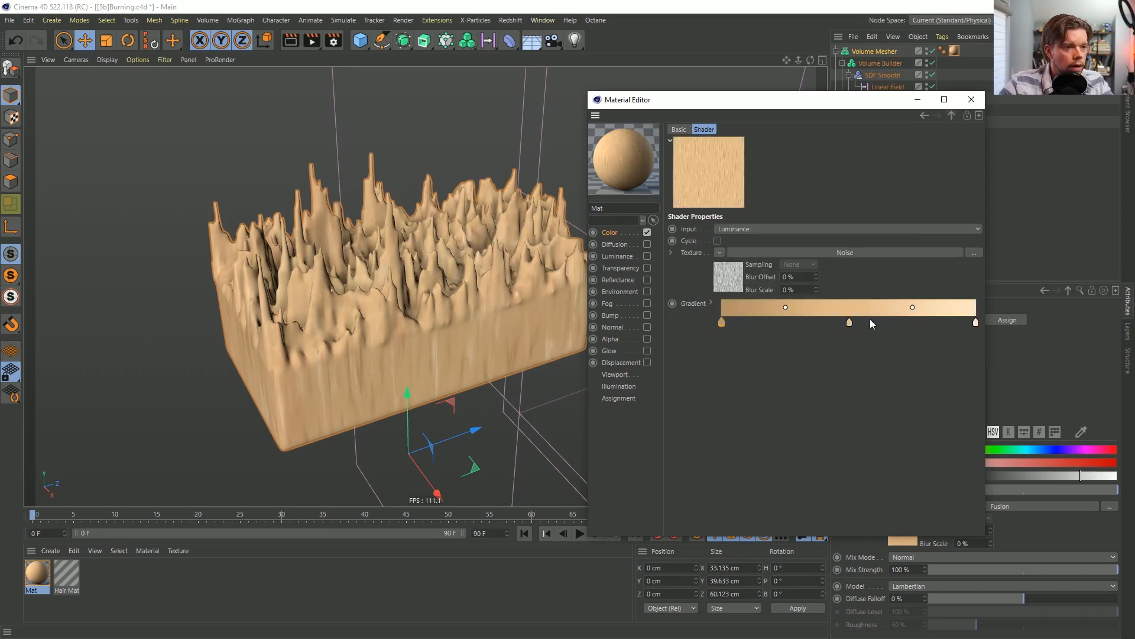
Darken the first knot of the Colorizer gradient and remove its middle knot.
double_click(722, 323)
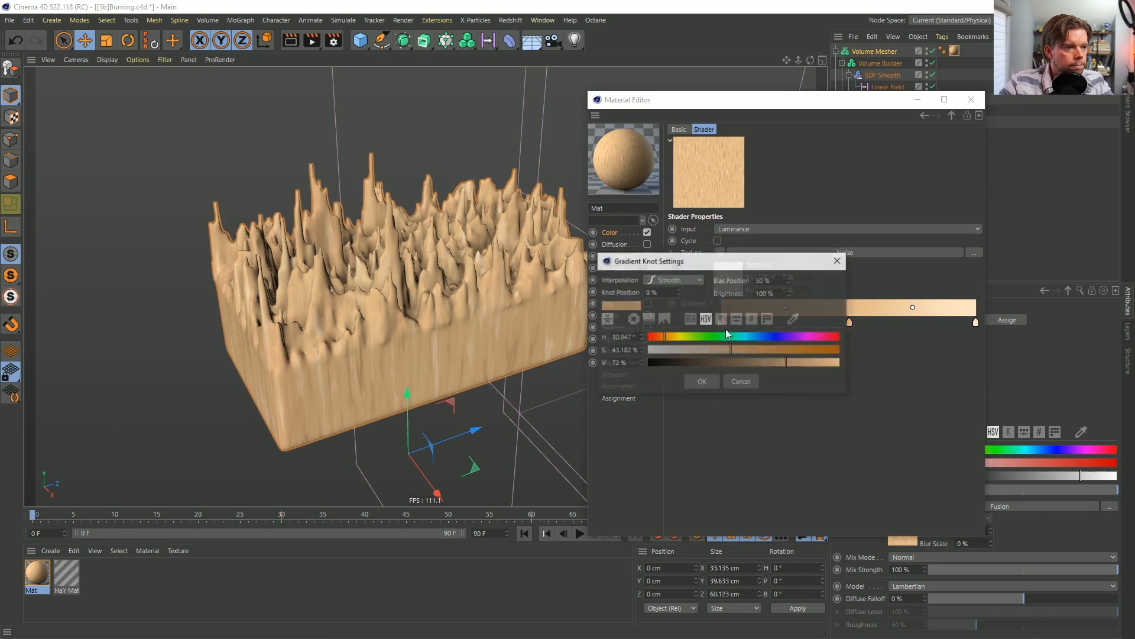
click(710, 380)
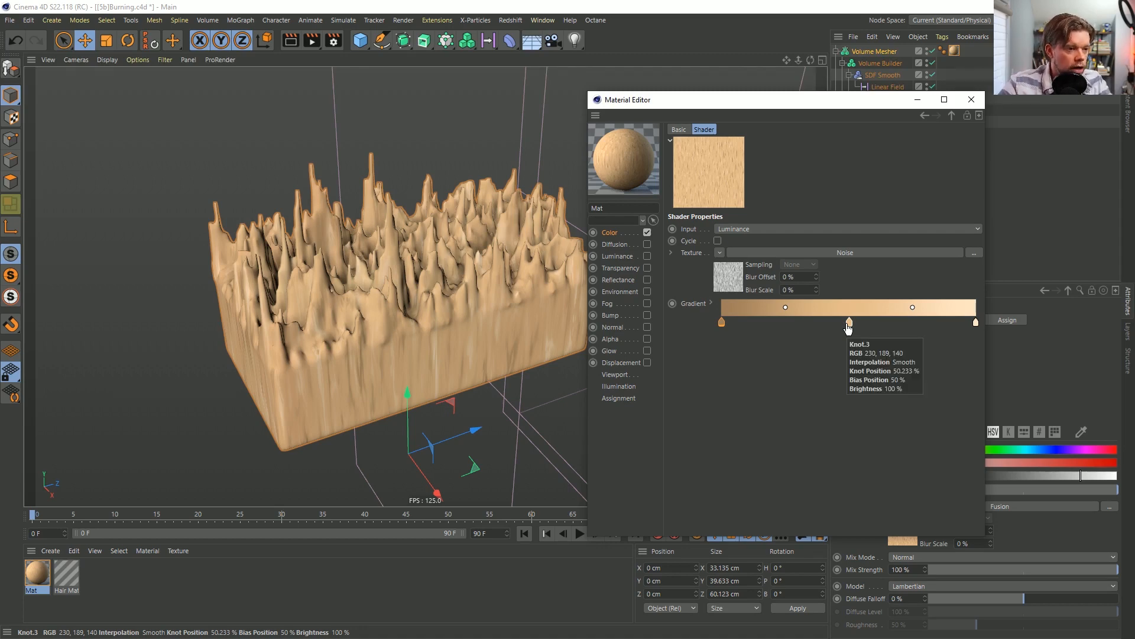
drag(849, 325, 860, 403)
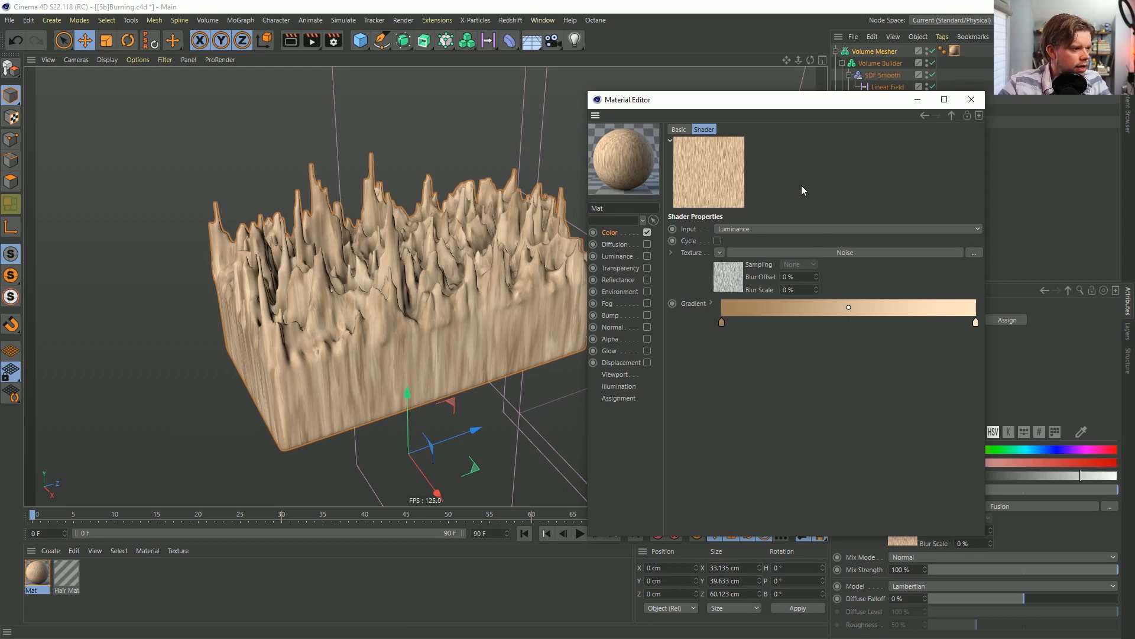
Raise the Fusion's Blend slightly above 0%, and set the Global Scale of the Colorizer's Wavy Turbulence noise to 22%.
click(950, 116)
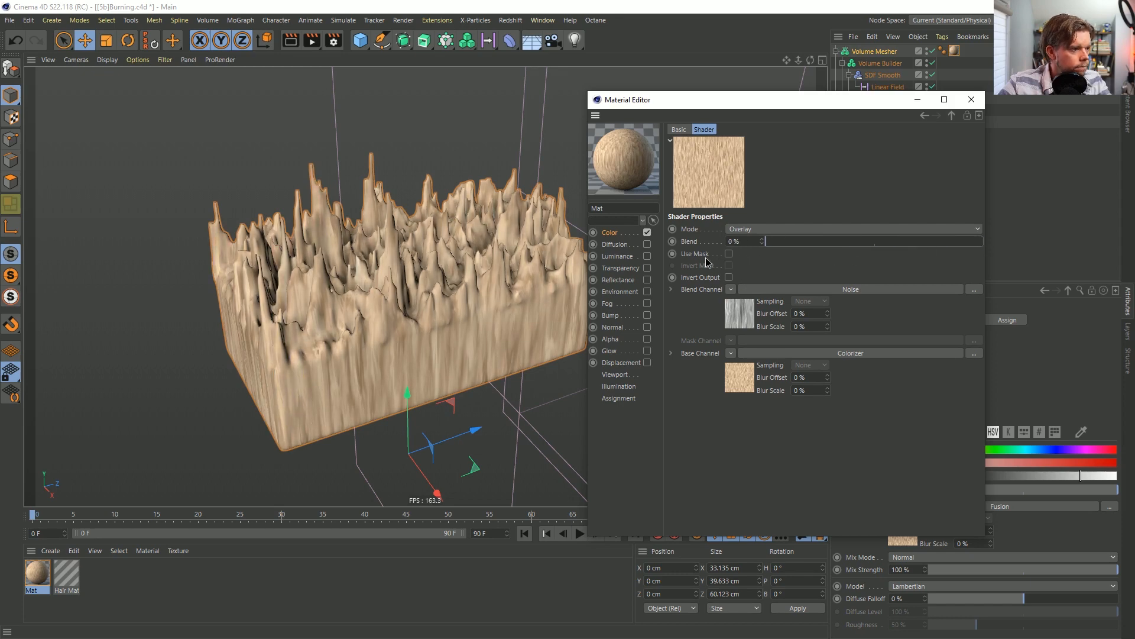
drag(765, 242, 786, 251)
click(739, 376)
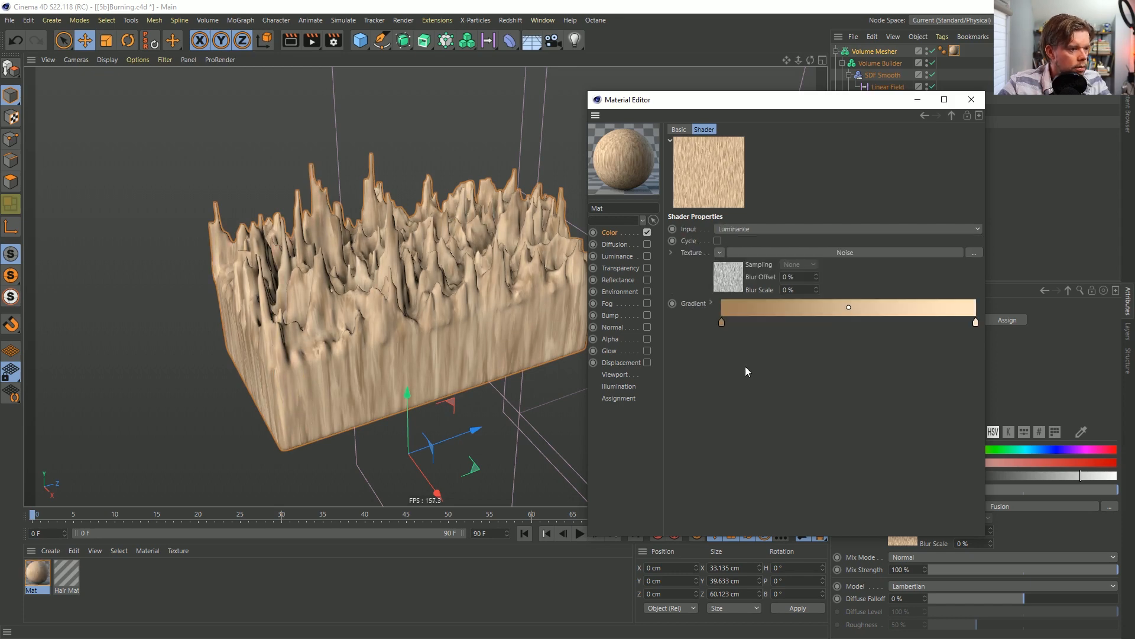
click(728, 281)
text(22)
key(Return)
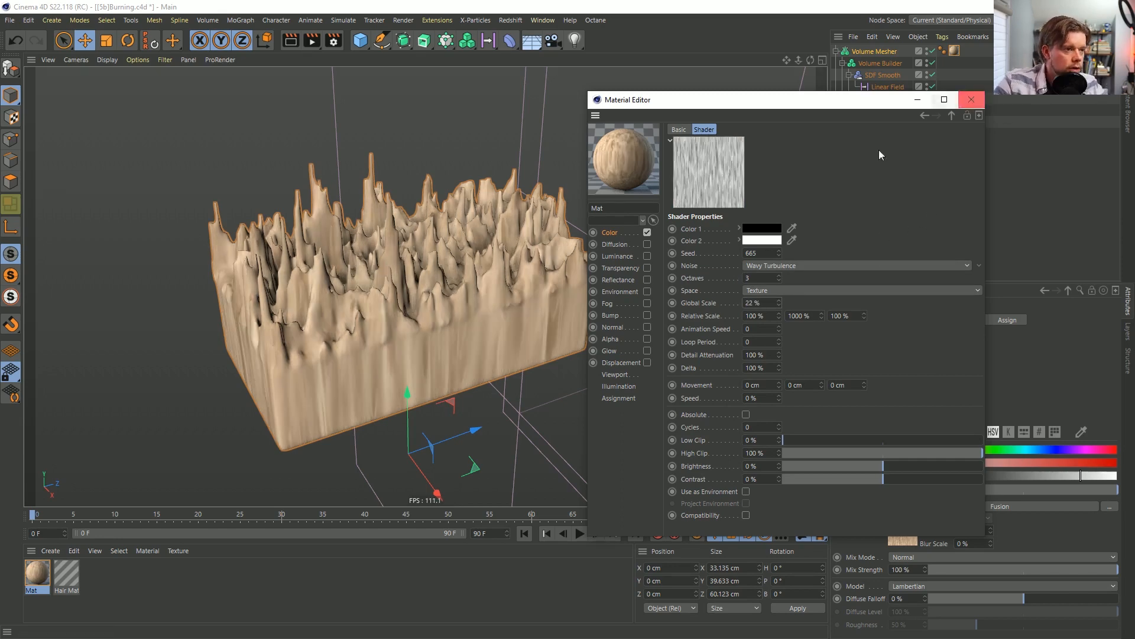
click(615, 232)
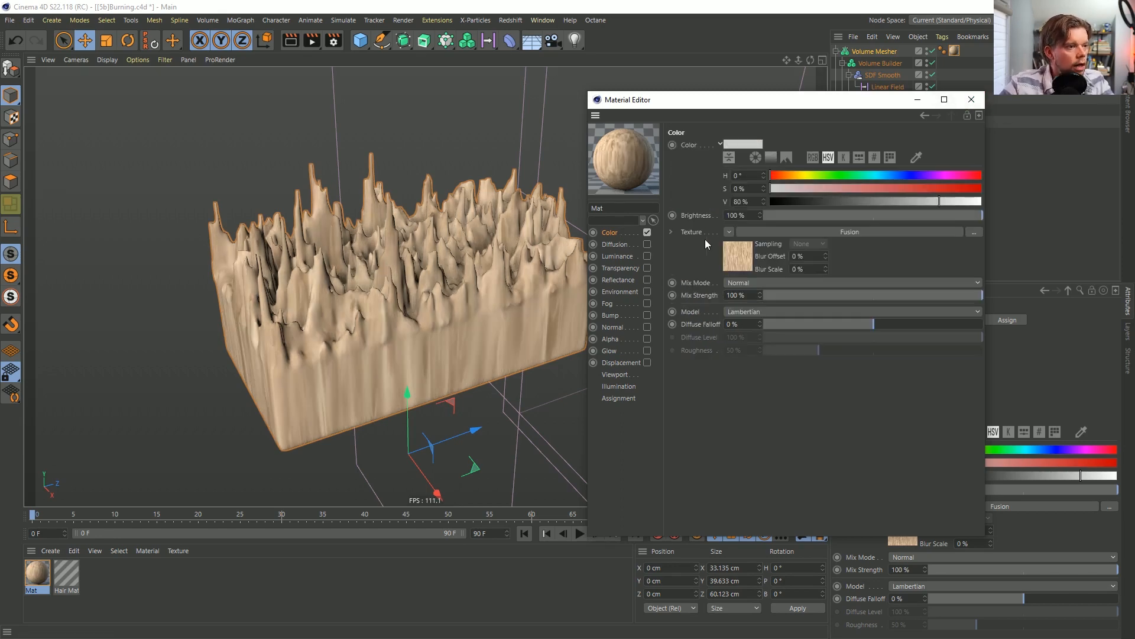
Copy the Color channel's Fusion shader into the Bump channel's texture and enable Bump.
click(632, 315)
drag(635, 316, 757, 174)
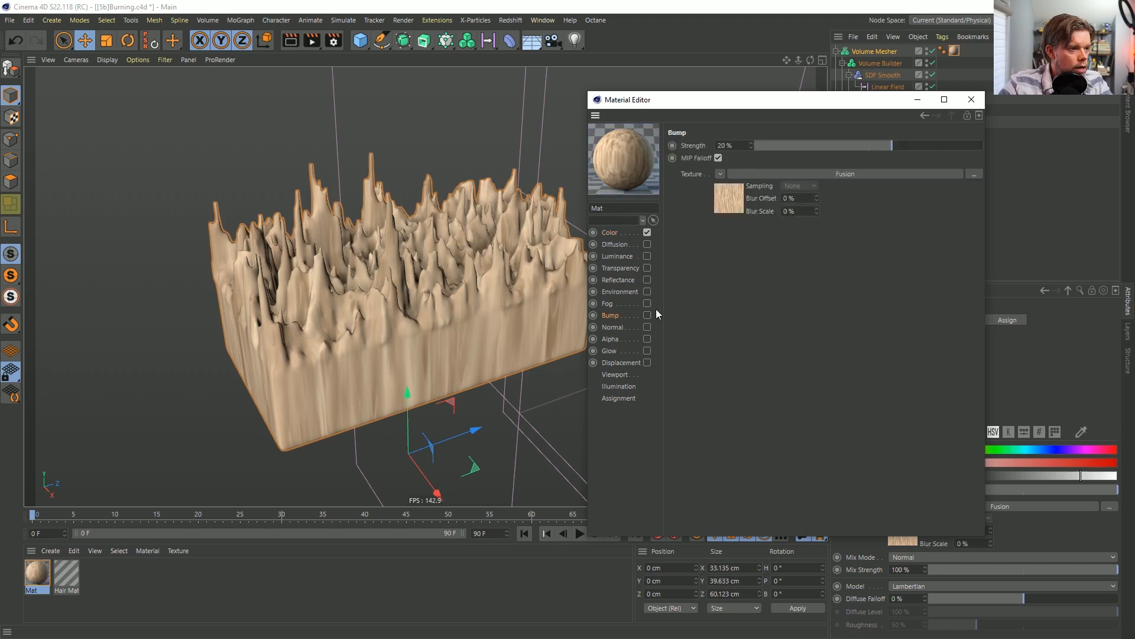
click(647, 315)
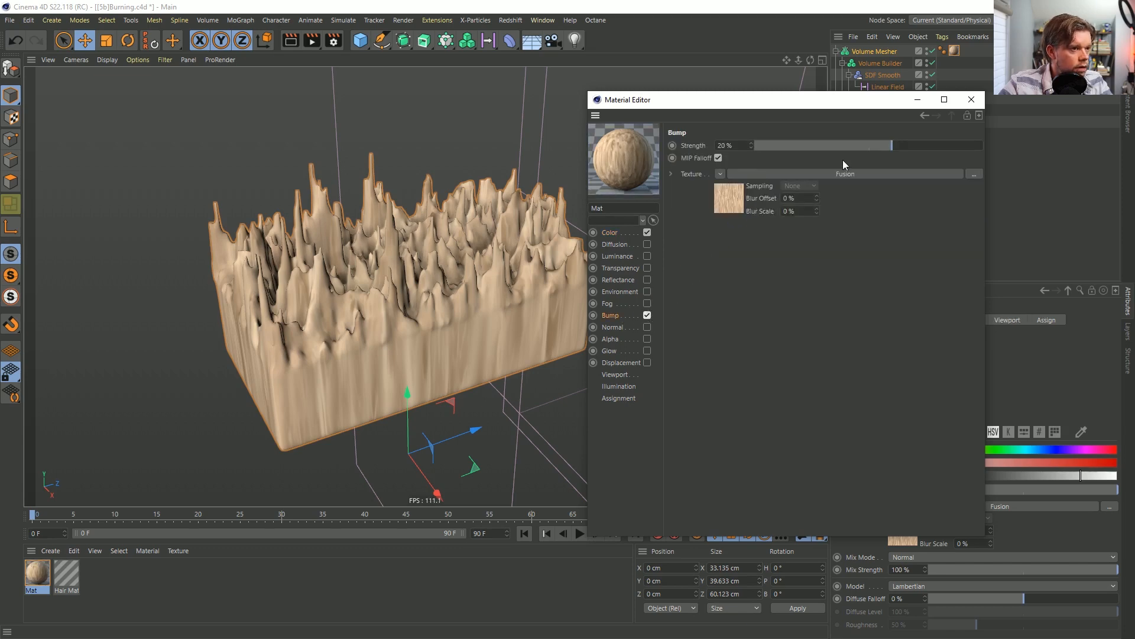
Try Bump strengths of 100% and 1009% and inspect the wood surface up close.
drag(844, 145, 1027, 150)
alt+drag(493, 357, 448, 356)
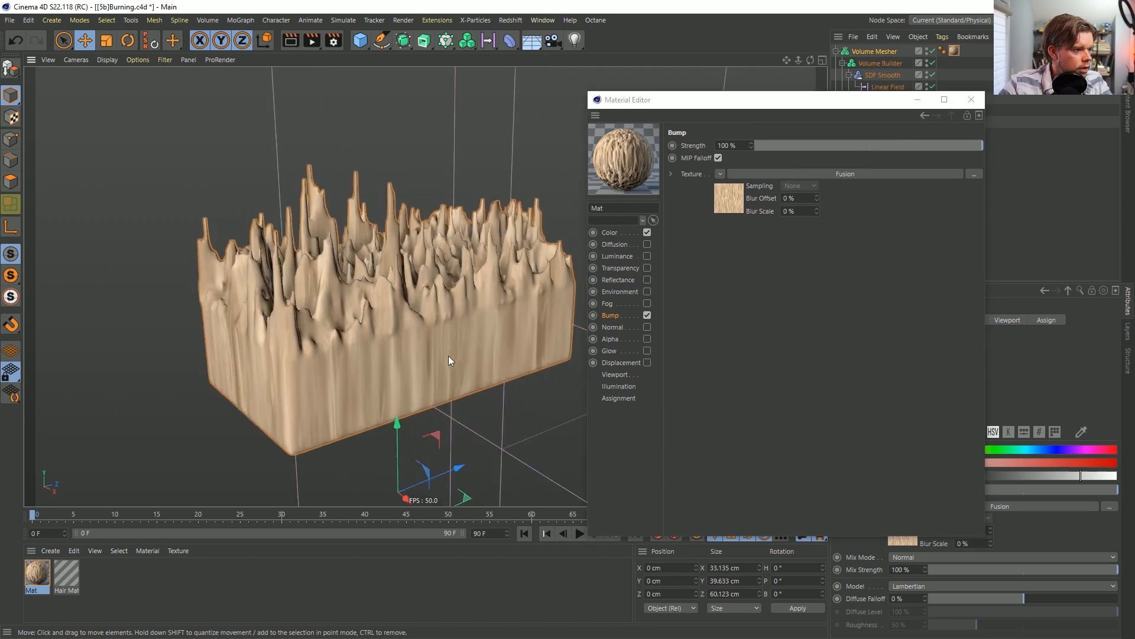
alt+right_drag(448, 355, 529, 329)
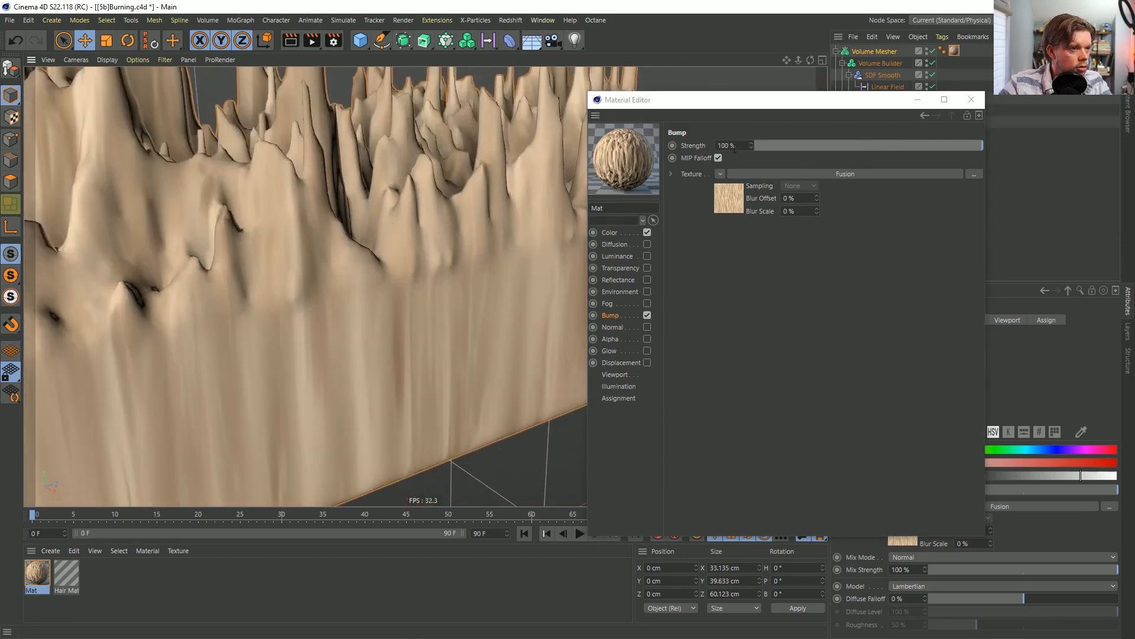
drag(751, 145, 751, 23)
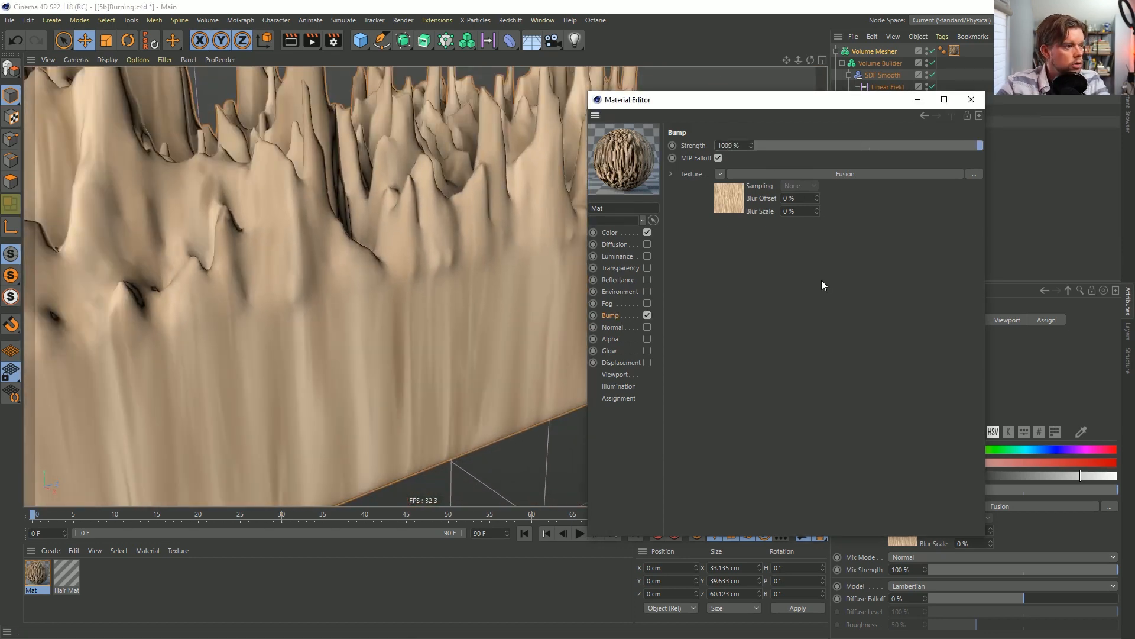
drag(451, 345, 444, 335)
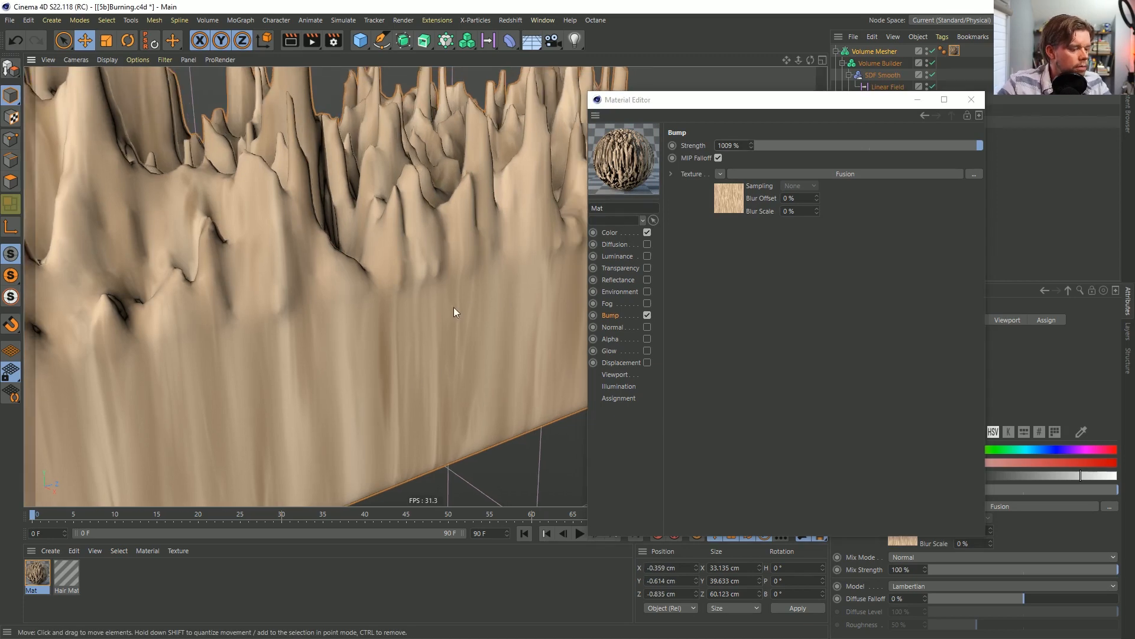
alt+right_drag(453, 307, 373, 335)
alt+drag(372, 335, 236, 194)
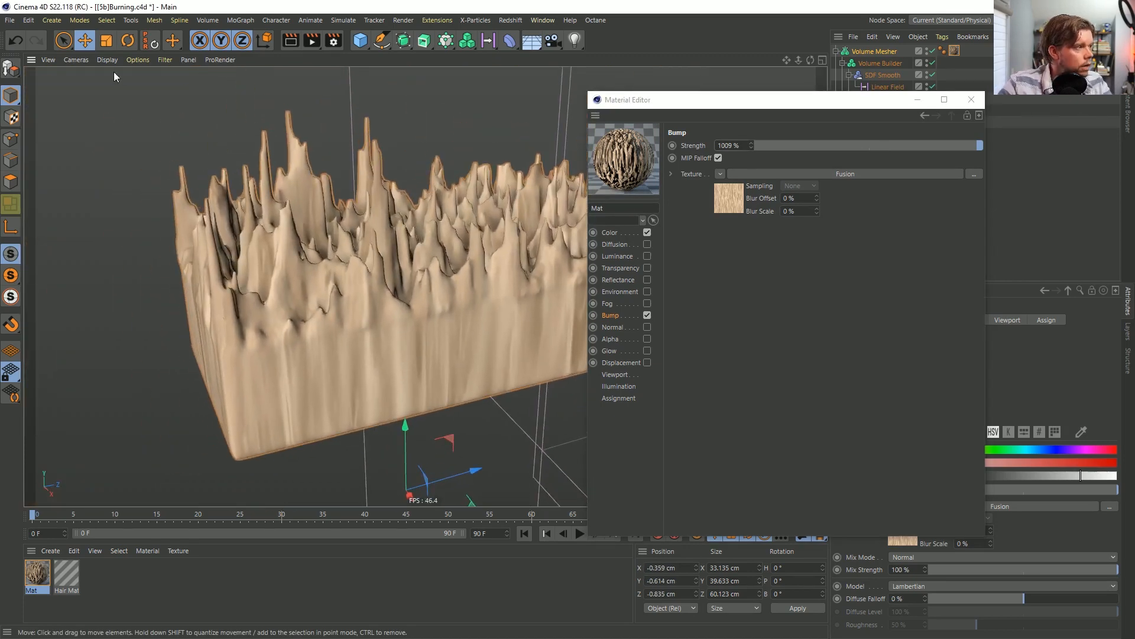
click(137, 60)
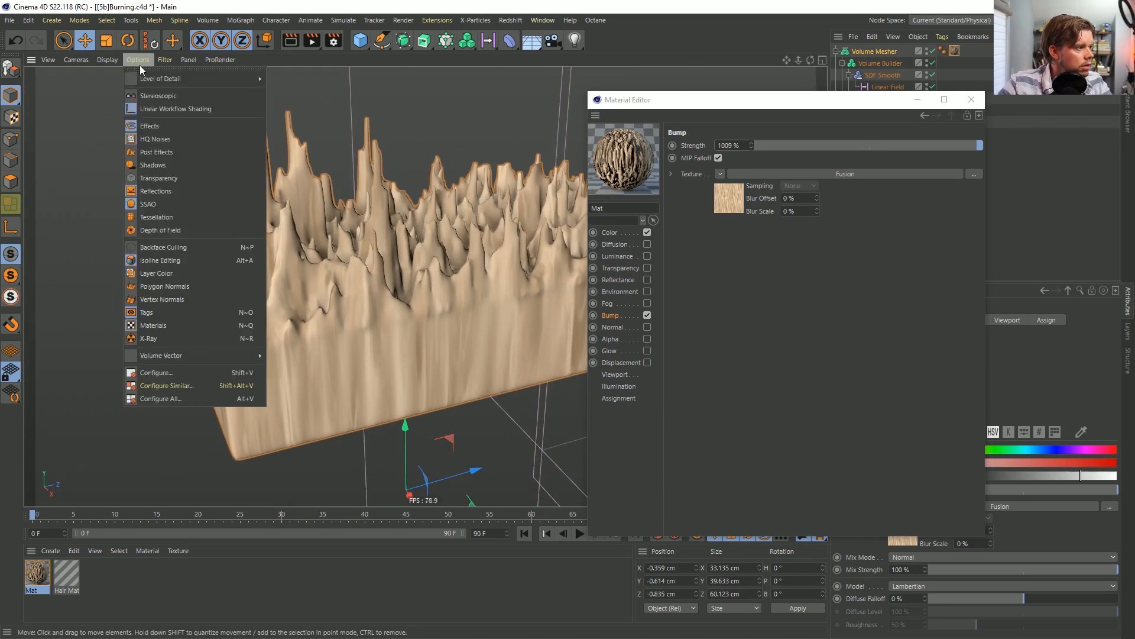
click(399, 278)
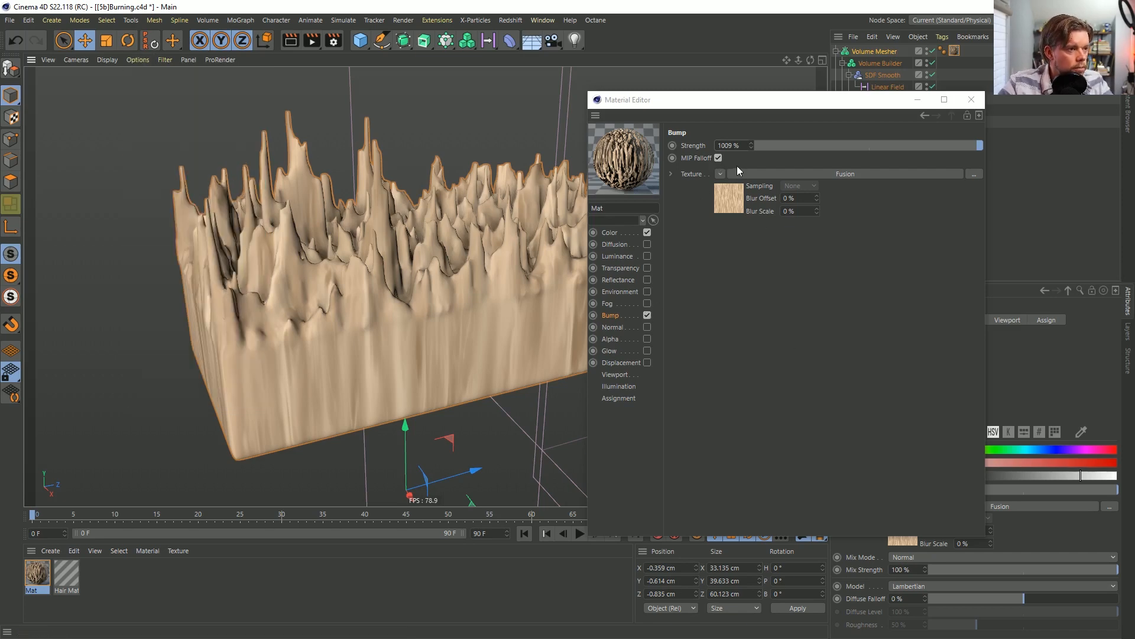
Set the Bump strength to 22%, close the material editor and save the project.
drag(770, 152, 873, 155)
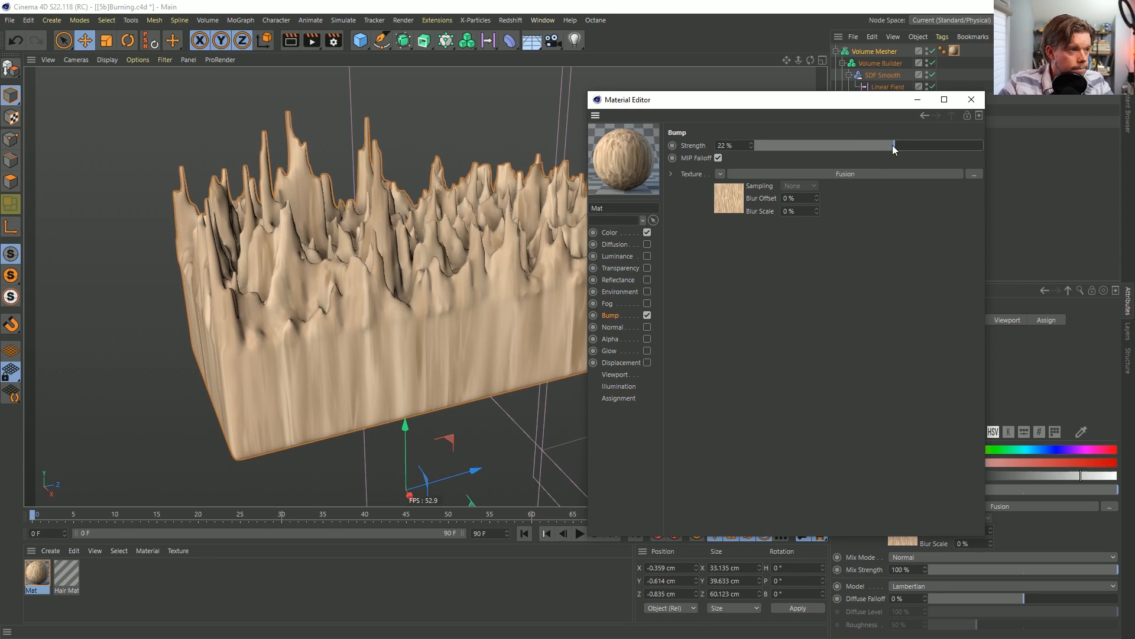
alt+drag(480, 328, 474, 296)
click(970, 100)
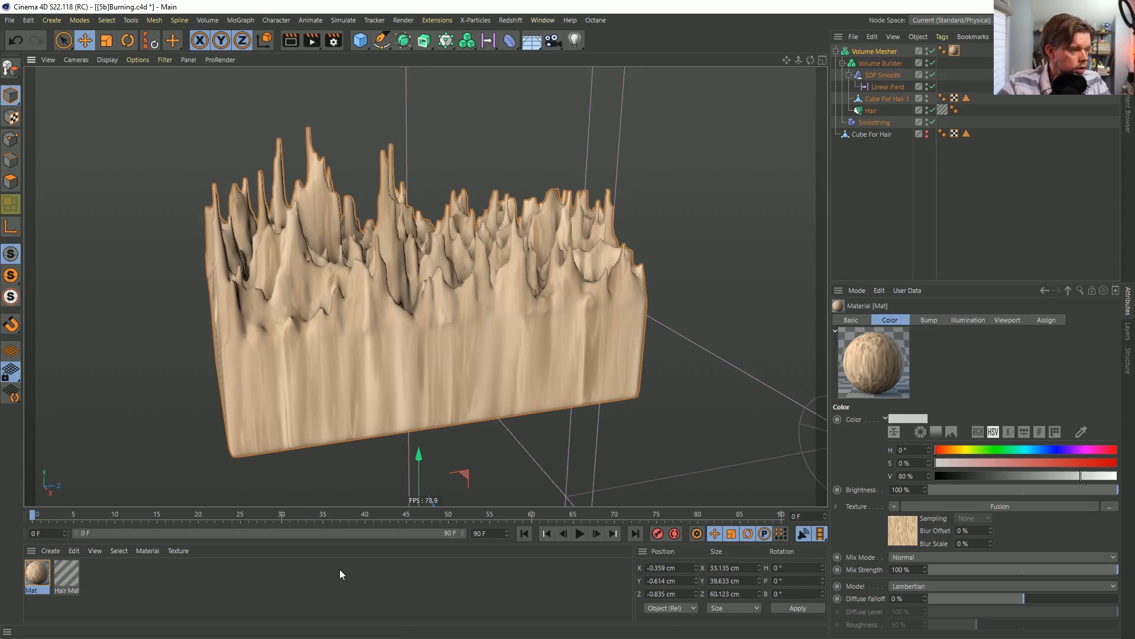
key(ctrl+s)
Play the first frames of the animation and return to frame 0.
click(580, 533)
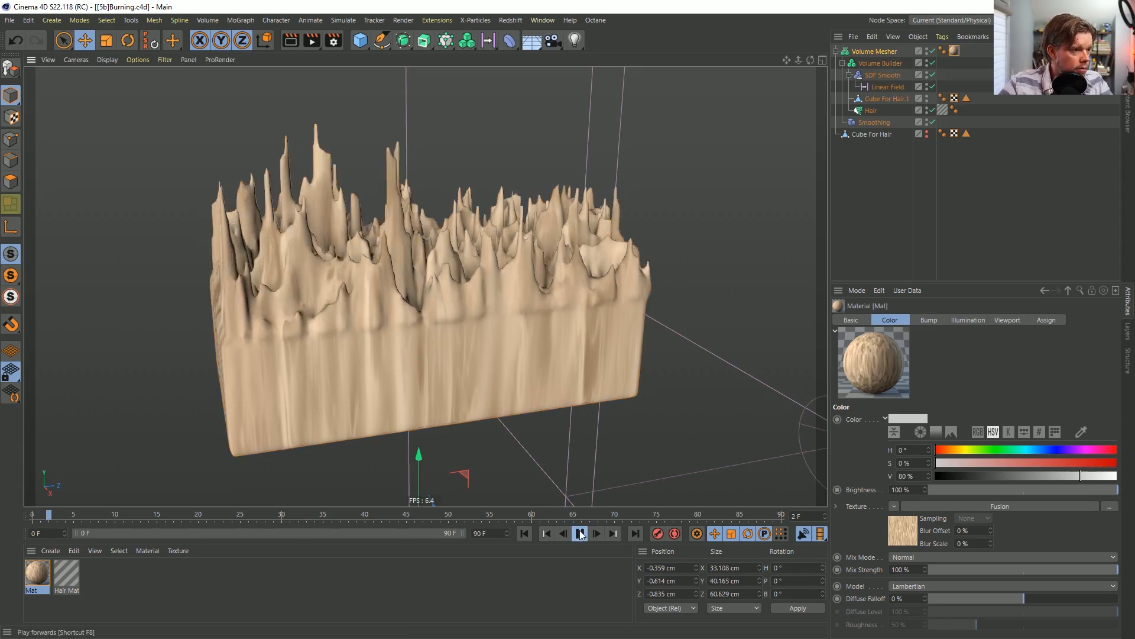
click(580, 533)
click(523, 533)
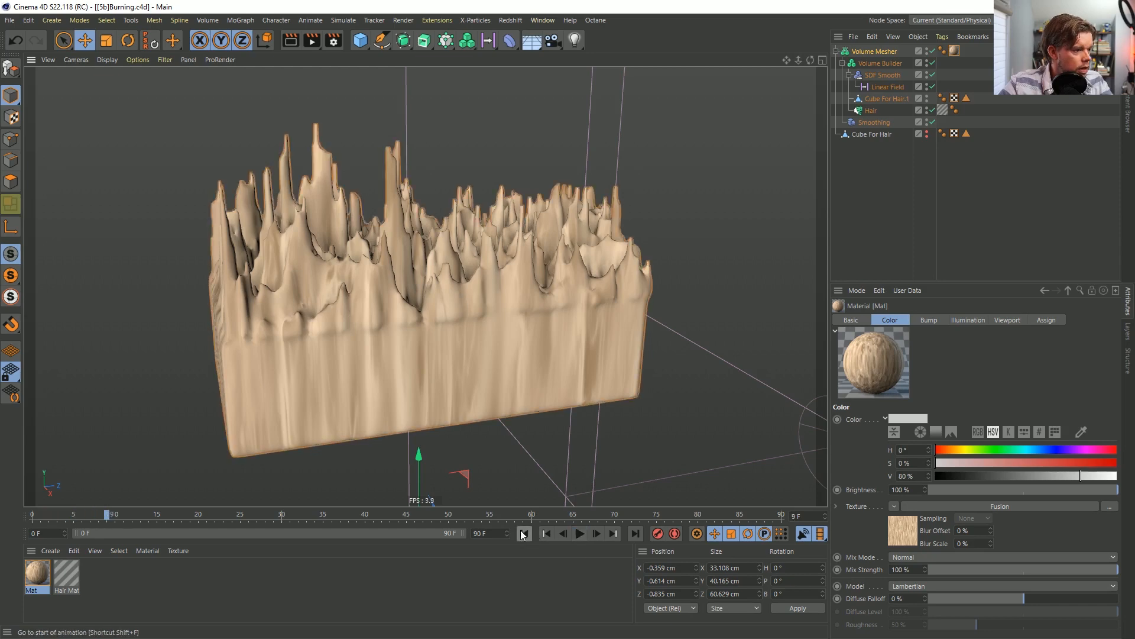
Disable the SDF Smooth filter and reset the Volume Mesher's position to 0 cm on all axes.
alt+drag(436, 355, 531, 322)
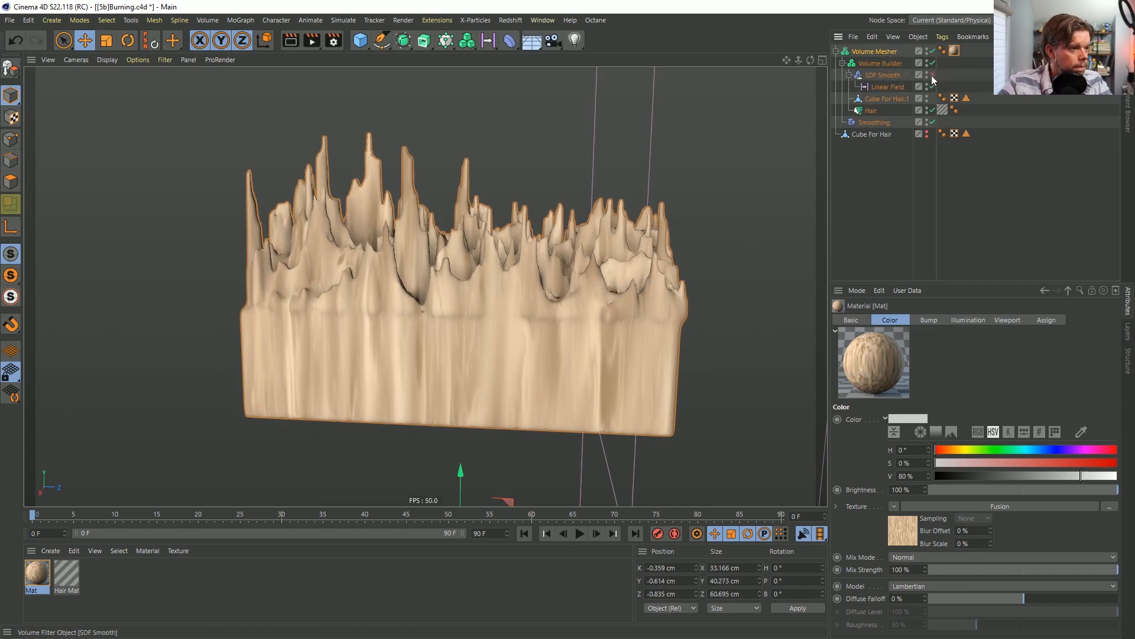
click(875, 134)
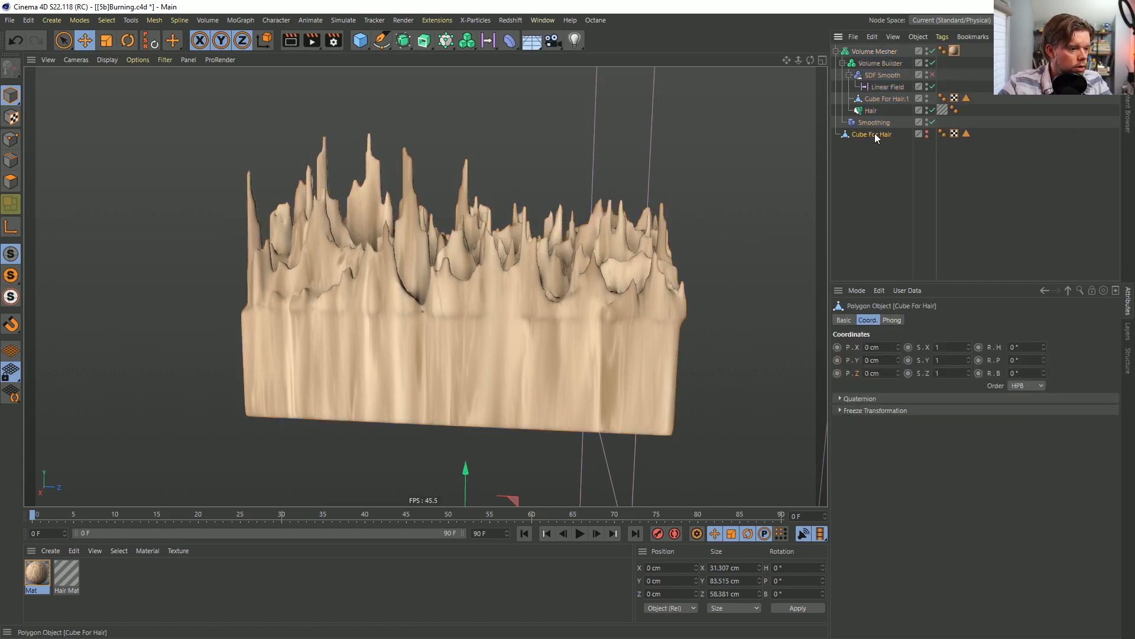
click(877, 97)
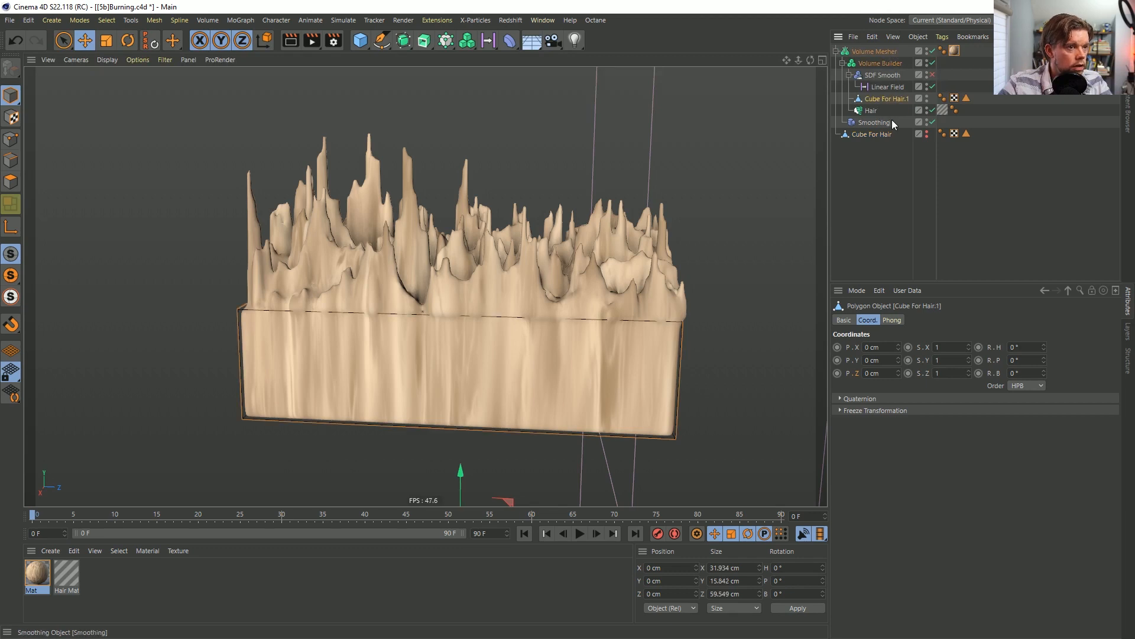
click(873, 111)
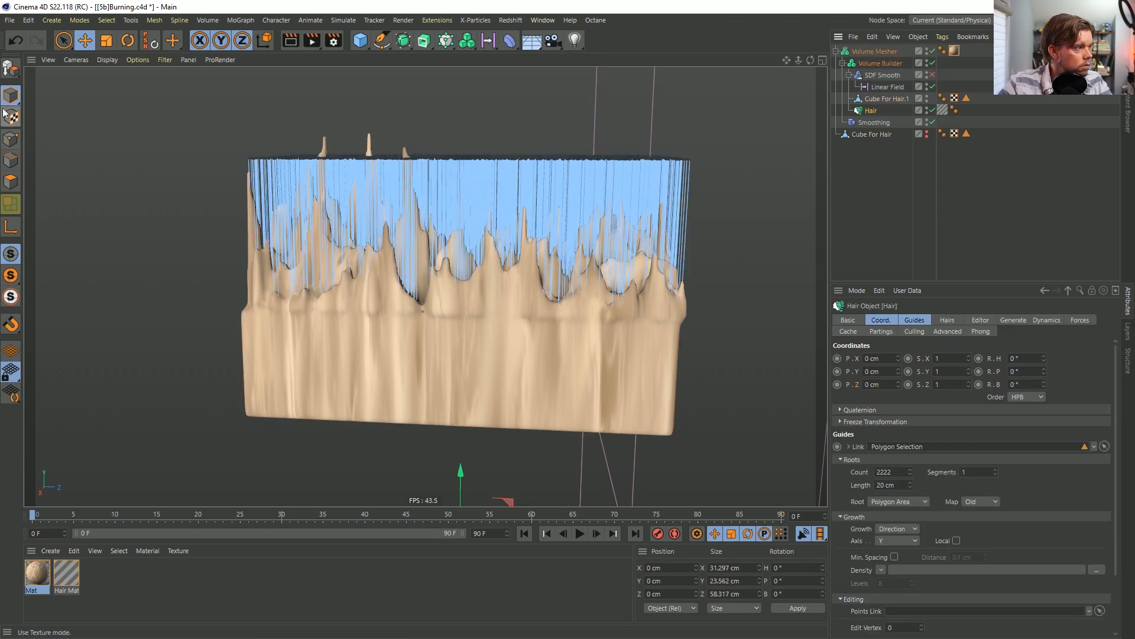
click(878, 97)
click(878, 63)
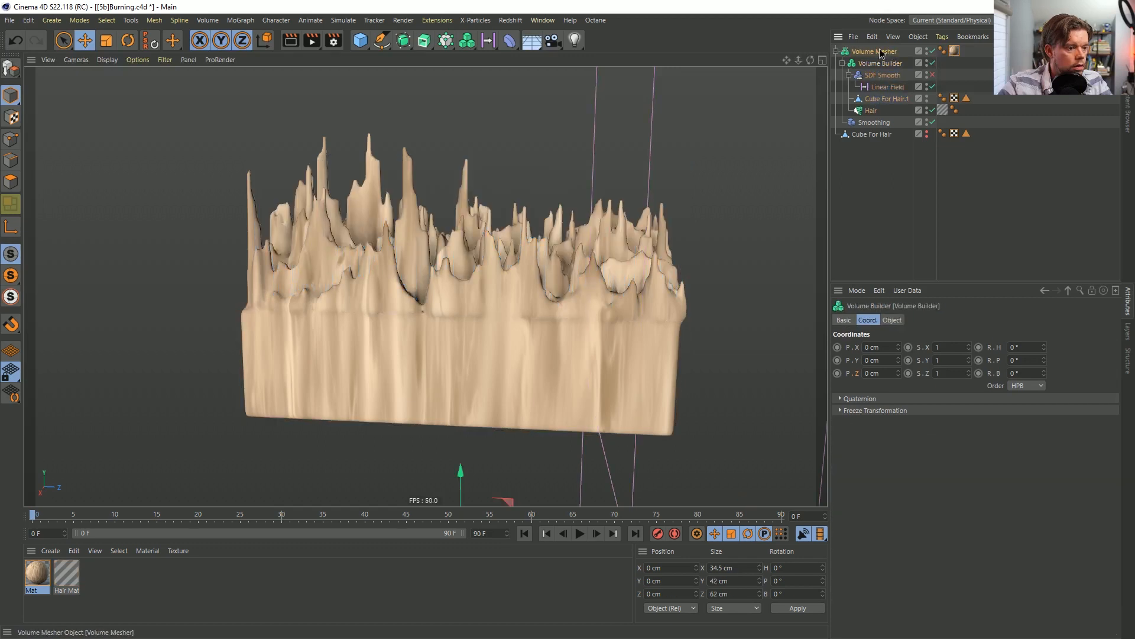
click(880, 52)
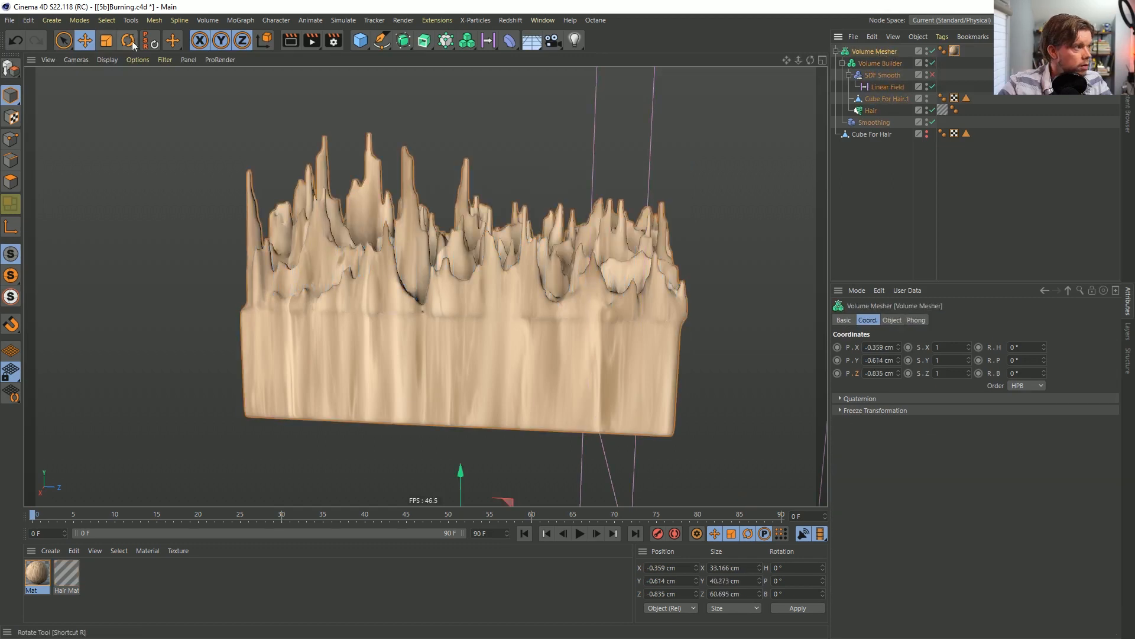
click(151, 41)
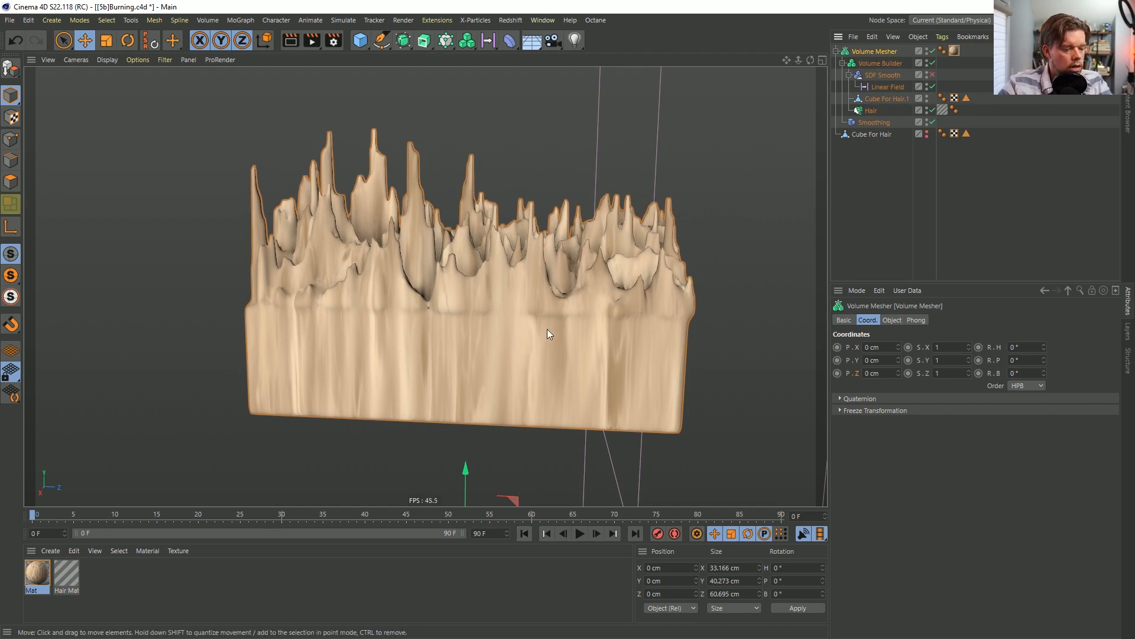
Deselect everything and play the animation from the start with the SDF Smooth filter disabled.
key(g)
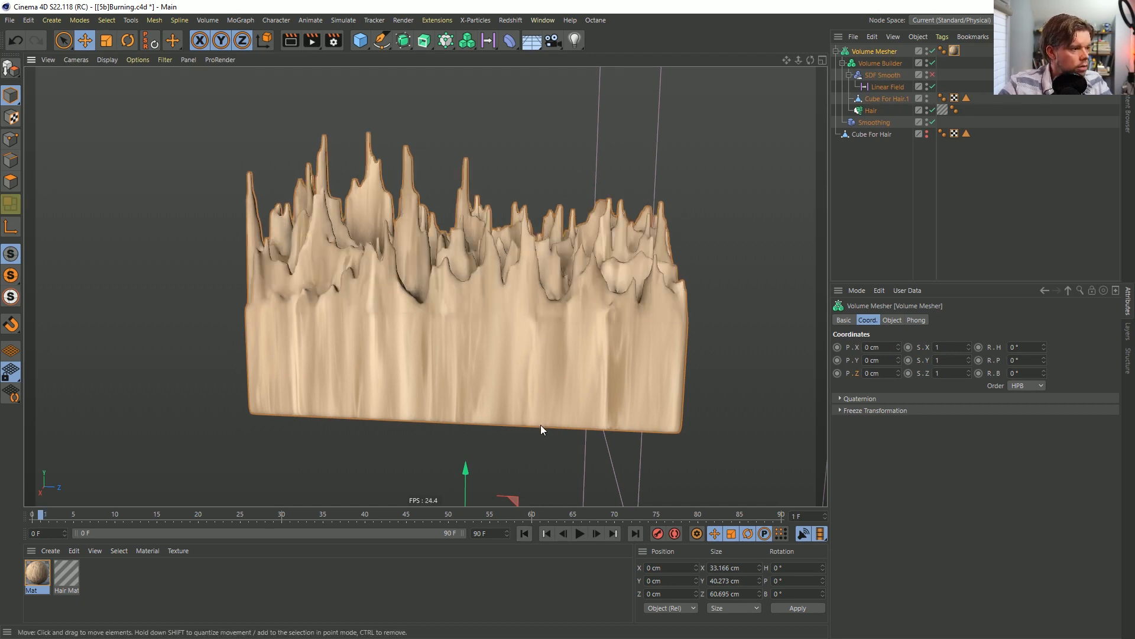
click(524, 534)
click(579, 533)
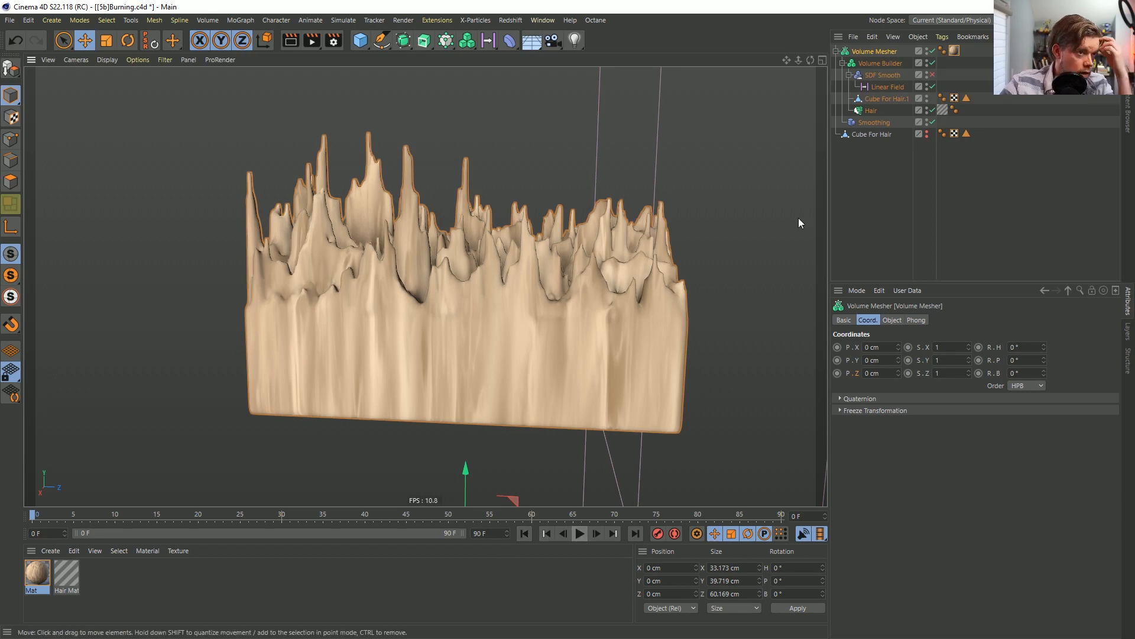
click(822, 219)
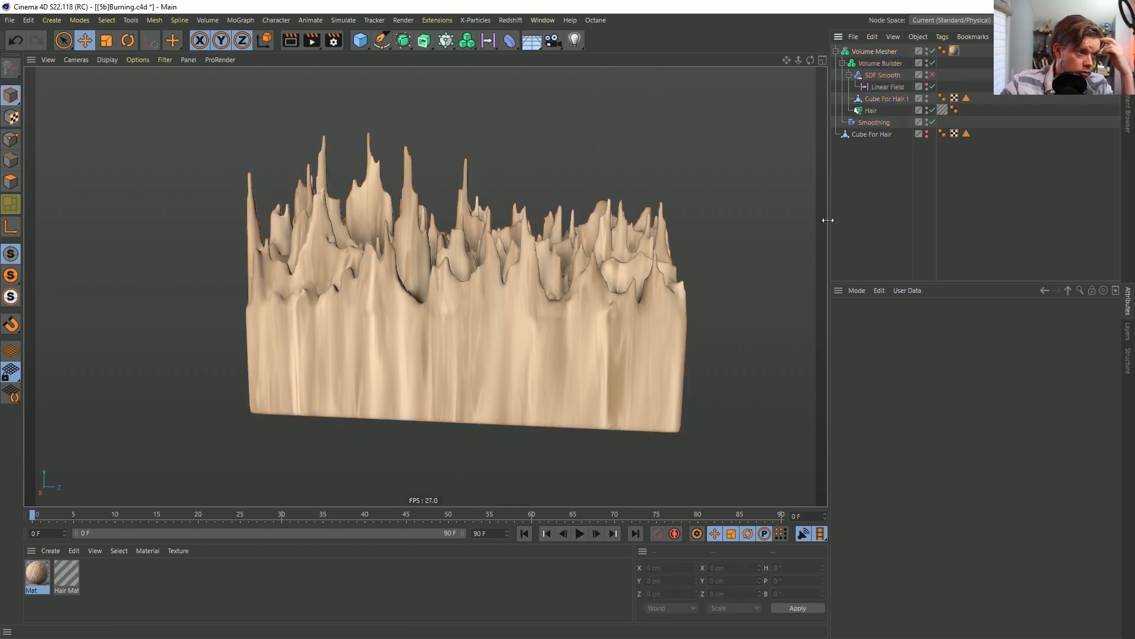
click(581, 532)
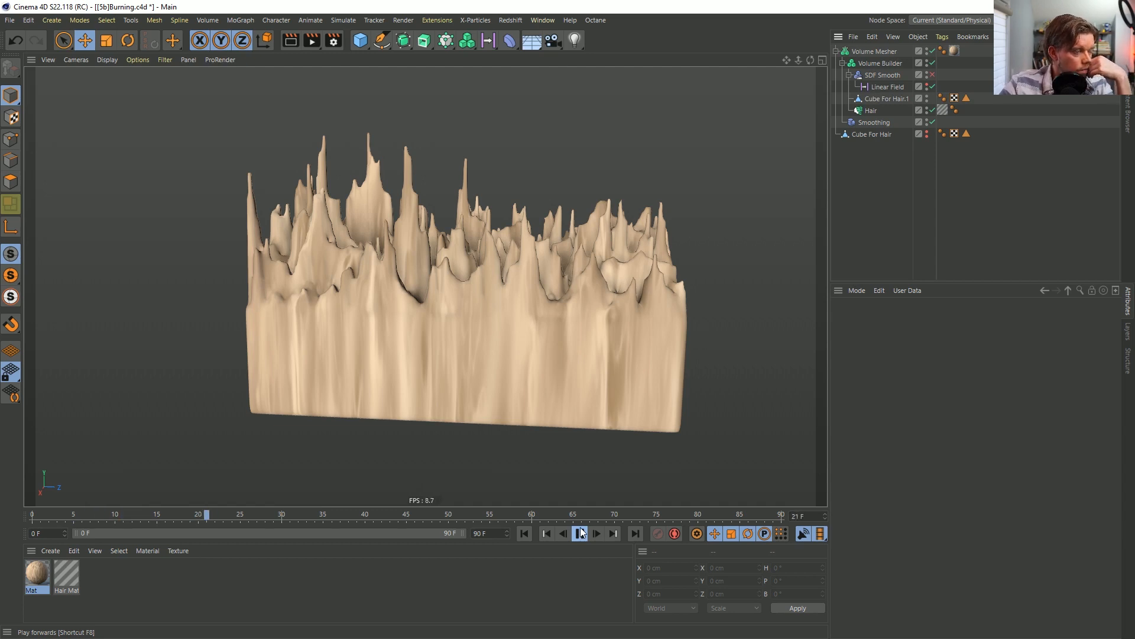
click(580, 533)
Re-enable the SDF Smooth filter and replay the animation to check how the spikes melt.
click(934, 76)
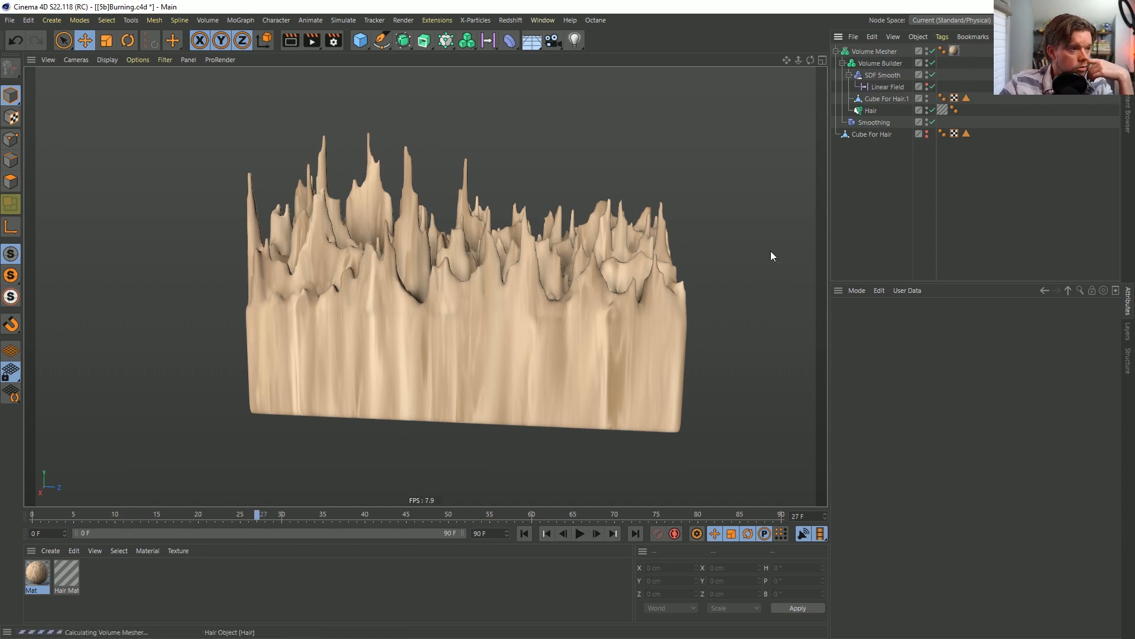
click(577, 532)
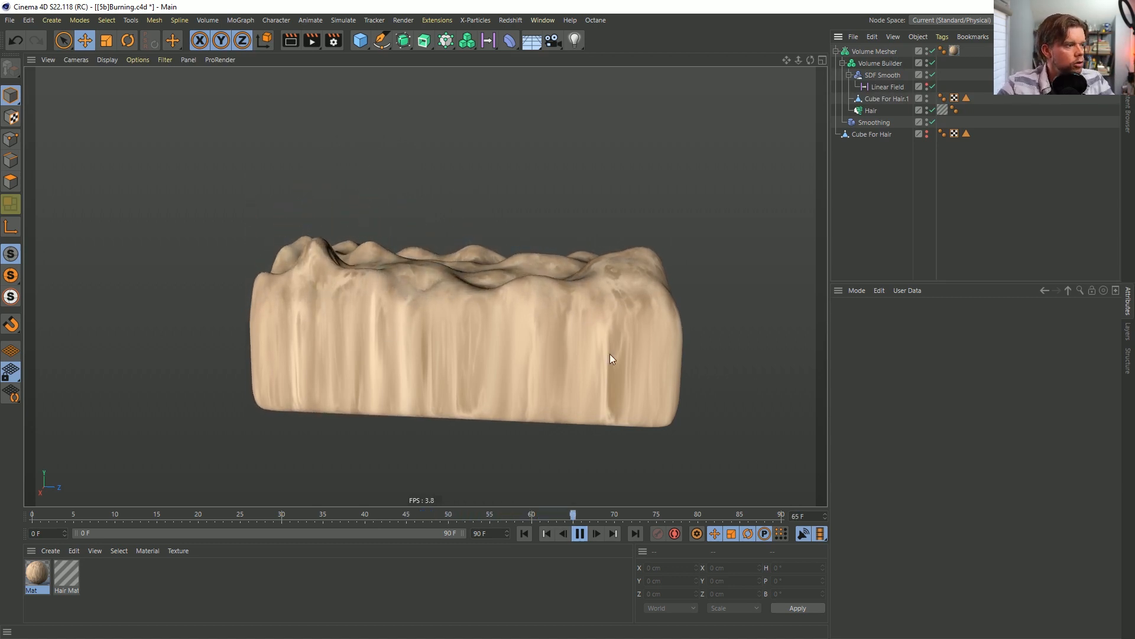
alt+drag(530, 363, 526, 410)
click(578, 534)
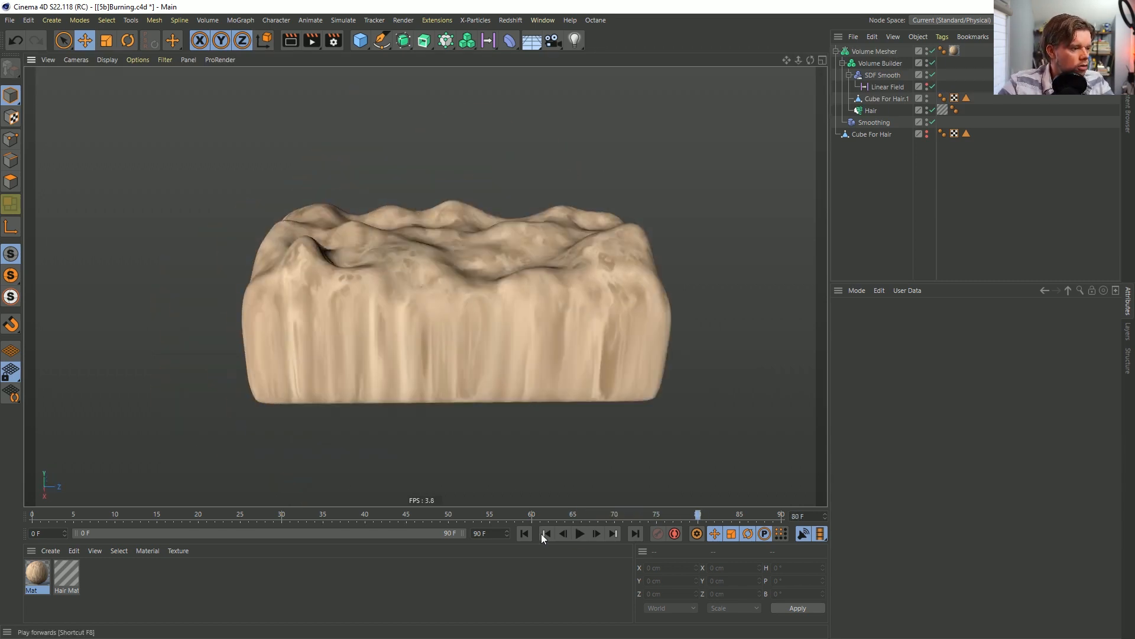
click(525, 533)
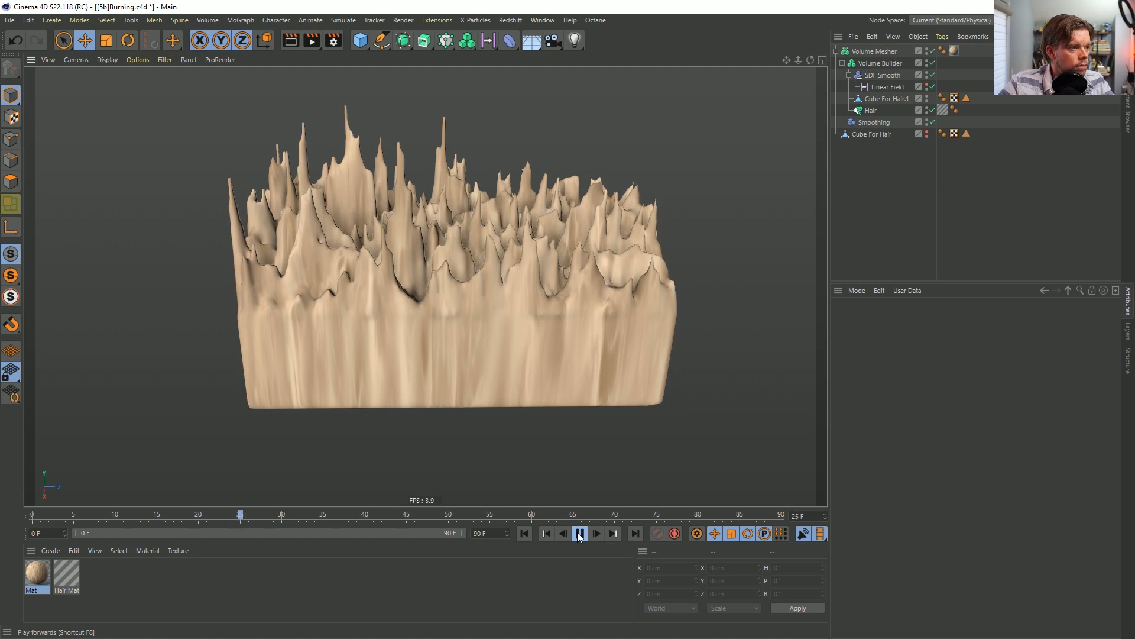
click(579, 535)
Move the first position keyframe of the SDF Smooth filter's Linear Field to frame 0.
click(876, 75)
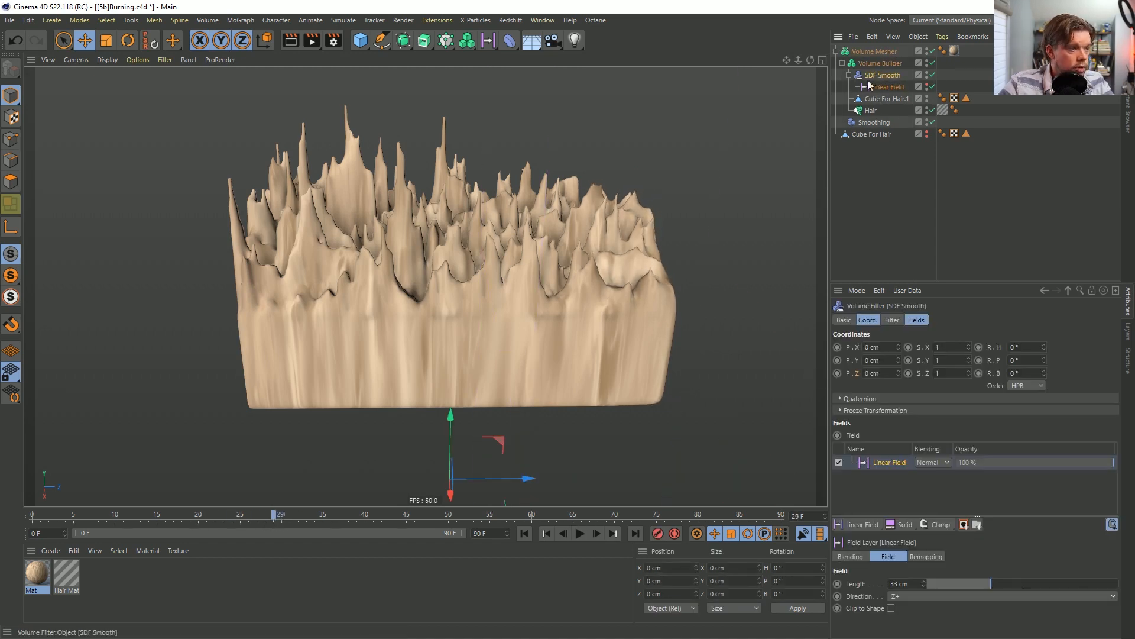
click(893, 88)
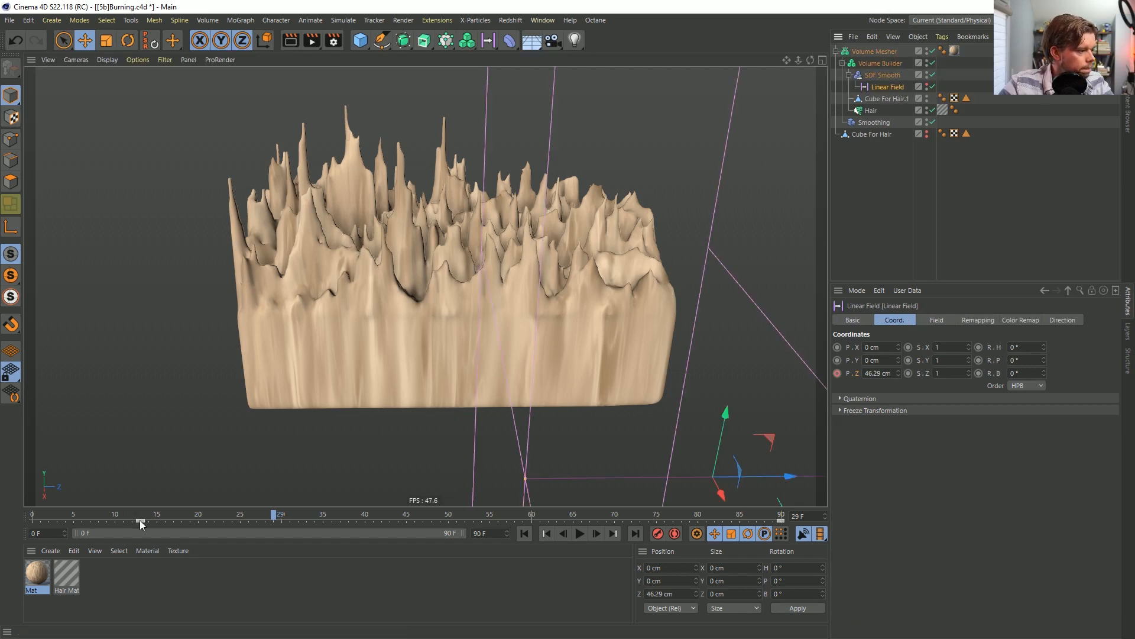
drag(139, 519, 32, 520)
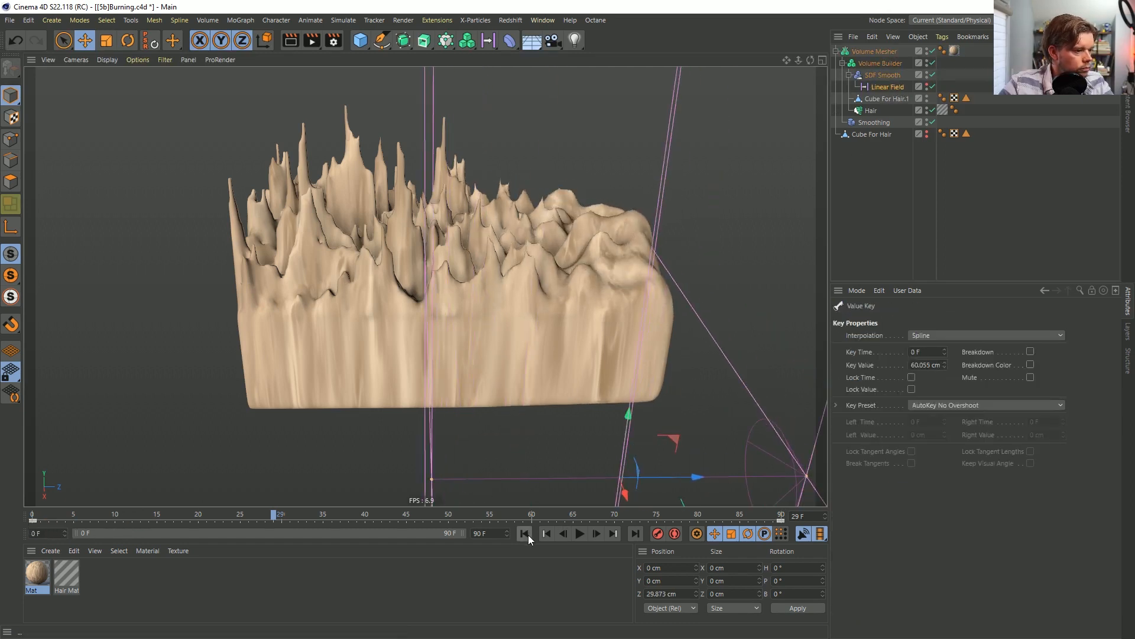
Play the retimed melting animation, stop it at frame 47 and inspect the mesh from another angle.
click(580, 535)
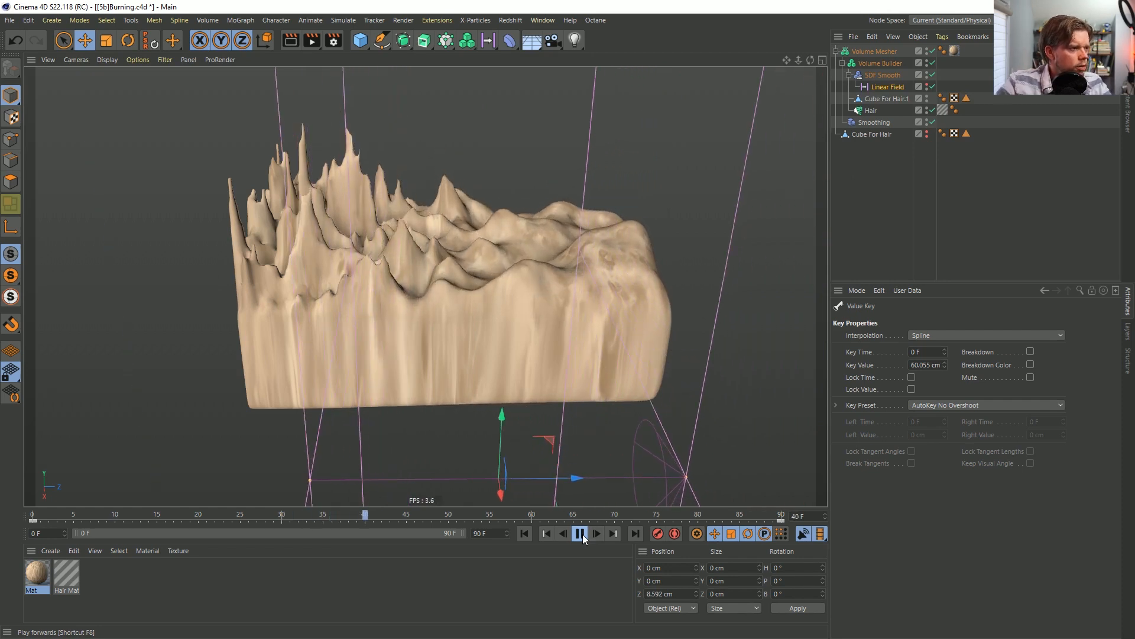
click(580, 534)
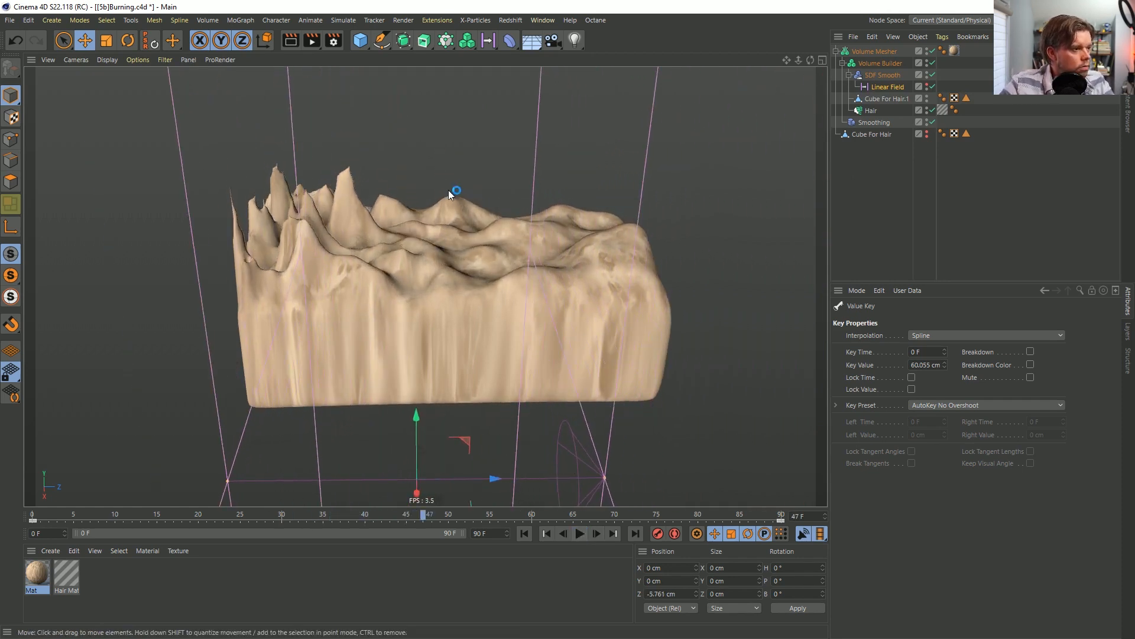
alt+drag(449, 189, 495, 263)
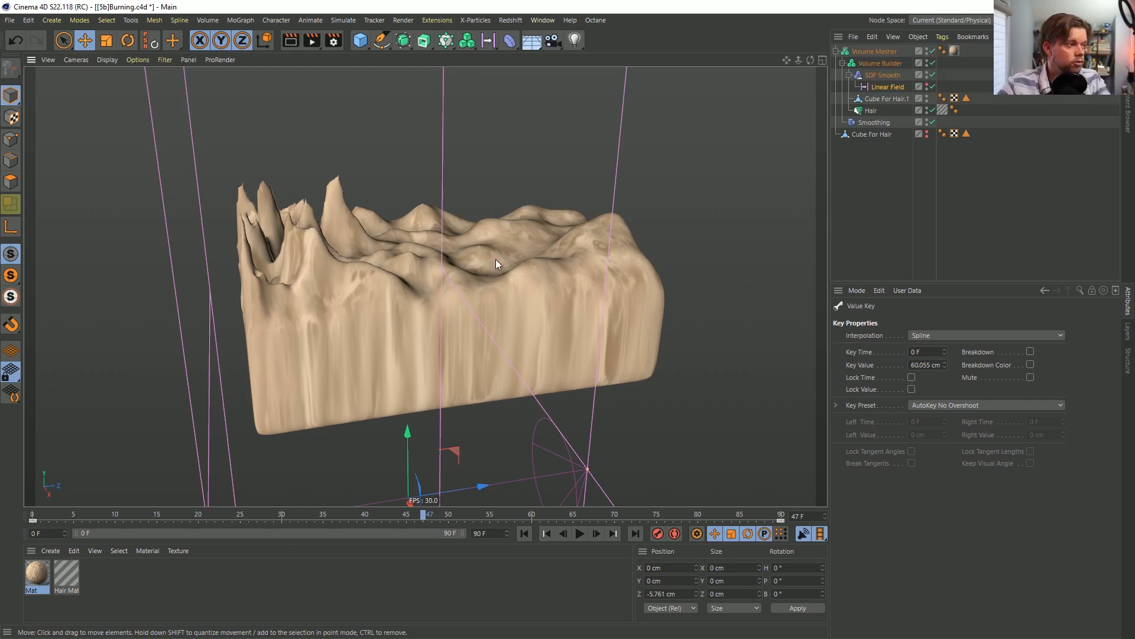
Play the animation from the first frame through about frame 56 to examine how the spiky surface of the block smooths out.
click(524, 533)
click(579, 534)
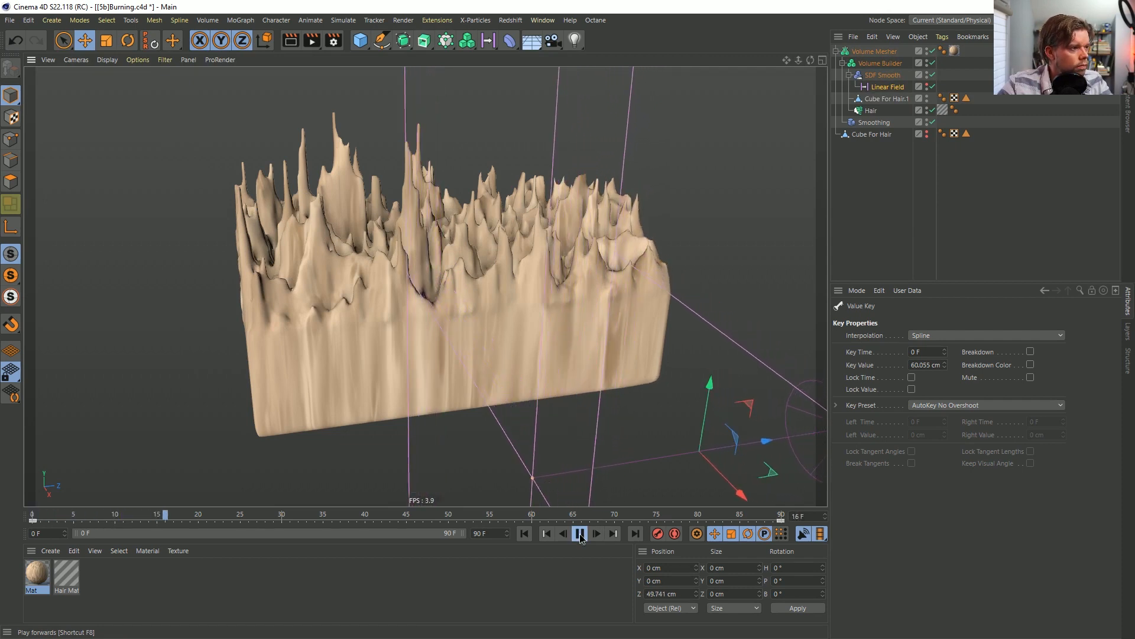
click(579, 534)
alt+drag(540, 256, 461, 368)
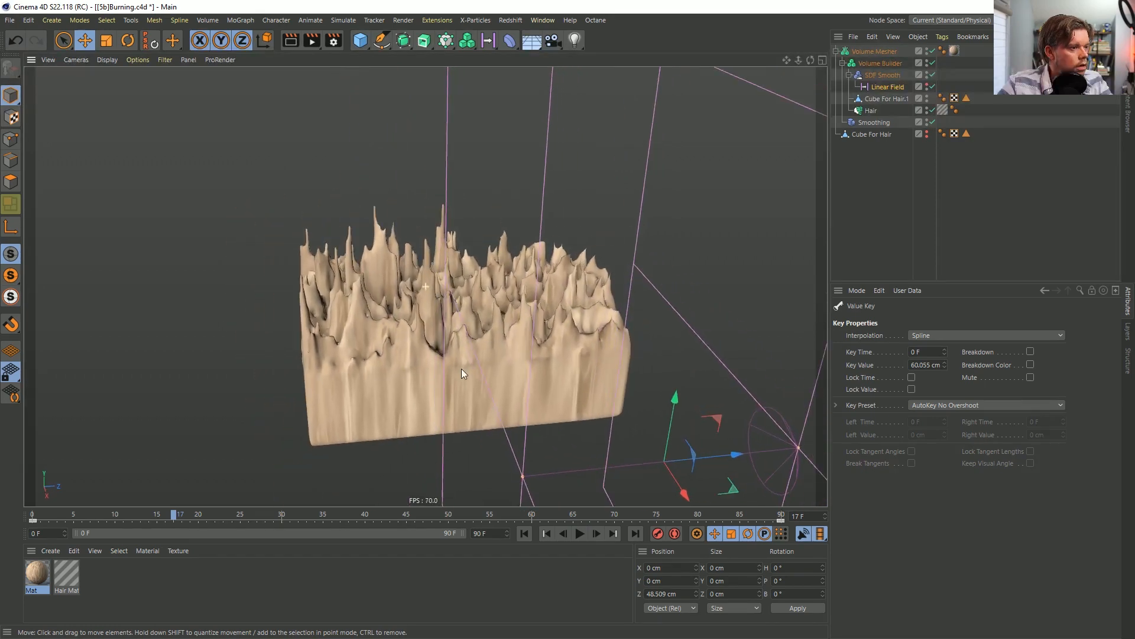
click(576, 532)
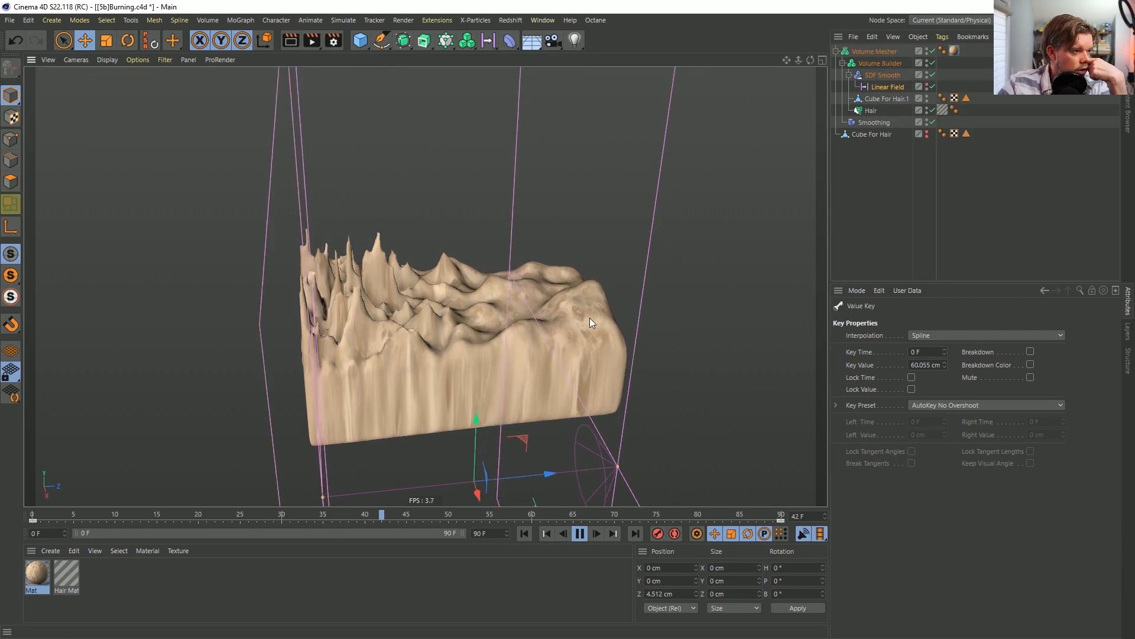
click(578, 533)
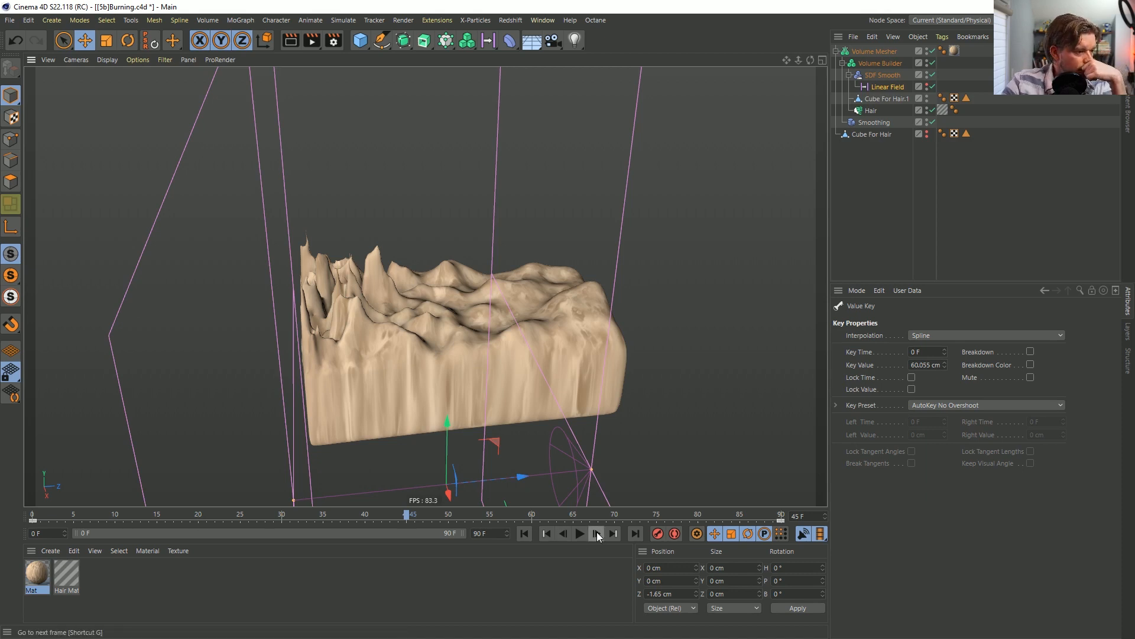
click(579, 534)
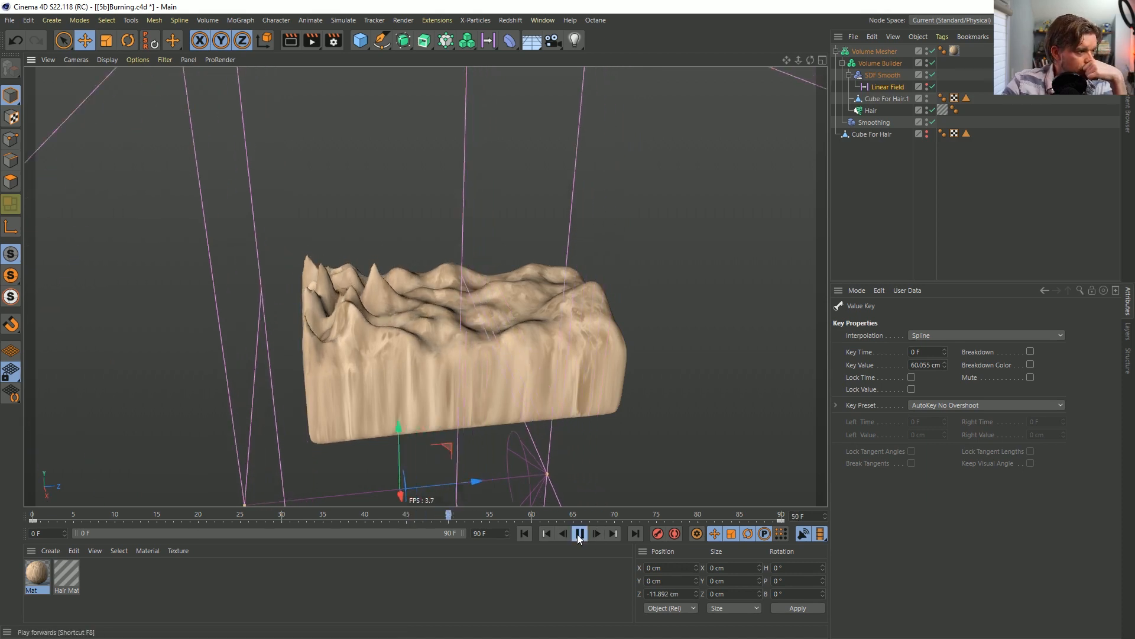
click(579, 534)
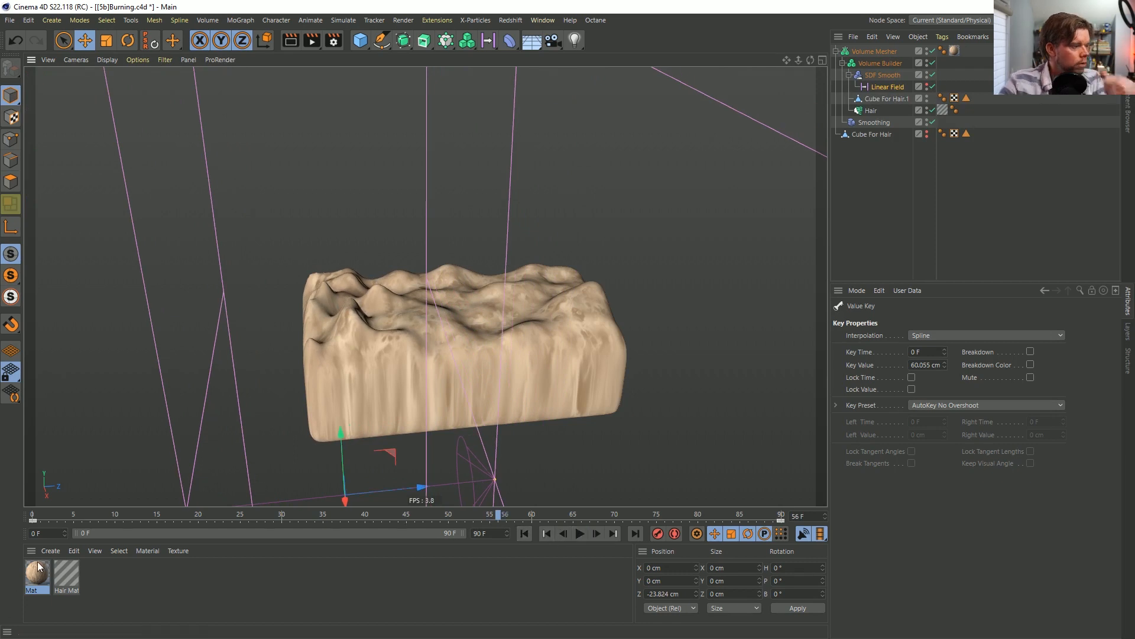
Rename the first material as Wood and open its Color channel settings in the Material Editor.
double_click(38, 589)
text(Woo)
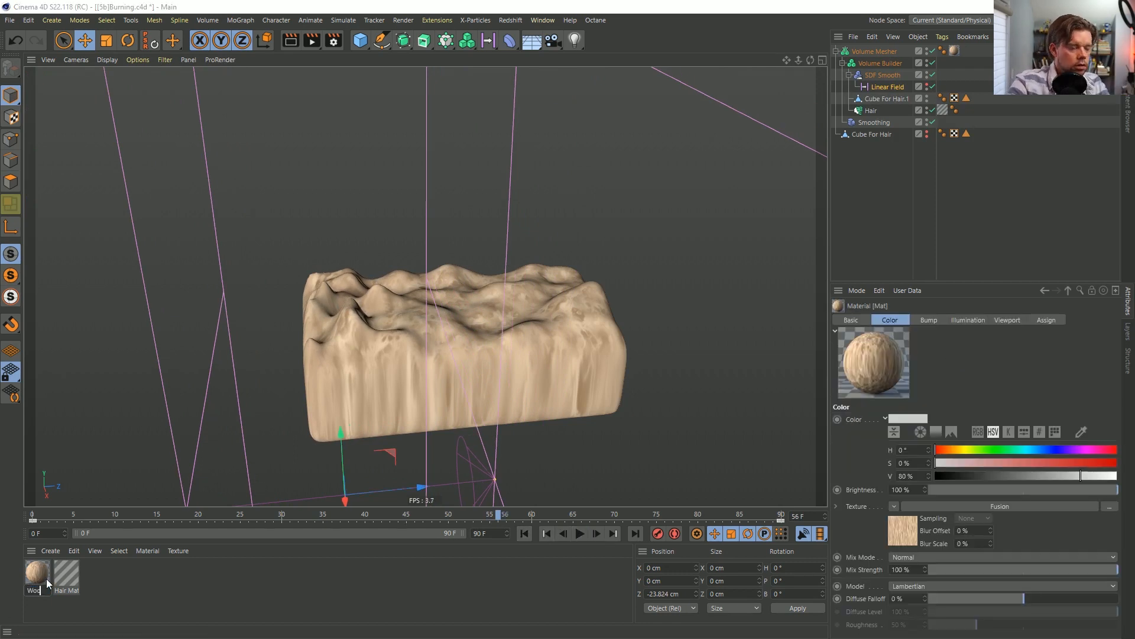
text(d)
key(Return)
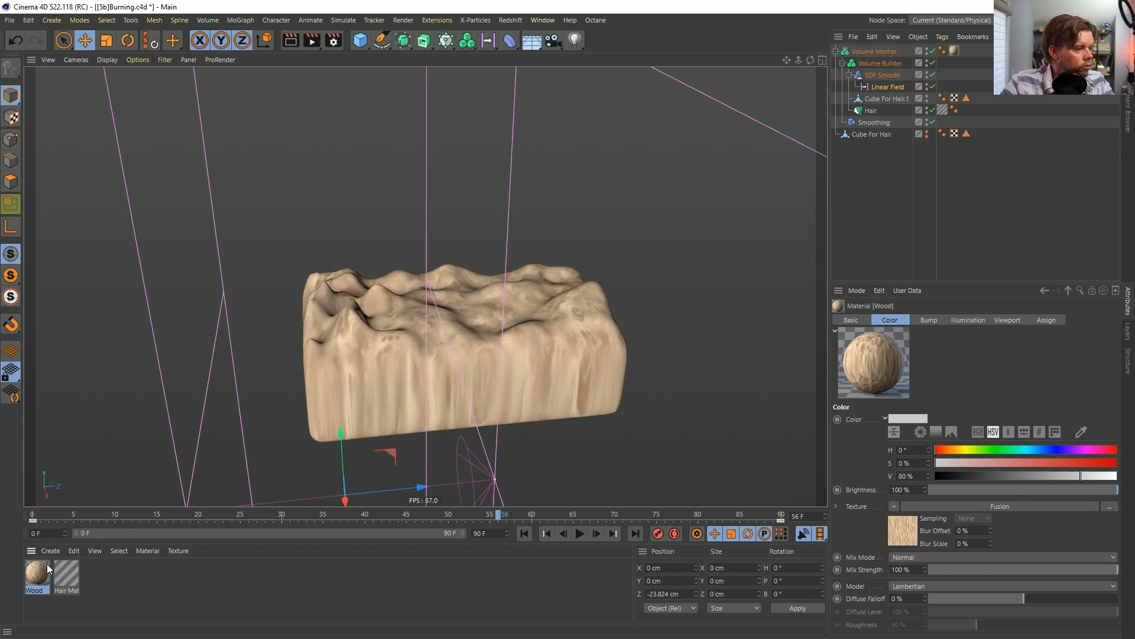
double_click(38, 571)
drag(1029, 139, 691, 156)
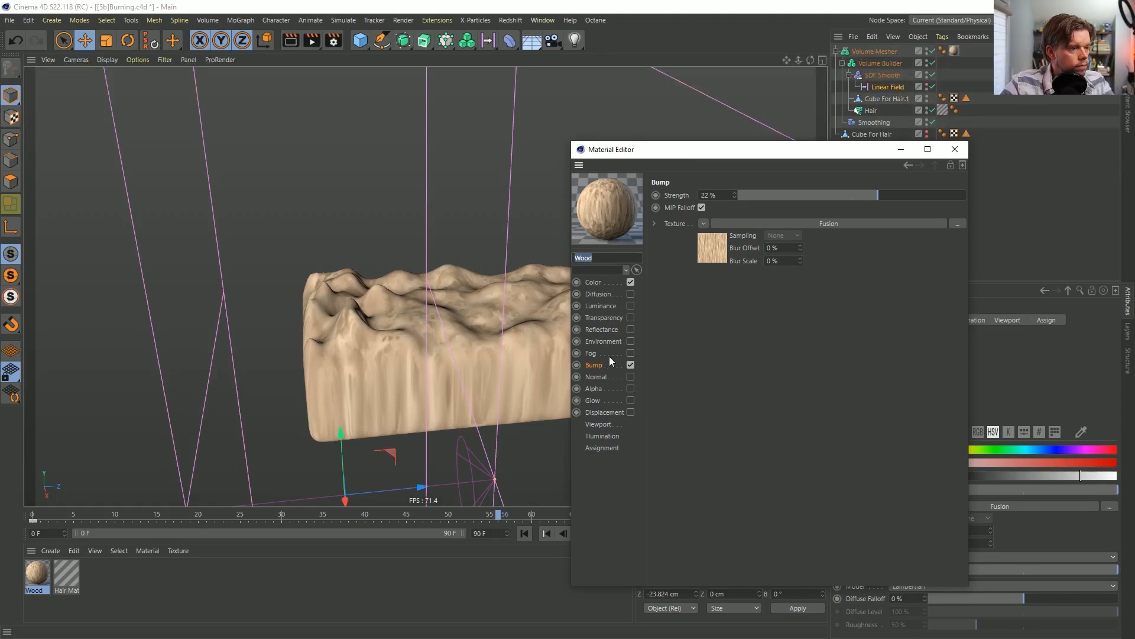
click(593, 283)
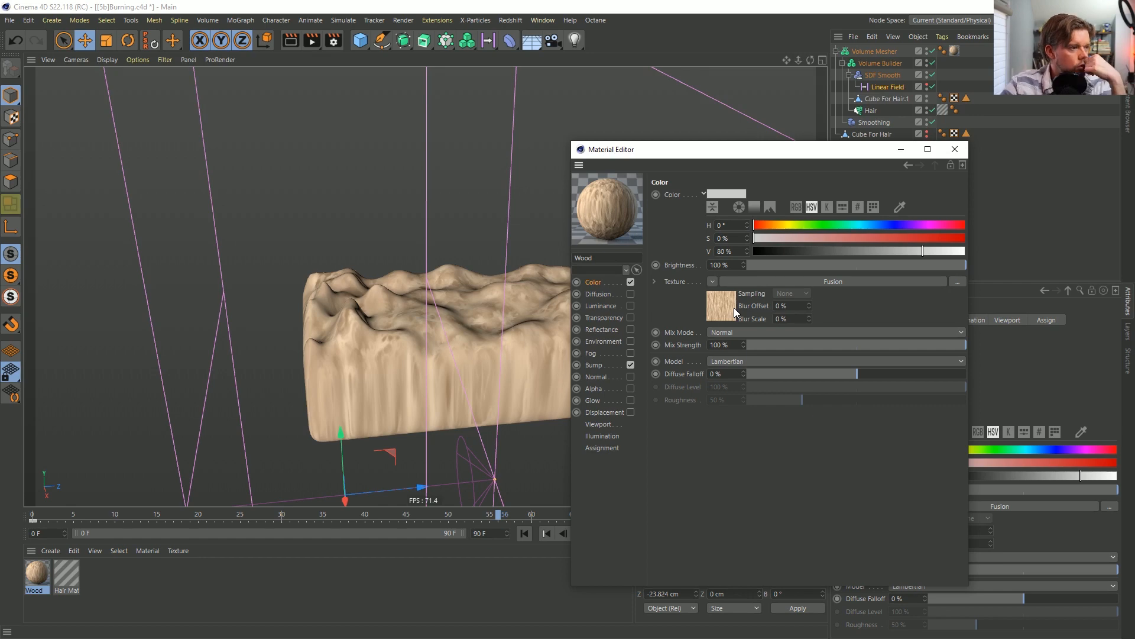
Switch to the browser, study the charred wood in the Wooden Ring Stop Motion reference video, and return to Cinema 4D.
key(alt+Tab)
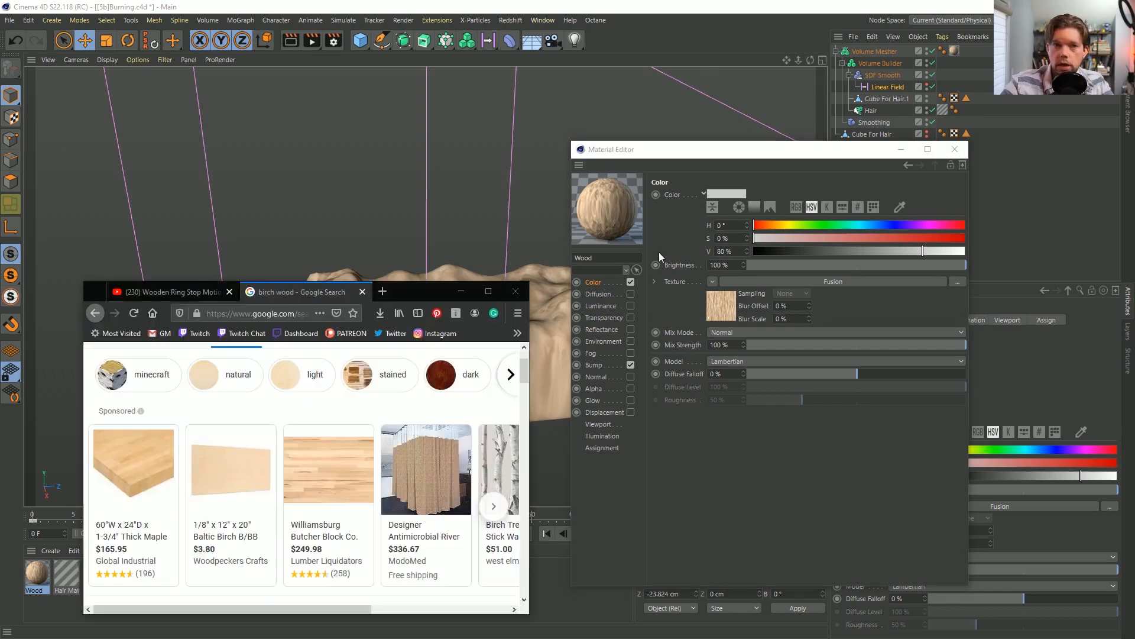
click(171, 291)
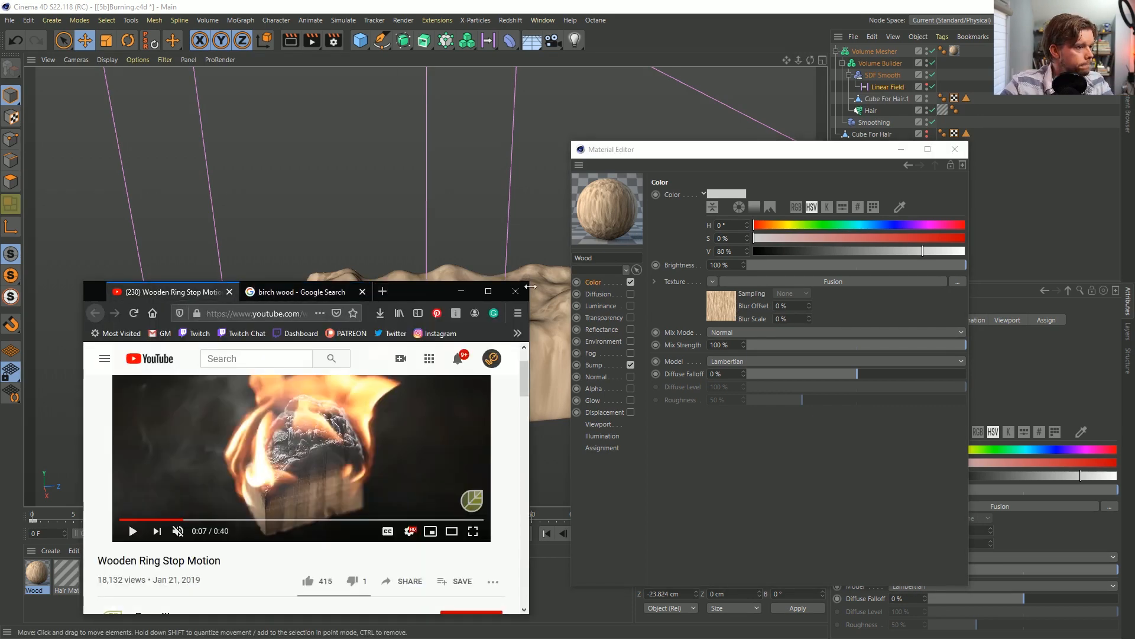
double_click(436, 292)
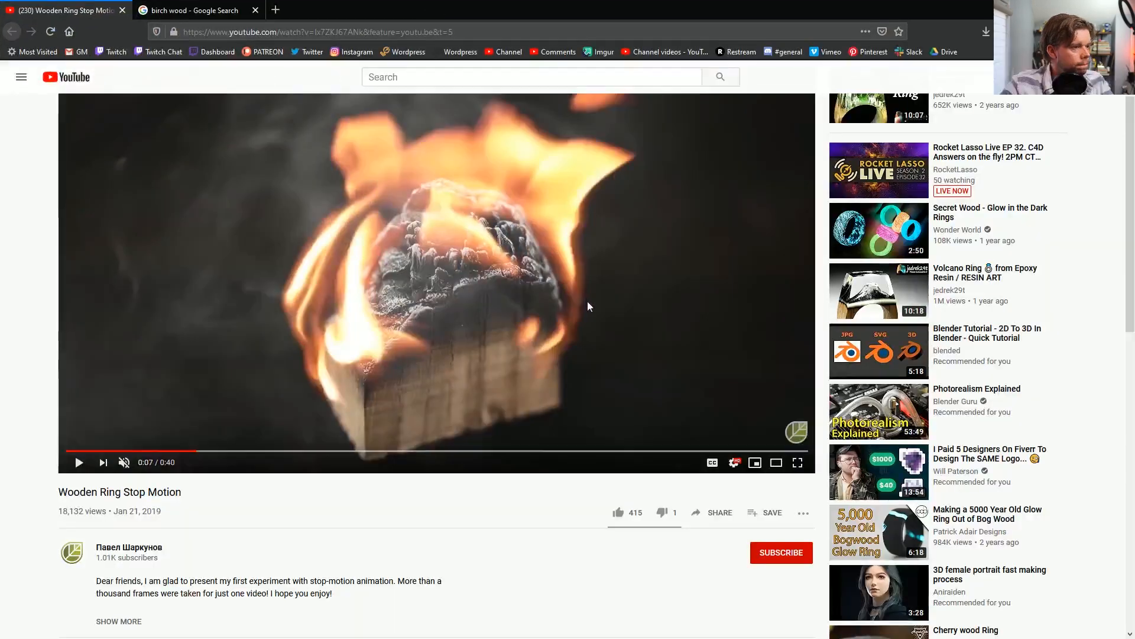
click(516, 275)
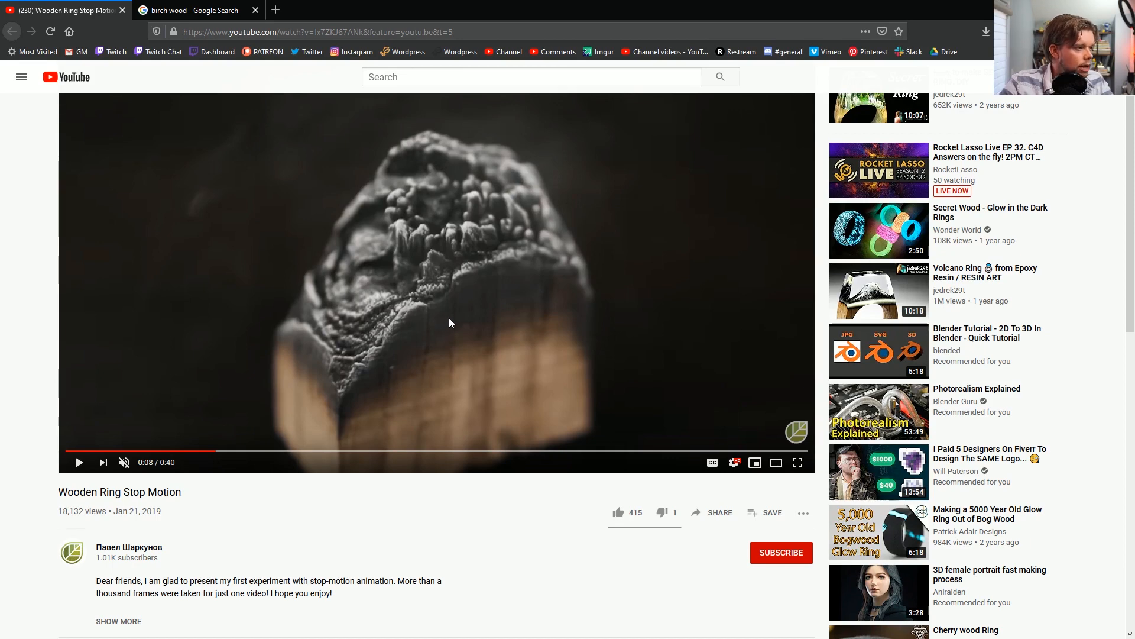
drag(957, 3, 346, 299)
click(581, 197)
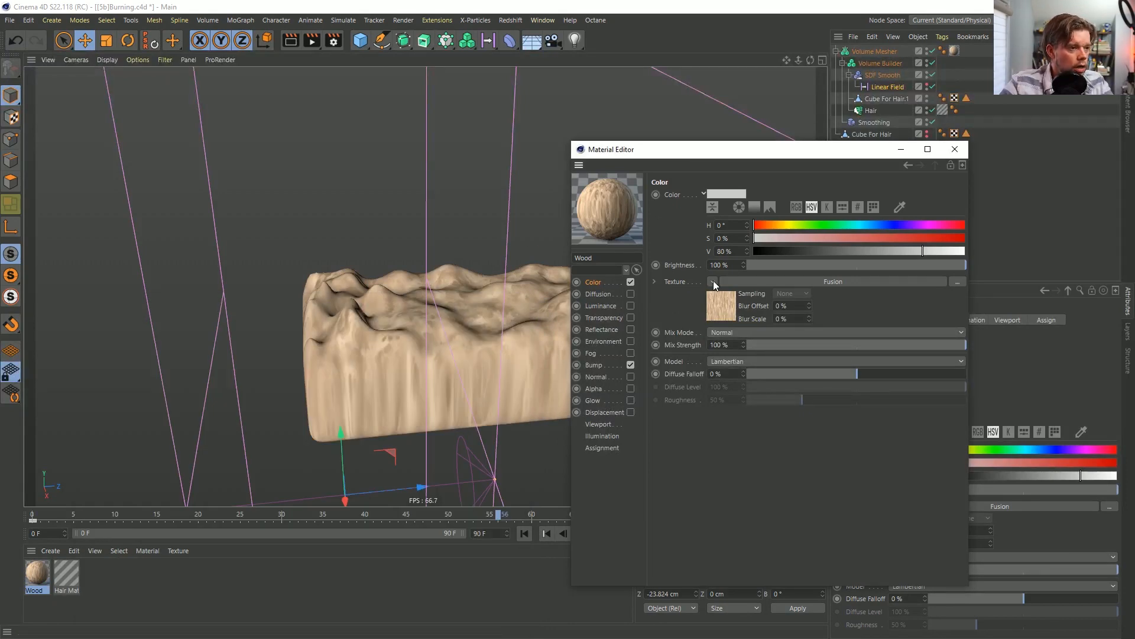
Copy the Wood Color channel's Fusion shader and paste it into the Base Channel of the outer Fusion.
click(720, 309)
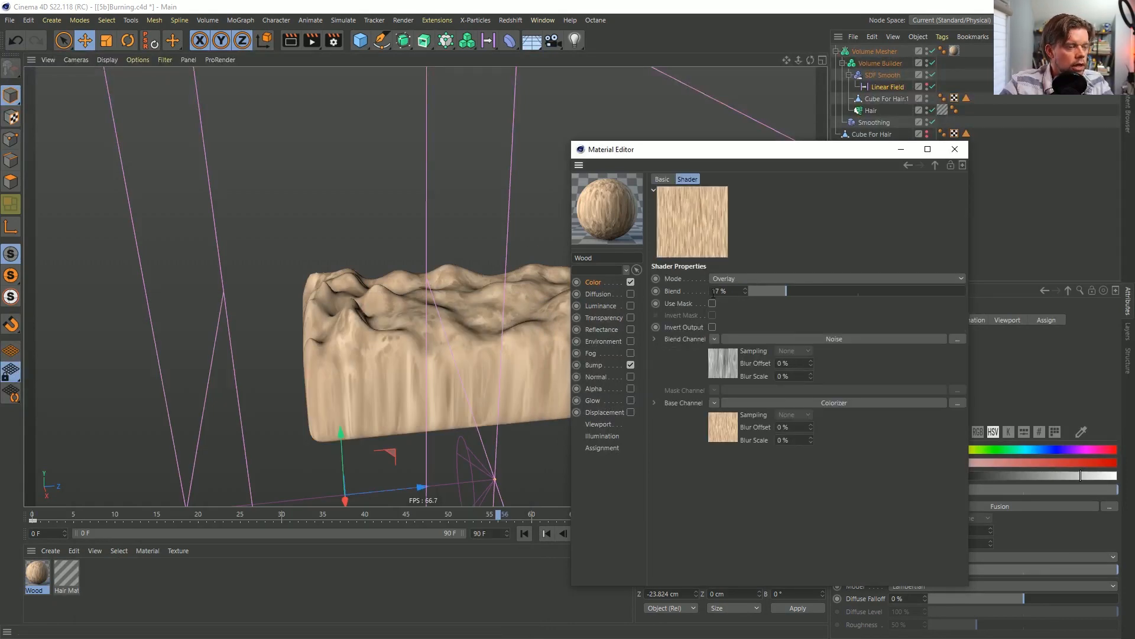
click(595, 281)
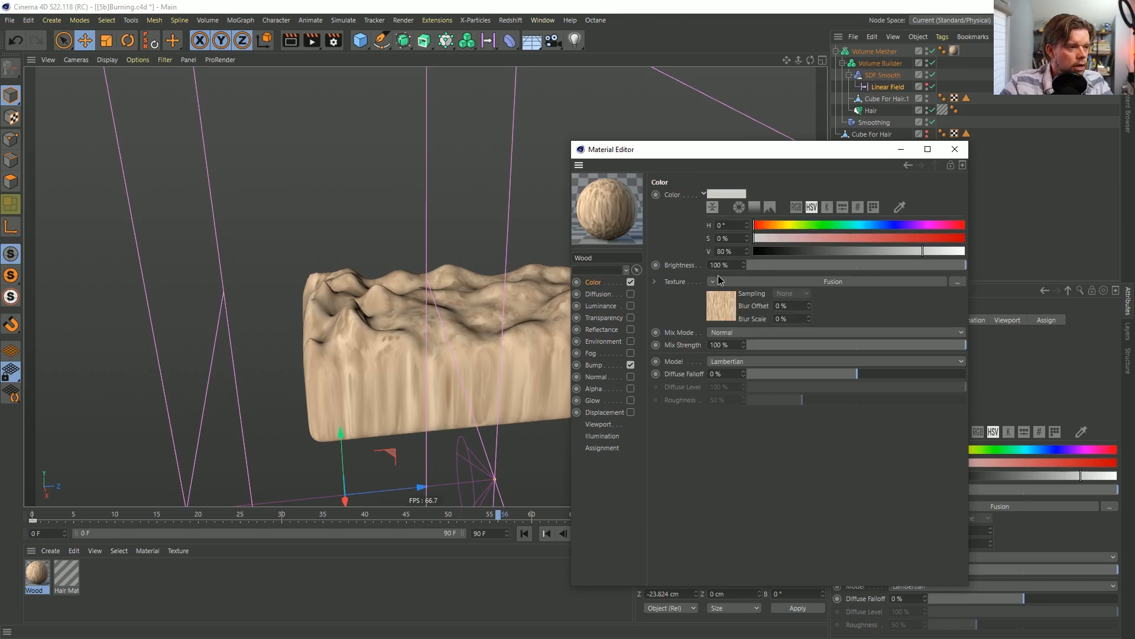
click(713, 282)
click(721, 307)
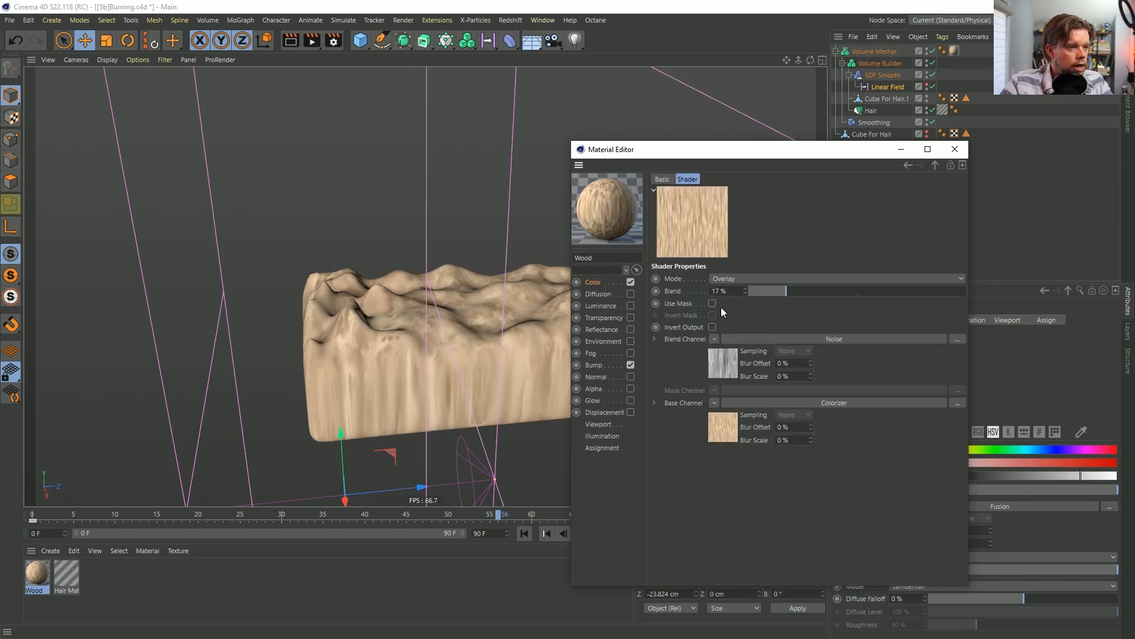
click(714, 403)
click(757, 142)
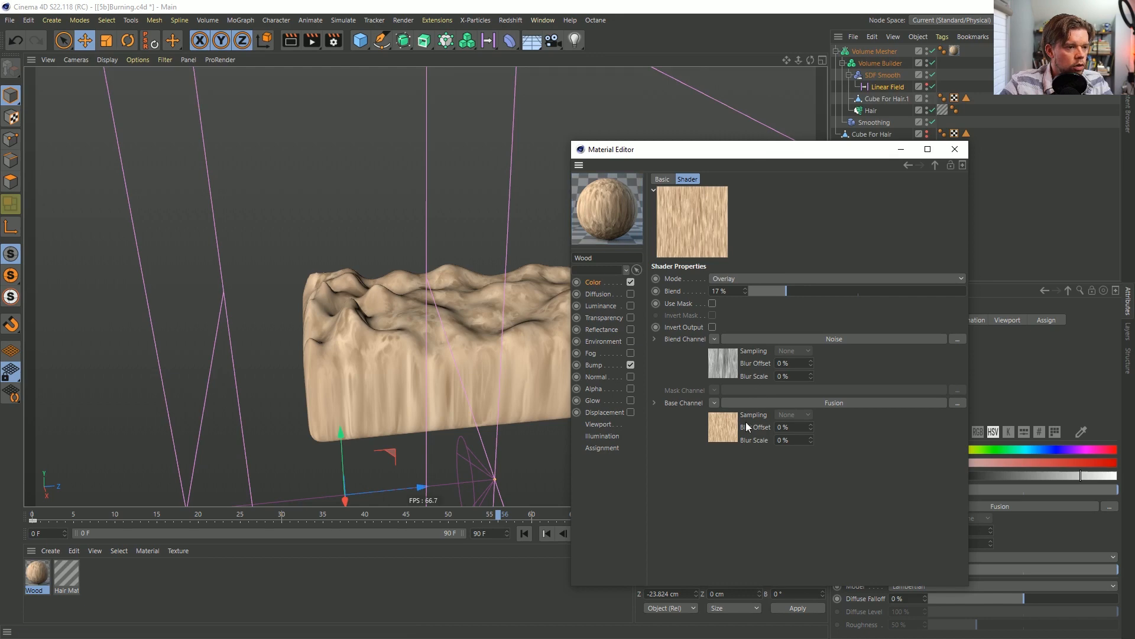
Set the outer Fusion to Normal mode with 100% blend and paste the copied Fusion into its Blend Channel.
click(770, 278)
click(771, 292)
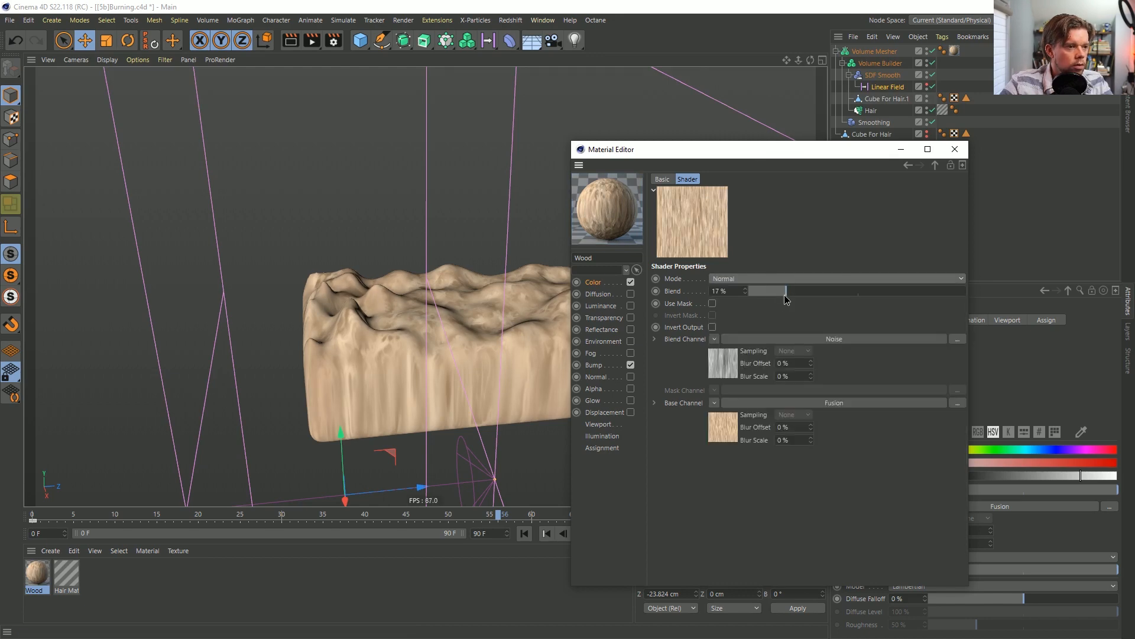
drag(786, 291, 966, 291)
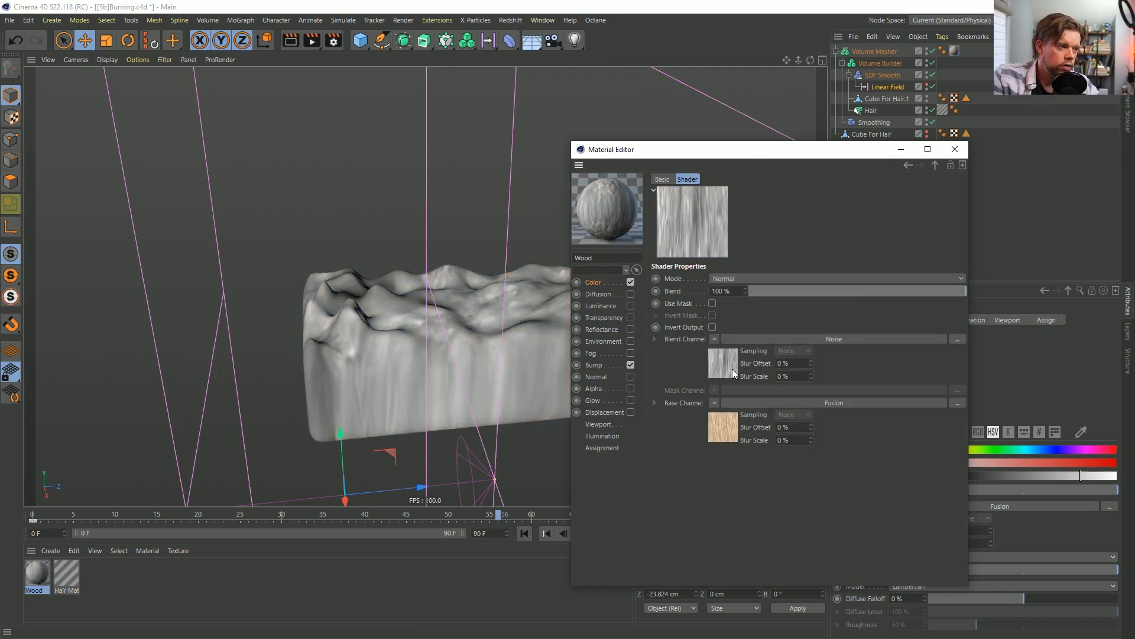
click(715, 337)
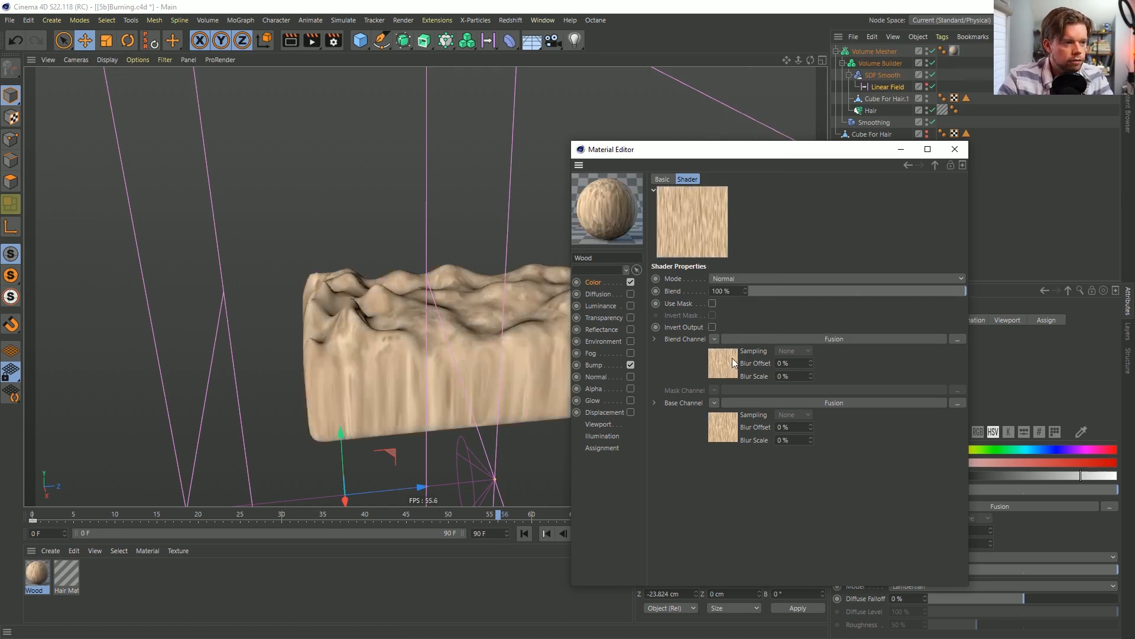
Replace the Noise in the Blend Channel's nested Fusion with a Falloff shader.
click(720, 359)
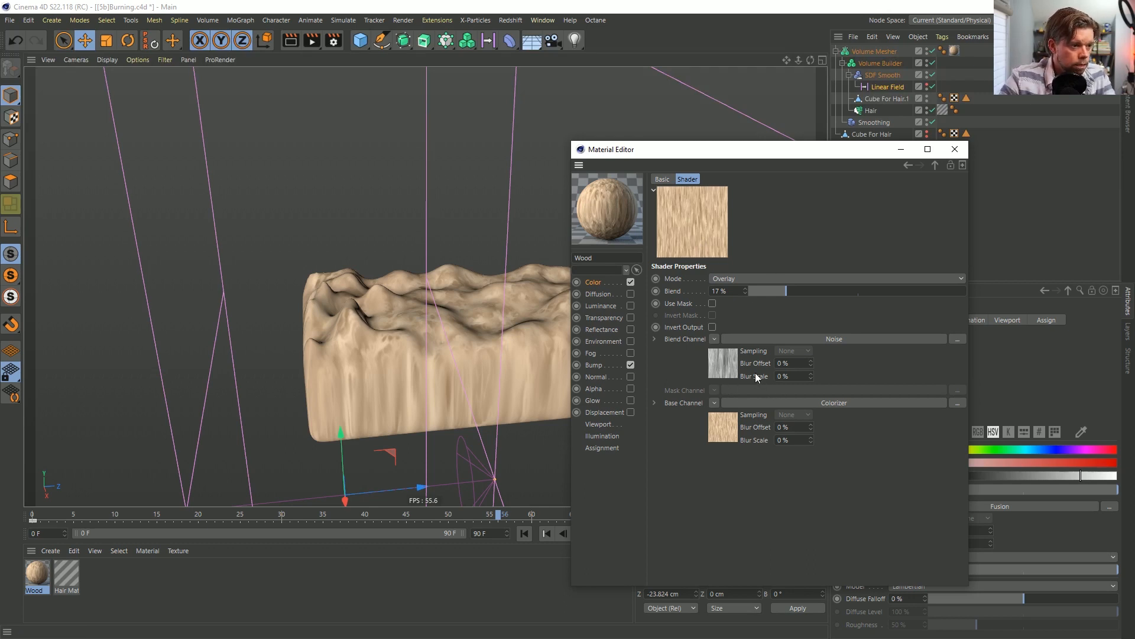
click(713, 339)
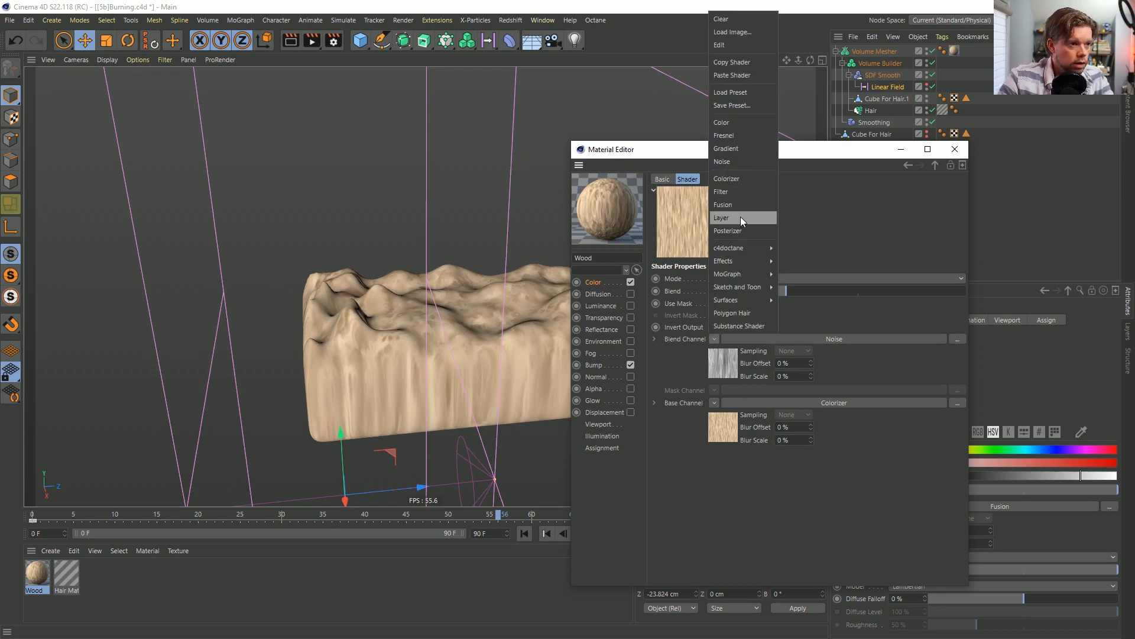
mouse_move(743, 264)
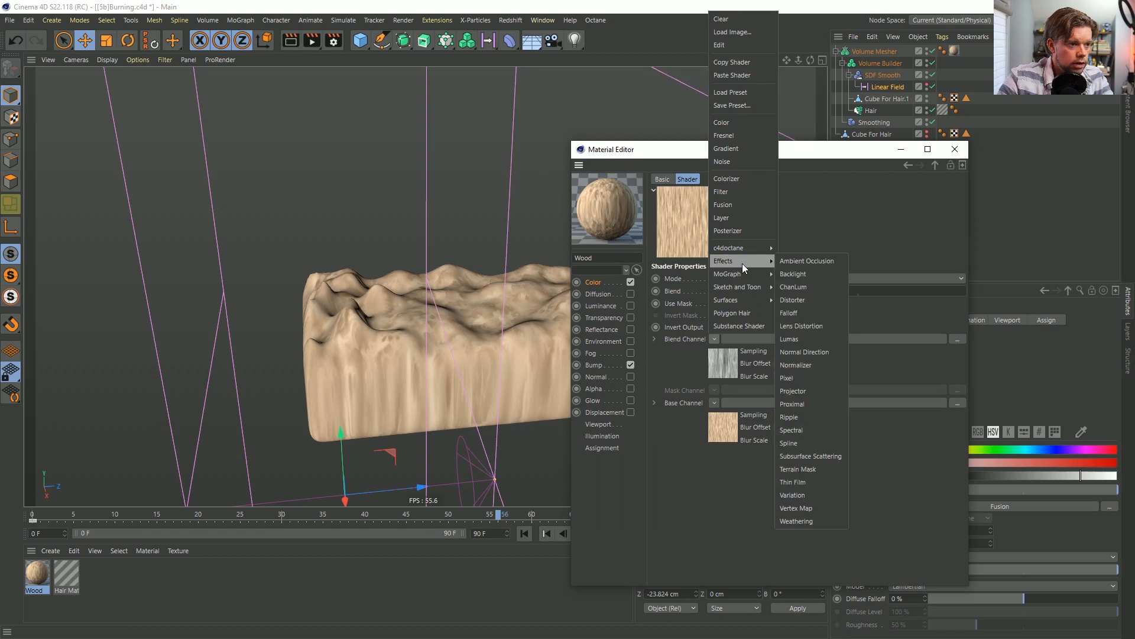
click(802, 310)
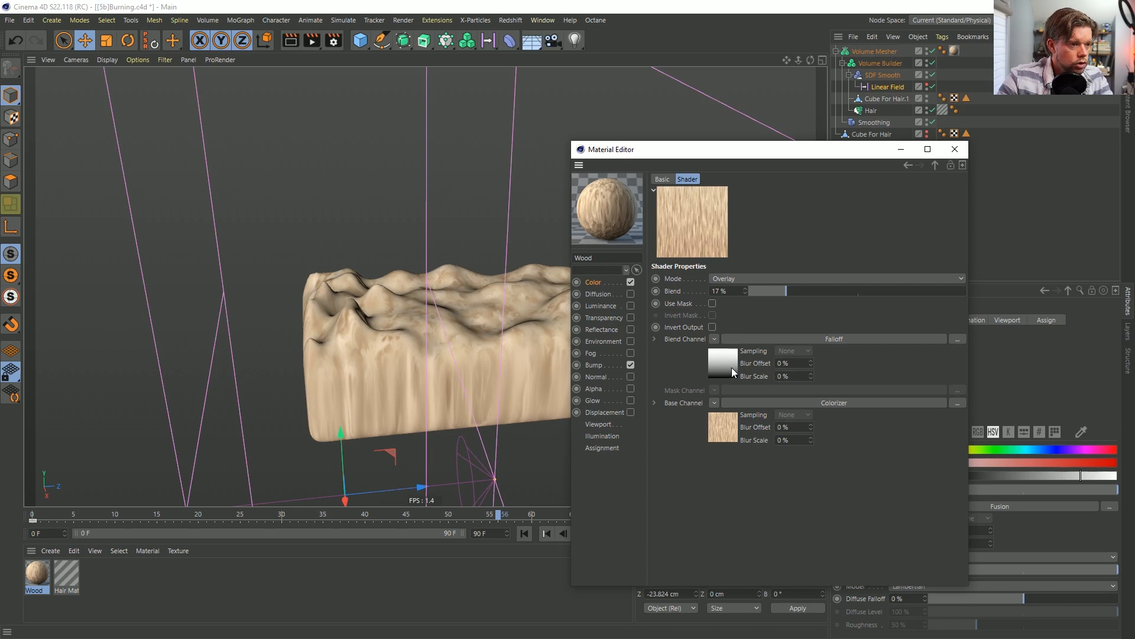
Edit the Falloff gradient with a light grey end (RGB 190) and the black knot just past the middle, and render a viewport preview.
alt+drag(494, 329, 485, 343)
alt+right_drag(485, 343, 504, 316)
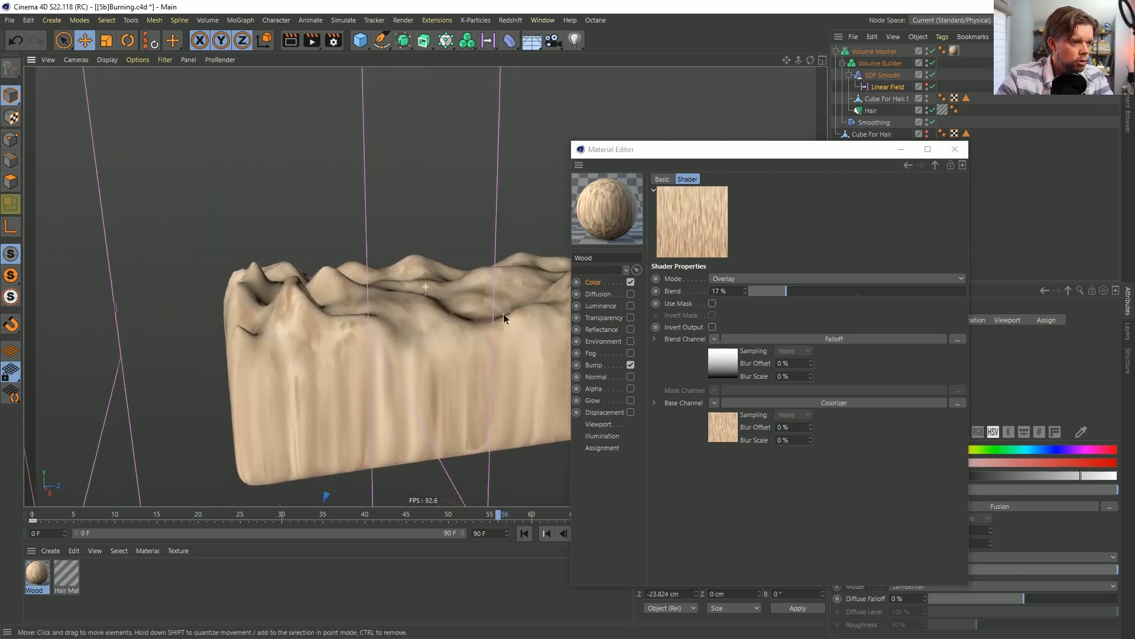
alt+drag(503, 318, 664, 378)
click(720, 372)
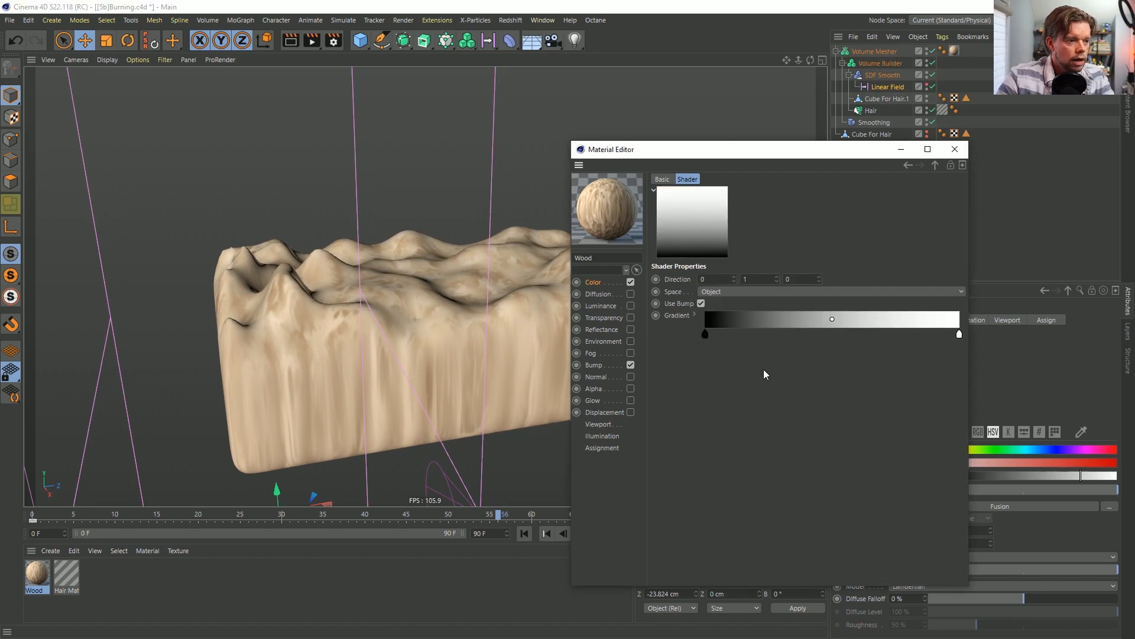
drag(728, 335, 955, 381)
drag(942, 336, 977, 338)
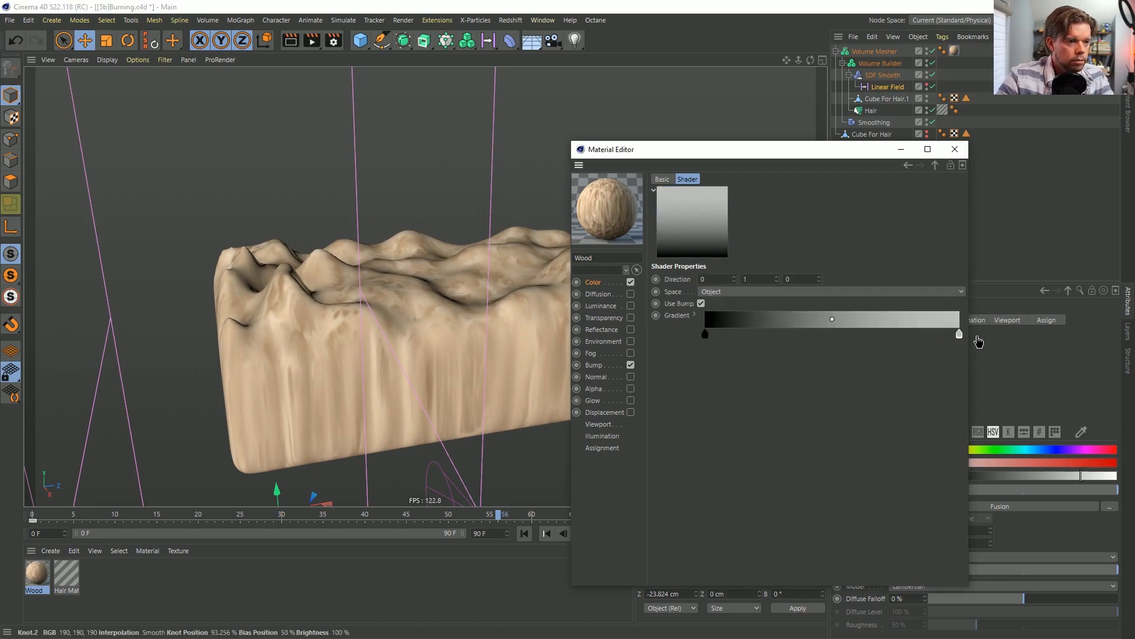
drag(705, 334, 842, 334)
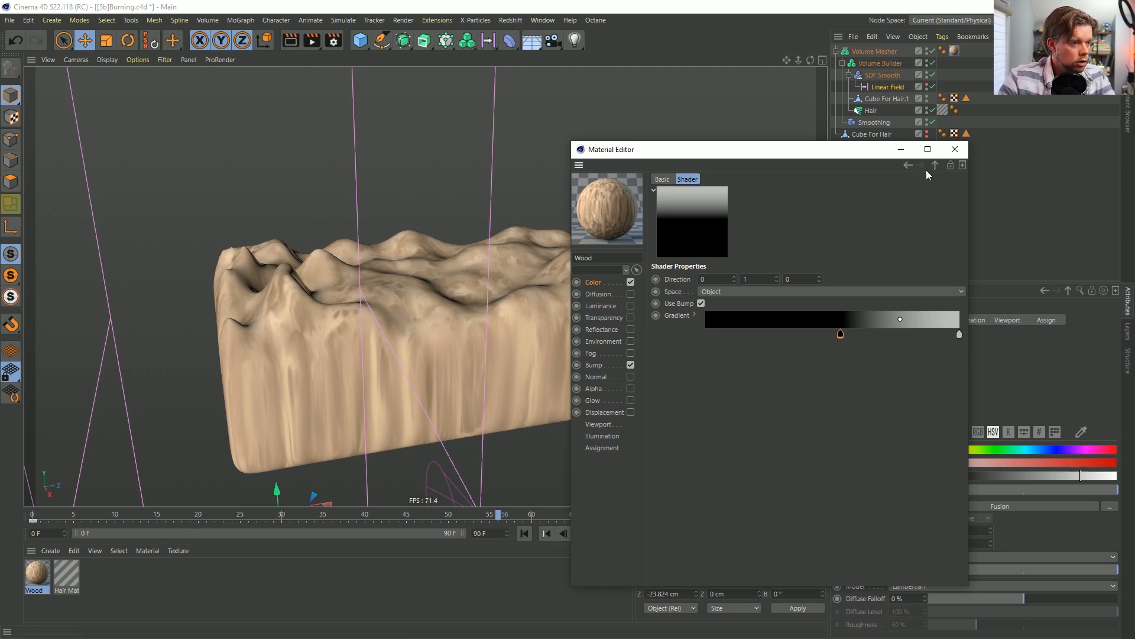
key(ctrl+r)
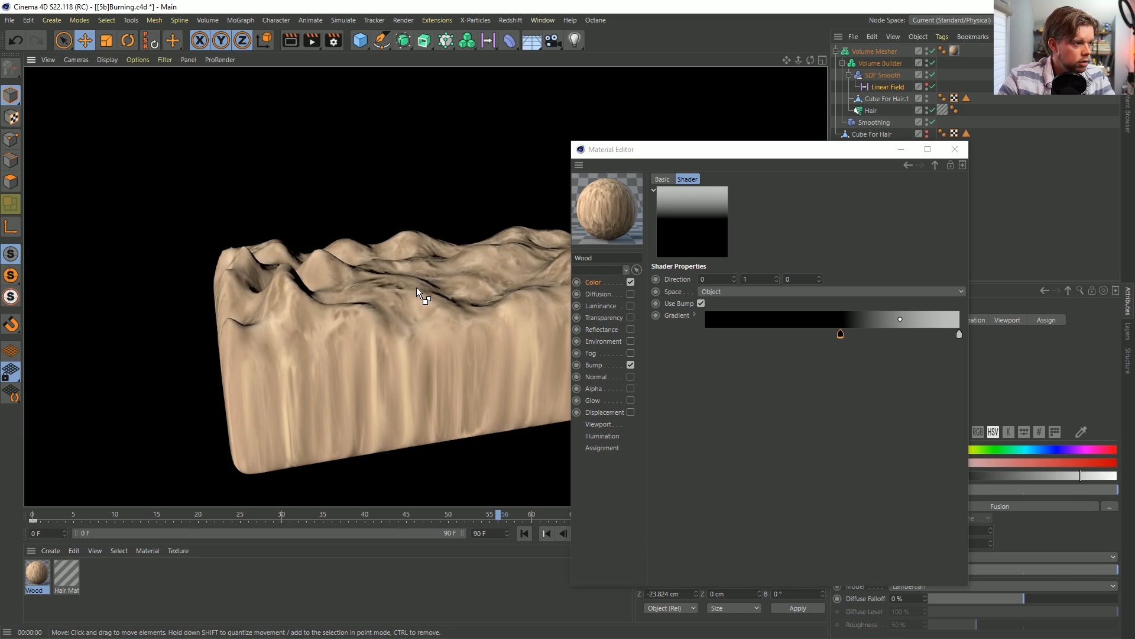
Set the nested Fusion containing the Falloff to Normal mode with 100% blend.
click(935, 165)
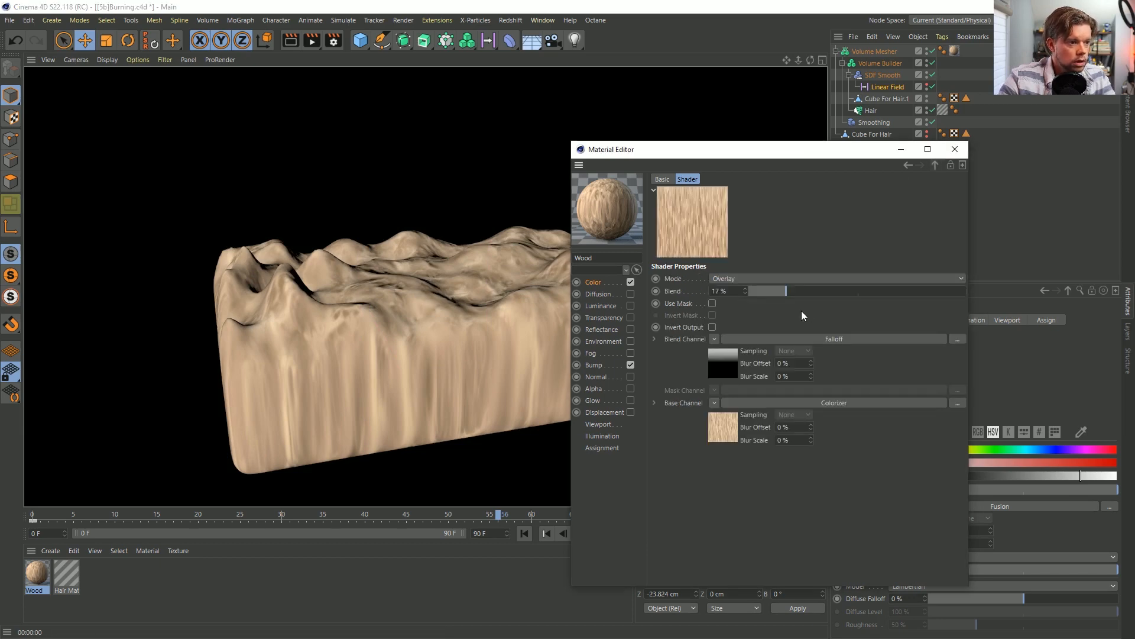
click(940, 165)
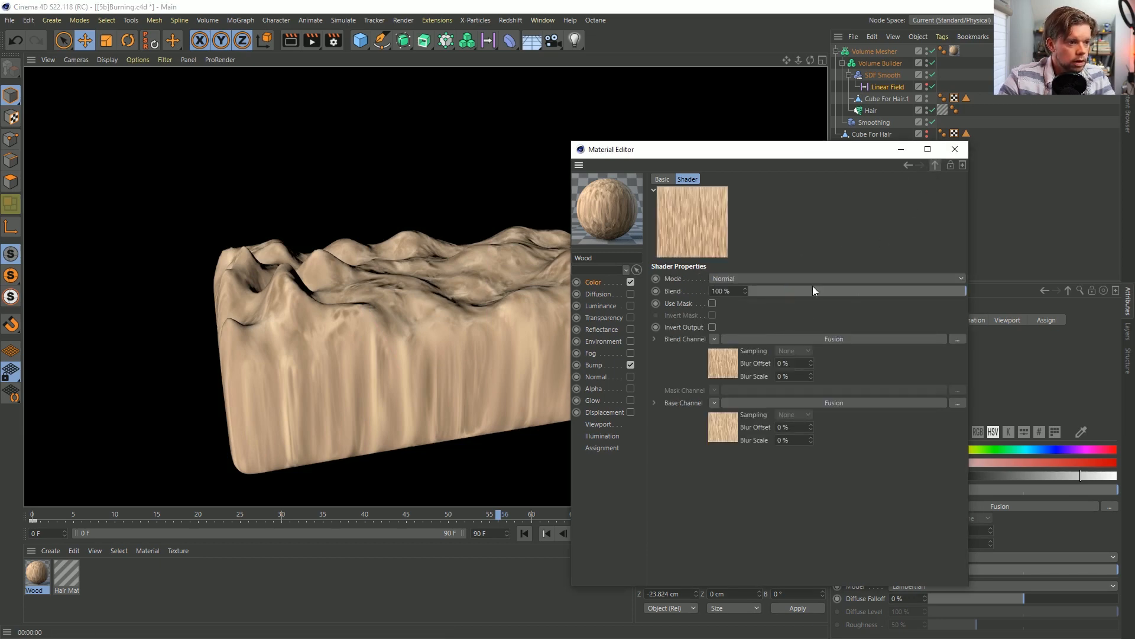
click(722, 371)
click(733, 278)
click(736, 285)
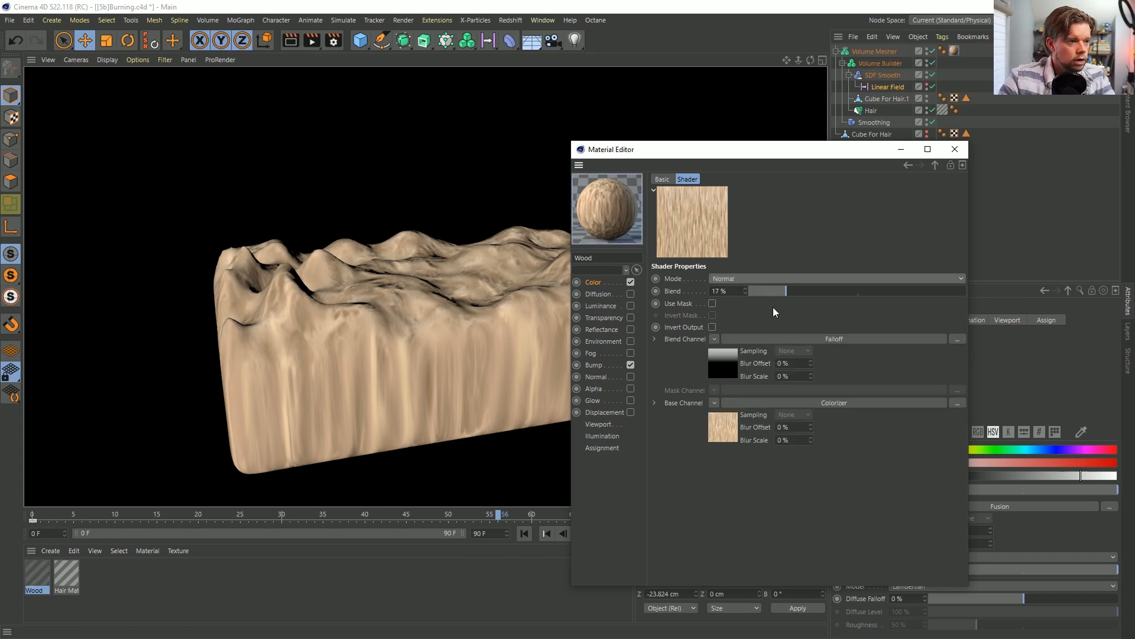
drag(779, 289, 1084, 306)
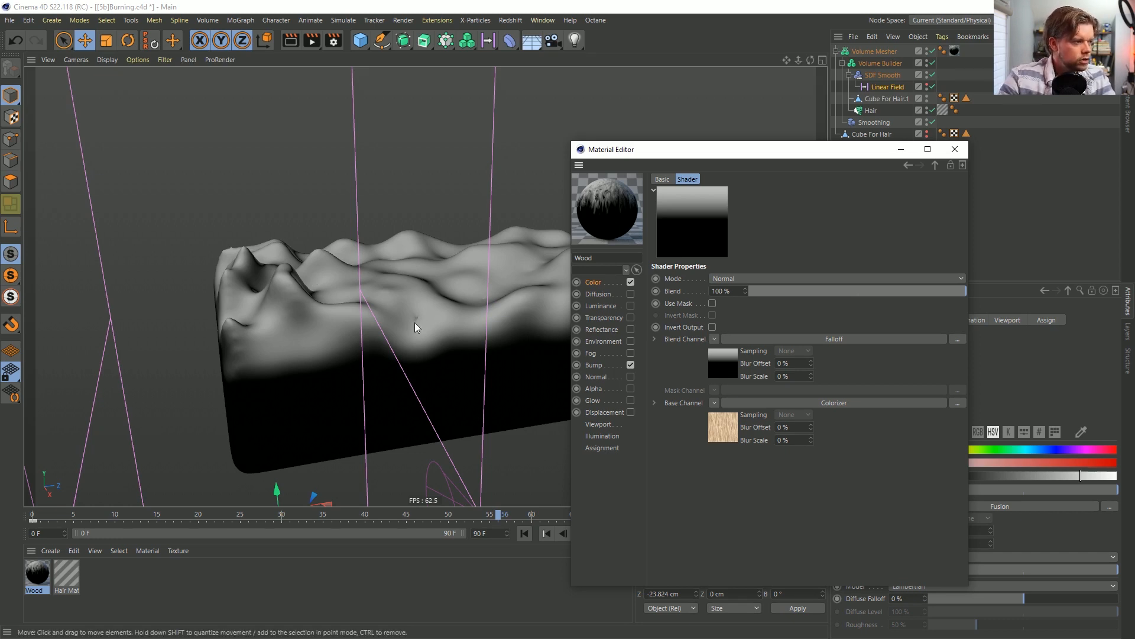
Select the Linear Field under SDF Smooth and check the charred wood in the reference video.
drag(719, 151, 637, 135)
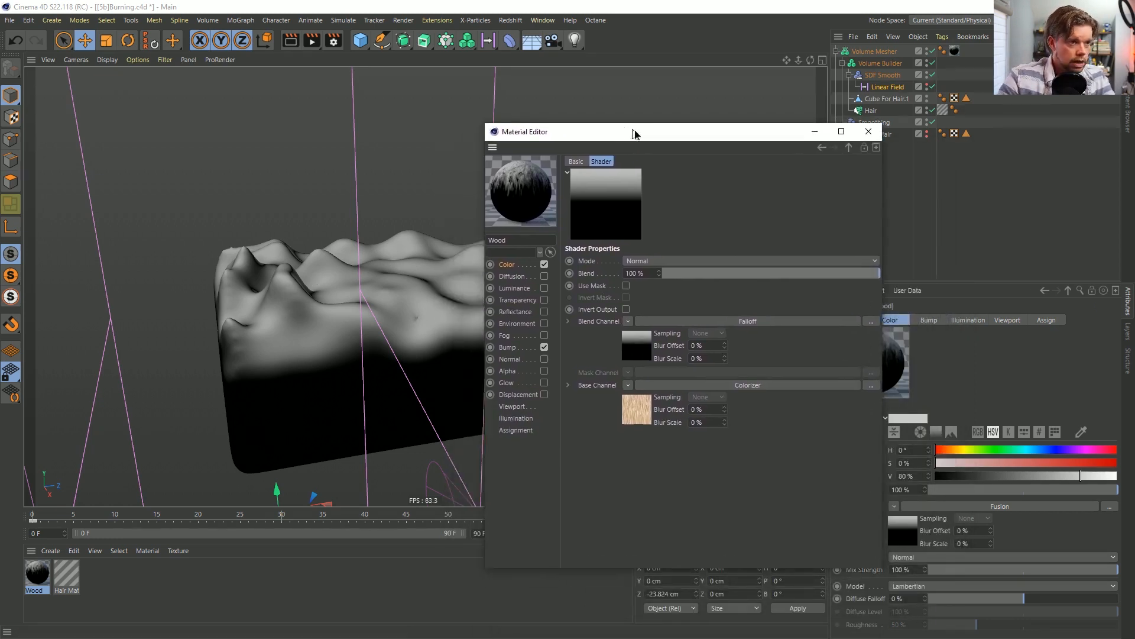
click(886, 66)
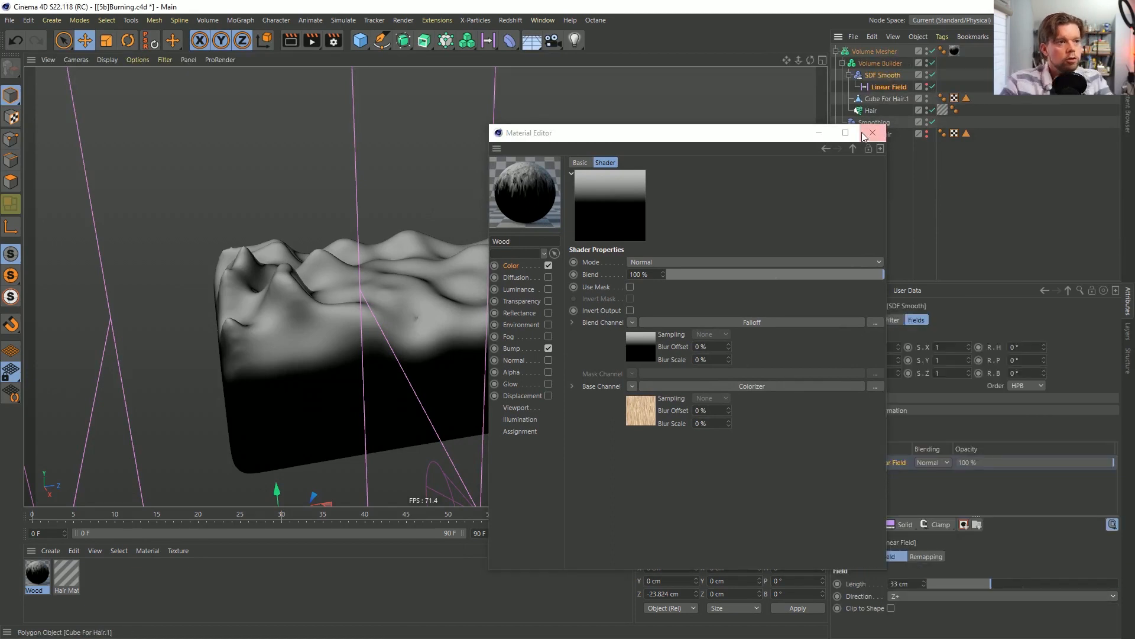
click(878, 76)
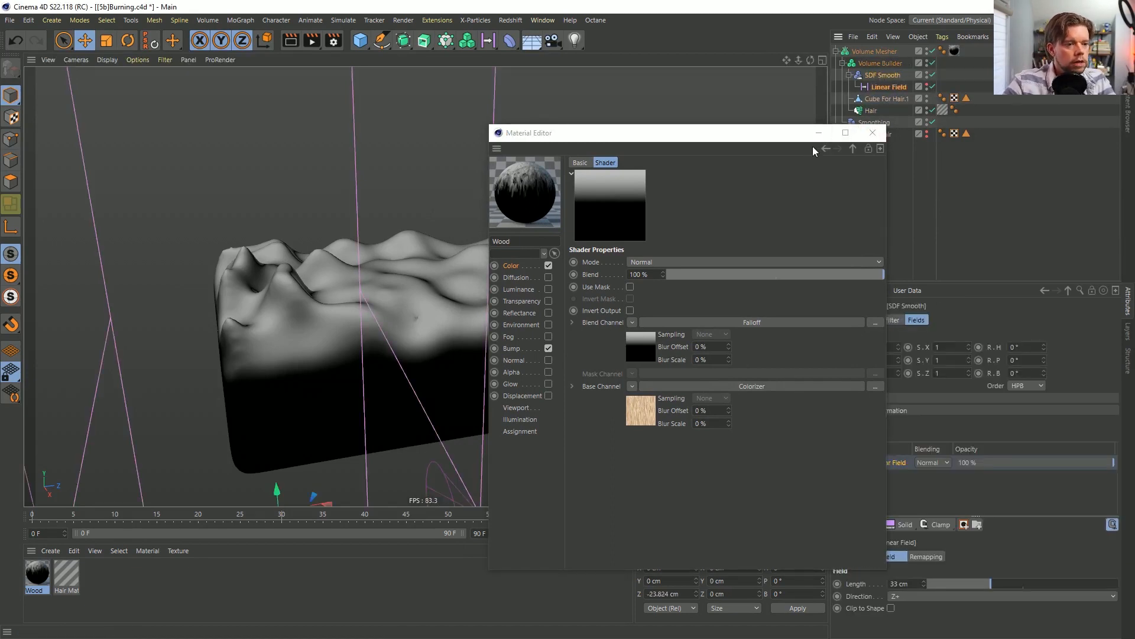
drag(764, 136, 715, 53)
click(896, 86)
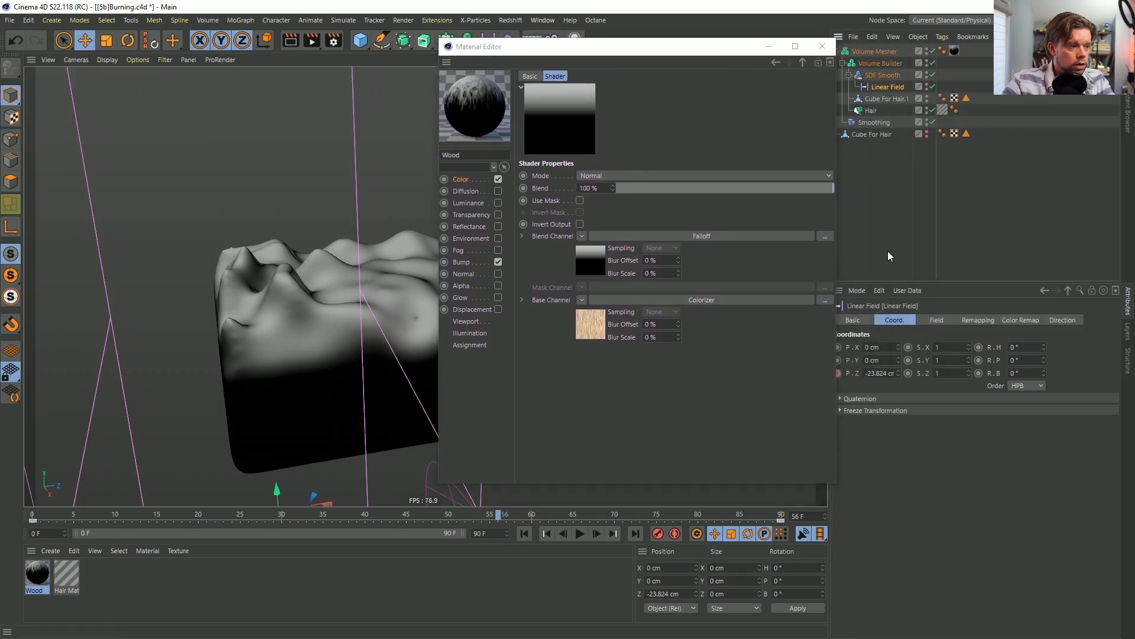
key(alt+Tab)
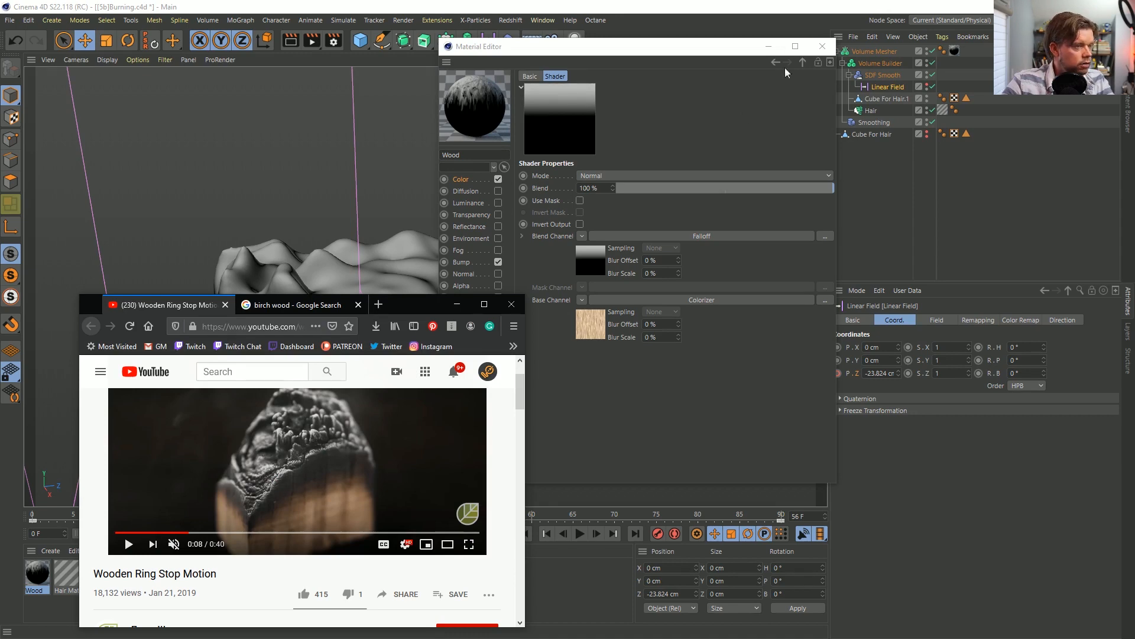
key(alt+Tab)
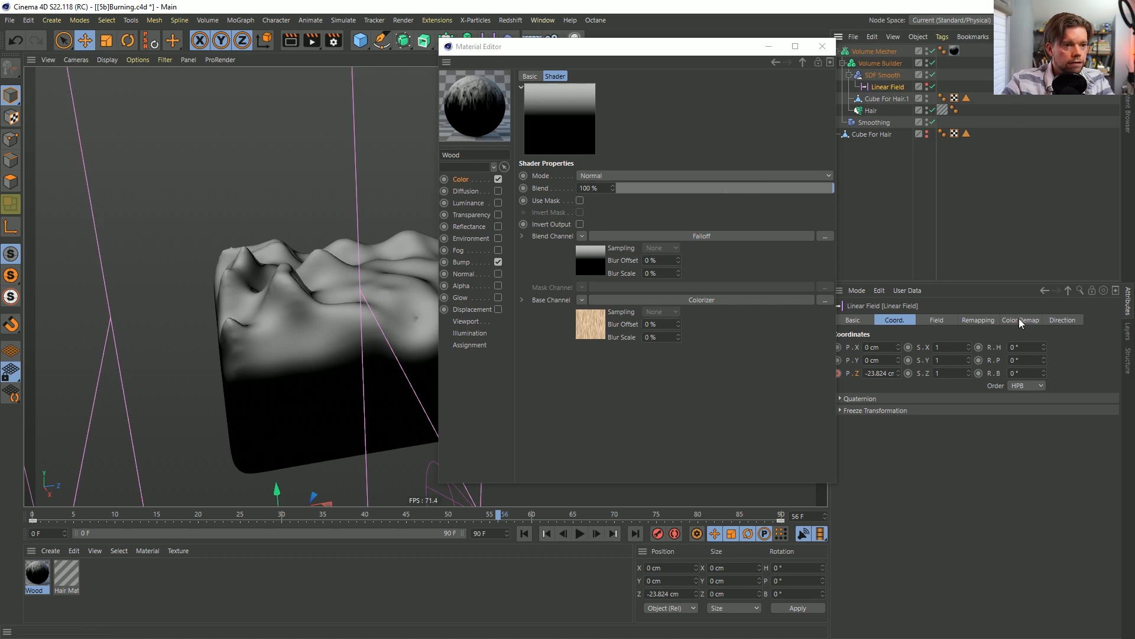
Try lowering the Linear Field's remapping Max to about 69% while keeping Min at 0%.
click(986, 319)
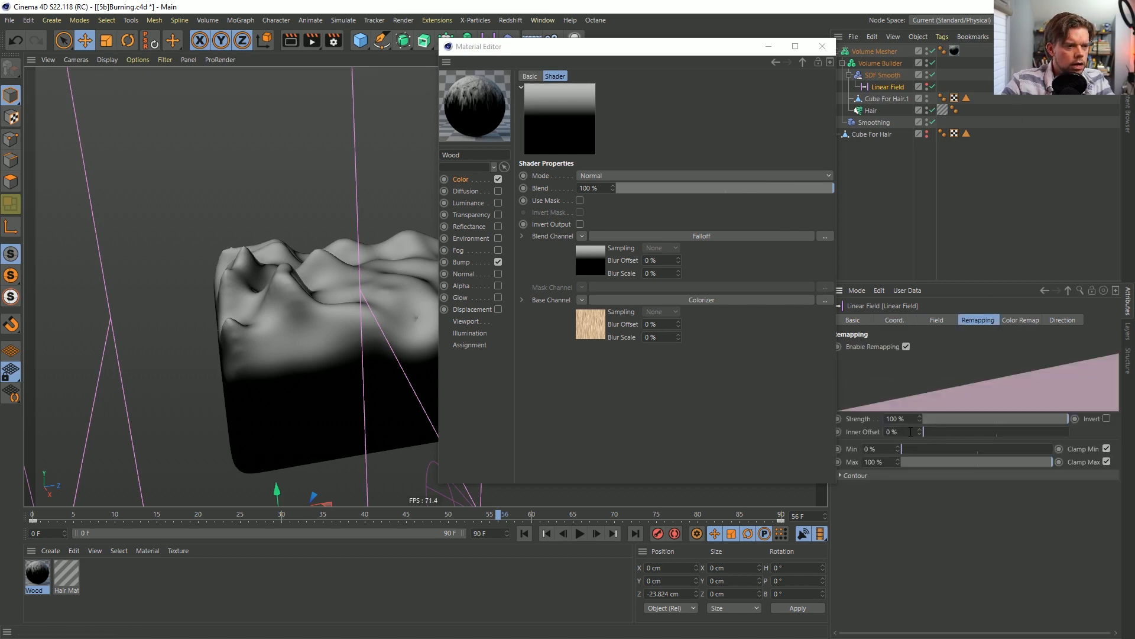
double_click(886, 448)
text(25)
key(Return)
drag(915, 448, 892, 453)
drag(1041, 463, 1006, 460)
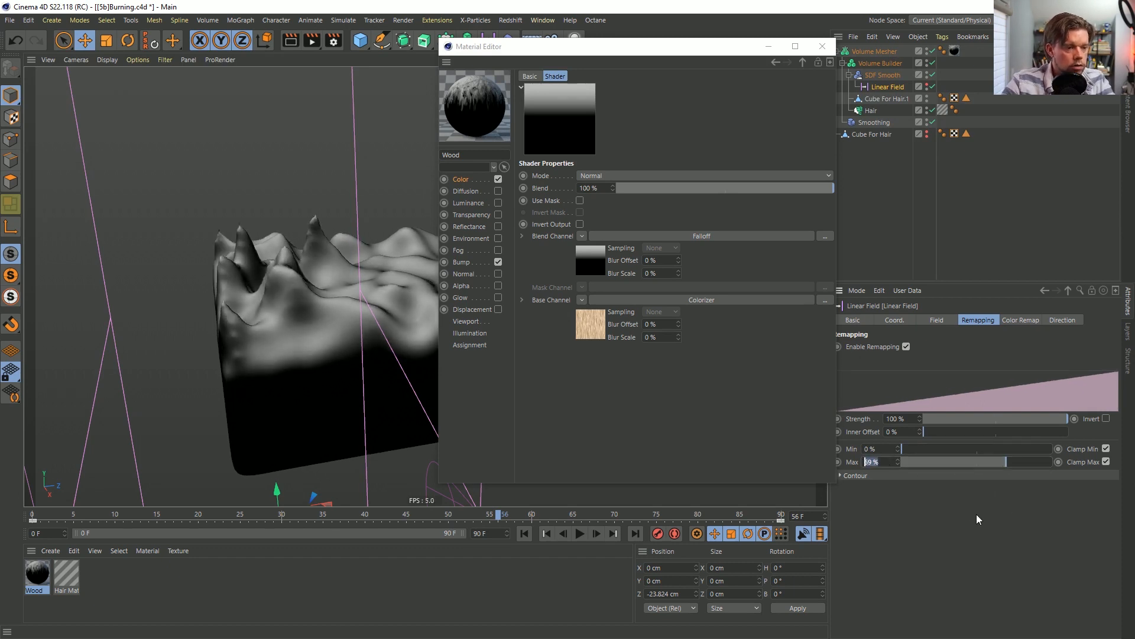
text(75)
key(Return)
Try a remapping Max of 67% on the Linear Field and play the animation around frame 50 with the viewport uncovered.
drag(681, 52, 889, 445)
click(582, 534)
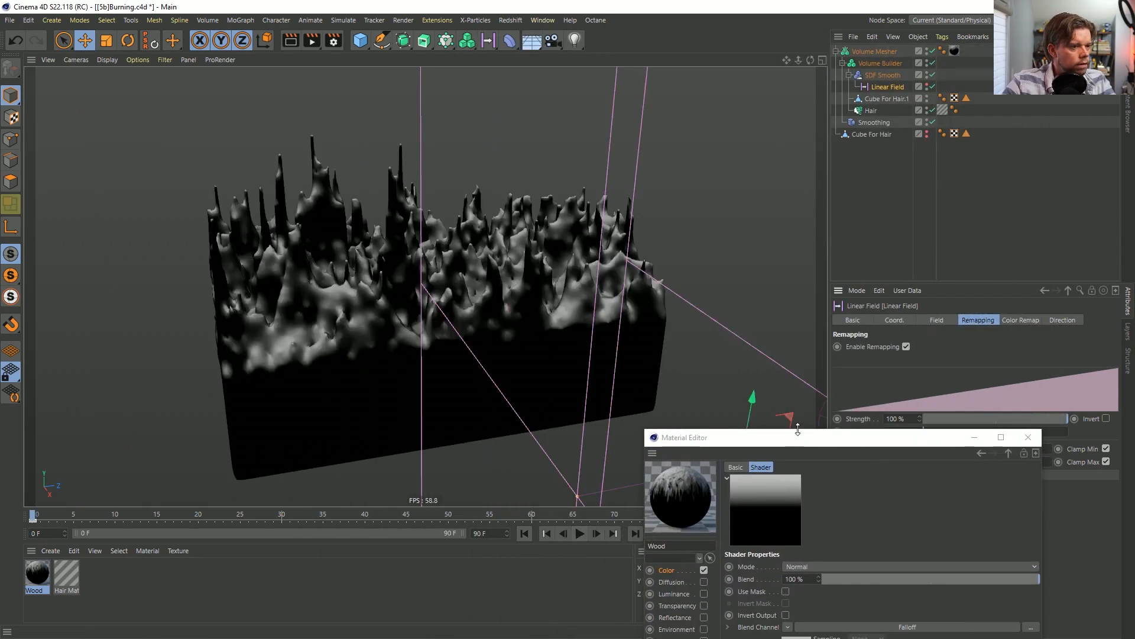
drag(784, 437, 626, 454)
drag(1044, 467, 1003, 463)
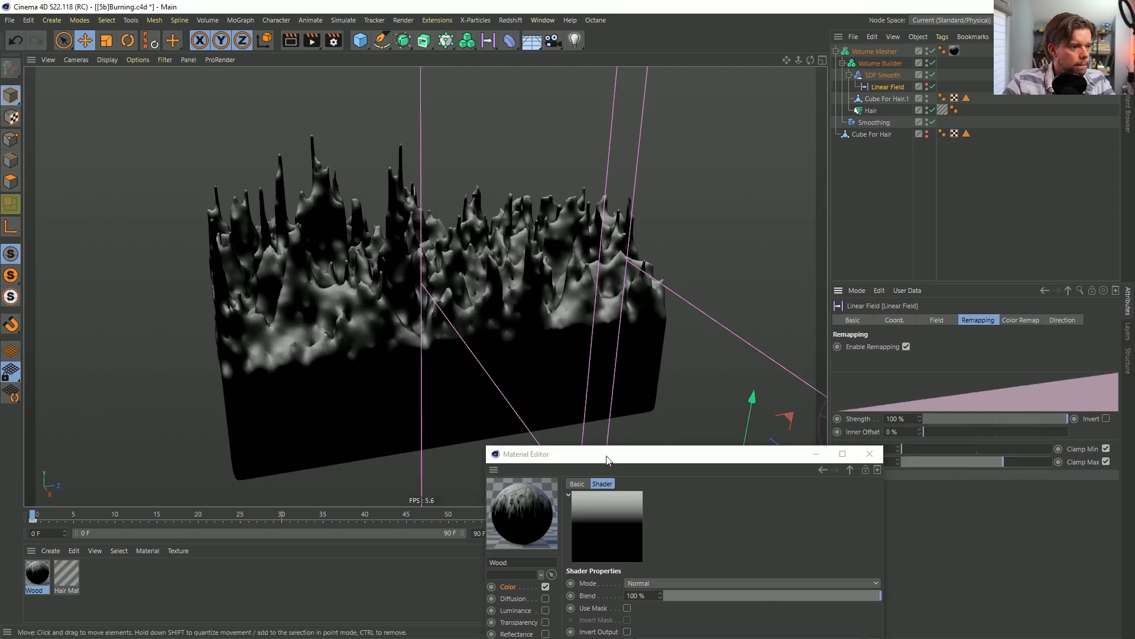
drag(611, 459, 562, 599)
click(579, 534)
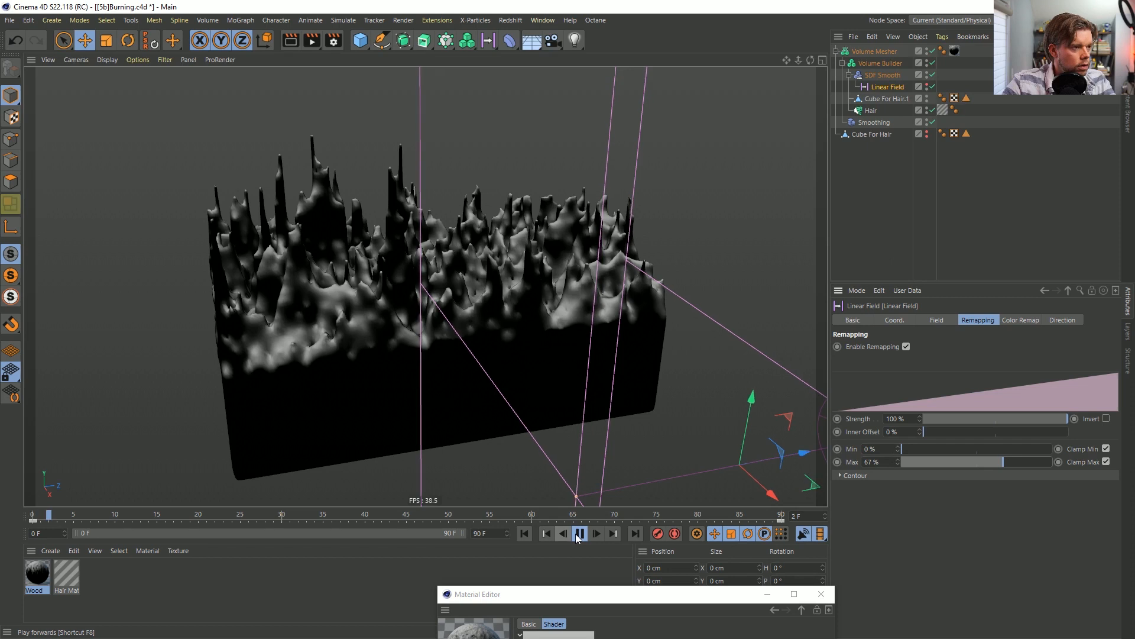
click(451, 514)
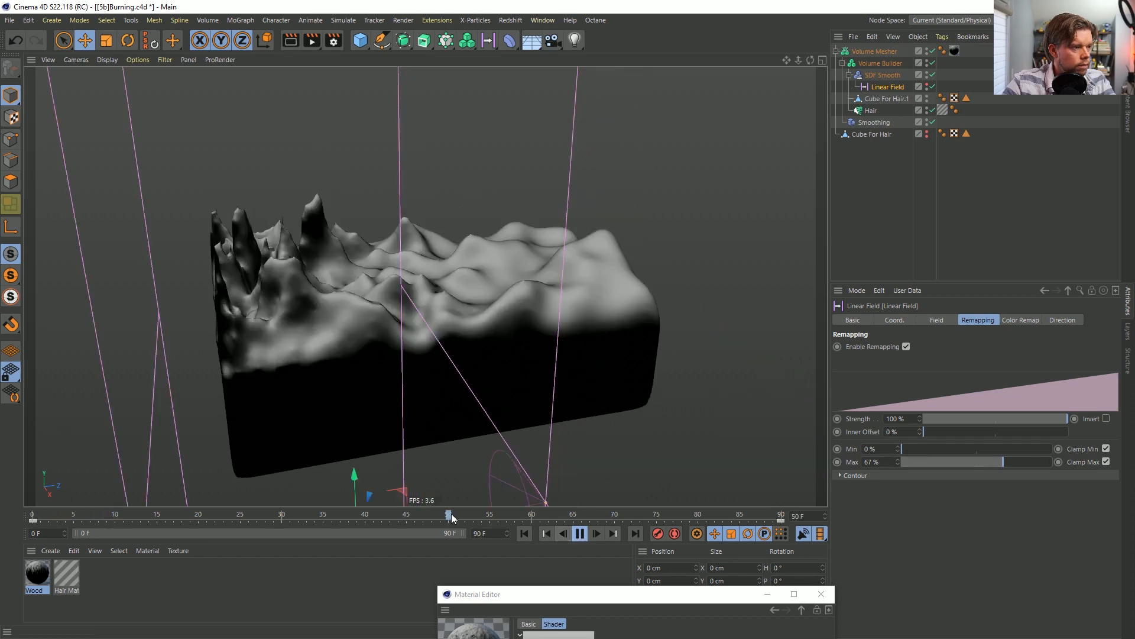
click(579, 533)
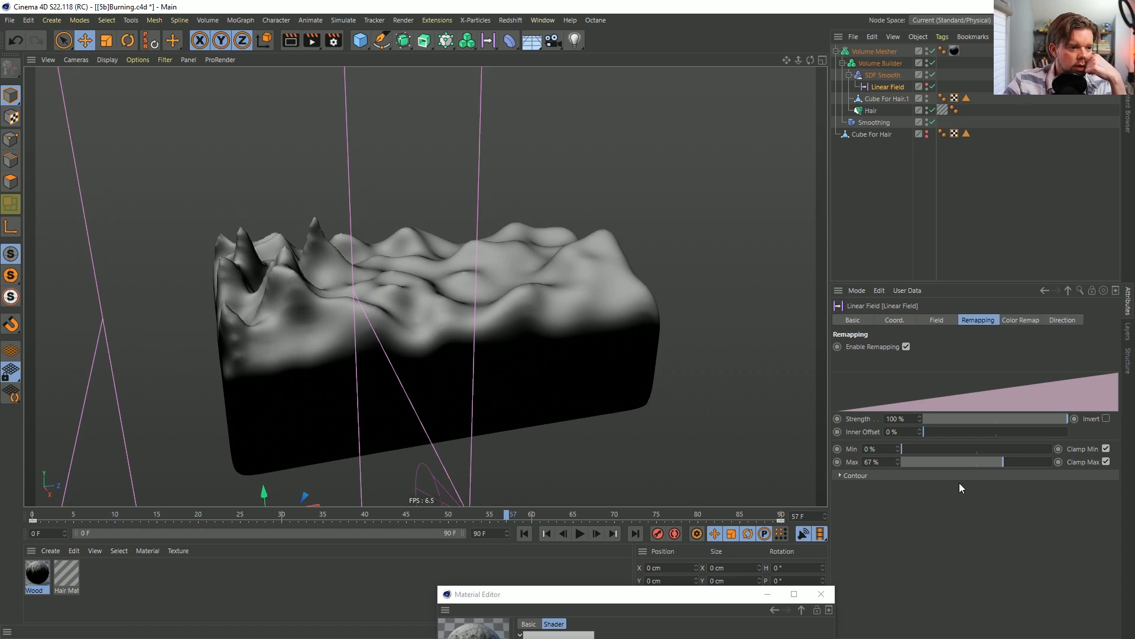
Restore the Linear Field's remapping Max to 100% and try a strength of 57%, looking through its color and direction settings.
drag(991, 462, 1070, 462)
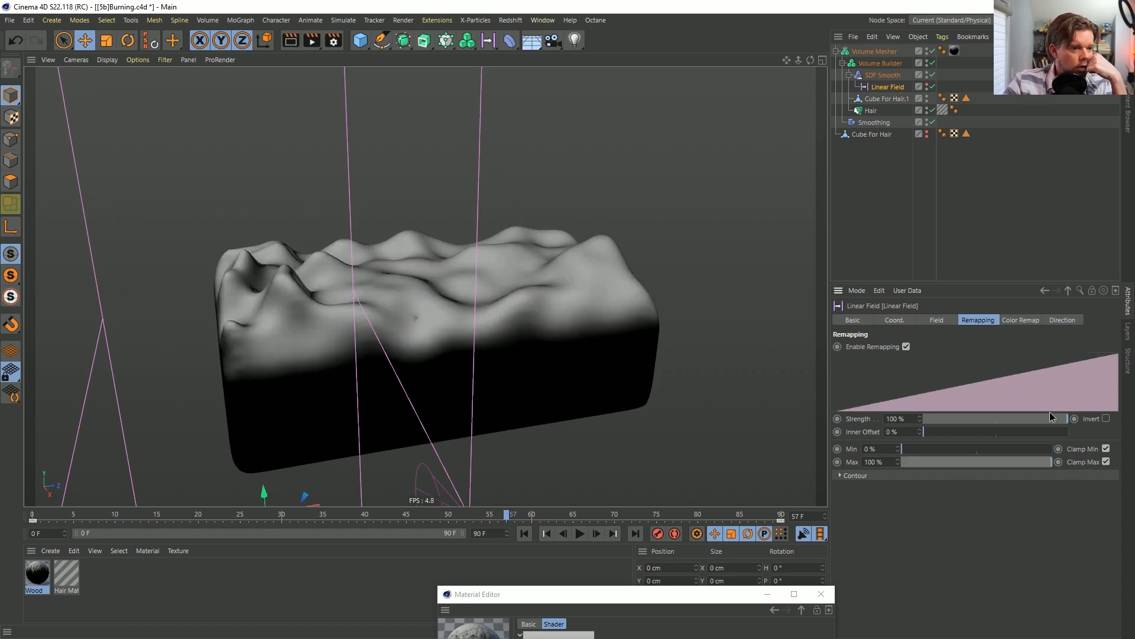
drag(1050, 419, 985, 427)
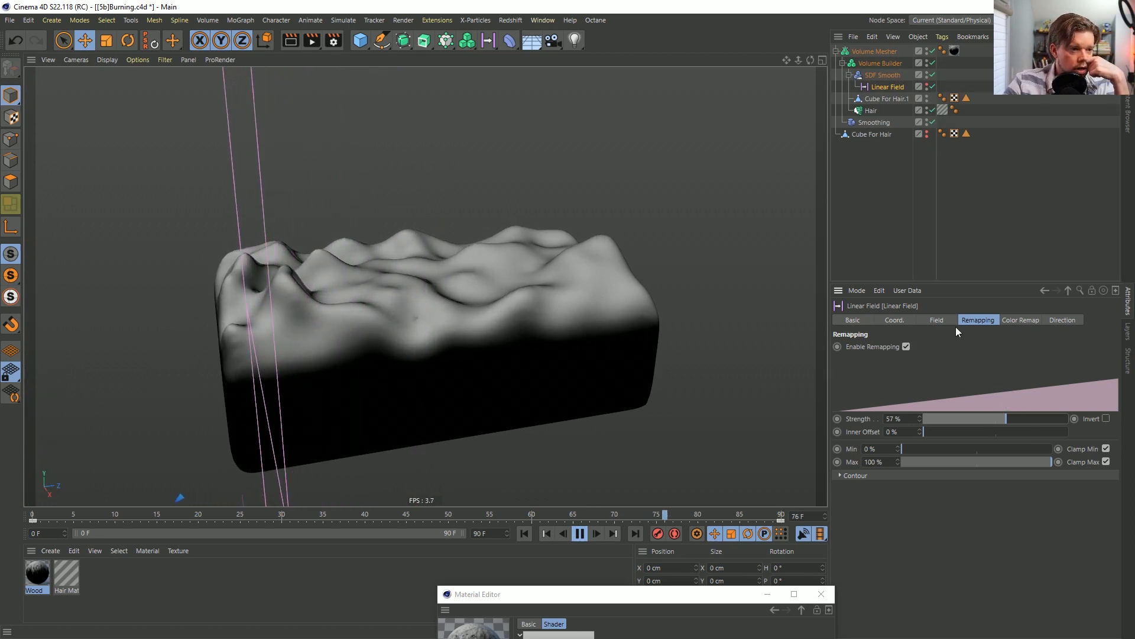
click(1015, 319)
click(1060, 320)
click(977, 319)
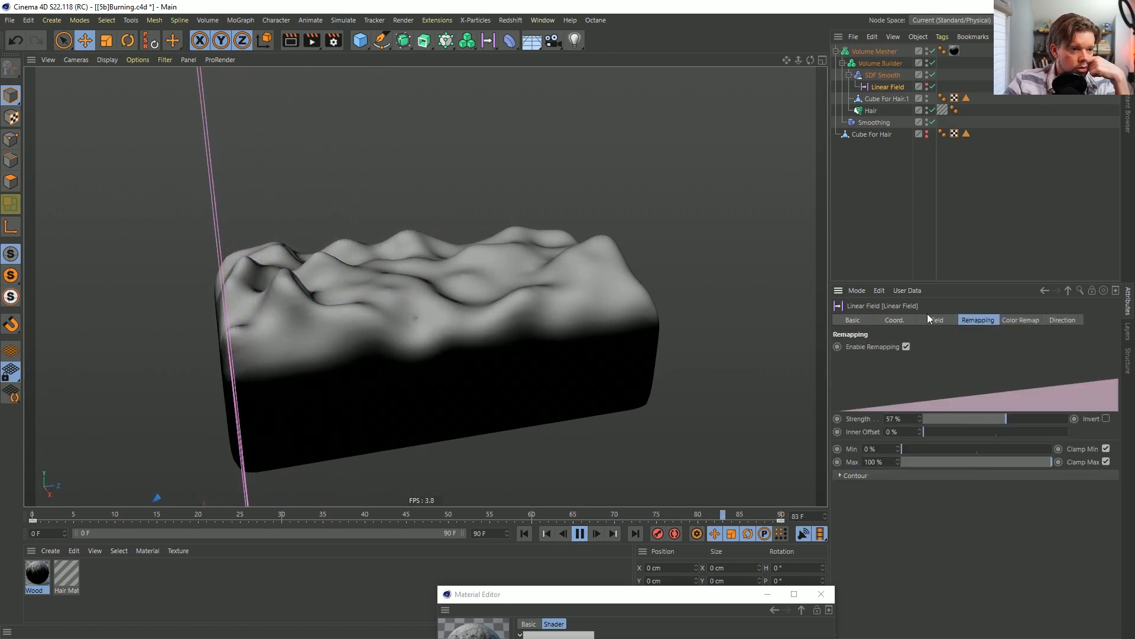
Test Clip to Shape on the Linear Field during playback, turn it off, and restore the remapping strength to 100%.
click(931, 319)
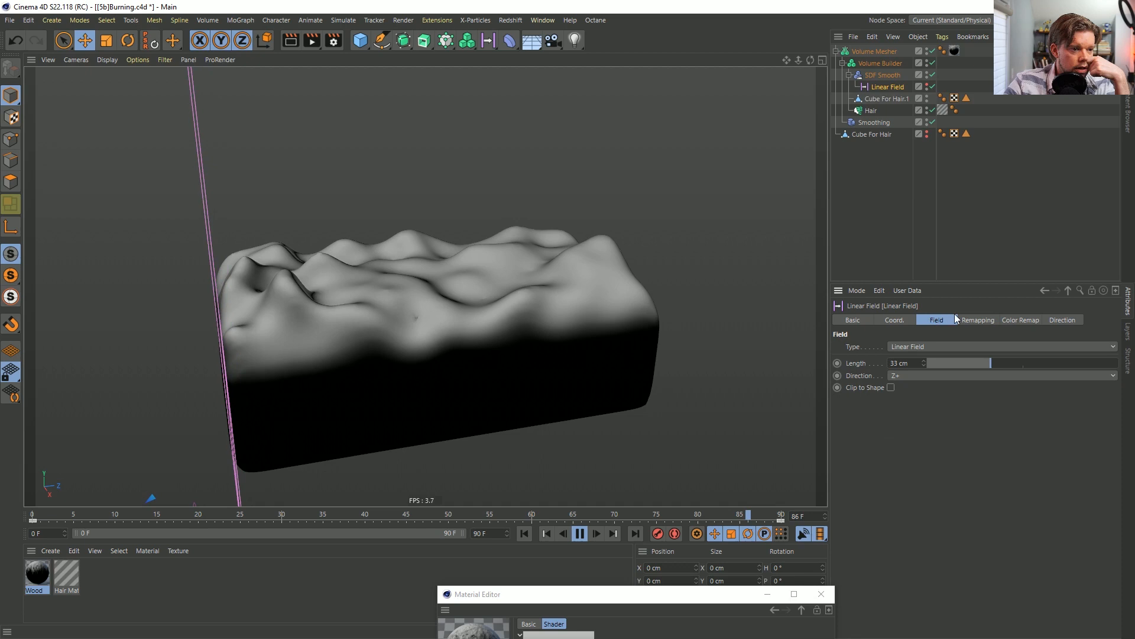
click(891, 387)
click(435, 514)
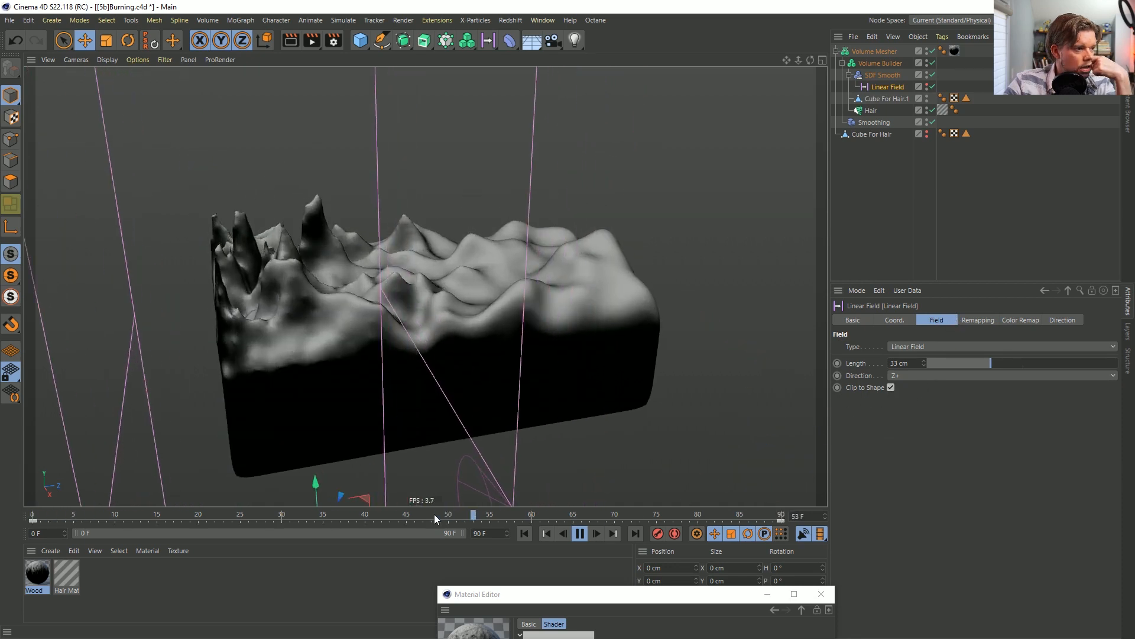
click(890, 387)
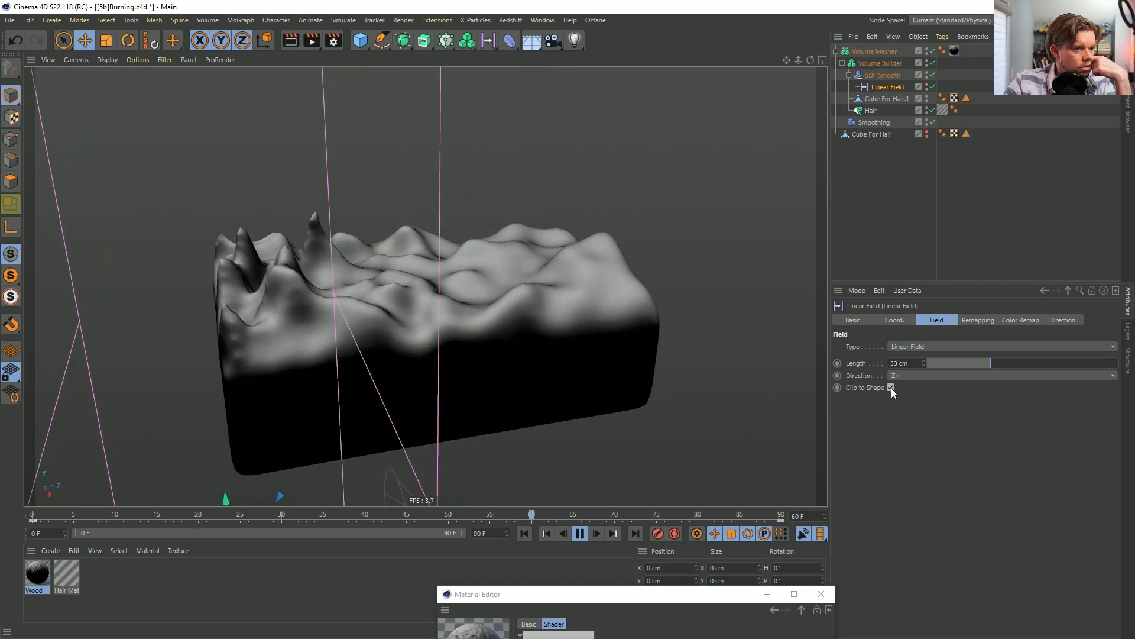
click(578, 533)
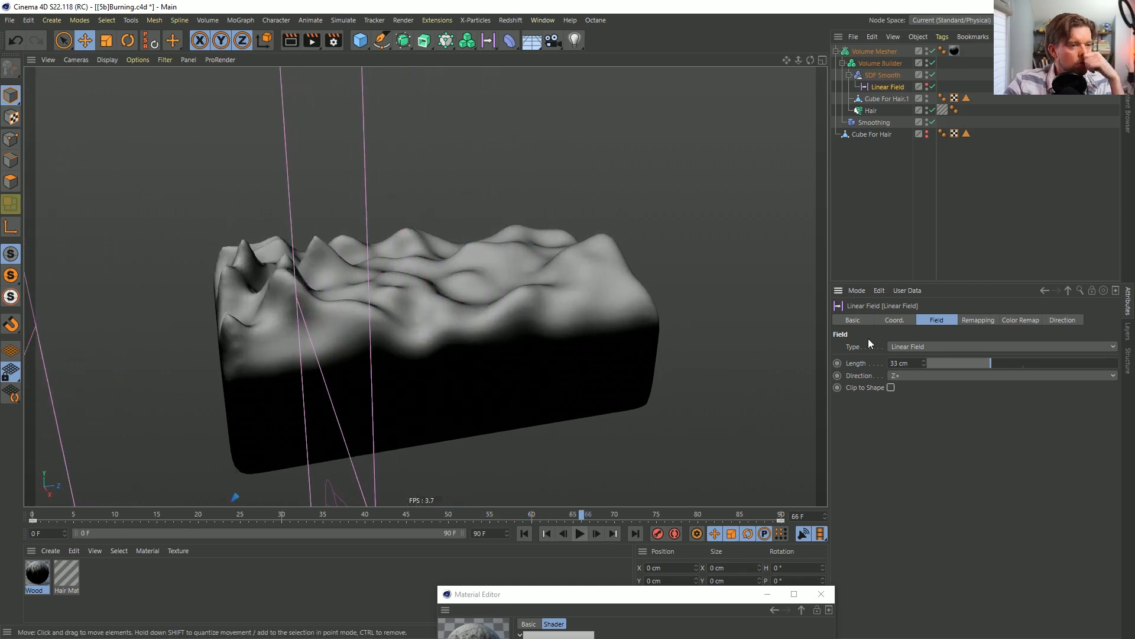
click(992, 319)
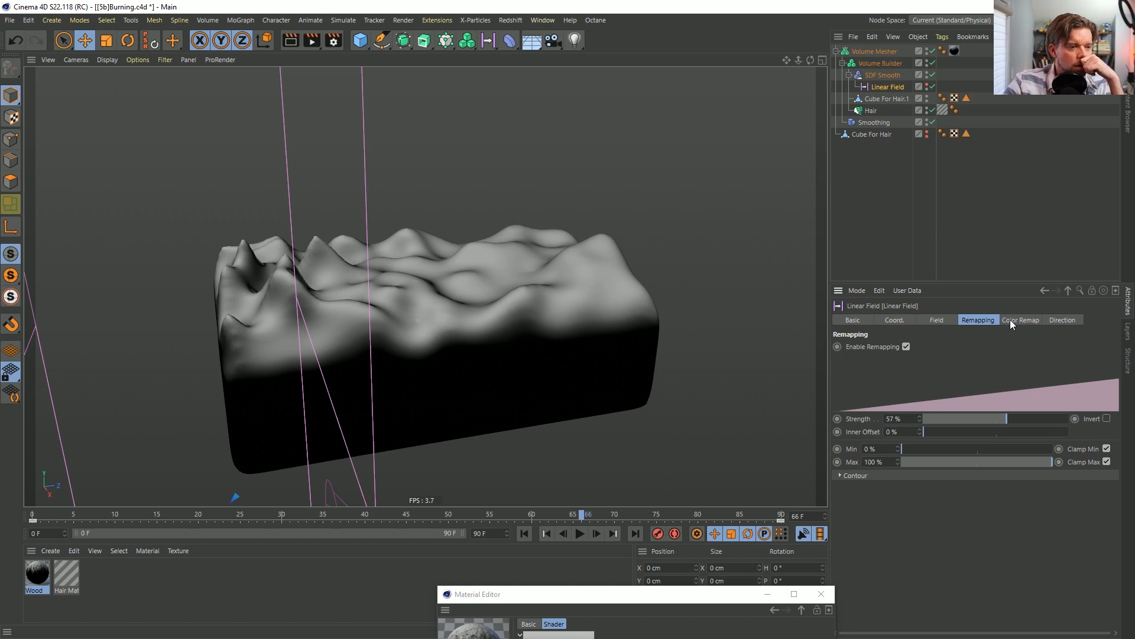
drag(1005, 419, 1090, 424)
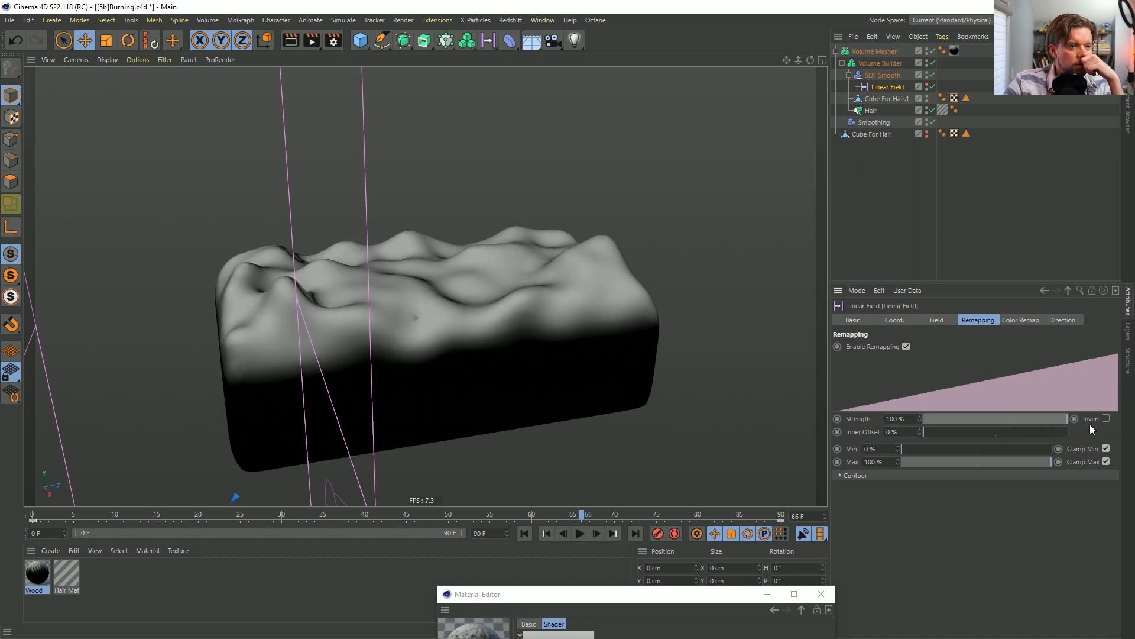
Add a Solid layer above the Linear Field in SDF Smooth's fields with Multiply blending and a value of 22%.
click(881, 75)
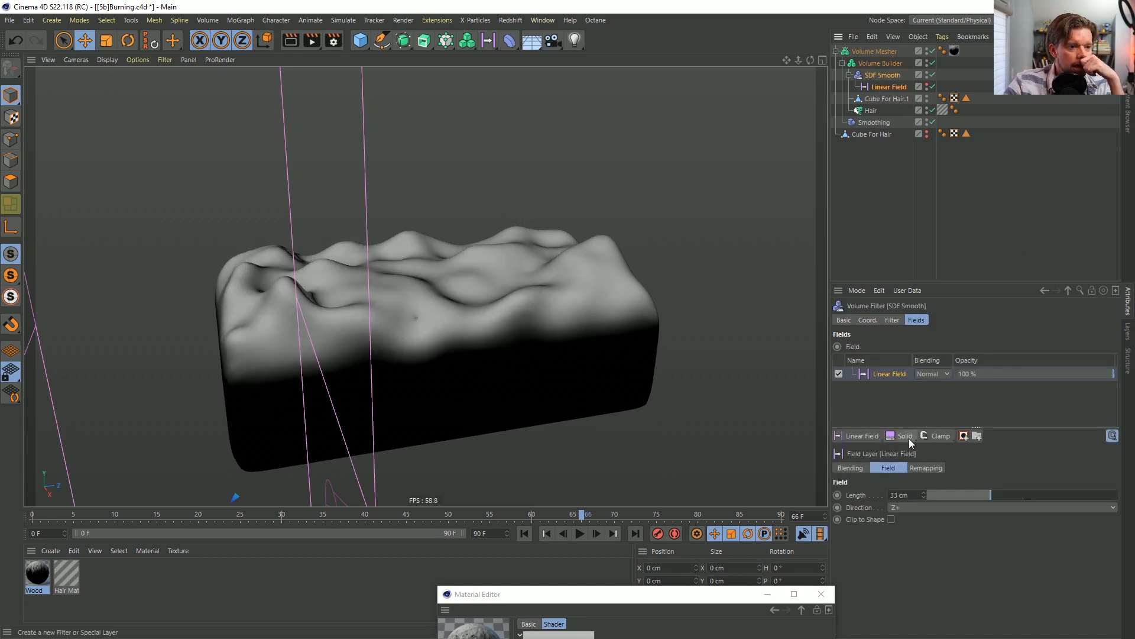
click(908, 437)
click(933, 374)
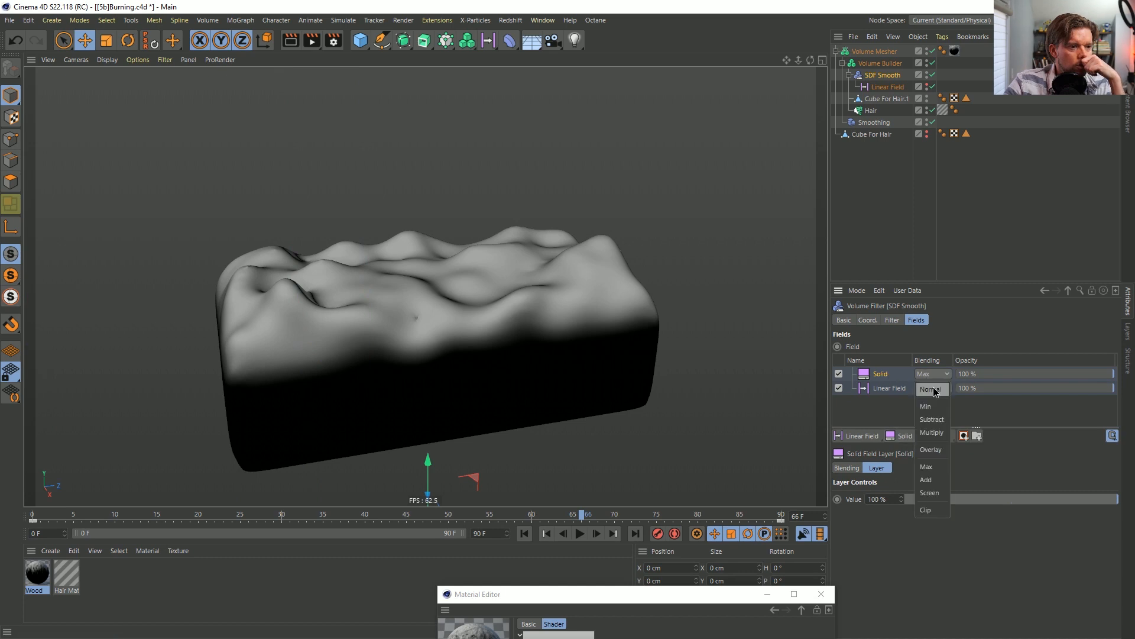
click(931, 473)
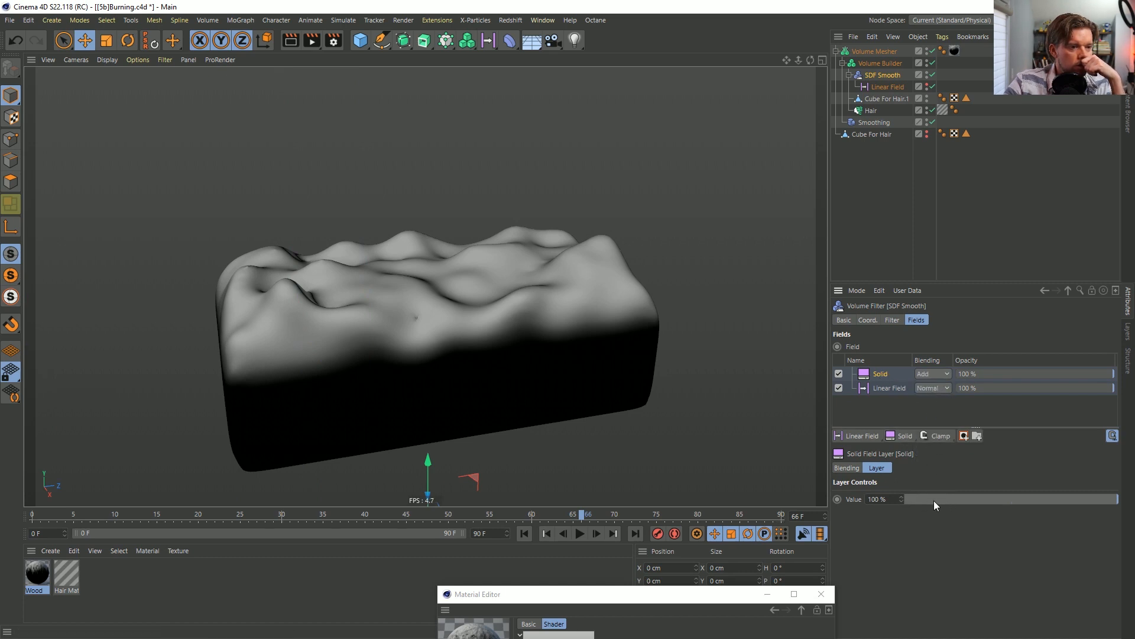
drag(935, 503, 905, 502)
click(926, 373)
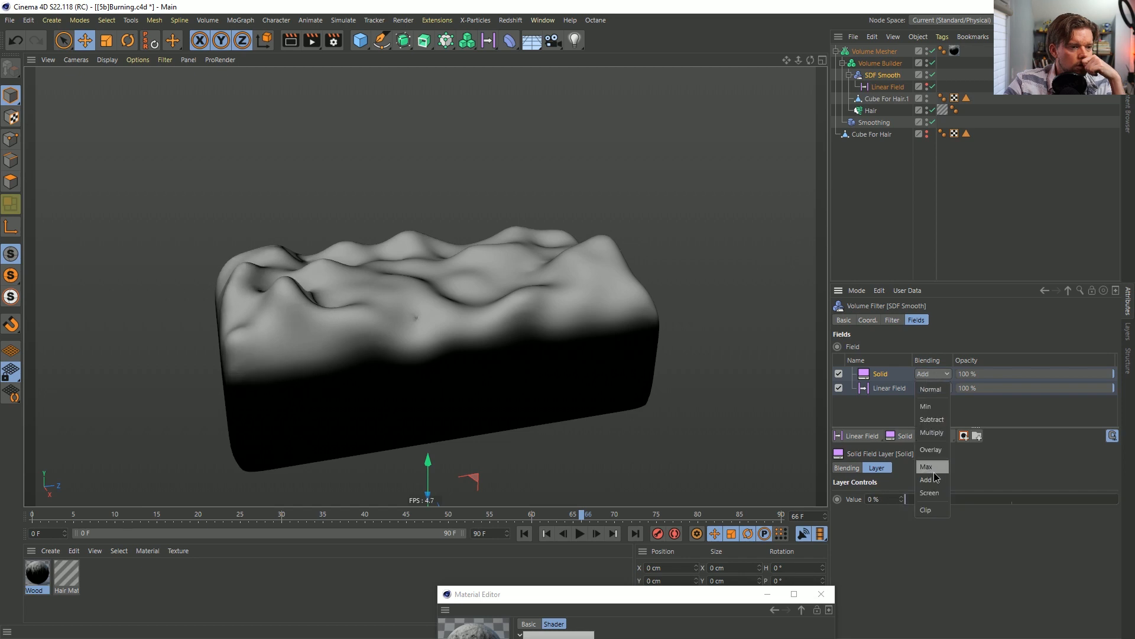
click(931, 433)
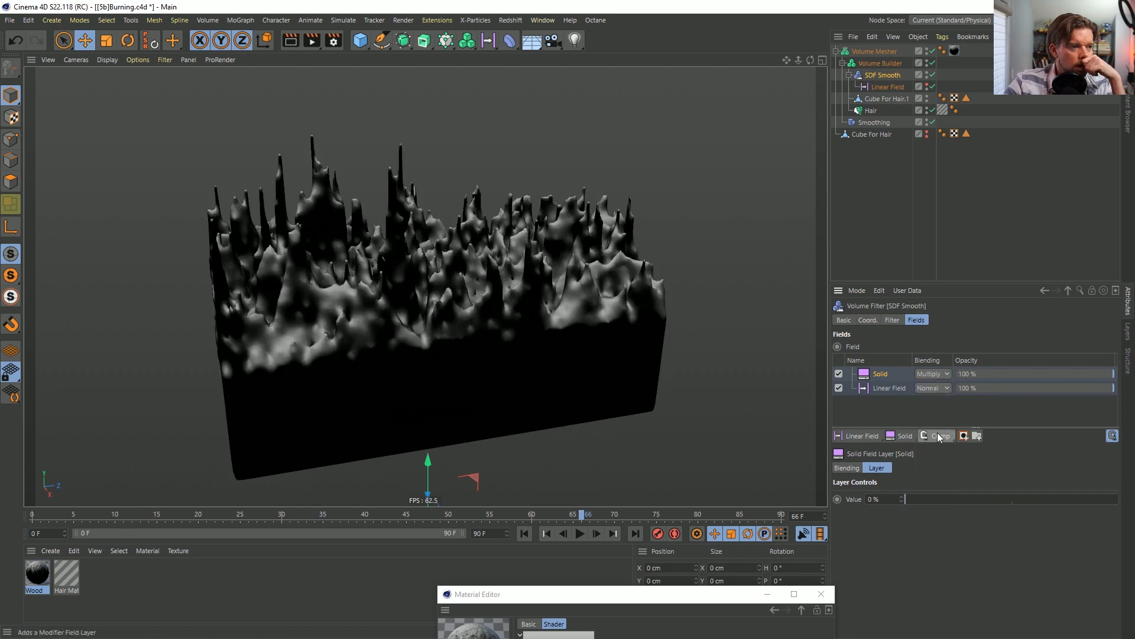
double_click(886, 501)
text(22)
key(Return)
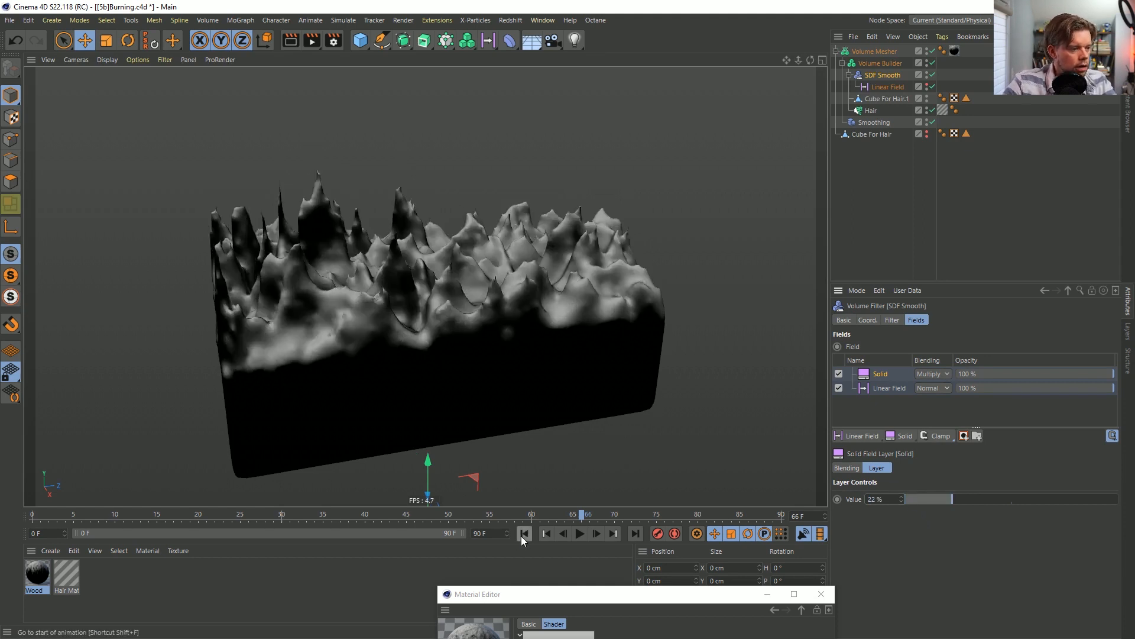
Play the animation from the start to check the smoothing transition, stopping around frame 61.
click(578, 534)
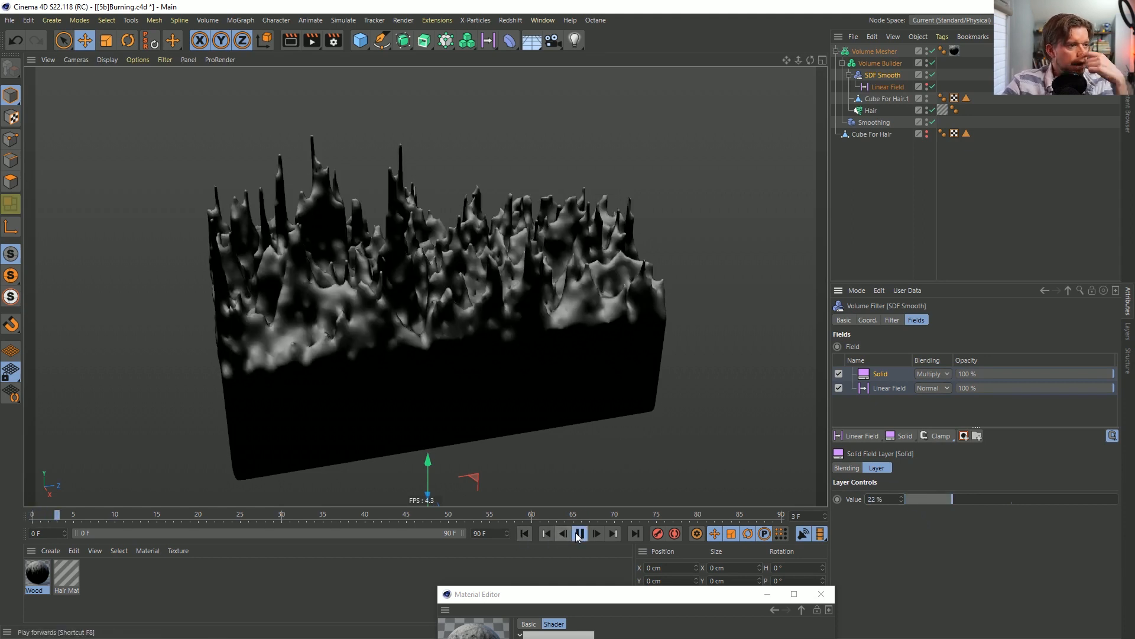
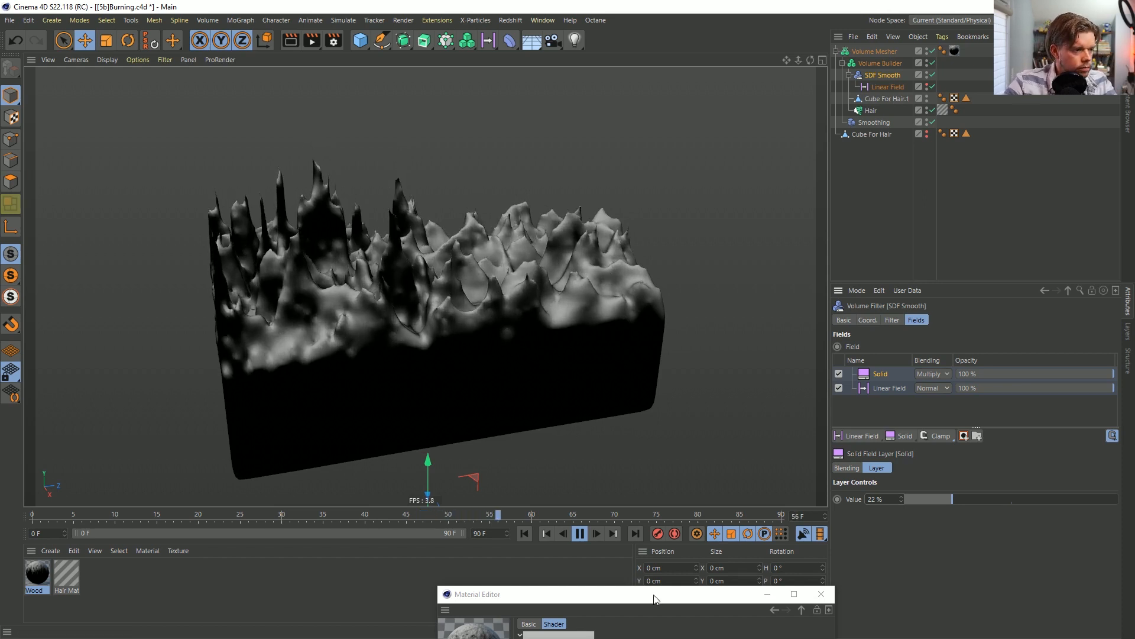
drag(654, 595, 925, 248)
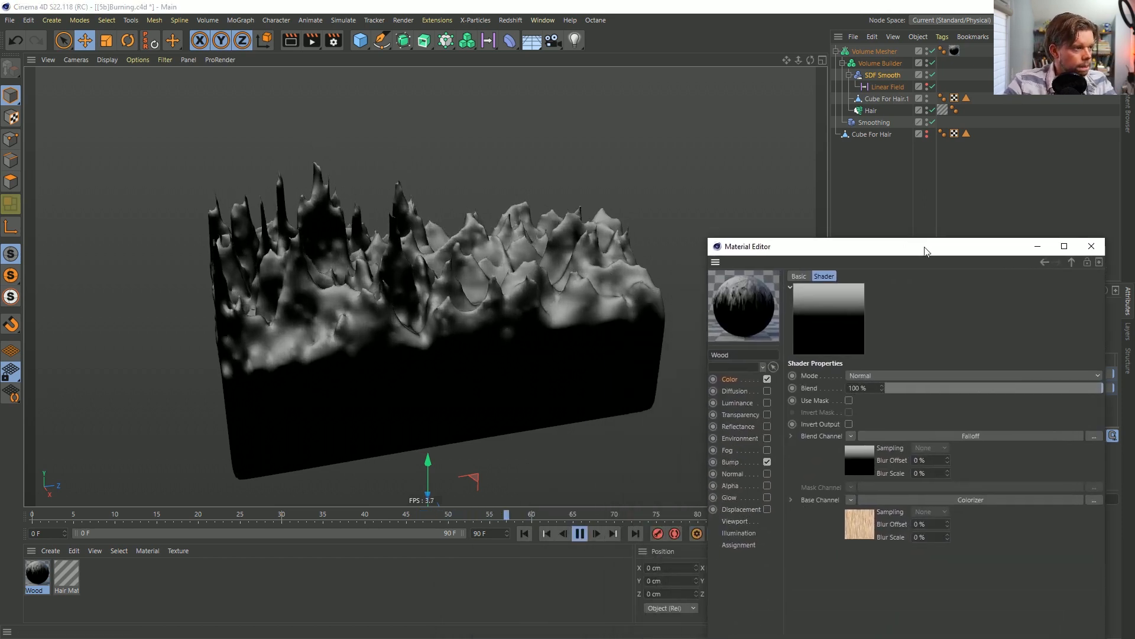
click(579, 534)
In the Falloff shader's gradient, move the black knot to about two-thirds and bring the light grey knot inward for a sharper transition.
click(858, 459)
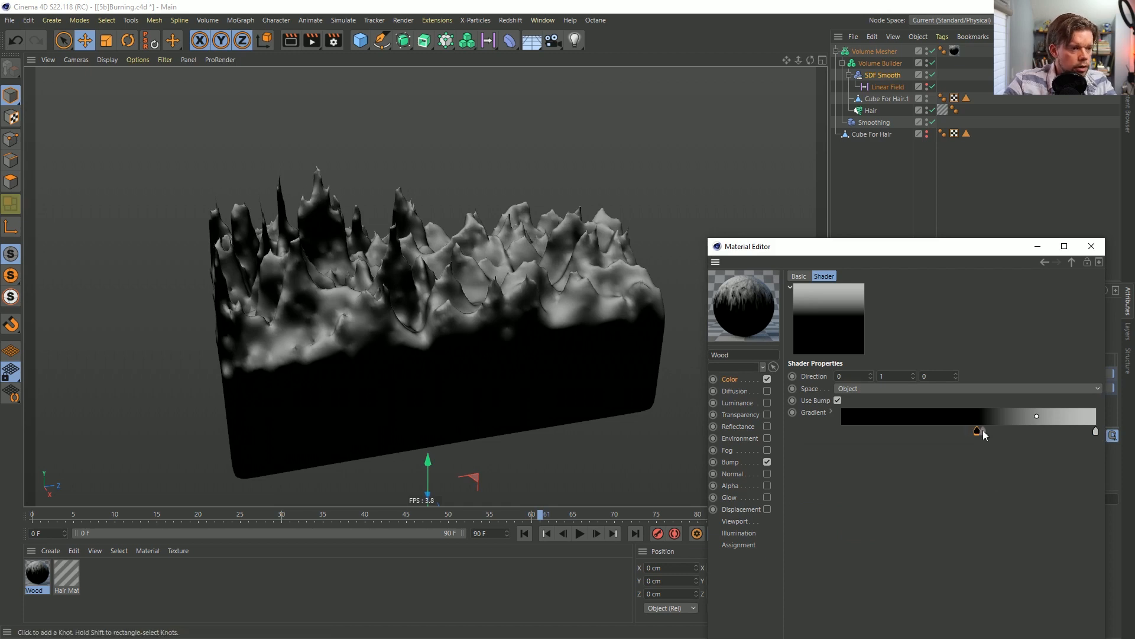
drag(982, 436, 1019, 431)
mouse_move(500, 286)
alt+mouse_down()
mouse_move(532, 387)
mouse_move(473, 284)
mouse_move(95, 286)
mouse_move(347, 297)
mouse_move(506, 279)
alt+mouse_up()
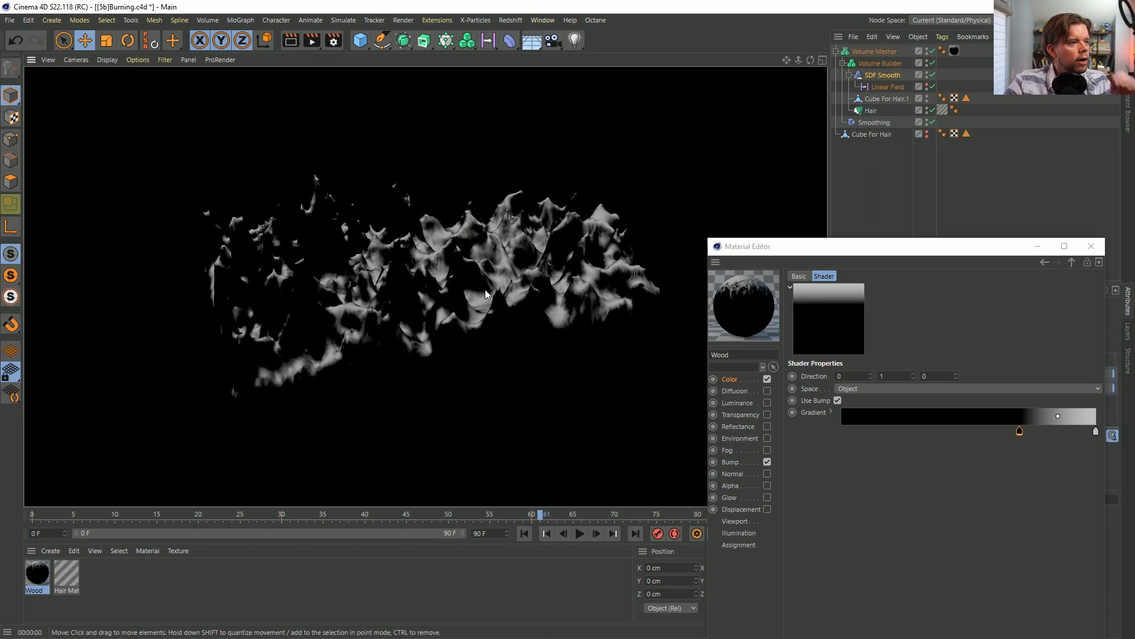
alt+right_drag(537, 322, 490, 331)
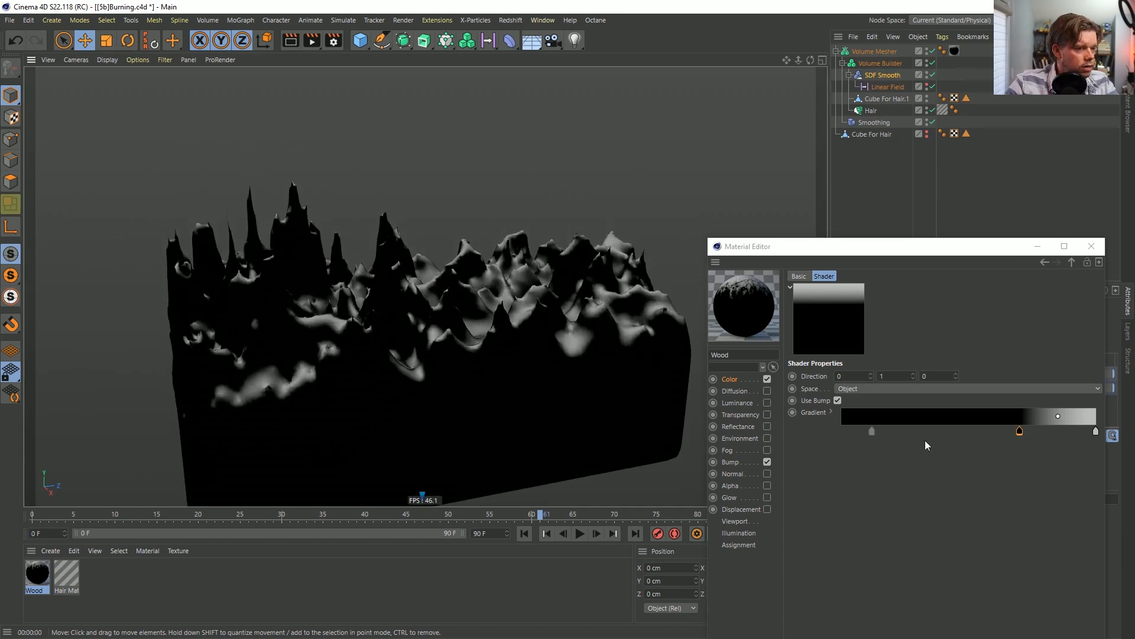
drag(1096, 432, 1000, 432)
click(1021, 432)
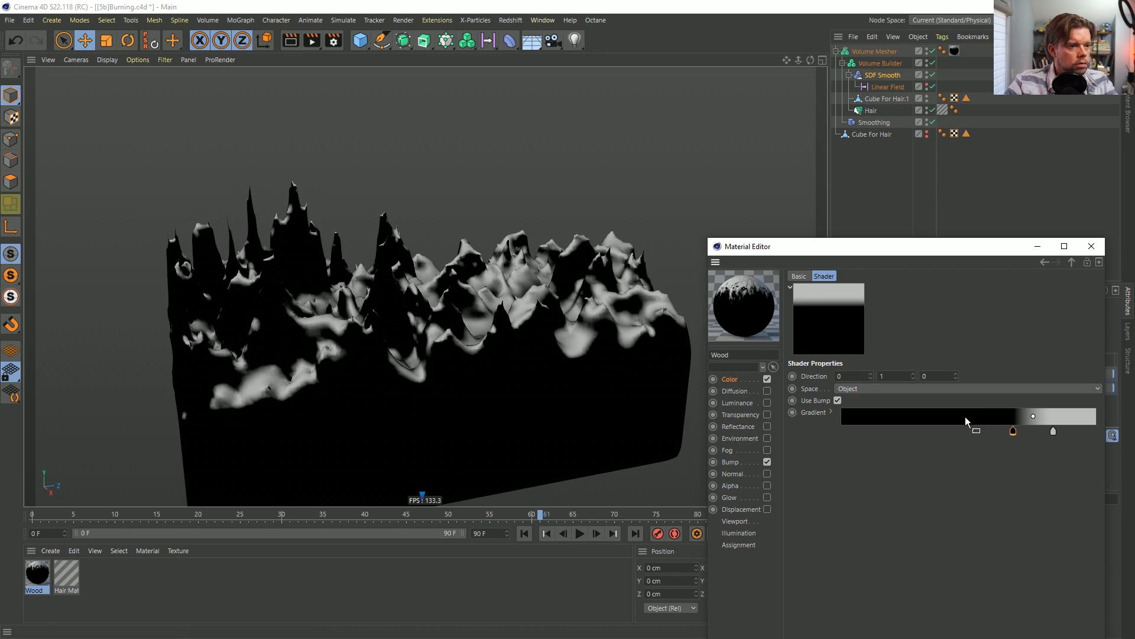
Set the Falloff shader's Space to World and turn off Use Bump.
click(869, 389)
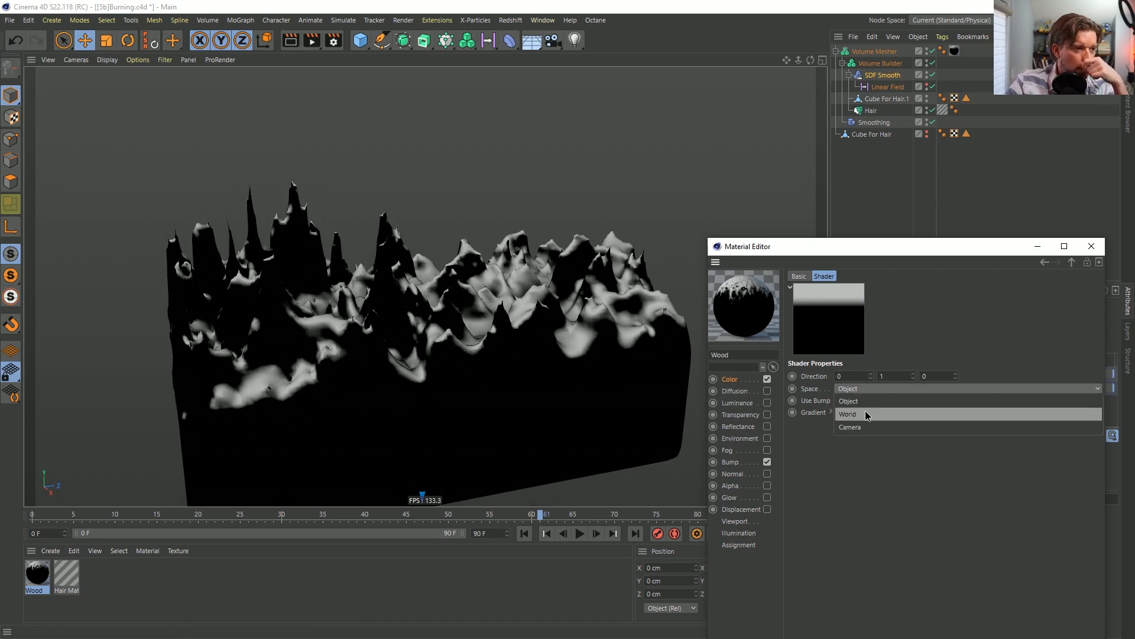
click(865, 414)
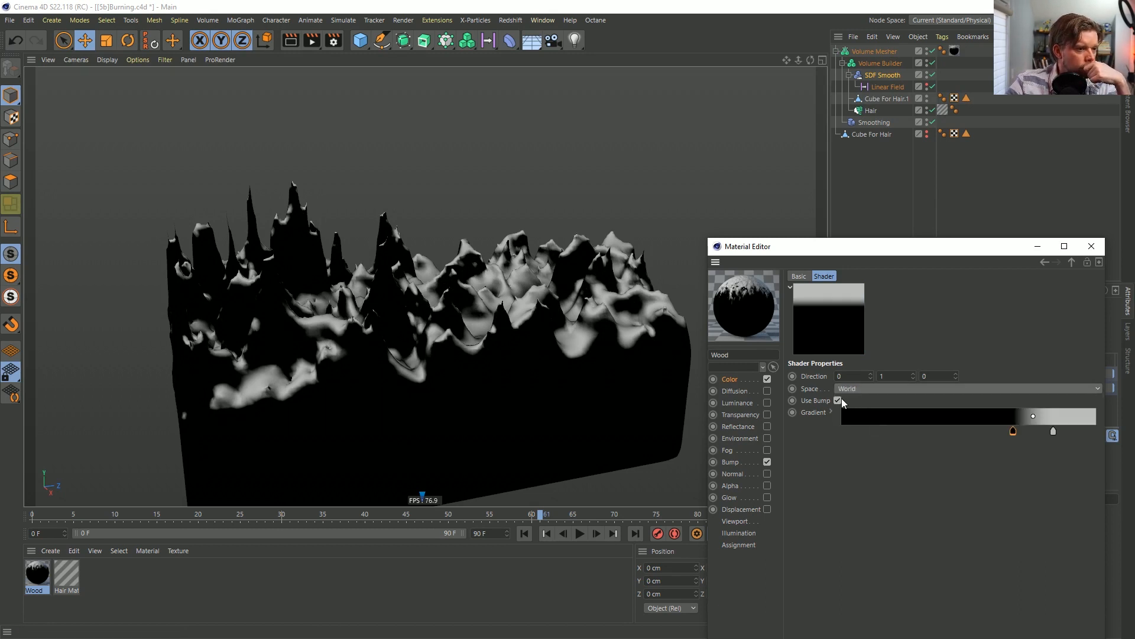
click(838, 400)
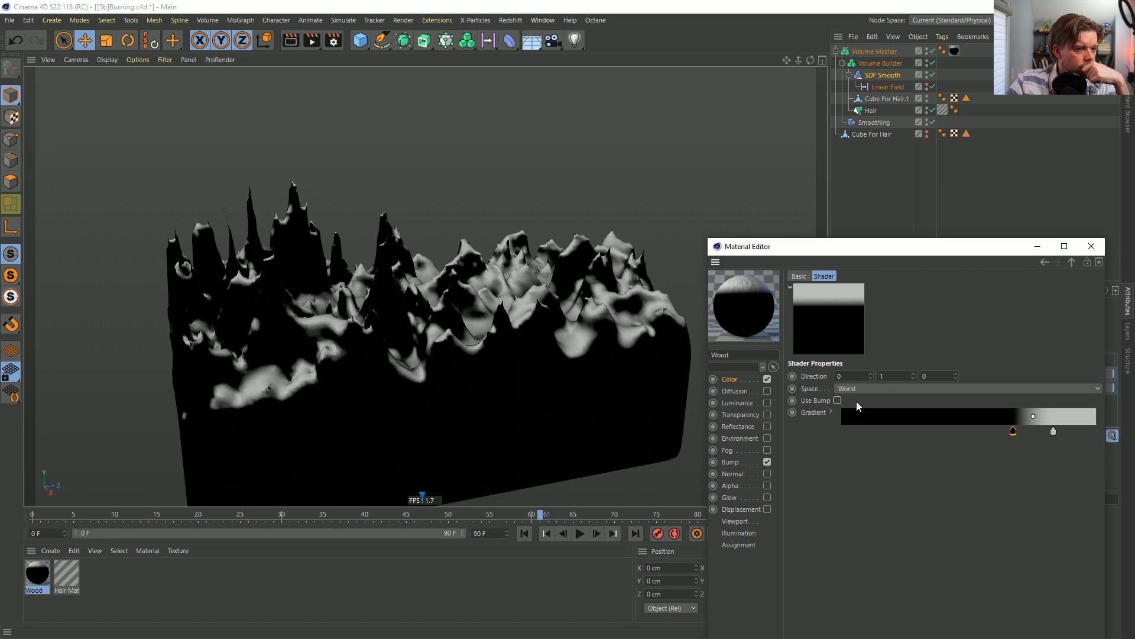
In the falloff gradient, brighten the light grey knot to RGB 212, move it to 100%, and shift the black knot to about 65%.
click(1056, 431)
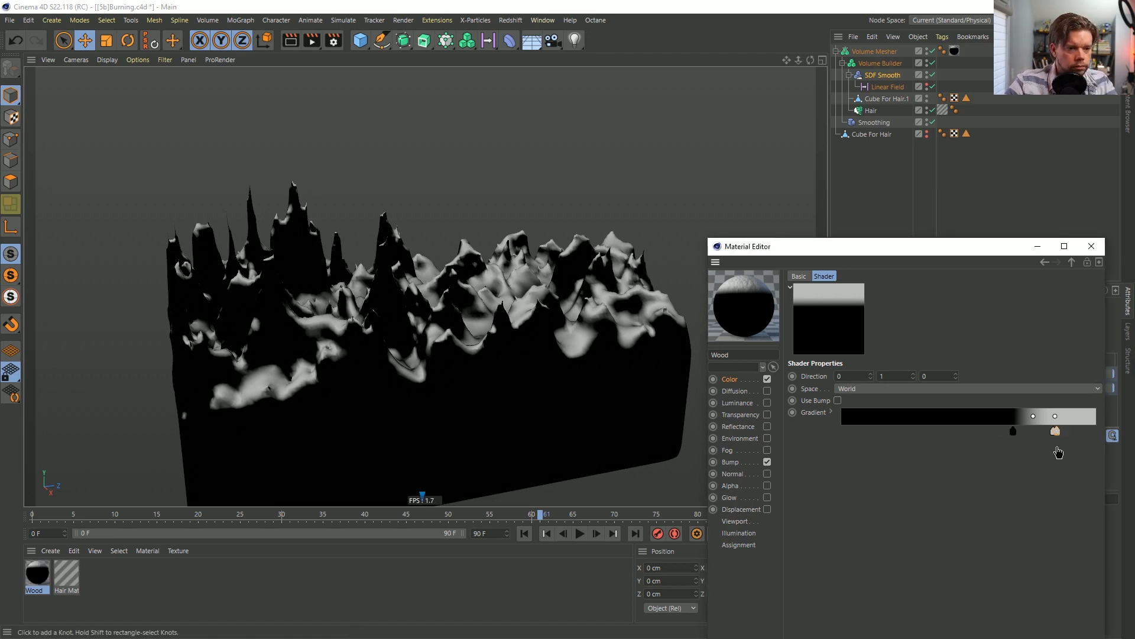
key(Delete)
double_click(1054, 432)
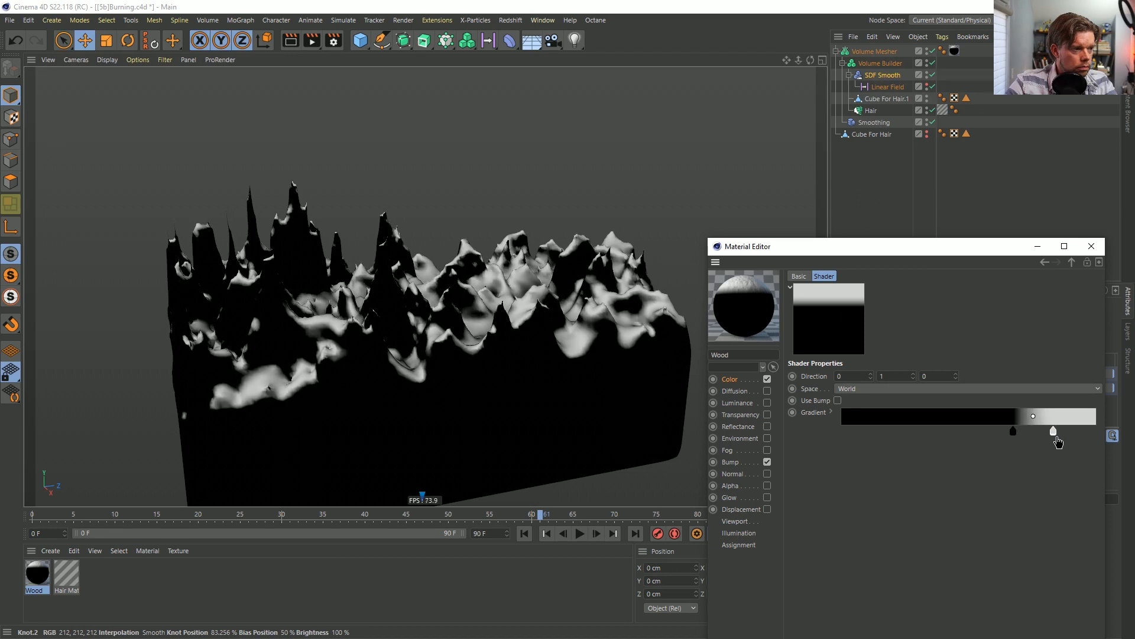
drag(1057, 439, 1097, 432)
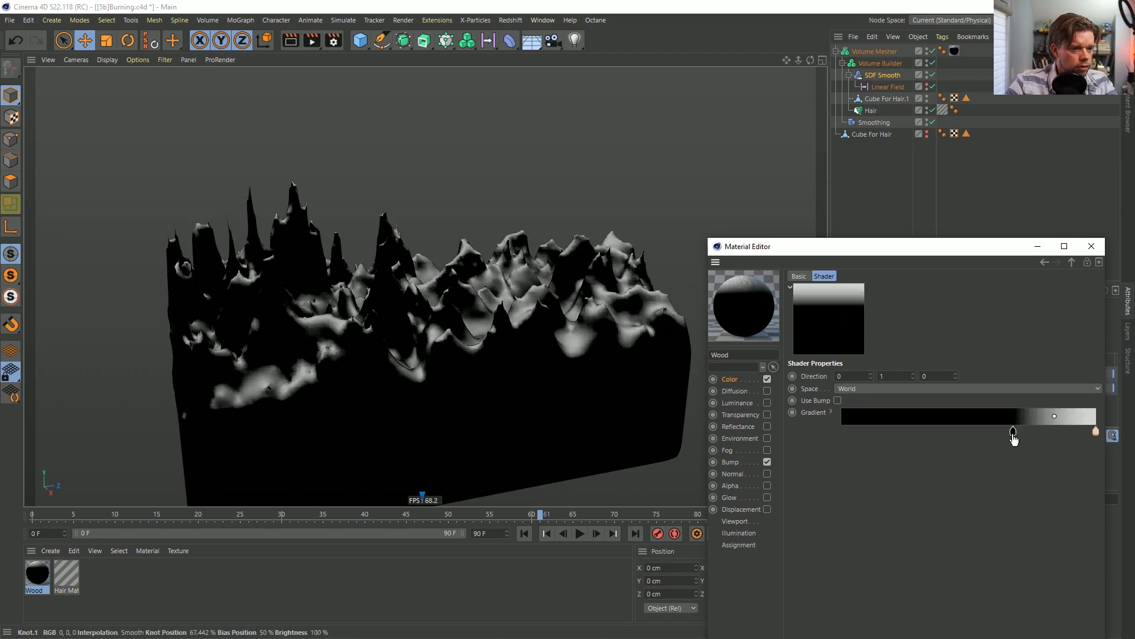
mouse_move(1014, 438)
mouse_down()
mouse_move(1056, 435)
mouse_move(954, 438)
mouse_move(1029, 434)
mouse_move(1006, 436)
mouse_up()
mouse_move(450, 322)
alt+mouse_down()
mouse_move(363, 320)
mouse_move(532, 286)
mouse_move(464, 335)
mouse_move(444, 315)
mouse_move(456, 324)
alt+mouse_up()
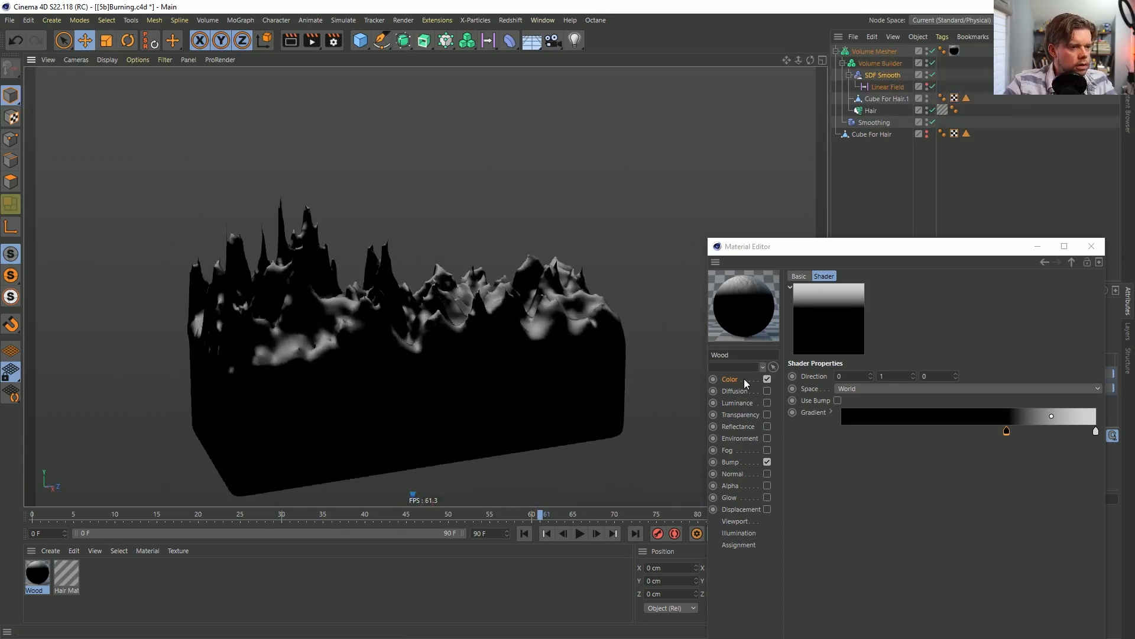
Try Multiply in the color channel's Fusion shader, set its mode to Screen, and check the result on the block.
click(1071, 262)
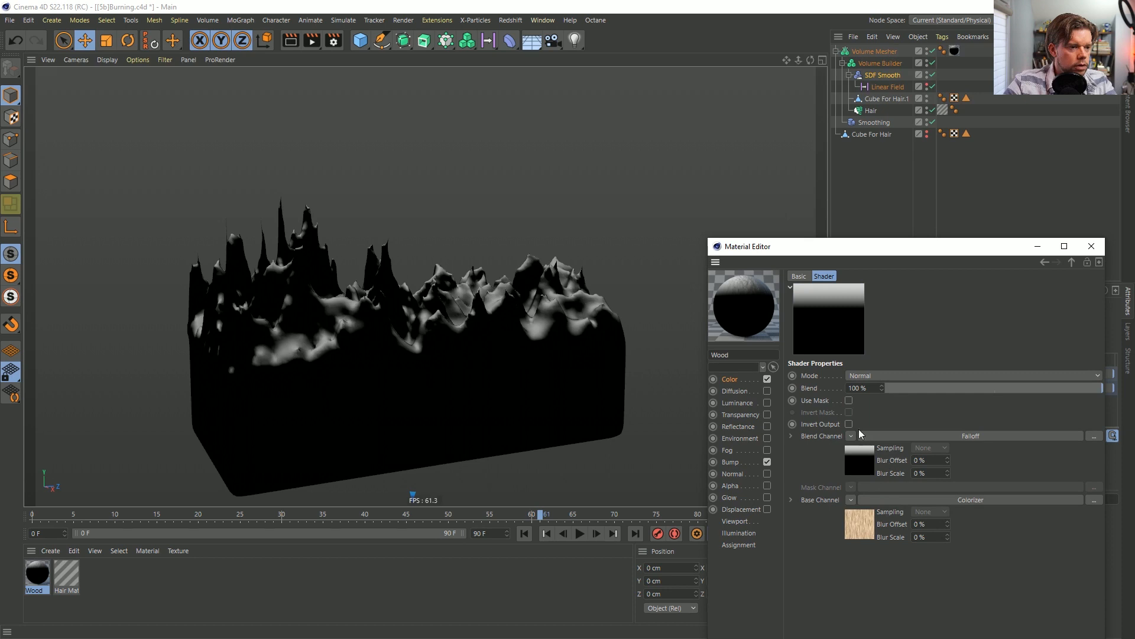
click(873, 375)
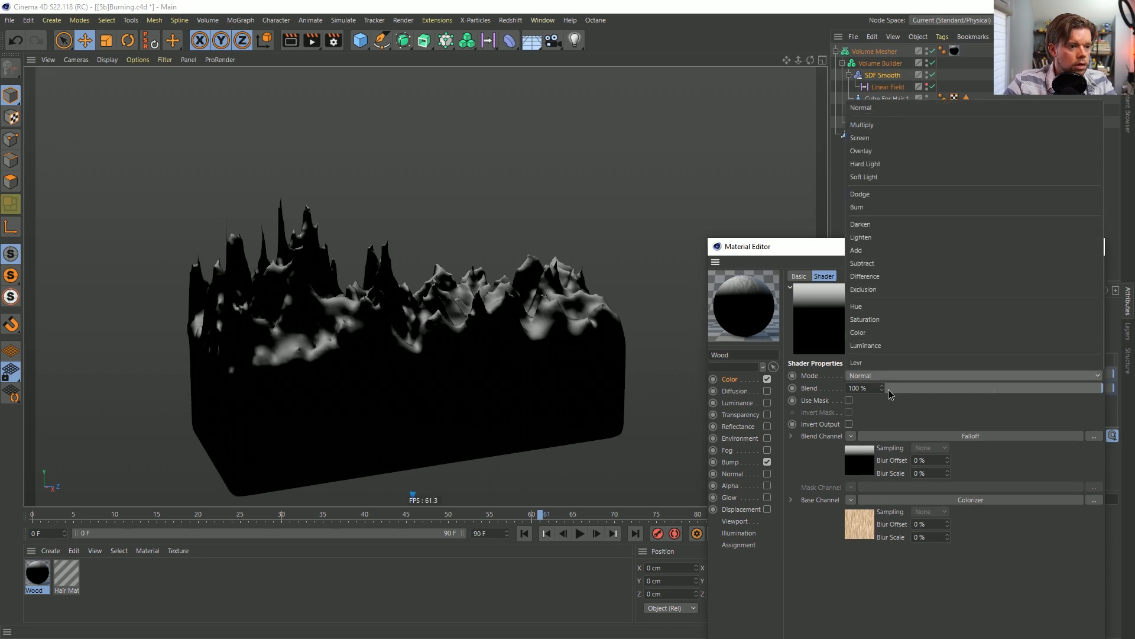
click(910, 126)
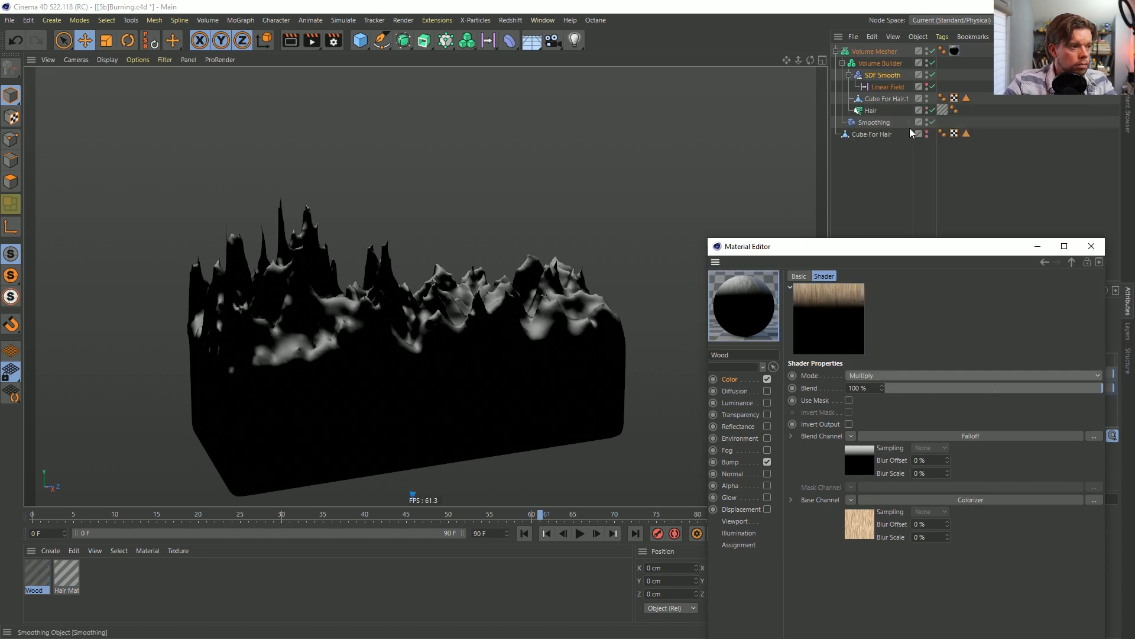
click(875, 374)
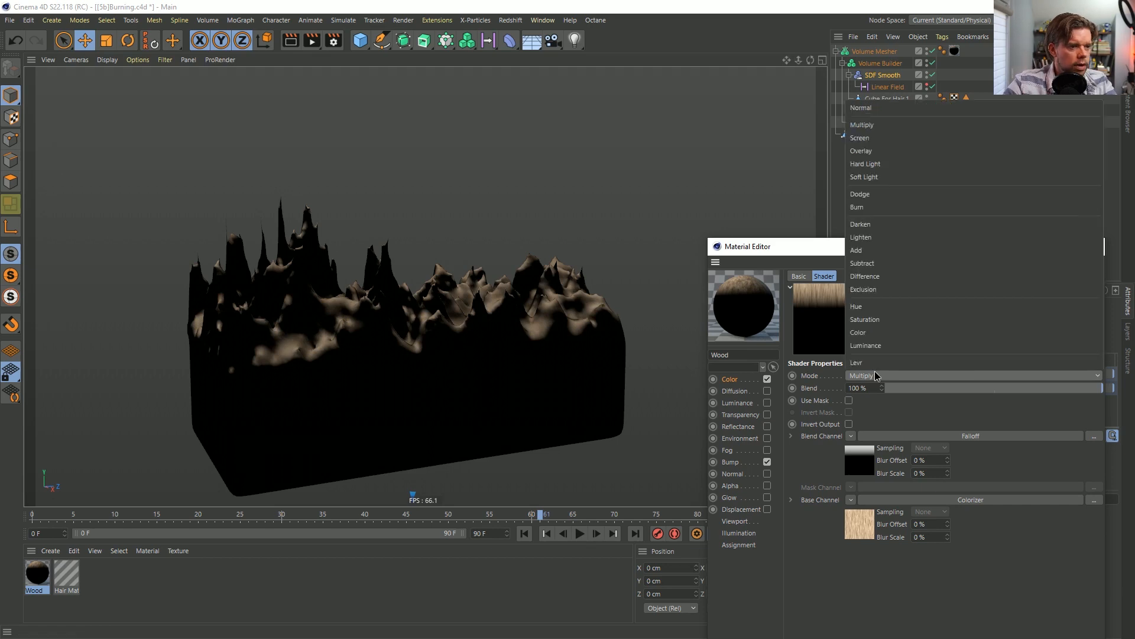
click(899, 138)
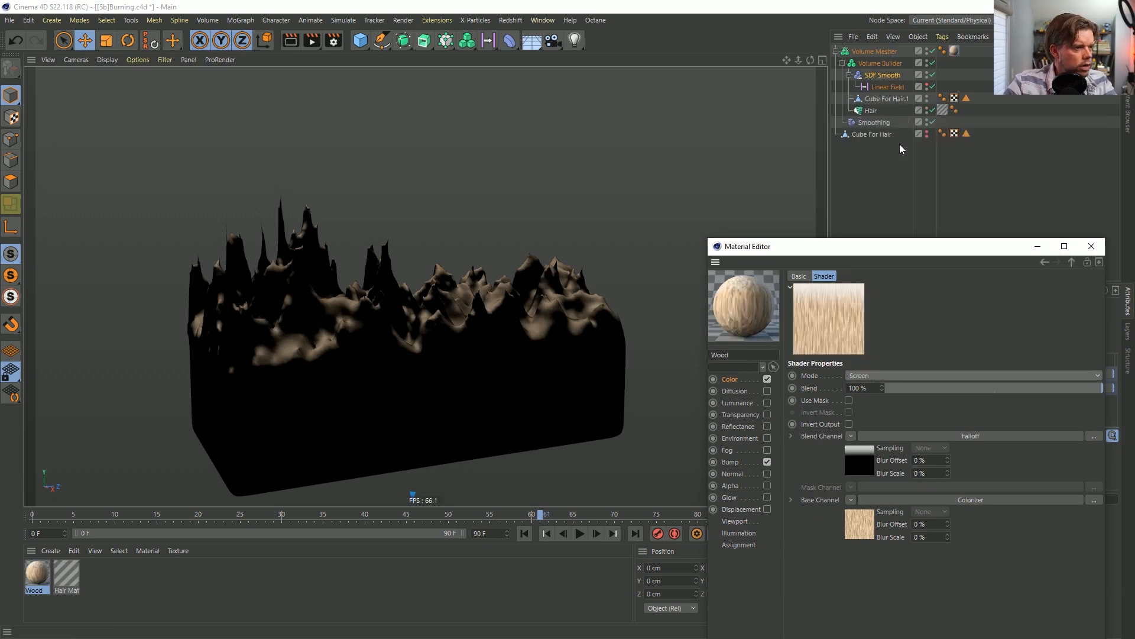
mouse_move(508, 347)
alt+mouse_down()
mouse_move(507, 396)
mouse_move(477, 308)
alt+mouse_up()
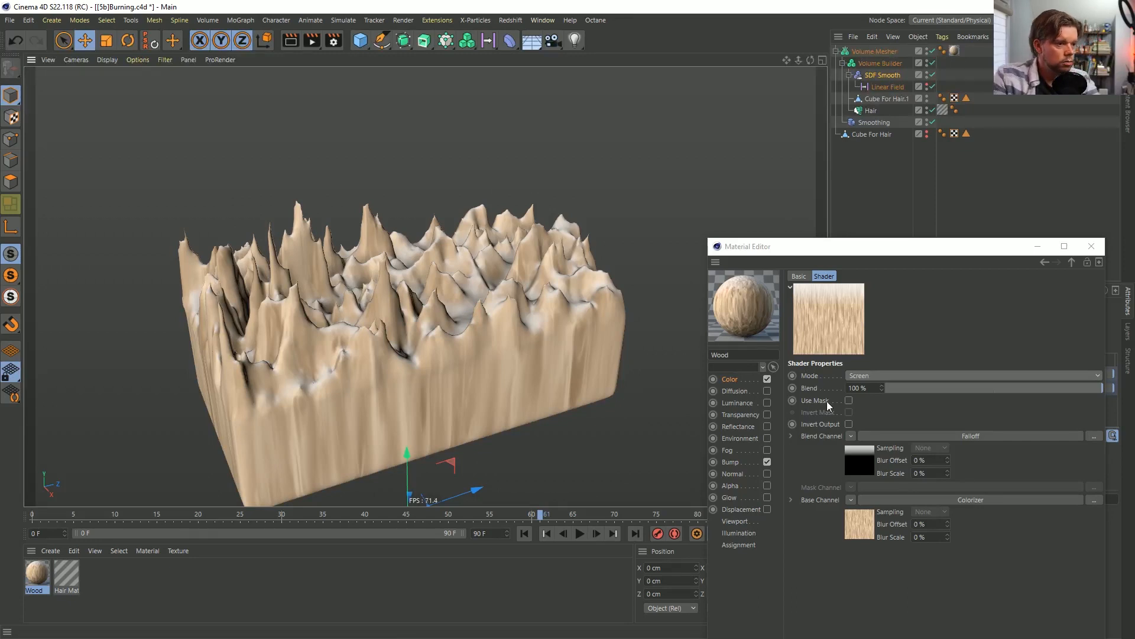
Copy the Base Channel's Colorizer wood shader and wrap that channel in a nested Fusion shader.
click(849, 500)
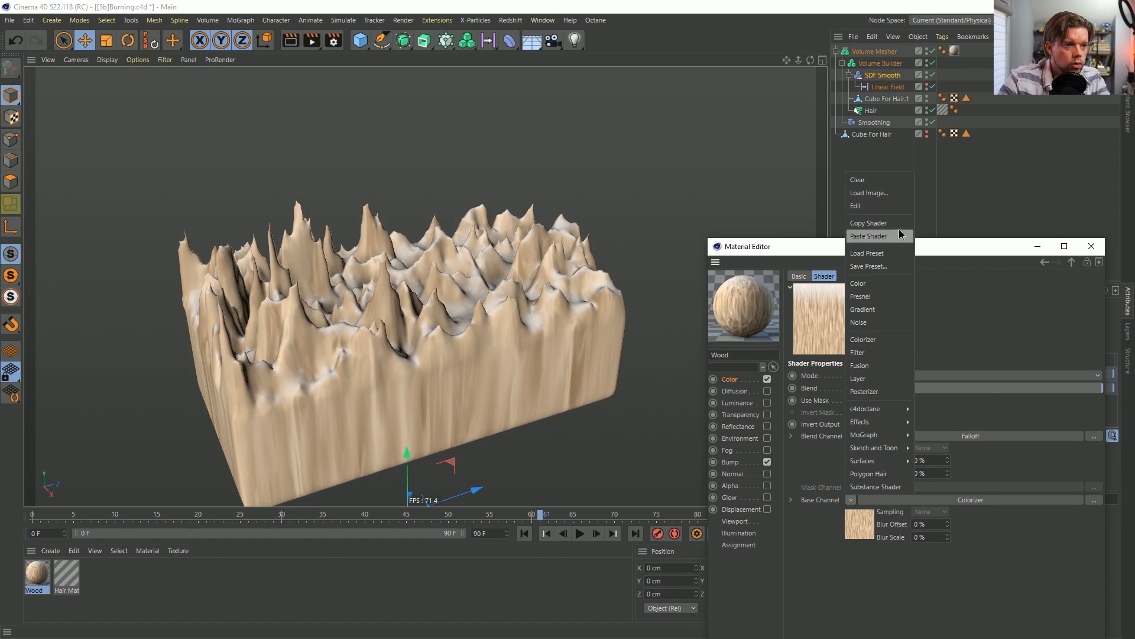
click(899, 232)
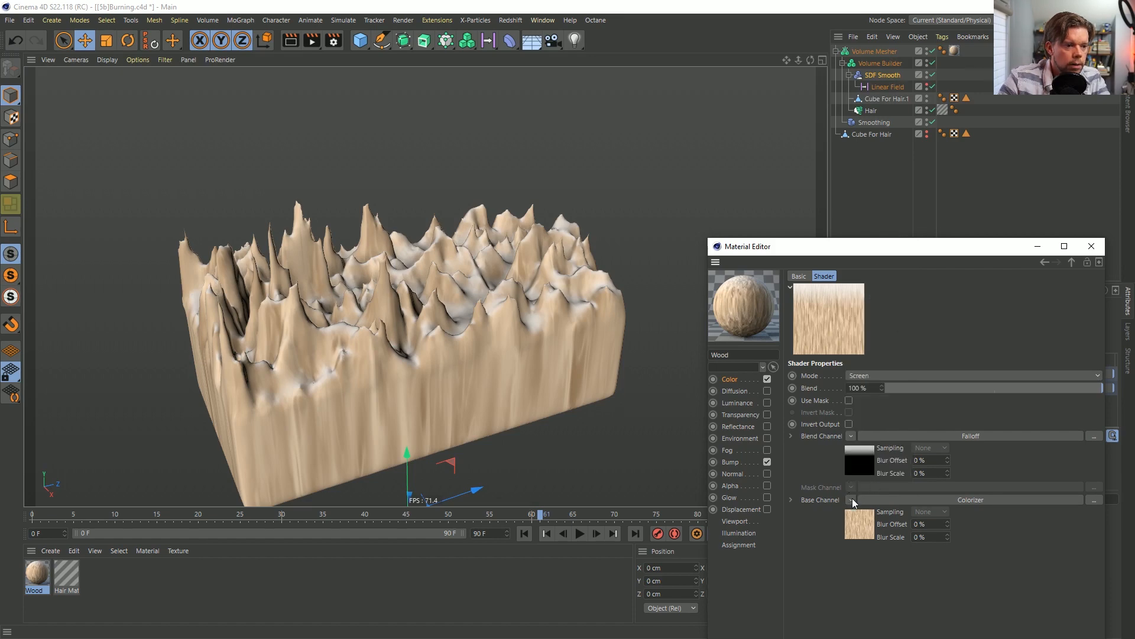
click(852, 500)
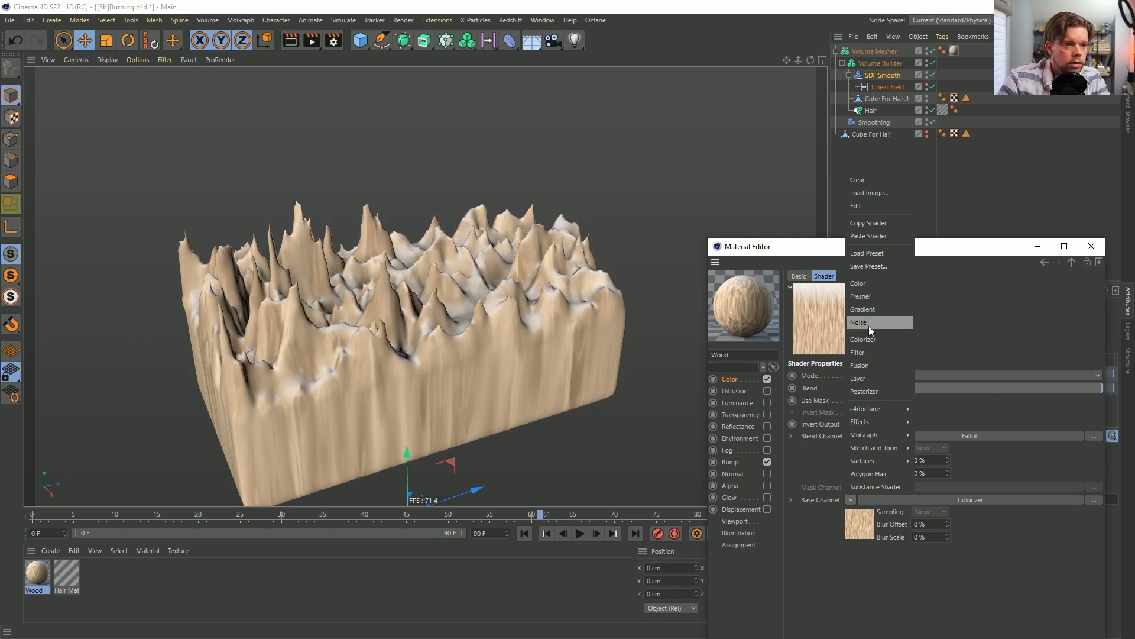
click(864, 366)
click(853, 531)
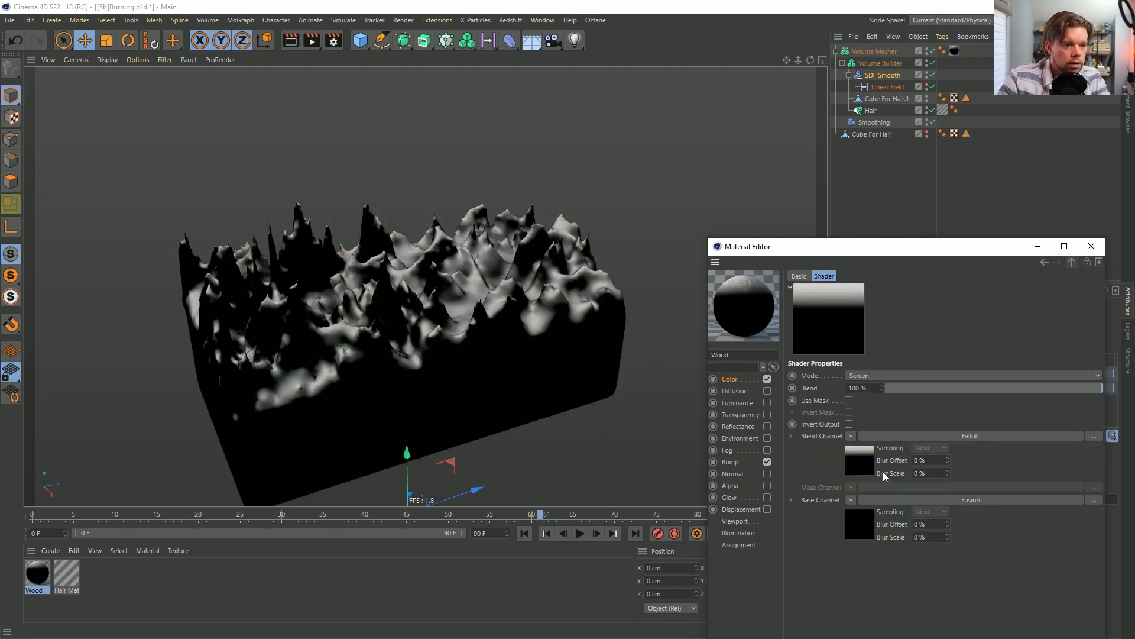
Copy the outer Falloff shader and paste it into the nested Fusion's Blend Channel.
click(851, 436)
click(887, 171)
click(847, 531)
click(850, 436)
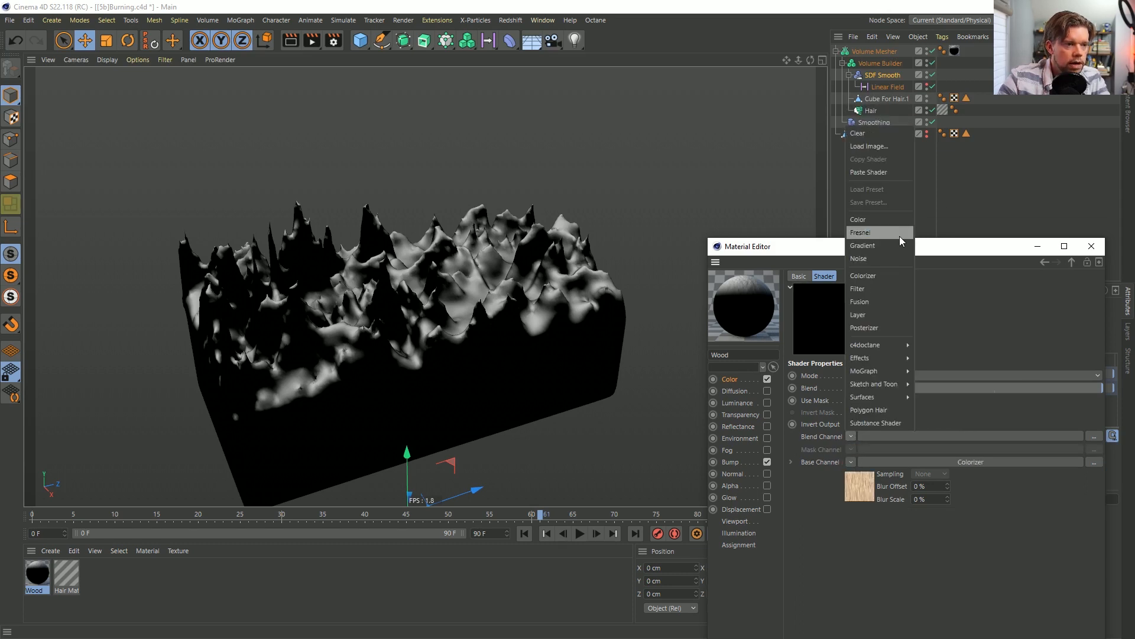
click(880, 179)
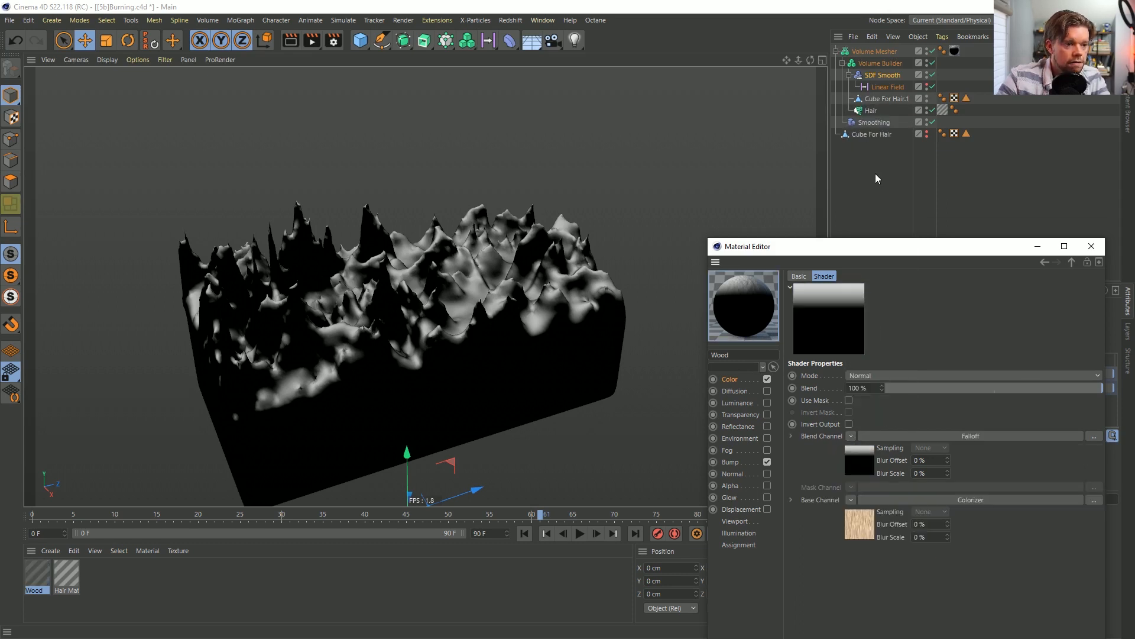
In the pasted Falloff's gradient, remove the light grey knot and add a white knot at about 40%.
click(865, 459)
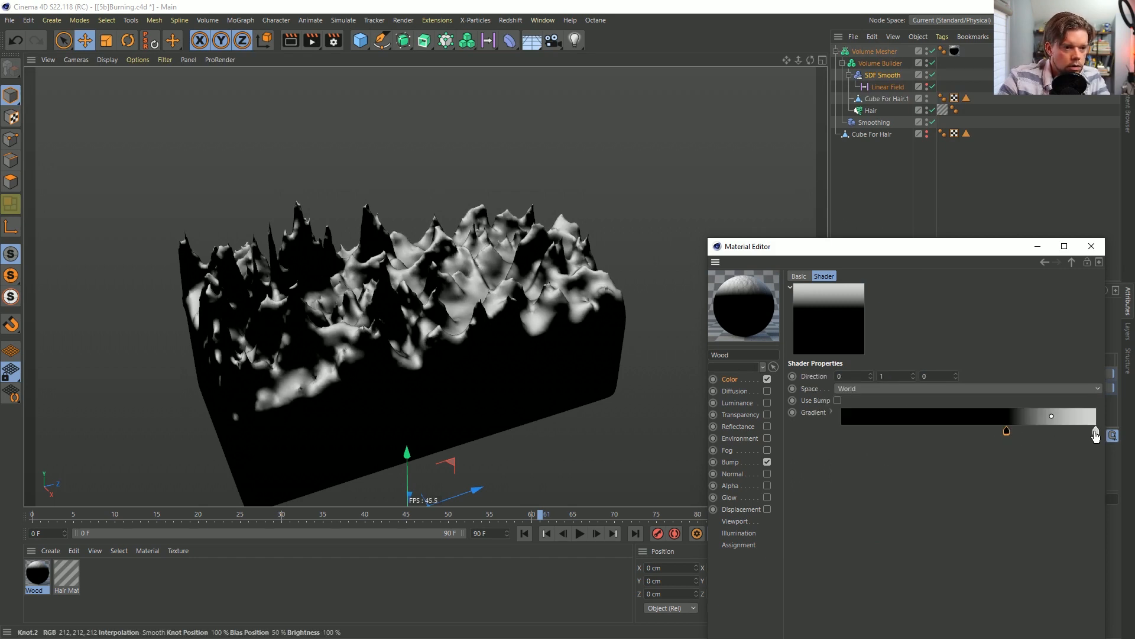
drag(1094, 431, 1094, 456)
double_click(945, 432)
drag(954, 466, 1092, 470)
click(926, 485)
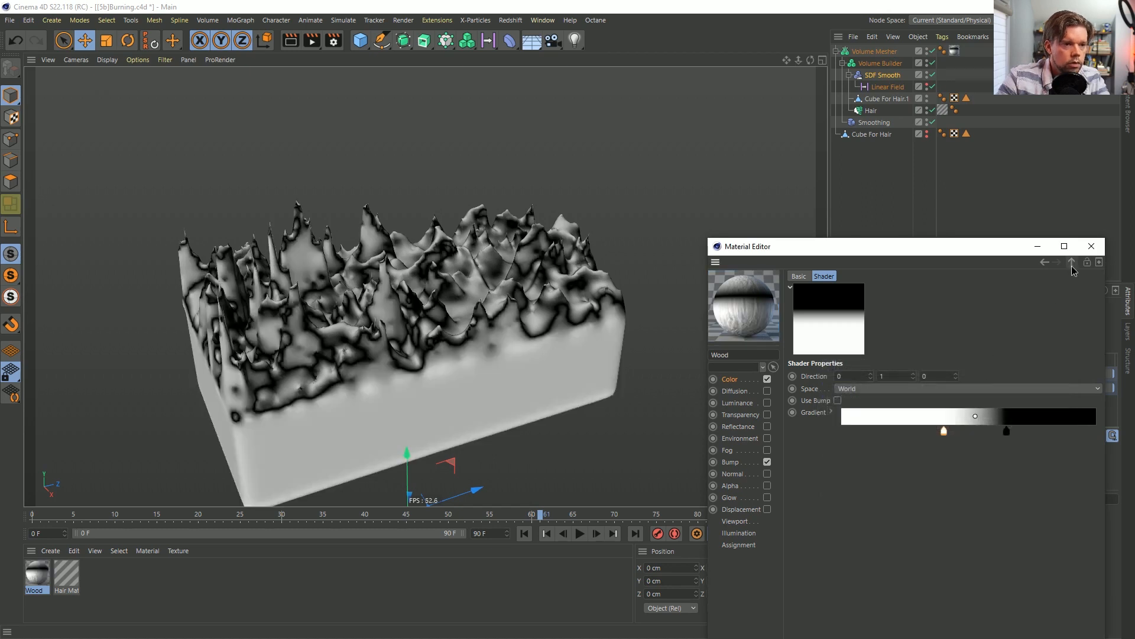
Set the nested Fusion shader's mode to Multiply so the falloff darkens the wood.
click(1072, 264)
click(890, 376)
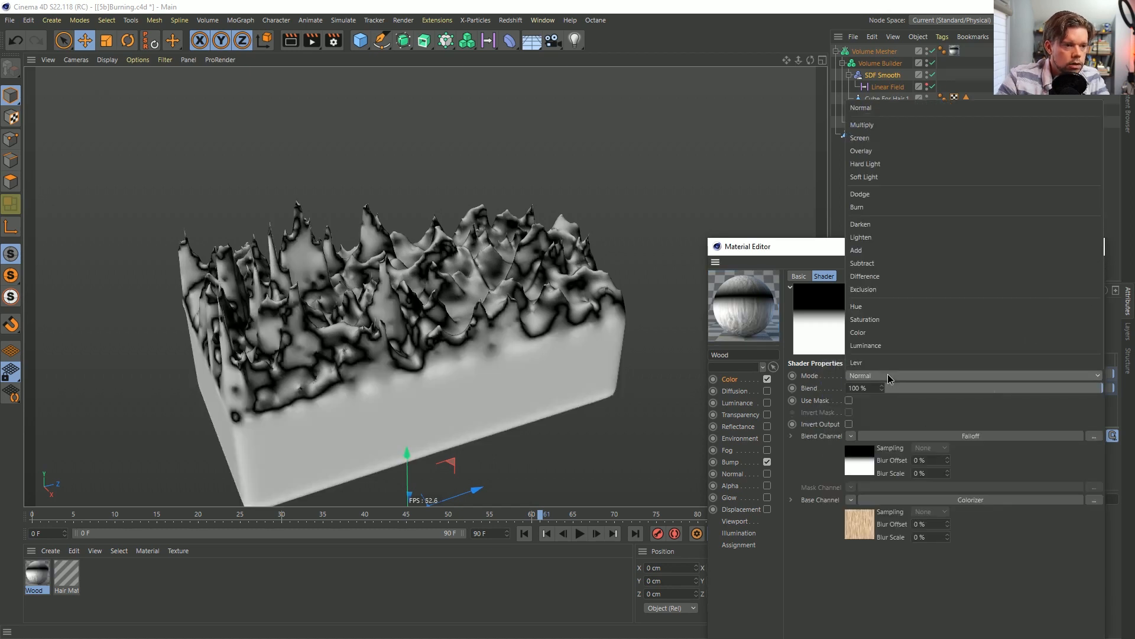
click(881, 126)
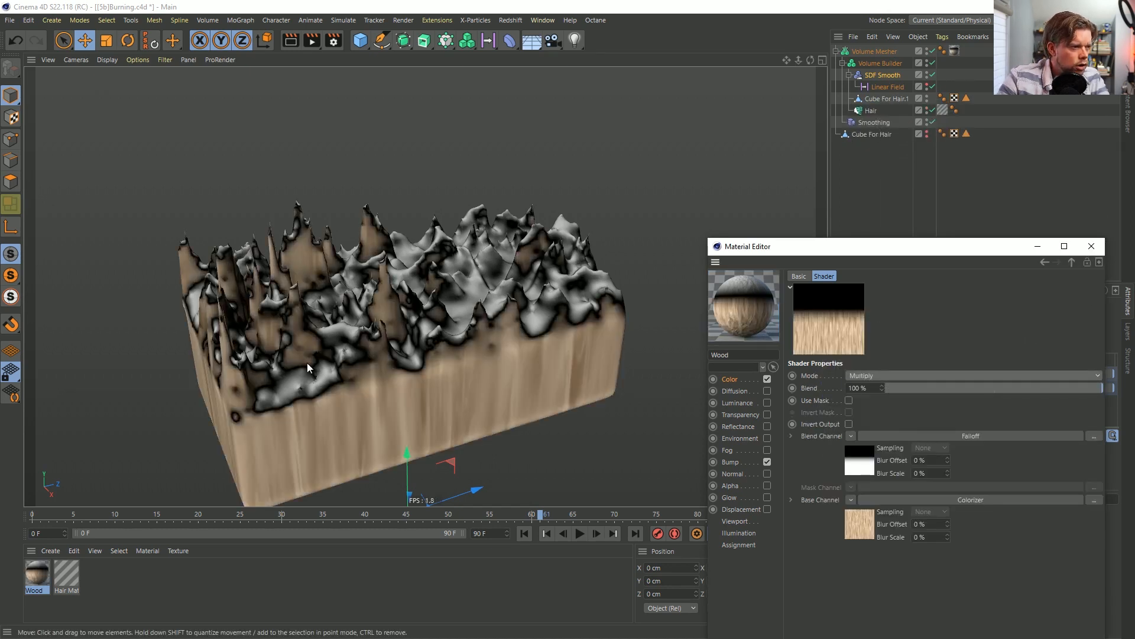
Tighten the nested Falloff's gradient by moving the white knot to about 51% and the black knot to about 58%.
click(867, 466)
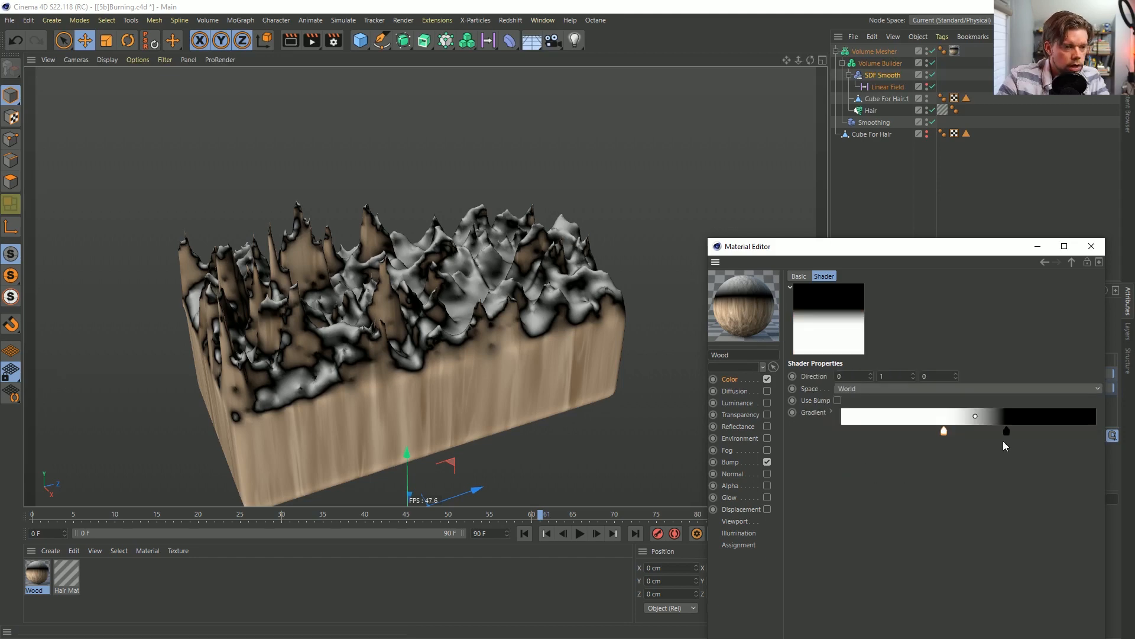
mouse_move(944, 434)
mouse_down()
mouse_move(910, 431)
mouse_move(993, 436)
mouse_move(958, 434)
mouse_move(971, 433)
mouse_up()
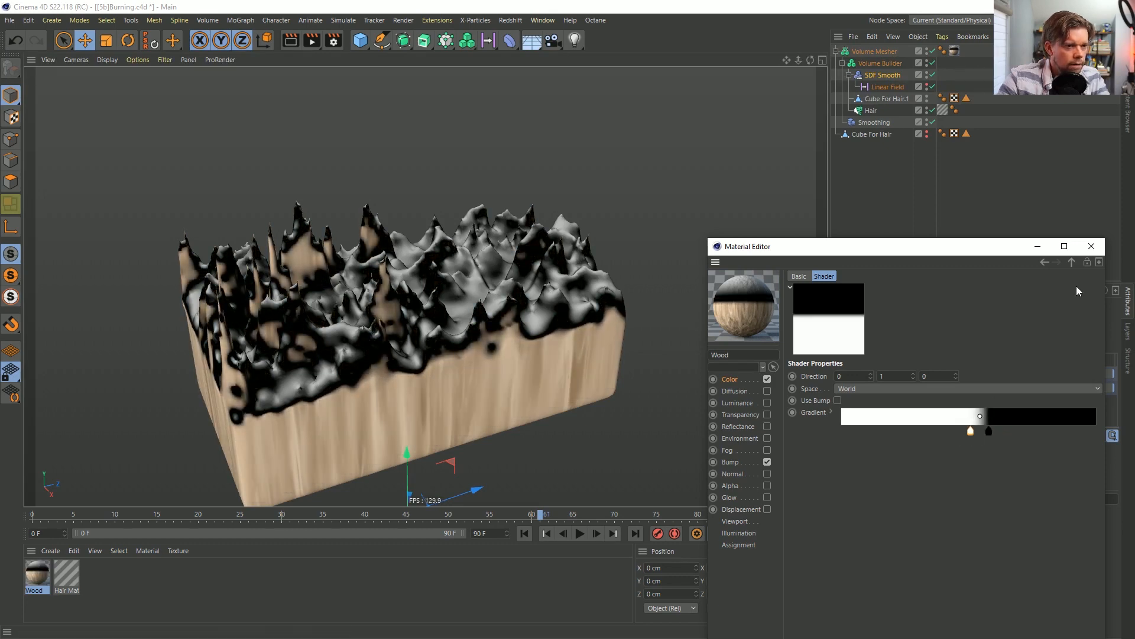
click(1072, 264)
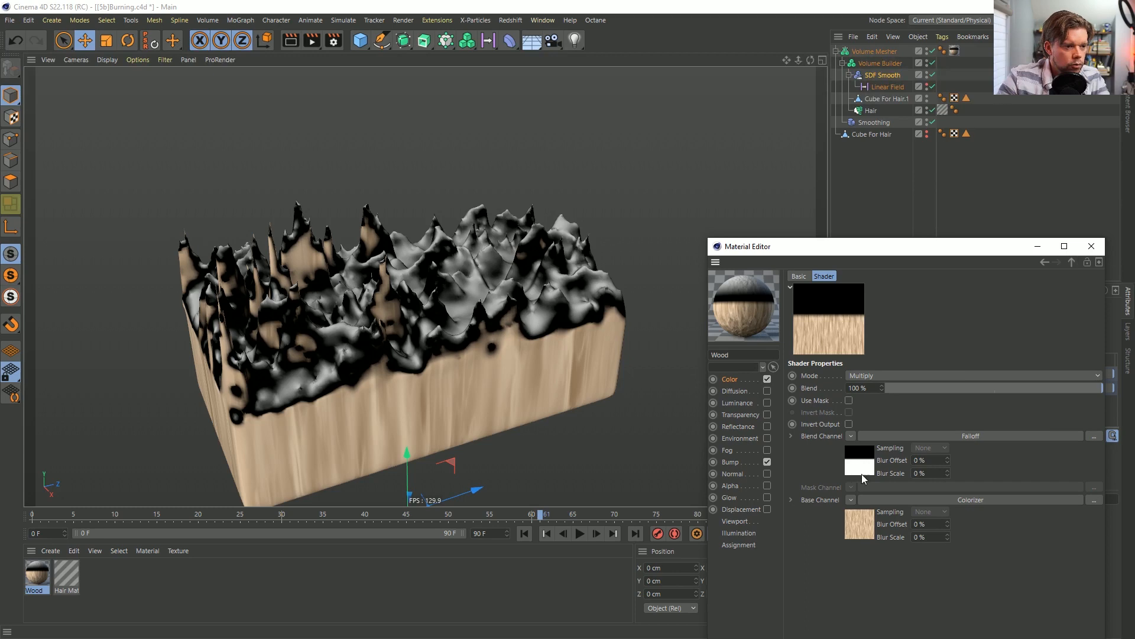
In the outer Fusion's Falloff gradient, move the black knot to about 70%.
click(1070, 263)
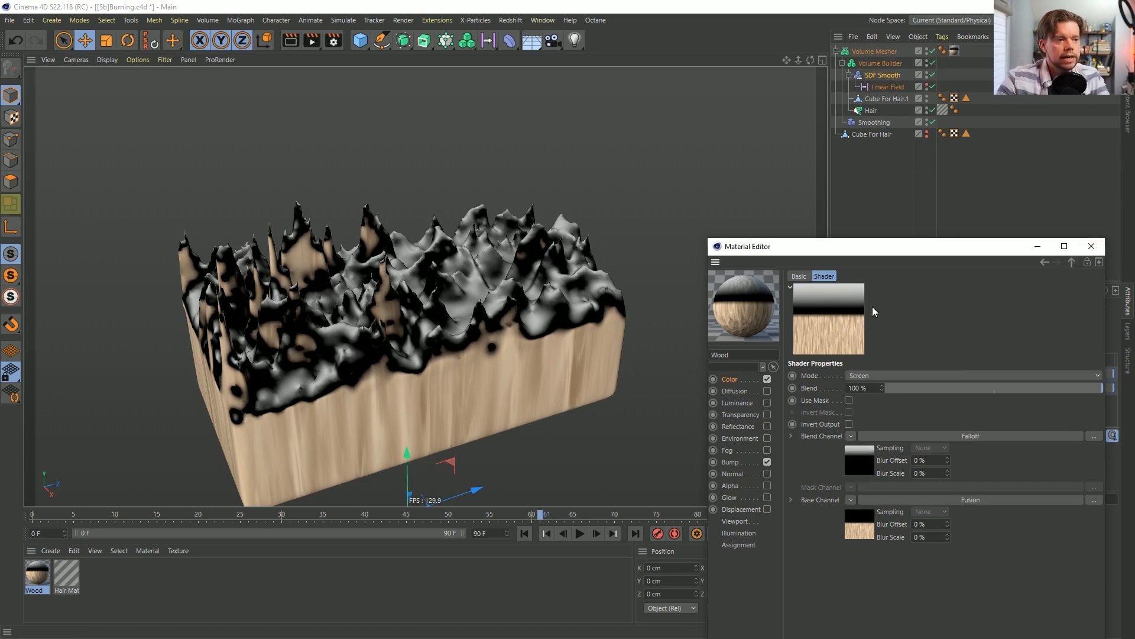
click(851, 453)
mouse_move(1006, 431)
mouse_down()
mouse_move(1031, 433)
mouse_move(1008, 436)
mouse_move(1022, 438)
mouse_up()
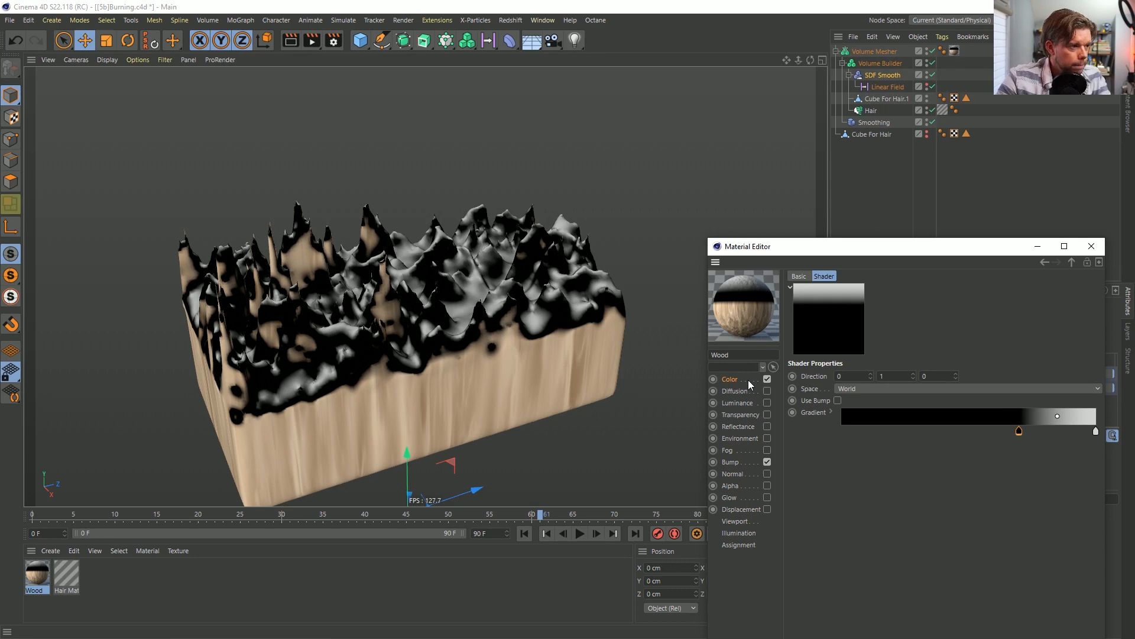
click(1072, 262)
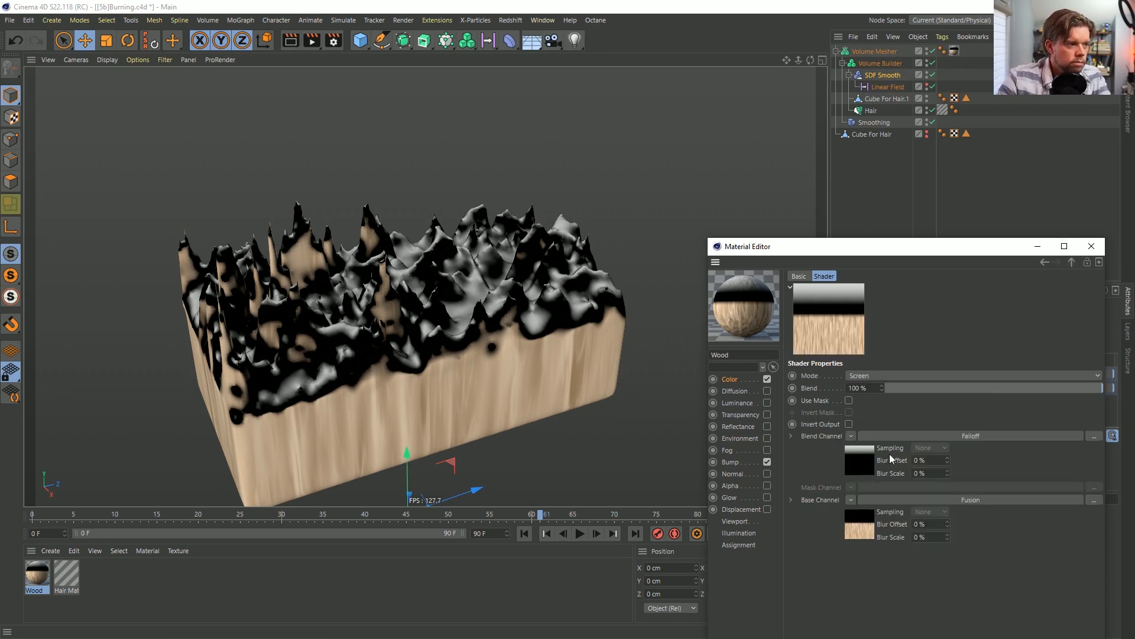
Wrap the outer Blend Channel's Falloff in a new Fusion shader.
click(851, 436)
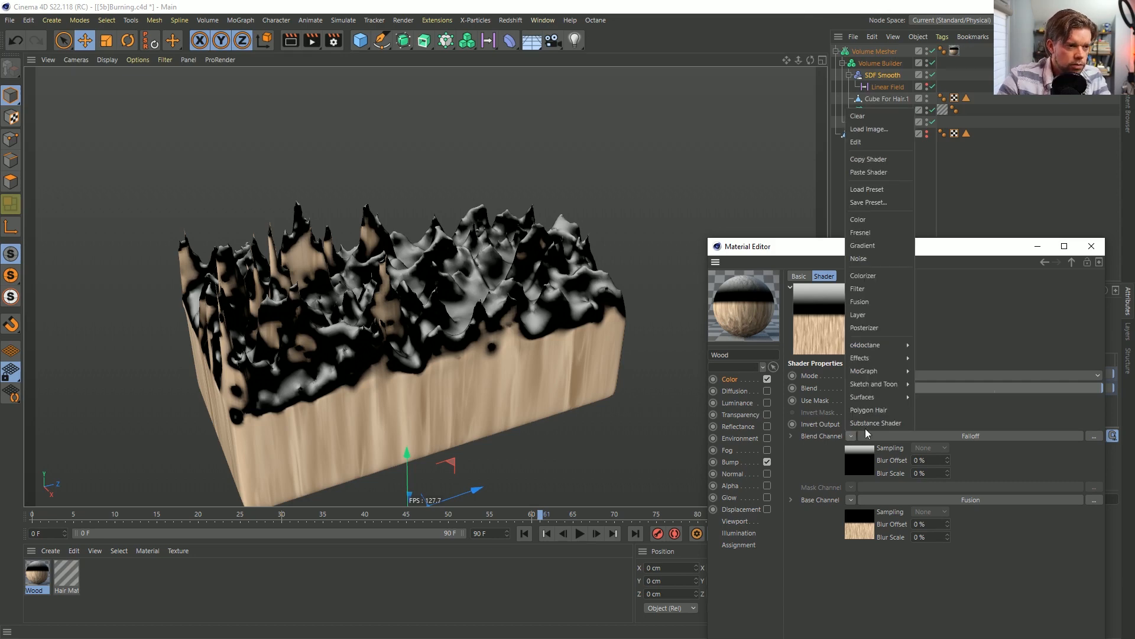
click(922, 314)
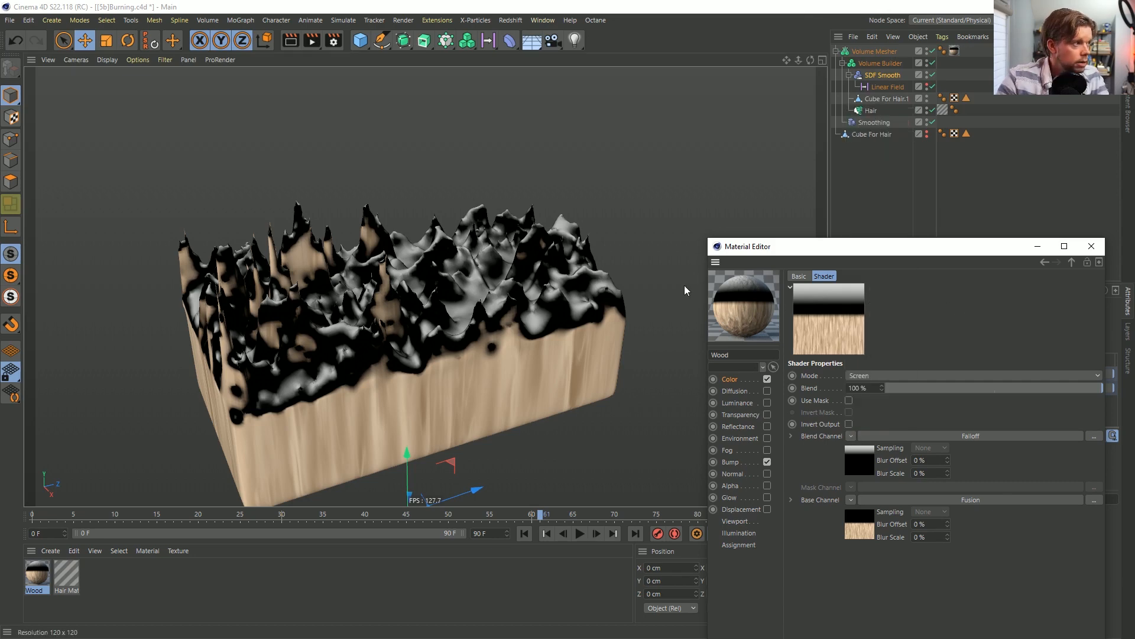
click(851, 436)
click(861, 308)
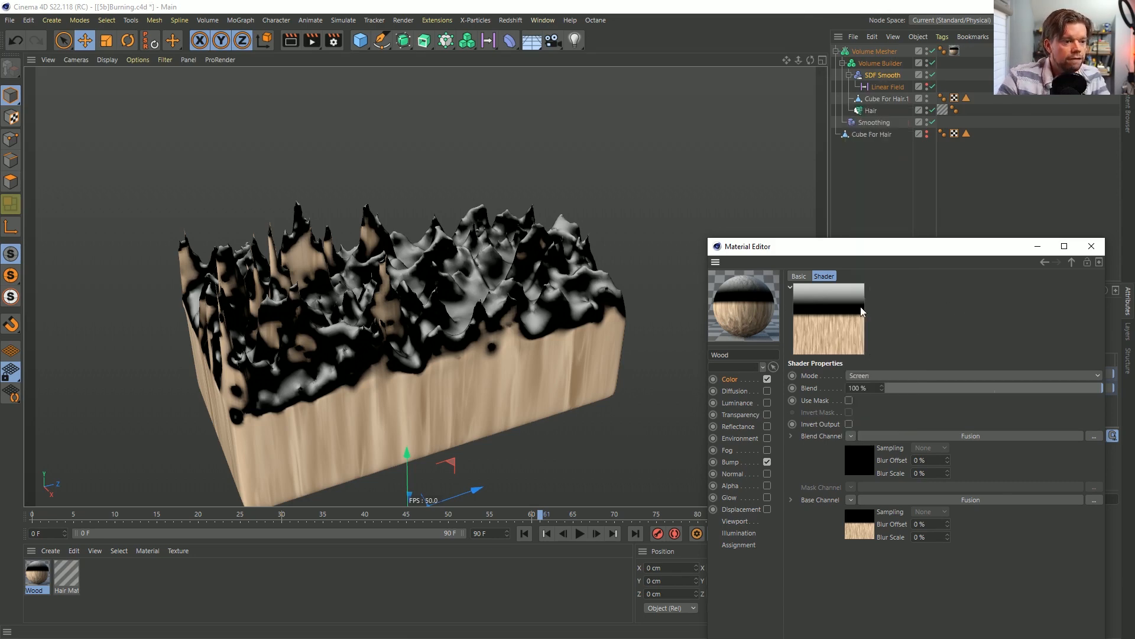
Add a Noise shader to the Blend Channel of the Fusion that holds the outer Falloff.
click(861, 460)
click(1071, 261)
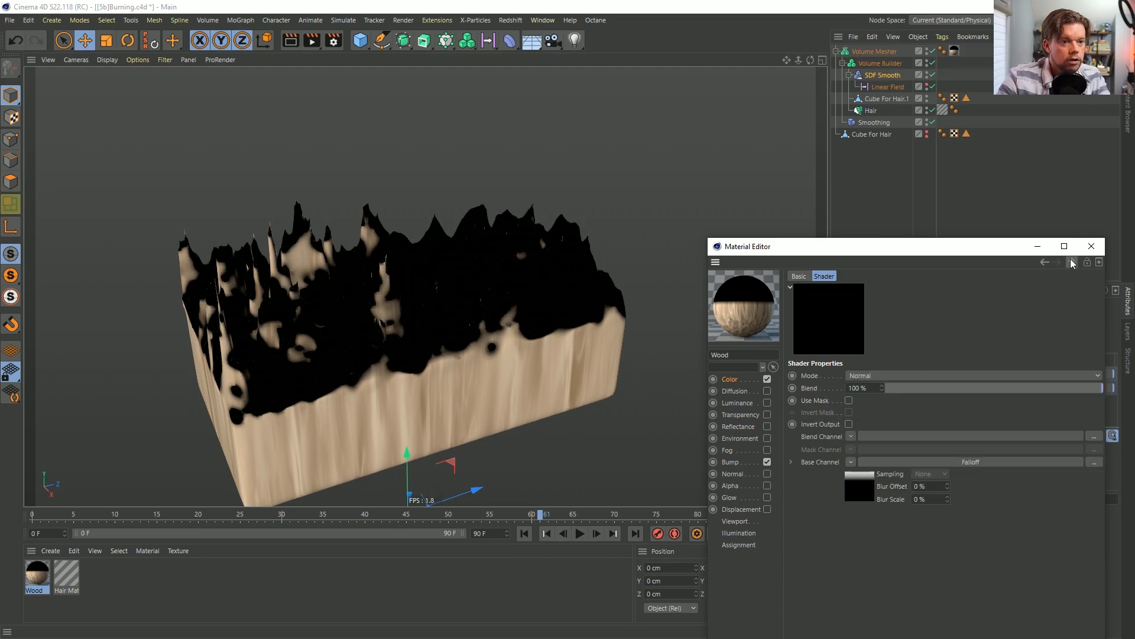
click(851, 436)
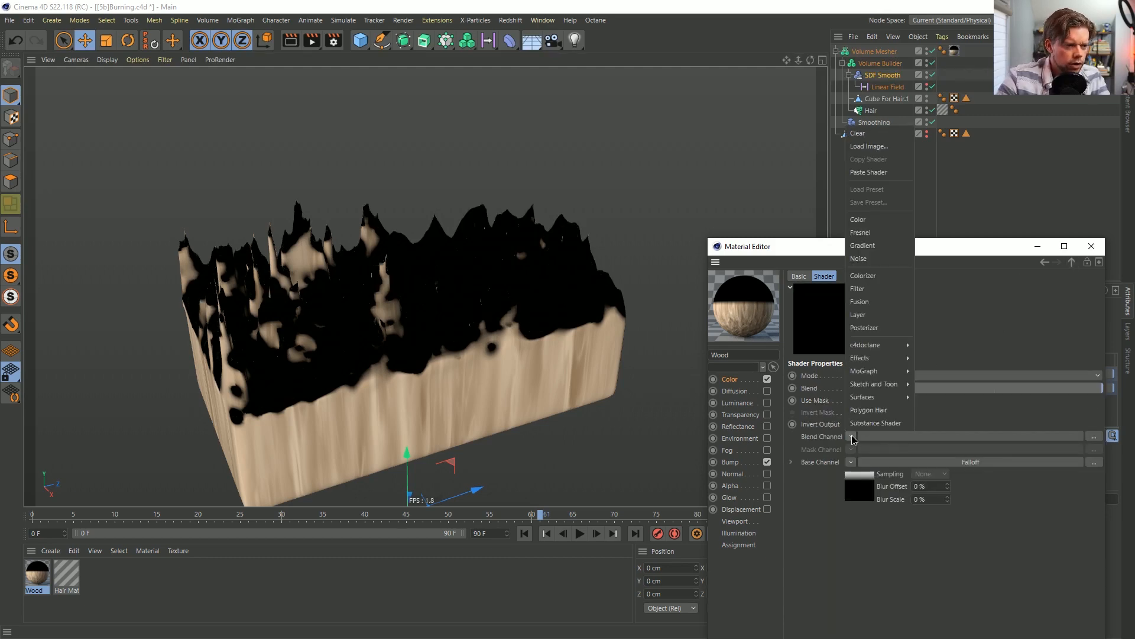
click(859, 260)
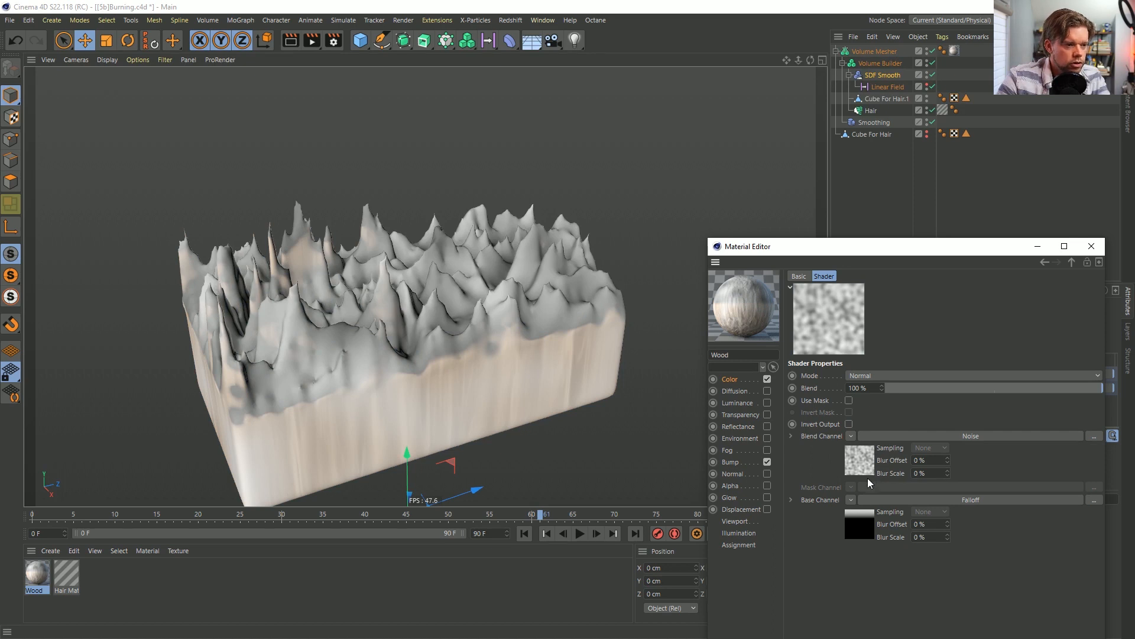
Set the Fusion's blend mode to Overlay and stretch its Noise with a relative Y scale of 1000%.
click(927, 375)
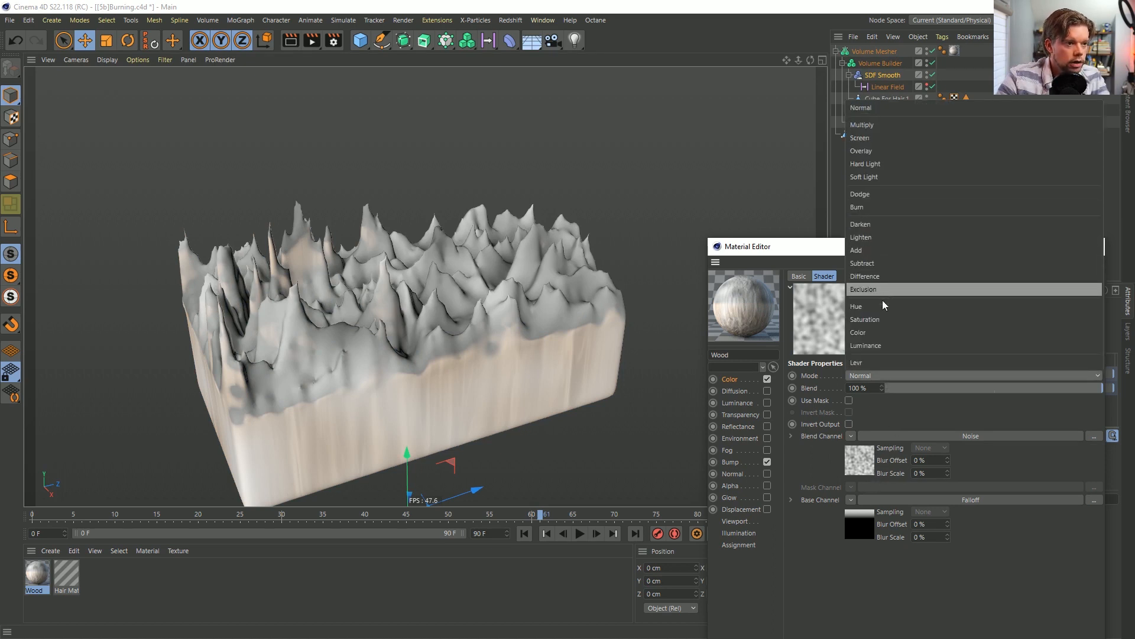
click(886, 153)
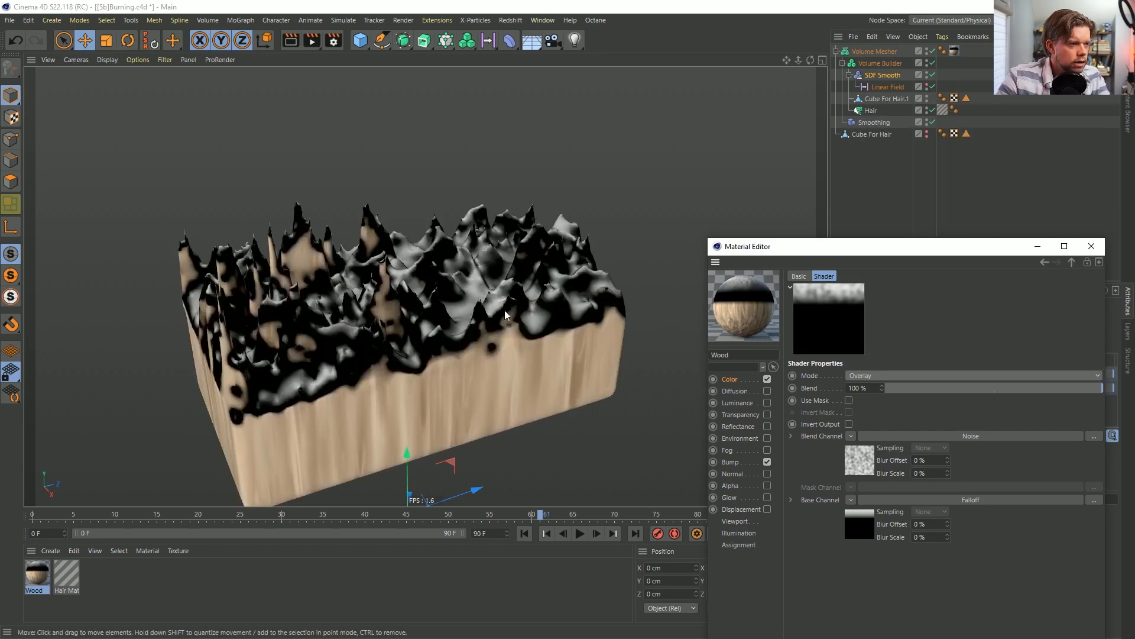
click(852, 453)
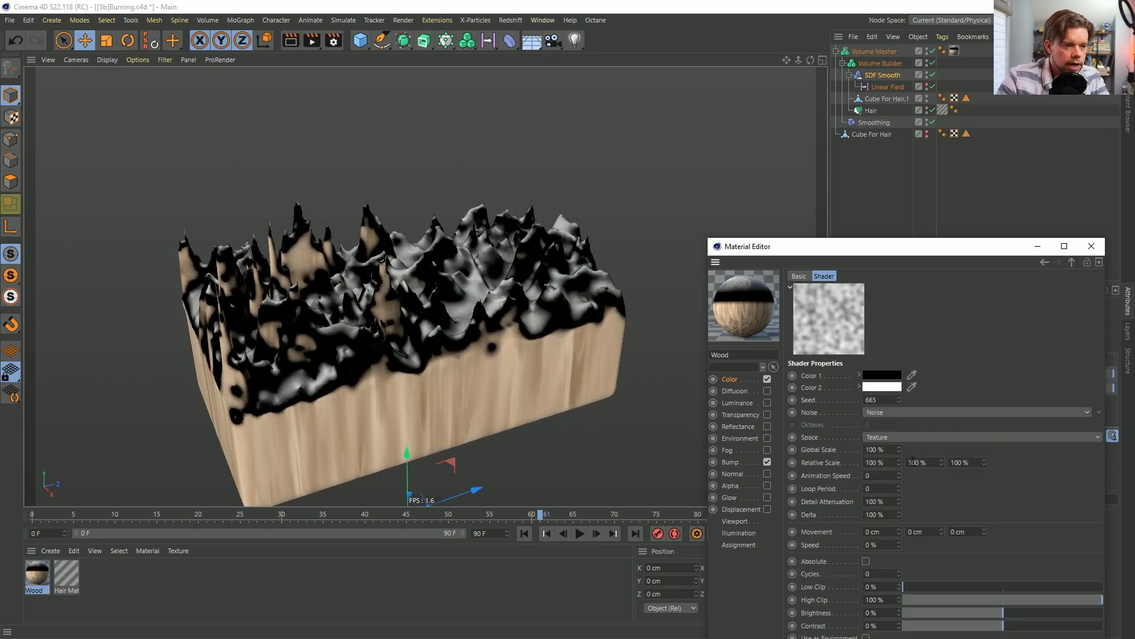
text(0)
key(Return)
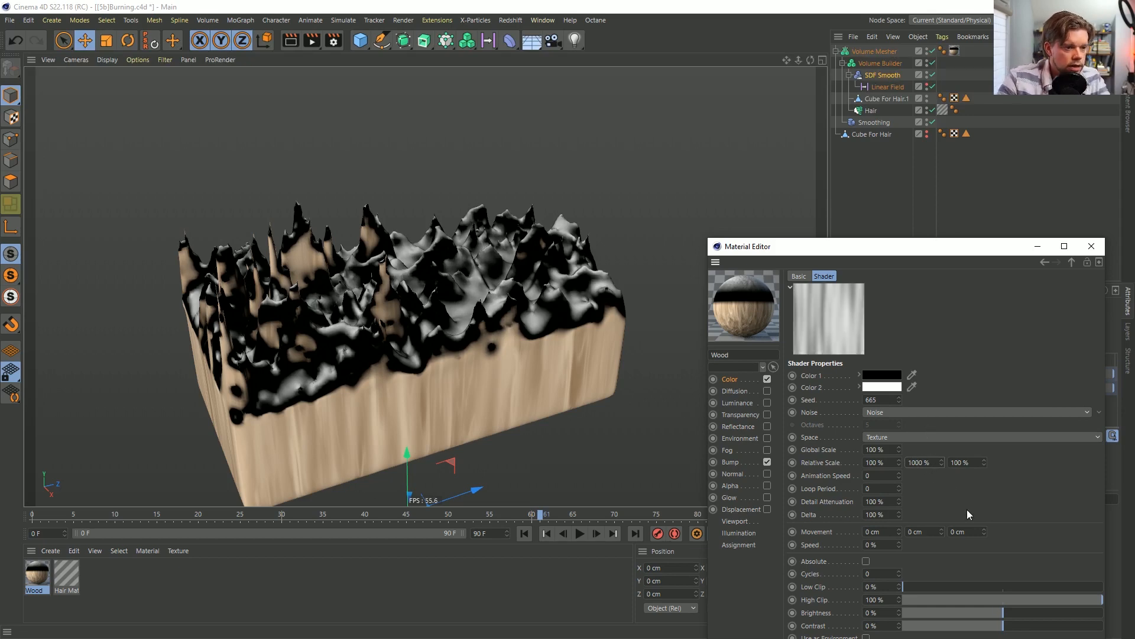
Raise the Noise's contrast to 71% and set its global scale to 11%.
click(1073, 625)
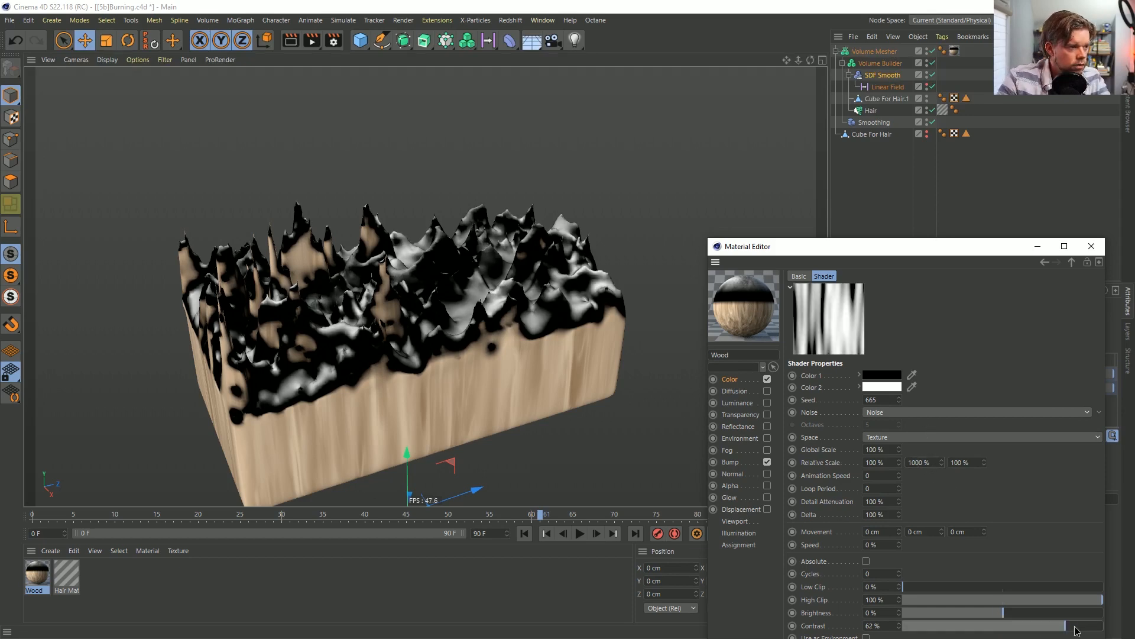
click(1074, 625)
double_click(883, 447)
text(11)
key(Return)
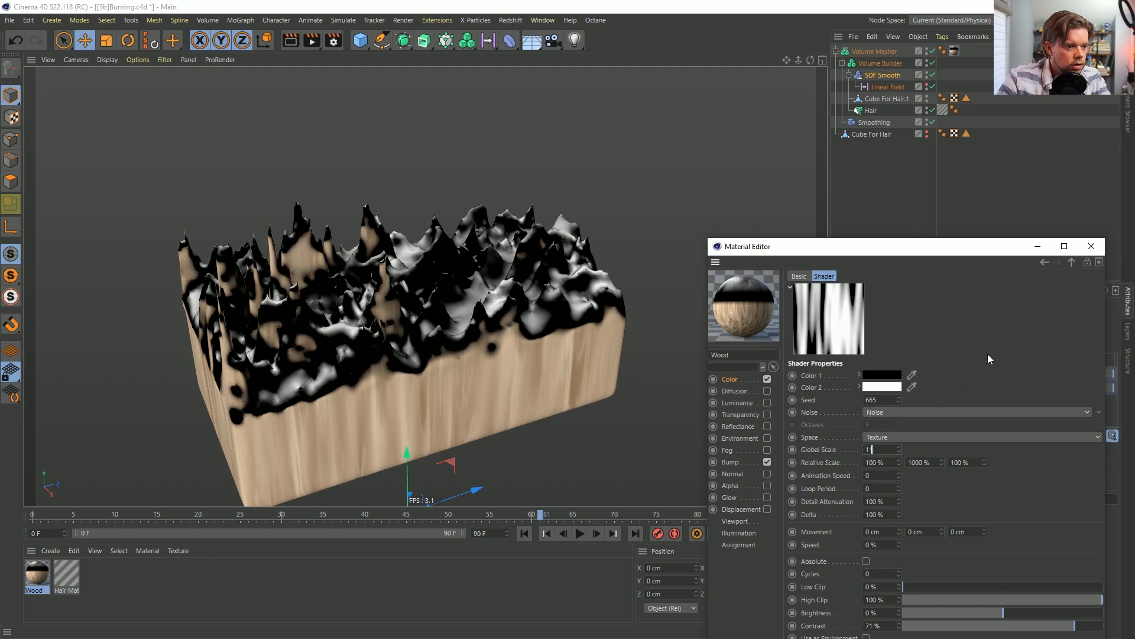
Try the FBM noise type, then set the Noise shader to Poxo.
click(1087, 412)
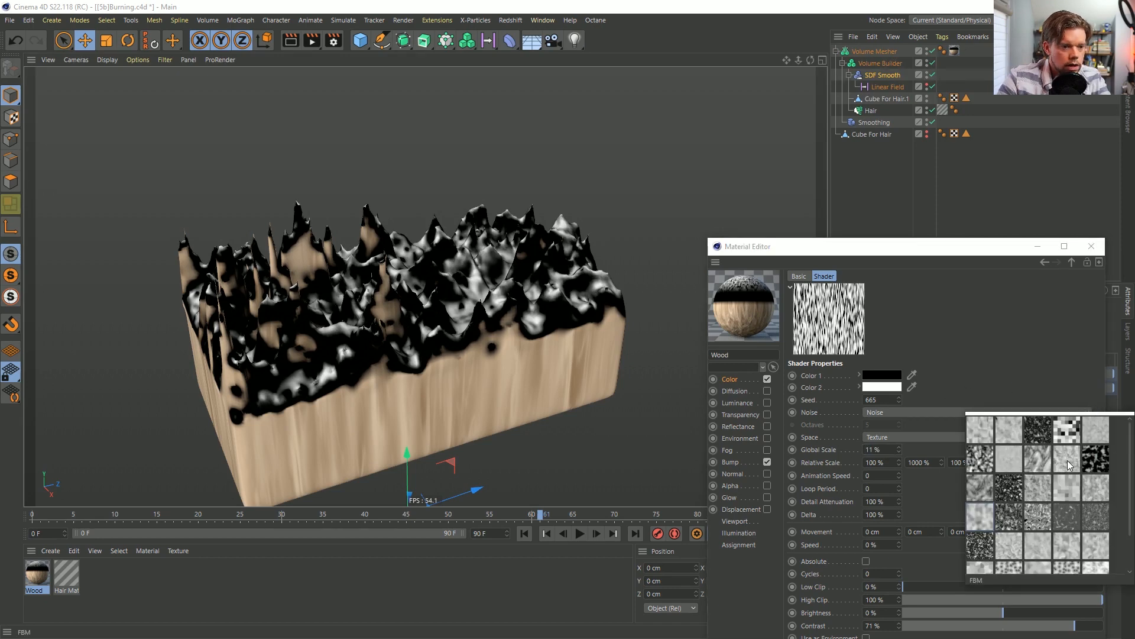
click(1067, 460)
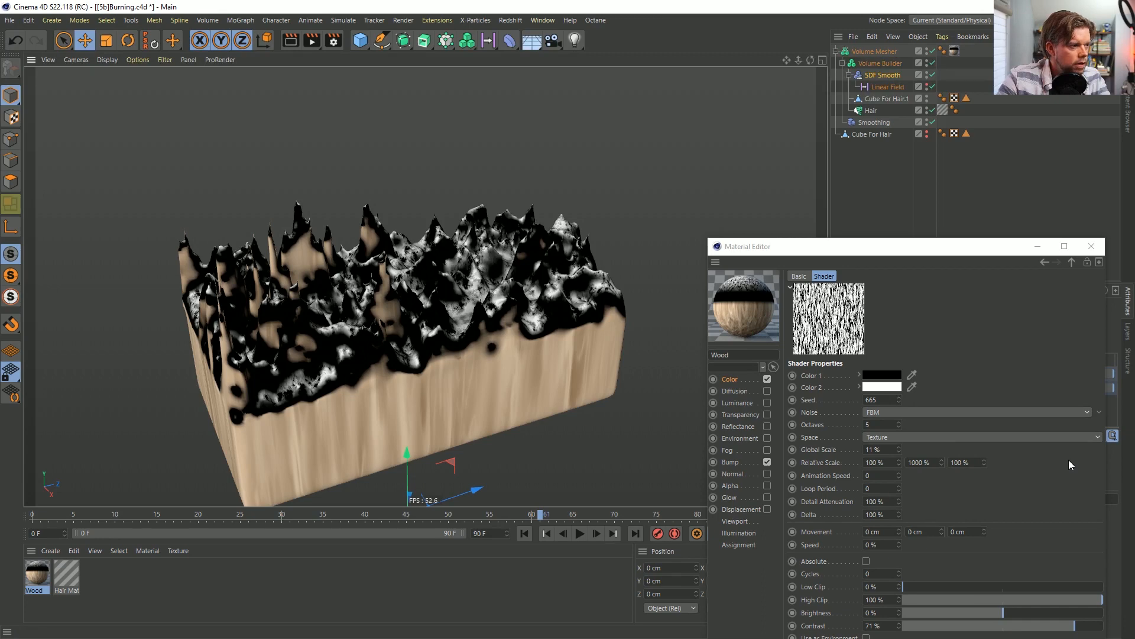
click(1088, 412)
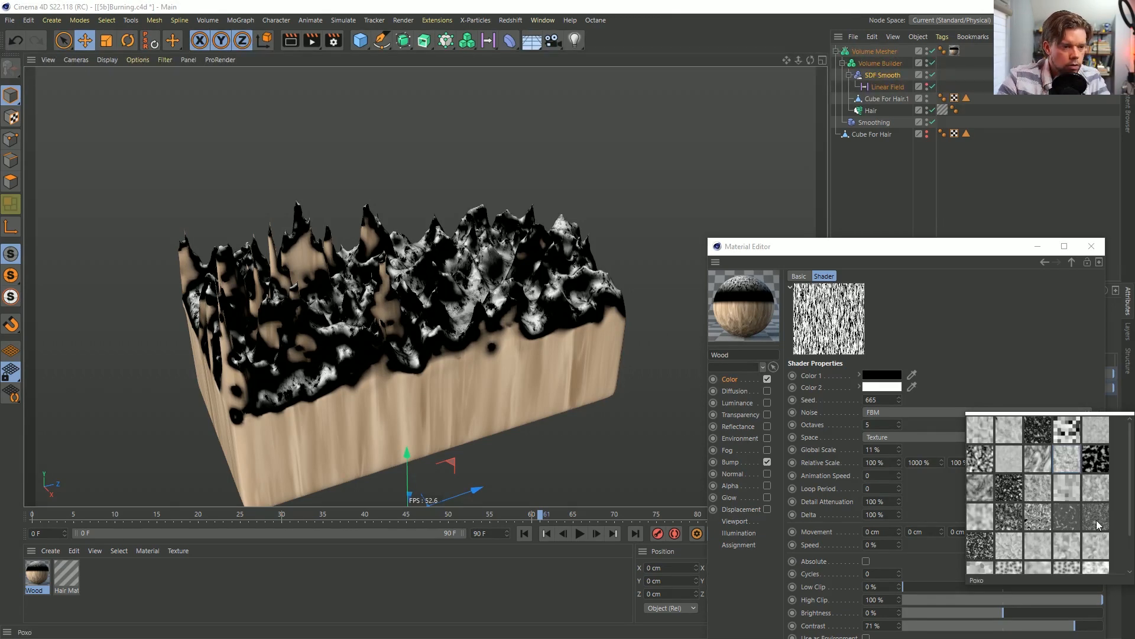
click(1097, 524)
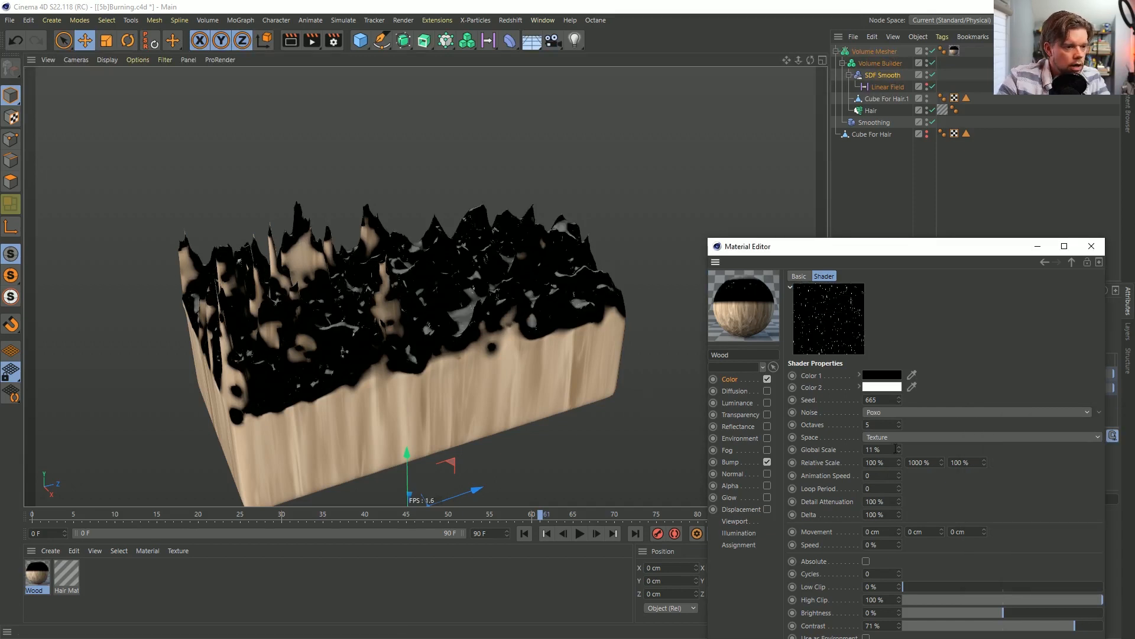
Set the Poxo Noise's global scale to 111% and its brightness to 32%.
key(Return)
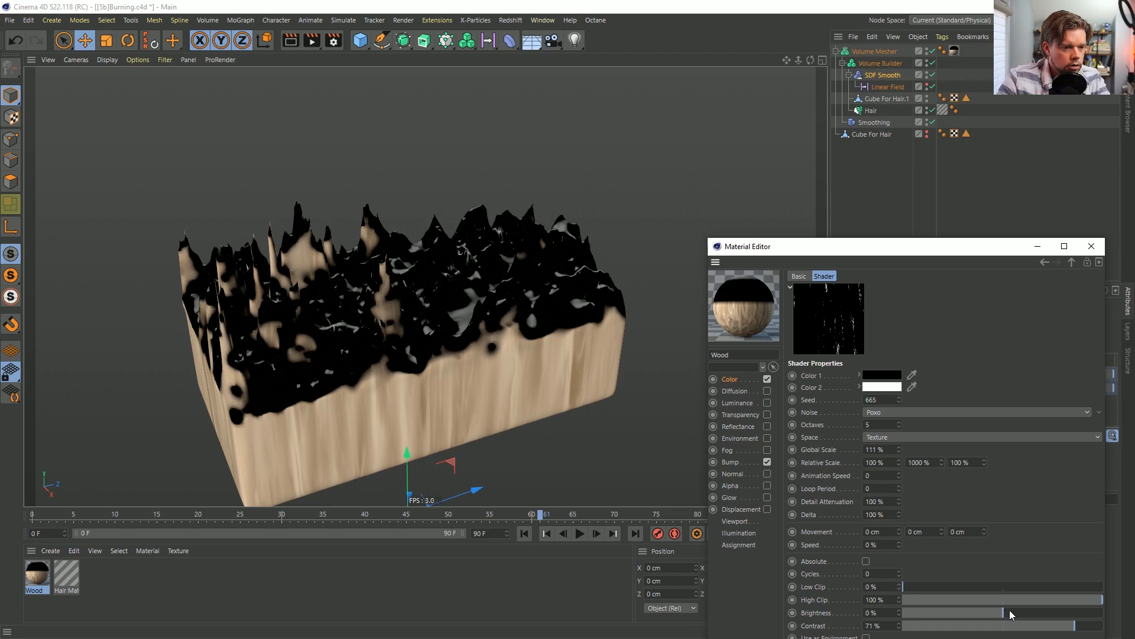
drag(1012, 612, 1043, 617)
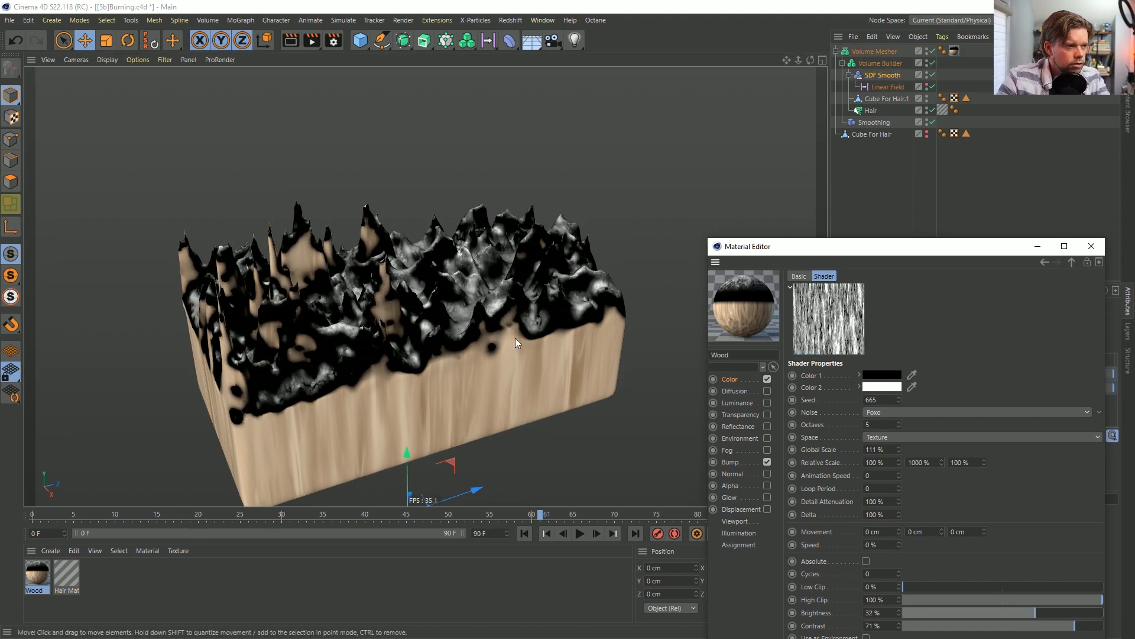
drag(1039, 614, 1036, 615)
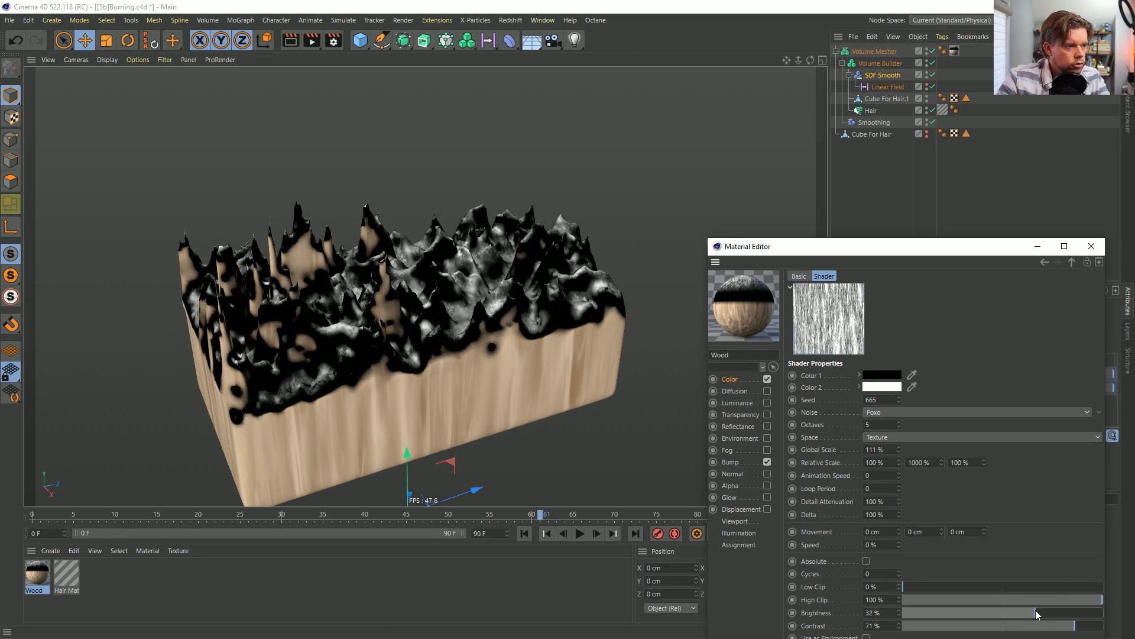
Copy the Noise shader from the Blend Channel of the Overlay Fusion.
click(1072, 262)
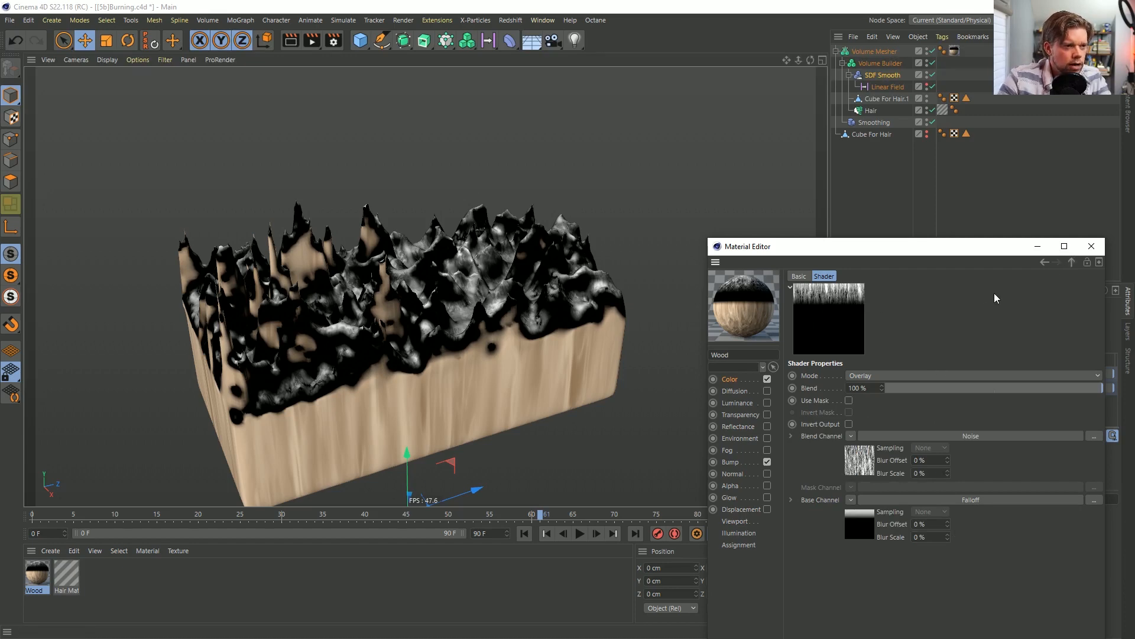
click(850, 436)
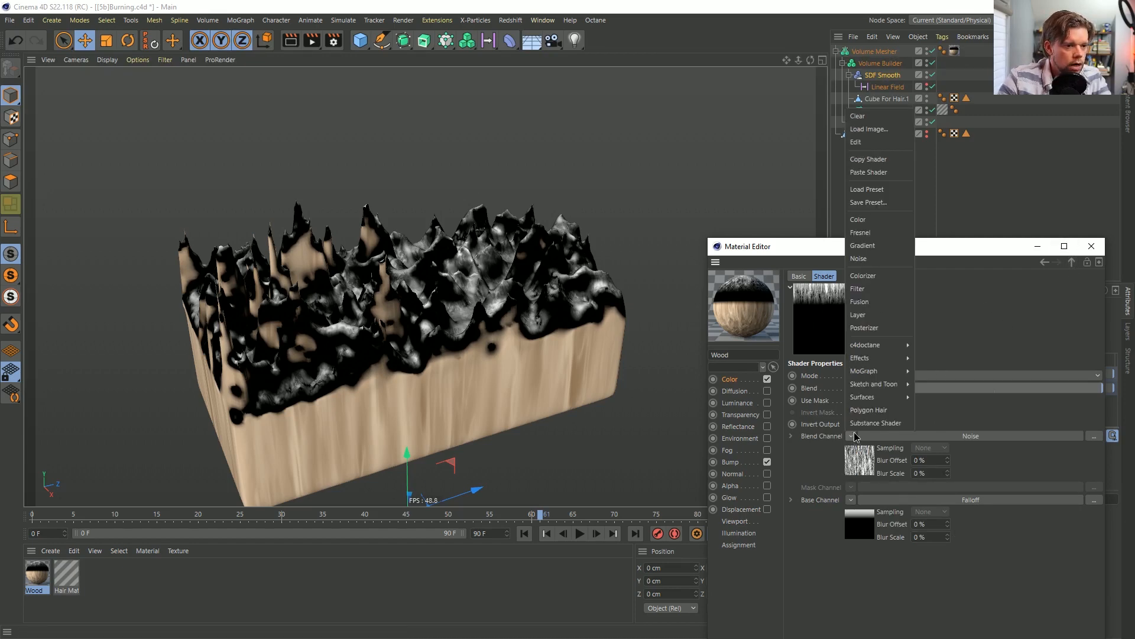
click(878, 160)
In the base Multiply Fusion, wrap the Blend Channel's Falloff in a new Fusion shader.
click(1071, 265)
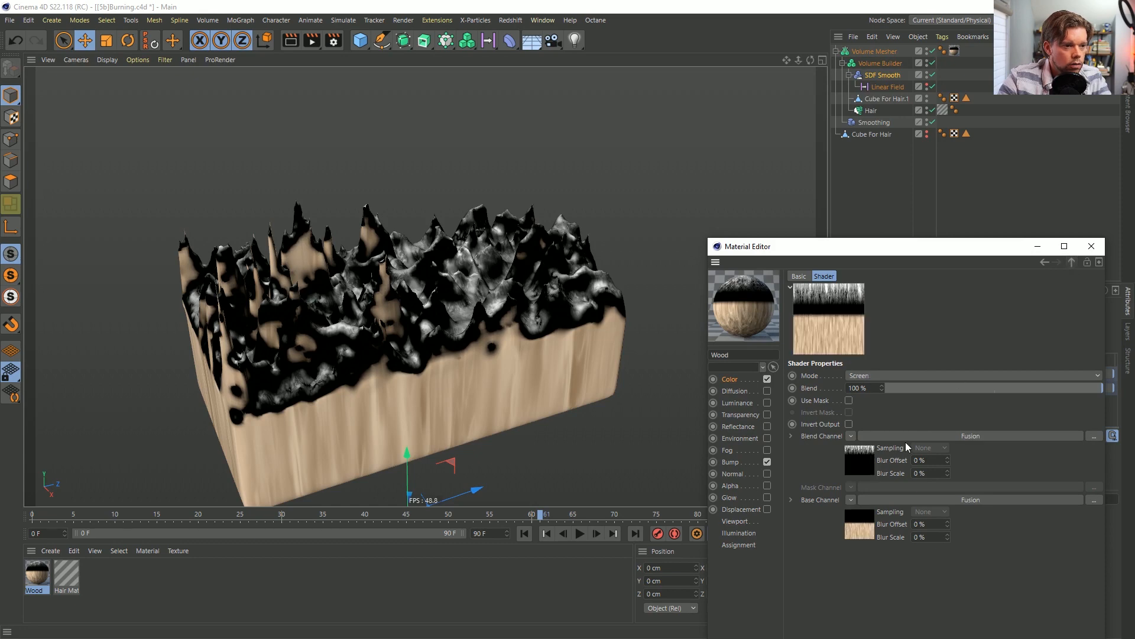
click(863, 520)
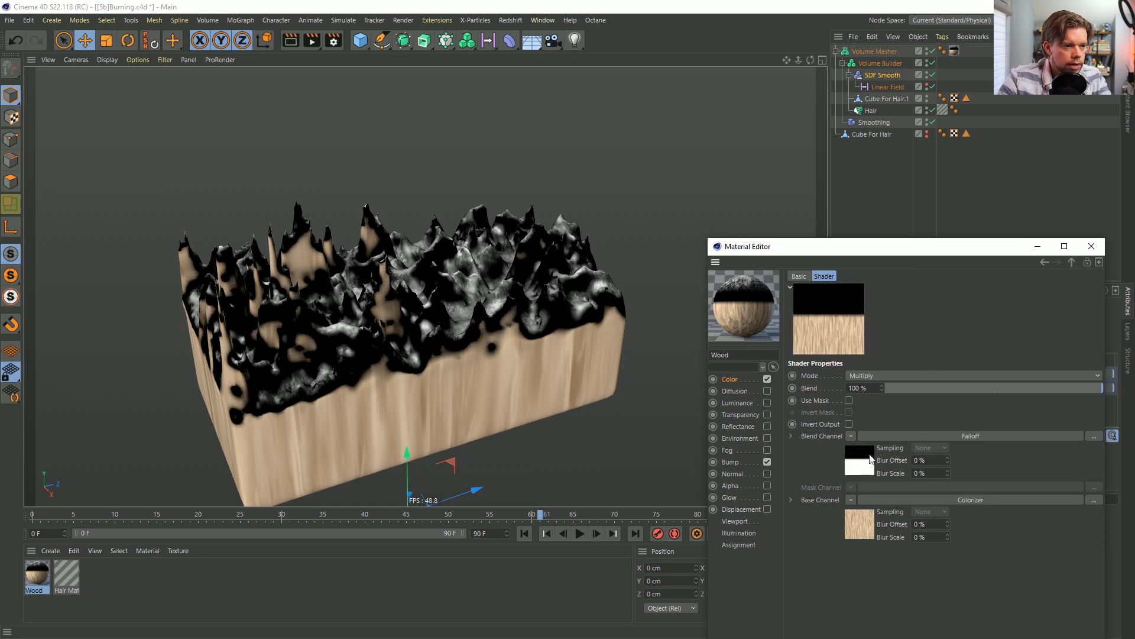
click(850, 436)
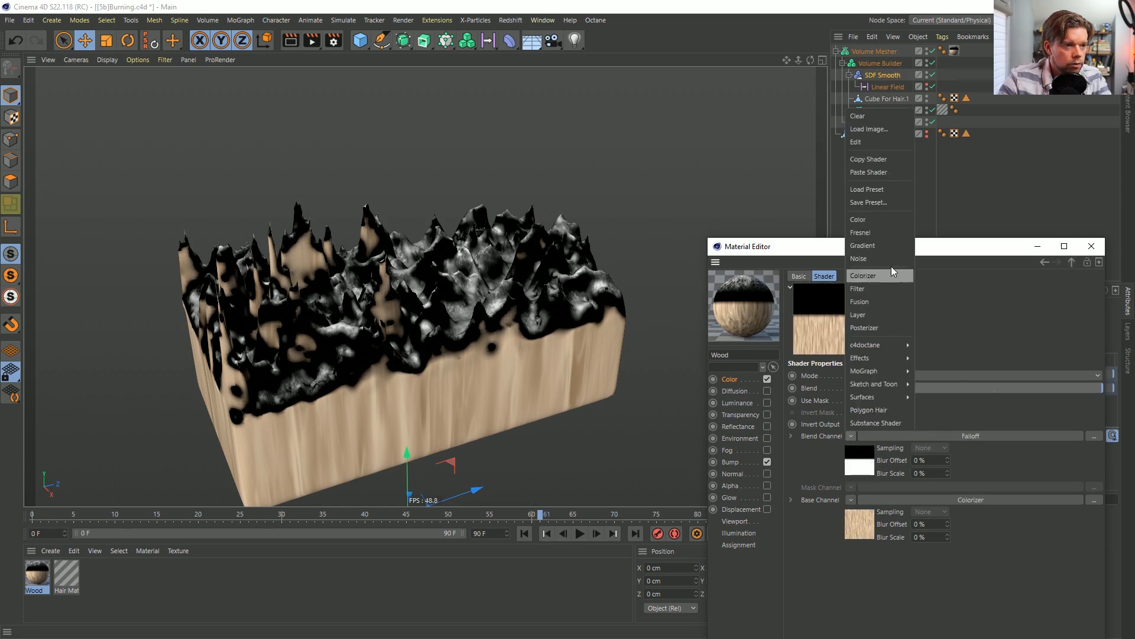
click(870, 300)
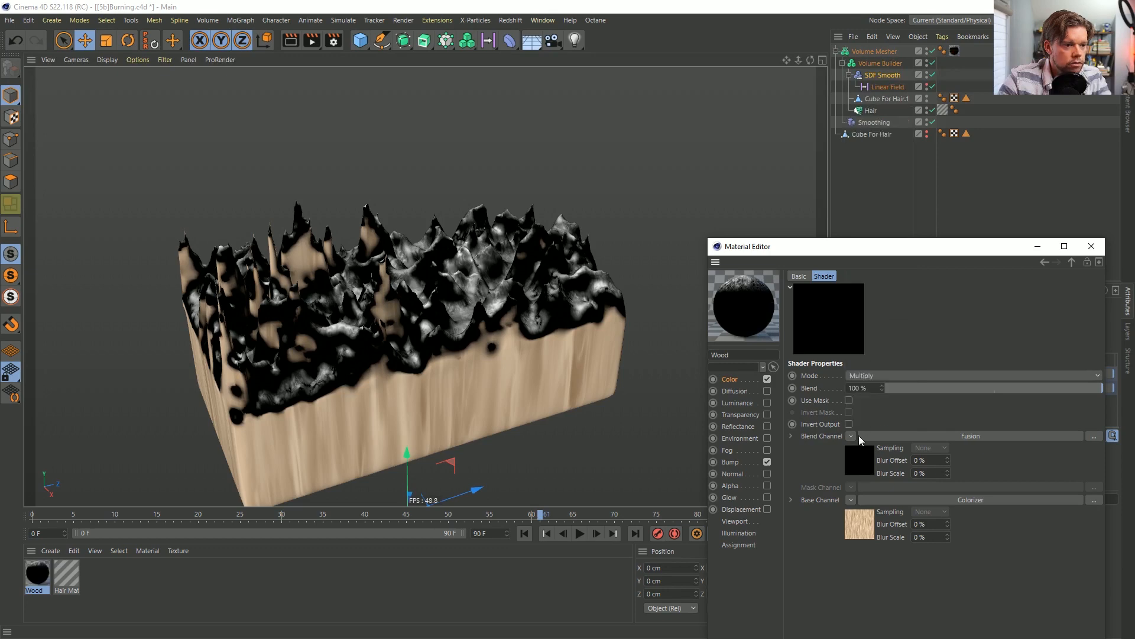
Paste the copied Noise into the new Fusion's Blend Channel and set its mode to Overlay.
click(856, 459)
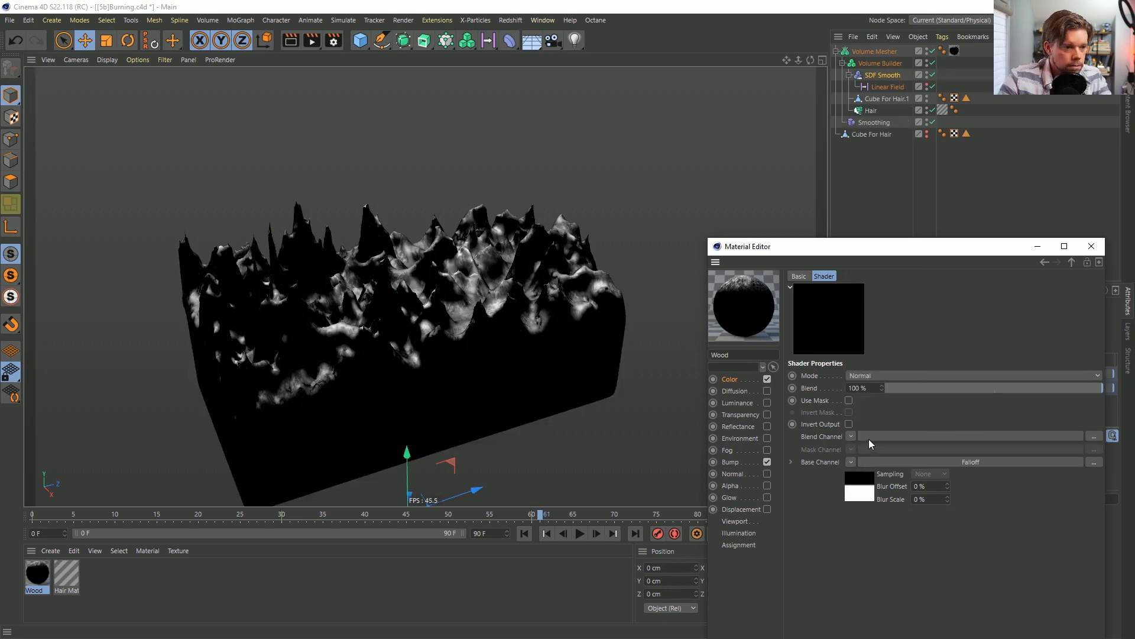
click(851, 436)
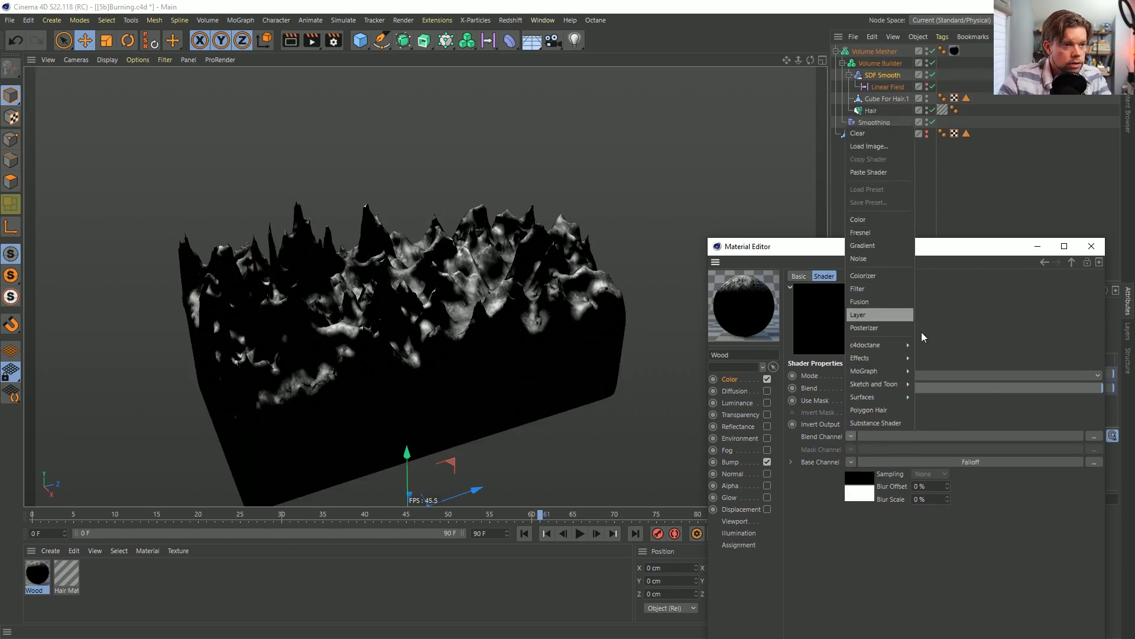
click(974, 328)
click(852, 436)
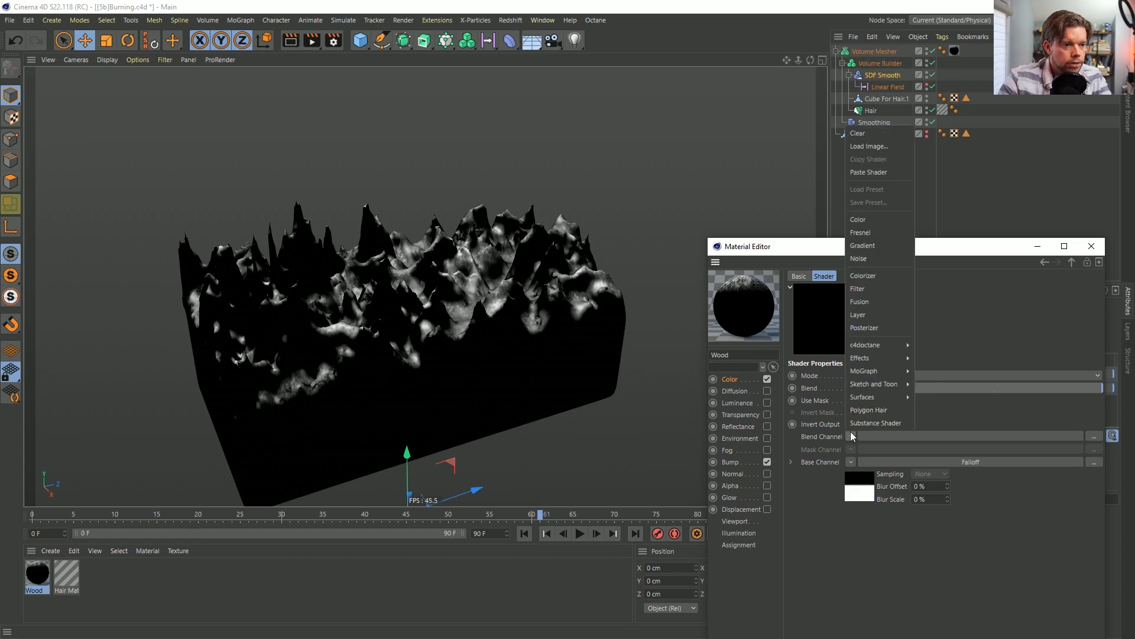
click(874, 172)
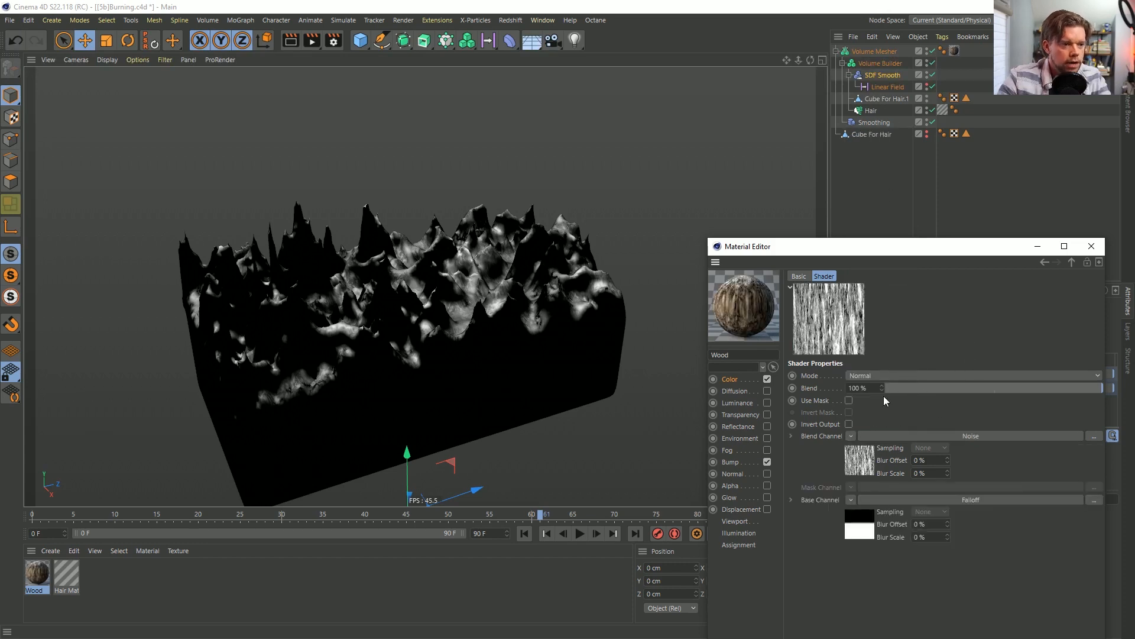
click(872, 375)
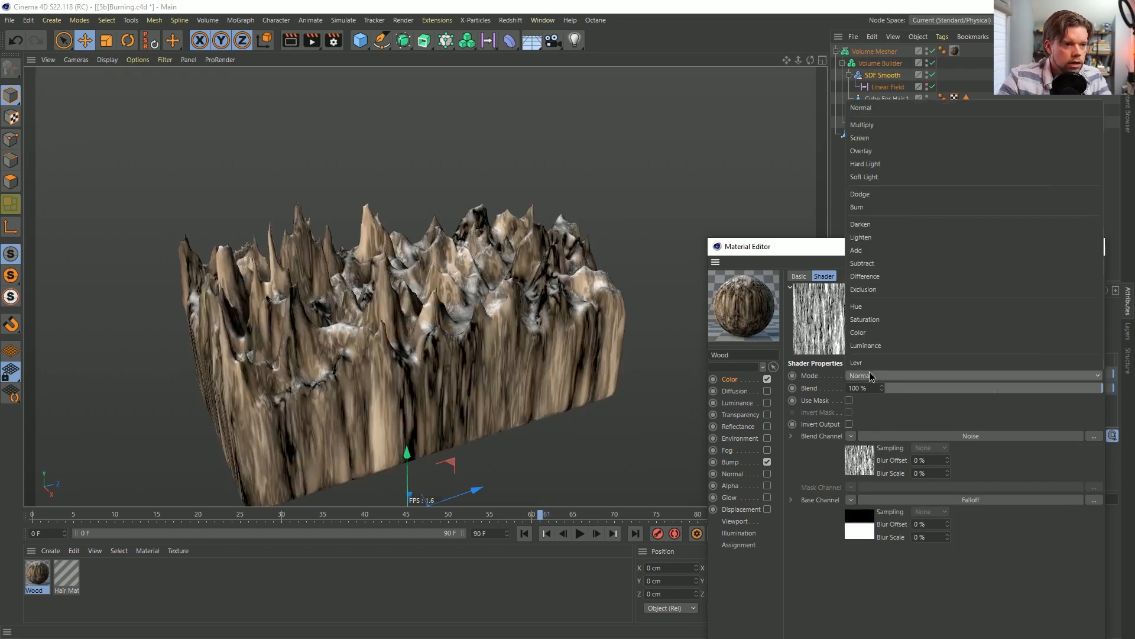
click(861, 151)
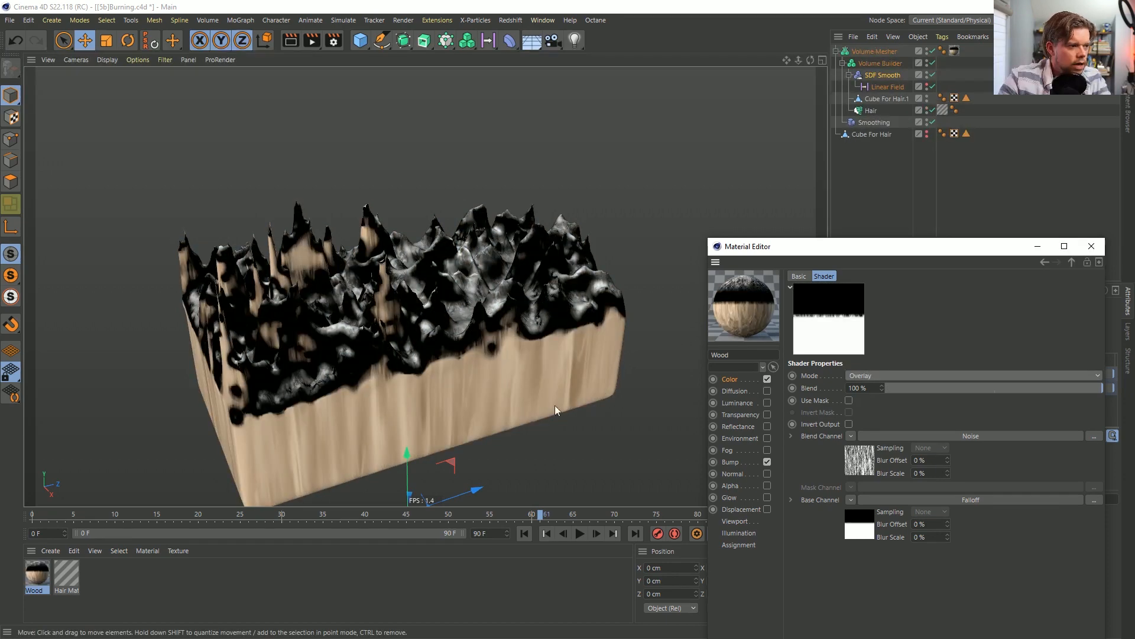
In the Base Channel's Falloff gradient, widen the transition slightly by moving the white knot to about 49%.
click(852, 530)
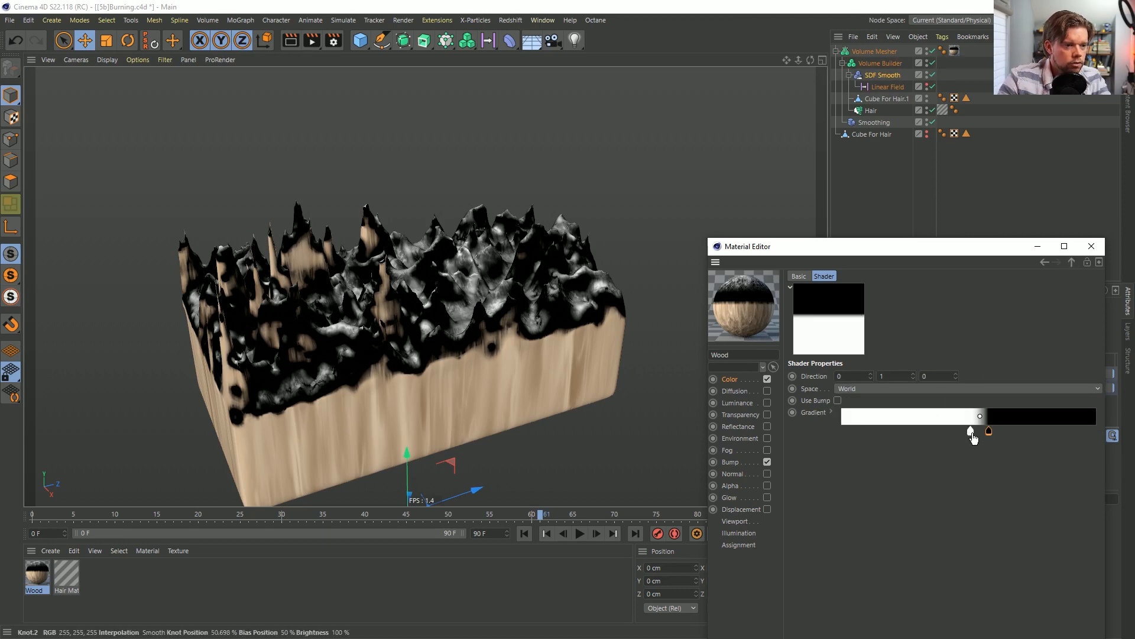
mouse_move(970, 431)
mouse_down()
mouse_move(1013, 435)
mouse_move(990, 442)
mouse_up()
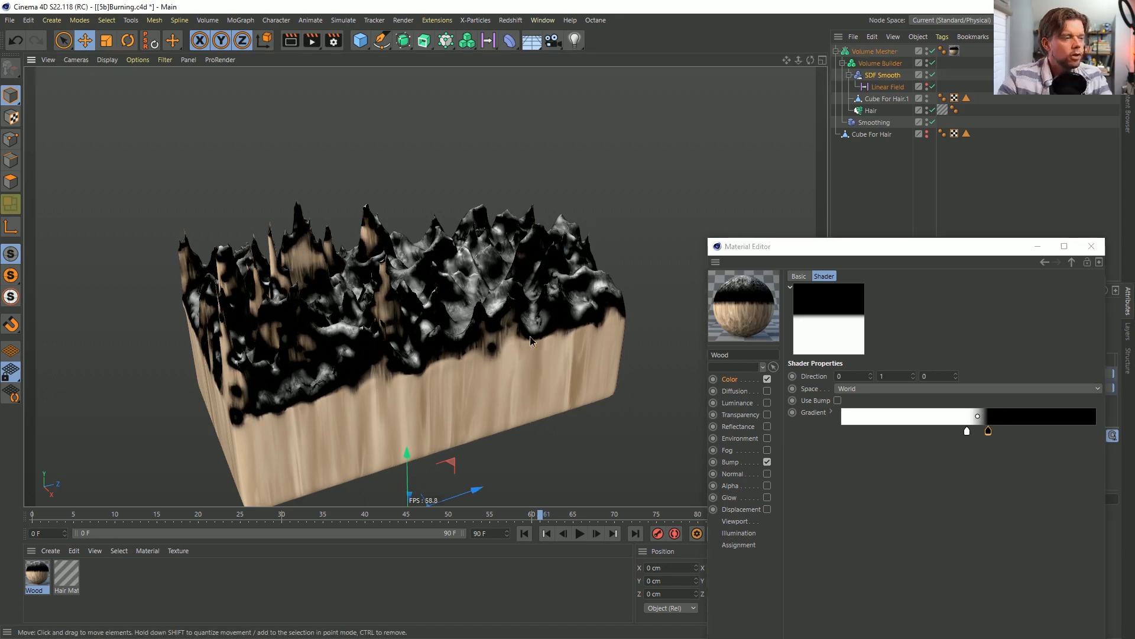
alt+drag(514, 343, 532, 295)
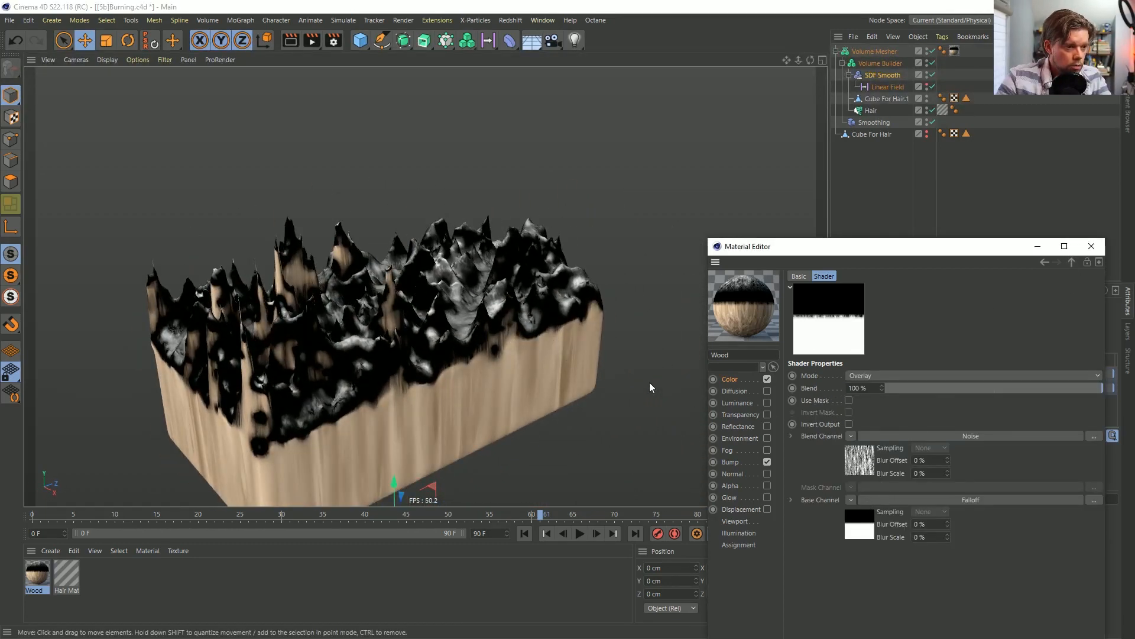
Try the Levr blend mode on the Fusion holding the Noise and Falloff, and undo it.
scroll(483, 346, up, 5)
scroll(509, 345, up, 4)
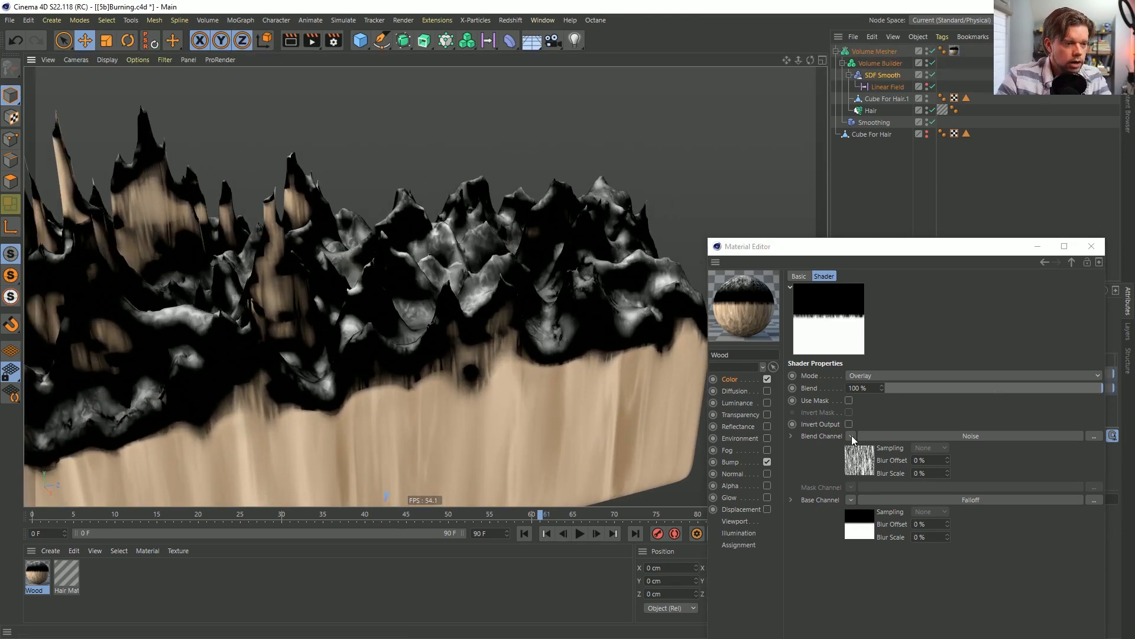
click(881, 376)
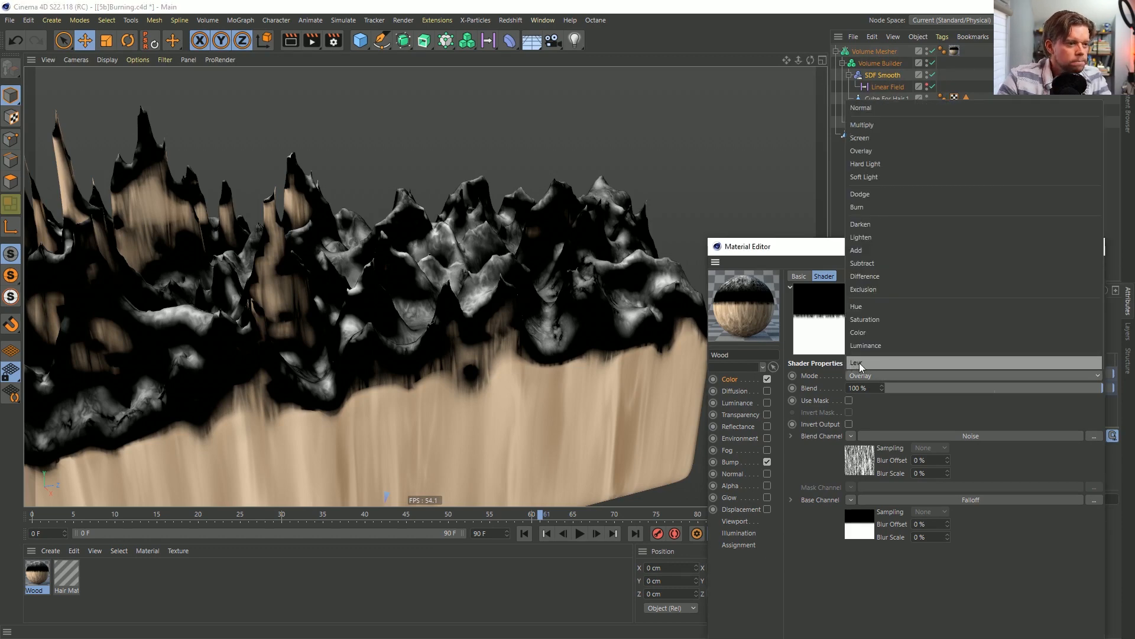
click(861, 363)
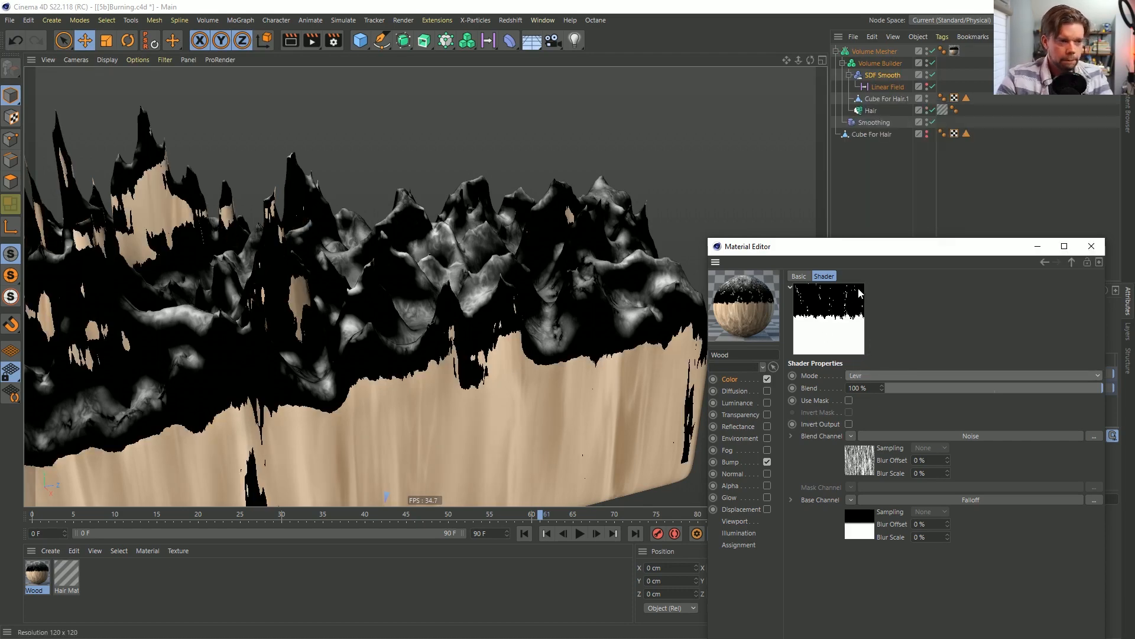
alt+drag(573, 352, 360, 428)
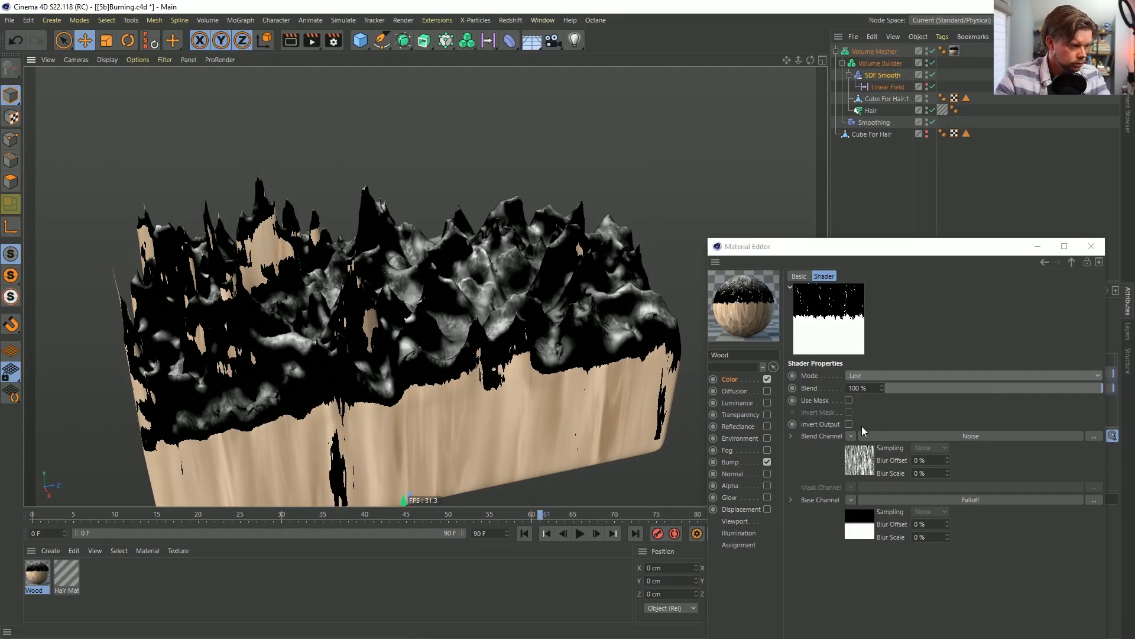
key(ctrl+z)
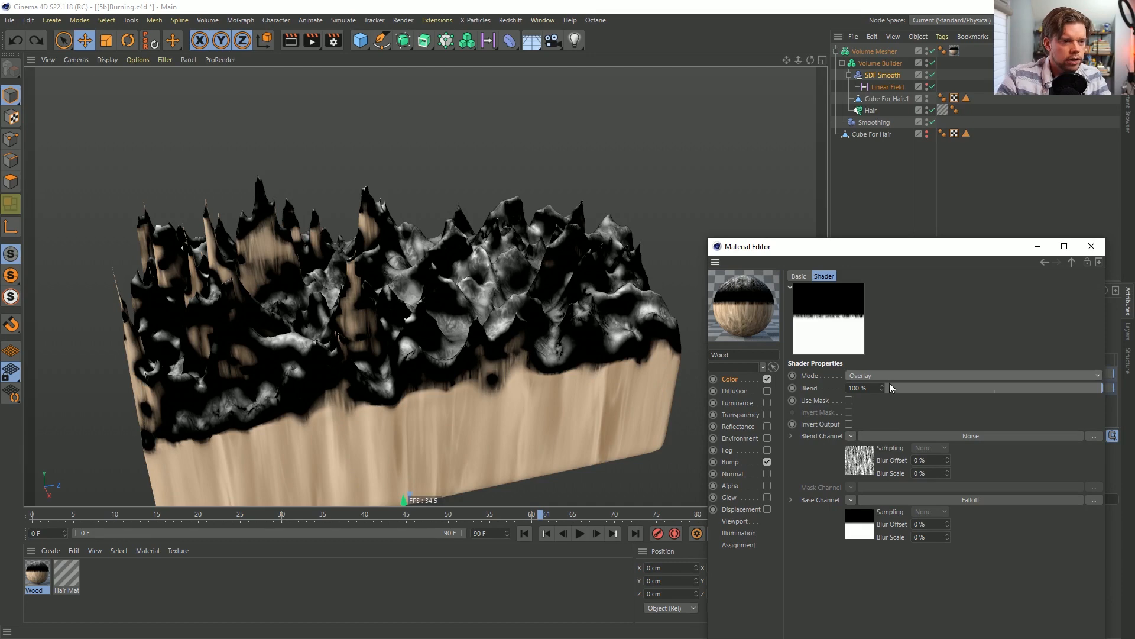
Inspect the charred edge up close and return to the parent Multiply Fusion's settings.
scroll(580, 426, up, 3)
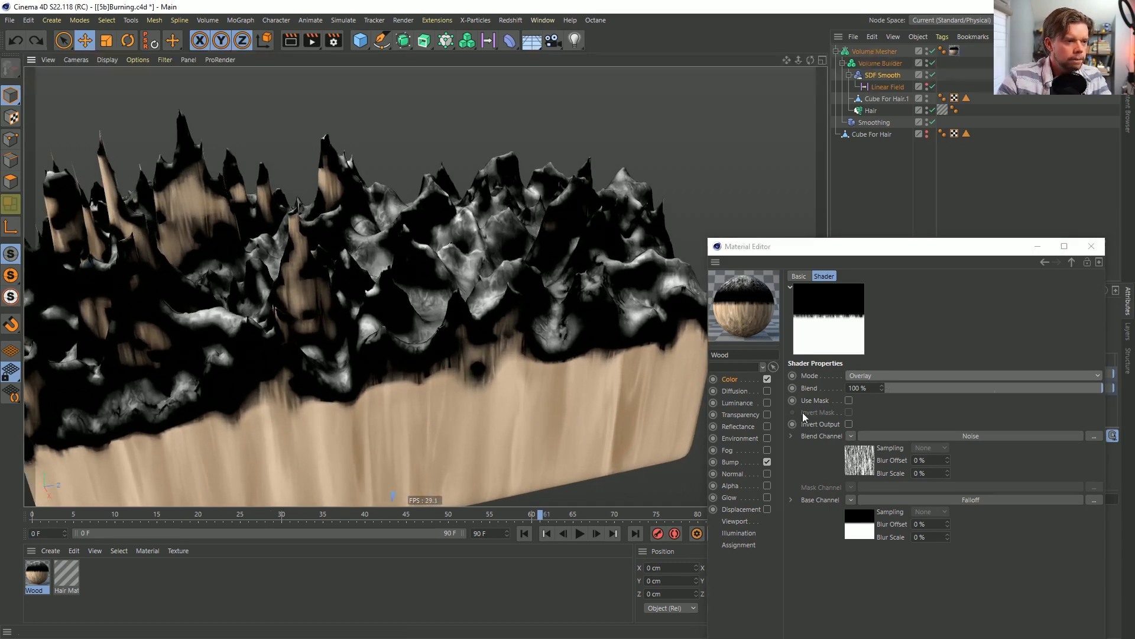
click(1071, 261)
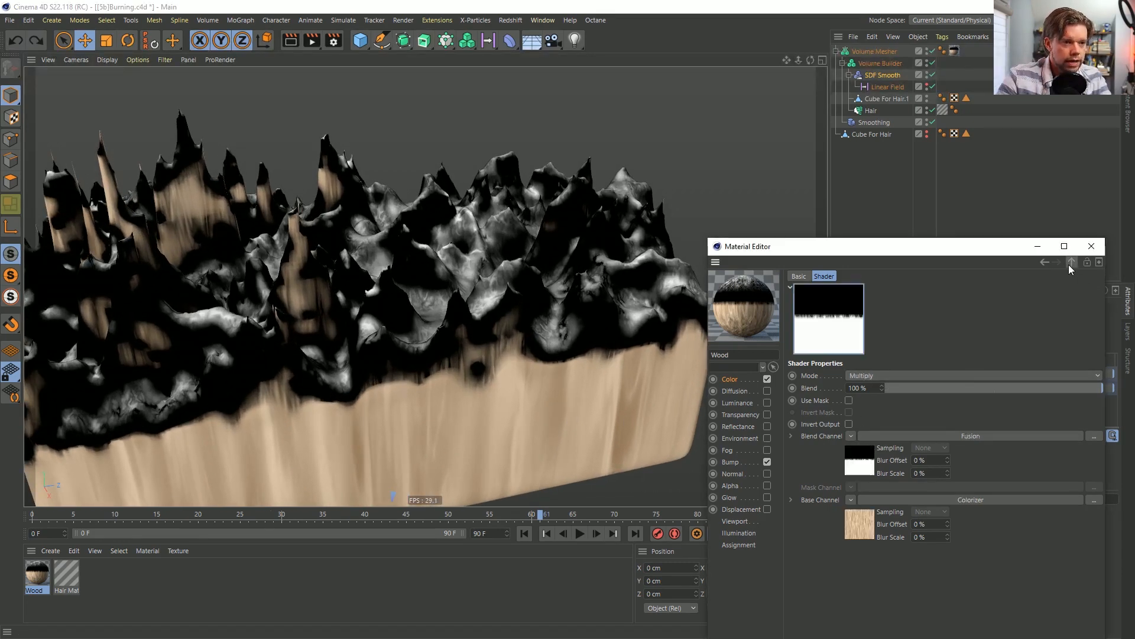
Try wrapping the Blend Channel's Fusion in a Posterizer with 2 levels and a filter width of 18%.
click(851, 436)
mouse_move(880, 343)
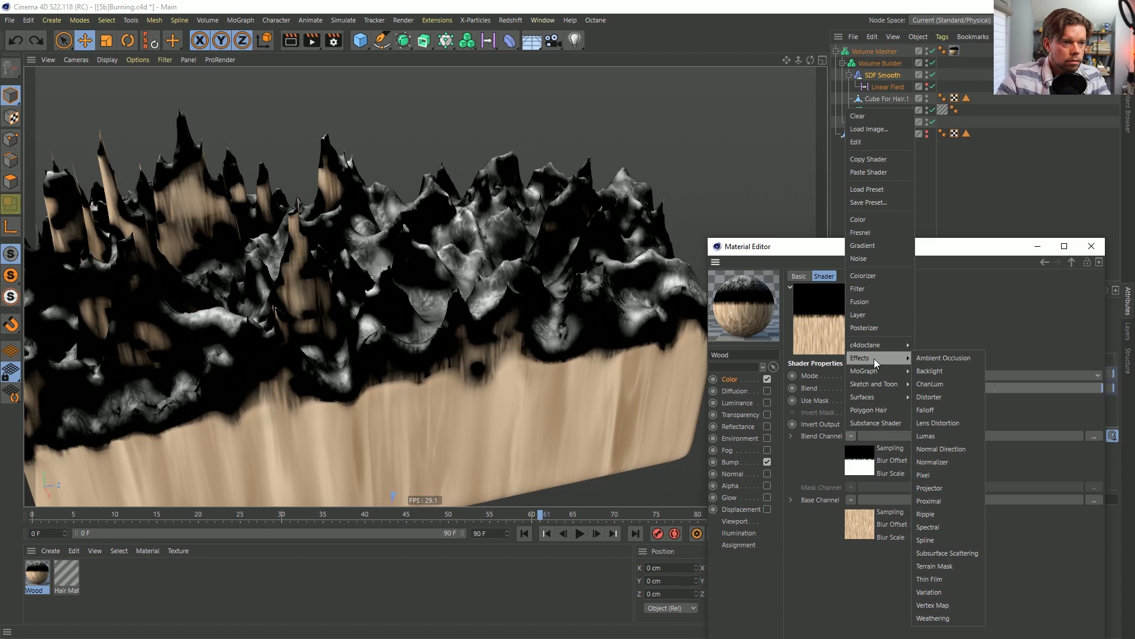
click(874, 327)
click(870, 449)
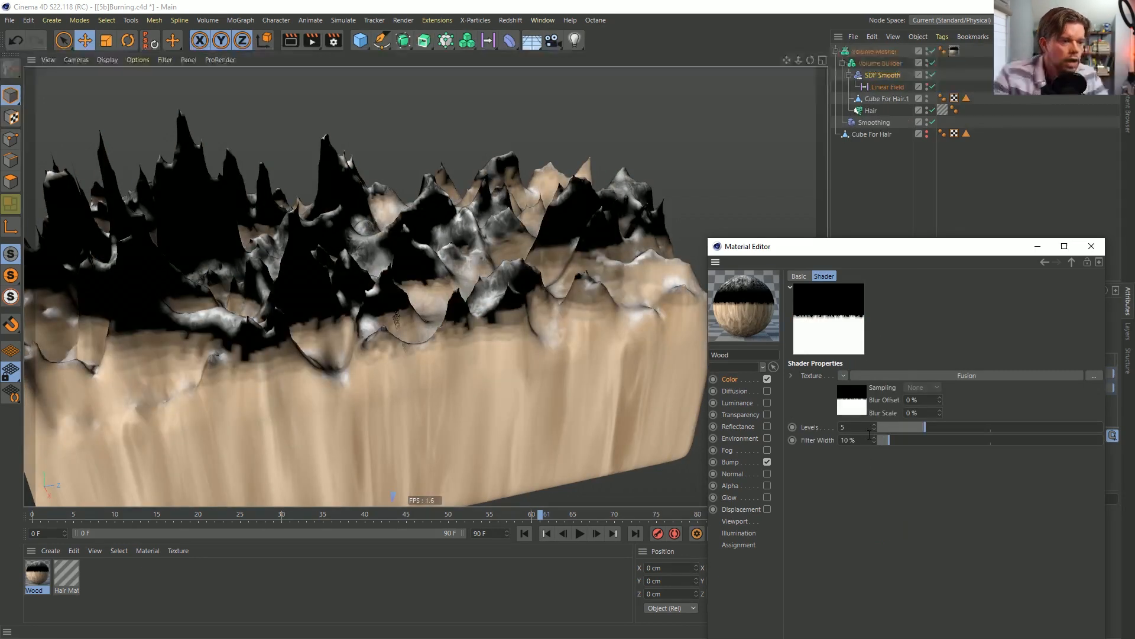
click(874, 424)
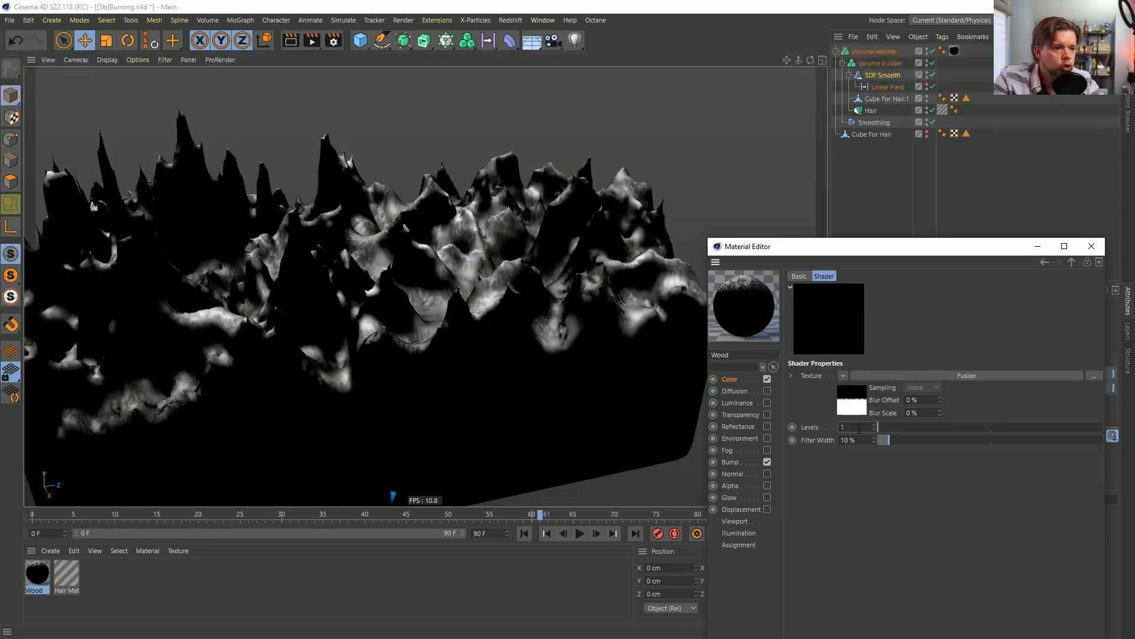
drag(892, 439, 877, 439)
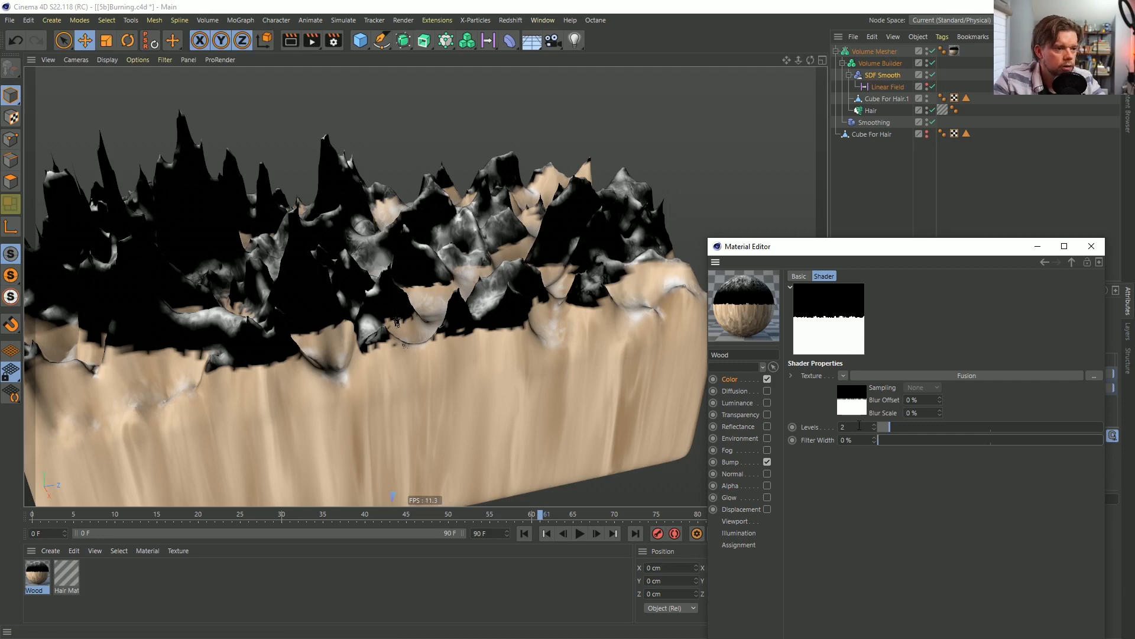
mouse_move(884, 441)
mouse_down()
mouse_move(1034, 439)
mouse_move(899, 440)
mouse_up()
Try pasting a copy of the Posterizer's Fusion into that Fusion's own Base Channel, replacing the Falloff.
click(854, 404)
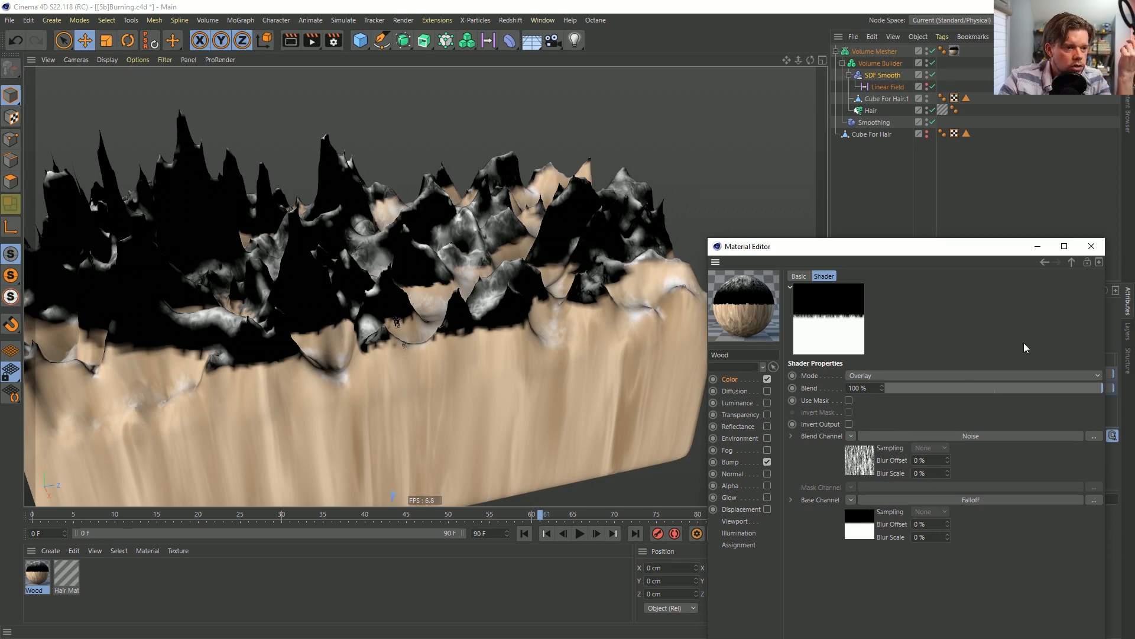
click(1073, 263)
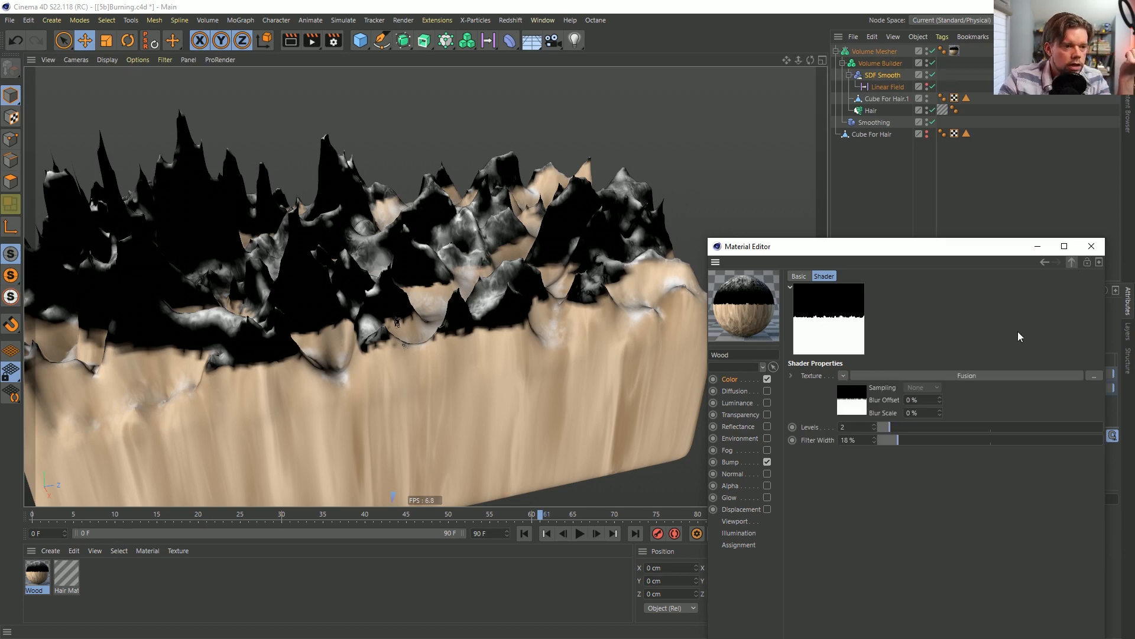
click(844, 376)
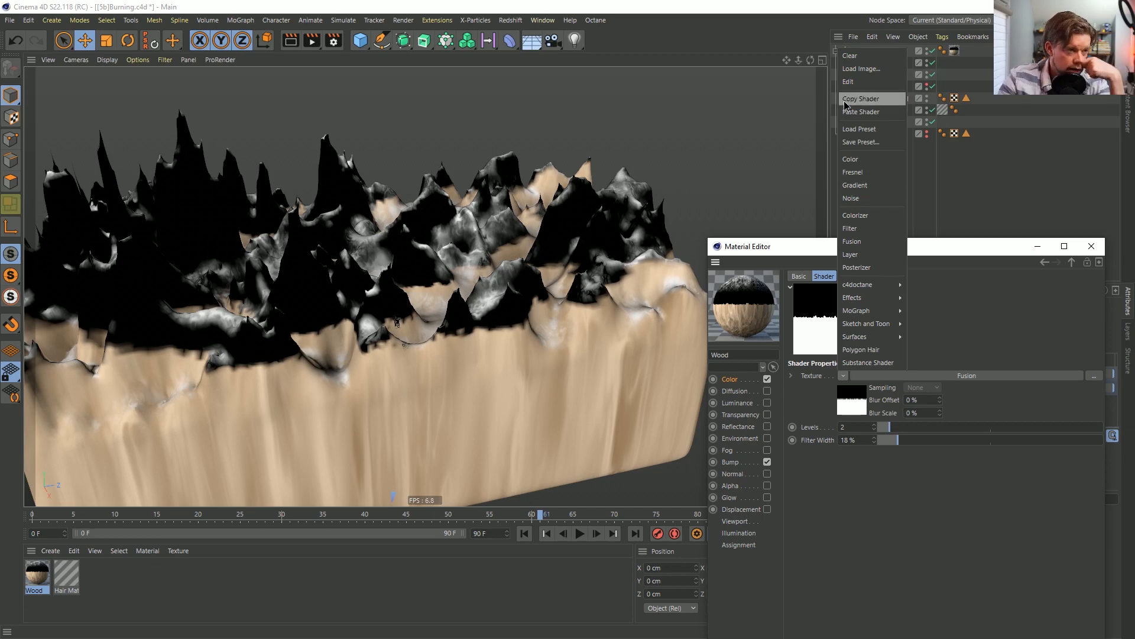
click(845, 105)
click(850, 400)
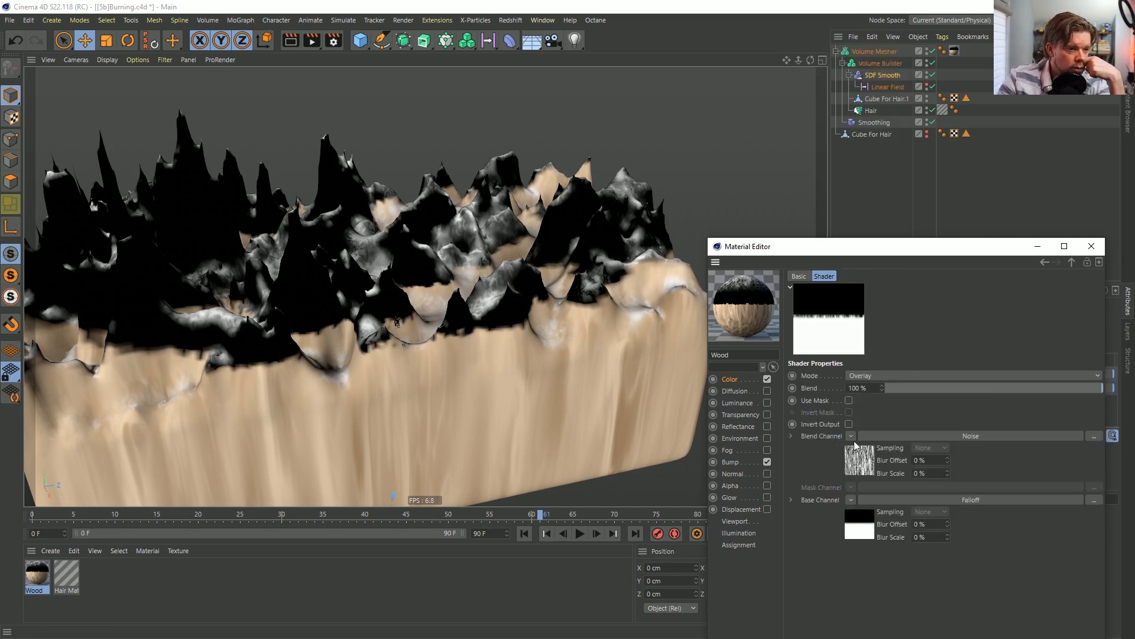
click(851, 499)
click(873, 238)
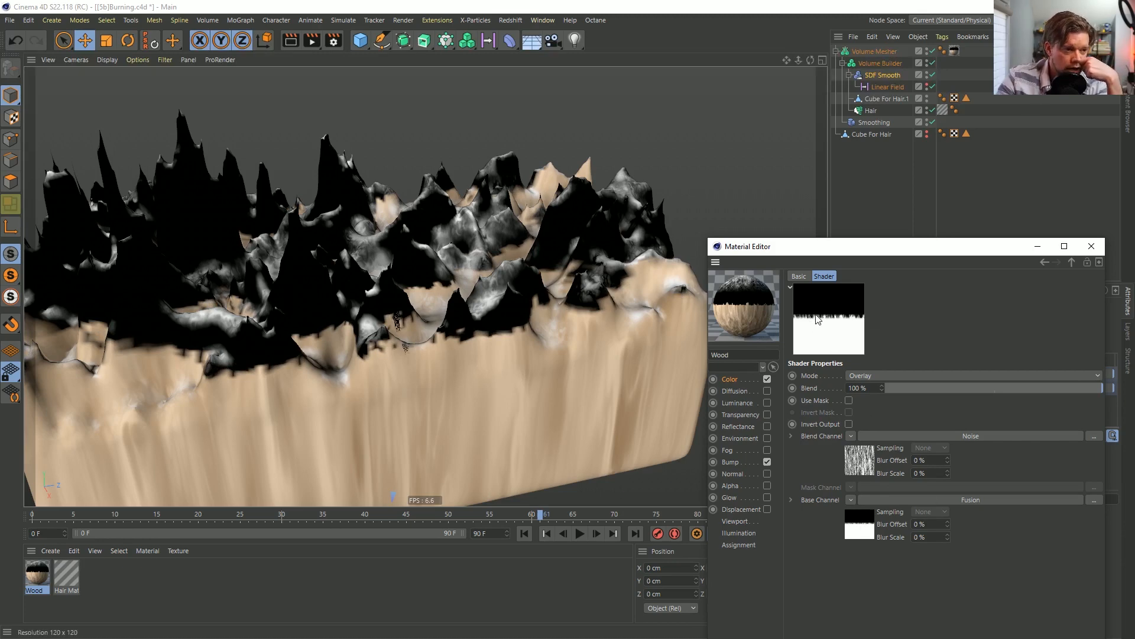
Try a Posterizer filter width of 8%, and undo all the Posterizer changes.
click(1072, 262)
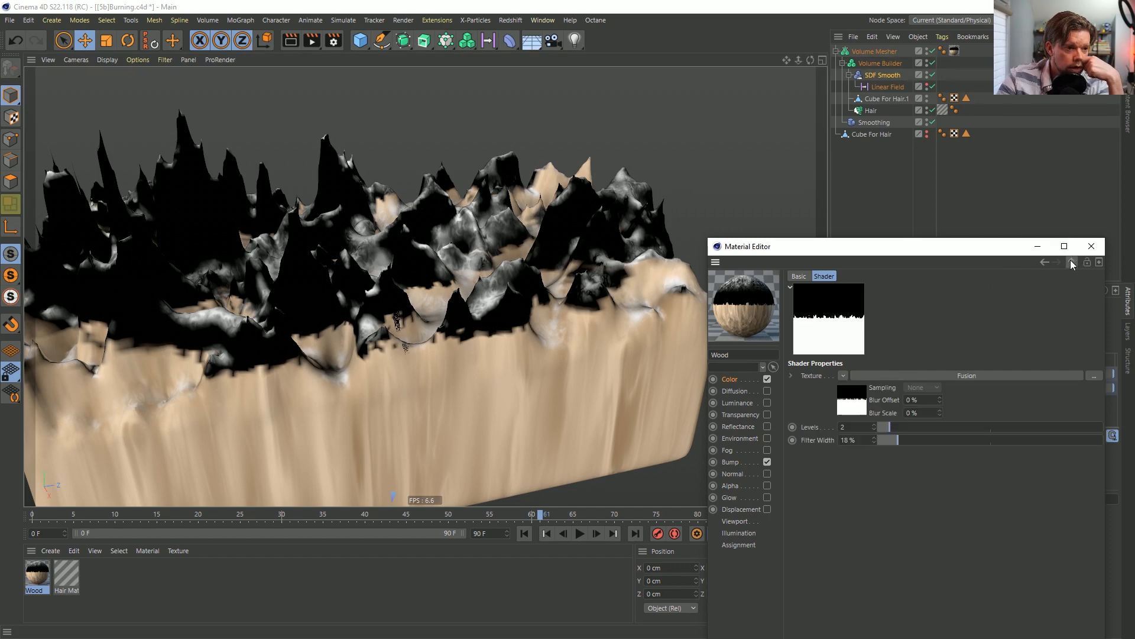
mouse_move(898, 444)
mouse_down()
mouse_move(884, 444)
mouse_move(921, 439)
mouse_move(889, 438)
mouse_up()
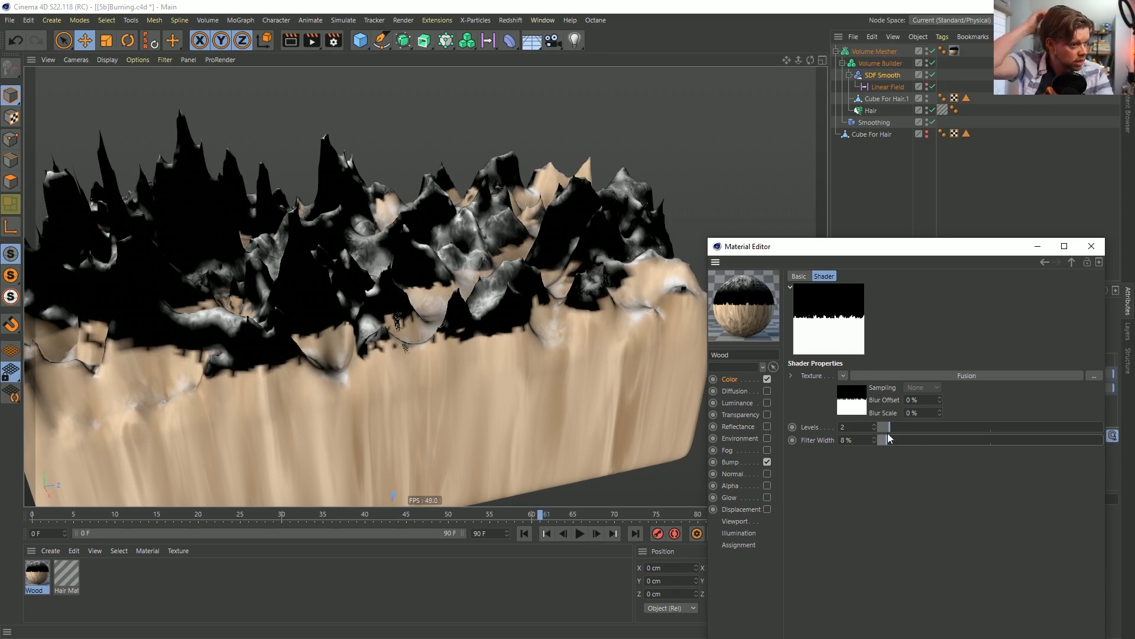
key(ctrl+z)
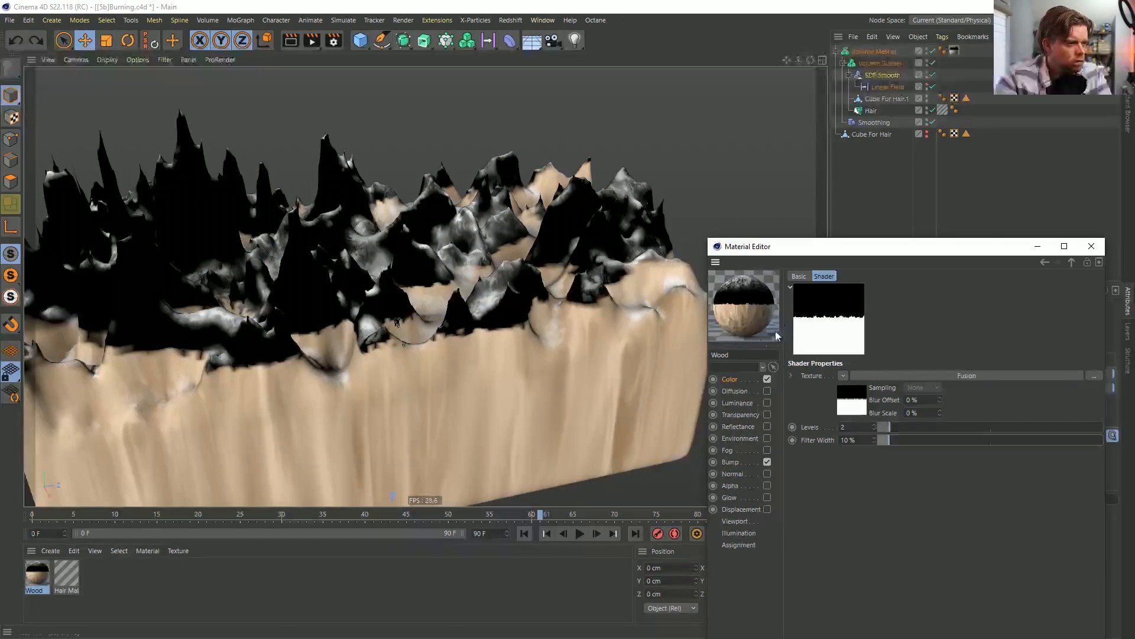
key(ctrl+z)
key(ctrl+z)
key(ctrl+z)
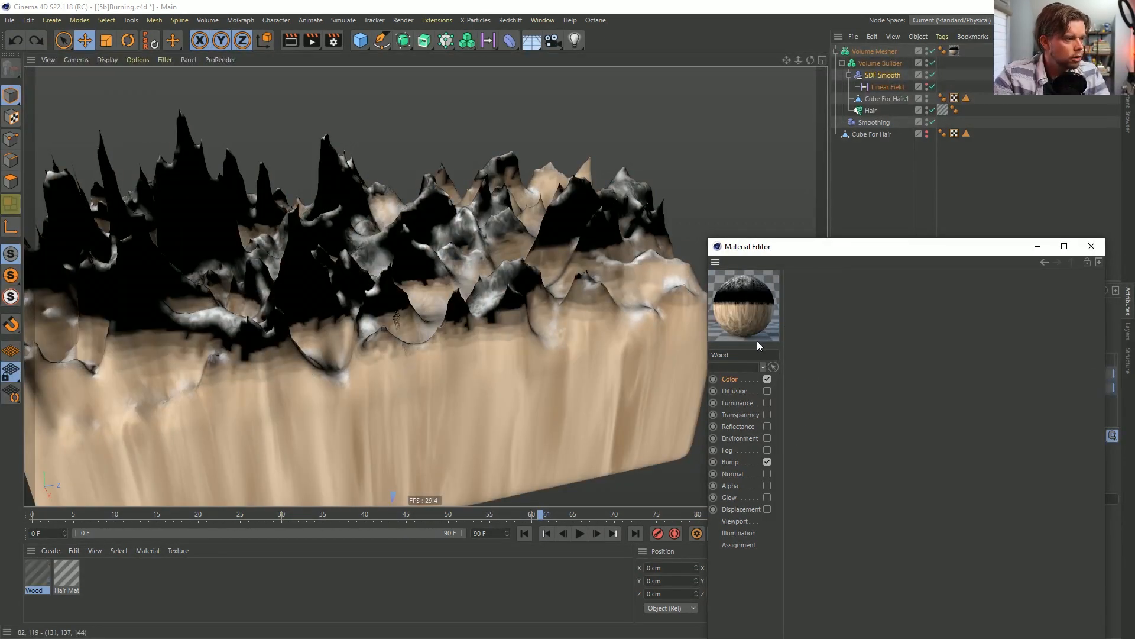
Reopen the Wood color's nested Fusion with the Overlay Noise and Falloff, and examine the charring on the whole block.
click(746, 381)
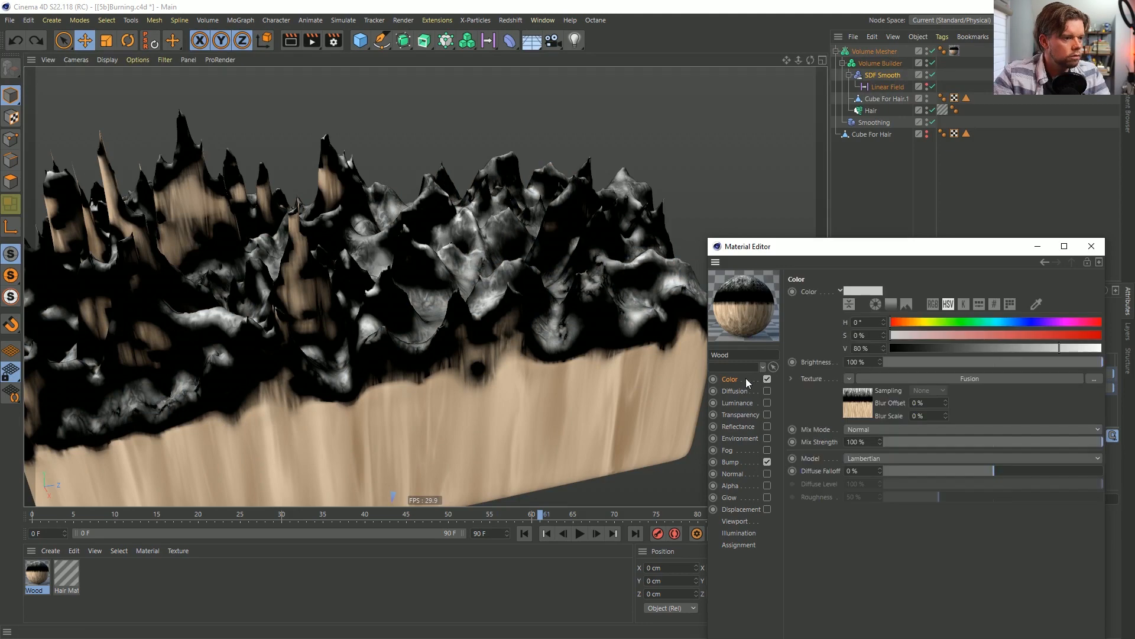
click(856, 402)
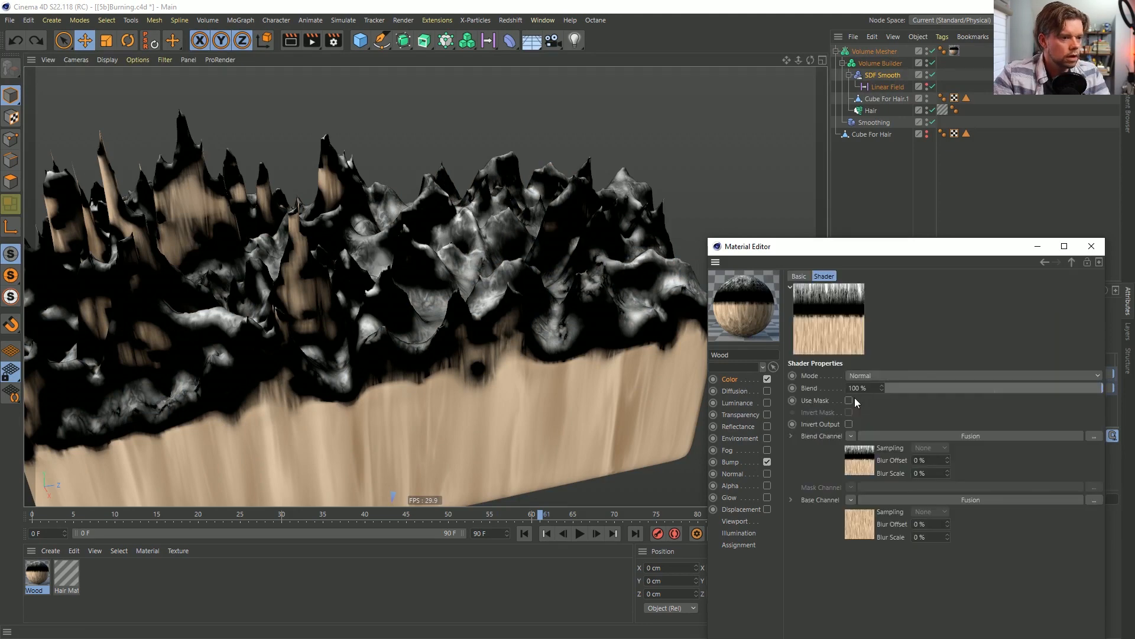
click(868, 470)
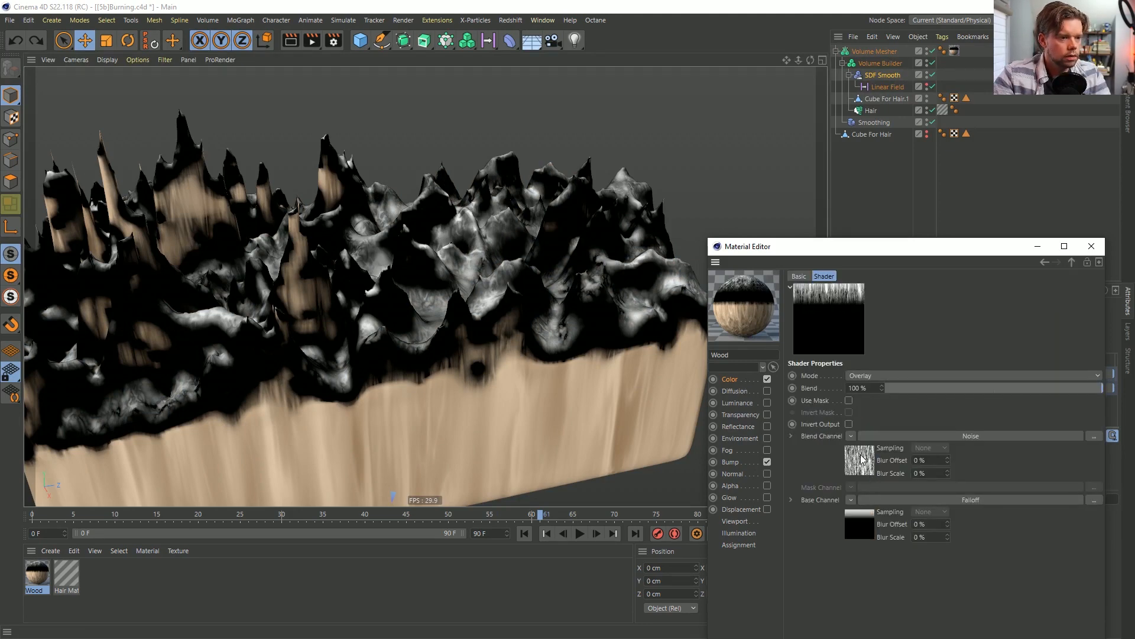
mouse_move(470, 331)
alt+mouse_down()
mouse_move(313, 289)
mouse_move(488, 338)
mouse_move(467, 315)
alt+mouse_up()
alt+right_drag(467, 315, 417, 313)
alt+drag(417, 313, 491, 306)
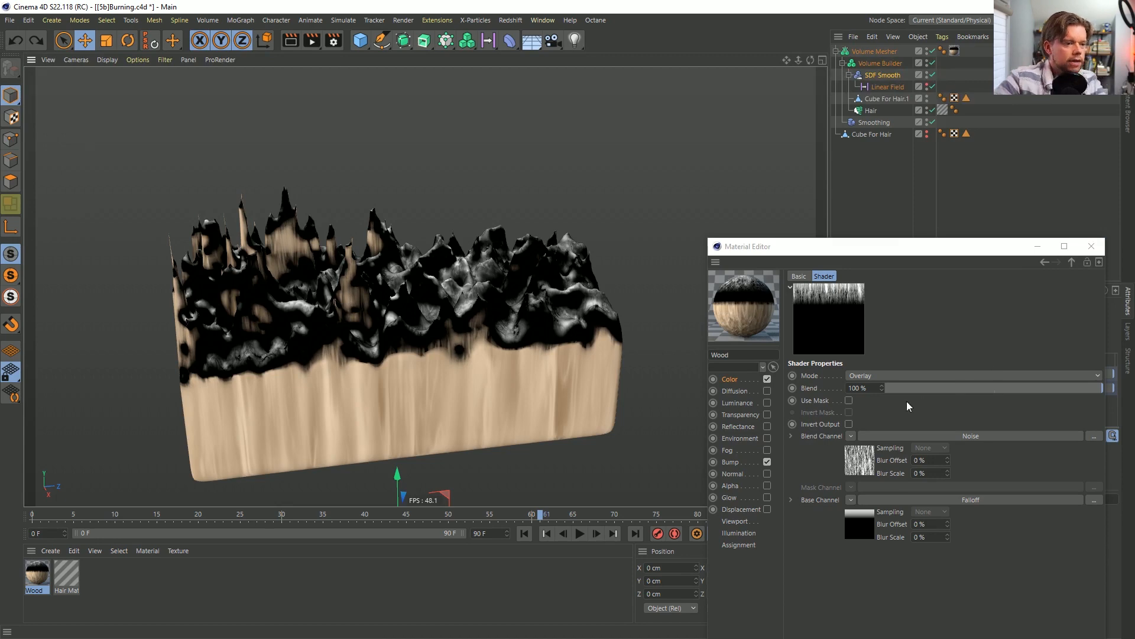
Return to the settings of the Wood color's outermost Fusion and save the project.
click(738, 380)
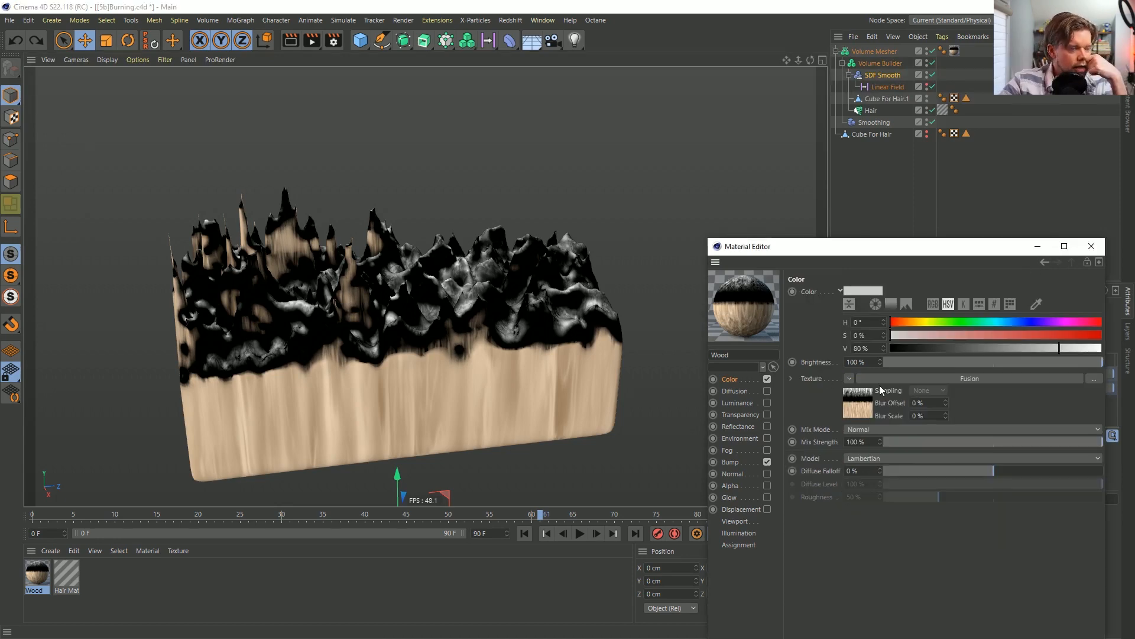
click(863, 403)
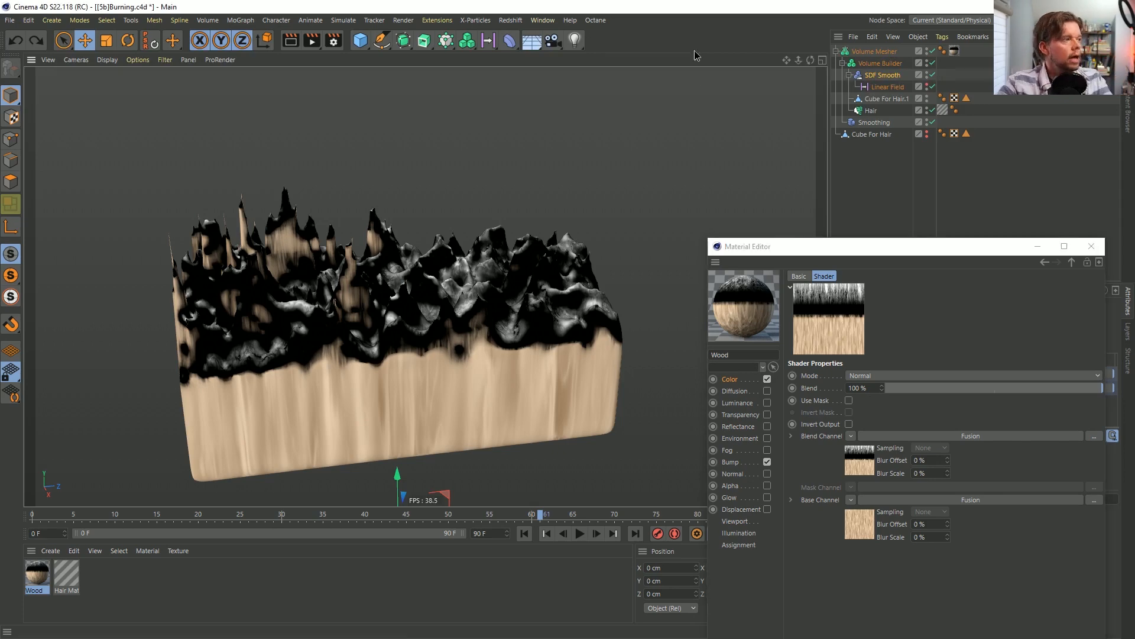
key(ctrl+s)
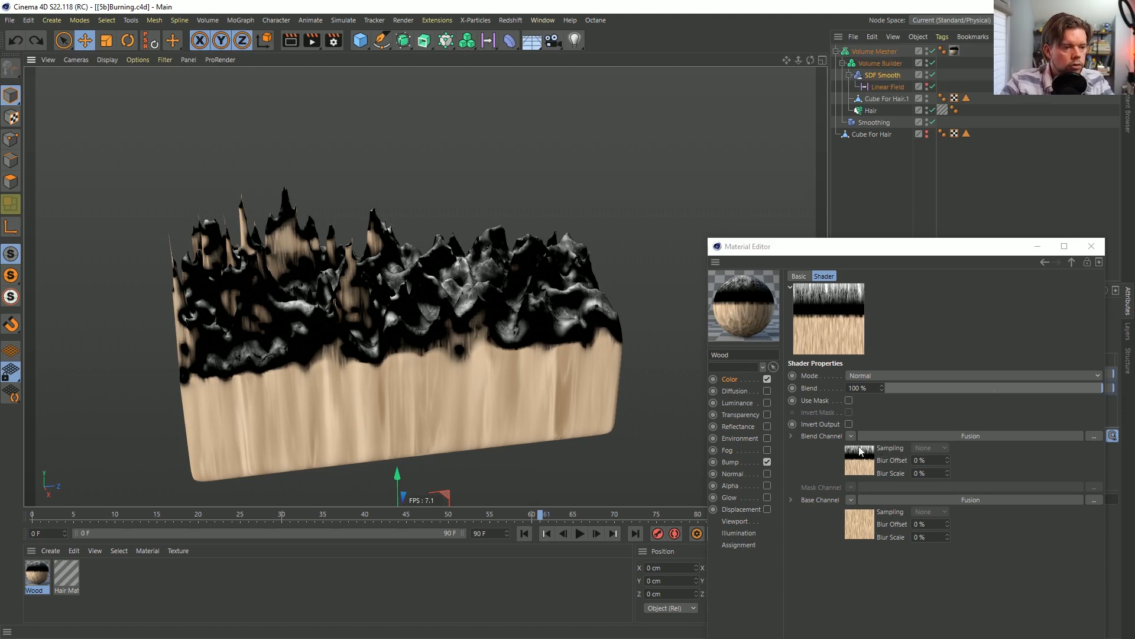
Enable the mask on the outermost Fusion, load a Proximal shader into its Mask Channel, and open the Proximal's settings.
click(850, 400)
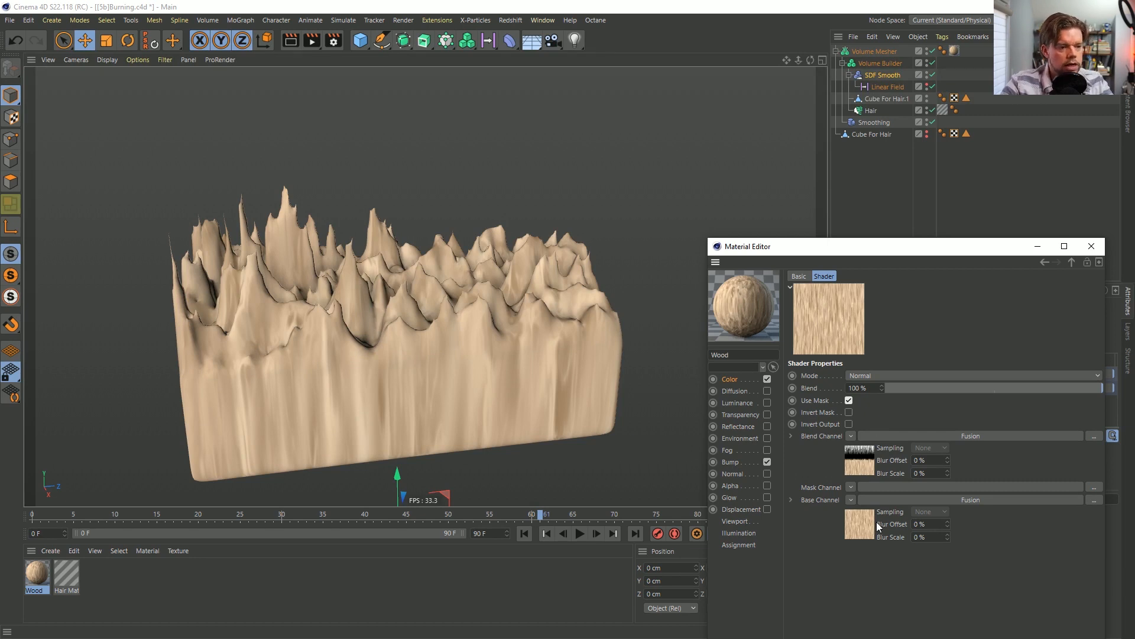
click(850, 487)
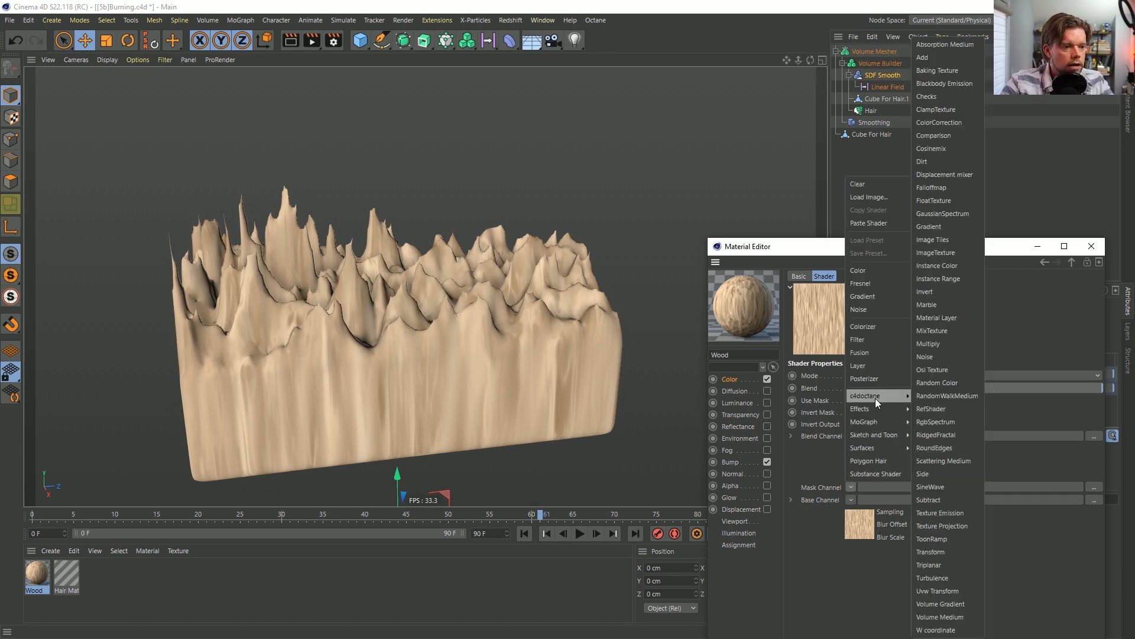
mouse_move(873, 422)
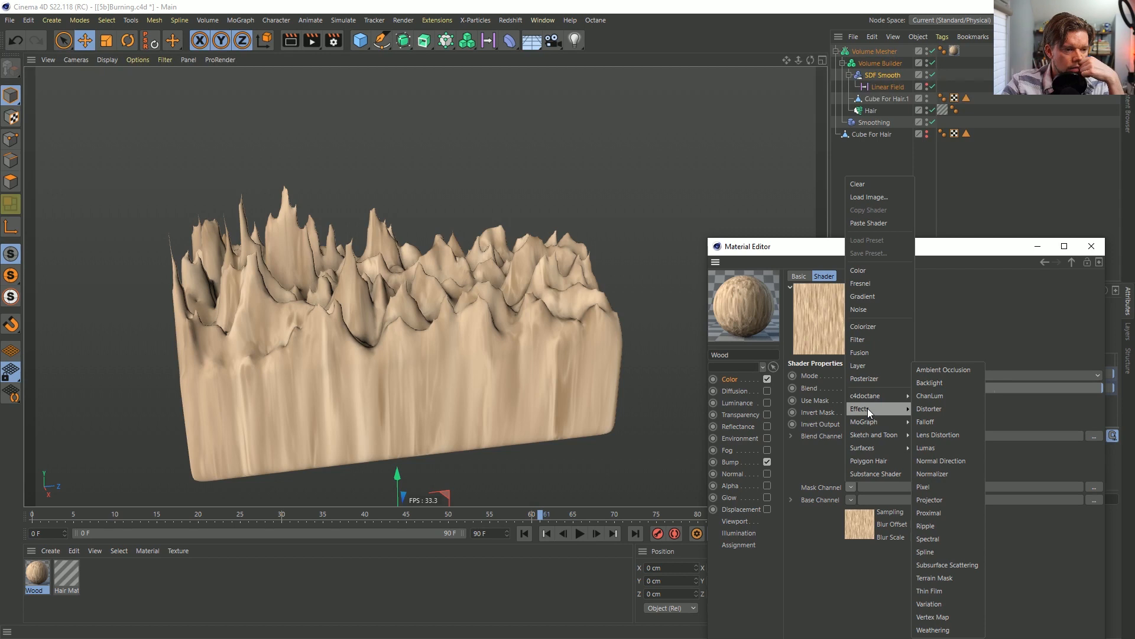
click(953, 512)
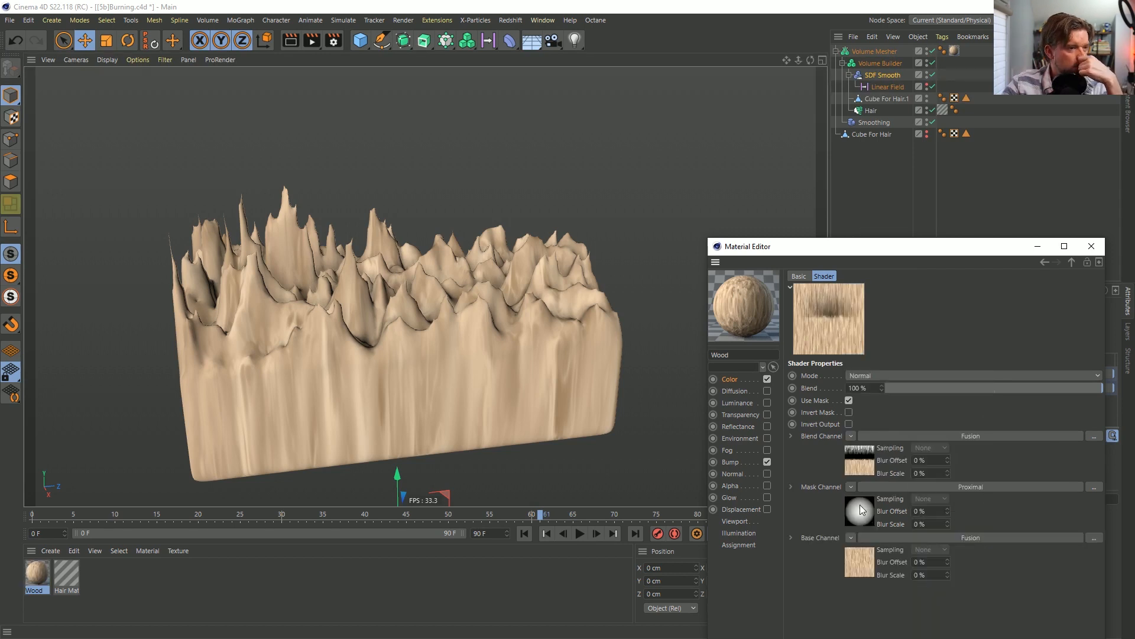
click(860, 510)
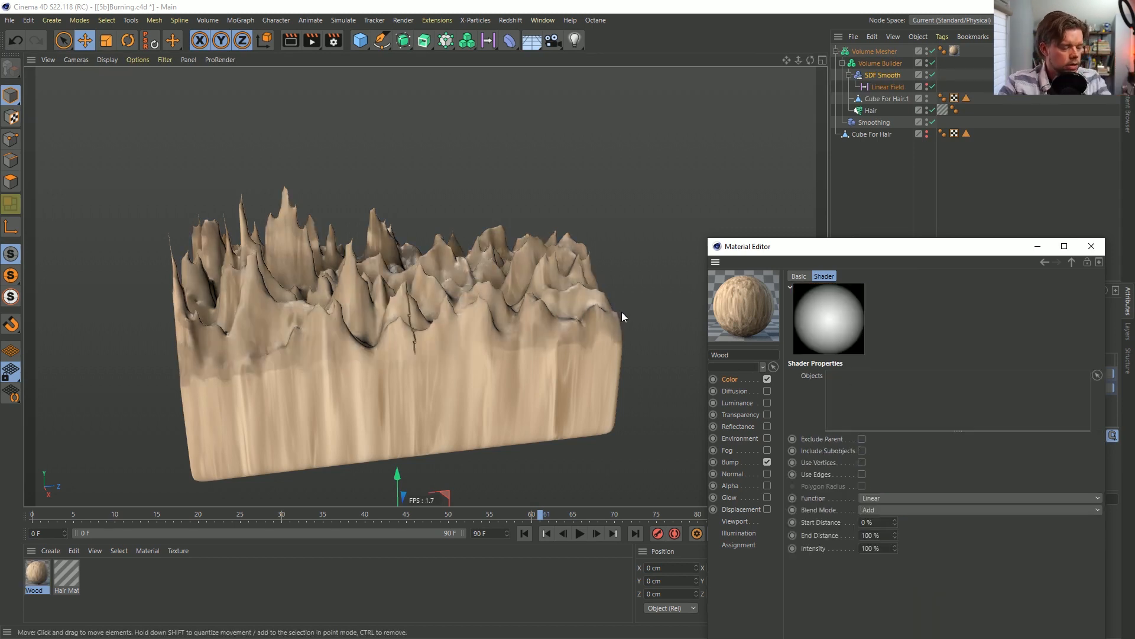
alt+drag(609, 310, 556, 318)
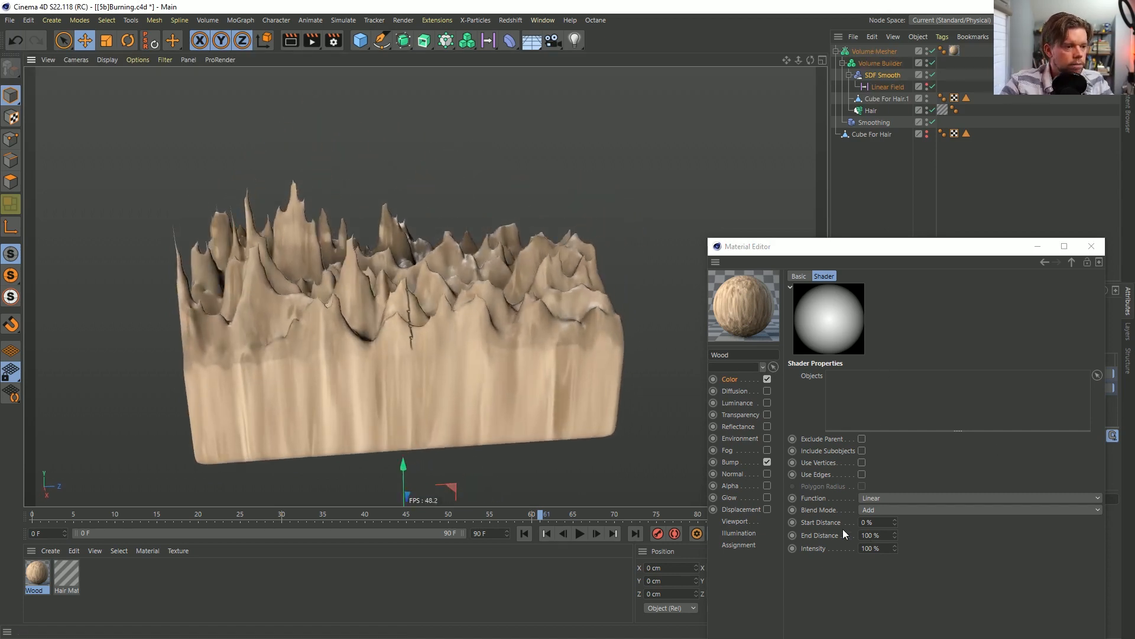
Add a Circle spline to the scene and set its plane to XZ.
click(382, 48)
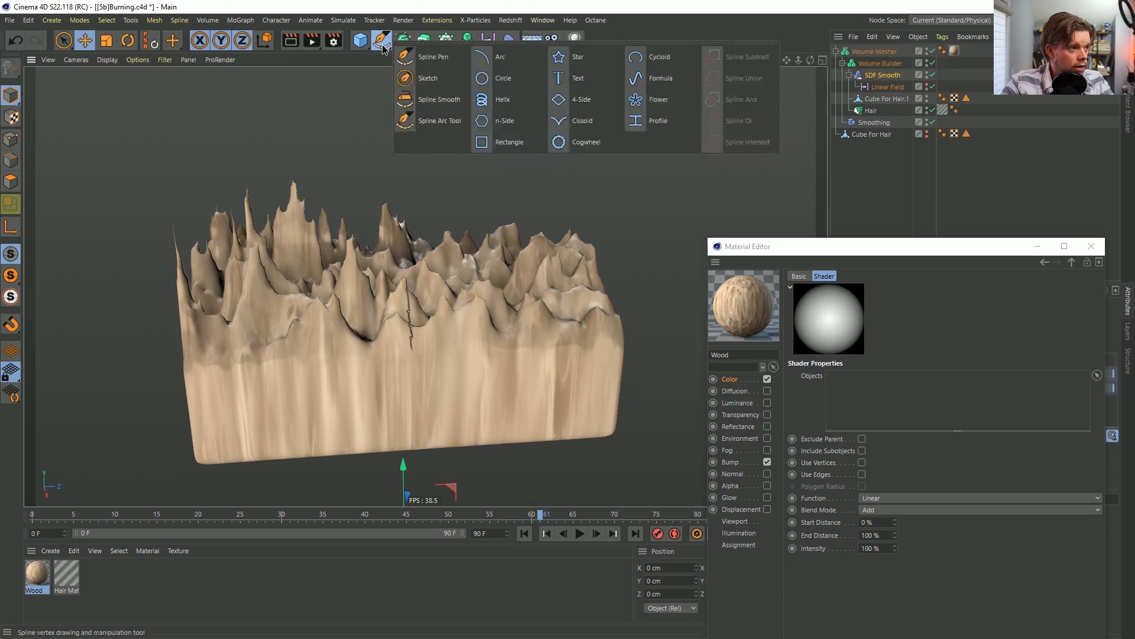
click(503, 78)
alt+drag(502, 124, 513, 324)
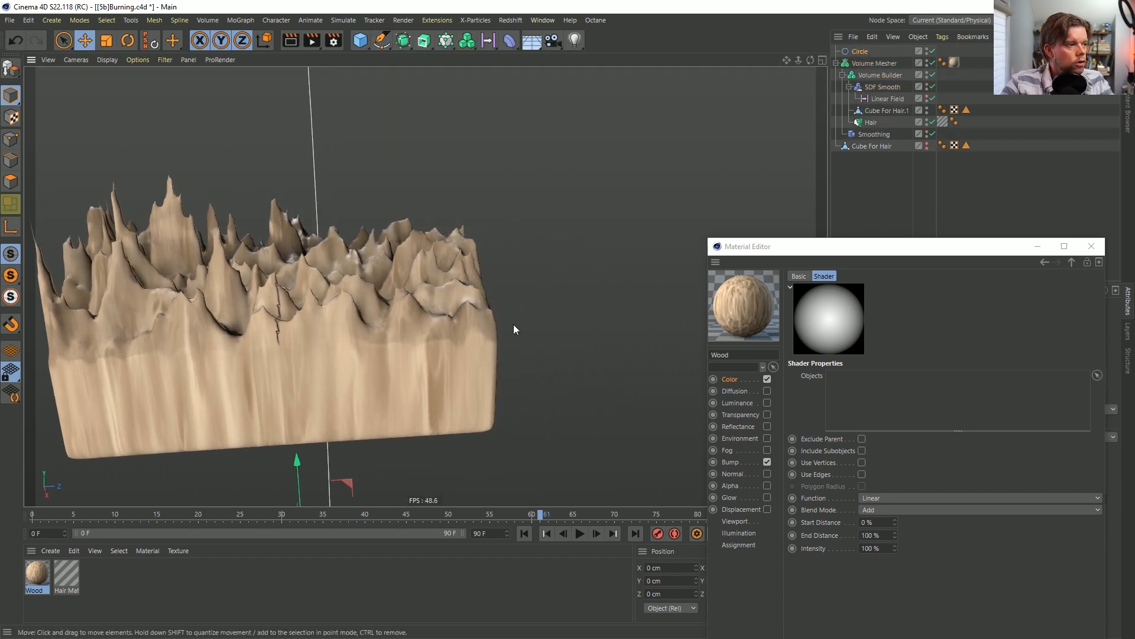
drag(987, 246, 728, 500)
click(953, 409)
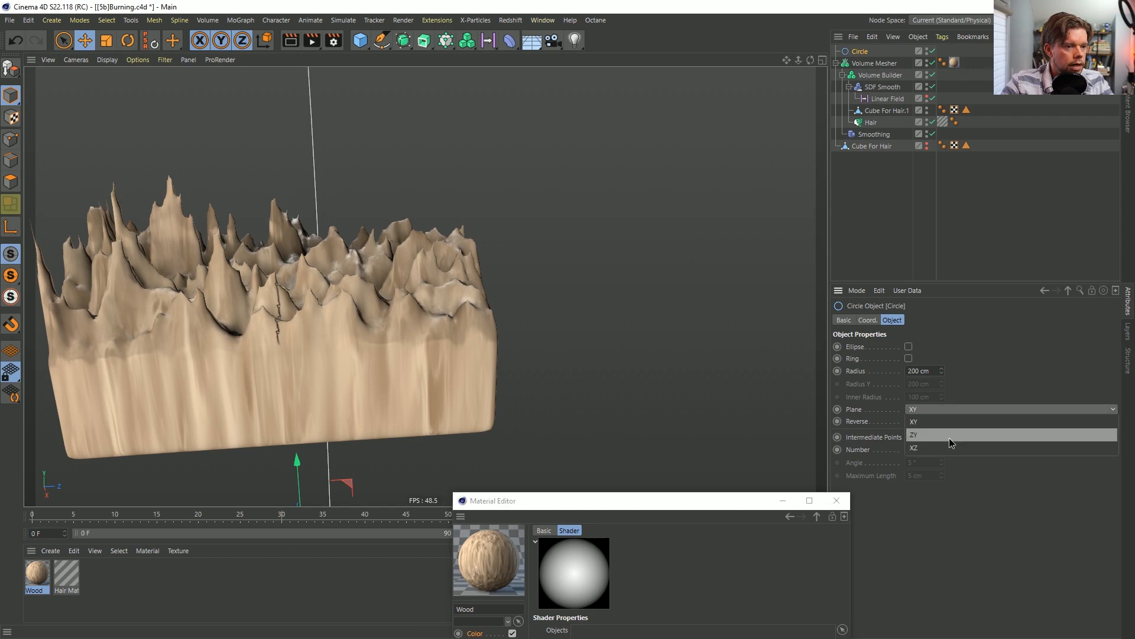
click(945, 448)
Move the circle to the upper edge at one end of the block and scale it down to about 35.6 cm radius.
scroll(548, 306, down, 5)
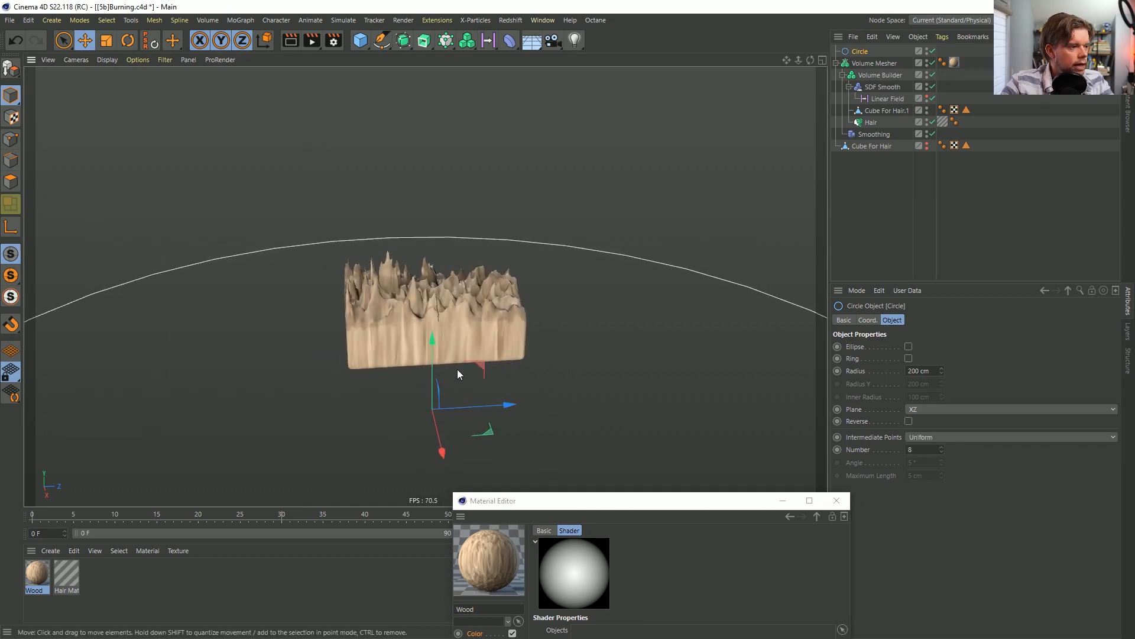
drag(438, 355, 571, 371)
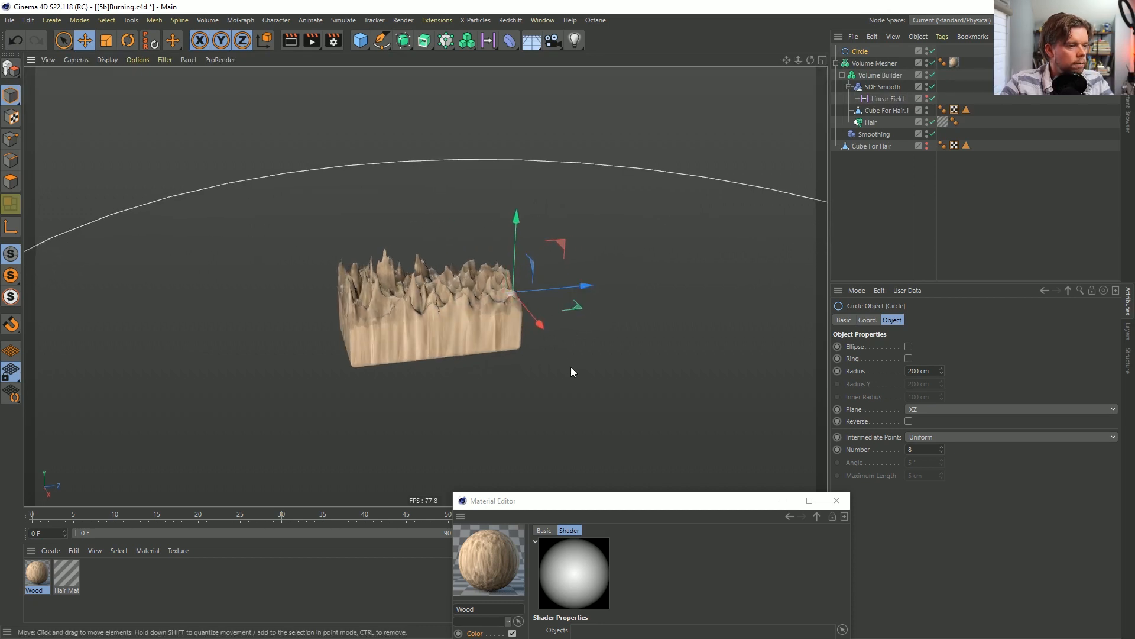
key(t)
drag(559, 274, 362, 402)
key(e)
scroll(625, 444, up, 3)
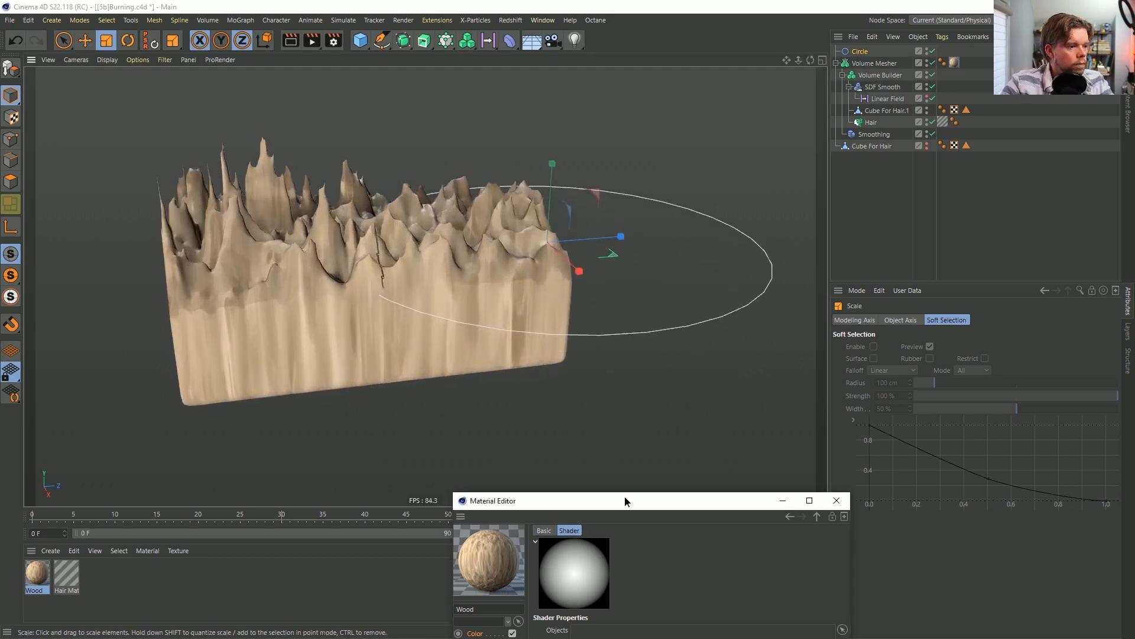
Add the Circle to the Proximal shader's Objects list and display the circle's object properties.
drag(628, 500, 473, 232)
drag(861, 51, 453, 374)
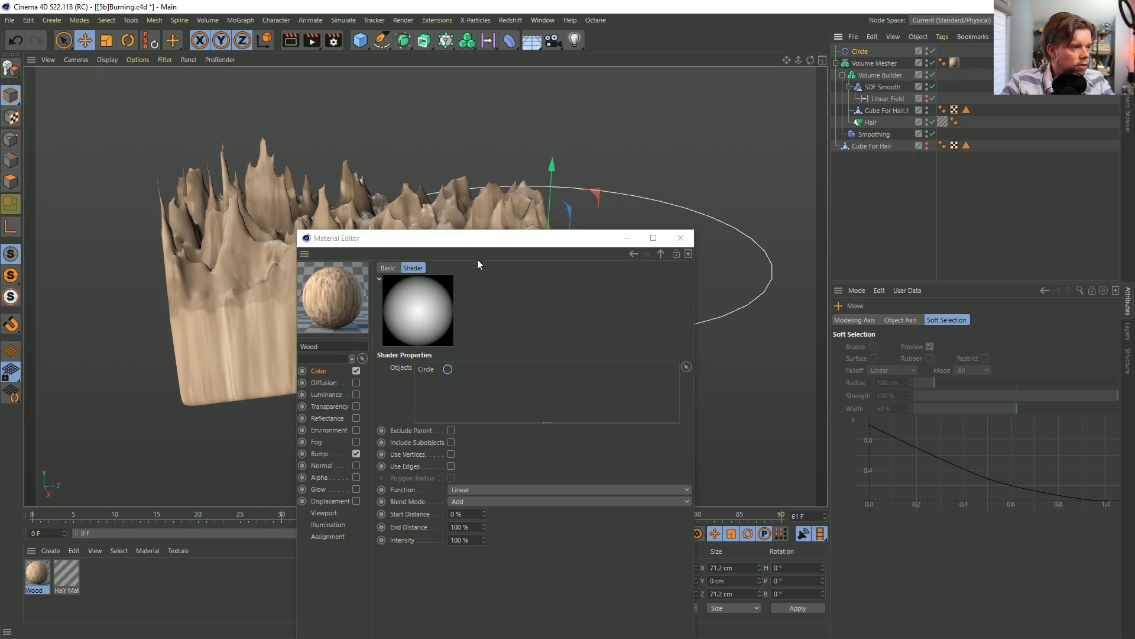
drag(478, 238, 689, 283)
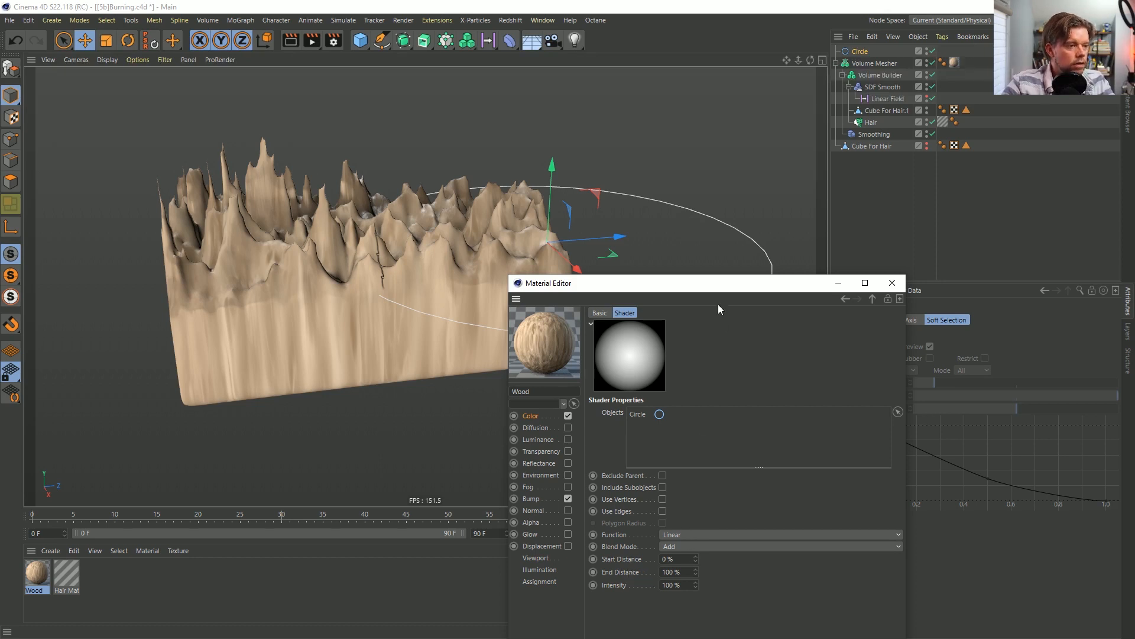
drag(689, 291, 449, 162)
click(860, 51)
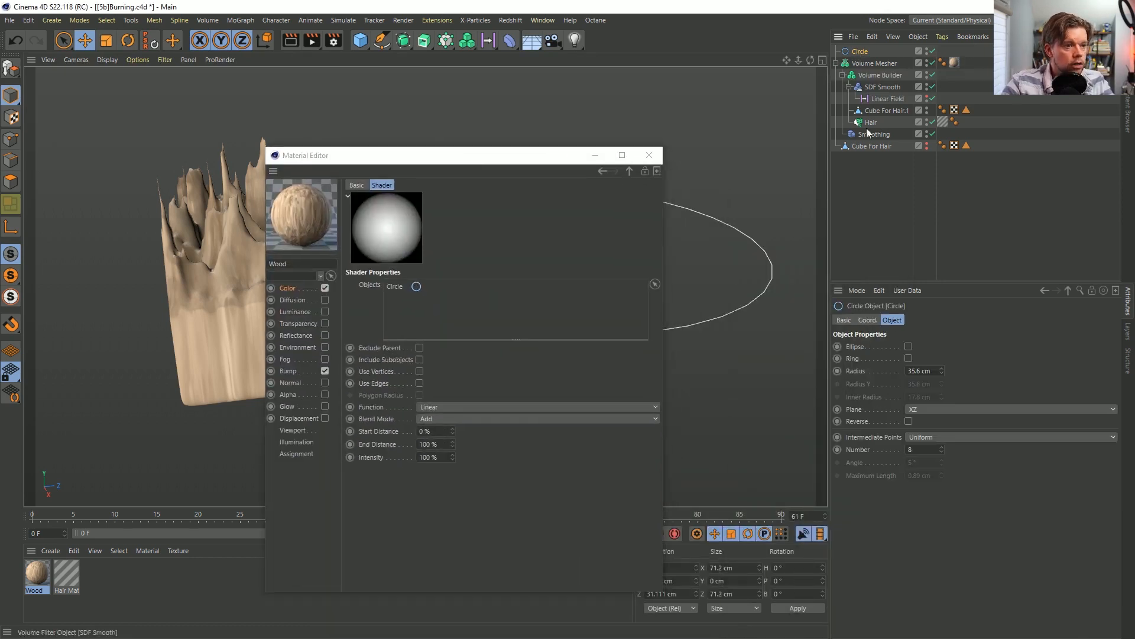
Set the Circle's Radius as driver and make the Proximal shader's End Distance driven by it as an absolute value.
right_click(856, 368)
mouse_move(881, 378)
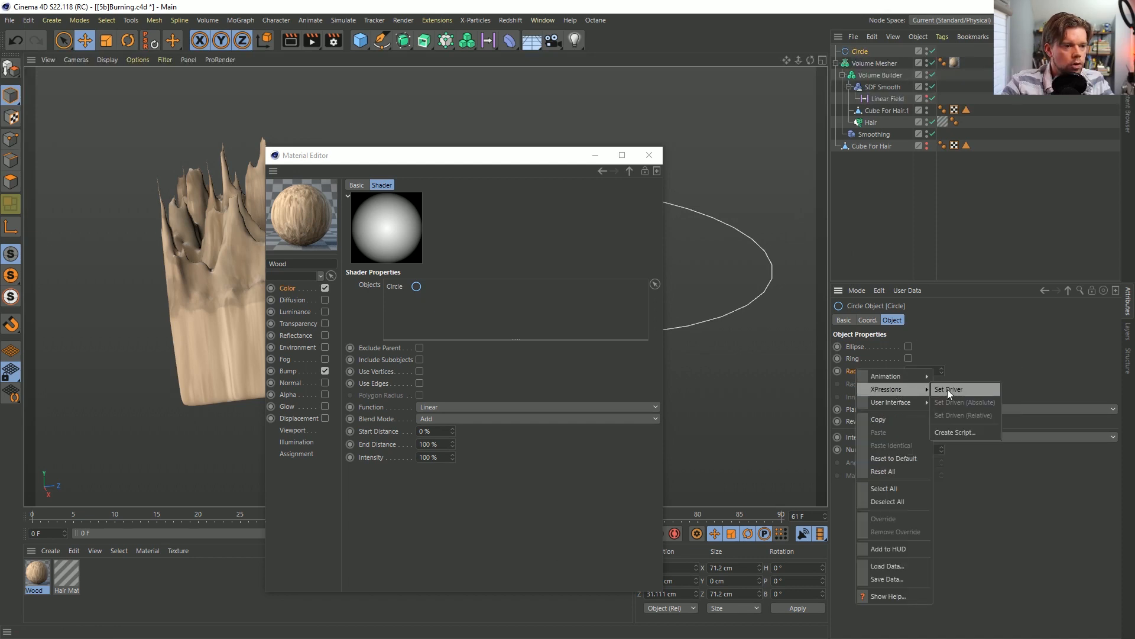
click(948, 390)
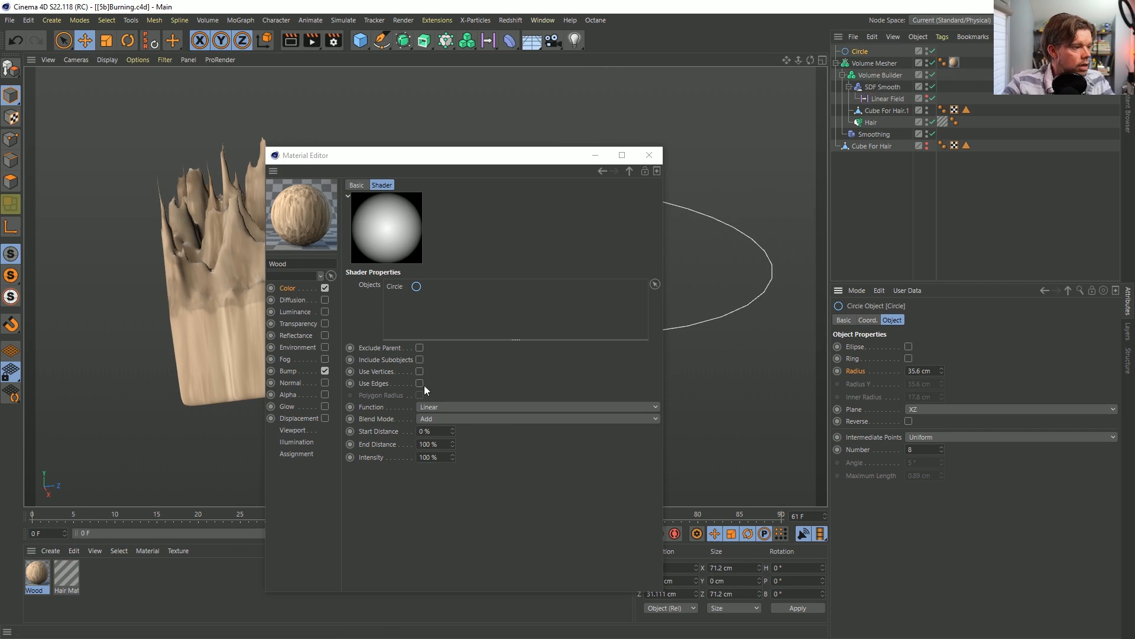
right_click(375, 443)
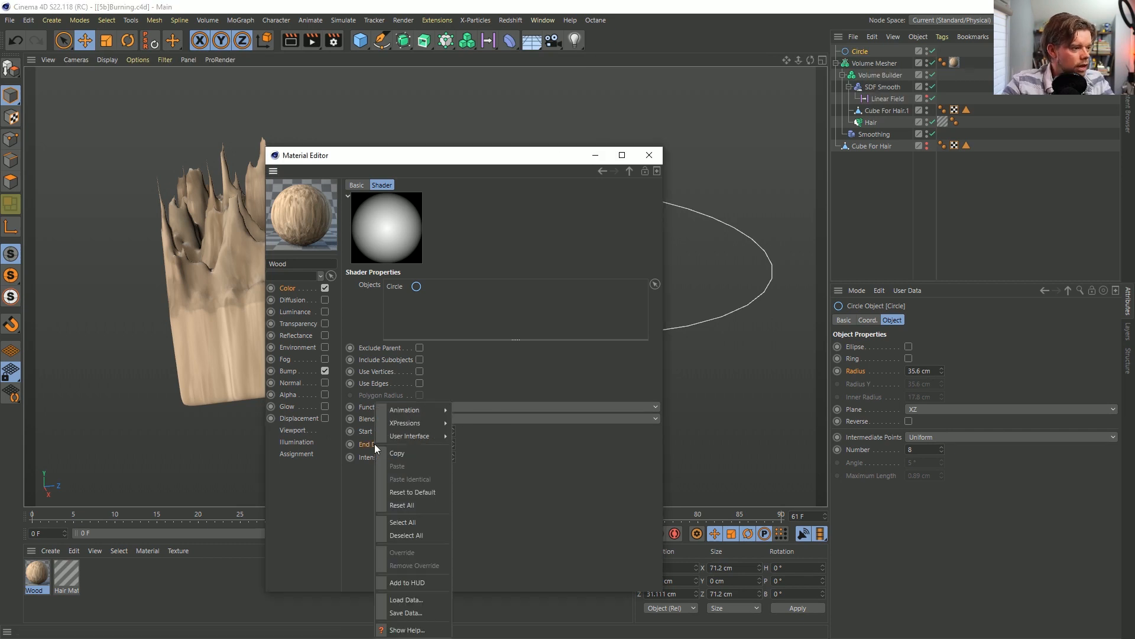
mouse_move(410, 424)
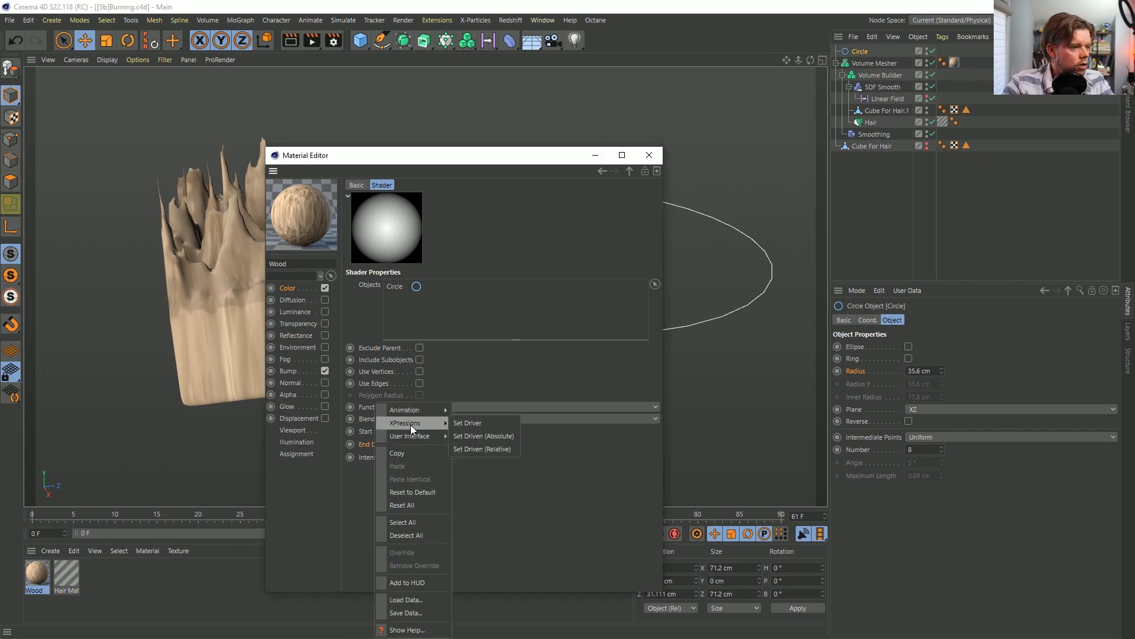
click(505, 438)
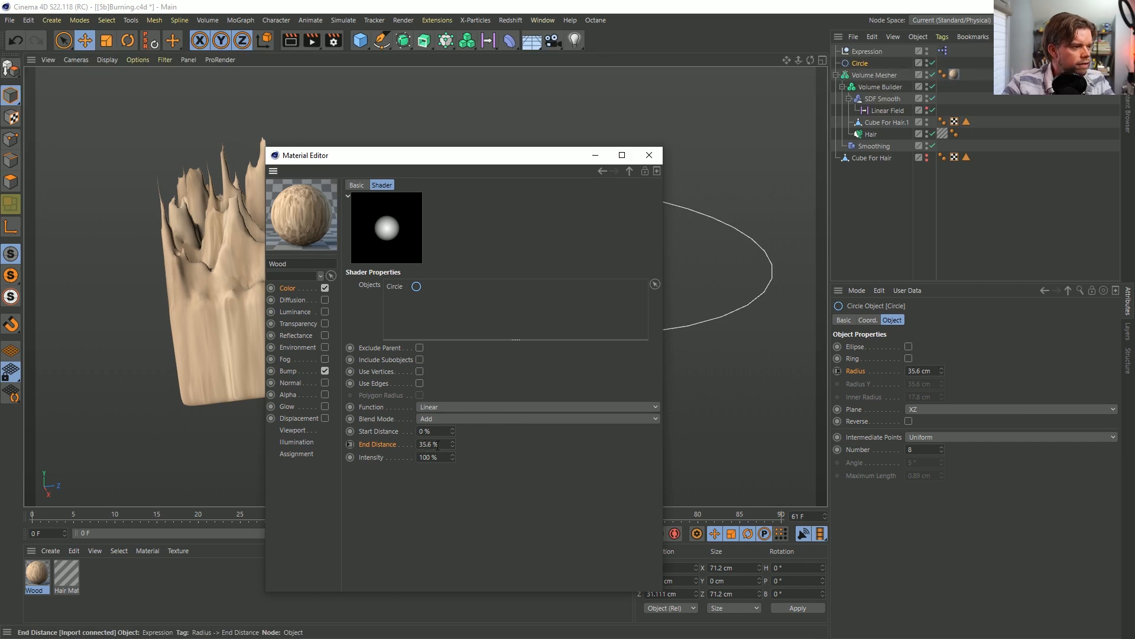
Raise the Circle slightly over the end of the block and render the view to check the Proximal mask.
click(860, 64)
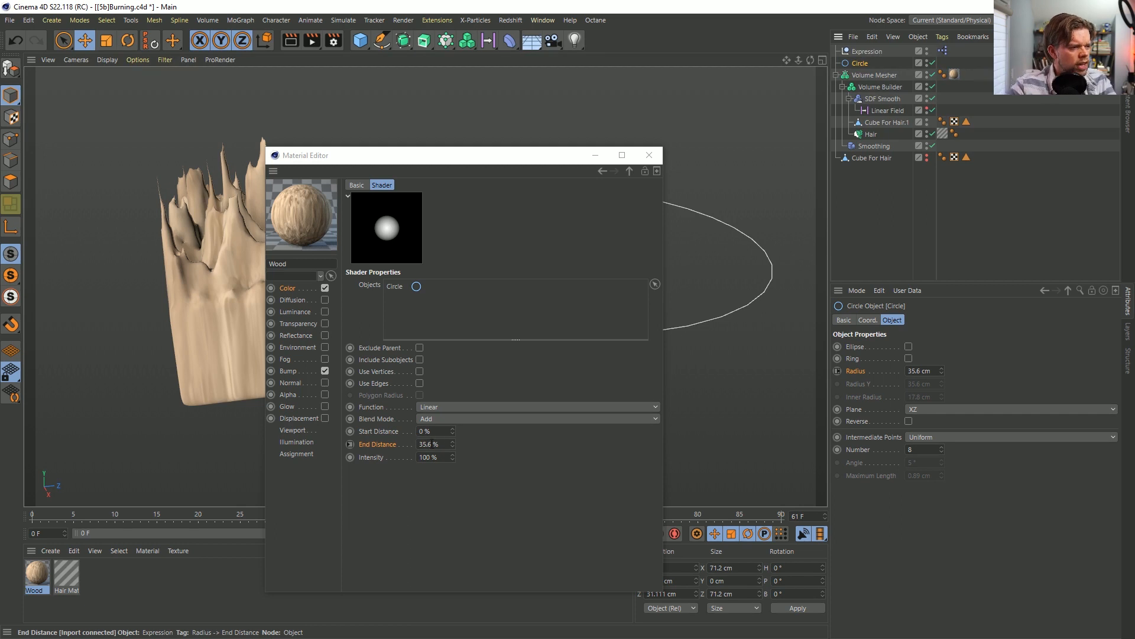
drag(437, 165, 707, 332)
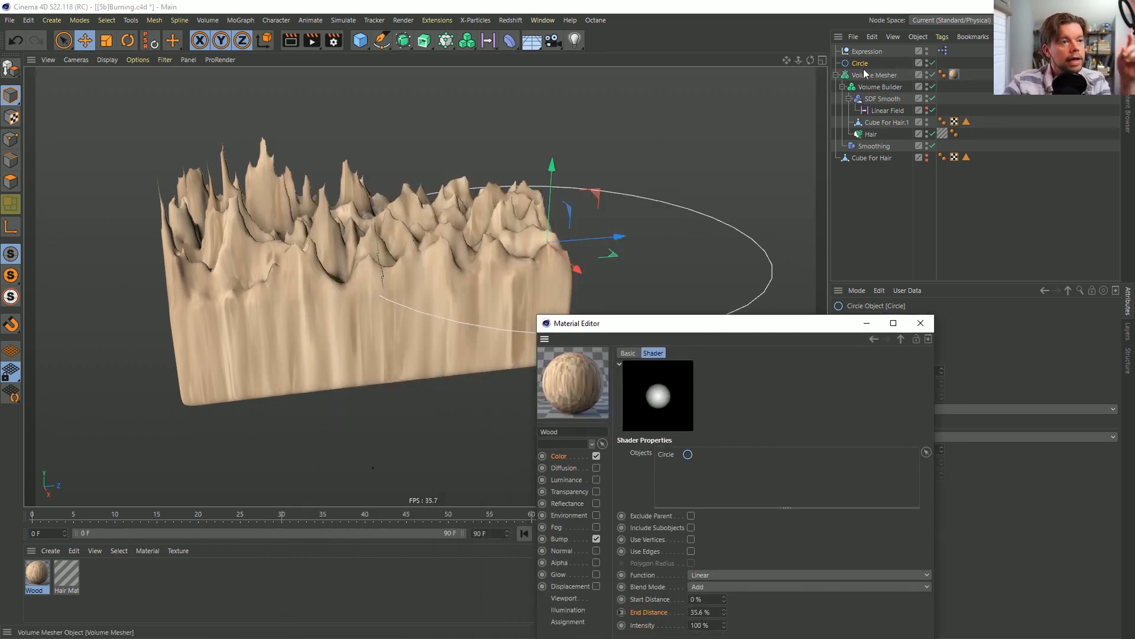
drag(597, 210, 622, 219)
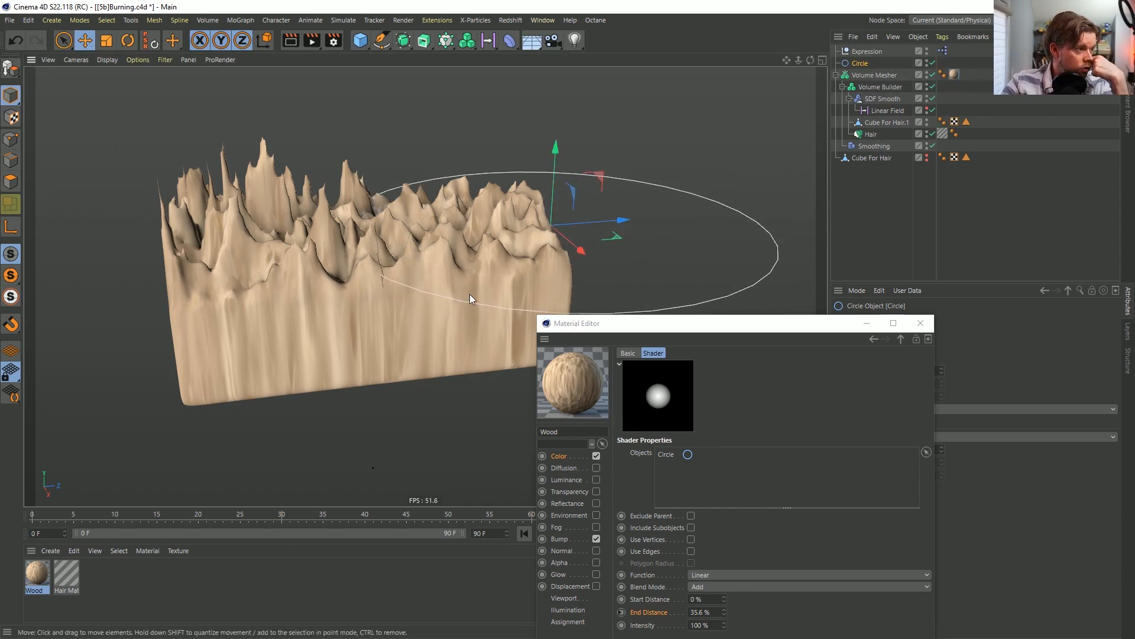
key(ctrl+r)
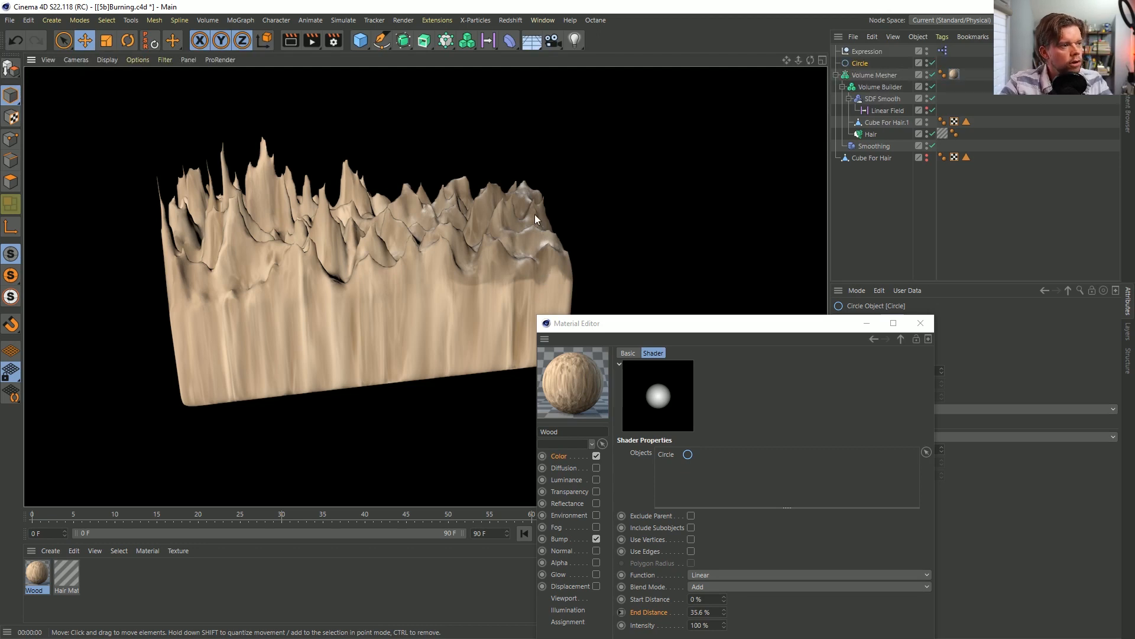
Make the Proximal shader's Start Distance driven (absolute) by the same Circle radius.
drag(689, 324, 570, 160)
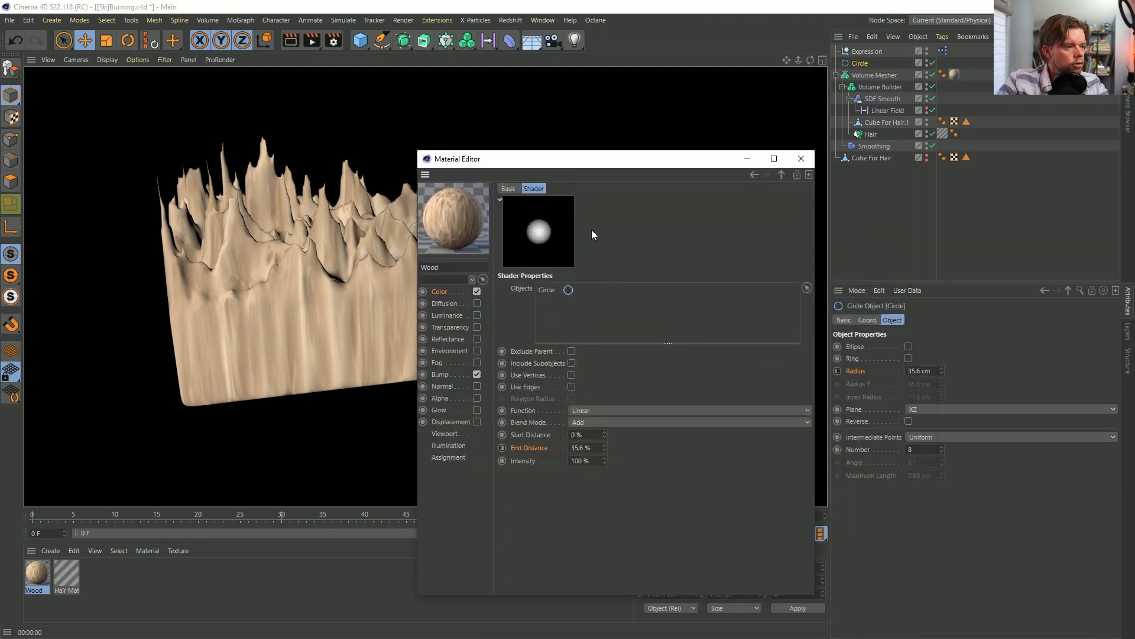
right_click(557, 434)
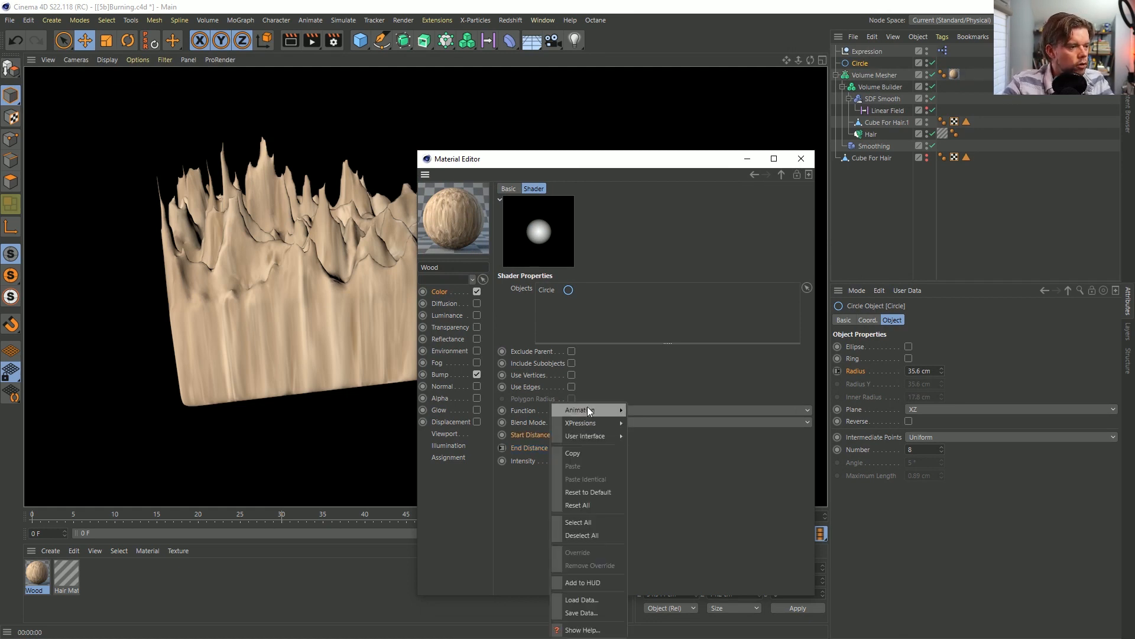
mouse_move(594, 423)
click(661, 438)
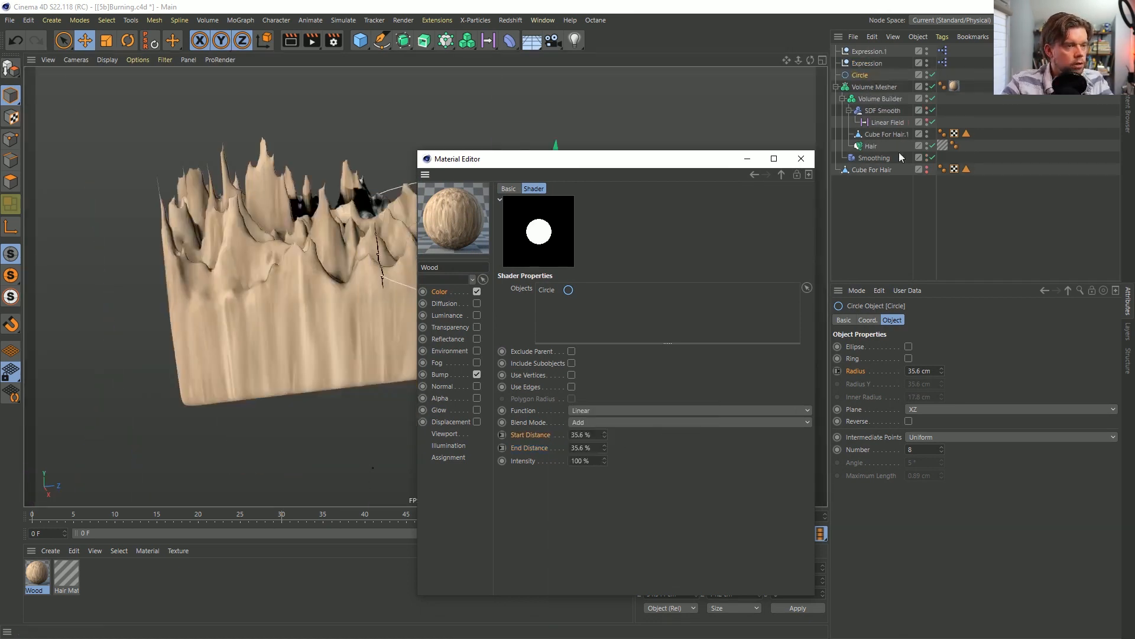
Inspect the Radius -> Start Distance XPresso tag and delete its Expression.1 null.
click(945, 52)
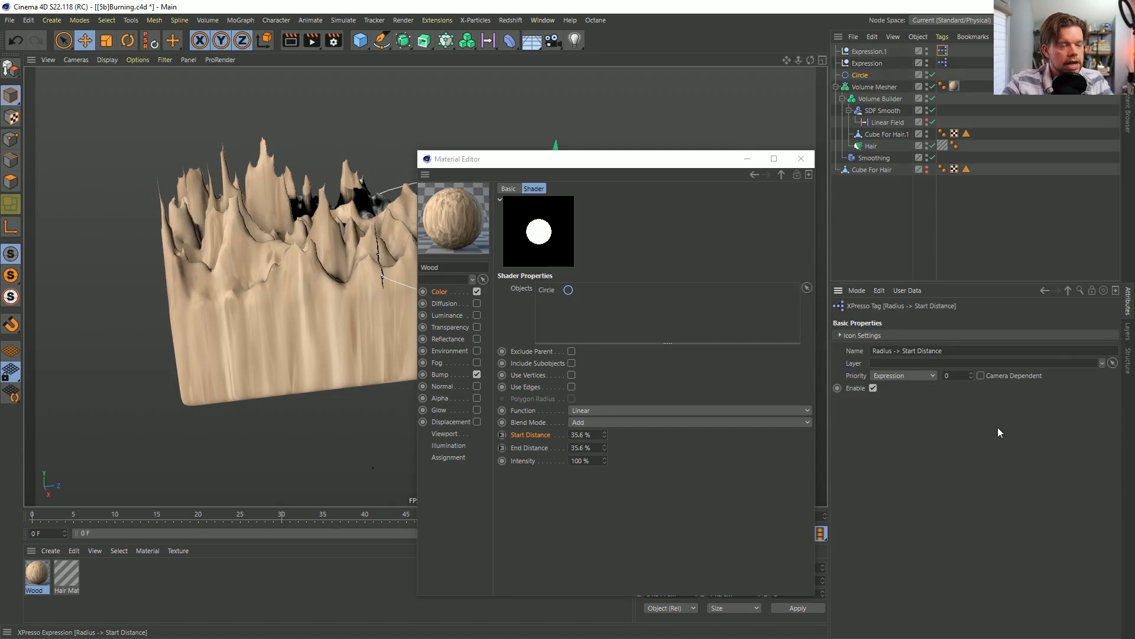
key(Escape)
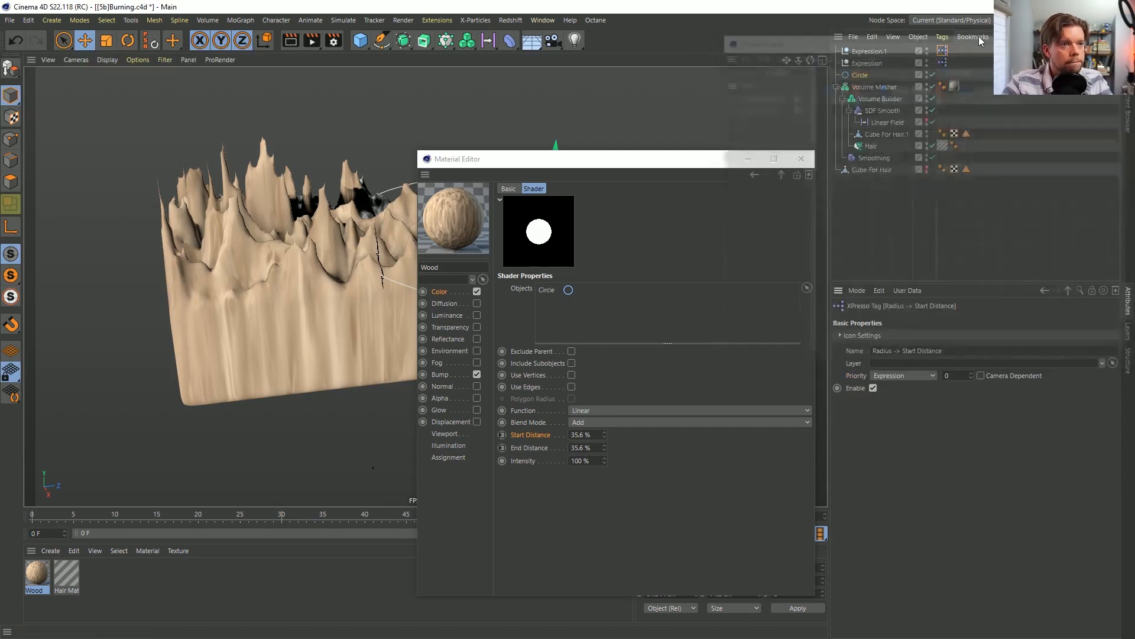
click(869, 53)
key(Delete)
Duplicate the Circle as a child of itself and rename the copy Circle Inner.
click(860, 63)
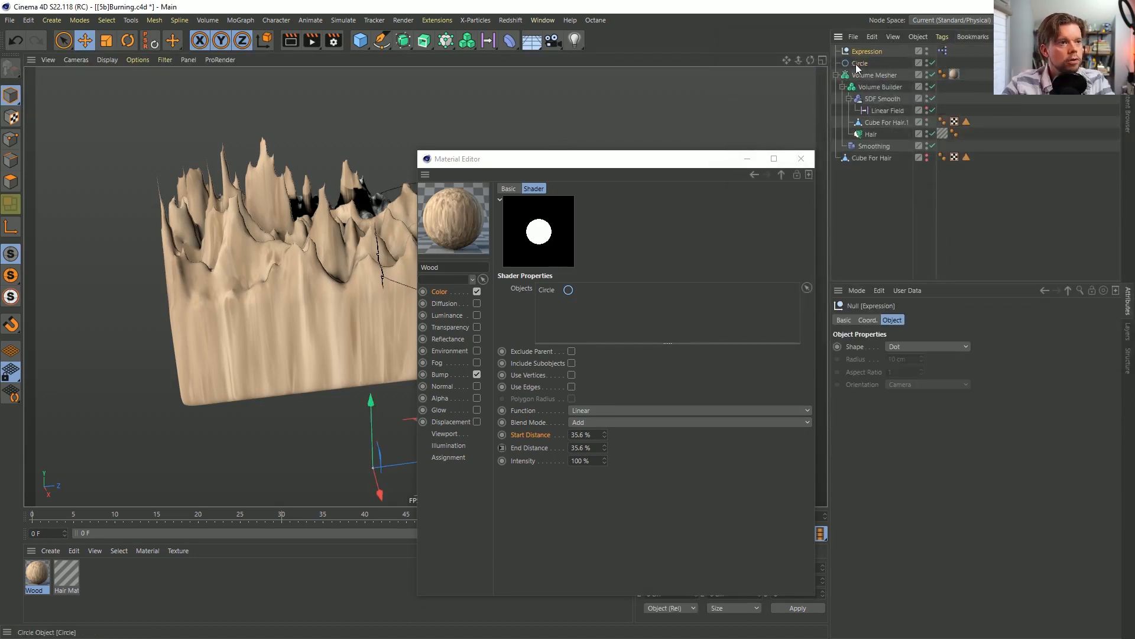
ctrl+drag(861, 64, 865, 75)
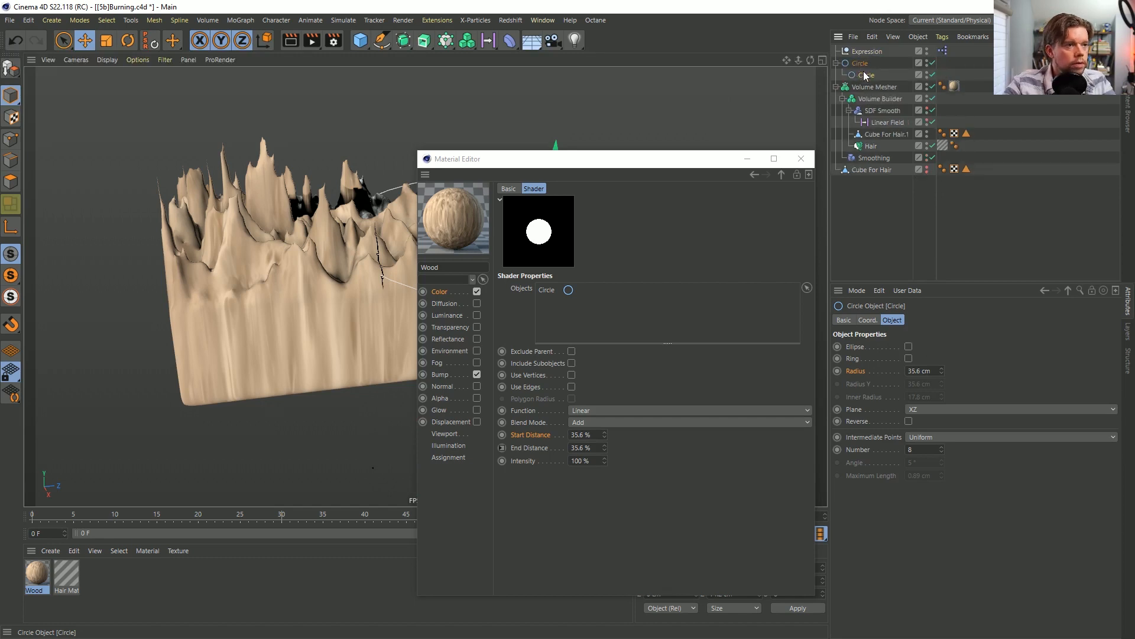
double_click(864, 76)
click(881, 75)
text(Inn)
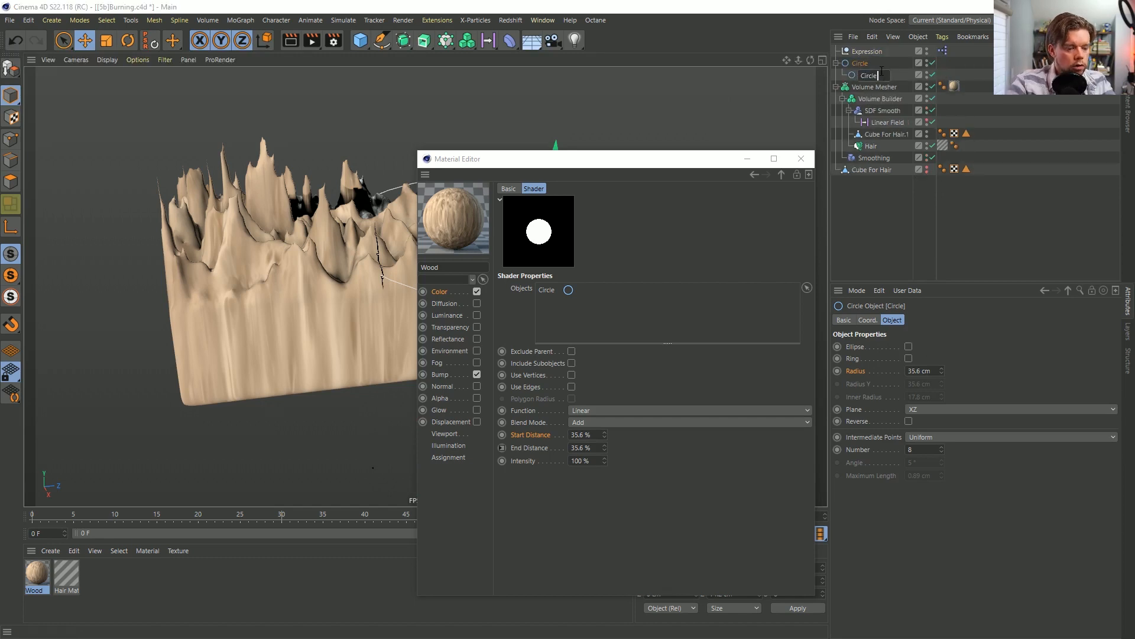
text(er)
key(Return)
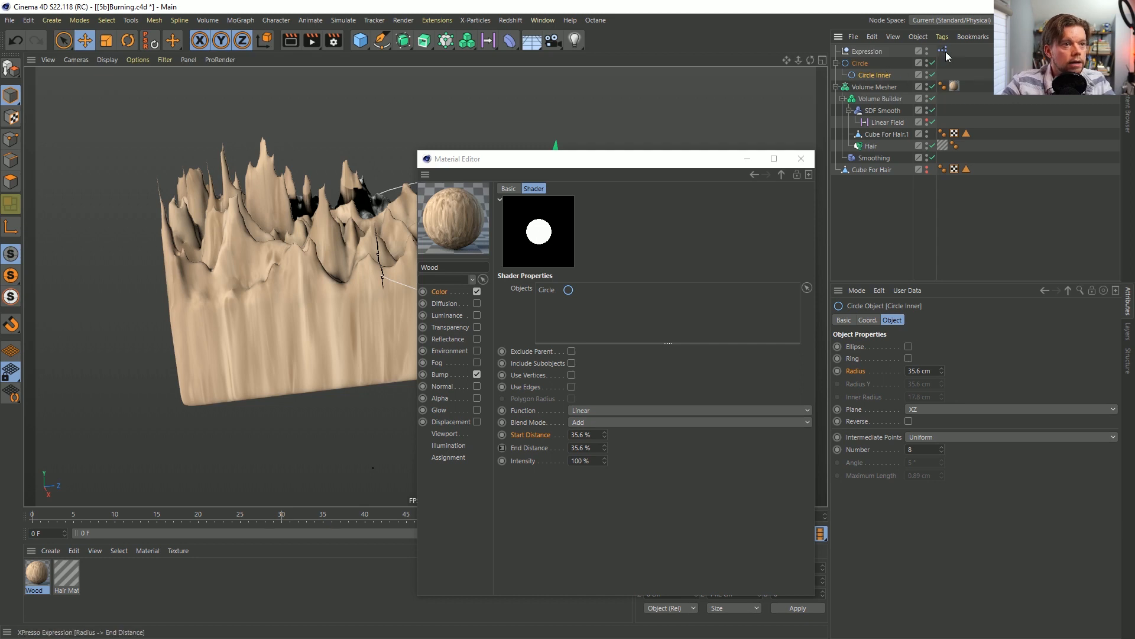
Set Circle Inner's Radius as driver and make the Proximal shader's Start Distance driven by it as an absolute value.
right_click(859, 372)
mouse_move(881, 378)
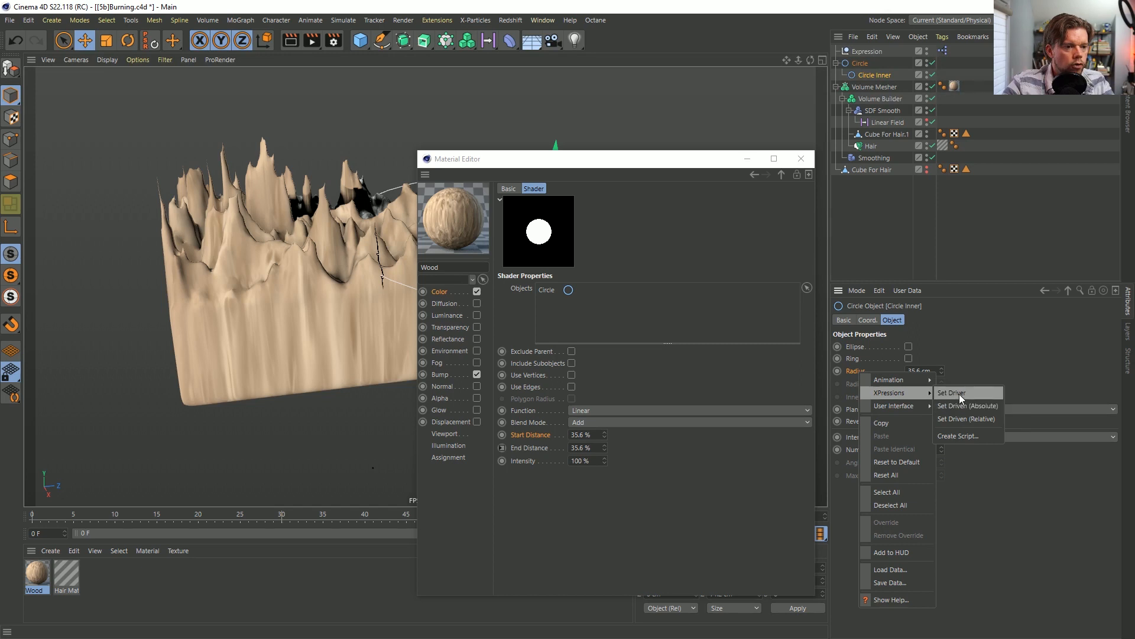
click(959, 394)
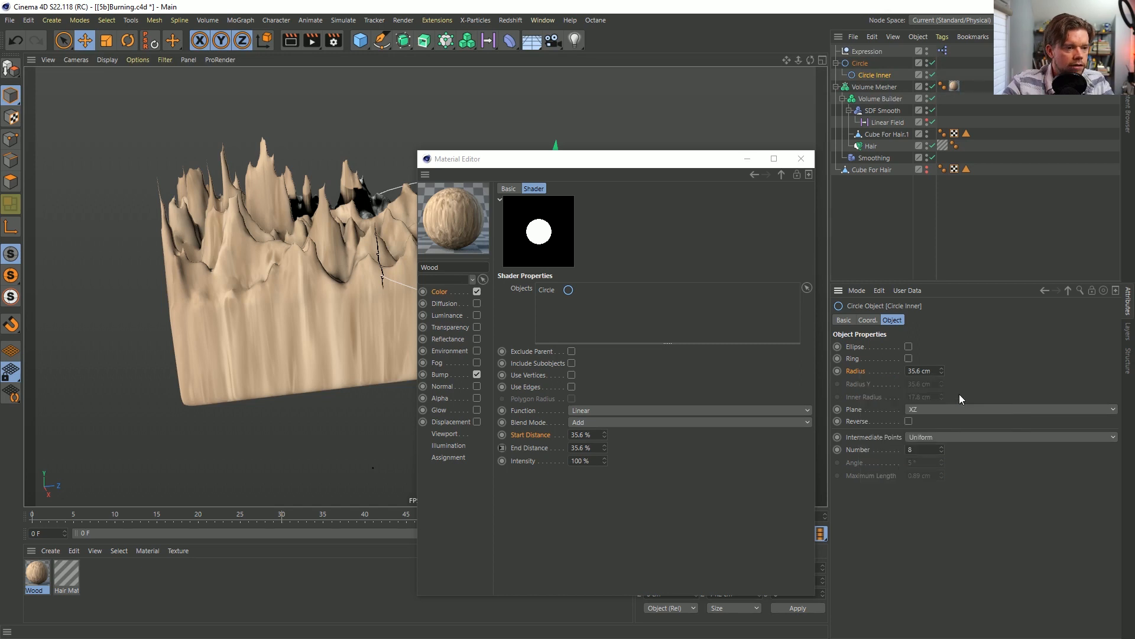
right_click(531, 436)
mouse_move(560, 422)
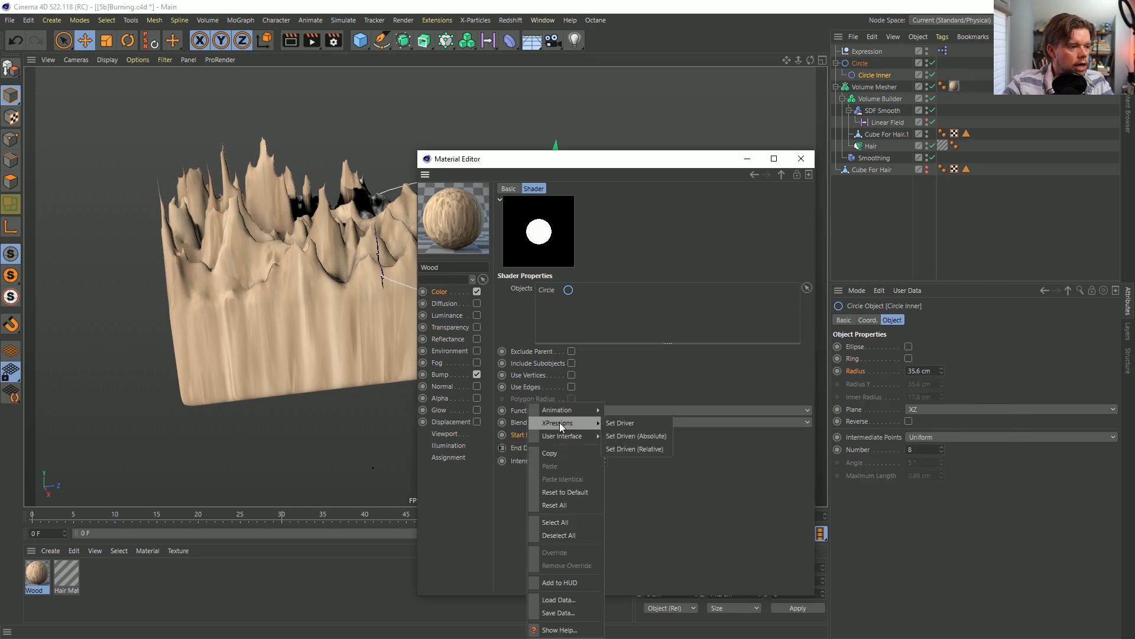
click(645, 436)
Scale Circle Inner down to about 21.5 cm radius and render the view to check the charred area.
drag(674, 159, 857, 315)
key(t)
drag(691, 222, 535, 307)
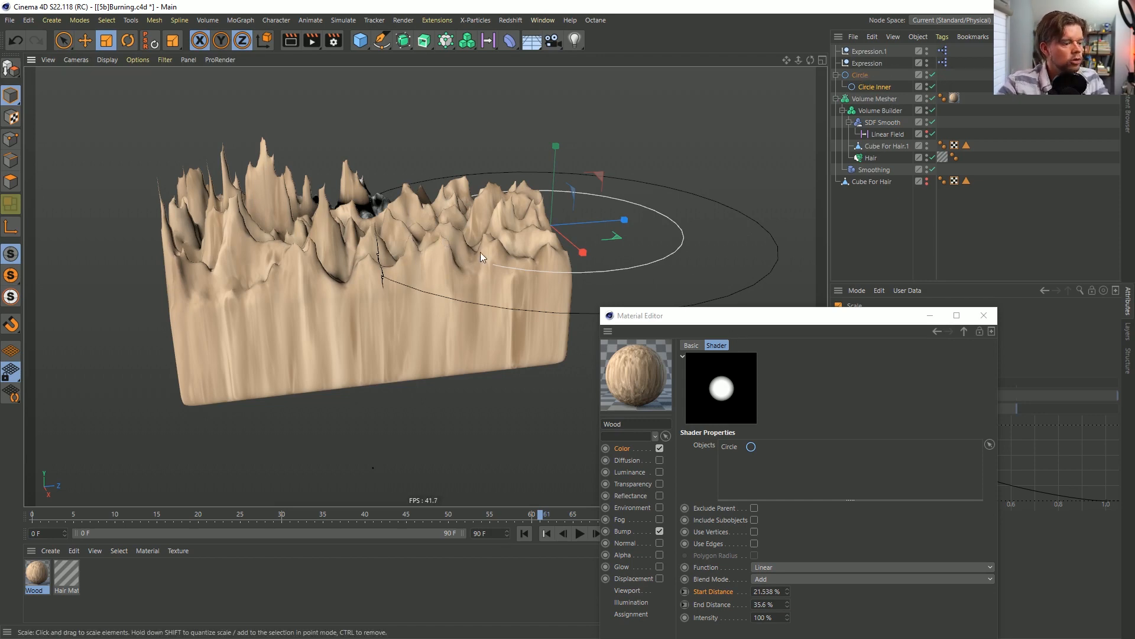
alt+drag(482, 260, 520, 288)
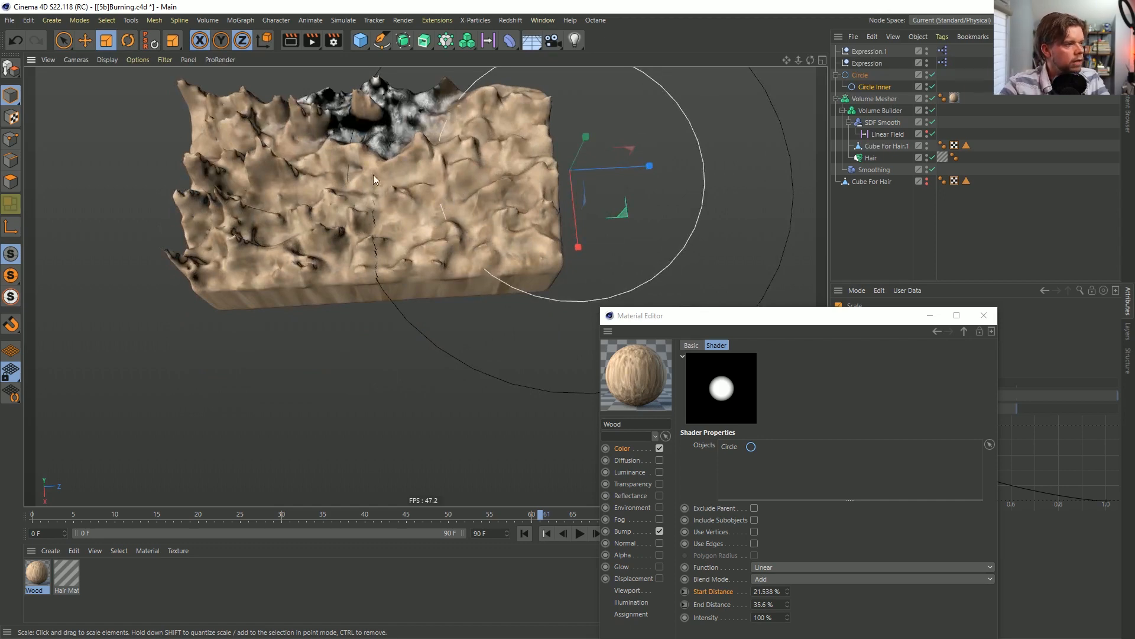
alt+drag(374, 175, 423, 209)
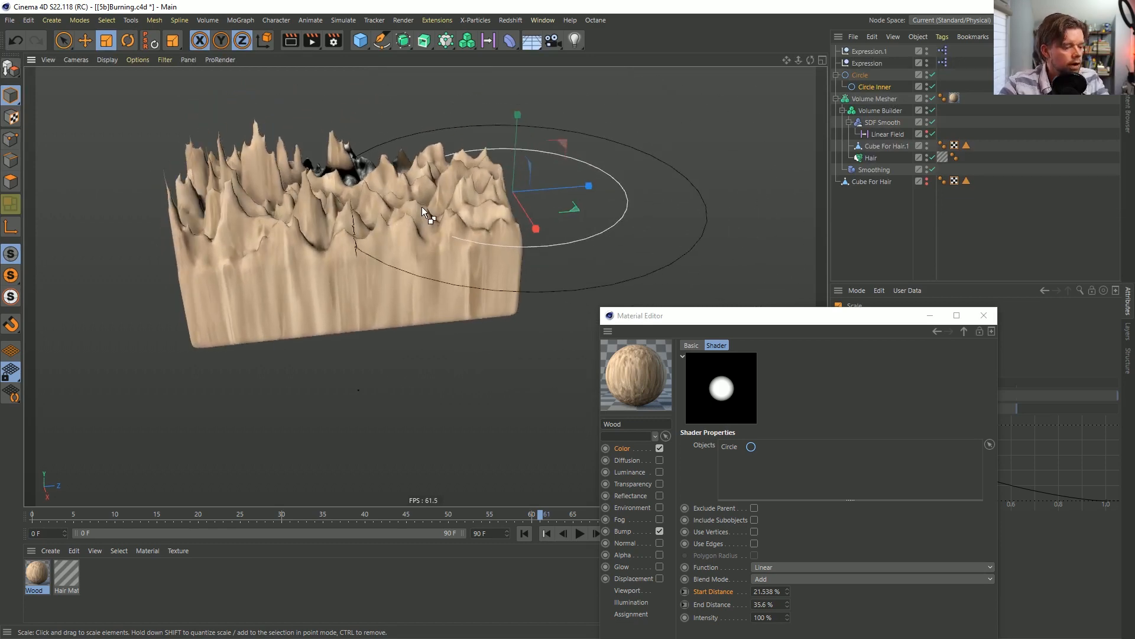
key(ctrl+r)
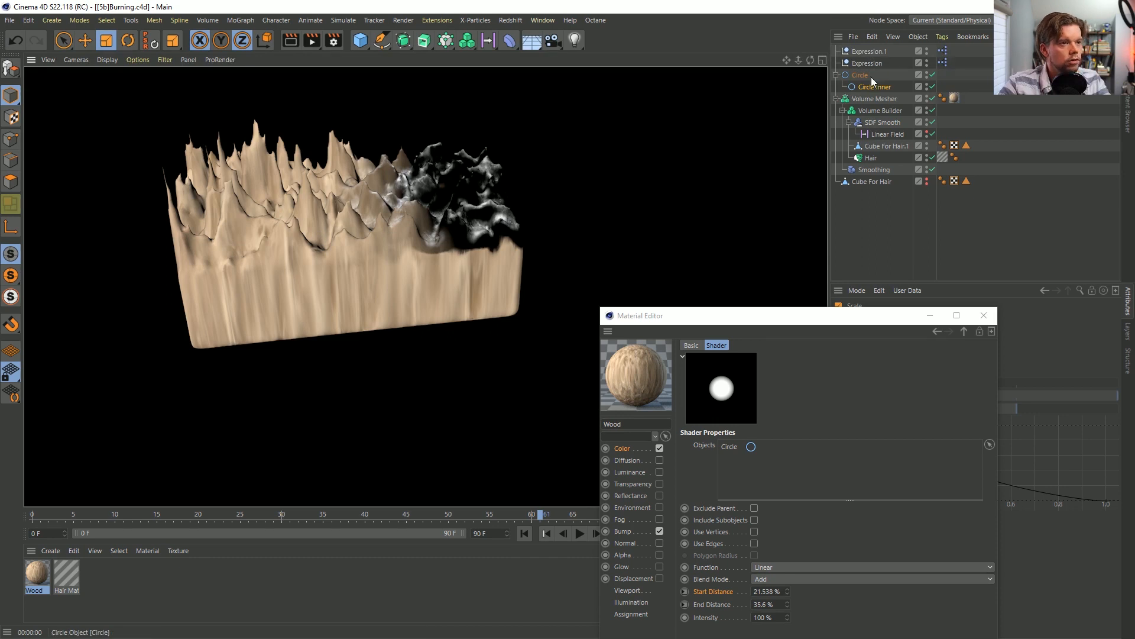
Close the Material Editor, return to frame 0, move the parent Circle off the block to about 66.4 cm in Z, and keyframe both circles' Radius.
click(984, 315)
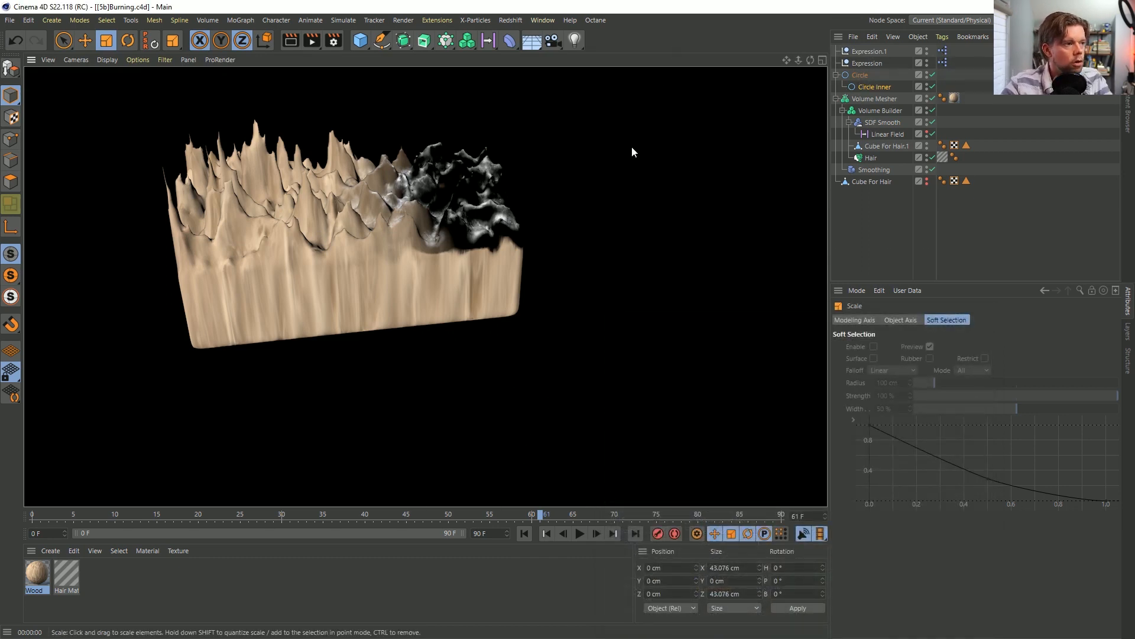
click(579, 534)
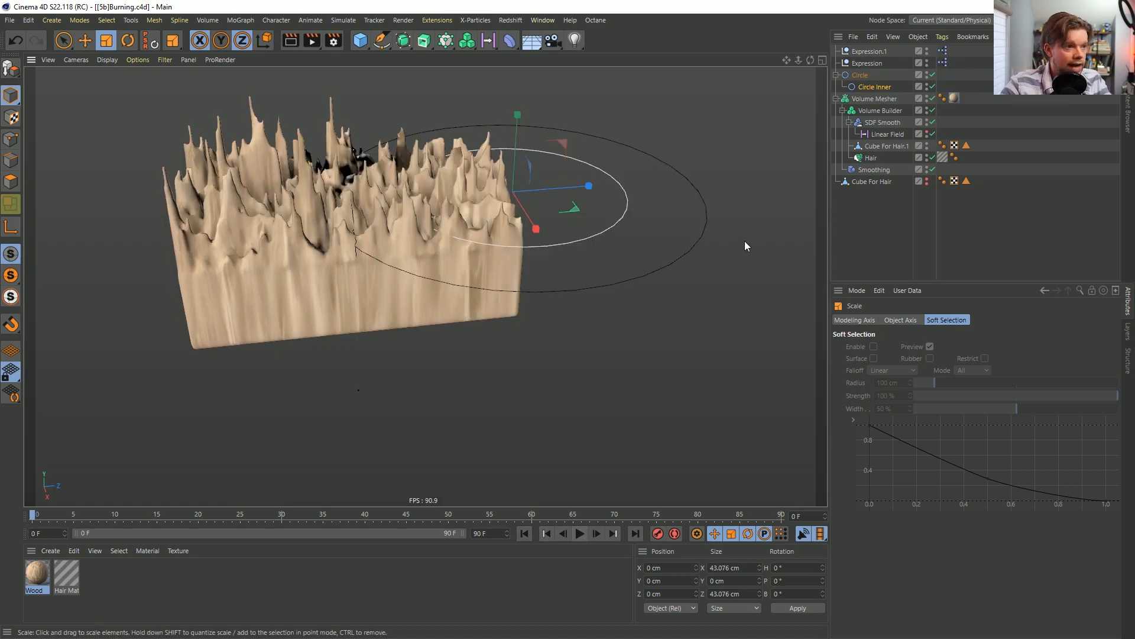
click(860, 75)
key(e)
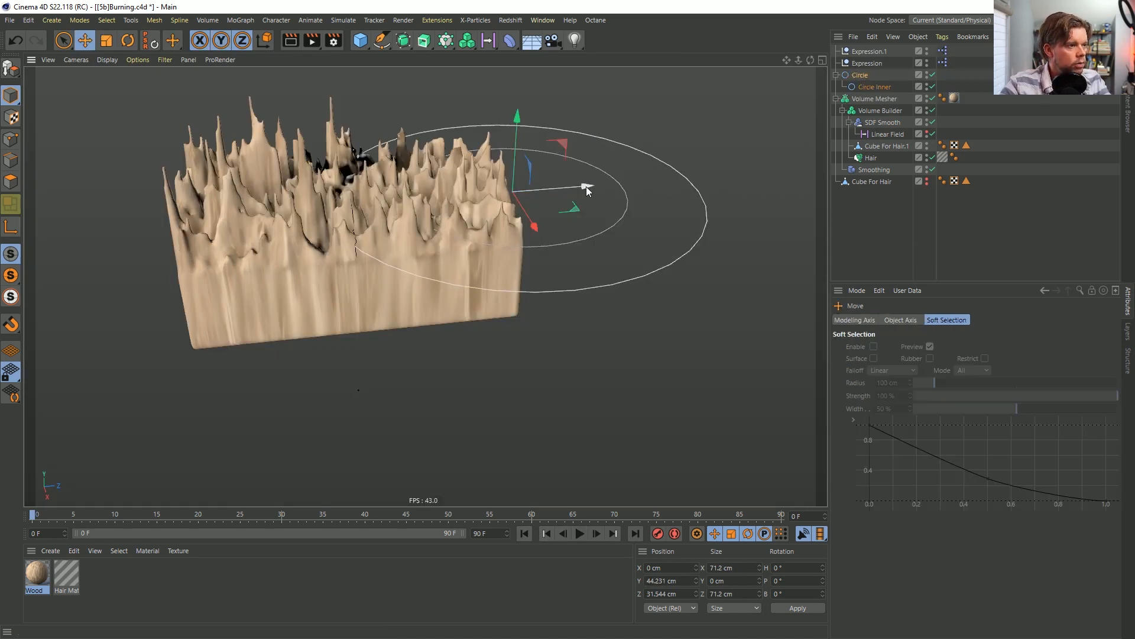
drag(587, 186, 758, 194)
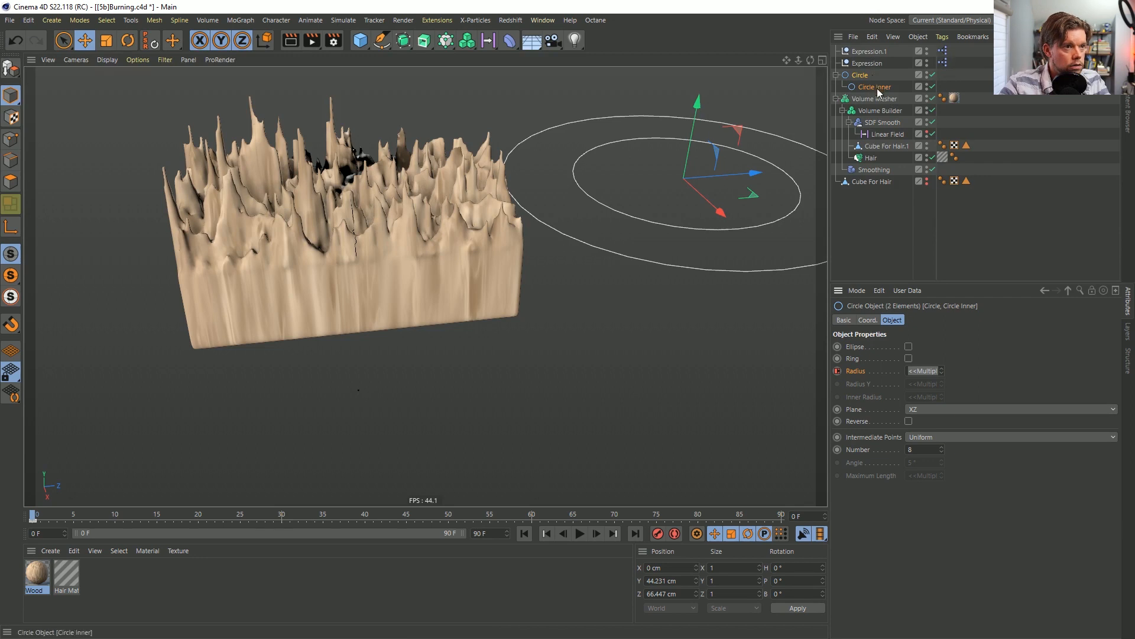
Play the animation to frame 20 and select the Linear Field to examine its position relative to the block.
click(580, 534)
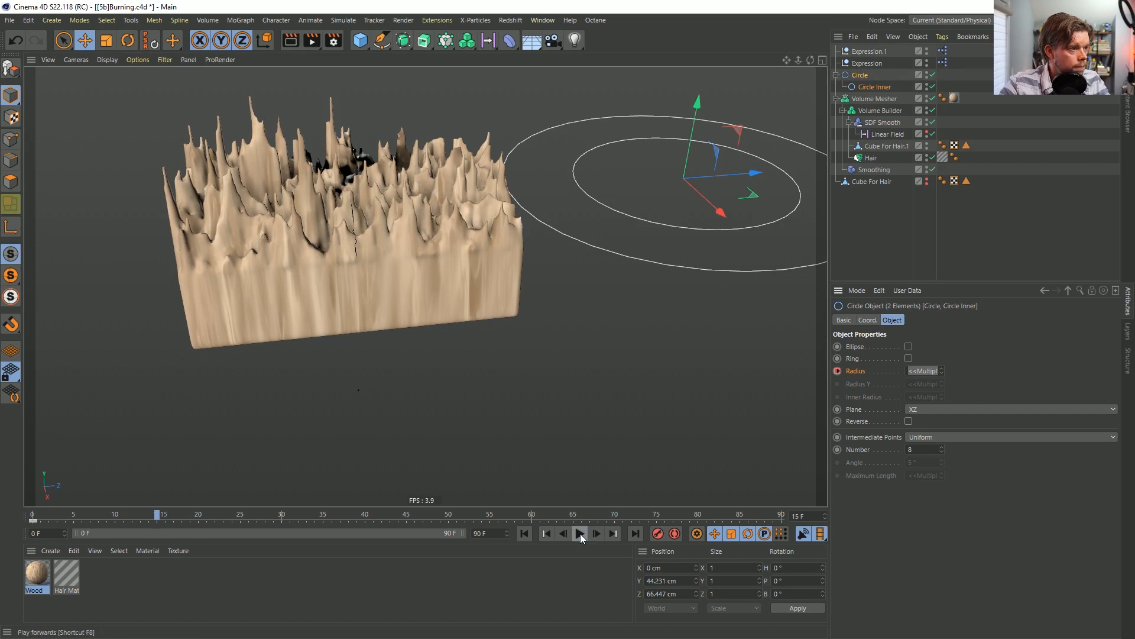
click(580, 533)
click(580, 534)
click(887, 134)
alt+drag(524, 290, 409, 220)
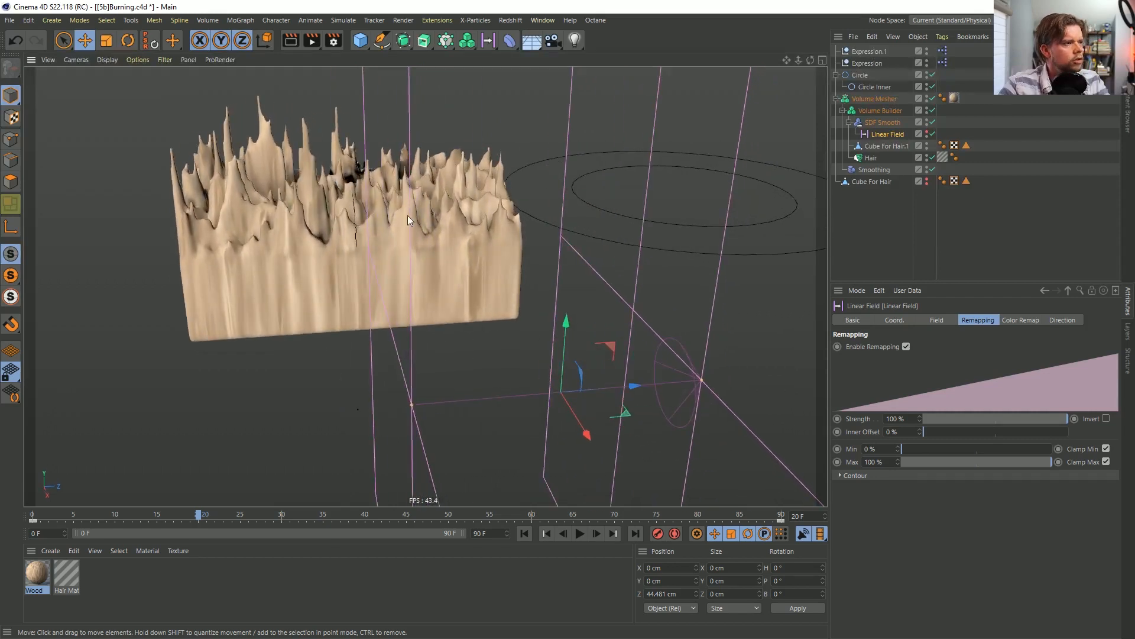
alt+drag(483, 252, 452, 282)
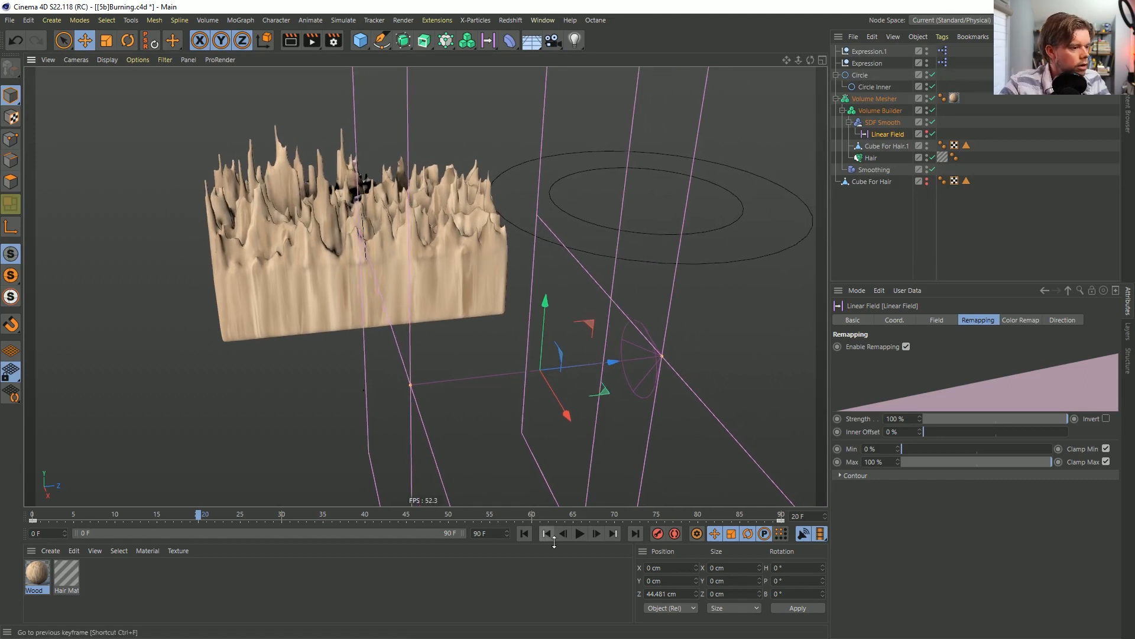
Advance the animation to frame 24 and keyframe the Radius of both circles there.
click(580, 534)
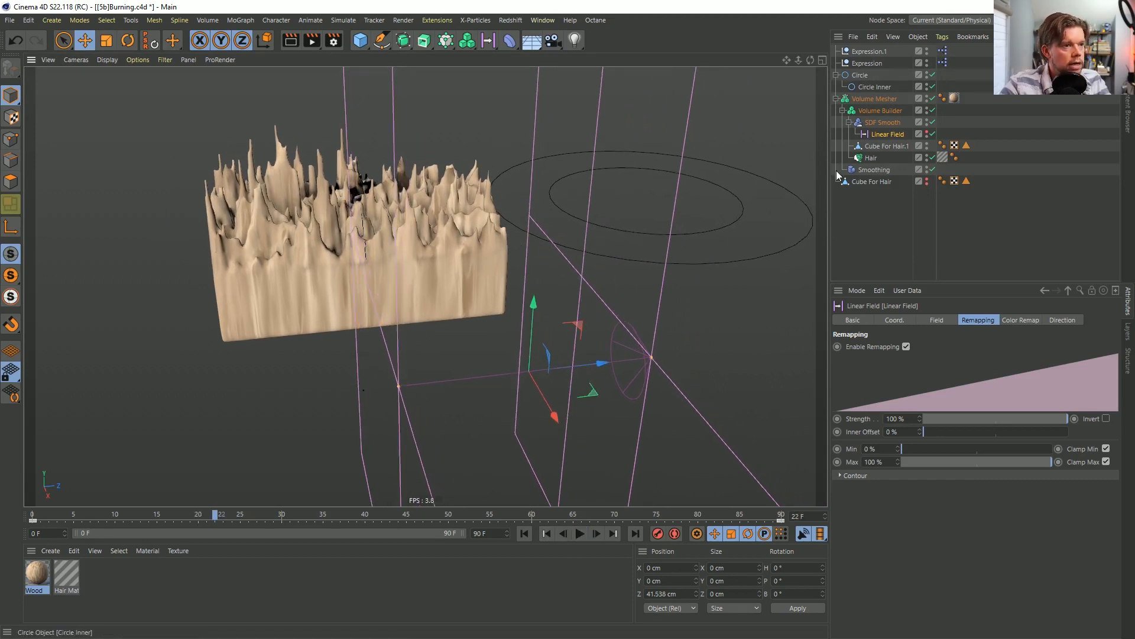
click(582, 534)
click(582, 534)
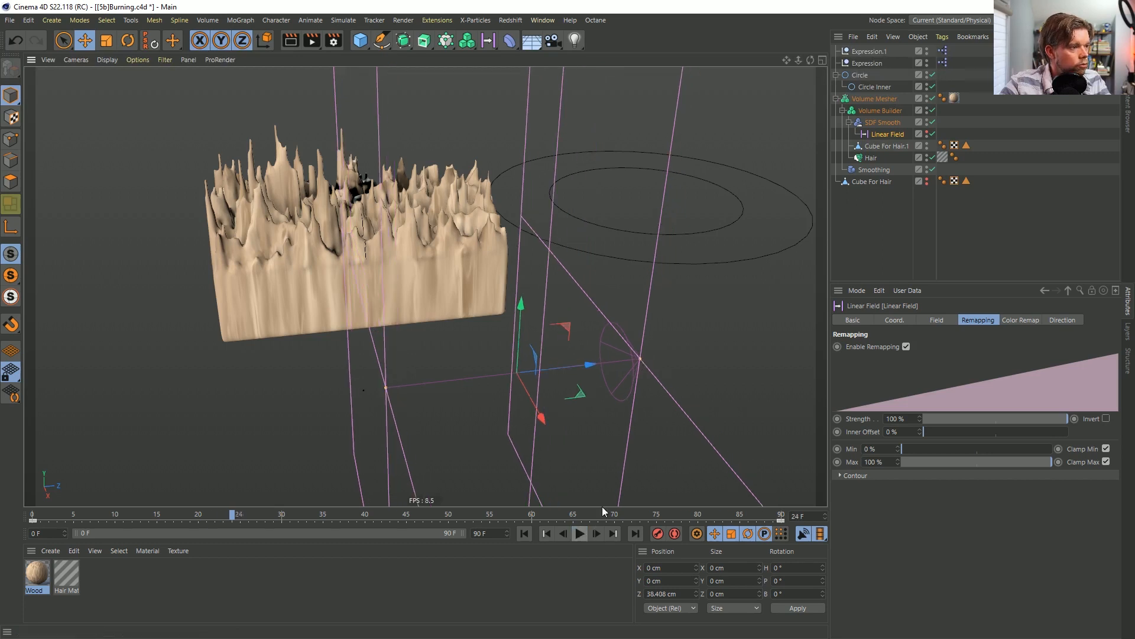
click(862, 77)
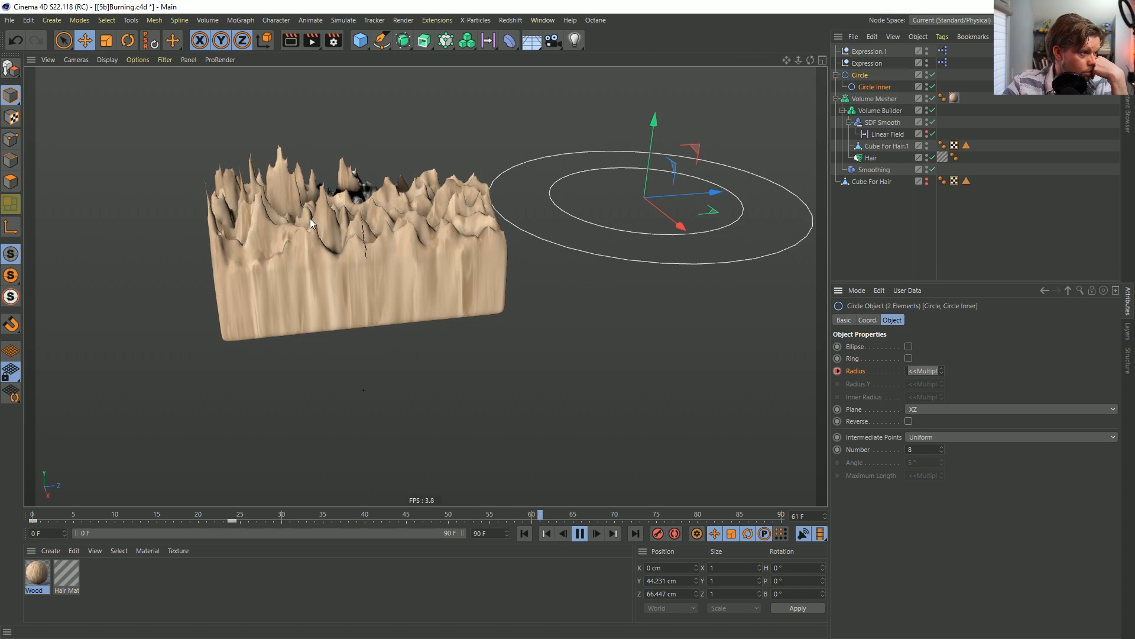
At the last frame, 90, enlarge Circle's Radius to 112.6 cm and Circle Inner's to about 100.5 cm, and keyframe both.
click(580, 535)
click(636, 534)
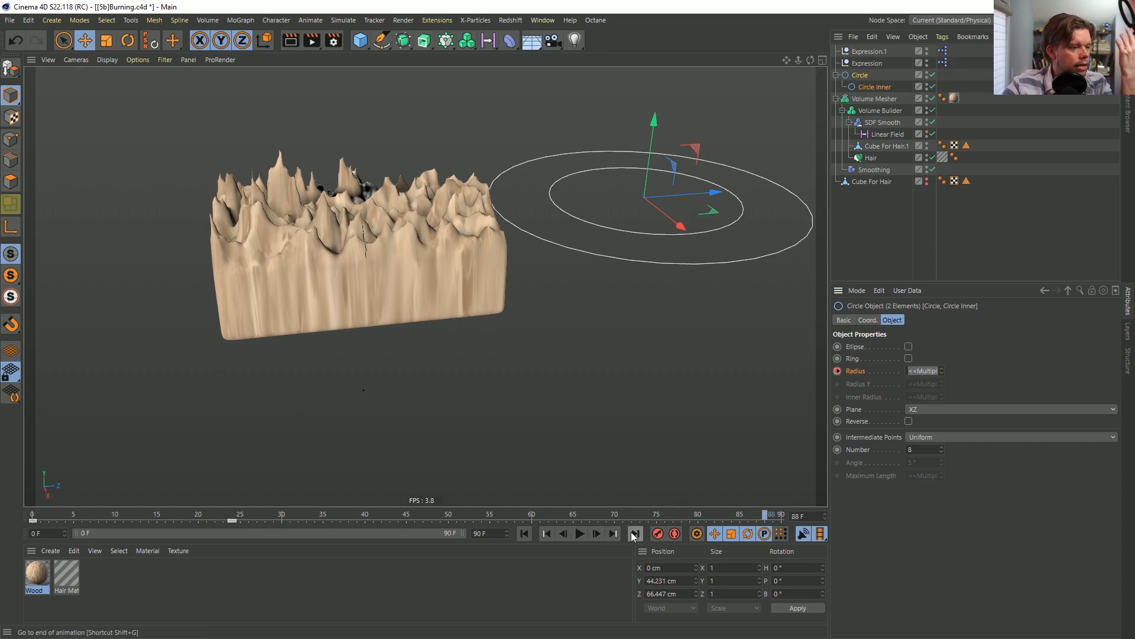
click(860, 76)
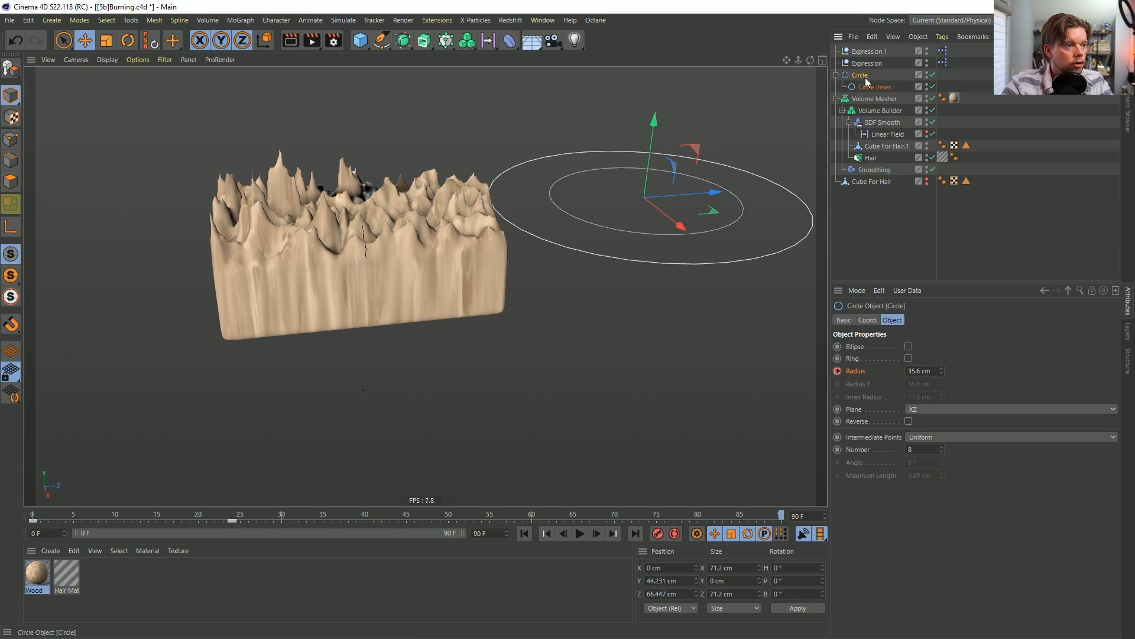
drag(943, 369, 943, 325)
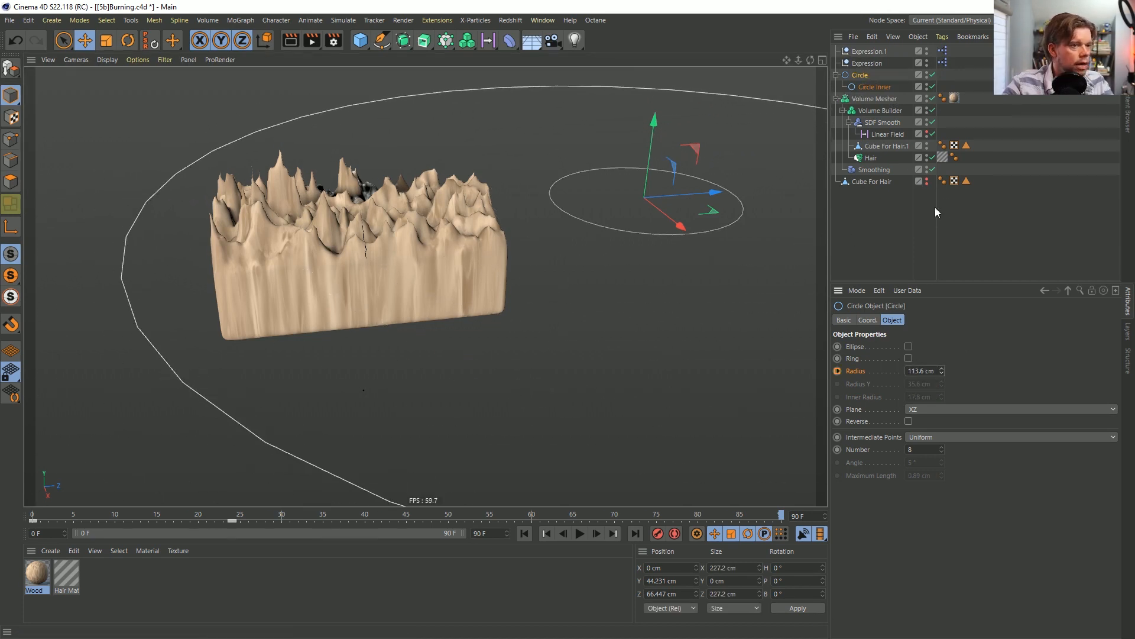
click(874, 87)
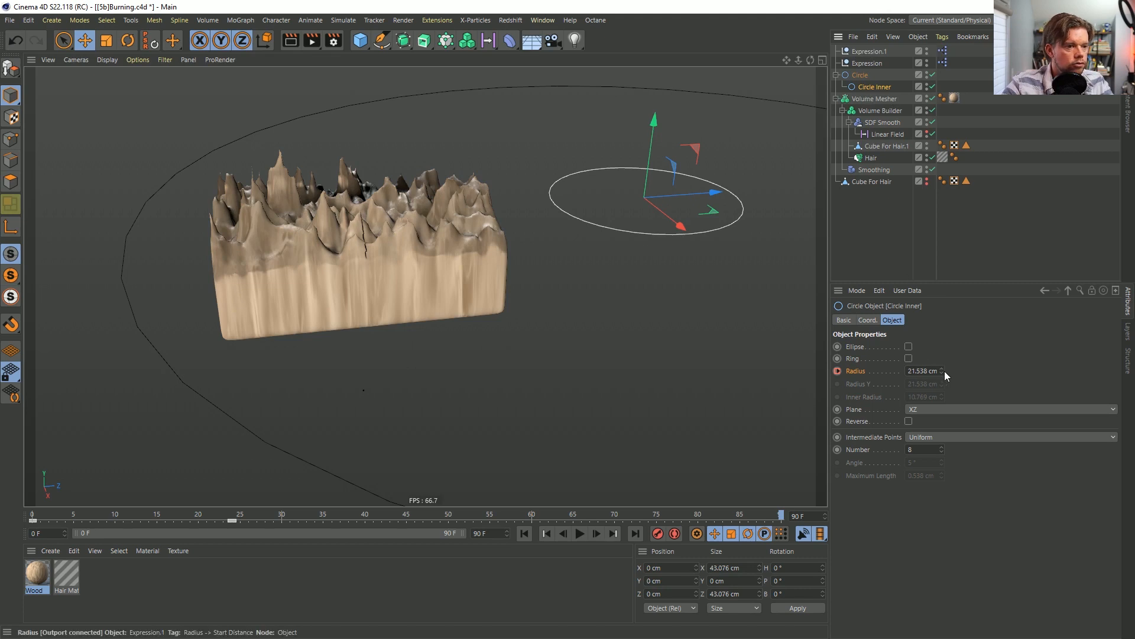
mouse_move(944, 371)
mouse_down()
mouse_move(945, 345)
mouse_move(945, 371)
mouse_up()
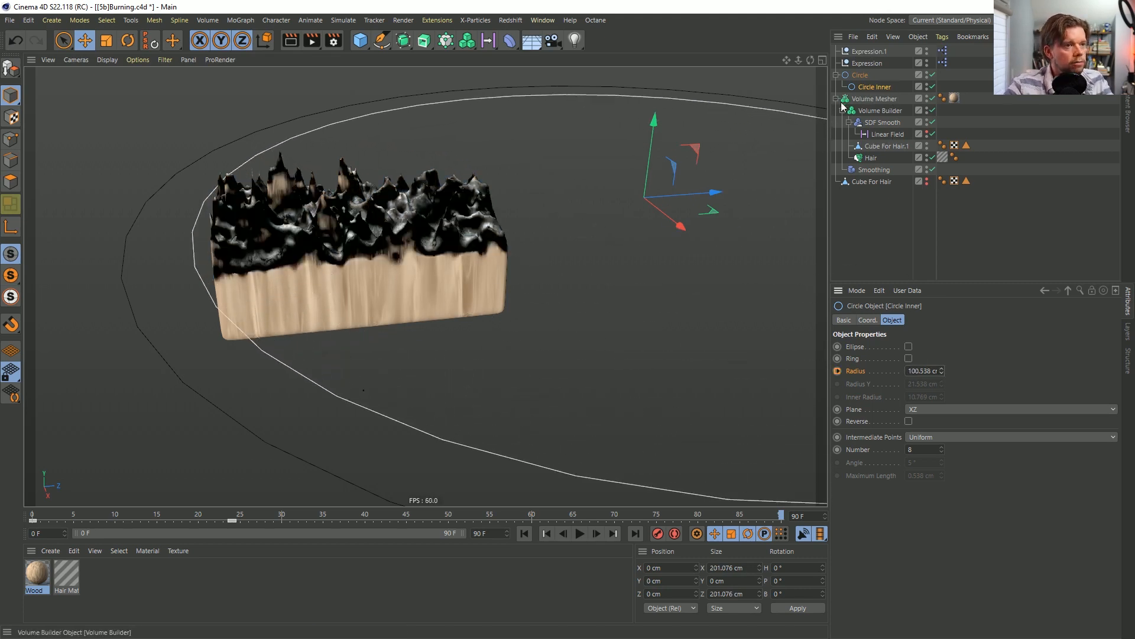
click(860, 76)
drag(945, 375, 944, 379)
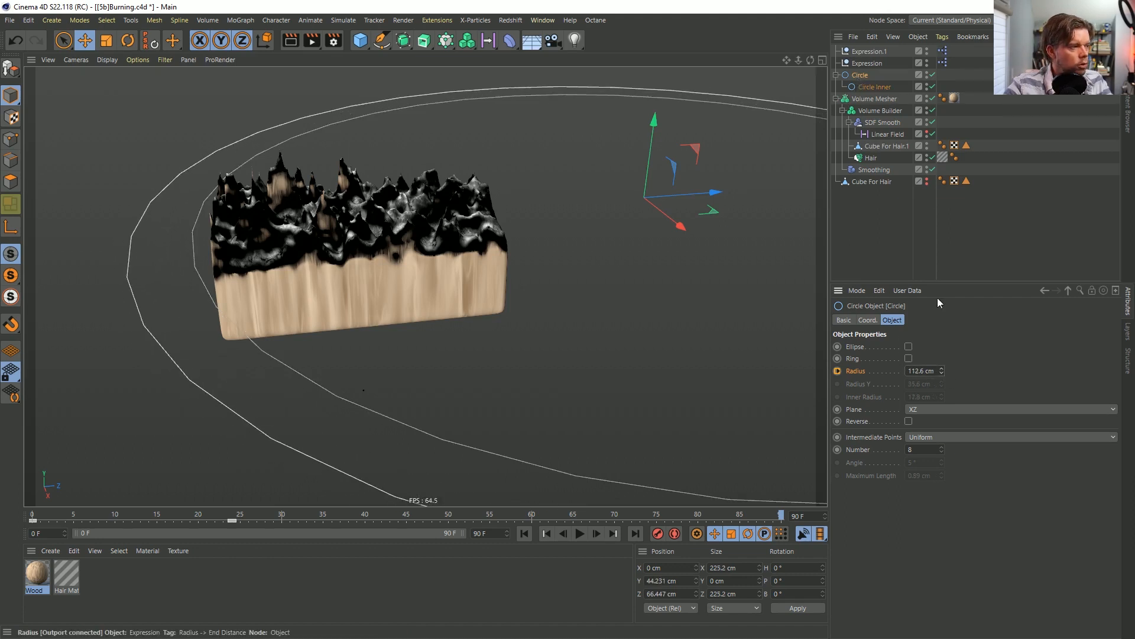
shift+click(871, 88)
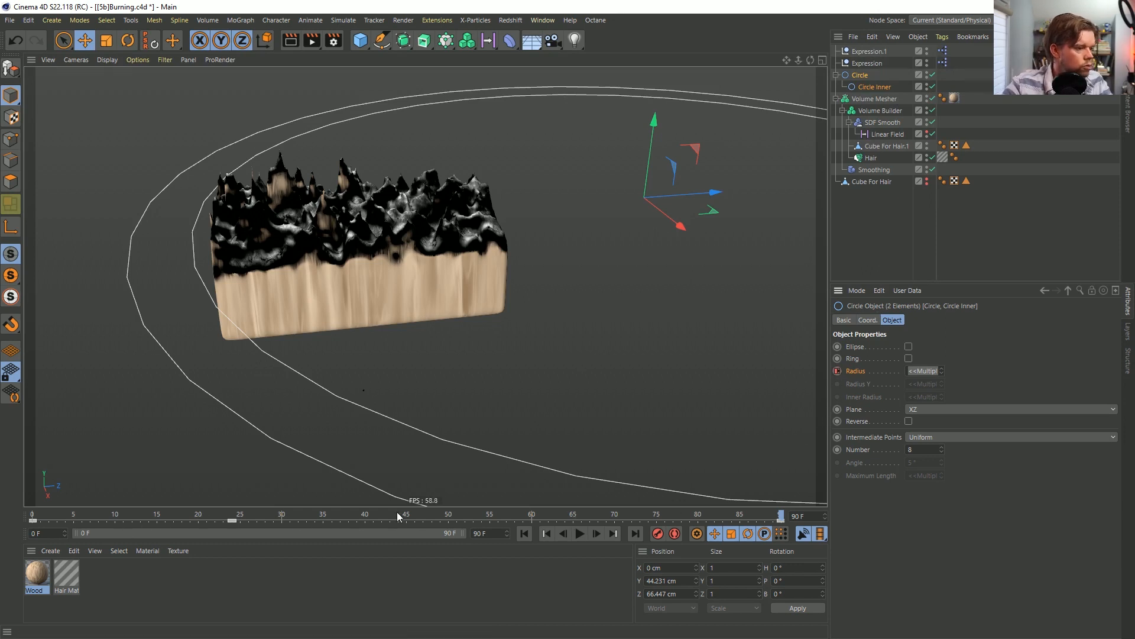
Render a close view of the charred block, add a Sky object to the scene, and render the view again.
click(535, 257)
alt+middle_drag(428, 266, 559, 306)
alt+right_drag(505, 304, 572, 296)
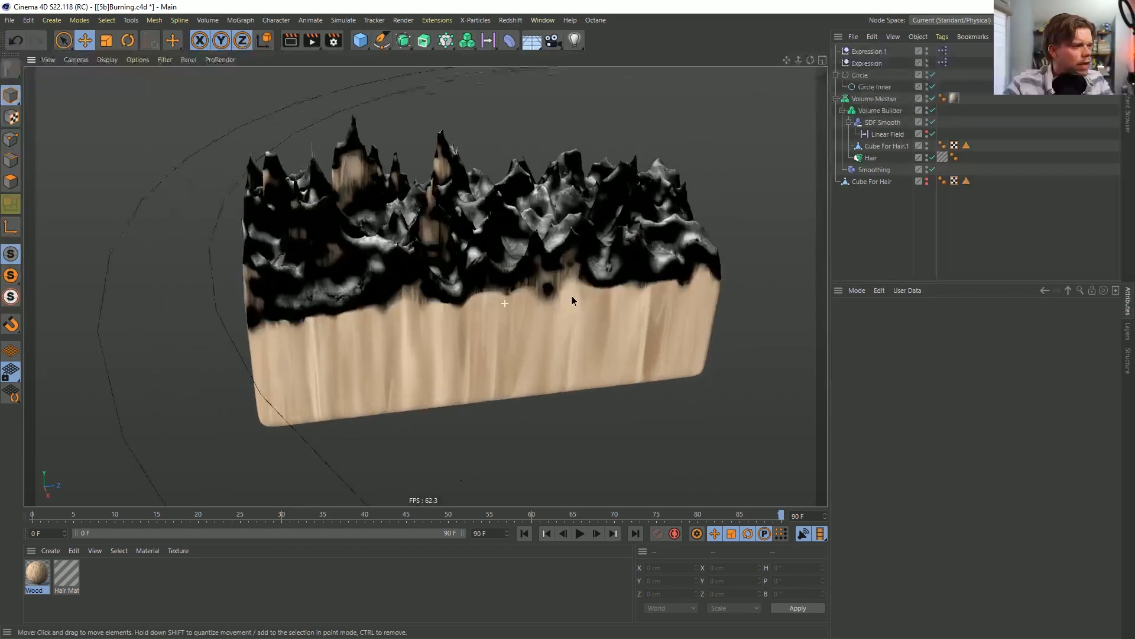
alt+drag(571, 295, 554, 317)
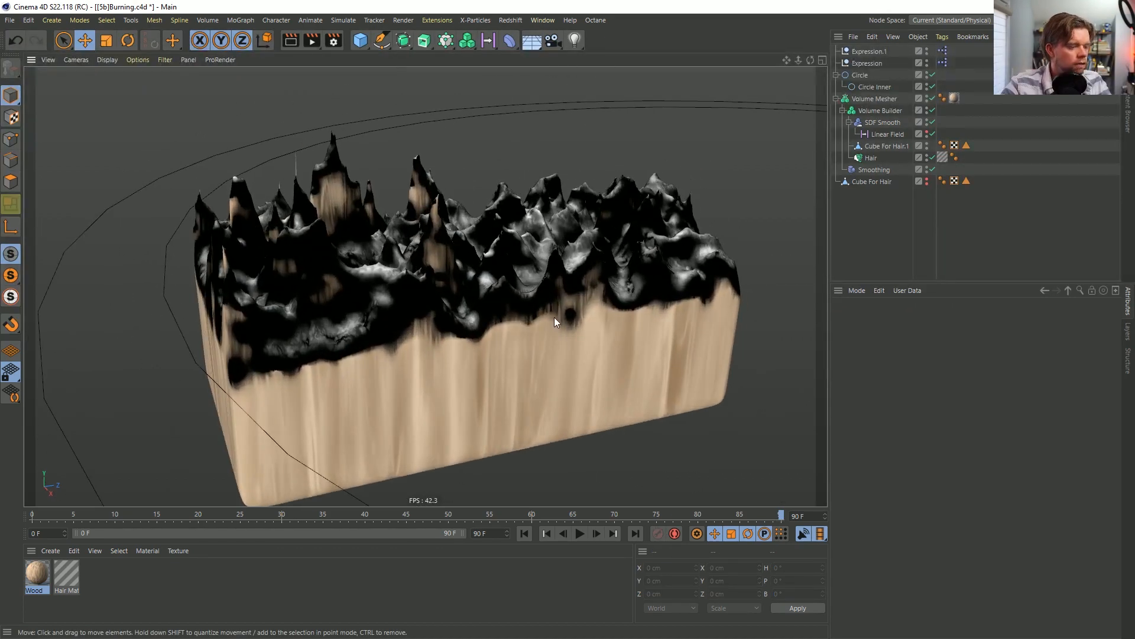
key(ctrl+r)
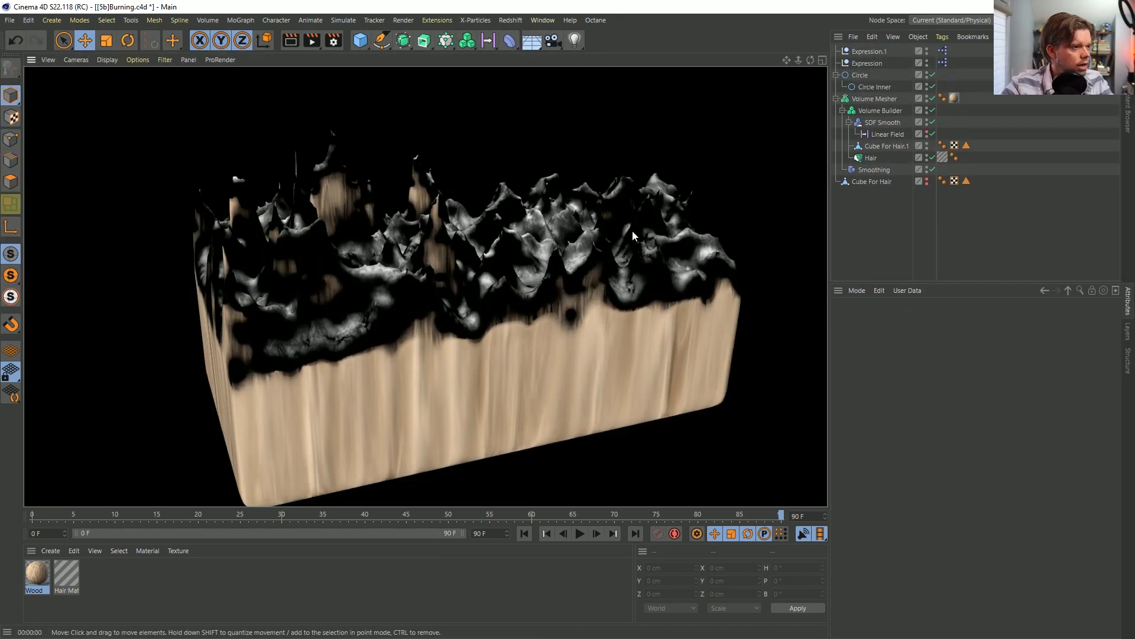
drag(532, 40, 586, 122)
key(ctrl+r)
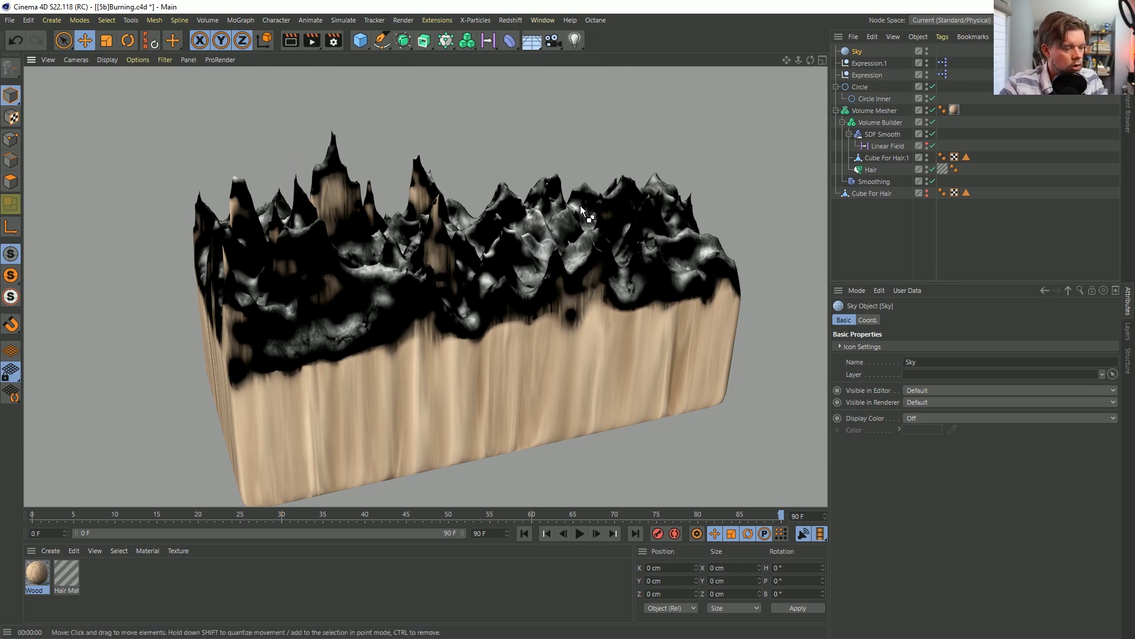
Set the render output to 560 x 560 pixels with the frame range on All Frames, and close the render settings.
key(ctrl+b)
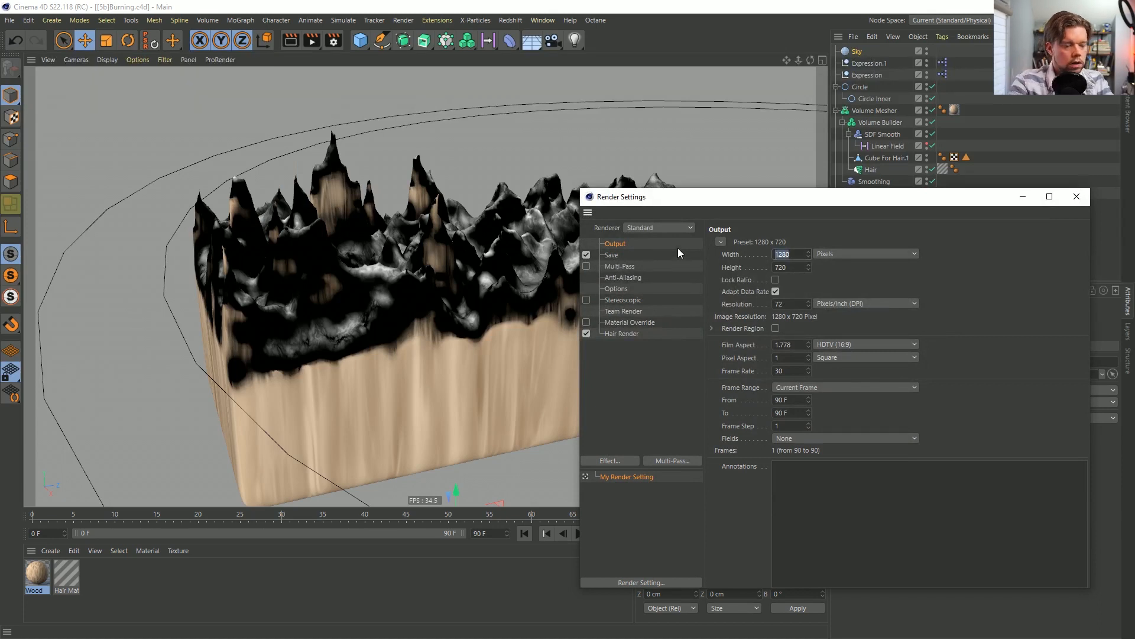
text(560)
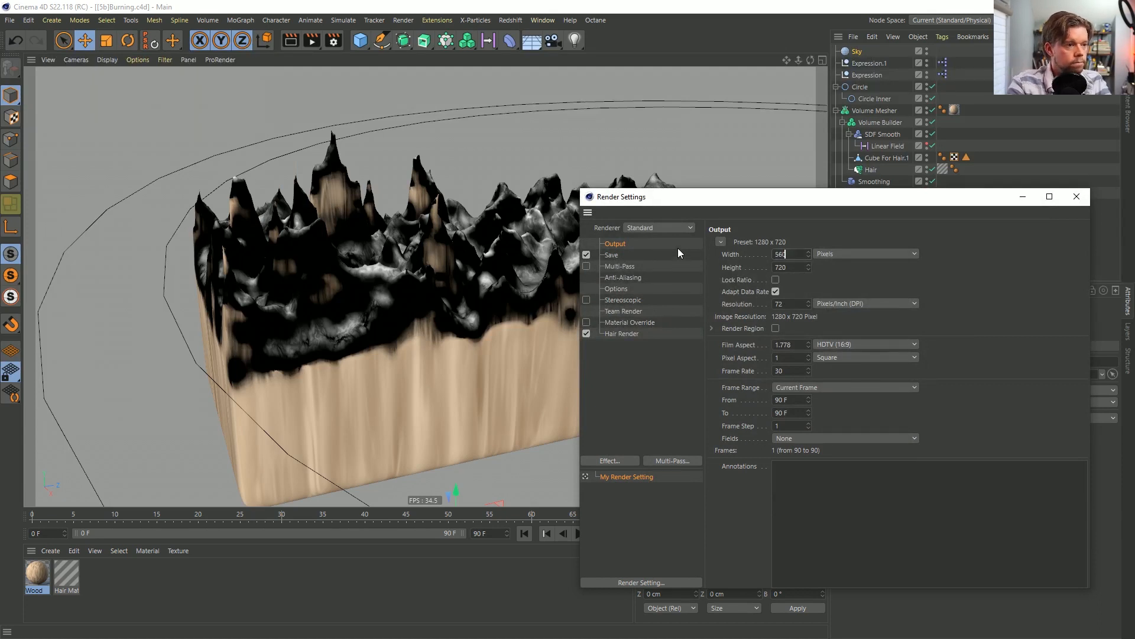
key(Tab)
text(560)
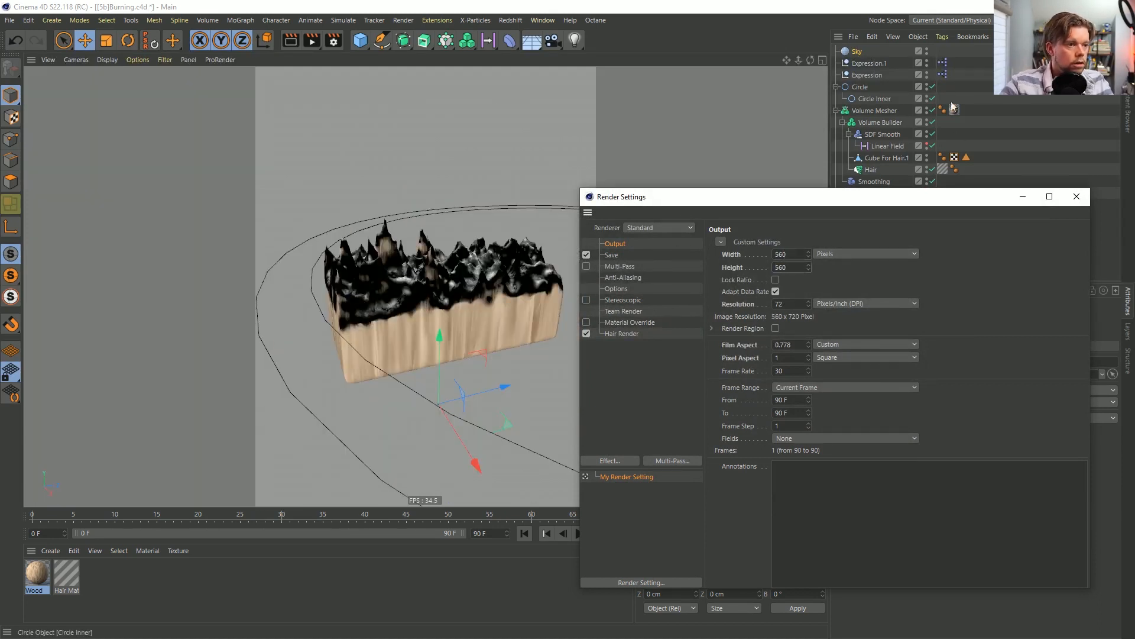
key(Return)
click(820, 386)
click(814, 422)
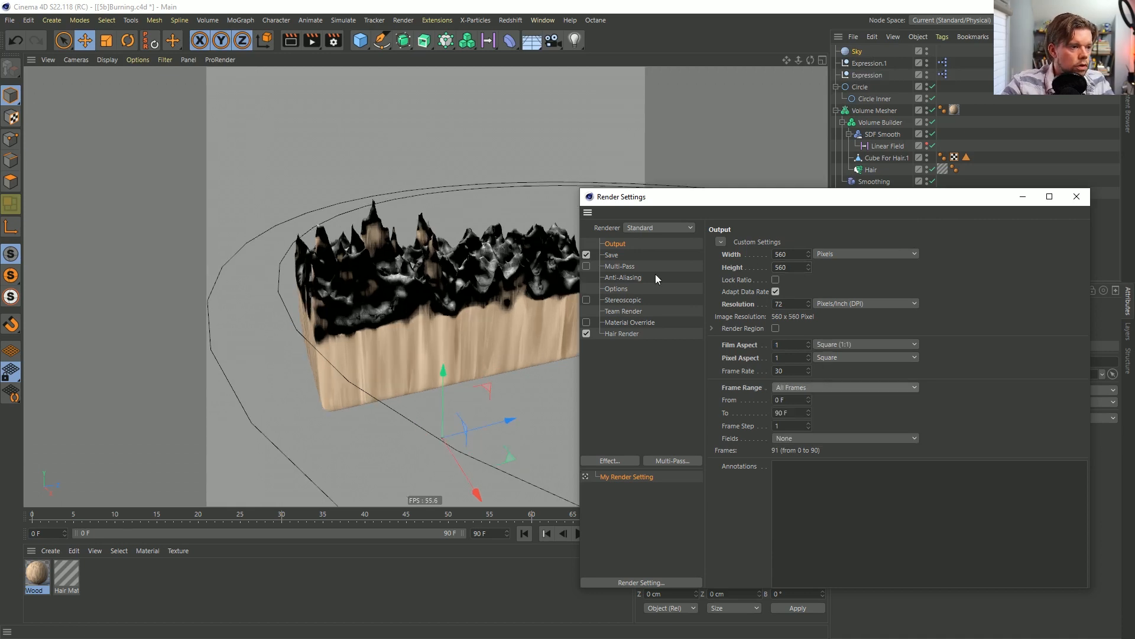
click(1076, 196)
Render the animation to the Picture Viewer without saving to check the burn timing, and stop the render partway.
key(shift+r)
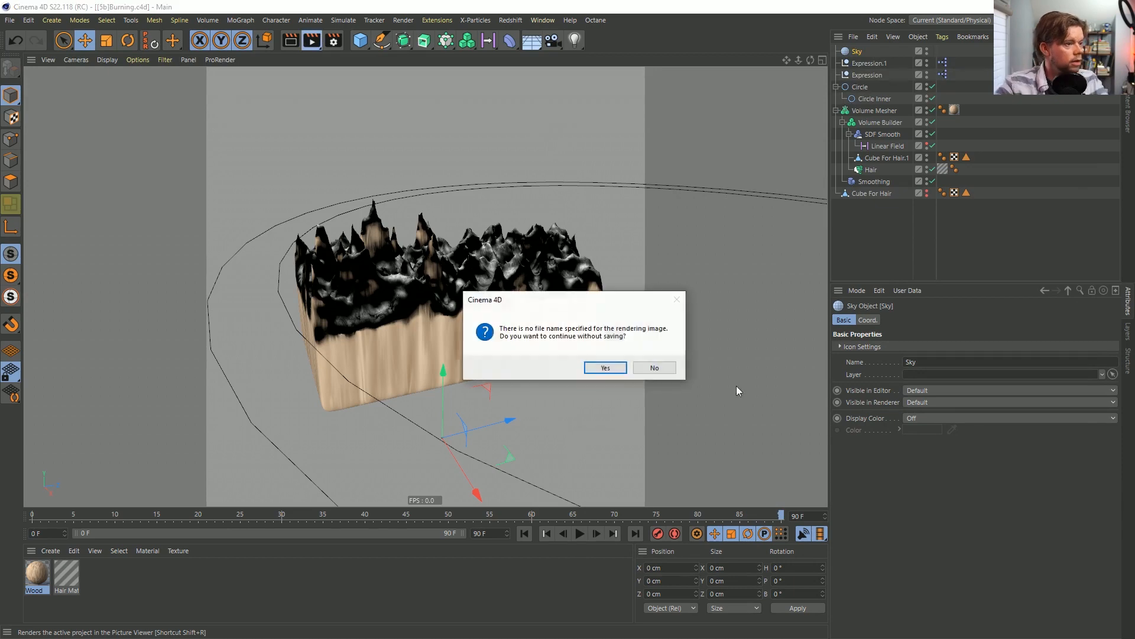
click(601, 367)
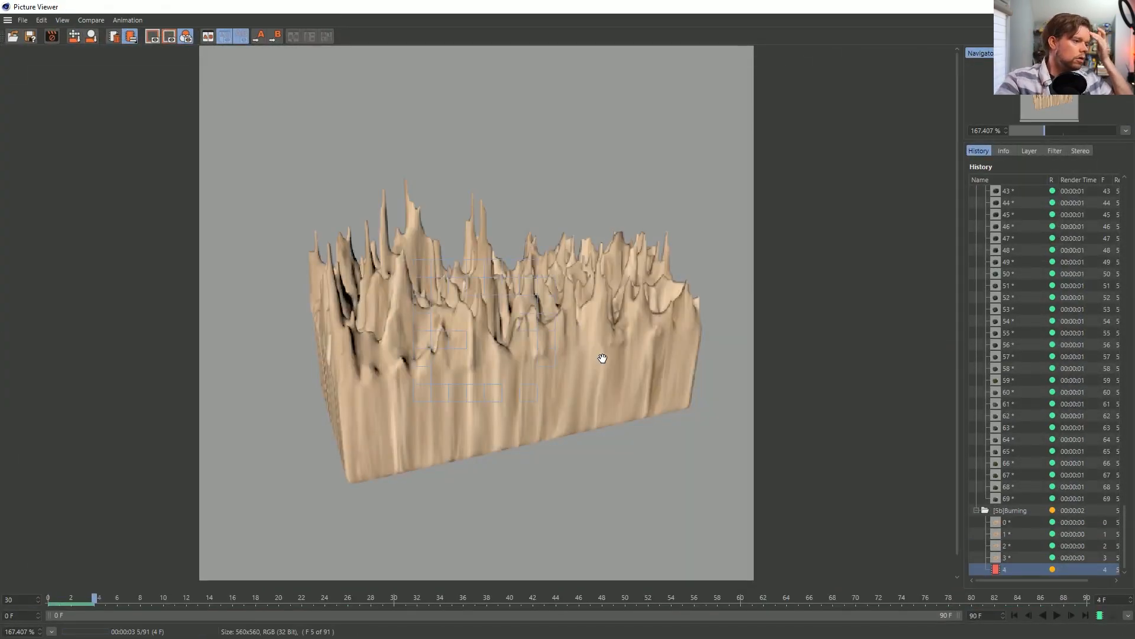
scroll(576, 330, down, 1)
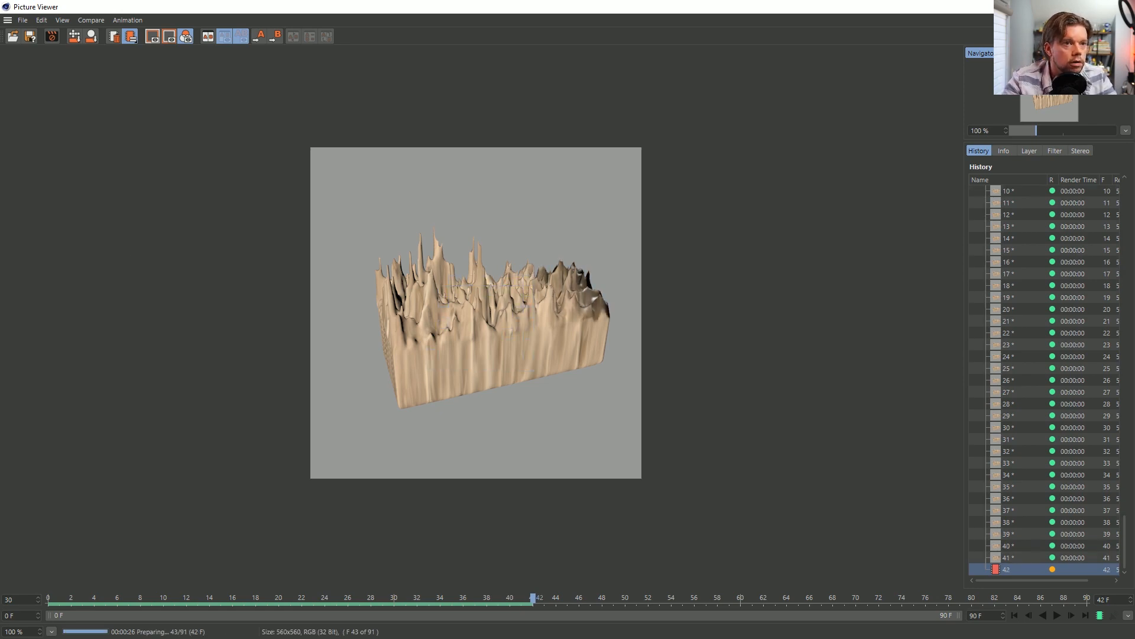
click(1122, 7)
click(588, 368)
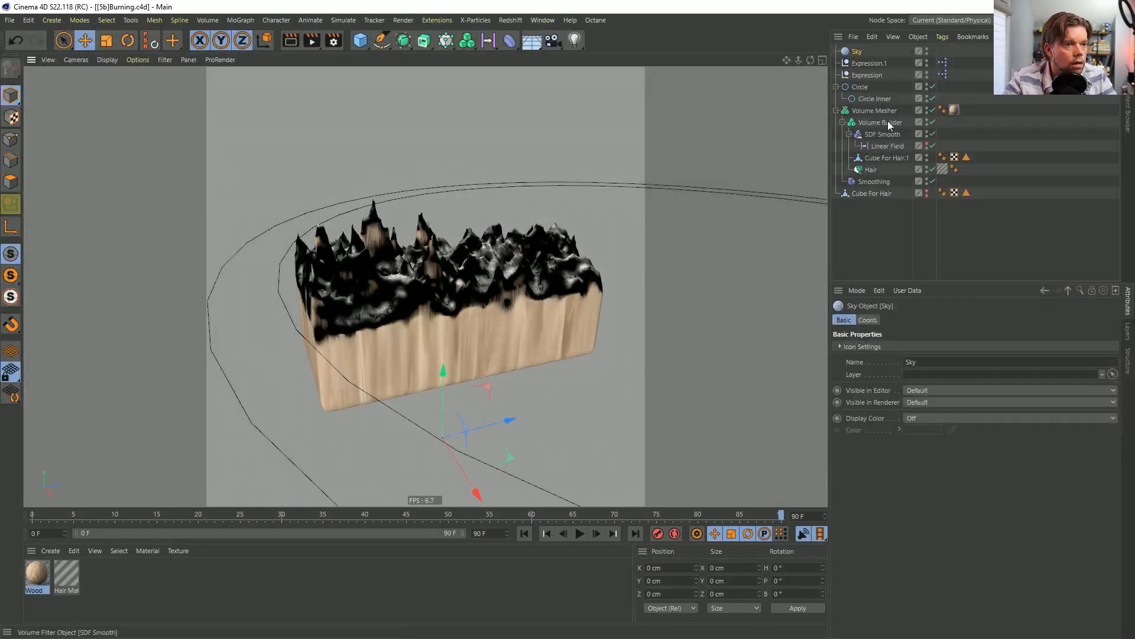
Select both circles and shift their Radius keyframes at frames 24 and 90 earlier to frames 5 and 71.
middle_click(865, 89)
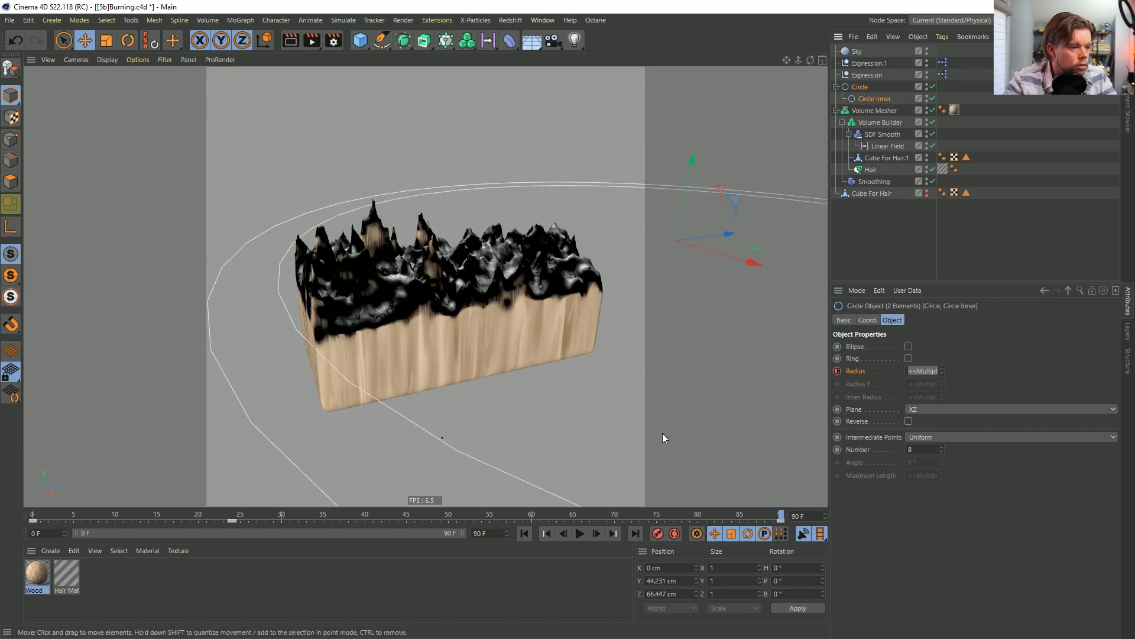
ctrl+drag(206, 520, 782, 520)
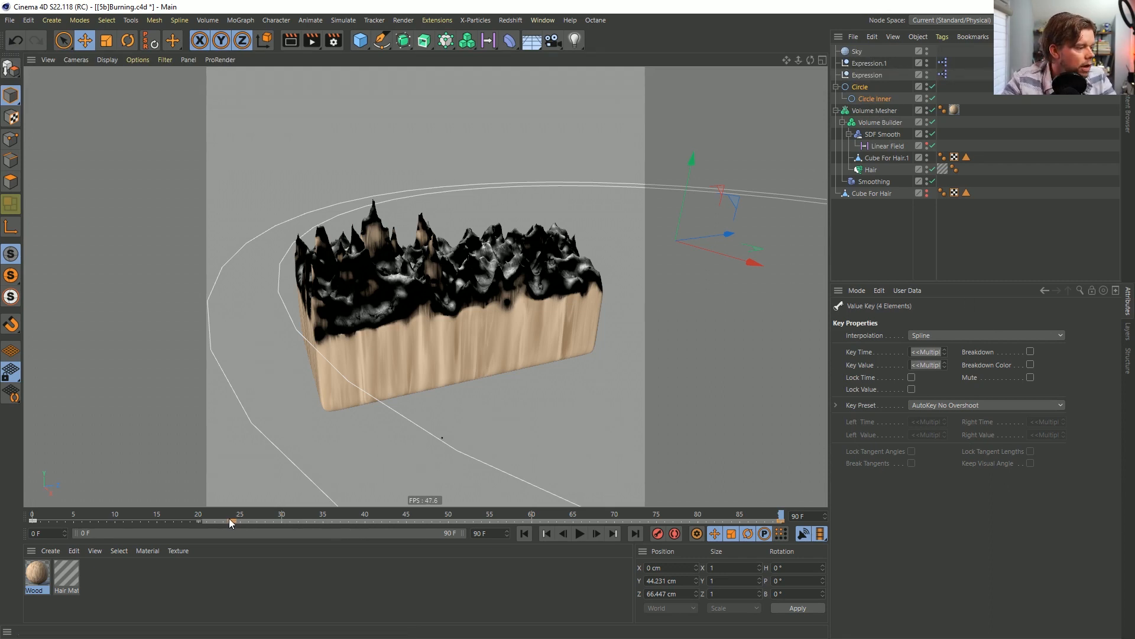
drag(234, 523, 84, 530)
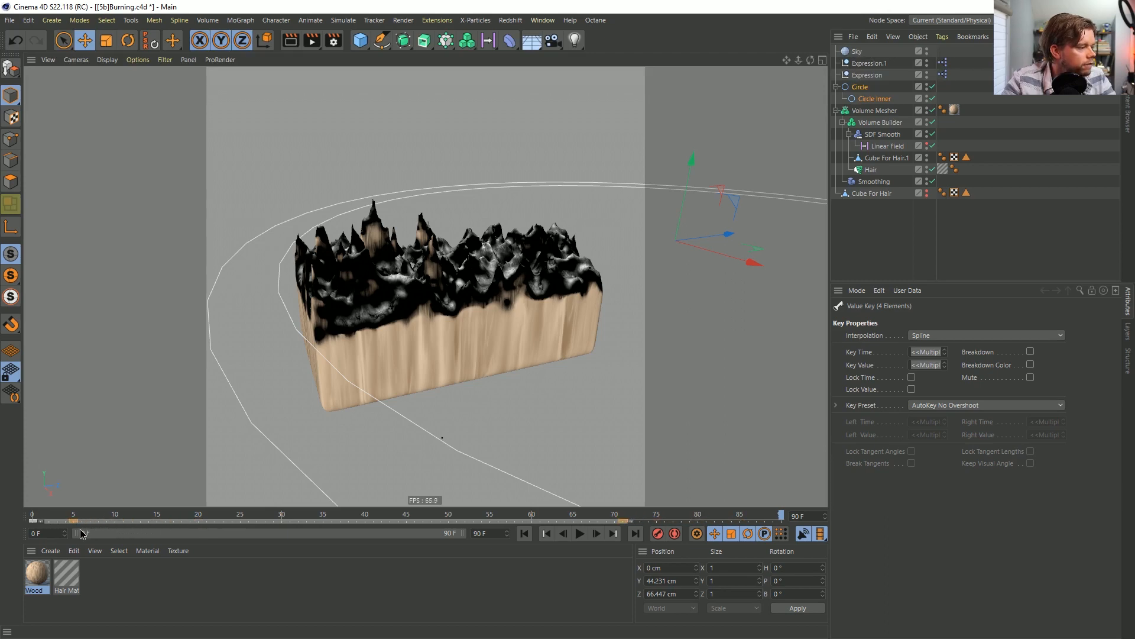
click(996, 264)
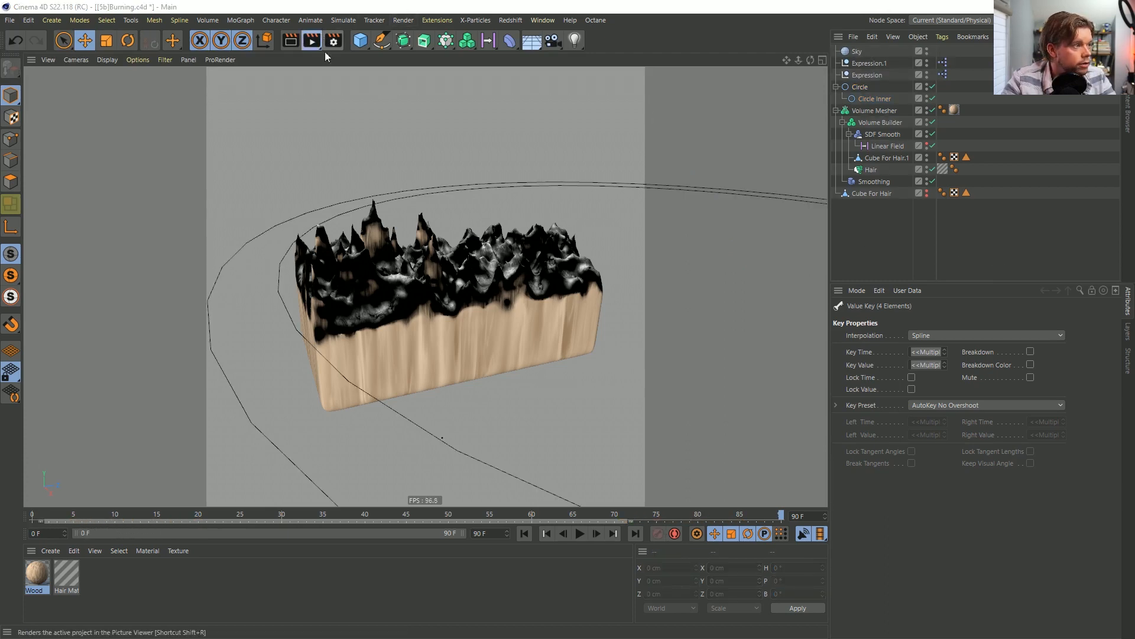
Render the full animation again to the Picture Viewer without saving and play back the rendered frames.
click(312, 40)
click(605, 367)
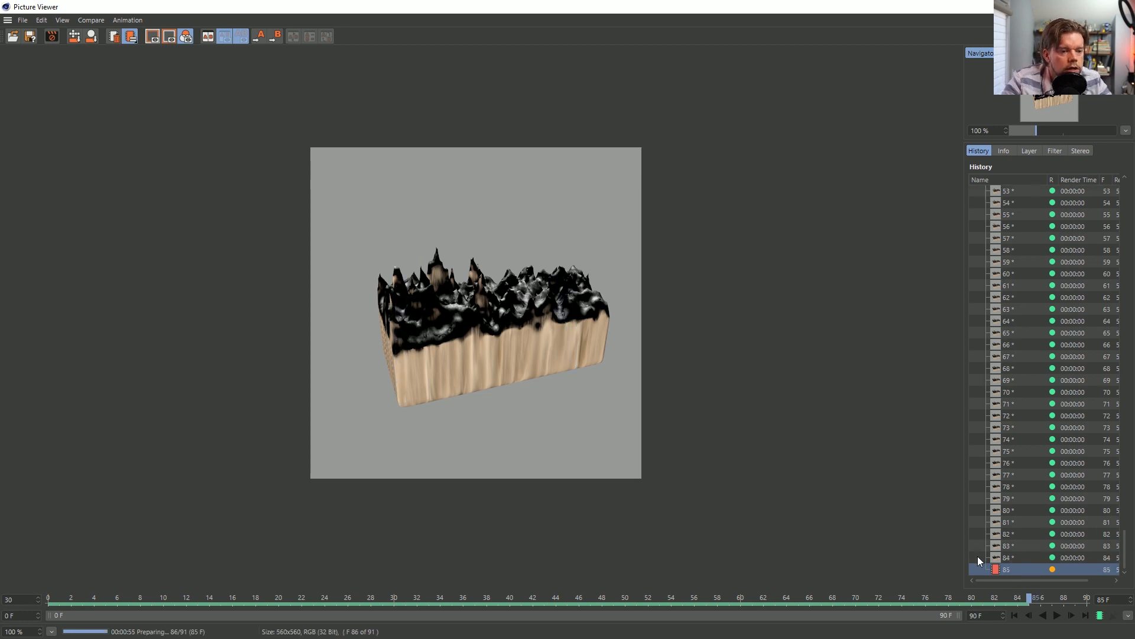
click(1017, 614)
click(1060, 614)
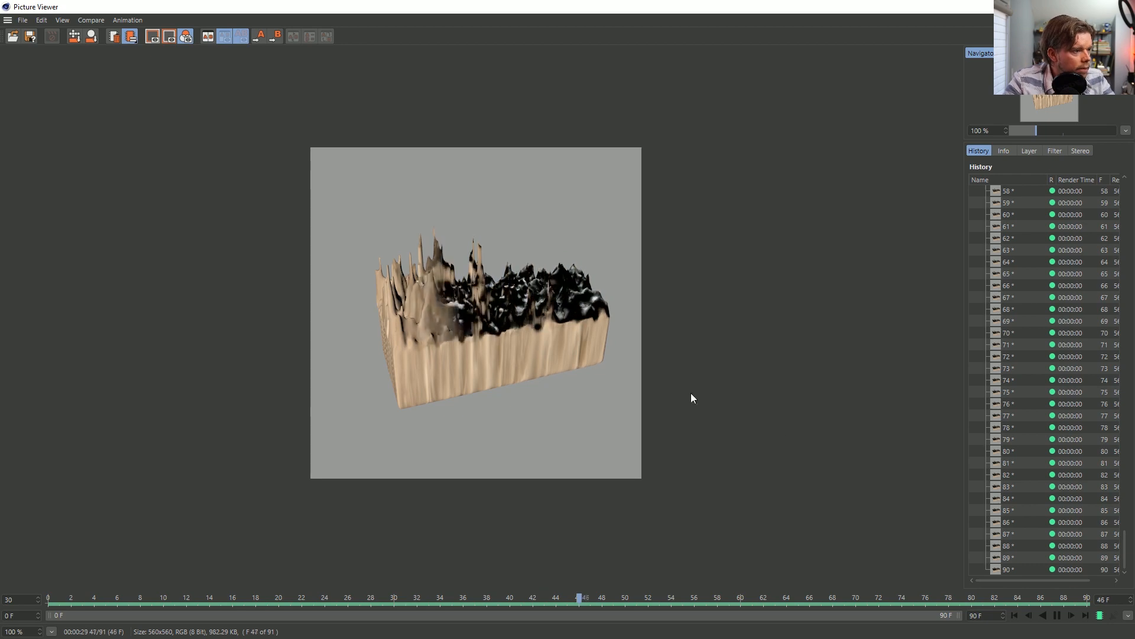
click(1056, 616)
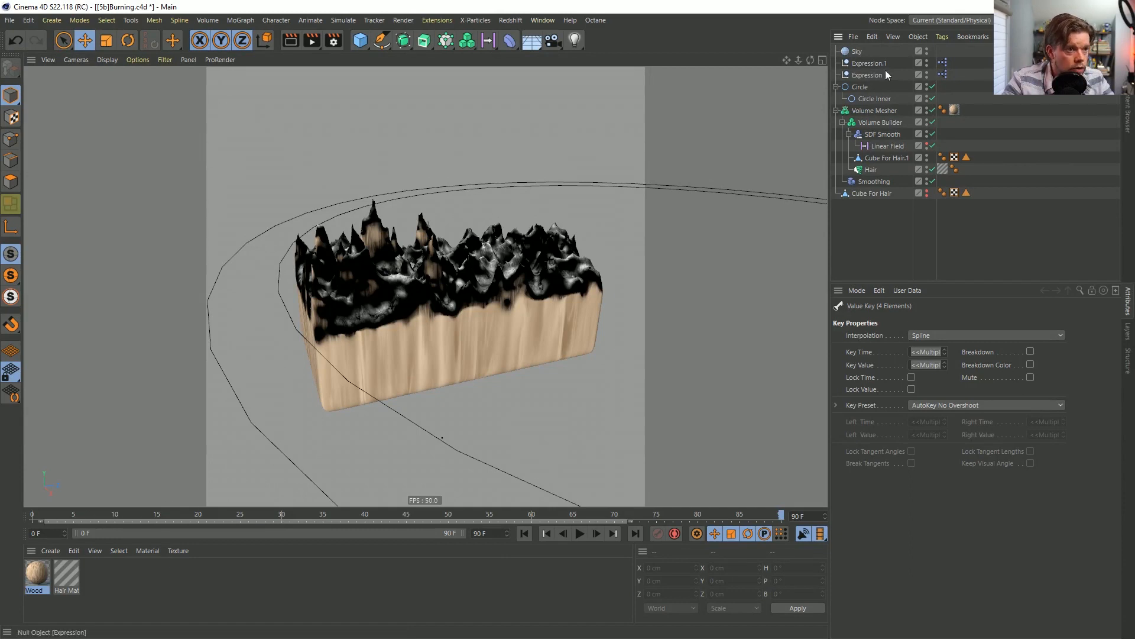
Set the interpolation of all Radius keyframes on Circle and Circle Inner to Linear.
shift+click(866, 98)
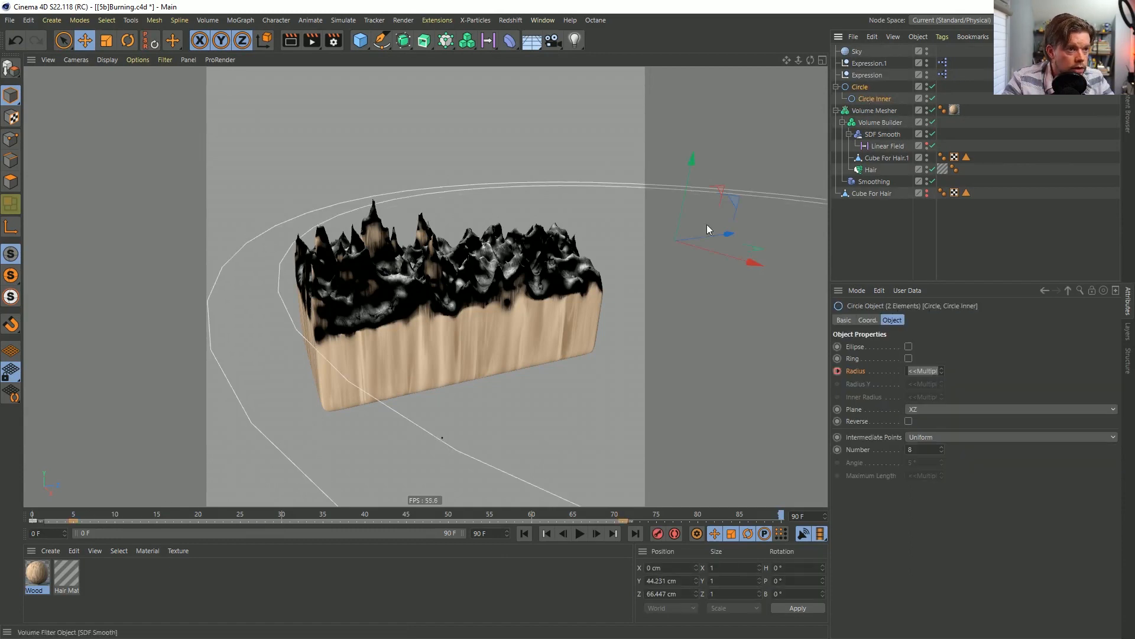
double_click(53, 522)
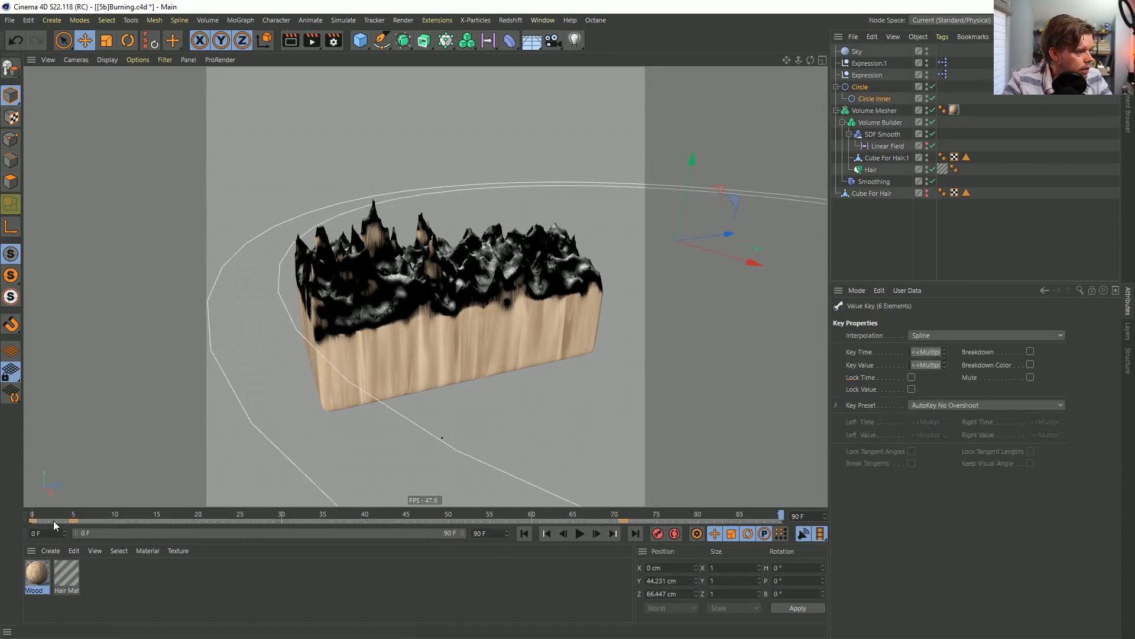
click(935, 336)
click(933, 341)
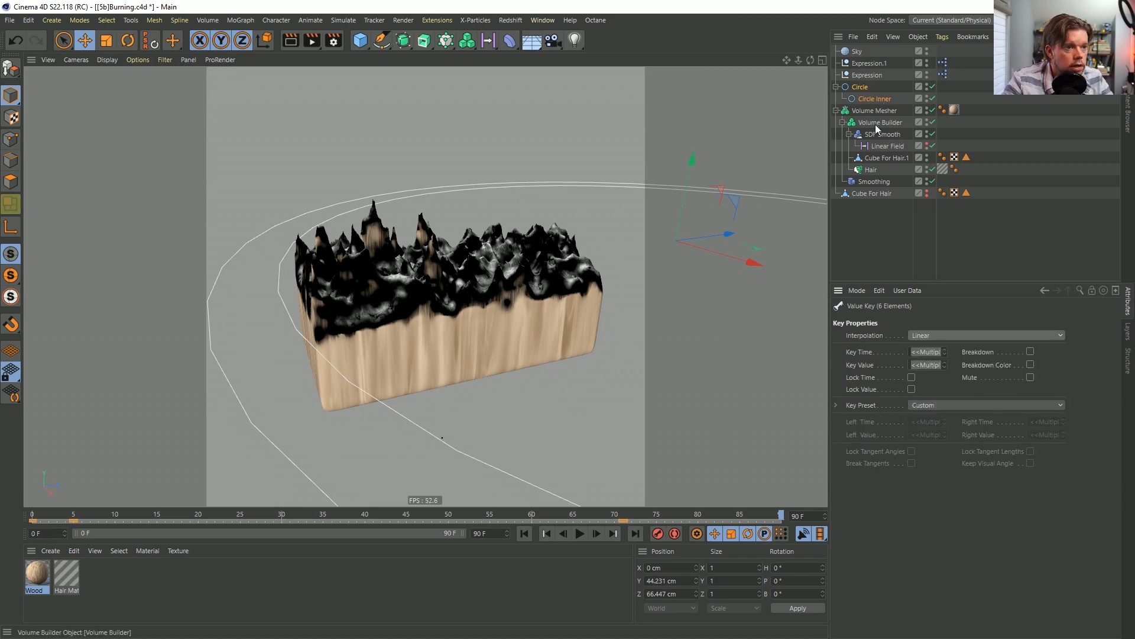
Set the interpolation of the Linear Field's animation keyframes to Linear.
click(887, 146)
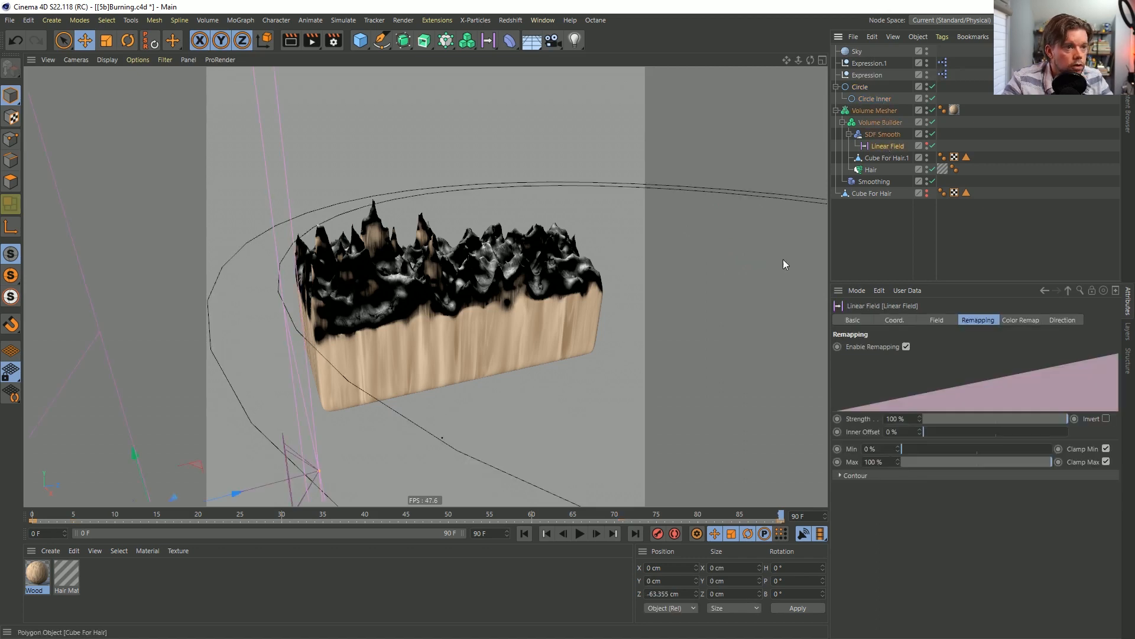
click(558, 523)
click(981, 336)
click(940, 341)
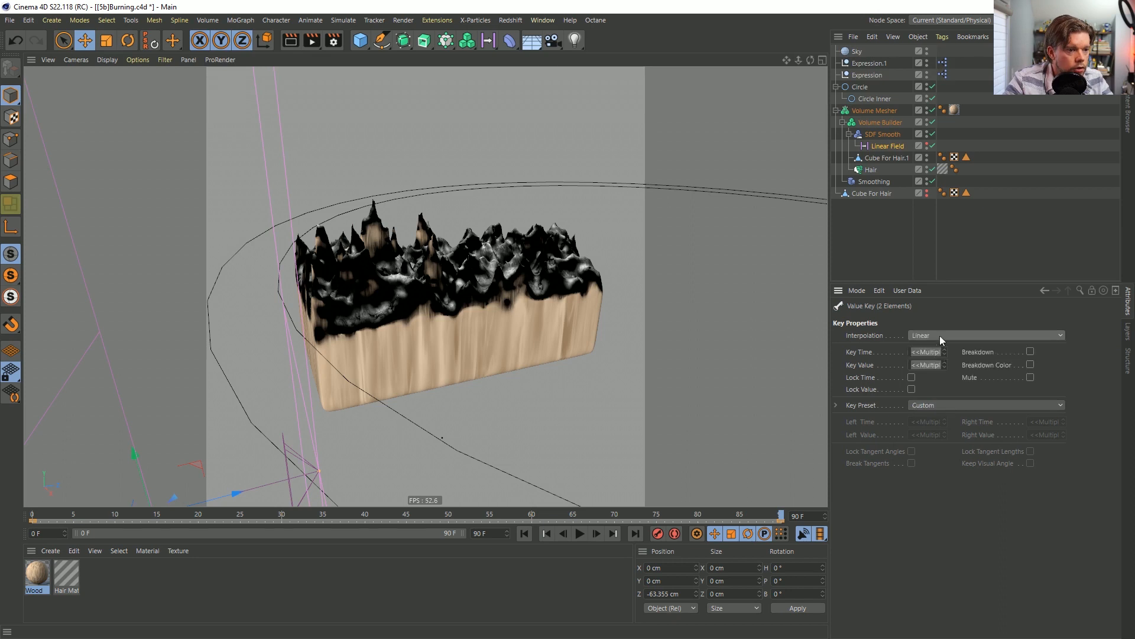
click(883, 146)
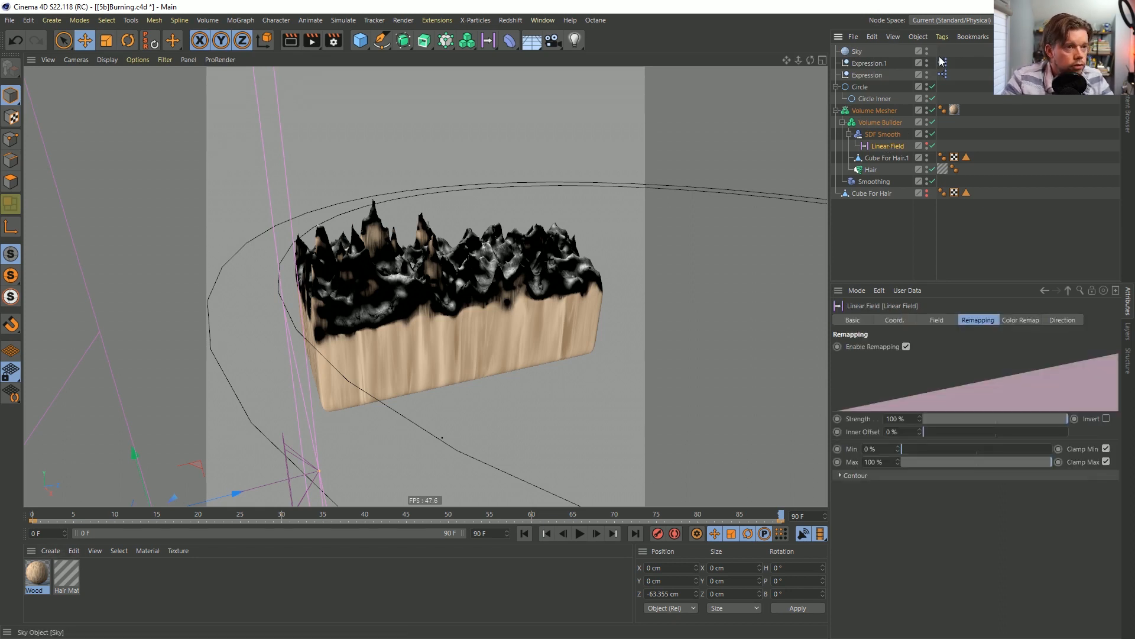
At the Radius keyframe on frame 5, scale Circle Inner down to about 33.3 cm across.
click(865, 88)
shift+click(872, 98)
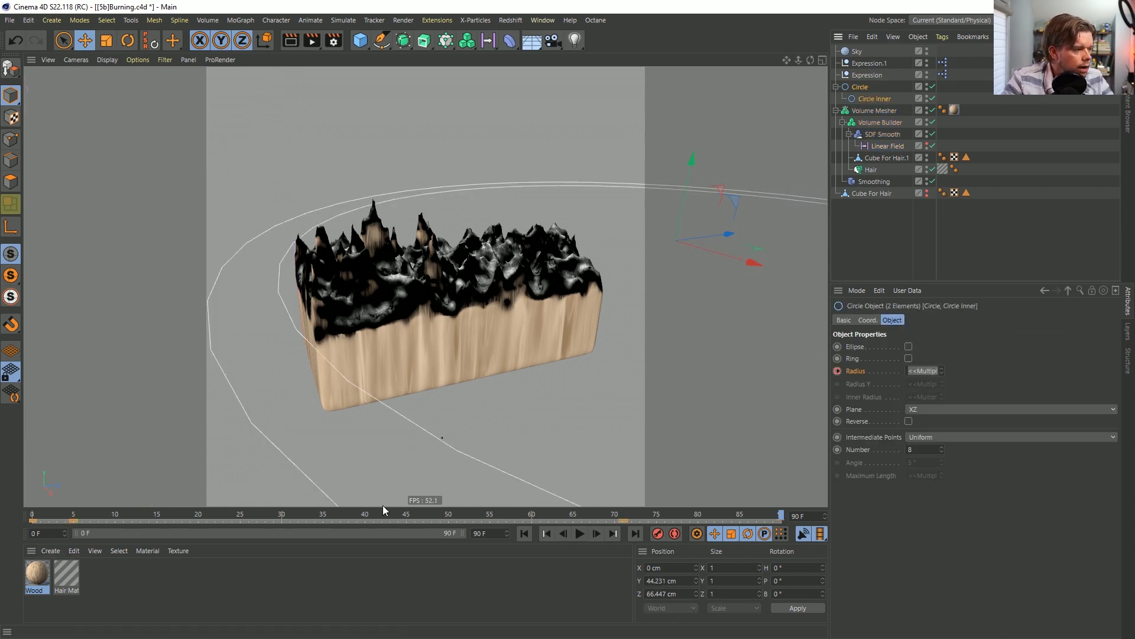
click(74, 516)
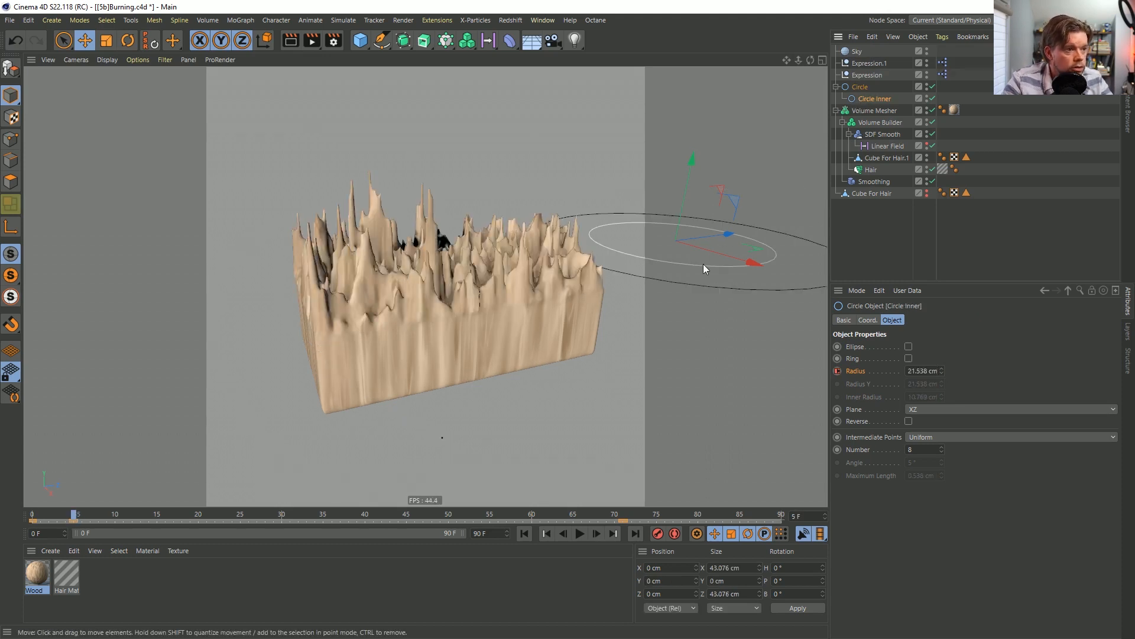
key(t)
drag(686, 275, 601, 310)
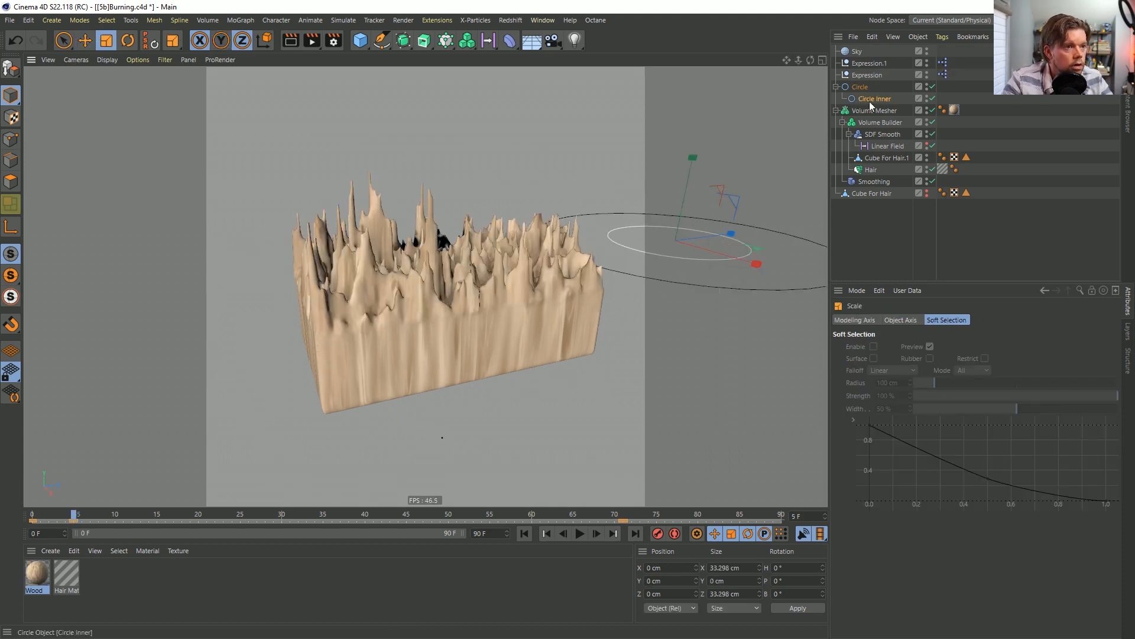
Set the project's default key interpolation to Linear.
click(1041, 232)
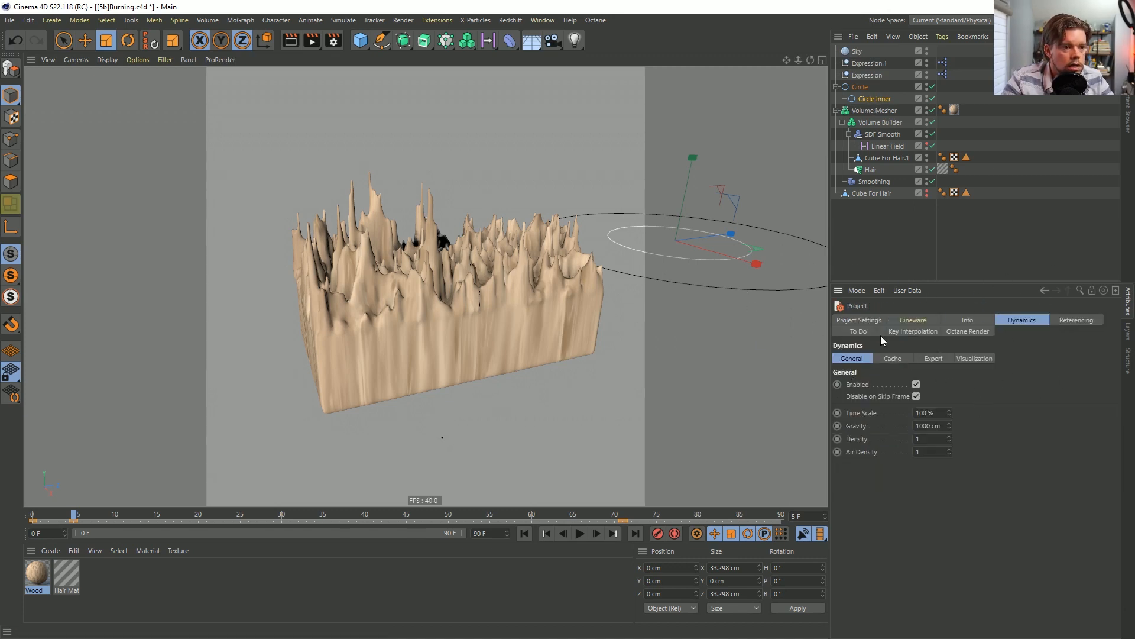
click(1063, 321)
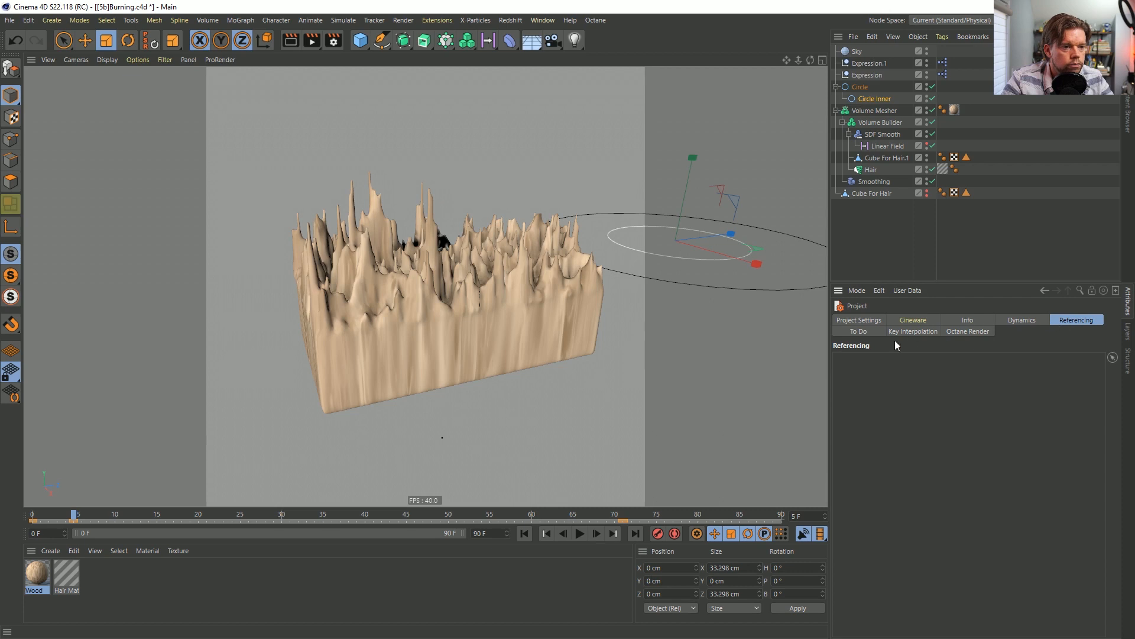
click(912, 332)
click(944, 369)
click(942, 389)
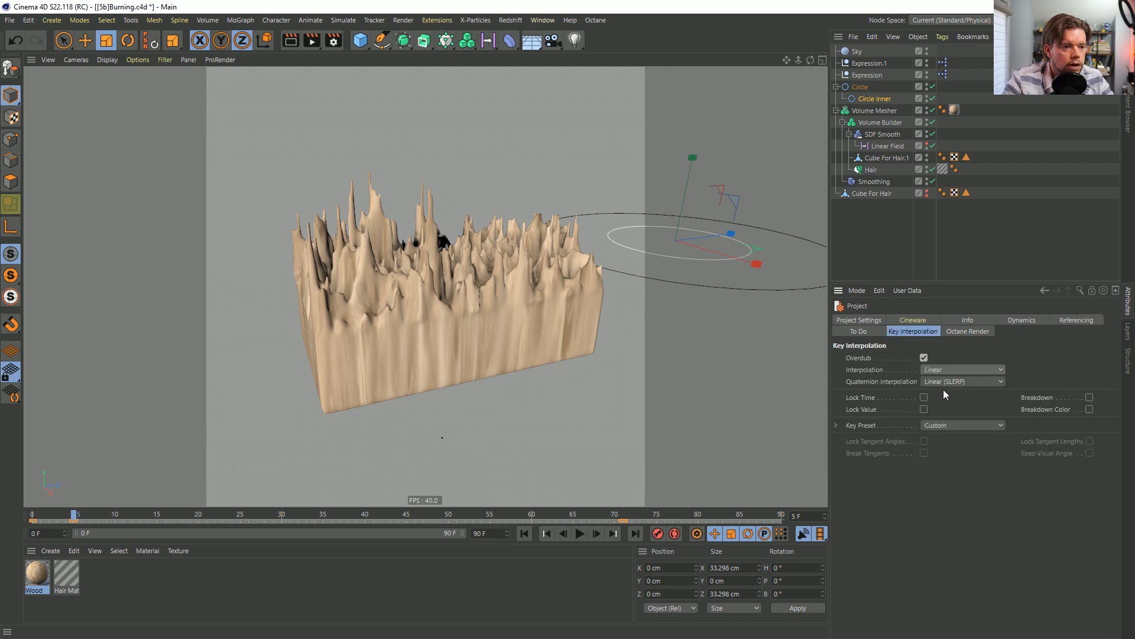
Record Circle Inner's new Radius at frame 5 and raise Circle's Radius to 121.6 cm at frame 71.
click(869, 98)
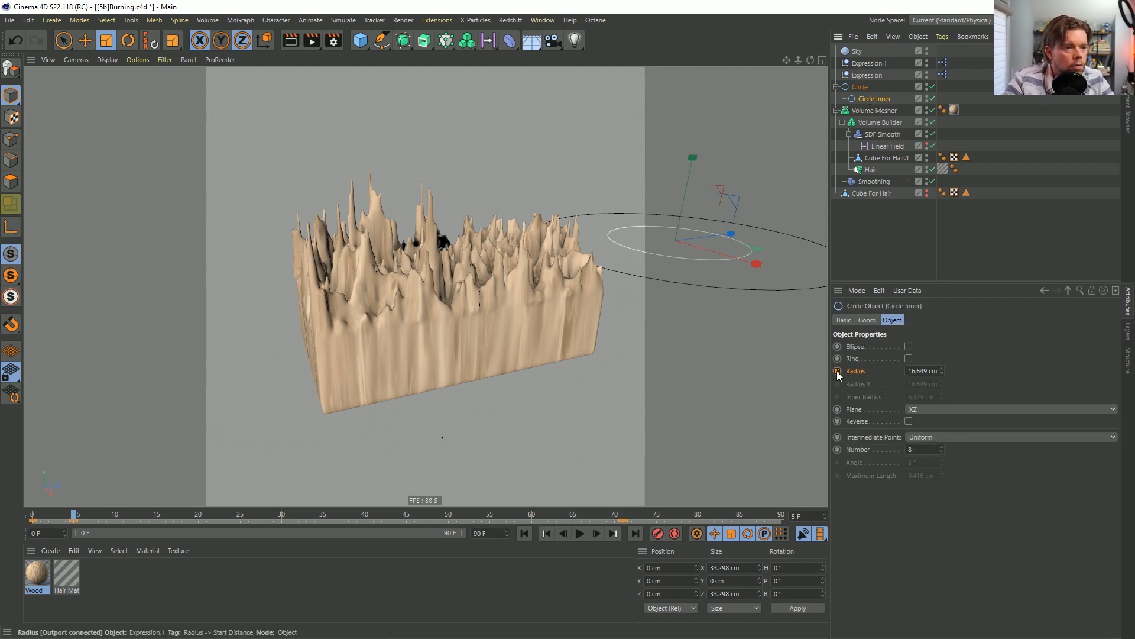
click(623, 519)
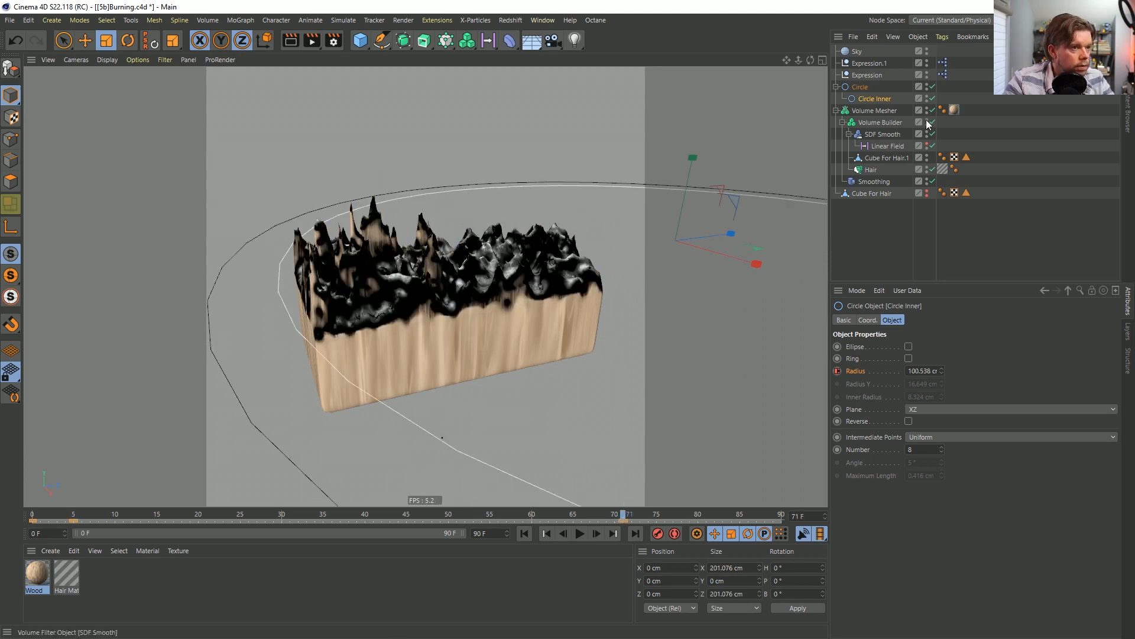
click(868, 87)
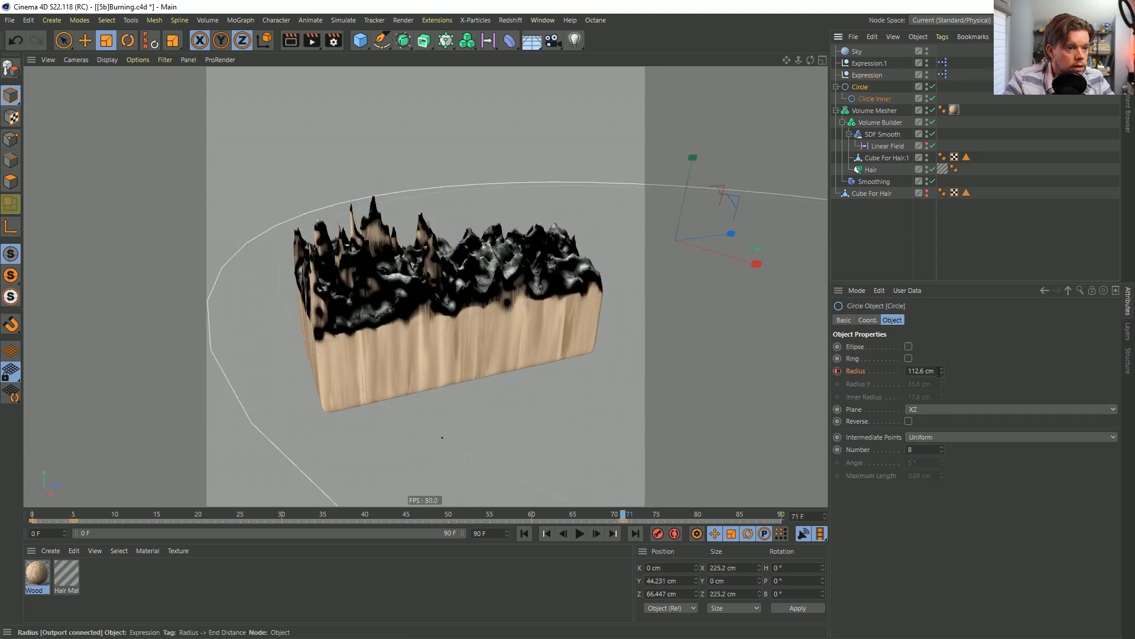
mouse_move(943, 372)
mouse_down()
mouse_move(943, 357)
mouse_move(941, 385)
mouse_up()
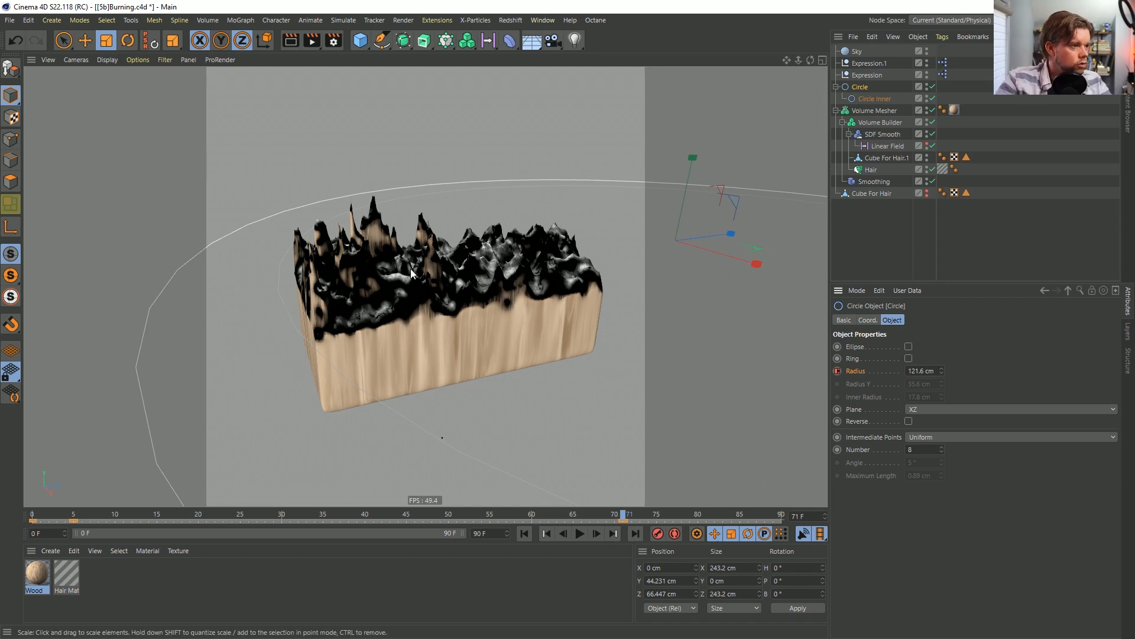
Reopen the Picture Viewer and play back the last rendered animation to check the timing of the charring.
click(543, 20)
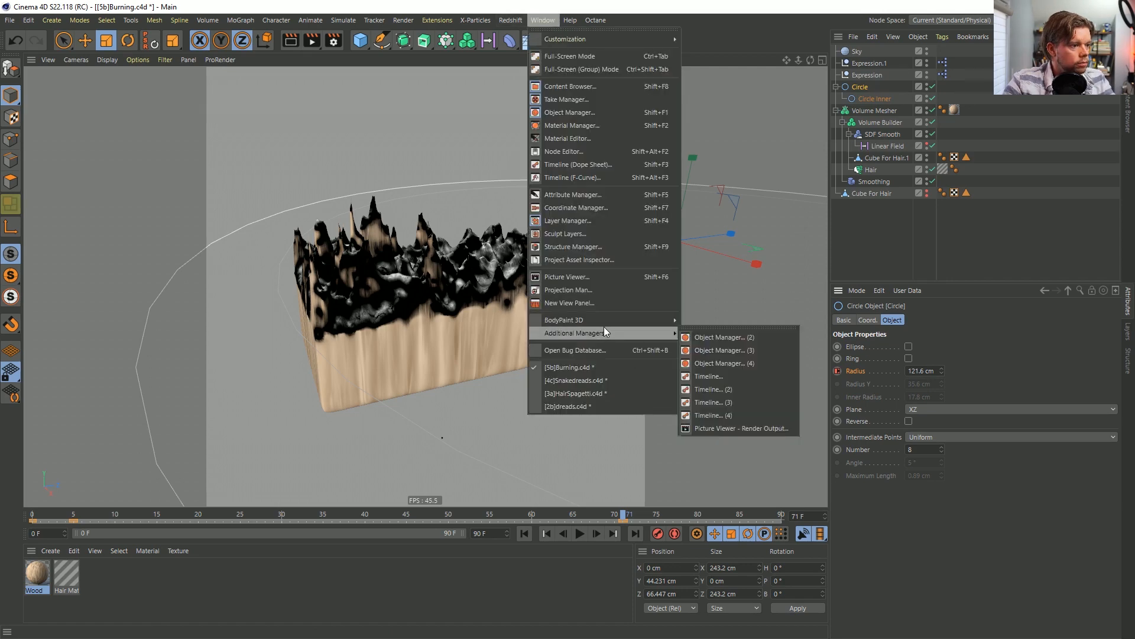
click(587, 276)
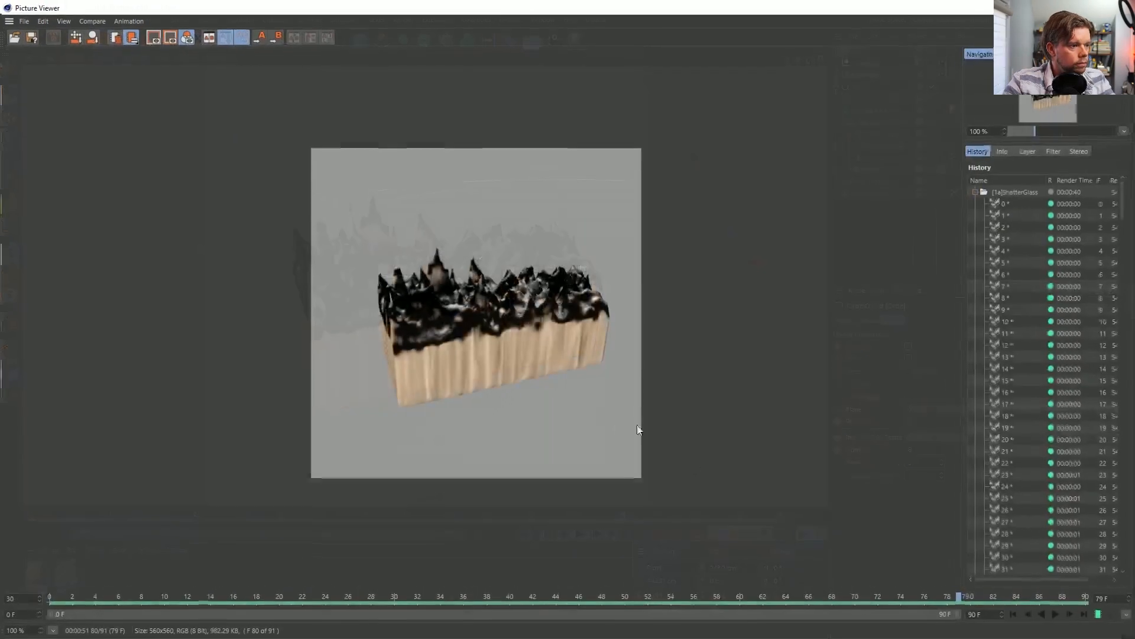
click(1058, 616)
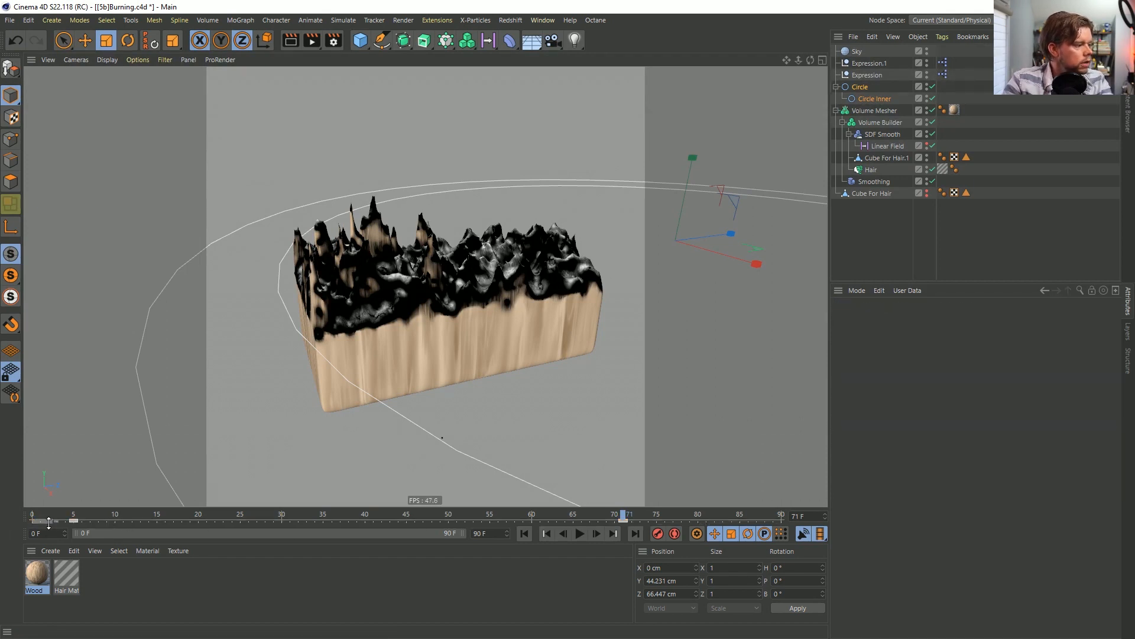
Shift the Radius keyframes of Circle and Circle Inner five frames later, to frames 10 and 76, and return to the first frame.
drag(58, 522, 655, 524)
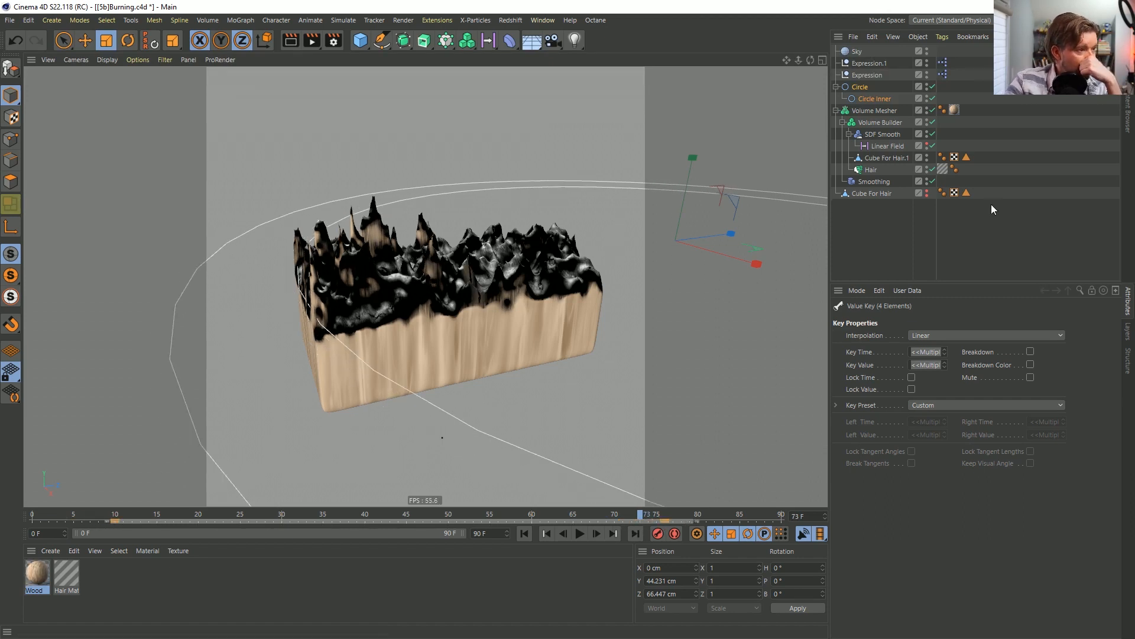
click(966, 233)
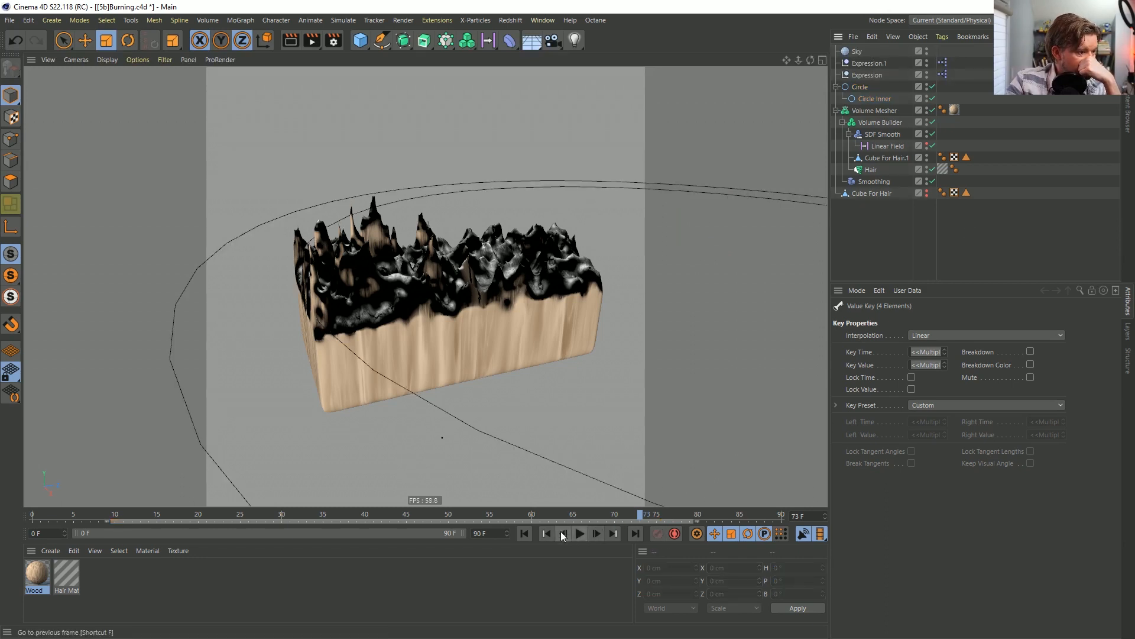
click(524, 535)
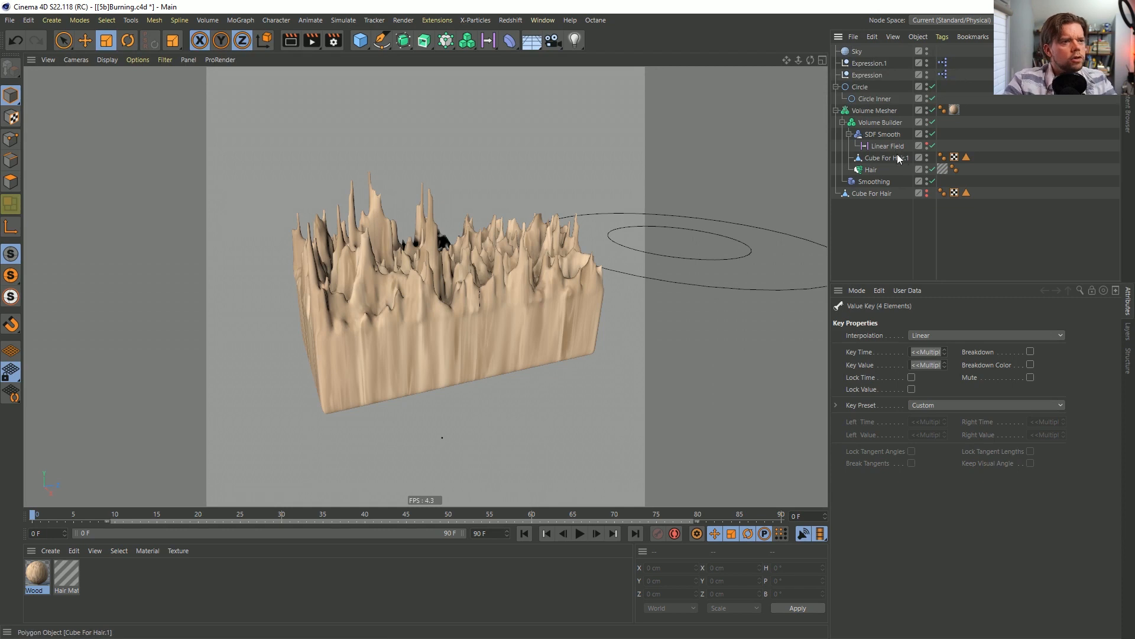
Set the guide length of the Hair object to 30 cm.
click(871, 169)
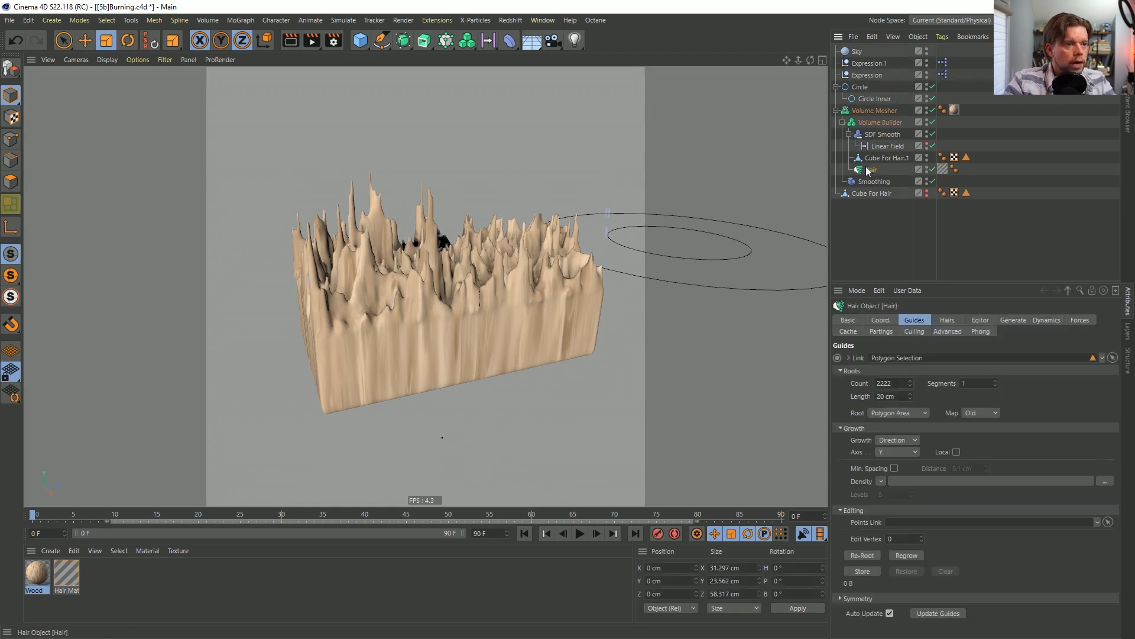
click(897, 395)
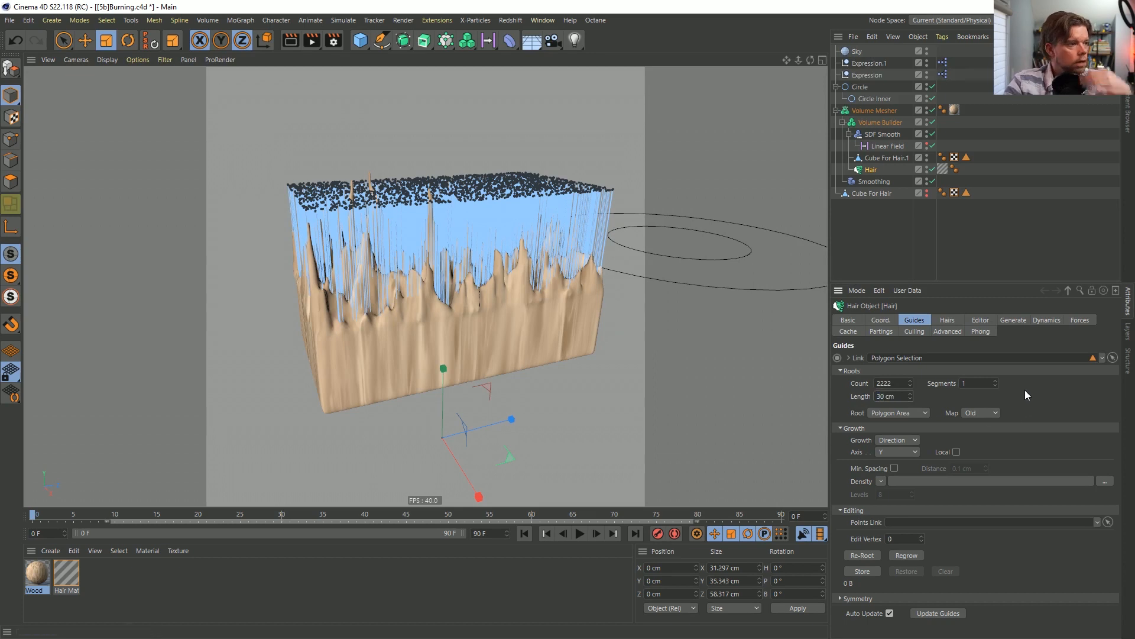
click(991, 172)
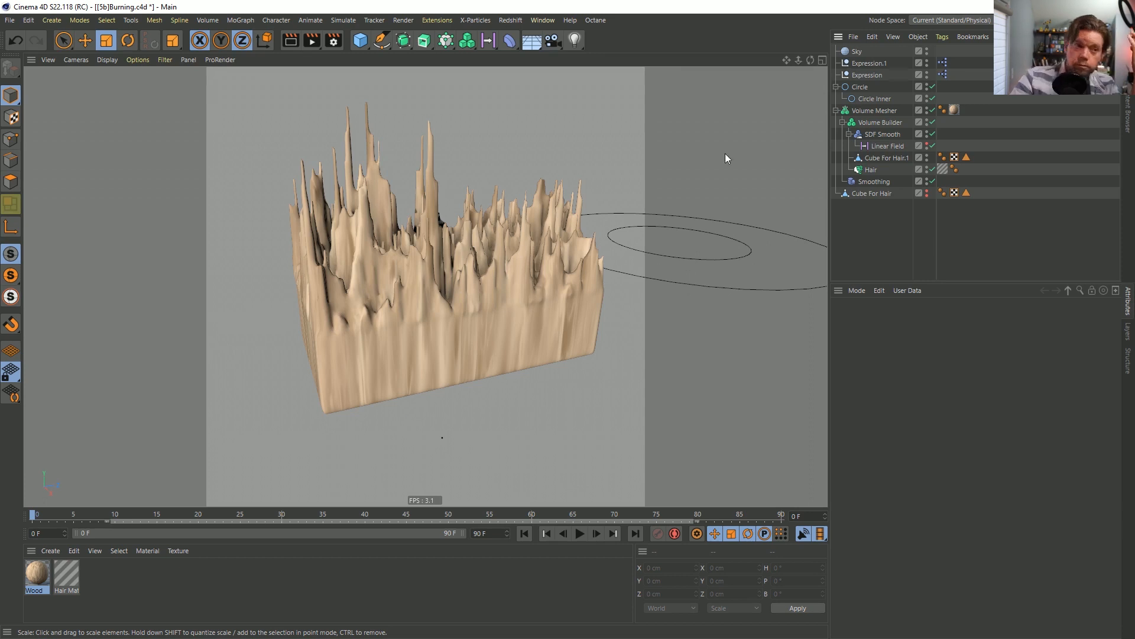
Move Circle together with its child Circle Inner straight up to a Y position of about 60.7 cm.
click(861, 88)
key(e)
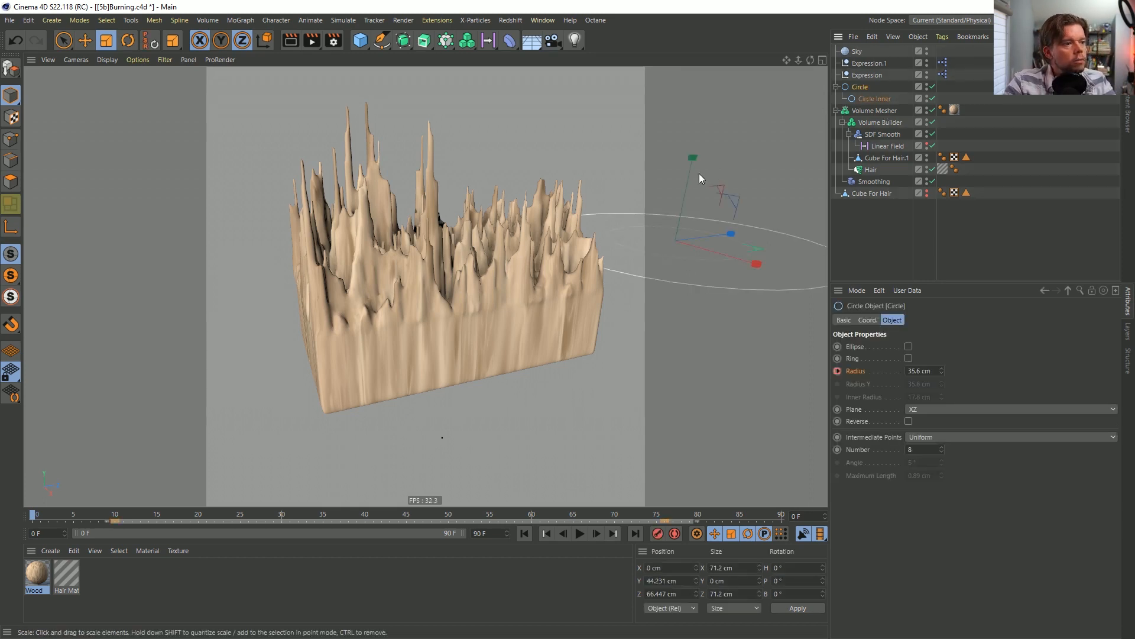
drag(690, 173, 701, 101)
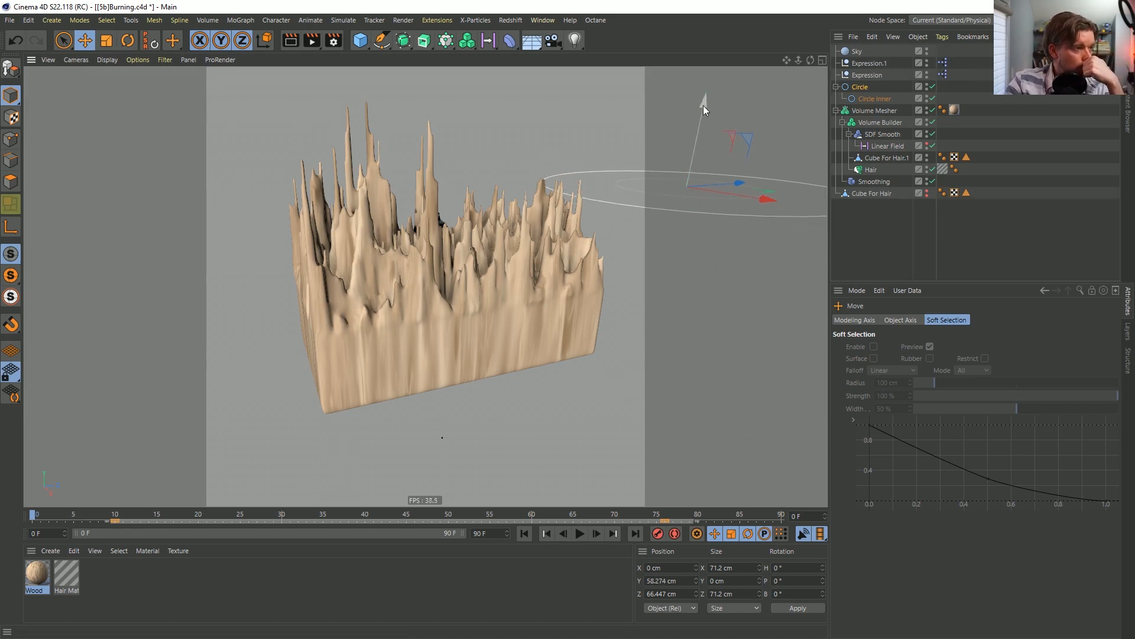
drag(710, 104, 704, 93)
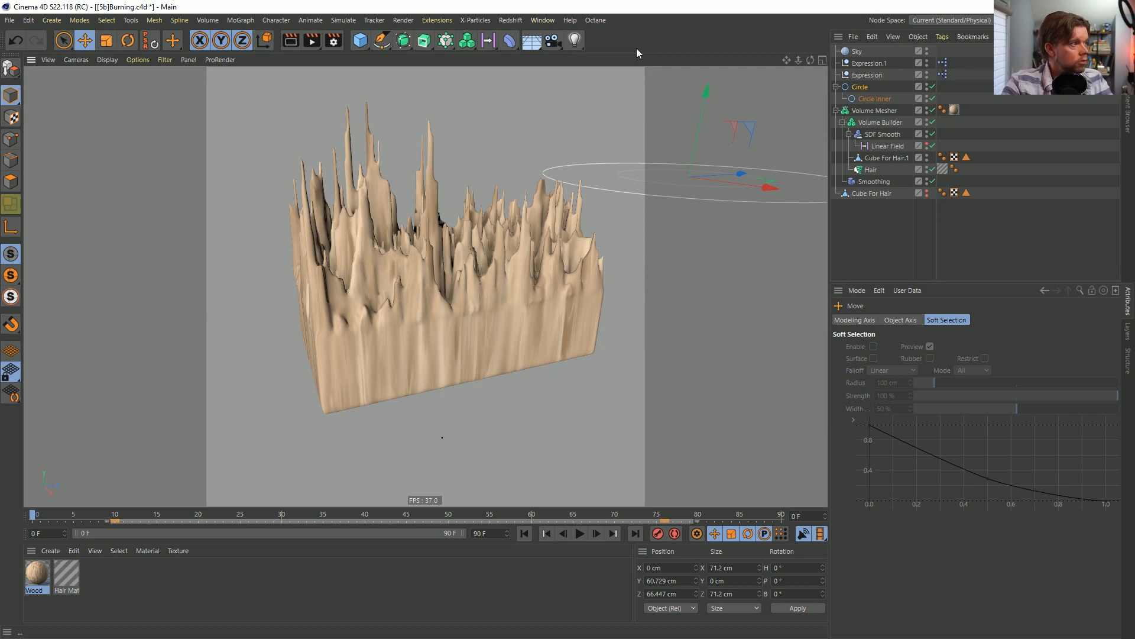
Render the animation with the longer spikes and raised circles to the Picture Viewer without saving.
key(ctrl+d)
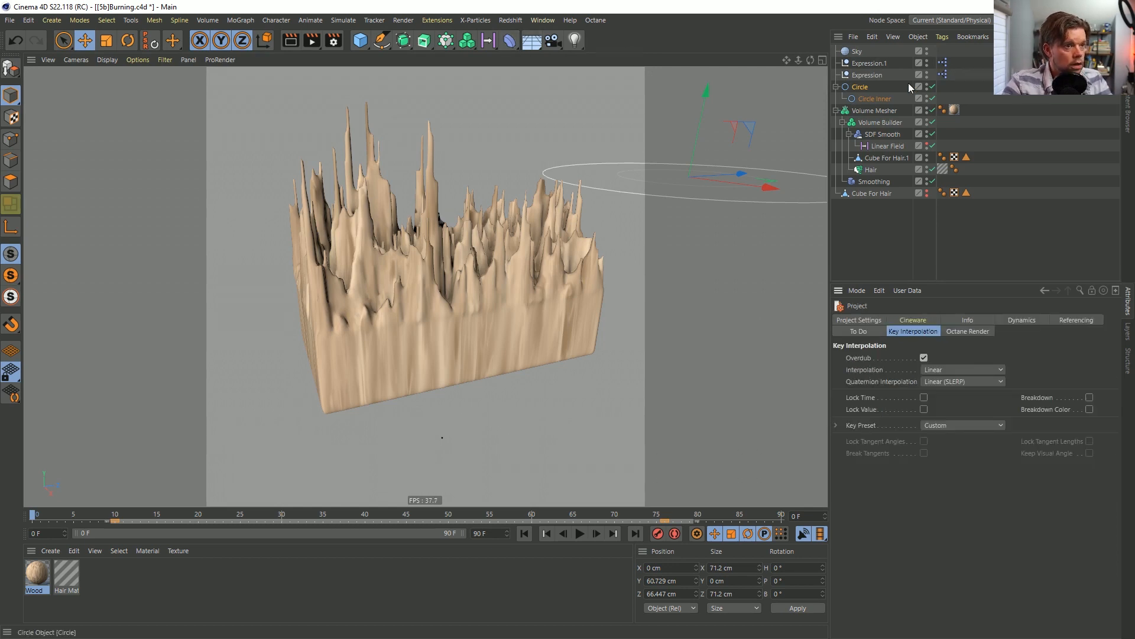
click(968, 91)
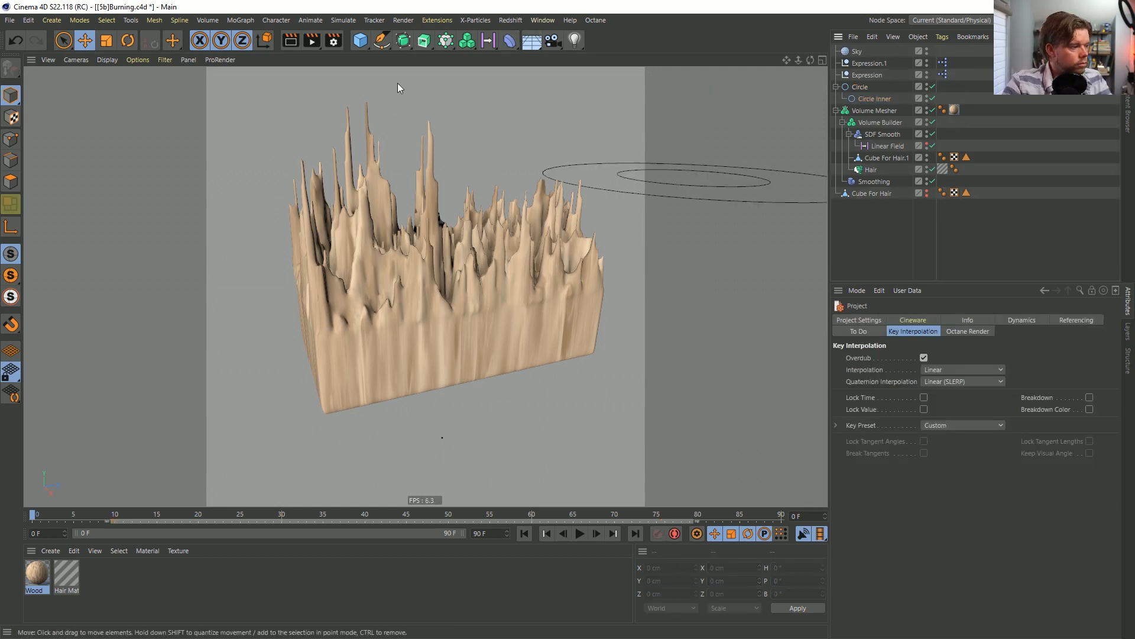
click(322, 38)
click(614, 365)
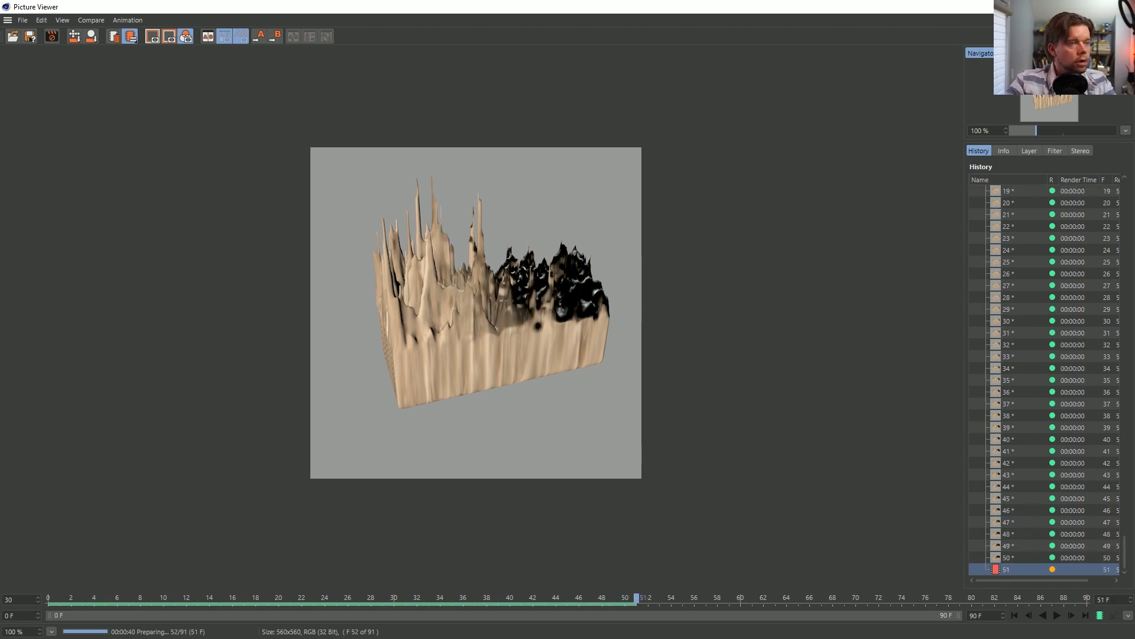
In the Wood material's Color Fusion shader, wrap the mask channel's Proximal shader in a new Fusion shader and open it.
drag(991, 8, 913, 584)
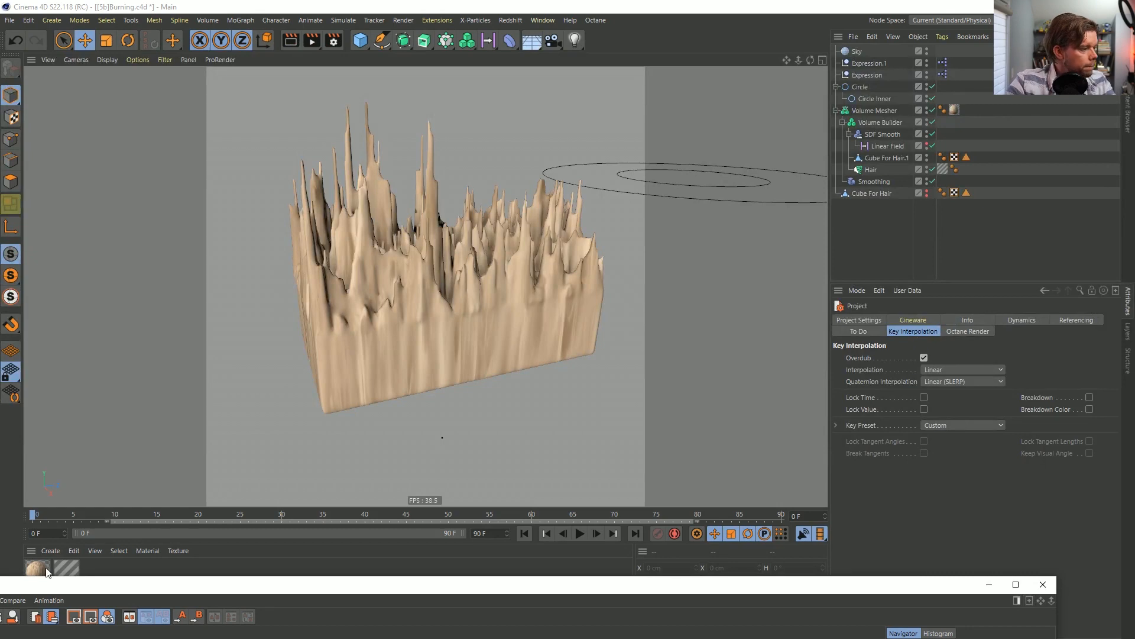
click(46, 568)
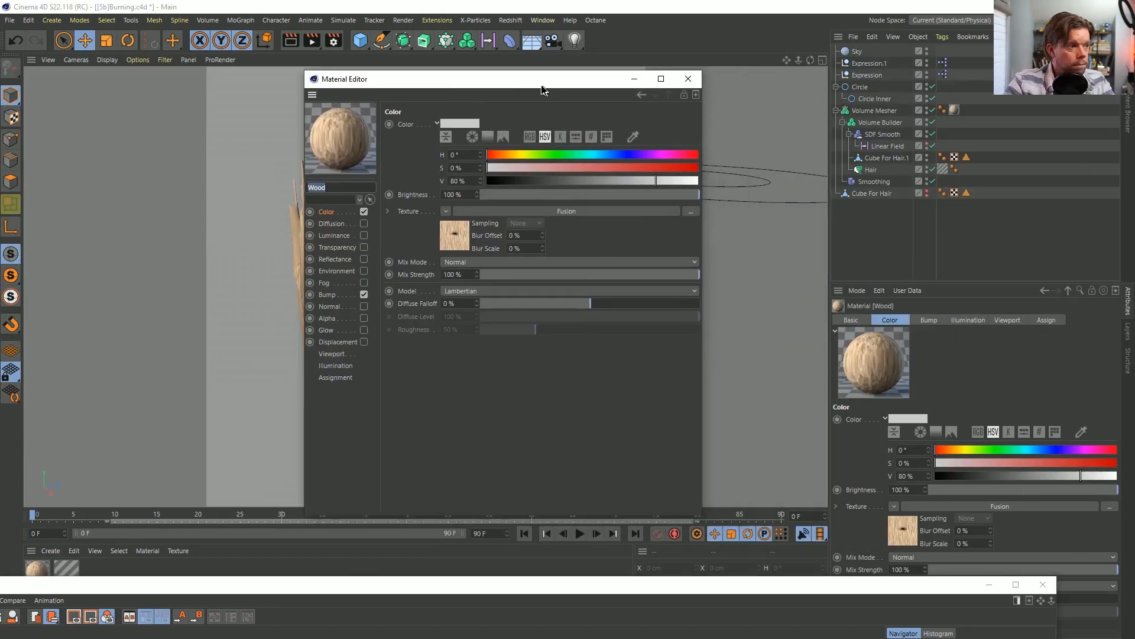
click(433, 225)
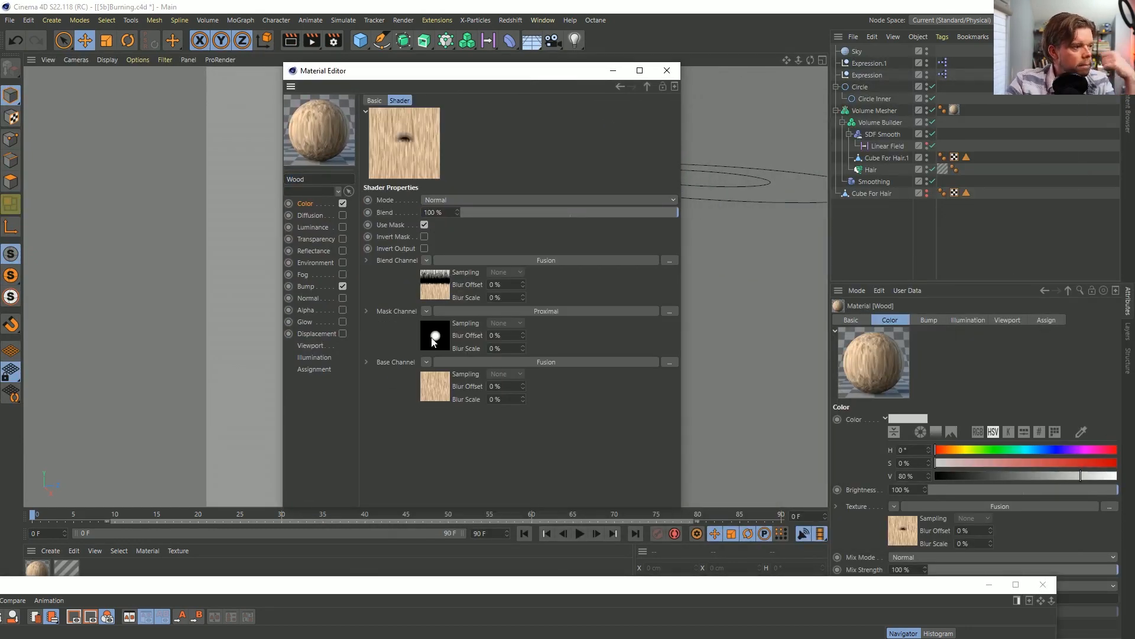
click(434, 339)
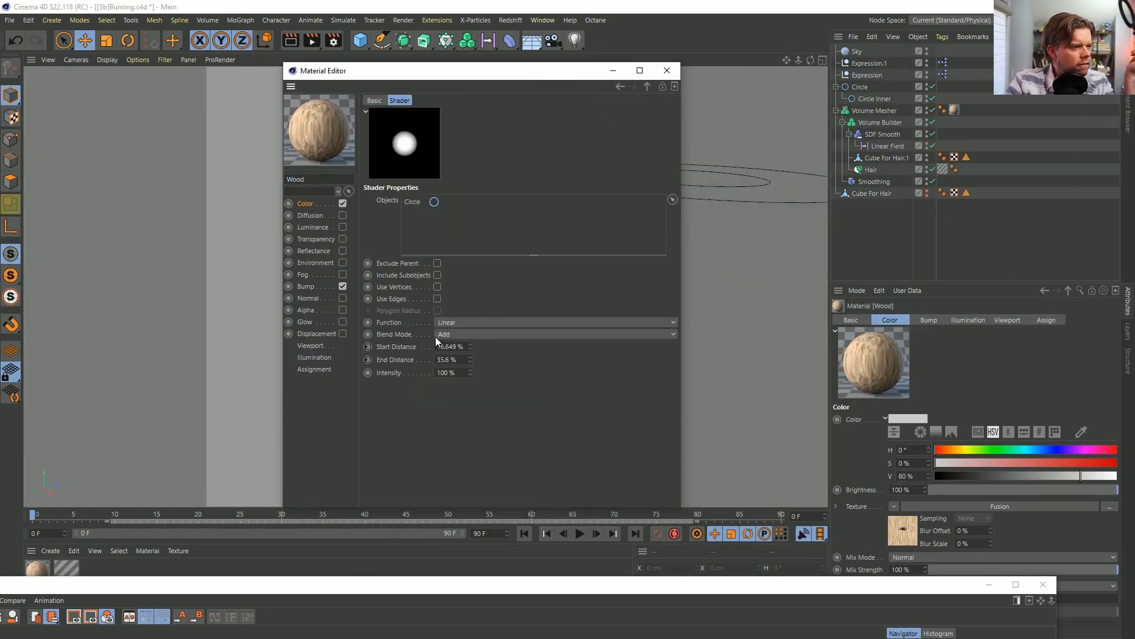
click(647, 88)
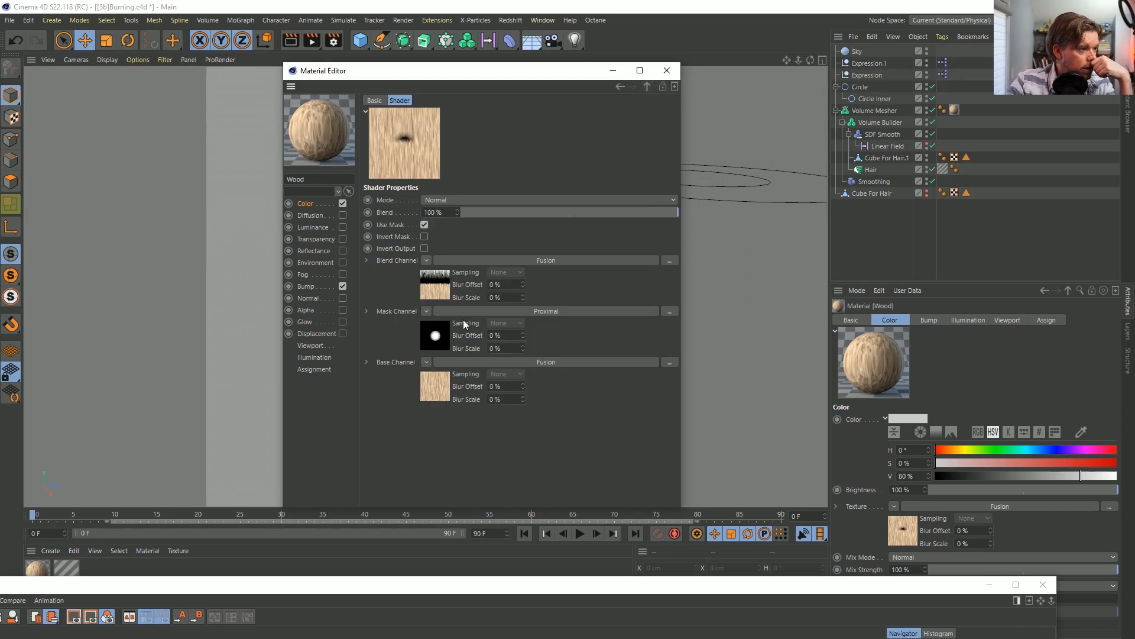
click(426, 310)
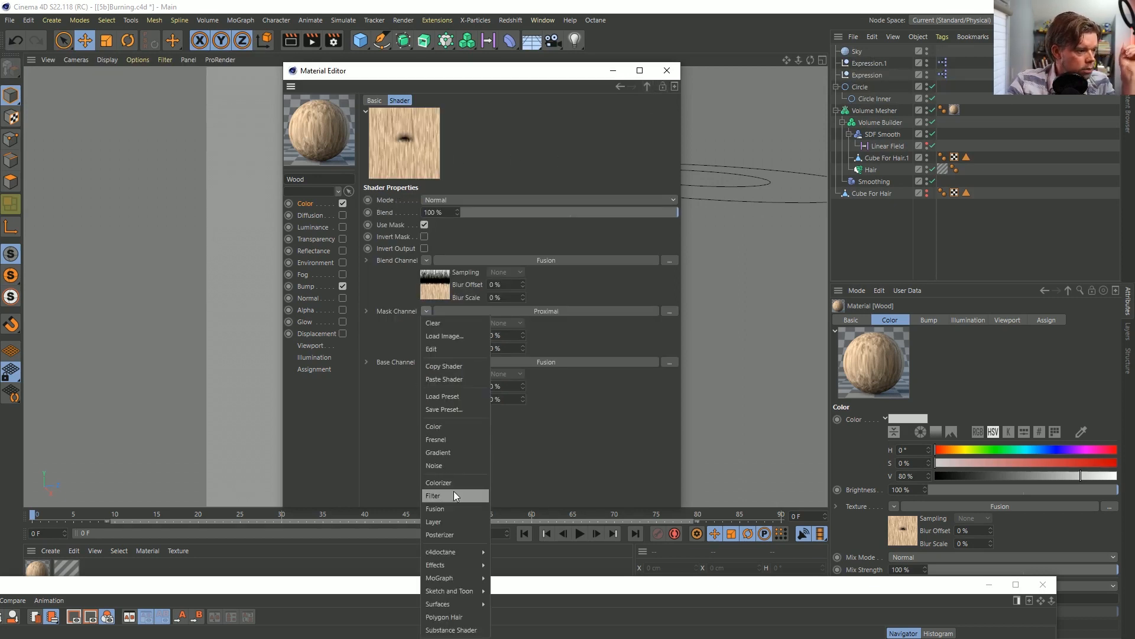
click(465, 510)
click(445, 331)
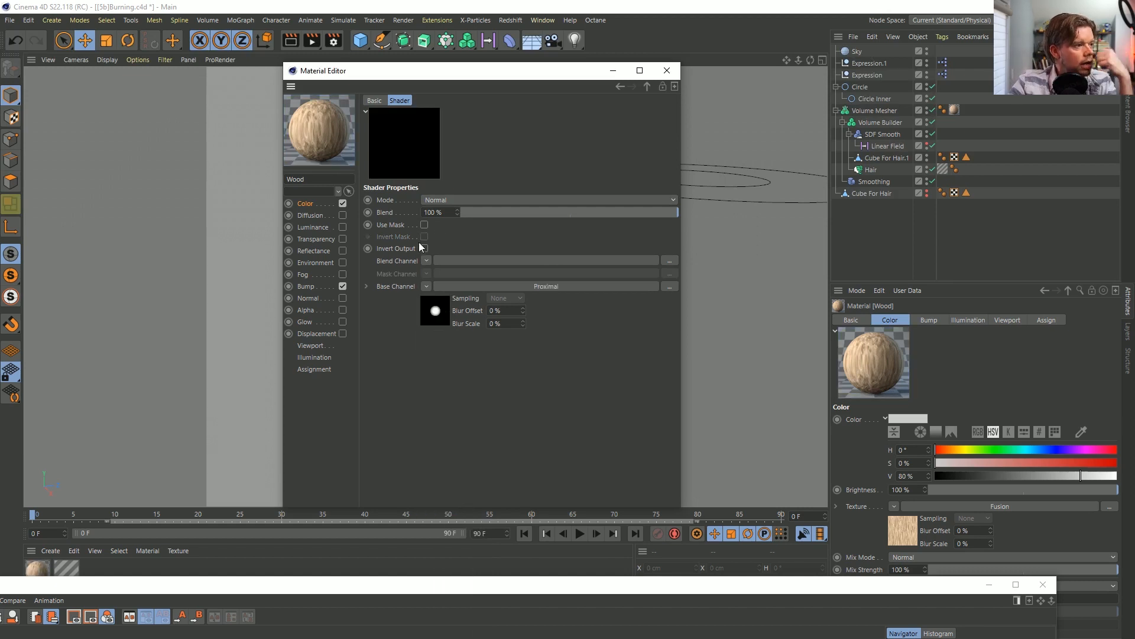
Paste the copied Fusion shader into the new Fusion's blend channel and replace it with the Noise shader copied from inside it.
click(427, 261)
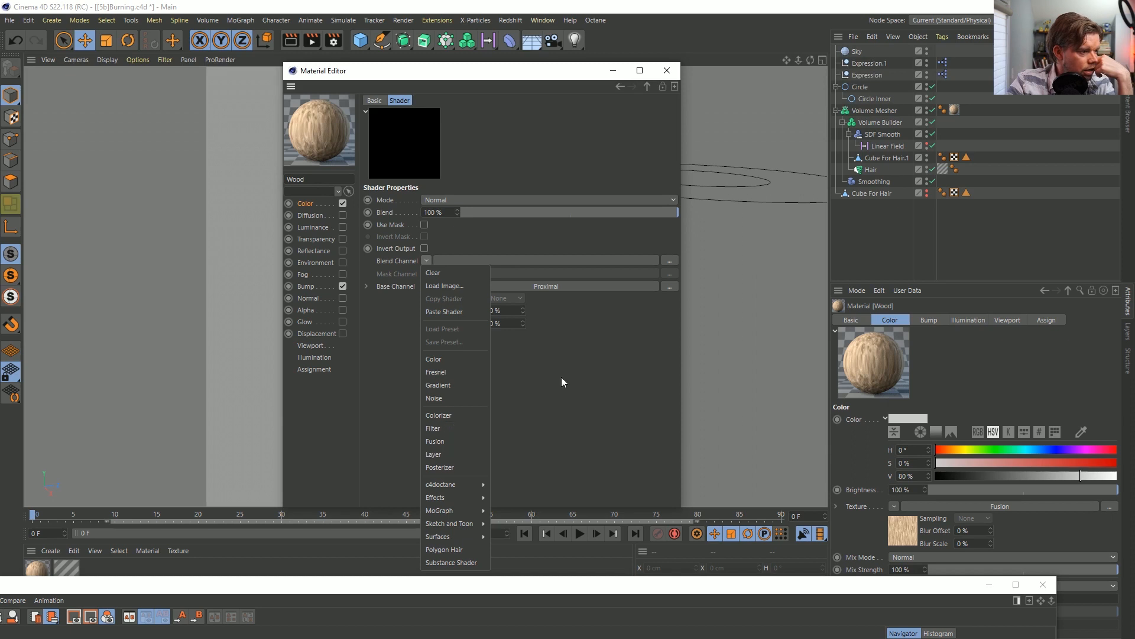
click(447, 312)
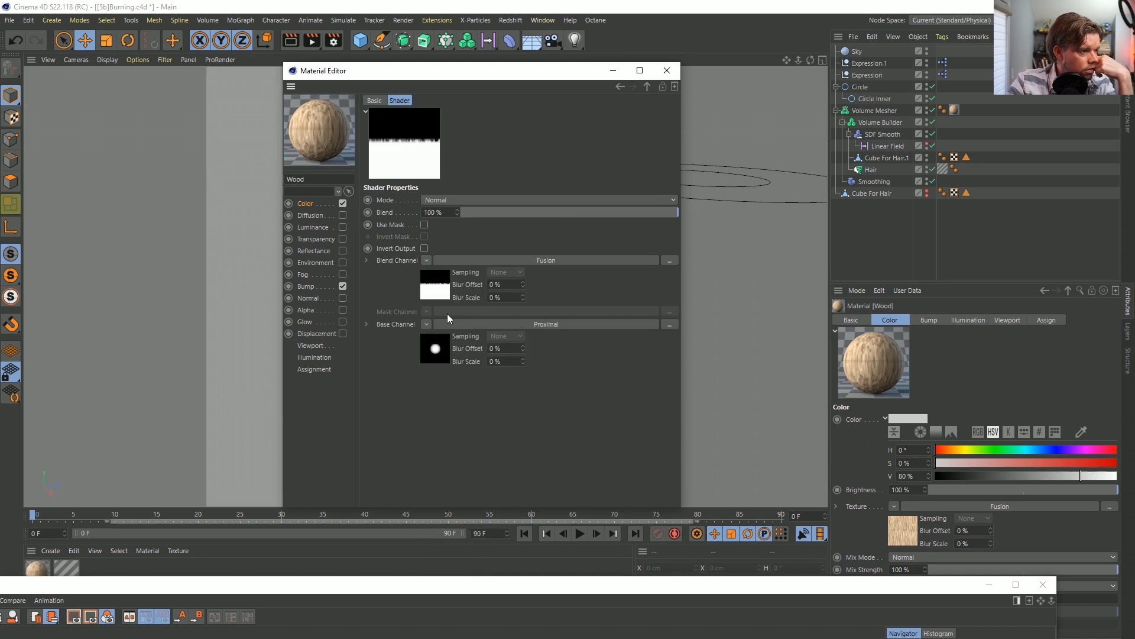
click(437, 288)
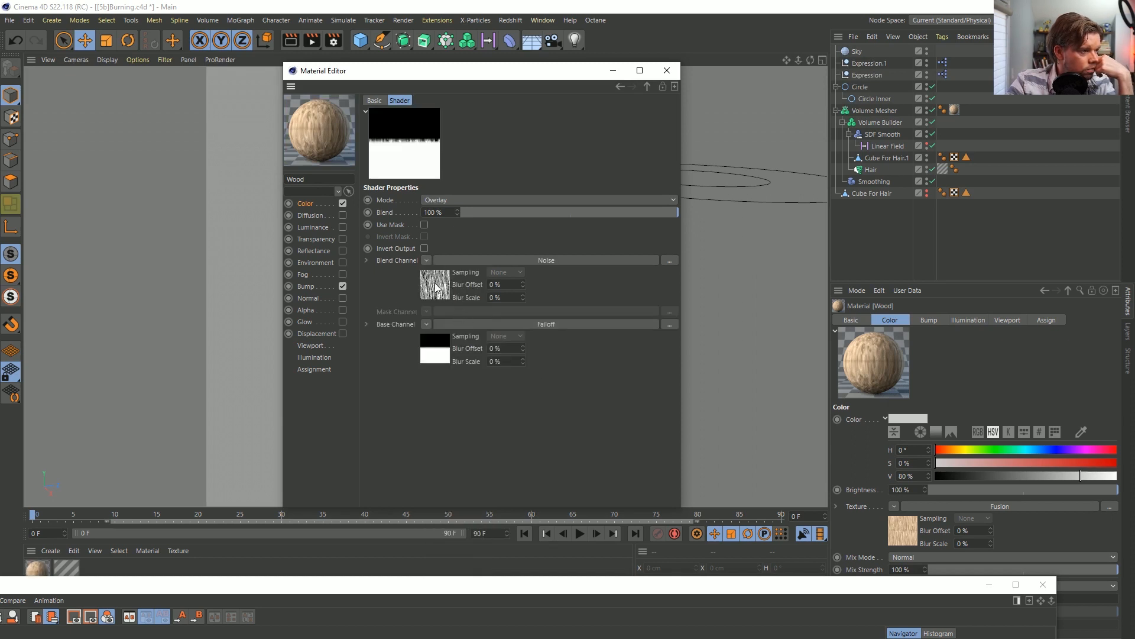
right_click(436, 289)
click(456, 325)
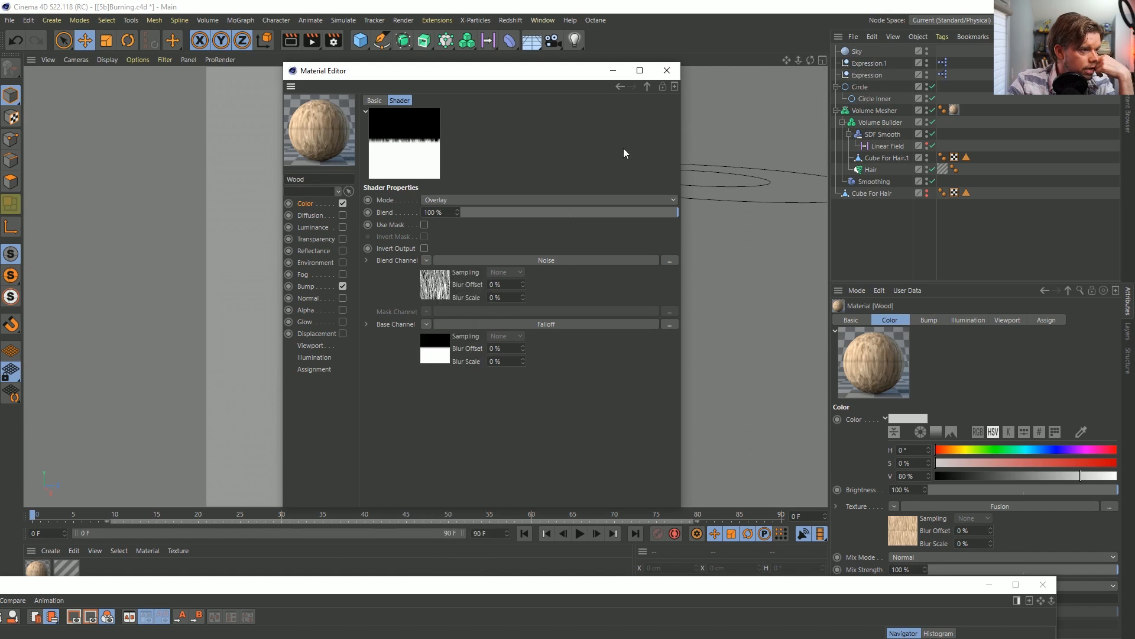
click(647, 86)
click(425, 261)
click(418, 264)
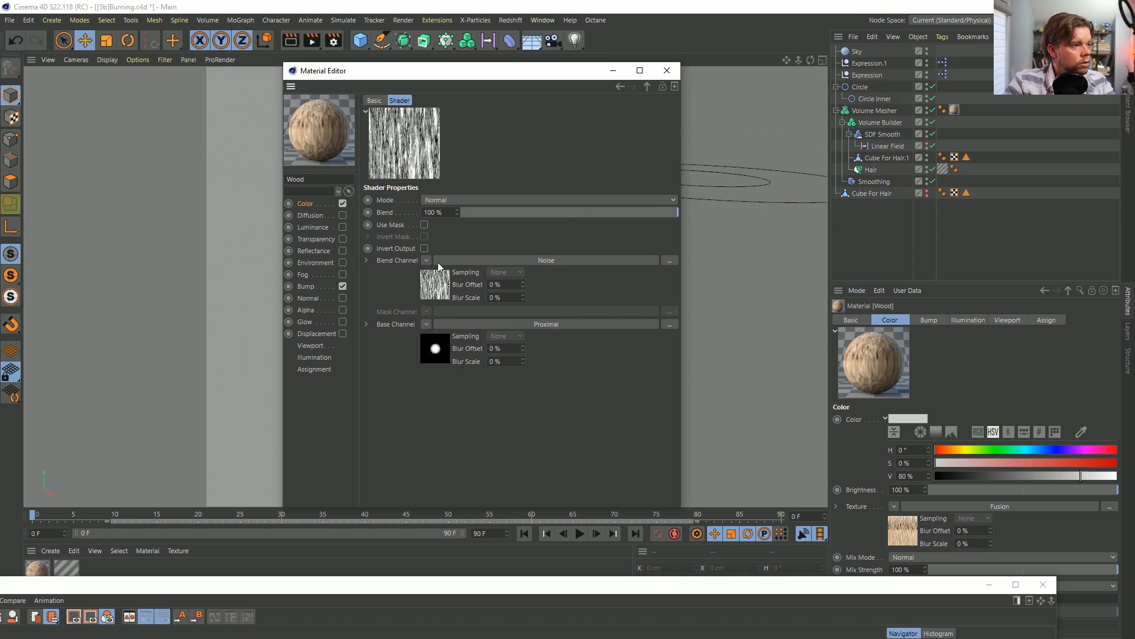
Set the Noise shader in the mask Fusion's blend channel to a Global Scale of 333% and a Contrast of 81%.
click(443, 288)
drag(460, 274, 413, 272)
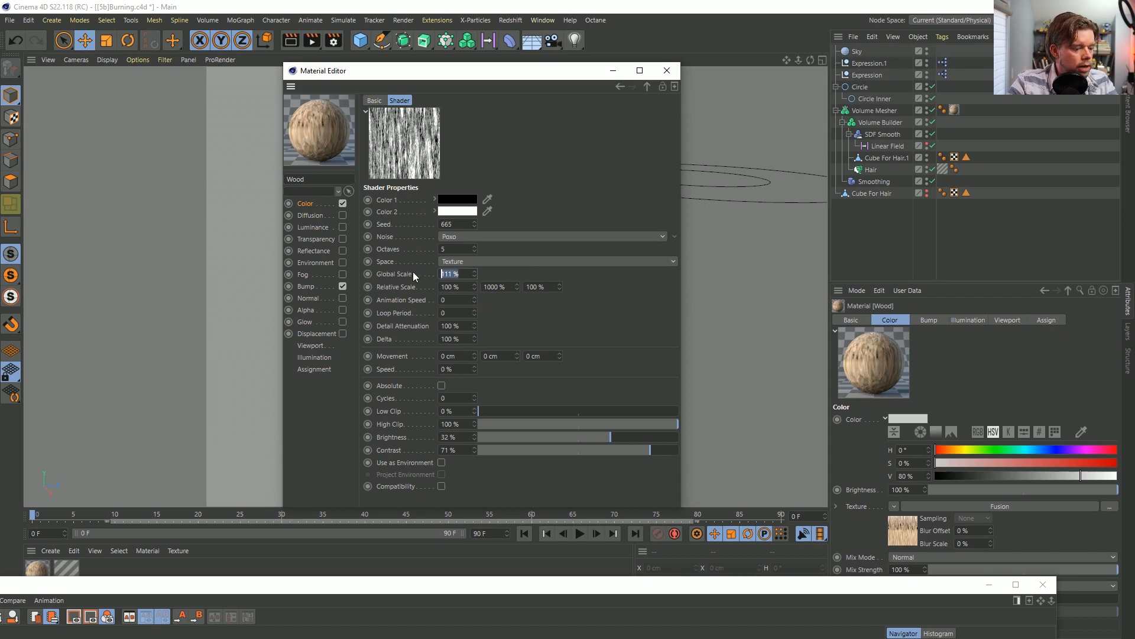
text(333)
key(Return)
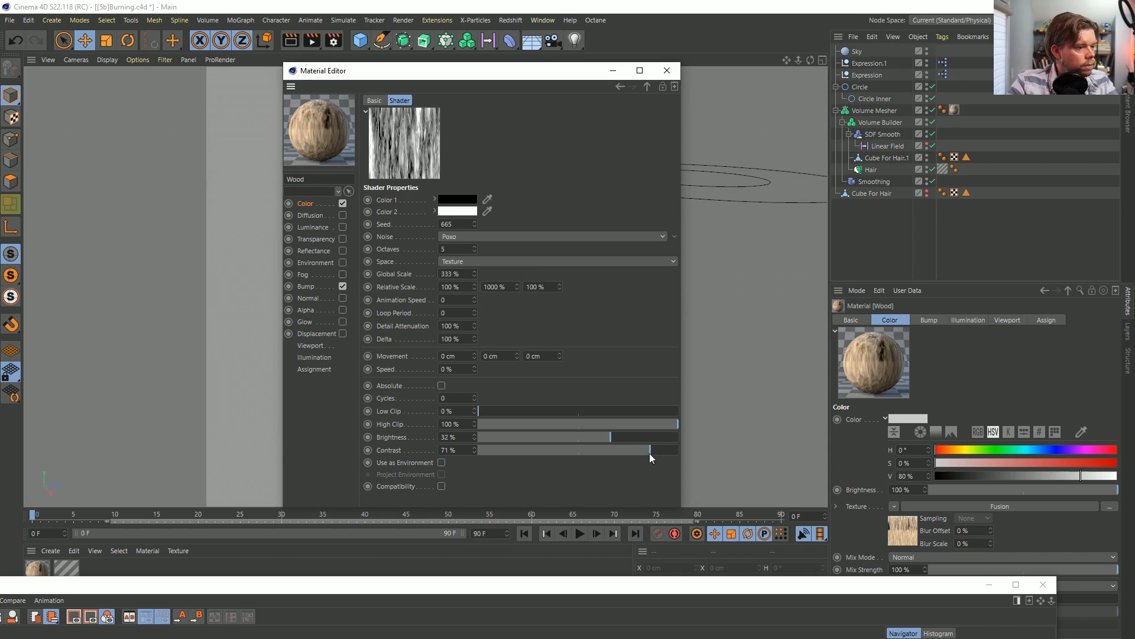
drag(650, 451, 661, 450)
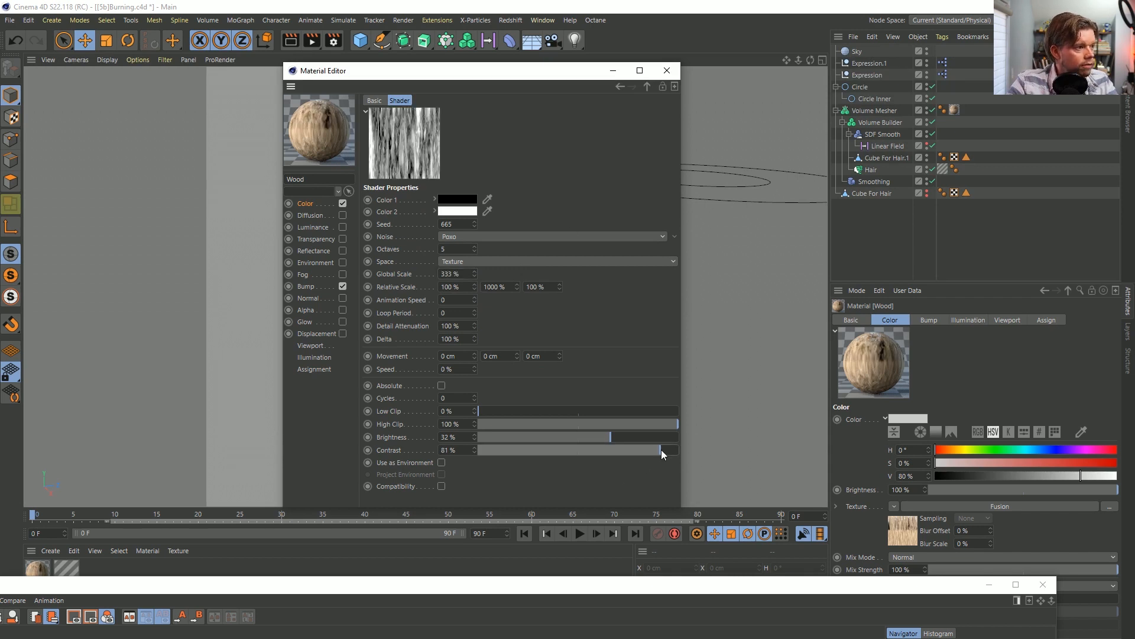
Return to the Fusion shader that combines Noise with Proximal and set its mode to Overlay.
click(651, 87)
click(473, 201)
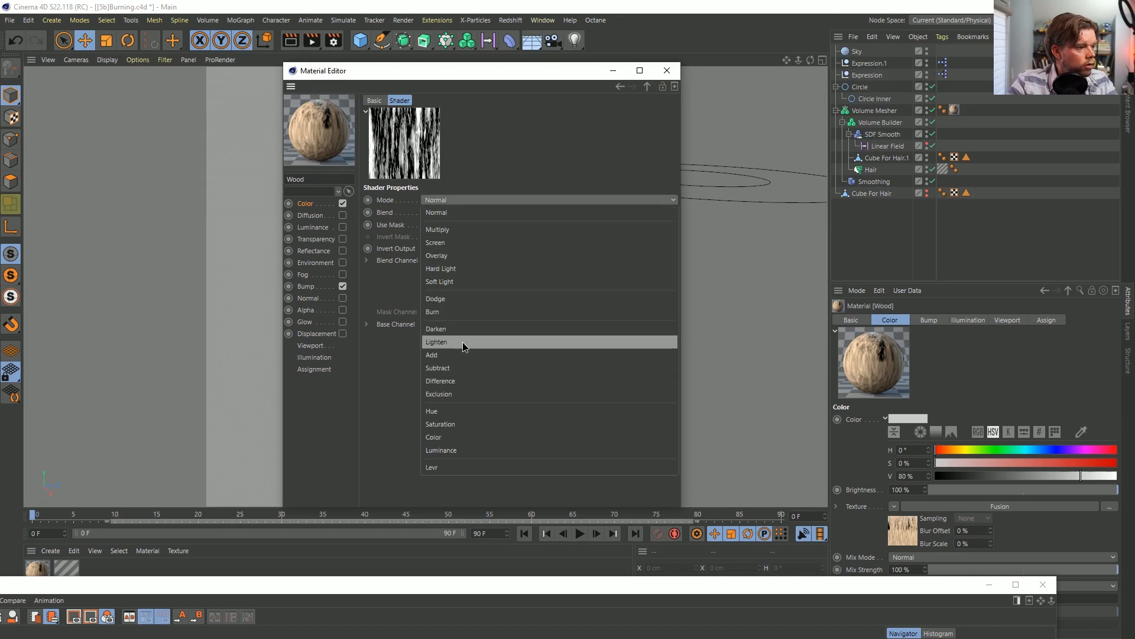
click(455, 256)
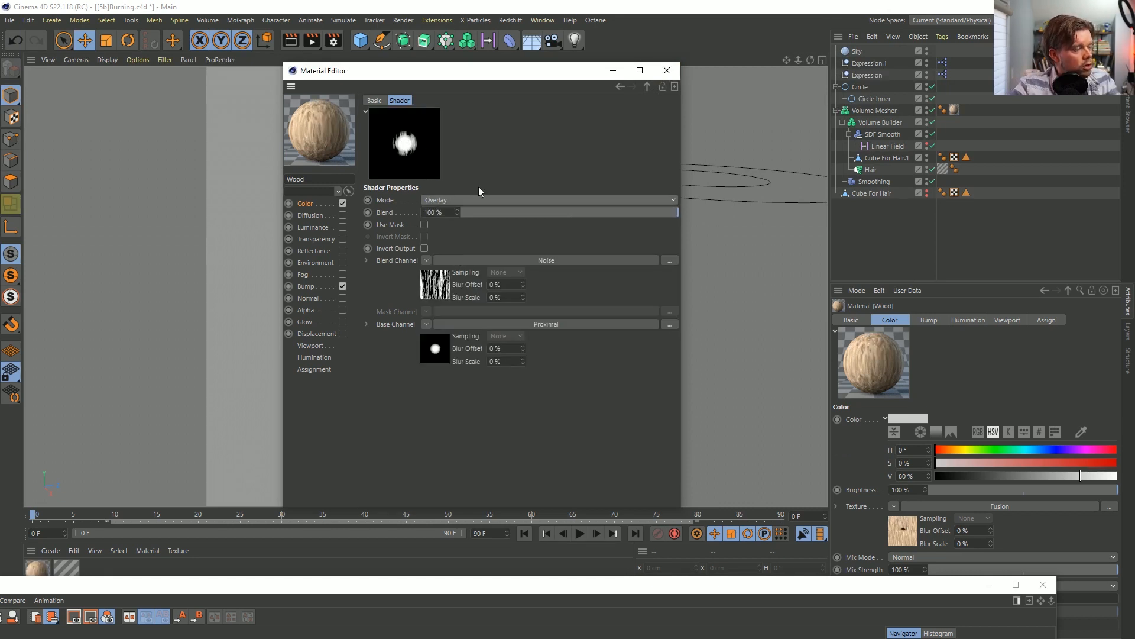
Wrap the mask channel's Fusion shader in a Posterizer shader and set its Filter Width to 56%.
click(647, 87)
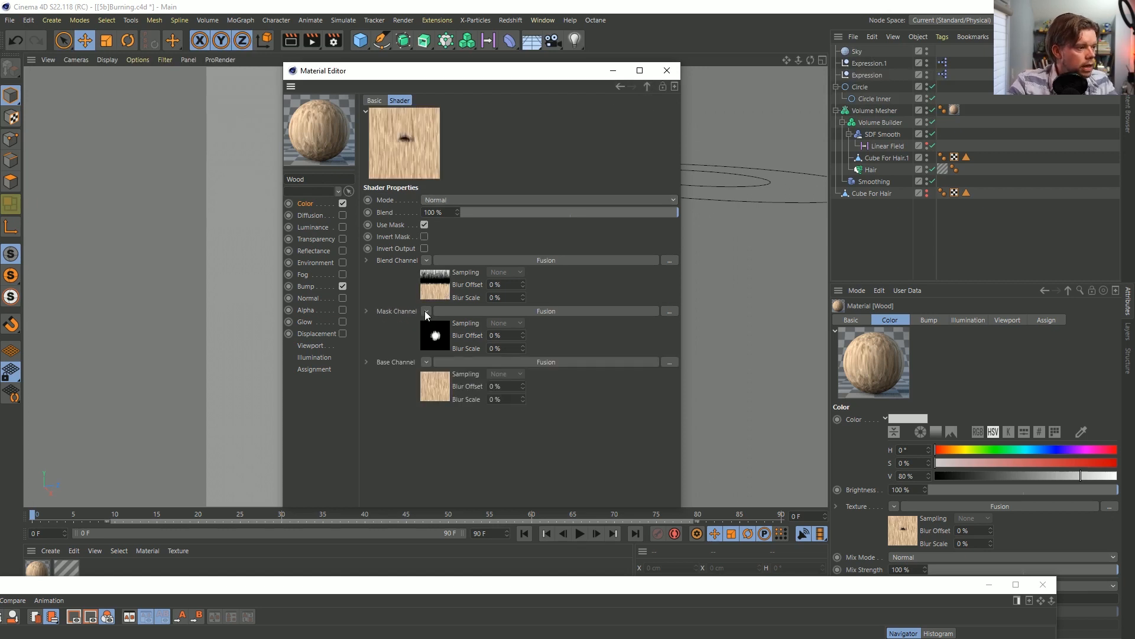
click(426, 312)
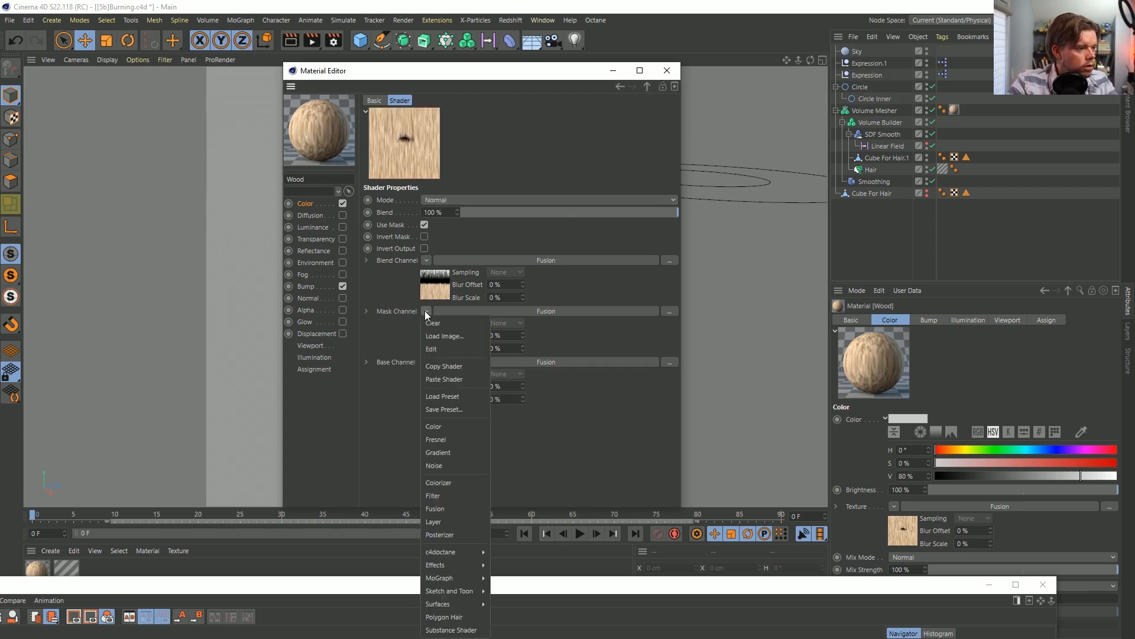
click(449, 535)
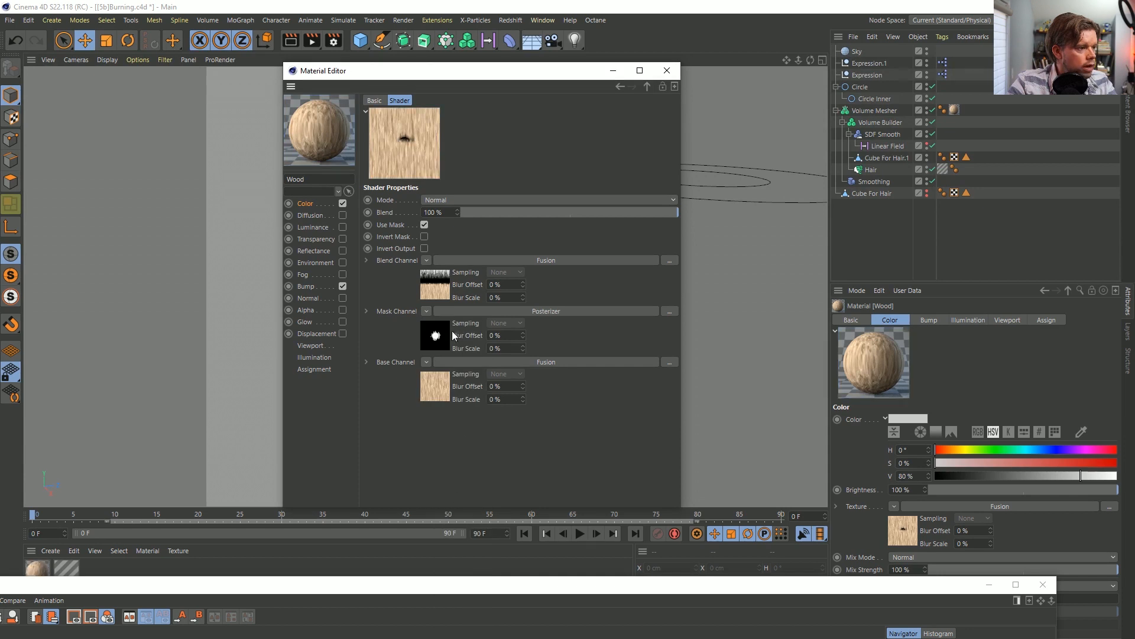
click(442, 335)
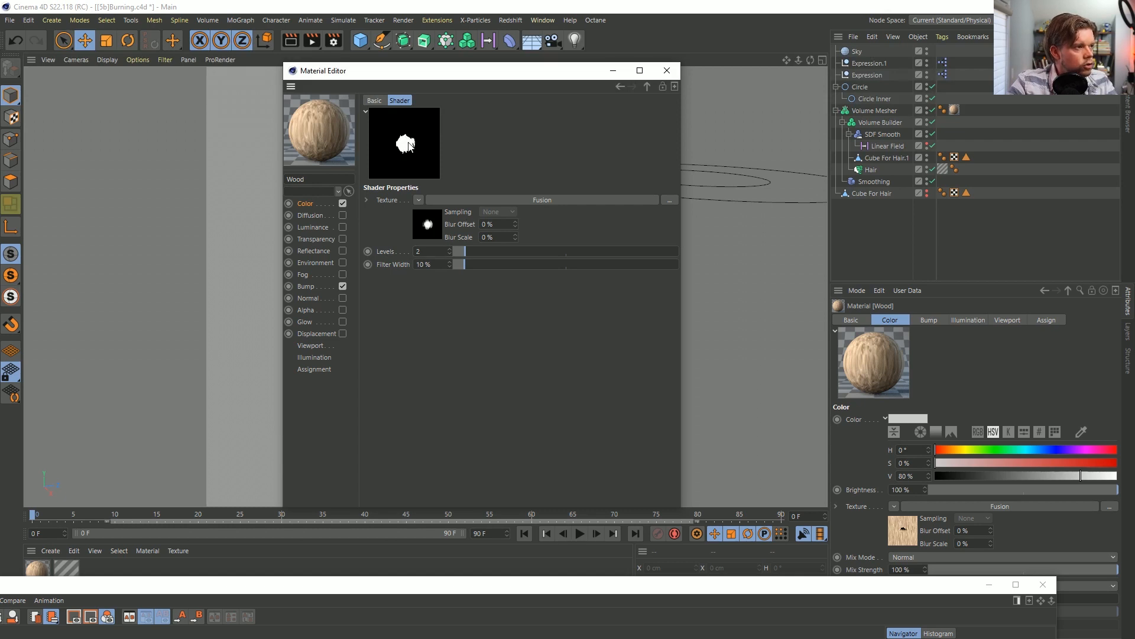
drag(465, 264, 494, 265)
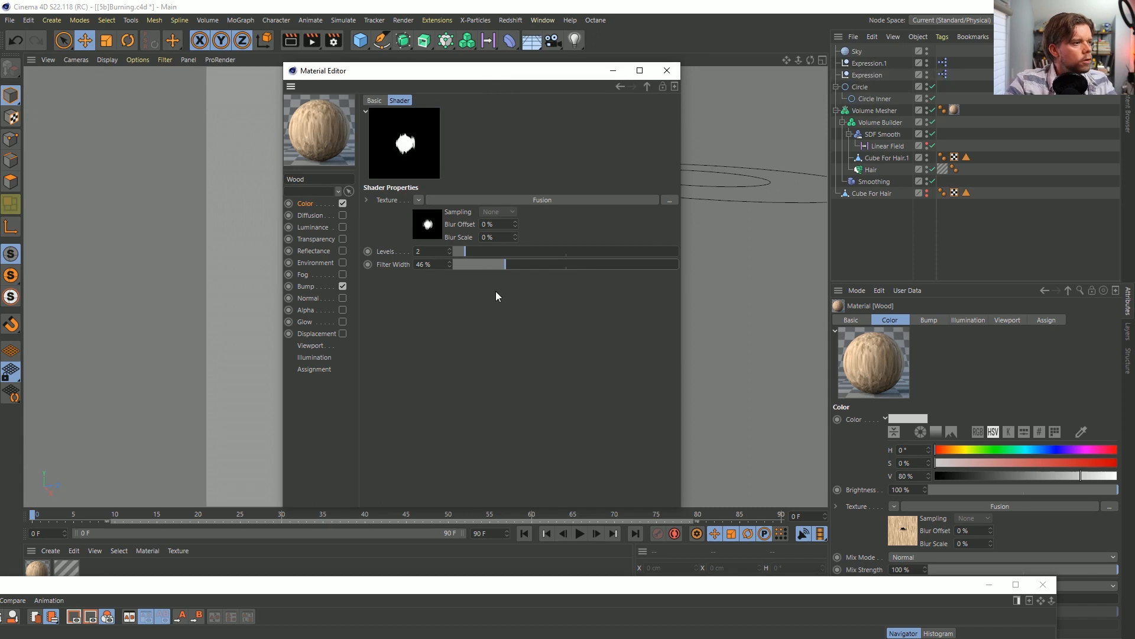
click(516, 266)
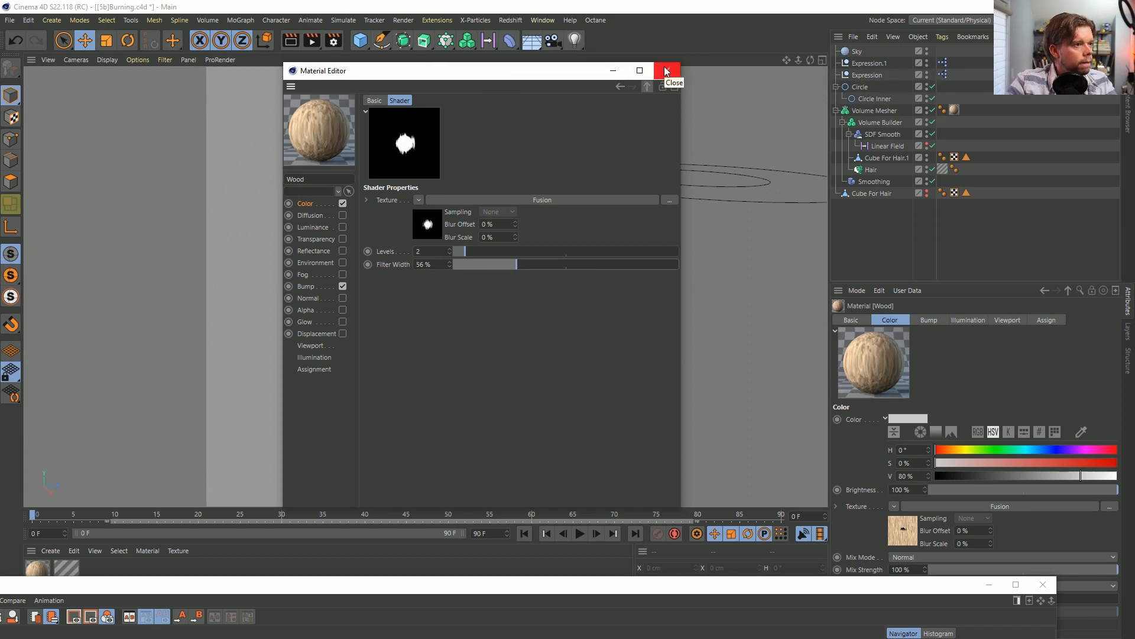
Open the Proximal shader nested inside the mask, set its Function to Smooth, and close the Material Editor.
click(431, 229)
click(435, 342)
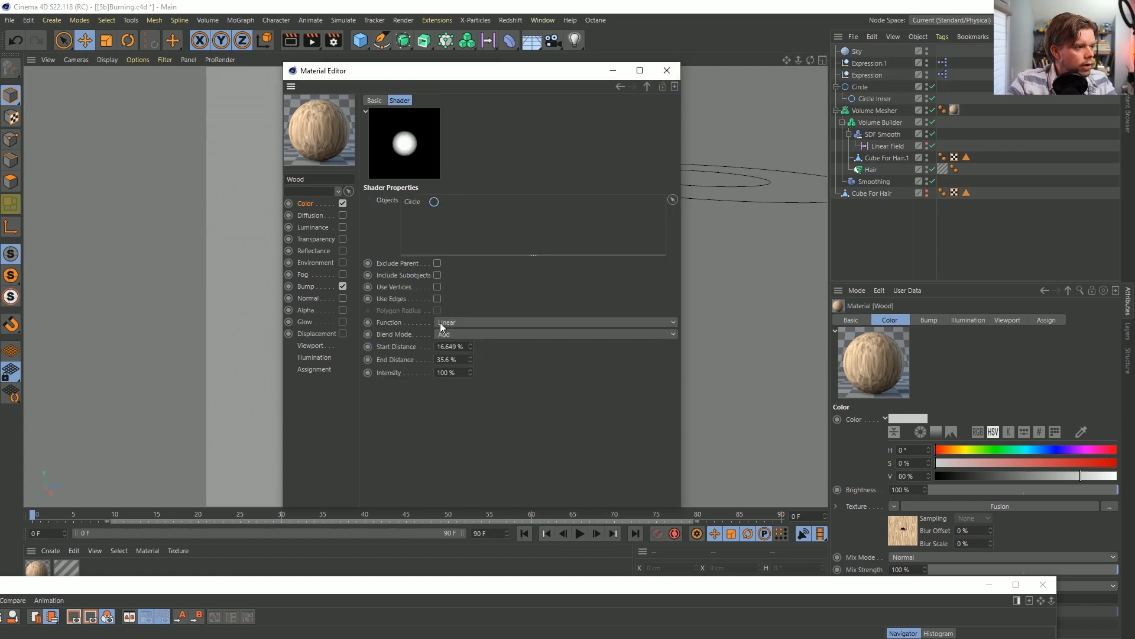
click(463, 322)
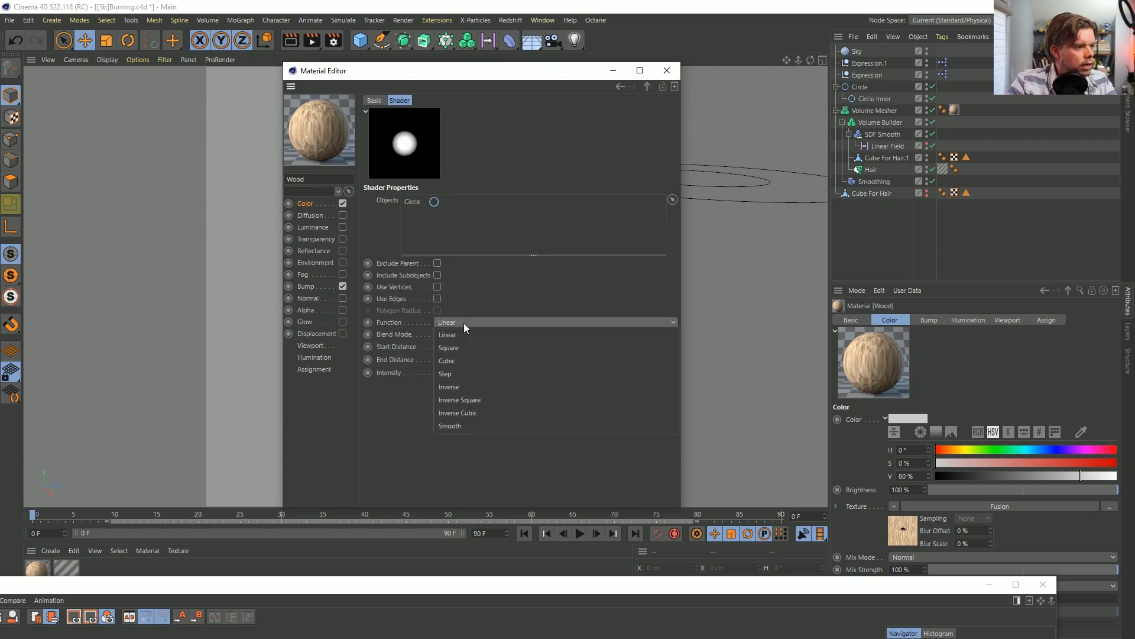
click(461, 427)
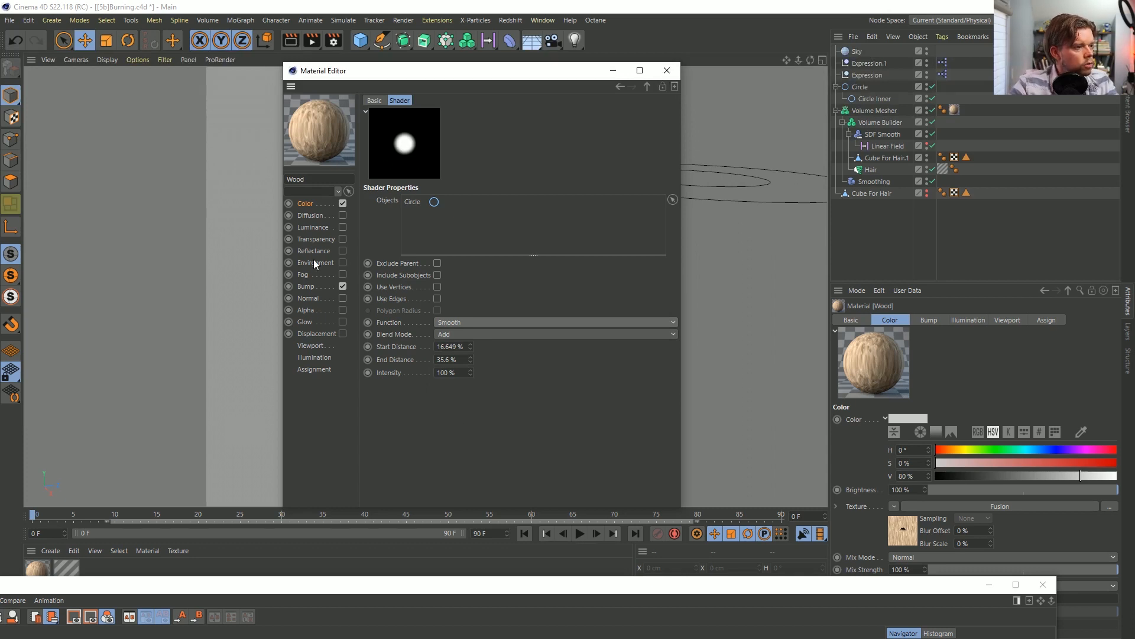
click(667, 70)
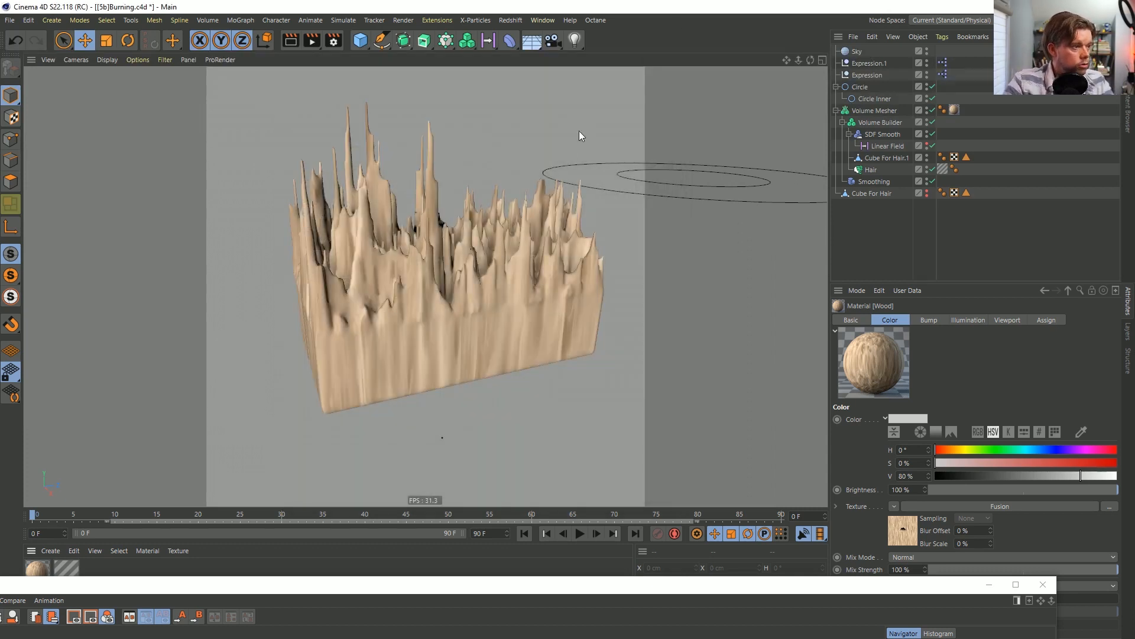
Close the old Picture Viewer, save the project, and test-render the updated material to the Picture Viewer without saving the images.
click(1043, 584)
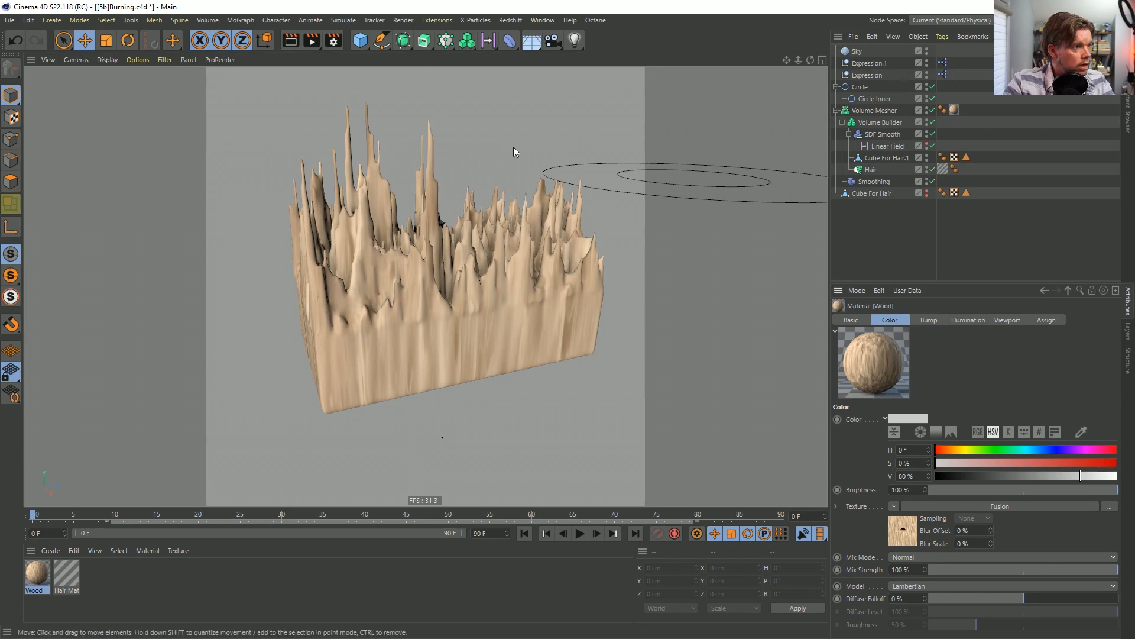
key(ctrl+s)
click(312, 41)
click(593, 365)
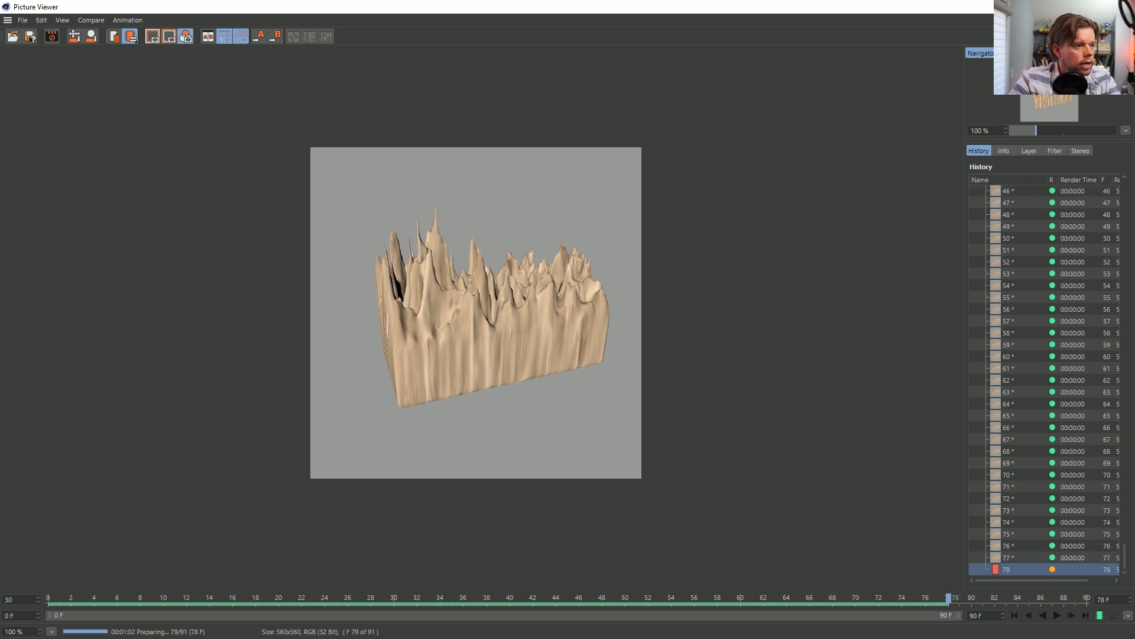
click(1121, 6)
click(601, 370)
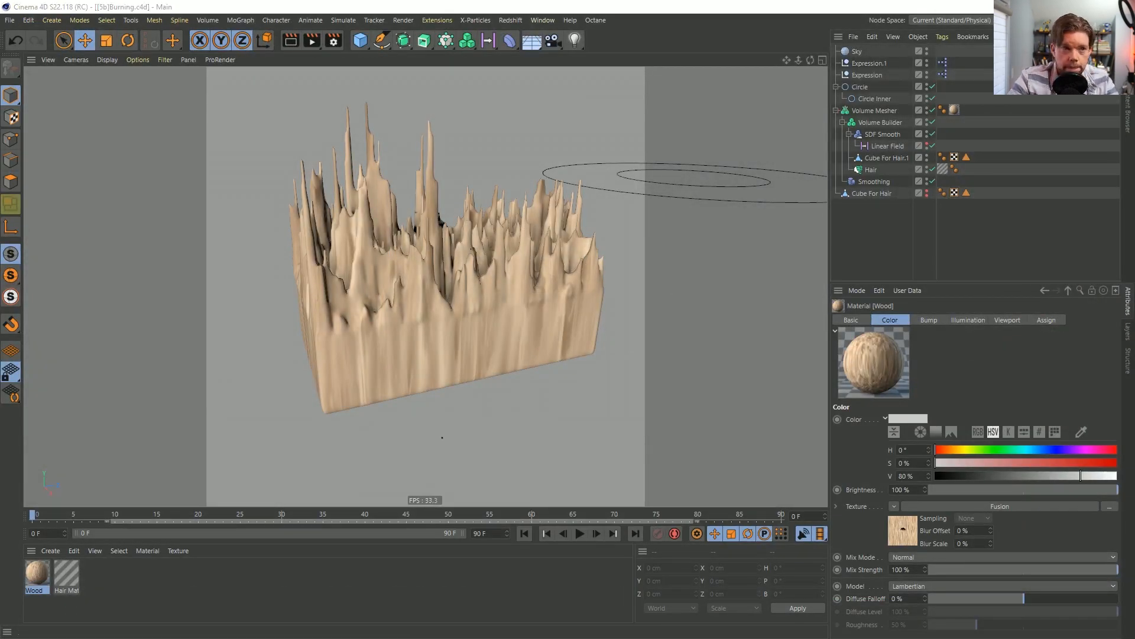
Reopen the Wood material's Color shader and copy the Fusion shader nested inside the mask channel's Posterizer.
drag(432, 122, 503, 107)
click(450, 259)
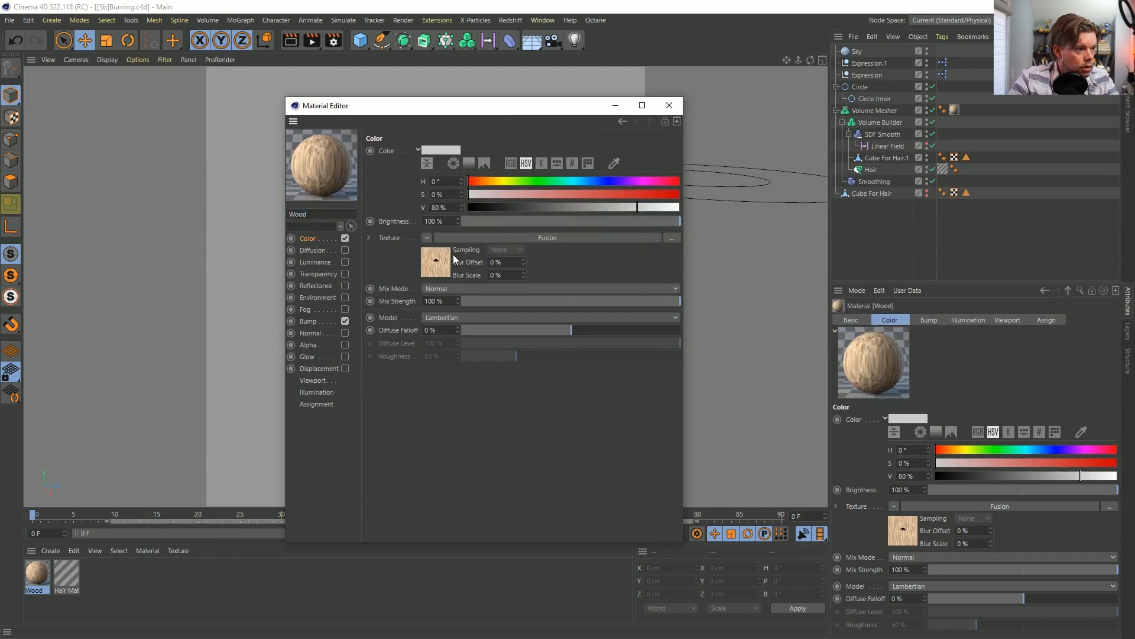
click(441, 269)
click(440, 371)
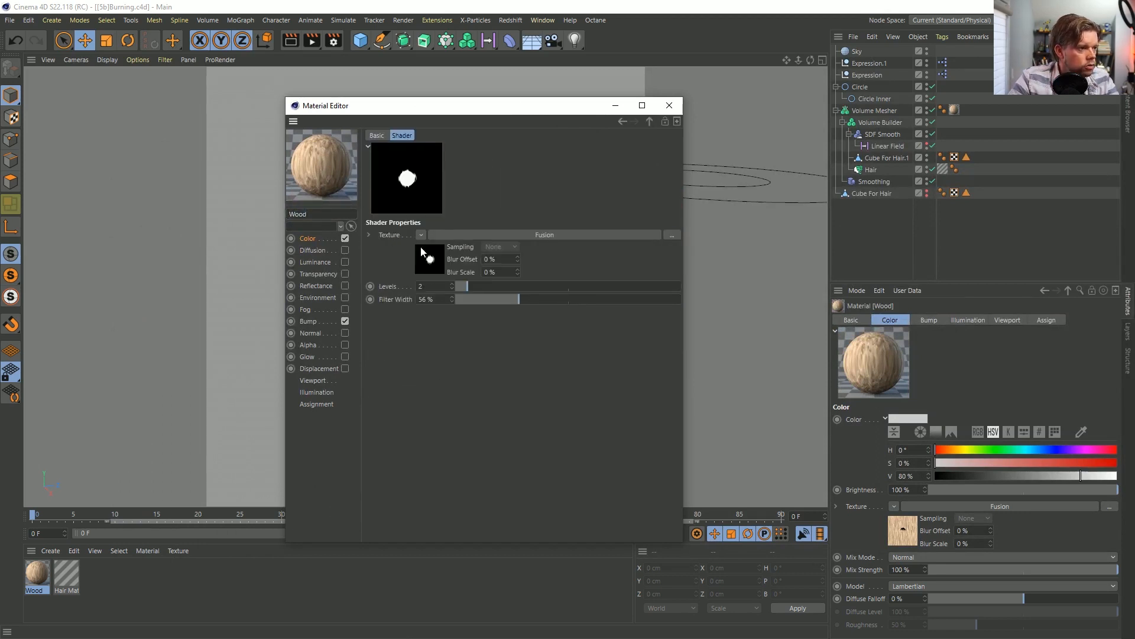
drag(362, 249, 427, 257)
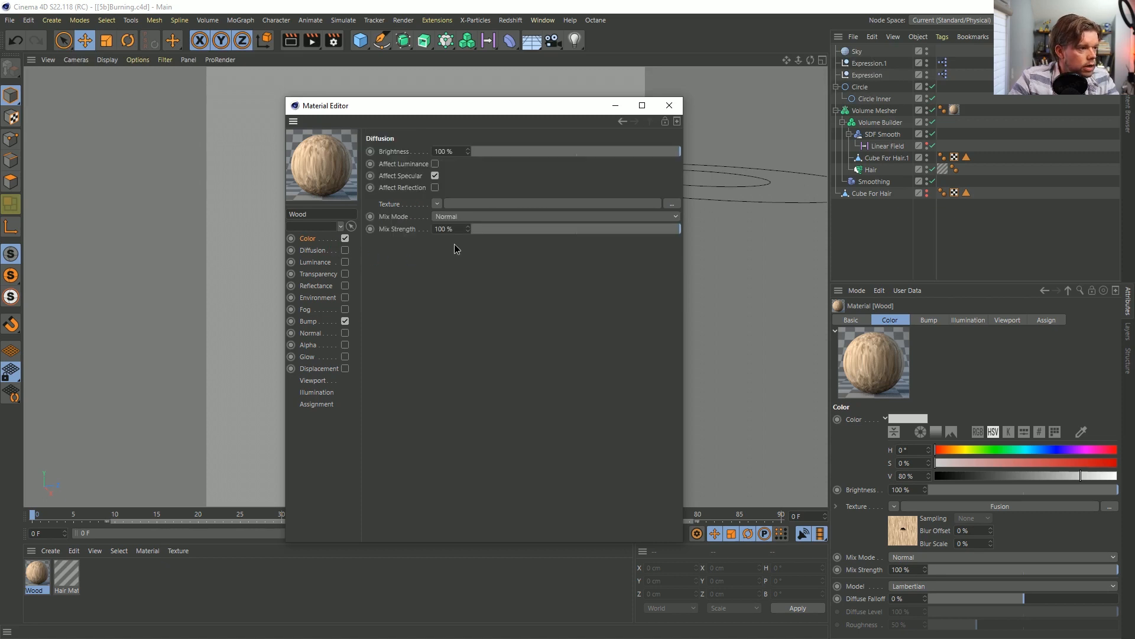
click(334, 239)
click(448, 264)
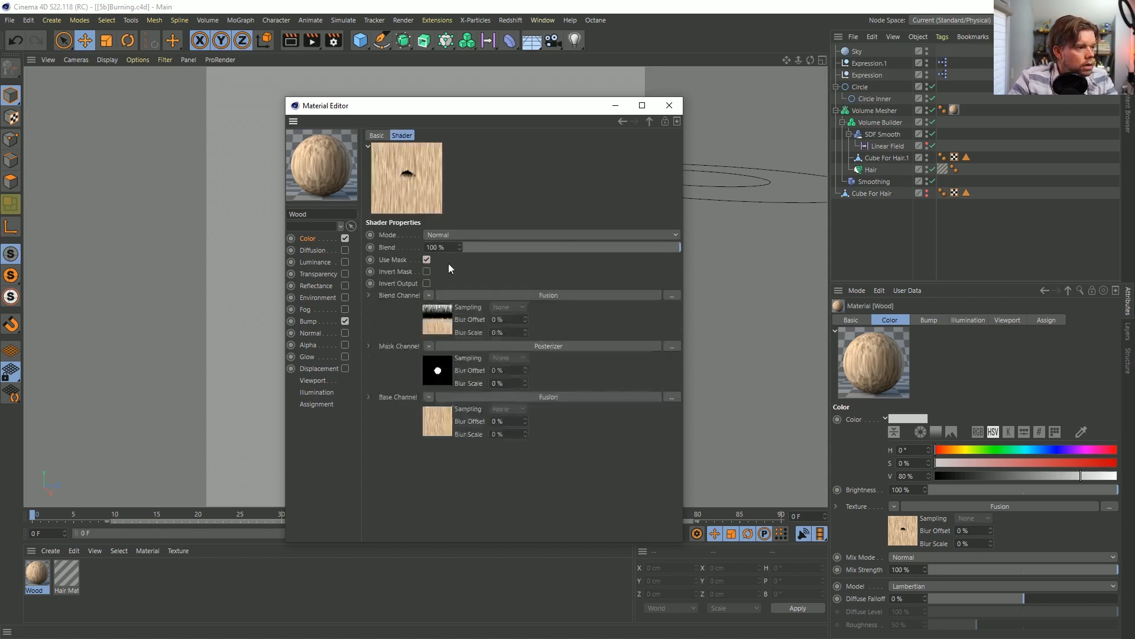
click(428, 346)
click(436, 368)
click(437, 370)
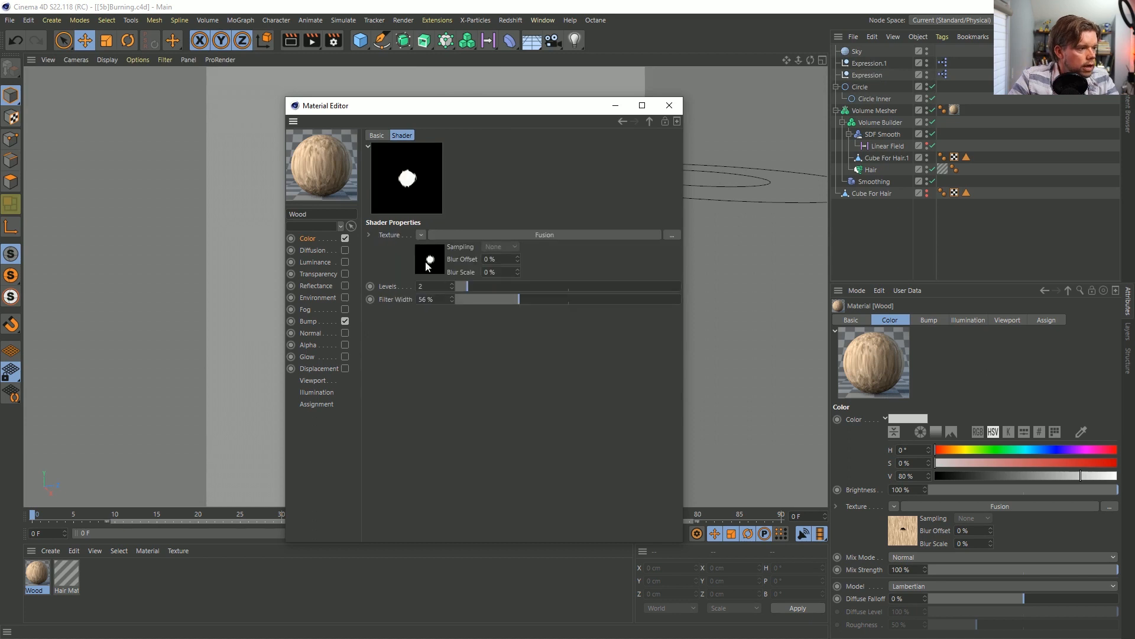
click(421, 235)
click(438, 291)
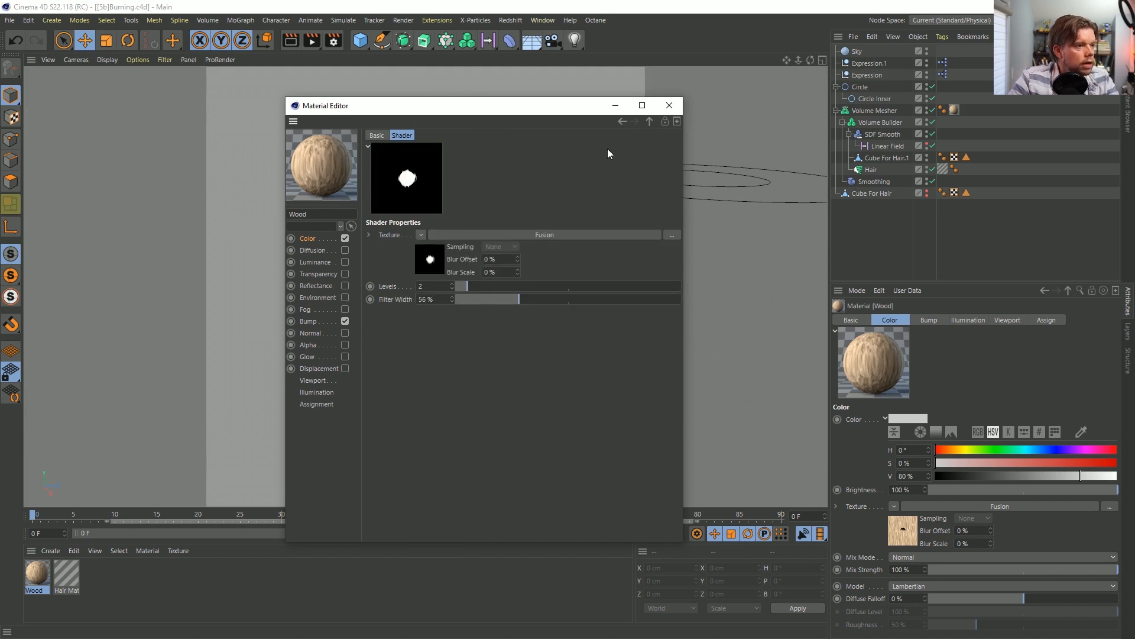
Replace the mask channel's Posterizer with the copied Fusion shader and close the Material Editor.
click(650, 121)
click(430, 347)
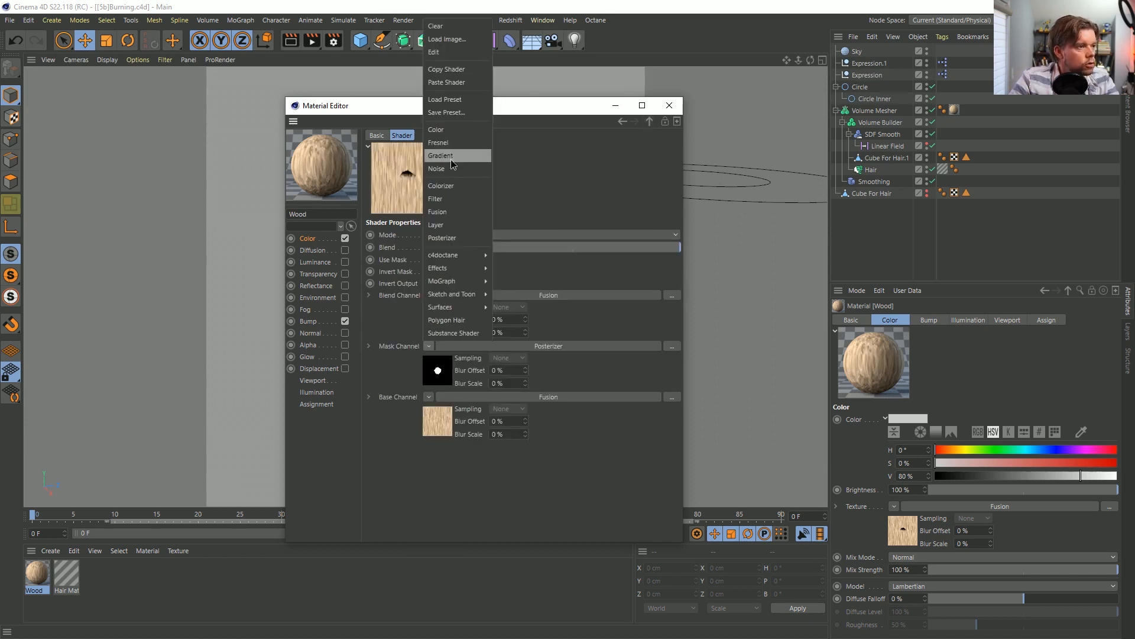
click(456, 86)
click(425, 372)
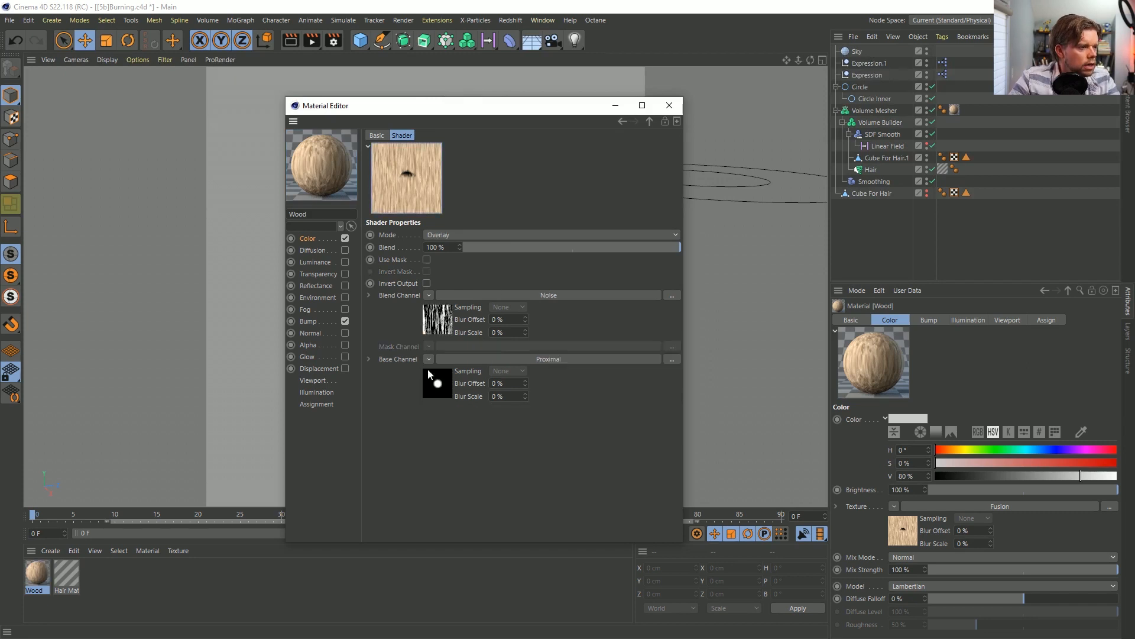
click(670, 106)
Render part of the animation with the unposterized mask to the Picture Viewer without saving, and cancel it early.
click(312, 40)
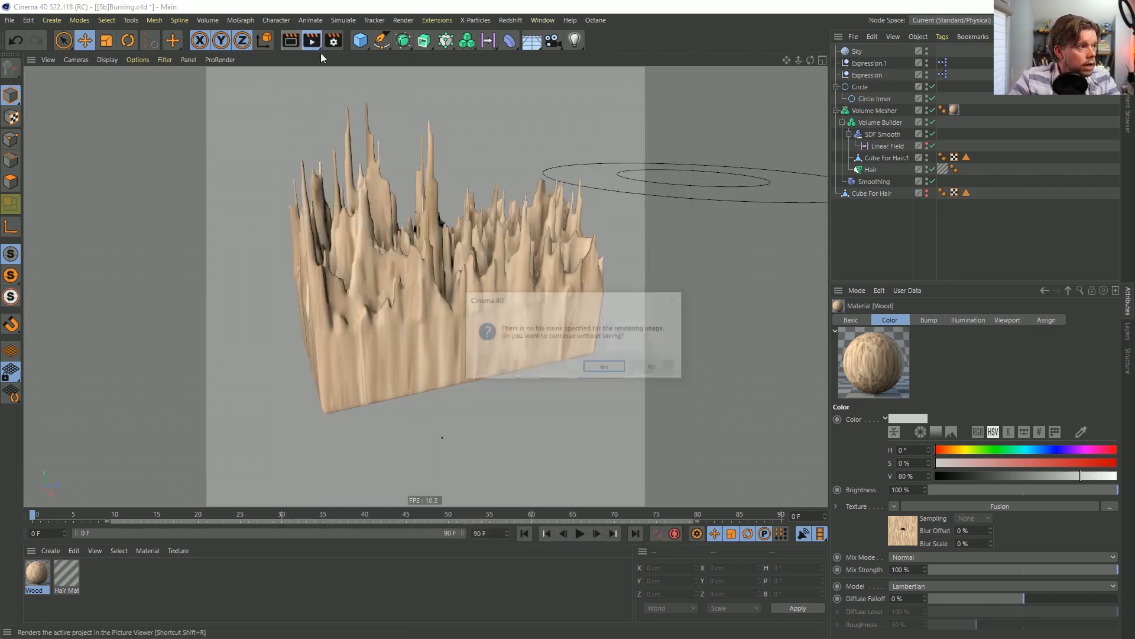
click(600, 364)
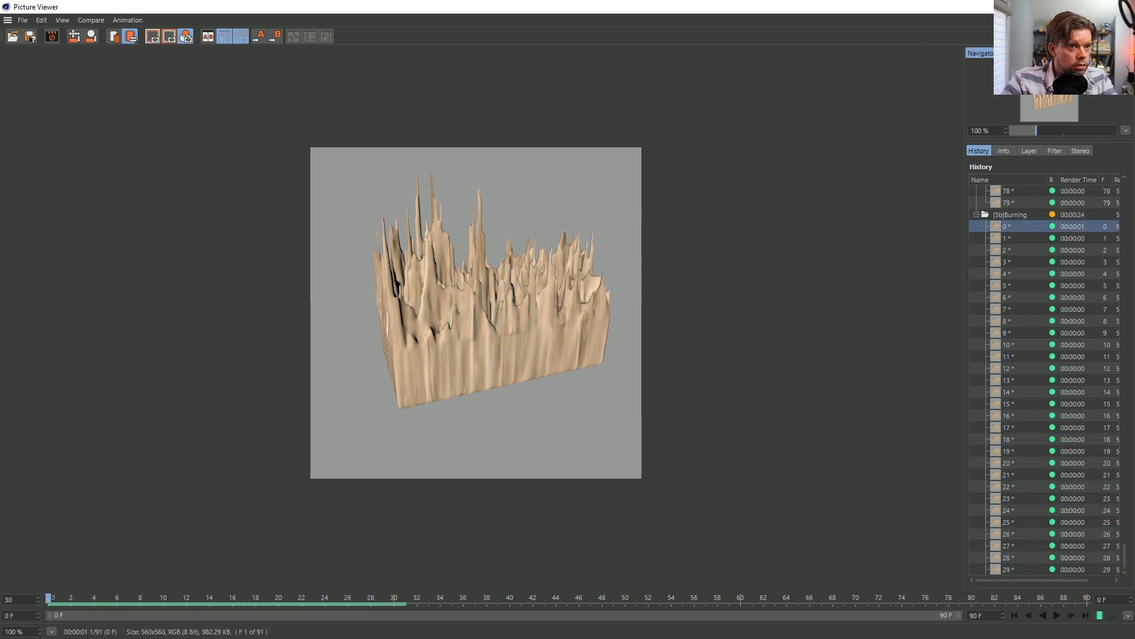
key(Escape)
click(639, 368)
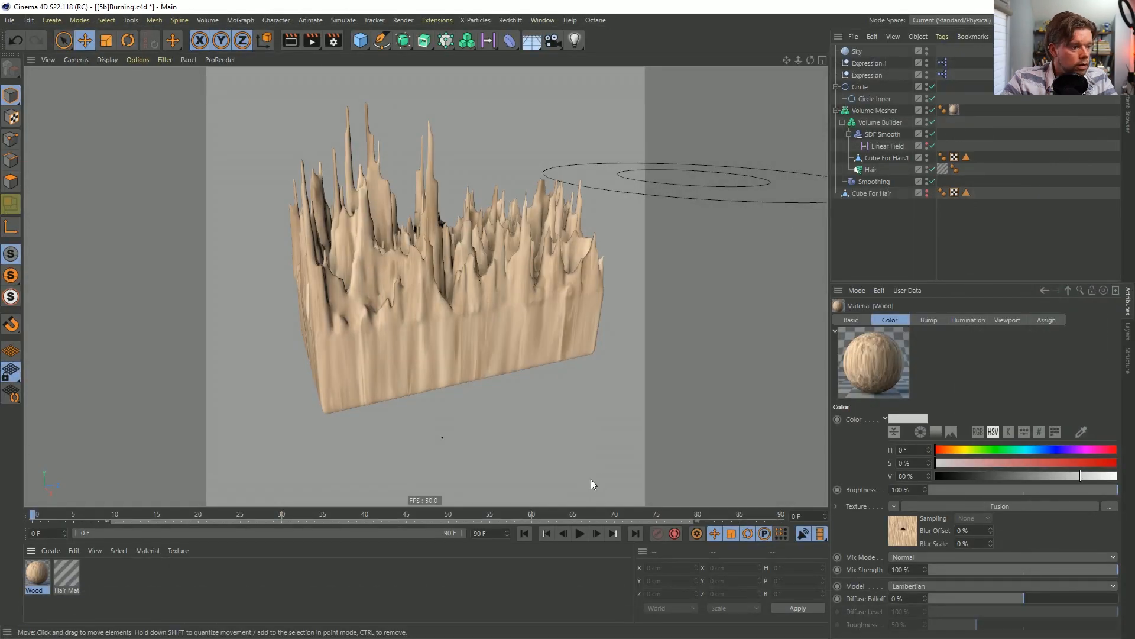
Play the animation to check the radius growth of Circle and Circle Inner, and return to frame 0.
click(581, 534)
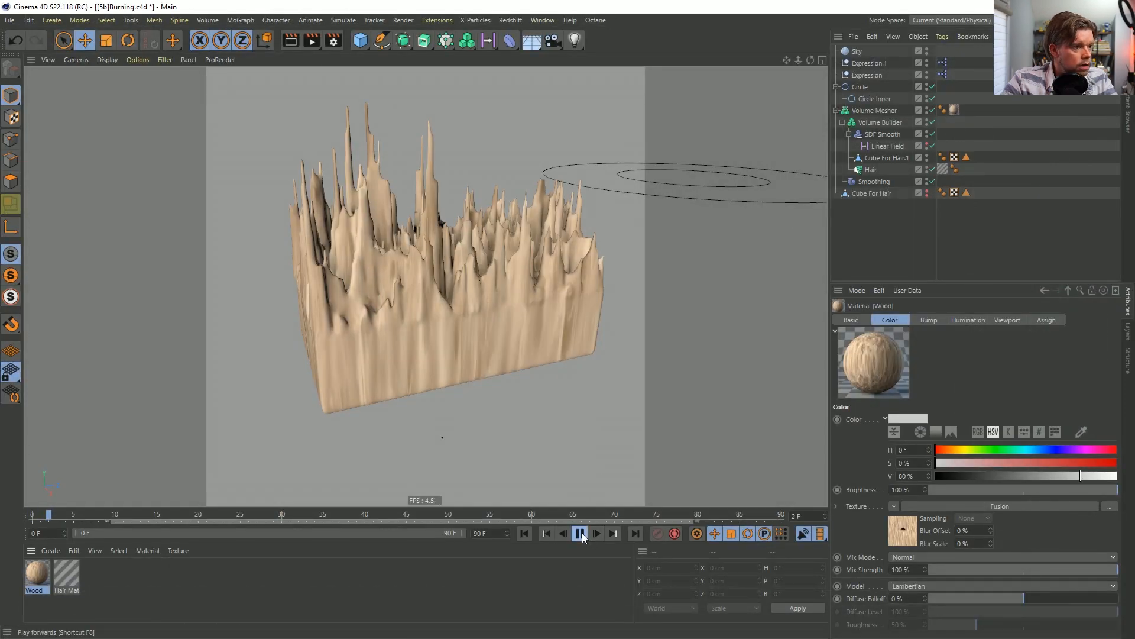
click(861, 88)
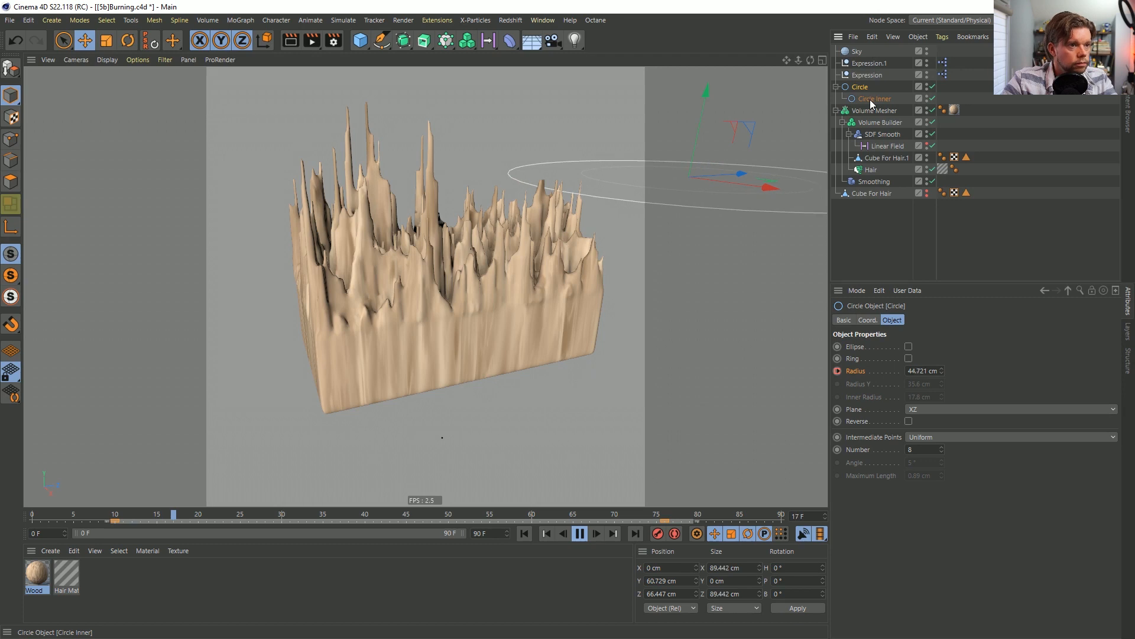
click(870, 99)
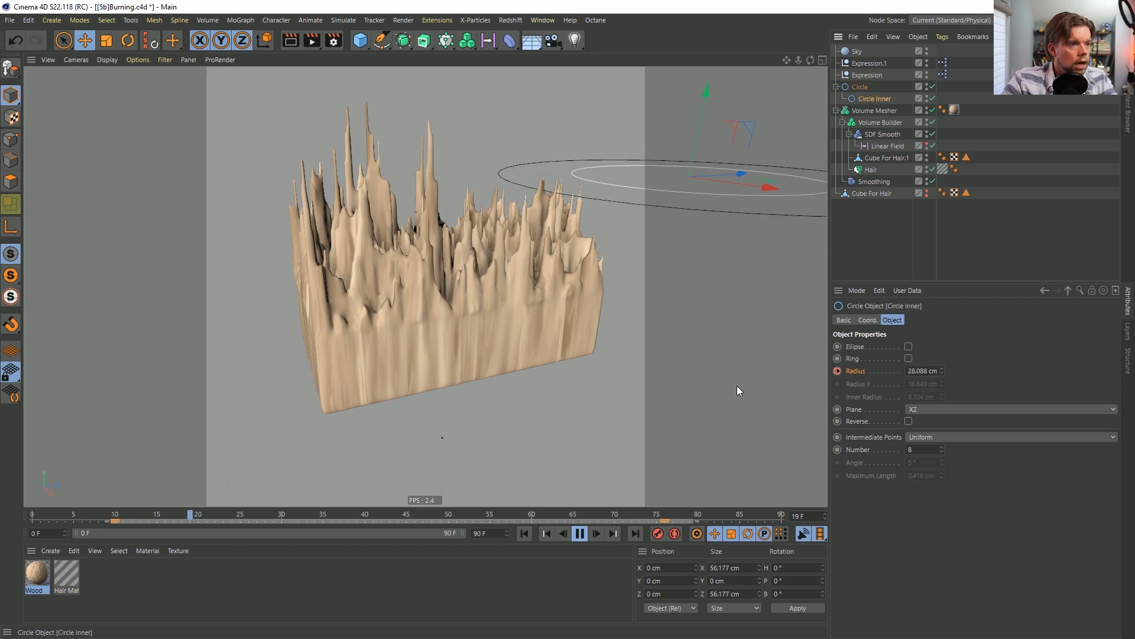
click(580, 533)
click(525, 533)
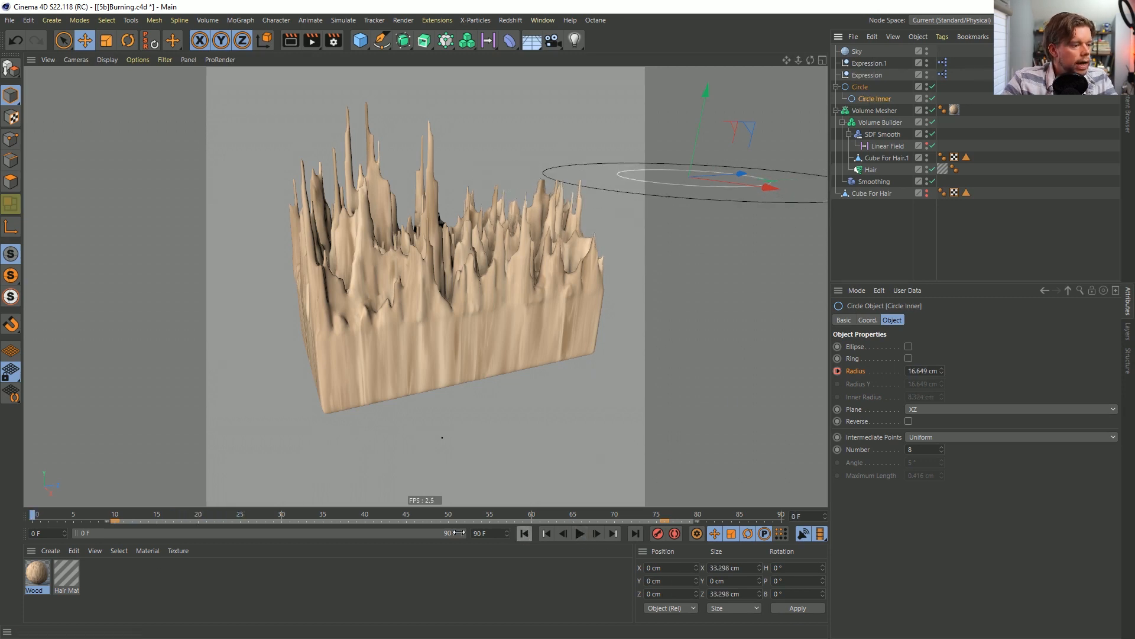
Open the Fusion shader in the Wood material's Color channel and undo the replacement of its mask channel's Posterizer.
double_click(49, 574)
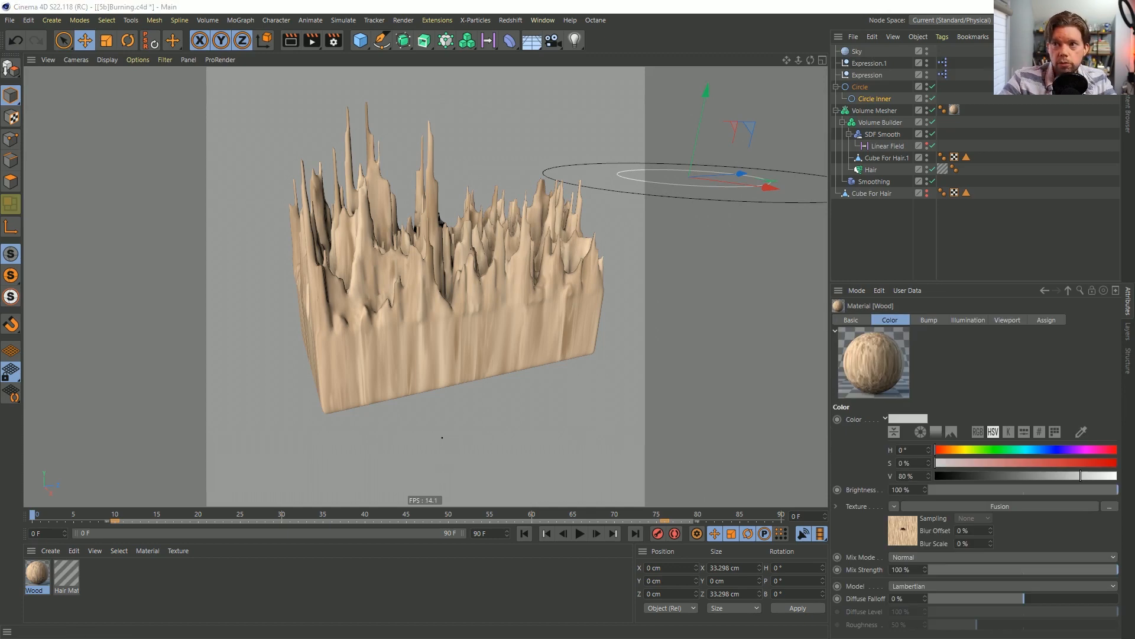
drag(306, 111, 313, 105)
click(289, 253)
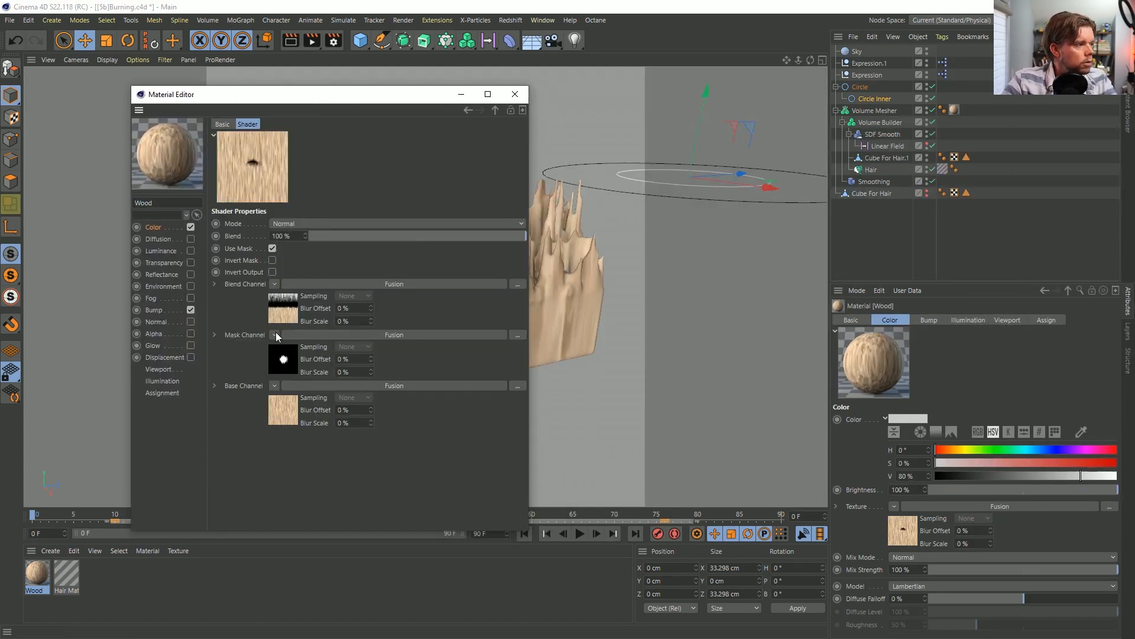
click(18, 41)
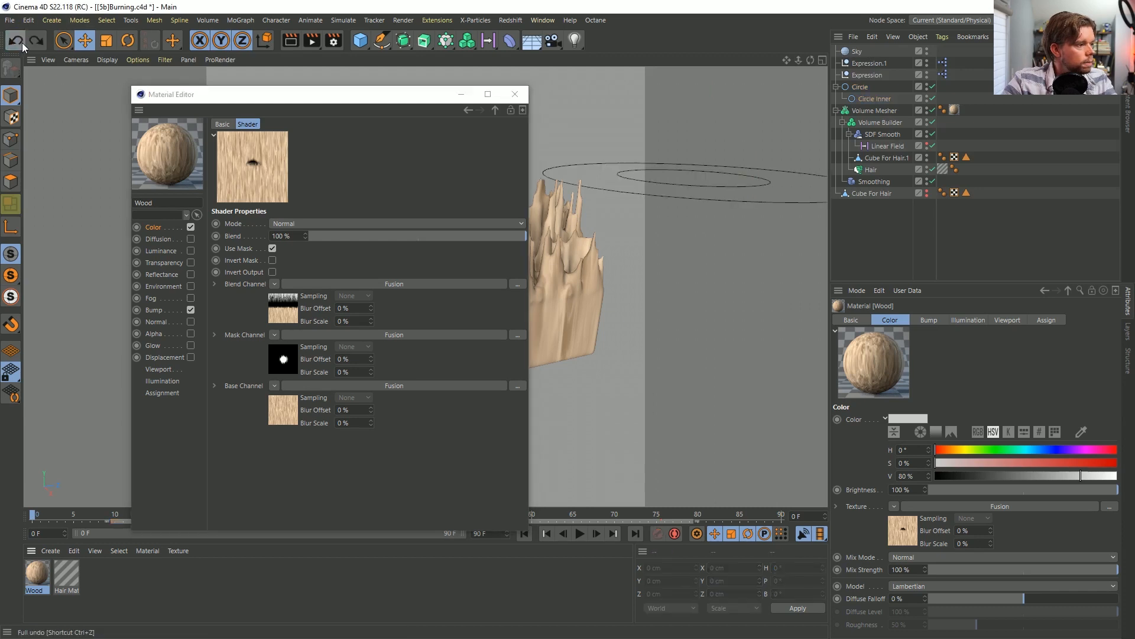
Open the mask's nested Proximal shader and relink its Start Distance to the undefined Object node in Expression.1's XPresso network.
click(295, 351)
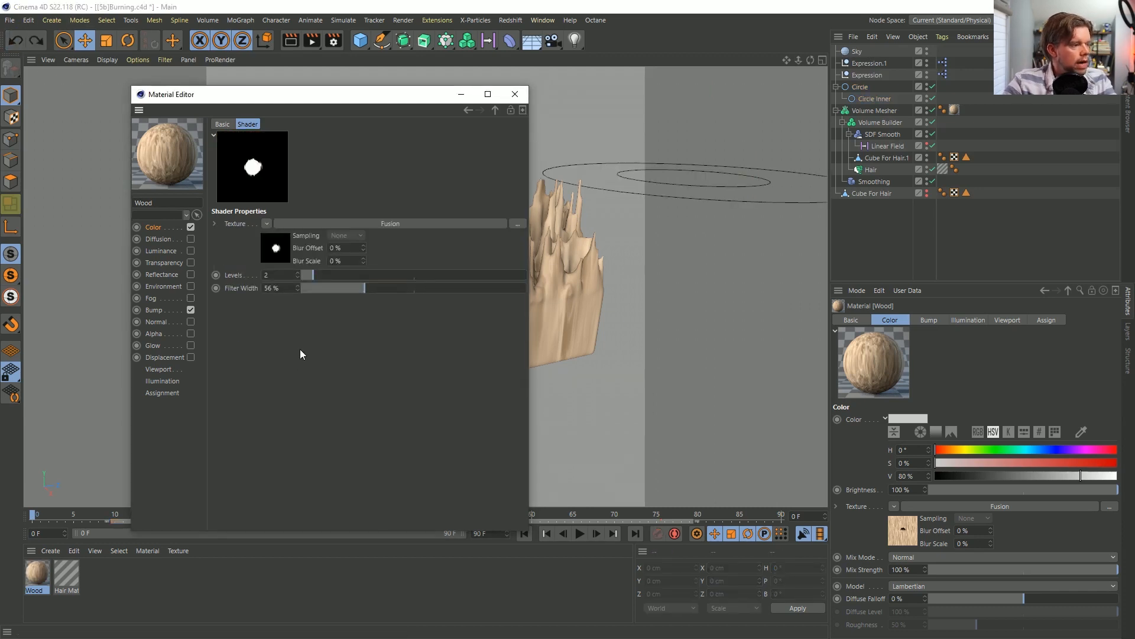
click(280, 246)
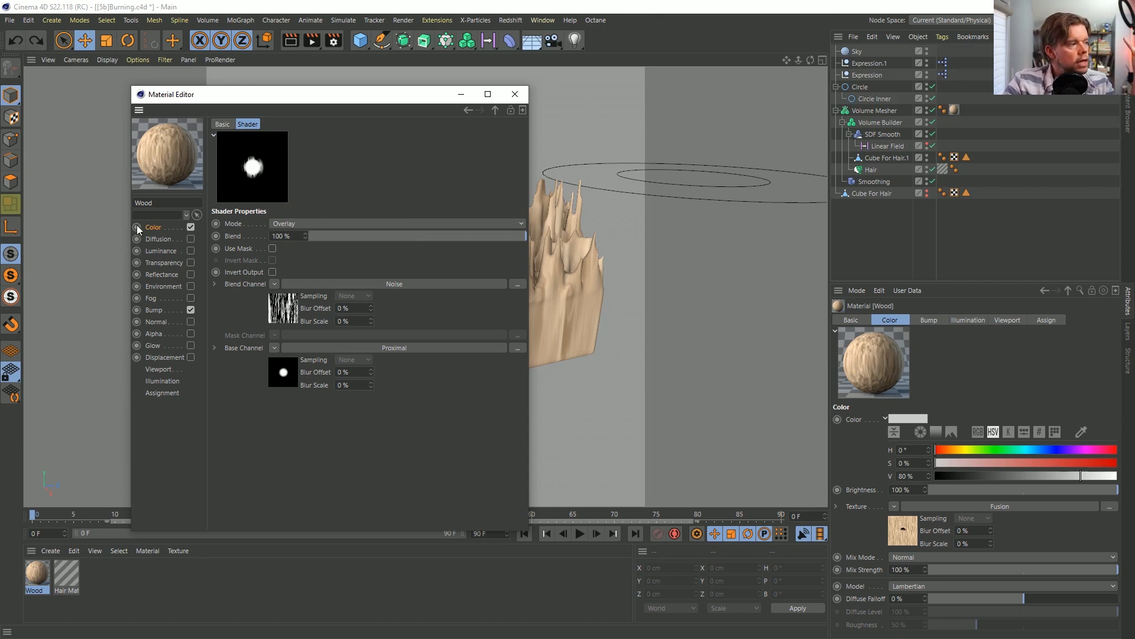
click(283, 374)
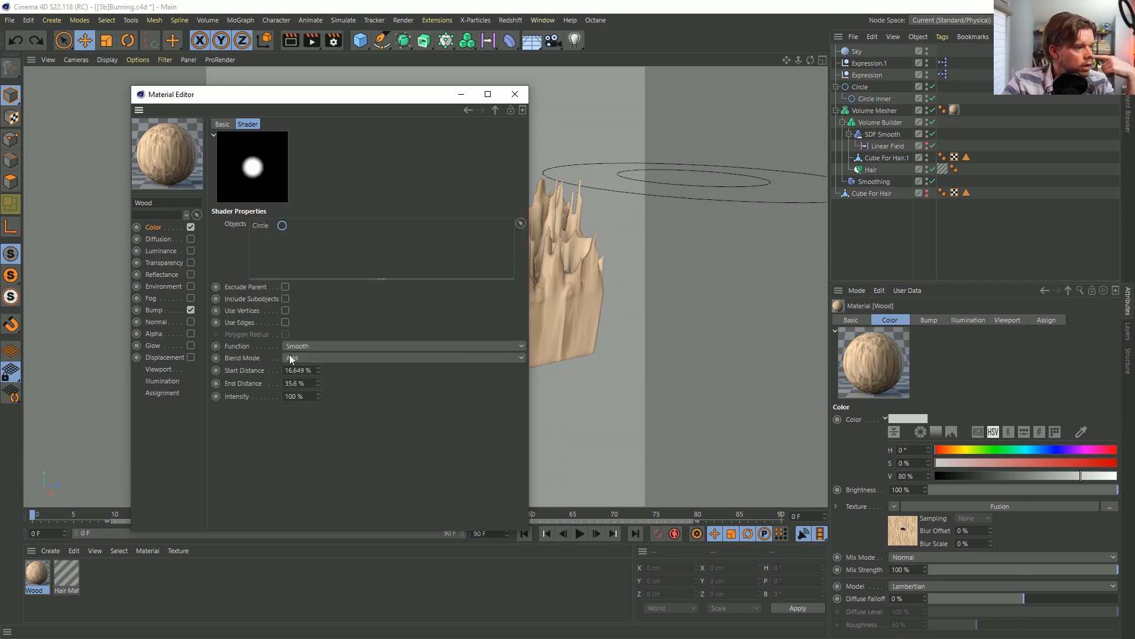
double_click(944, 62)
drag(927, 58, 737, 288)
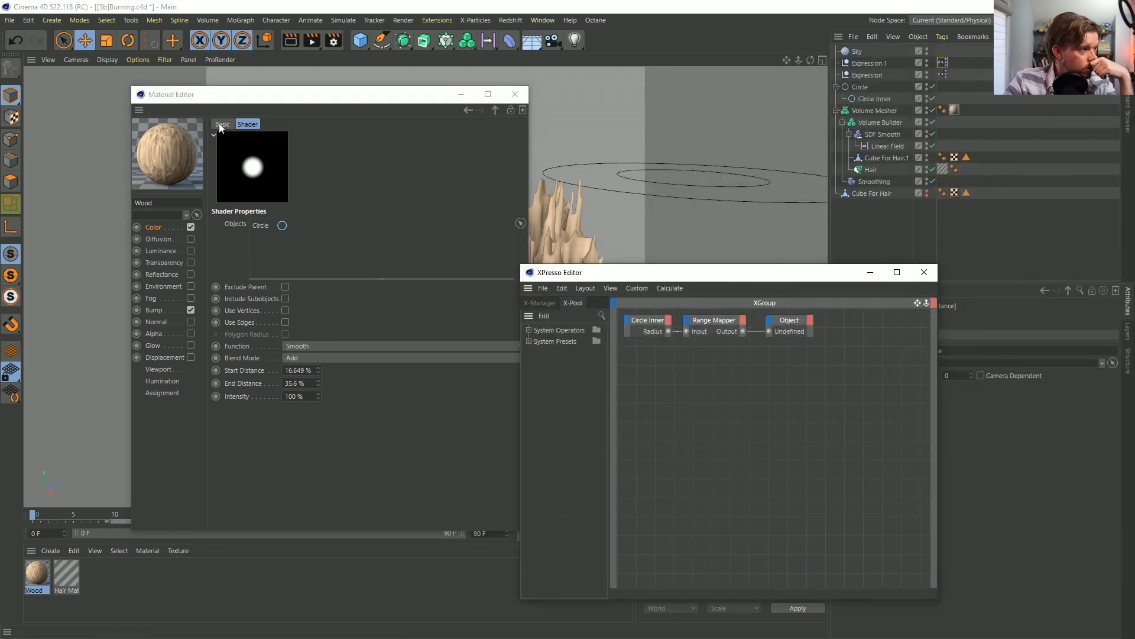
drag(244, 370, 798, 332)
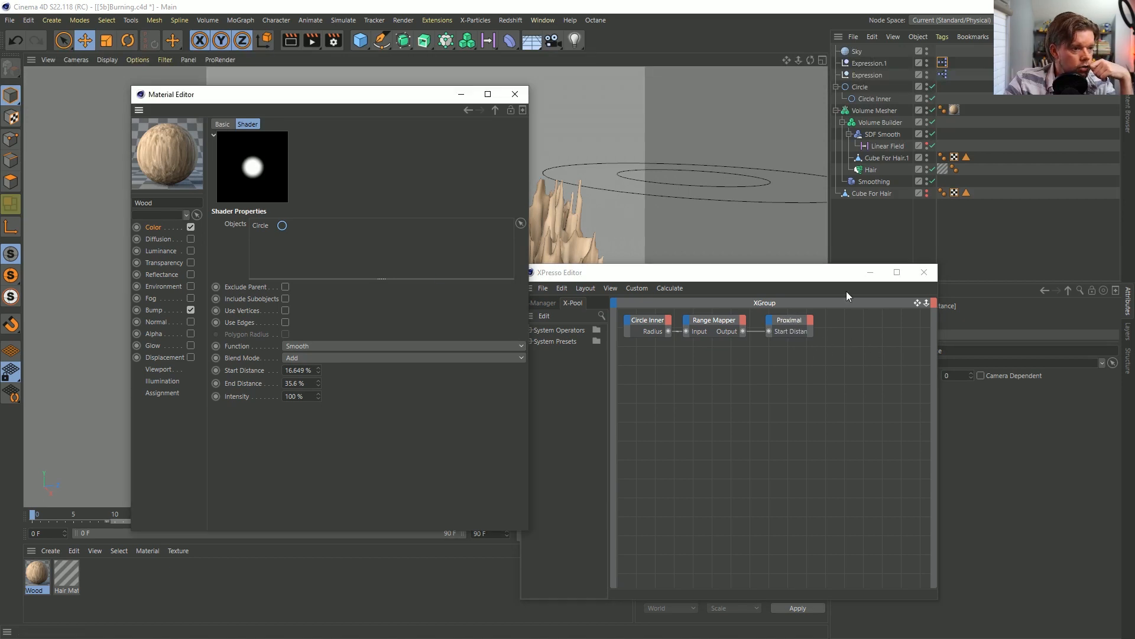
Relink the Proximal shader's End Distance to Expression's undefined Object node, and close the XPresso and Material Editors.
double_click(945, 75)
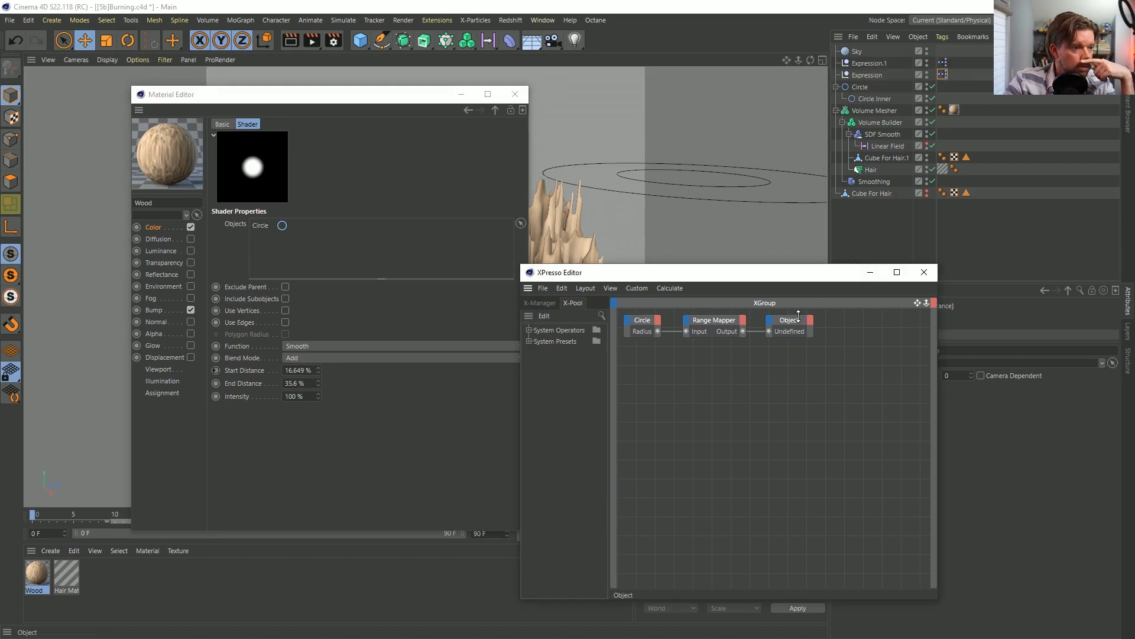
drag(243, 383, 775, 324)
click(923, 277)
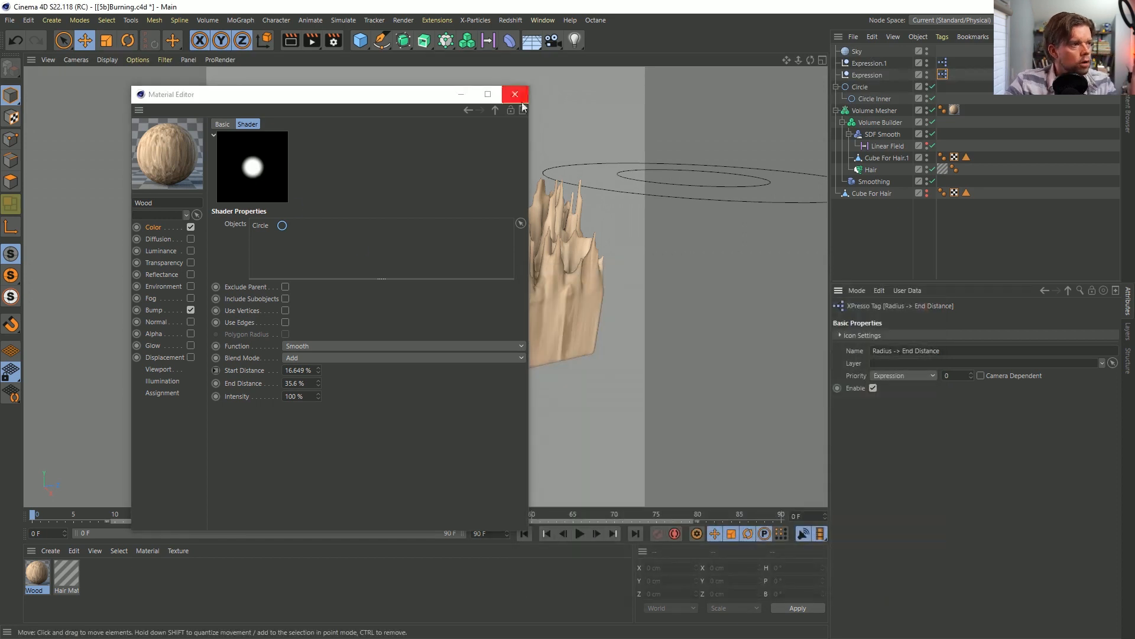
click(515, 94)
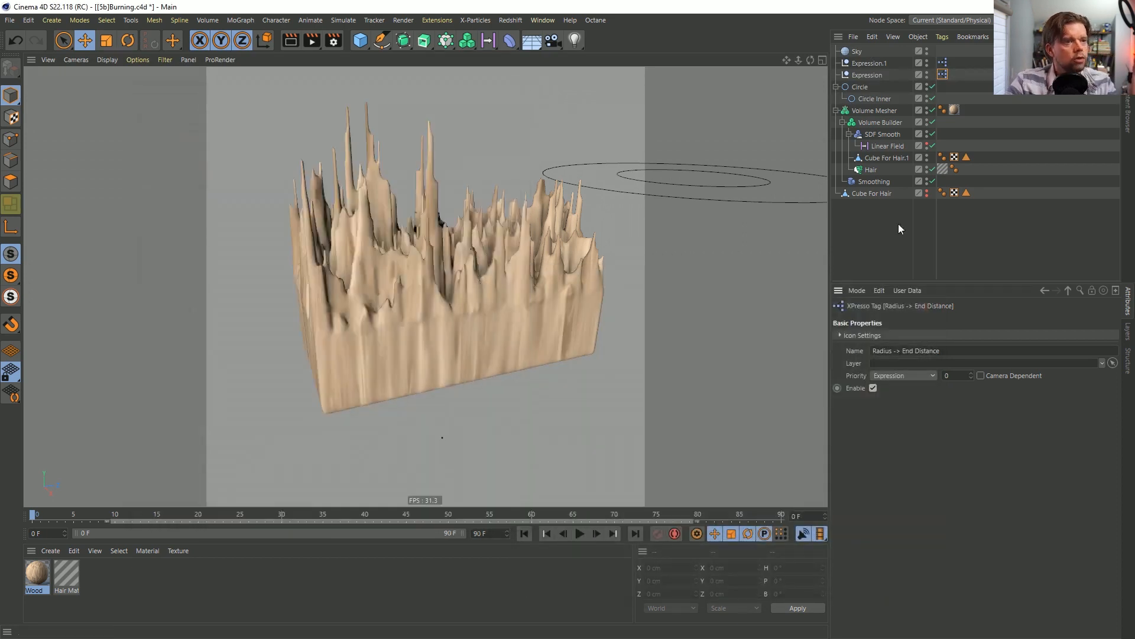
Render the full animation to the Picture Viewer without saving, using the restored Posterizer mask.
click(304, 41)
click(606, 367)
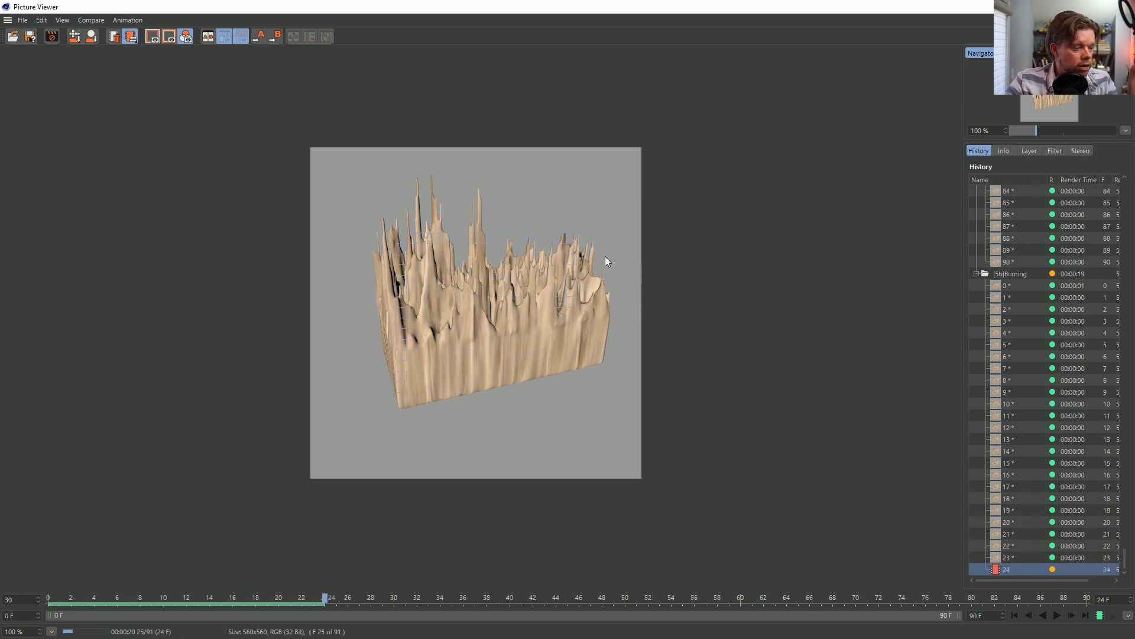
Switch to the browser, enlarge the Wooden Ring Stop Motion reference video and study the burning block's frames around 0:07.
key(alt+Tab)
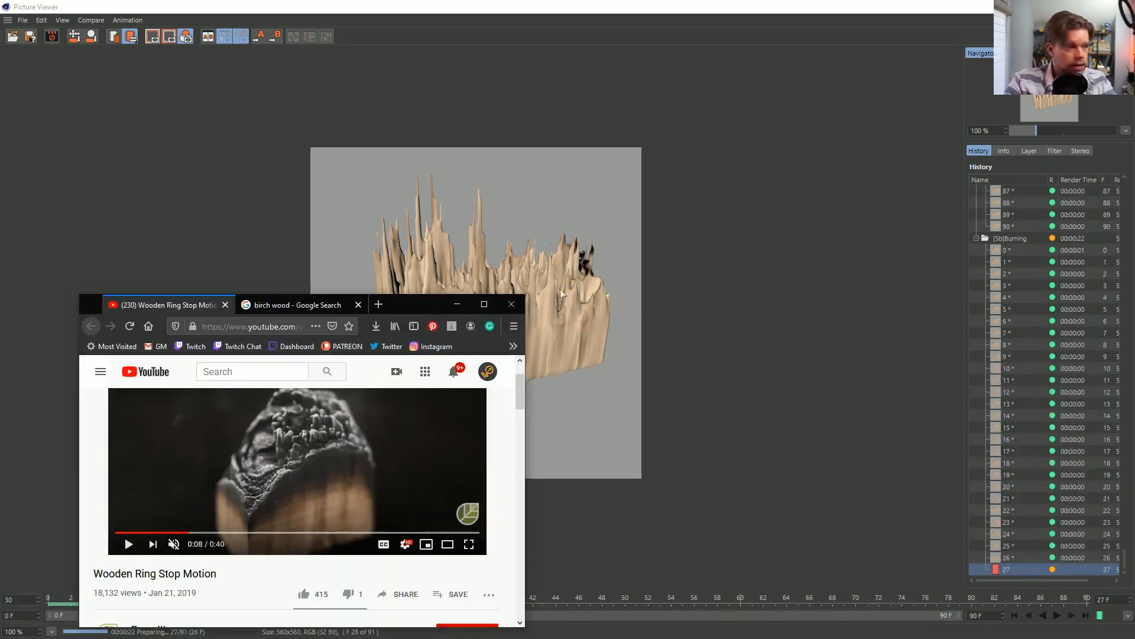
key(Left)
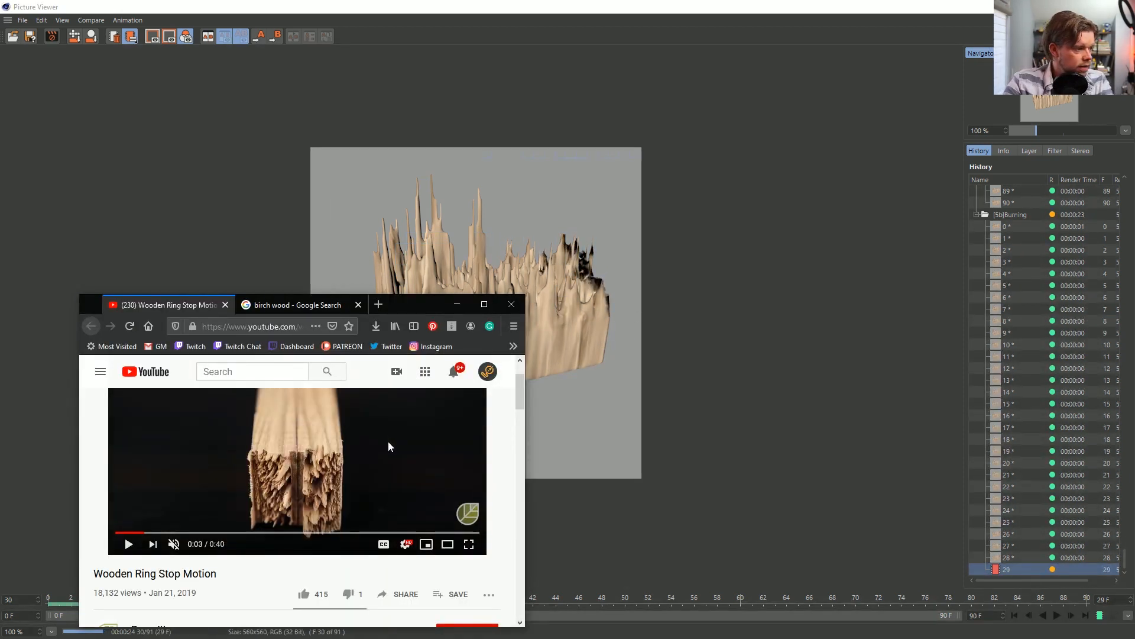
key(Left)
key(Right)
key(space)
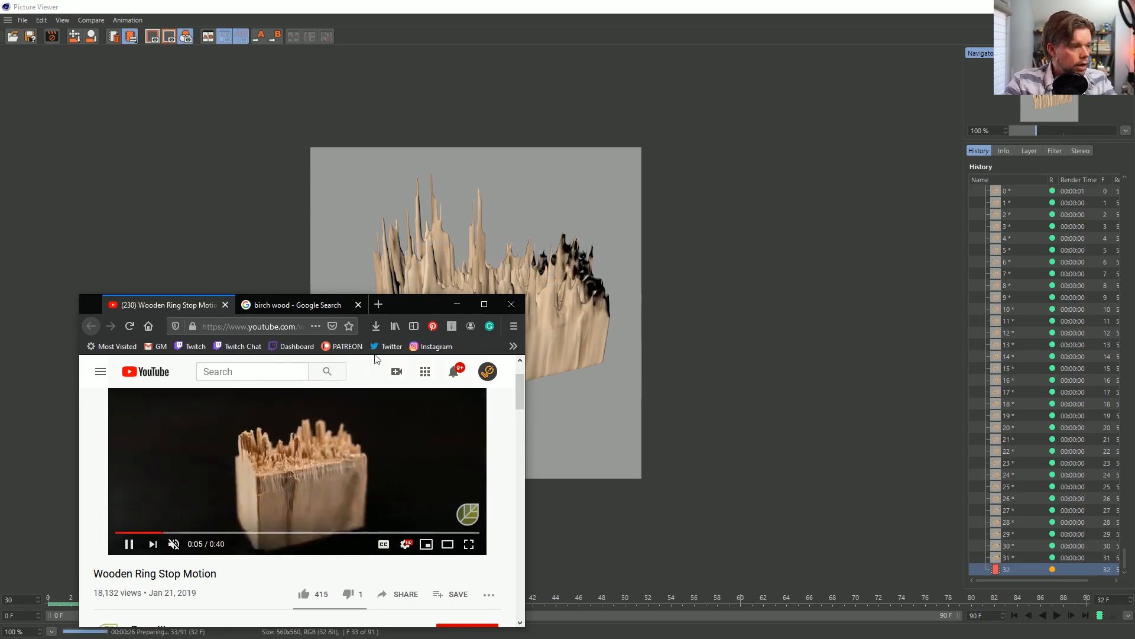
click(483, 304)
click(503, 298)
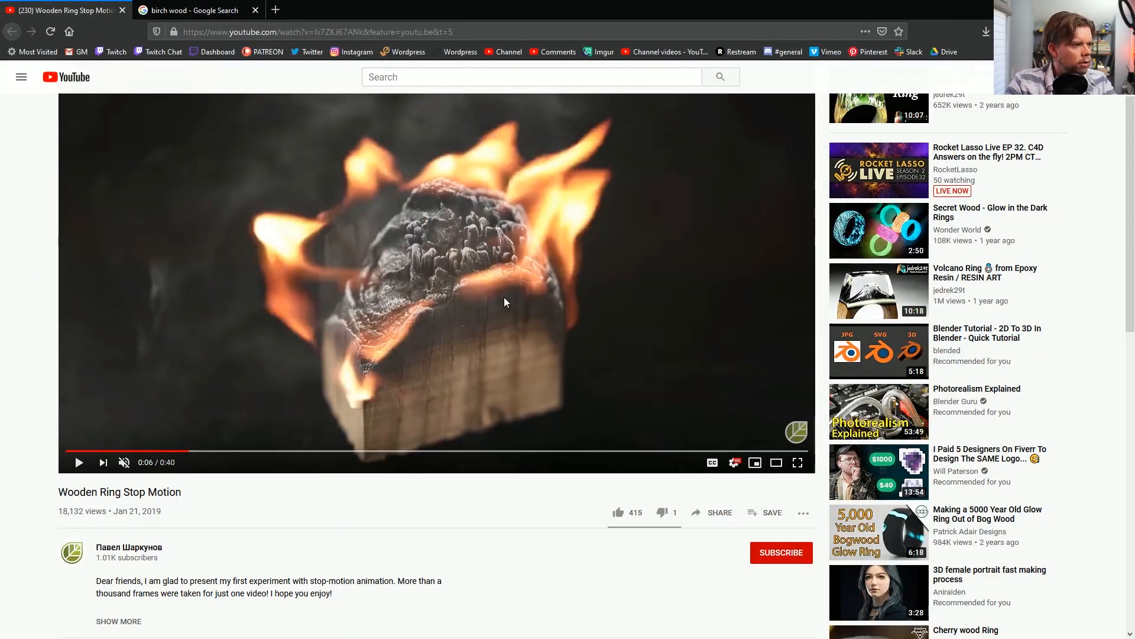
click(516, 275)
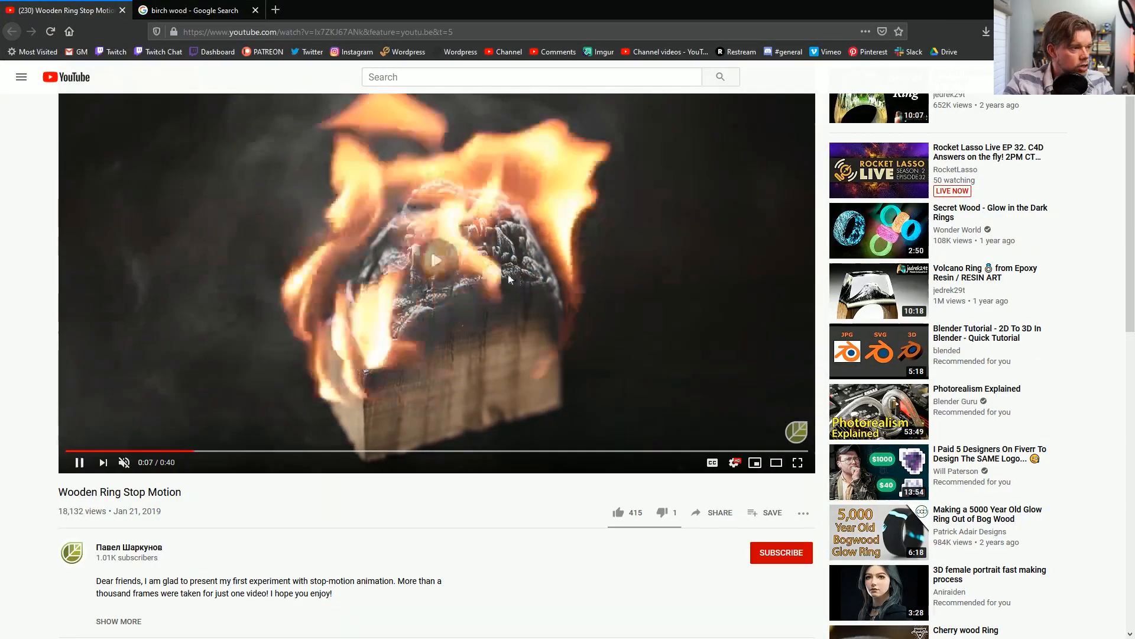
click(508, 275)
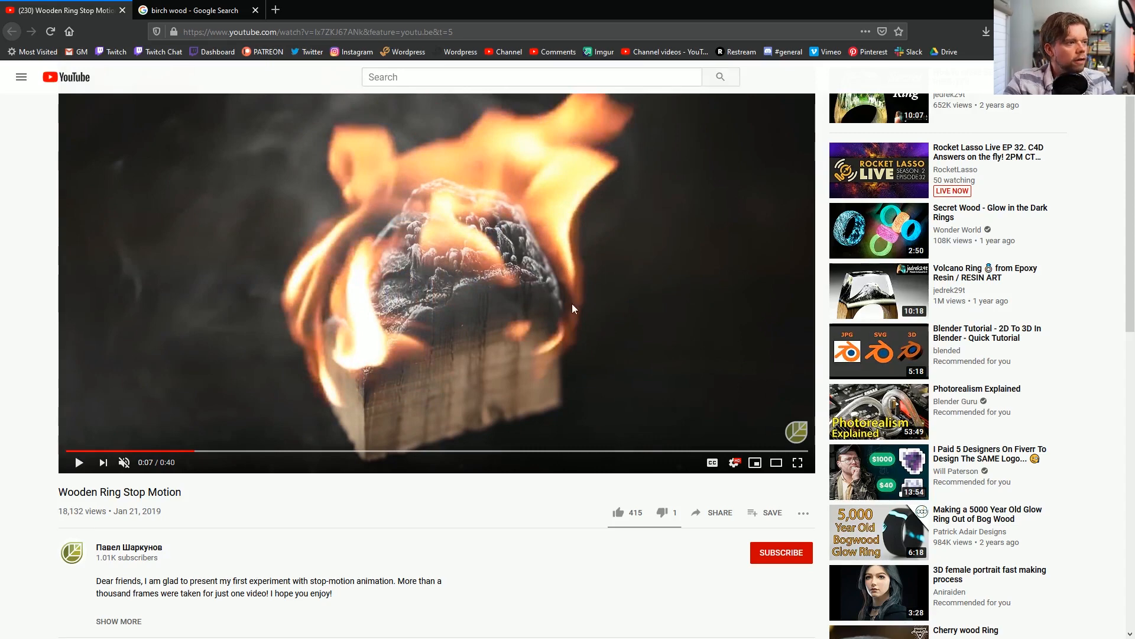
click(490, 185)
click(504, 234)
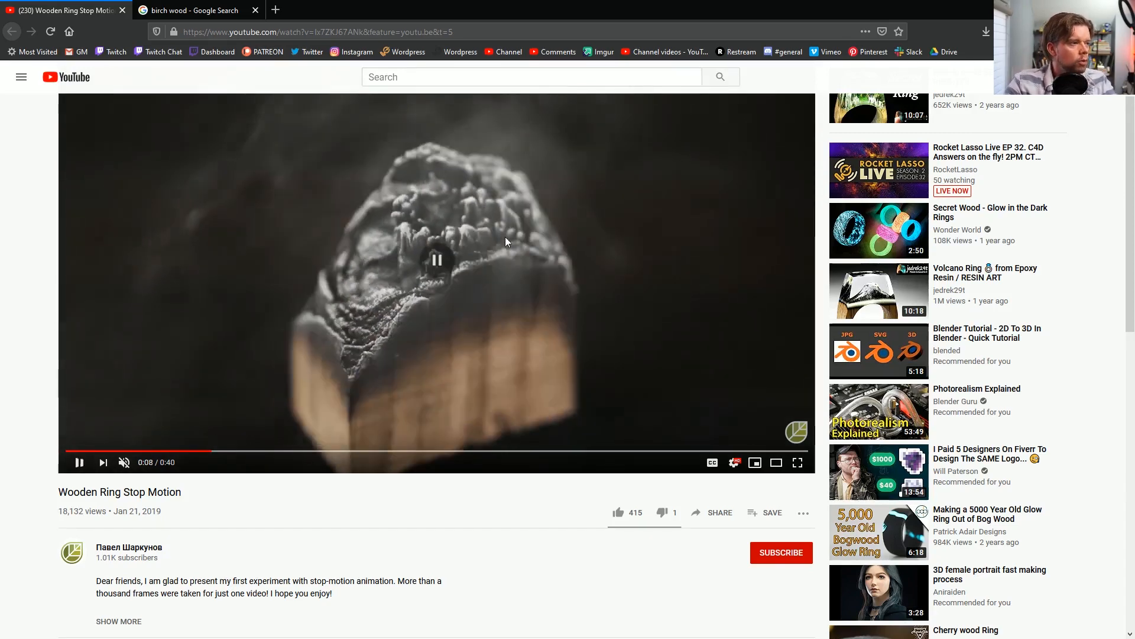
key(comma)
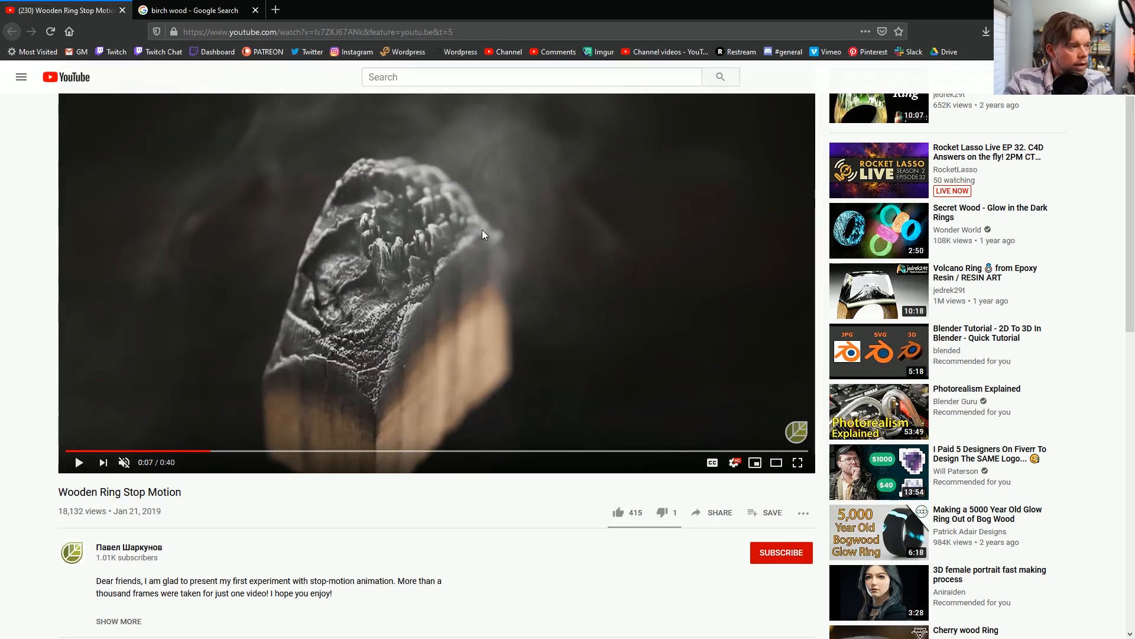
key(comma)
key(comma)
key(comma)
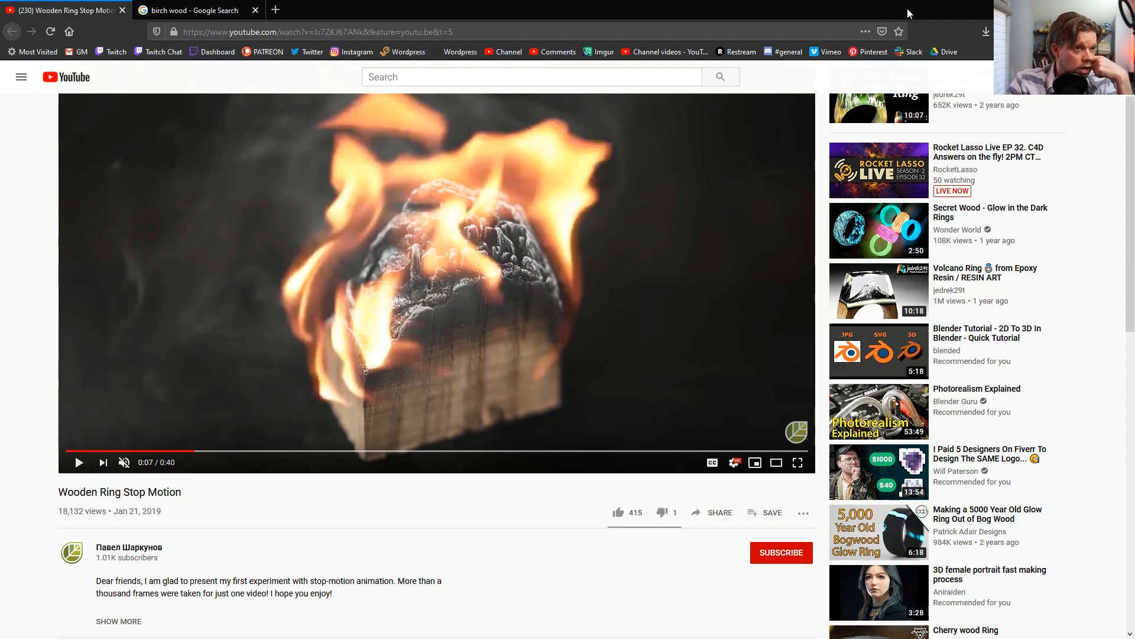
Return from the browser to the Picture Viewer and play back the rendered burn animation.
drag(907, 10, 312, 247)
click(842, 138)
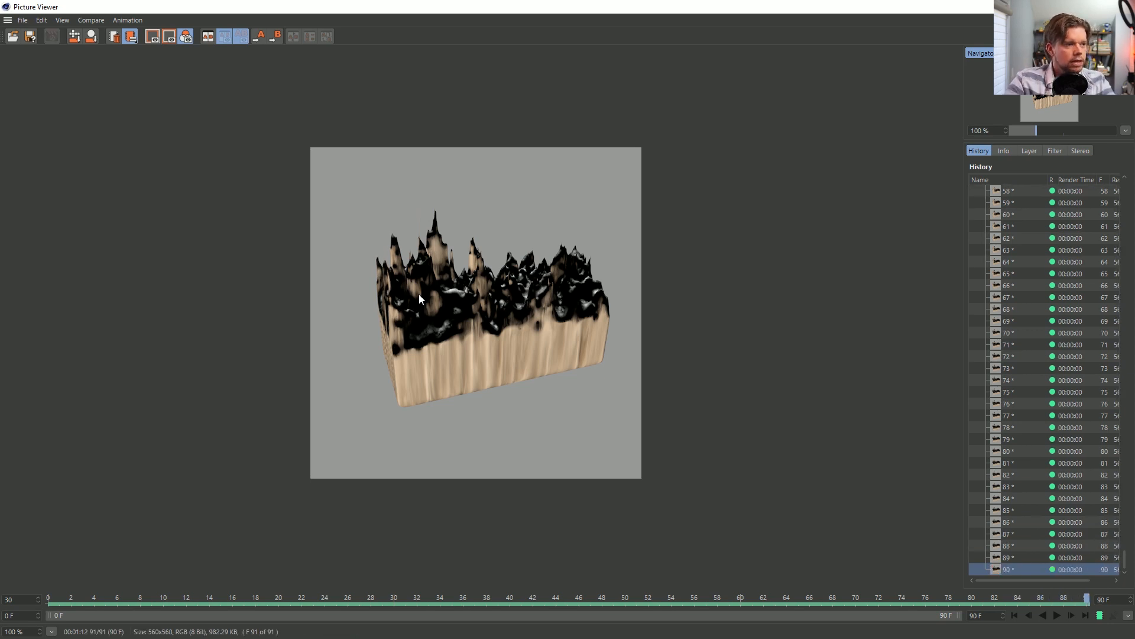
click(1056, 614)
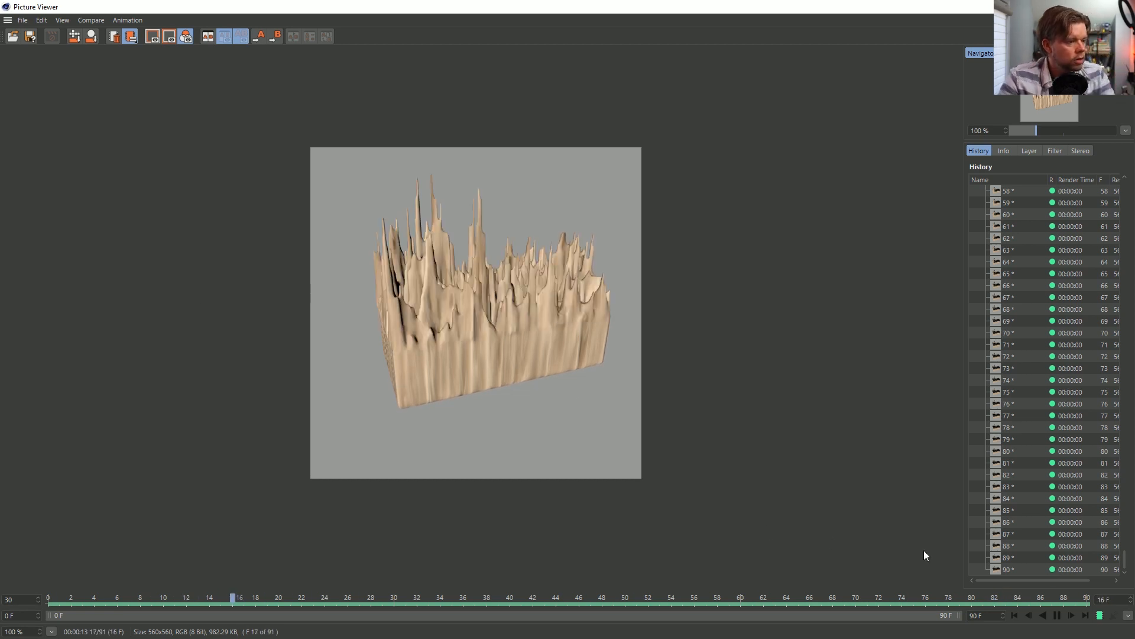
click(1056, 614)
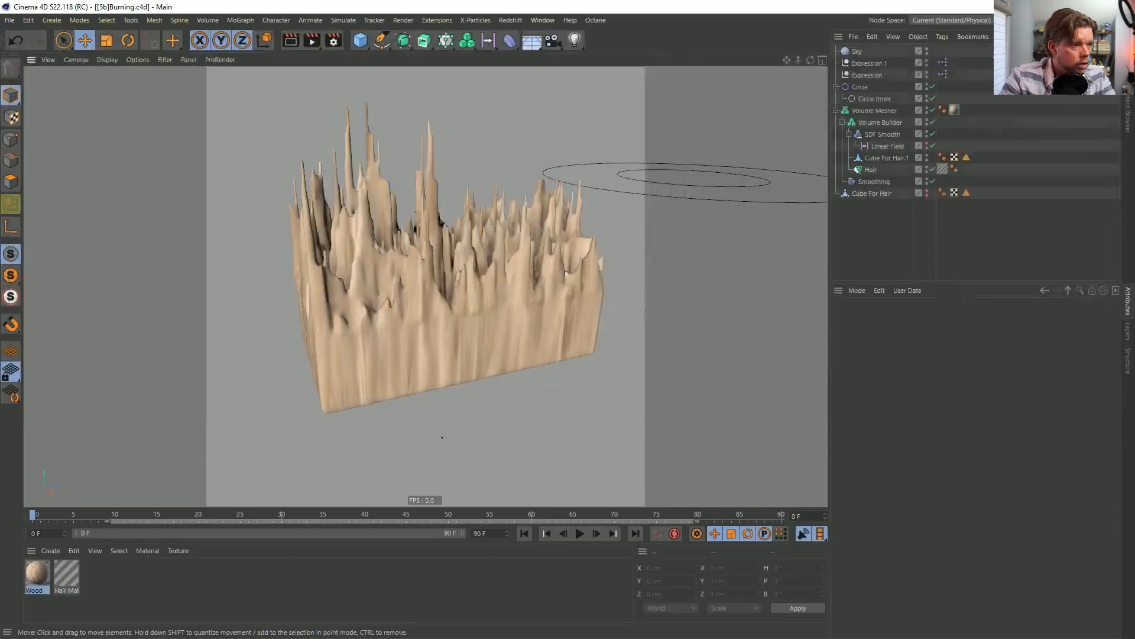
Select the bottom polygon of Cube For Hair.1 and move it down to about Y -6 cm to make the block taller.
click(875, 111)
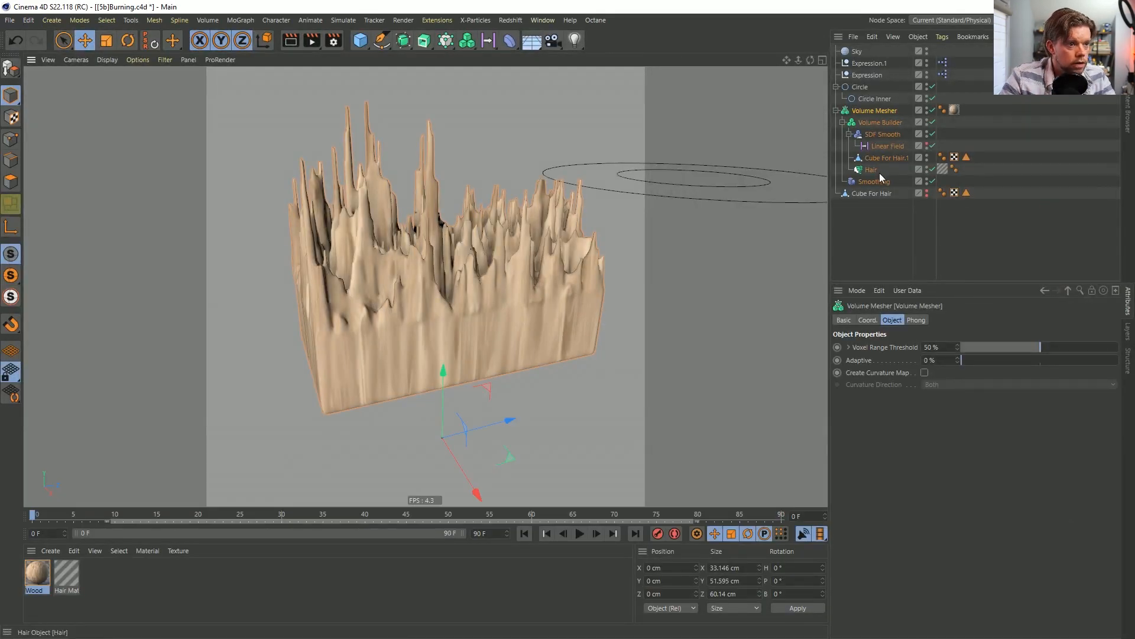
click(864, 163)
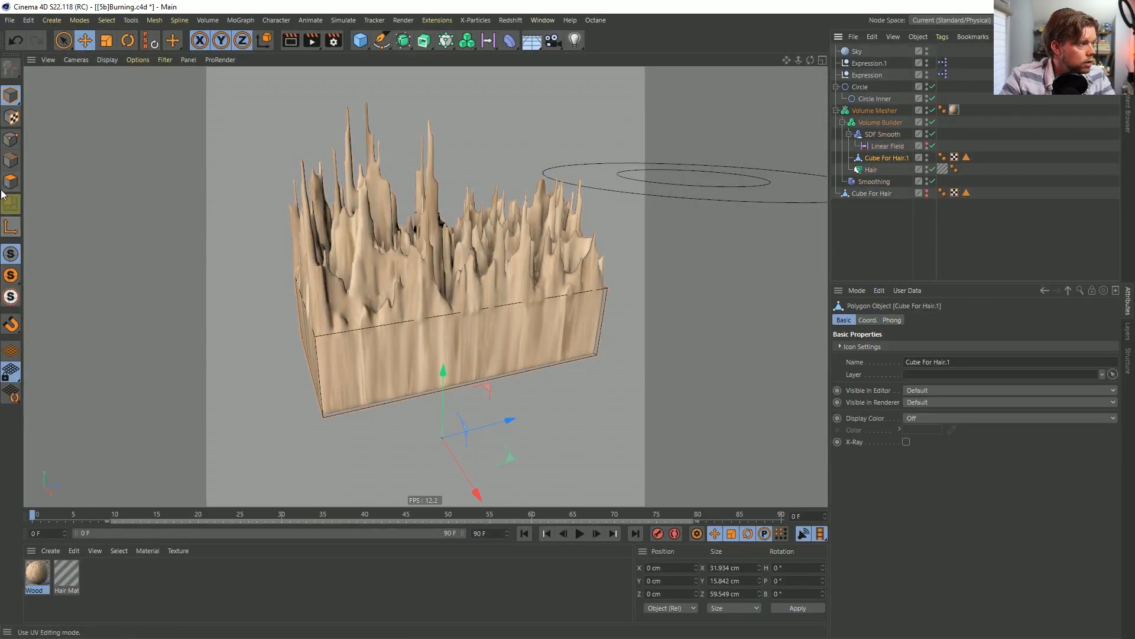
click(10, 204)
click(470, 331)
alt+drag(471, 331, 442, 399)
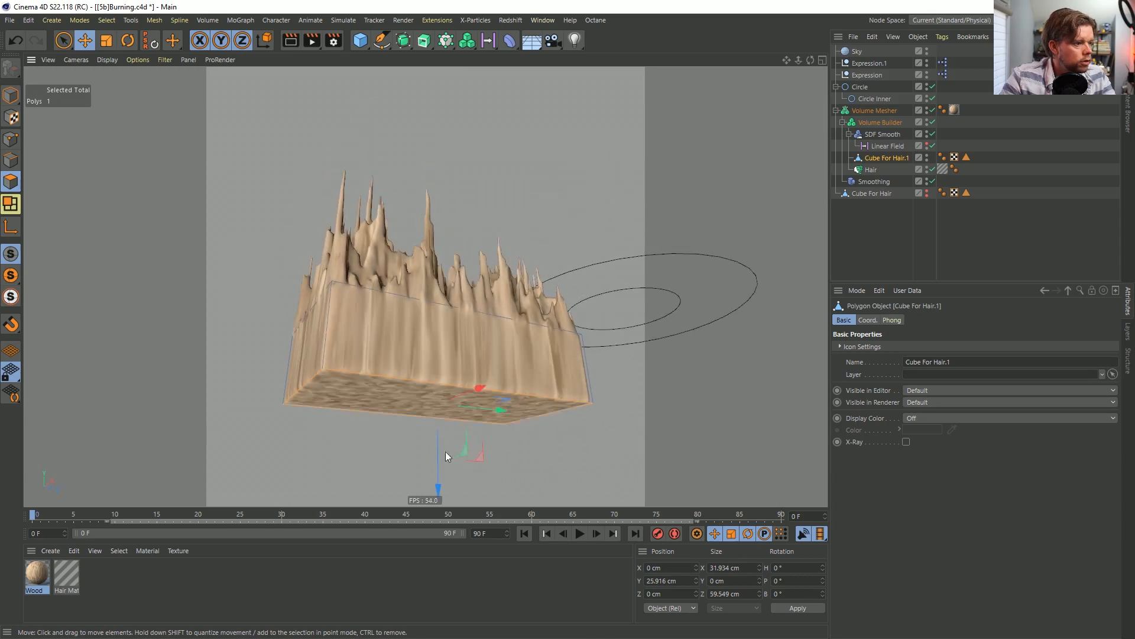
drag(443, 484, 441, 520)
alt+drag(443, 347, 473, 358)
alt+middle_drag(465, 330, 463, 349)
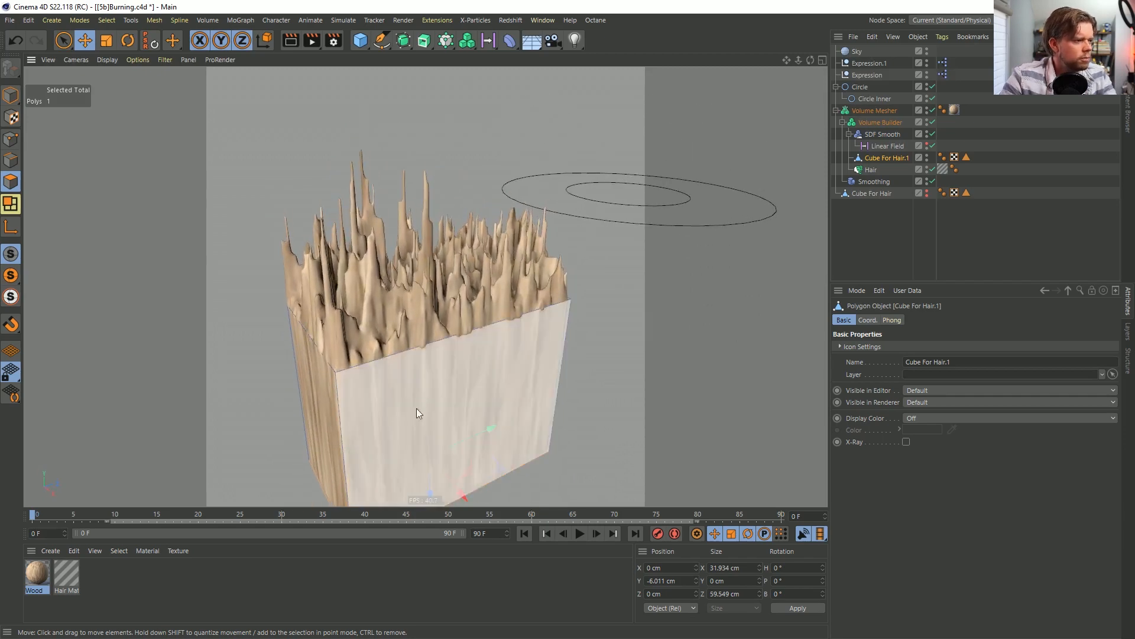
mouse_move(431, 332)
alt+right_down()
mouse_move(455, 317)
mouse_move(437, 322)
alt+right_up()
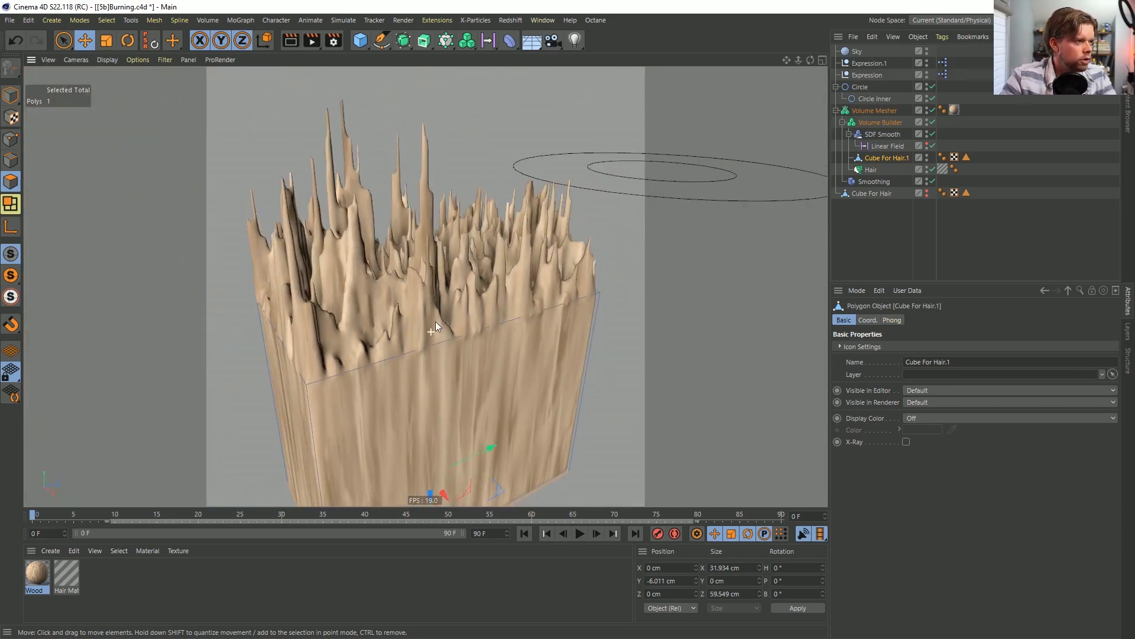
alt+drag(437, 322, 439, 288)
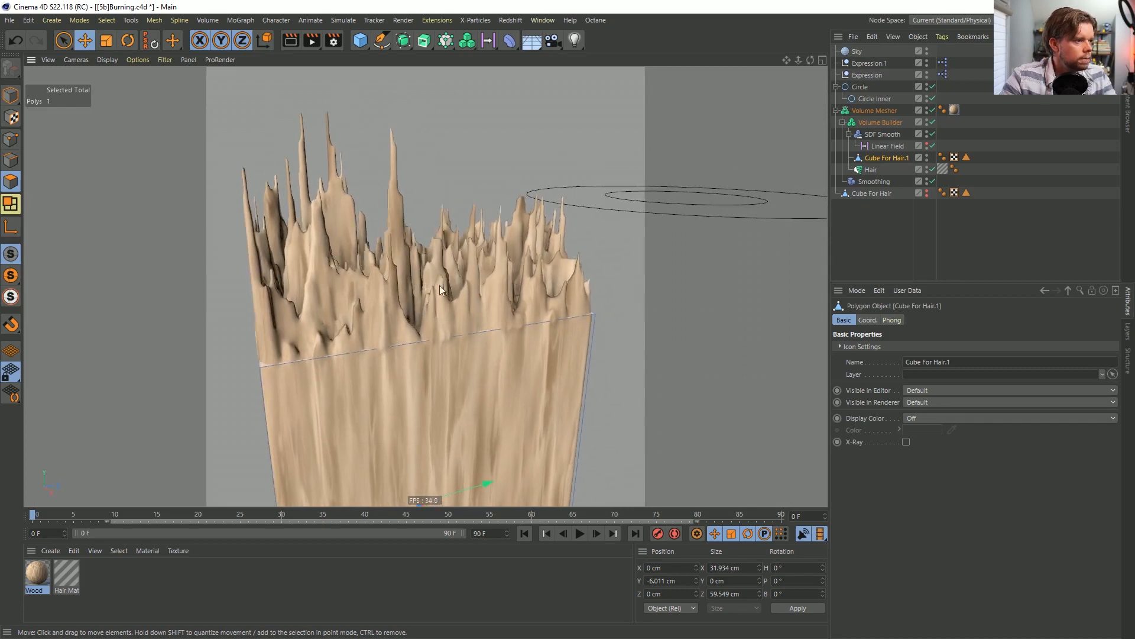
Open the Volume Builder's object properties.
click(884, 122)
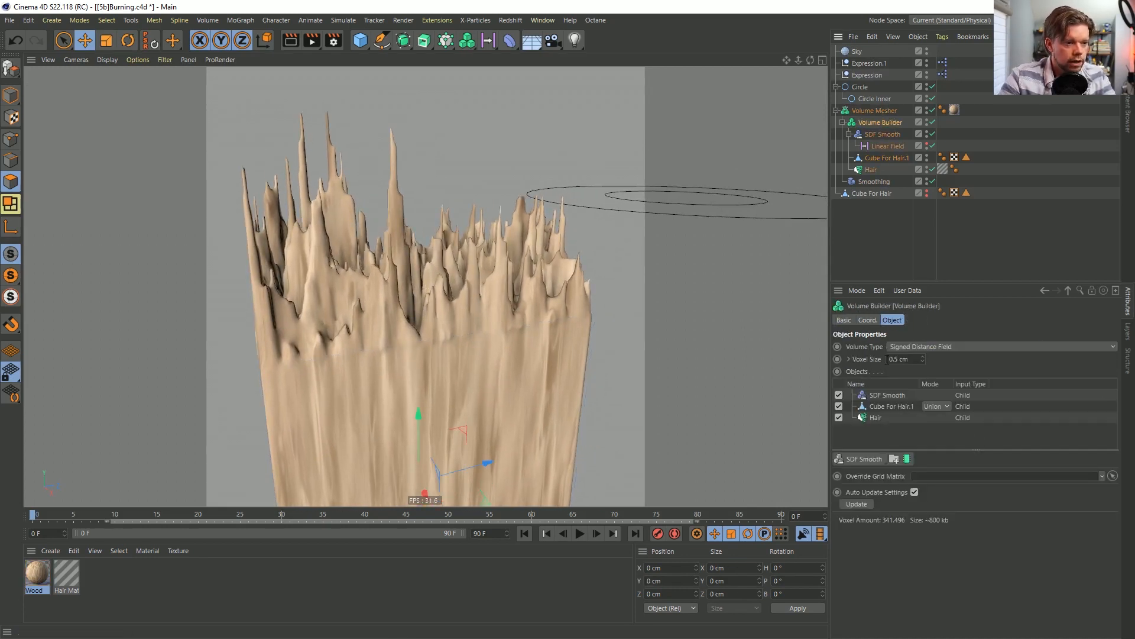